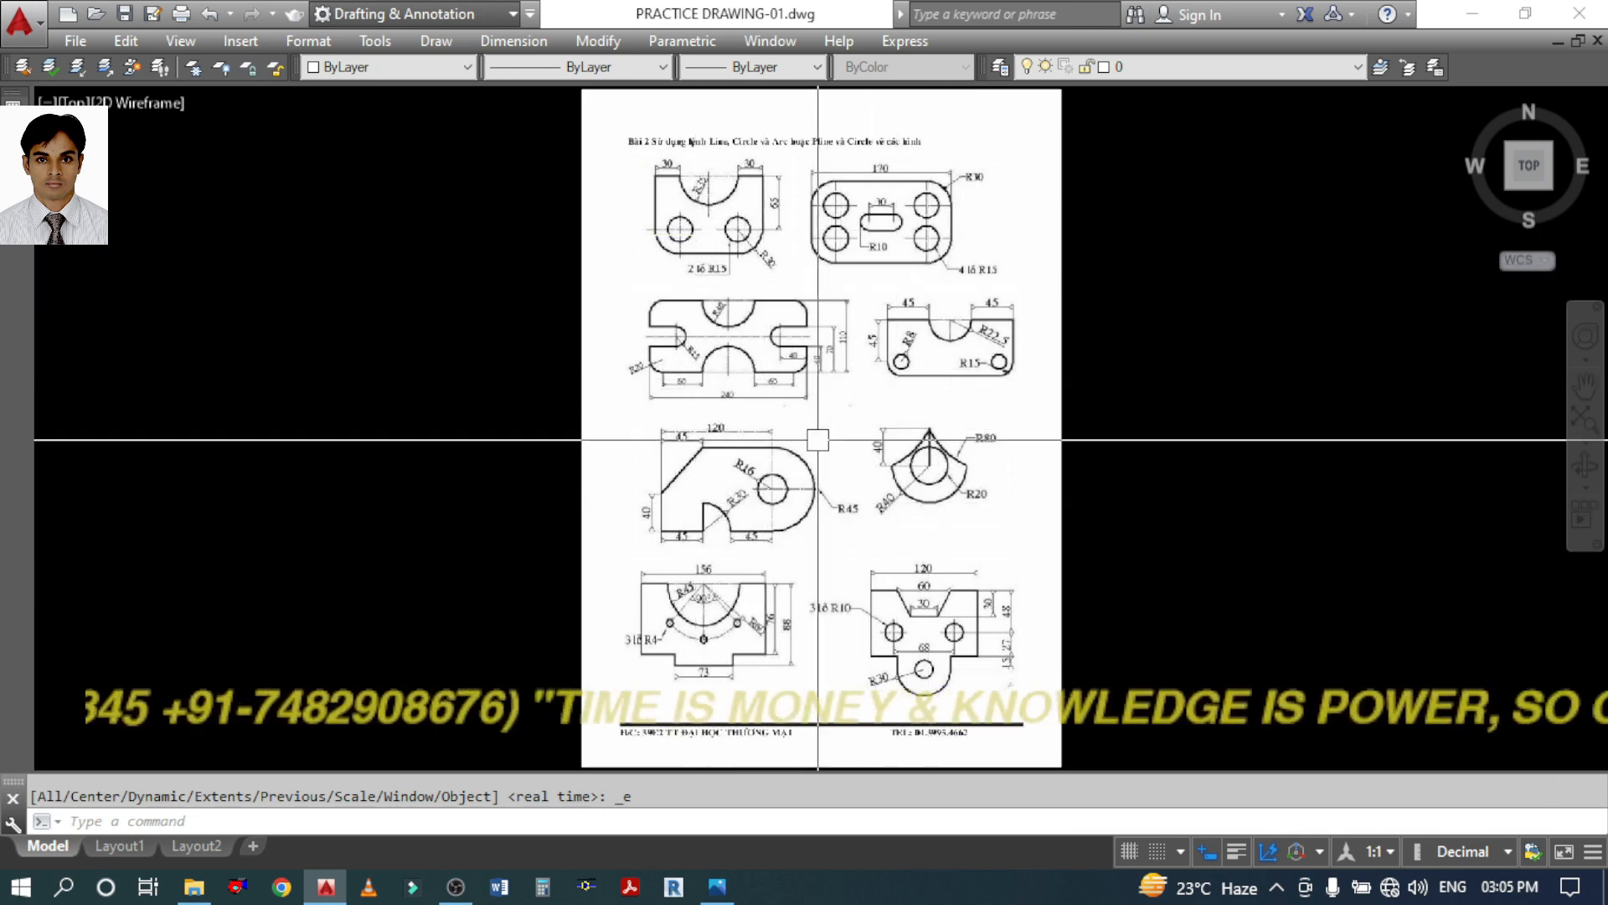
Examine the practice sheet's figures and their dimensions, starting with the two plates in the first row
{"action": "scroll", "coordinate": [753, 159], "scroll_direction": "up", "scroll_amount": 6}
{"action": "scroll", "coordinate": [454, 278], "scroll_direction": "down", "scroll_amount": 8}
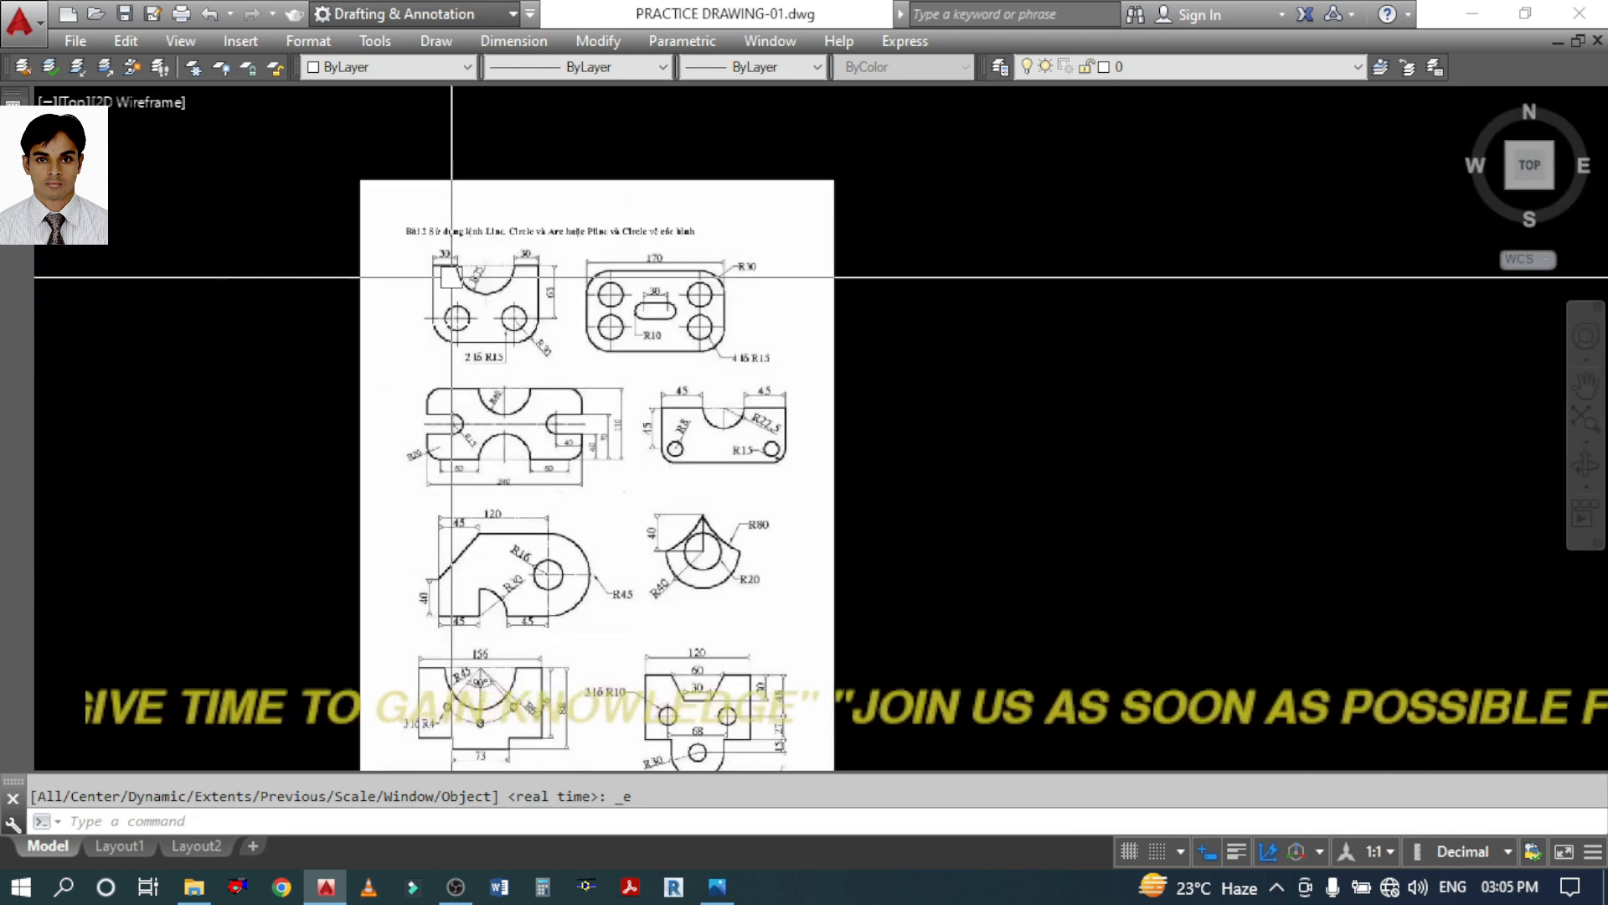
{"action": "scroll", "coordinate": [513, 335], "scroll_direction": "up", "scroll_amount": 2}
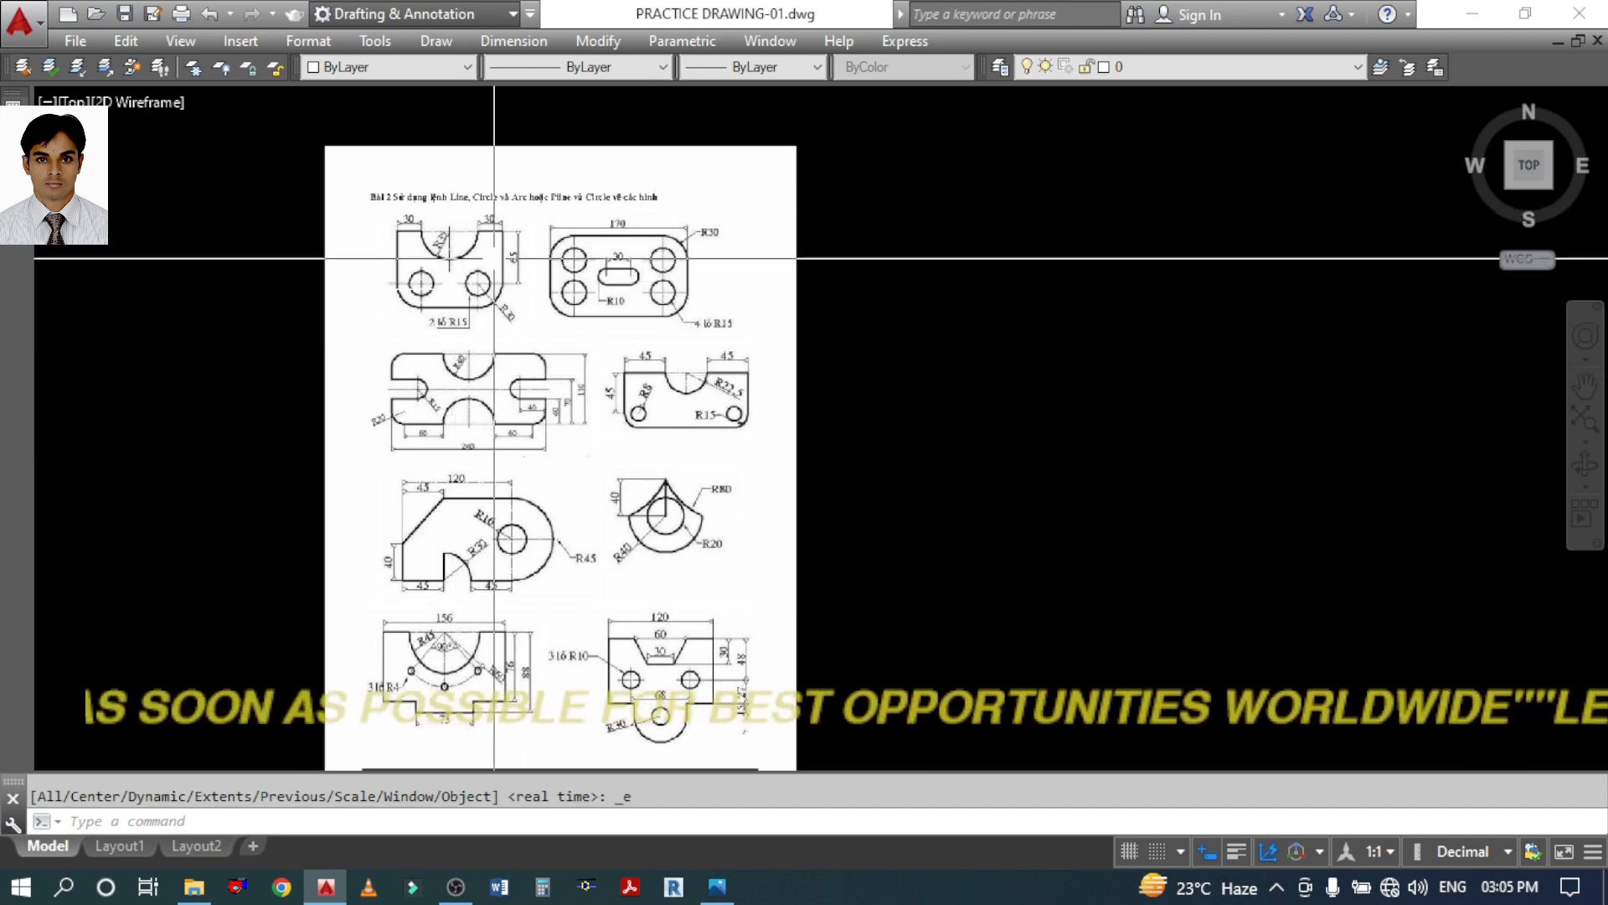
{"action": "scroll", "coordinate": [520, 239], "scroll_direction": "down", "scroll_amount": 2}
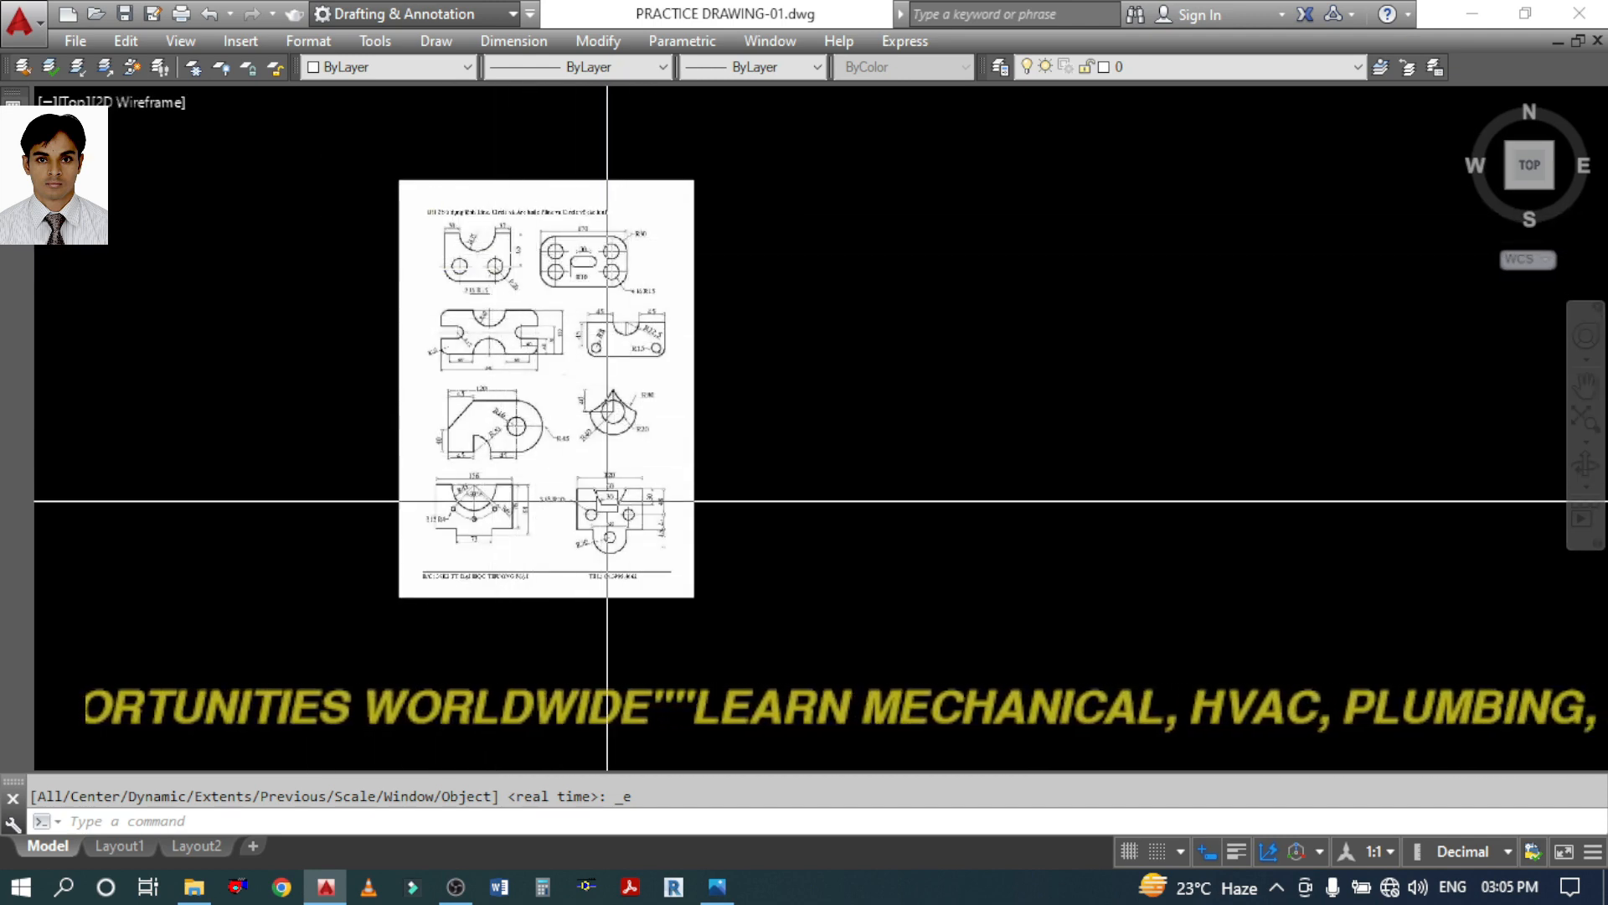
{"action": "scroll", "coordinate": [524, 310], "scroll_direction": "up", "scroll_amount": 2}
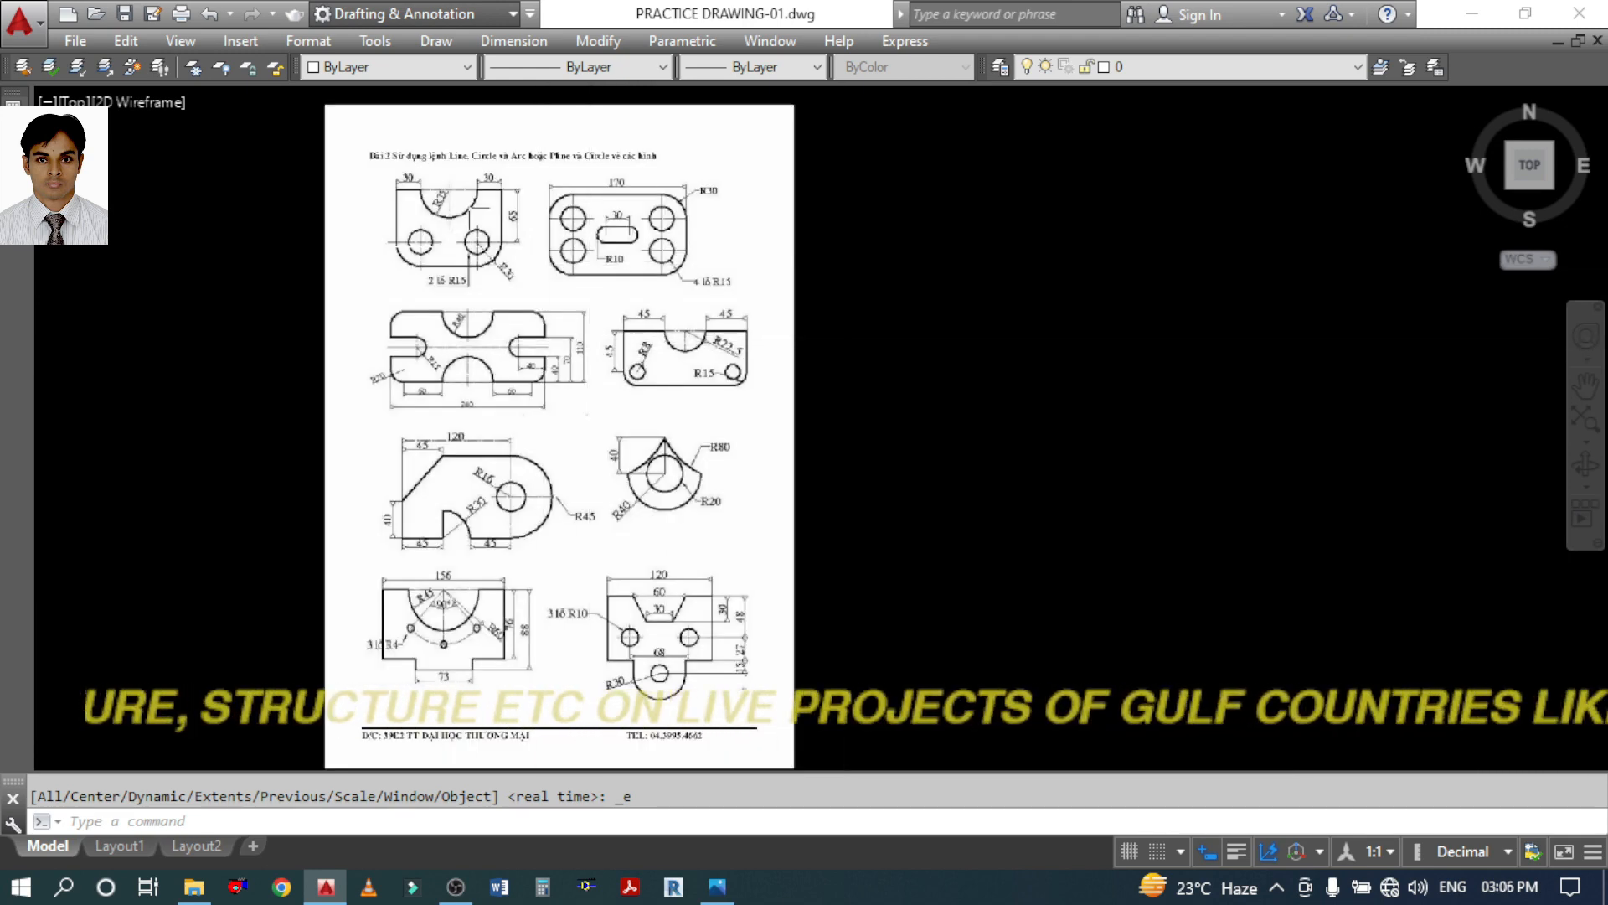
{"action": "scroll", "coordinate": [433, 219], "scroll_direction": "up", "scroll_amount": 6}
{"action": "scroll", "coordinate": [393, 319], "scroll_direction": "down", "scroll_amount": 6}
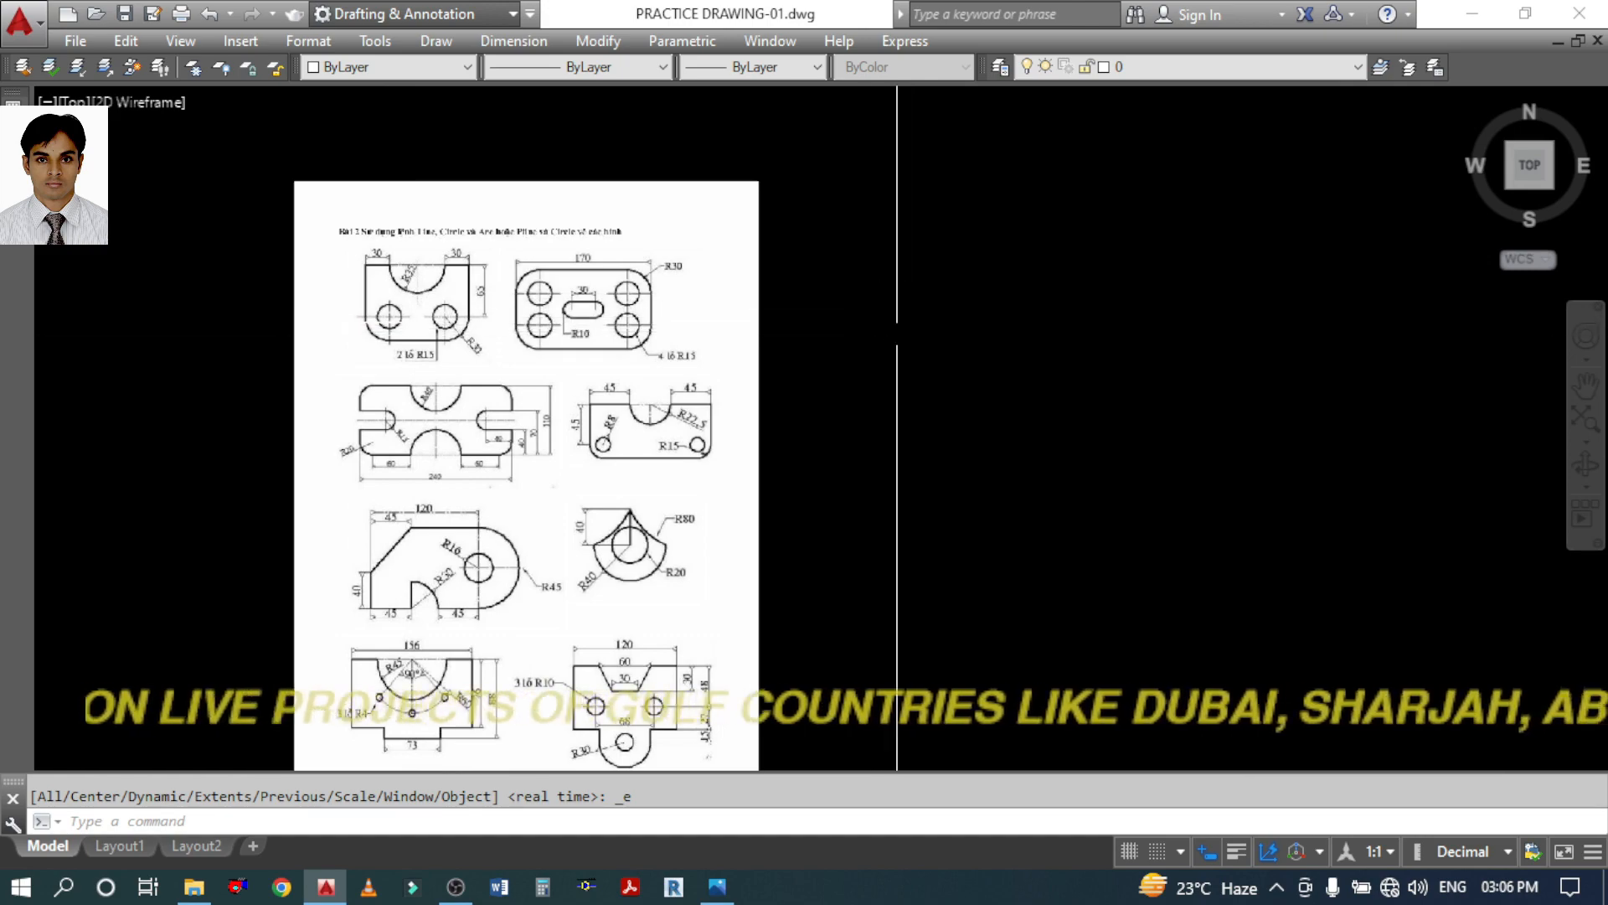
{"action": "scroll", "coordinate": [421, 297], "scroll_direction": "up", "scroll_amount": 8}
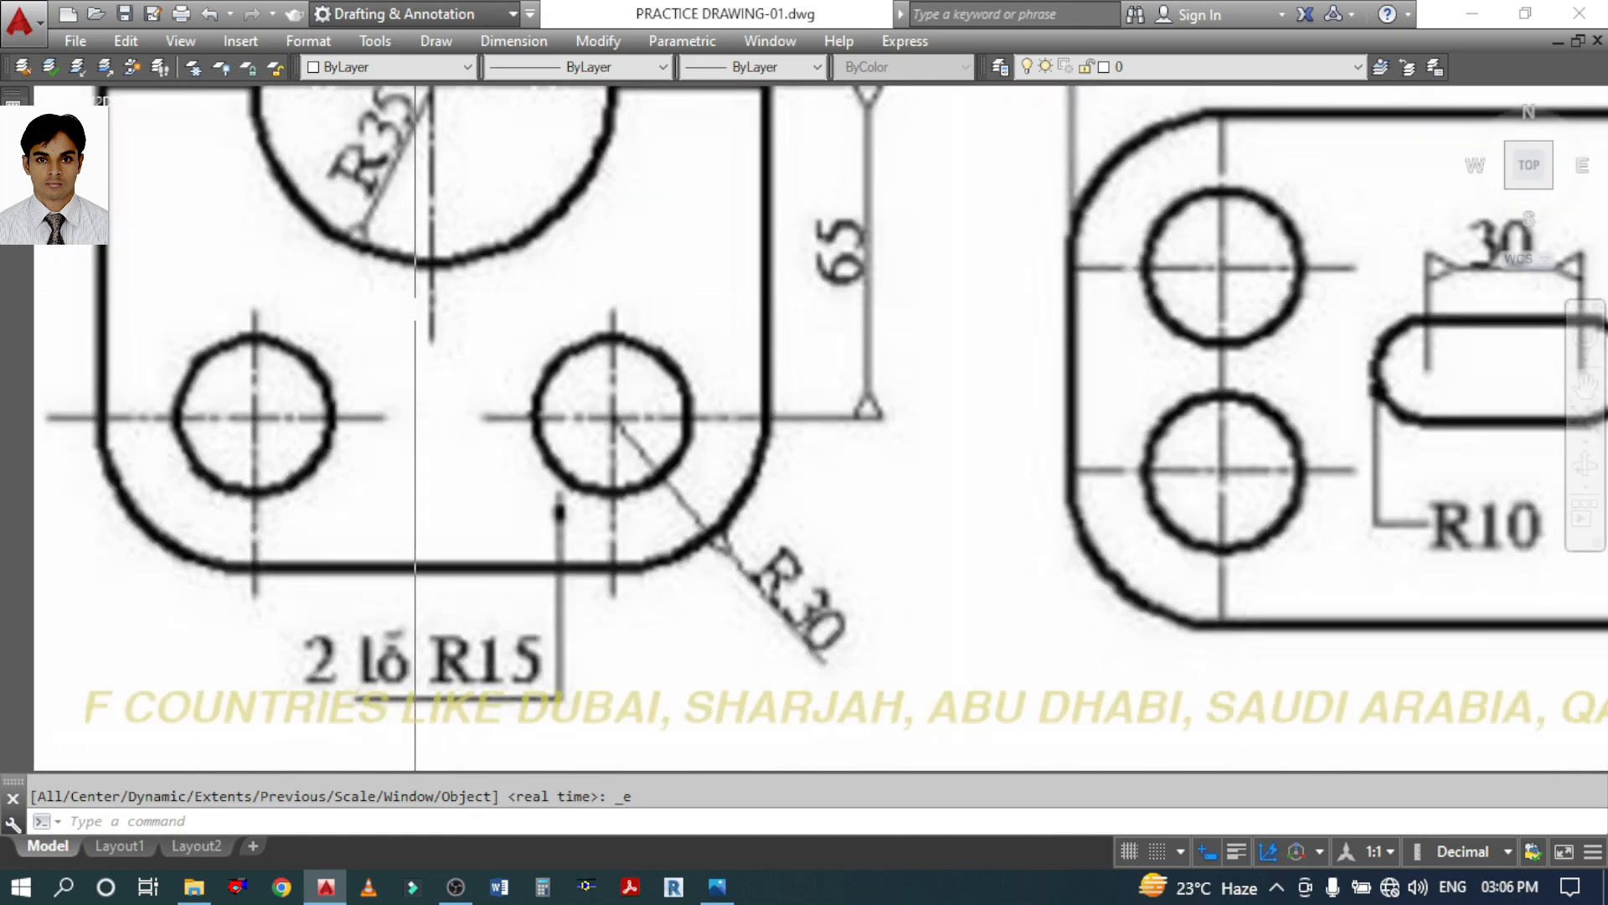
{"action": "scroll", "coordinate": [502, 320], "scroll_direction": "down", "scroll_amount": 5}
{"action": "scroll", "coordinate": [779, 352], "scroll_direction": "up", "scroll_amount": 6}
{"action": "scroll", "coordinate": [767, 339], "scroll_direction": "down", "scroll_amount": 8}
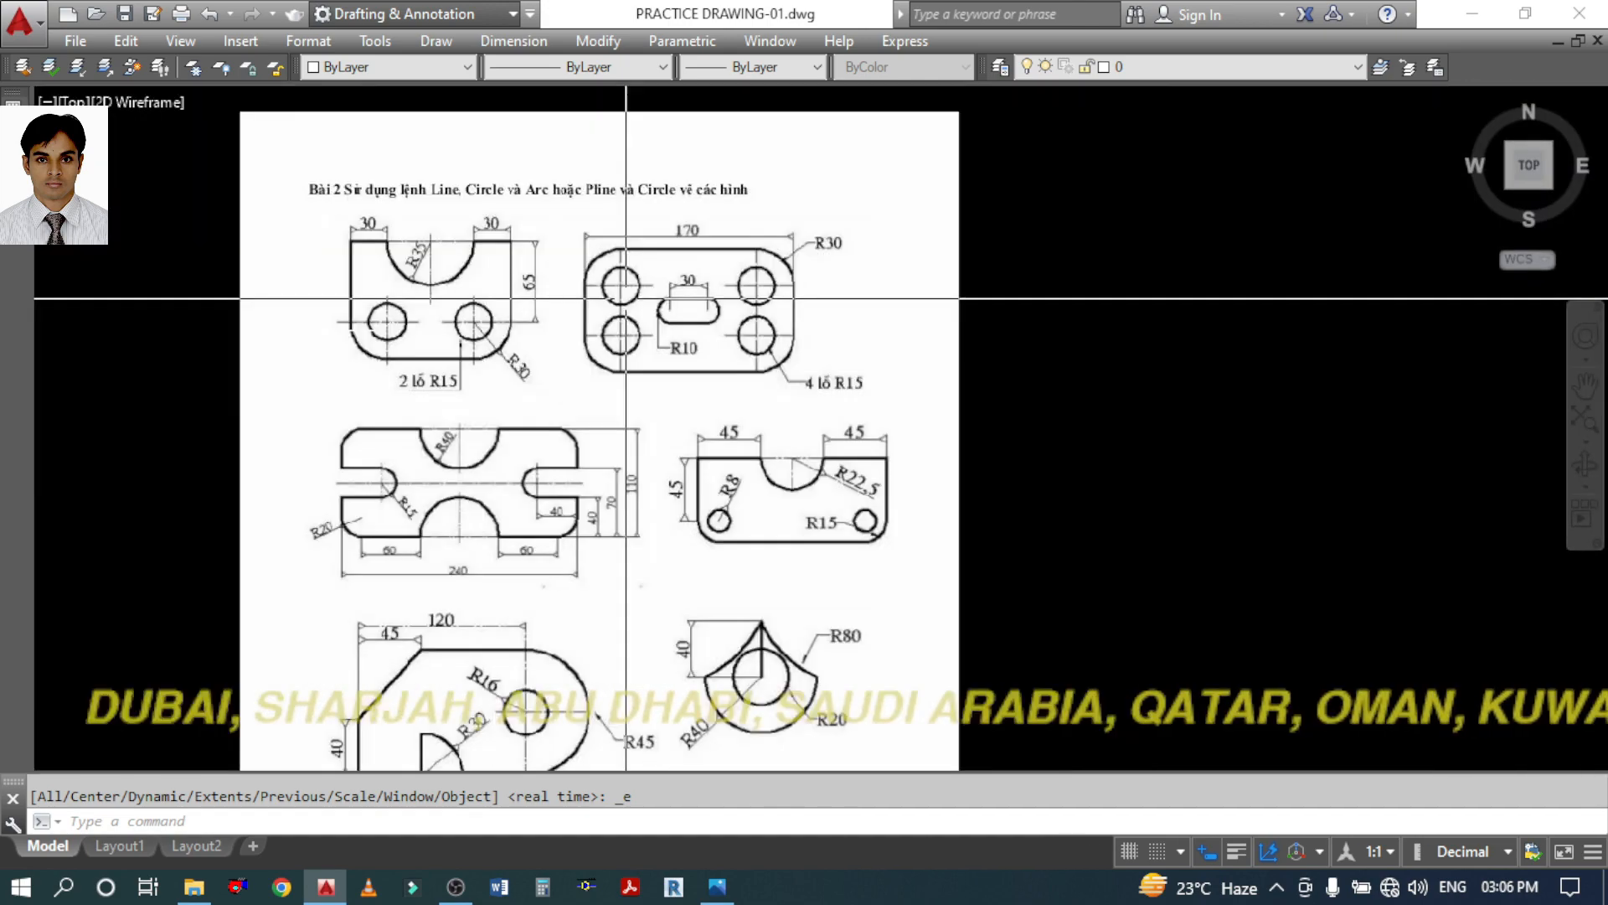
{"action": "scroll", "coordinate": [460, 503], "scroll_direction": "up", "scroll_amount": 2}
{"action": "scroll", "coordinate": [819, 501], "scroll_direction": "down", "scroll_amount": 5}
{"action": "scroll", "coordinate": [1245, 309], "scroll_direction": "up", "scroll_amount": 7}
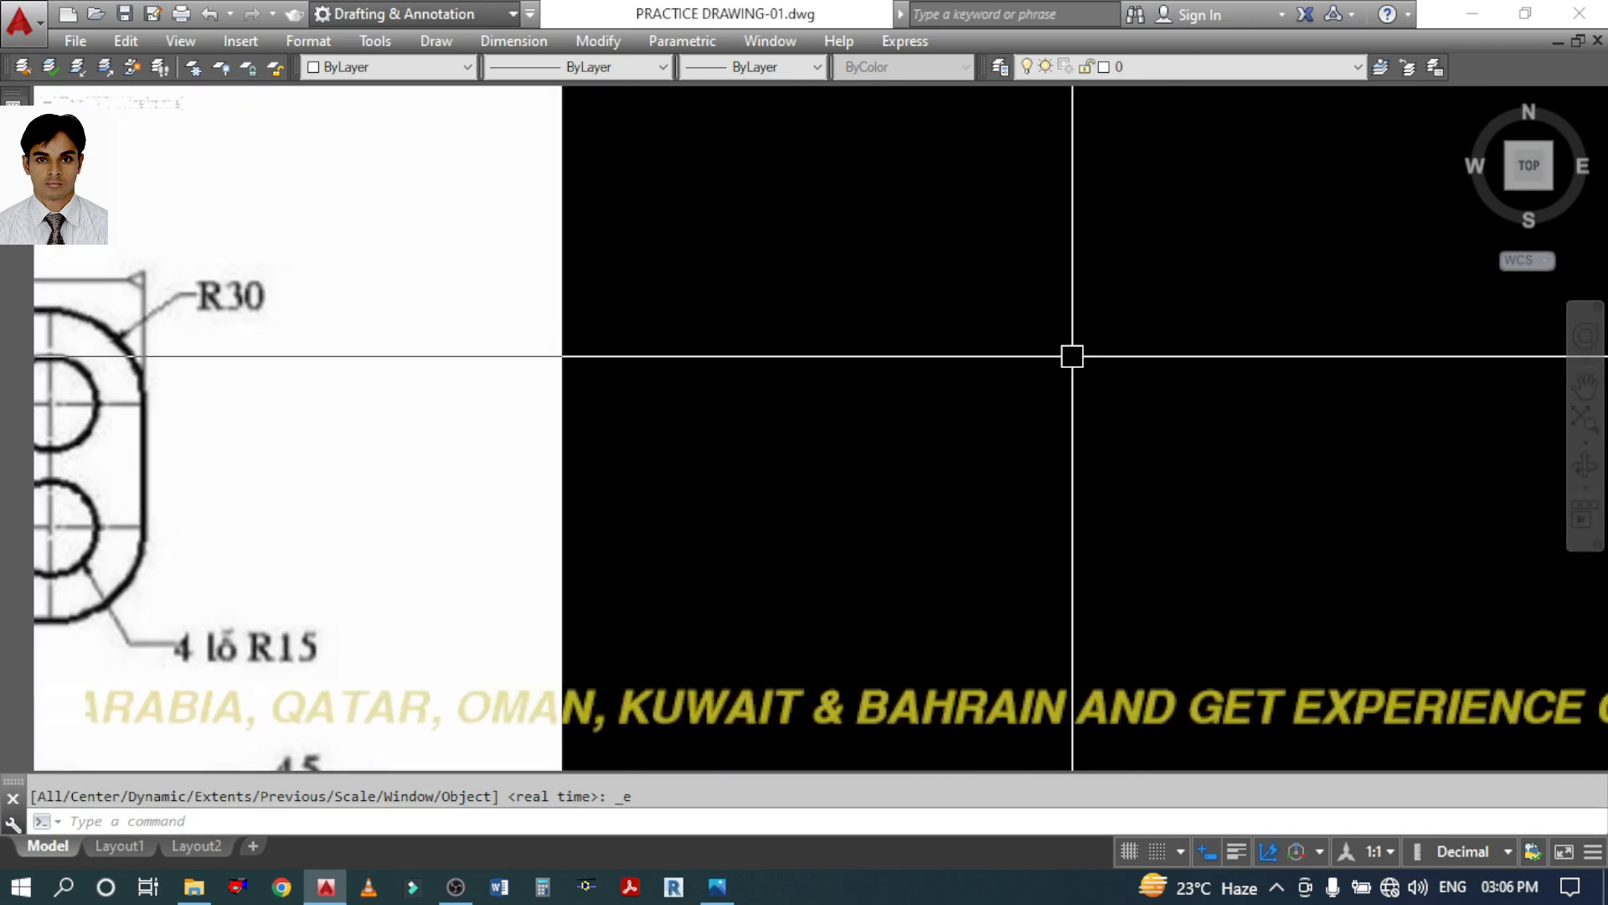
{"action": "scroll", "coordinate": [1072, 356], "scroll_direction": "down", "scroll_amount": 2}
{"action": "scroll", "coordinate": [1072, 357], "scroll_direction": "down", "scroll_amount": 4}
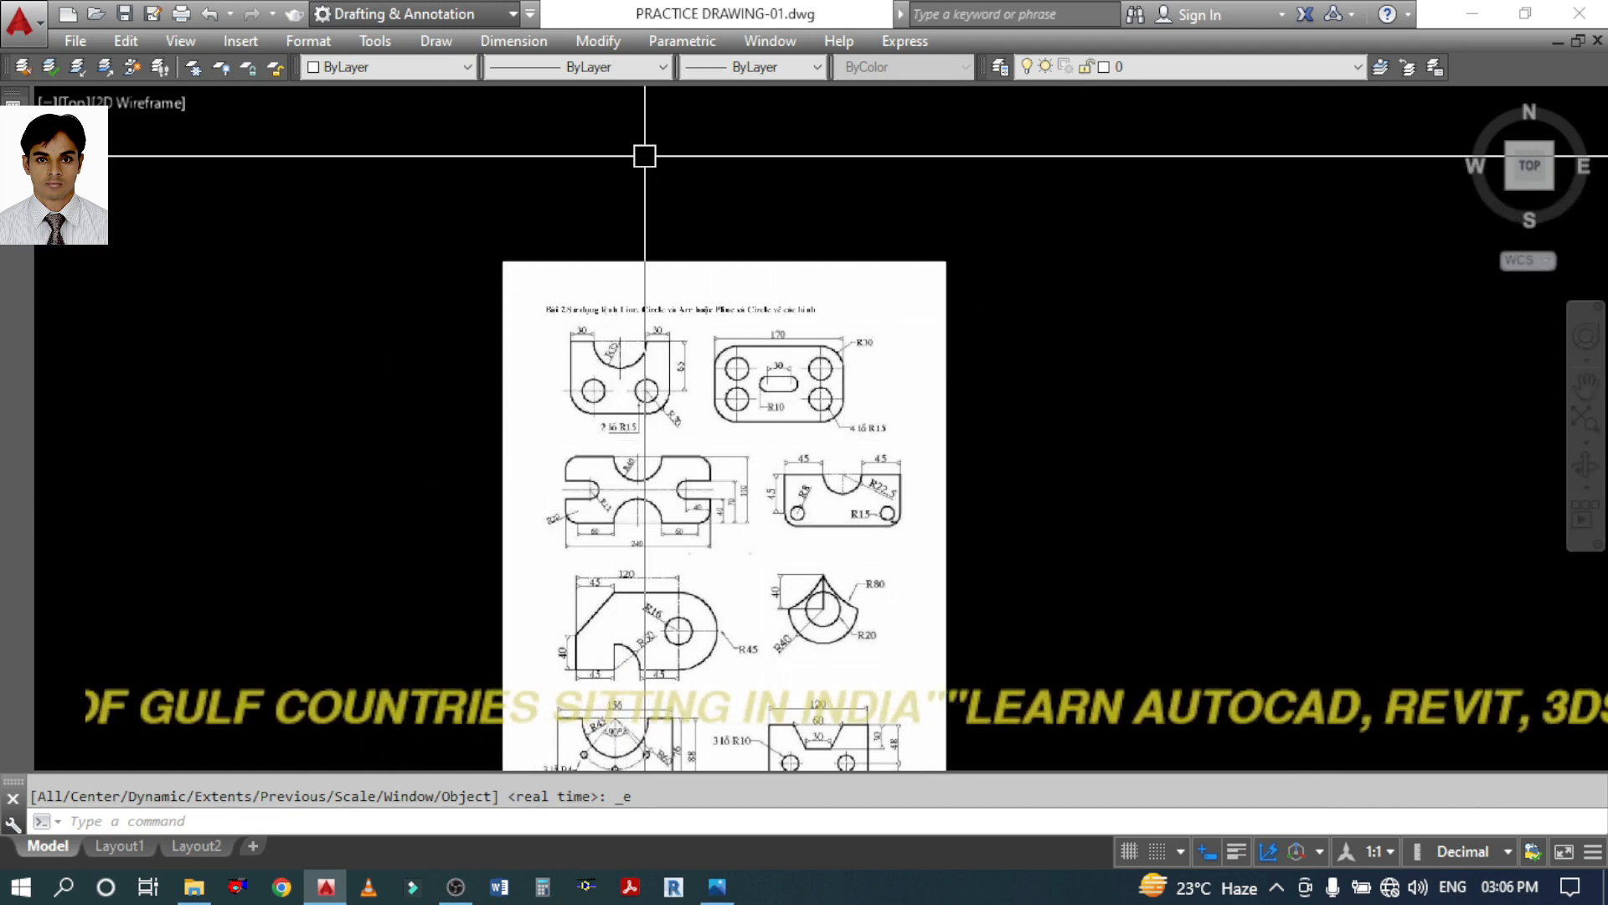
{"action": "scroll", "coordinate": [644, 156], "scroll_direction": "down", "scroll_amount": 4}
{"action": "scroll", "coordinate": [732, 155], "scroll_direction": "up", "scroll_amount": 4}
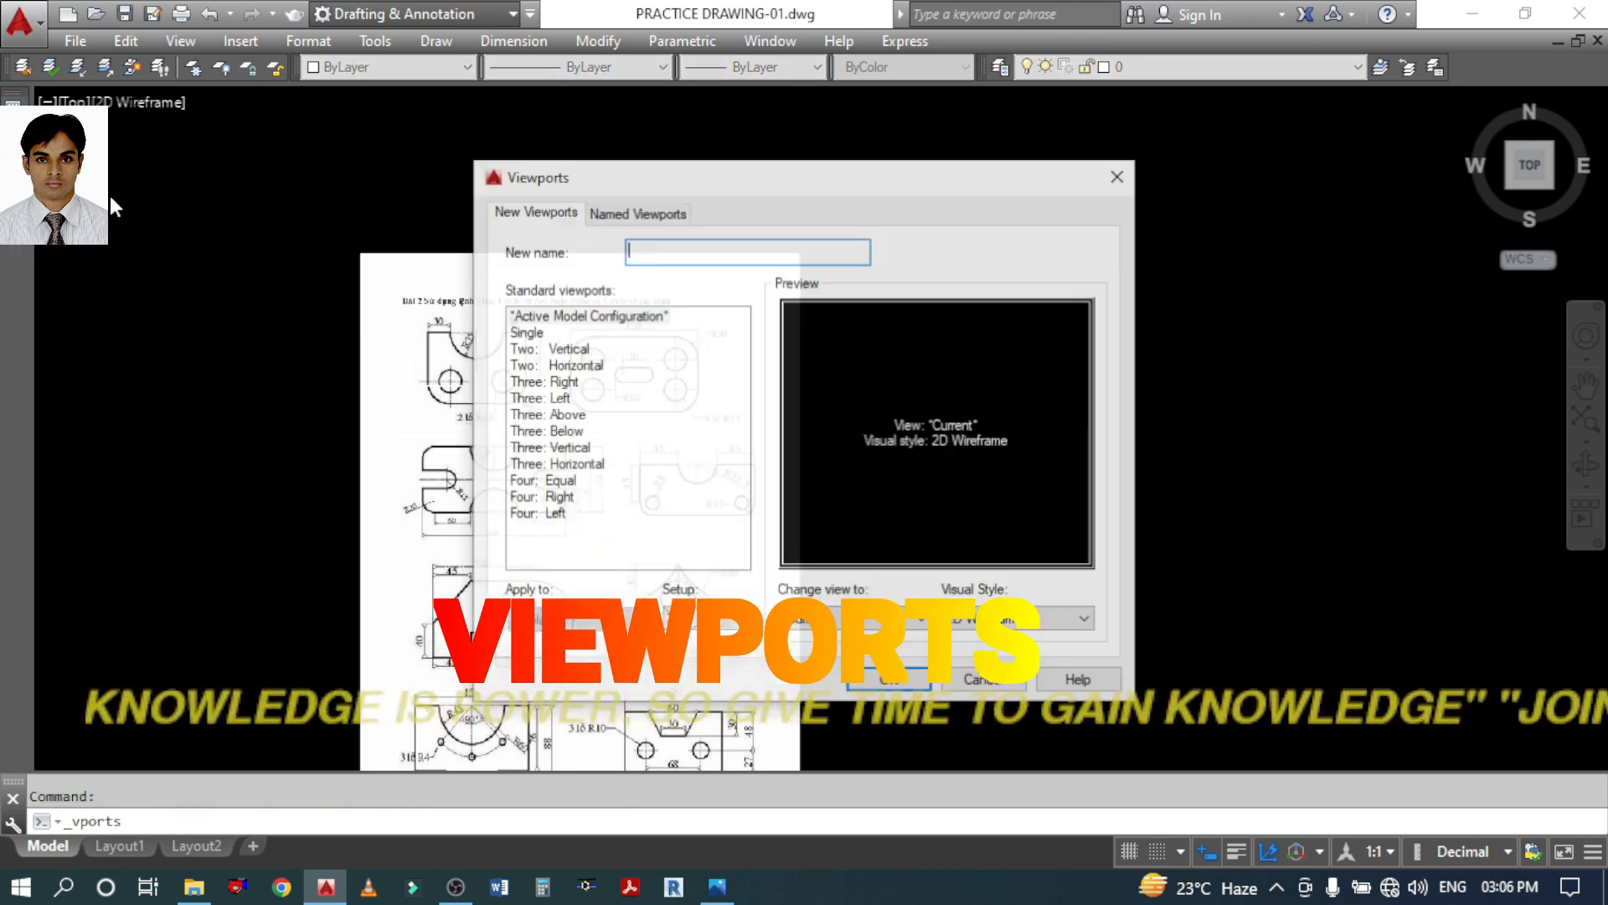
{"action": "left_click", "coordinate": [984, 680]}
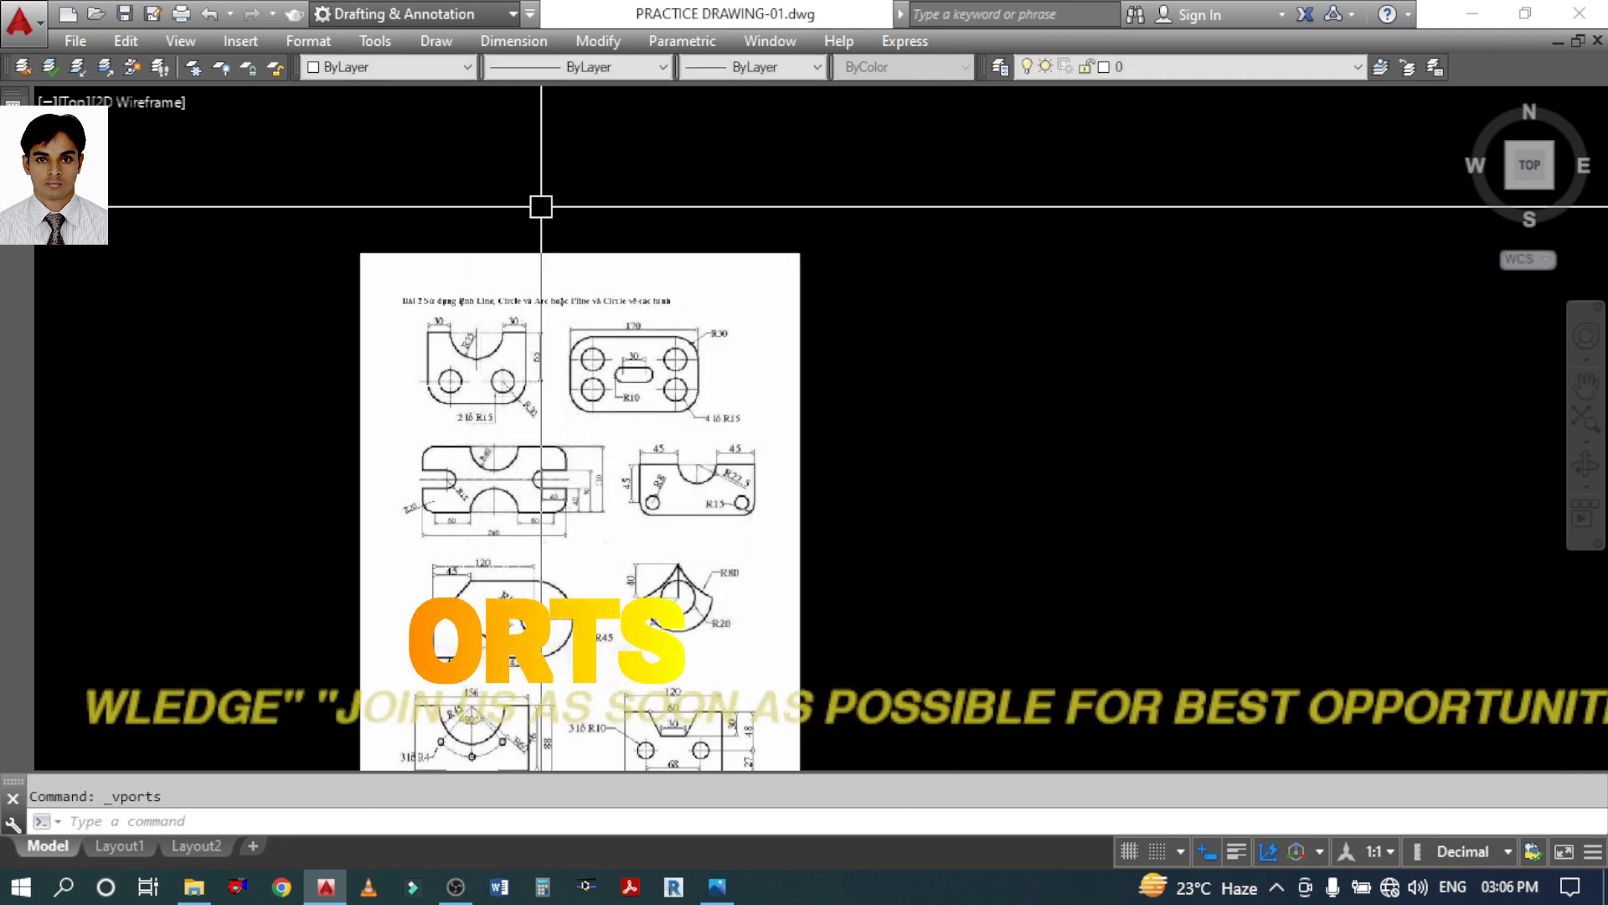
{"action": "right_click", "coordinate": [248, 69]}
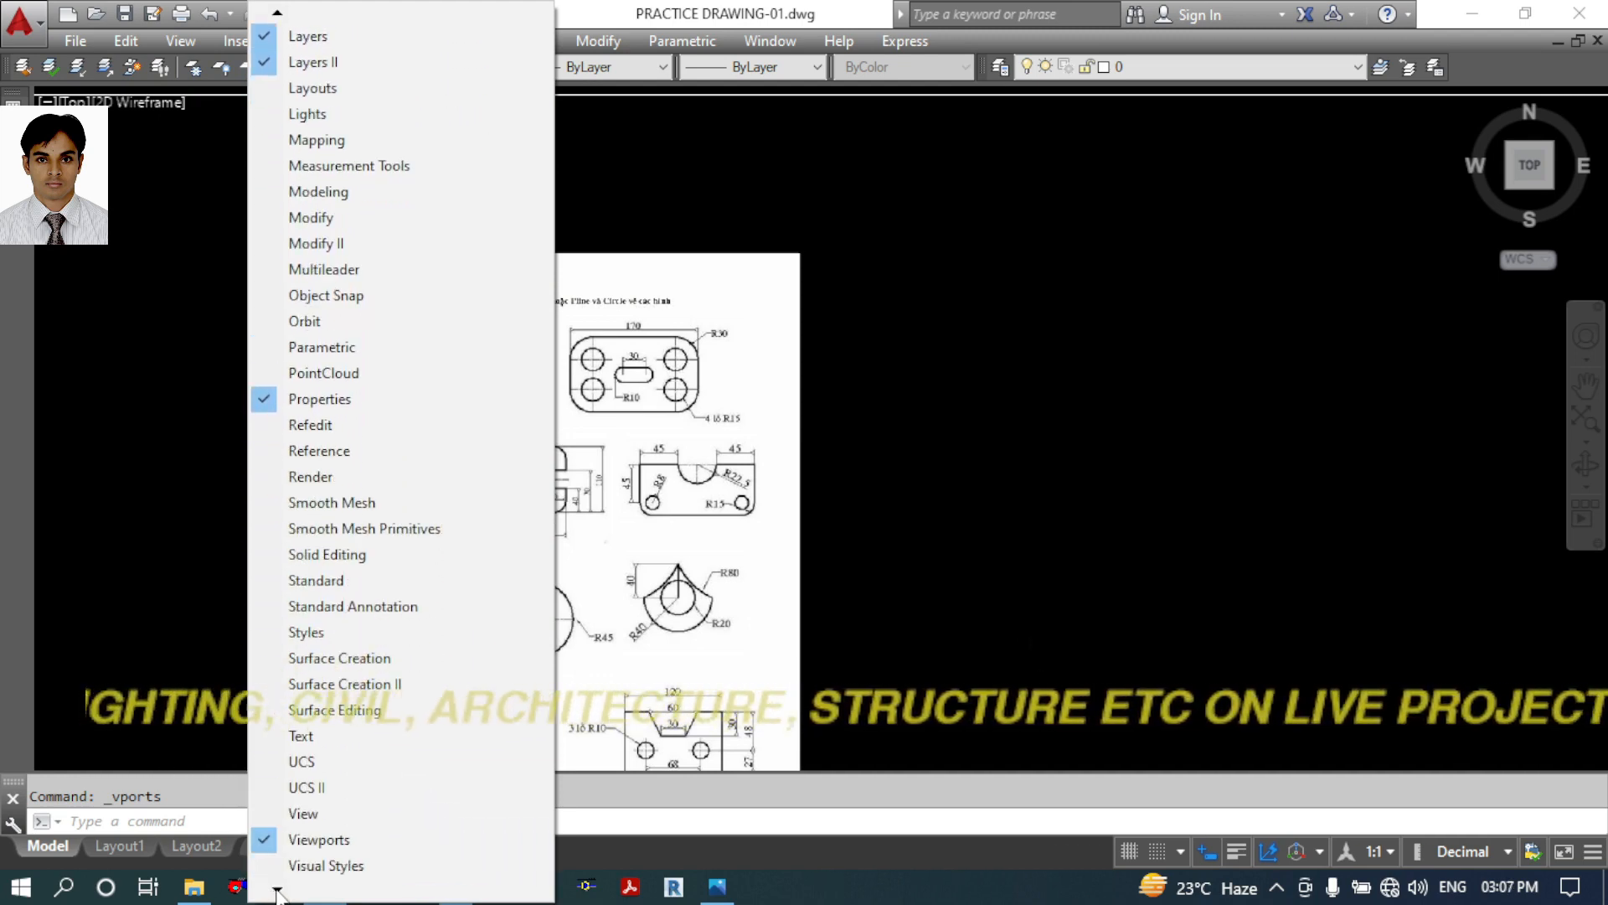
{"action": "left_click", "coordinate": [176, 400]}
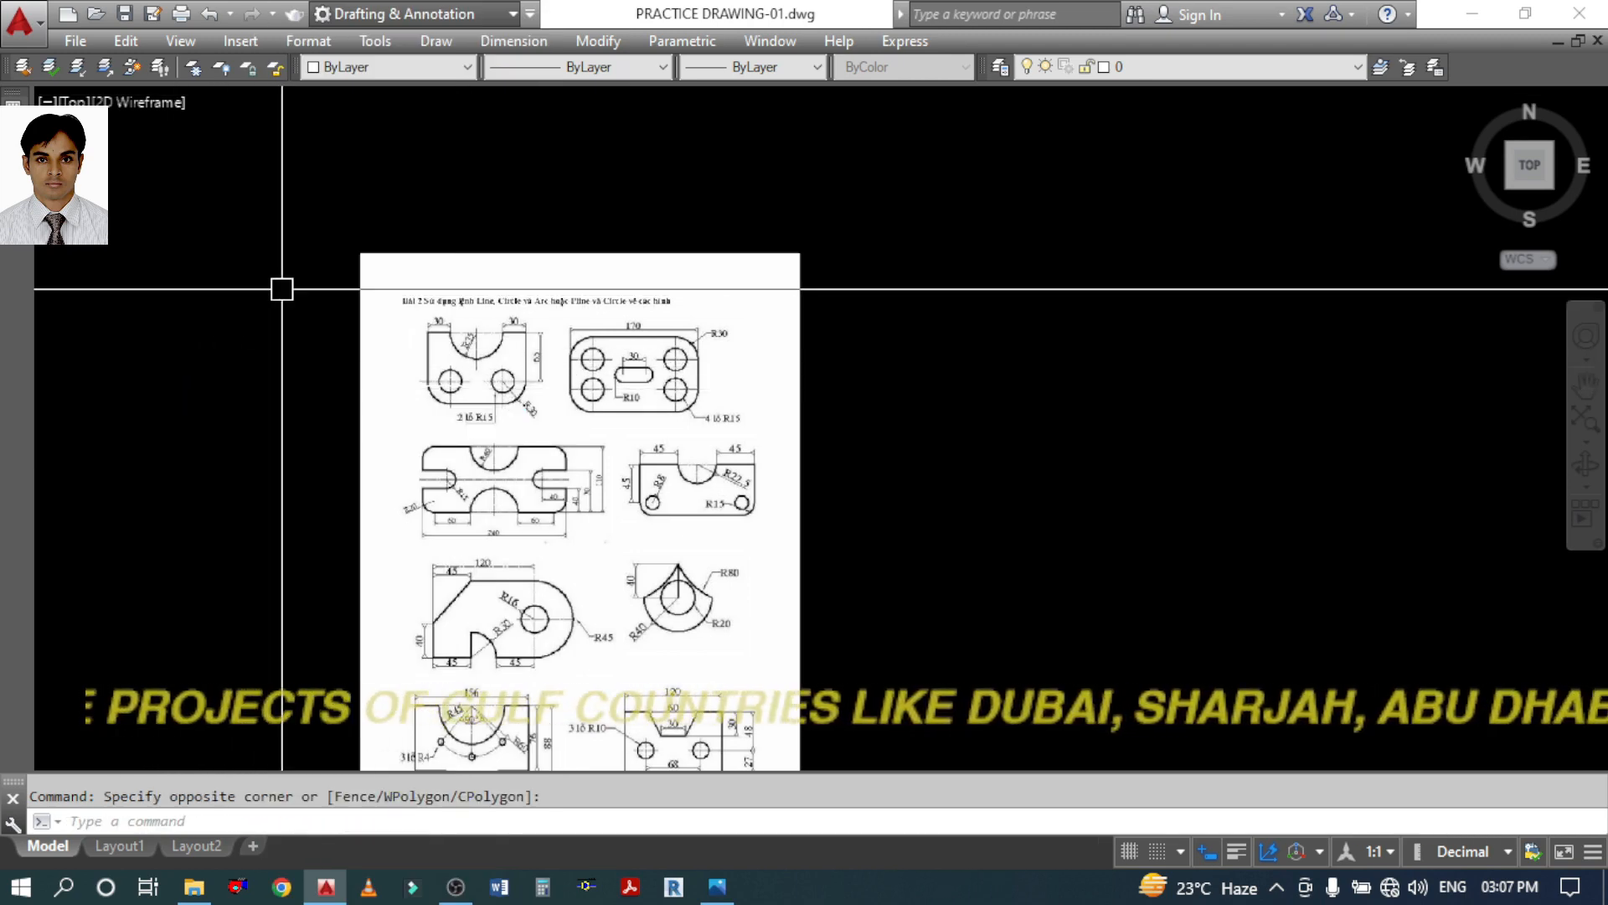
Split the model space into two side-by-side viewports with the VIEWPORTS command's Two: Vertical configuration
{"action": "type", "text": "VI"}
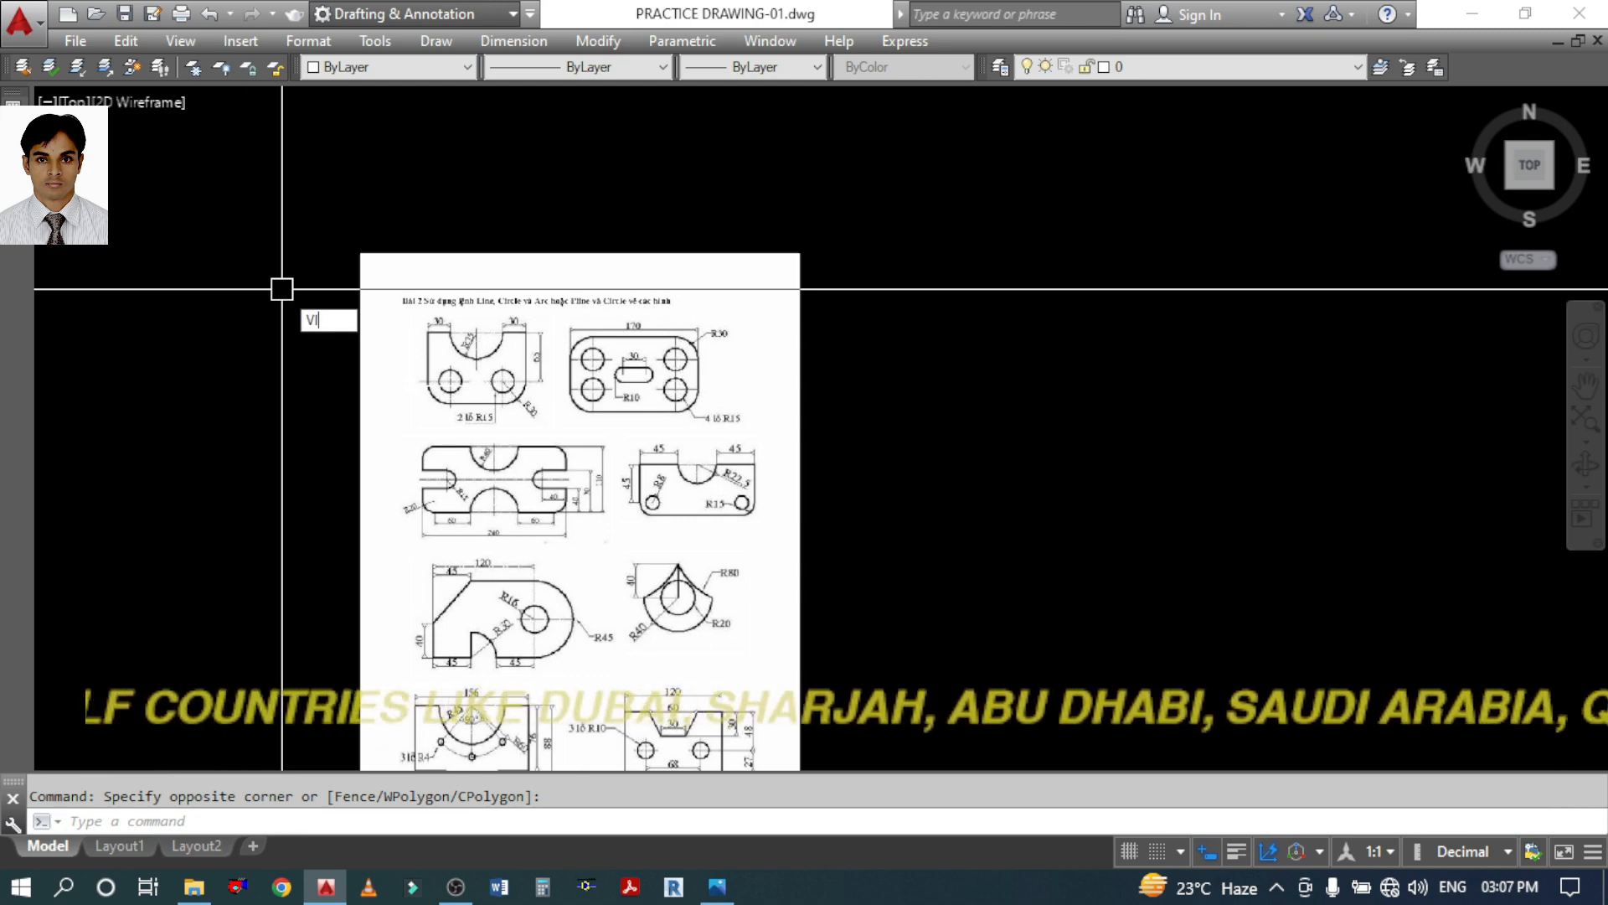
{"action": "type", "text": "EWPORTS"}
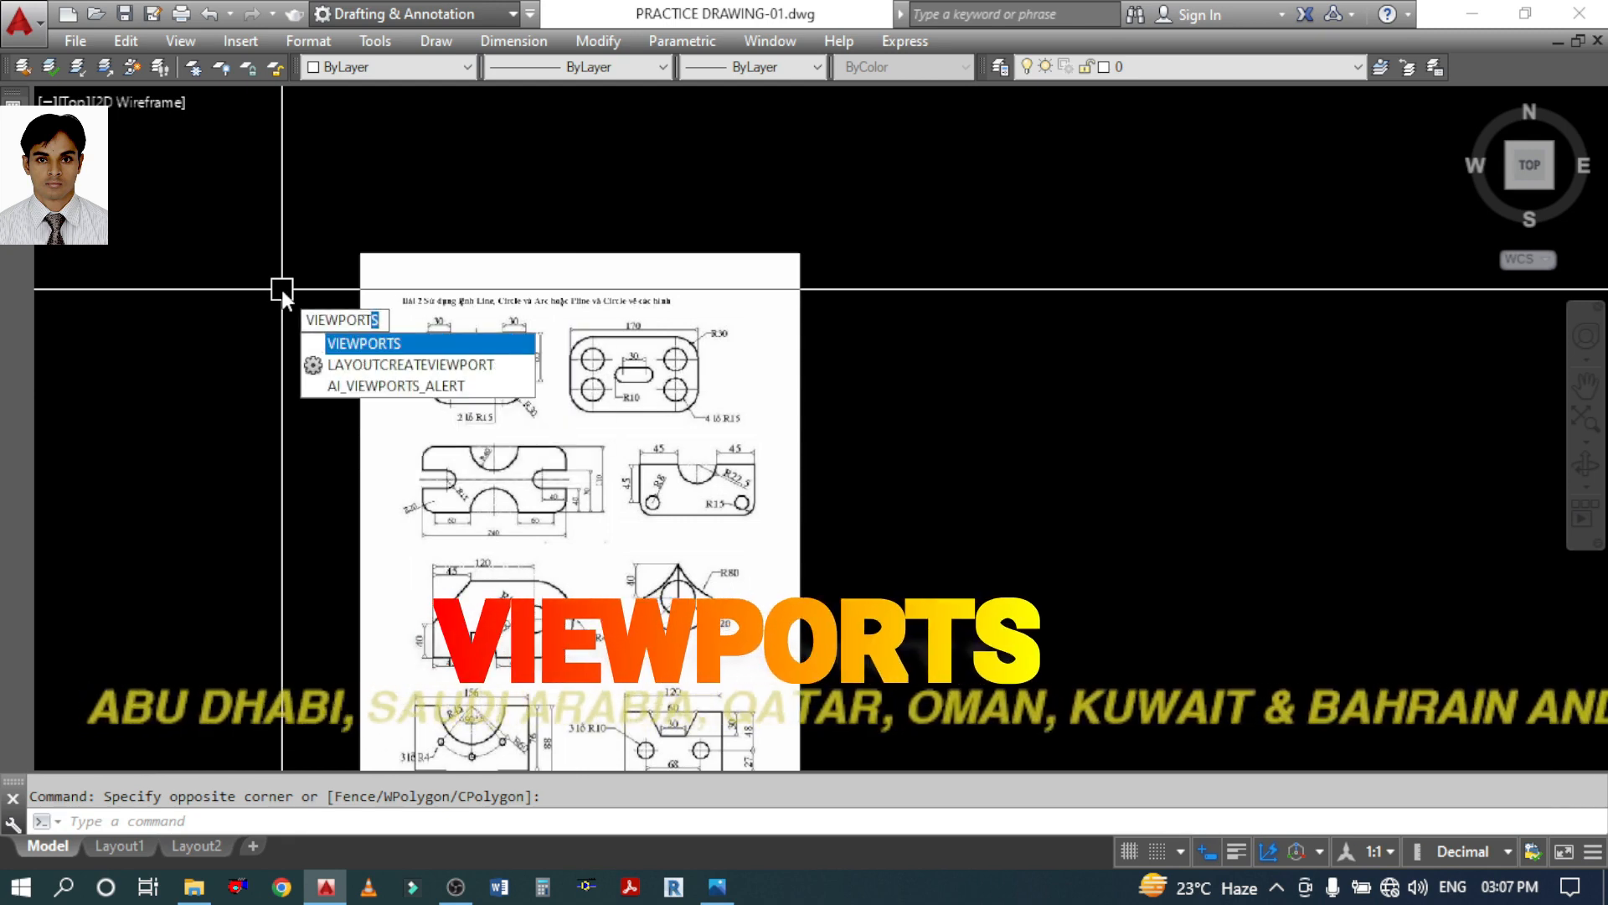
{"action": "key", "text": "Return"}
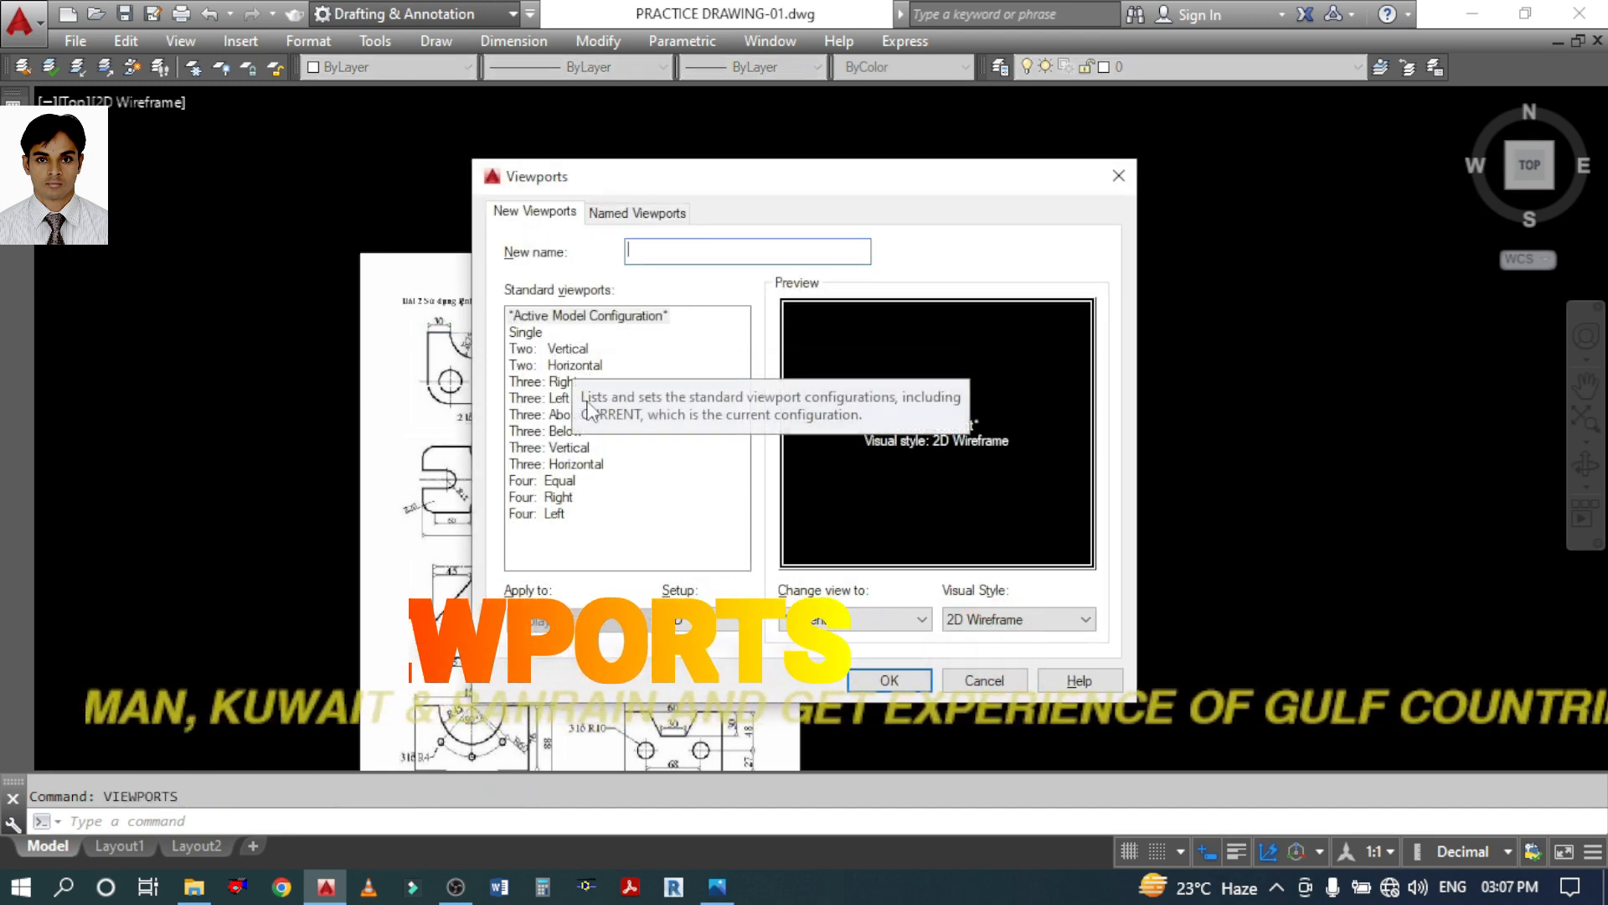
{"action": "left_click", "coordinate": [576, 351]}
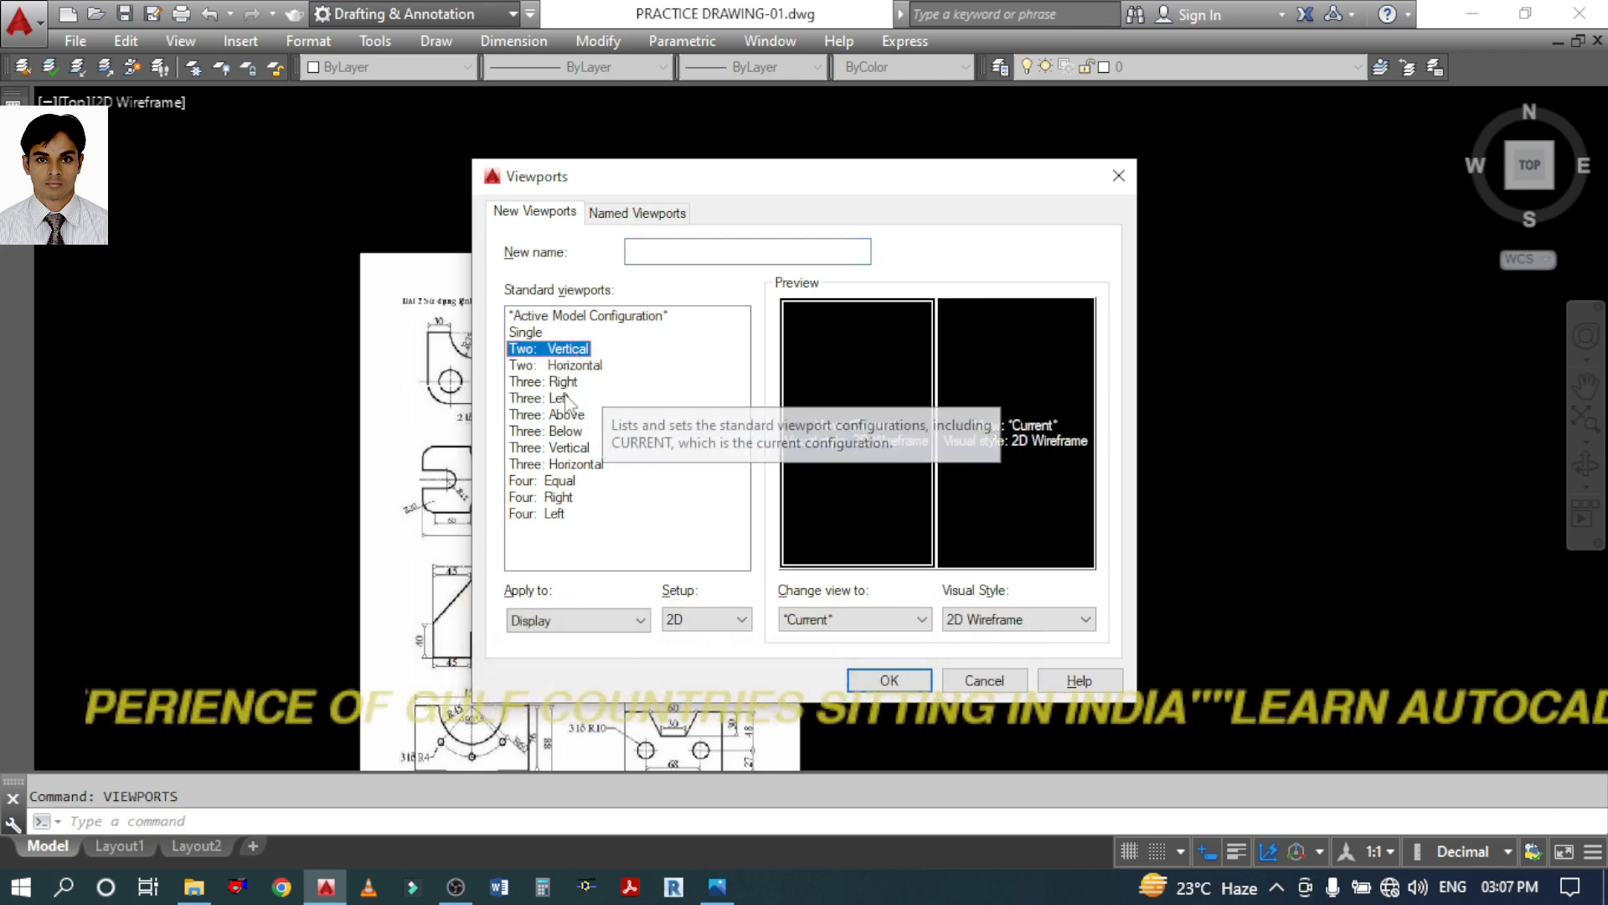
{"action": "left_click", "coordinate": [884, 682]}
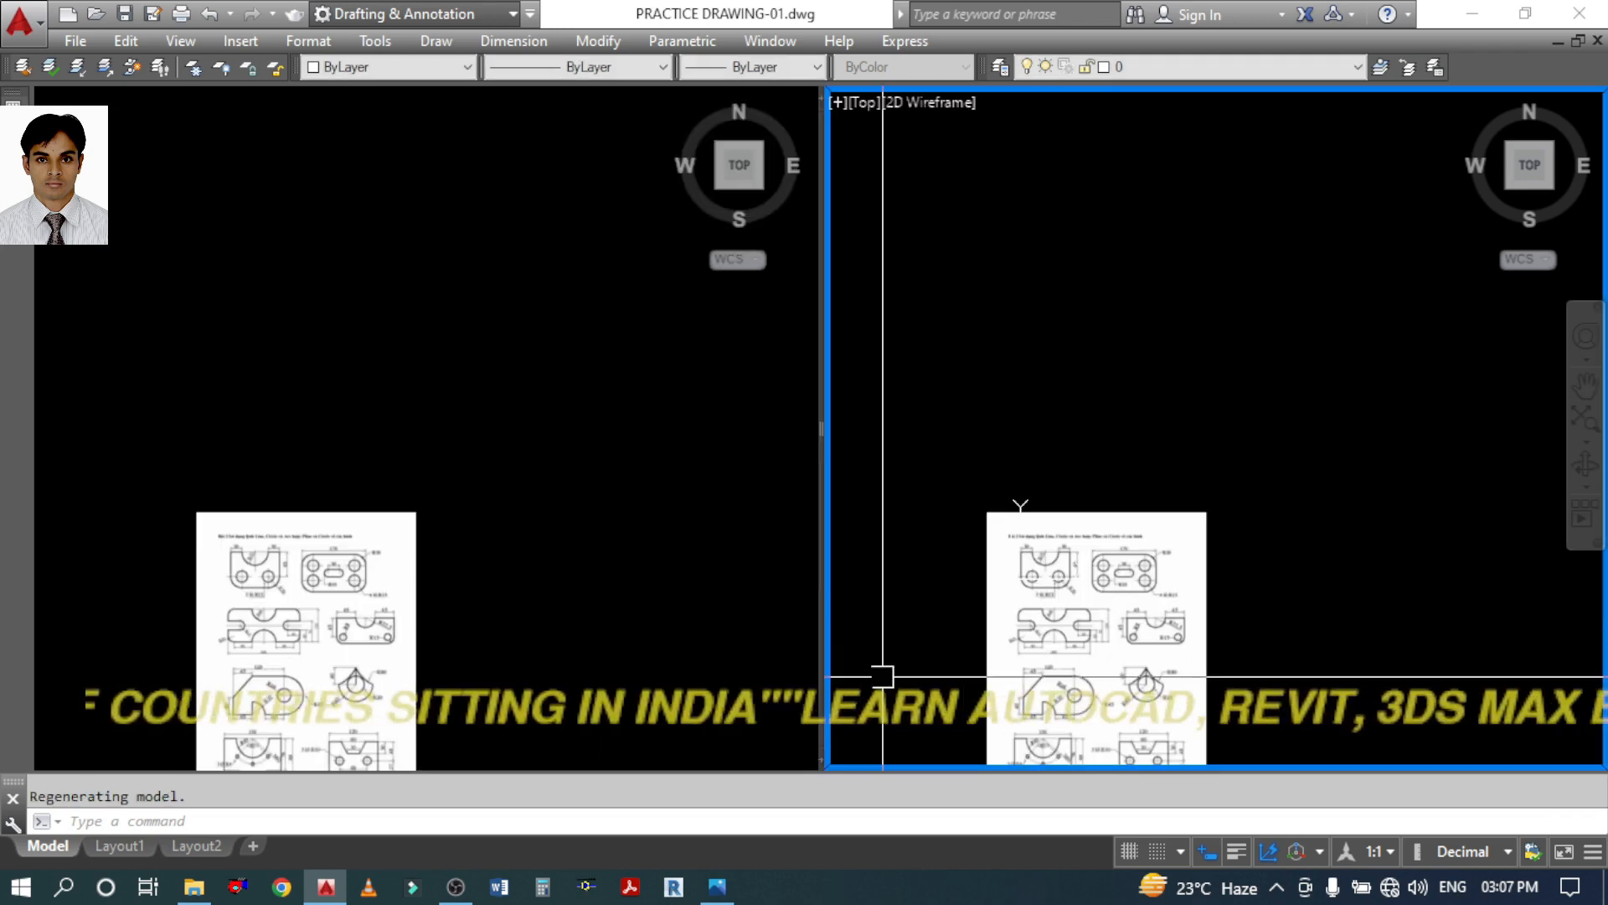
{"action": "left_click", "coordinate": [501, 331]}
{"action": "left_click", "coordinate": [901, 319]}
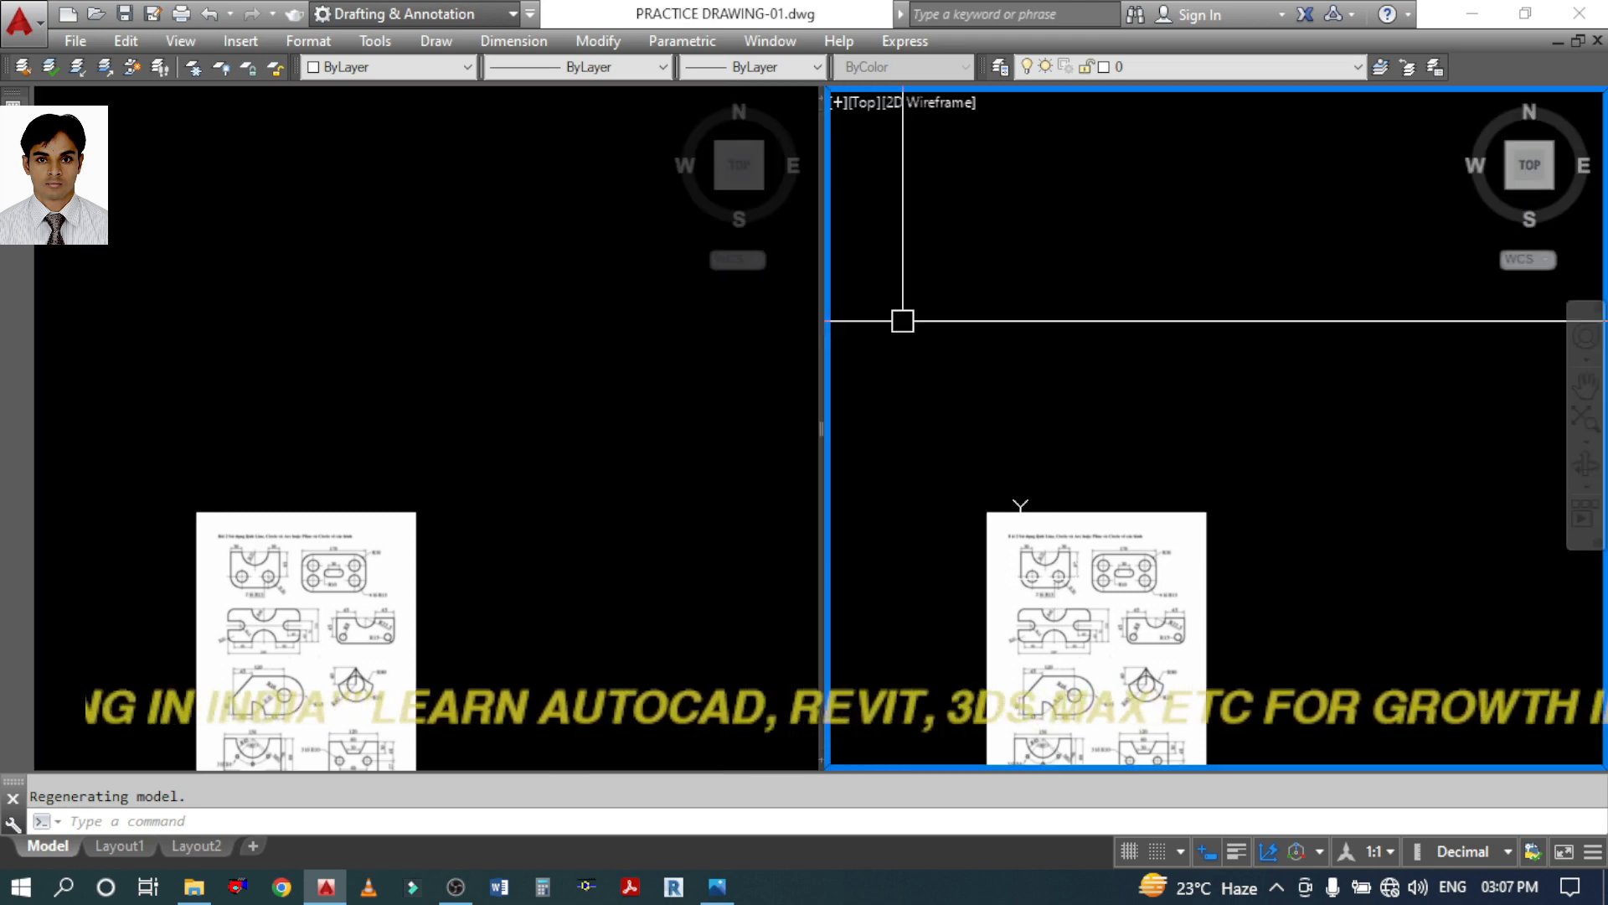
{"action": "left_click", "coordinate": [550, 334]}
{"action": "left_click", "coordinate": [878, 347]}
Narrow the left-hand viewport to about a third of the drawing area and frame the sheet's first figure in it
{"action": "left_click", "coordinate": [567, 345]}
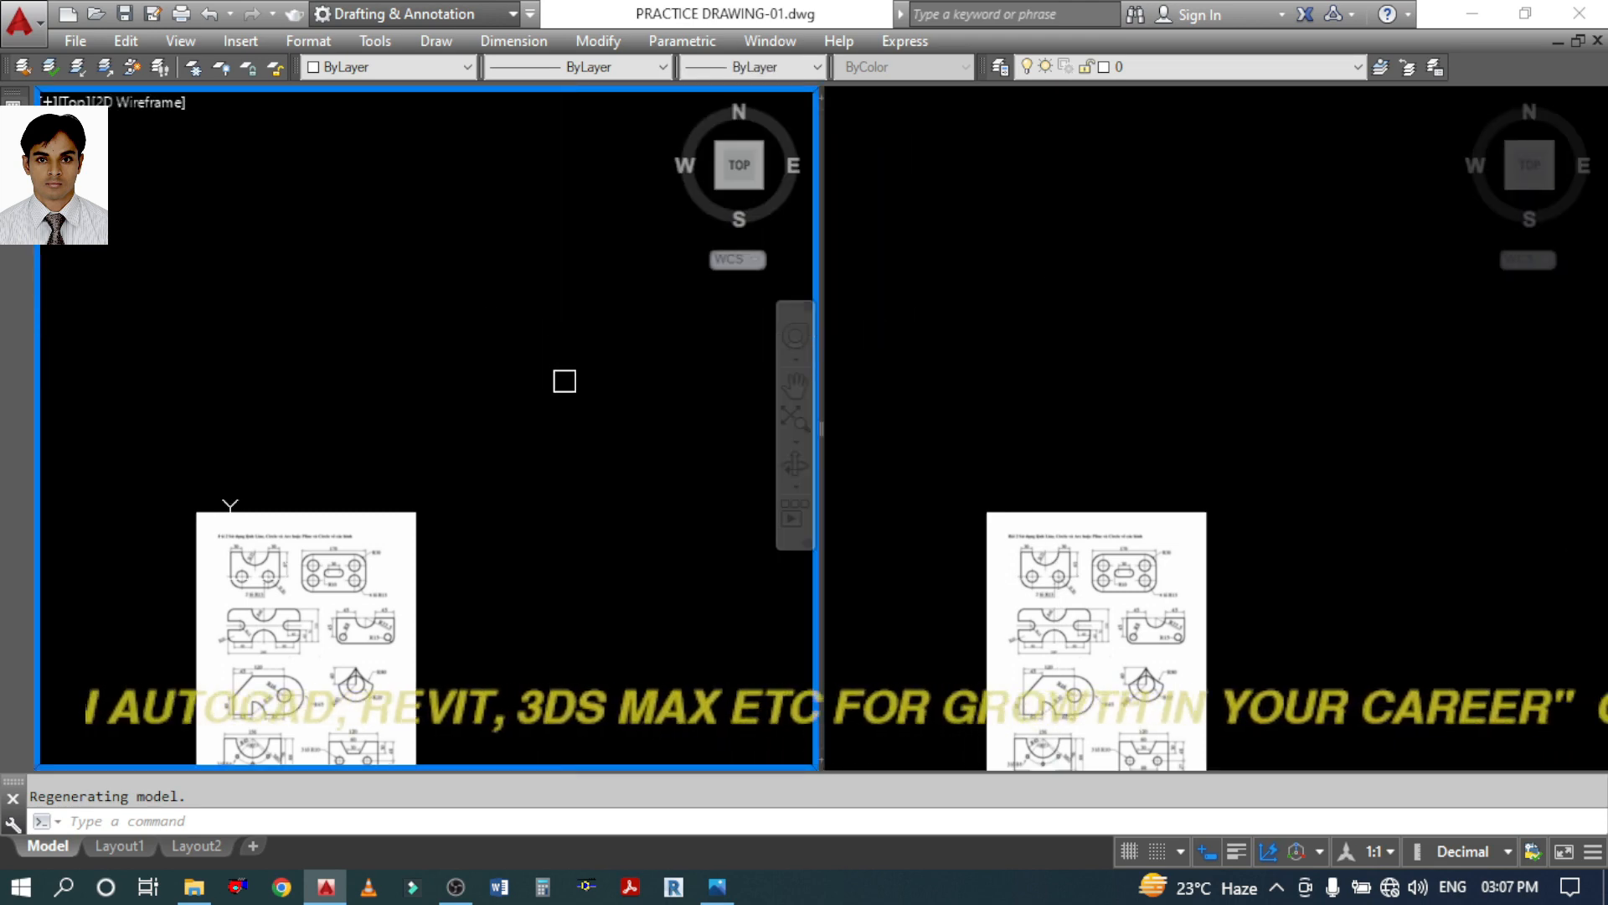
{"action": "middle_click_drag", "start_coordinate": [230, 505], "coordinate": [226, 341]}
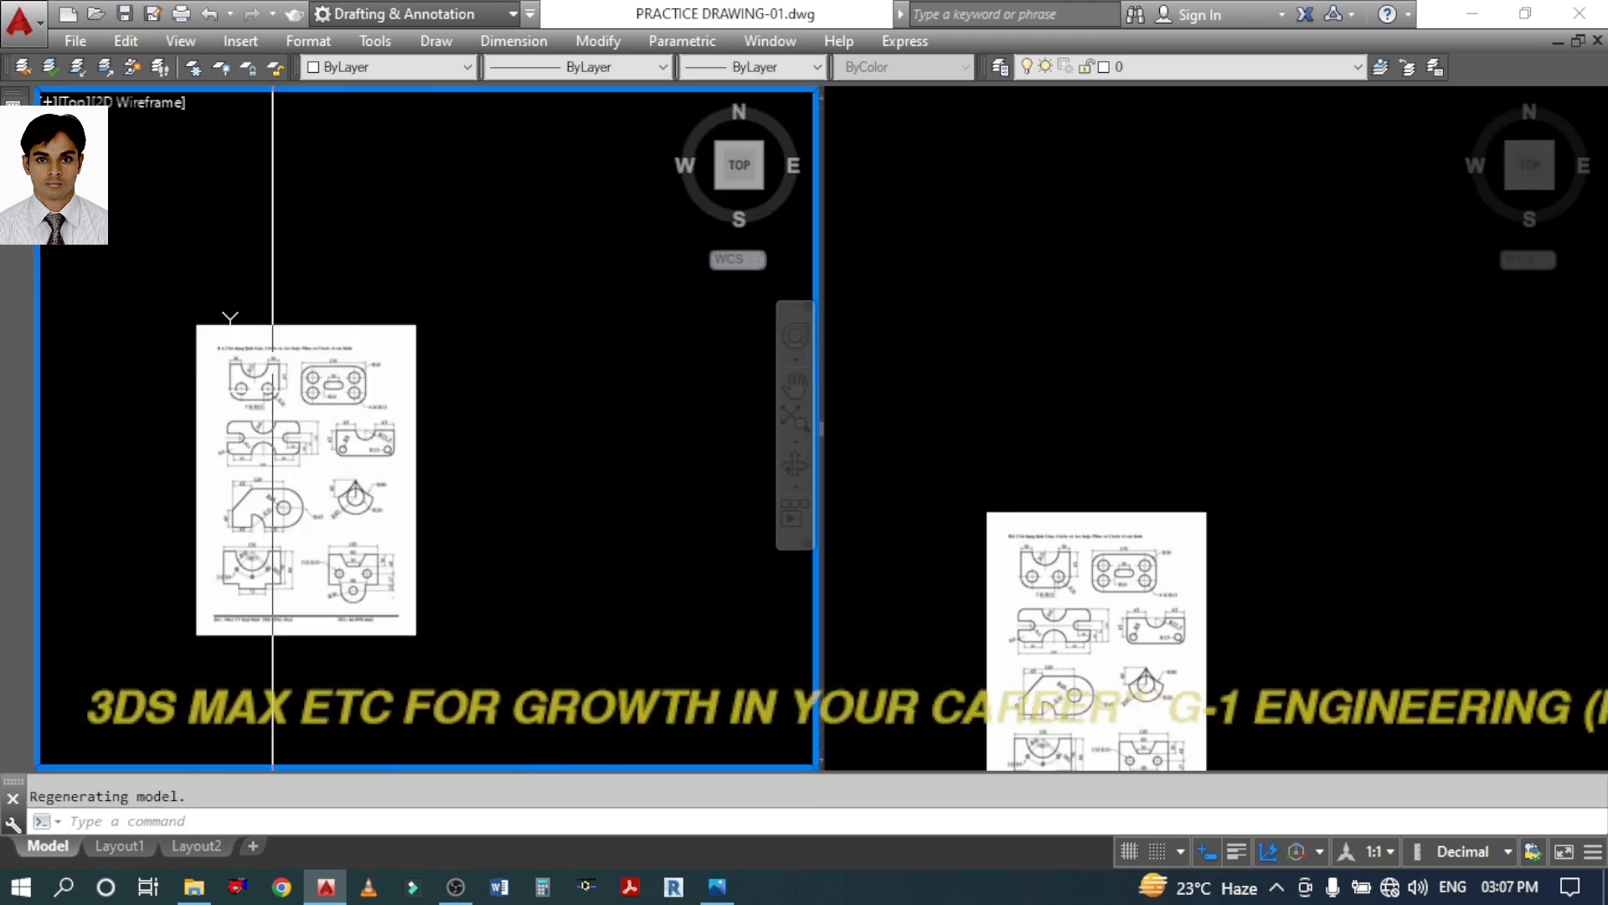
{"action": "scroll", "coordinate": [252, 388], "scroll_direction": "up", "scroll_amount": 8}
{"action": "scroll", "coordinate": [252, 388], "scroll_direction": "down", "scroll_amount": 4}
{"action": "left_click", "coordinate": [1023, 502]}
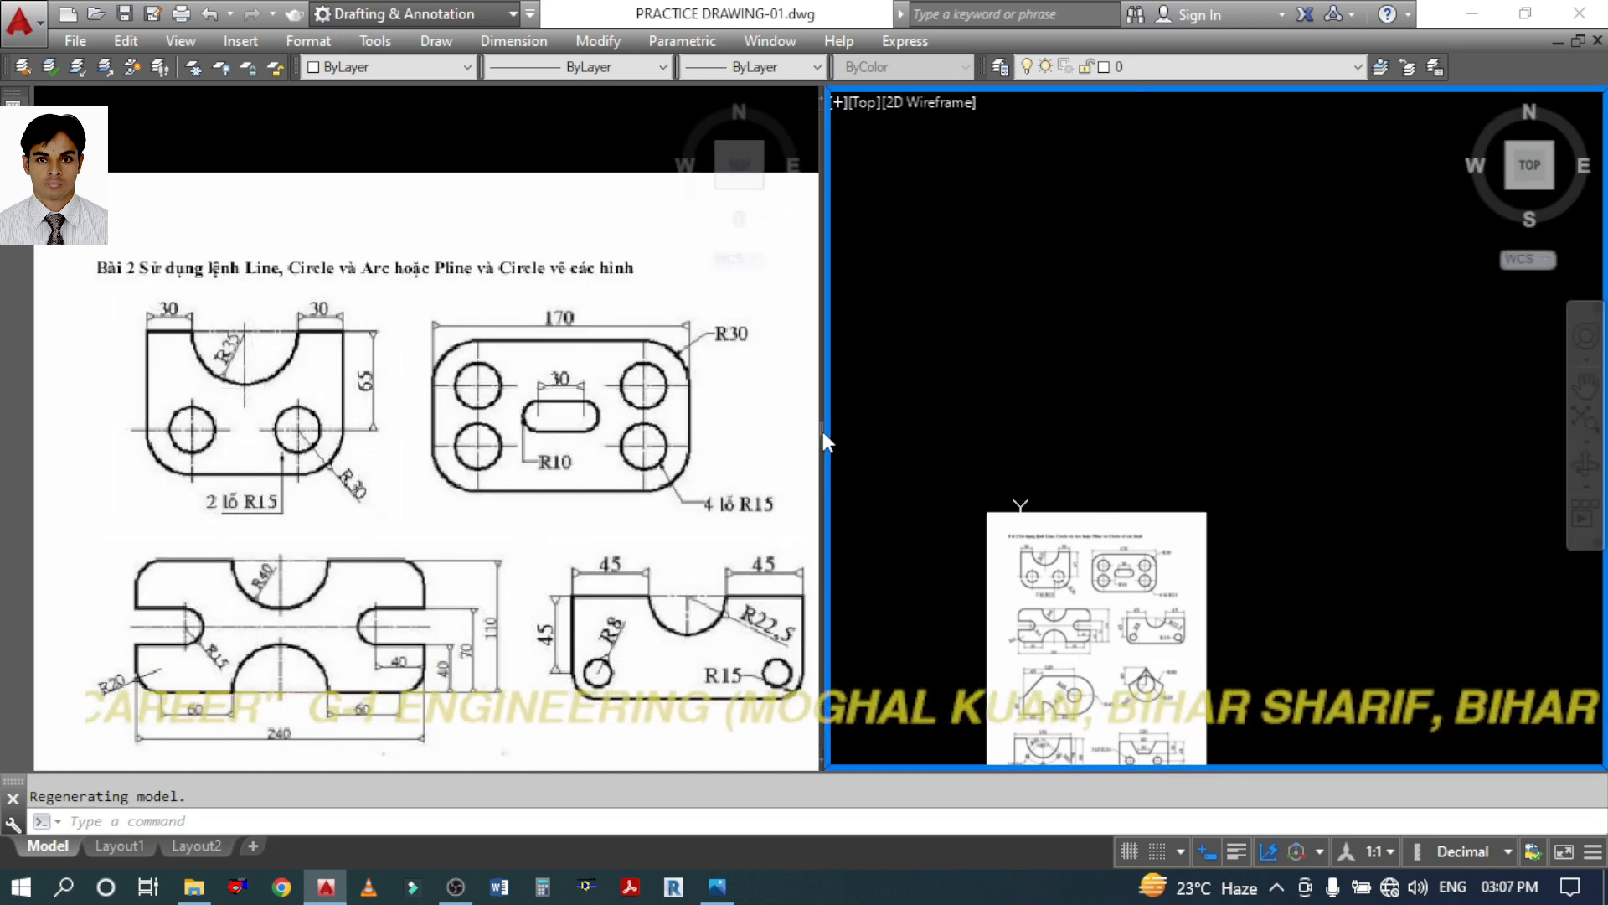
{"action": "left_click_drag", "start_coordinate": [823, 431], "coordinate": [550, 434]}
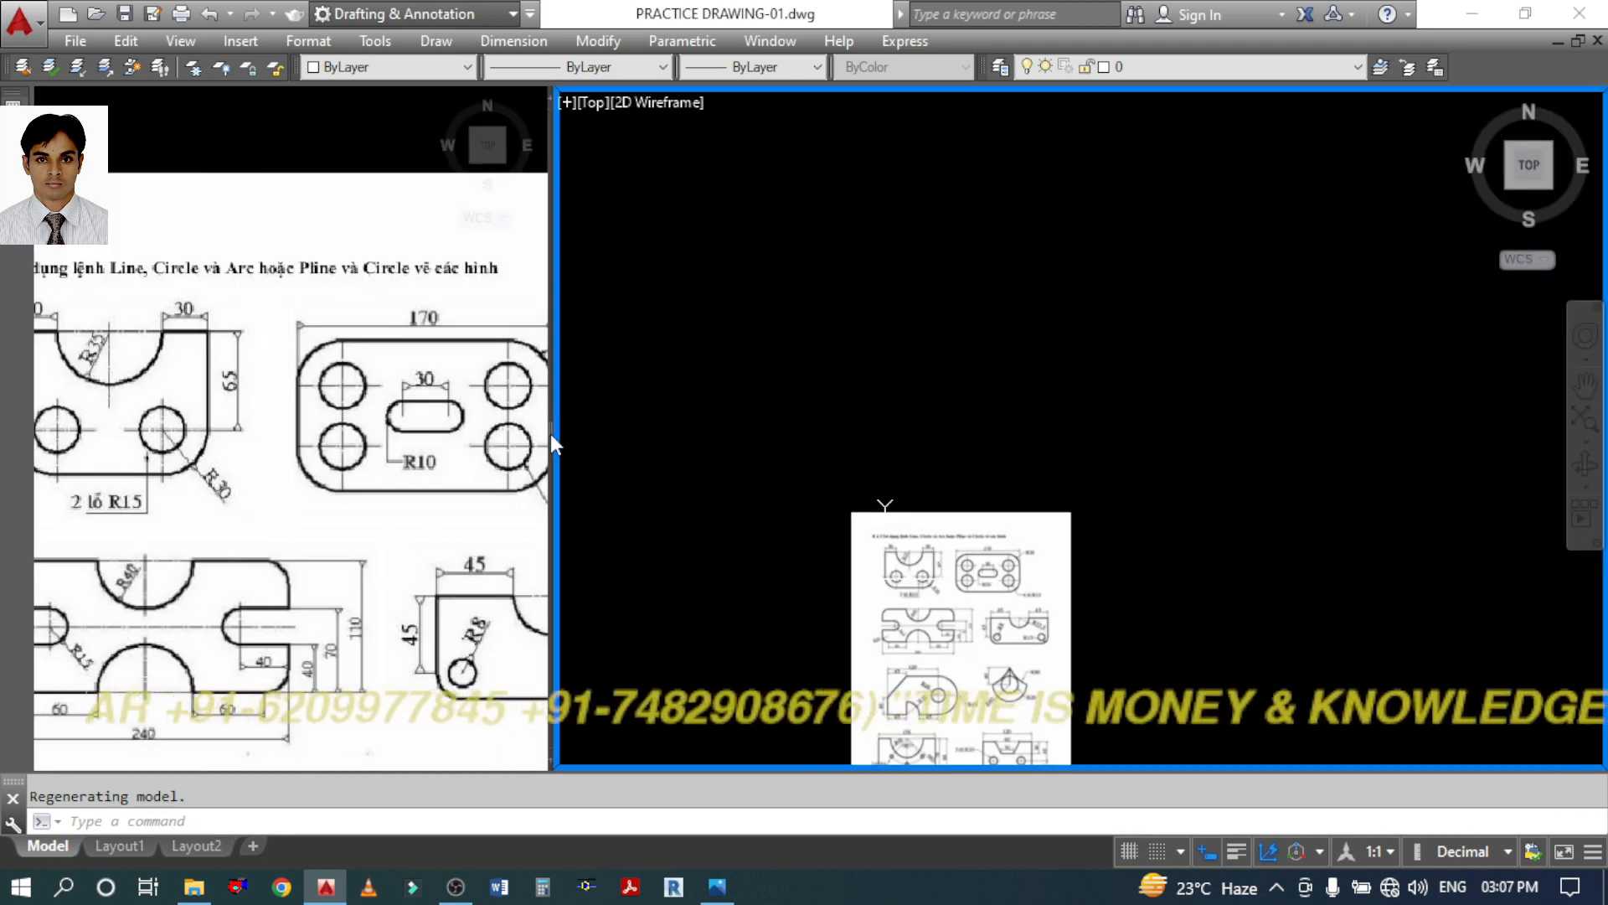
{"action": "left_click", "coordinate": [216, 422]}
{"action": "middle_click_drag", "start_coordinate": [219, 426], "coordinate": [318, 423]}
{"action": "scroll", "coordinate": [349, 411], "scroll_direction": "up", "scroll_amount": 2}
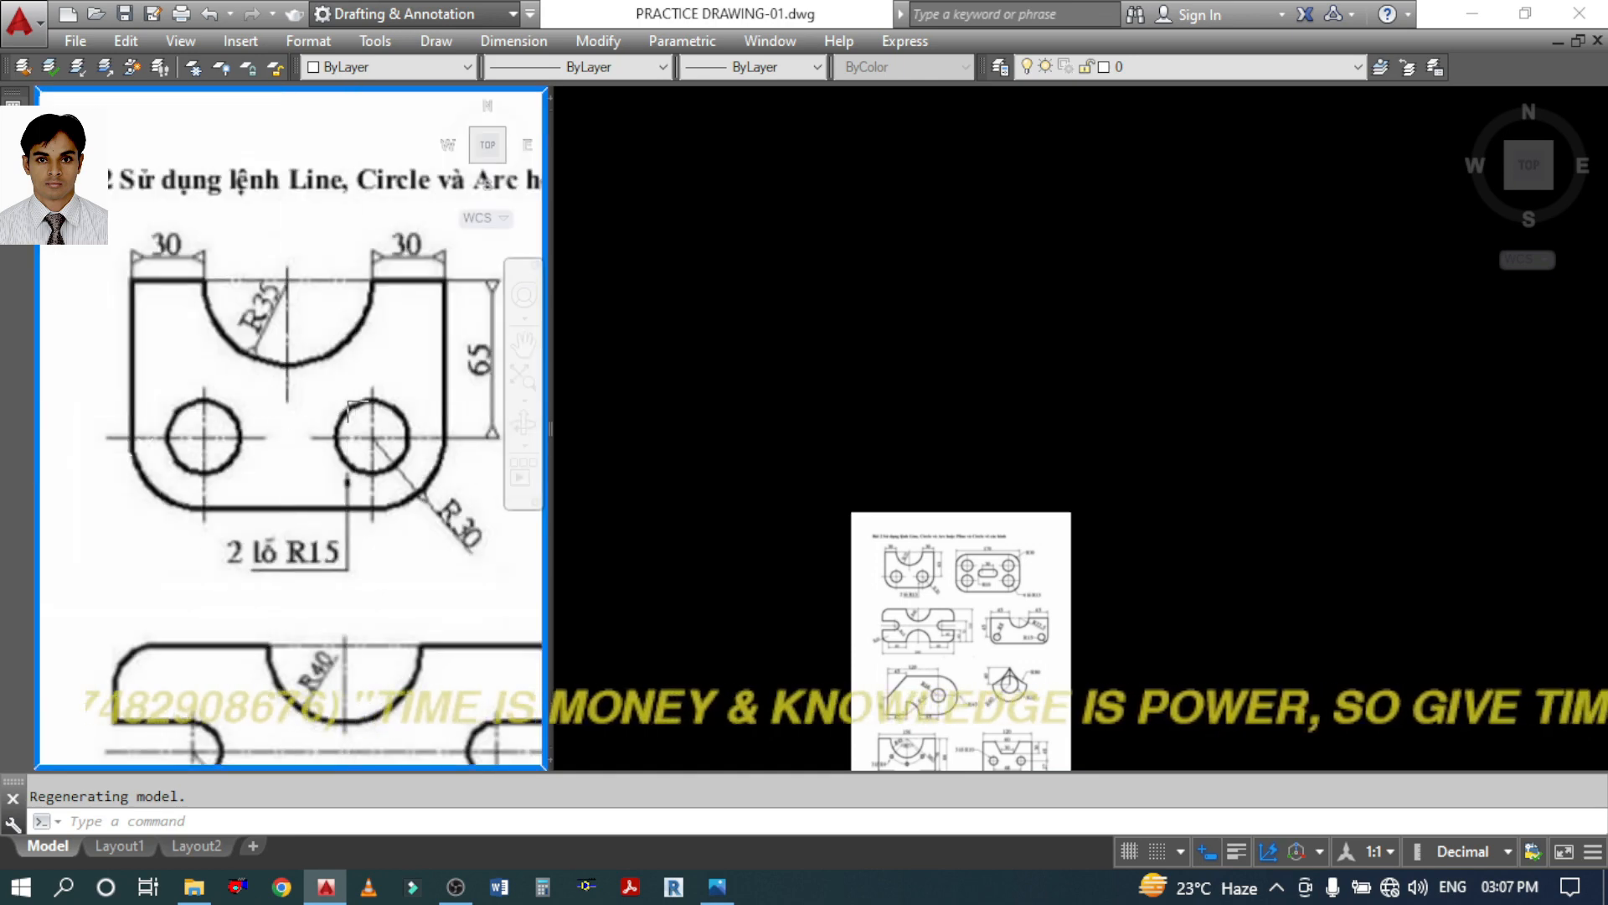
Draw a rectangle over the practice sheet's outline in the wider viewport, from its upper-left to its lower-right corner
{"action": "left_click", "coordinate": [854, 538]}
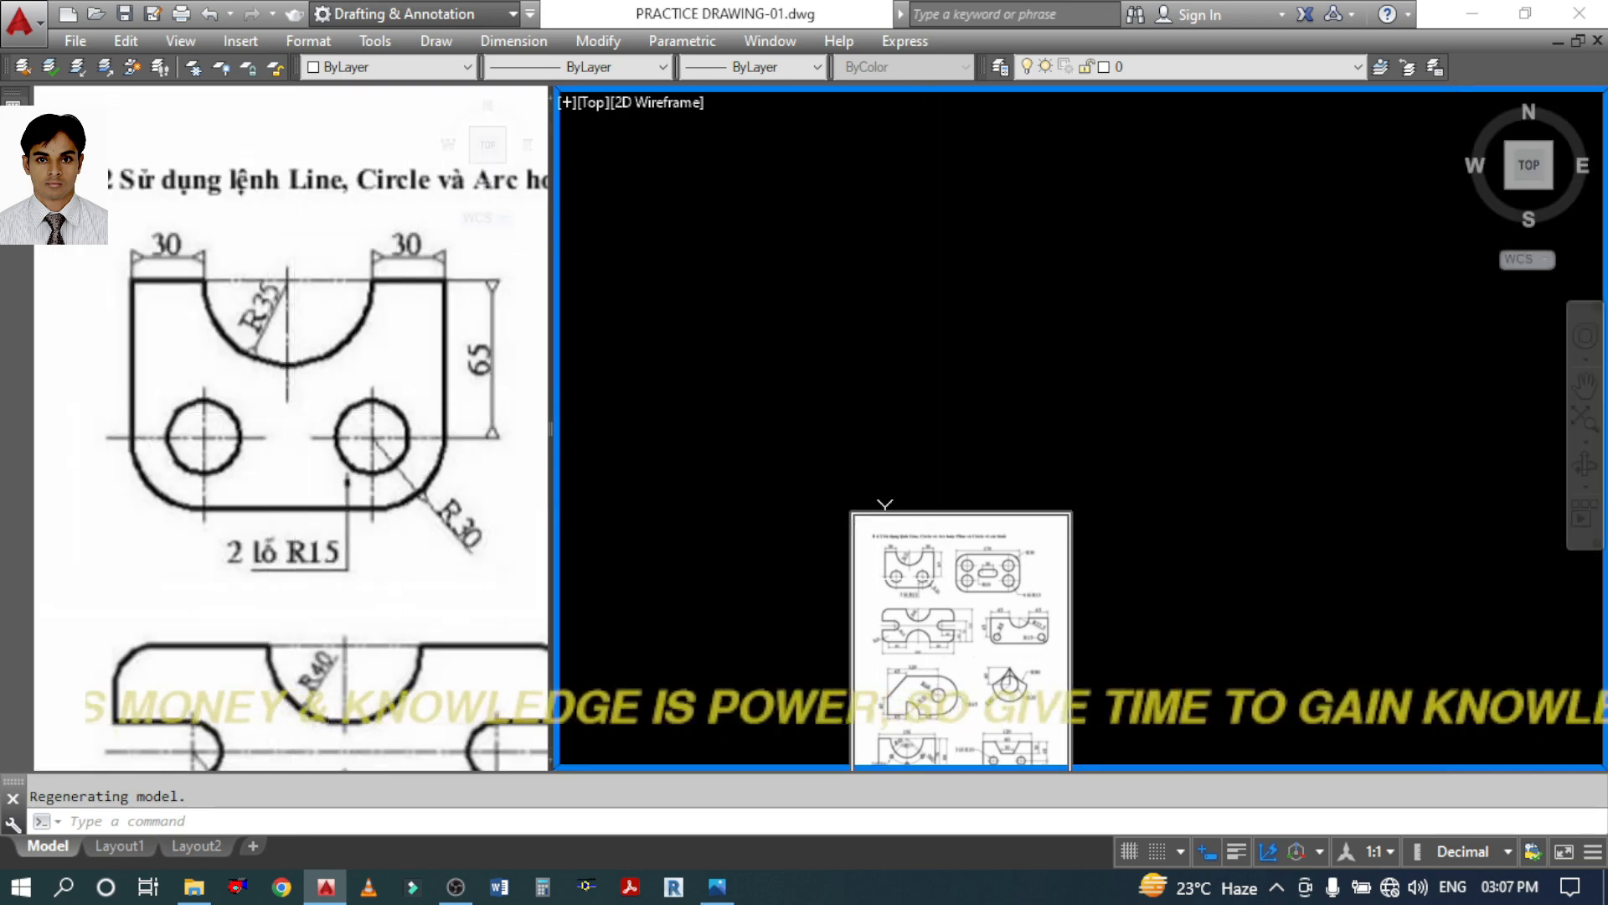
{"action": "scroll", "coordinate": [780, 424], "scroll_direction": "up", "scroll_amount": 2}
{"action": "middle_click_drag", "start_coordinate": [1249, 602], "coordinate": [1011, 460]}
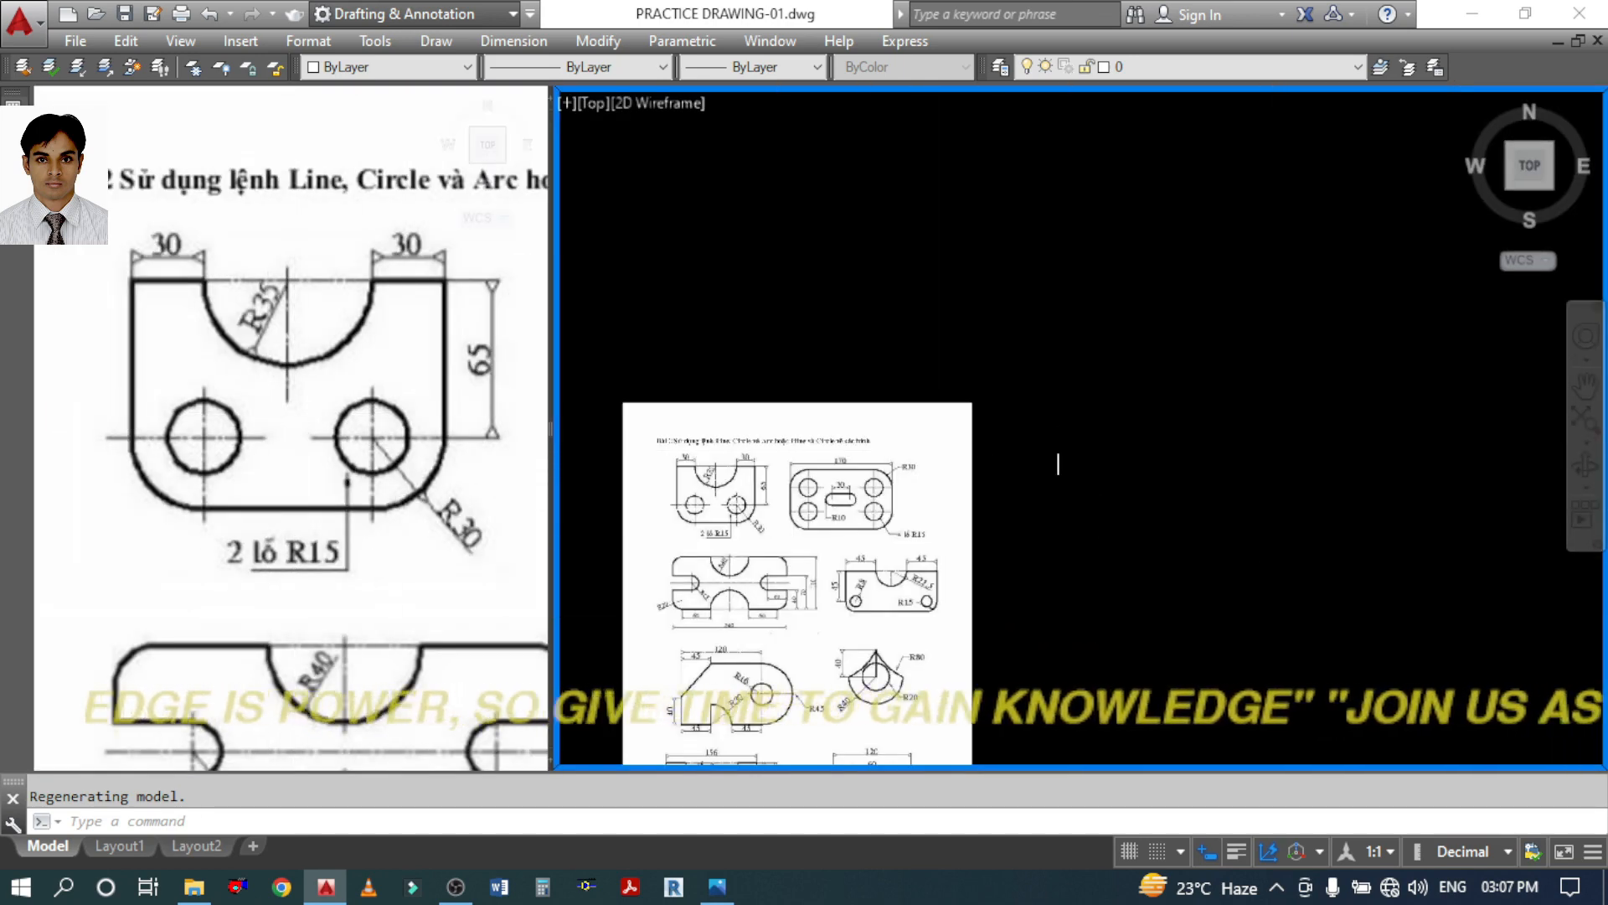
{"action": "scroll", "coordinate": [987, 306], "scroll_direction": "down", "scroll_amount": 3}
{"action": "type", "text": "R"}
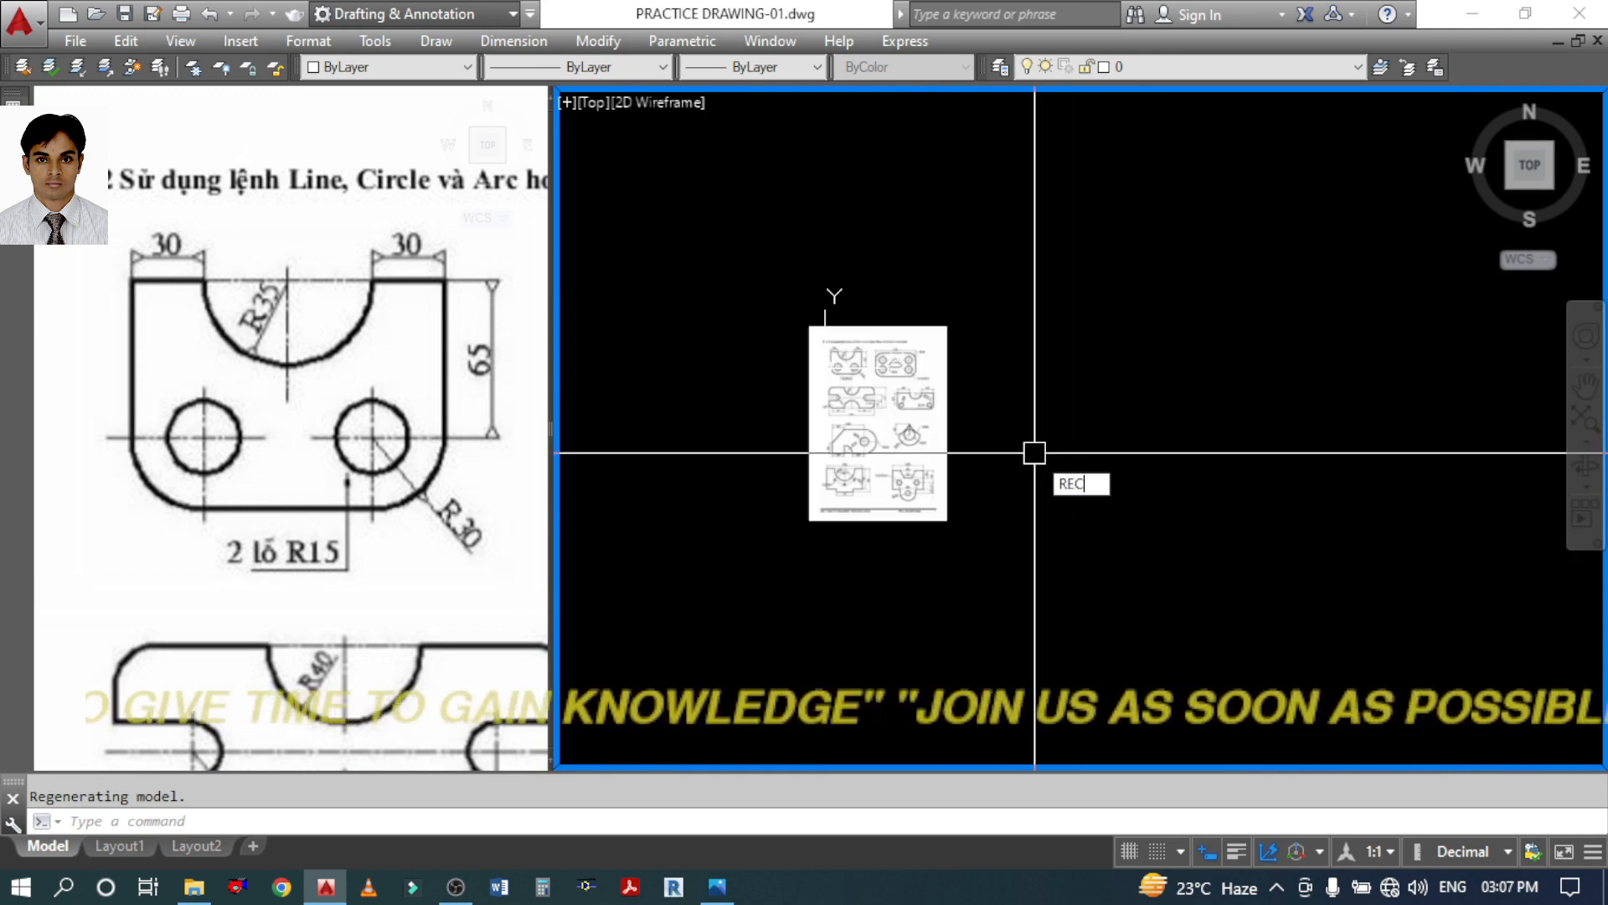
{"action": "type", "text": "EC"}
{"action": "key", "text": "Return"}
{"action": "scroll", "coordinate": [811, 316], "scroll_direction": "up", "scroll_amount": 2}
{"action": "left_click", "coordinate": [795, 316]}
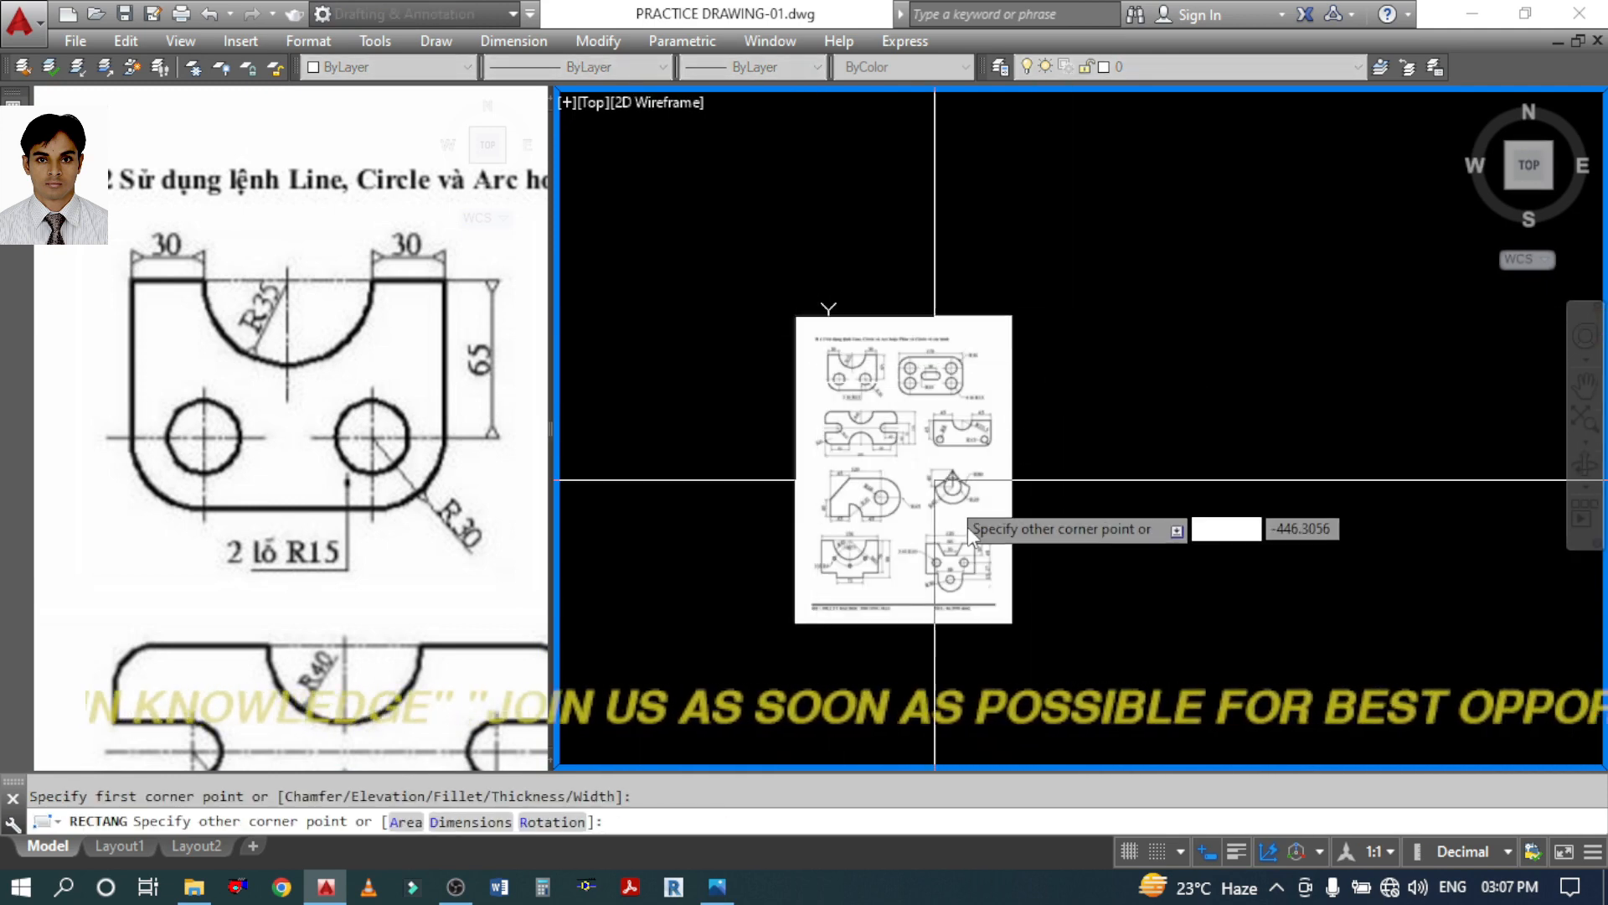
{"action": "left_click", "coordinate": [1012, 624]}
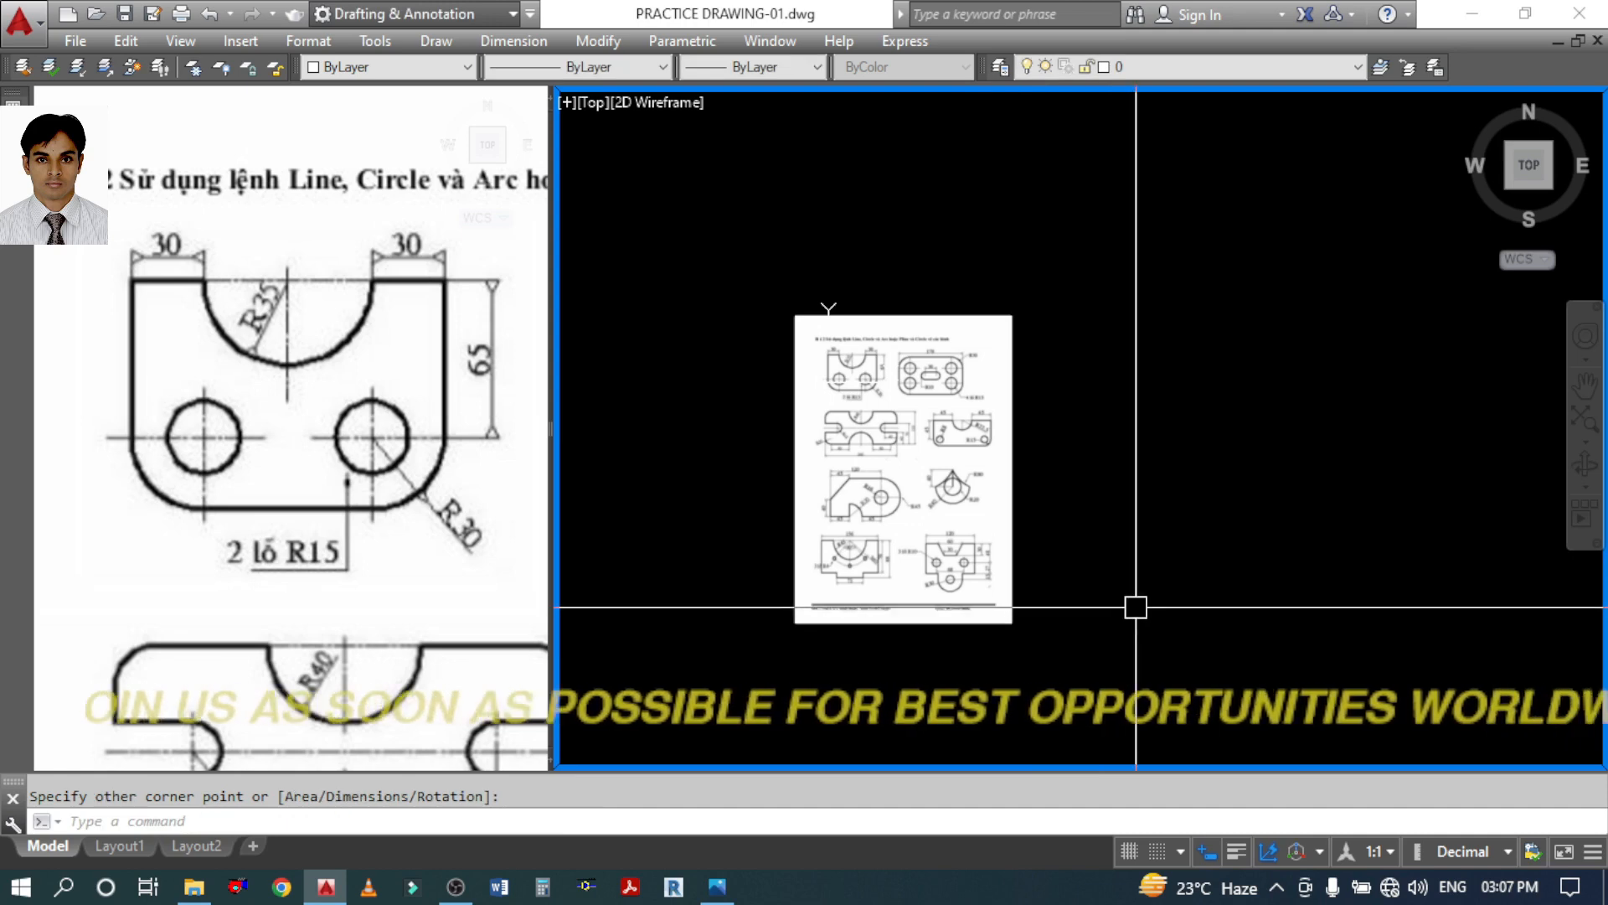
Move the rectangle horizontally to the right so it stands beside the practice sheet with a small gap
{"action": "type", "text": "M"}
{"action": "key", "text": "Return"}
{"action": "left_click", "coordinate": [1012, 528]}
{"action": "key", "text": "Return"}
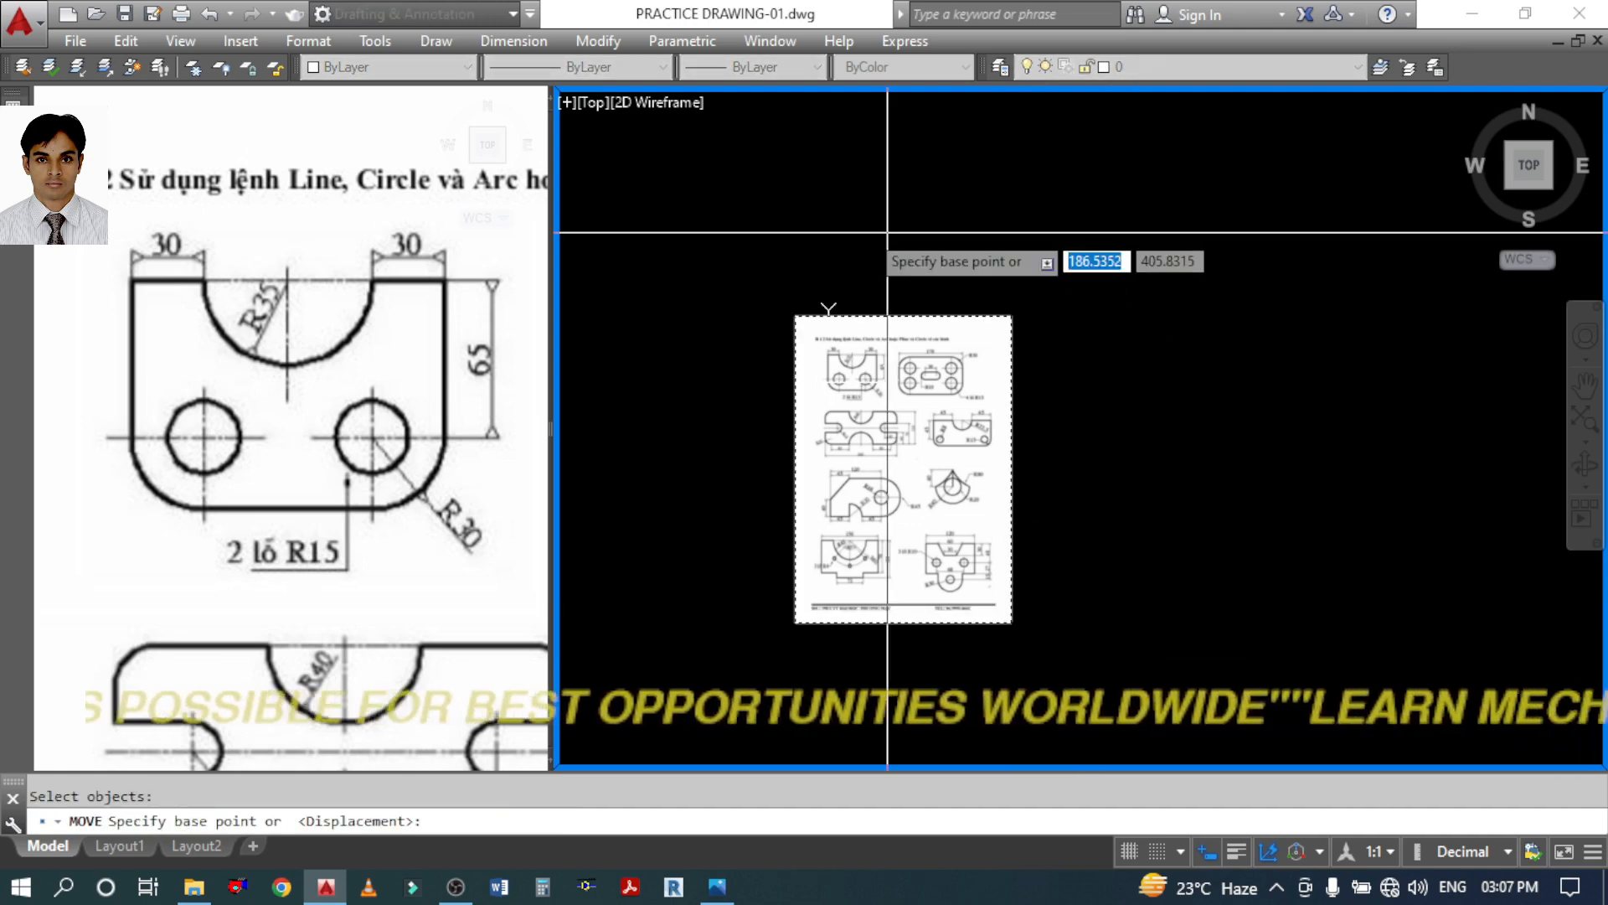
{"action": "left_click", "coordinate": [871, 222]}
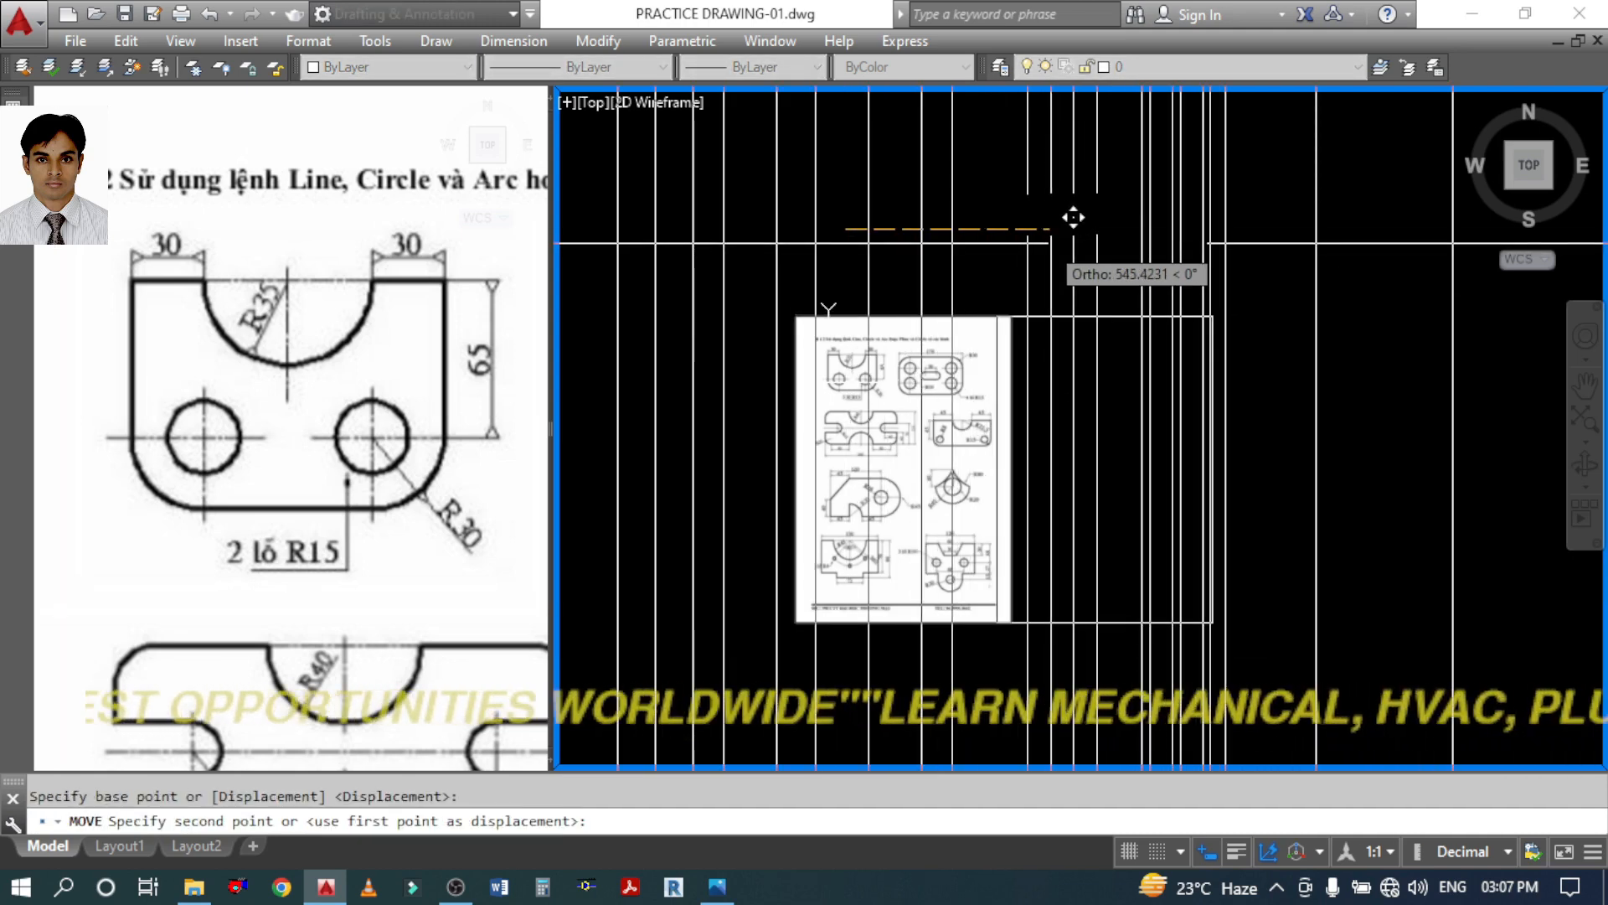
{"action": "left_click", "coordinate": [1093, 218]}
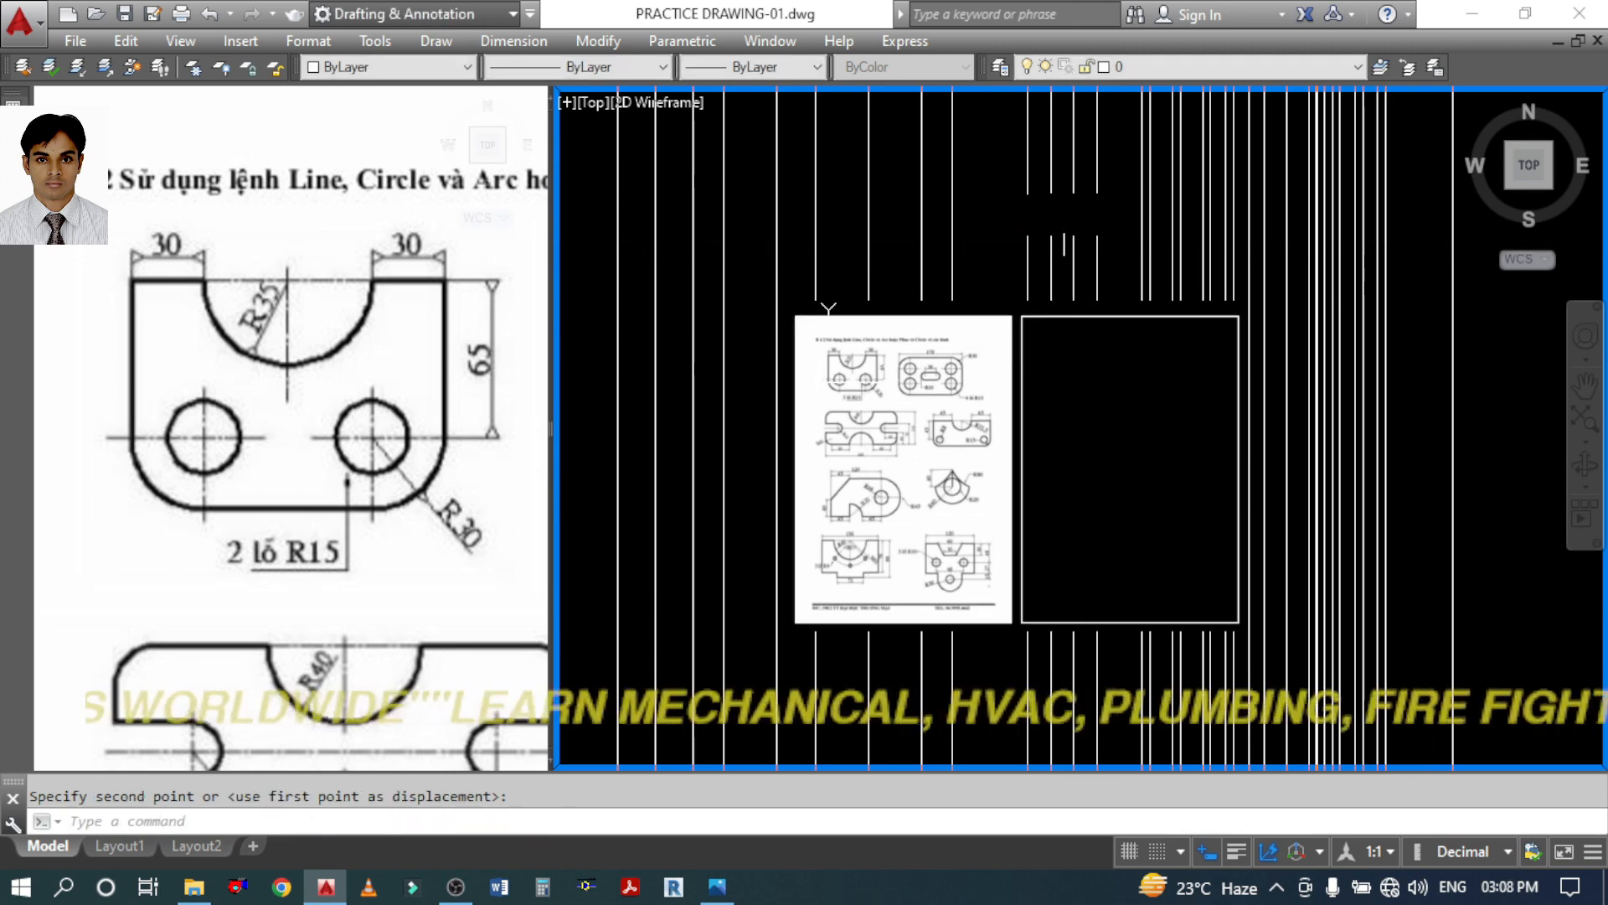
Frame the upper-left area of the empty rectangle and activate the viewport showing the first reference figure
{"action": "scroll", "coordinate": [1077, 239], "scroll_direction": "down", "scroll_amount": 4}
{"action": "scroll", "coordinate": [1084, 338], "scroll_direction": "up", "scroll_amount": 5}
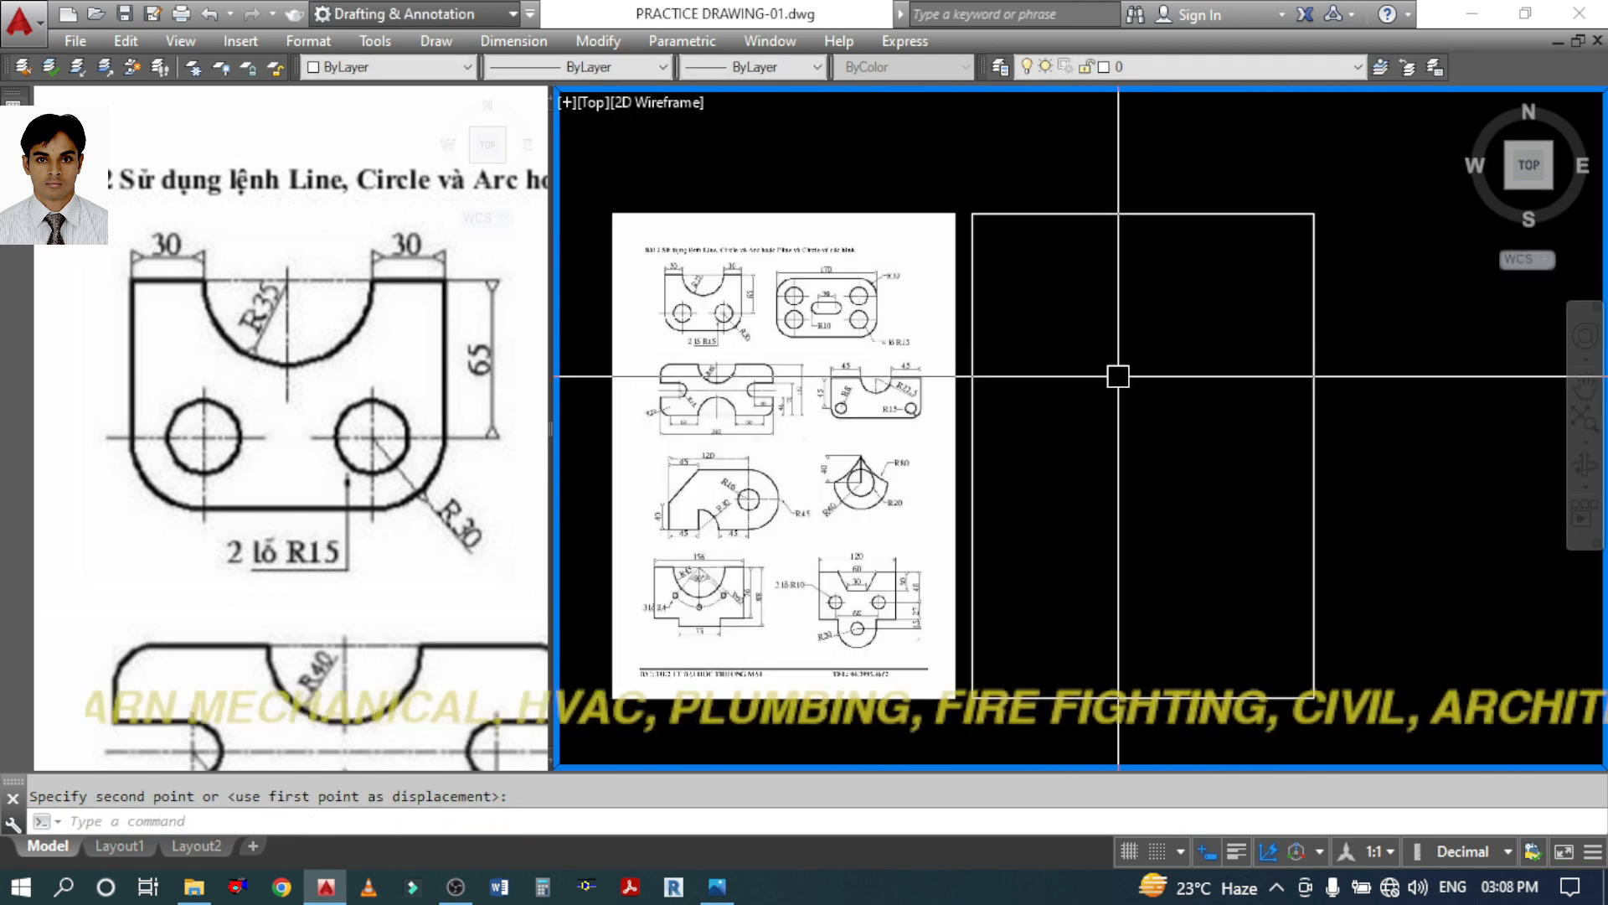
{"action": "scroll", "coordinate": [1128, 345], "scroll_direction": "up", "scroll_amount": 3}
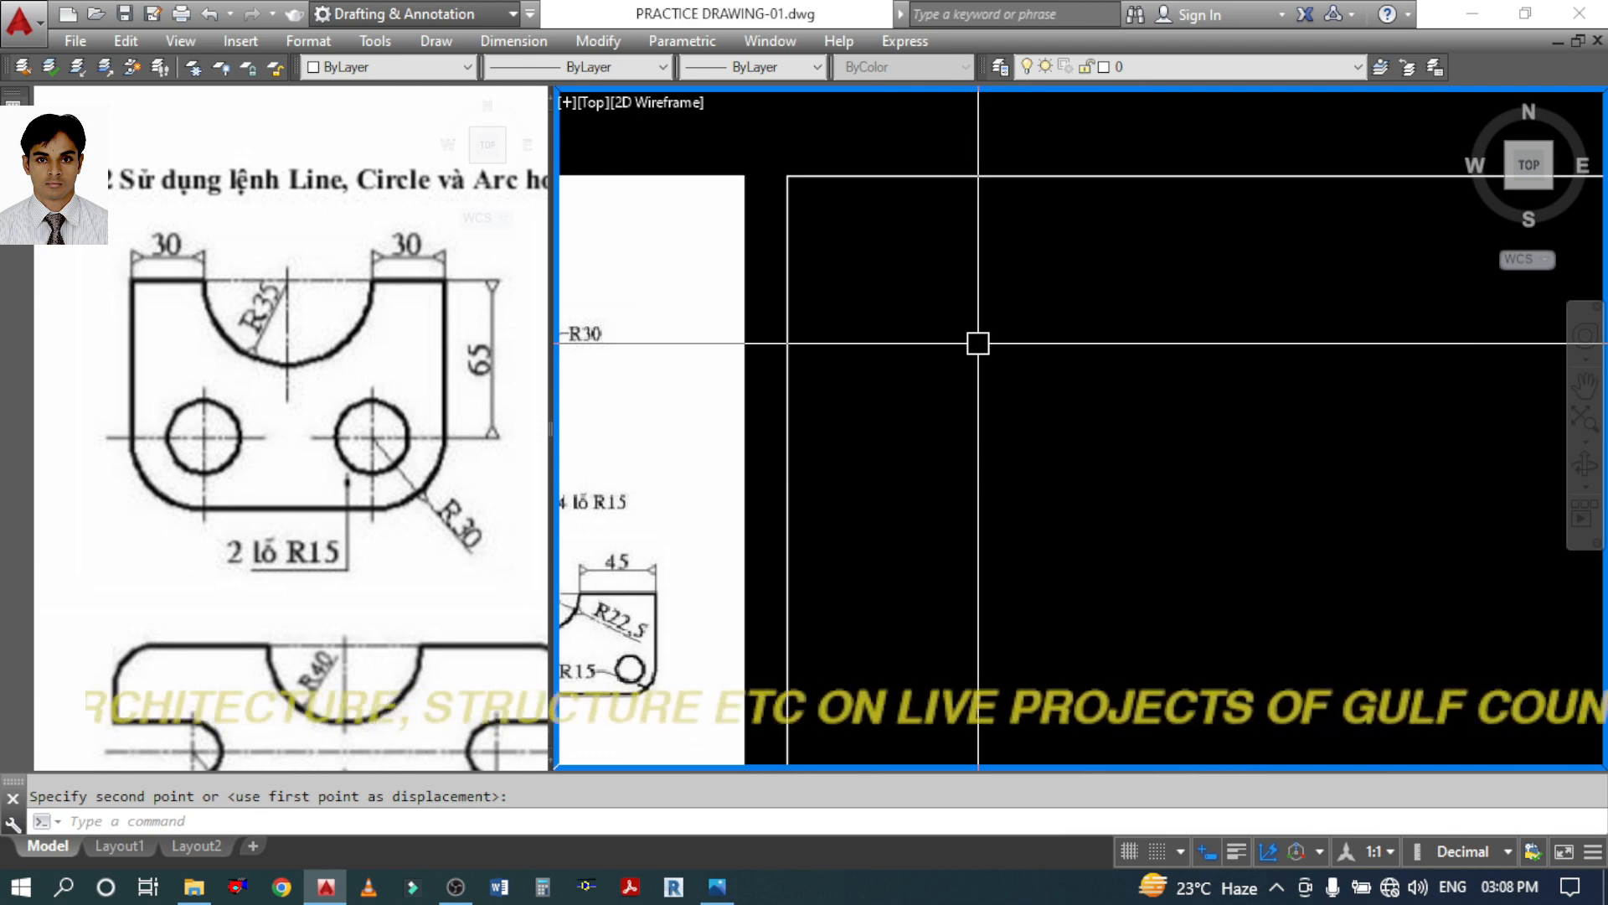
{"action": "left_click", "coordinate": [248, 307]}
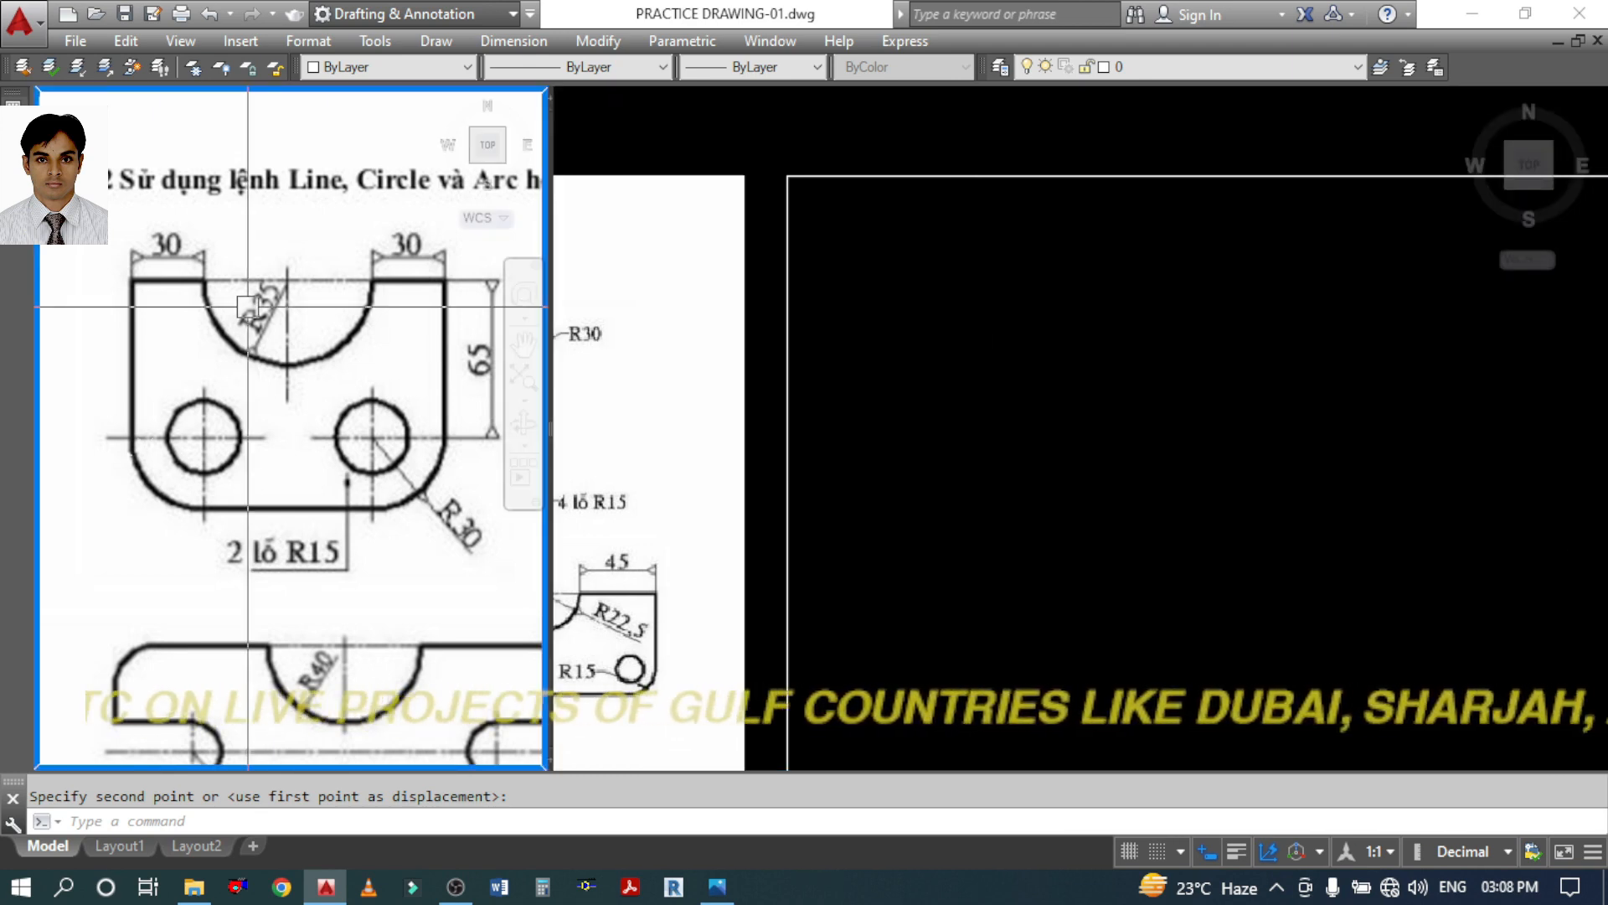
Draw a horizontal line 30 long just inside the blank frame's upper-left corner as the figure's first top-edge segment
{"action": "key", "text": "Escape"}
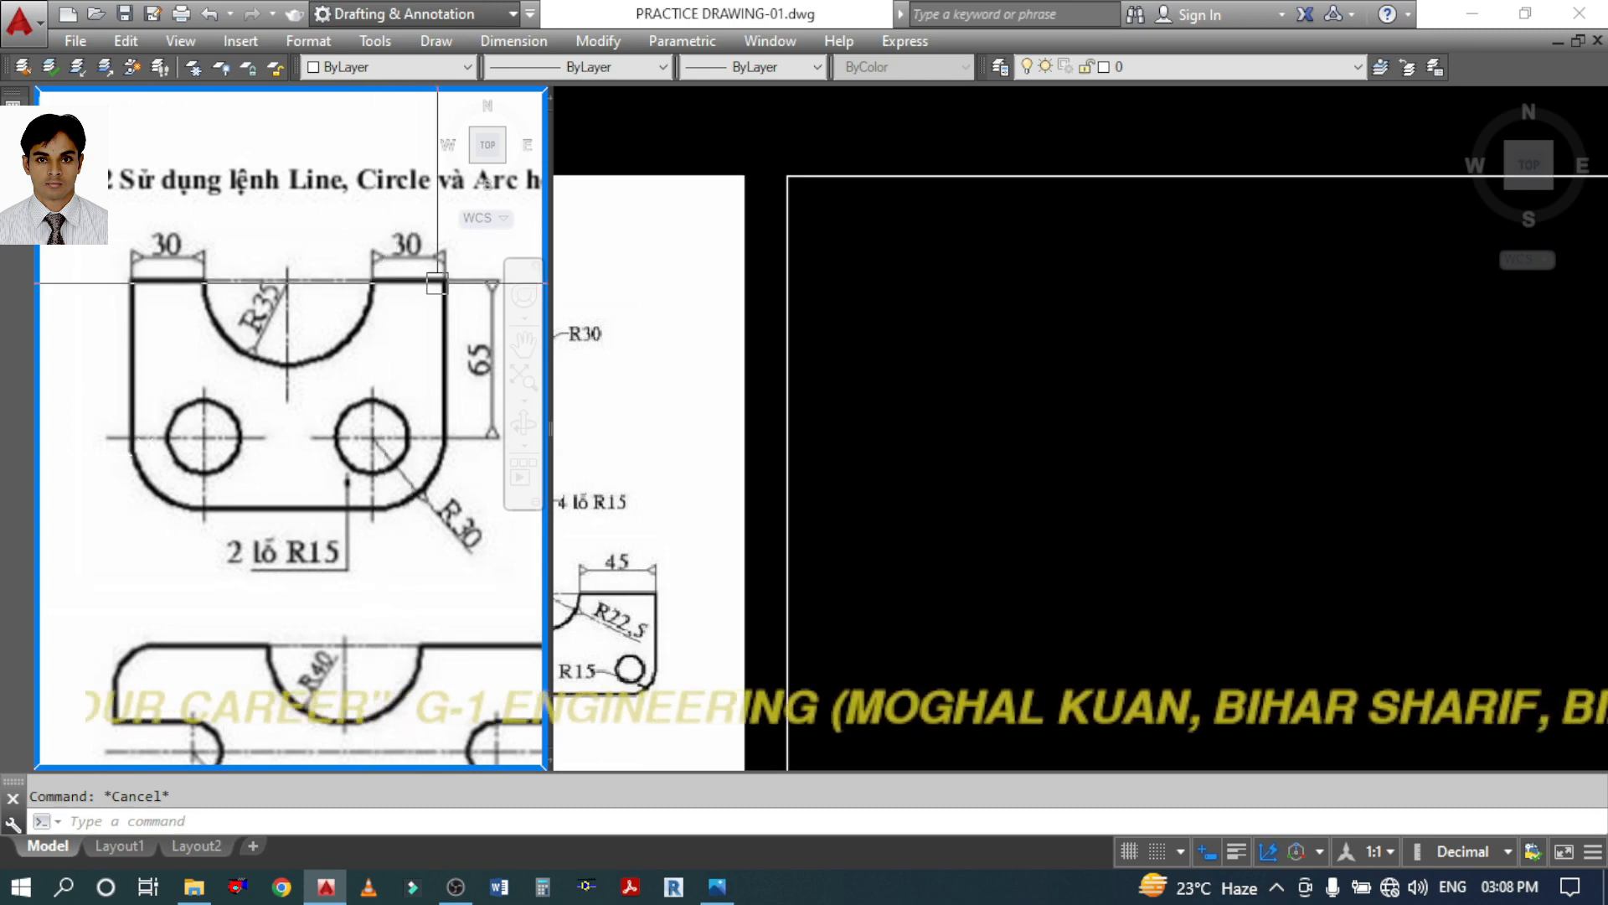
{"action": "middle_click_drag", "start_coordinate": [434, 419], "coordinate": [405, 412]}
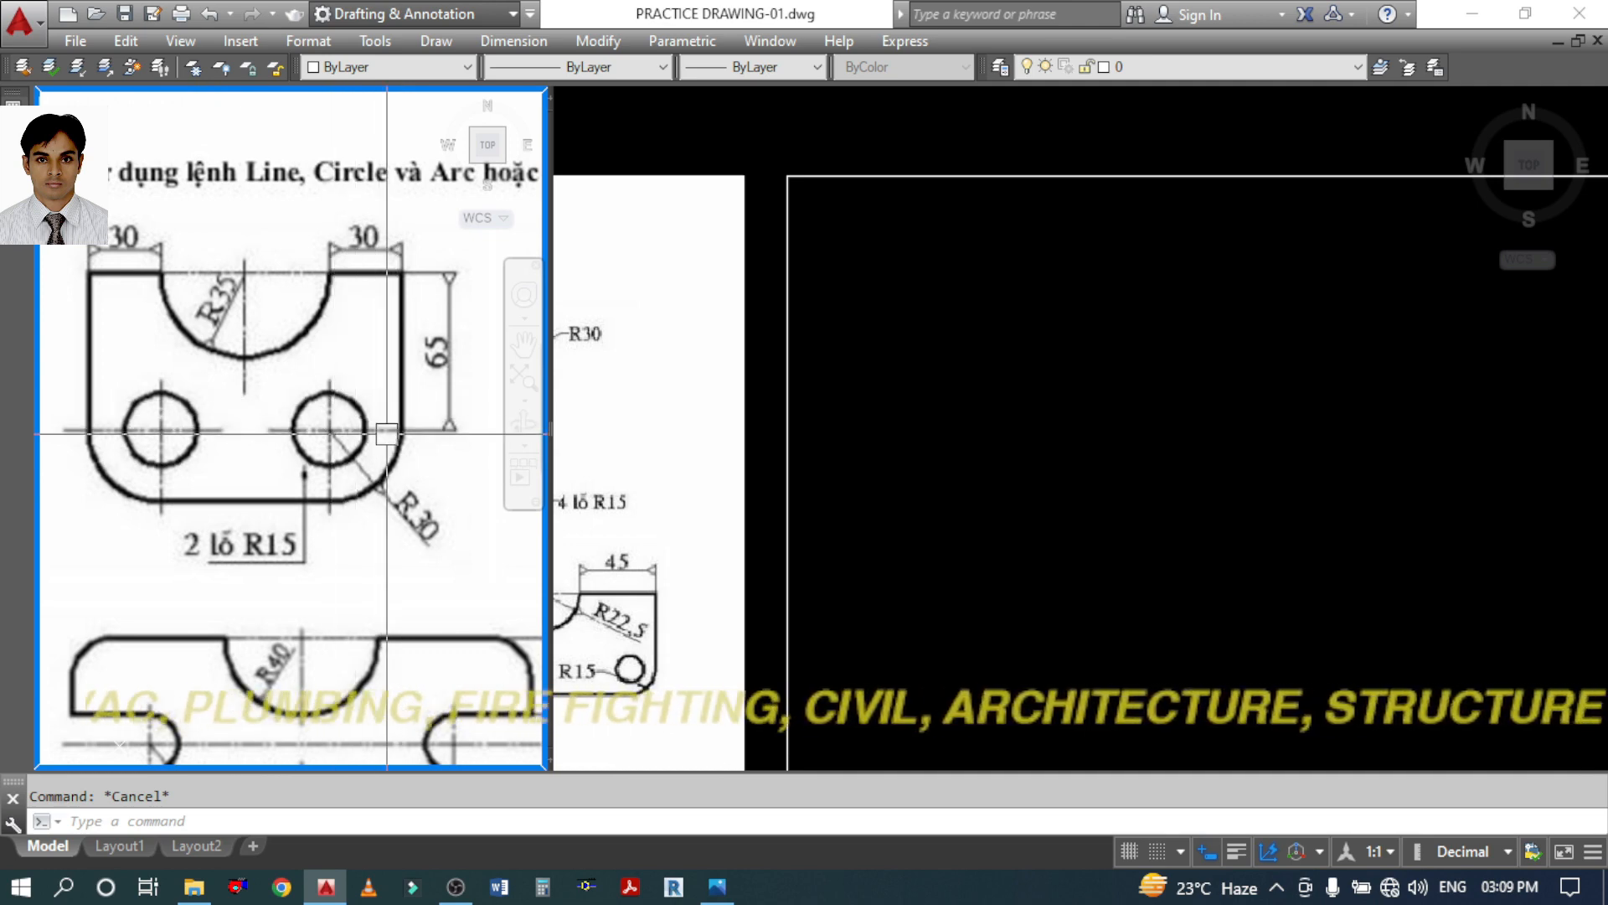
{"action": "left_click", "coordinate": [936, 329]}
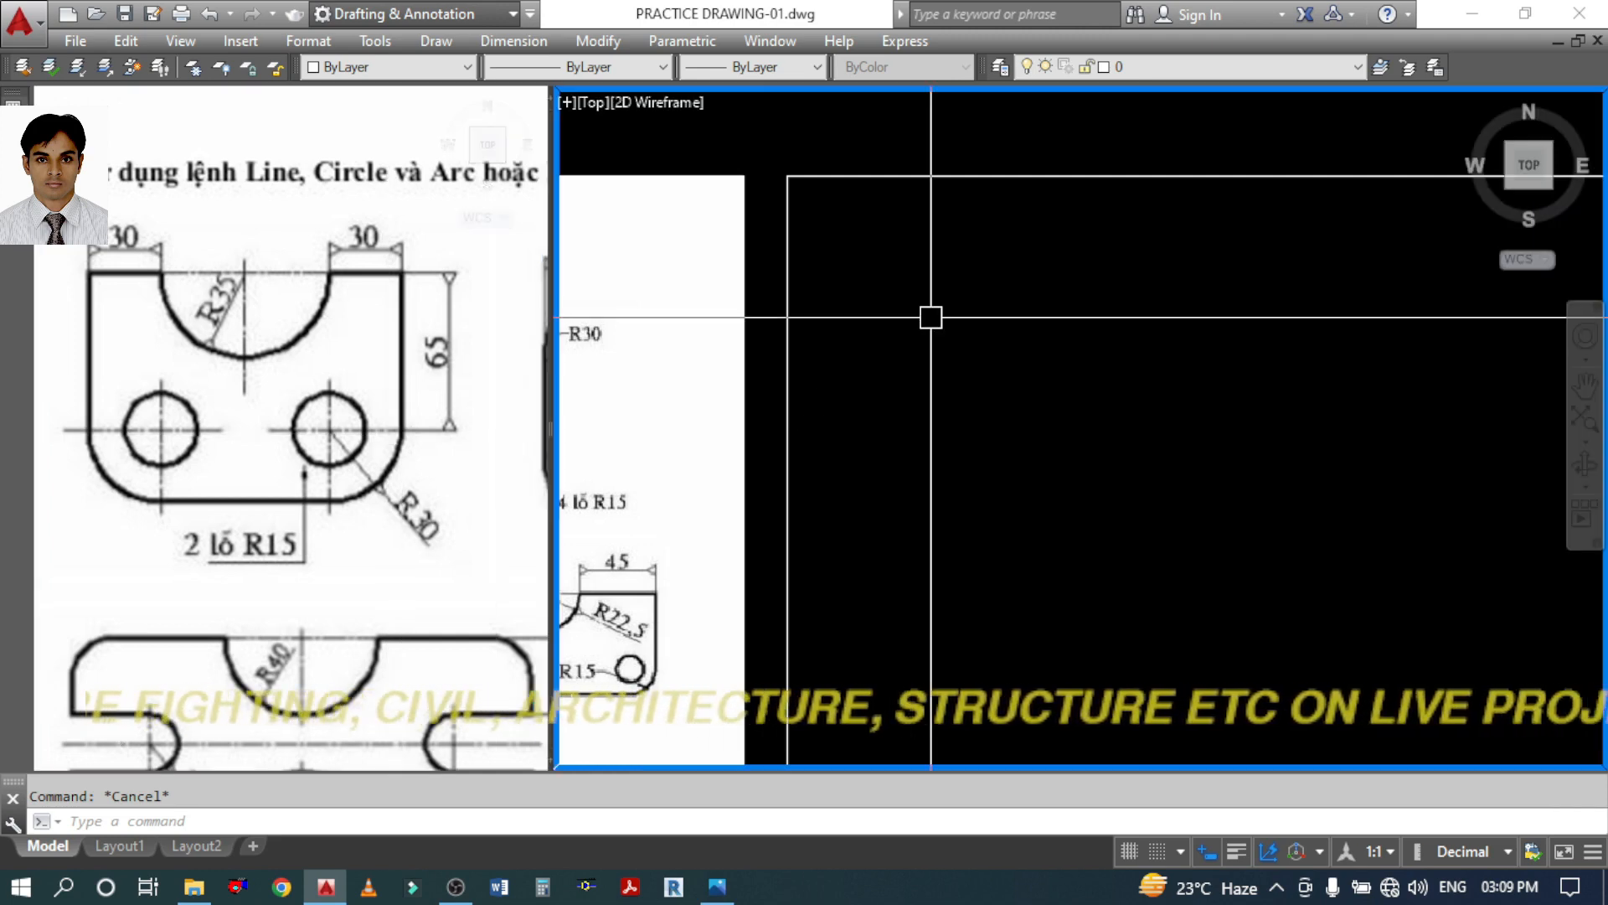
{"action": "key", "text": "Return"}
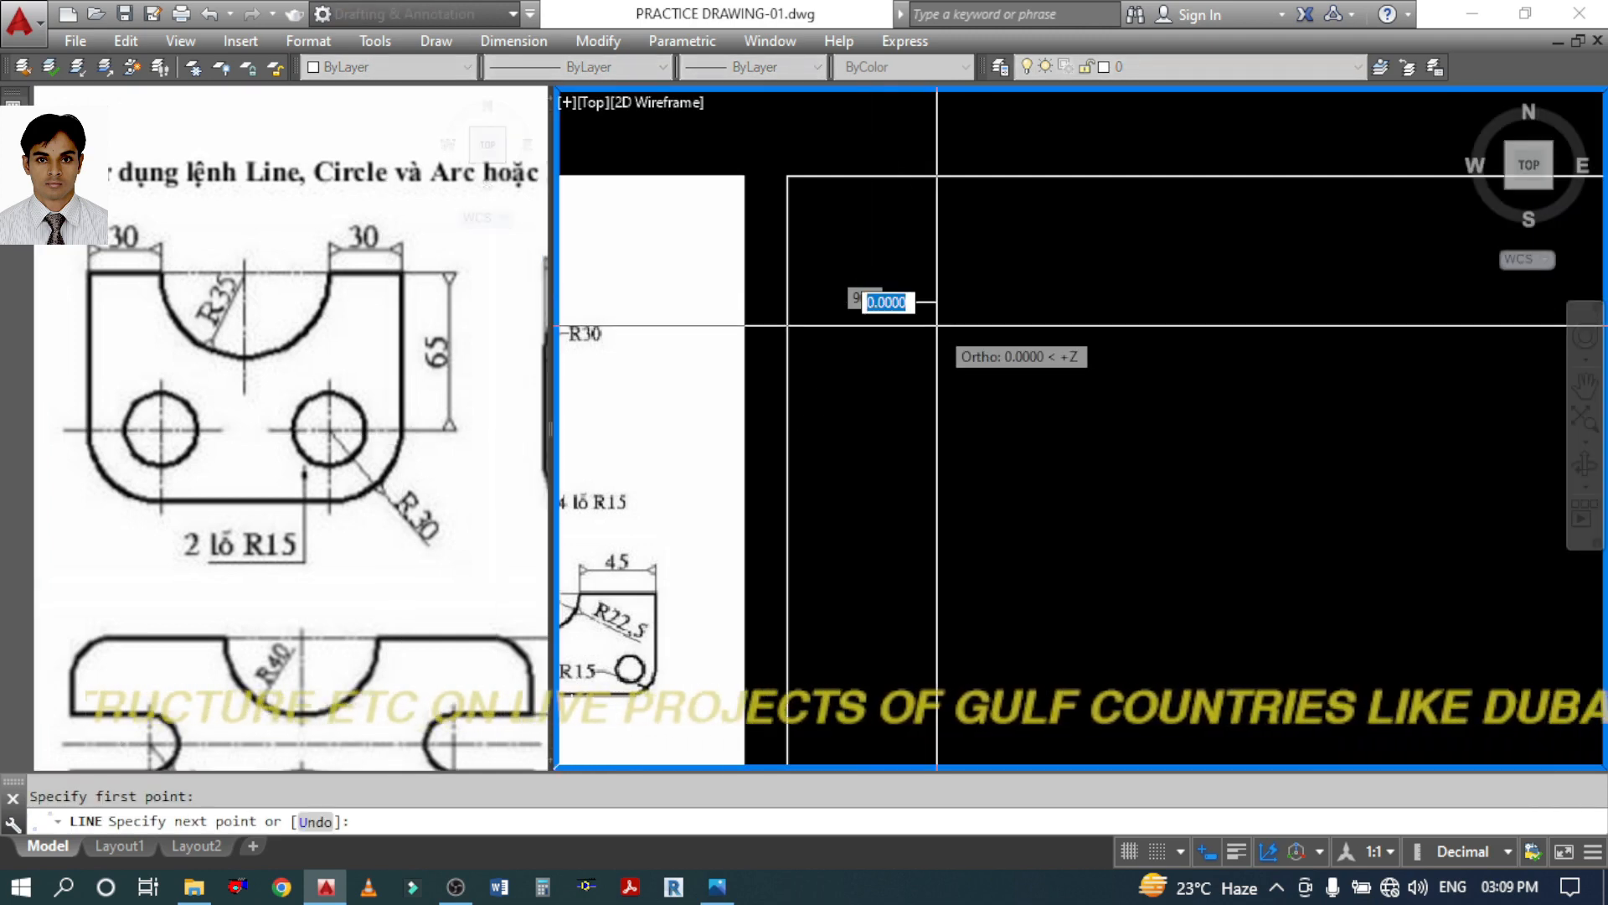
{"action": "left_click", "coordinate": [848, 259]}
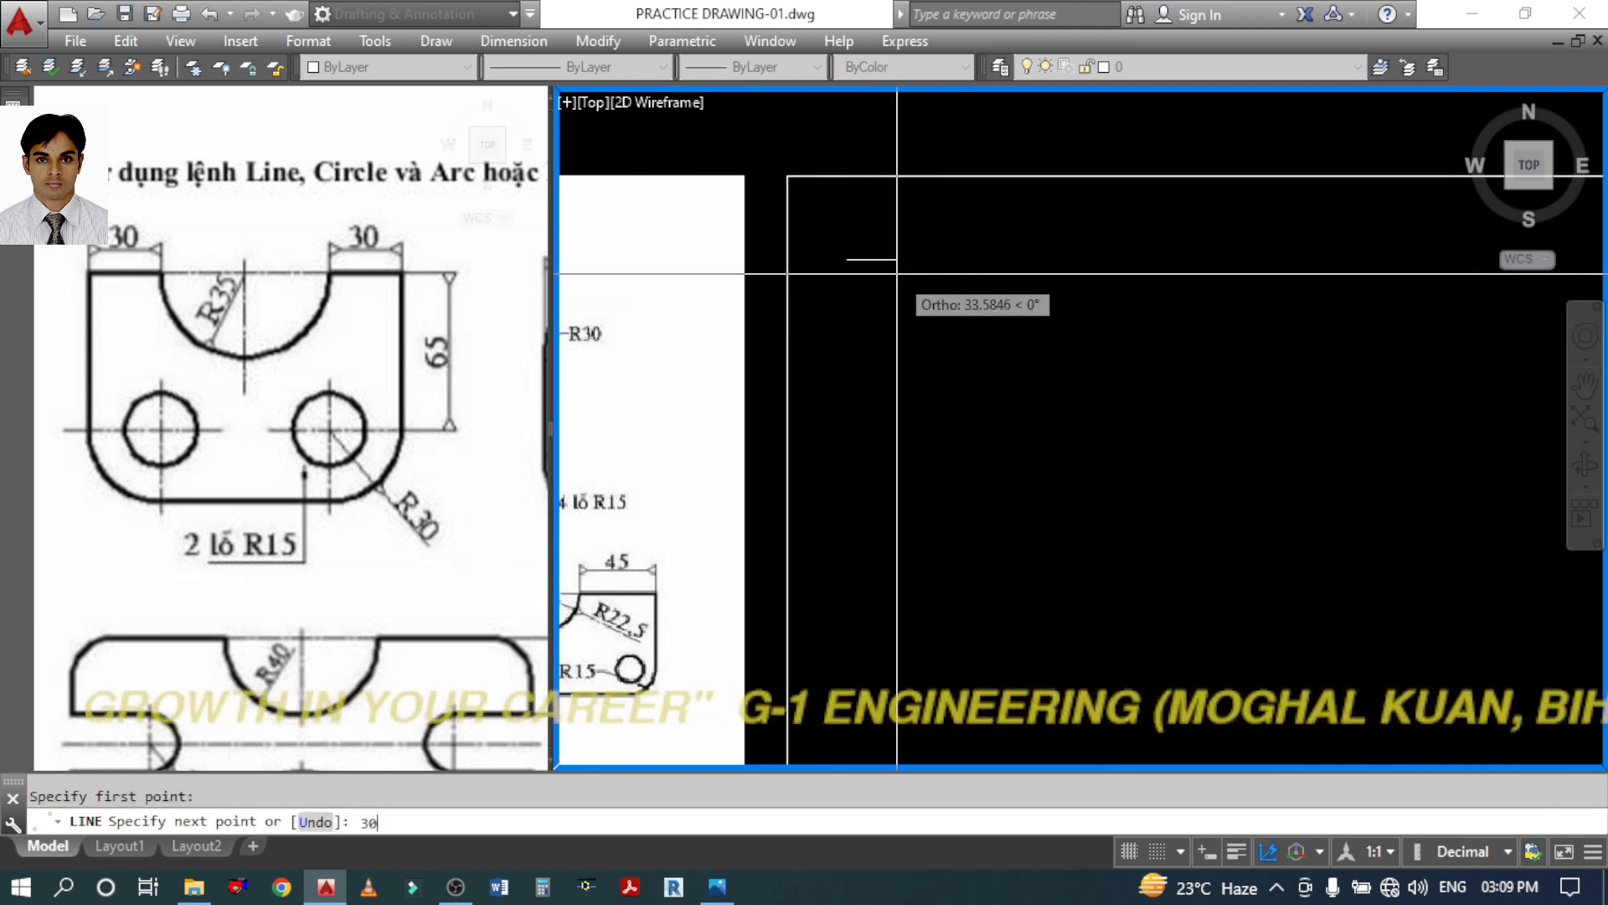
{"action": "type", "text": "30"}
{"action": "key", "text": "Return"}
{"action": "key", "text": "Return"}
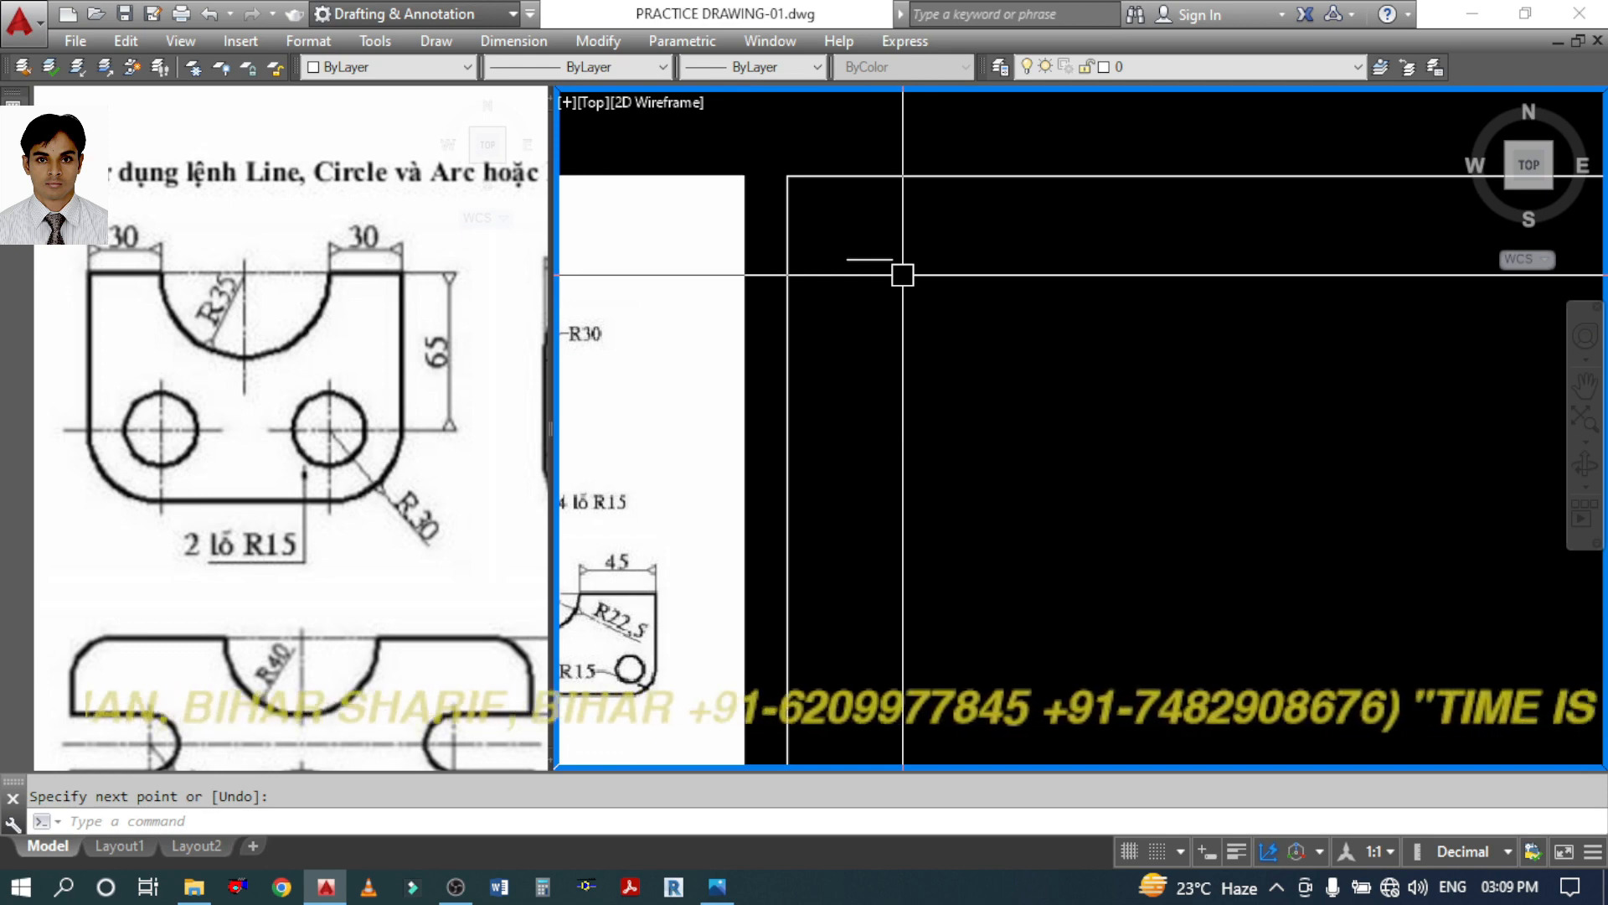
Continue the top edge to the right from the first line's end with a 70 long segment and a 30 long segment
{"action": "key", "text": "Return"}
{"action": "left_click", "coordinate": [892, 260]}
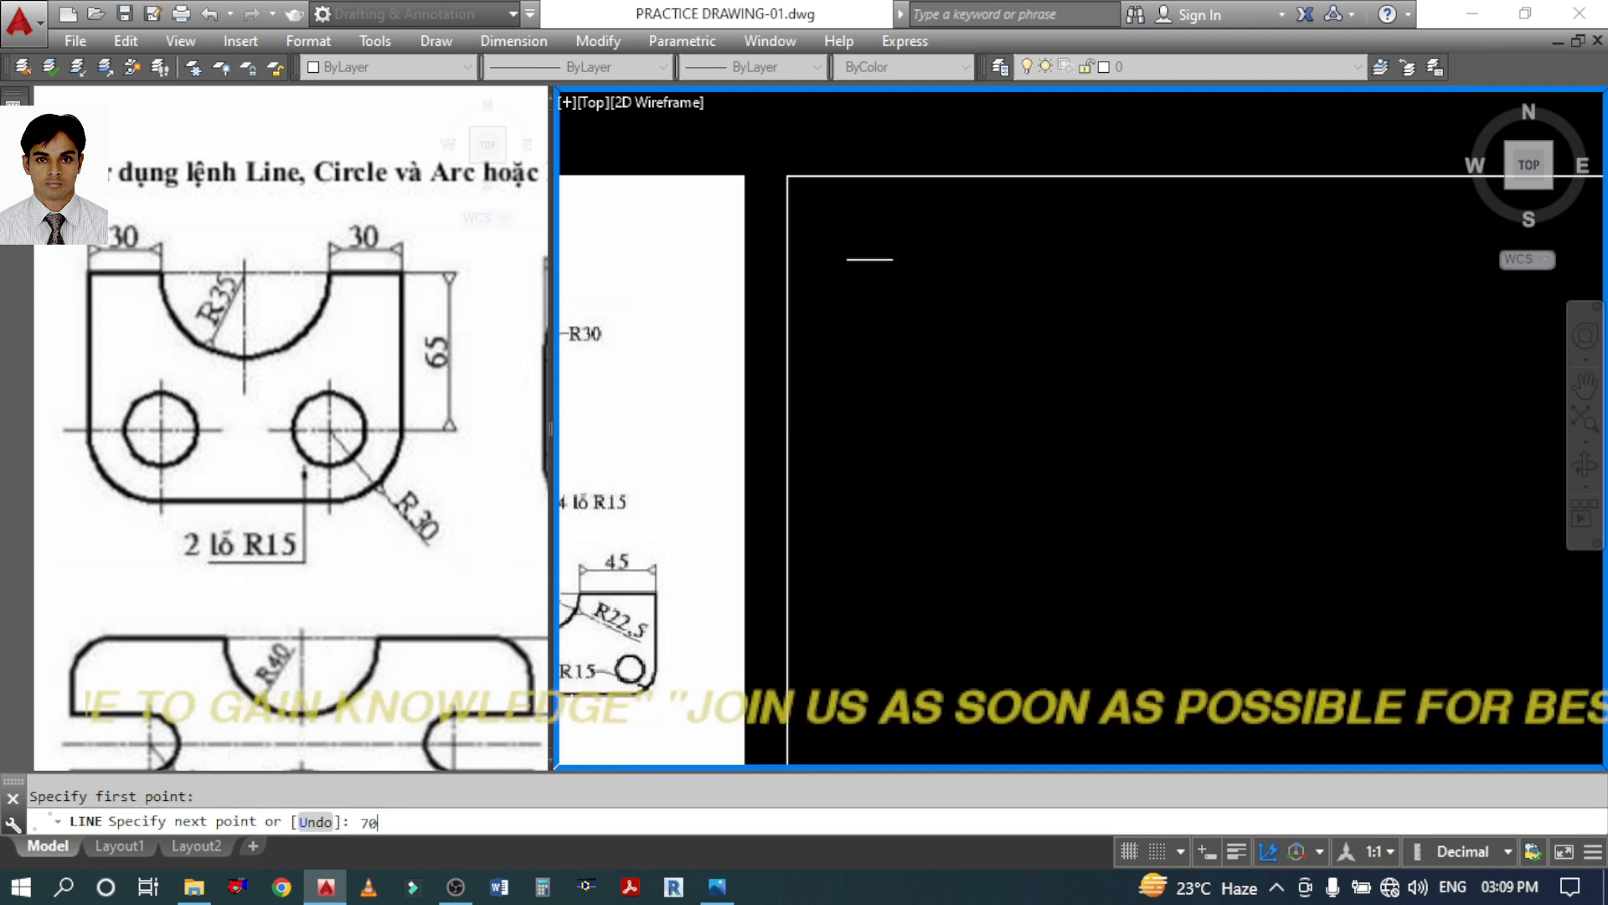
{"action": "key", "text": "Return"}
{"action": "type", "text": "3"}
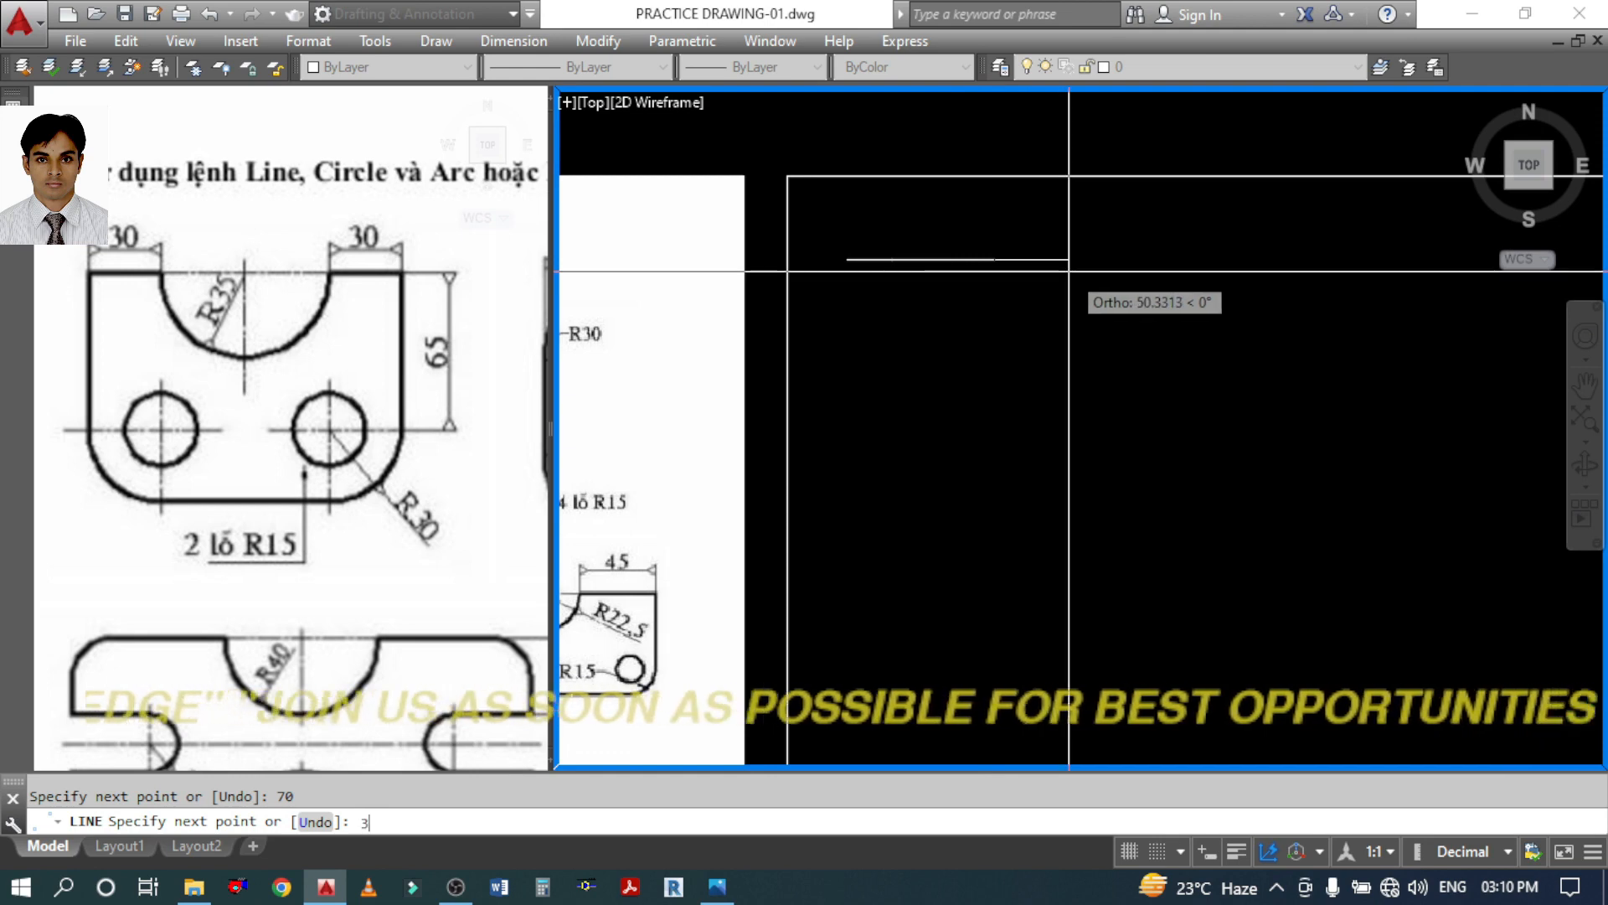
{"action": "key", "text": "Return"}
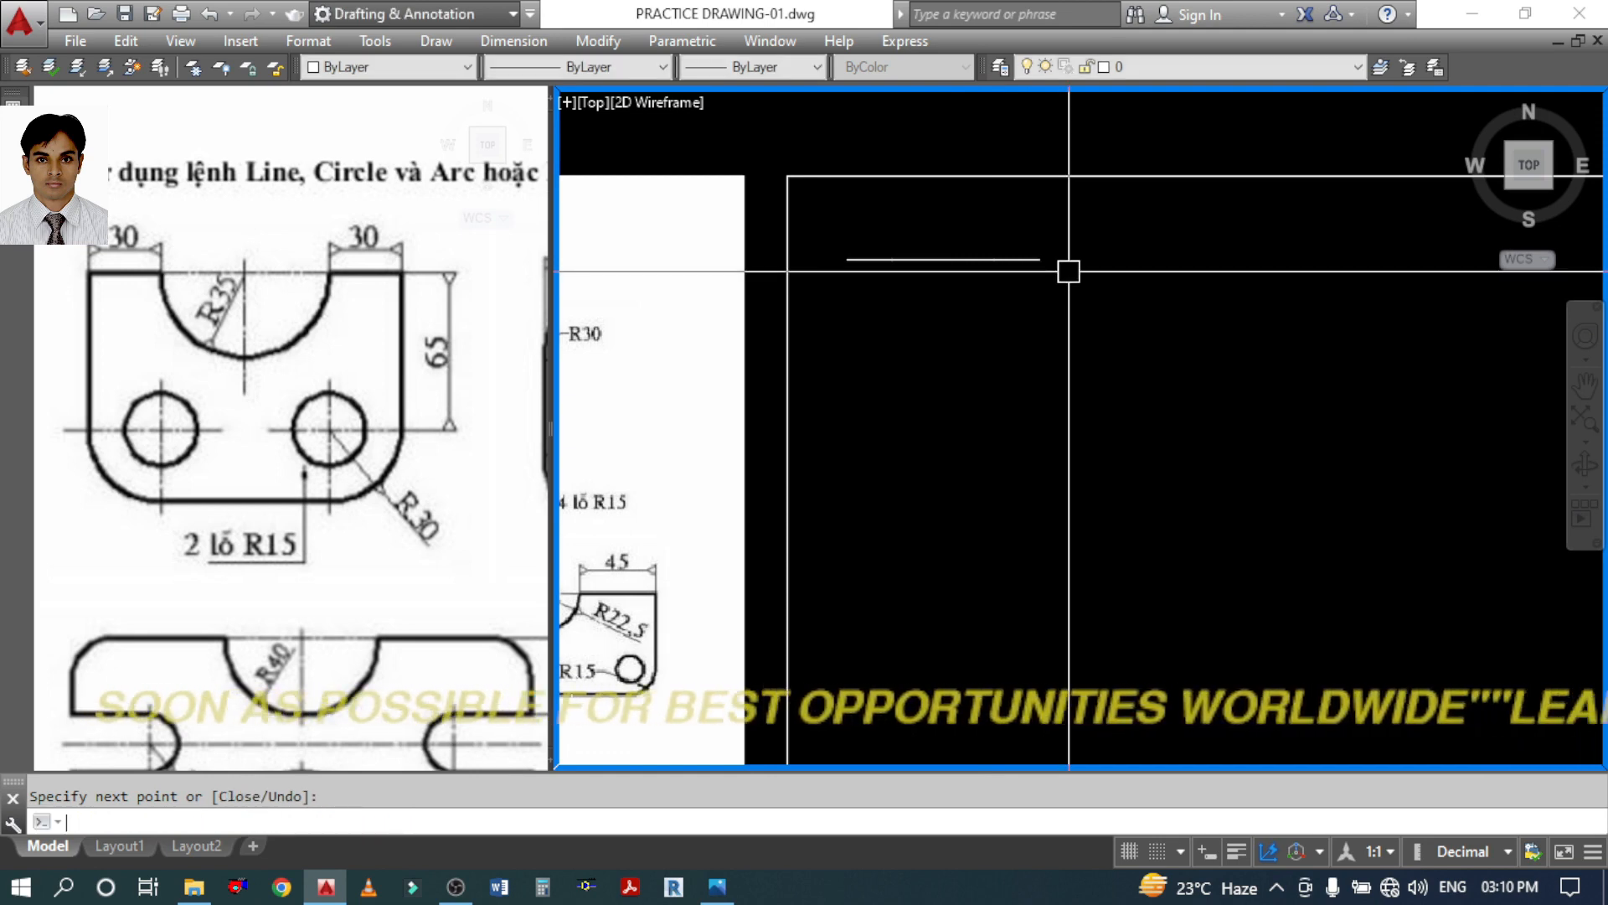
Draw a circle centred on the midpoint of the 70 long middle segment and passing through that segment's right endpoint
{"action": "type", "text": "C"}
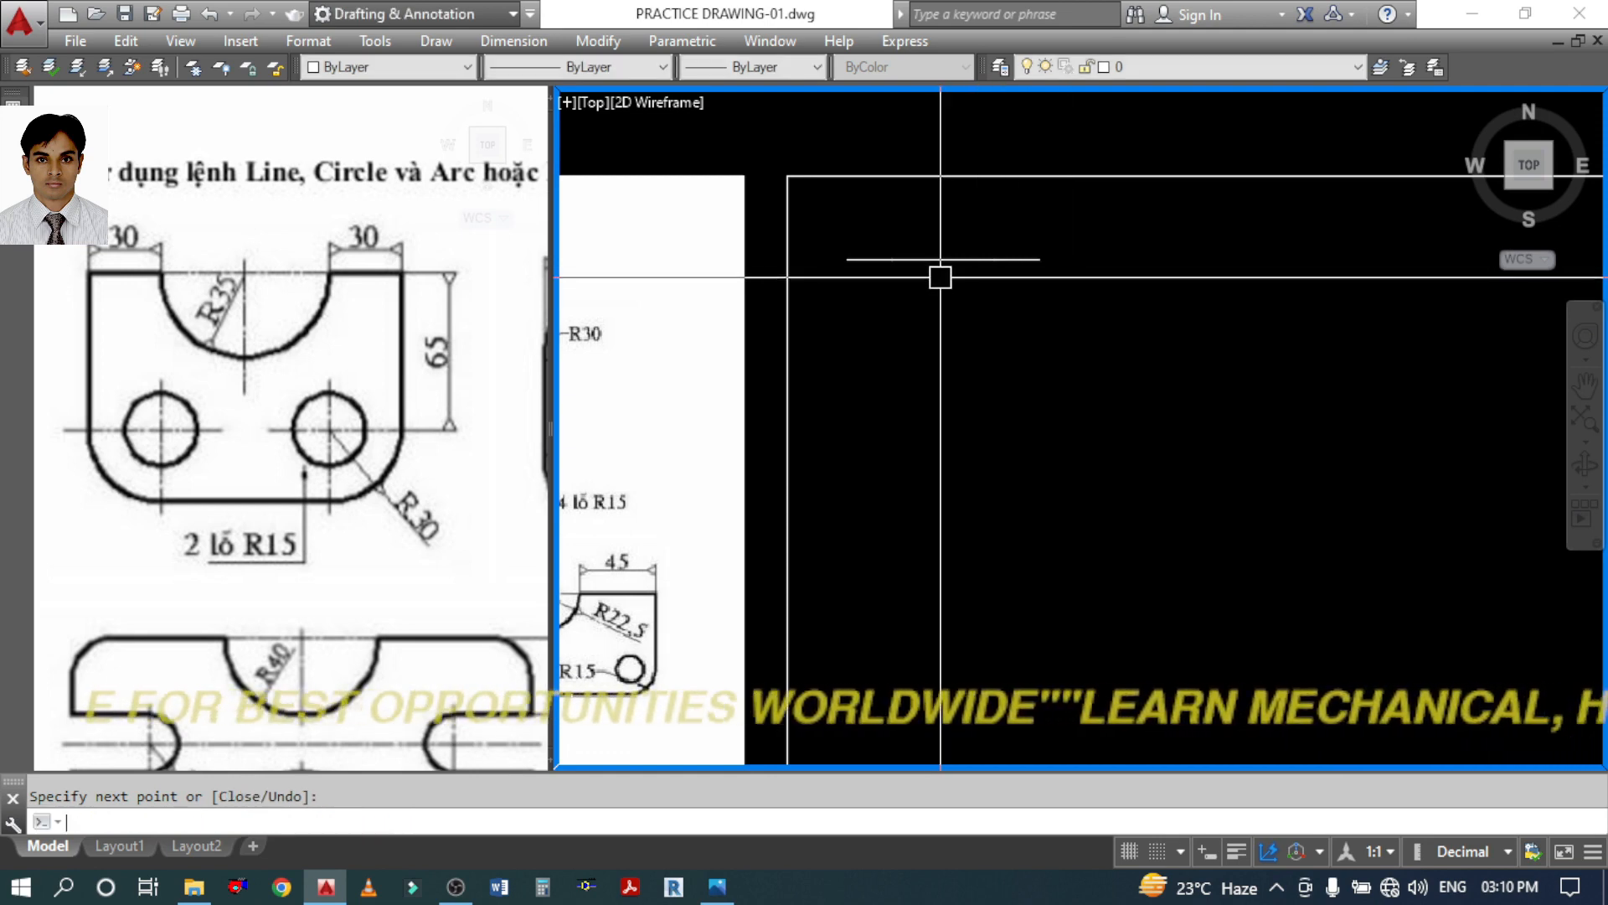
{"action": "key", "text": "Return"}
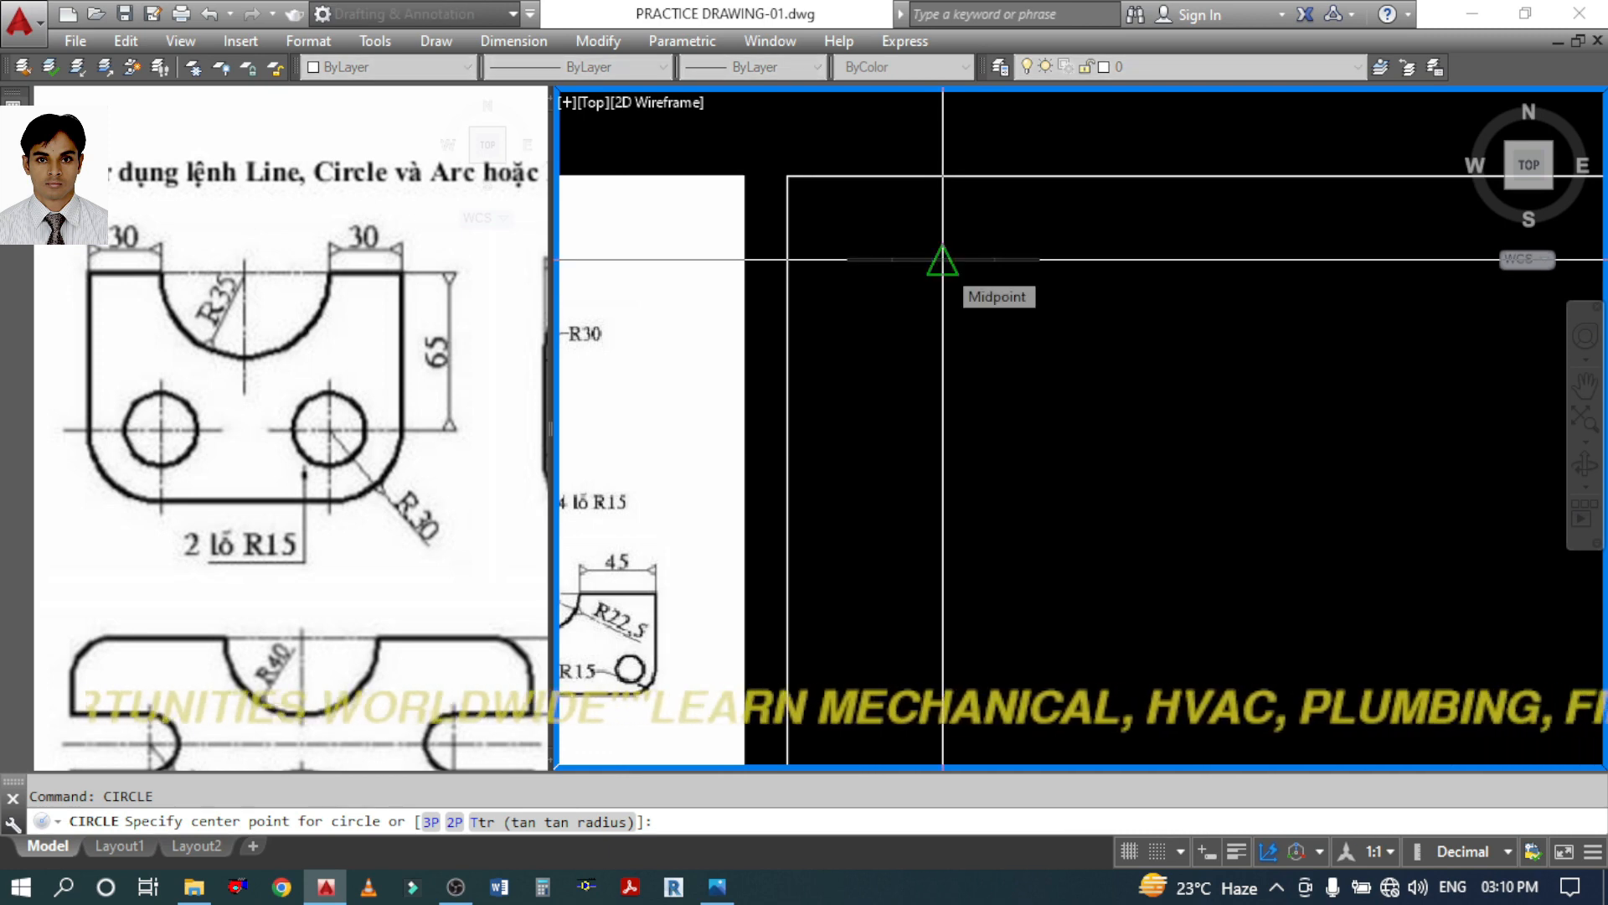
{"action": "left_click", "coordinate": [943, 259]}
{"action": "left_click", "coordinate": [994, 258]}
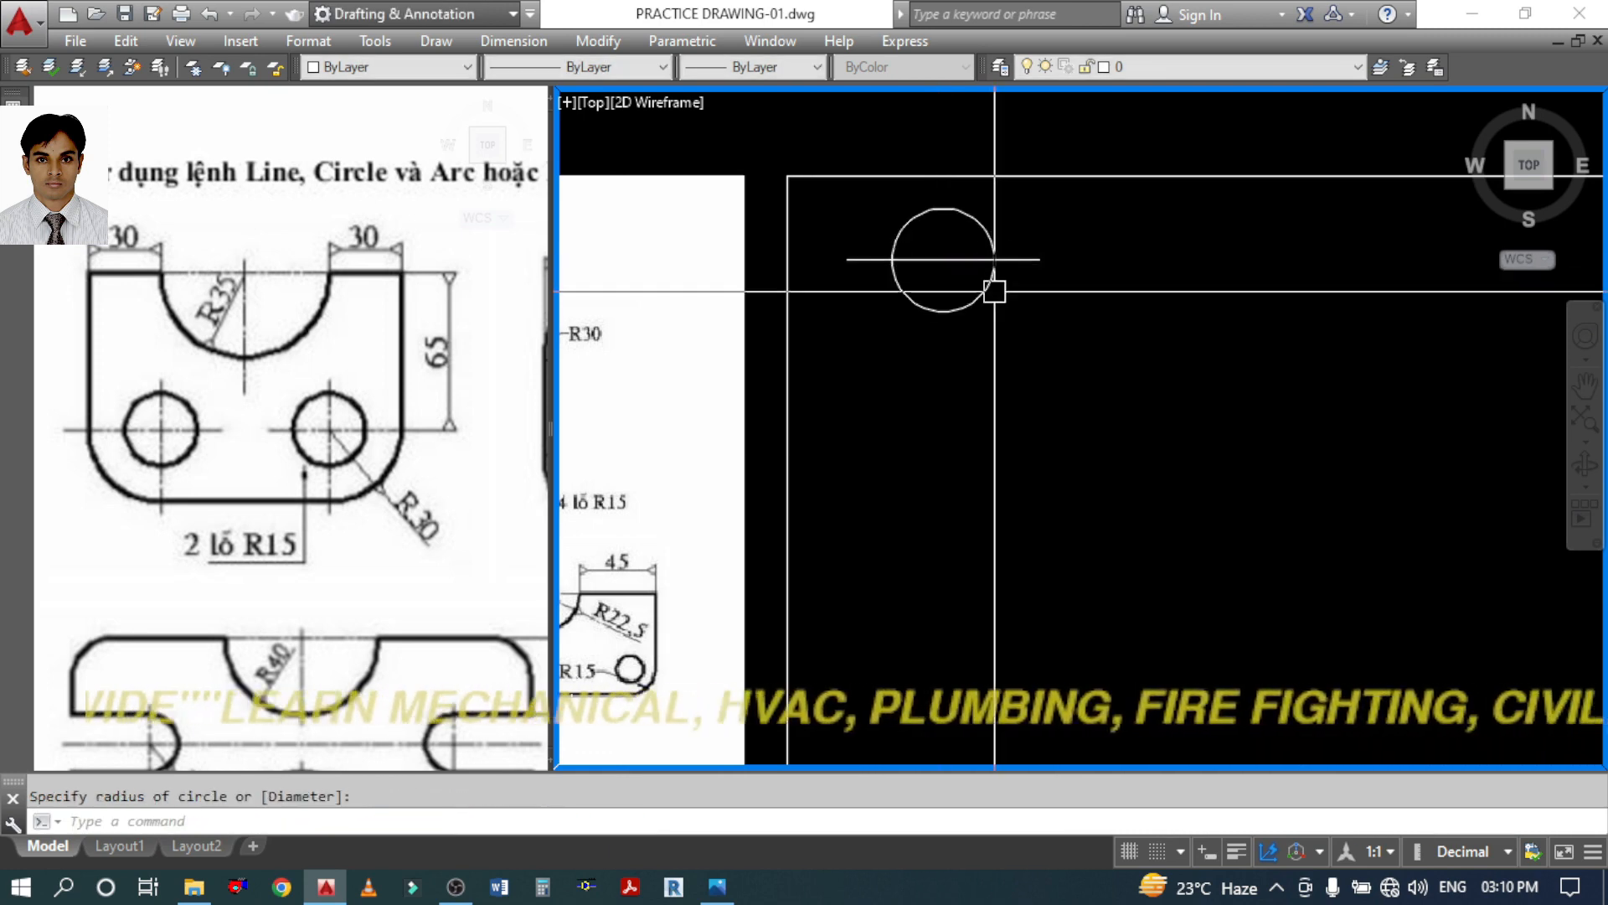
Delete the middle top-edge segment and trim away the circle's upper half to leave the semicircular notch
{"action": "left_click", "coordinate": [921, 259]}
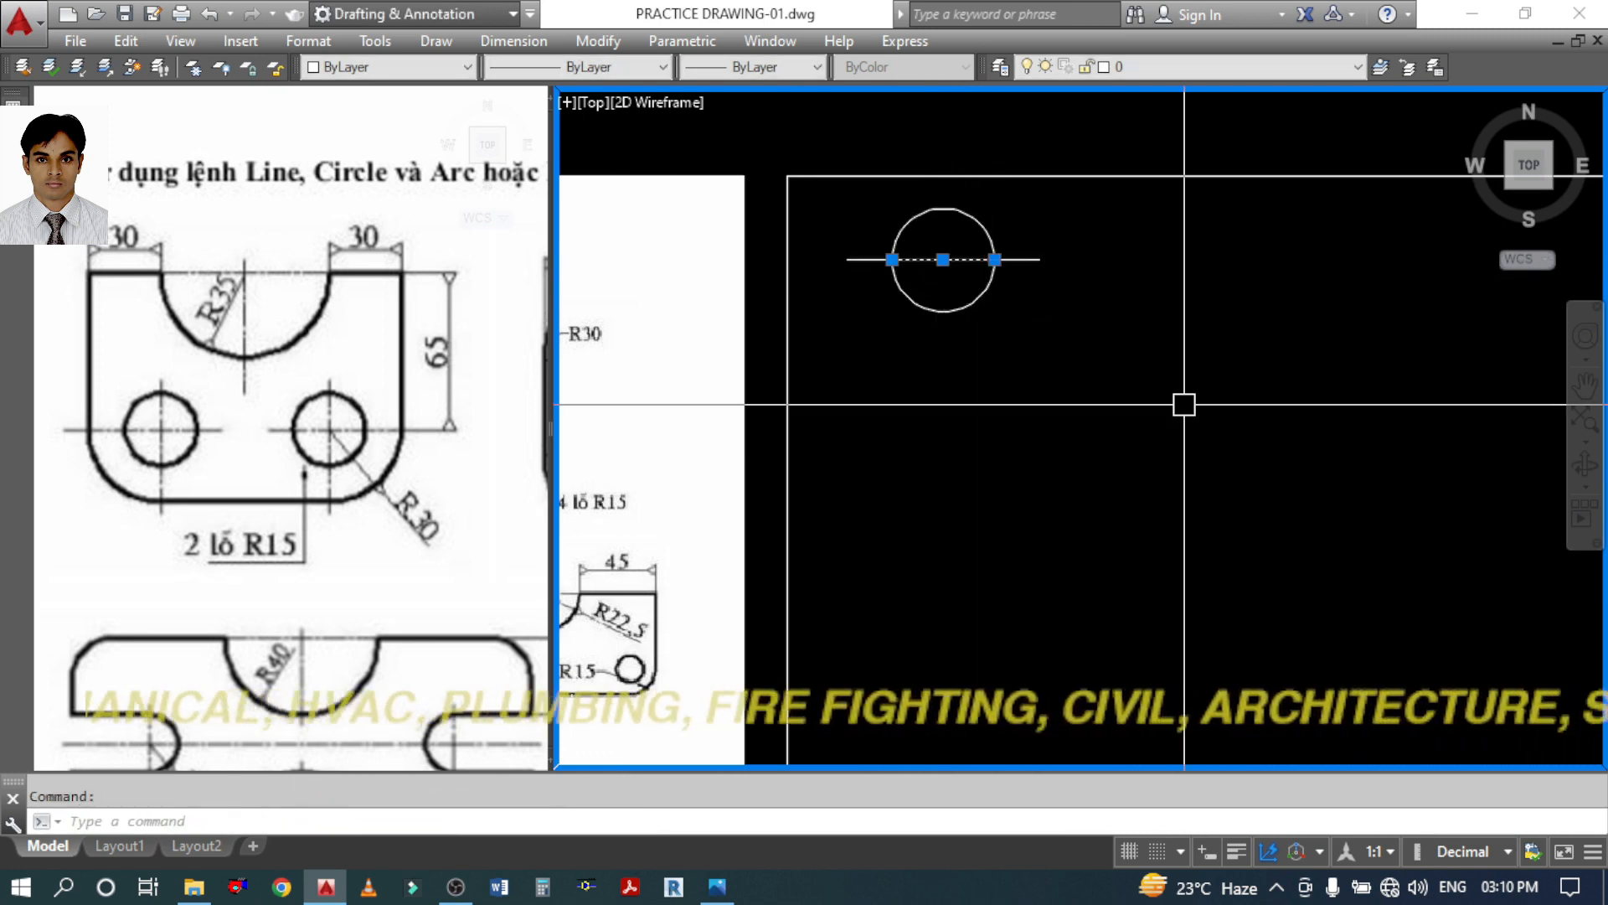
{"action": "key", "text": "Delete"}
{"action": "type", "text": "tr"}
{"action": "key", "text": "Return"}
{"action": "key", "text": "Return"}
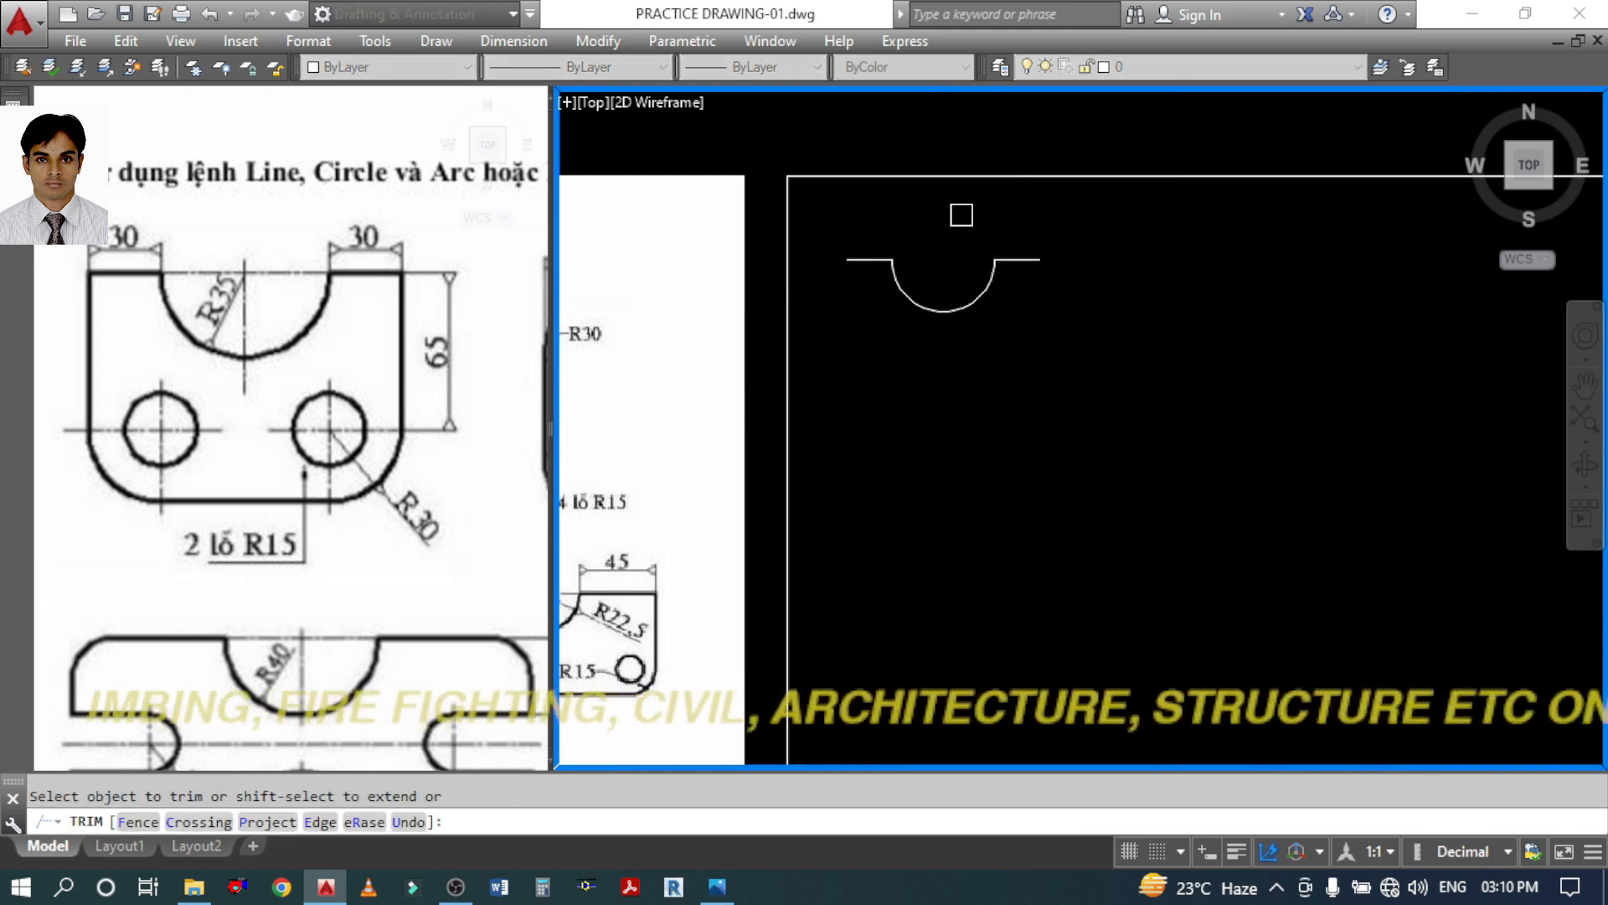
{"action": "key", "text": "Return"}
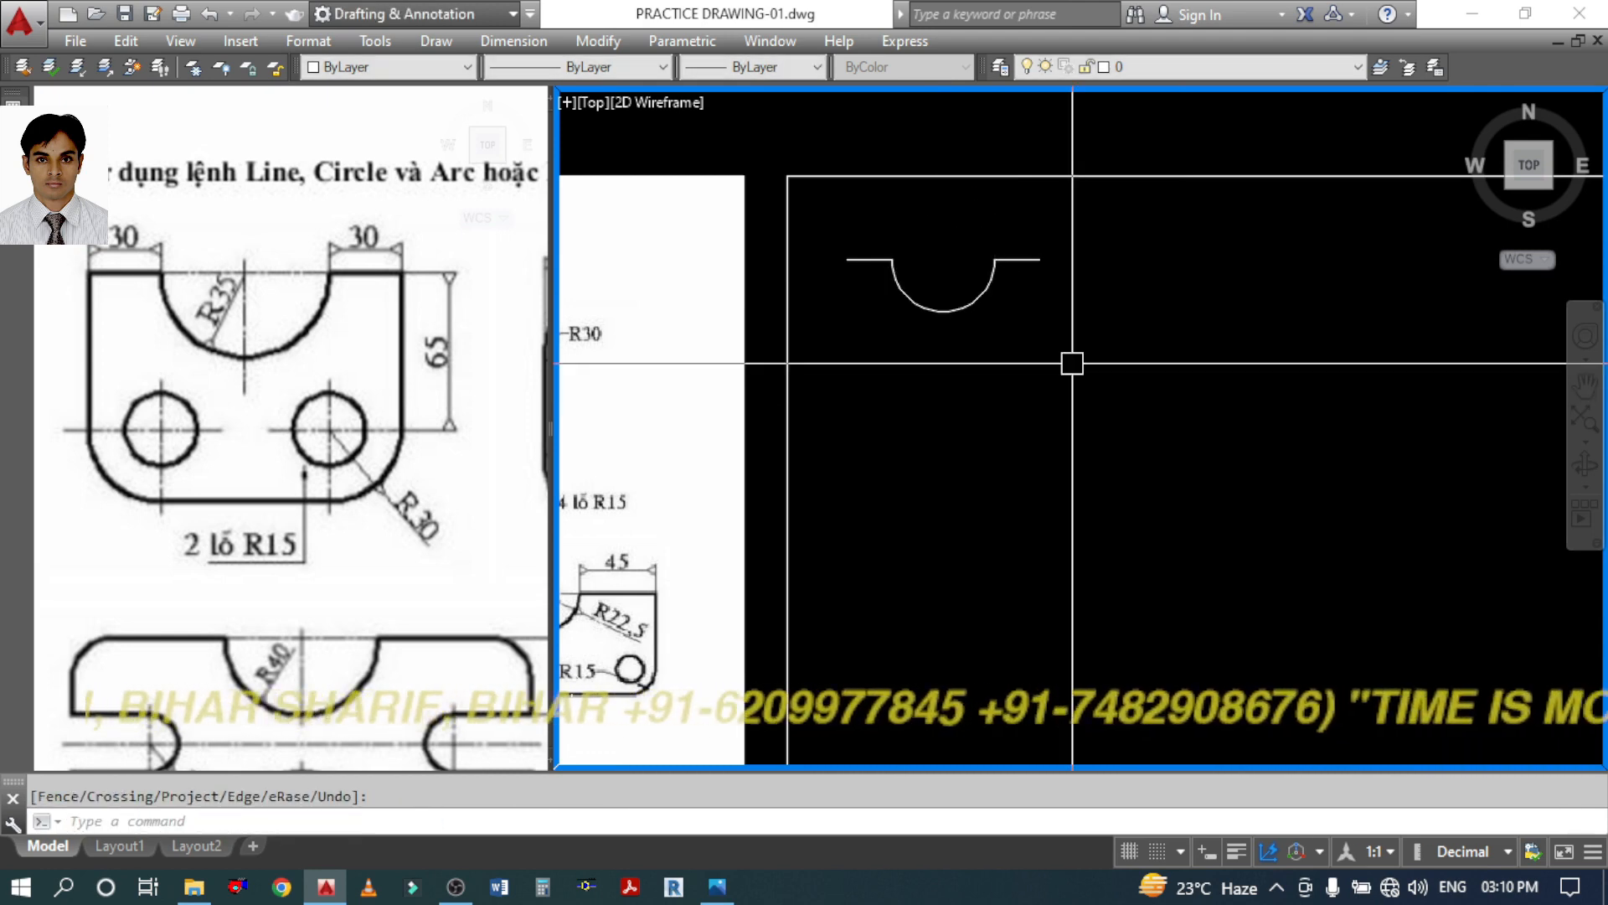
Draw a 65 long vertical line downward from each outer end of the top edge, first on the right and then on the left
{"action": "type", "text": "l"}
{"action": "key", "text": "Return"}
{"action": "left_click", "coordinate": [1039, 260]}
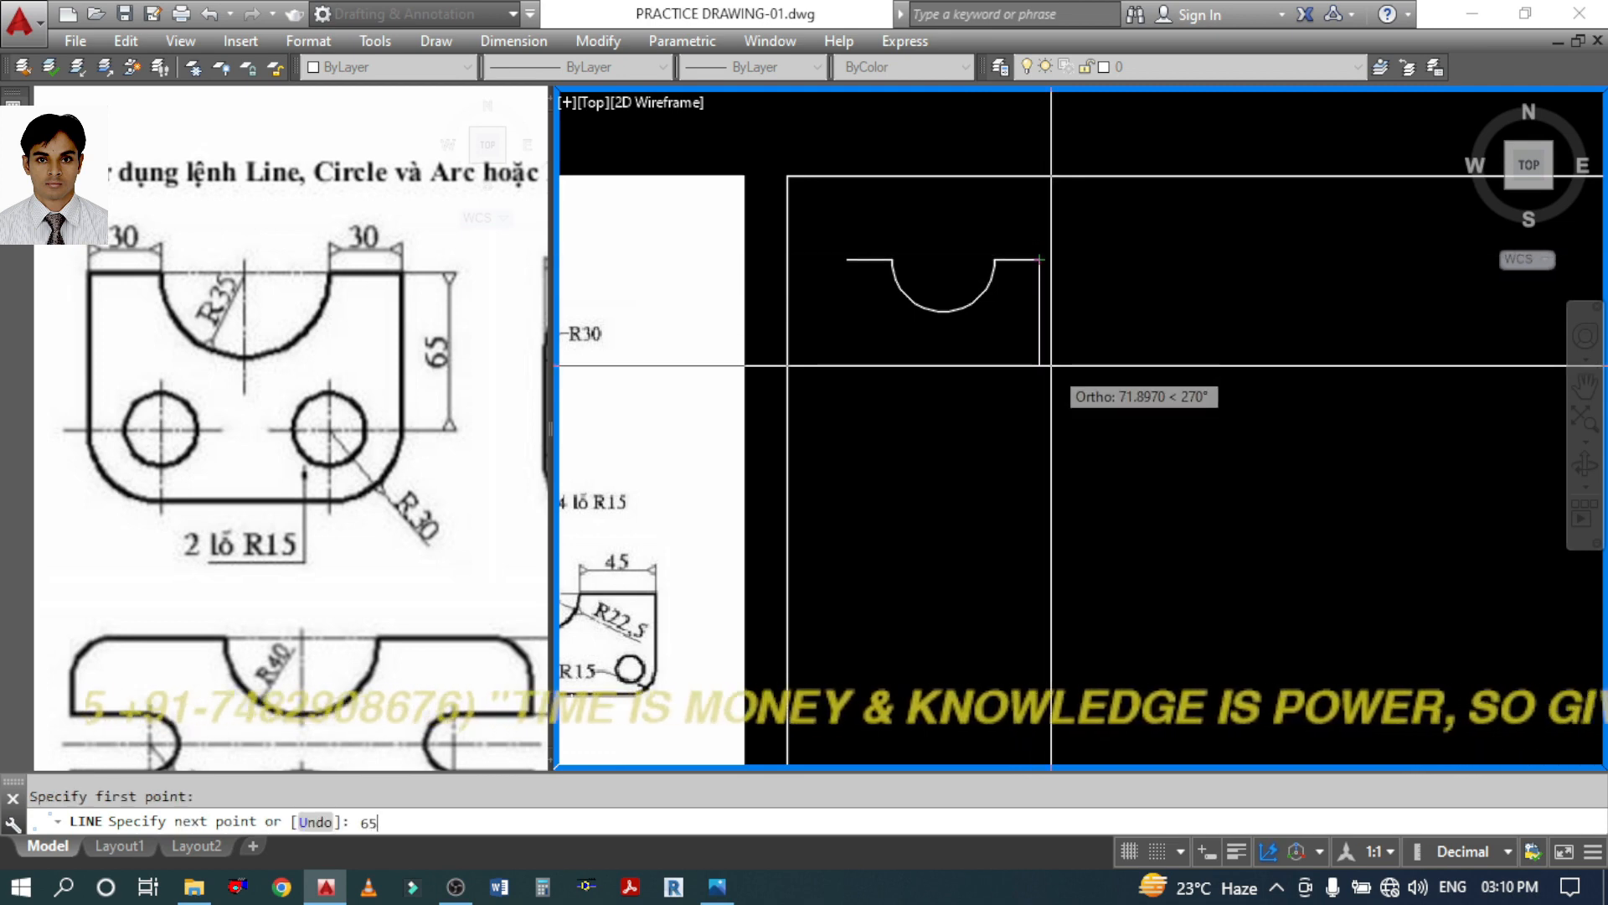
{"action": "key", "text": "Return"}
{"action": "key", "text": "Return"}
{"action": "key", "text": "Return"}
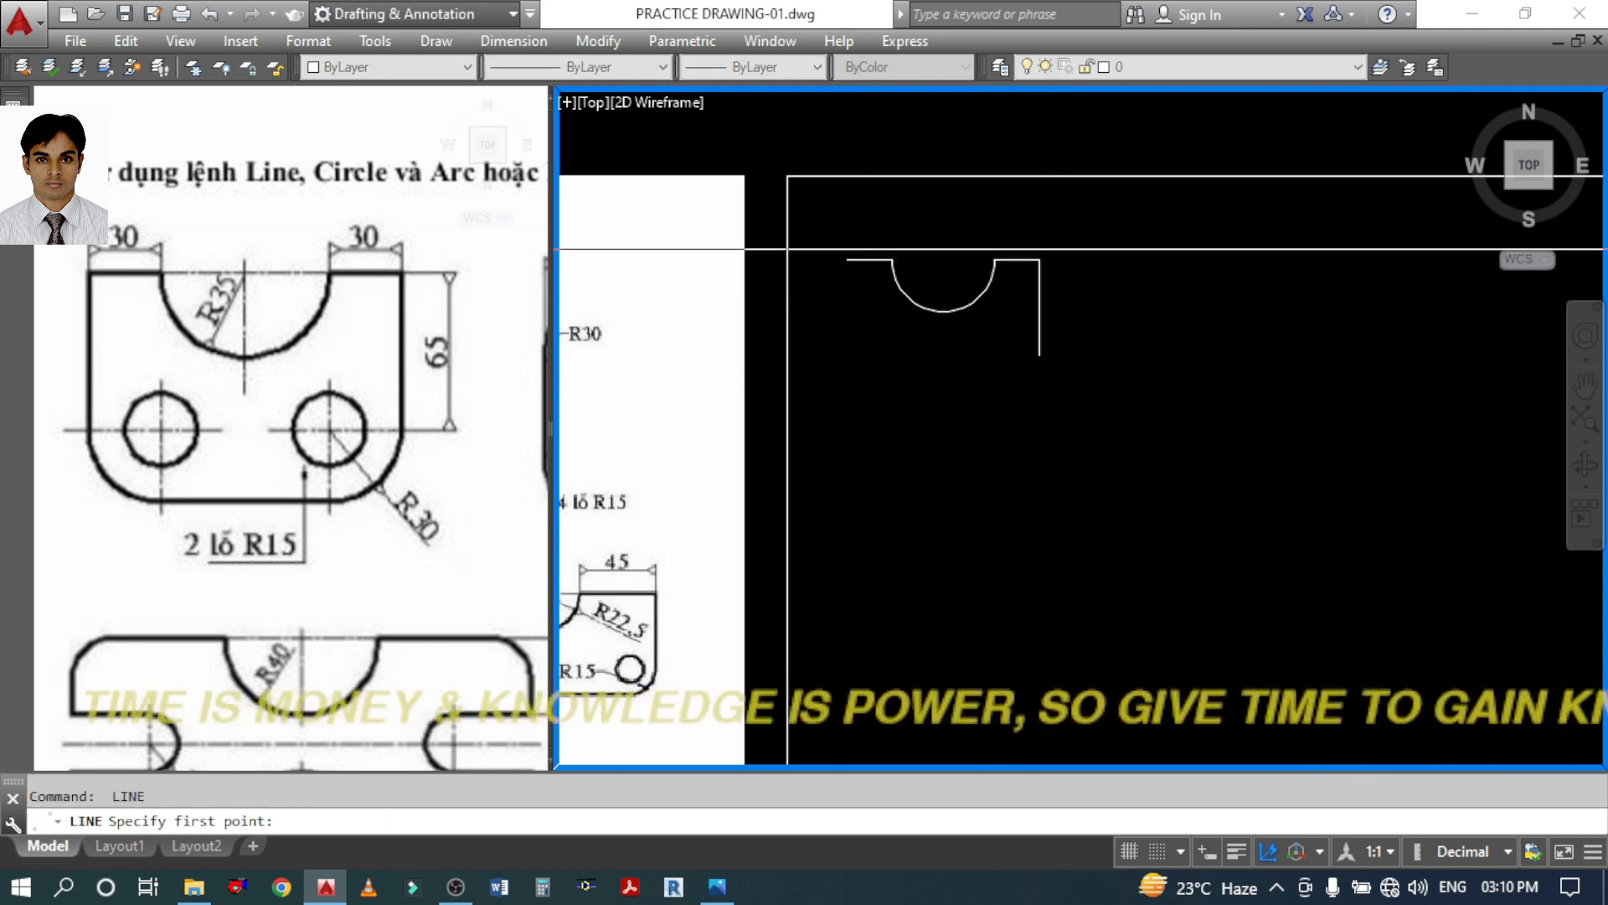
{"action": "left_click", "coordinate": [848, 259]}
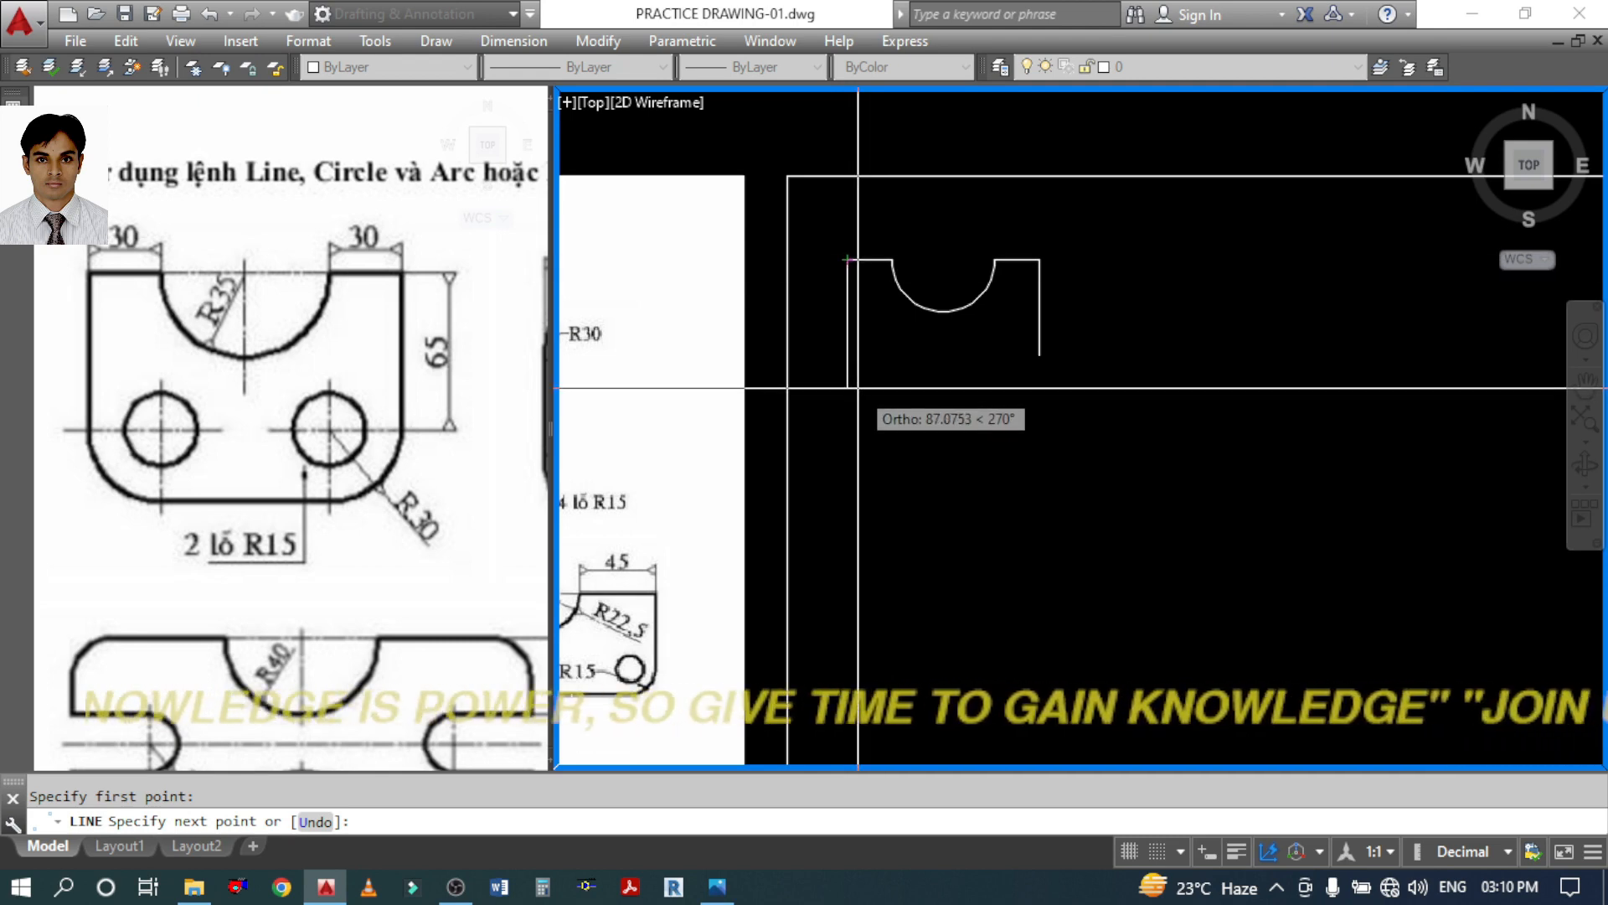
{"action": "type", "text": "65"}
{"action": "key", "text": "Return"}
{"action": "key", "text": "Return"}
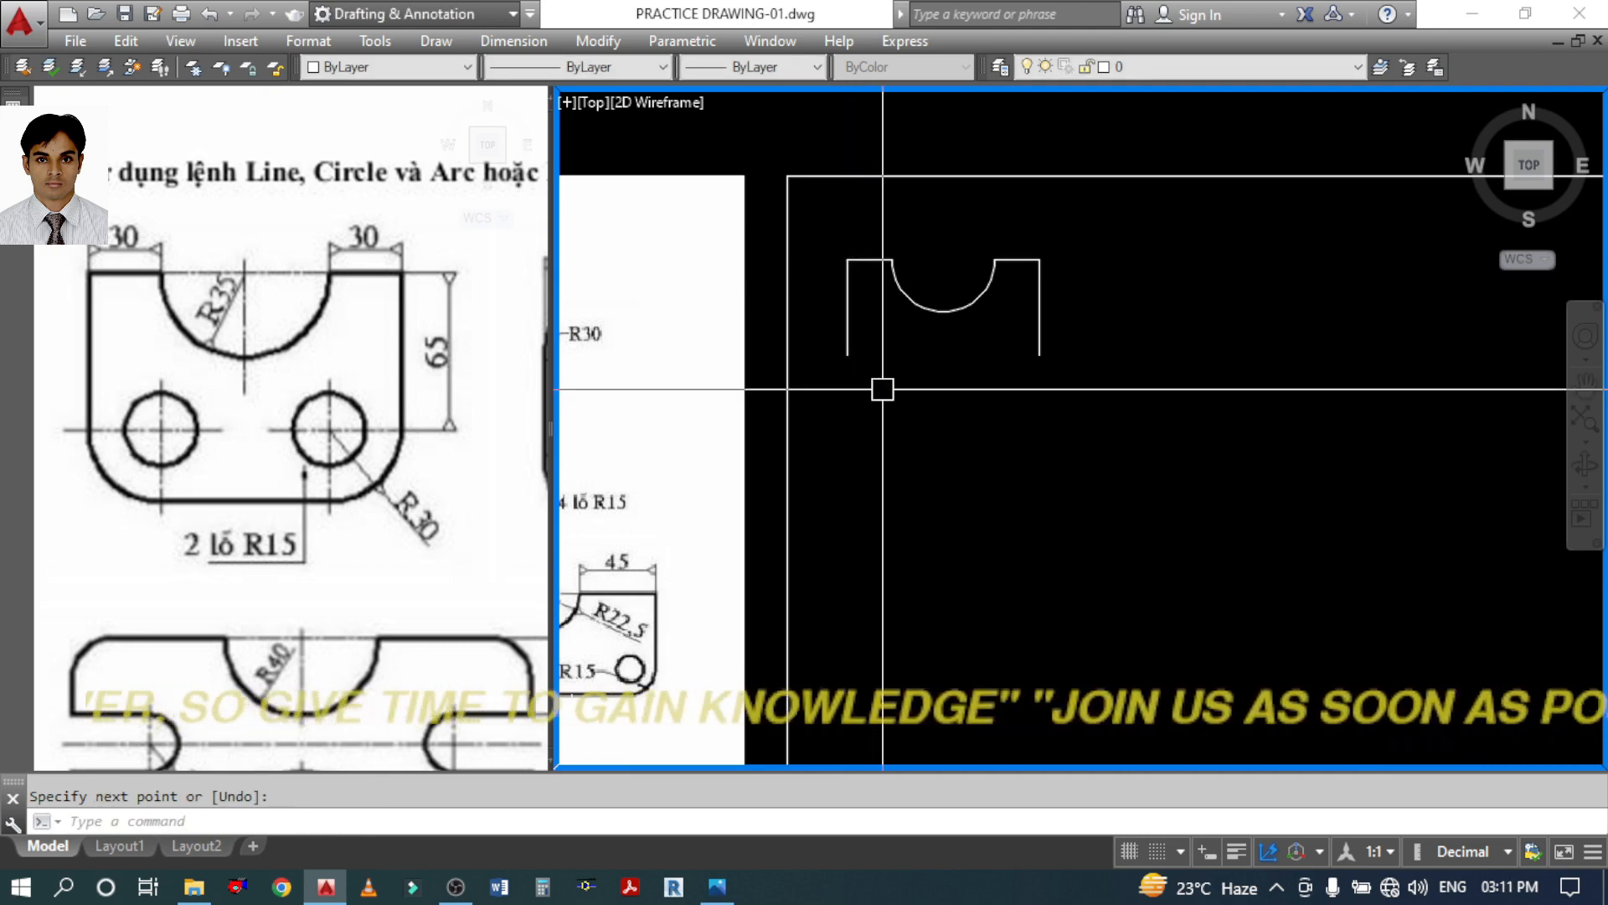
Offset the right-hand top-edge segment downward by 95 to start the figure's bottom edge
{"action": "left_click", "coordinate": [274, 400]}
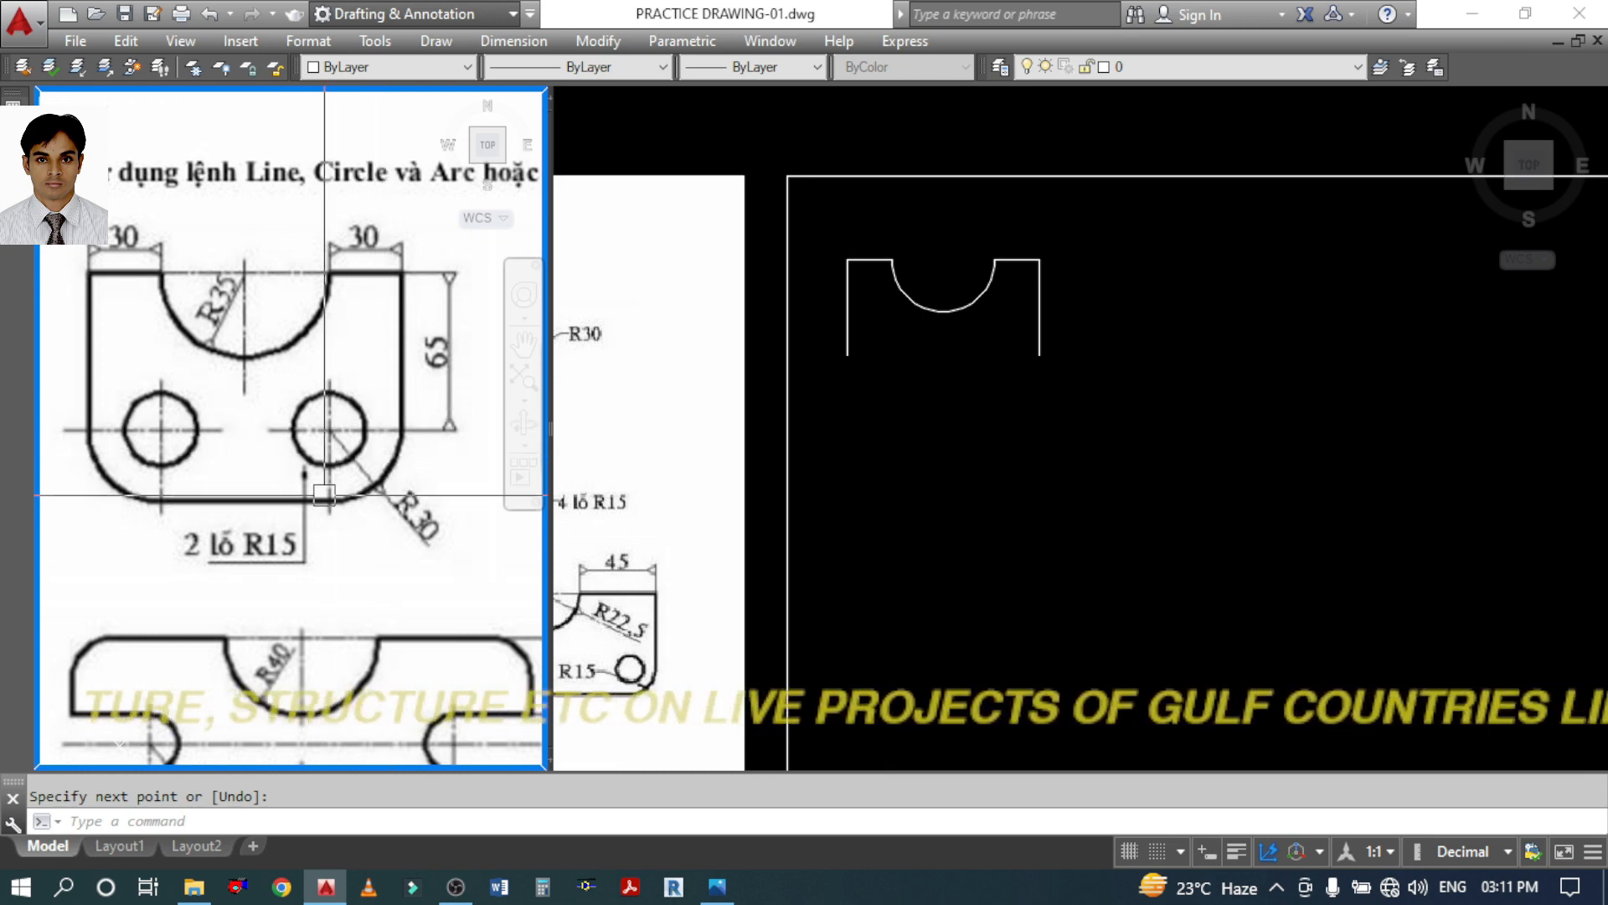
{"action": "left_click", "coordinate": [932, 397]}
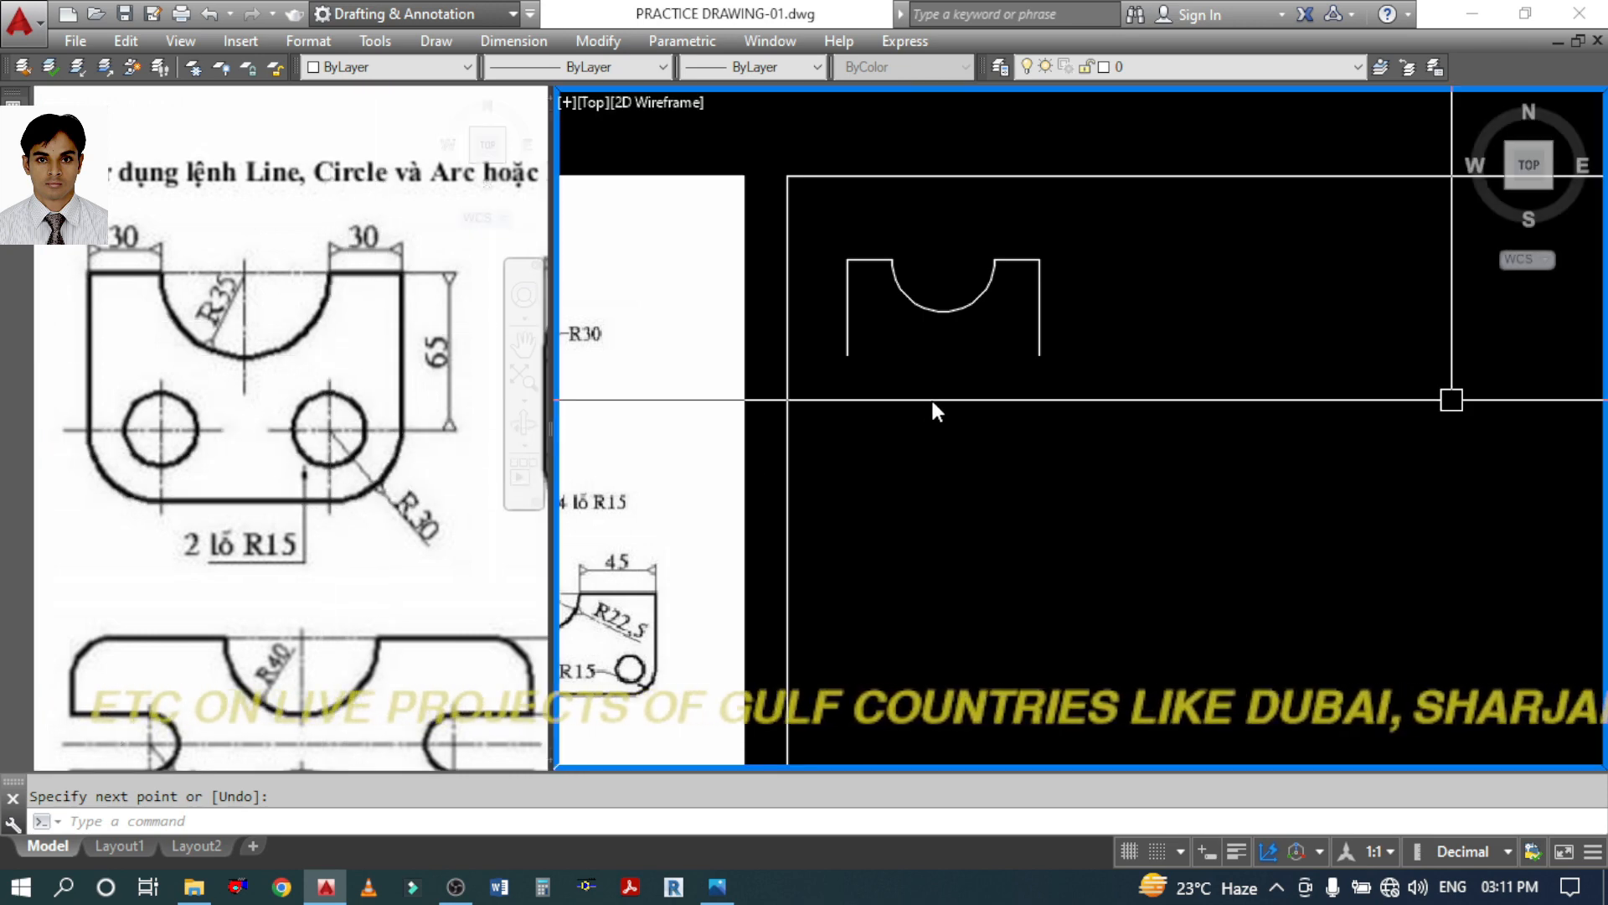
{"action": "type", "text": "o"}
{"action": "key", "text": "Return"}
{"action": "type", "text": "9"}
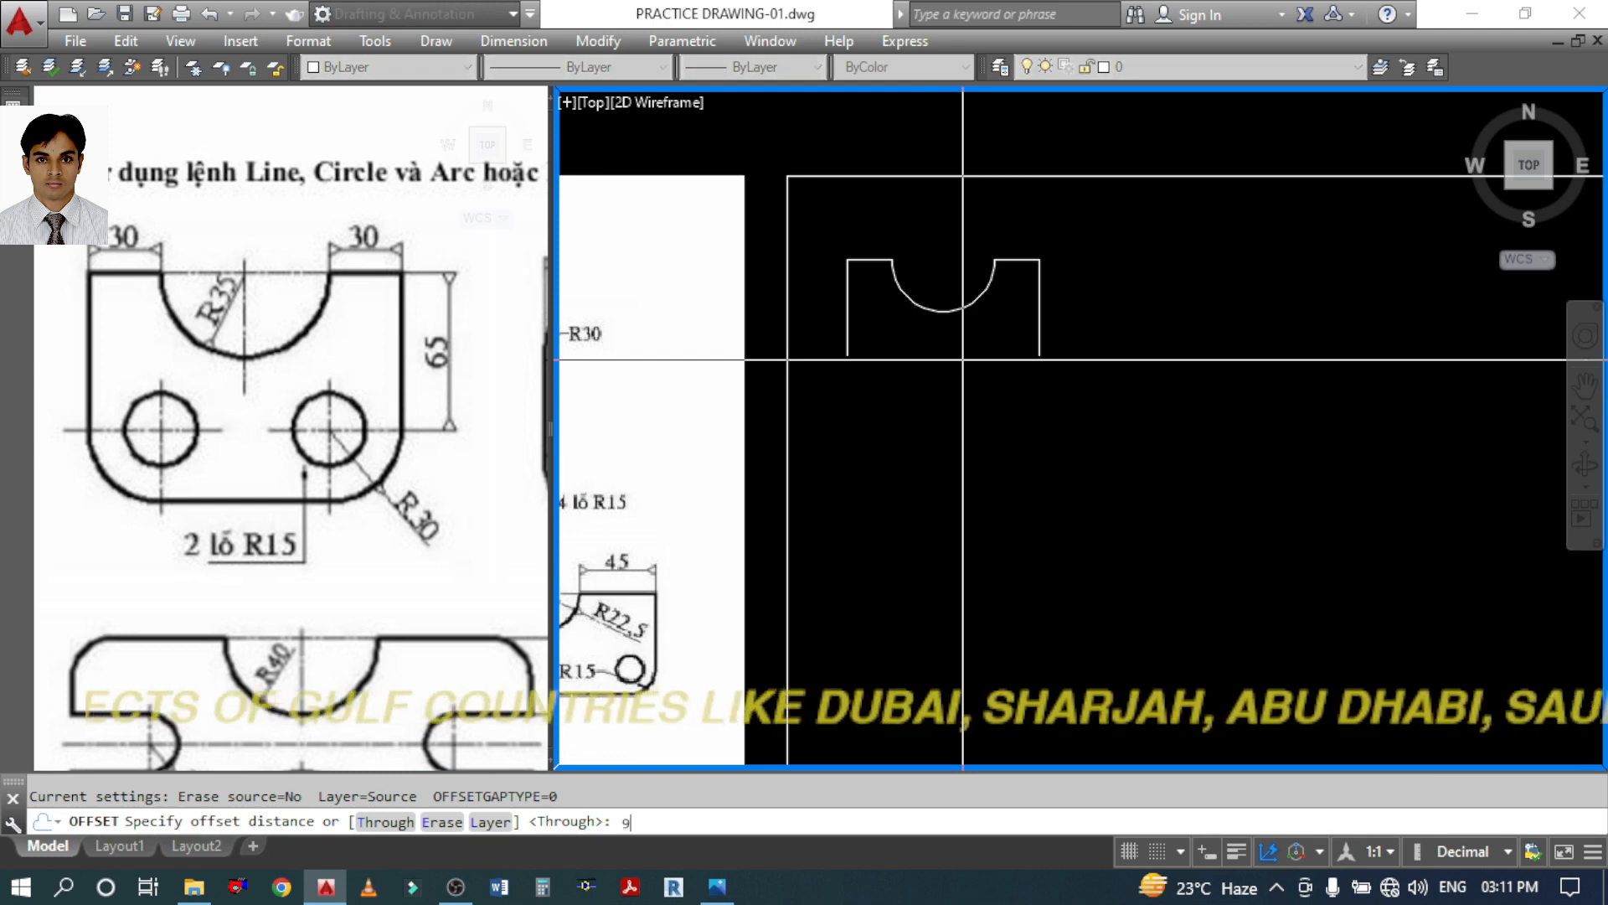
{"action": "type", "text": "5"}
{"action": "key", "text": "Return"}
{"action": "left_click", "coordinate": [1011, 263]}
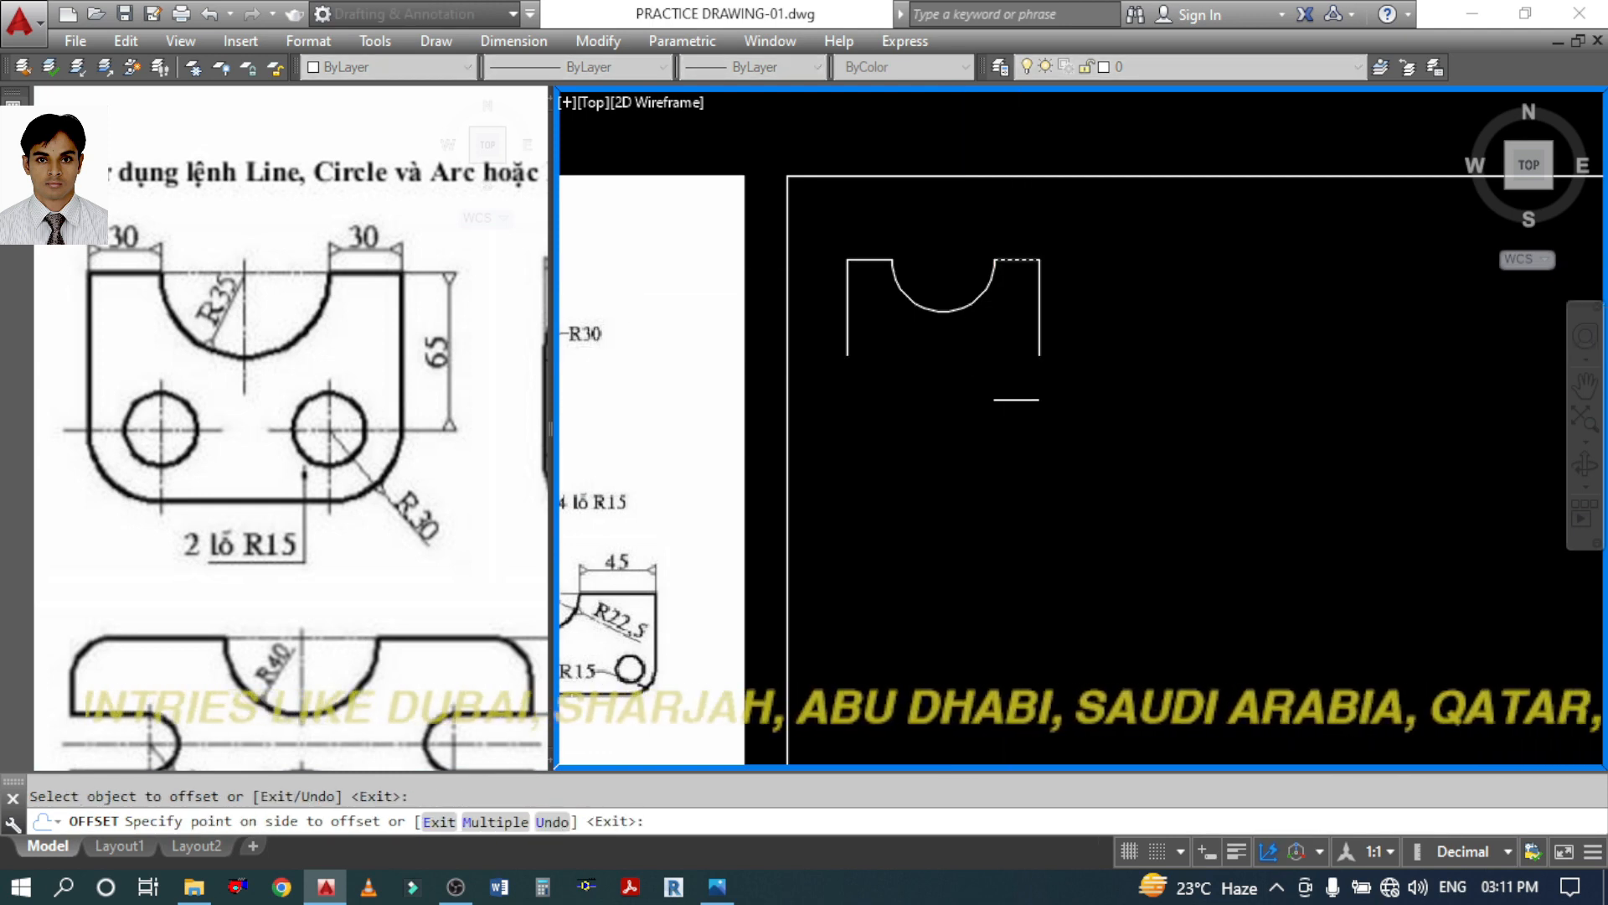
{"action": "left_click", "coordinate": [998, 351]}
{"action": "key", "text": "Return"}
Stretch the bottom line's left endpoint horizontally until it reaches slightly past the left vertical side
{"action": "left_click", "coordinate": [1016, 399]}
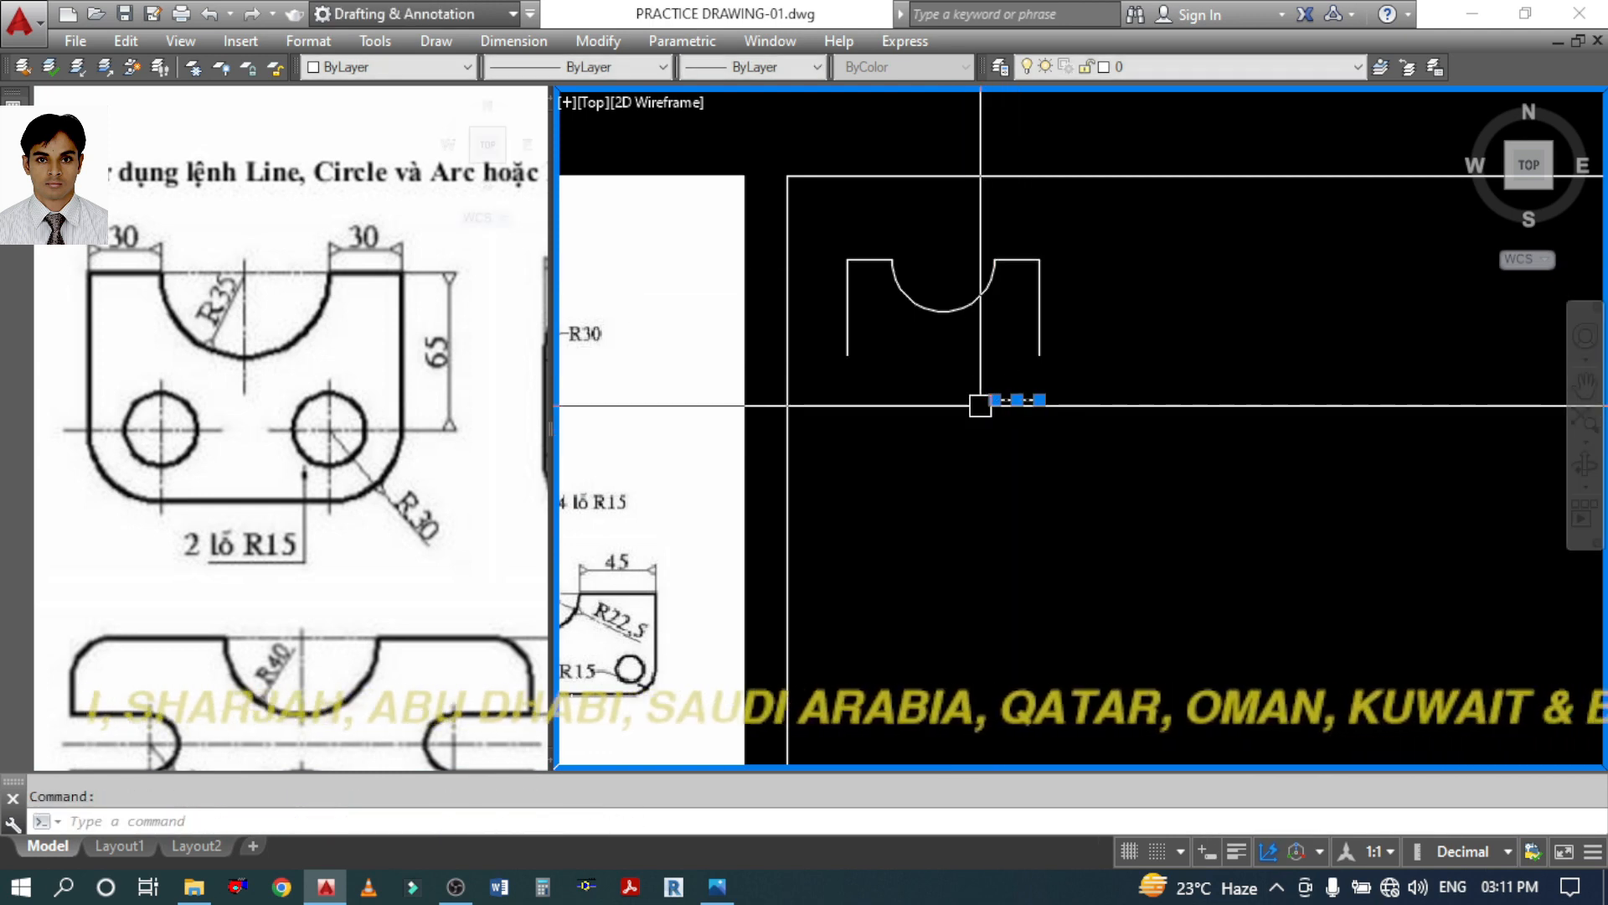
{"action": "left_click", "coordinate": [995, 400]}
{"action": "left_click", "coordinate": [834, 399]}
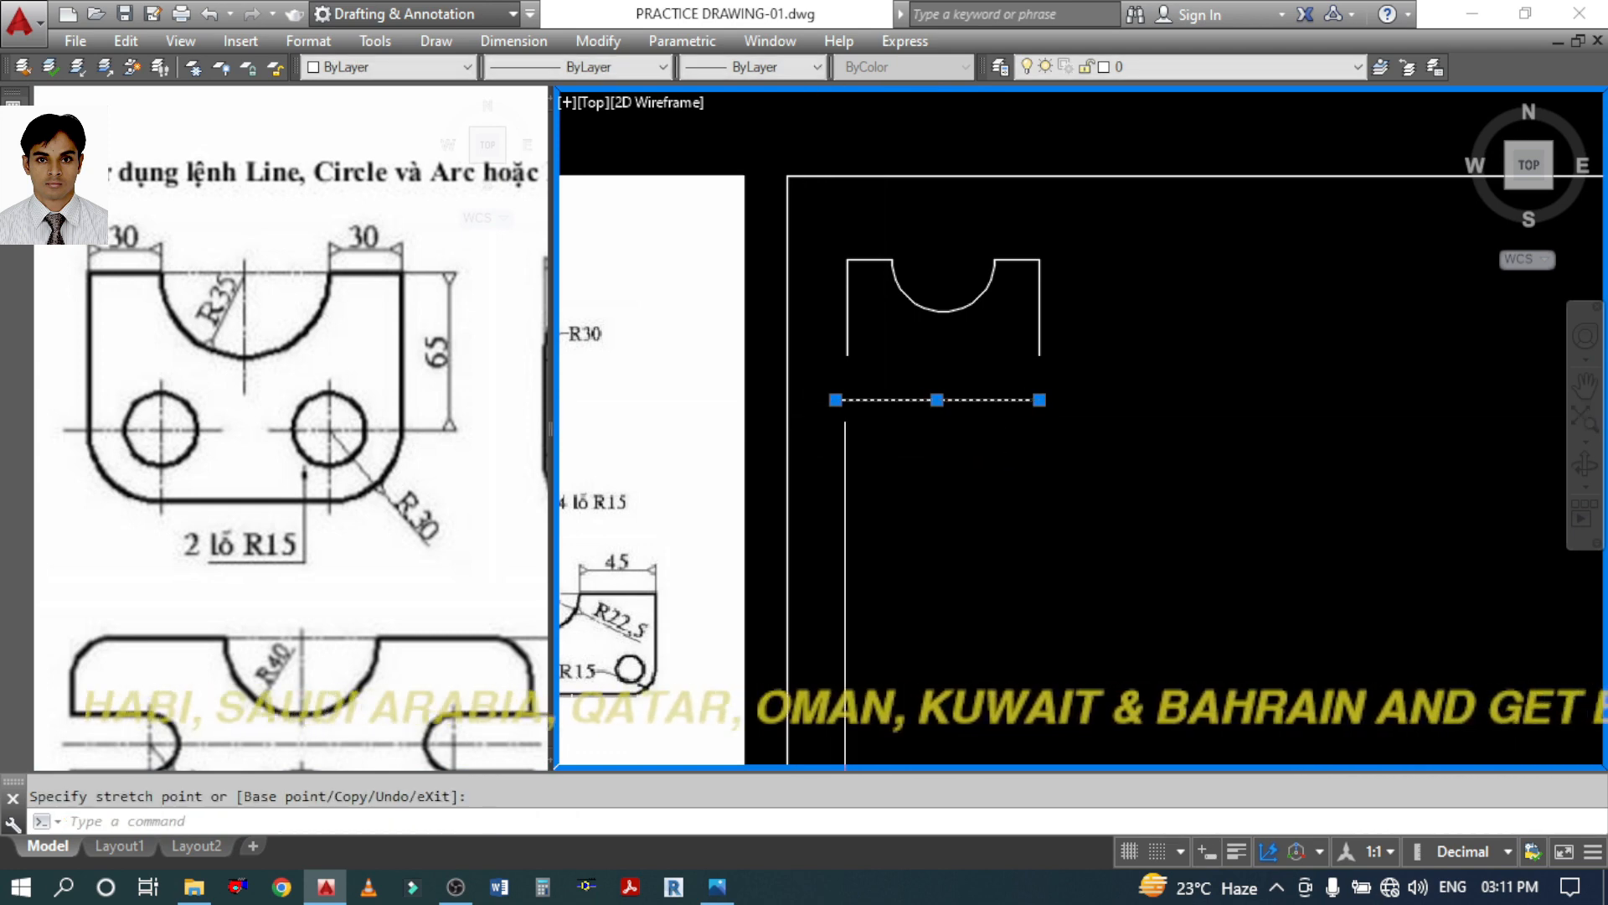
{"action": "key", "text": "Escape"}
{"action": "type", "text": "F"}
{"action": "key", "text": "Return"}
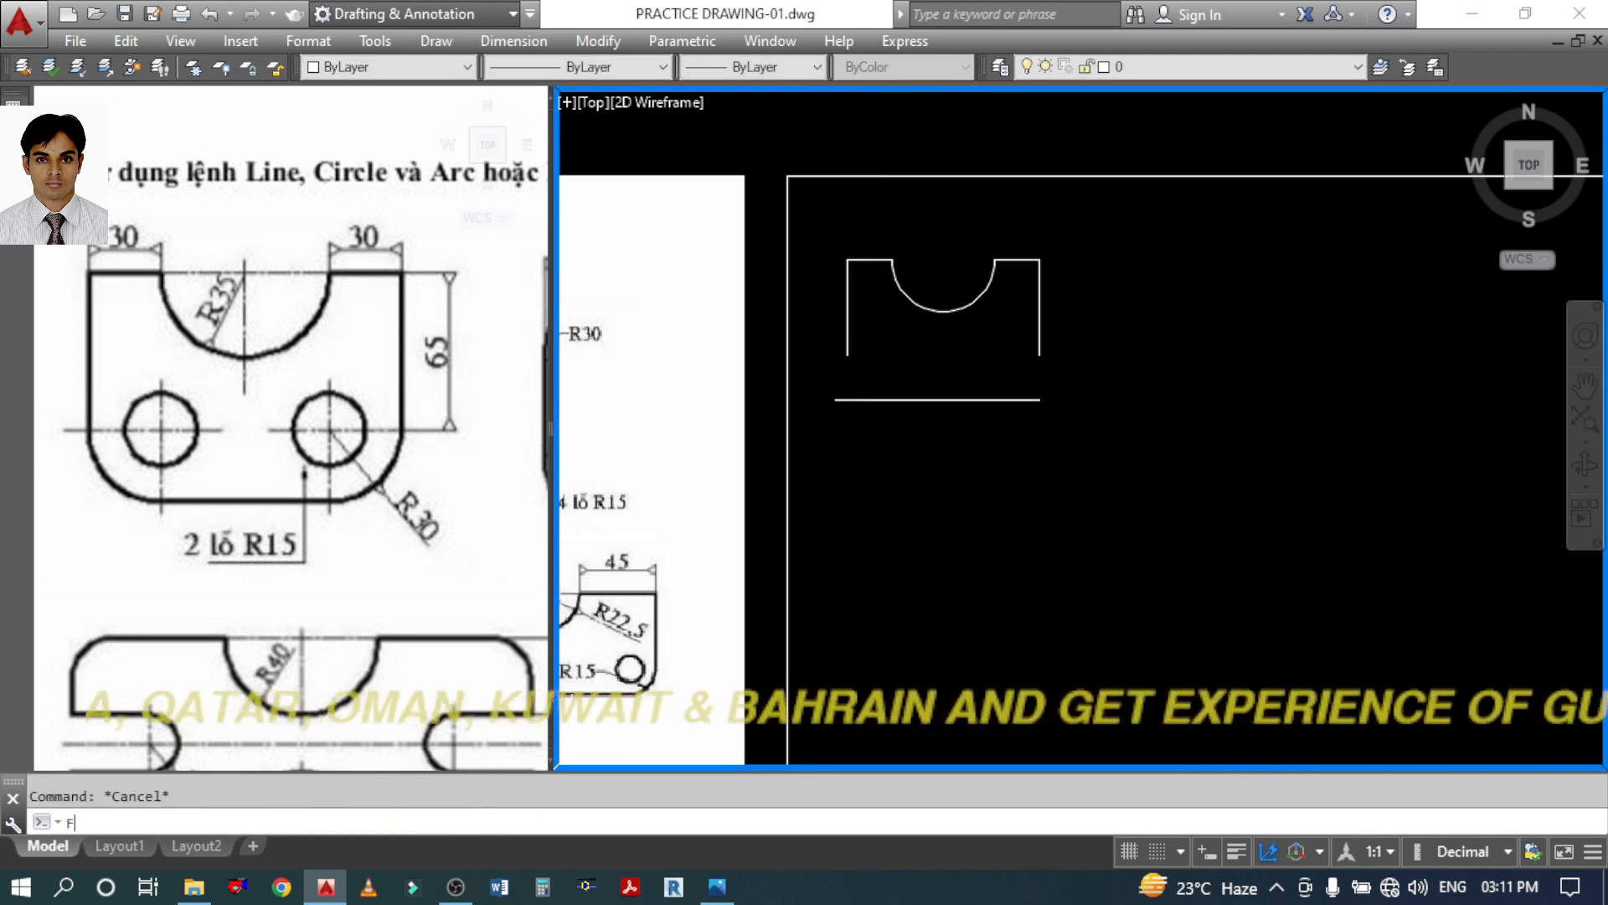
{"action": "type", "text": "R"}
{"action": "key", "text": "Return"}
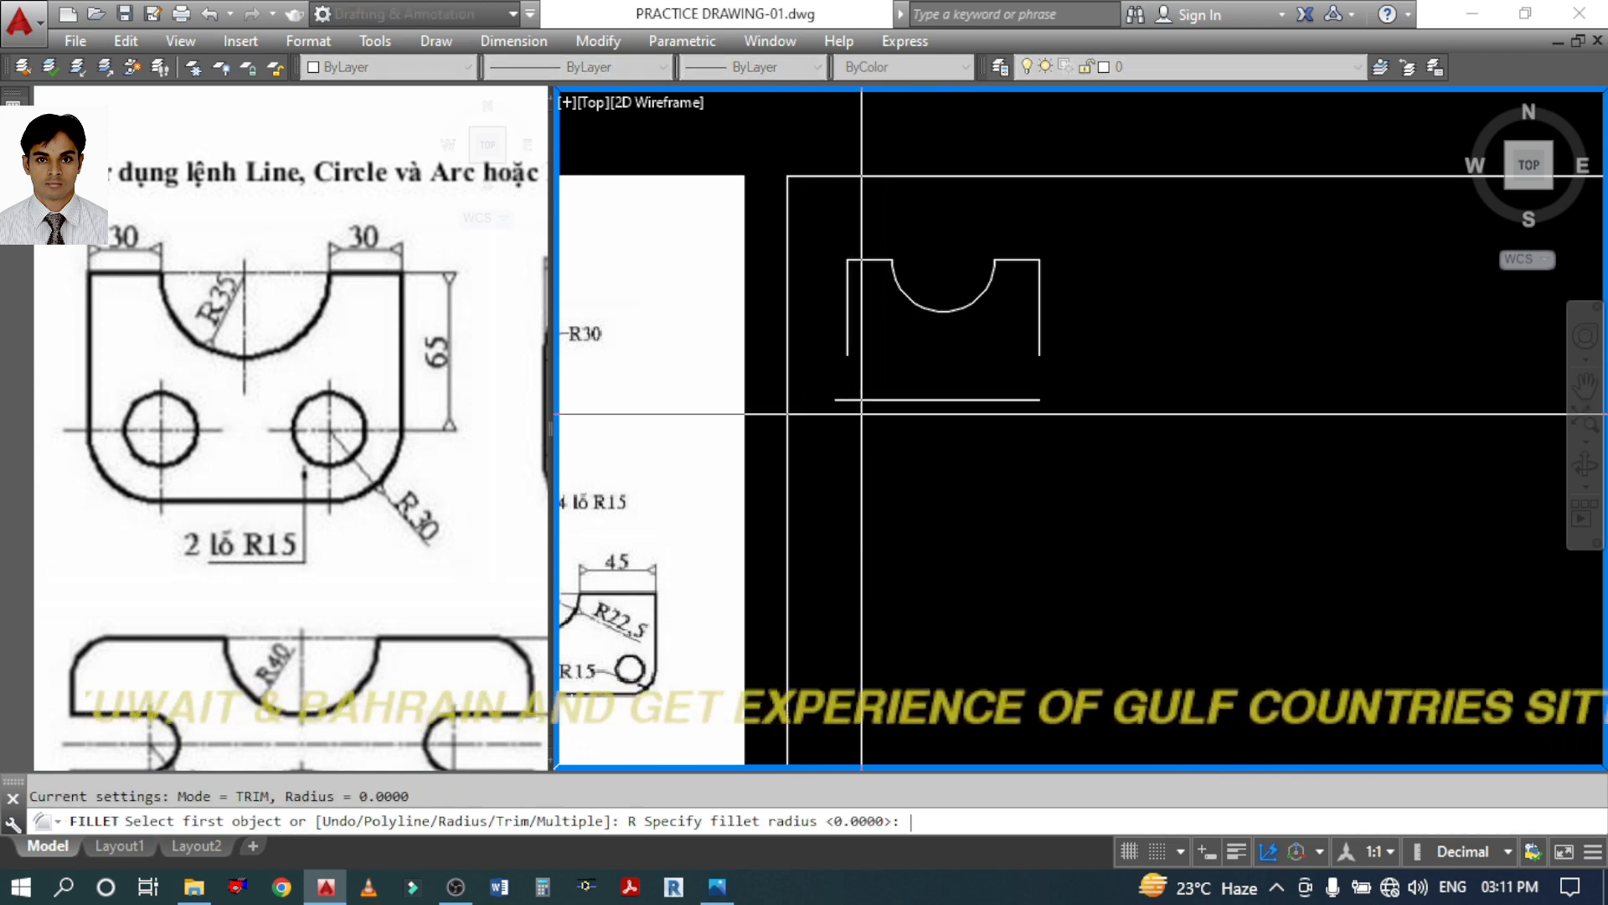
{"action": "key", "text": "Escape"}
Fillet the bottom edge with the right and left vertical sides using a radius of 30
{"action": "type", "text": "F"}
{"action": "key", "text": "Return"}
{"action": "type", "text": "R"}
{"action": "key", "text": "Return"}
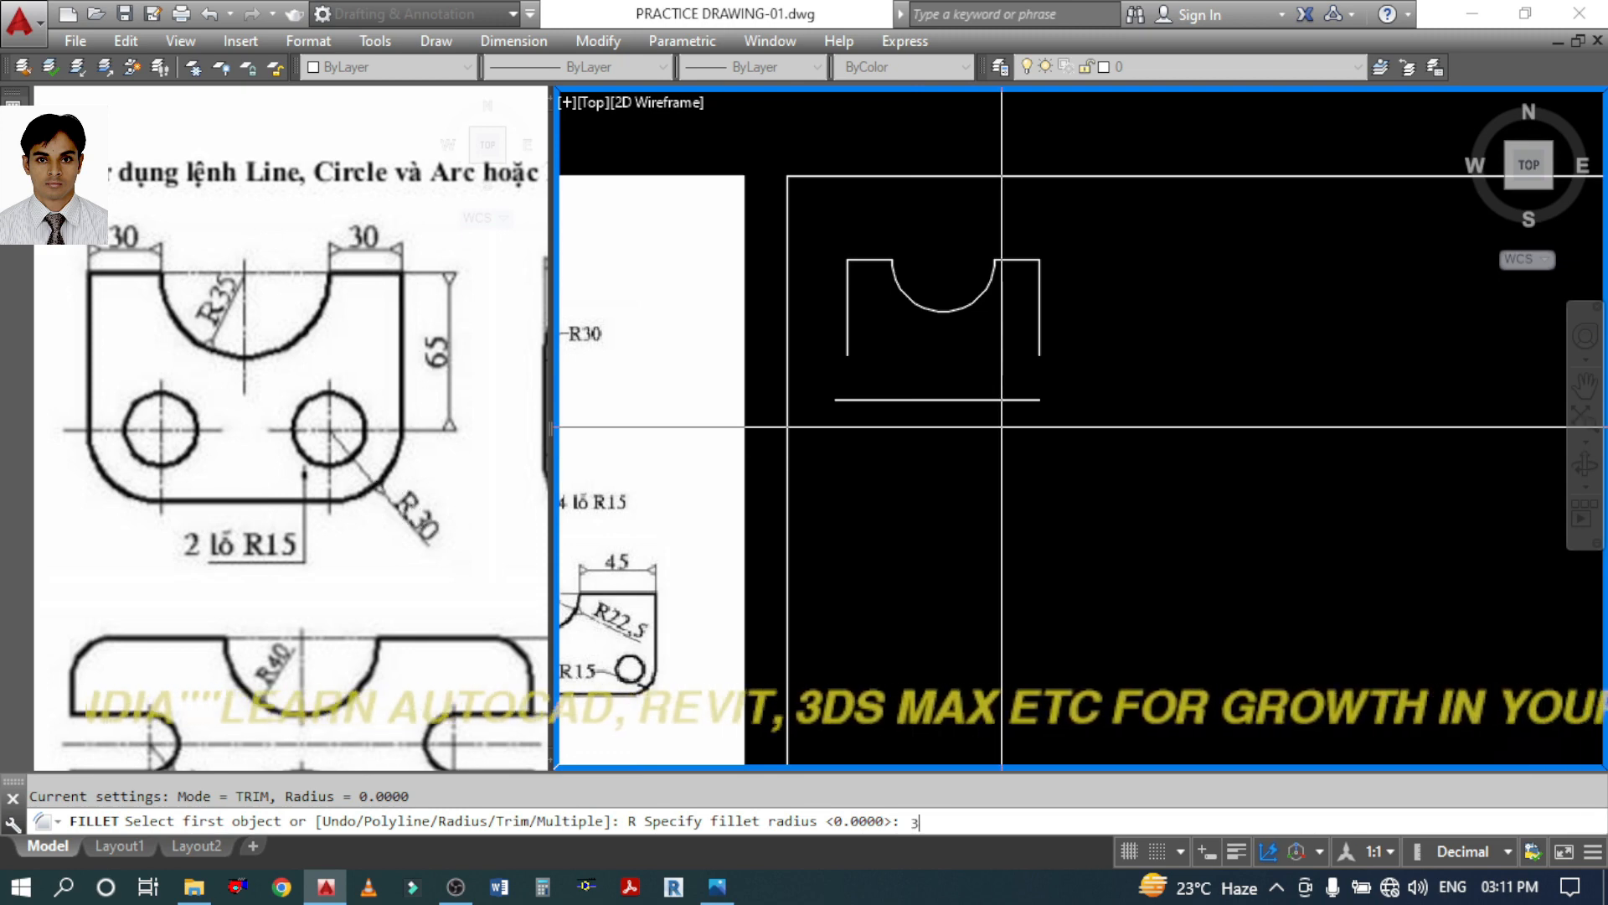
{"action": "key", "text": "Return"}
{"action": "left_click", "coordinate": [994, 399]}
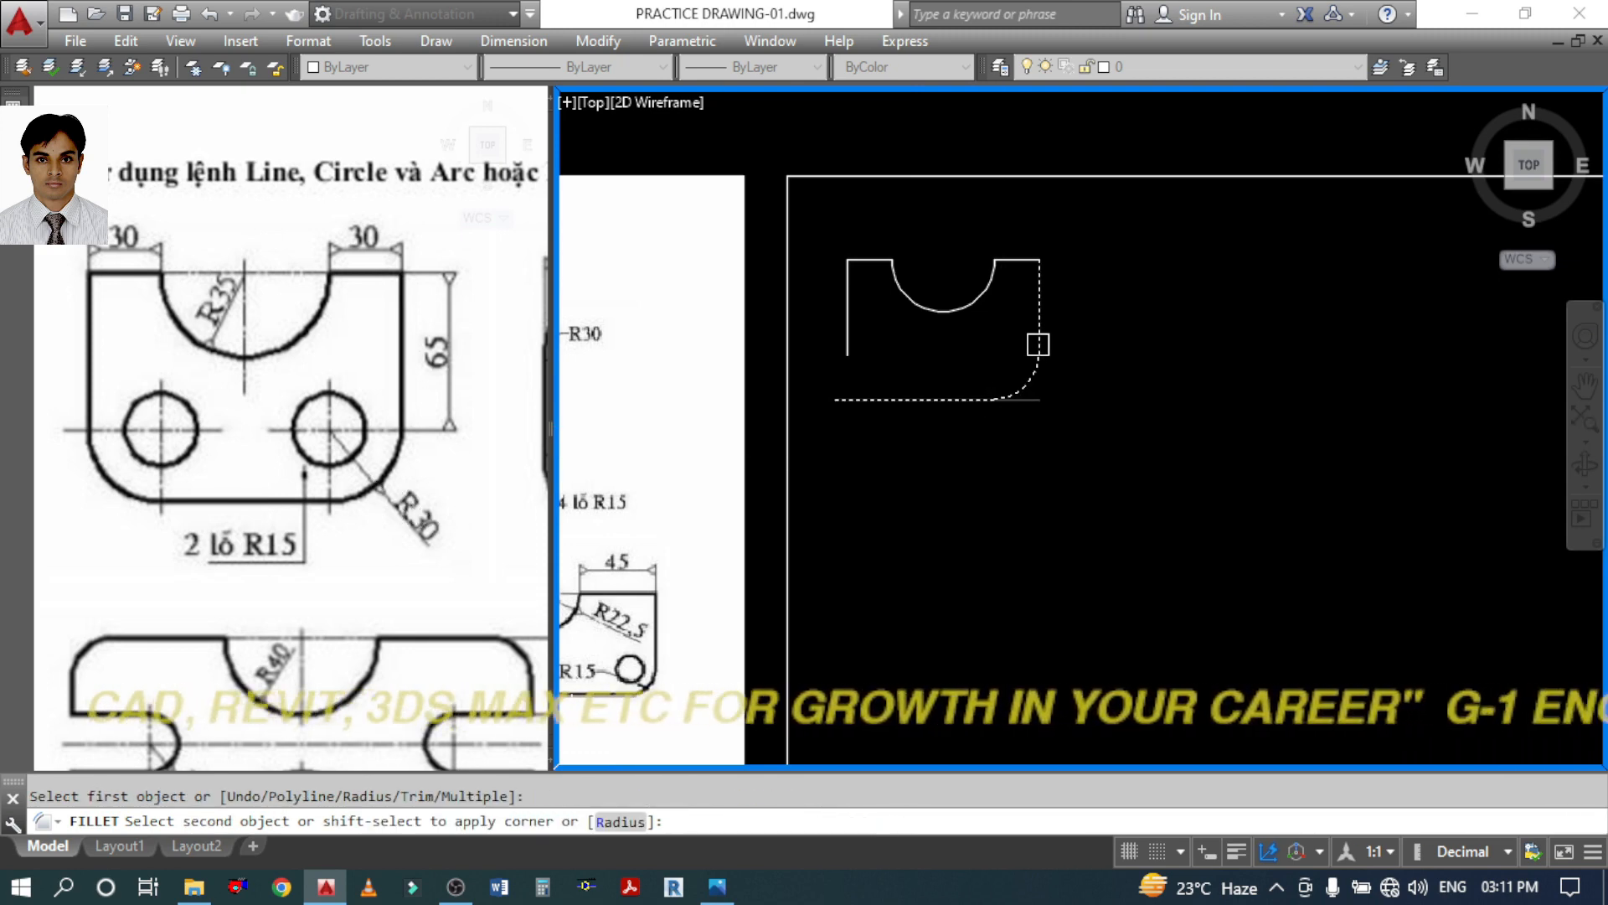
{"action": "left_click", "coordinate": [1038, 345]}
{"action": "key", "text": "Return"}
{"action": "left_click", "coordinate": [892, 398]}
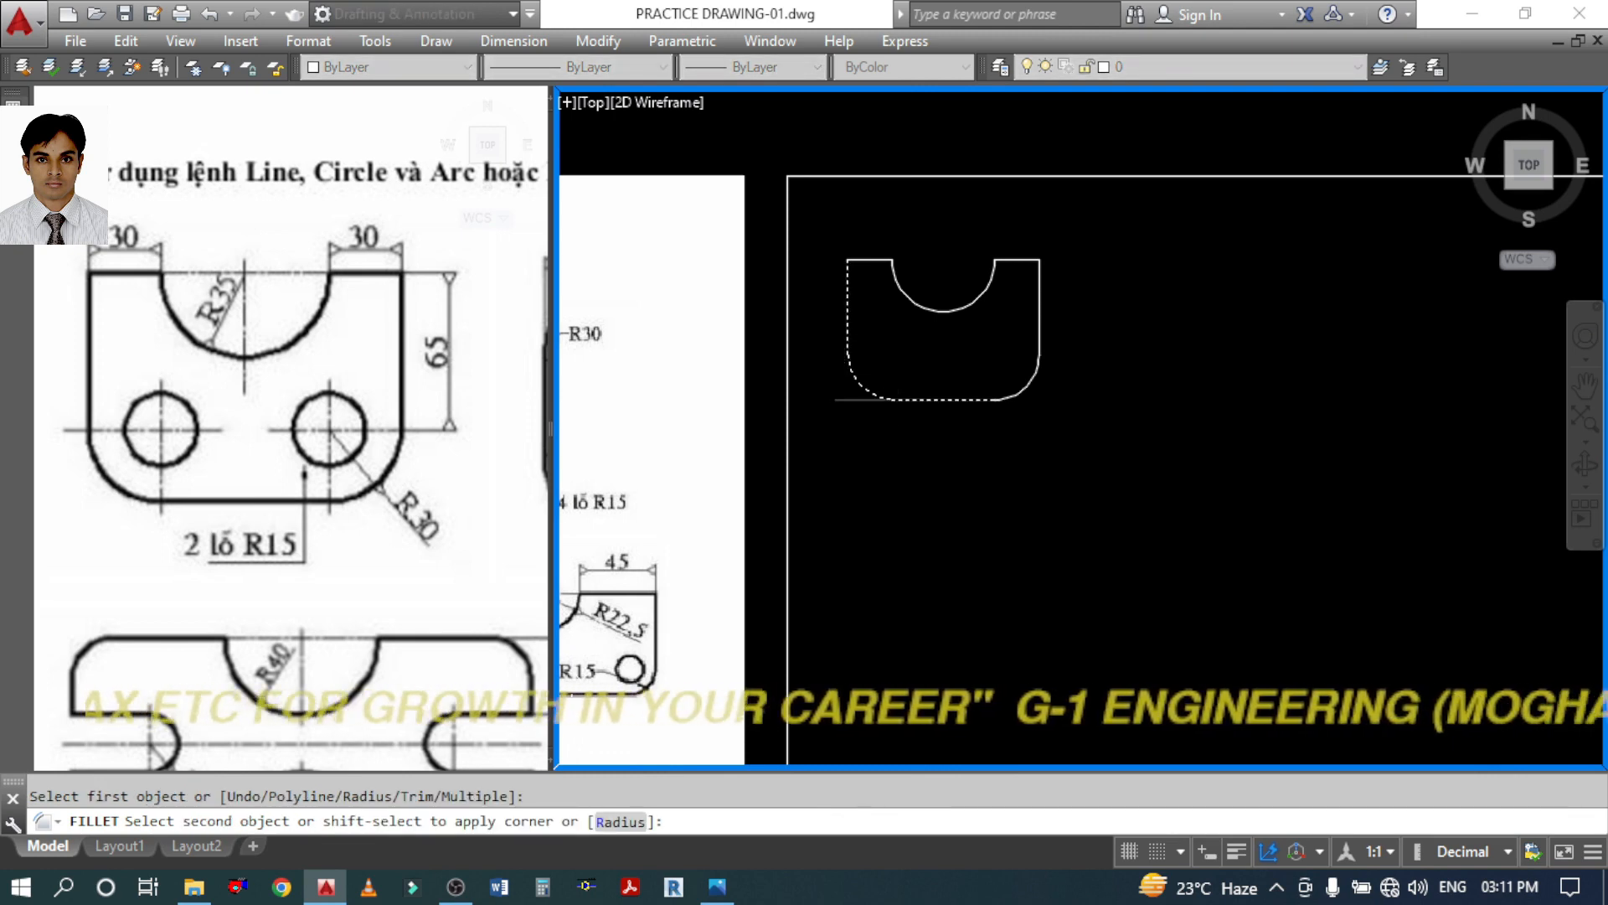
{"action": "left_click", "coordinate": [848, 336]}
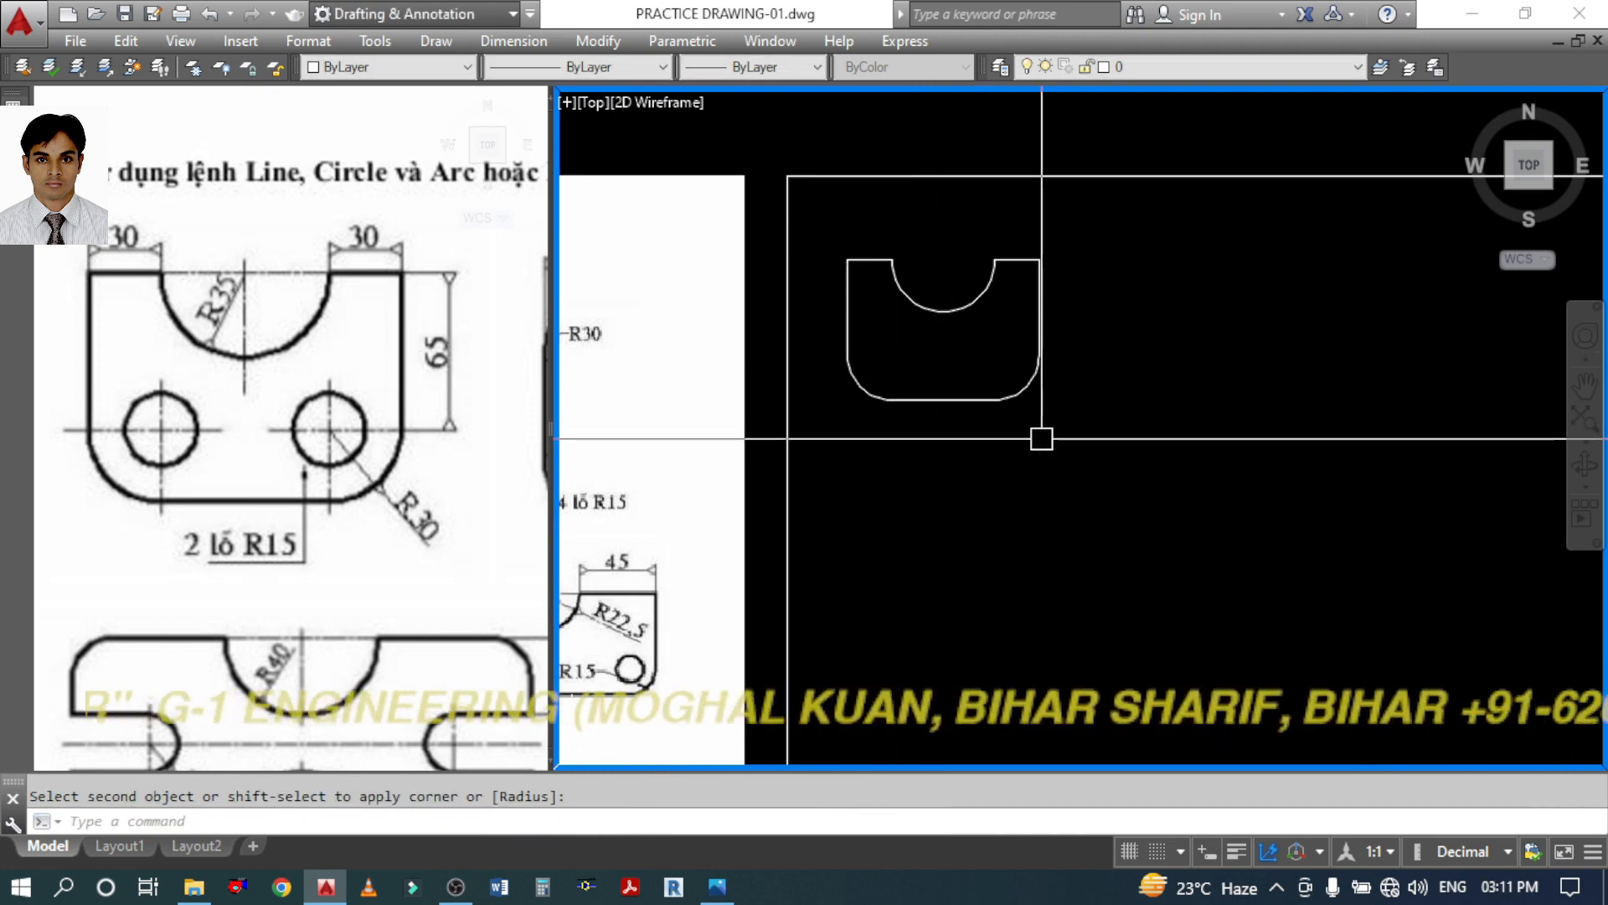
Draw a circle of radius 15 at the centre of each R30 corner arc, first on the right and then on the left
{"action": "left_click", "coordinate": [381, 457]}
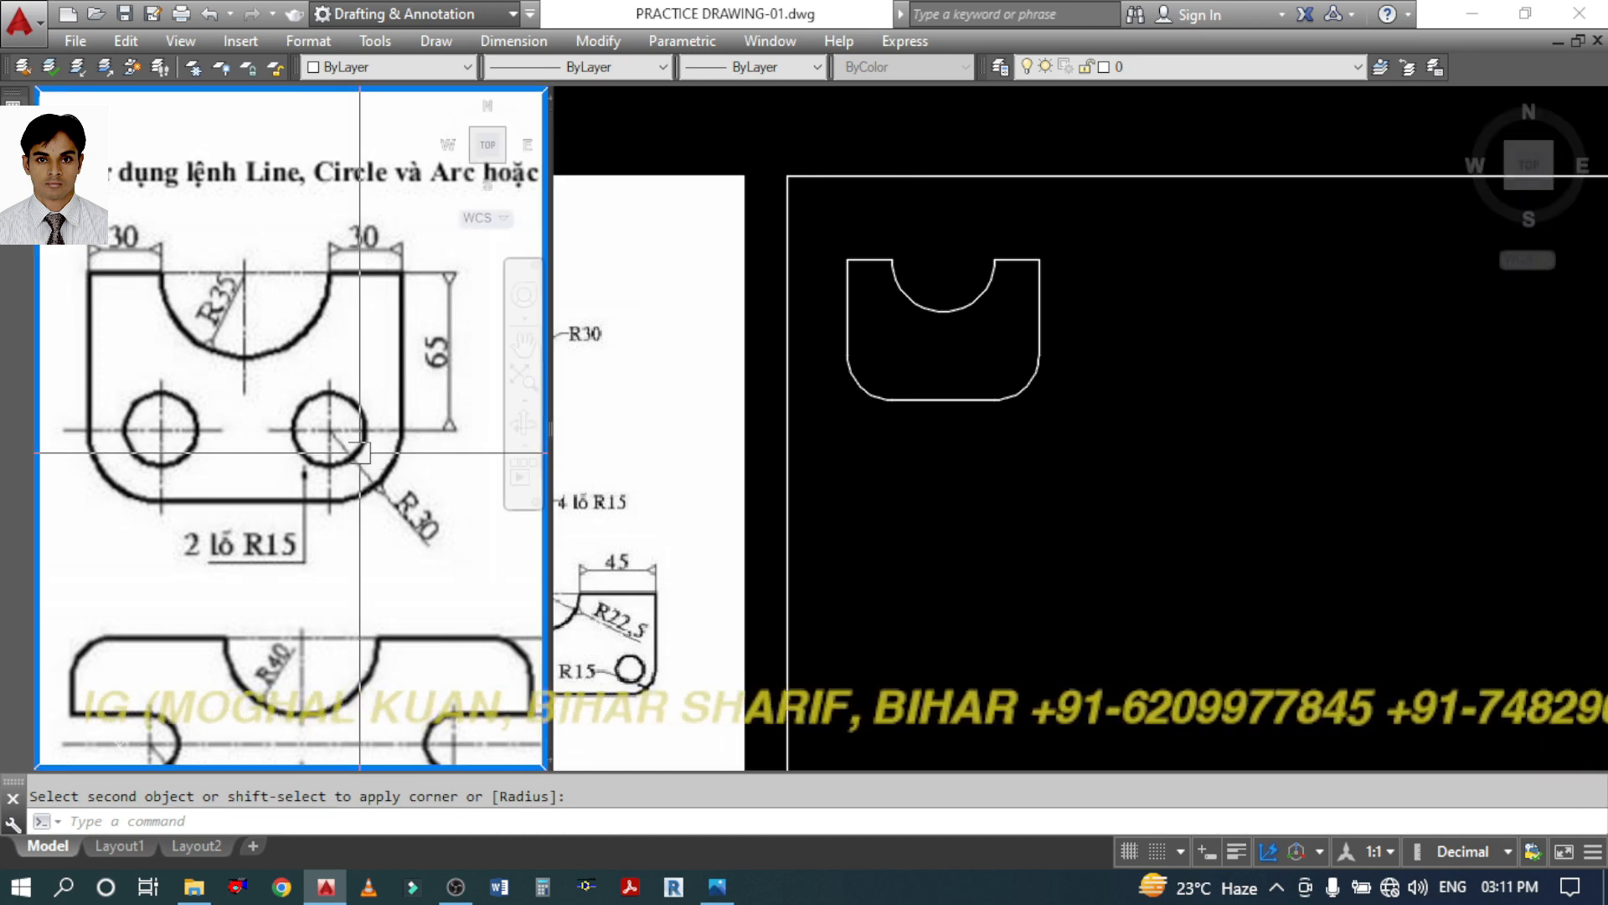
{"action": "left_click", "coordinate": [1060, 501]}
{"action": "type", "text": "c"}
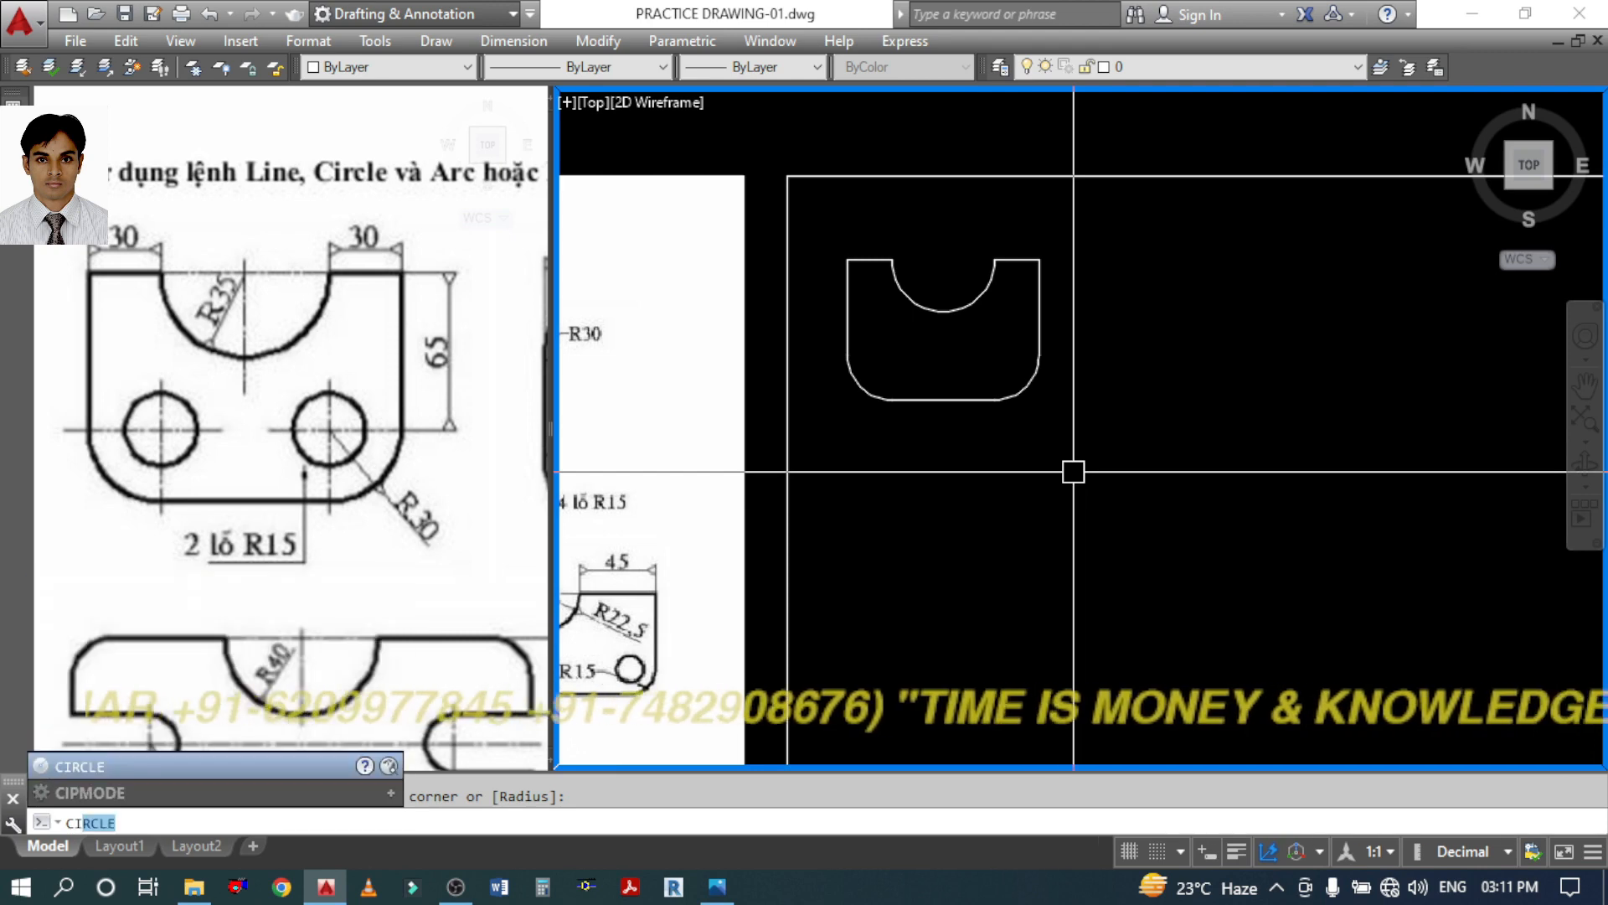
{"action": "key", "text": "Return"}
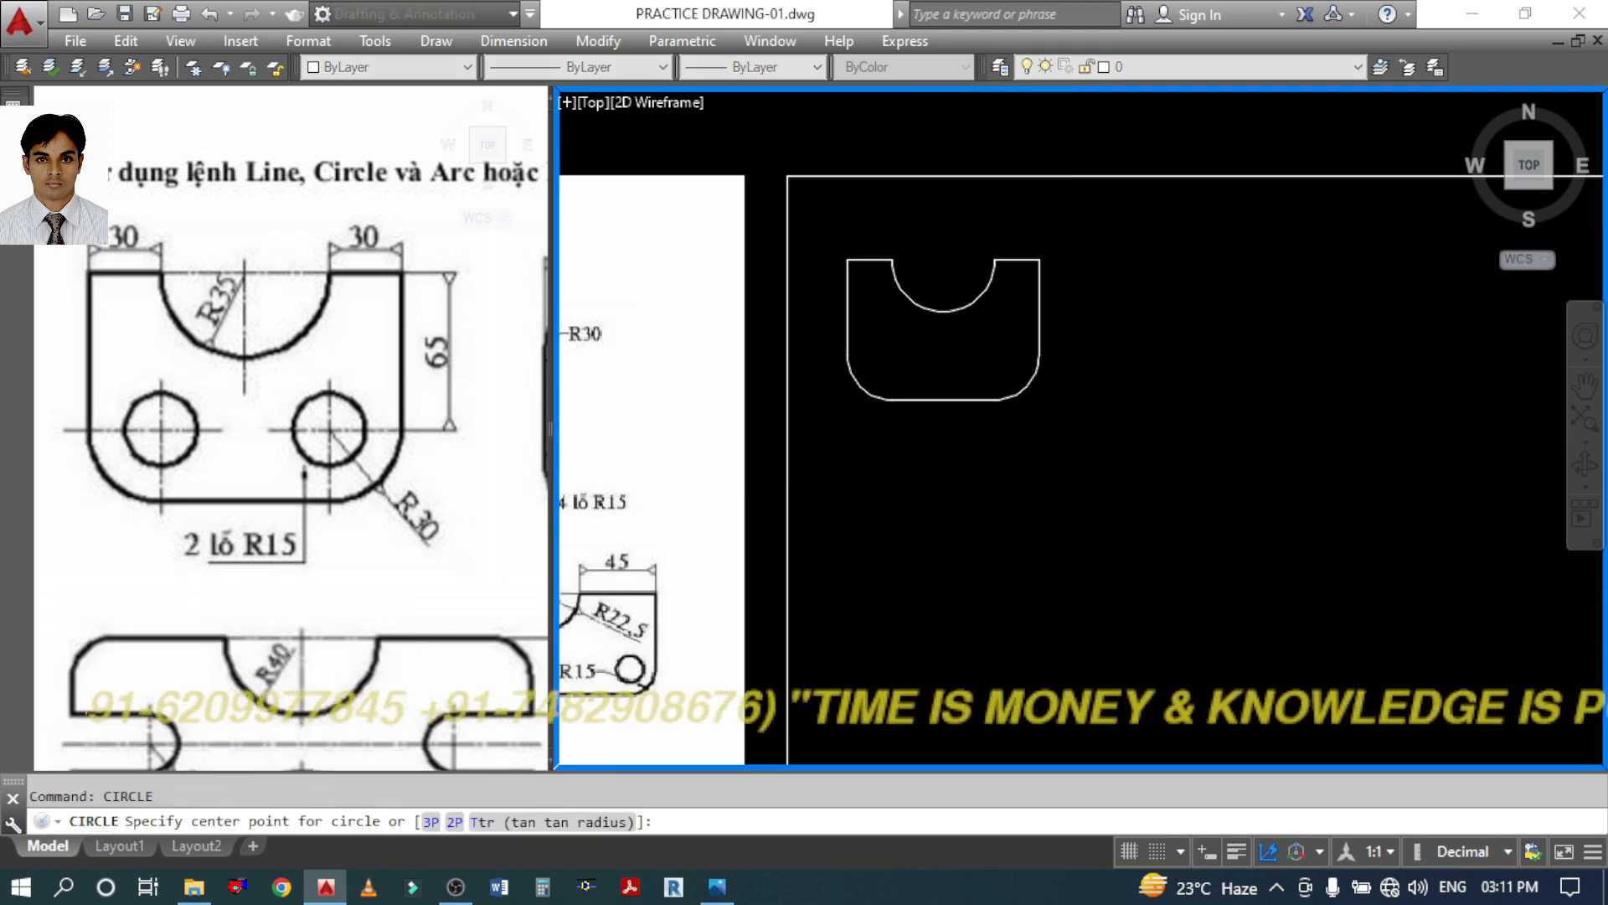
{"action": "left_click", "coordinate": [994, 356]}
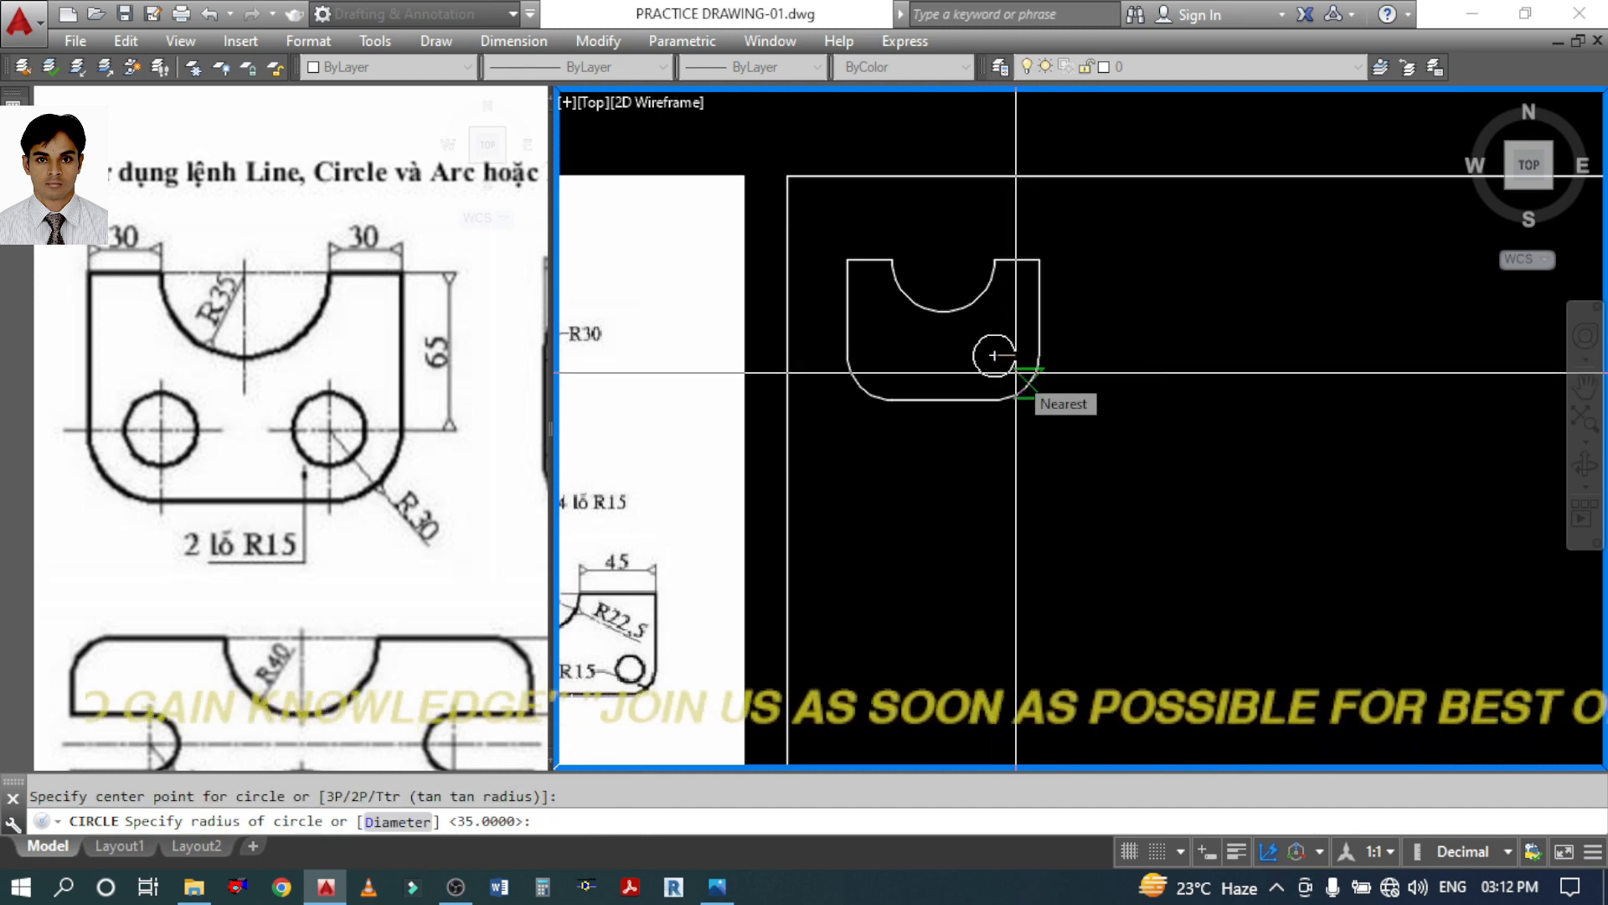
{"action": "type", "text": "15"}
{"action": "key", "text": "Return"}
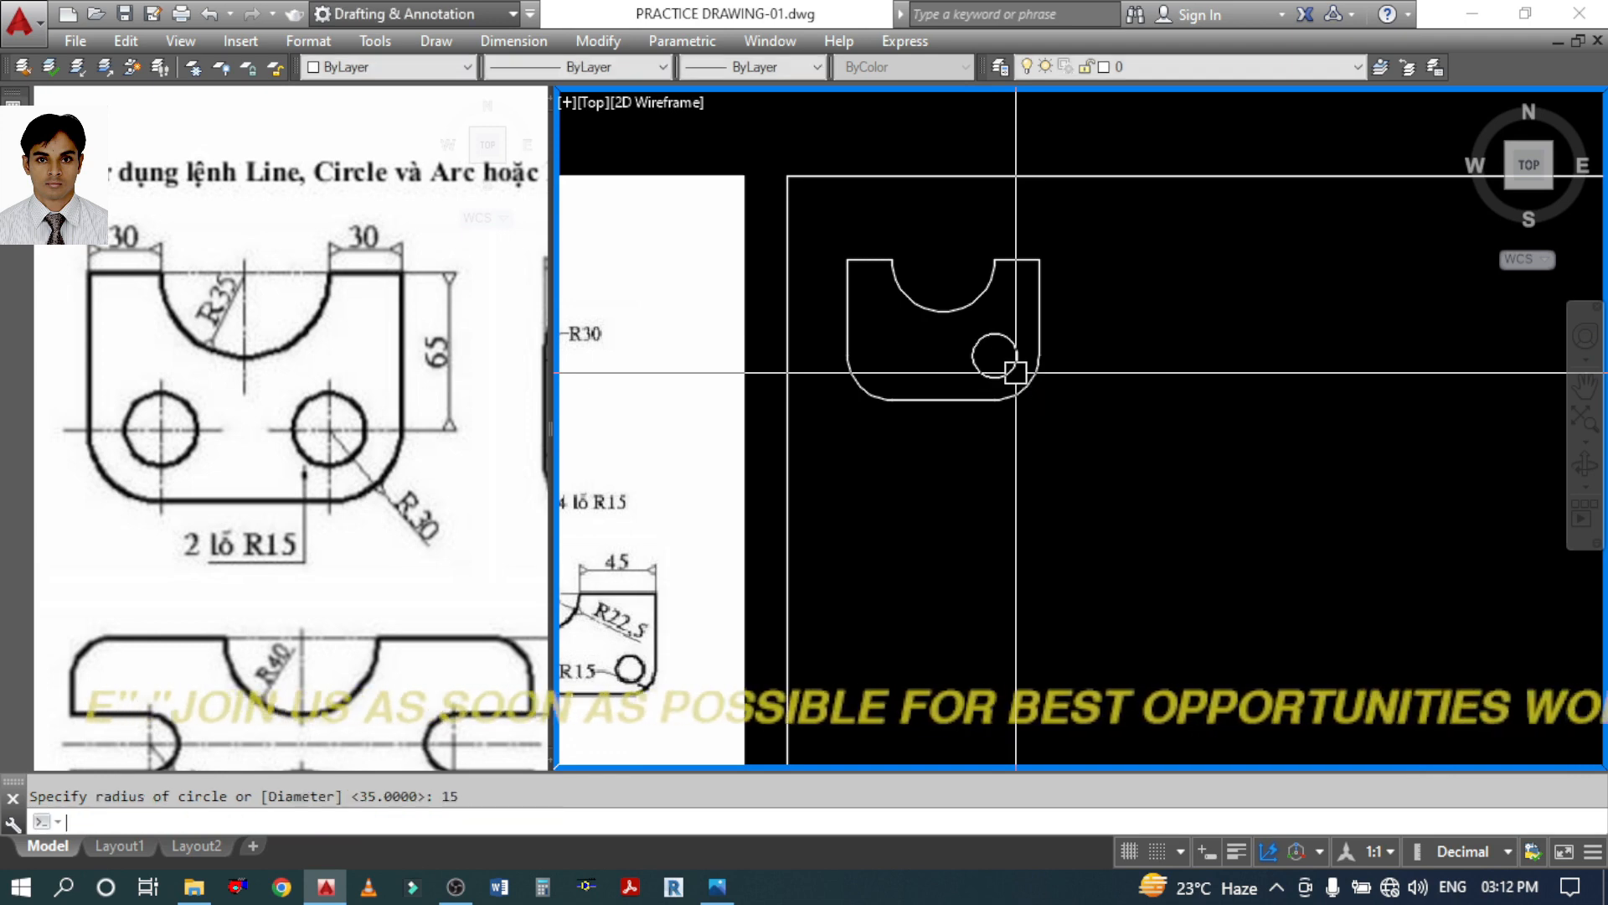
{"action": "key", "text": "Return"}
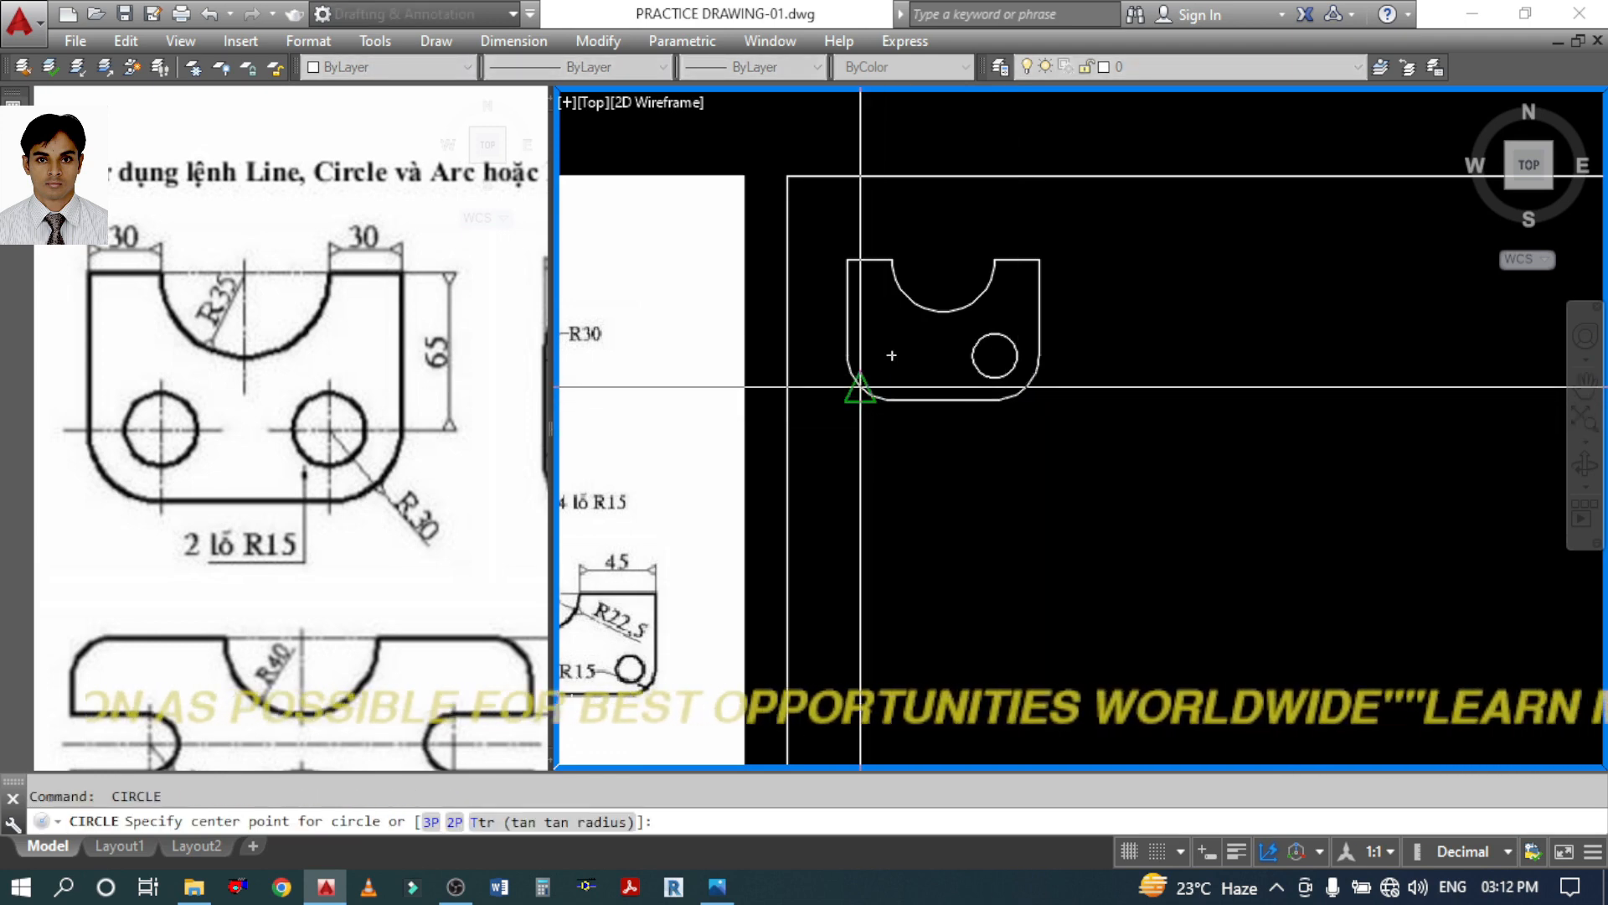
{"action": "left_click", "coordinate": [891, 356]}
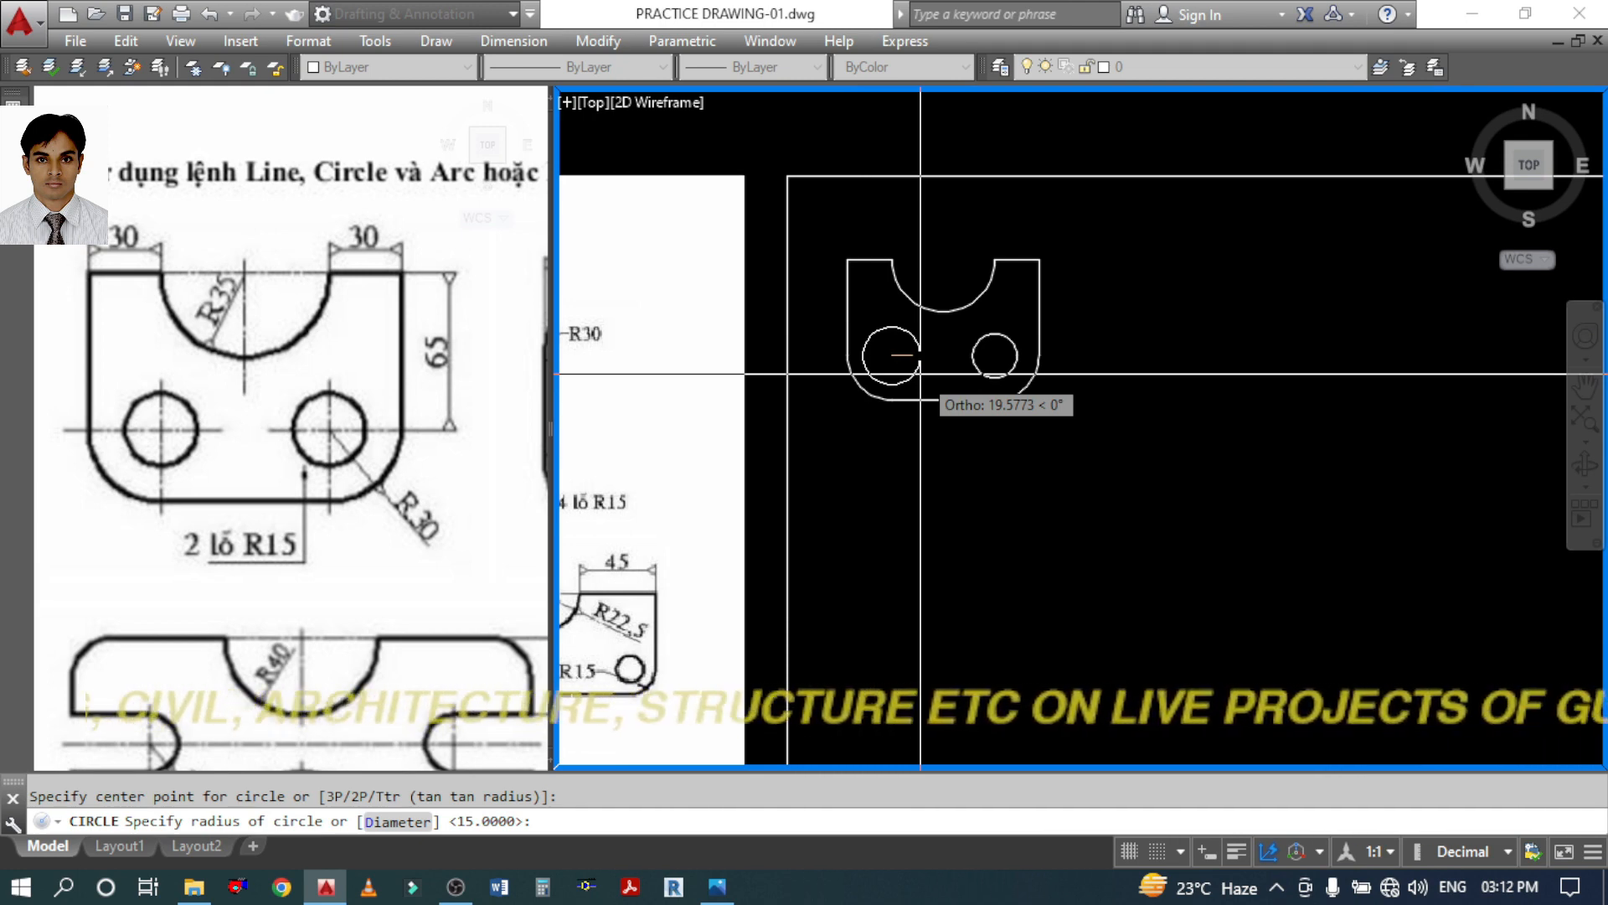
{"action": "key", "text": "Return"}
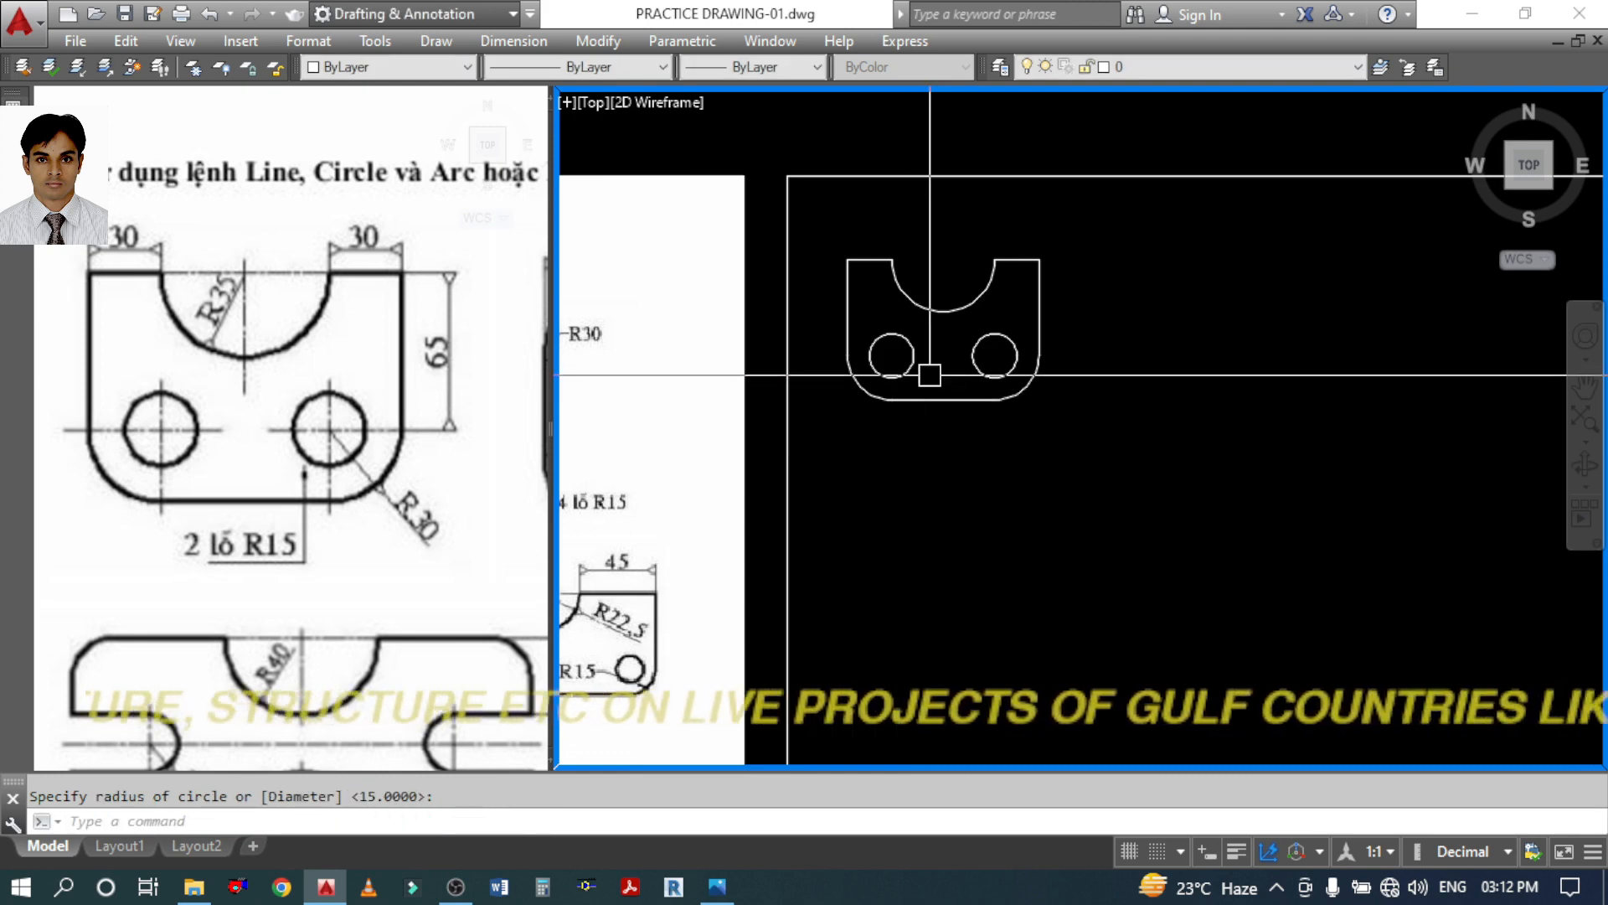
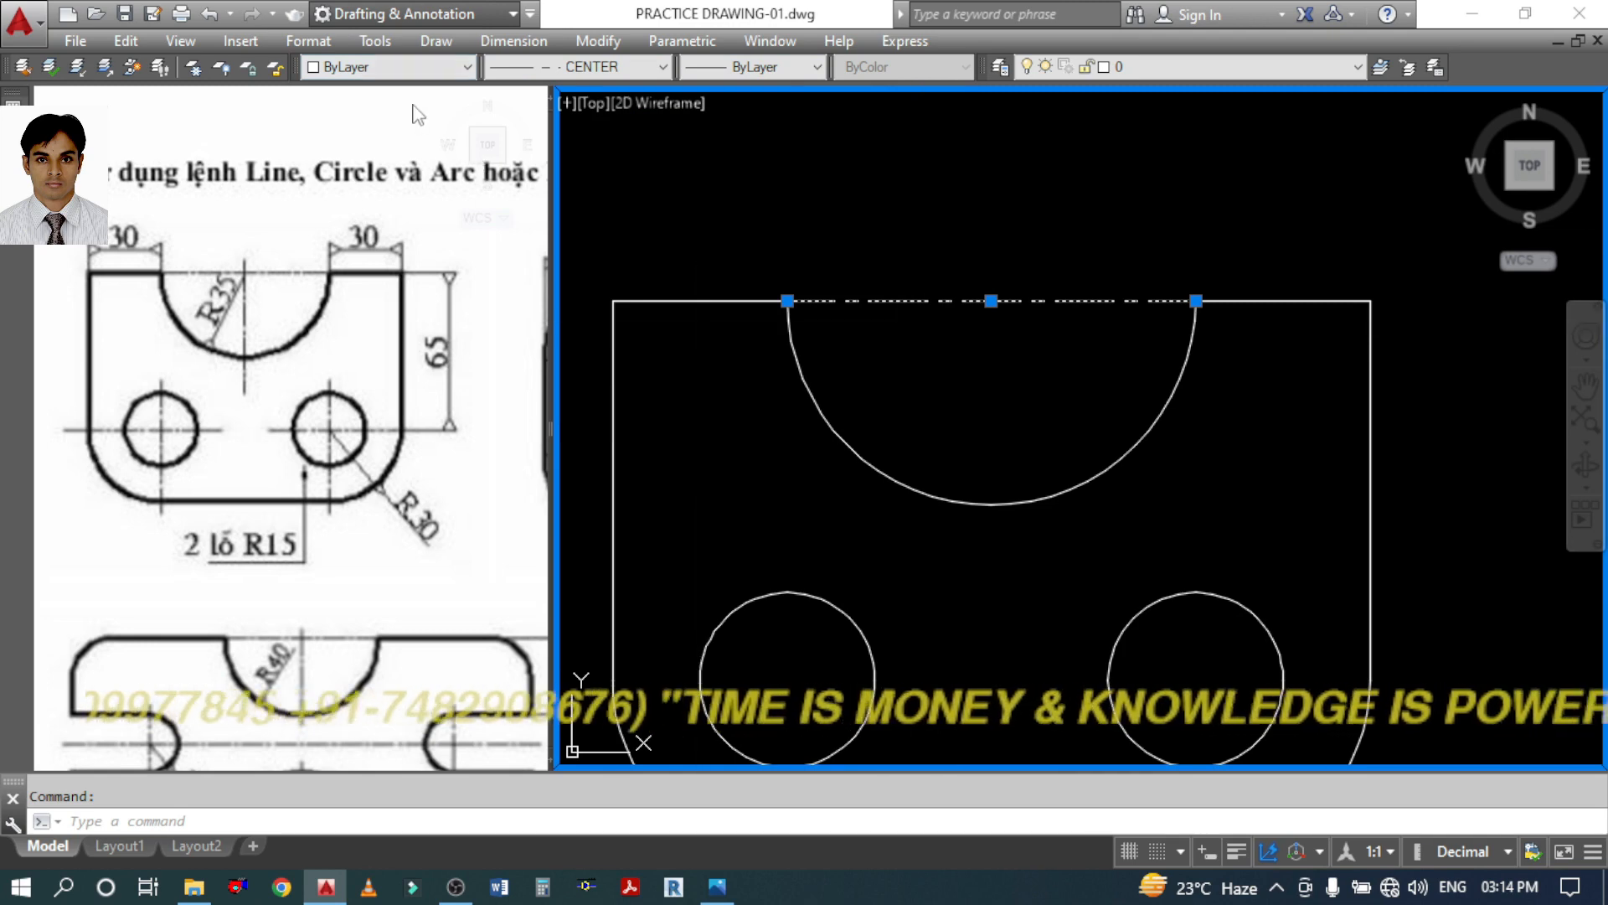
Change the colour of the centre line across the notch opening to index colour 8
{"action": "left_click", "coordinate": [360, 73]}
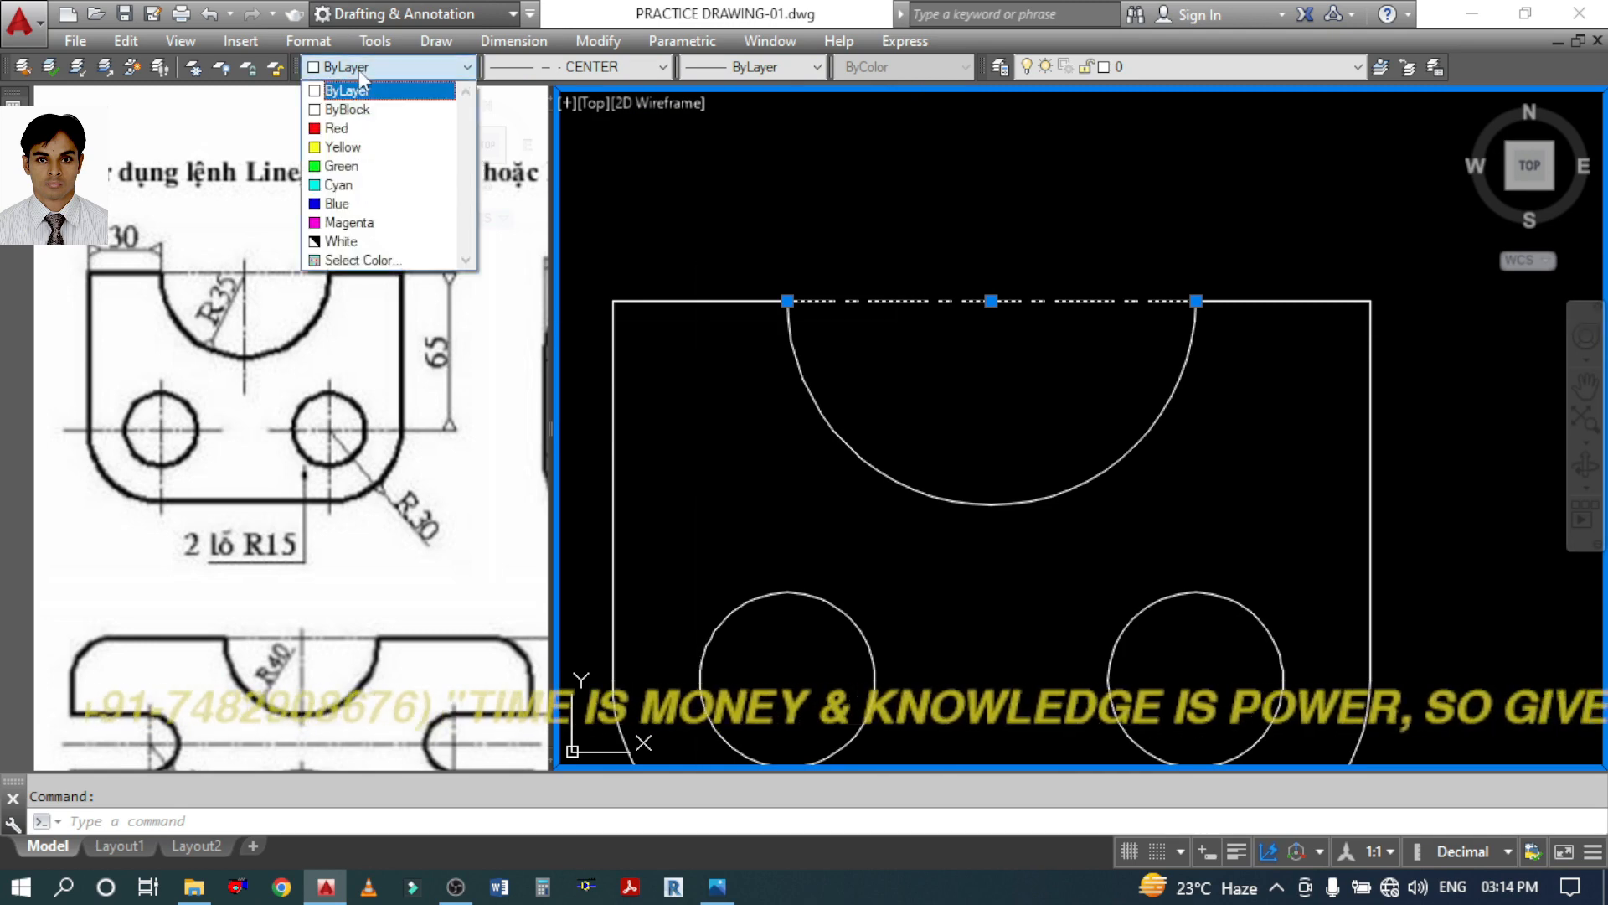
{"action": "left_click", "coordinate": [364, 261]}
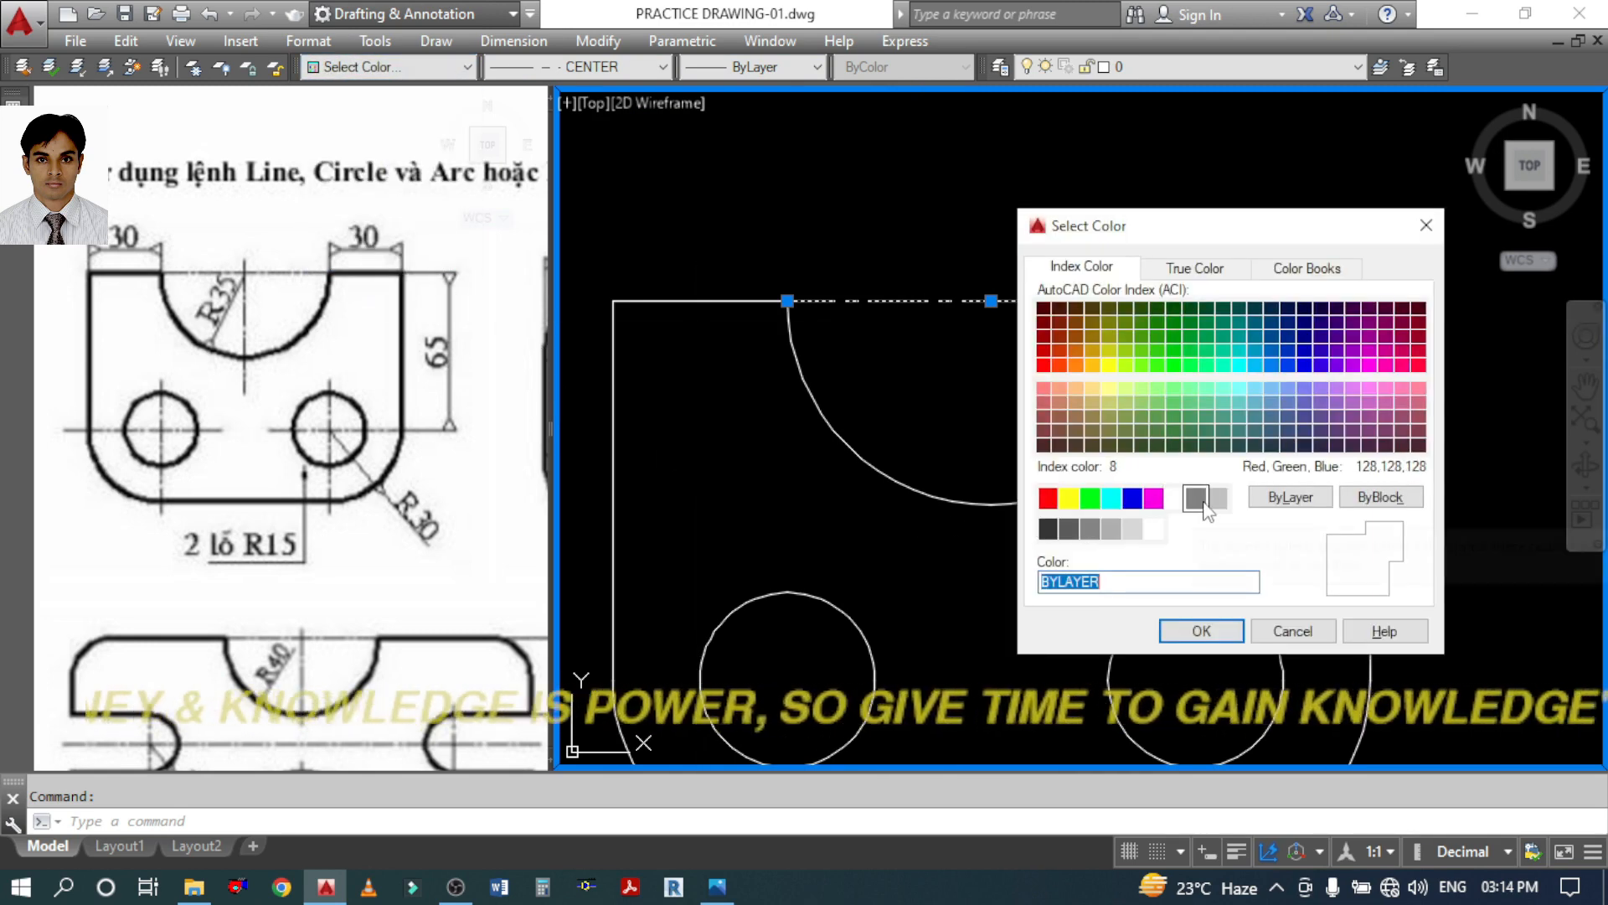
{"action": "left_click", "coordinate": [1196, 498]}
{"action": "left_click", "coordinate": [1184, 632]}
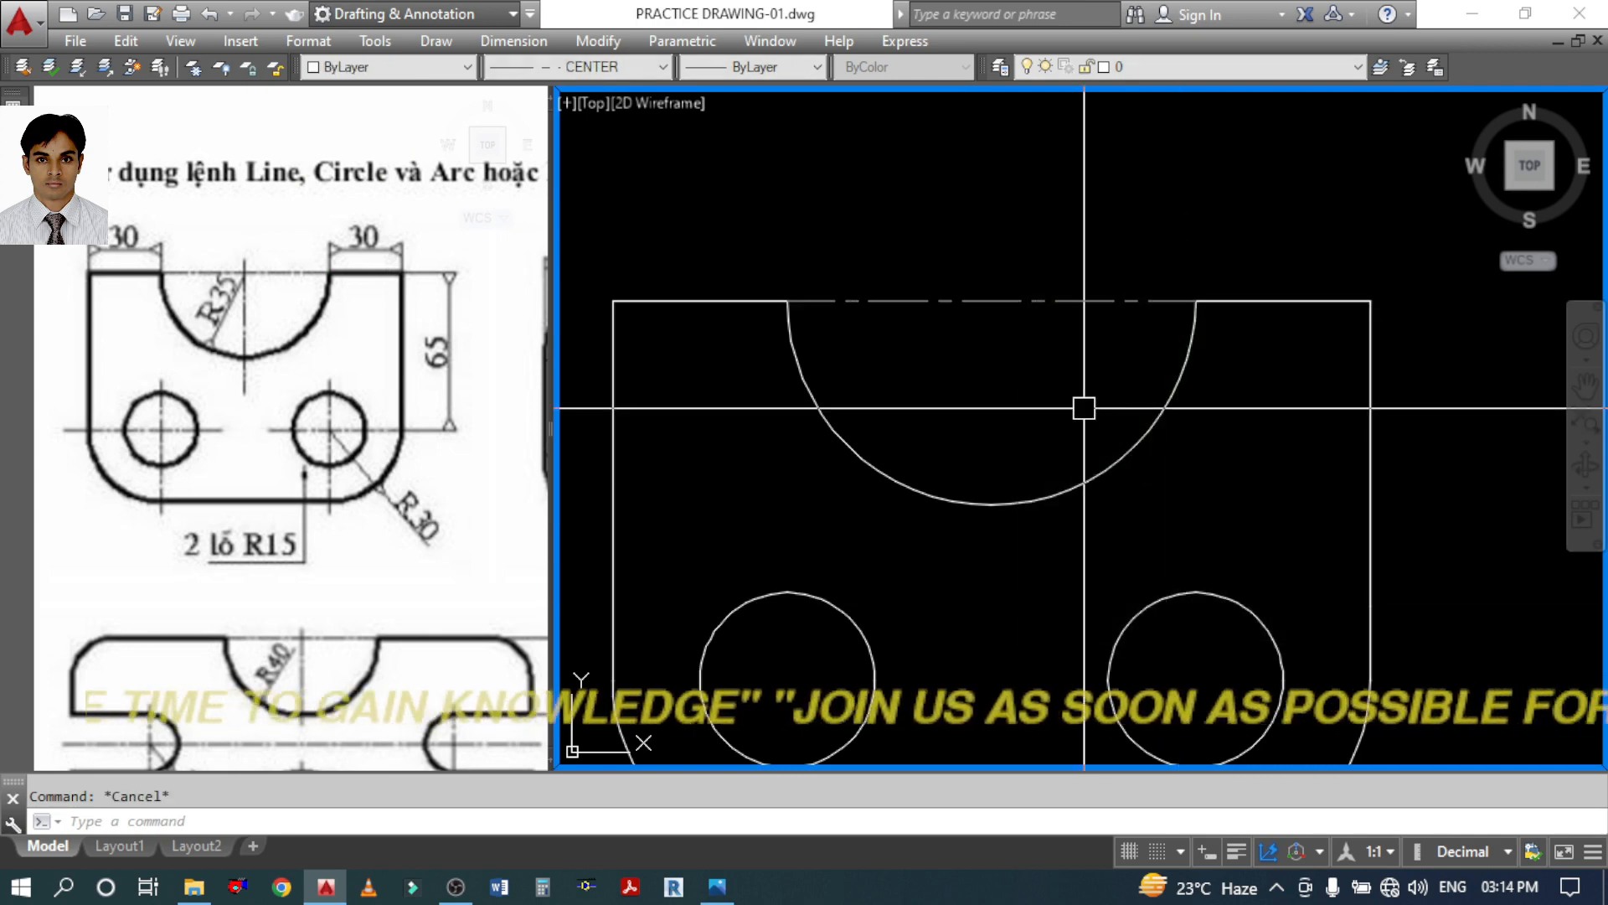
Draw a vertical line from the midpoint of the notch's horizontal centre line down past the bottom of the R35 arc
{"action": "type", "text": "L"}
{"action": "key", "text": "Return"}
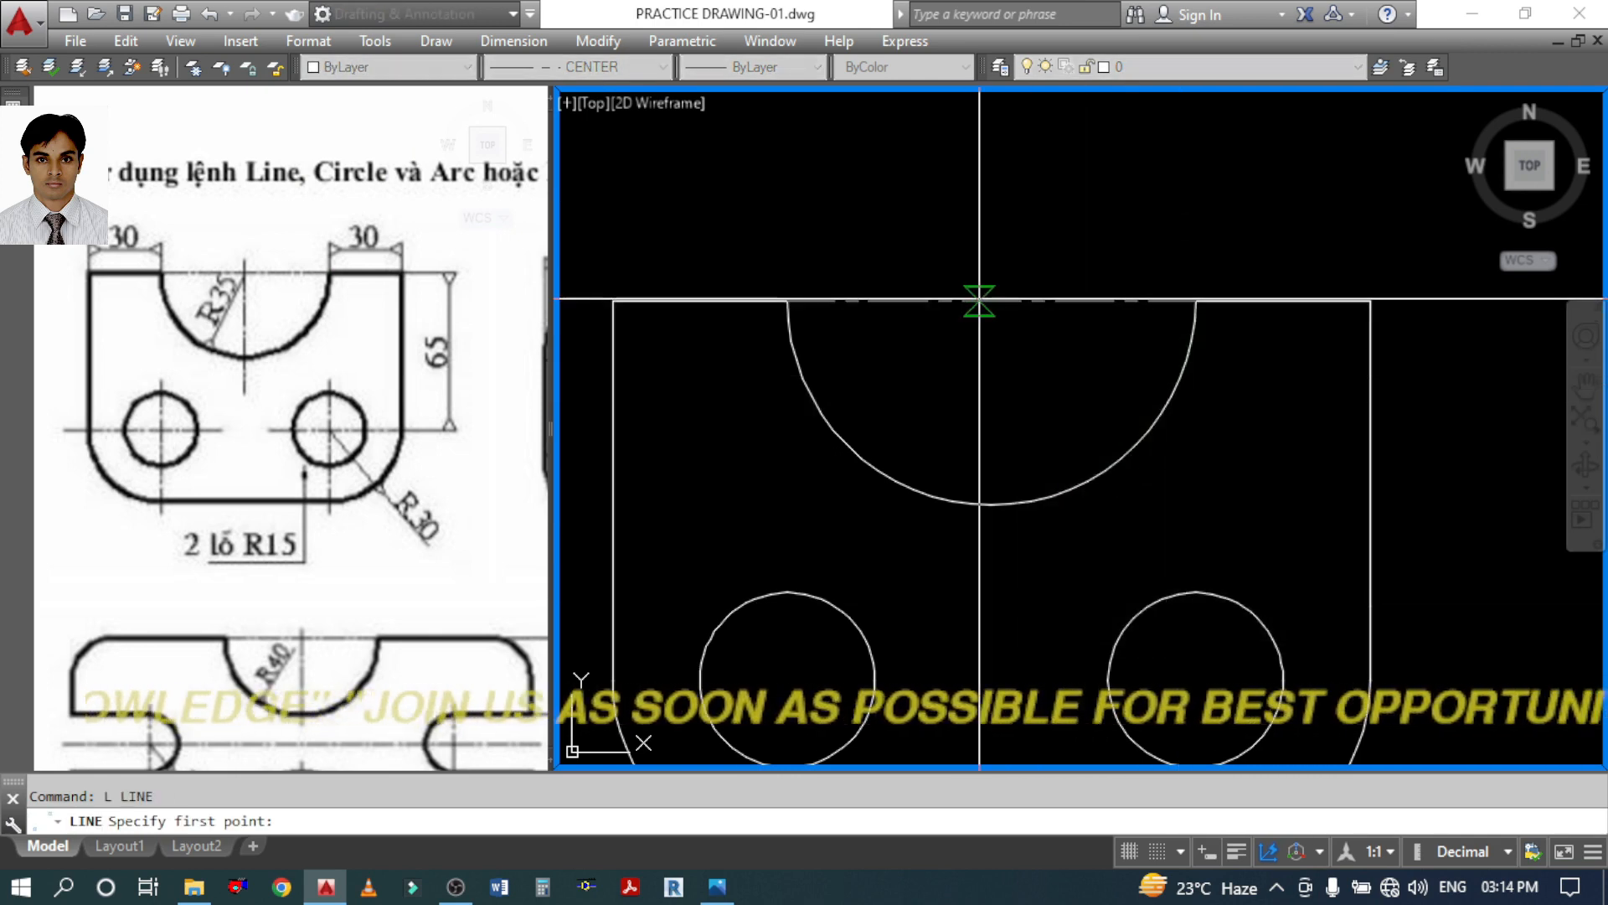
{"action": "left_click", "coordinate": [992, 300]}
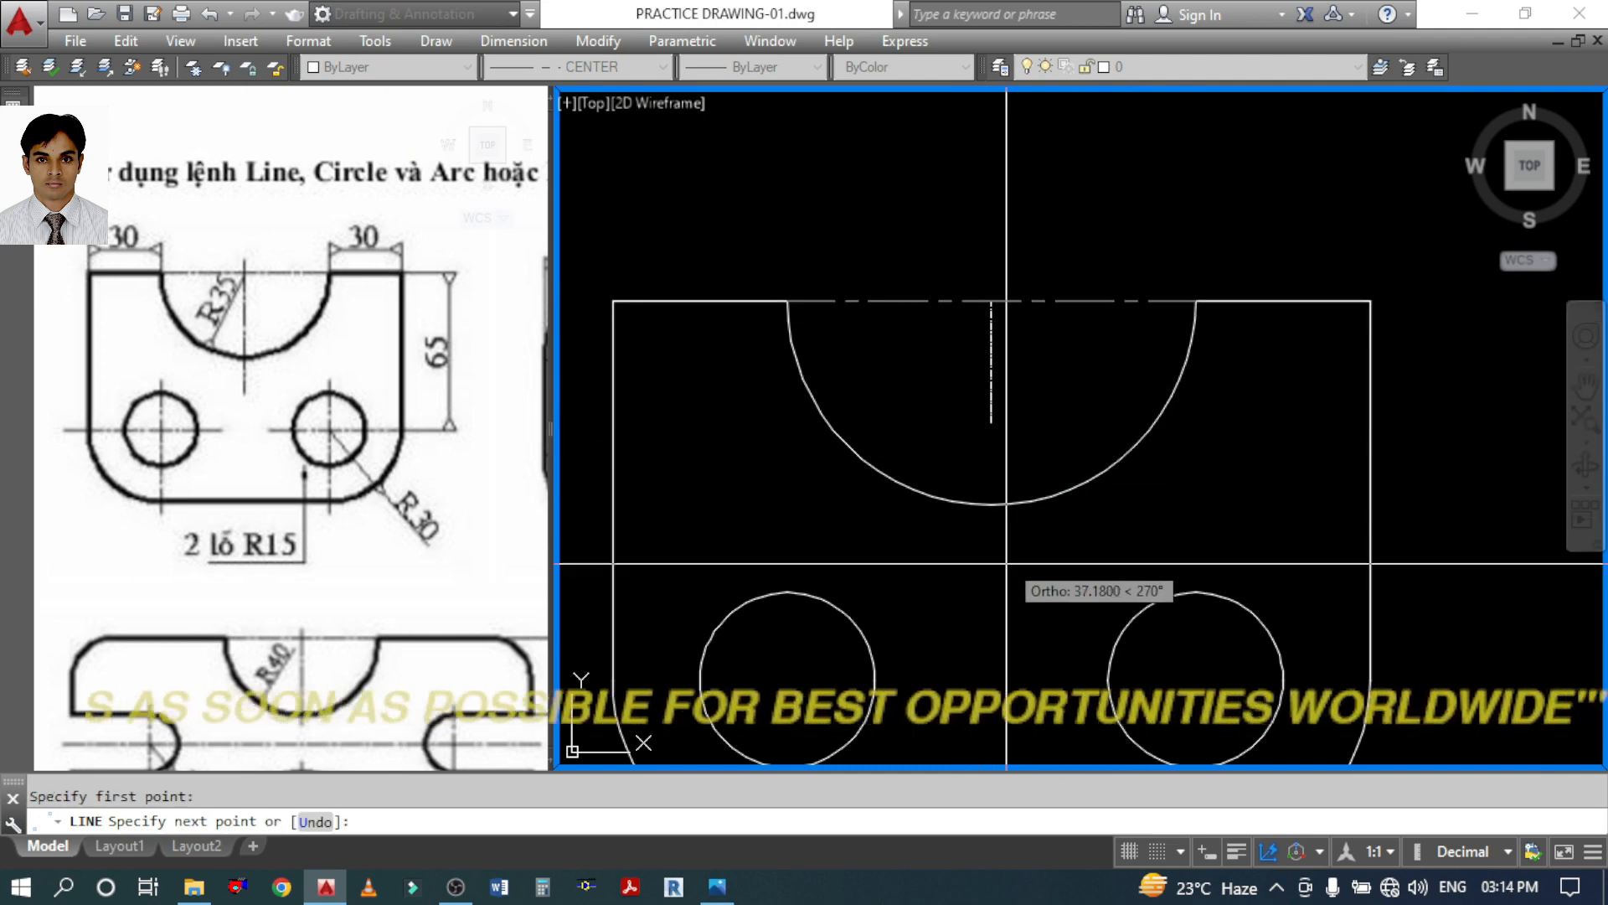
{"action": "left_click", "coordinate": [991, 591]}
{"action": "key", "text": "Escape"}
Stretch the vertical line's upper endpoint straight up until it extends slightly above the plate's top edge
{"action": "left_click", "coordinate": [991, 308]}
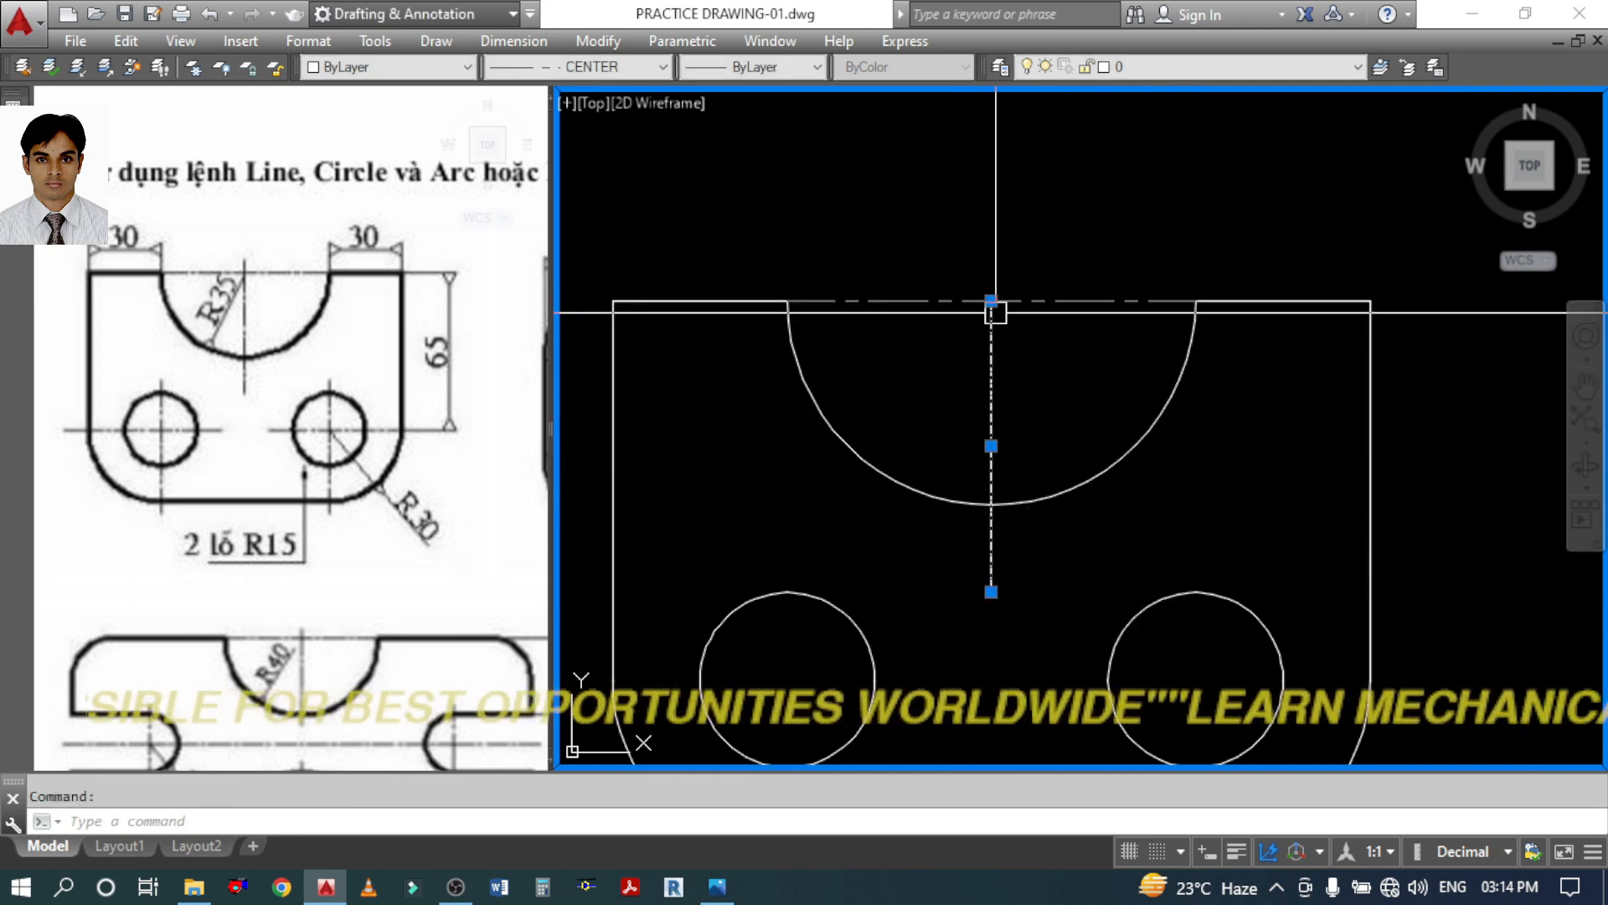
{"action": "left_click", "coordinate": [991, 301]}
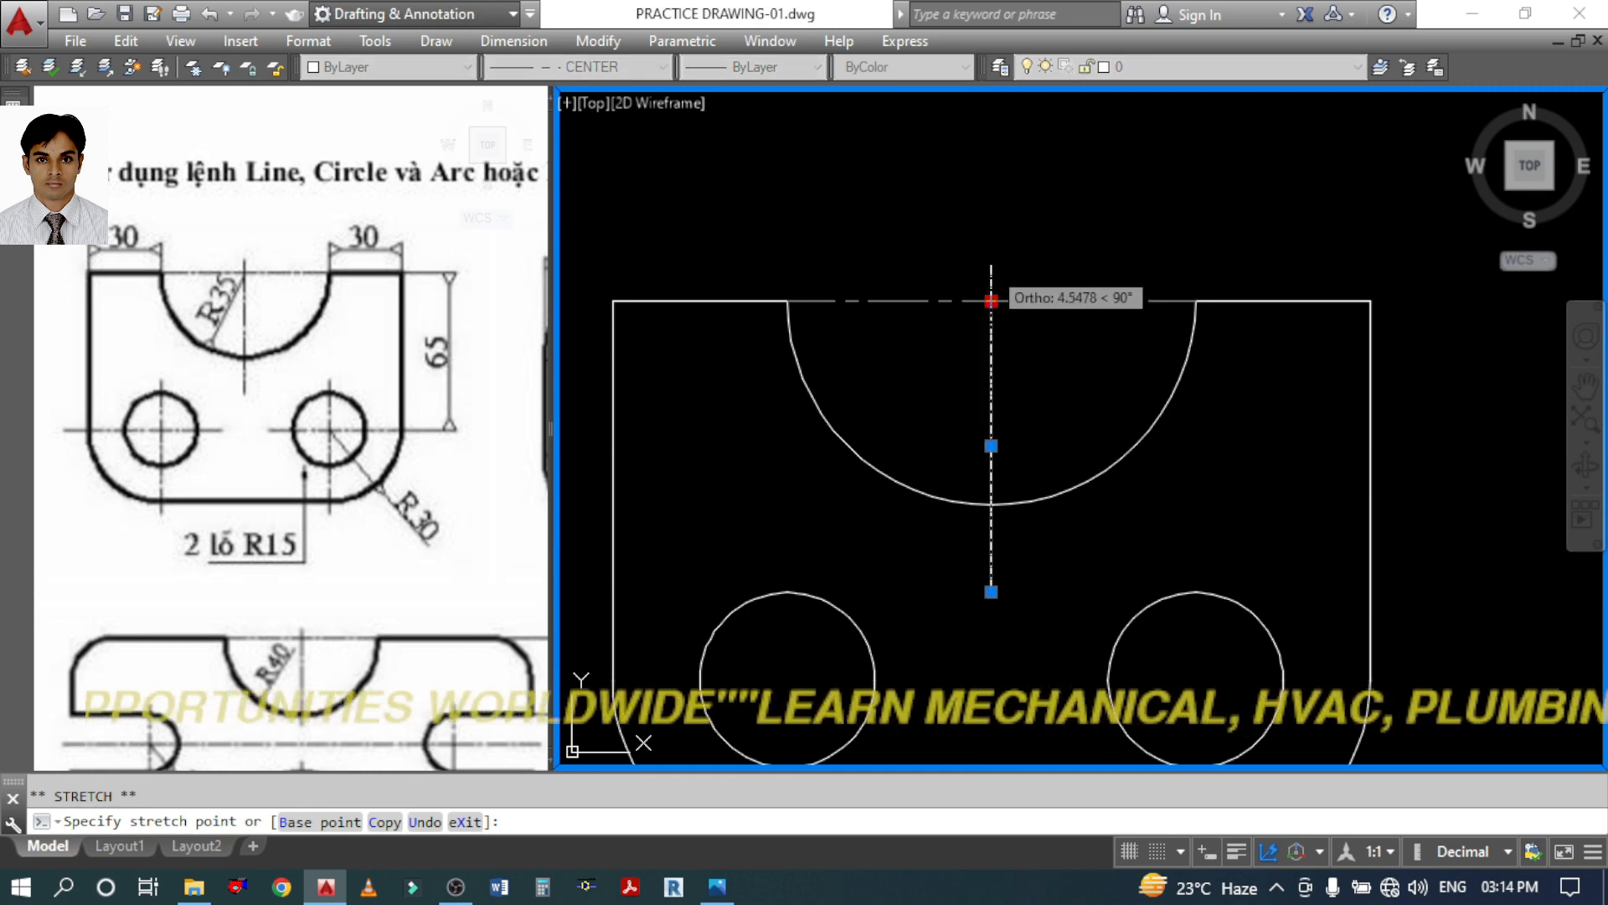
{"action": "left_click", "coordinate": [992, 232]}
{"action": "key", "text": "Escape"}
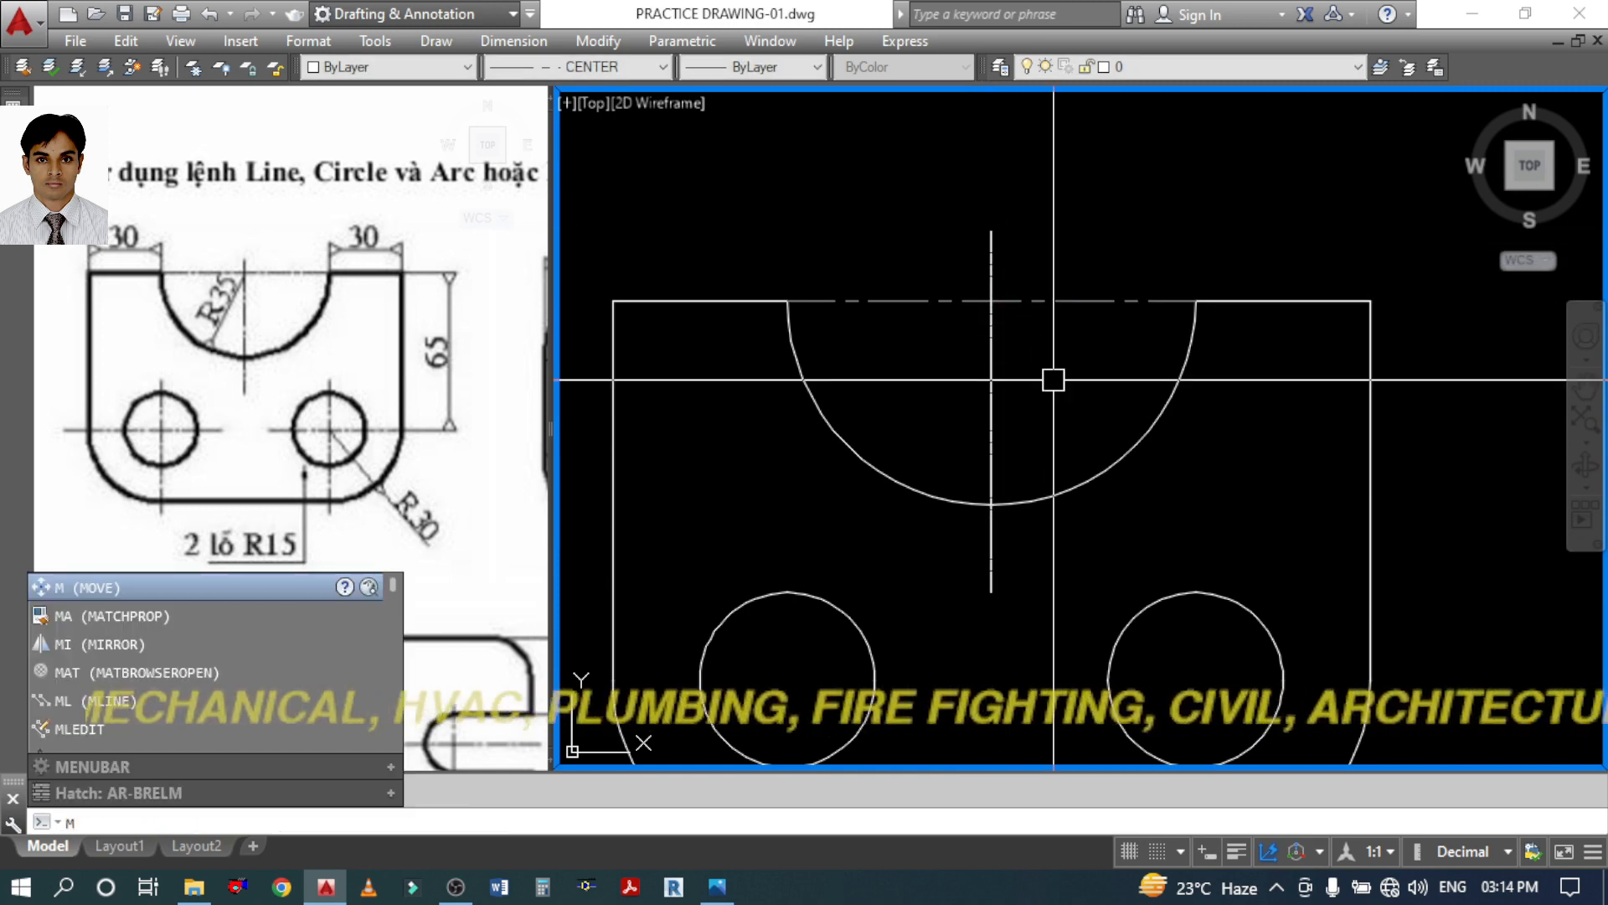
Match the vertical line's properties to those of the grey centre line across the notch opening
{"action": "type", "text": "A"}
{"action": "key", "text": "Return"}
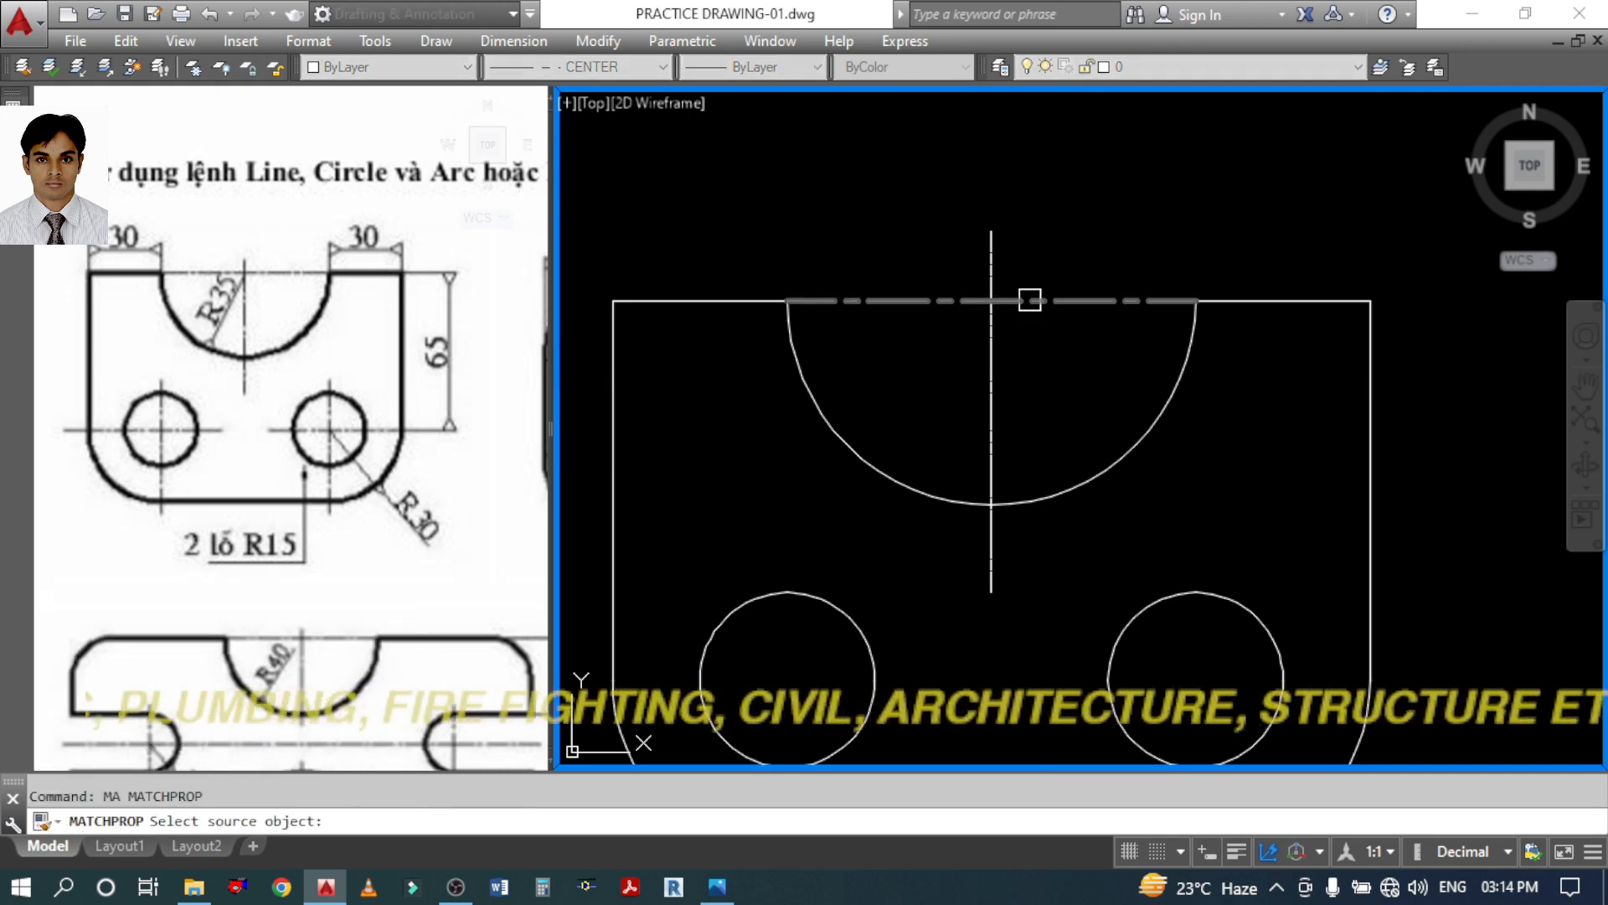
{"action": "left_click", "coordinate": [1030, 299]}
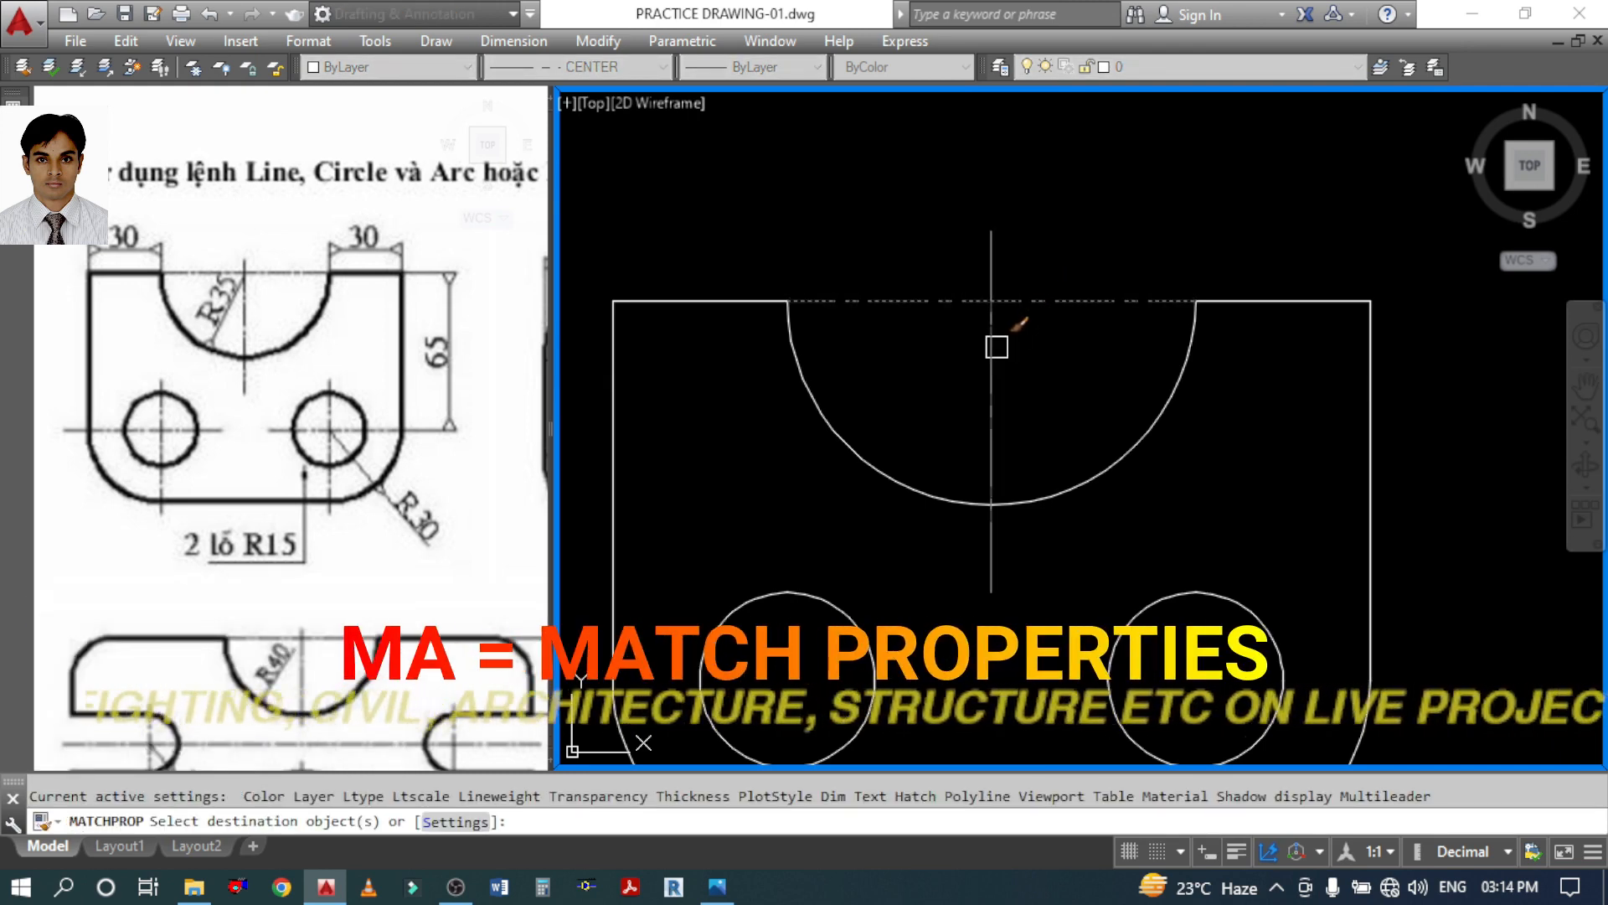
{"action": "key", "text": "Return"}
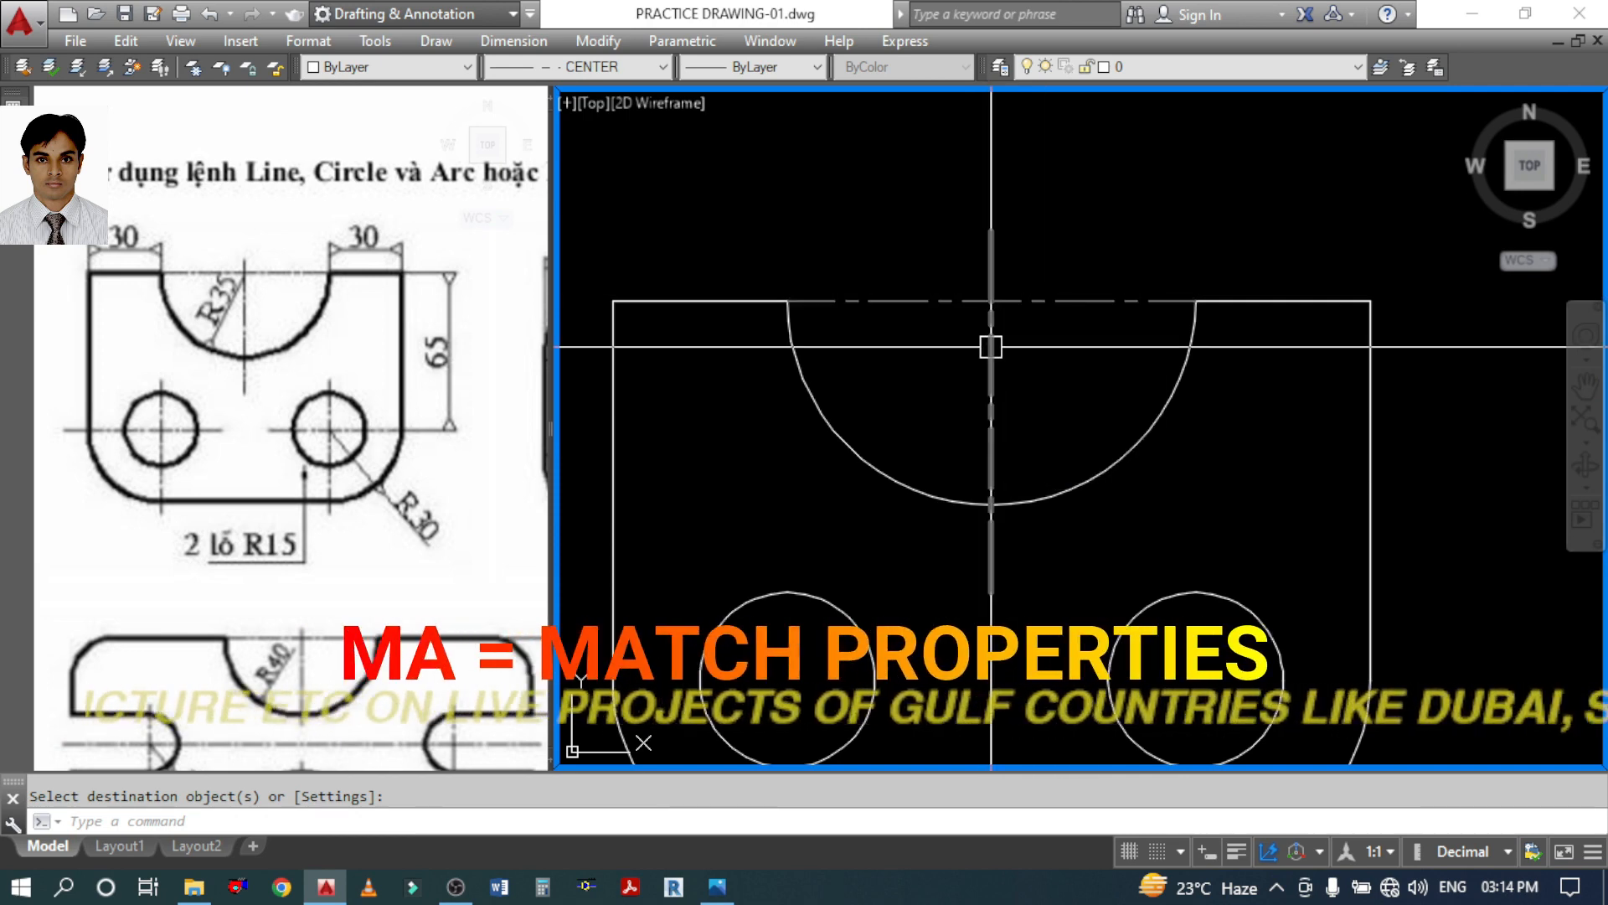
Draw a horizontal line from the right circle's centre to a point beyond the plate's right side
{"action": "middle_click_drag", "start_coordinate": [1134, 514], "coordinate": [1123, 341]}
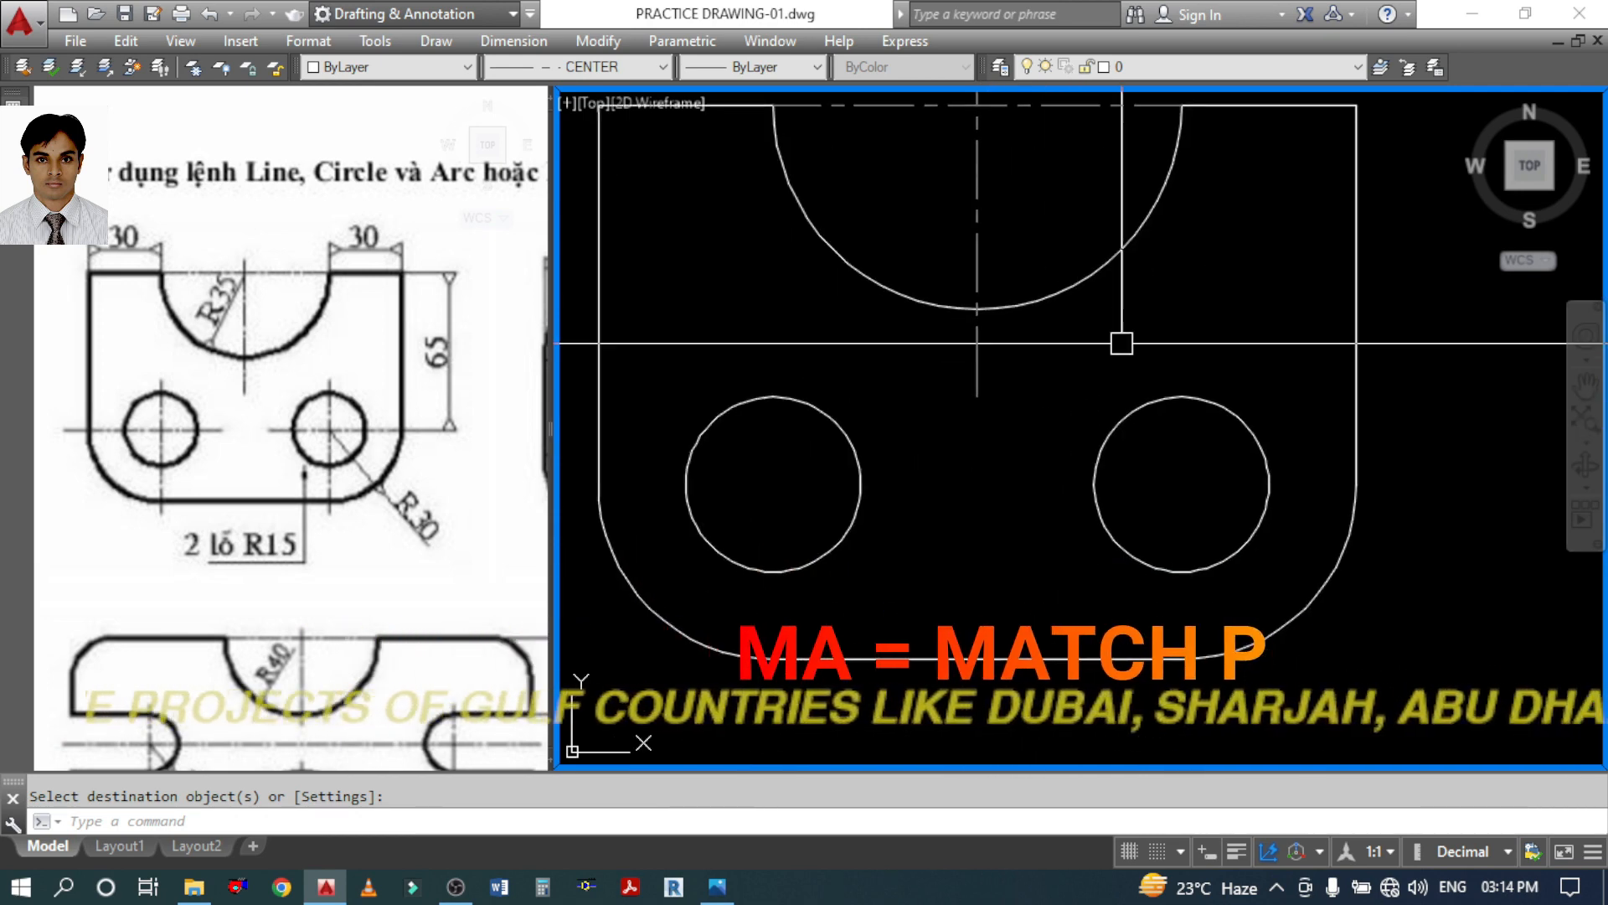
{"action": "key", "text": "Return"}
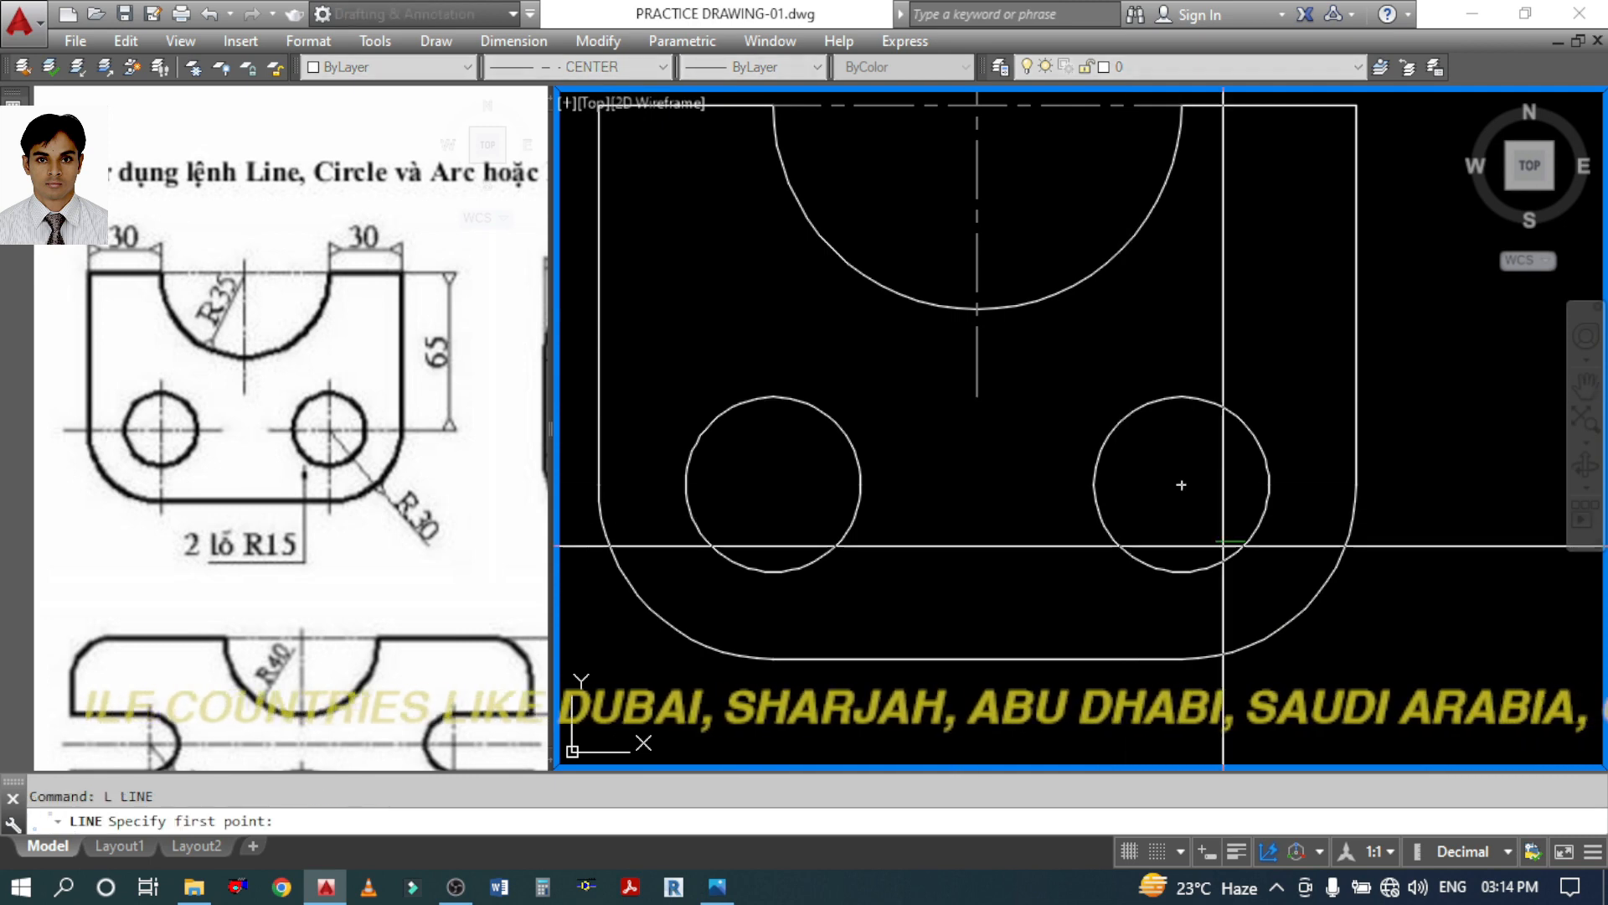
{"action": "left_click", "coordinate": [1181, 485]}
{"action": "middle_click_drag", "start_coordinate": [1510, 539], "coordinate": [1443, 548]}
{"action": "left_click", "coordinate": [1394, 531]}
{"action": "key", "text": "Escape"}
{"action": "key", "text": "Escape"}
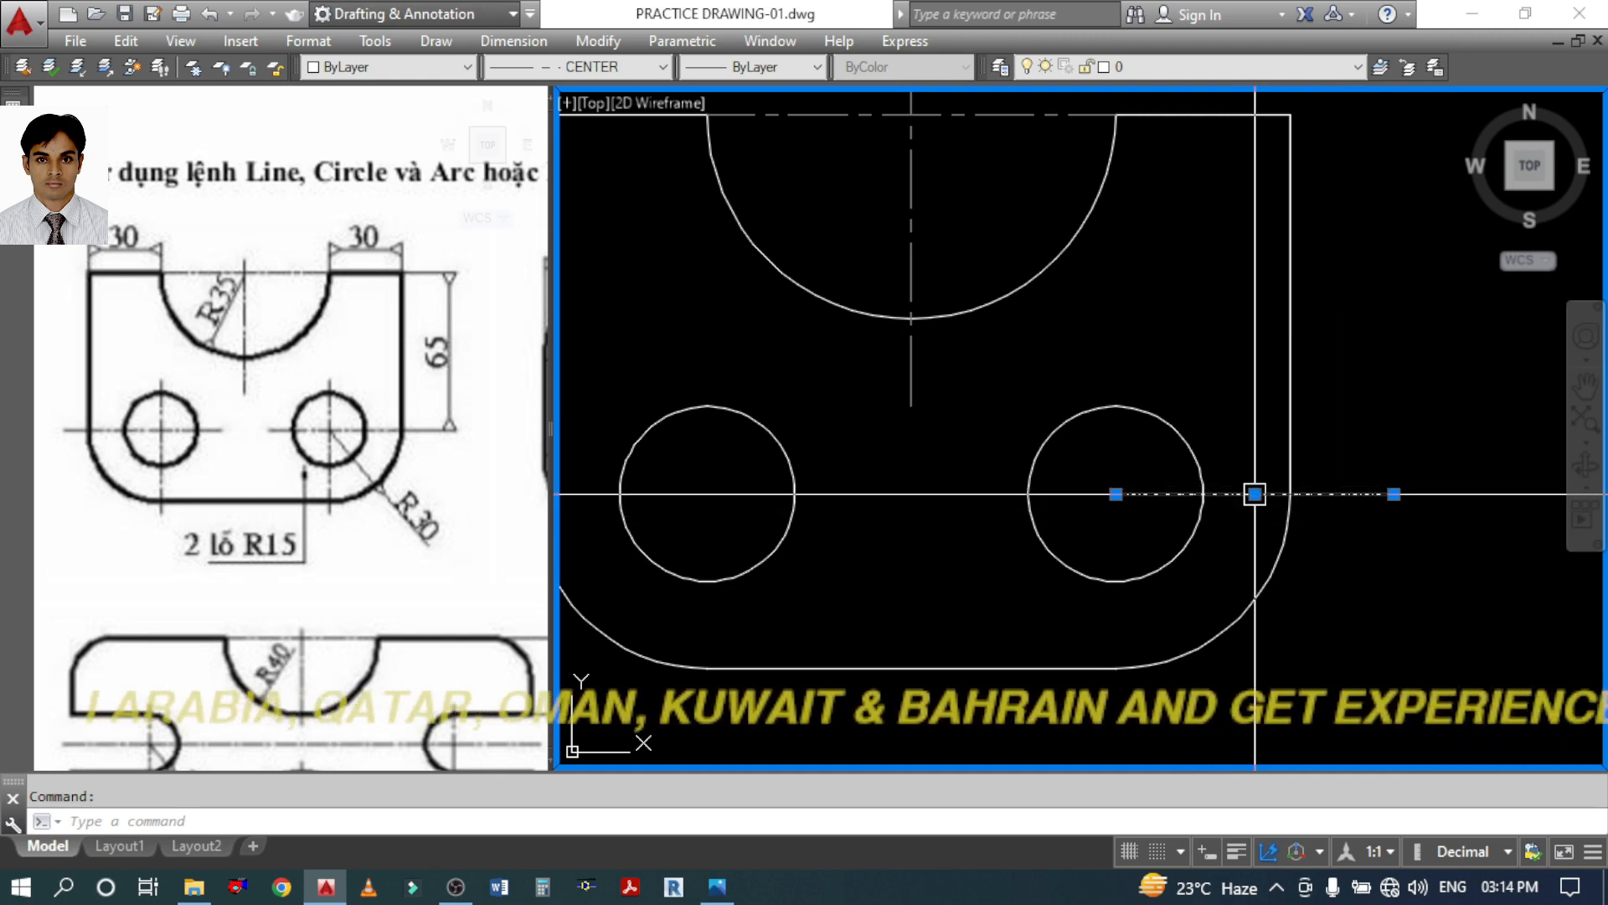
Move the horizontal line by its midpoint onto the right circle's centre
{"action": "left_click", "coordinate": [1255, 494]}
{"action": "left_click", "coordinate": [1116, 494]}
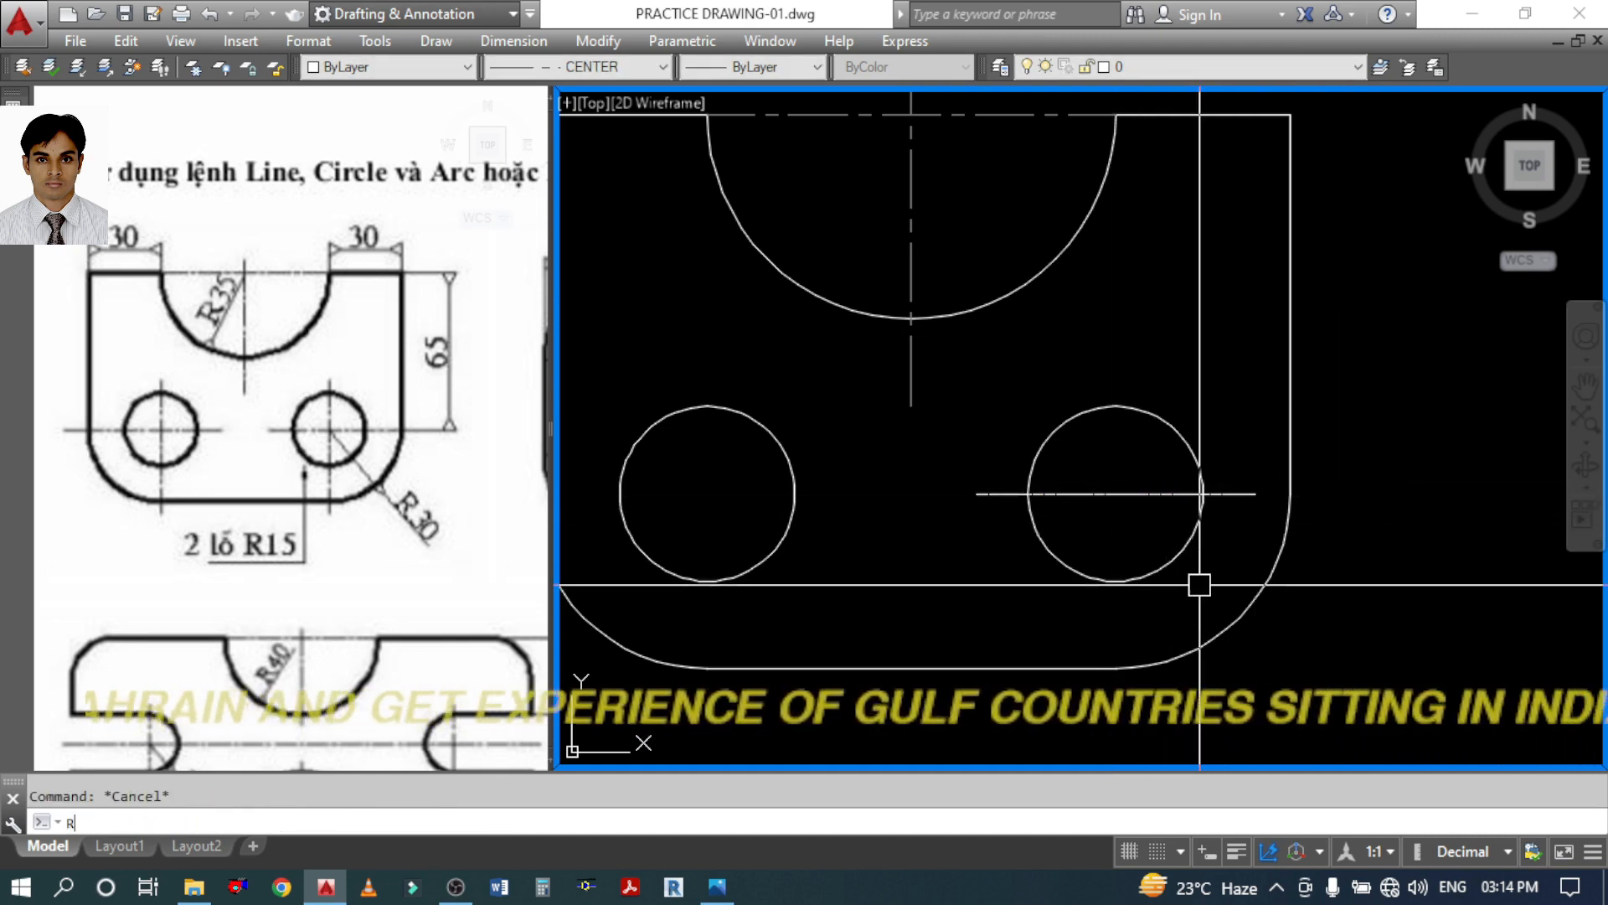
{"action": "key", "text": "Escape"}
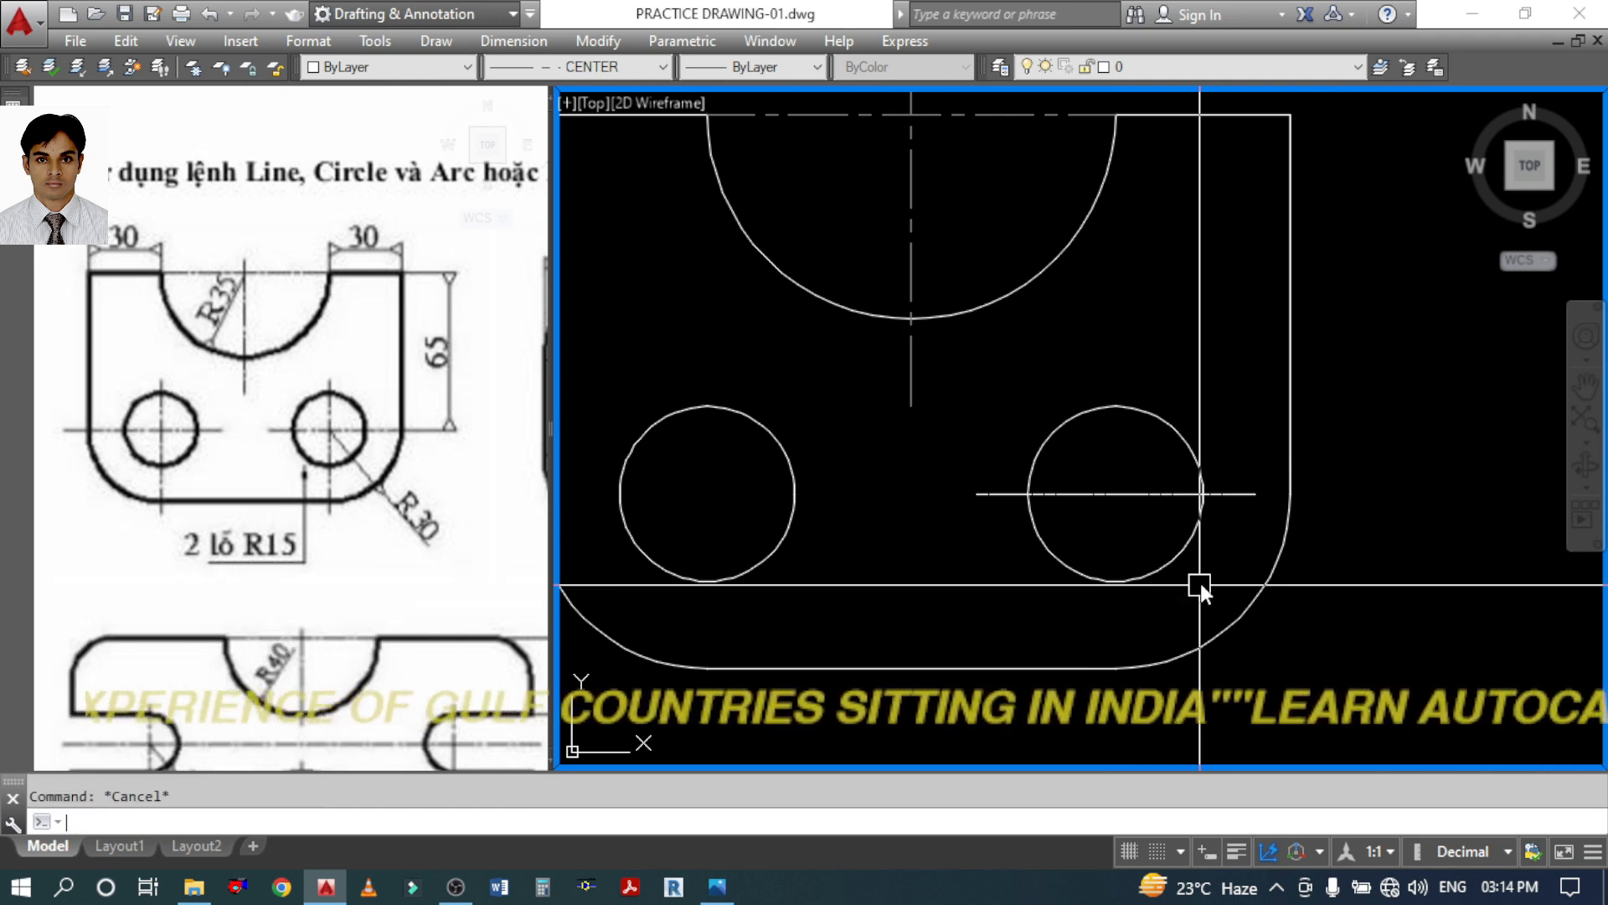
Create a vertical copy of the horizontal line by rotating it 270° about the right circle's centre
{"action": "type", "text": "RO"}
{"action": "key", "text": "Return"}
{"action": "left_click", "coordinate": [1159, 493]}
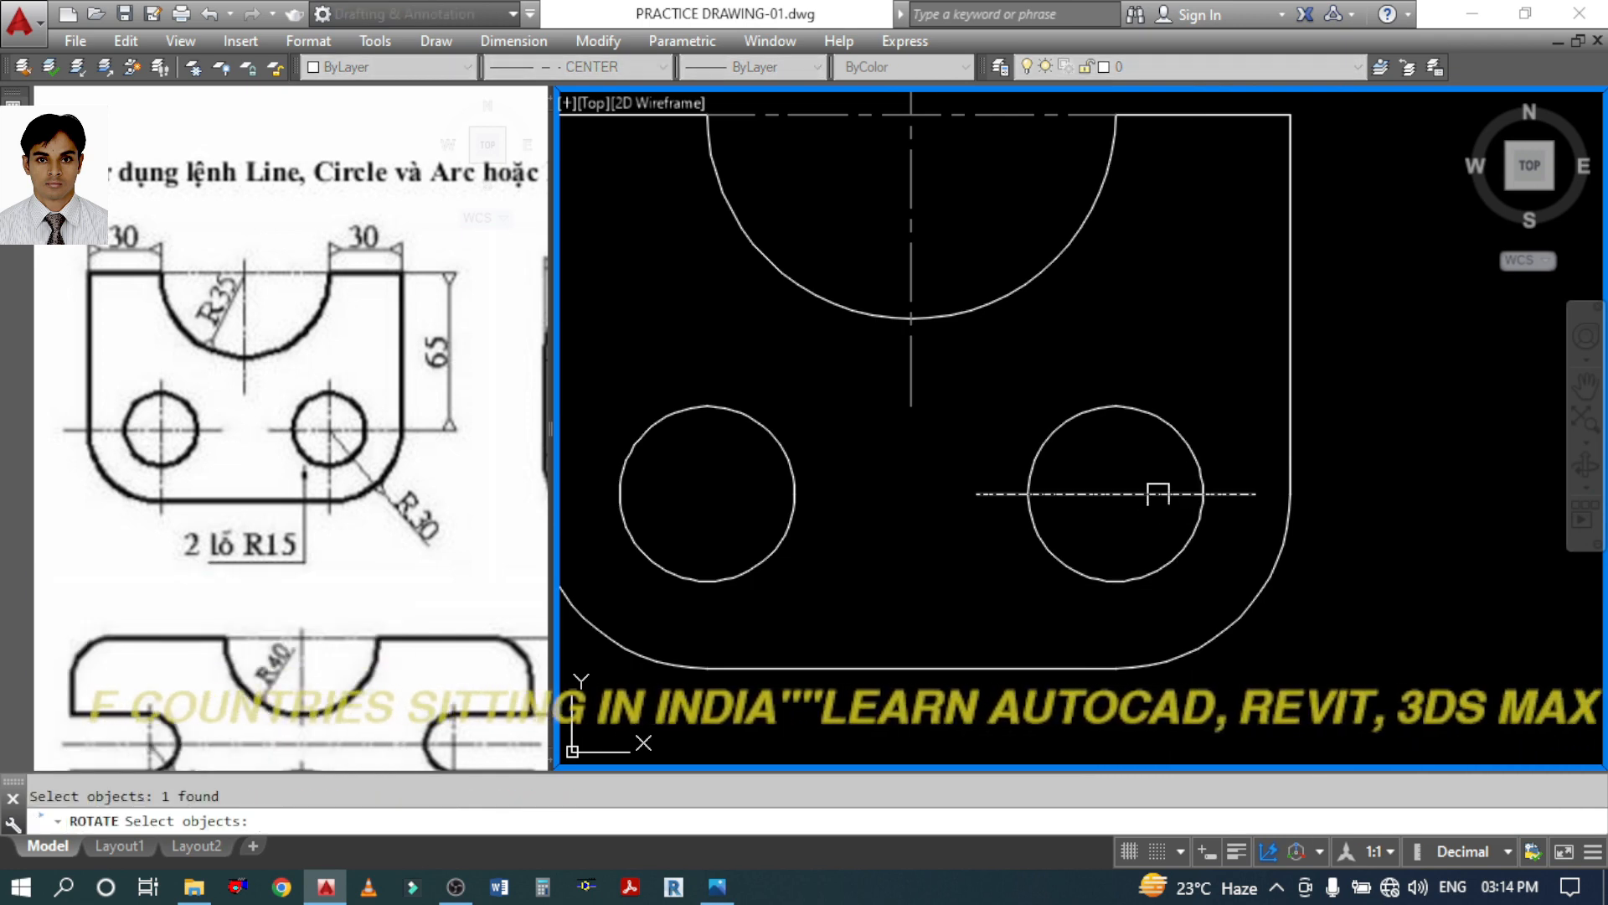
{"action": "key", "text": "Return"}
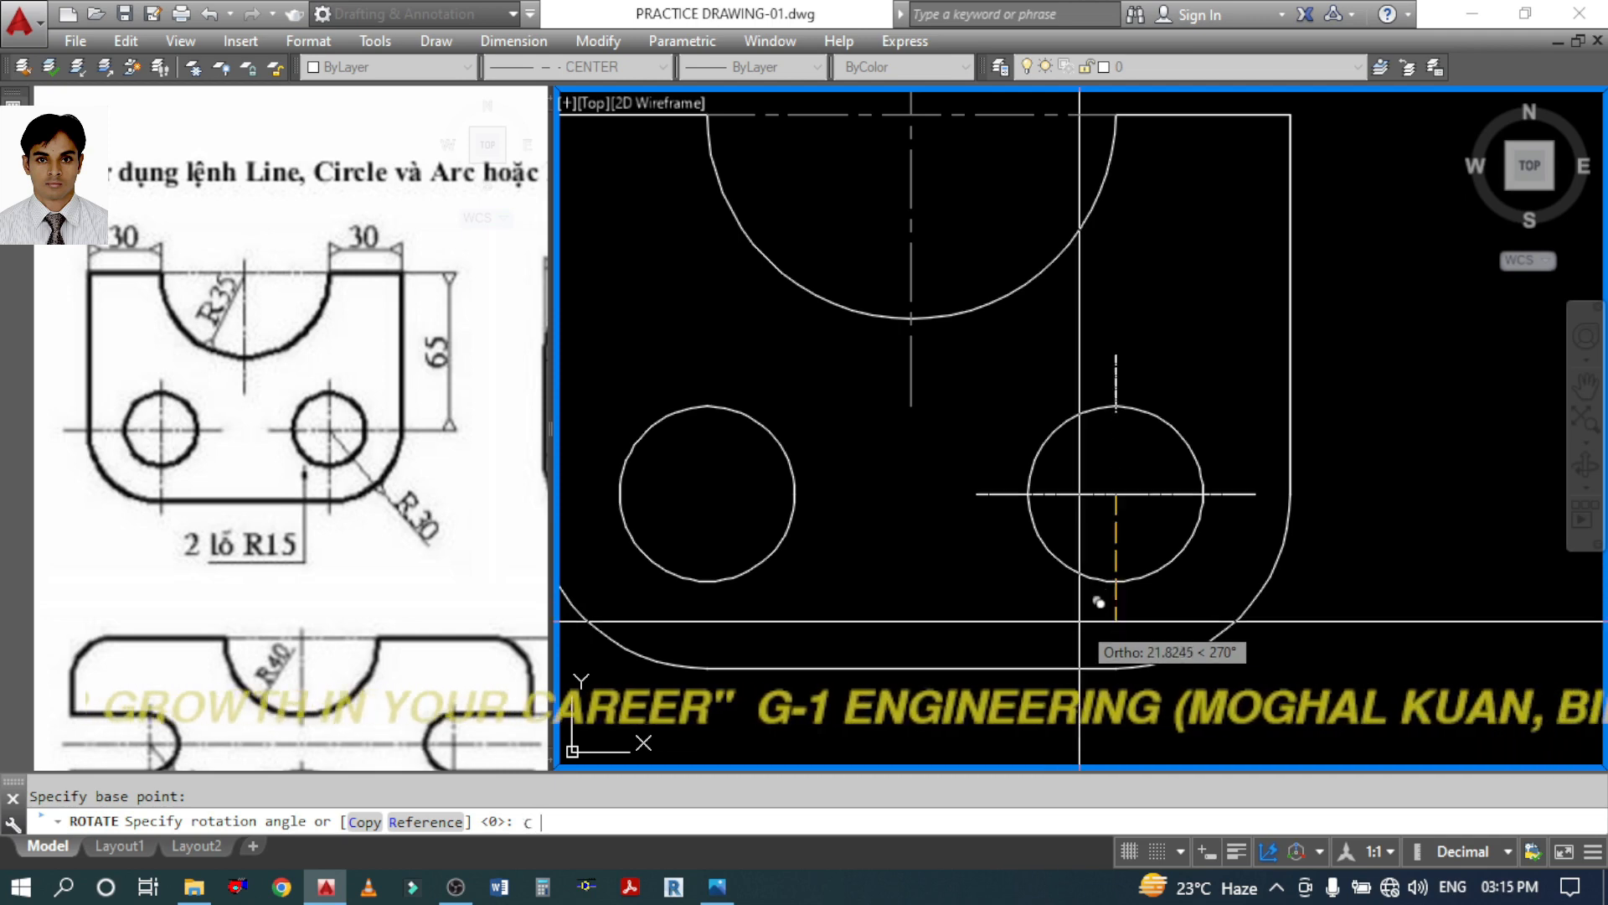
{"action": "key", "text": "Return"}
{"action": "left_click", "coordinate": [1096, 607]}
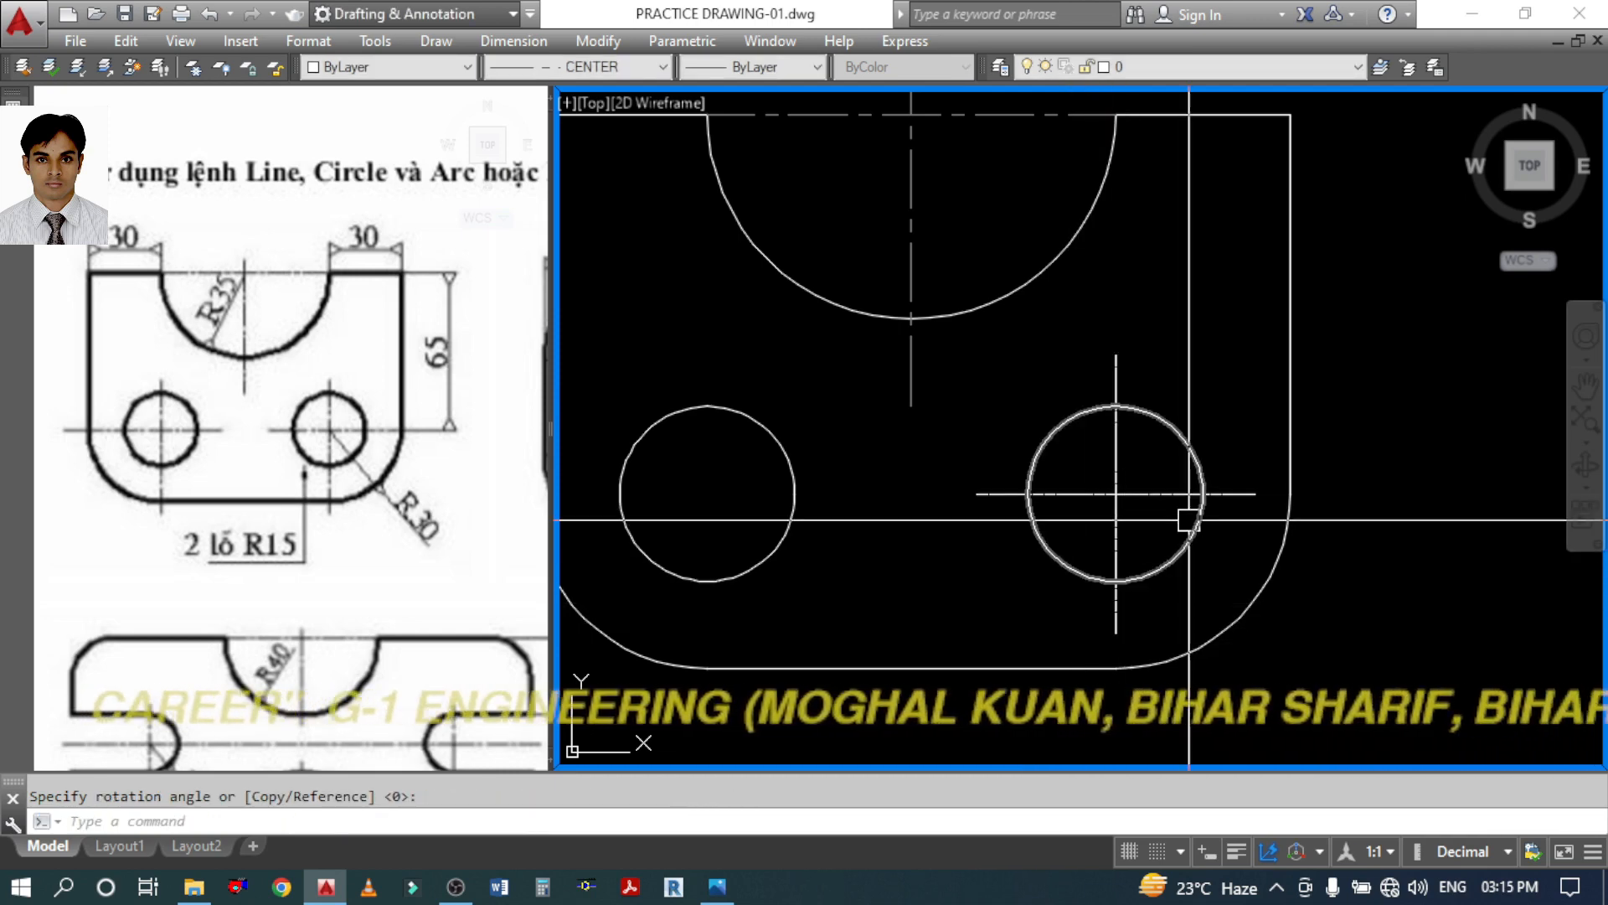
Match the properties of the right circle's two crossing lines to those of the notch's vertical centre line
{"action": "middle_click_drag", "start_coordinate": [1123, 512], "coordinate": [1114, 578]}
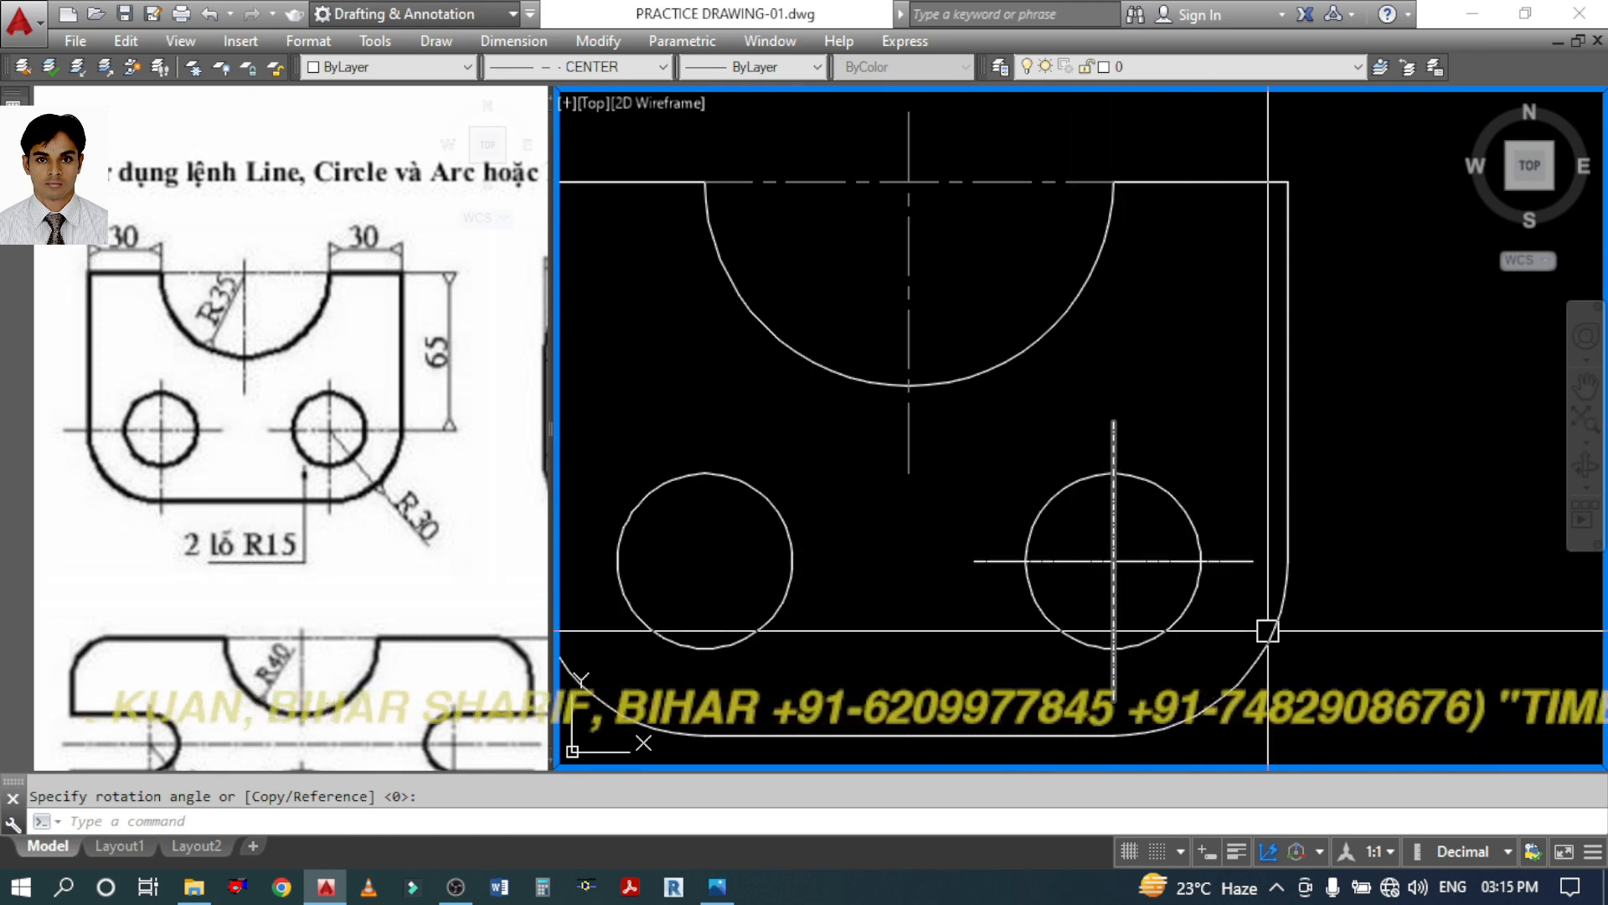
{"action": "key", "text": "Escape"}
{"action": "type", "text": "MA"}
{"action": "key", "text": "Return"}
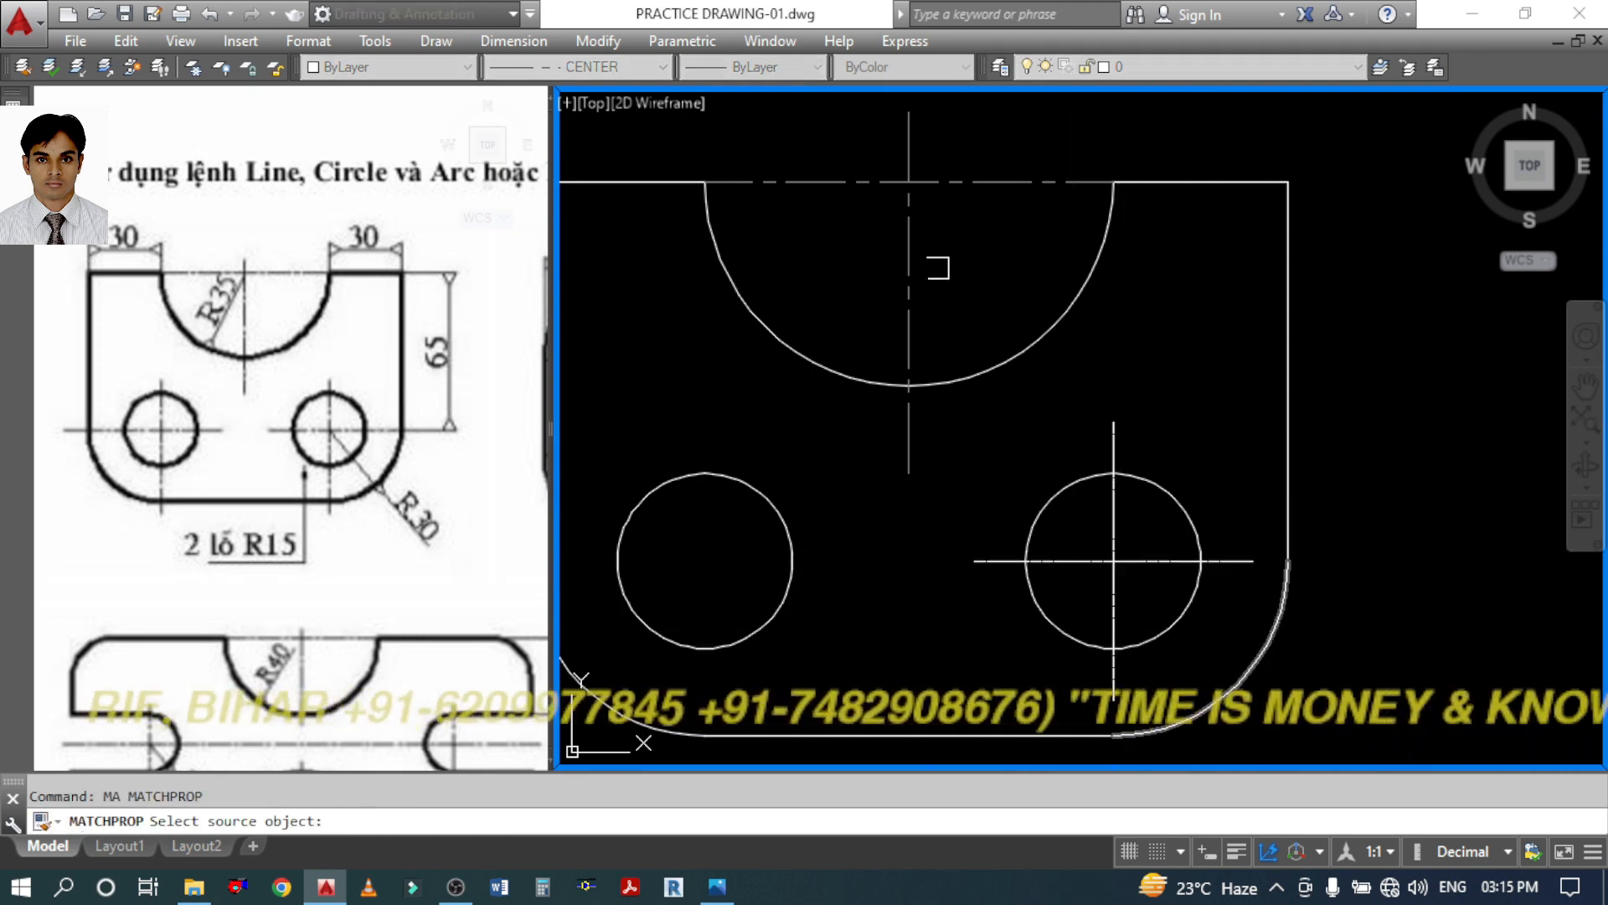
{"action": "left_click", "coordinate": [908, 249]}
{"action": "left_click", "coordinate": [1135, 528]}
{"action": "left_click", "coordinate": [1092, 574]}
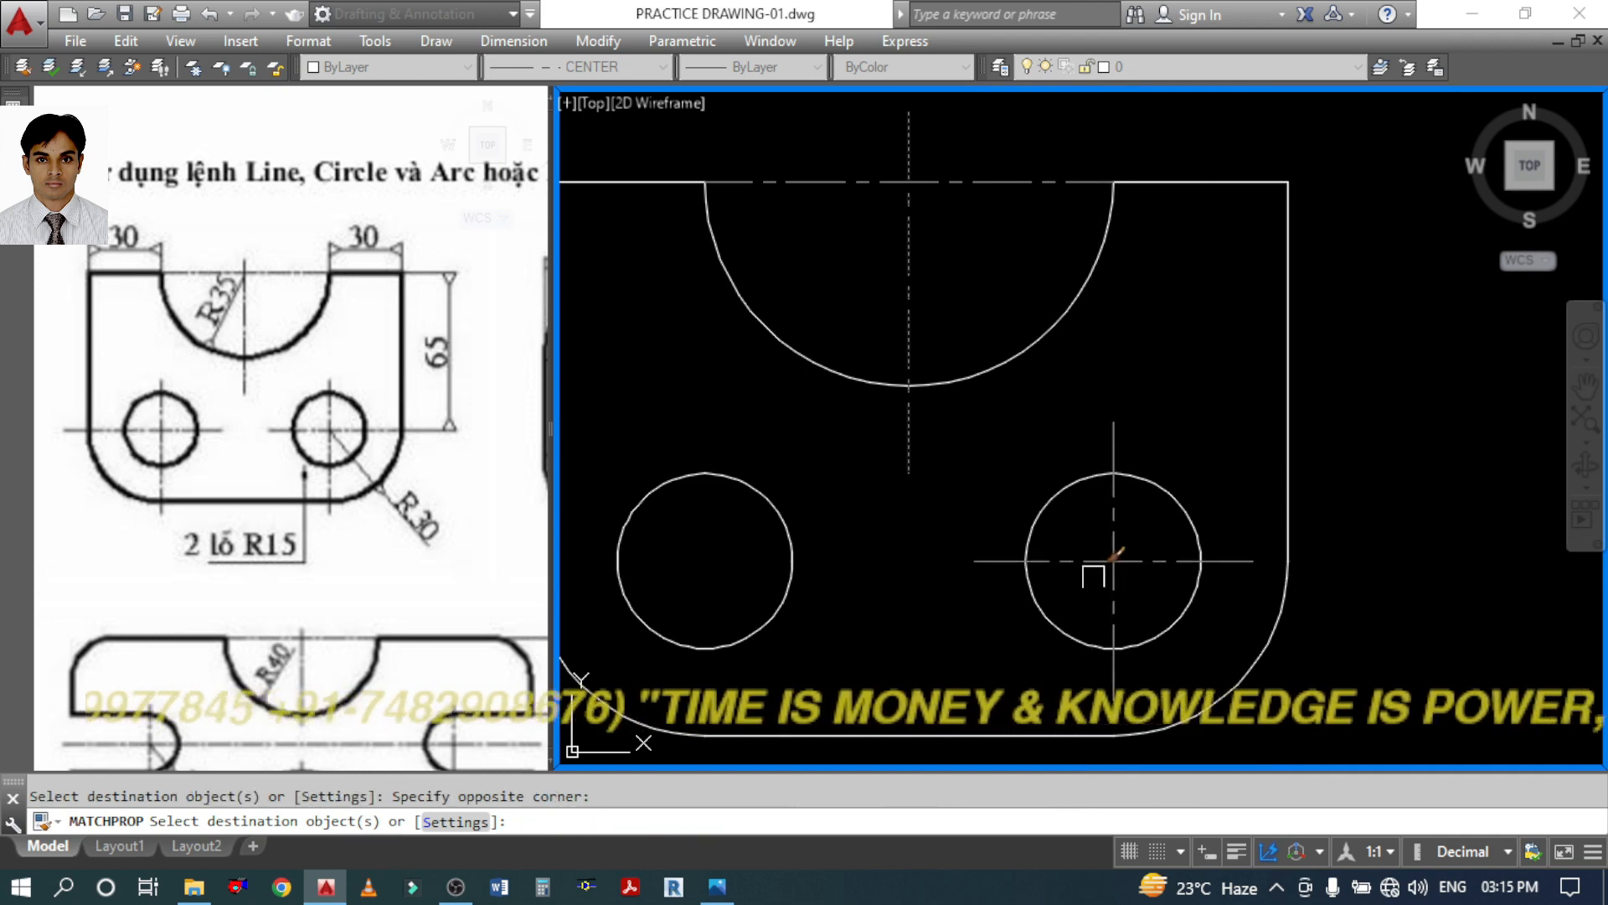
{"action": "key", "text": "Return"}
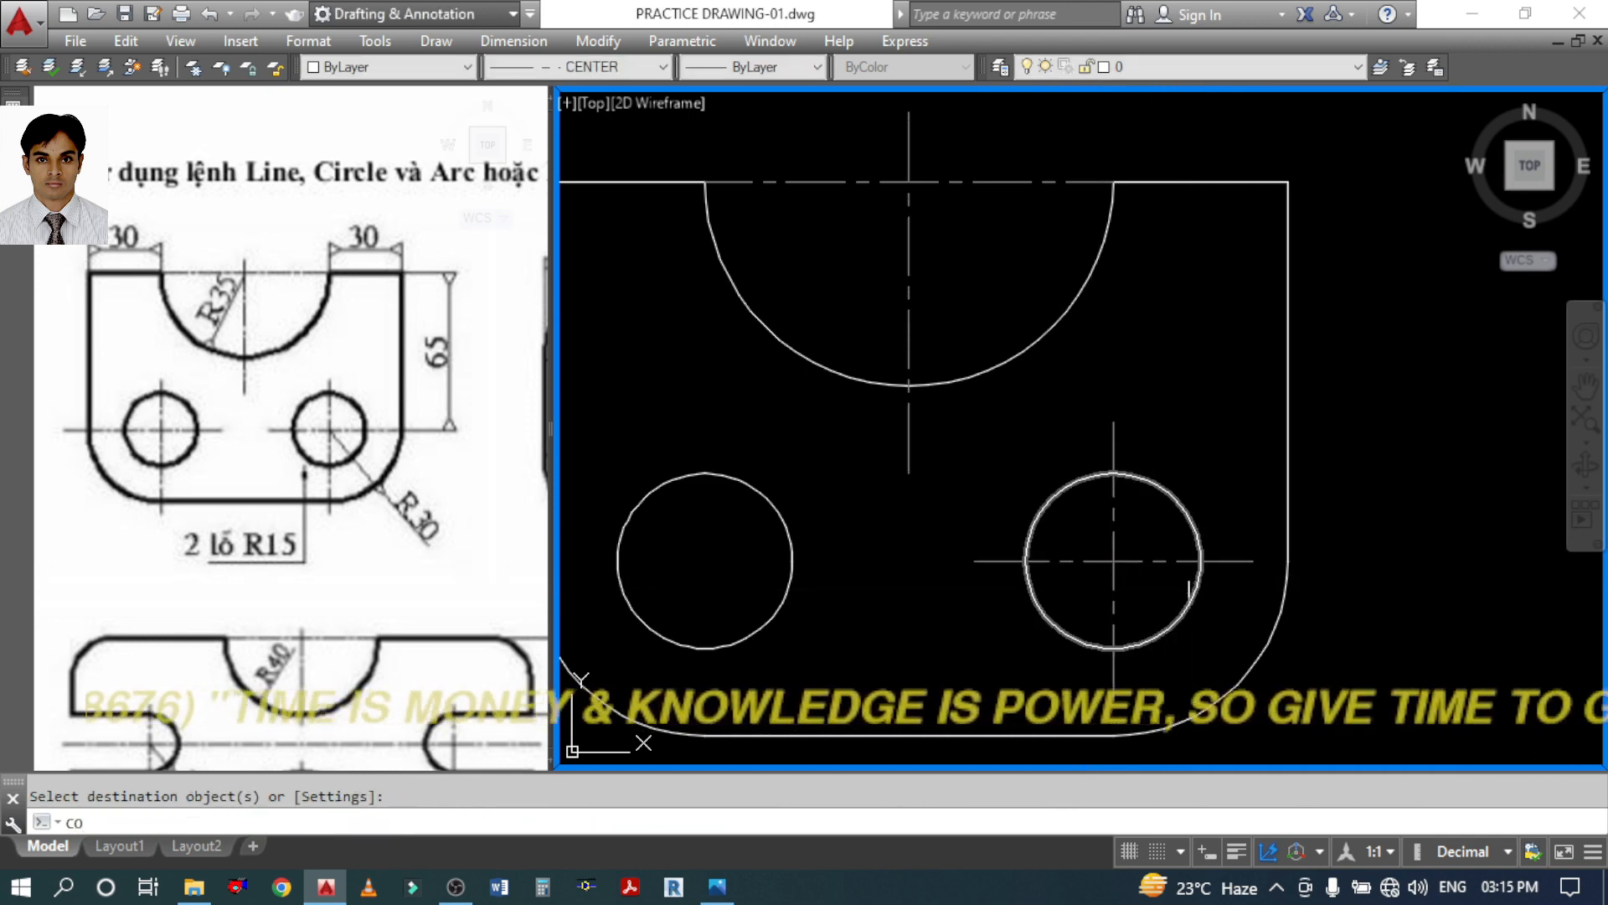
Copy the pair of centre lines from the right circle's centre to the left circle's centre
{"action": "type", "text": "CO"}
{"action": "key", "text": "Return"}
{"action": "left_click", "coordinate": [1152, 530]}
{"action": "left_click", "coordinate": [1068, 590]}
{"action": "key", "text": "Return"}
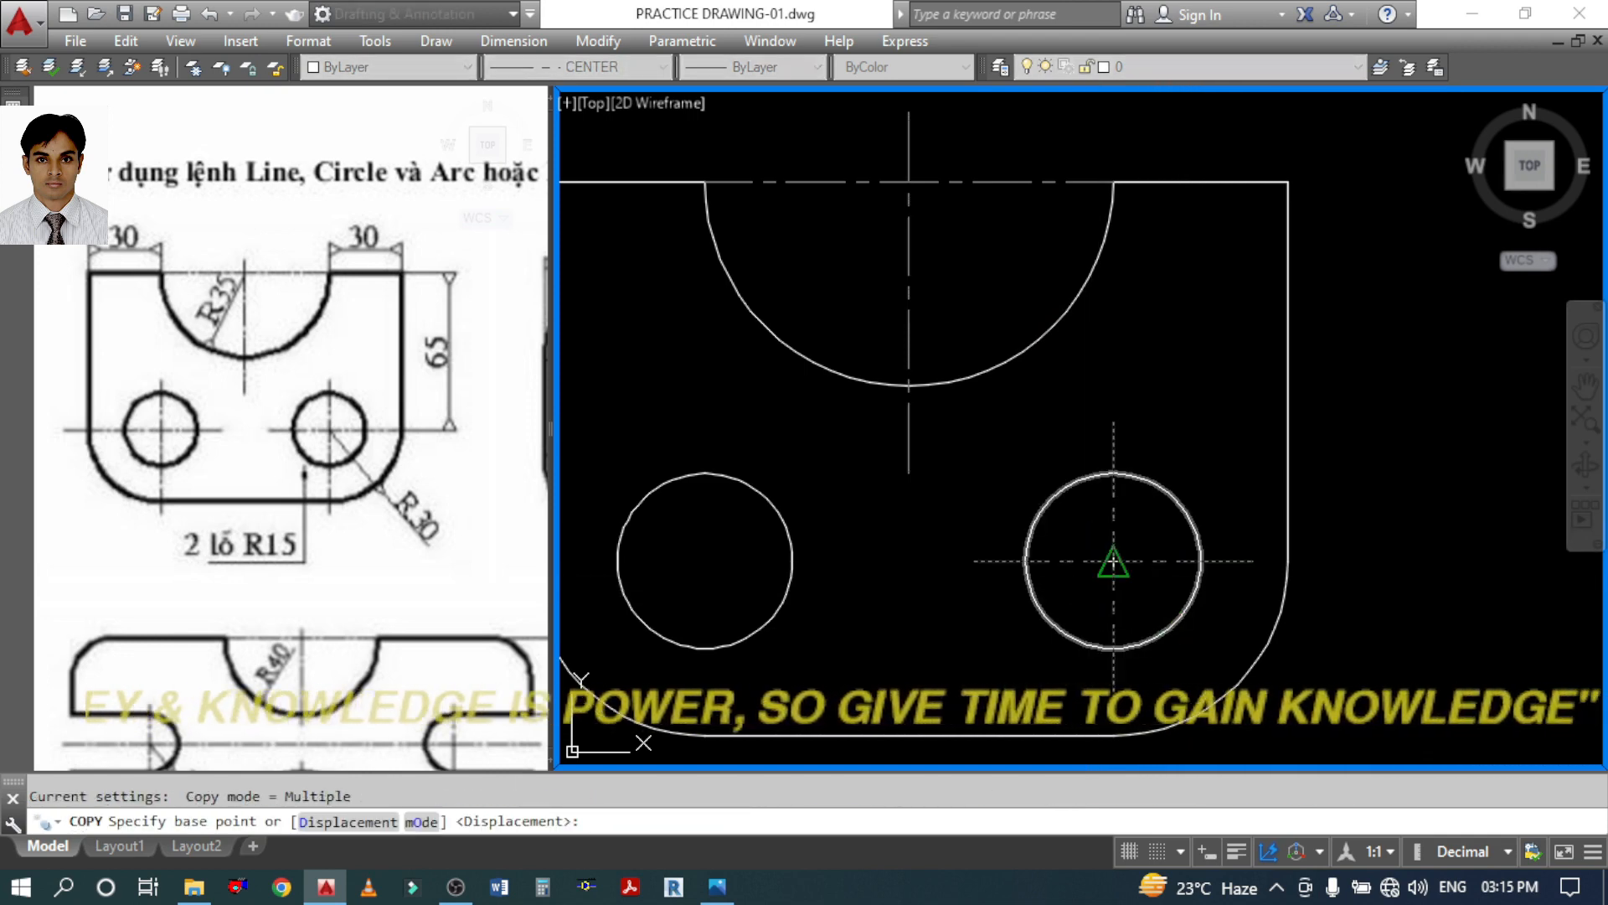
{"action": "left_click", "coordinate": [1113, 560]}
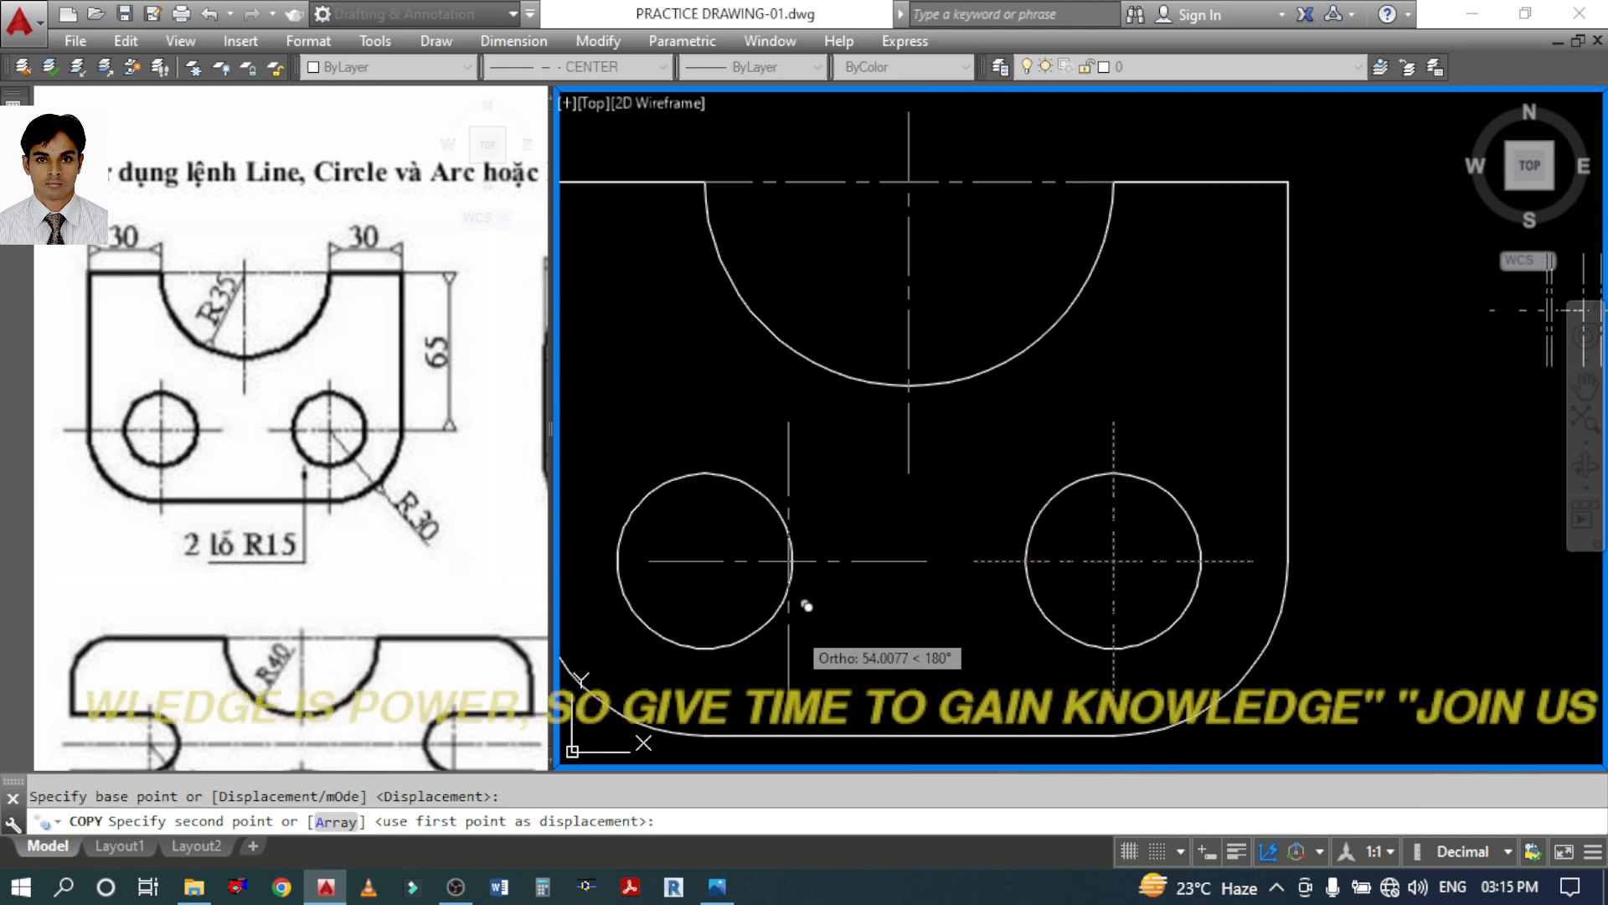
{"action": "left_click", "coordinate": [705, 561]}
{"action": "key", "text": "Escape"}
{"action": "scroll", "coordinate": [1053, 463], "scroll_direction": "down", "scroll_amount": 5}
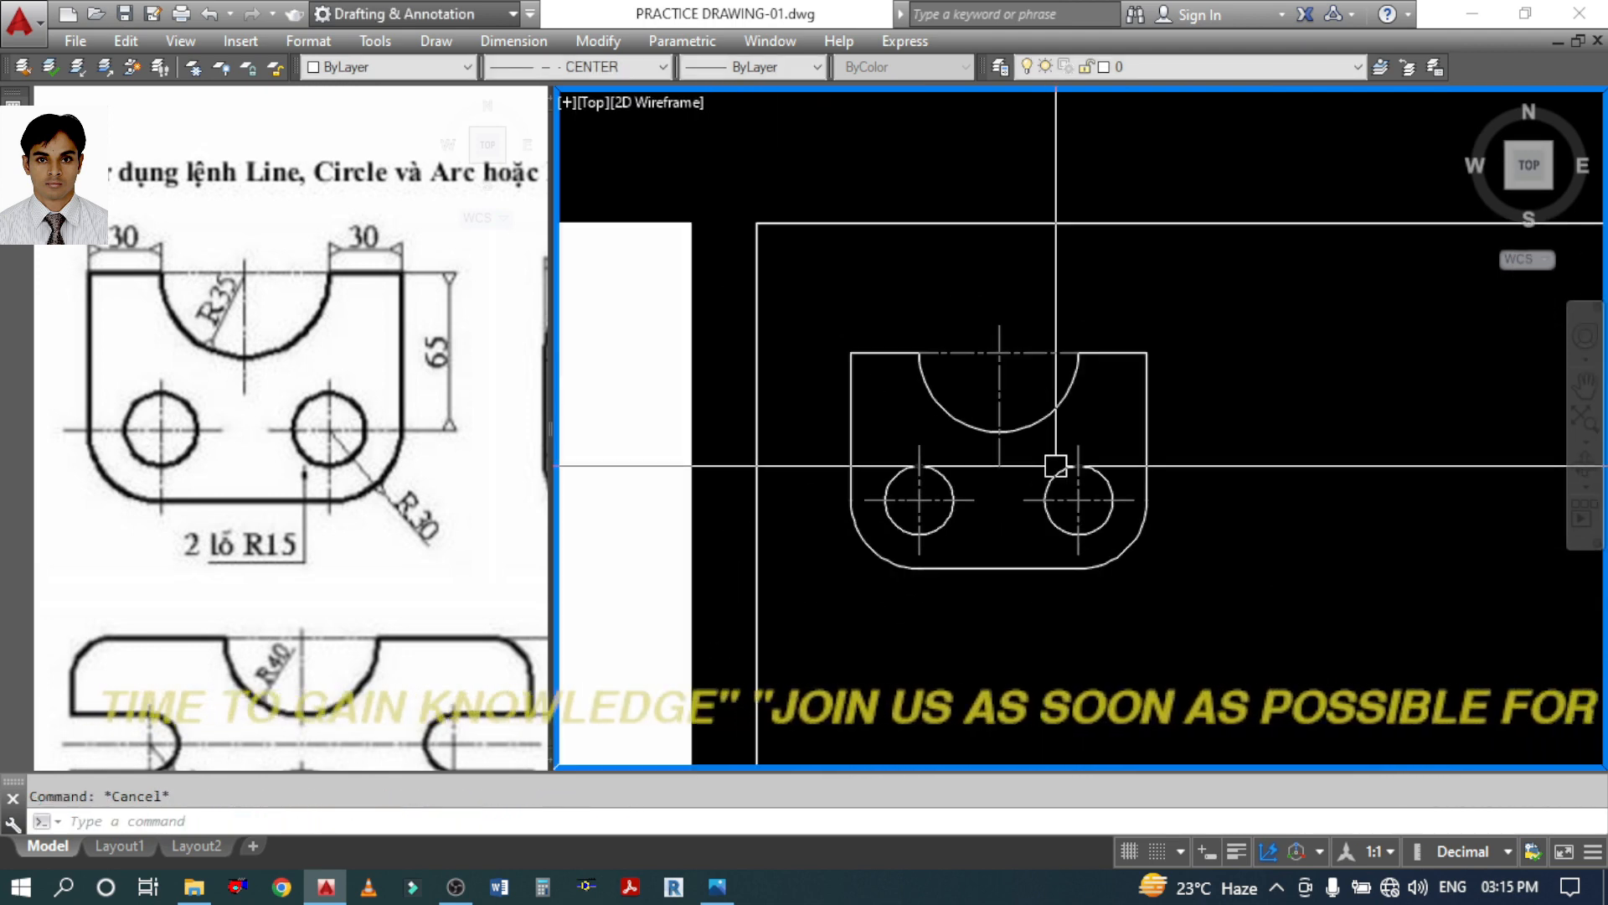
Add an aligned dimension above the plate's top edge segment to the left of the notch
{"action": "scroll", "coordinate": [1021, 564], "scroll_direction": "up", "scroll_amount": 4}
{"action": "scroll", "coordinate": [1052, 574], "scroll_direction": "down", "scroll_amount": 2}
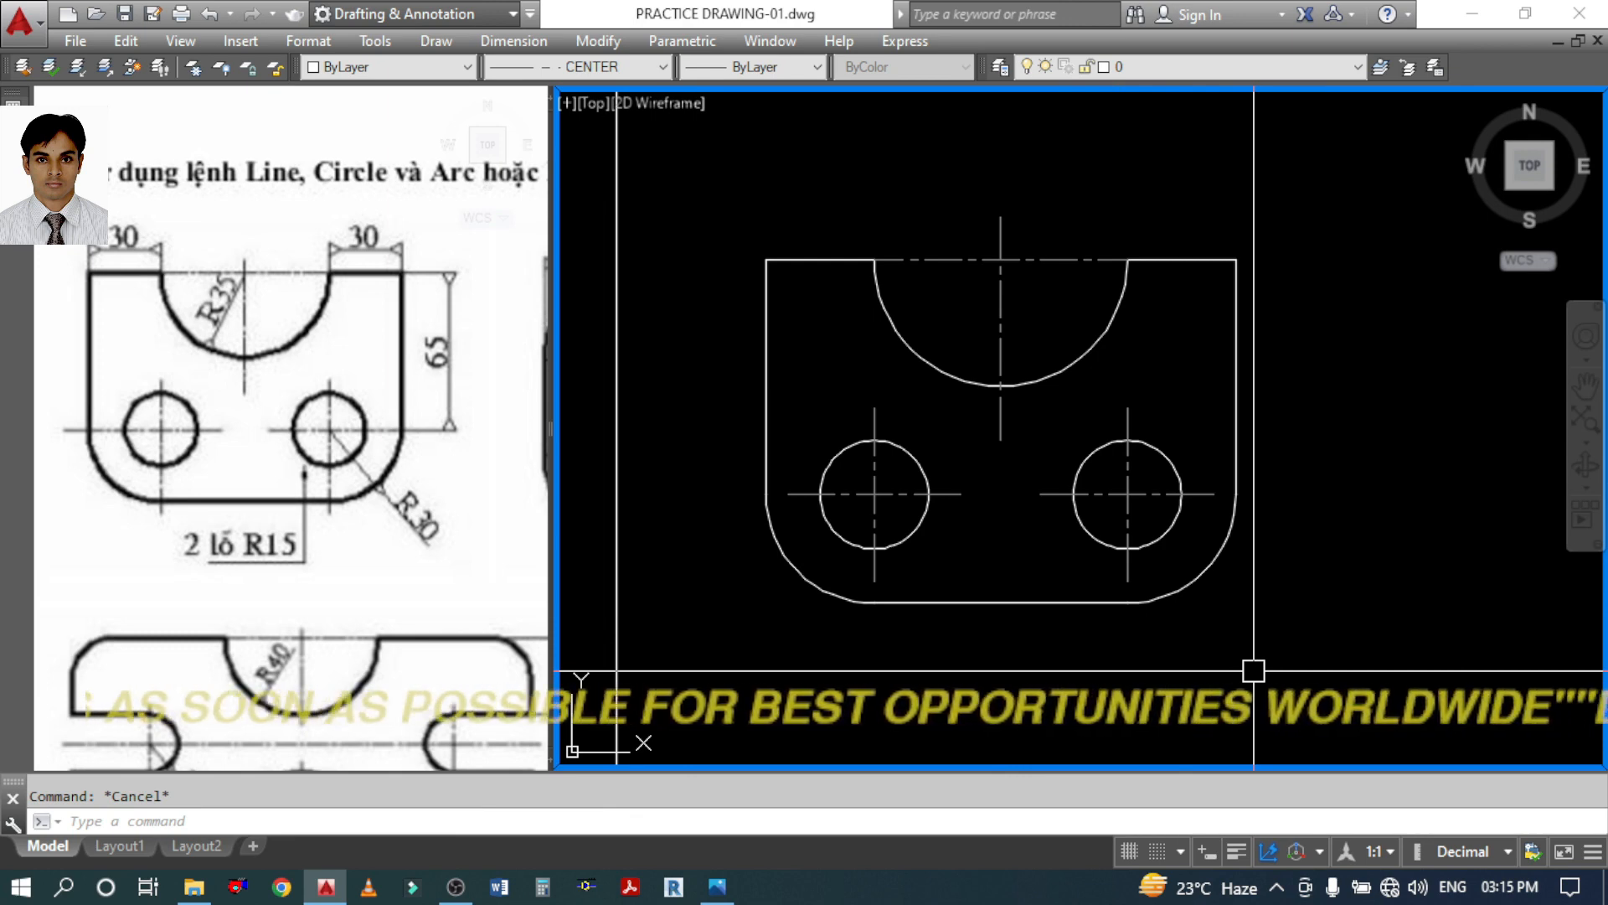
{"action": "middle_click_drag", "start_coordinate": [1184, 575], "coordinate": [1217, 617]}
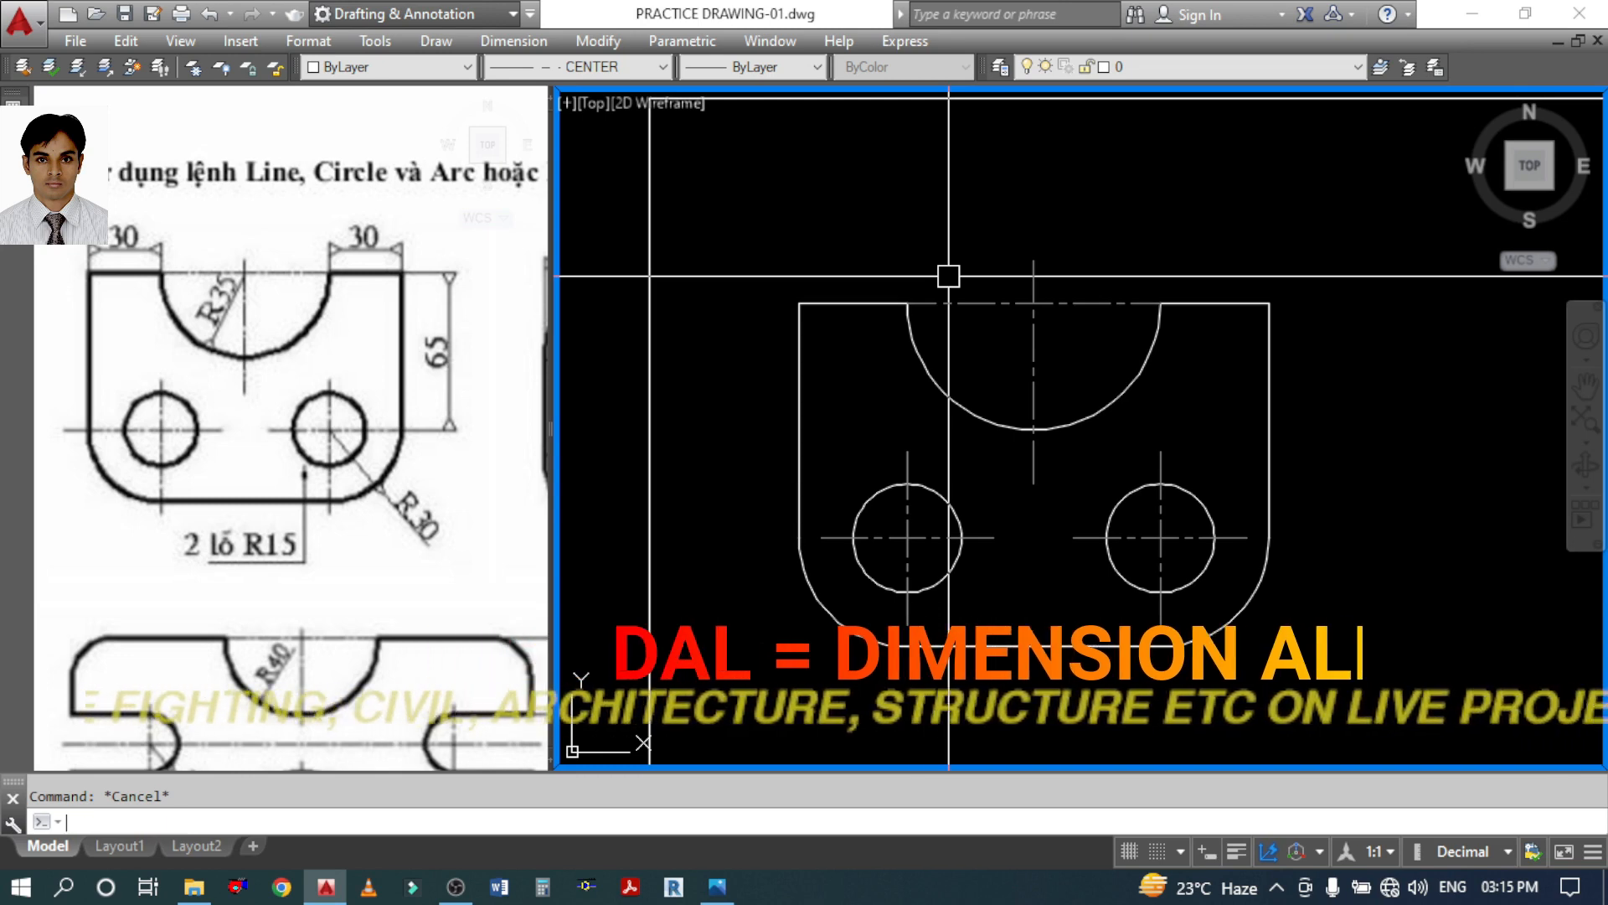
{"action": "type", "text": "DAL"}
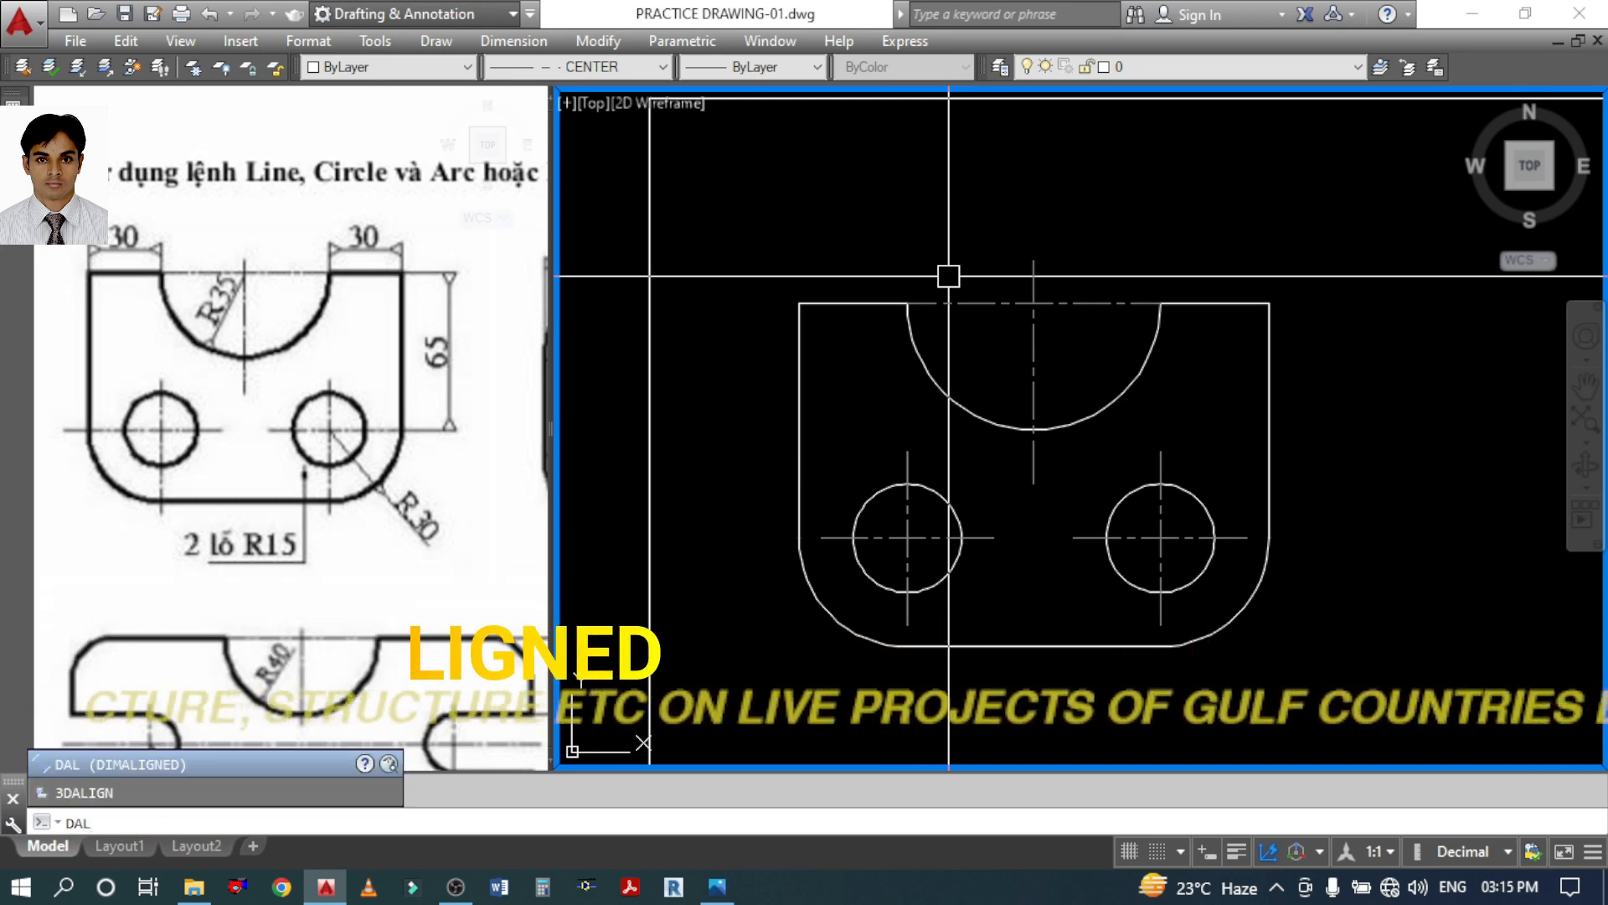
{"action": "key", "text": "Return"}
{"action": "key", "text": "Return"}
{"action": "left_click", "coordinate": [846, 303]}
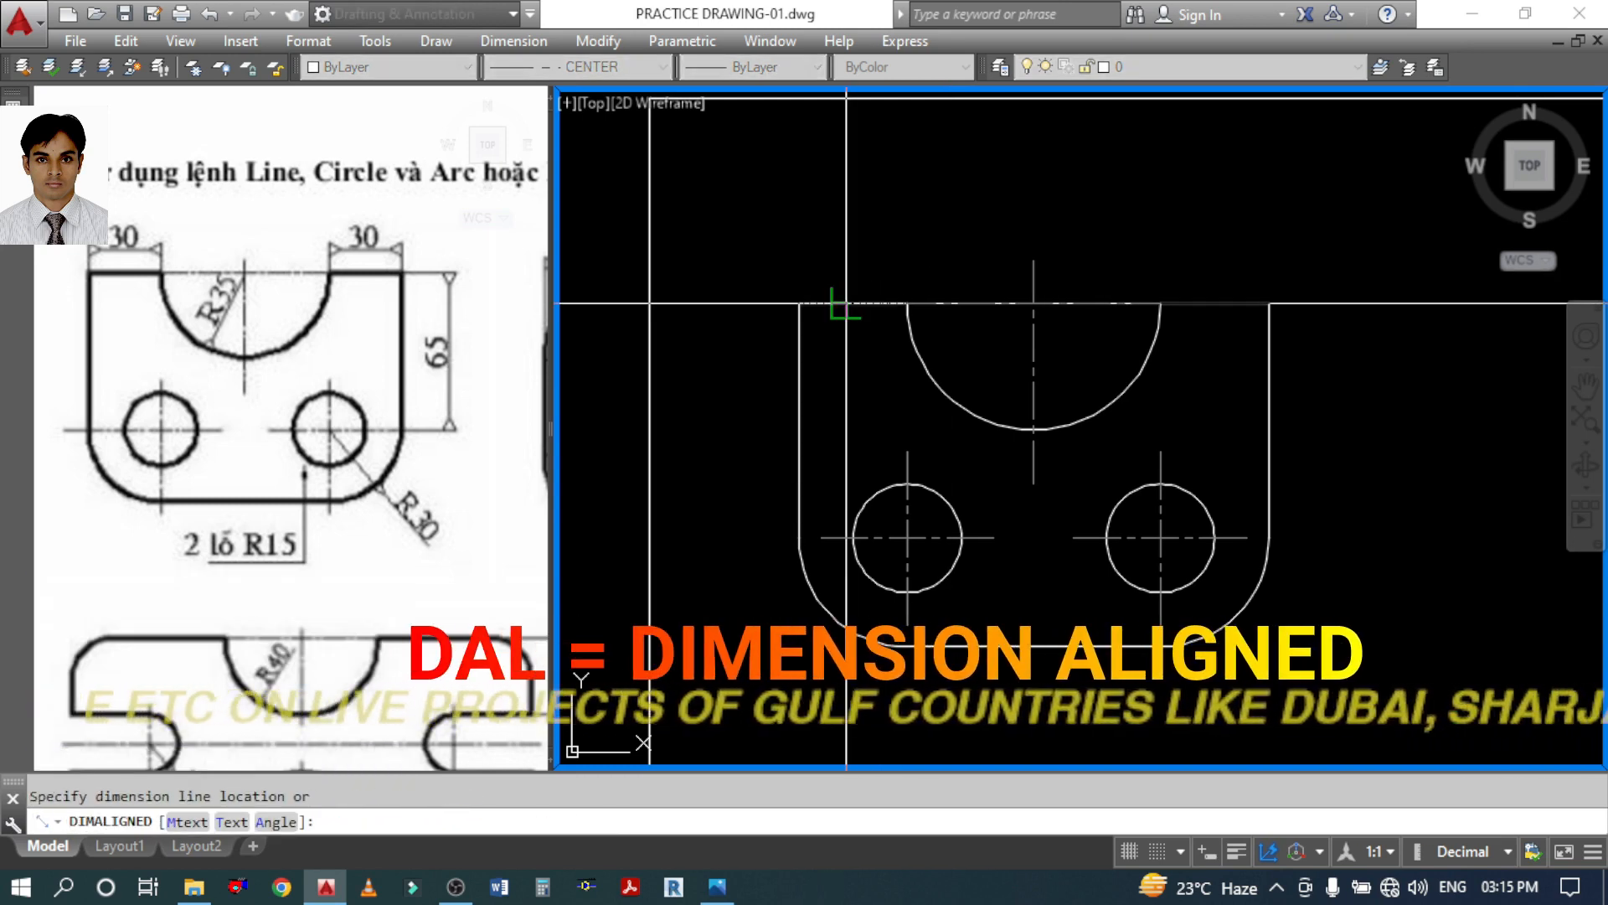
{"action": "scroll", "coordinate": [847, 304], "scroll_direction": "up", "scroll_amount": 4}
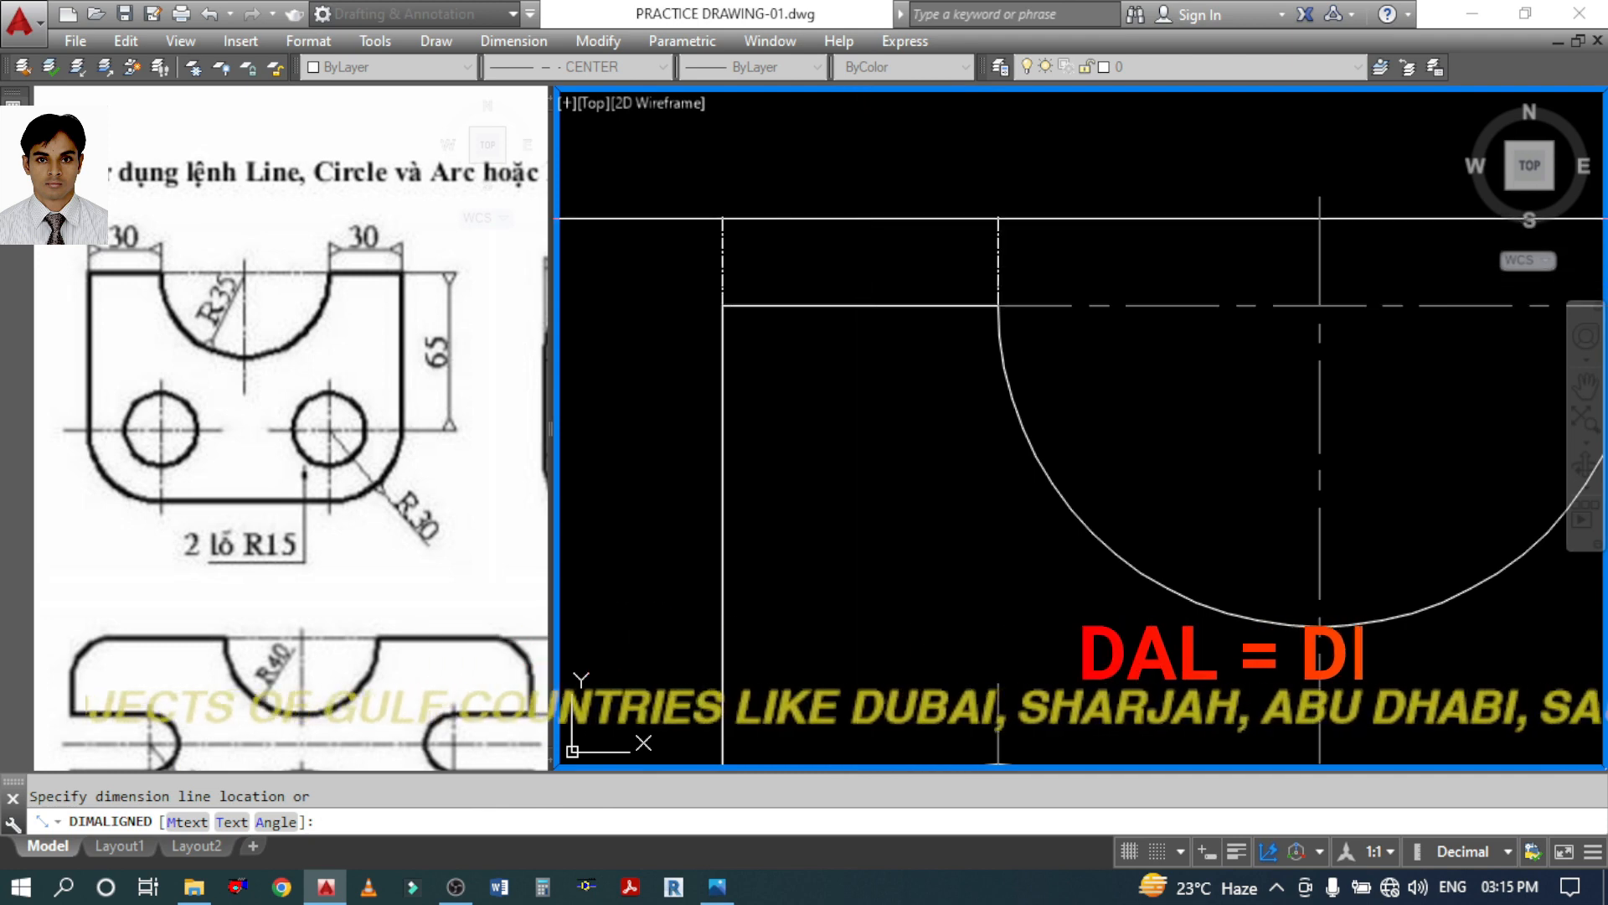
{"action": "left_click", "coordinate": [871, 216]}
Set the current linetype to ByLayer and change the new aligned dimension's linetype to ByLayer
{"action": "scroll", "coordinate": [708, 209], "scroll_direction": "up", "scroll_amount": 6}
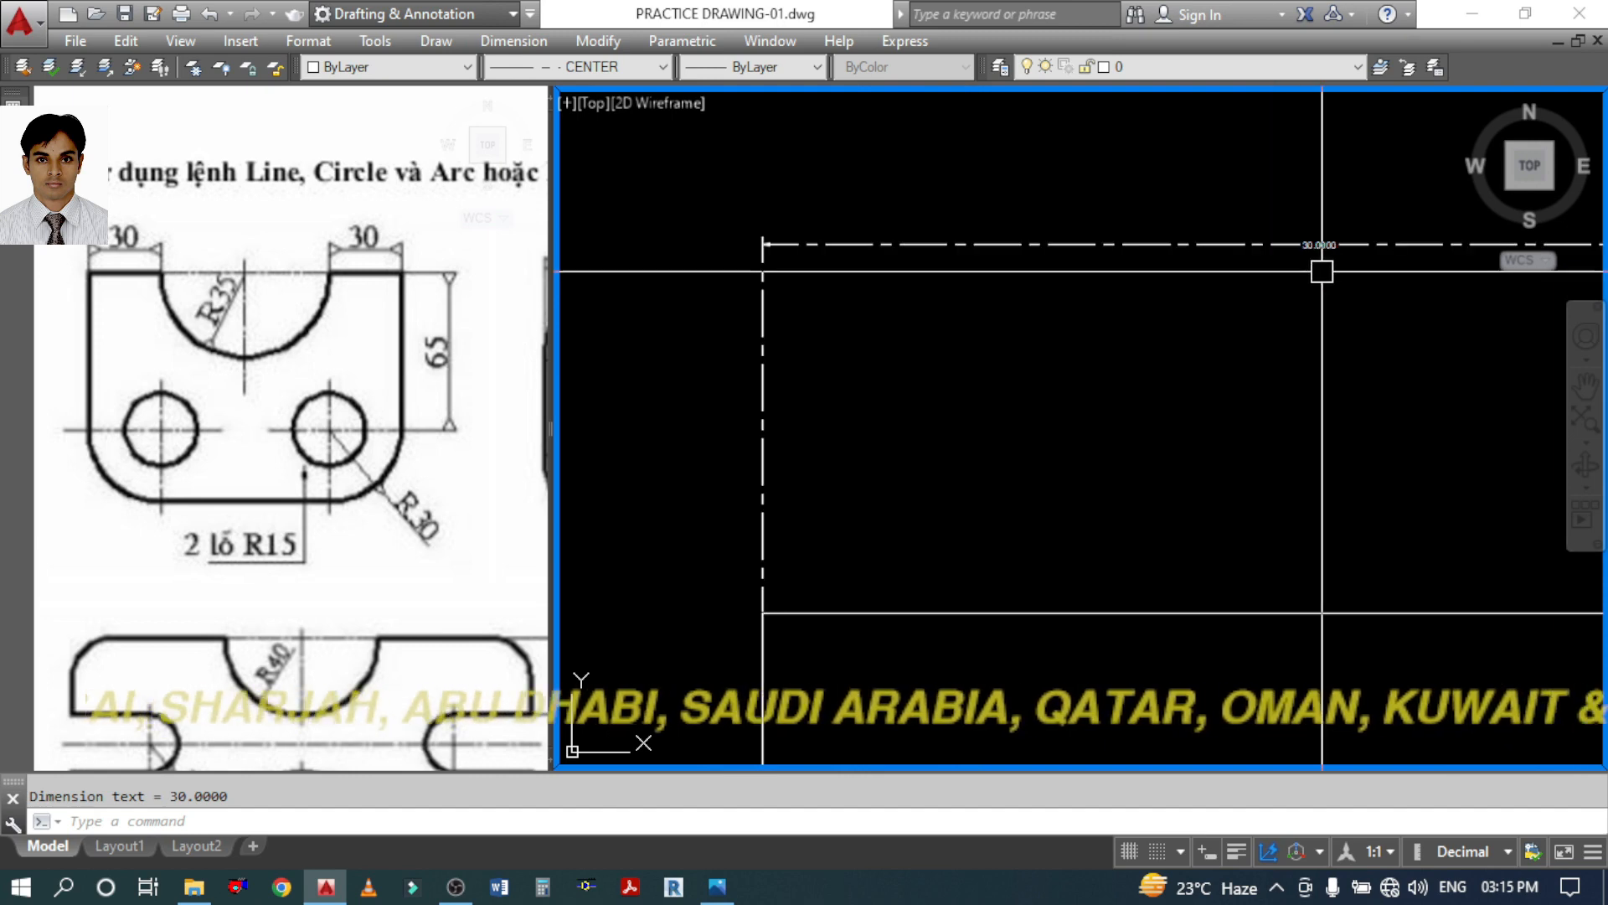
{"action": "middle_click_drag", "start_coordinate": [1322, 285], "coordinate": [1199, 290]}
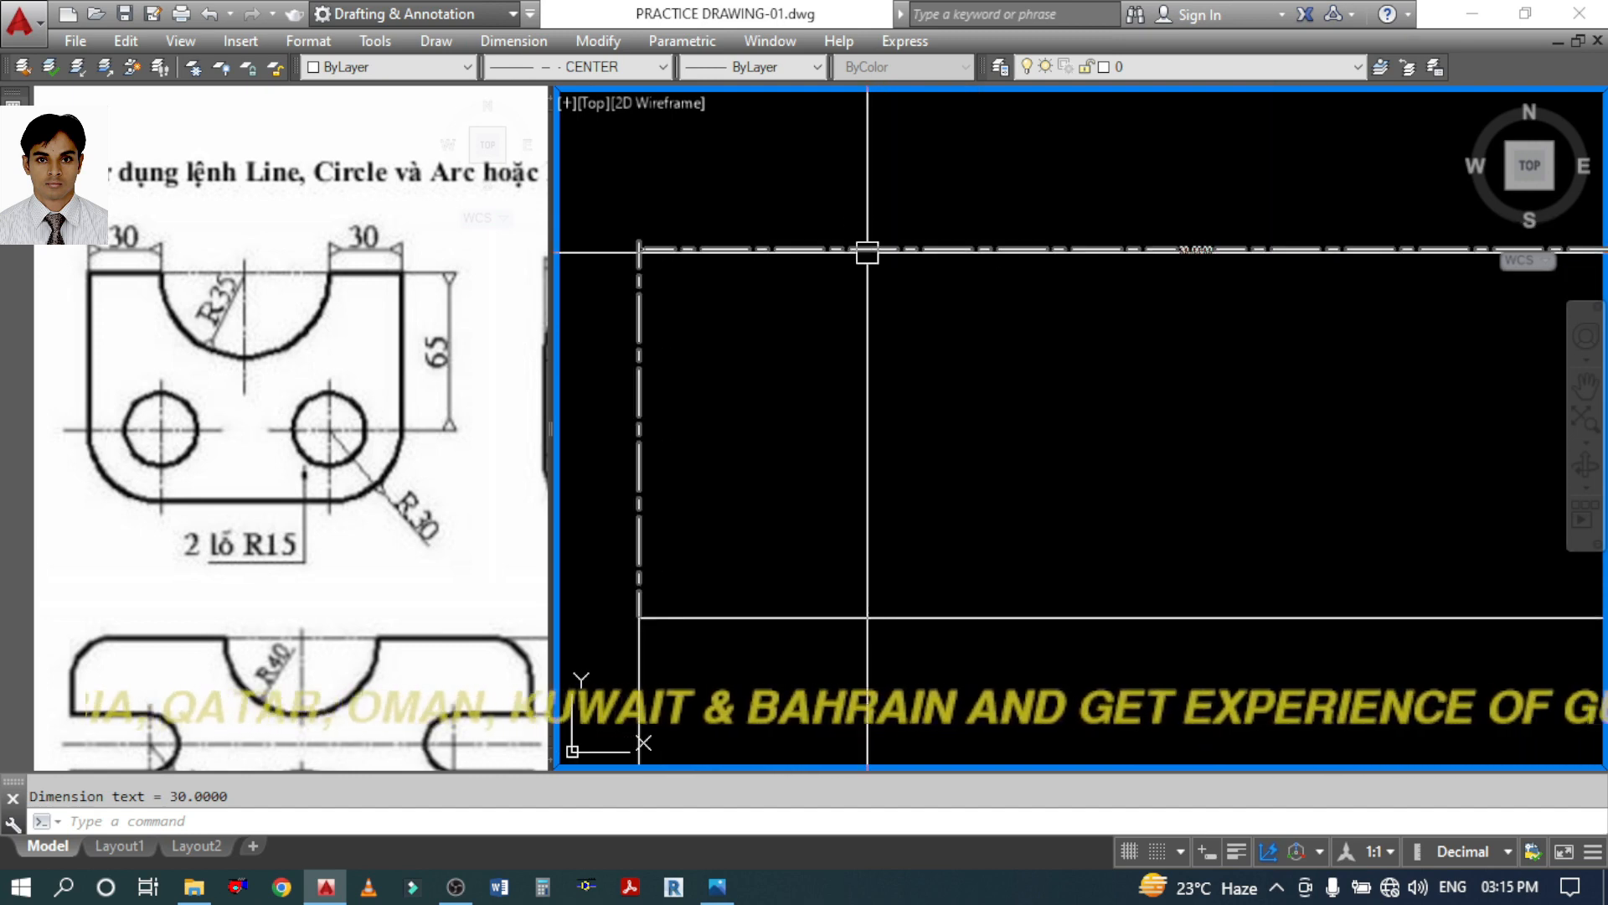
{"action": "left_click", "coordinate": [588, 67]}
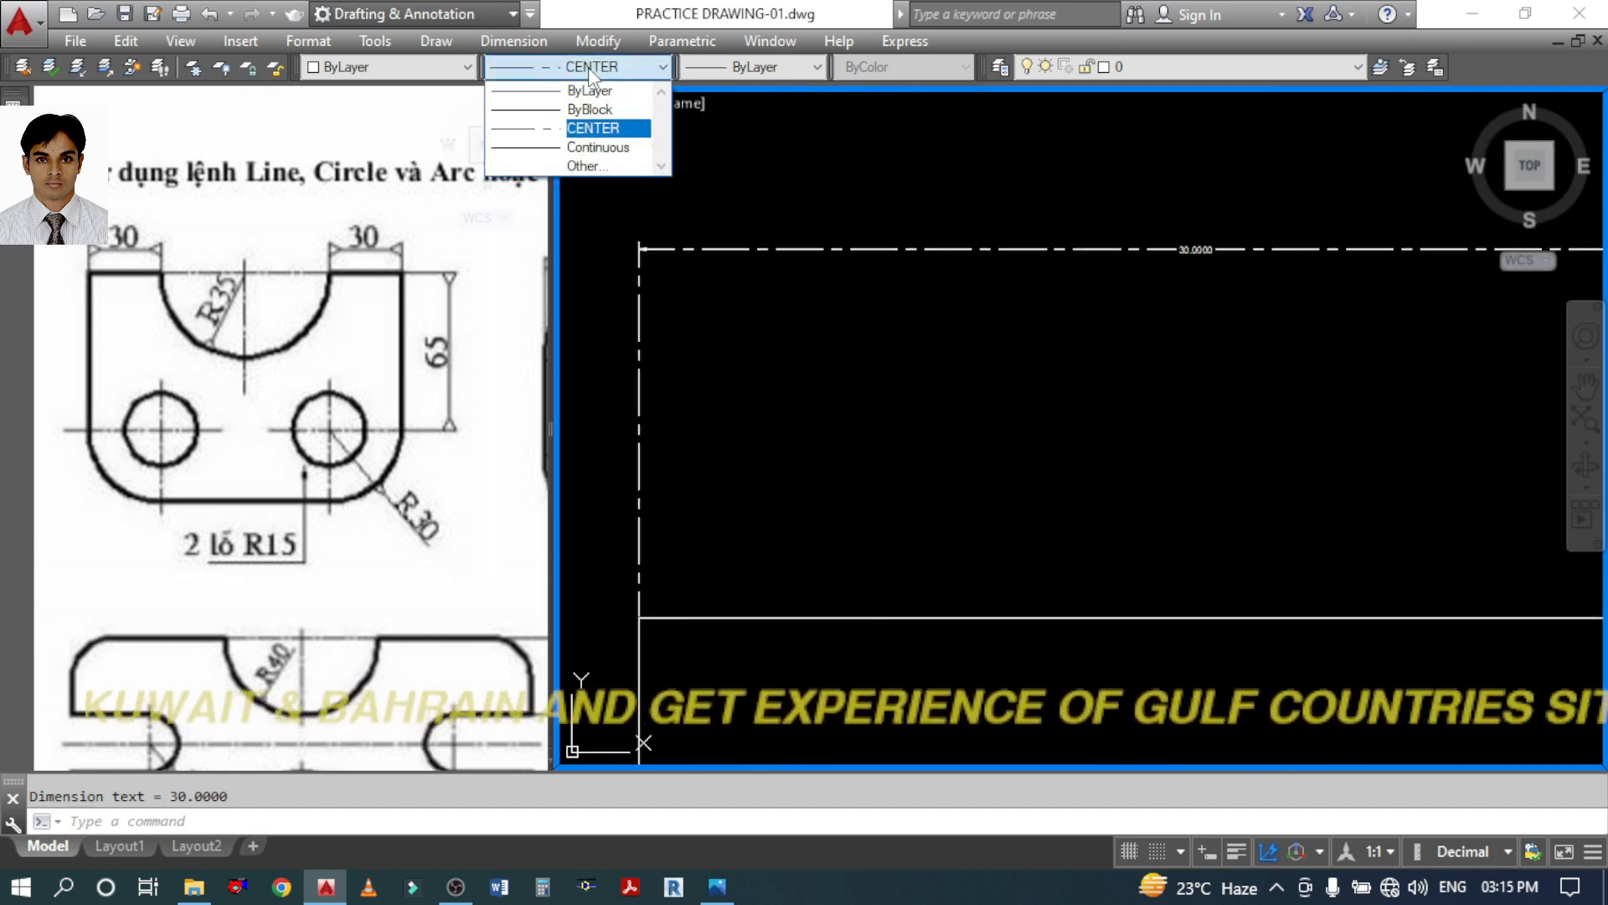
{"action": "key", "text": "Escape"}
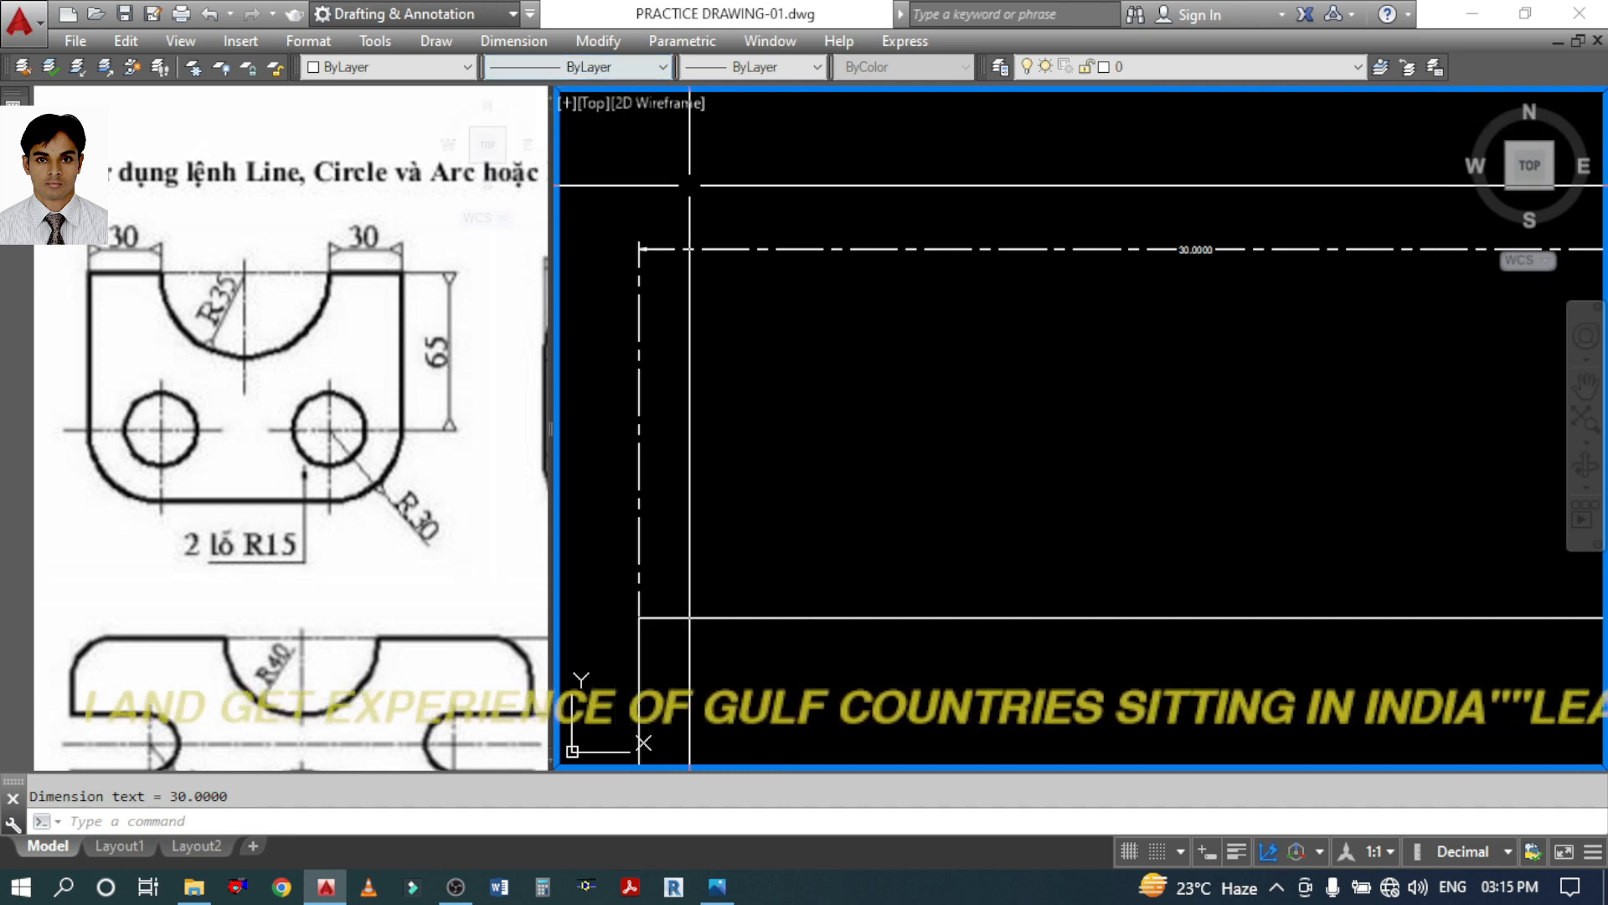
{"action": "left_click", "coordinate": [816, 248]}
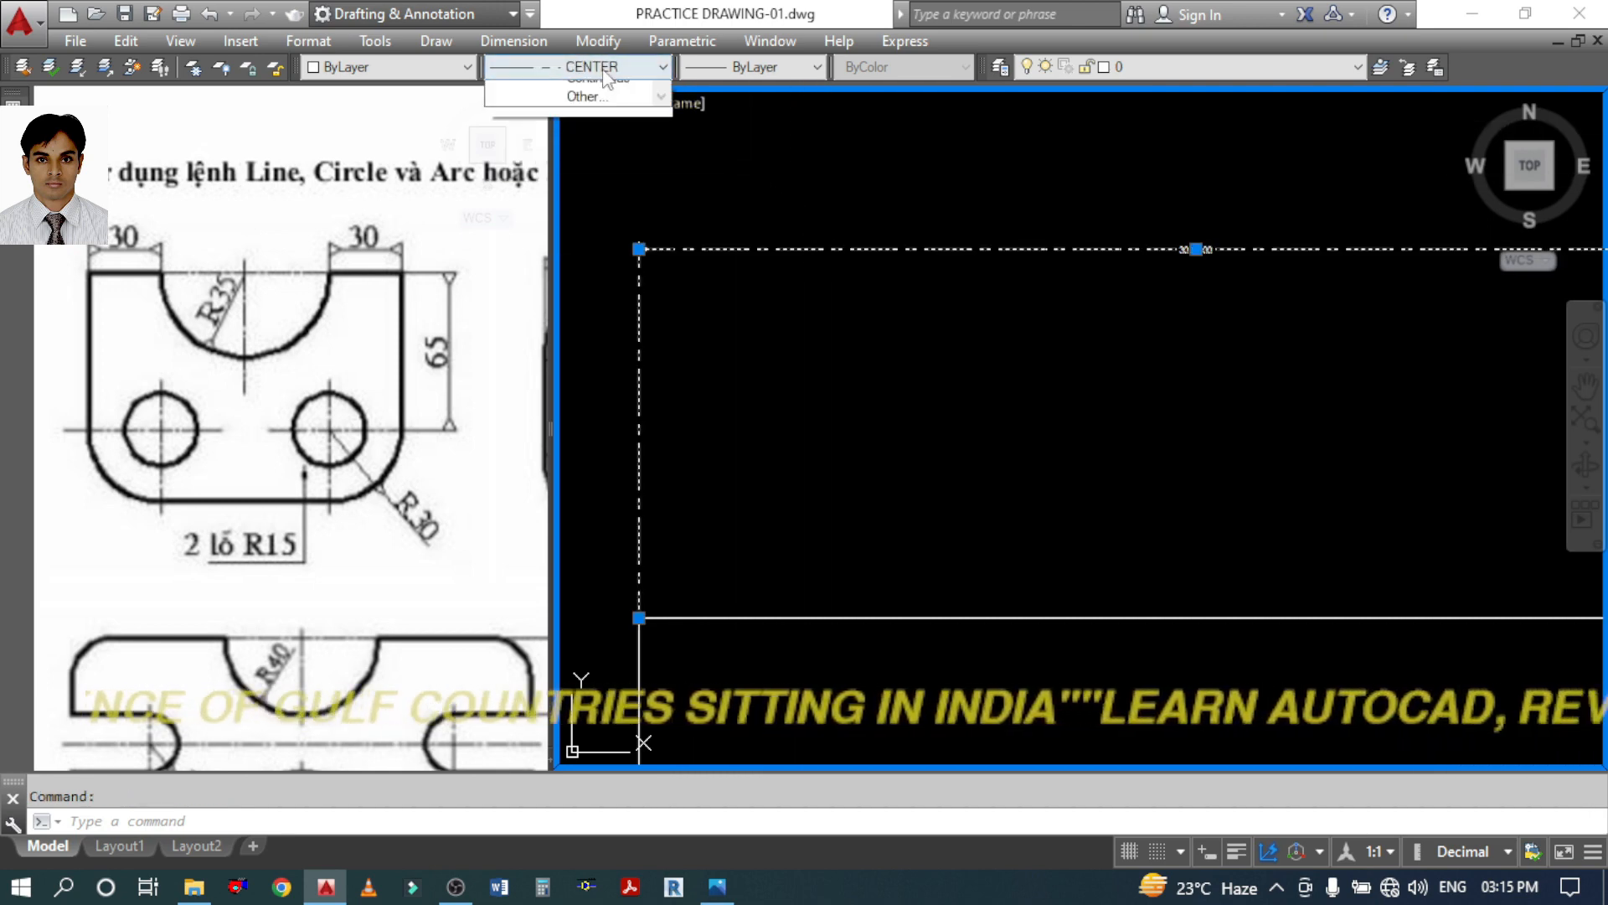
{"action": "left_click", "coordinate": [589, 92]}
{"action": "key", "text": "Escape"}
{"action": "scroll", "coordinate": [761, 310], "scroll_direction": "down", "scroll_amount": 4}
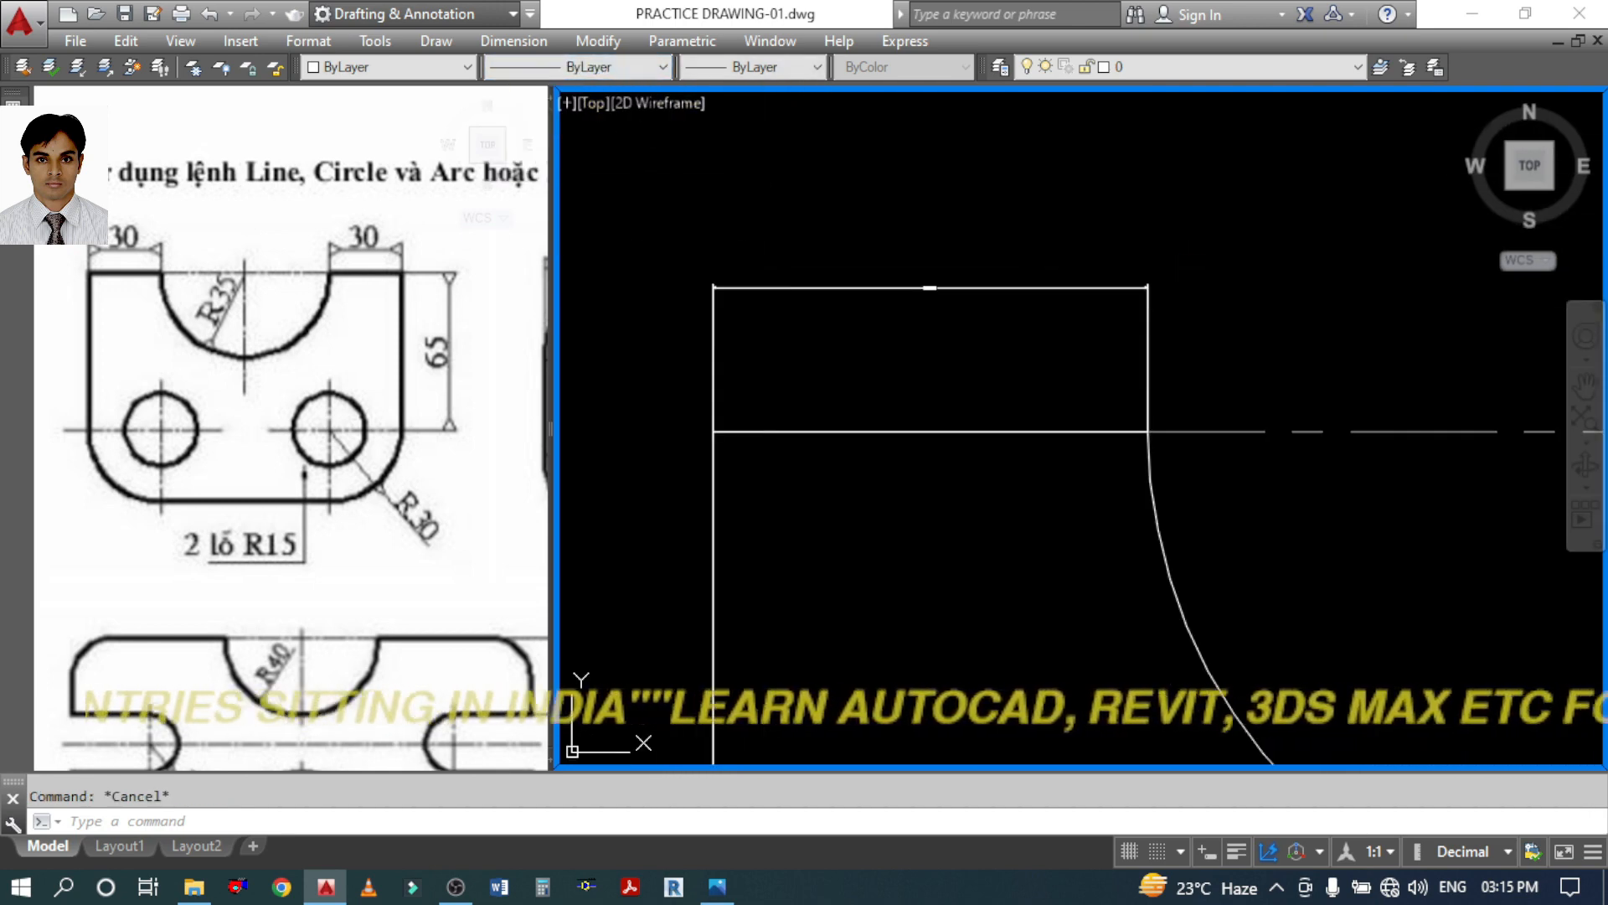
Modify the Standard dimension style to a text height of 8 with text aligned with the dimension line
{"action": "scroll", "coordinate": [930, 288], "scroll_direction": "up", "scroll_amount": 6}
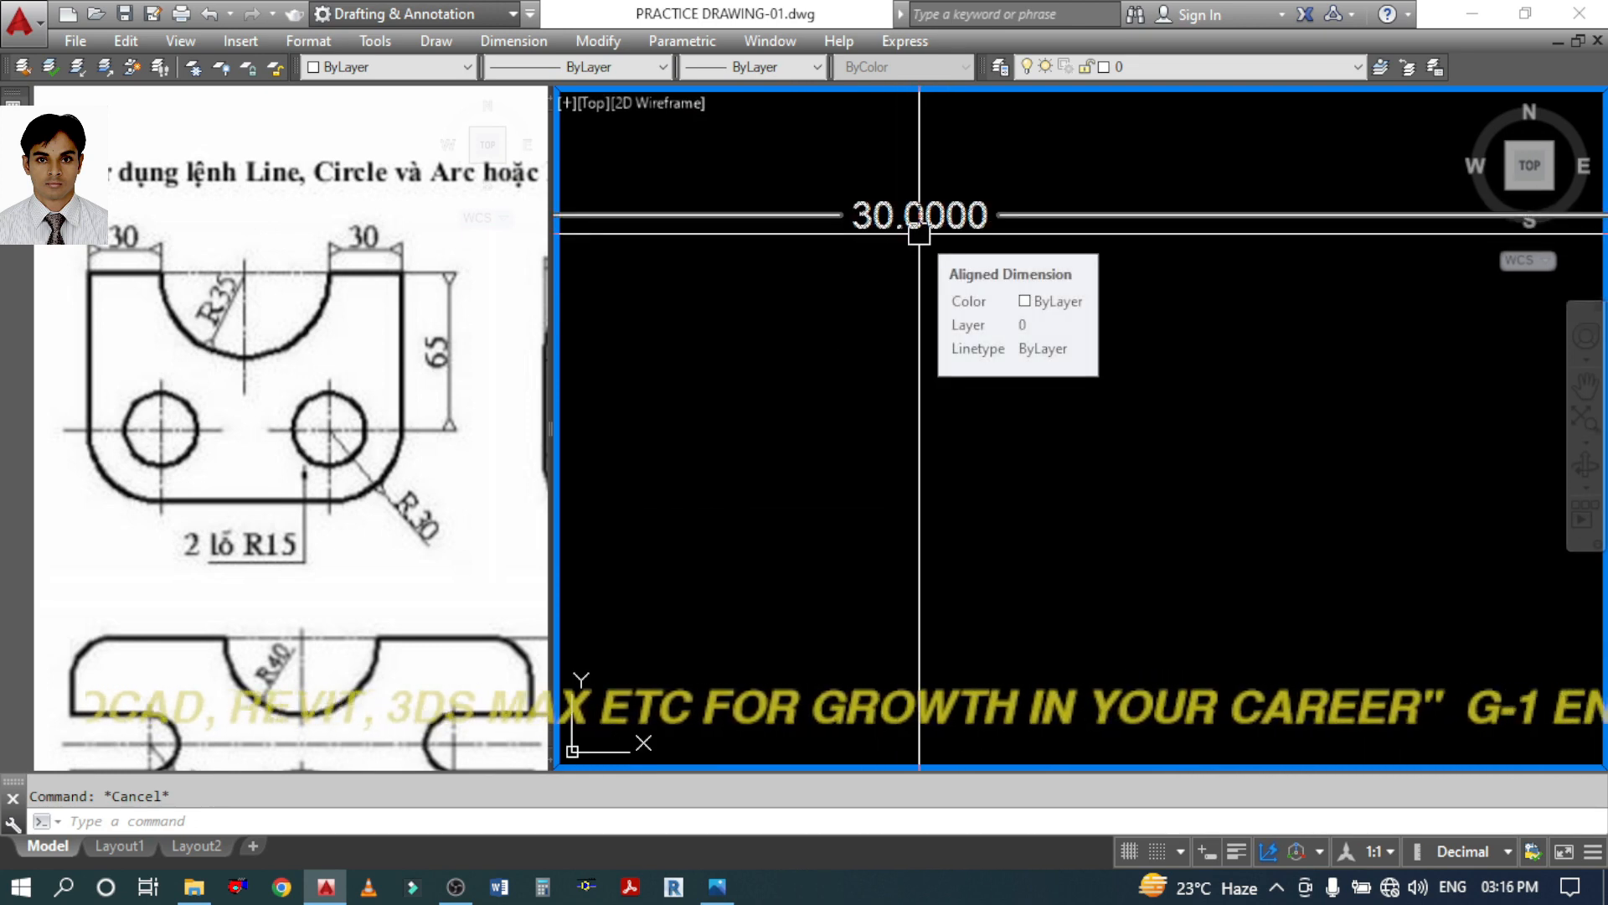
{"action": "scroll", "coordinate": [926, 239], "scroll_direction": "down", "scroll_amount": 3}
{"action": "scroll", "coordinate": [1175, 303], "scroll_direction": "down", "scroll_amount": 3}
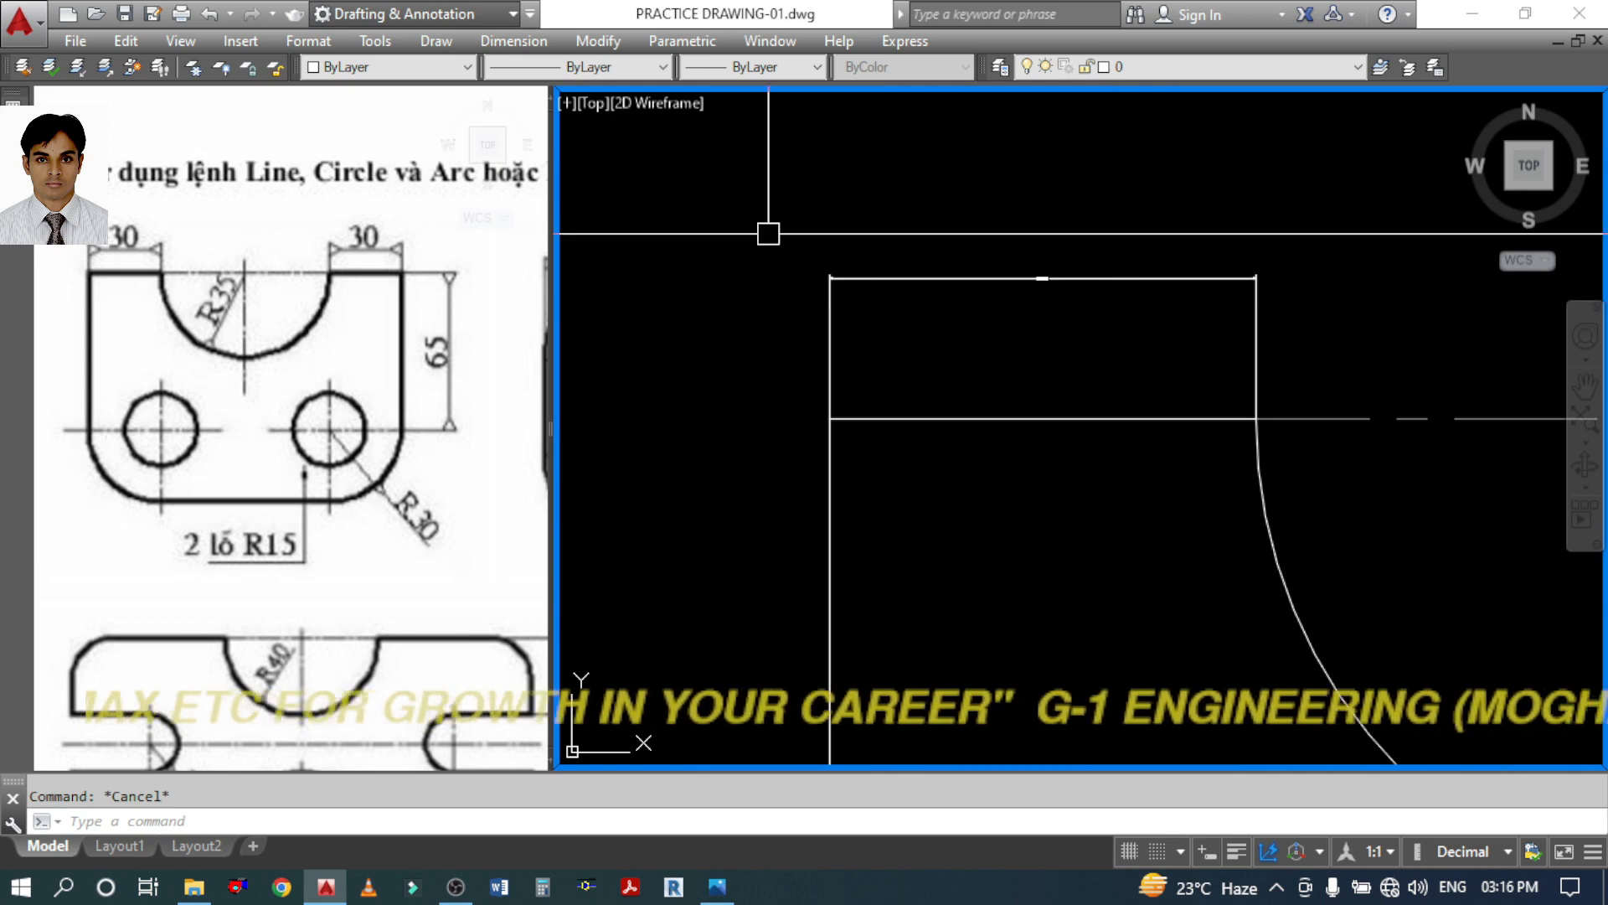
{"action": "scroll", "coordinate": [925, 234], "scroll_direction": "up", "scroll_amount": 6}
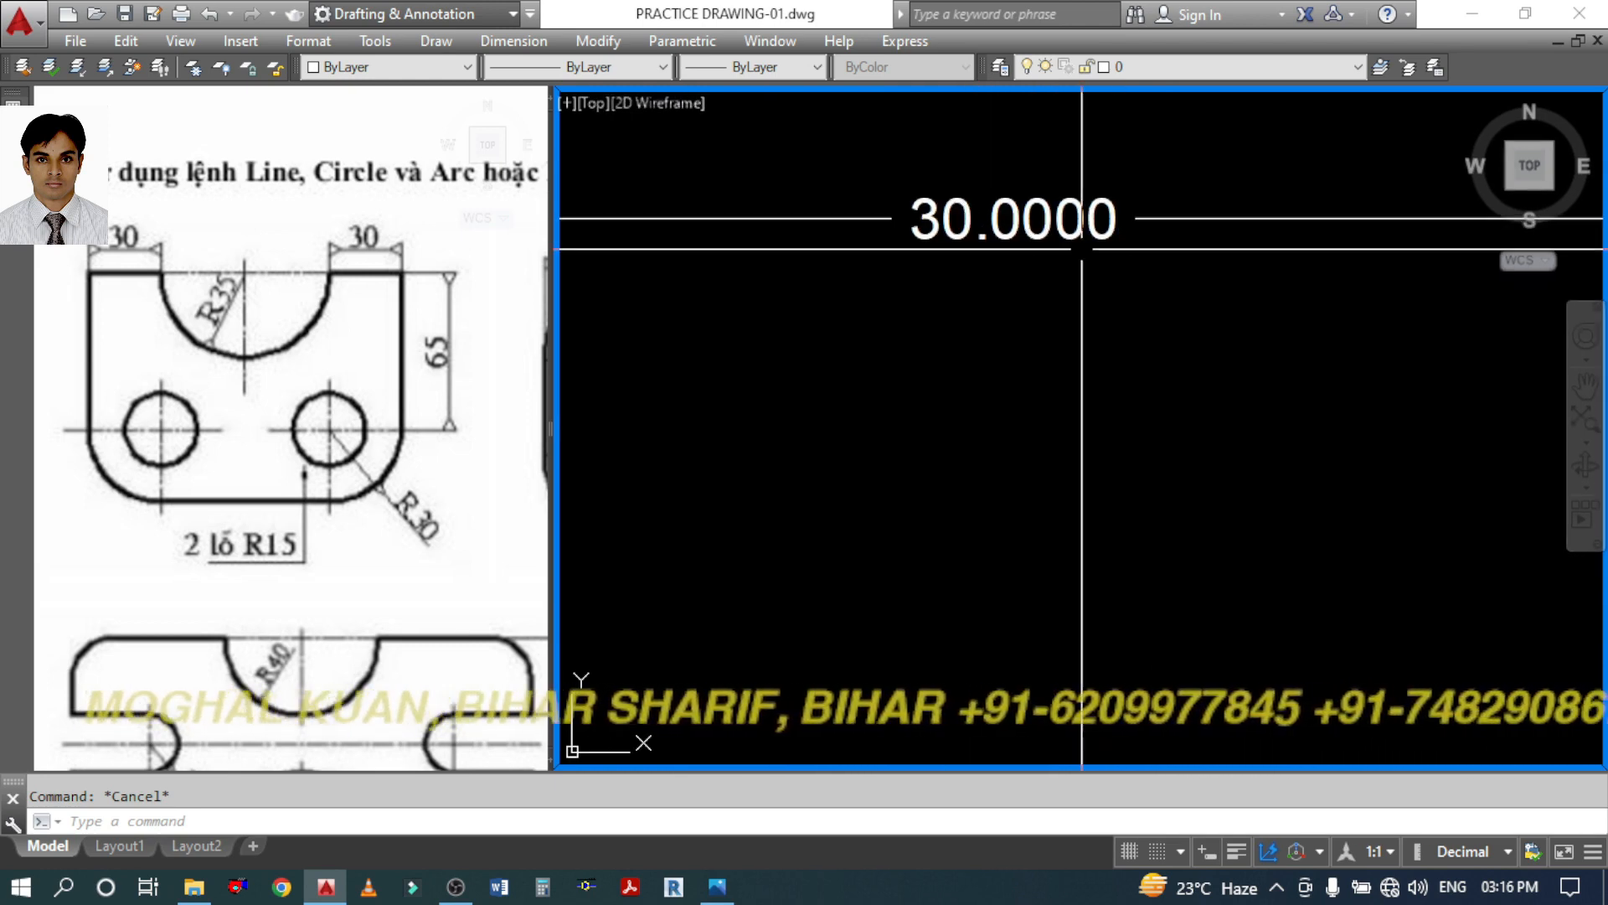
{"action": "scroll", "coordinate": [1081, 249], "scroll_direction": "down", "scroll_amount": 5}
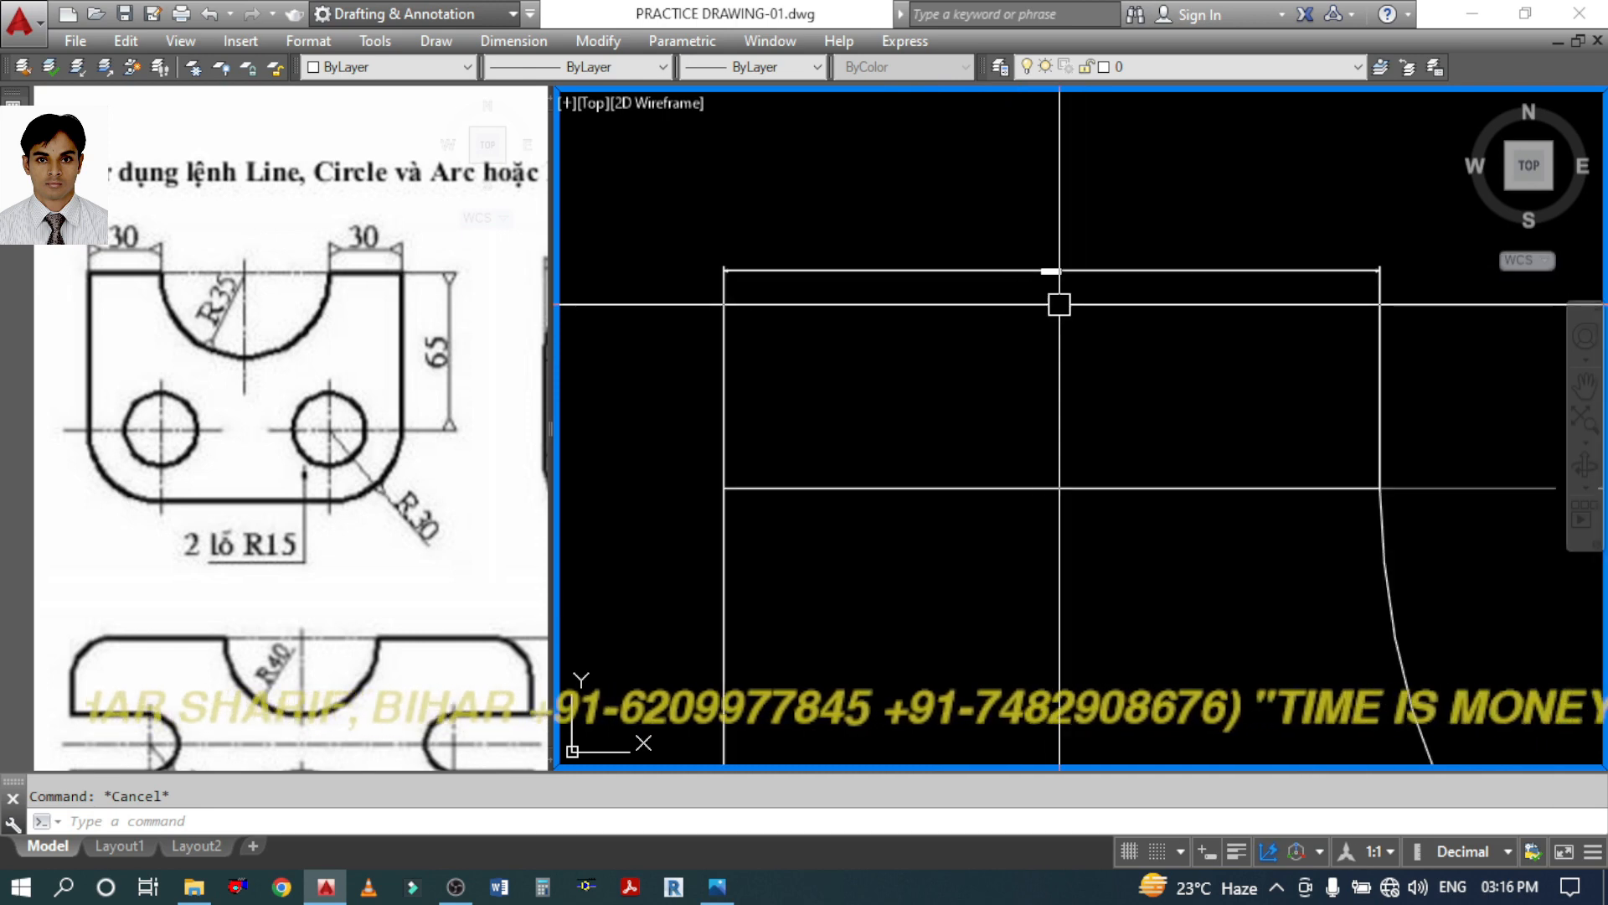
{"action": "type", "text": "D"}
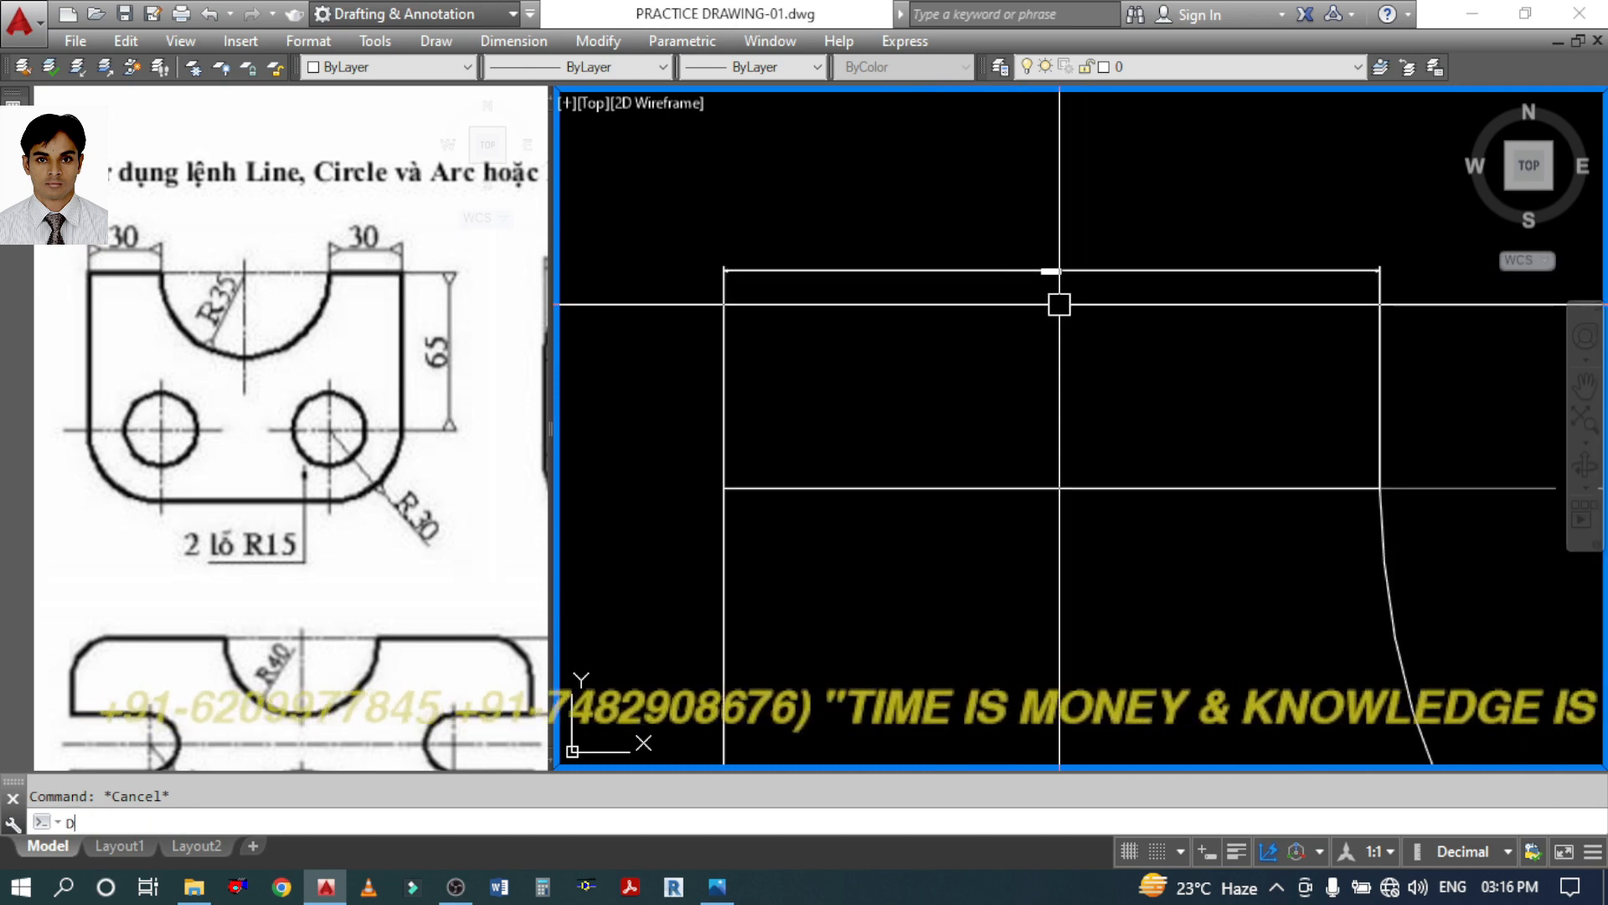
{"action": "key", "text": "Return"}
{"action": "left_click", "coordinate": [1048, 392]}
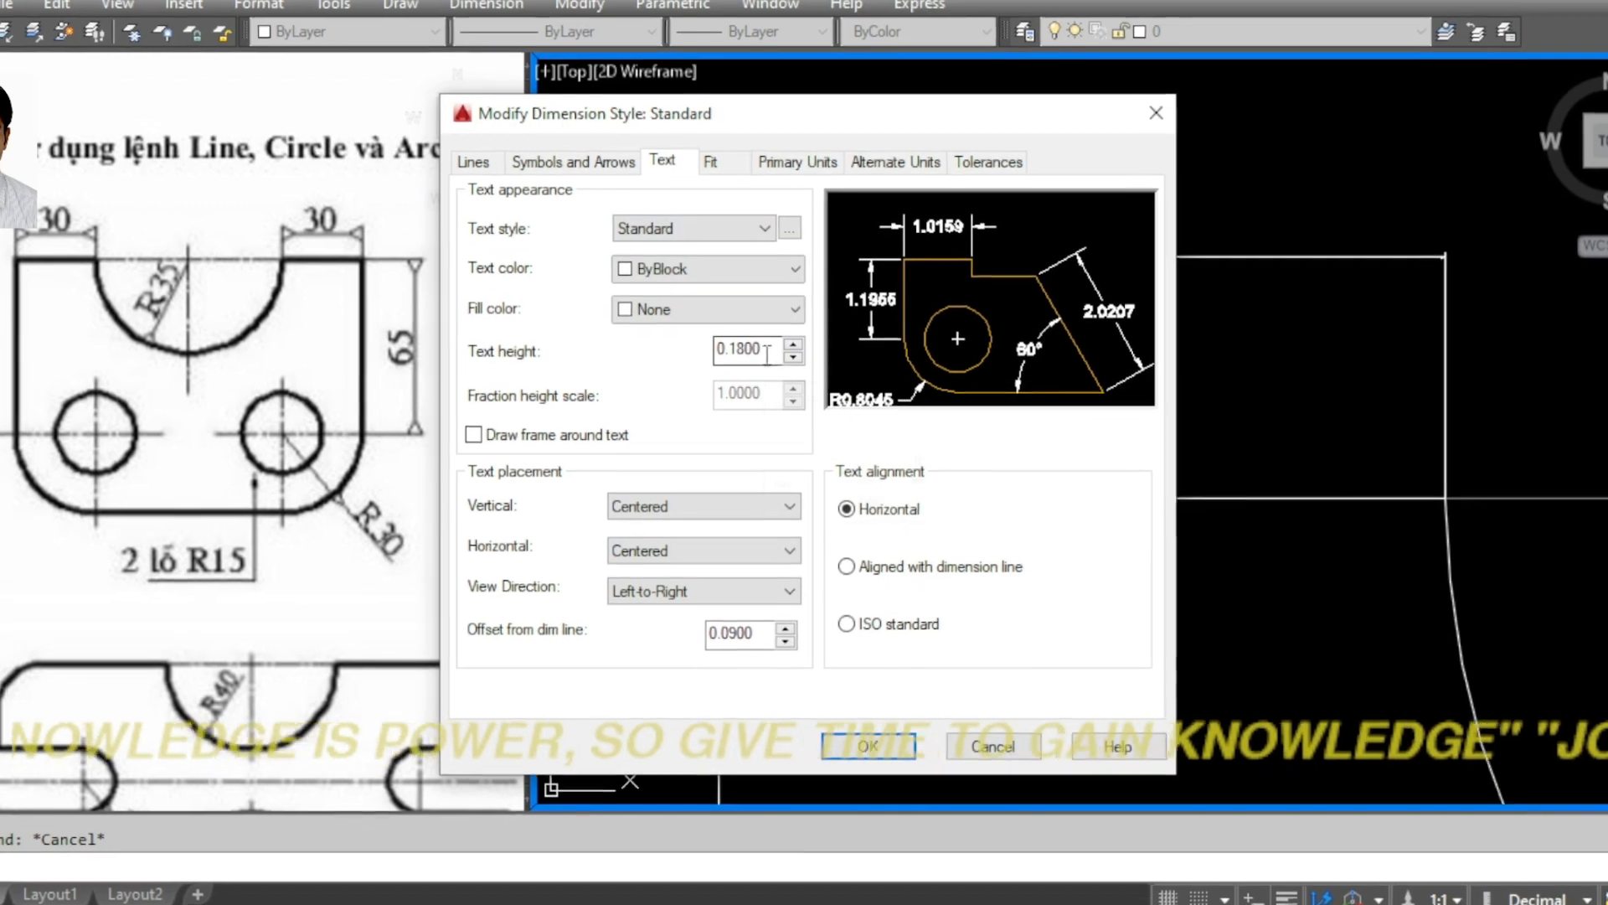
{"action": "left_click_drag", "start_coordinate": [765, 352], "coordinate": [696, 353]}
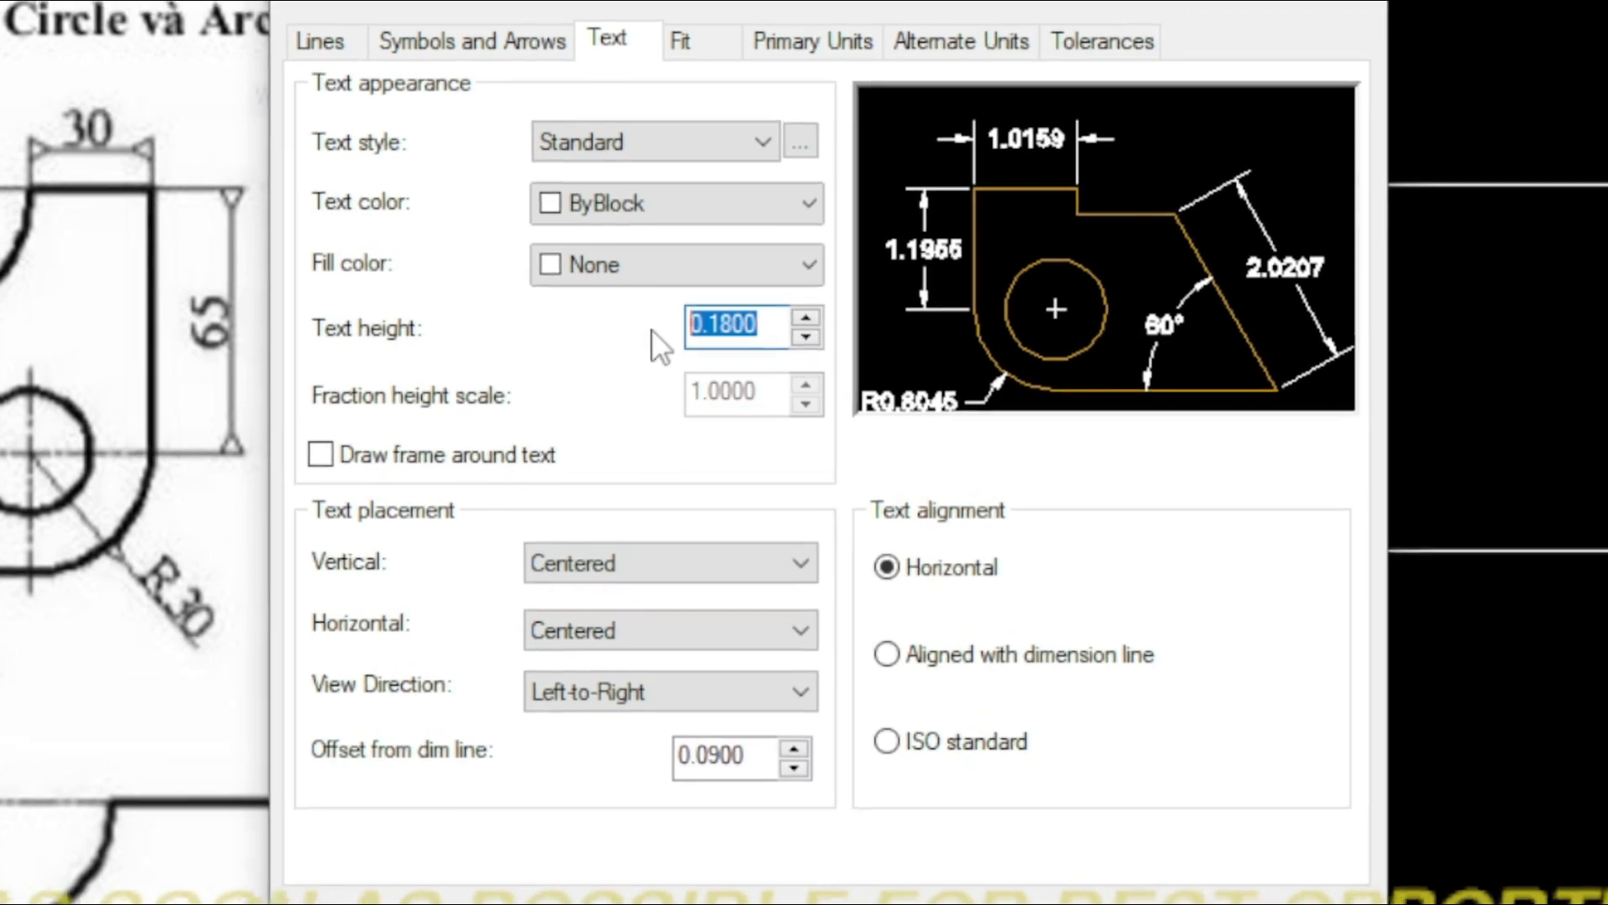
{"action": "type", "text": "8"}
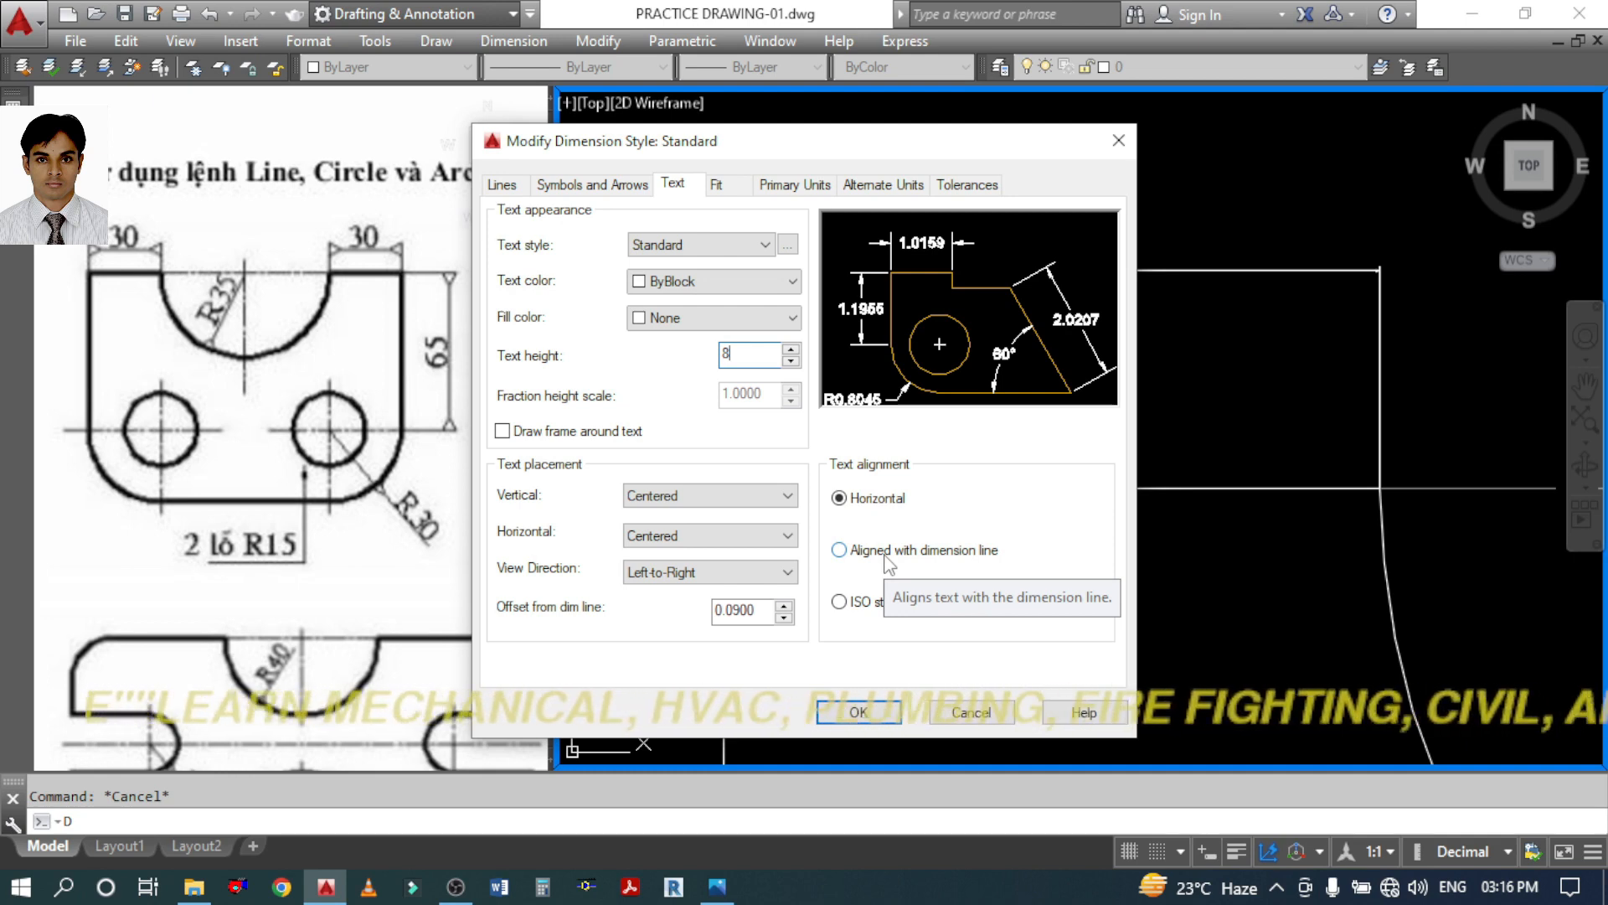
{"action": "left_click", "coordinate": [886, 556]}
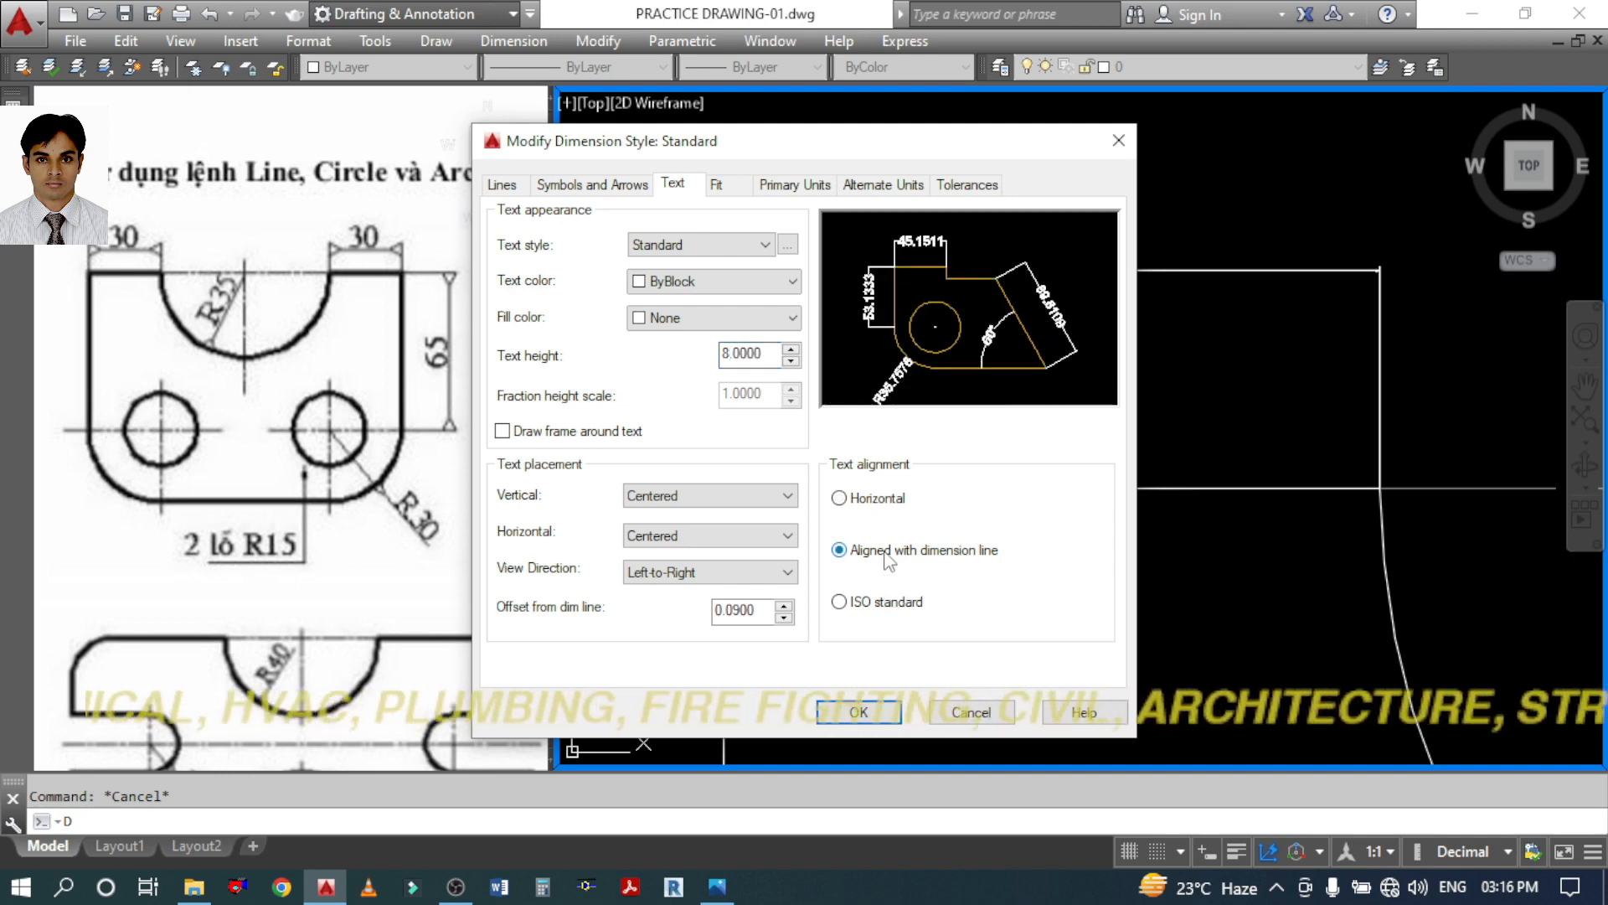
{"action": "left_click", "coordinate": [886, 502]}
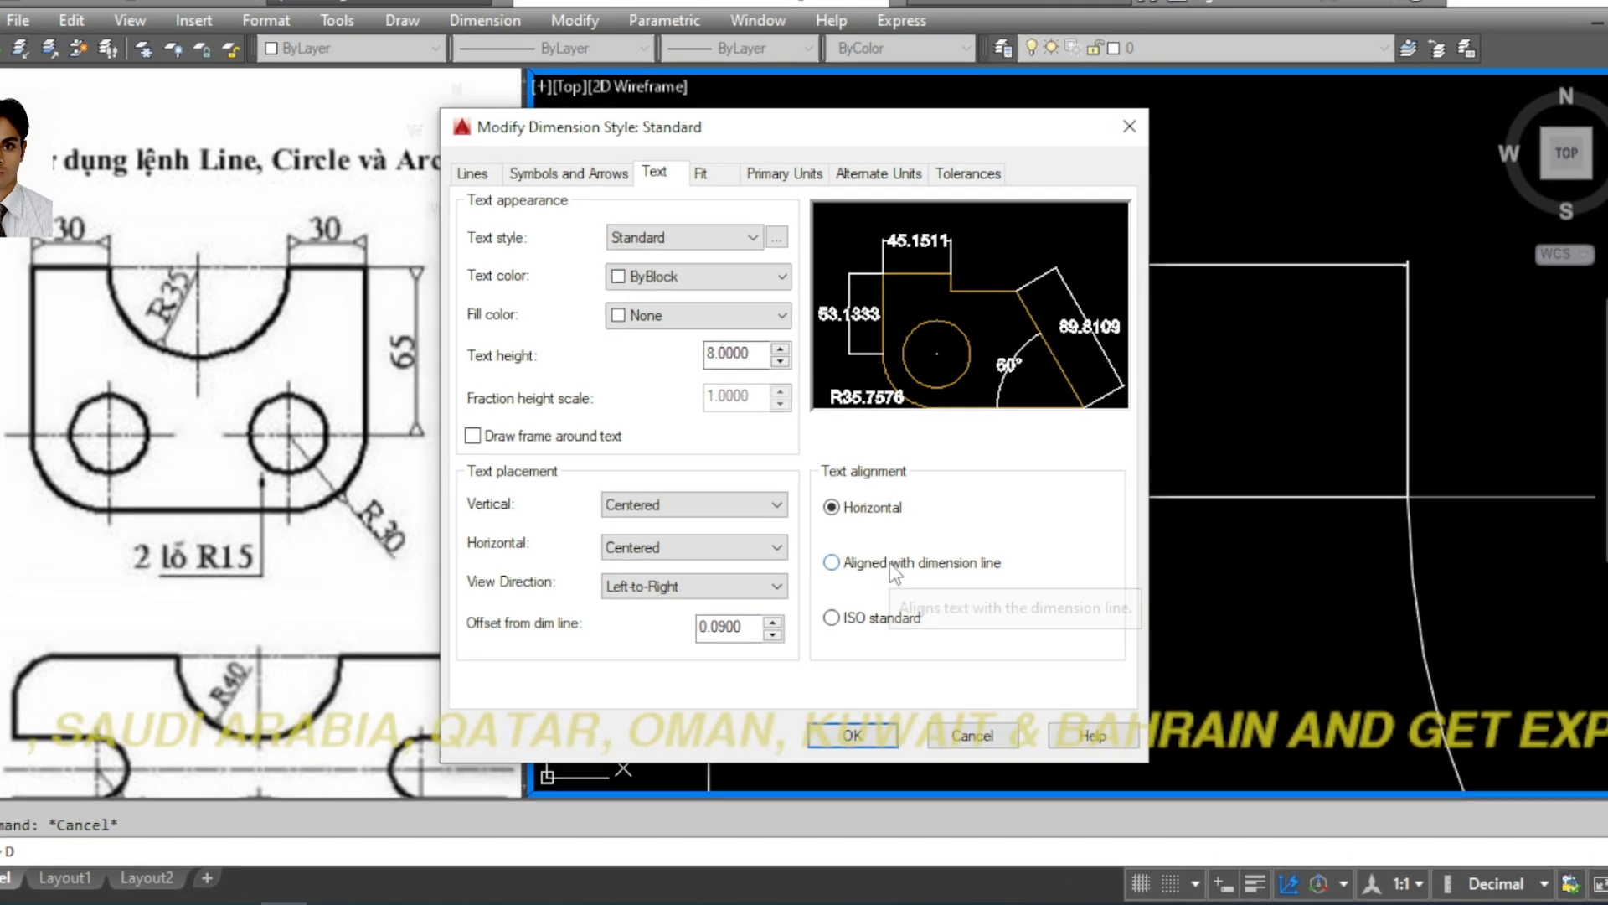
{"action": "left_click", "coordinate": [891, 565]}
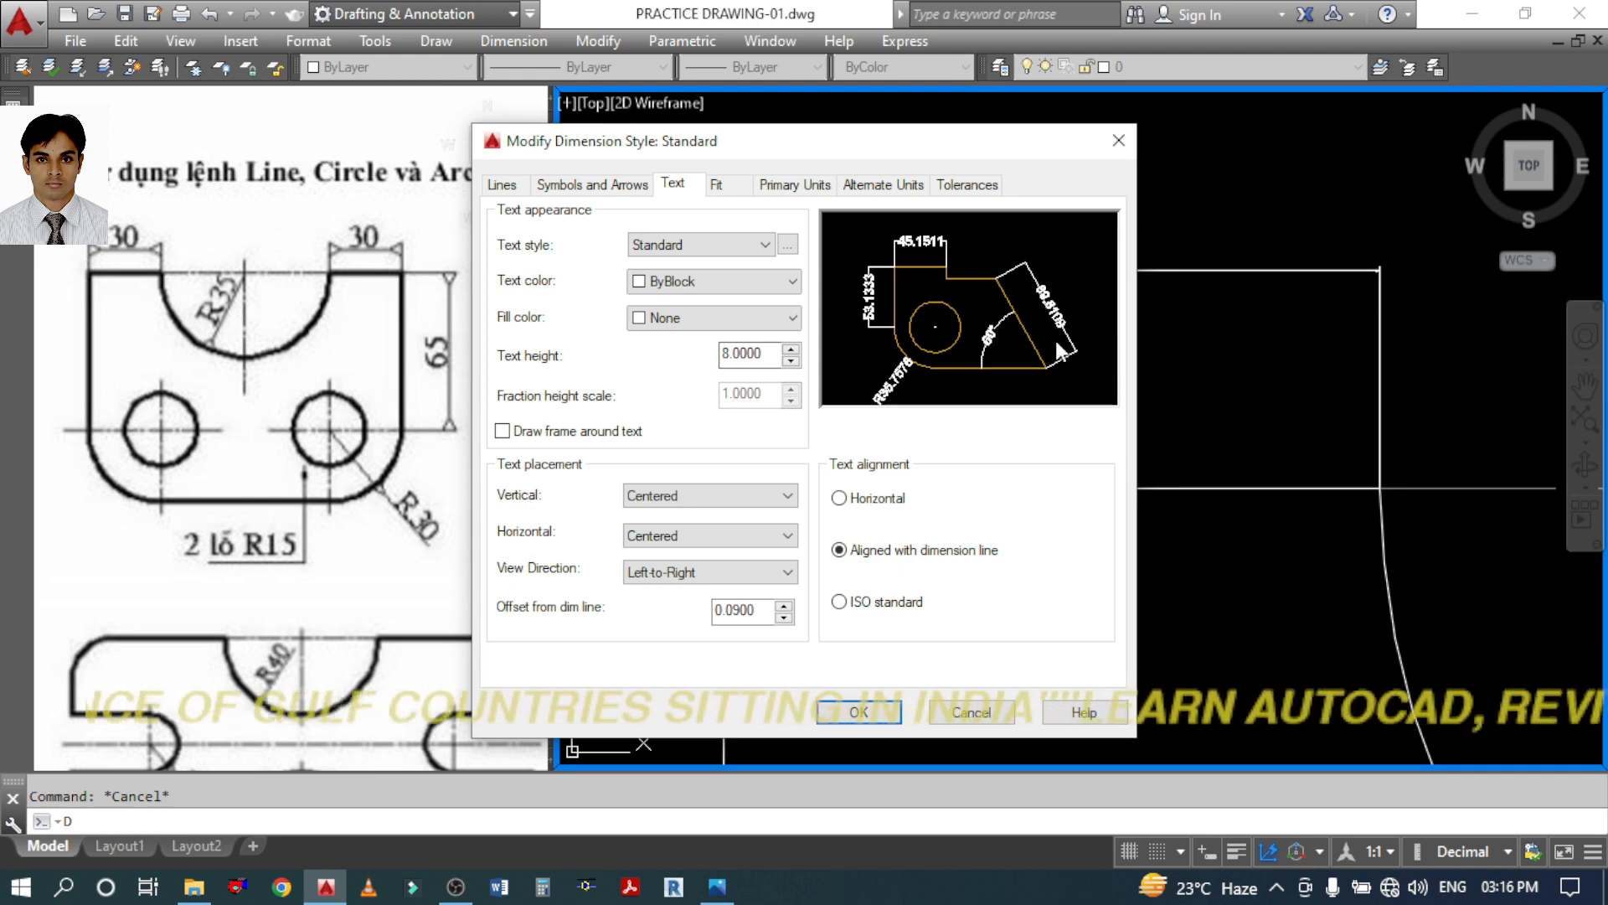
Set the Standard dimension style's linear precision to 0 and apply the changes to the drawing
{"action": "left_click", "coordinate": [800, 188]}
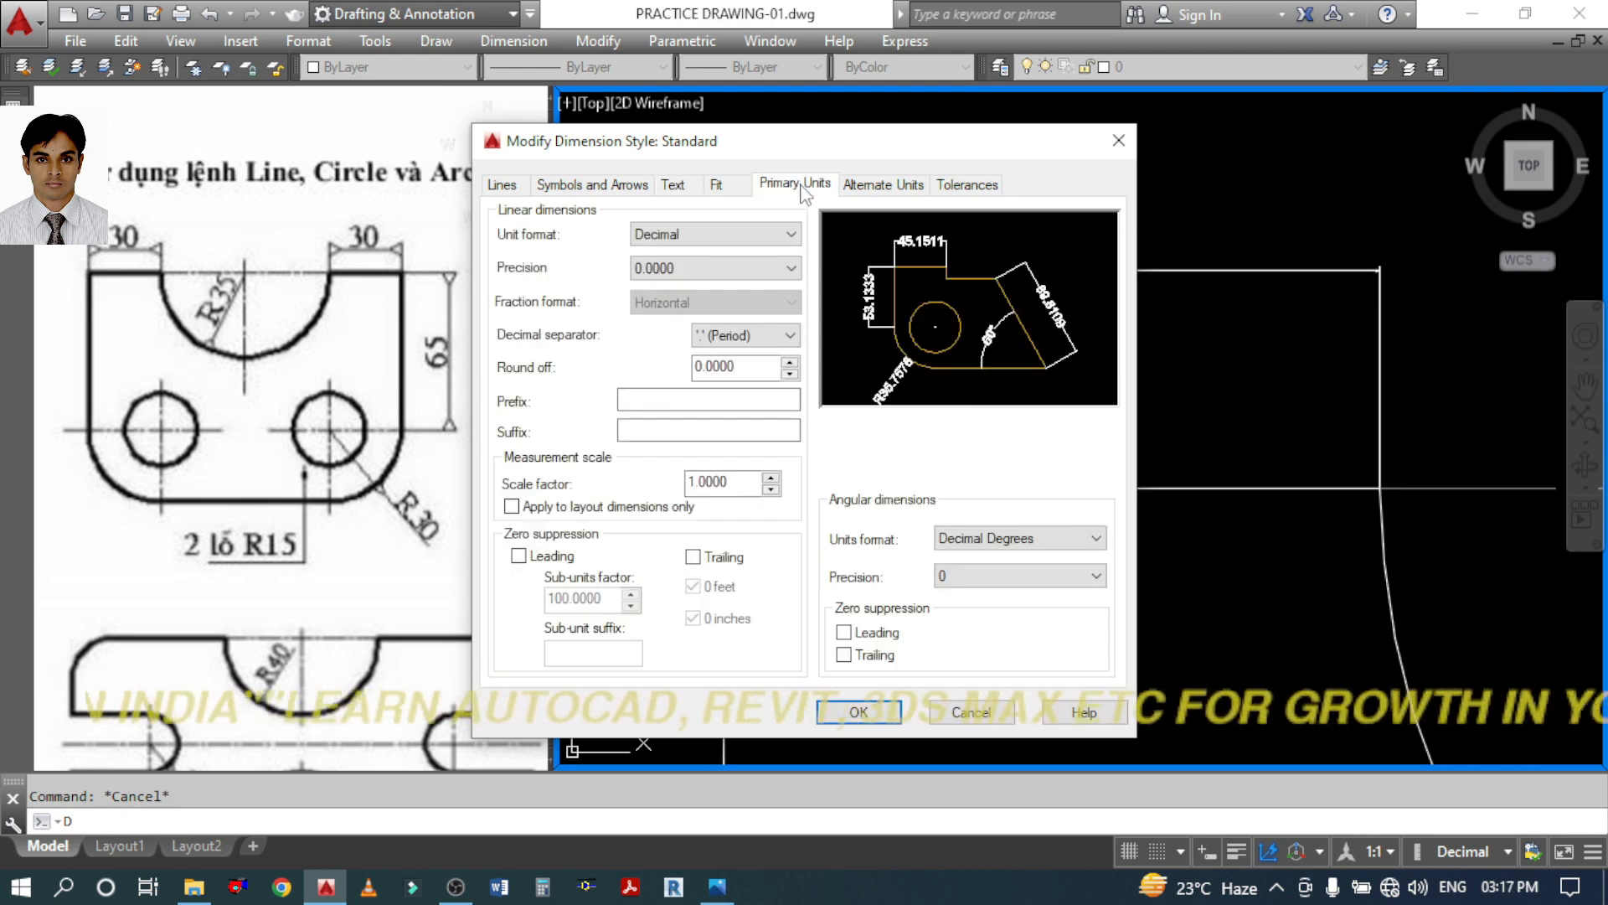
{"action": "left_click", "coordinate": [692, 270]}
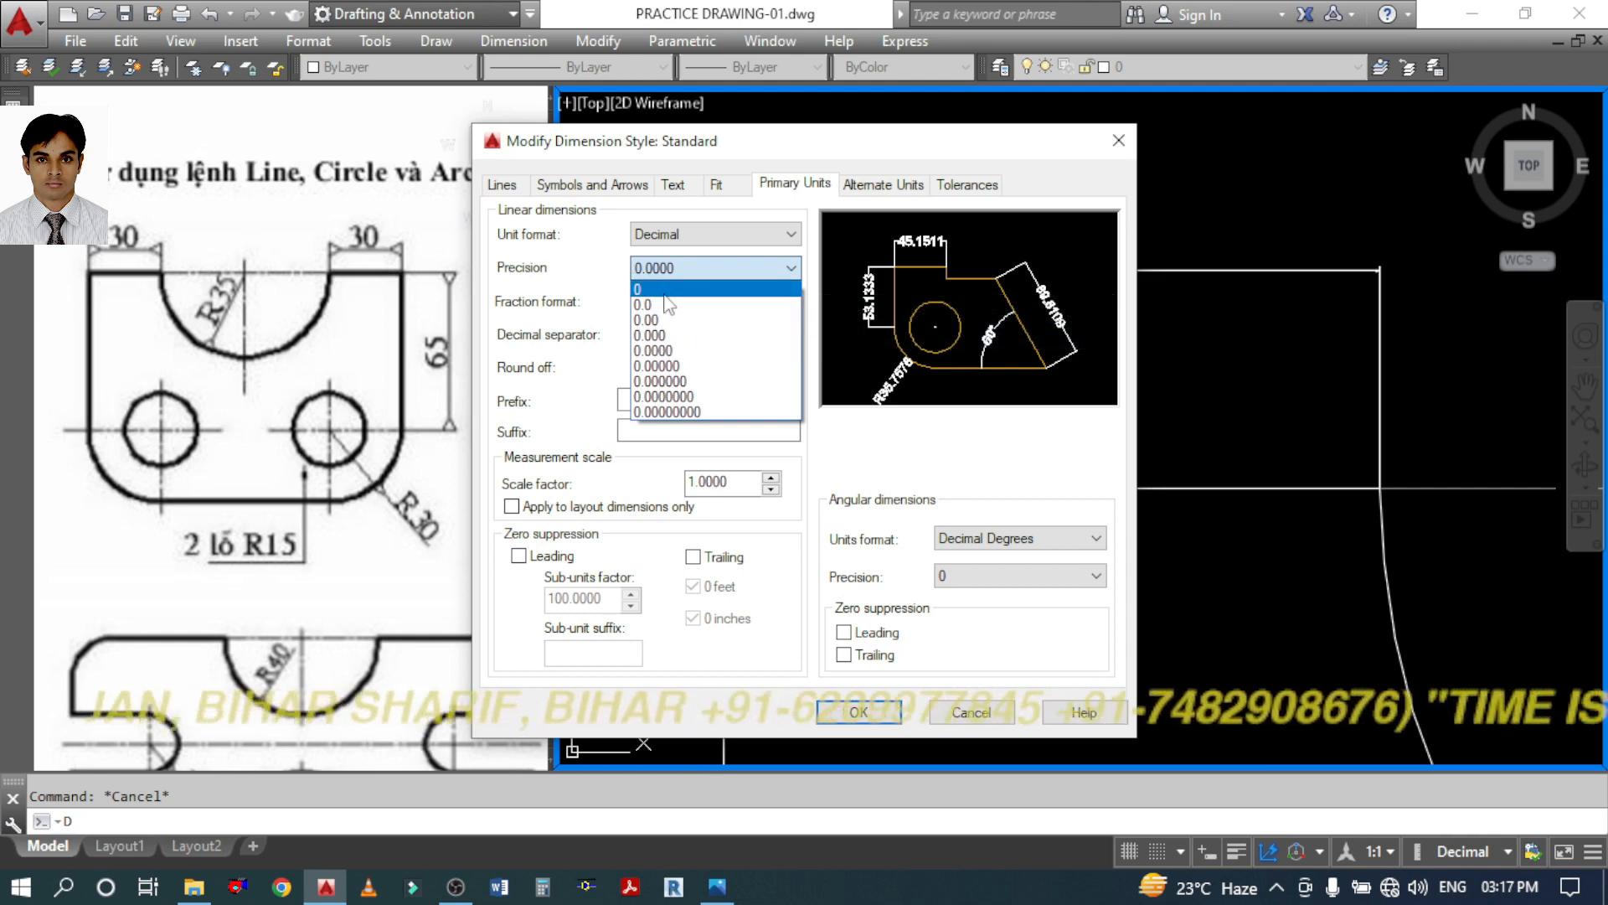
{"action": "left_click", "coordinate": [663, 291]}
{"action": "left_click", "coordinate": [673, 271]}
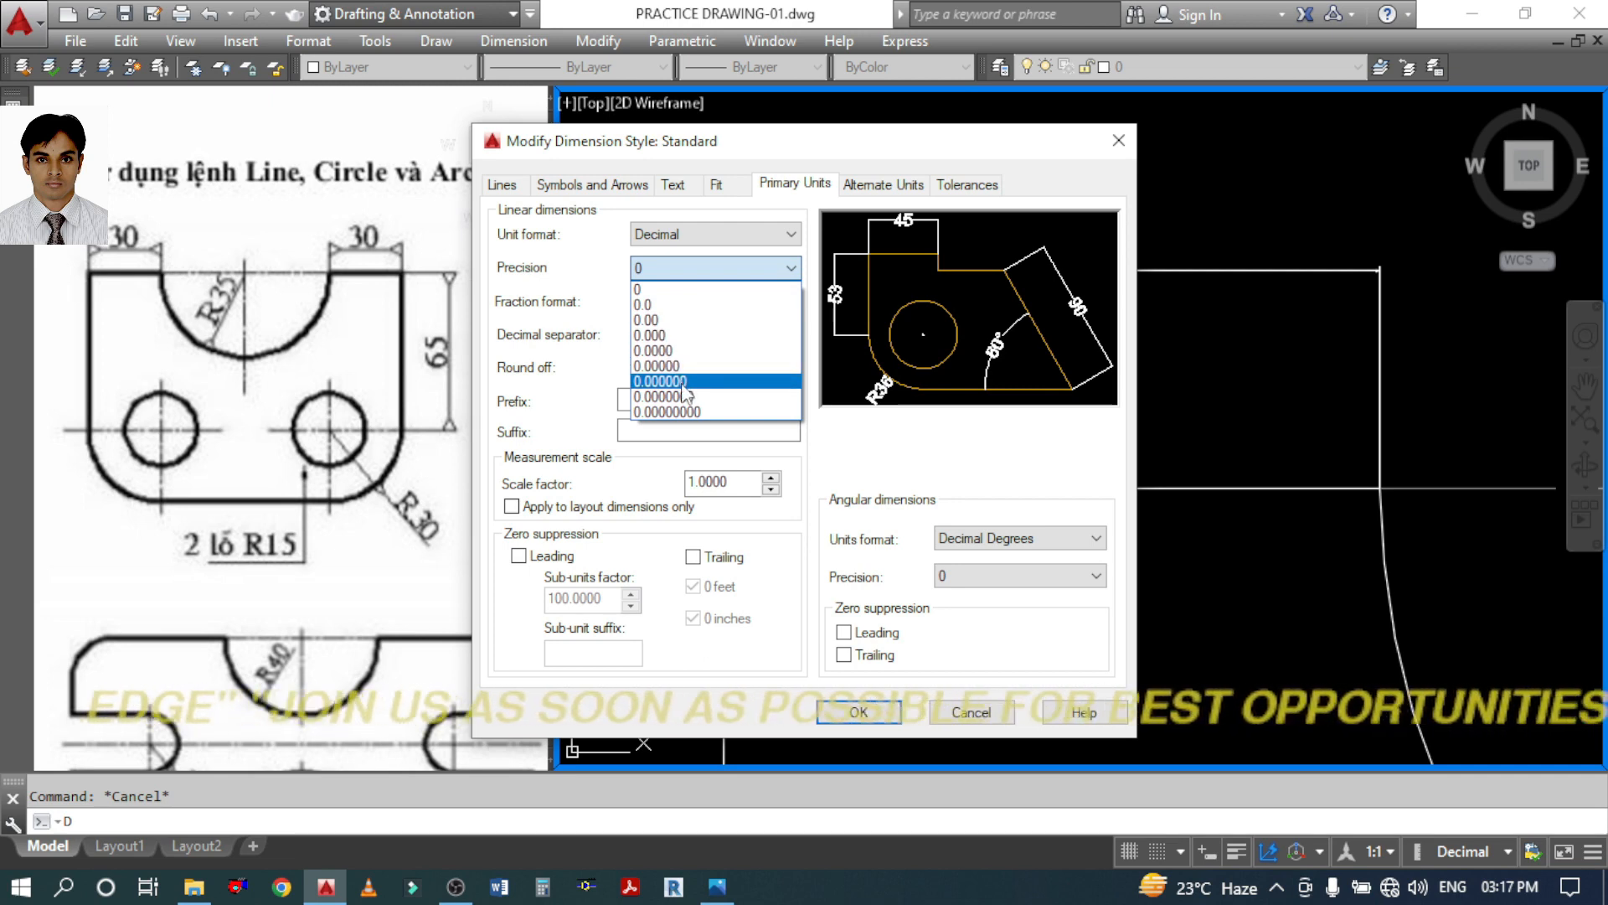
{"action": "left_click", "coordinate": [652, 294]}
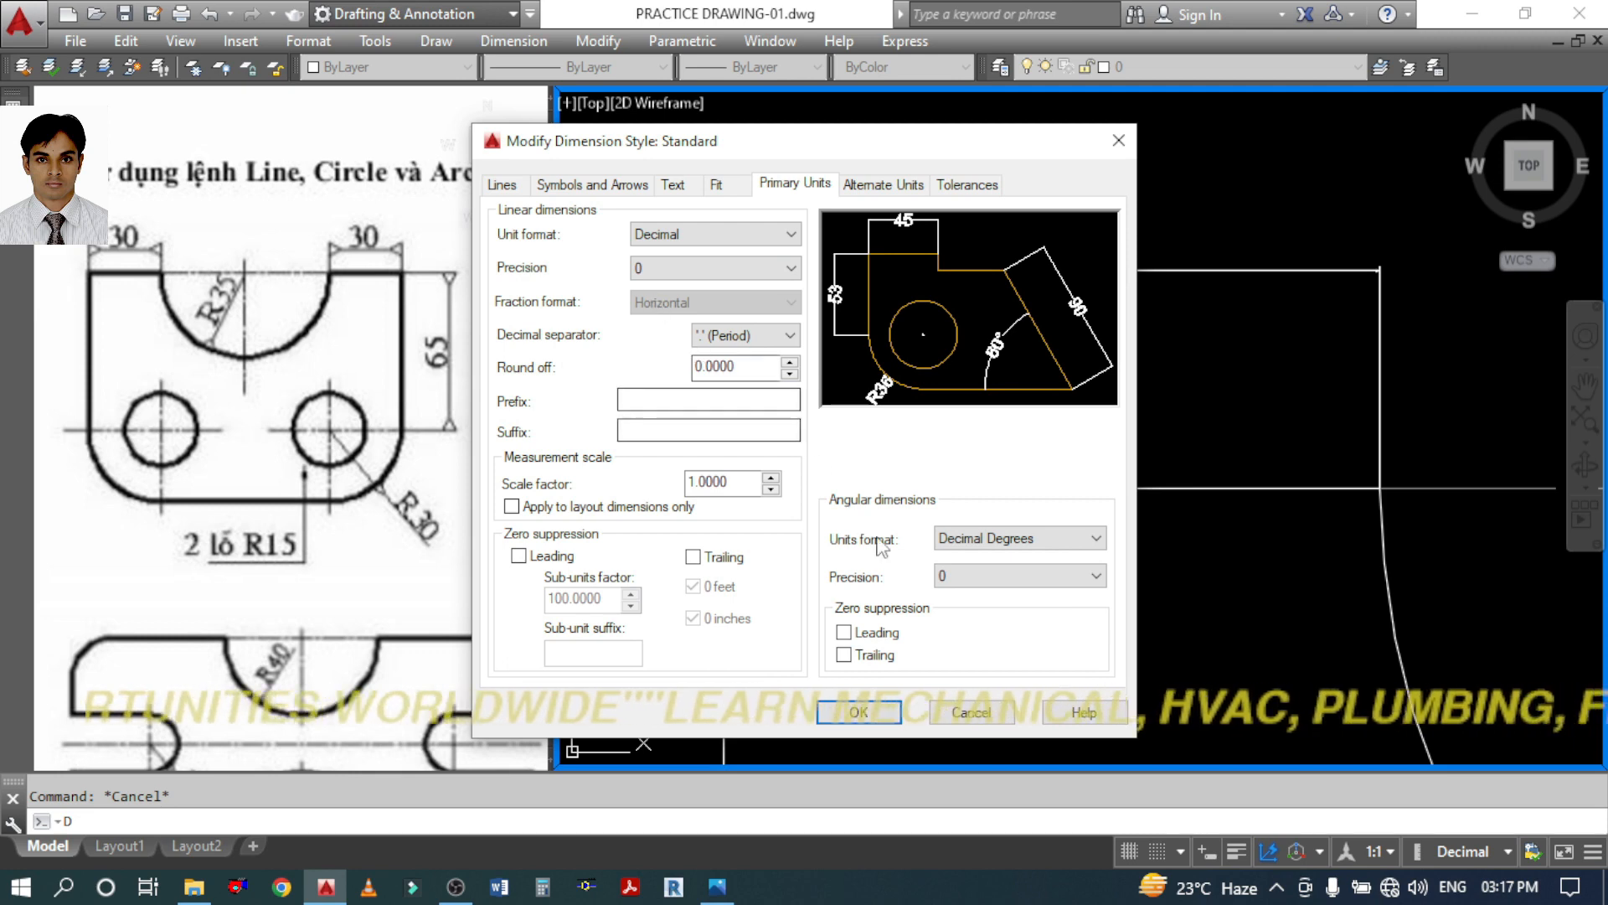
{"action": "left_click", "coordinate": [859, 712]}
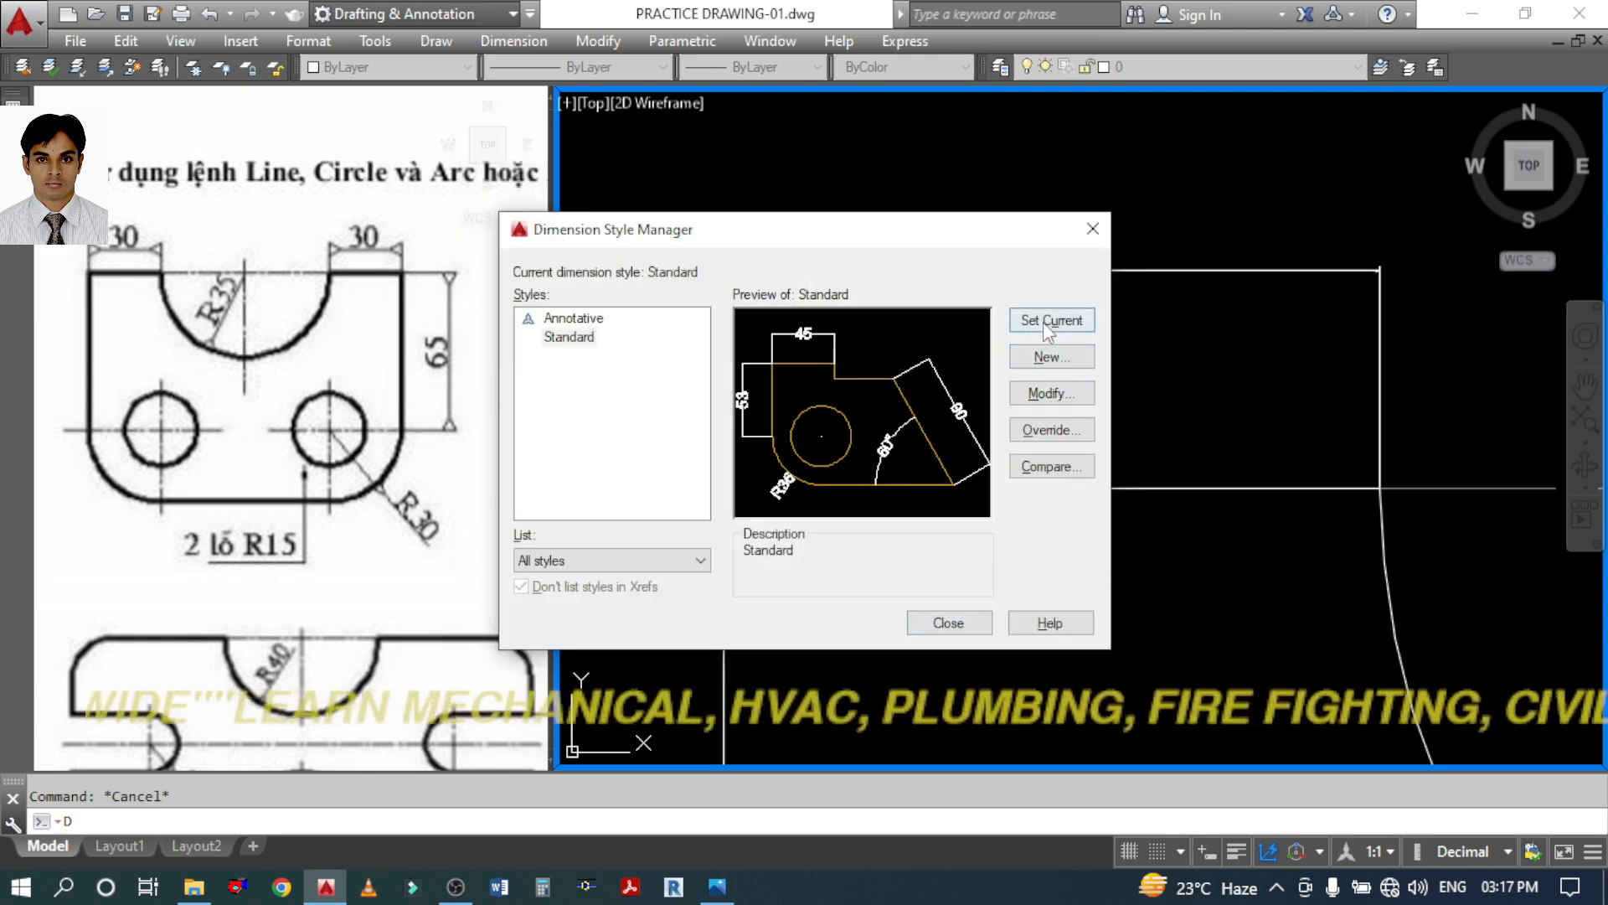
{"action": "left_click", "coordinate": [970, 628]}
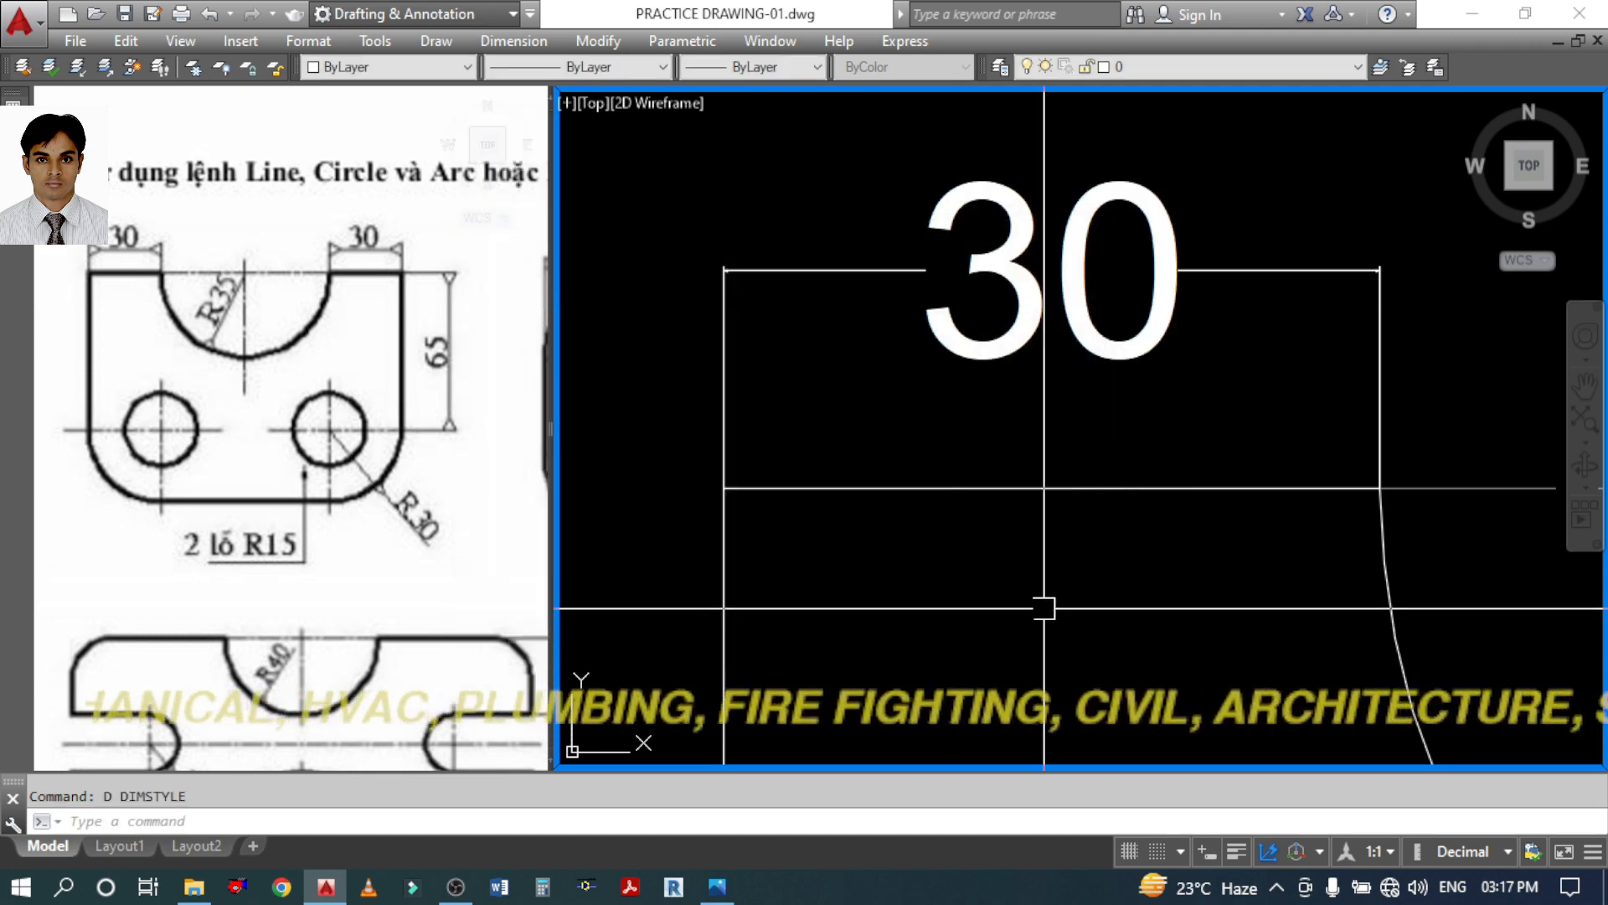
Set the Standard dimension style's text height to 5, enlarge its arrow size, and apply the changes
{"action": "scroll", "coordinate": [1037, 384], "scroll_direction": "down", "scroll_amount": 2}
{"action": "scroll", "coordinate": [1048, 393], "scroll_direction": "down", "scroll_amount": 2}
{"action": "scroll", "coordinate": [1060, 395], "scroll_direction": "up", "scroll_amount": 4}
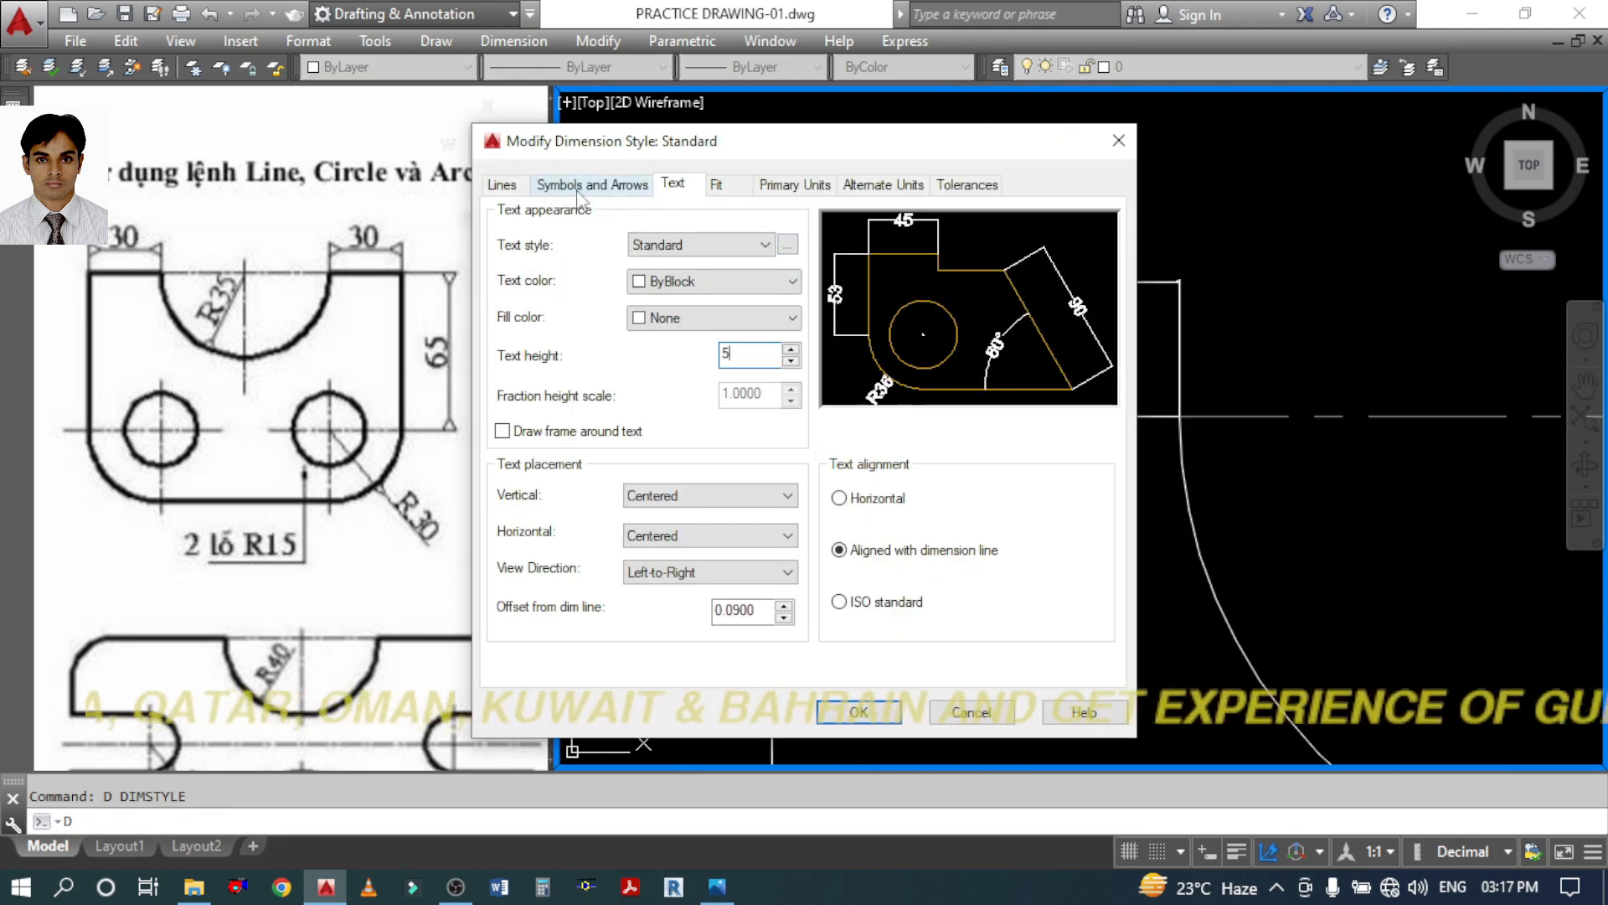
{"action": "left_click", "coordinate": [584, 187]}
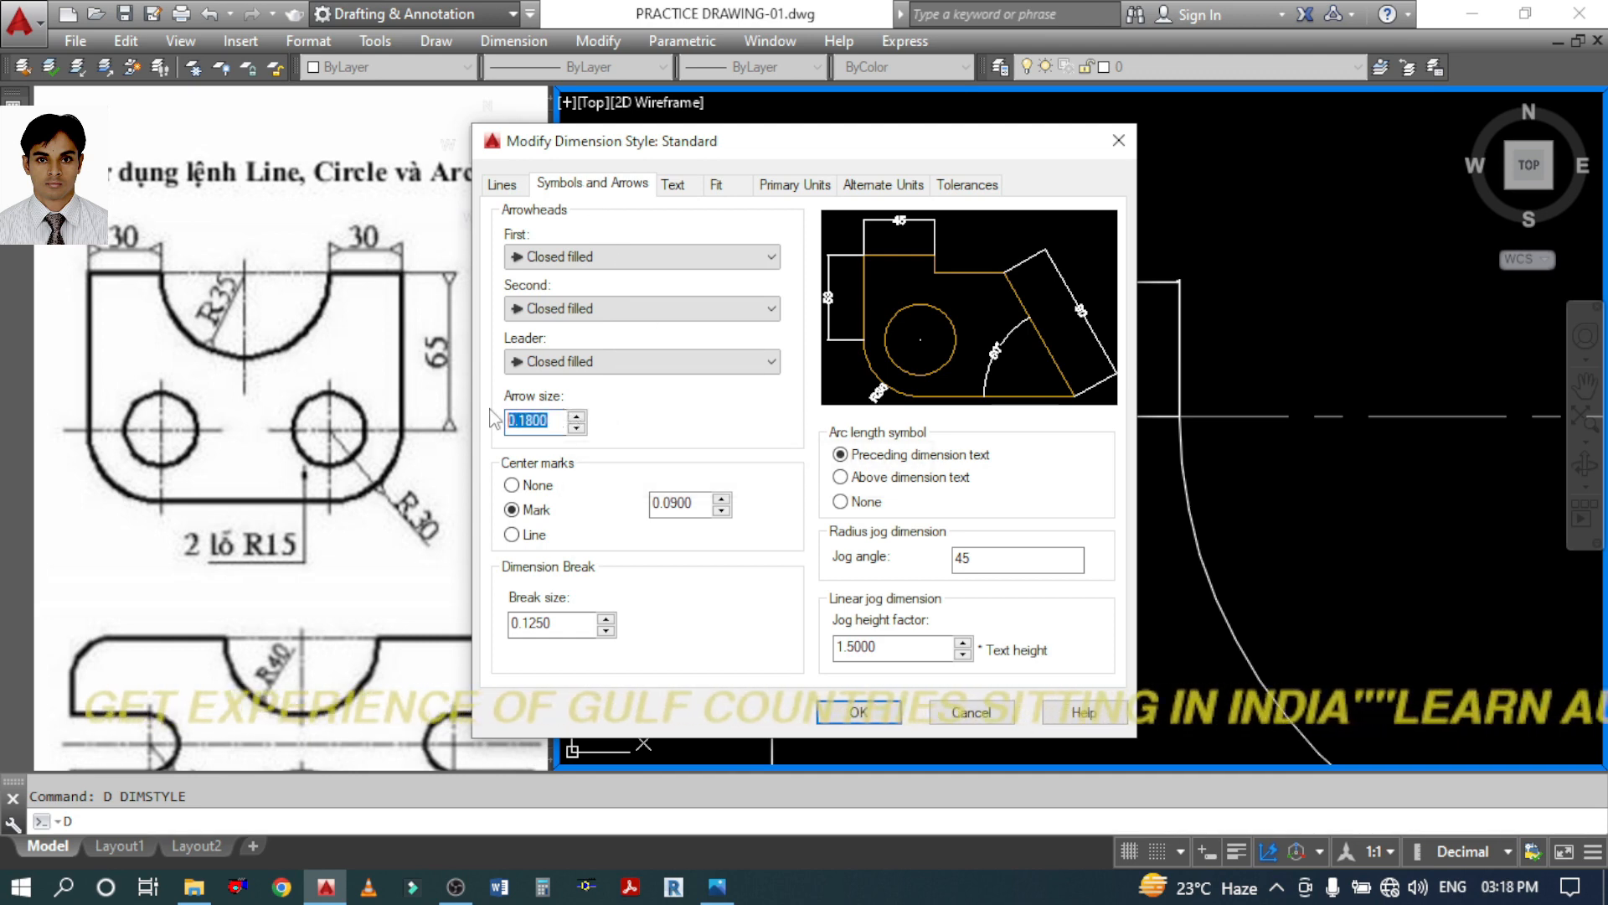
{"action": "left_click", "coordinate": [863, 711]}
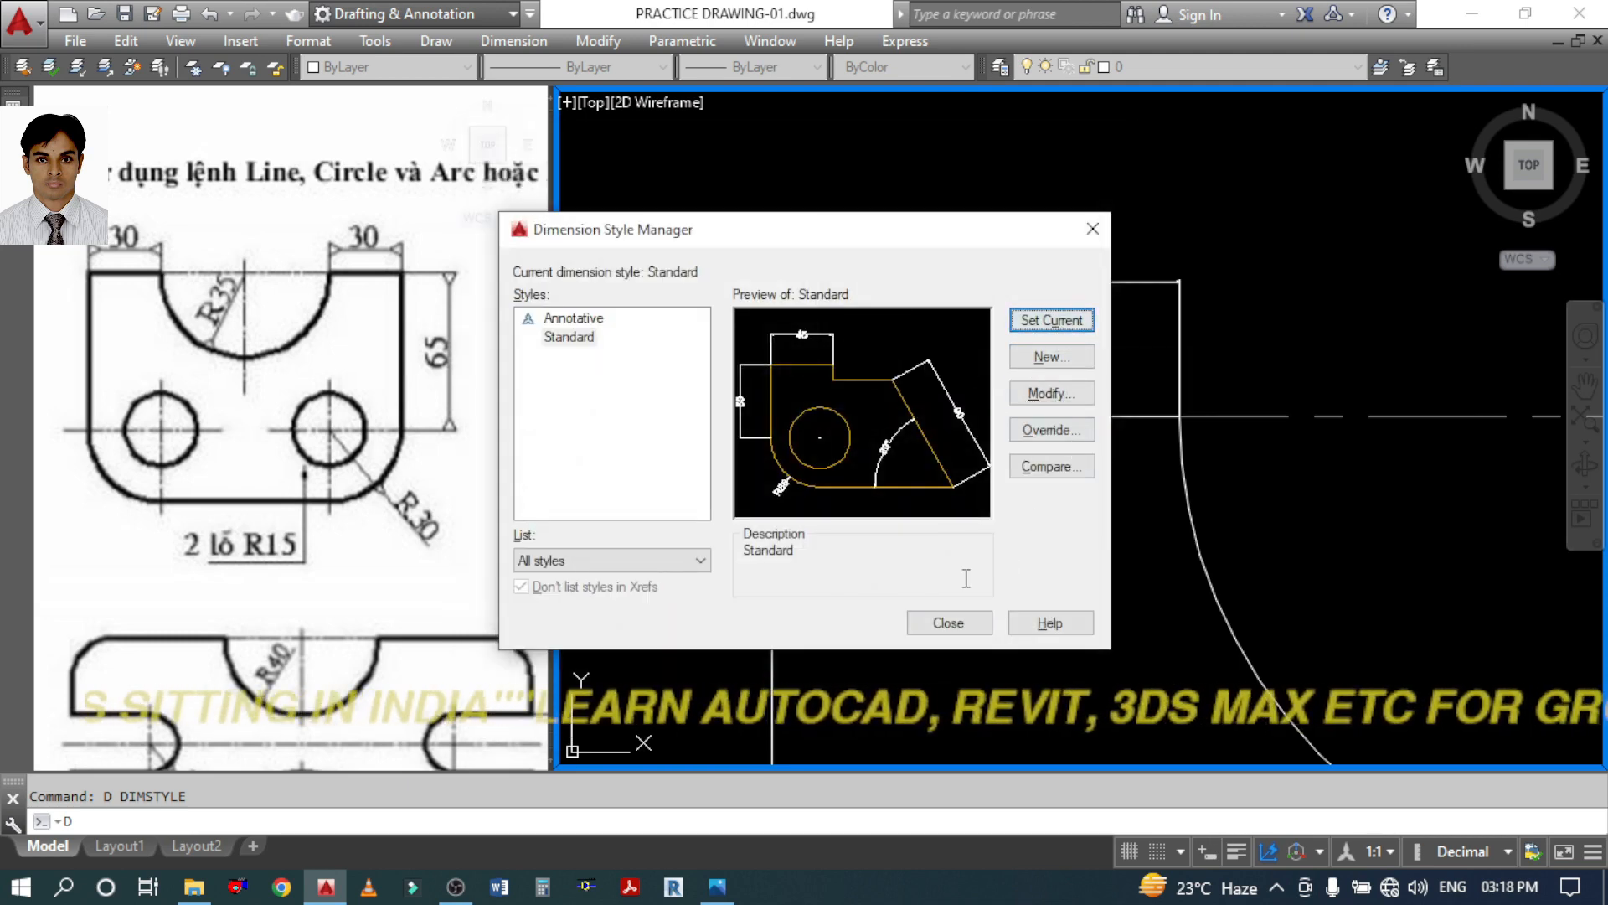
{"action": "left_click", "coordinate": [949, 623]}
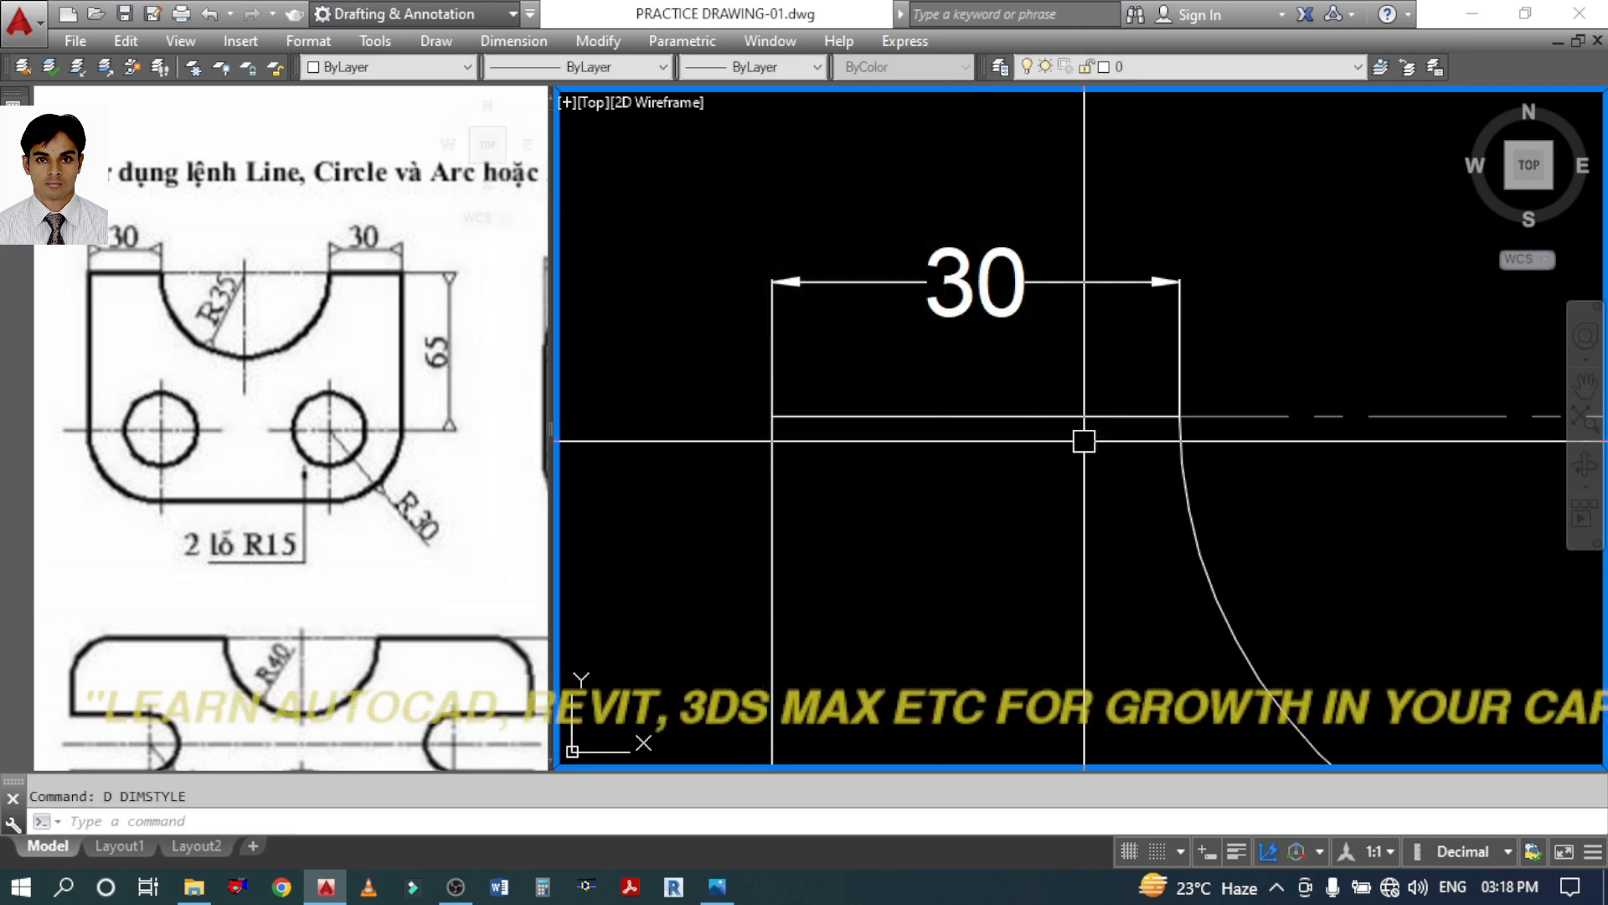
Add an aligned dimension above the short top edge on the notched plate's right side
{"action": "scroll", "coordinate": [1084, 441], "scroll_direction": "down", "scroll_amount": 4}
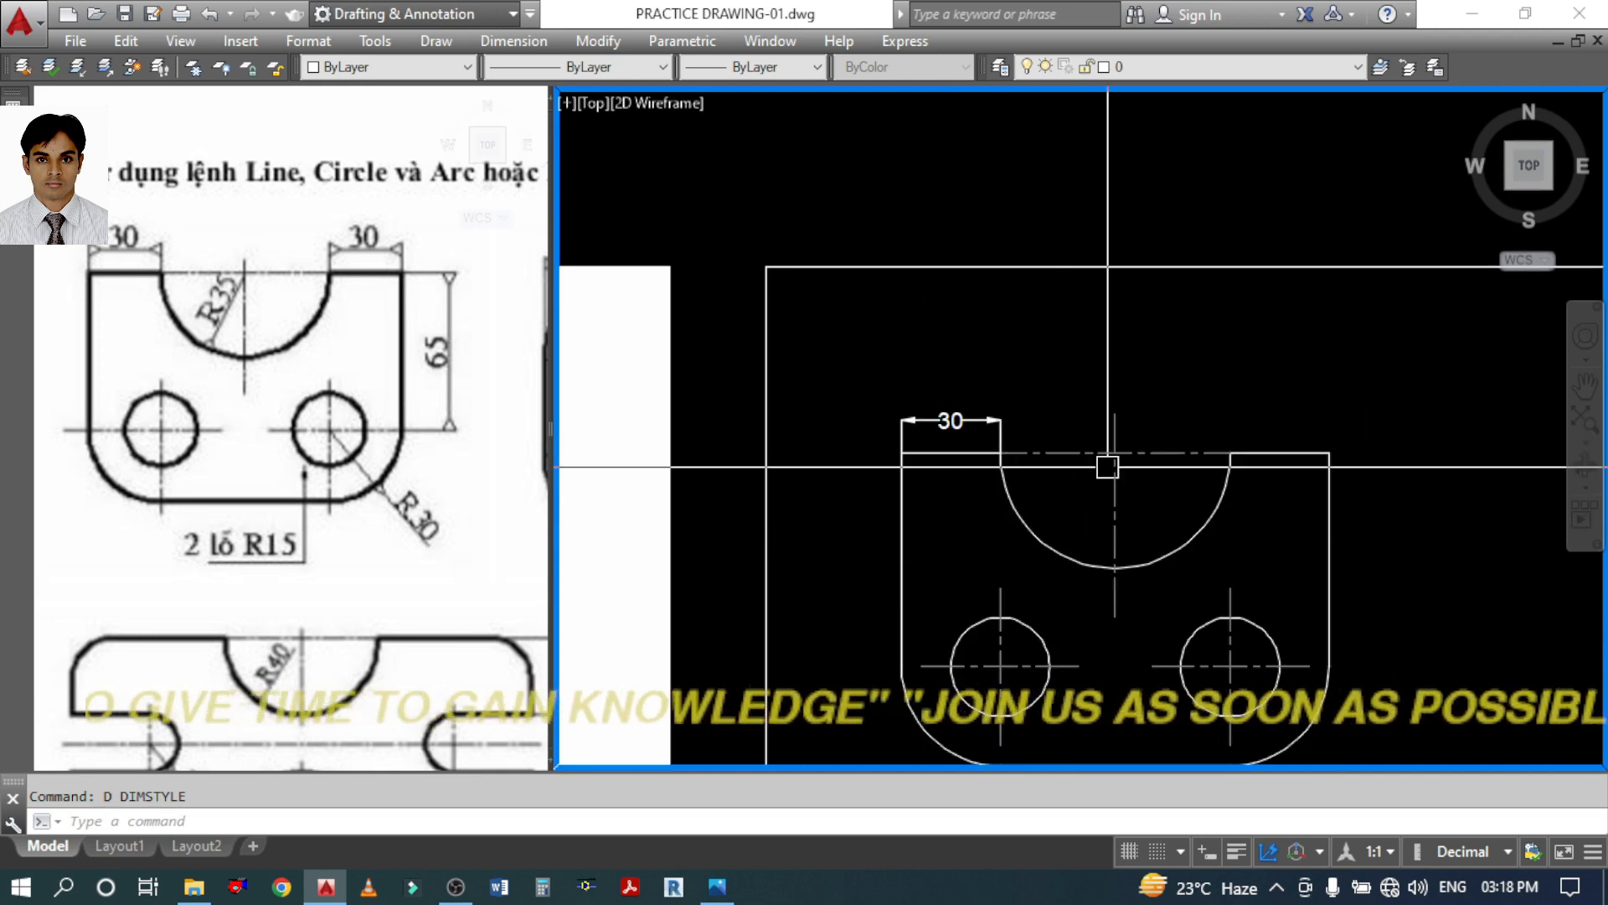
{"action": "type", "text": "dal"}
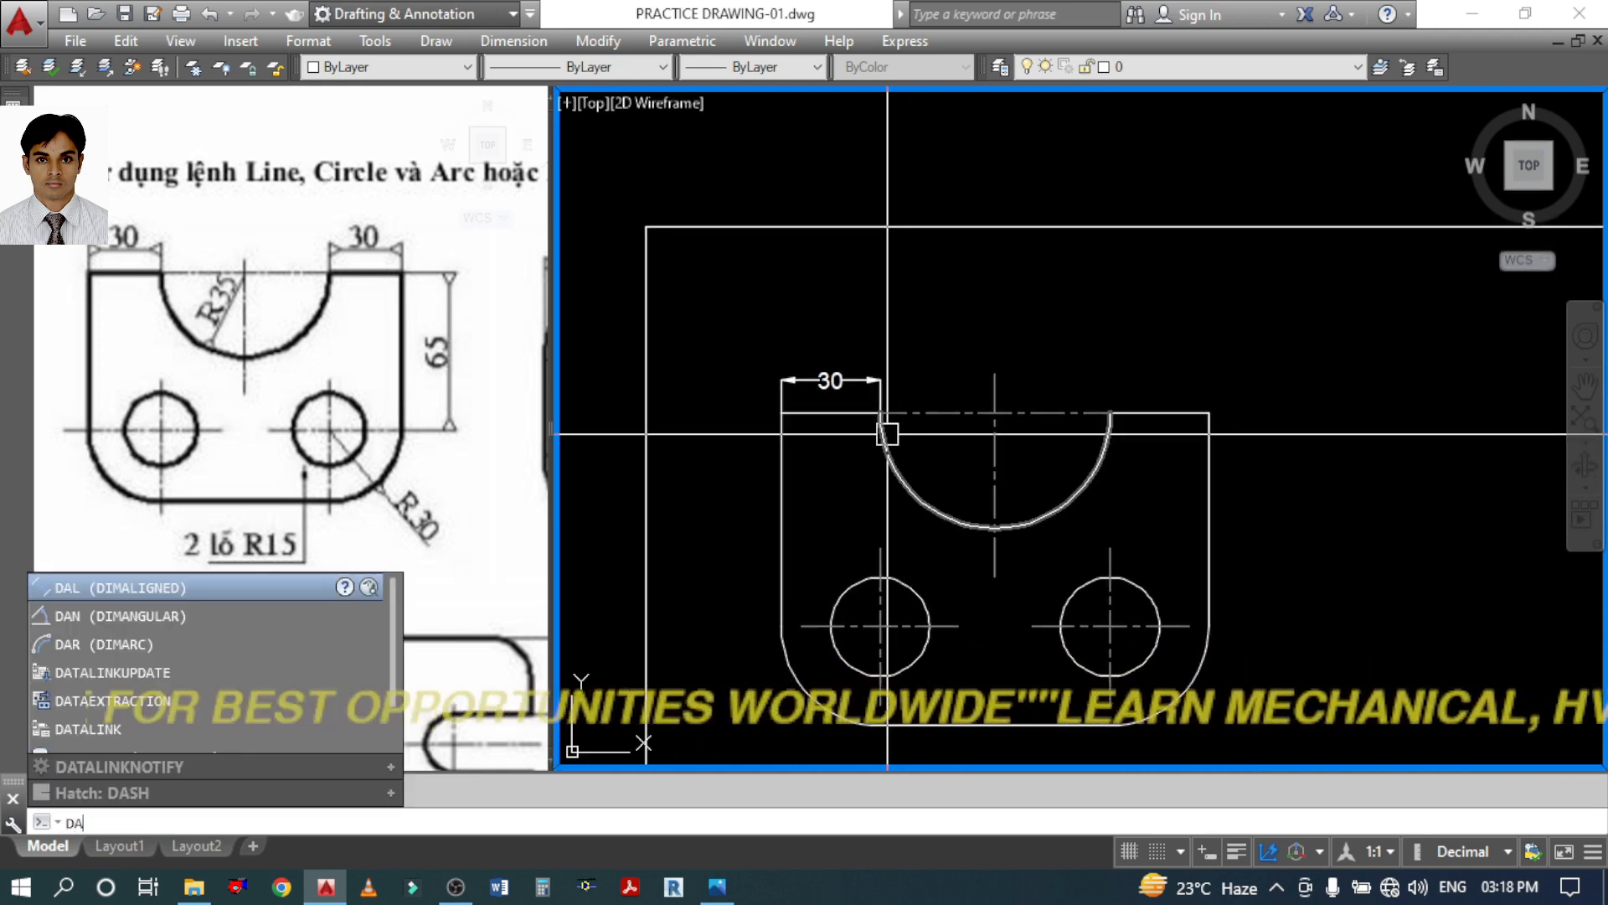
{"action": "key", "text": "Return"}
{"action": "key", "text": "Return"}
{"action": "left_click", "coordinate": [1151, 421]}
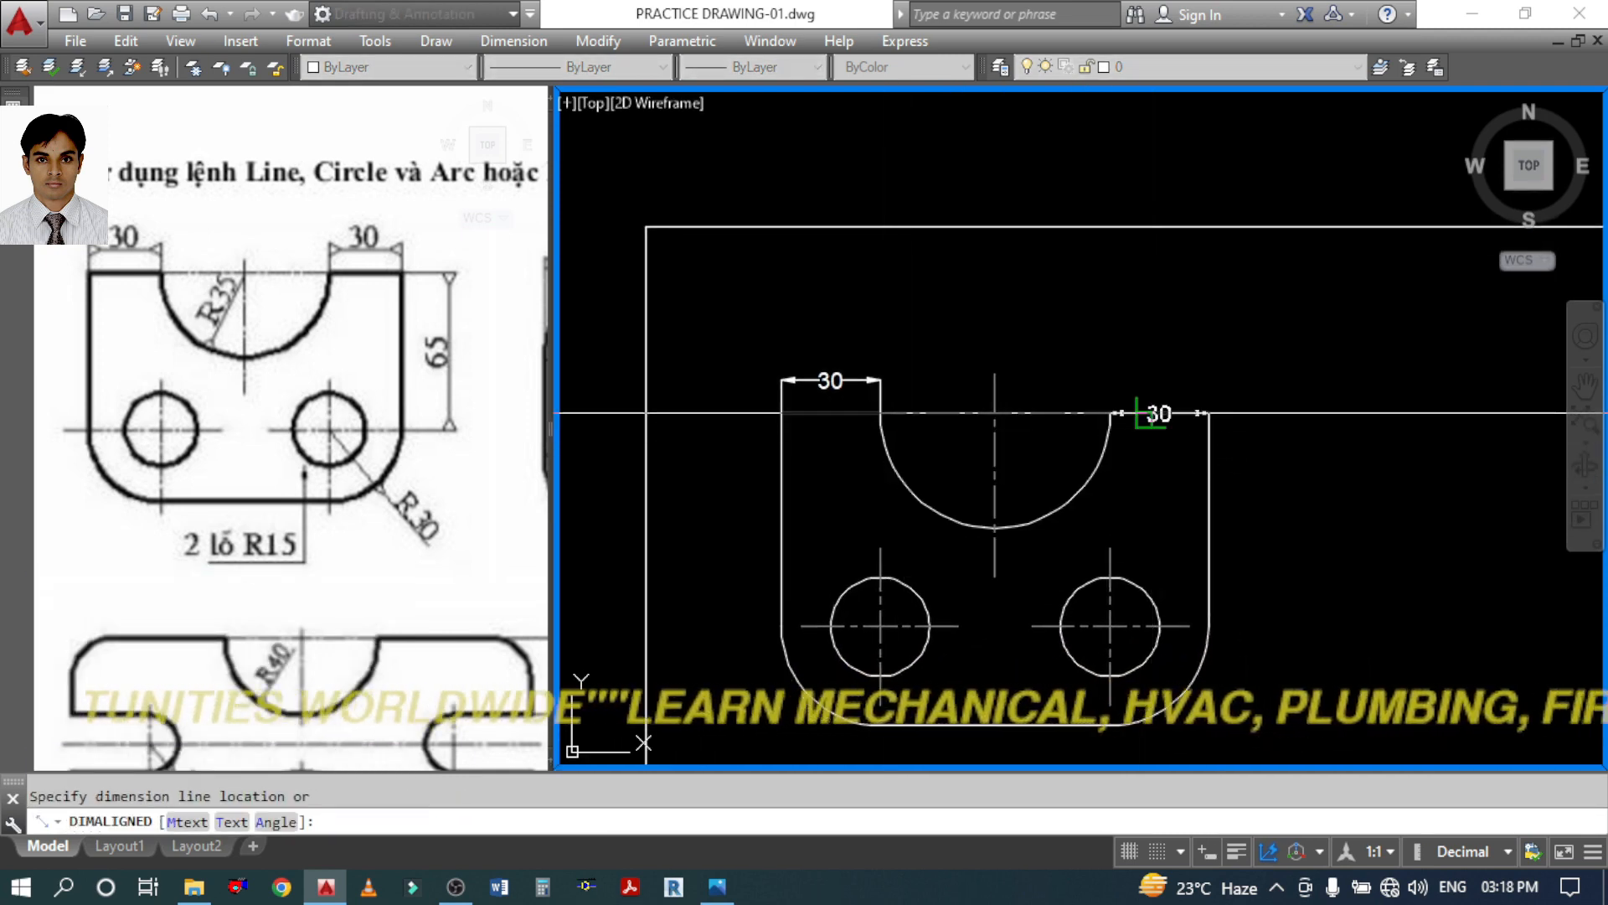
{"action": "left_click", "coordinate": [1165, 378]}
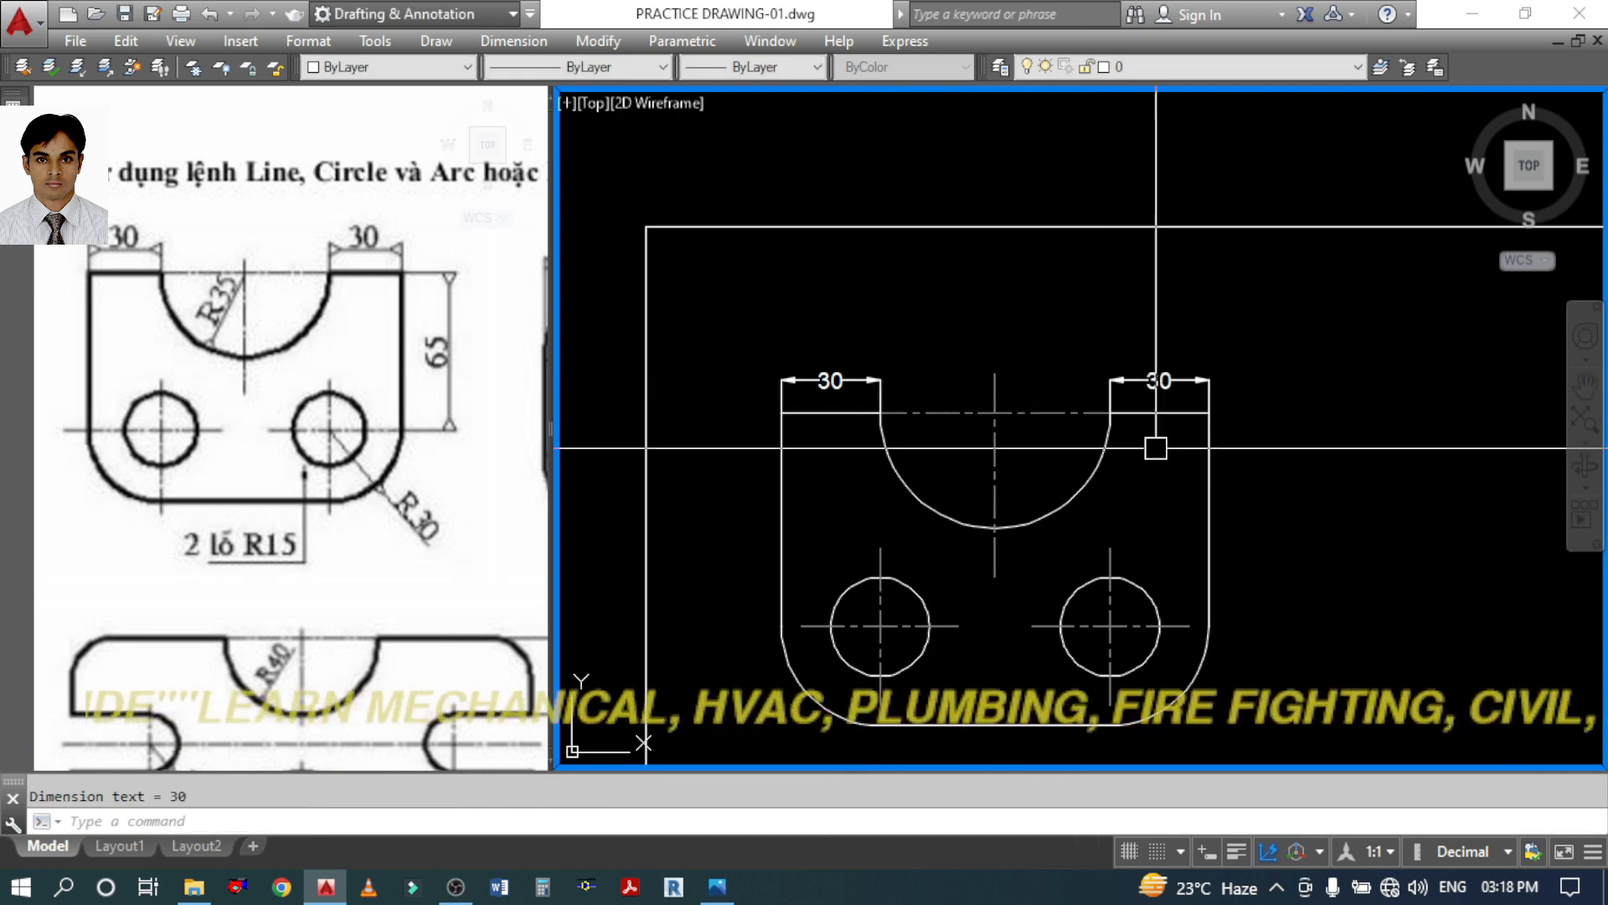
Add a radius dimension to the semicircular notch arc of the plate, placing its text inside the notch
{"action": "middle_click_drag", "start_coordinate": [1155, 453], "coordinate": [1146, 419]}
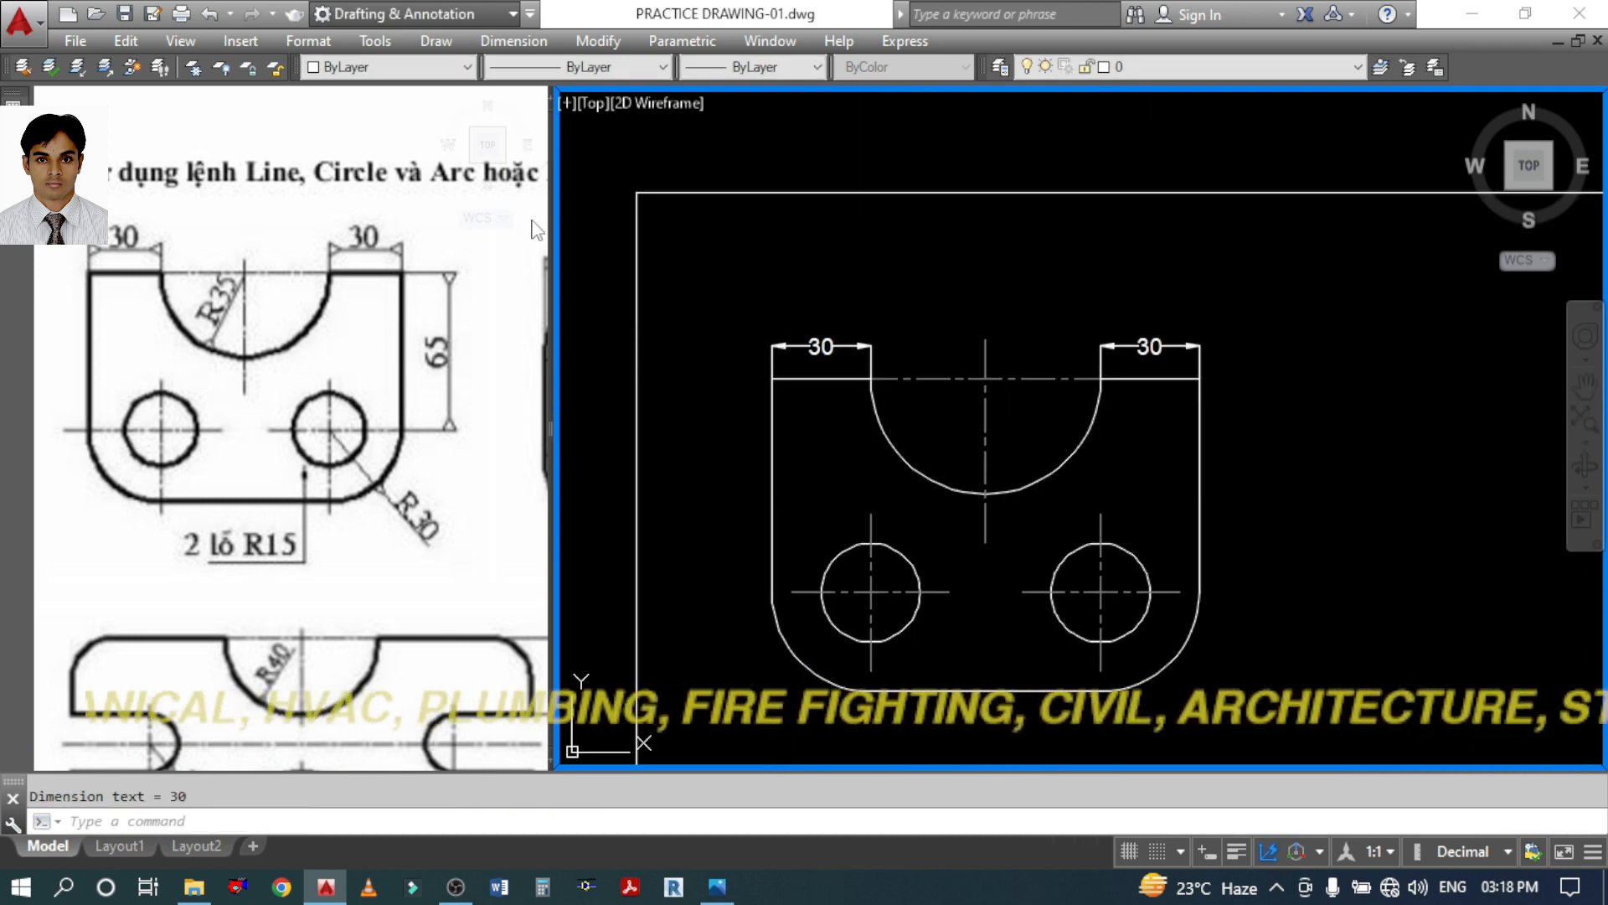
{"action": "left_click", "coordinate": [504, 37]}
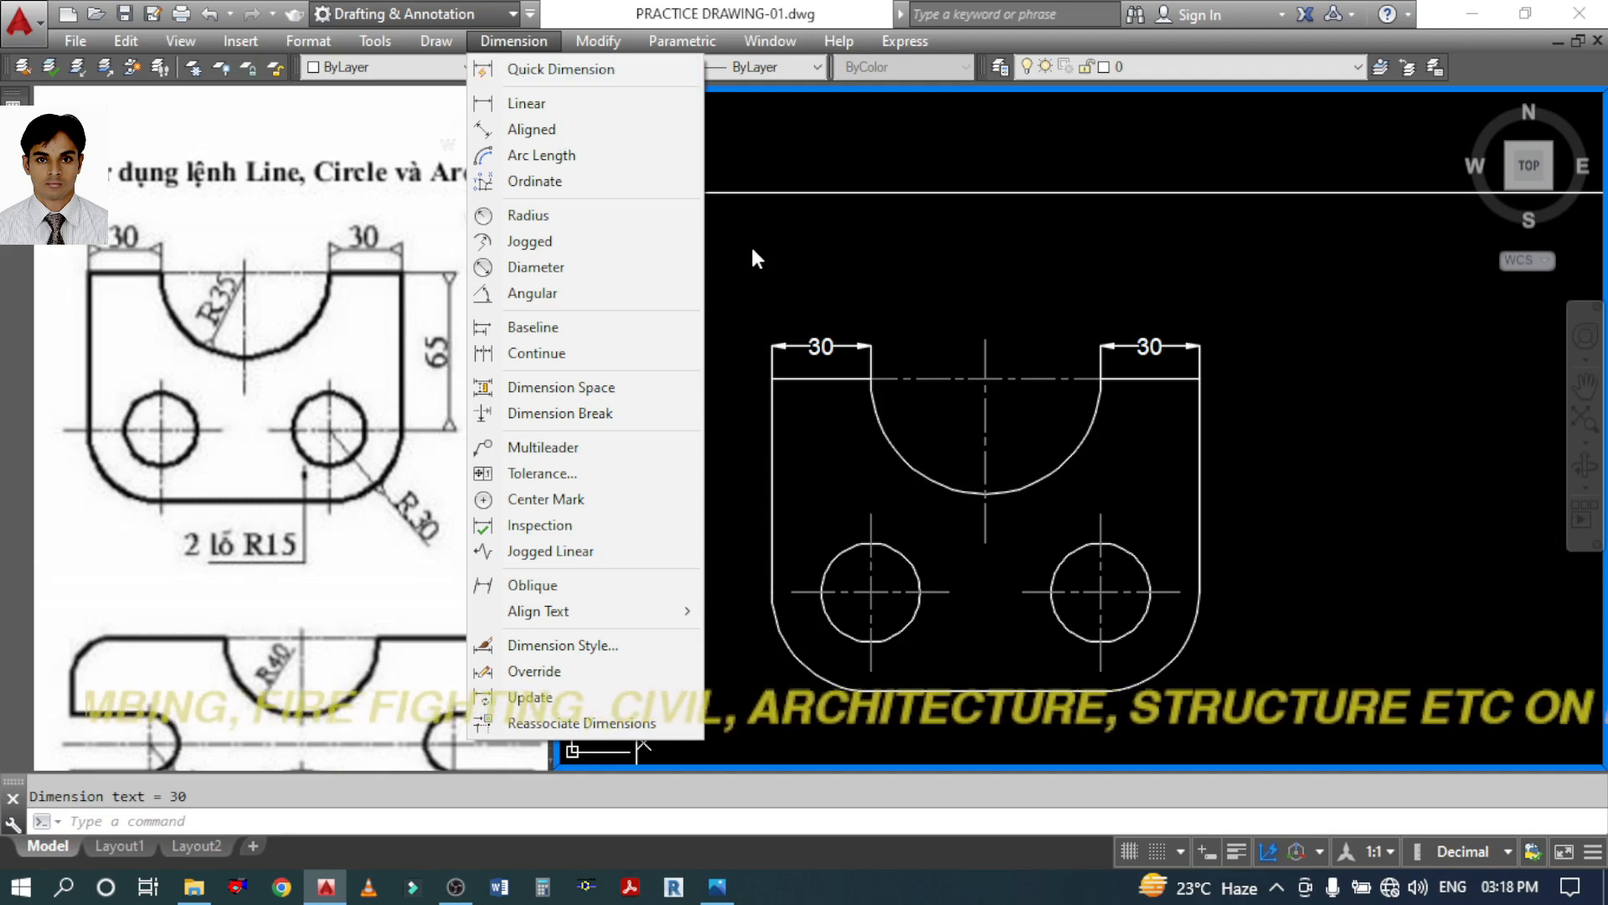
{"action": "left_click", "coordinate": [544, 218]}
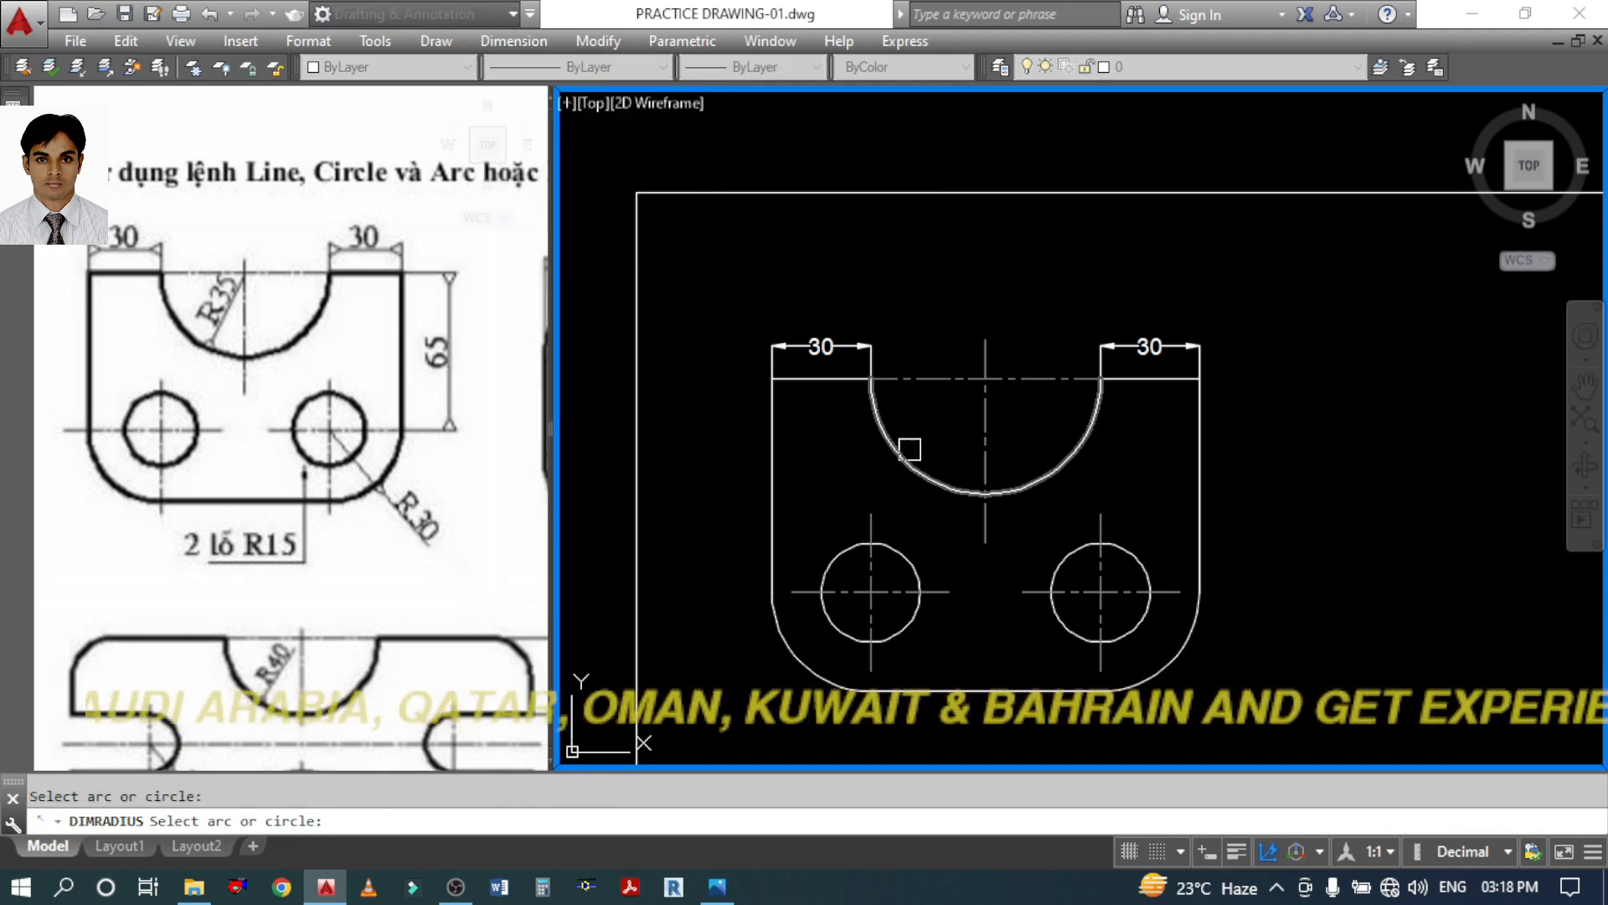
{"action": "left_click", "coordinate": [910, 449]}
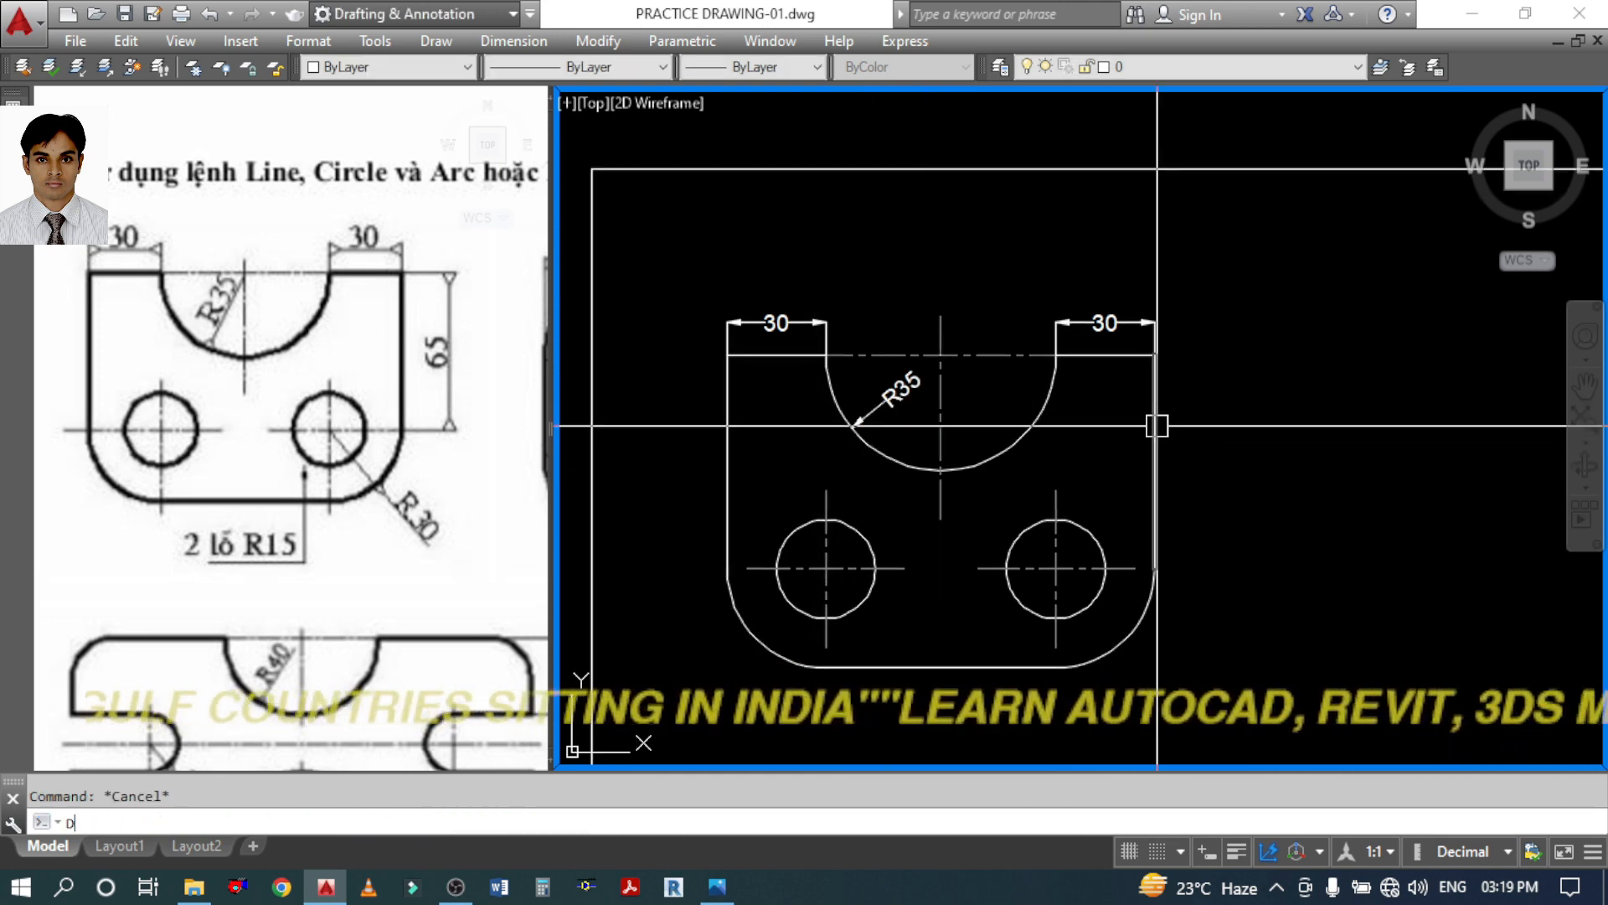
Add an aligned dimension to the plate's right vertical edge, placed just outside the plate
{"action": "type", "text": "AL"}
{"action": "key", "text": "Return"}
{"action": "key", "text": "Return"}
{"action": "left_click", "coordinate": [1155, 428]}
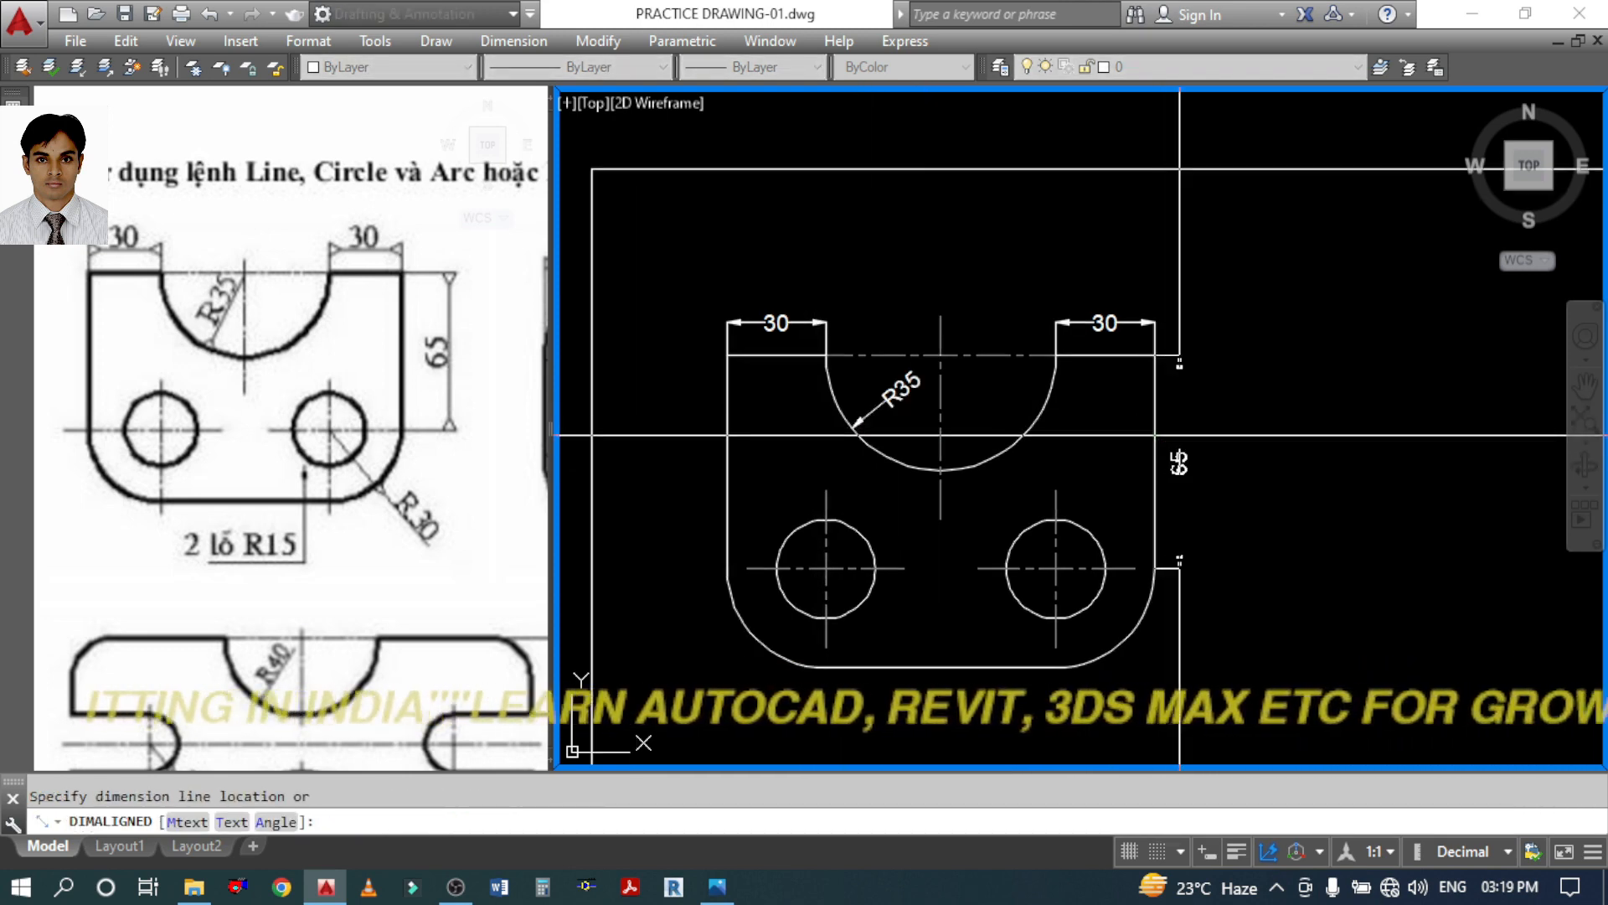
{"action": "left_click", "coordinate": [1185, 457]}
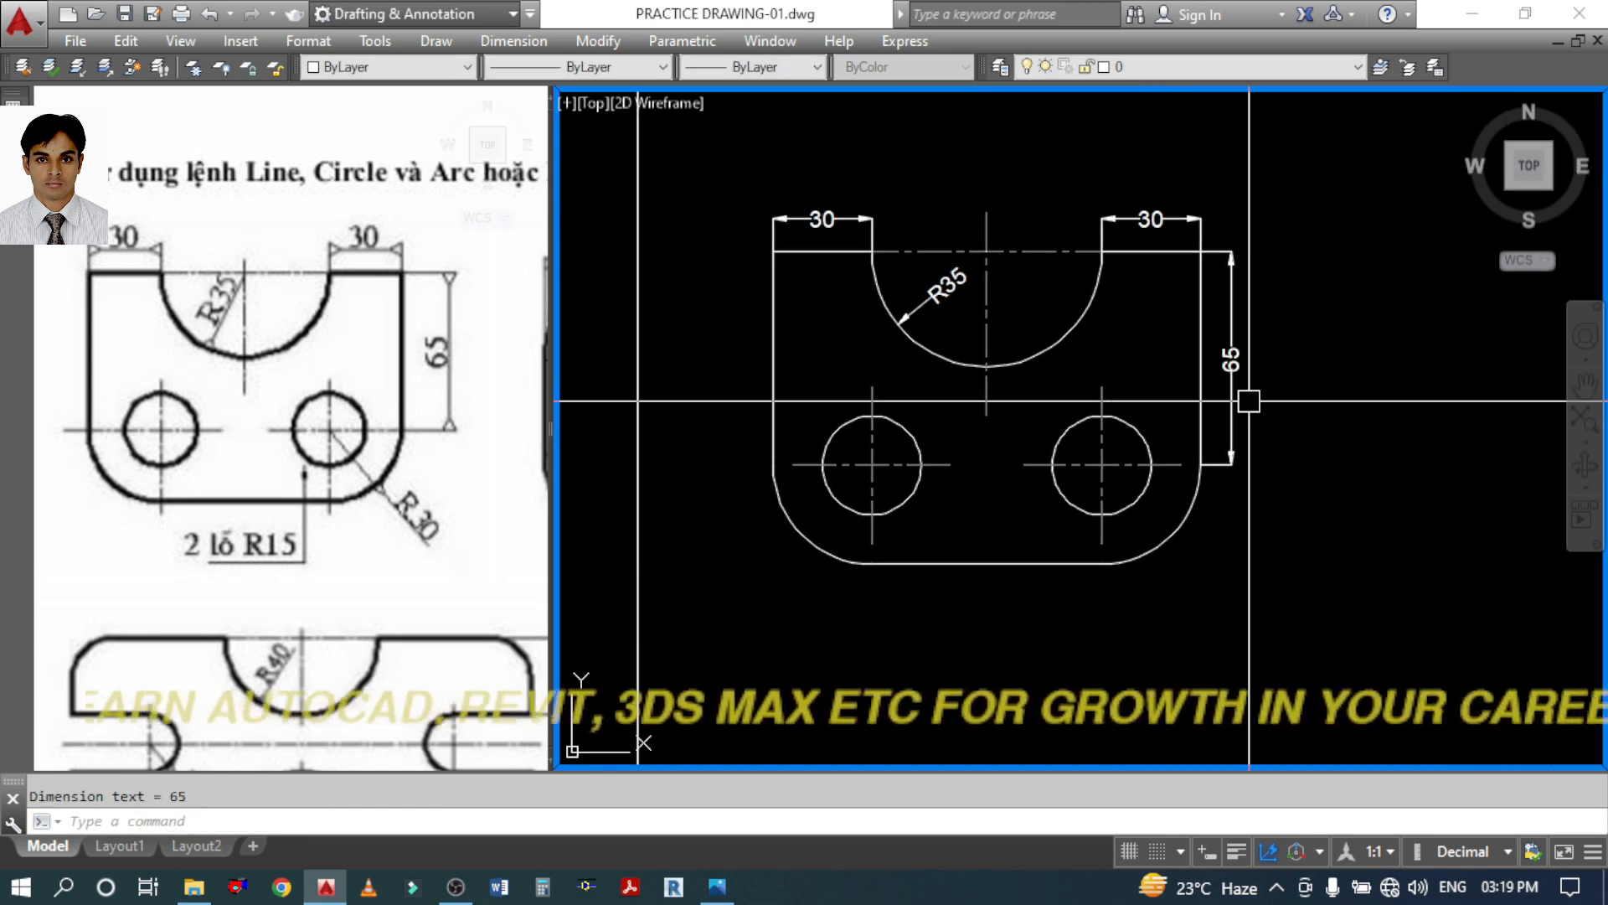
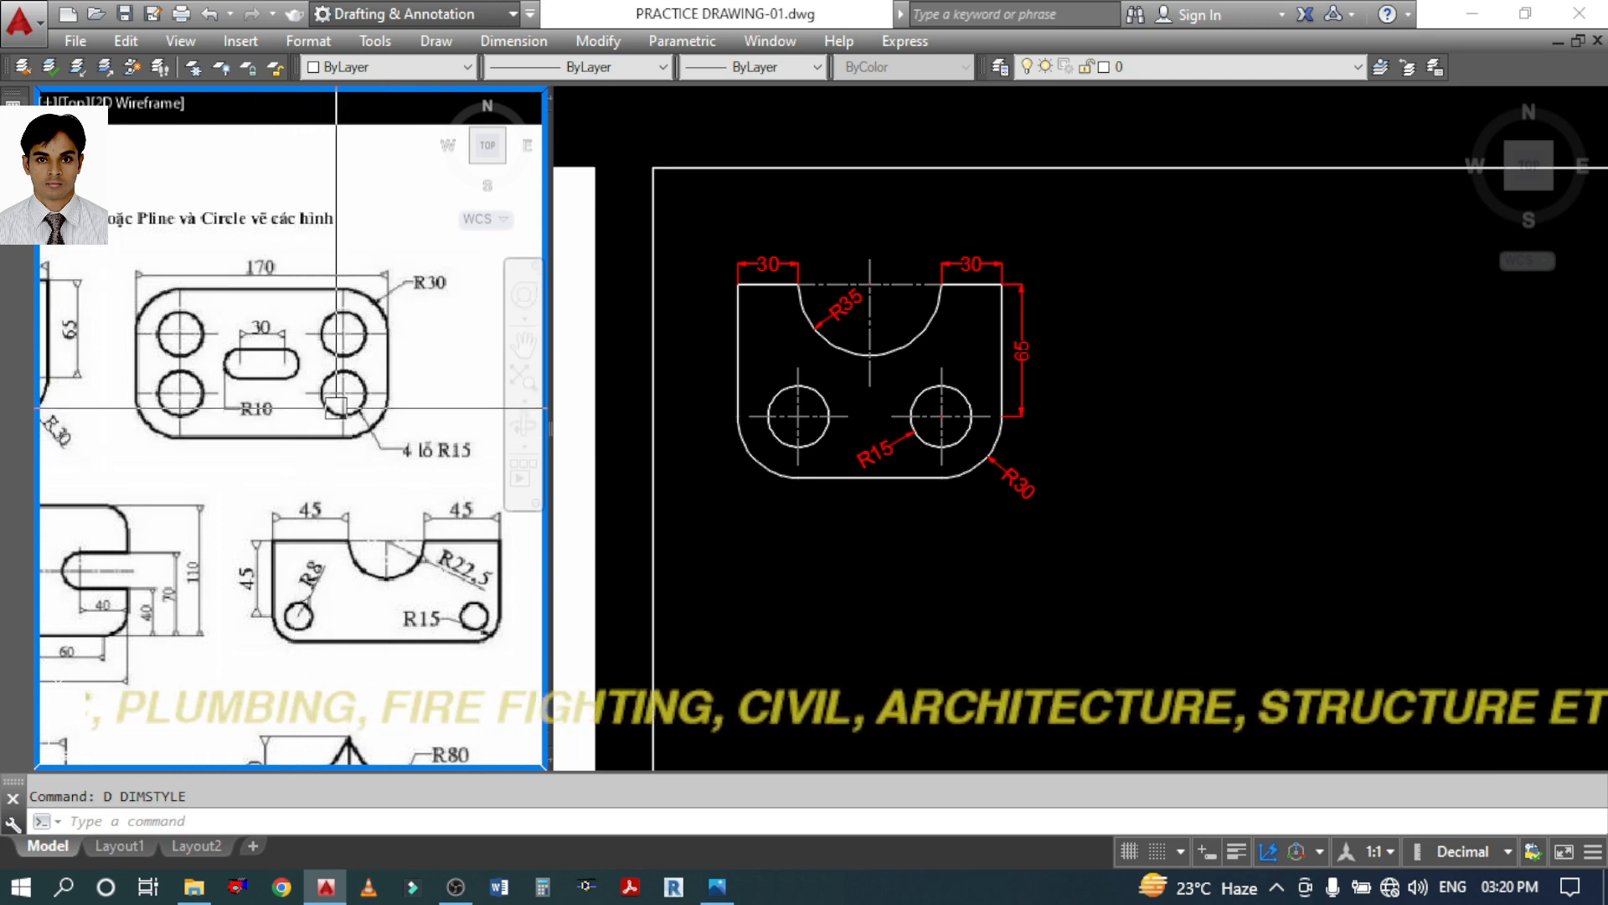
Draw a closed 170 by 100 rectangle with the Line command to the right of the dimensioned plate
{"action": "scroll", "coordinate": [393, 338], "scroll_direction": "up", "scroll_amount": 2}
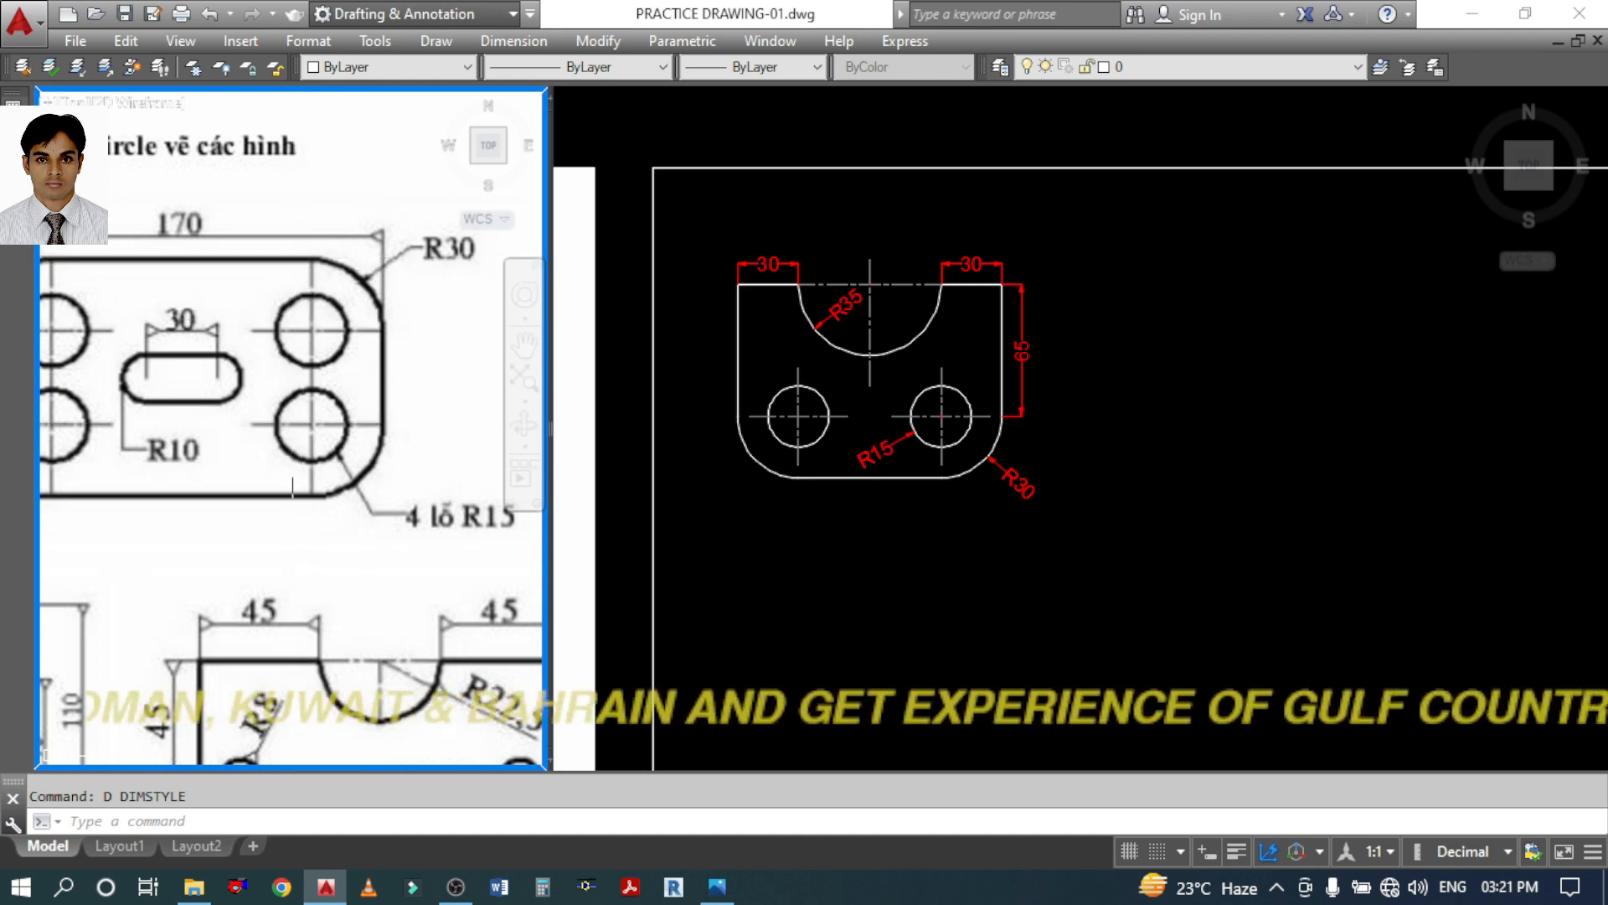
{"action": "scroll", "coordinate": [301, 363], "scroll_direction": "down", "scroll_amount": 2}
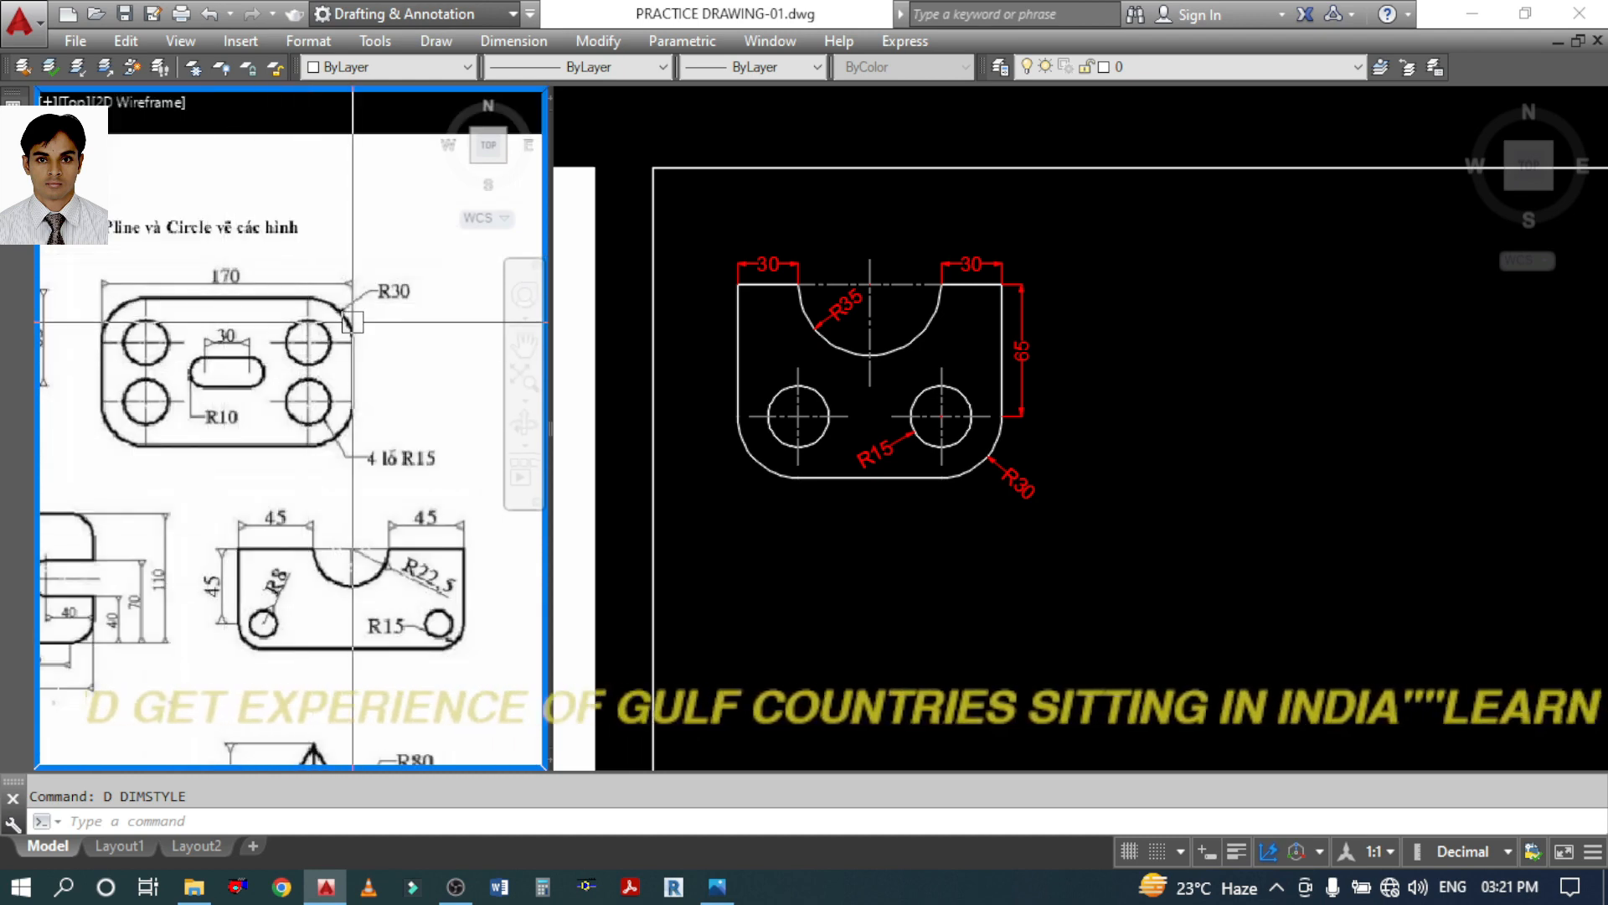
{"action": "left_click", "coordinate": [1144, 311]}
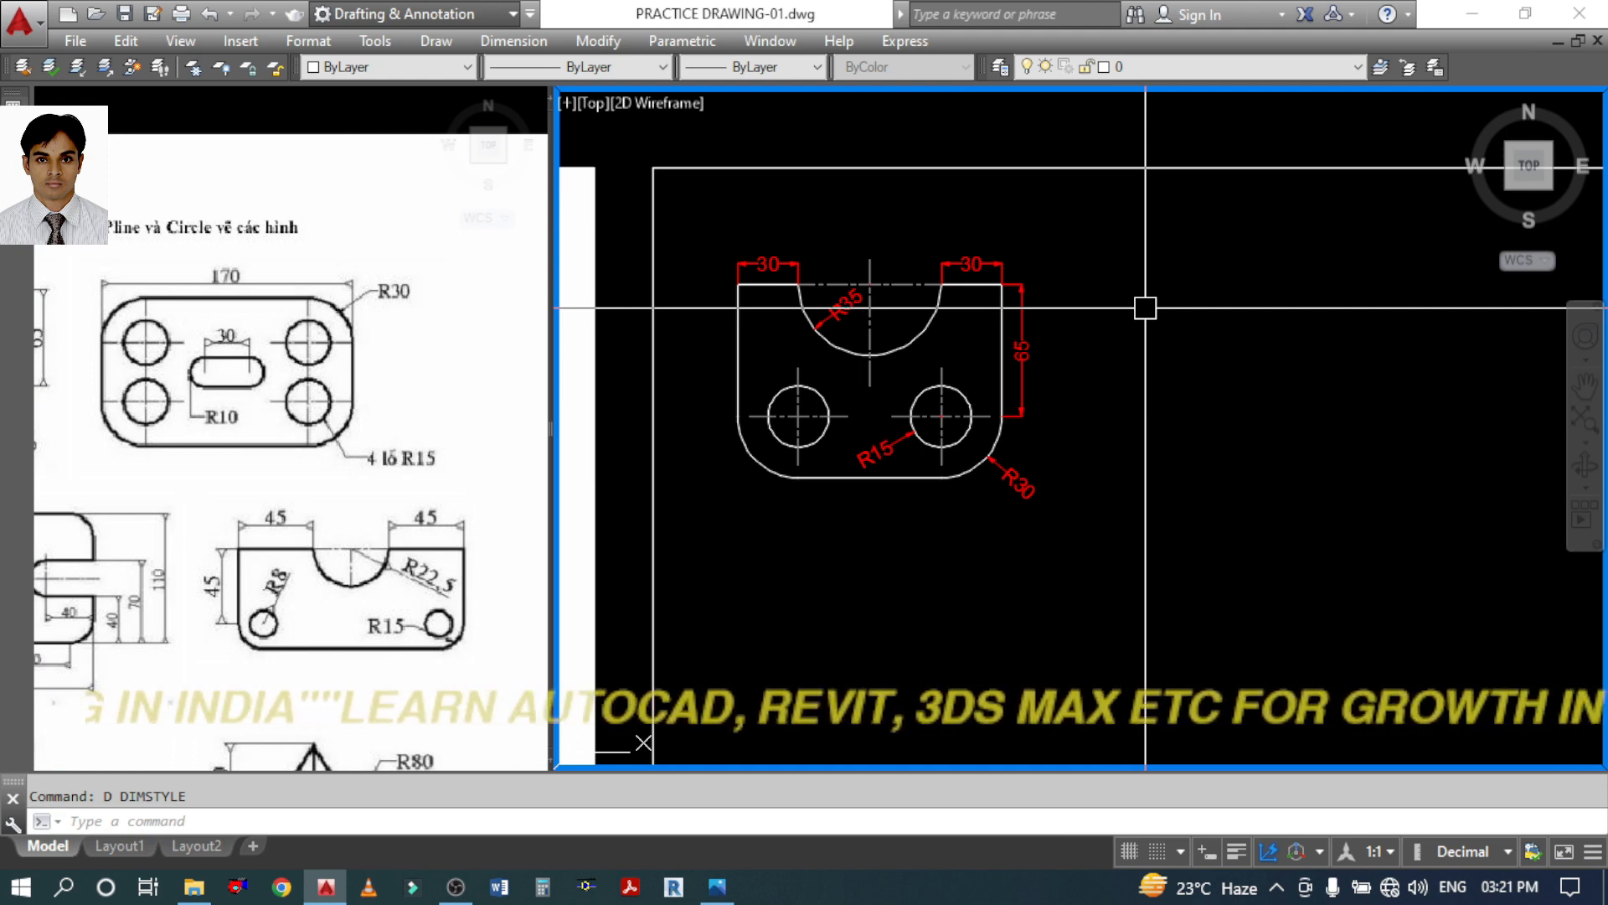
{"action": "key", "text": "Return"}
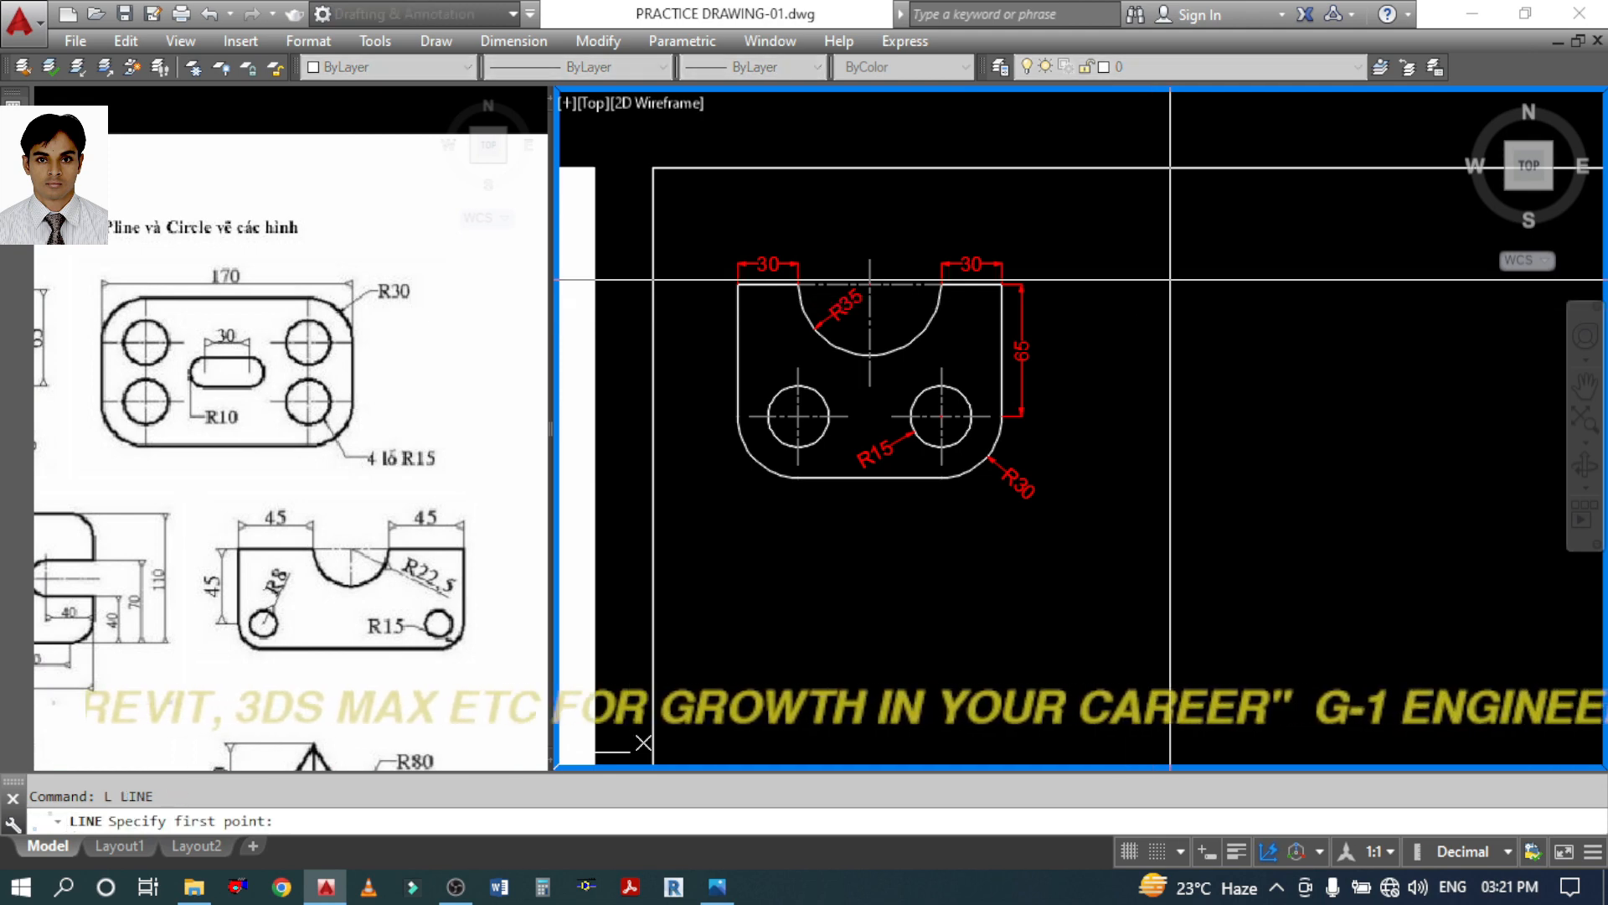
{"action": "left_click", "coordinate": [1181, 284]}
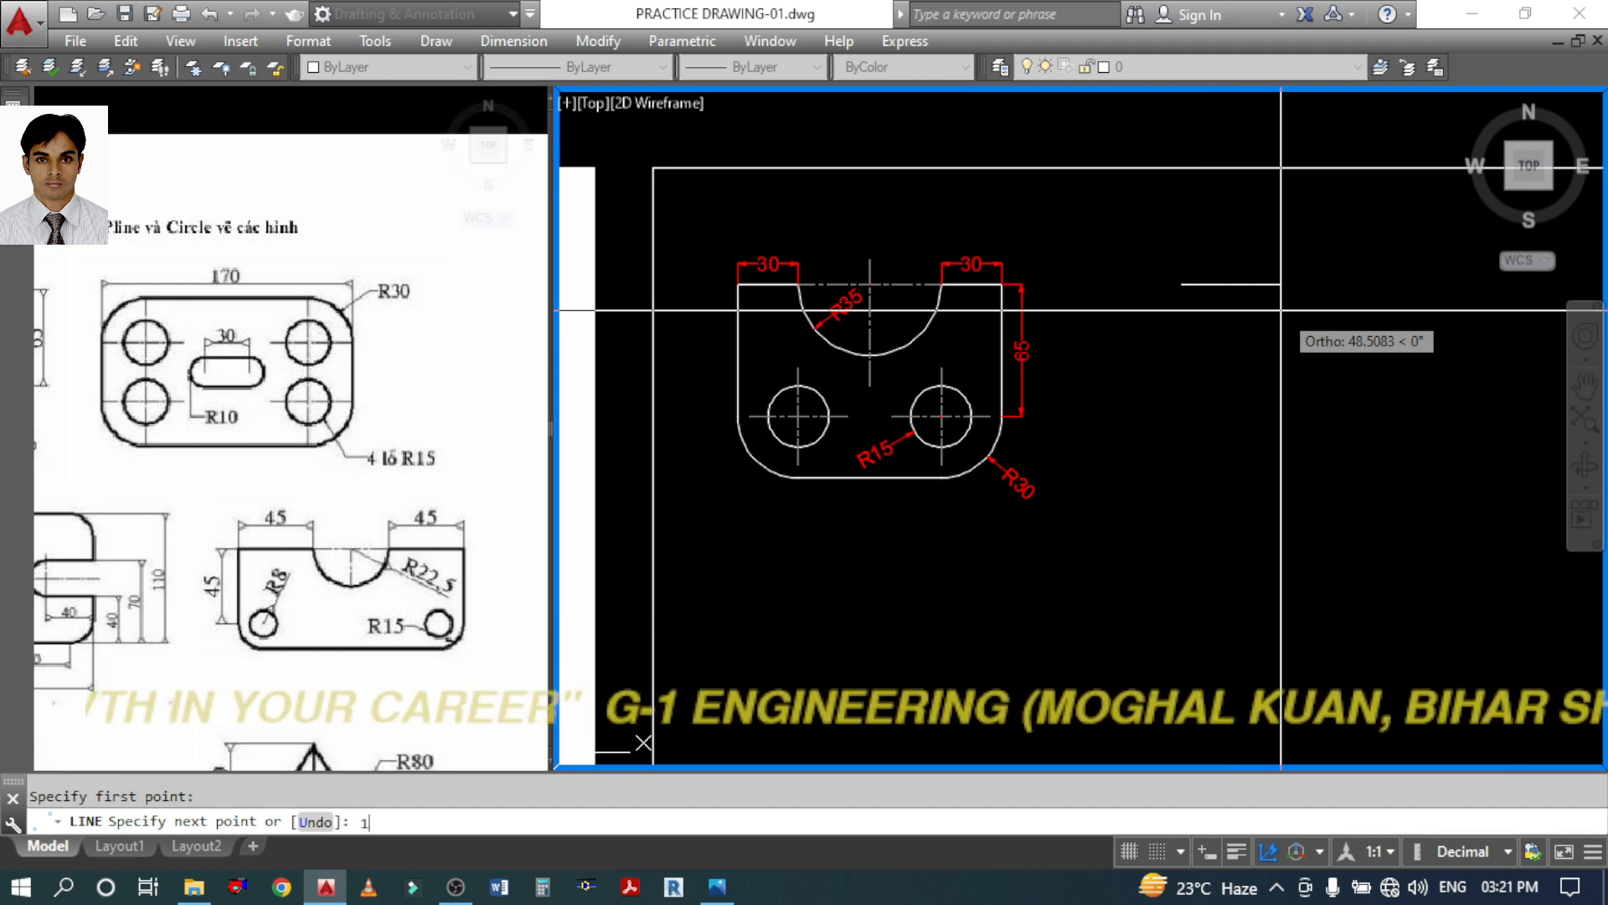
{"action": "key", "text": "Return"}
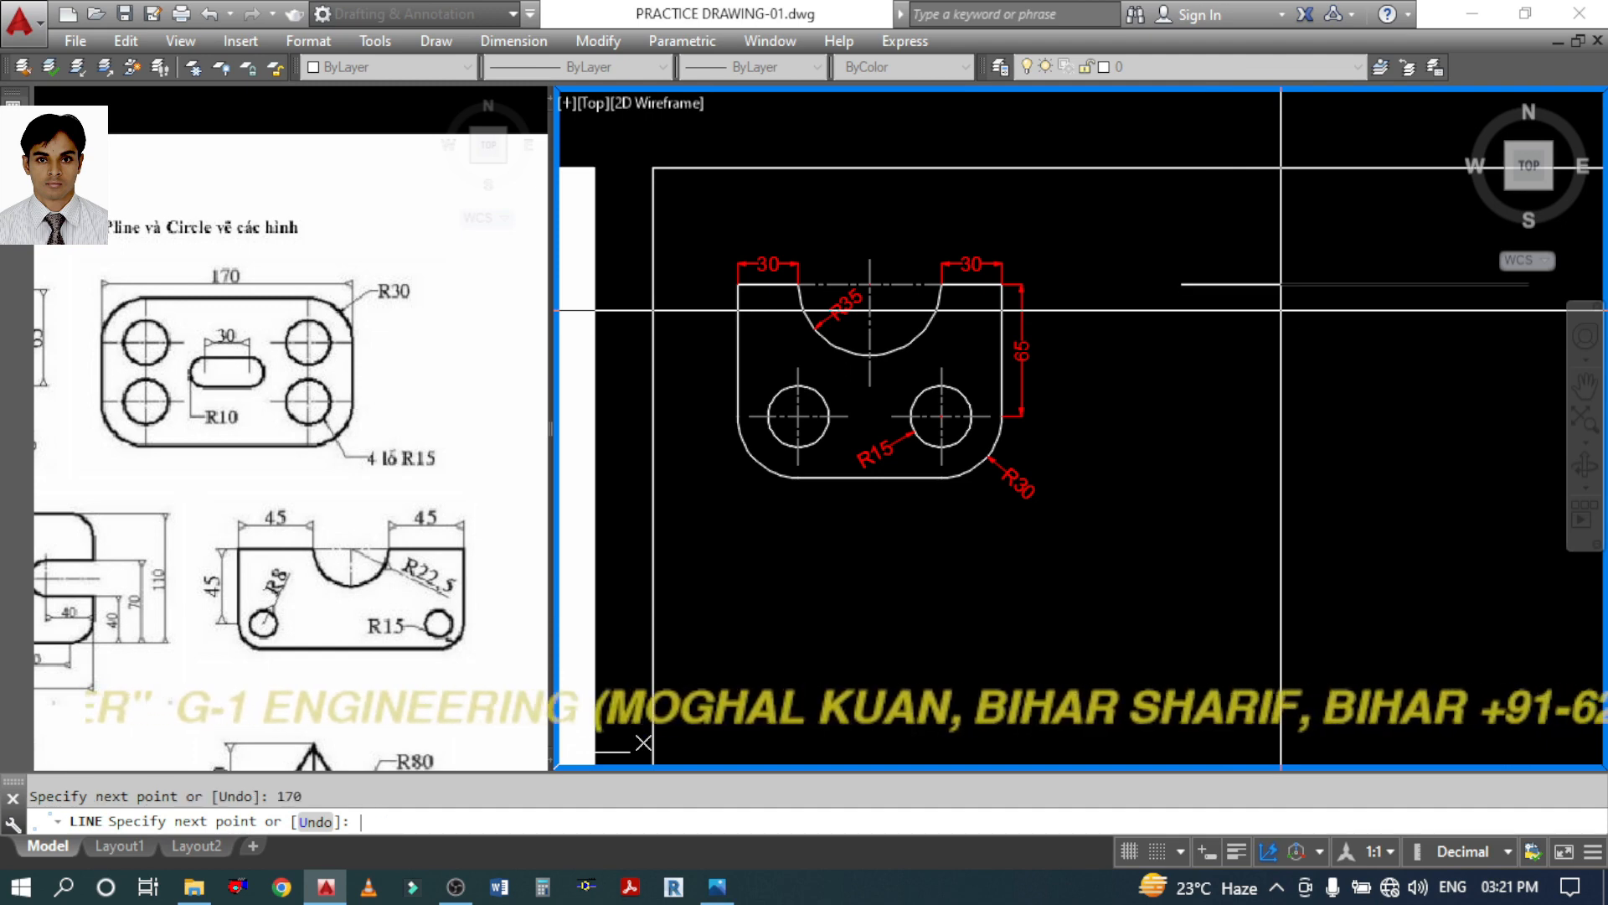
{"action": "middle_click_drag", "start_coordinate": [1358, 400], "coordinate": [1227, 415]}
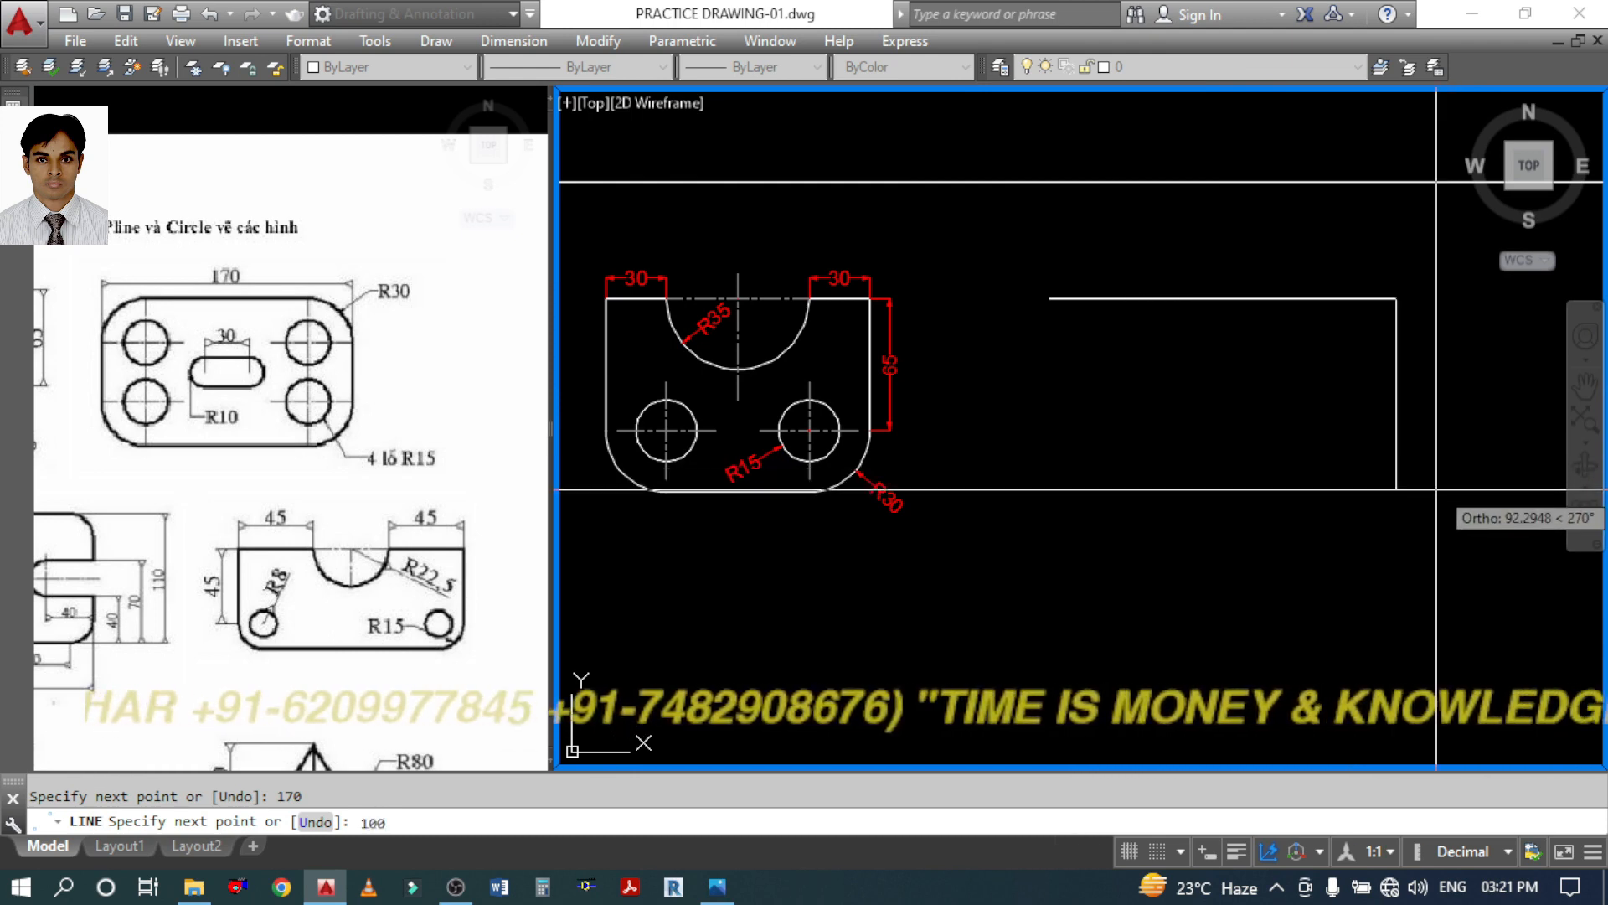
{"action": "key", "text": "Return"}
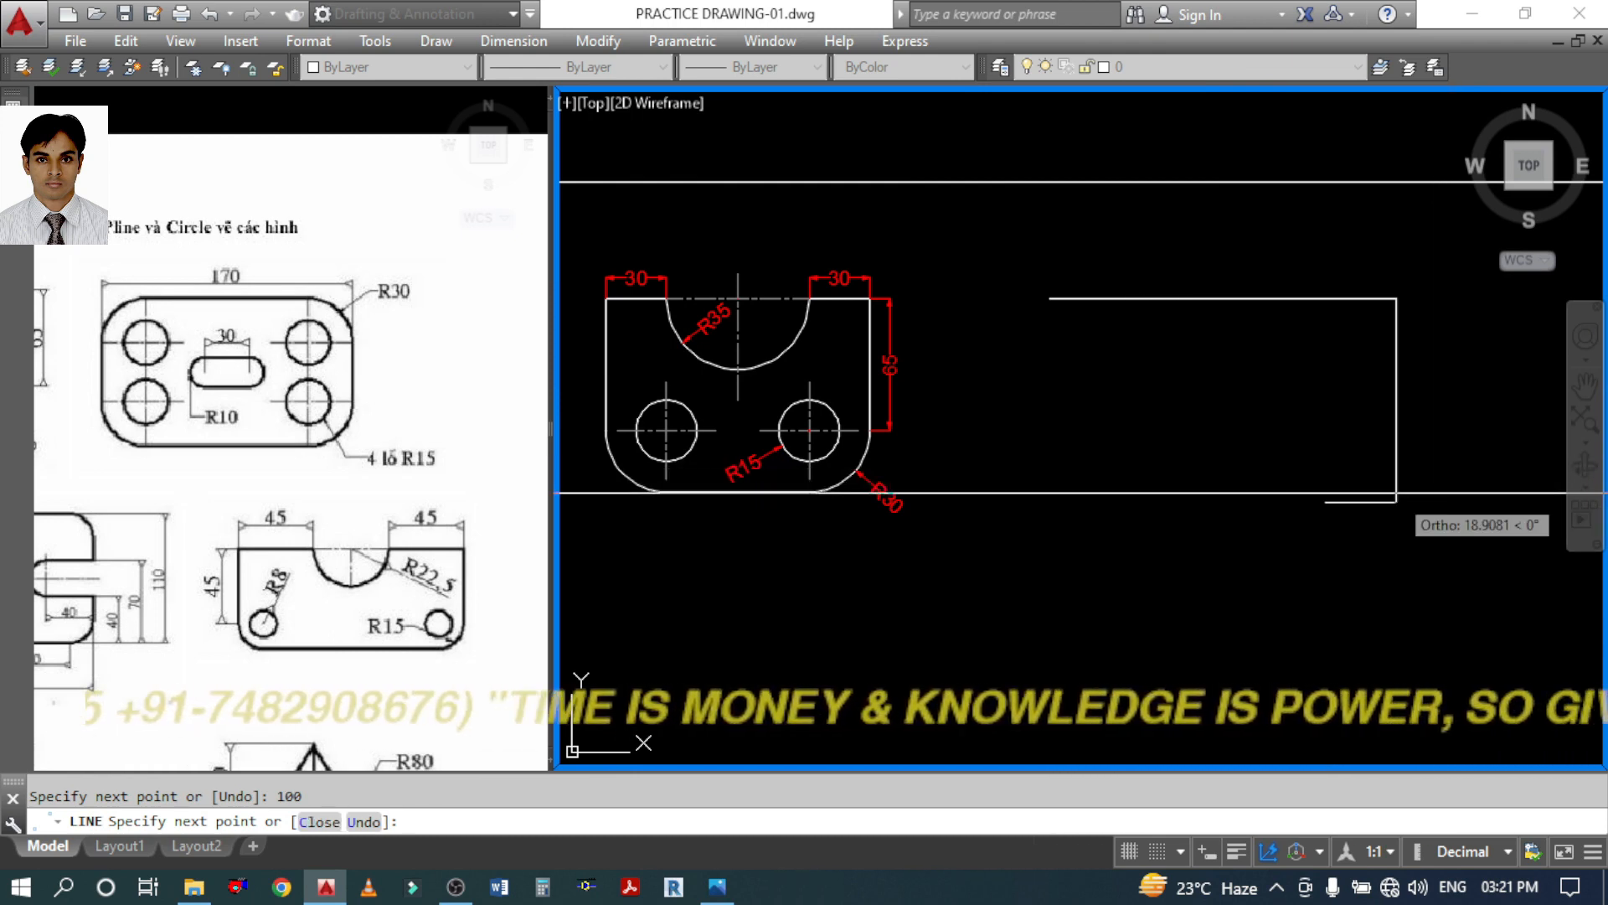
{"action": "type", "text": "170"}
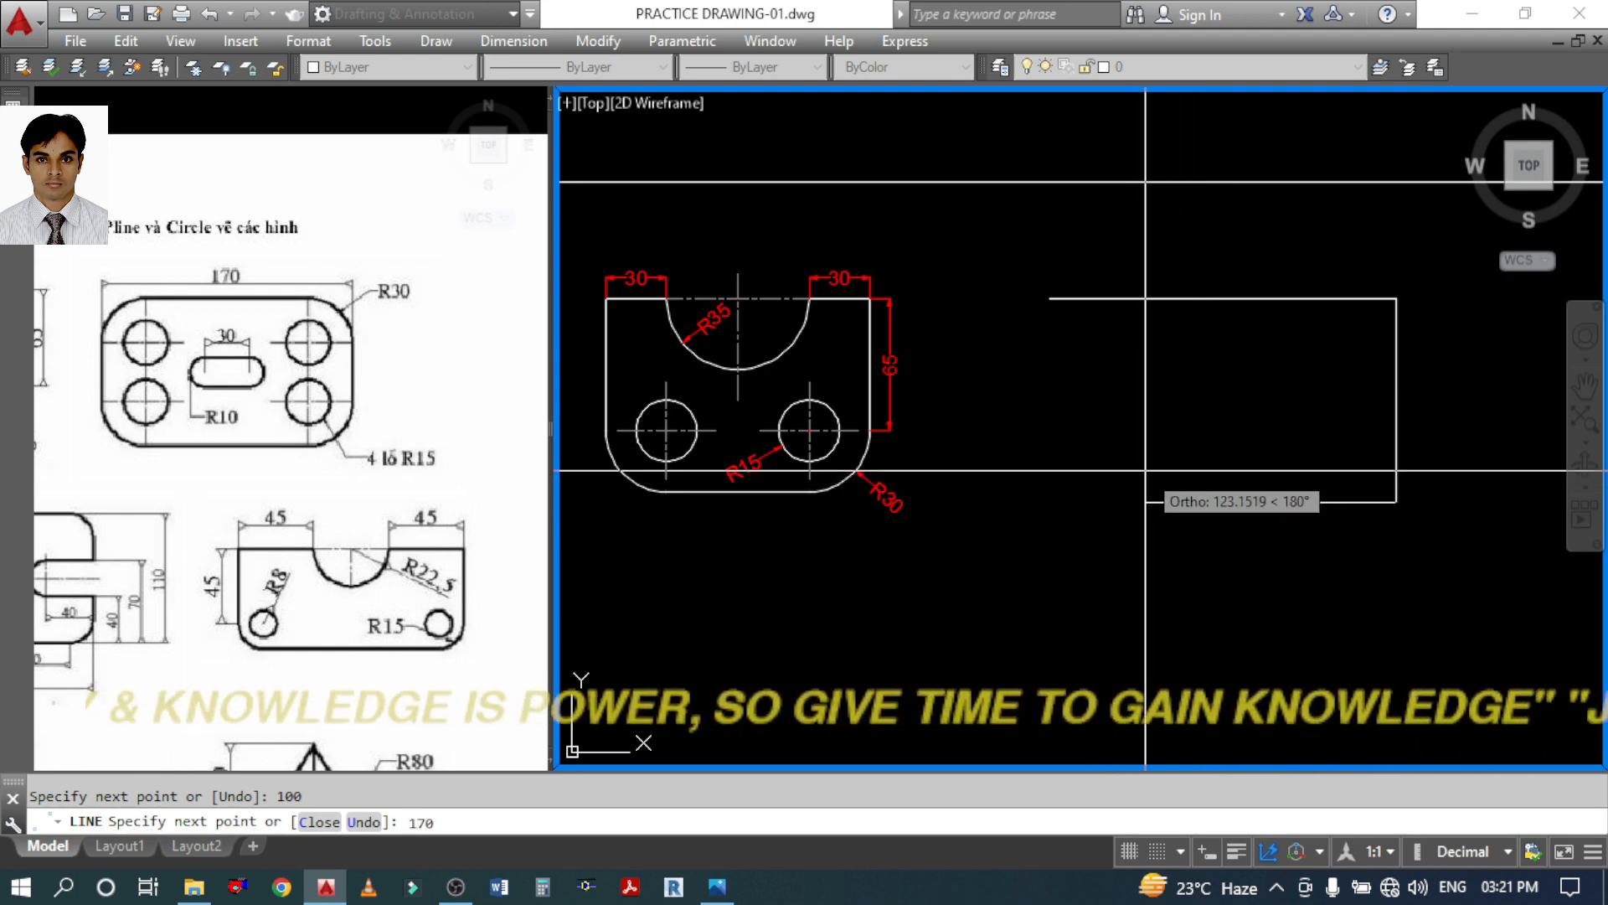
{"action": "key", "text": "Return"}
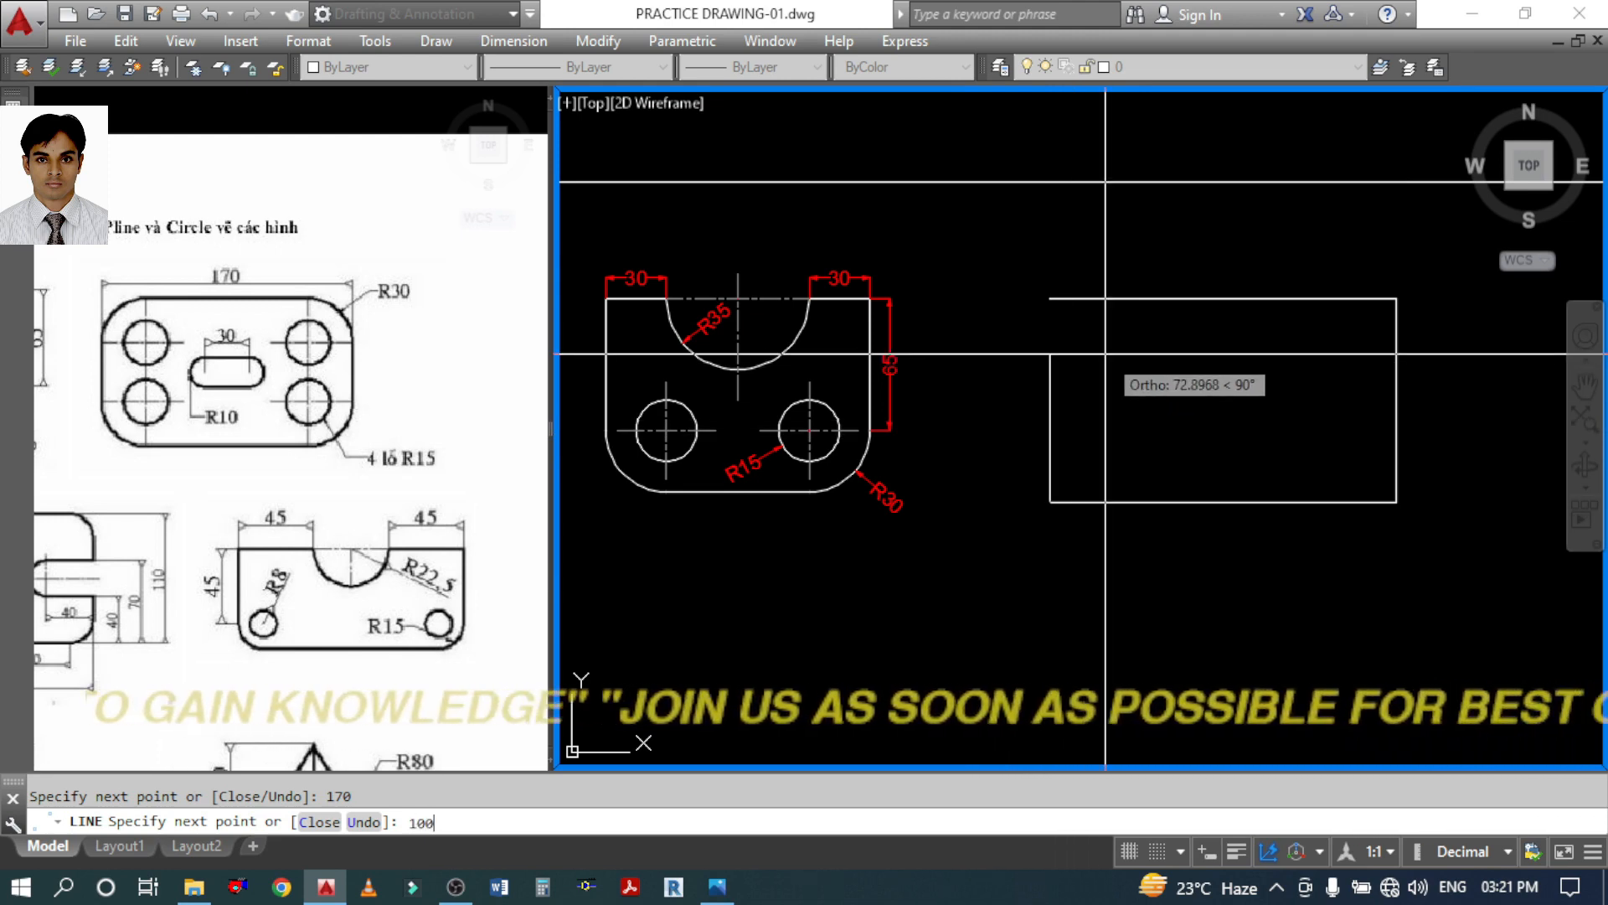
{"action": "key", "text": "Return"}
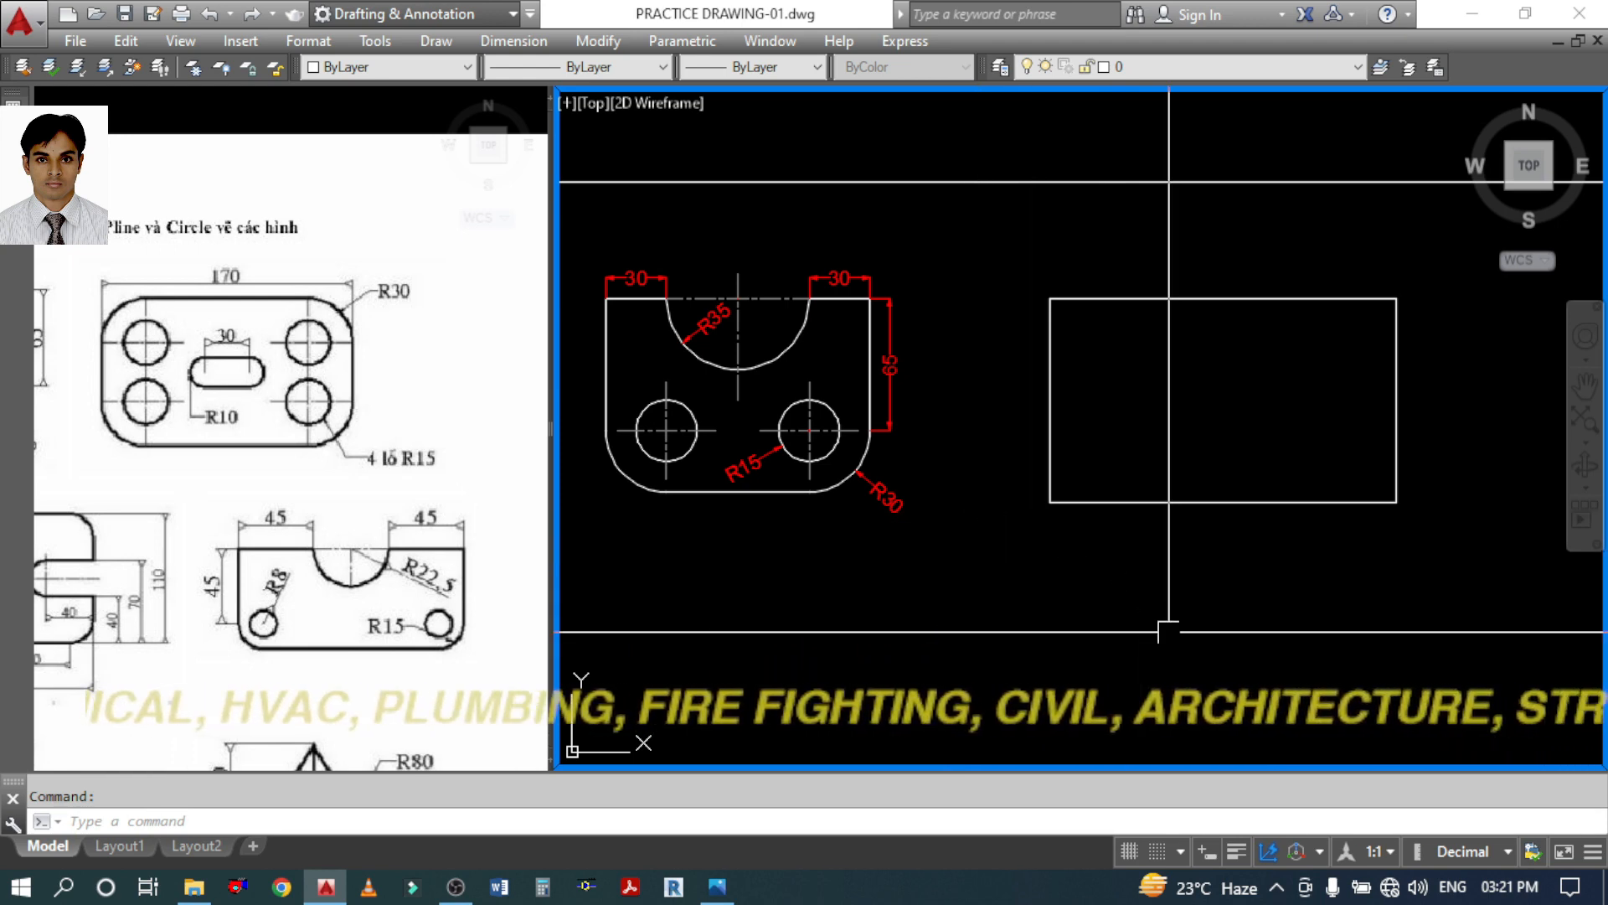
Turn on dynamic input and draw a 170 by 100 rectangle with the Rectangle command below the line-drawn one
{"action": "left_click", "coordinate": [1206, 849]}
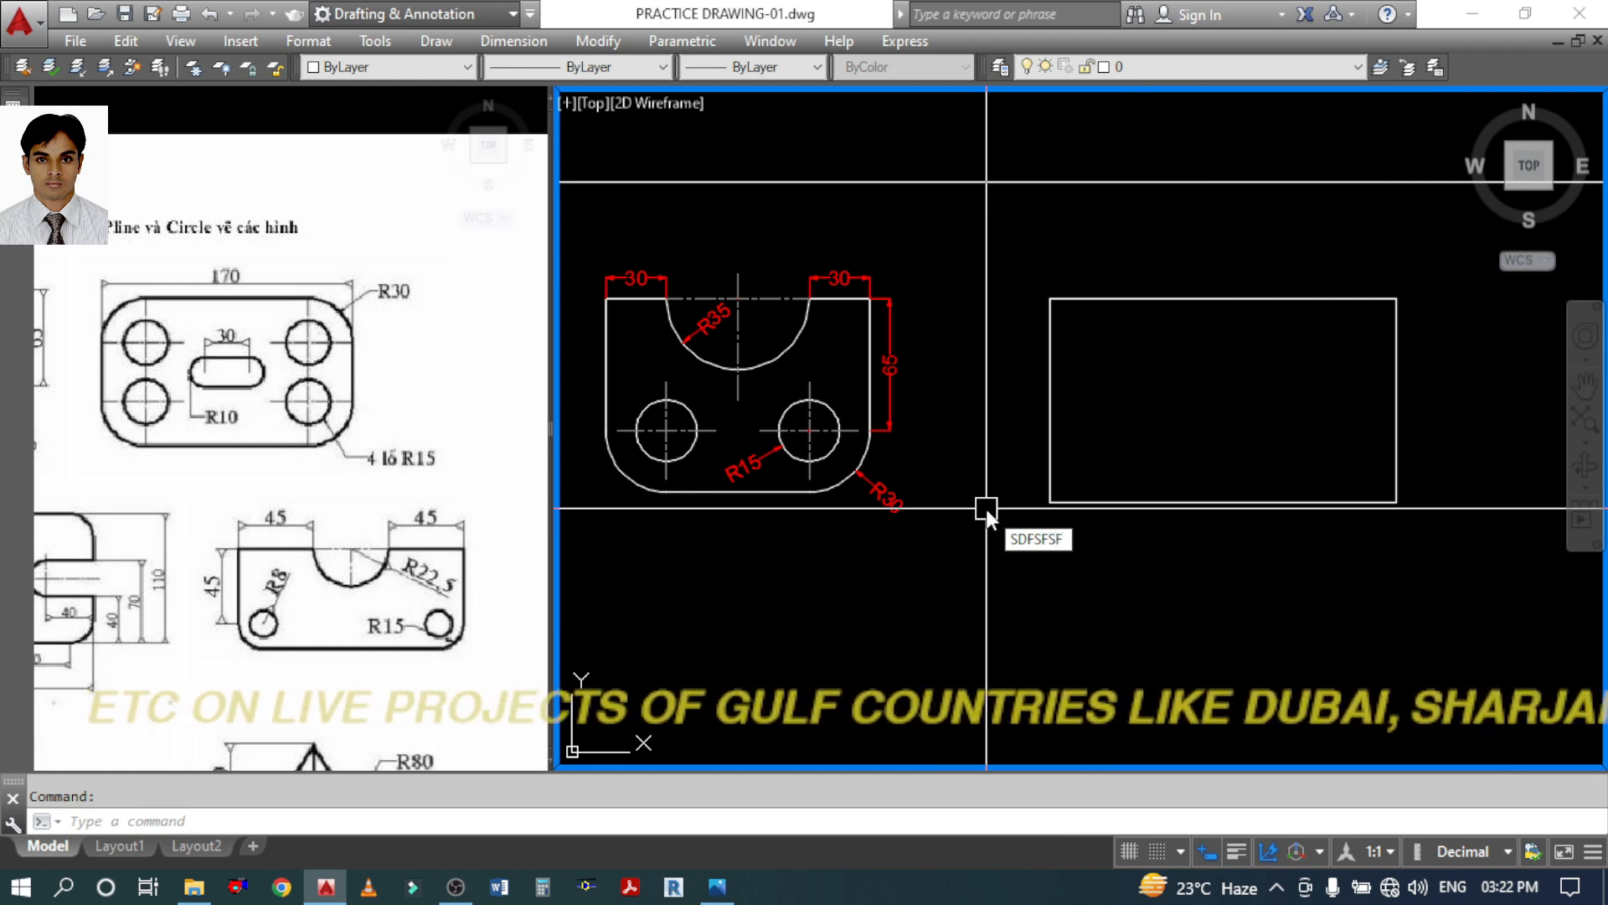
{"action": "key", "text": "Escape"}
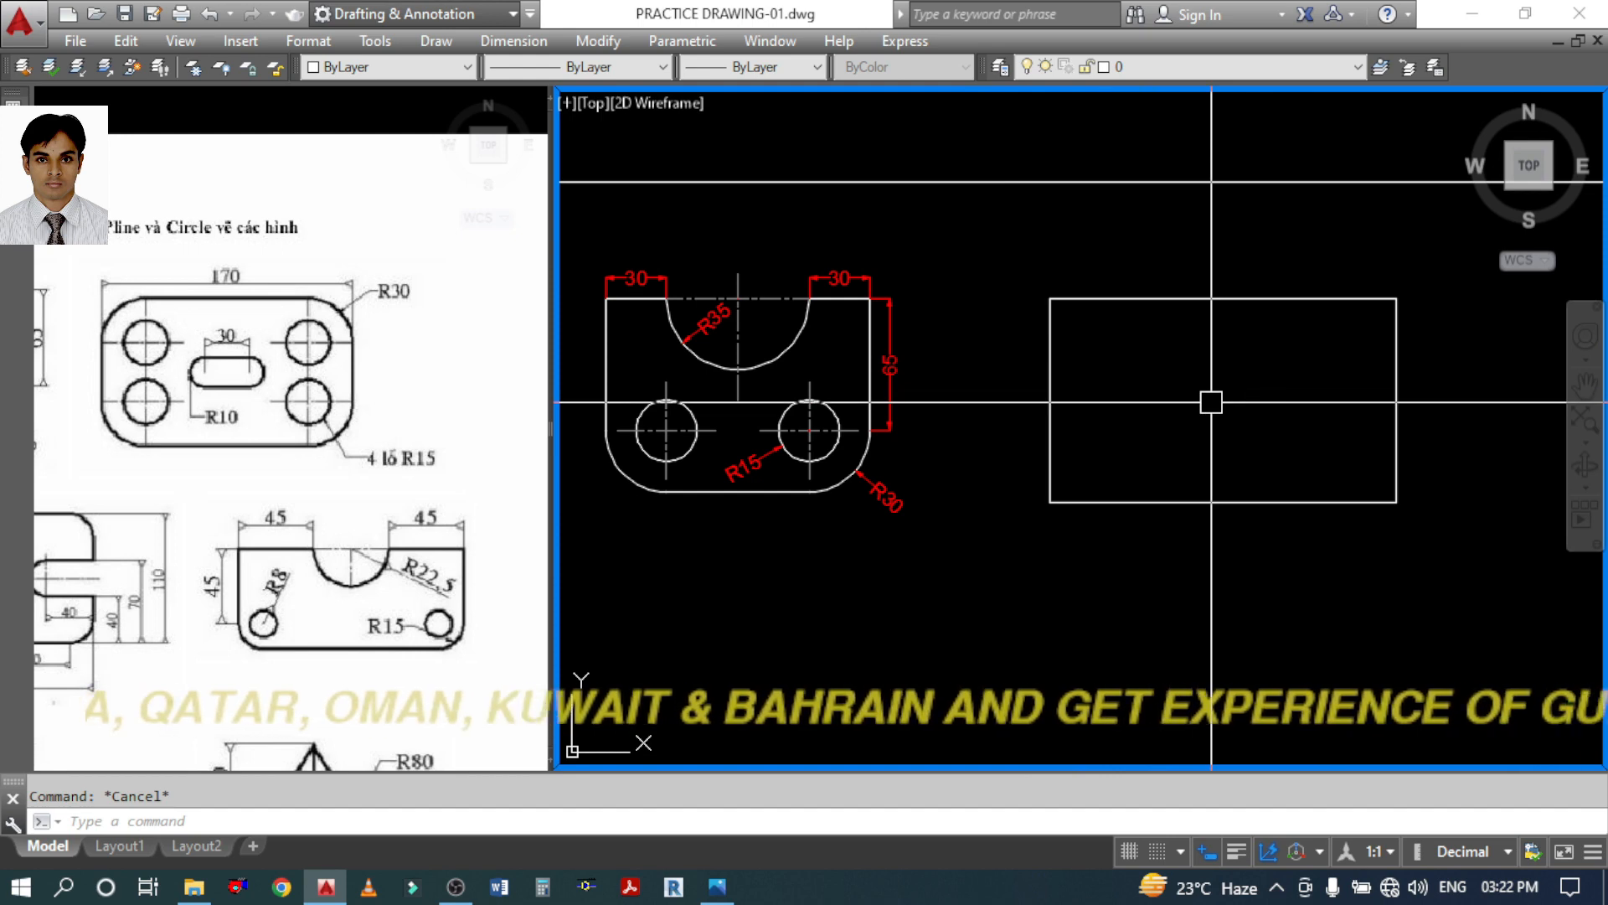
{"action": "middle_click_drag", "start_coordinate": [1211, 402], "coordinate": [1209, 484]}
{"action": "type", "text": "RE"}
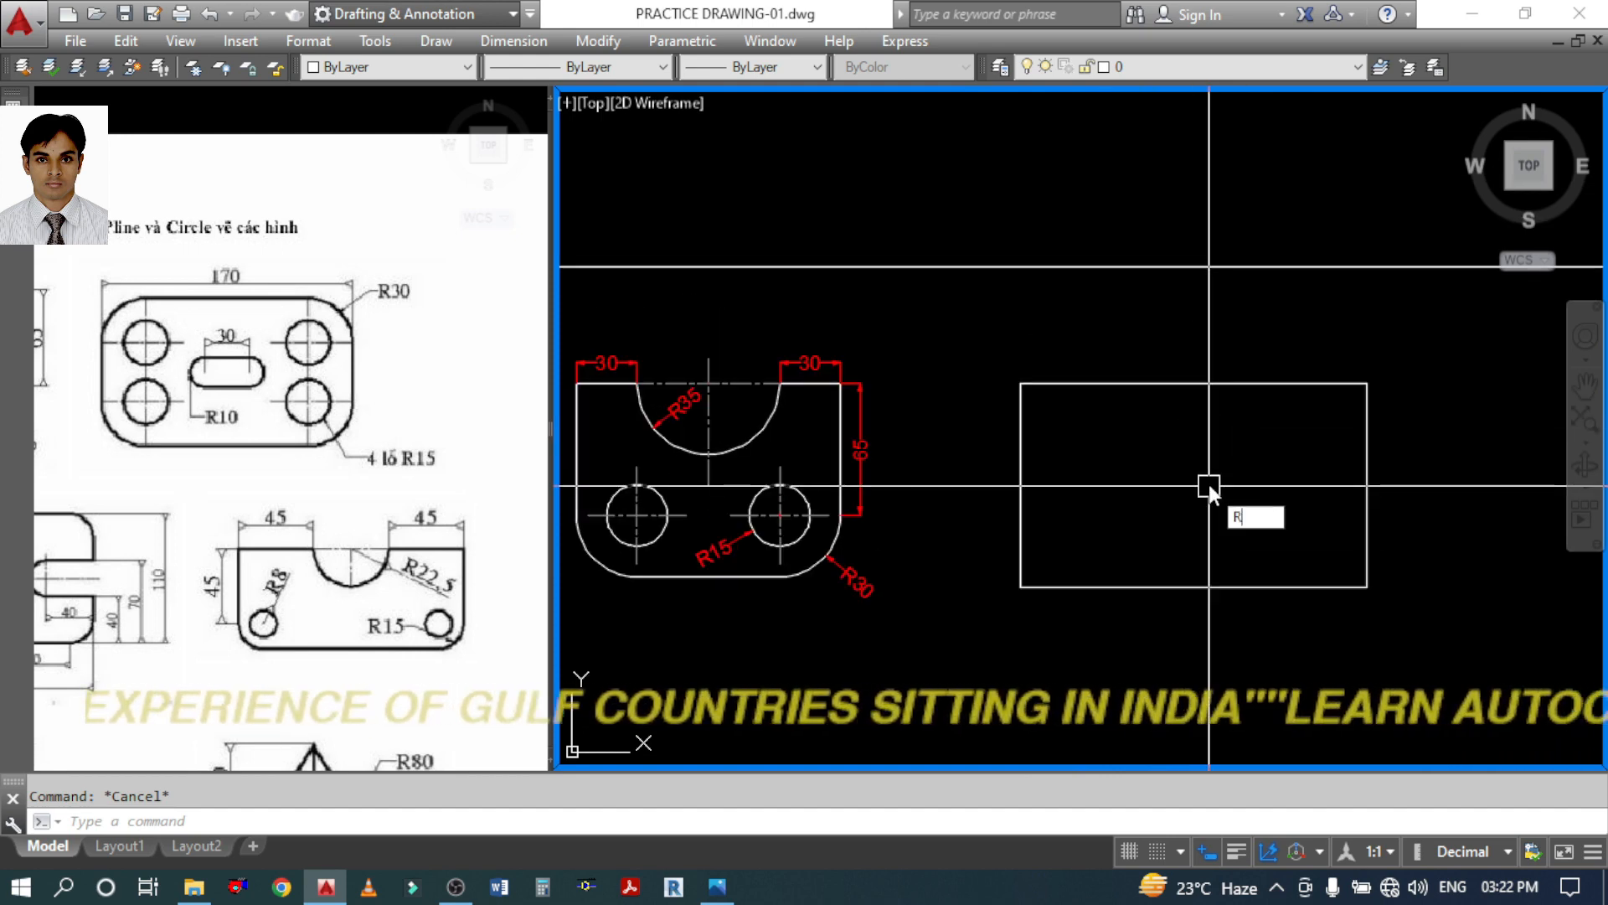
{"action": "type", "text": "C"}
{"action": "key", "text": "Return"}
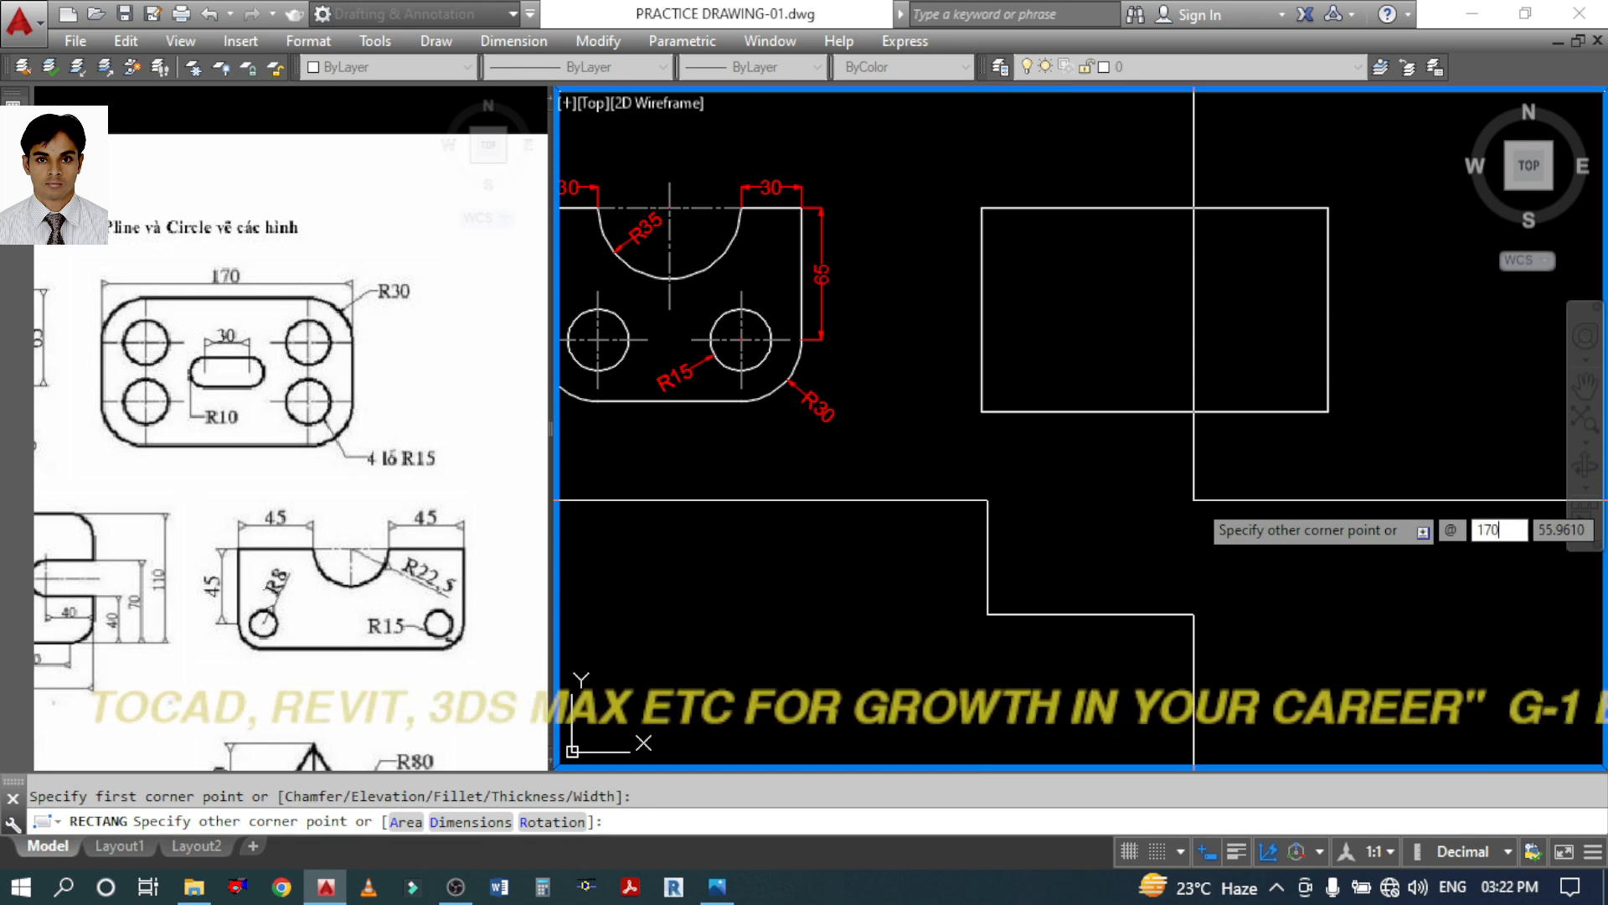
{"action": "key", "text": "Tab"}
{"action": "type", "text": "1"}
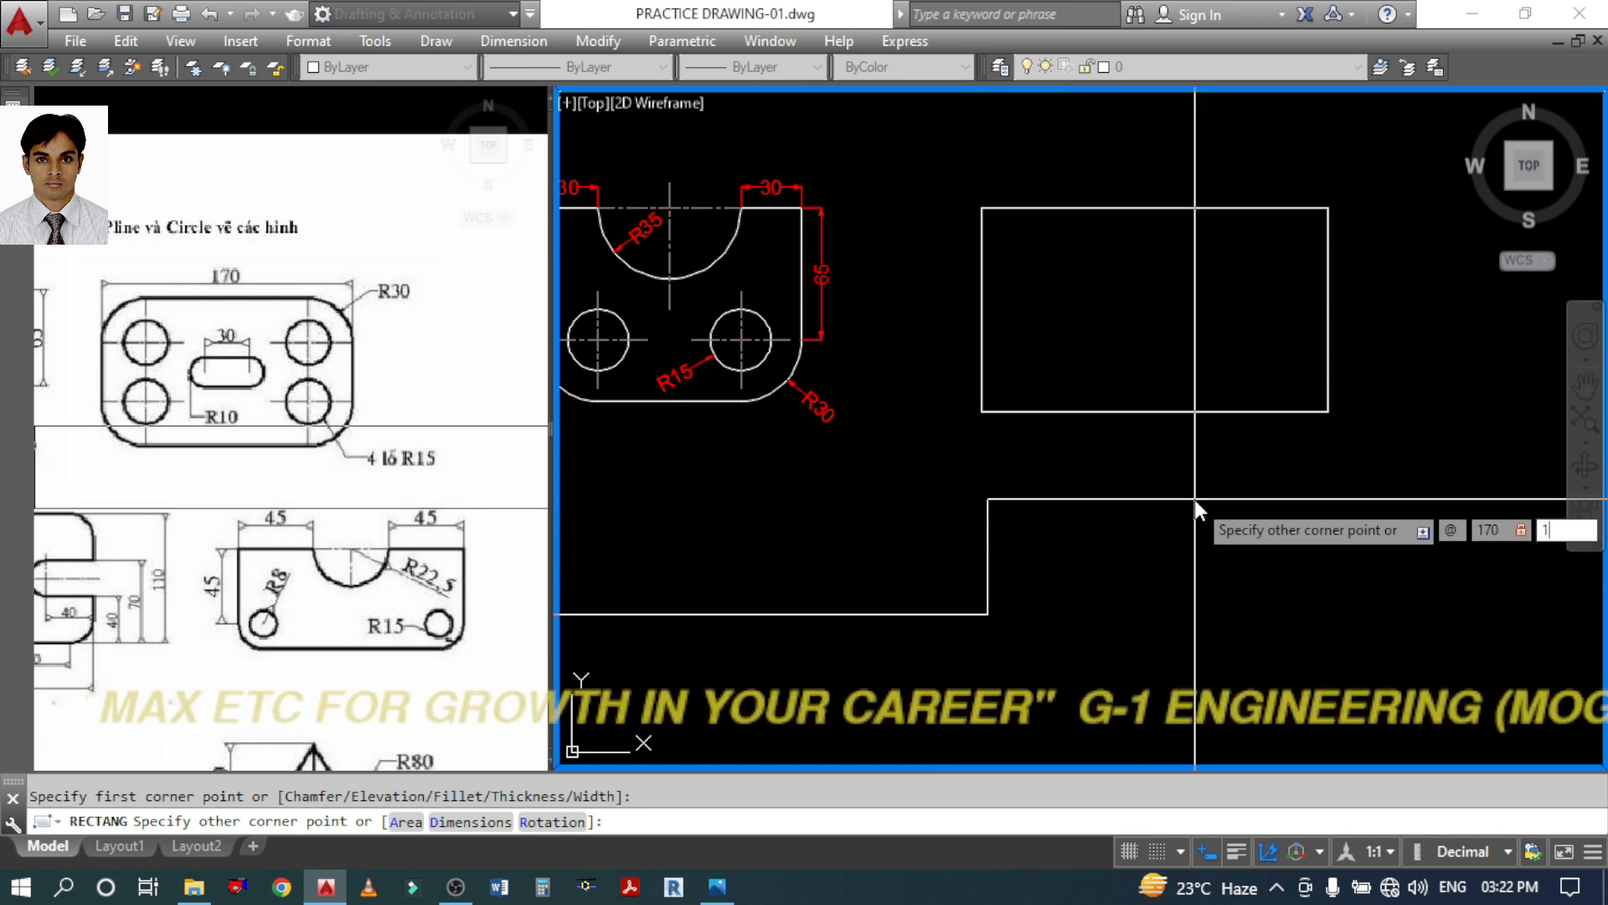
{"action": "type", "text": "00"}
{"action": "key", "text": "Return"}
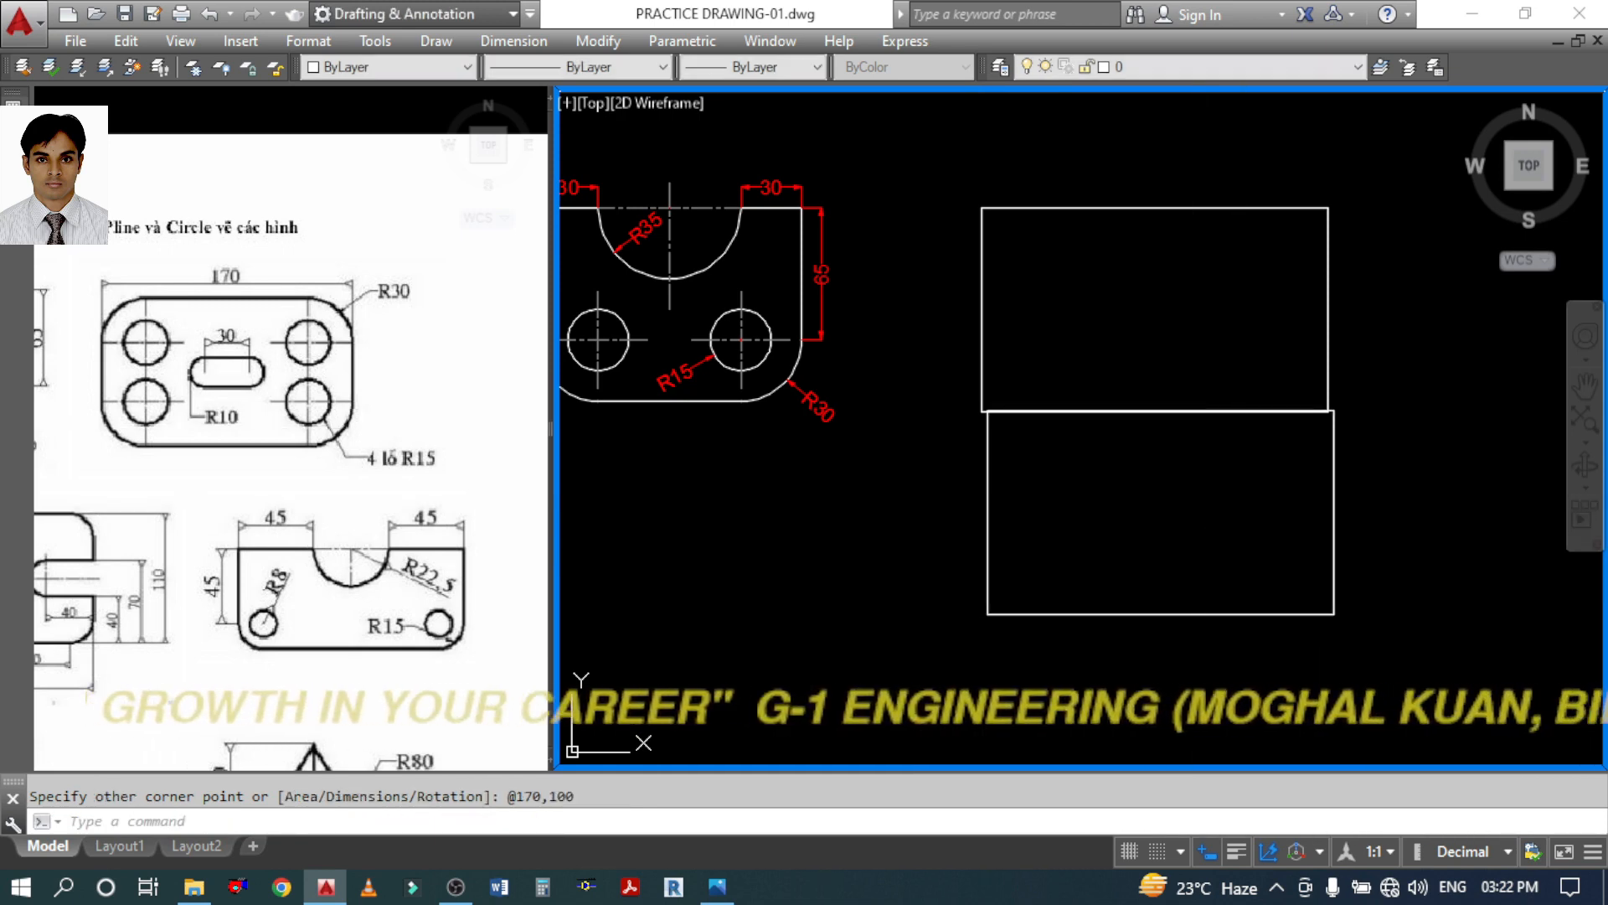
Move the lower rectangle down to leave a small gap below the line-drawn rectangle
{"action": "type", "text": "m"}
{"action": "key", "text": "Return"}
{"action": "left_click", "coordinate": [1294, 576]}
{"action": "left_click", "coordinate": [1240, 634]}
{"action": "key", "text": "Return"}
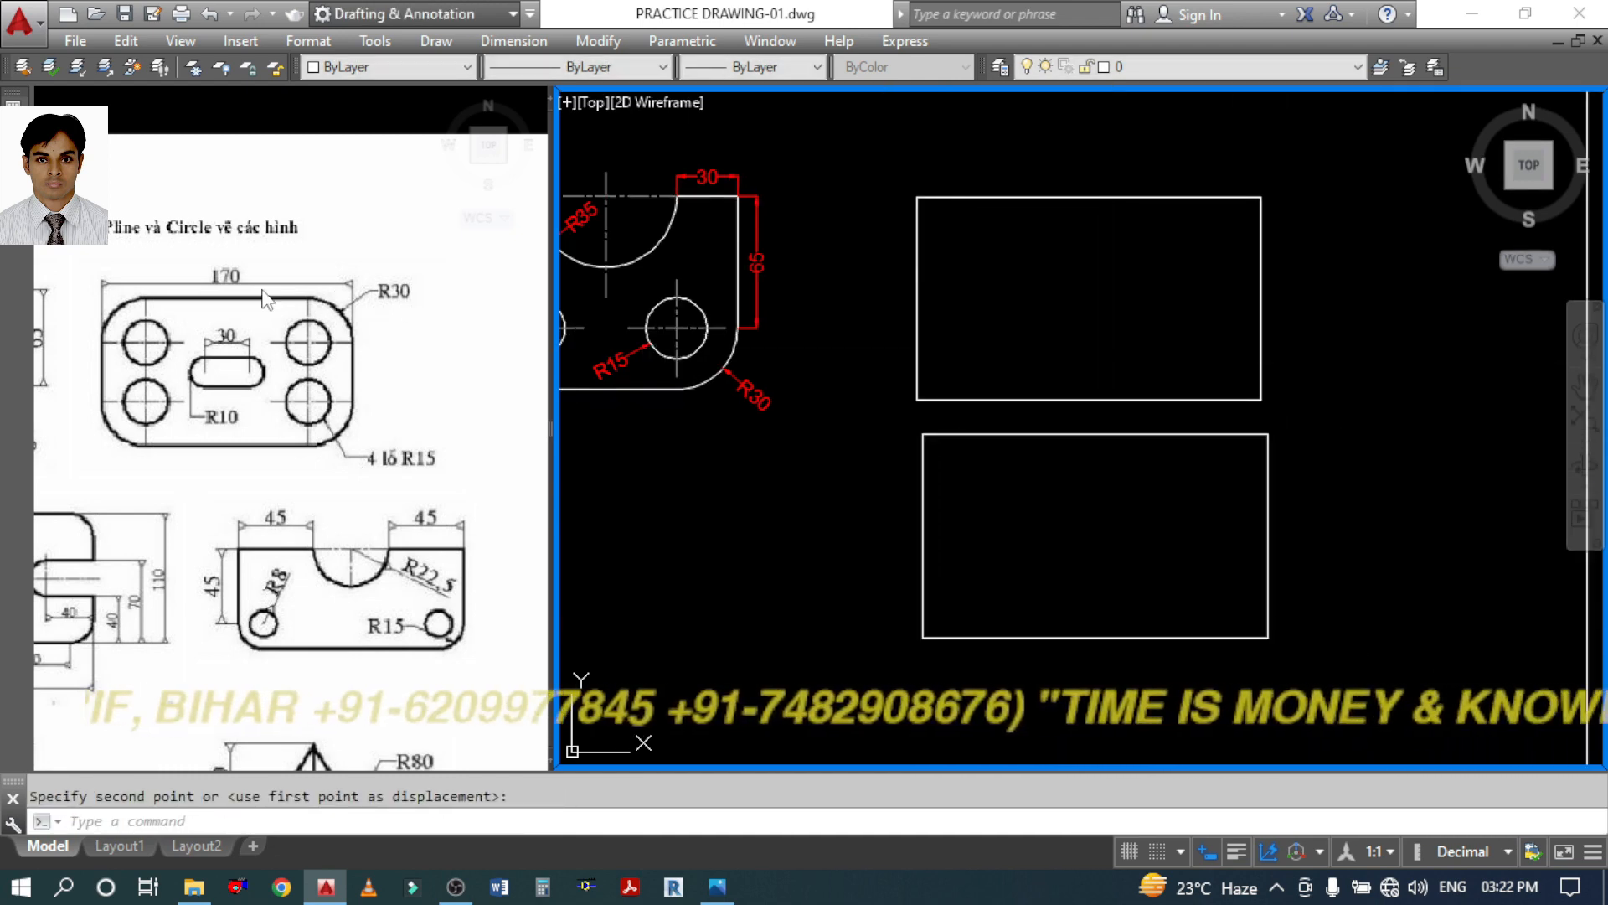
Set the fillet radius to 30 and round the two upper corners of the lower 170 by 100 rectangle
{"action": "left_click", "coordinate": [377, 318]}
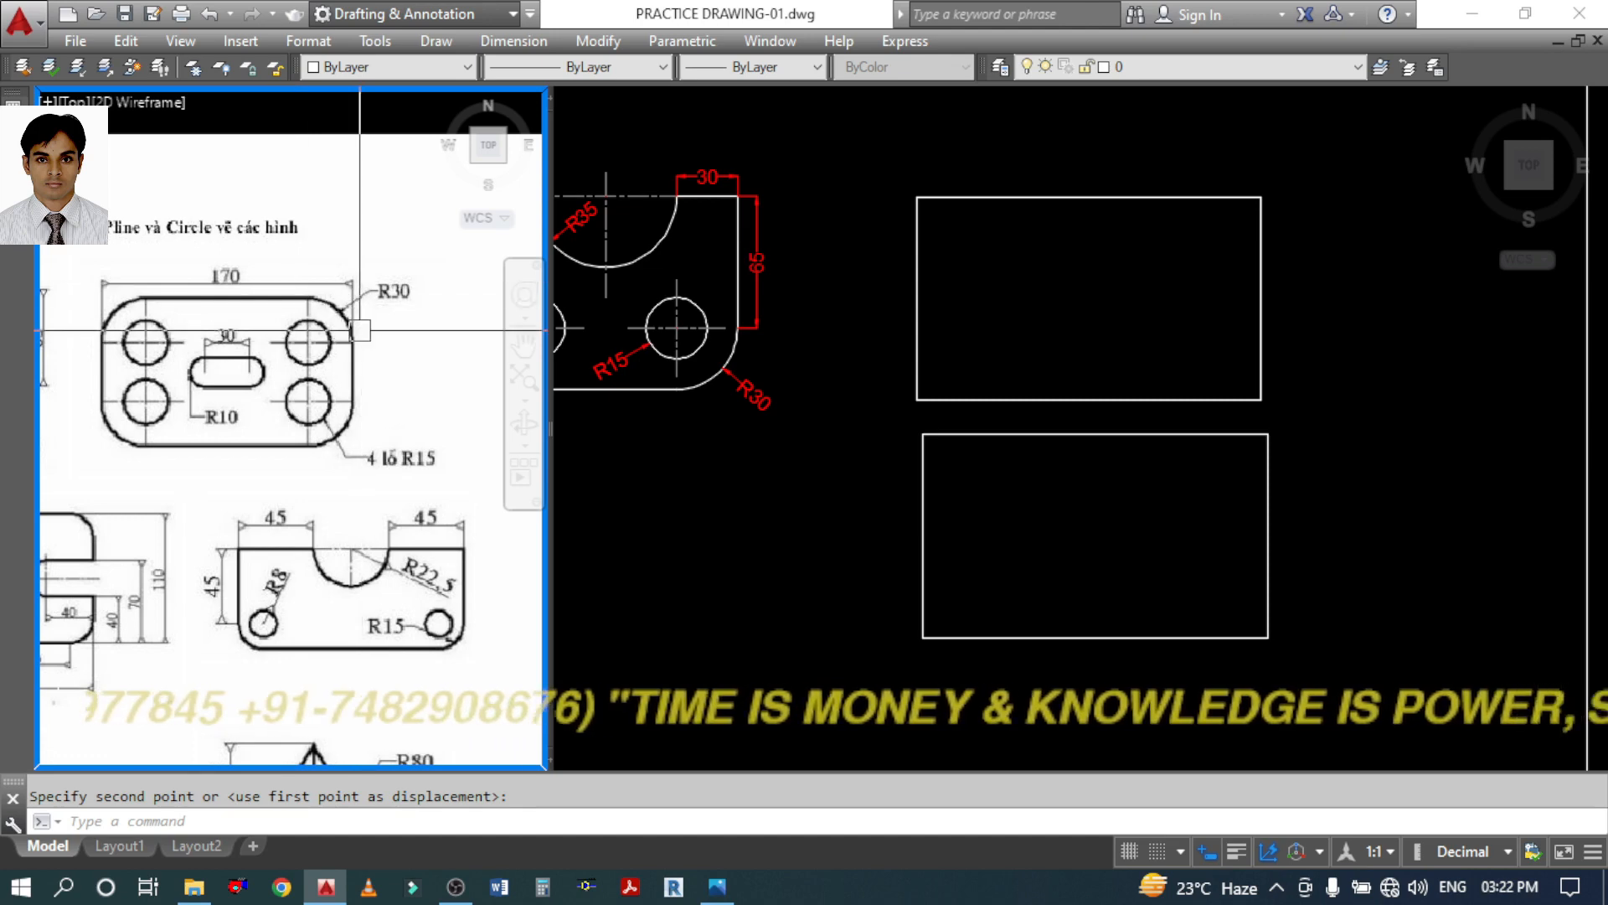
{"action": "left_click", "coordinate": [1424, 502]}
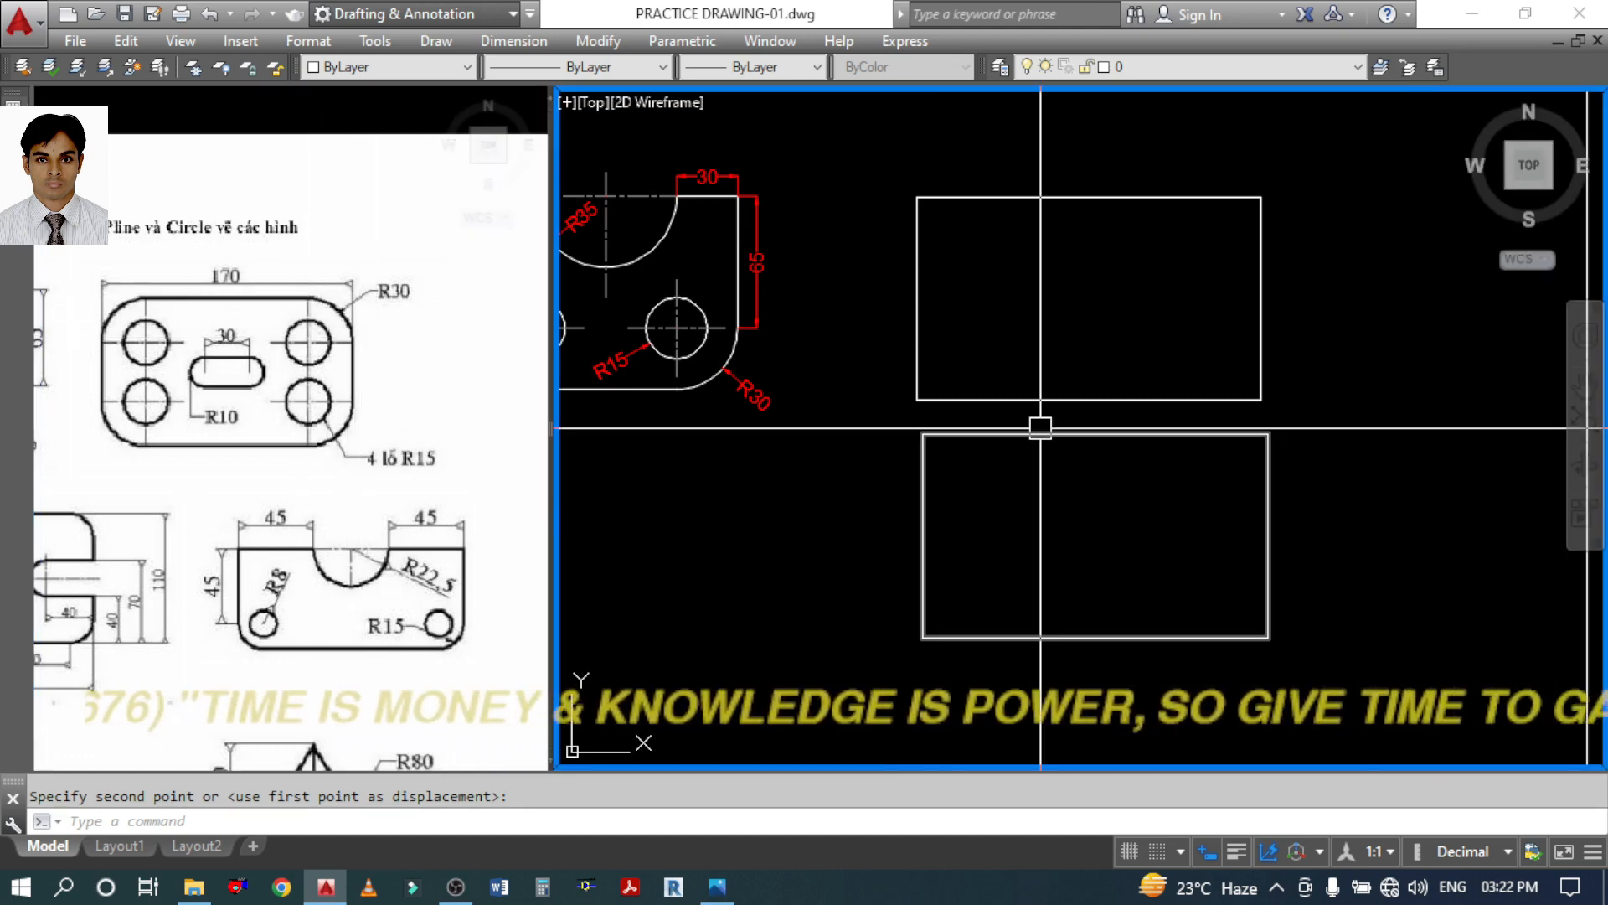
{"action": "key", "text": "Escape"}
{"action": "type", "text": "f"}
{"action": "key", "text": "Return"}
{"action": "type", "text": "r"}
{"action": "key", "text": "Return"}
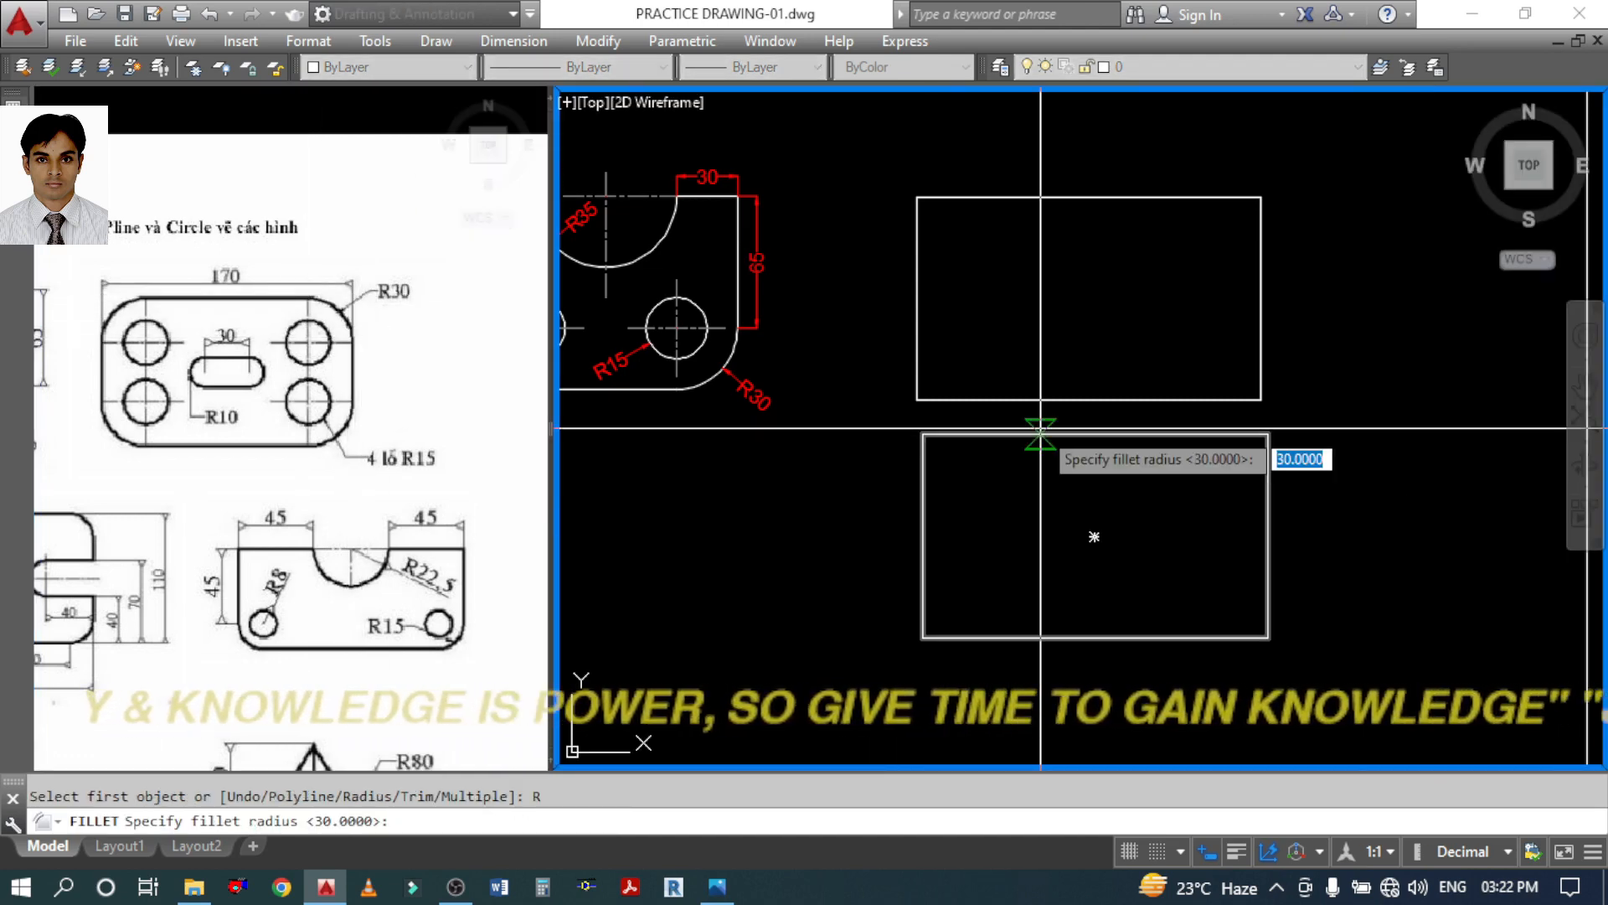
{"action": "type", "text": "1"}
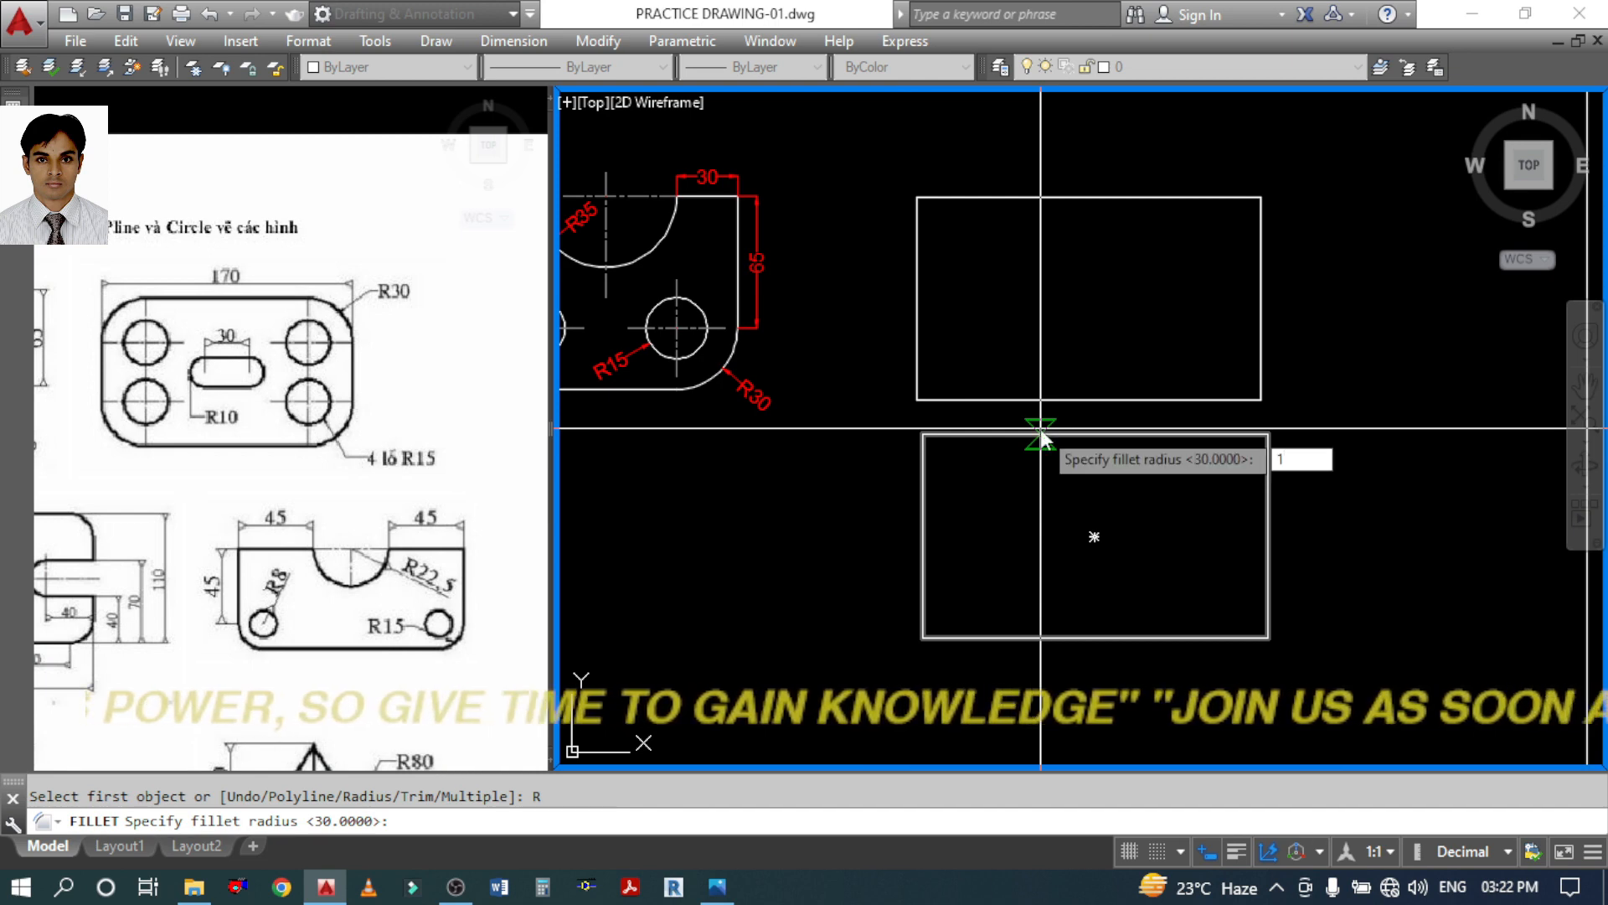
{"action": "key", "text": "Return"}
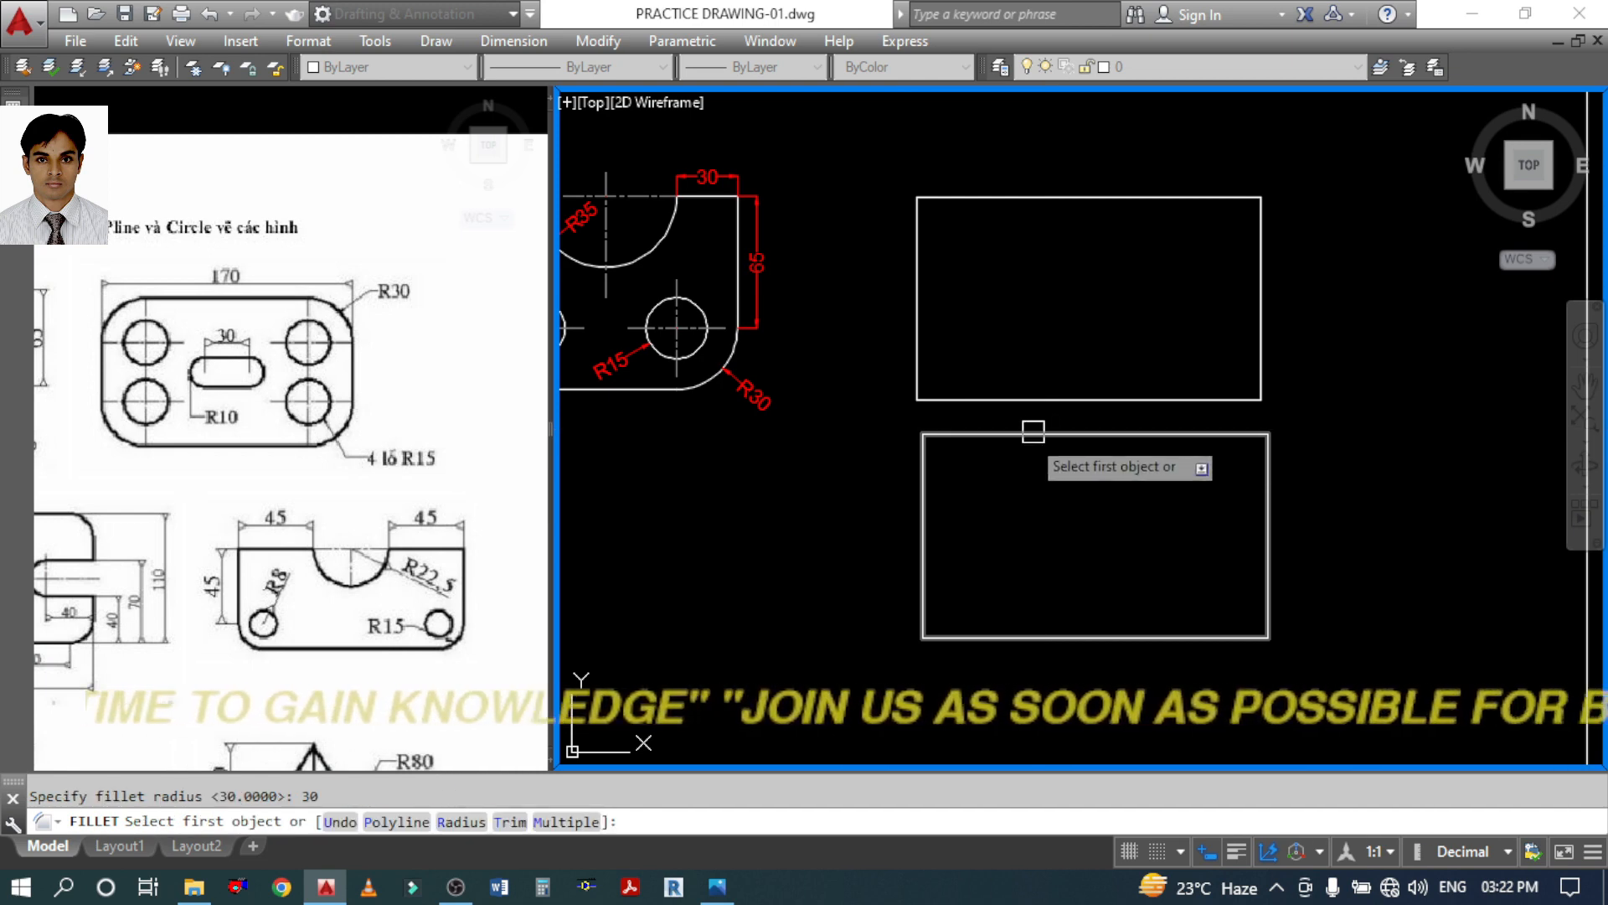
{"action": "left_click", "coordinate": [924, 460]}
{"action": "left_click", "coordinate": [1022, 434]}
{"action": "key", "text": "Return"}
{"action": "left_click", "coordinate": [1216, 434]}
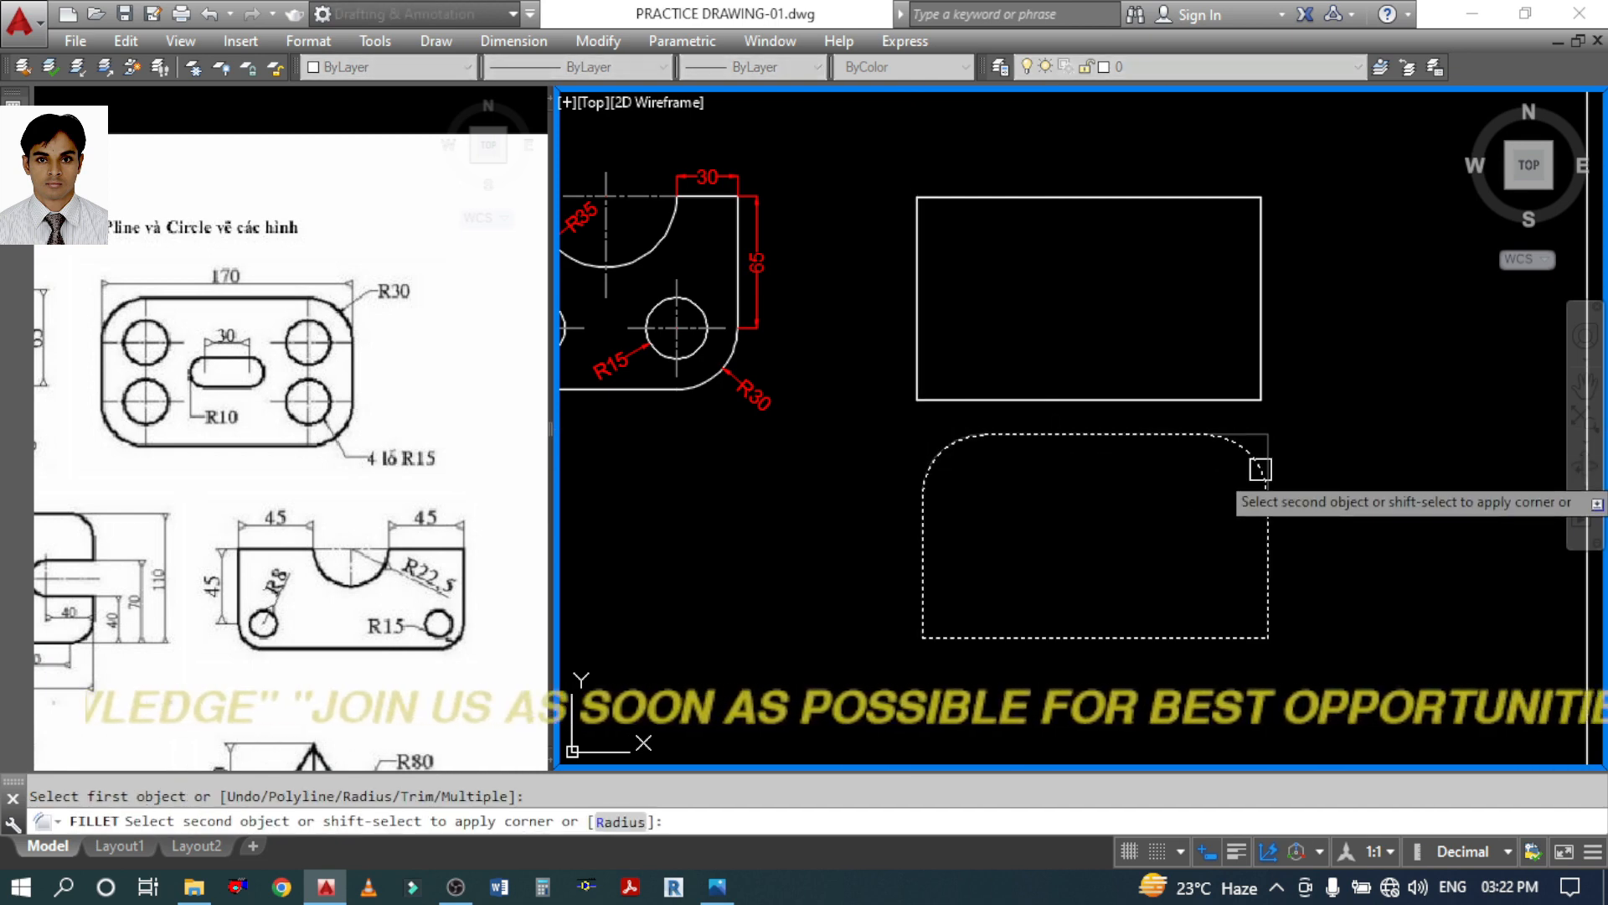
{"action": "left_click", "coordinate": [1261, 469]}
Fillet the two bottom corners of the lower rectangle with the same 30 radius
{"action": "key", "text": "Return"}
{"action": "left_click", "coordinate": [1263, 576]}
{"action": "left_click", "coordinate": [1227, 638]}
{"action": "key", "text": "Return"}
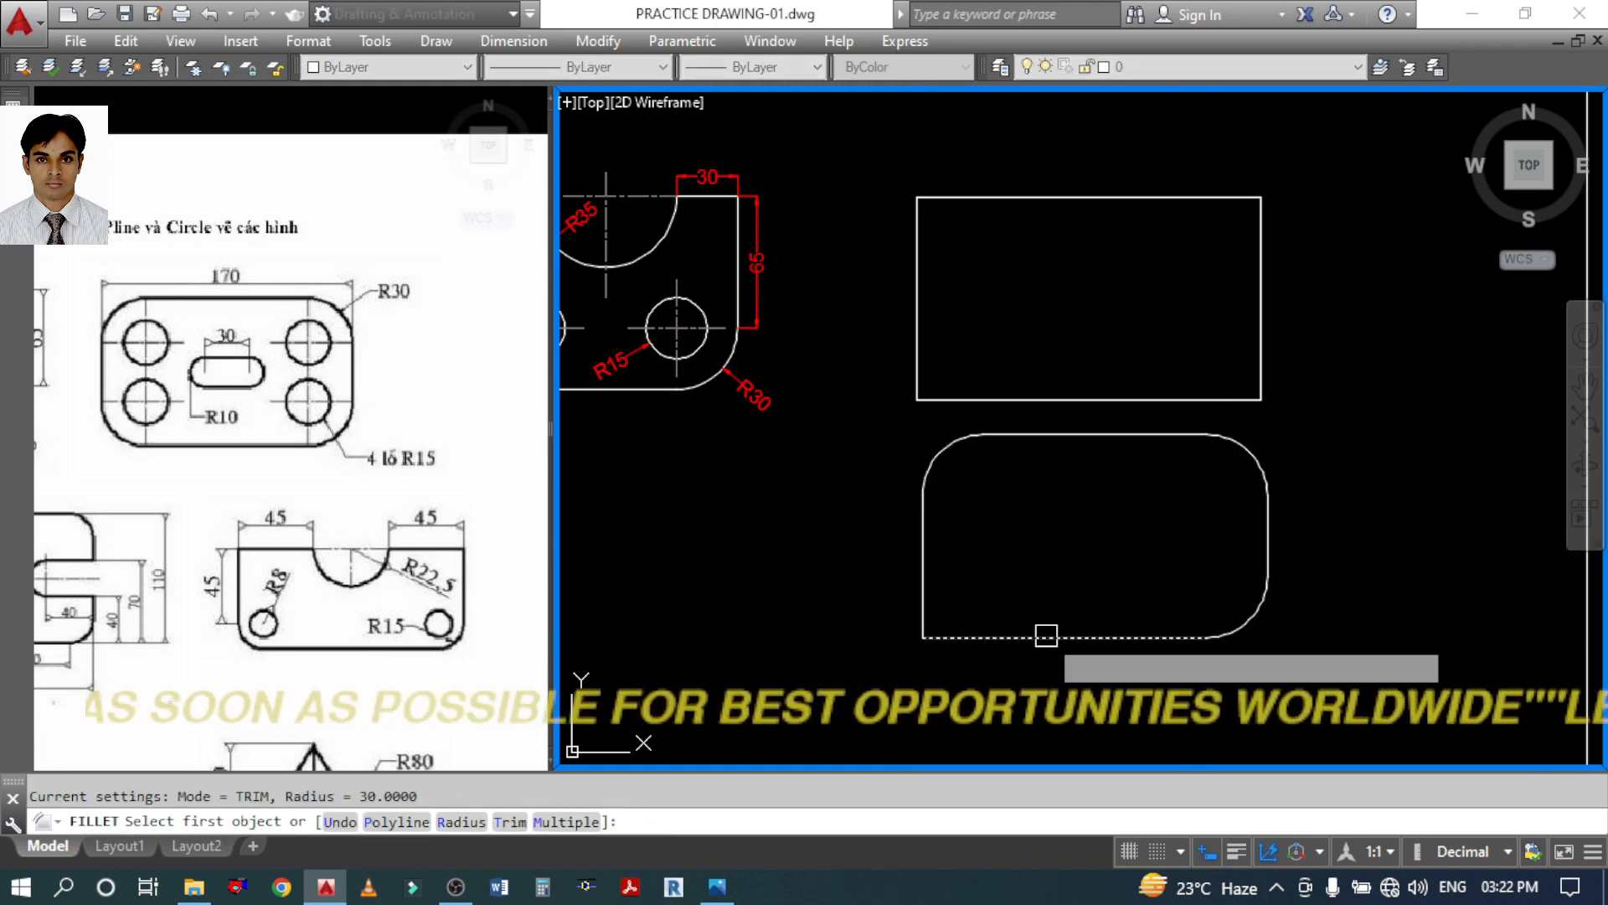
{"action": "left_click", "coordinate": [1039, 638]}
{"action": "left_click", "coordinate": [923, 546]}
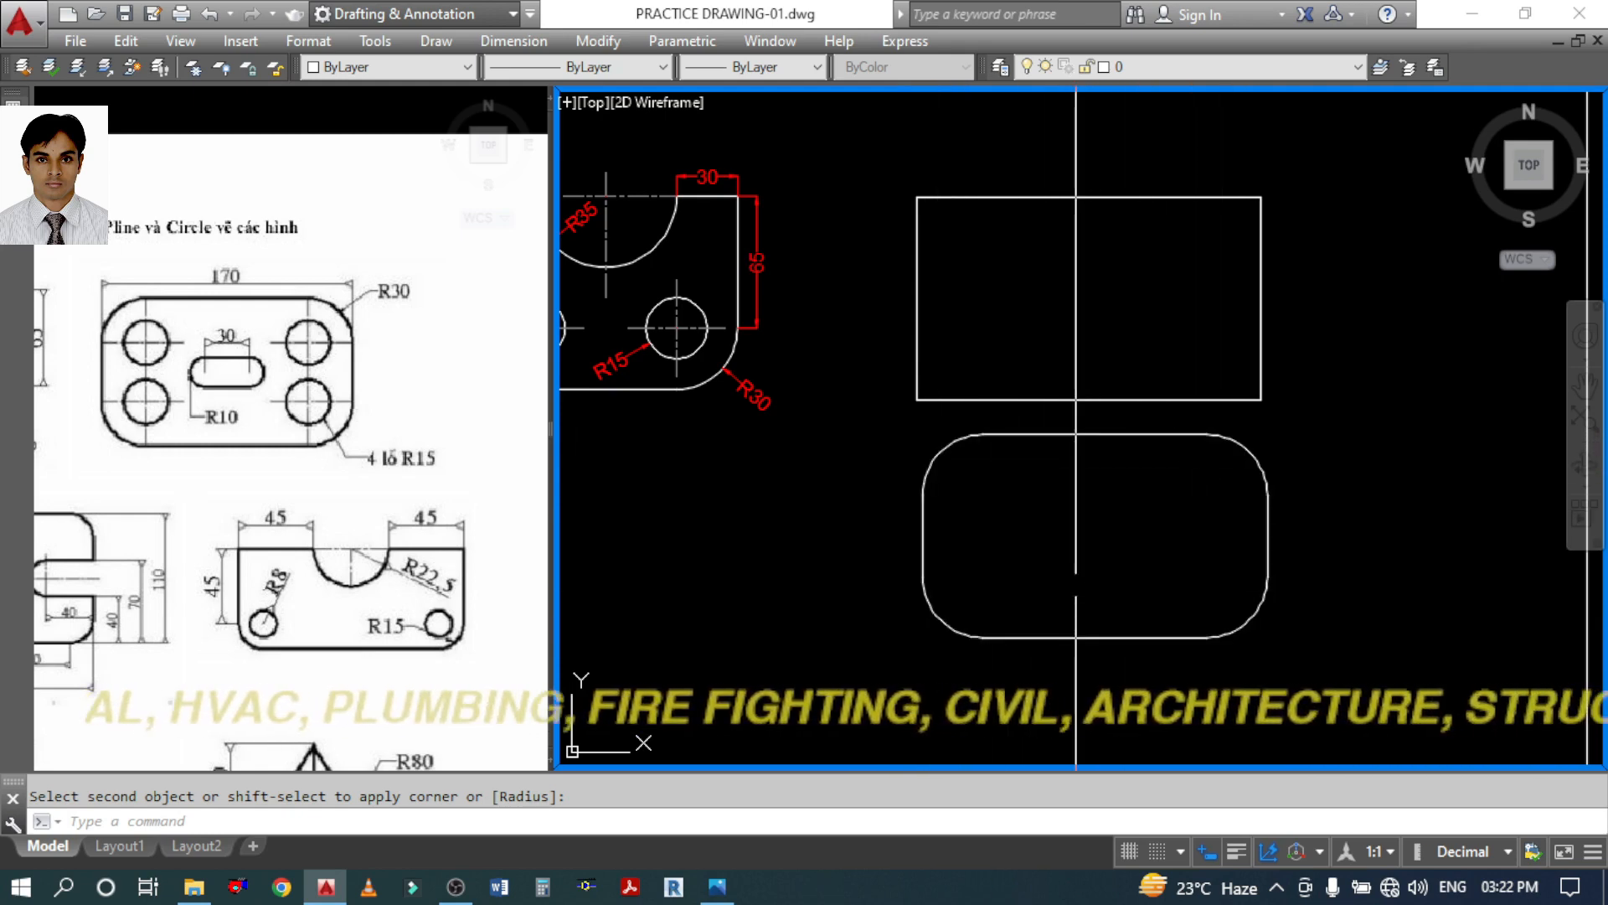
Draw a 170 by 100 rectangle with a built-in fillet radius of 30 below the other two rectangles
{"action": "middle_click_drag", "start_coordinate": [1076, 585], "coordinate": [1084, 471]}
{"action": "type", "text": "REC"}
{"action": "key", "text": "Return"}
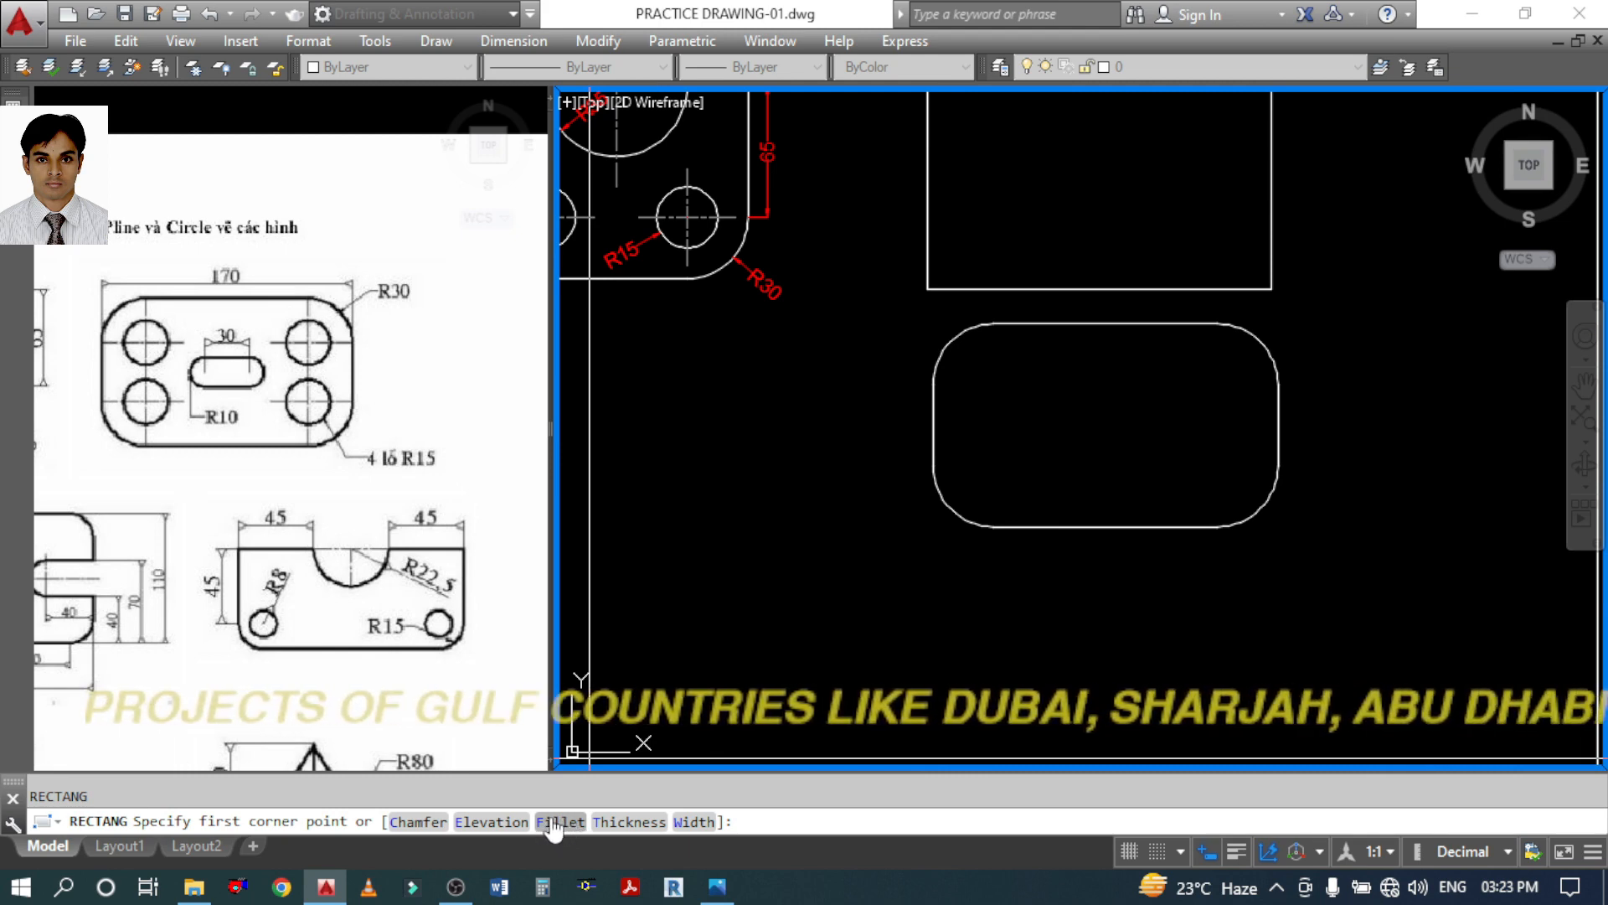
{"action": "type", "text": "F"}
{"action": "key", "text": "Return"}
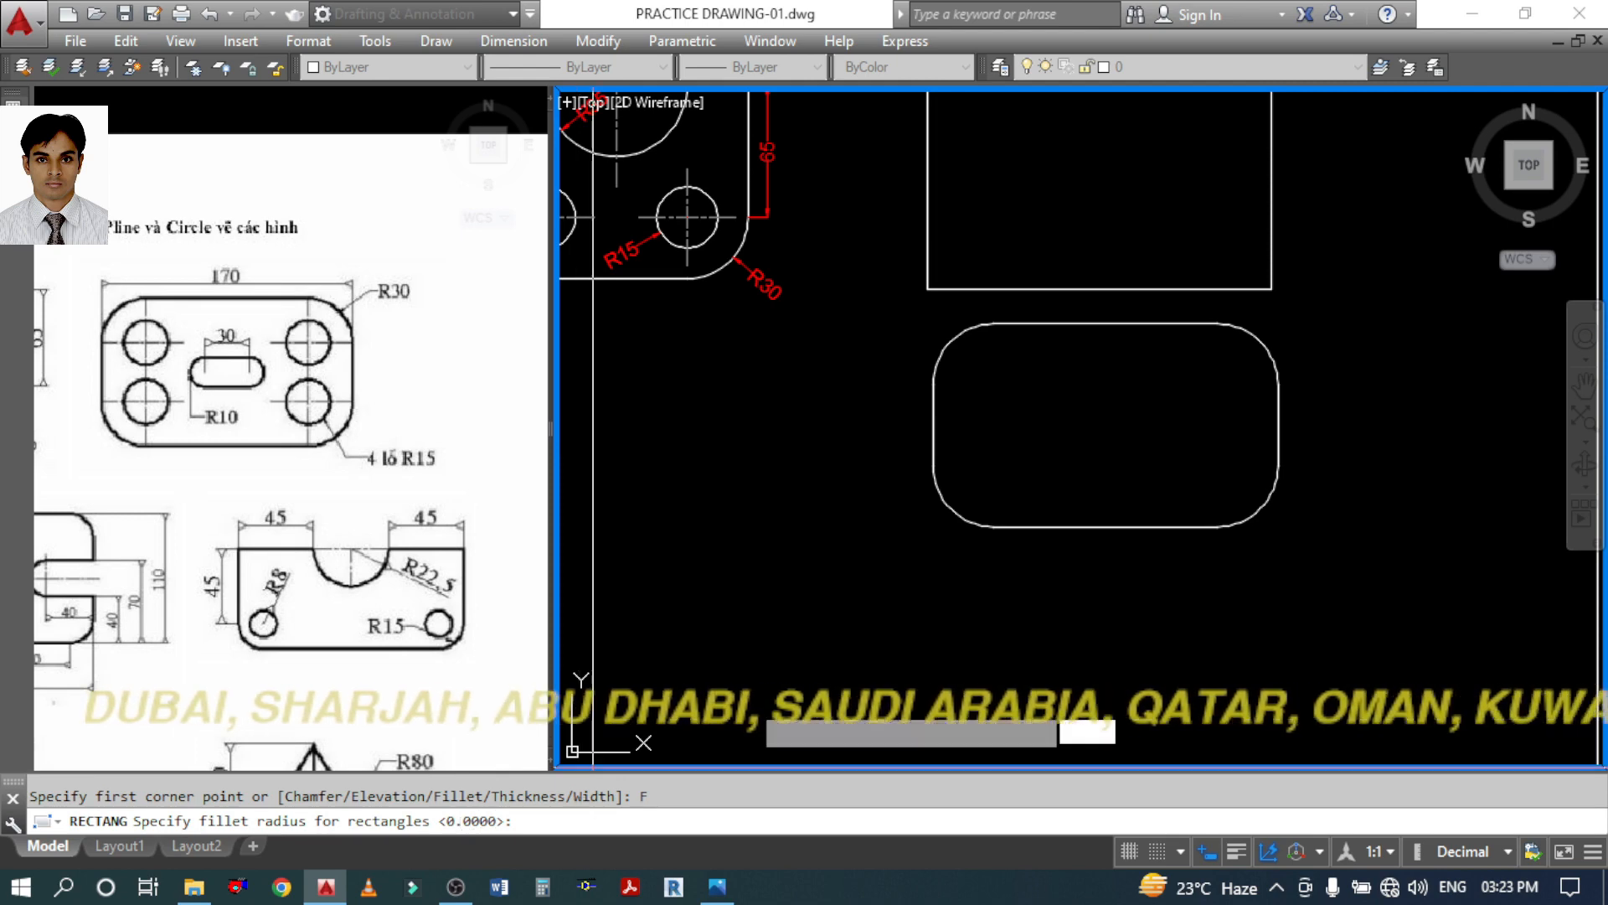
{"action": "type", "text": "30"}
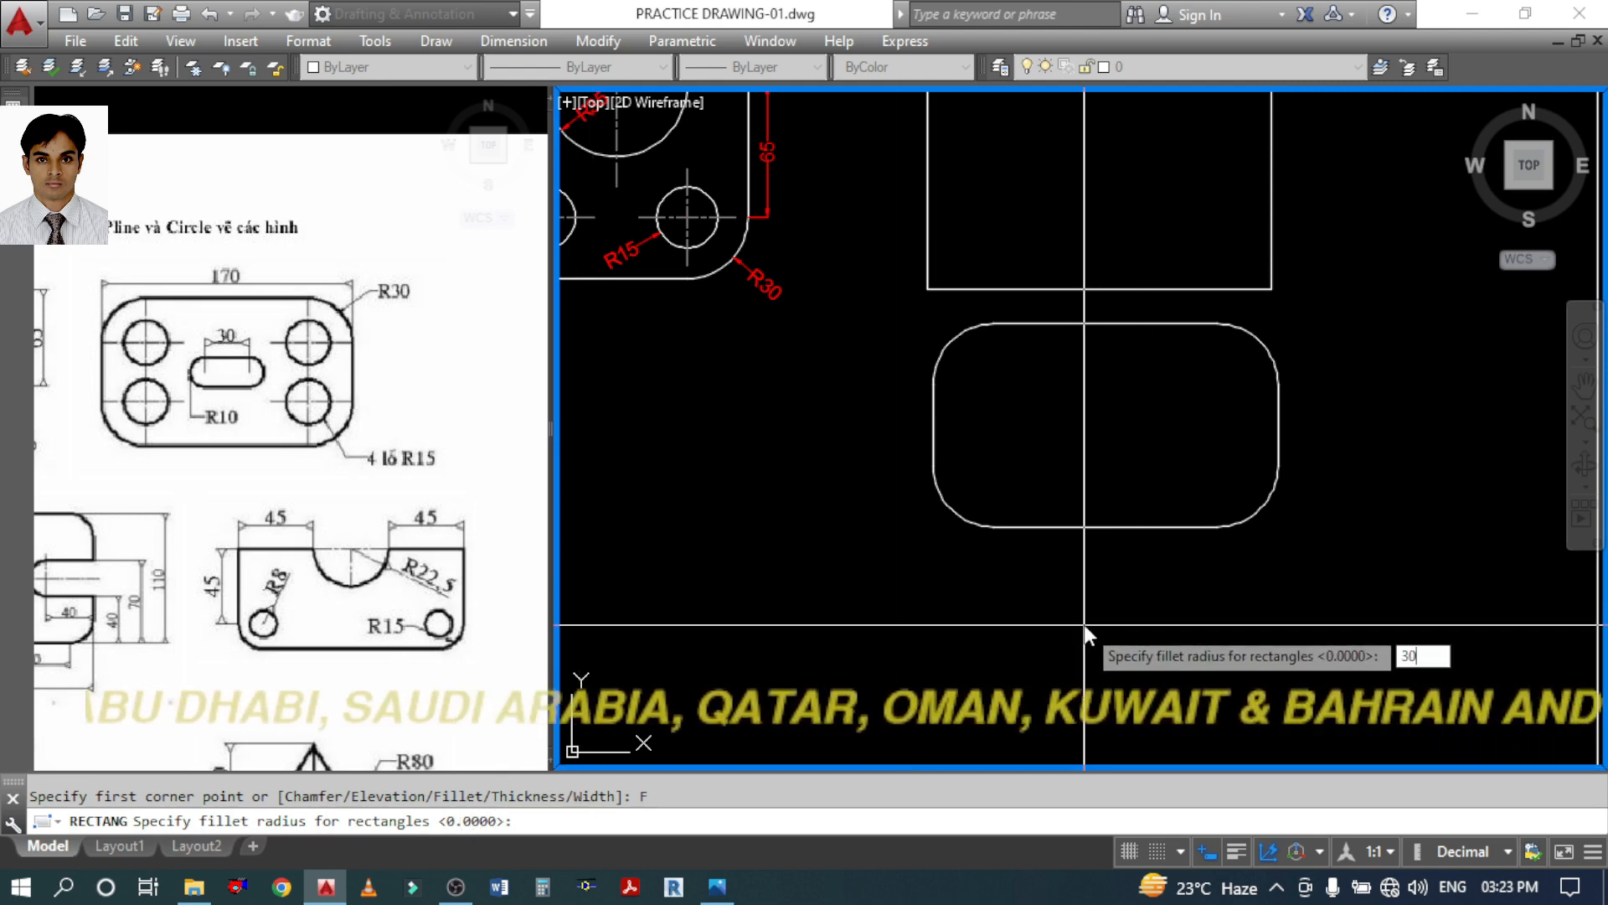
{"action": "key", "text": "Return"}
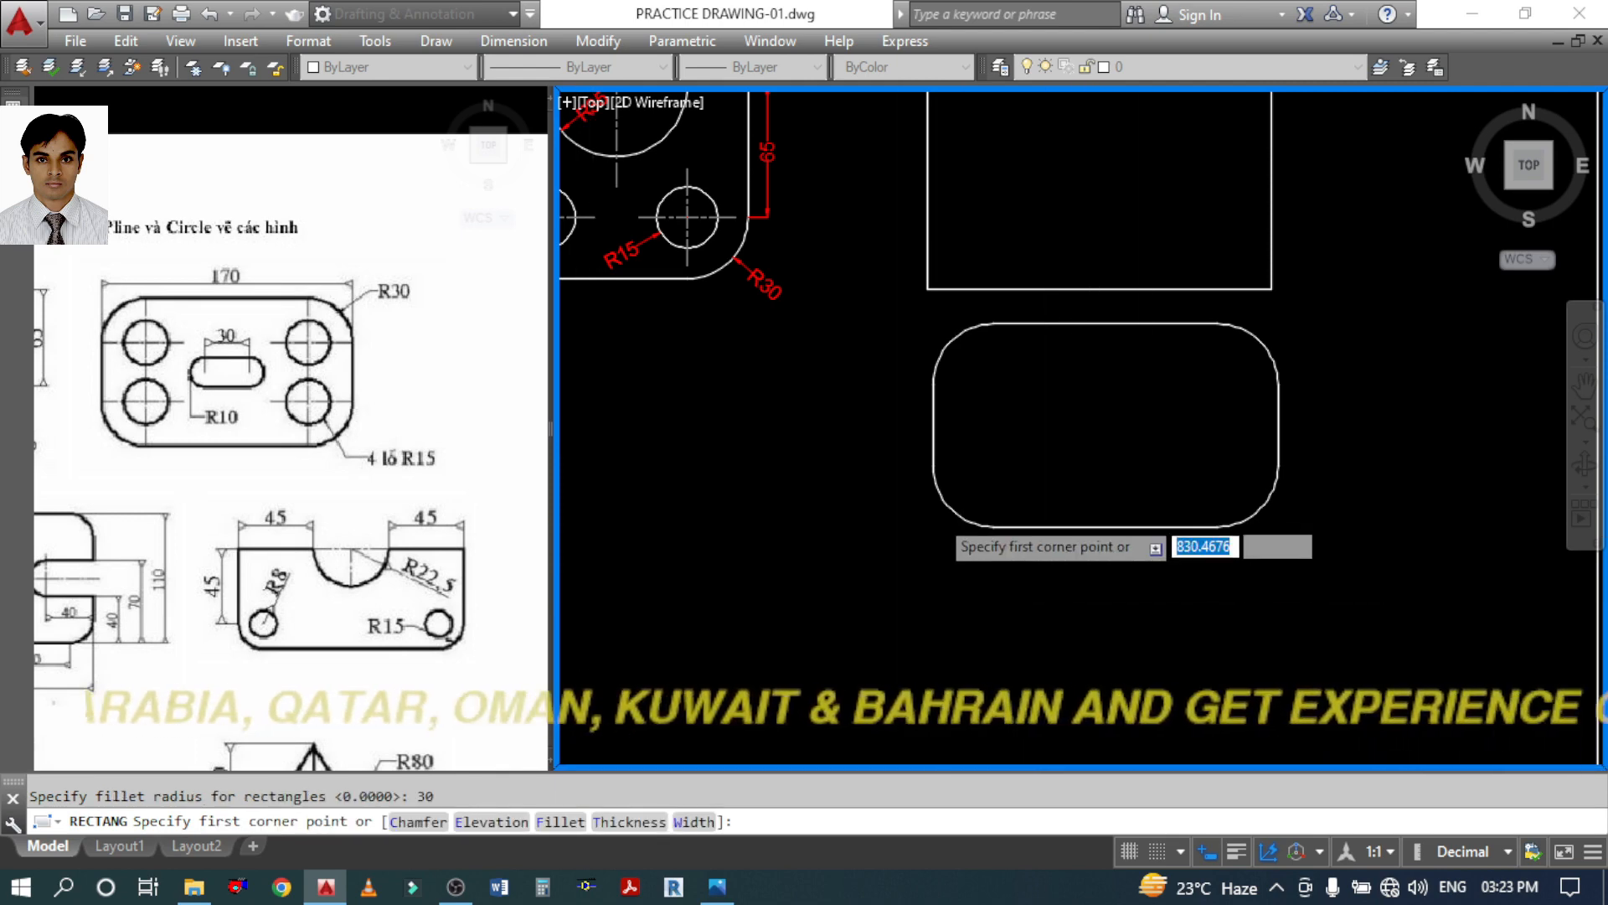
{"action": "scroll", "coordinate": [937, 513], "scroll_direction": "down", "scroll_amount": 4}
{"action": "left_click", "coordinate": [932, 676]}
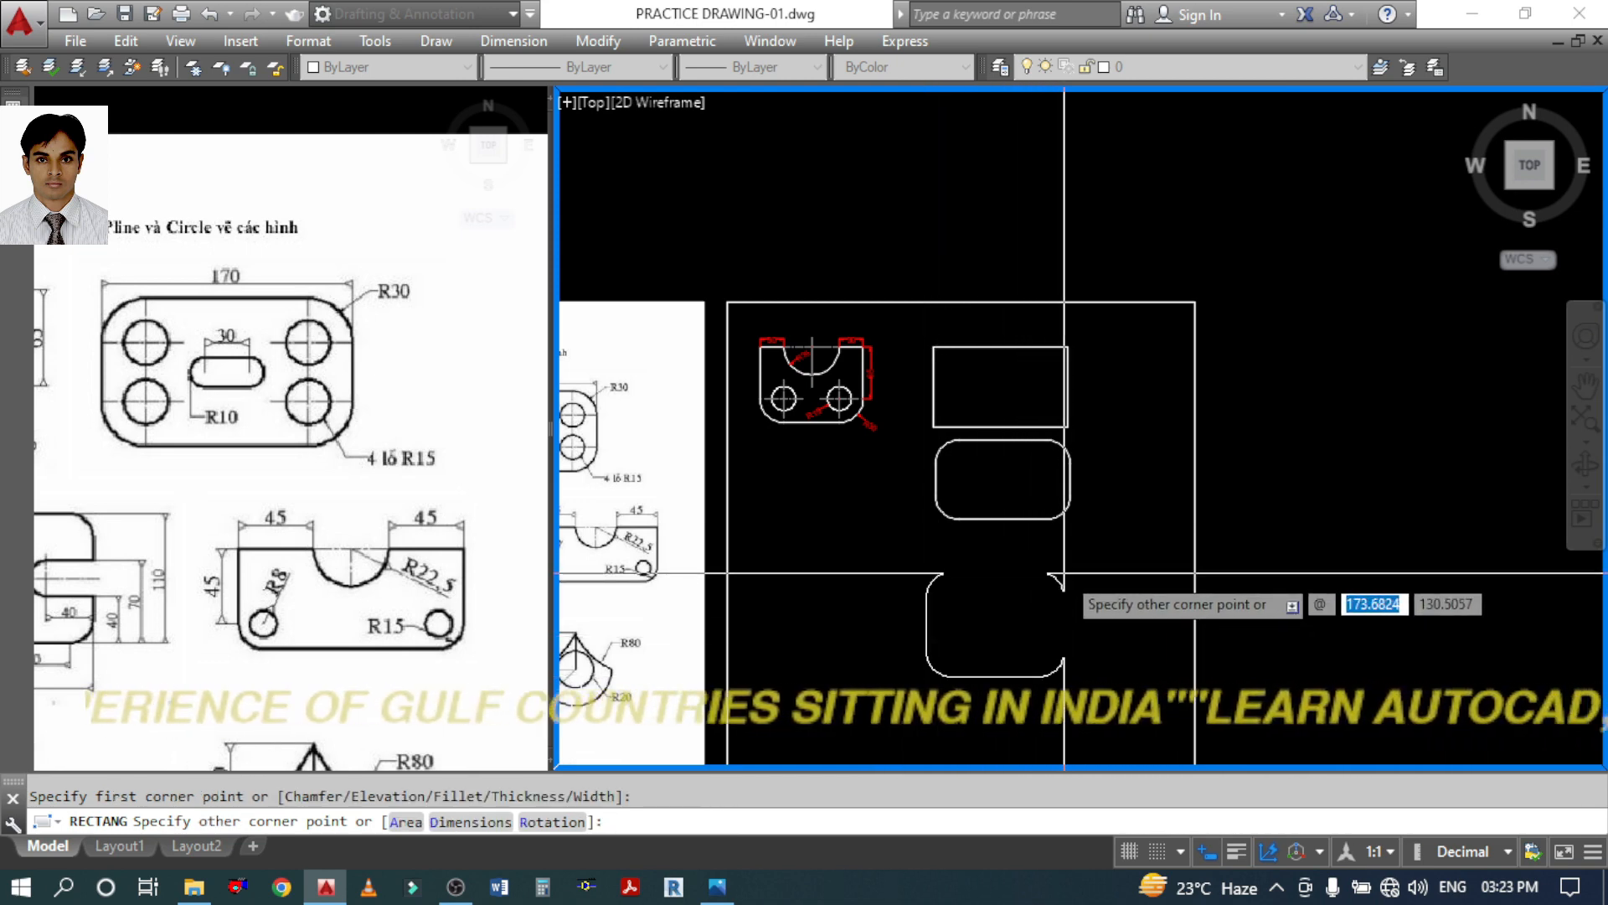
{"action": "type", "text": "170"}
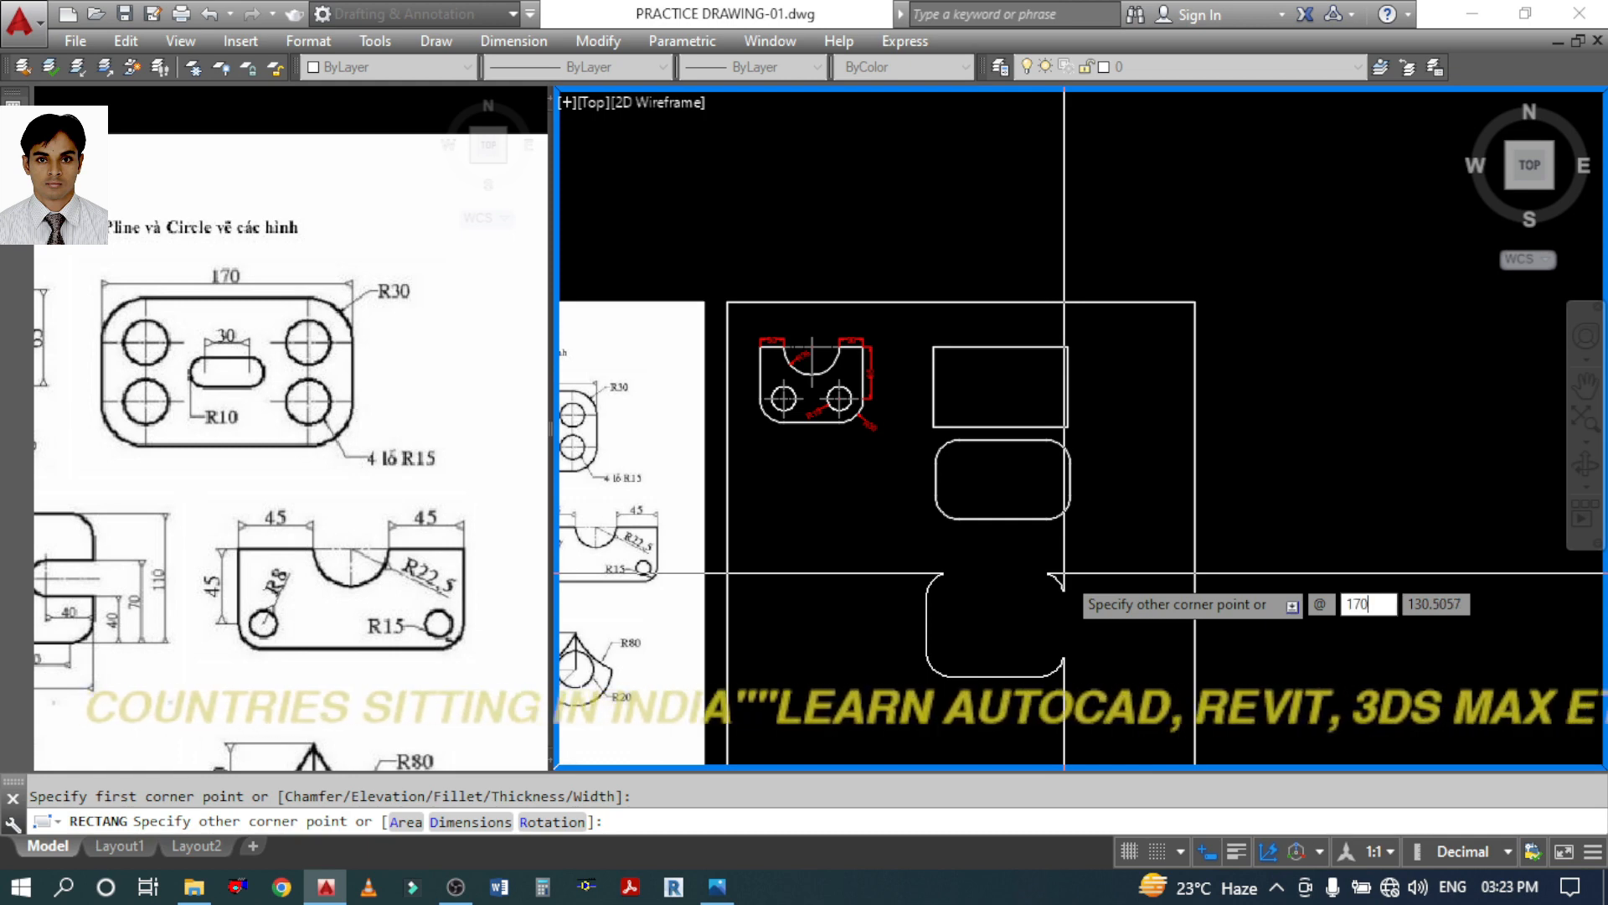
{"action": "key", "text": "Tab"}
{"action": "type", "text": "100"}
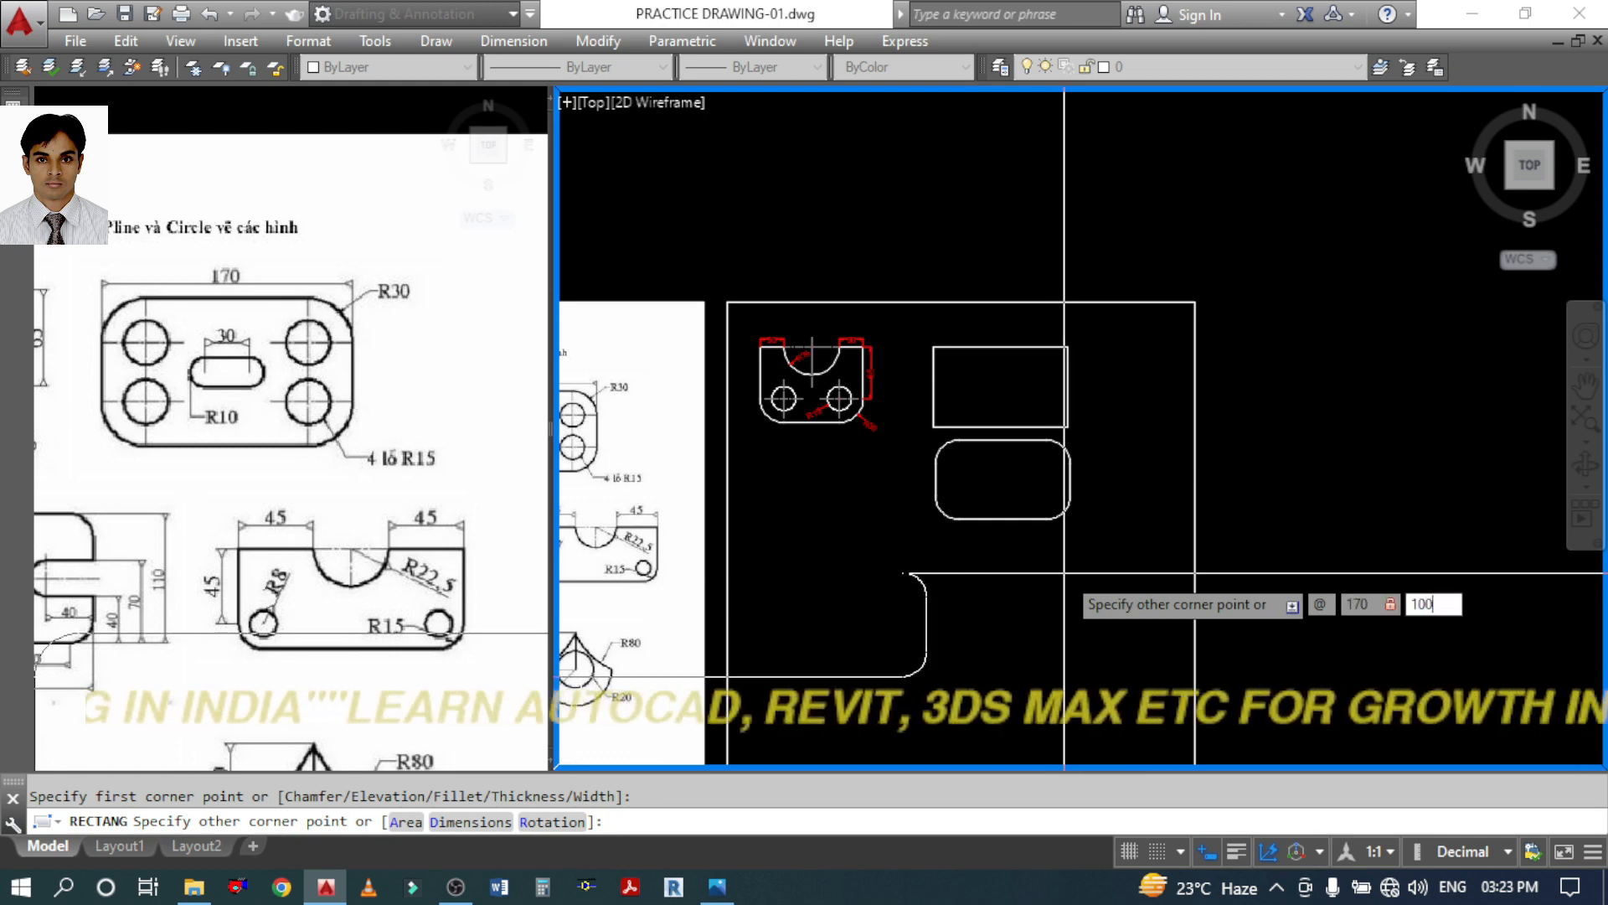
{"action": "key", "text": "Return"}
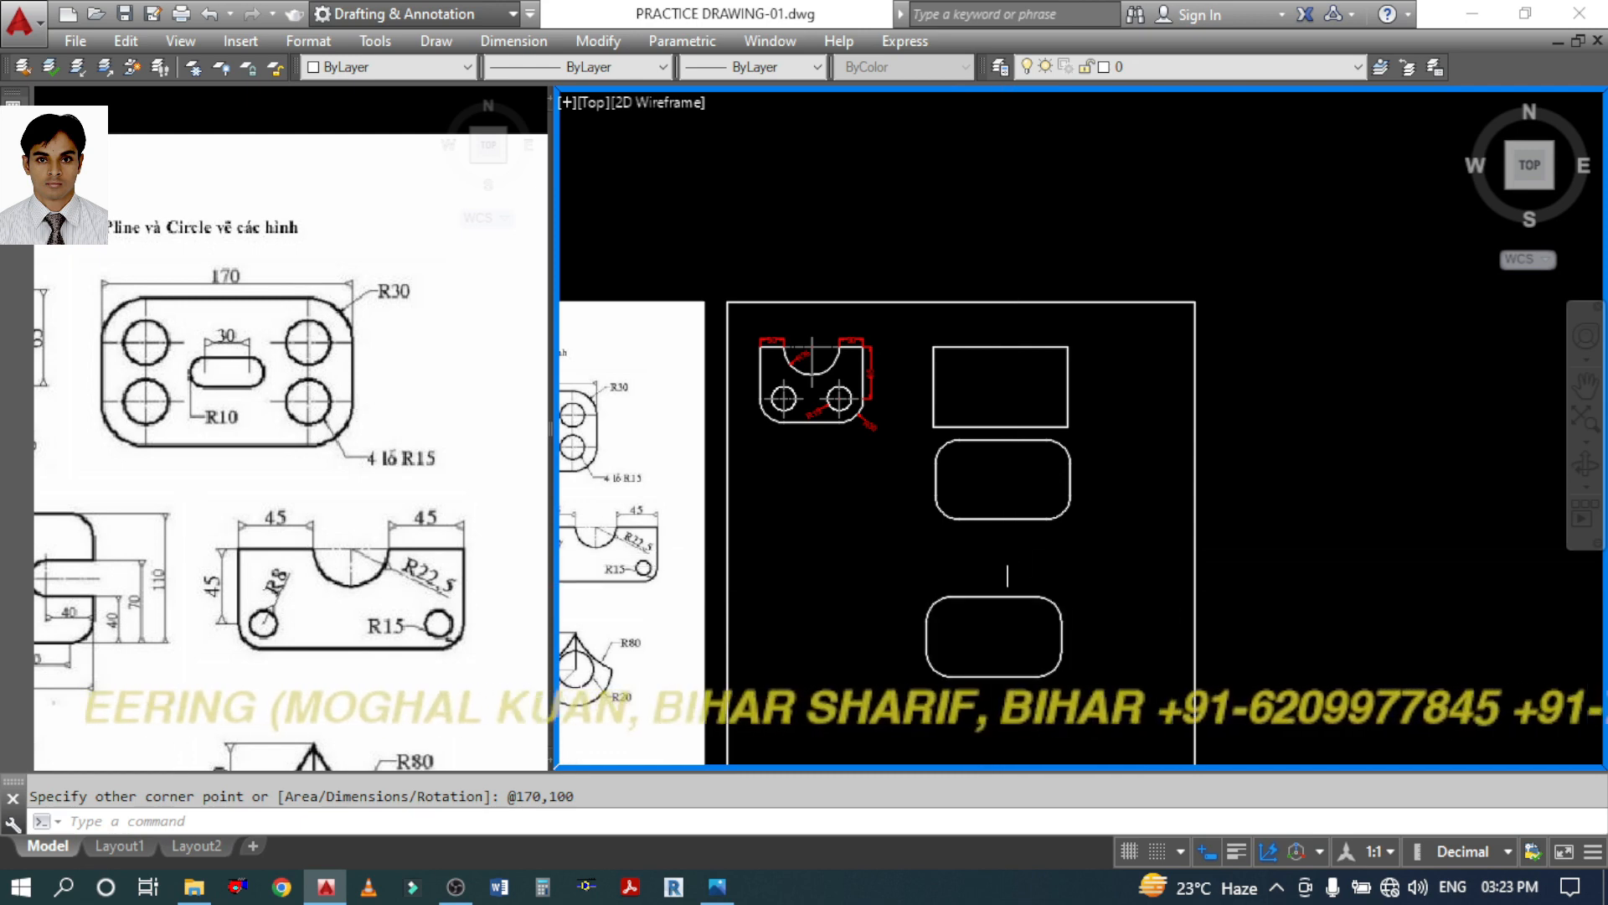
Erase the rounded rectangle directly below the line-drawn rectangle
{"action": "left_click", "coordinate": [1056, 519]}
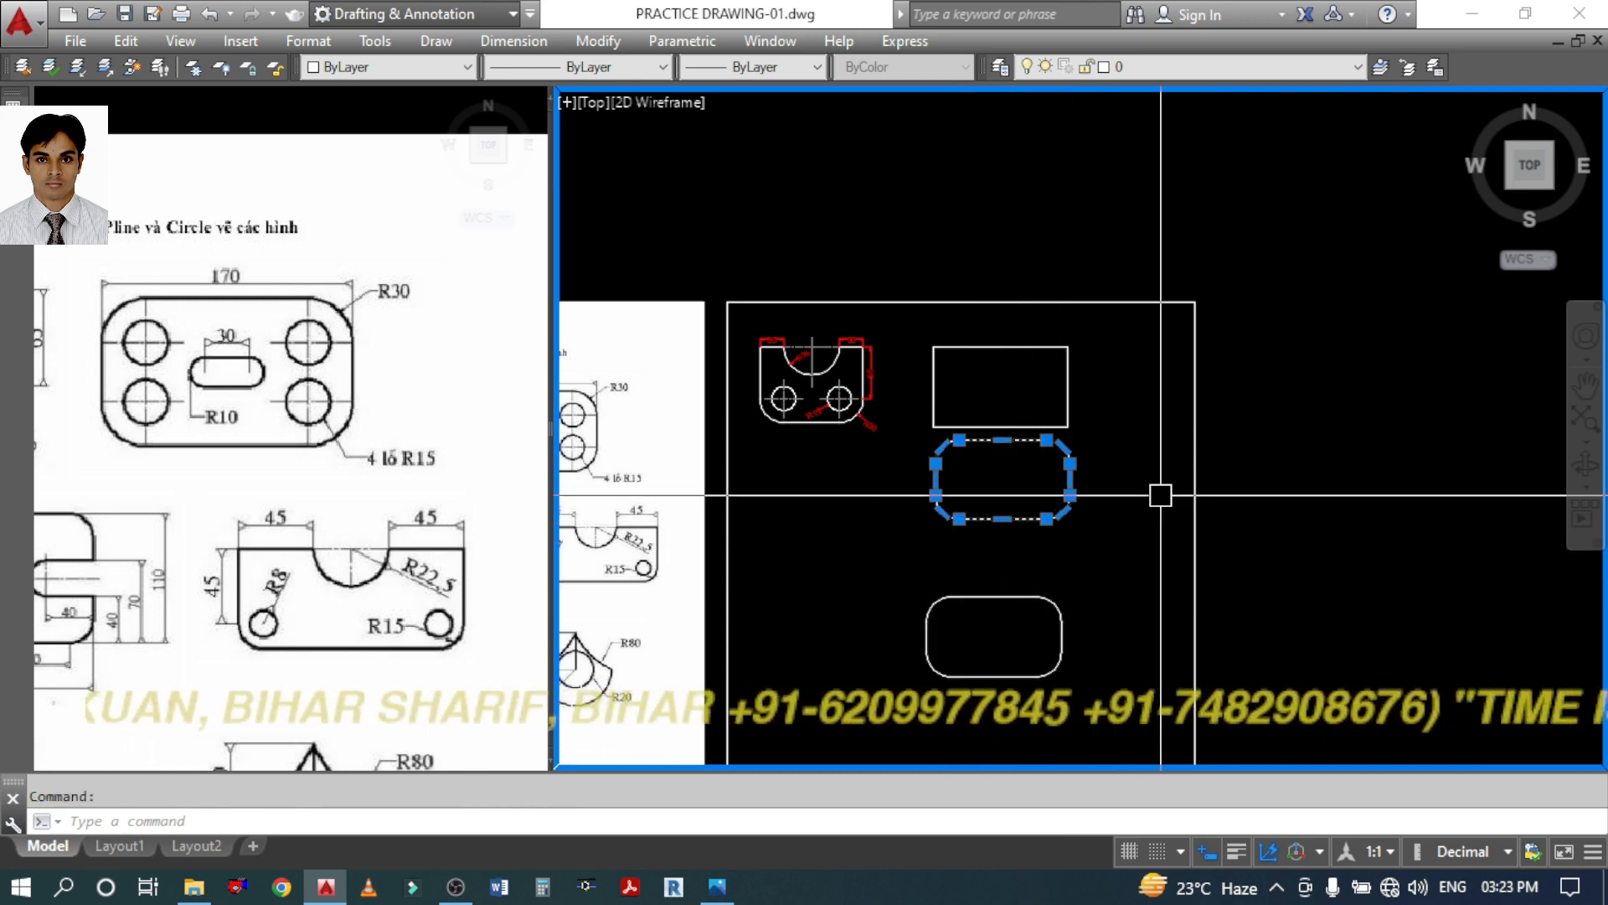
{"action": "key", "text": "Delete"}
{"action": "left_click", "coordinate": [1106, 460]}
{"action": "left_click", "coordinate": [1092, 467]}
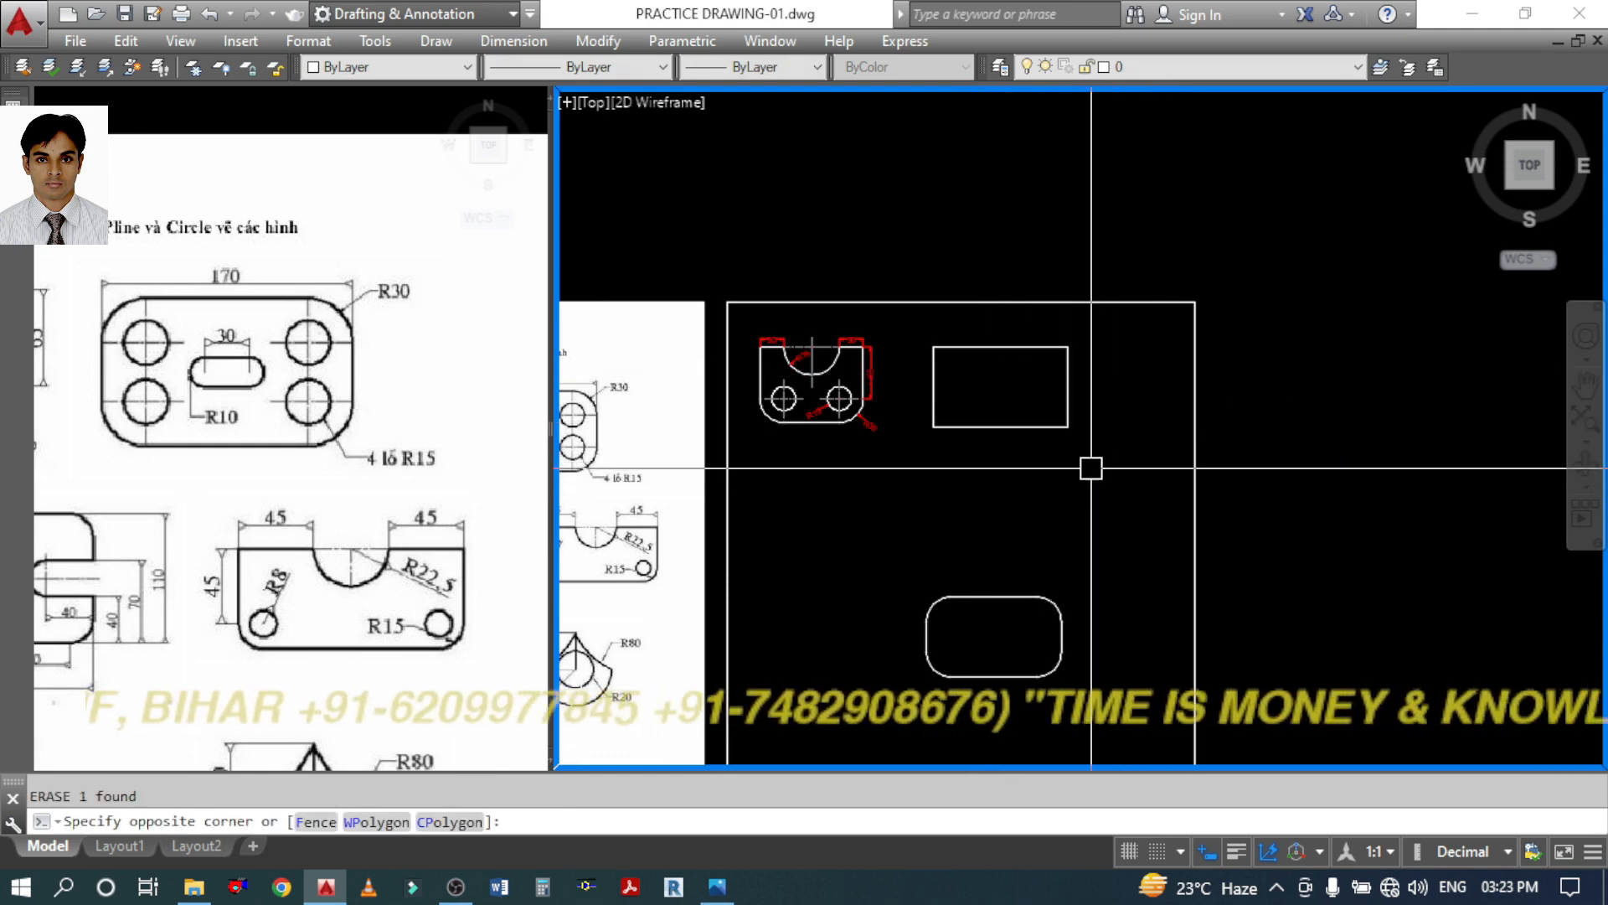
{"action": "key", "text": "Escape"}
{"action": "scroll", "coordinate": [960, 380], "scroll_direction": "up", "scroll_amount": 2}
{"action": "key", "text": "BackSpace"}
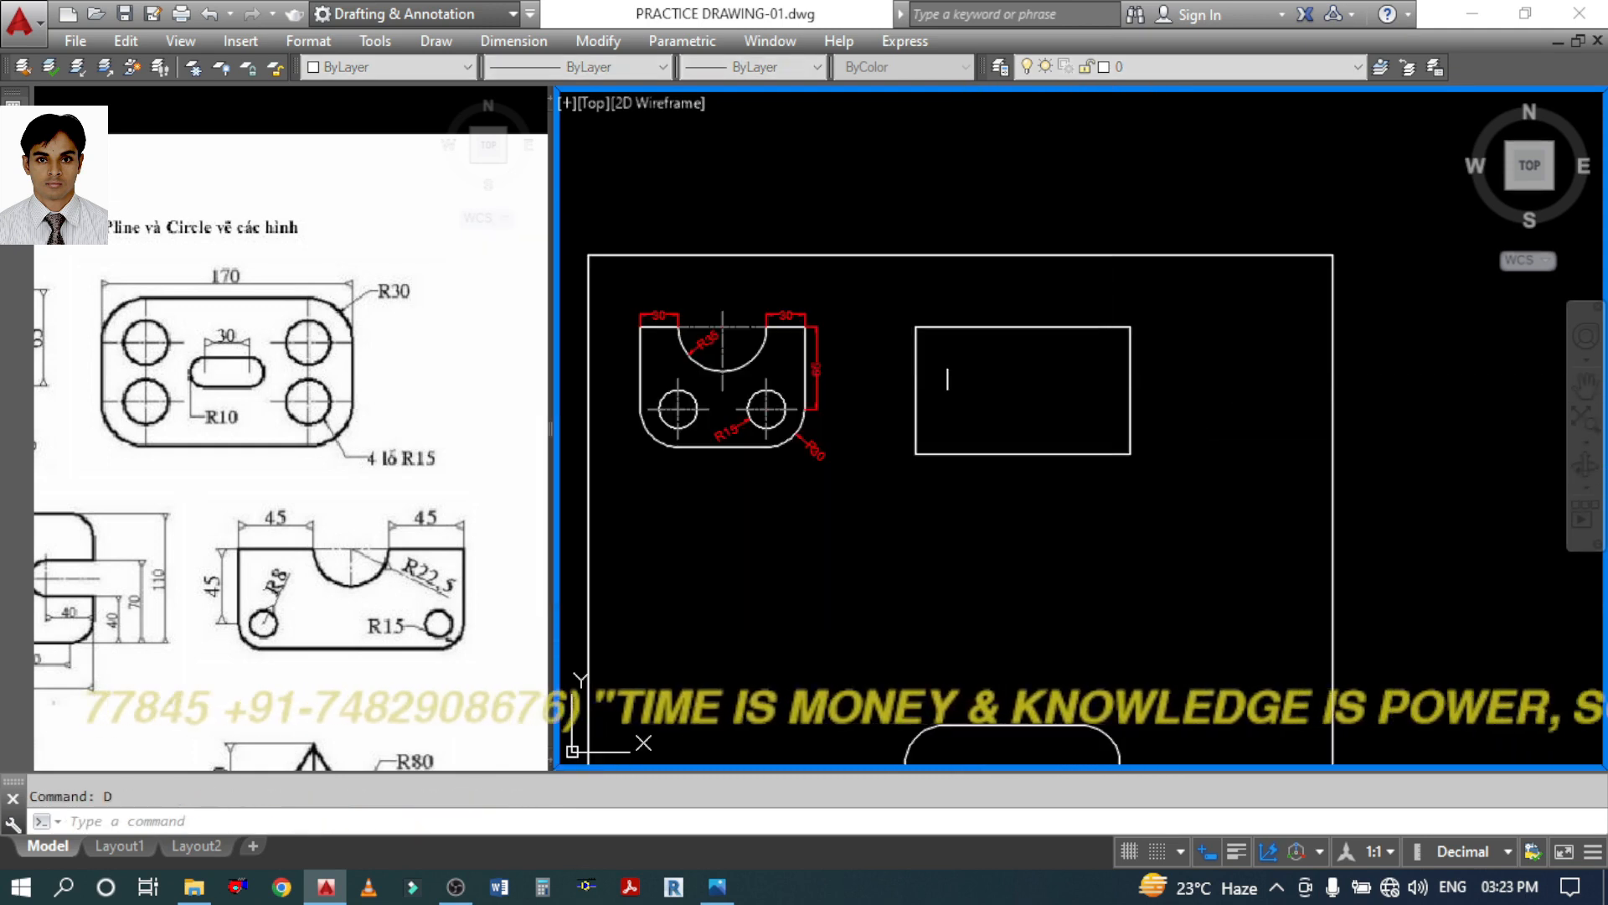
Fillet the two upper corners of the line-drawn rectangle with the 30 radius
{"action": "type", "text": "f"}
{"action": "key", "text": "Return"}
{"action": "left_click", "coordinate": [954, 327]}
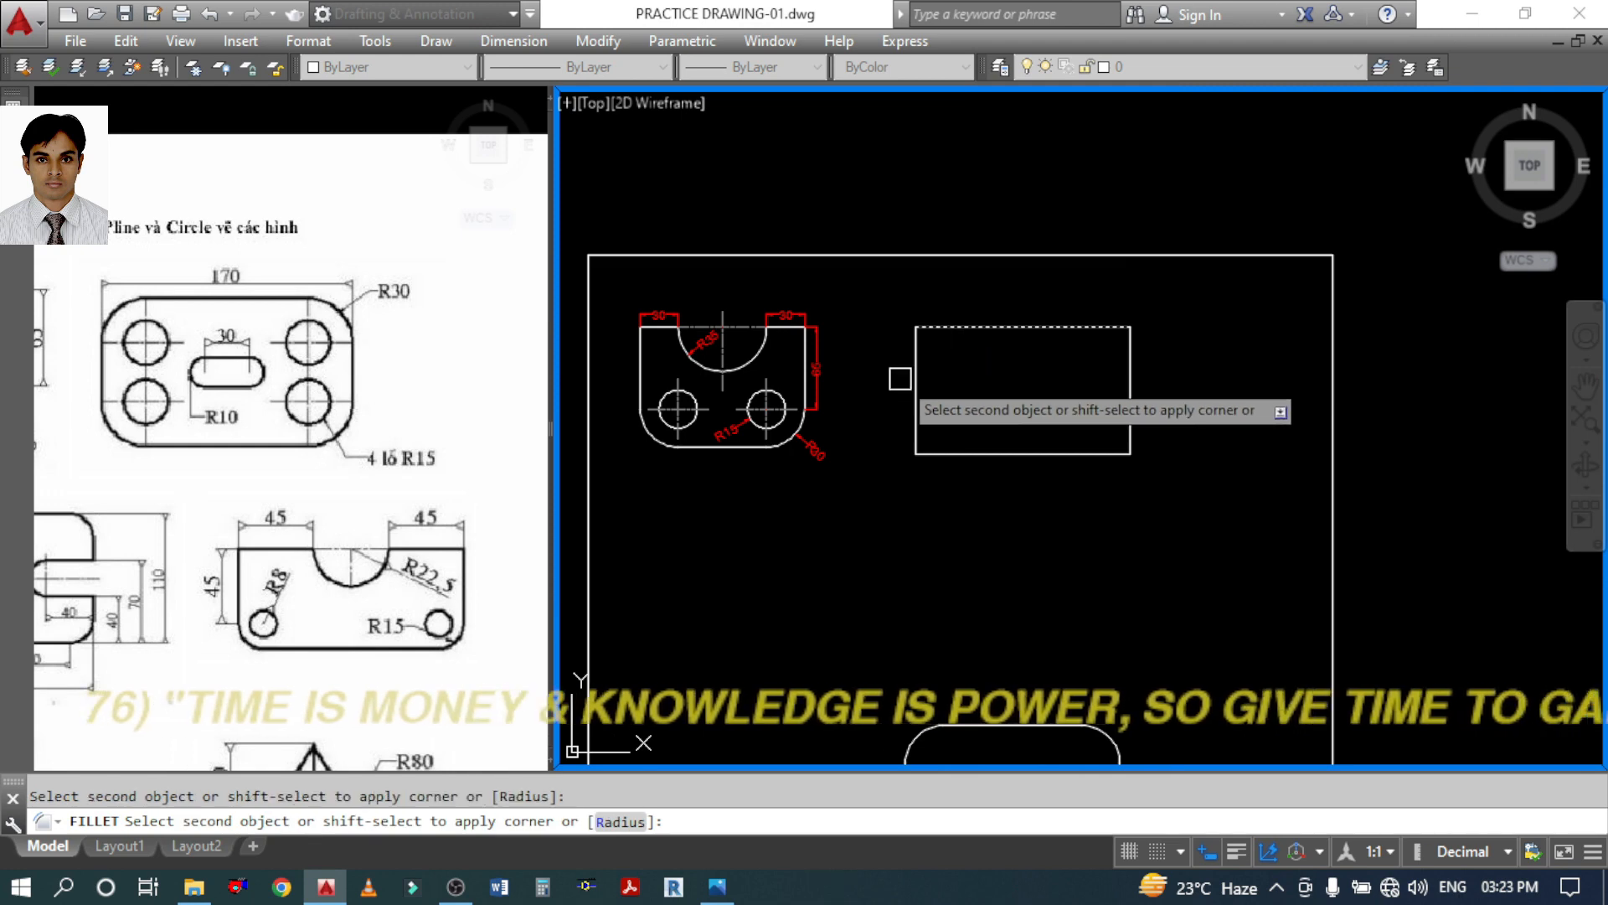
{"action": "left_click", "coordinate": [914, 381]}
{"action": "key", "text": "space"}
{"action": "left_click", "coordinate": [1079, 327]}
{"action": "left_click", "coordinate": [1132, 376]}
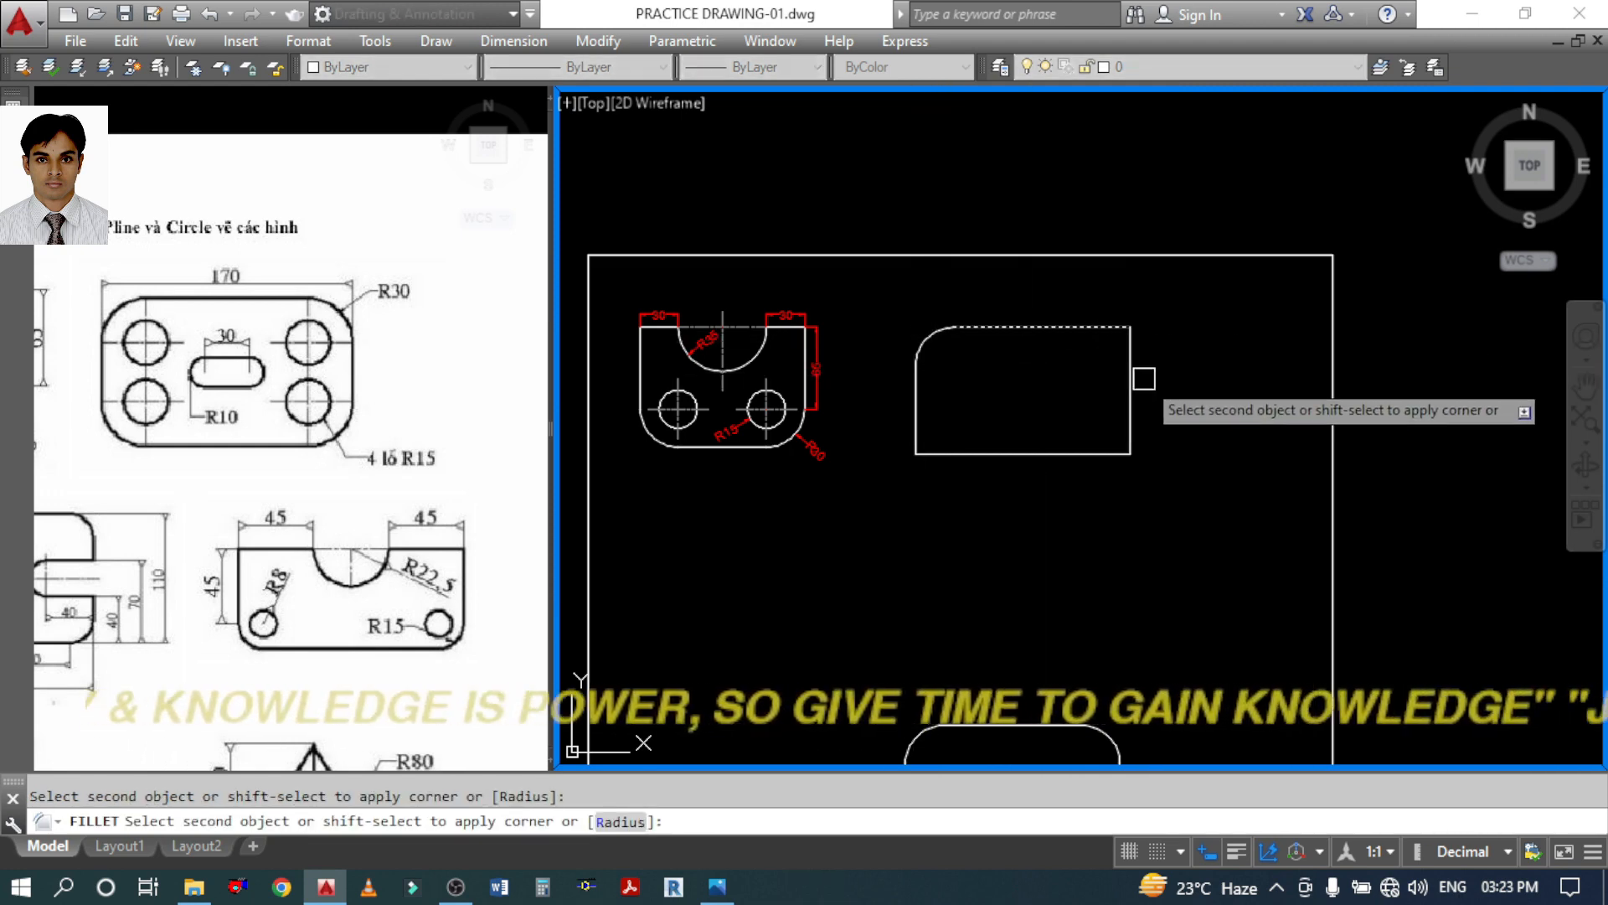
Fillet the line-drawn rectangle's two bottom corners with the 30 radius
{"action": "key", "text": "space"}
{"action": "left_click", "coordinate": [1131, 412]}
{"action": "left_click", "coordinate": [1089, 455]}
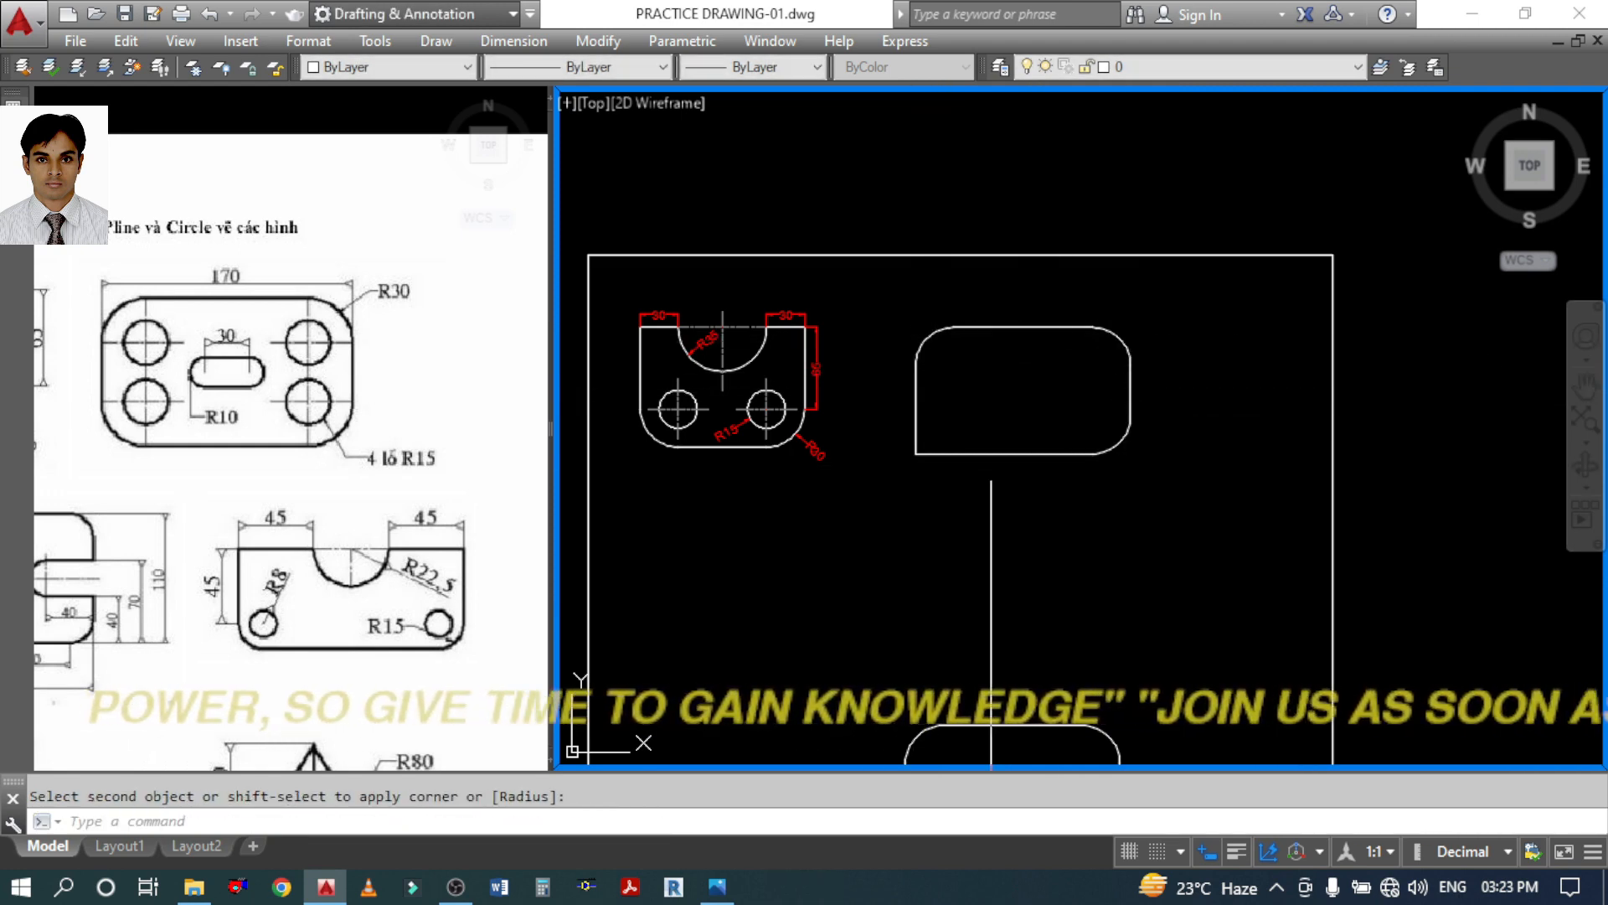
{"action": "key", "text": "space"}
{"action": "left_click", "coordinate": [958, 453]}
{"action": "left_click", "coordinate": [917, 422]}
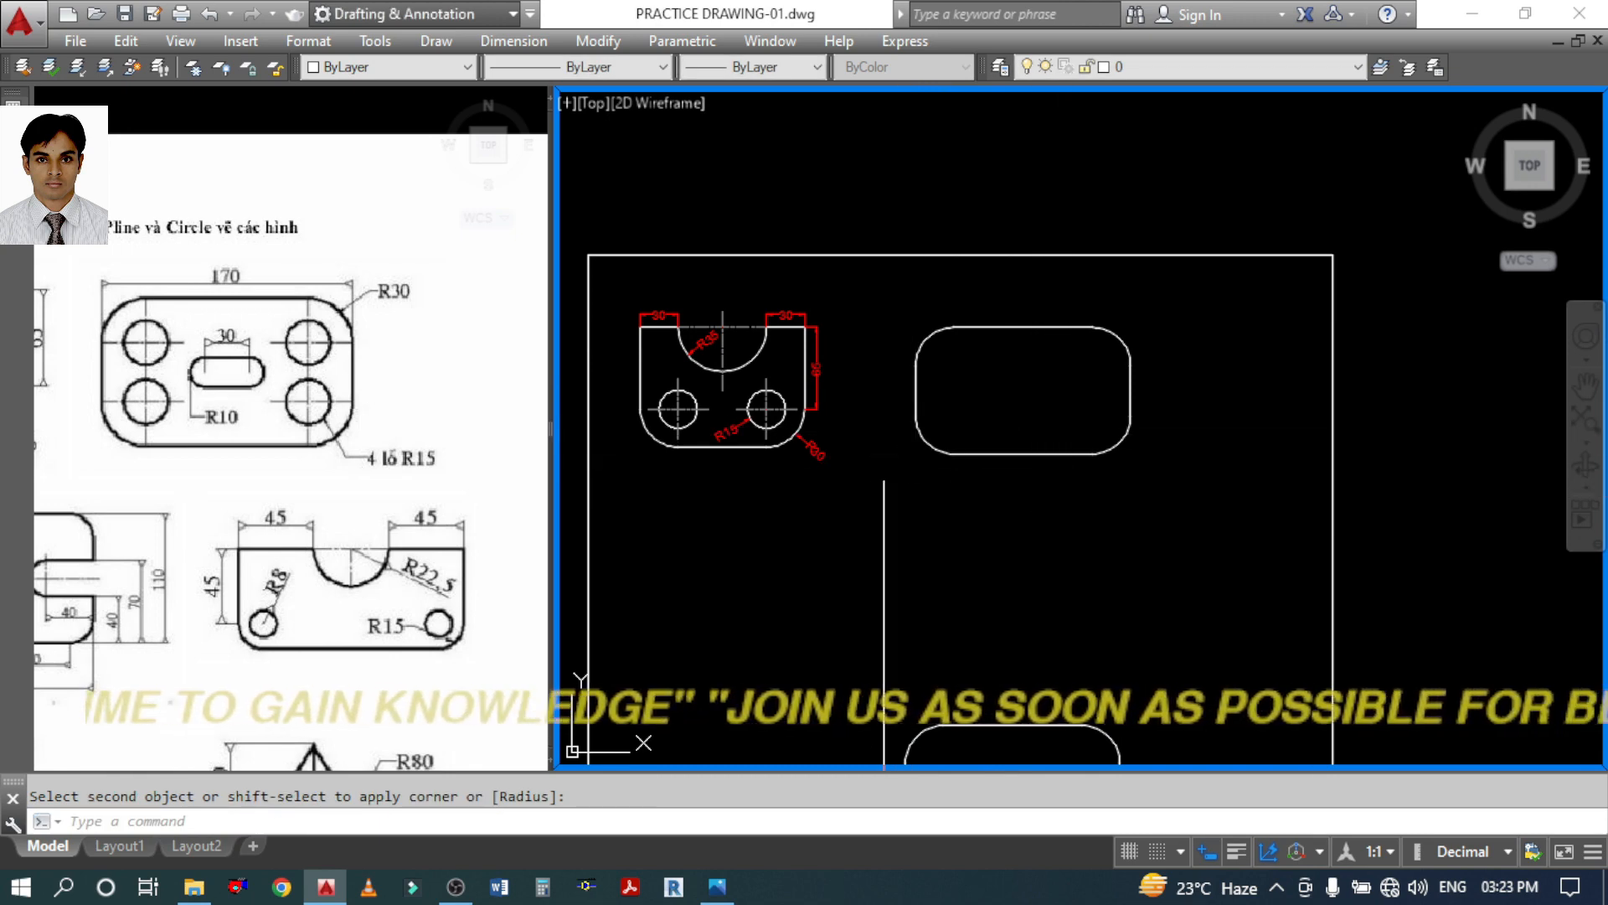
Erase the remaining rounded rectangle below the filleted line-drawn plate
{"action": "scroll", "coordinate": [1031, 319], "scroll_direction": "down", "scroll_amount": 2}
{"action": "left_click", "coordinate": [1120, 542]}
{"action": "left_click", "coordinate": [1076, 577]}
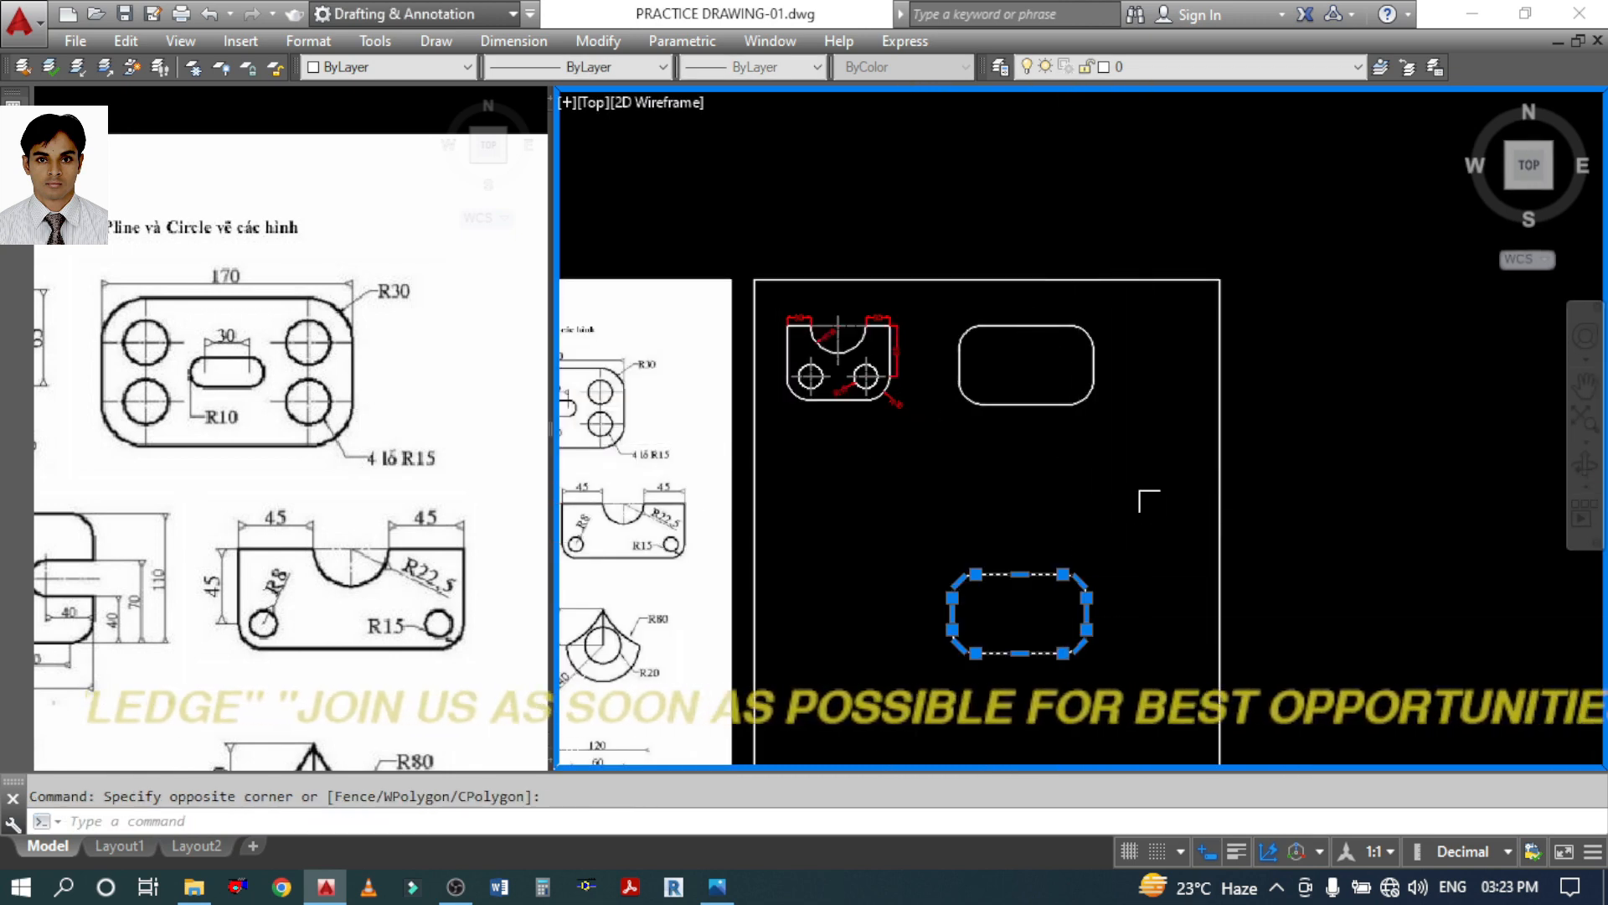
{"action": "key", "text": "Delete"}
Add an aligned dimension across the rounded plate's overall width, placed just above the plate
{"action": "scroll", "coordinate": [1149, 495], "scroll_direction": "up", "scroll_amount": 2}
{"action": "left_click", "coordinate": [392, 435]}
{"action": "left_click", "coordinate": [1037, 449]}
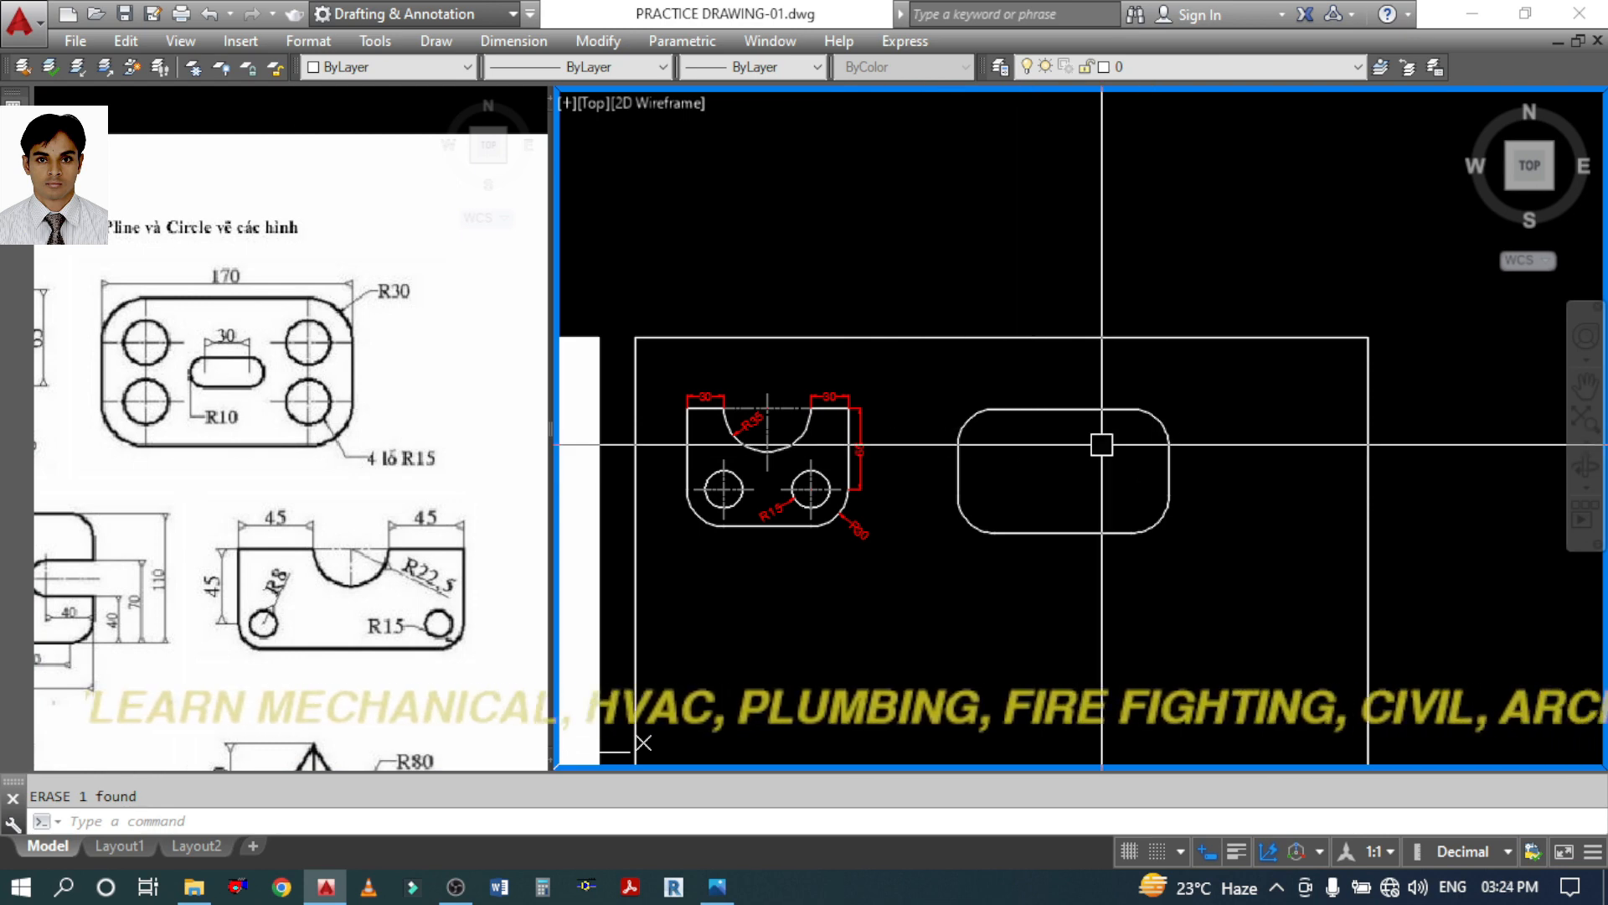
{"action": "type", "text": "DAL"}
{"action": "key", "text": "Return"}
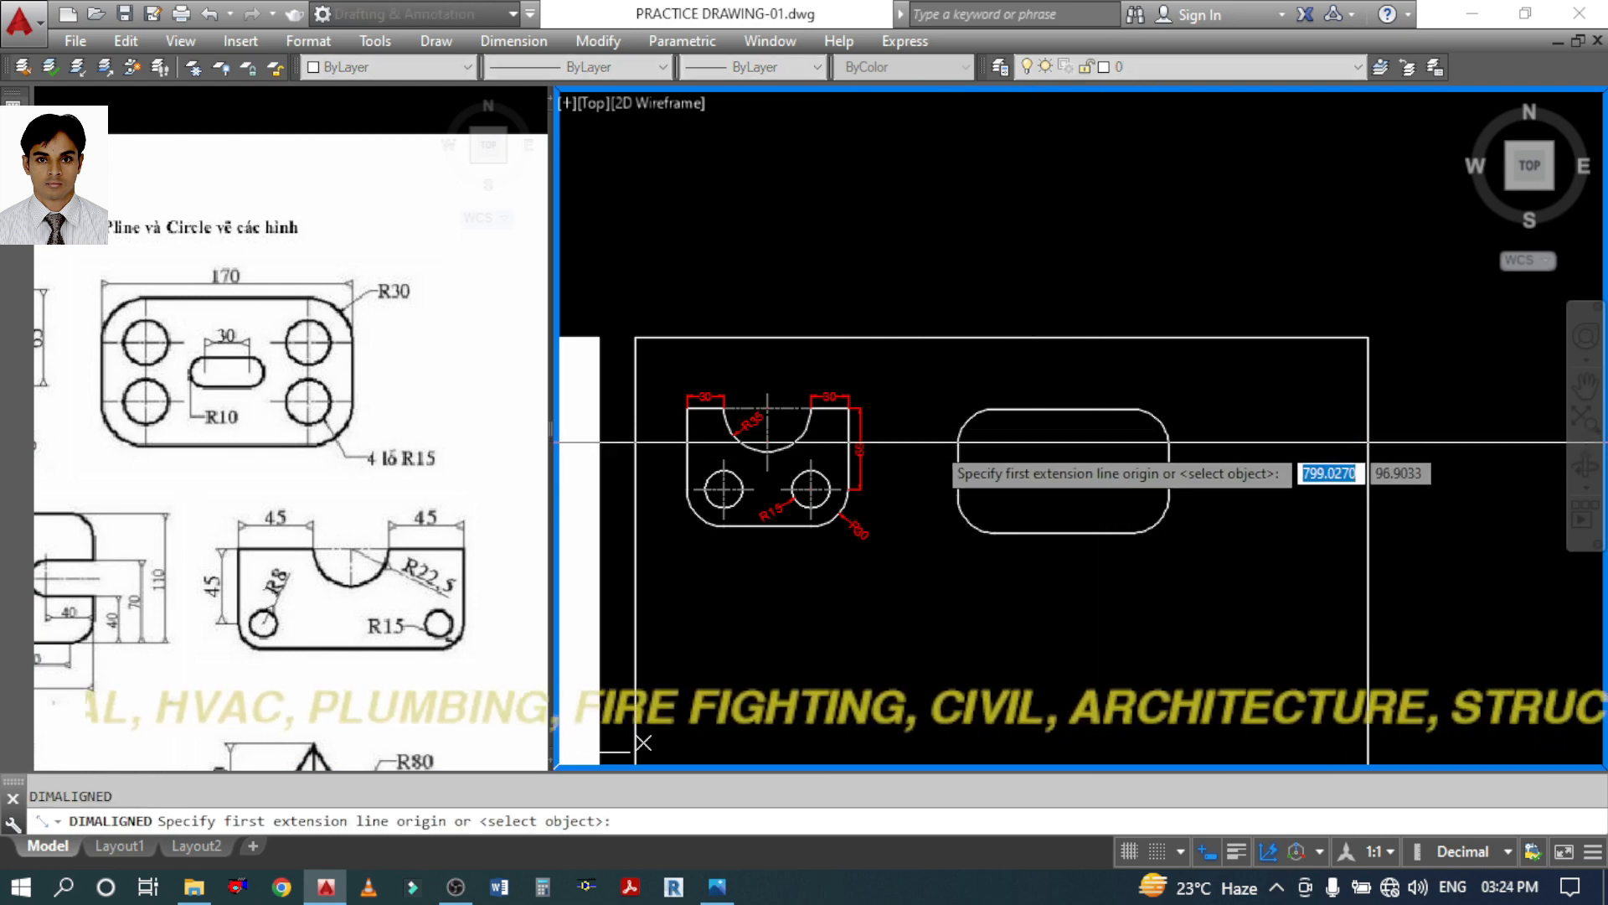
{"action": "left_click", "coordinate": [958, 445]}
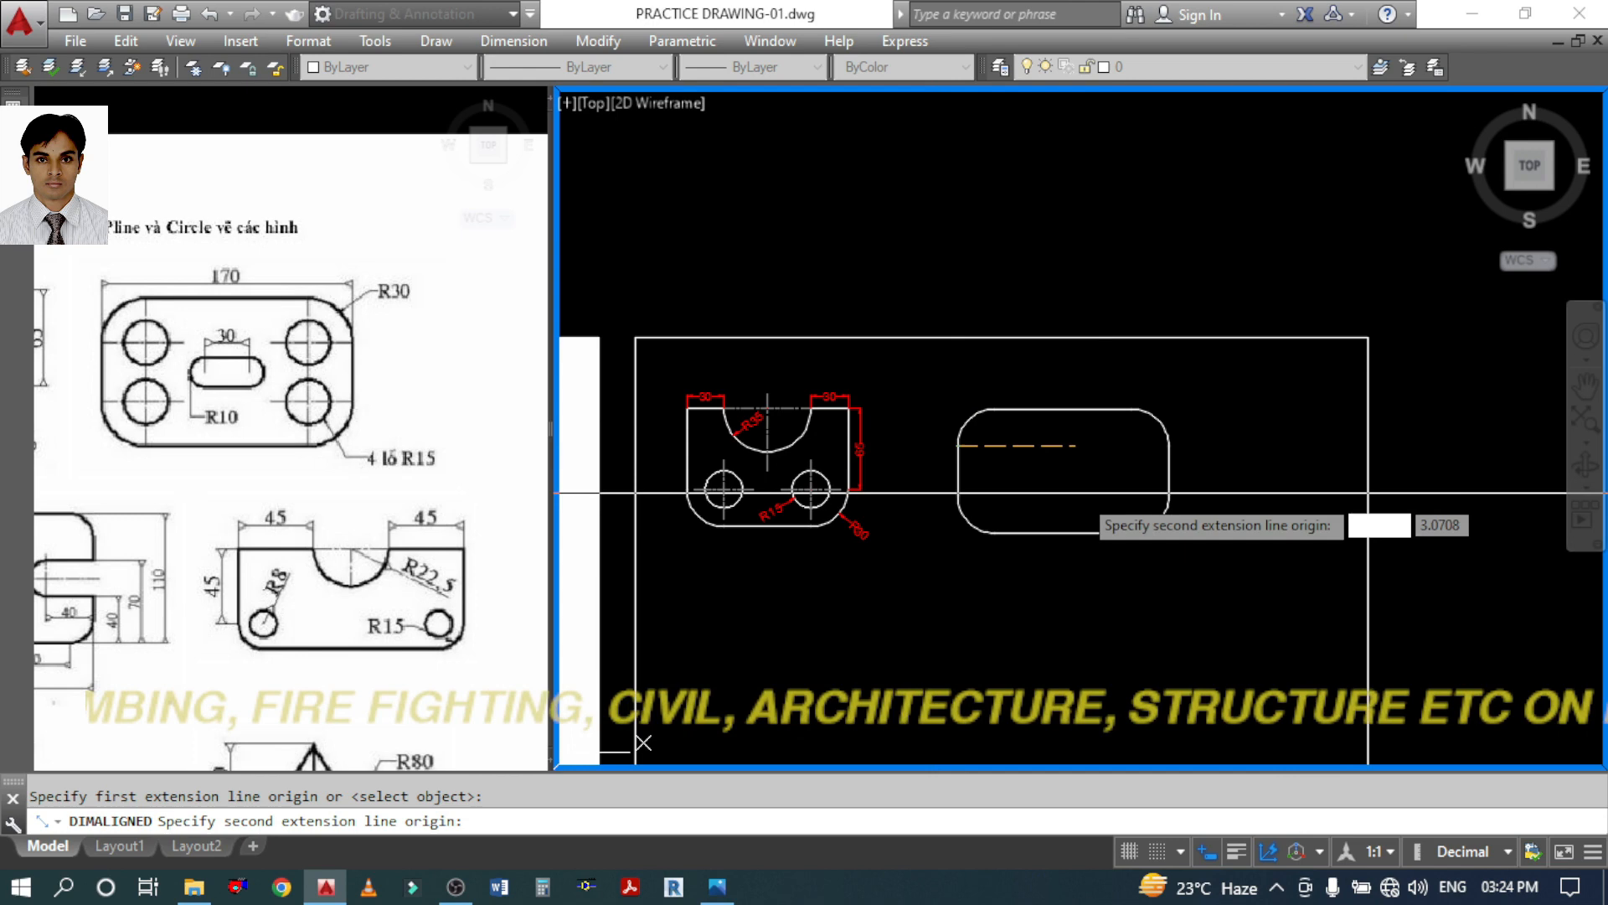
{"action": "left_click", "coordinate": [1132, 490]}
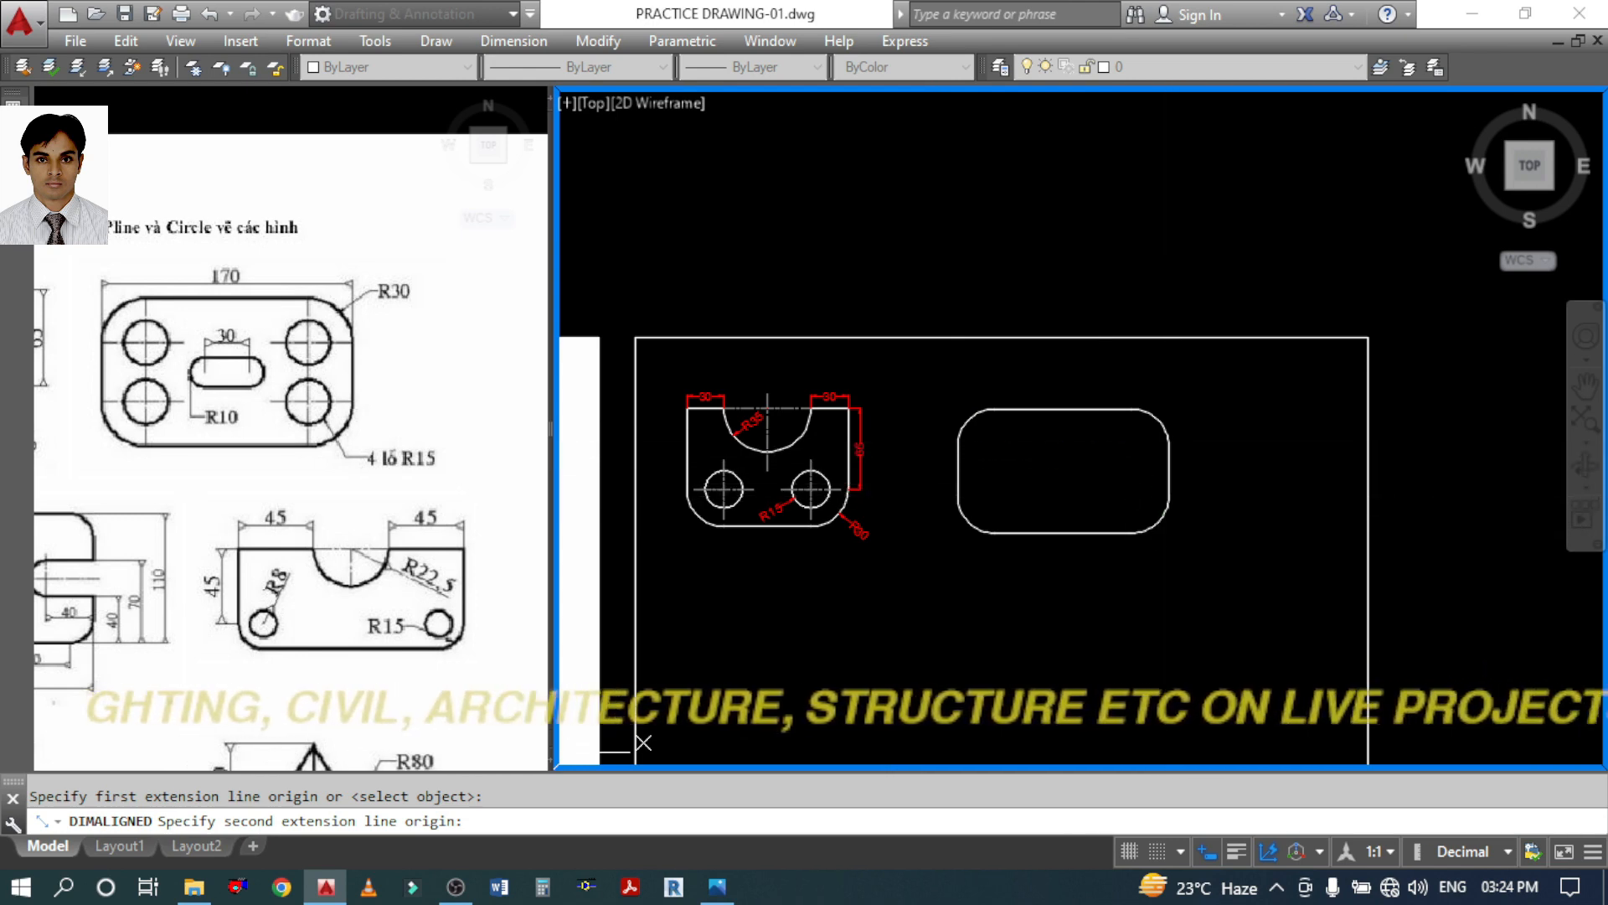
{"action": "left_click", "coordinate": [1123, 385]}
Add an aligned dimension for the rounded plate's overall height, placed just outside its right edge
{"action": "key", "text": "Return"}
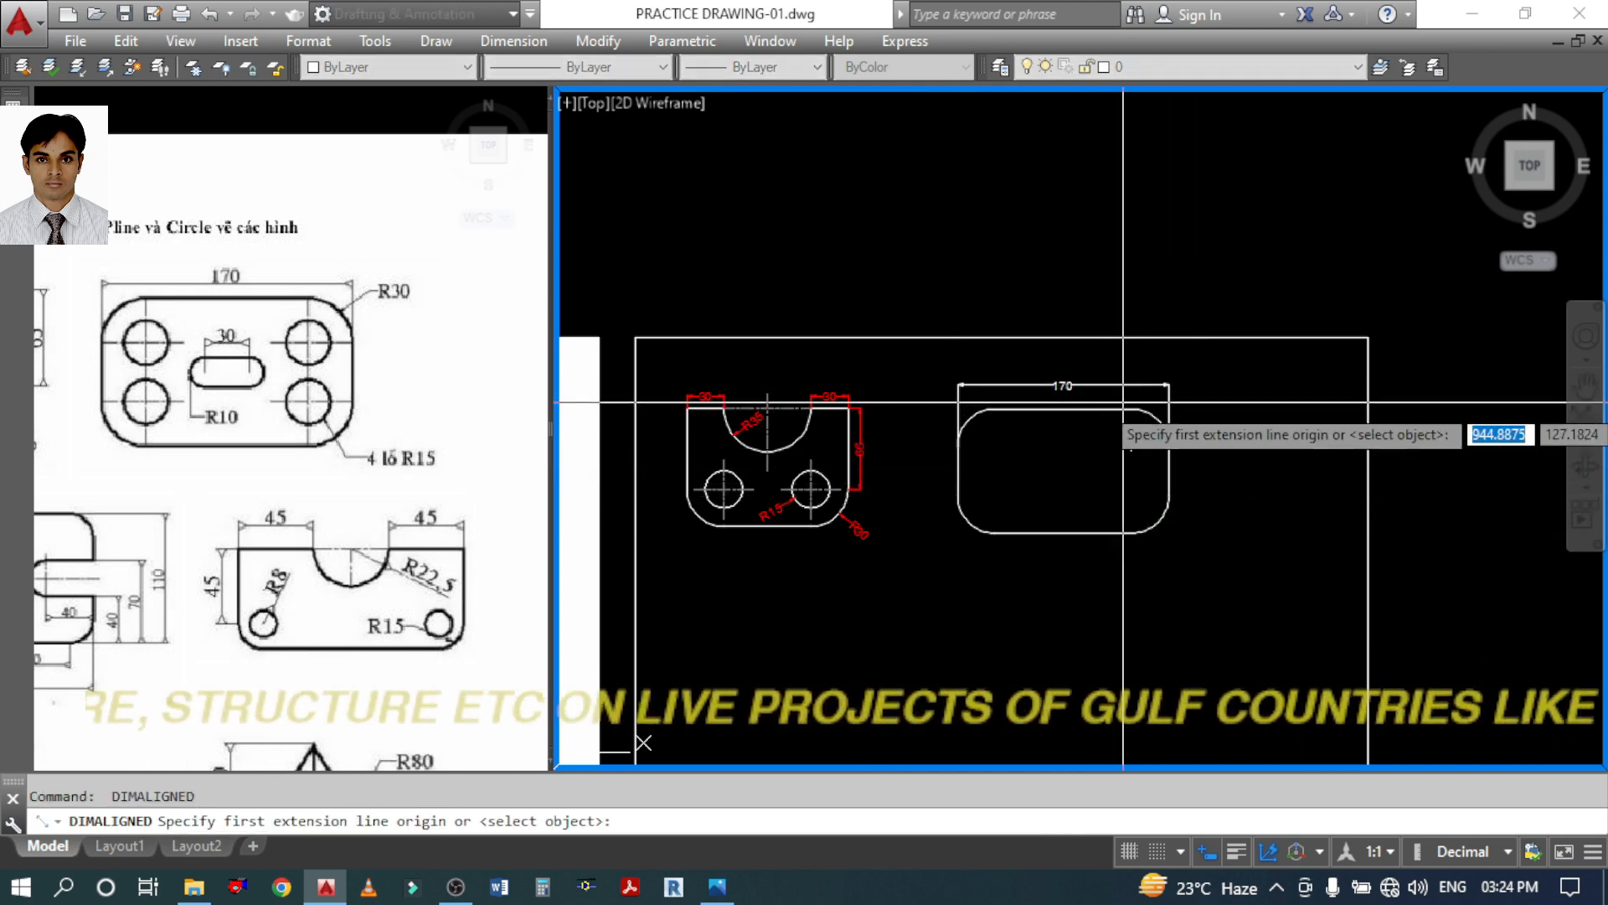
{"action": "left_click", "coordinate": [1132, 410]}
{"action": "left_click", "coordinate": [1138, 532]}
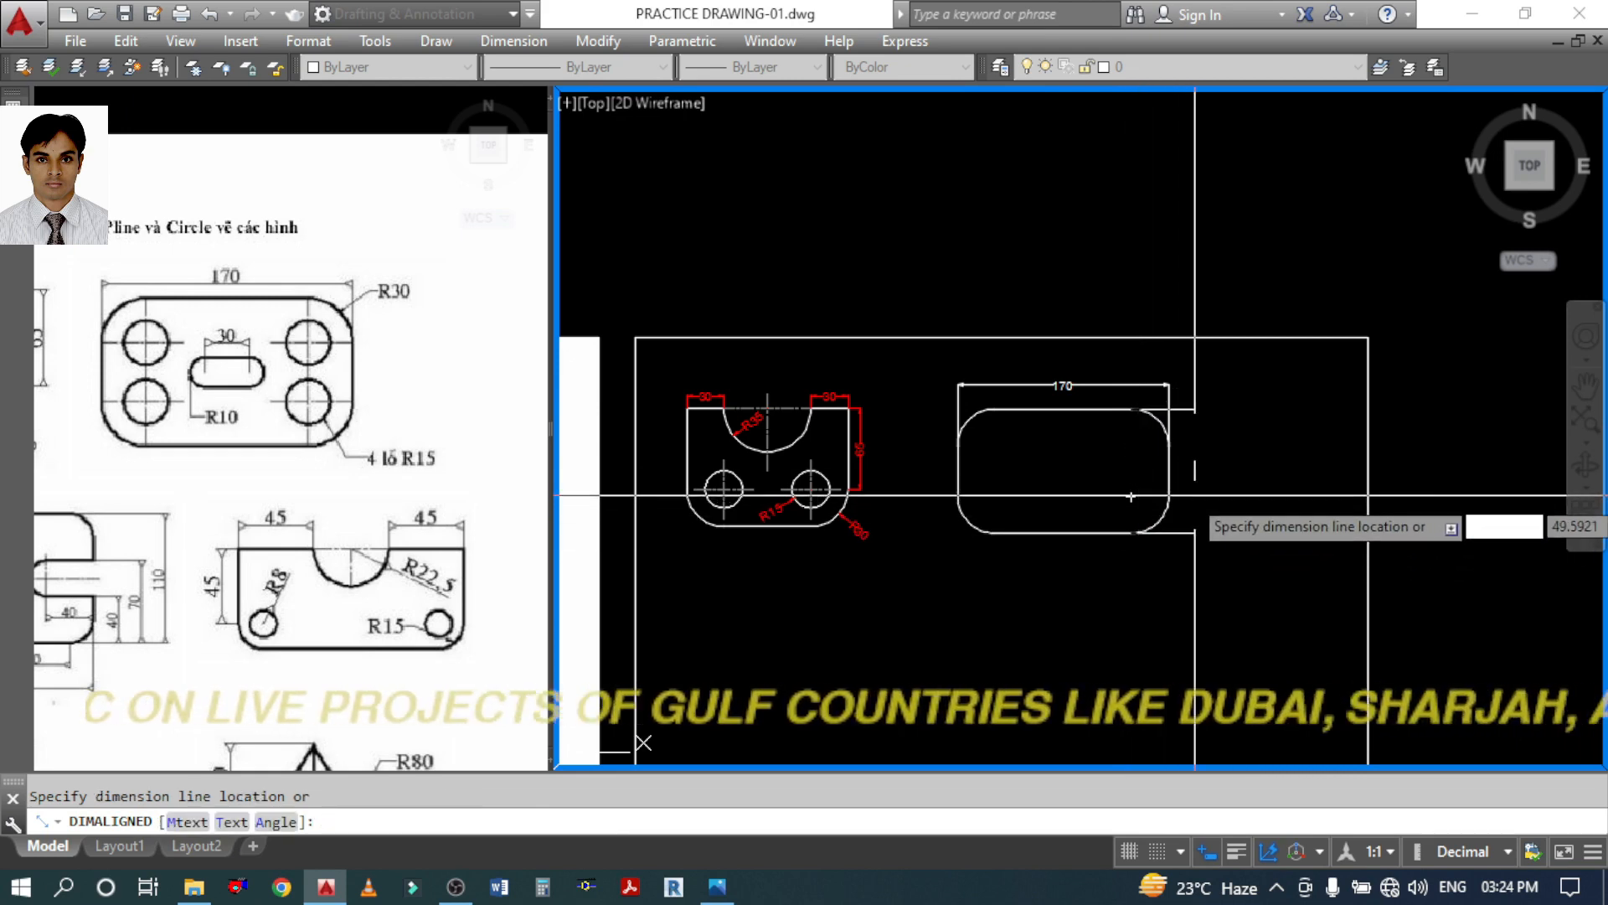
{"action": "left_click", "coordinate": [1194, 496]}
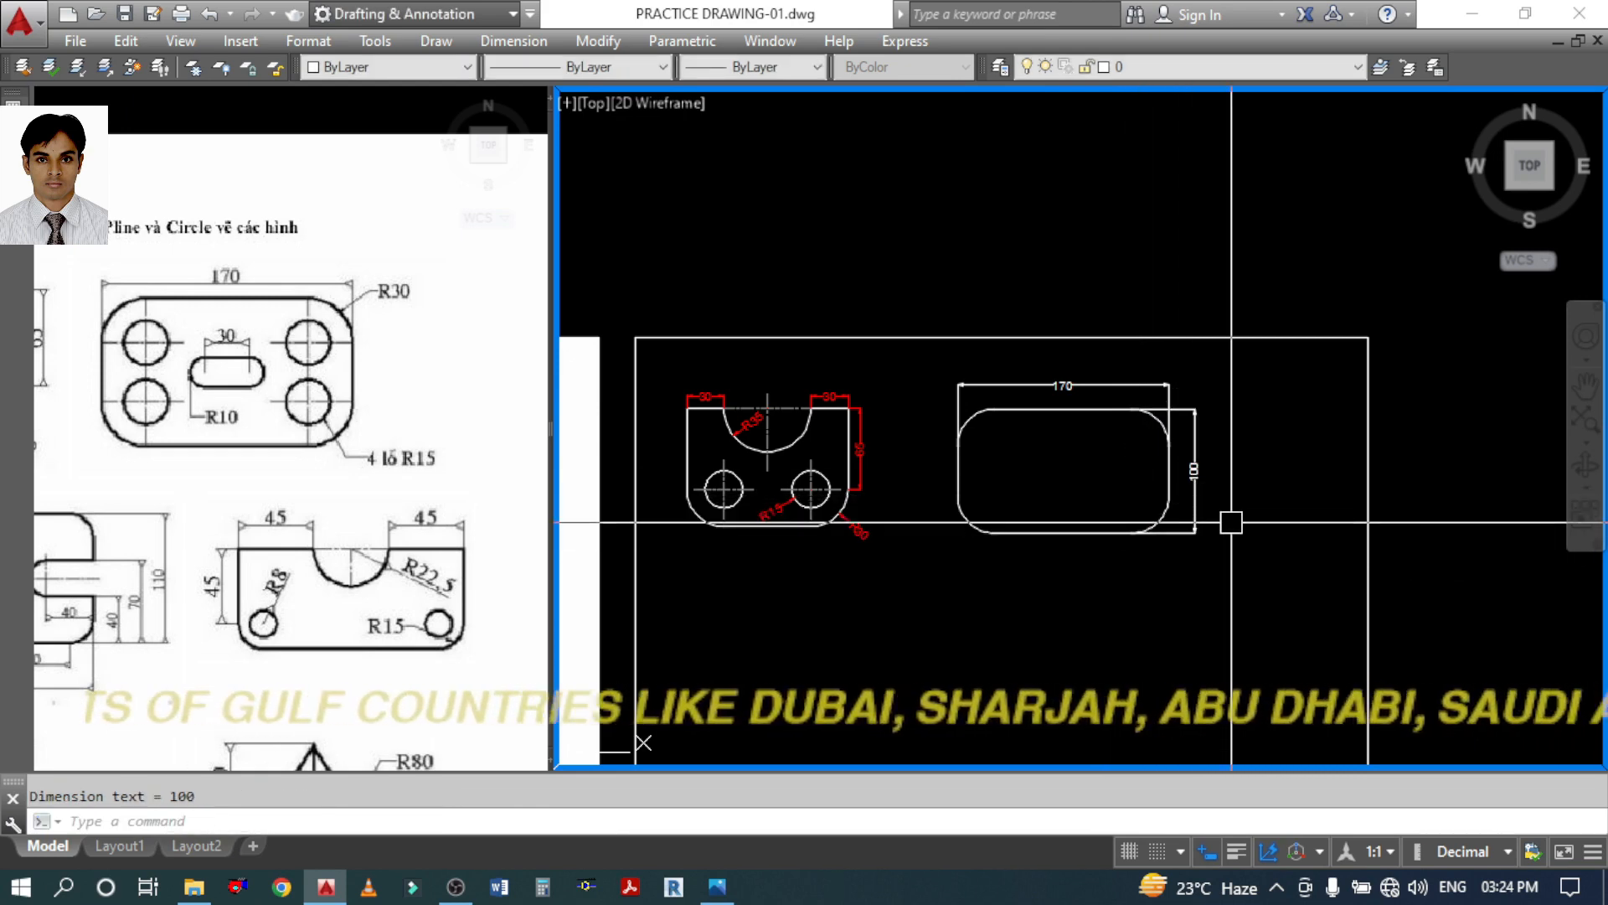
Match the rounded plate's width and height dimensions to the properties of the notched plate's red 30 dimension
{"action": "type", "text": "ma"}
{"action": "key", "text": "Return"}
{"action": "left_click", "coordinate": [827, 395]}
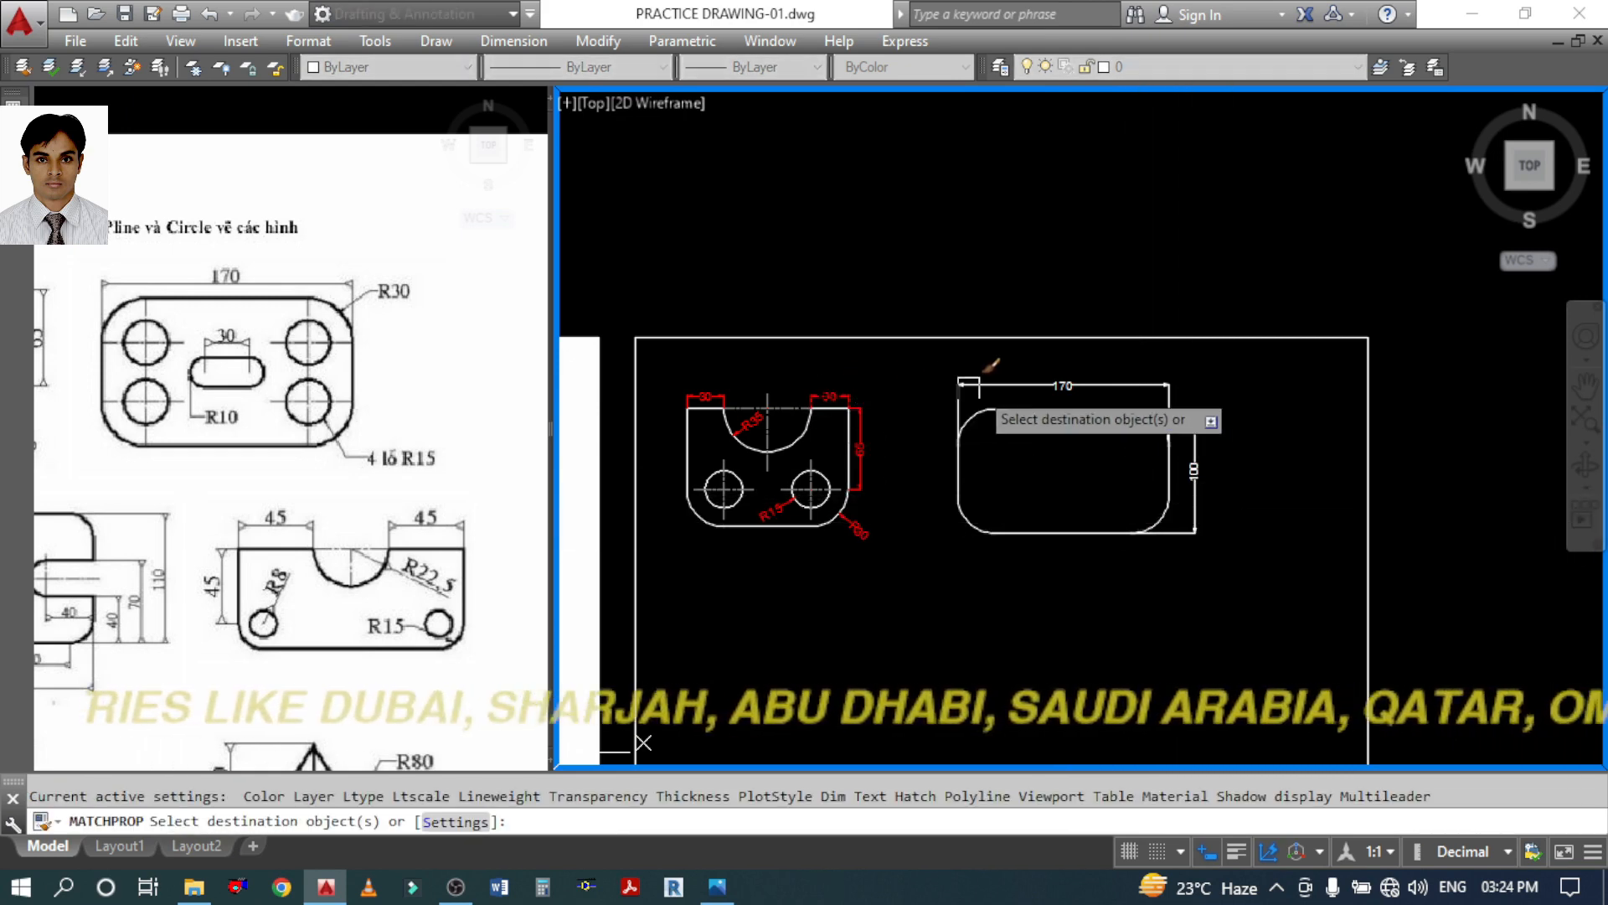
{"action": "left_click", "coordinate": [968, 383]}
{"action": "left_click", "coordinate": [1195, 462]}
{"action": "key", "text": "Return"}
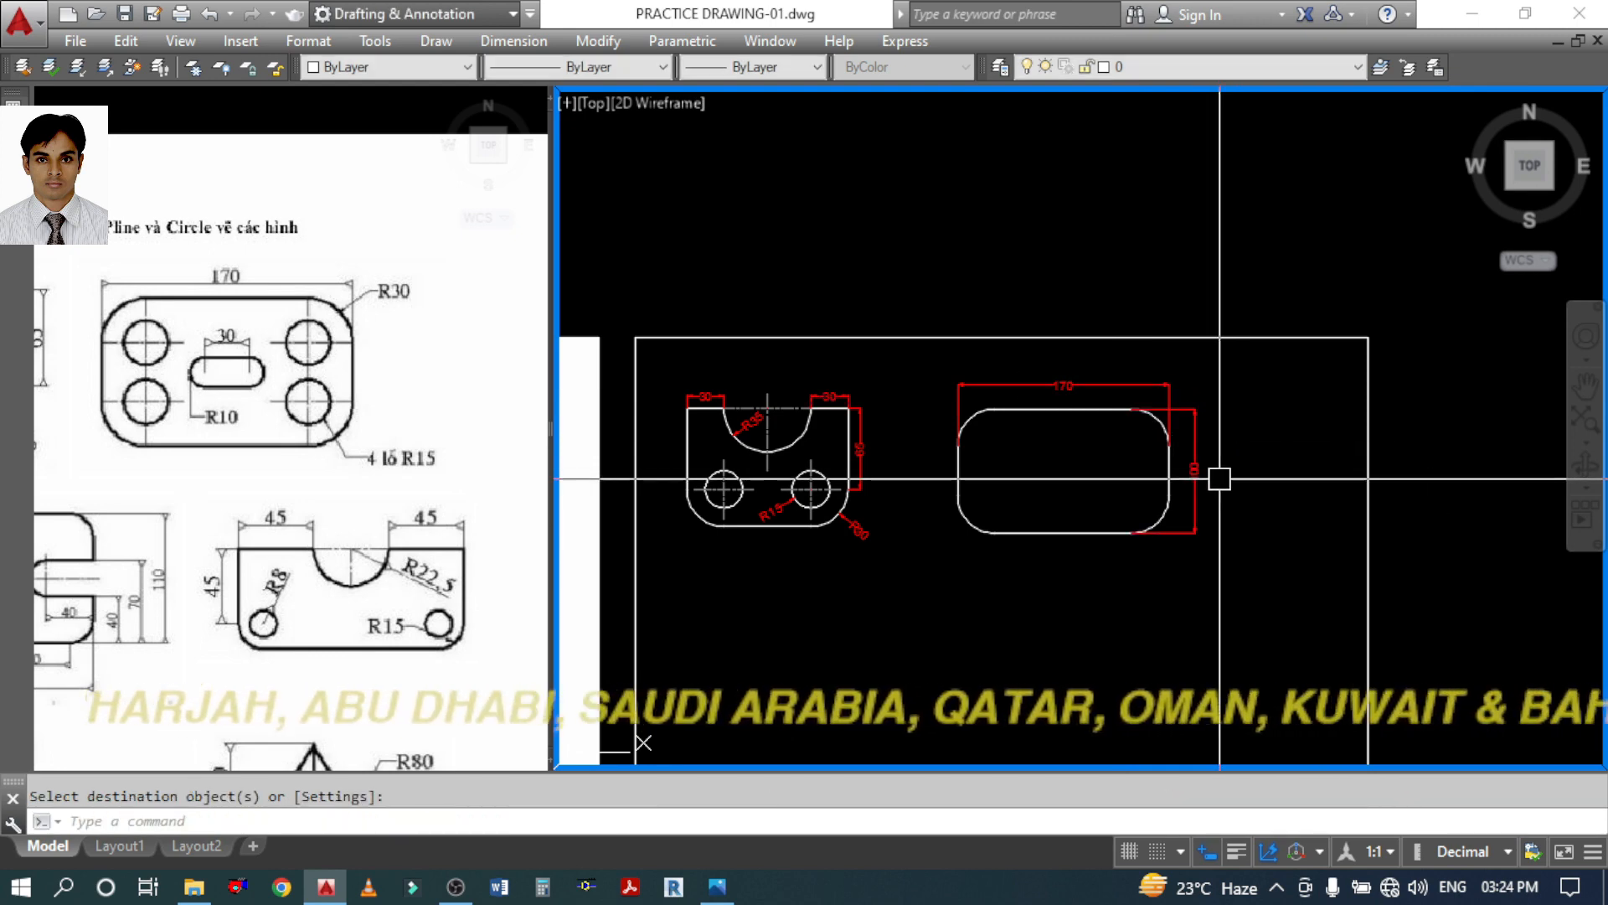
{"action": "left_click", "coordinate": [339, 417]}
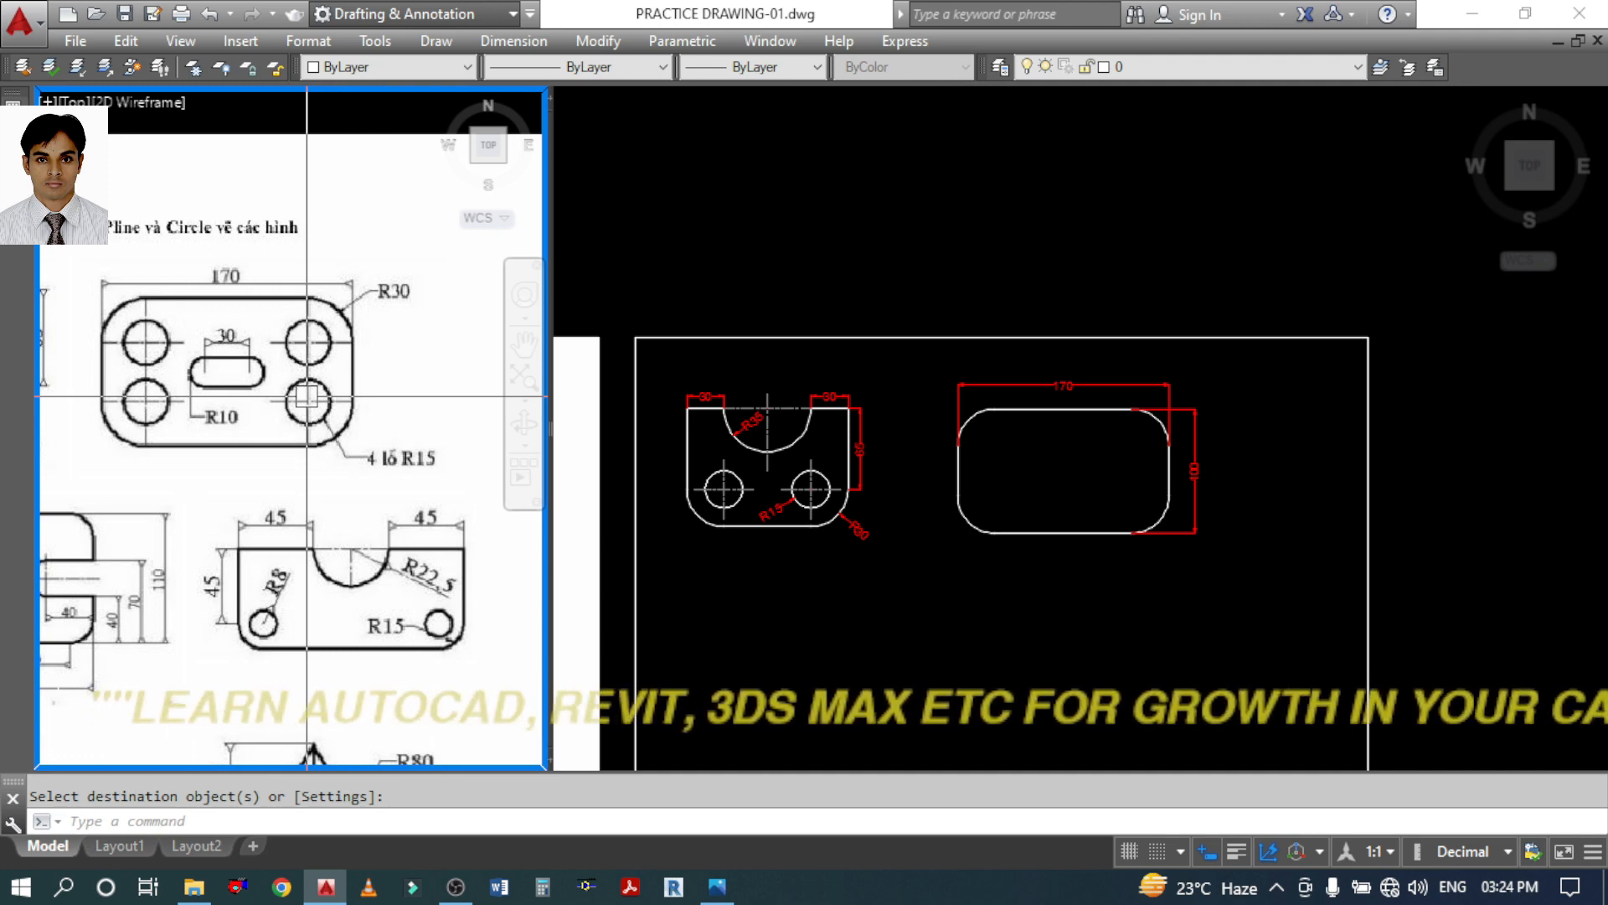
{"action": "scroll", "coordinate": [1000, 521], "scroll_direction": "up", "scroll_amount": 3}
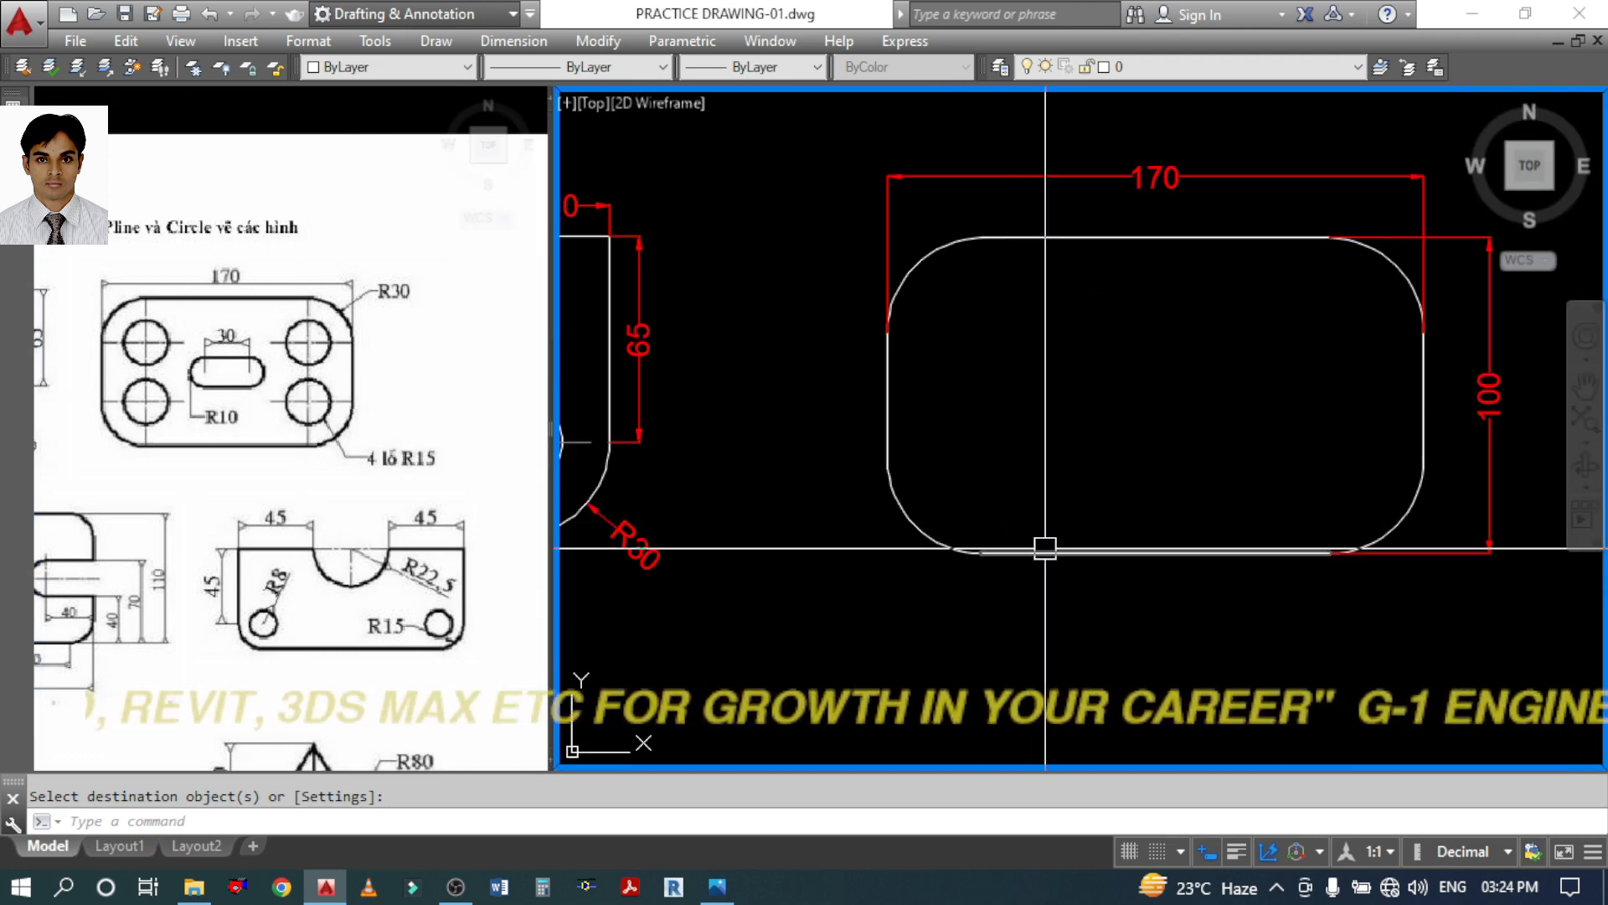
Draw a circle of radius 15 centred on the arc centre of the rounded plate's lower-left corner
{"action": "type", "text": "IRCLE"}
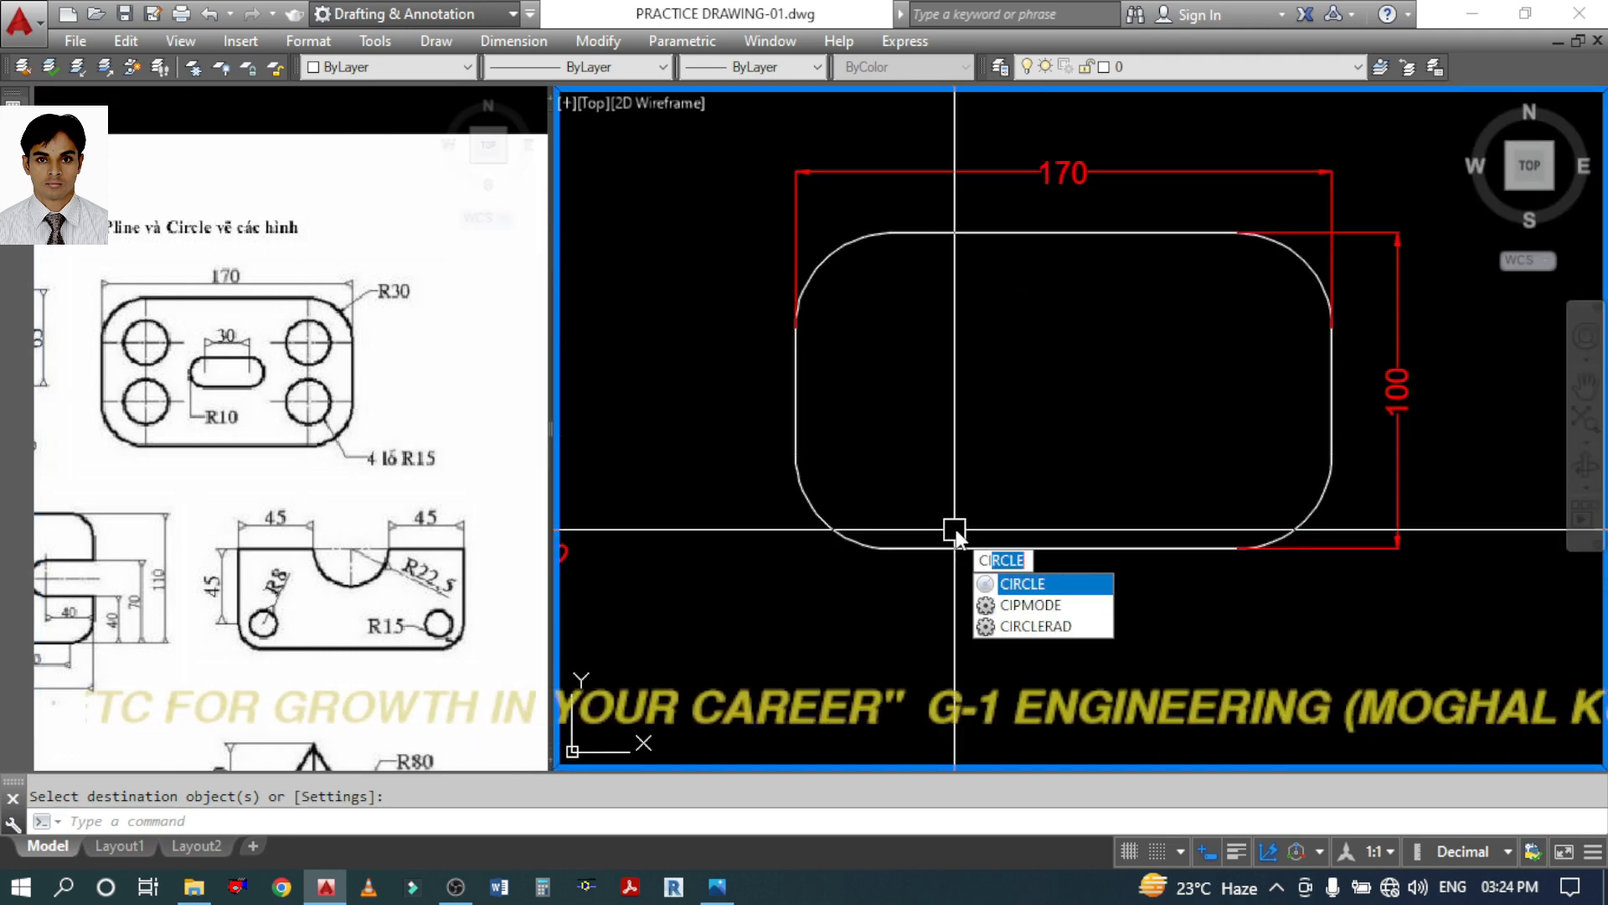
{"action": "key", "text": "Return"}
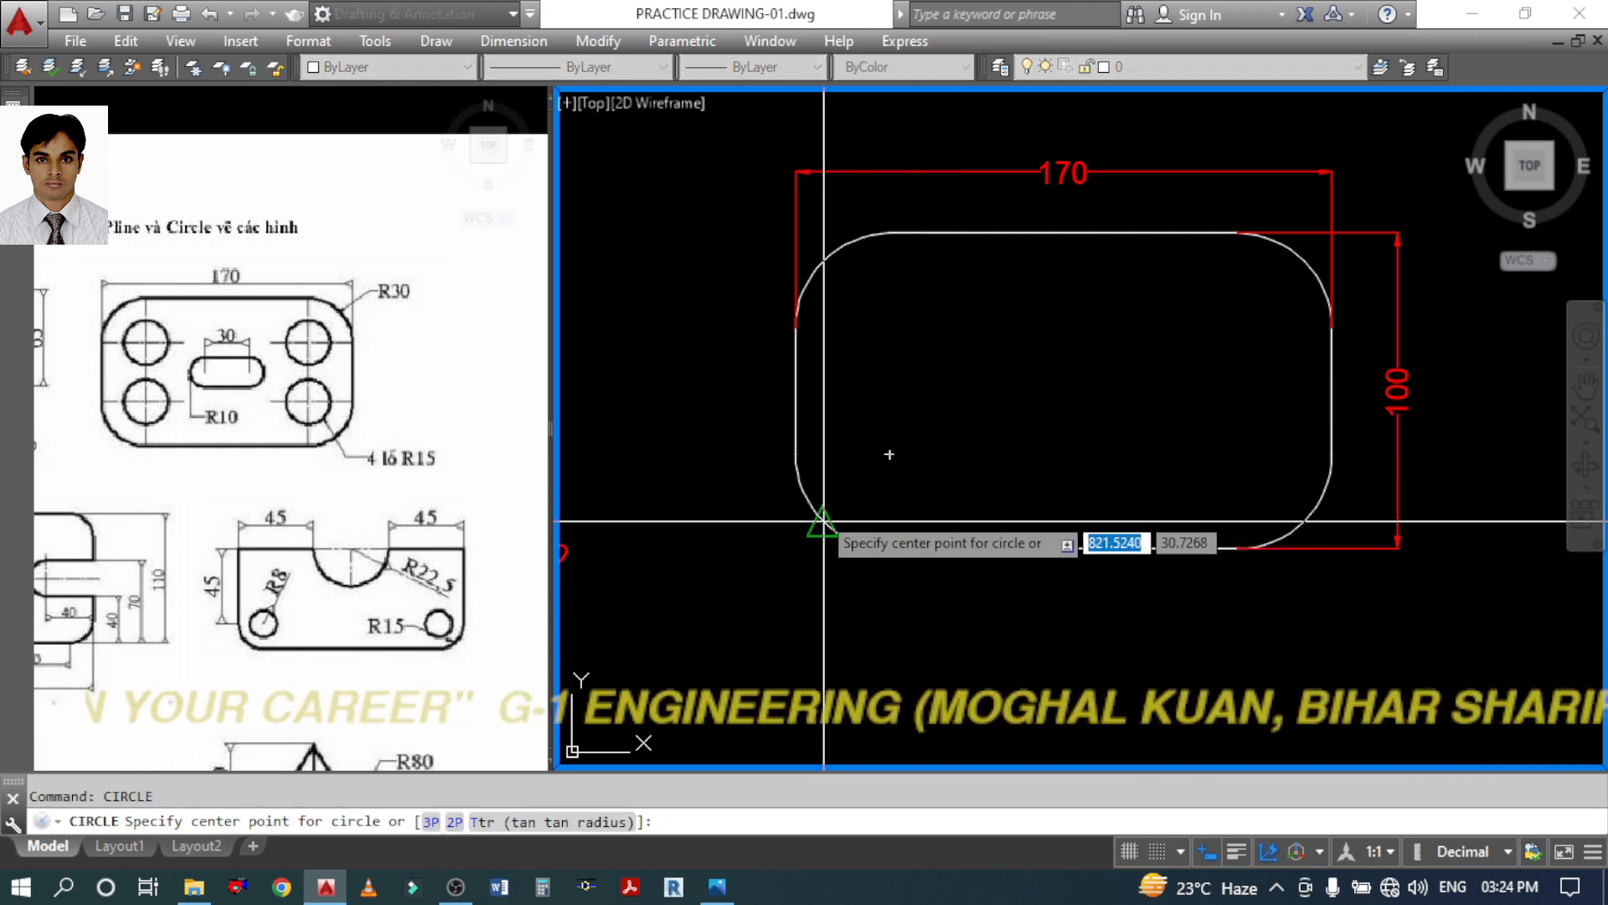
{"action": "left_click", "coordinate": [890, 453]}
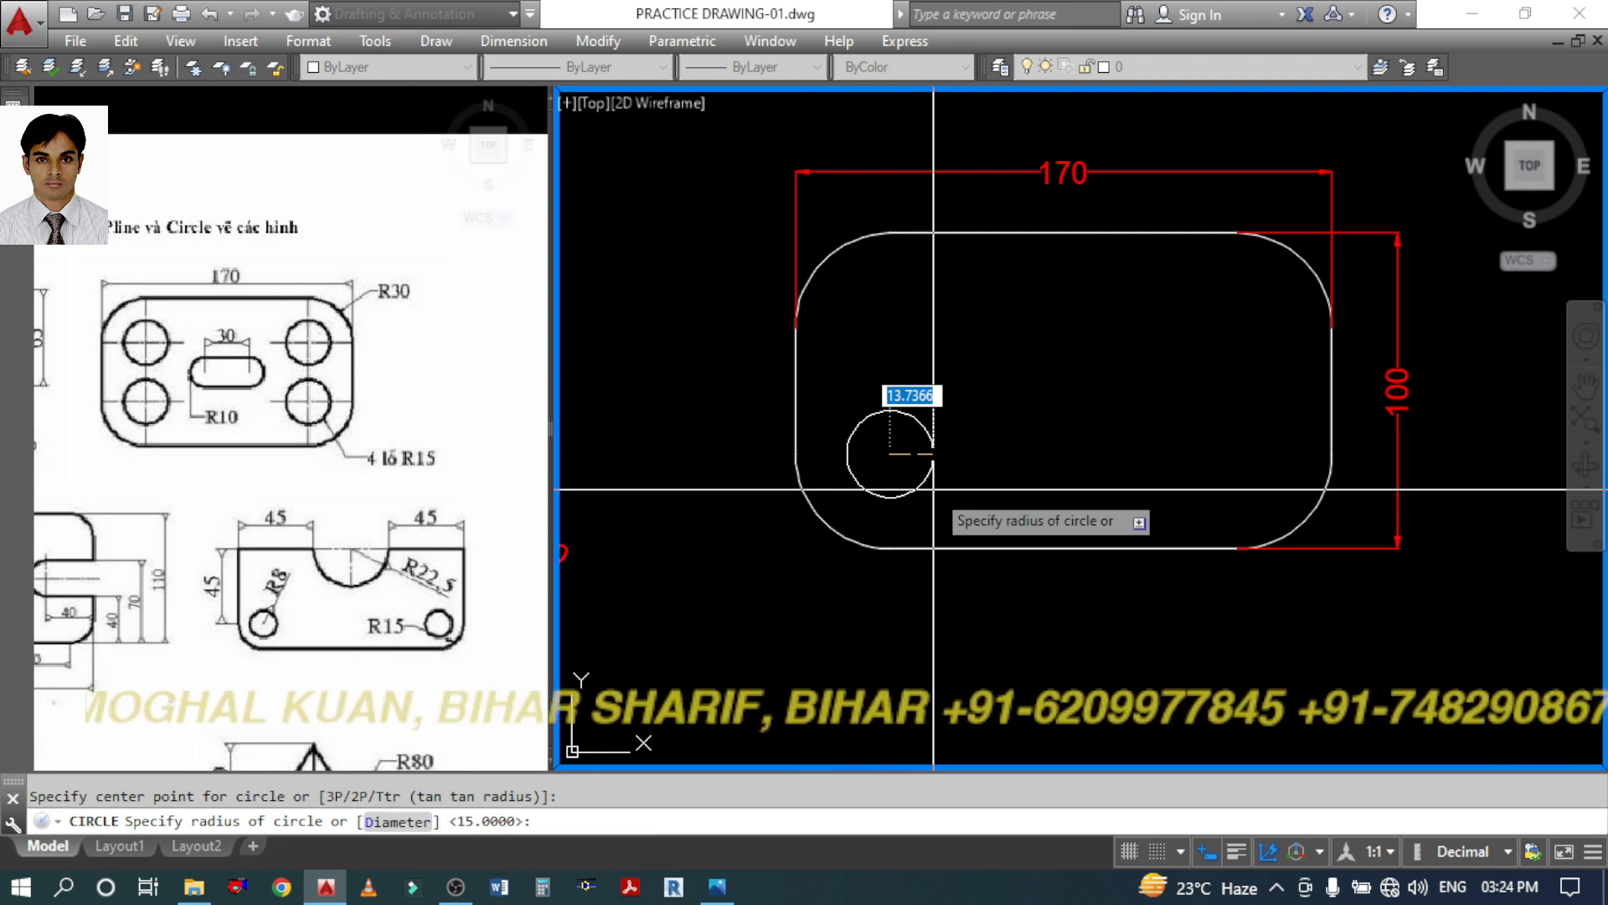
{"action": "type", "text": "15"}
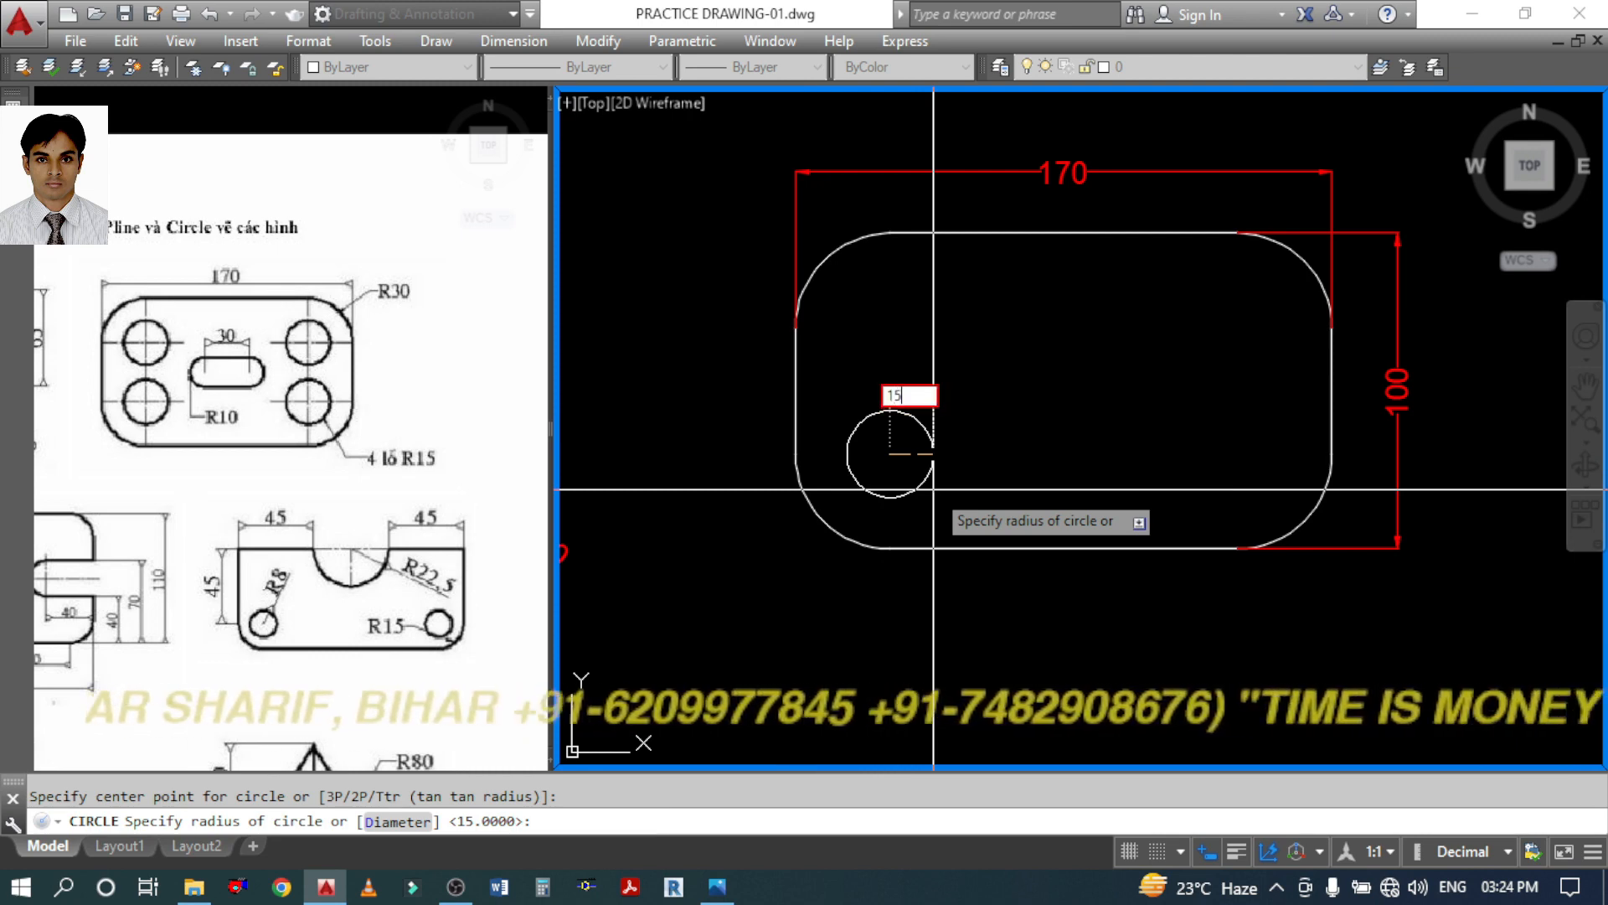
{"action": "key", "text": "Return"}
Draw circles of radius 15 at the arc centres of the plate's upper-left, upper-right and lower-right corners
{"action": "key", "text": "Return"}
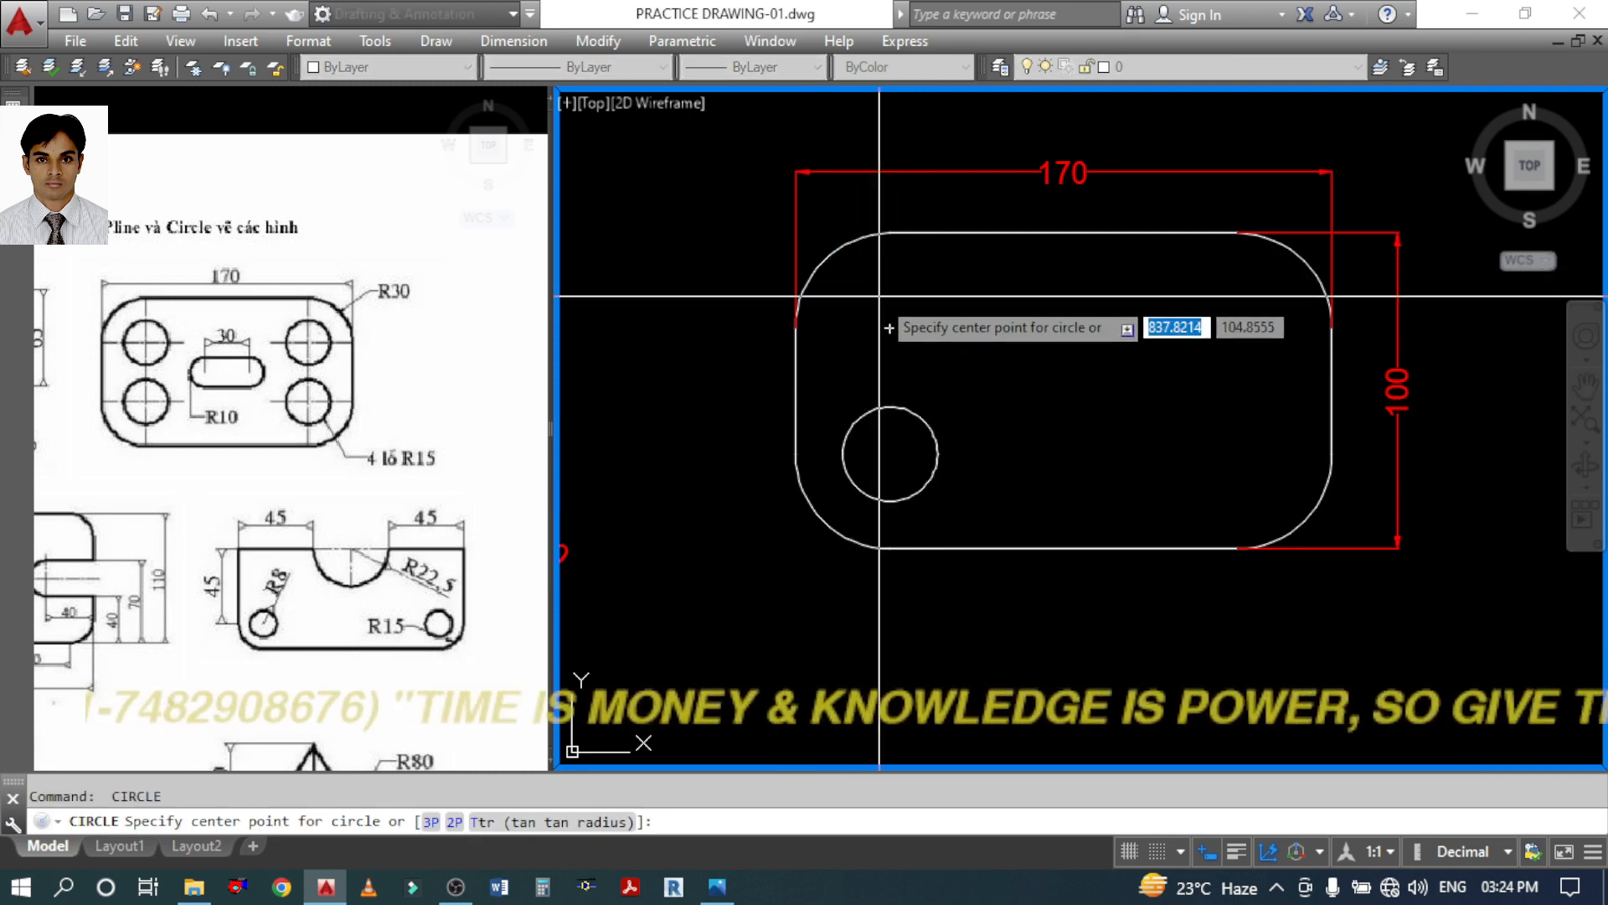
{"action": "left_click", "coordinate": [889, 328]}
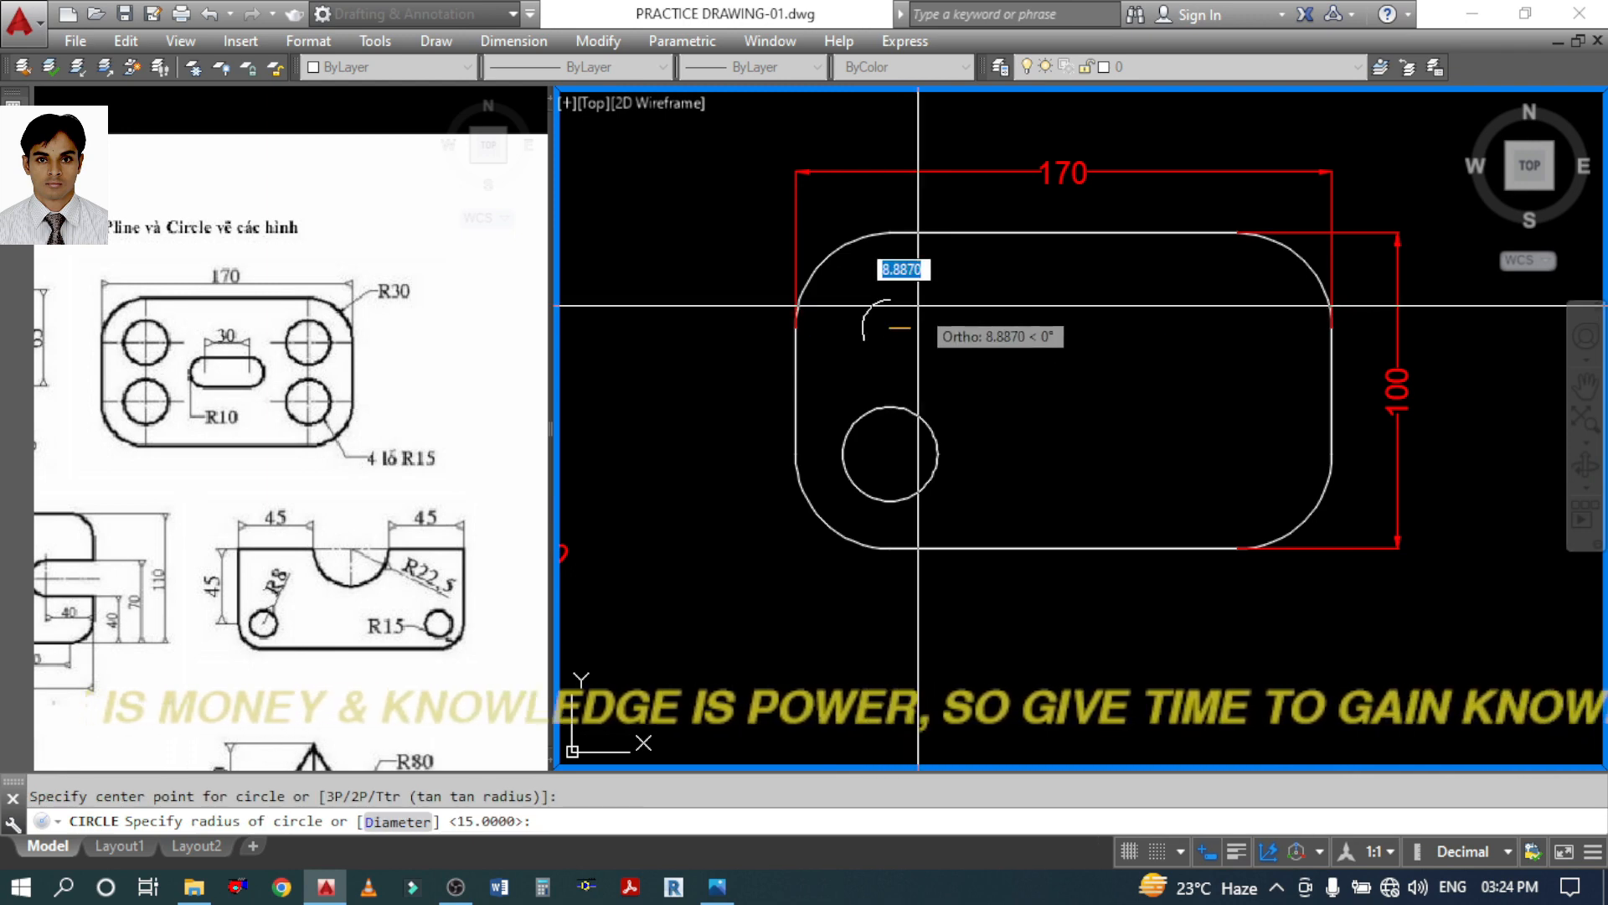
{"action": "key", "text": "Return"}
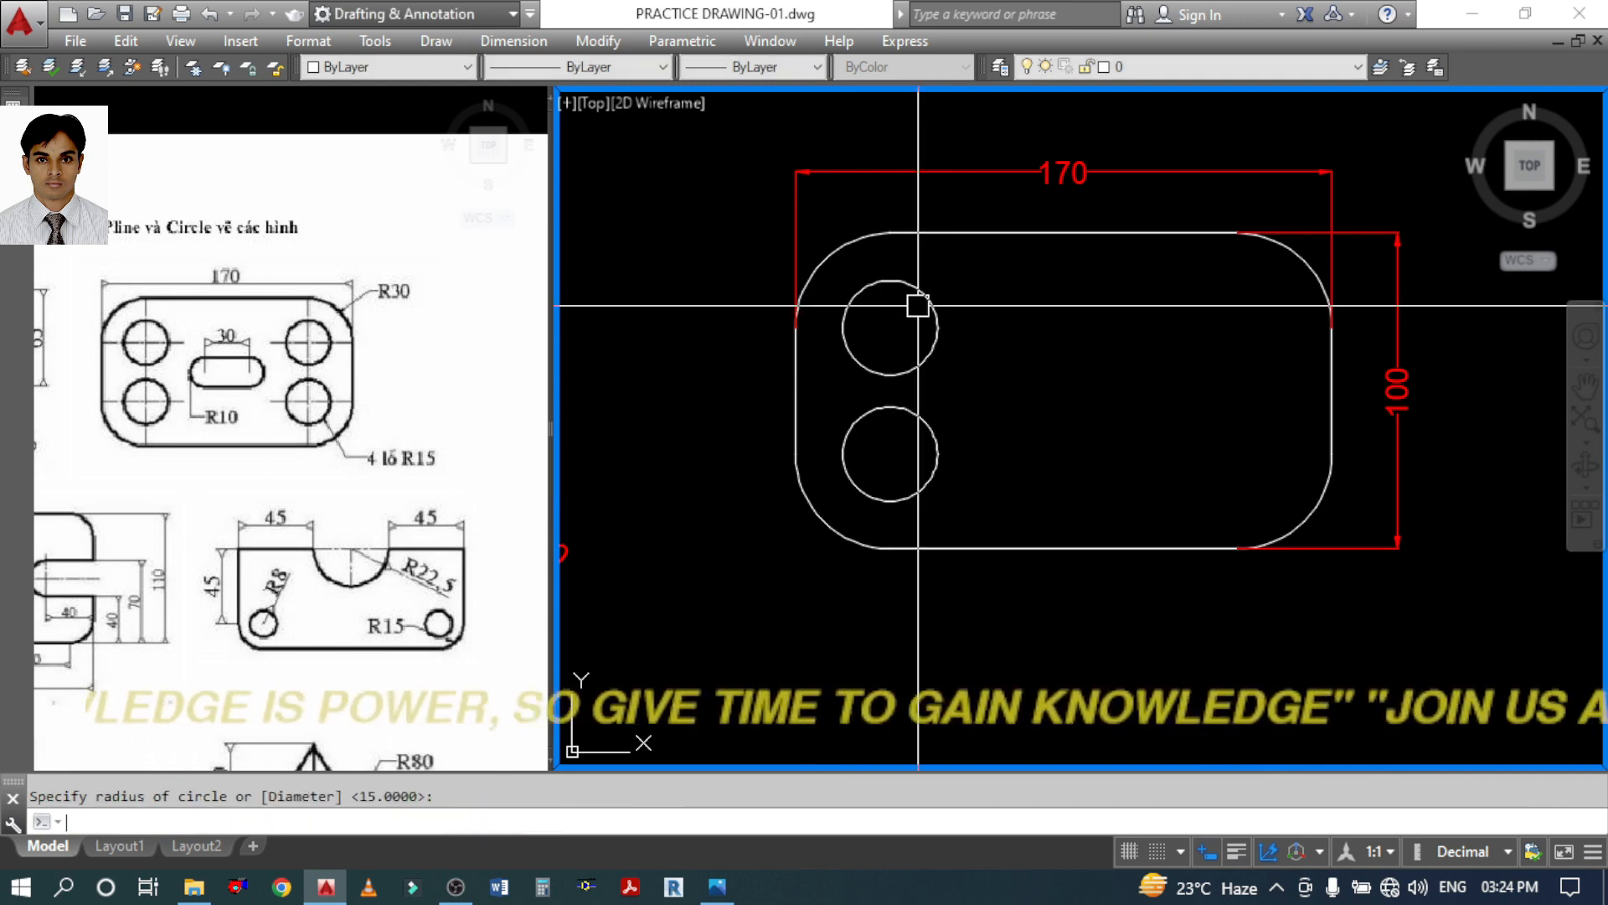
{"action": "key", "text": "Return"}
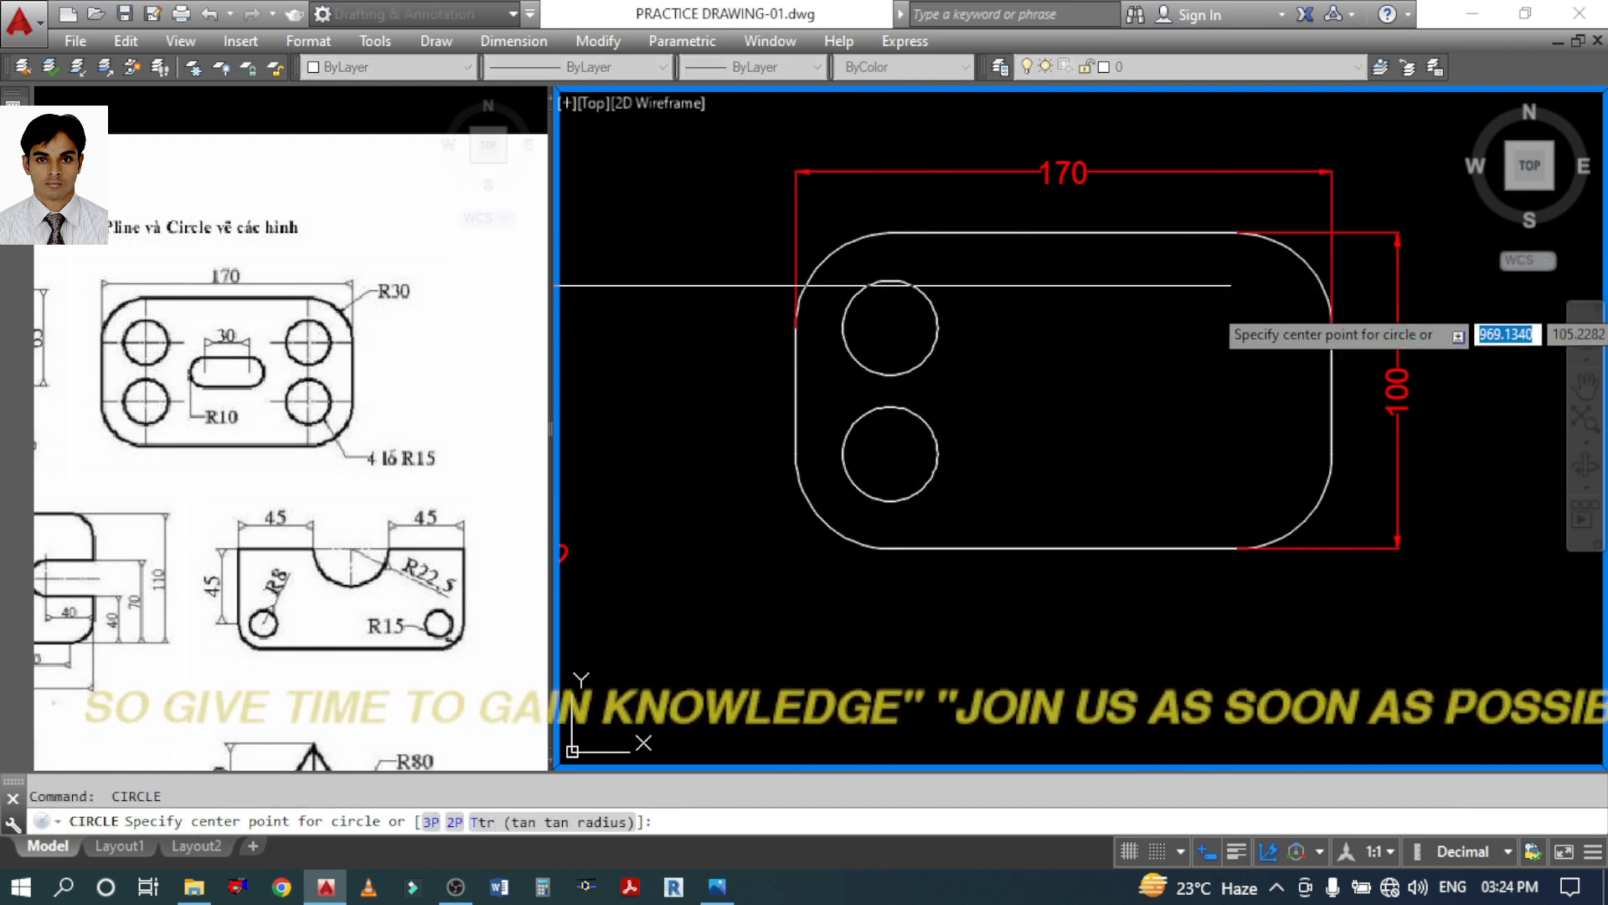
{"action": "left_click", "coordinate": [1247, 330]}
{"action": "key", "text": "Return"}
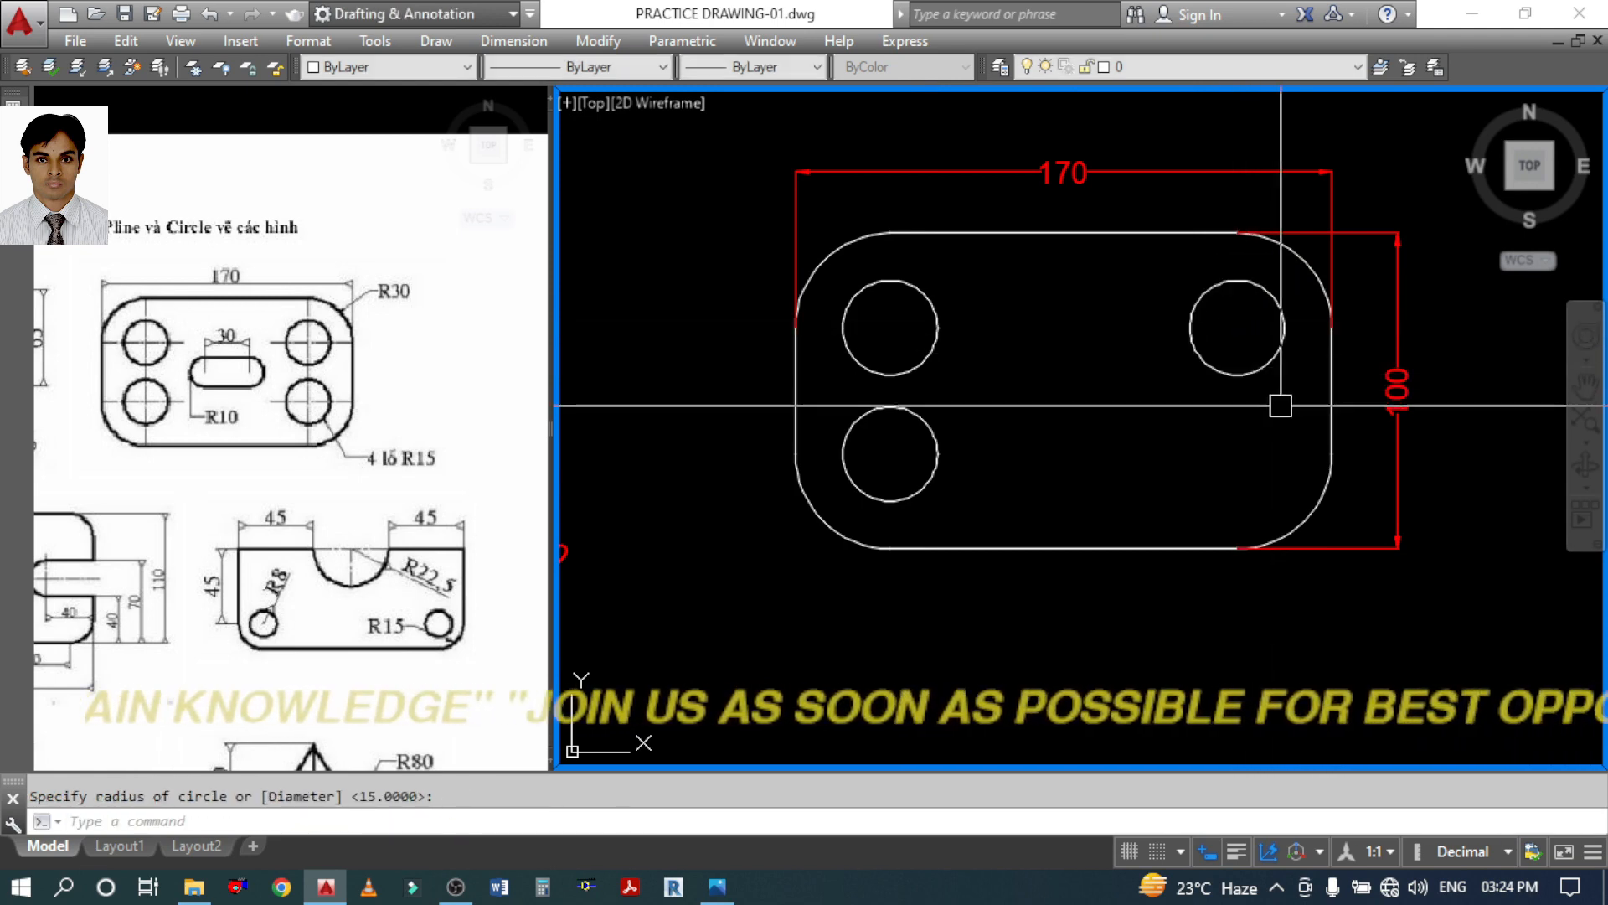
{"action": "key", "text": "Return"}
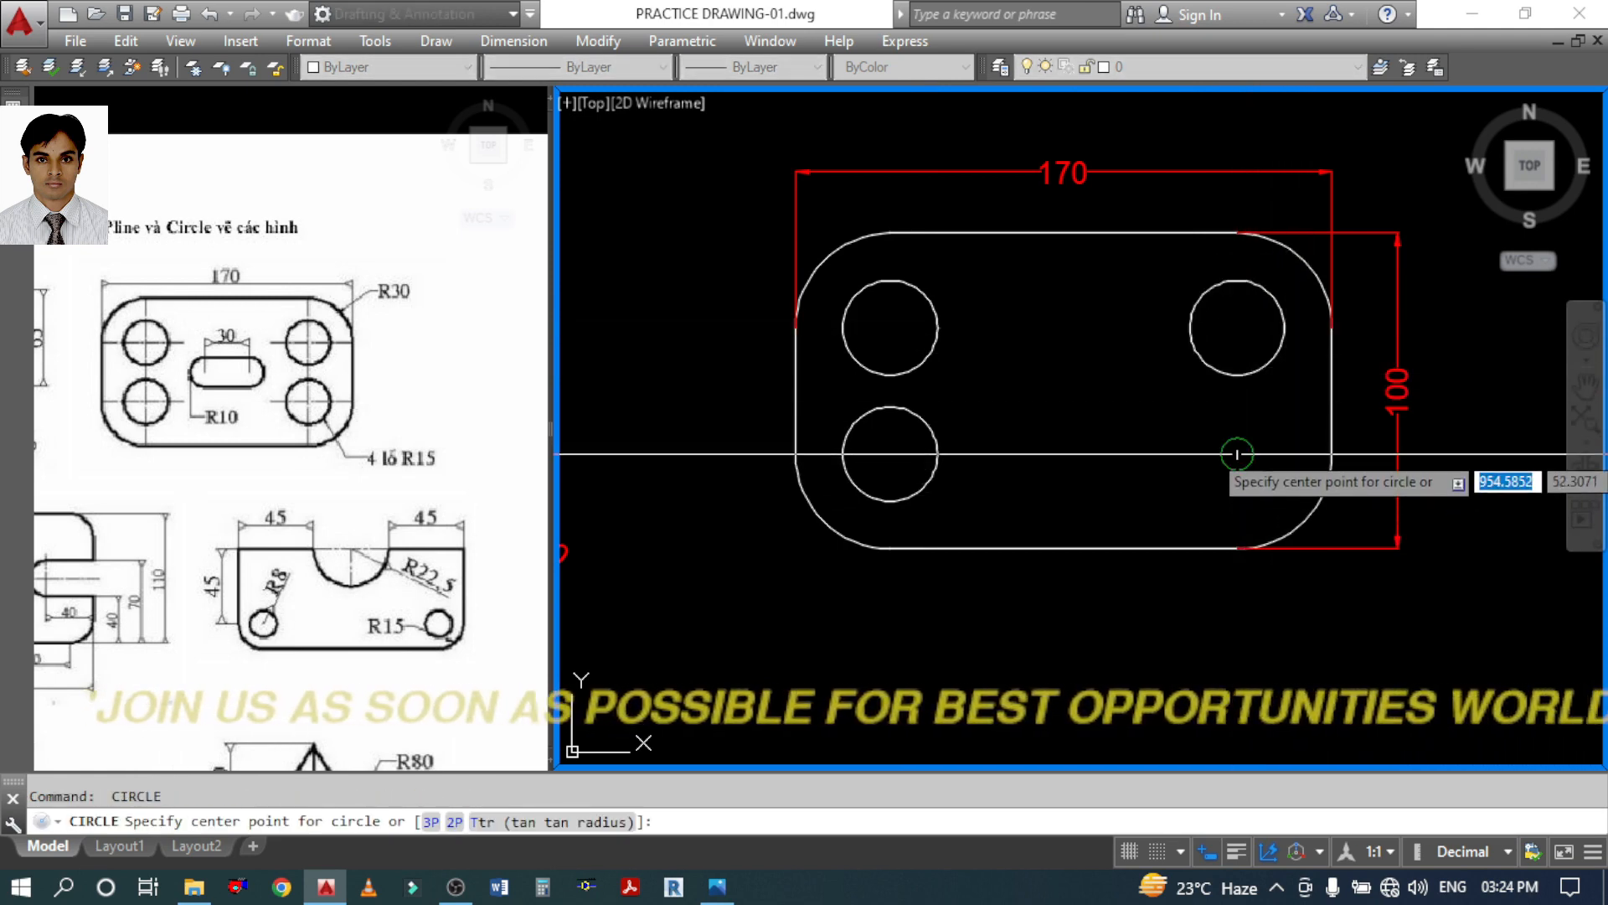
{"action": "left_click", "coordinate": [1237, 453]}
{"action": "key", "text": "Return"}
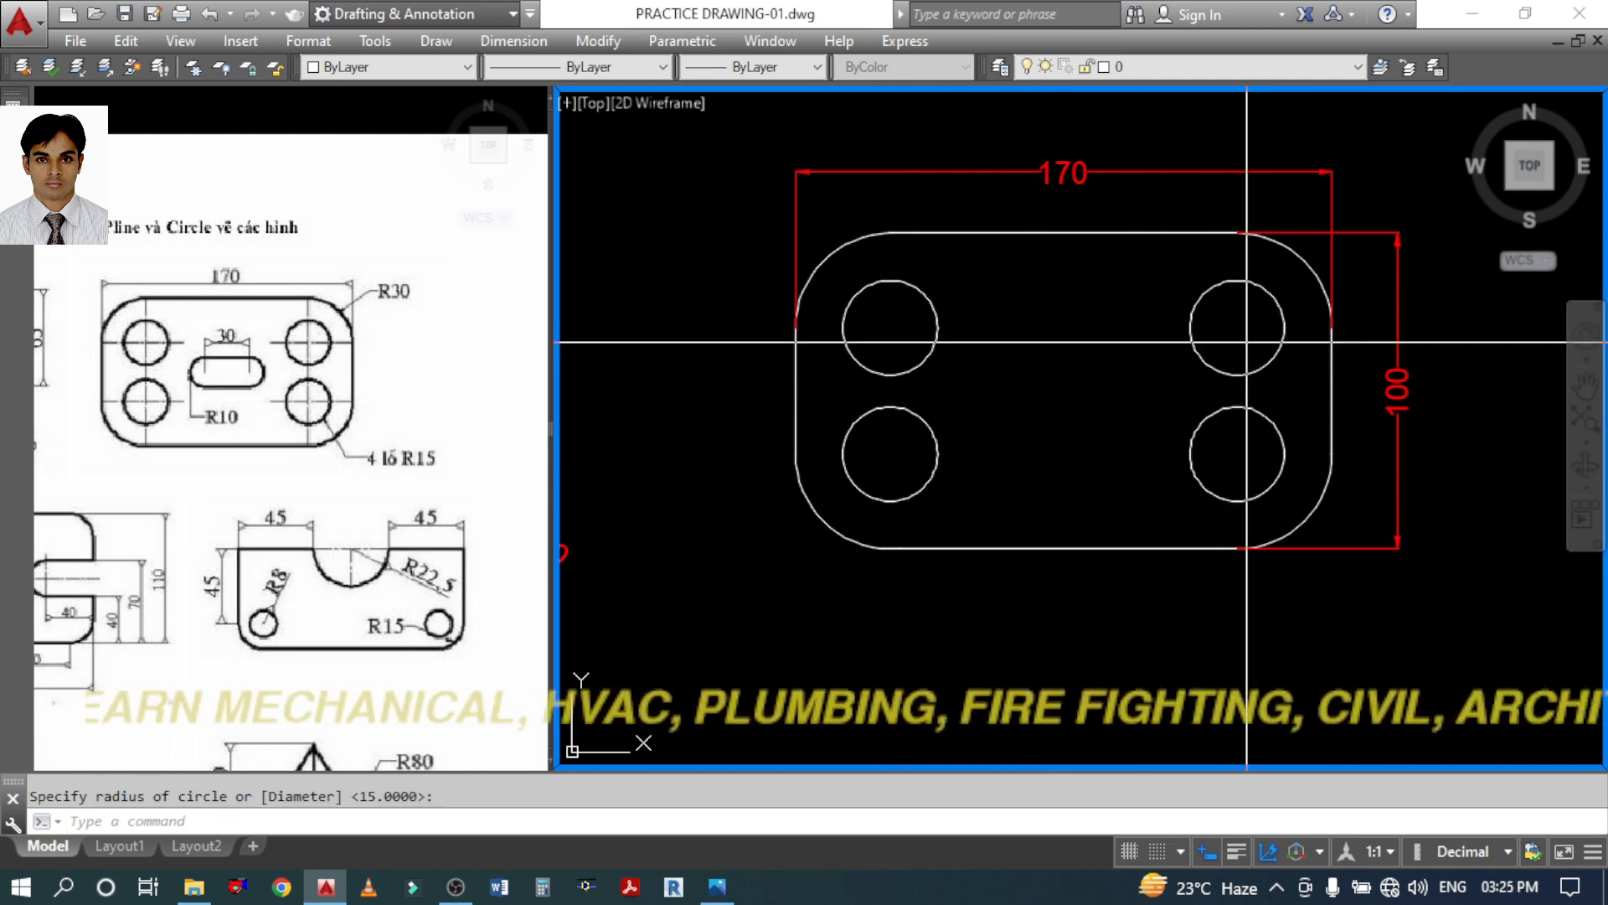
Erase the two right-hand circles and the upper-left circle inside the rounded plate
{"action": "left_click_drag", "start_coordinate": [1174, 274], "coordinate": [1292, 511]}
{"action": "key", "text": "Delete"}
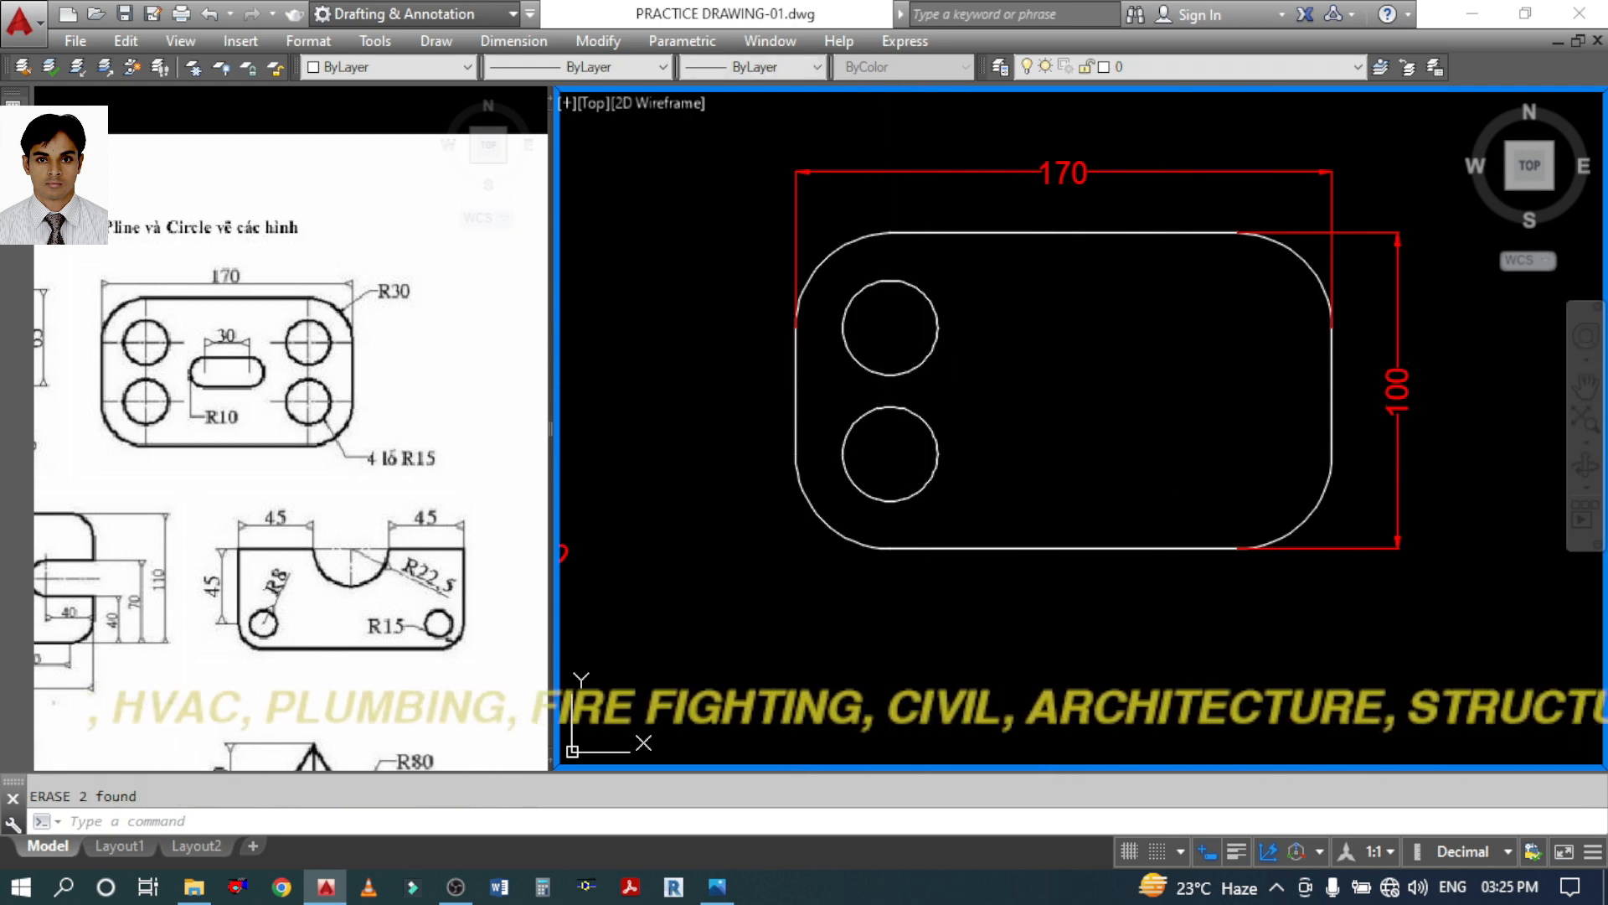
{"action": "left_click_drag", "start_coordinate": [963, 368], "coordinate": [926, 323]}
{"action": "key", "text": "Delete"}
Copy the lower-left circle from its centre to the arc centres of the plate's other three corners
{"action": "type", "text": "co"}
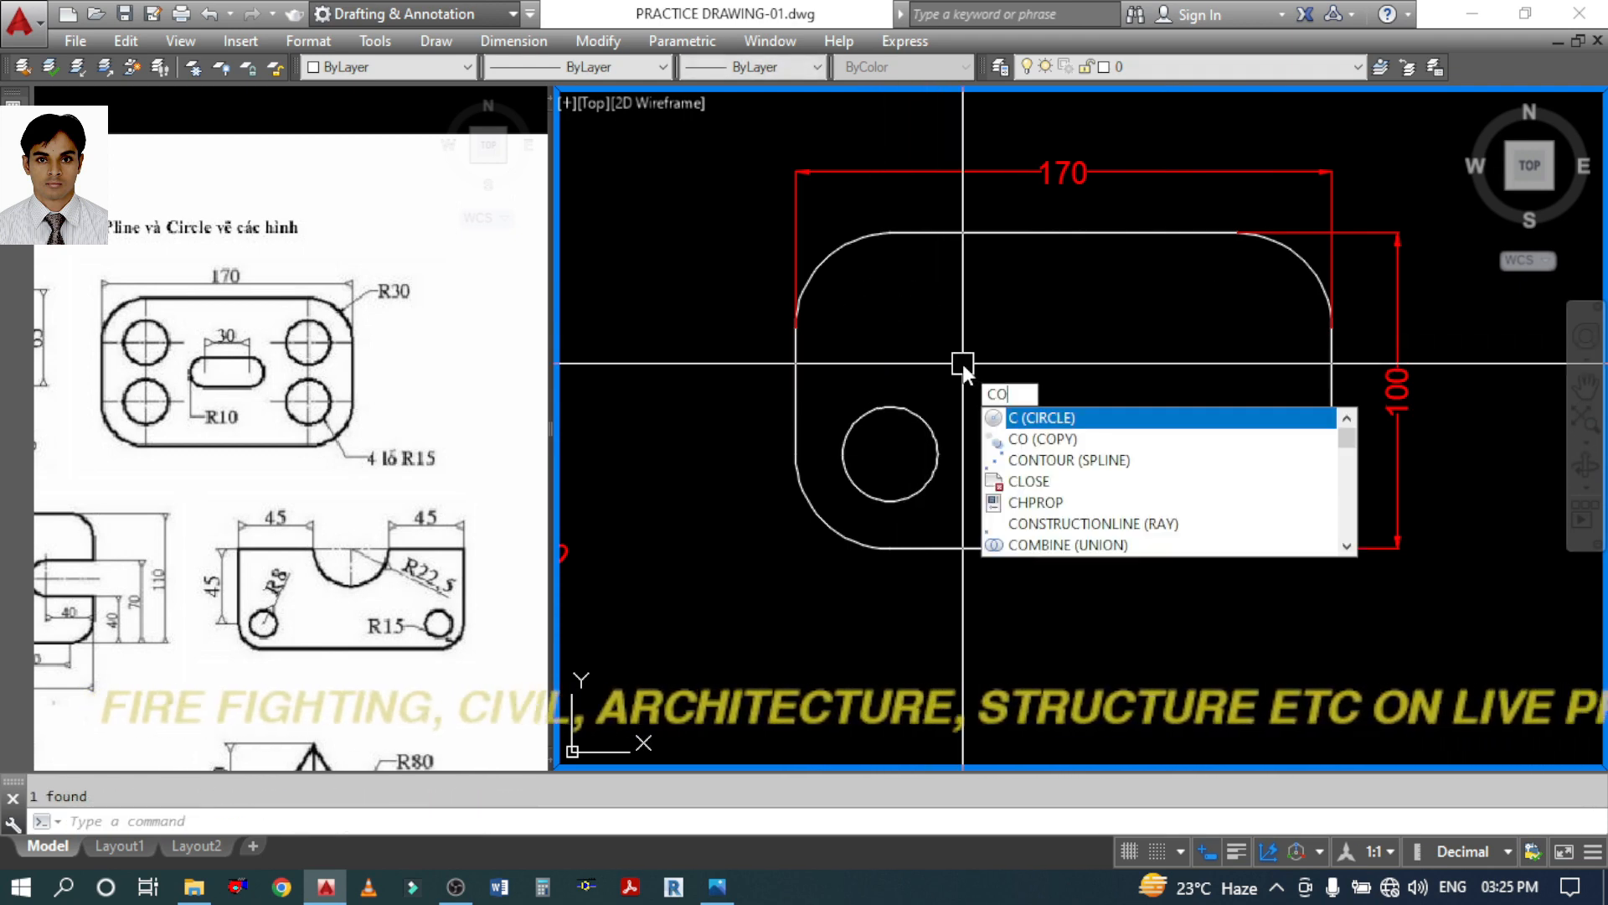
{"action": "key", "text": "Return"}
{"action": "left_click", "coordinate": [923, 421]}
{"action": "key", "text": "Return"}
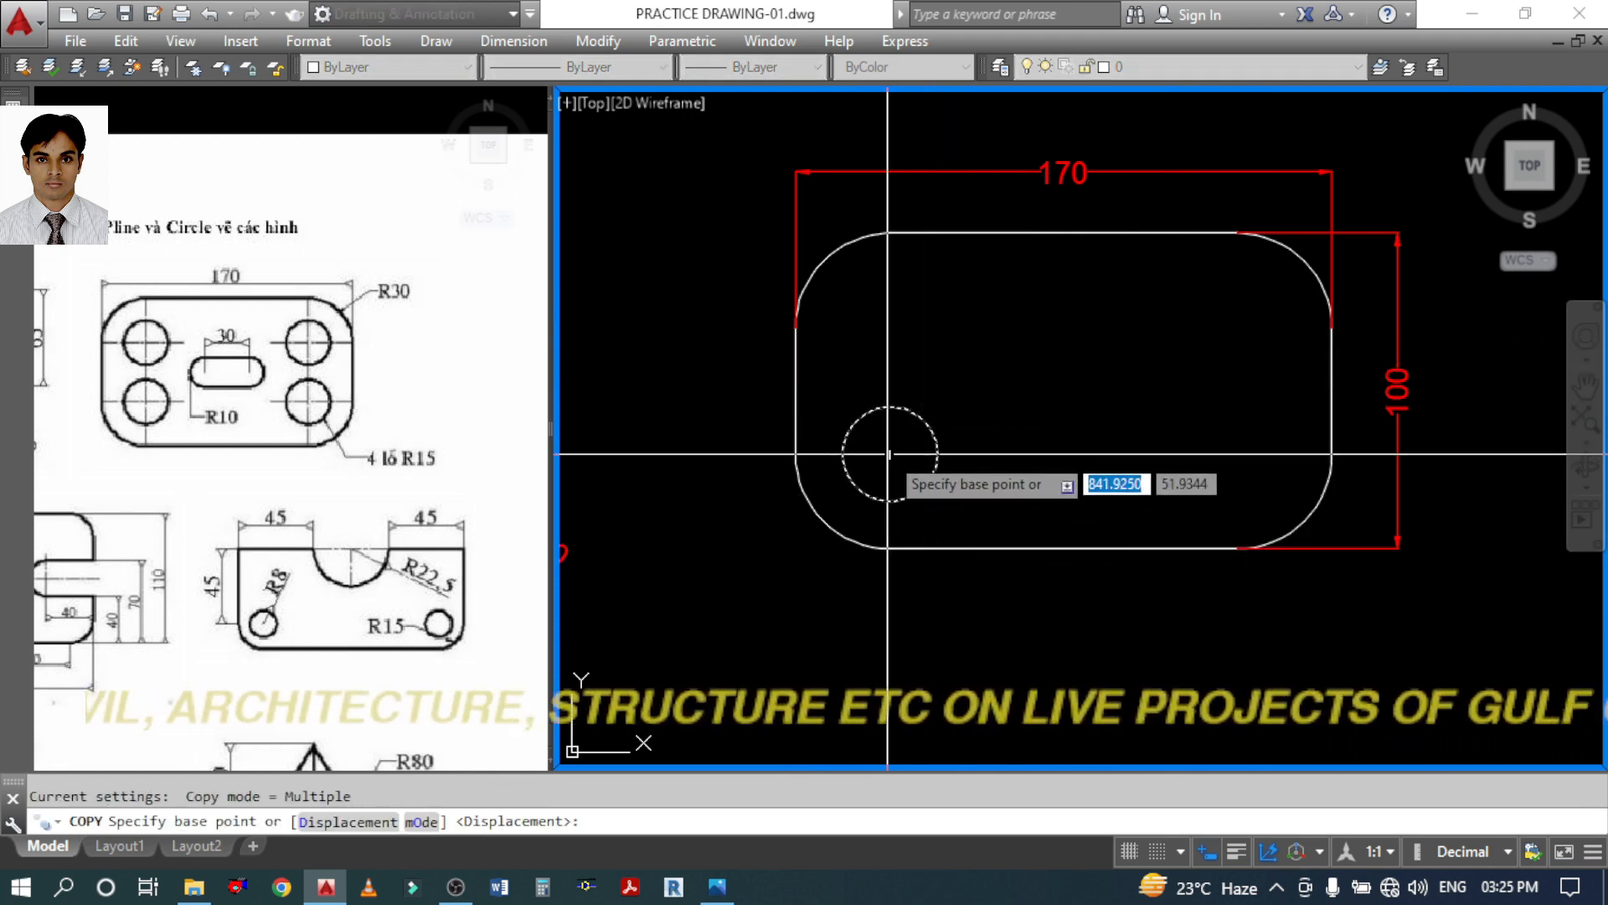
{"action": "left_click", "coordinate": [889, 454]}
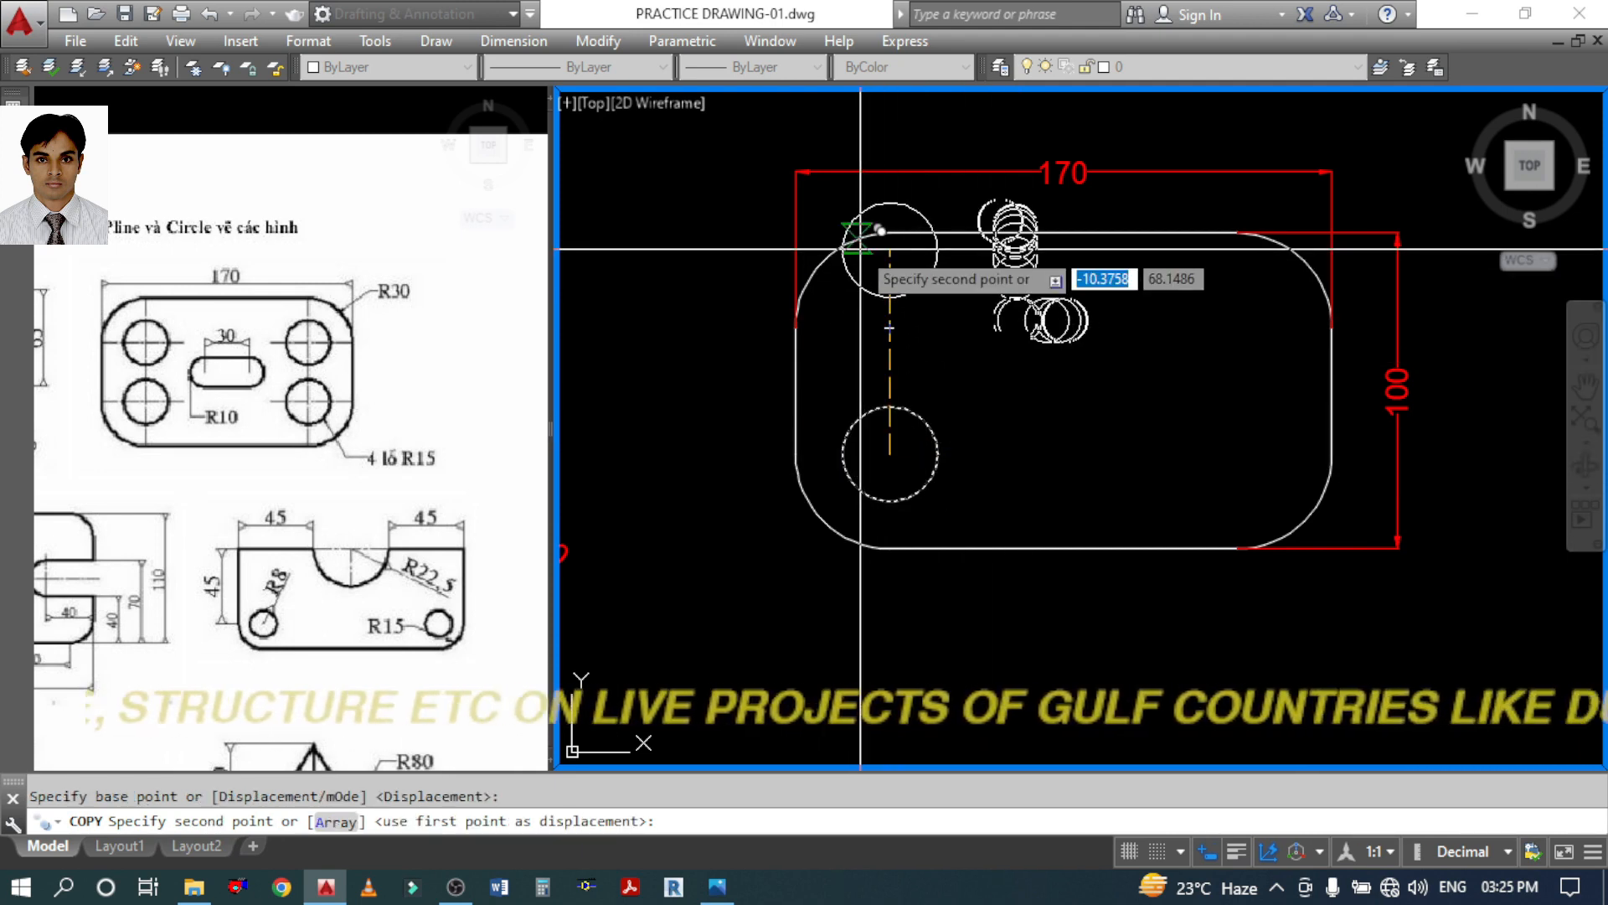
{"action": "left_click", "coordinate": [1282, 323]}
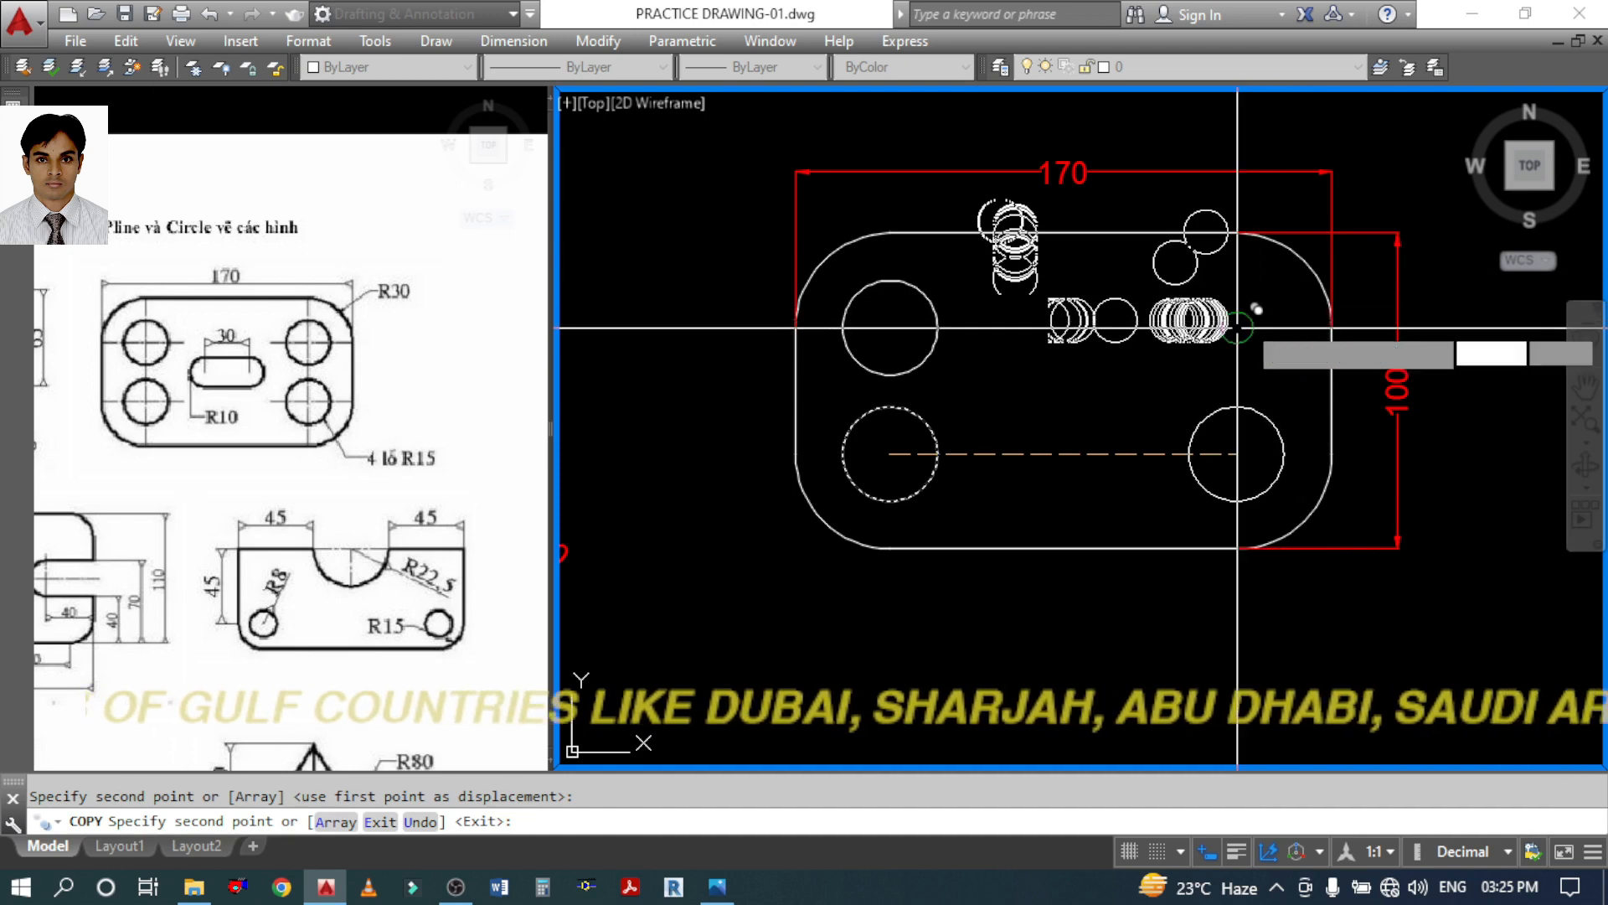
{"action": "left_click", "coordinate": [1239, 326]}
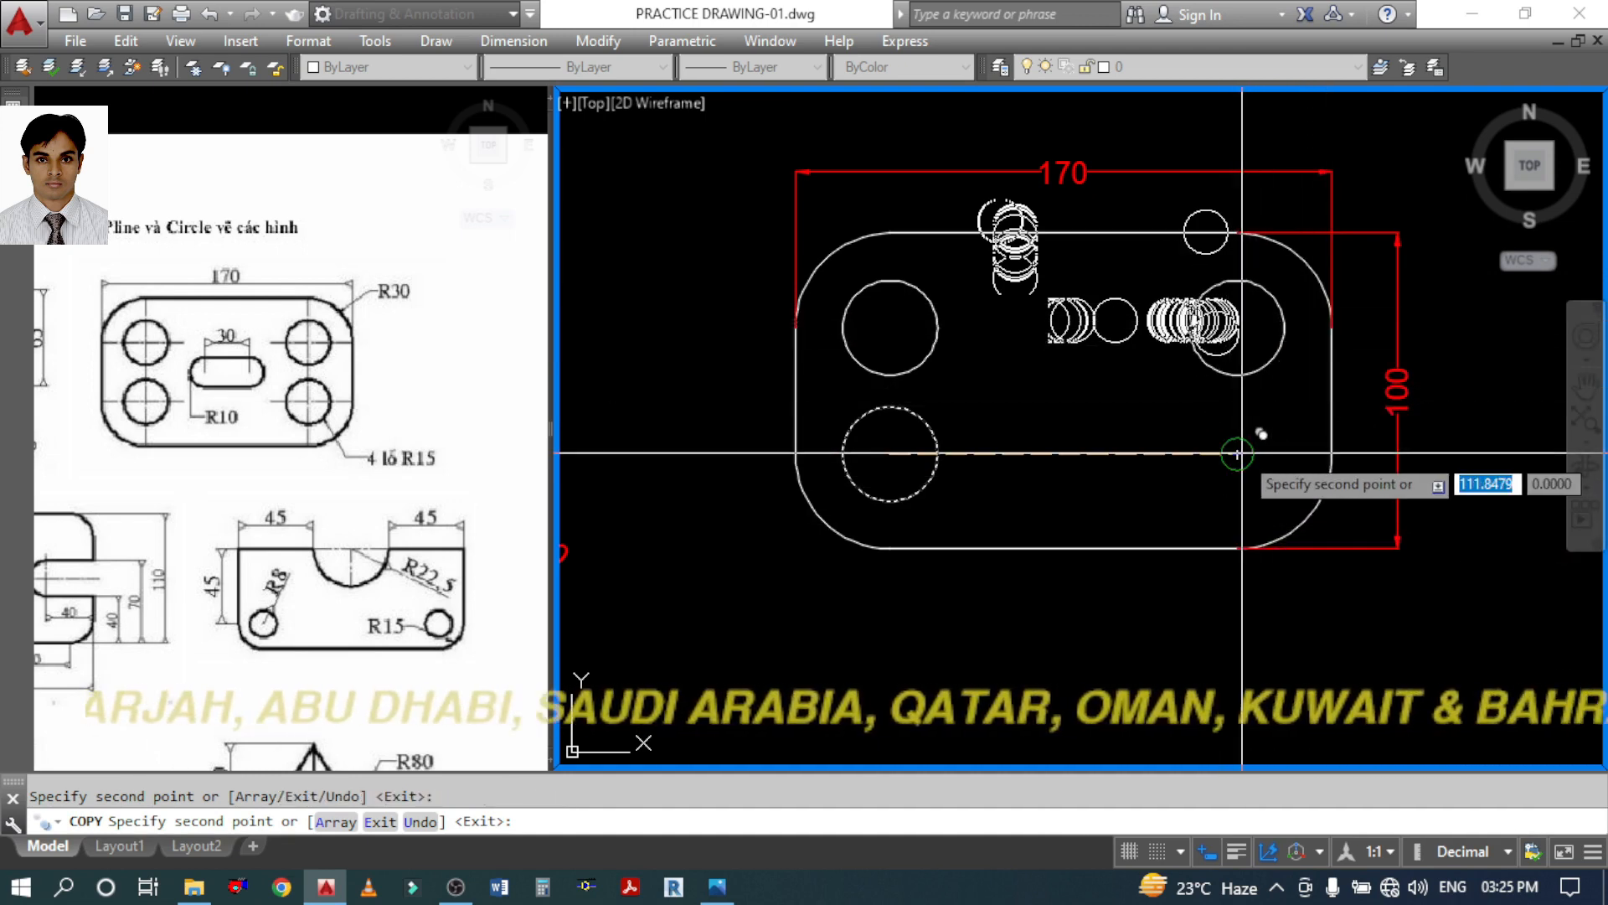
{"action": "key", "text": "Escape"}
{"action": "scroll", "coordinate": [1164, 495], "scroll_direction": "up", "scroll_amount": 4}
{"action": "scroll", "coordinate": [1165, 495], "scroll_direction": "down", "scroll_amount": 6}
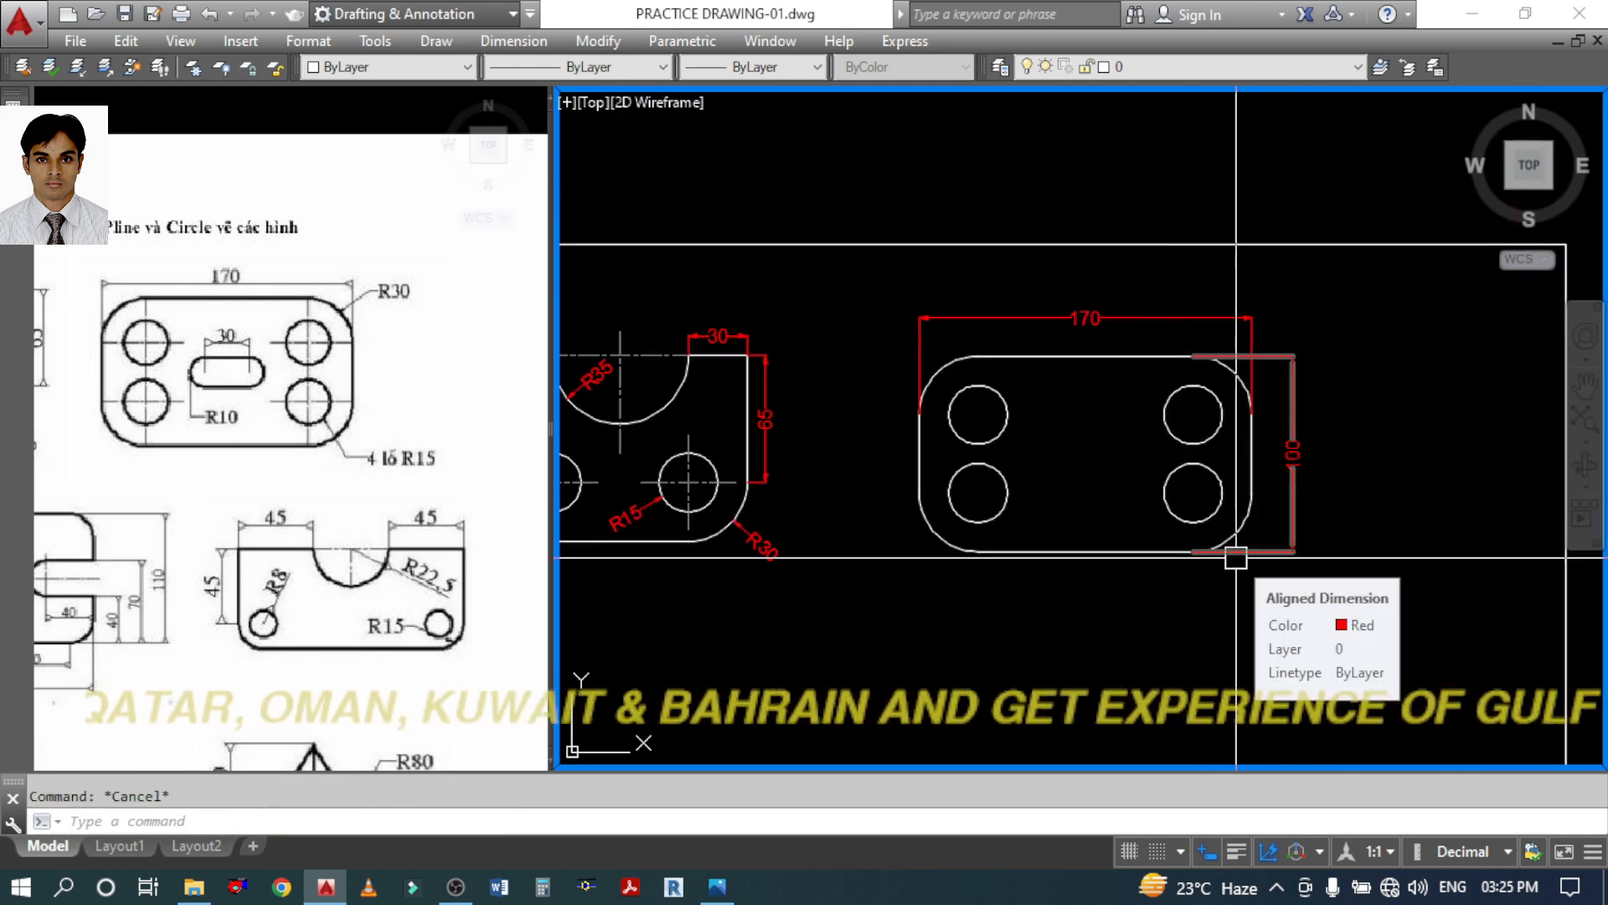
{"action": "left_click", "coordinate": [306, 342]}
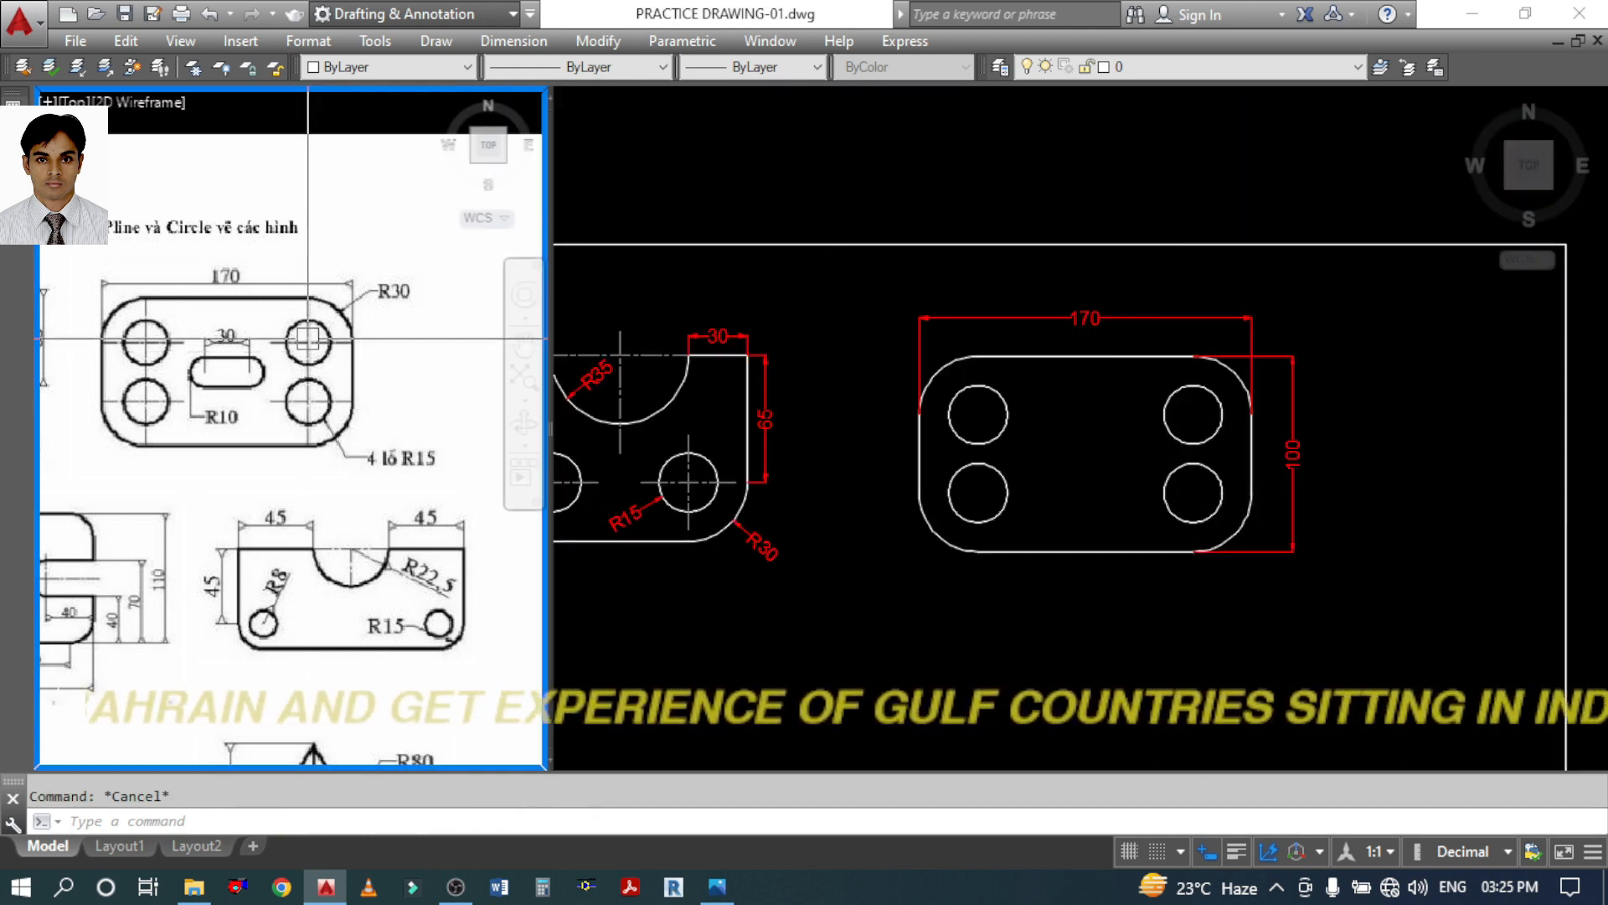
{"action": "left_click", "coordinate": [699, 501]}
{"action": "scroll", "coordinate": [698, 501], "scroll_direction": "up", "scroll_amount": 5}
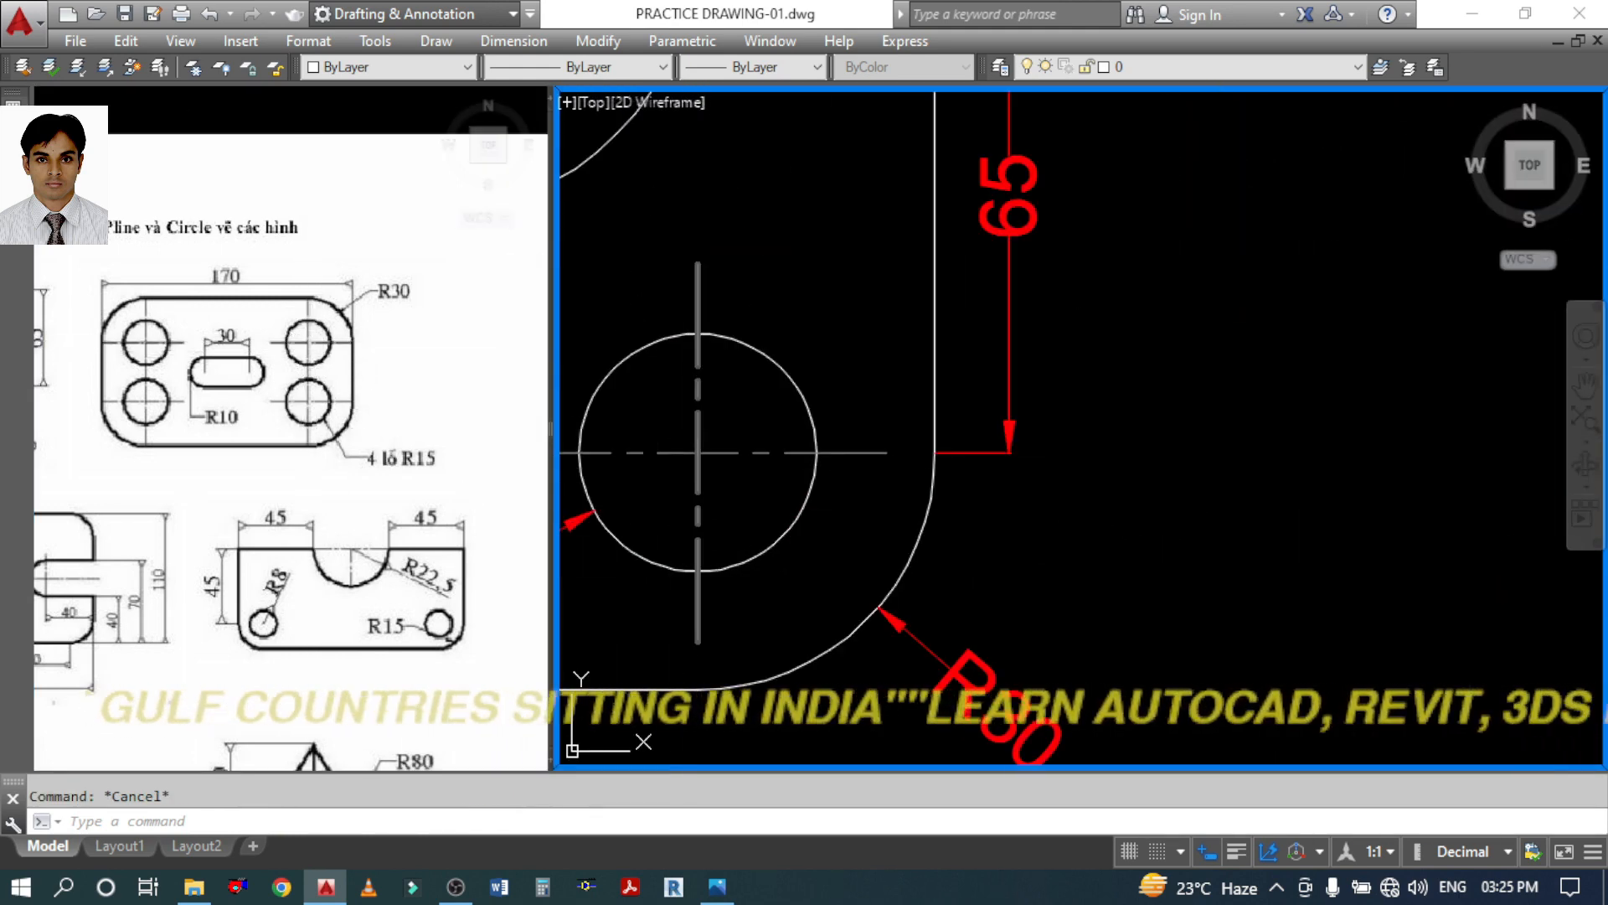
{"action": "scroll", "coordinate": [675, 490], "scroll_direction": "down", "scroll_amount": 5}
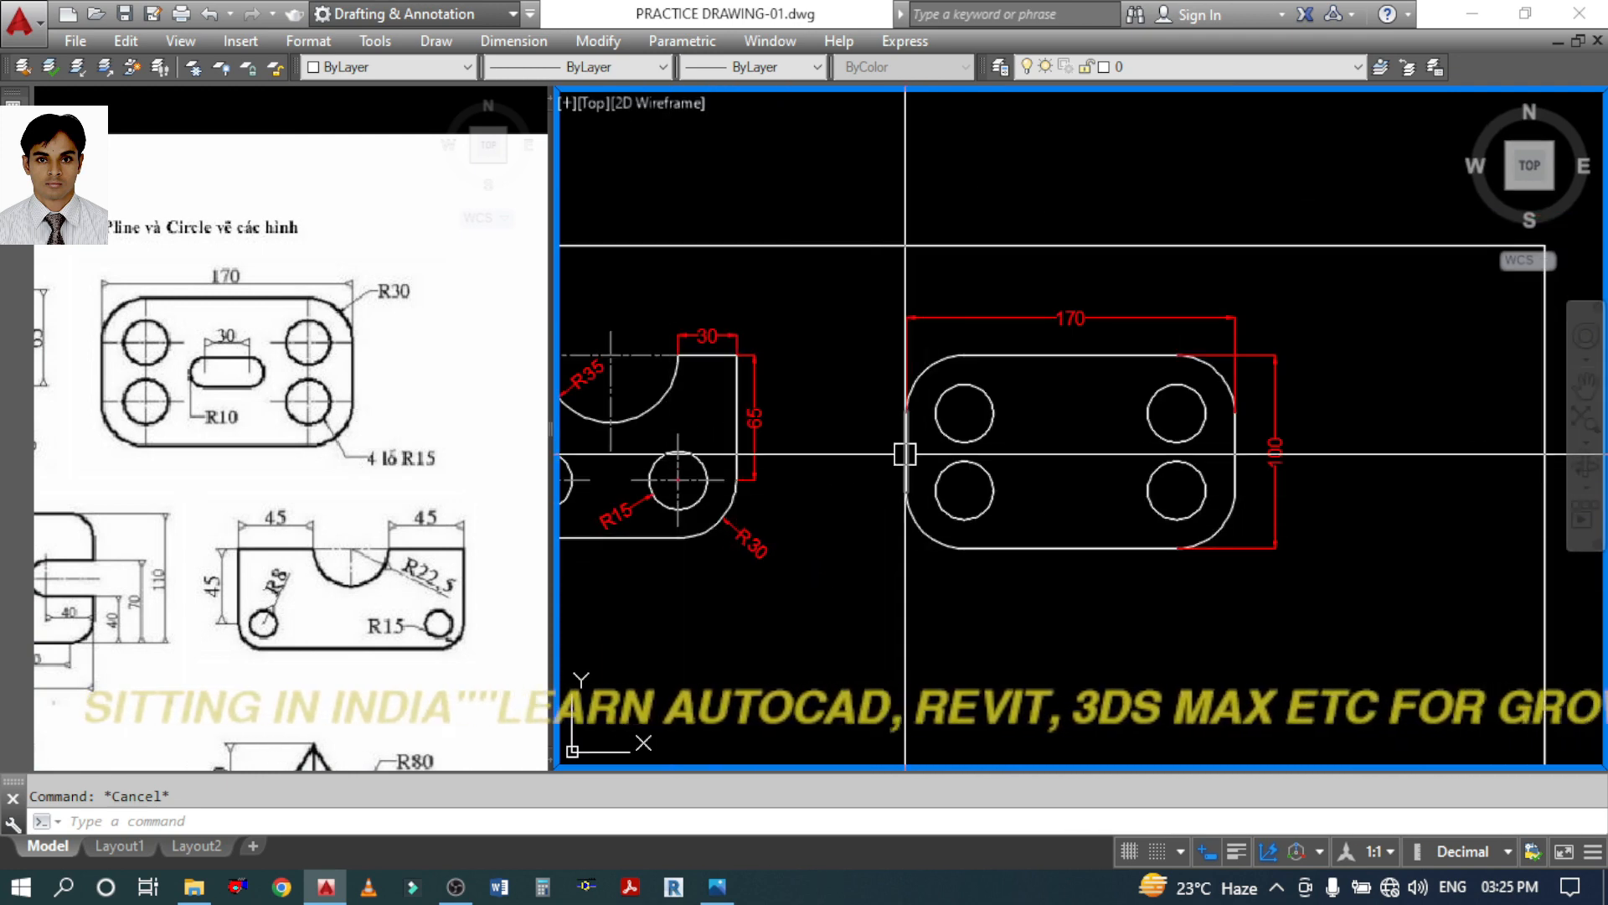
{"action": "type", "text": "co"}
{"action": "key", "text": "Return"}
{"action": "scroll", "coordinate": [654, 474], "scroll_direction": "up", "scroll_amount": 5}
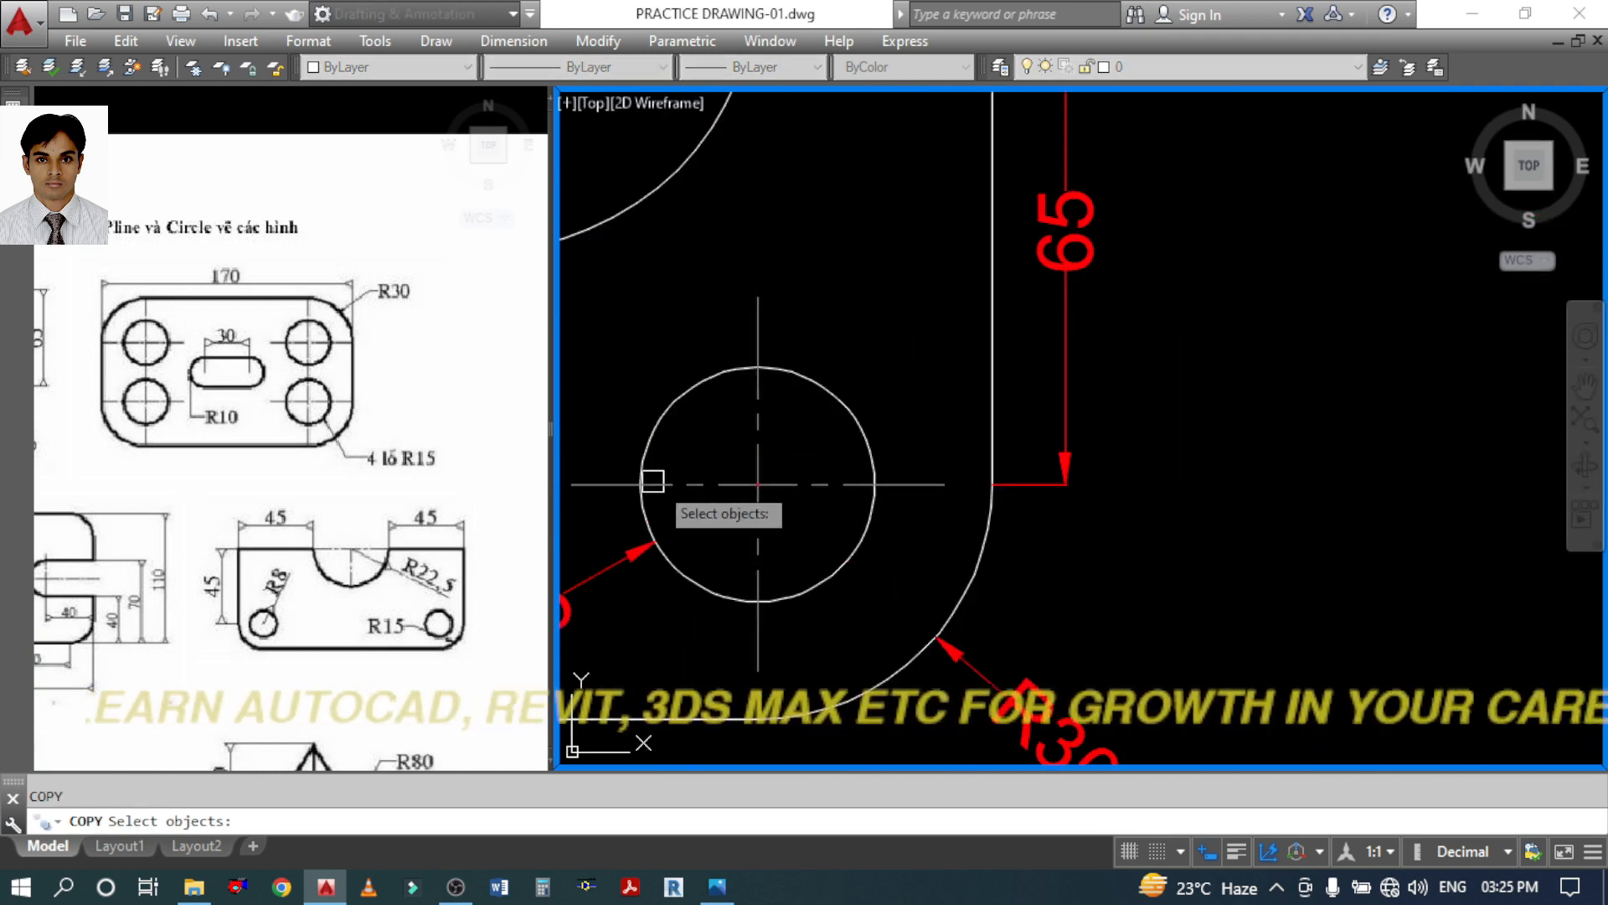
{"action": "left_click", "coordinate": [758, 484]}
{"action": "left_click", "coordinate": [737, 511]}
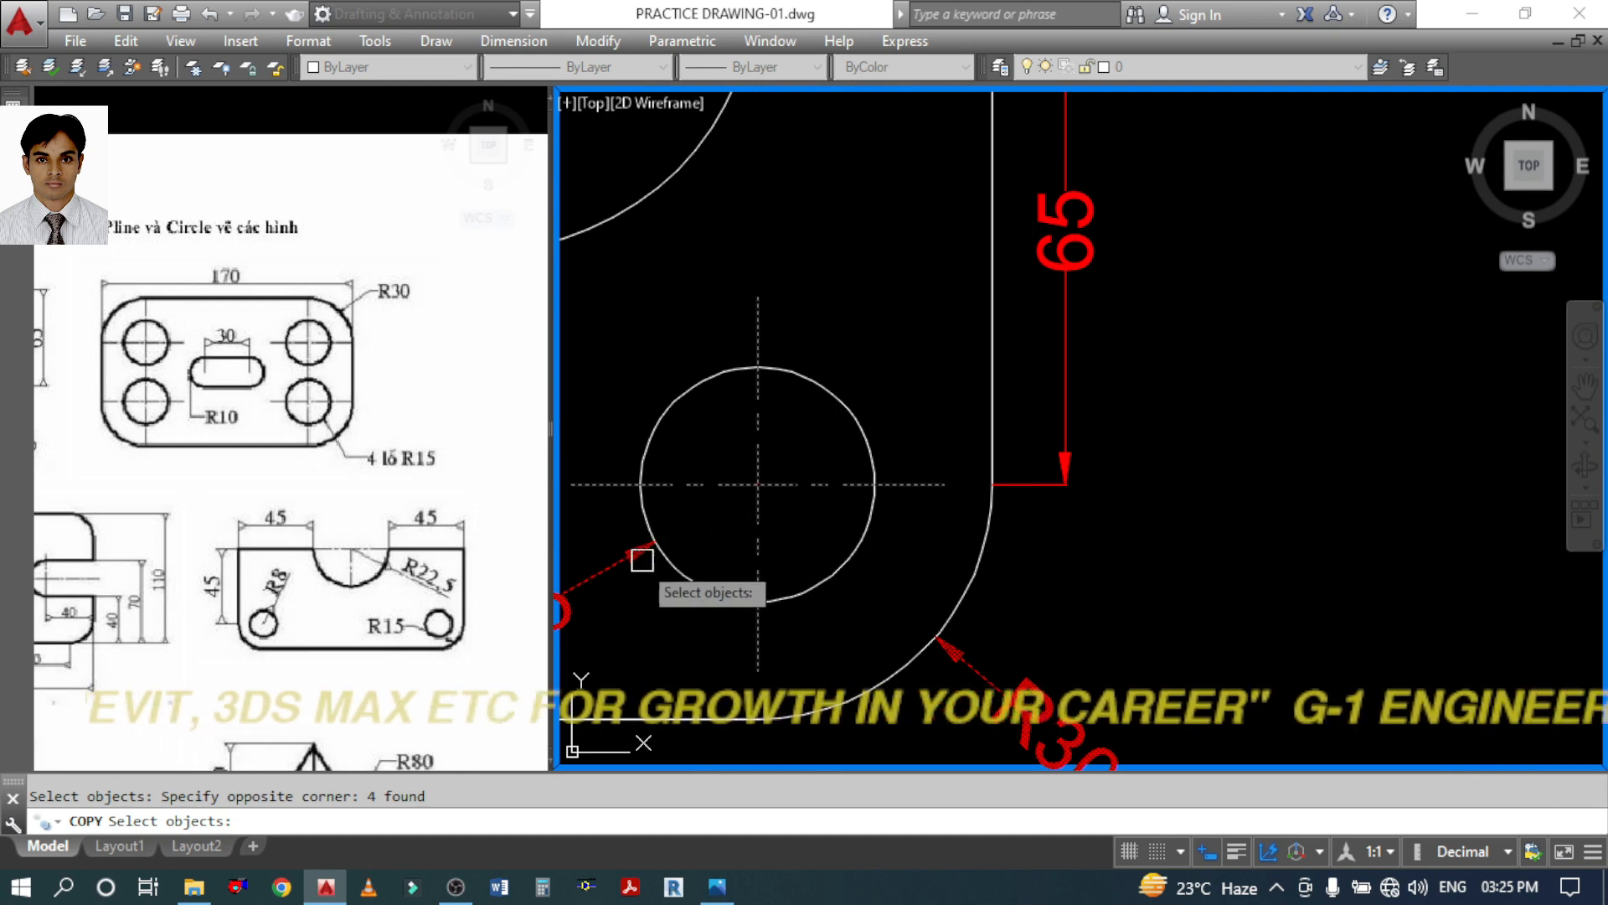
{"action": "left_click", "coordinate": [708, 592], "text": "shift"}
{"action": "key", "text": "Escape"}
{"action": "scroll", "coordinate": [966, 610], "scroll_direction": "down", "scroll_amount": 3}
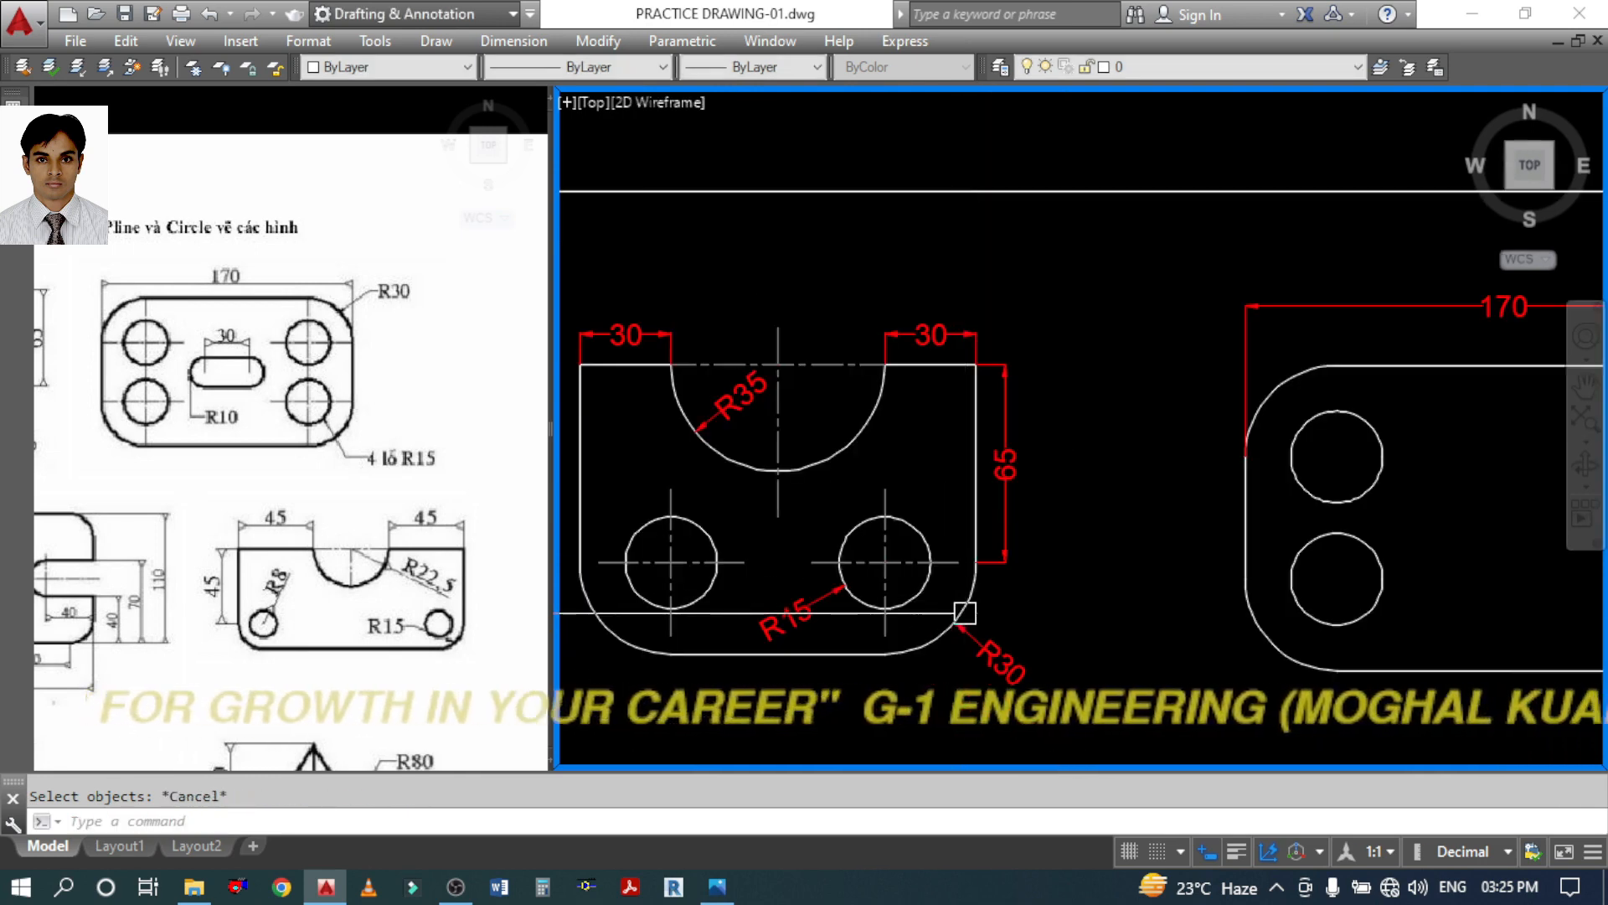
{"action": "key", "text": "Escape"}
Draw a short horizontal line, somewhat longer than a hole's diameter, in the empty space below the rounded plate
{"action": "scroll", "coordinate": [1303, 592], "scroll_direction": "up", "scroll_amount": 3}
{"action": "middle_click_drag", "start_coordinate": [1304, 591], "coordinate": [1020, 566]}
{"action": "scroll", "coordinate": [1020, 567], "scroll_direction": "down", "scroll_amount": 2}
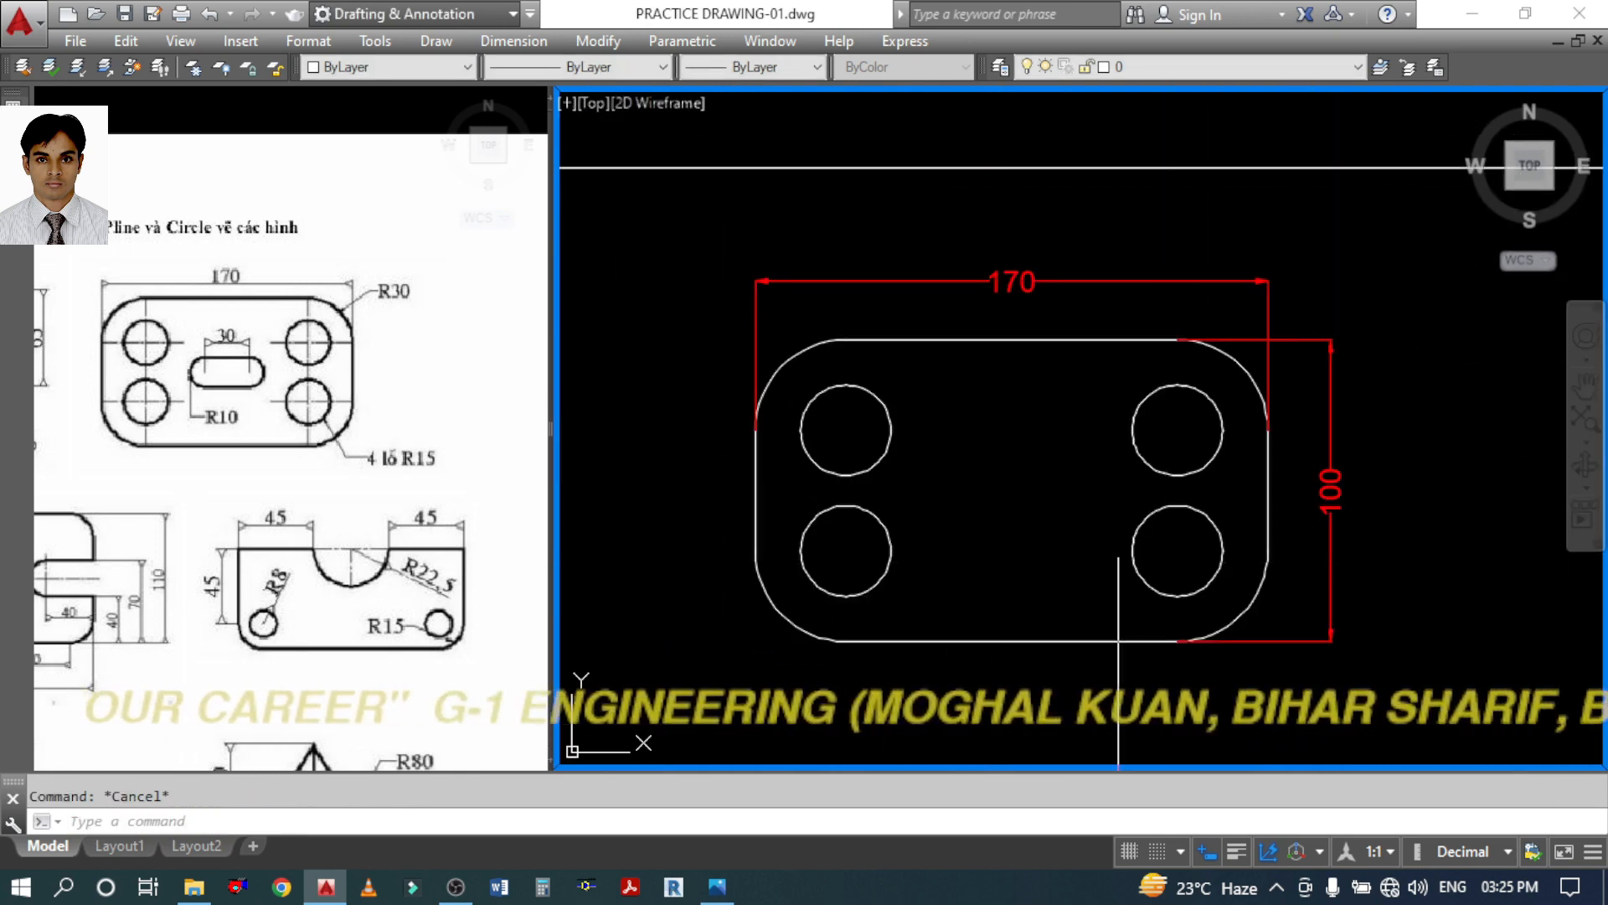
{"action": "middle_click_drag", "start_coordinate": [1117, 547], "coordinate": [1113, 480]}
{"action": "key", "text": "Return"}
{"action": "middle_click_drag", "start_coordinate": [1118, 574], "coordinate": [1092, 454]}
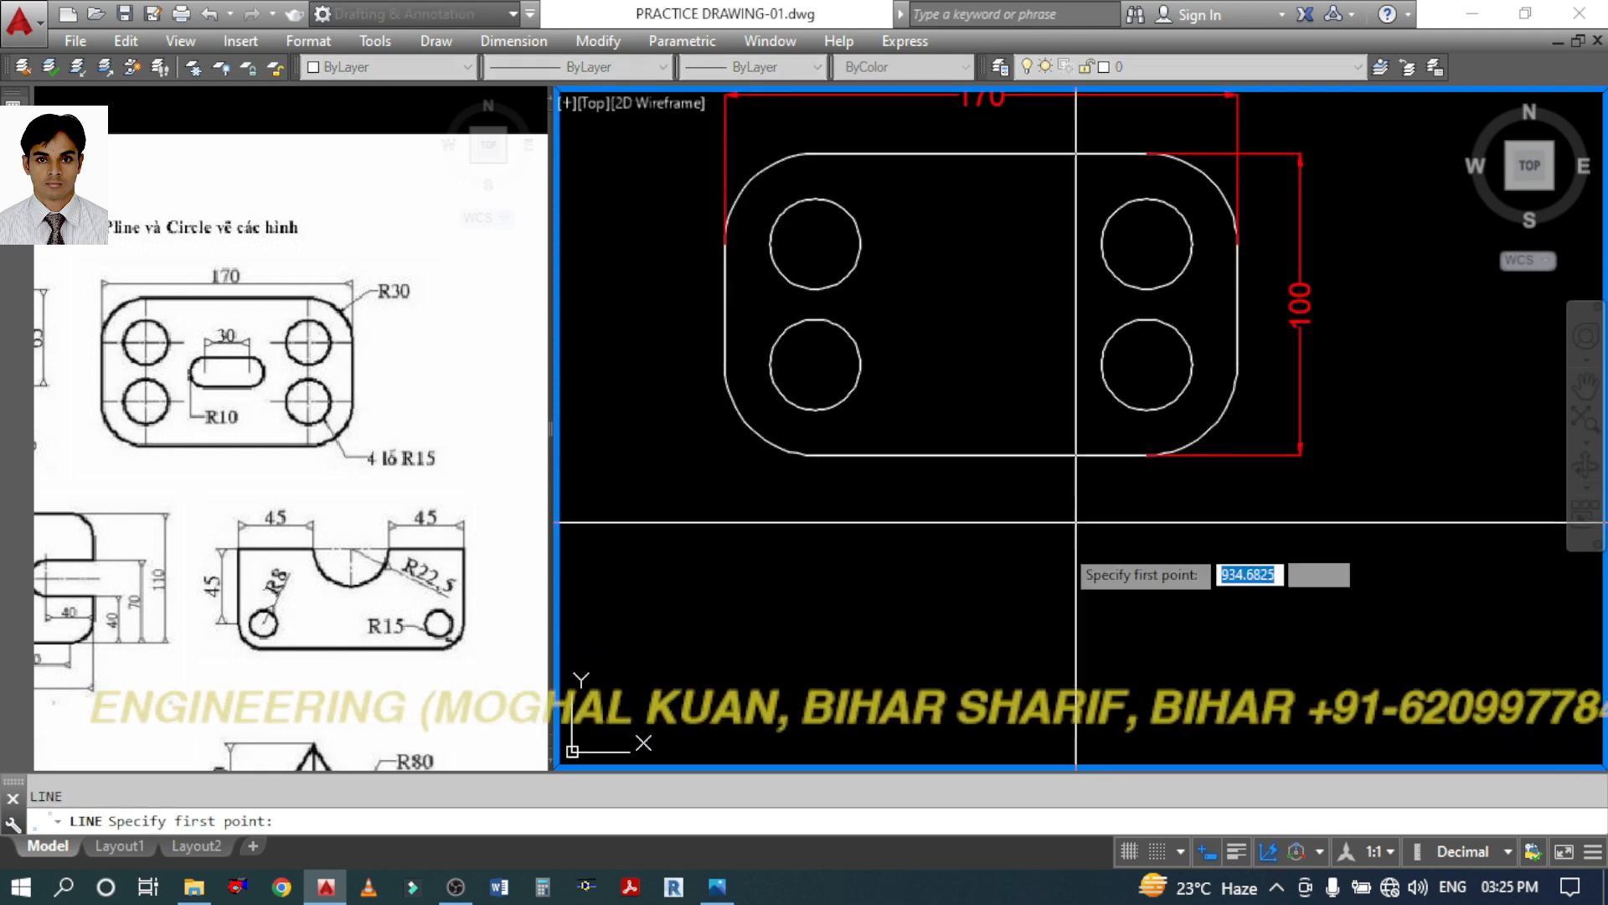
{"action": "left_click", "coordinate": [1134, 593]}
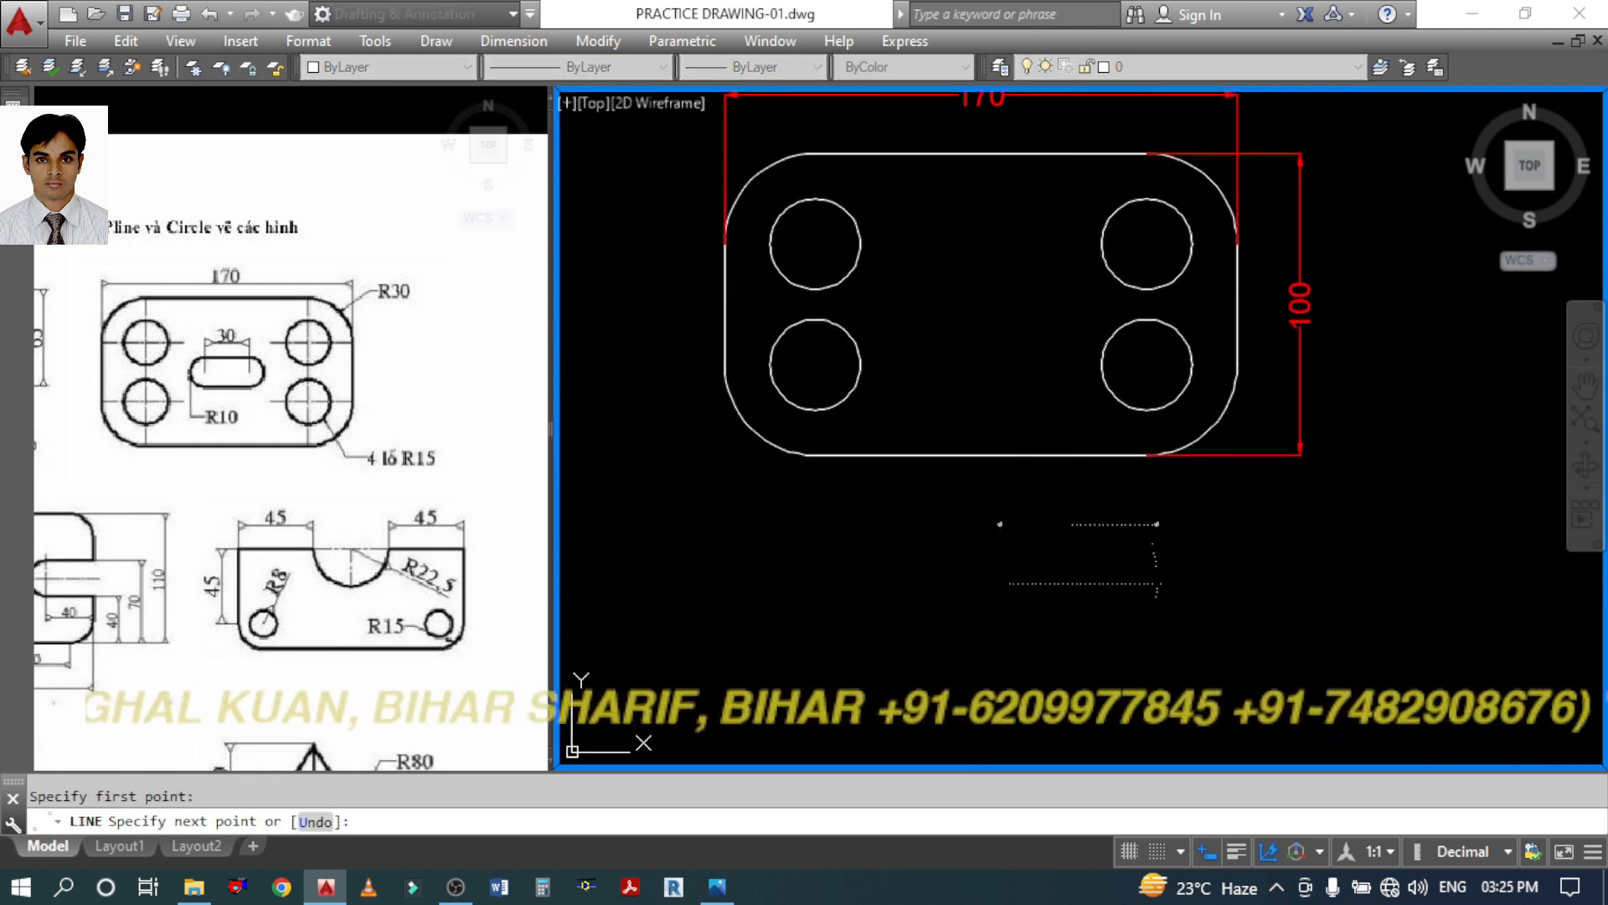
{"action": "left_click", "coordinate": [1159, 593]}
{"action": "key", "text": "Return"}
{"action": "key", "text": "Escape"}
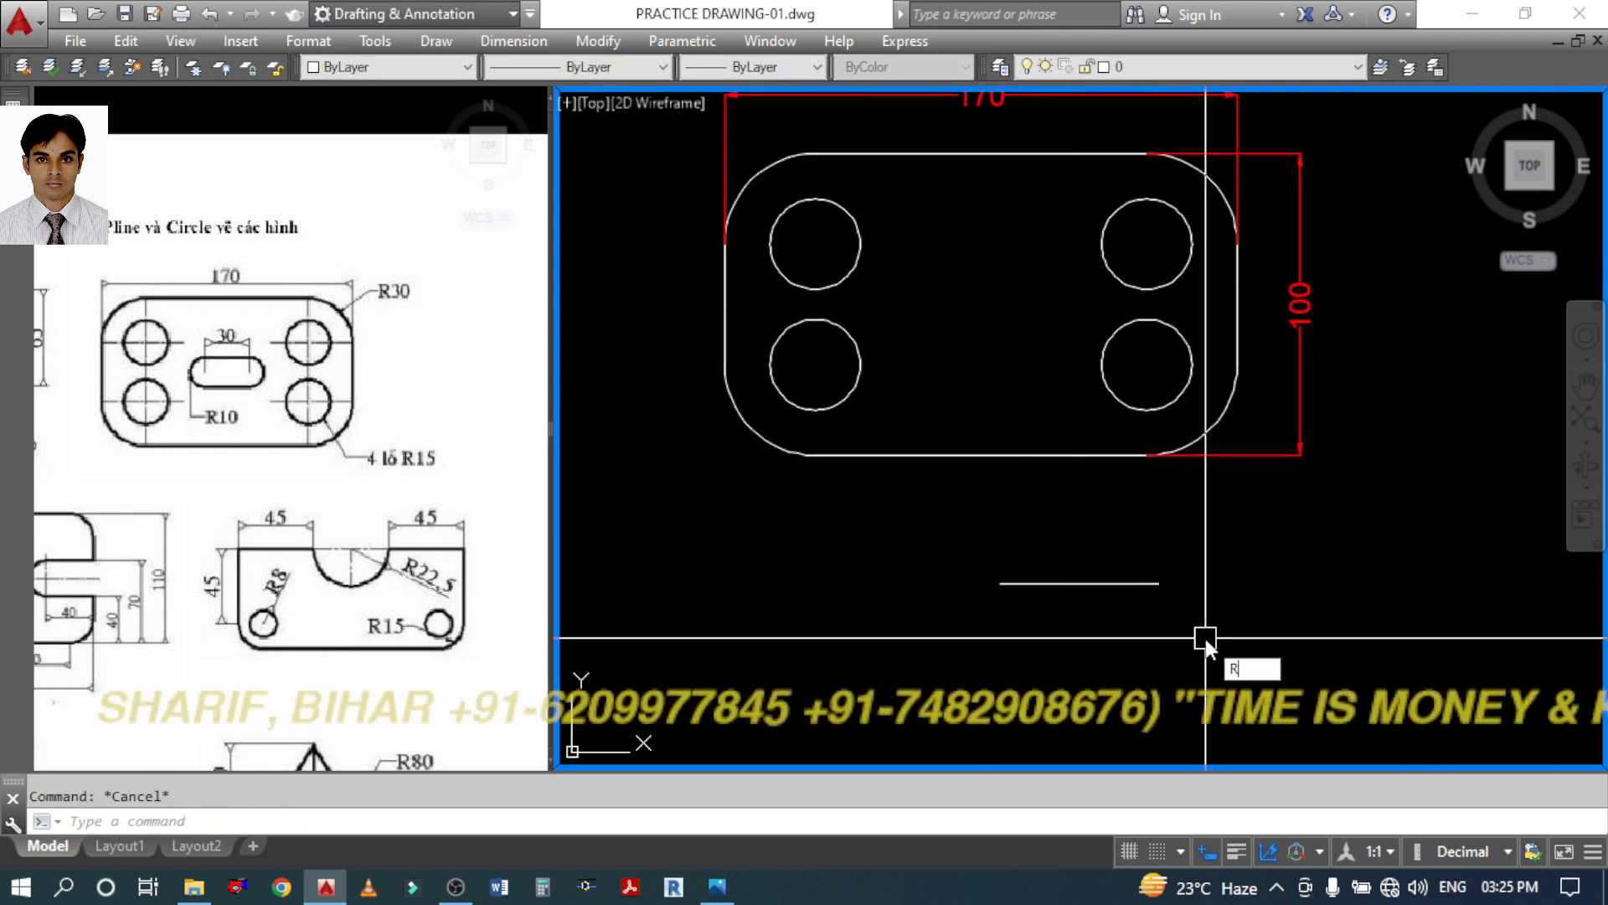
Rotate a copy of the horizontal line about its midpoint to form a perpendicular cross
{"action": "type", "text": "ro"}
{"action": "key", "text": "Return"}
{"action": "left_click", "coordinate": [1088, 591]}
{"action": "key", "text": "Return"}
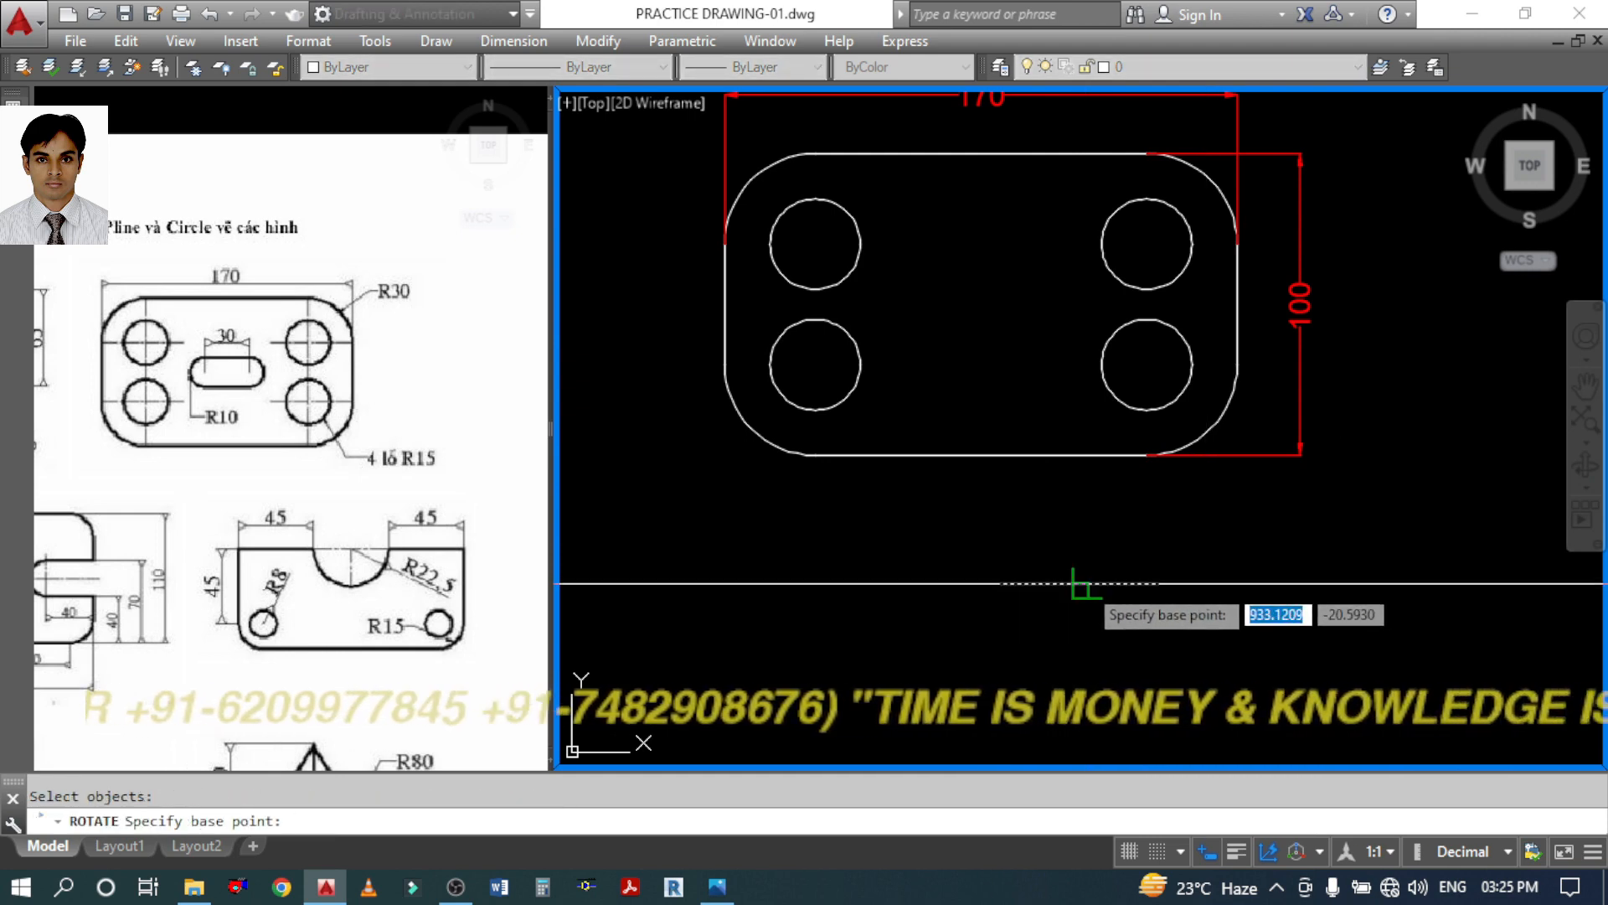
{"action": "left_click", "coordinate": [1080, 583]}
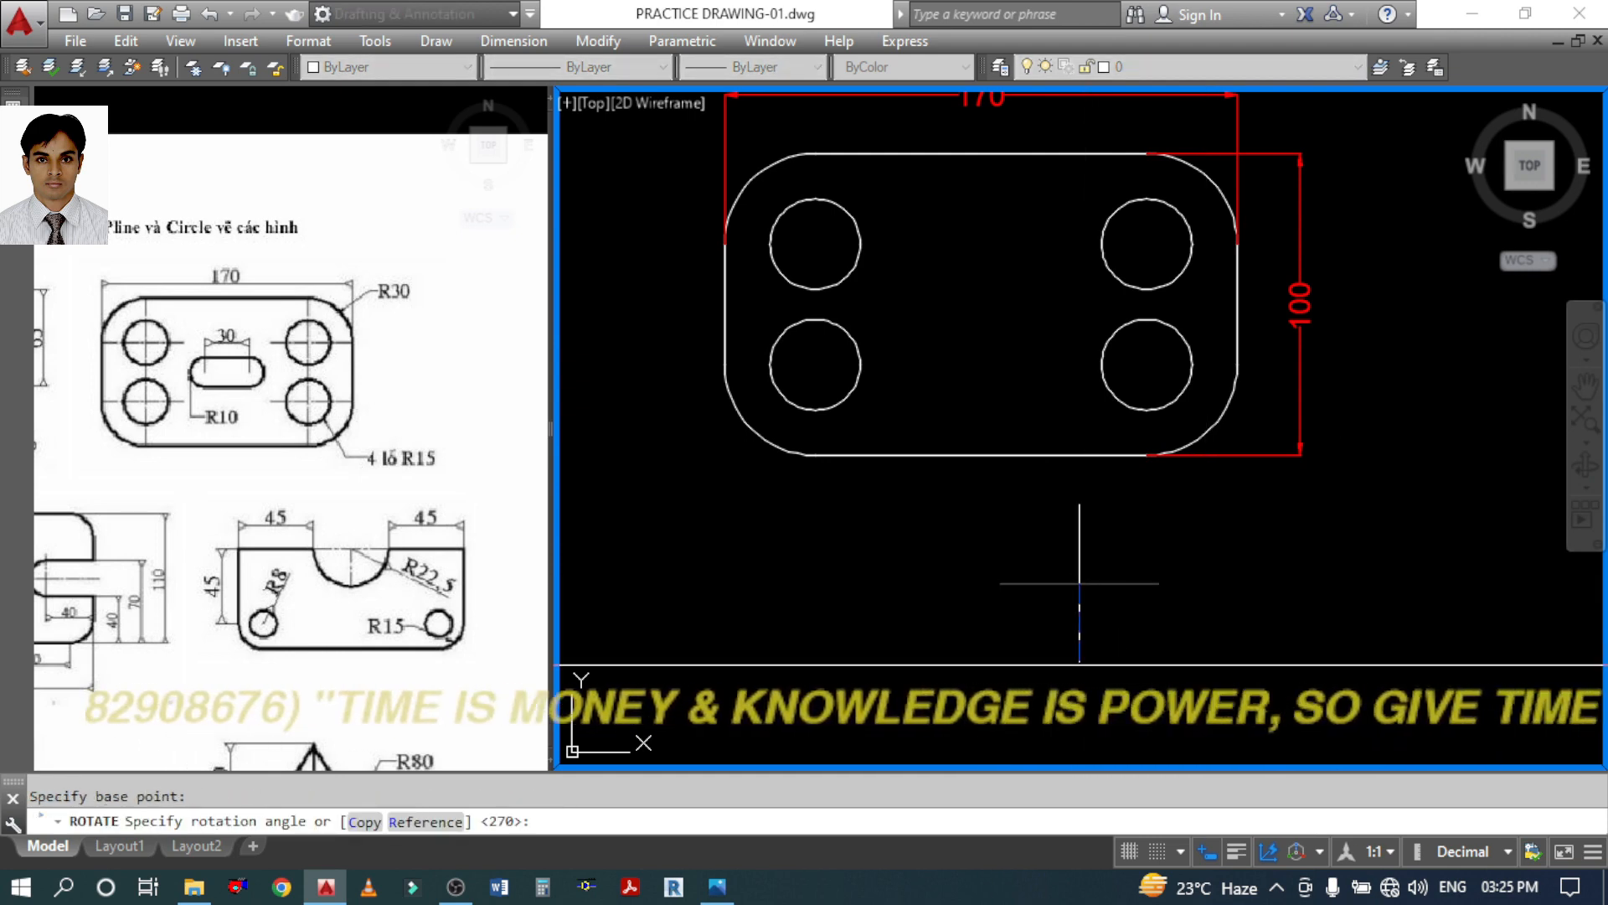
{"action": "key", "text": "Escape"}
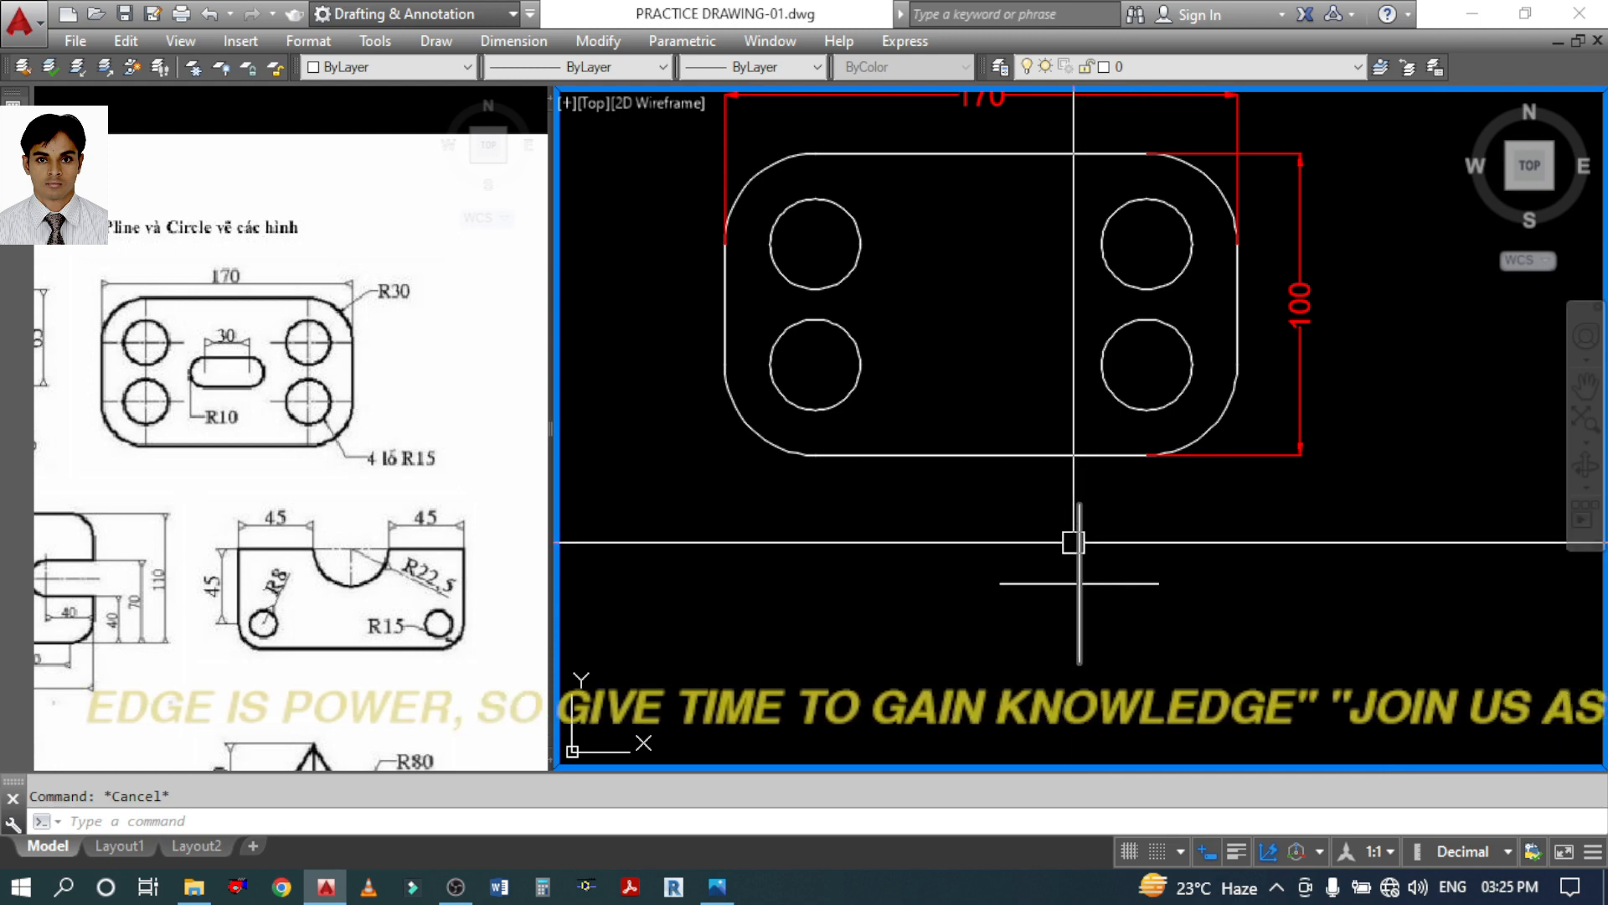
{"action": "type", "text": "ma"}
{"action": "key", "text": "Return"}
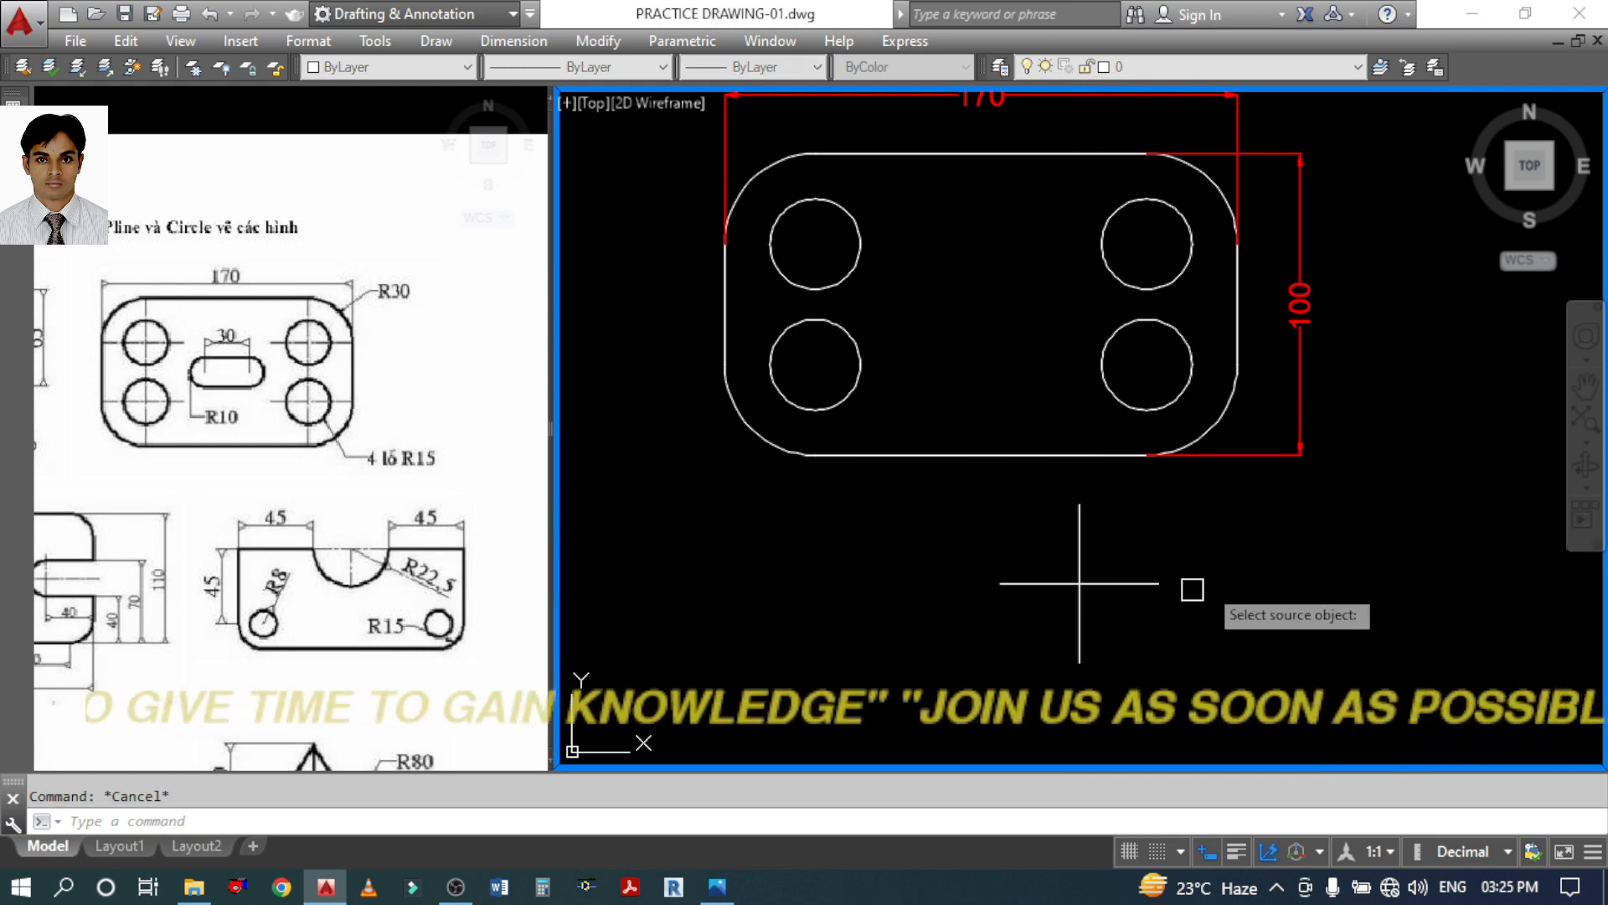
{"action": "scroll", "coordinate": [1017, 545], "scroll_direction": "down", "scroll_amount": 3}
{"action": "scroll", "coordinate": [1016, 537], "scroll_direction": "up", "scroll_amount": 2}
{"action": "left_click", "coordinate": [1065, 536]}
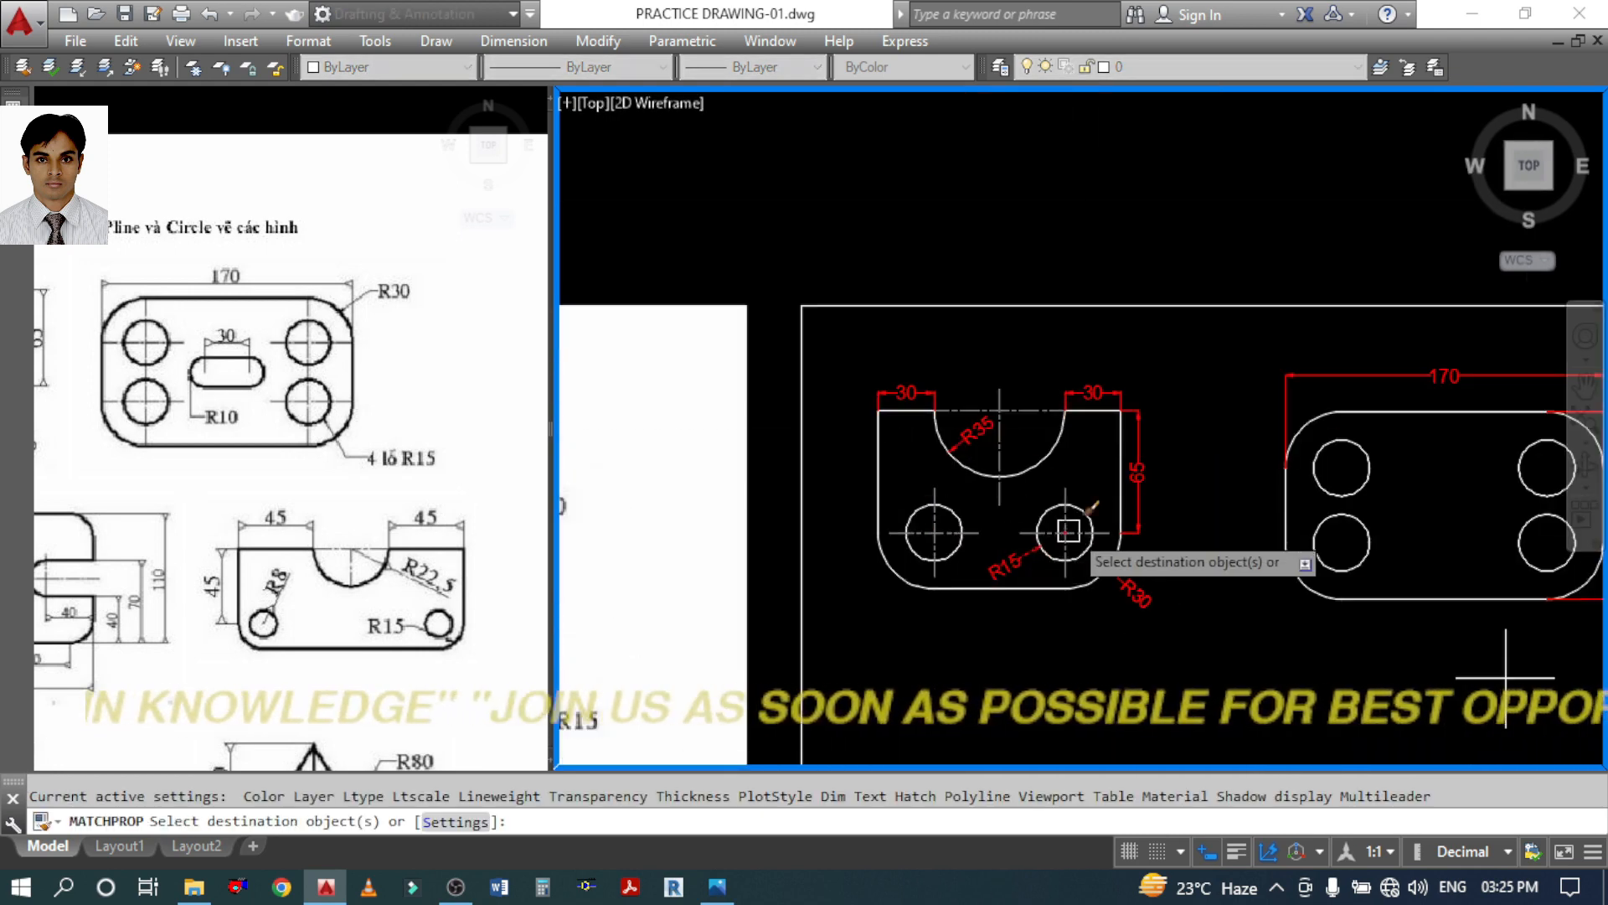
{"action": "key", "text": "Escape"}
Match both crossing lines to the dash-dot centreline of the notched plate's right-hand hole
{"action": "type", "text": "ma"}
{"action": "key", "text": "Return"}
{"action": "left_click", "coordinate": [1064, 573]}
{"action": "middle_click_drag", "start_coordinate": [1441, 661], "coordinate": [1286, 580]}
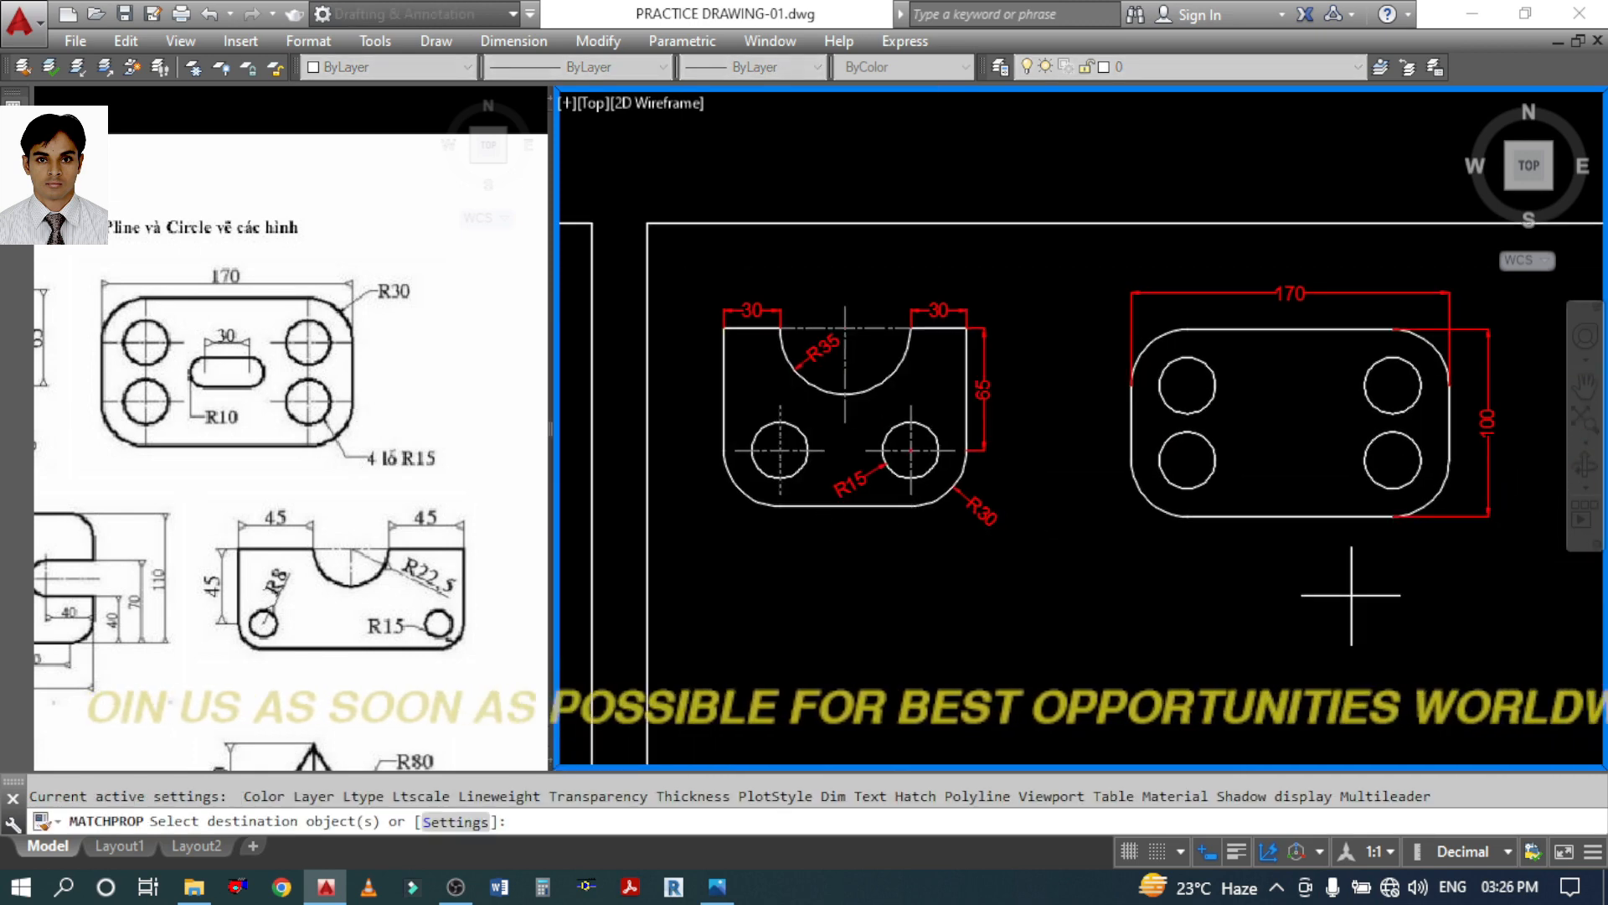
{"action": "left_click", "coordinate": [1375, 651]}
{"action": "left_click", "coordinate": [1325, 582]}
{"action": "key", "text": "Return"}
Move the centreline cross from its midpoint to the centre of the rounded plate's lower-right hole
{"action": "scroll", "coordinate": [1392, 599], "scroll_direction": "up", "scroll_amount": 4}
{"action": "type", "text": "m"}
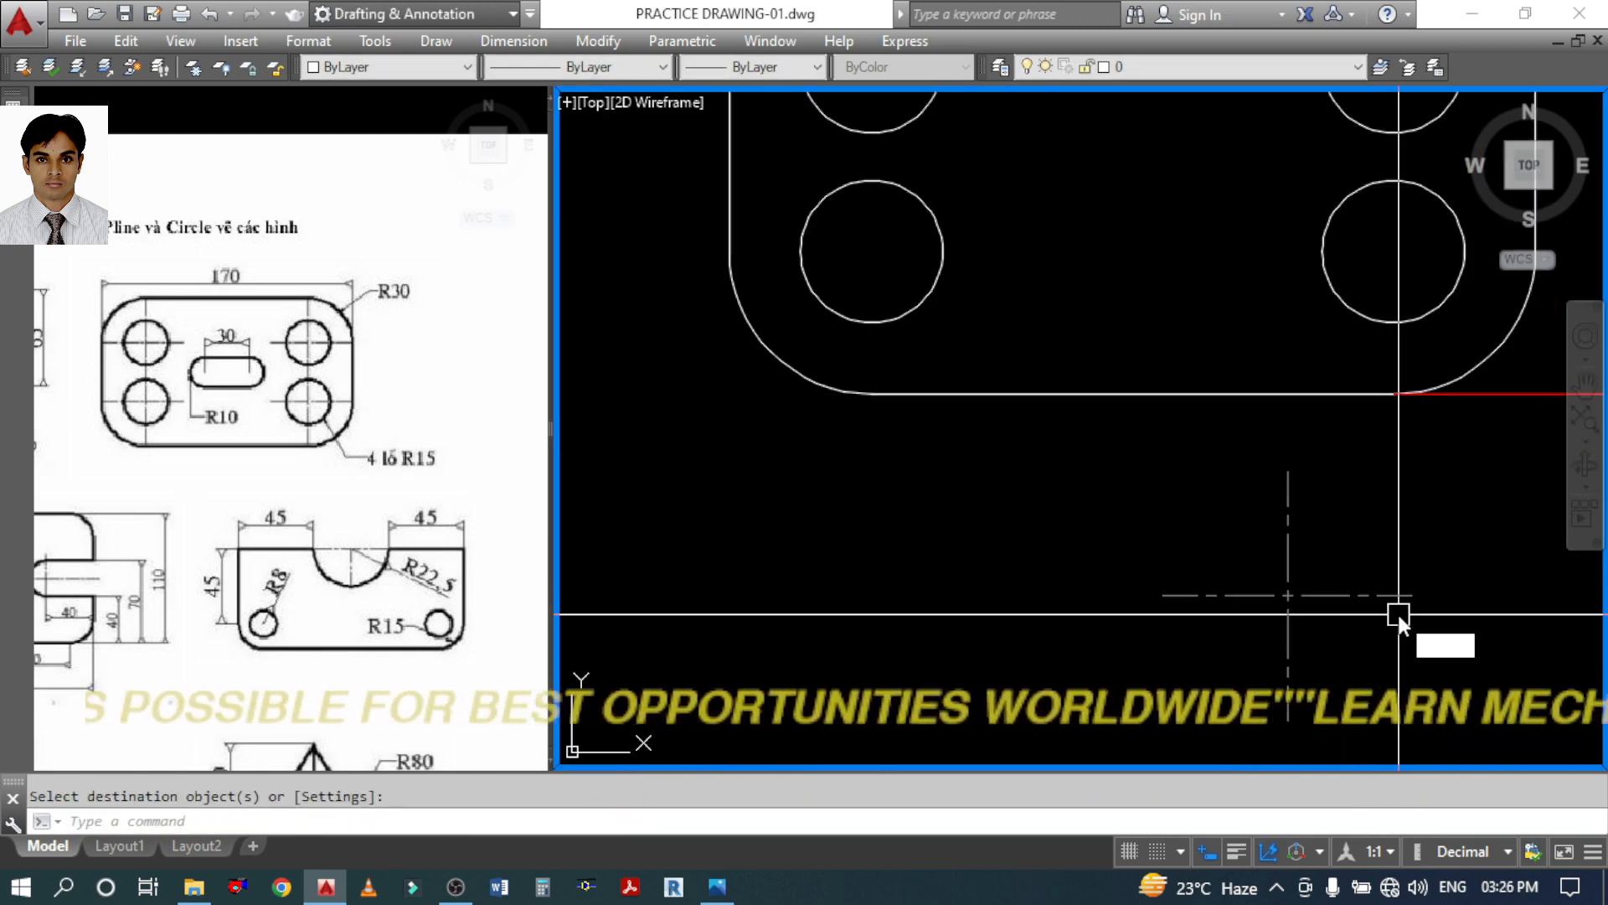
{"action": "key", "text": "Return"}
{"action": "left_click", "coordinate": [1411, 636]}
{"action": "left_click", "coordinate": [1282, 583]}
{"action": "key", "text": "Return"}
{"action": "left_click", "coordinate": [1290, 586]}
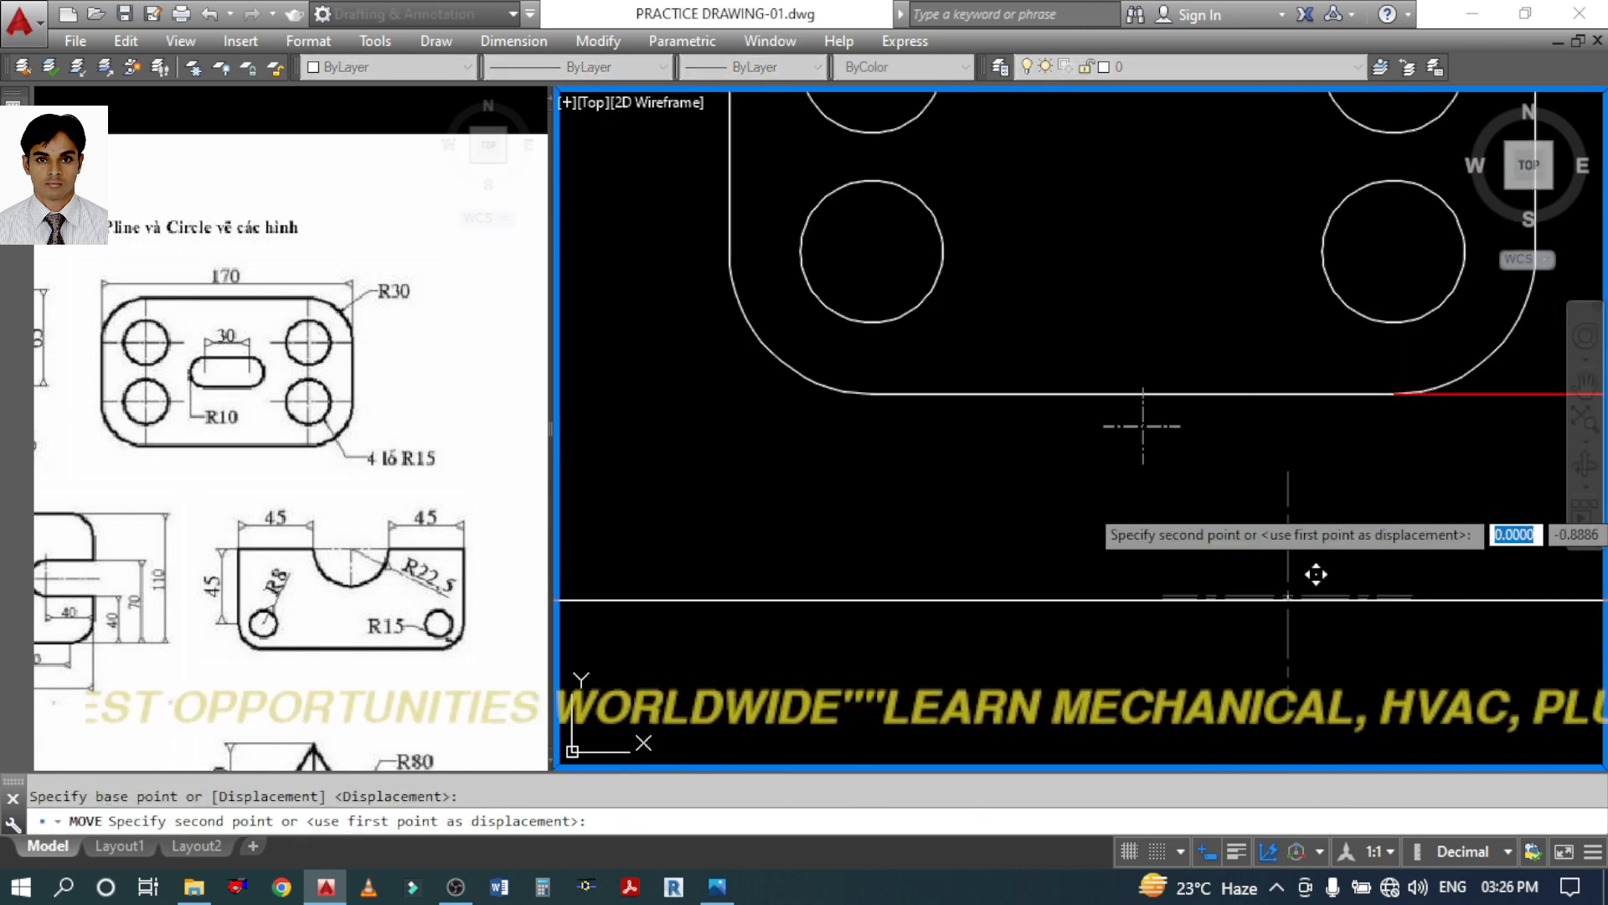
{"action": "scroll", "coordinate": [1315, 575], "scroll_direction": "down", "scroll_amount": 3}
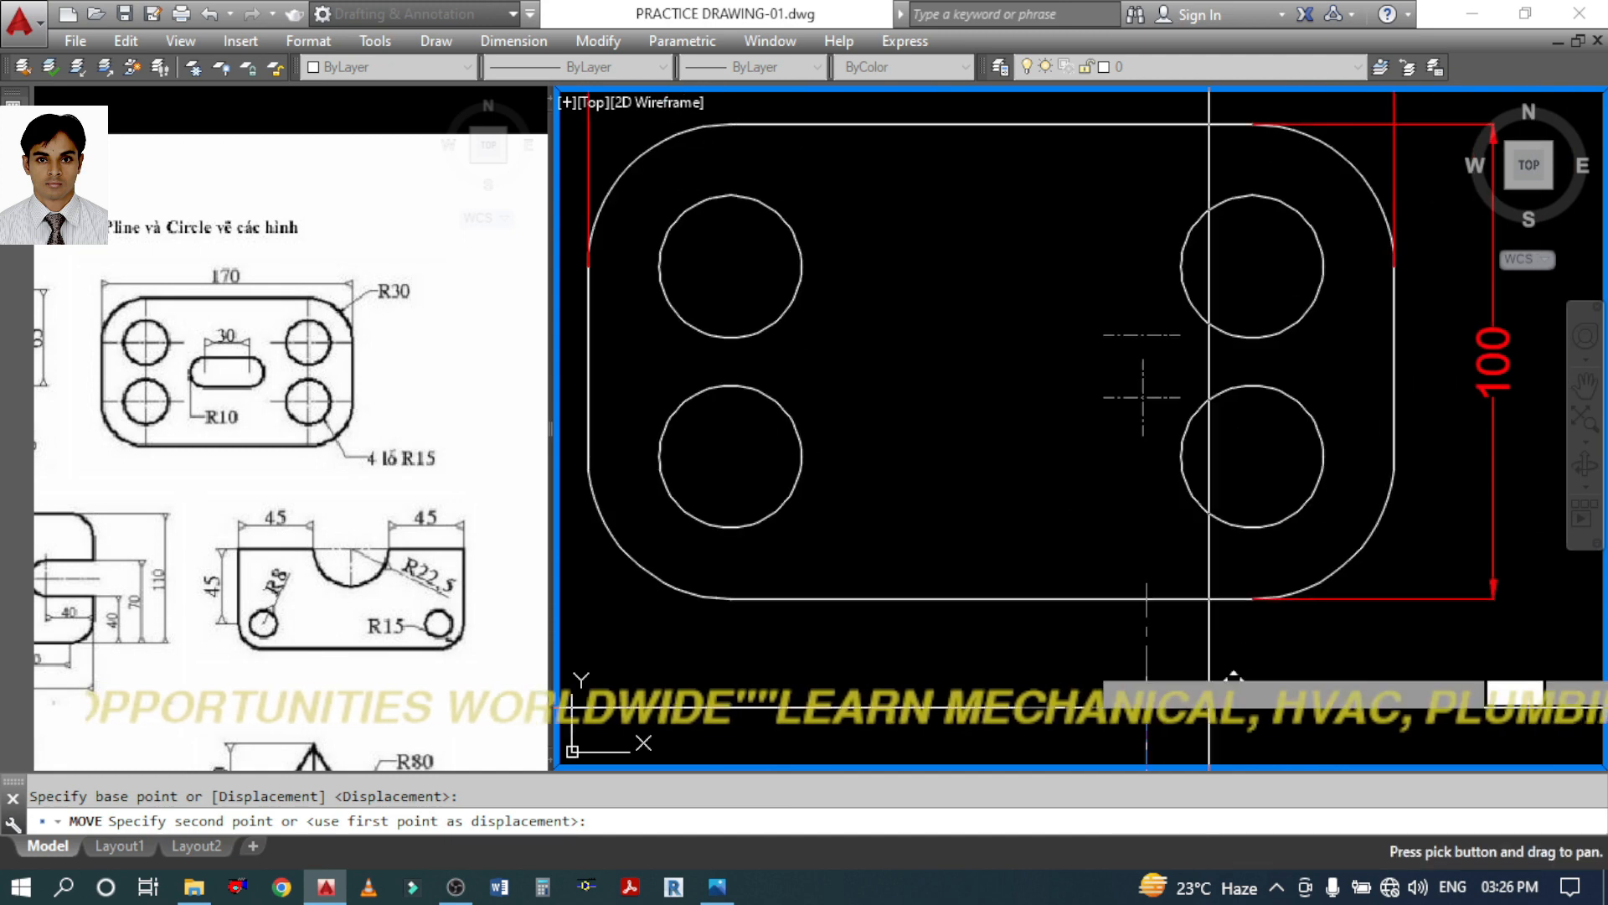
{"action": "left_click", "coordinate": [1253, 455]}
{"action": "type", "text": "co"}
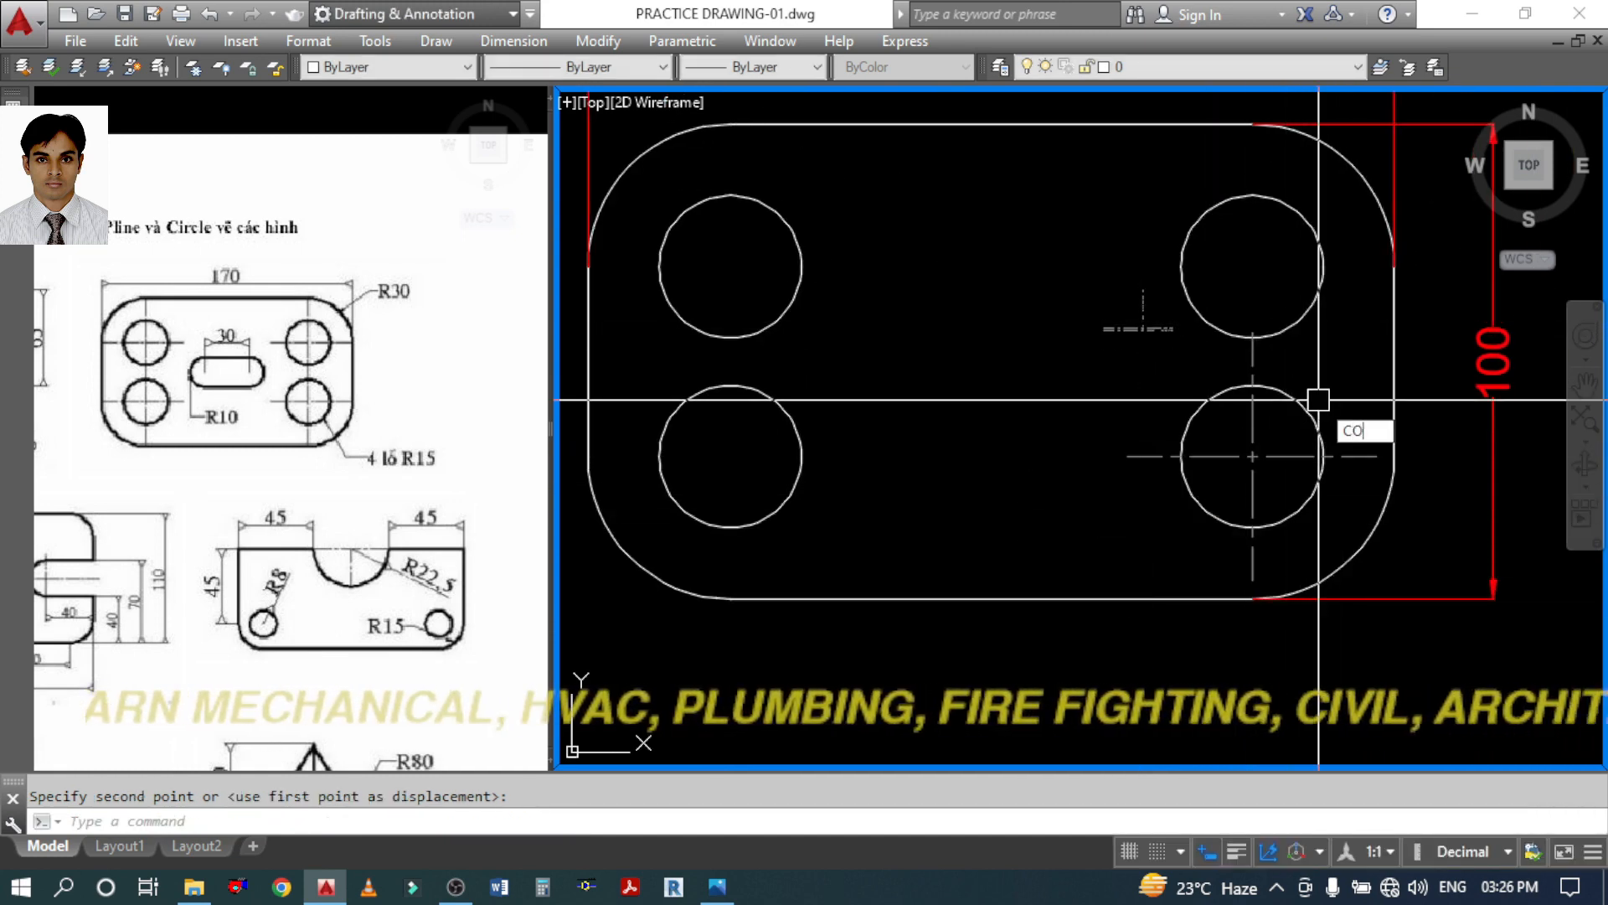
{"action": "key", "text": "Return"}
{"action": "type", "text": "p"}
{"action": "key", "text": "Return"}
{"action": "key", "text": "Return"}
{"action": "key", "text": "Escape"}
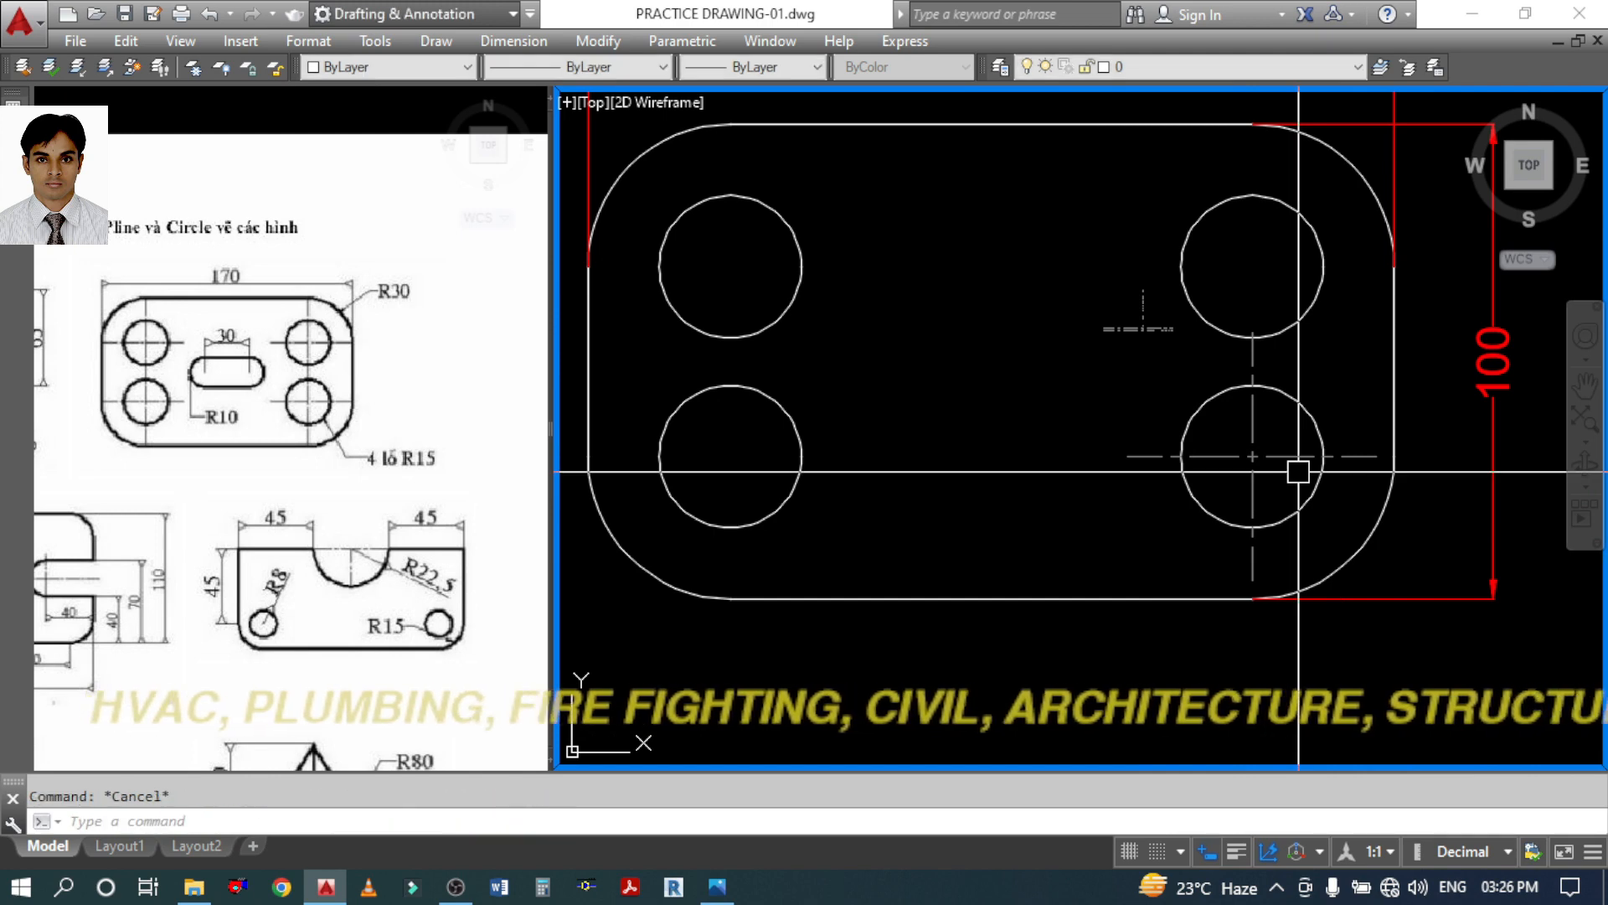
Copy the centreline cross as the previous selection from the lower-right hole's centre to the centres of the other three holes
{"action": "type", "text": "co"}
{"action": "key", "text": "Return"}
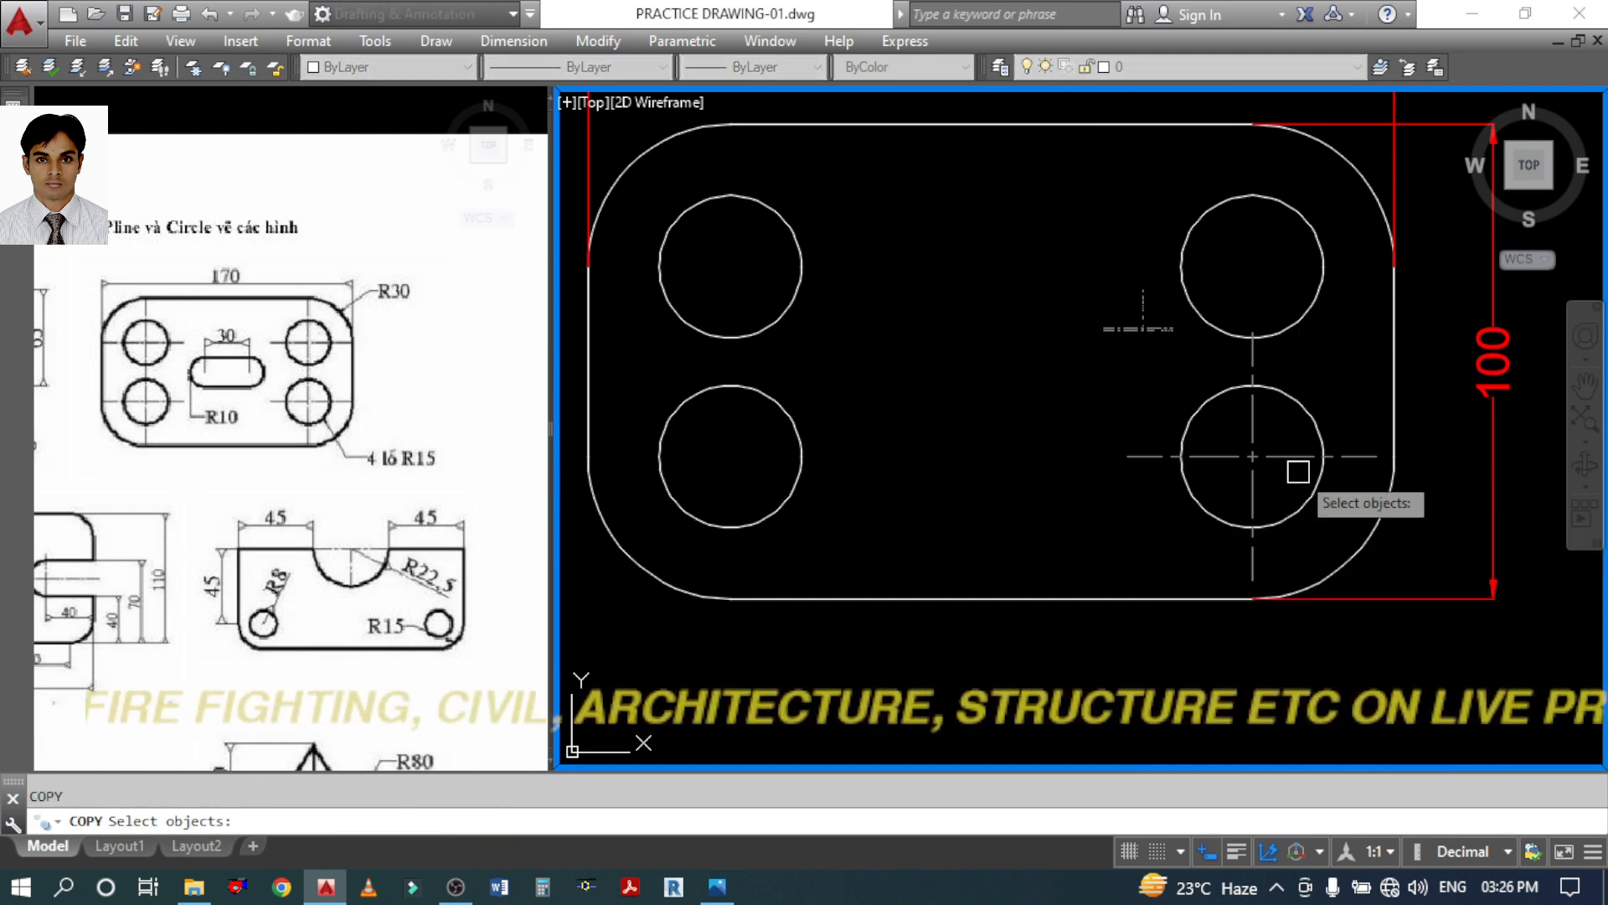
{"action": "type", "text": "p"}
{"action": "key", "text": "Return"}
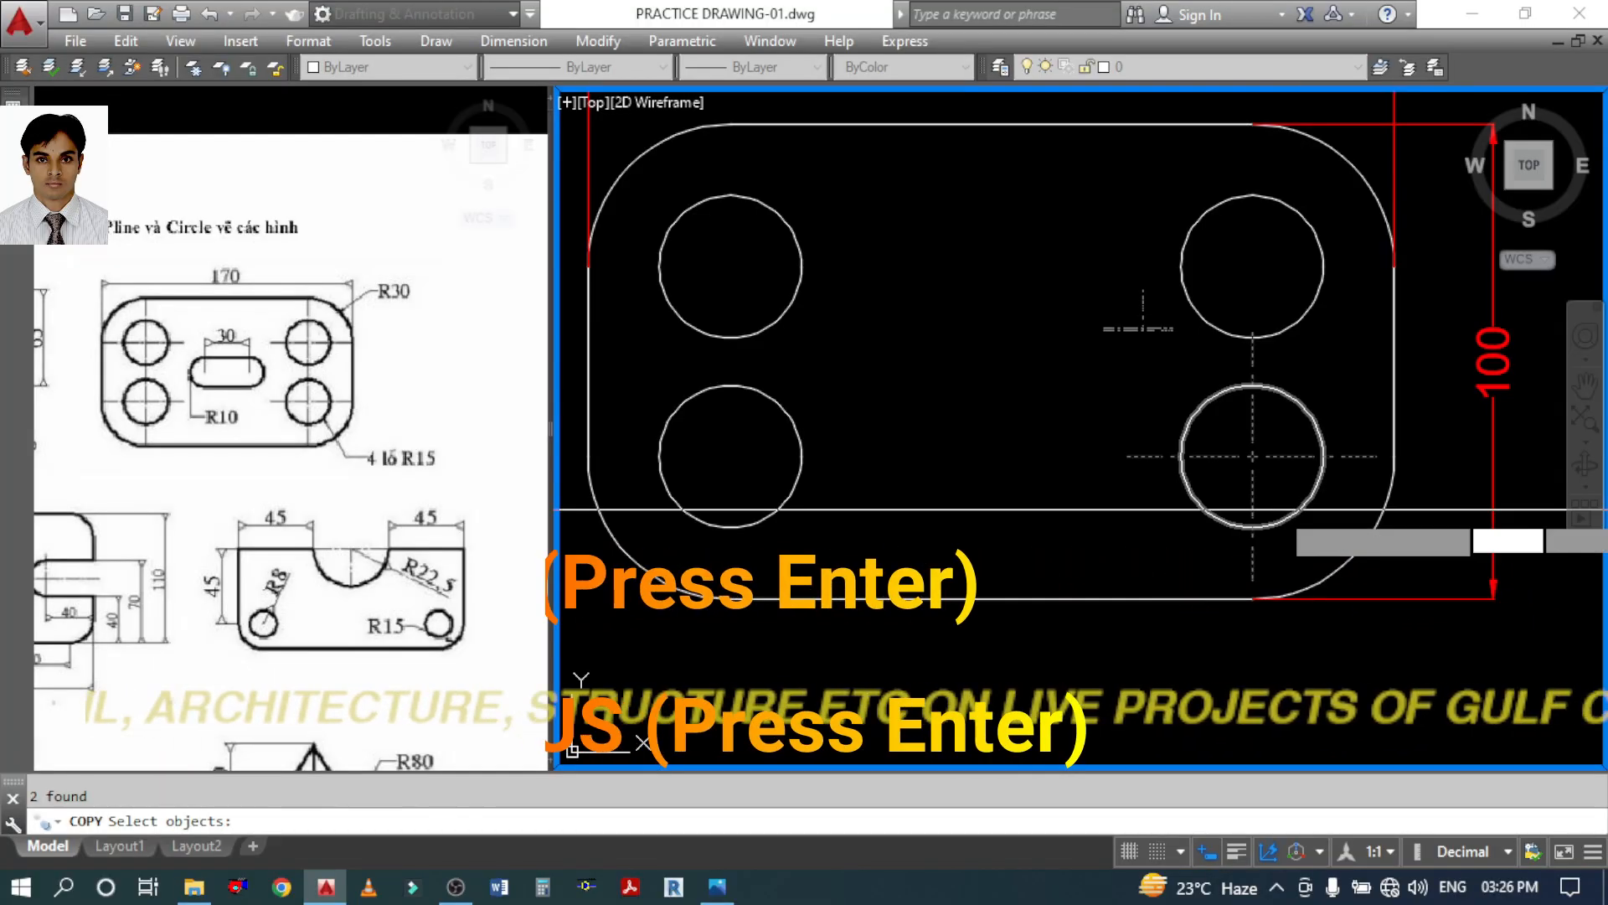
{"action": "key", "text": "Return"}
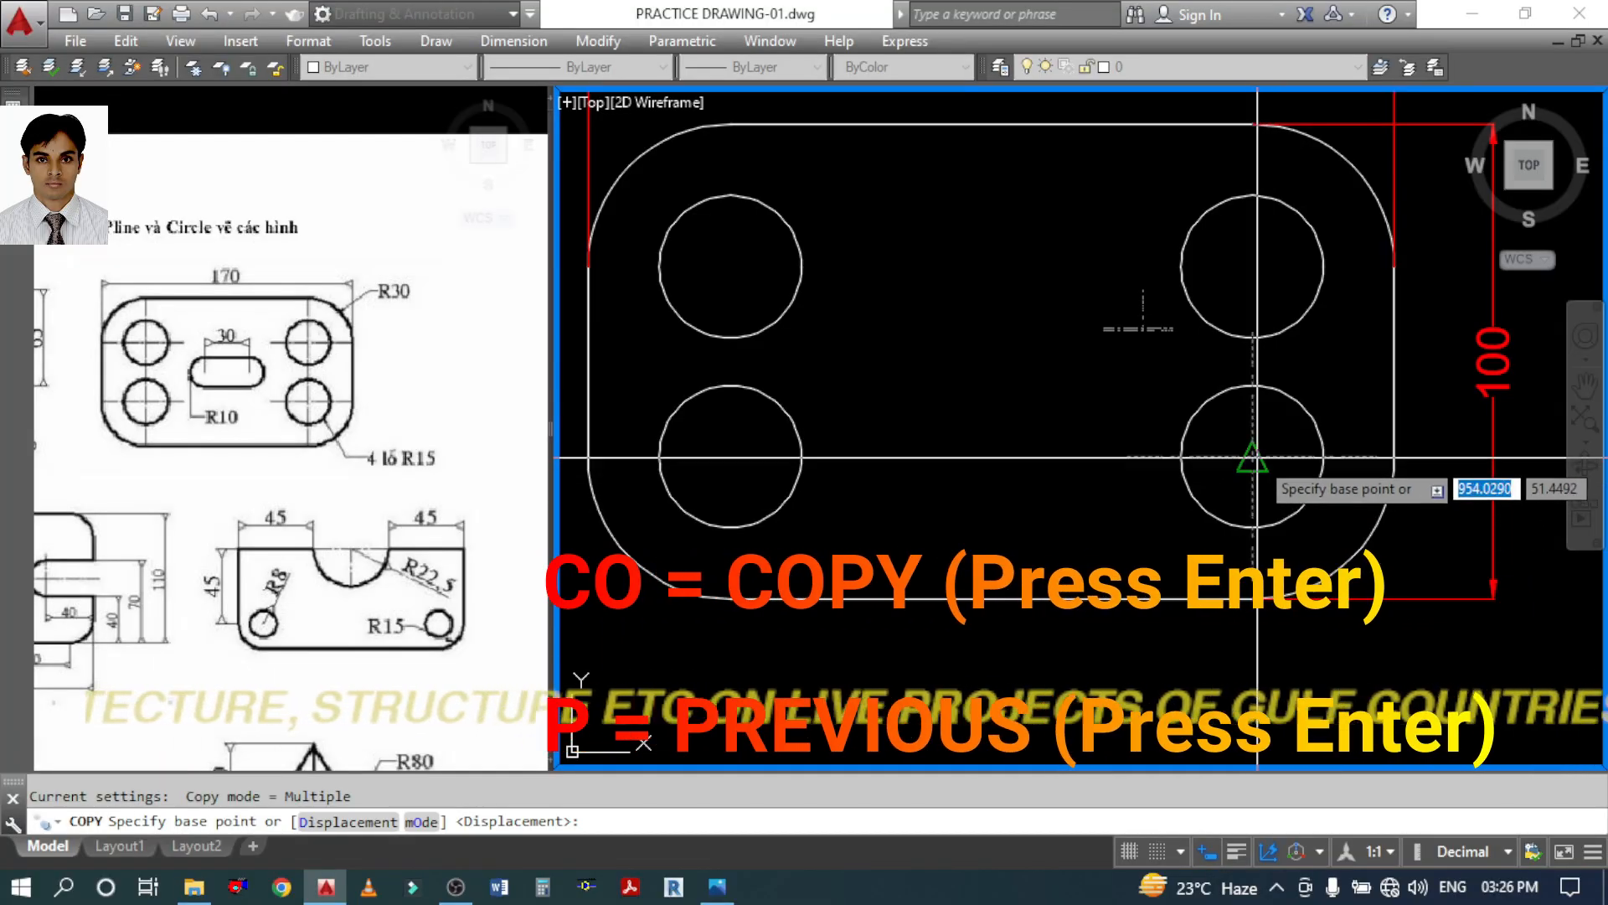
{"action": "left_click", "coordinate": [1252, 457]}
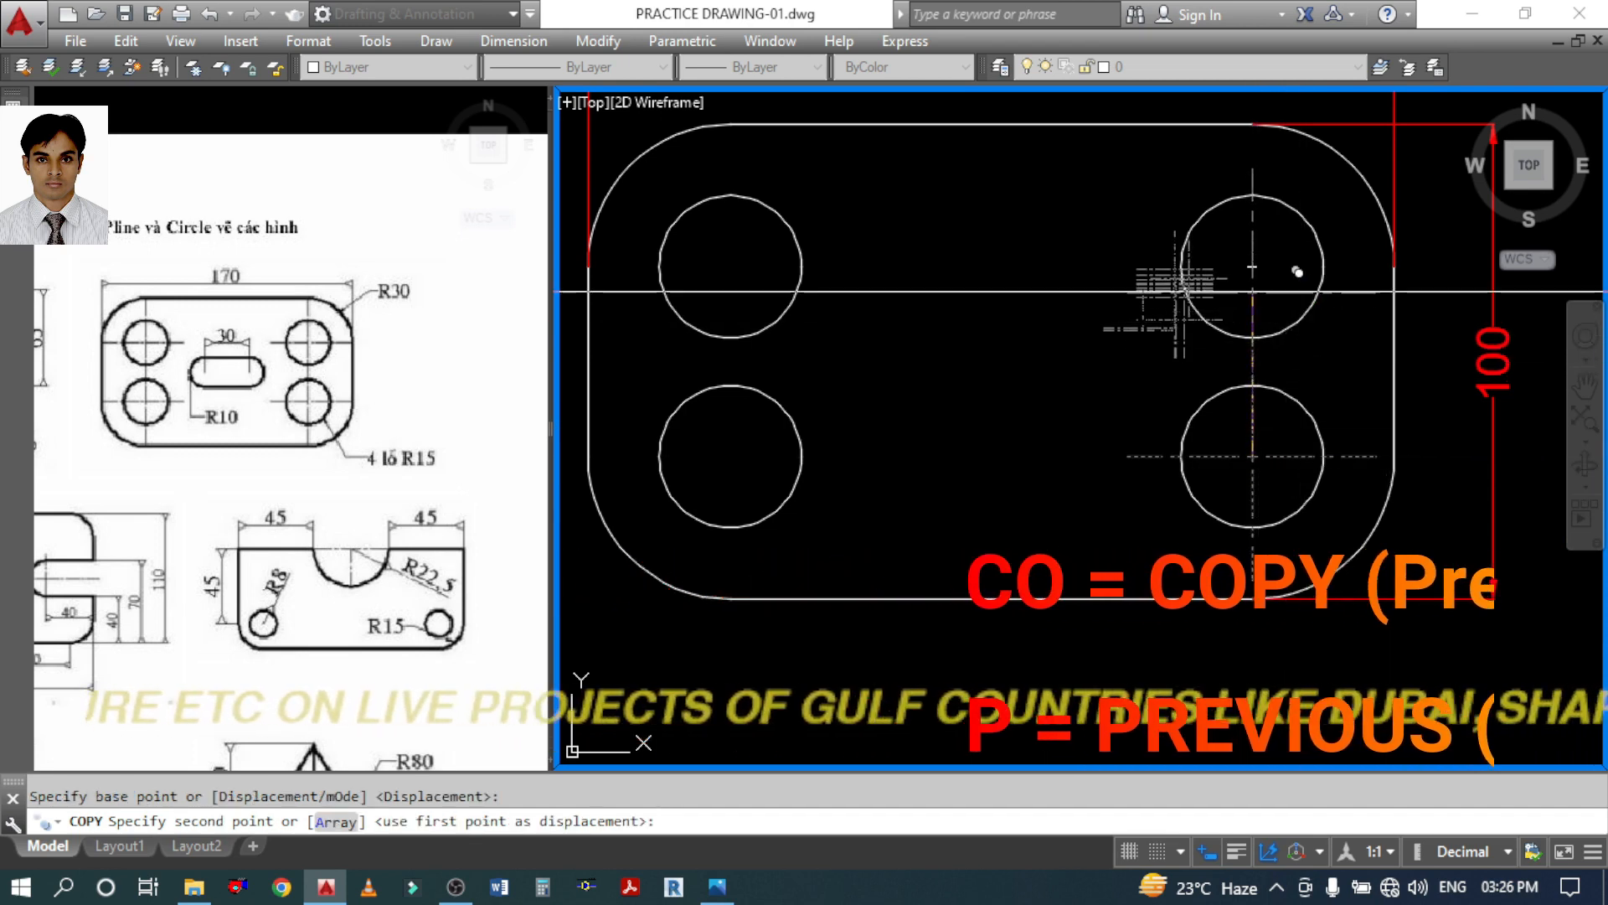
{"action": "left_click", "coordinate": [1252, 266]}
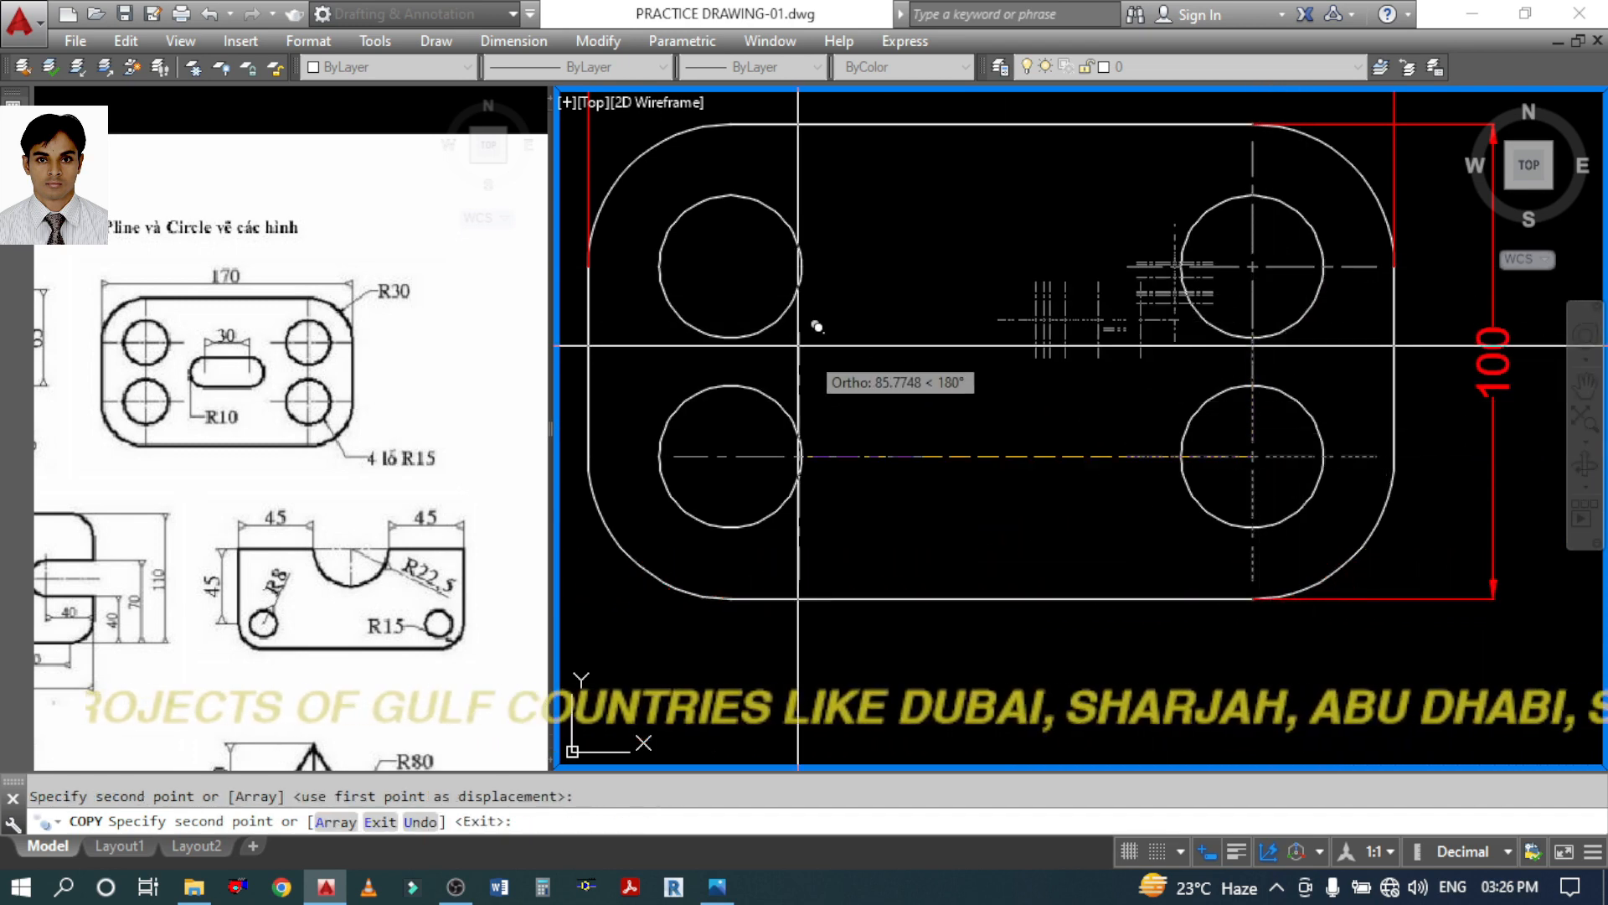
{"action": "left_click", "coordinate": [728, 267]}
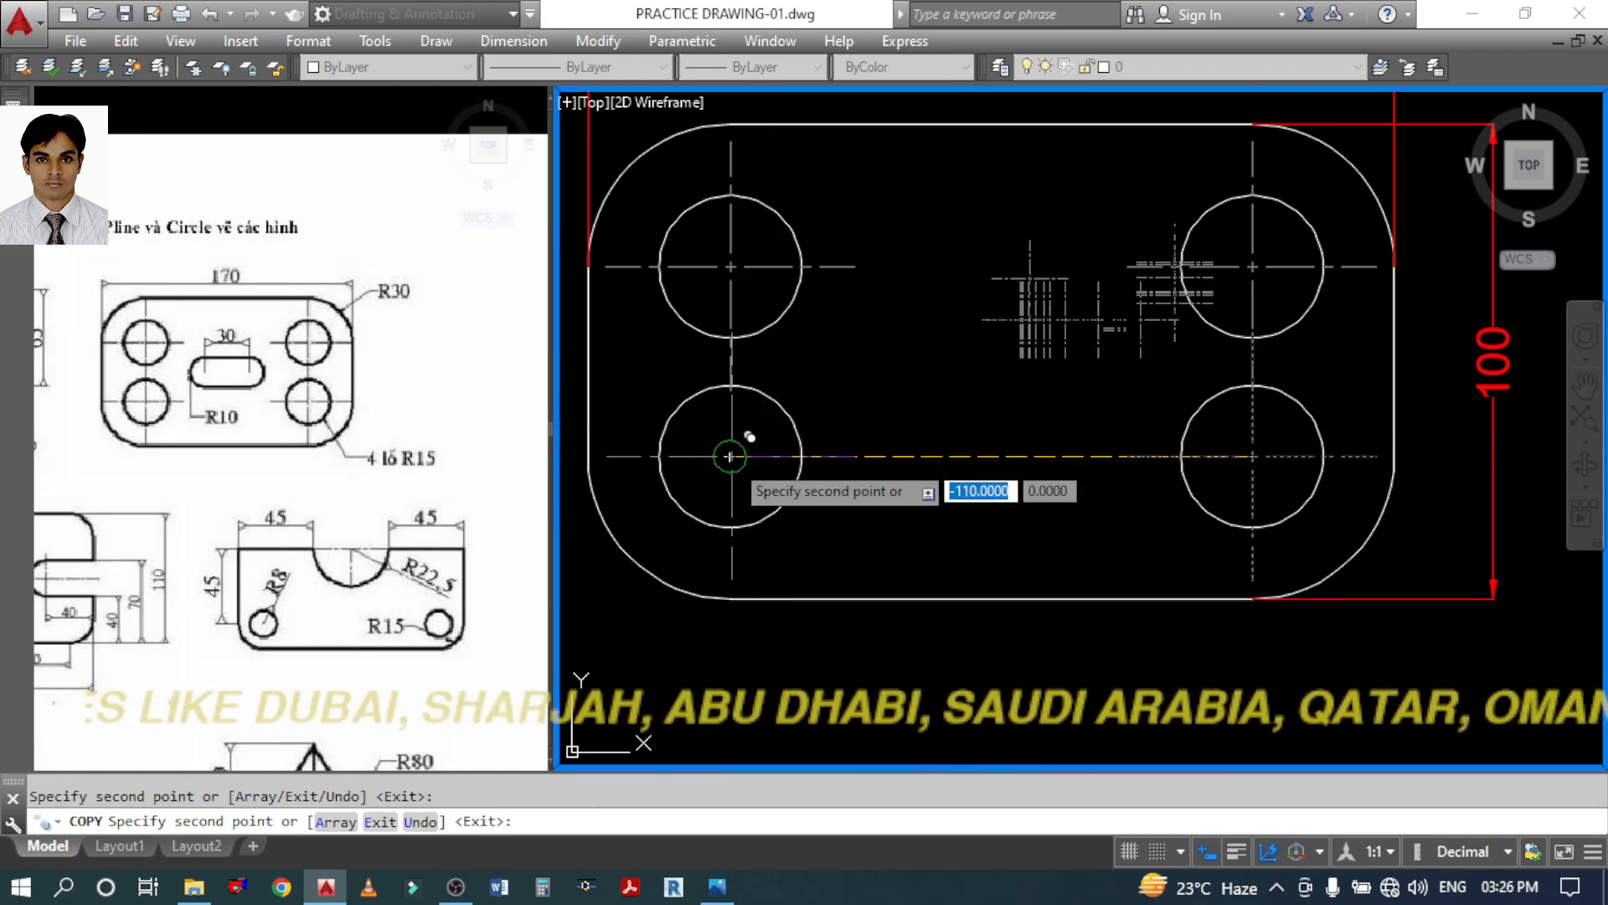
{"action": "left_click", "coordinate": [737, 456]}
{"action": "key", "text": "Escape"}
Undo the centreline copies on the plate's other three holes
{"action": "scroll", "coordinate": [1237, 446], "scroll_direction": "down", "scroll_amount": 2}
{"action": "scroll", "coordinate": [1236, 447], "scroll_direction": "up", "scroll_amount": 2}
{"action": "middle_click_drag", "start_coordinate": [1124, 528], "coordinate": [1143, 530]}
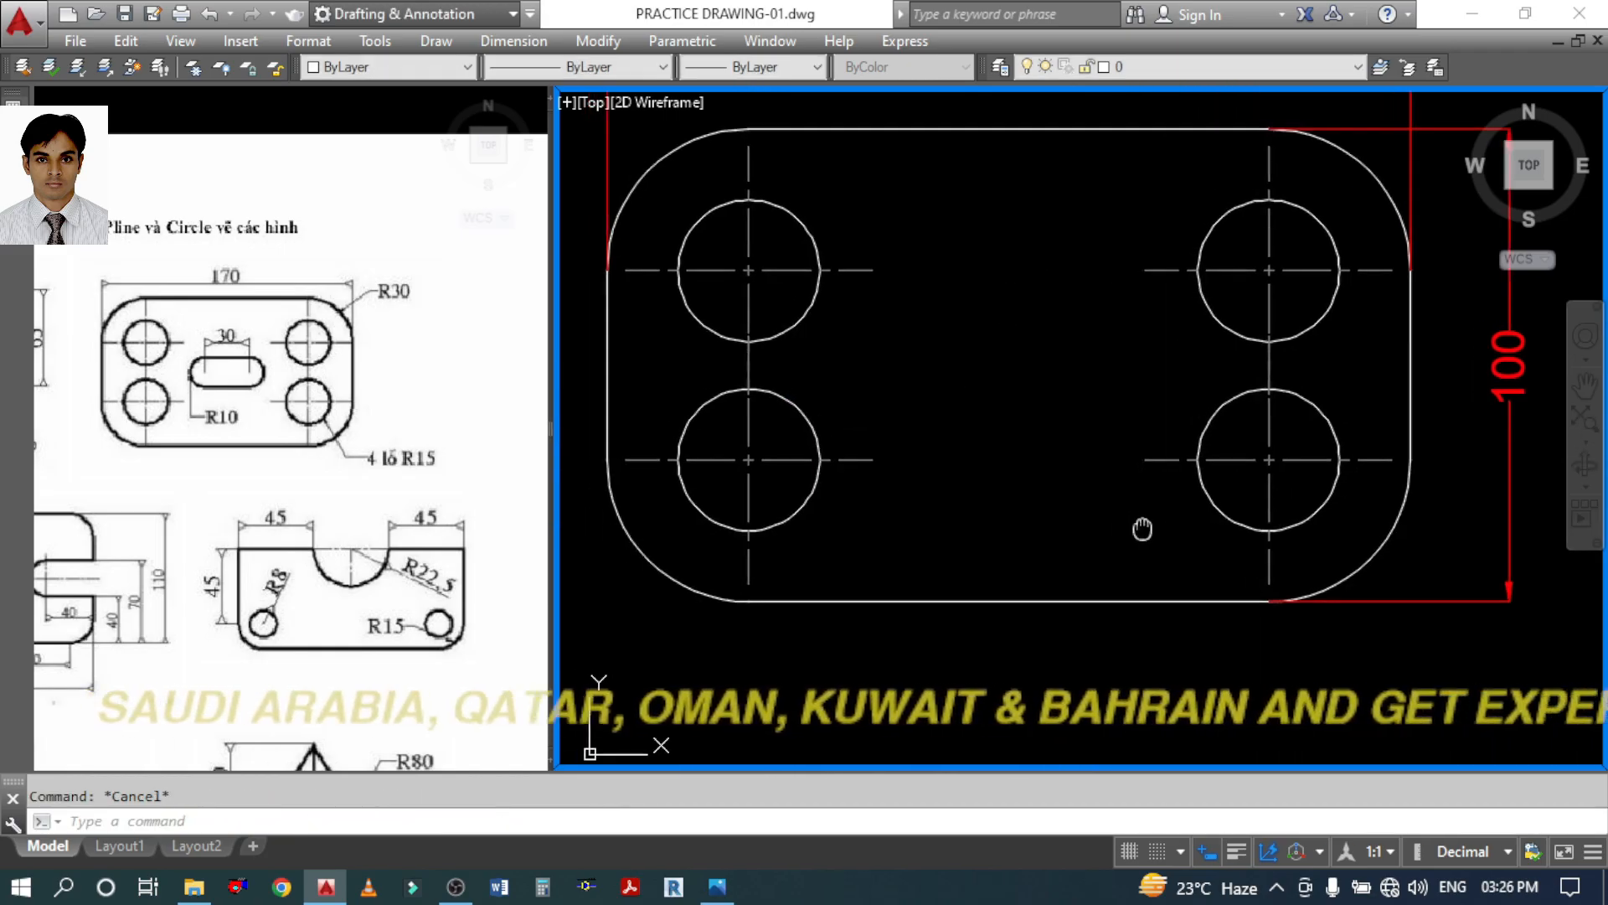
{"action": "key", "text": "ctrl+z"}
{"action": "key", "text": "ctrl+z"}
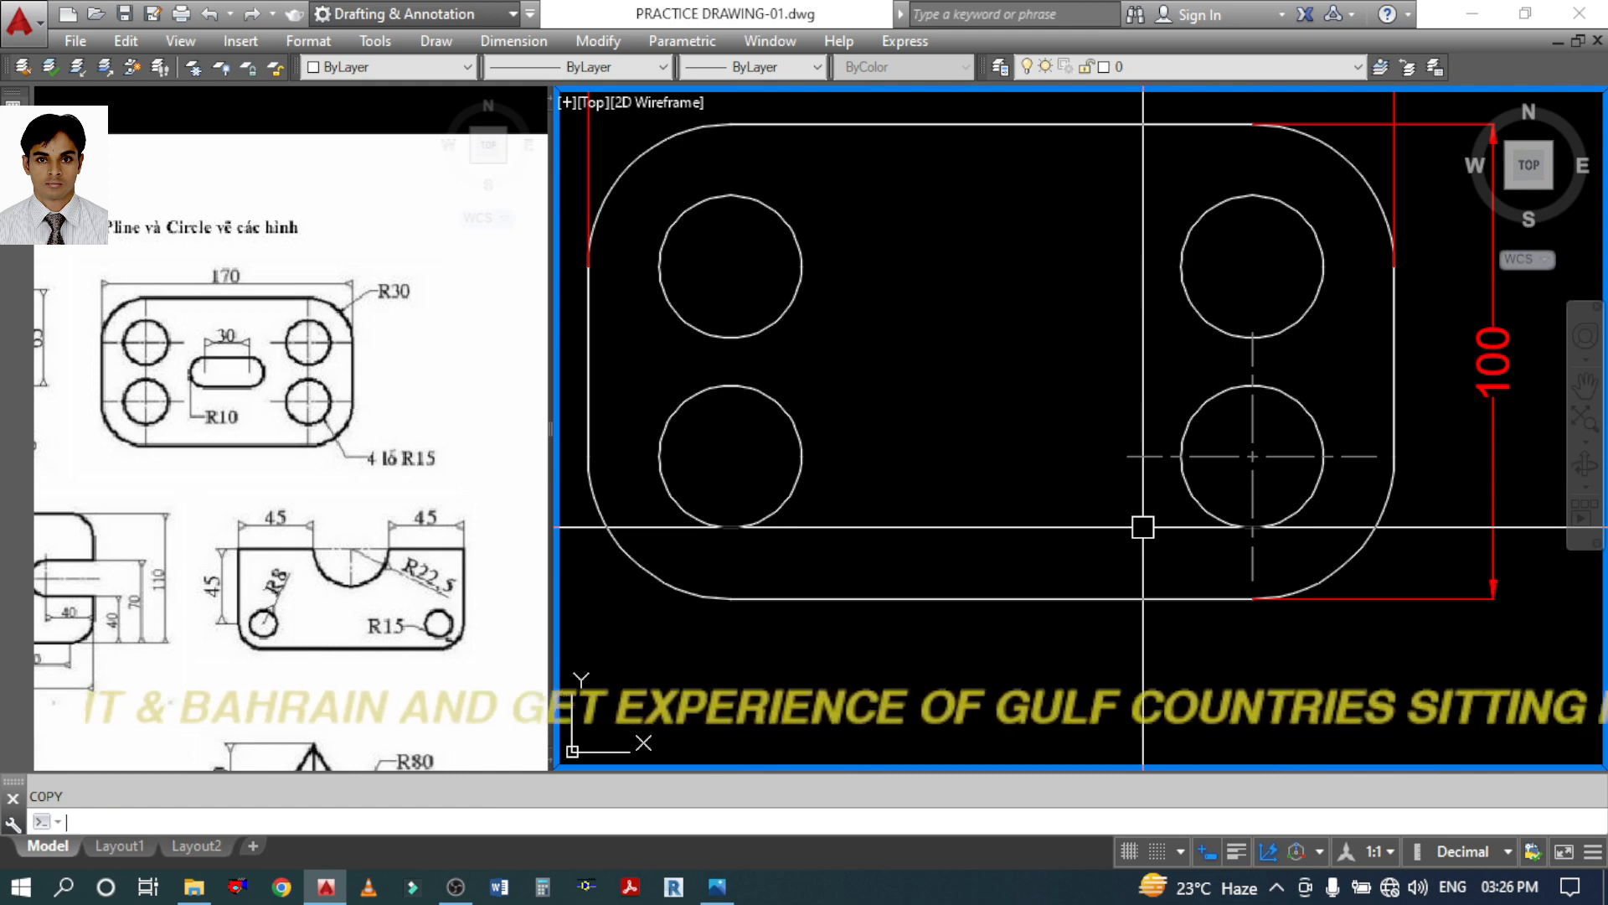
{"action": "type", "text": "co"}
{"action": "key", "text": "Return"}
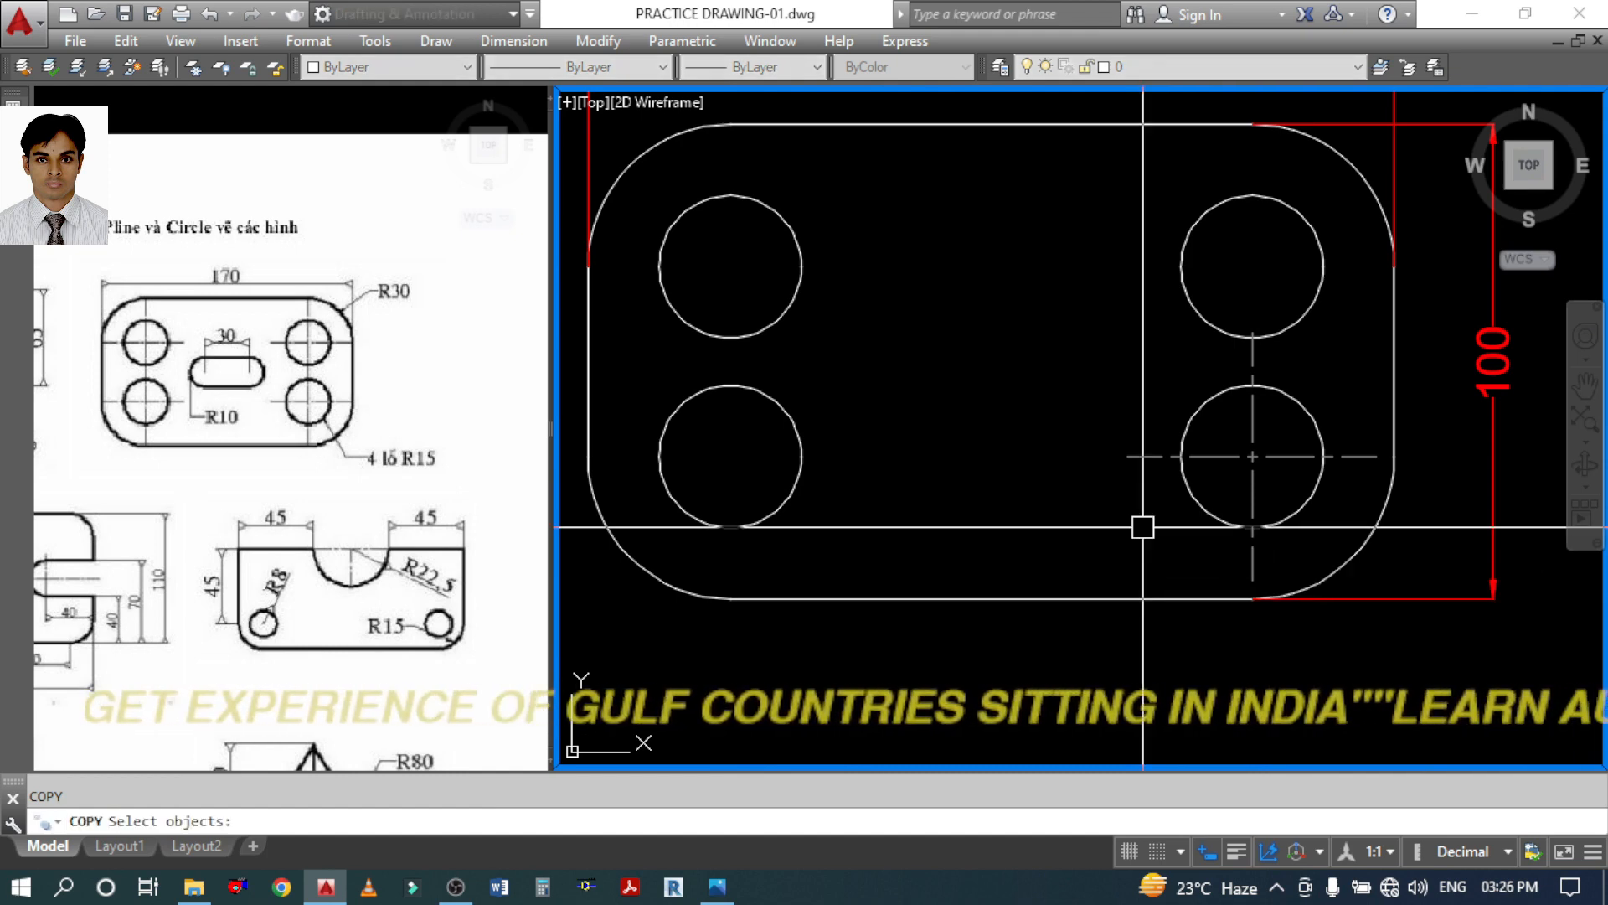
{"action": "key", "text": "BackSpace"}
Move the lower-right hole's centreline cross straight down into the empty space below the rounded plate
{"action": "type", "text": "m"}
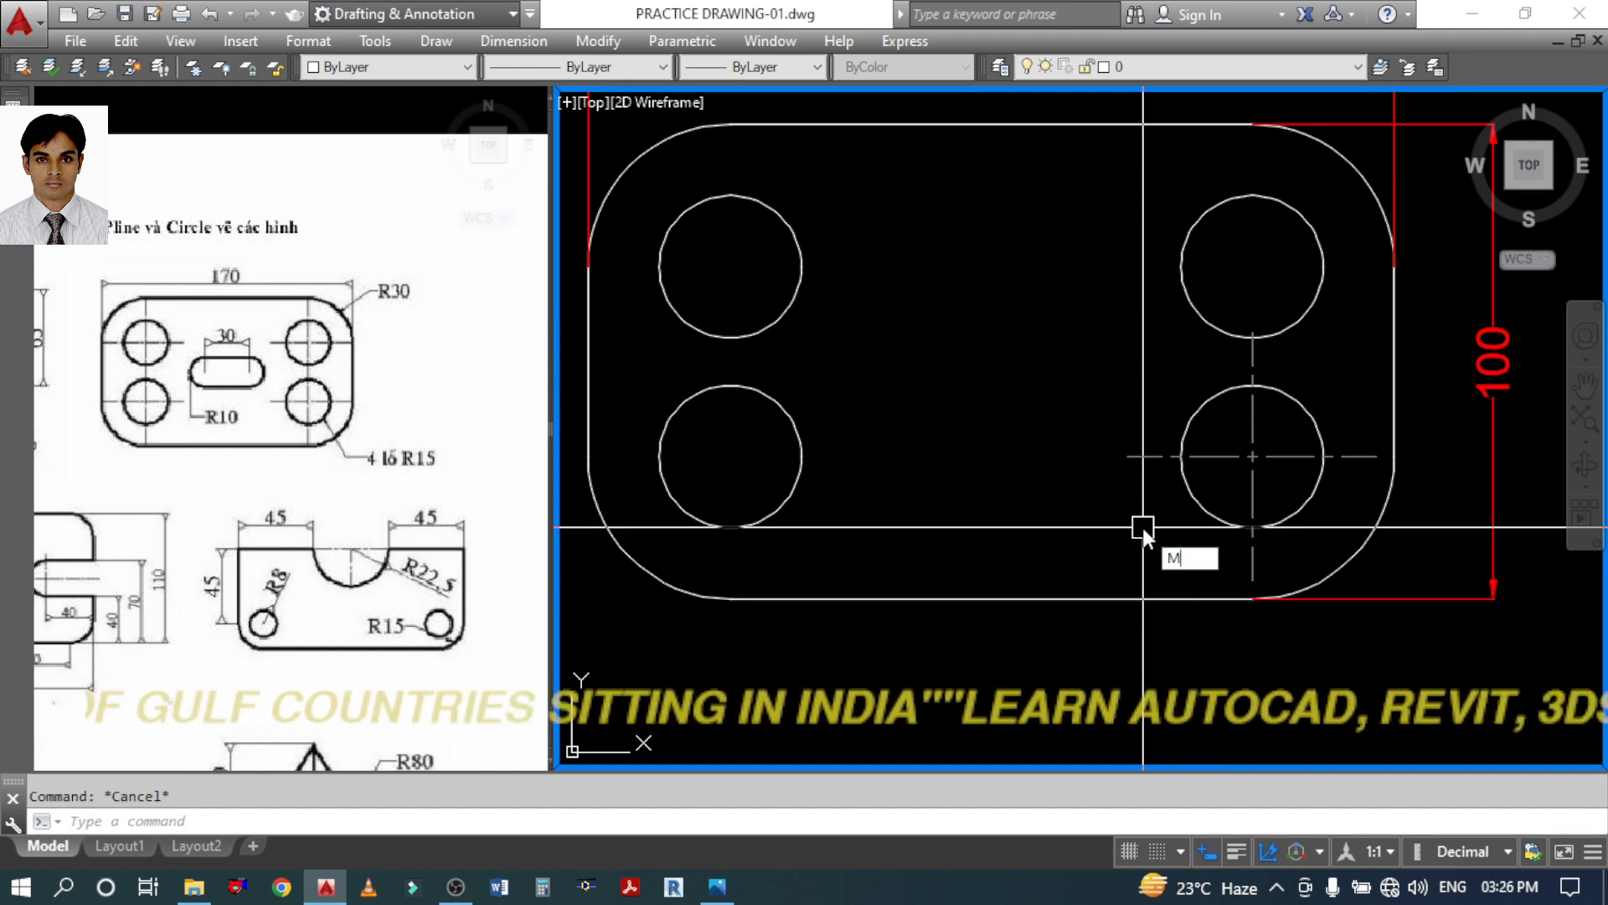
{"action": "key", "text": "Return"}
{"action": "left_click", "coordinate": [1274, 431]}
{"action": "left_click", "coordinate": [1231, 470]}
{"action": "key", "text": "Return"}
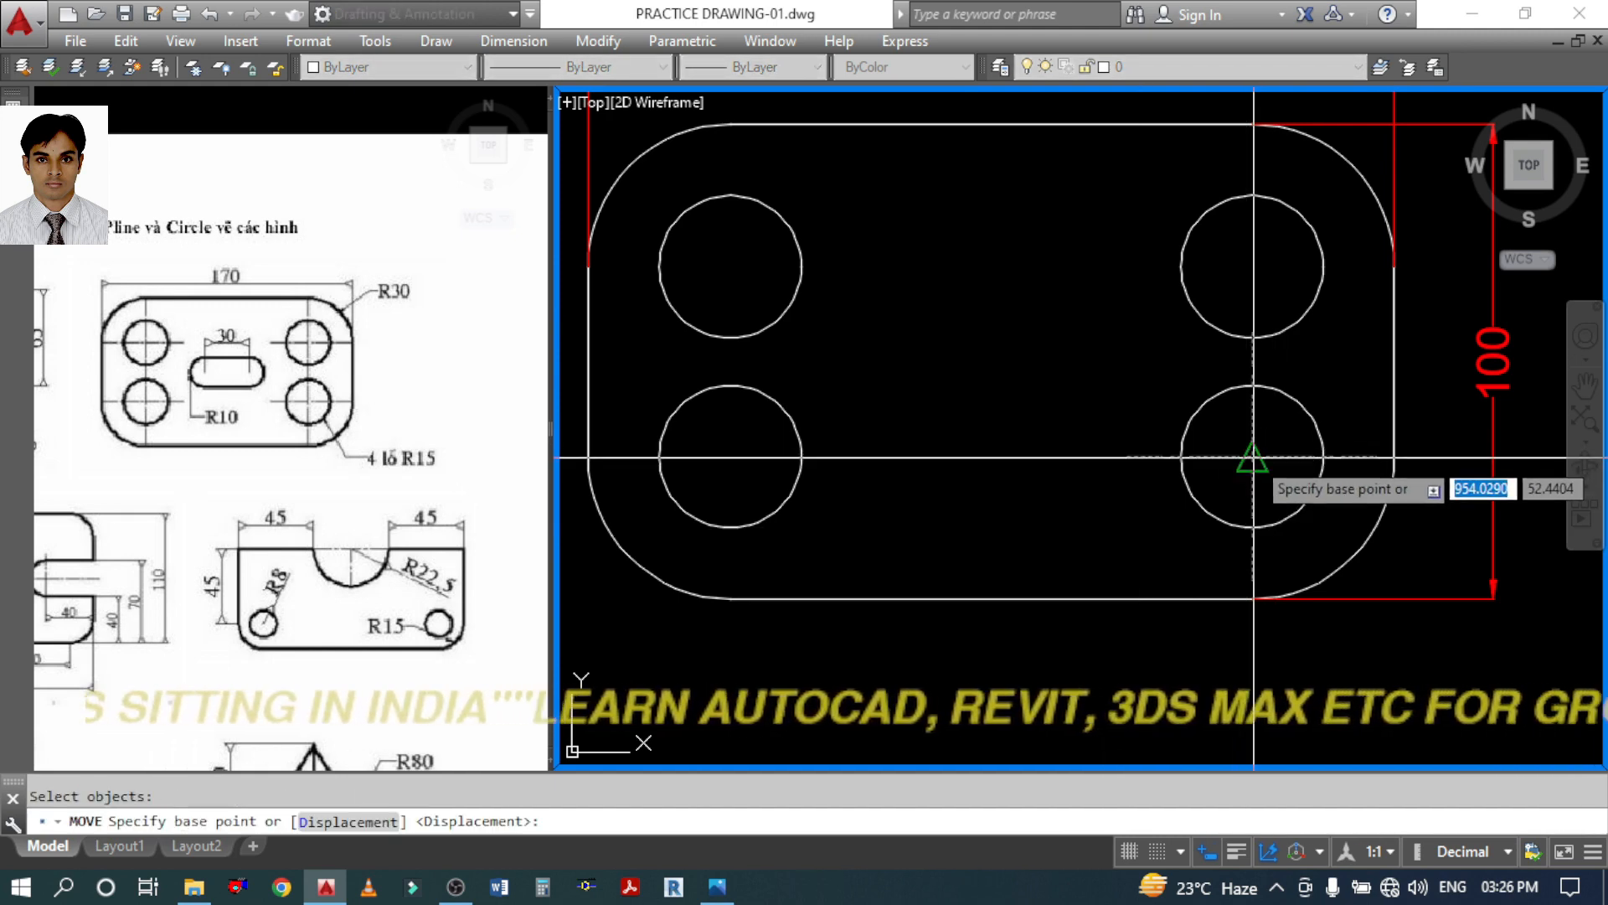
{"action": "left_click", "coordinate": [1250, 457]}
{"action": "scroll", "coordinate": [1225, 168], "scroll_direction": "down", "scroll_amount": 4}
{"action": "key", "text": "Escape"}
{"action": "scroll", "coordinate": [1238, 435], "scroll_direction": "up", "scroll_amount": 4}
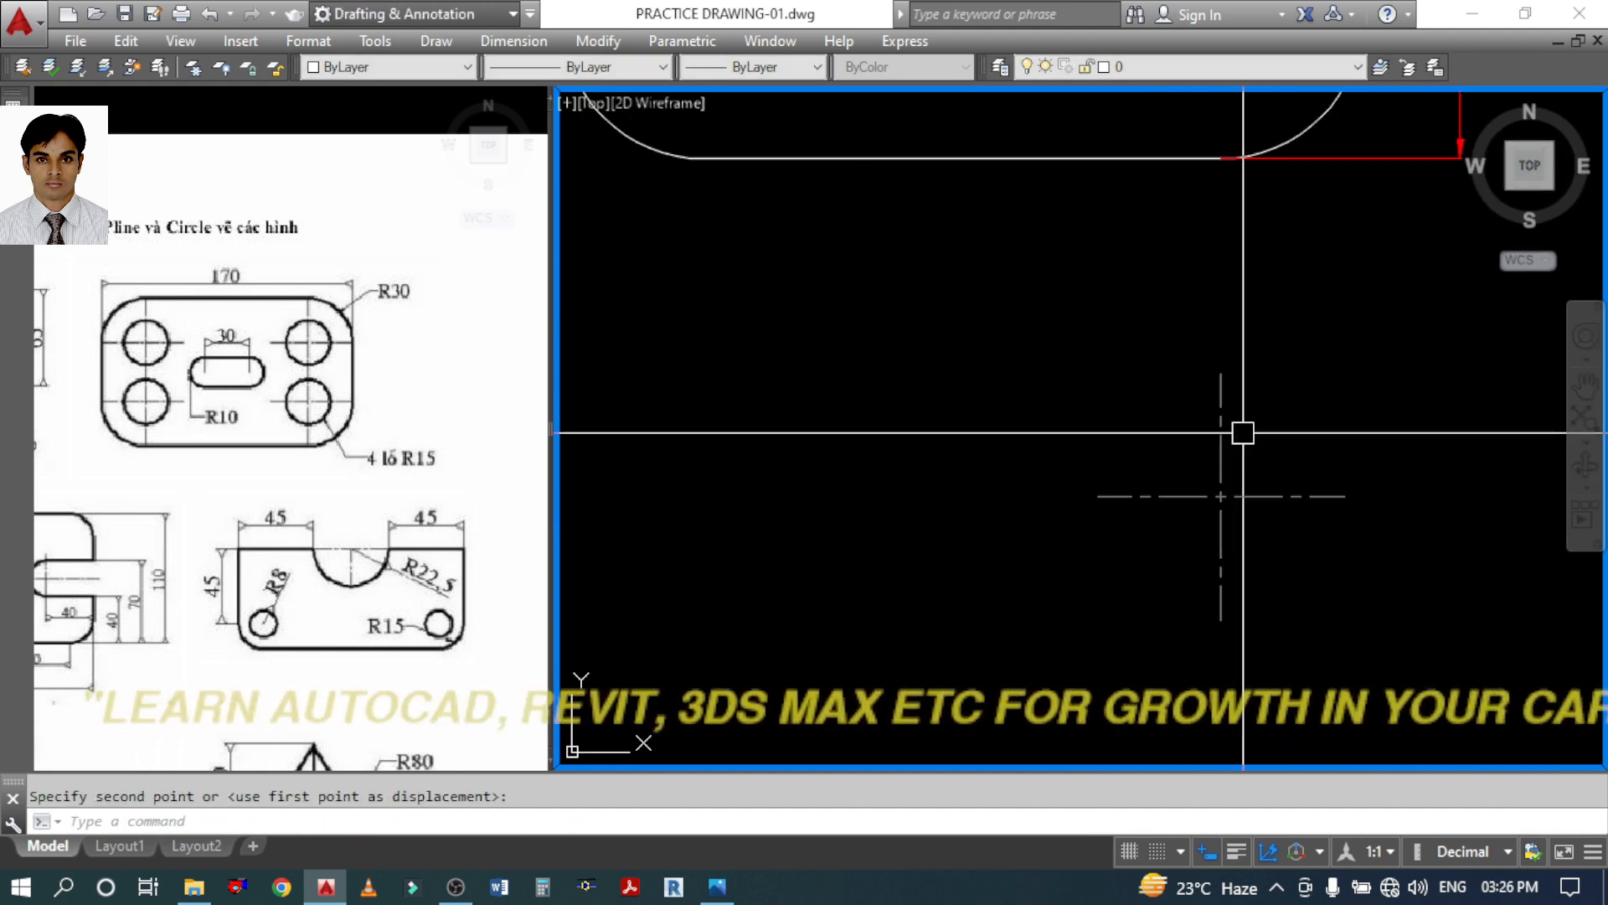
Move the centreline cross as the previous selection from its midpoint back to the lower-right hole's centre
{"action": "scroll", "coordinate": [1198, 490], "scroll_direction": "down", "scroll_amount": 4}
{"action": "scroll", "coordinate": [1224, 504], "scroll_direction": "up", "scroll_amount": 3}
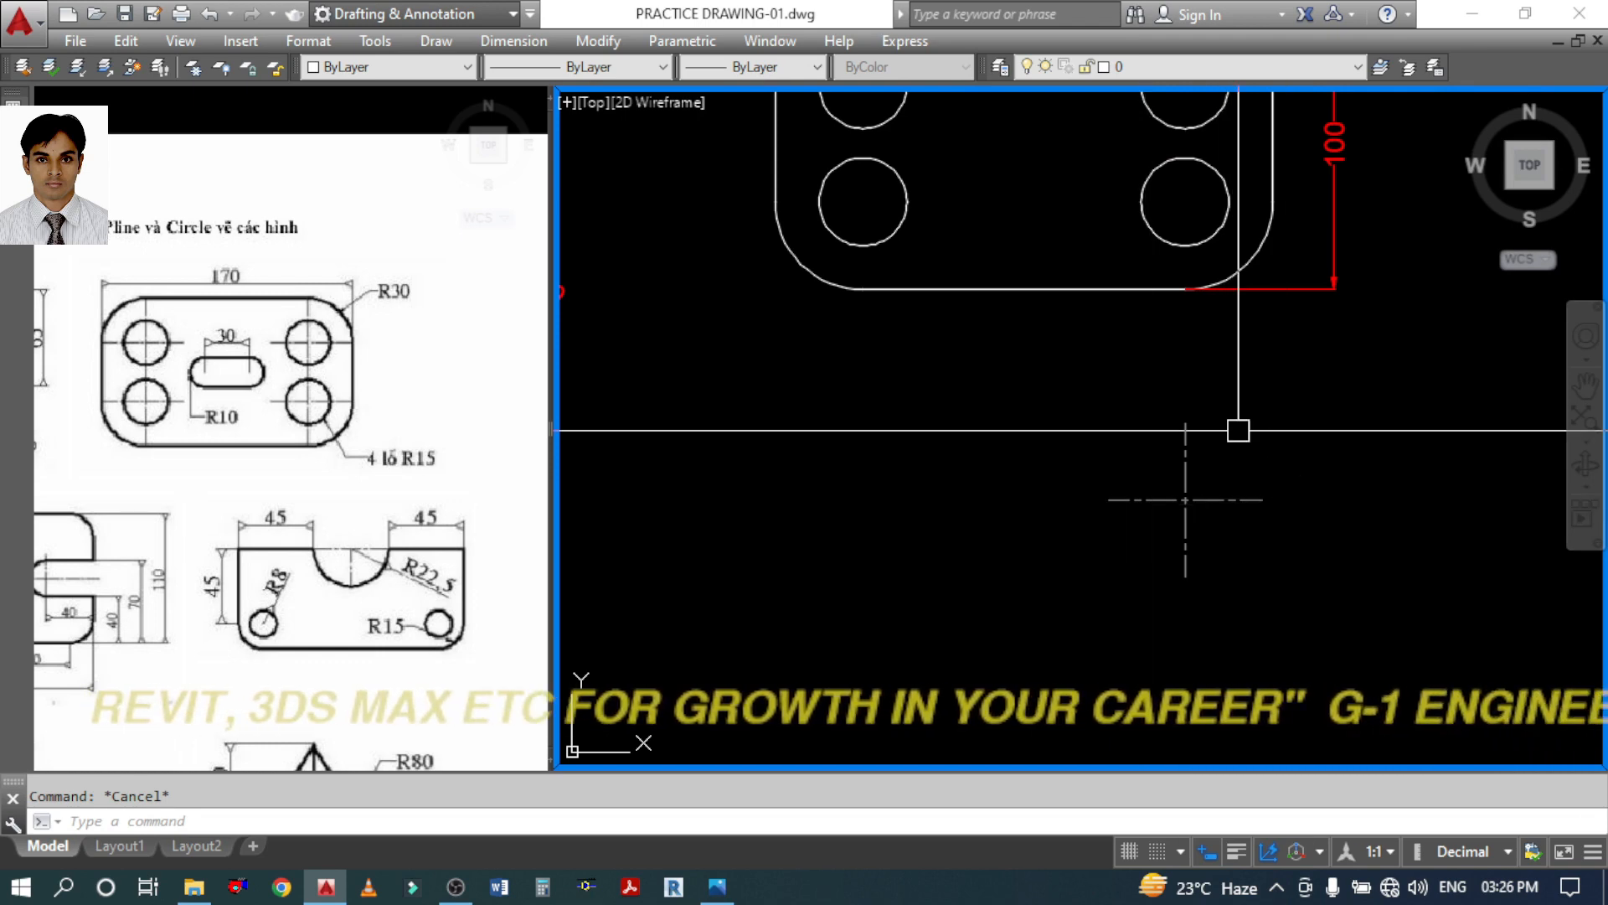
{"action": "middle_click_drag", "start_coordinate": [1185, 499], "coordinate": [1137, 573]}
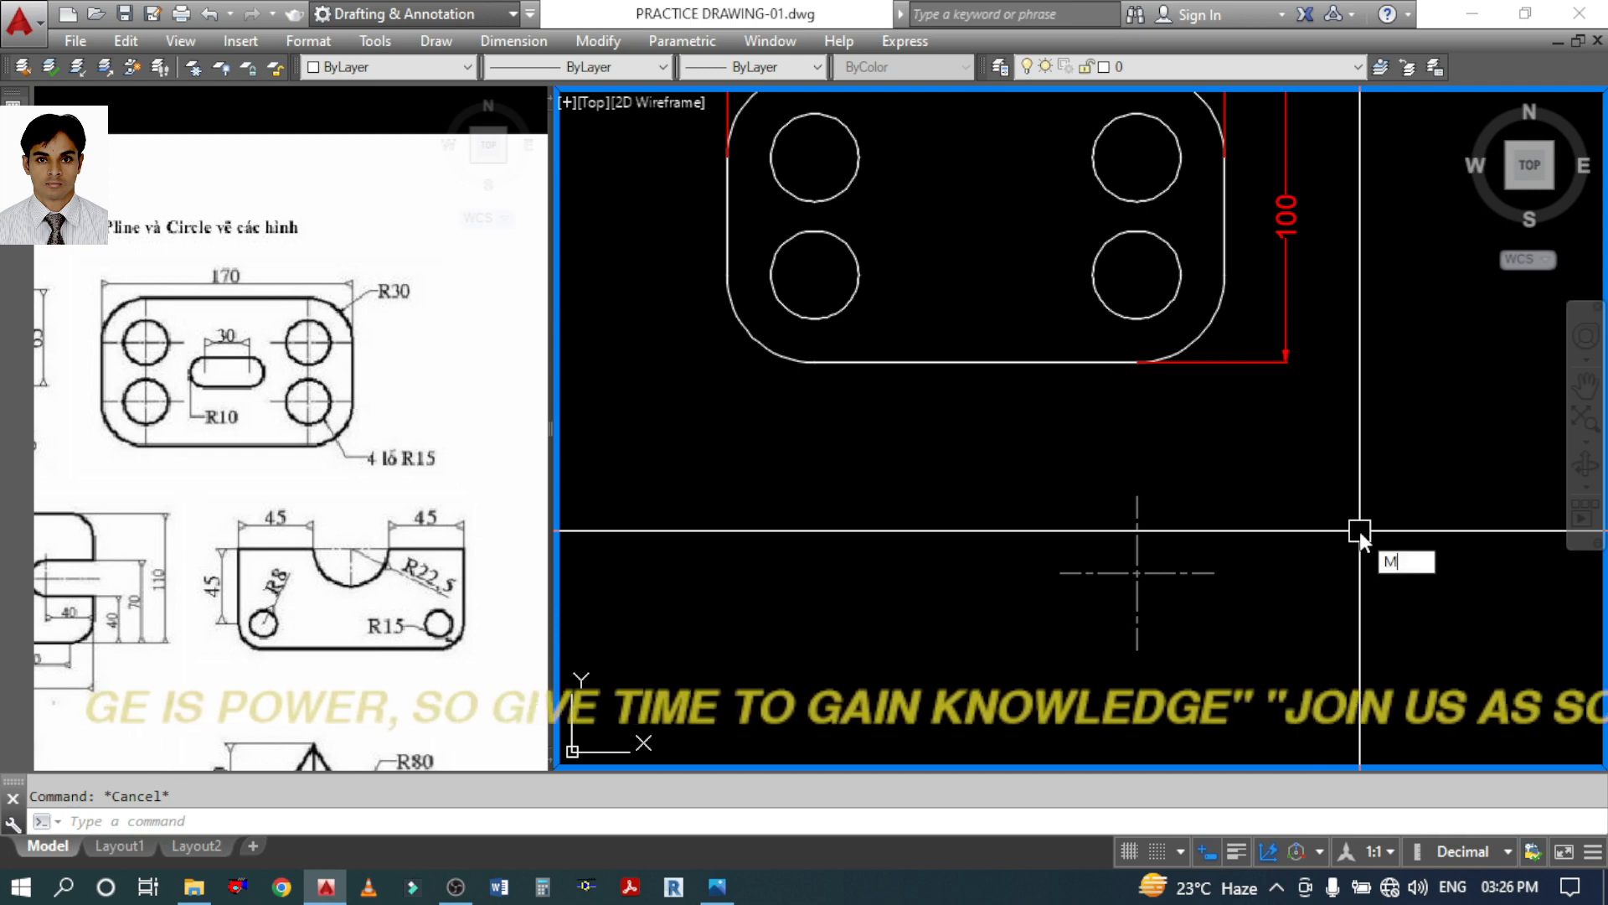
{"action": "key", "text": "Return"}
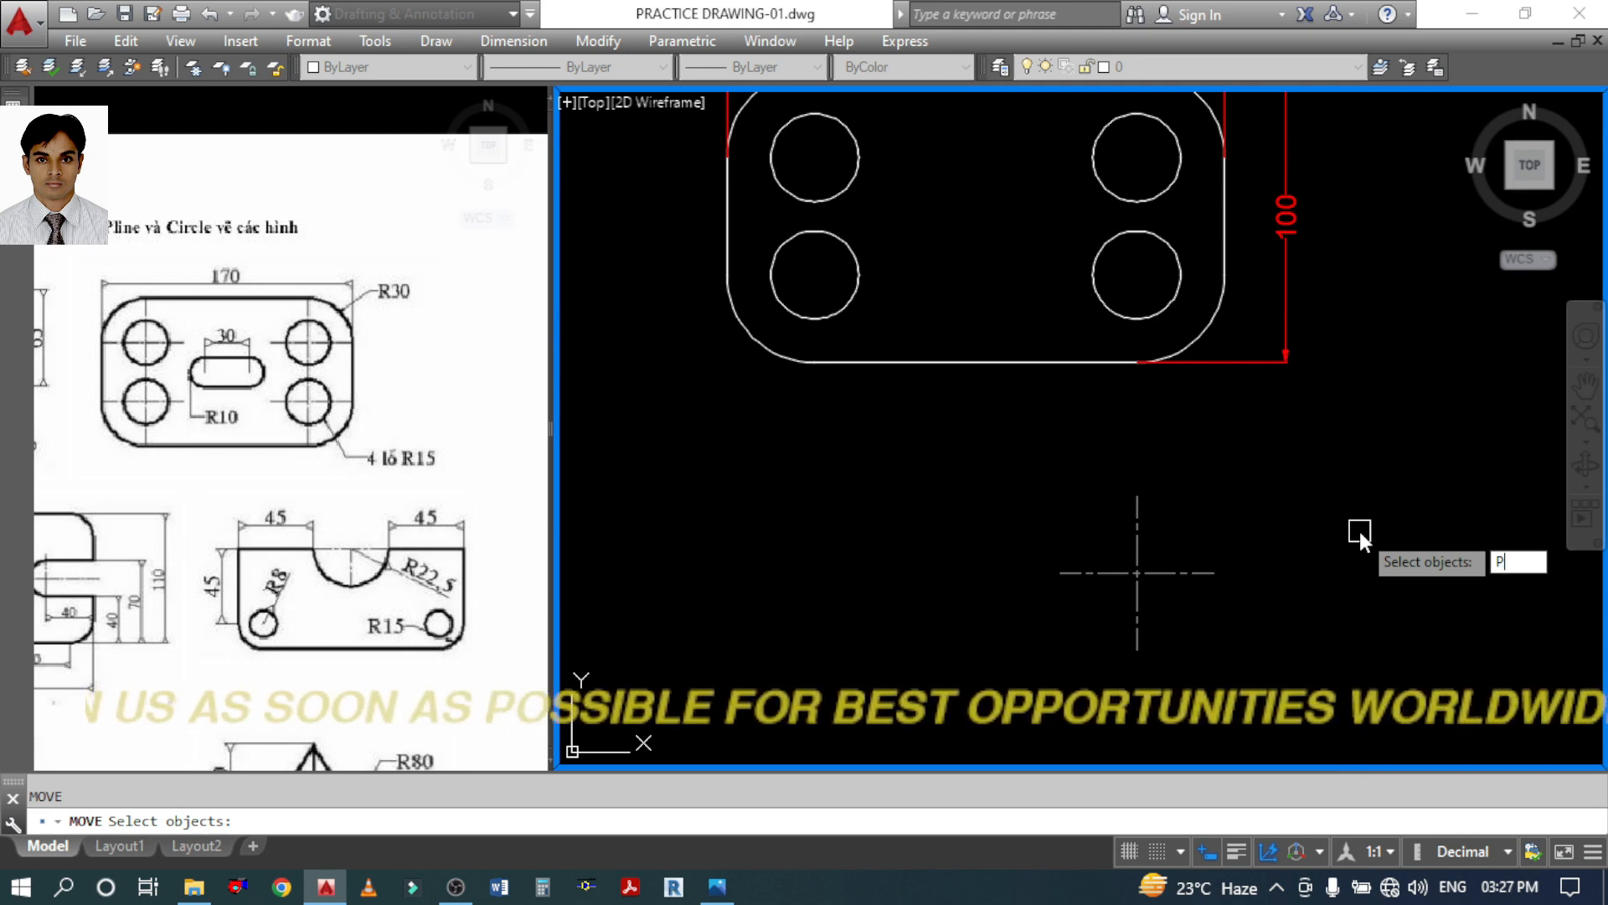
{"action": "key", "text": "Return"}
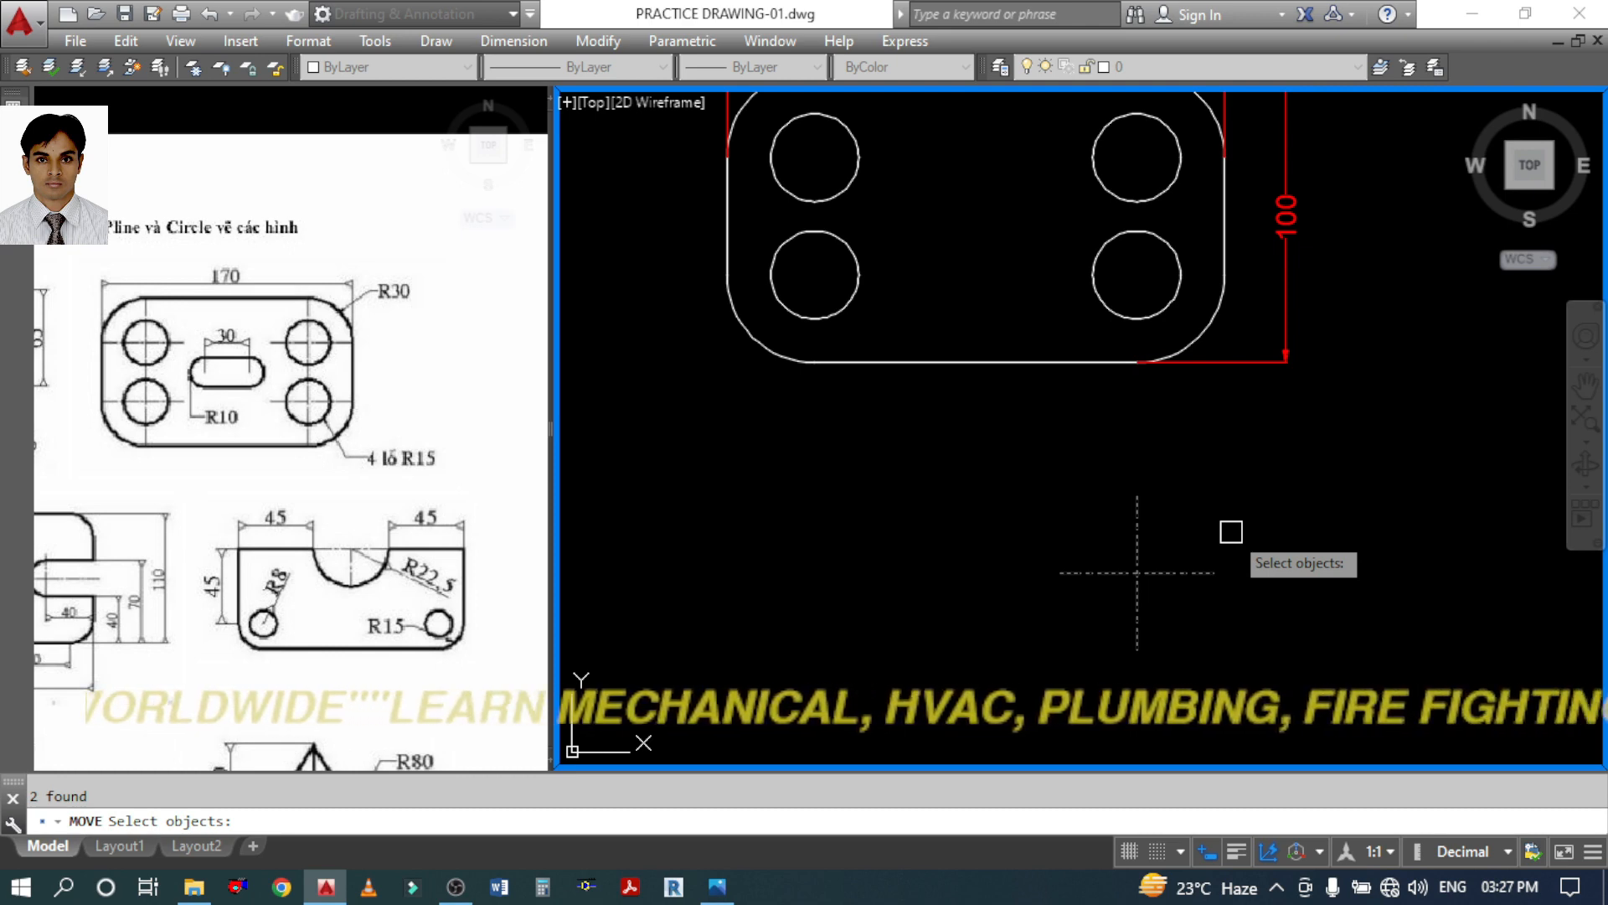
{"action": "key", "text": "Return"}
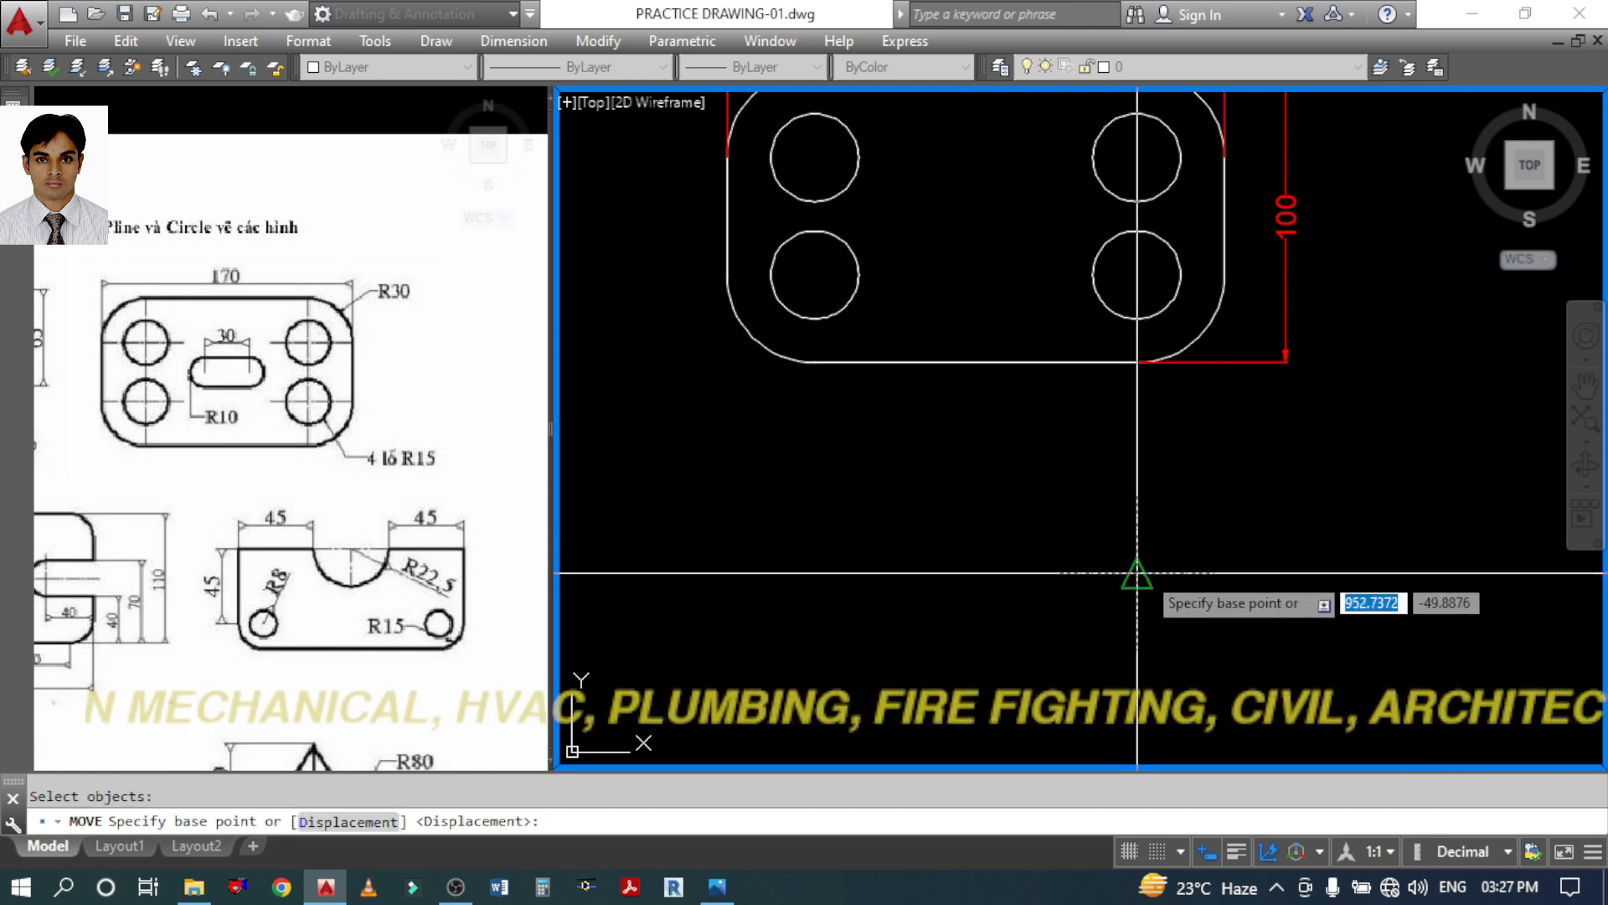
{"action": "left_click", "coordinate": [1137, 572]}
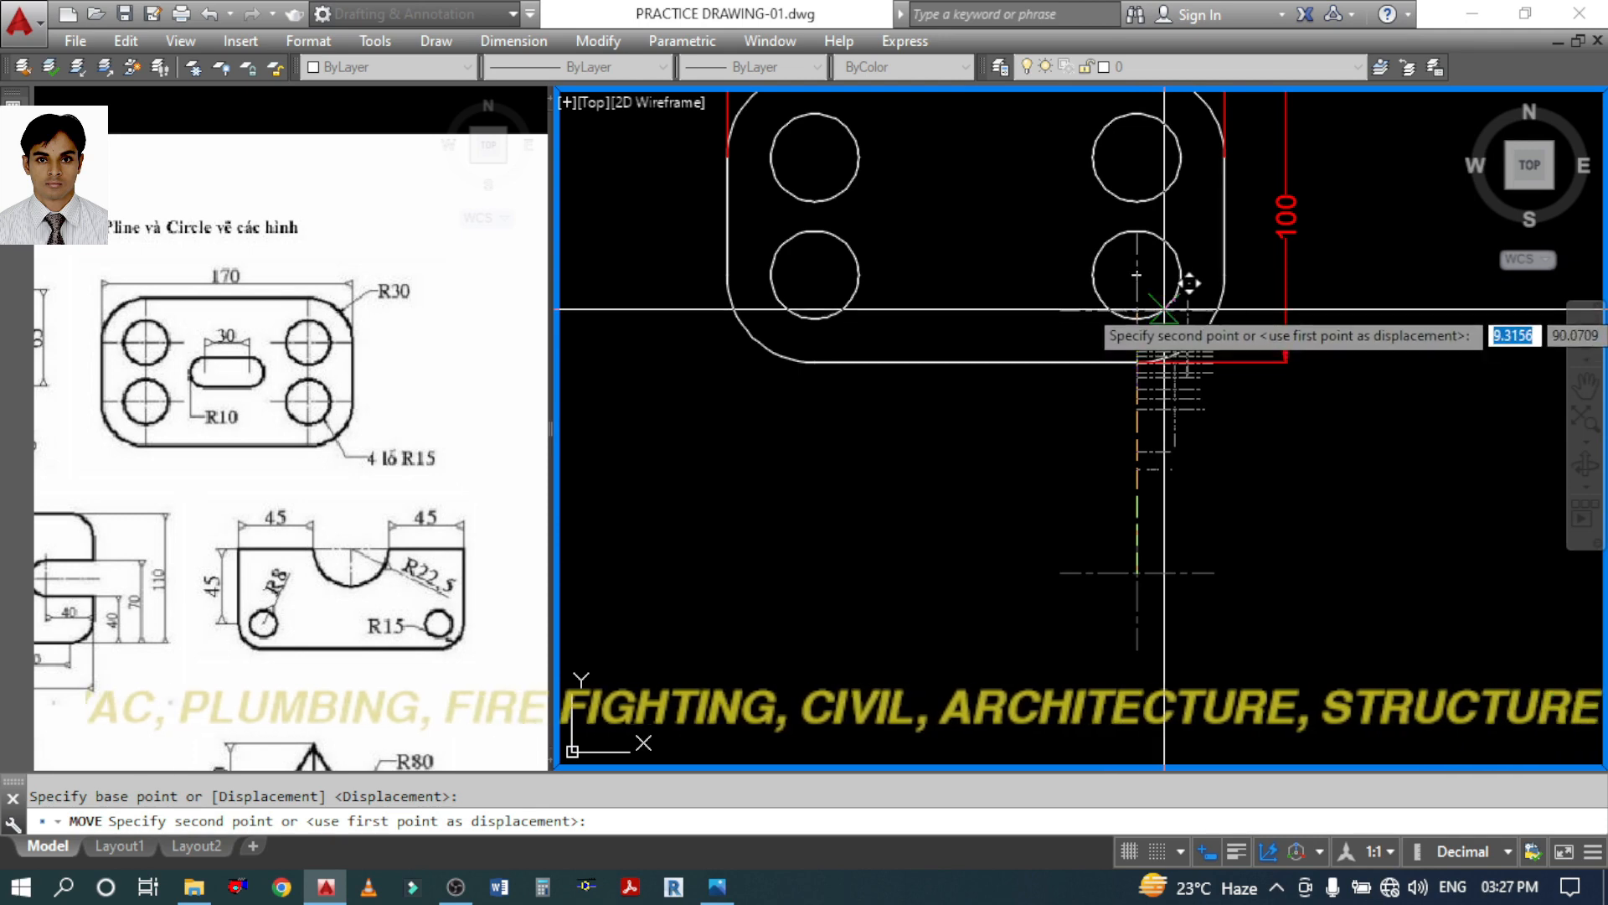
{"action": "left_click", "coordinate": [1137, 275]}
{"action": "scroll", "coordinate": [1165, 293], "scroll_direction": "up", "scroll_amount": 4}
{"action": "scroll", "coordinate": [1193, 545], "scroll_direction": "down", "scroll_amount": 4}
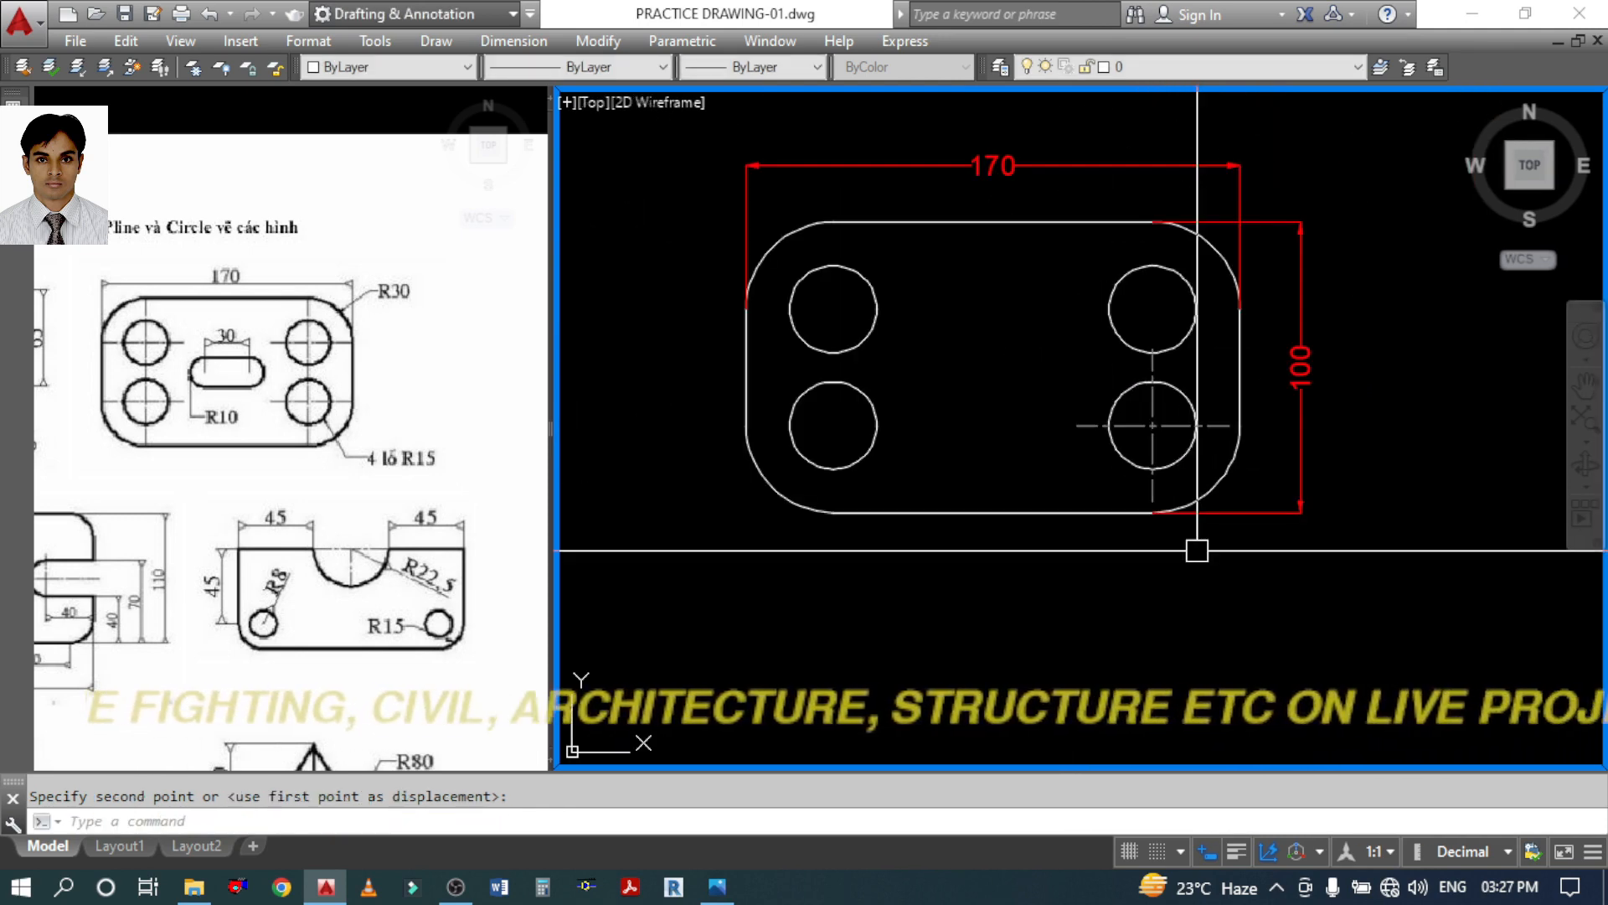
Copy the previously selected centreline cross from the lower-right hole's centre to the upper-right hole's centre
{"action": "scroll", "coordinate": [1192, 424], "scroll_direction": "up", "scroll_amount": 2}
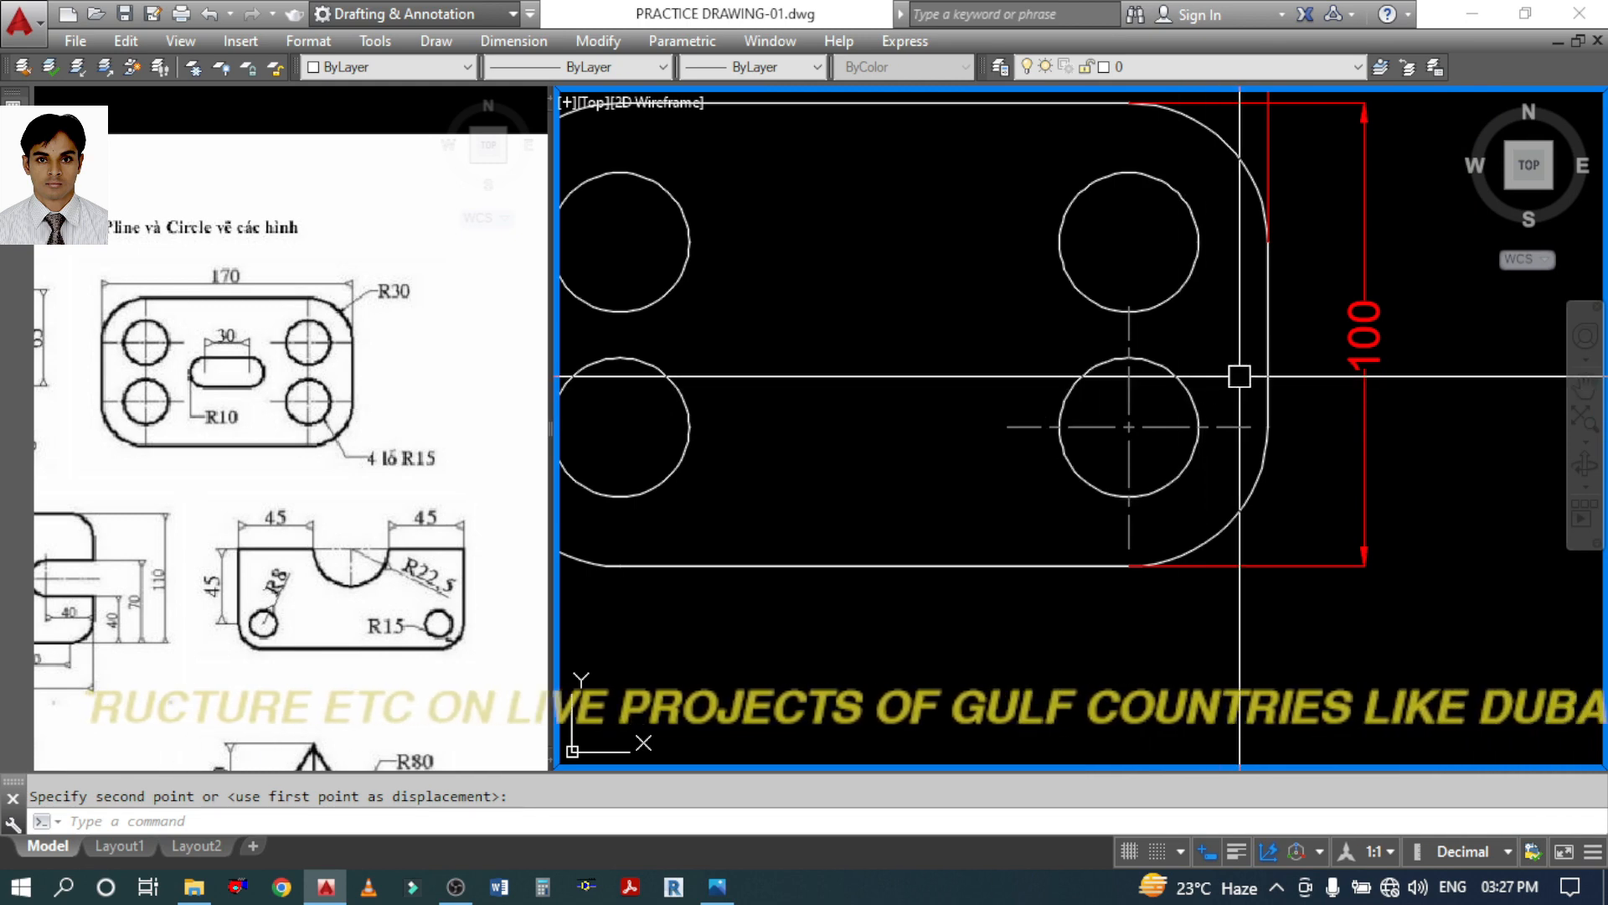
{"action": "type", "text": "o"}
{"action": "key", "text": "Return"}
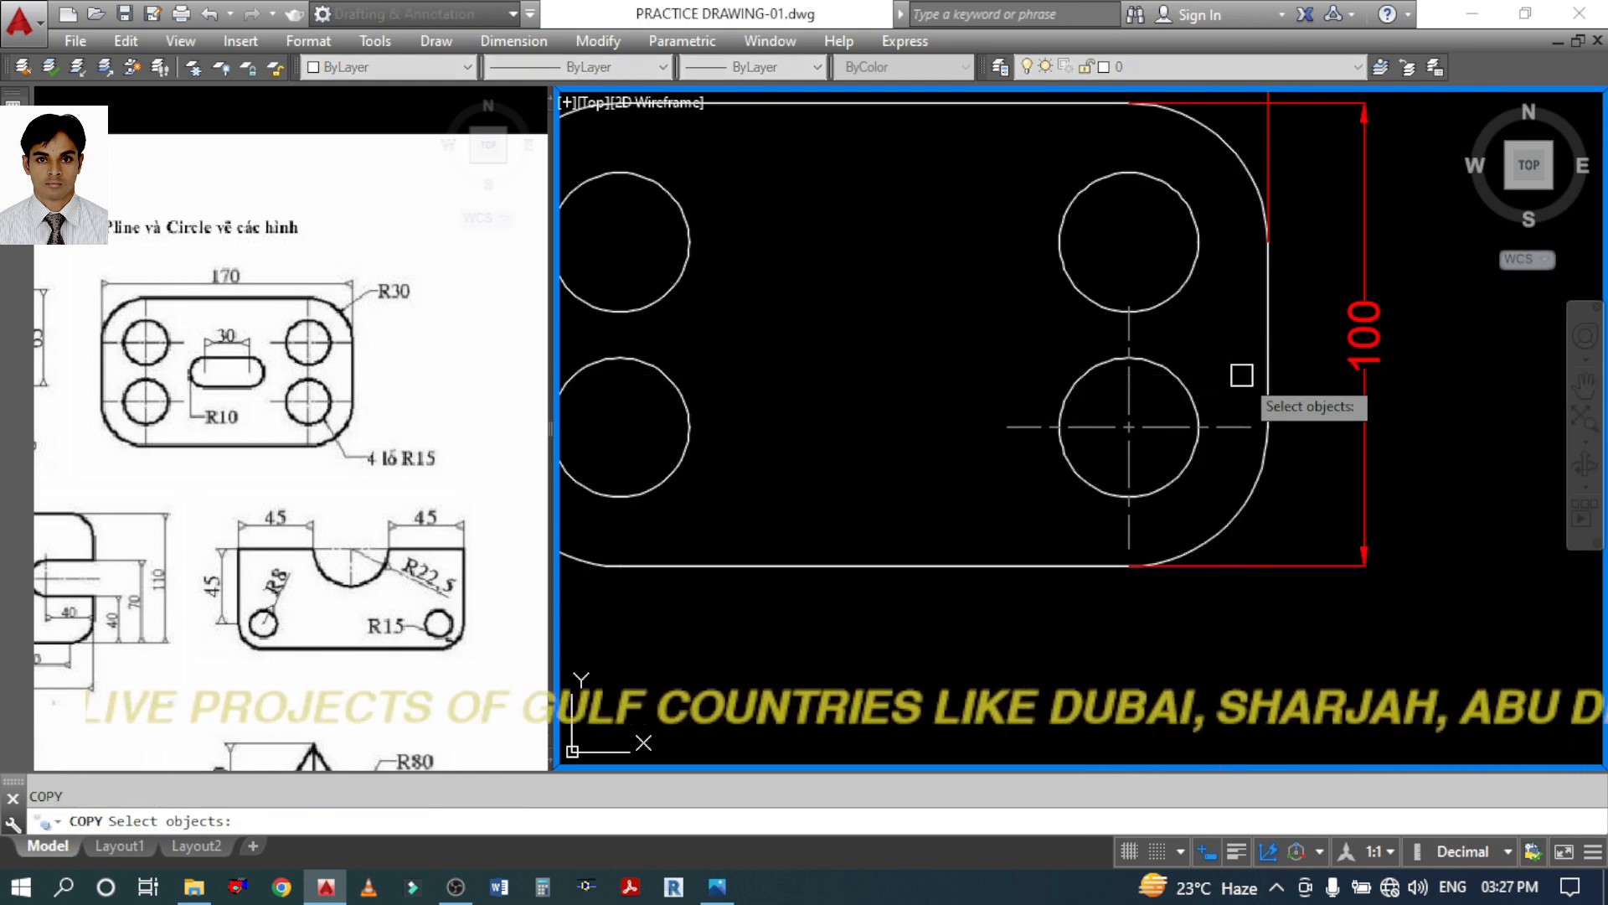
{"action": "type", "text": "P"}
{"action": "key", "text": "Return"}
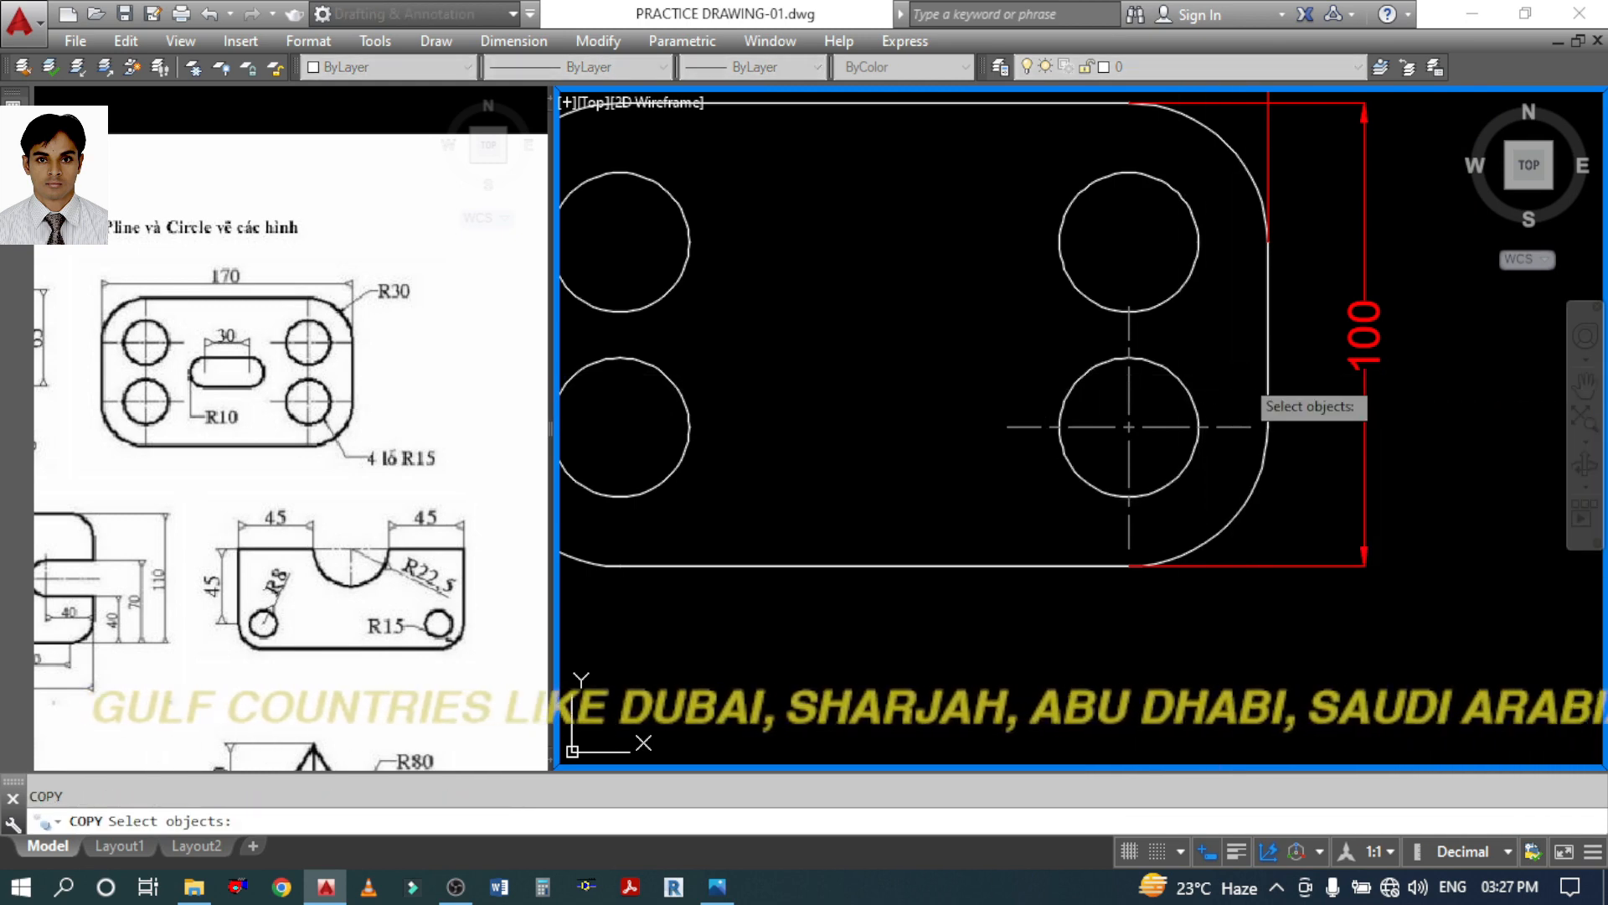
{"action": "key", "text": "Return"}
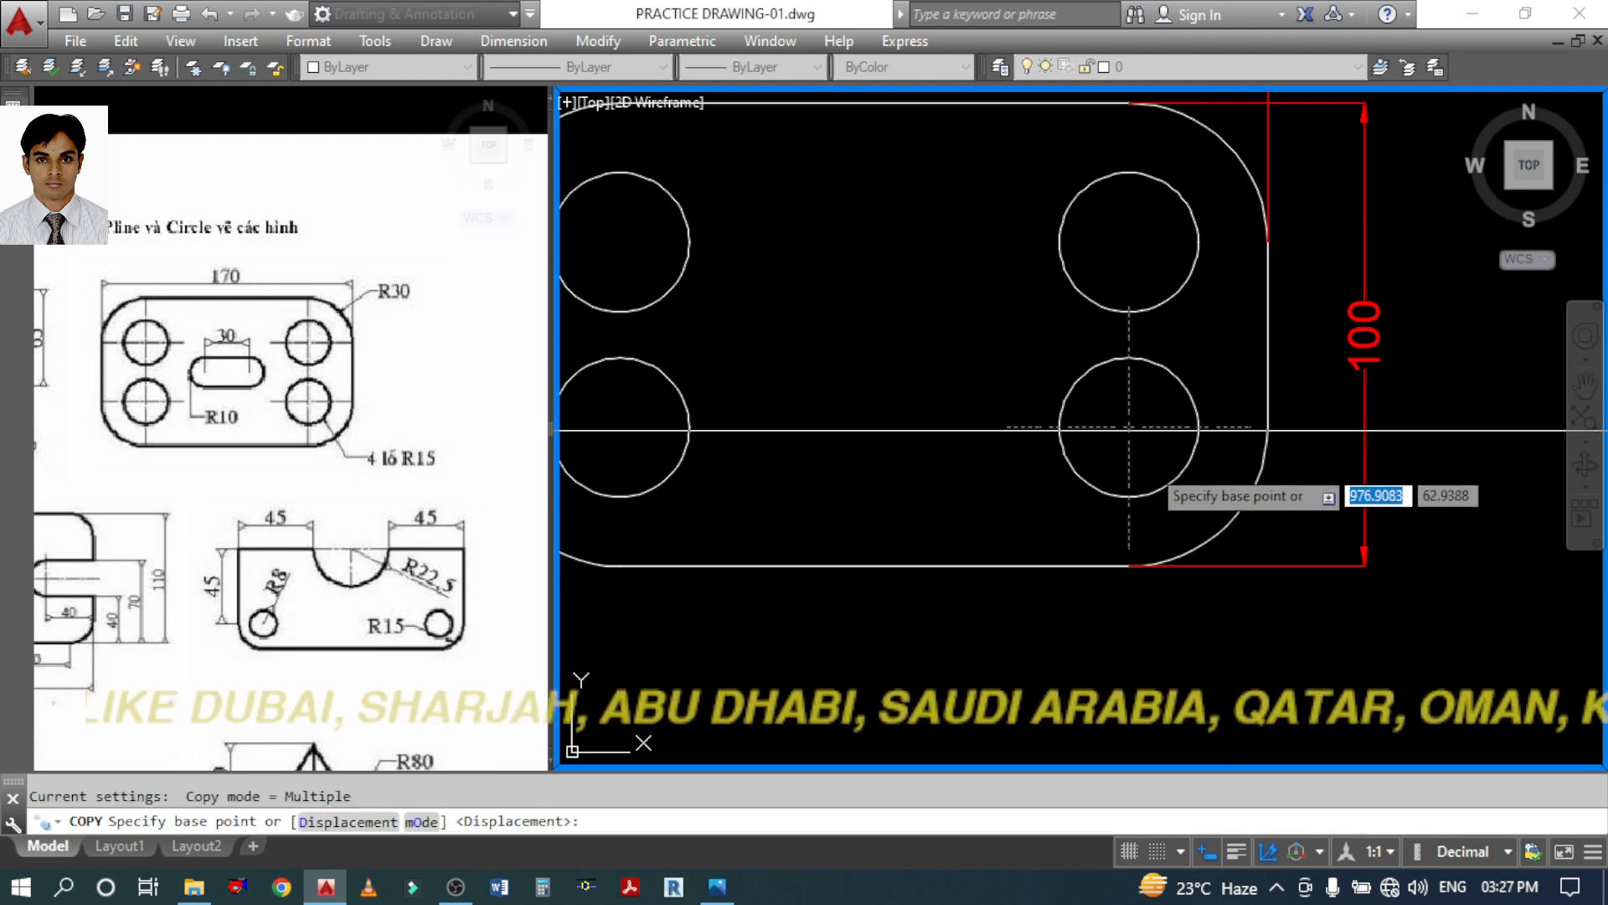
{"action": "left_click", "coordinate": [1129, 426]}
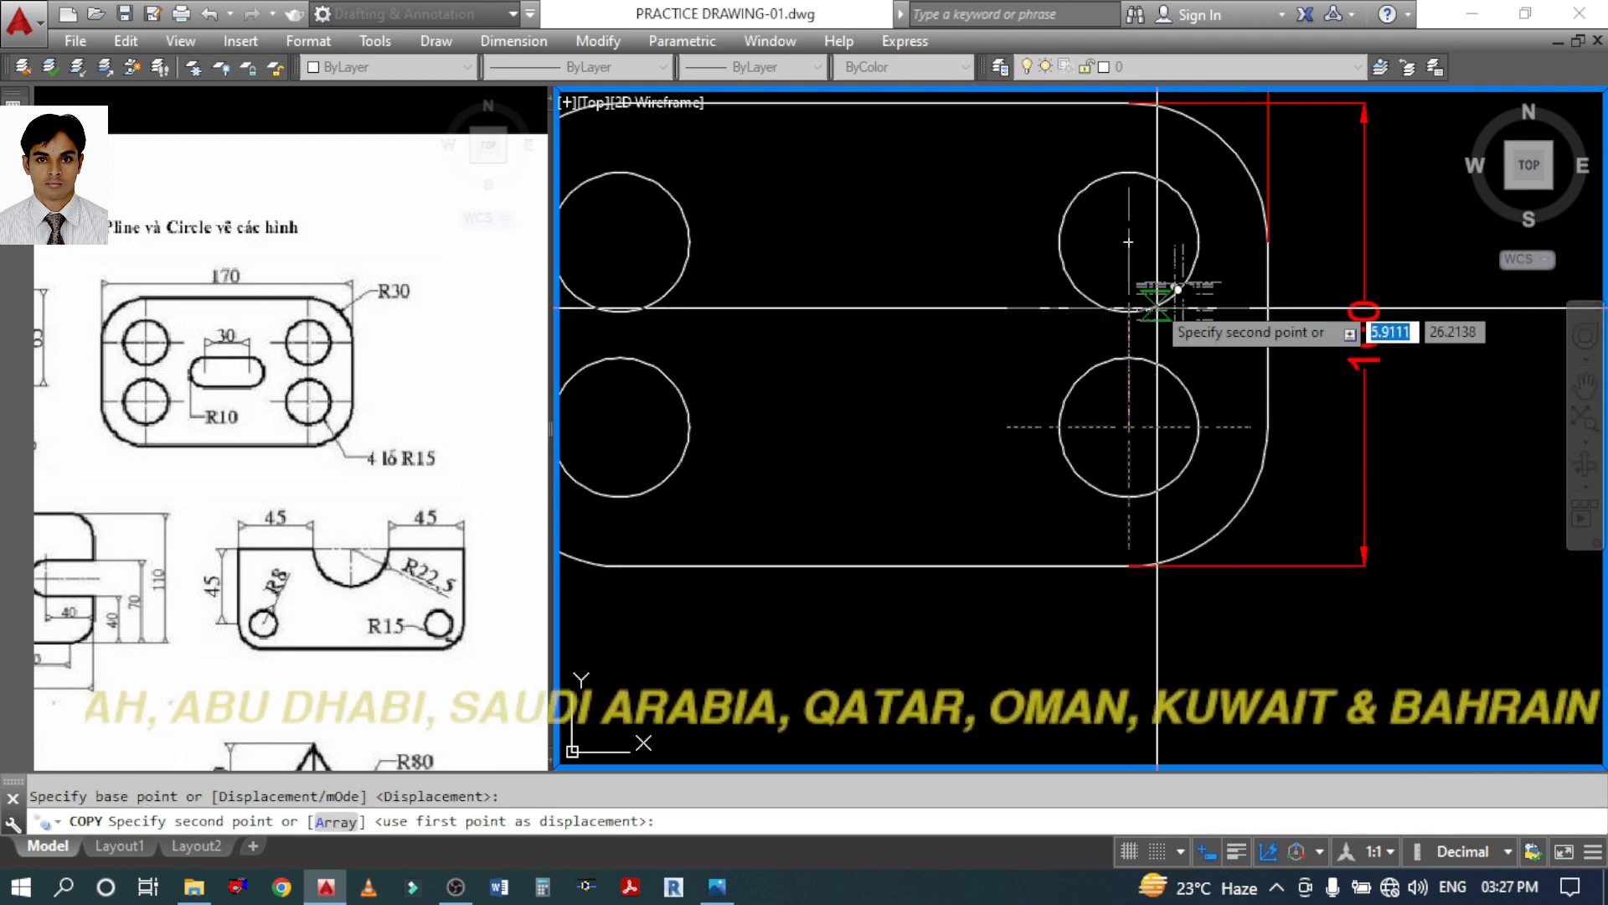
{"action": "left_click", "coordinate": [1173, 239]}
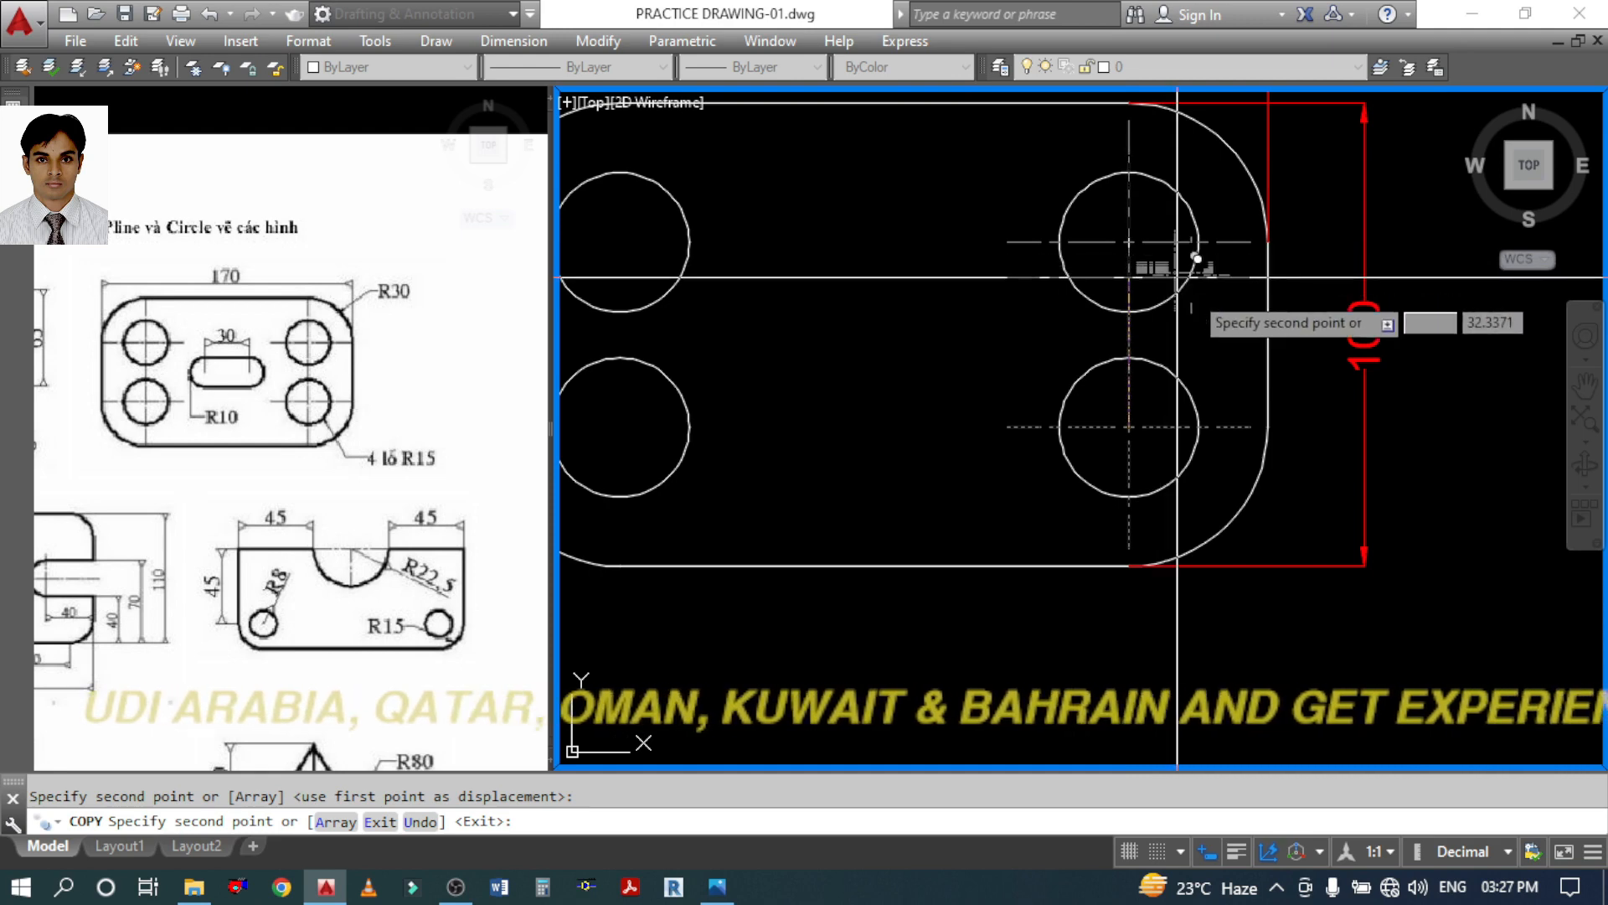
{"action": "key", "text": "Escape"}
Copy the previously selected centreline cross from the lower-right hole's centre to the lower-left hole's centre
{"action": "scroll", "coordinate": [1219, 500], "scroll_direction": "up", "scroll_amount": 3}
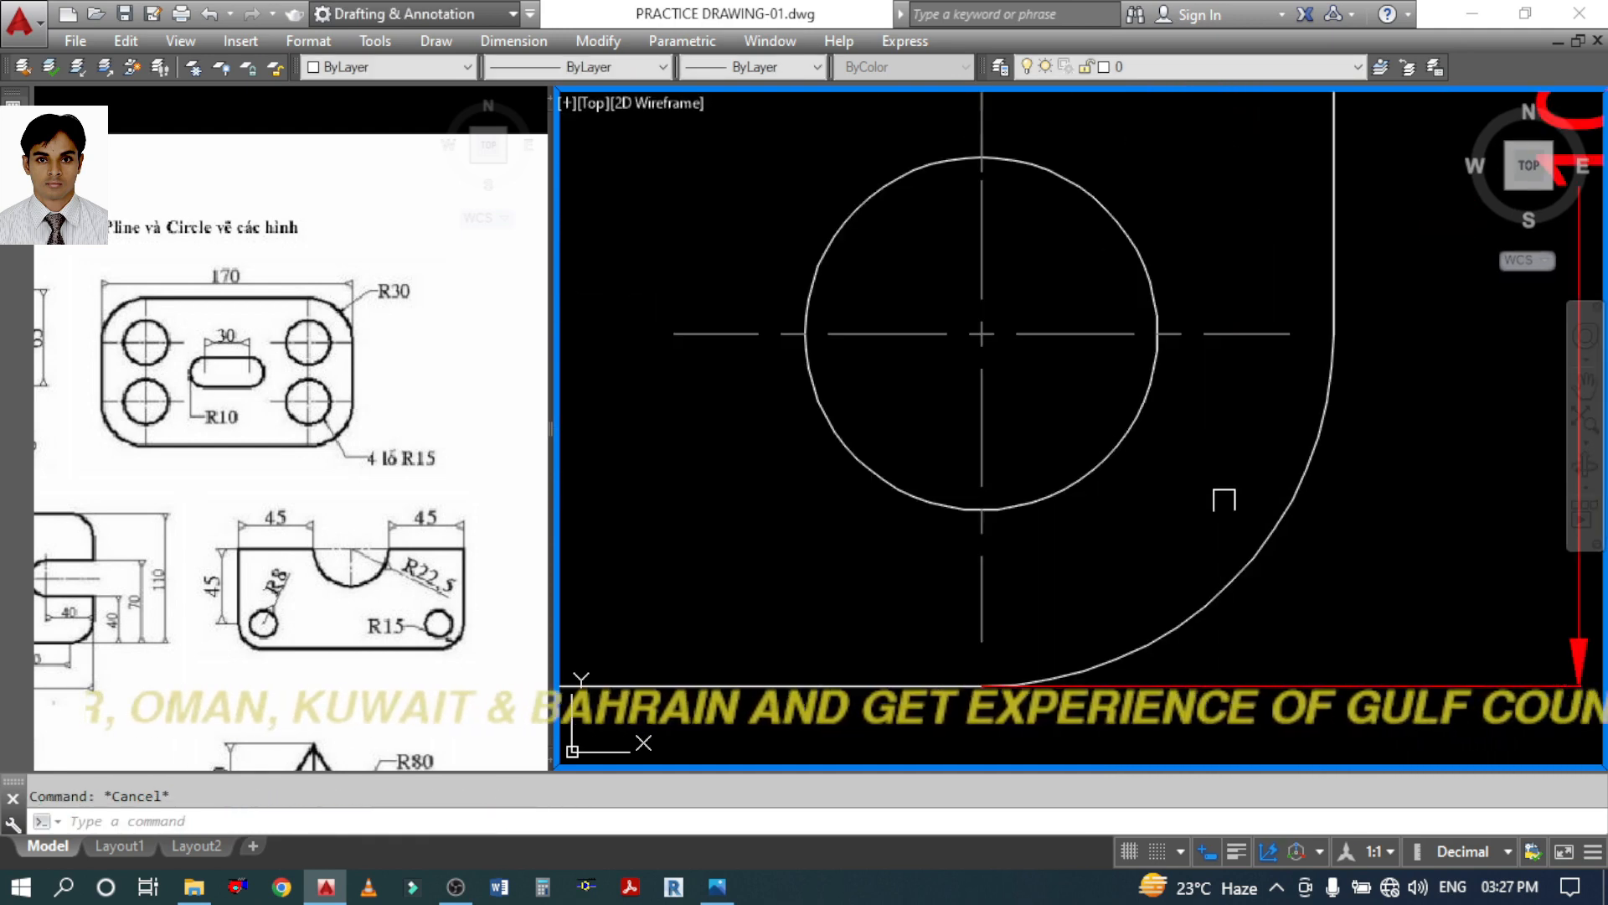
{"action": "scroll", "coordinate": [1216, 583], "scroll_direction": "down", "scroll_amount": 1}
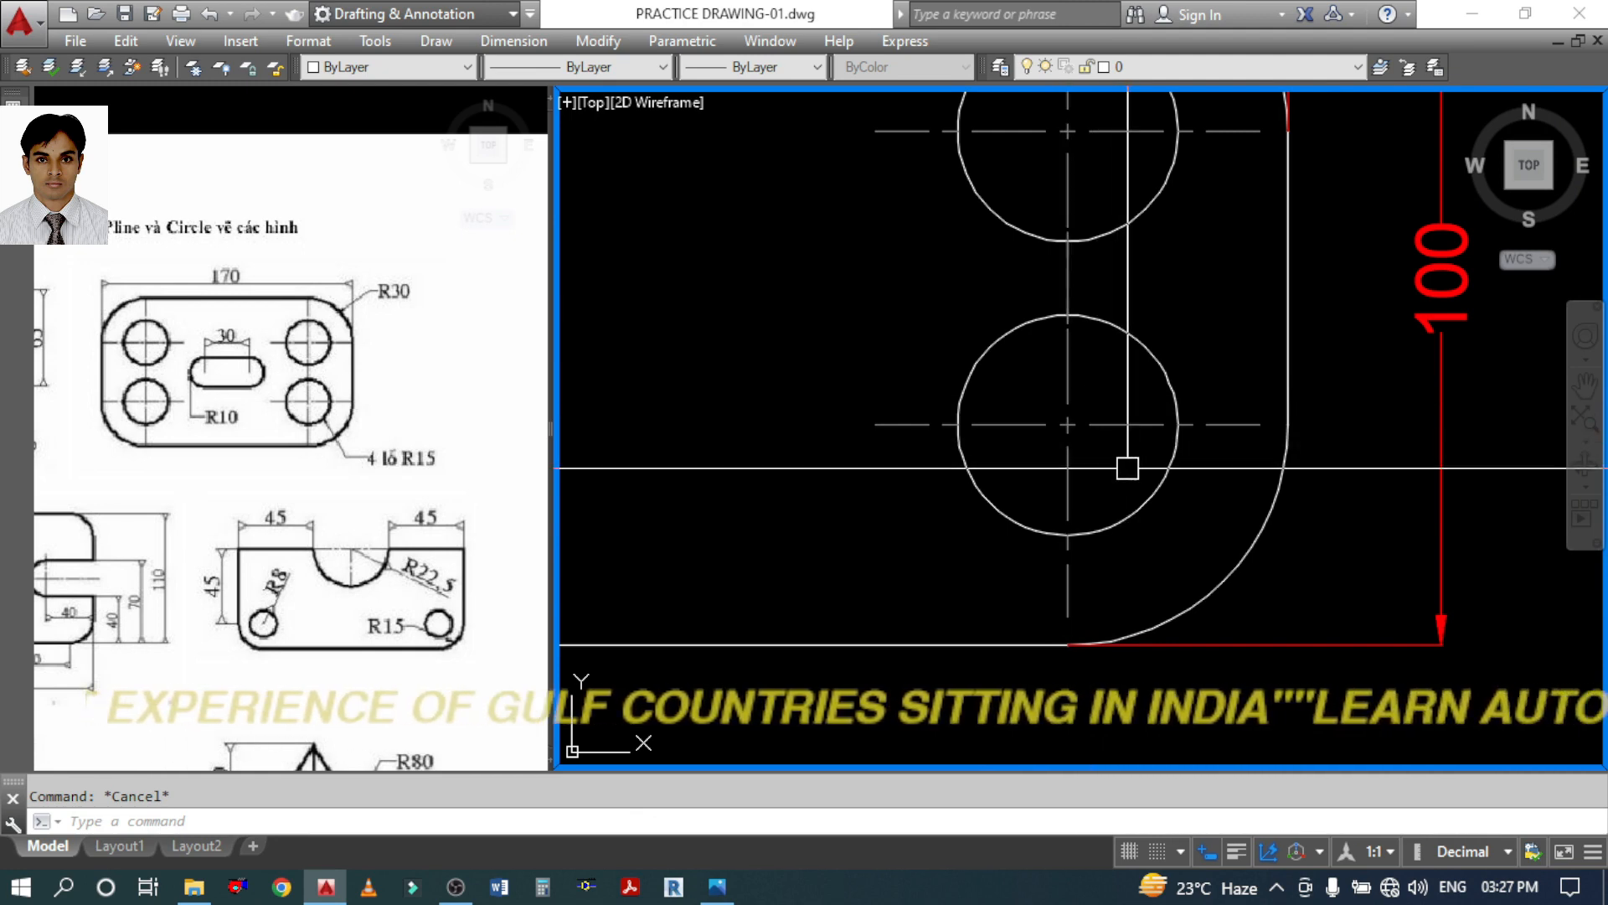
{"action": "type", "text": "co"}
{"action": "key", "text": "space"}
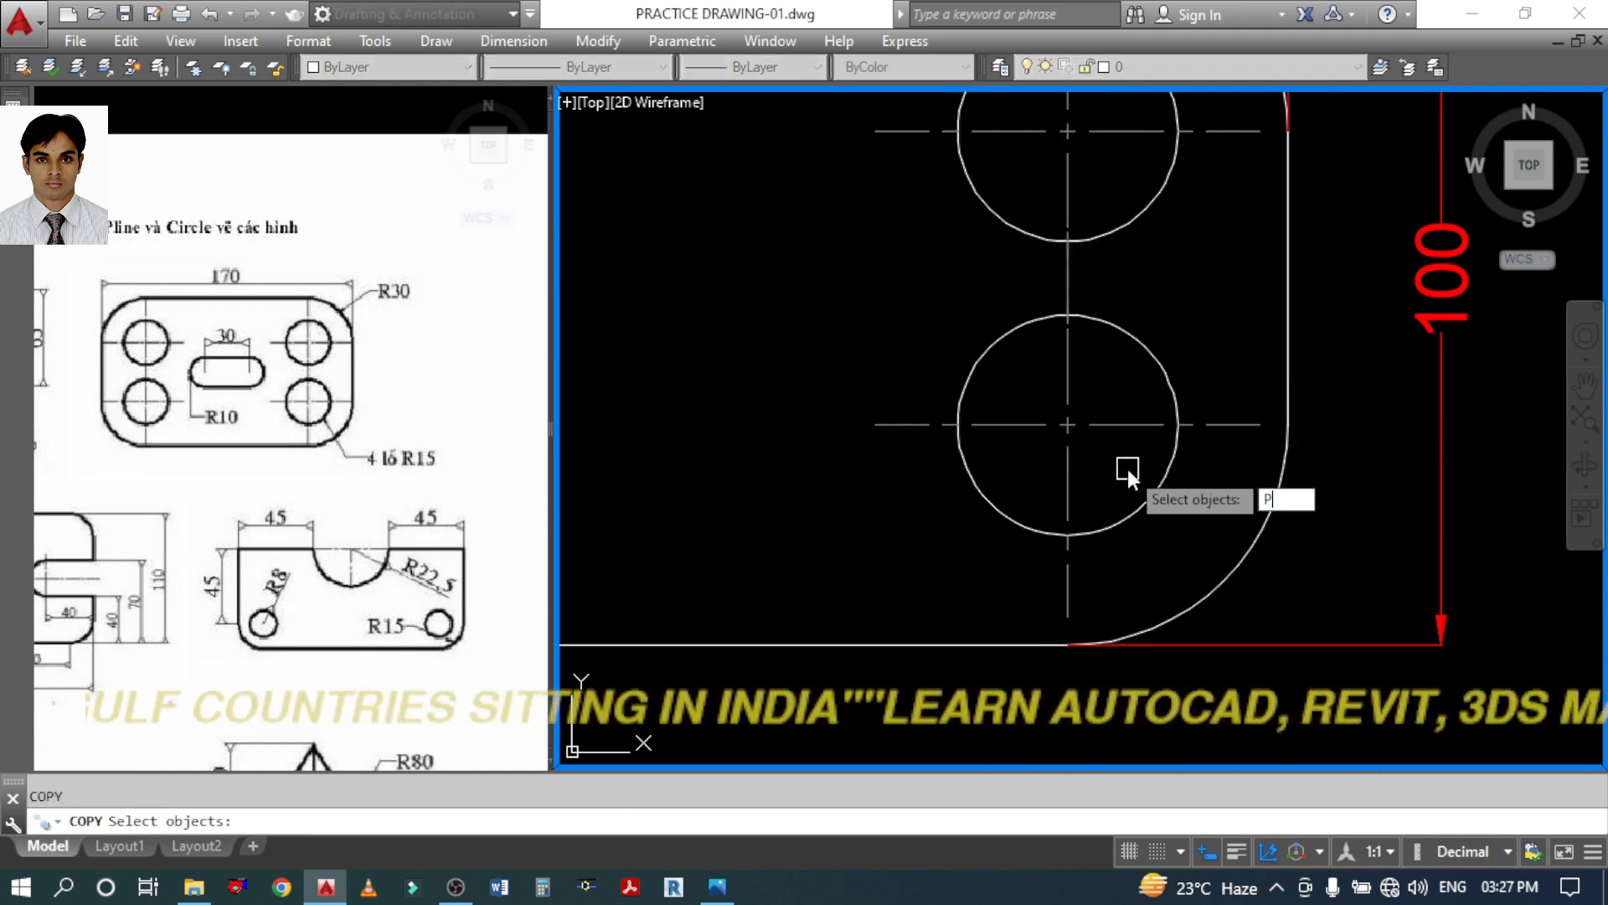
{"action": "type", "text": "P"}
{"action": "key", "text": "Return"}
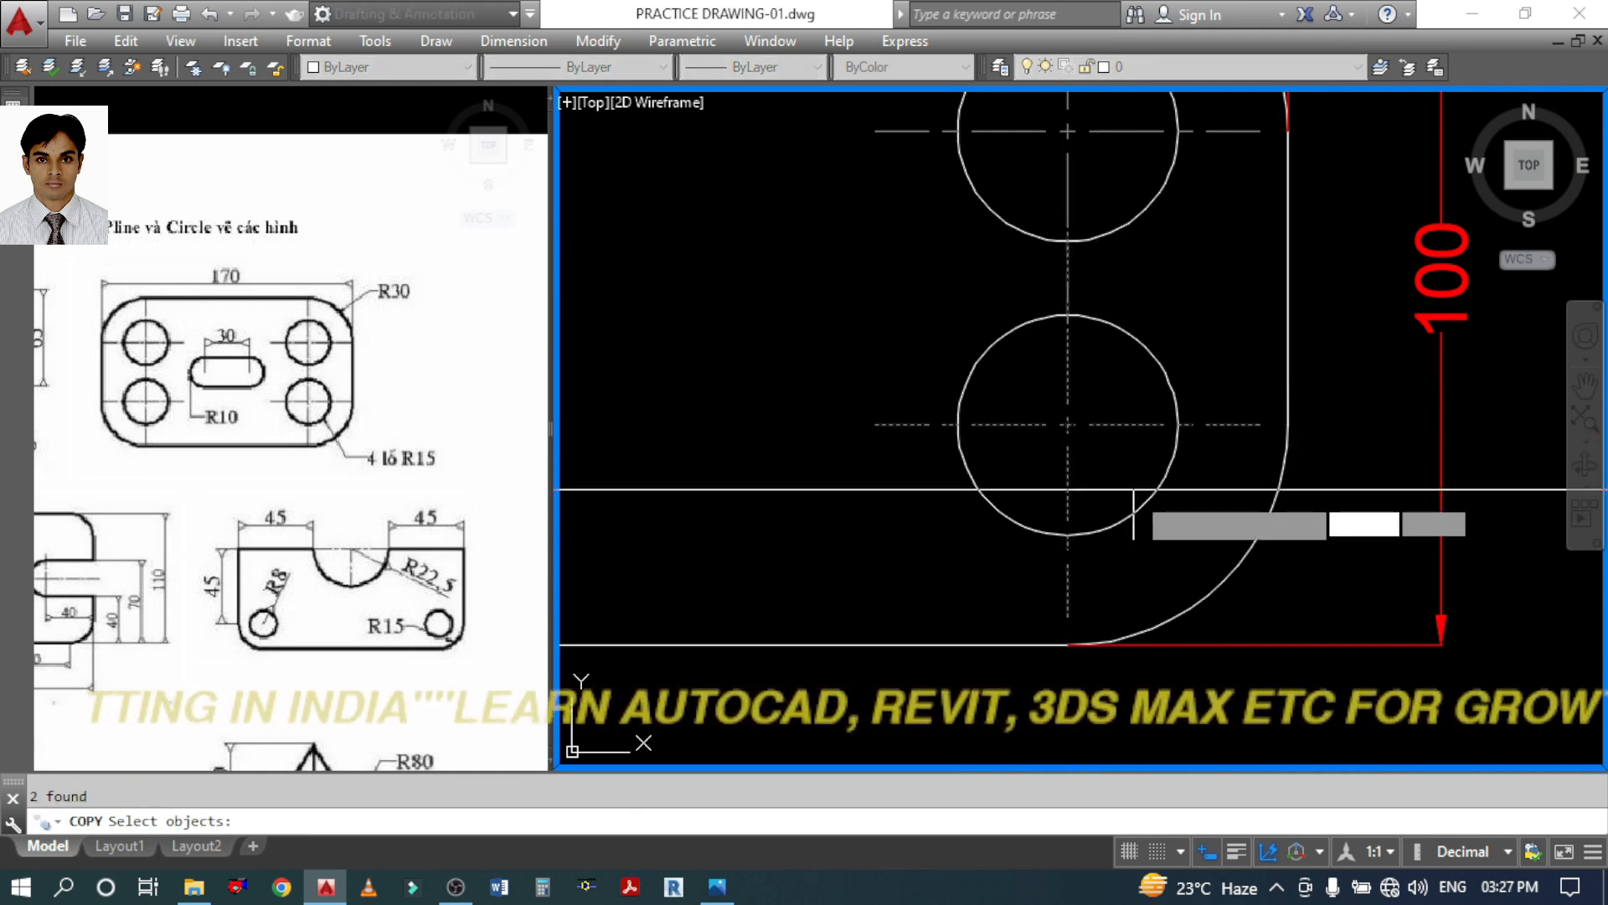
{"action": "key", "text": "Return"}
{"action": "left_click", "coordinate": [1069, 424]}
{"action": "scroll", "coordinate": [1210, 428], "scroll_direction": "down", "scroll_amount": 5}
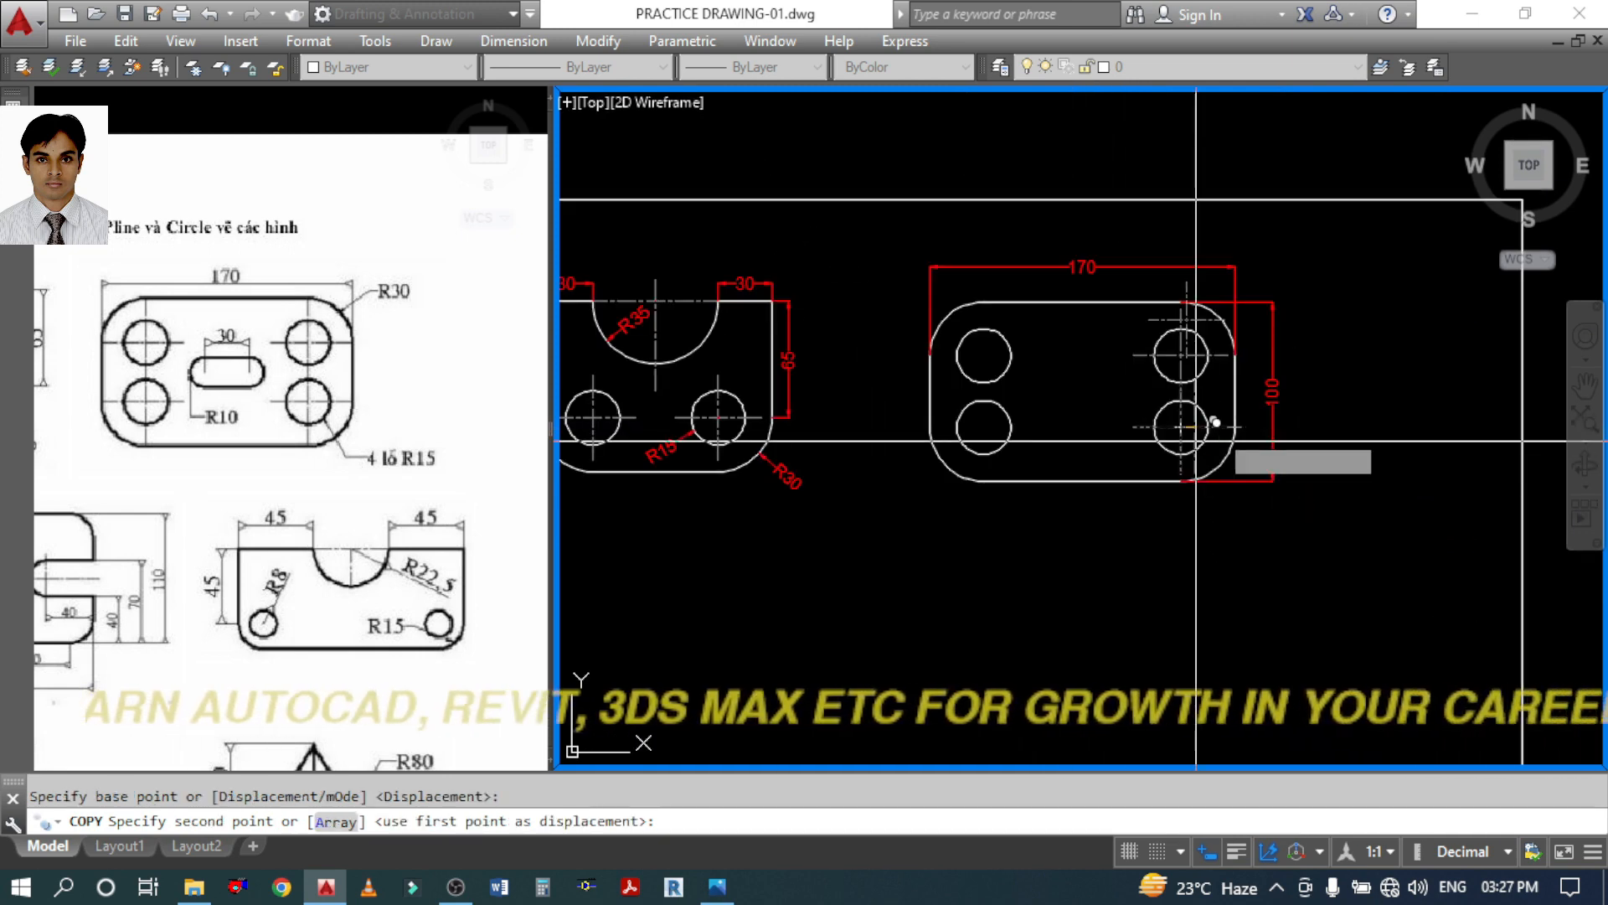
{"action": "left_click", "coordinate": [986, 427]}
{"action": "scroll", "coordinate": [1102, 435], "scroll_direction": "up", "scroll_amount": 3}
{"action": "key", "text": "Escape"}
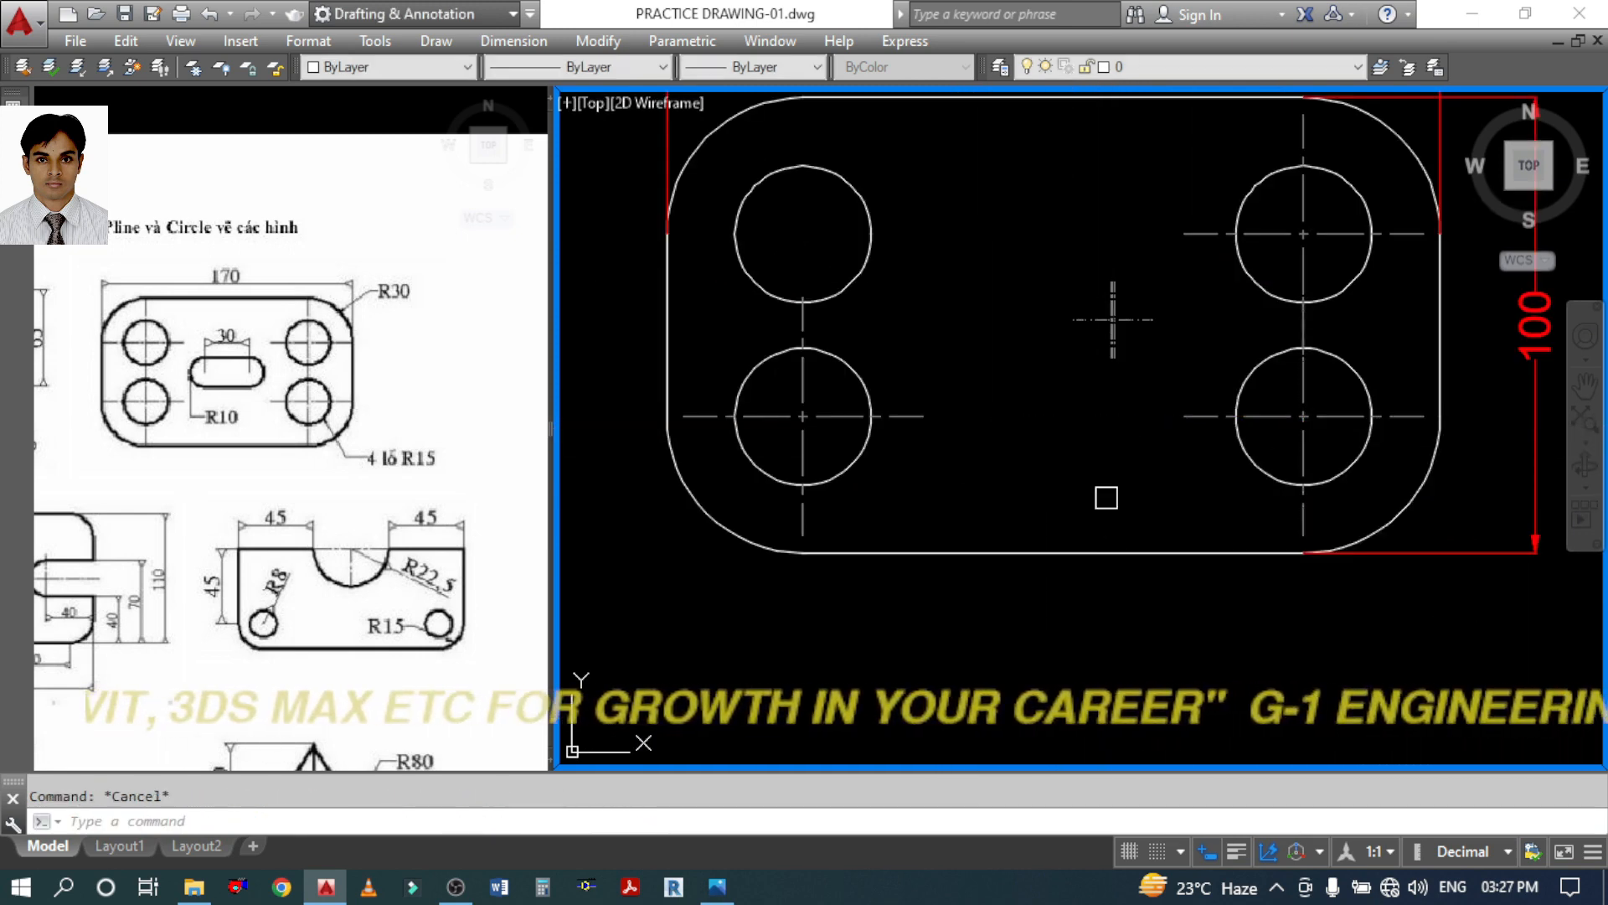
Copy the previously selected centreline cross from the lower-right hole's centre to the upper-left hole's centre
{"action": "type", "text": "ct o"}
{"action": "key", "text": "Return"}
{"action": "type", "text": "p"}
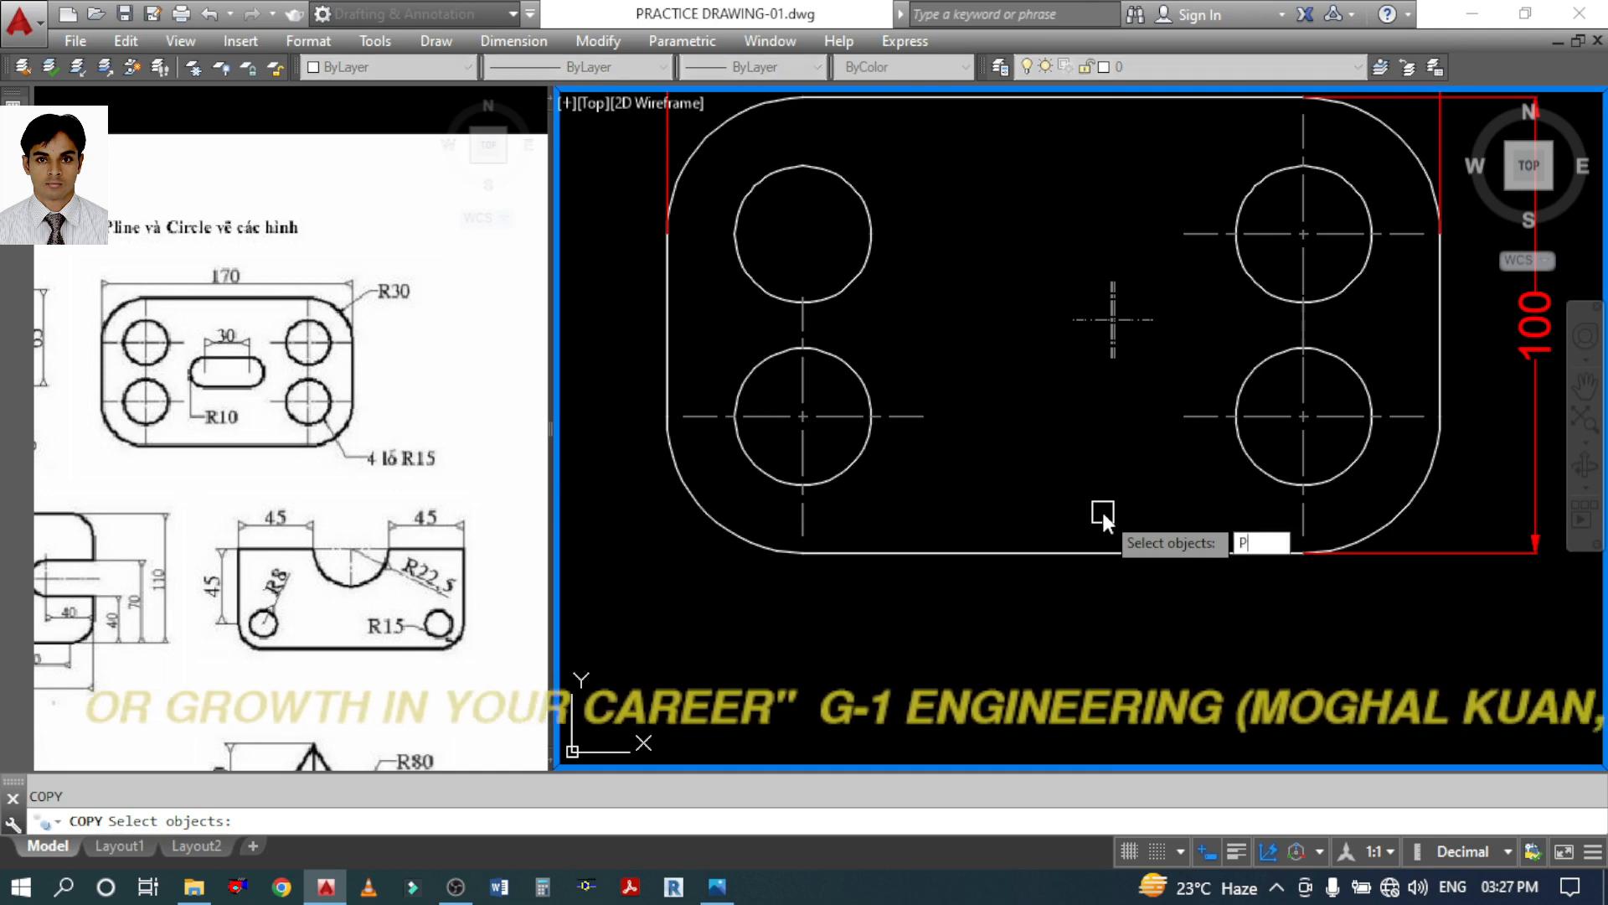
{"action": "key", "text": "Return"}
{"action": "key", "text": "Return"}
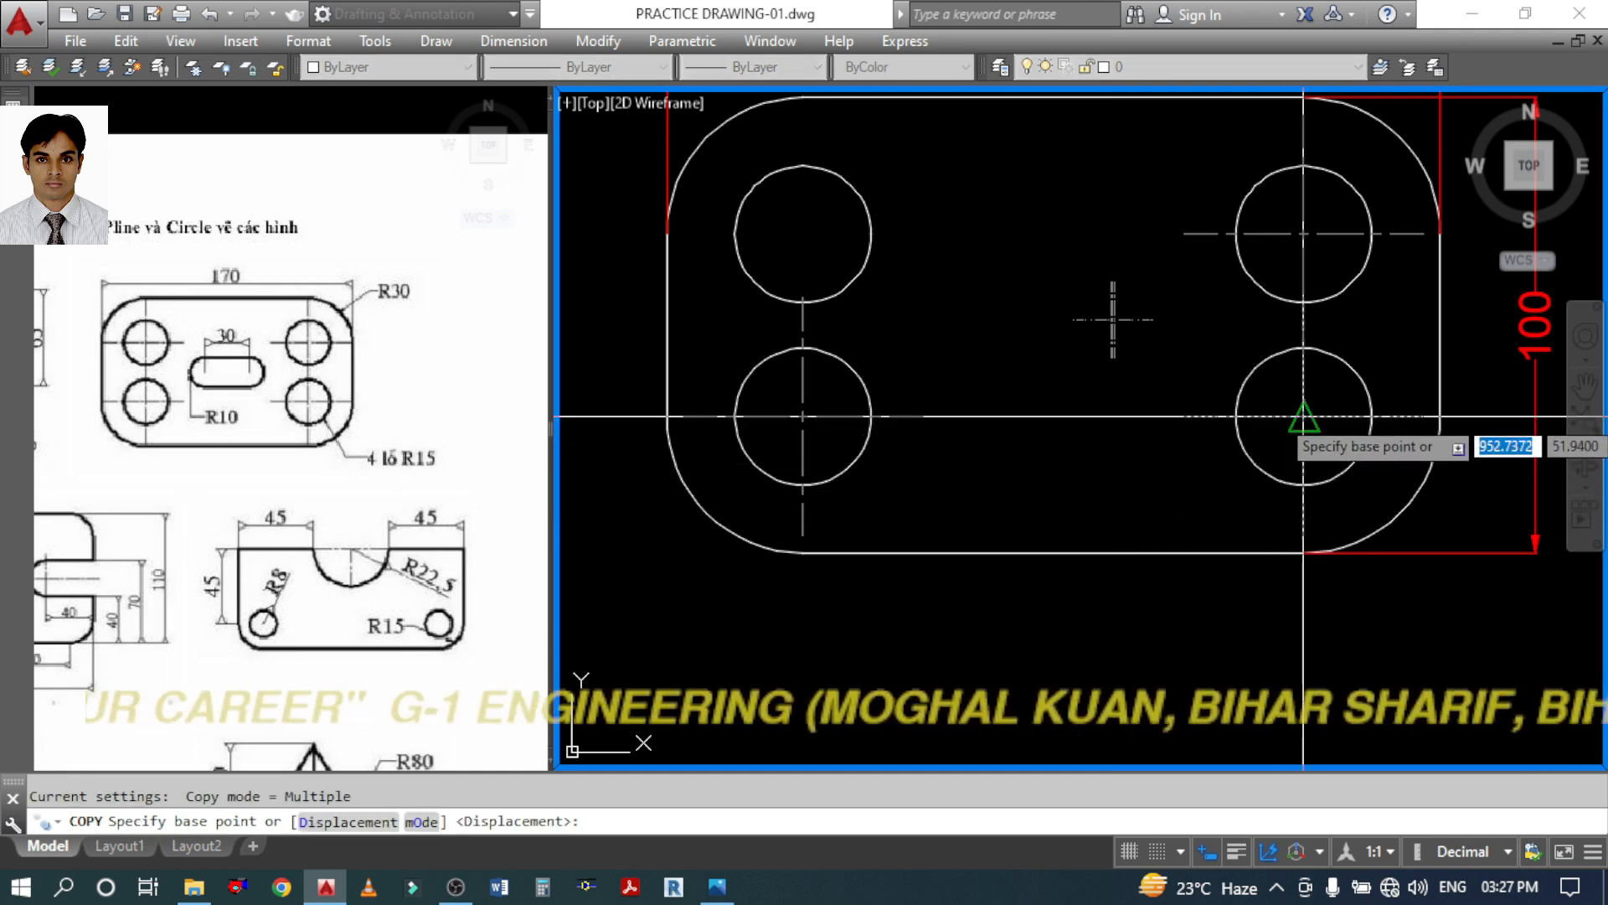
{"action": "left_click", "coordinate": [1320, 395]}
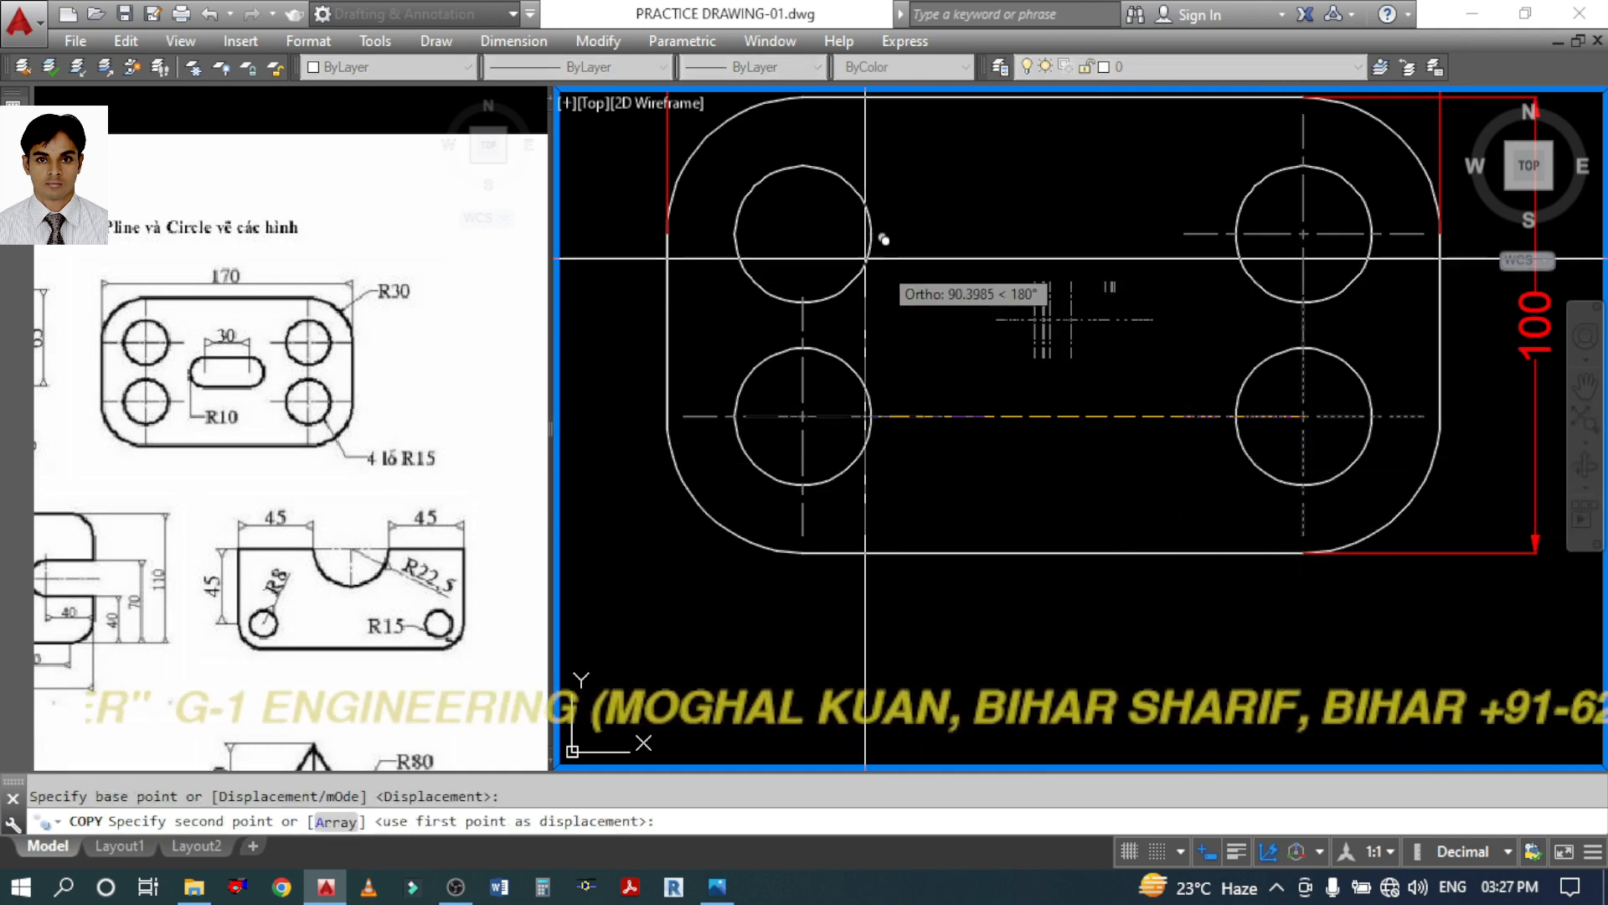
{"action": "left_click", "coordinate": [802, 234]}
{"action": "key", "text": "Escape"}
{"action": "scroll", "coordinate": [910, 424], "scroll_direction": "down", "scroll_amount": 4}
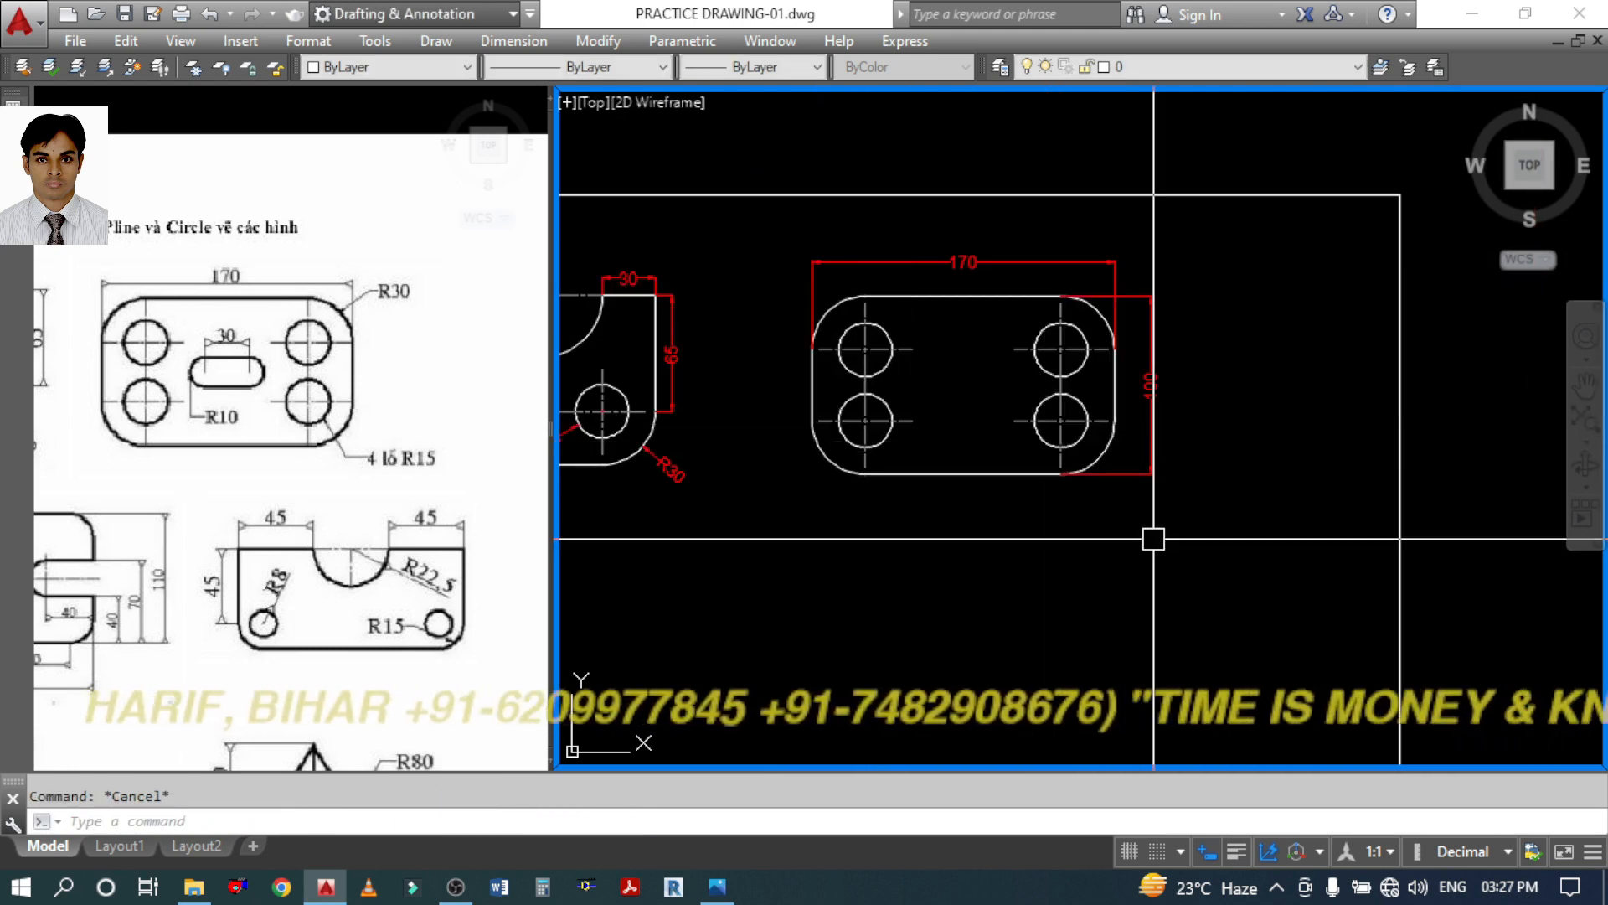
Check the slot on the reference sheet and draw a 30-unit horizontal line in the empty space below the rounded plate
{"action": "left_click", "coordinate": [277, 396]}
{"action": "scroll", "coordinate": [201, 360], "scroll_direction": "up", "scroll_amount": 2}
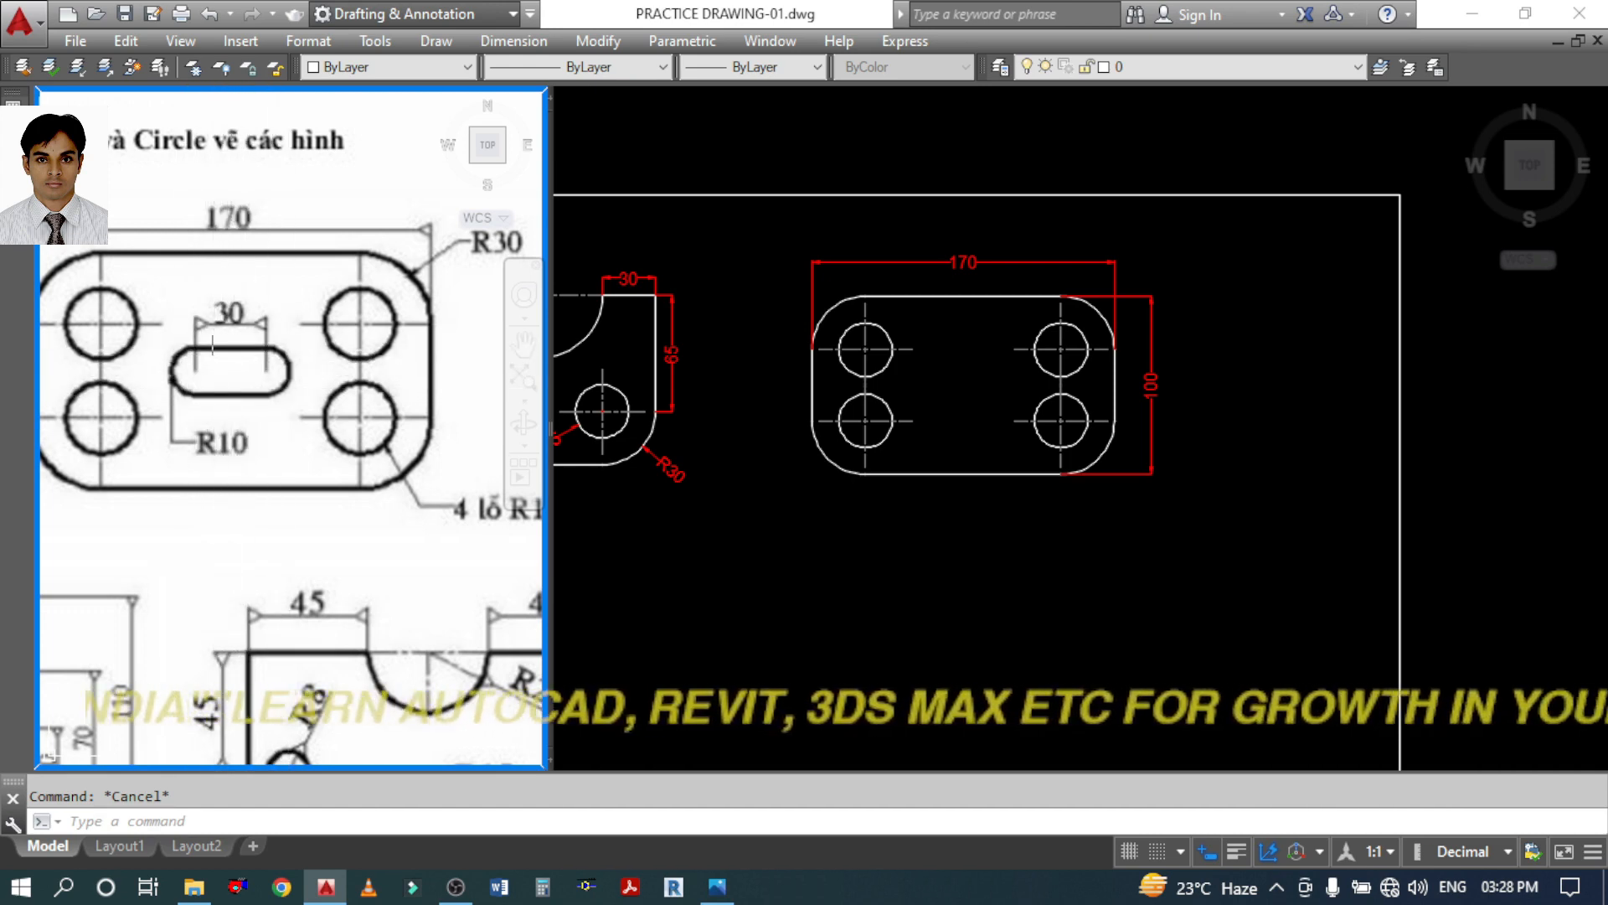
{"action": "left_click", "coordinate": [893, 572]}
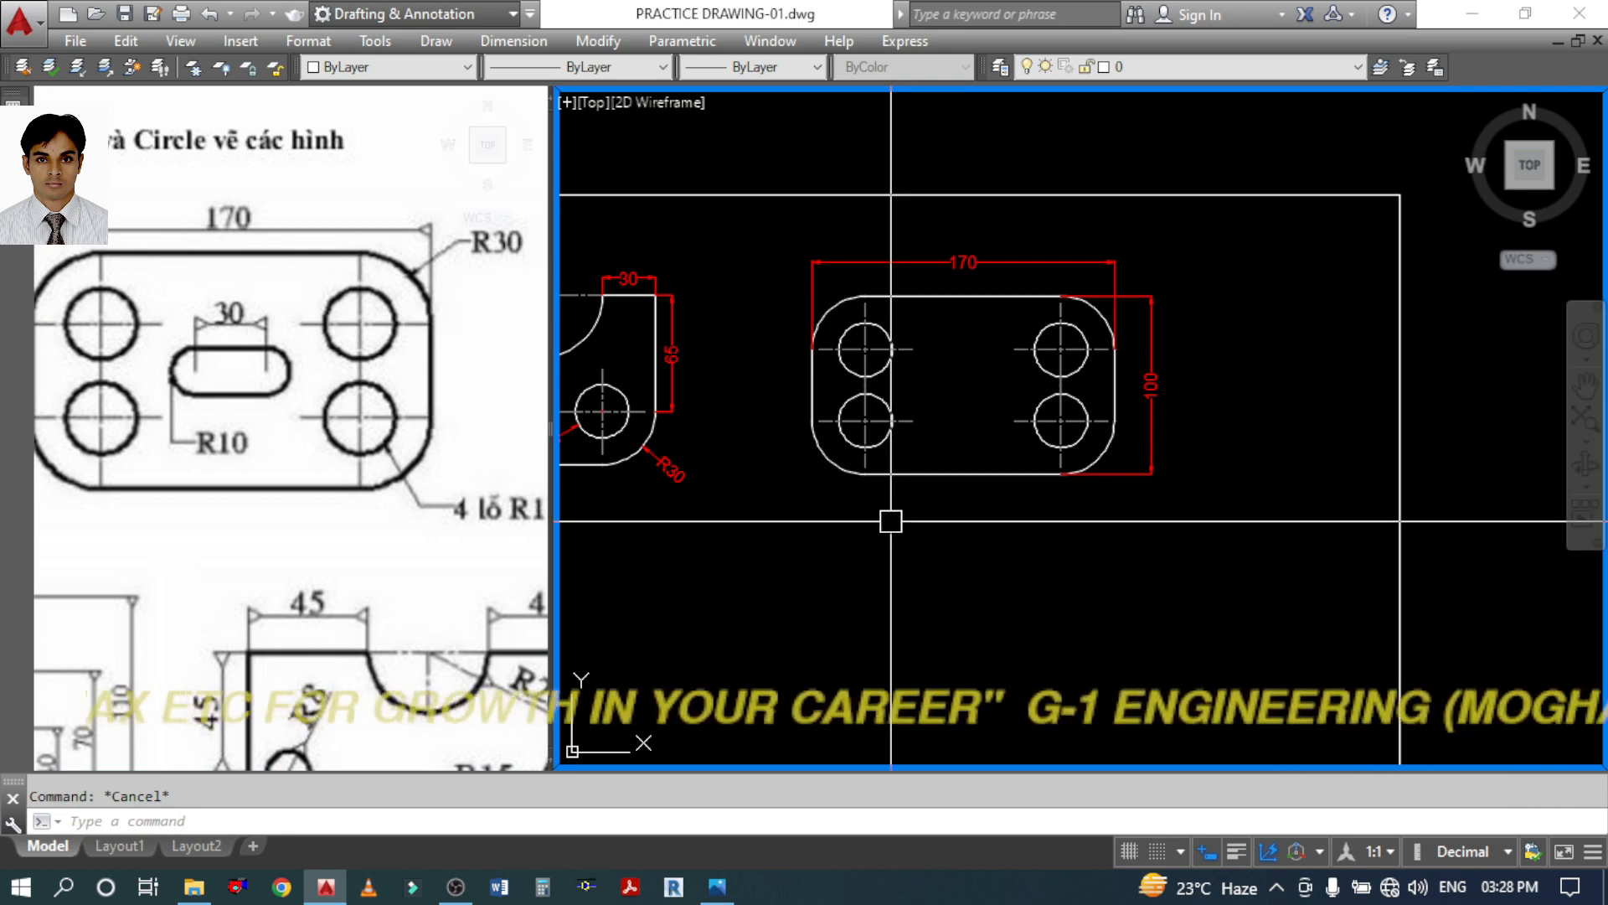
{"action": "scroll", "coordinate": [891, 533], "scroll_direction": "up", "scroll_amount": 2}
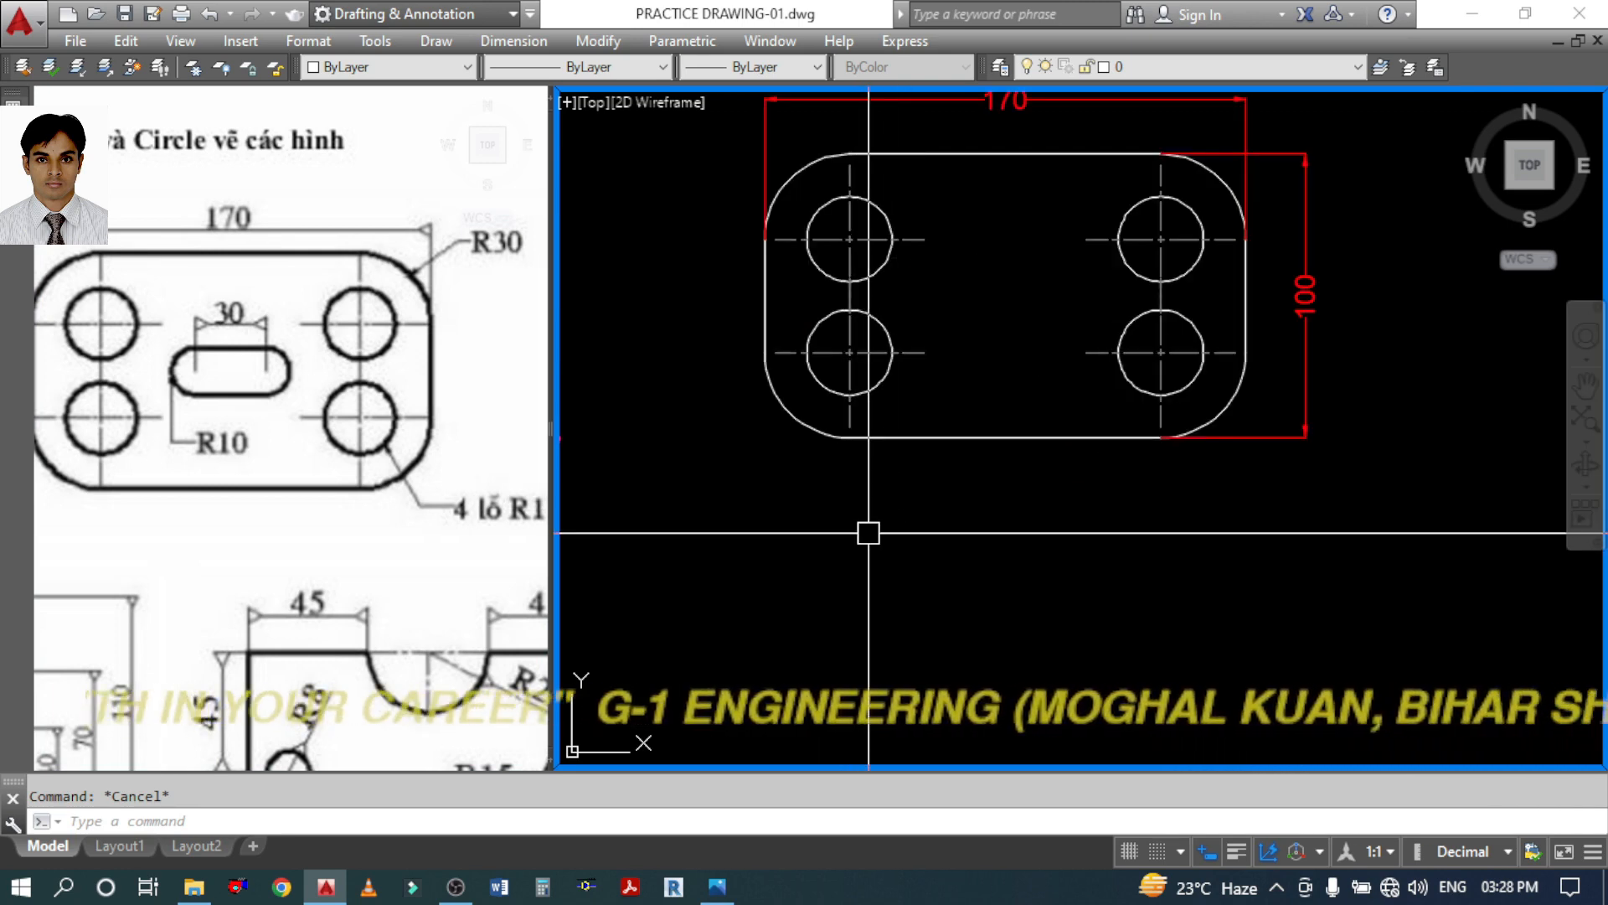
{"action": "type", "text": "l"}
{"action": "key", "text": "Return"}
{"action": "left_click", "coordinate": [900, 573]}
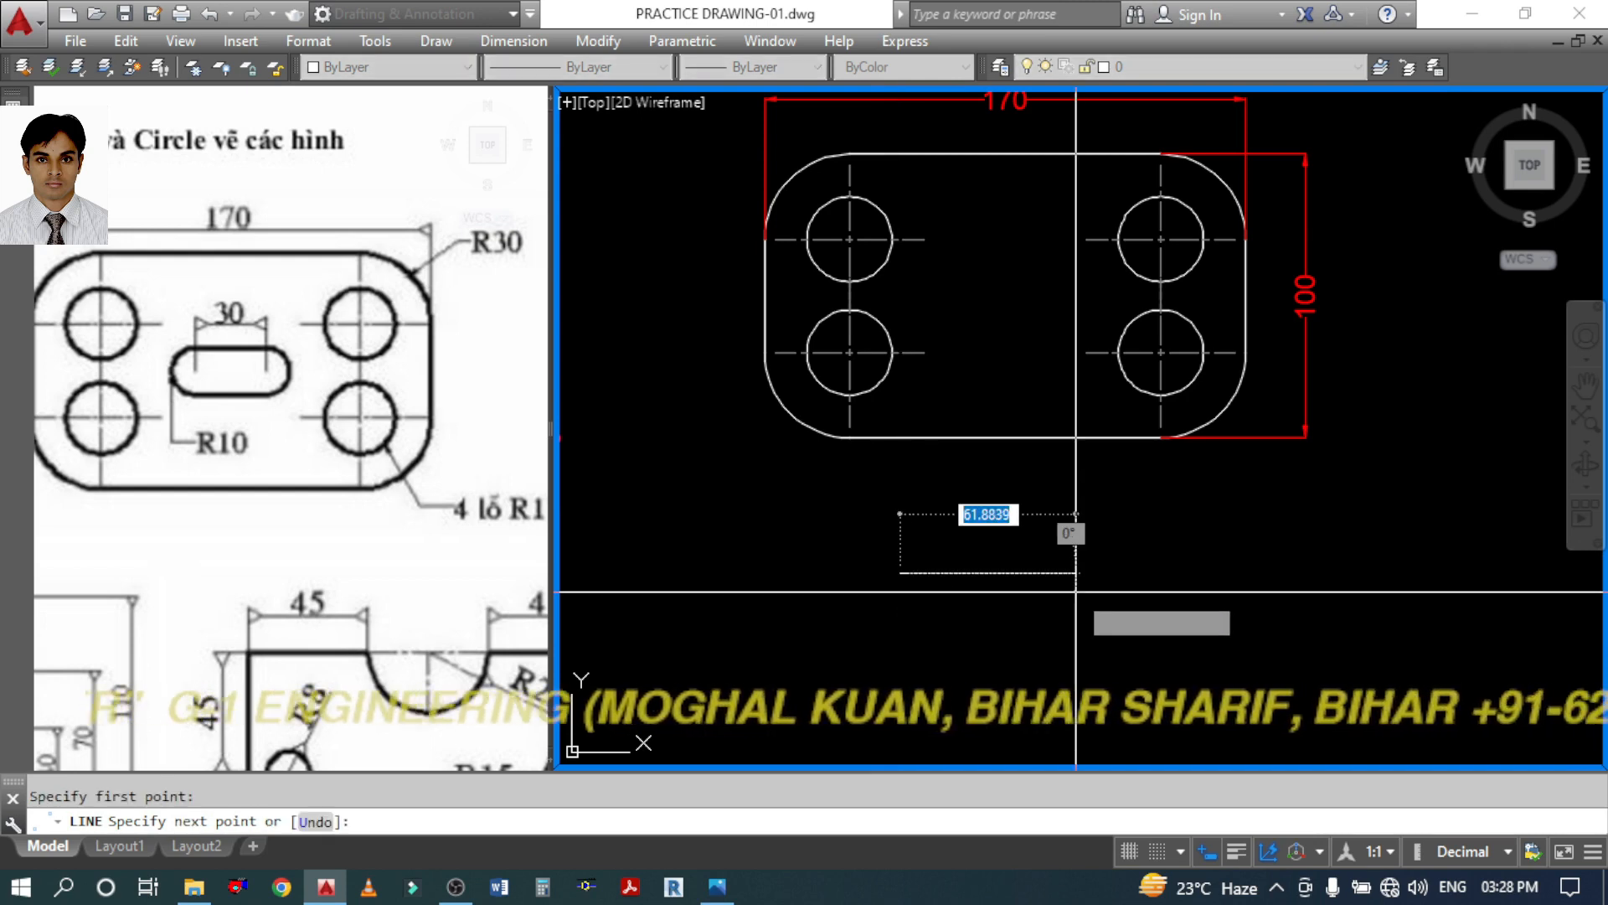
{"action": "type", "text": "30"}
{"action": "key", "text": "Return"}
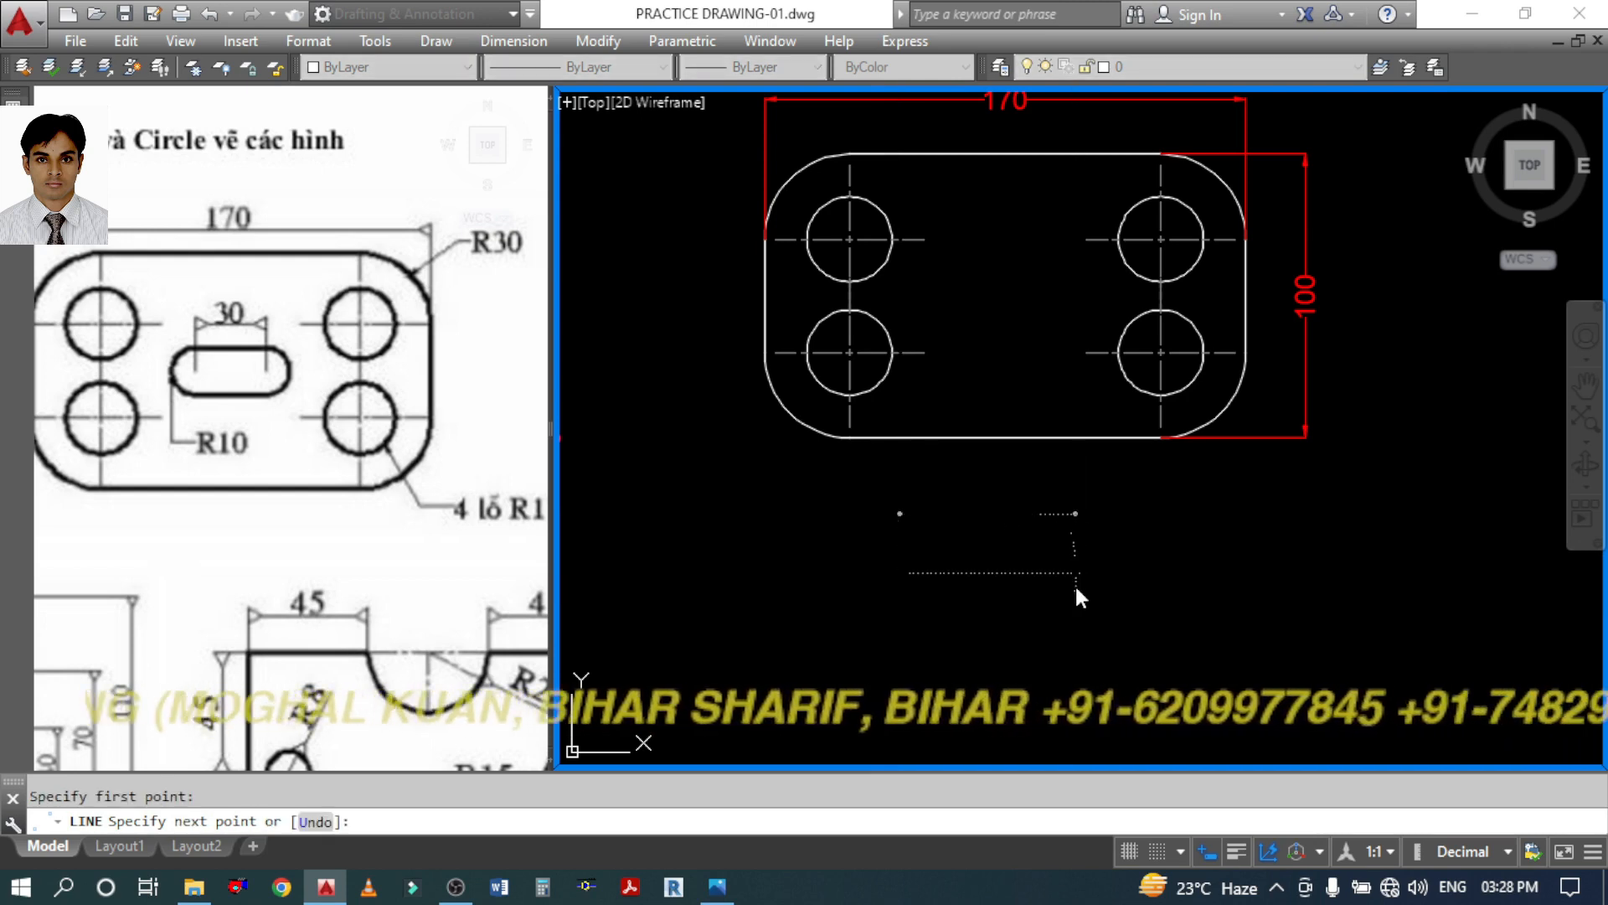
{"action": "key", "text": "Escape"}
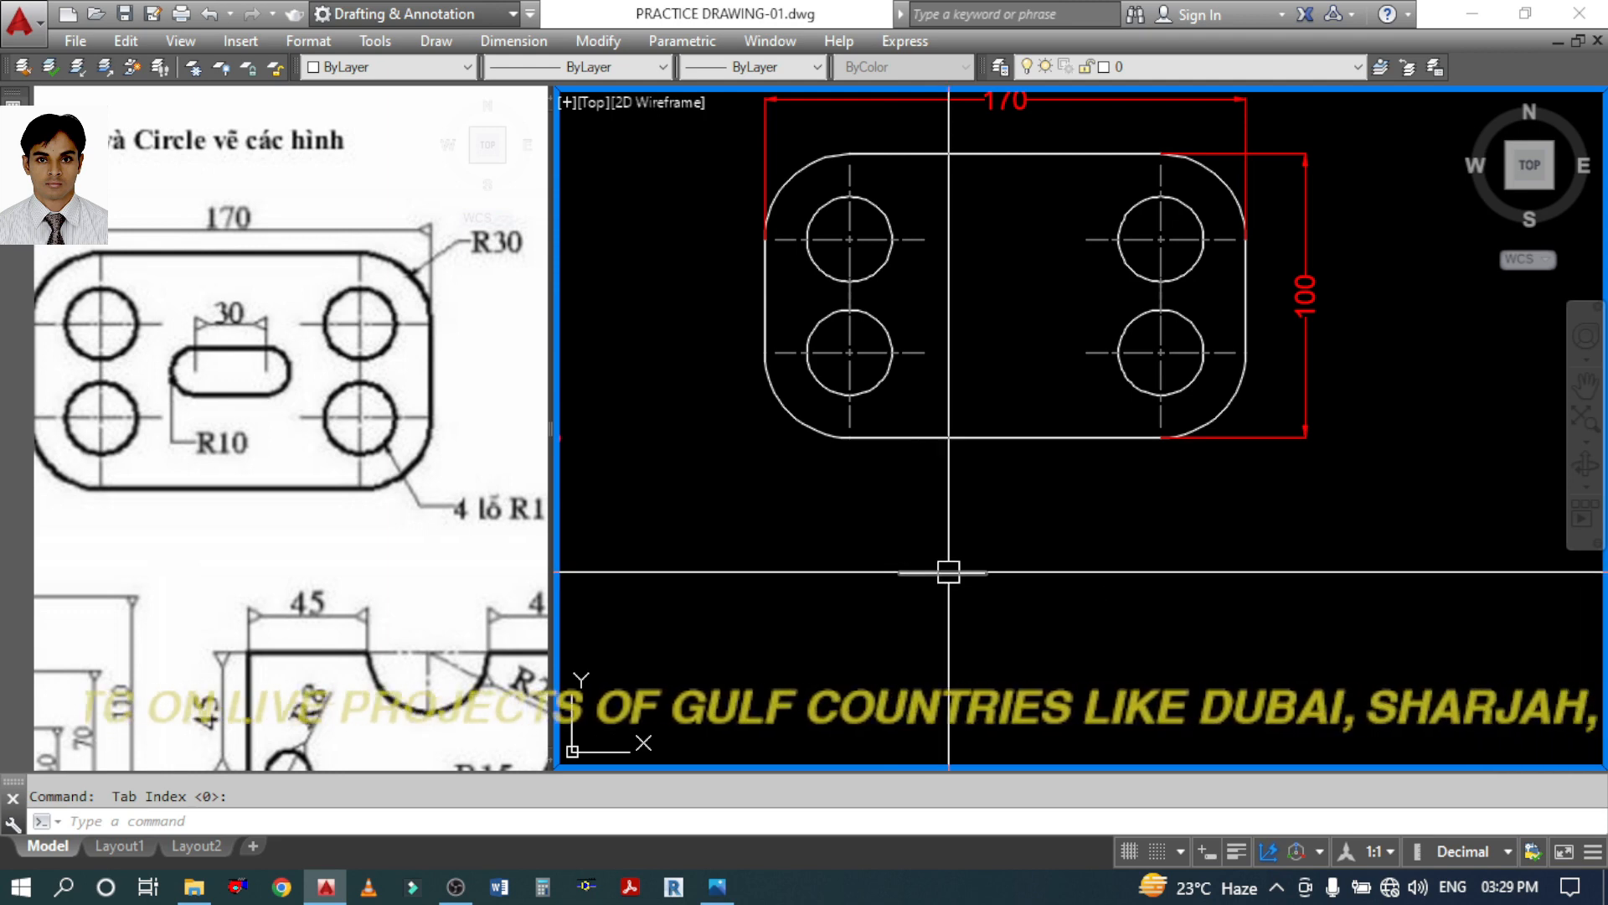
Offset the 30-unit line downward by 20
{"action": "type", "text": "o"}
{"action": "key", "text": "Return"}
{"action": "type", "text": "20"}
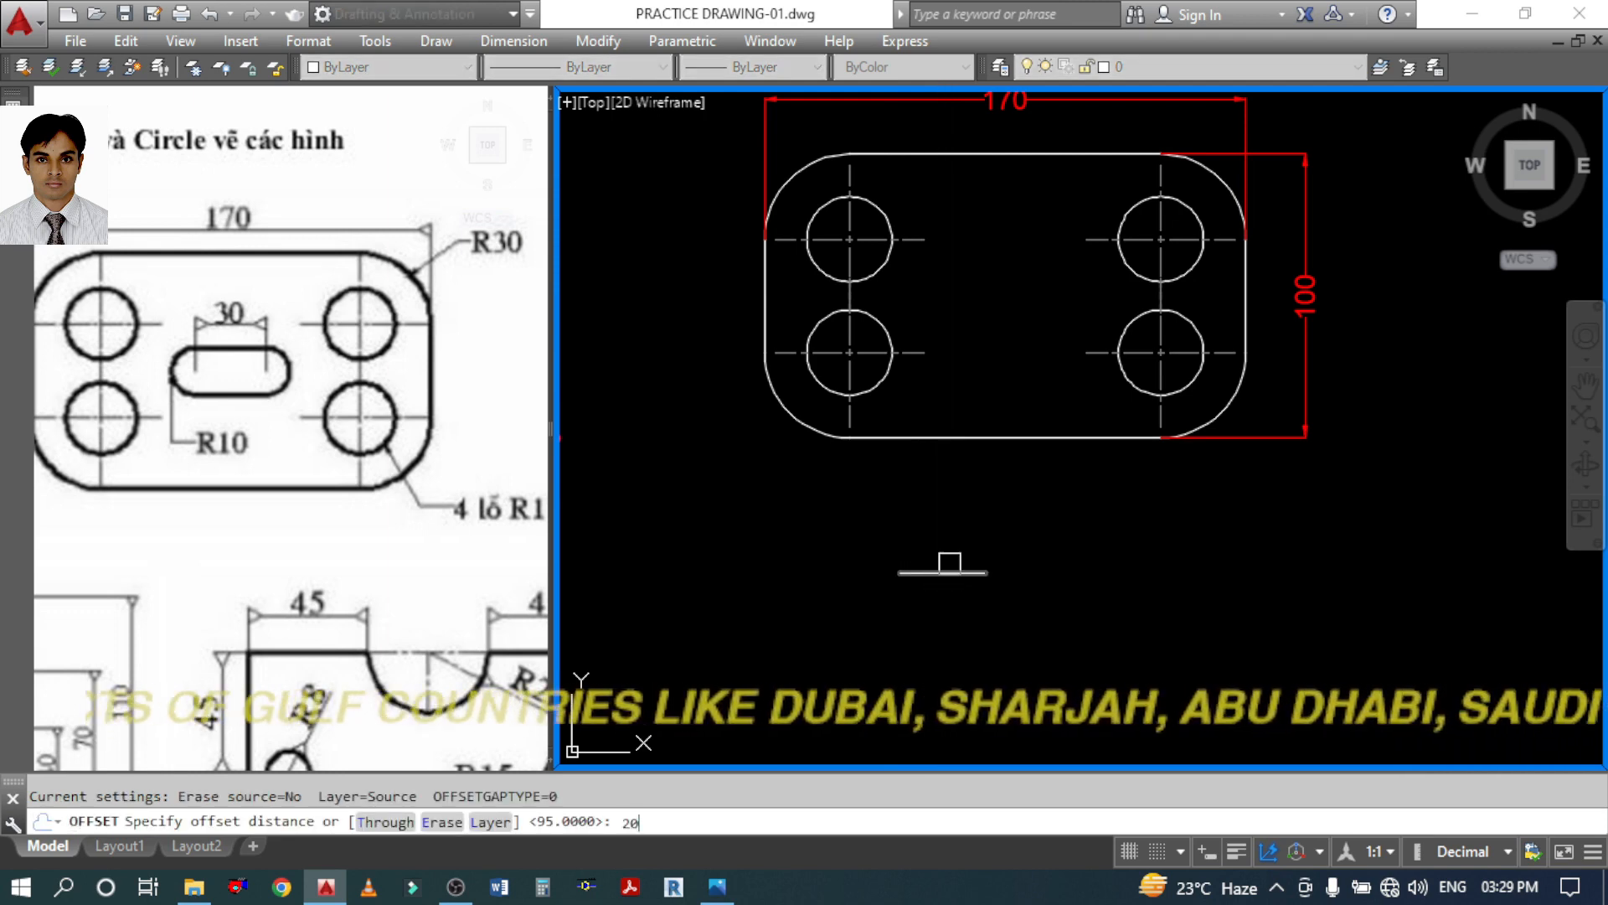
{"action": "key", "text": "Return"}
{"action": "left_click", "coordinate": [943, 573]}
{"action": "left_click", "coordinate": [964, 605]}
{"action": "key", "text": "Return"}
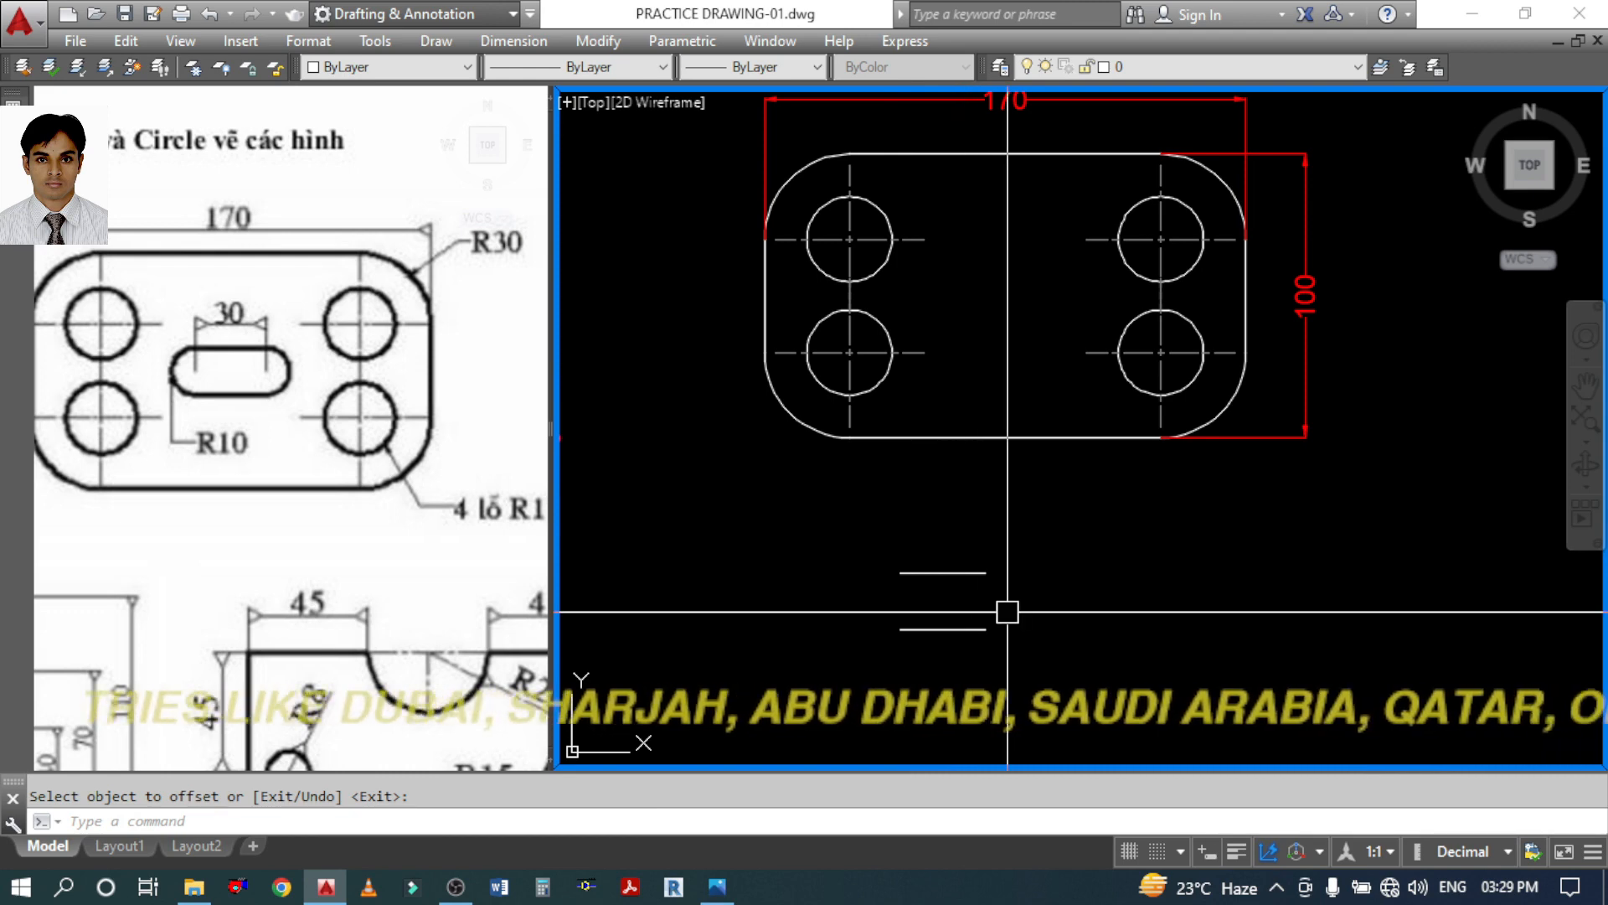
Fillet the left and right ends of the two parallel lines with the current fillet radius
{"action": "type", "text": "f"}
{"action": "key", "text": "Return"}
{"action": "left_click", "coordinate": [942, 629]}
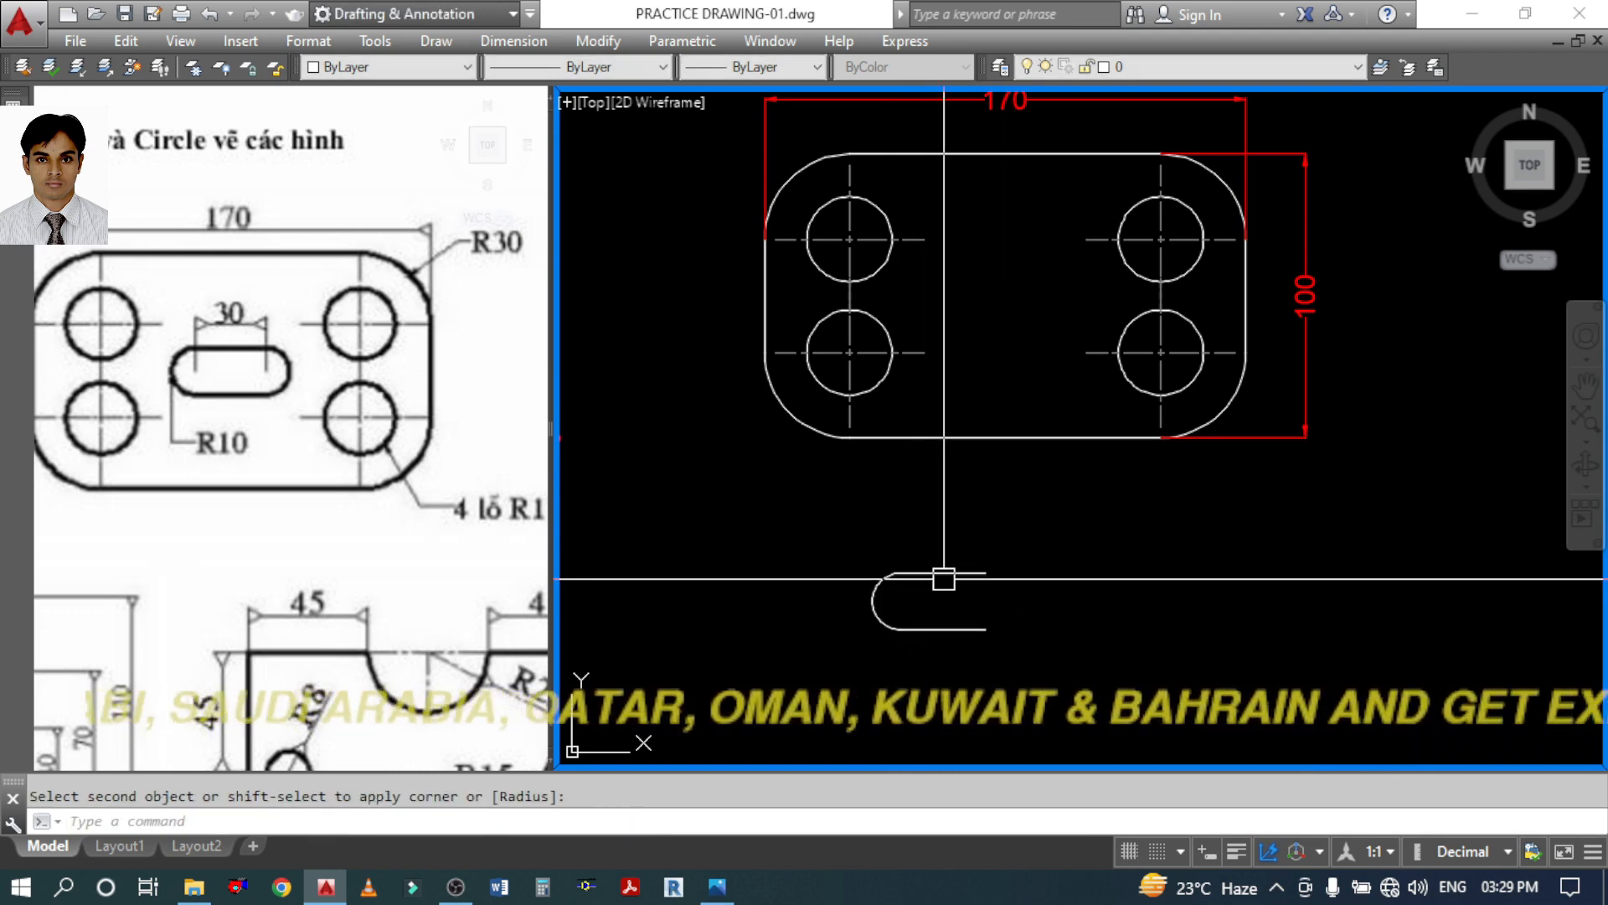
{"action": "left_click", "coordinate": [941, 573]}
{"action": "key", "text": "Return"}
{"action": "left_click", "coordinate": [977, 573]}
{"action": "left_click", "coordinate": [977, 629]}
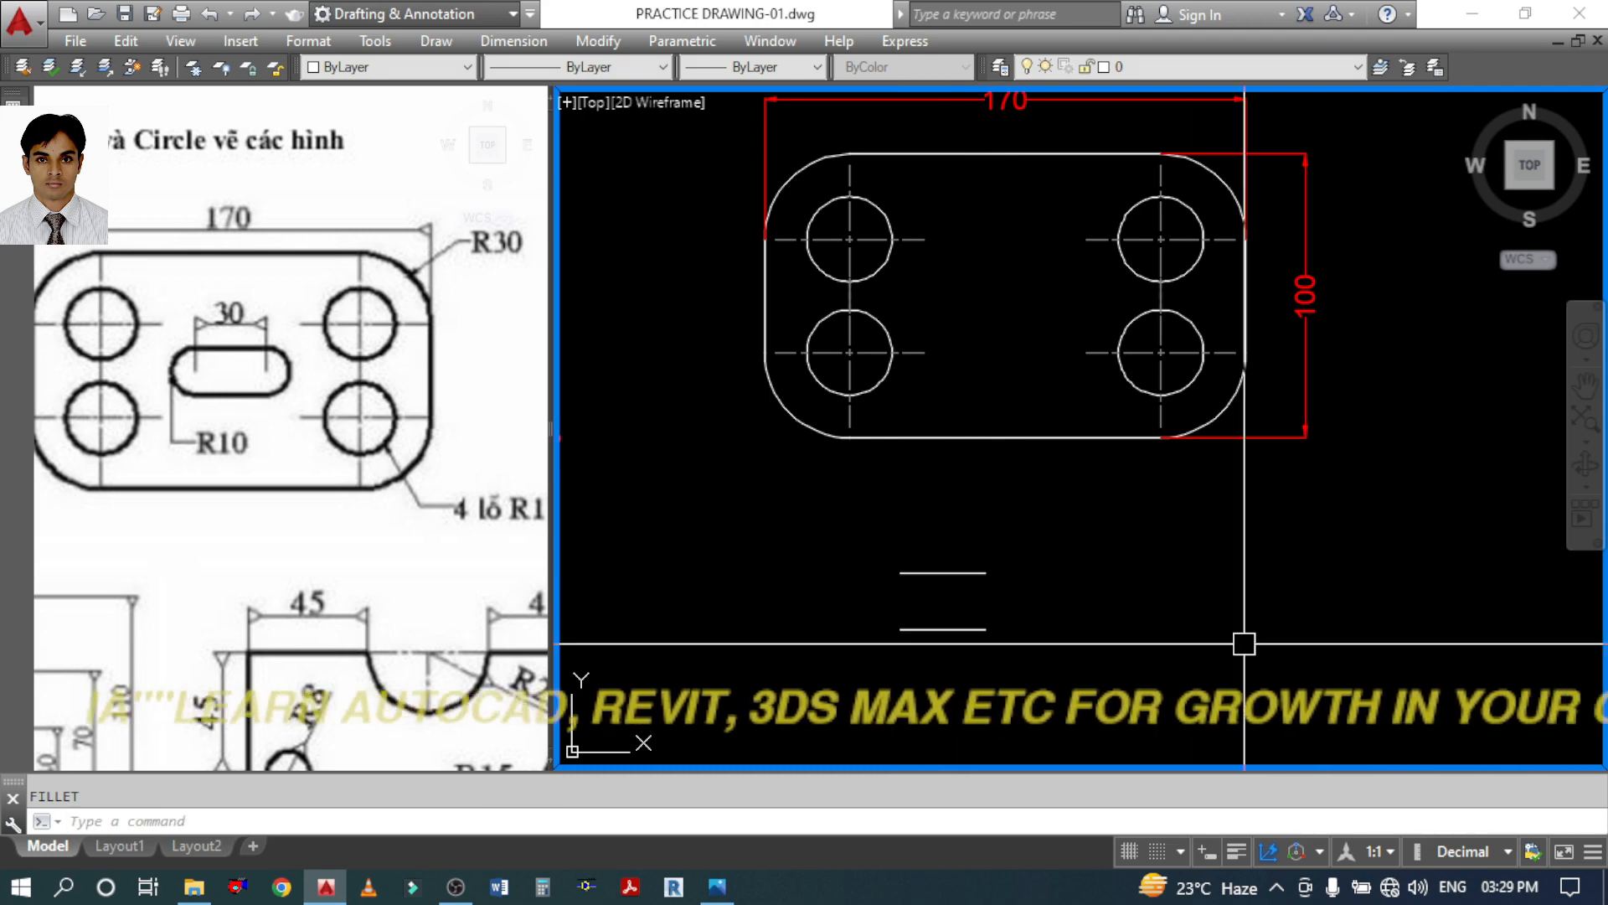
Set the fillet radius to 0 and fillet both ends of the two parallel lines into a rounded slot
{"action": "key", "text": "Return"}
{"action": "type", "text": "R"}
{"action": "key", "text": "Return"}
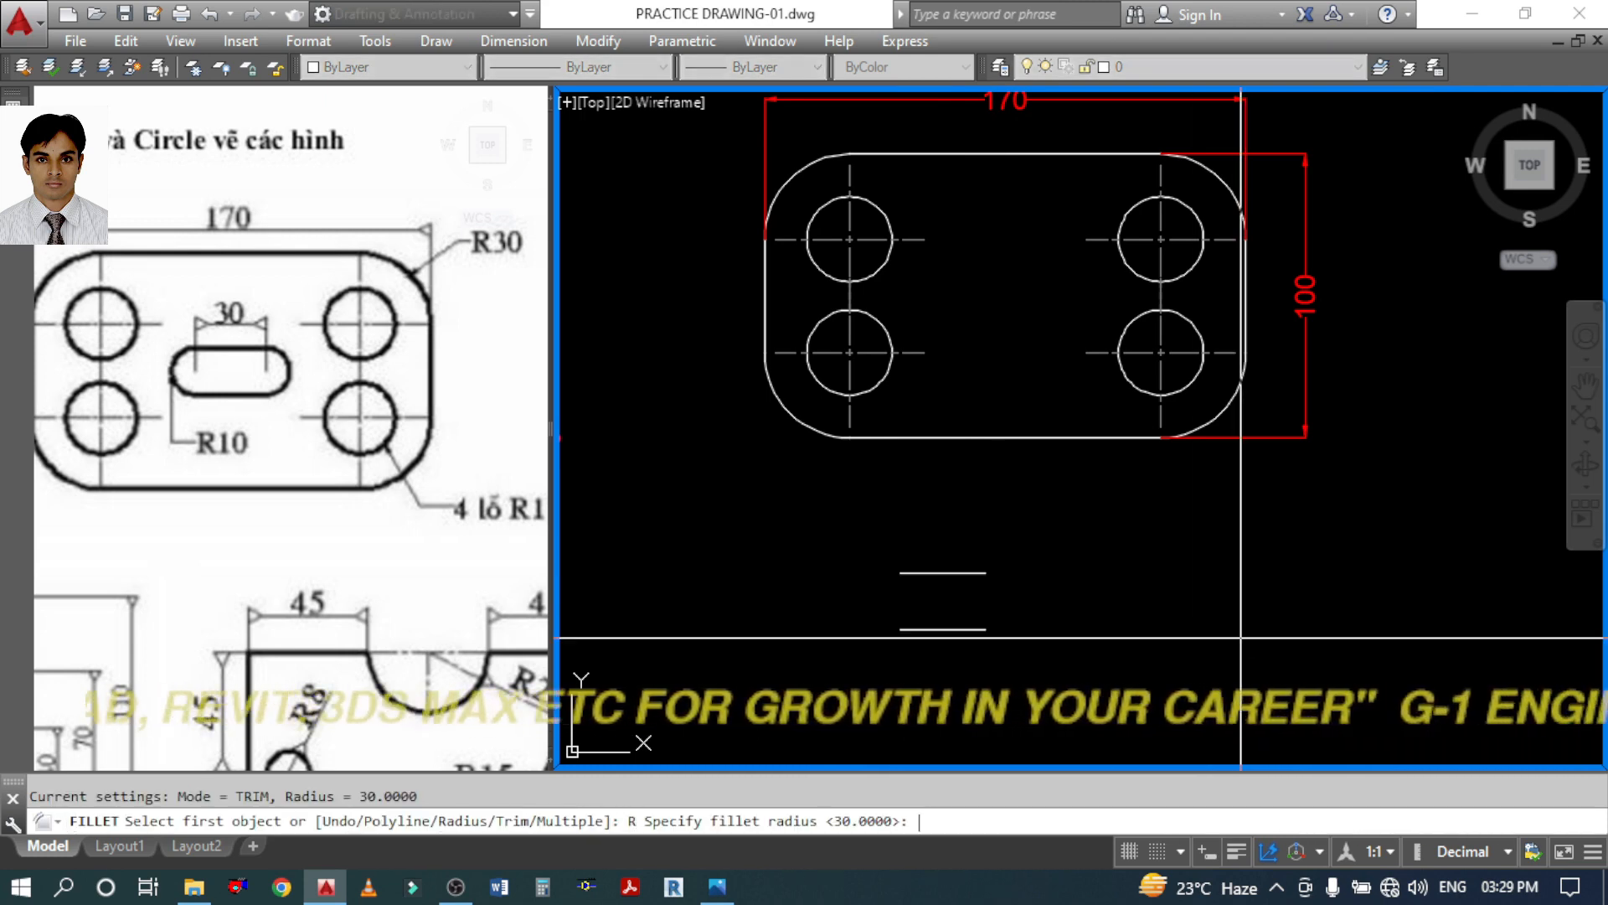
{"action": "key", "text": "Return"}
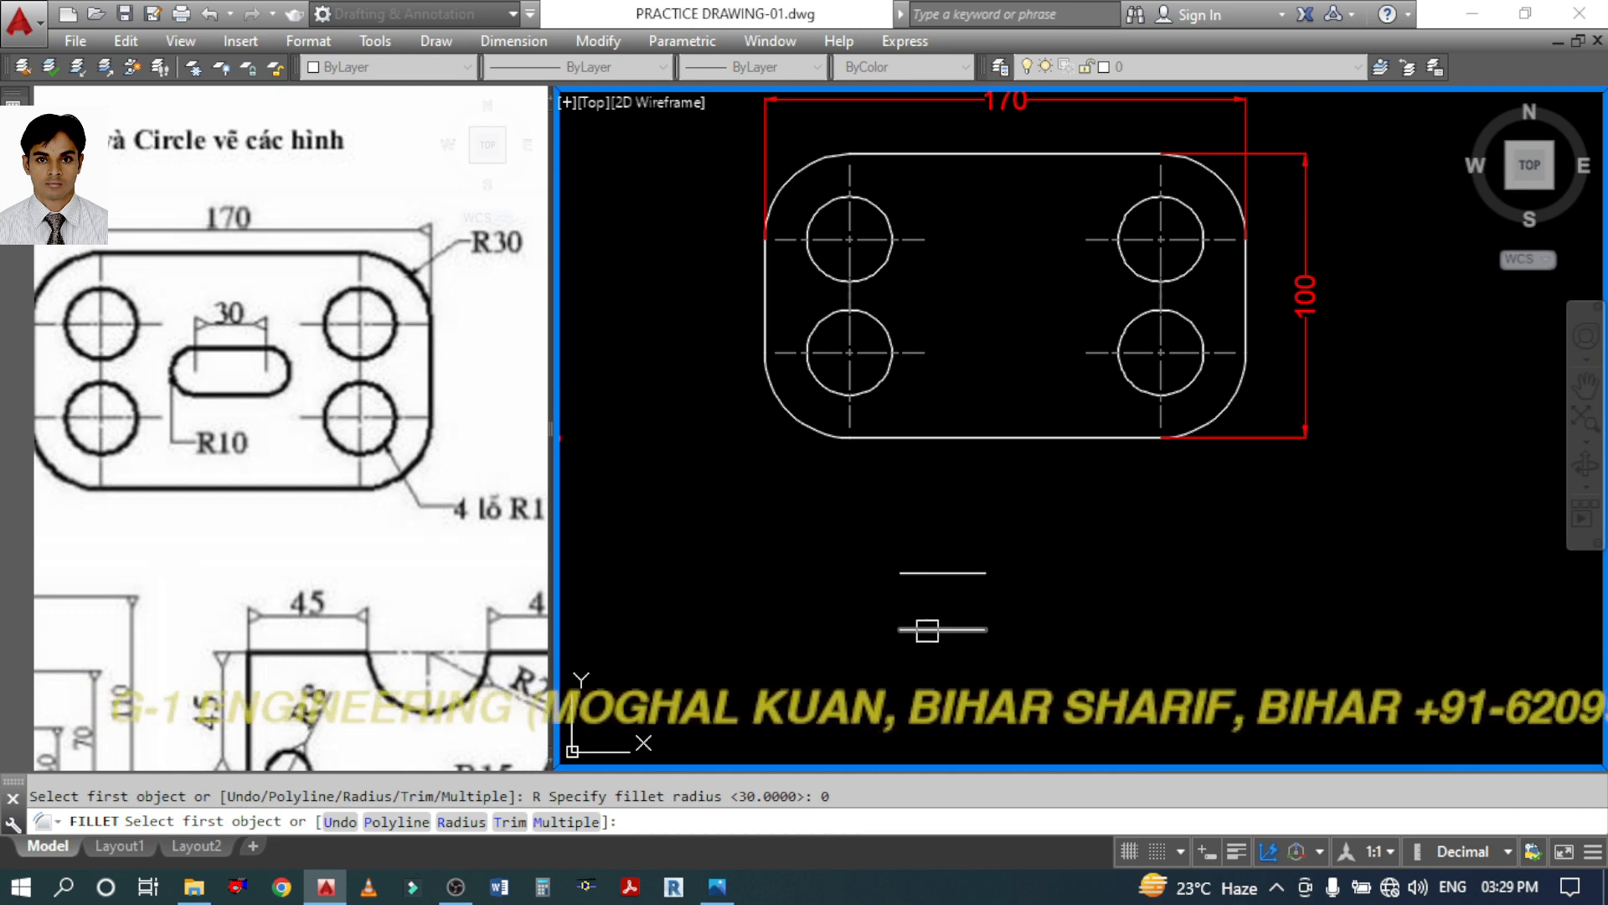
{"action": "left_click", "coordinate": [928, 630]}
{"action": "left_click", "coordinate": [931, 575]}
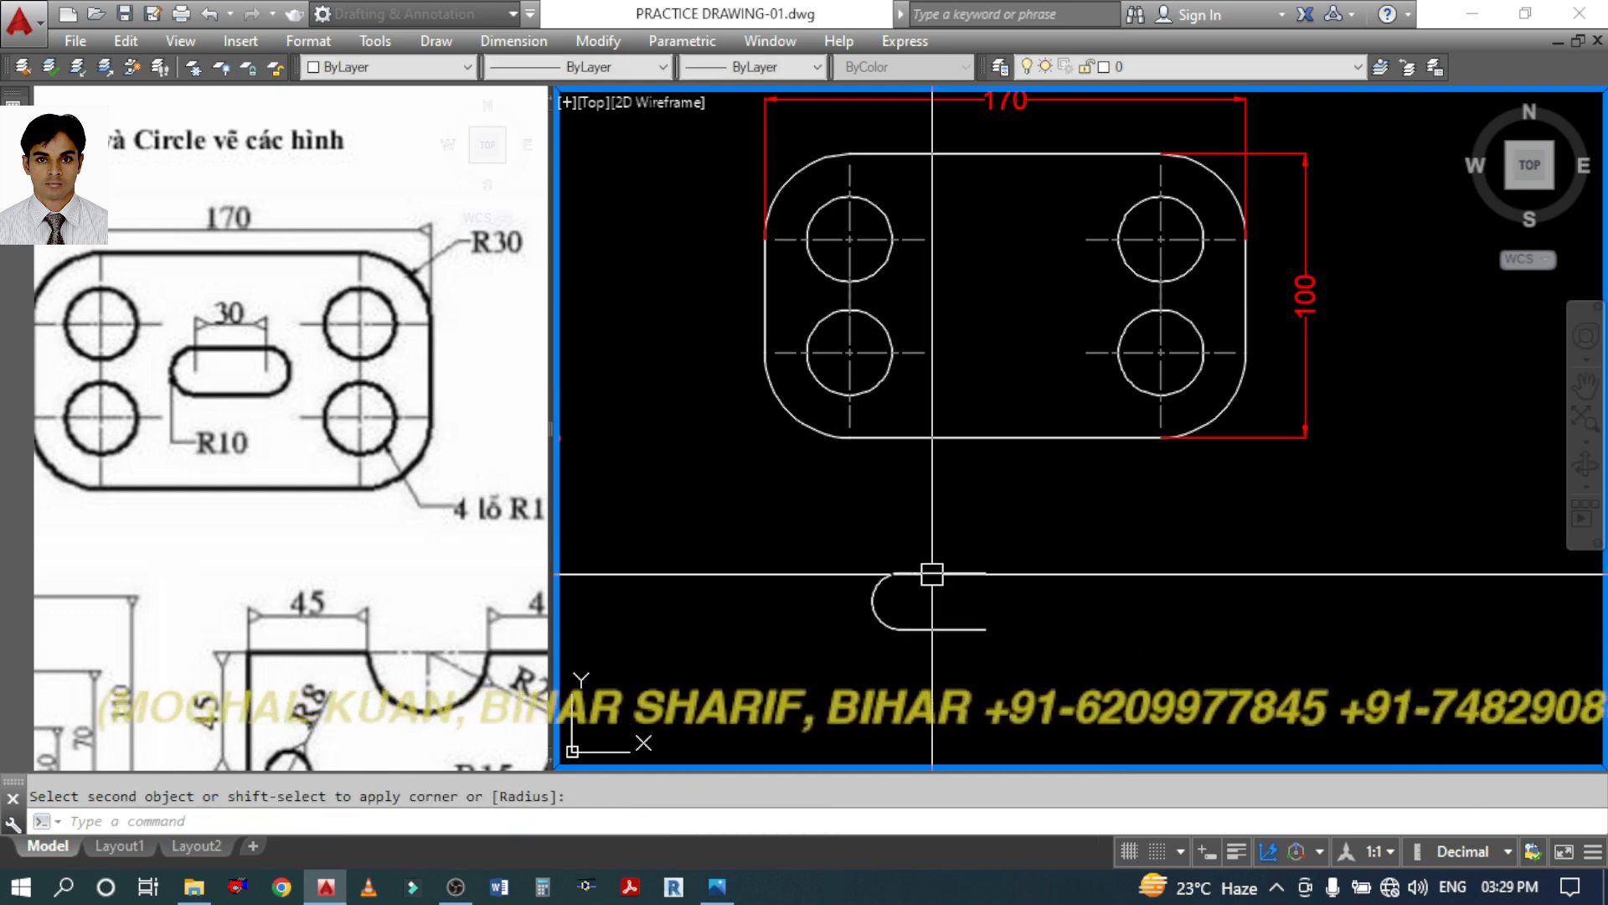
{"action": "key", "text": "Return"}
{"action": "left_click", "coordinate": [966, 577]}
{"action": "left_click", "coordinate": [976, 632]}
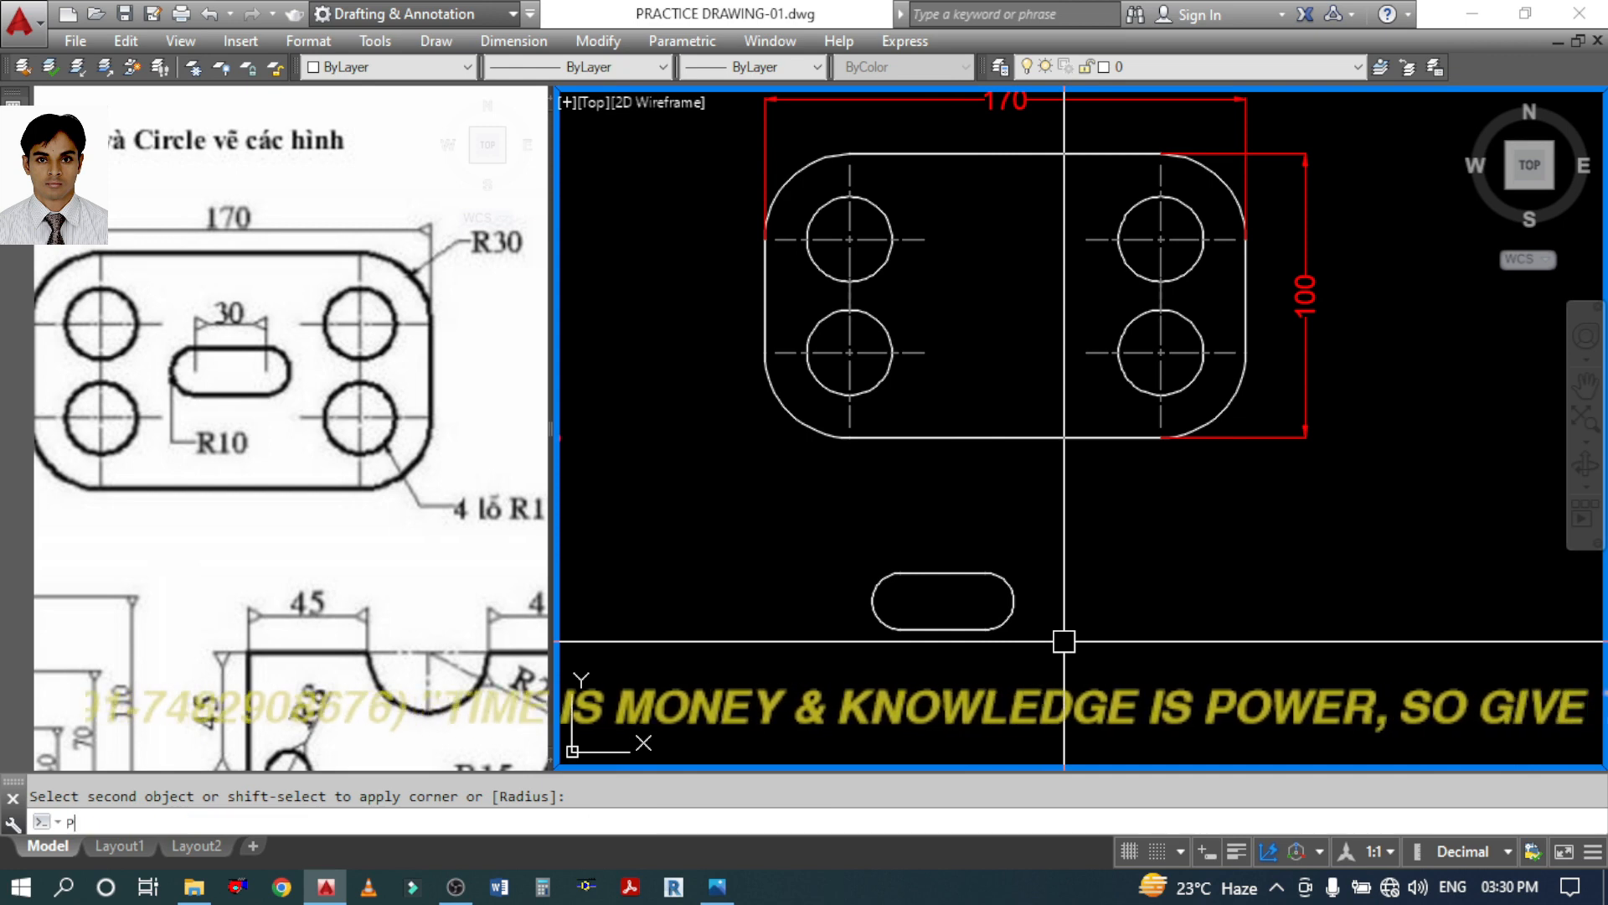
Start a polyline beside the slot with a 30-unit segment to the right and a 20-unit arc downward
{"action": "key", "text": "Return"}
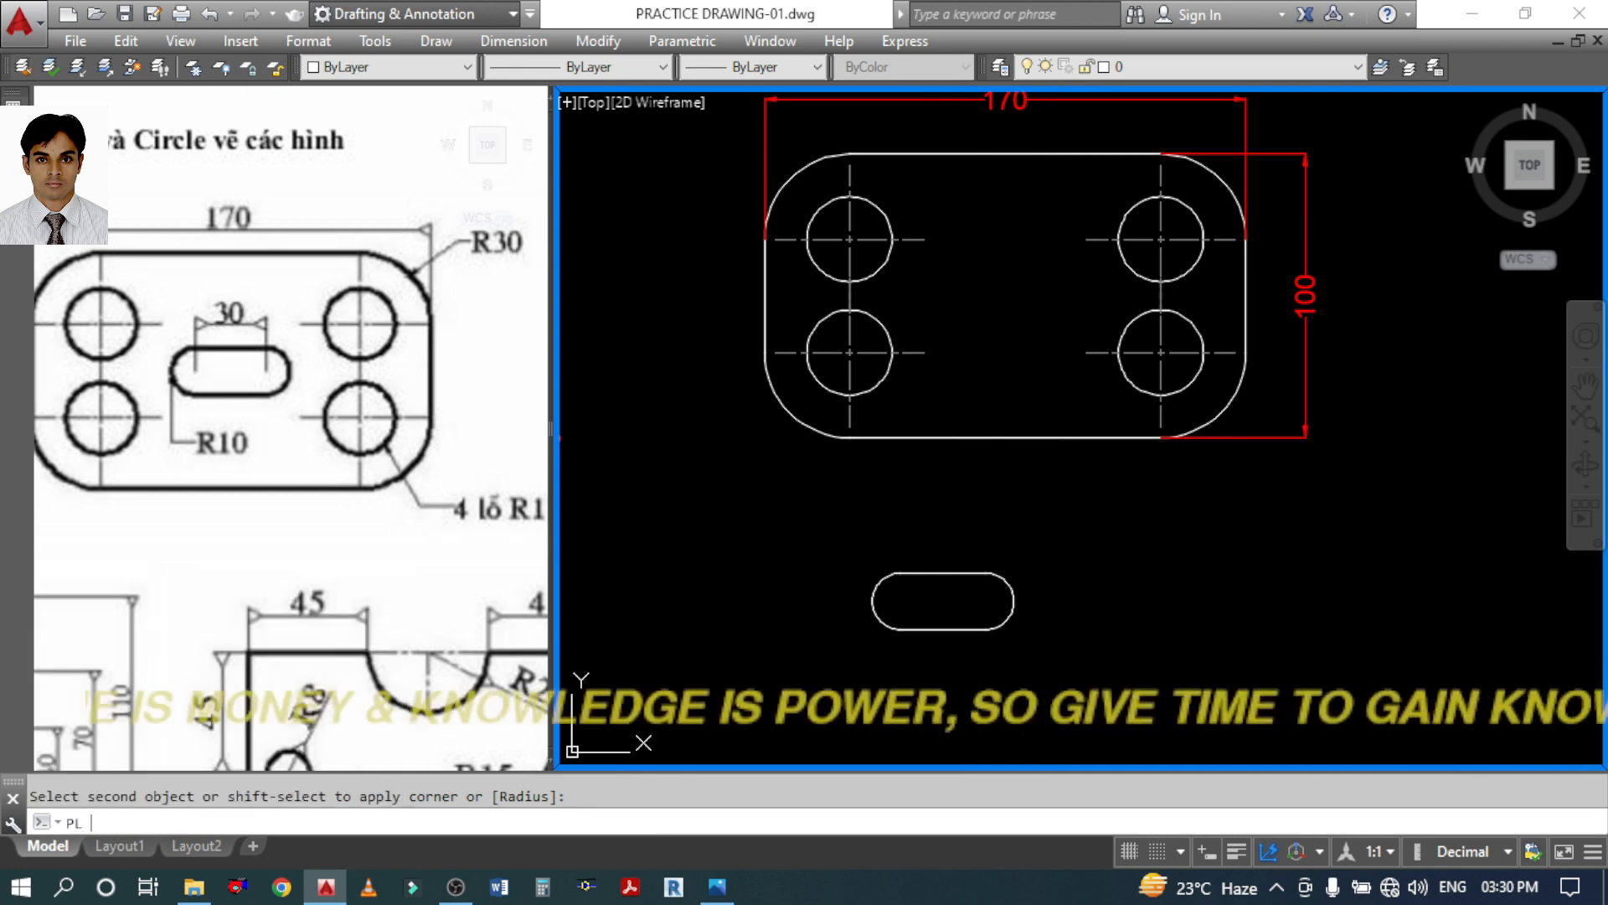
{"action": "left_click", "coordinate": [1060, 578]}
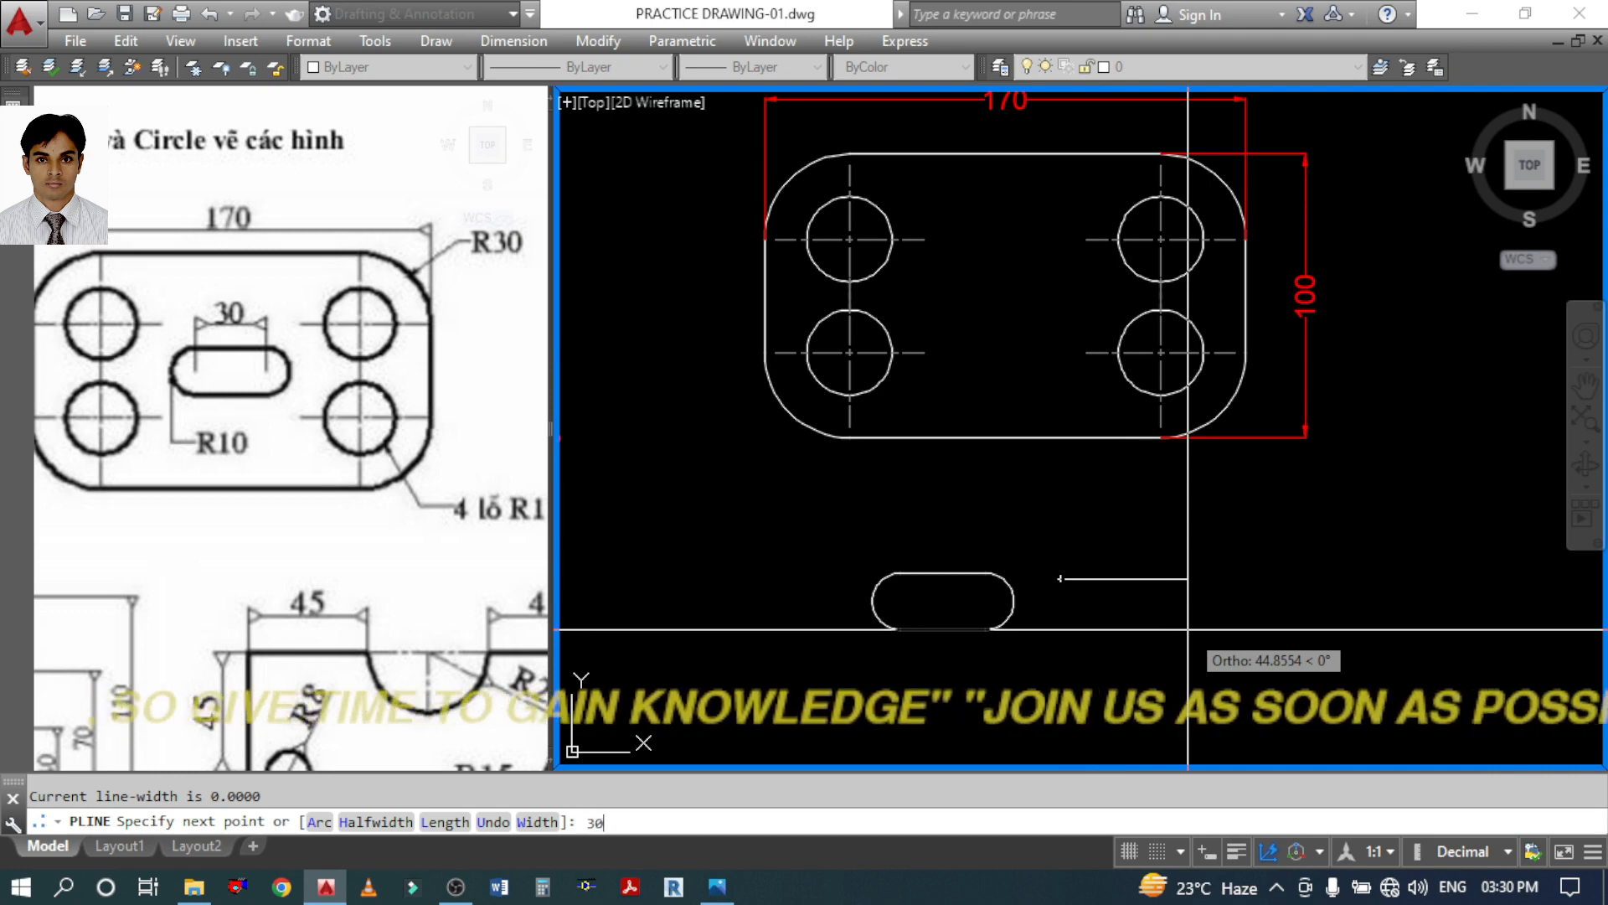
{"action": "key", "text": "Return"}
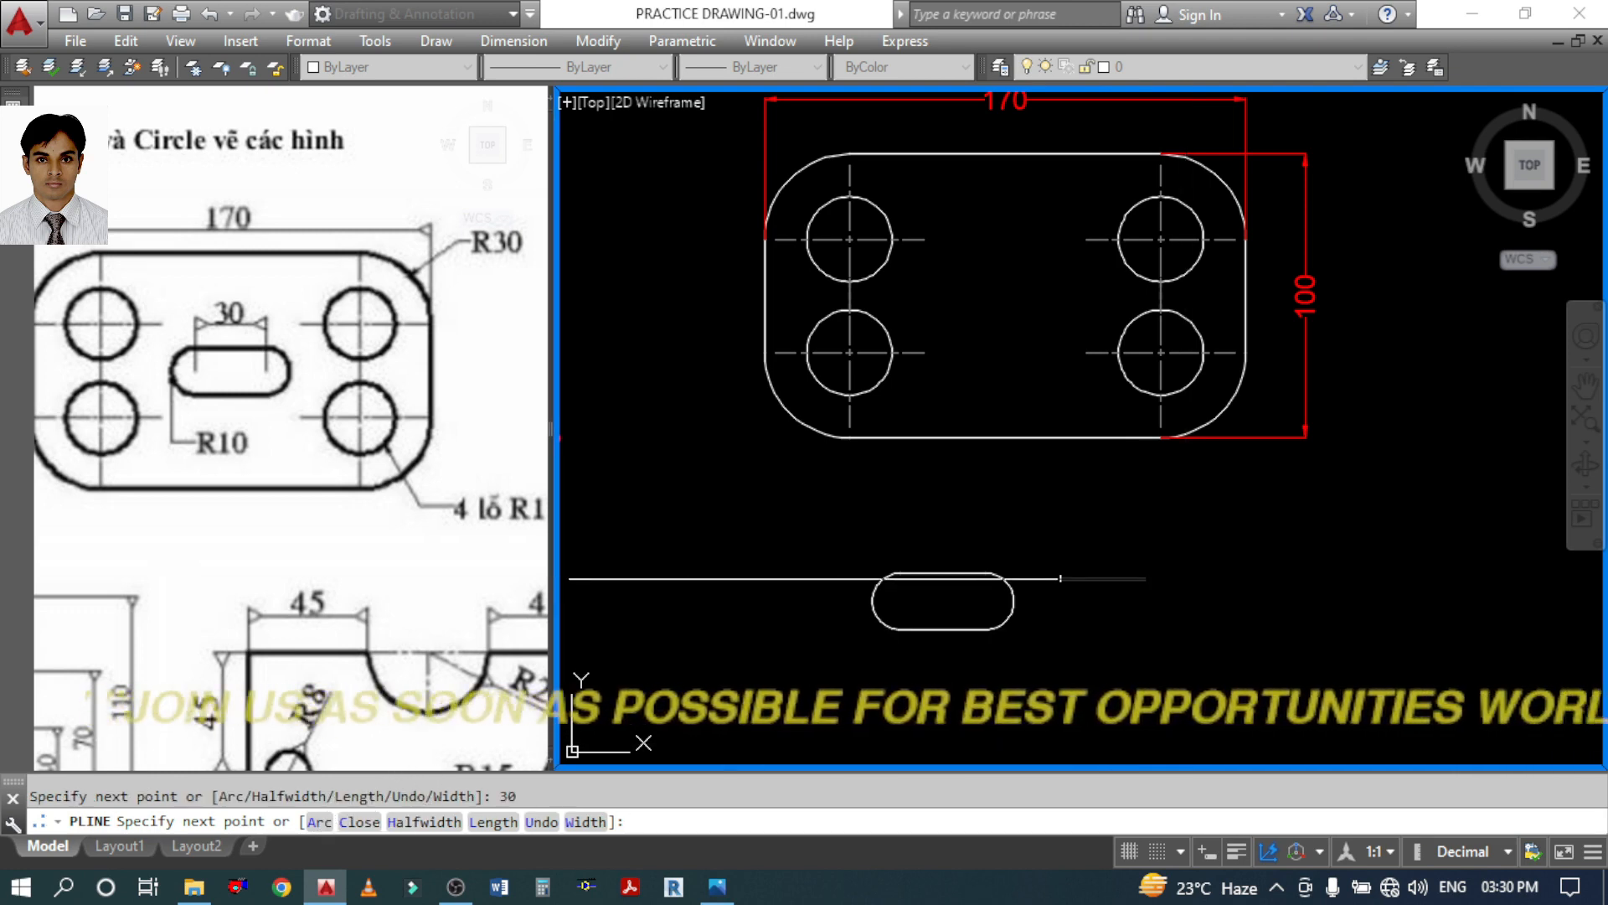
{"action": "type", "text": "A"}
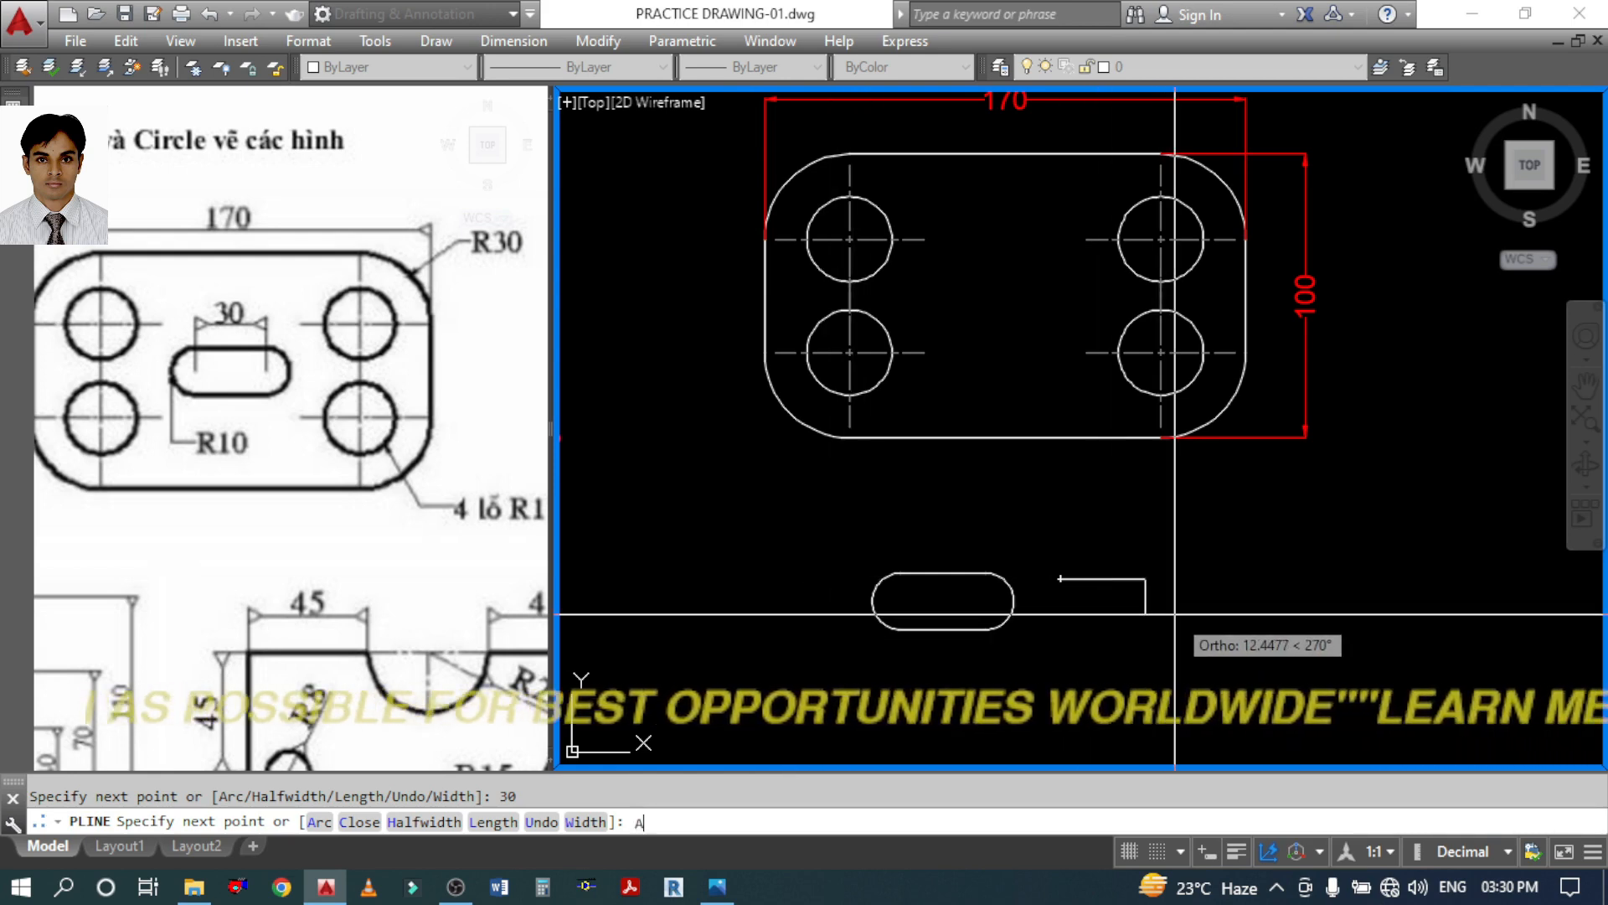
{"action": "key", "text": "Return"}
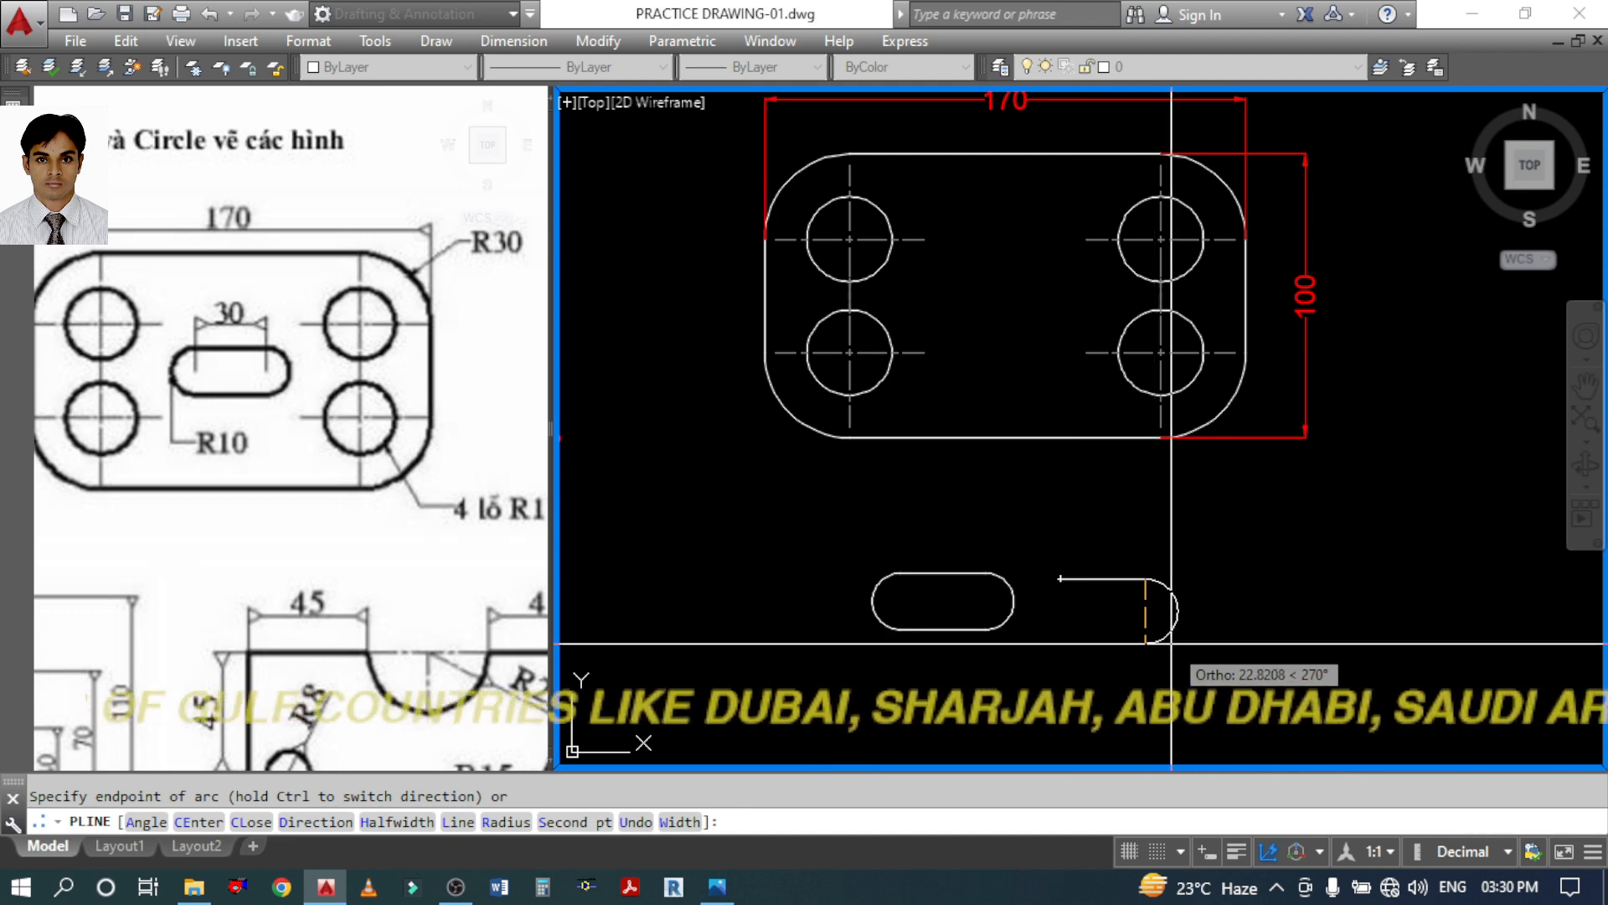
{"action": "type", "text": "20"}
{"action": "key", "text": "Return"}
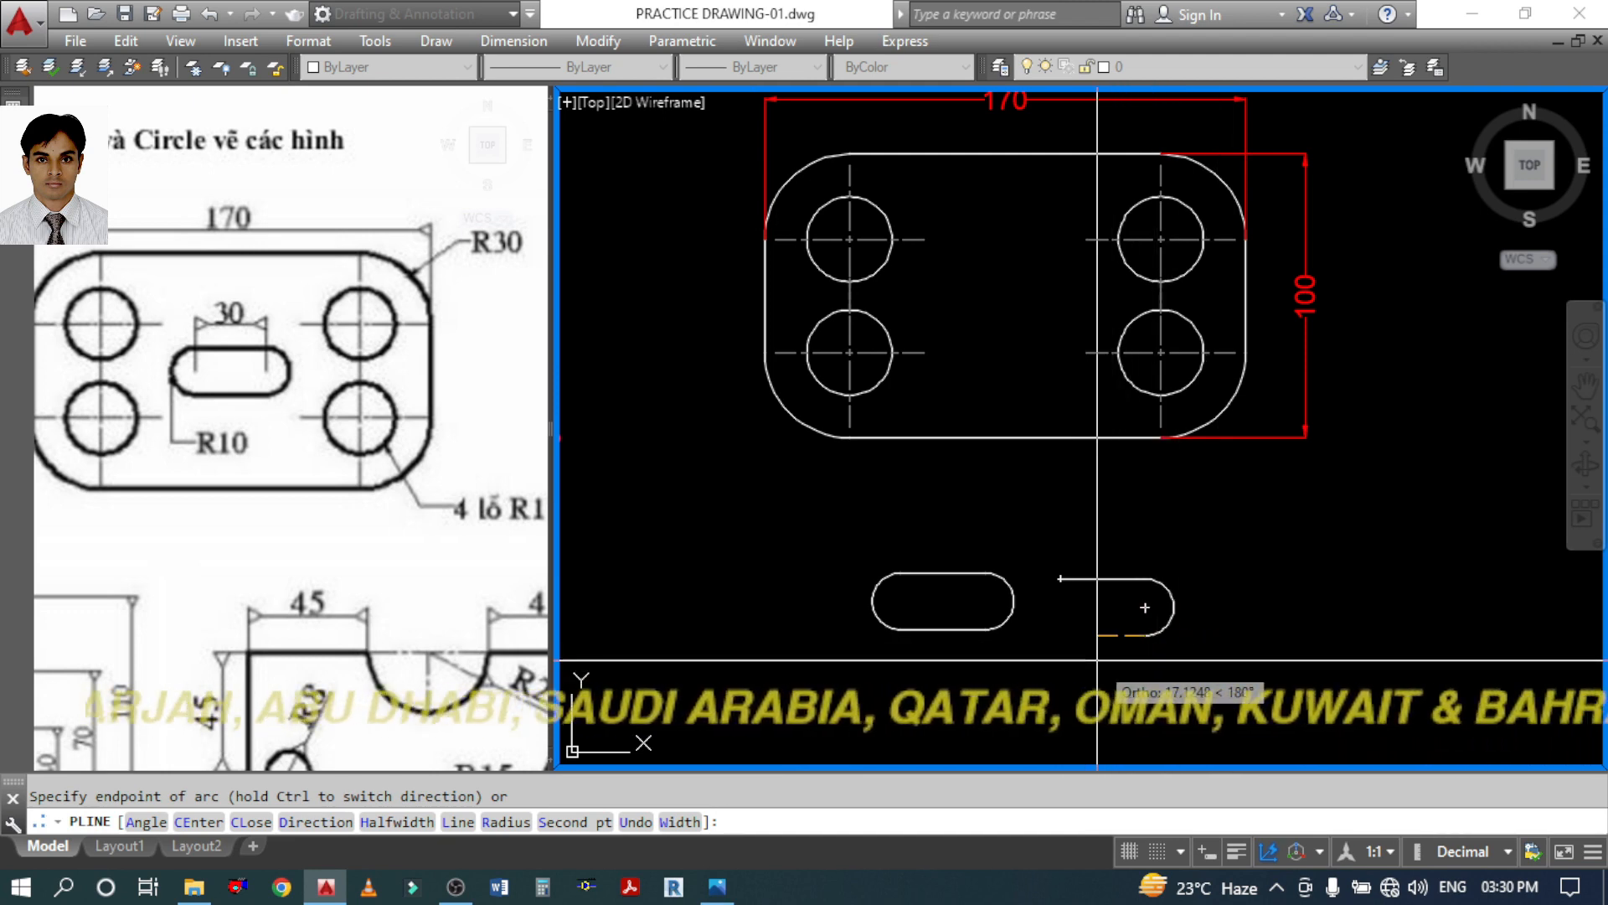
Complete the polyline slot with a 30-unit straight segment to the left and a 20-unit arc up to its start
{"action": "left_click", "coordinate": [459, 822]}
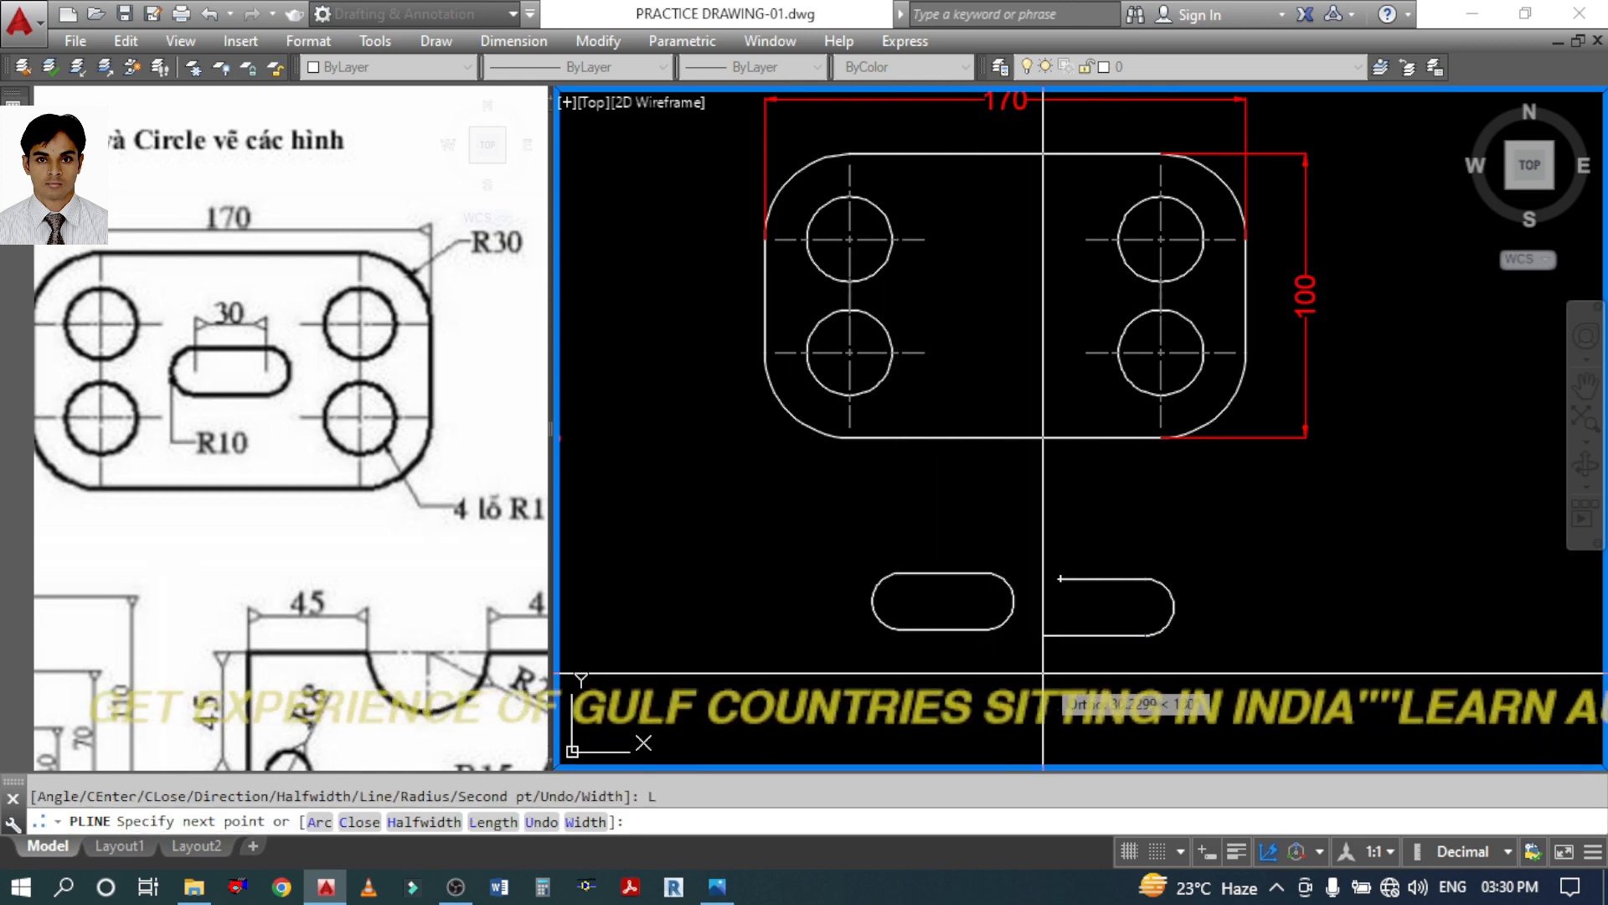
{"action": "type", "text": "30"}
{"action": "key", "text": "Return"}
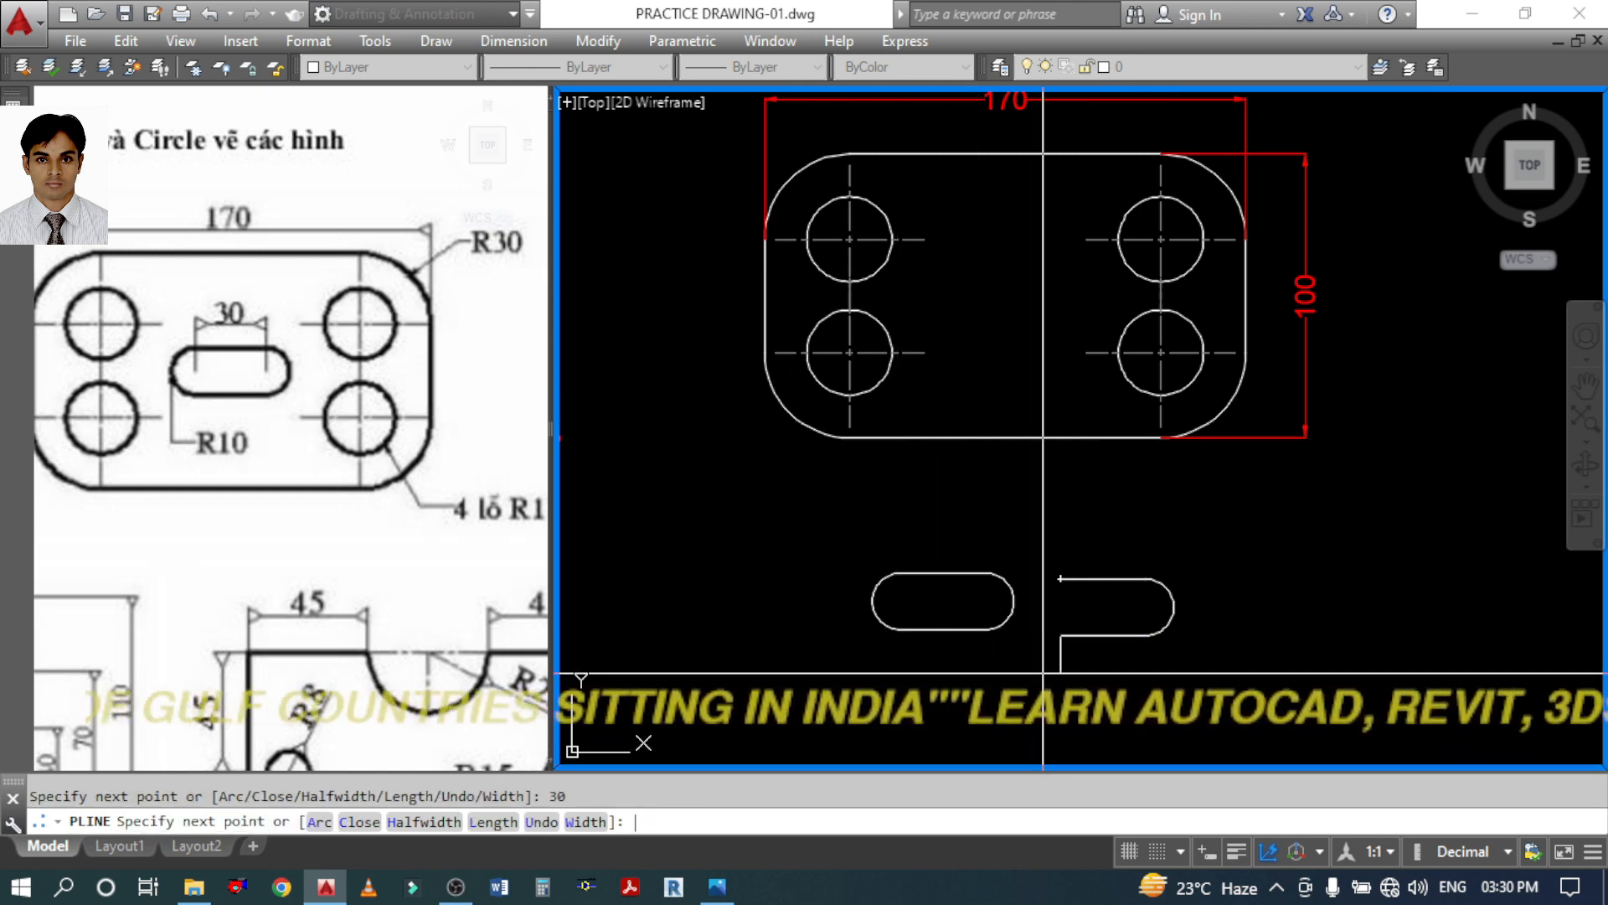
{"action": "type", "text": "a"}
{"action": "key", "text": "Return"}
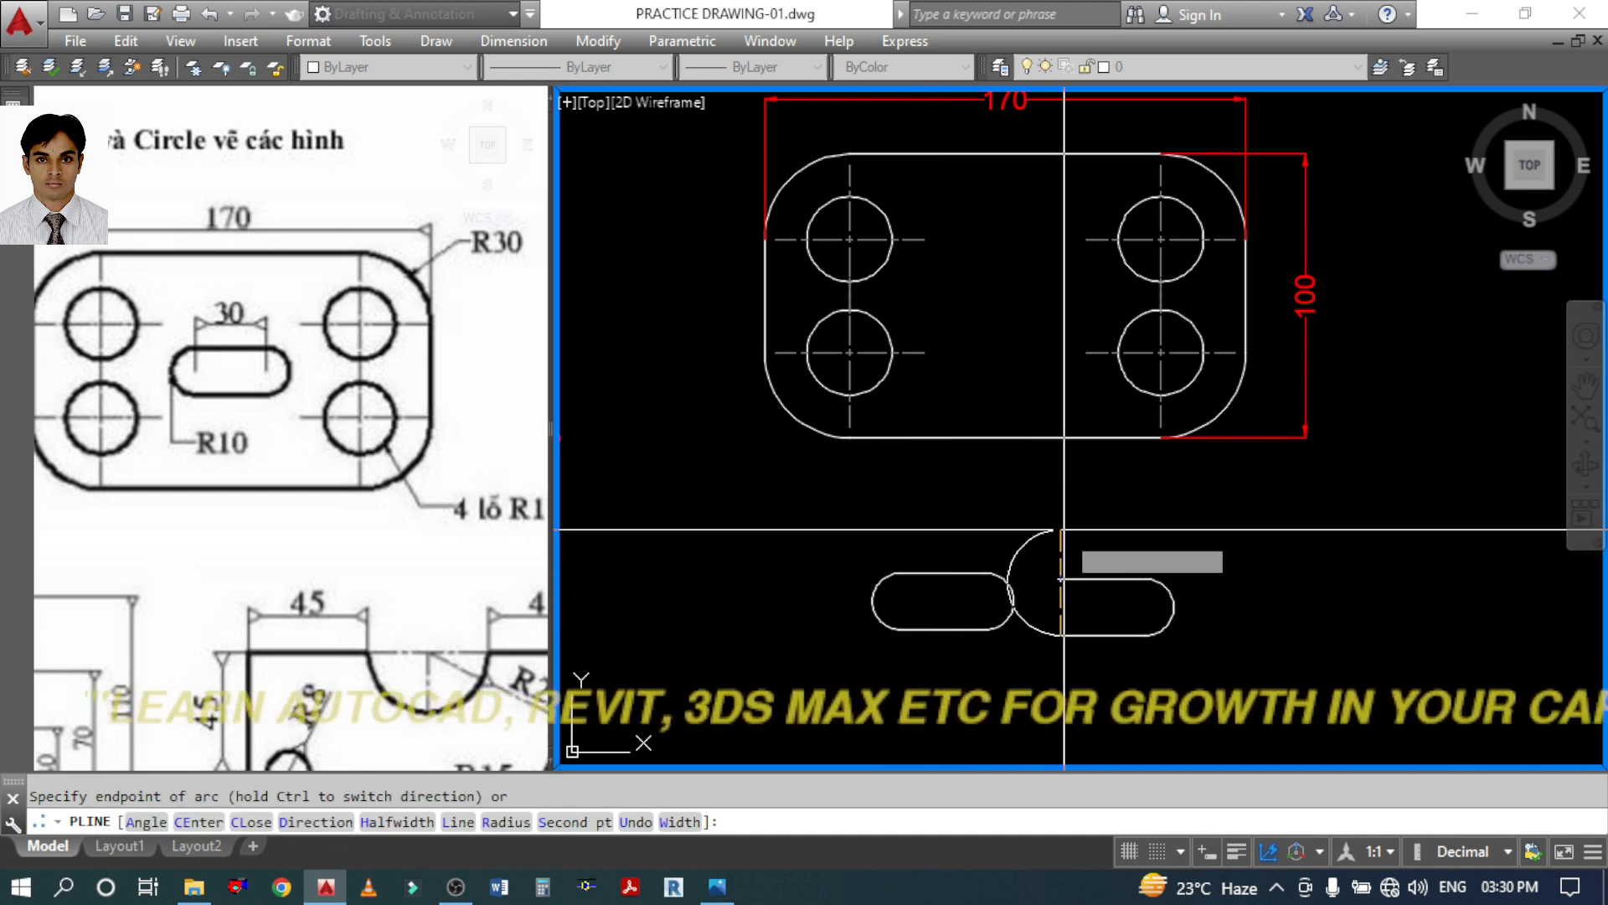
{"action": "type", "text": "20"}
{"action": "key", "text": "Return"}
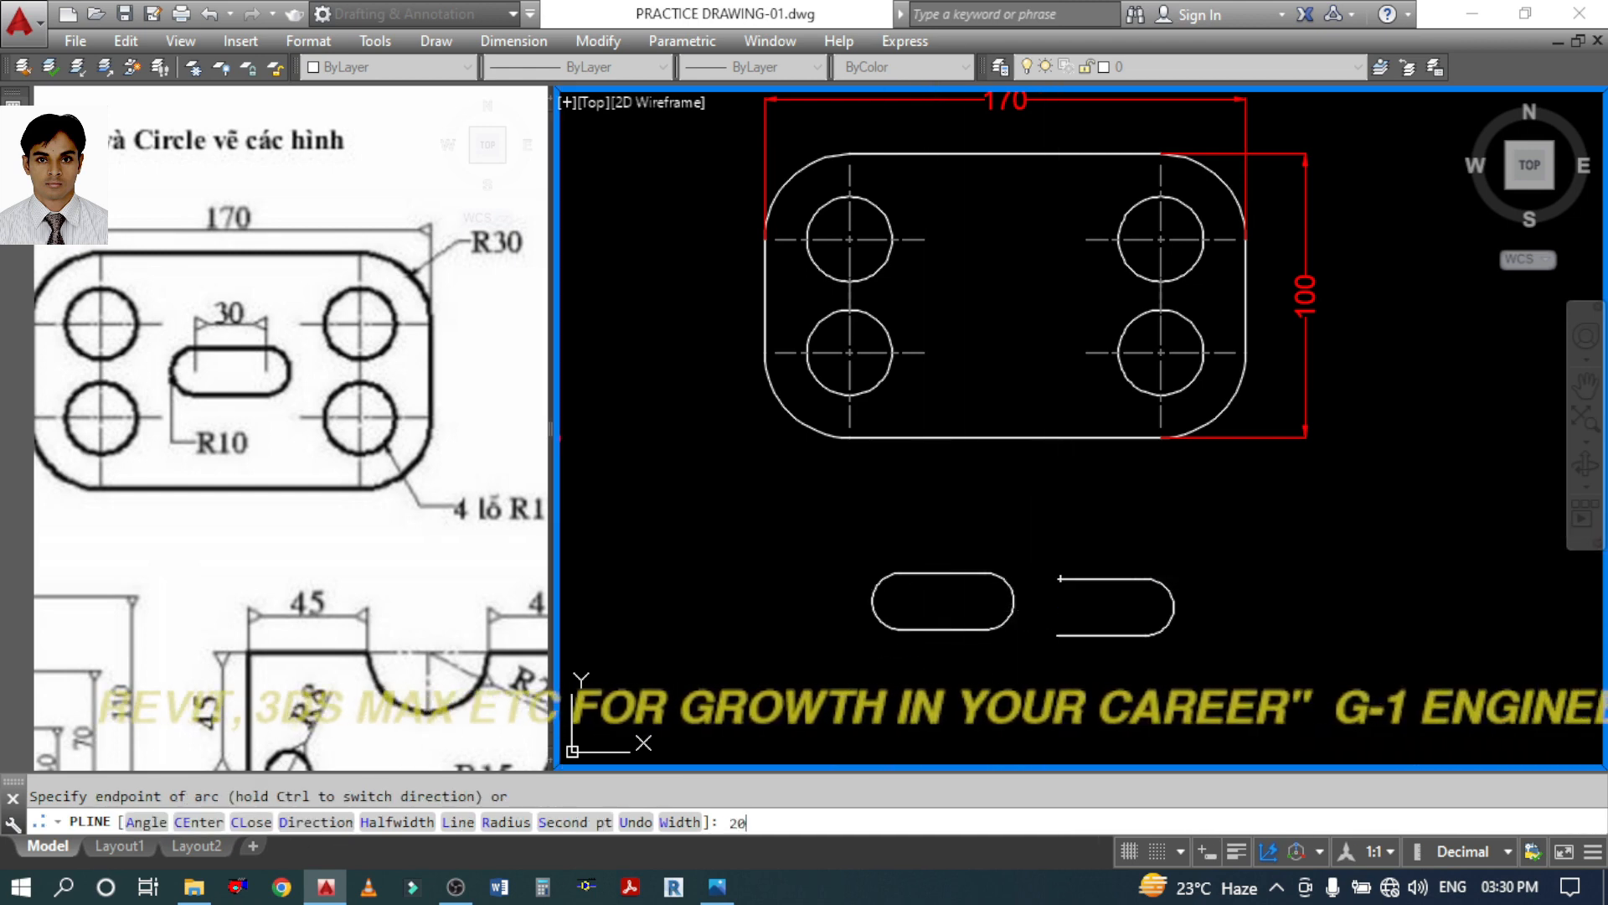
{"action": "key", "text": "Return"}
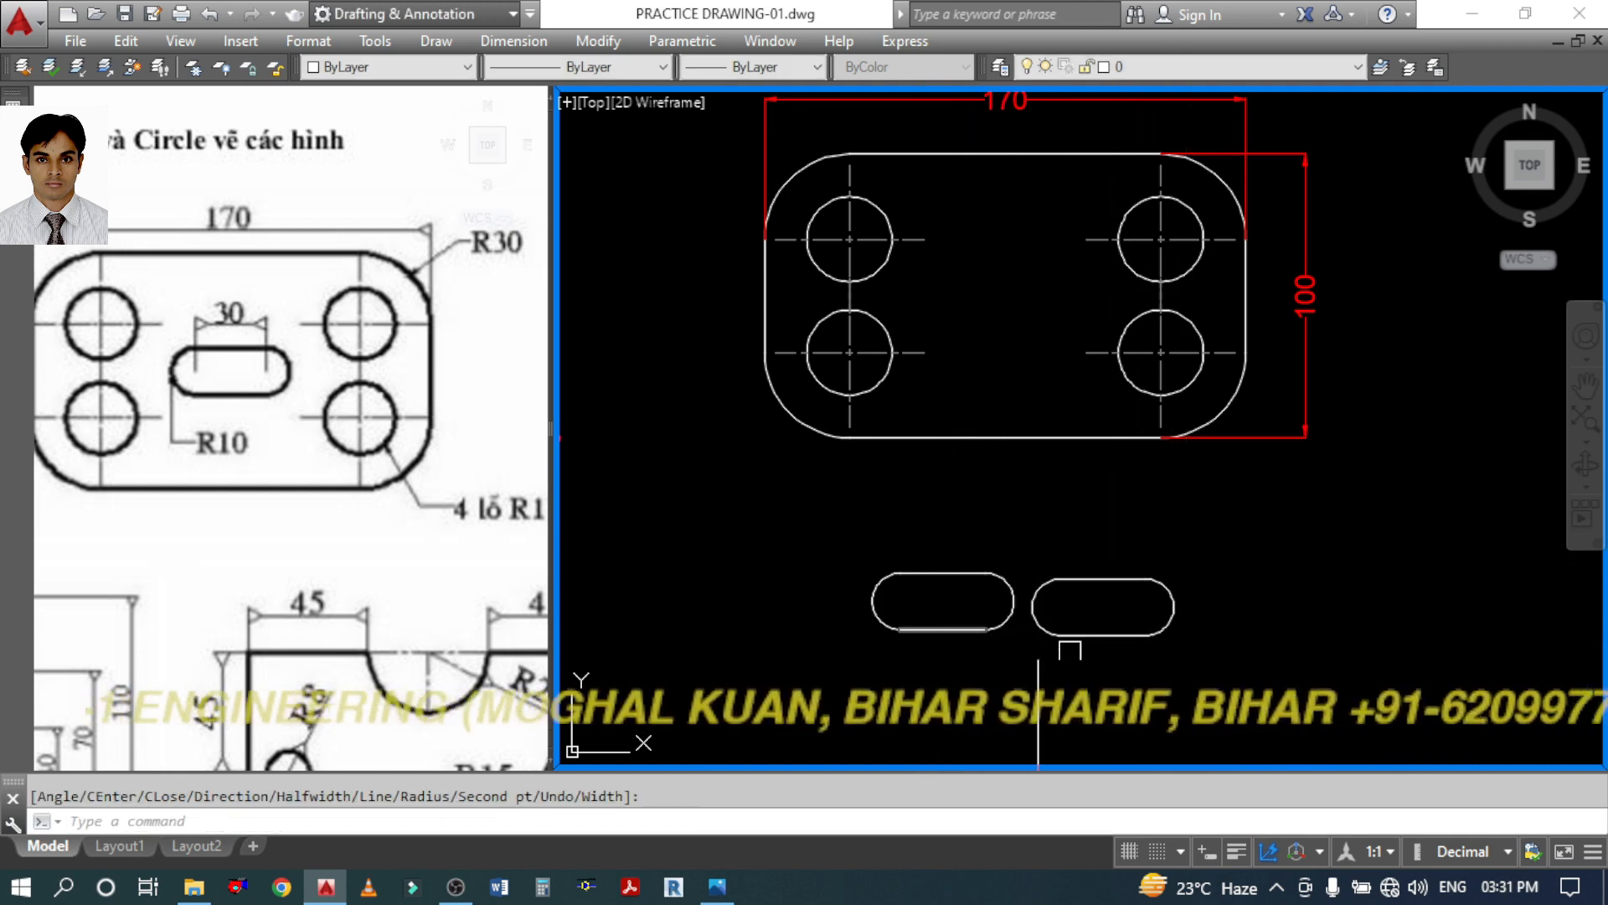
Erase the polyline slot beside the filleted one
{"action": "left_click", "coordinate": [1213, 646]}
{"action": "left_click", "coordinate": [1117, 540]}
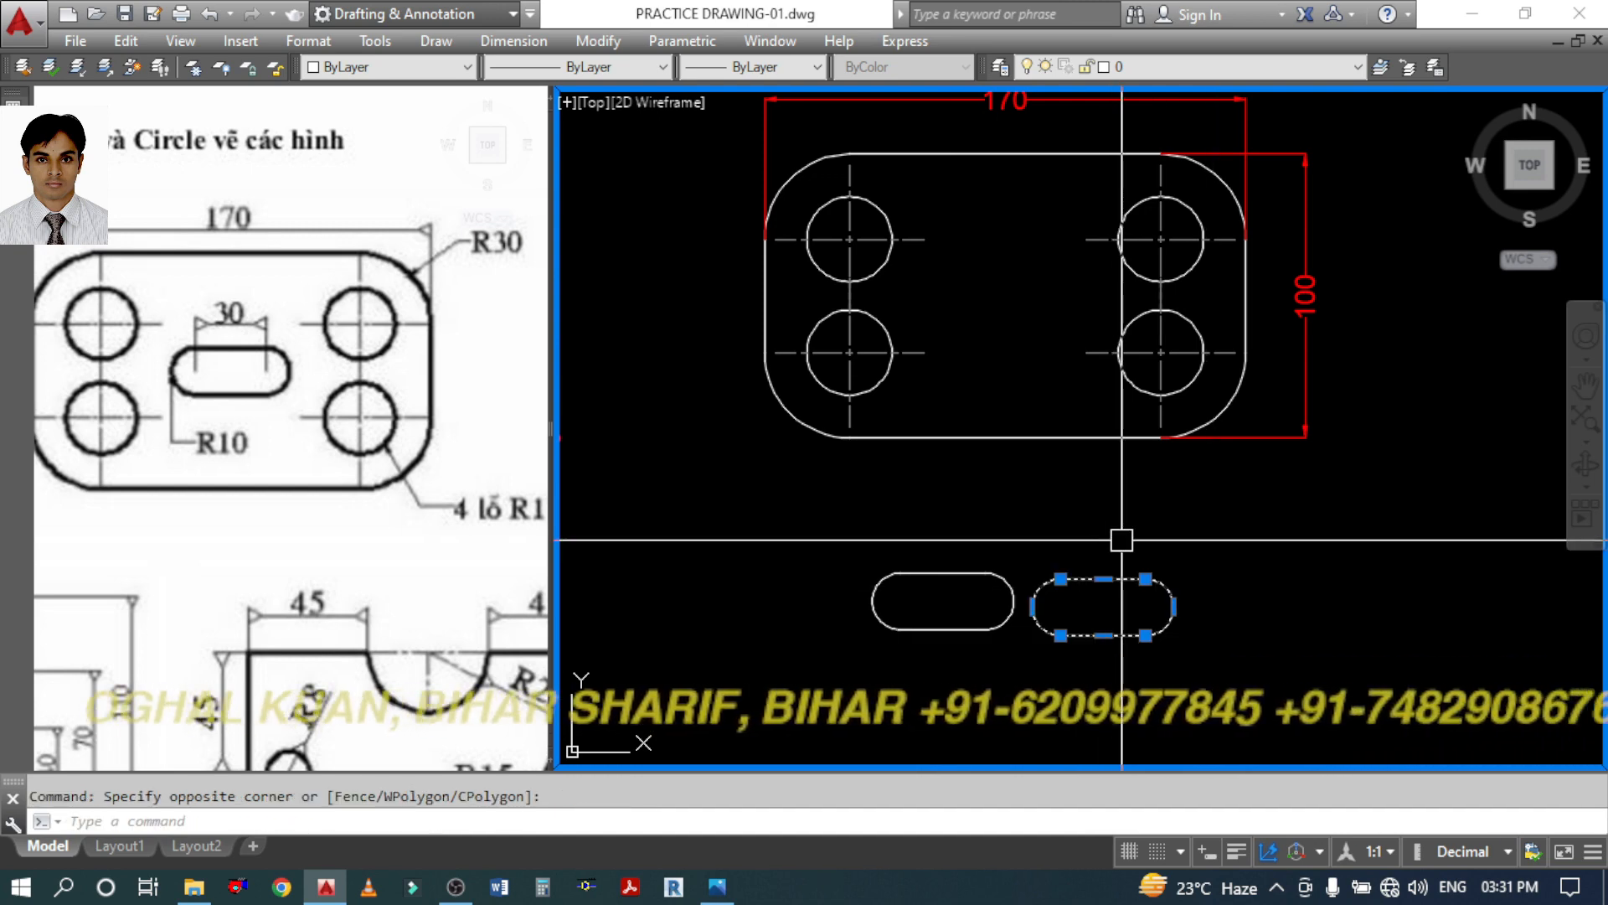
{"action": "type", "text": "e"}
{"action": "key", "text": "Return"}
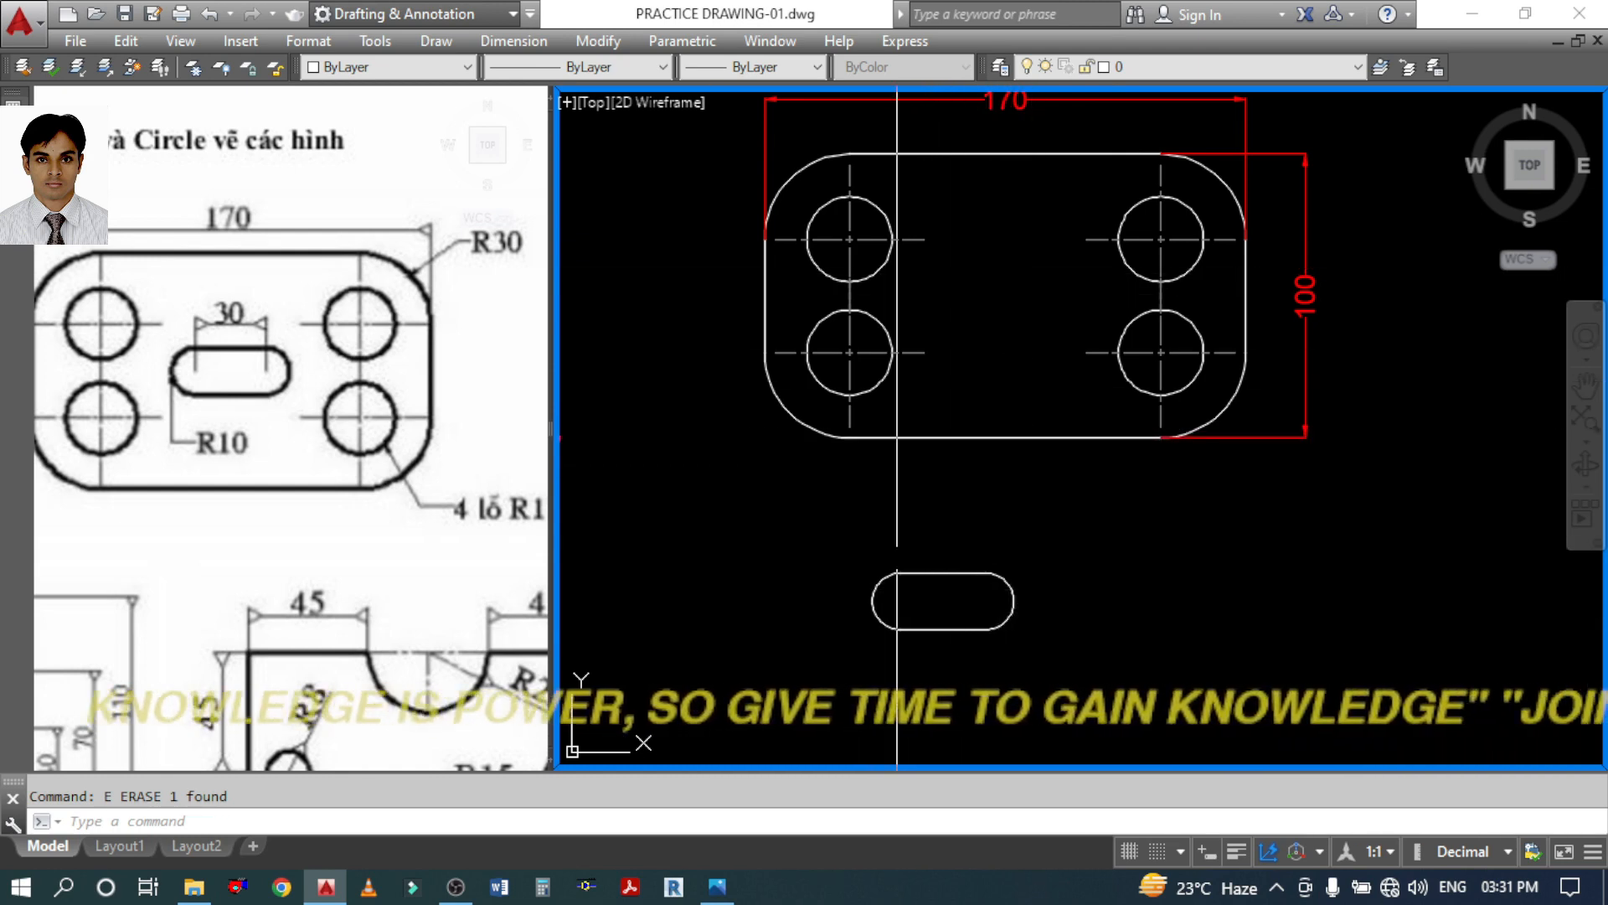
{"action": "middle_click_drag", "start_coordinate": [1011, 445], "coordinate": [1084, 590]}
{"action": "middle_click_drag", "start_coordinate": [902, 595], "coordinate": [866, 449]}
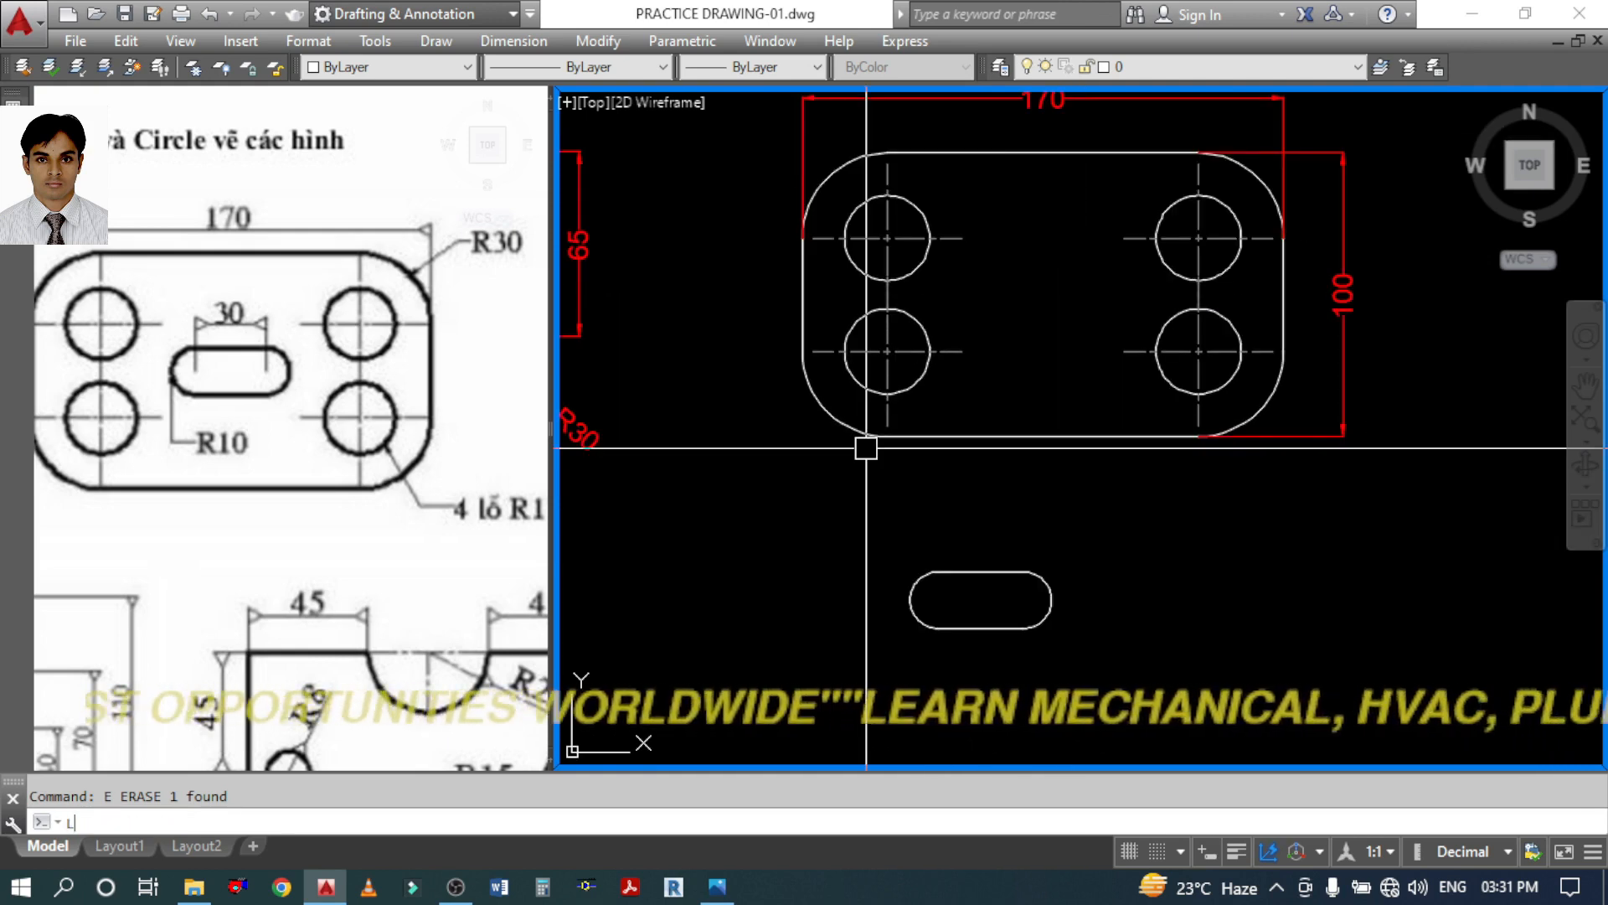
Draw a horizontal and a vertical construction line across the rounded plate, joining the midpoints of its opposite edges
{"action": "key", "text": "Return"}
{"action": "left_click", "coordinate": [803, 295]}
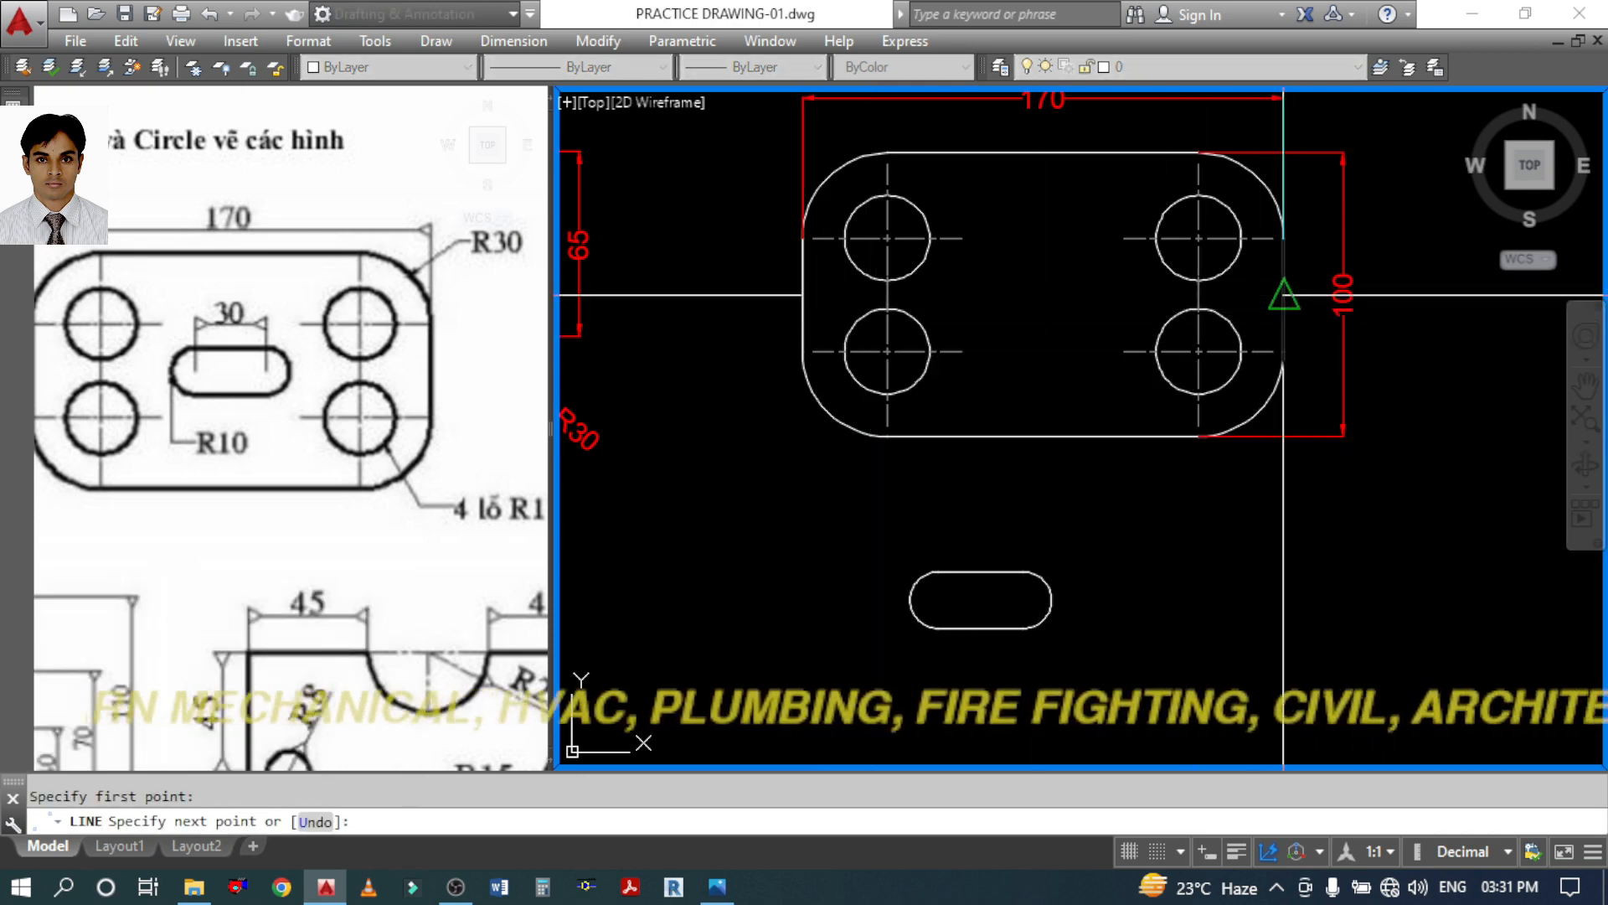
{"action": "left_click", "coordinate": [1284, 295]}
{"action": "key", "text": "Return"}
{"action": "key", "text": "Return"}
{"action": "left_click", "coordinate": [1043, 153]}
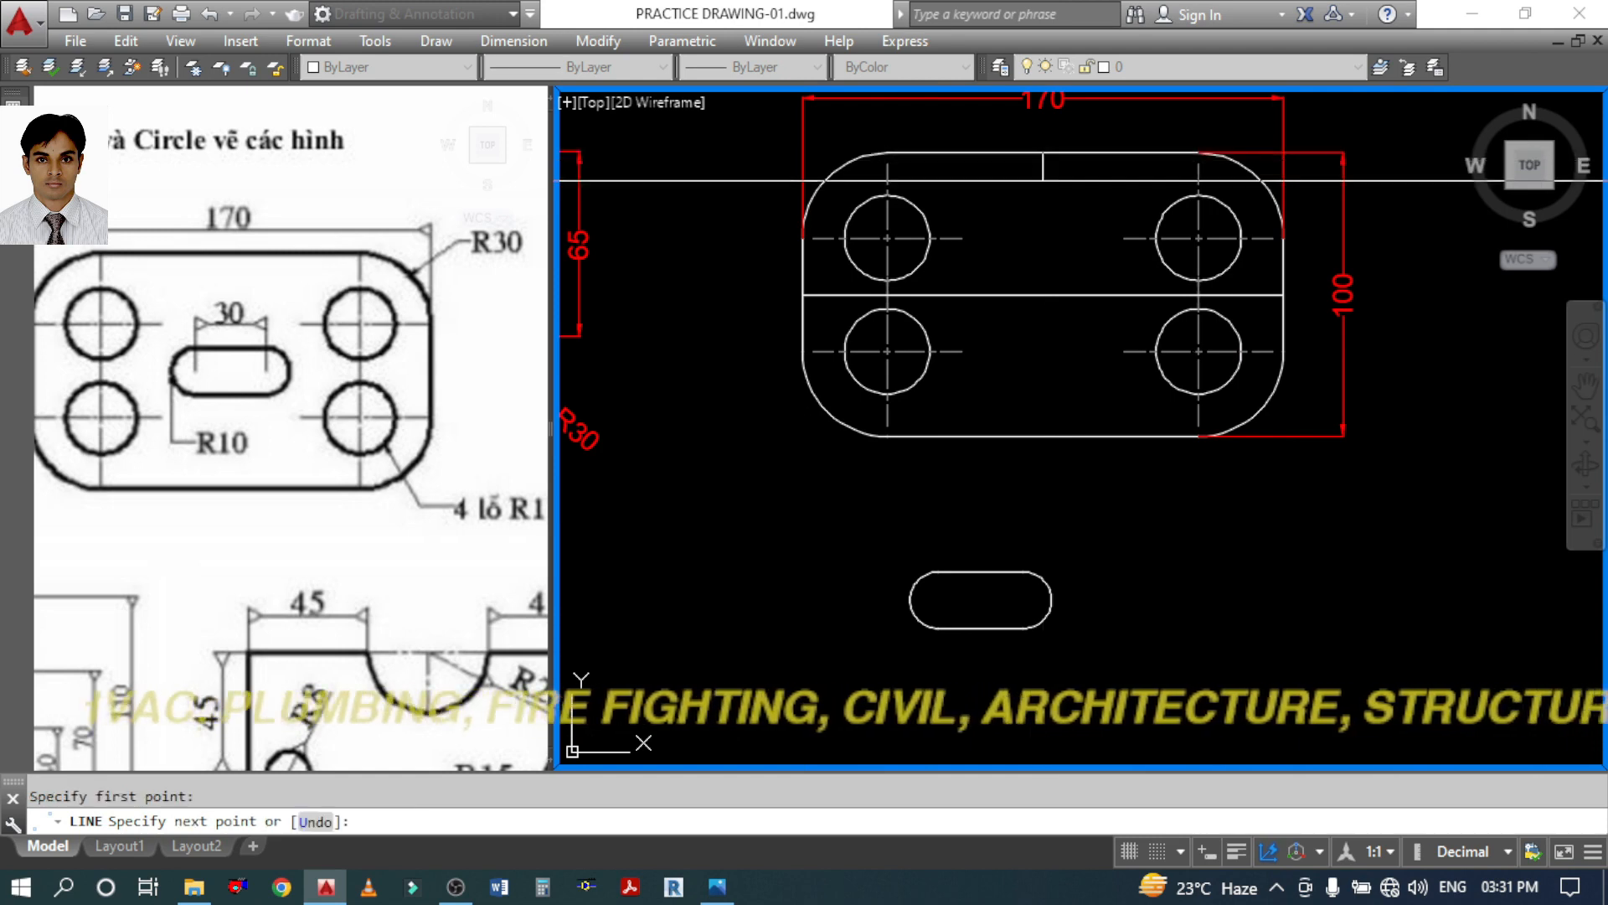
{"action": "left_click", "coordinate": [1042, 436]}
{"action": "key", "text": "Return"}
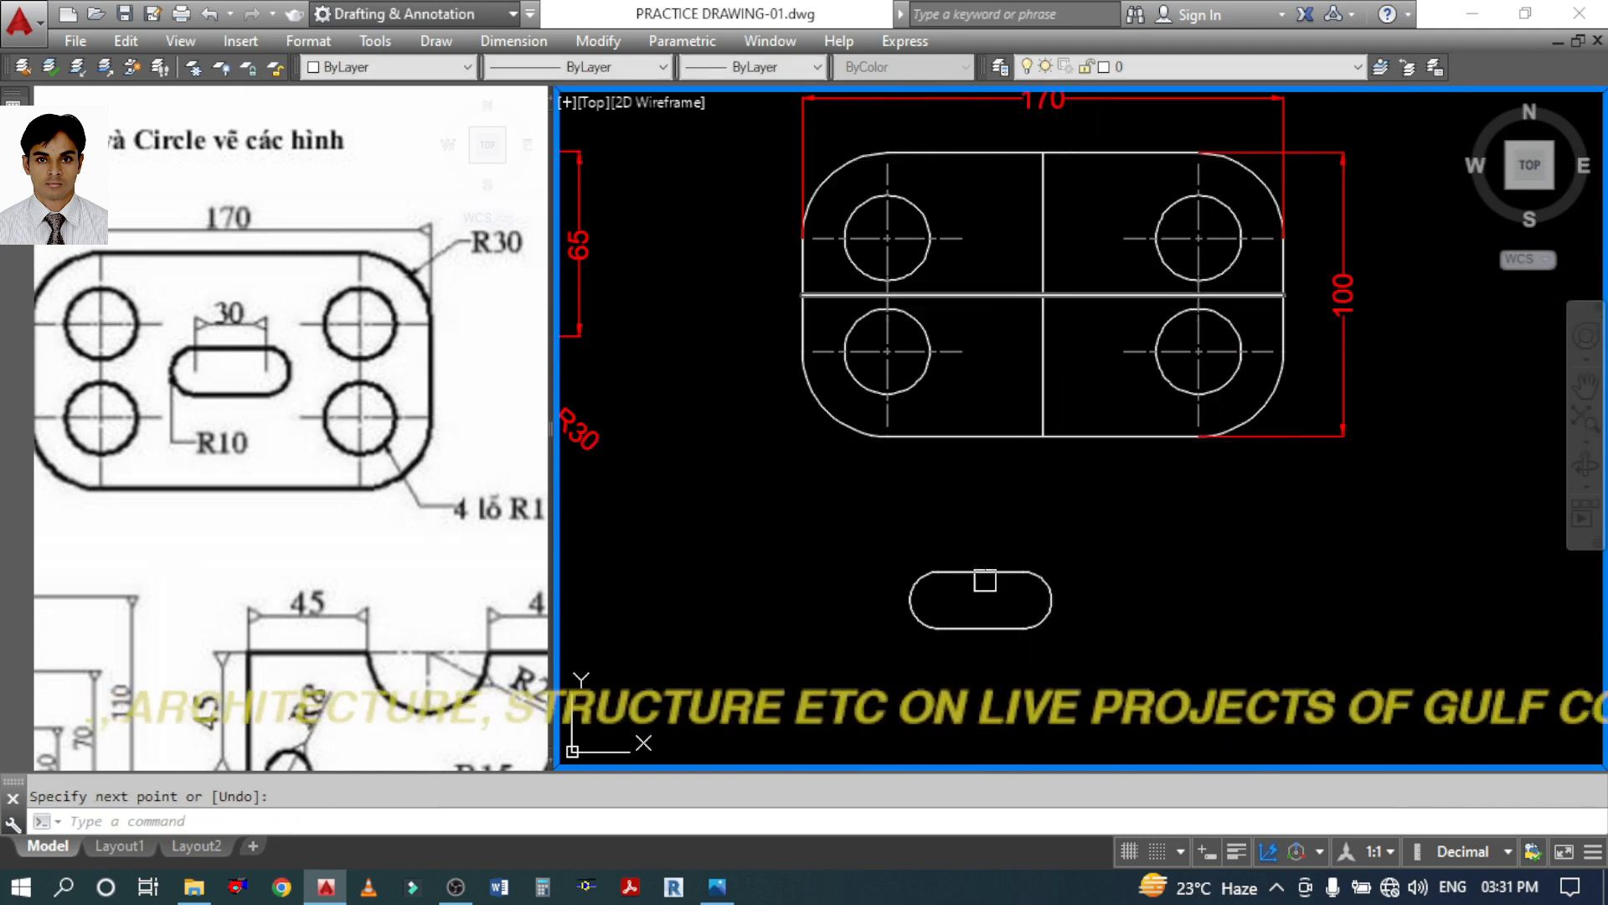
Draw a horizontal and a vertical construction line inside the loose slot, joining the midpoints of its opposite sides
{"action": "key", "text": "Return"}
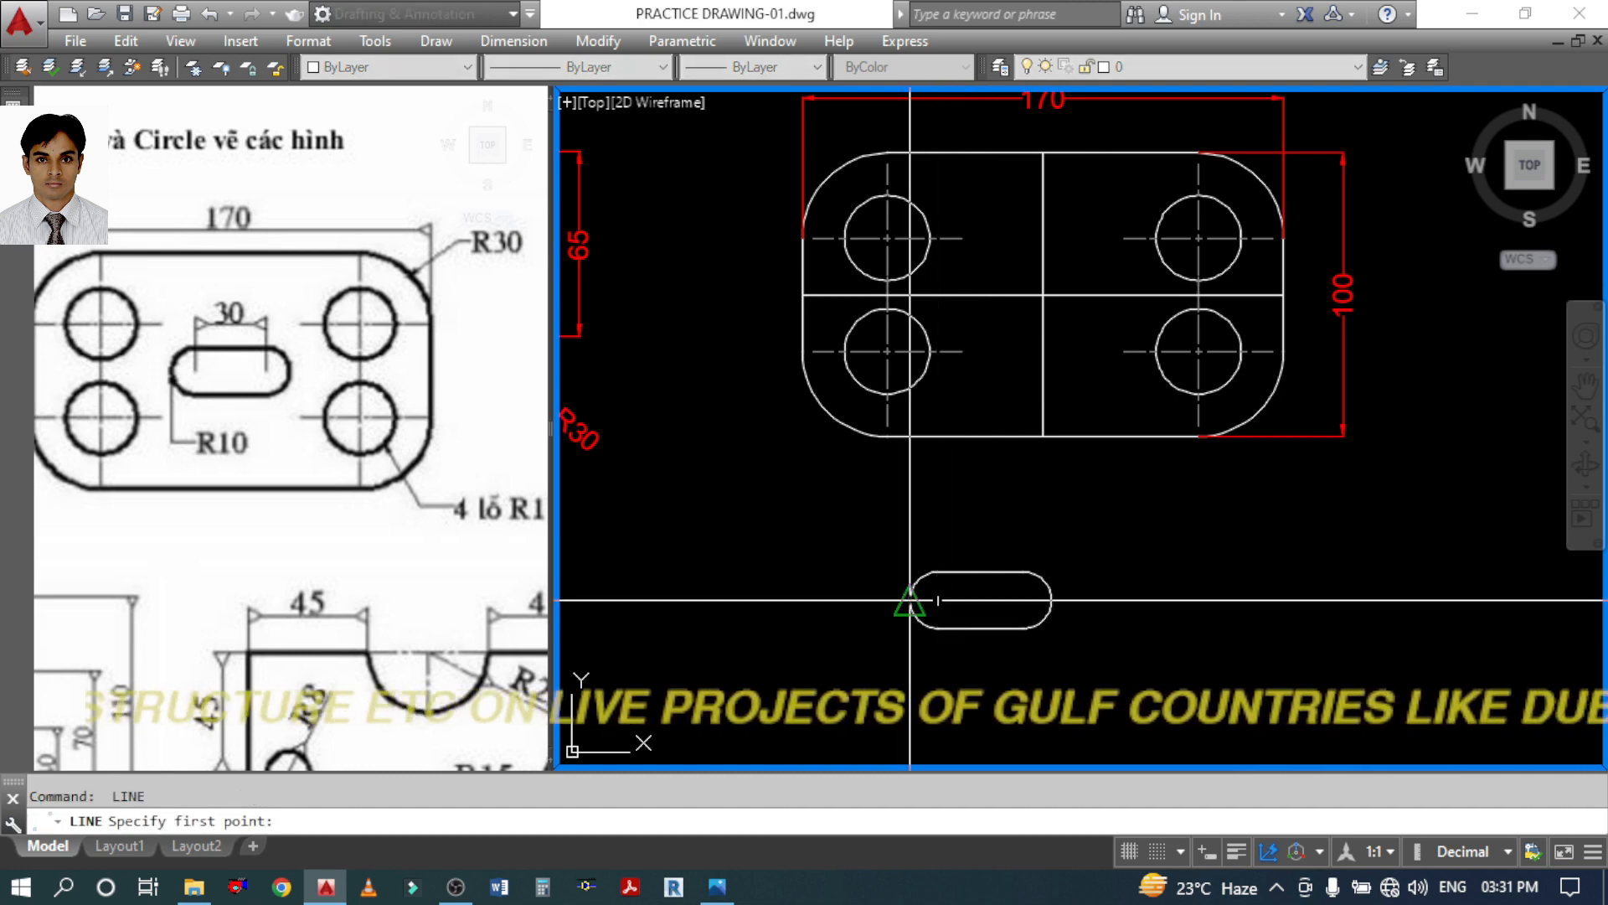
{"action": "left_click", "coordinate": [910, 600]}
{"action": "left_click", "coordinate": [1051, 599]}
{"action": "key", "text": "Return"}
{"action": "key", "text": "Return"}
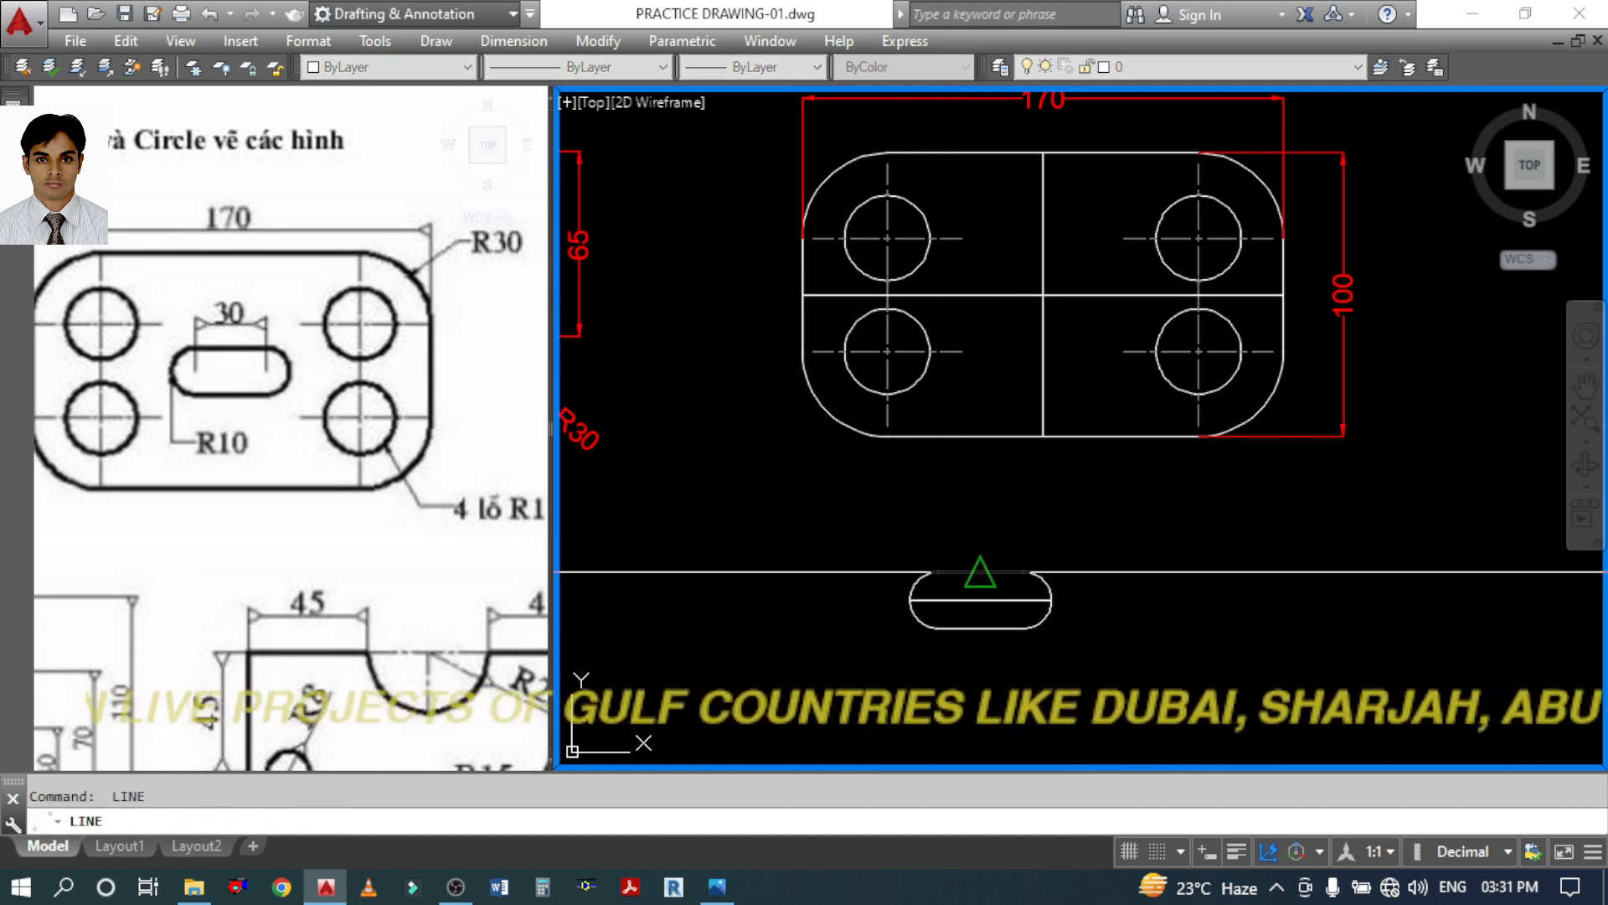
{"action": "left_click", "coordinate": [980, 572]}
{"action": "left_click", "coordinate": [980, 629]}
{"action": "key", "text": "Return"}
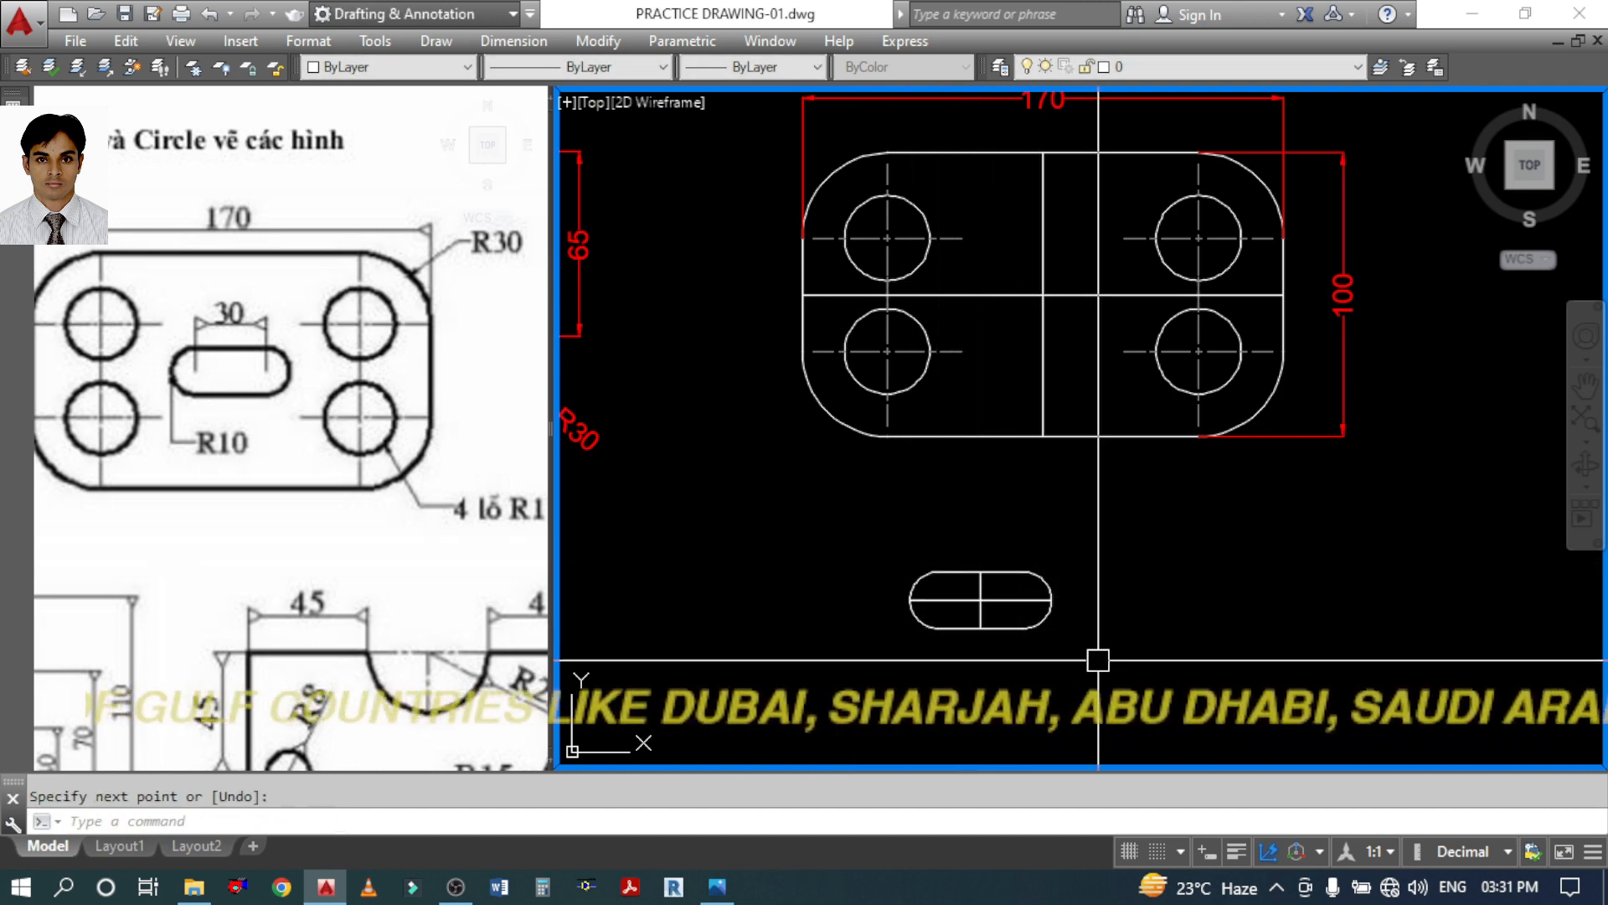
Move the slot with its construction lines from their crossing point to the crossing of the plate's construction lines
{"action": "type", "text": "m"}
{"action": "key", "text": "Return"}
{"action": "left_click", "coordinate": [1260, 705]}
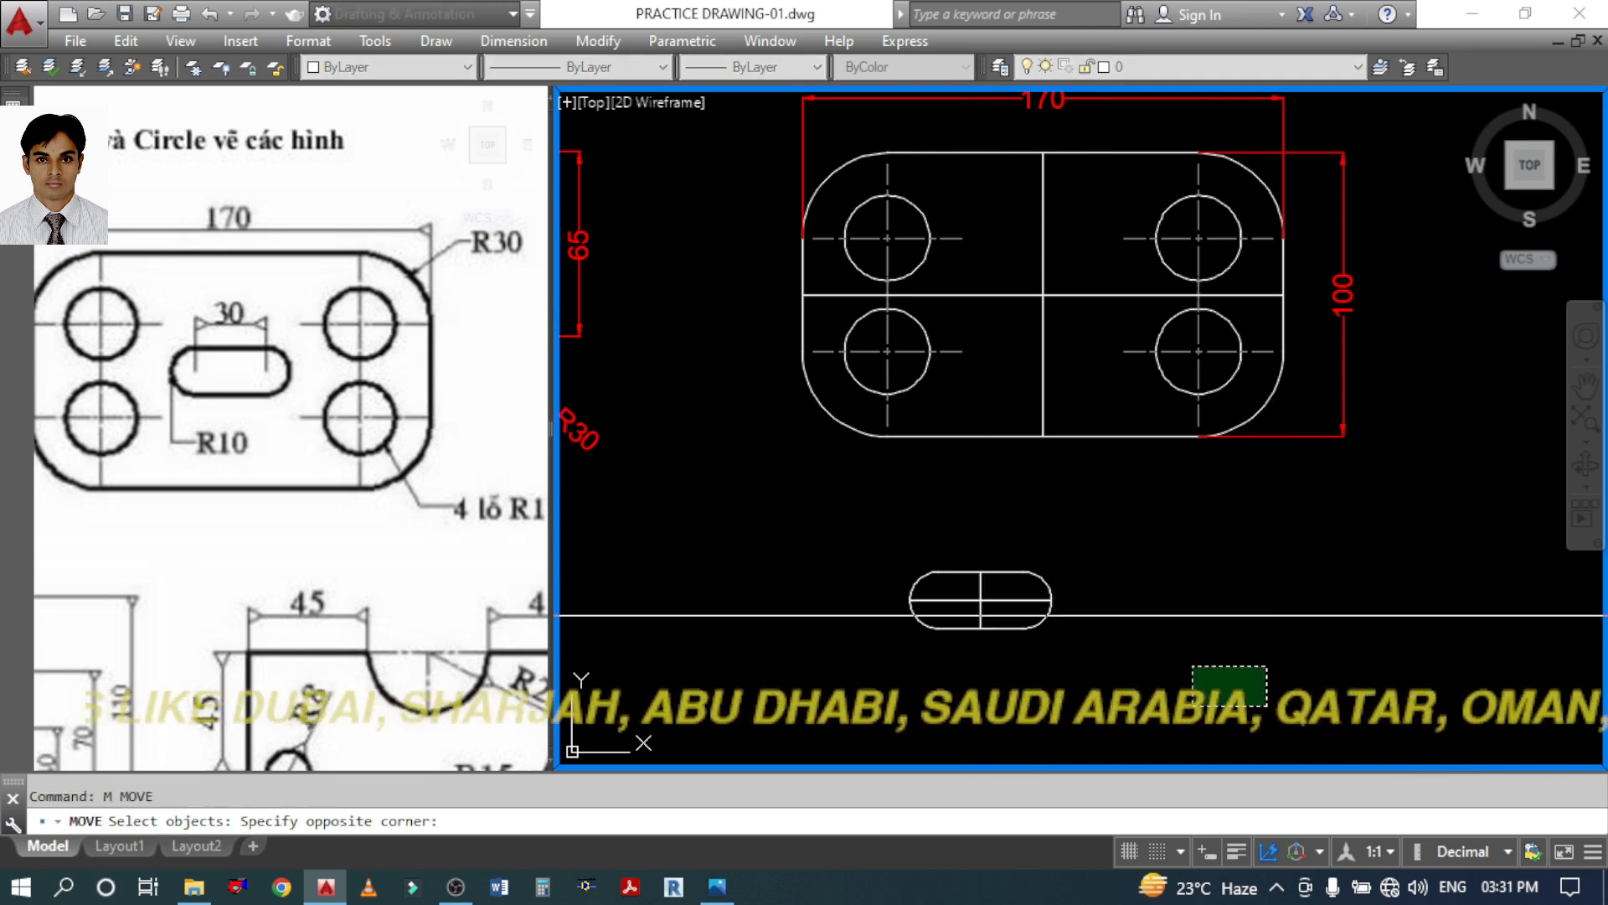
{"action": "left_click", "coordinate": [886, 549]}
{"action": "key", "text": "Return"}
{"action": "left_click", "coordinate": [980, 600]}
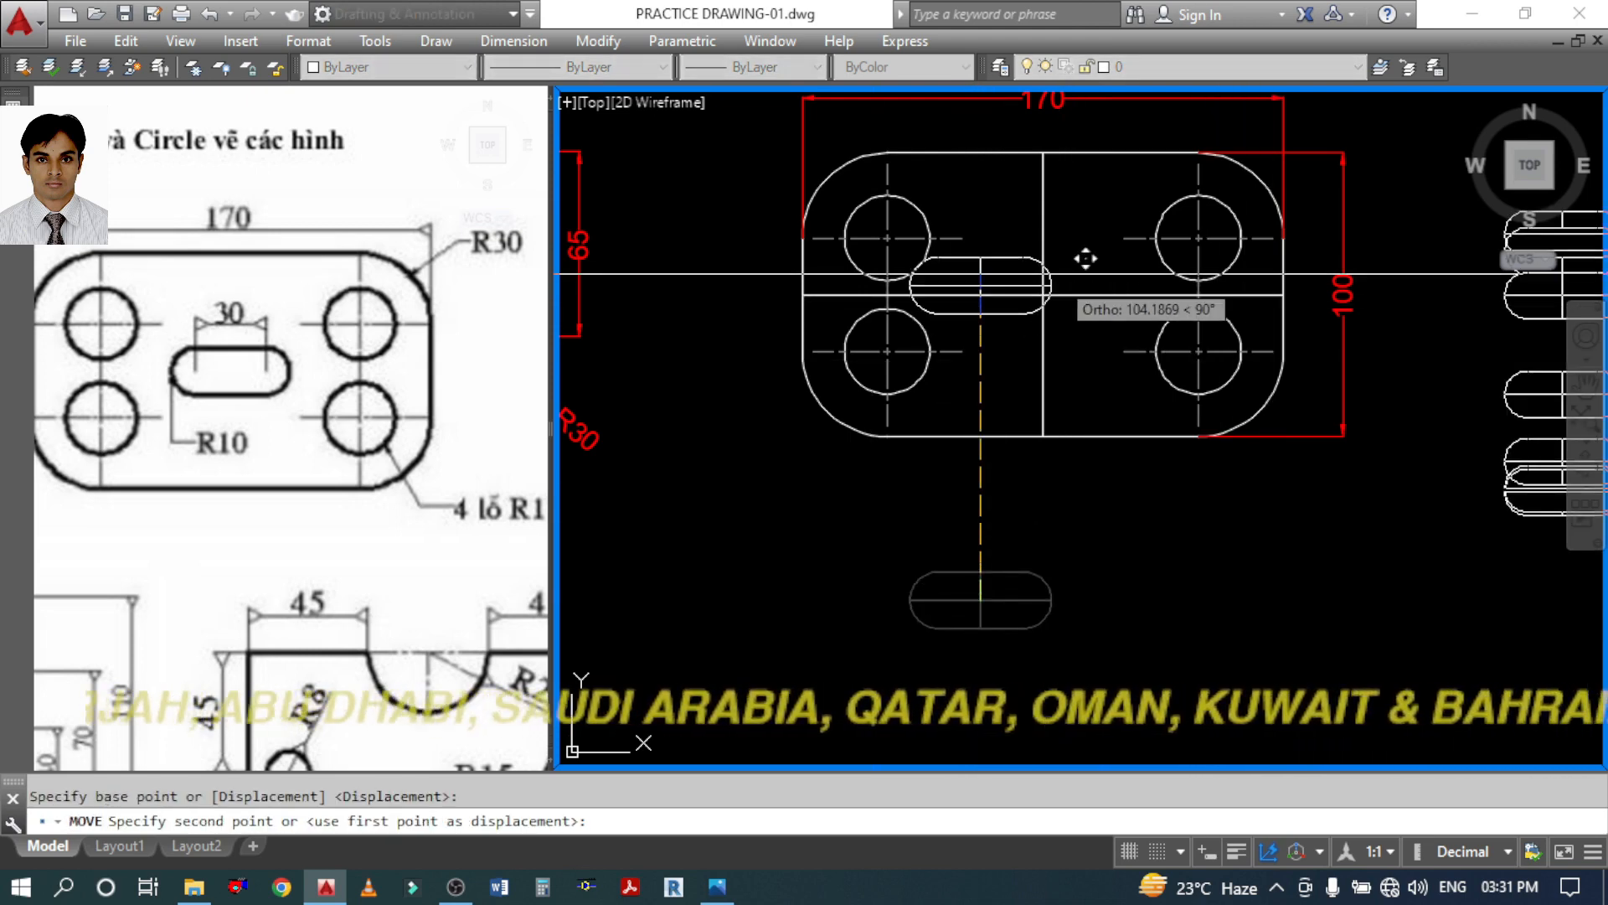
{"action": "left_click", "coordinate": [1043, 295]}
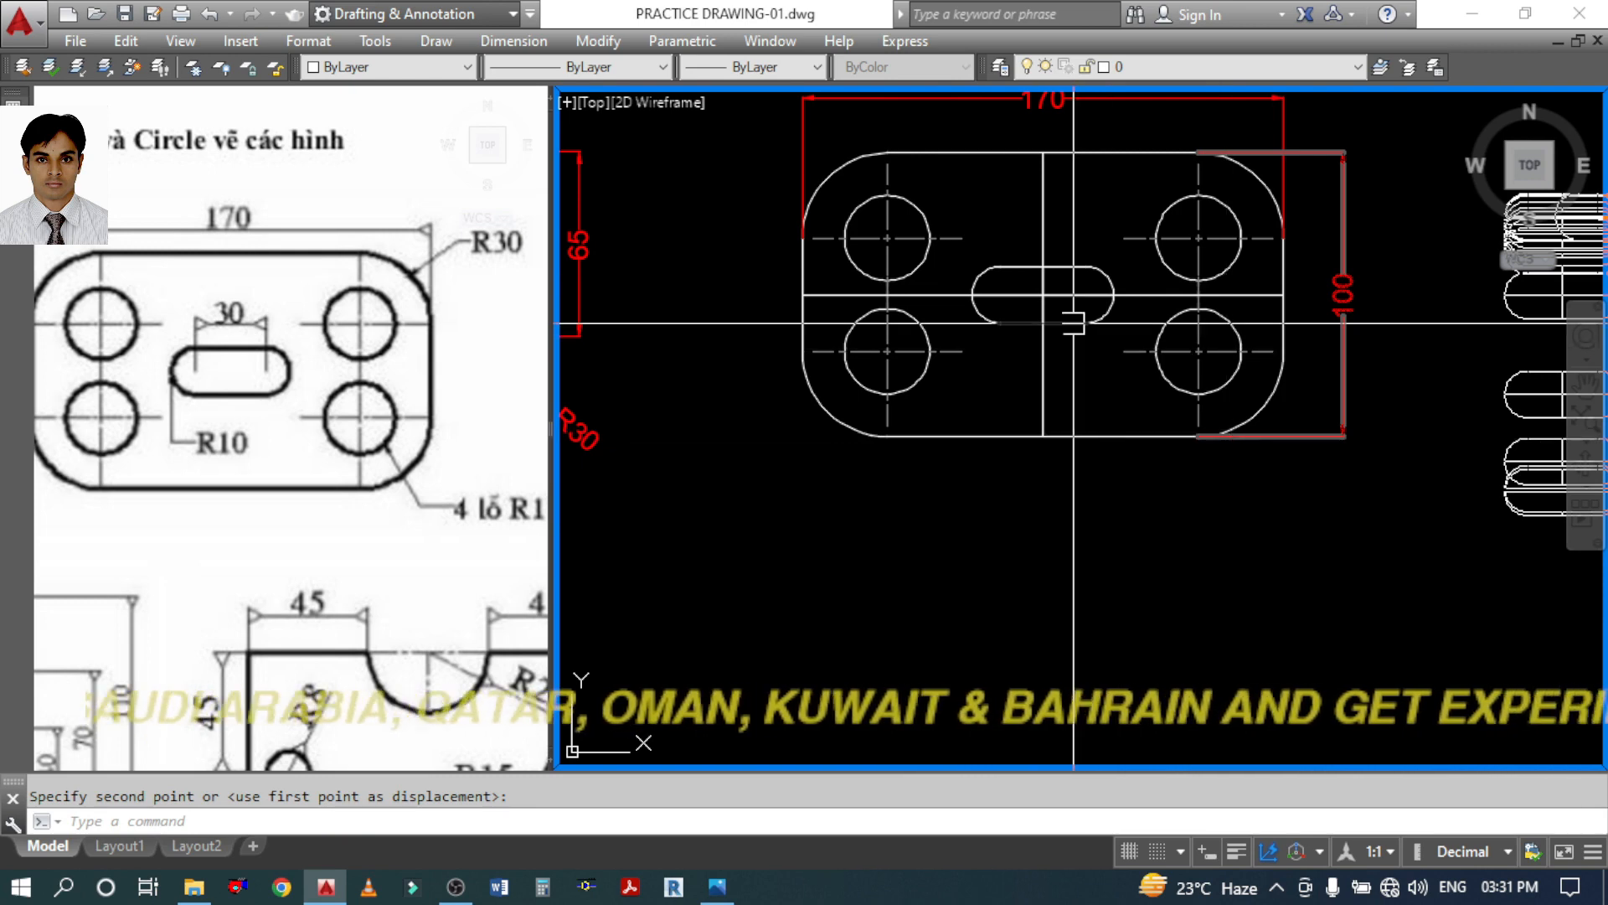
Erase the construction lines crossing through the slot and the plate
{"action": "scroll", "coordinate": [1064, 301], "scroll_direction": "up", "scroll_amount": 5}
{"action": "left_click", "coordinate": [1041, 177]}
{"action": "left_click", "coordinate": [907, 249]}
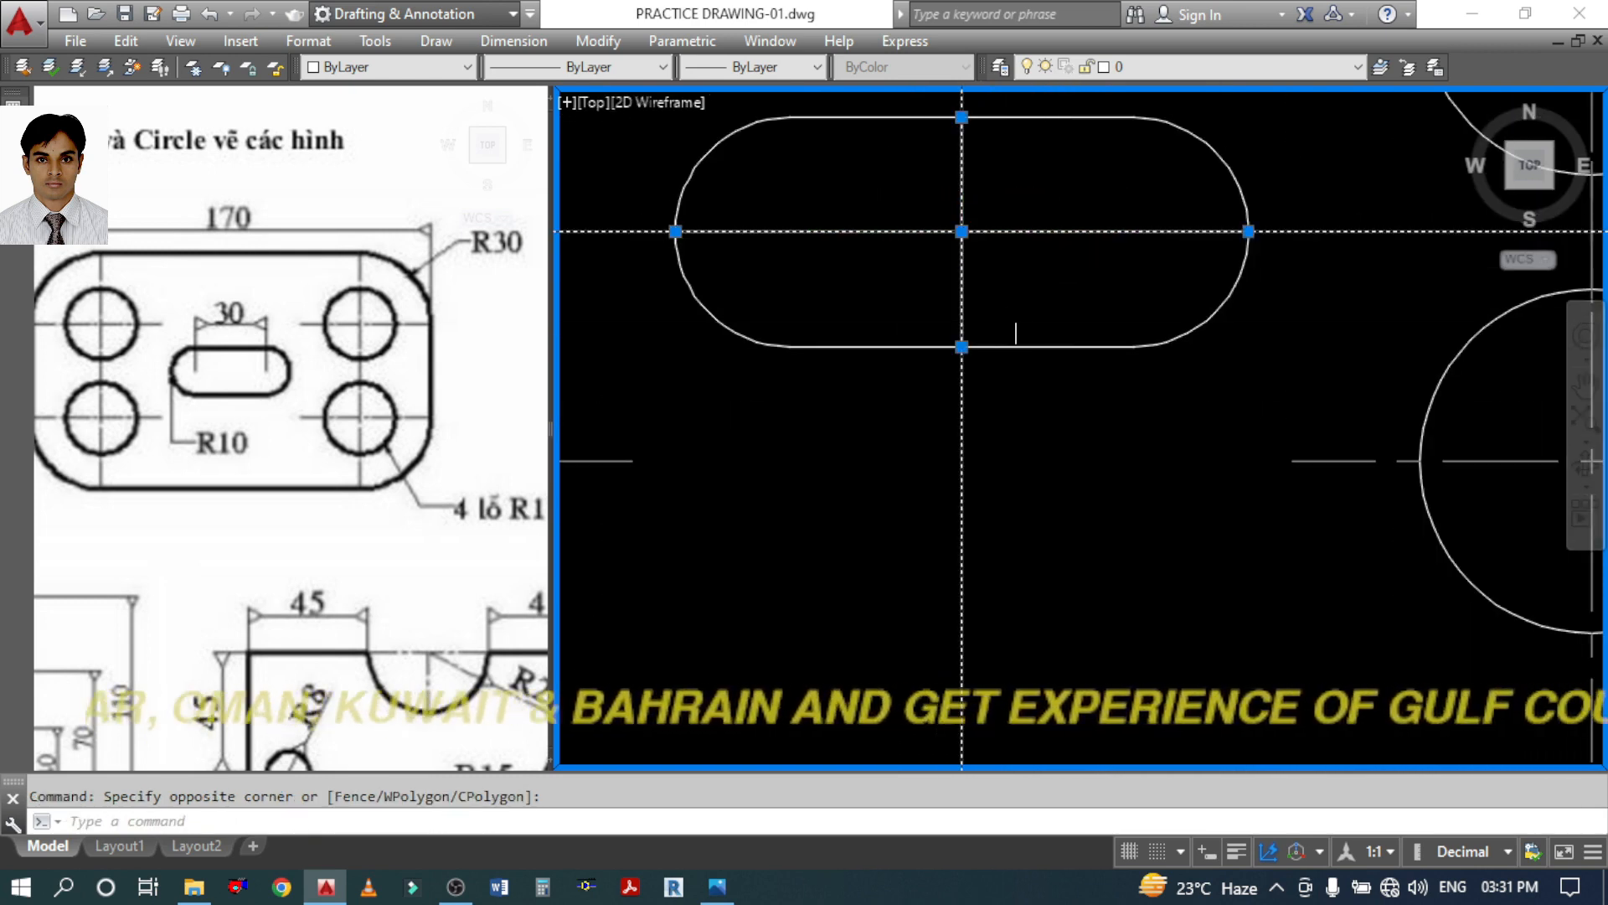
{"action": "scroll", "coordinate": [1055, 343], "scroll_direction": "down", "scroll_amount": 8}
{"action": "type", "text": "e"}
{"action": "key", "text": "Return"}
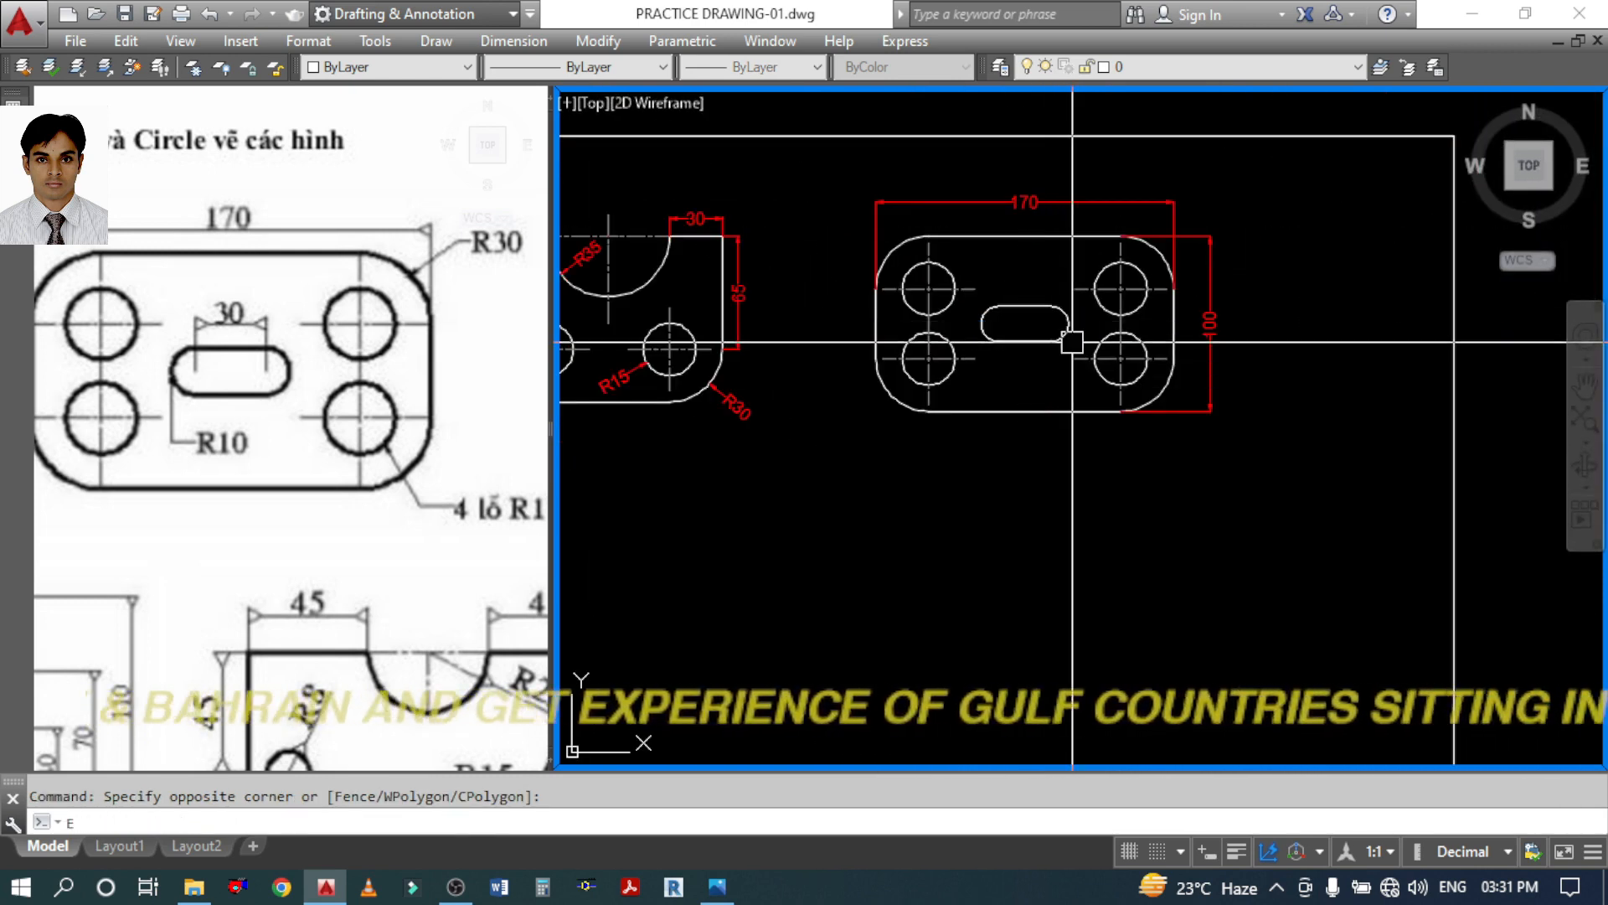
Undo the erasing, the slot move and all construction lines drawn on the slot and the plate
{"action": "type", "text": "u"}
{"action": "key", "text": "Return"}
{"action": "key", "text": "Return"}
{"action": "key", "text": "Return"}
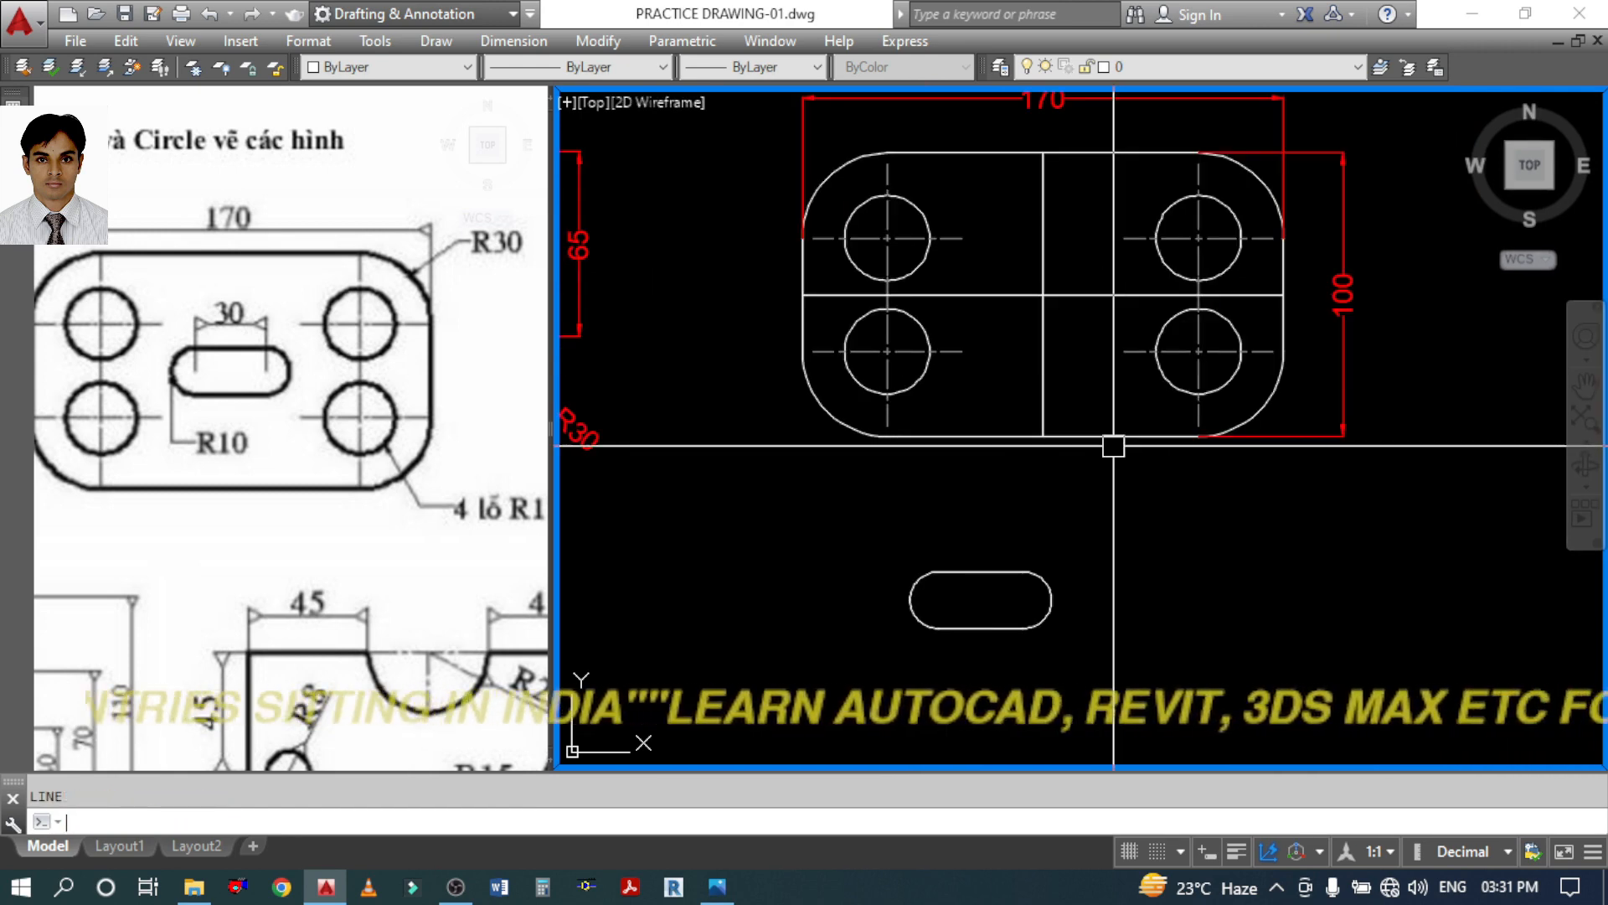
{"action": "key", "text": "Return"}
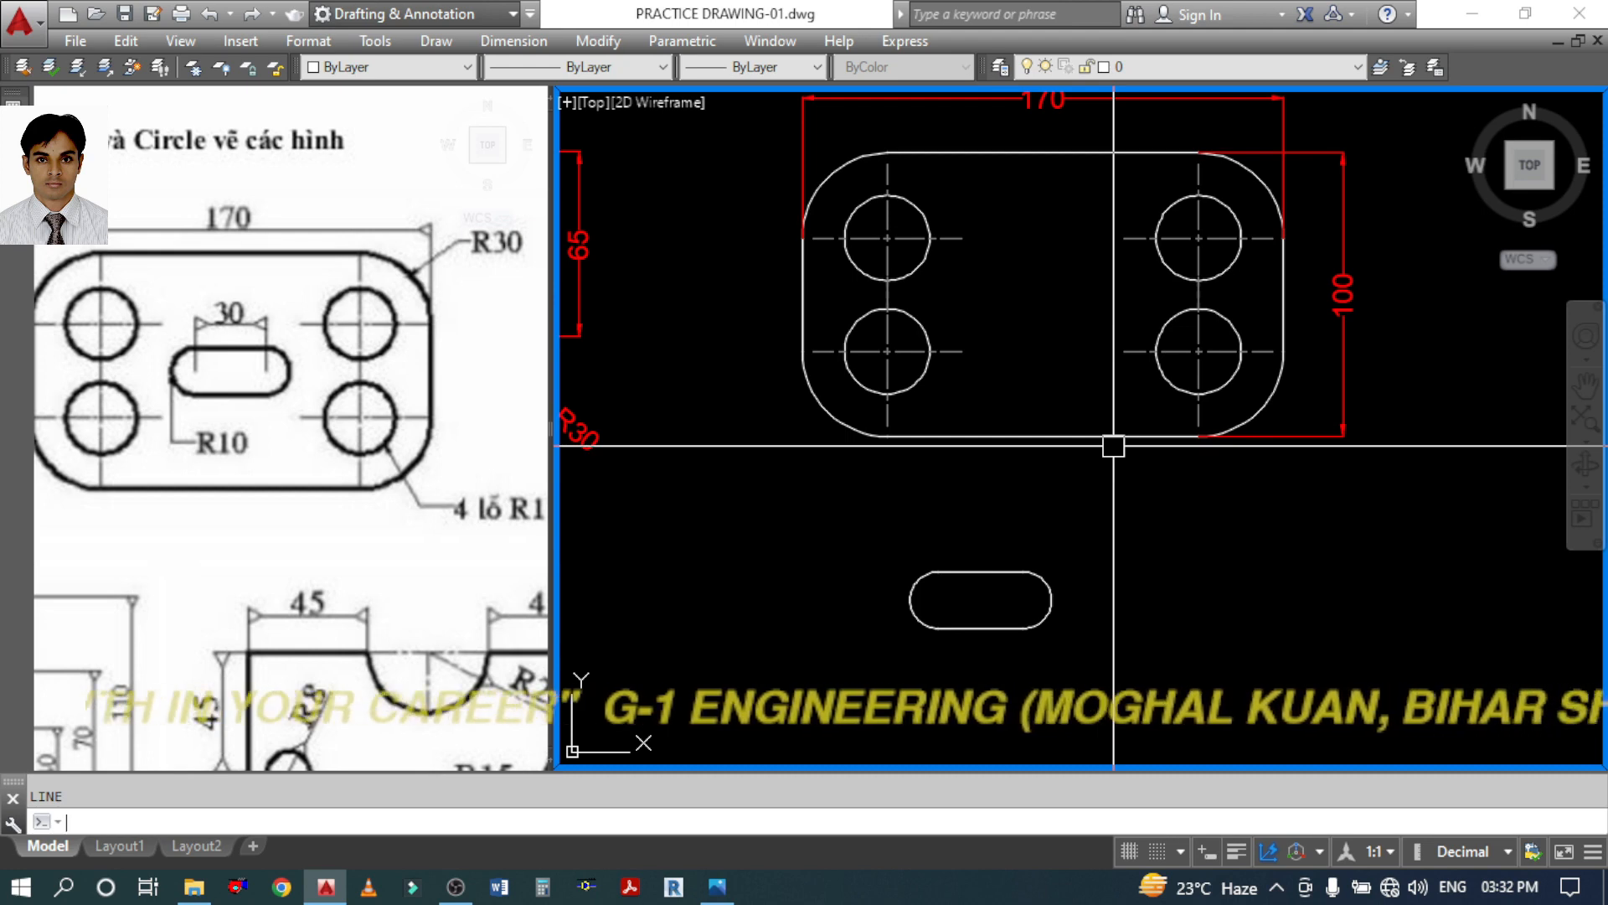
{"action": "key", "text": "Escape"}
Start moving the whole slot, with the base point midway between the midpoints of its upper and lower straight edges
{"action": "middle_click_drag", "start_coordinate": [1123, 469], "coordinate": [1135, 520]}
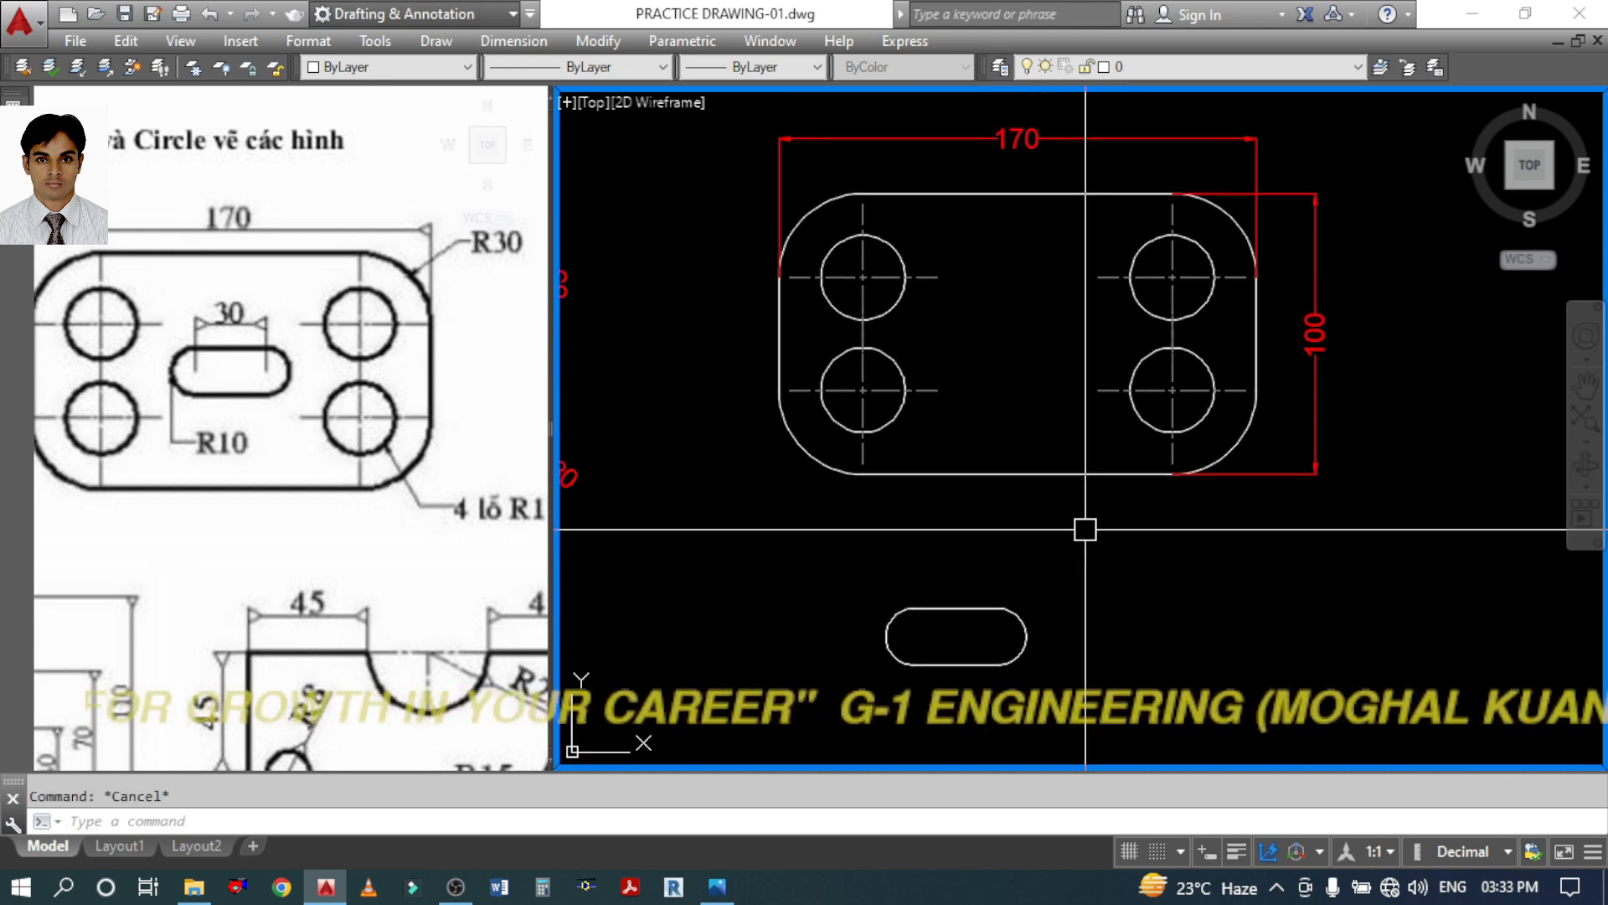
{"action": "type", "text": "m"}
{"action": "key", "text": "Return"}
{"action": "left_click", "coordinate": [1069, 569]}
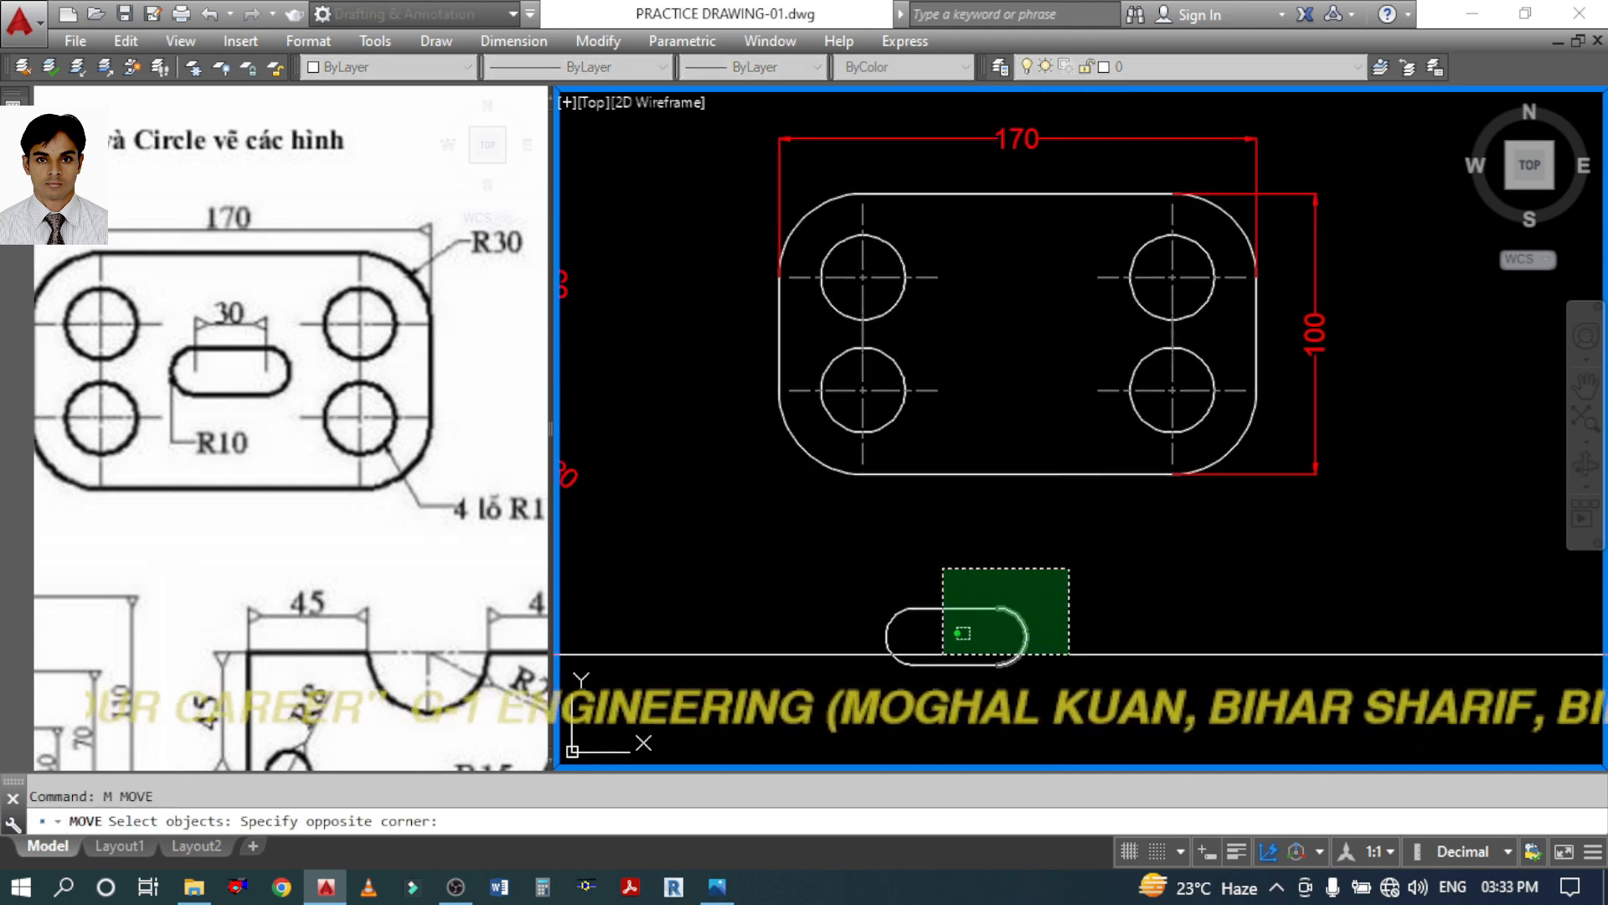
{"action": "left_click", "coordinate": [825, 697]}
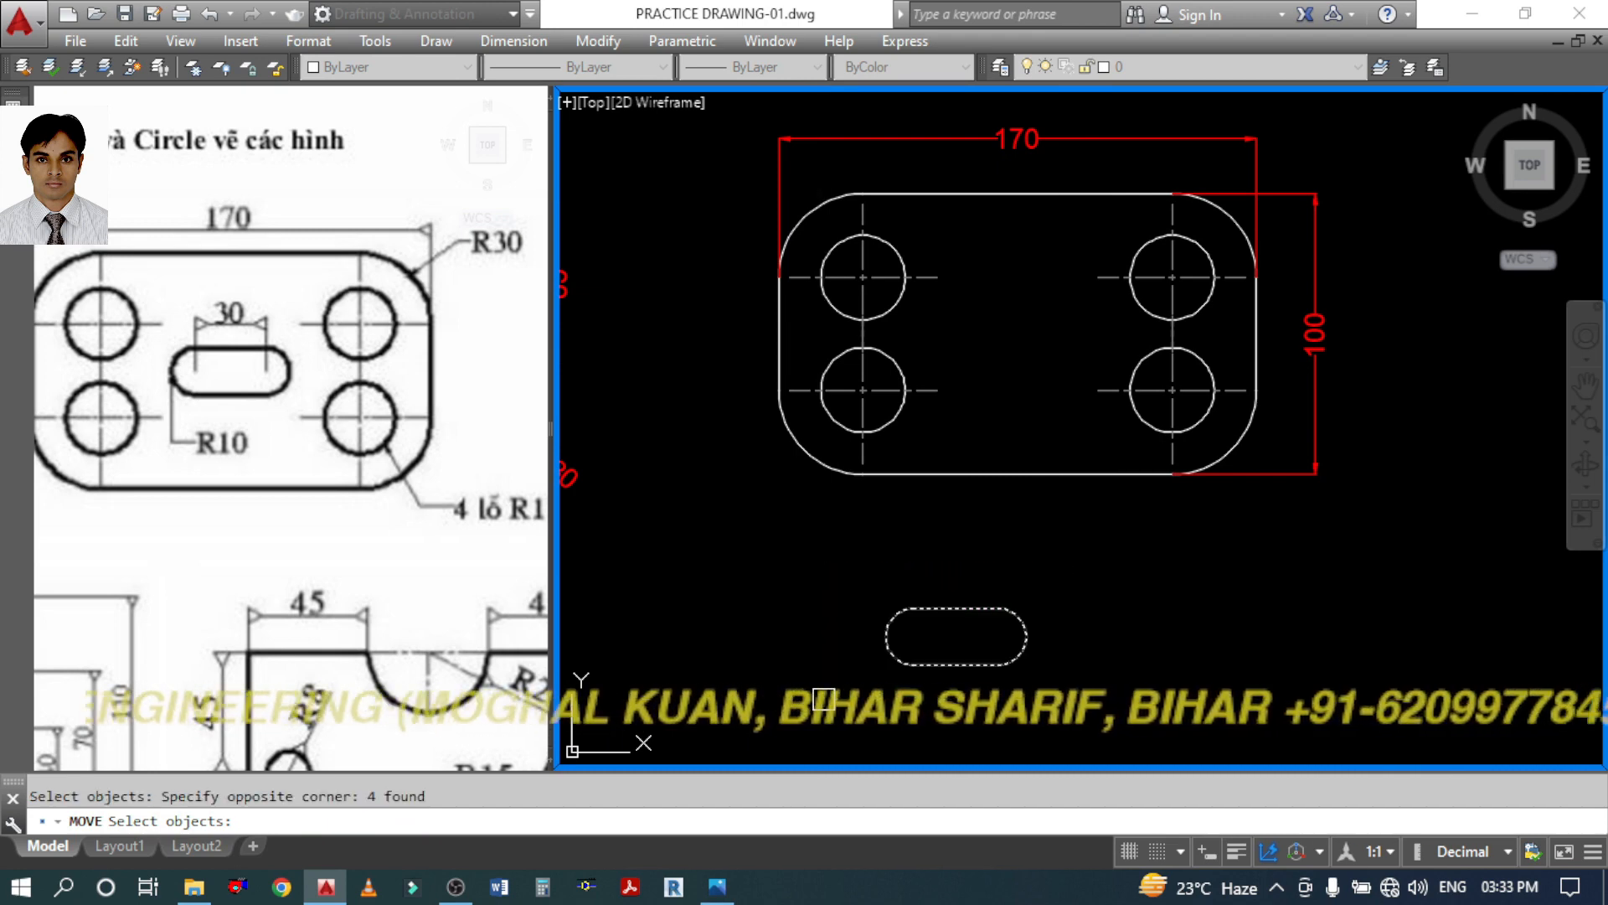
{"action": "key", "text": "Return"}
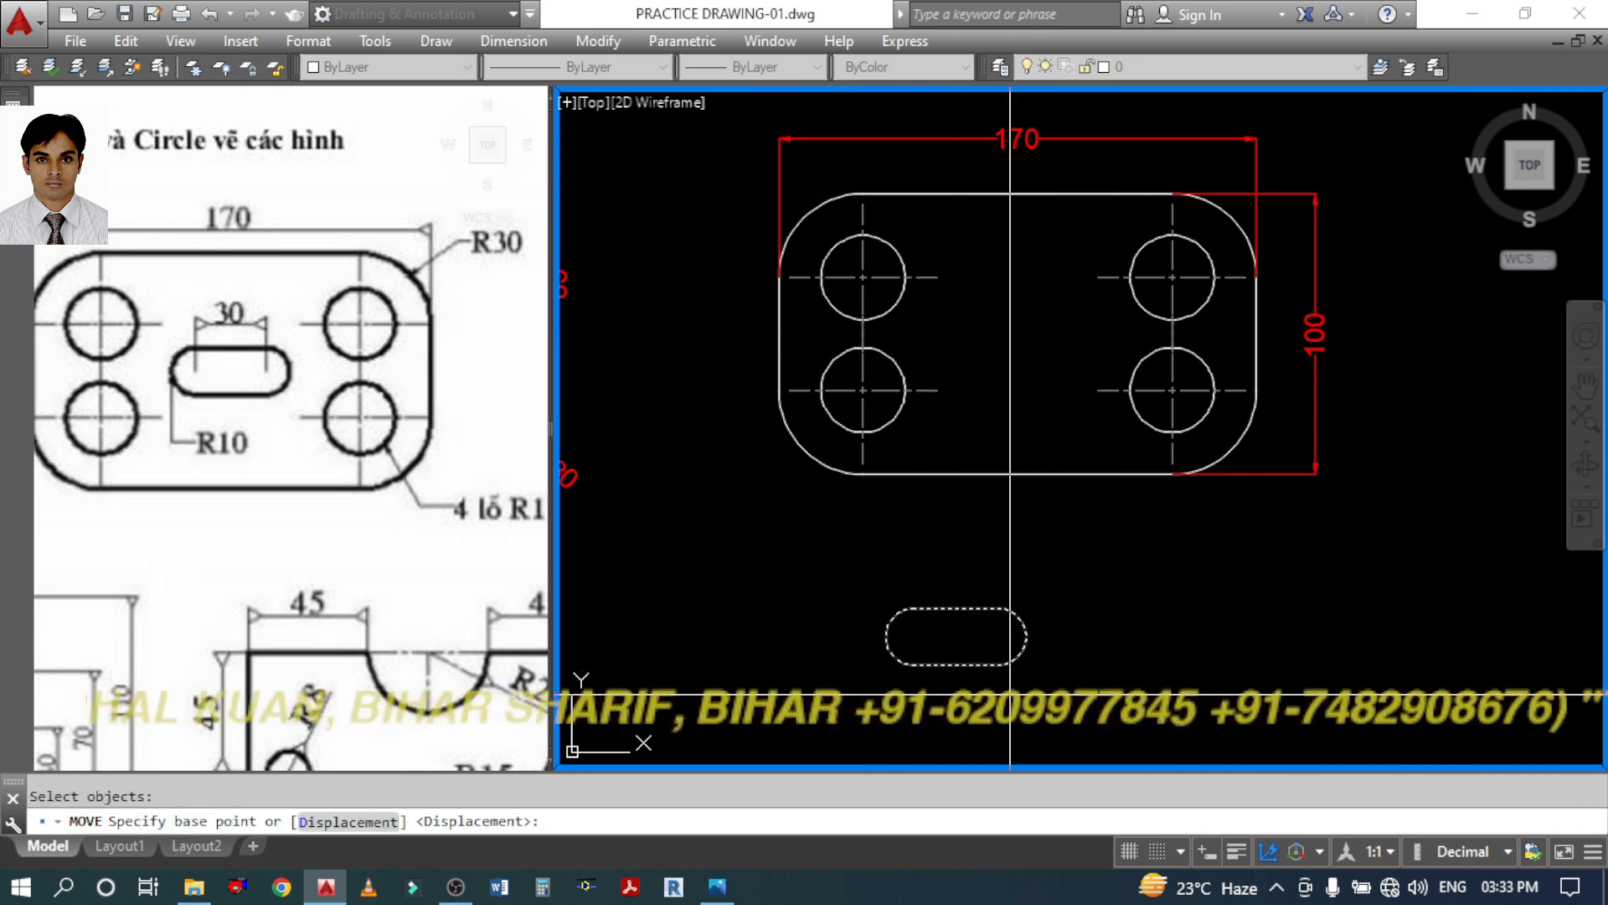
{"action": "right_click", "coordinate": [1047, 639], "text": "shift"}
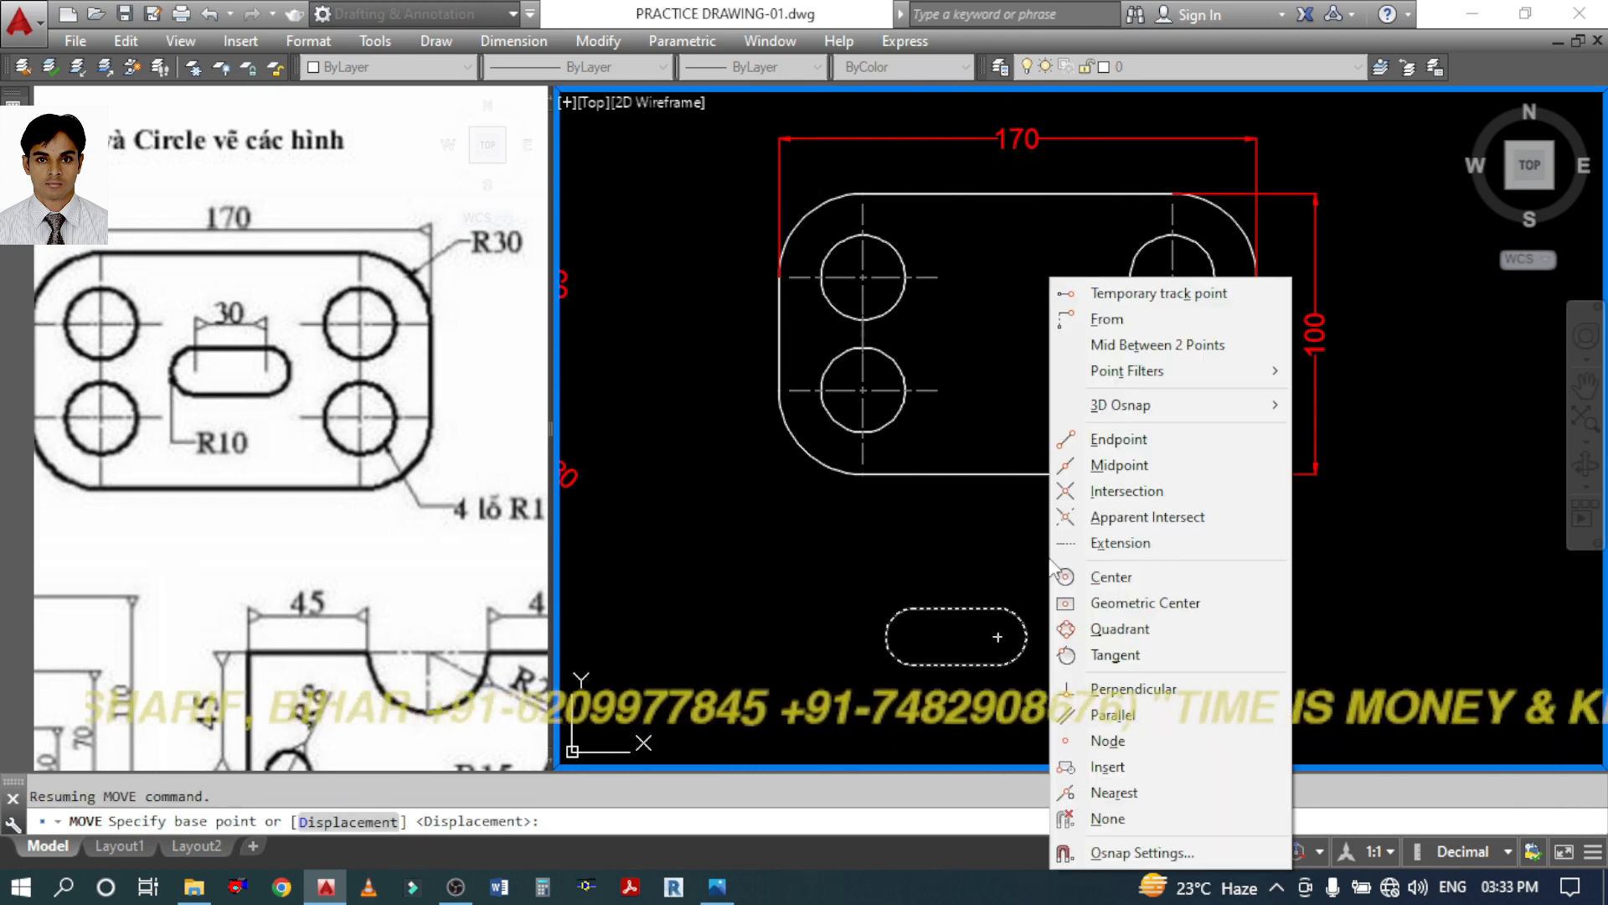
{"action": "left_click", "coordinate": [1122, 346]}
{"action": "left_click", "coordinate": [955, 609]}
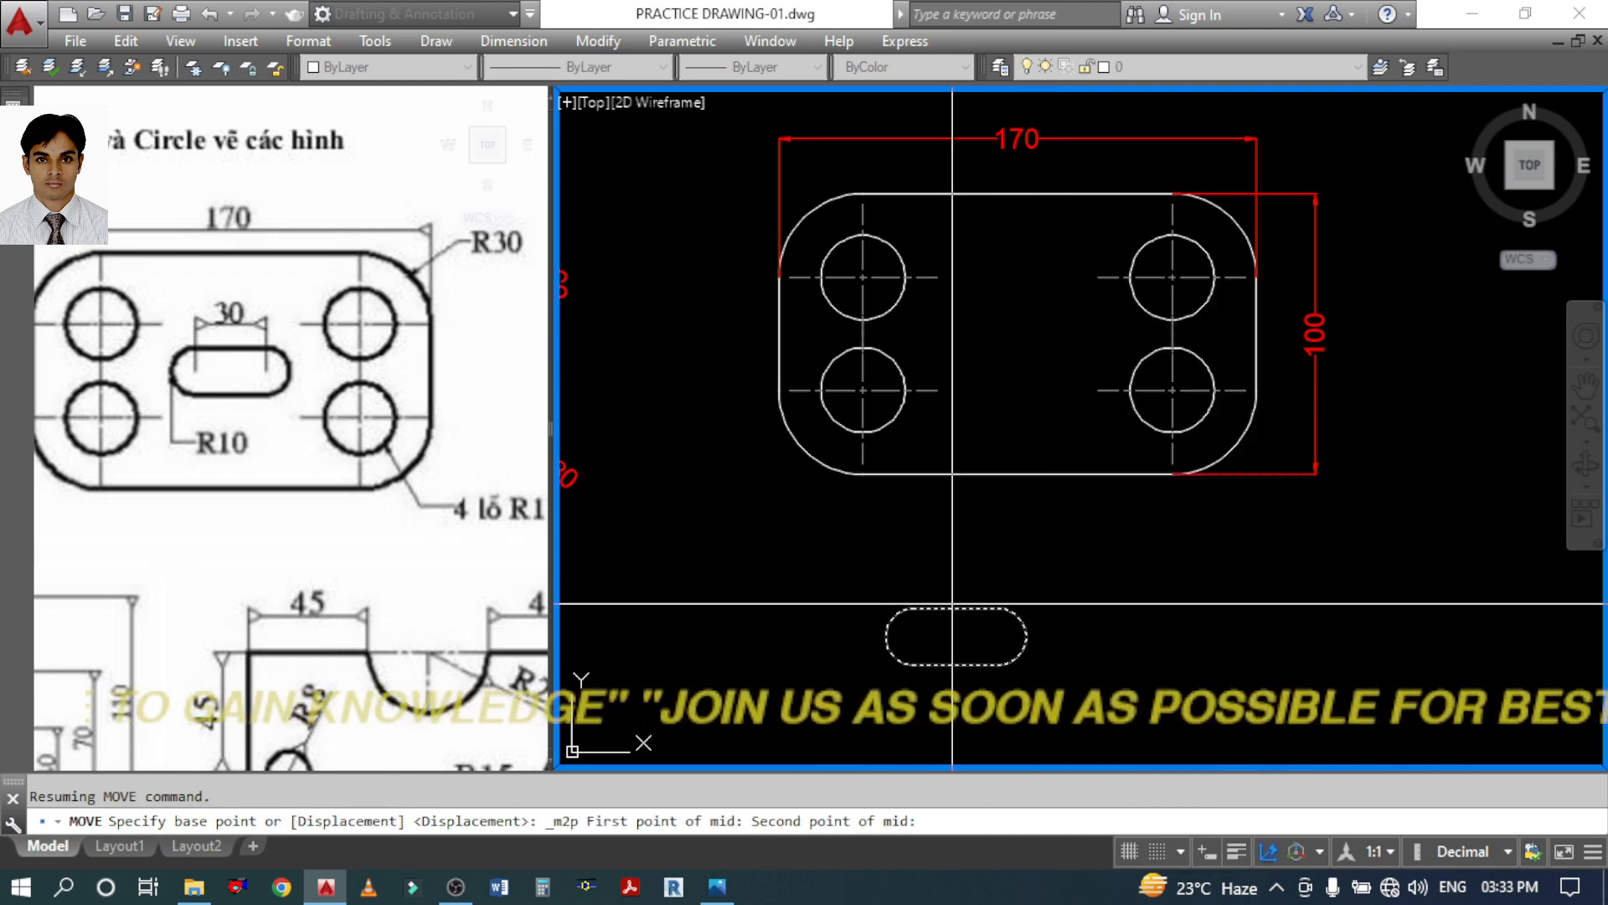
{"action": "left_click", "coordinate": [956, 666]}
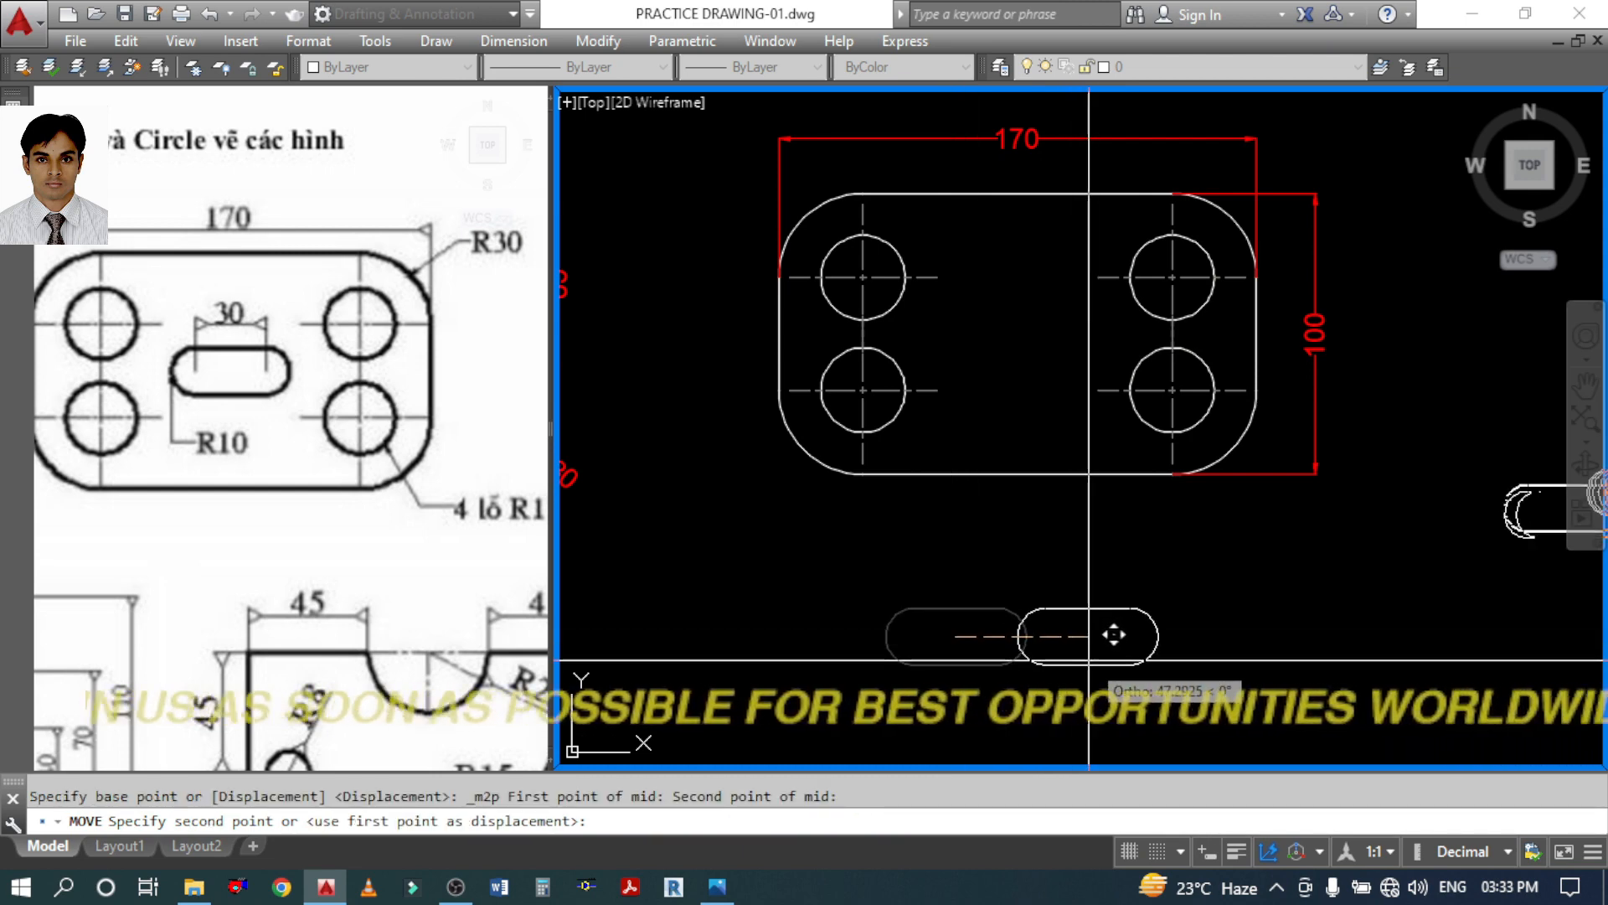
With Ortho off, place the slot at the point midway between the midpoints of the plate's left and right edges
{"action": "key", "text": "F8"}
{"action": "middle_click_drag", "start_coordinate": [1168, 556], "coordinate": [1139, 667]}
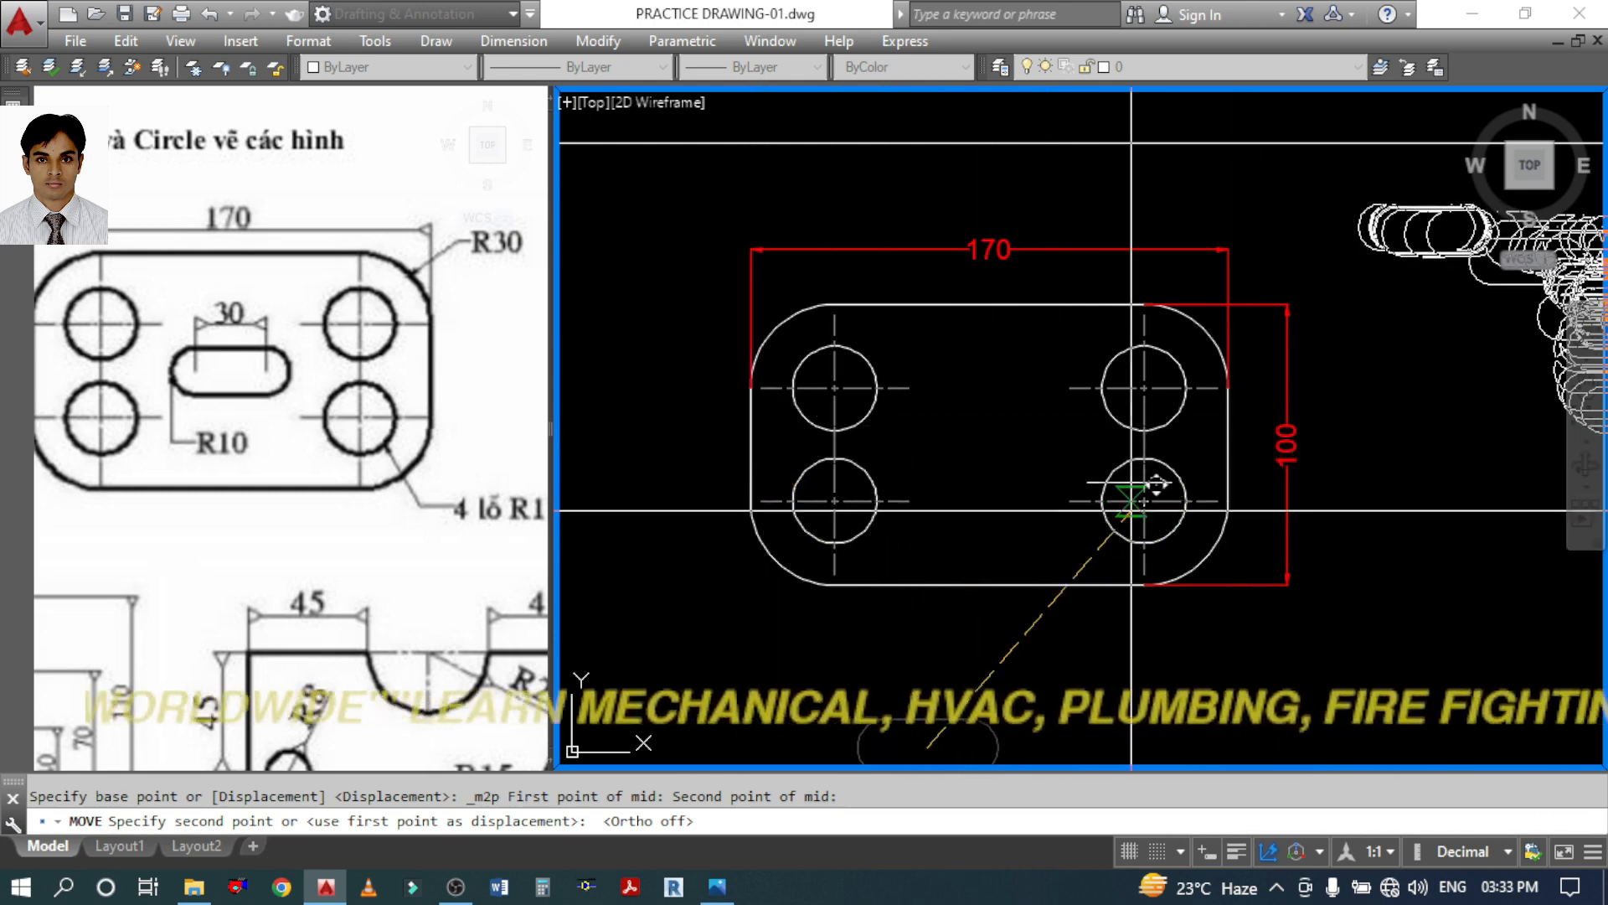
{"action": "right_click", "coordinate": [1004, 461], "text": "shift"}
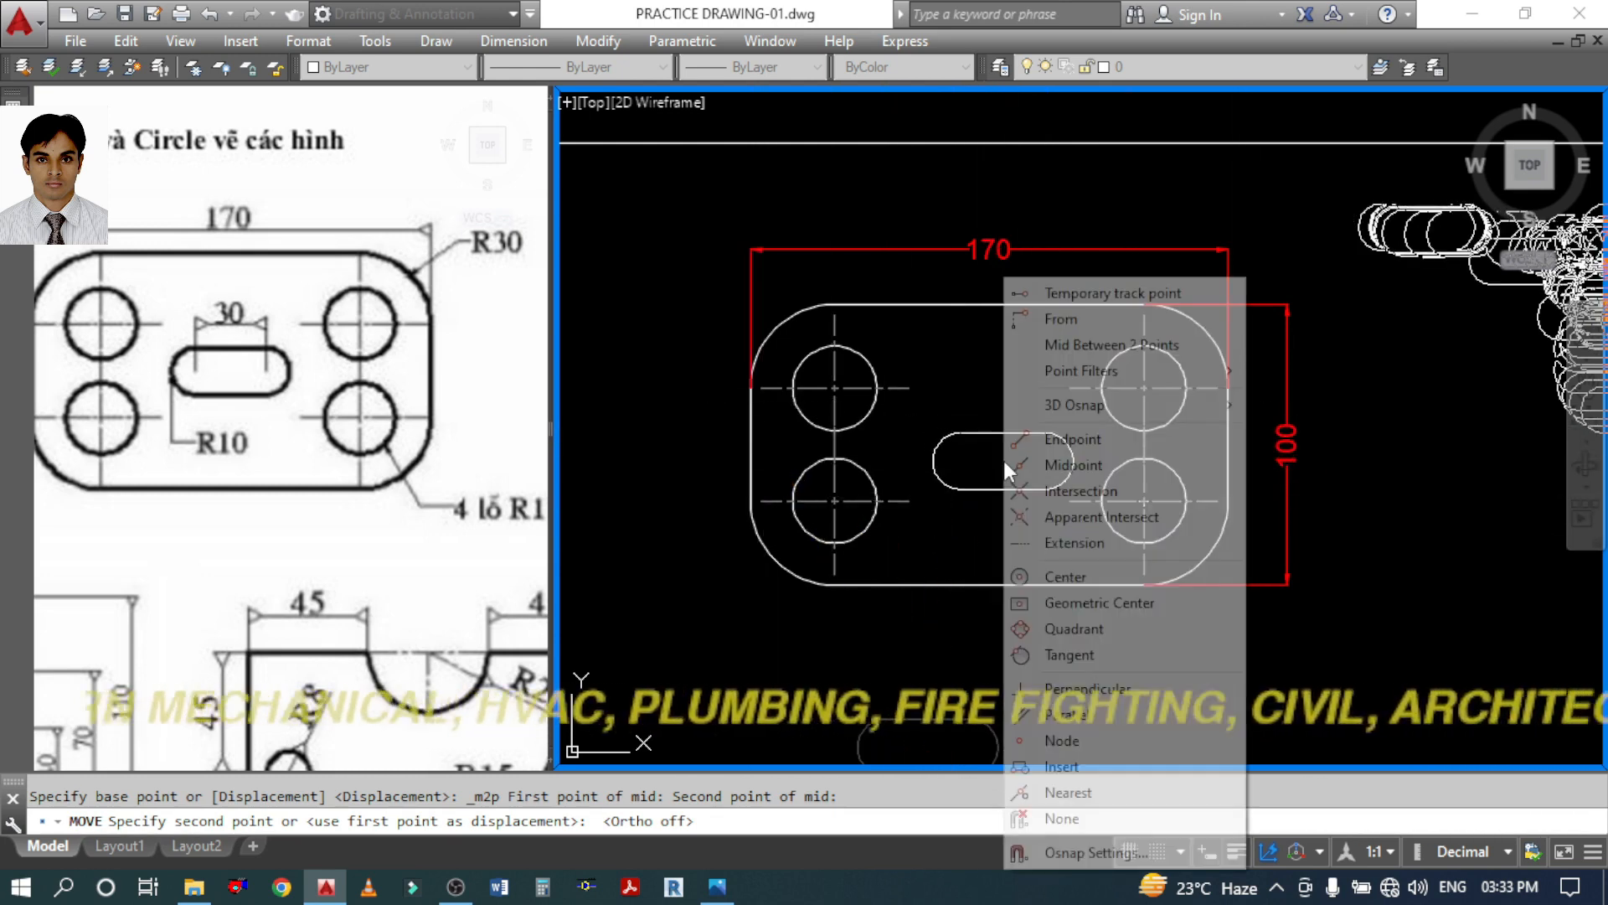
{"action": "left_click", "coordinate": [1067, 350]}
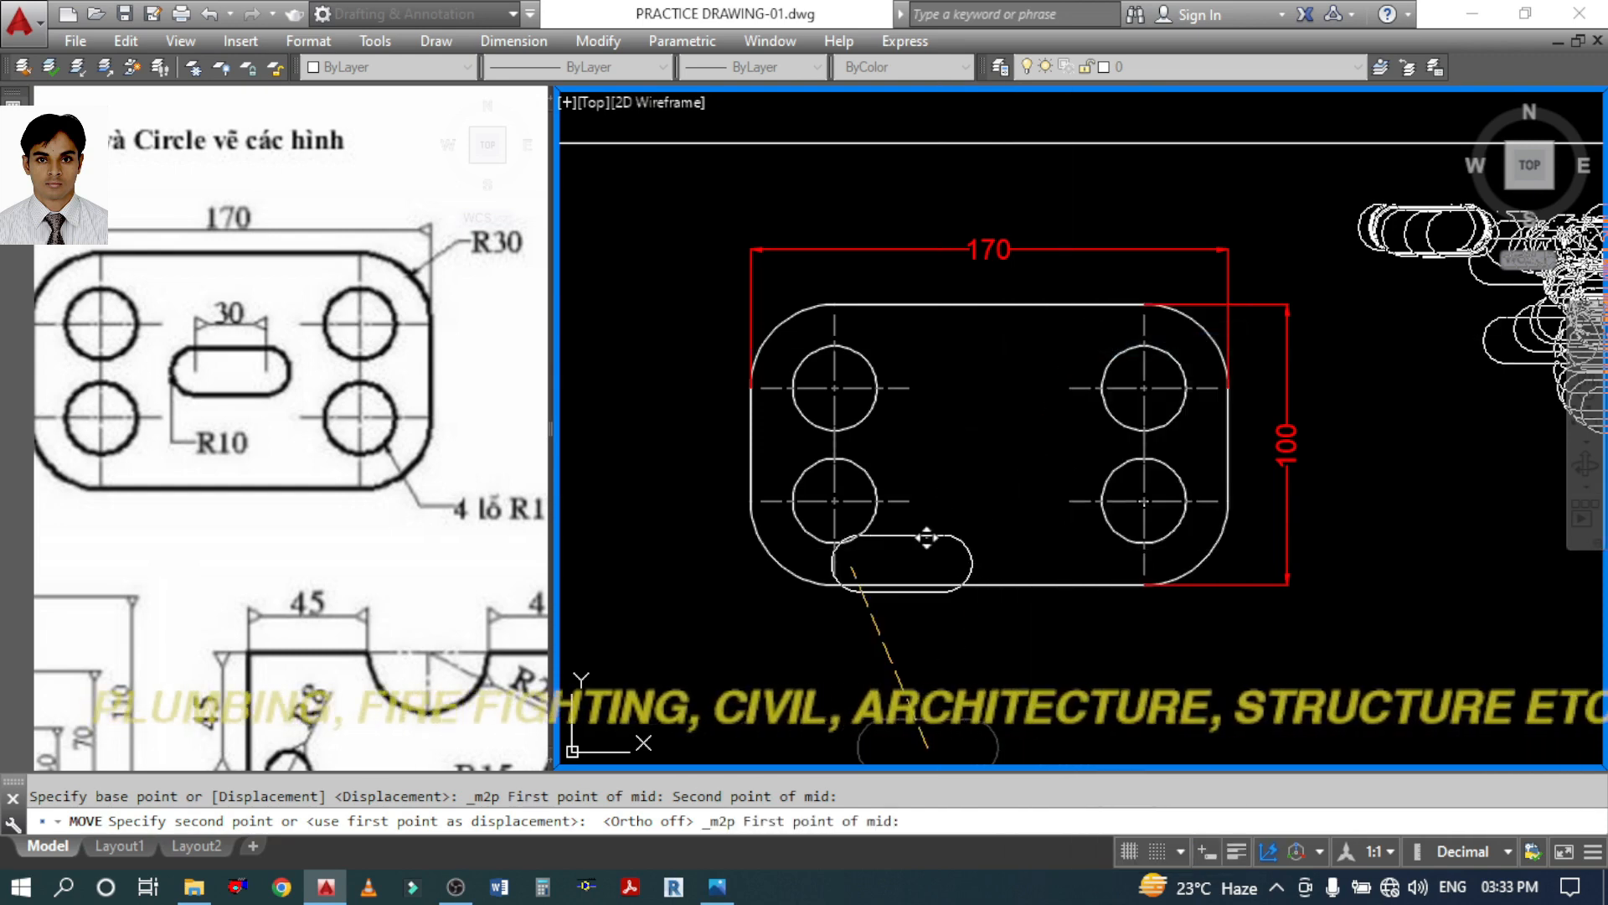
{"action": "left_click", "coordinate": [776, 418]}
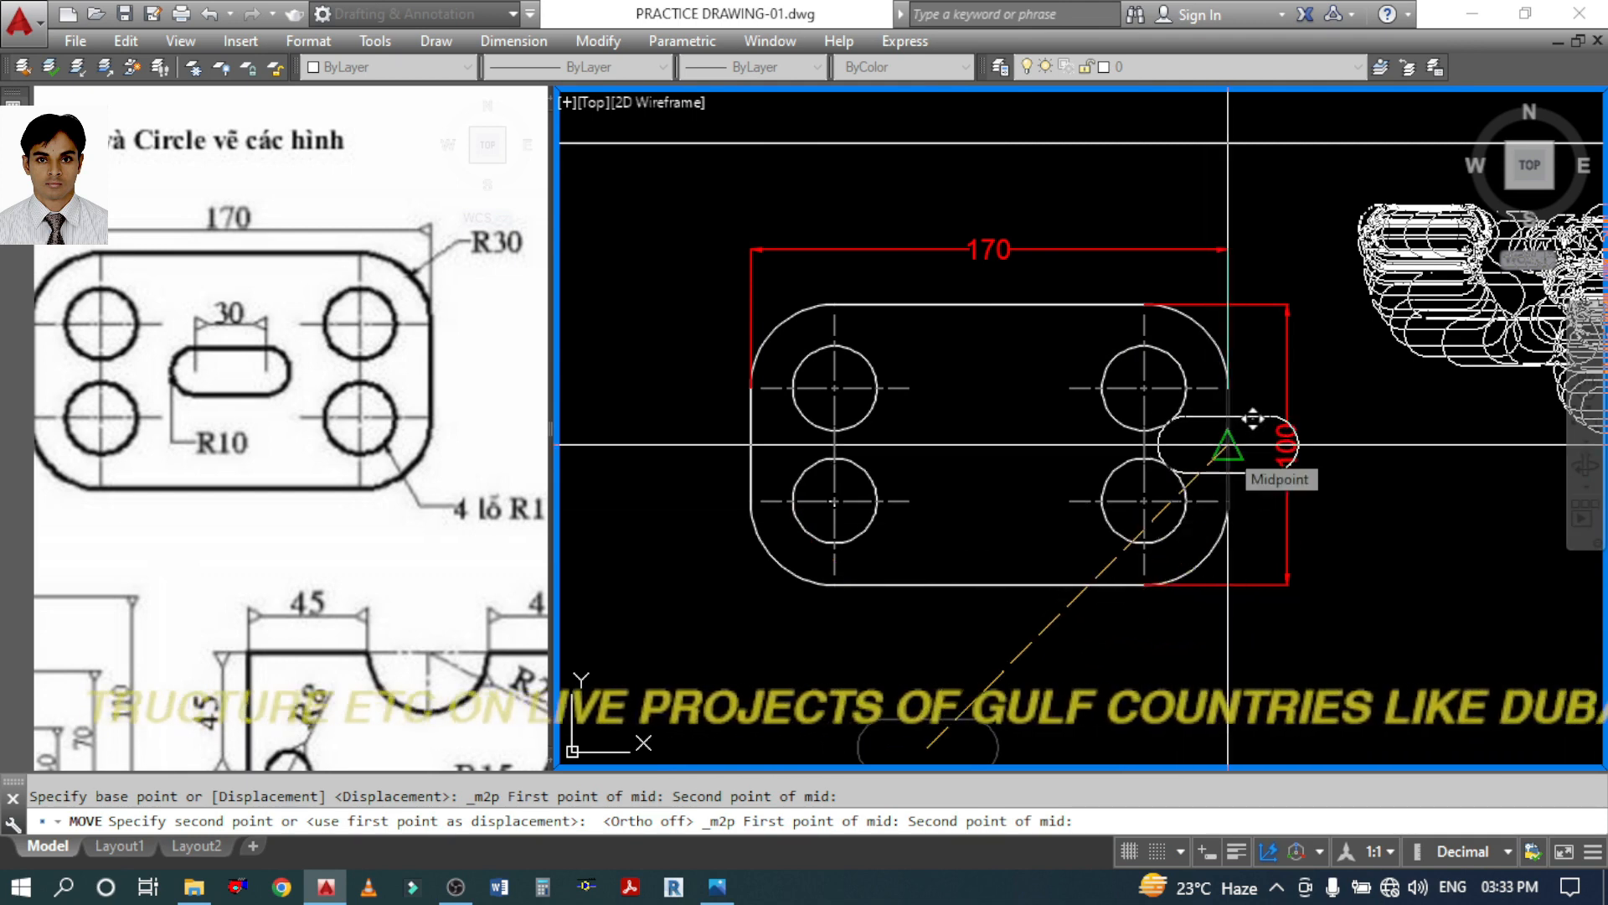
{"action": "left_click", "coordinate": [1228, 445]}
Add an aligned dimension between the centres of the slot's two end arcs, placed just above the slot
{"action": "scroll", "coordinate": [1180, 605], "scroll_direction": "down", "scroll_amount": 2}
{"action": "scroll", "coordinate": [1071, 594], "scroll_direction": "up", "scroll_amount": 2}
{"action": "middle_click_drag", "start_coordinate": [1180, 625], "coordinate": [1269, 664]}
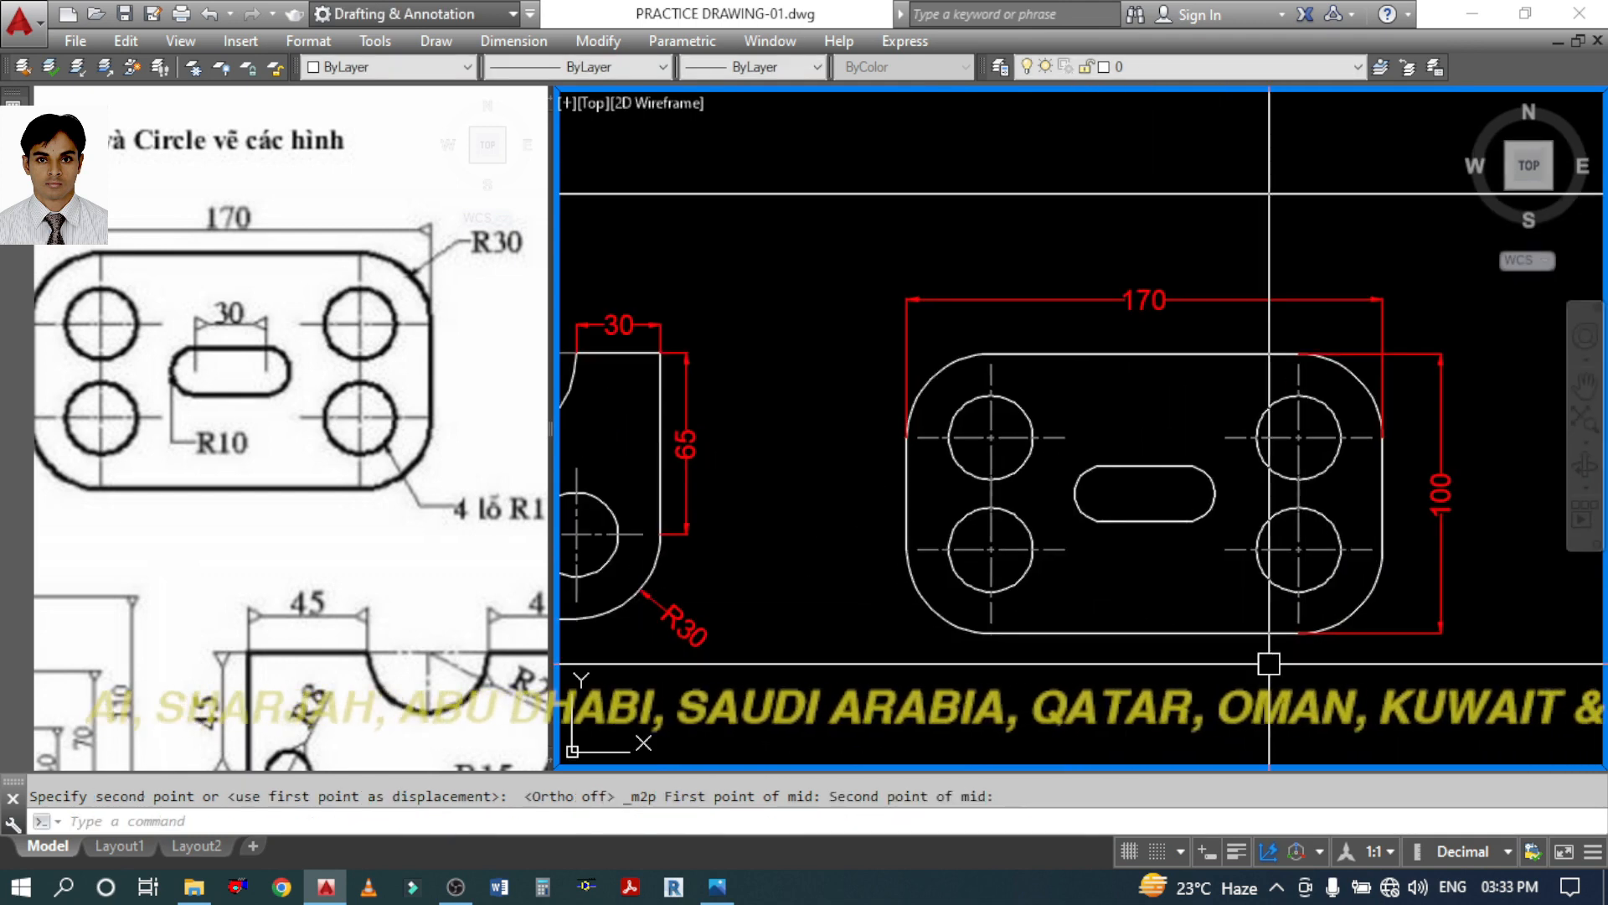
{"action": "type", "text": "D"}
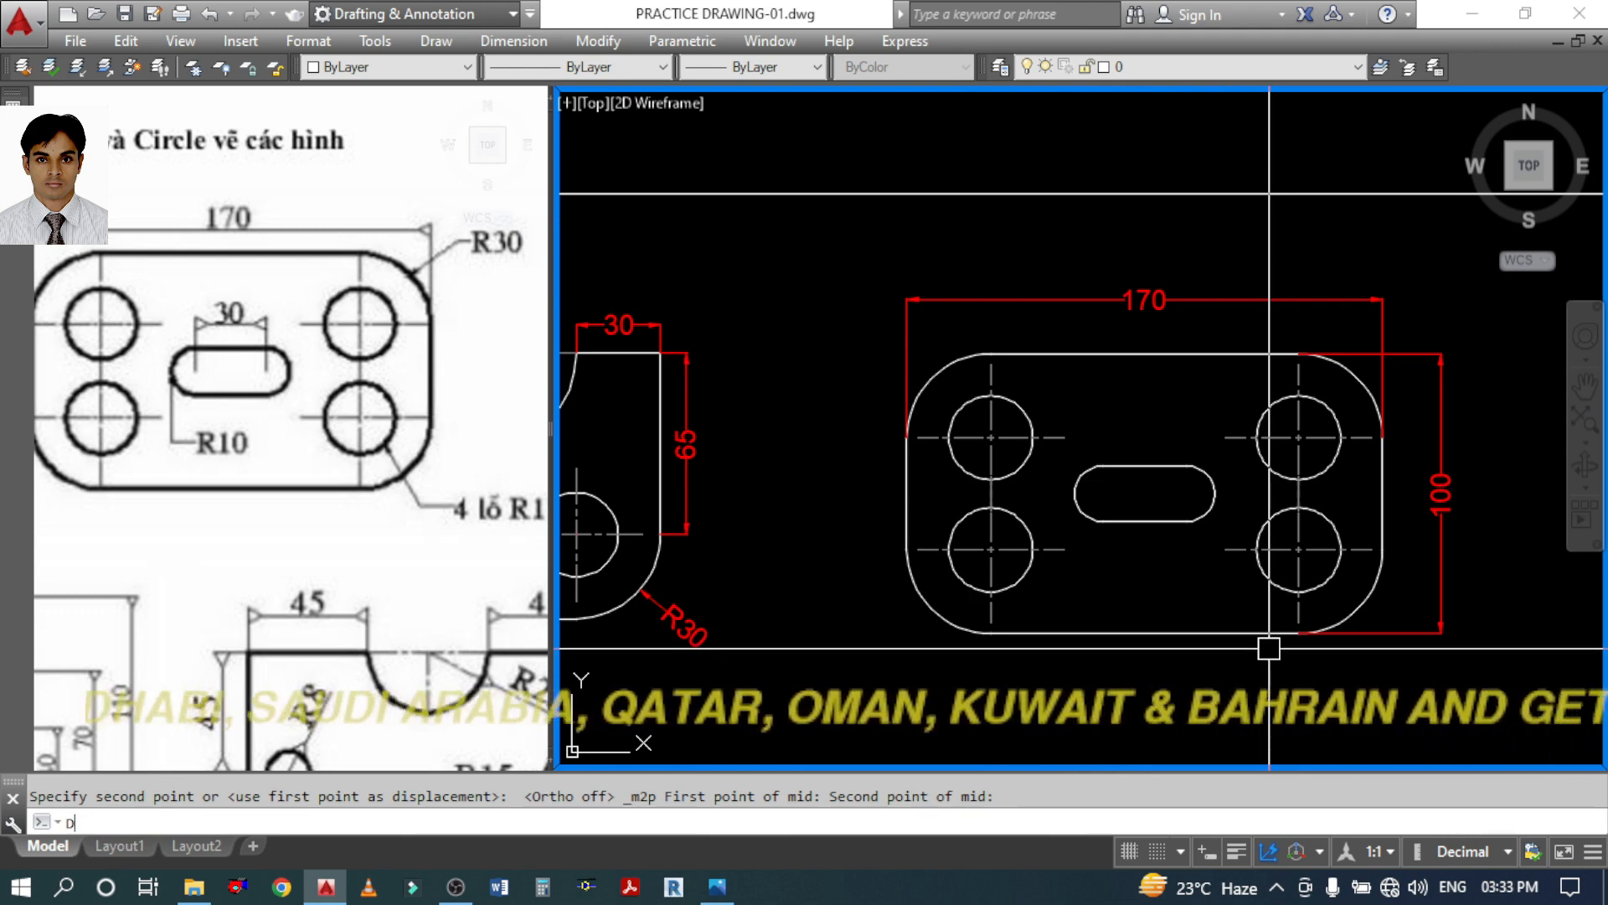
{"action": "type", "text": "AL"}
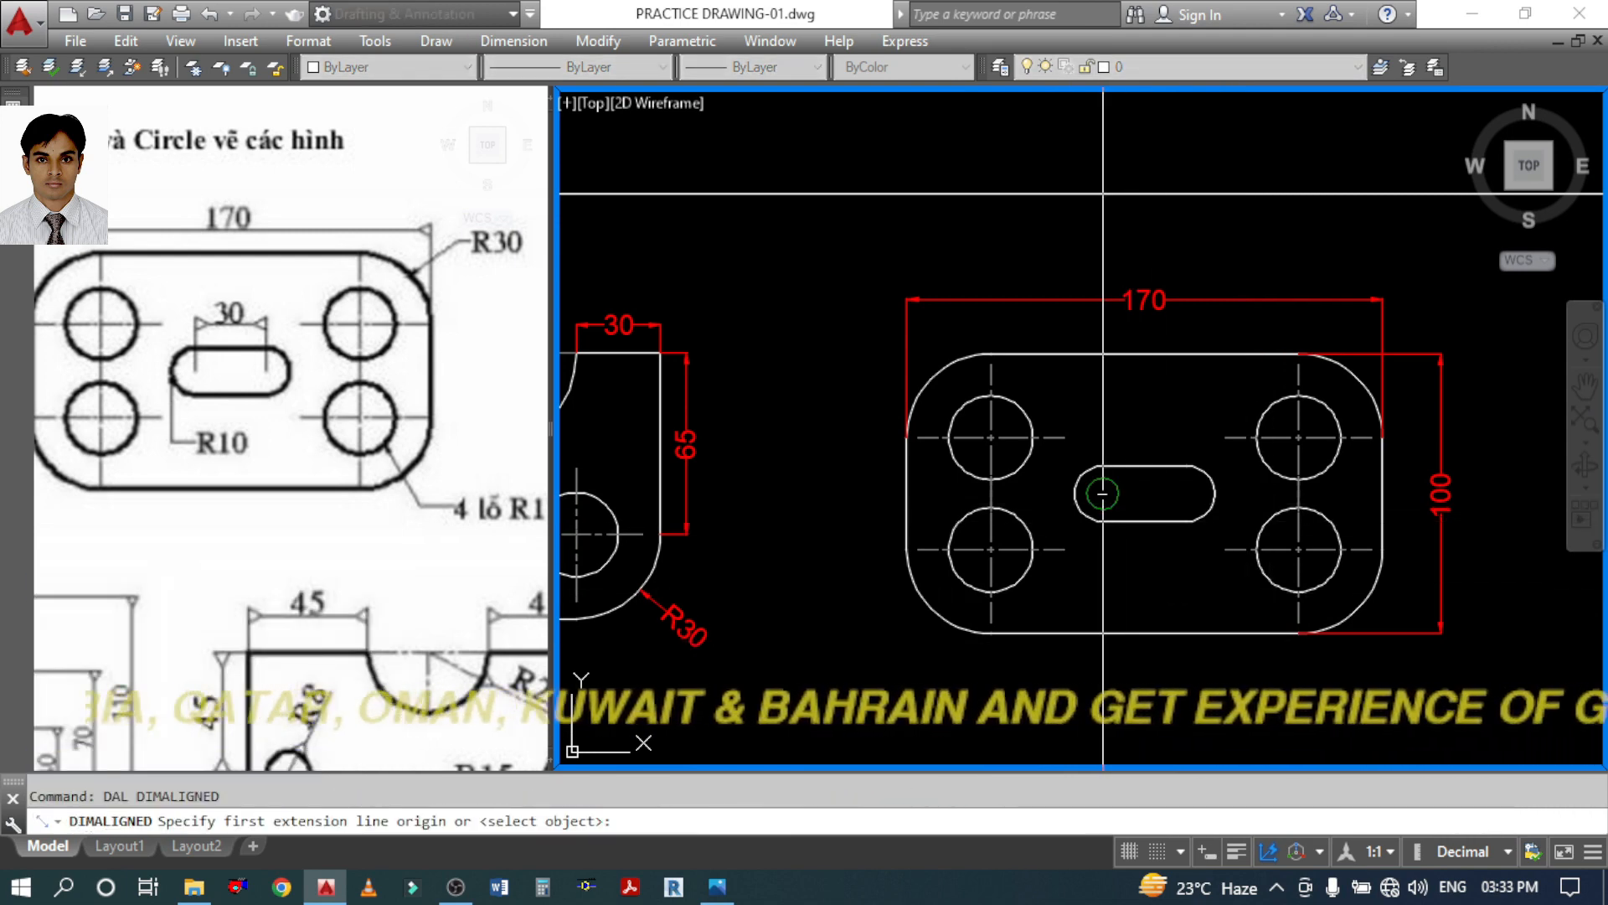
{"action": "left_click", "coordinate": [1102, 494]}
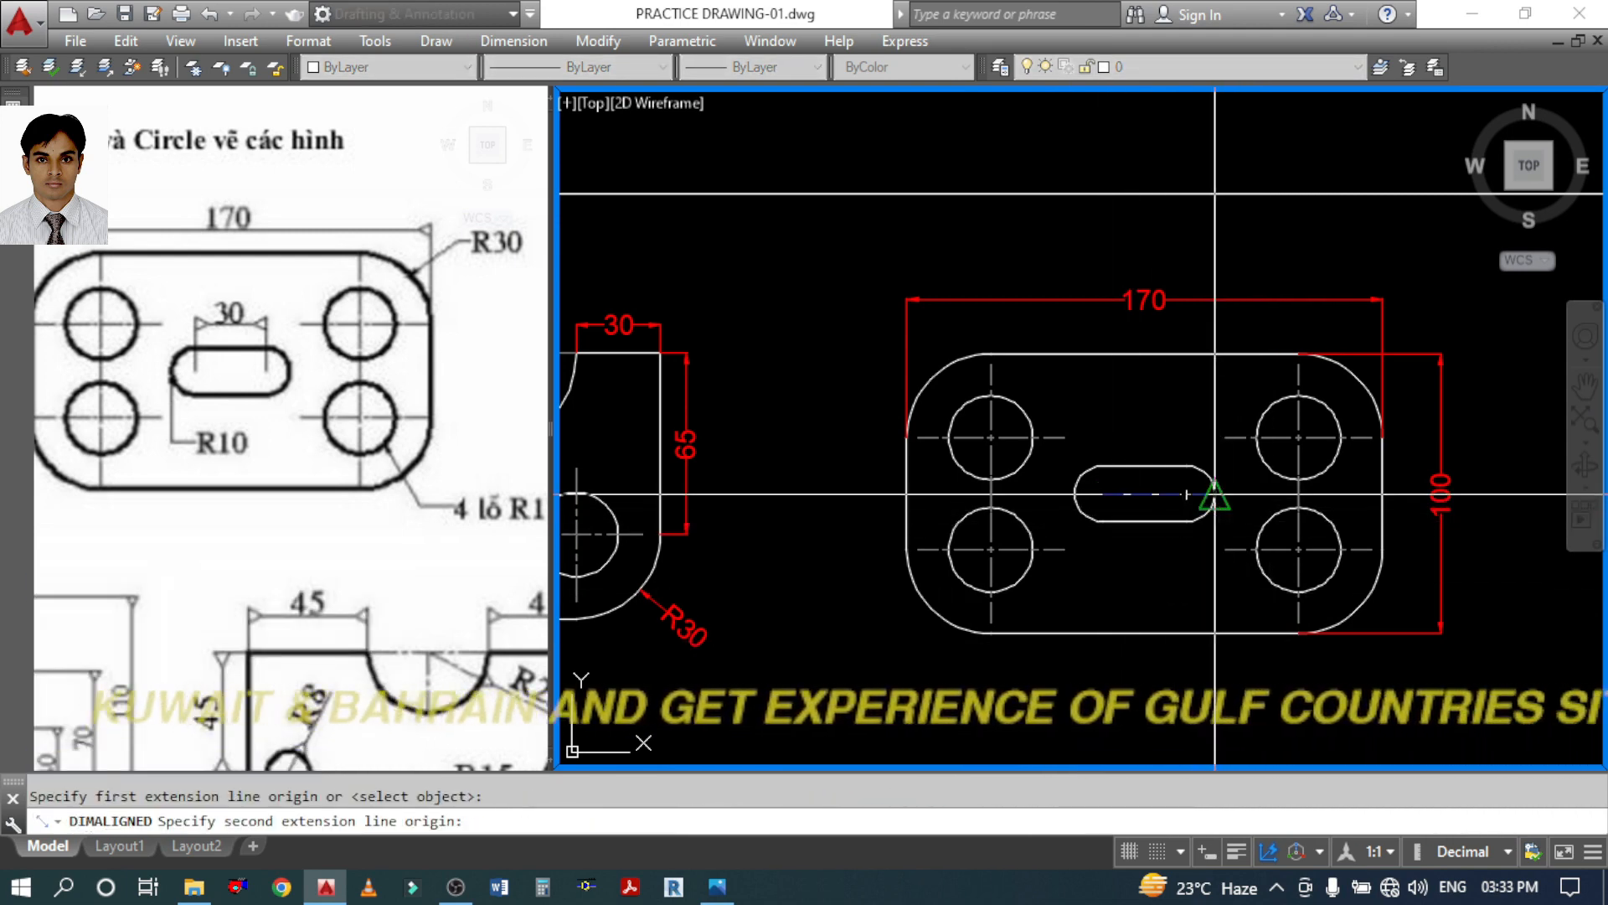
{"action": "left_click", "coordinate": [1186, 494]}
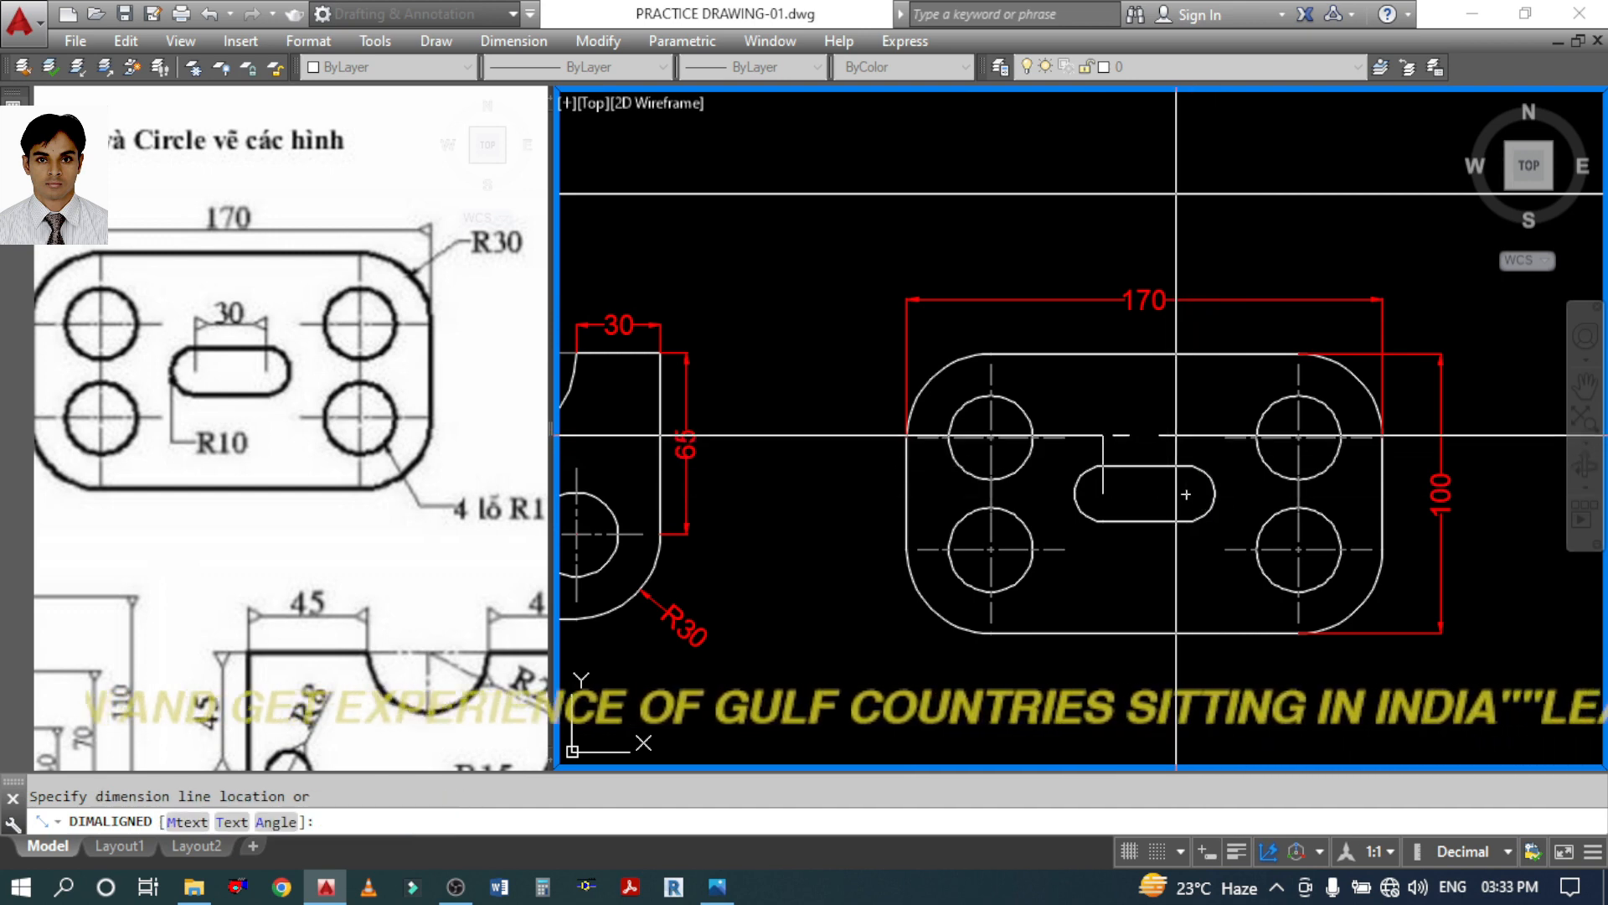
{"action": "left_click", "coordinate": [1176, 431]}
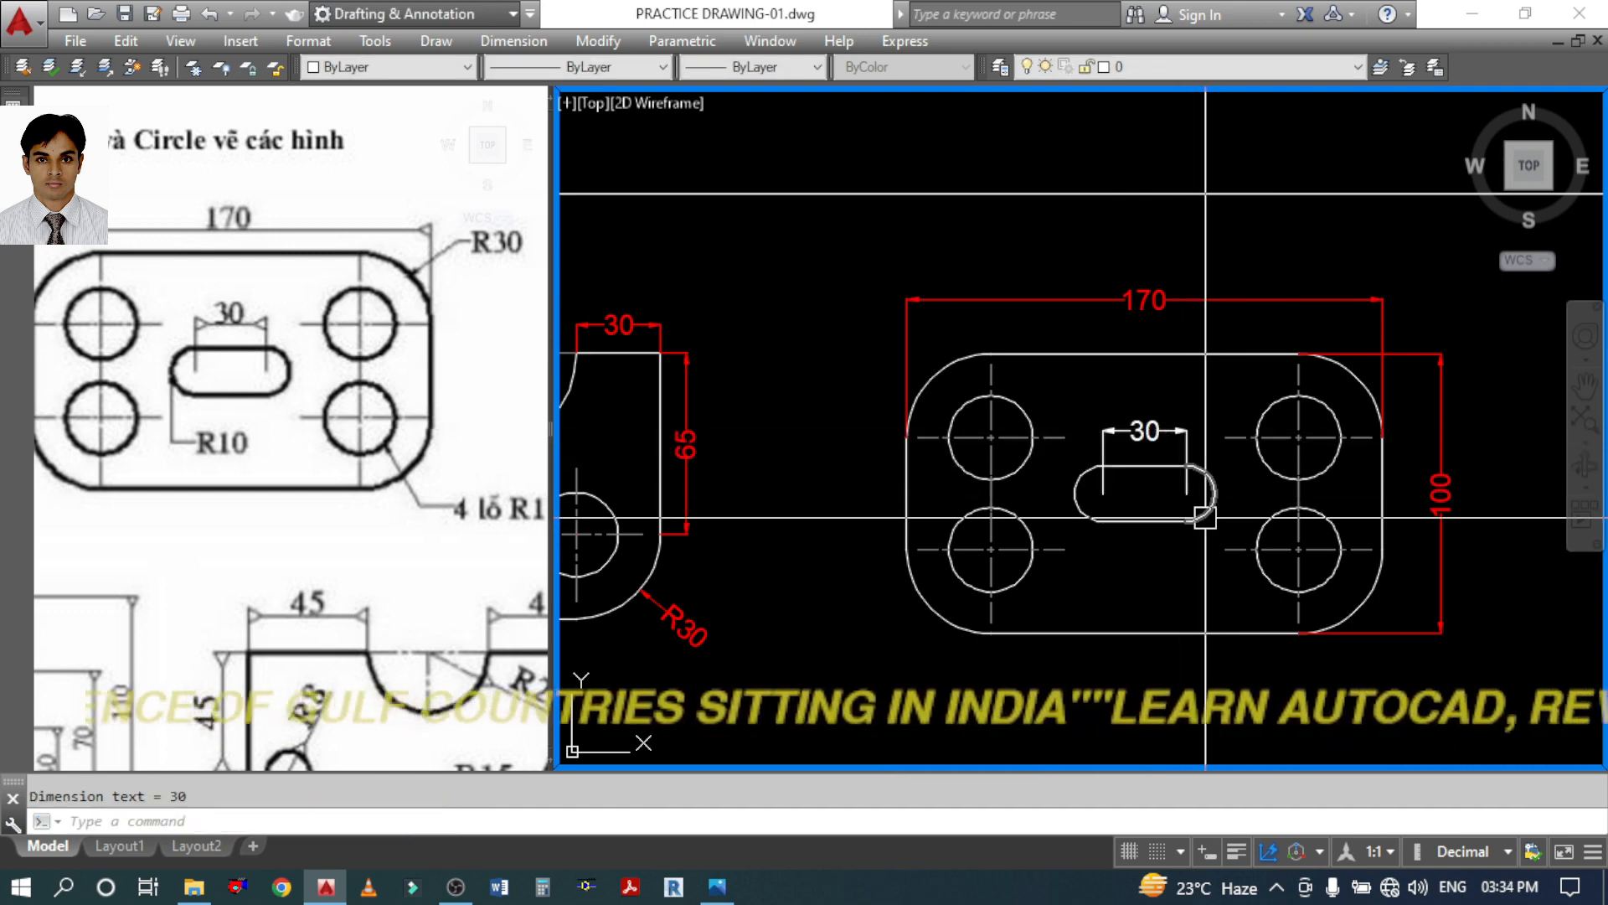
Add a radius dimension to the slot's left end arc, with its text below the slot
{"action": "type", "text": "DIMRA"}
{"action": "key", "text": "Return"}
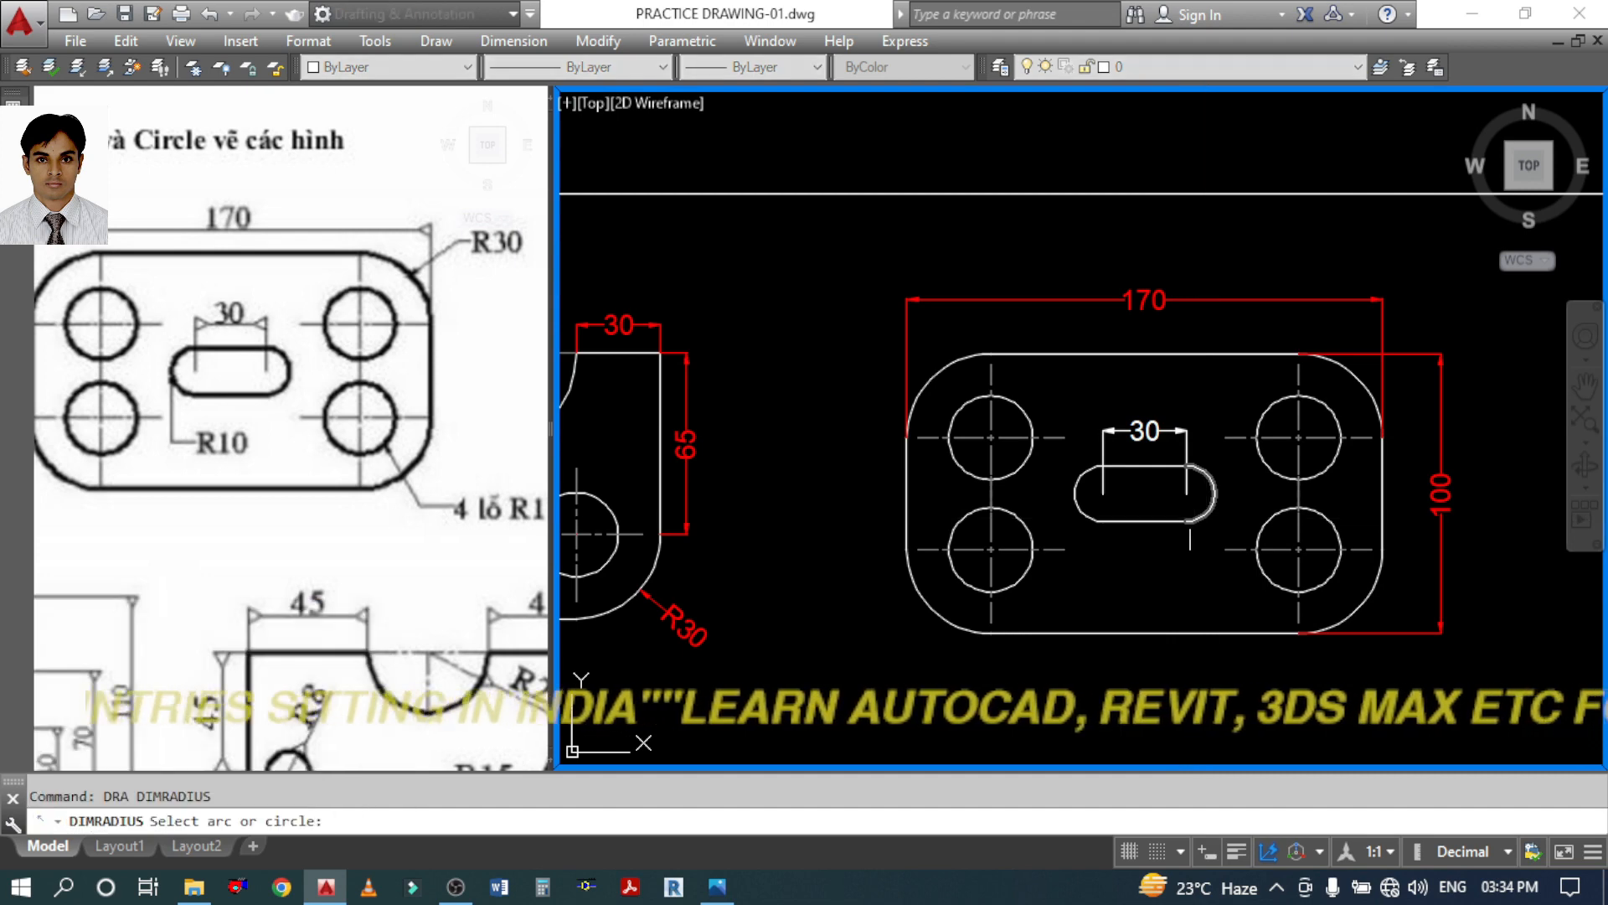
{"action": "left_click", "coordinate": [1077, 507]}
{"action": "left_click", "coordinate": [1073, 574]}
Add radius dimensions to the plate's lower-left corner and its lower-right hole, placing both texts outside the plate
{"action": "middle_click_drag", "start_coordinate": [1073, 574], "coordinate": [983, 551]}
{"action": "key", "text": "Return"}
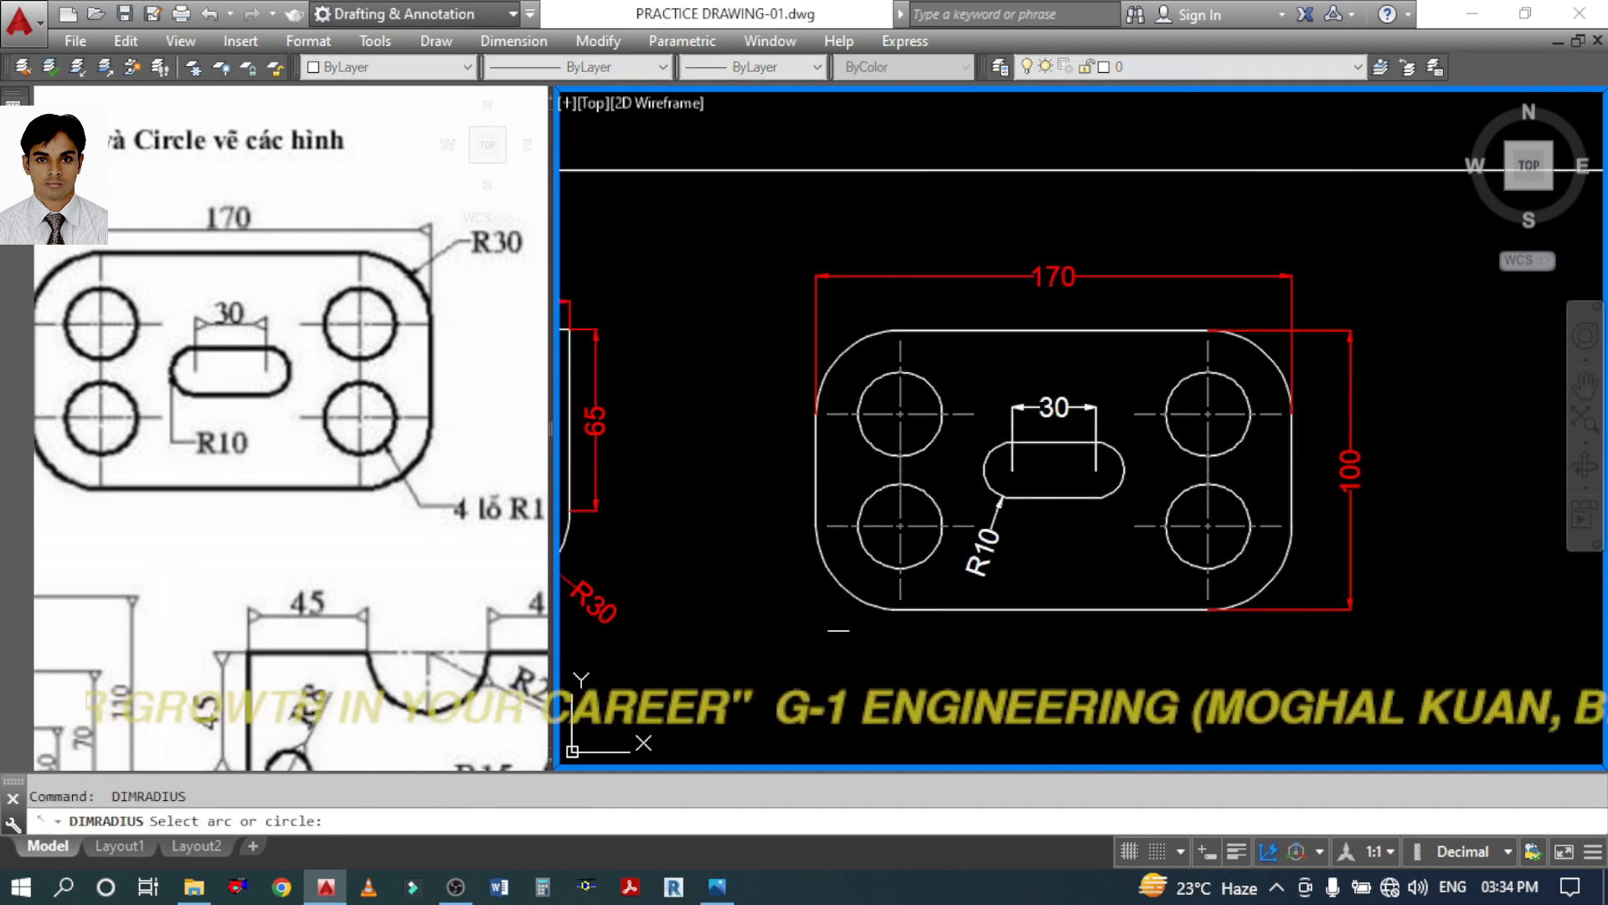
{"action": "left_click", "coordinate": [834, 583]}
{"action": "left_click", "coordinate": [791, 612]}
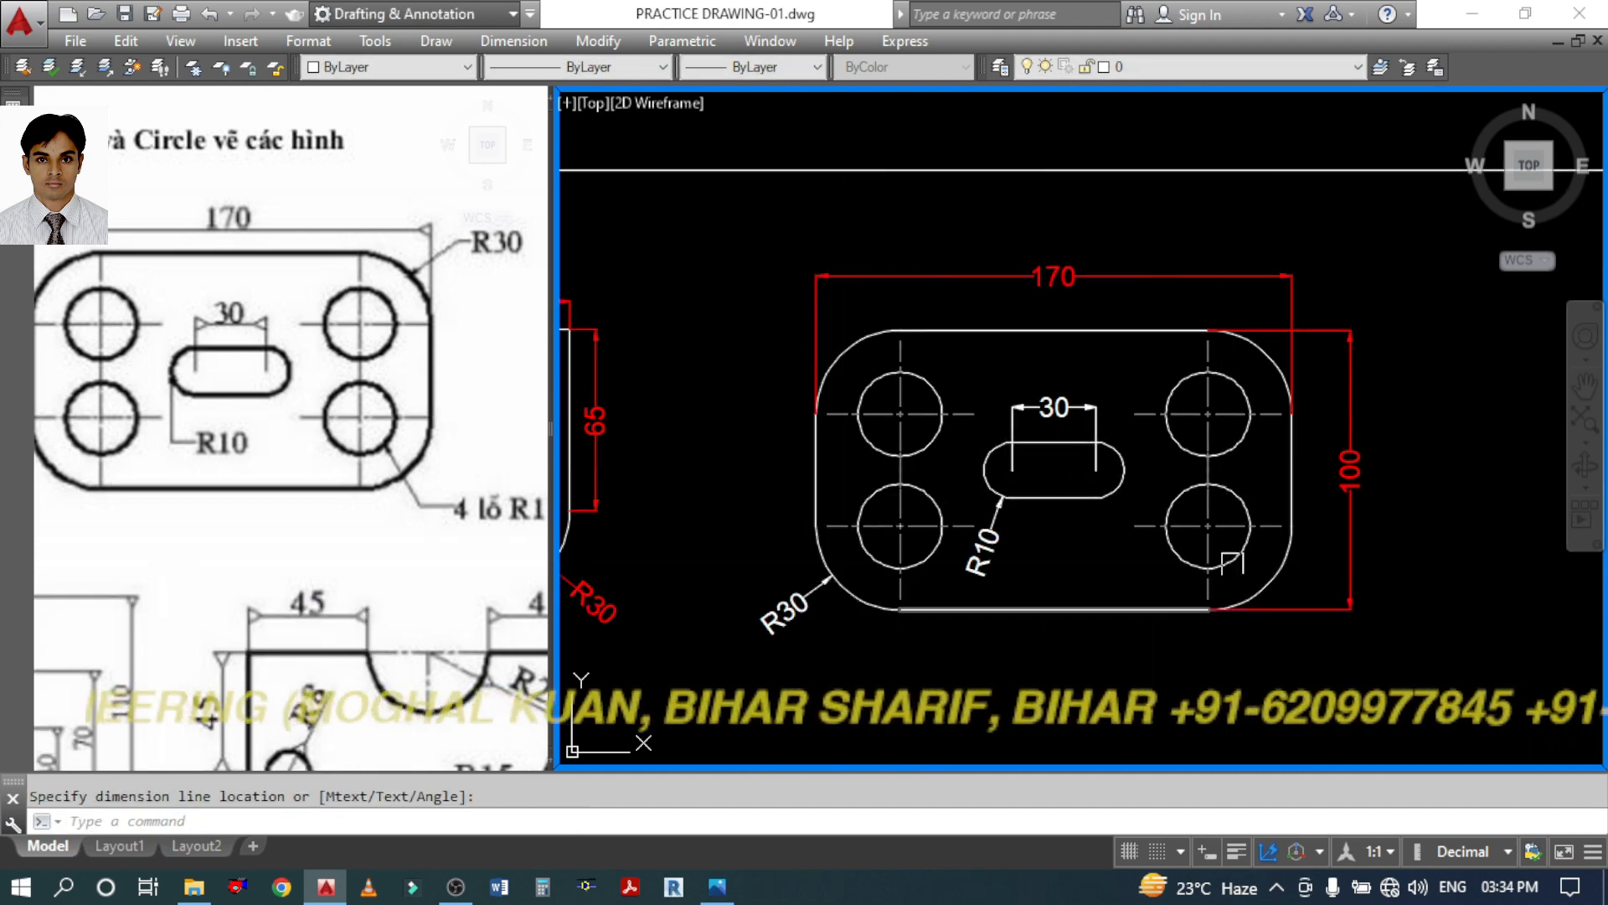
{"action": "key", "text": "Return"}
{"action": "left_click", "coordinate": [1174, 557]}
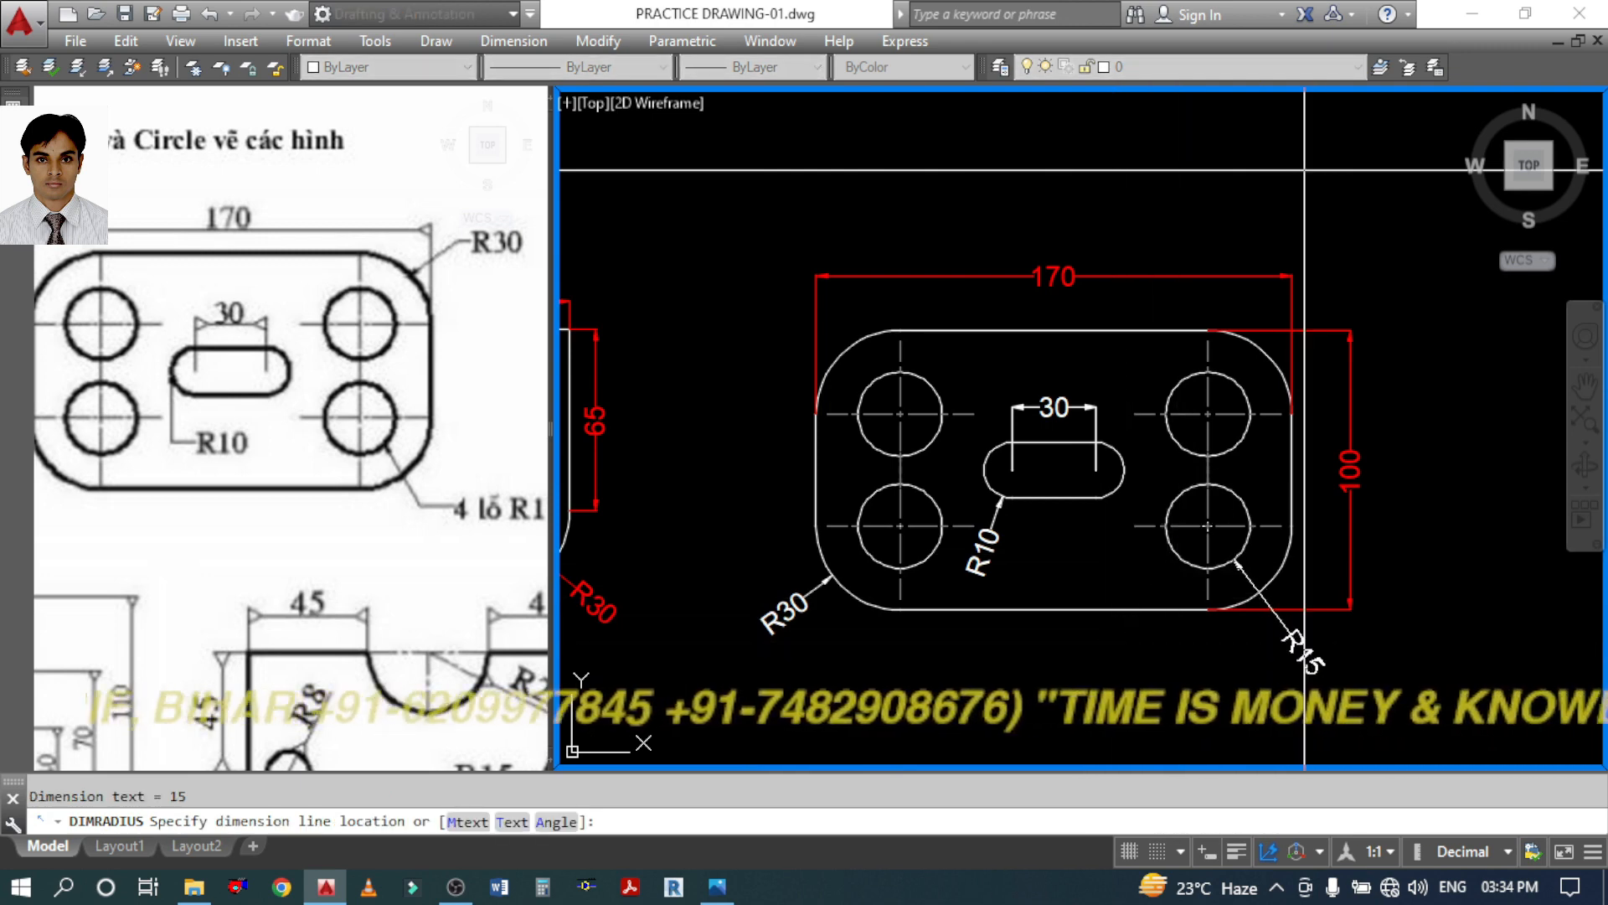
{"action": "left_click", "coordinate": [1121, 652]}
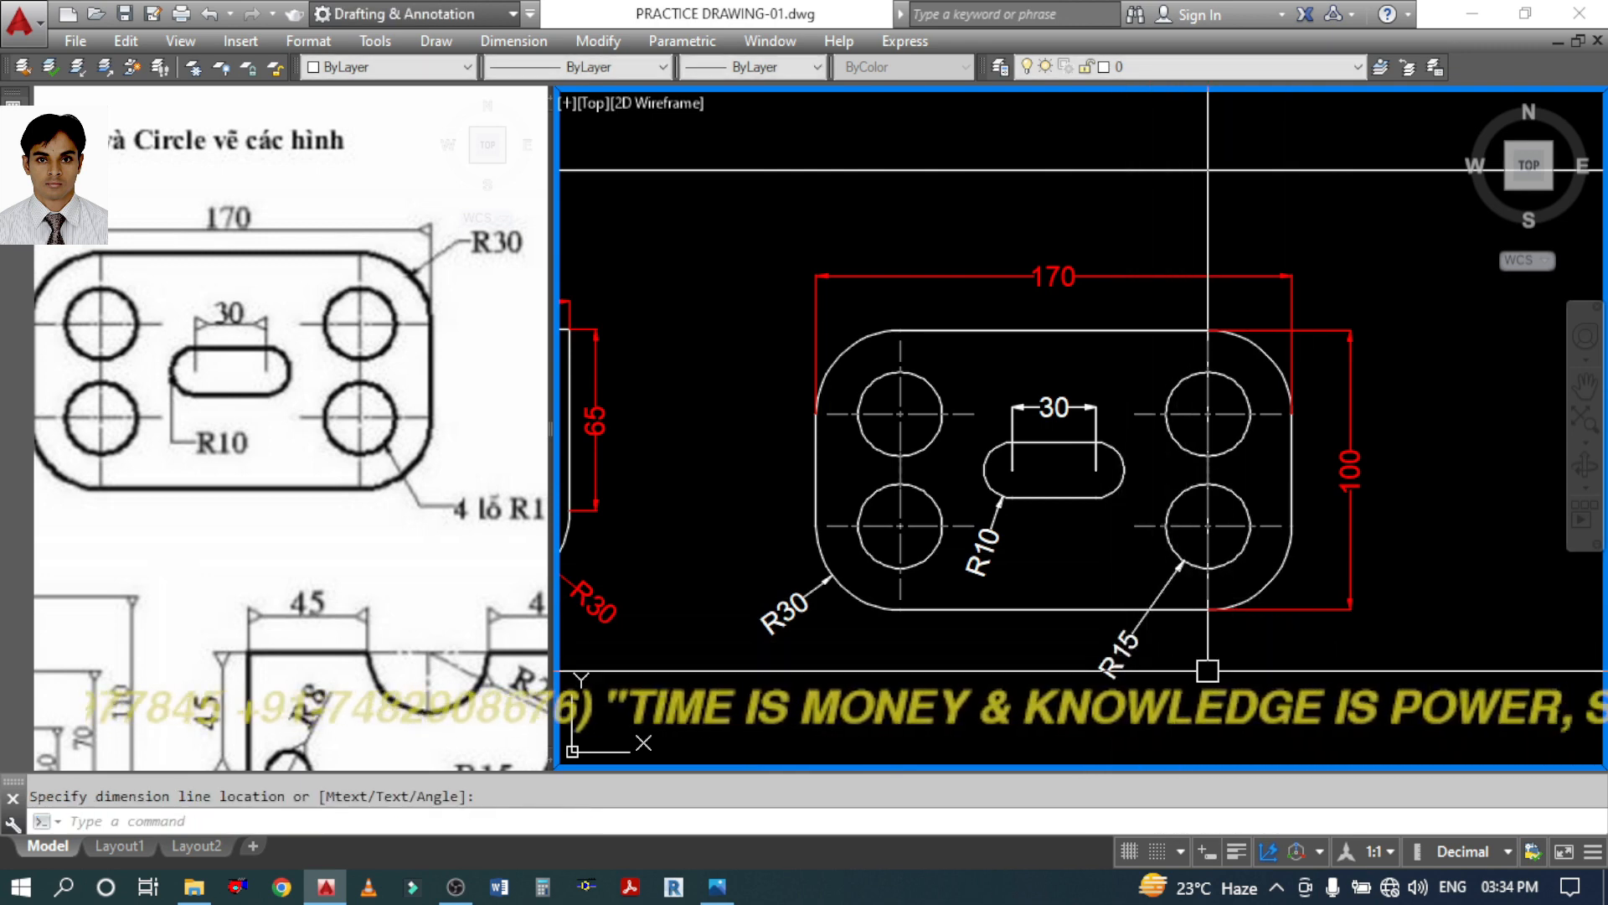
Match the properties of the plate's 100 height dimension onto the slot's linear dimension and the three radius dimensions
{"action": "type", "text": "MA"}
{"action": "key", "text": "Return"}
{"action": "left_click", "coordinate": [1347, 492]}
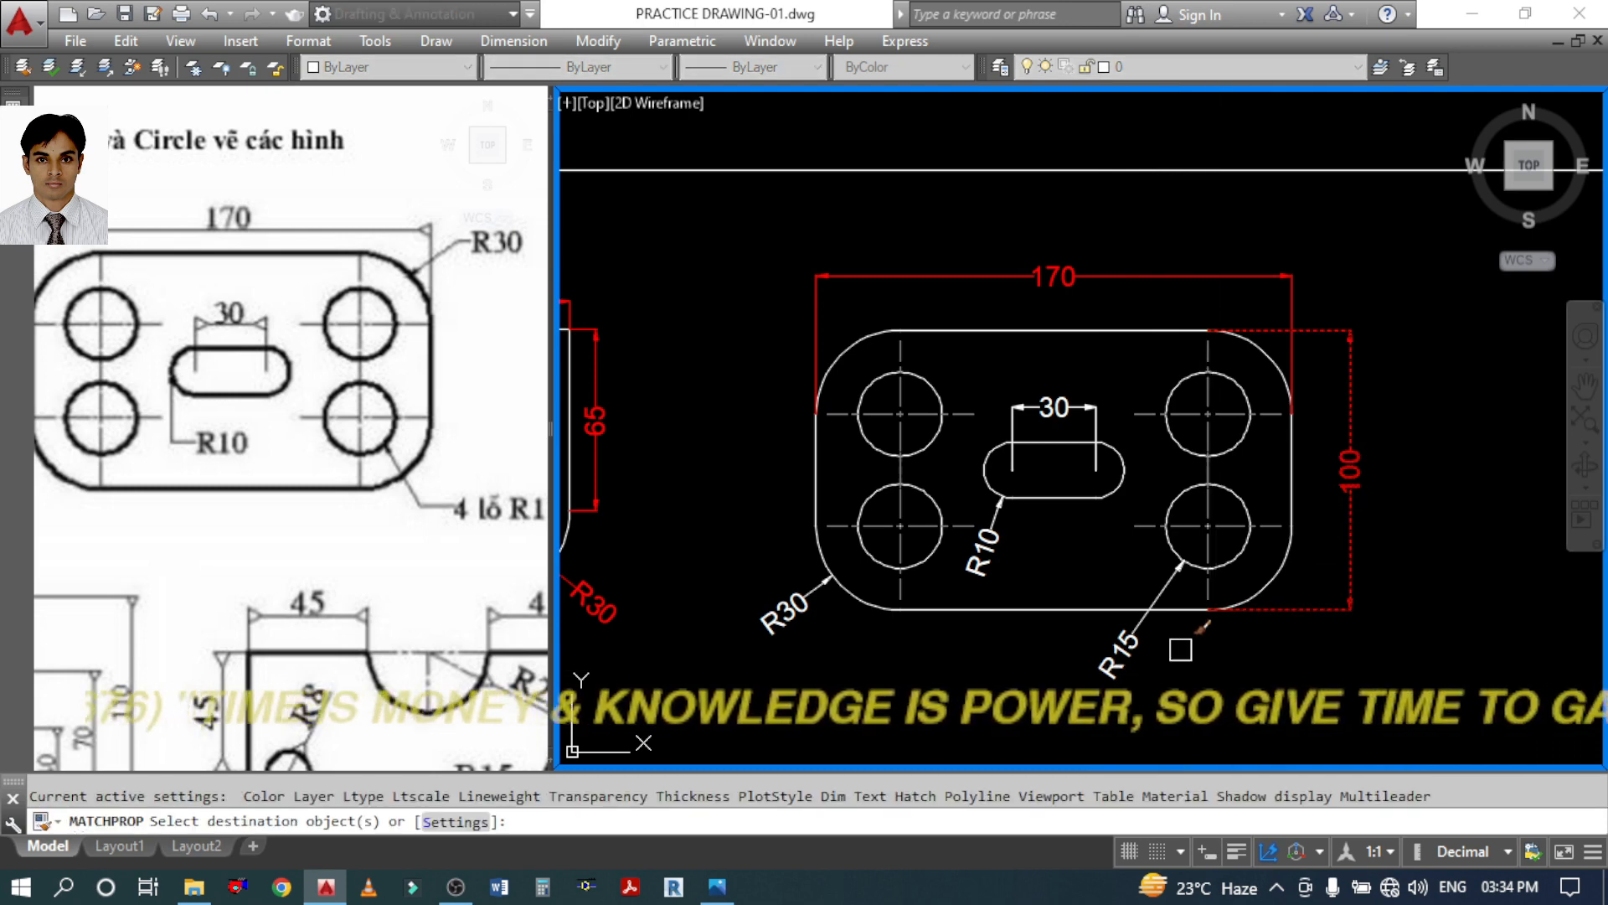
{"action": "left_click", "coordinate": [1127, 656]}
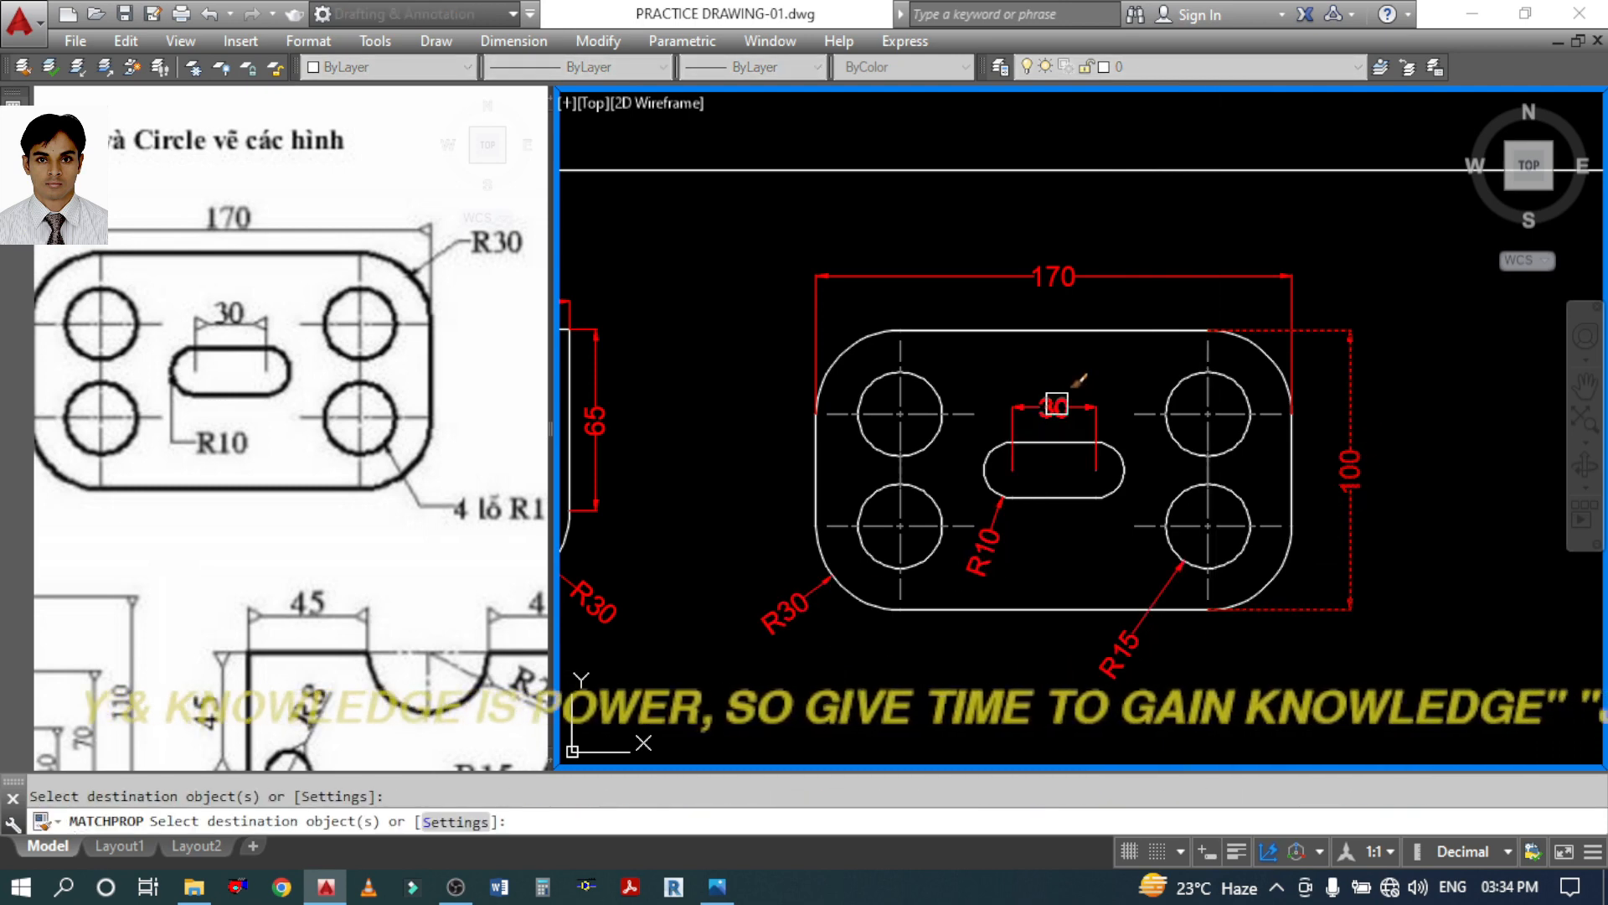
{"action": "key", "text": "Return"}
{"action": "scroll", "coordinate": [1167, 499], "scroll_direction": "down", "scroll_amount": 2}
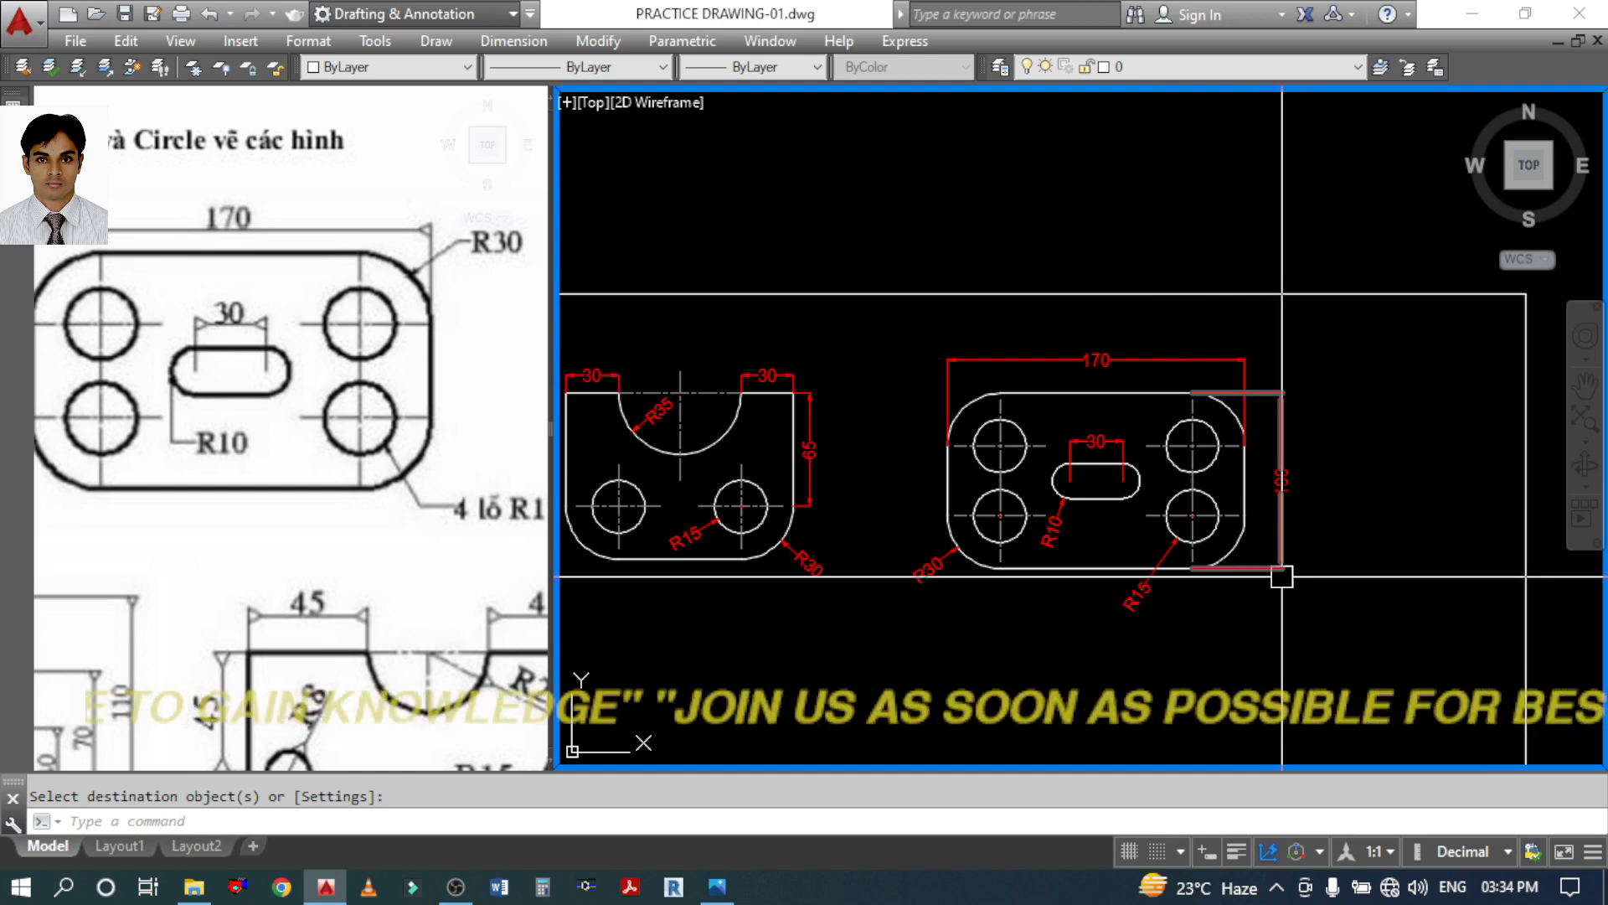
Draw a 240 by 110 rectangle below the notched plate, keeping the current rectangle fillet setting
{"action": "left_click", "coordinate": [426, 514]}
{"action": "scroll", "coordinate": [419, 511], "scroll_direction": "down", "scroll_amount": 6}
{"action": "scroll", "coordinate": [289, 507], "scroll_direction": "up", "scroll_amount": 5}
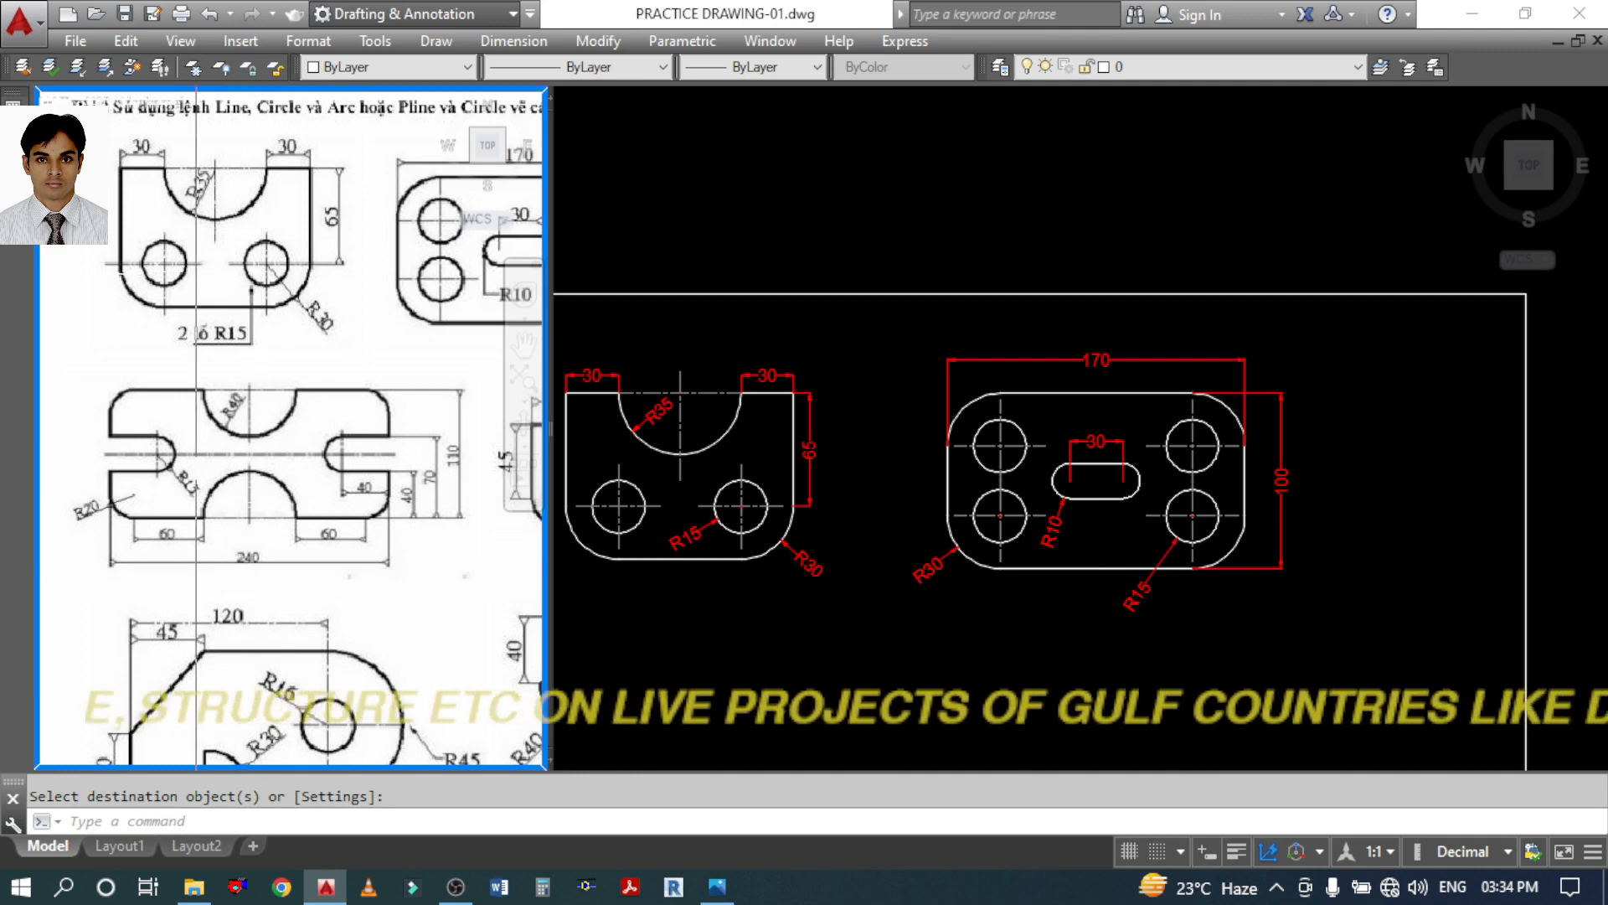
{"action": "left_click", "coordinate": [700, 714]}
{"action": "middle_click_drag", "start_coordinate": [700, 714], "coordinate": [913, 596]}
{"action": "type", "text": "R"}
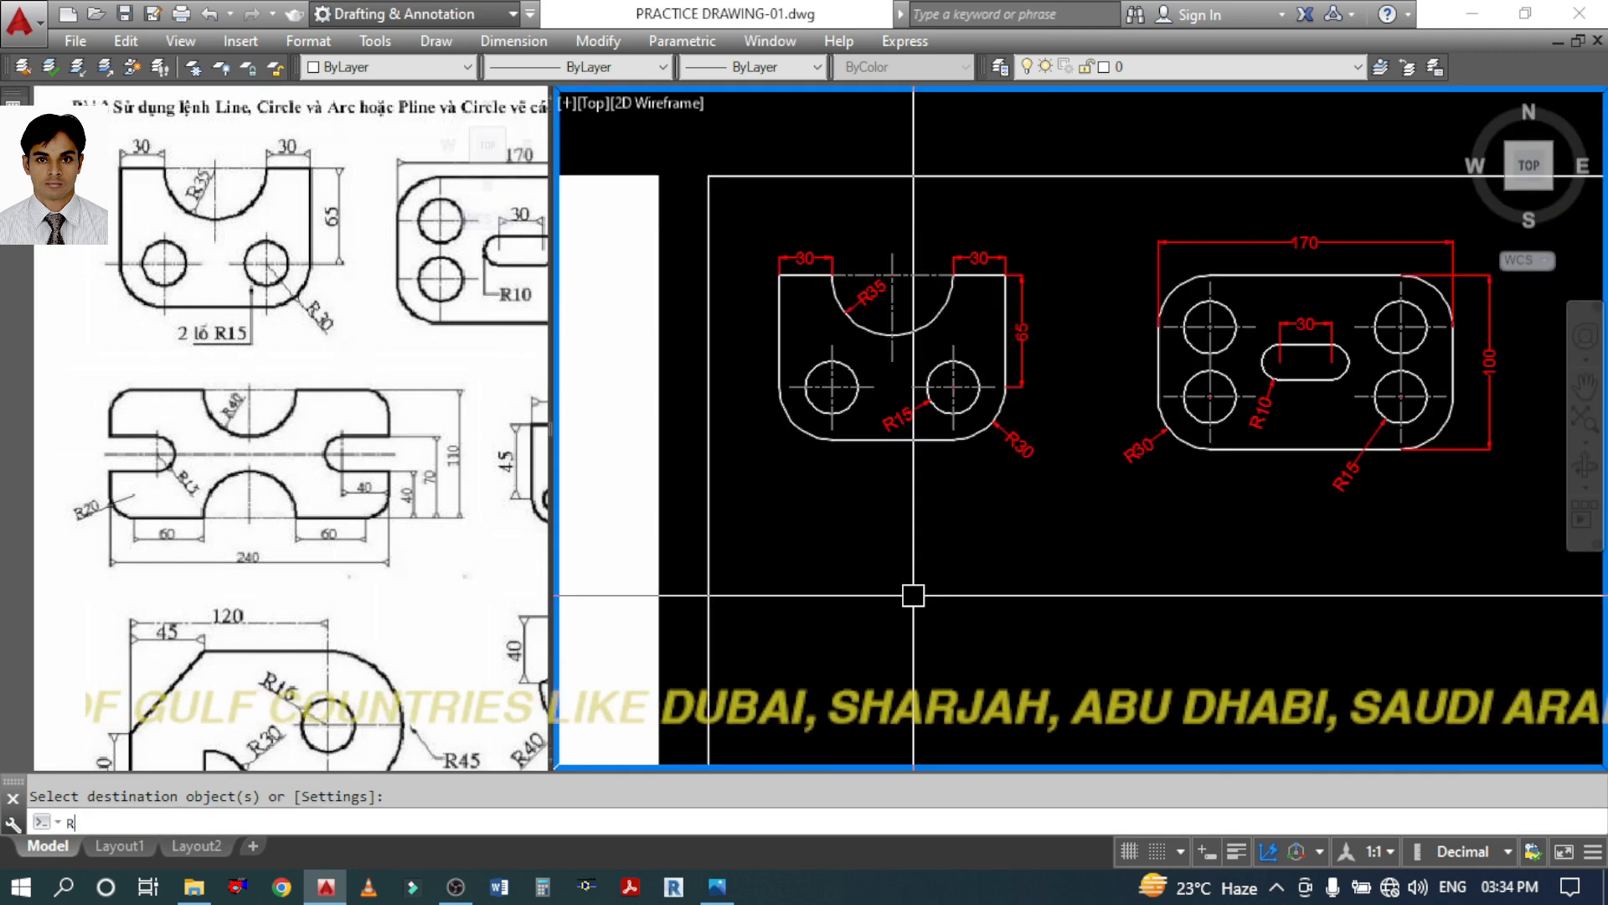
{"action": "type", "text": "EC"}
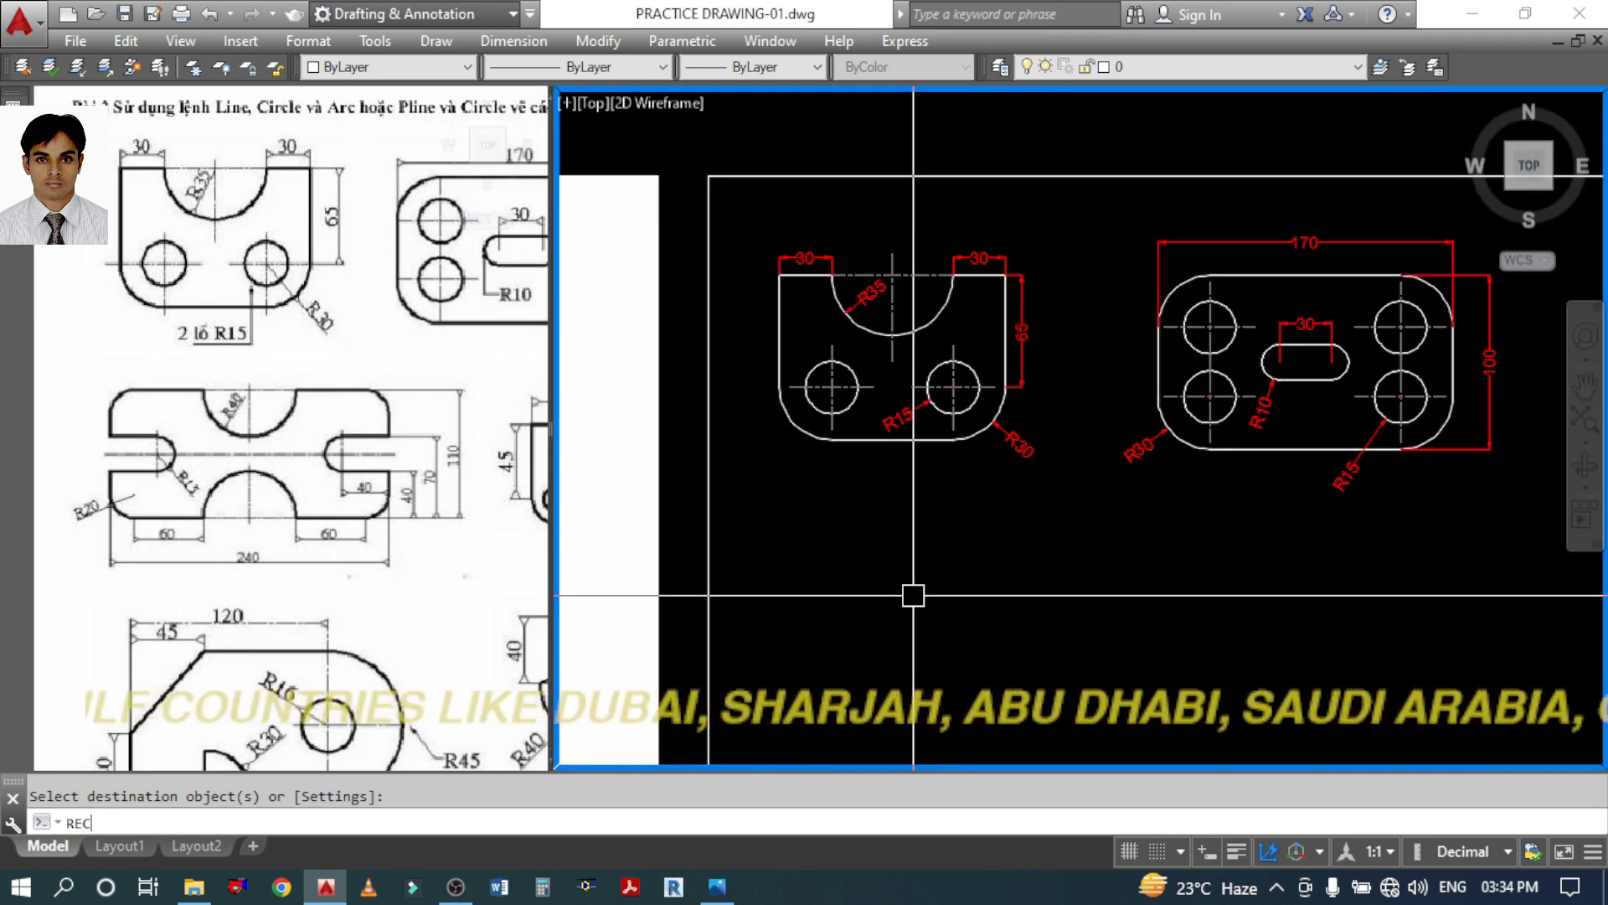
{"action": "key", "text": "Return"}
{"action": "left_click", "coordinate": [793, 661]}
{"action": "type", "text": "@"}
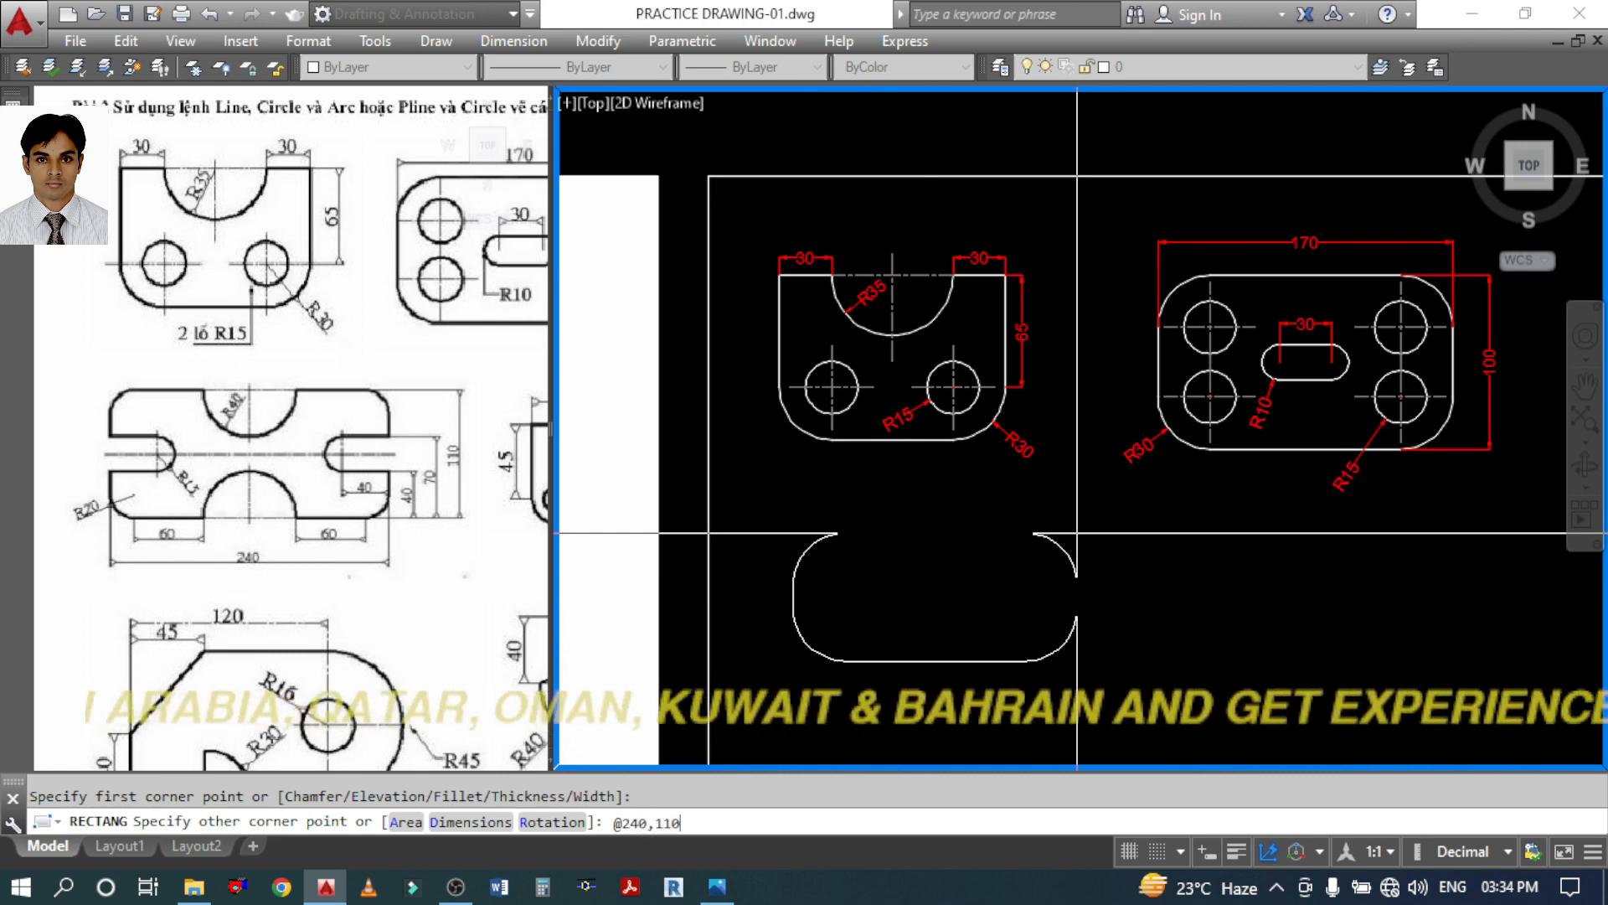
{"action": "type", "text": "240,110"}
{"action": "key", "text": "Return"}
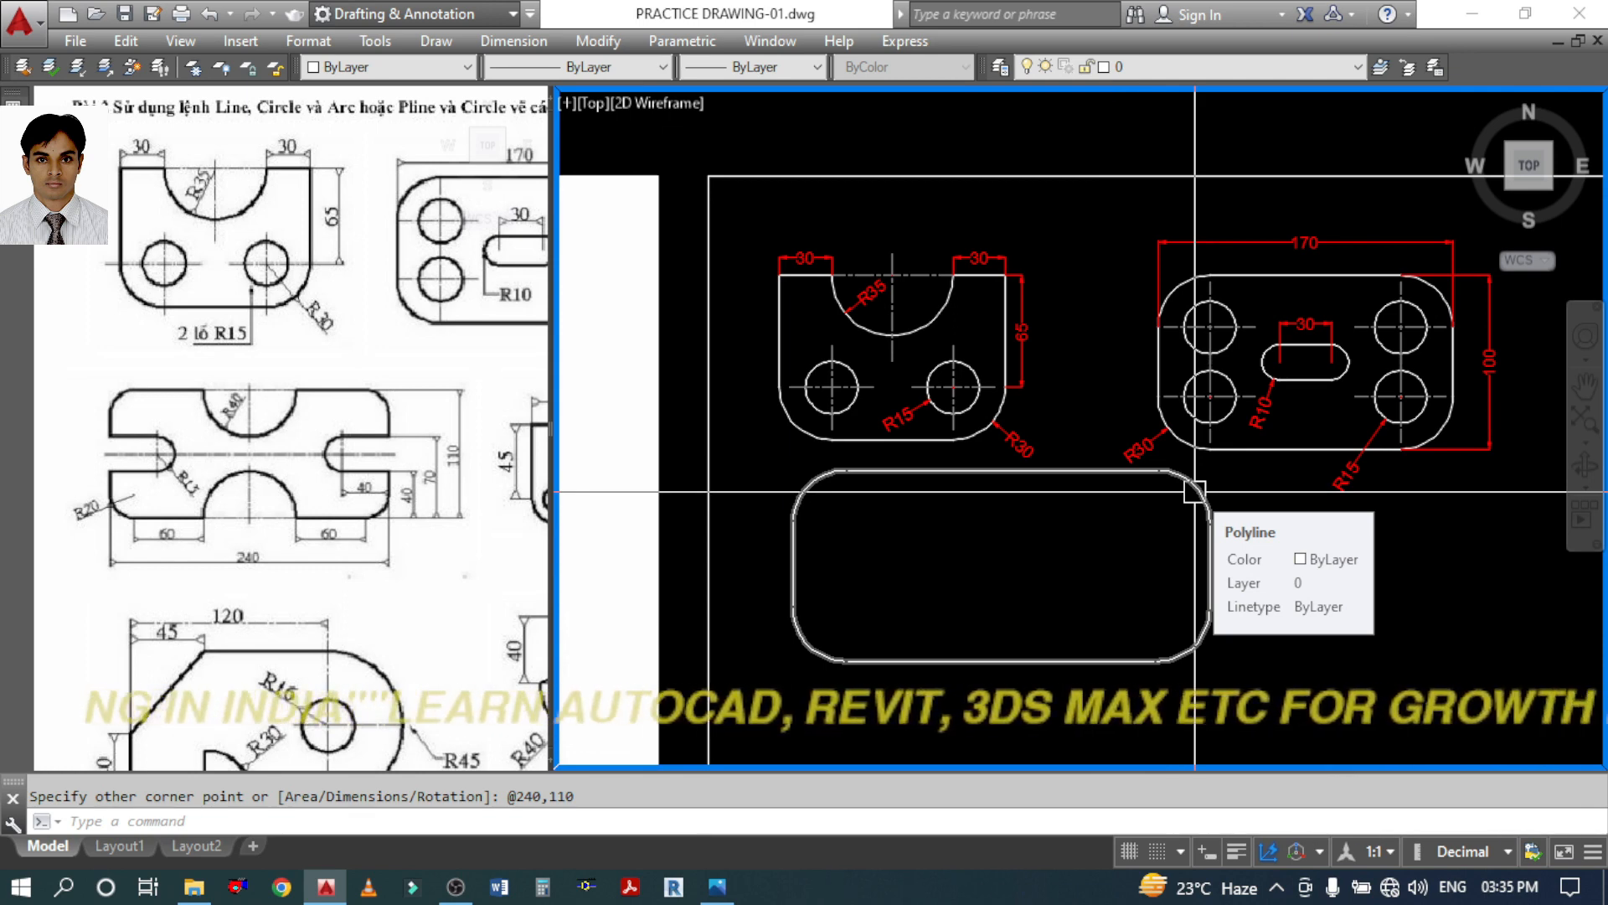
{"action": "mouse_move", "coordinate": [1194, 492]}
{"action": "middle_mouse_down"}
{"action": "mouse_move", "coordinate": [1173, 469]}
{"action": "mouse_move", "coordinate": [1186, 449]}
{"action": "middle_mouse_up"}
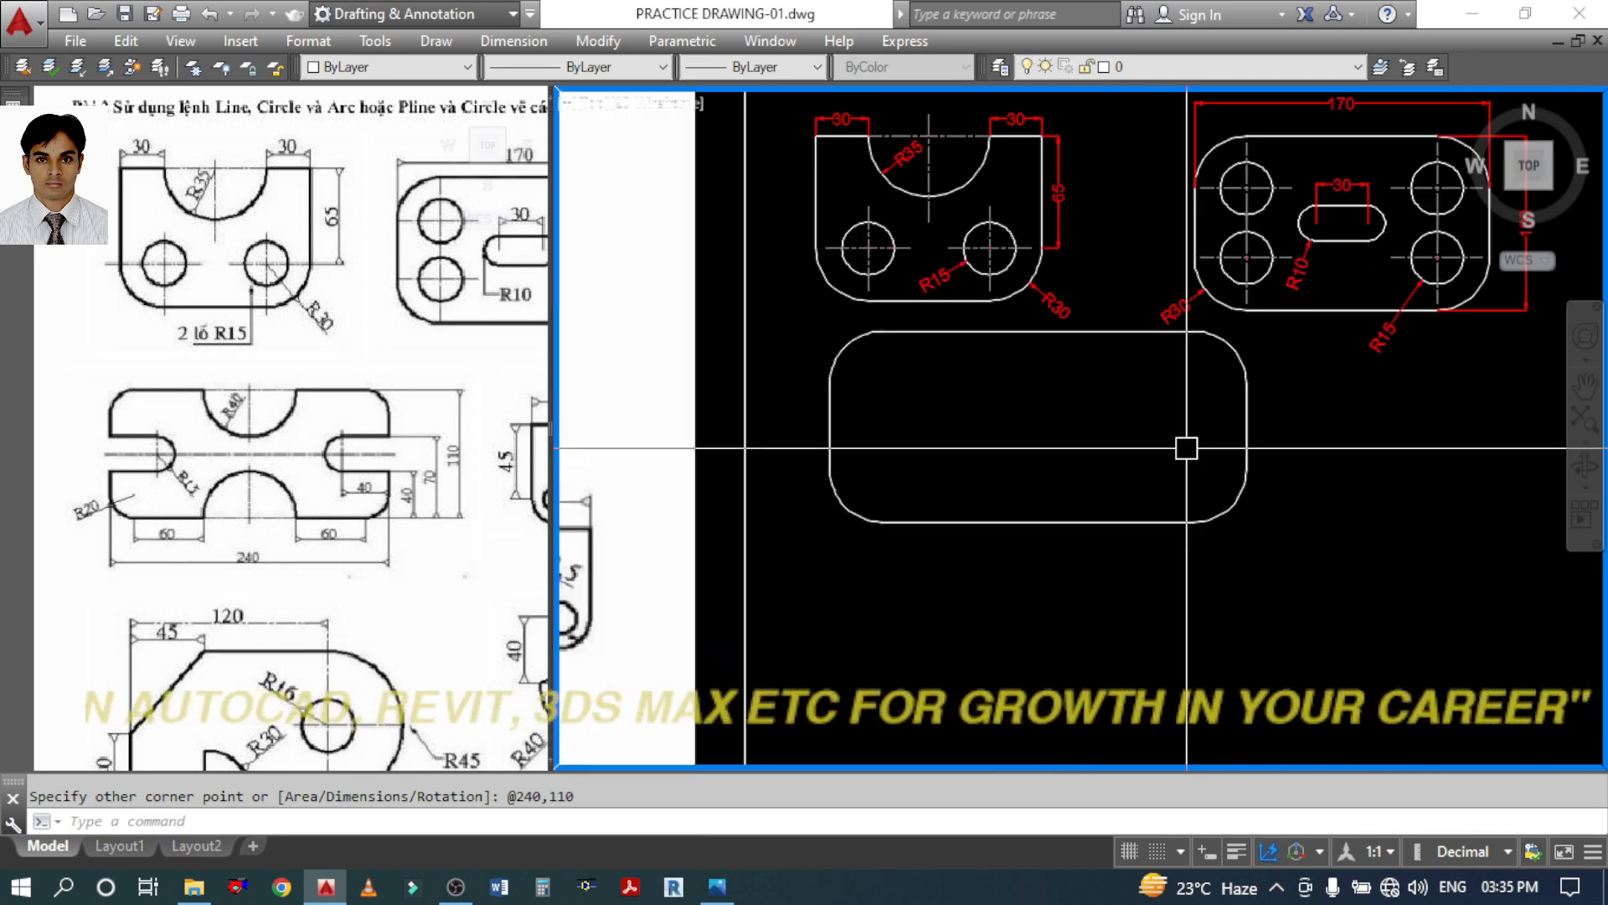
Draw a 240 by 110 rectangle with fillet radius 0 below the rounded one, and erase the rounded rectangle
{"action": "key", "text": "Return"}
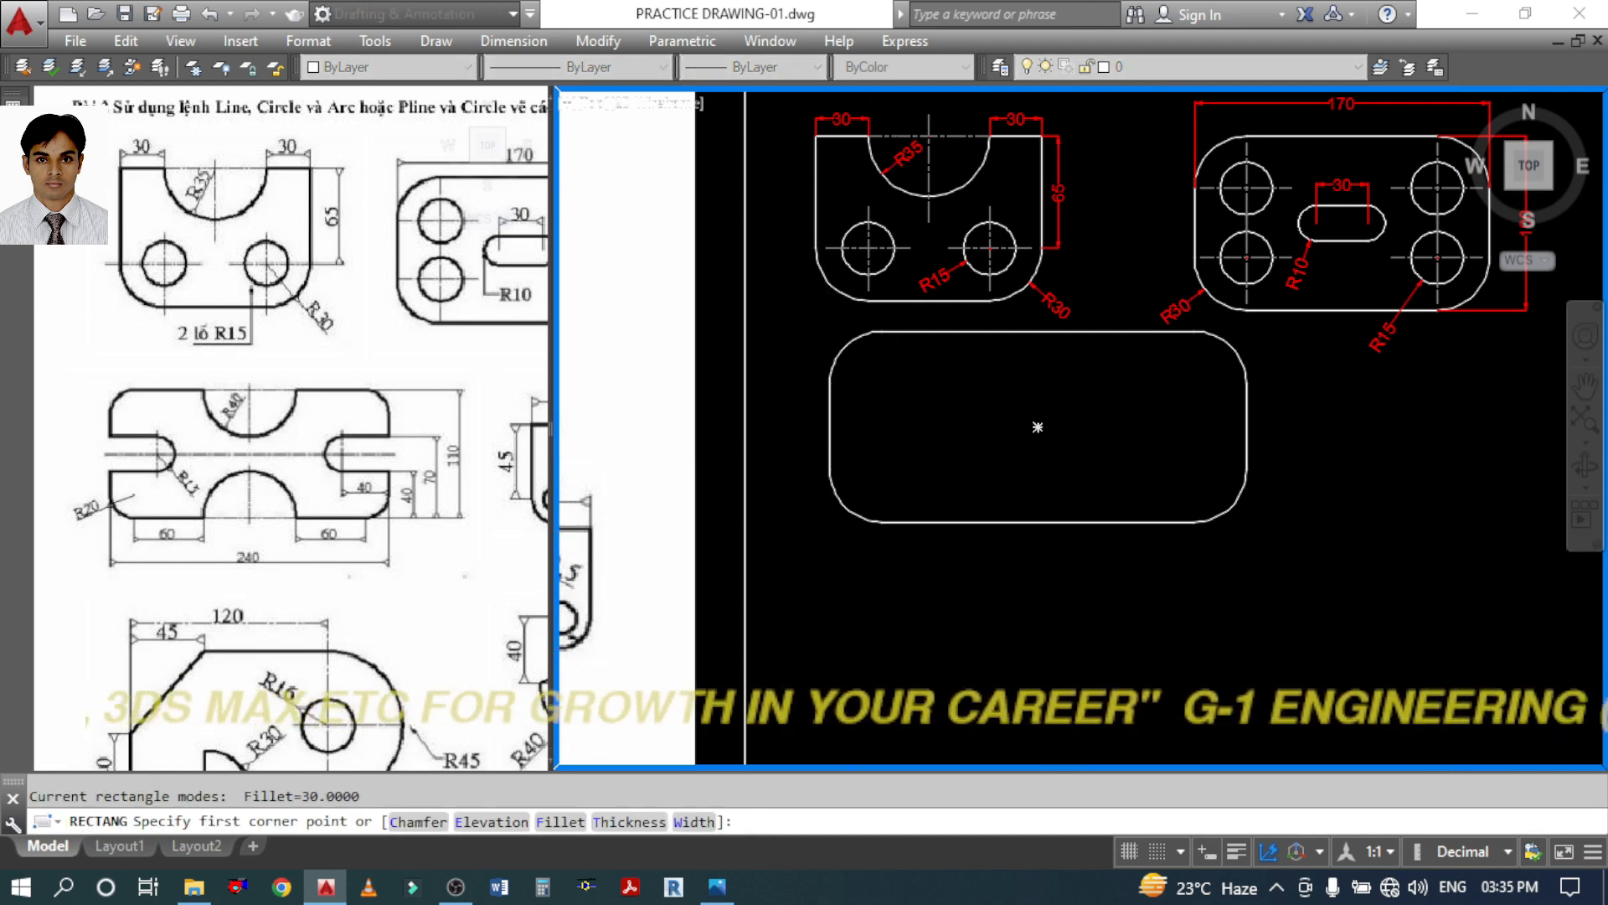
{"action": "left_click", "coordinate": [538, 825]}
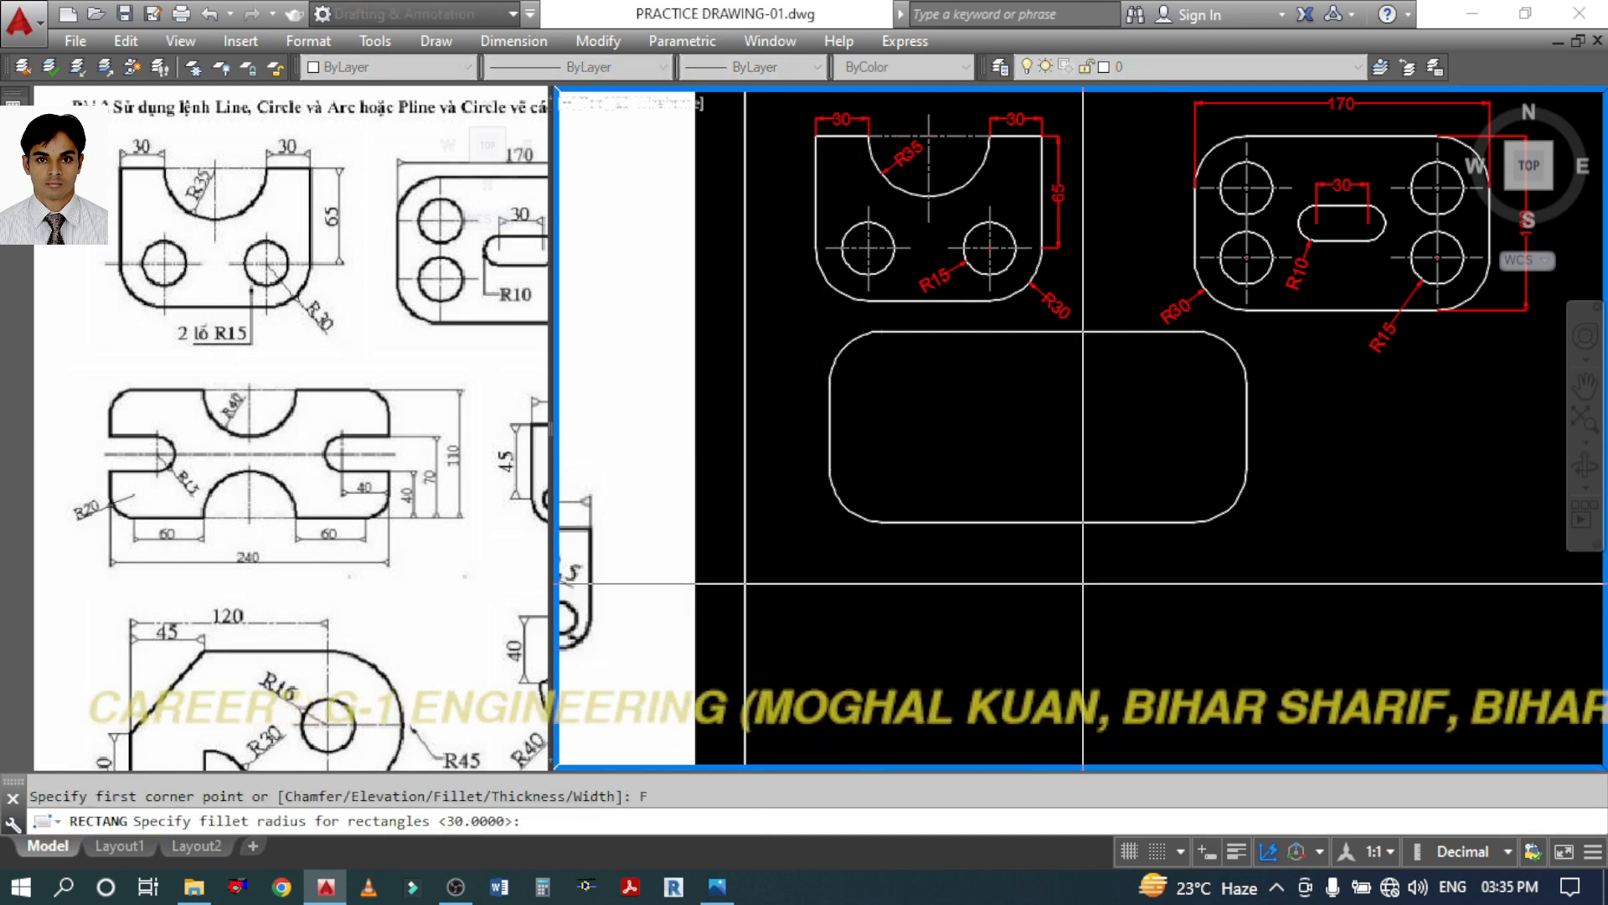
{"action": "key", "text": "Return"}
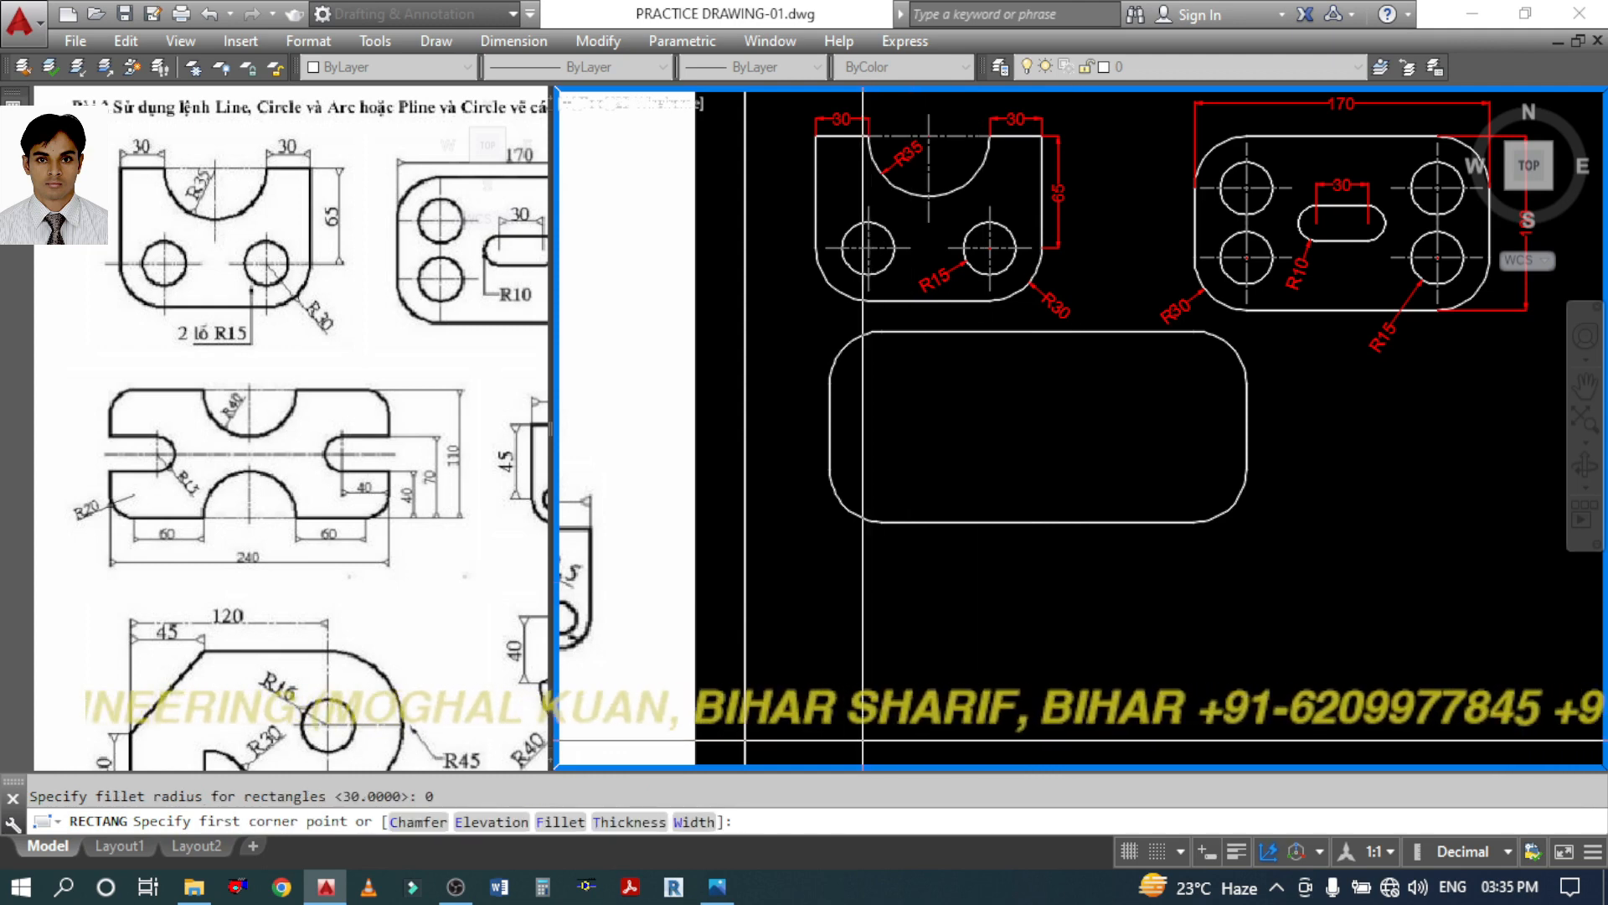
{"action": "left_click", "coordinate": [862, 741]}
{"action": "middle_click", "coordinate": [1005, 616]}
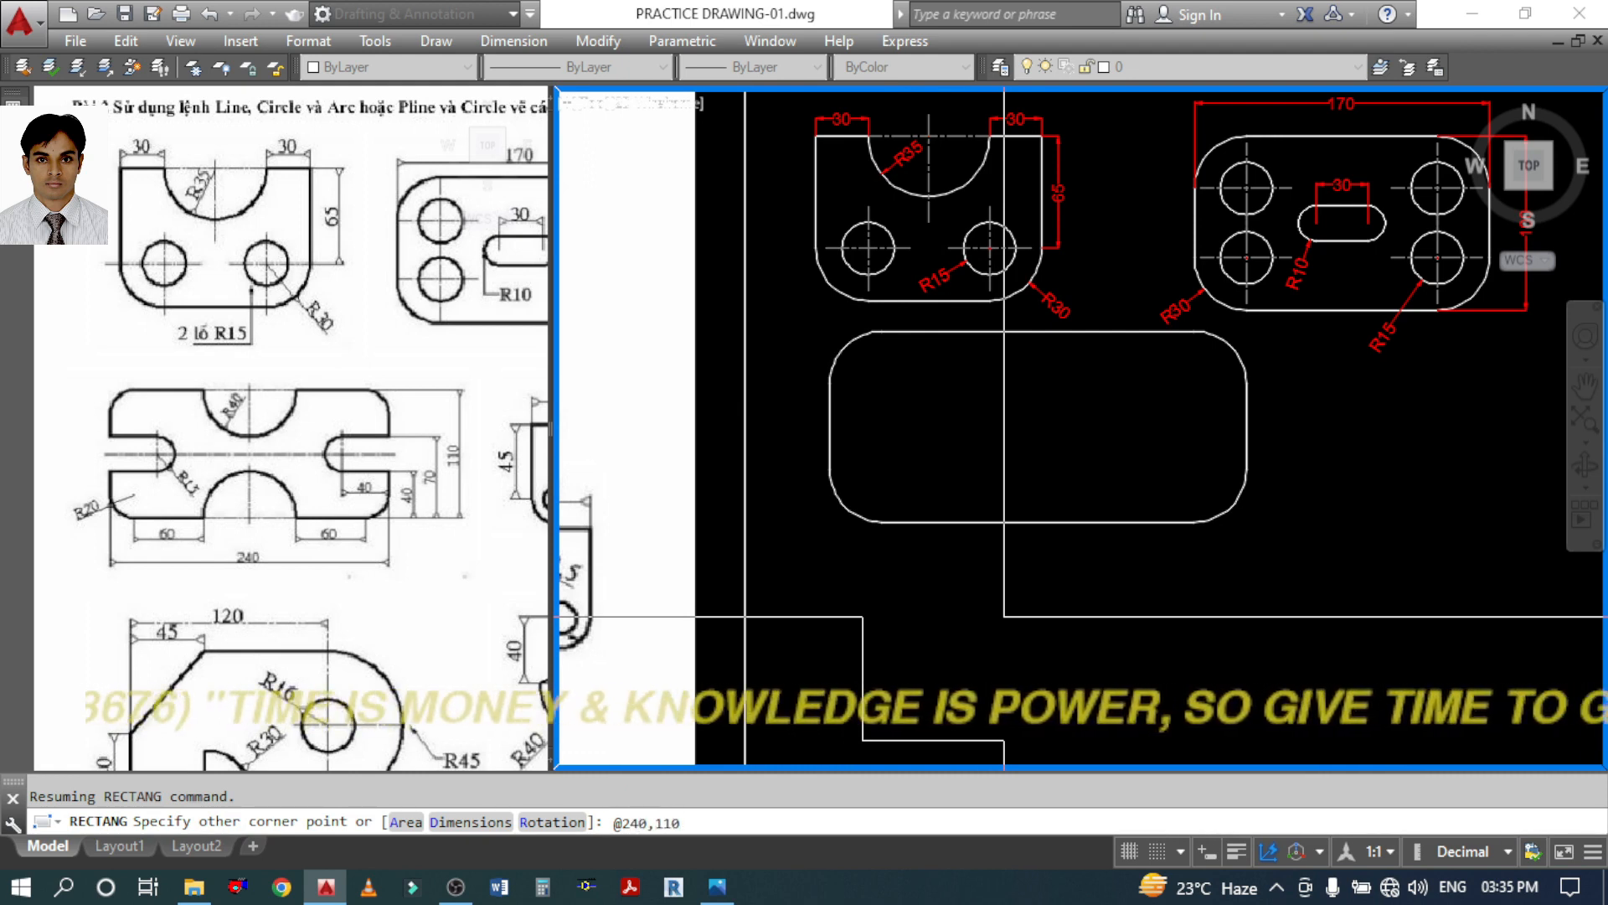
{"action": "key", "text": "Return"}
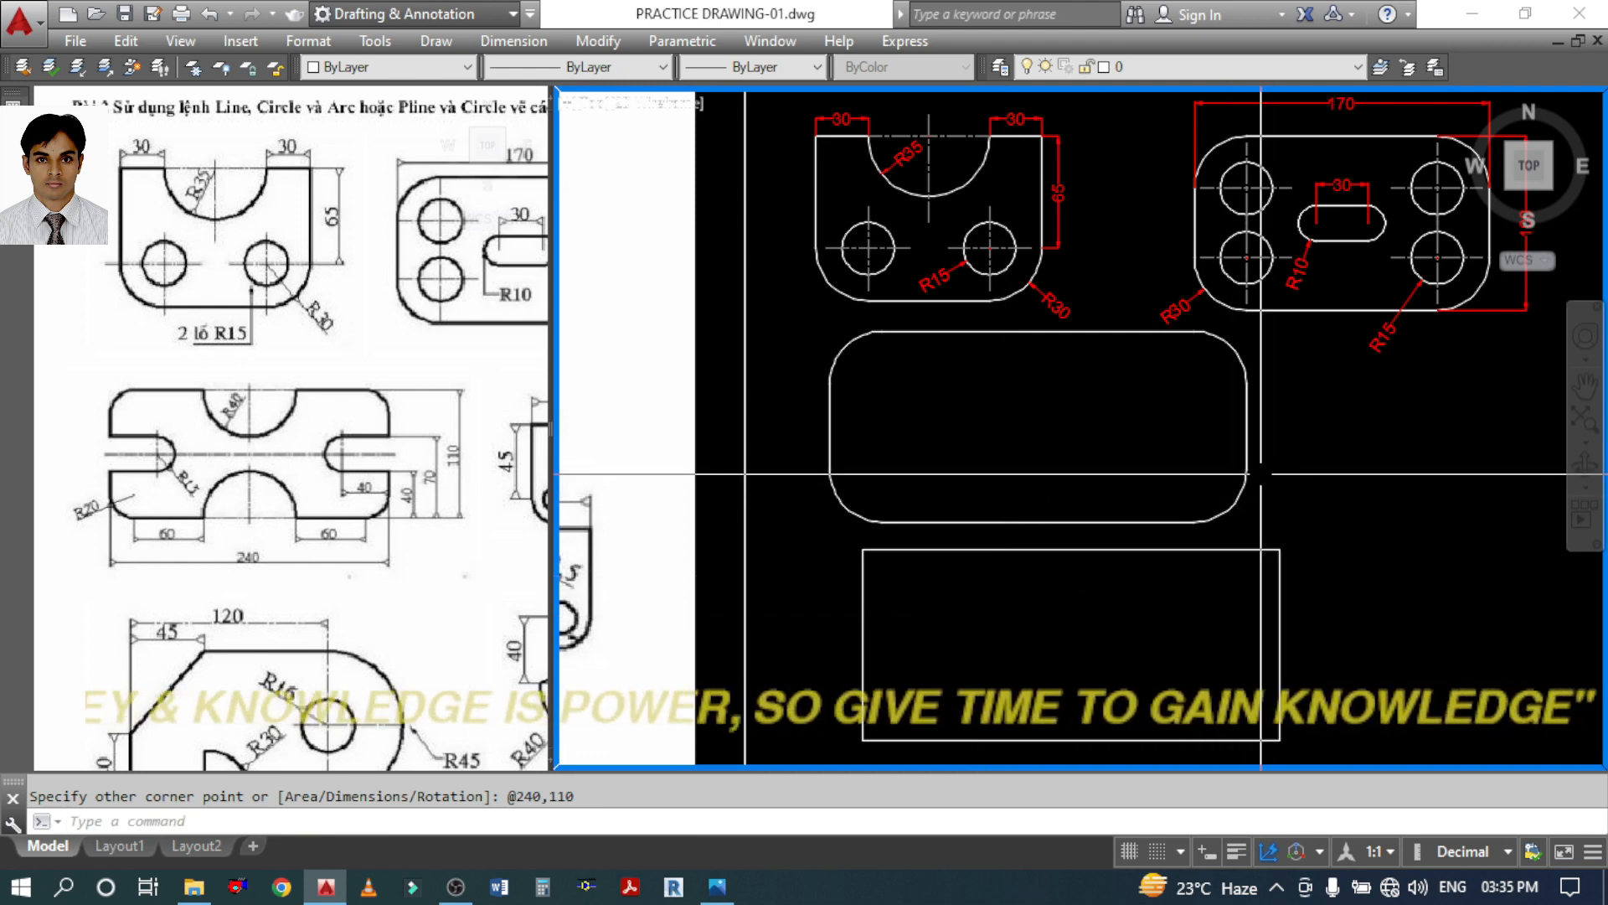
{"action": "type", "text": "e"}
{"action": "key", "text": "Return"}
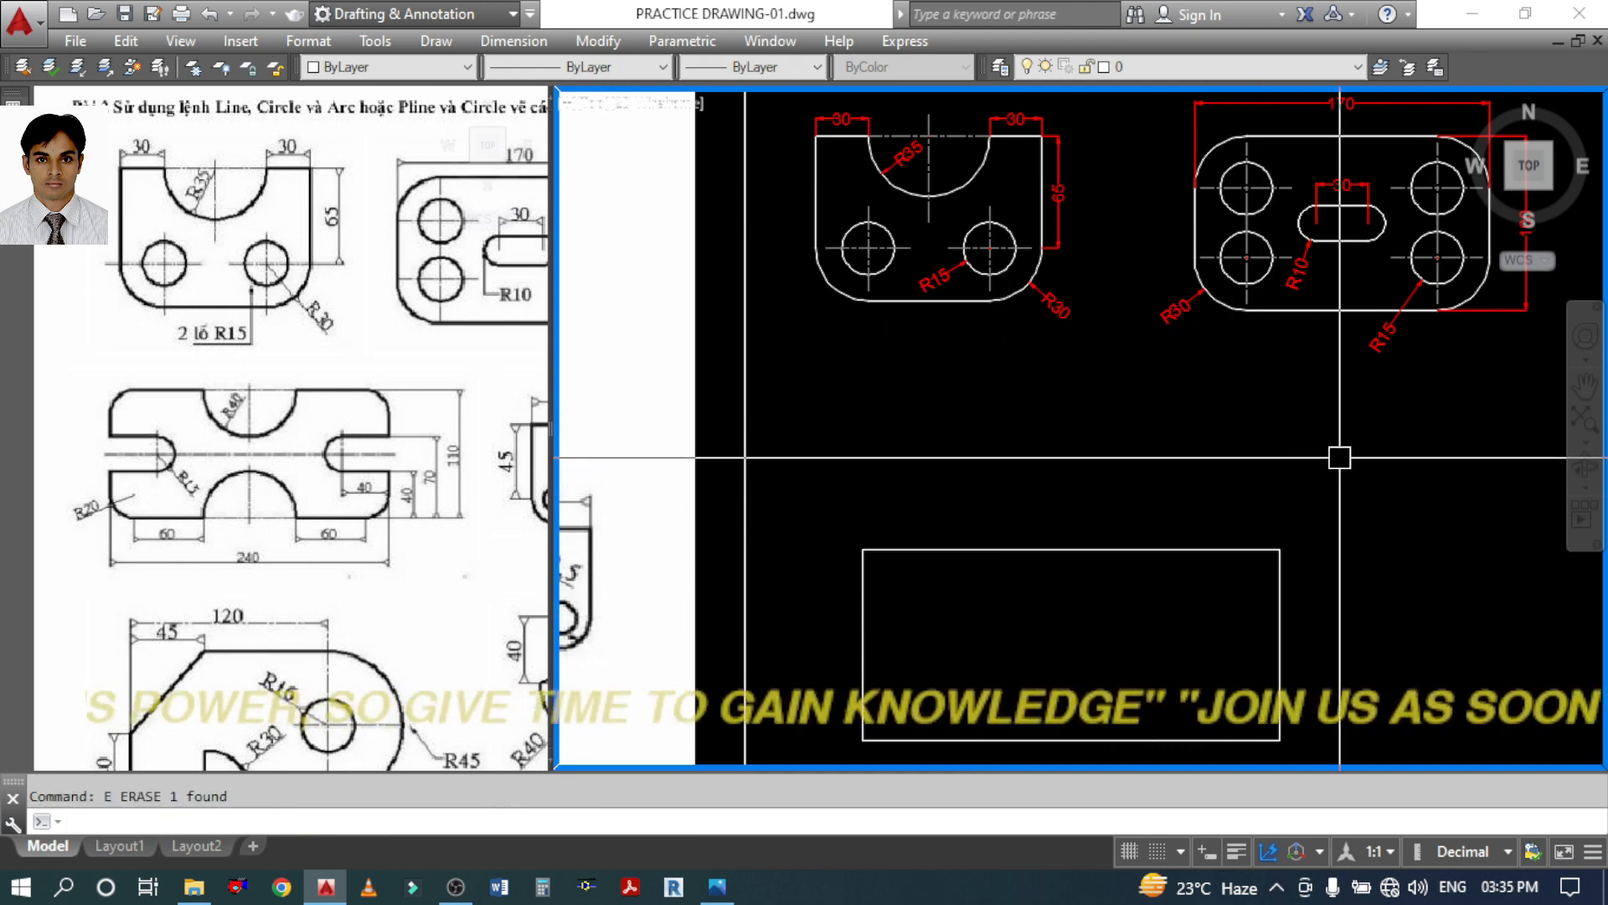
Set the fillet radius to 20, as in the reference drawing, and fillet the rectangle's upper-left corner
{"action": "type", "text": "f"}
{"action": "key", "text": "Return"}
{"action": "type", "text": "r"}
{"action": "key", "text": "Return"}
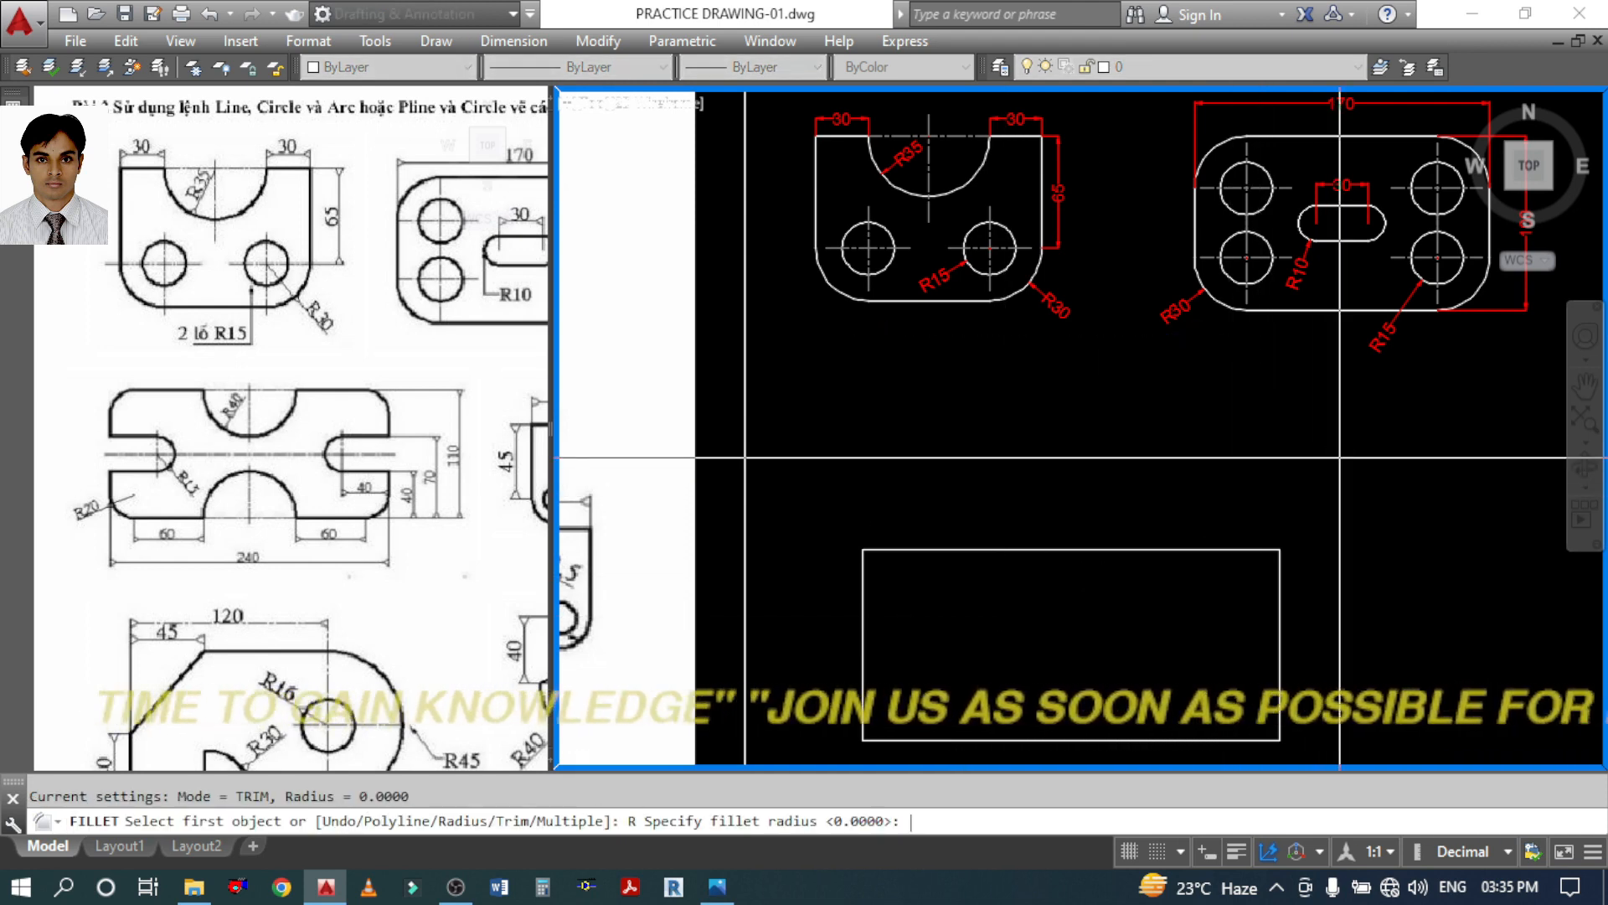
{"action": "left_click", "coordinate": [102, 547]}
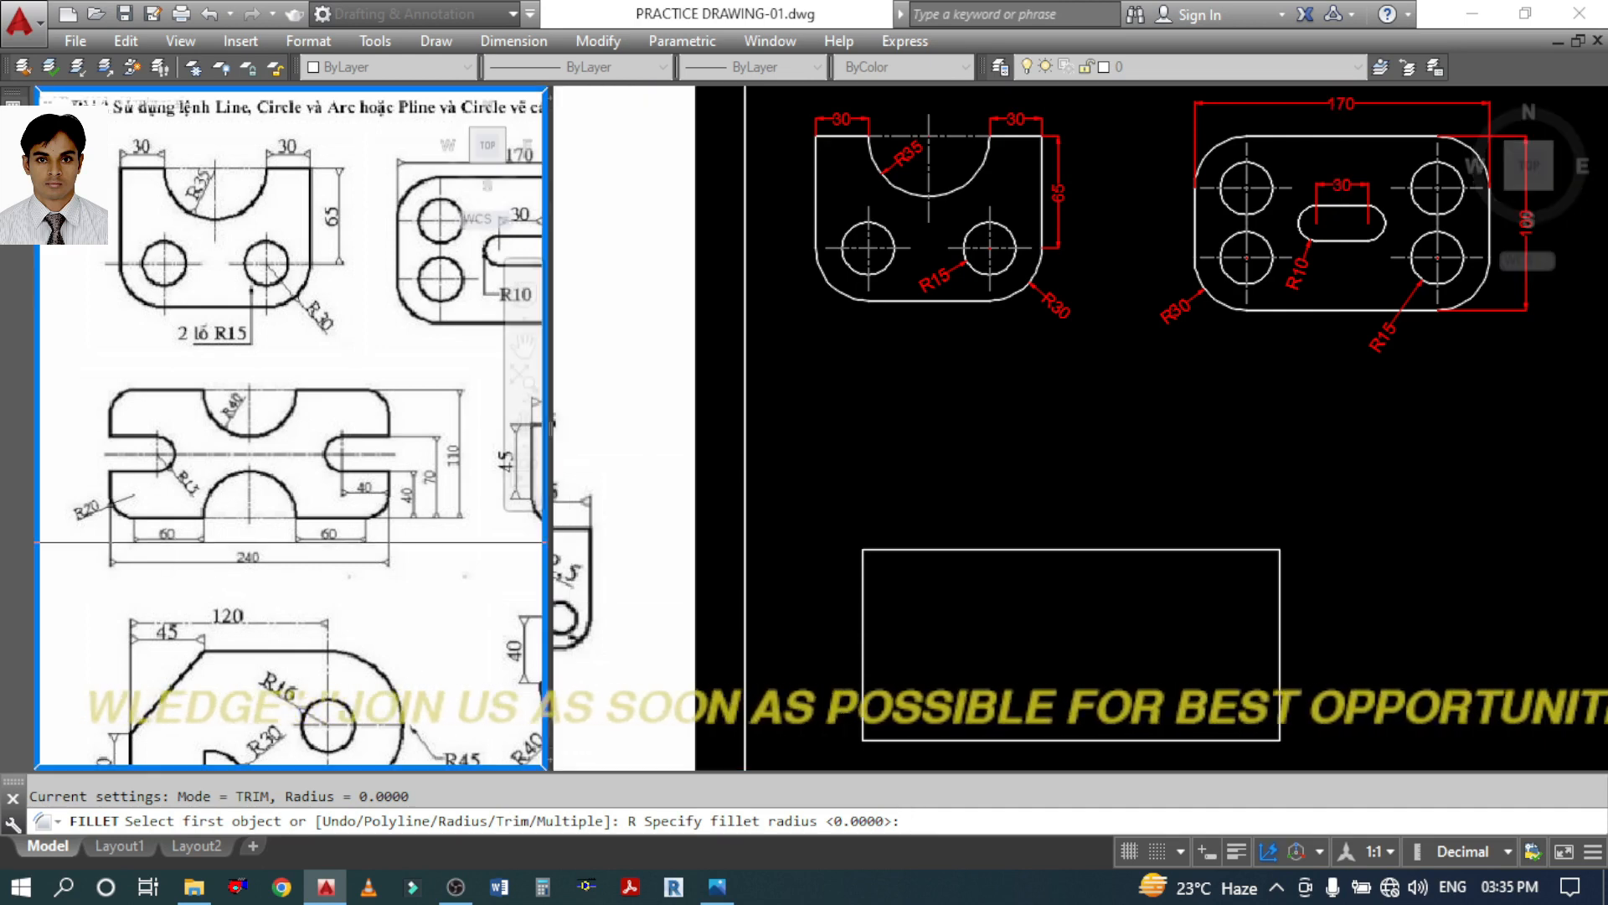
{"action": "scroll", "coordinate": [118, 516], "scroll_direction": "up", "scroll_amount": 5}
{"action": "middle_click_drag", "start_coordinate": [117, 516], "coordinate": [193, 513]}
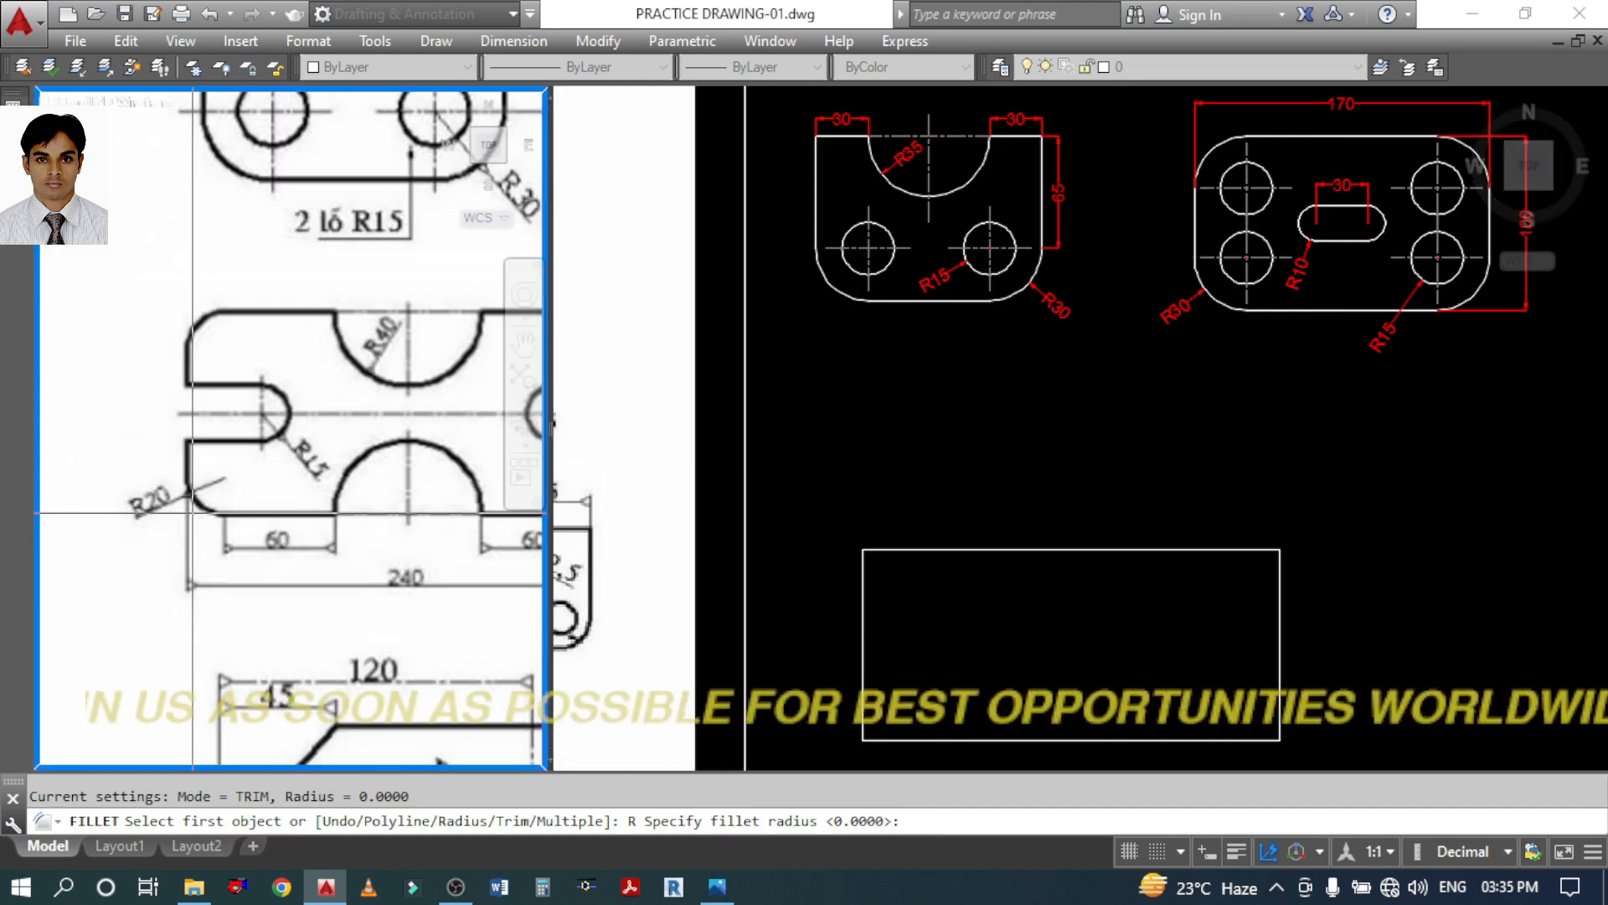
{"action": "left_click", "coordinate": [938, 638]}
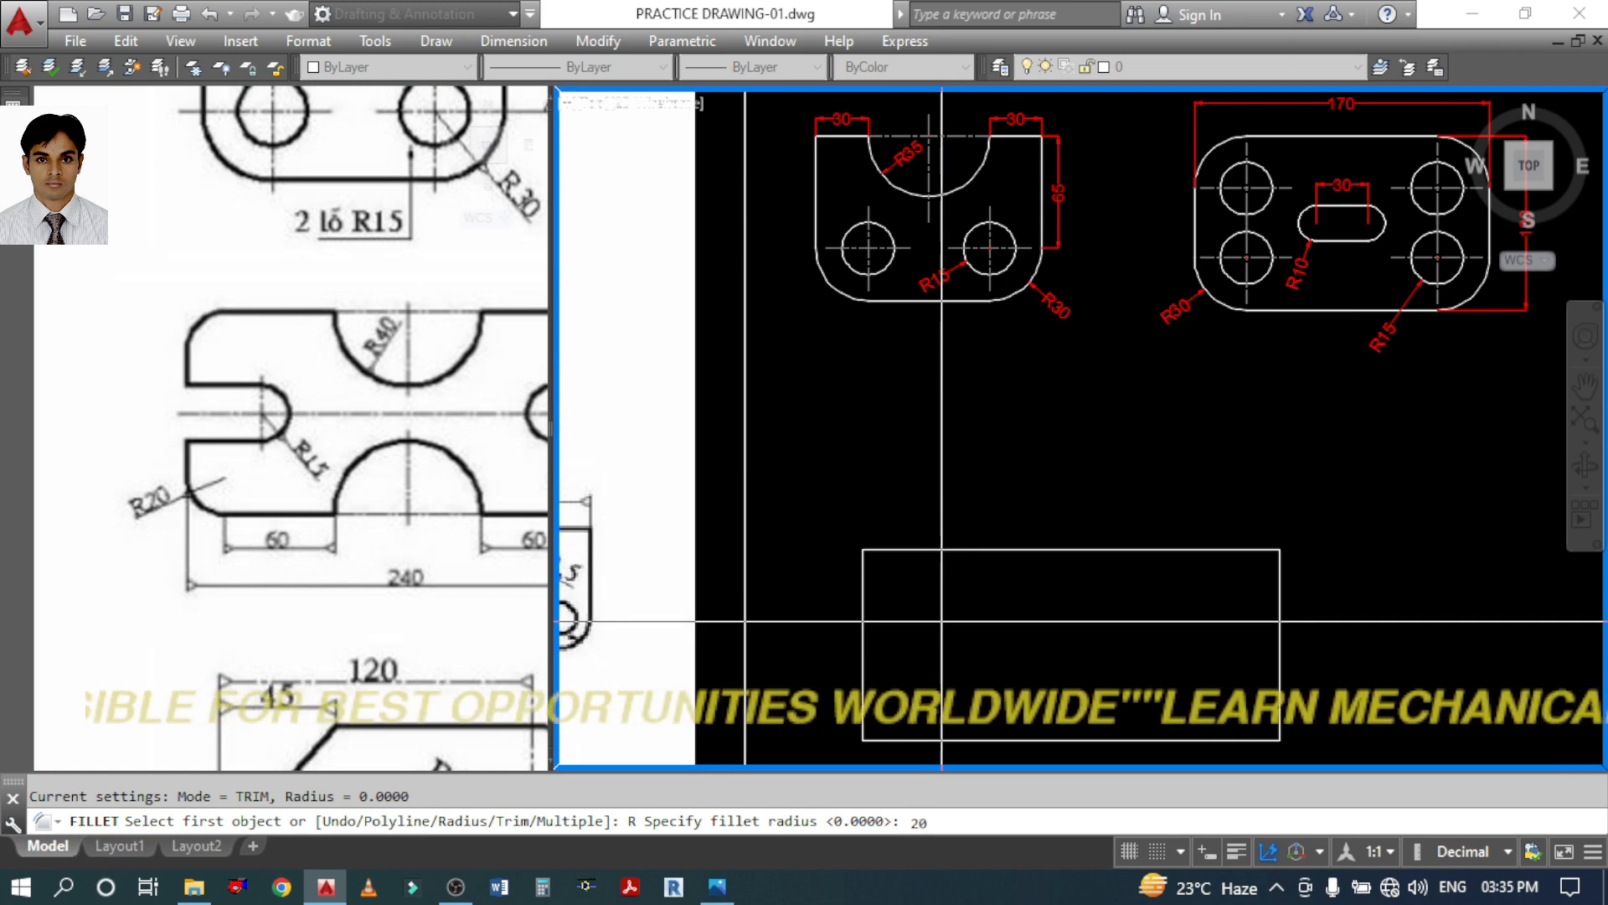
{"action": "type", "text": "0"}
{"action": "key", "text": "Return"}
{"action": "left_click", "coordinate": [863, 586]}
{"action": "left_click", "coordinate": [890, 550]}
Fillet the rectangle's upper-right, lower-right and lower-left corners with the same radius
{"action": "key", "text": "Return"}
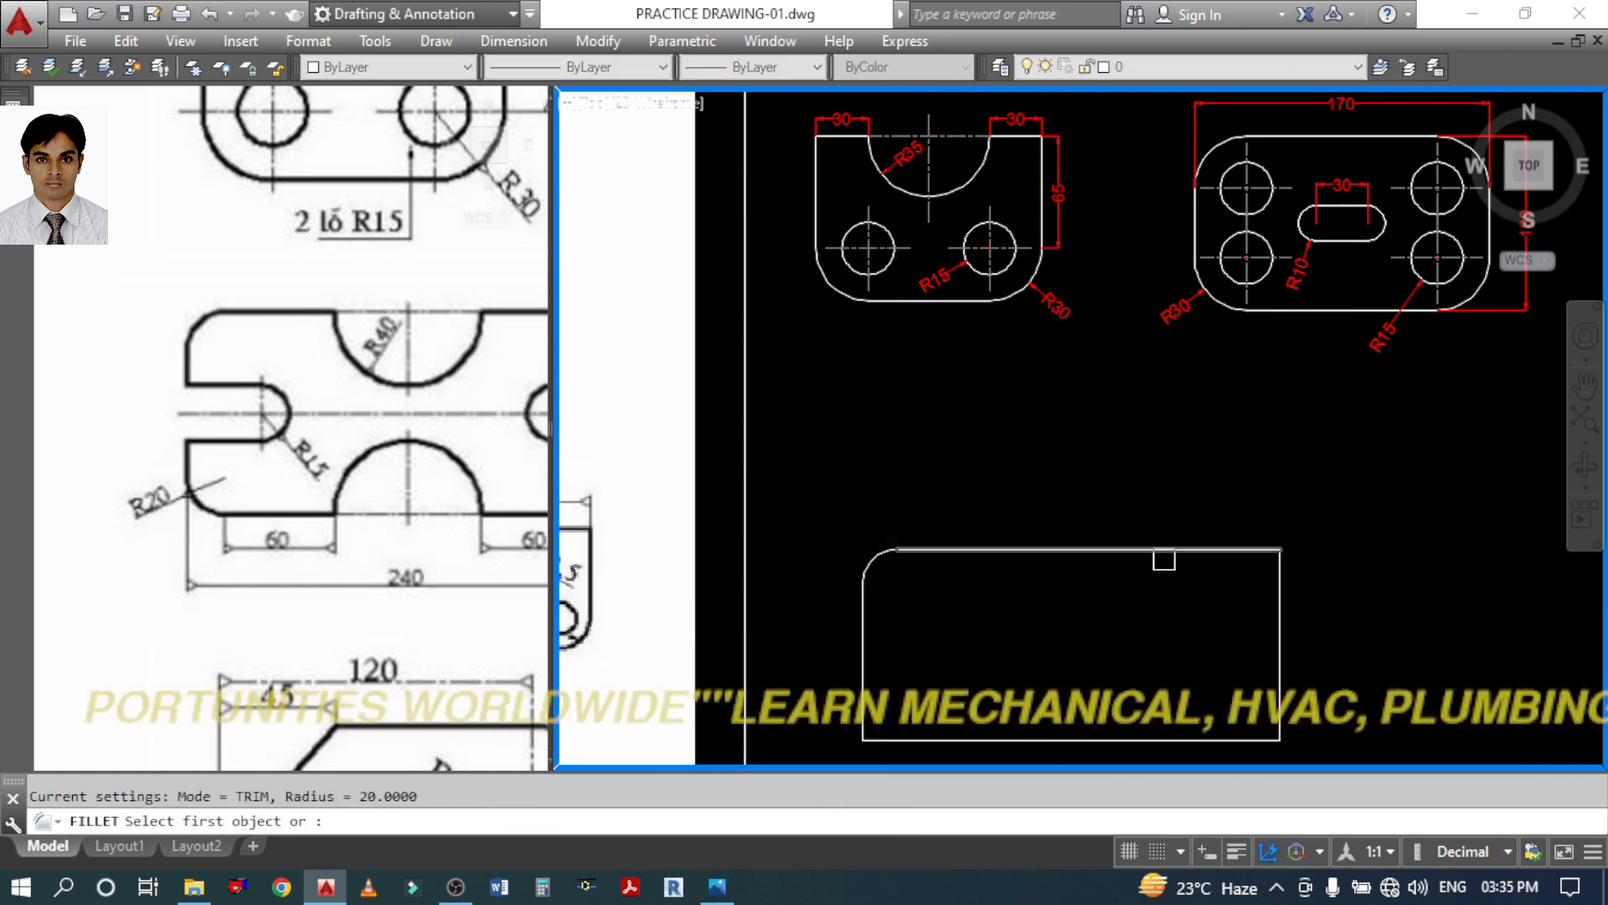
{"action": "left_click", "coordinate": [1265, 551]}
{"action": "left_click", "coordinate": [1279, 592]}
{"action": "key", "text": "Return"}
{"action": "left_click", "coordinate": [1279, 679]}
{"action": "left_click", "coordinate": [1221, 740]}
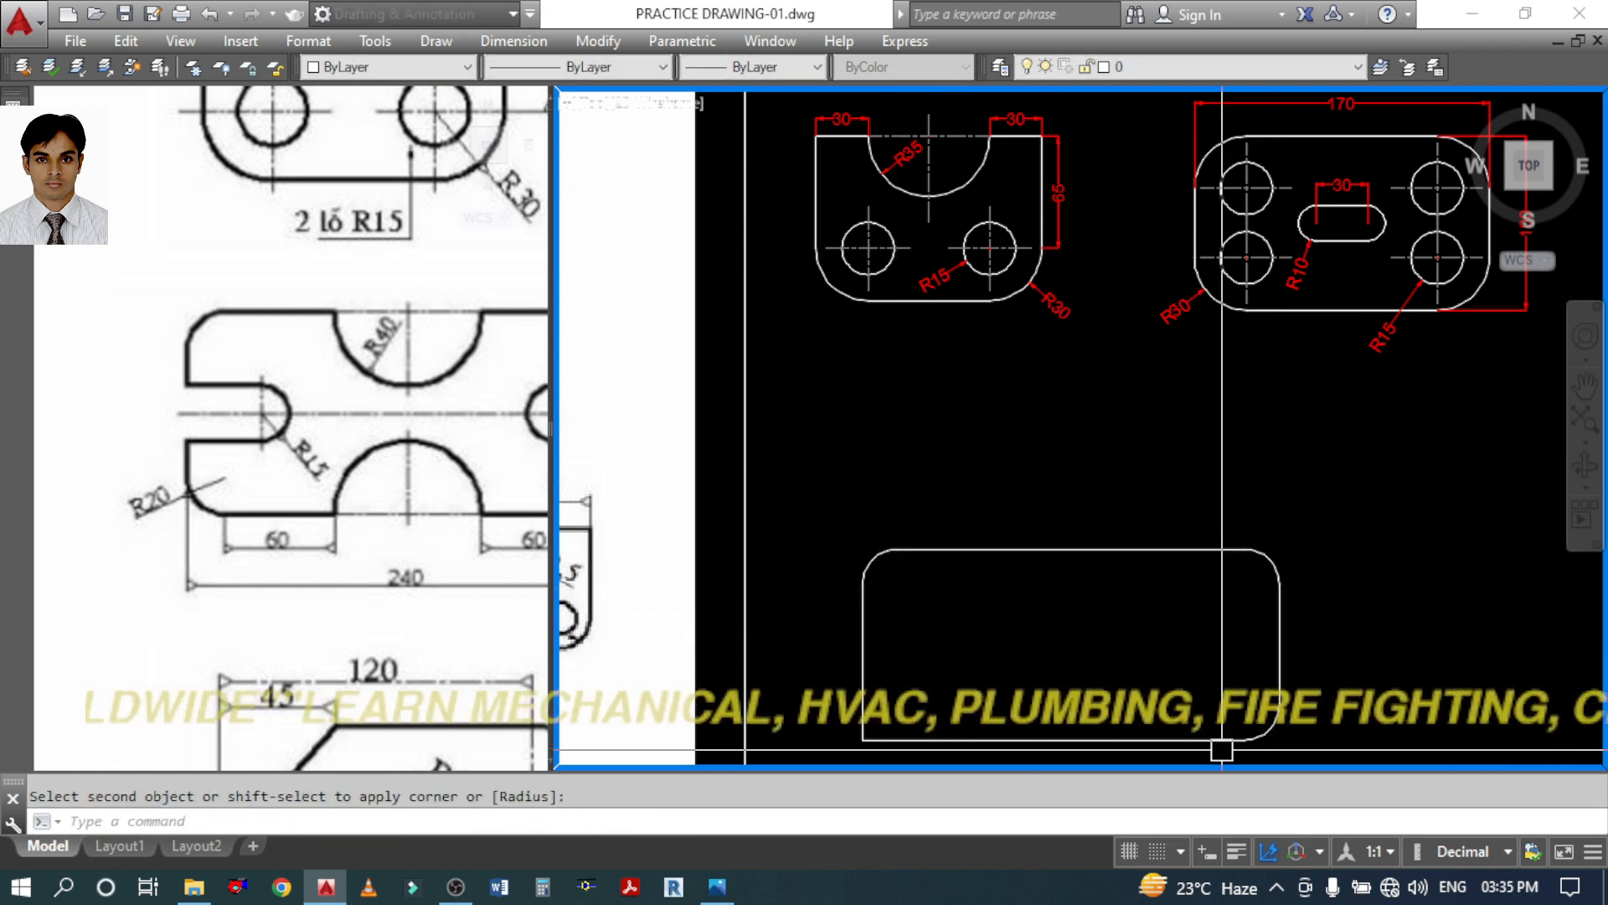
{"action": "key", "text": "Return"}
{"action": "left_click", "coordinate": [881, 740]}
{"action": "left_click", "coordinate": [865, 686]}
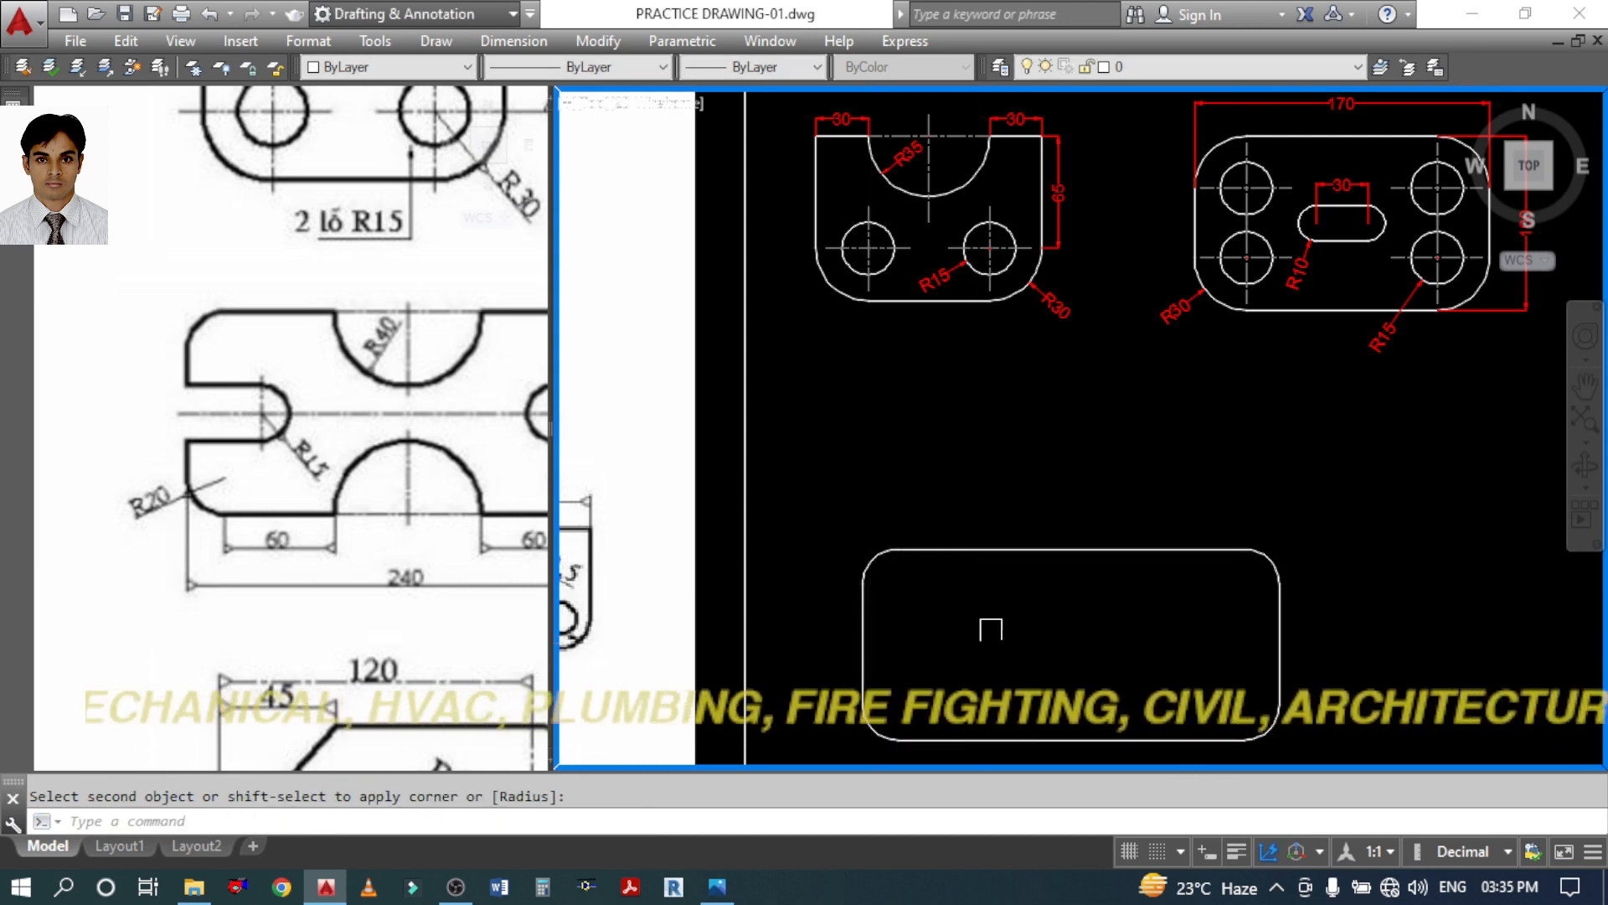
Draw another 240 by 110 rectangle below the filleted one, with the rectangle fillet option set to 20
{"action": "scroll", "coordinate": [950, 481], "scroll_direction": "down", "scroll_amount": 4}
{"action": "scroll", "coordinate": [996, 560], "scroll_direction": "up", "scroll_amount": 2}
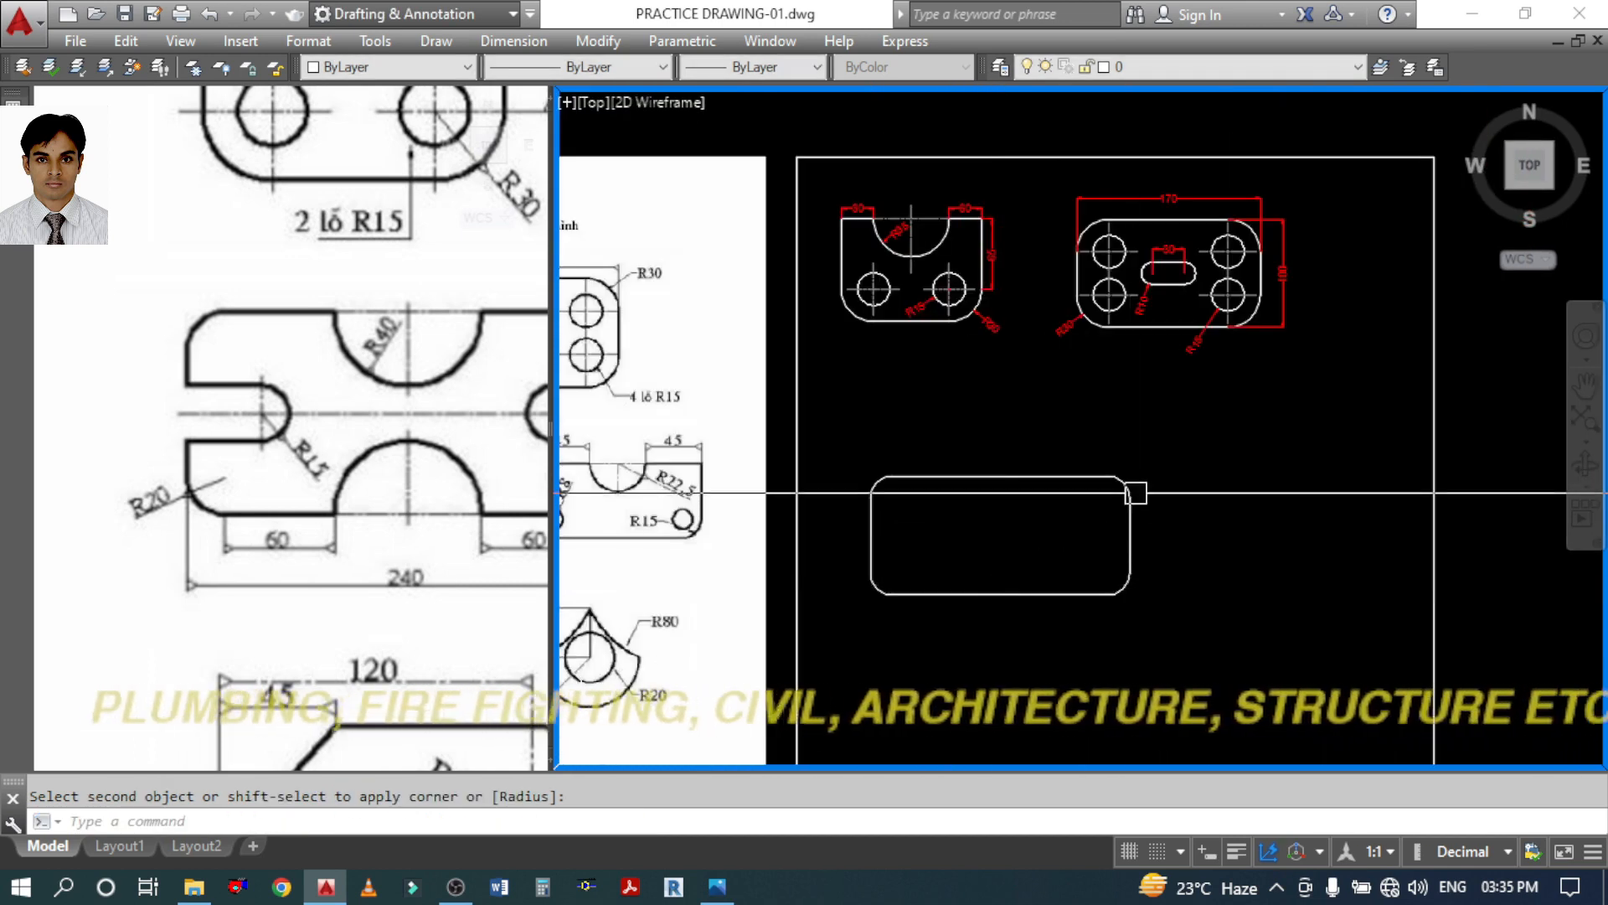
{"action": "middle_click_drag", "start_coordinate": [1070, 665], "coordinate": [1092, 540]}
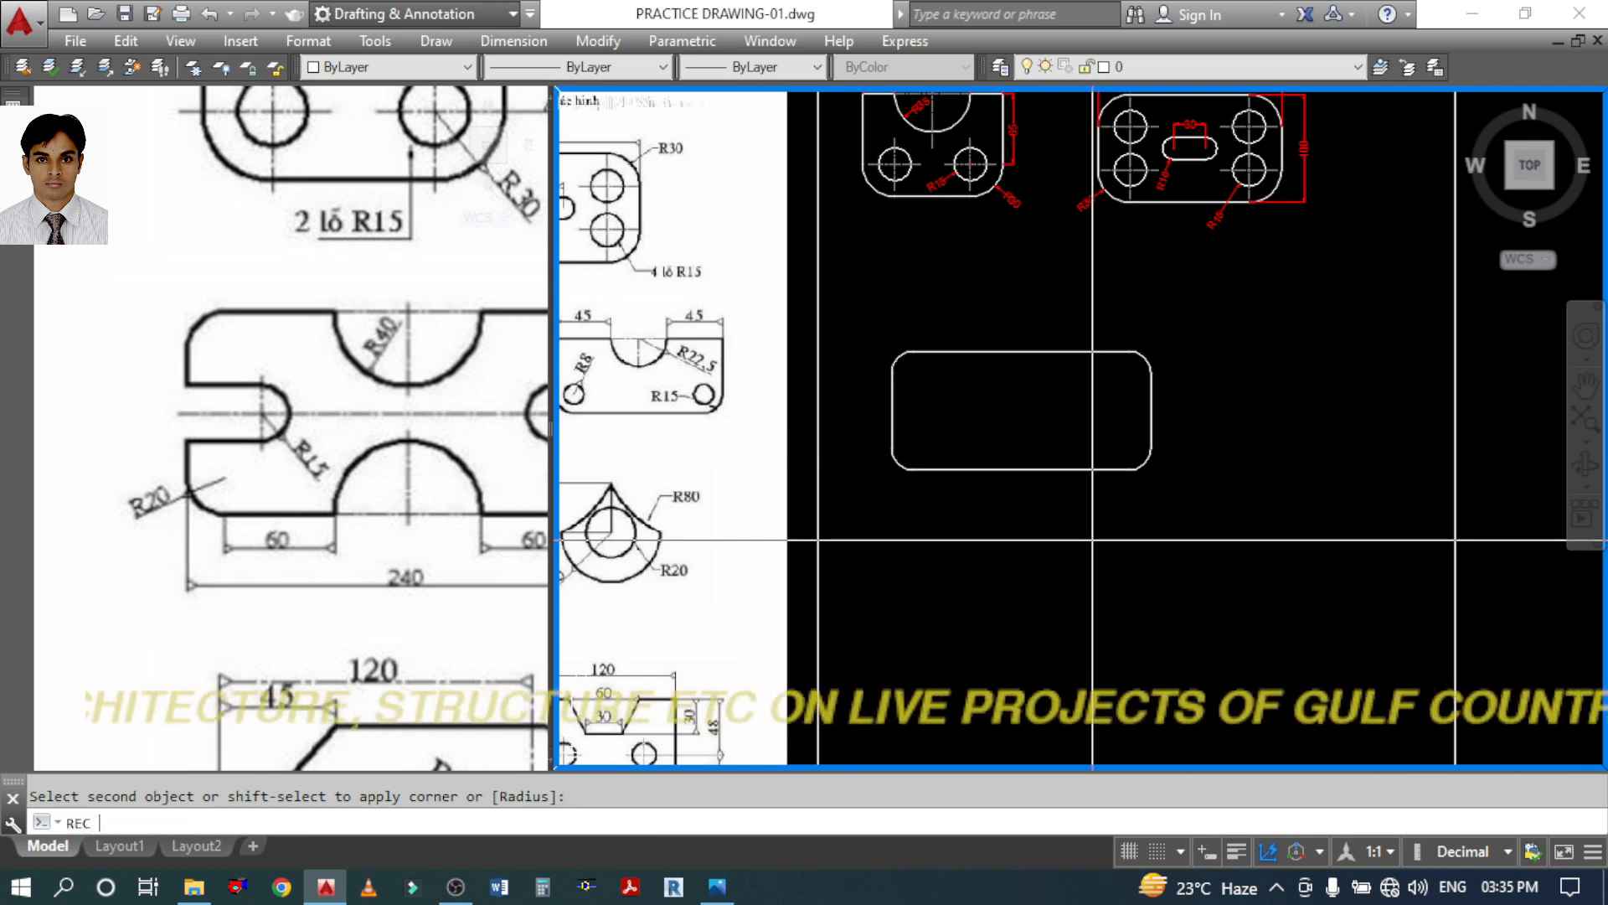
{"action": "key", "text": "Return"}
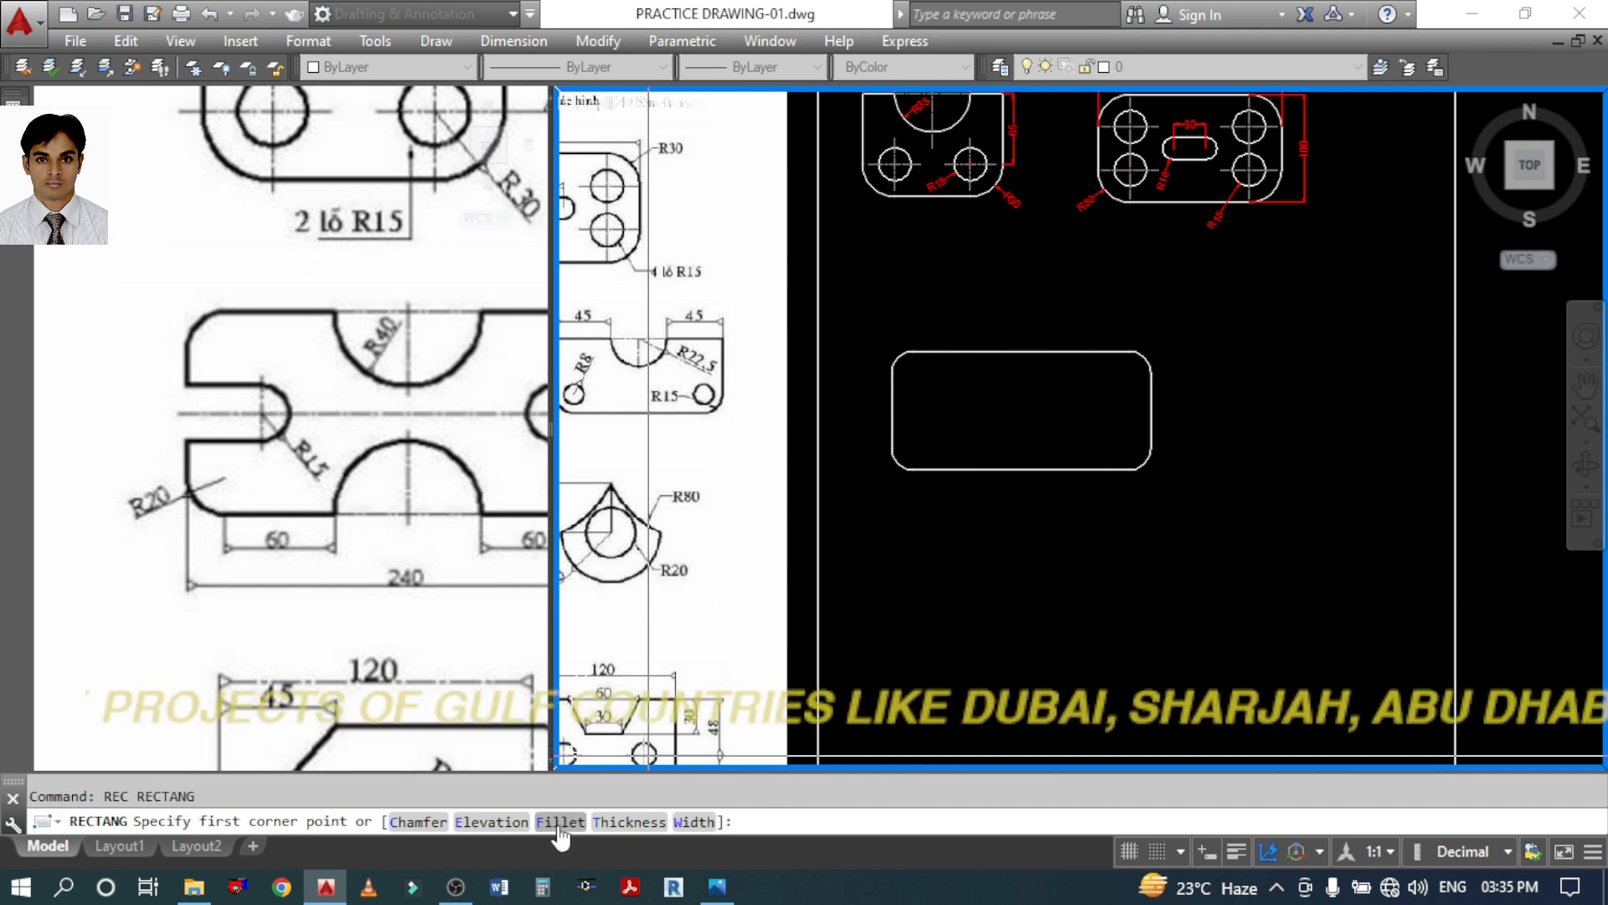
{"action": "right_click", "coordinate": [969, 524]}
{"action": "left_click", "coordinate": [1024, 302]}
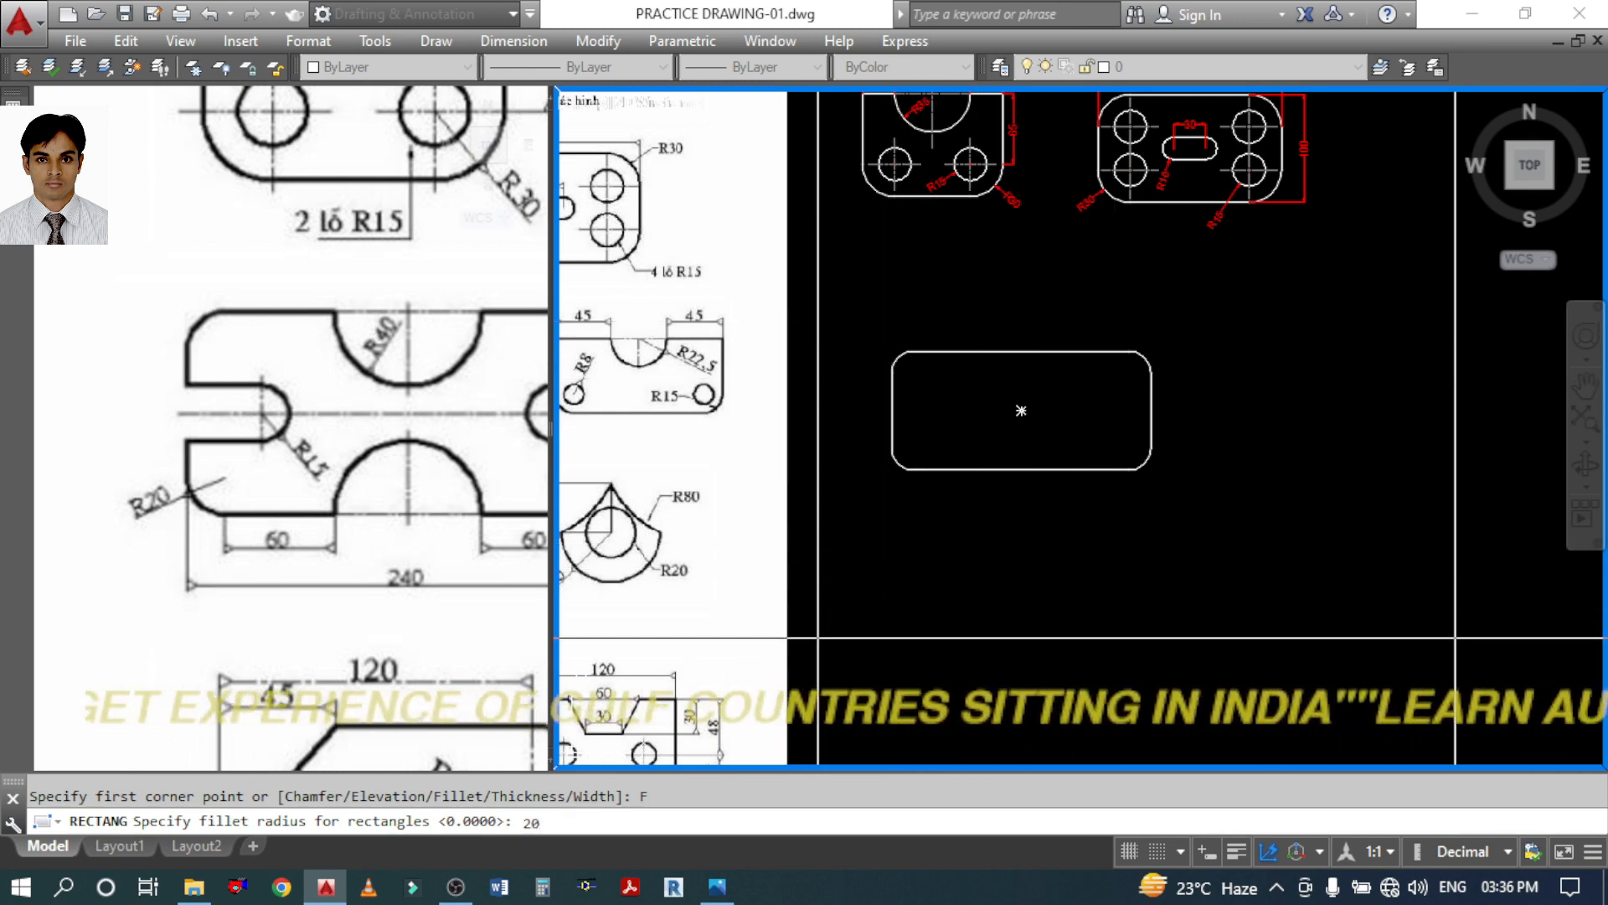
{"action": "key", "text": "Return"}
{"action": "left_click", "coordinate": [905, 653]}
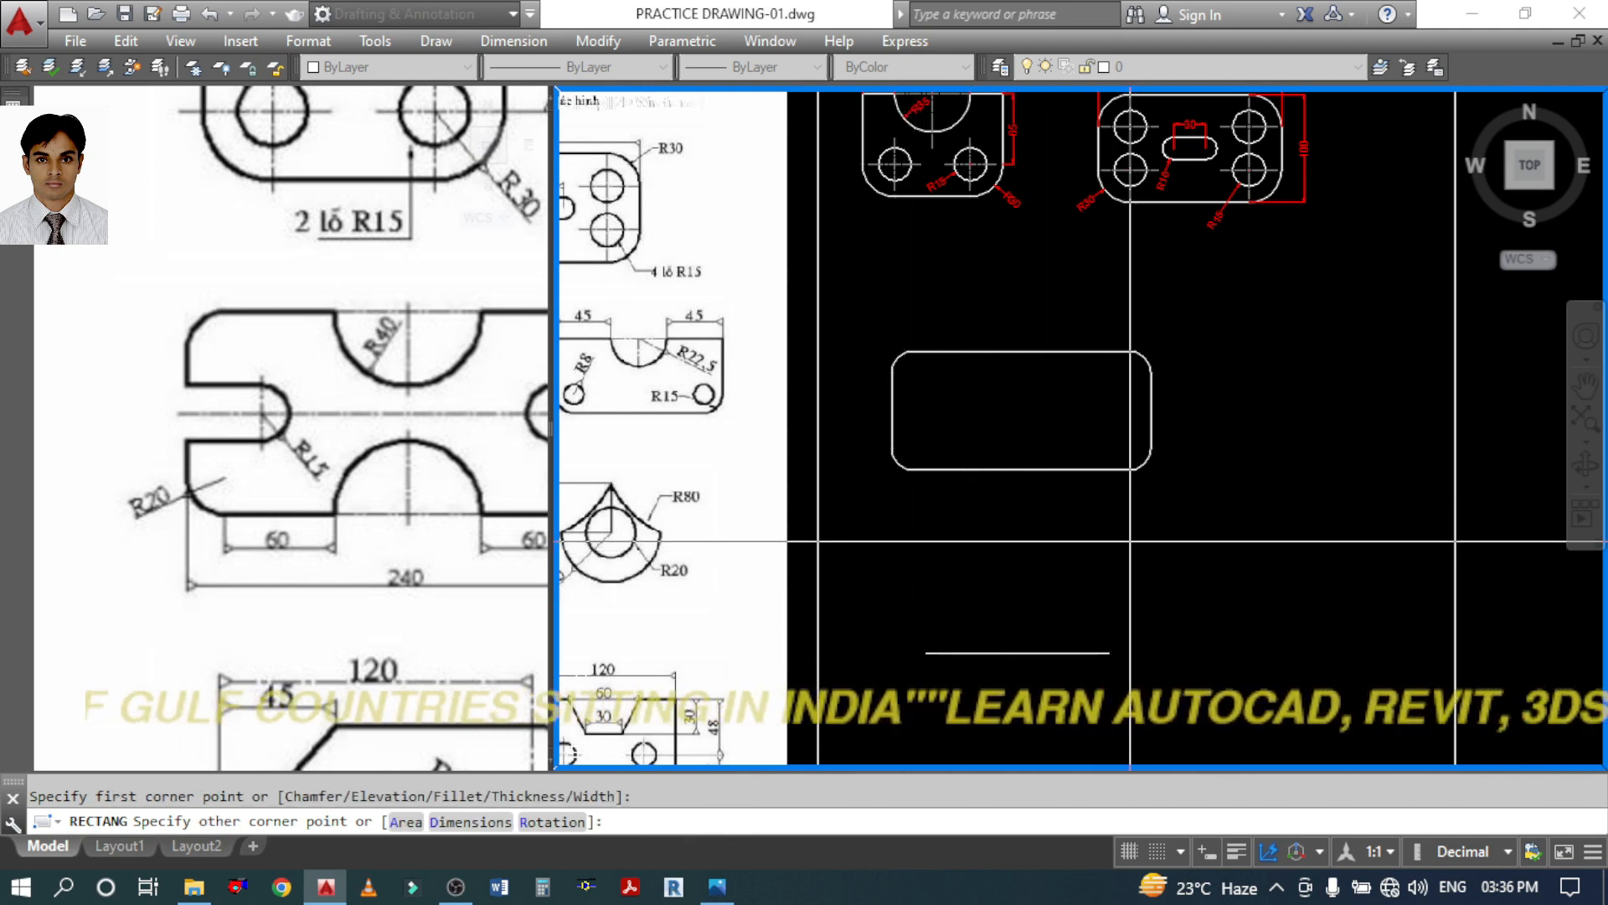
{"action": "type", "text": "@"}
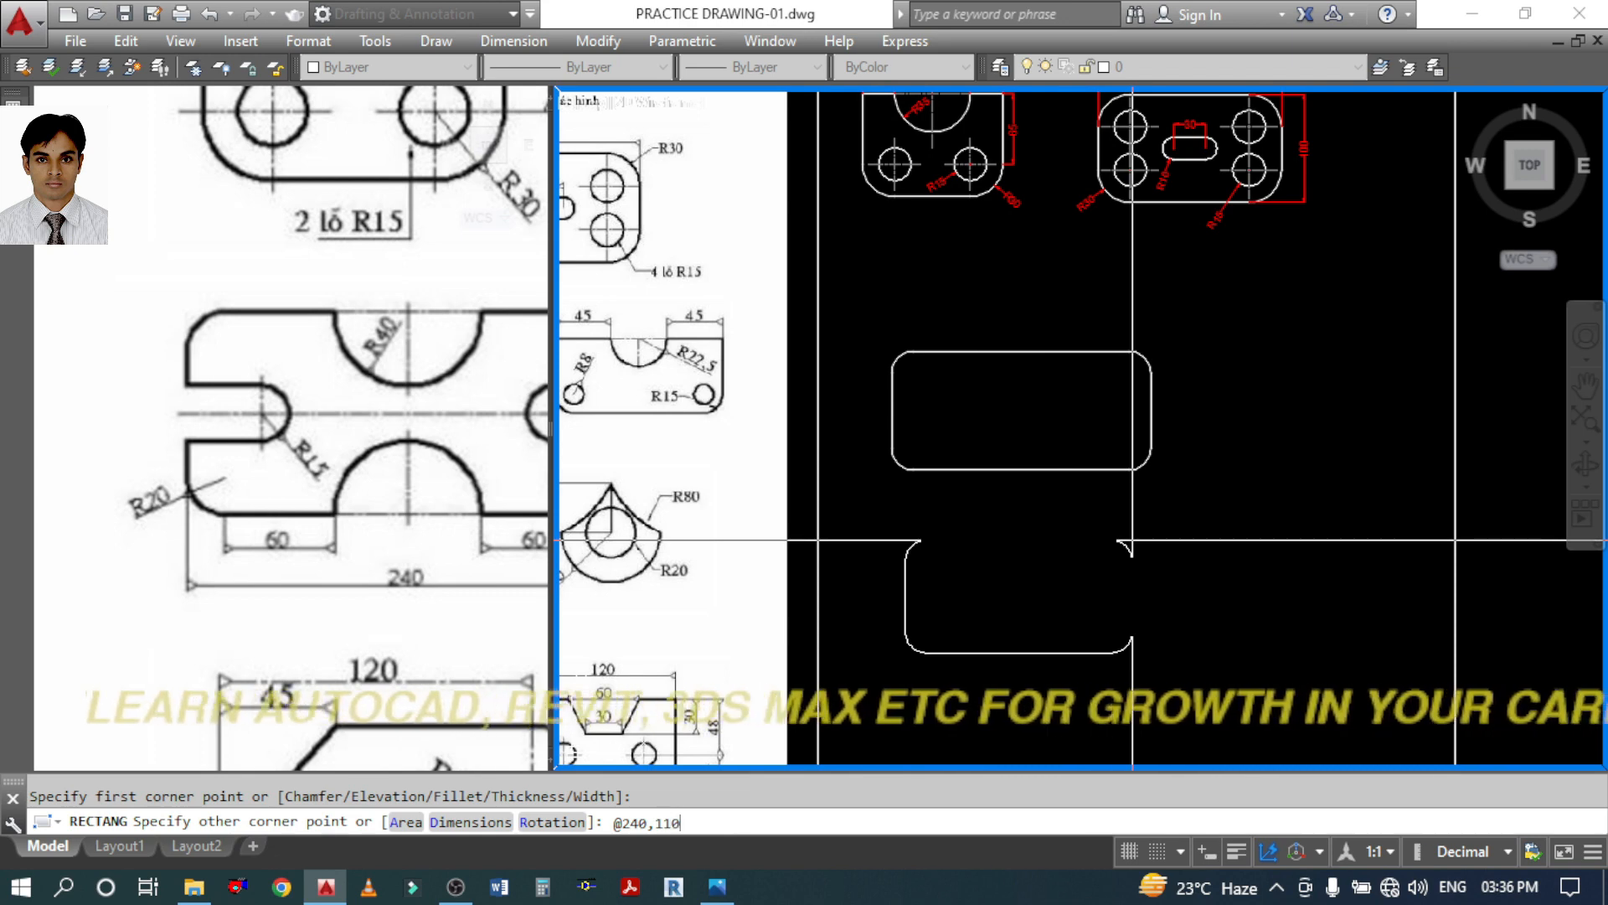
{"action": "type", "text": "240,110"}
{"action": "key", "text": "Return"}
Erase the lower of the two rounded rectangles
{"action": "left_click", "coordinate": [1173, 507]}
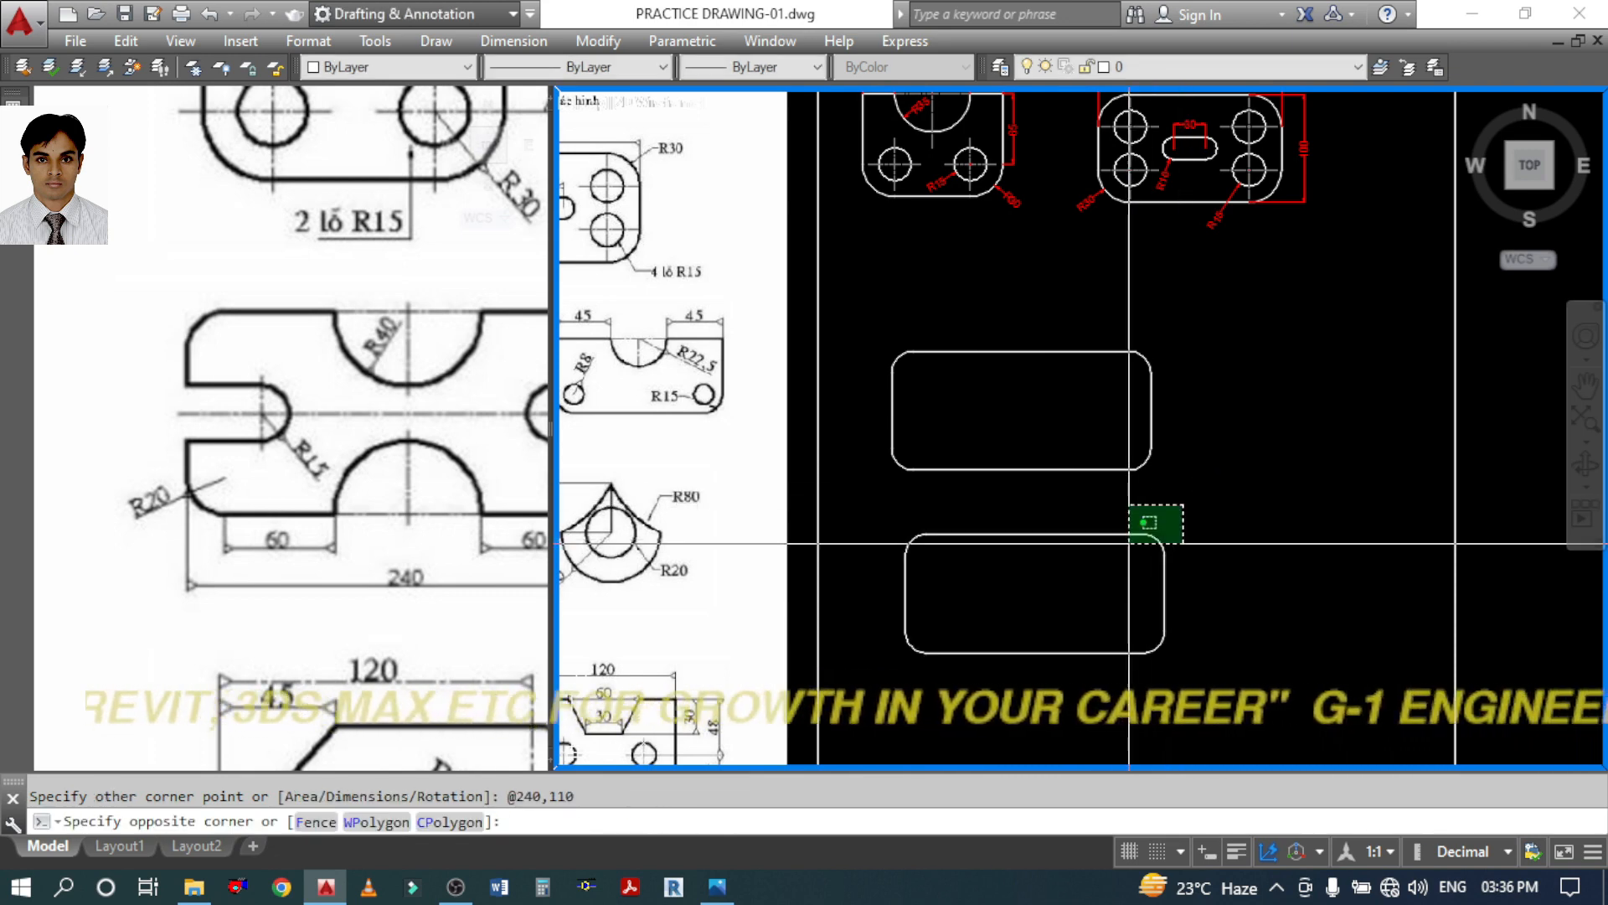
{"action": "left_click", "coordinate": [1143, 538]}
{"action": "type", "text": "E"}
{"action": "key", "text": "Return"}
Move the remaining rounded rectangle up, closer to the two finished plates
{"action": "type", "text": "m"}
{"action": "key", "text": "Return"}
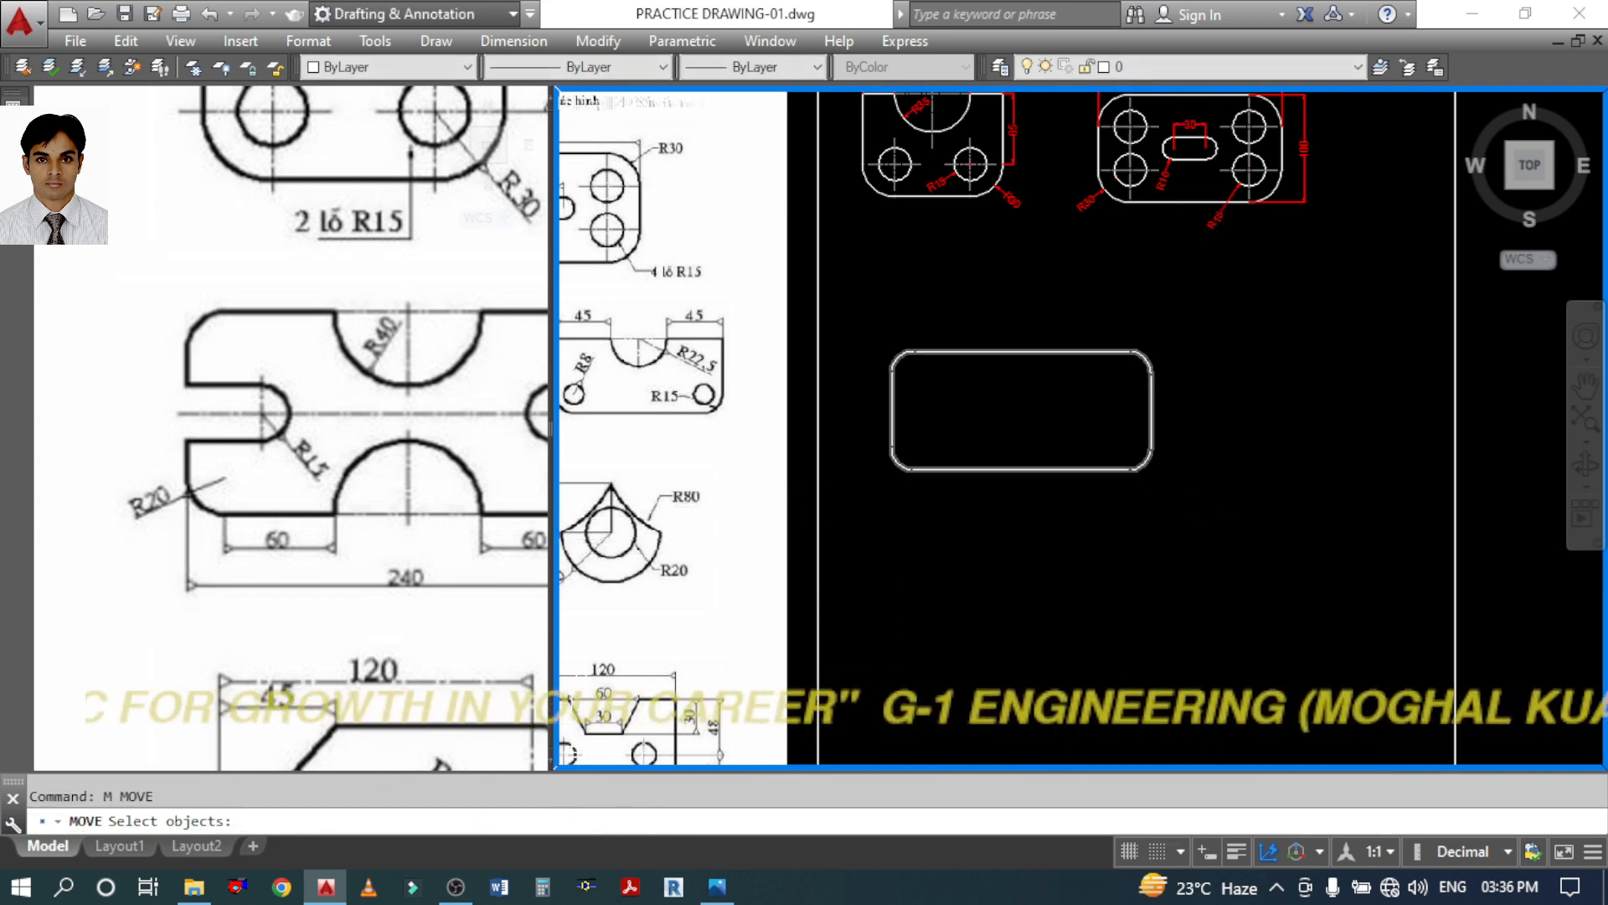
{"action": "left_click", "coordinate": [1030, 469]}
{"action": "key", "text": "Return"}
{"action": "left_click", "coordinate": [1329, 476]}
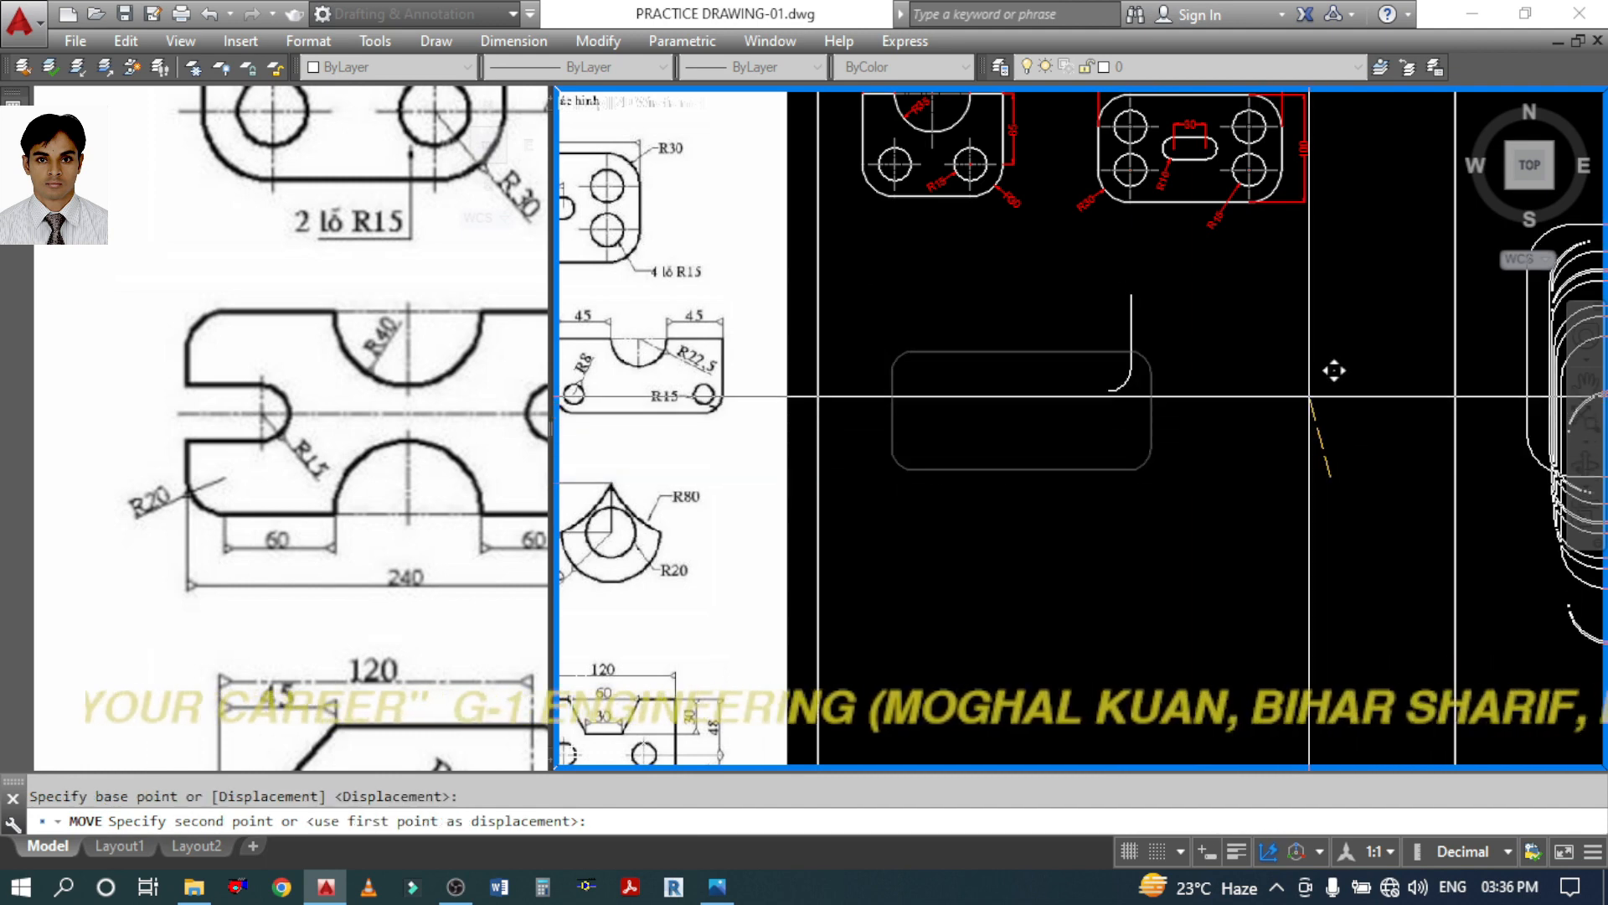
{"action": "left_click", "coordinate": [1334, 367]}
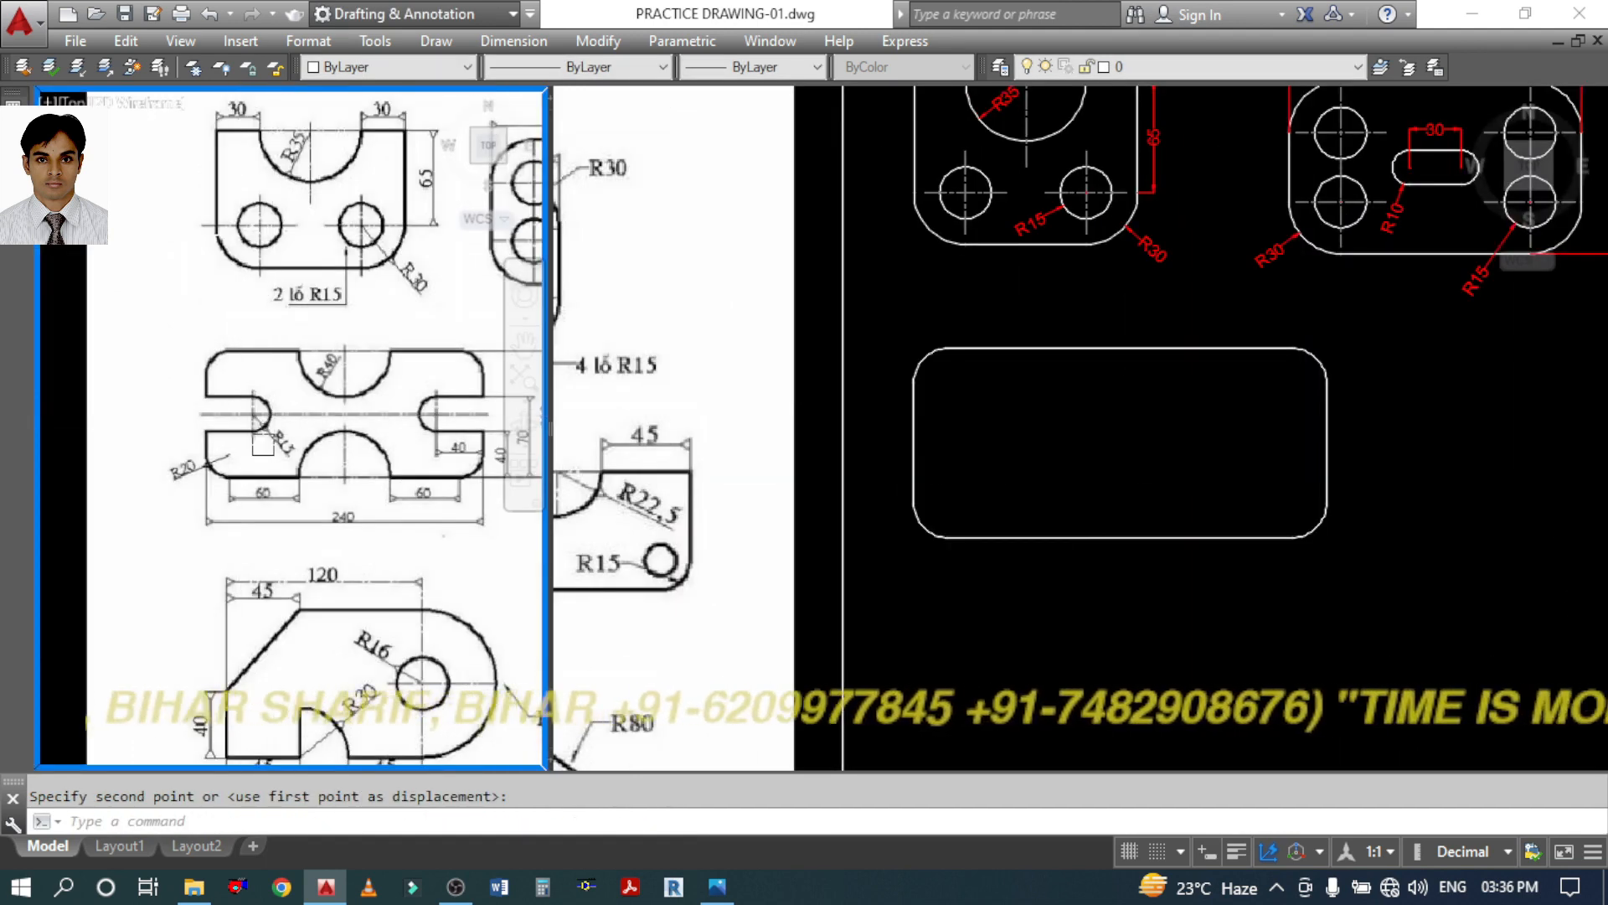
Draw two circles of radius 40 centred on the midpoints of the rounded rectangle's upper and lower edges
{"action": "scroll", "coordinate": [330, 413], "scroll_direction": "up", "scroll_amount": 3}
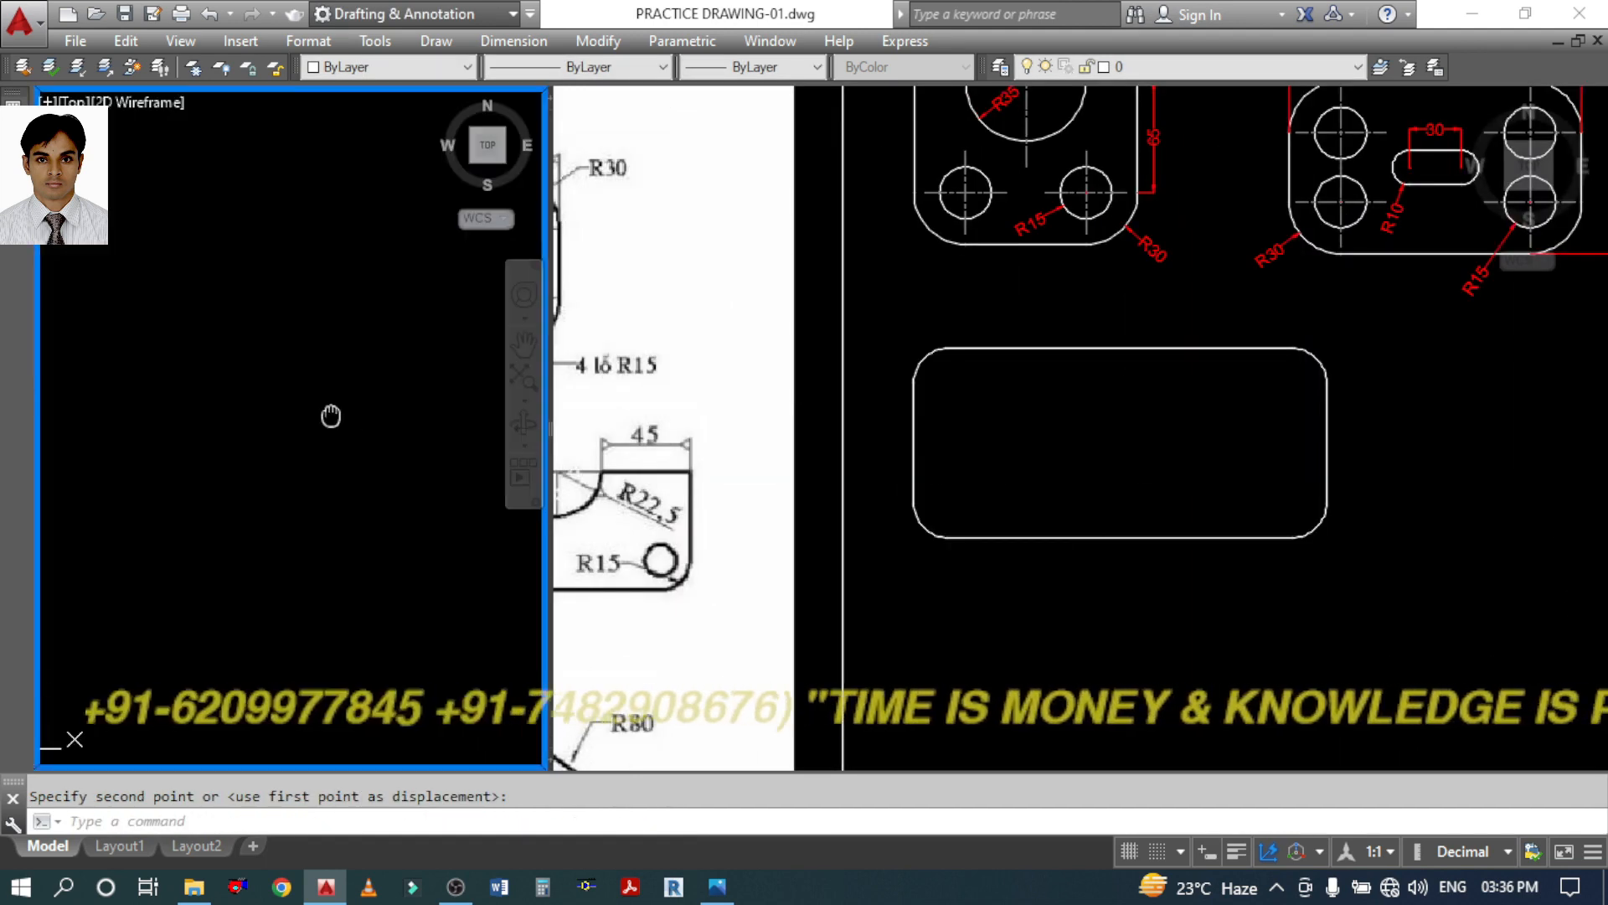
{"action": "left_click", "coordinate": [1036, 486]}
{"action": "type", "text": "ci"}
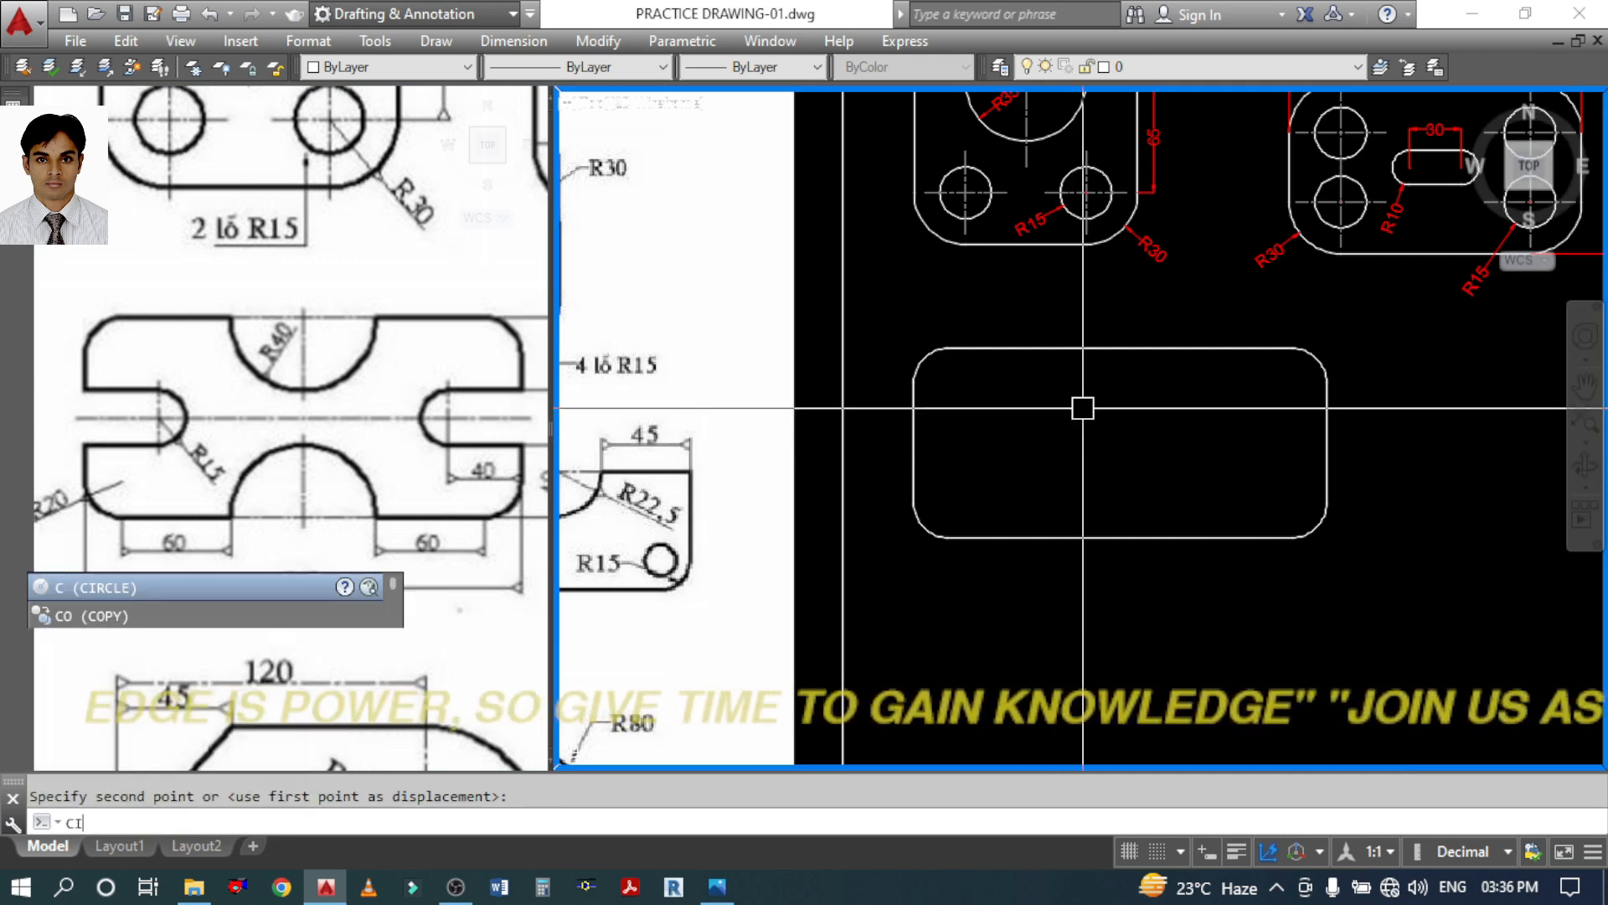
{"action": "key", "text": "Return"}
{"action": "left_click", "coordinate": [1120, 348]}
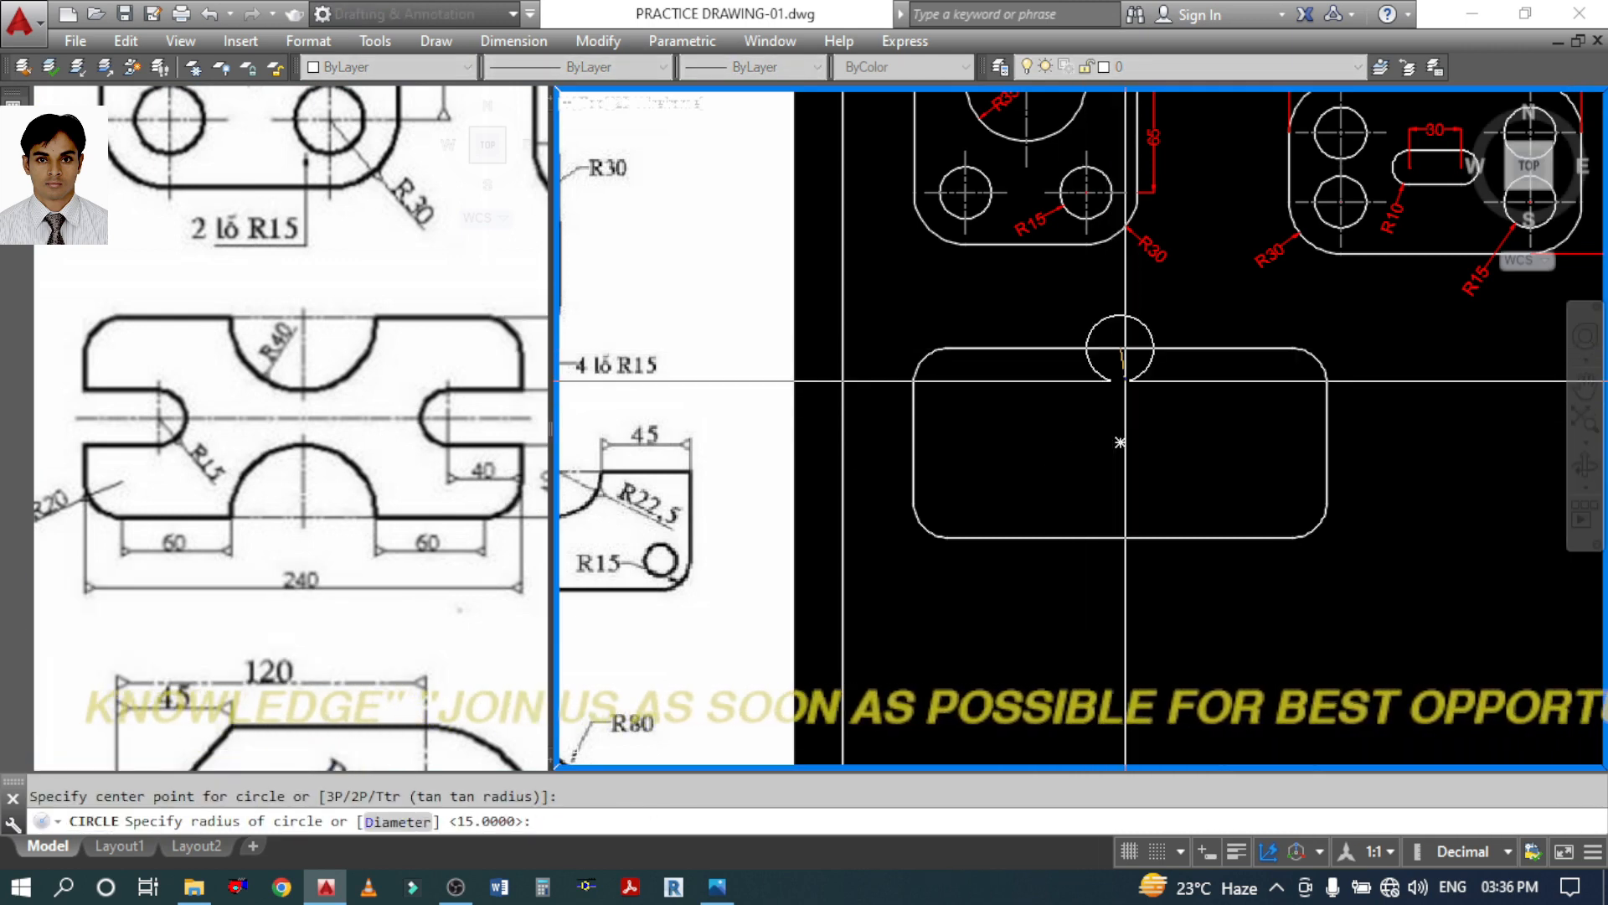
{"action": "type", "text": "40"}
{"action": "key", "text": "Return"}
{"action": "key", "text": "Return"}
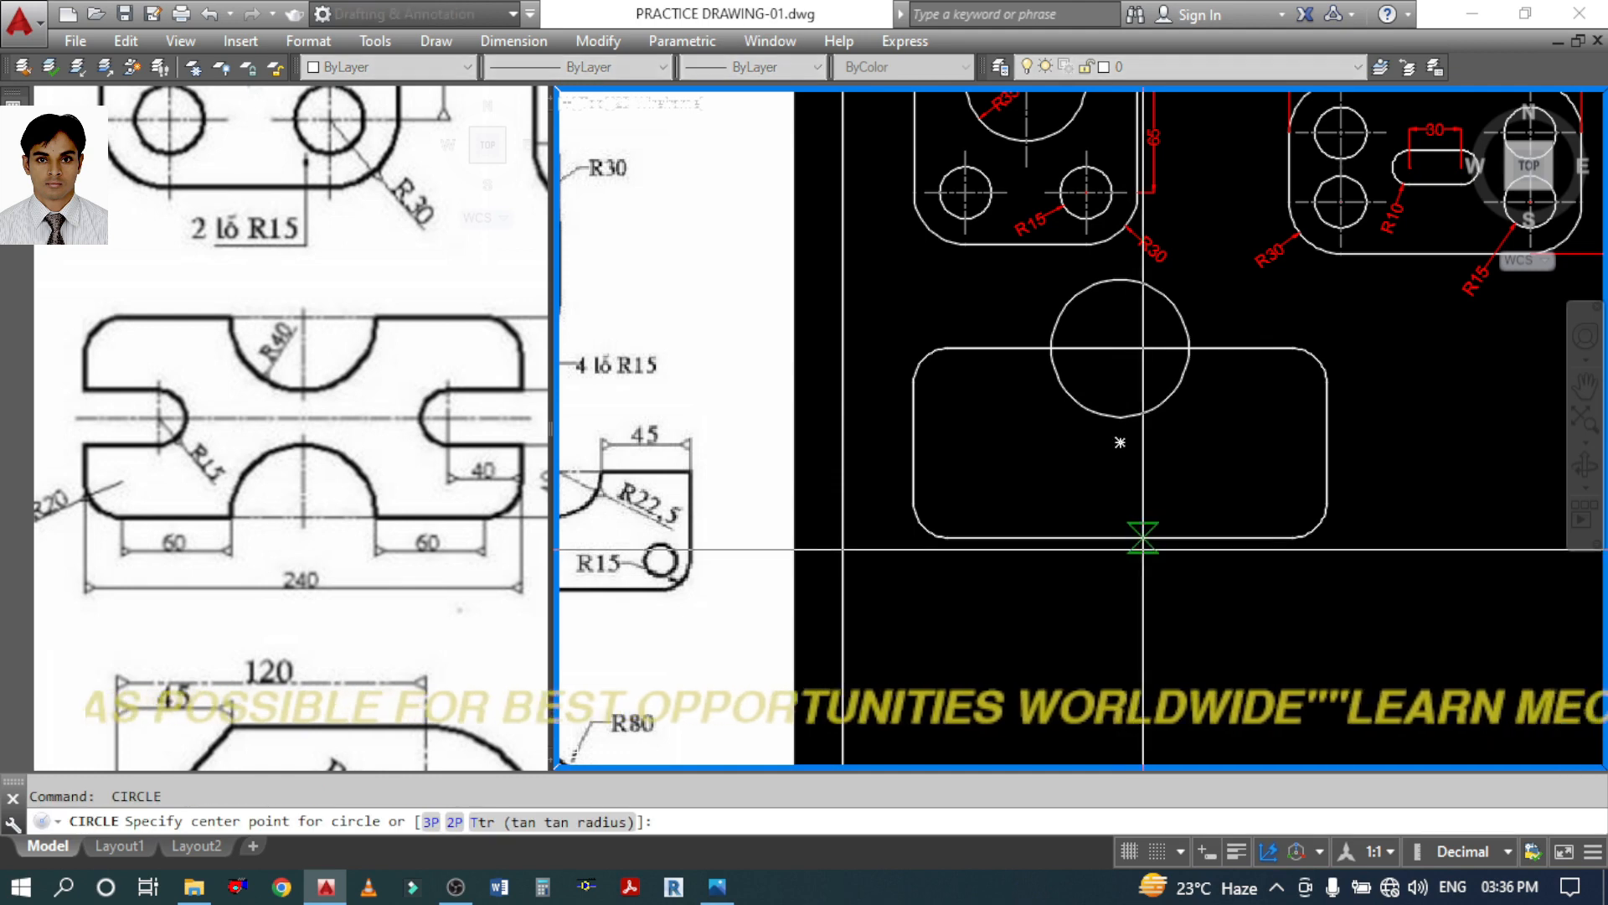
{"action": "left_click", "coordinate": [1126, 538]}
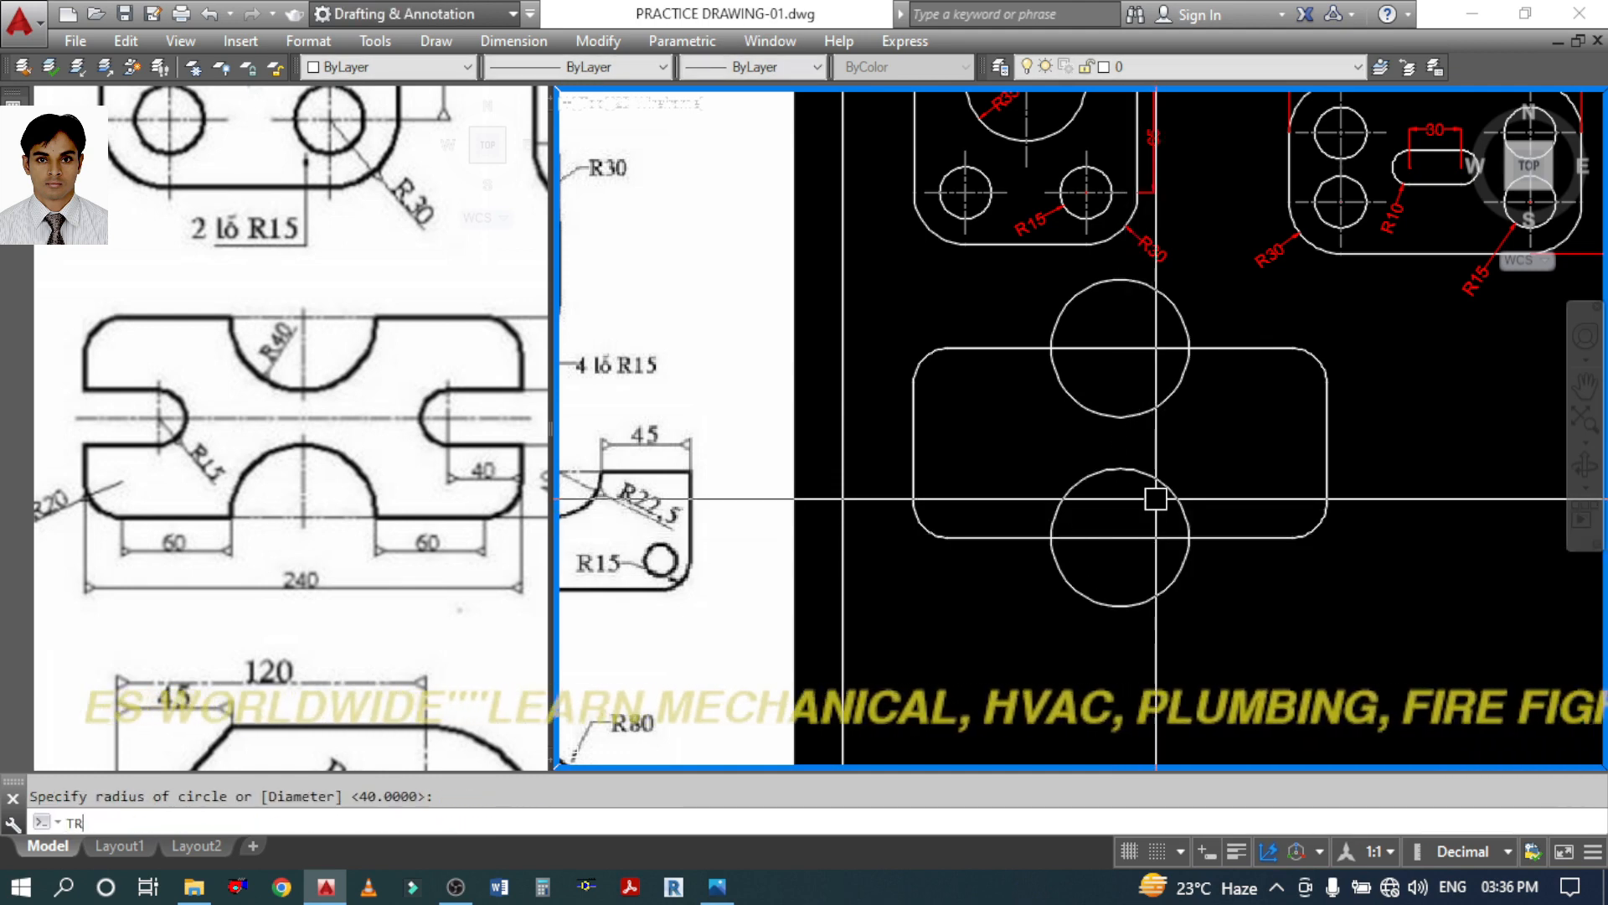
Trim the outer halves of both circles and the edge segments inside them to form semicircular notches
{"action": "type", "text": "TR"}
{"action": "key", "text": "Return"}
{"action": "key", "text": "Return"}
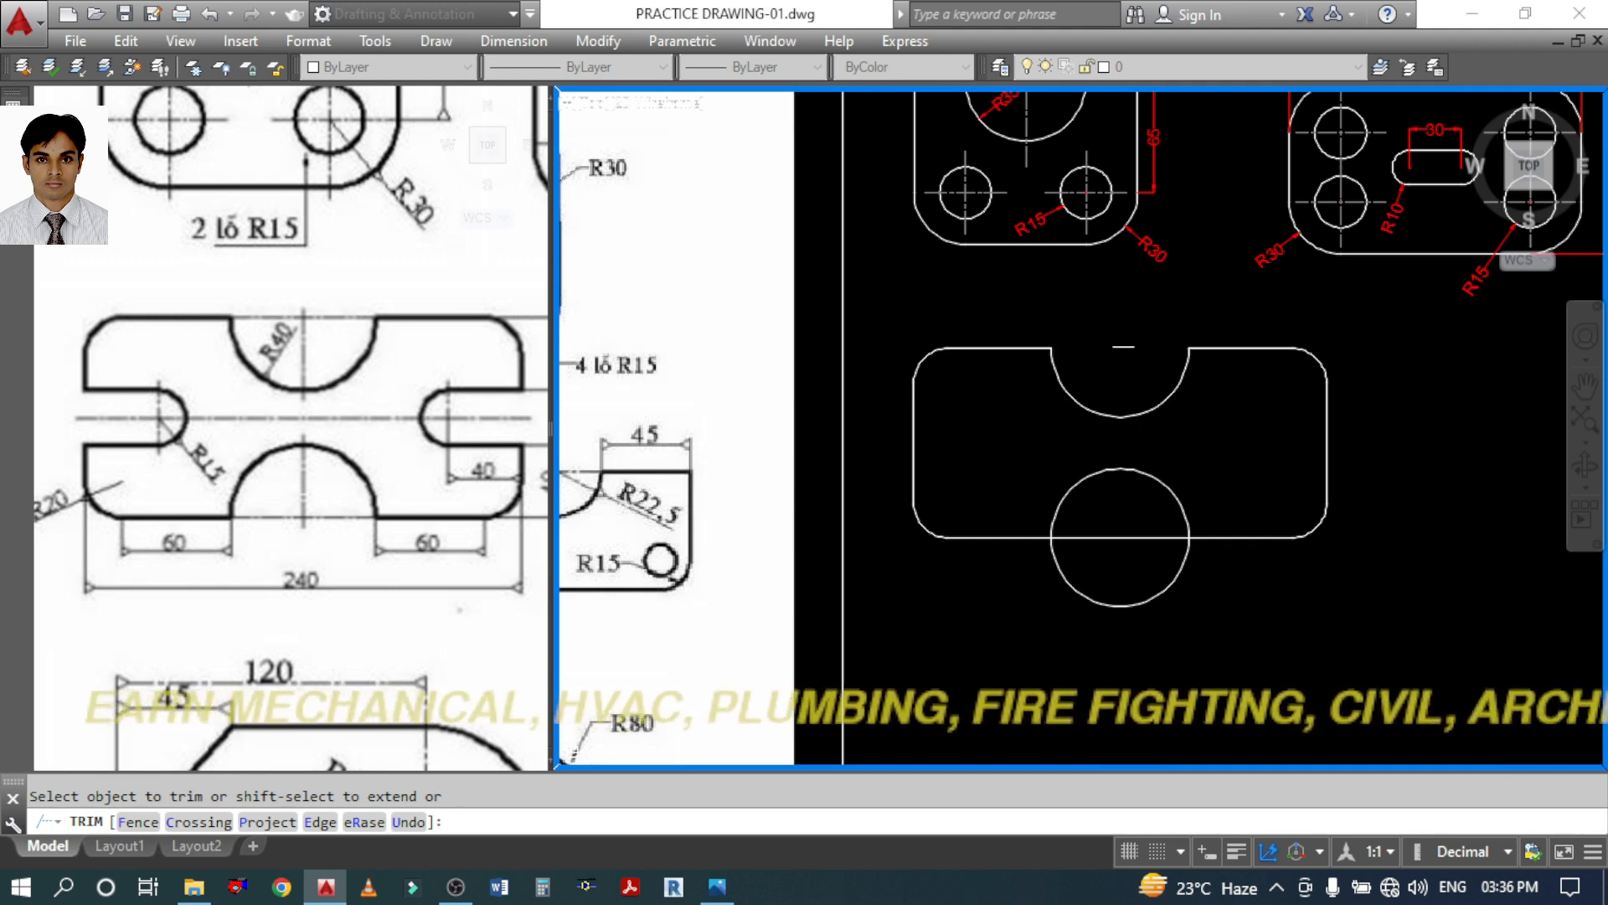
{"action": "key", "text": "Return"}
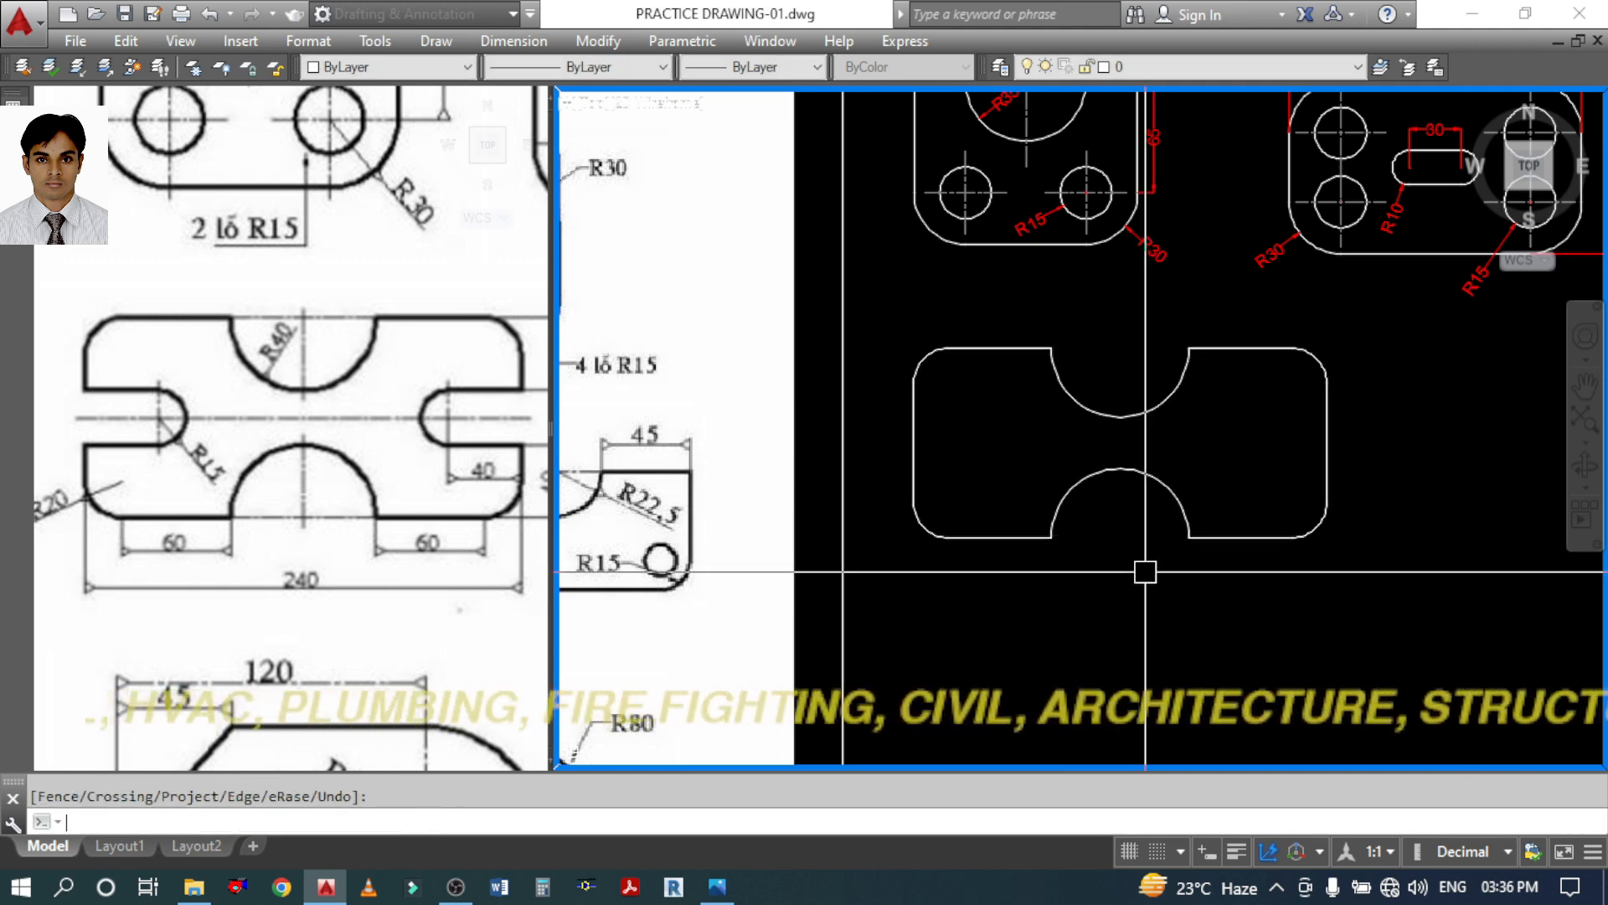
Examine the side slot and its dimensions on the notched plate in the reference drawing
{"action": "scroll", "coordinate": [1123, 563], "scroll_direction": "down", "scroll_amount": 2}
{"action": "left_click", "coordinate": [402, 444]}
{"action": "mouse_move", "coordinate": [461, 482]}
{"action": "middle_mouse_down"}
{"action": "mouse_move", "coordinate": [397, 460]}
{"action": "mouse_move", "coordinate": [394, 437]}
{"action": "middle_mouse_up"}
{"action": "scroll", "coordinate": [397, 457], "scroll_direction": "up", "scroll_amount": 2}
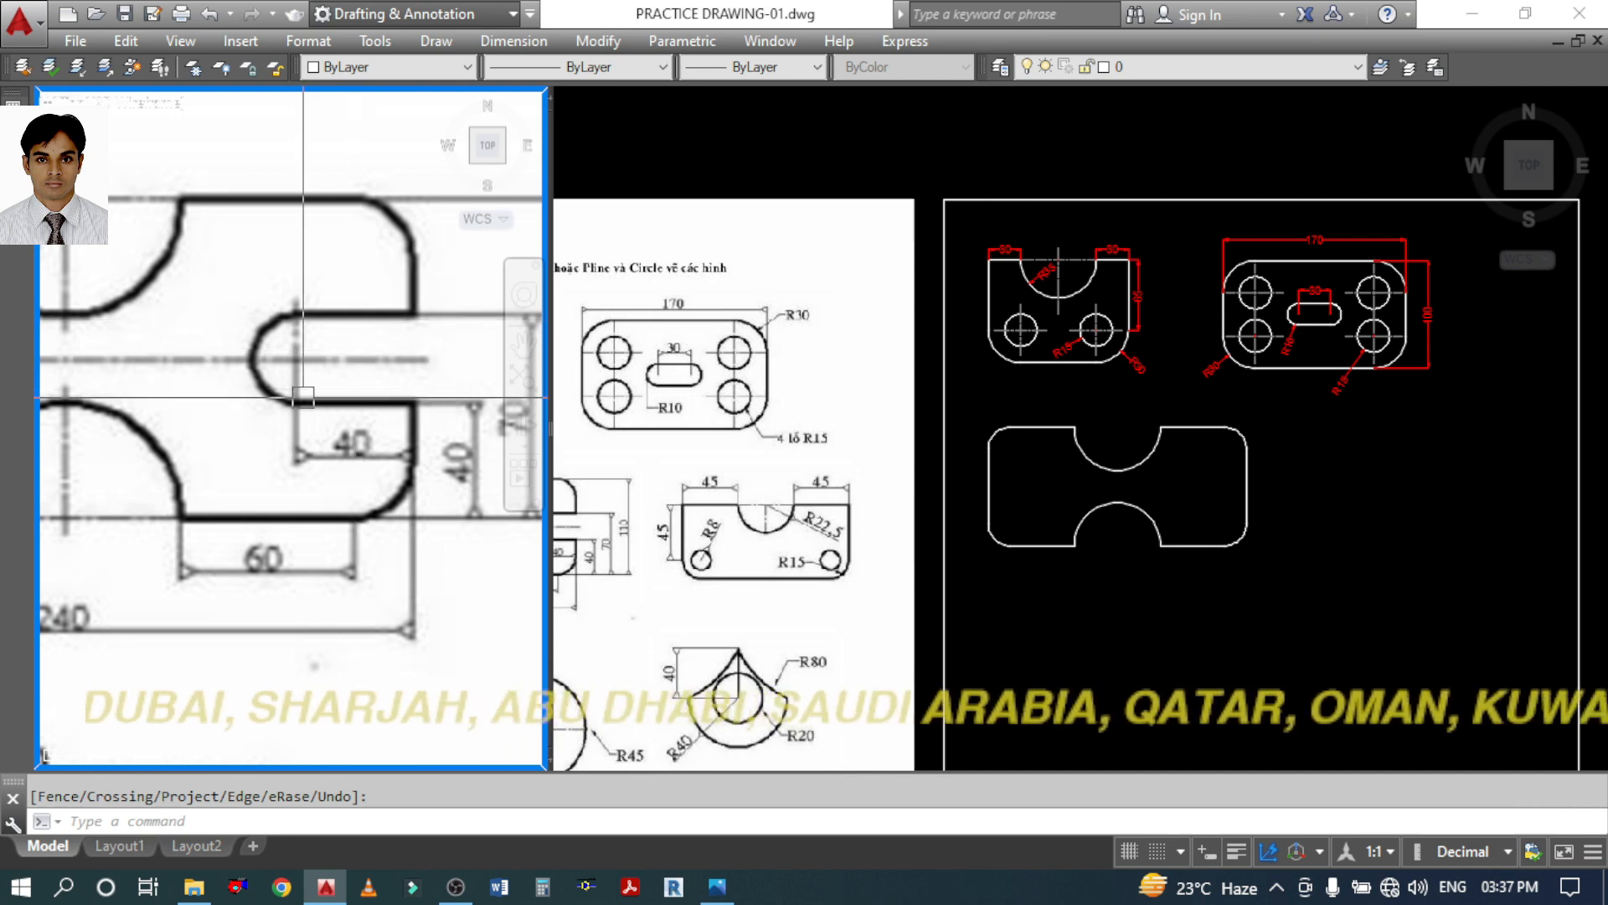
{"action": "scroll", "coordinate": [352, 310], "scroll_direction": "down", "scroll_amount": 2}
{"action": "scroll", "coordinate": [352, 352], "scroll_direction": "up", "scroll_amount": 2}
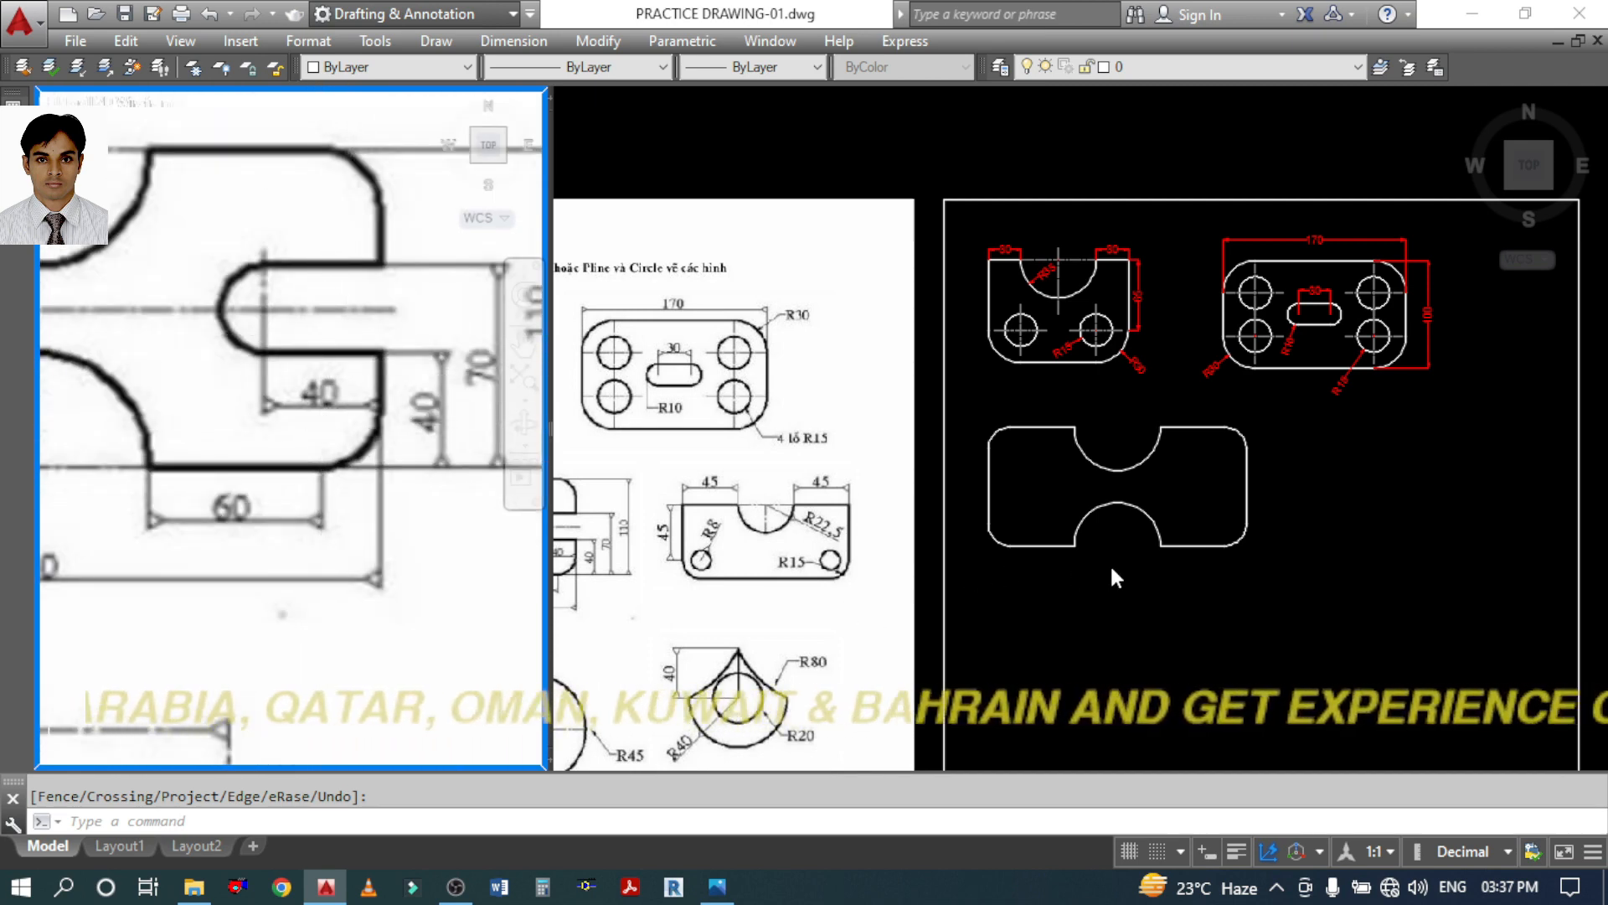
{"action": "scroll", "coordinate": [1113, 556], "scroll_direction": "down", "scroll_amount": 2}
{"action": "scroll", "coordinate": [343, 419], "scroll_direction": "down", "scroll_amount": 2}
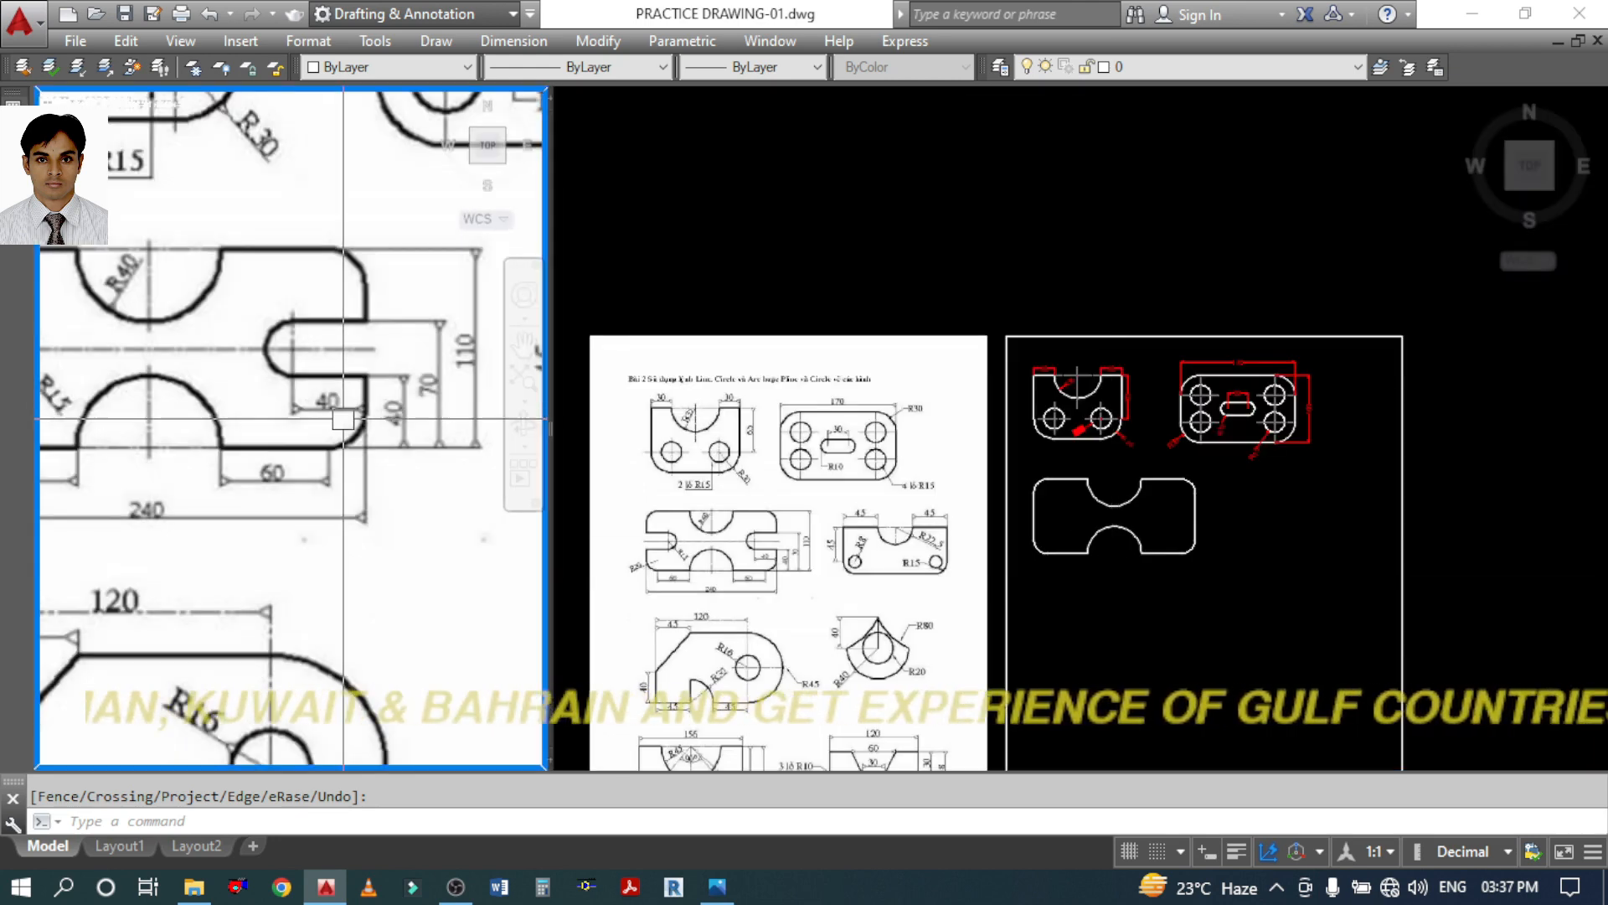
{"action": "scroll", "coordinate": [343, 419], "scroll_direction": "down", "scroll_amount": 2}
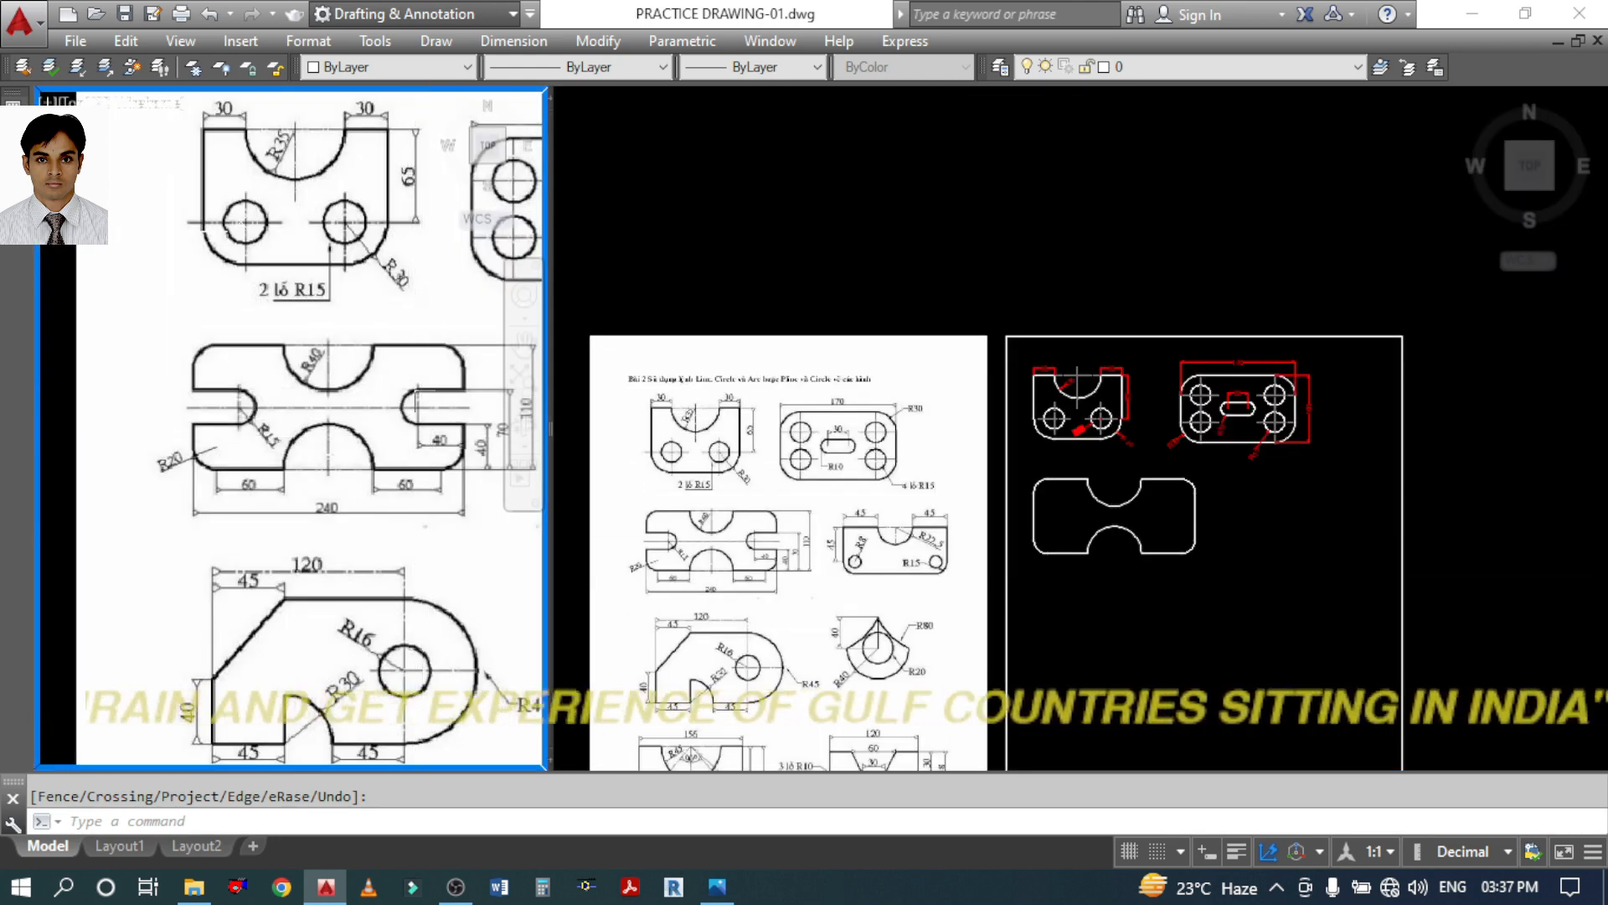
Draw a horizontal line across the notched plate between the midpoints of its left and right edges
{"action": "left_click", "coordinate": [1115, 527]}
{"action": "scroll", "coordinate": [1115, 526], "scroll_direction": "up", "scroll_amount": 2}
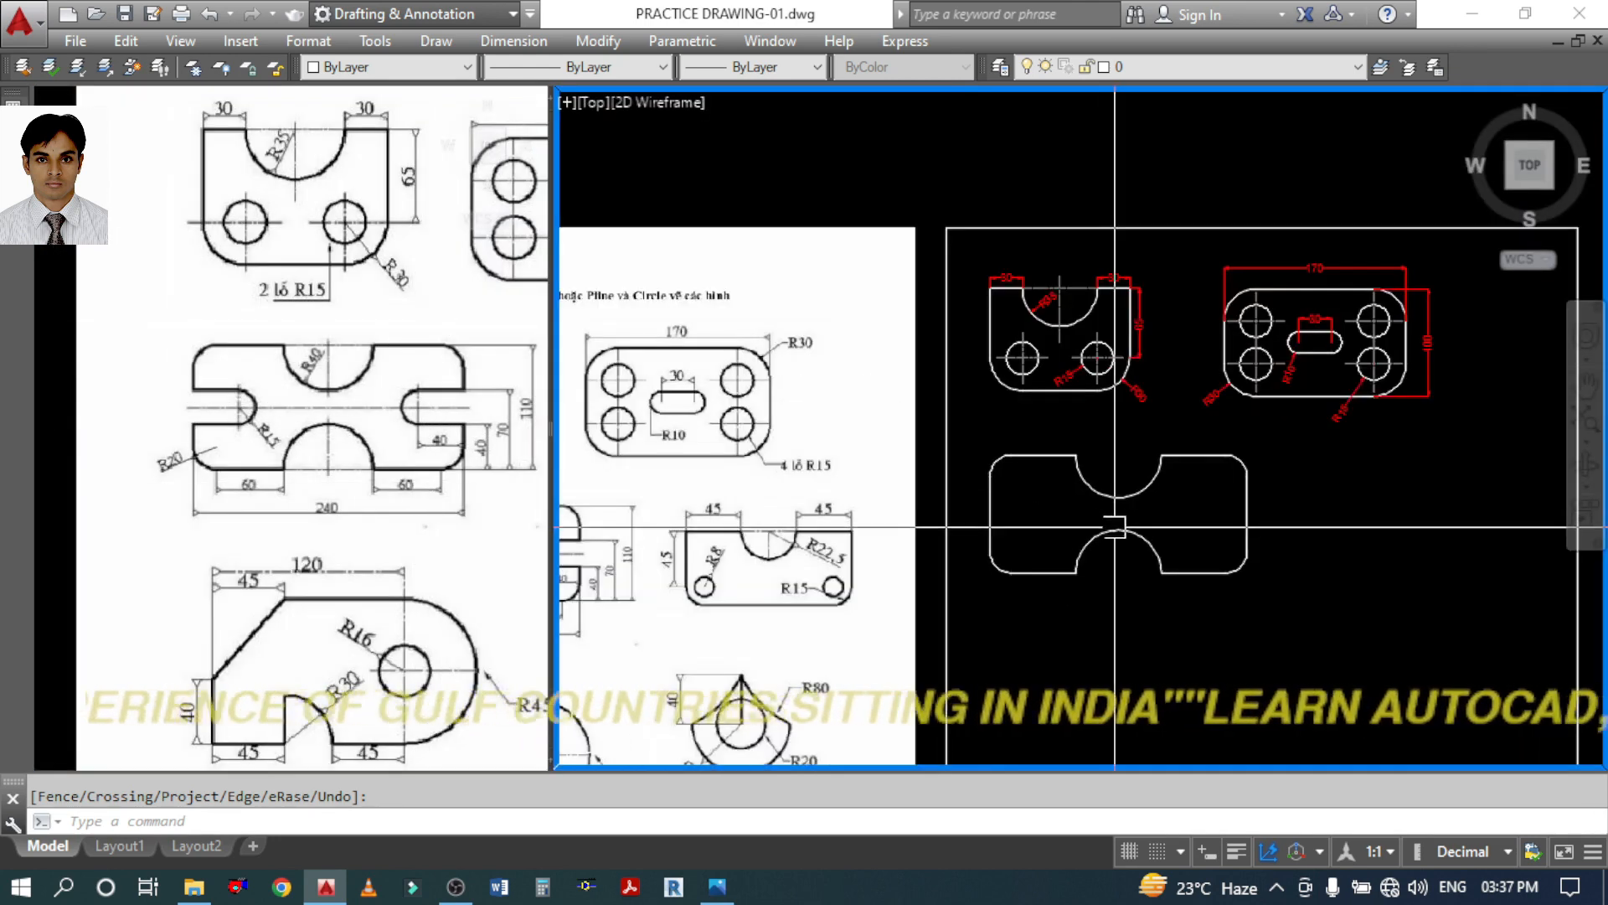
{"action": "key", "text": "Escape"}
{"action": "type", "text": "l"}
{"action": "key", "text": "Return"}
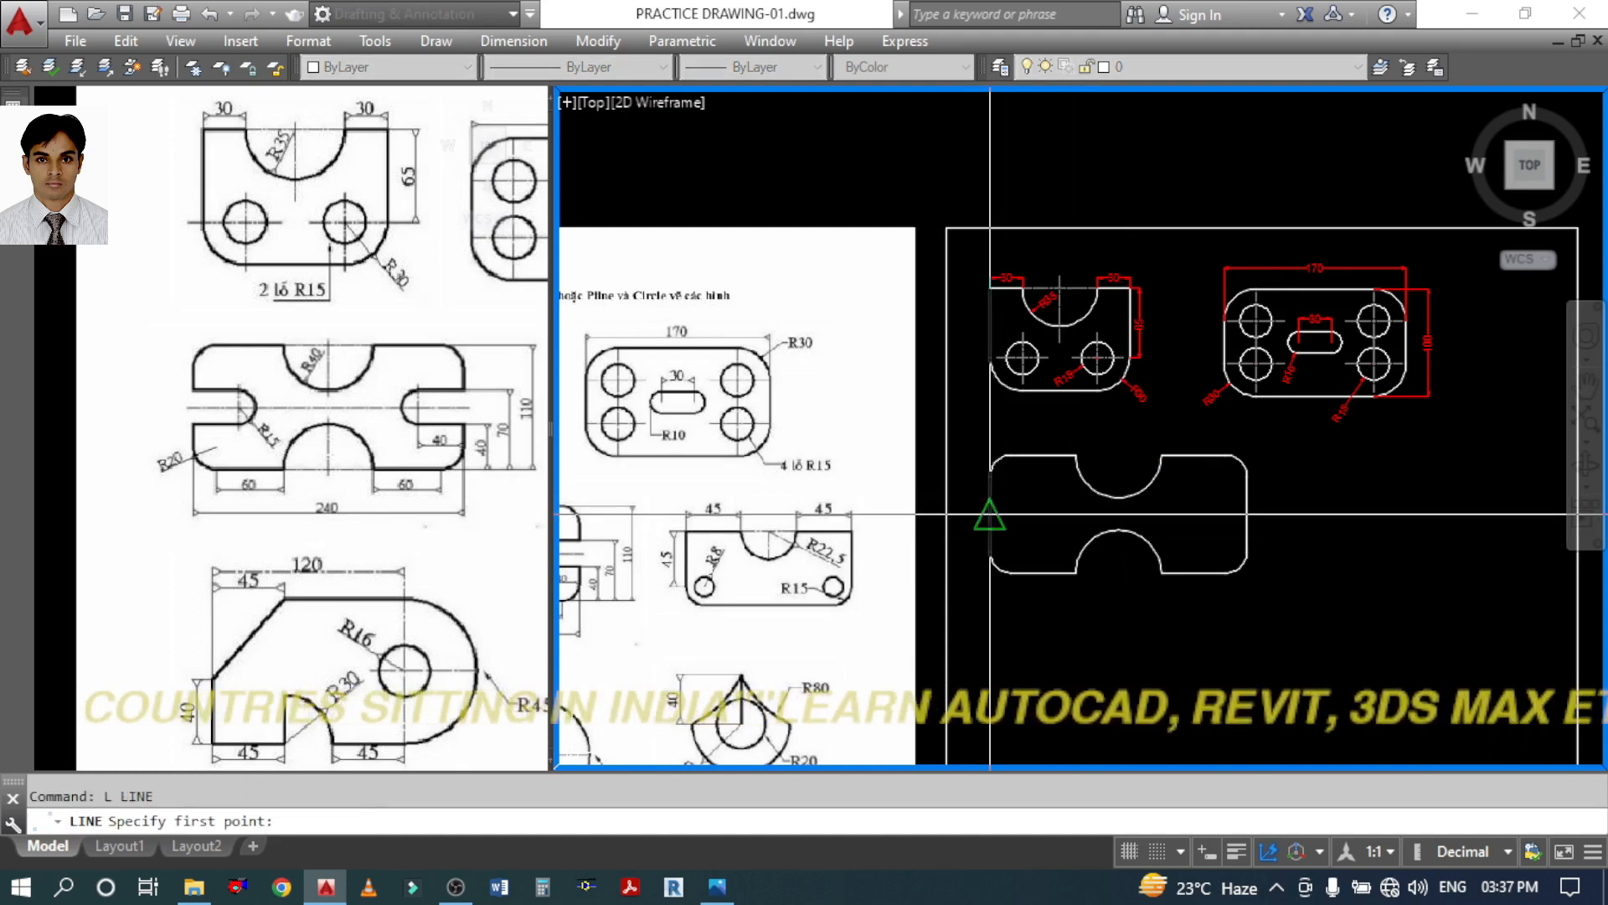
{"action": "left_click", "coordinate": [989, 514]}
{"action": "left_click", "coordinate": [1245, 514]}
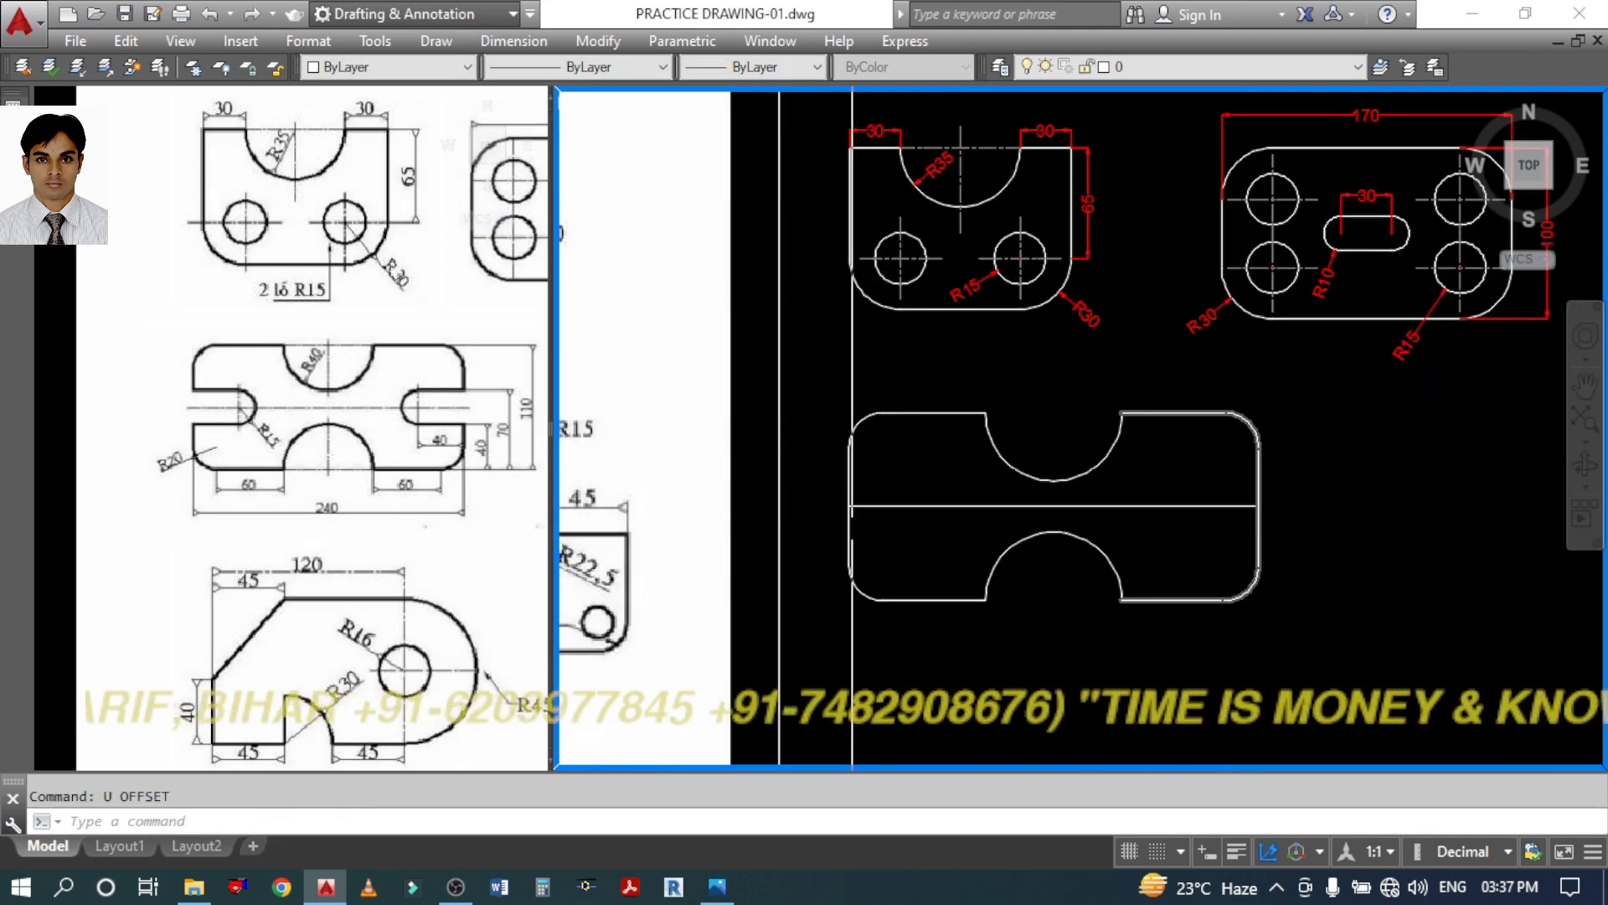
Offset the plate's horizontal centre line by 15 both upward and downward
{"action": "left_click", "coordinate": [262, 445]}
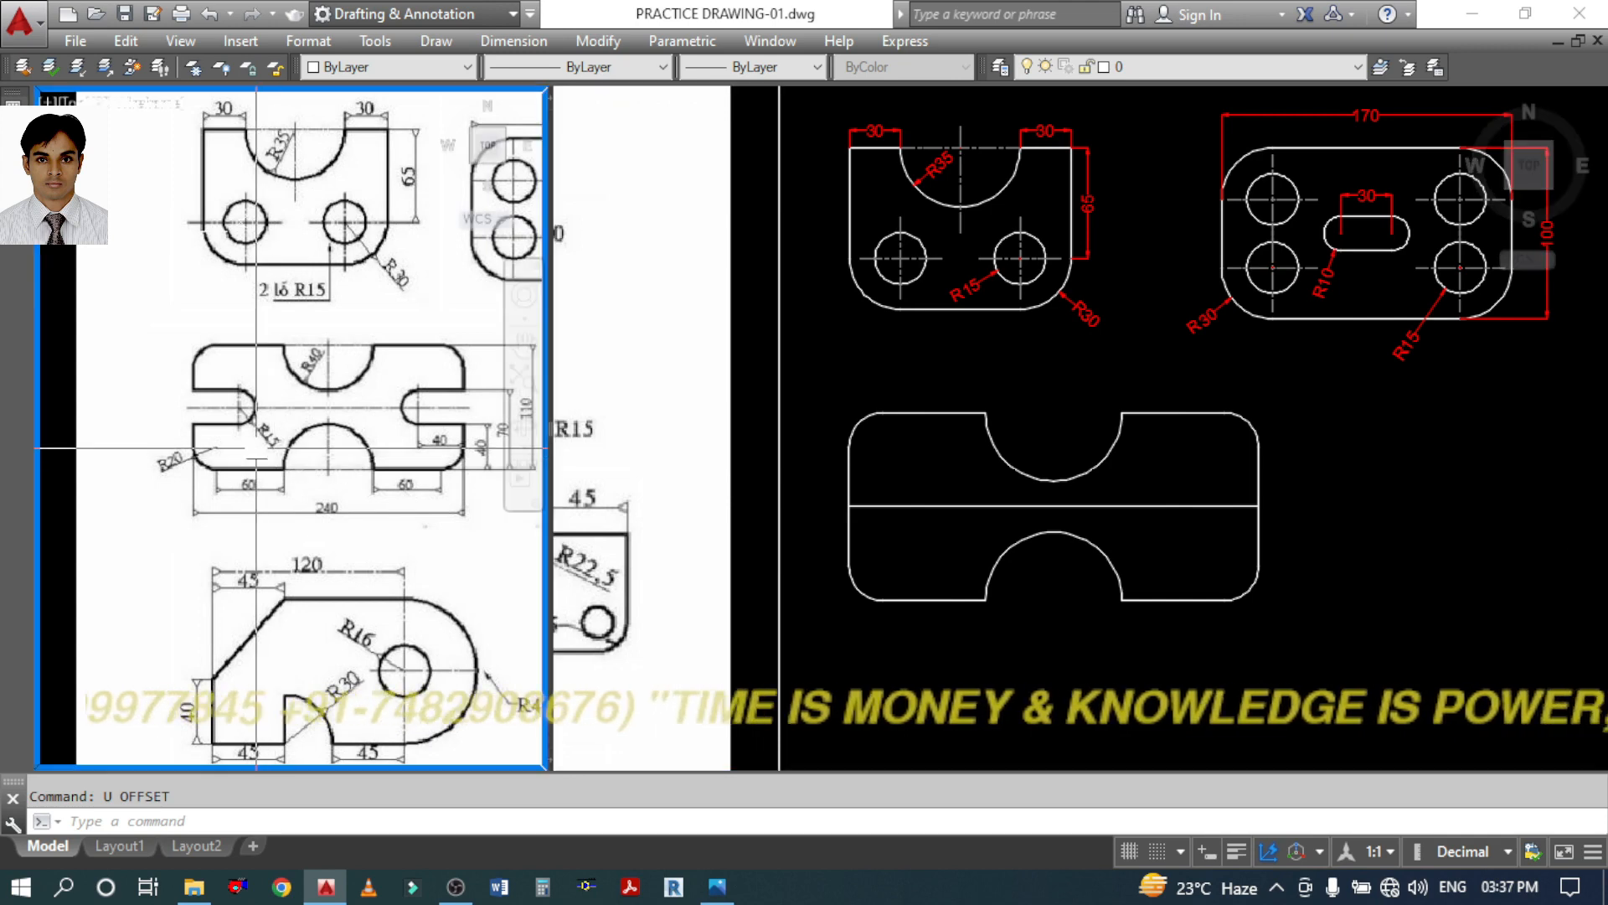
{"action": "scroll", "coordinate": [263, 445], "scroll_direction": "up", "scroll_amount": 4}
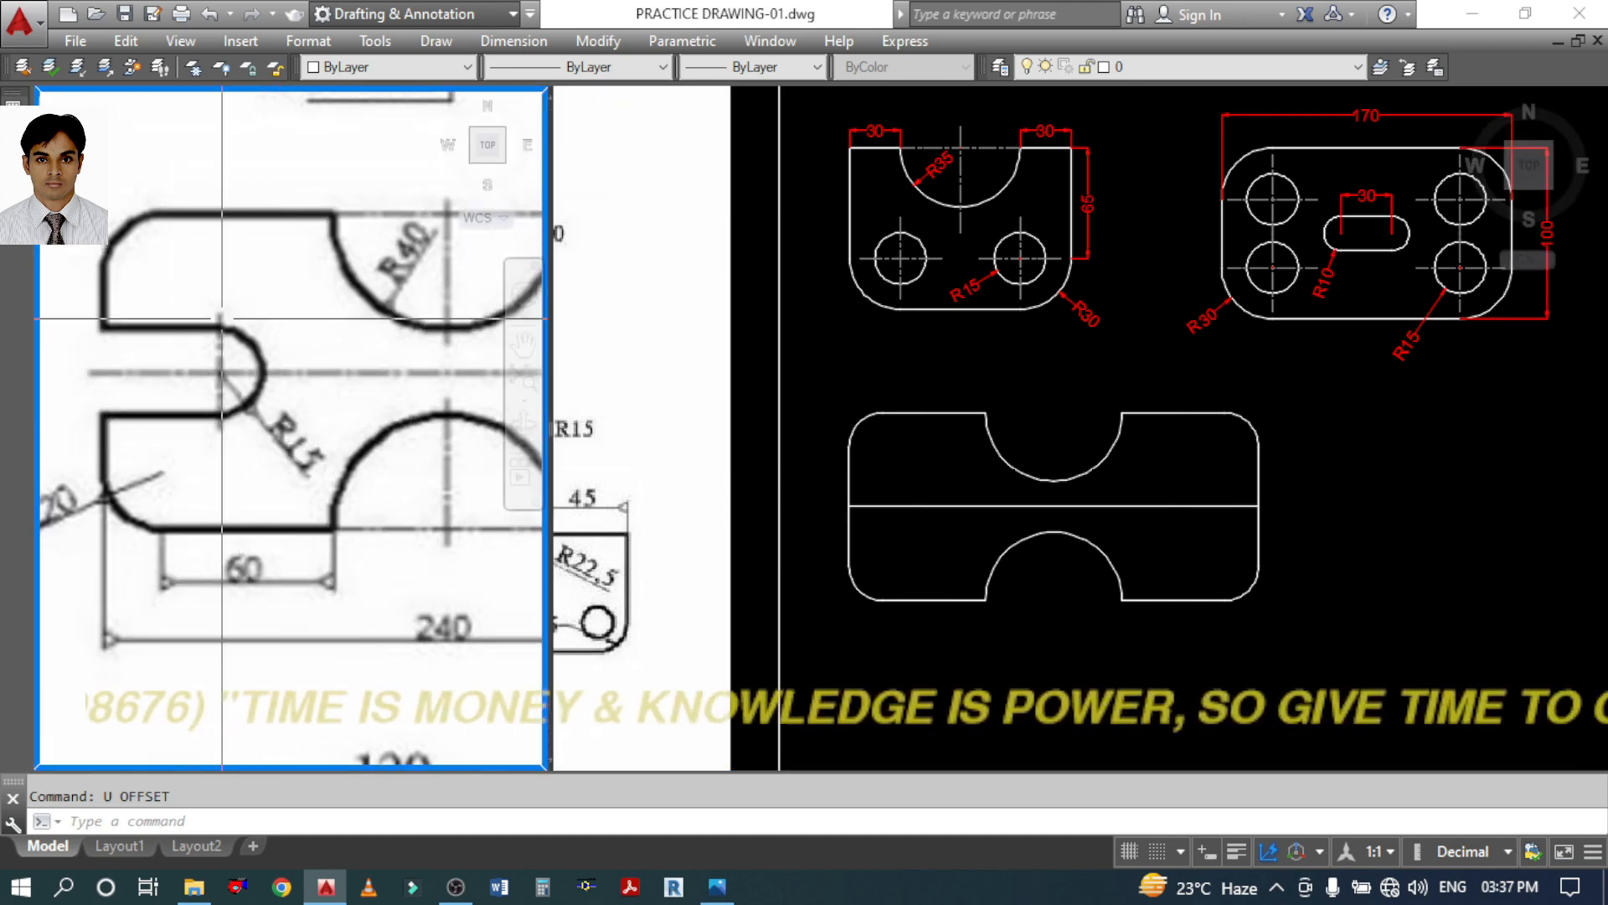
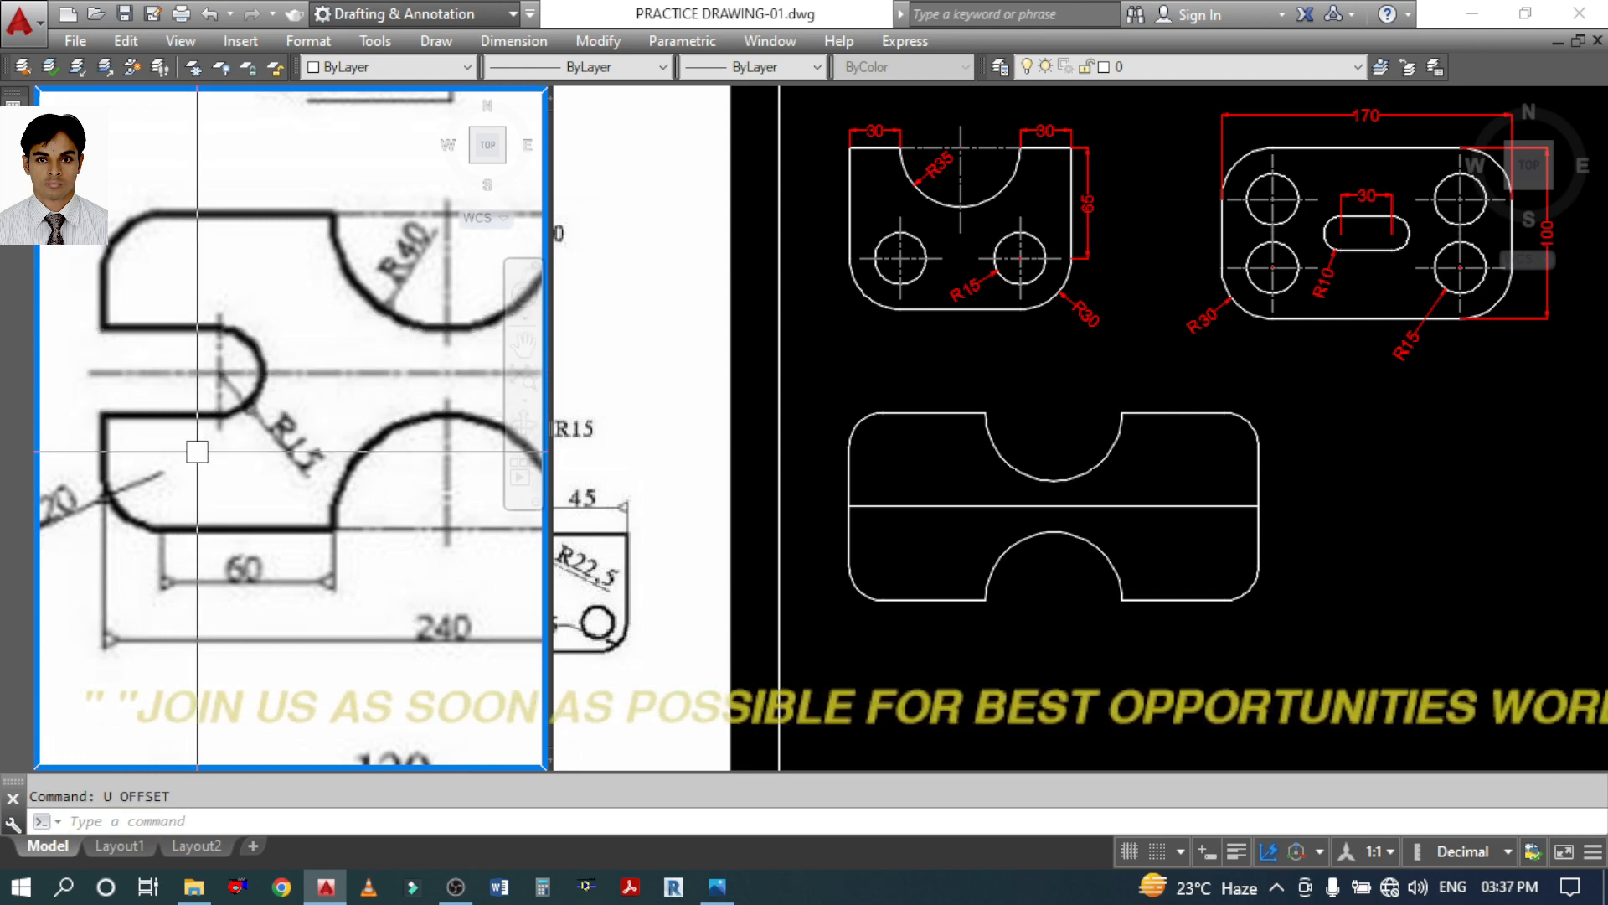
{"action": "left_click", "coordinate": [998, 532]}
{"action": "type", "text": "o"}
{"action": "key", "text": "Return"}
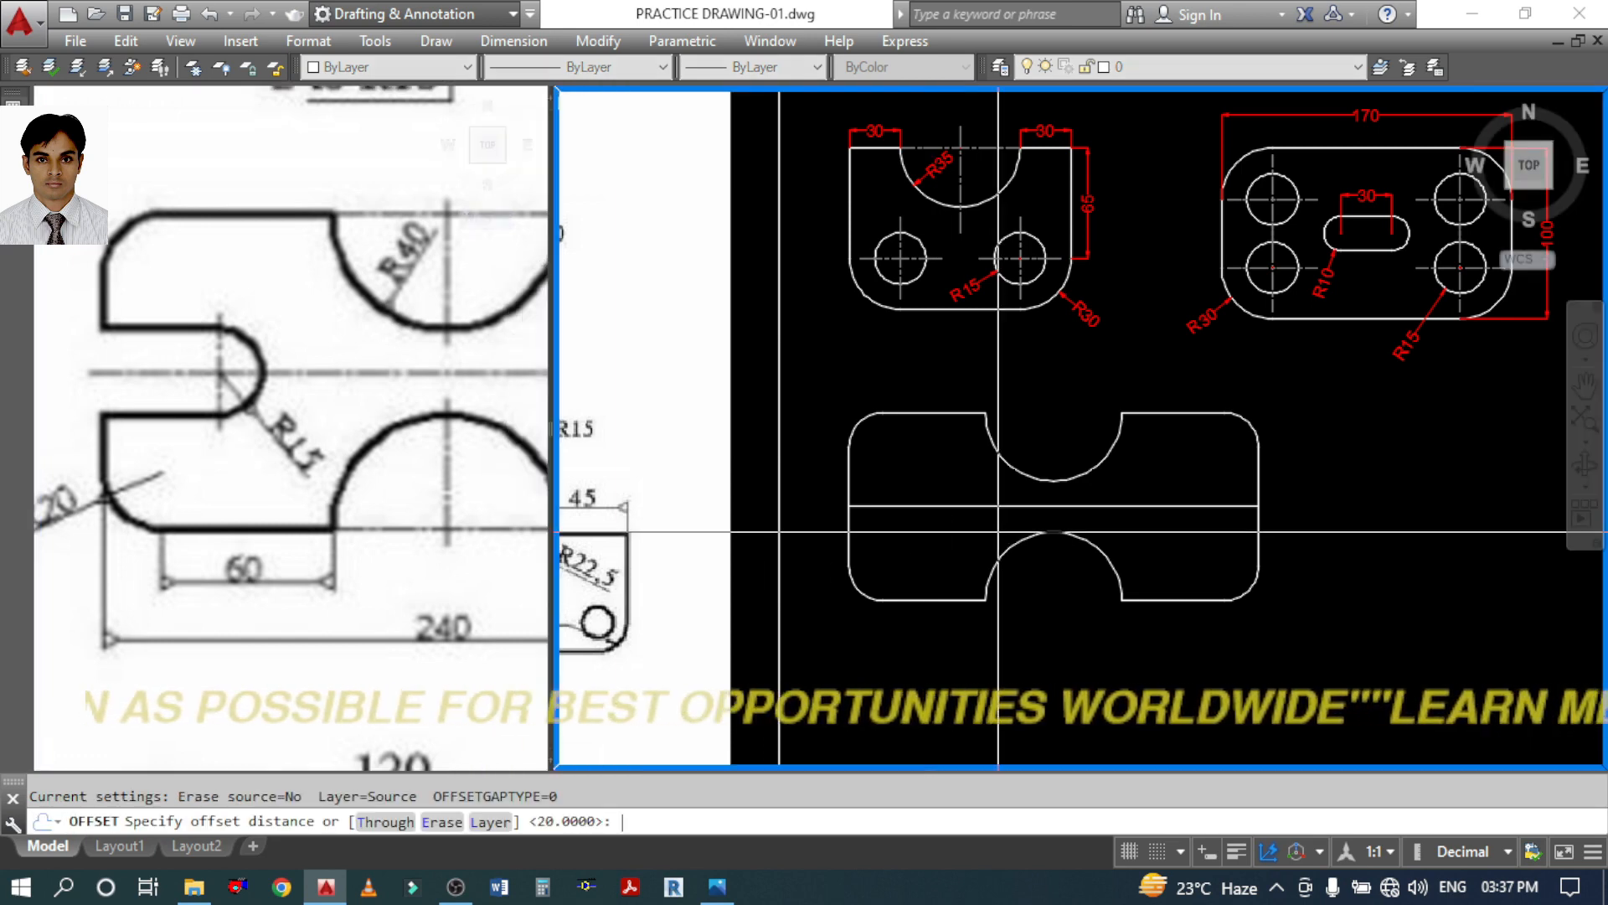
{"action": "type", "text": "15"}
{"action": "key", "text": "Return"}
{"action": "left_click", "coordinate": [1172, 506]}
{"action": "left_click", "coordinate": [1173, 490]}
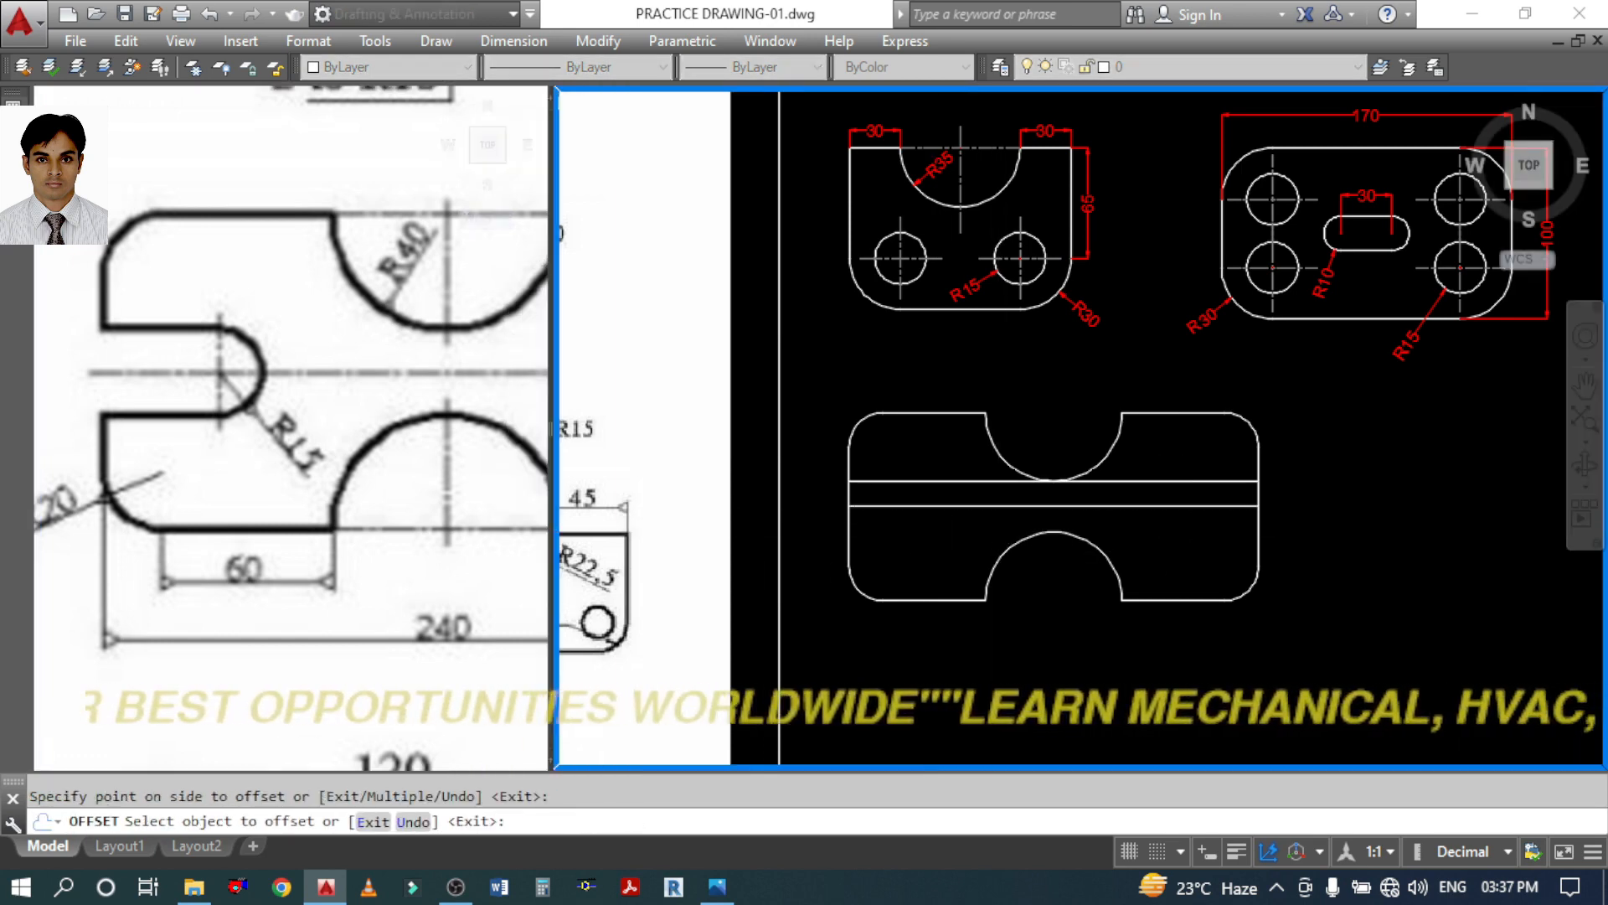
{"action": "left_click", "coordinate": [1170, 506]}
{"action": "left_click", "coordinate": [1167, 543]}
{"action": "key", "text": "Return"}
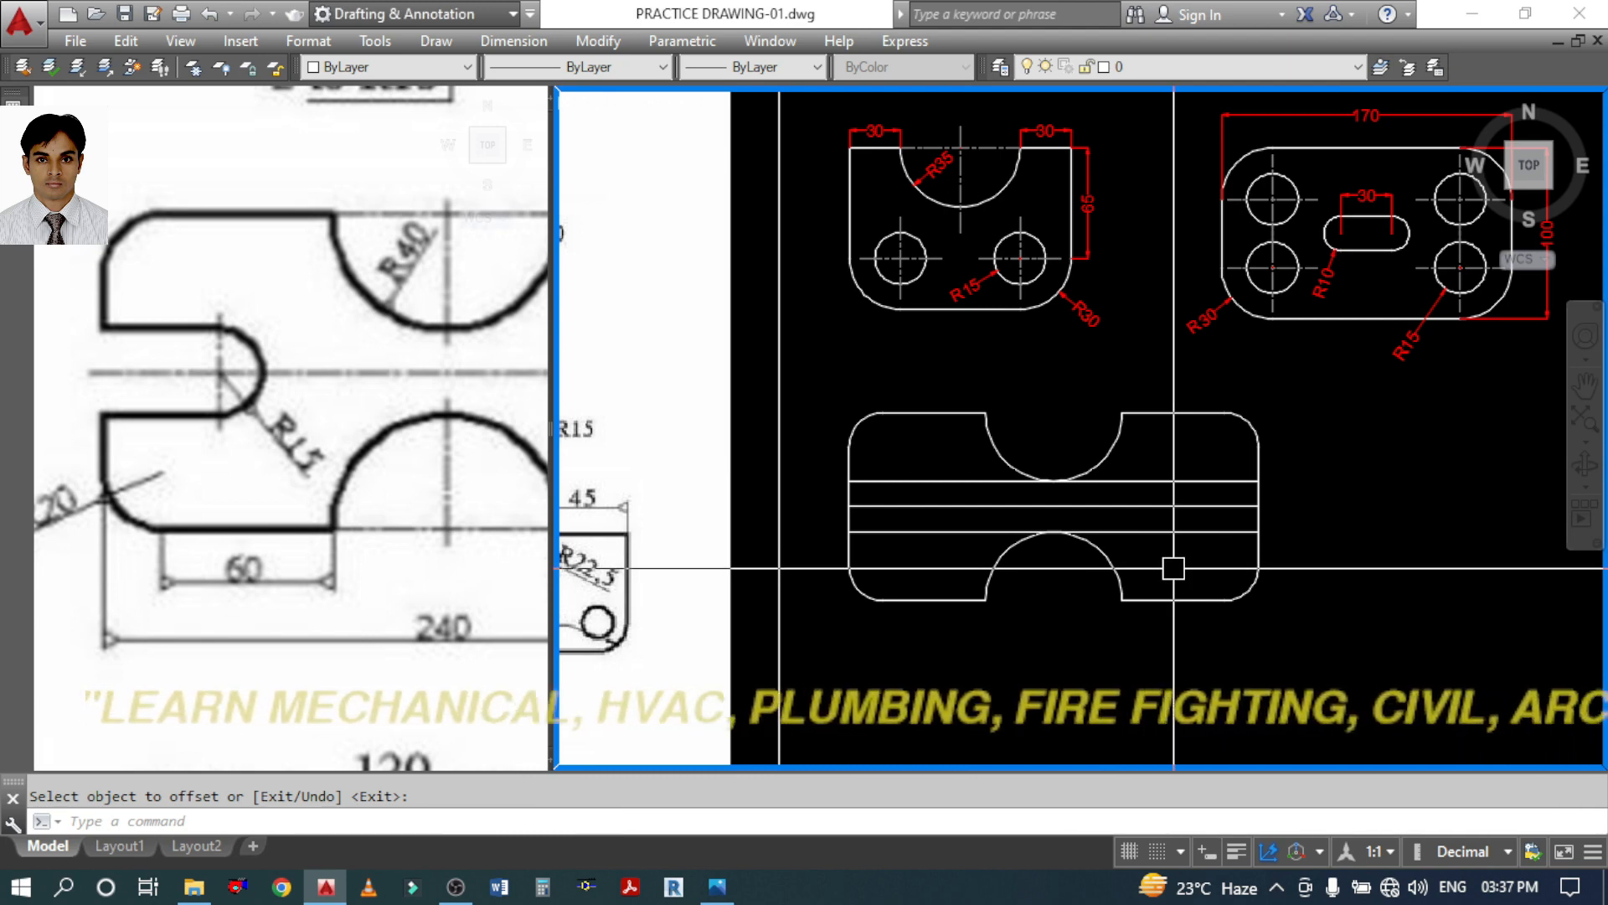
Explode the right-hand outline of the notched plate into separate lines and arcs
{"action": "left_click", "coordinate": [394, 429]}
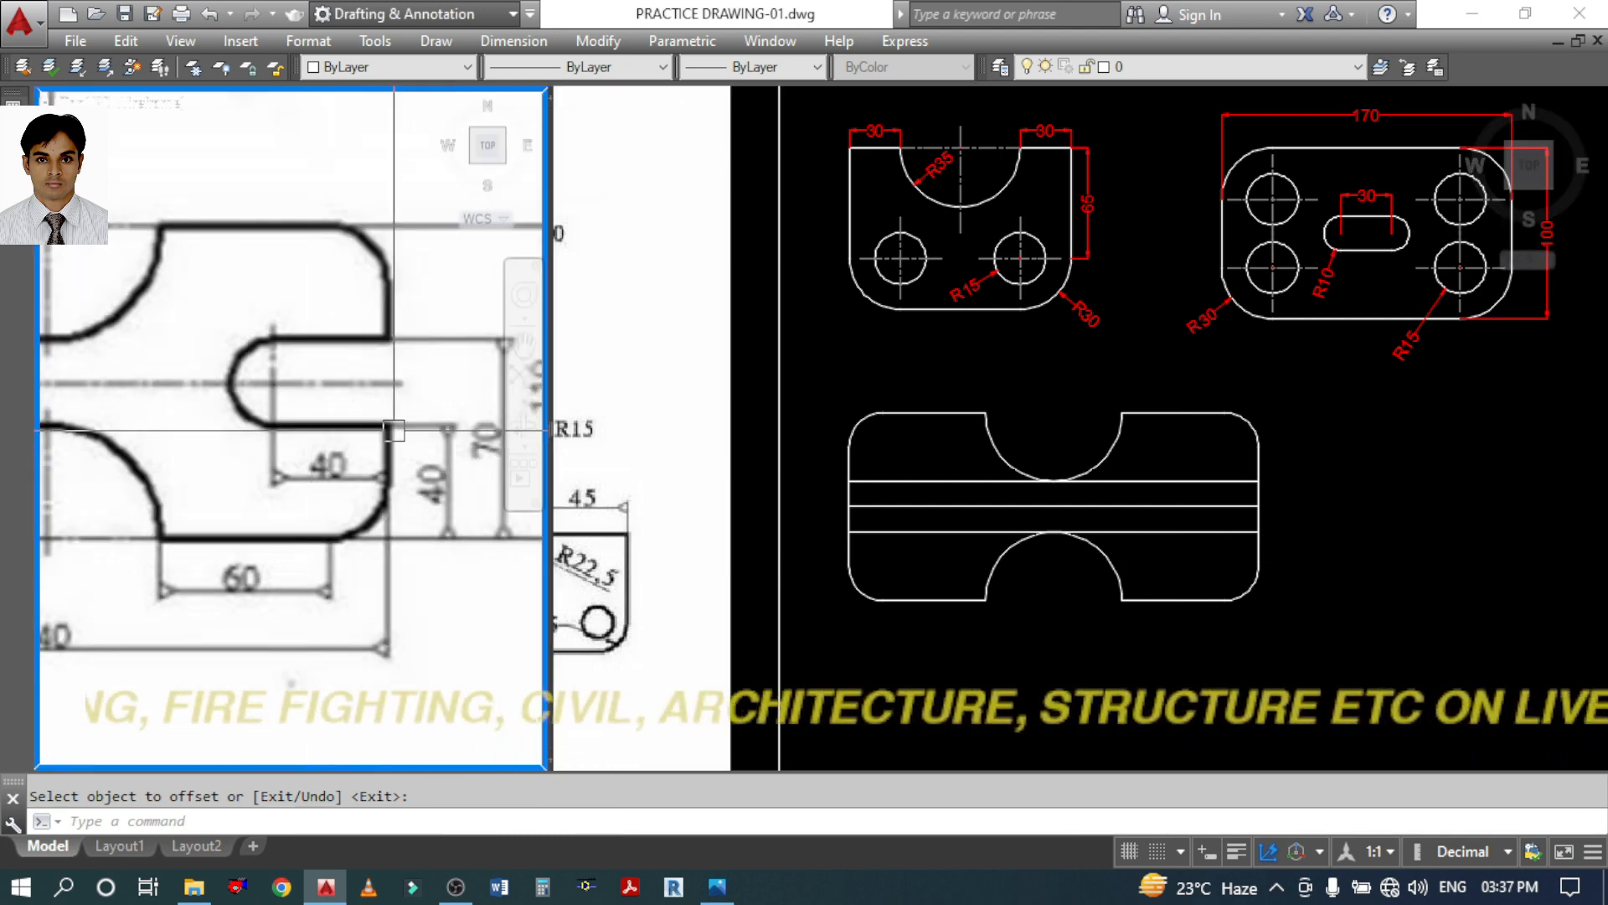
{"action": "left_click", "coordinate": [1186, 591]}
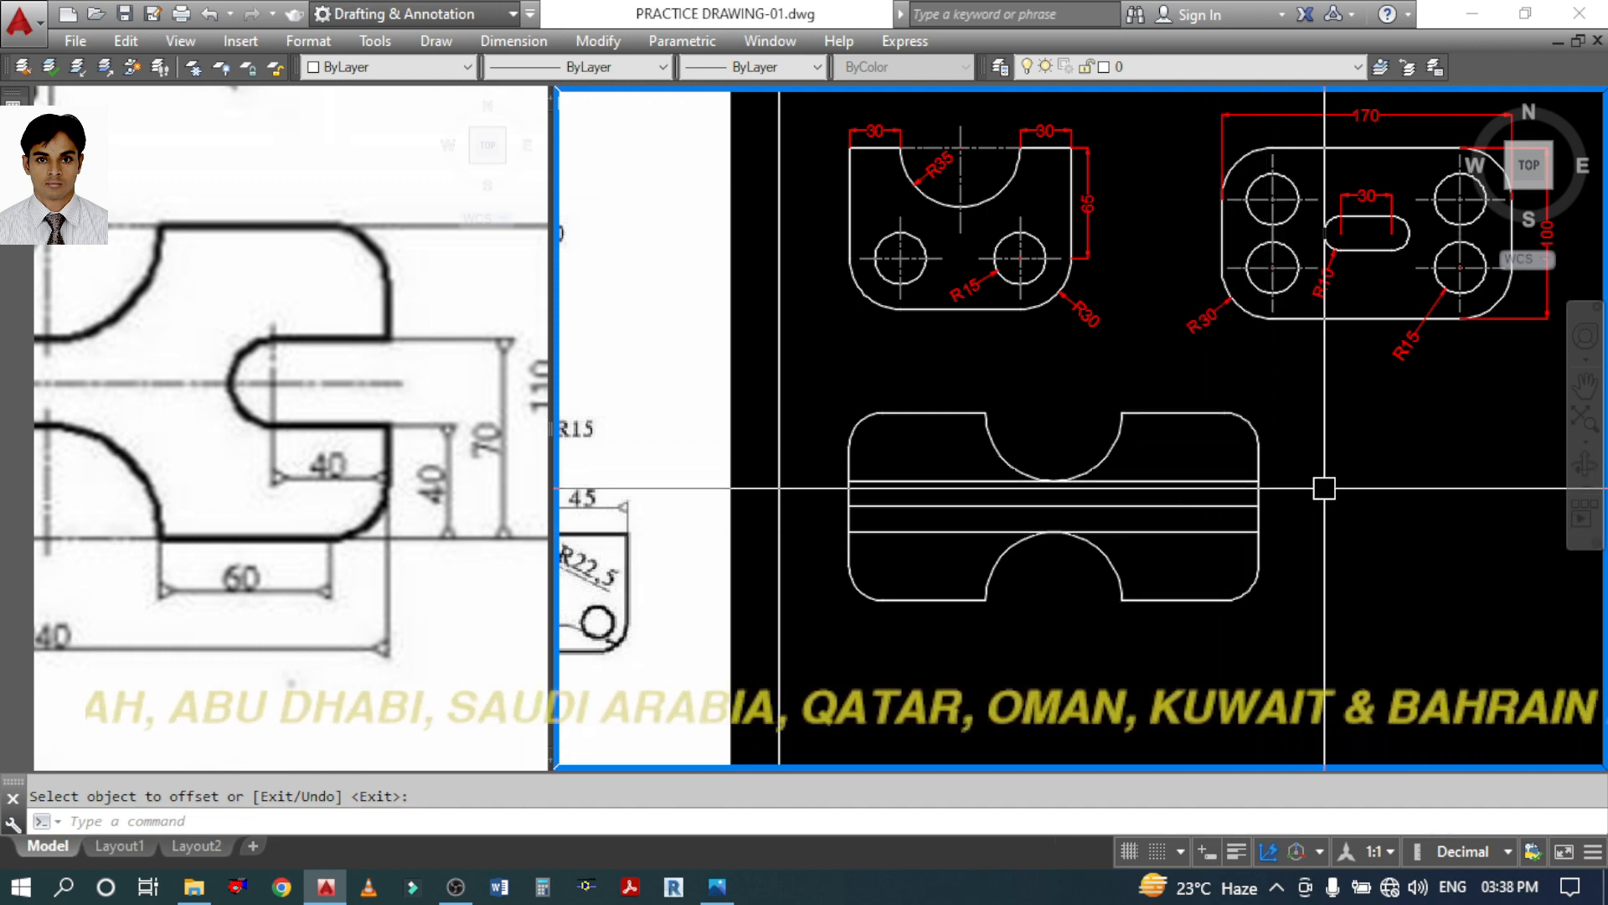
{"action": "left_click", "coordinate": [1245, 444]}
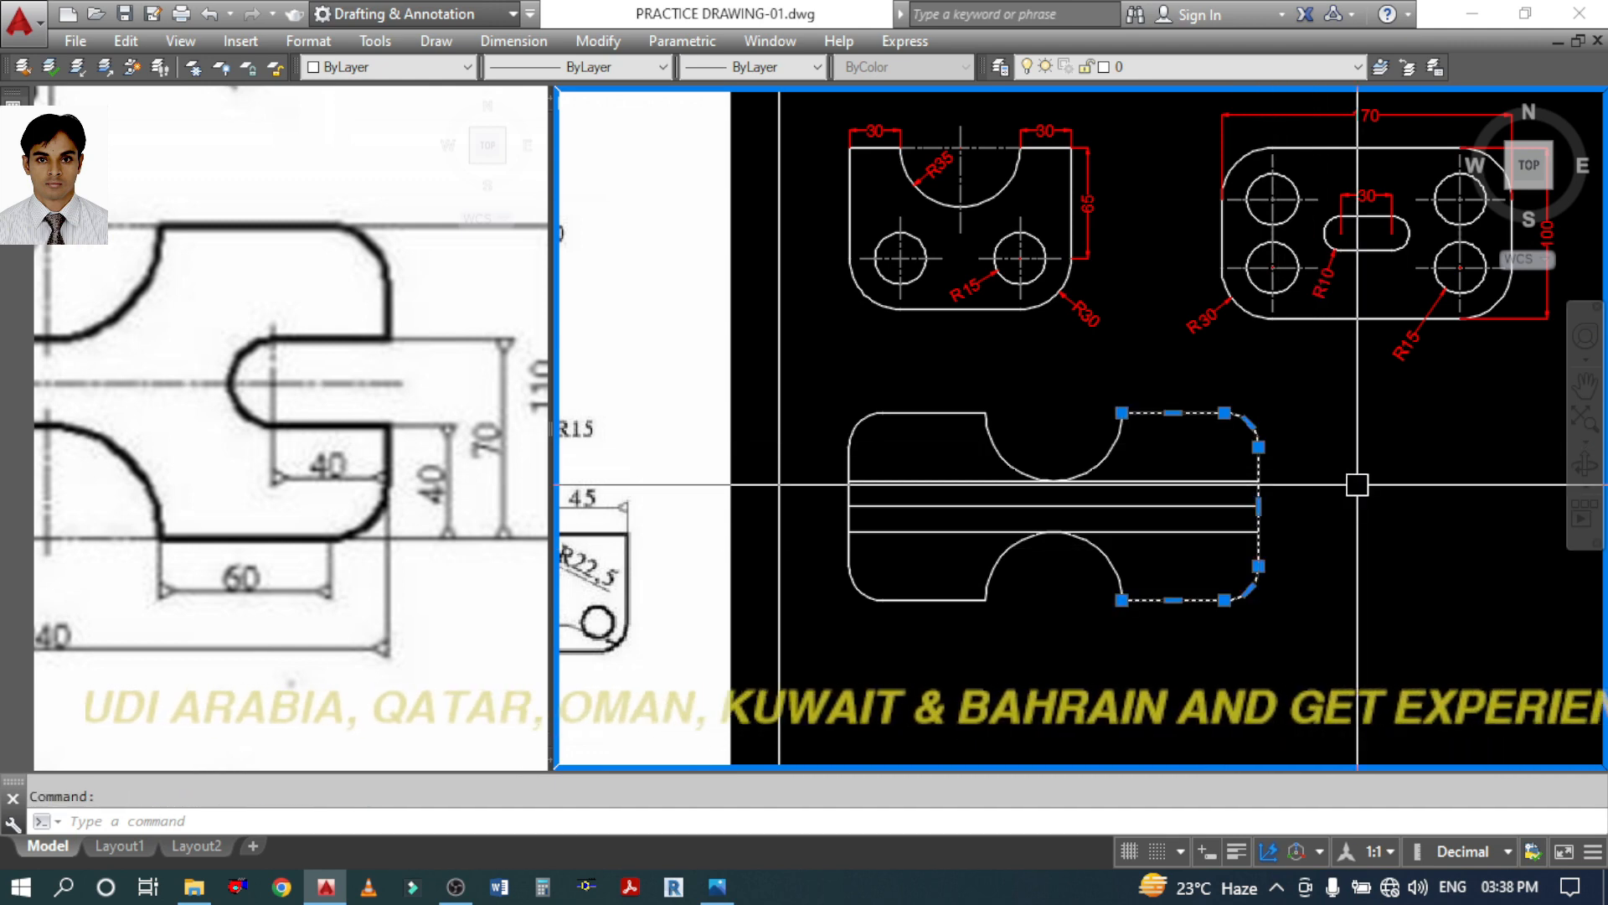
{"action": "key", "text": "Escape"}
{"action": "left_click", "coordinate": [1262, 444]}
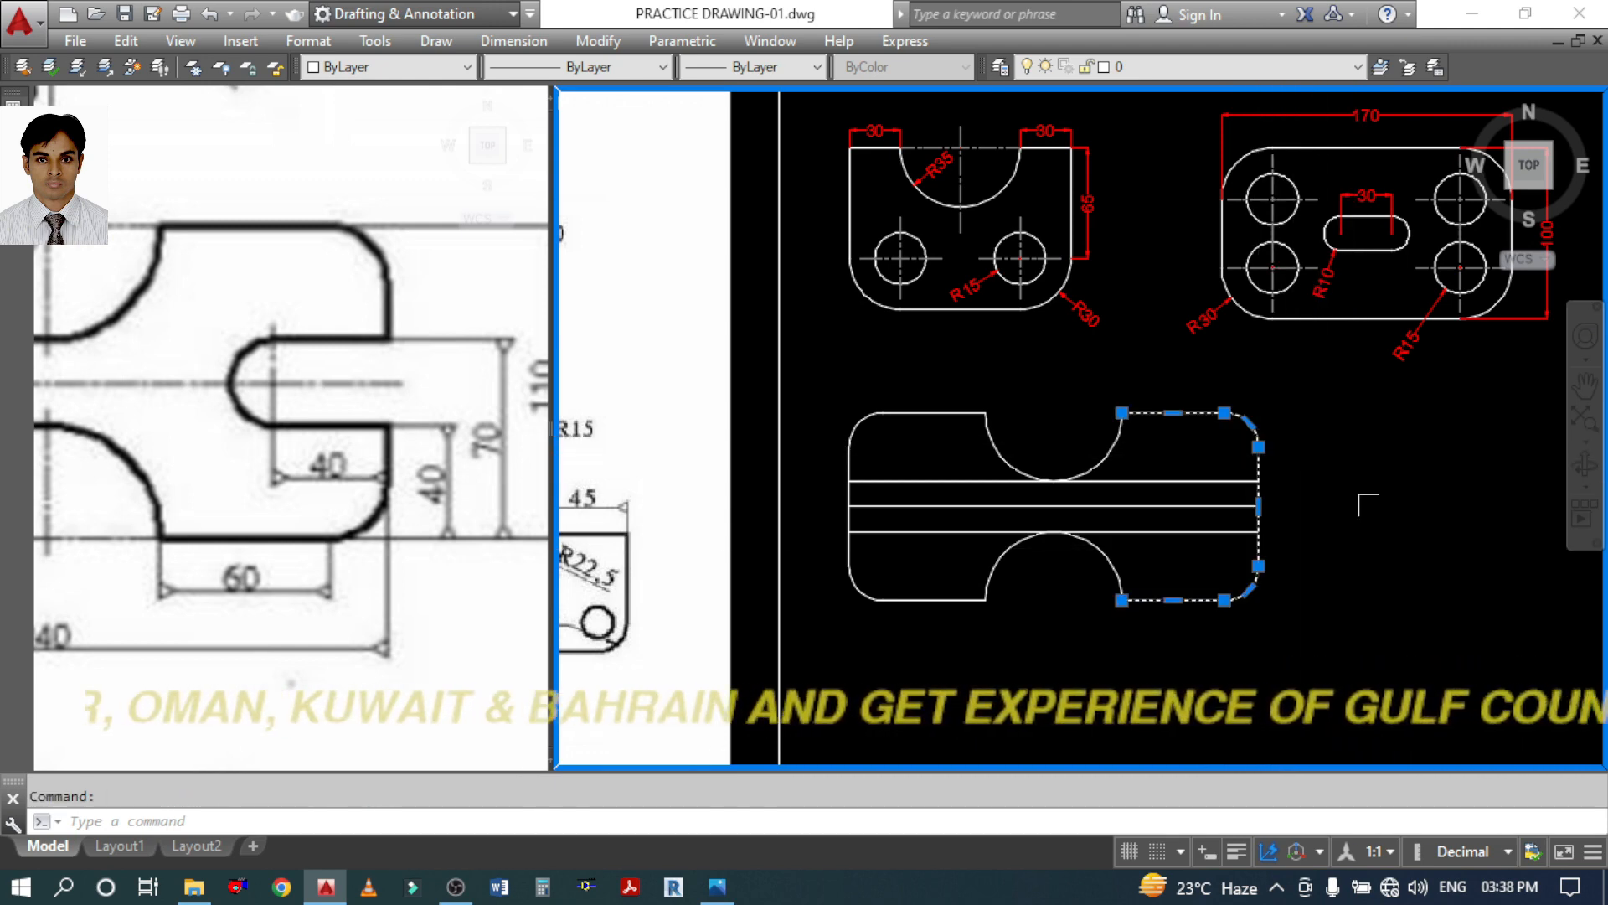
{"action": "type", "text": "x"}
{"action": "key", "text": "Return"}
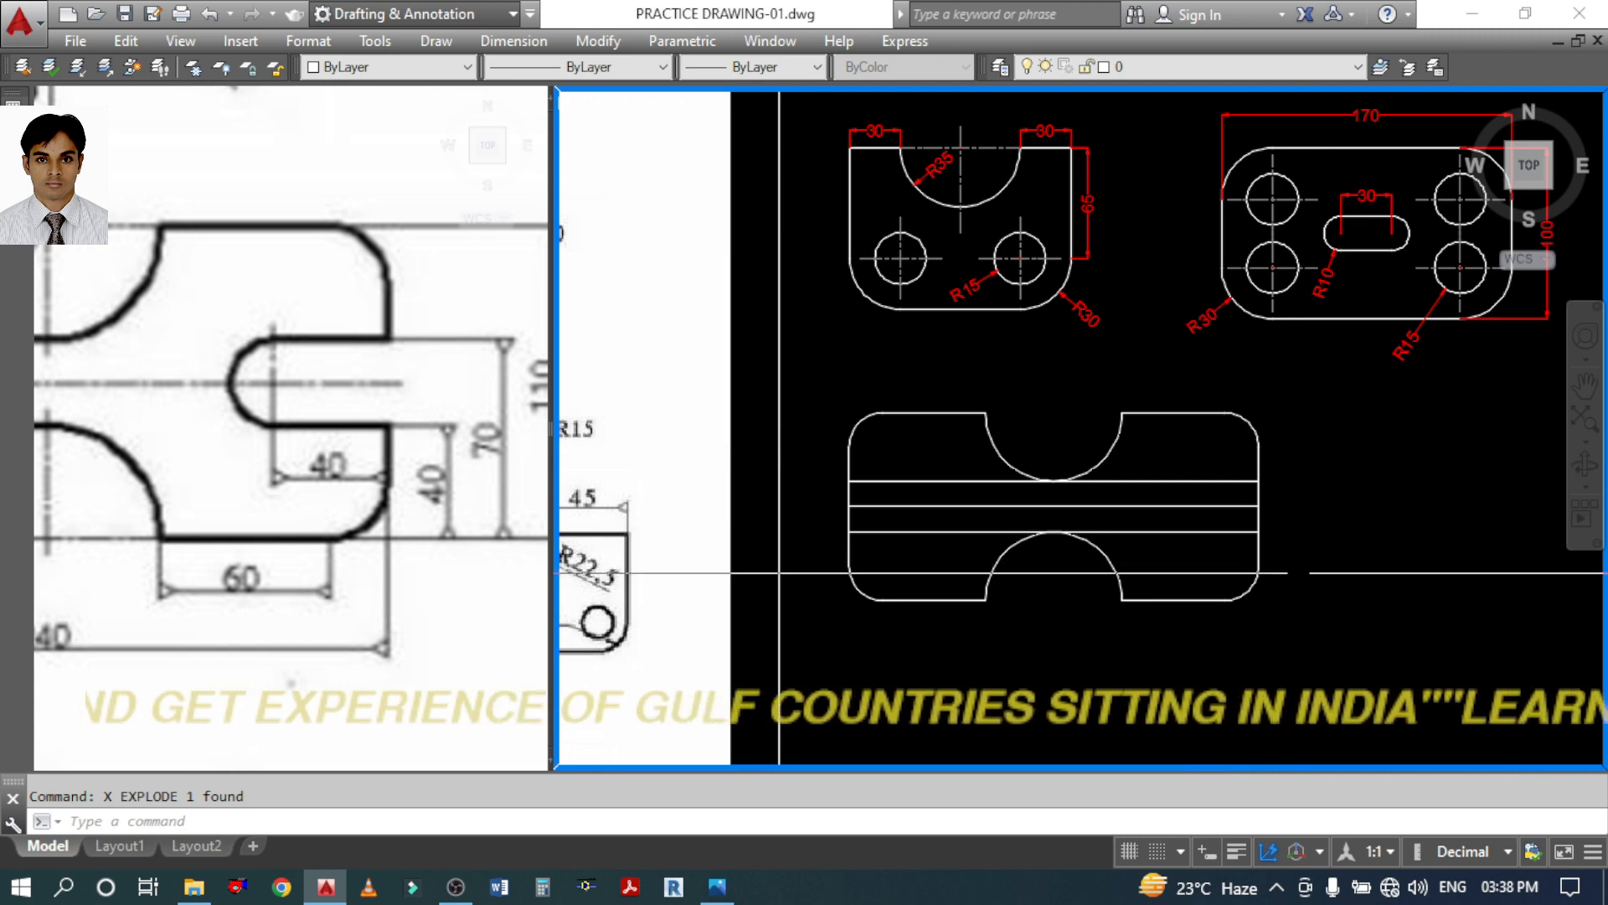
Offset the plate's right vertical edge inward by 40
{"action": "scroll", "coordinate": [1283, 568], "scroll_direction": "up", "scroll_amount": 5}
{"action": "left_click", "coordinate": [1225, 540]}
{"action": "left_click", "coordinate": [1225, 522]}
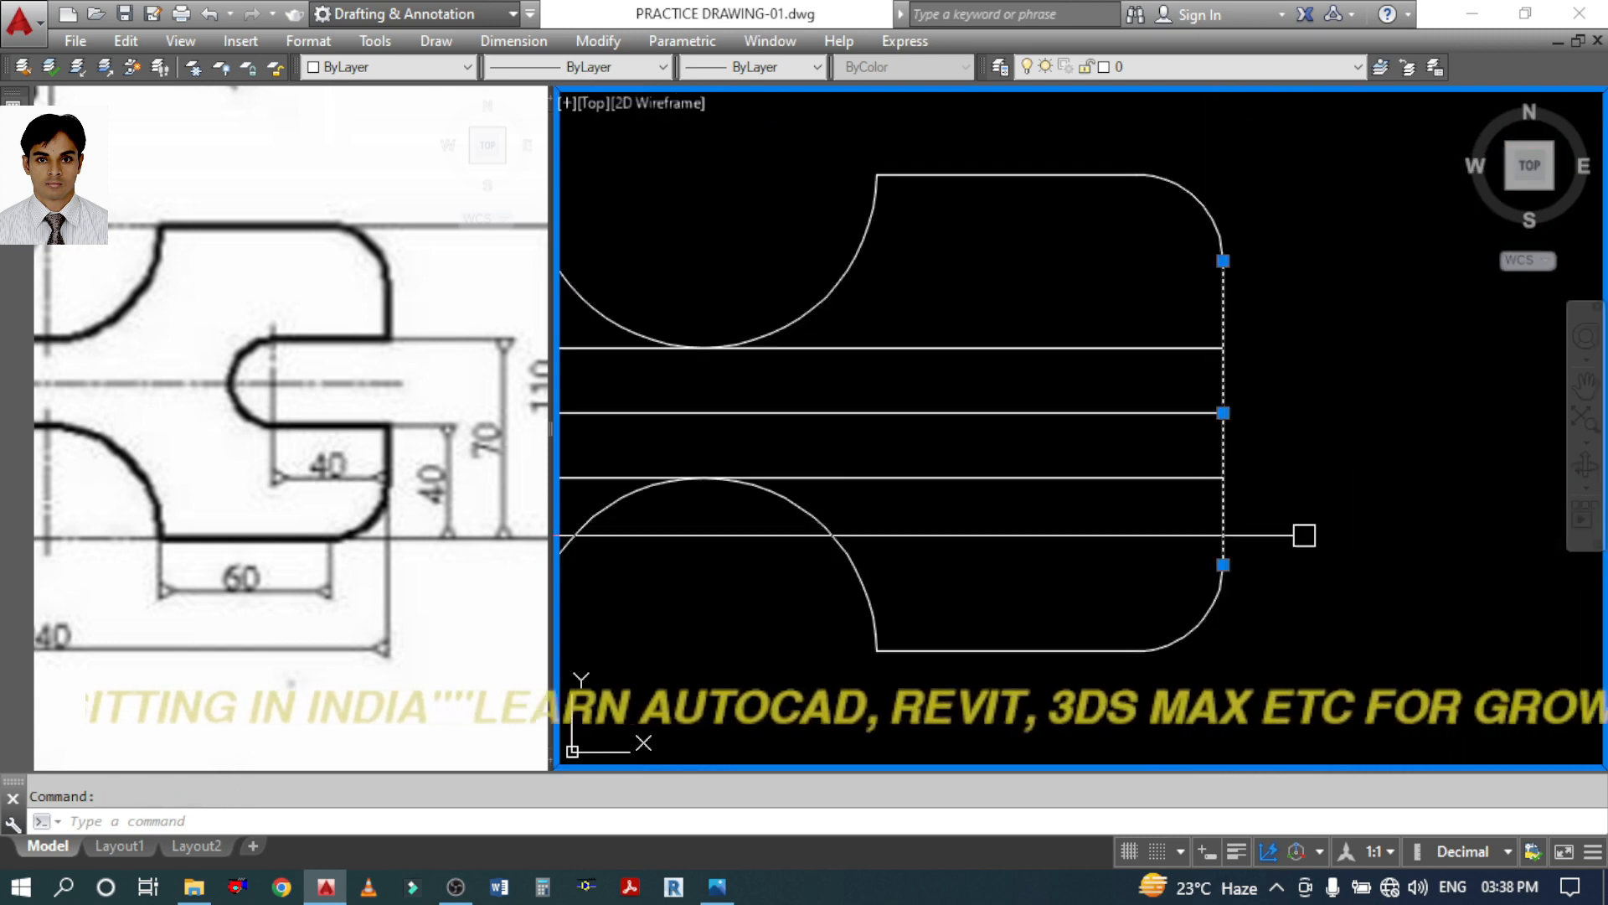
{"action": "type", "text": "o"}
{"action": "key", "text": "Return"}
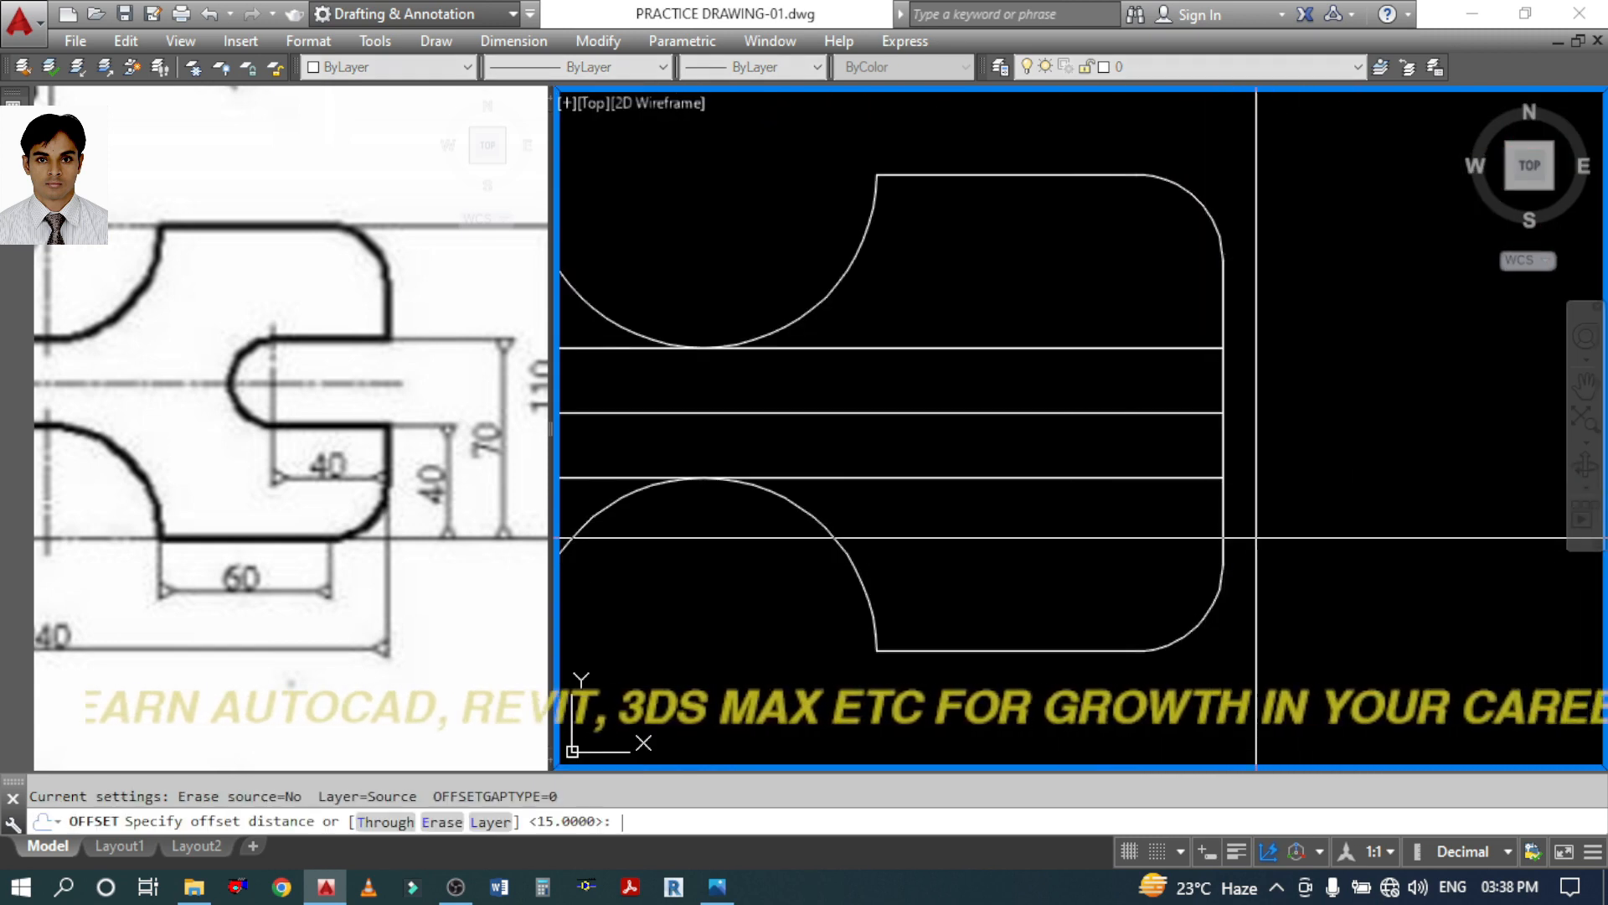
{"action": "type", "text": "40"}
{"action": "key", "text": "Return"}
{"action": "left_click", "coordinate": [1225, 518]}
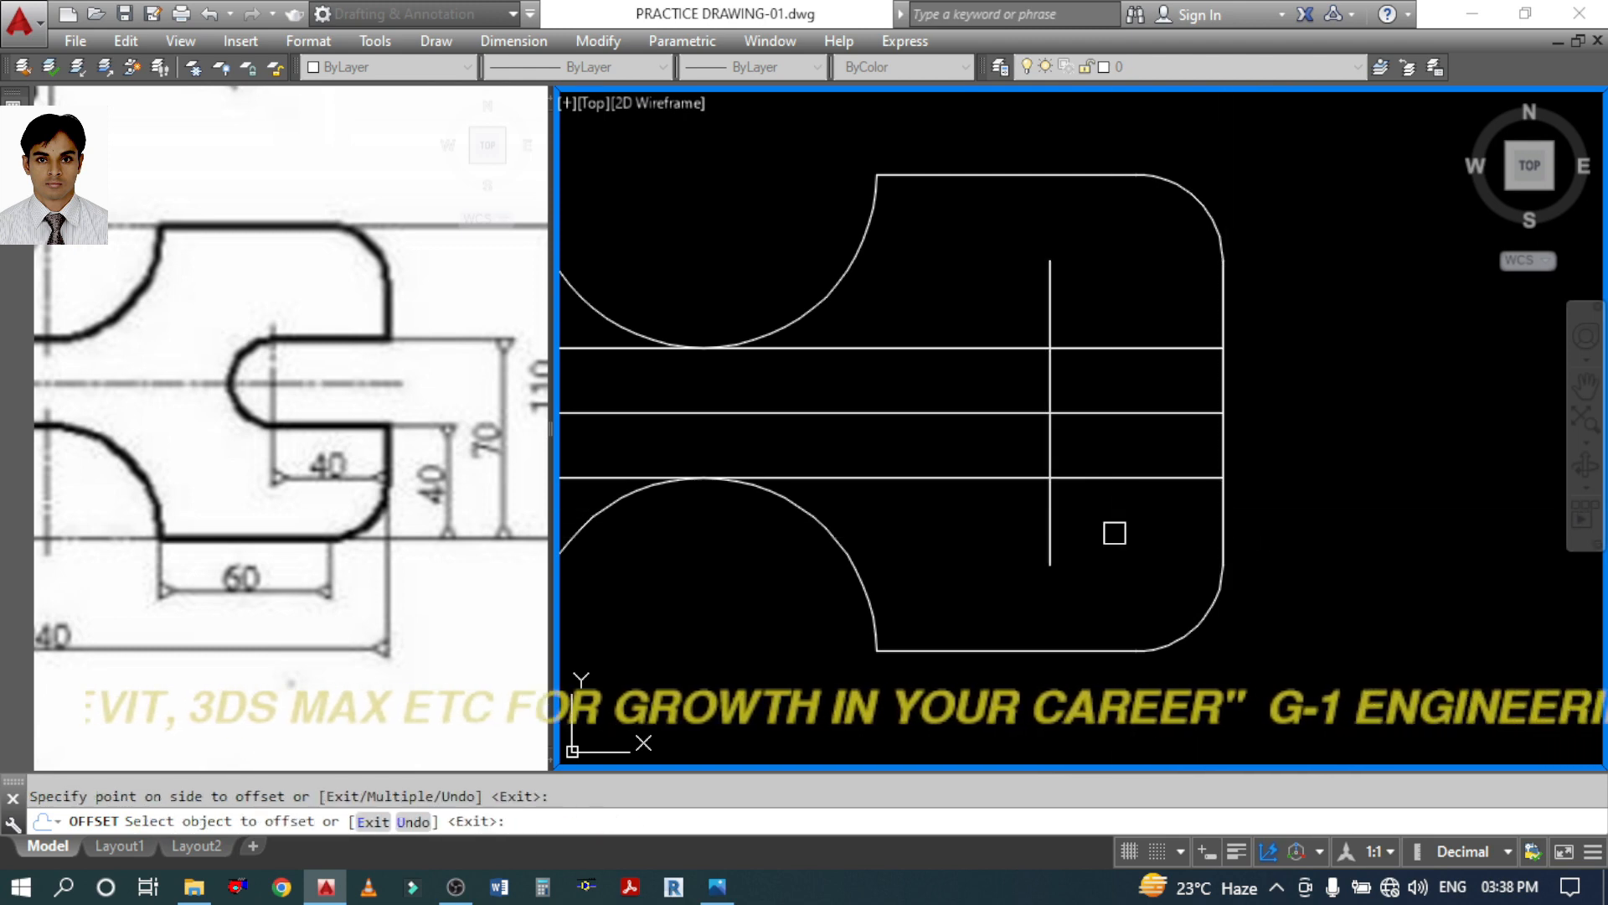
{"action": "left_click", "coordinate": [1115, 533]}
{"action": "key", "text": "Return"}
Trim the upper and lower slot lines back to the offset vertical line, keeping their right-hand parts
{"action": "type", "text": "tr"}
{"action": "key", "text": "Return"}
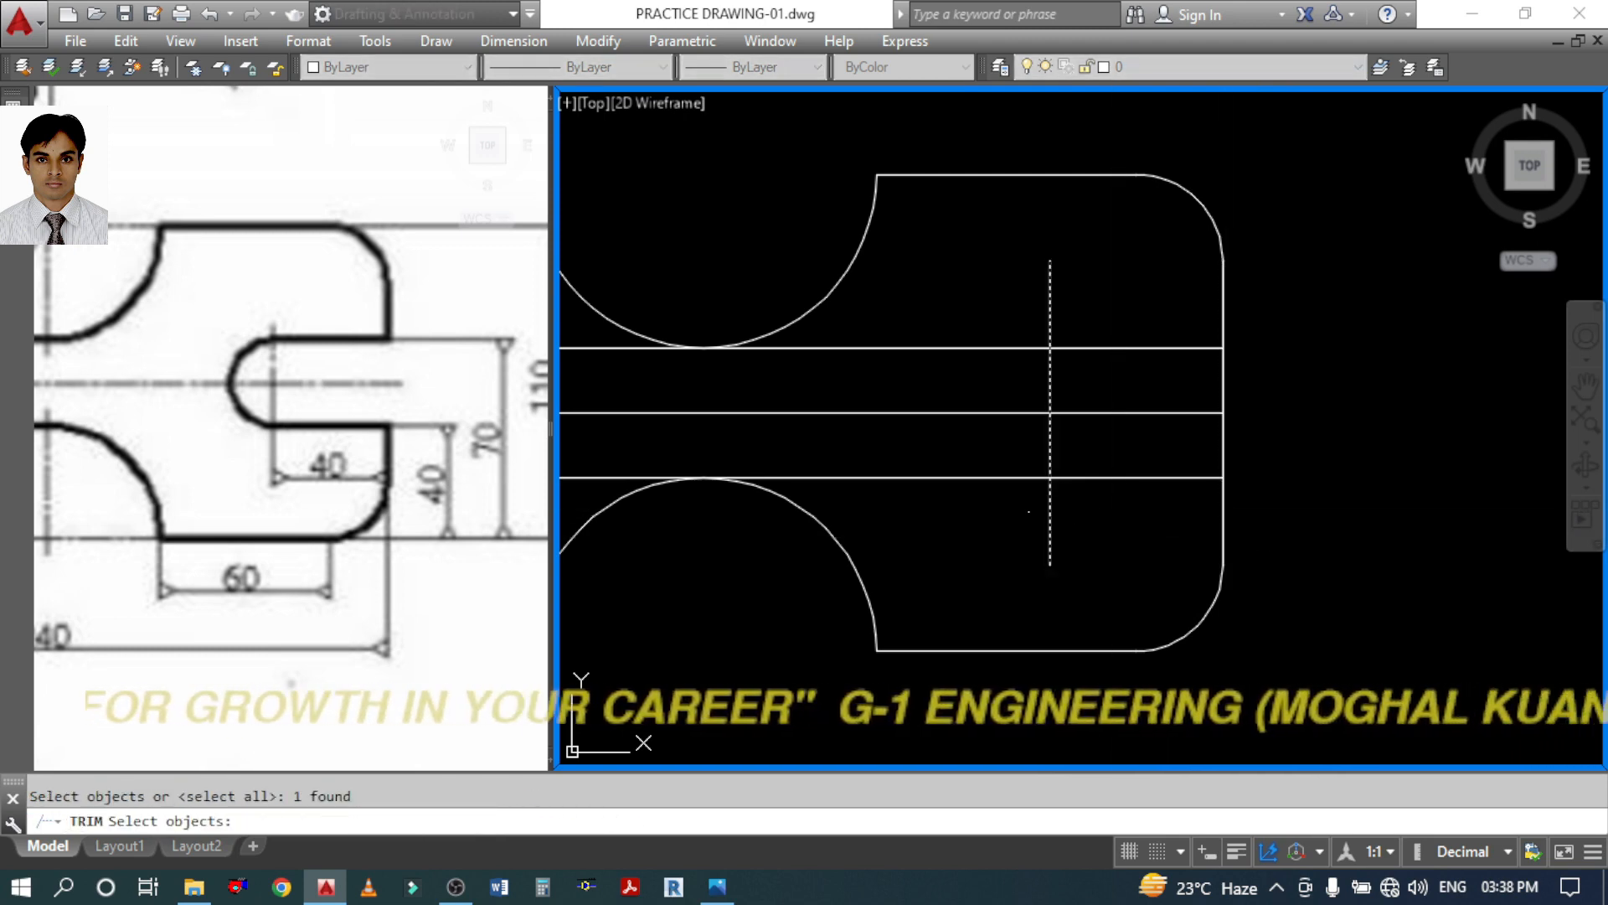
{"action": "key", "text": "Return"}
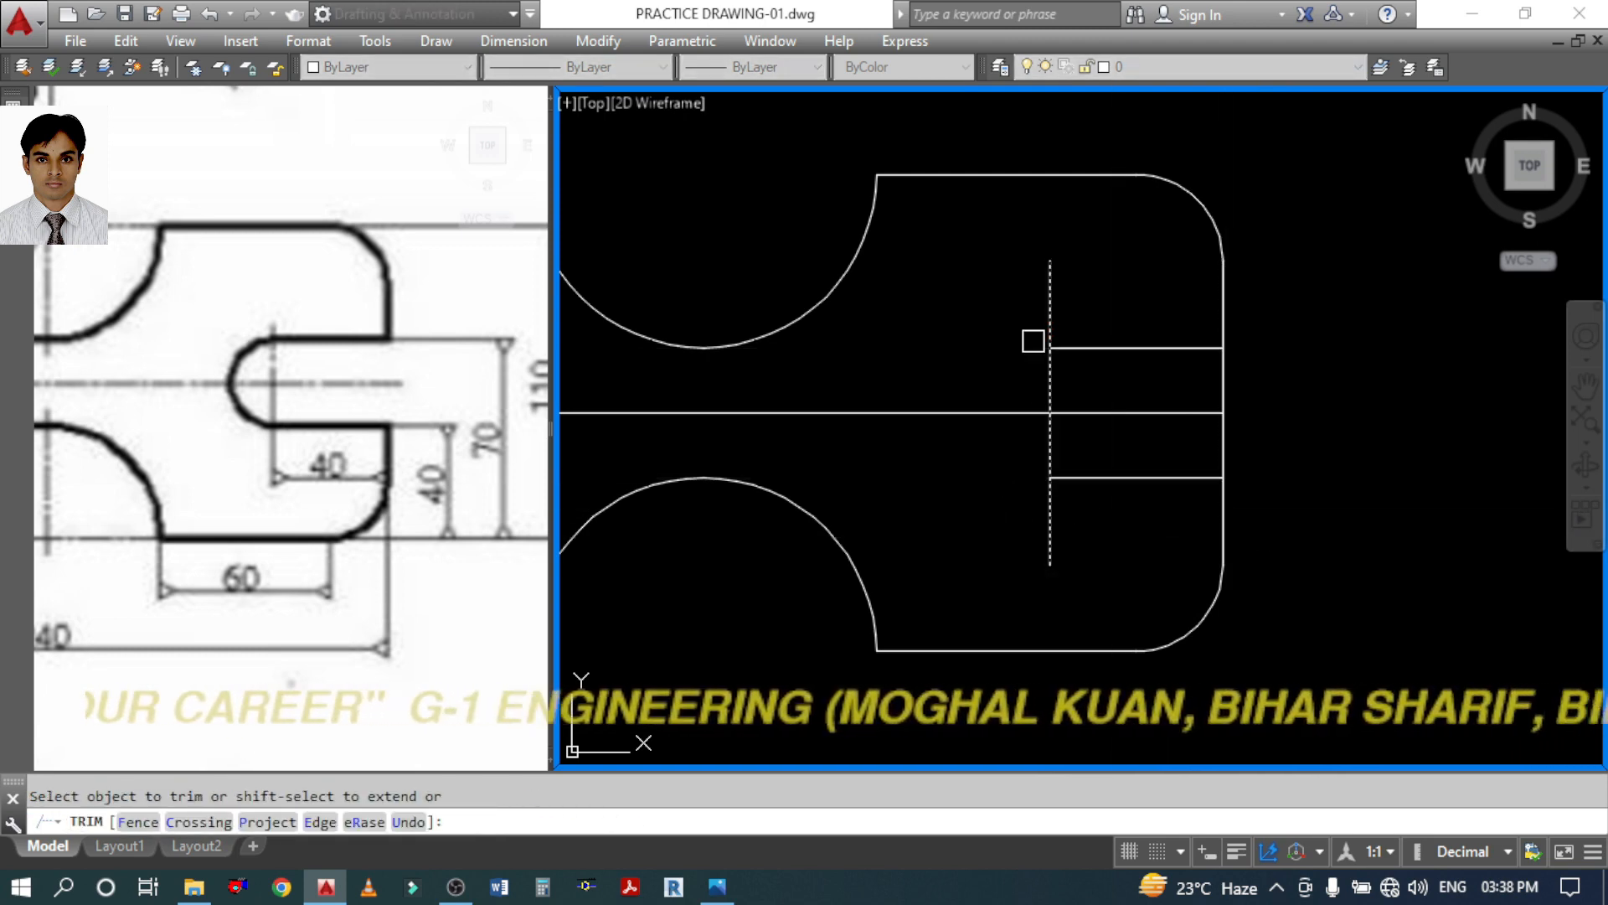
{"action": "key", "text": "Escape"}
Erase the horizontal centre line and the offset vertical construction line
{"action": "left_click", "coordinate": [981, 412]}
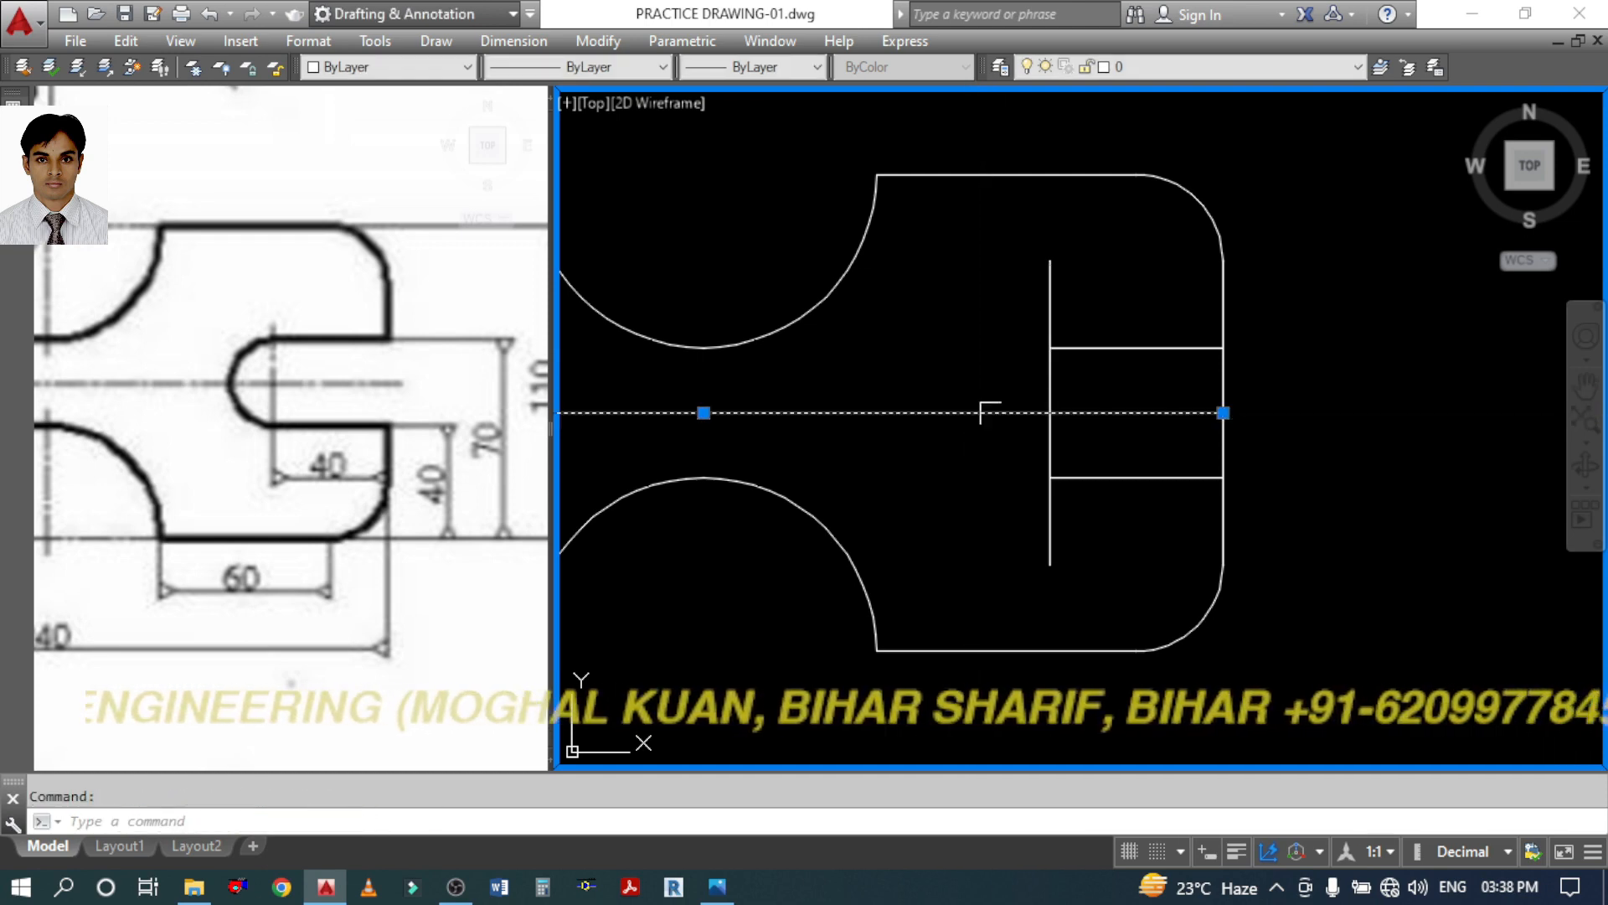
{"action": "key", "text": "Return"}
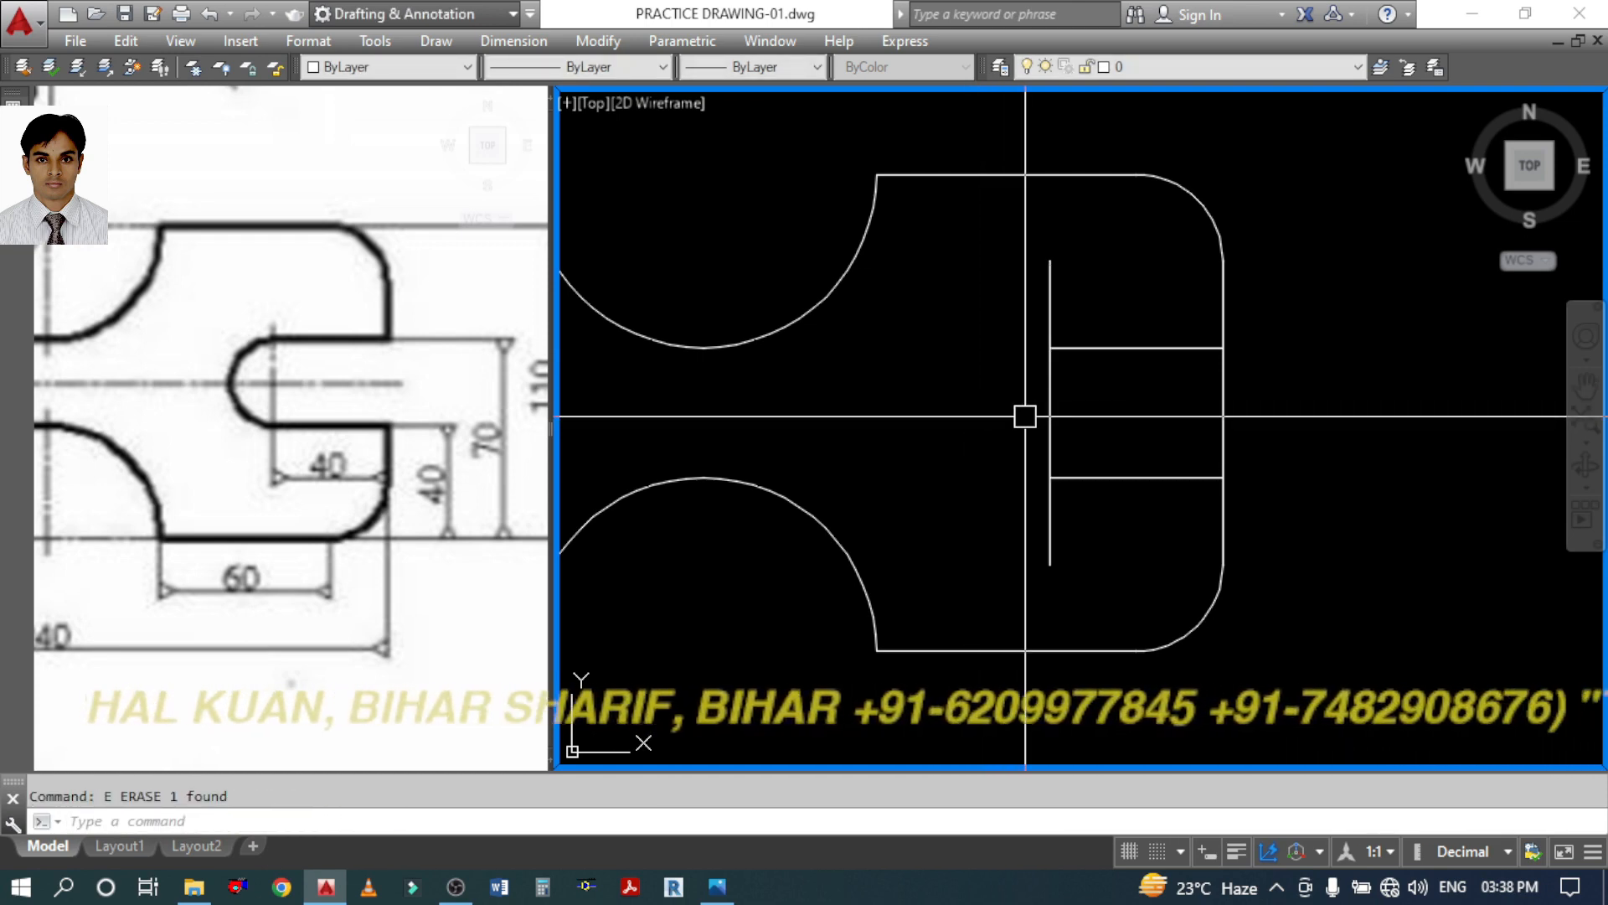
{"action": "key", "text": "Escape"}
{"action": "left_click", "coordinate": [1049, 410]}
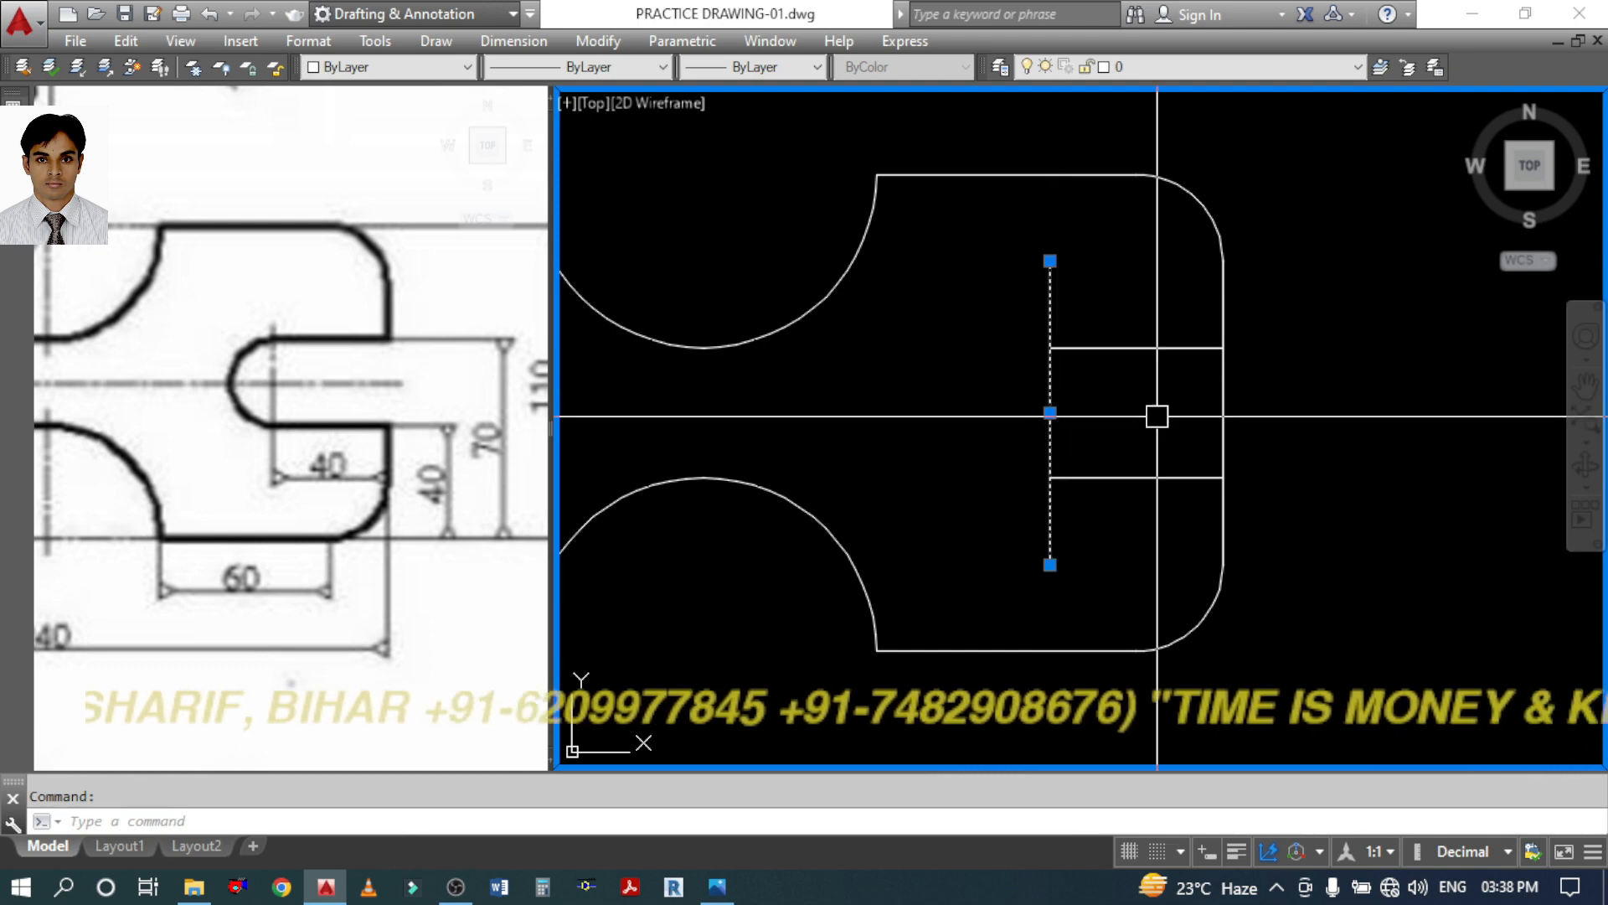
{"action": "type", "text": "e"}
{"action": "key", "text": "Return"}
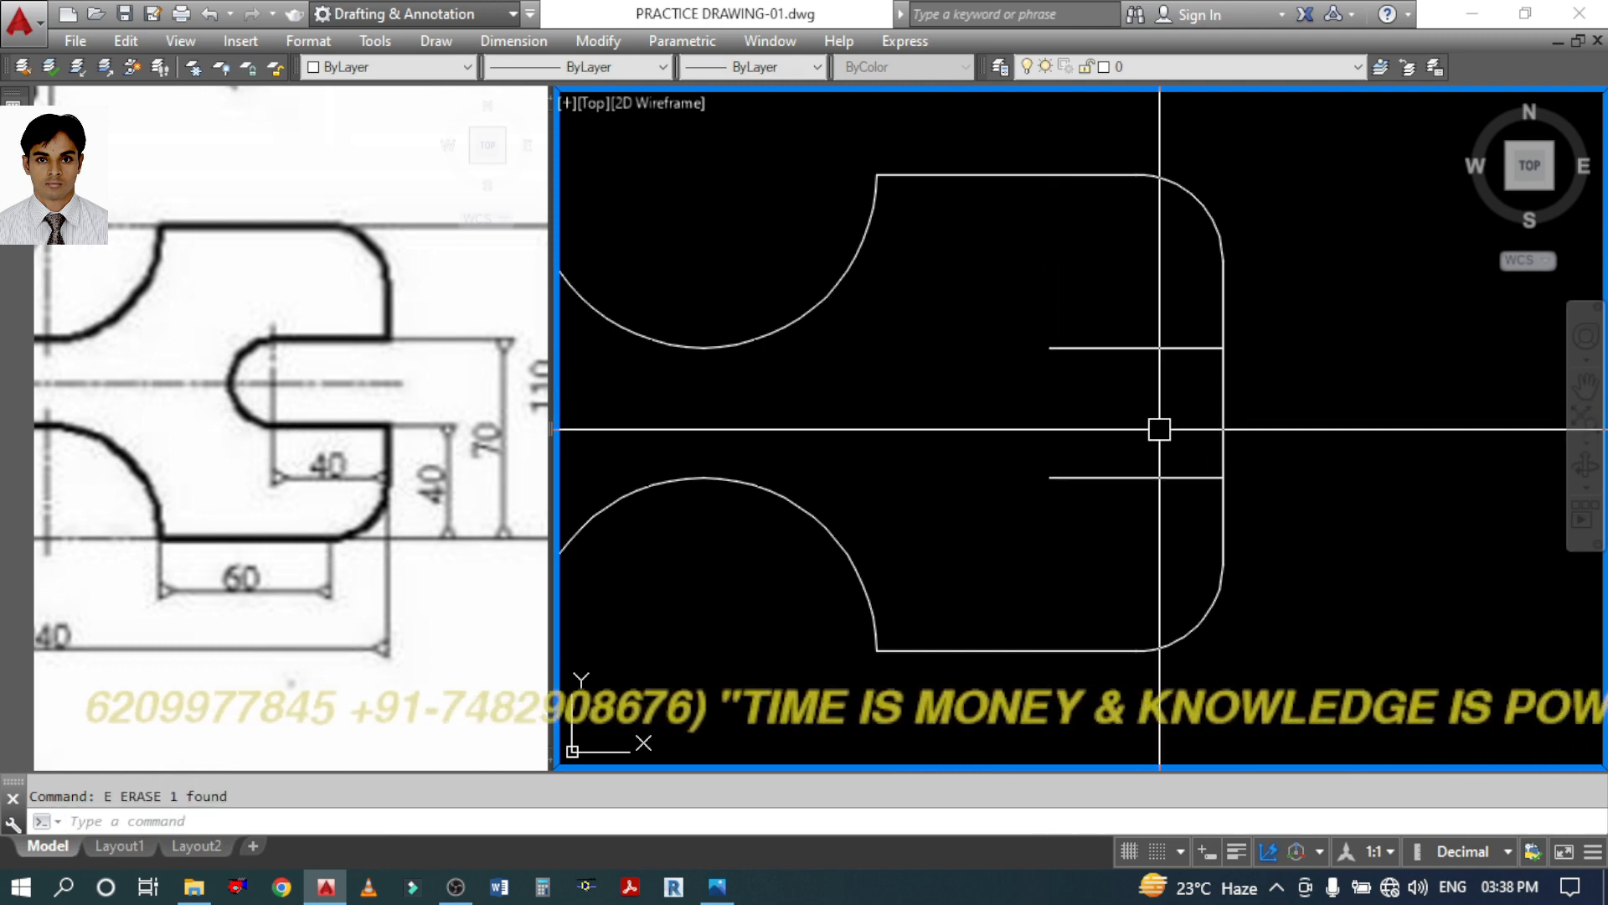
Trim the plate's right edge between the two slot lines to open the slot
{"action": "type", "text": "tr"}
{"action": "key", "text": "Return"}
{"action": "key", "text": "Return"}
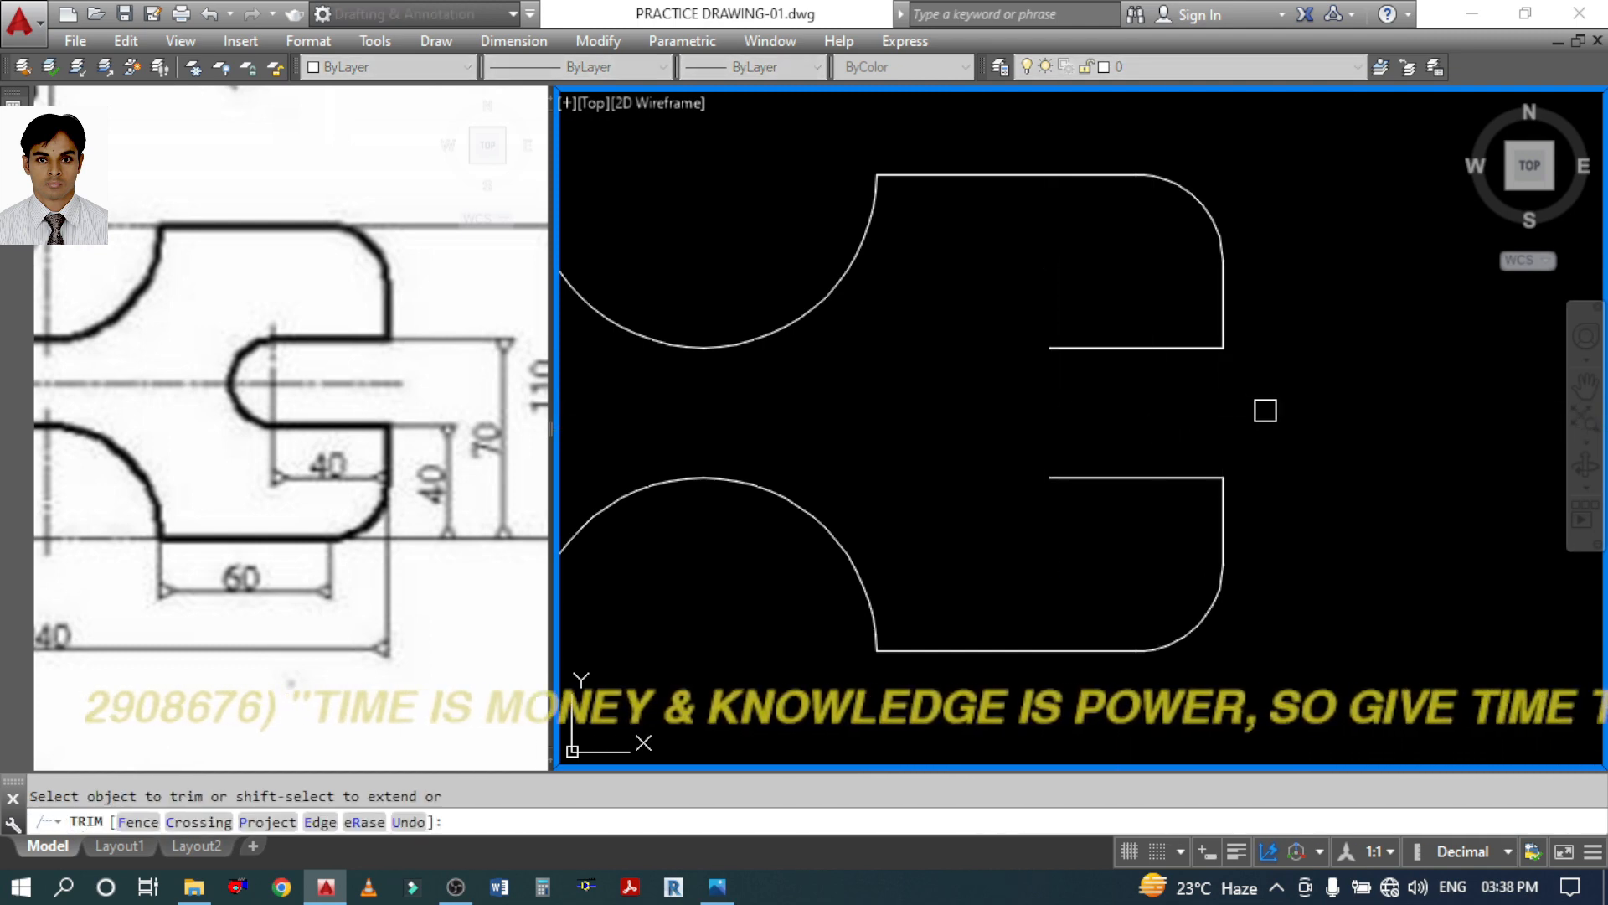
Fillet the inner ends of the two parallel slot lines to close the right slot with a semicircular end
{"action": "key", "text": "Return"}
{"action": "type", "text": "f"}
{"action": "key", "text": "Return"}
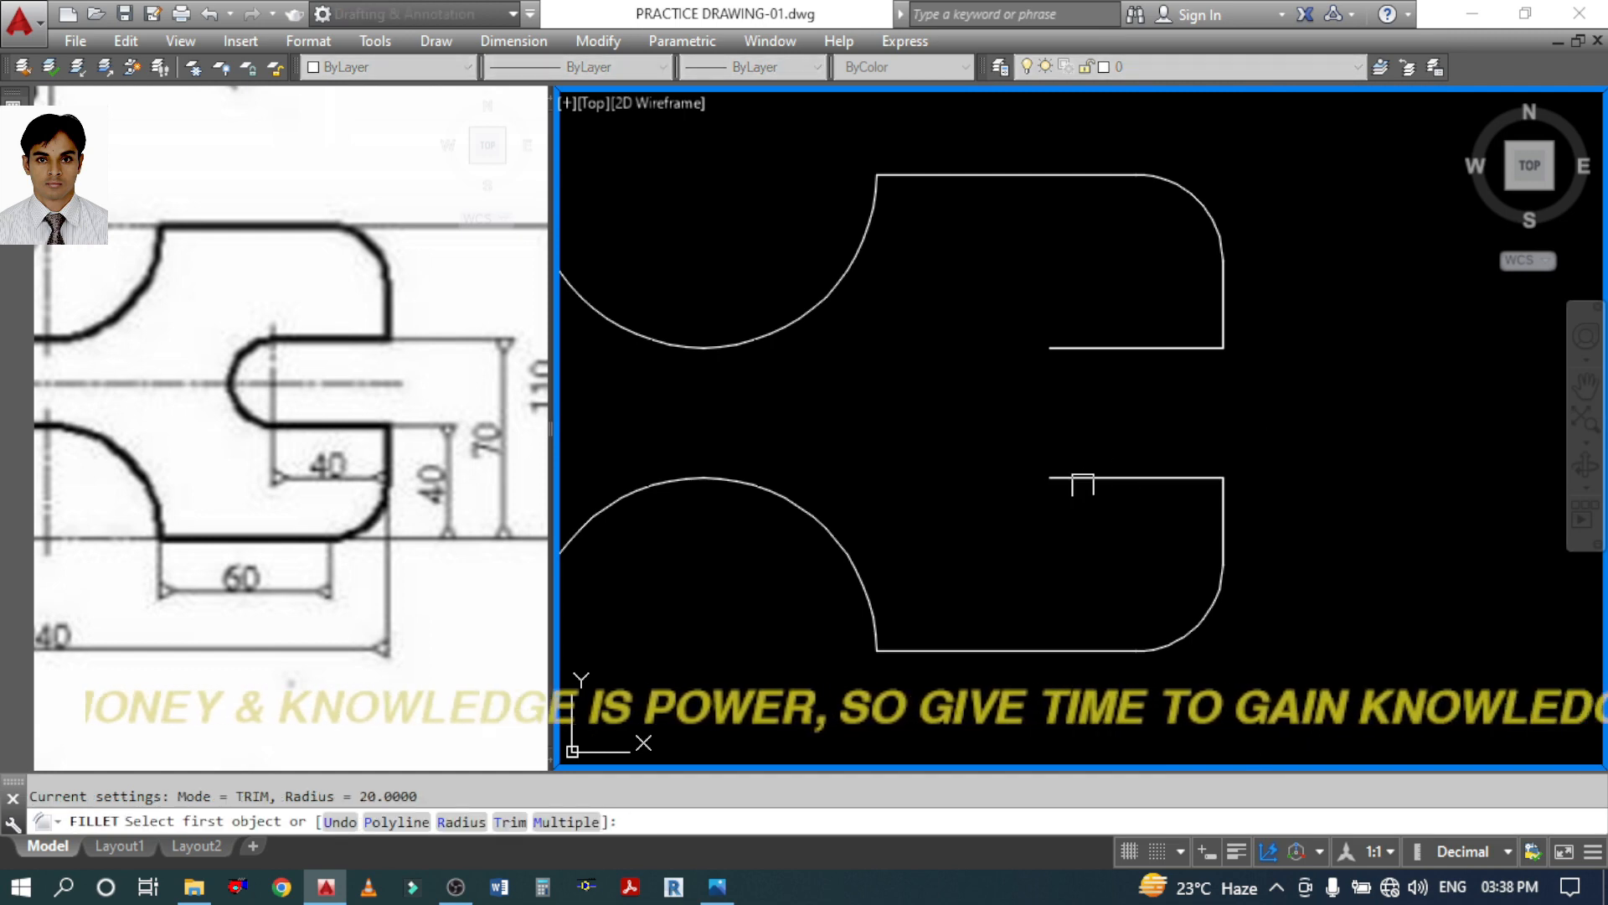
{"action": "left_click", "coordinate": [1069, 477]}
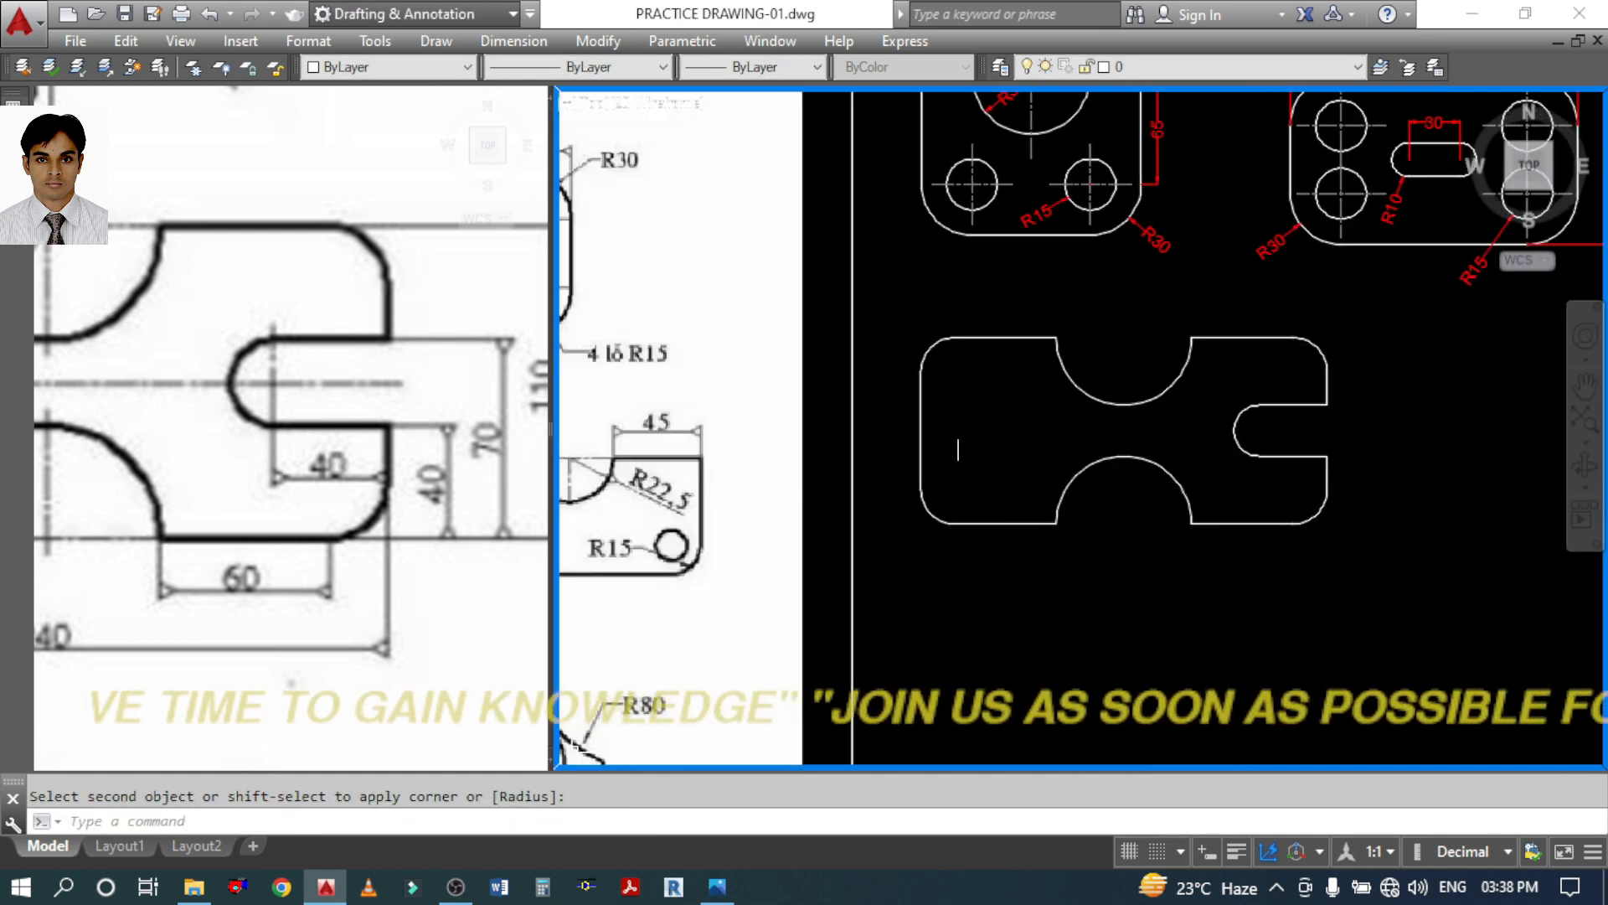
Offset the plate's left vertical edge inward by 40
{"action": "scroll", "coordinate": [957, 449], "scroll_direction": "up", "scroll_amount": 3}
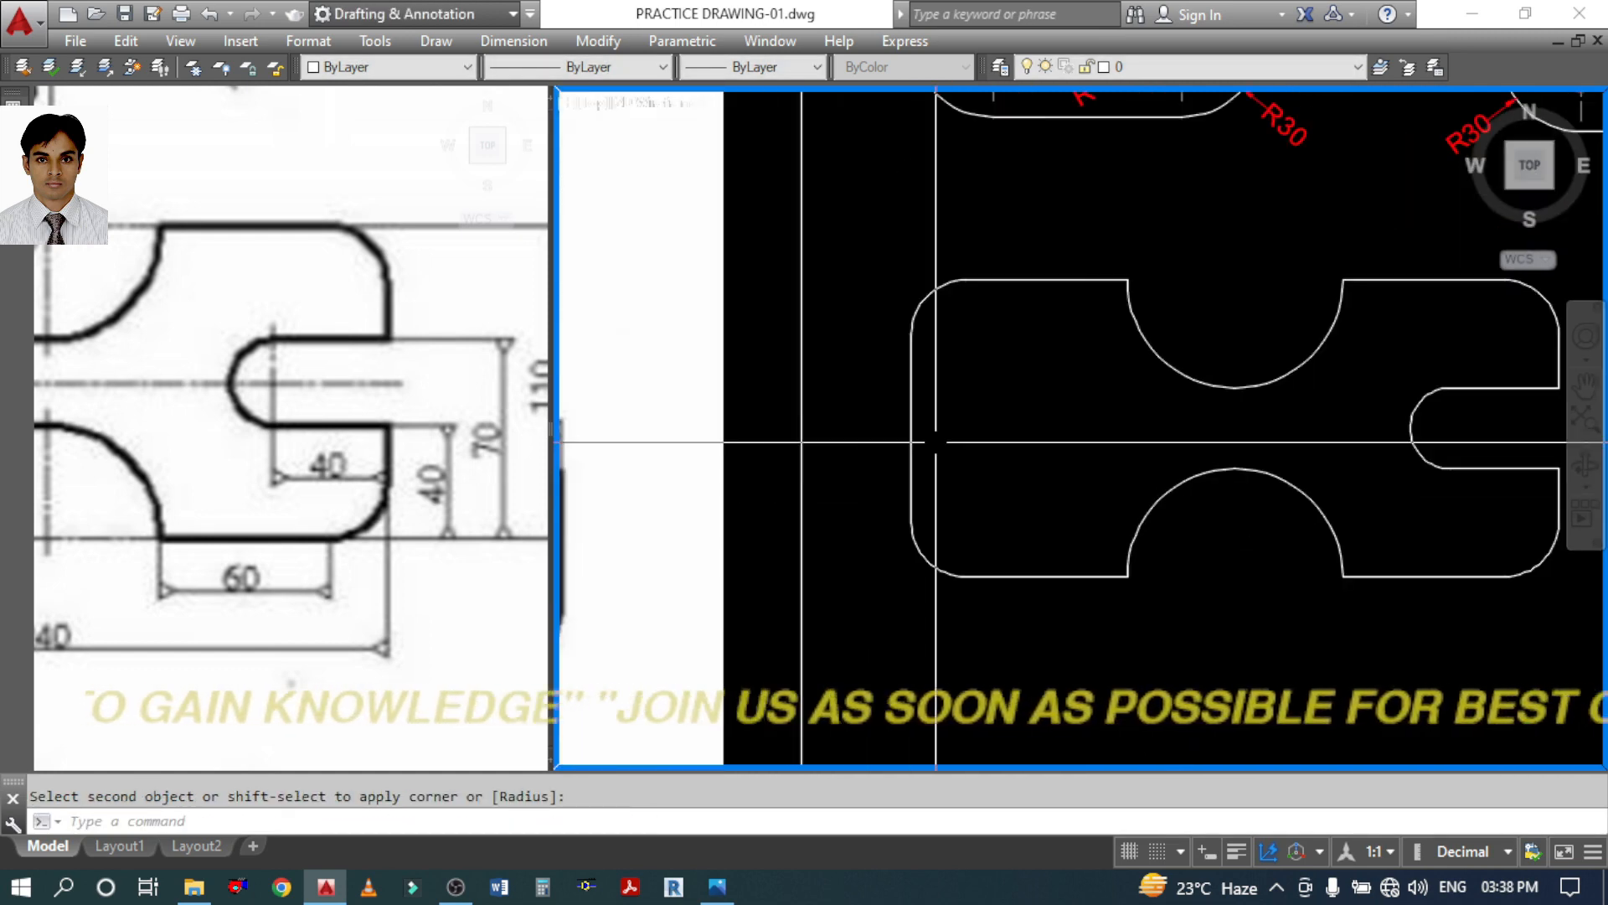
{"action": "left_click", "coordinate": [912, 430]}
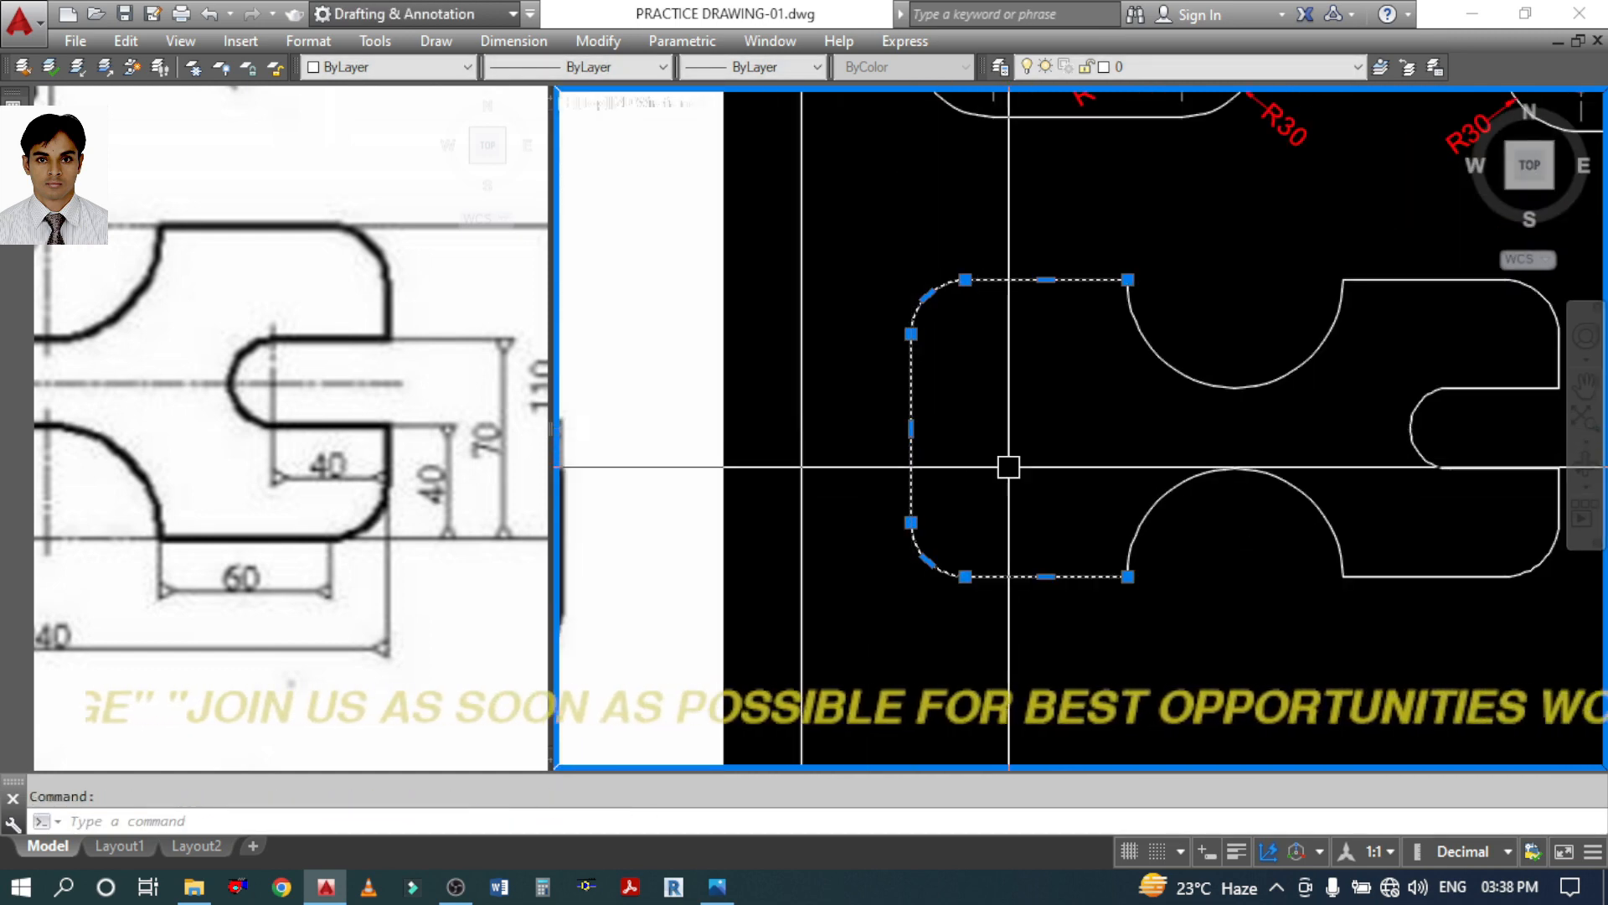
{"action": "type", "text": "o"}
{"action": "key", "text": "Return"}
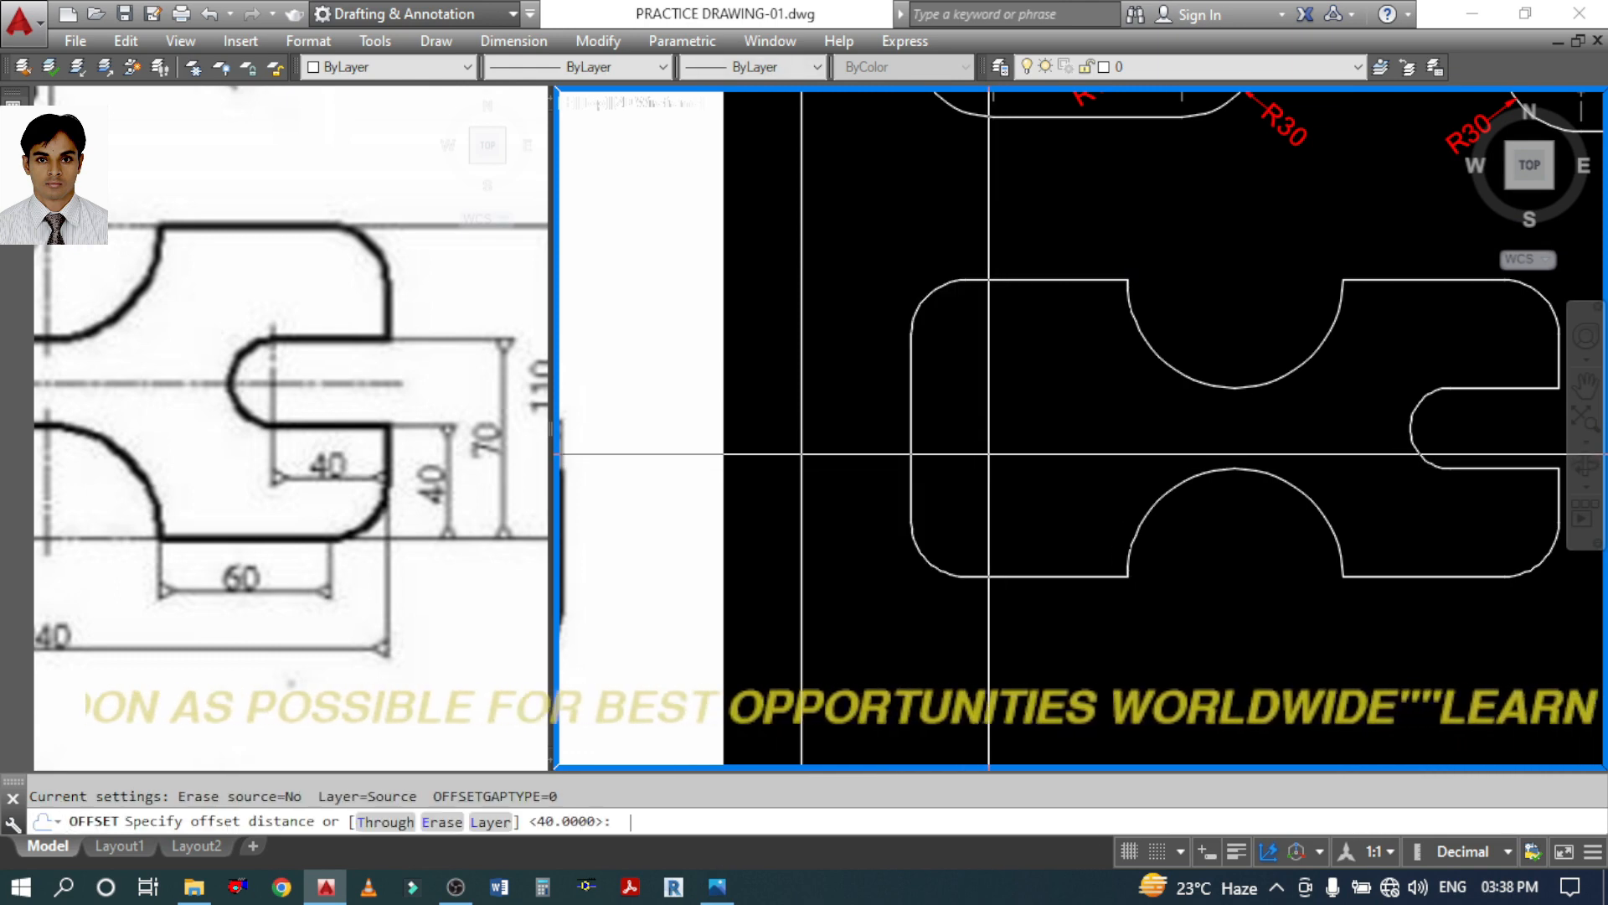
{"action": "type", "text": "40"}
{"action": "key", "text": "Return"}
{"action": "left_click", "coordinate": [912, 438]}
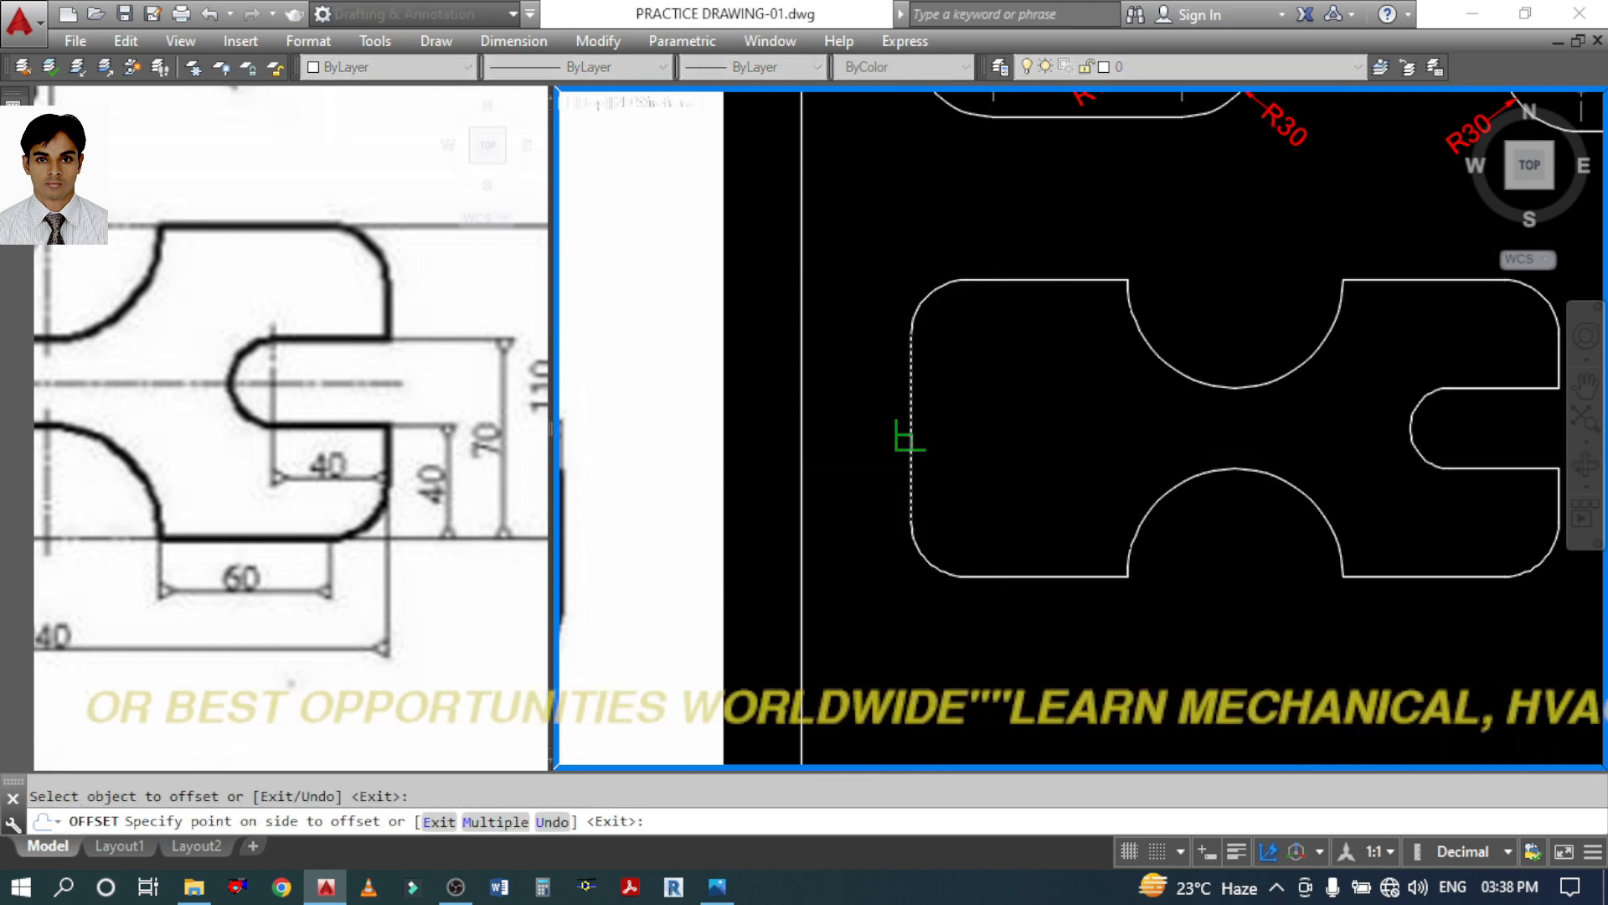
{"action": "left_click", "coordinate": [1012, 429]}
{"action": "key", "text": "Return"}
Erase the offset vertical line inside the plate's left half
{"action": "middle_click_drag", "start_coordinate": [1374, 527], "coordinate": [1231, 531]}
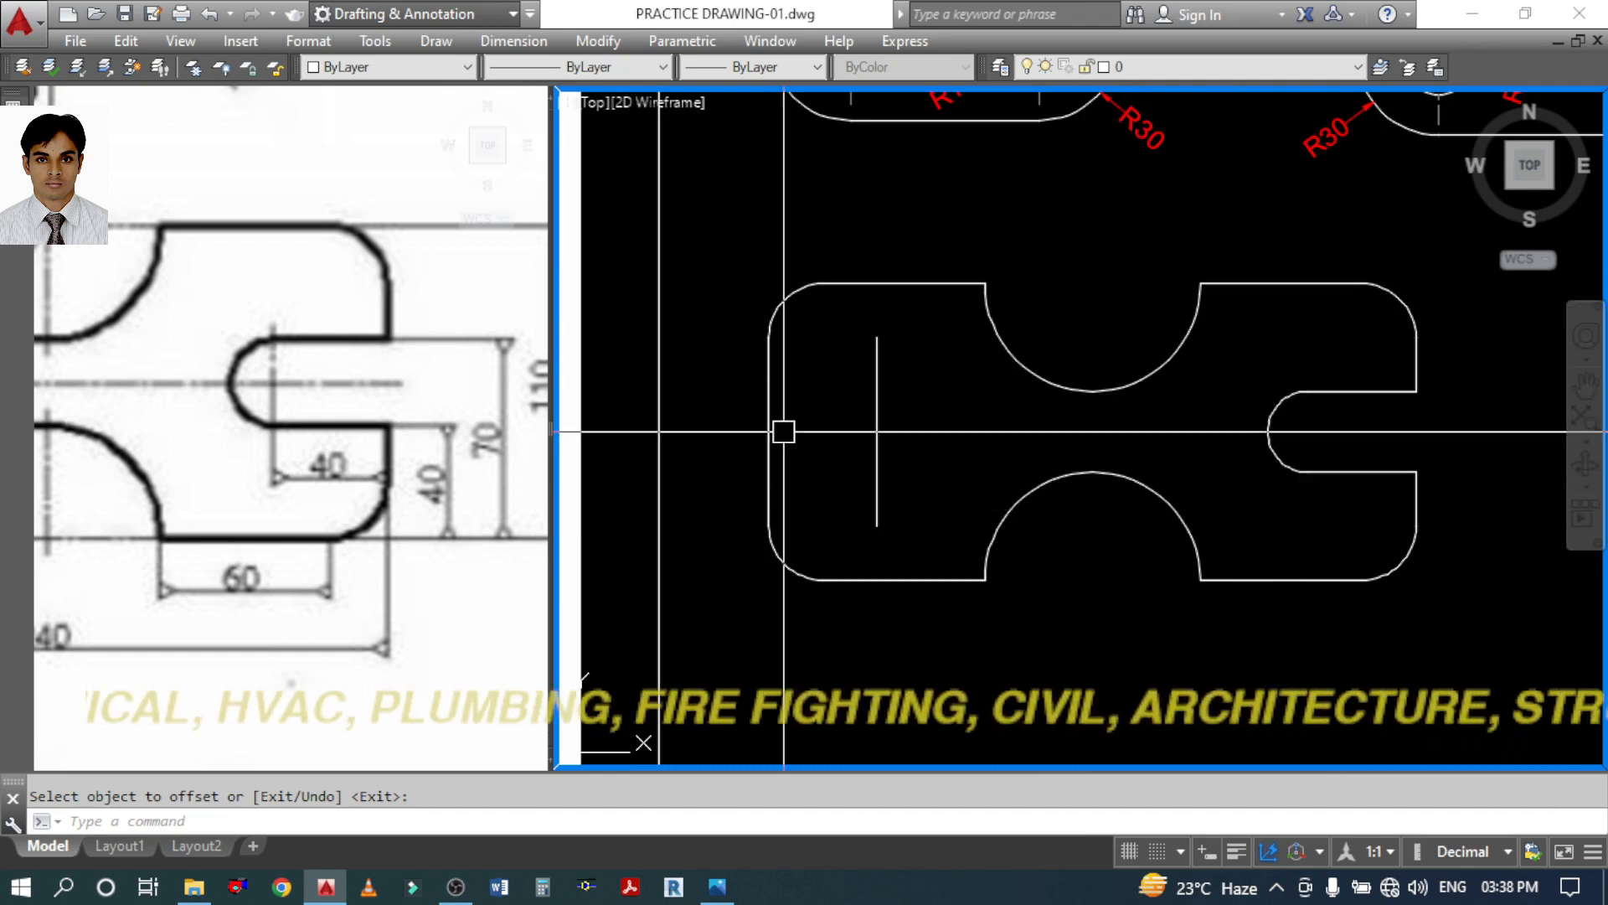
{"action": "key", "text": "Escape"}
{"action": "left_click", "coordinate": [879, 408]}
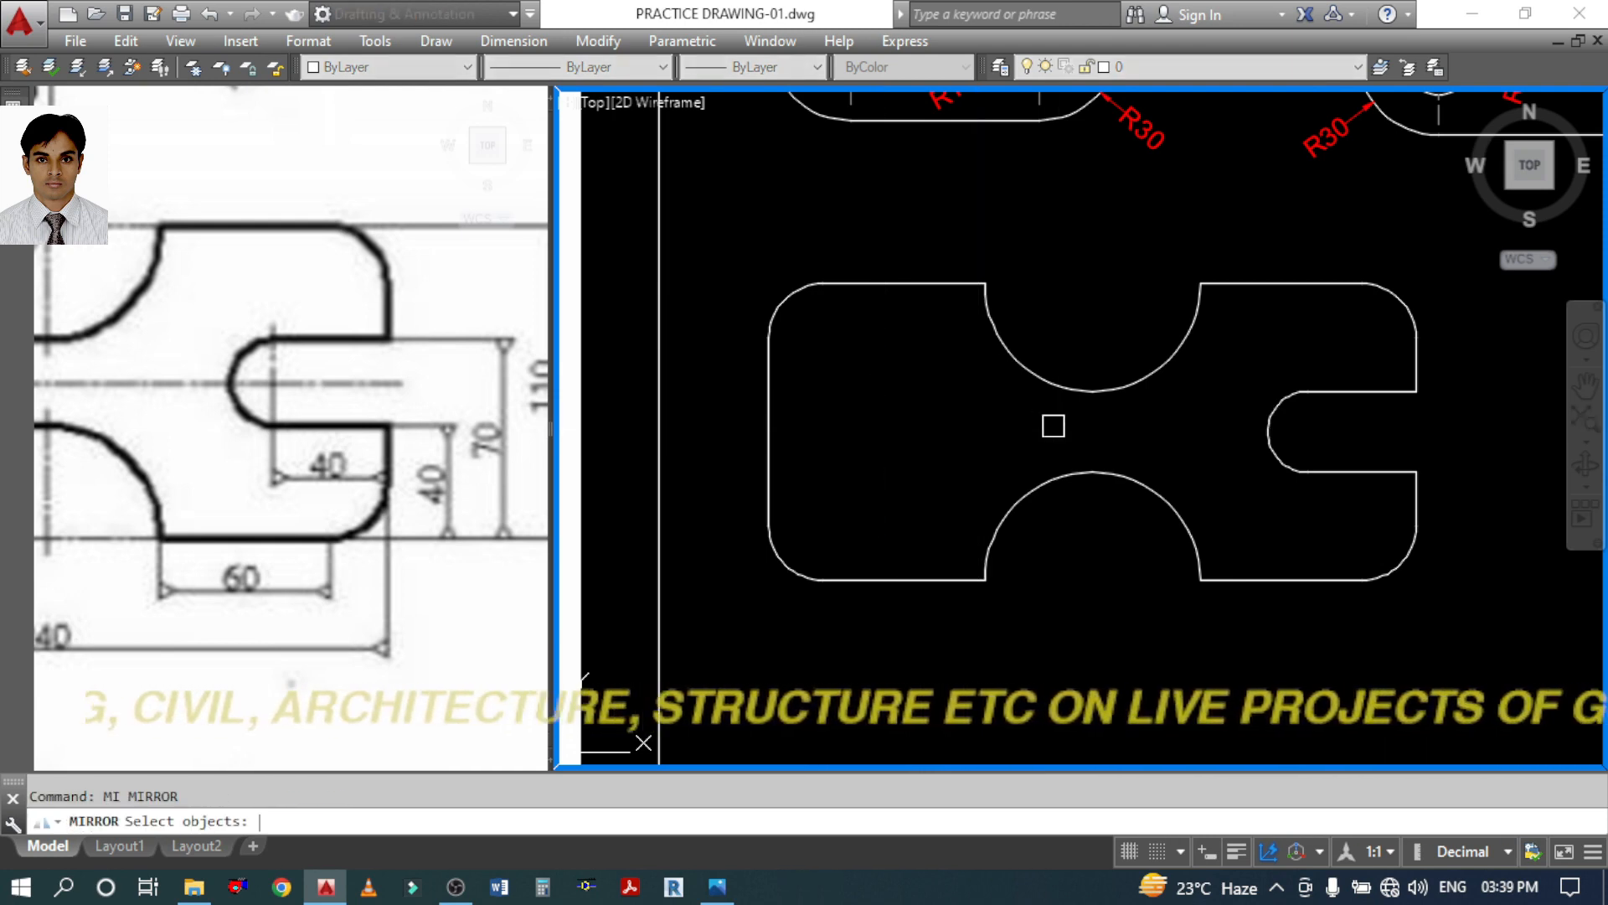
{"action": "key", "text": "Escape"}
Erase the plate's left-hand outline: the vertical edge, both rounded corners and the short upper and lower edges up to the notches
{"action": "left_click", "coordinate": [880, 233]}
{"action": "left_click", "coordinate": [772, 556]}
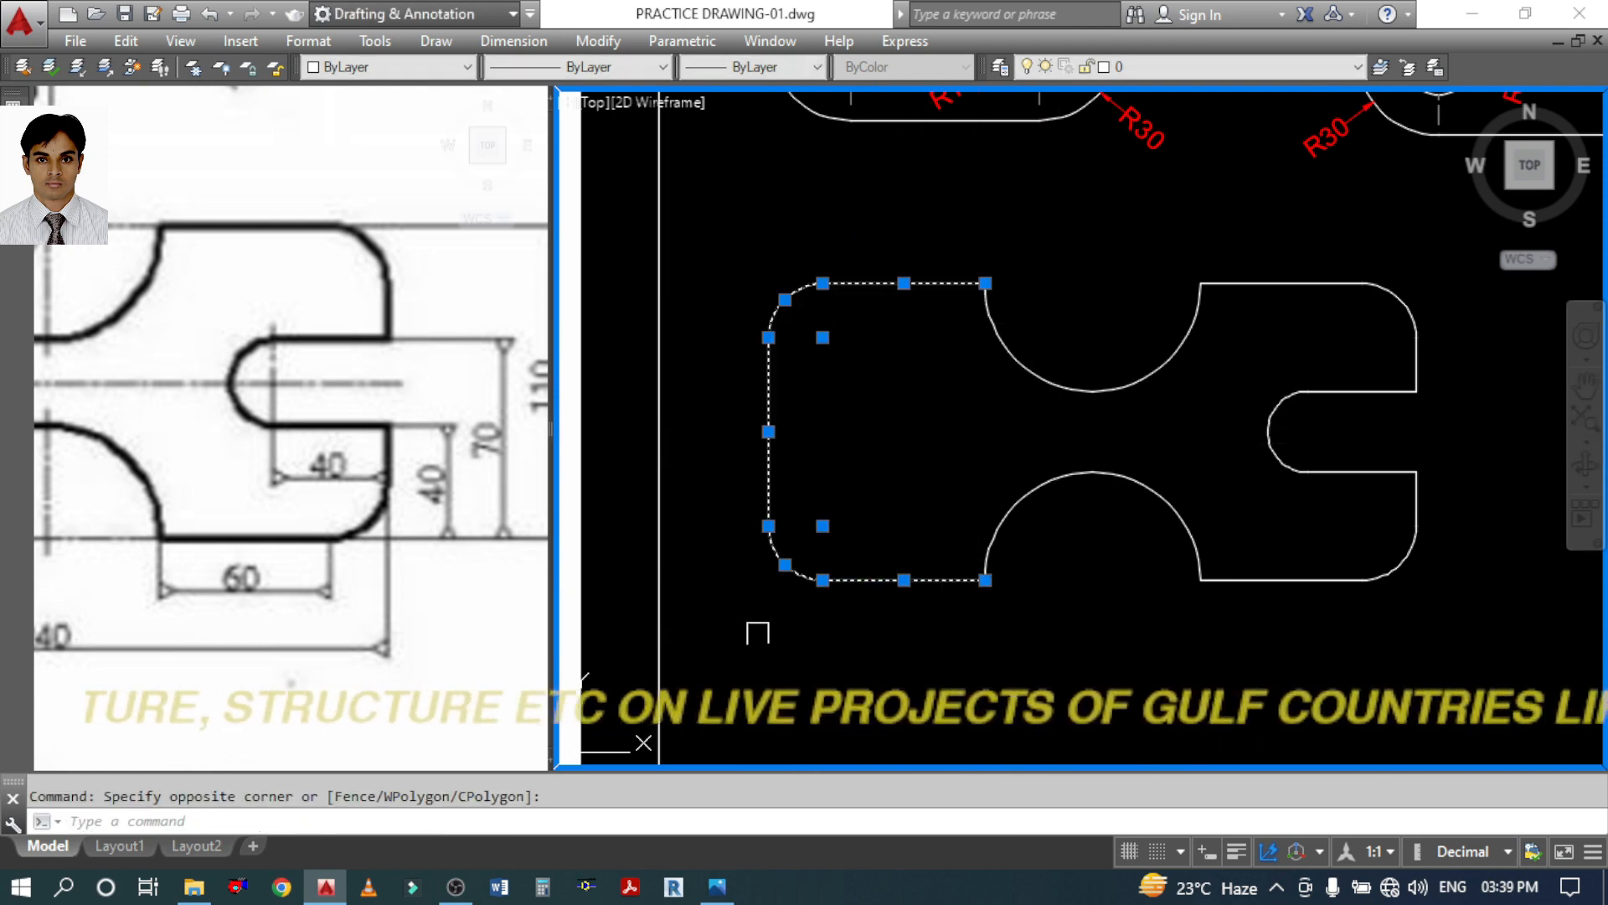
{"action": "type", "text": "e"}
{"action": "key", "text": "Return"}
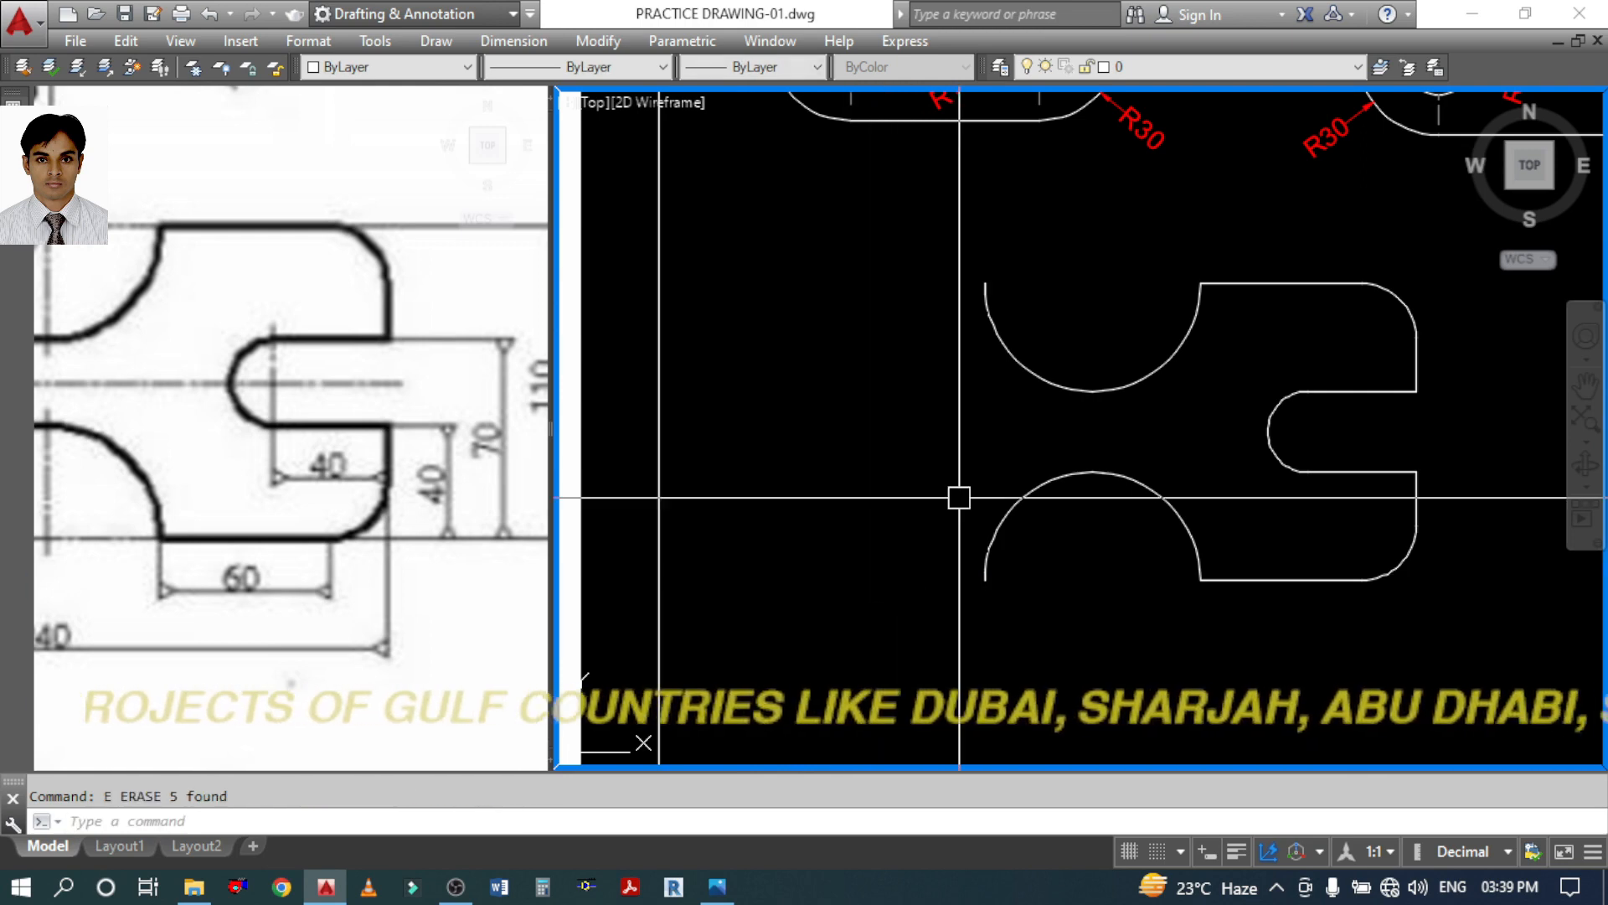
Mirror the right-hand outline with its slot about the vertical axis through the upper notch's centre, keeping the source objects
{"action": "left_click", "coordinate": [1093, 390]}
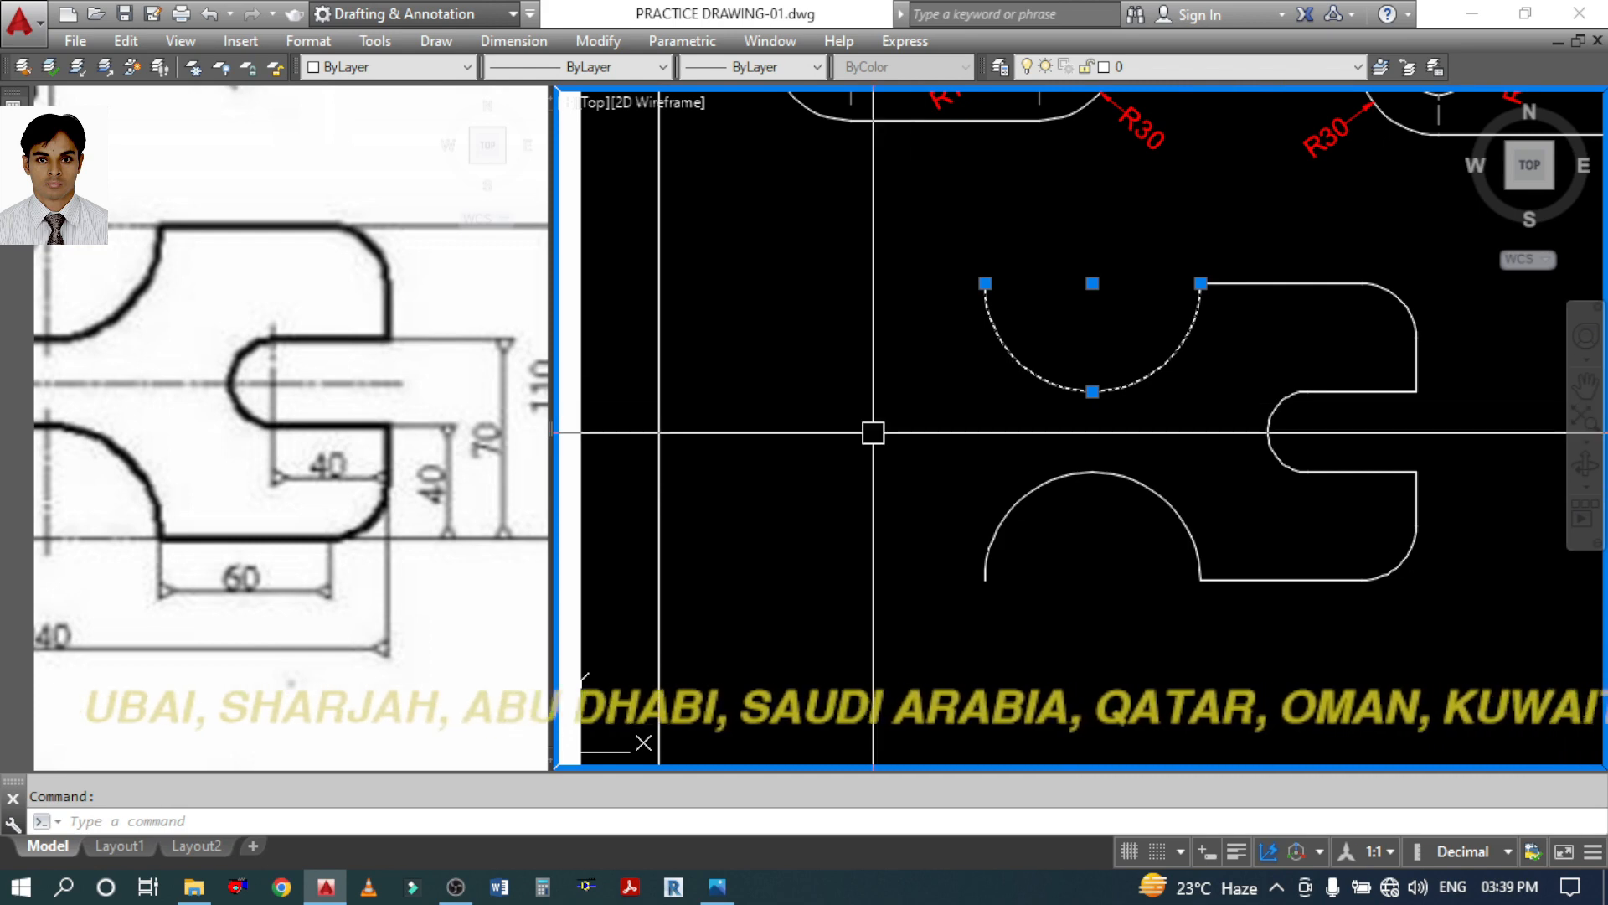
{"action": "key", "text": "Escape"}
{"action": "type", "text": "mi"}
{"action": "key", "text": "Return"}
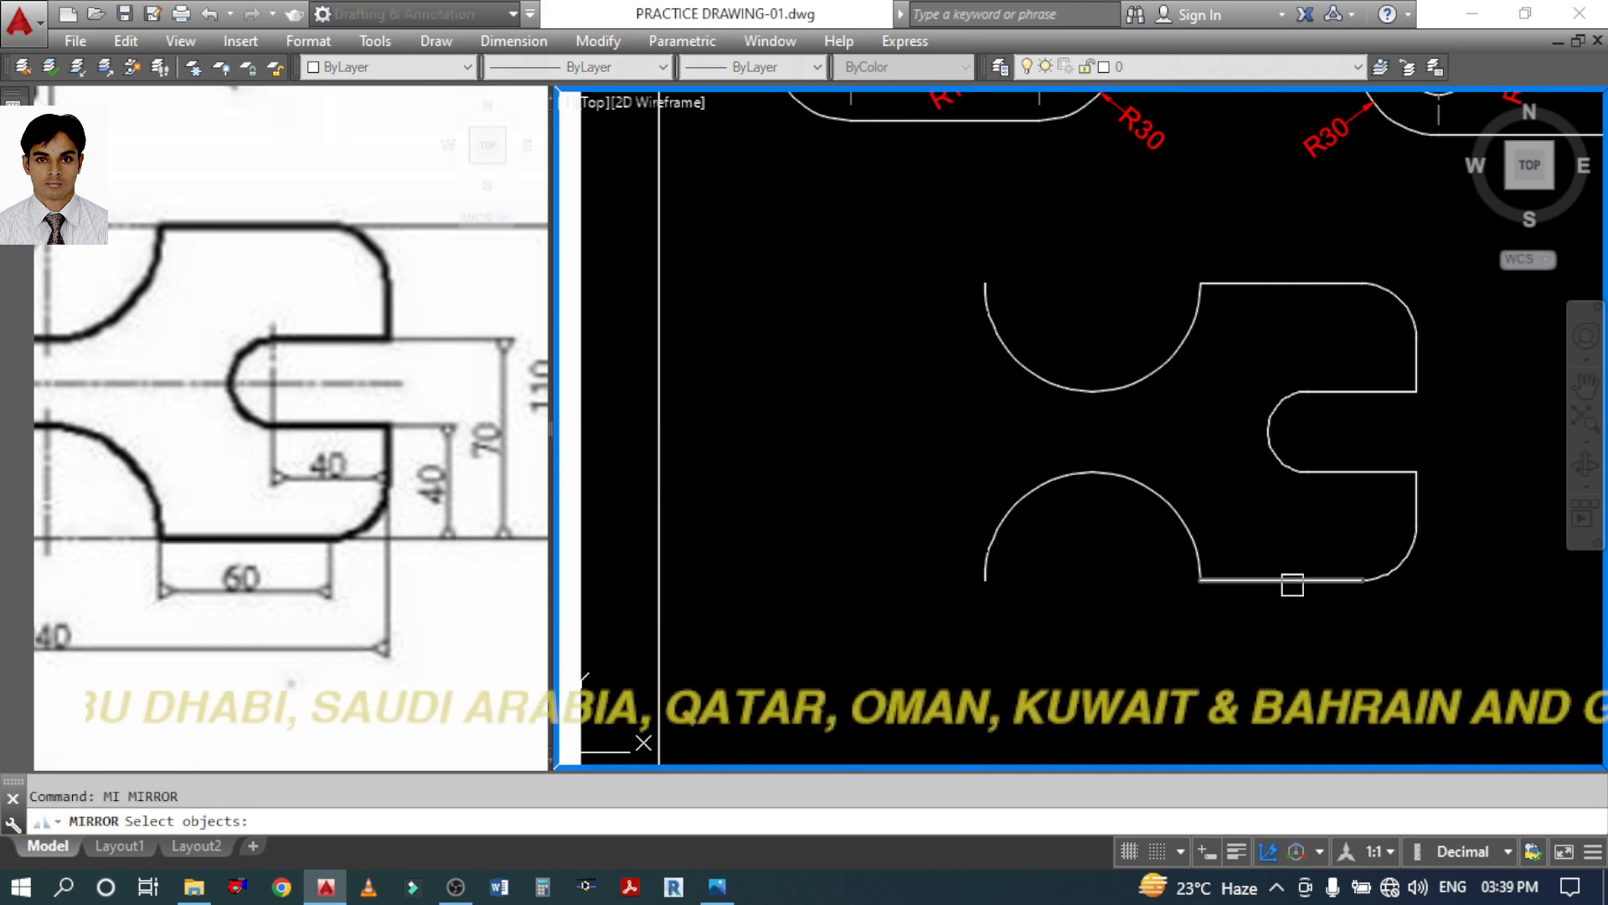
{"action": "middle_click_drag", "start_coordinate": [1293, 584], "coordinate": [1171, 589]}
{"action": "left_click", "coordinate": [1375, 665]}
{"action": "left_click", "coordinate": [1146, 246]}
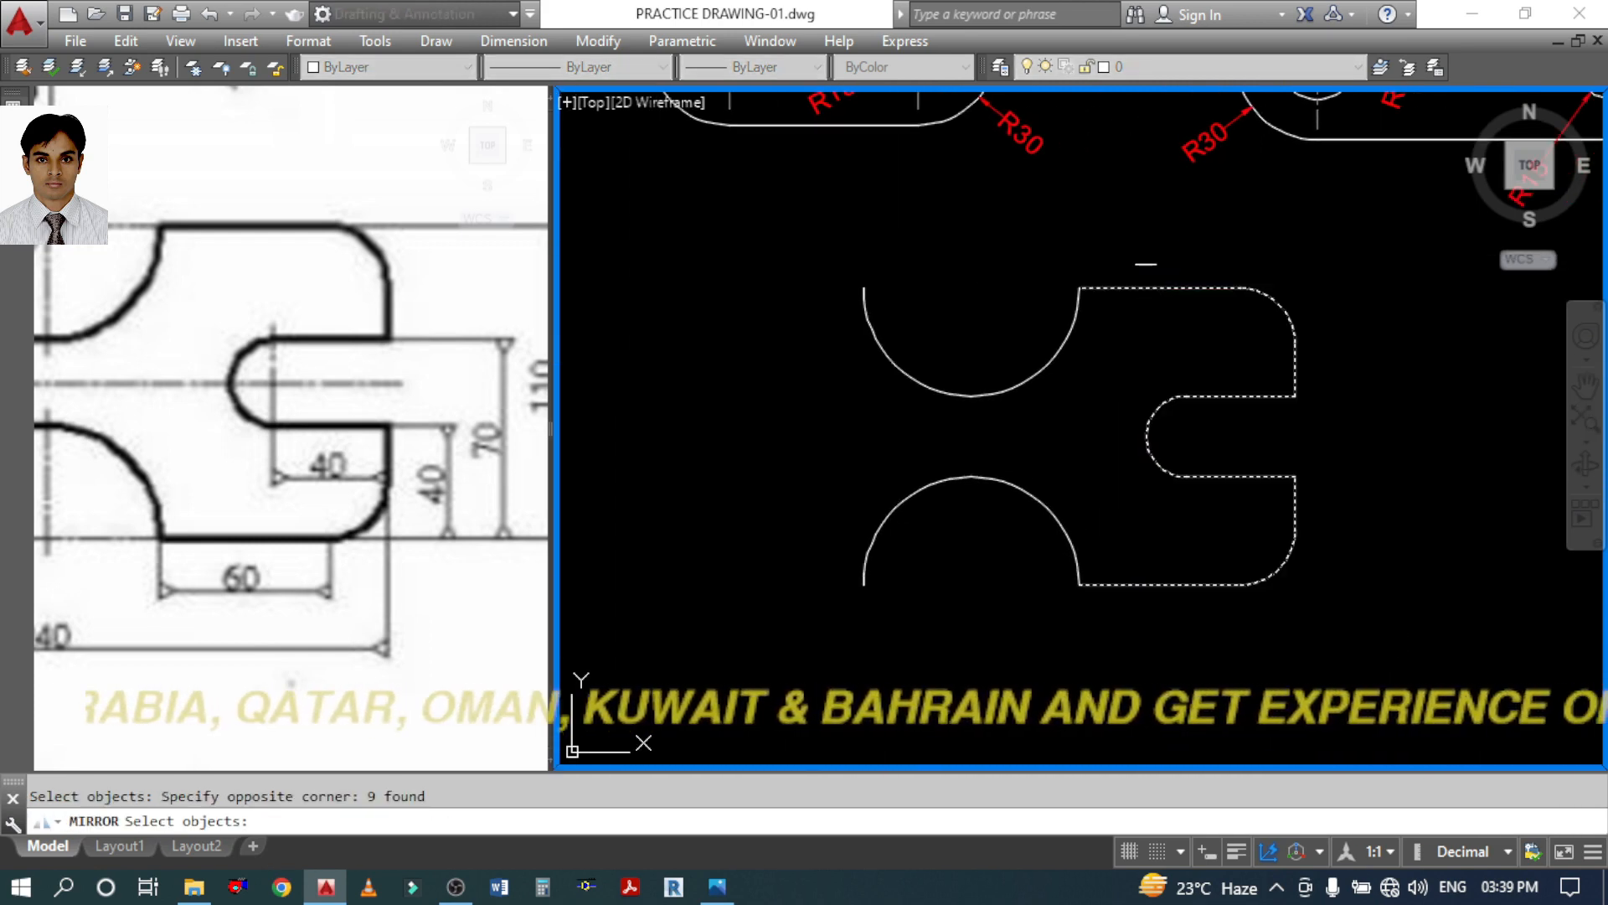
{"action": "key", "text": "Return"}
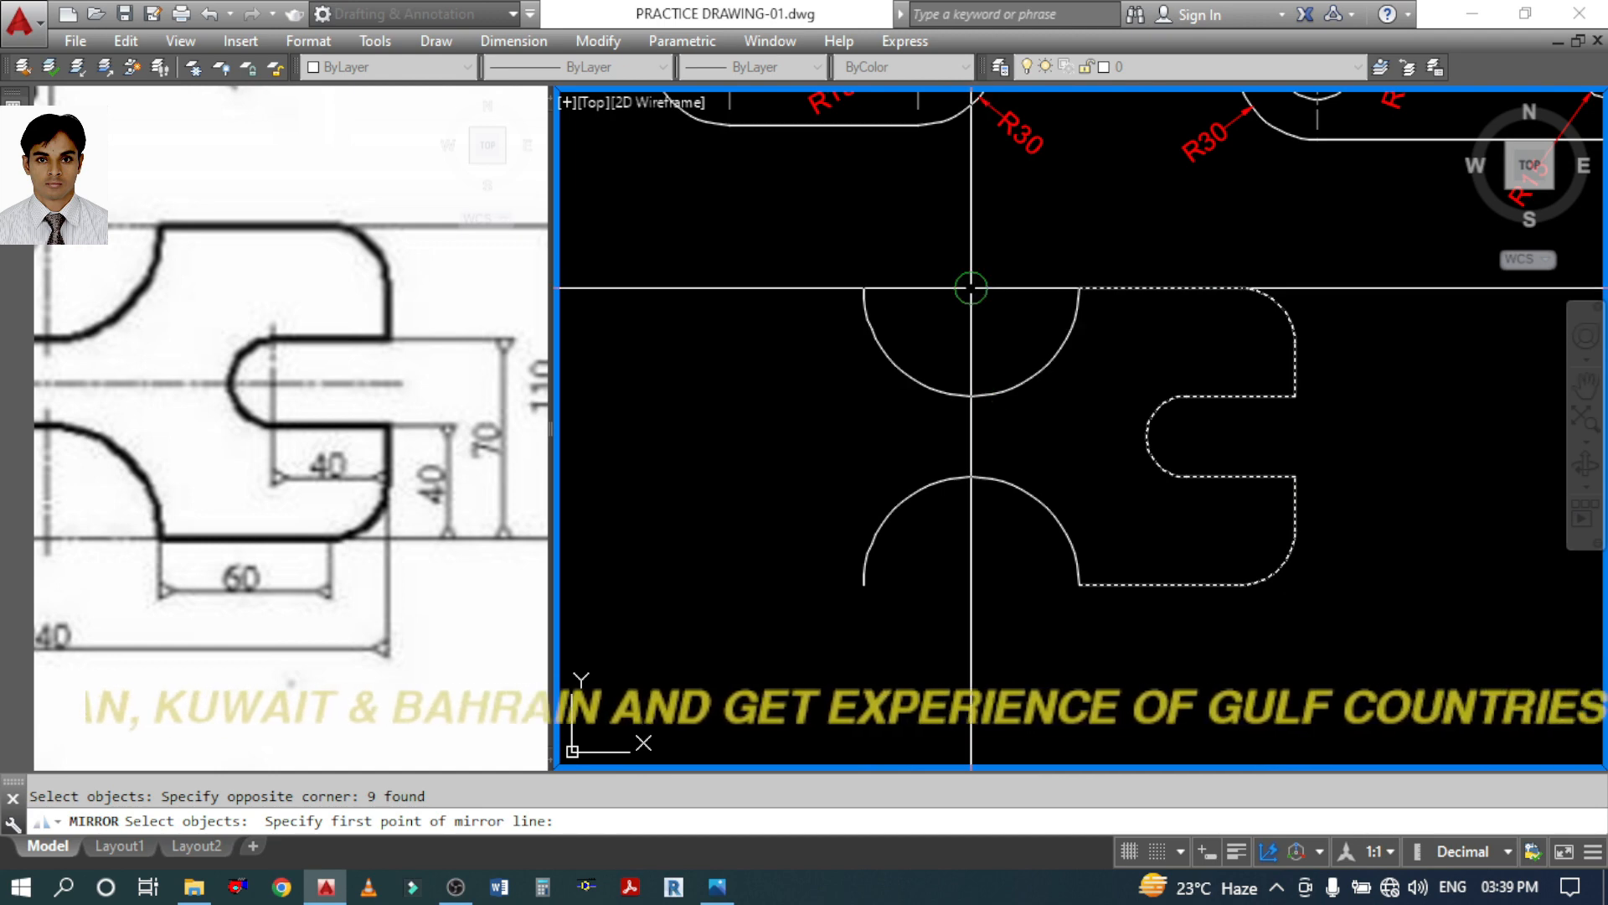
{"action": "left_click", "coordinate": [972, 289]}
{"action": "key", "text": "F8"}
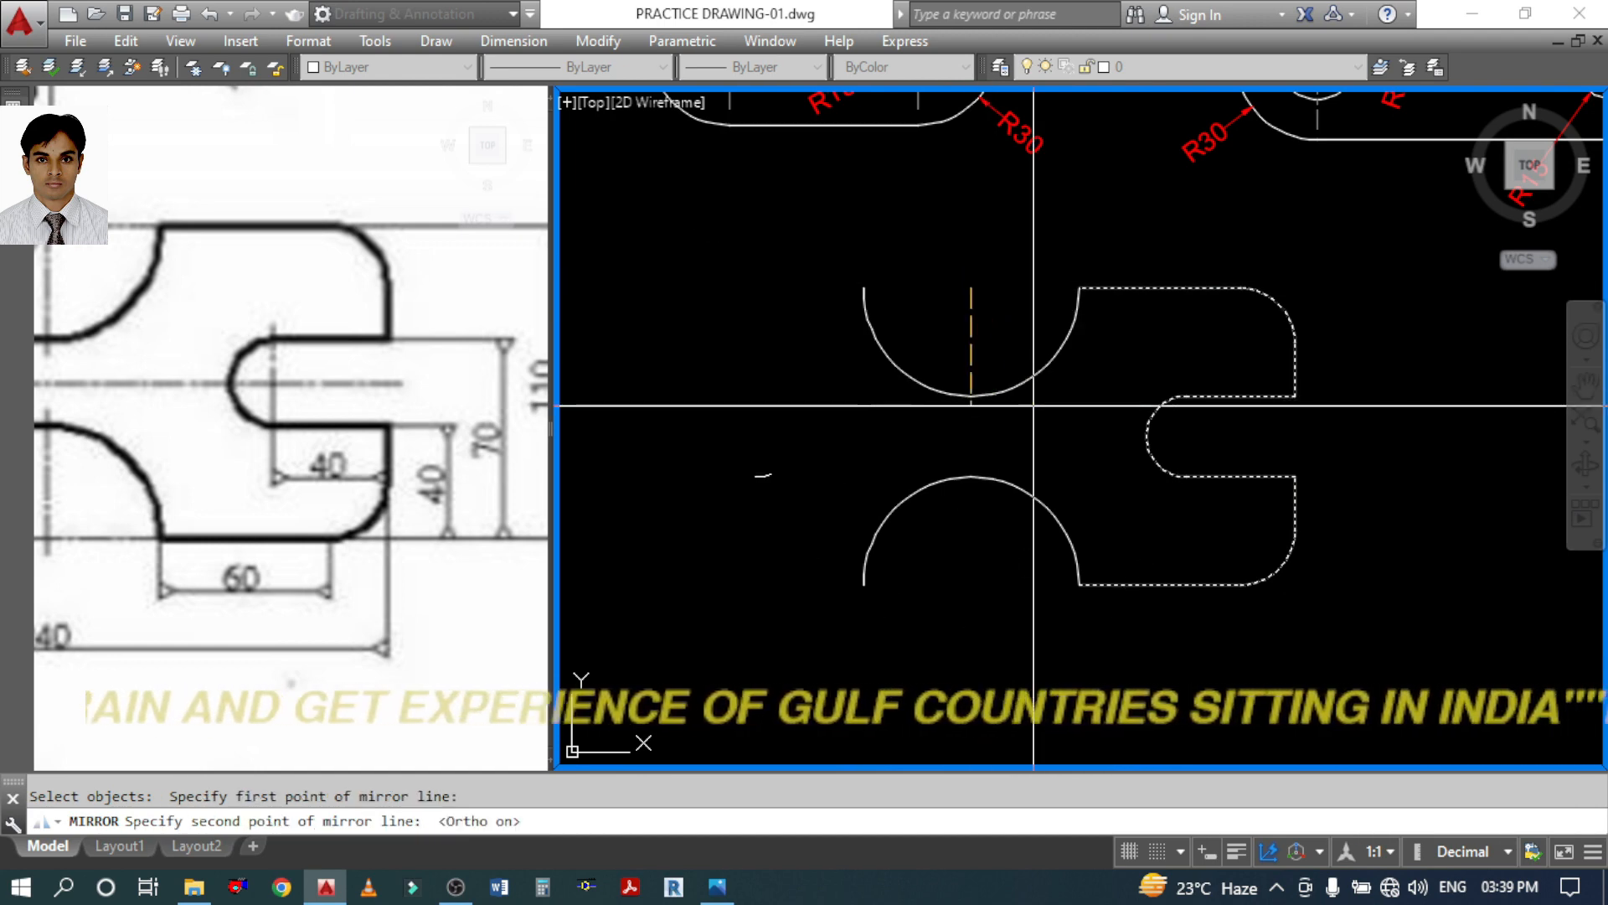
{"action": "left_click", "coordinate": [1016, 600]}
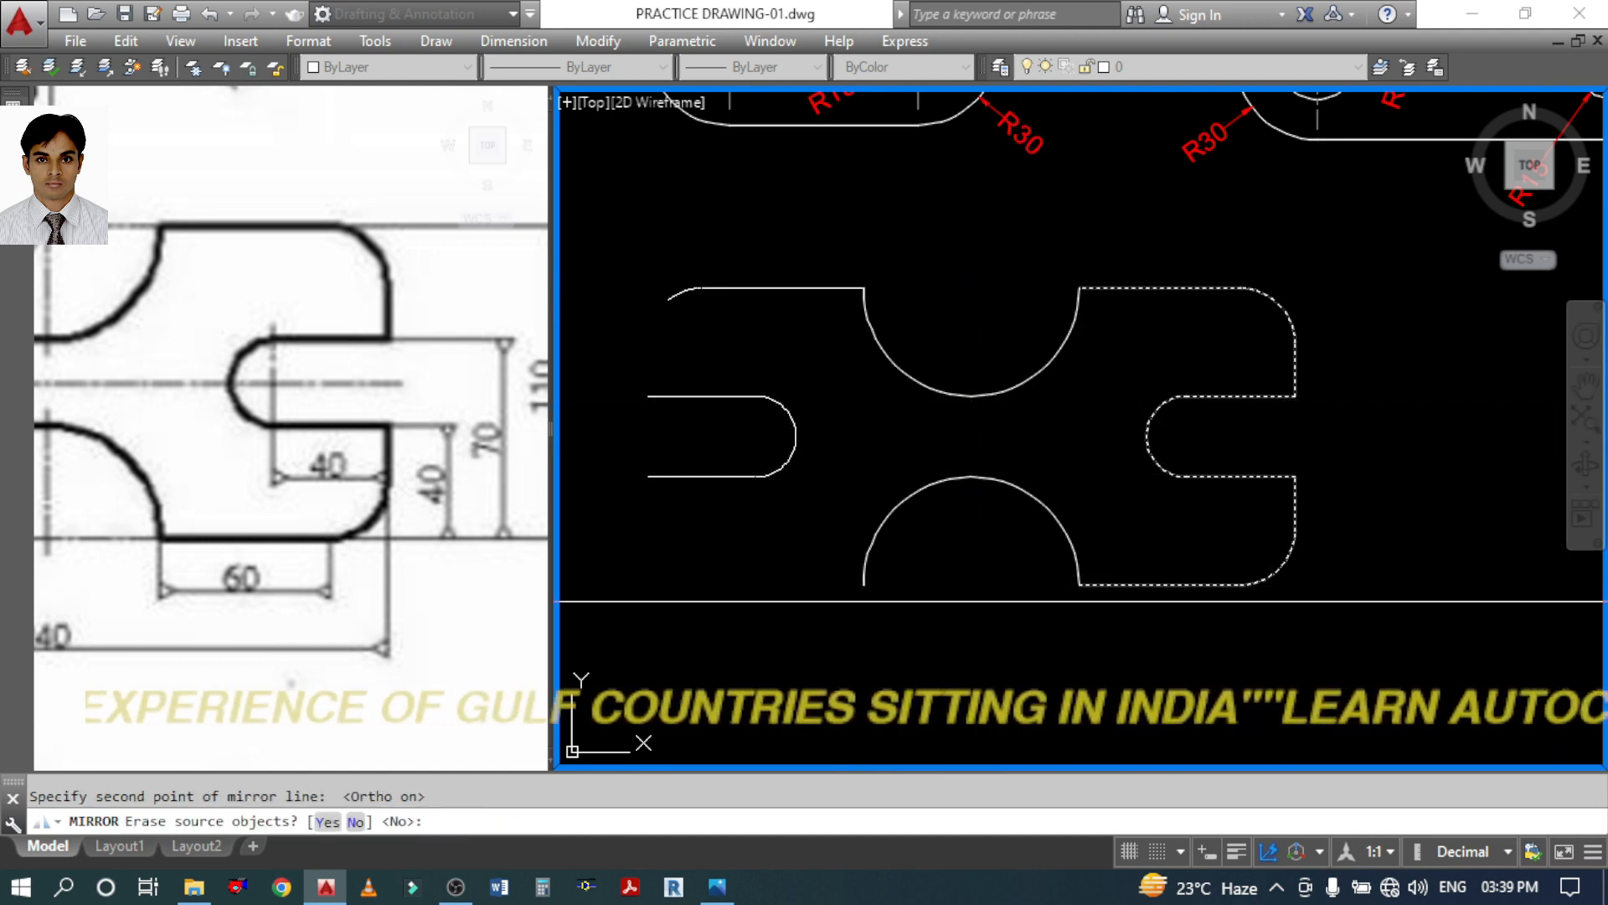
{"action": "right_click", "coordinate": [1014, 602]}
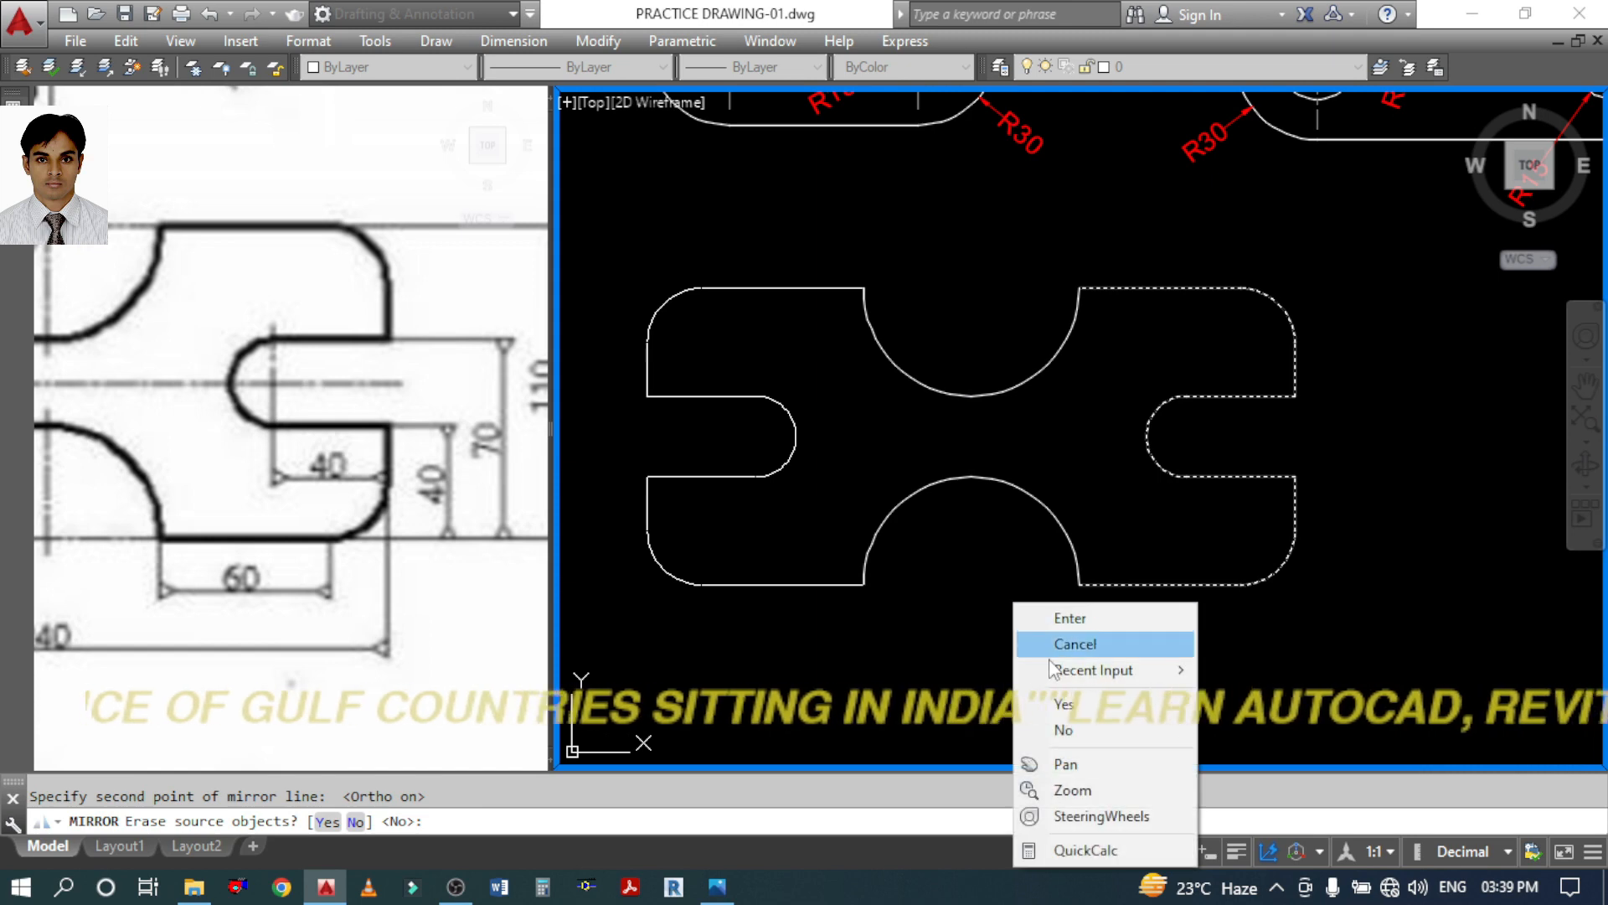
{"action": "left_click", "coordinate": [1060, 730]}
{"action": "scroll", "coordinate": [1159, 537], "scroll_direction": "down", "scroll_amount": 2}
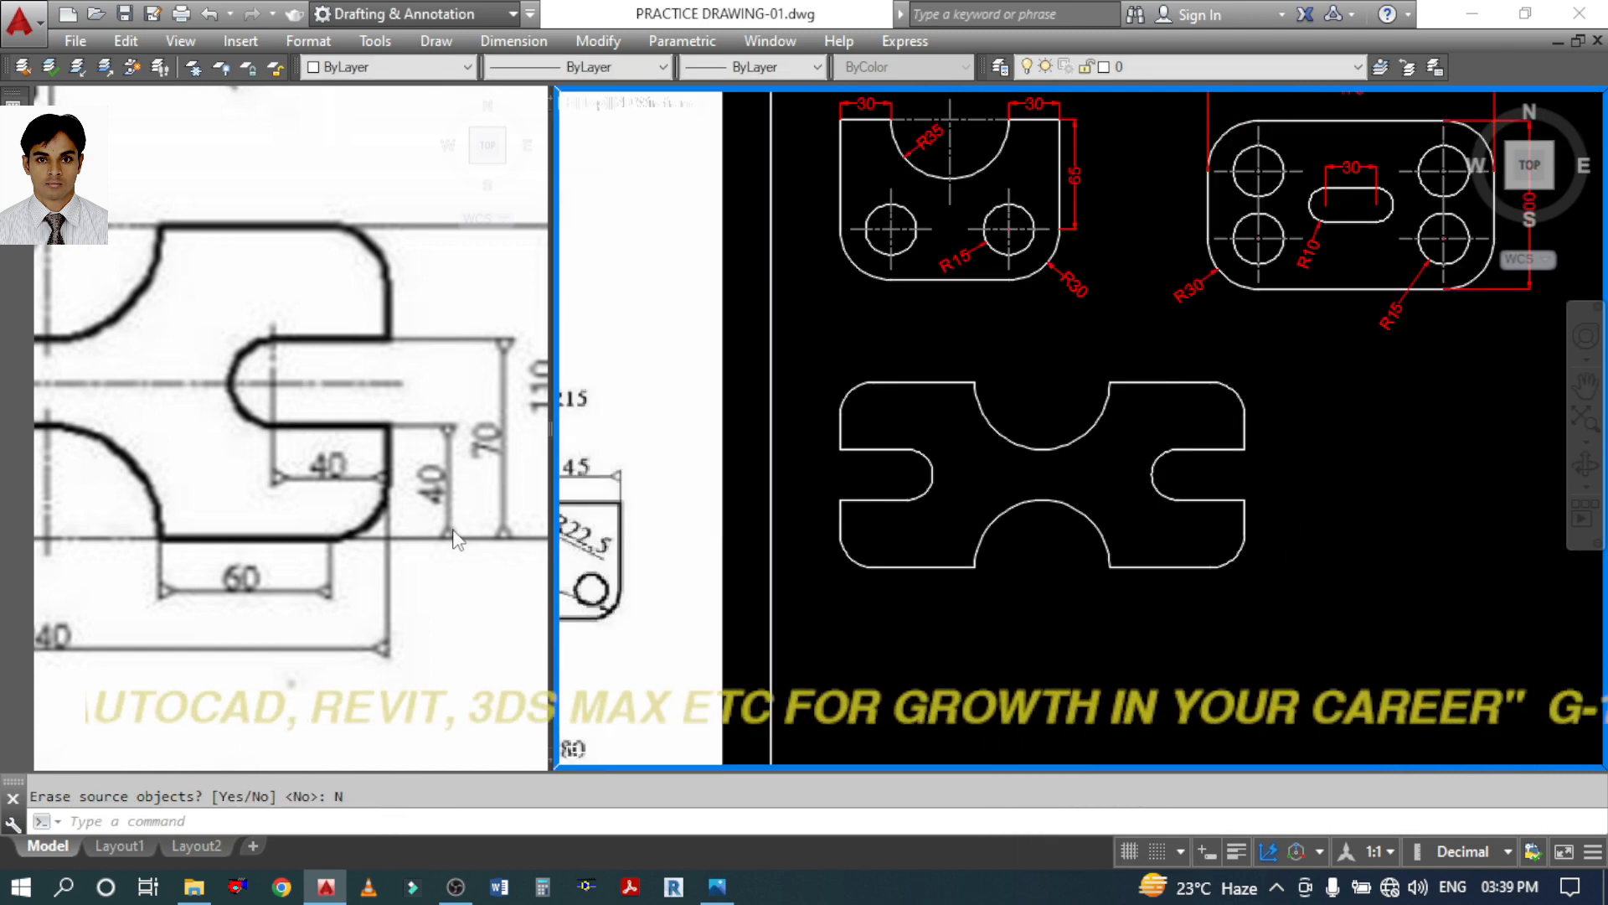
Draw a horizontal line across the open base of the lower R40 notch, joining the arc's two endpoints
{"action": "left_click", "coordinate": [456, 537]}
{"action": "scroll", "coordinate": [404, 472], "scroll_direction": "down", "scroll_amount": 2}
{"action": "mouse_move", "coordinate": [357, 506]}
{"action": "middle_mouse_down"}
{"action": "mouse_move", "coordinate": [447, 516]}
{"action": "mouse_move", "coordinate": [380, 503]}
{"action": "mouse_move", "coordinate": [402, 504]}
{"action": "middle_mouse_up"}
{"action": "left_click", "coordinate": [963, 536]}
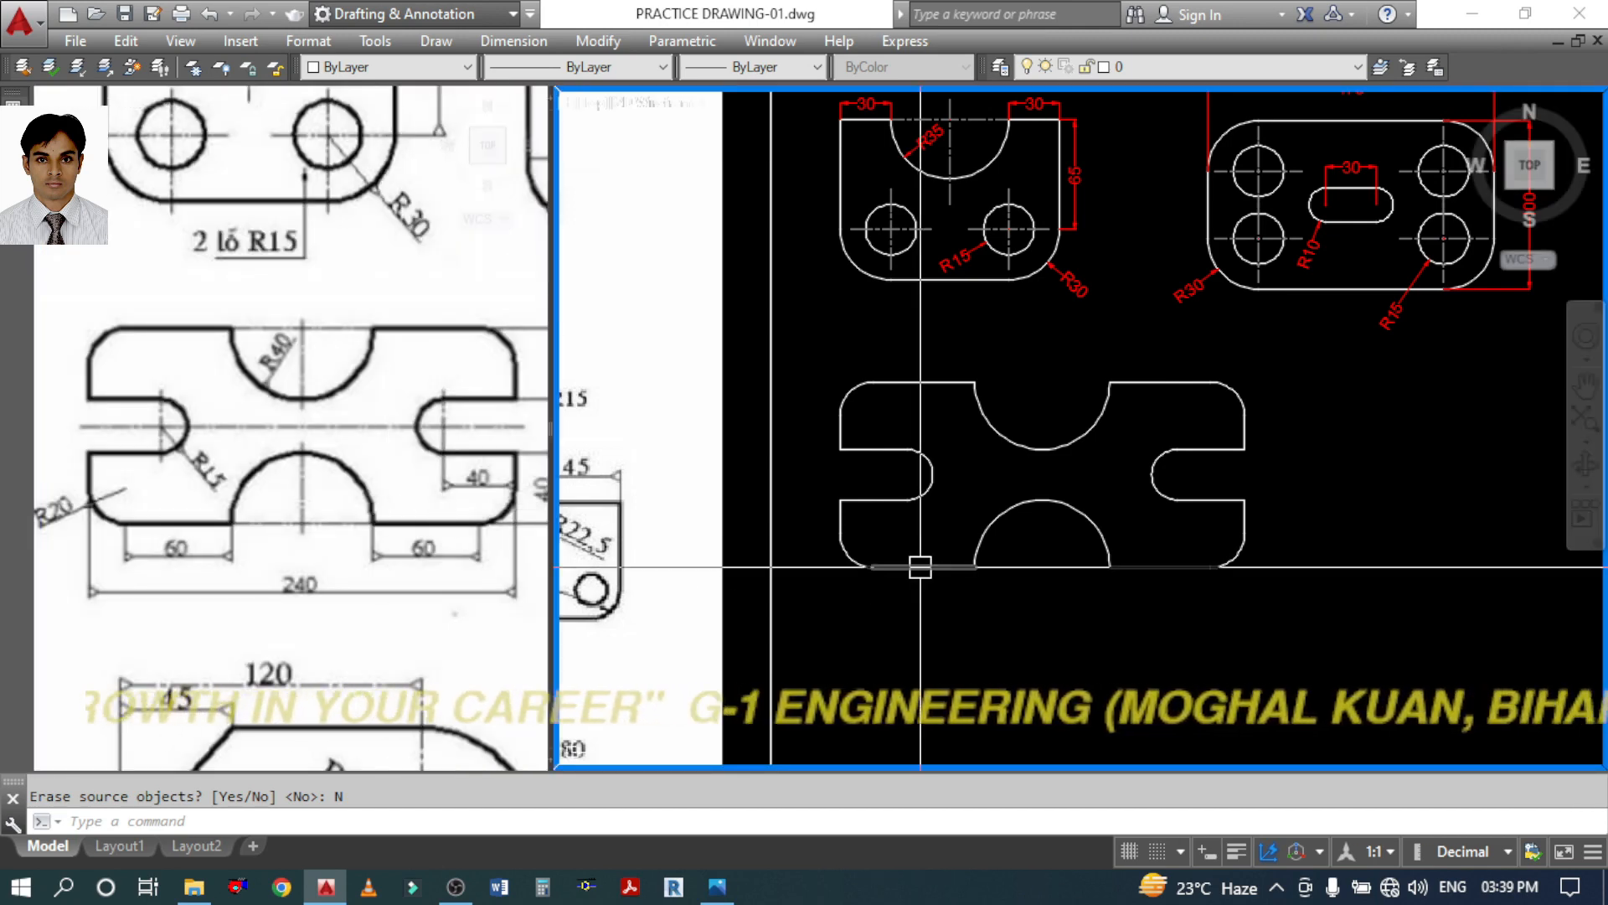
{"action": "type", "text": "l"}
{"action": "key", "text": "Return"}
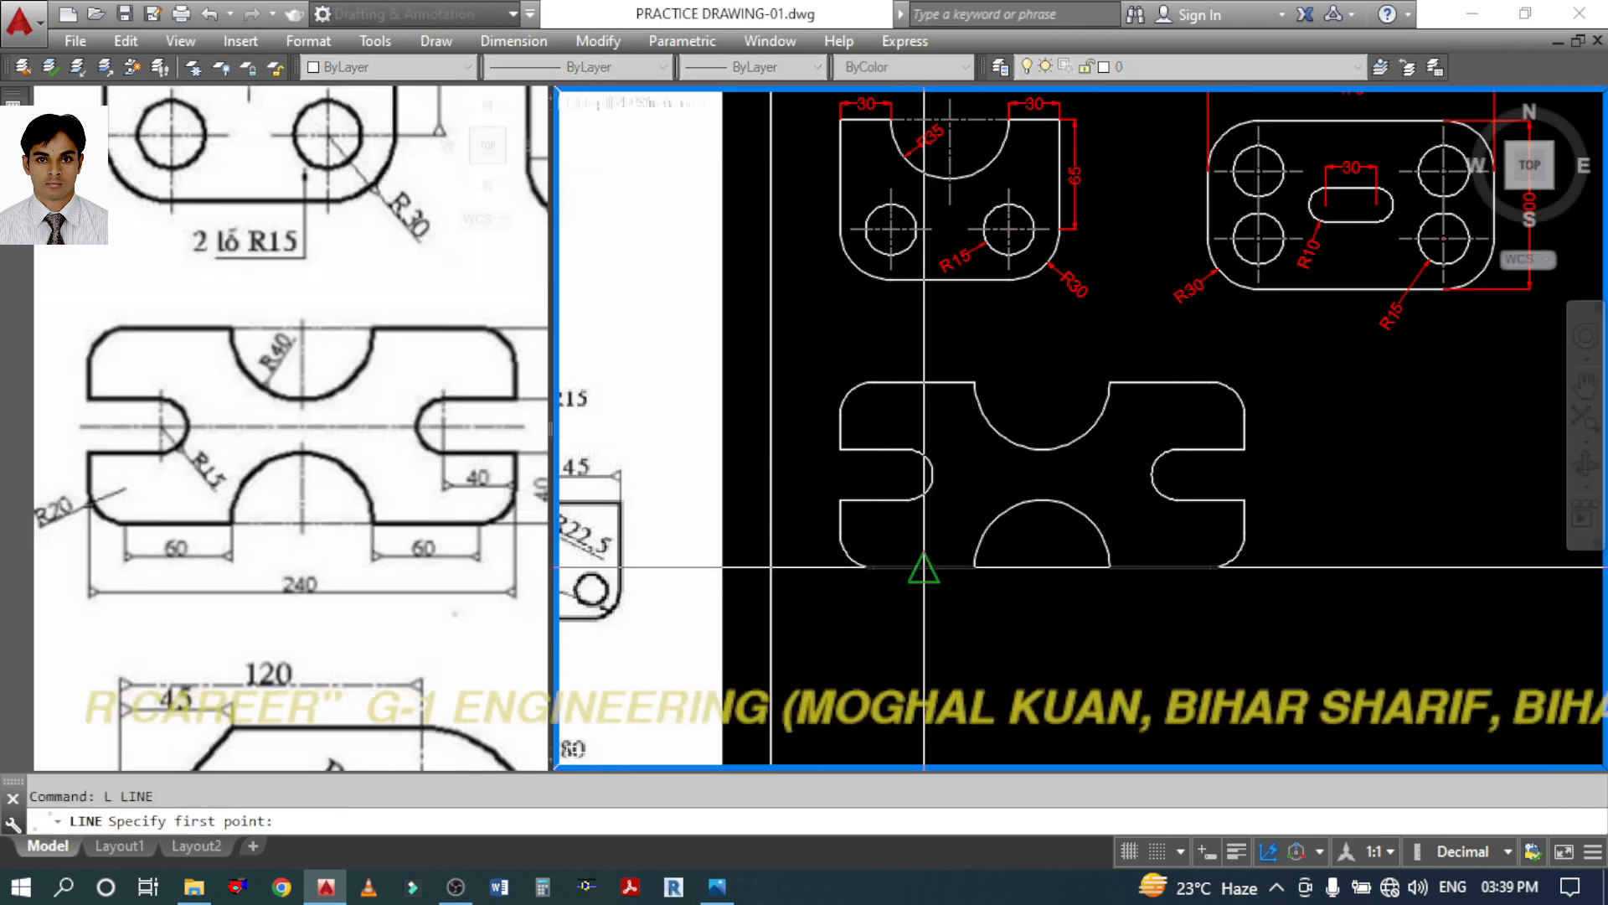
{"action": "left_click", "coordinate": [975, 567]}
{"action": "key", "text": "Escape"}
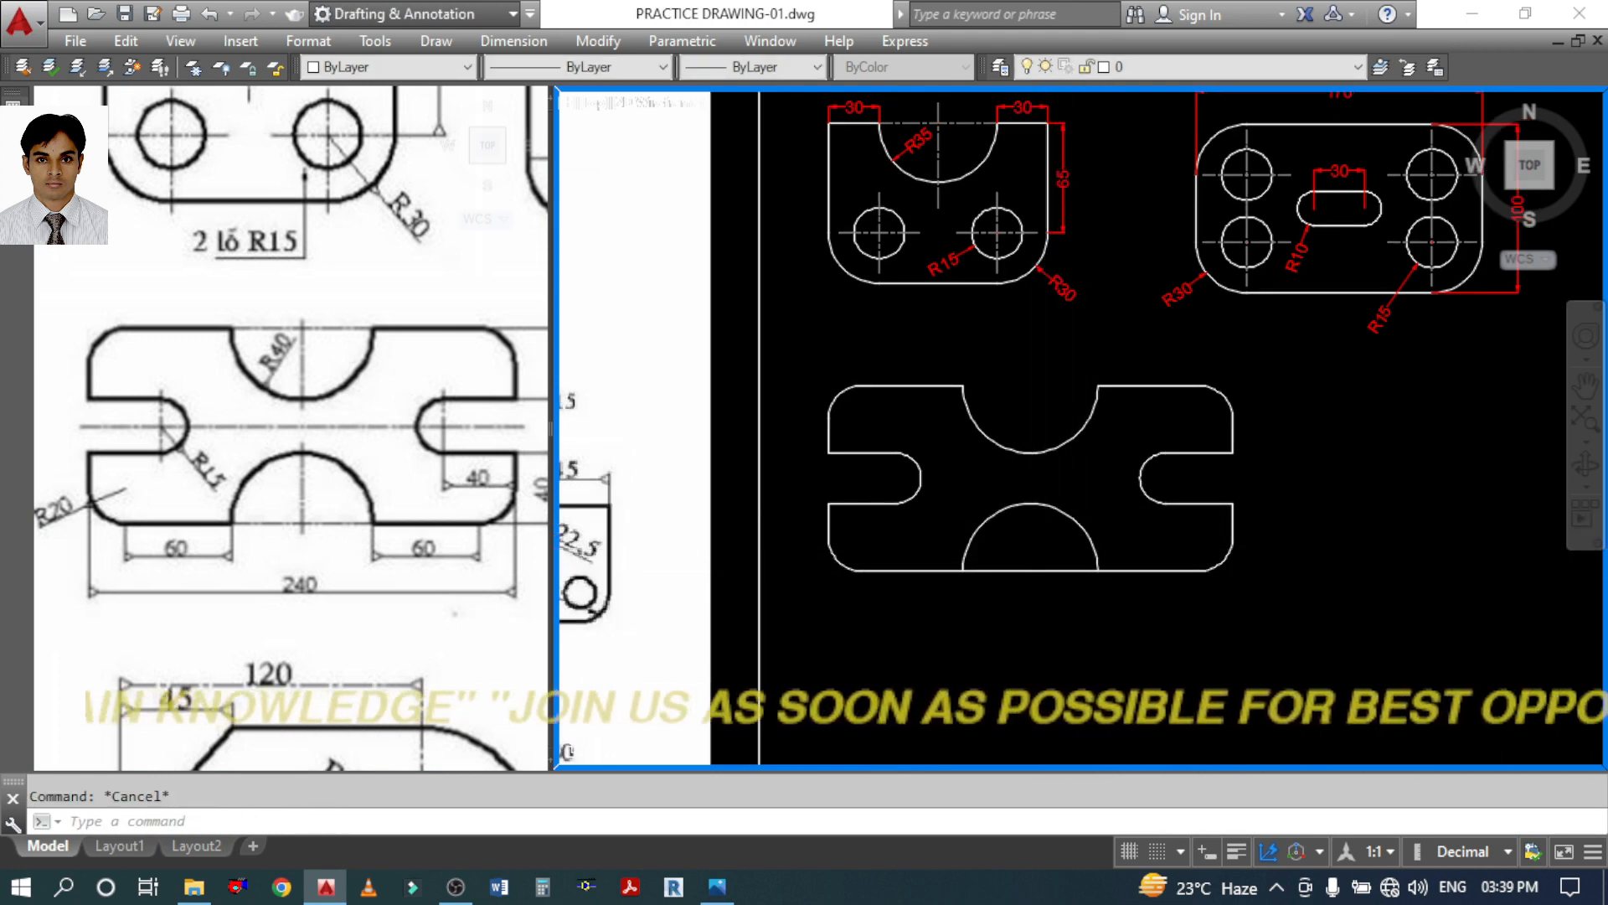
Draw a vertical centre line from the crown of the lower notch arc down past the plate's bottom edge
{"action": "key", "text": "Return"}
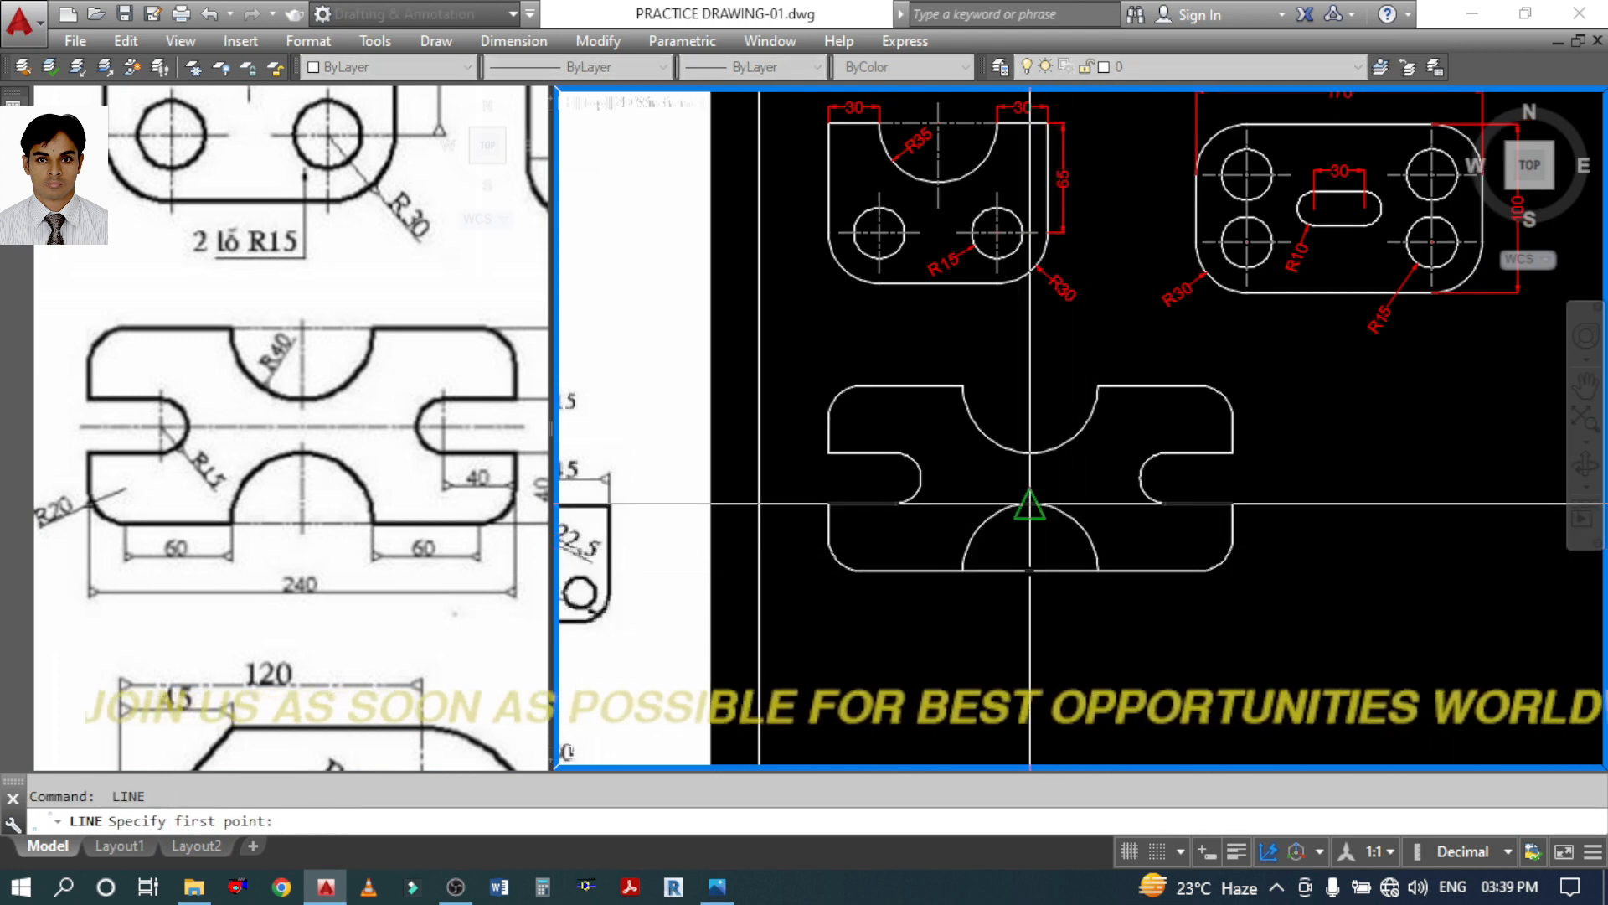
{"action": "left_click", "coordinate": [1030, 503]}
{"action": "left_click", "coordinate": [1029, 609]}
{"action": "key", "text": "Escape"}
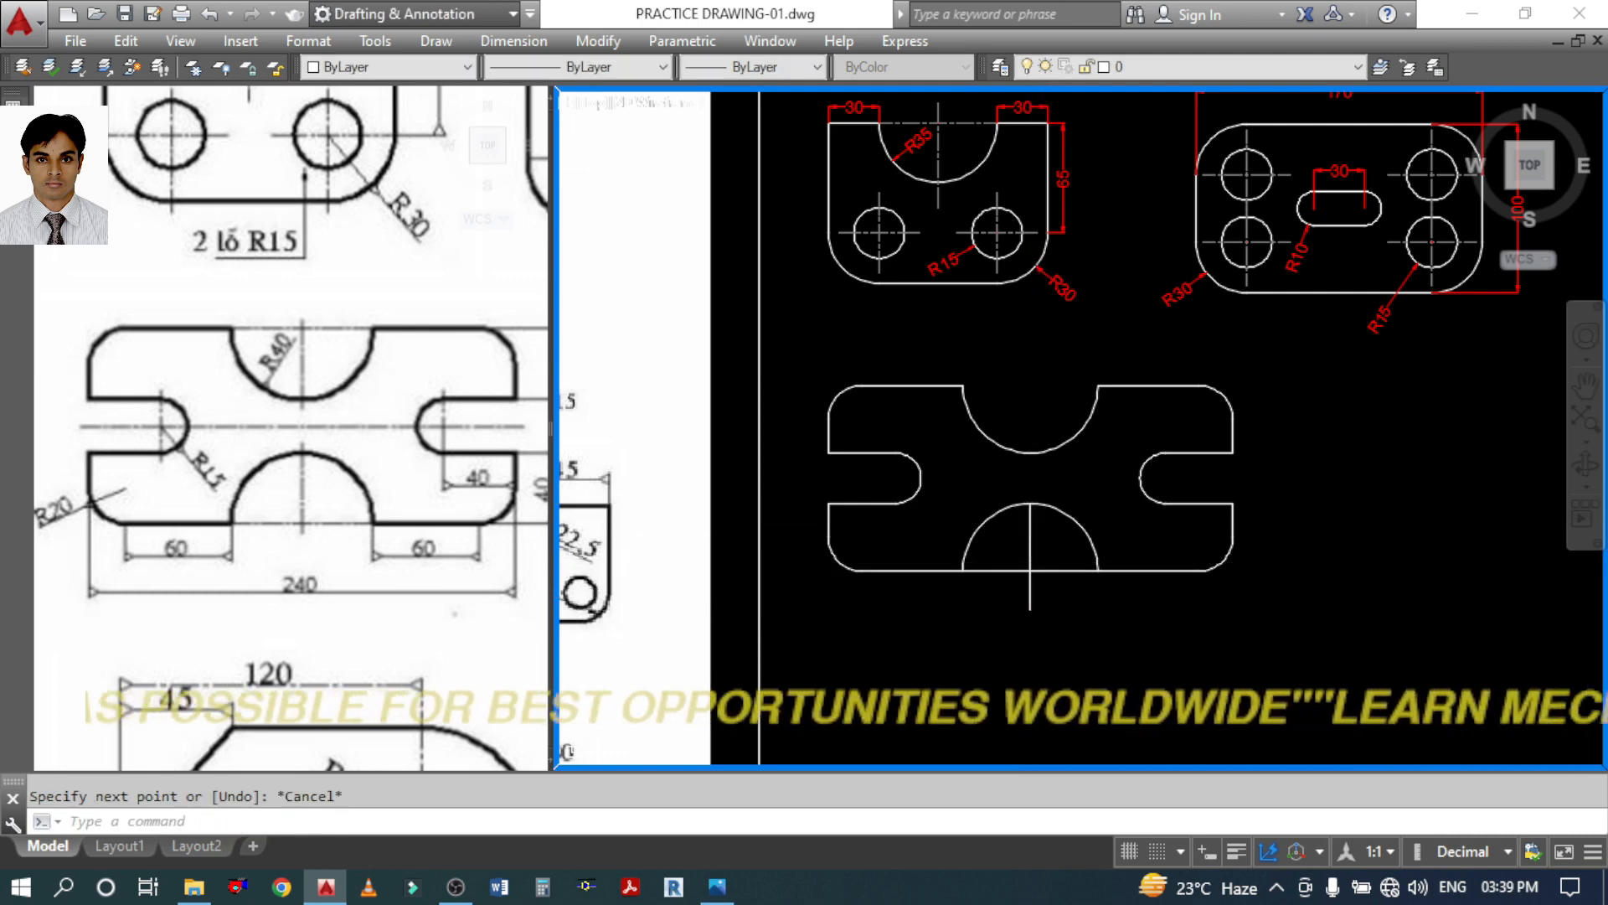
Stretch the upper end of the vertical centre line slightly above the lower notch arc
{"action": "left_click", "coordinate": [1029, 541]}
{"action": "scroll", "coordinate": [1028, 526], "scroll_direction": "up", "scroll_amount": 4}
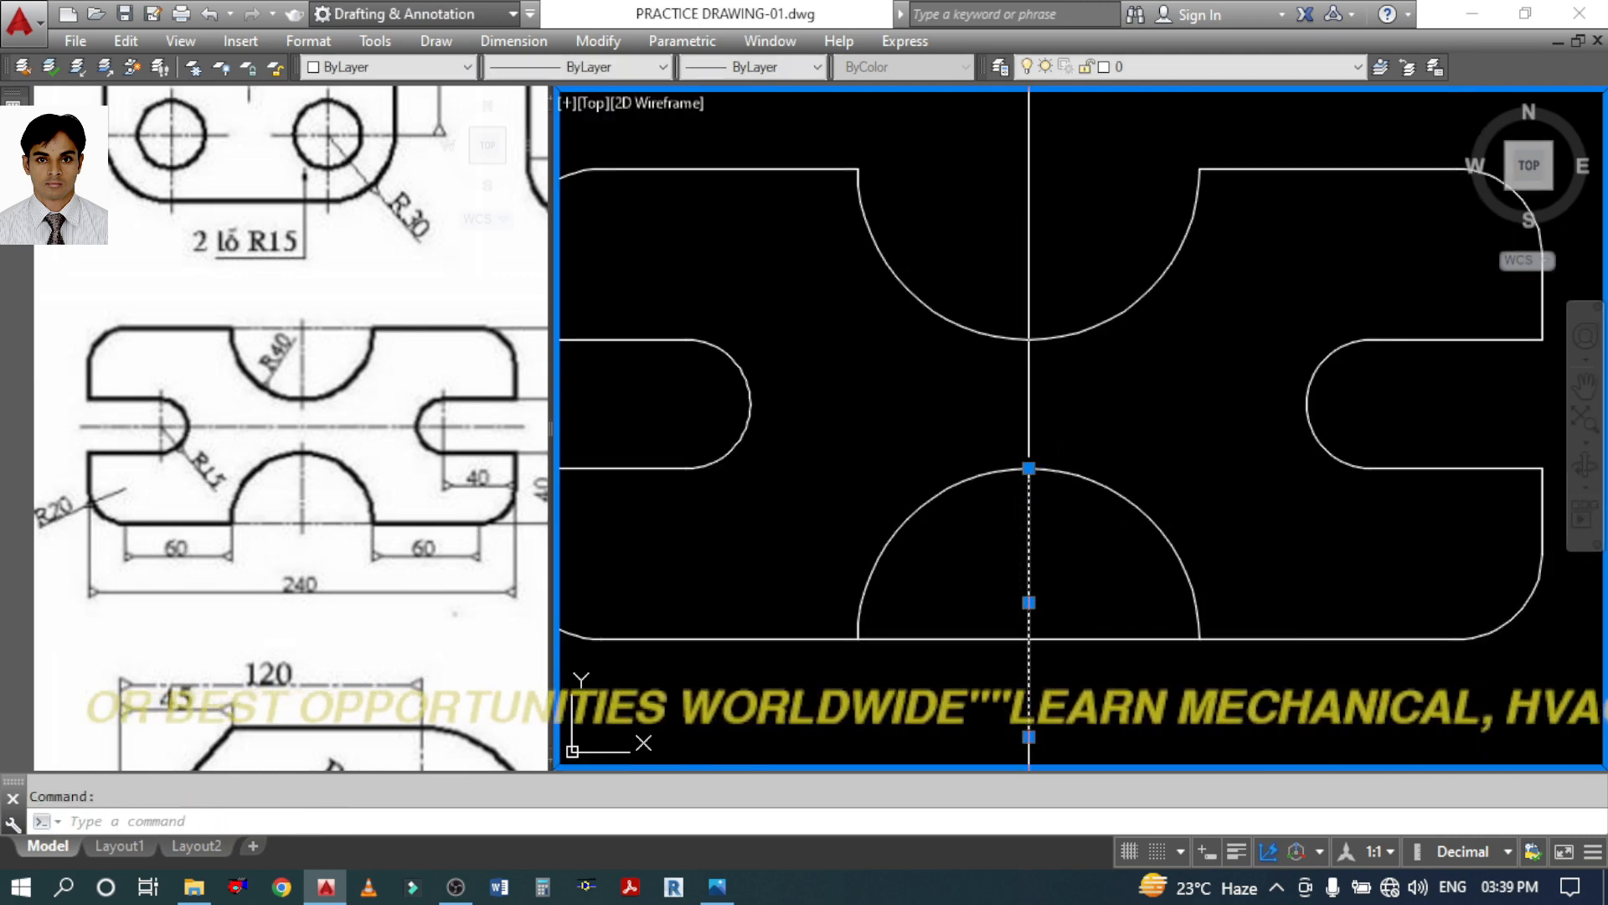
{"action": "left_click", "coordinate": [1030, 460]}
{"action": "key", "text": "Escape"}
{"action": "scroll", "coordinate": [1018, 529], "scroll_direction": "down", "scroll_amount": 4}
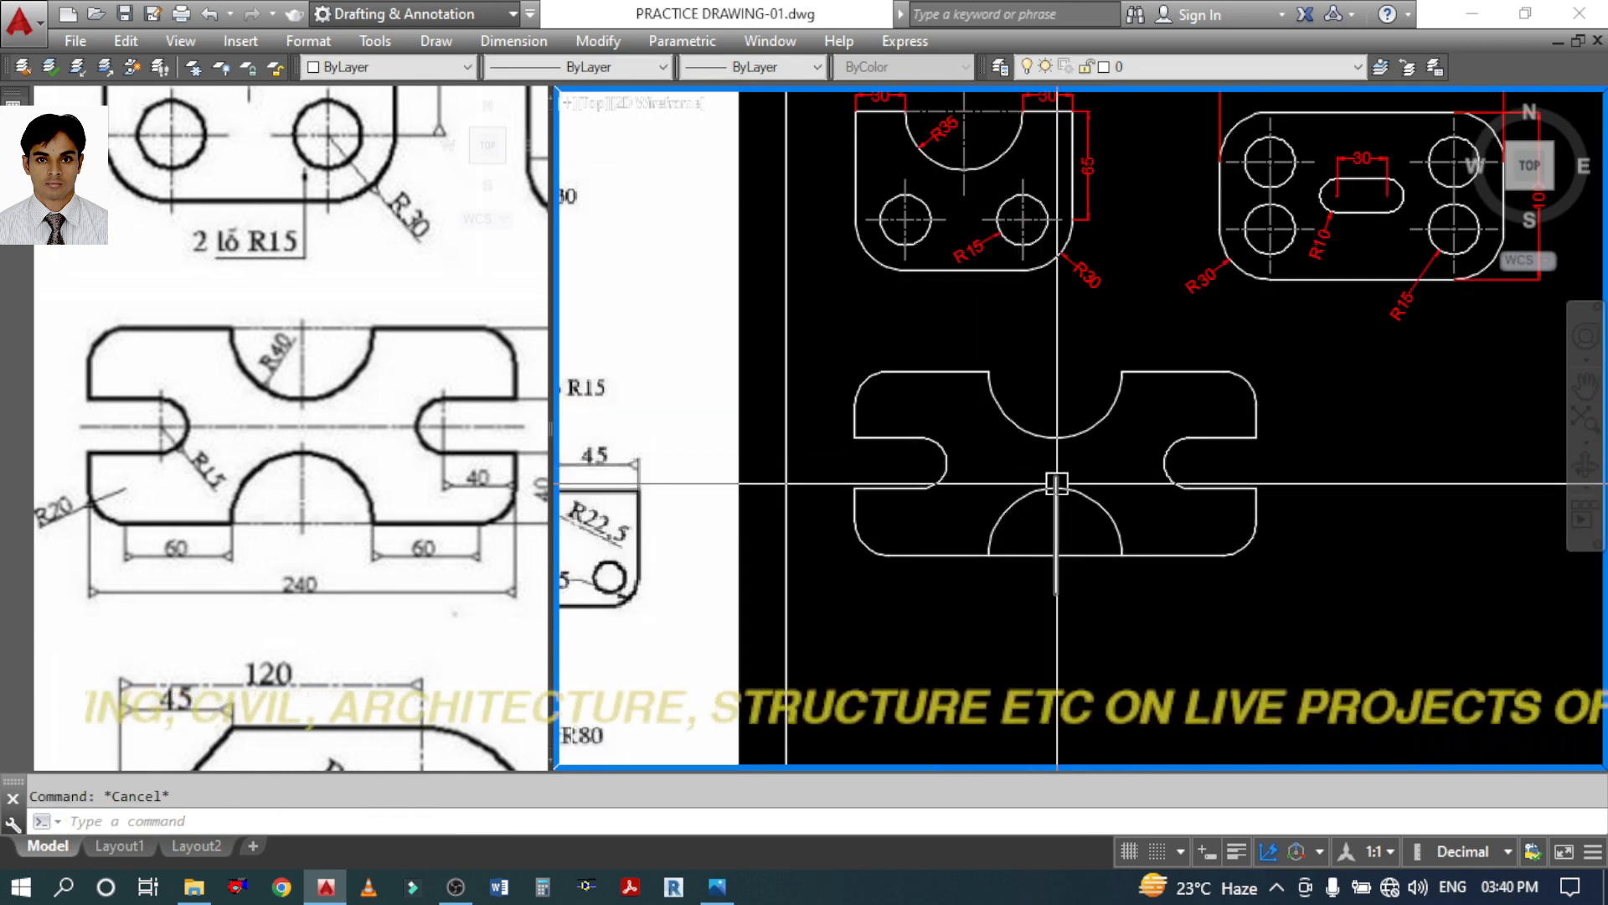
Close the left slot's mouth with a vertical helper line and draw a horizontal centre line from its midpoint to the plate's right side
{"action": "type", "text": "l"}
{"action": "key", "text": "Return"}
{"action": "left_click", "coordinate": [855, 437]}
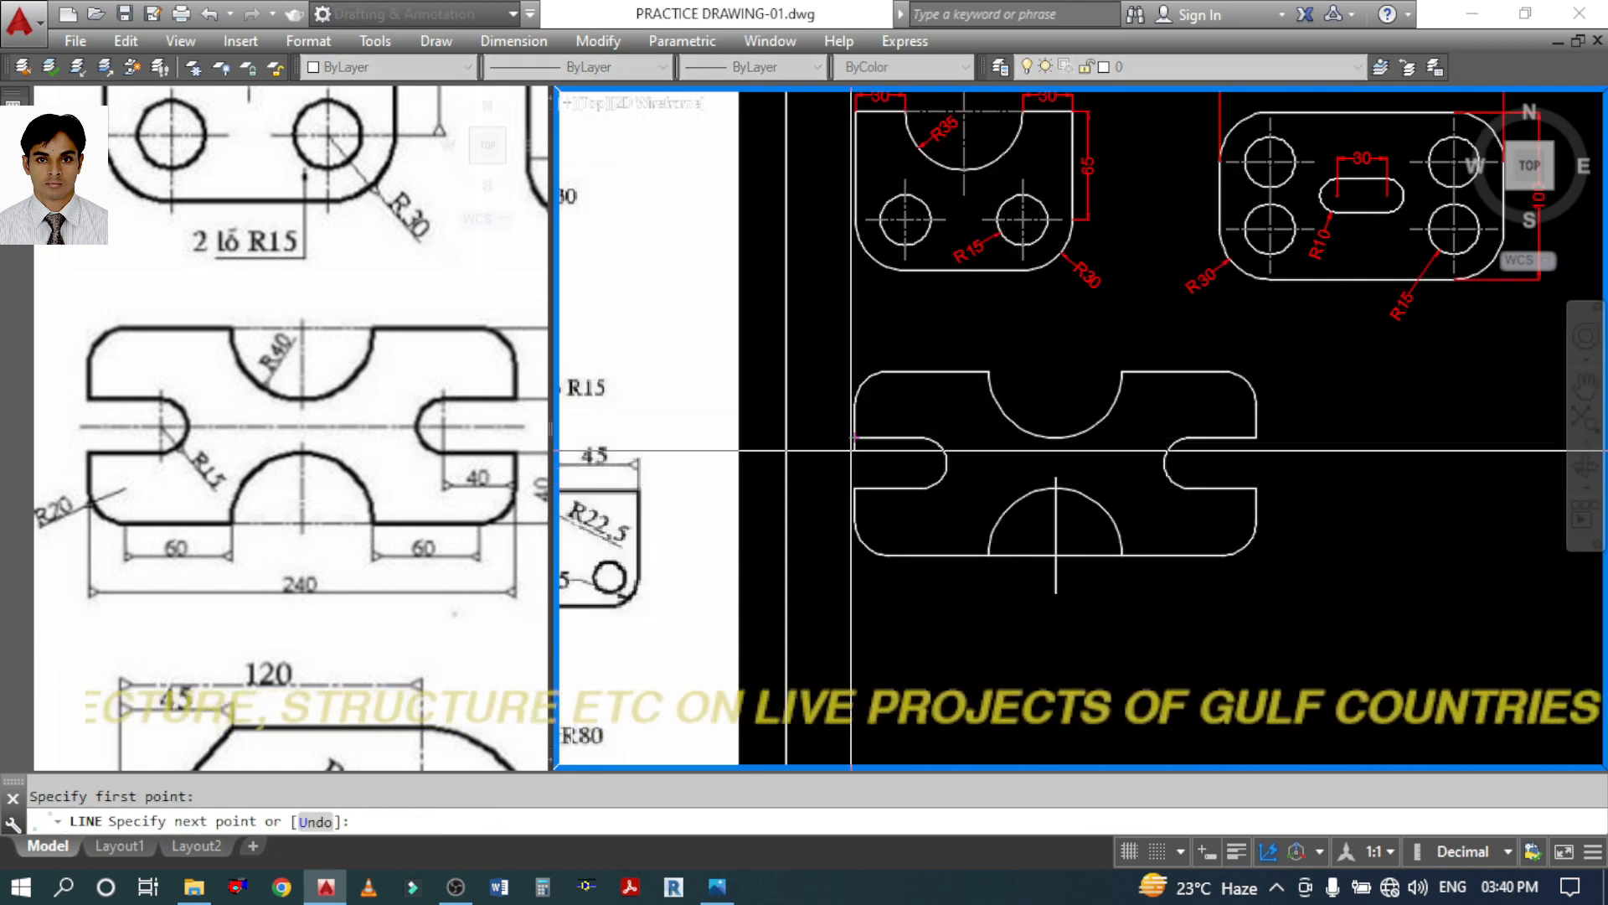
{"action": "key", "text": "Return"}
{"action": "key", "text": "Return"}
{"action": "left_click", "coordinate": [855, 461]}
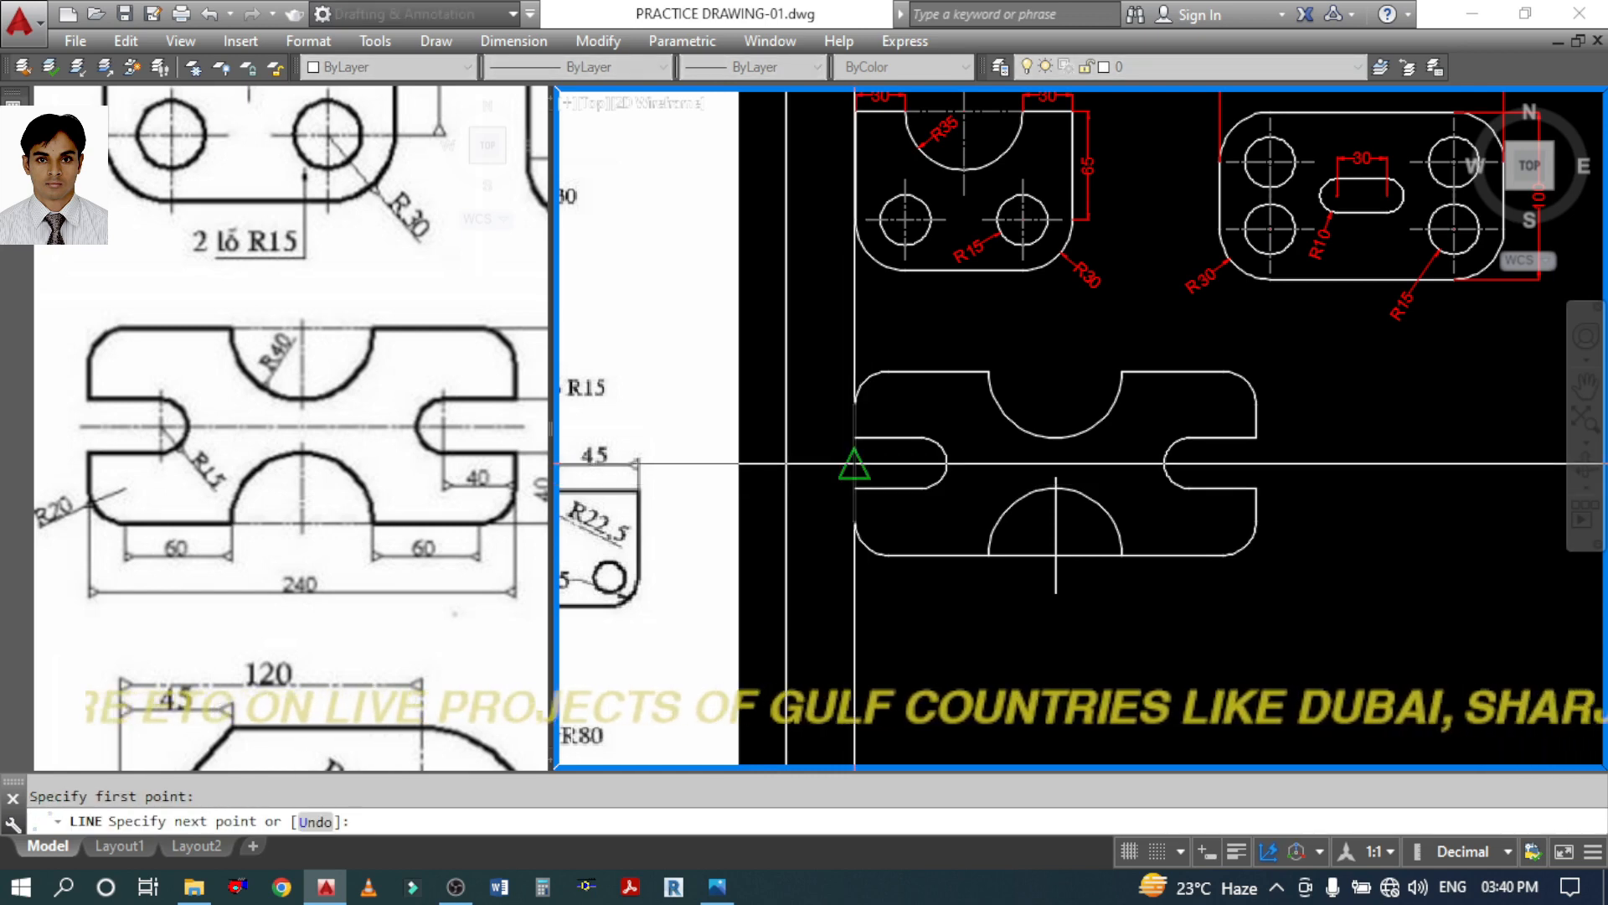
{"action": "left_click", "coordinate": [1256, 463]}
{"action": "key", "text": "Escape"}
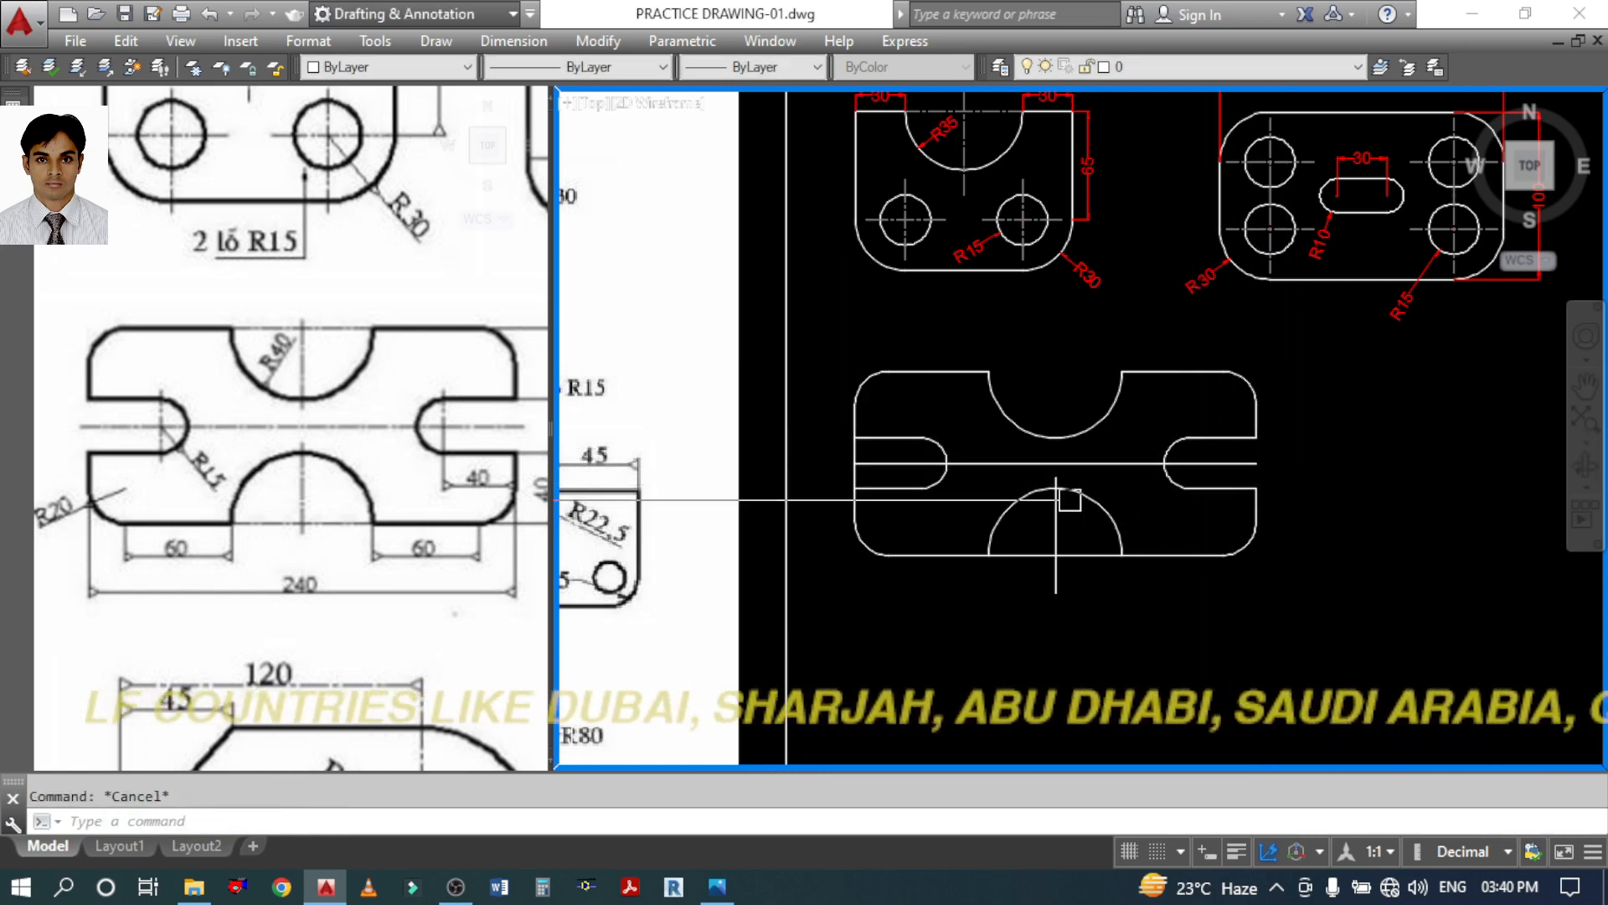
Erase the vertical helper line across the left slot's mouth
{"action": "left_click", "coordinate": [861, 475]}
{"action": "scroll", "coordinate": [861, 475], "scroll_direction": "up", "scroll_amount": 4}
{"action": "type", "text": "e"}
{"action": "key", "text": "Return"}
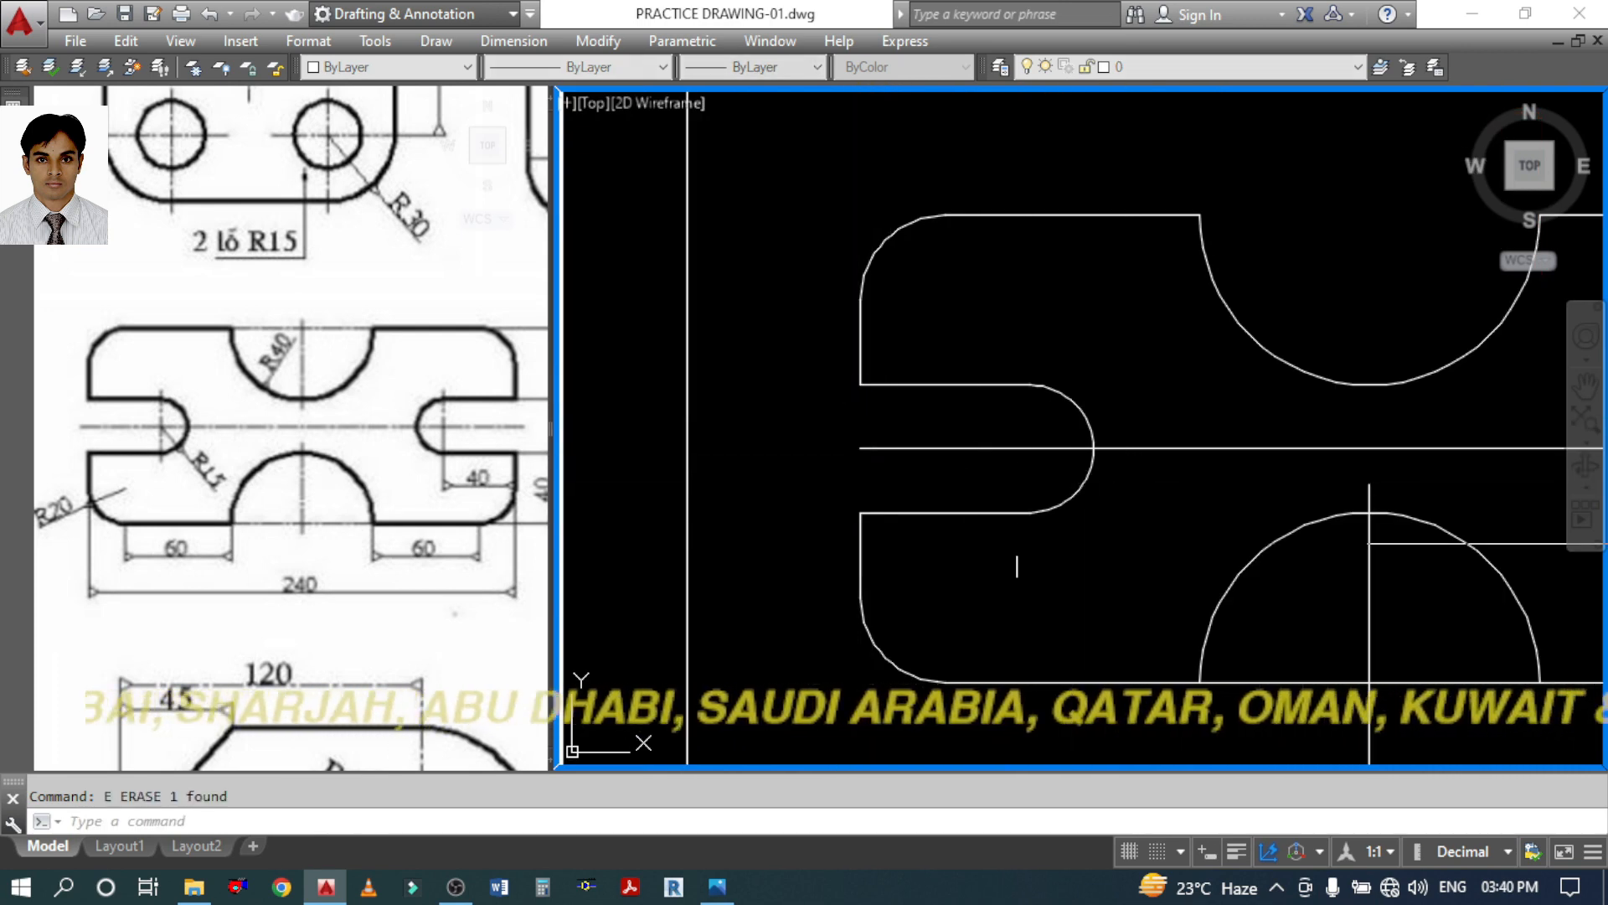
Match the horizontal and vertical centre lines and the lower notch's base line to the dash-dot line across the R35 notch above
{"action": "scroll", "coordinate": [1162, 594], "scroll_direction": "down", "scroll_amount": 4}
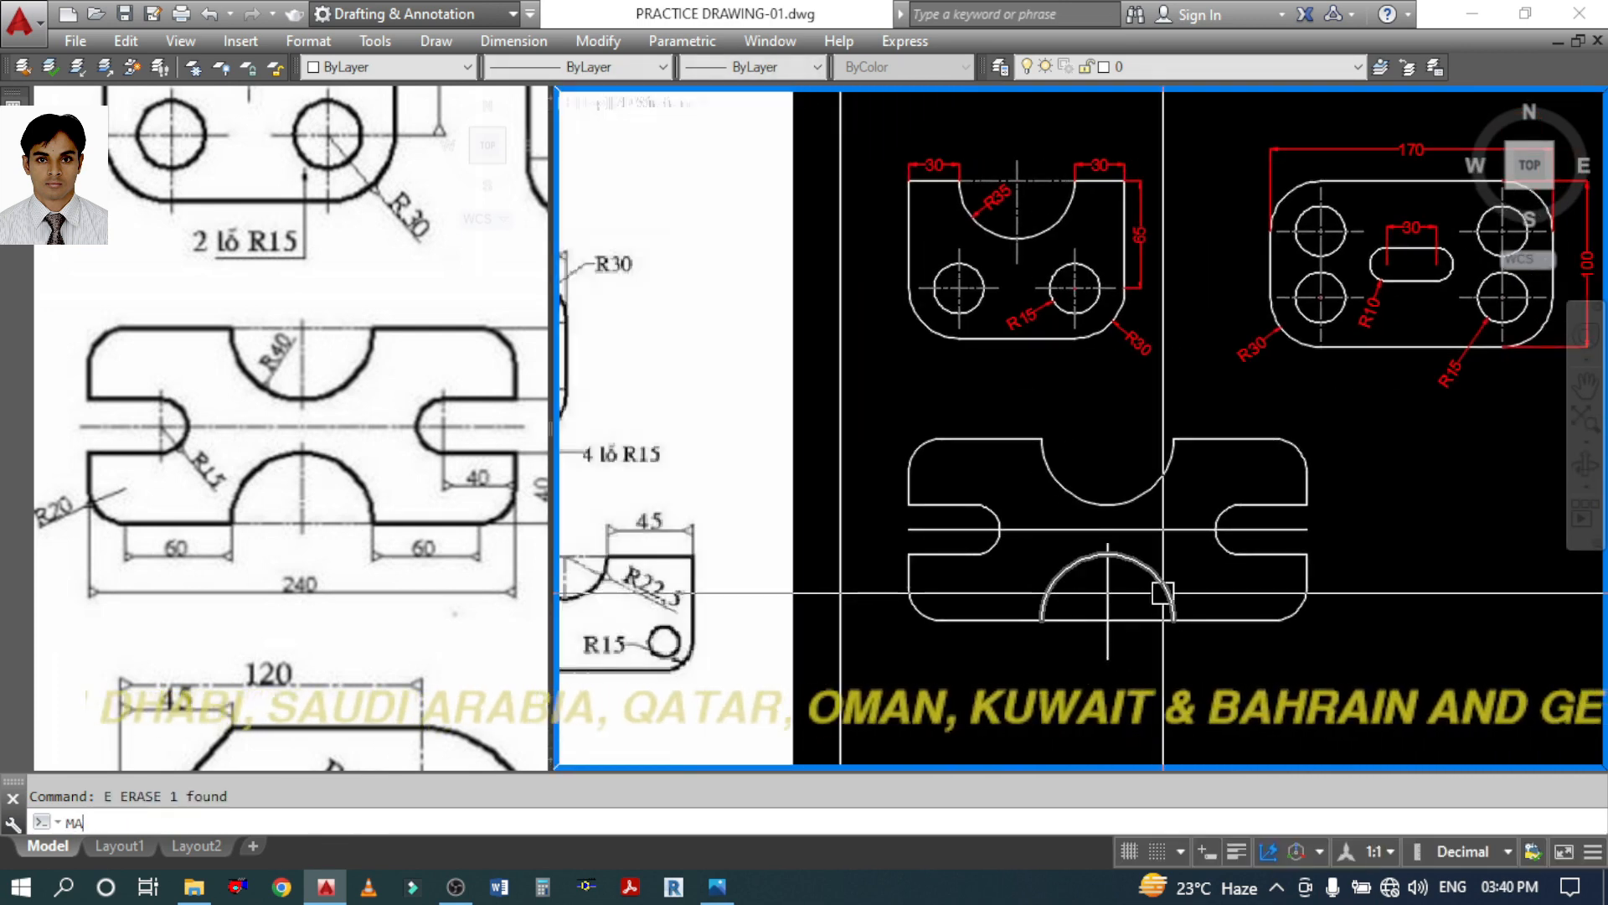
{"action": "type", "text": "MA"}
{"action": "key", "text": "Return"}
{"action": "left_click", "coordinate": [1044, 175]}
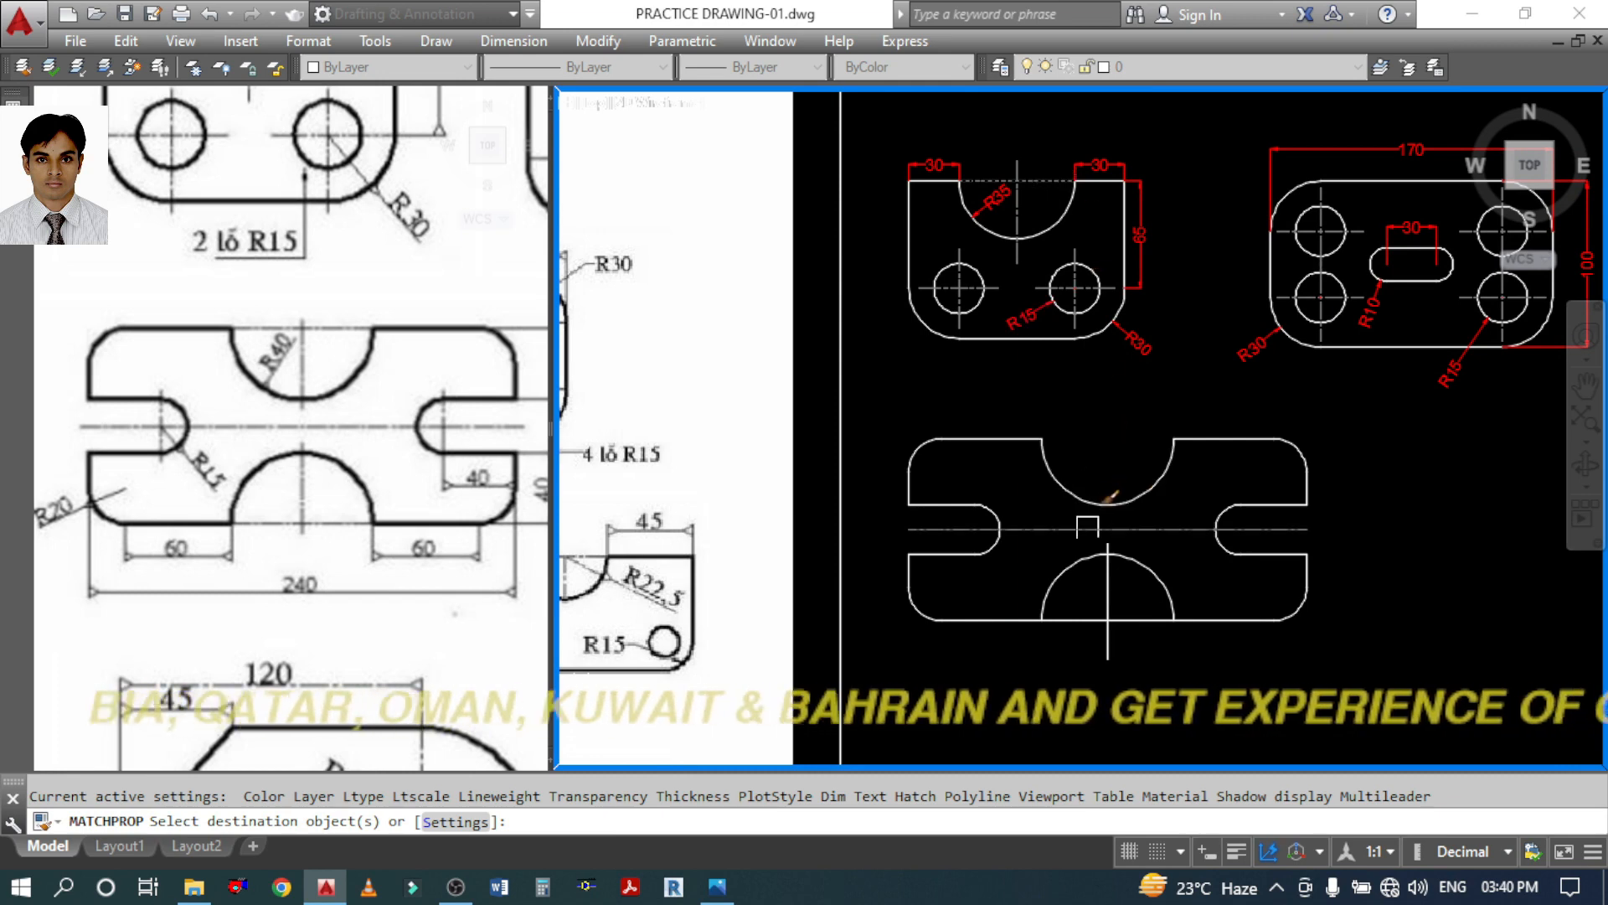
{"action": "left_click", "coordinate": [1125, 620]}
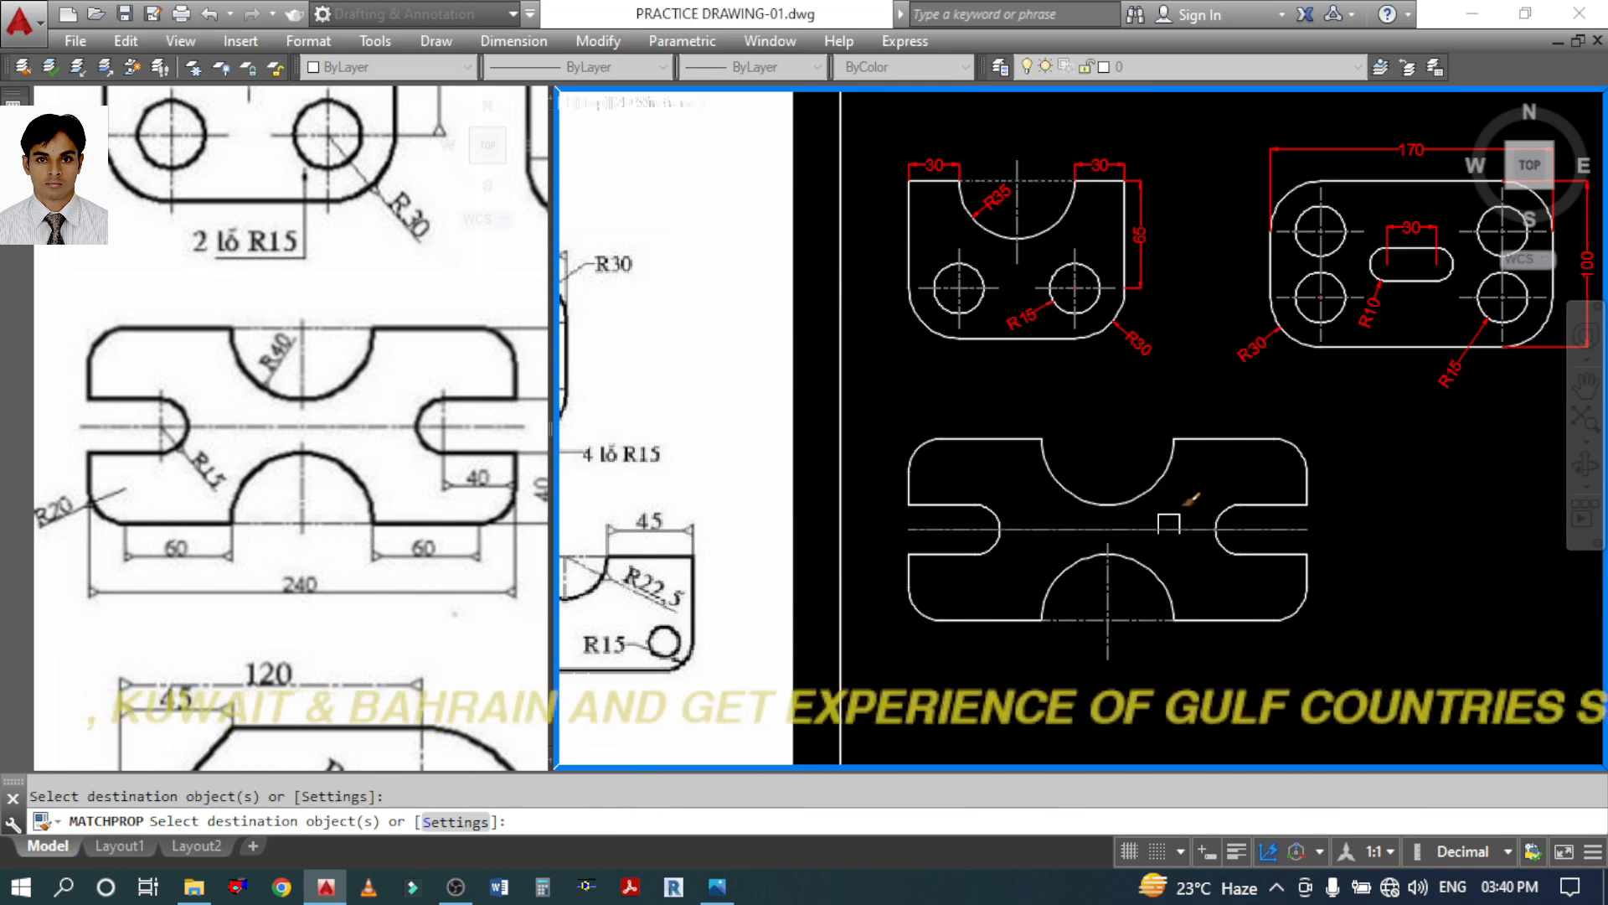
{"action": "key", "text": "Return"}
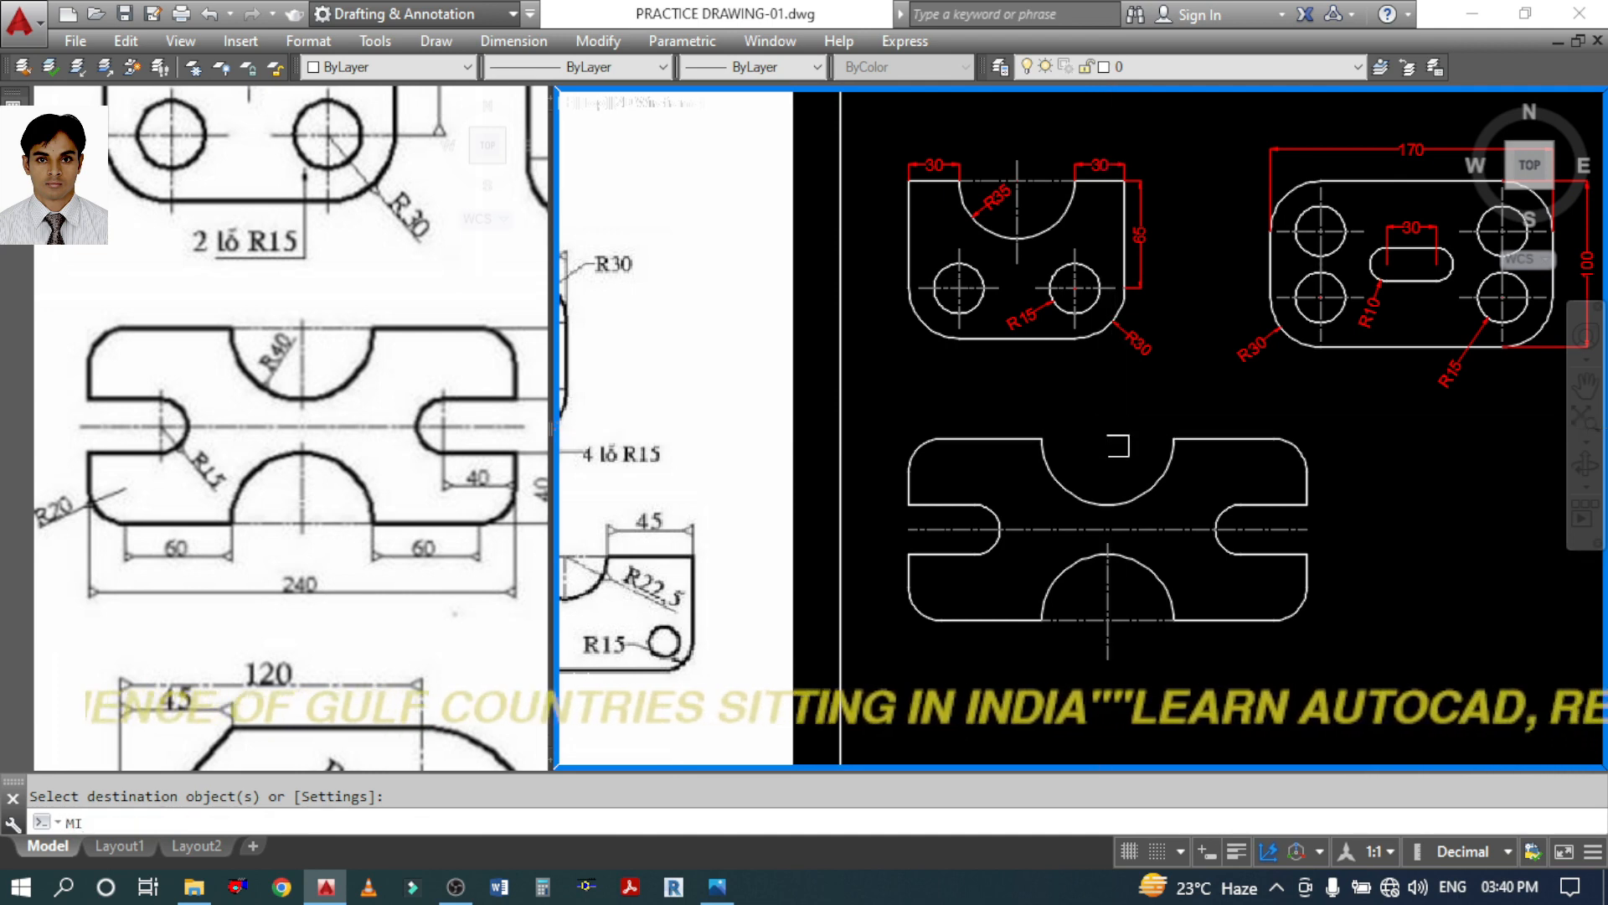
Mirror the lower notch's vertical centre line and dash-dot base line about the horizontal centre line, keeping the originals
{"action": "key", "text": "Return"}
{"action": "left_click", "coordinate": [1136, 597]}
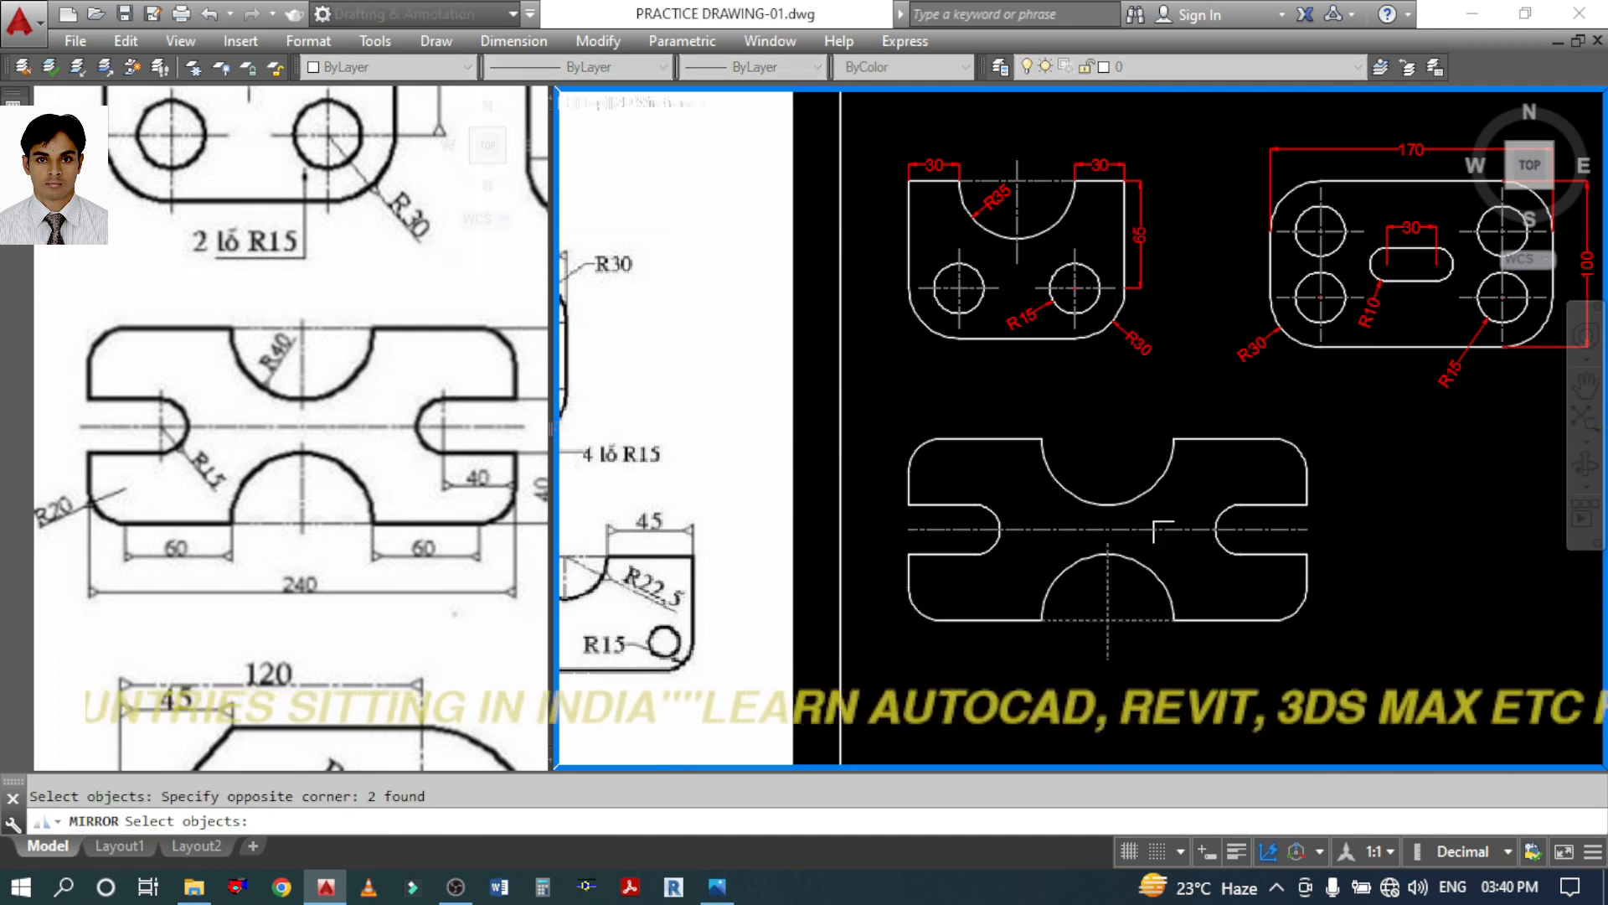
{"action": "key", "text": "Return"}
{"action": "left_click", "coordinate": [1155, 531]}
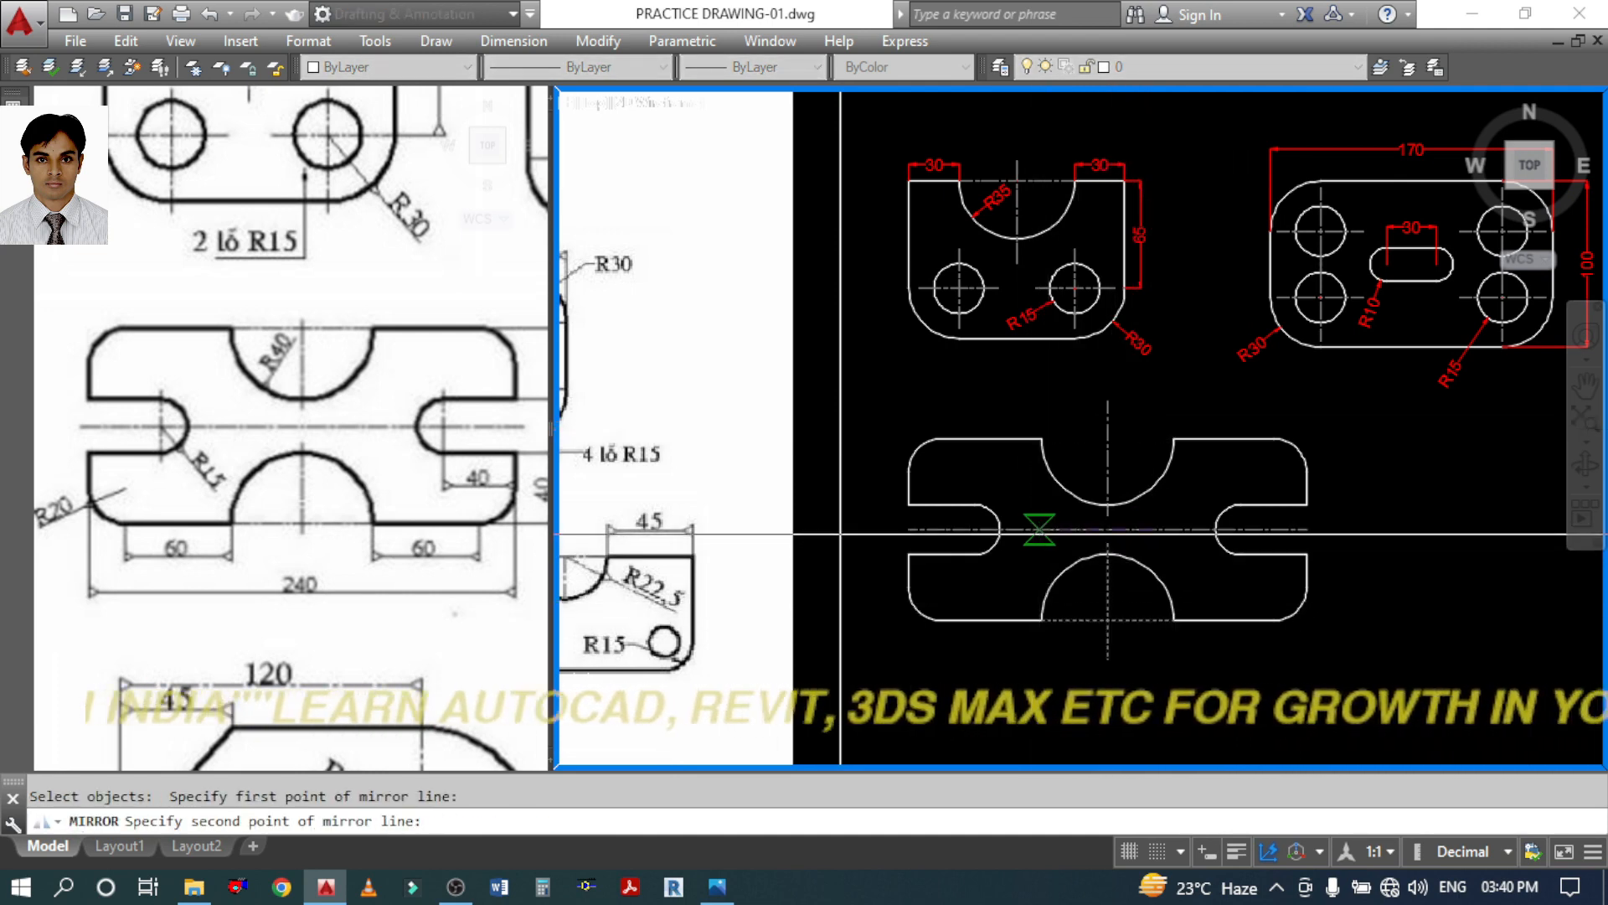
{"action": "left_click", "coordinate": [1299, 452]}
{"action": "key", "text": "Return"}
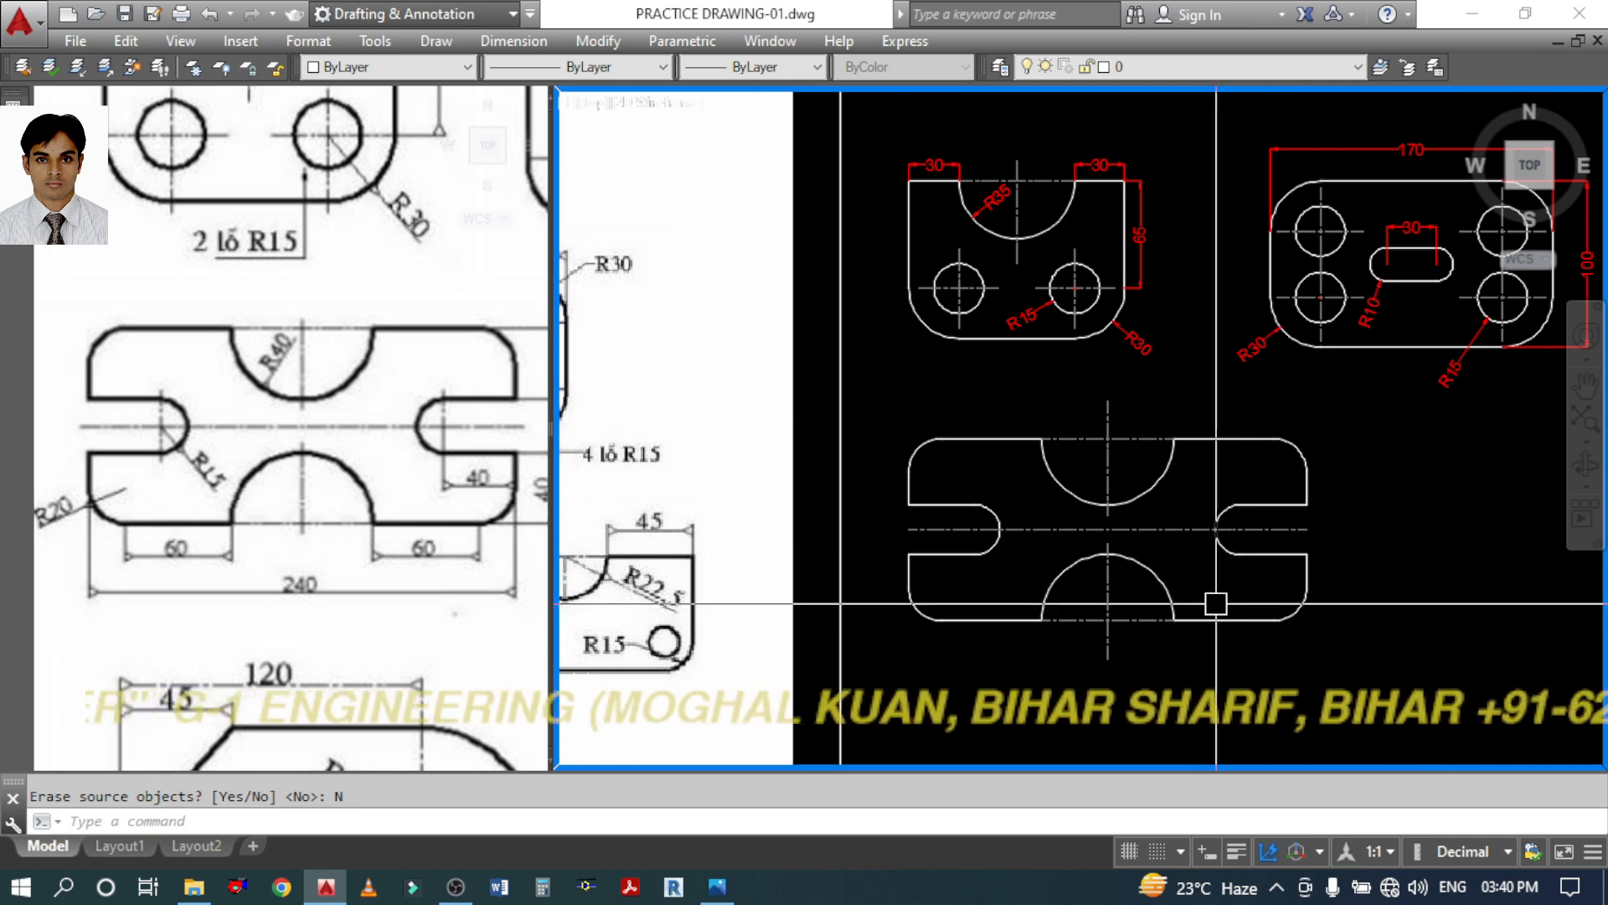
Copy the lower vertical centre line from its midpoint to the arc centres of the right and left slots
{"action": "type", "text": "co"}
{"action": "key", "text": "Return"}
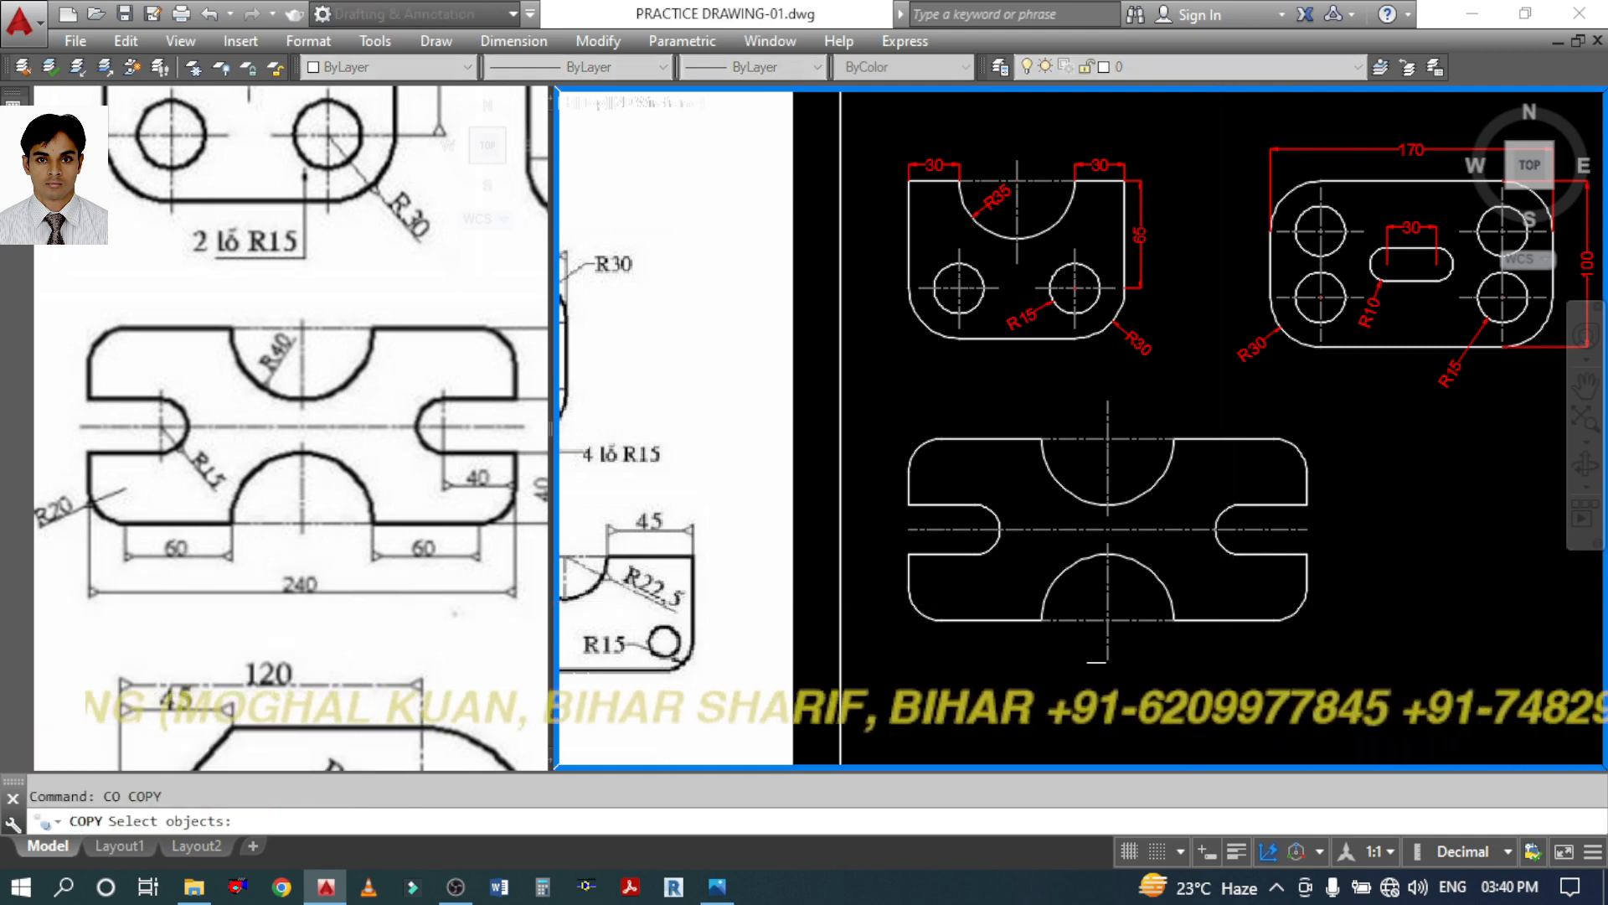
{"action": "key", "text": "Return"}
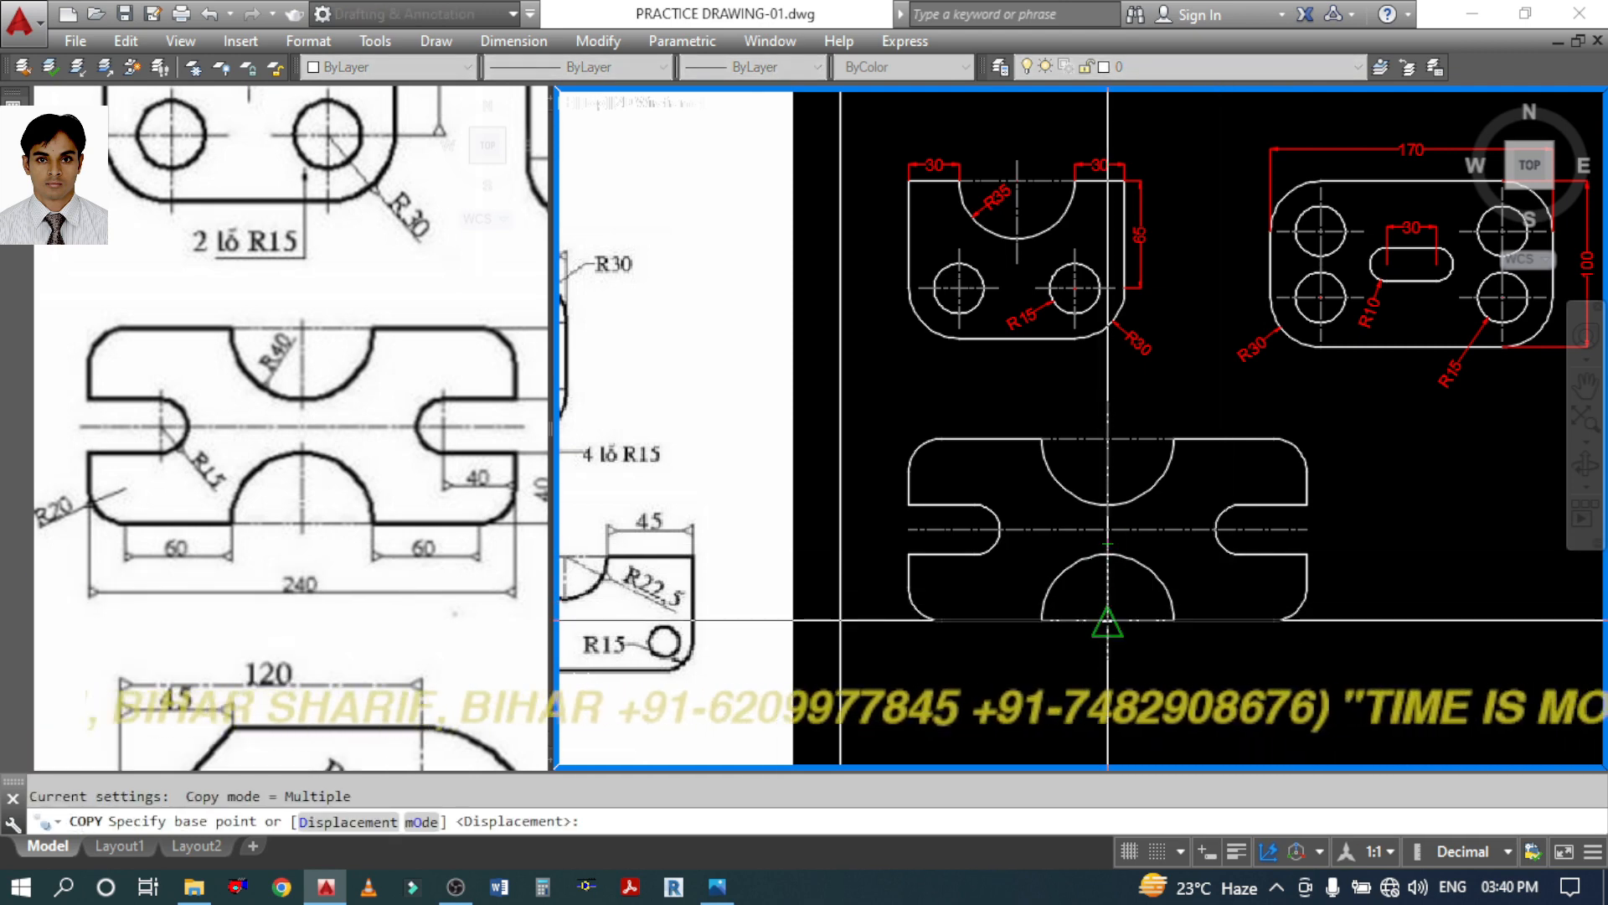
{"action": "left_click", "coordinate": [1107, 620]}
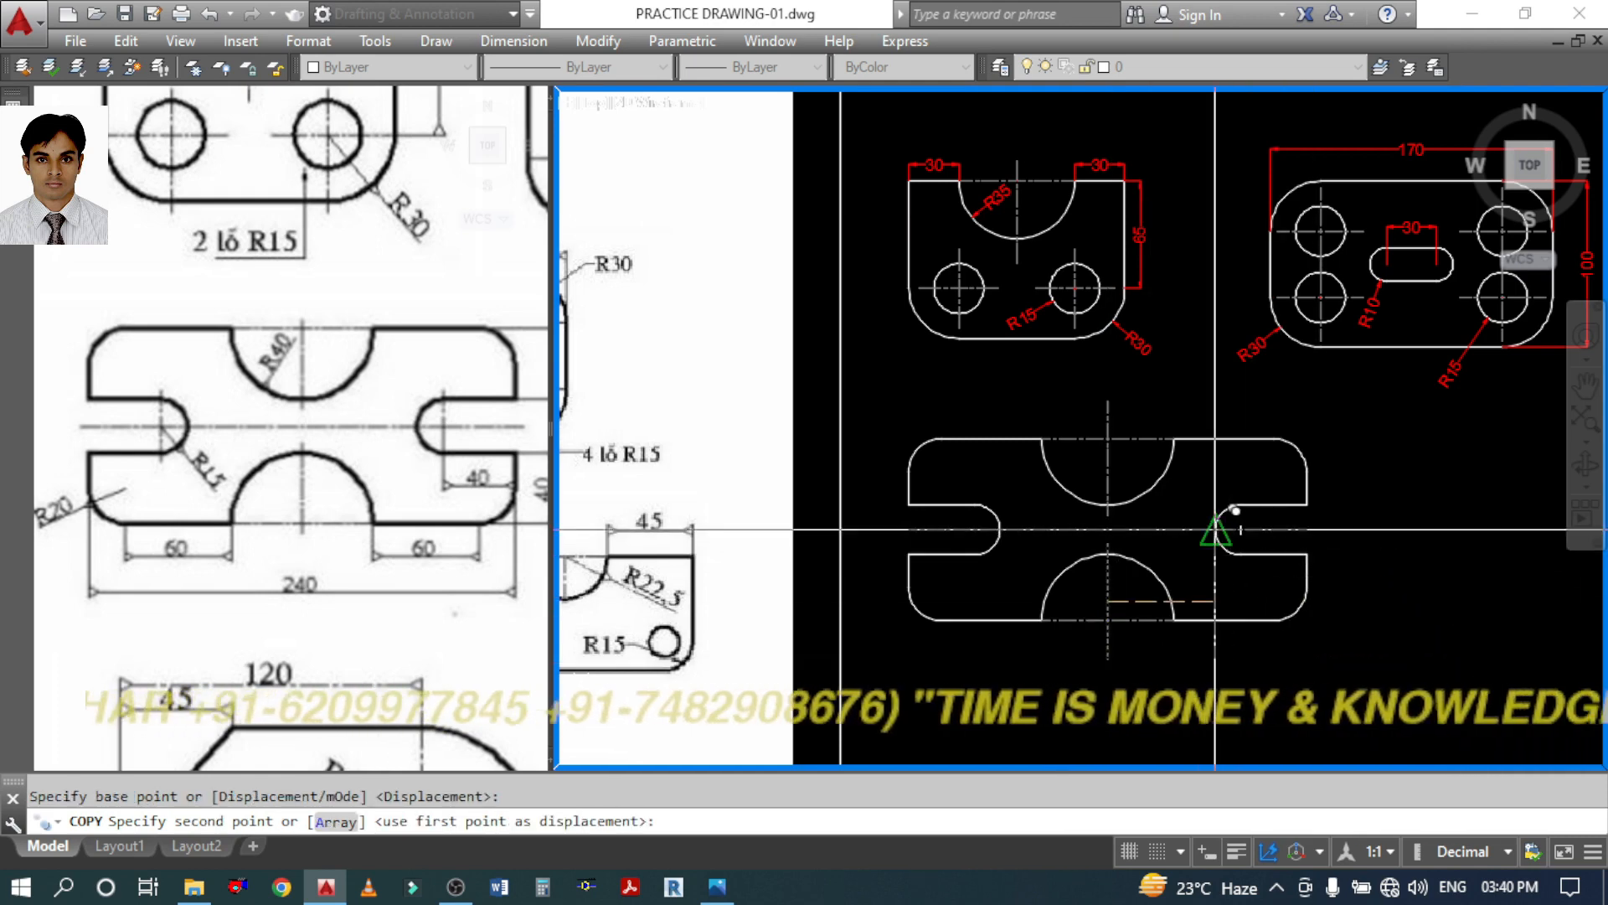
{"action": "left_click", "coordinate": [1239, 529]}
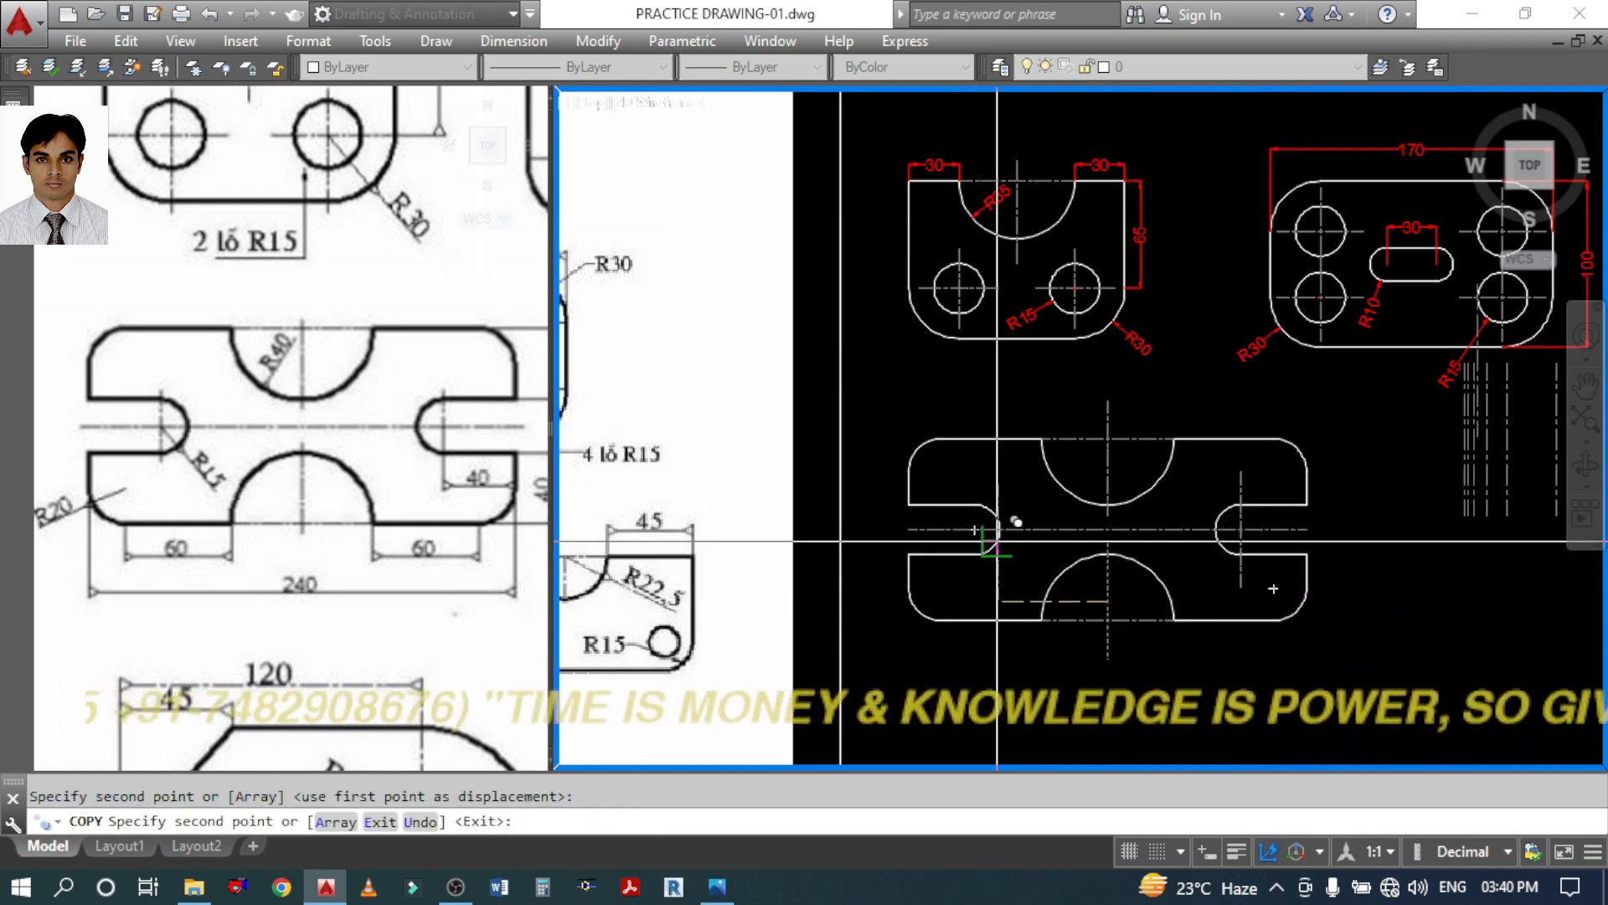
{"action": "key", "text": "Escape"}
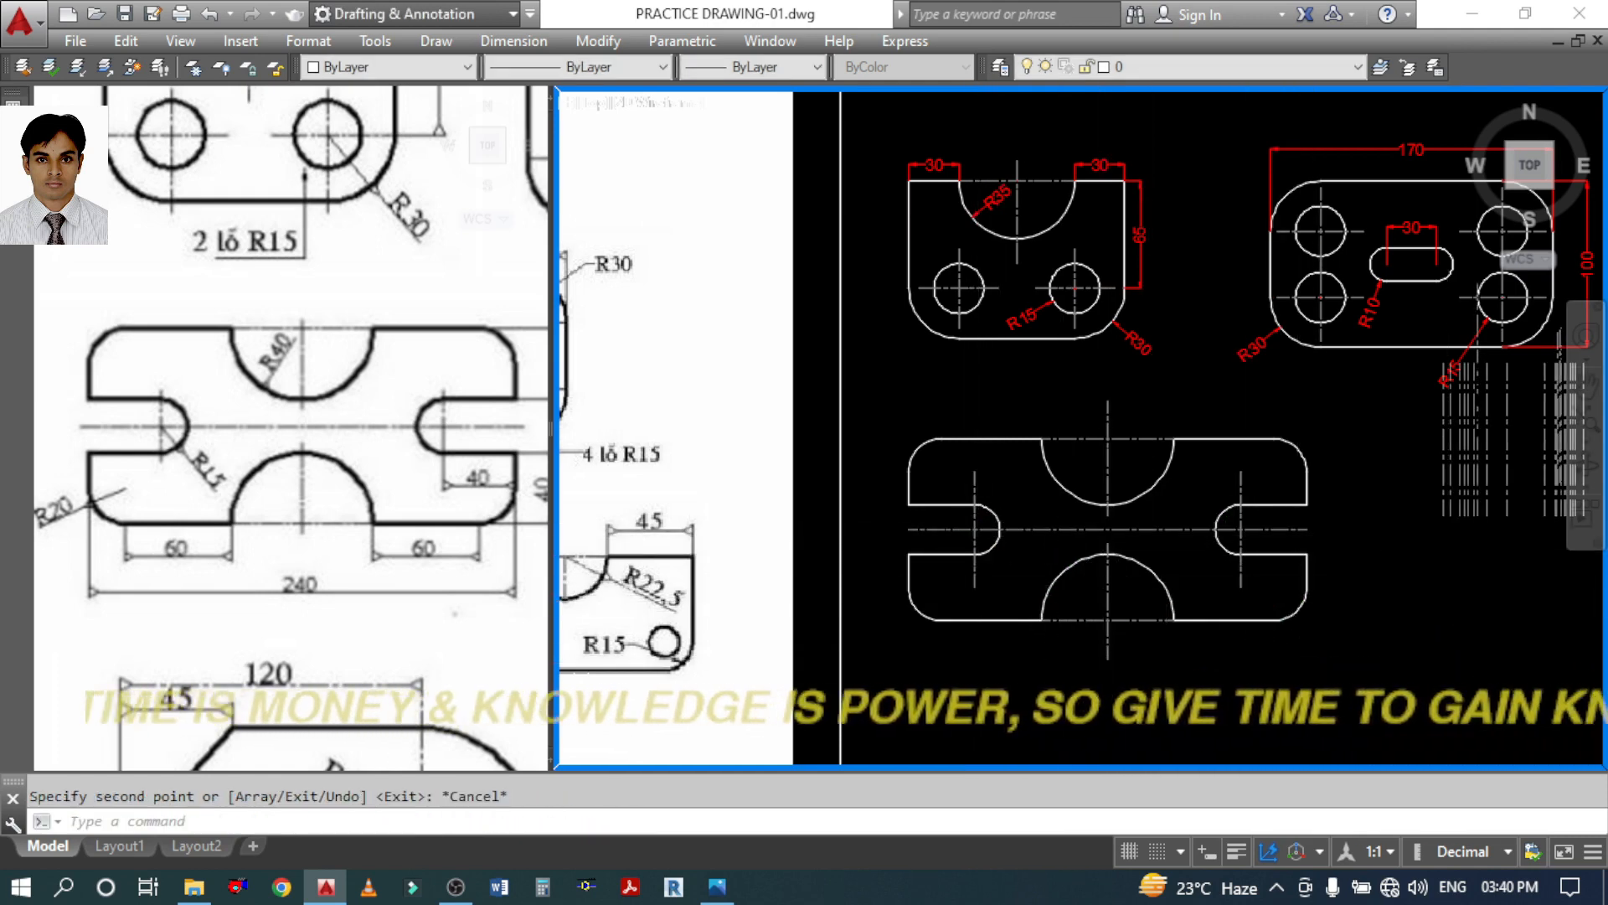
Add an aligned dimension for the plate's overall width, placed above its upper edge
{"action": "middle_click_drag", "start_coordinate": [1337, 663], "coordinate": [1274, 664]}
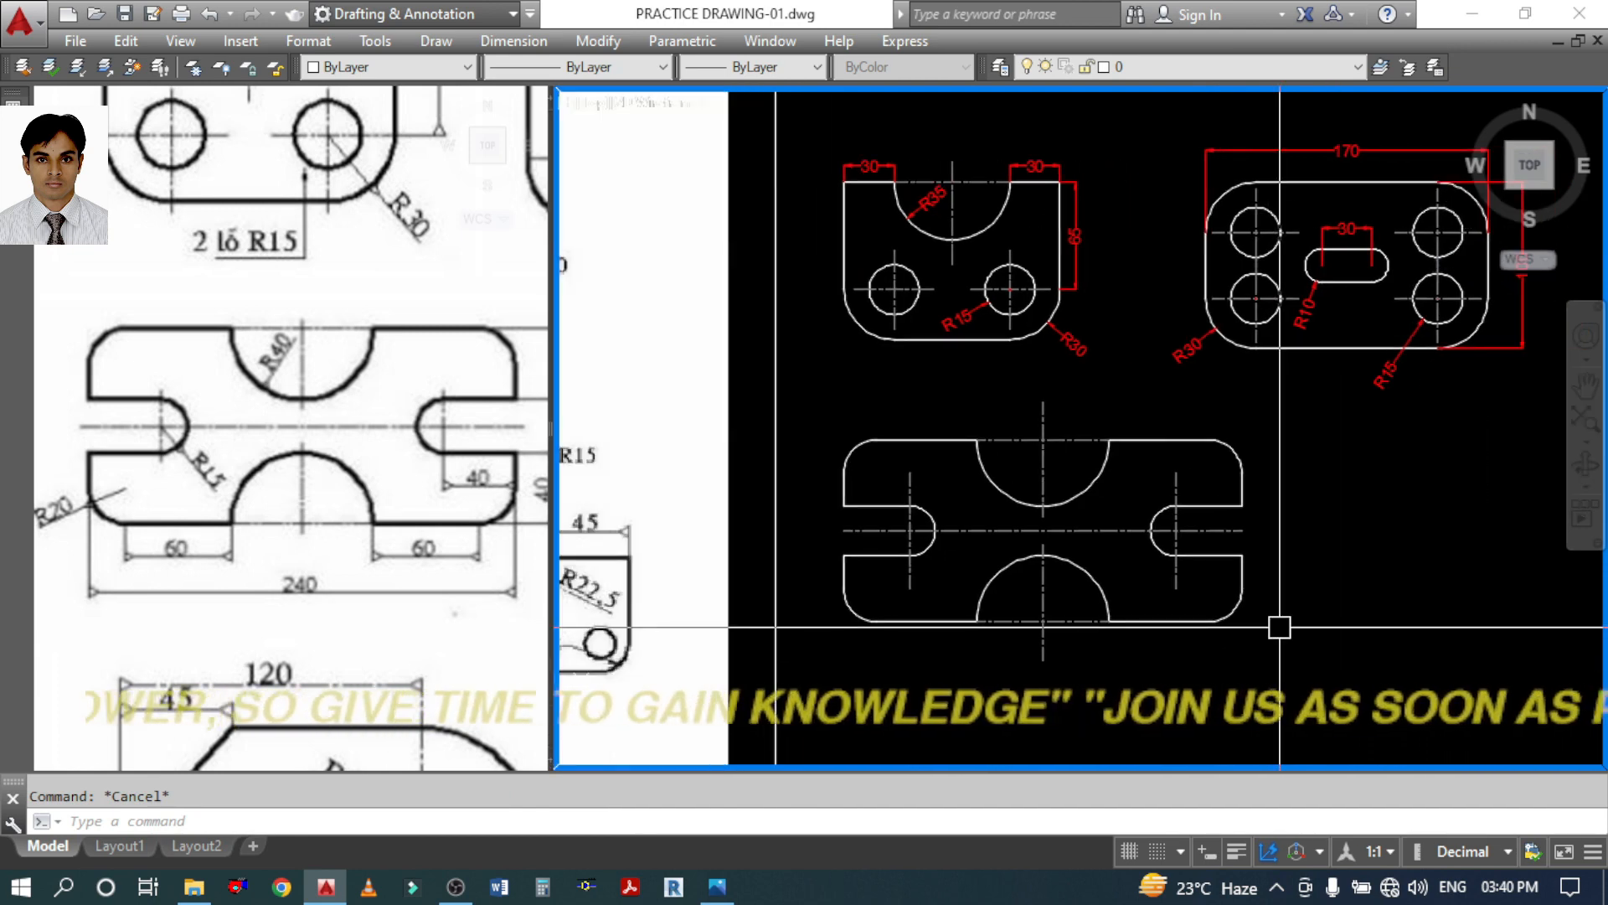
{"action": "scroll", "coordinate": [1279, 627], "scroll_direction": "down", "scroll_amount": 2}
{"action": "scroll", "coordinate": [1274, 631], "scroll_direction": "up", "scroll_amount": 5}
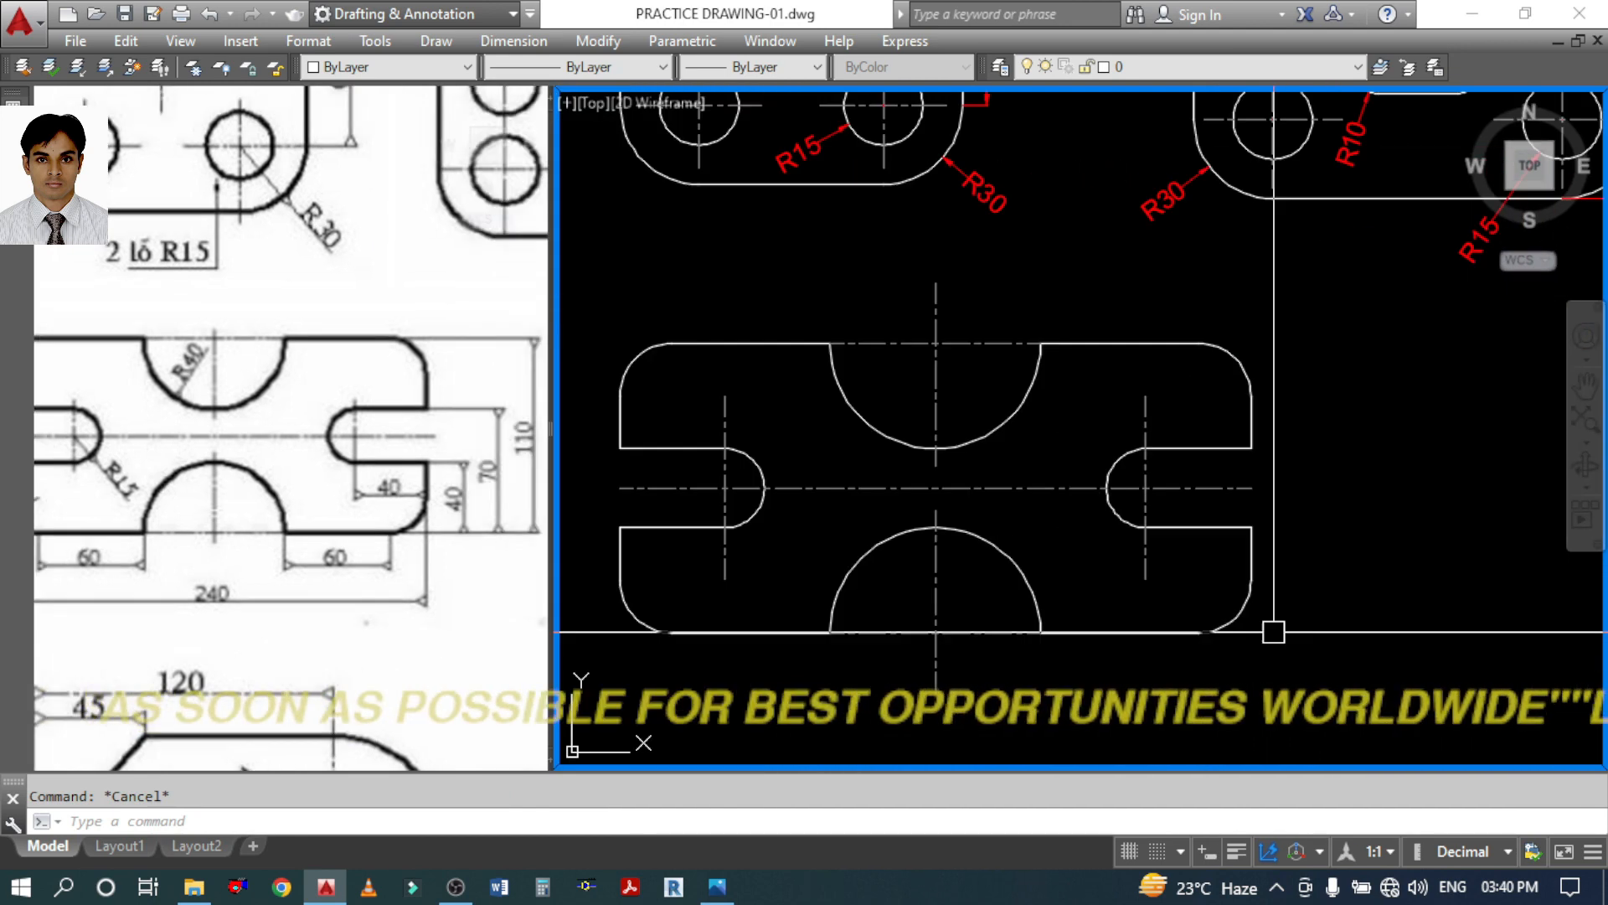
{"action": "middle_click_drag", "start_coordinate": [1264, 632], "coordinate": [1272, 644]}
{"action": "type", "text": "DAL"}
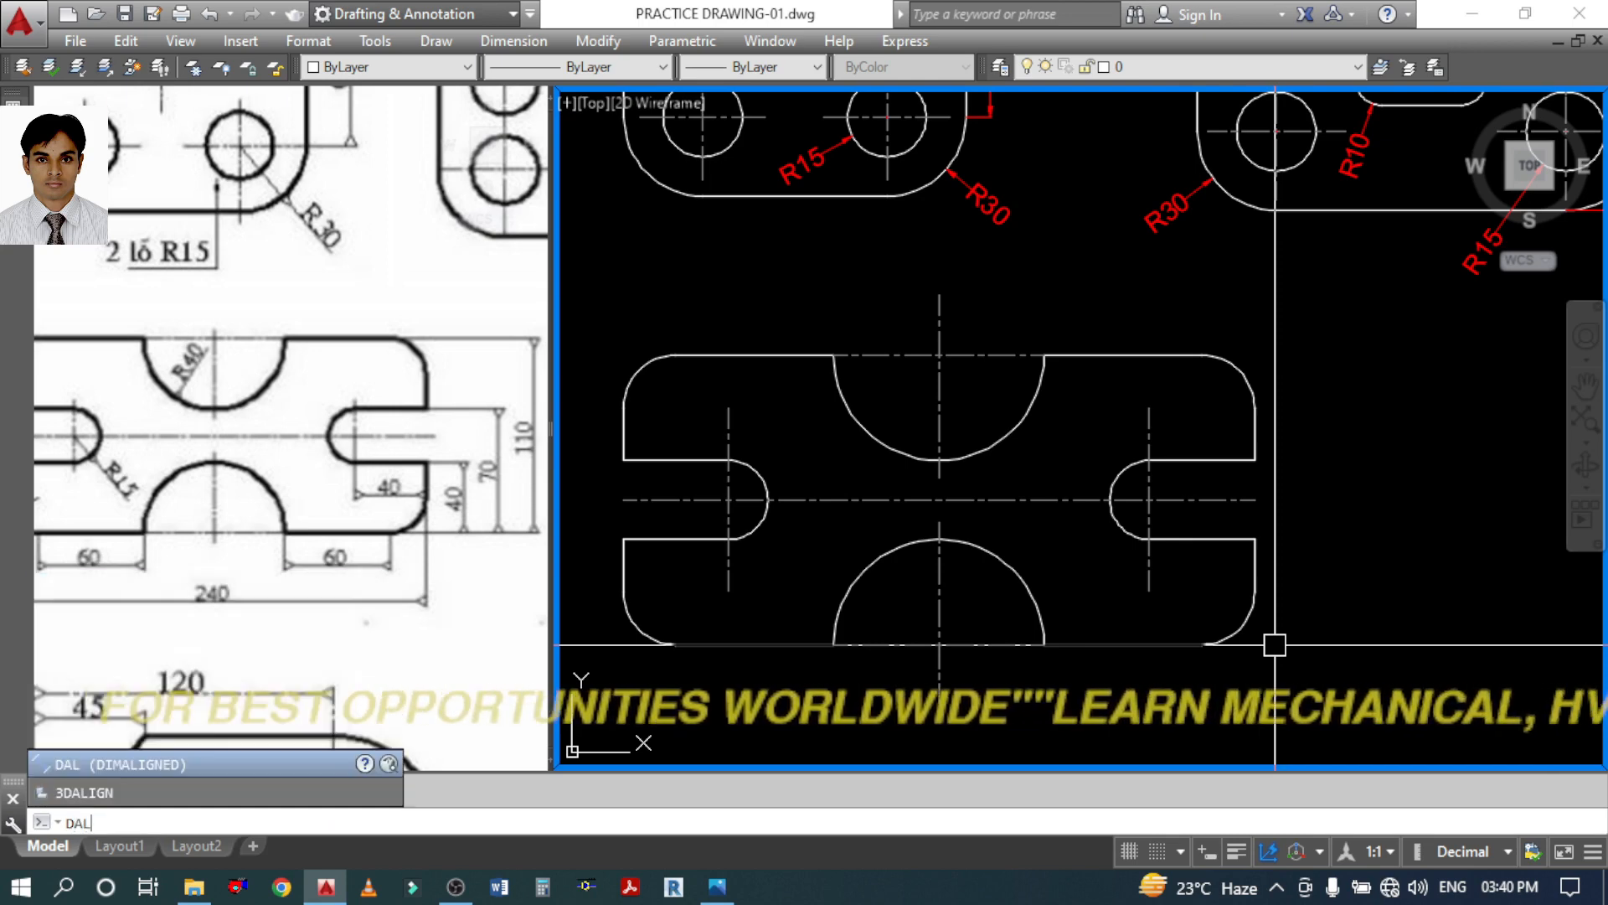
{"action": "key", "text": "Return"}
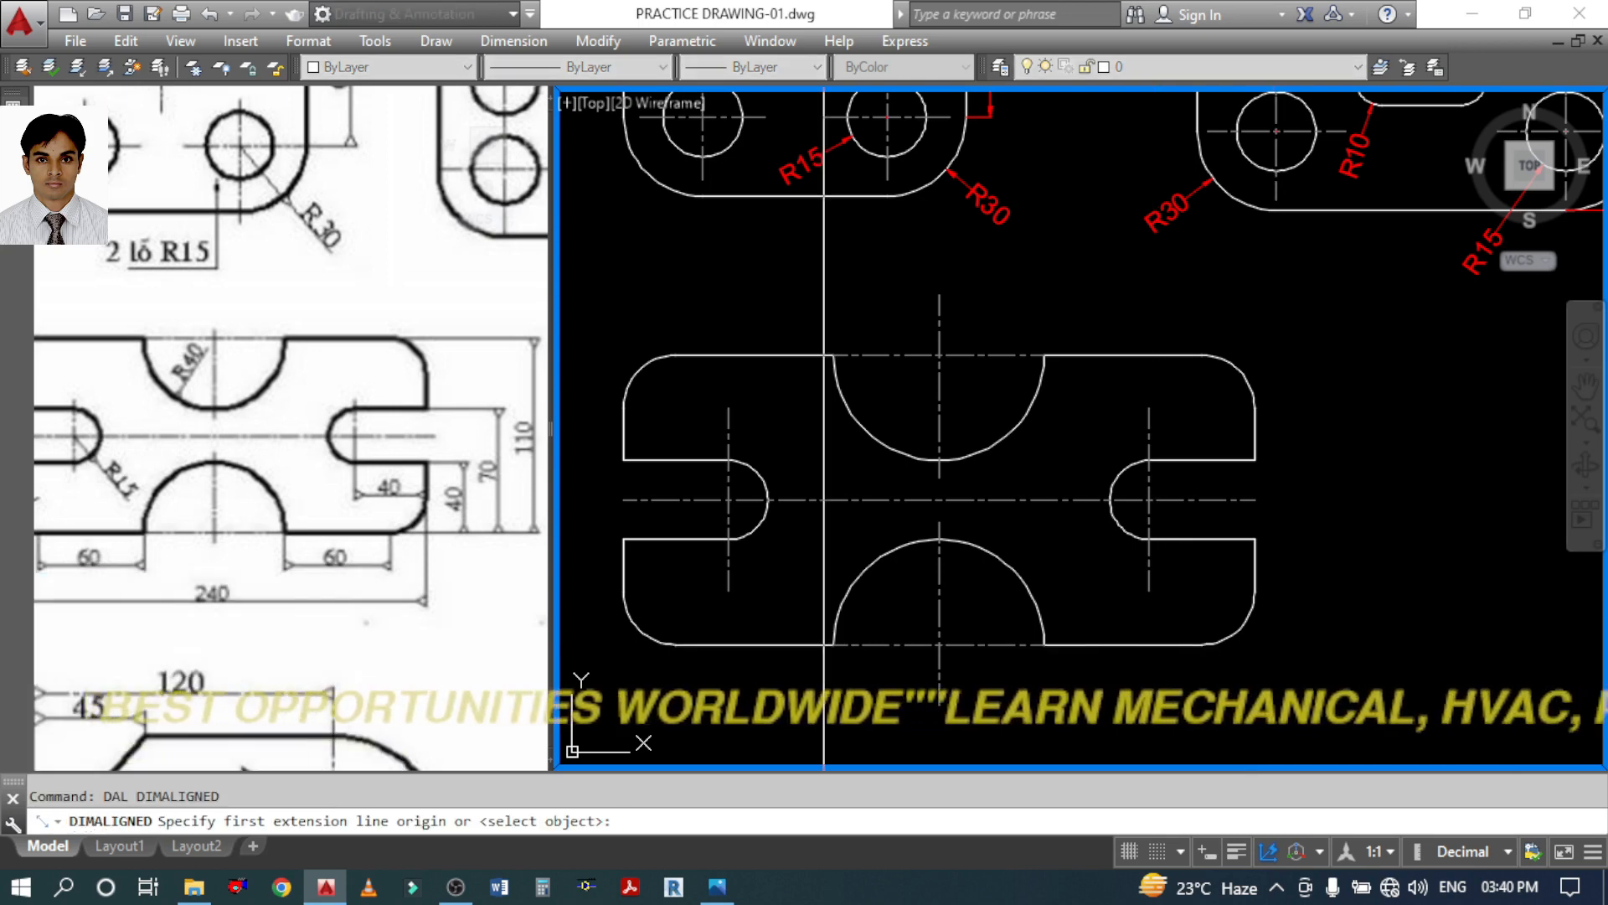
{"action": "left_click", "coordinate": [623, 408]}
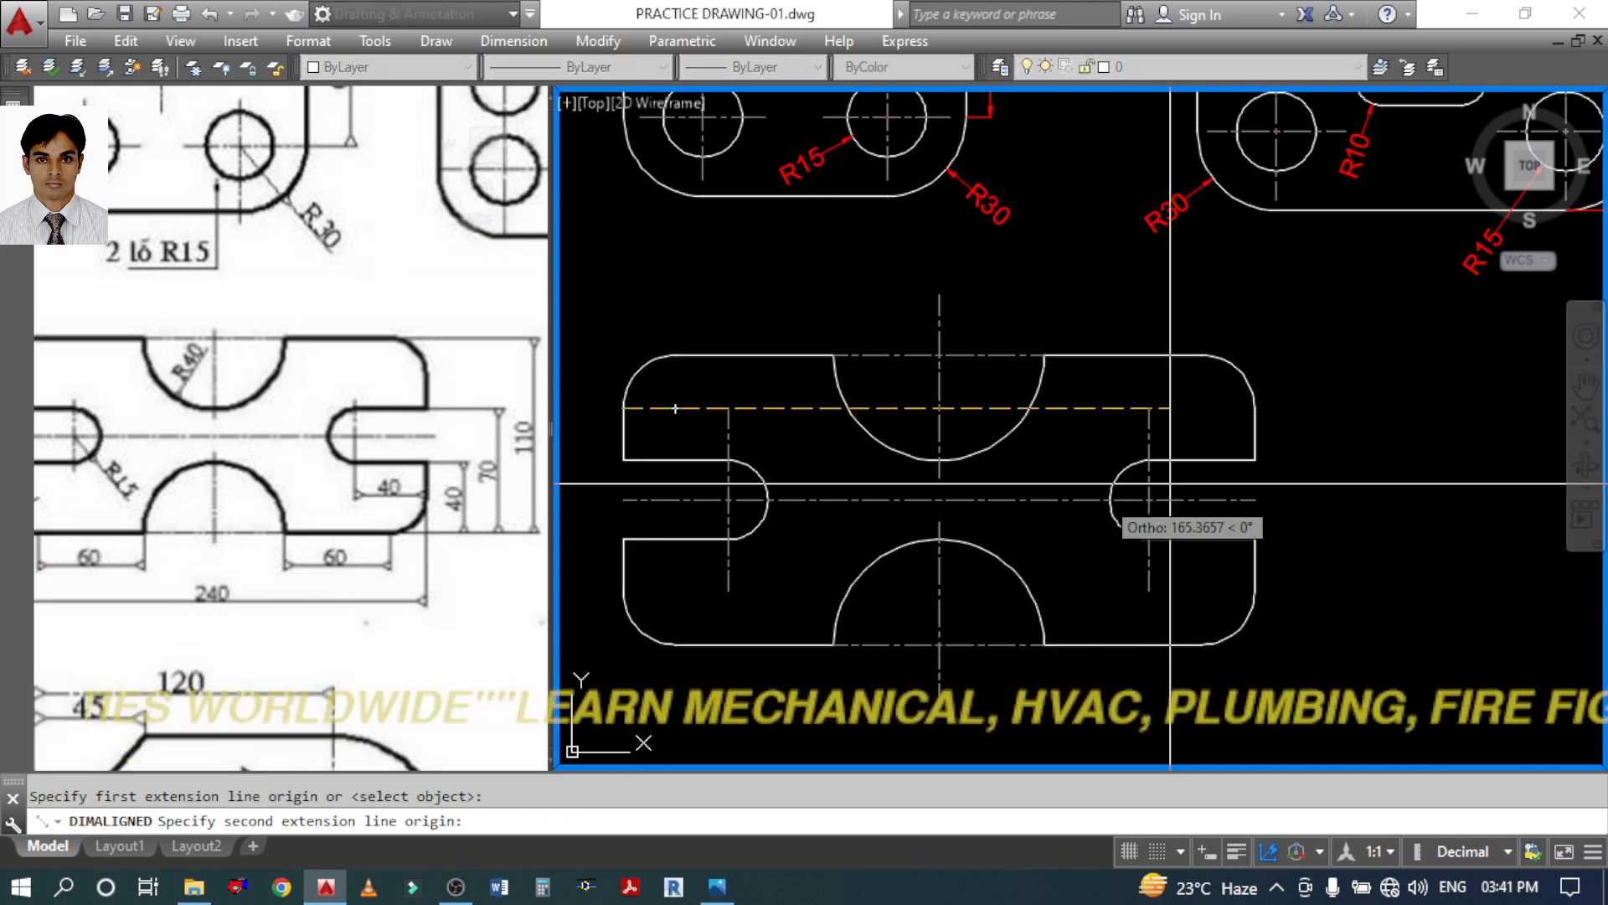
{"action": "left_click", "coordinate": [1256, 413]}
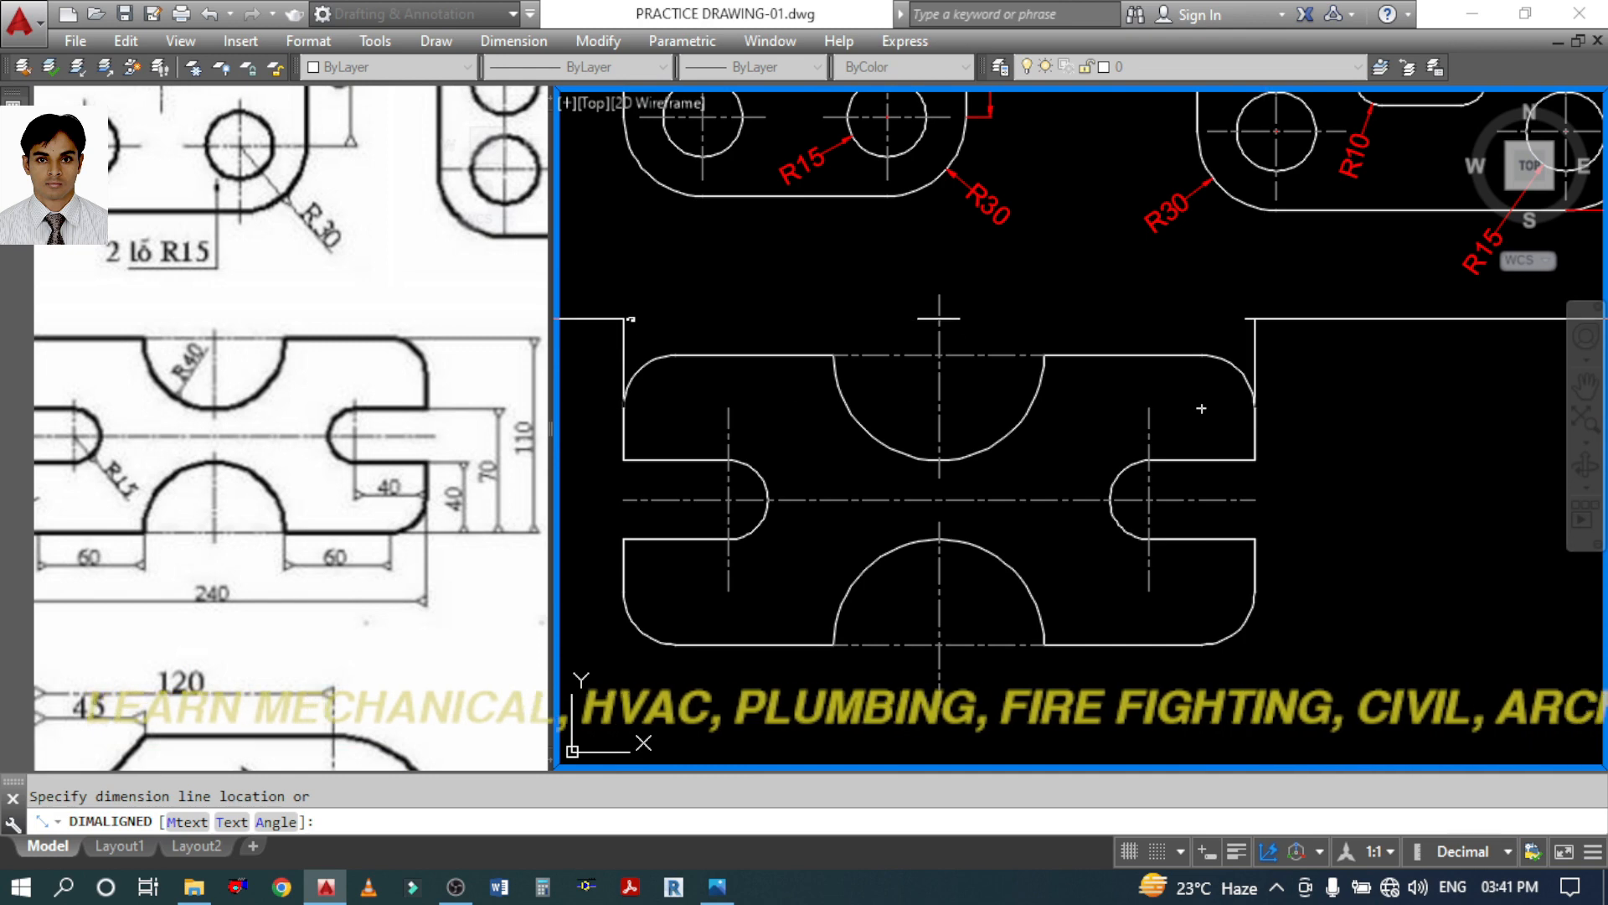
{"action": "left_click", "coordinate": [1252, 283]}
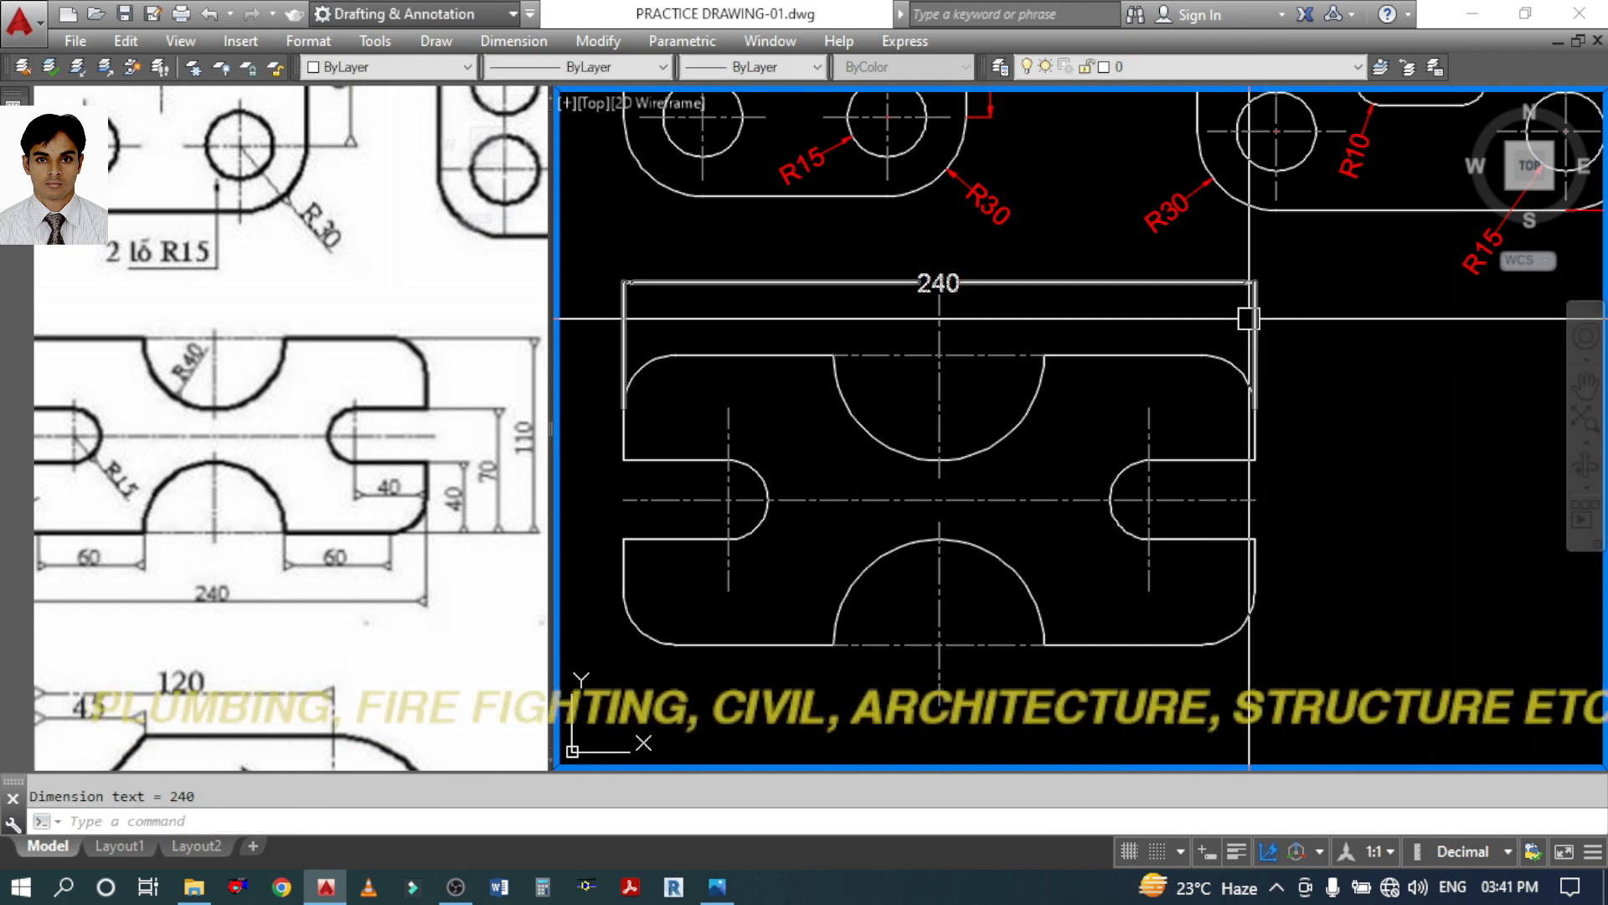
Add a vertical linear dimension from the plate's bottom edge to the right slot's lower edge, placed outside the right side
{"action": "middle_click_drag", "start_coordinate": [1221, 663], "coordinate": [1250, 645]}
{"action": "type", "text": "D"}
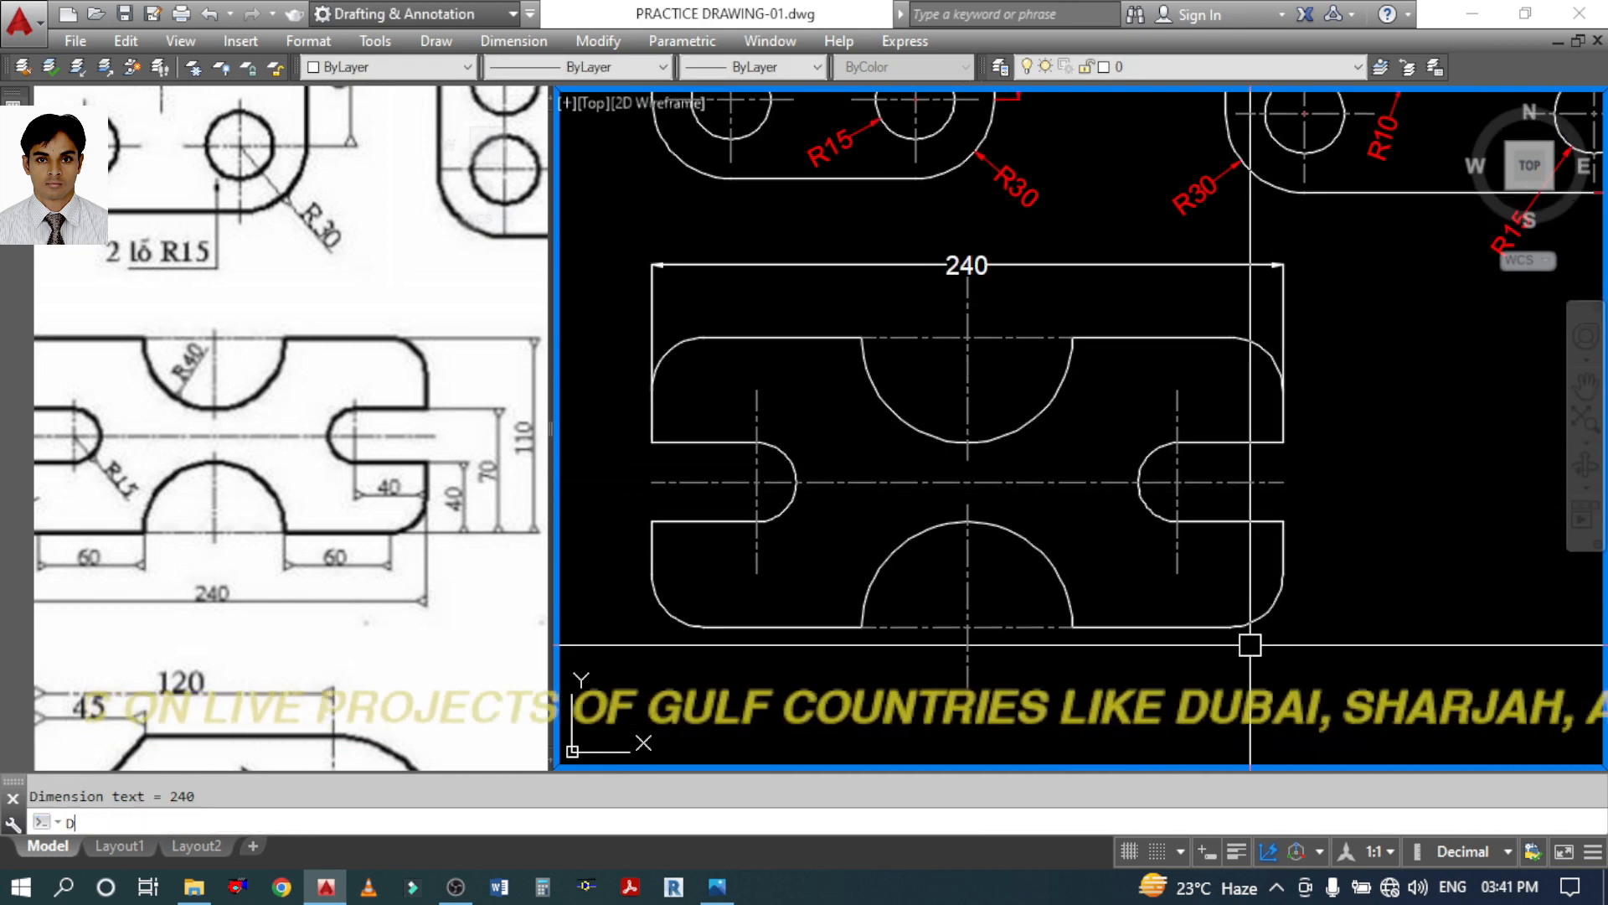
{"action": "type", "text": "LI"}
{"action": "key", "text": "Return"}
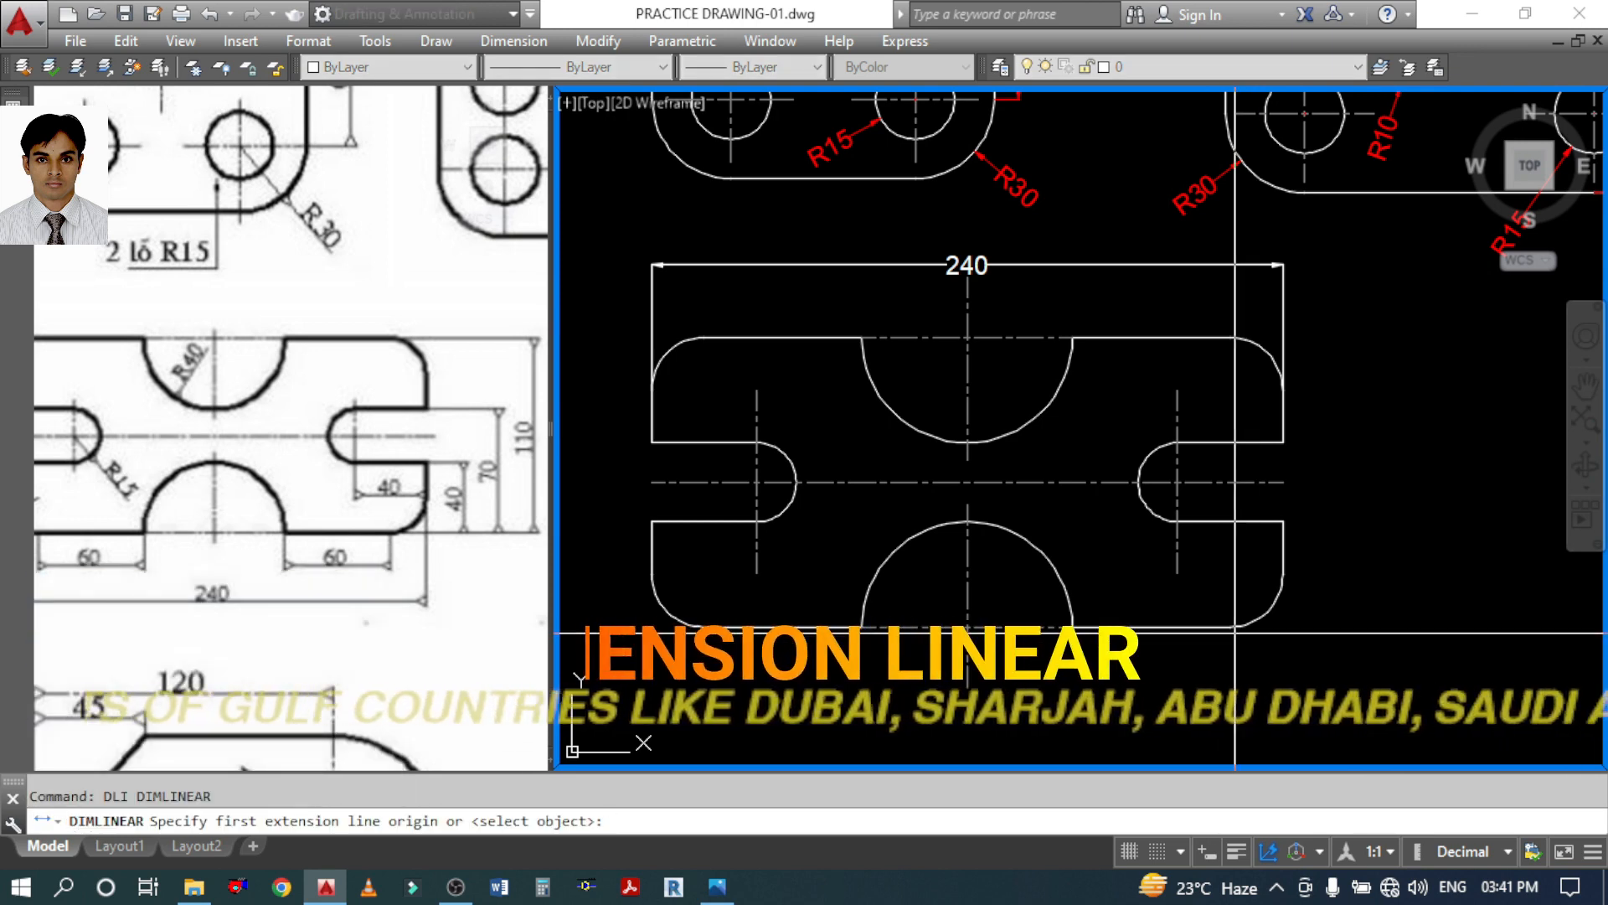
{"action": "left_click", "coordinate": [1229, 625]}
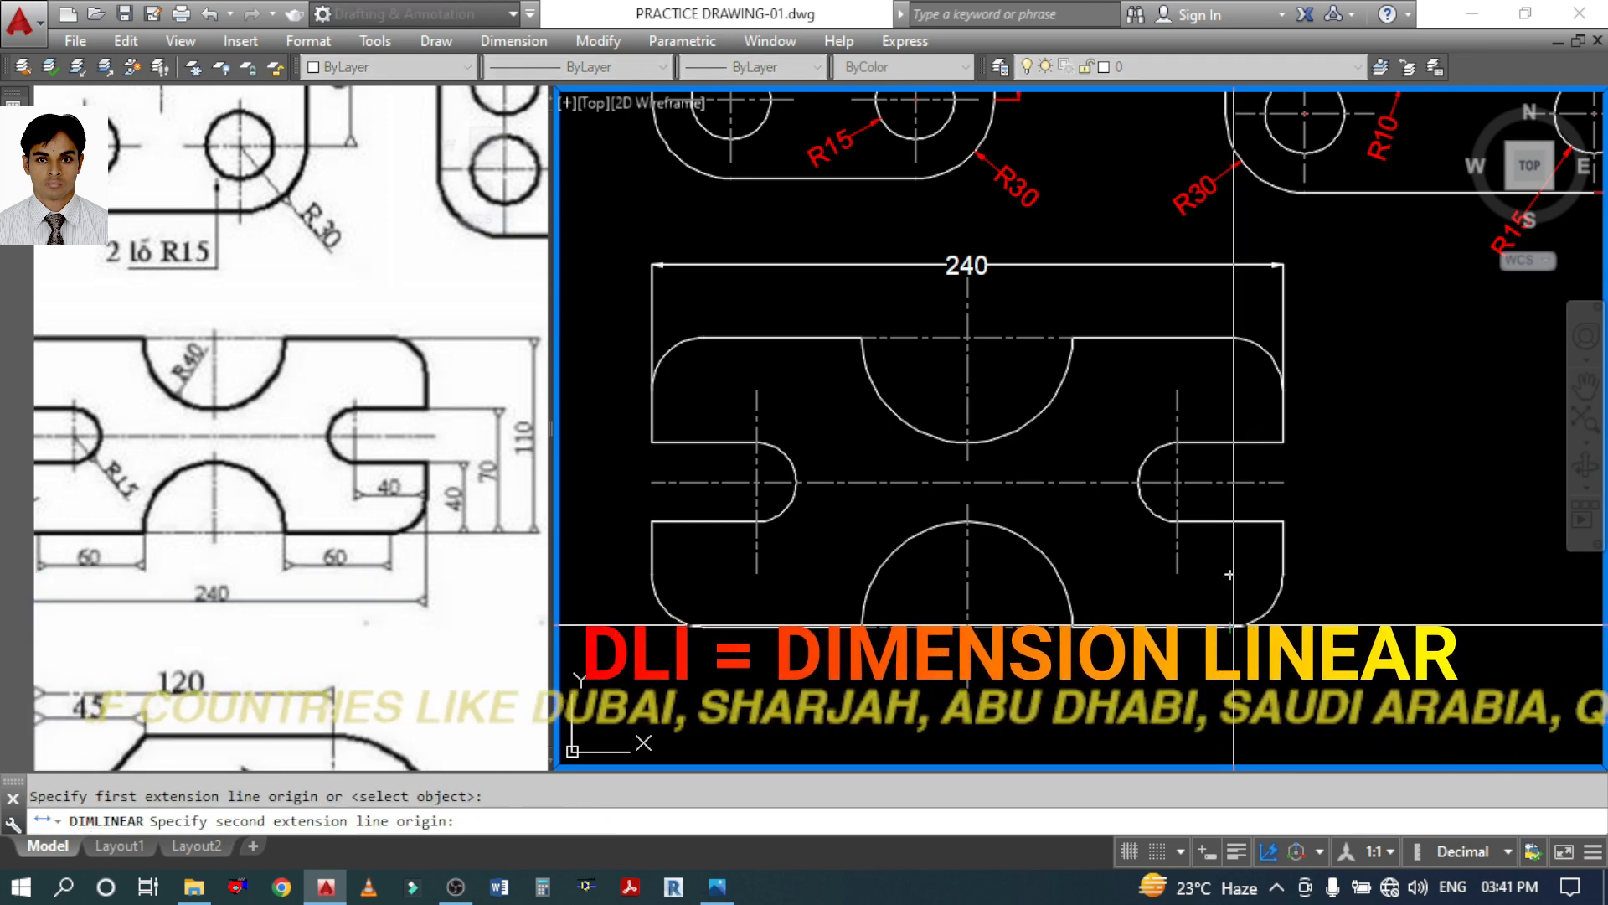
{"action": "left_click", "coordinate": [1283, 521]}
{"action": "left_click", "coordinate": [1324, 578]}
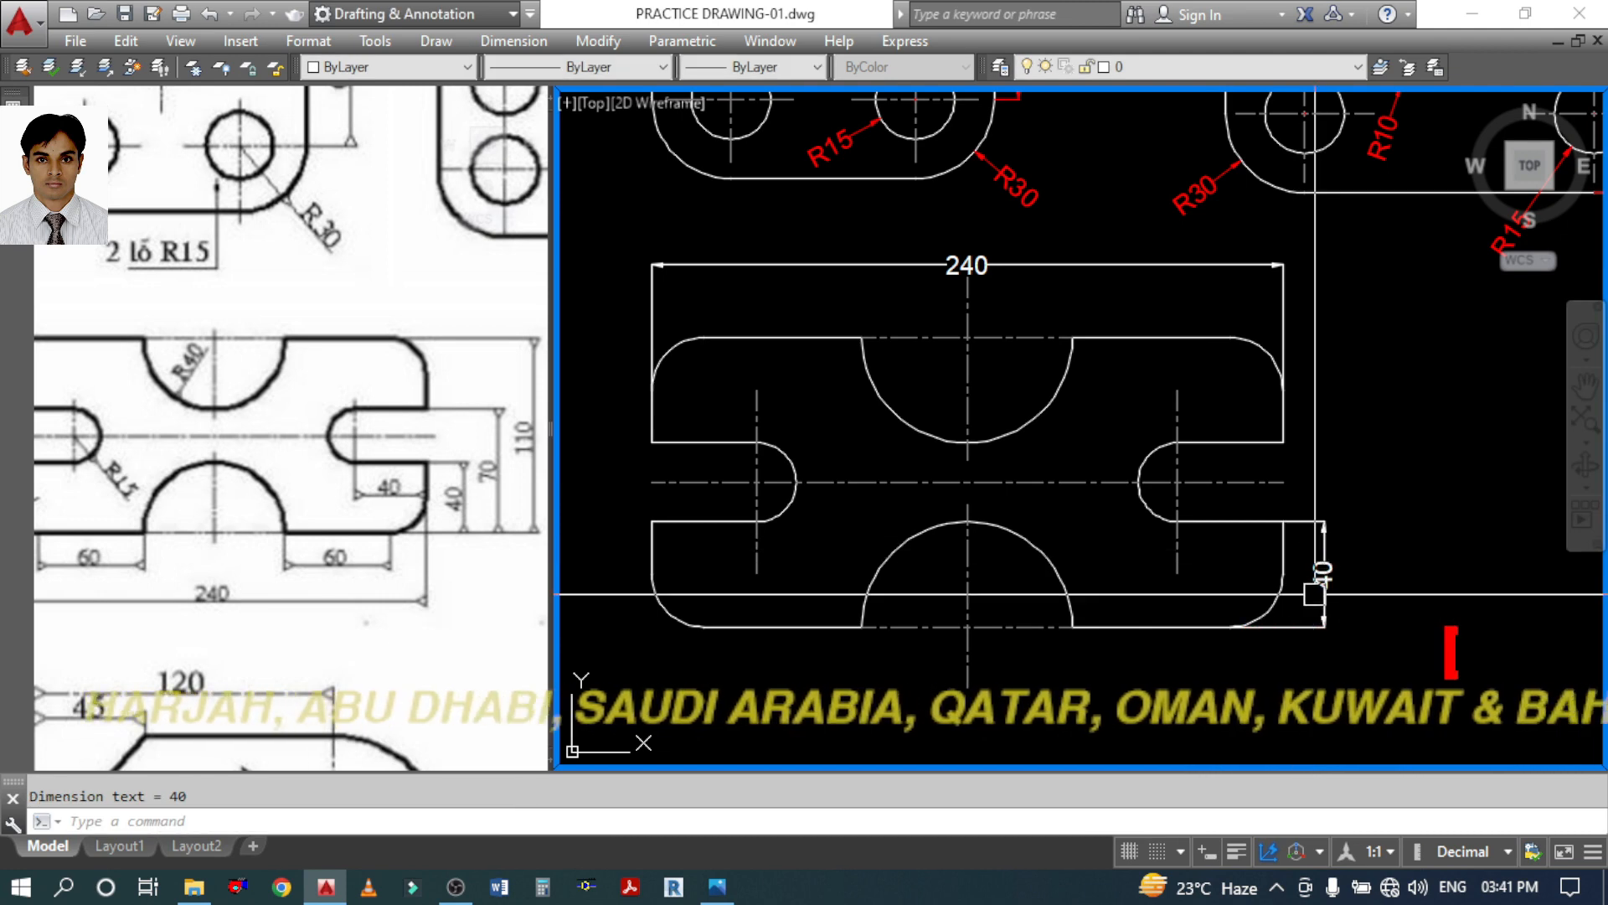
Add vertical linear dimensions from the plate's bottom edge to the right slot's upper edge and to the plate's top edge, stacked outward
{"action": "key", "text": "Return"}
{"action": "left_click", "coordinate": [1229, 625]}
{"action": "left_click", "coordinate": [1283, 442]}
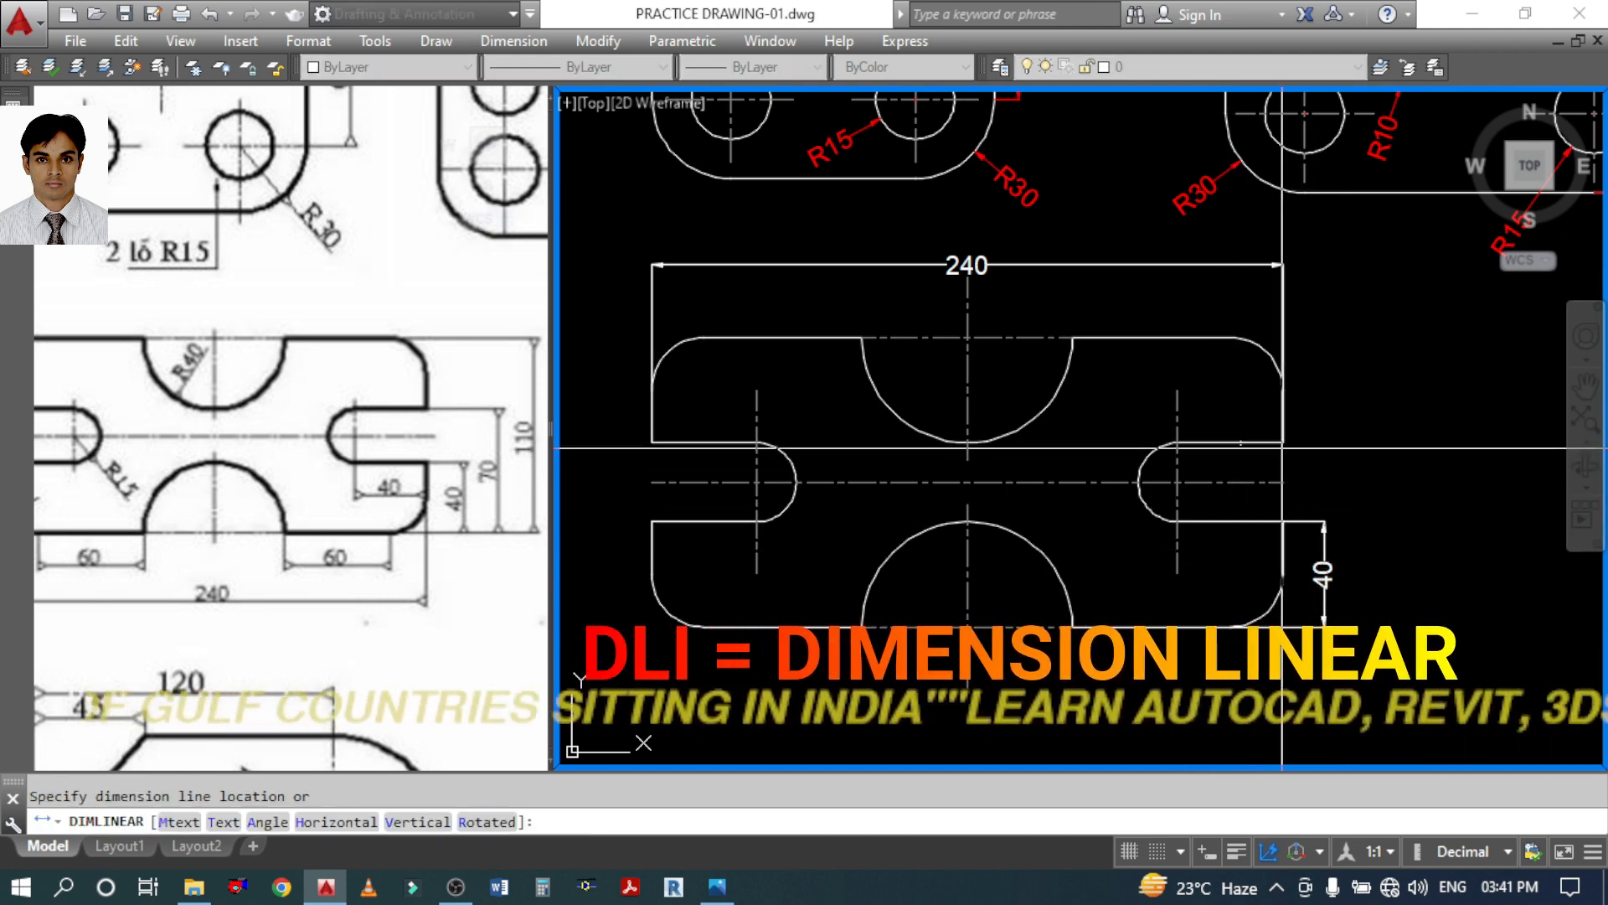
{"action": "left_click", "coordinate": [1359, 497]}
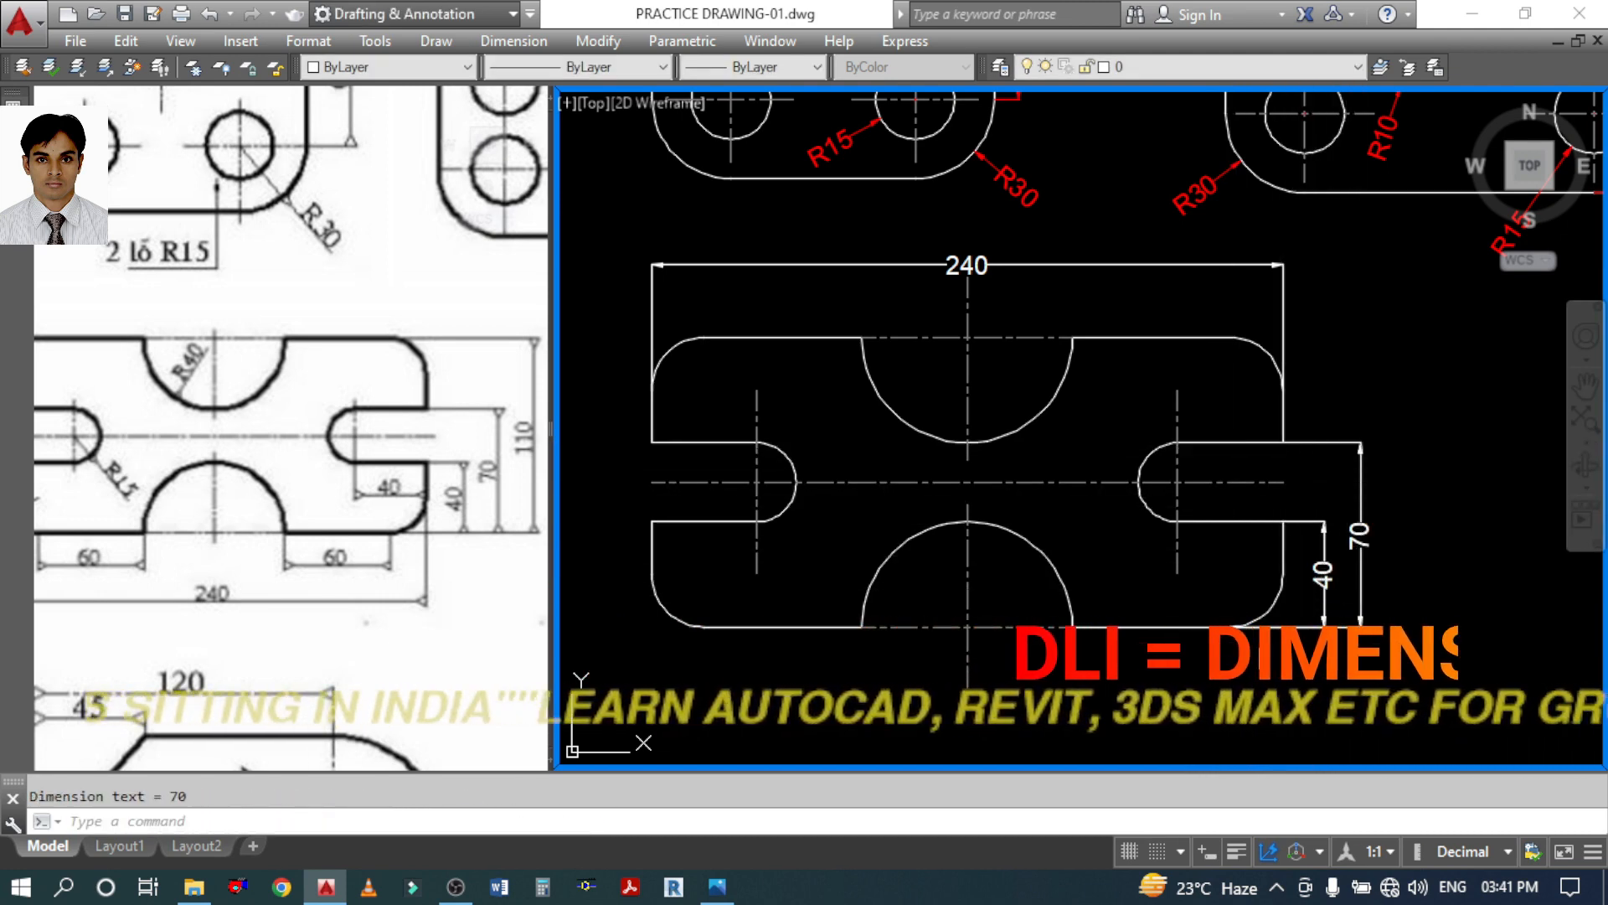
{"action": "key", "text": "Return"}
{"action": "left_click", "coordinate": [1230, 626]}
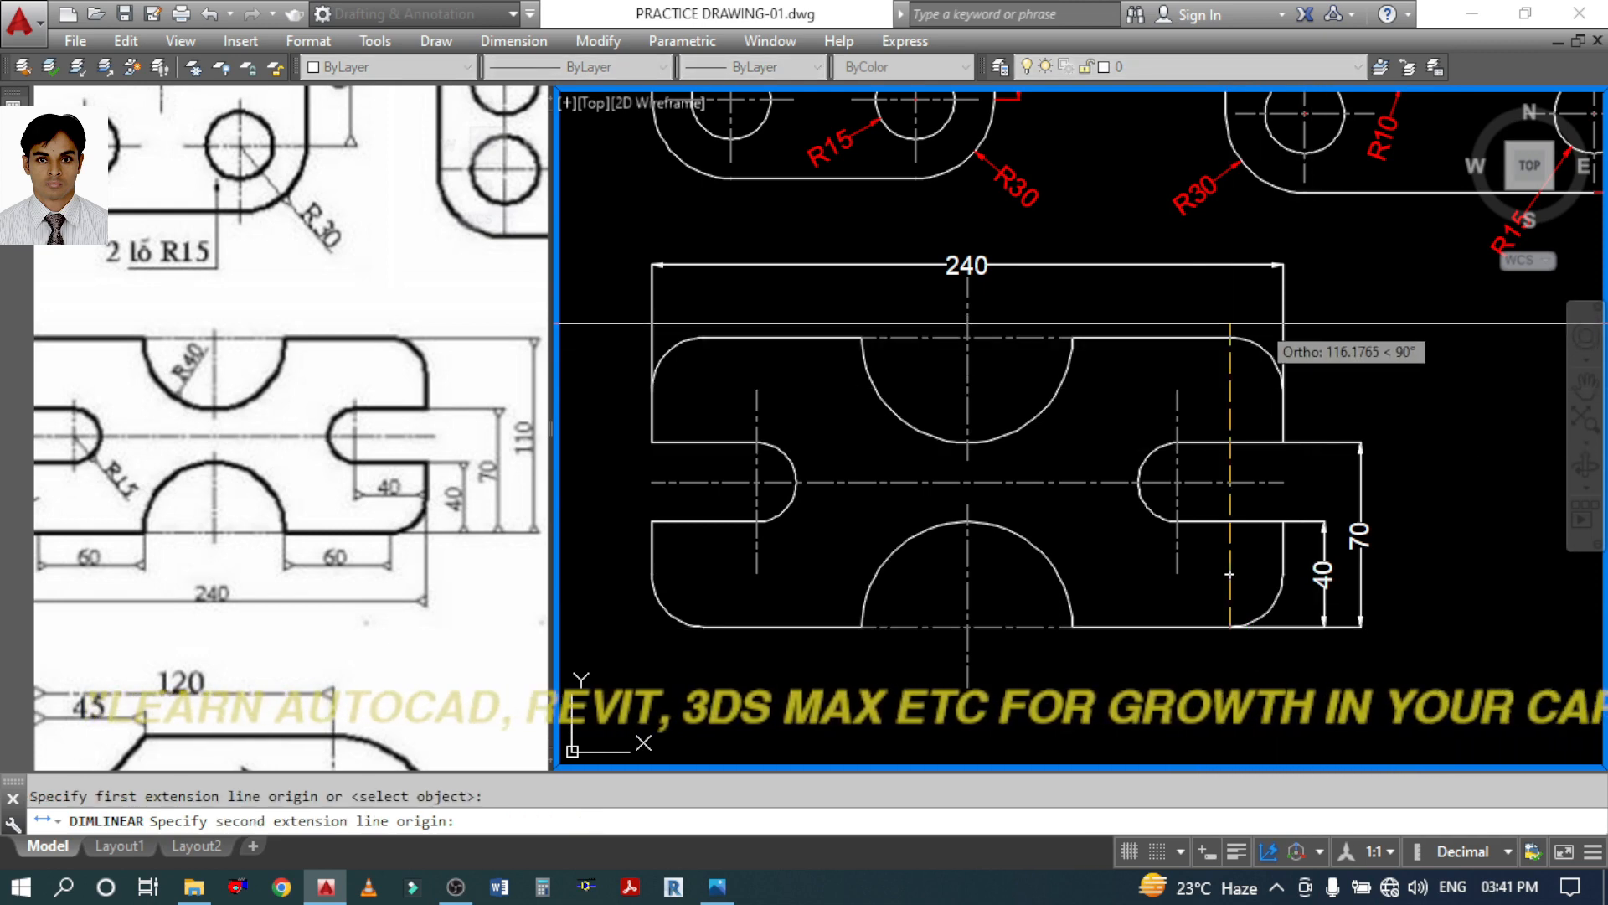
{"action": "left_click", "coordinate": [1231, 336]}
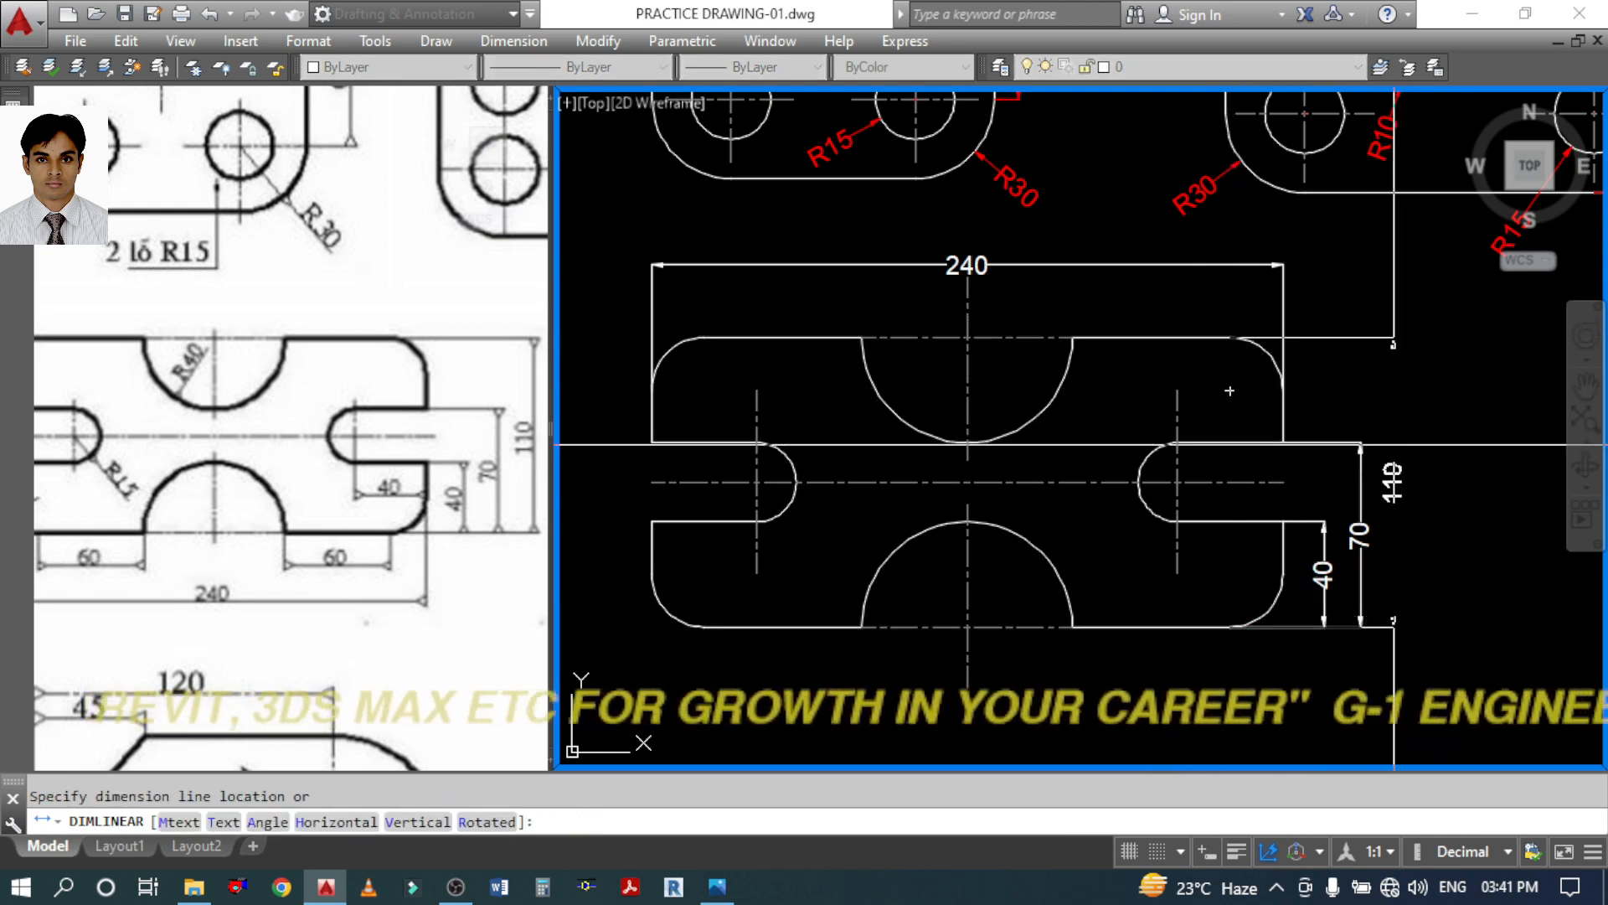
{"action": "left_click", "coordinate": [1398, 390]}
Add a horizontal linear dimension from the plate's right side to the right slot's arc centre, placed below the slot
{"action": "middle_click_drag", "start_coordinate": [1331, 613], "coordinate": [1357, 600]}
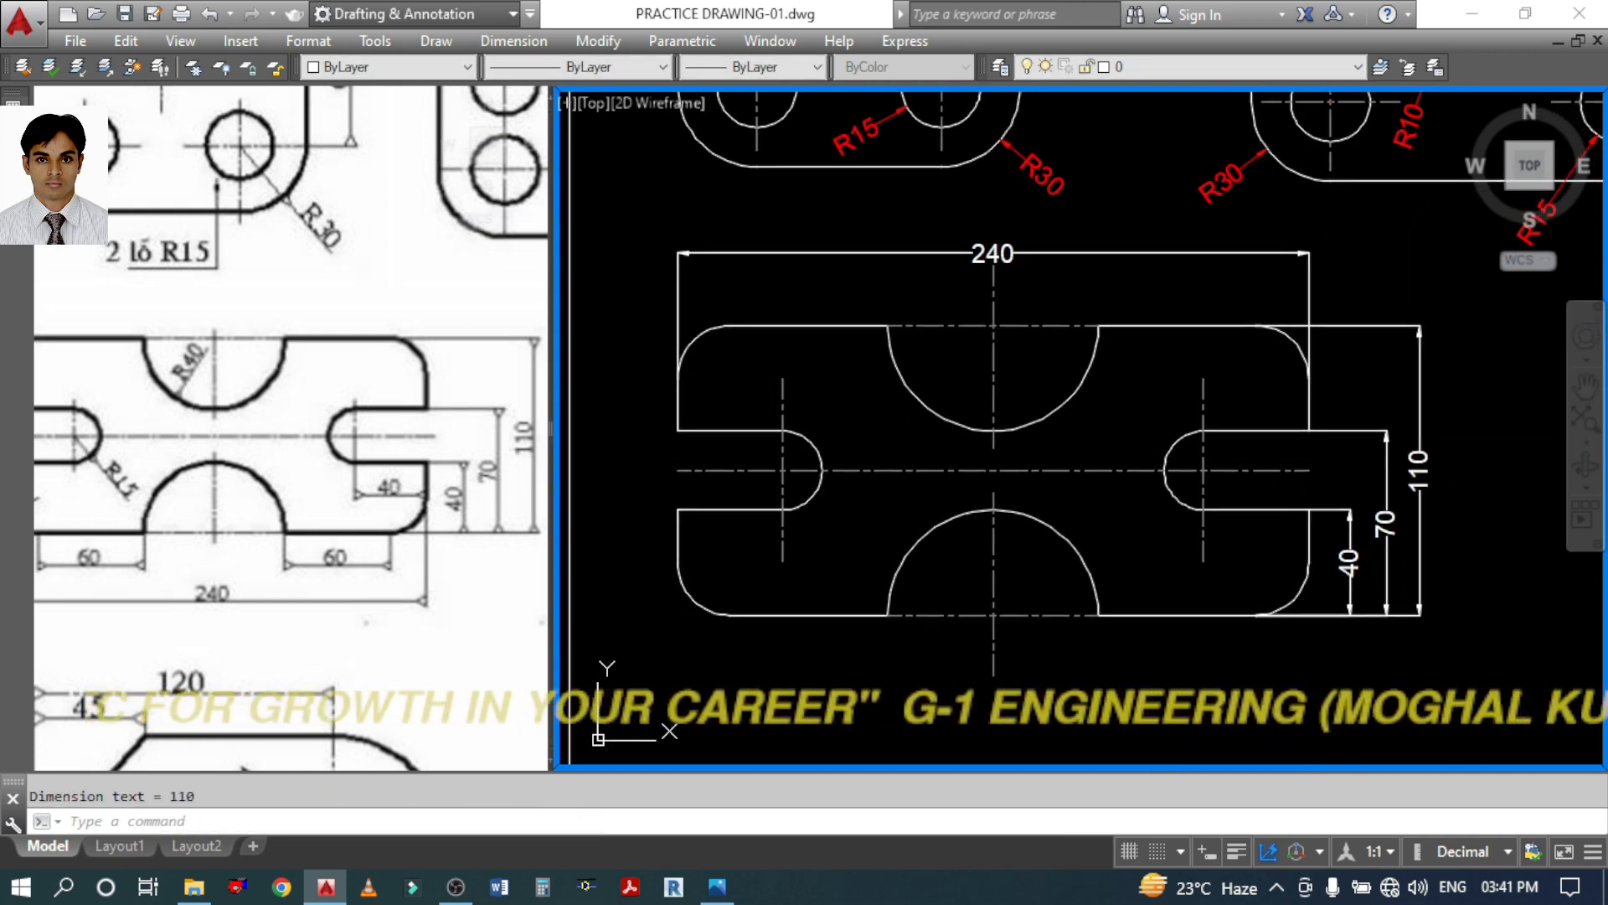
{"action": "key", "text": "Return"}
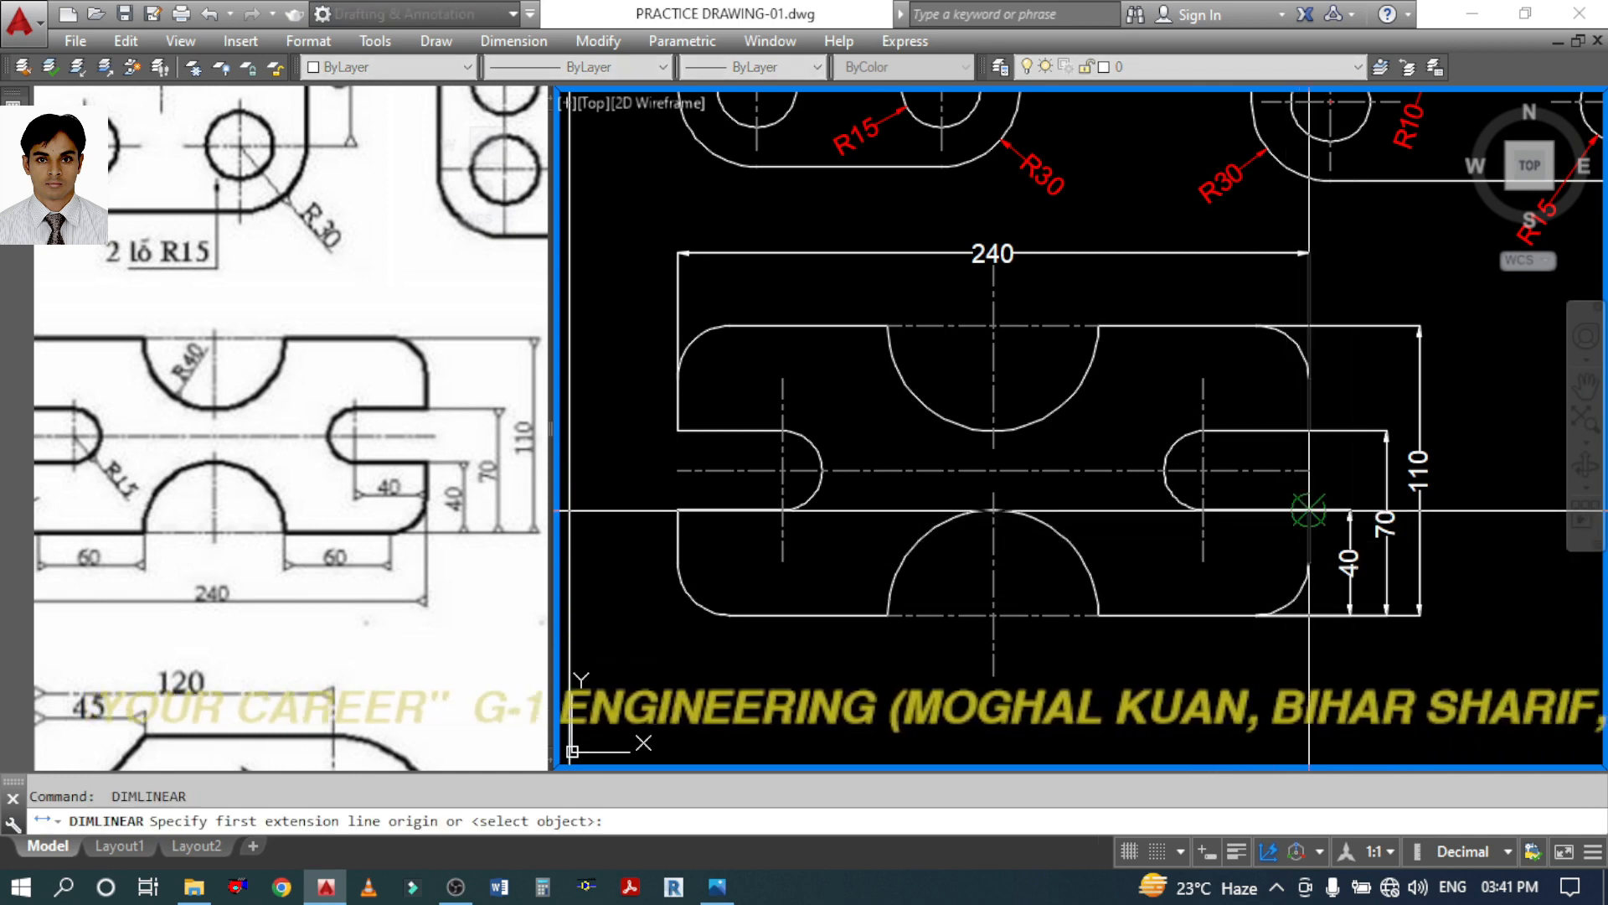
{"action": "left_click", "coordinate": [1308, 509]}
{"action": "left_click", "coordinate": [1204, 509]}
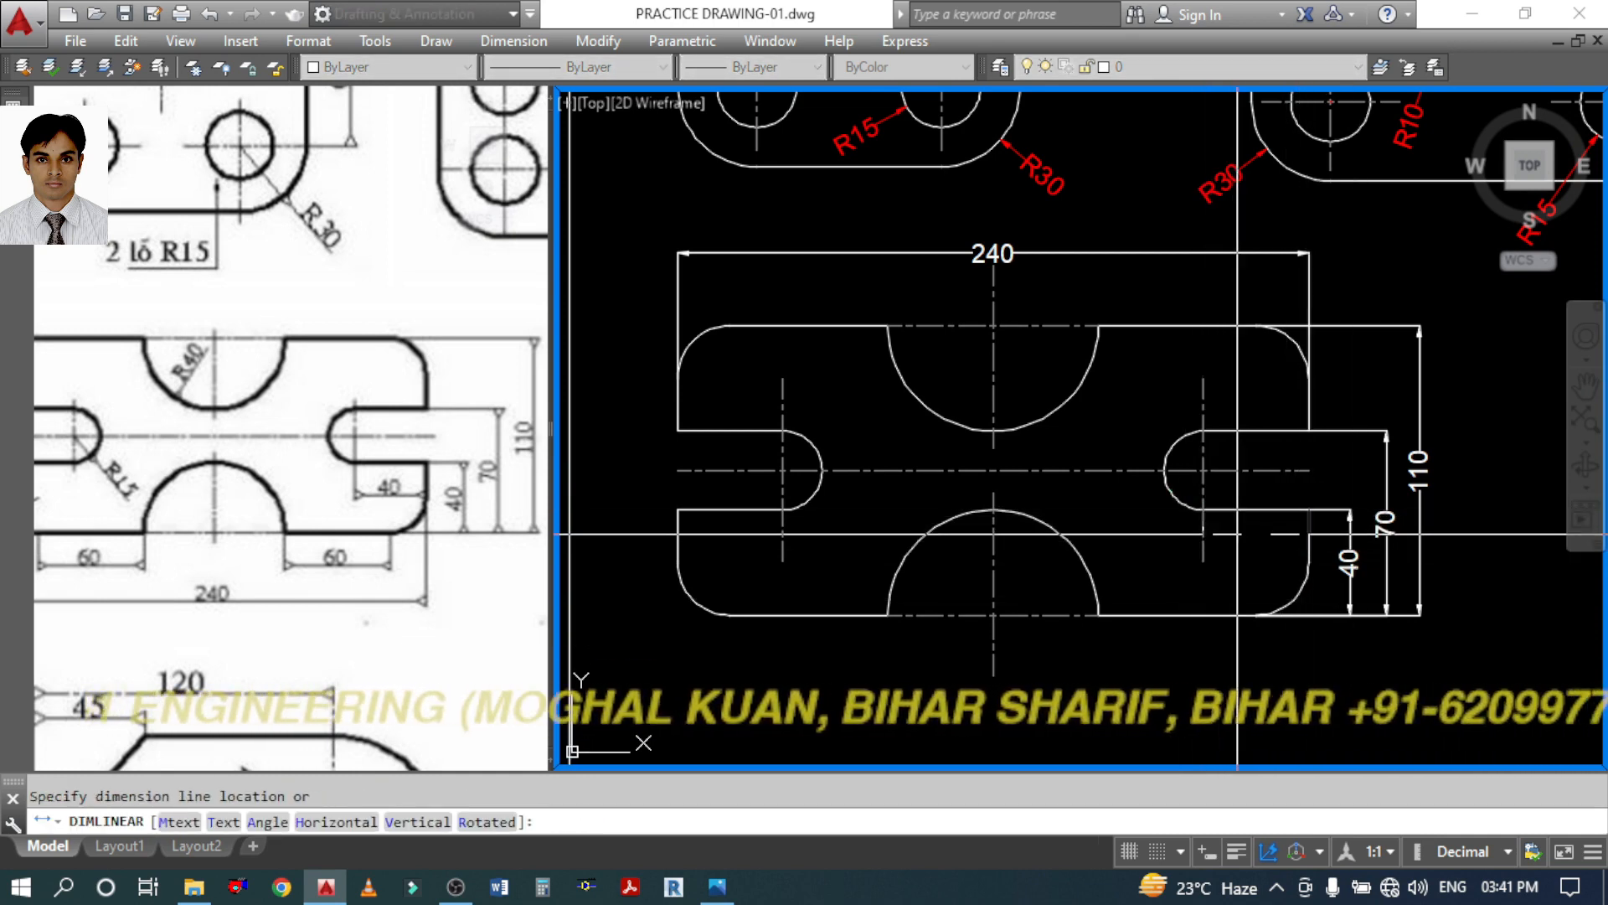
{"action": "left_click", "coordinate": [1238, 537]}
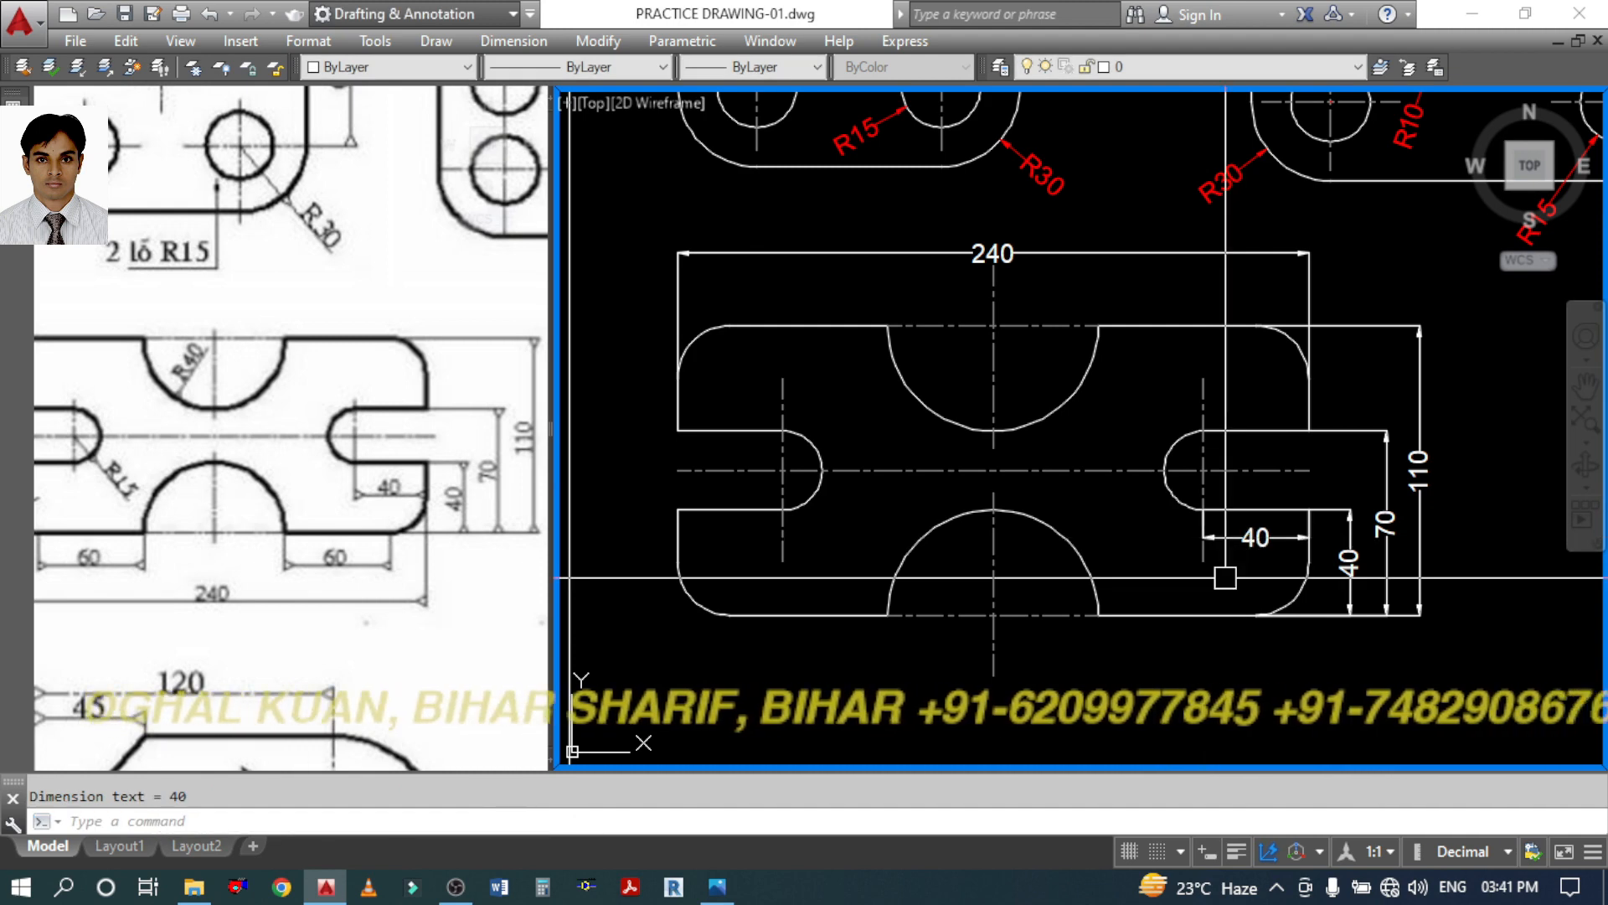
Dimension the two straight bottom edges on either side of the lower notch, with both dimension lines aligned below the plate
{"action": "middle_click_drag", "start_coordinate": [1238, 537], "coordinate": [1283, 524]}
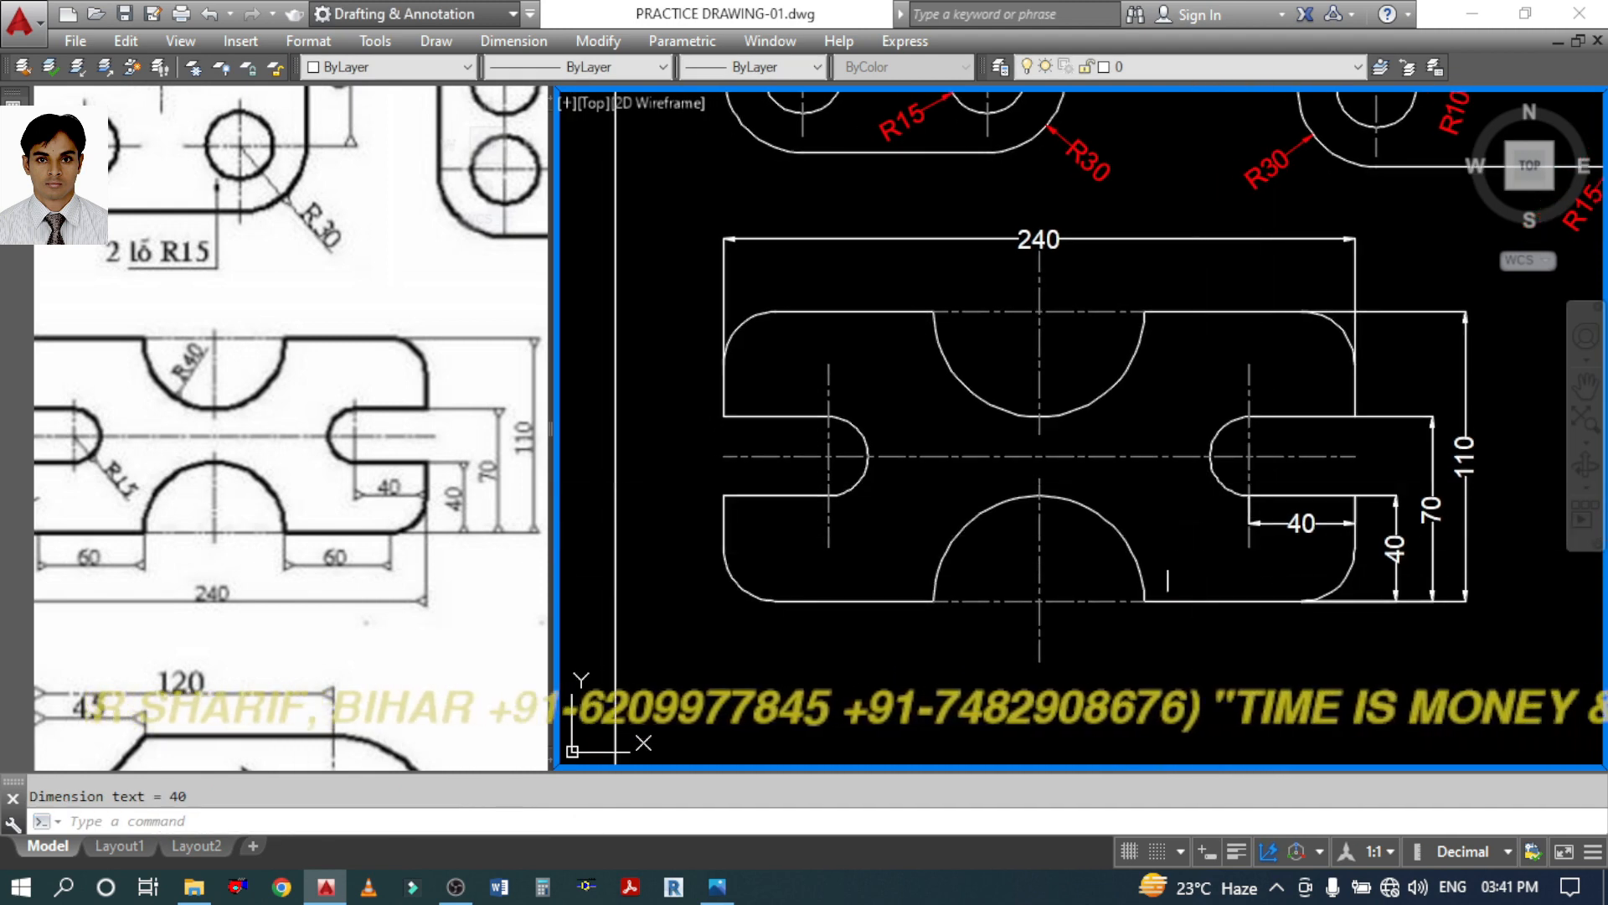
{"action": "middle_click_drag", "start_coordinate": [1181, 580], "coordinate": [1222, 575]}
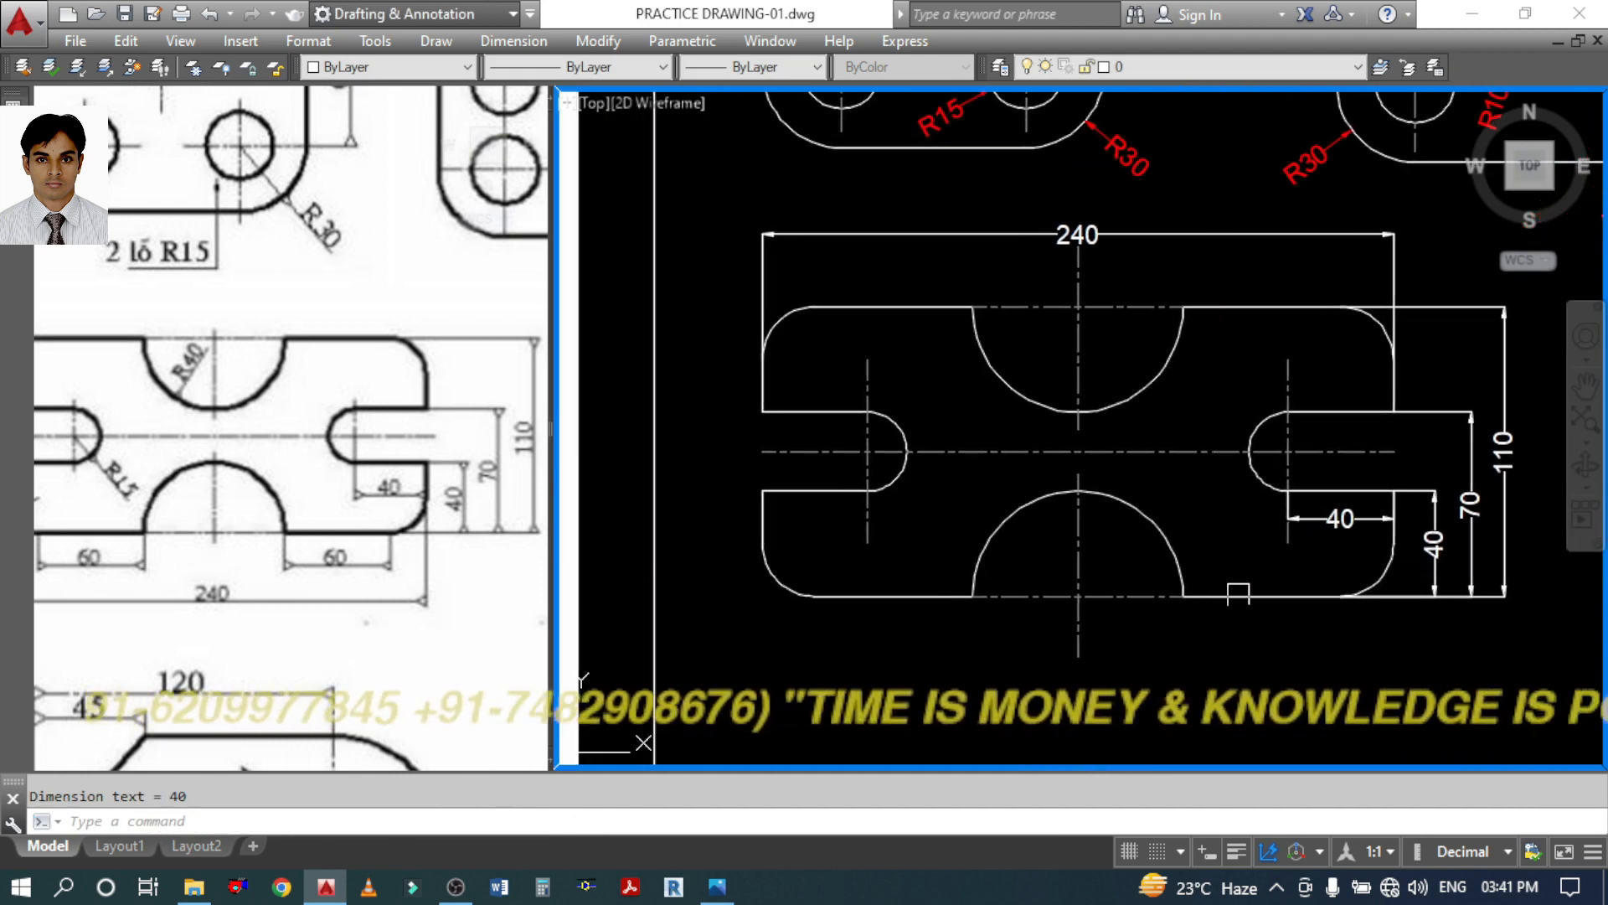
{"action": "key", "text": "Return"}
{"action": "left_click", "coordinate": [1183, 596]}
{"action": "left_click", "coordinate": [1340, 597]}
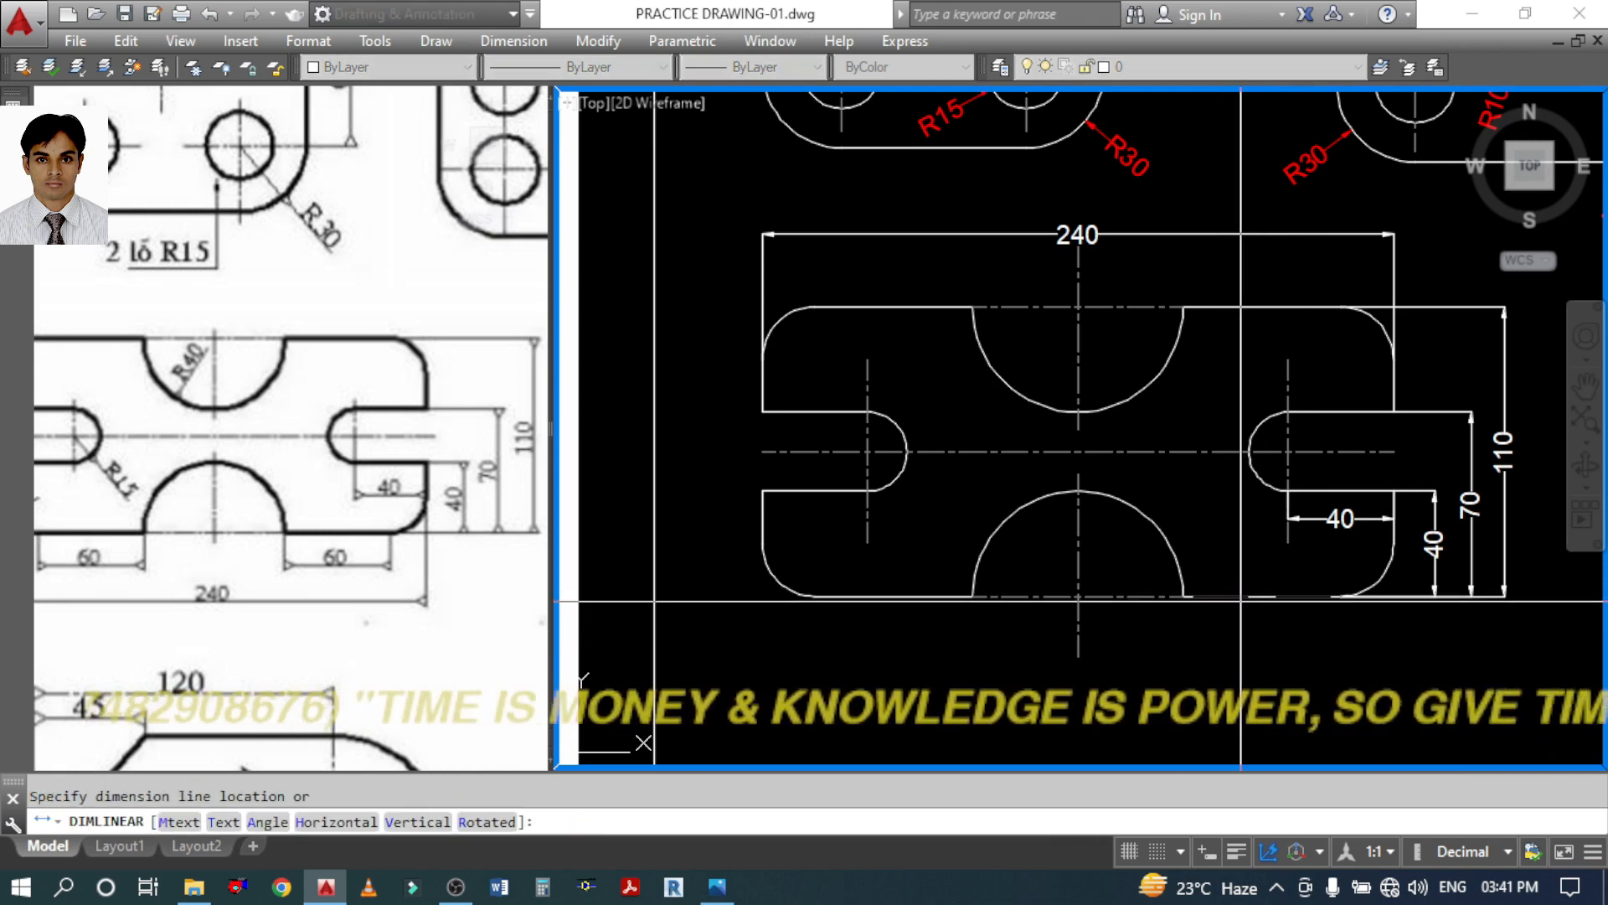
{"action": "left_click", "coordinate": [654, 628]}
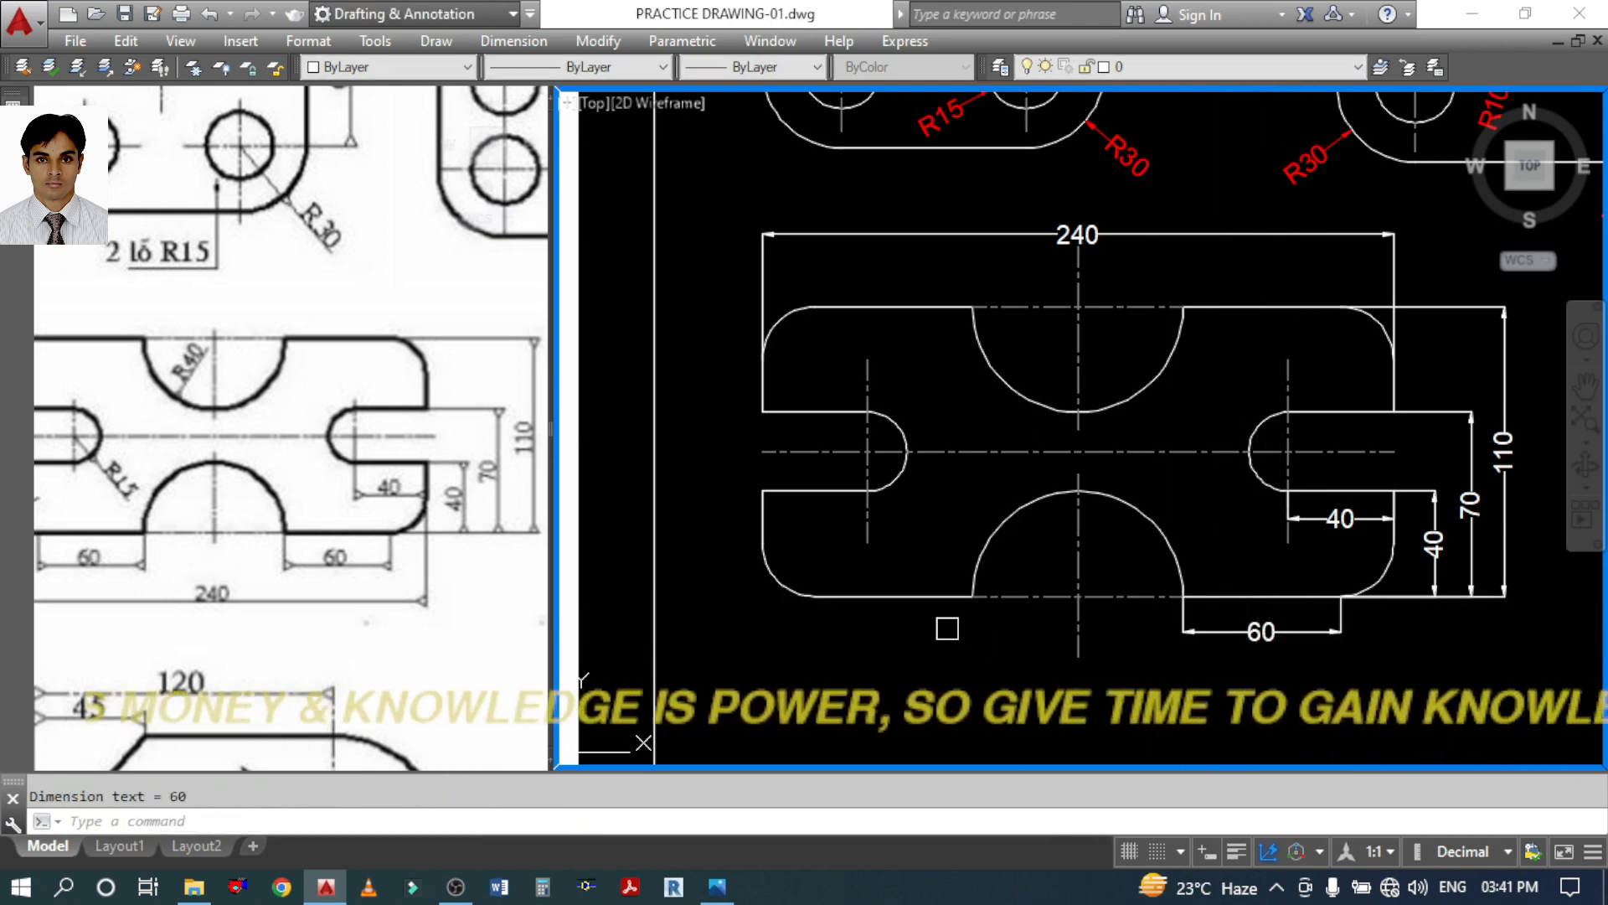
{"action": "key", "text": "Return"}
{"action": "left_click", "coordinate": [814, 596]}
{"action": "left_click", "coordinate": [973, 596]}
{"action": "left_click", "coordinate": [1114, 631]}
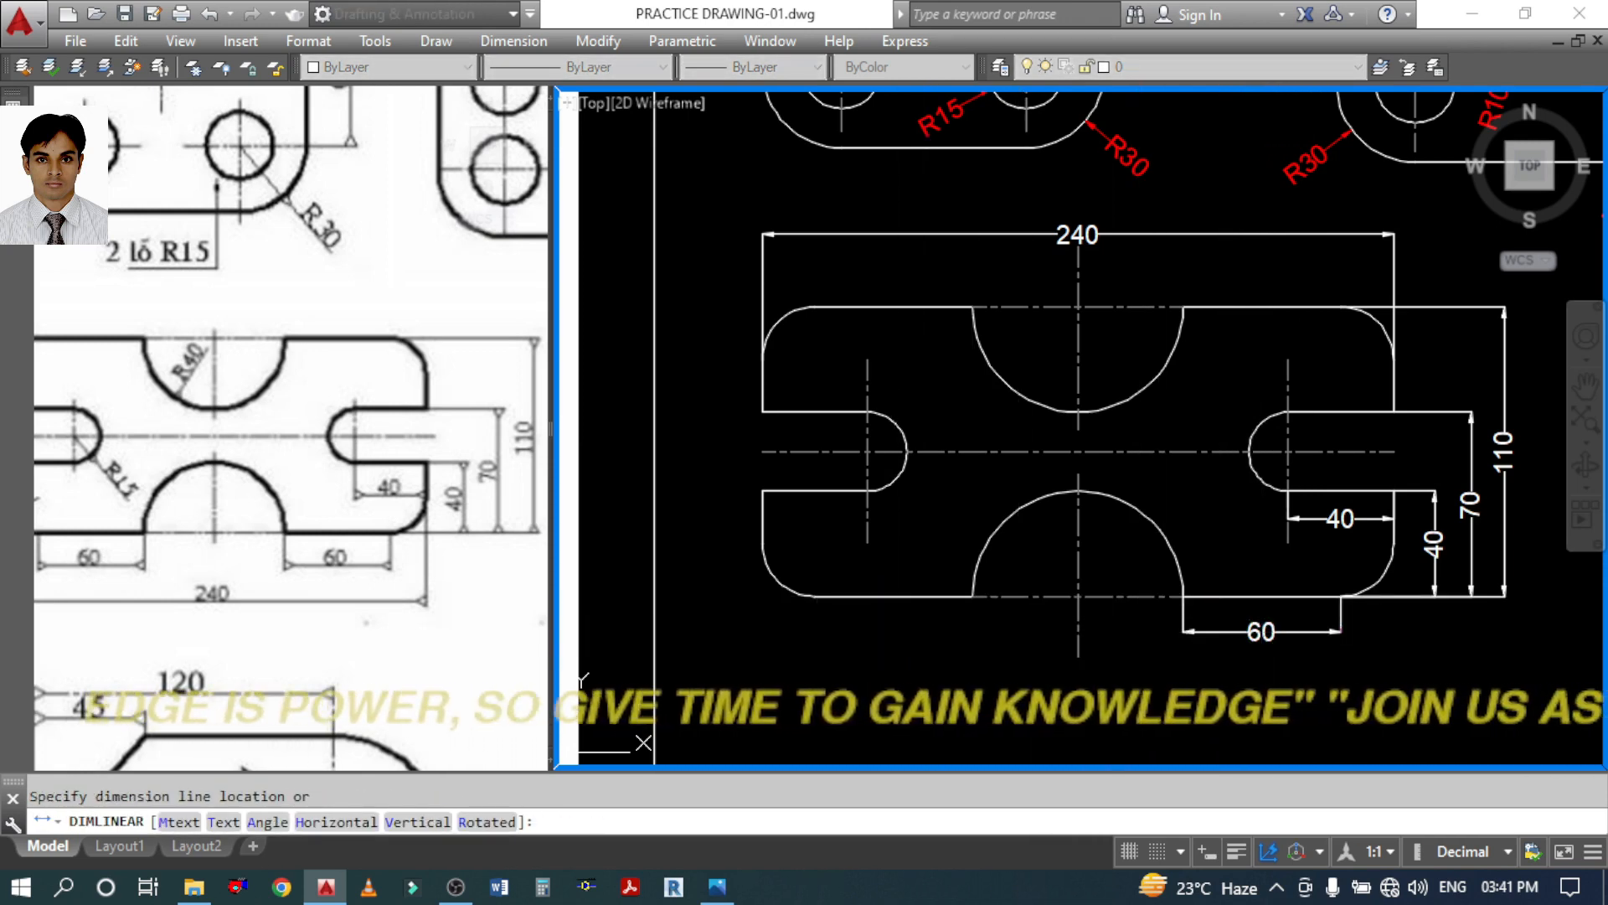
Add a radius dimension to the upper notch arc of the 240 plate, placing its text inside the notch
{"action": "middle_click_drag", "start_coordinate": [1109, 663], "coordinate": [1201, 672]}
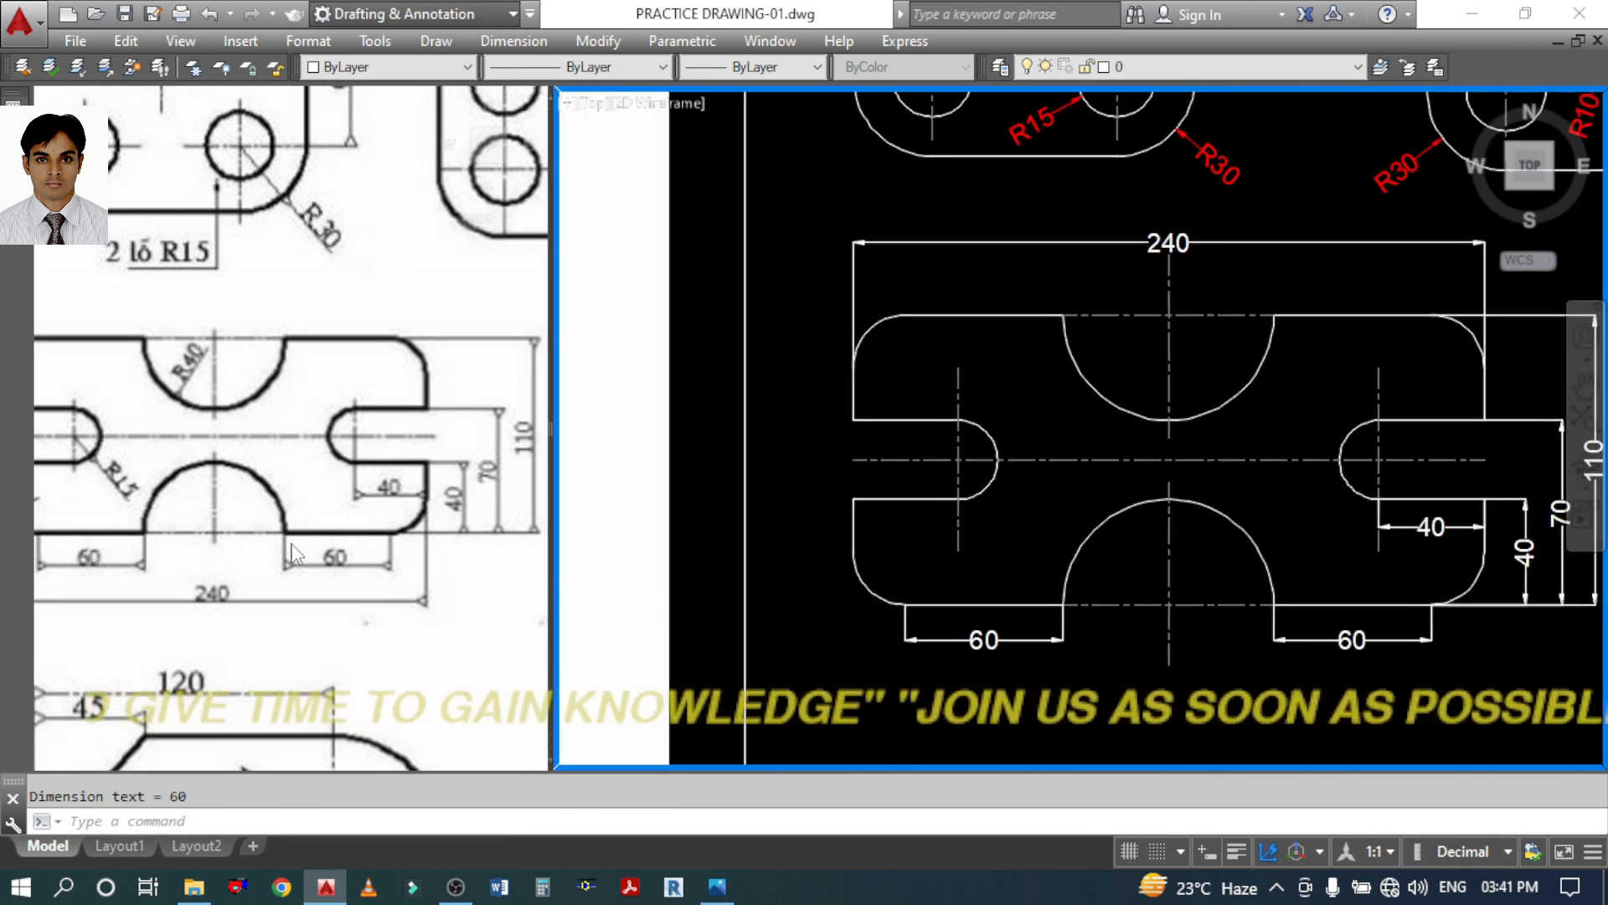
{"action": "left_click", "coordinate": [291, 544]}
{"action": "scroll", "coordinate": [245, 454], "scroll_direction": "down", "scroll_amount": 2}
{"action": "middle_click_drag", "start_coordinate": [246, 454], "coordinate": [304, 491]}
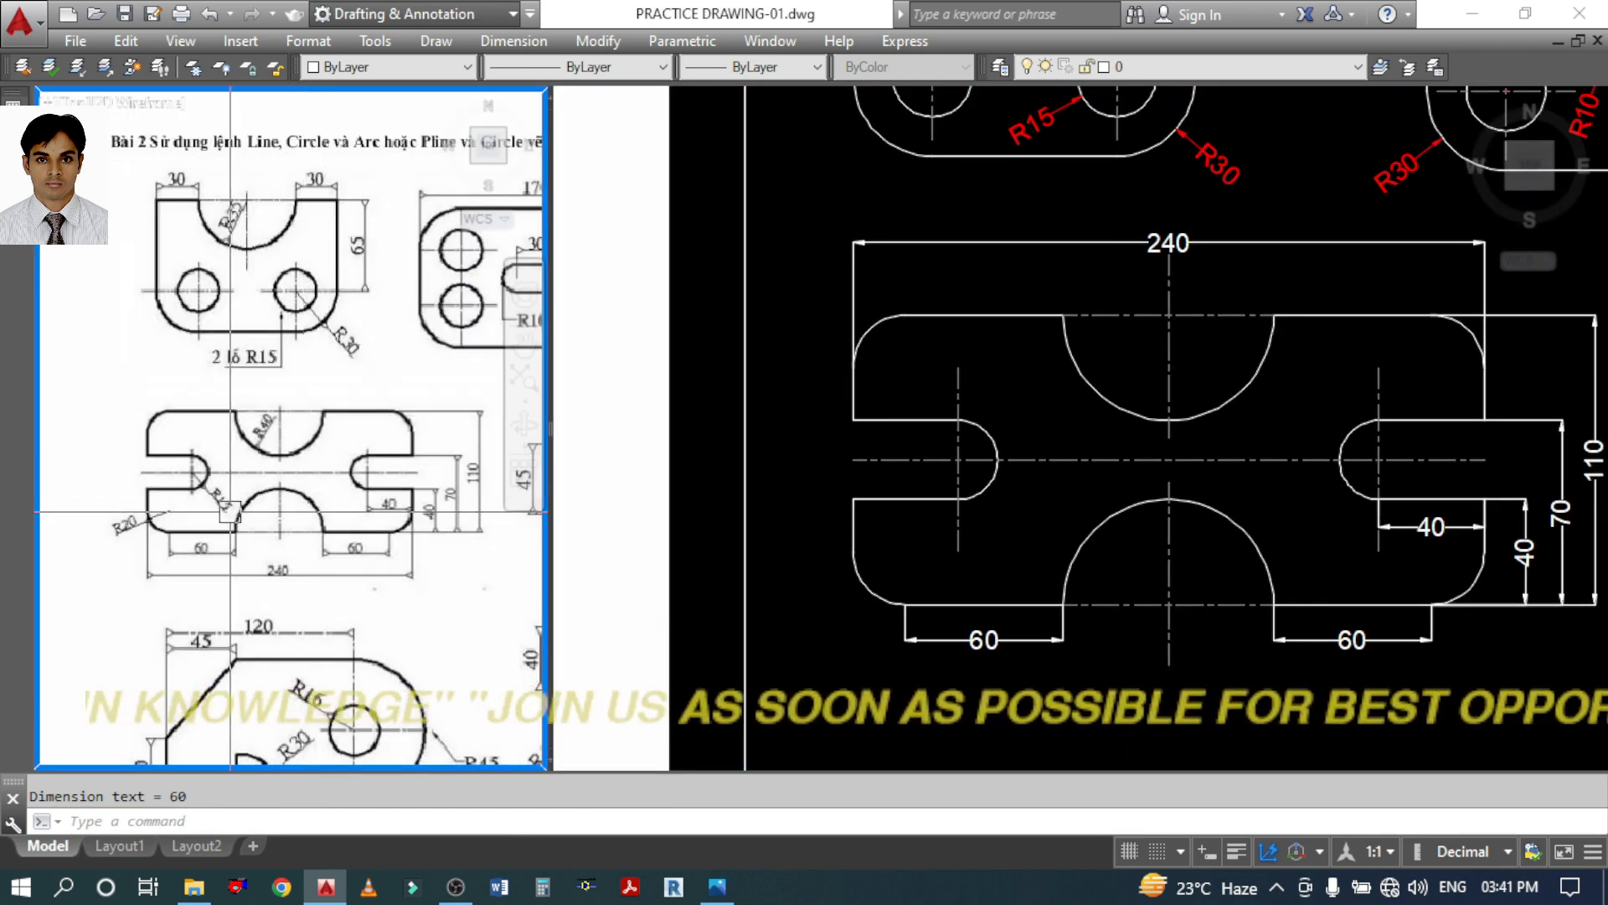
{"action": "scroll", "coordinate": [243, 502], "scroll_direction": "up", "scroll_amount": 2}
{"action": "left_click", "coordinate": [1095, 477]}
{"action": "type", "text": "DIMR"}
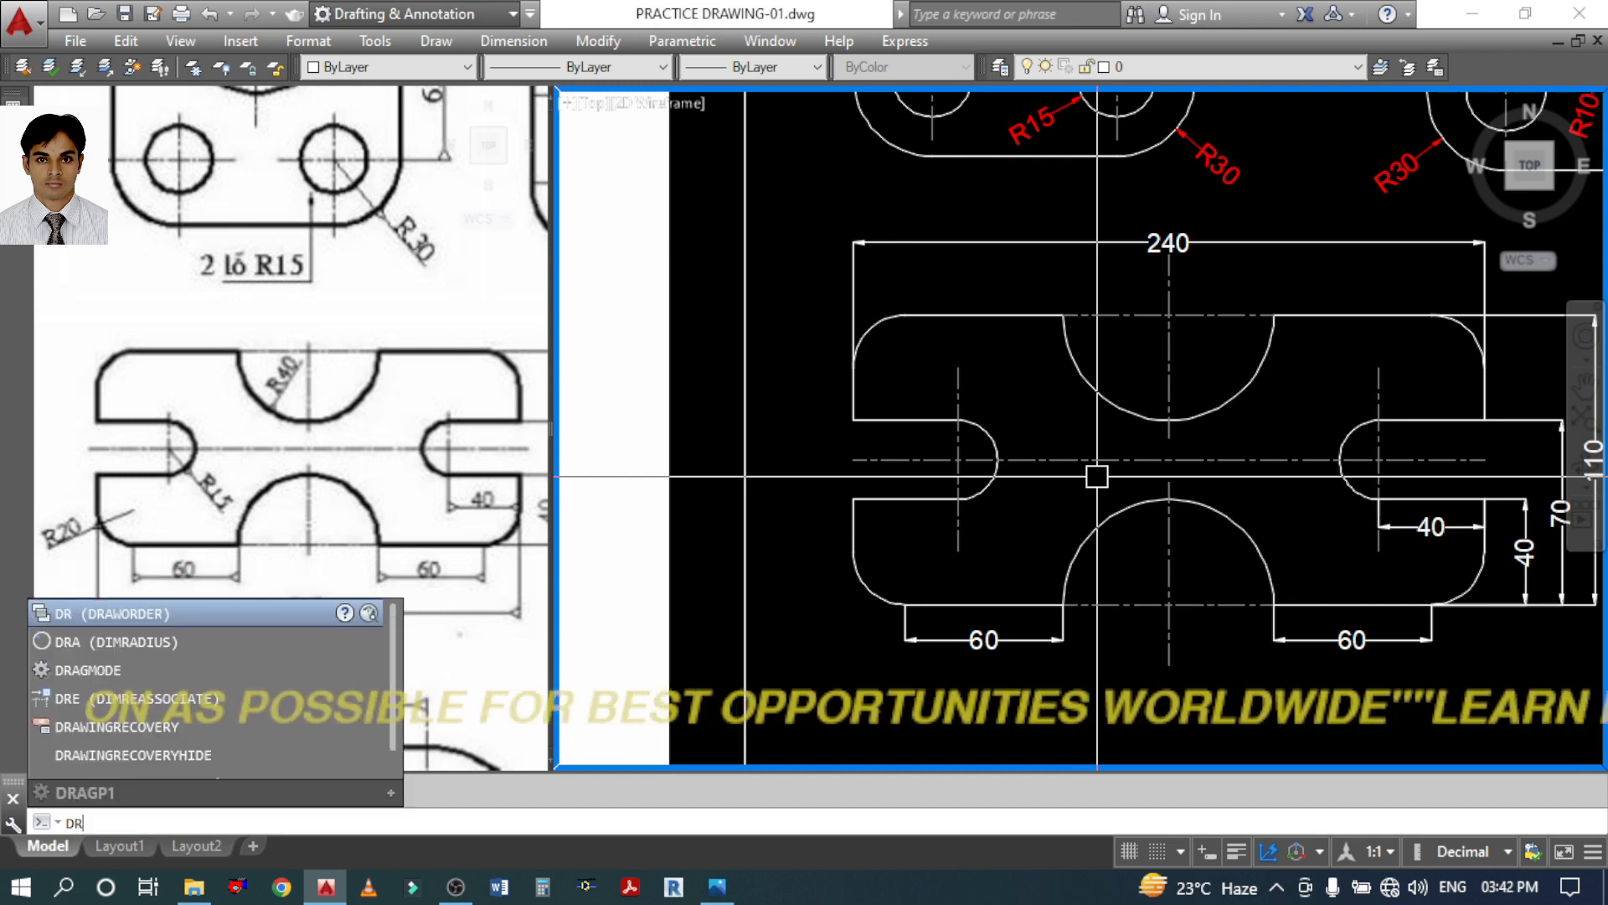
{"action": "type", "text": "A"}
{"action": "key", "text": "Return"}
{"action": "left_click", "coordinate": [1094, 387]}
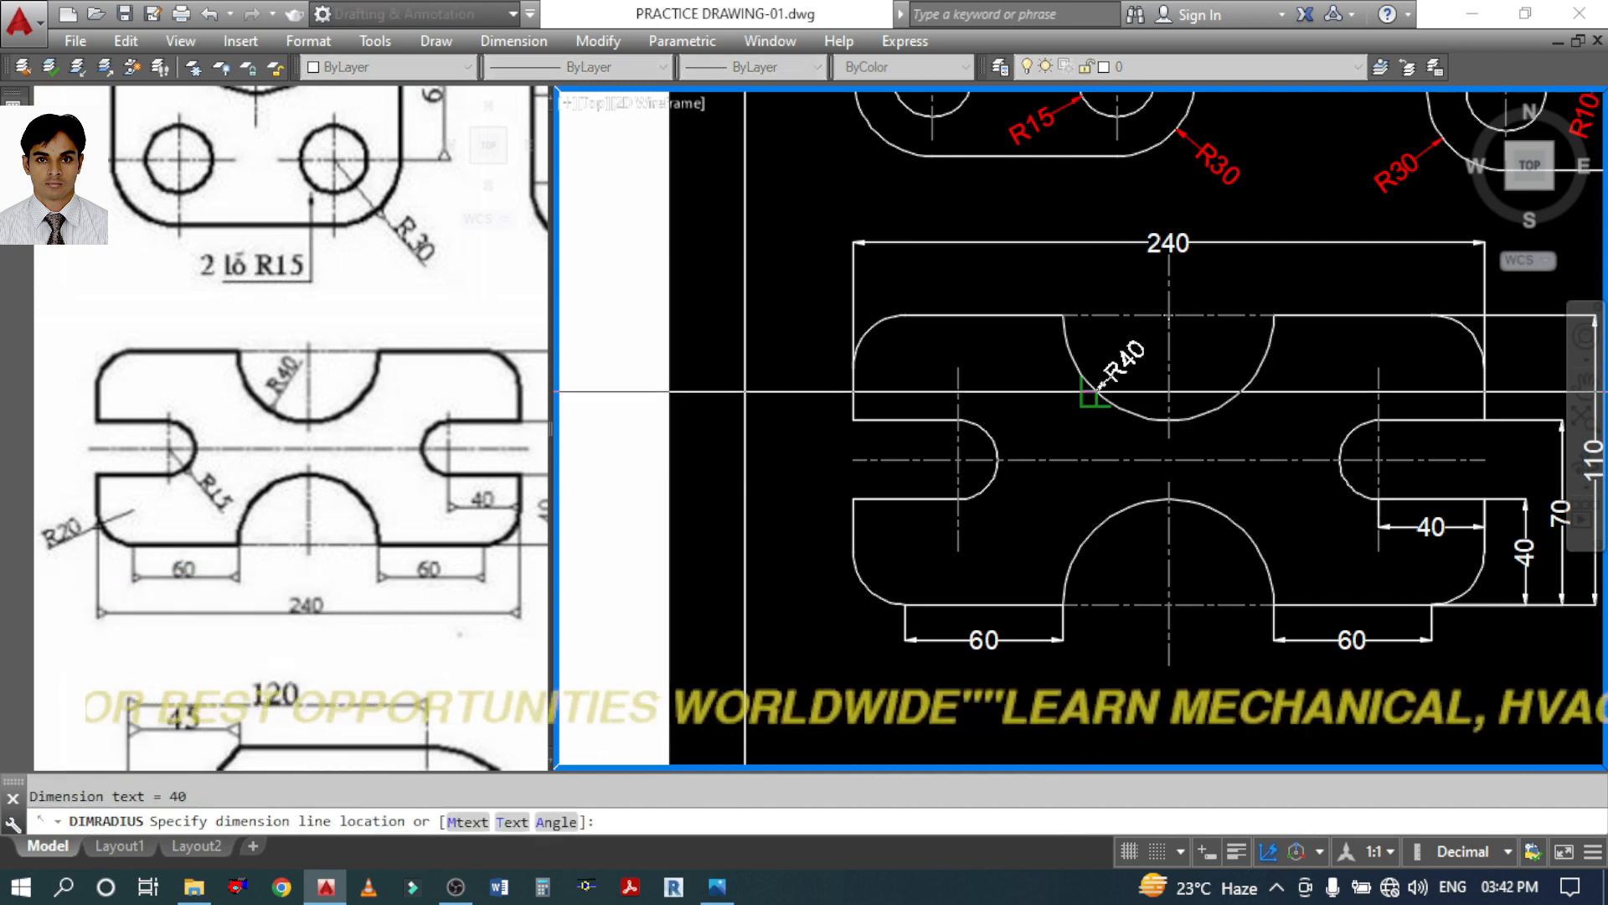
{"action": "left_click", "coordinate": [1123, 360]}
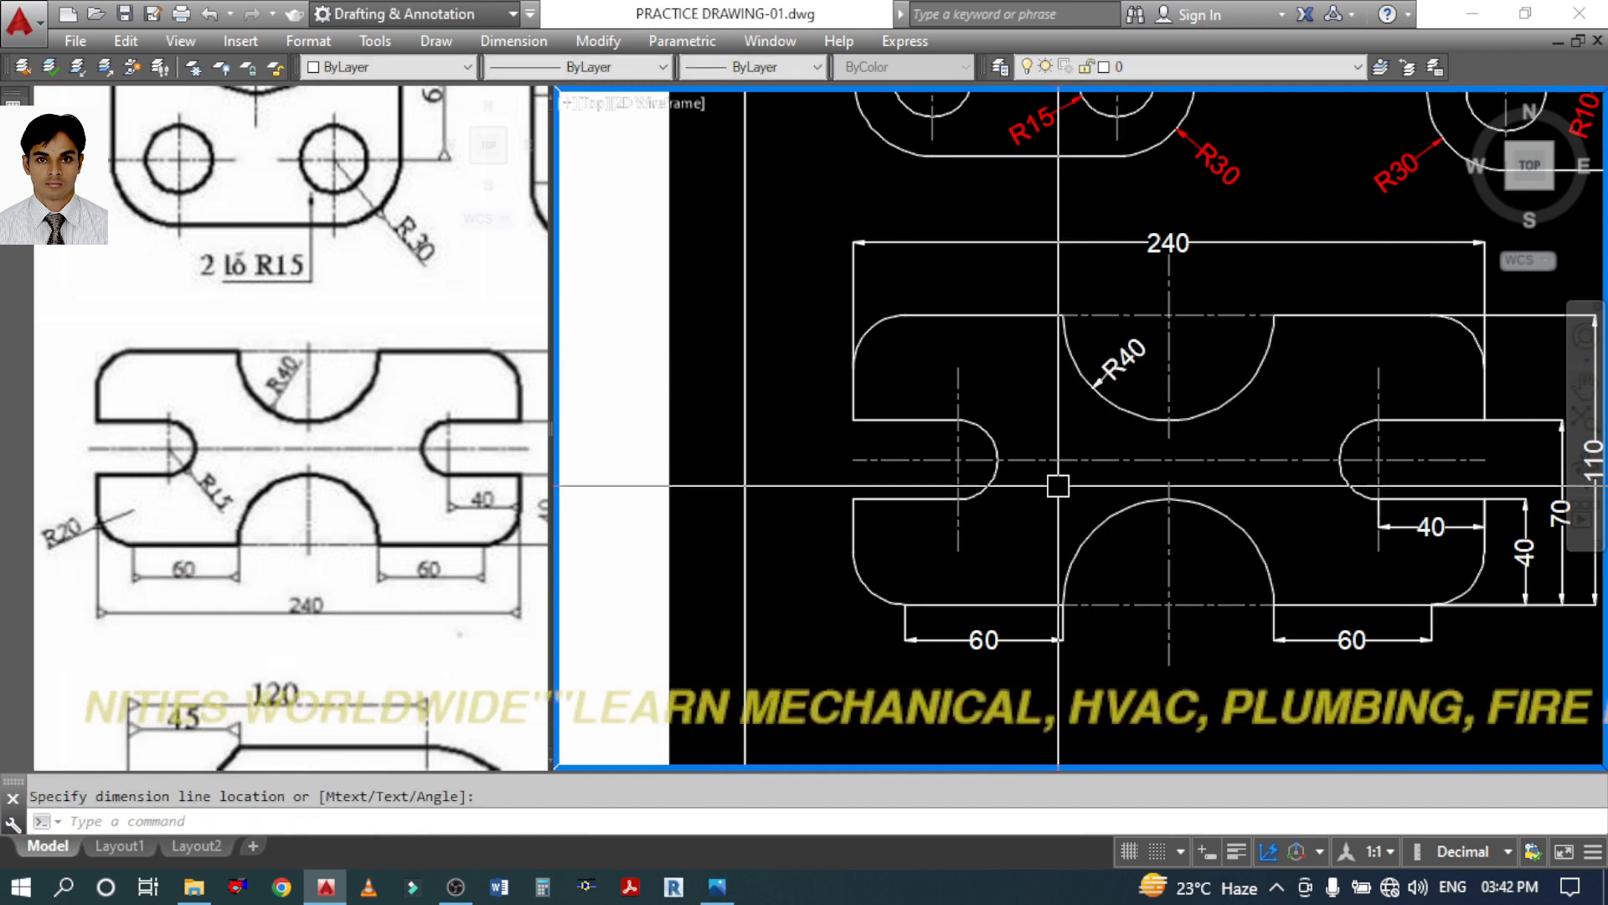
Add radius dimensions to the left slot's arc and the lower-left corner fillet, following the reference
{"action": "key", "text": "Return"}
{"action": "left_click", "coordinate": [998, 485]}
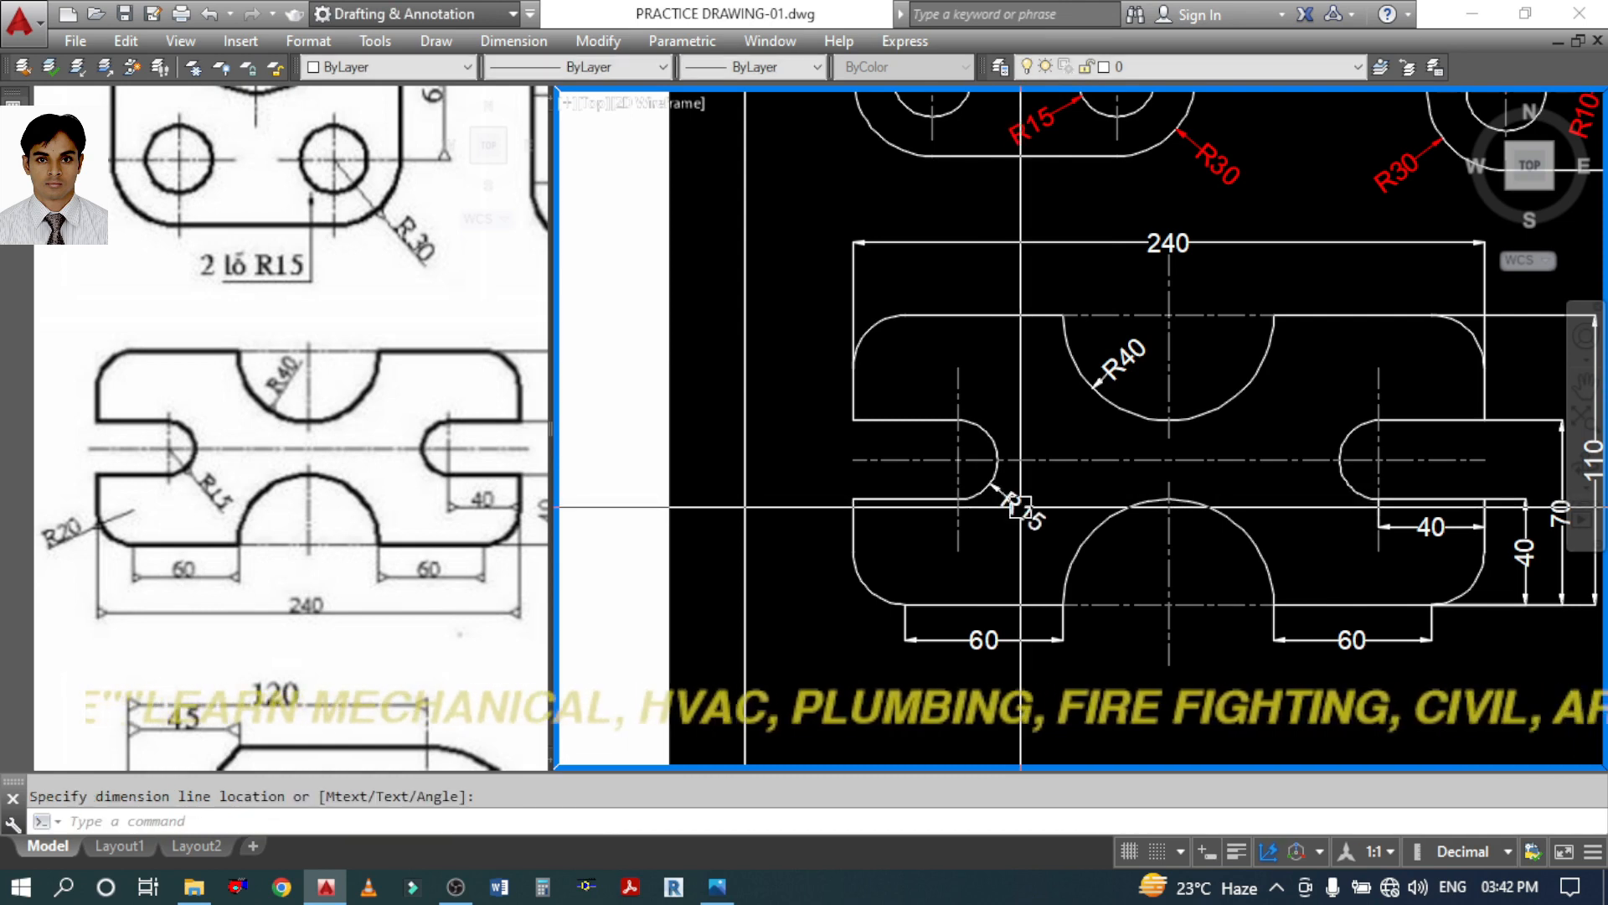
{"action": "type", "text": "DR"}
{"action": "left_click", "coordinate": [1014, 518]}
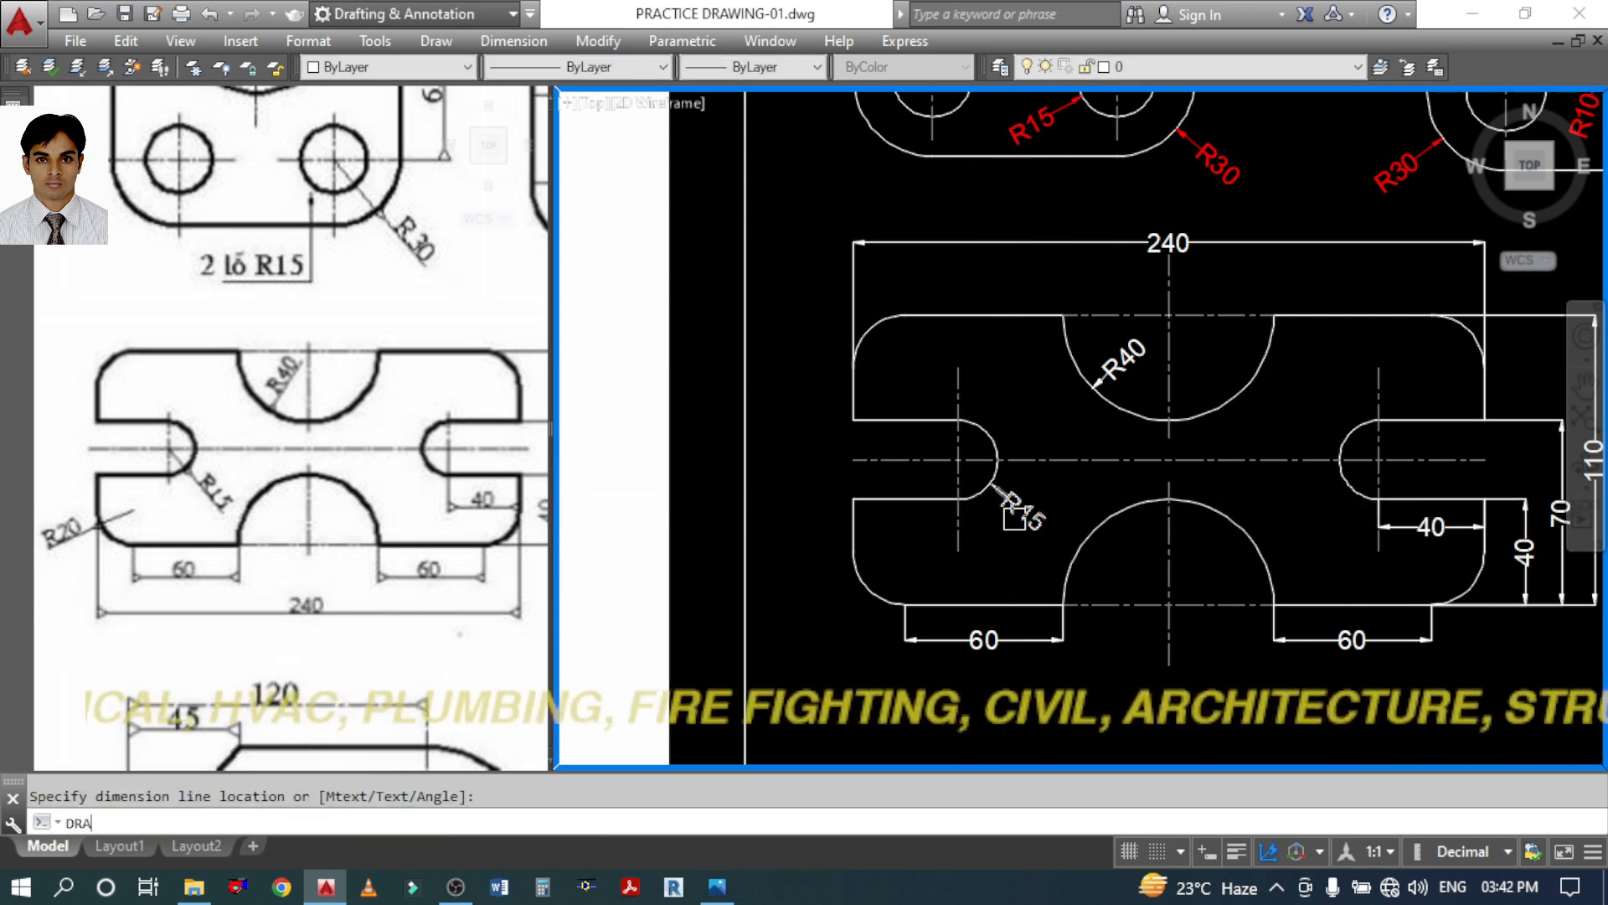
{"action": "type", "text": "A"}
{"action": "key", "text": "Return"}
{"action": "left_click", "coordinate": [865, 596]}
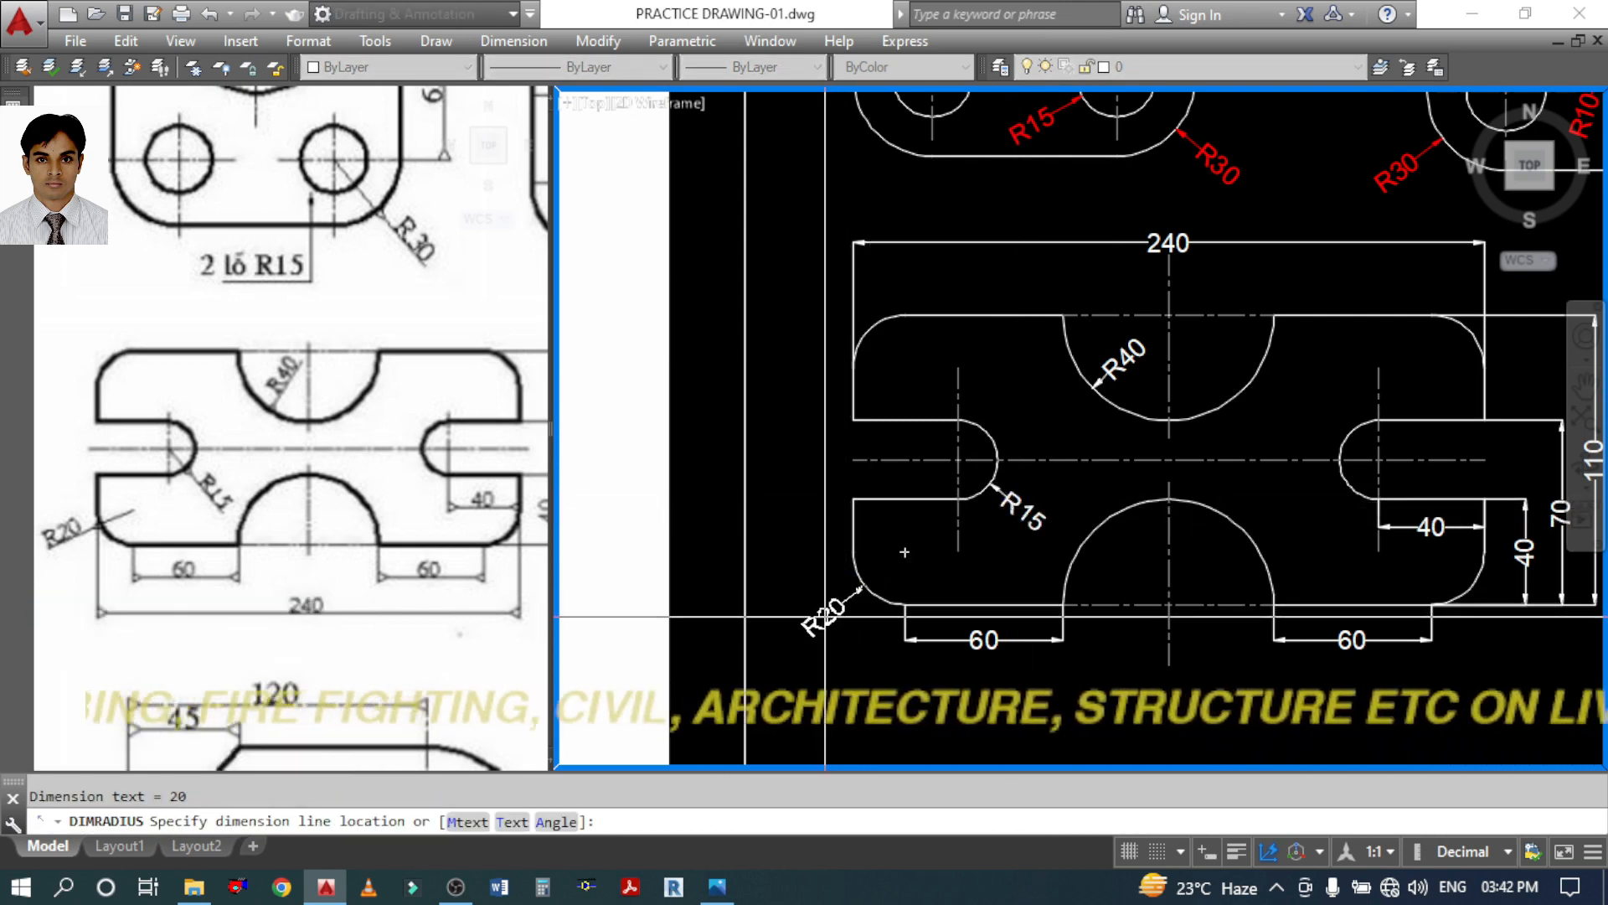
{"action": "left_click", "coordinate": [817, 615]}
Match the properties of the first part's red 65 dimension onto all dimensions of the 240 plate
{"action": "scroll", "coordinate": [1030, 612], "scroll_direction": "down", "scroll_amount": 2}
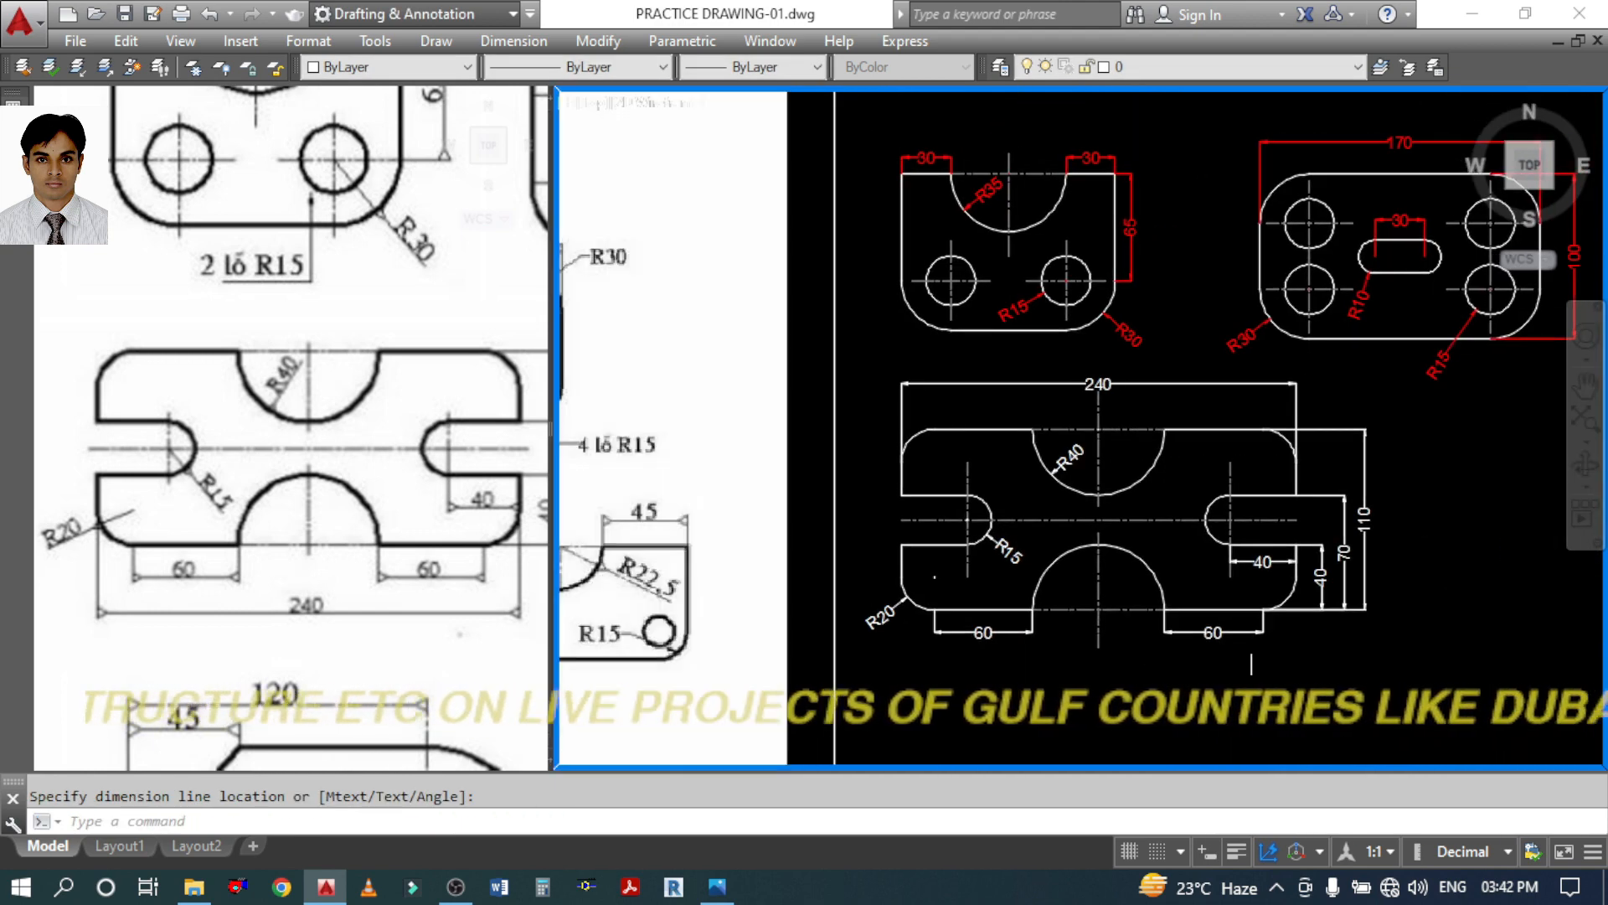
{"action": "type", "text": "MA"}
{"action": "key", "text": "Return"}
{"action": "left_click", "coordinate": [1132, 252]}
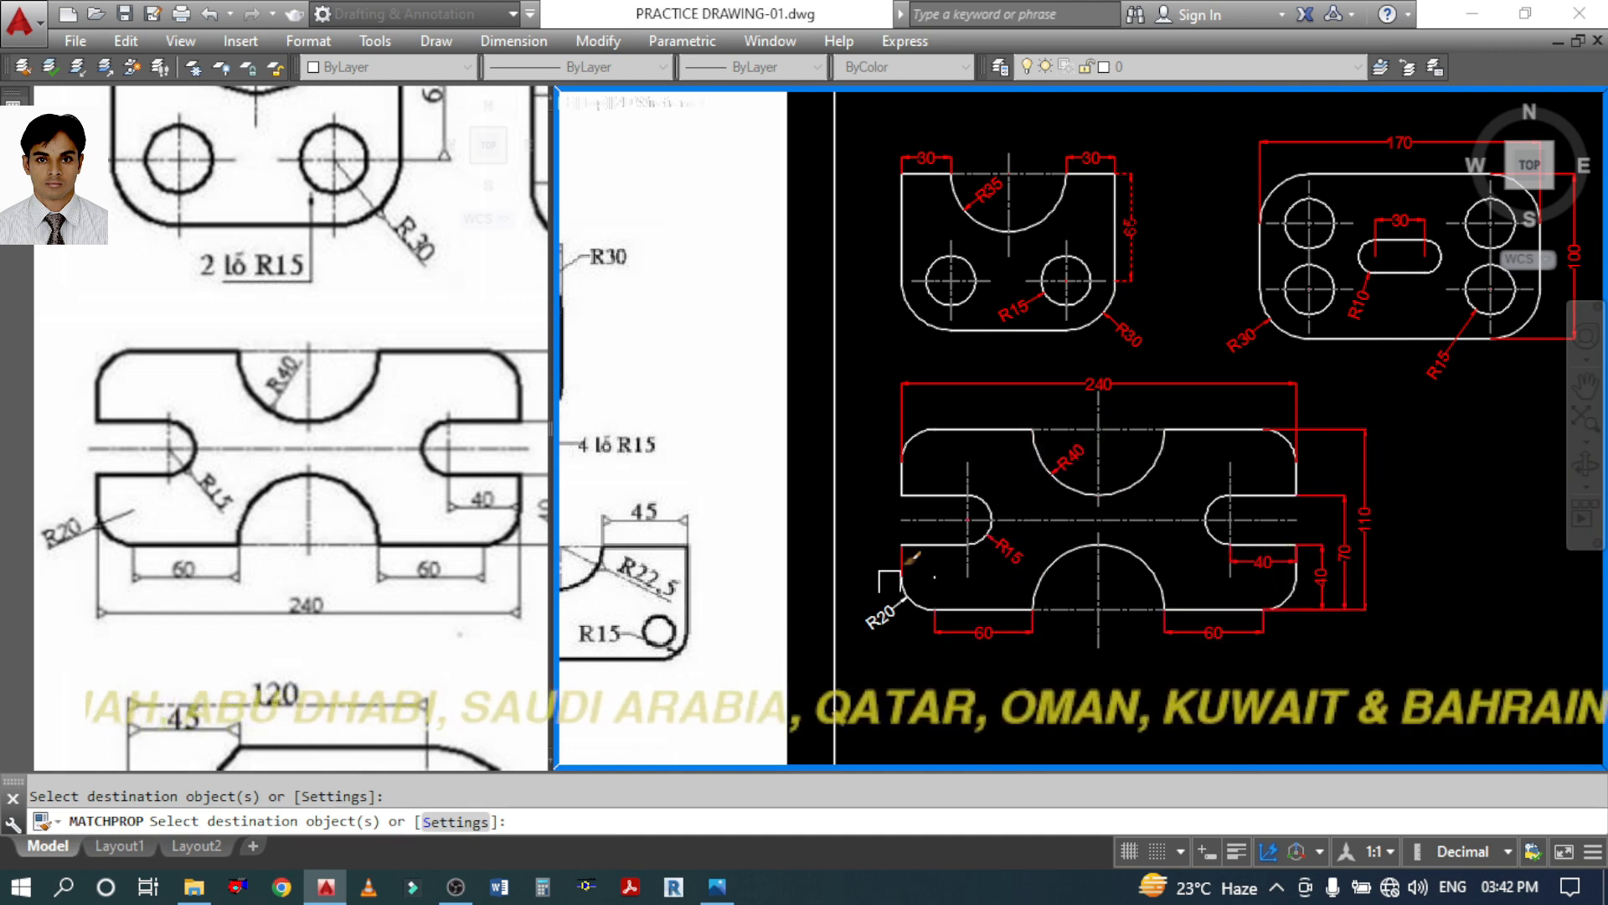
{"action": "key", "text": "Return"}
Draw a horizontal chain of three 45-long line segments to the right of the 240 plate, following the reference's next part
{"action": "scroll", "coordinate": [1310, 690], "scroll_direction": "down", "scroll_amount": 2}
{"action": "middle_click_drag", "start_coordinate": [1341, 690], "coordinate": [1239, 618]}
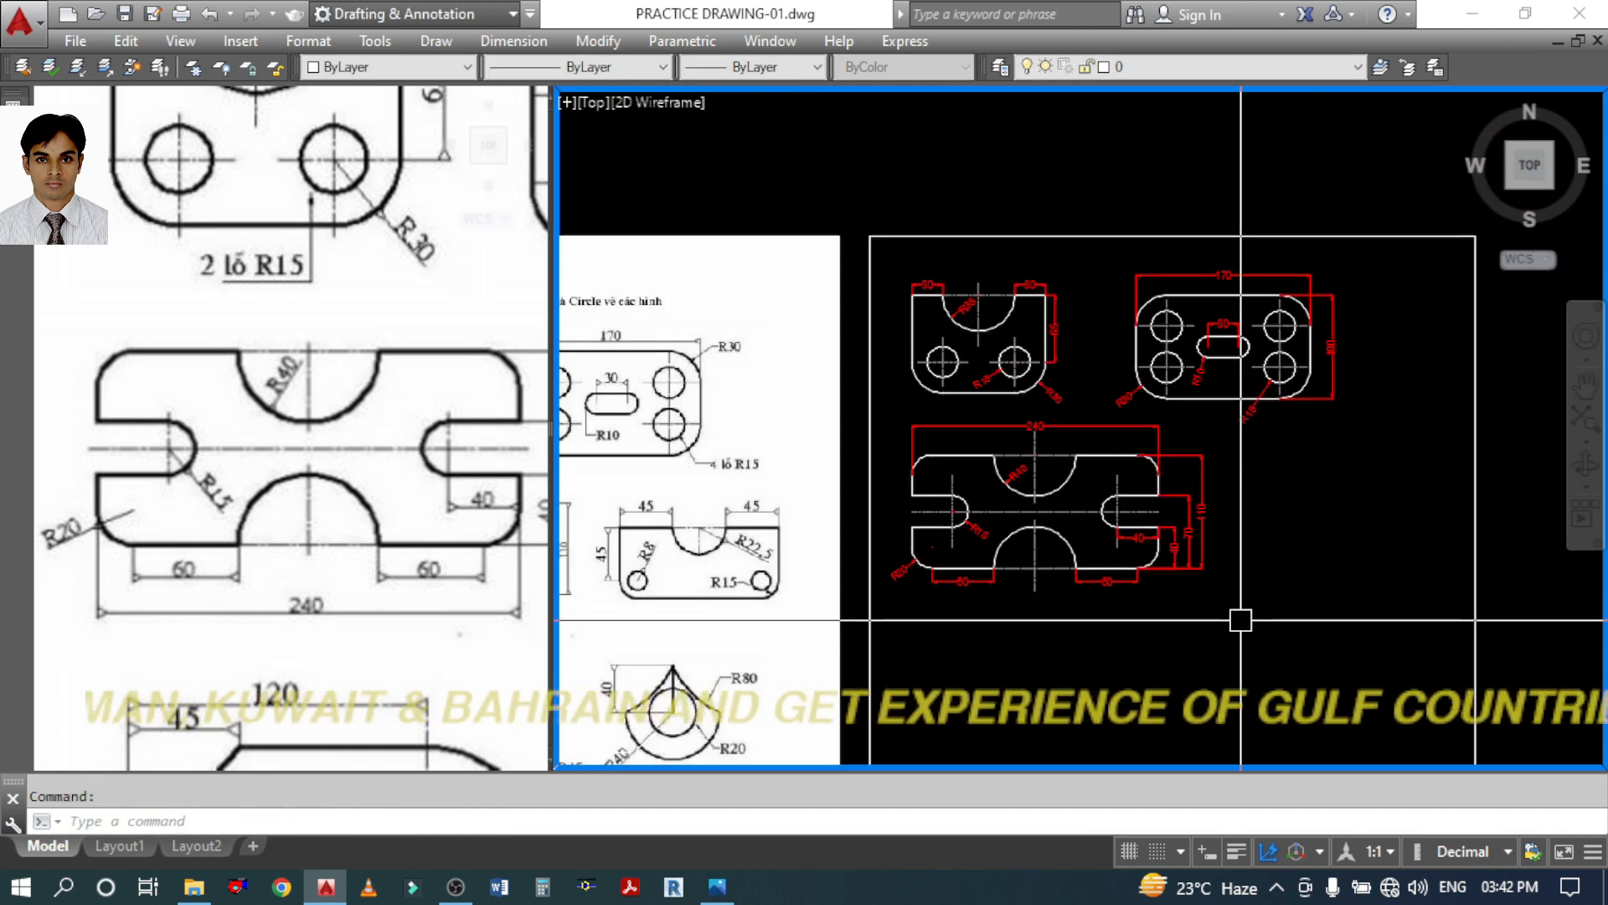
{"action": "left_click", "coordinate": [486, 513]}
{"action": "scroll", "coordinate": [486, 513], "scroll_direction": "down", "scroll_amount": 4}
{"action": "middle_click_drag", "start_coordinate": [503, 512], "coordinate": [319, 508]}
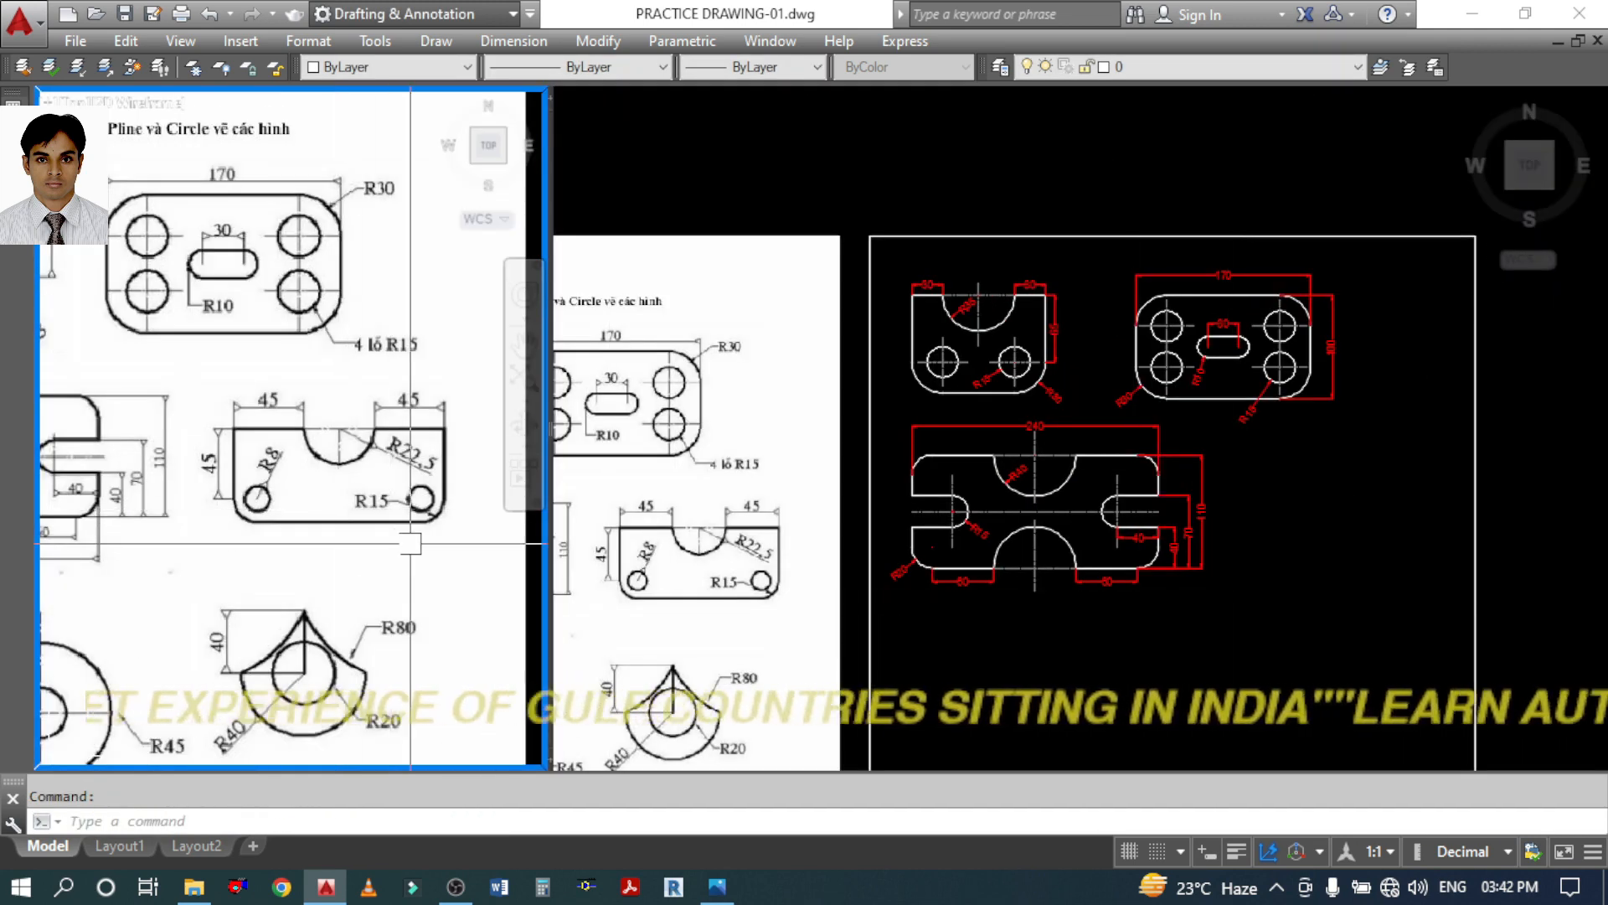
{"action": "scroll", "coordinate": [401, 545], "scroll_direction": "up", "scroll_amount": 2}
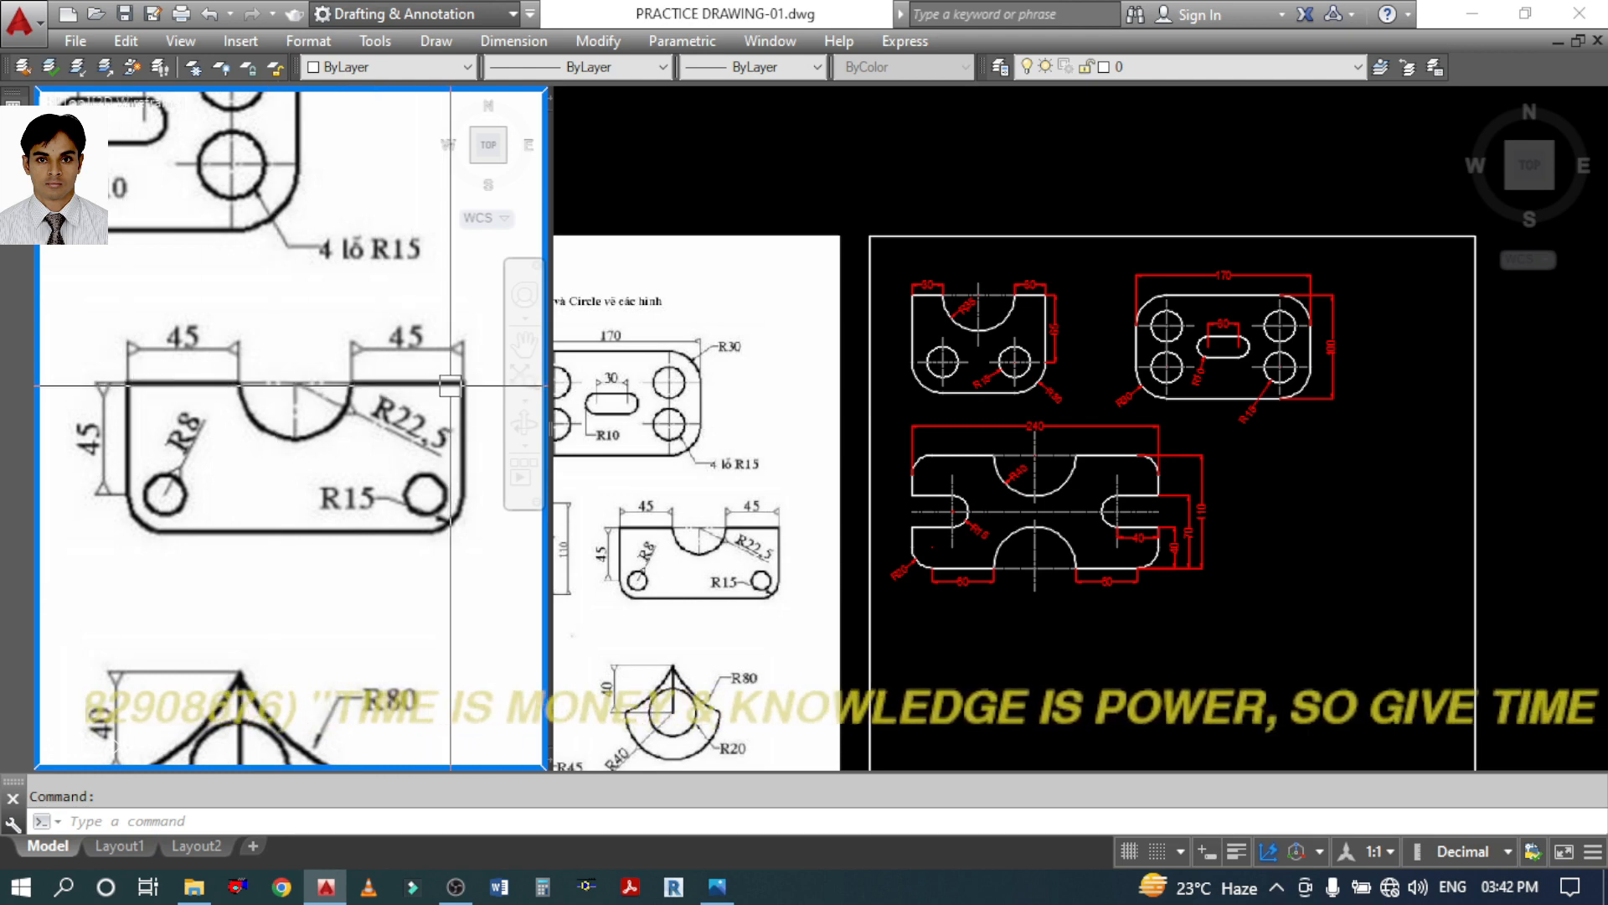
{"action": "left_click", "coordinate": [1082, 561]}
{"action": "middle_click_drag", "start_coordinate": [1372, 646], "coordinate": [1223, 651]}
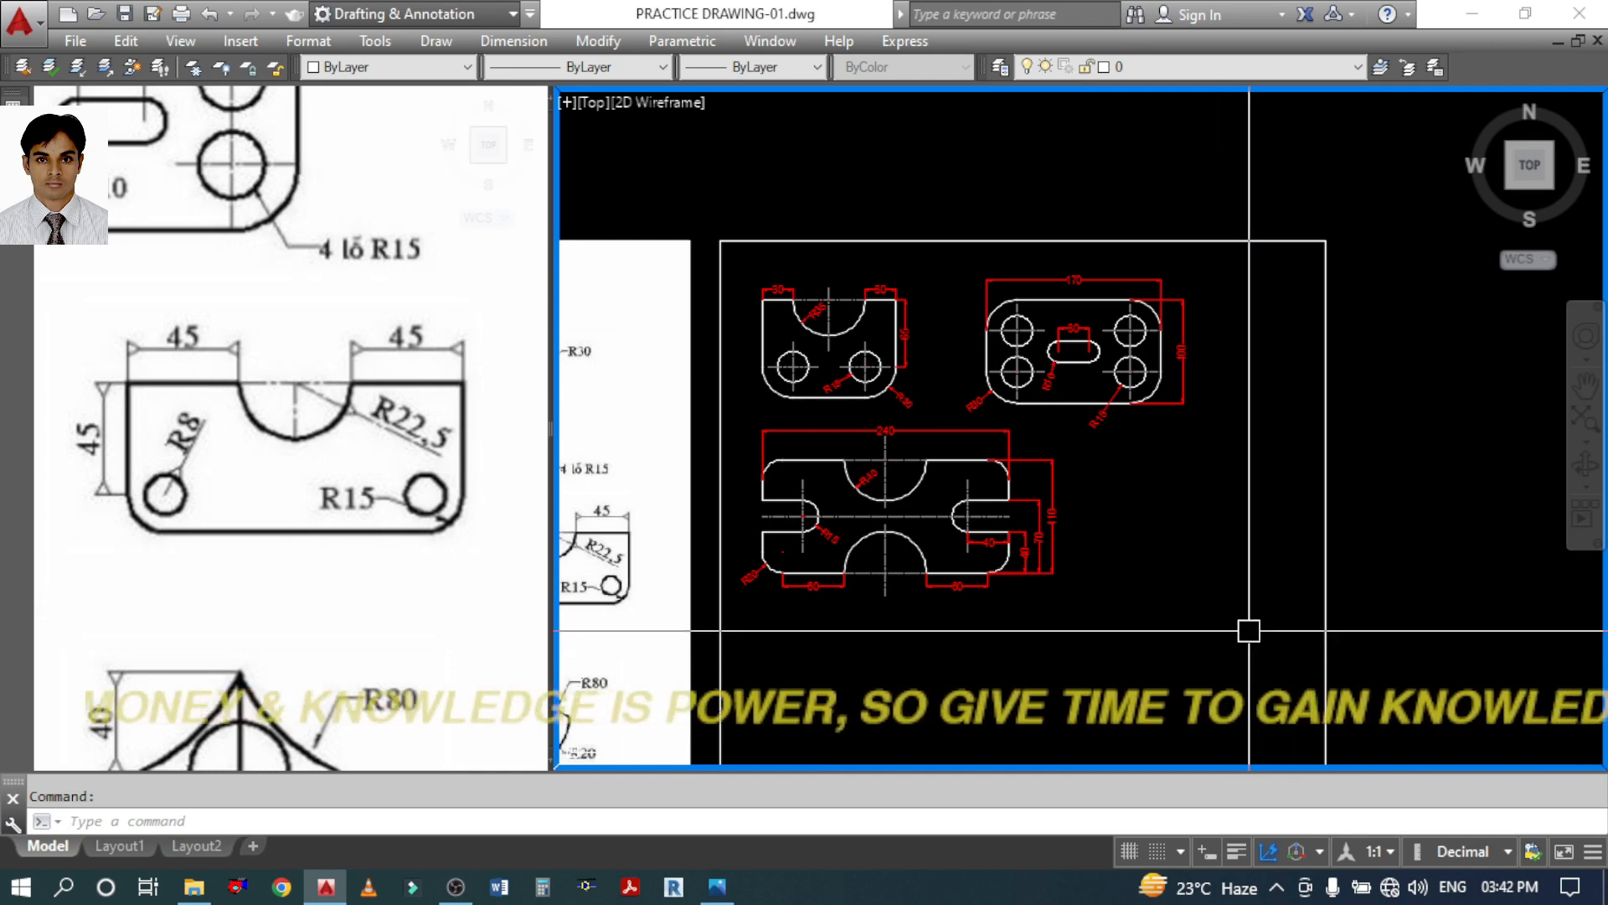
{"action": "type", "text": "l"}
{"action": "key", "text": "Return"}
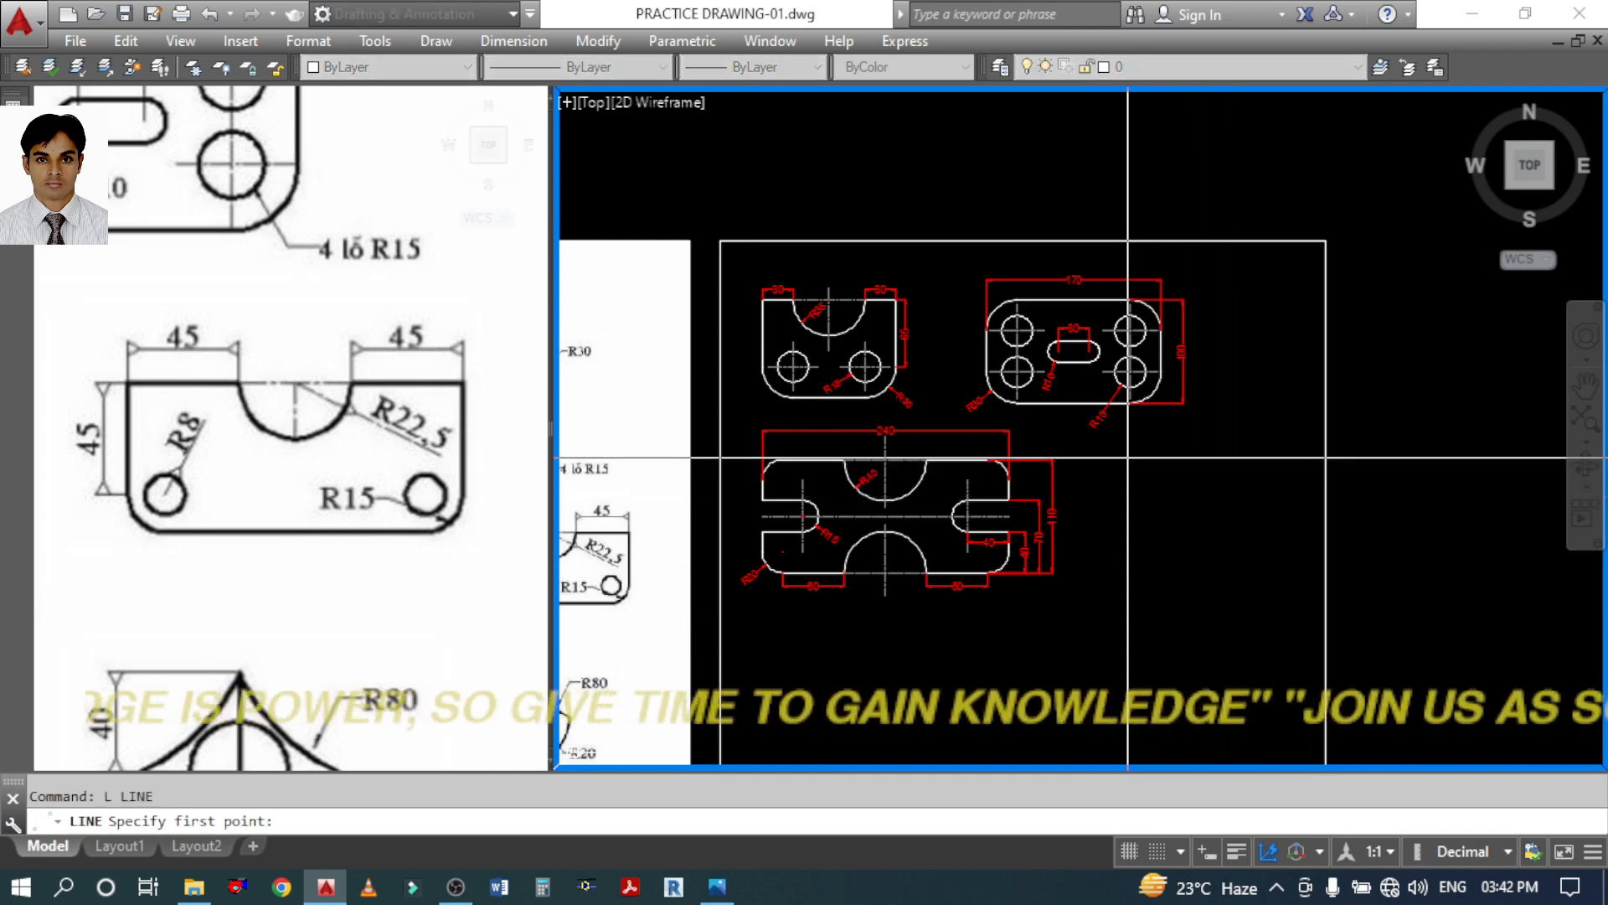
{"action": "left_click", "coordinate": [1093, 459]}
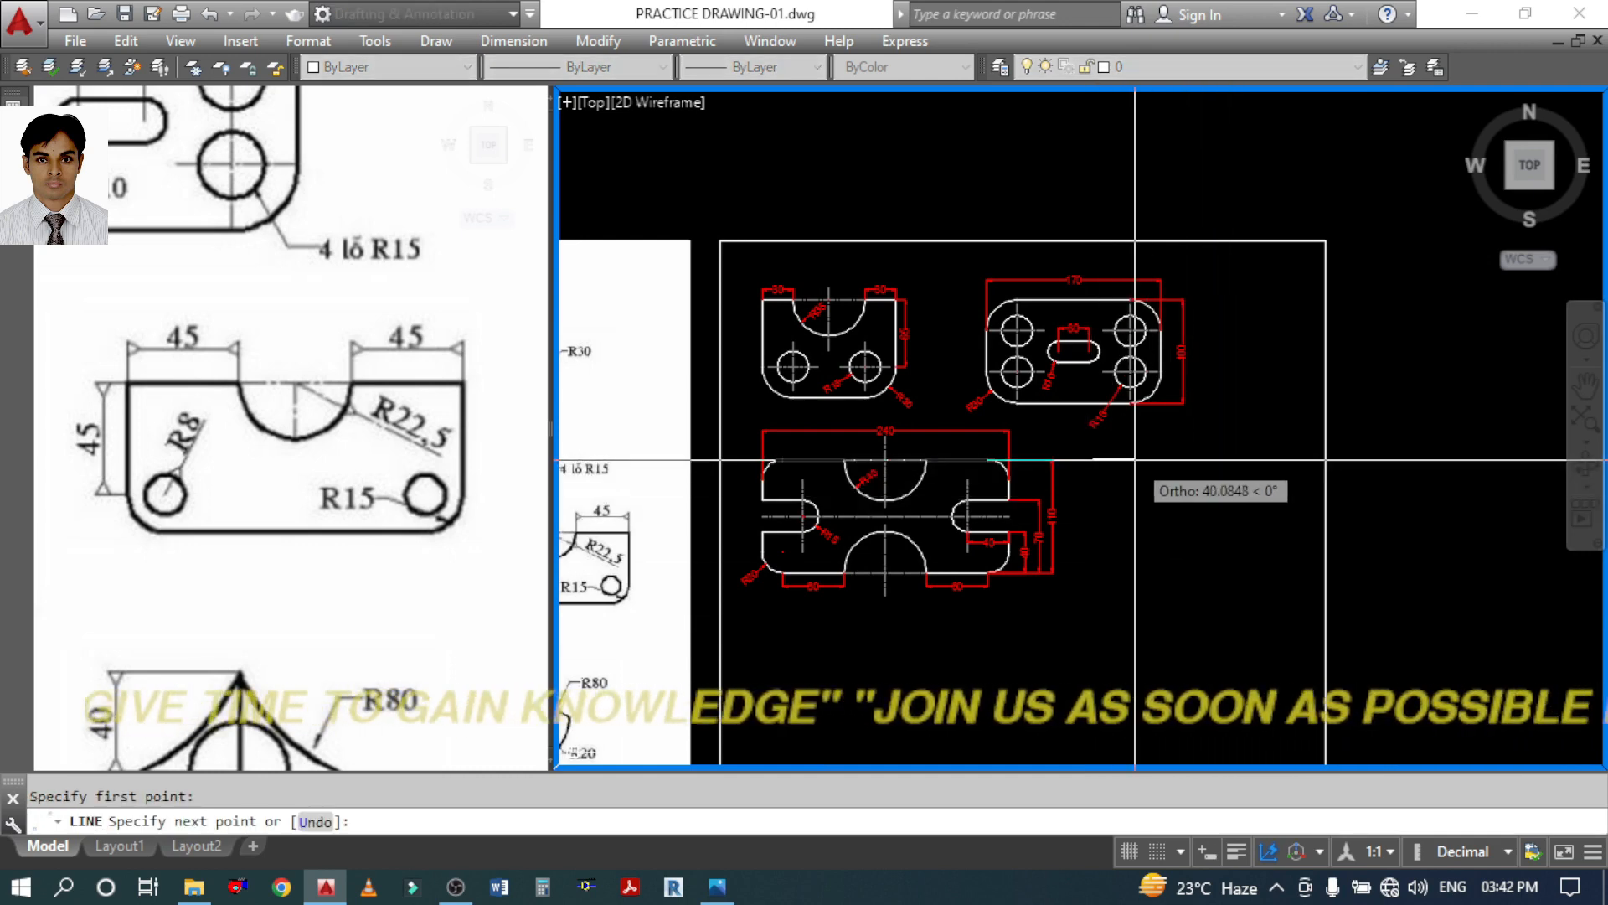
{"action": "type", "text": "45"}
{"action": "key", "text": "Return"}
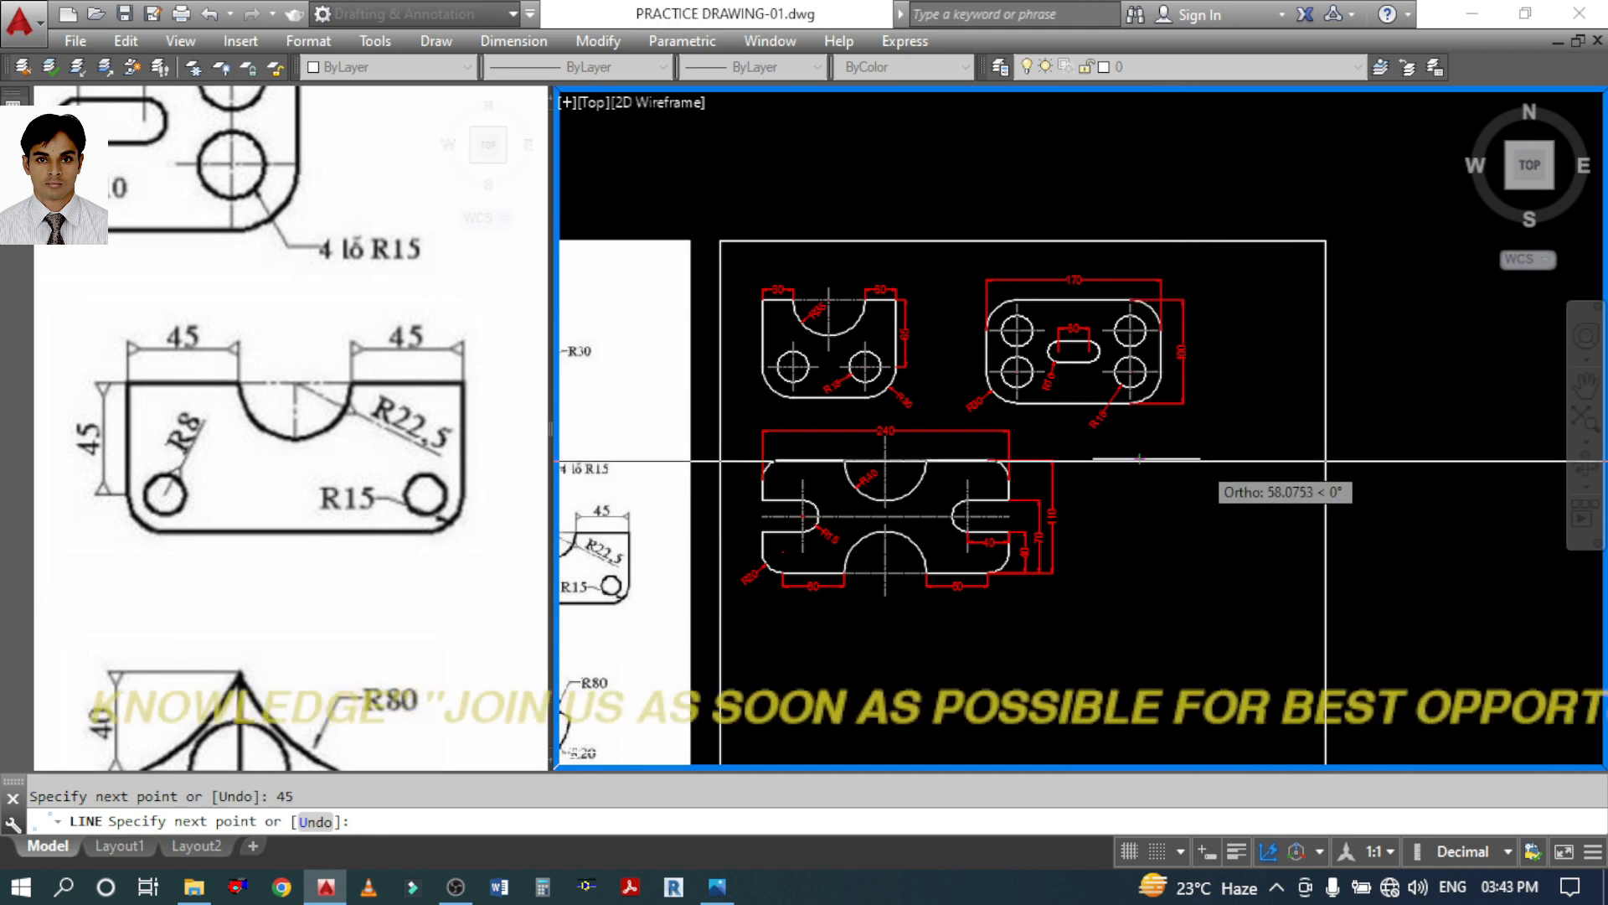
{"action": "type", "text": "45"}
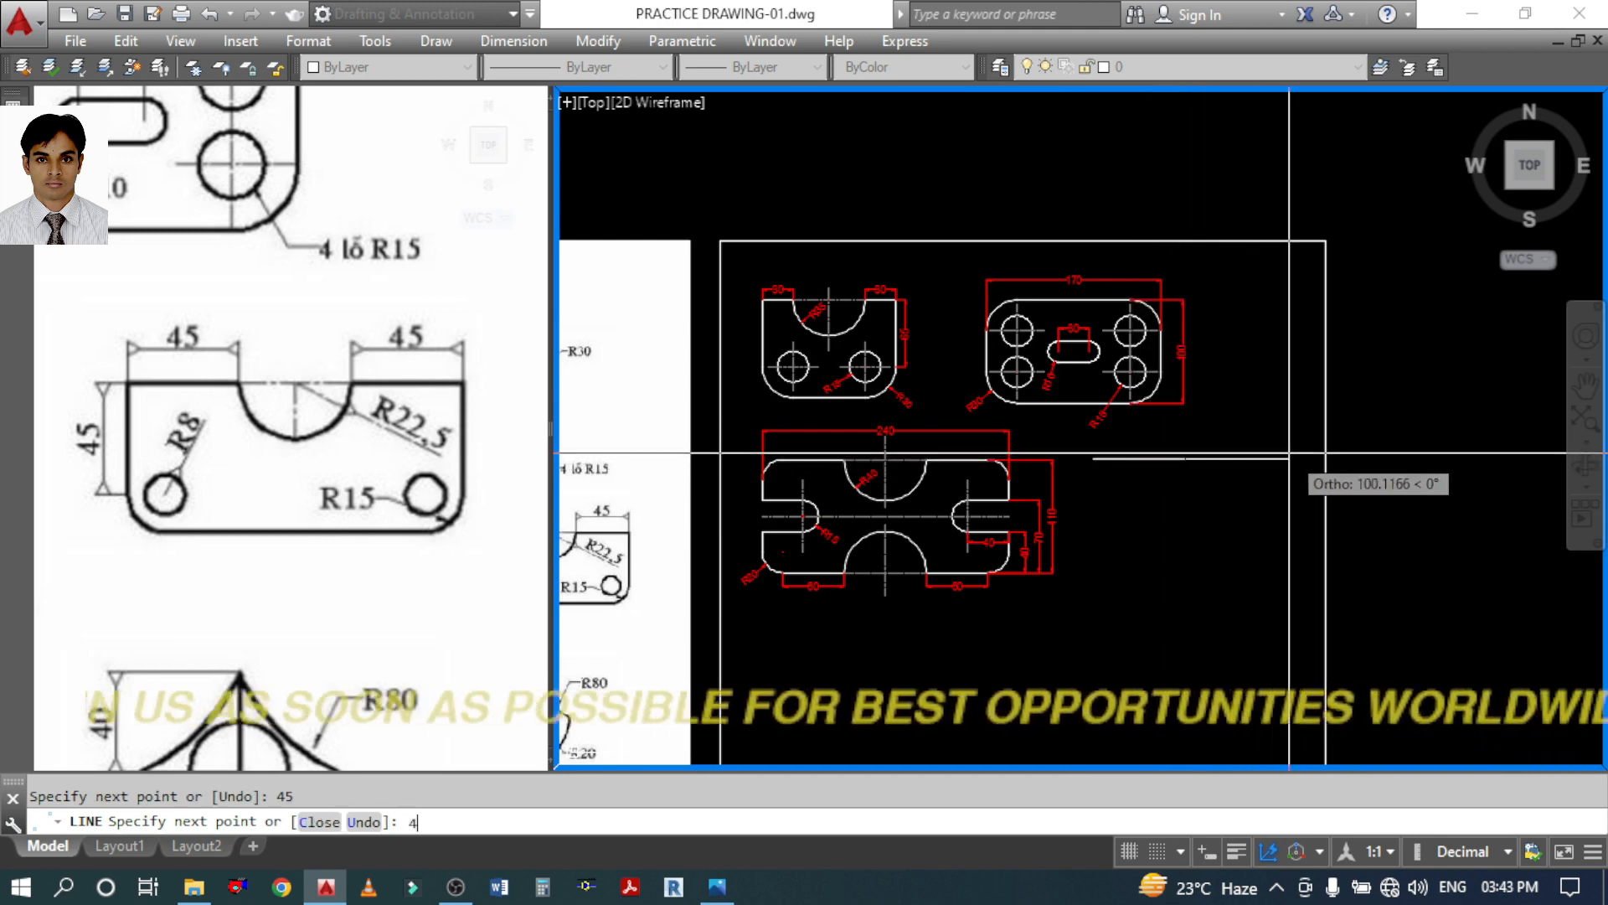
{"action": "key", "text": "Return"}
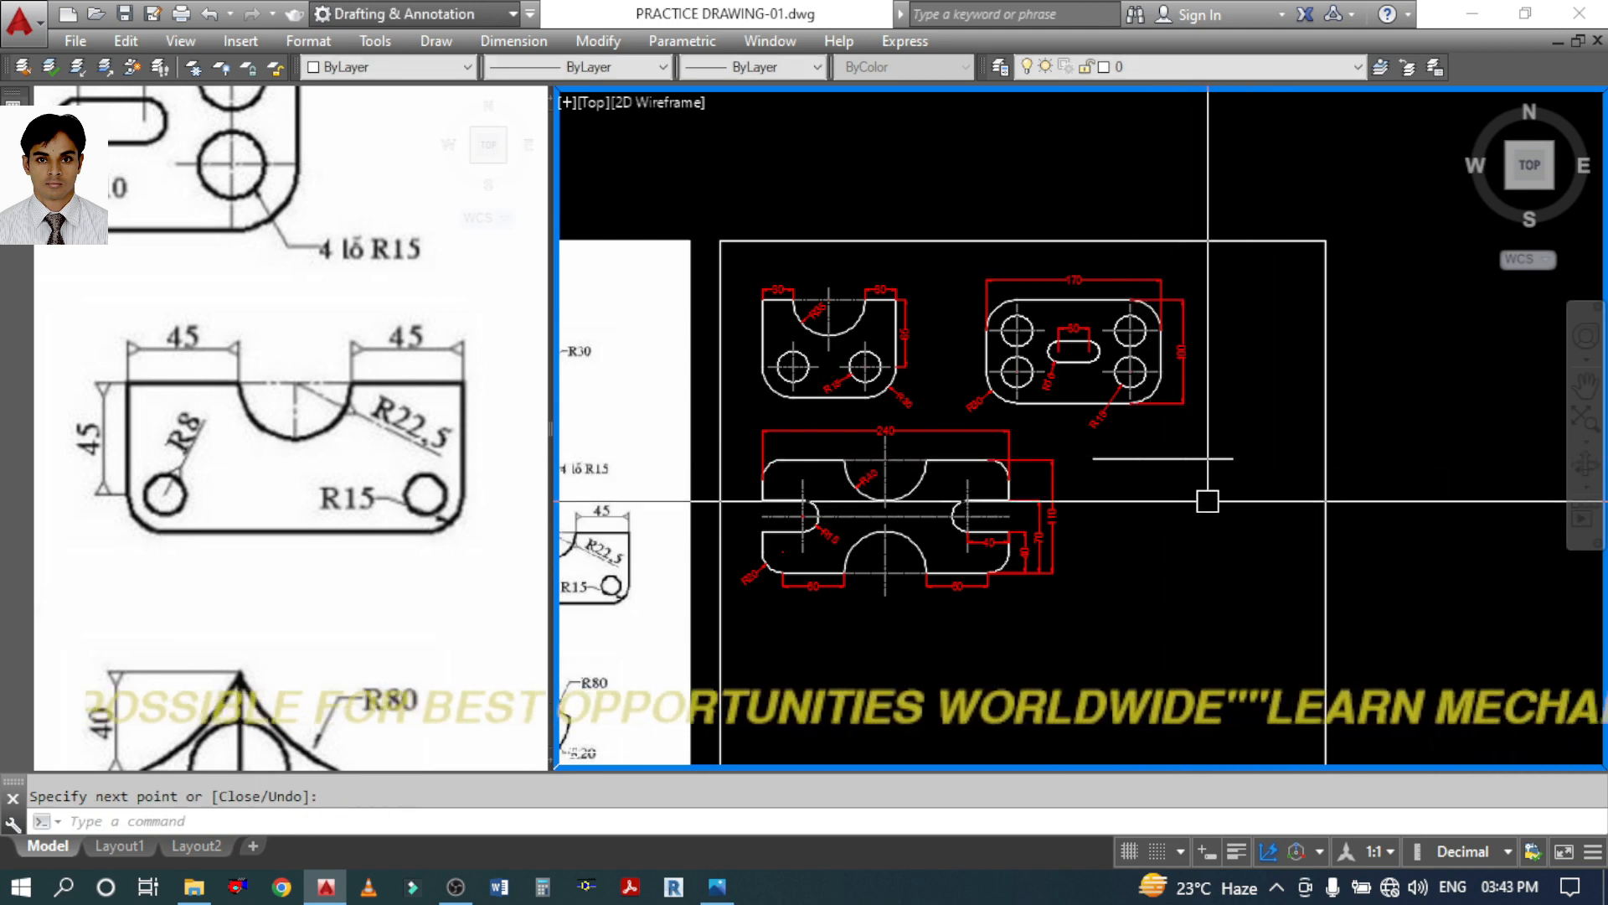
{"action": "scroll", "coordinate": [1207, 498], "scroll_direction": "up", "scroll_amount": 4}
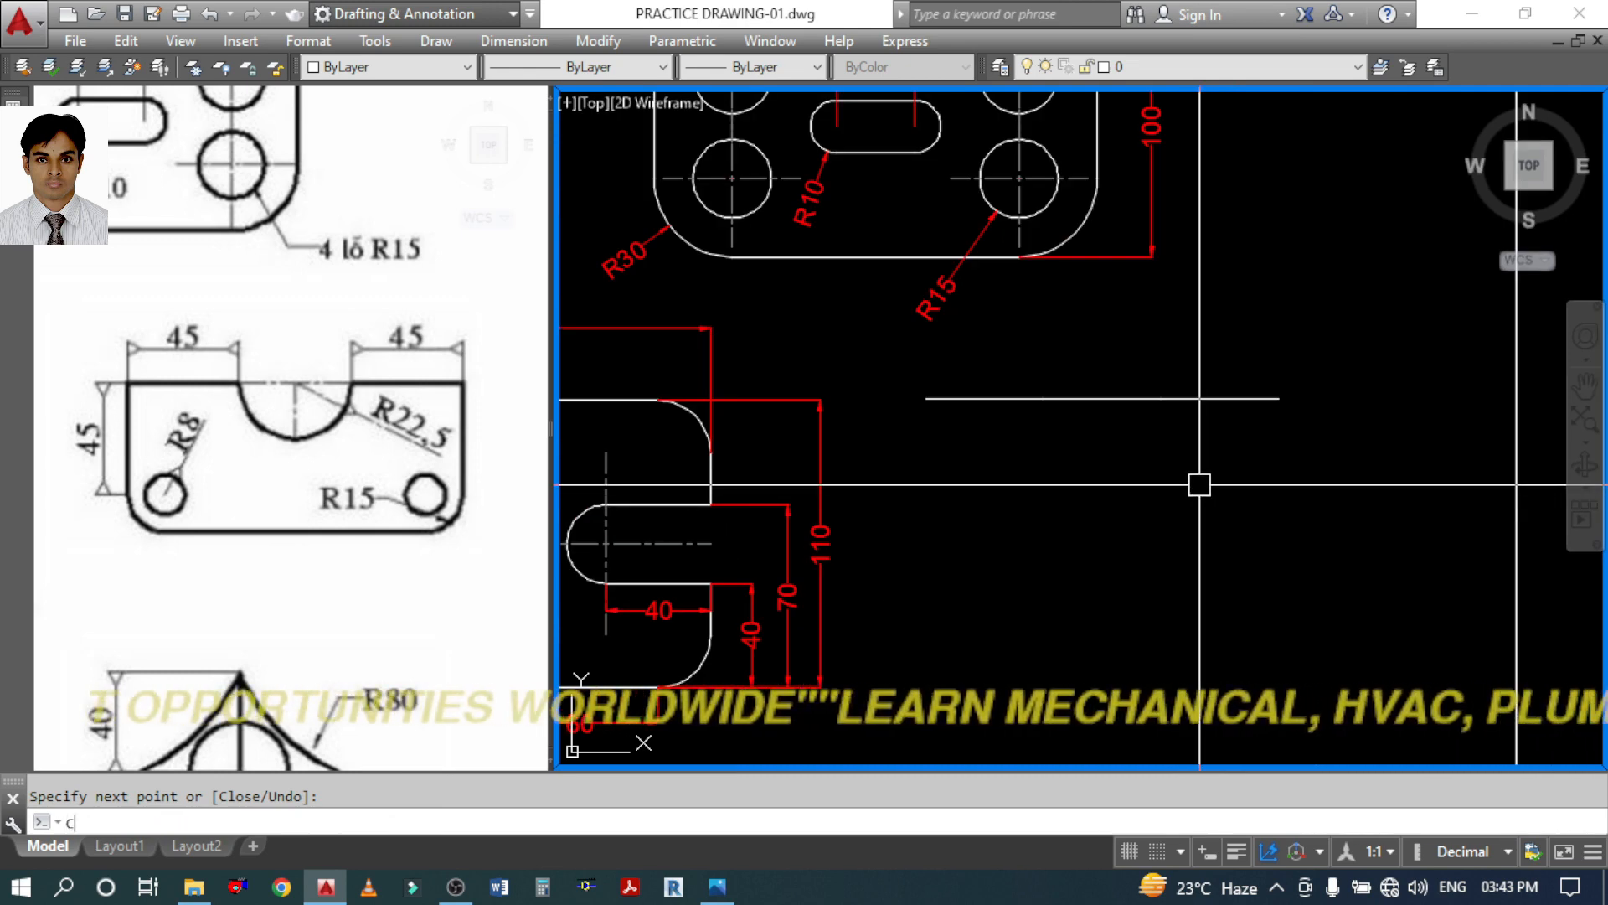
{"action": "type", "text": "c"}
{"action": "key", "text": "Return"}
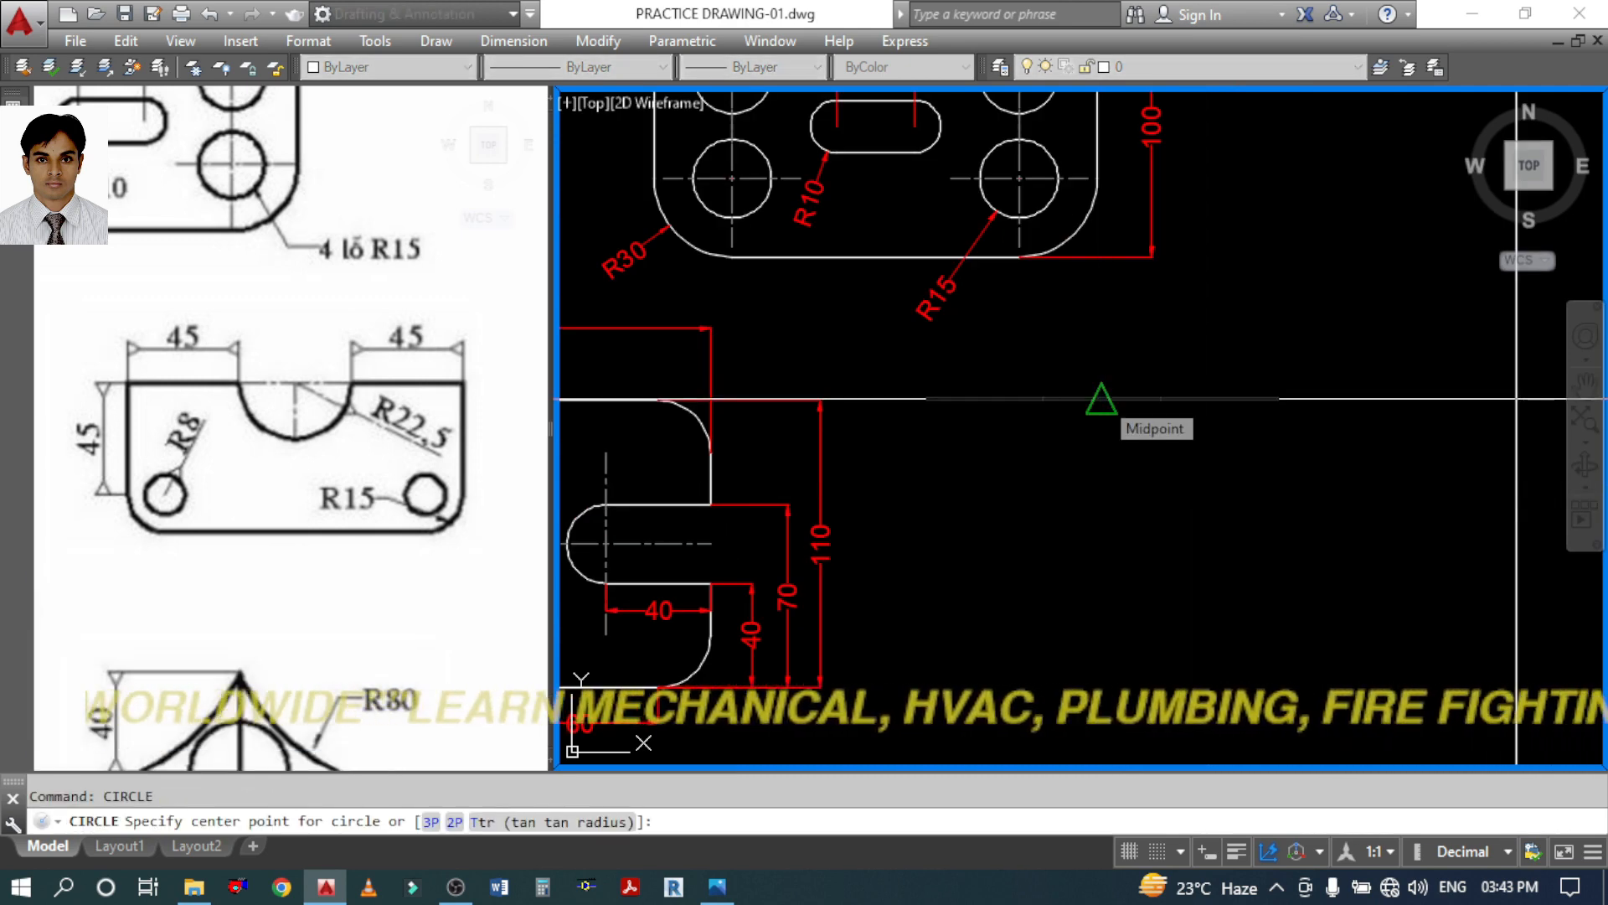
{"action": "key", "text": "Escape"}
{"action": "key", "text": "Escape"}
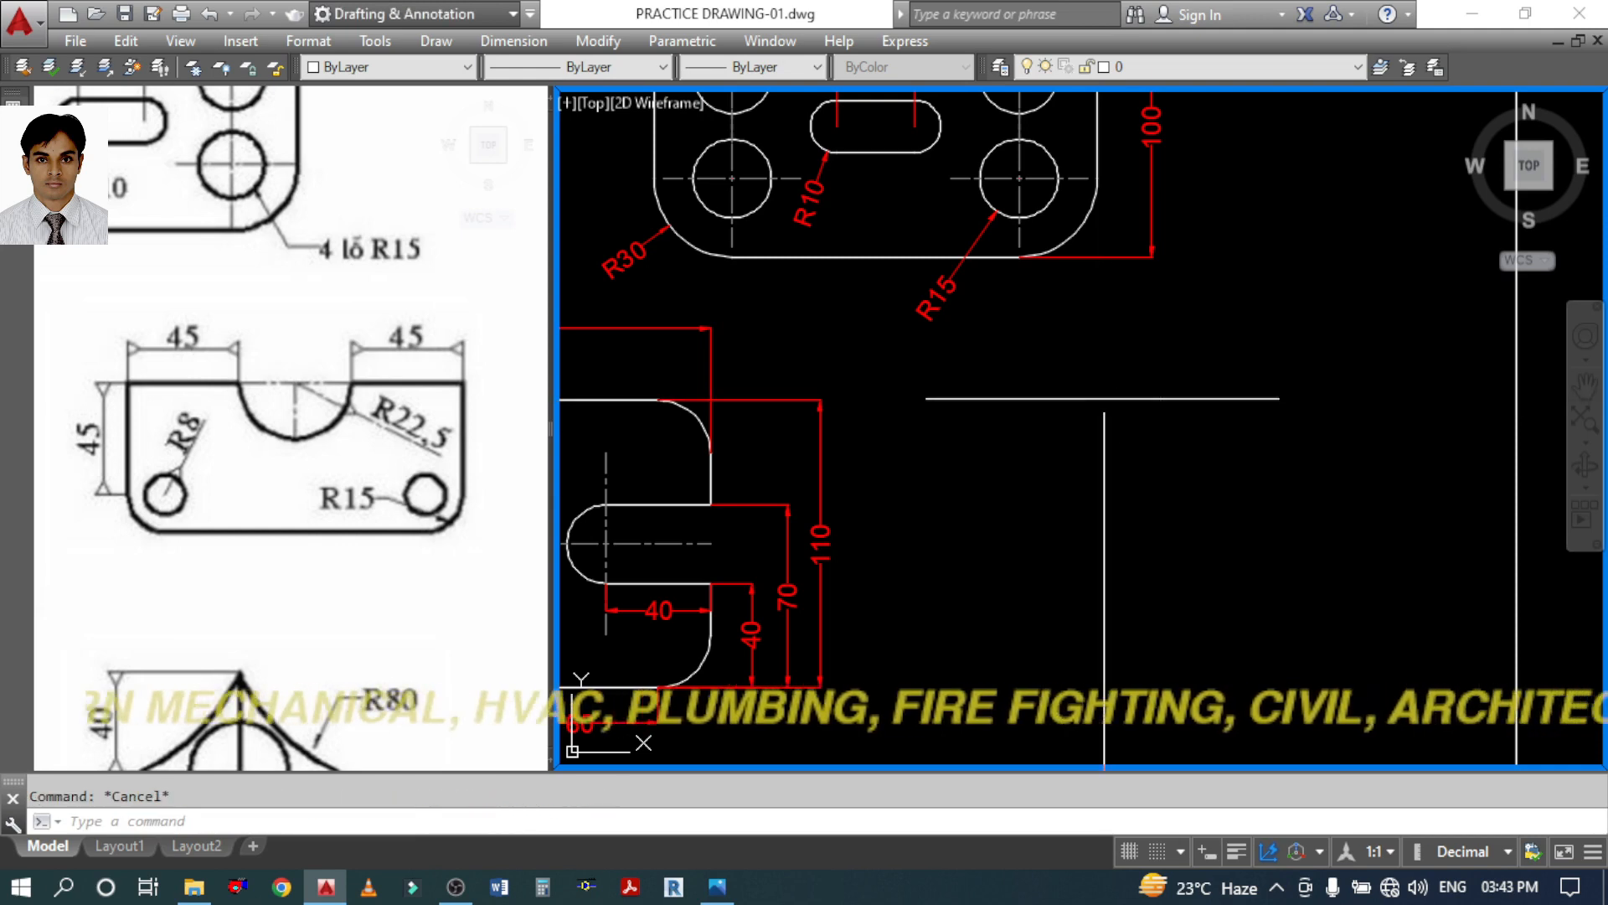
{"action": "left_click", "coordinate": [1103, 400]}
{"action": "key", "text": "Escape"}
{"action": "left_click", "coordinate": [1220, 398]}
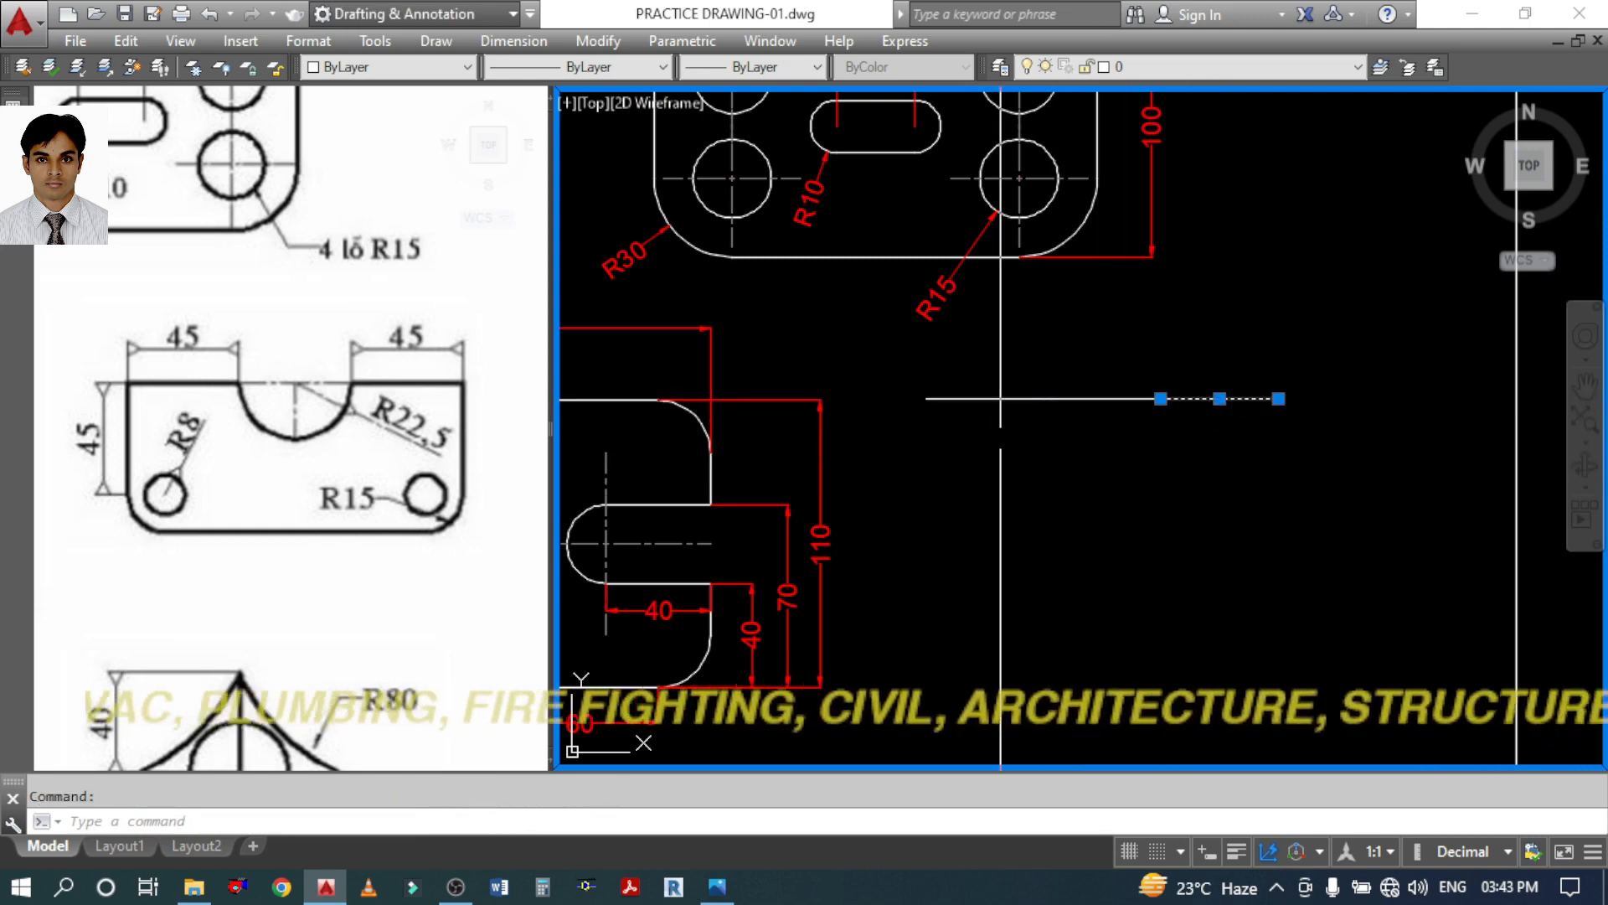
{"action": "key", "text": "Escape"}
{"action": "left_click", "coordinate": [1120, 399]}
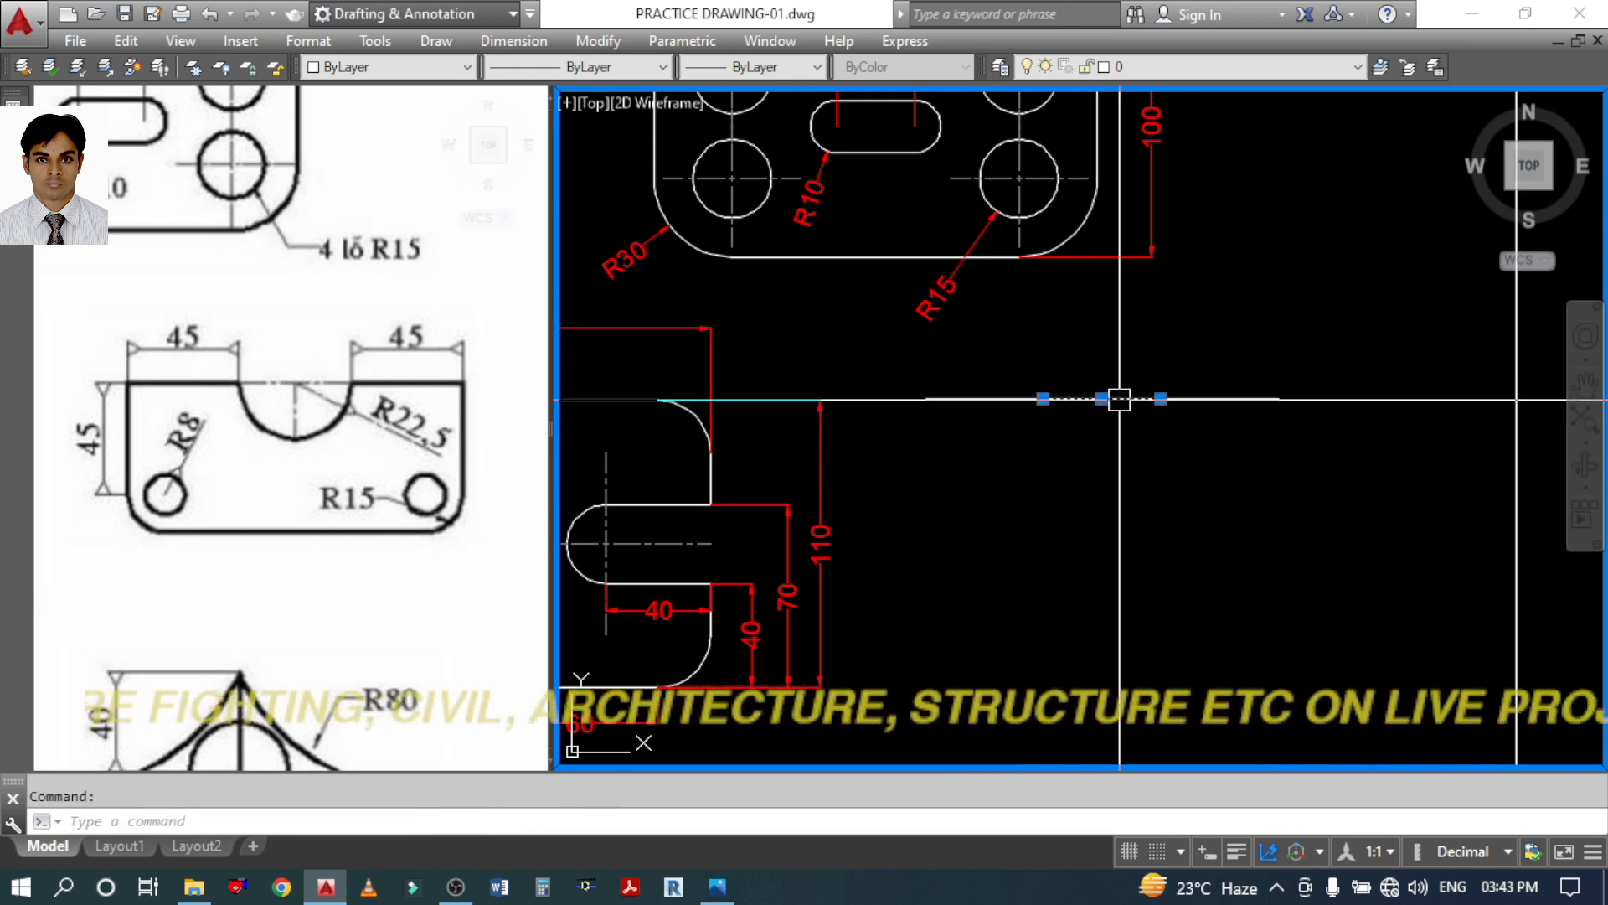
{"action": "key", "text": "Escape"}
Draw a circle of radius 22.5 centred on the midpoint of the middle line segment
{"action": "type", "text": "c"}
{"action": "key", "text": "Return"}
{"action": "left_click", "coordinate": [1102, 400]}
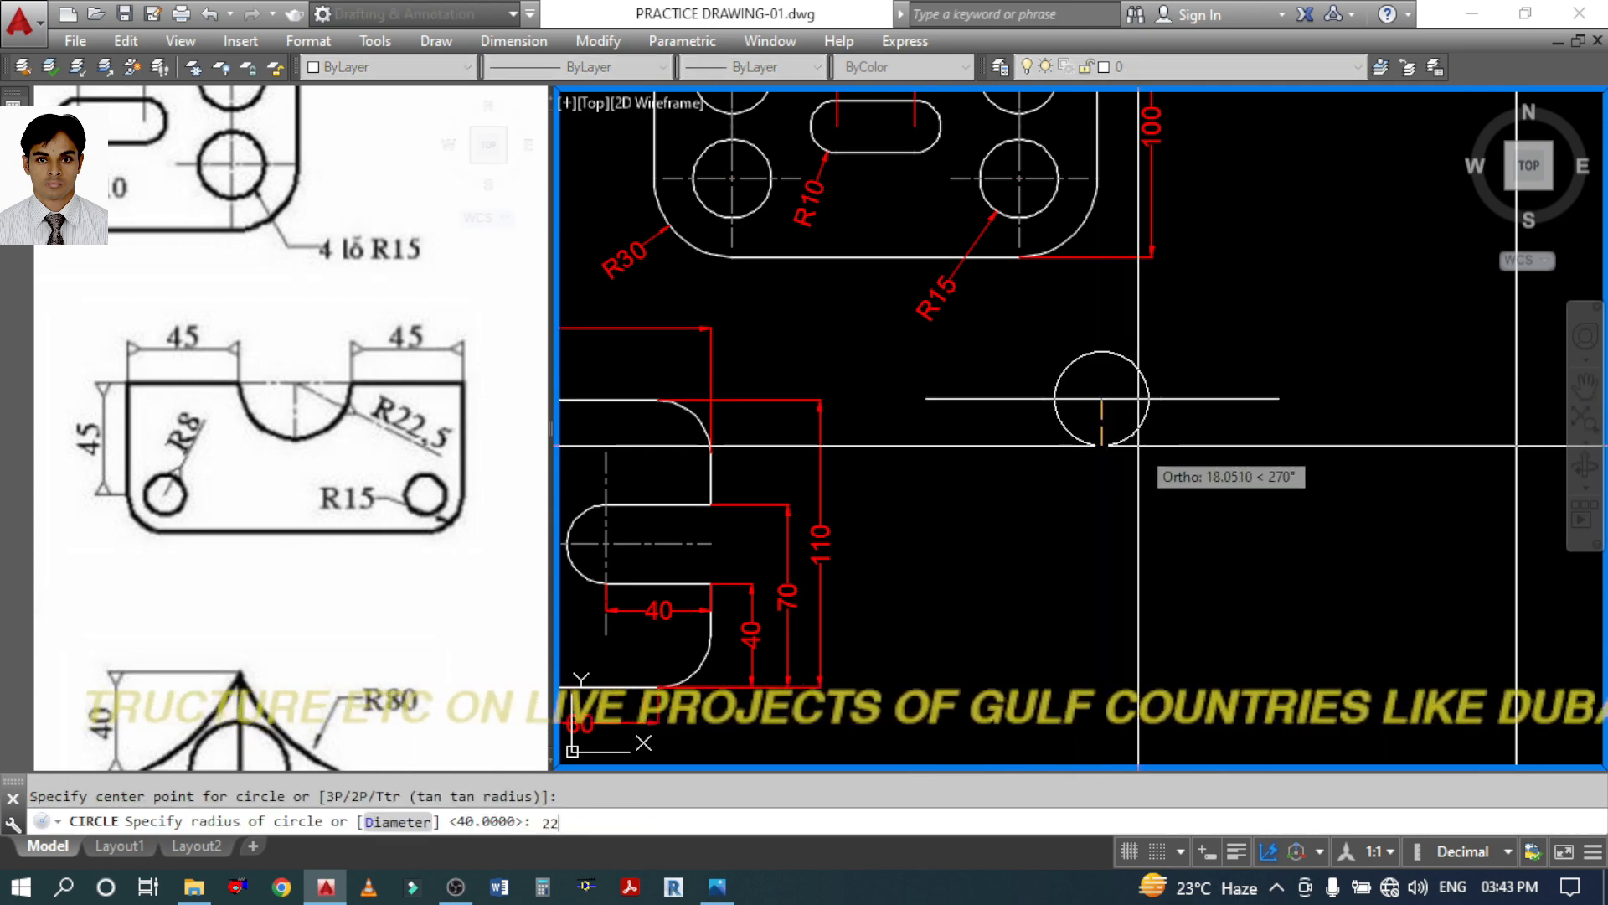
{"action": "type", "text": "22.5"}
{"action": "key", "text": "Return"}
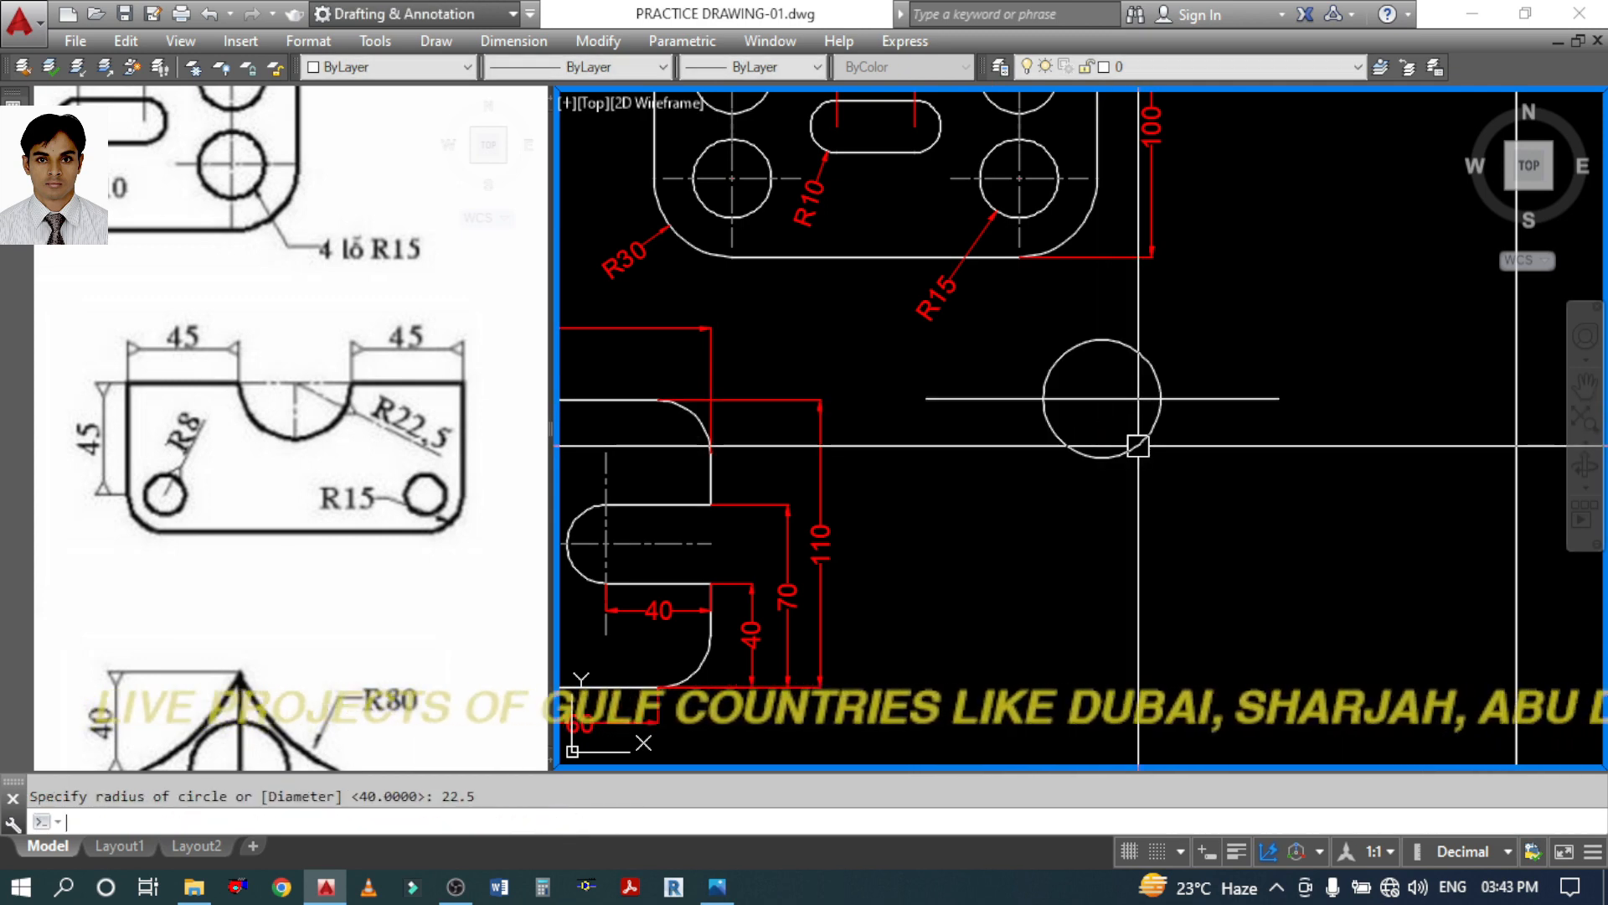
Erase the middle line segment and trim off the circle's upper half to leave the semicircular notch
{"action": "left_click", "coordinate": [1104, 400]}
{"action": "key", "text": "Delete"}
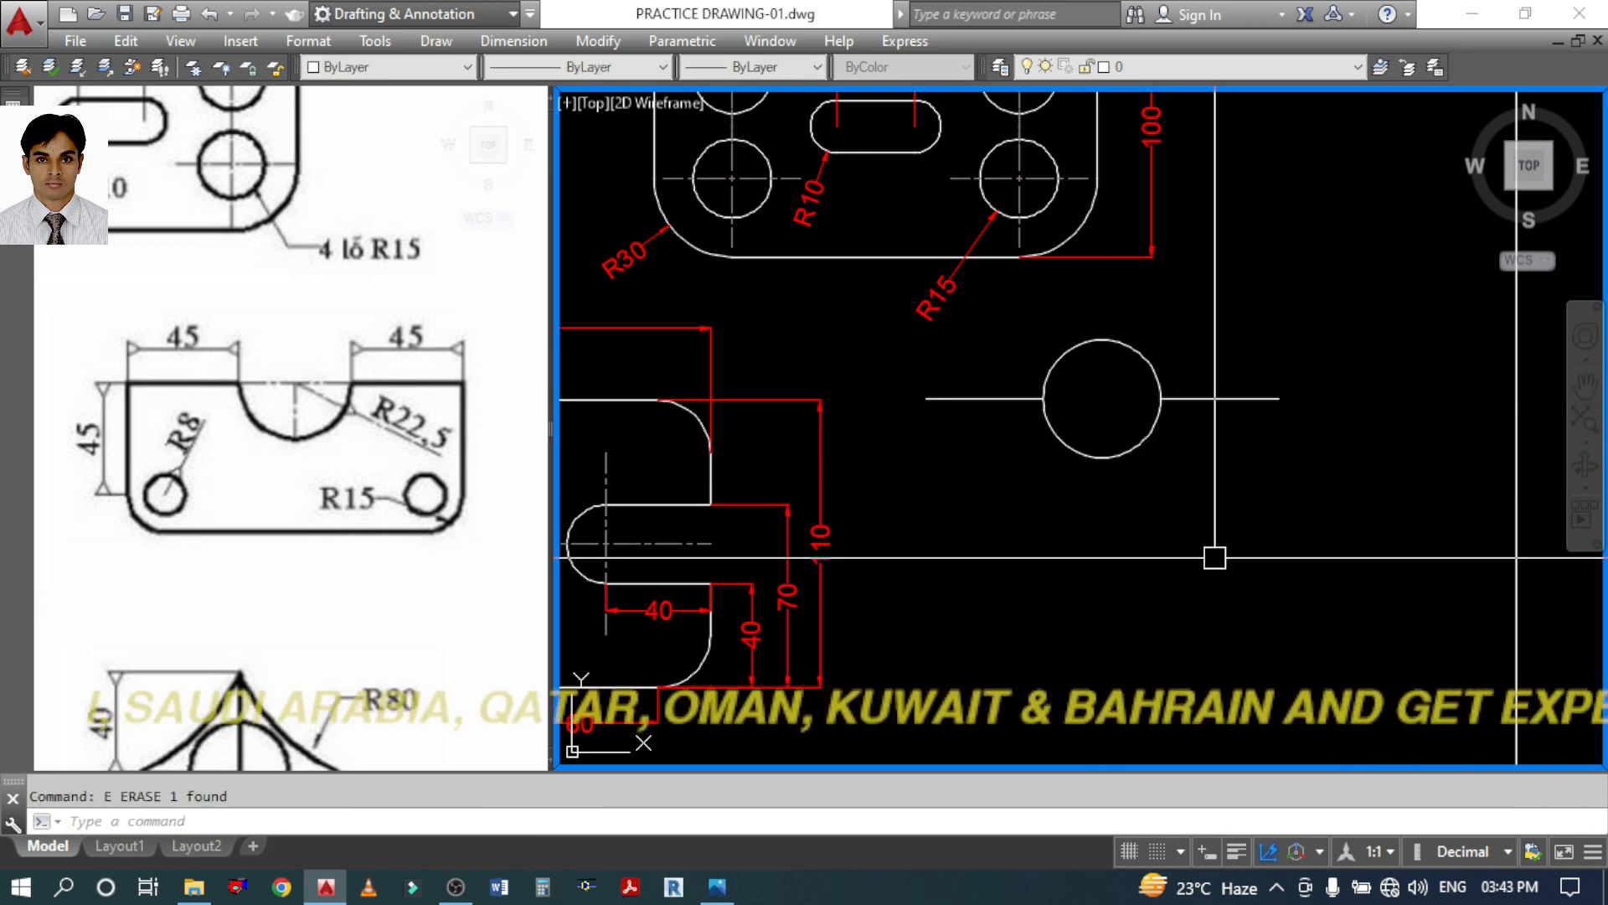
{"action": "type", "text": "tr"}
{"action": "key", "text": "Return"}
{"action": "key", "text": "Return"}
{"action": "key", "text": "Return"}
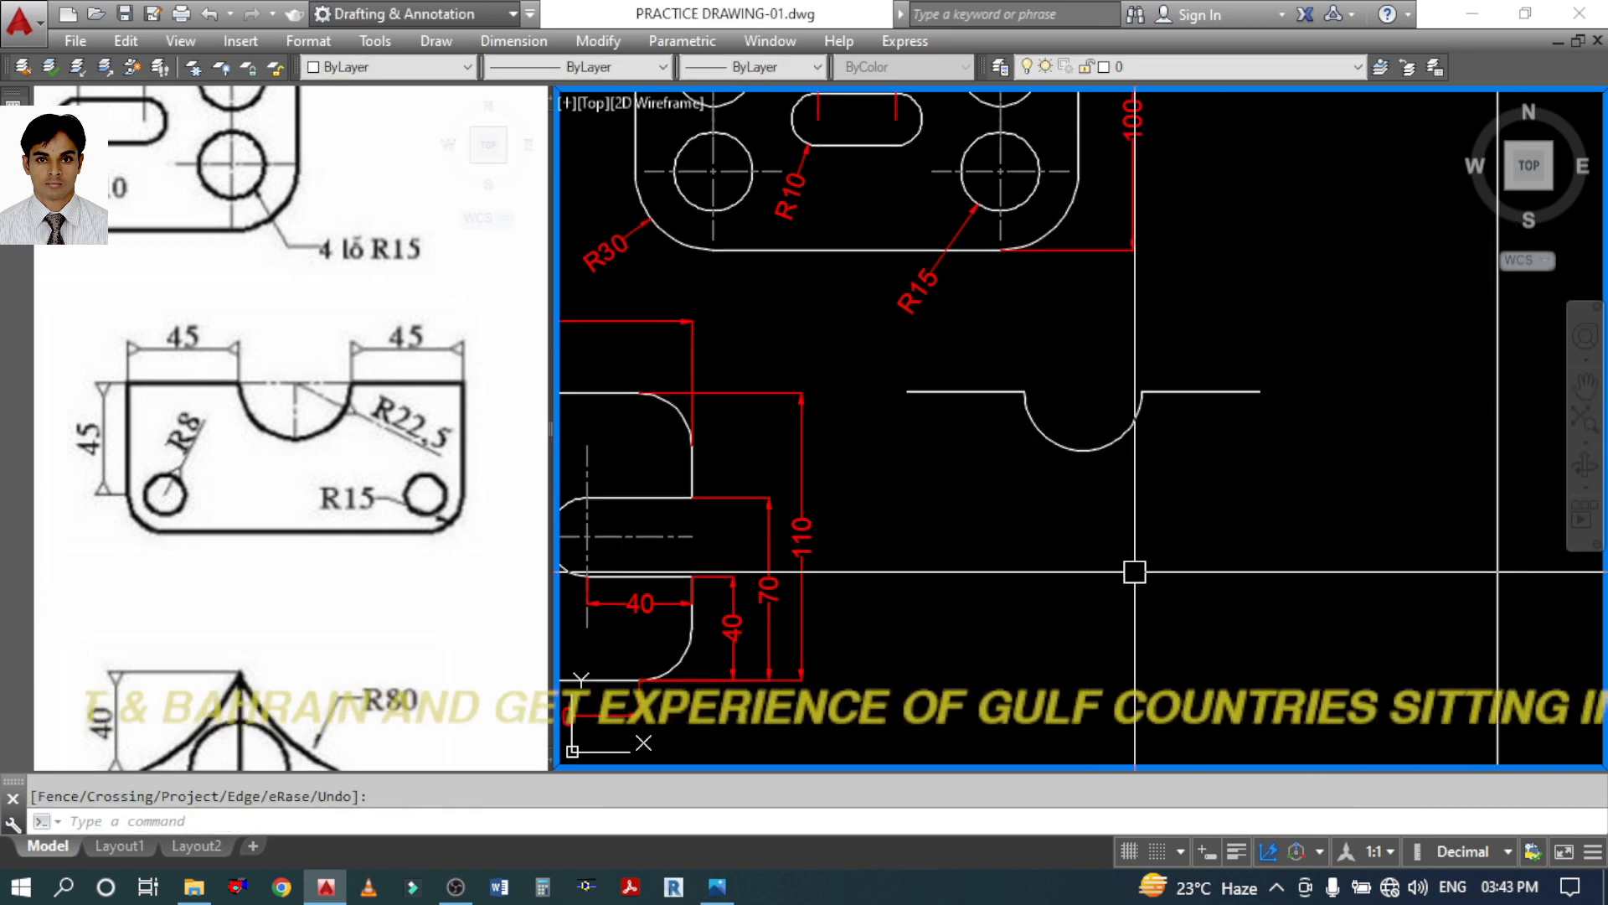
Draw a 45-long vertical line downward from the left end of the new part's top edge
{"action": "left_click", "coordinate": [117, 389]}
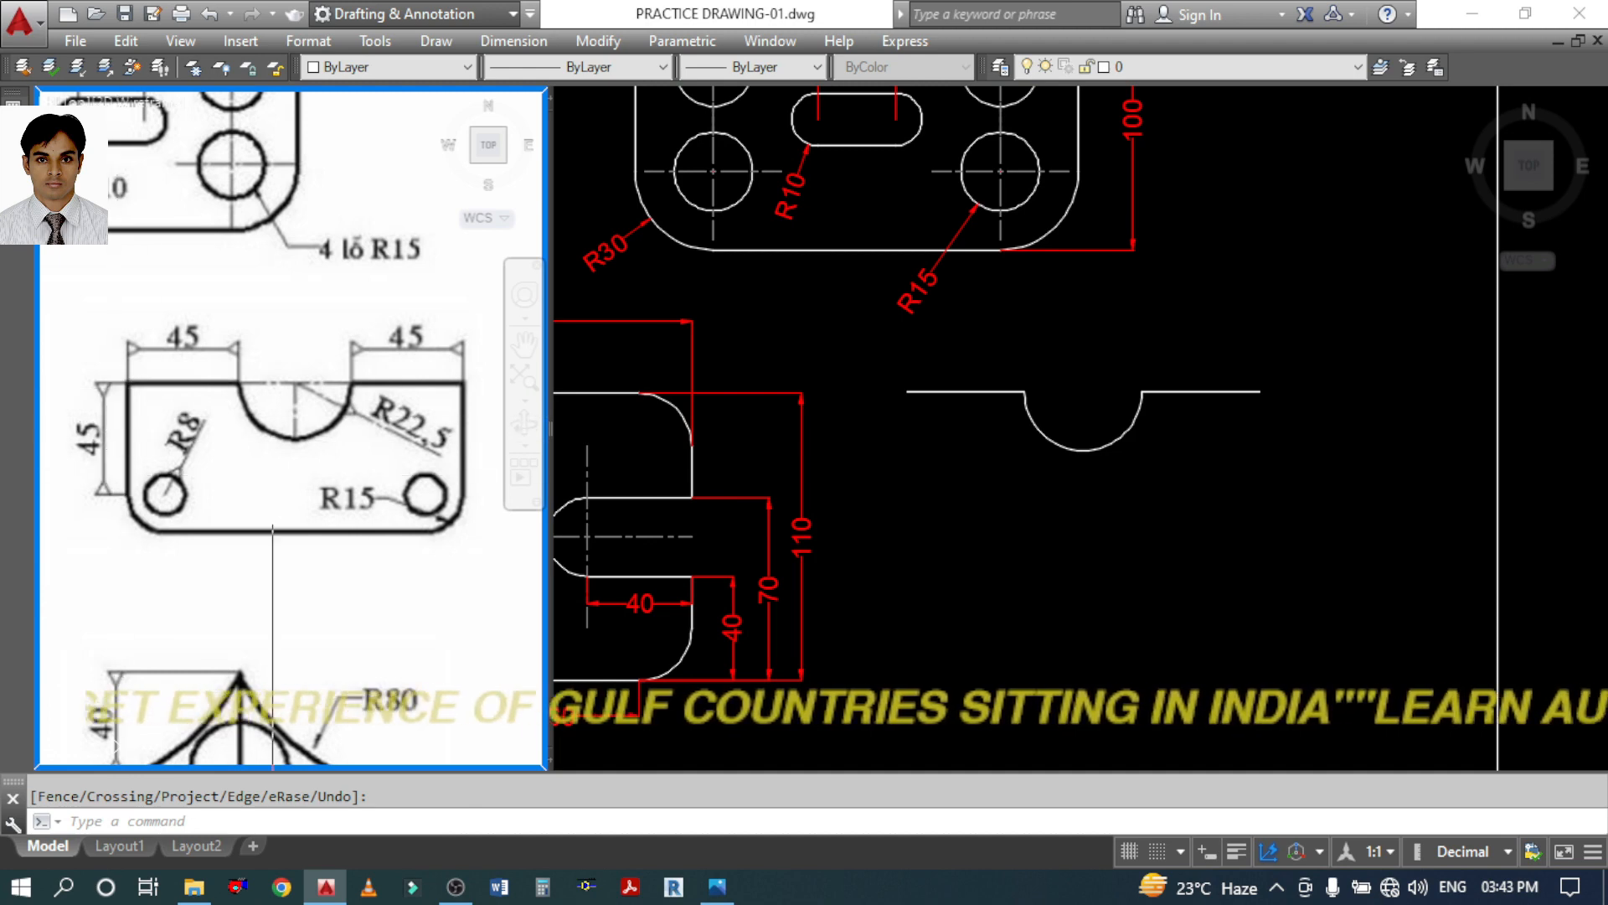
{"action": "left_click", "coordinate": [883, 438]}
{"action": "type", "text": "l"}
{"action": "key", "text": "Return"}
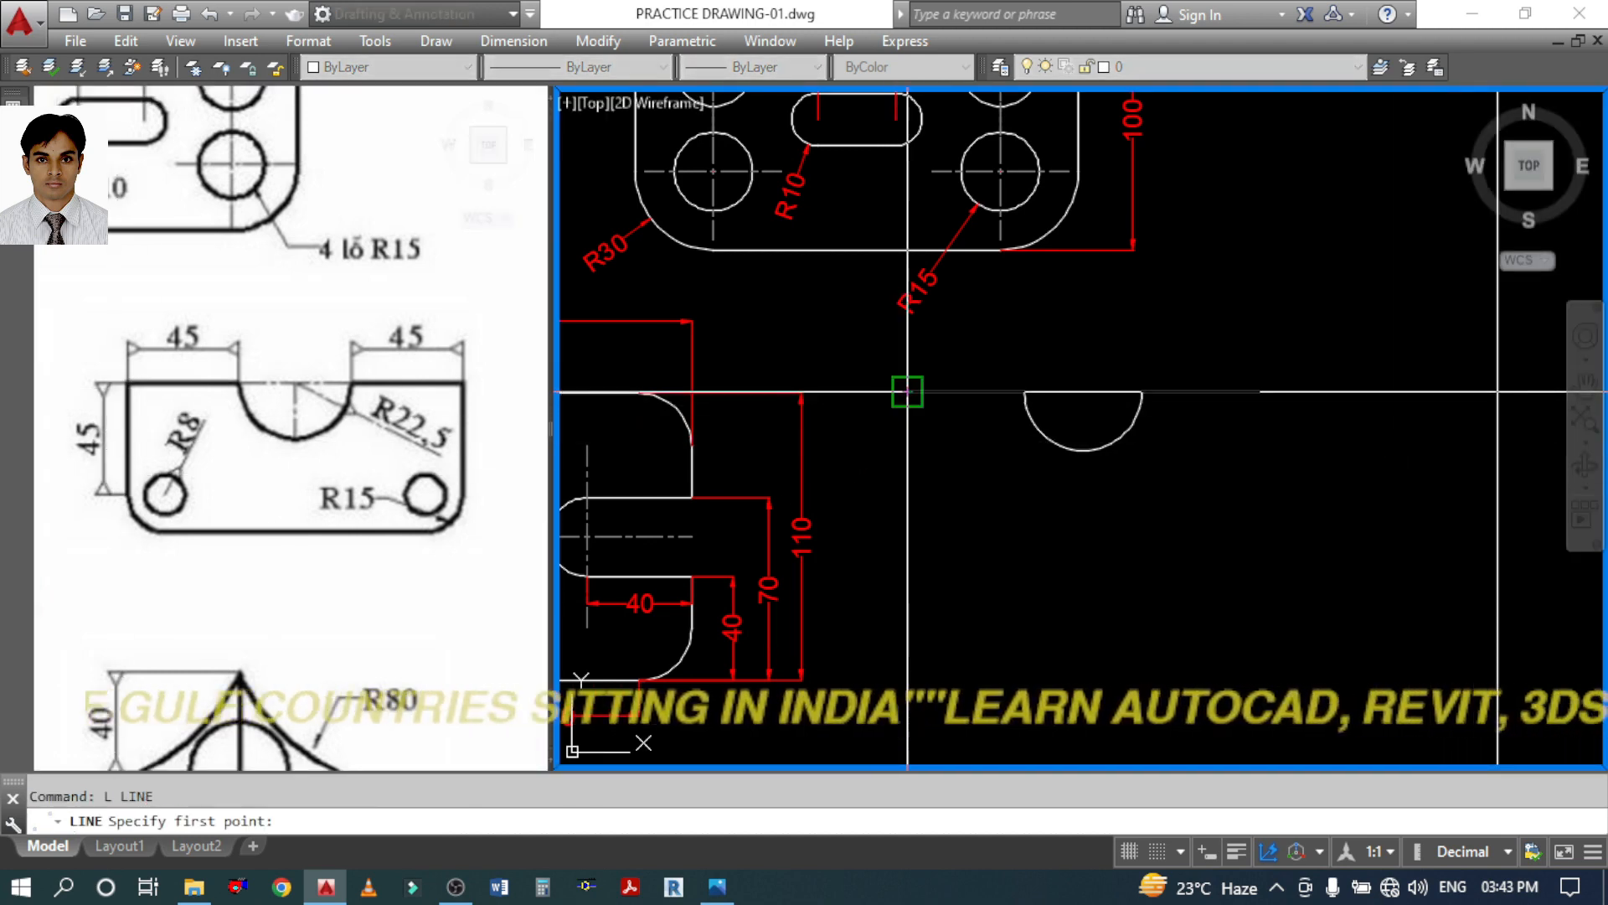
{"action": "left_click", "coordinate": [907, 392]}
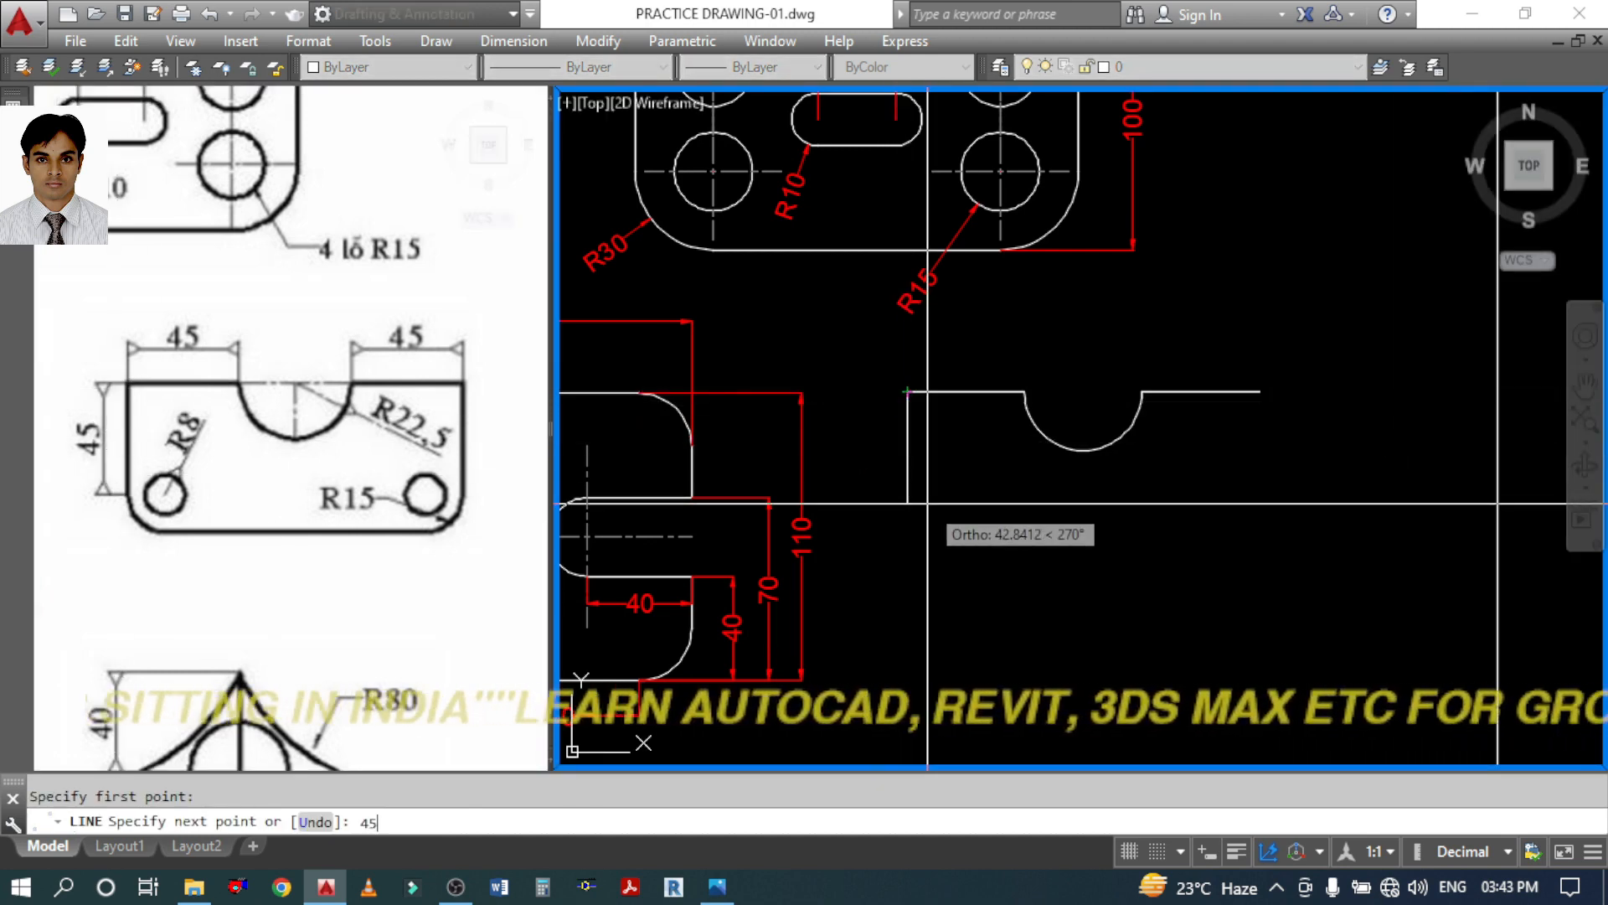
{"action": "type", "text": "45"}
{"action": "key", "text": "Return"}
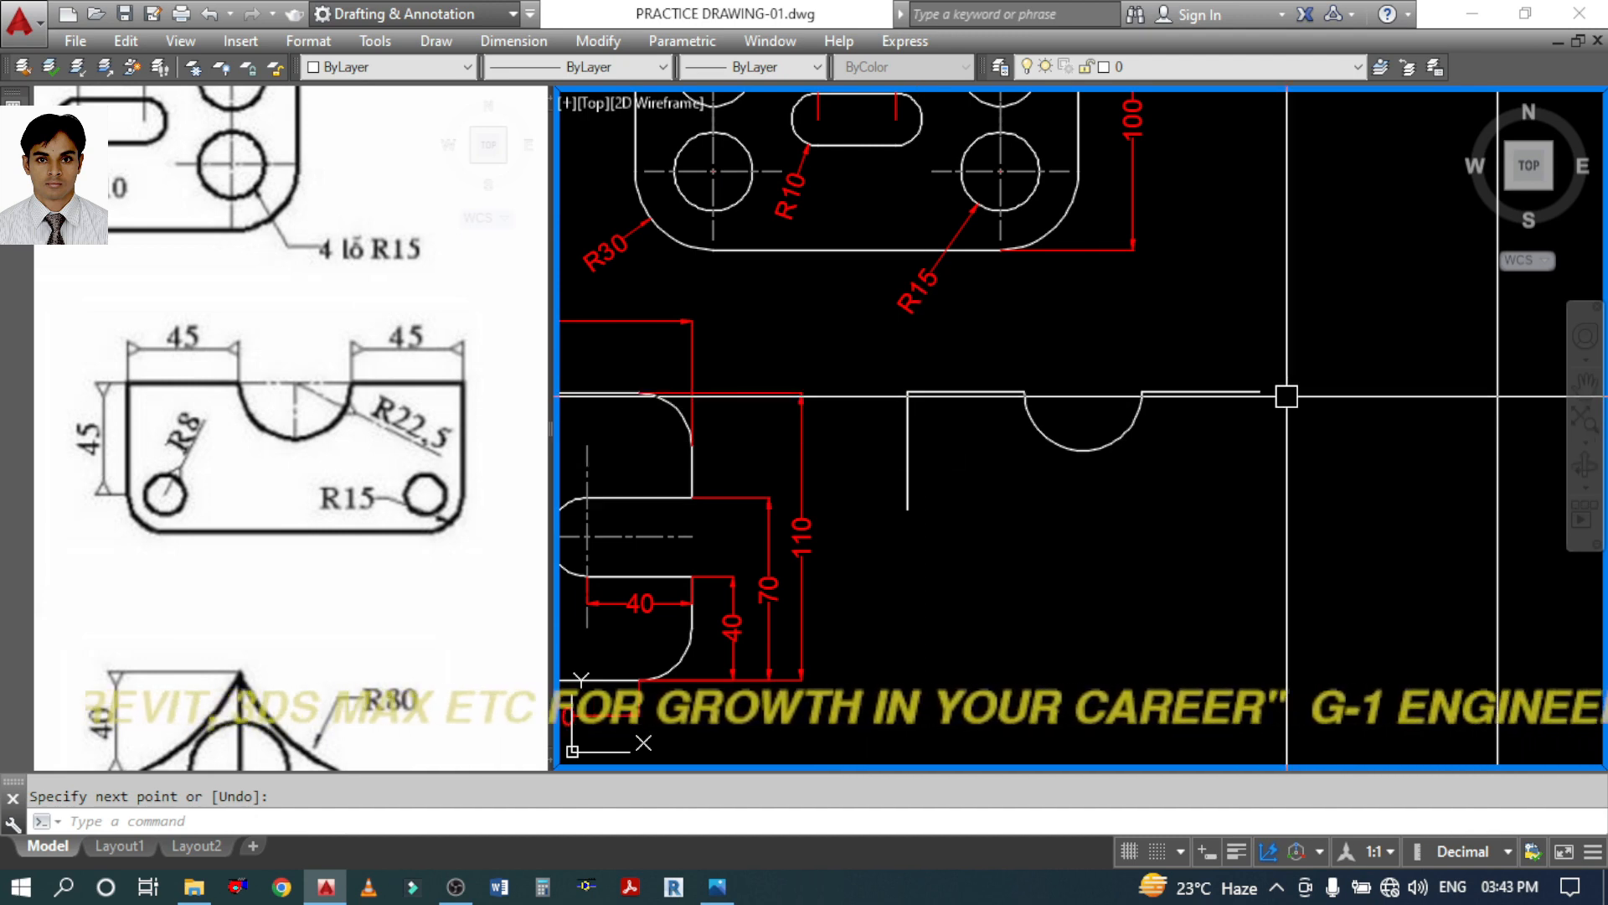
Offset the plate's upper-left edge segment 60 downward to create the start of the bottom edge
{"action": "left_click", "coordinate": [230, 695]}
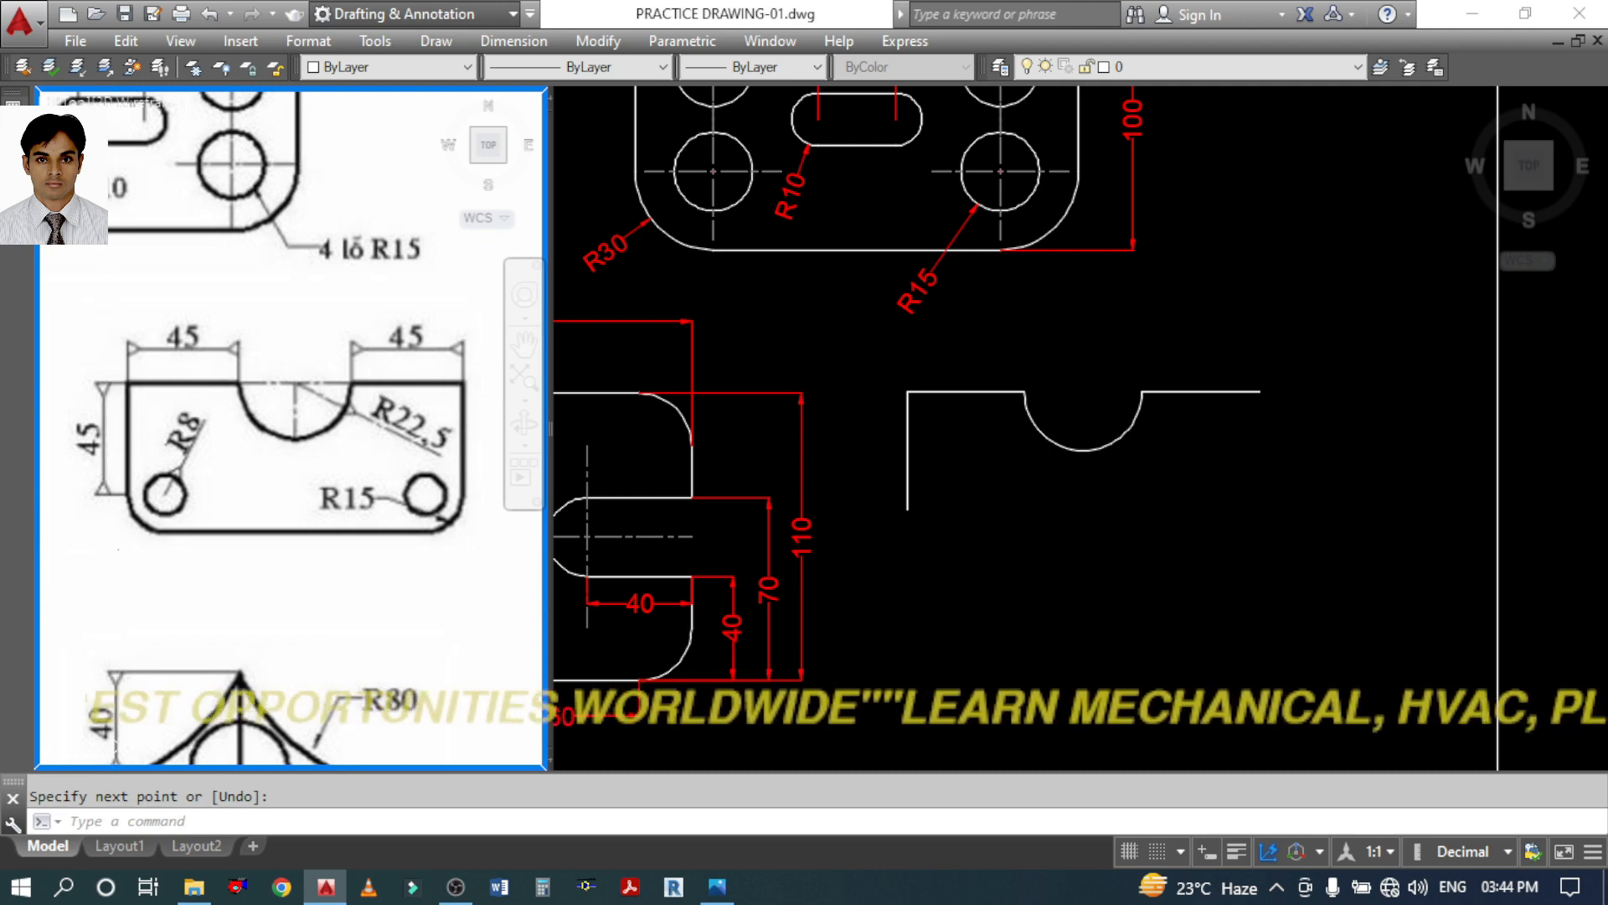
{"action": "left_click", "coordinate": [1027, 542]}
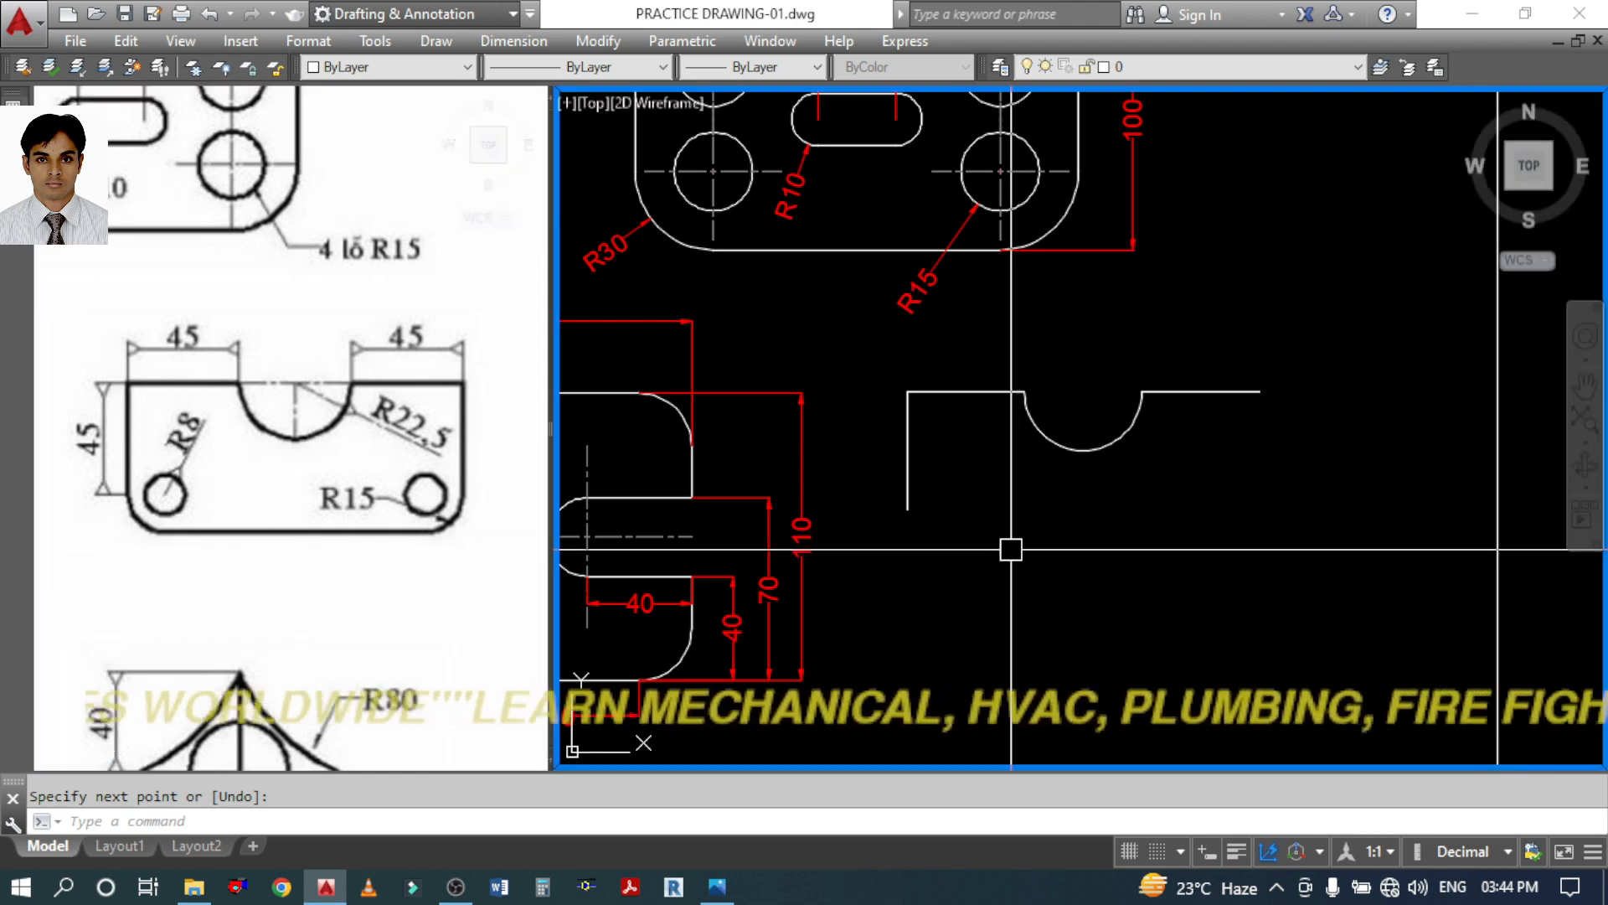
{"action": "key", "text": "Escape"}
{"action": "type", "text": "o"}
{"action": "key", "text": "Return"}
{"action": "type", "text": "60"}
{"action": "key", "text": "Return"}
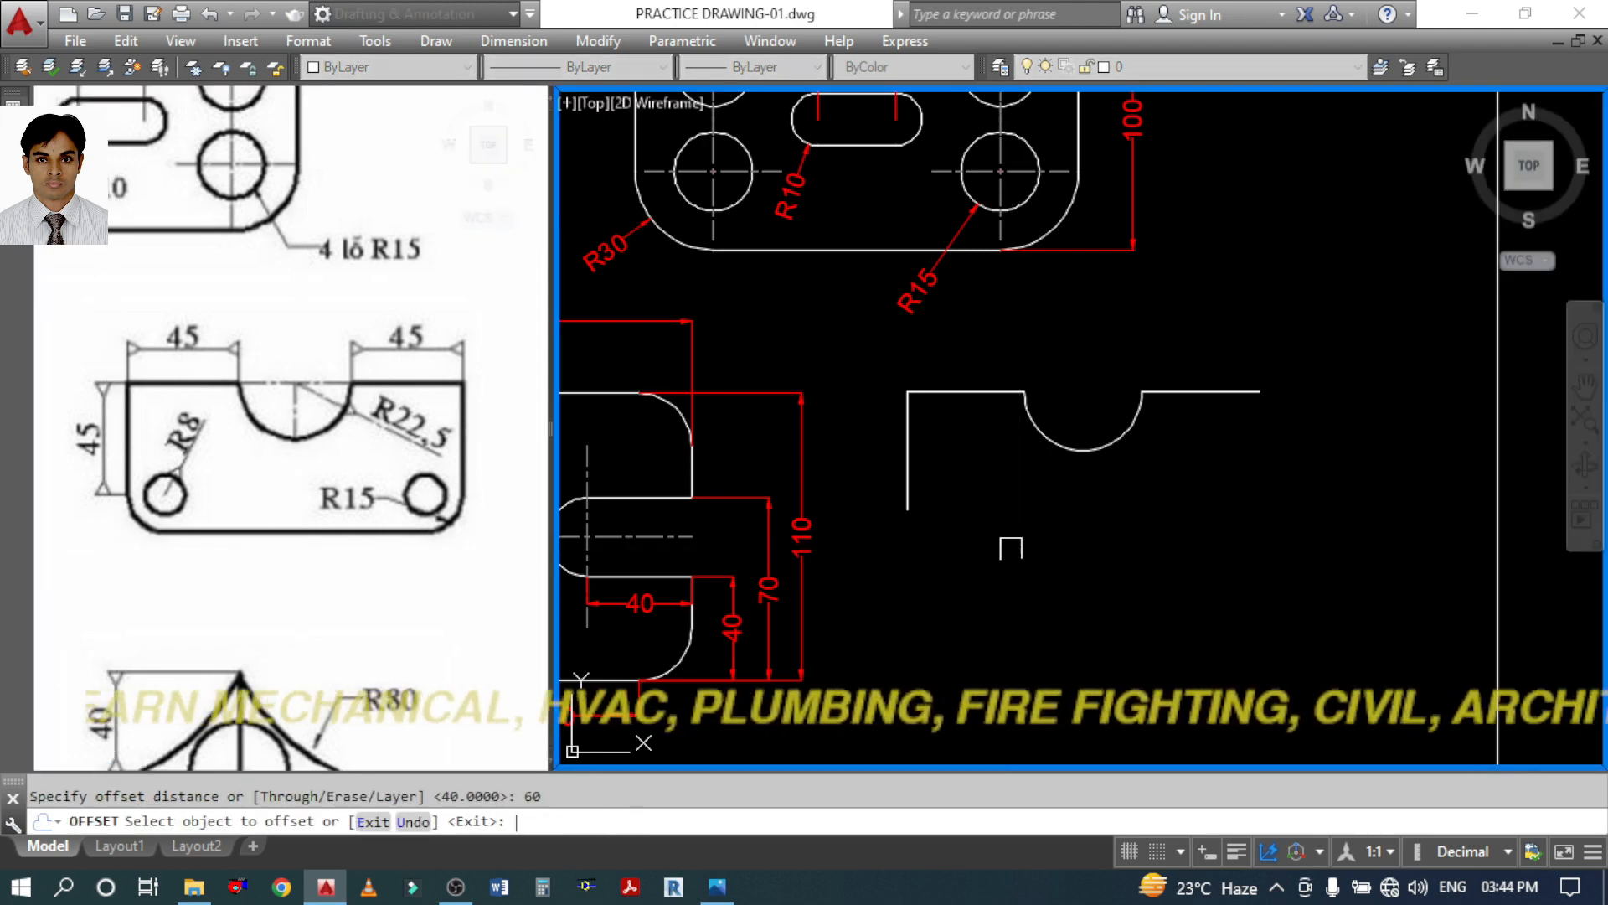
{"action": "left_click", "coordinate": [957, 393]}
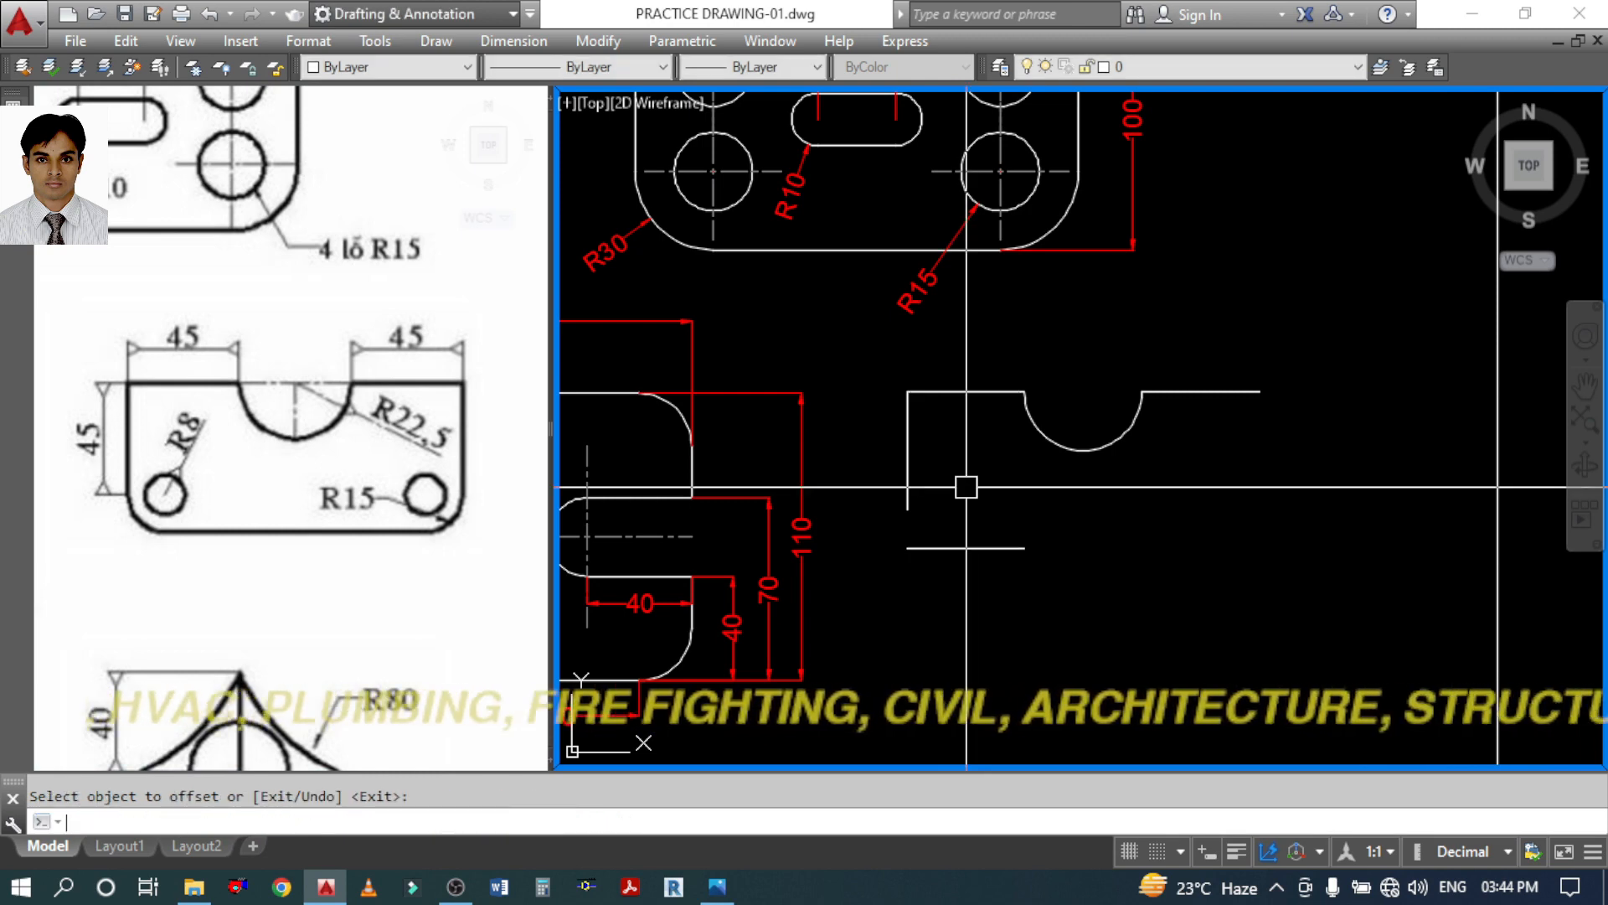
{"action": "key", "text": "Escape"}
Fillet the corner between the left vertical edge and the bottom line with radius 15
{"action": "type", "text": "f"}
{"action": "key", "text": "Return"}
{"action": "type", "text": "r"}
{"action": "key", "text": "Return"}
{"action": "left_click", "coordinate": [351, 503]}
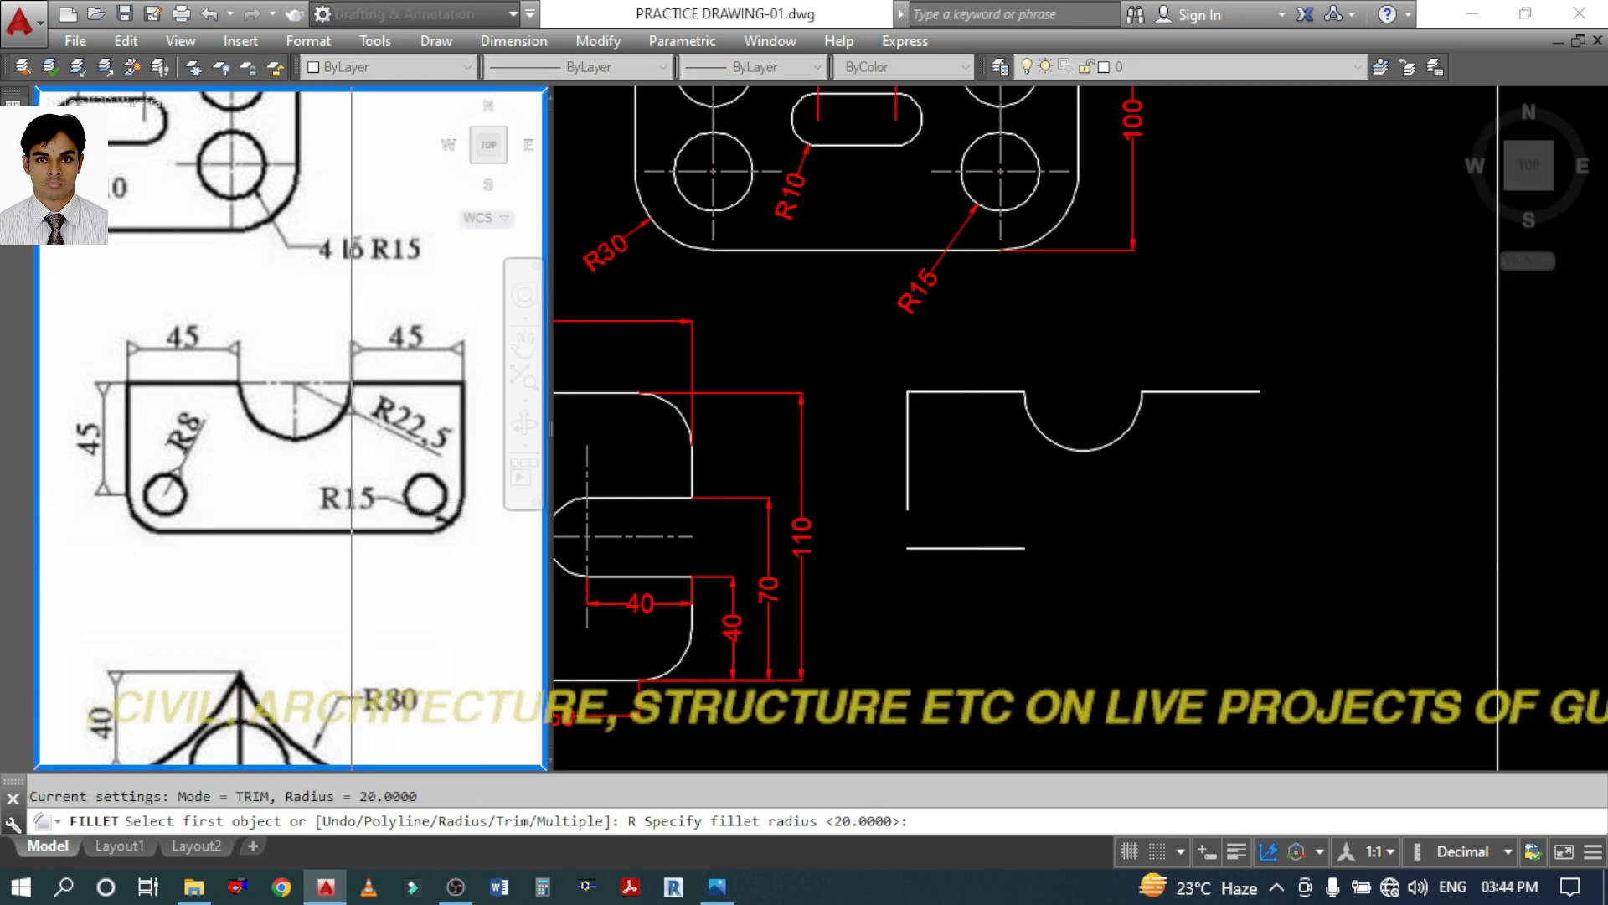
{"action": "left_click", "coordinate": [965, 548]}
{"action": "type", "text": "1"}
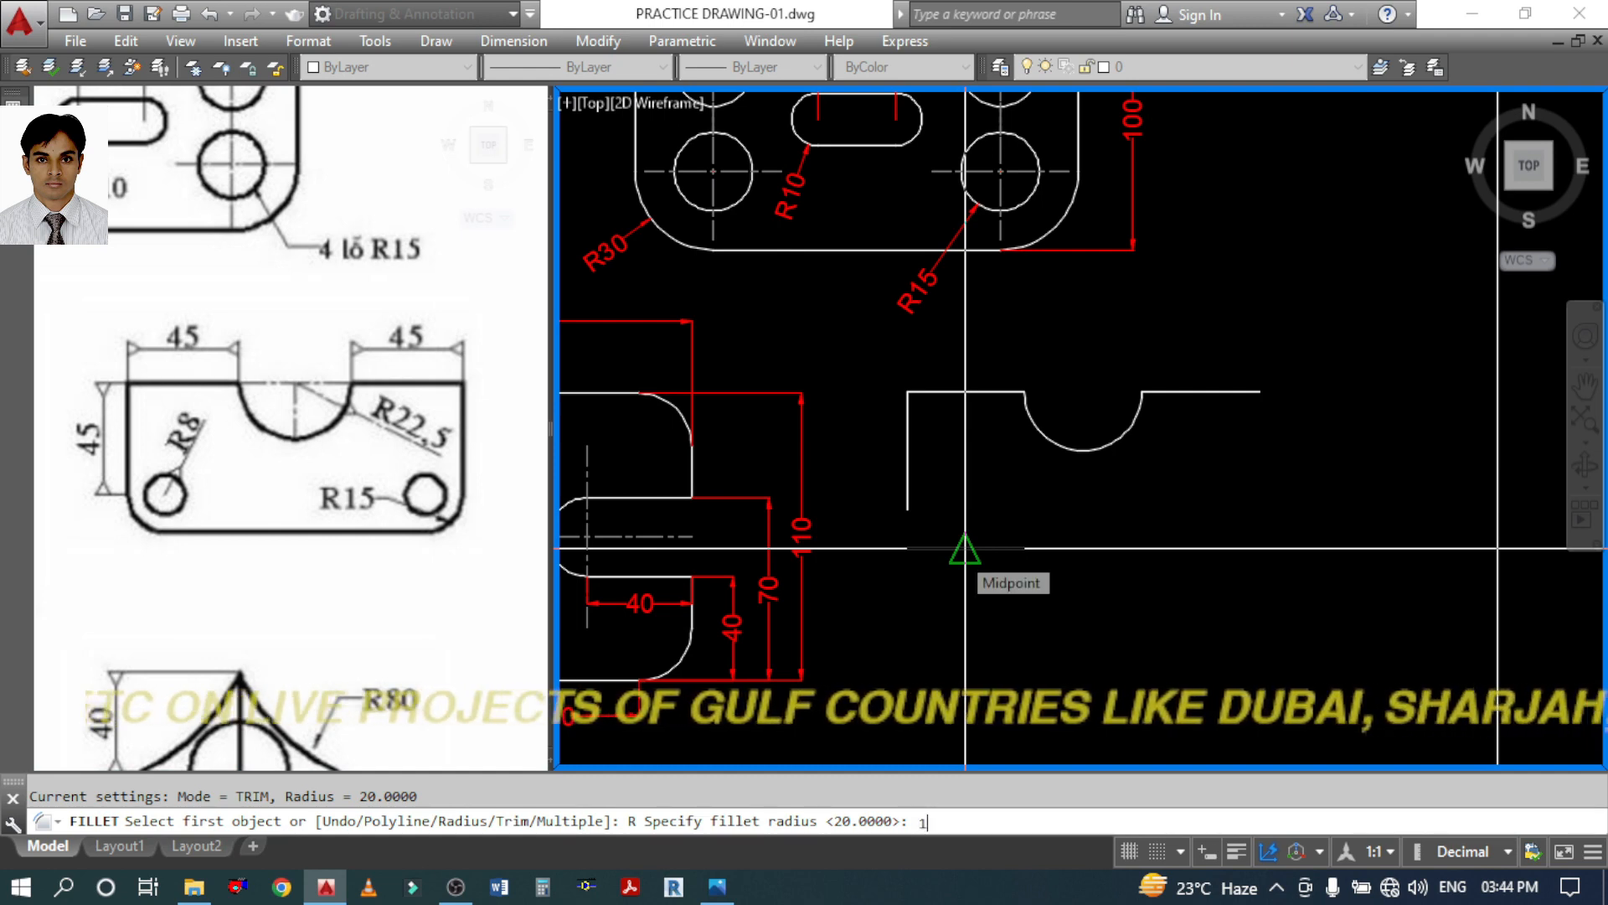
{"action": "type", "text": "5"}
{"action": "key", "text": "Return"}
{"action": "left_click", "coordinate": [957, 549]}
{"action": "left_click", "coordinate": [905, 476]}
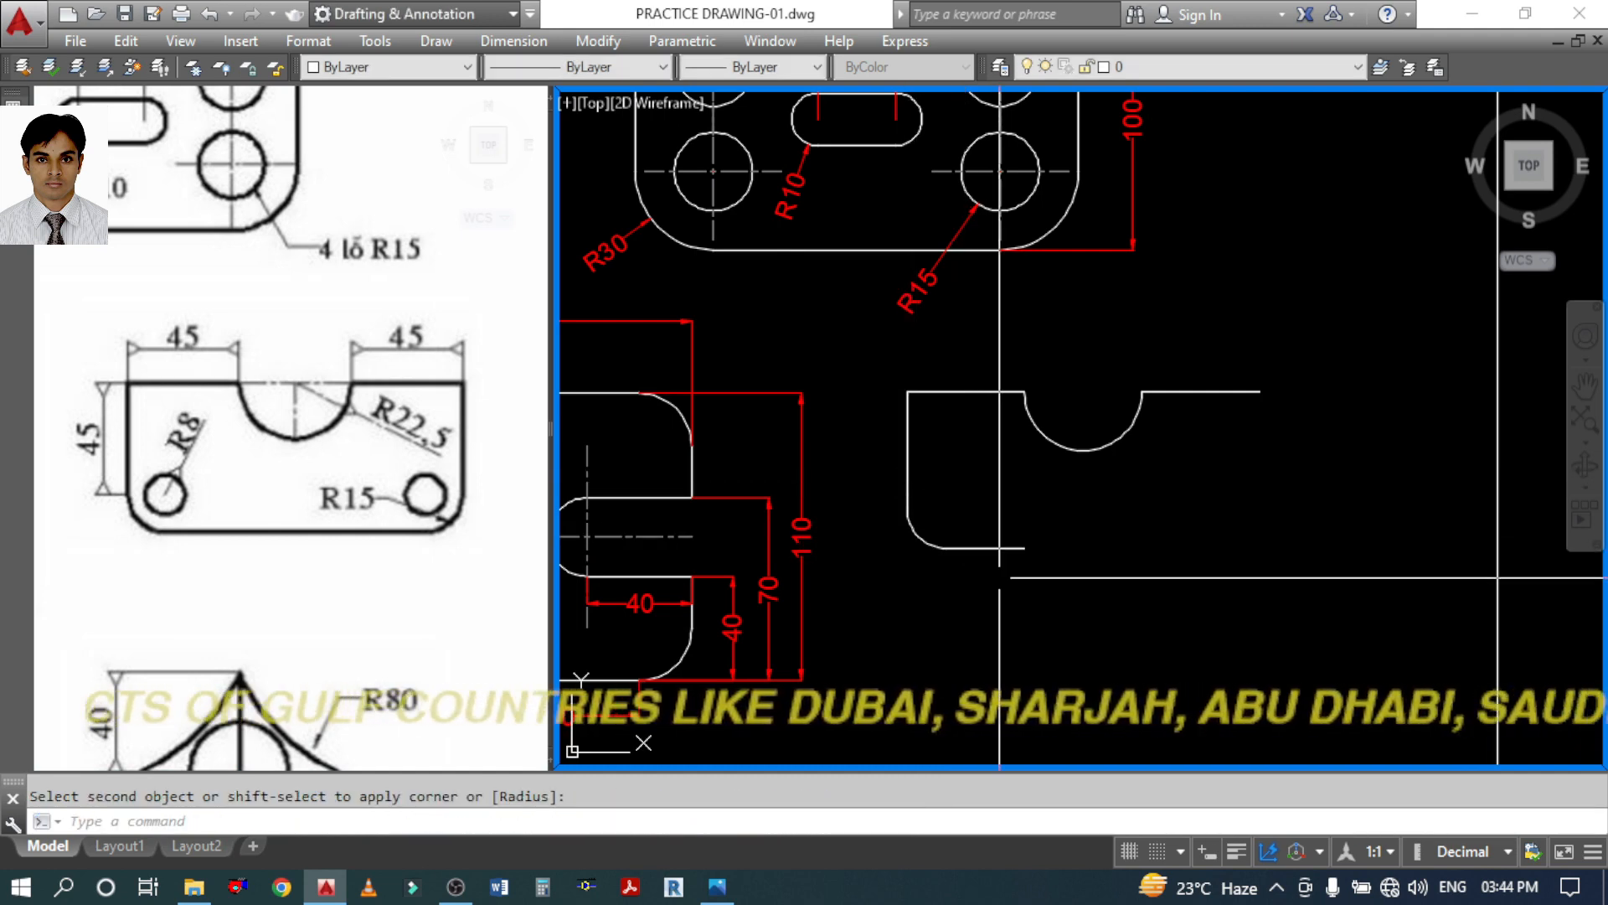
Mirror the left edge and its corner fillet about the notch's vertical centre axis, keeping the source objects
{"action": "type", "text": "mi"}
{"action": "key", "text": "Return"}
{"action": "left_click", "coordinate": [891, 547]}
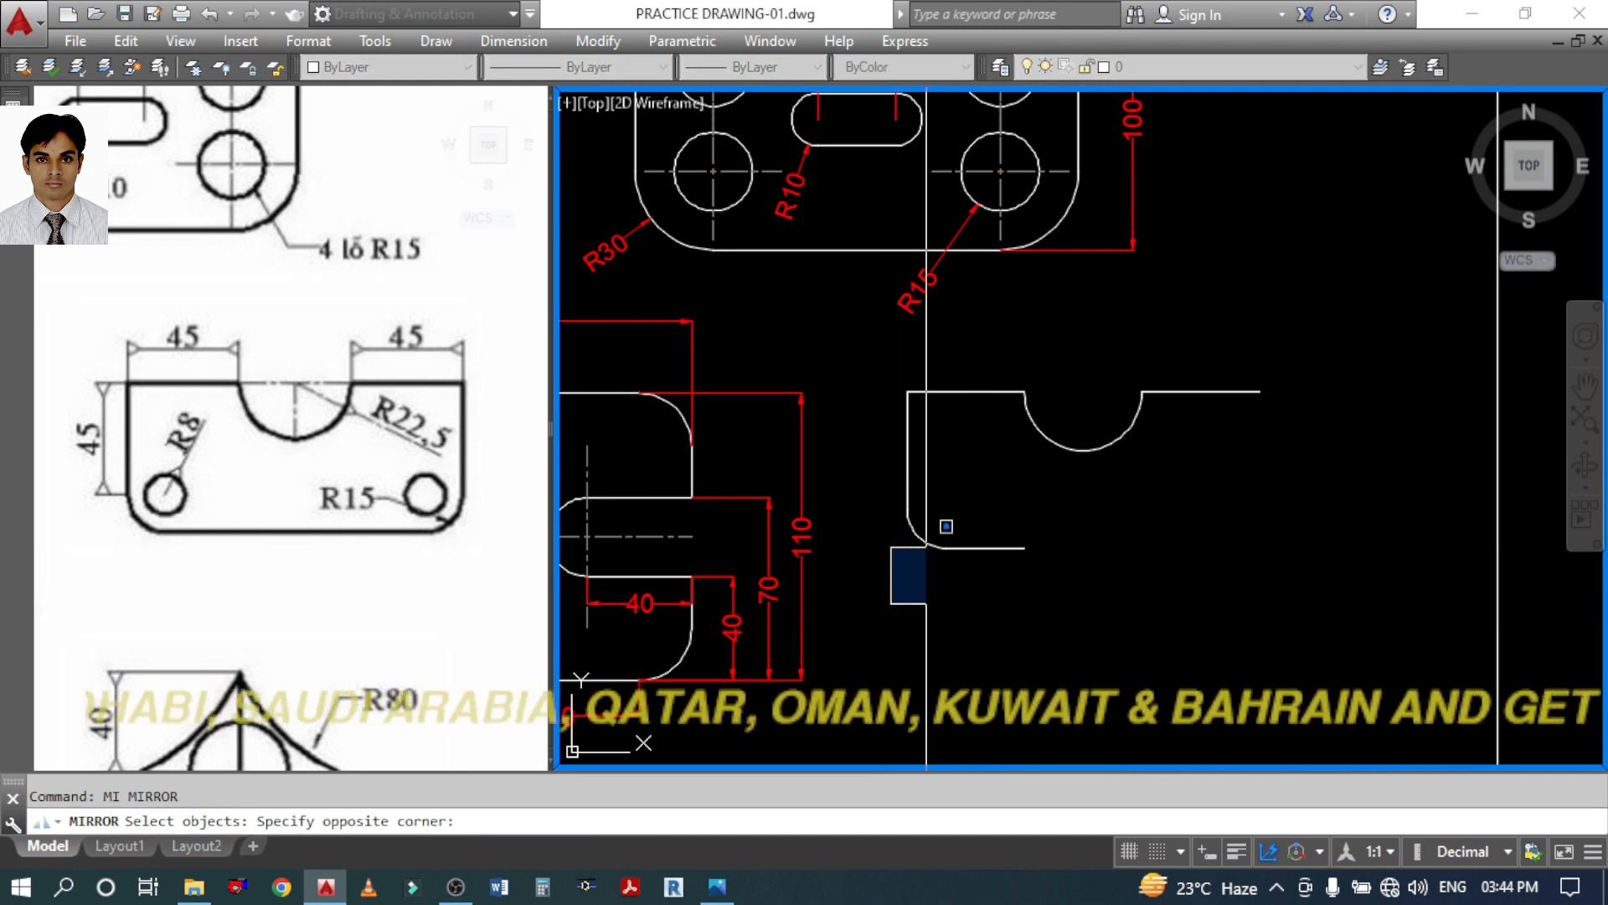
{"action": "left_click", "coordinate": [980, 337]}
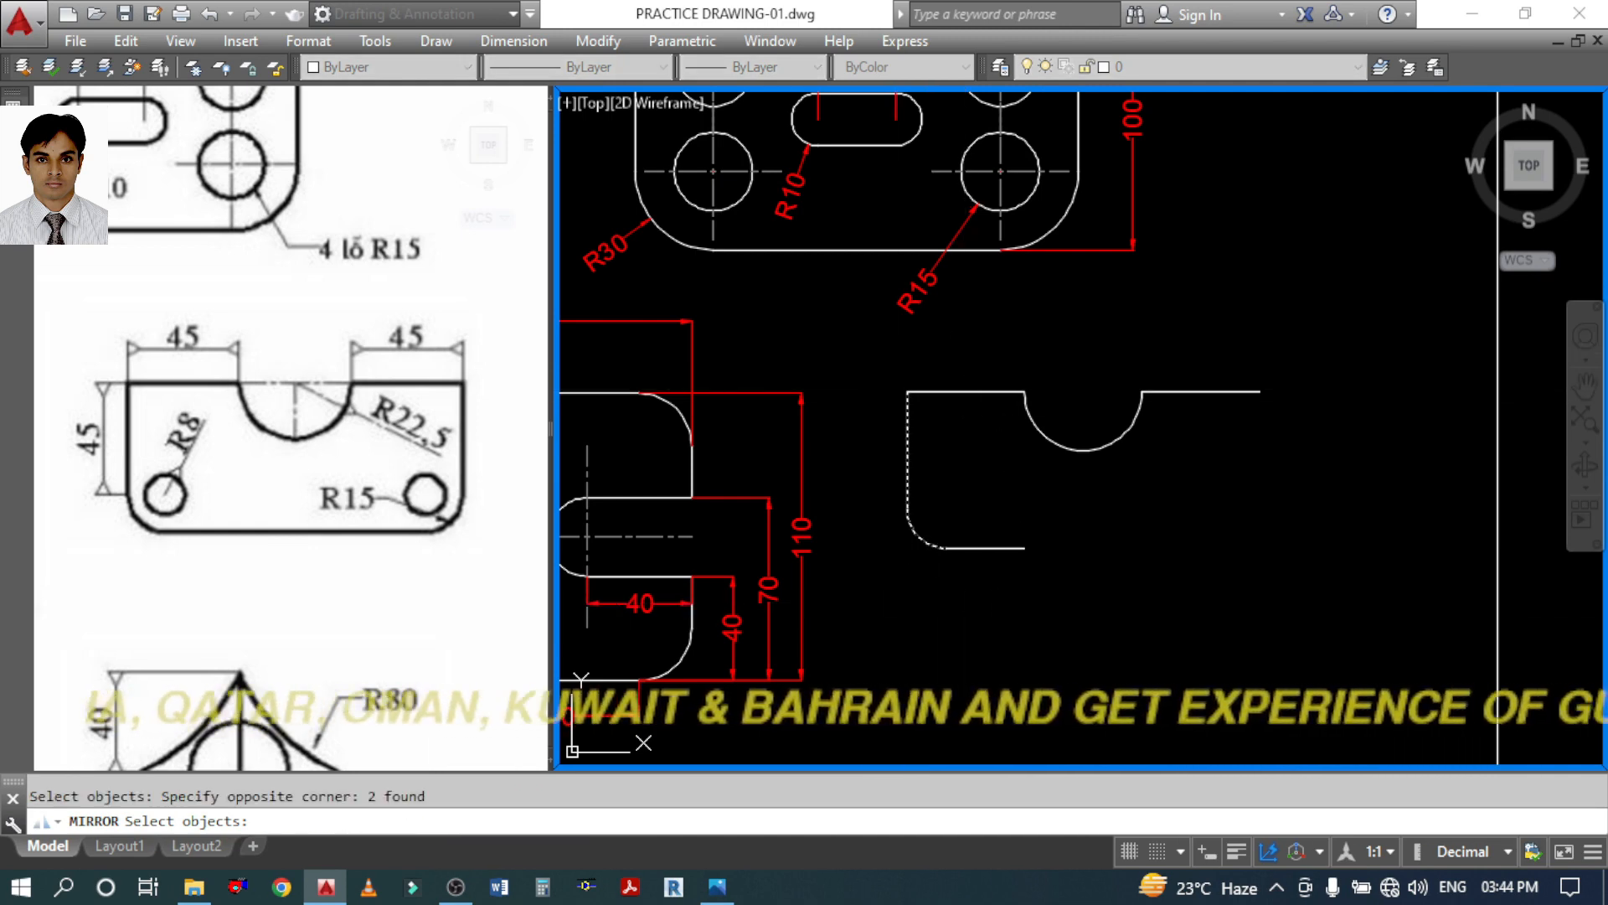
{"action": "key", "text": "Return"}
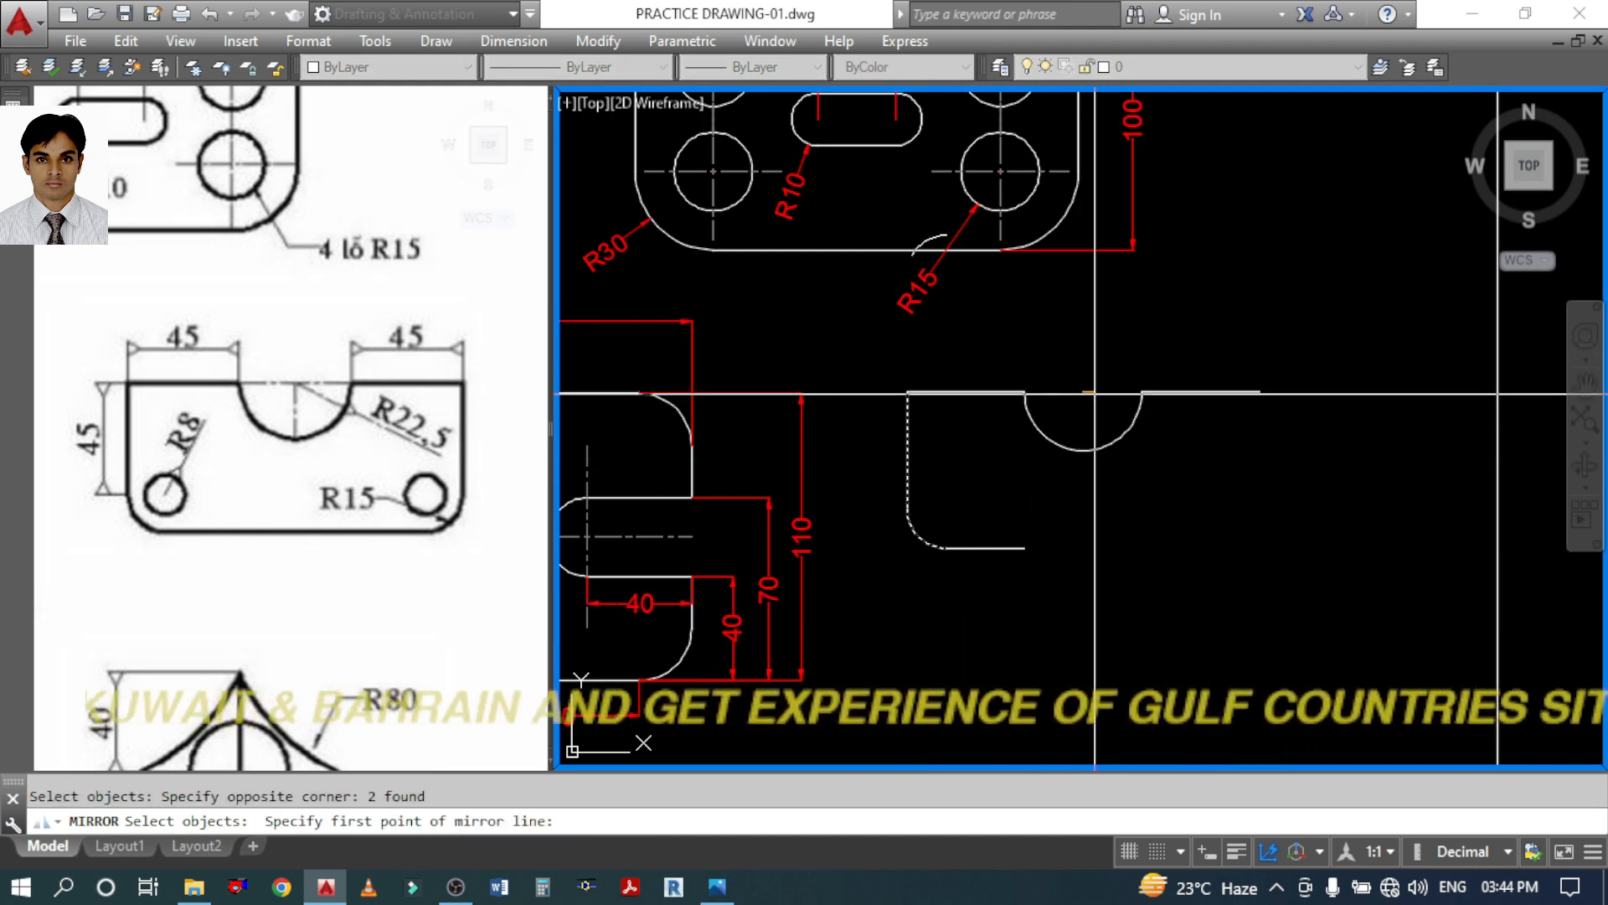
{"action": "left_click", "coordinate": [1084, 450]}
{"action": "left_click", "coordinate": [1083, 343]}
{"action": "right_click", "coordinate": [1164, 411]}
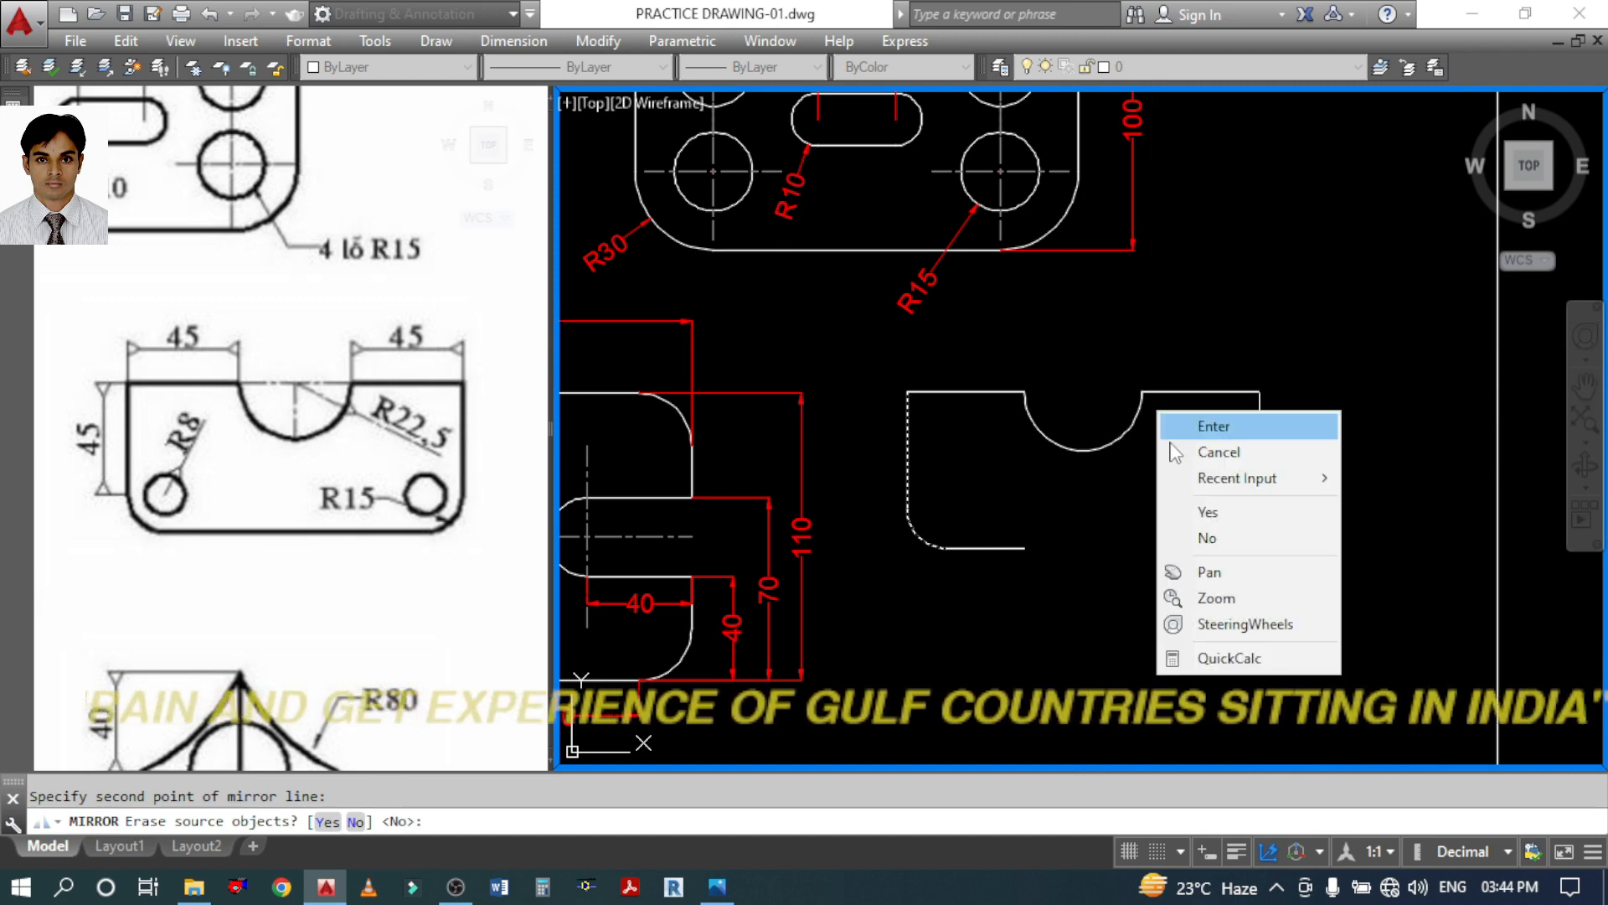
{"action": "left_click", "coordinate": [1208, 538]}
Stretch the short bottom line's free end to the end of the mirrored corner arc, closing the outline
{"action": "left_click", "coordinate": [1001, 548]}
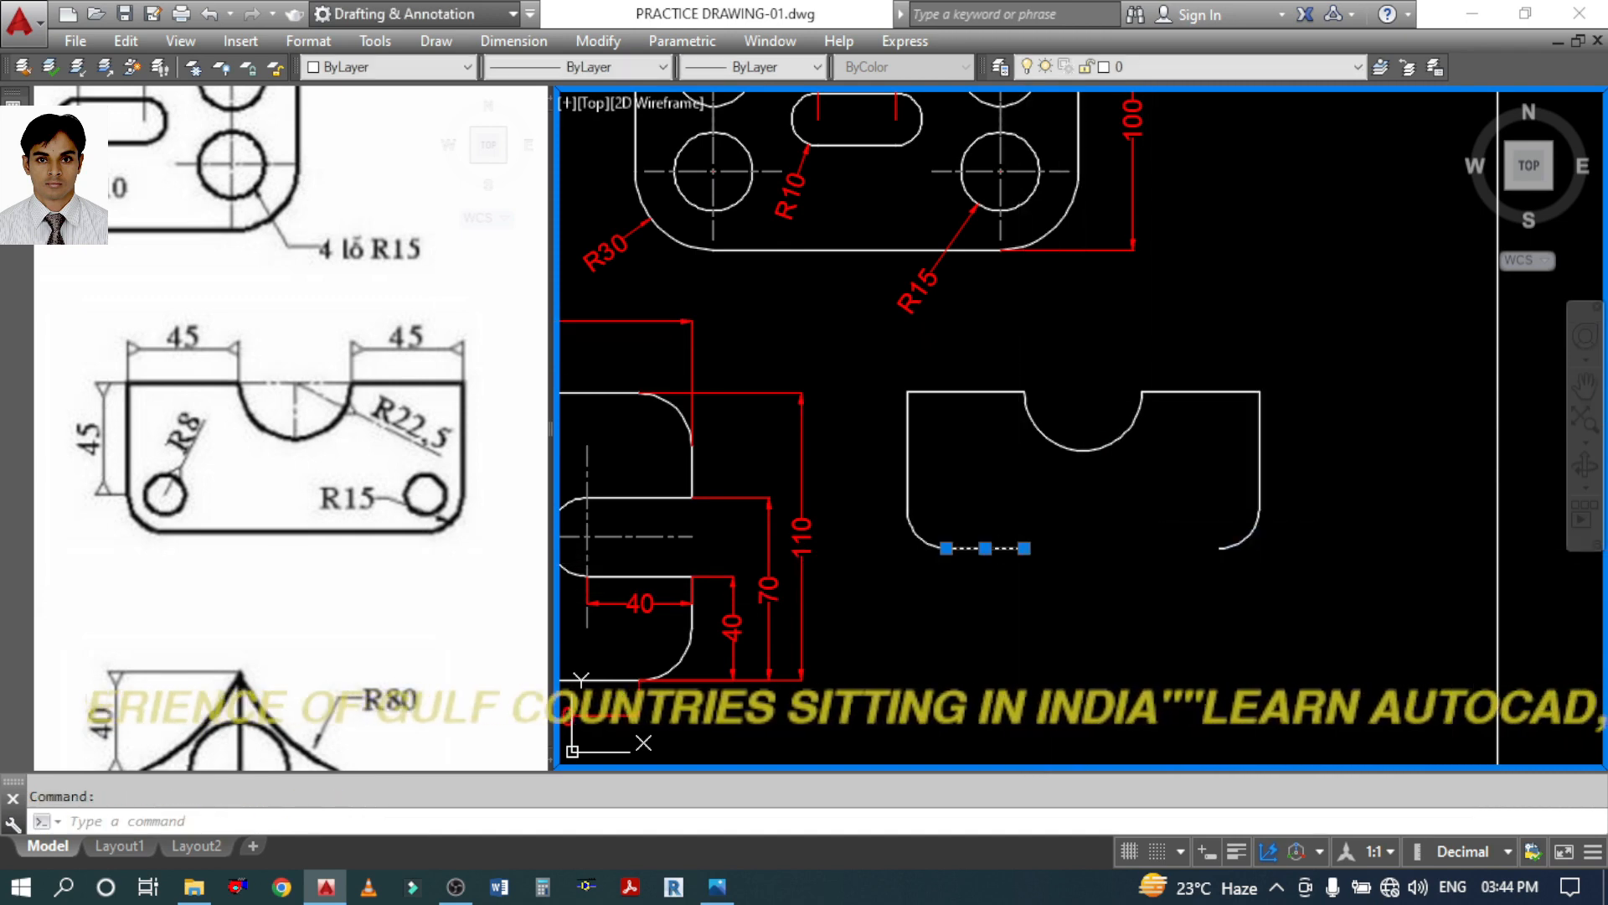
{"action": "left_click", "coordinate": [1025, 549]}
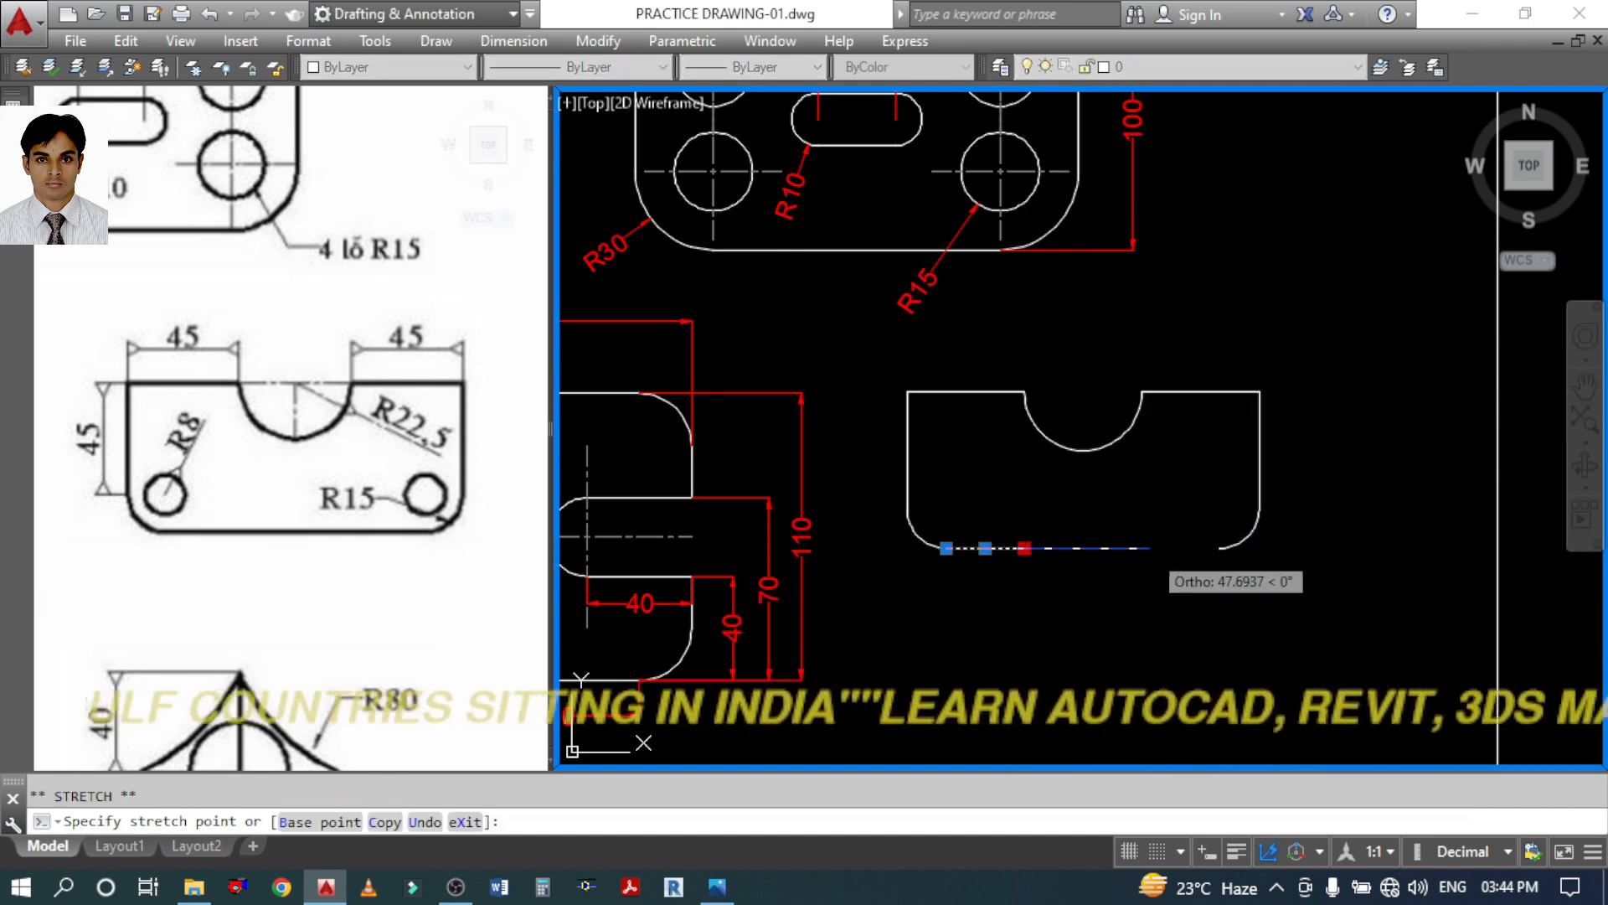
{"action": "left_click", "coordinate": [1220, 549]}
{"action": "key", "text": "Escape"}
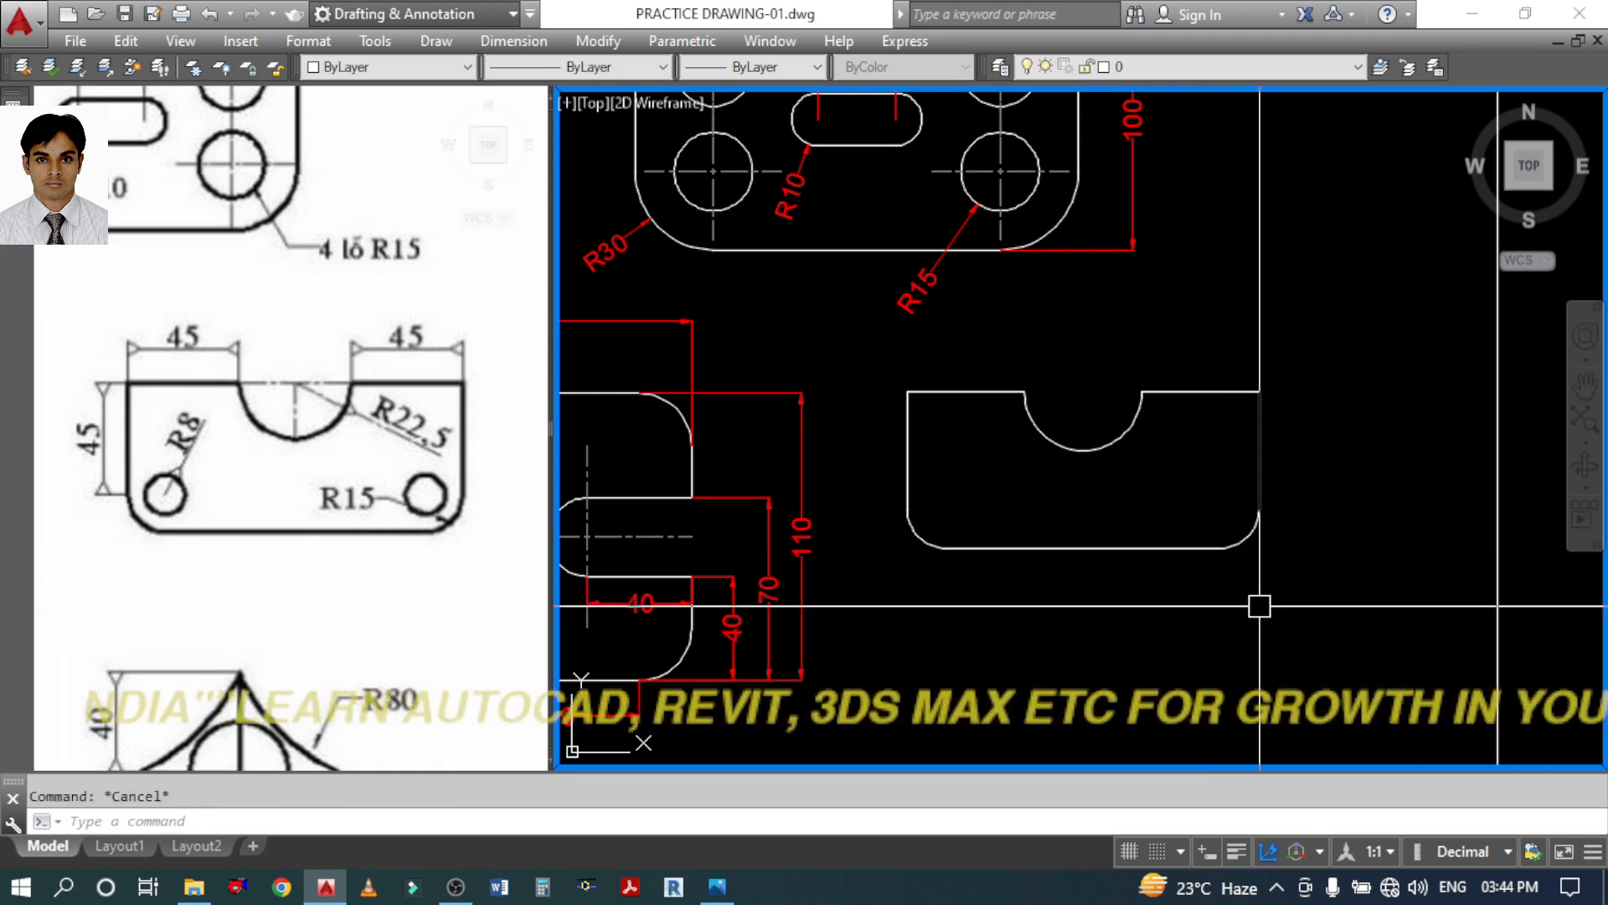
{"action": "left_click", "coordinate": [1248, 536]}
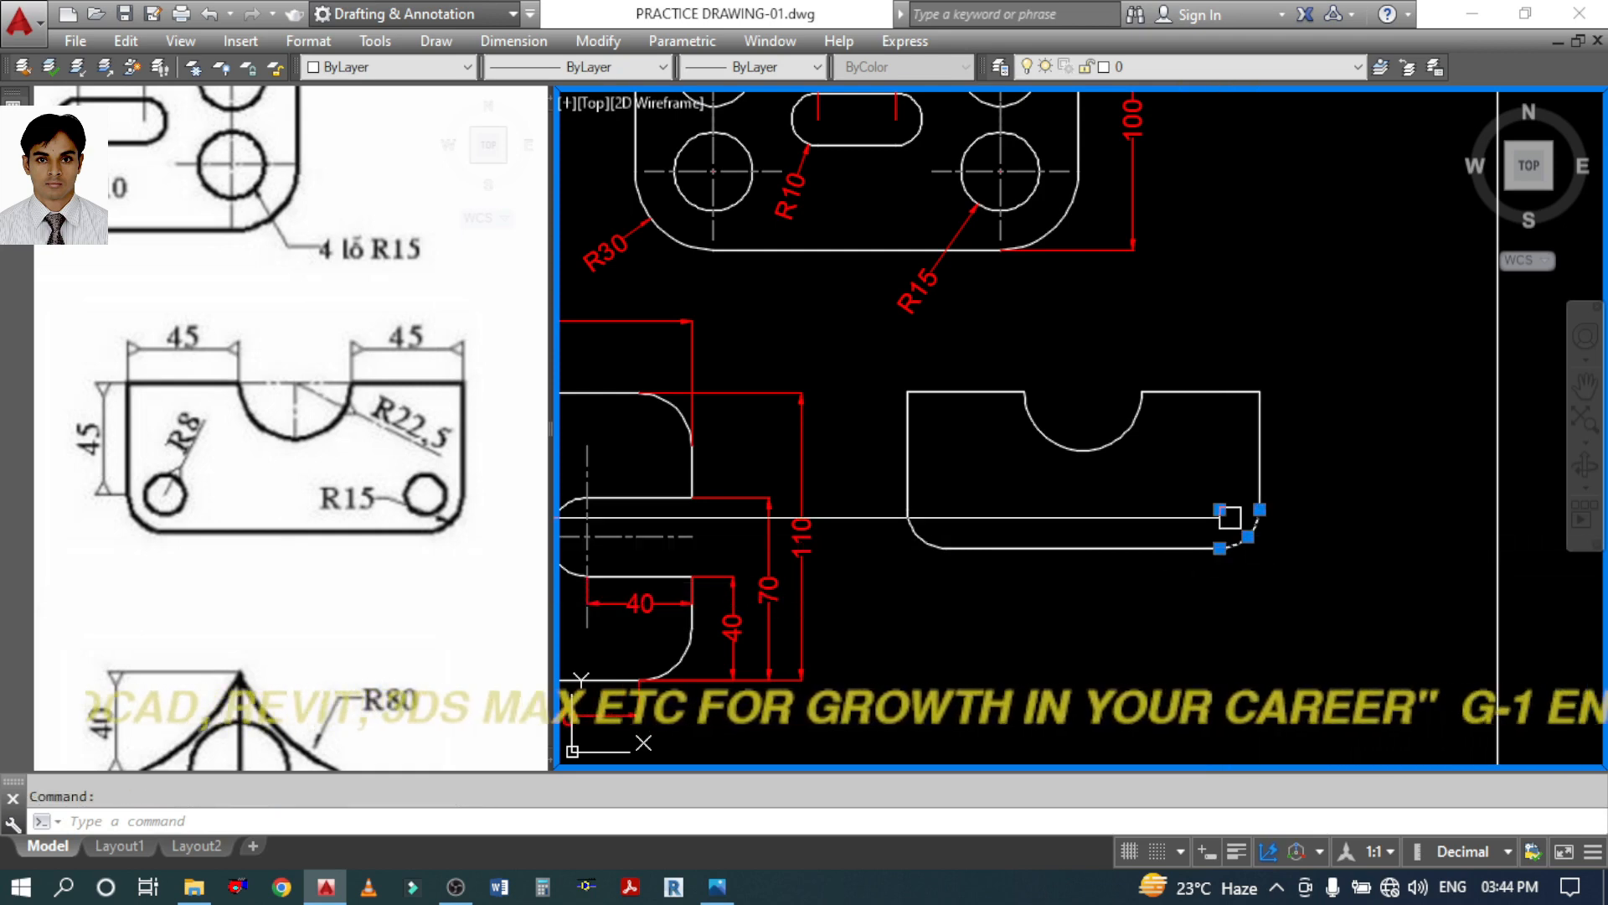
{"action": "key", "text": "Escape"}
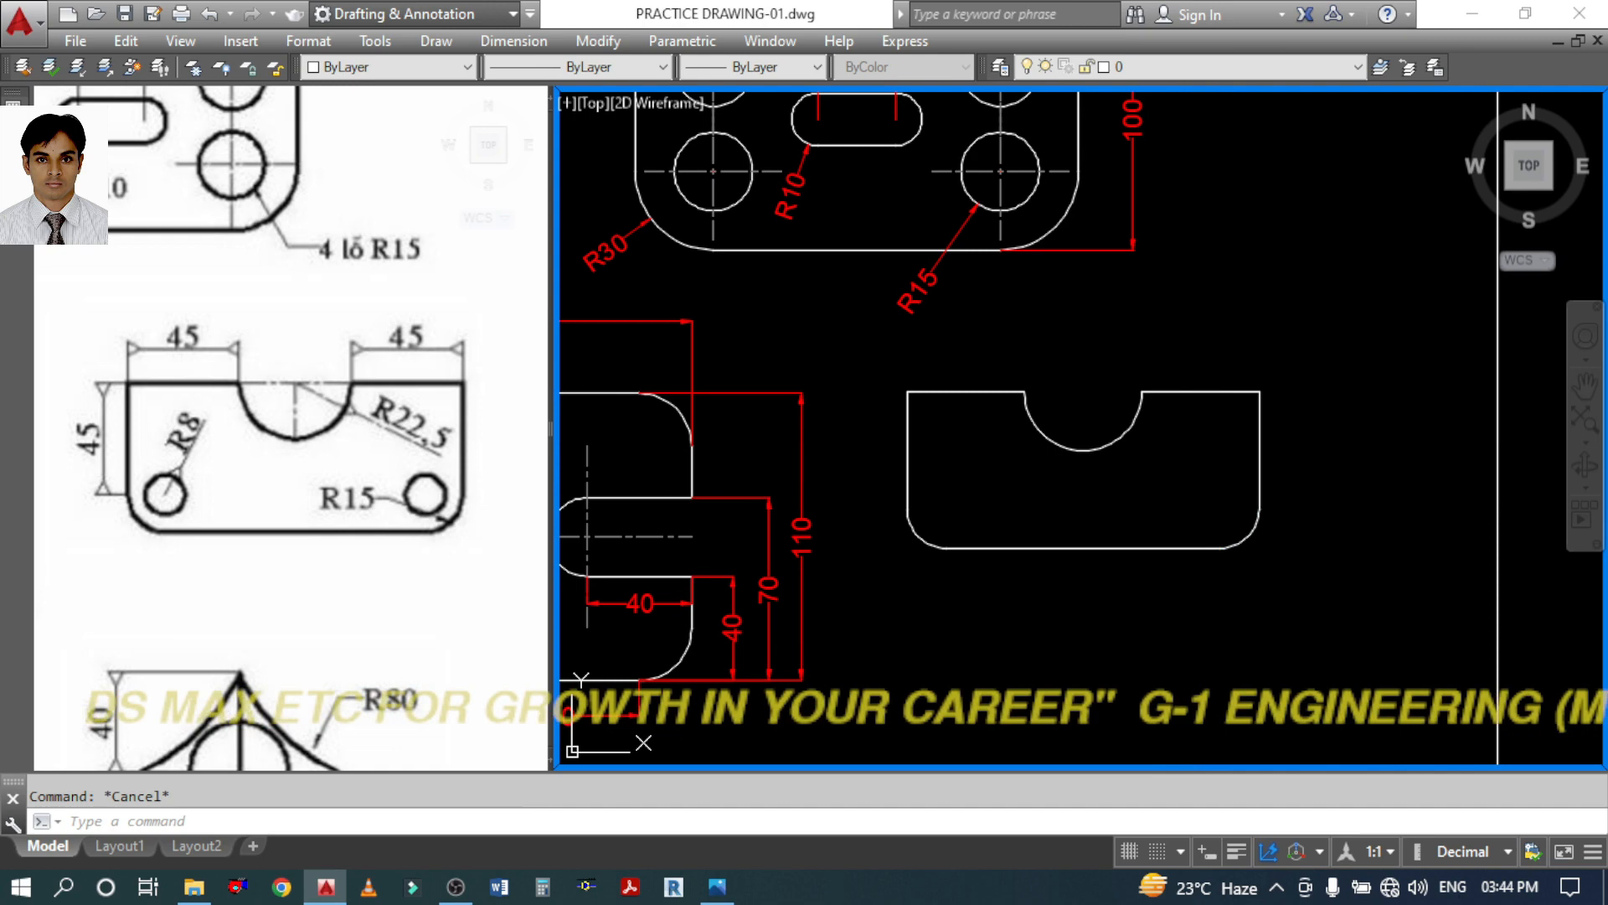
Draw two circles of radius 8, one centred on each bottom corner fillet's centre
{"action": "left_click", "coordinate": [484, 516]}
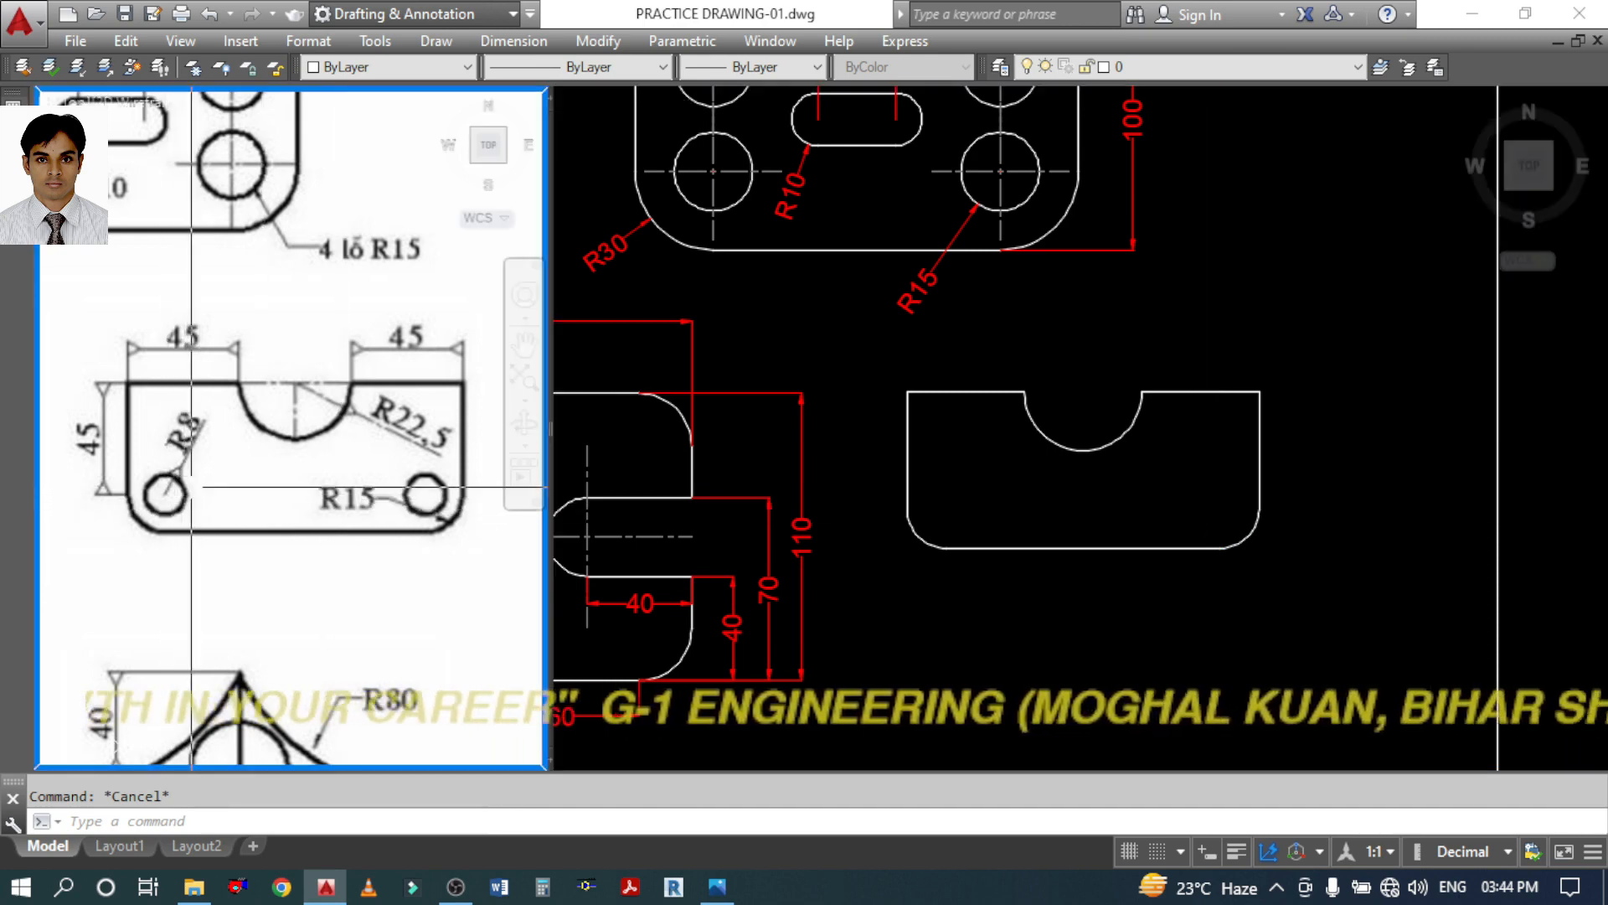
{"action": "left_click", "coordinate": [905, 578]}
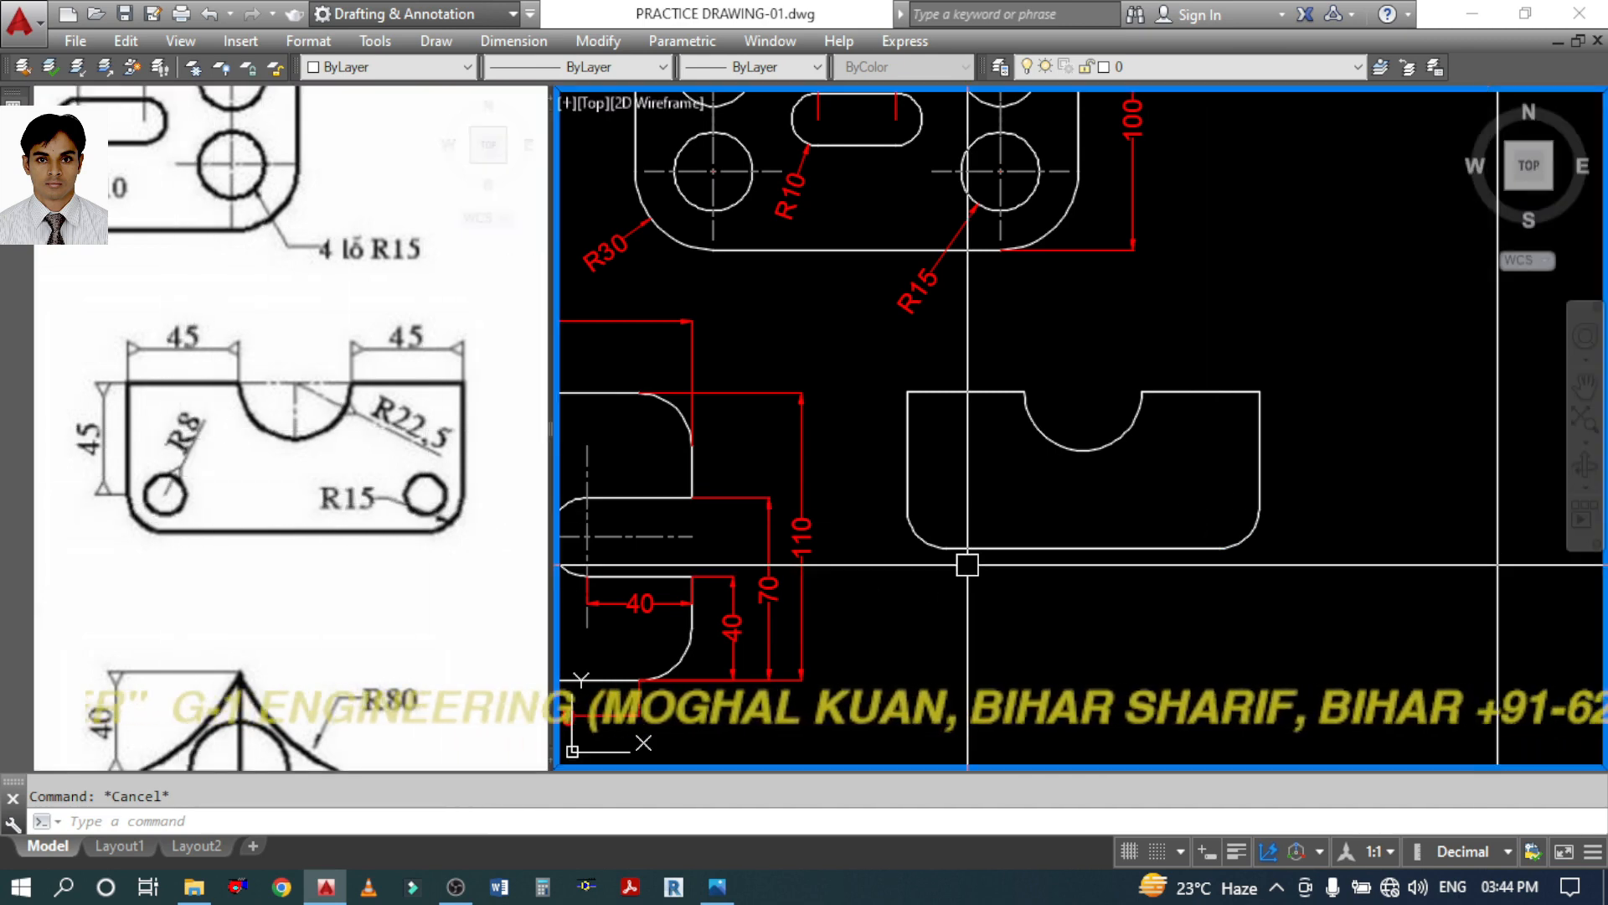
{"action": "type", "text": "circle"}
{"action": "key", "text": "Return"}
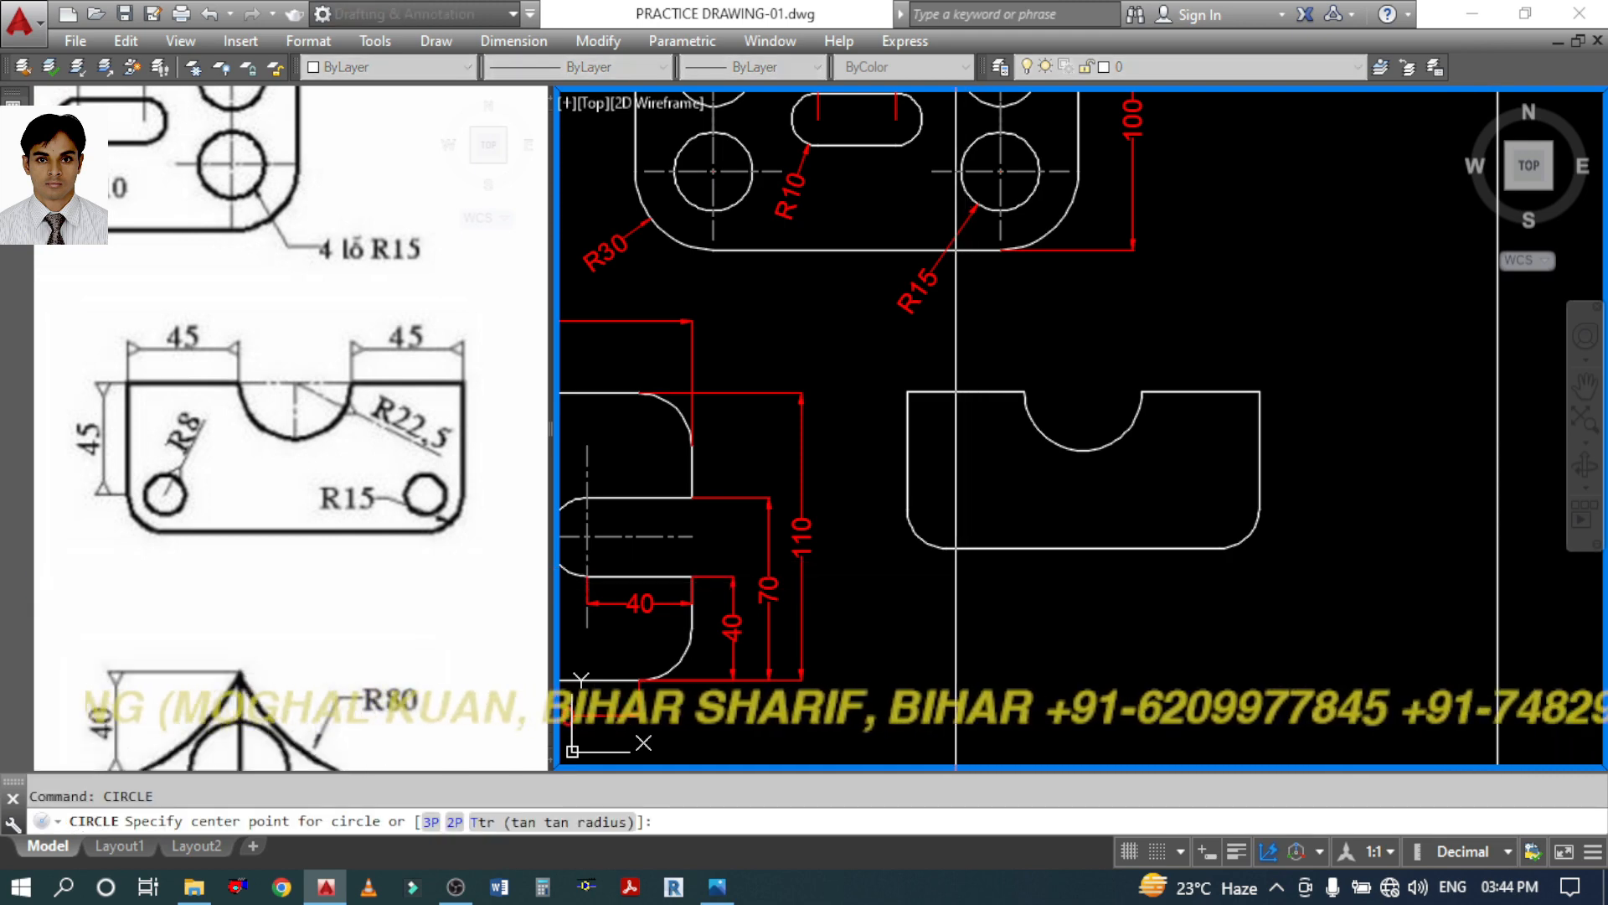
{"action": "left_click", "coordinate": [946, 509]}
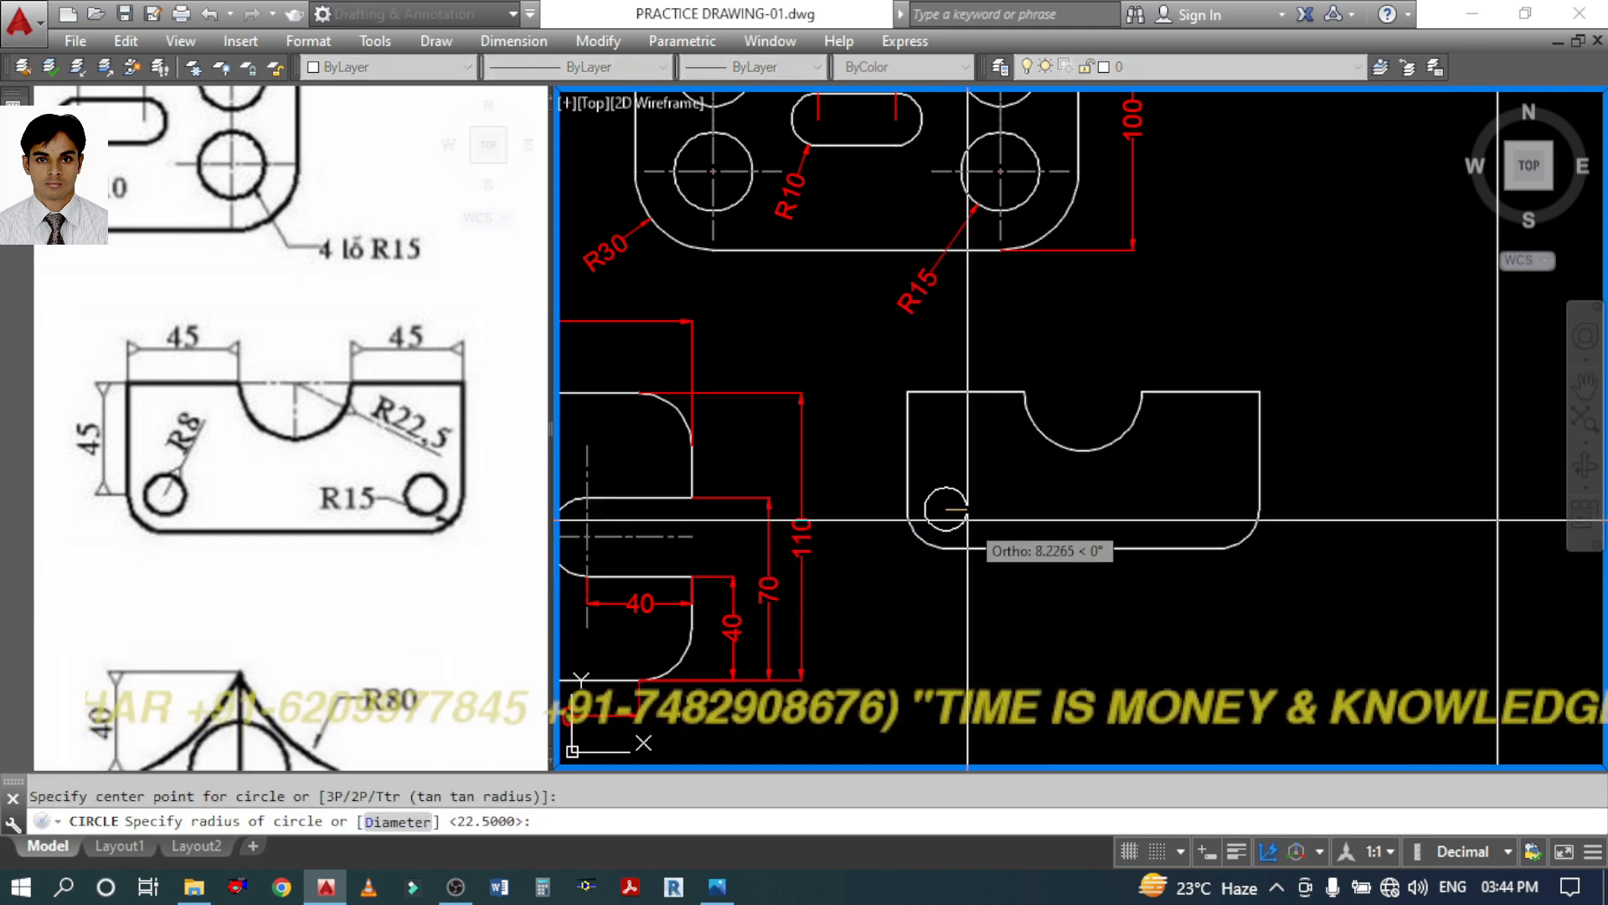
{"action": "type", "text": "8"}
{"action": "key", "text": "Return"}
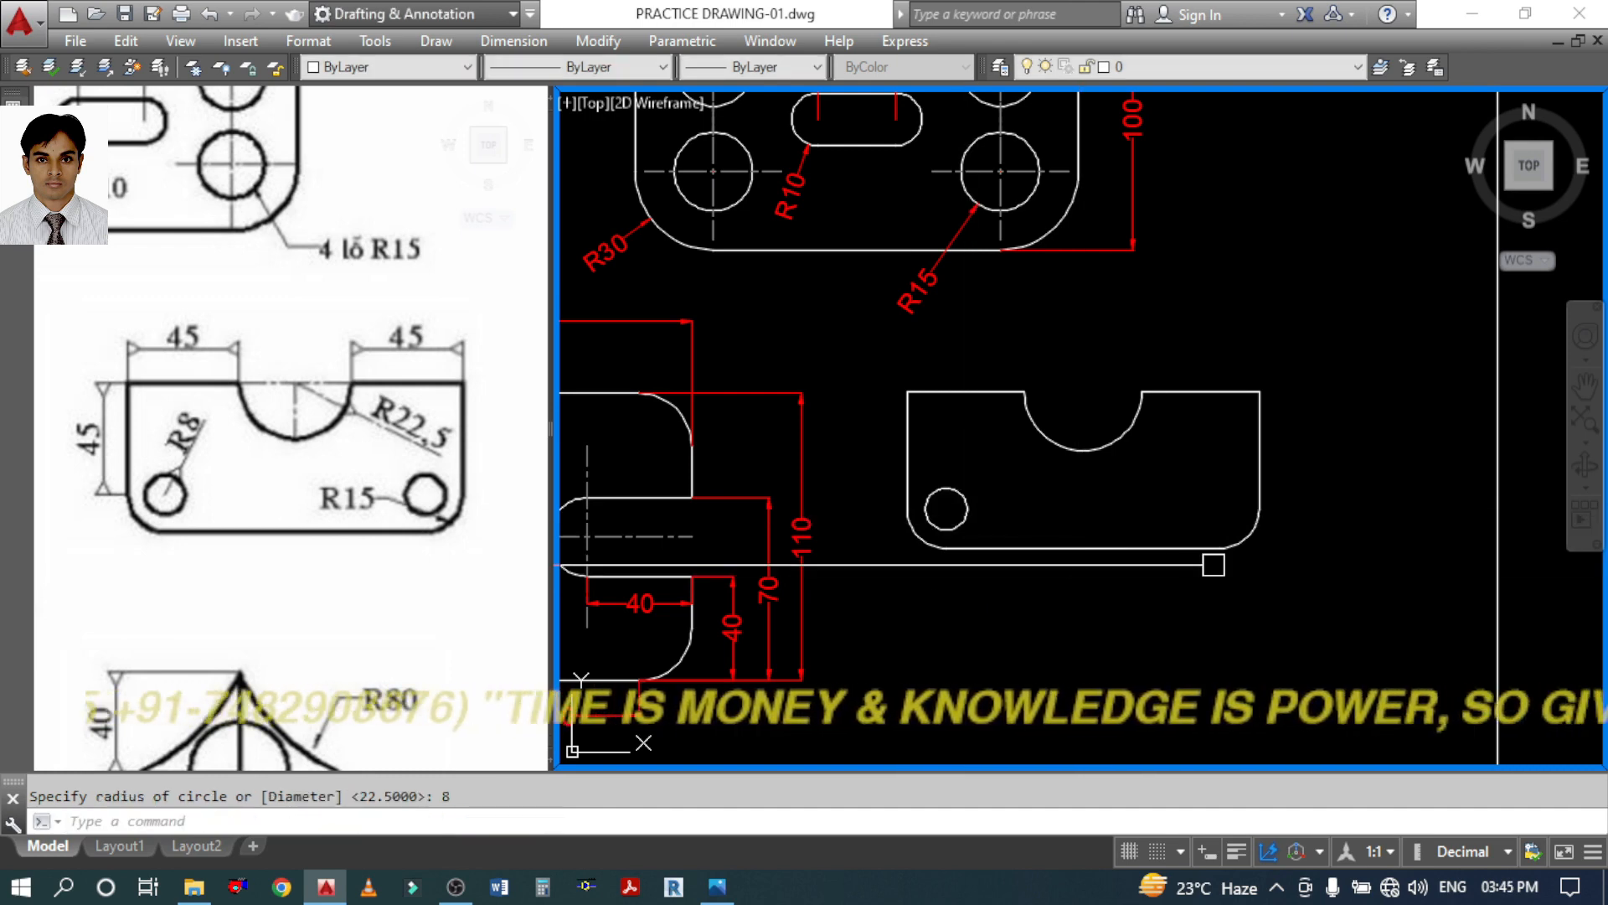
{"action": "key", "text": "Return"}
{"action": "left_click", "coordinate": [1220, 509]}
{"action": "key", "text": "Return"}
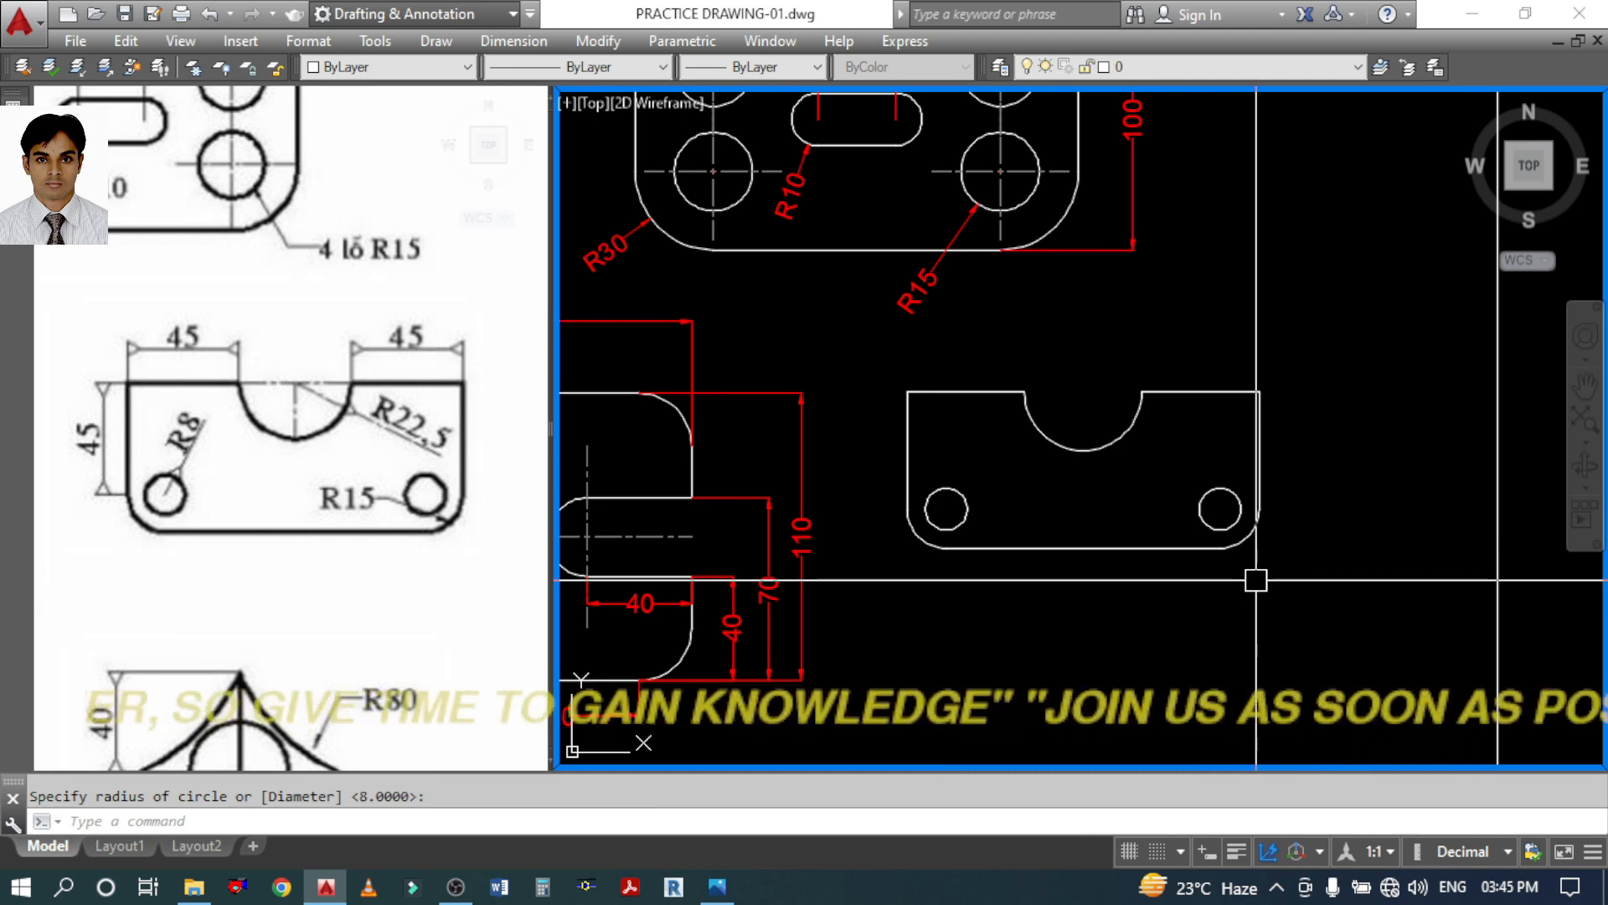
Draw a horizontal line across the notch opening and a vertical line from its midpoint to the notch's lowest point
{"action": "type", "text": "l"}
{"action": "key", "text": "Return"}
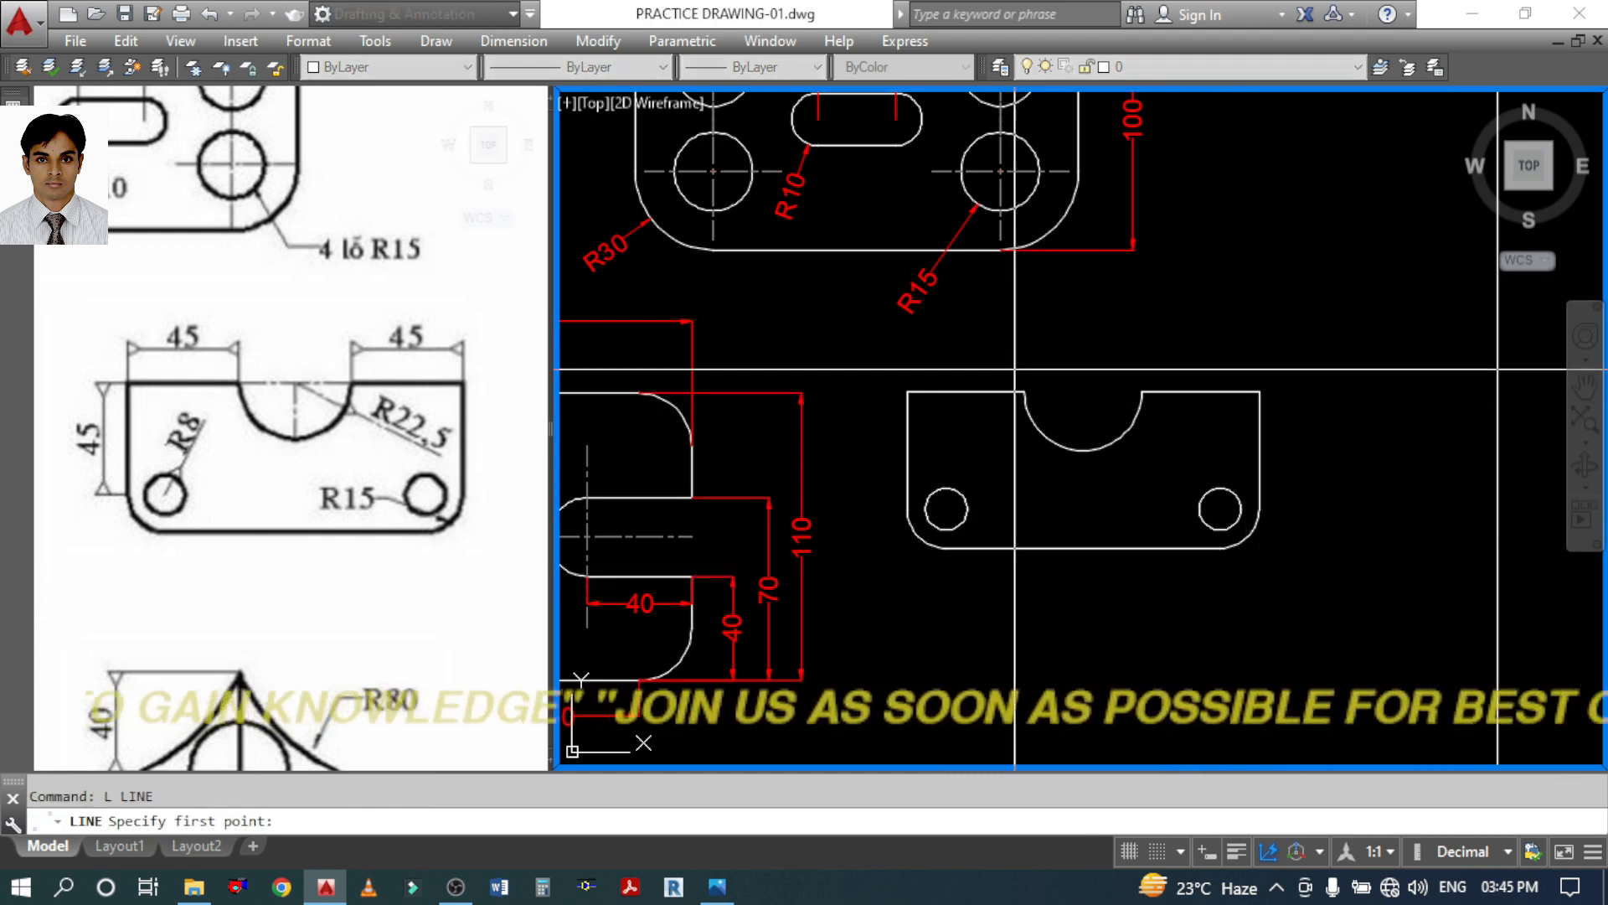
{"action": "left_click", "coordinate": [1141, 391]}
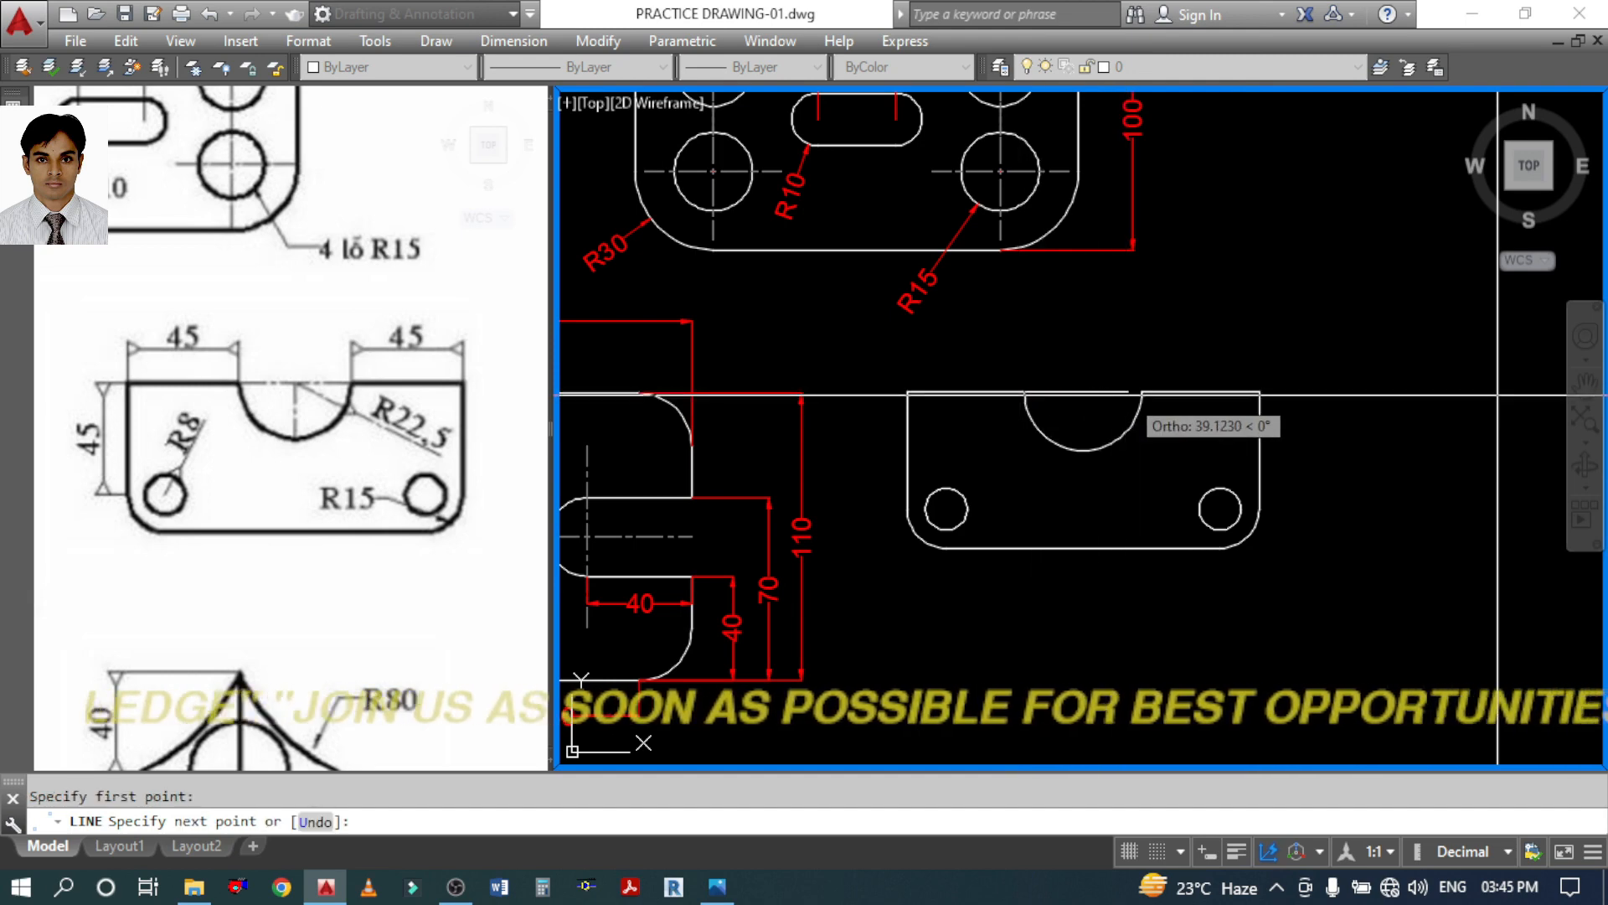
{"action": "left_click", "coordinate": [1142, 391]}
{"action": "key", "text": "Return"}
{"action": "key", "text": "Return"}
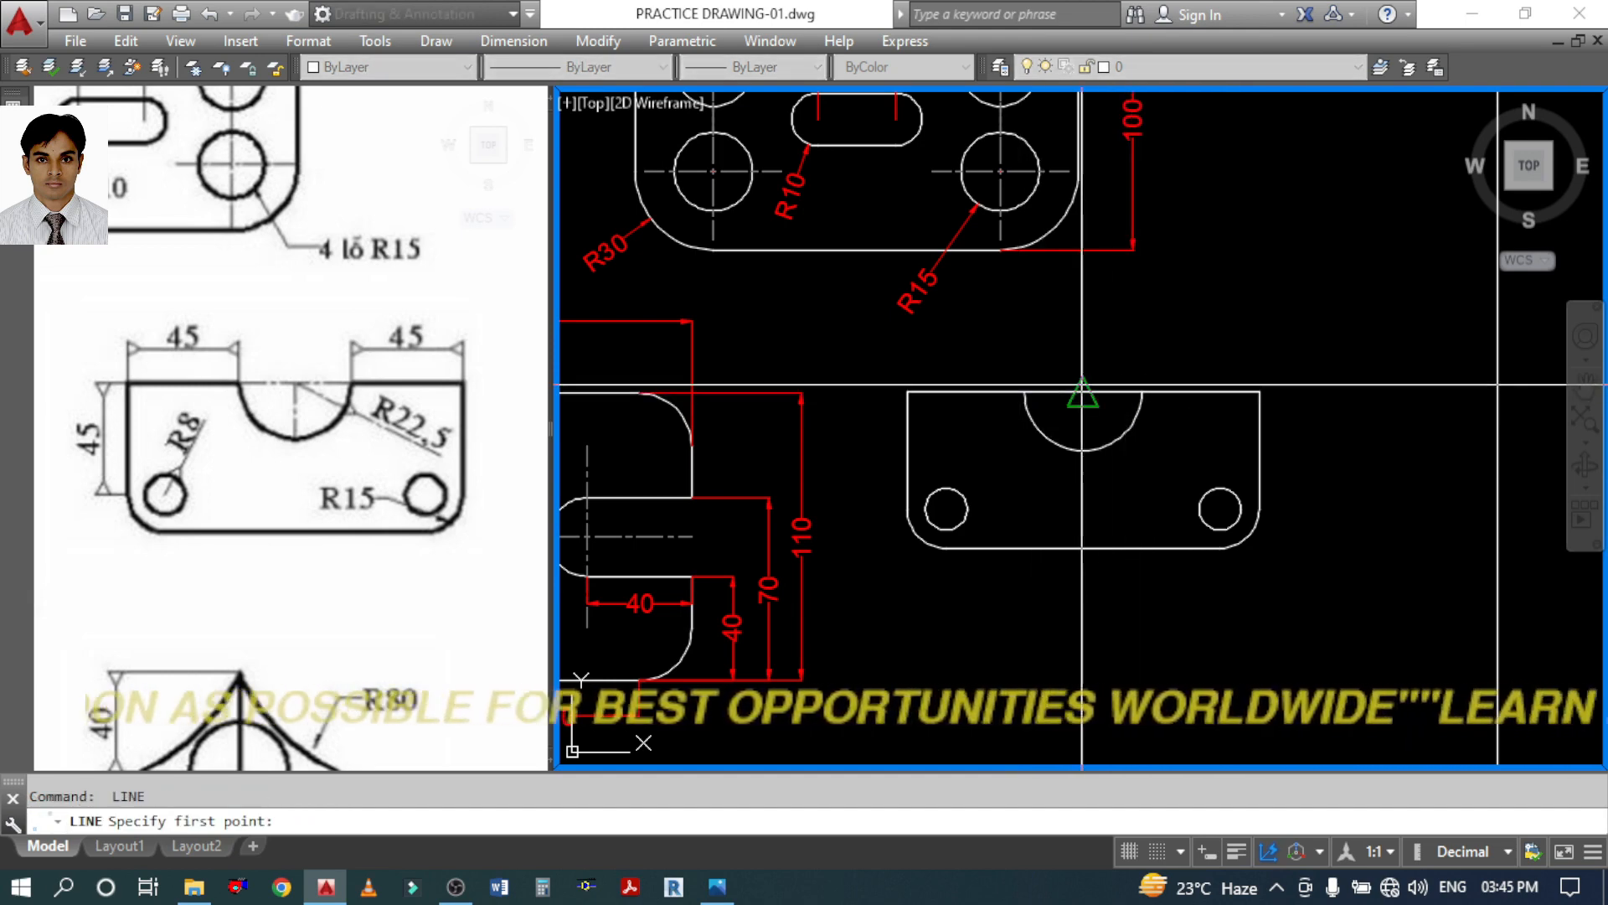
{"action": "left_click", "coordinate": [1082, 387]}
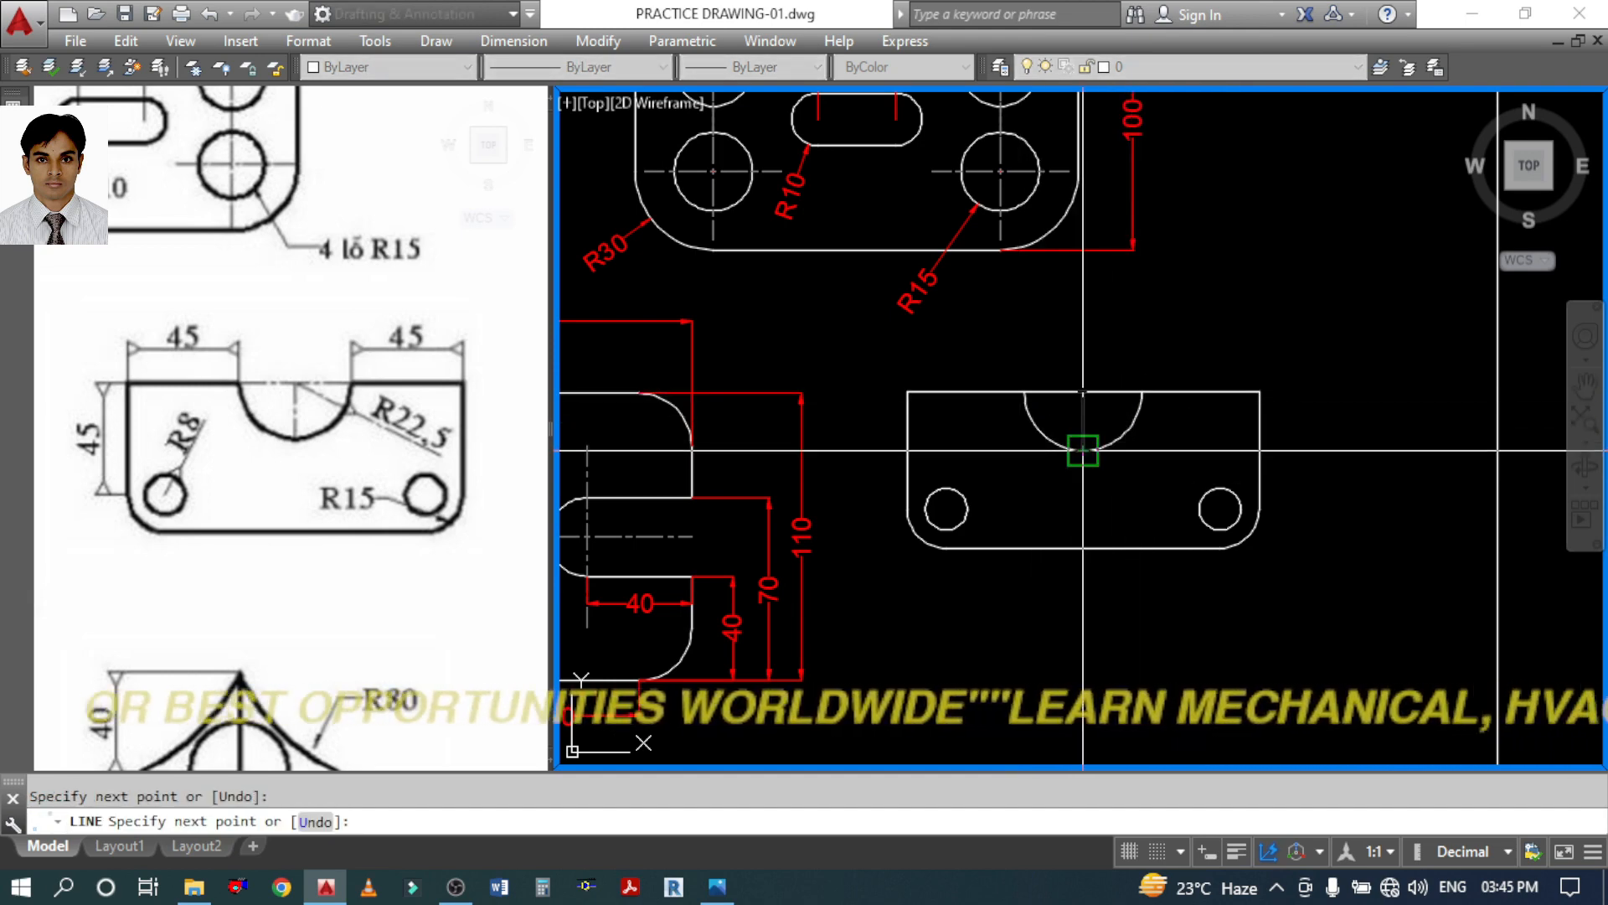
{"action": "left_click", "coordinate": [1083, 450]}
{"action": "key", "text": "Return"}
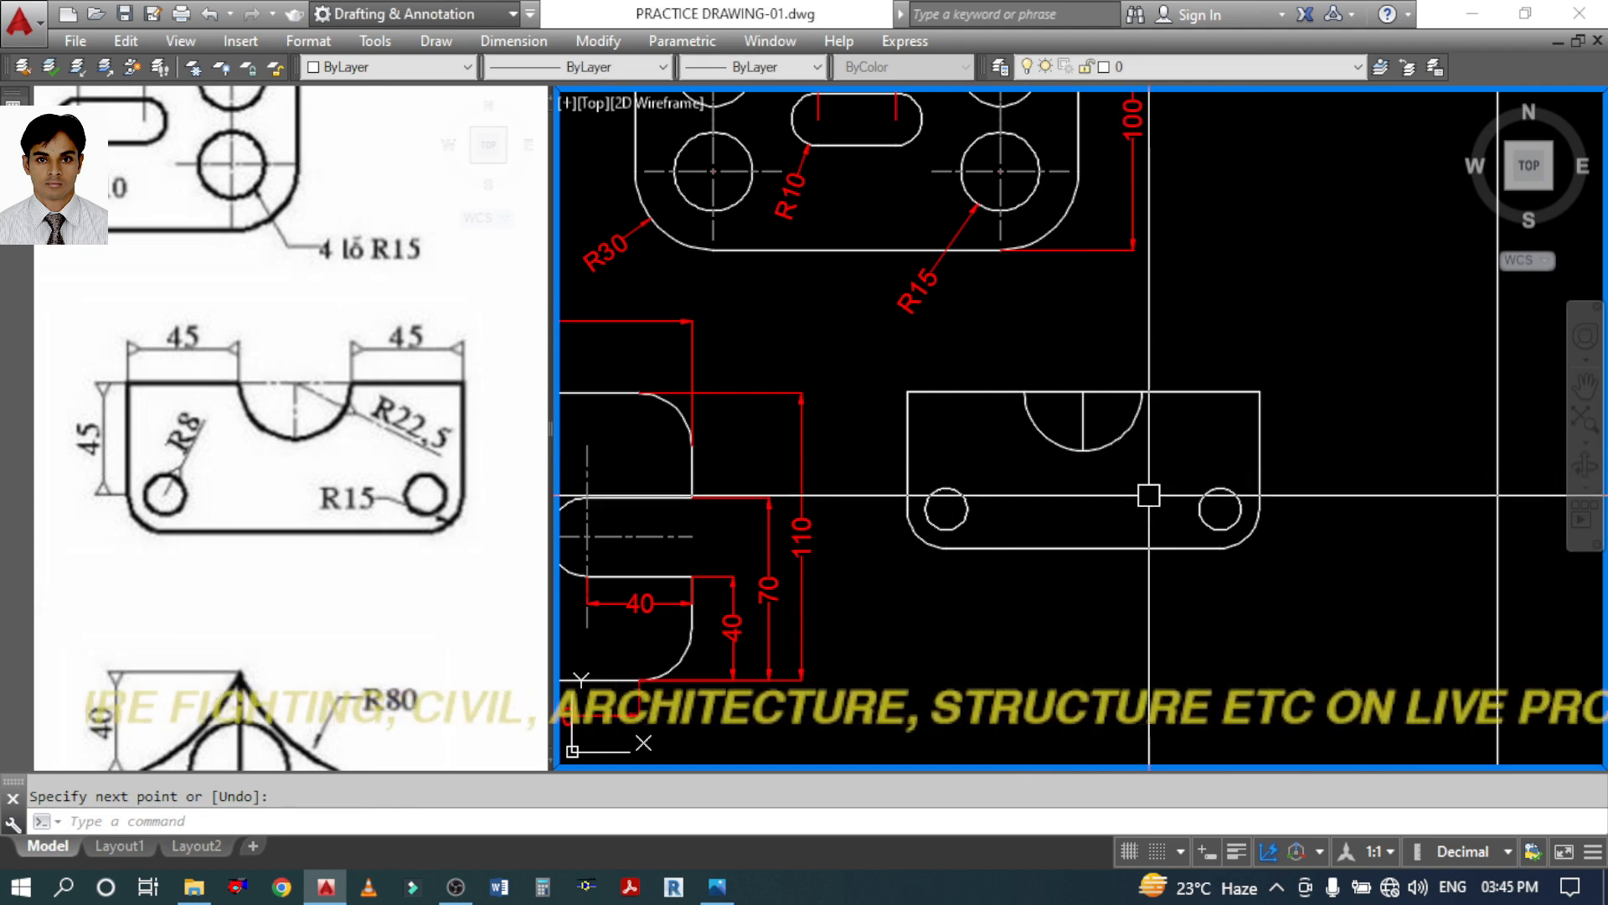
Match the two notch lines to the dash-dot centre line of the R15 hole in the plate above
{"action": "type", "text": "ma"}
{"action": "key", "text": "Return"}
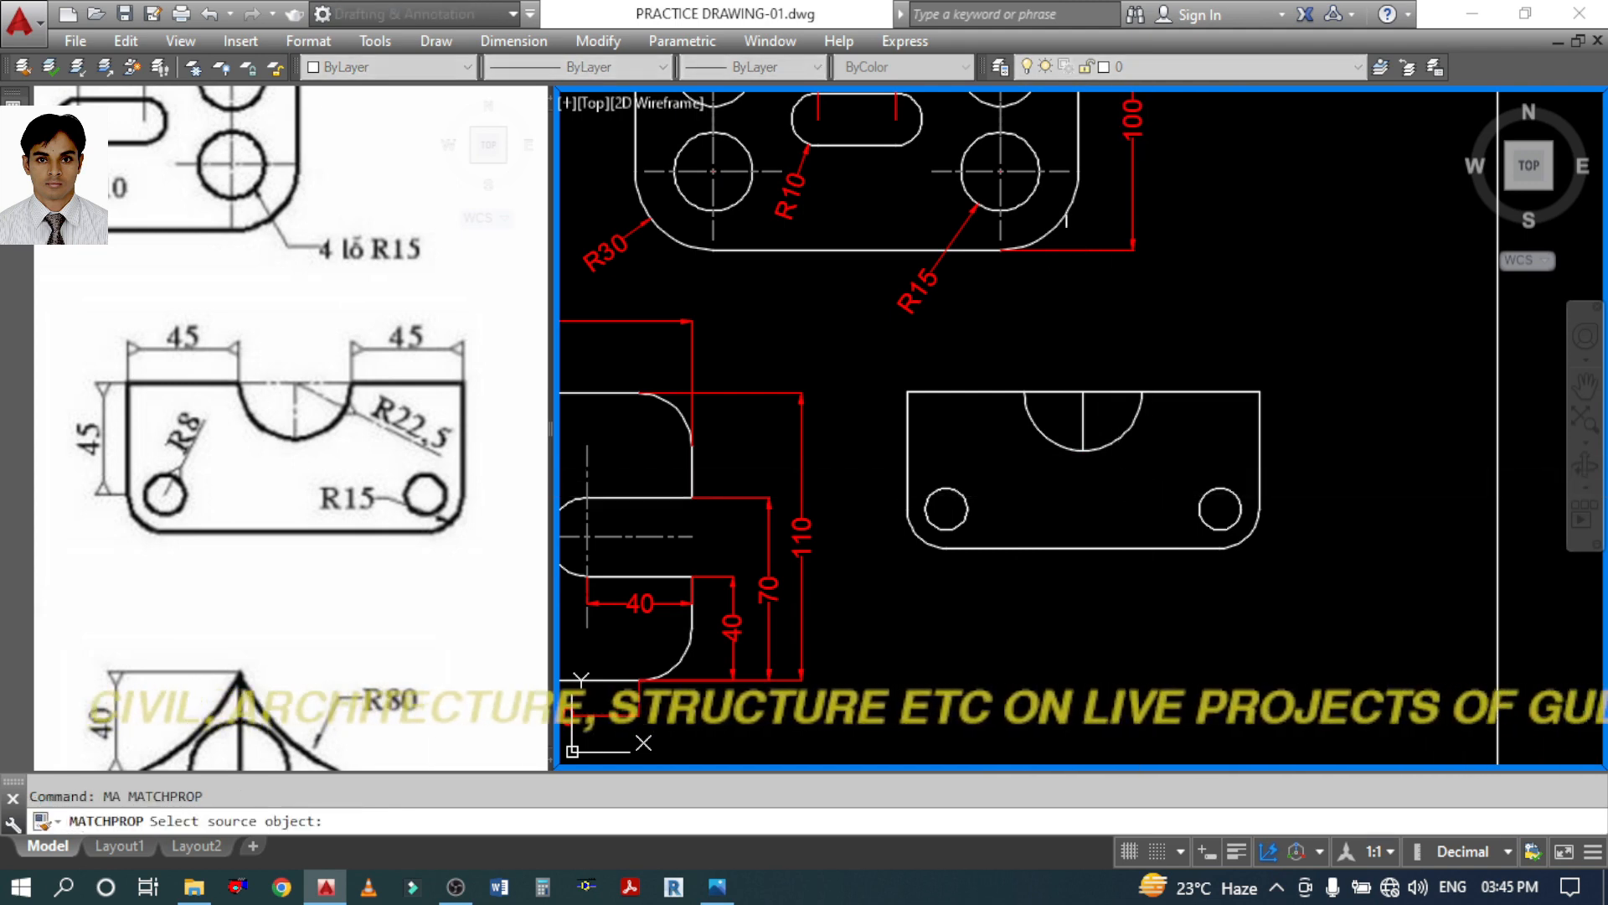
{"action": "left_click", "coordinate": [1022, 174]}
{"action": "left_click", "coordinate": [1079, 387]}
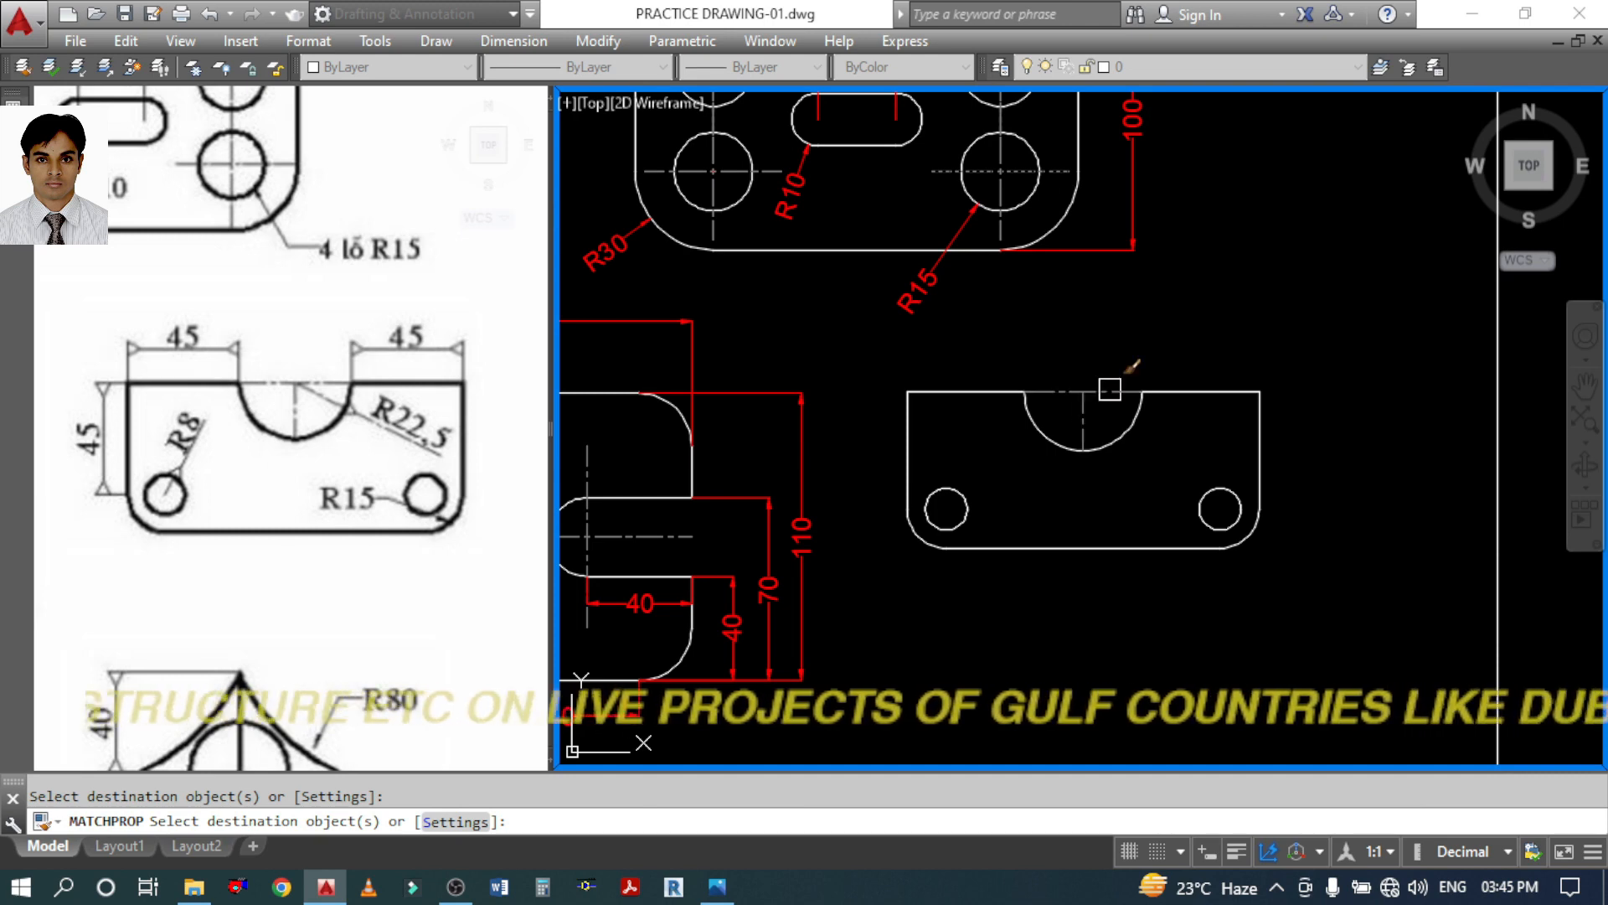
{"action": "key", "text": "Return"}
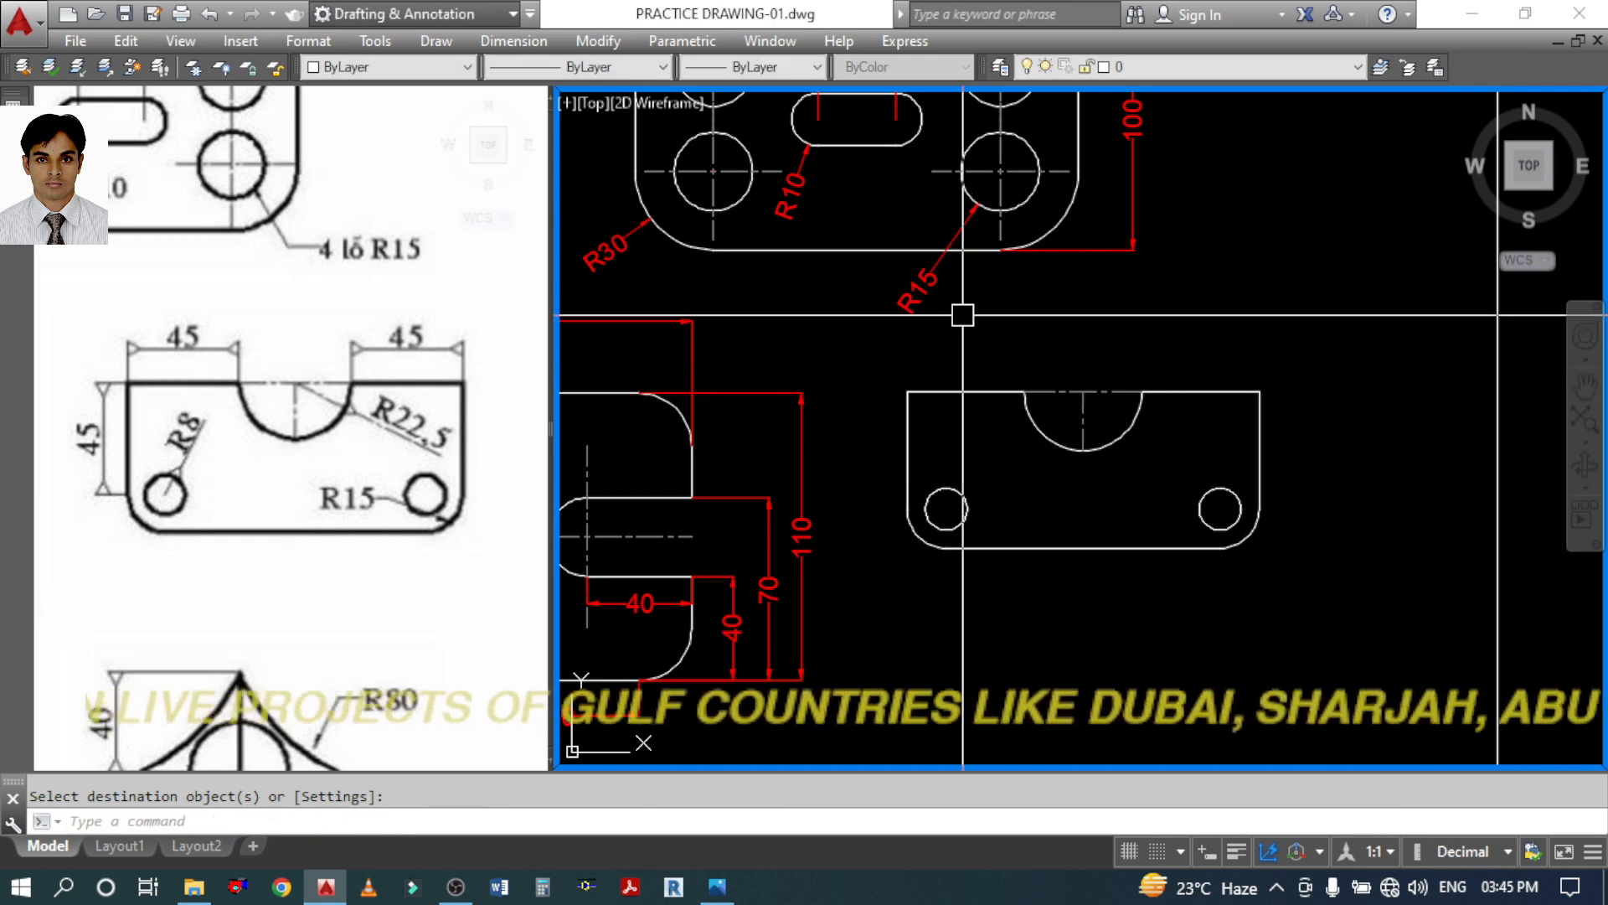
Add aligned dimensions above the two top edge segments on either side of the notch
{"action": "type", "text": "dal"}
{"action": "key", "text": "Return"}
{"action": "key", "text": "Return"}
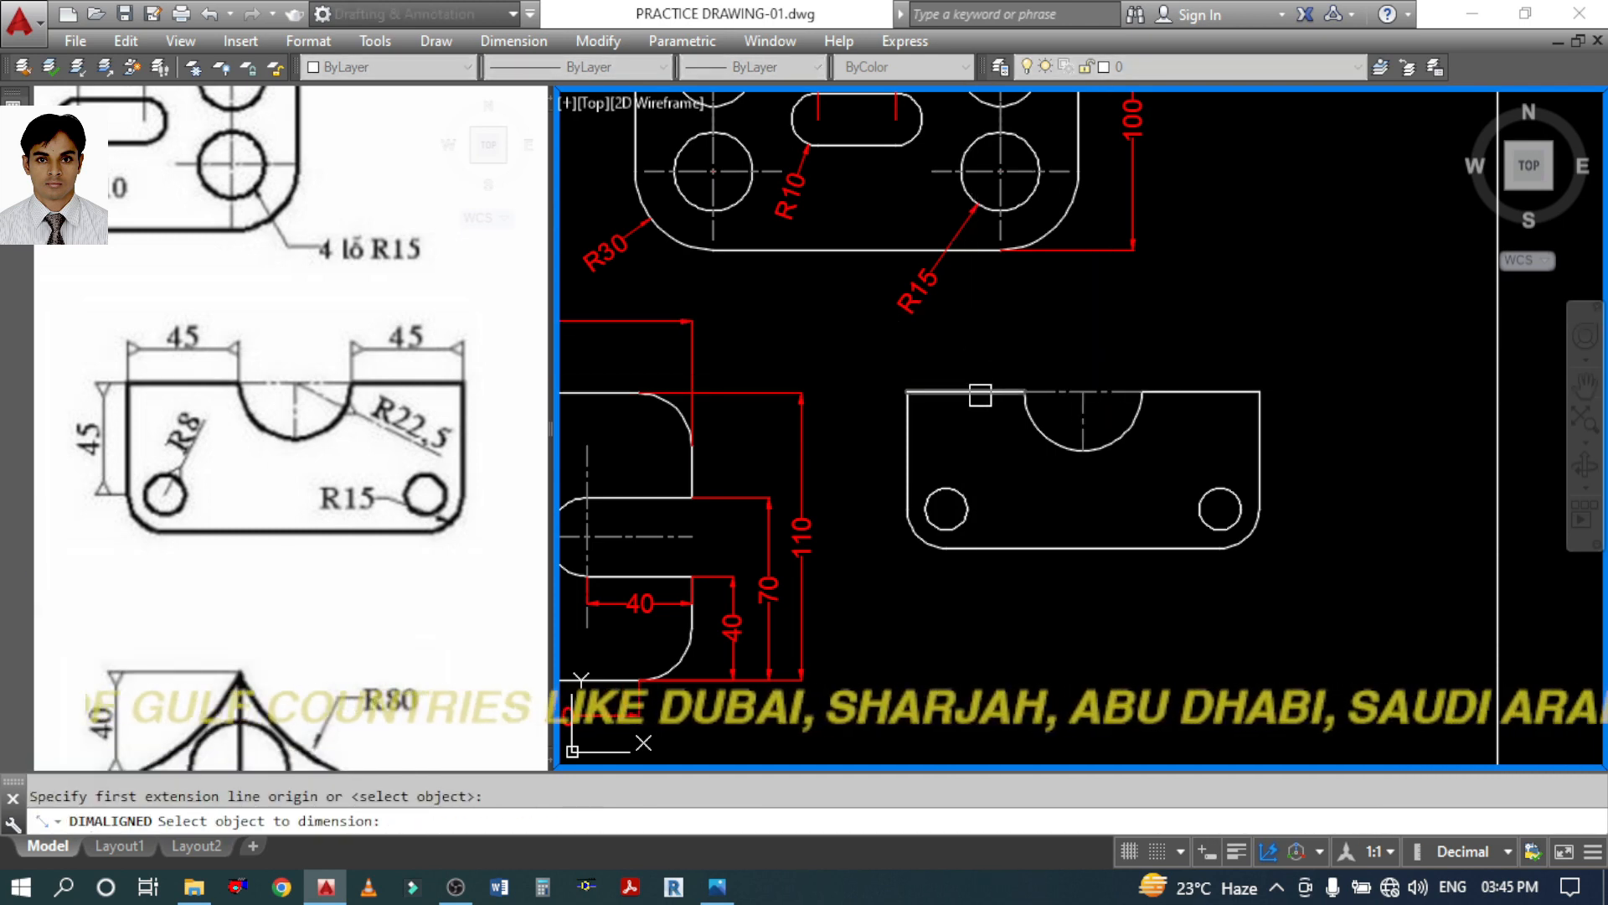
{"action": "left_click", "coordinate": [977, 391]}
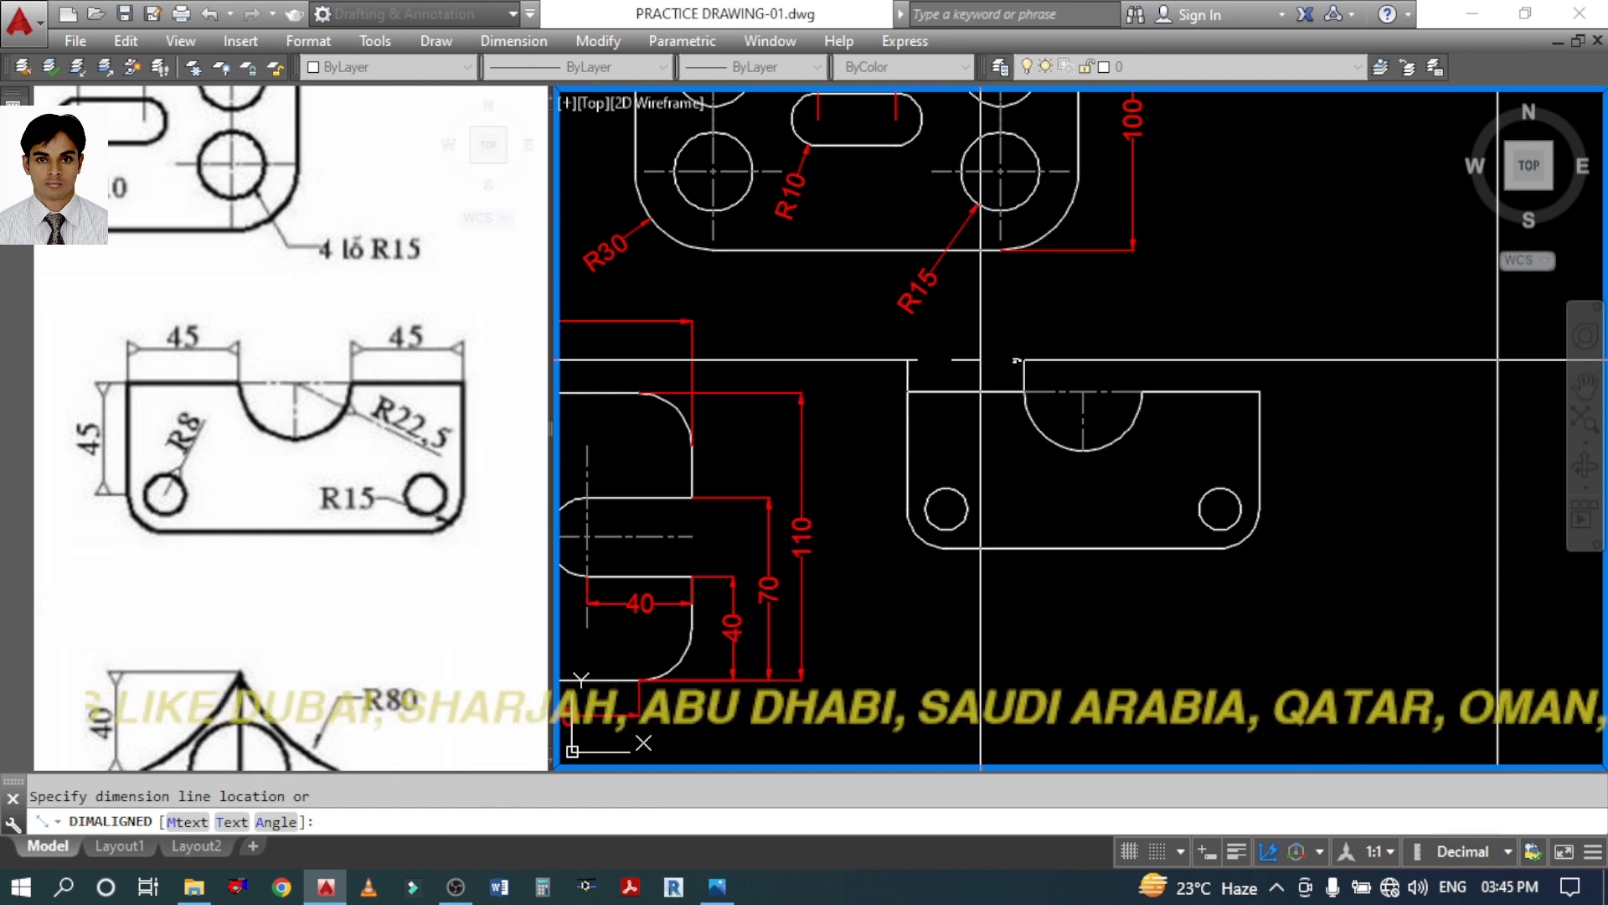
{"action": "left_click", "coordinate": [981, 354]}
{"action": "key", "text": "Return"}
{"action": "key", "text": "Return"}
{"action": "left_click", "coordinate": [1231, 391]}
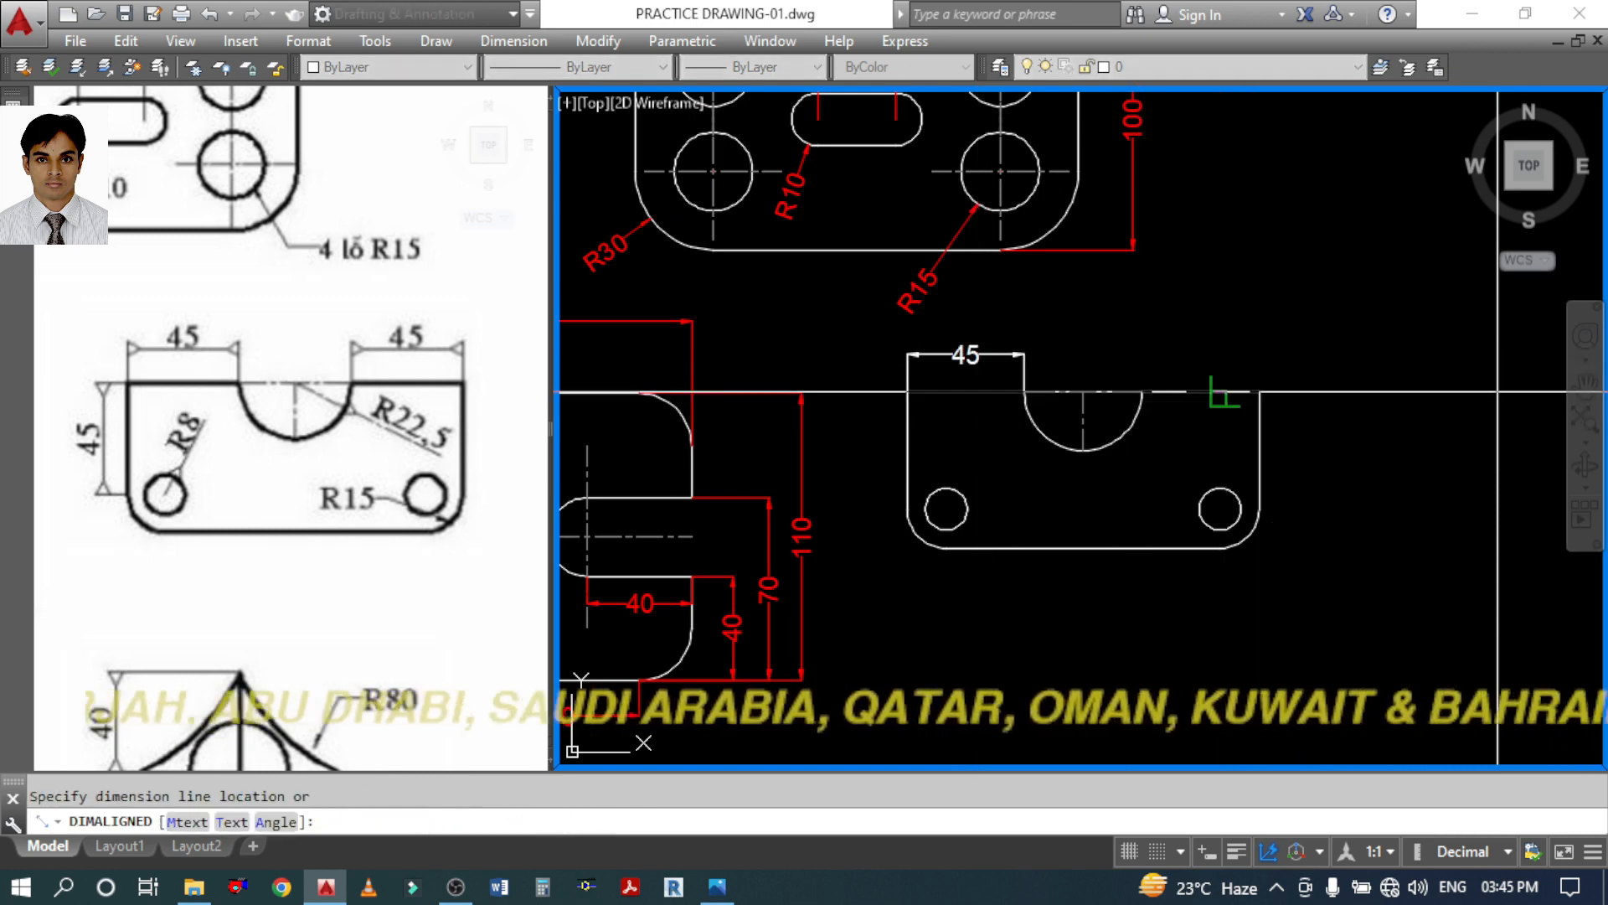
{"action": "left_click", "coordinate": [1207, 353]}
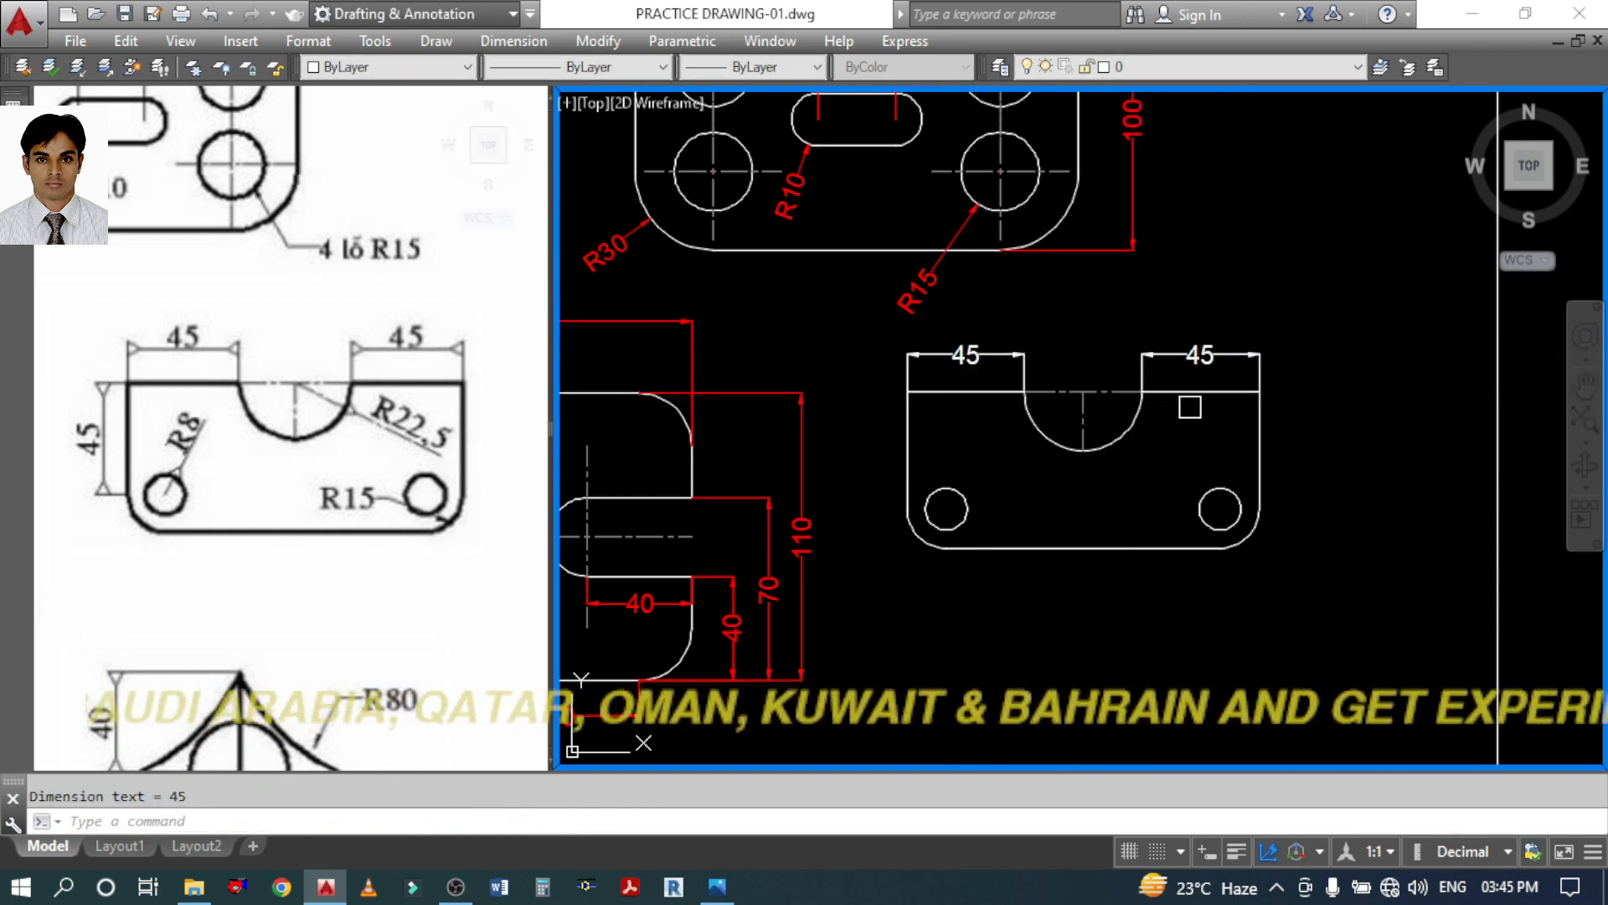
Add an aligned vertical dimension beside the notched plate's left edge, from the top corner to the start of the bottom fillet
{"action": "key", "text": "Return"}
{"action": "key", "text": "Return"}
{"action": "left_click", "coordinate": [908, 453]}
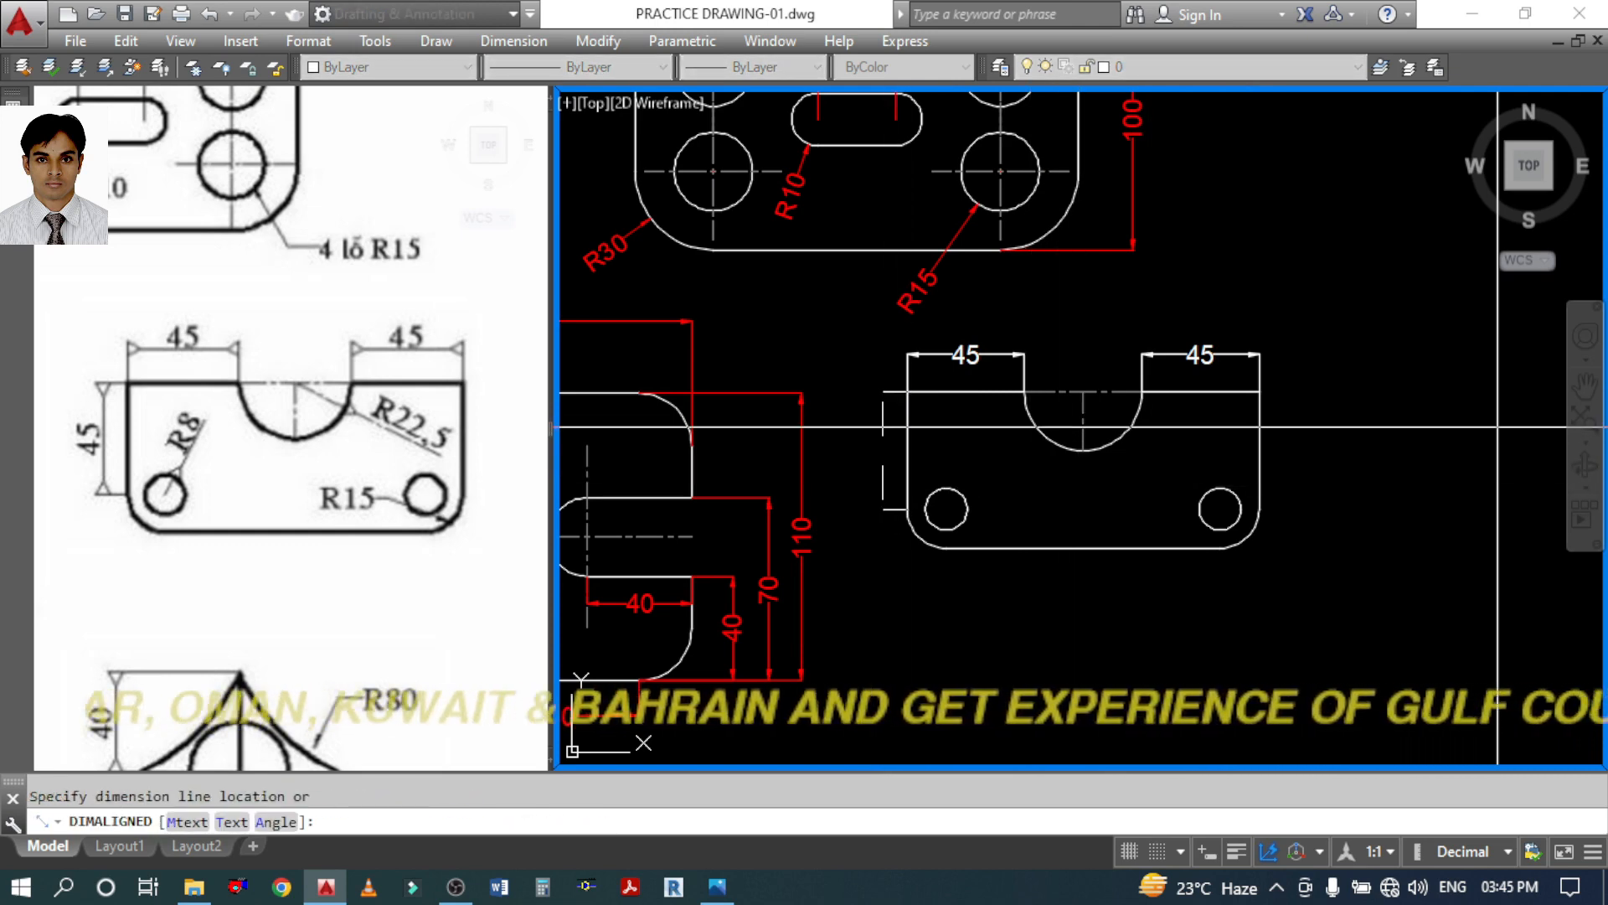
{"action": "left_click", "coordinate": [872, 504]}
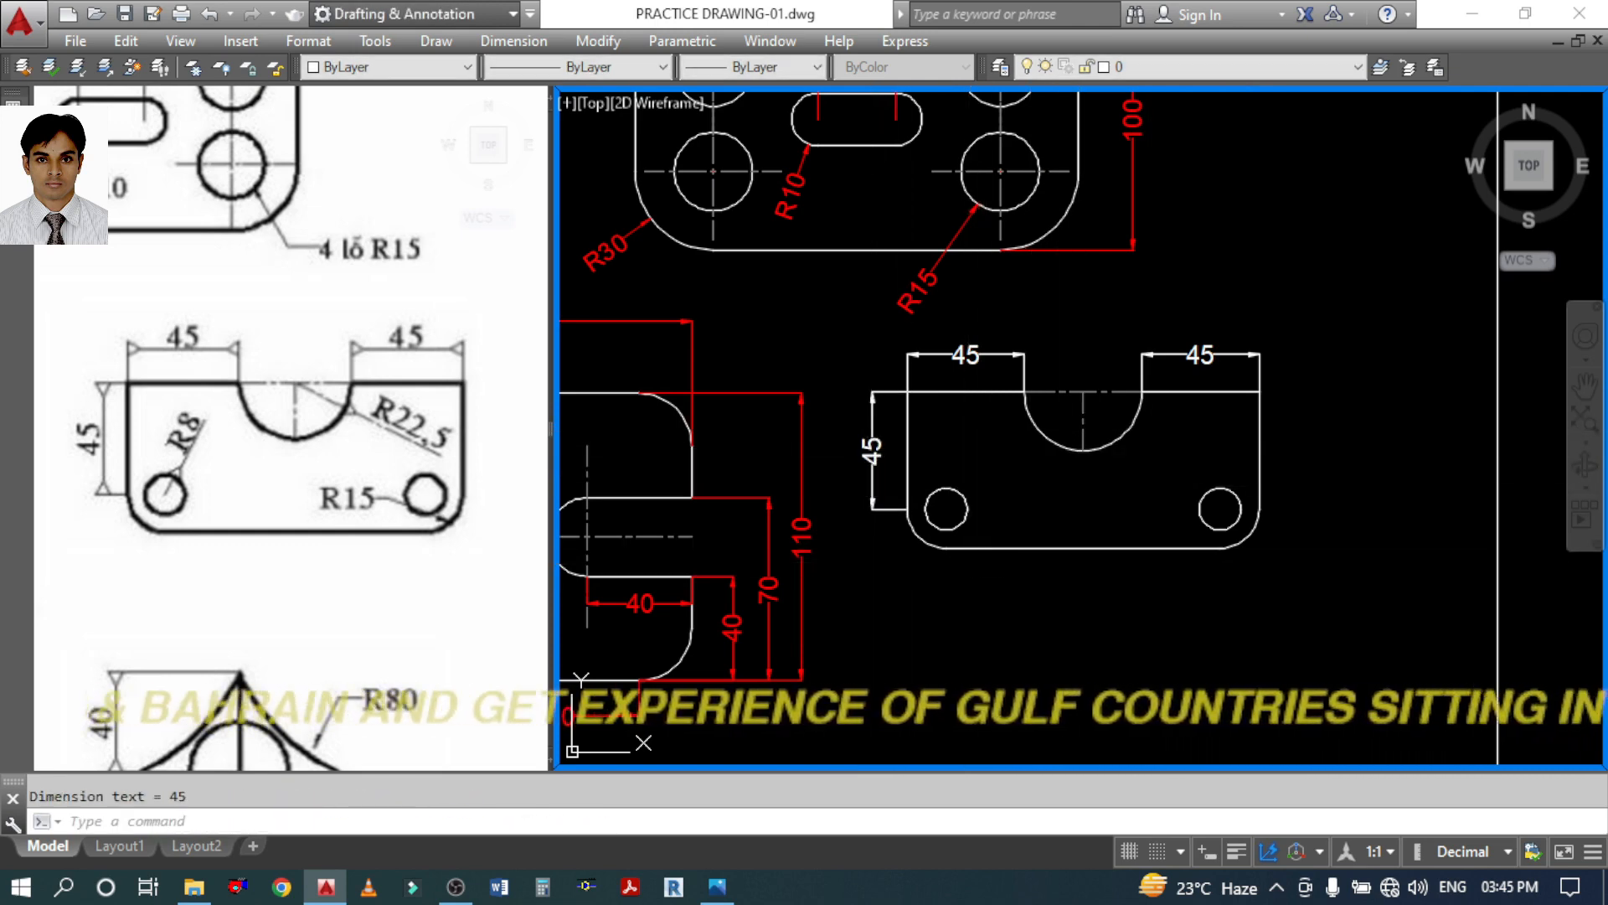
Add a radius dimension to the notch arc, placed below and to the right of the notch
{"action": "type", "text": "D"}
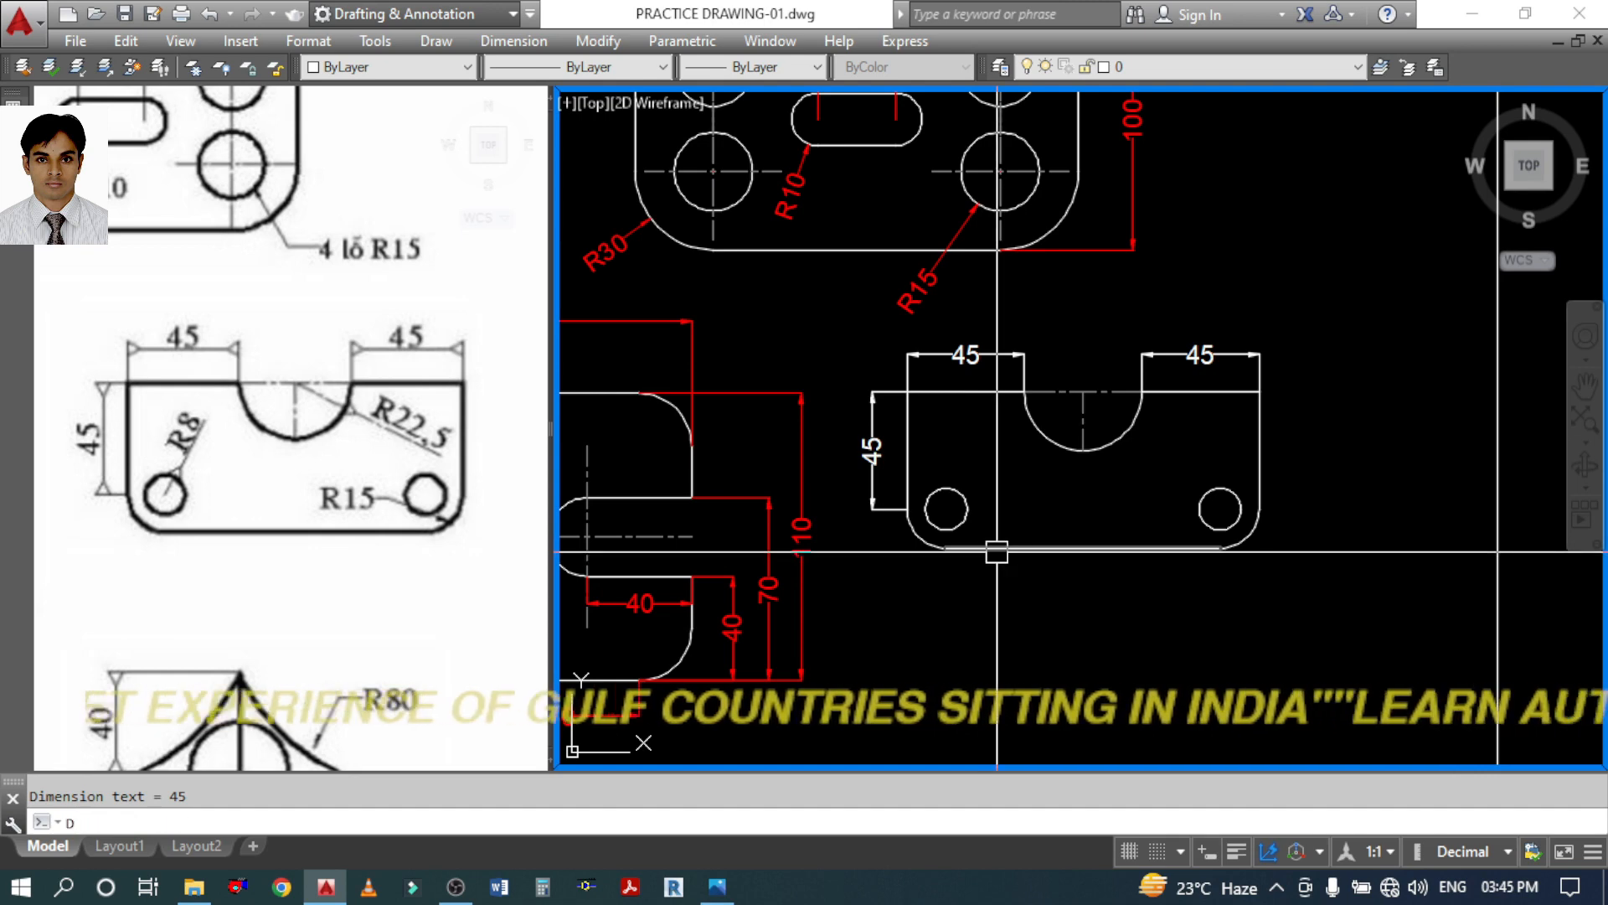
{"action": "type", "text": "RA"}
{"action": "key", "text": "Return"}
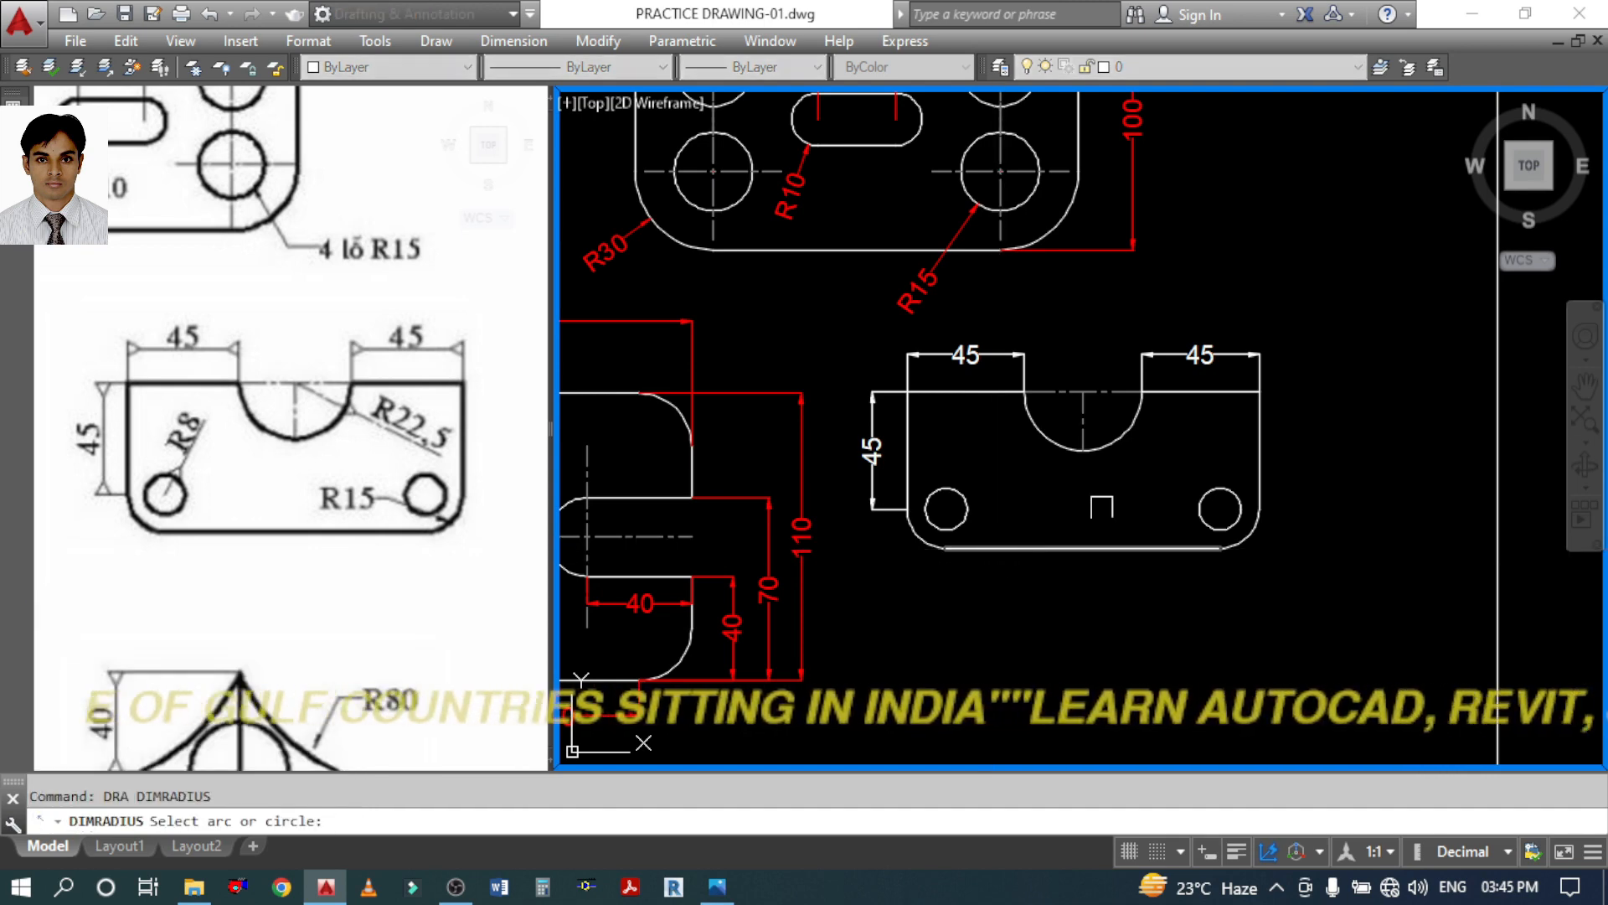
{"action": "left_click", "coordinate": [1148, 435]}
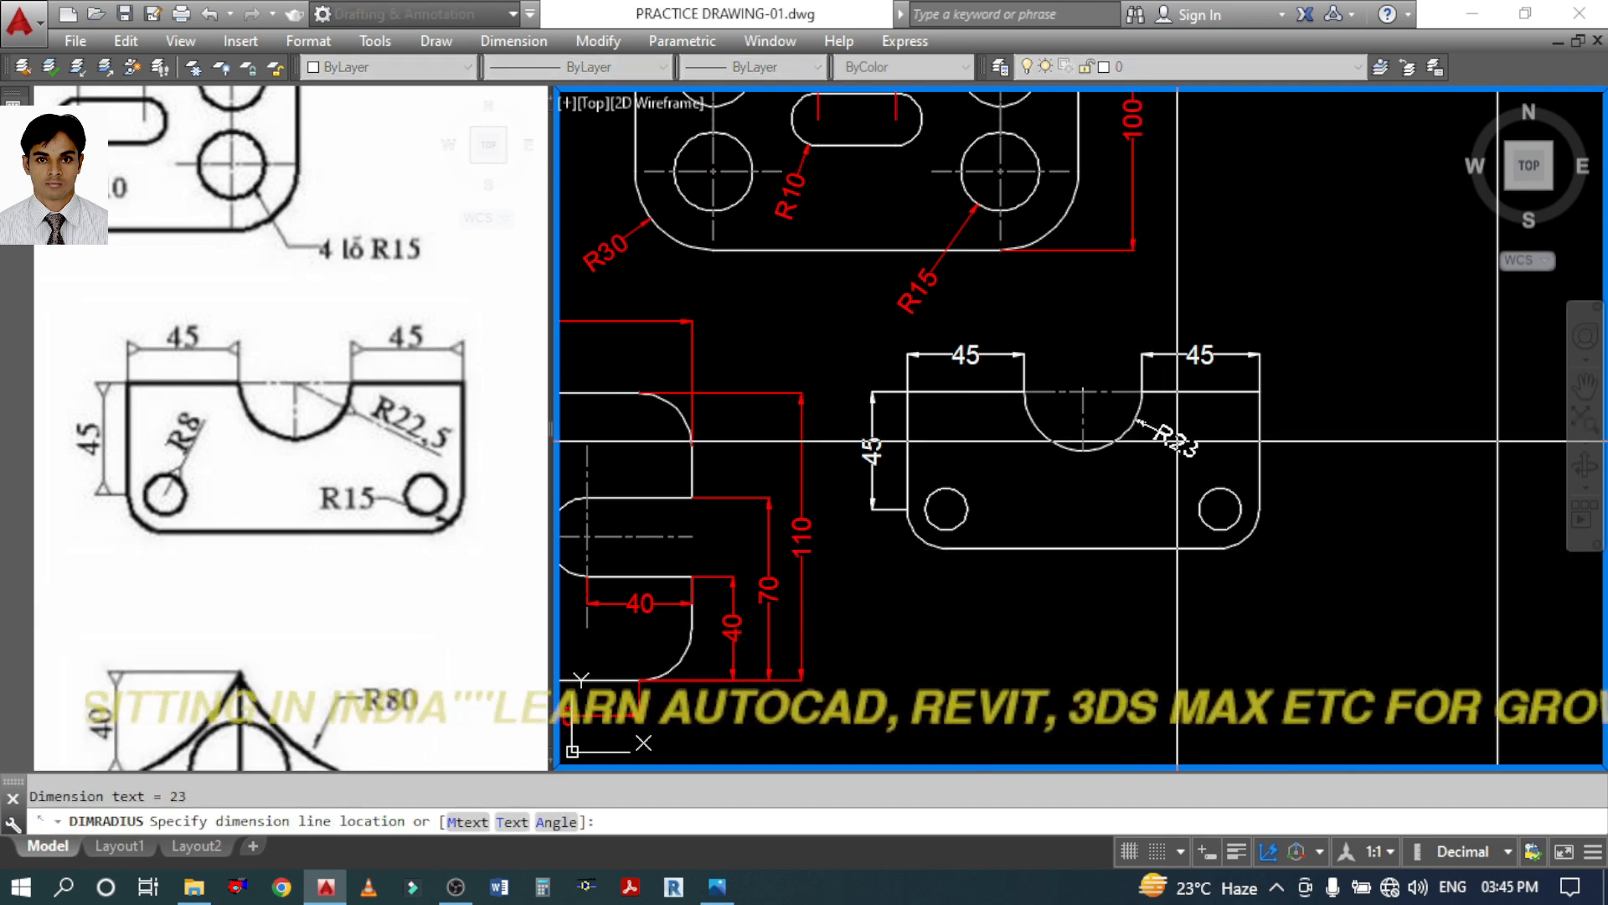
{"action": "left_click", "coordinate": [1177, 441]}
Set the Standard dimension style's linear precision to 0.0 and make the style current
{"action": "scroll", "coordinate": [1215, 470], "scroll_direction": "up", "scroll_amount": 4}
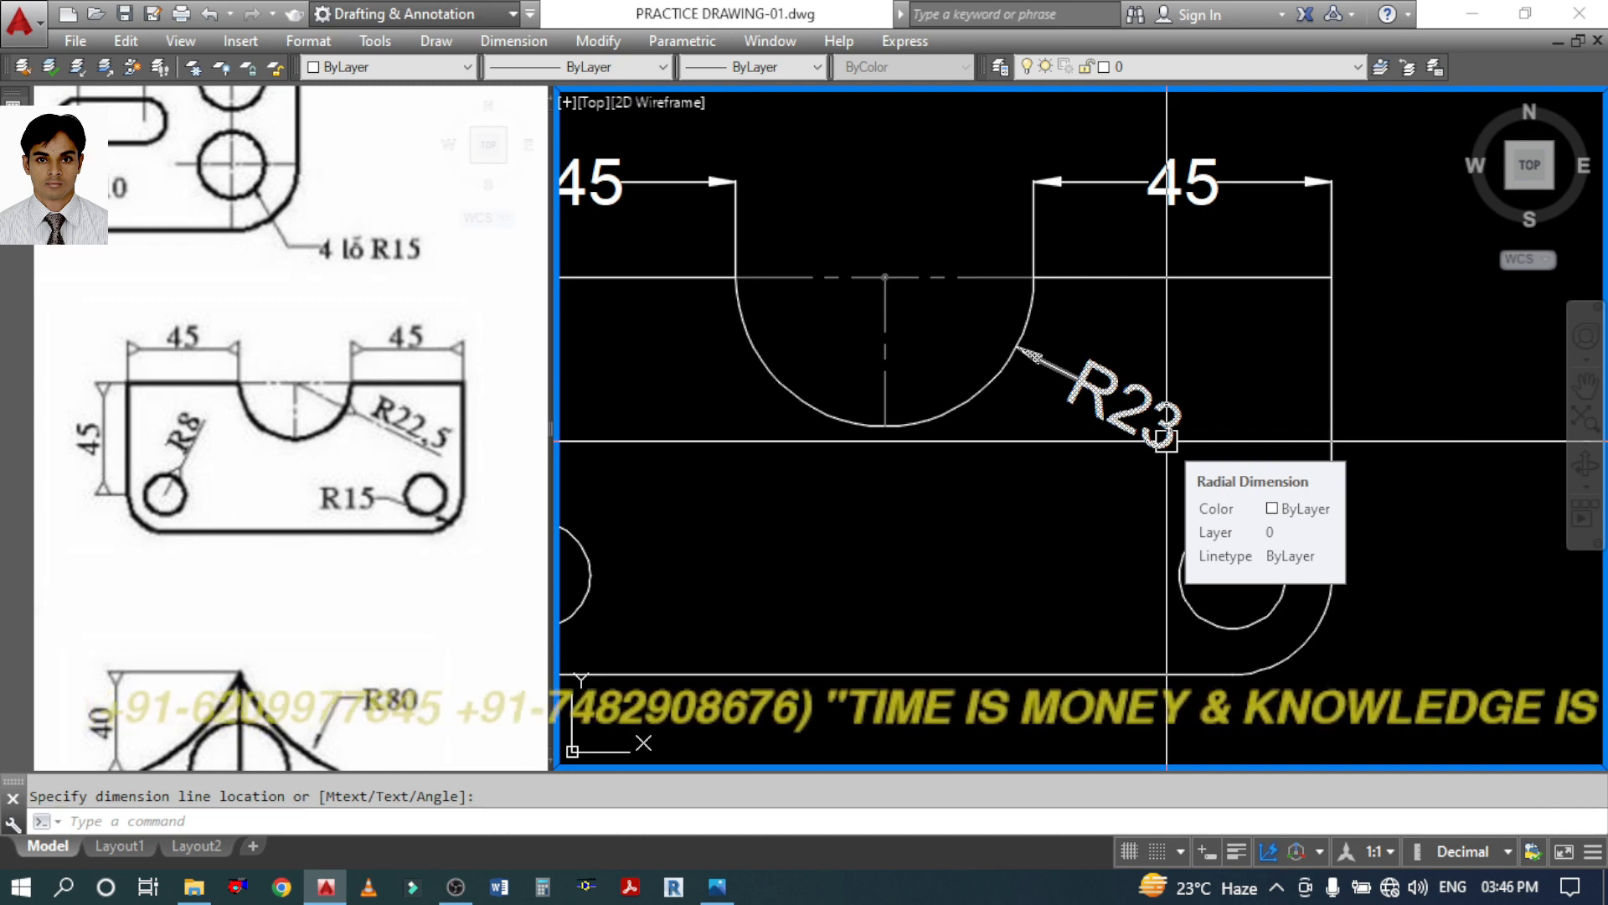
{"action": "type", "text": "d"}
{"action": "key", "text": "Return"}
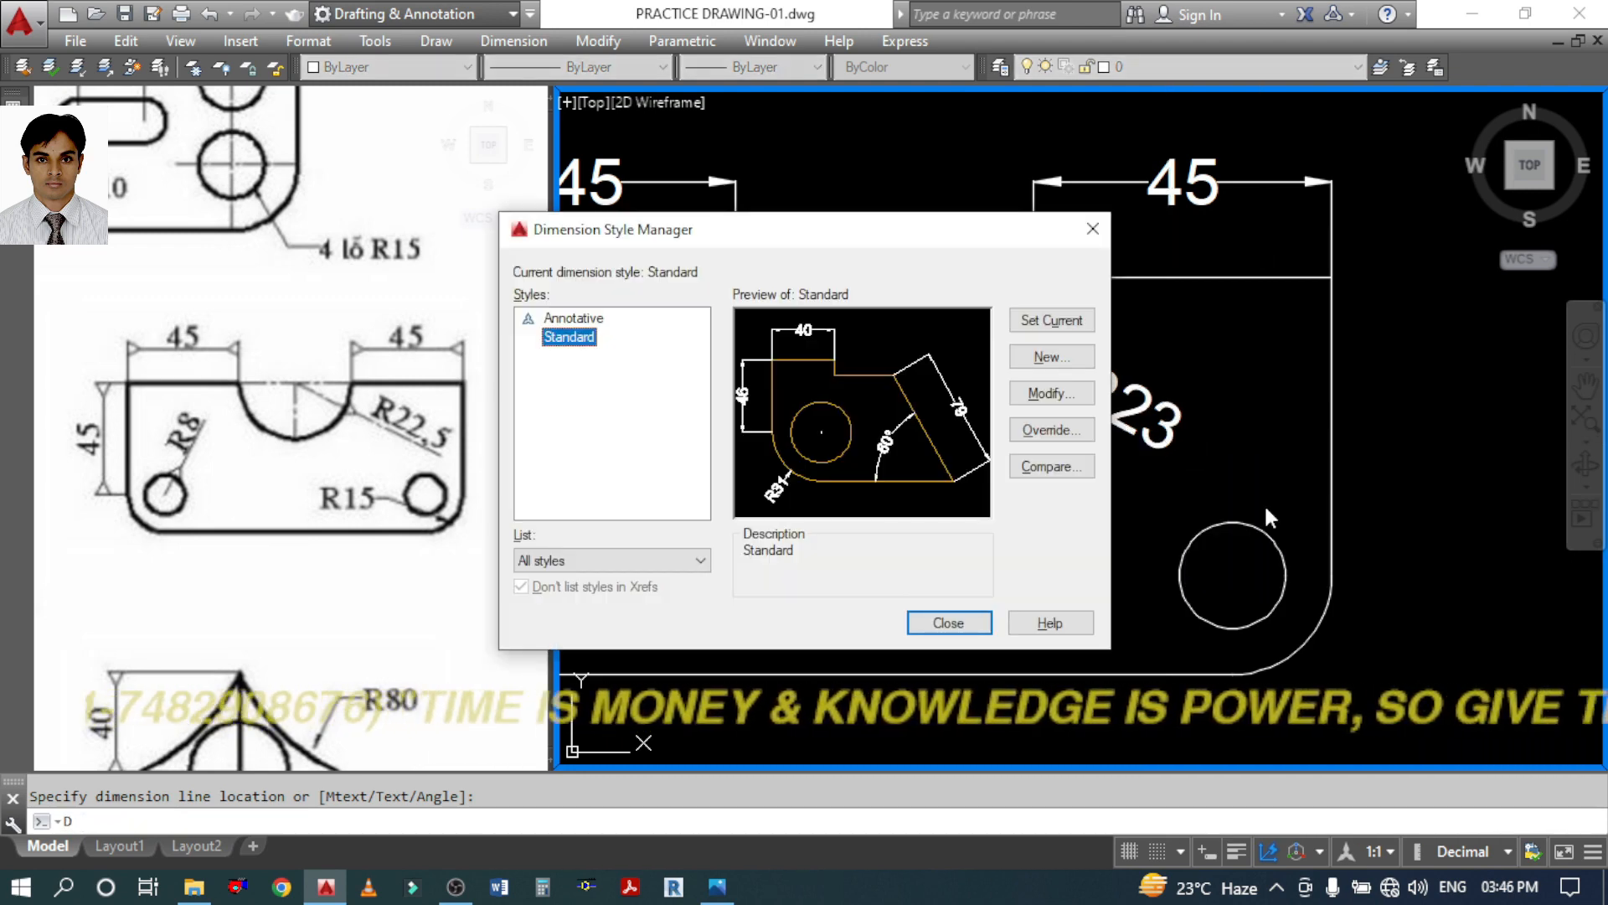
{"action": "left_click", "coordinate": [1052, 393]}
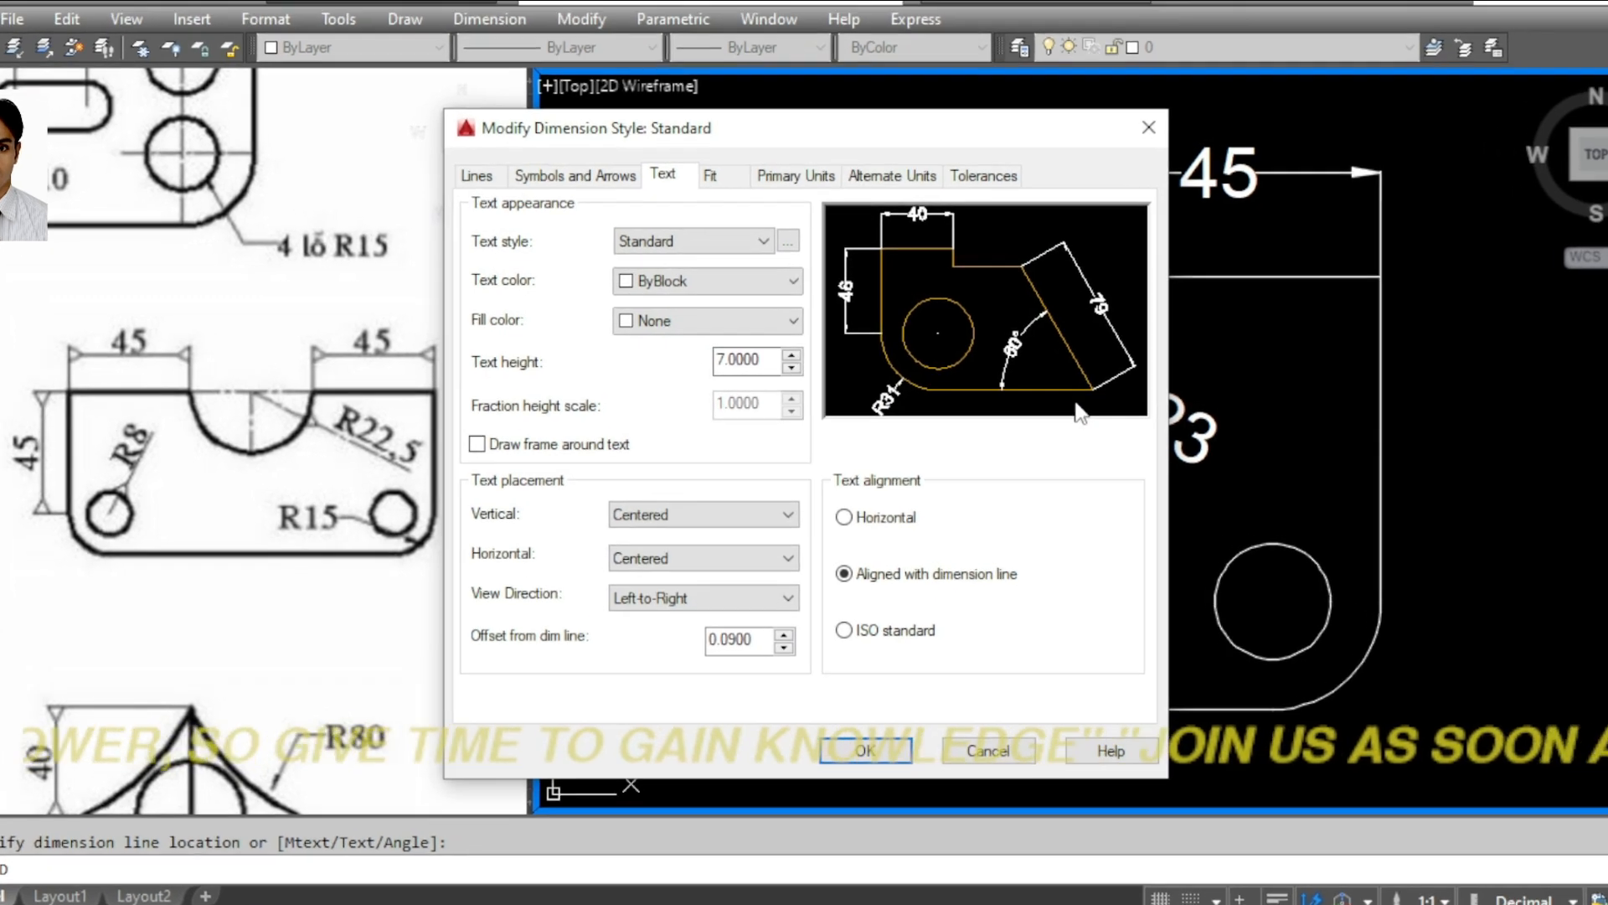
{"action": "left_click", "coordinate": [796, 180]}
{"action": "left_click", "coordinate": [754, 266]}
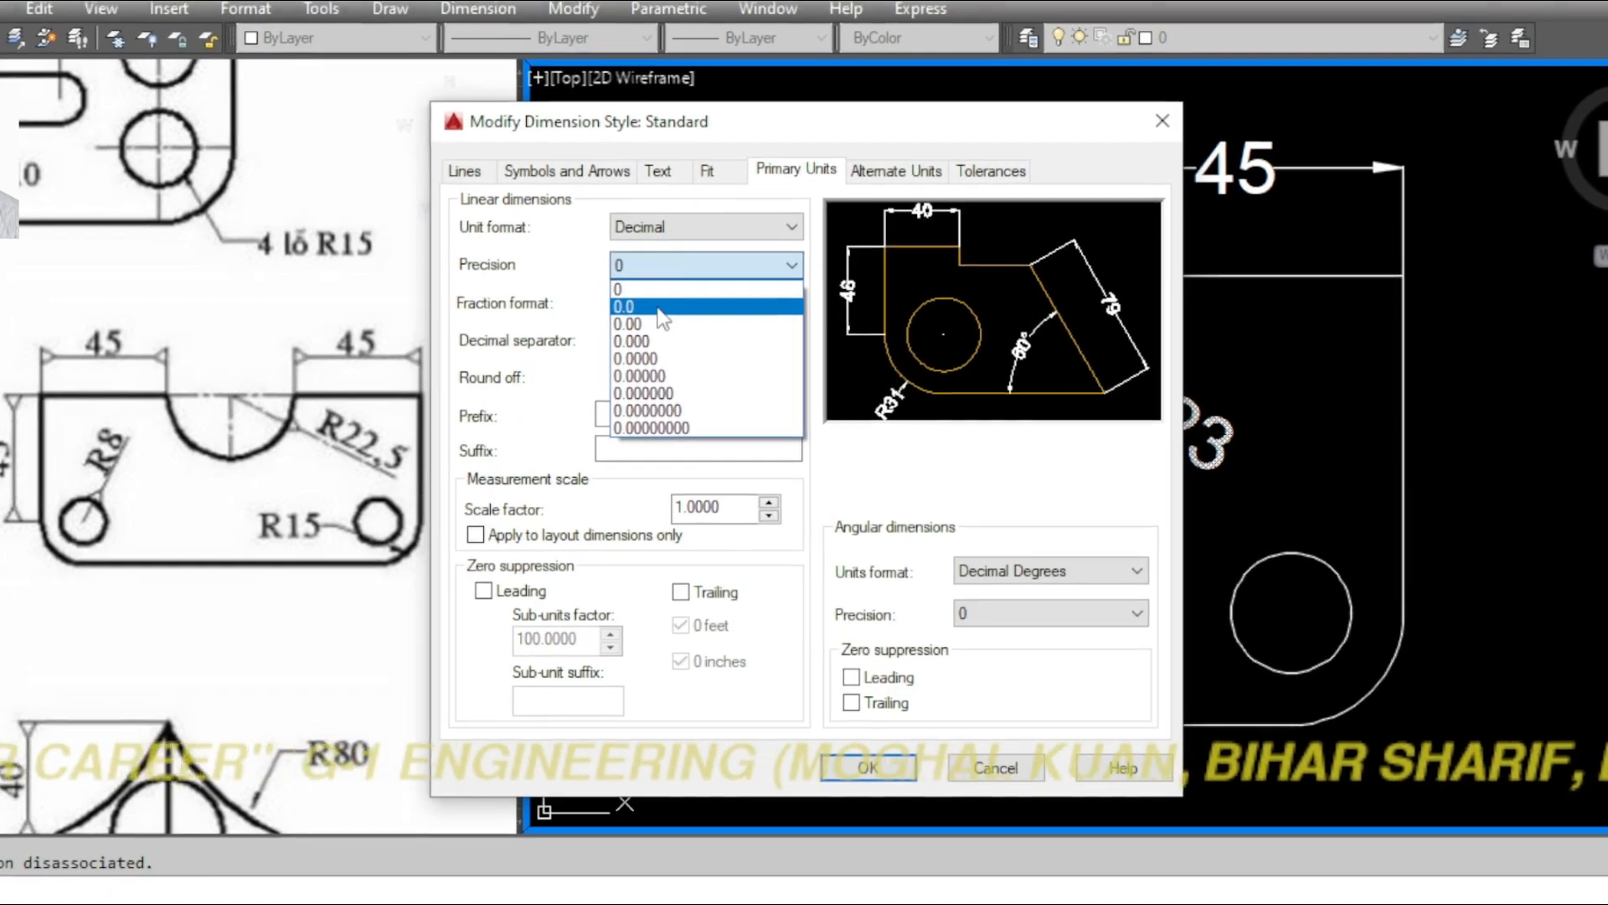
{"action": "left_click", "coordinate": [662, 302]}
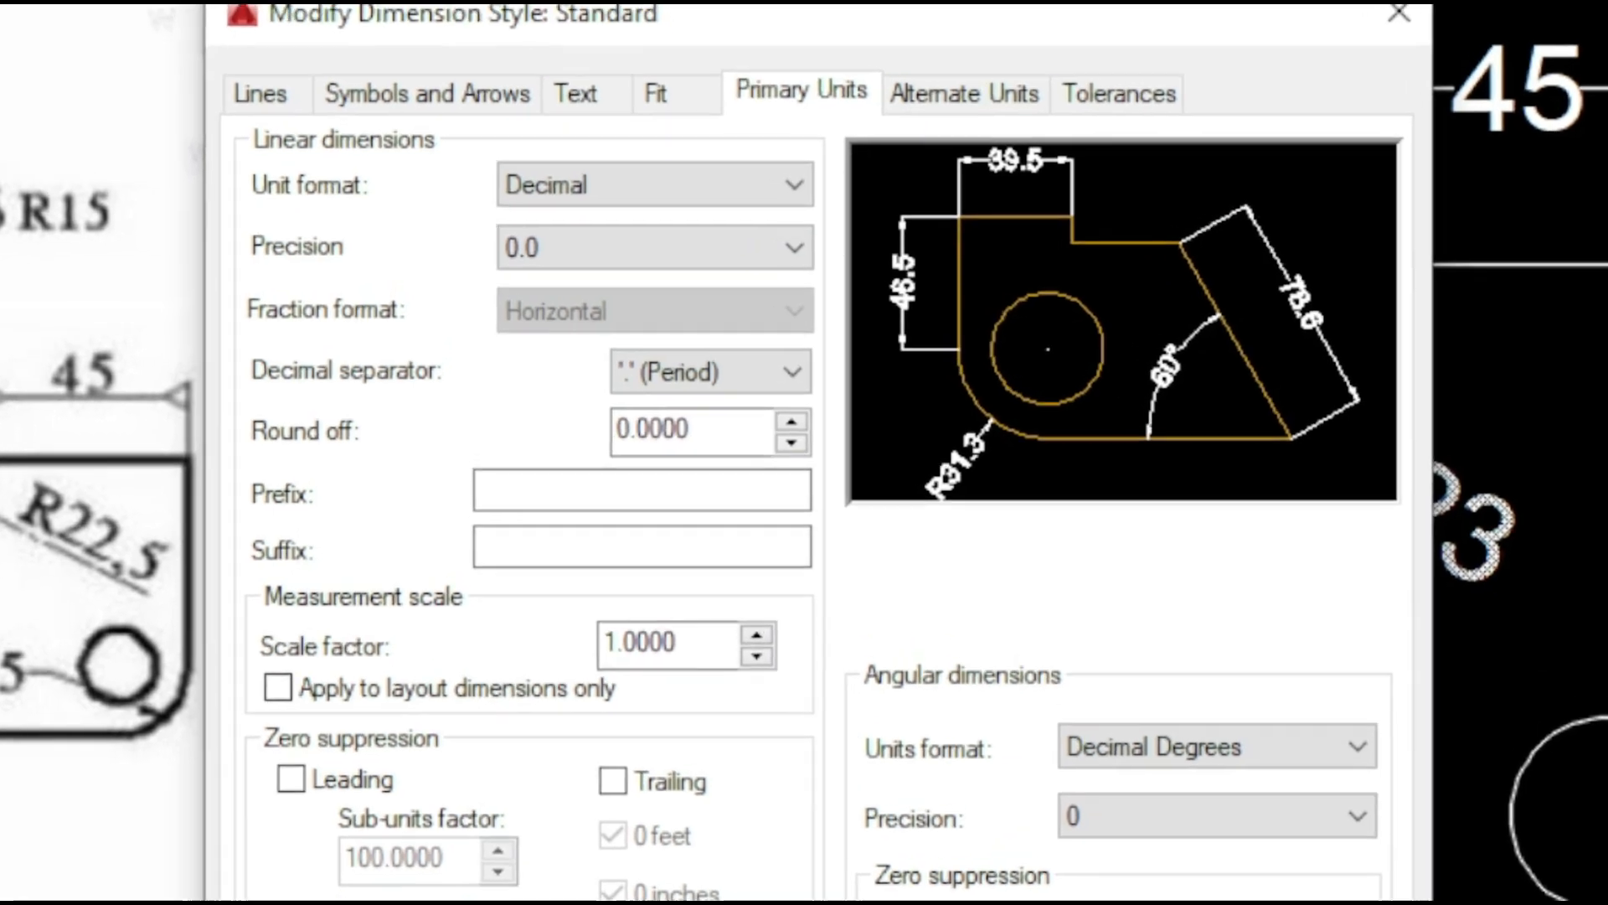
{"action": "left_click", "coordinate": [905, 701]}
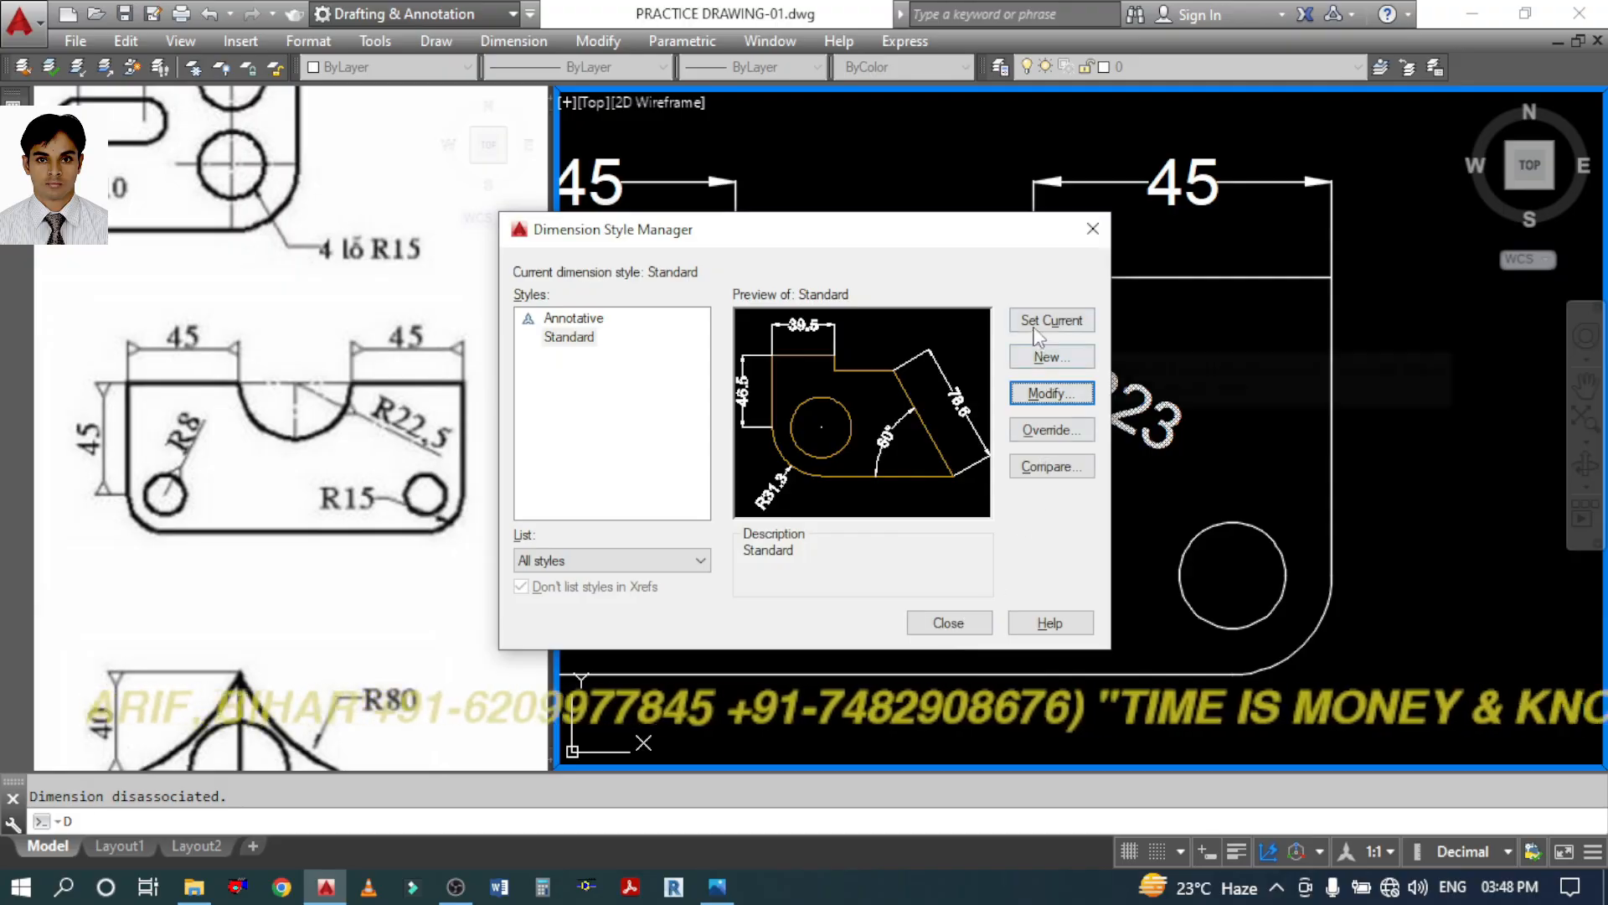
{"action": "left_click", "coordinate": [1043, 323]}
{"action": "left_click", "coordinate": [944, 624]}
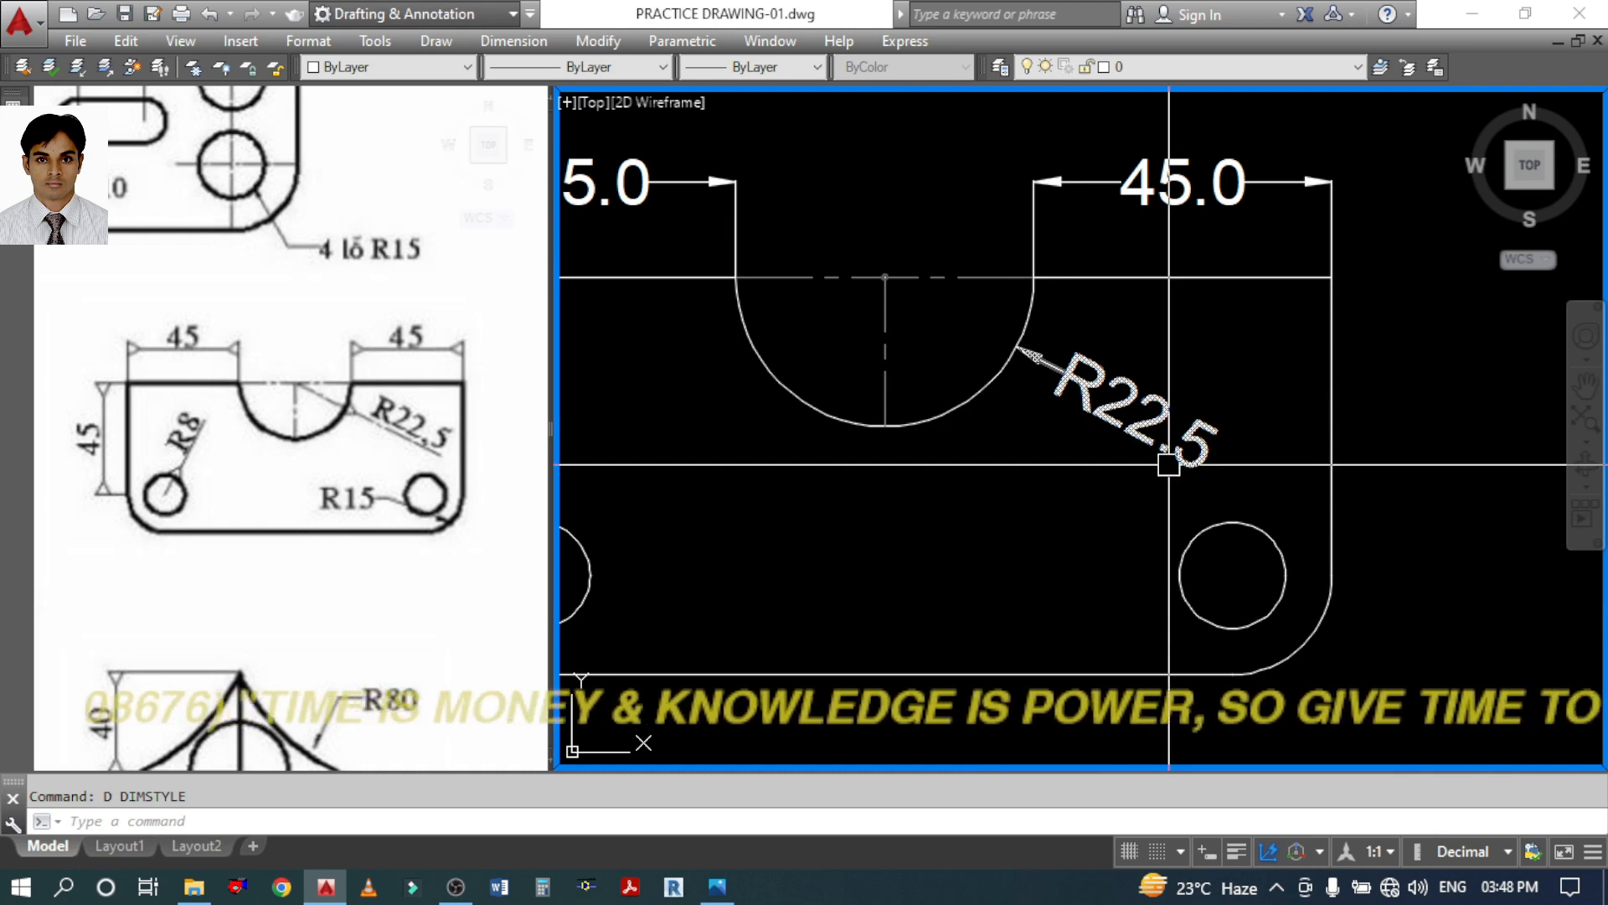
{"action": "key", "text": "ctrl+z"}
Add radius dimensions to the plate's left hole and its bottom-right corner fillet
{"action": "type", "text": "D"}
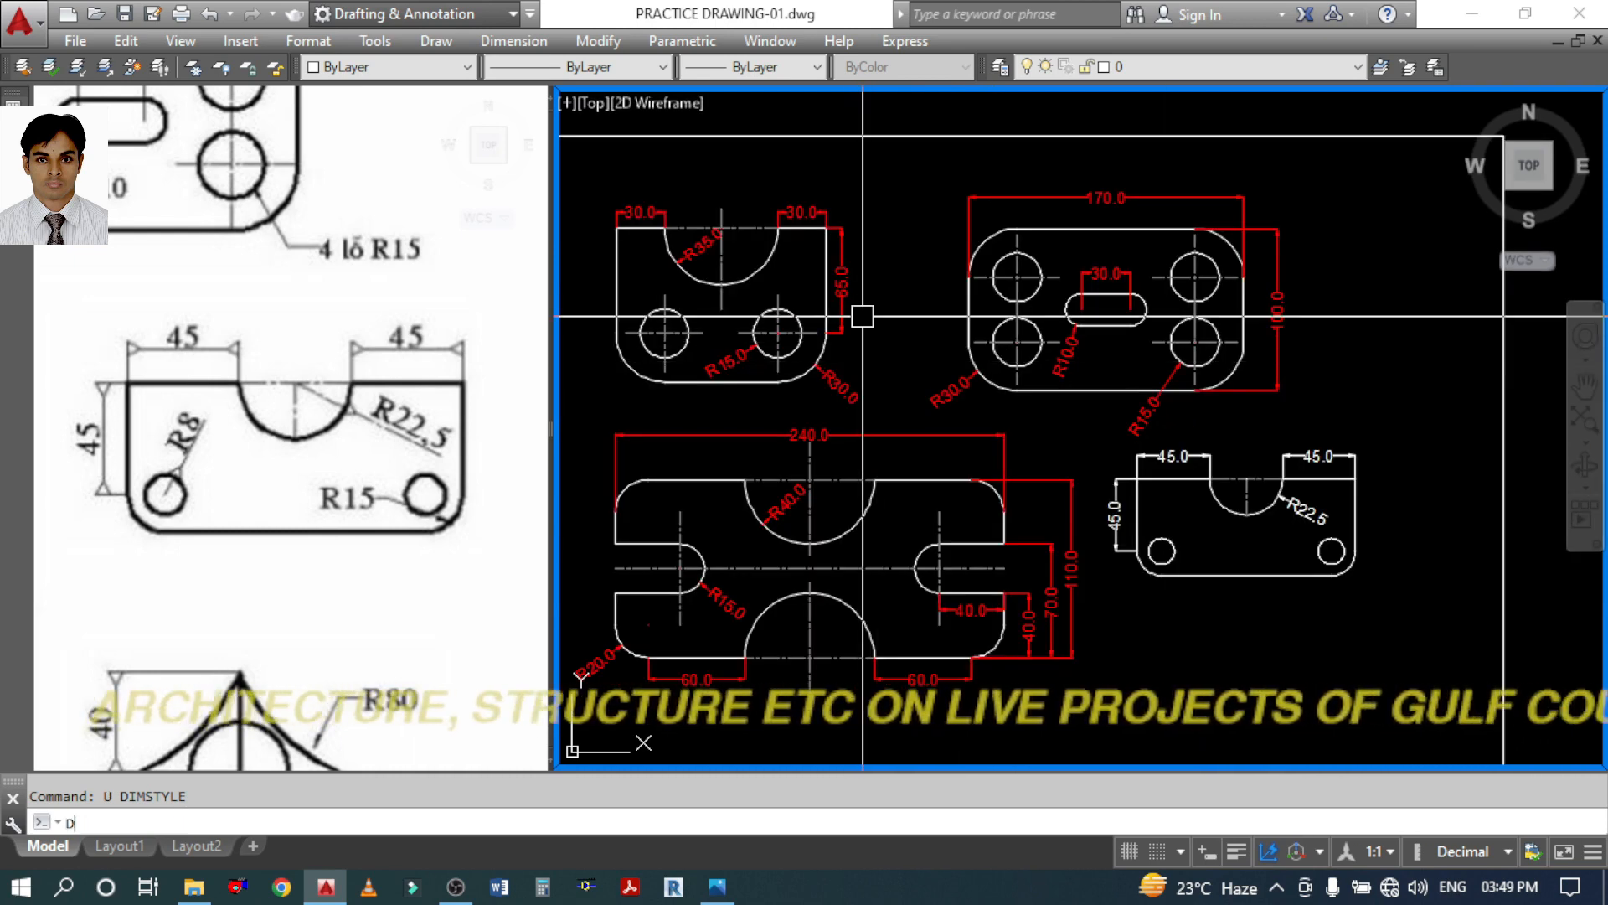
{"action": "type", "text": "RA"}
{"action": "key", "text": "Return"}
{"action": "scroll", "coordinate": [1335, 614], "scroll_direction": "up", "scroll_amount": 4}
{"action": "left_click", "coordinate": [919, 433]}
{"action": "left_click", "coordinate": [964, 388]}
{"action": "key", "text": "Return"}
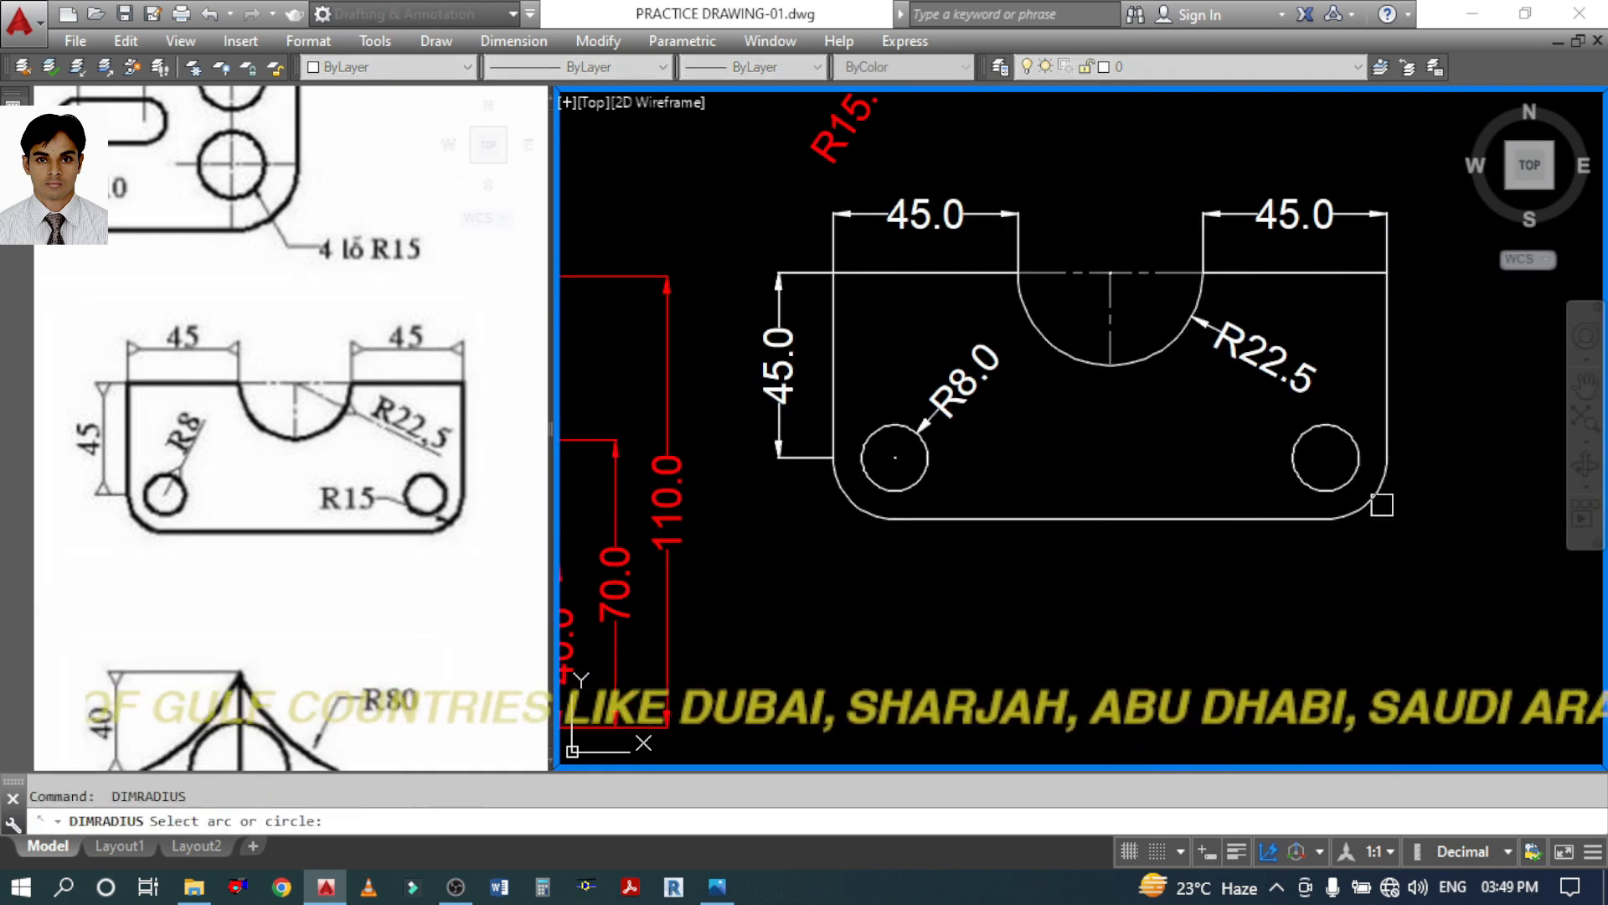
{"action": "left_click", "coordinate": [1382, 505]}
Match the notched plate's new dimensions to the red dimensions of the neighbouring figures
{"action": "type", "text": "MA"}
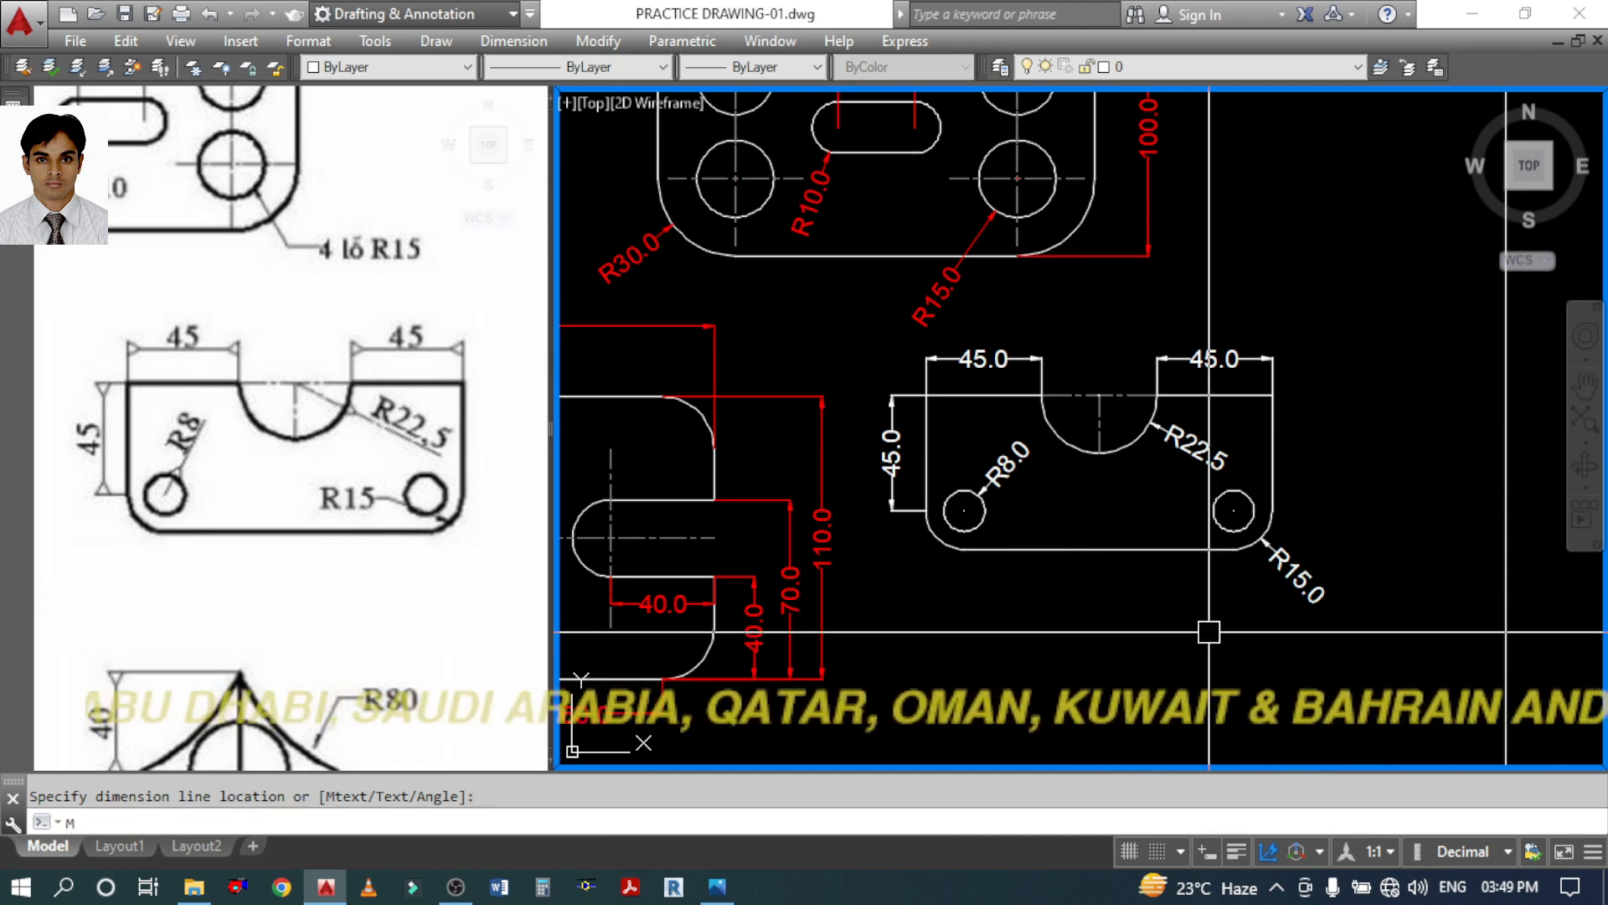
{"action": "key", "text": "Return"}
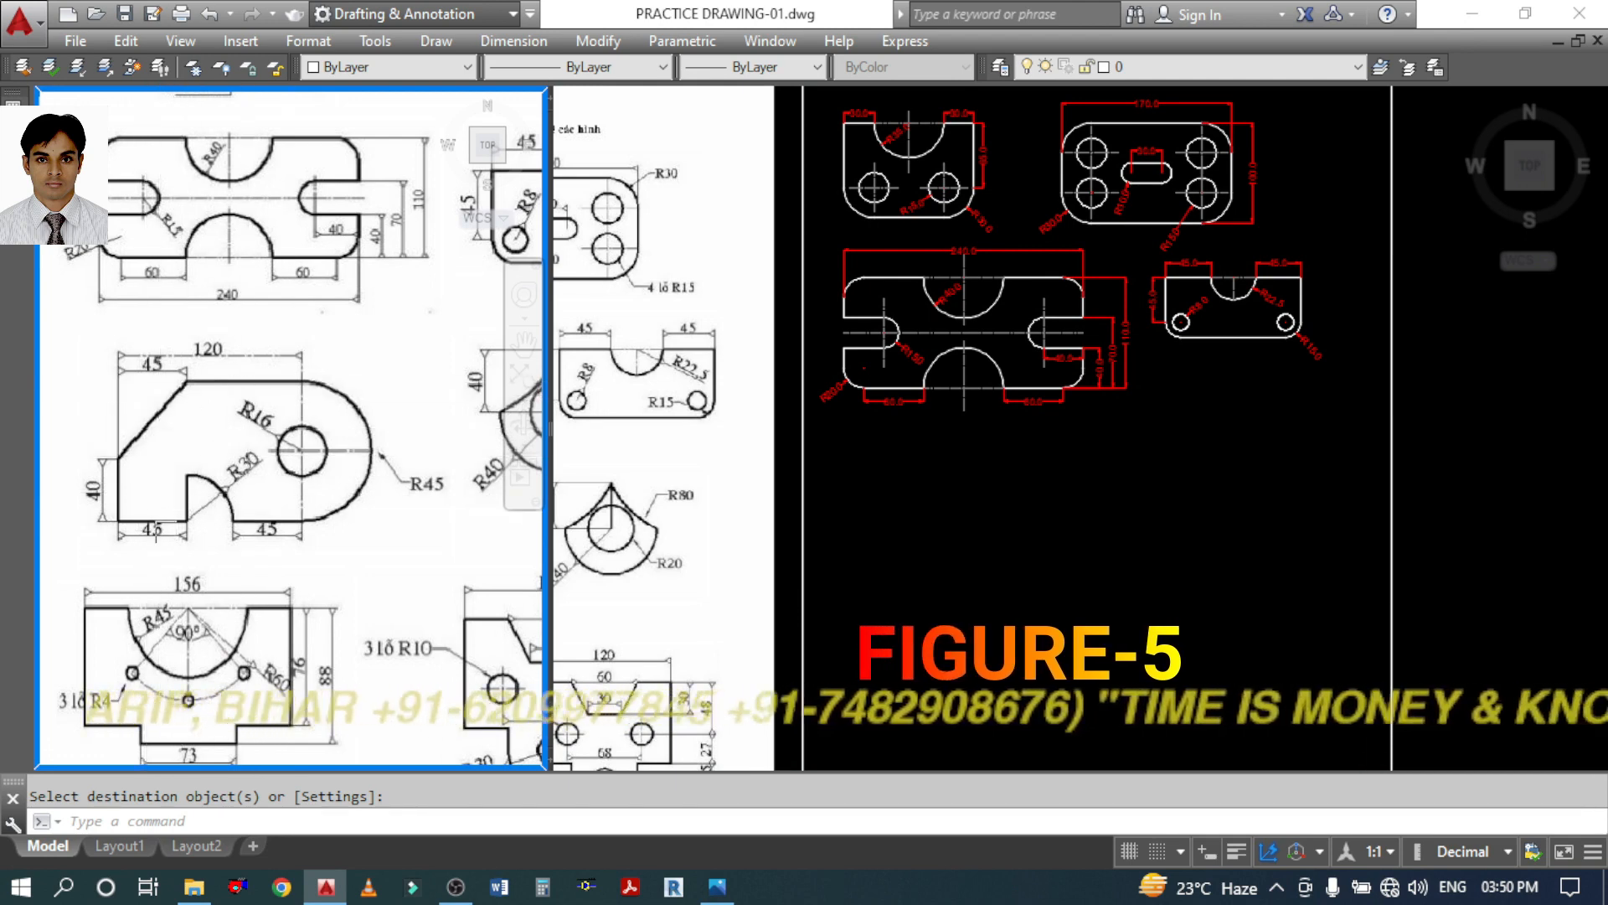
{"action": "scroll", "coordinate": [114, 514], "scroll_direction": "up", "scroll_amount": 2}
{"action": "scroll", "coordinate": [181, 549], "scroll_direction": "down", "scroll_amount": 2}
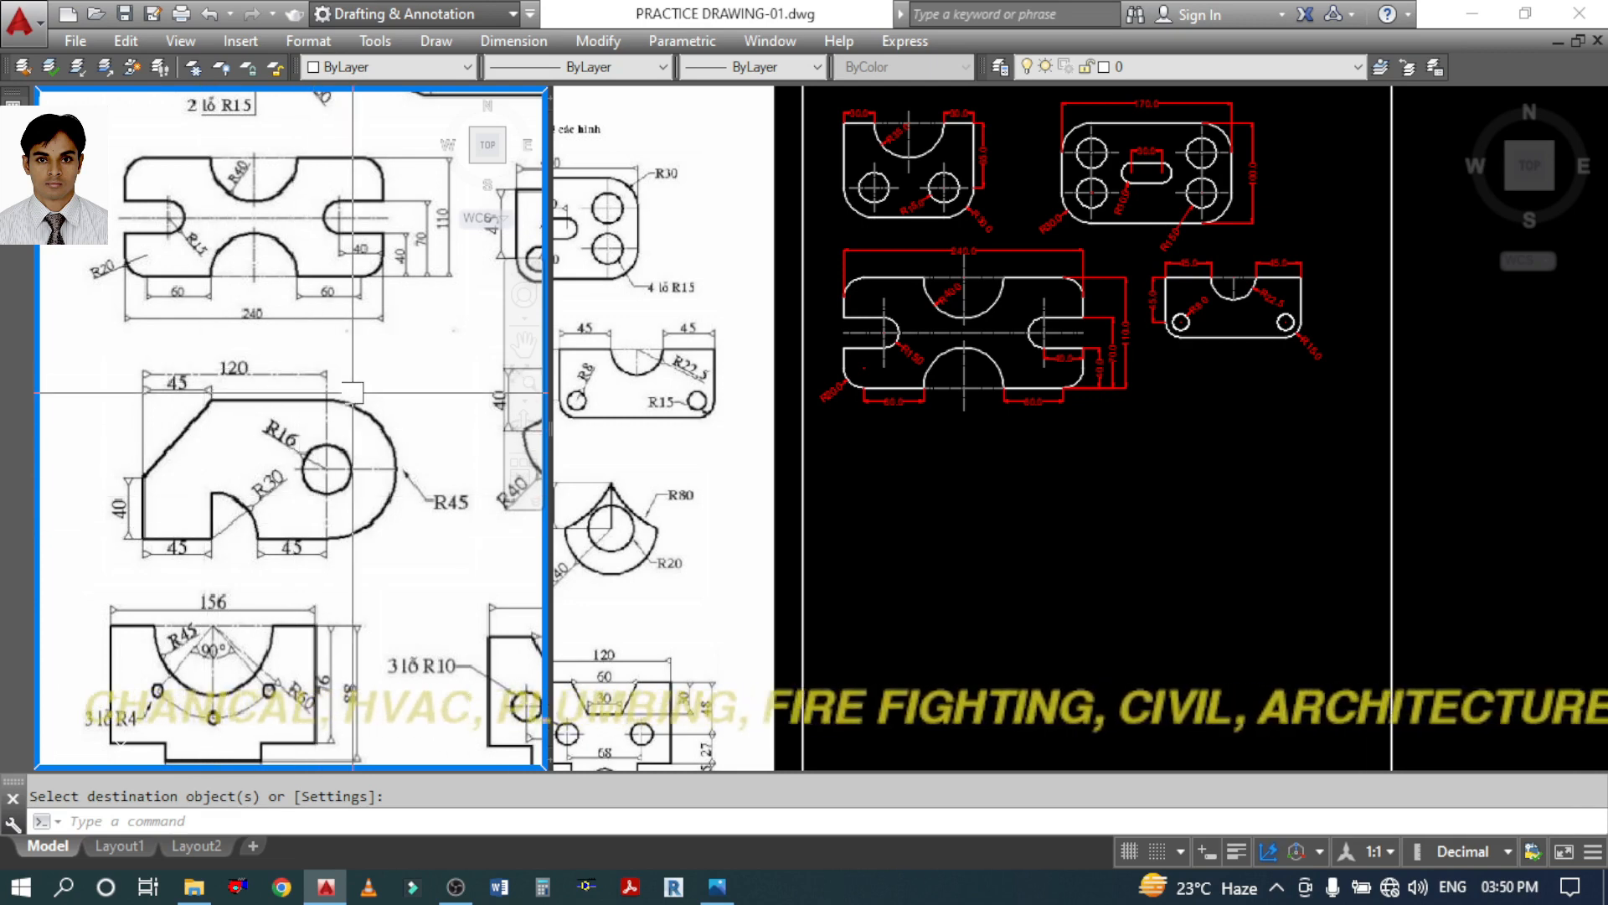
{"action": "key", "text": "Escape"}
Draw a 120 by 90 rectangle in the empty area below the finished figures
{"action": "left_click", "coordinate": [952, 510]}
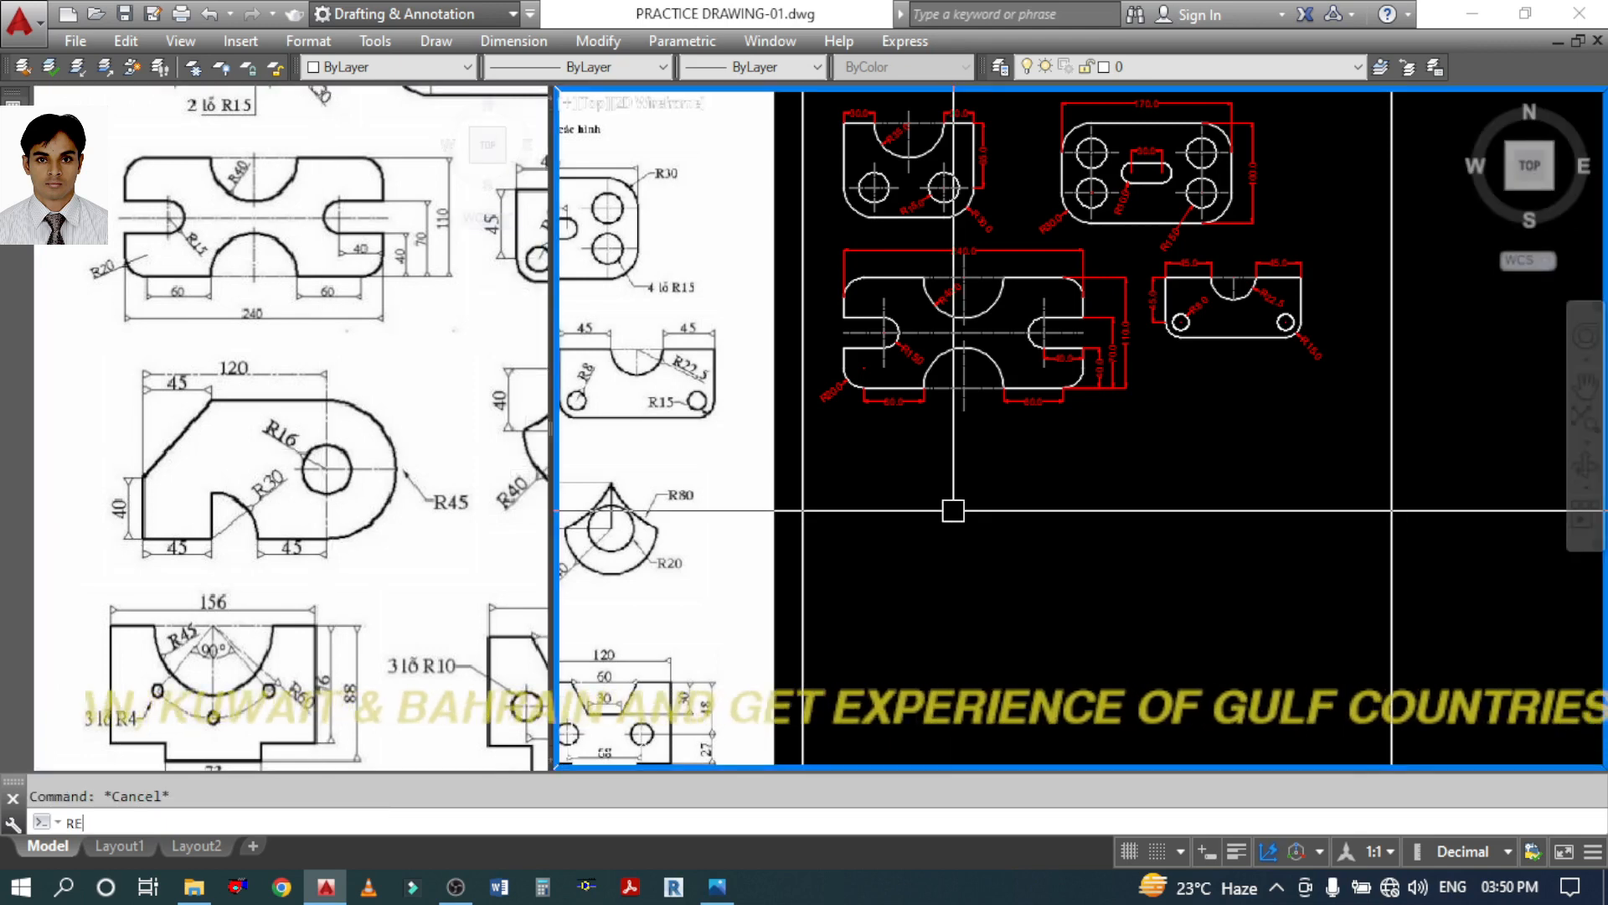
{"action": "type", "text": "REC"}
{"action": "key", "text": "Return"}
{"action": "left_click", "coordinate": [954, 530]}
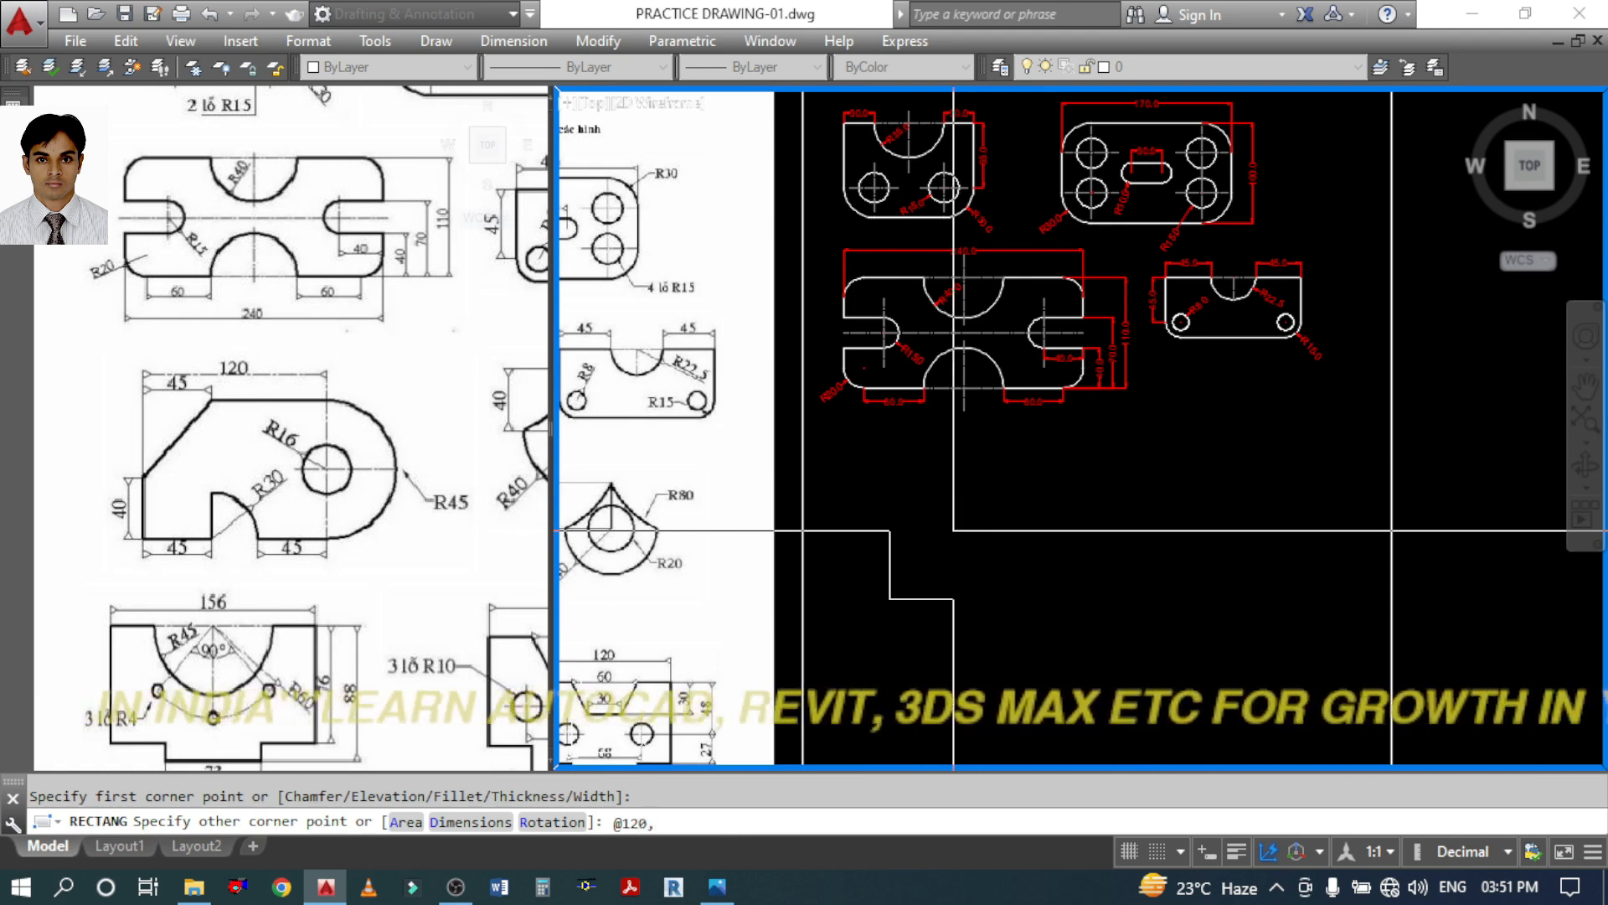
{"action": "key", "text": "Return"}
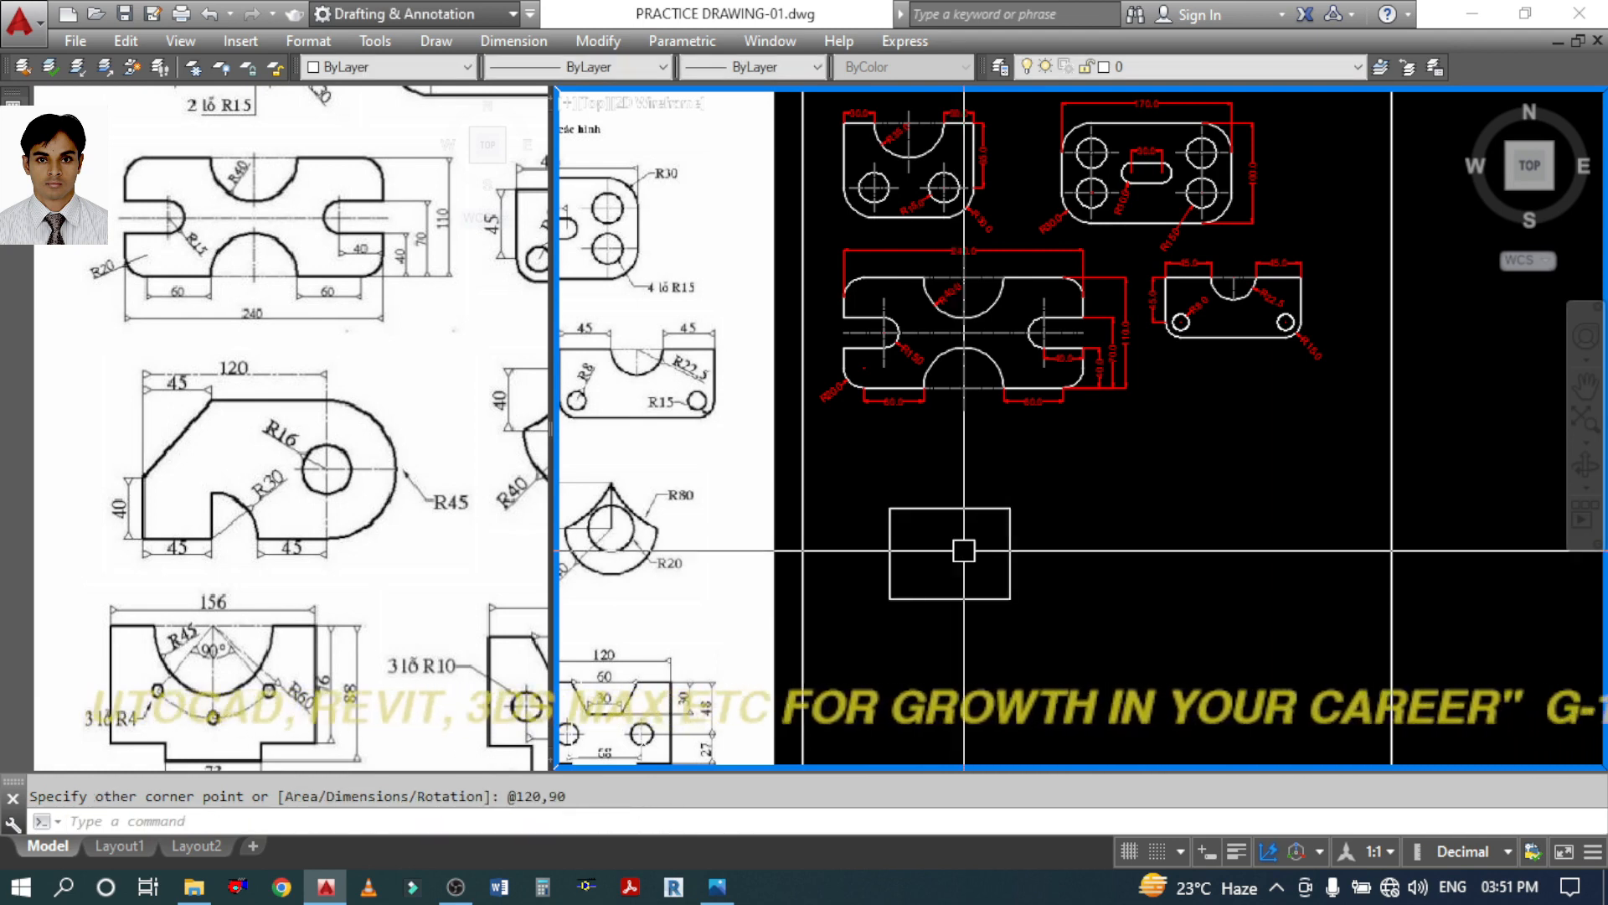
Explode the new rectangle into separate lines and erase its right edge
{"action": "scroll", "coordinate": [1005, 503], "scroll_direction": "up", "scroll_amount": 4}
{"action": "left_click", "coordinate": [1132, 432]}
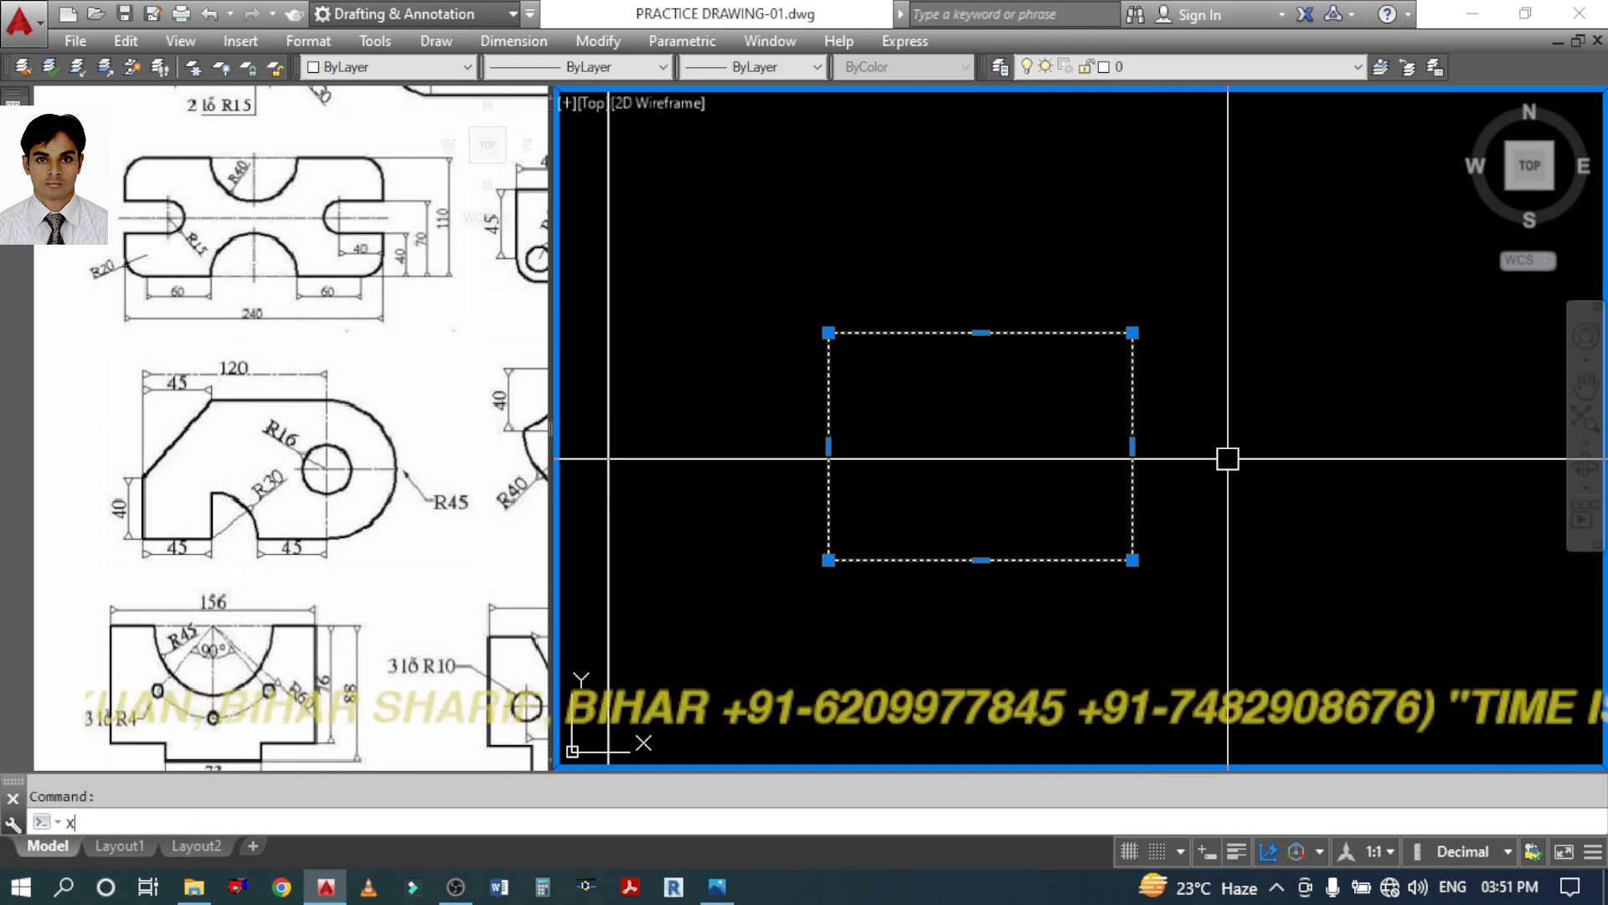
{"action": "key", "text": "Return"}
{"action": "left_click", "coordinate": [1060, 333]}
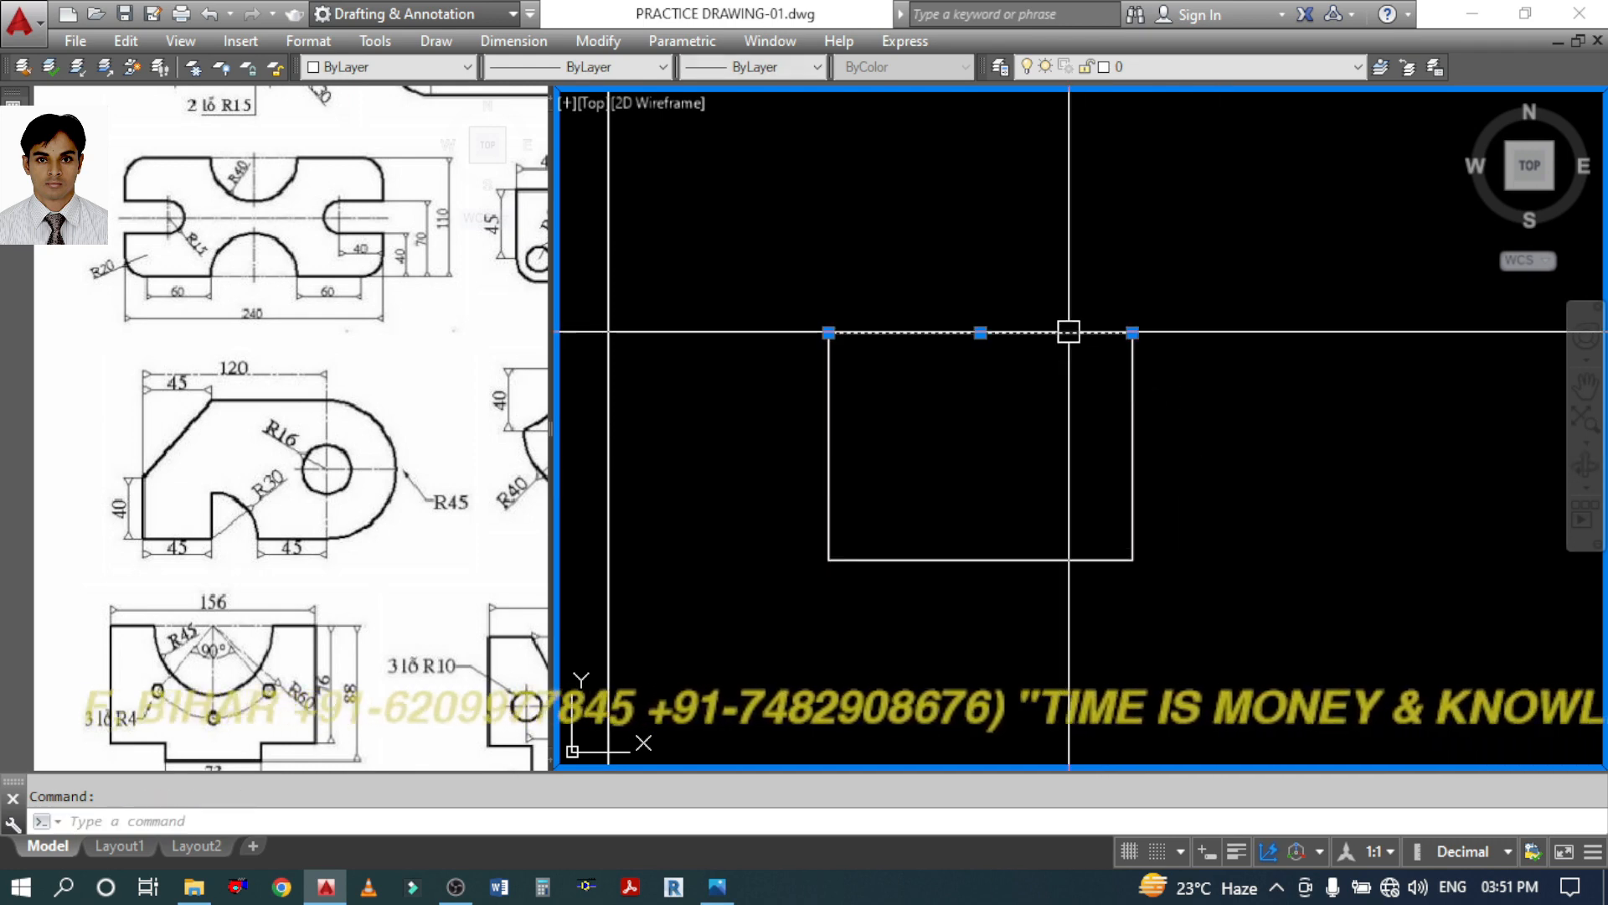
{"action": "key", "text": "Escape"}
{"action": "left_click", "coordinate": [1132, 399]}
{"action": "key", "text": "Escape"}
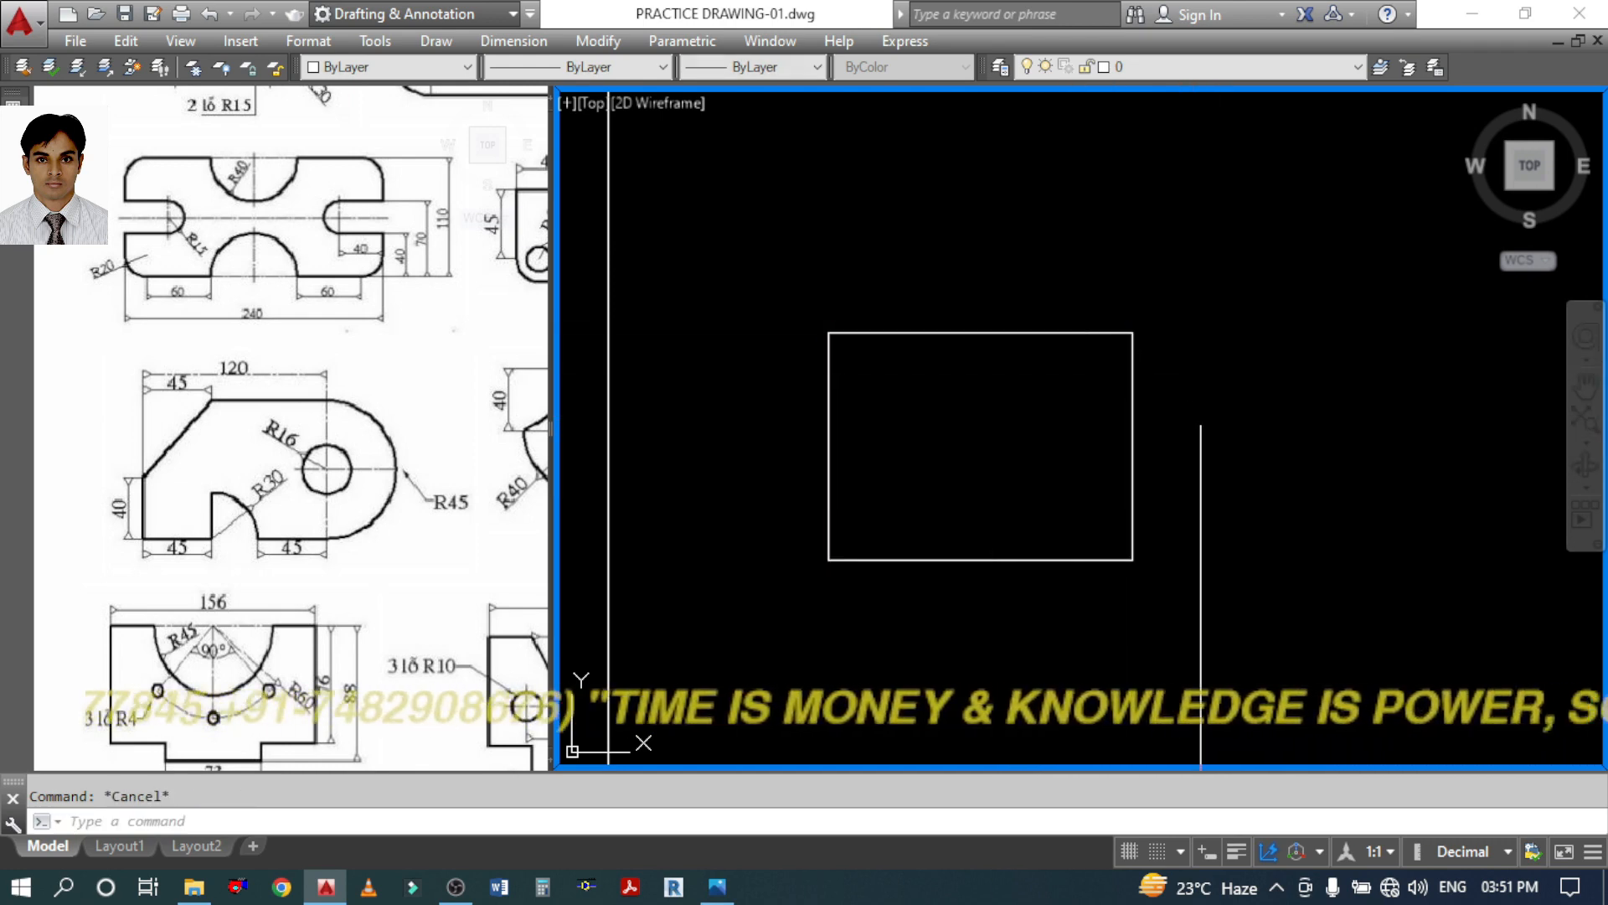
{"action": "left_click", "coordinate": [1202, 425]}
{"action": "left_click", "coordinate": [1051, 457]}
{"action": "type", "text": "e"}
{"action": "key", "text": "Return"}
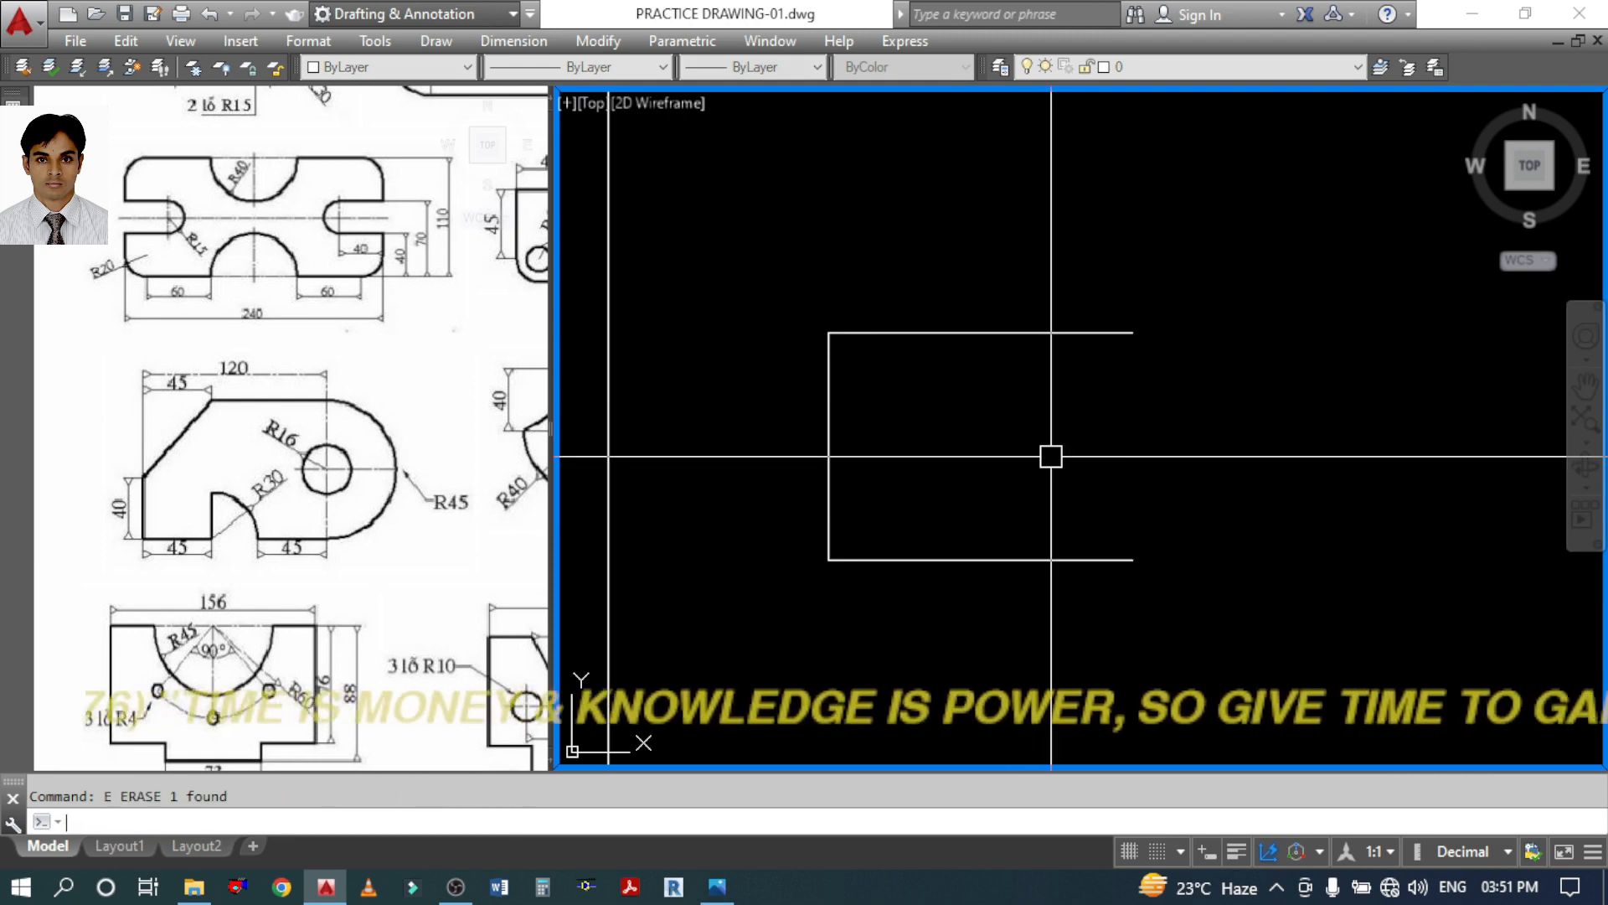
Fillet the two parallel horizontal lines to close their open right end with a semicircular arc
{"action": "type", "text": "F"}
{"action": "key", "text": "Return"}
{"action": "left_click", "coordinate": [1086, 343]}
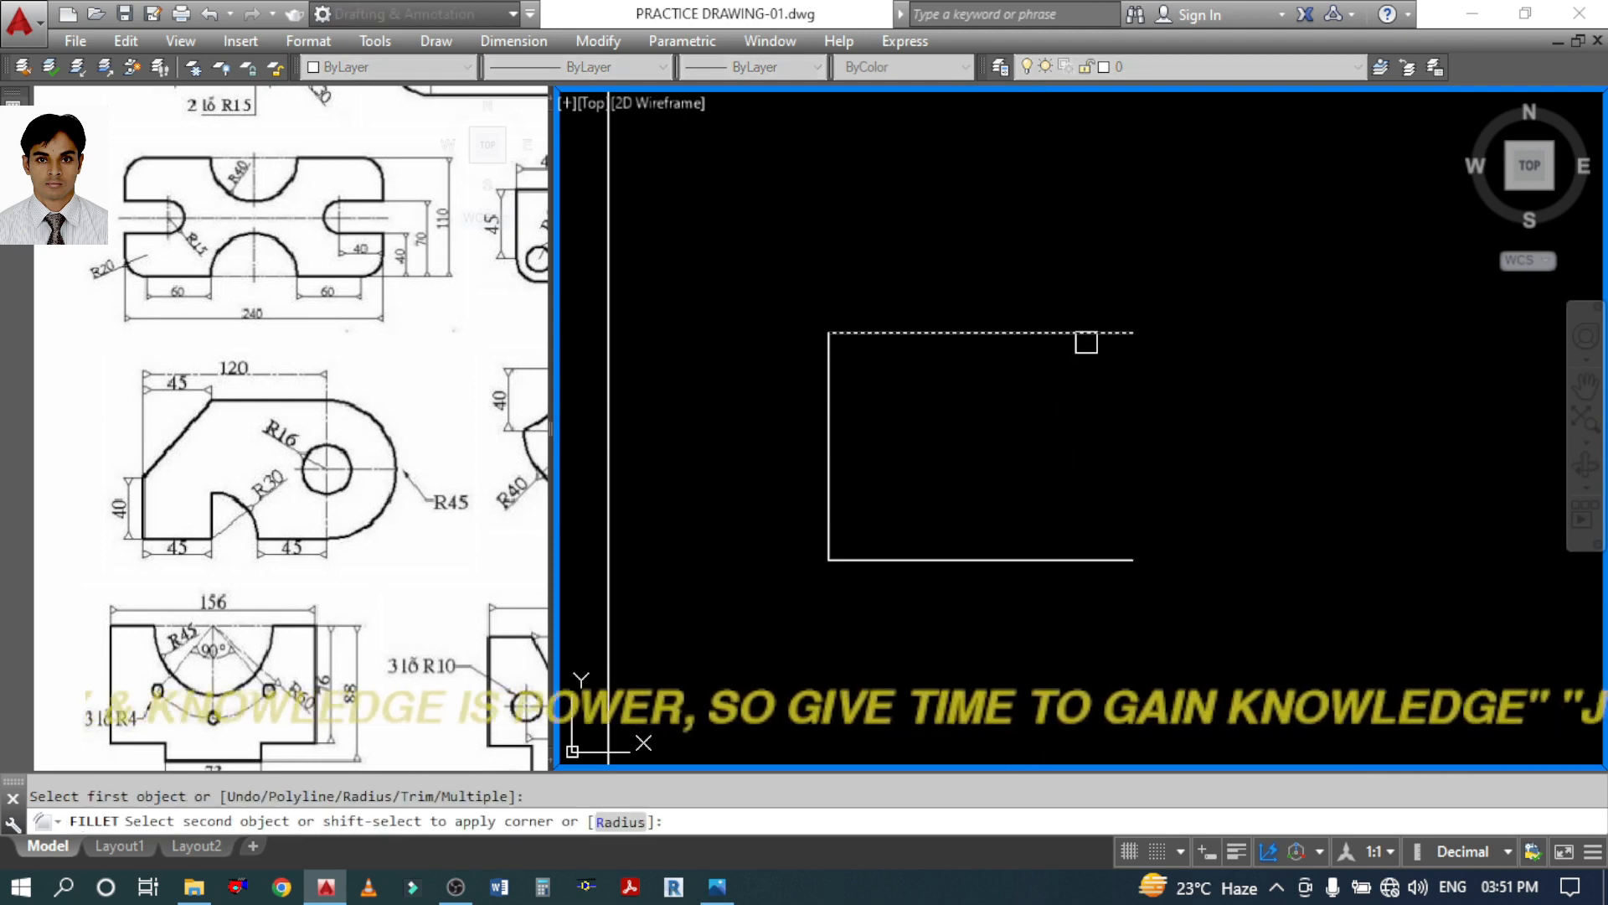
{"action": "left_click", "coordinate": [1088, 556]}
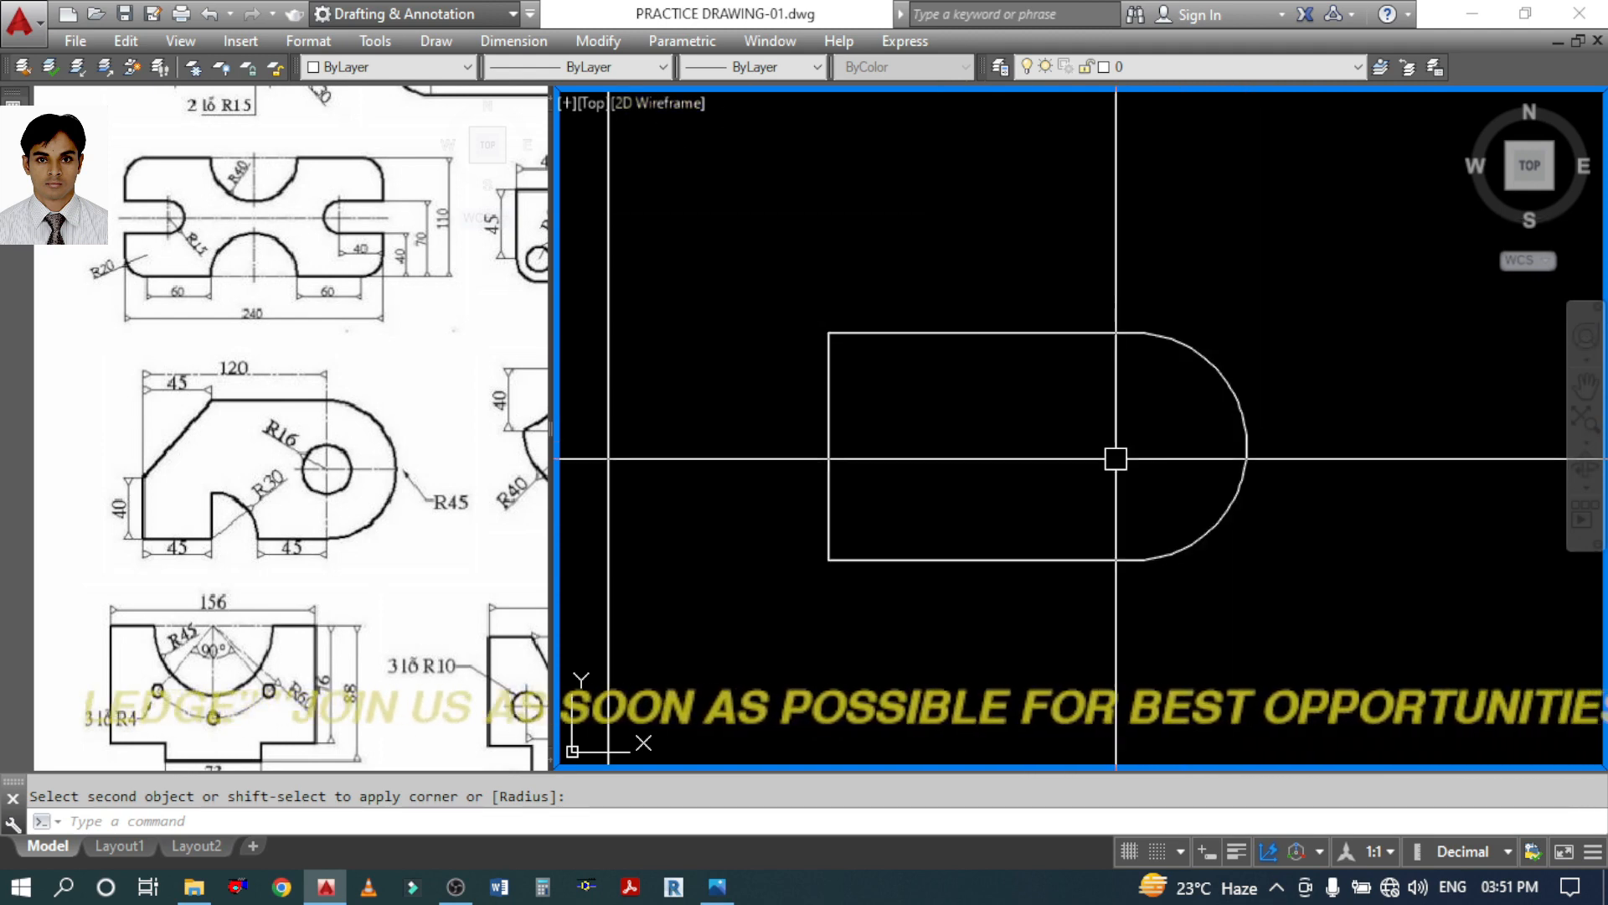
Add a radius dimension to the semicircular end, placed outside the arc at its lower right
{"action": "type", "text": "DIMRA"}
{"action": "key", "text": "Return"}
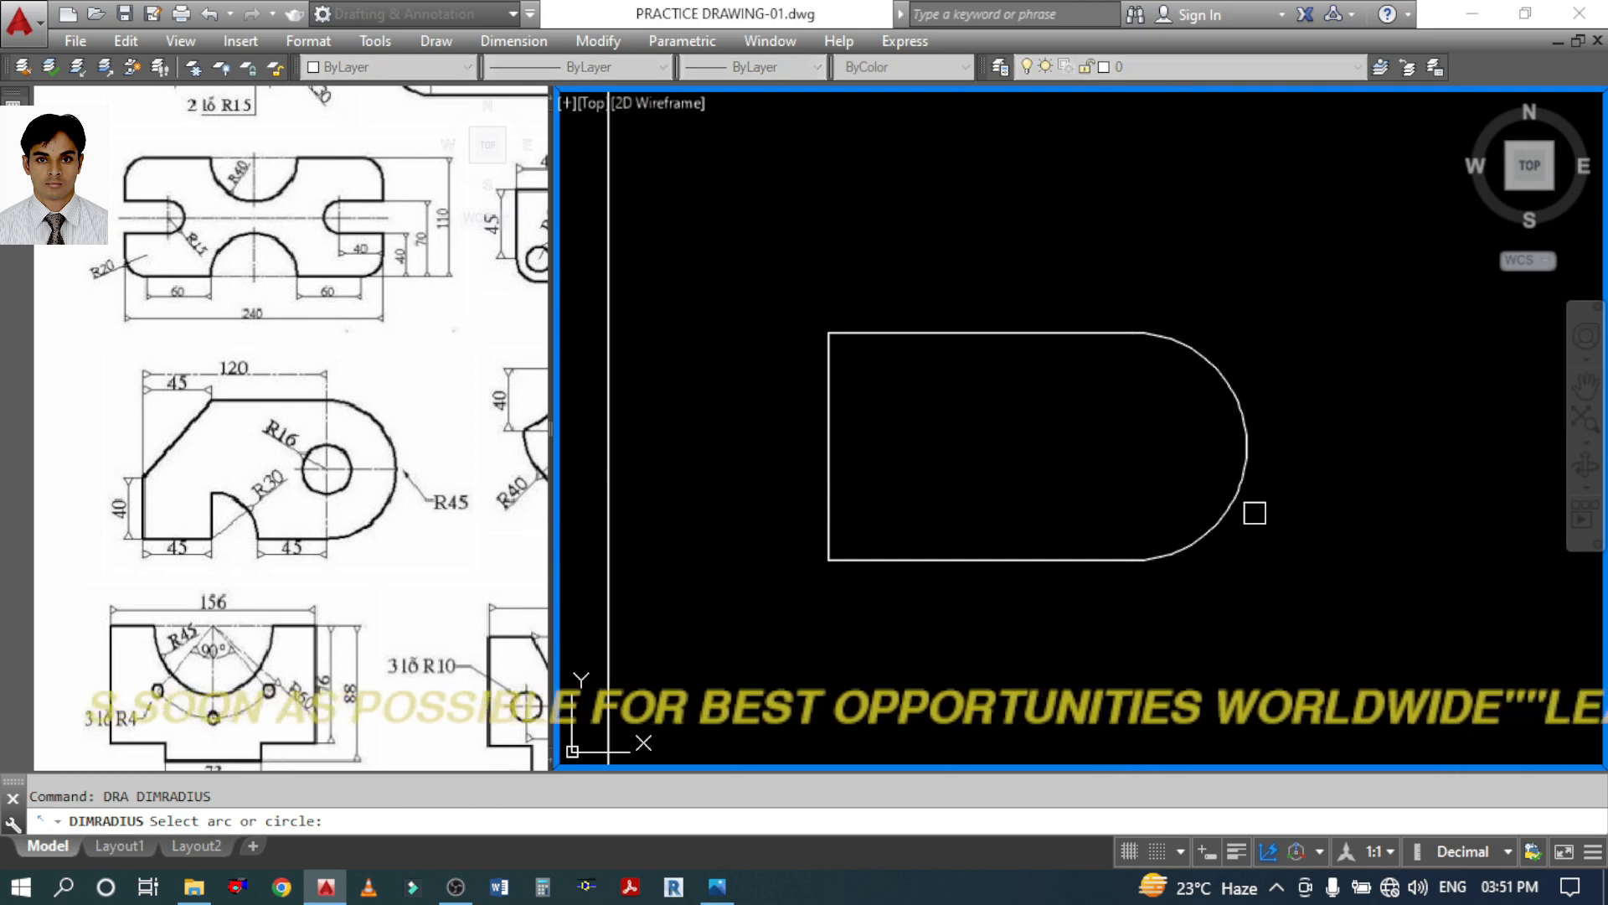
{"action": "left_click", "coordinate": [1243, 503]}
{"action": "left_click", "coordinate": [1300, 502]}
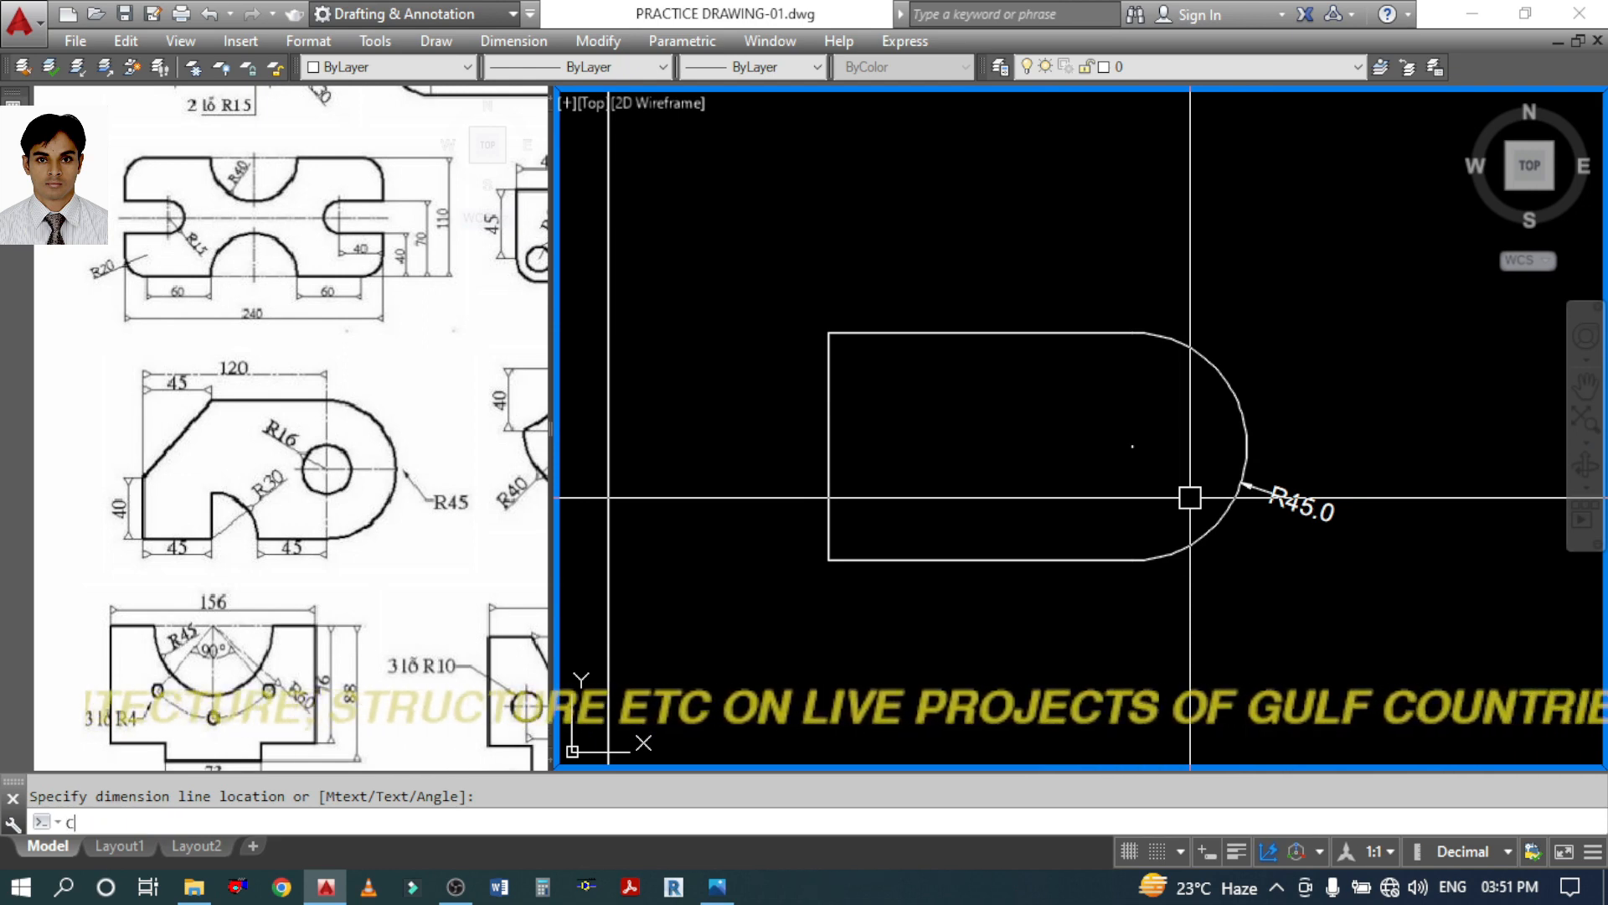
Draw a circle of radius 16 centred on the semicircular end's centre
{"action": "left_click", "coordinate": [1190, 497]}
{"action": "type", "text": "c"}
{"action": "key", "text": "Return"}
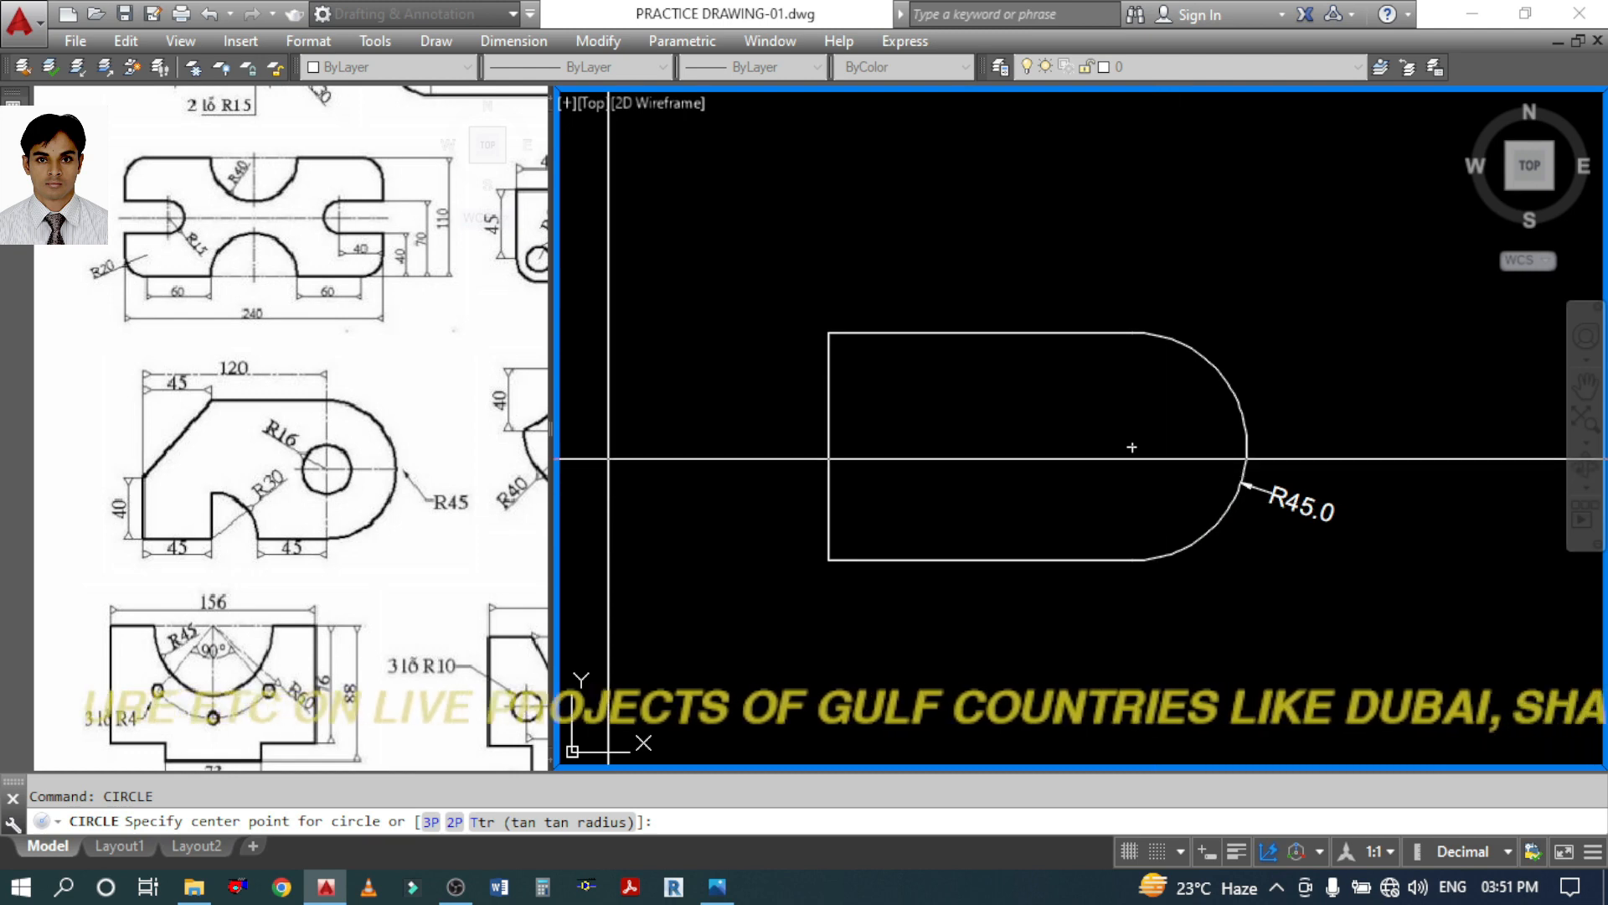
{"action": "left_click", "coordinate": [1132, 447]}
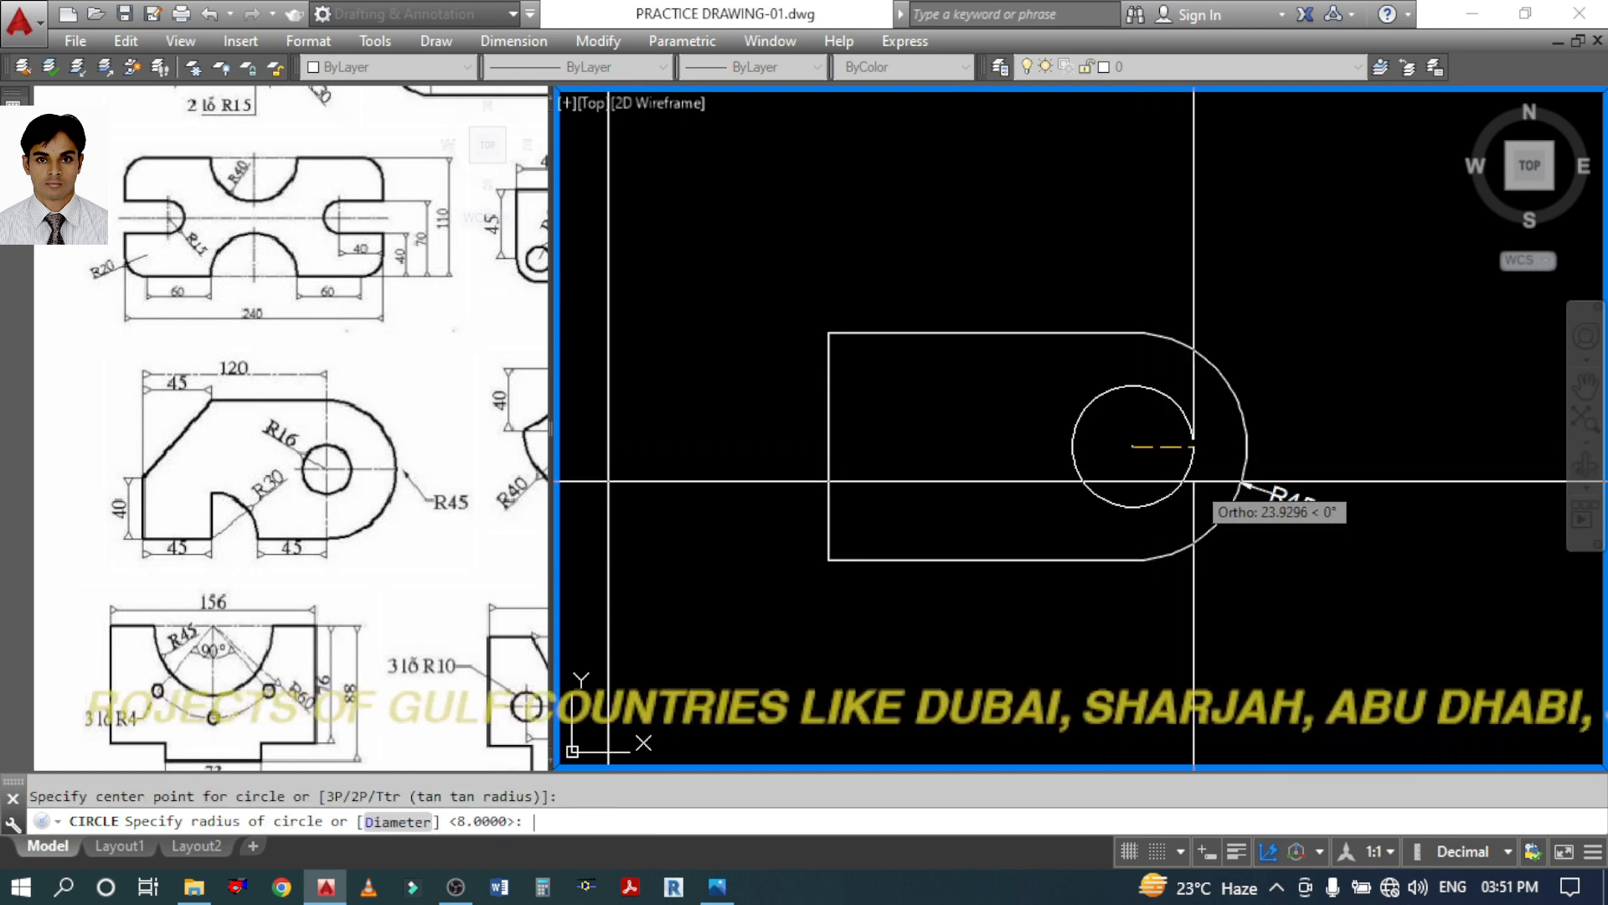
{"action": "key", "text": "Return"}
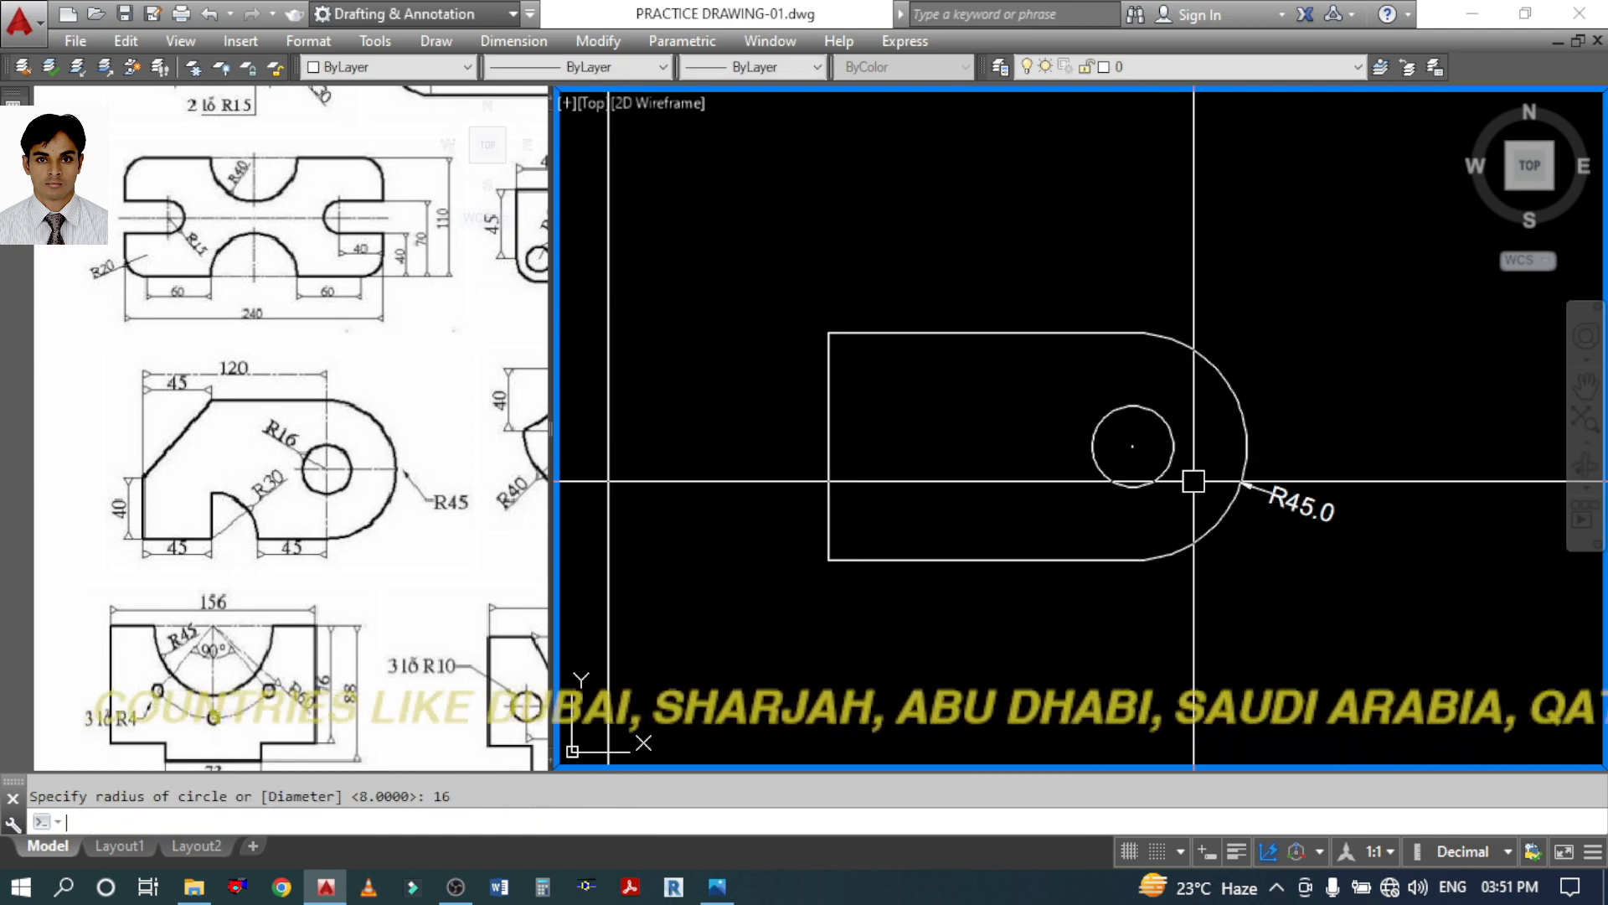
Shorten the plate's left vertical edge by 50 from its upper end, keeping the lower end fixed
{"action": "left_click", "coordinate": [164, 394]}
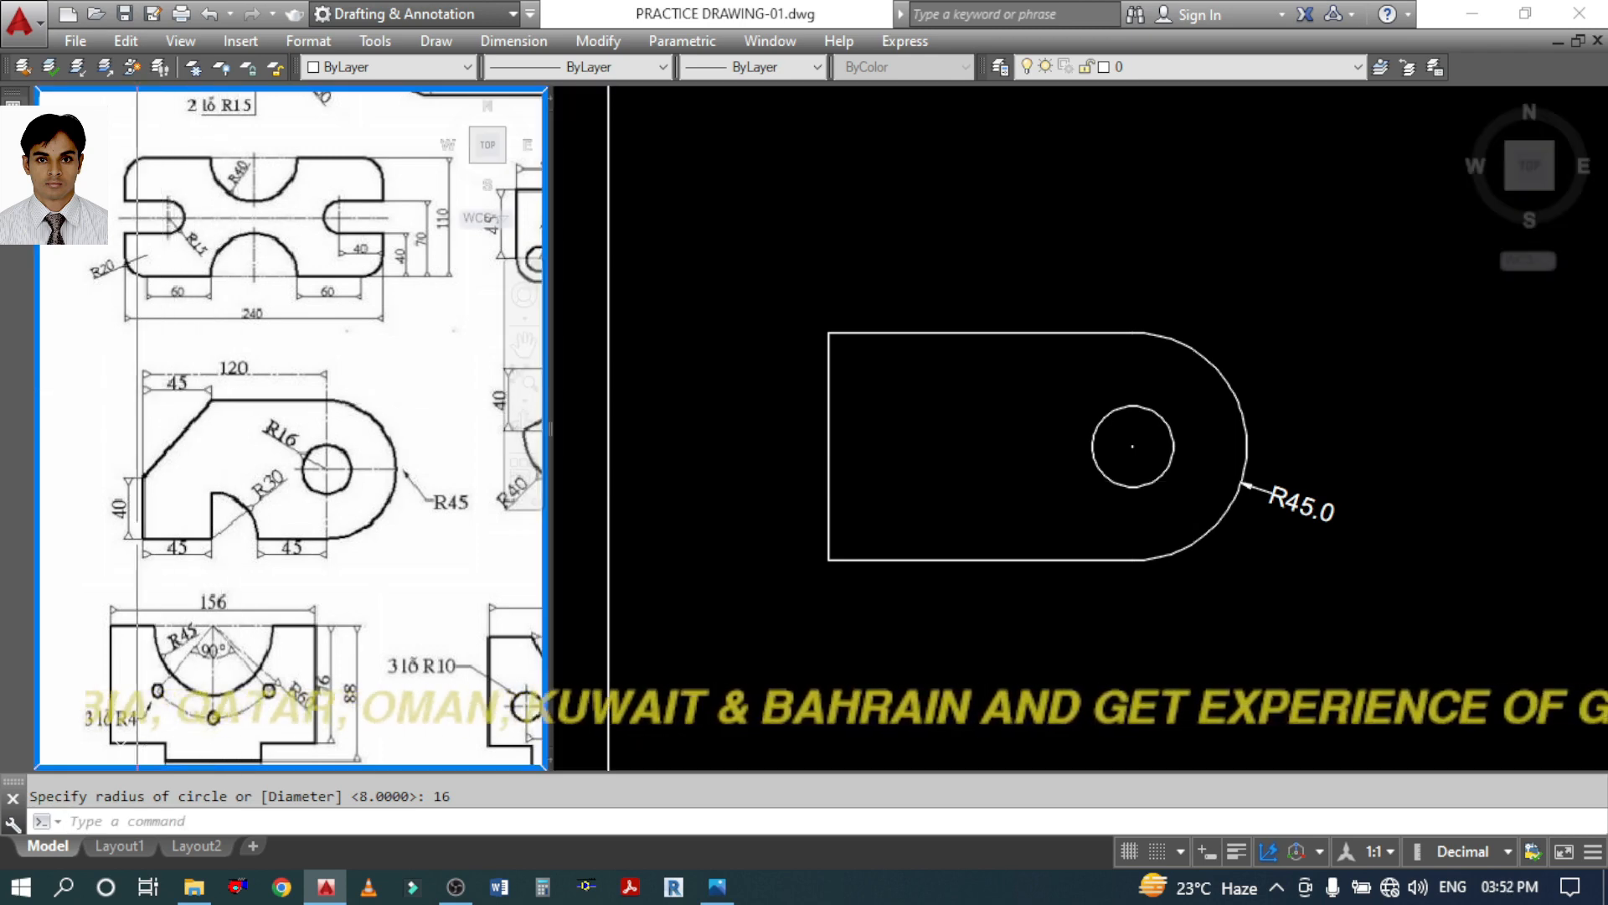
{"action": "left_click", "coordinate": [842, 603]}
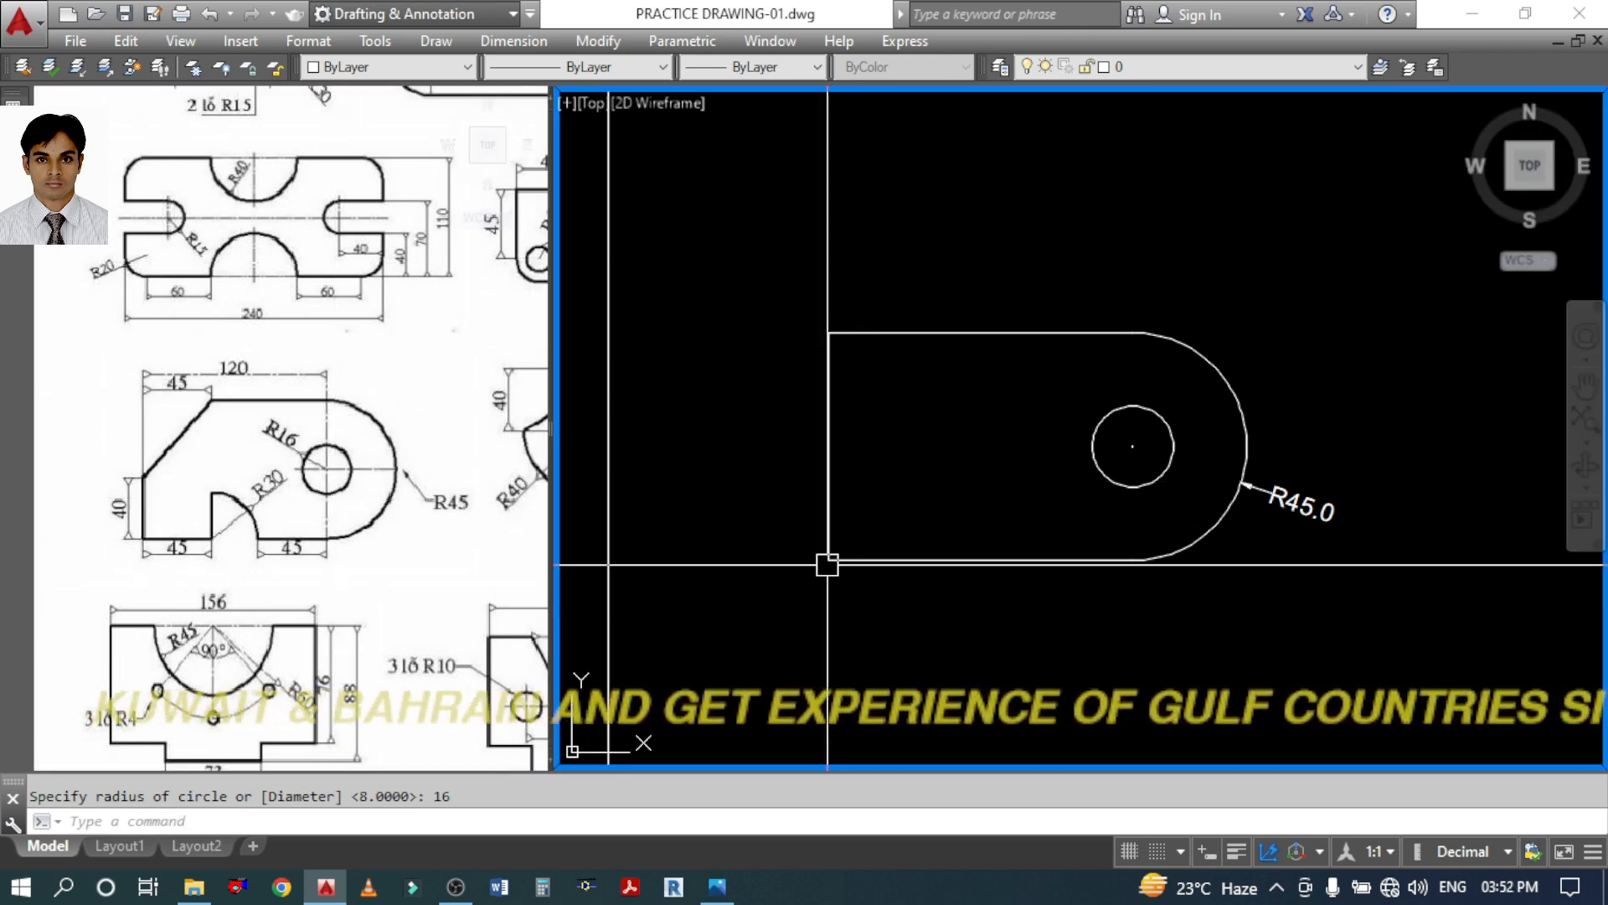
{"action": "left_click", "coordinate": [829, 502]}
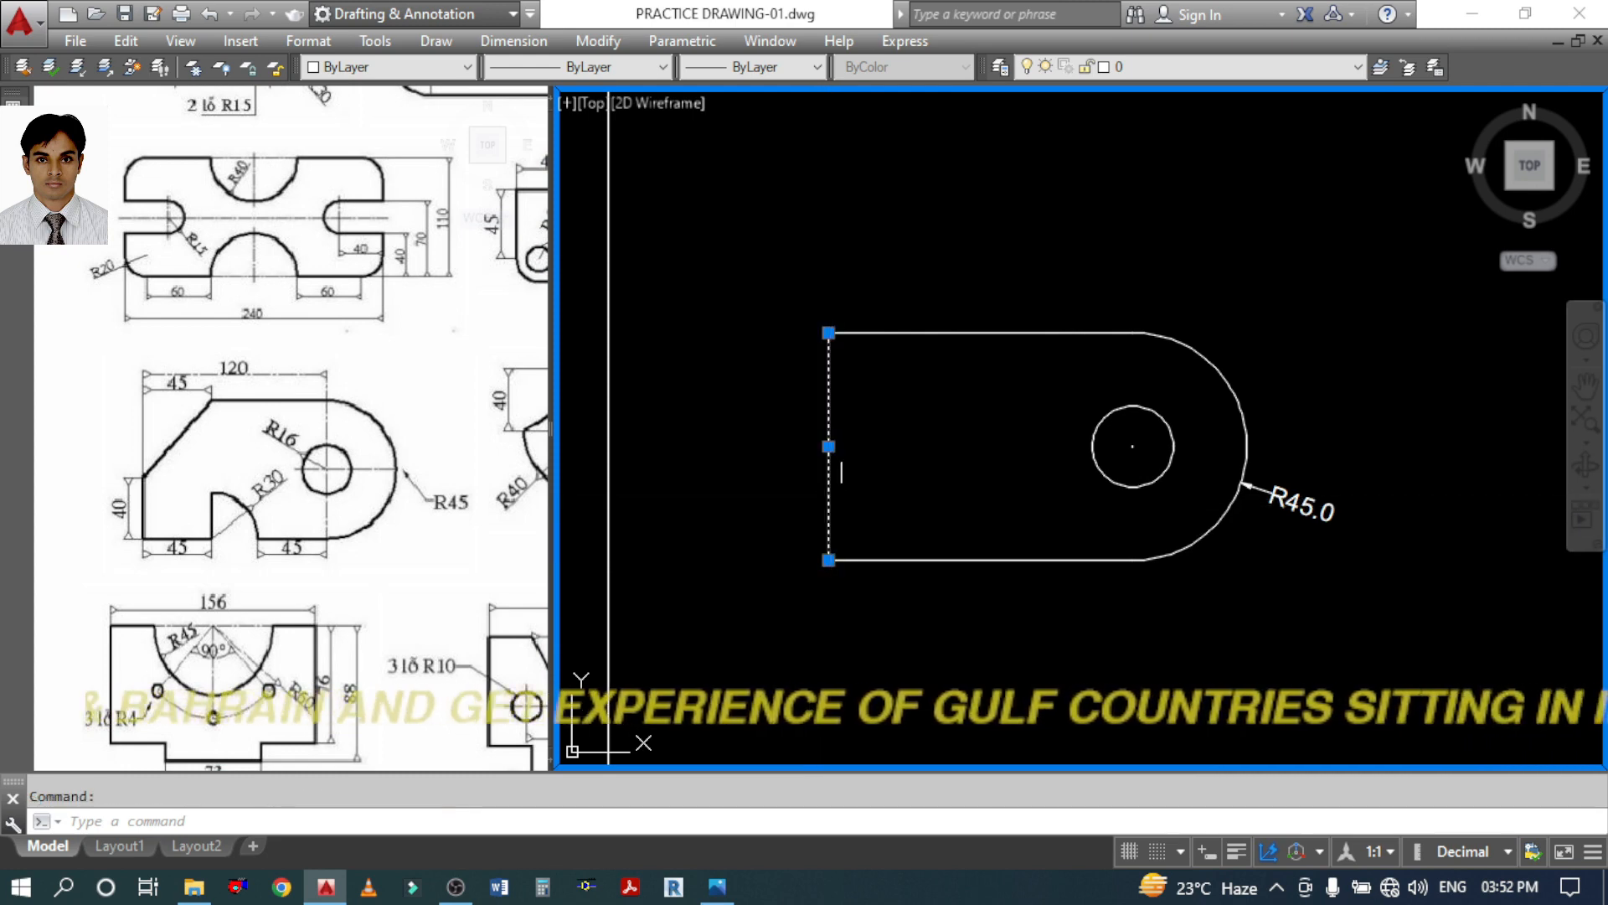
{"action": "left_click", "coordinate": [829, 333]}
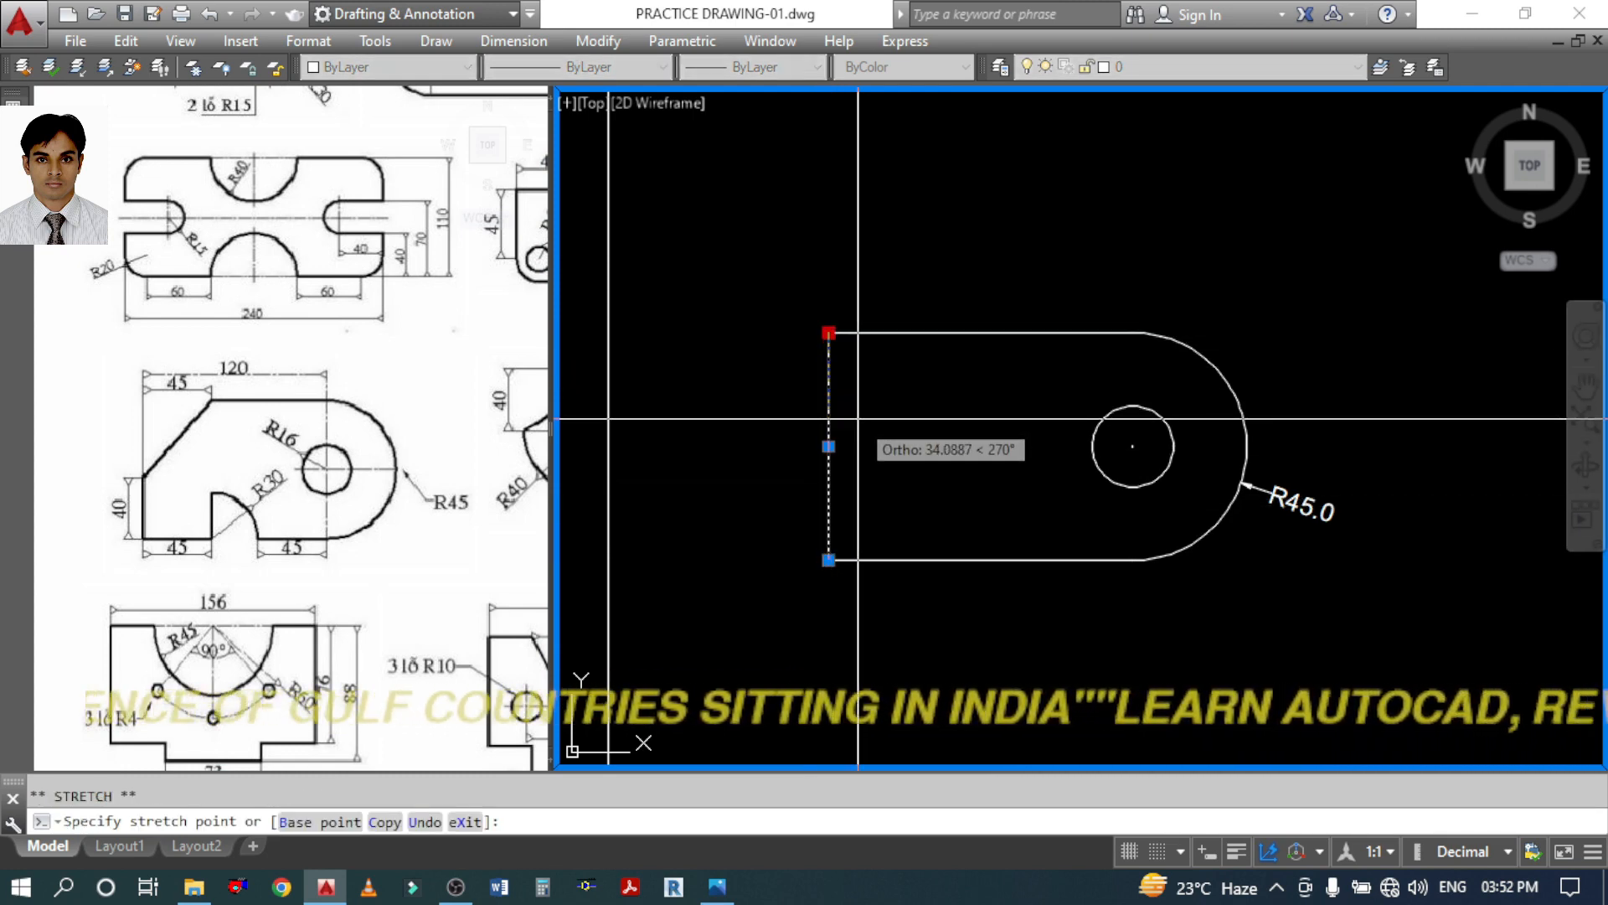
{"action": "type", "text": "50"}
{"action": "key", "text": "Return"}
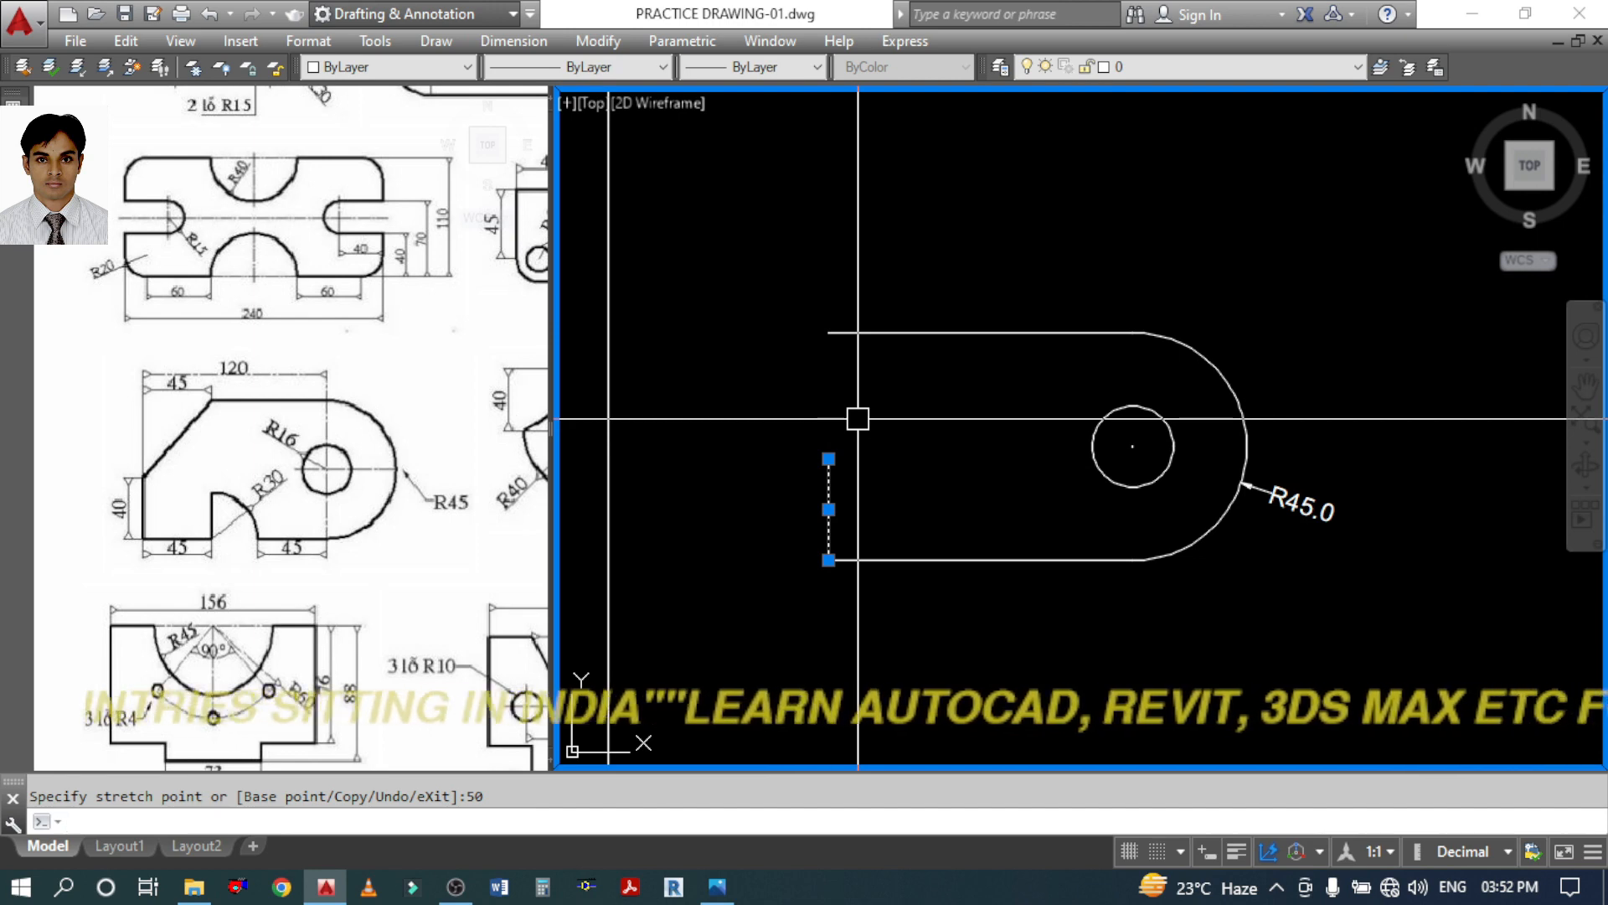
{"action": "key", "text": "Escape"}
Add an aligned dimension to the shortened left vertical edge, placed just outside the plate
{"action": "type", "text": "DA"}
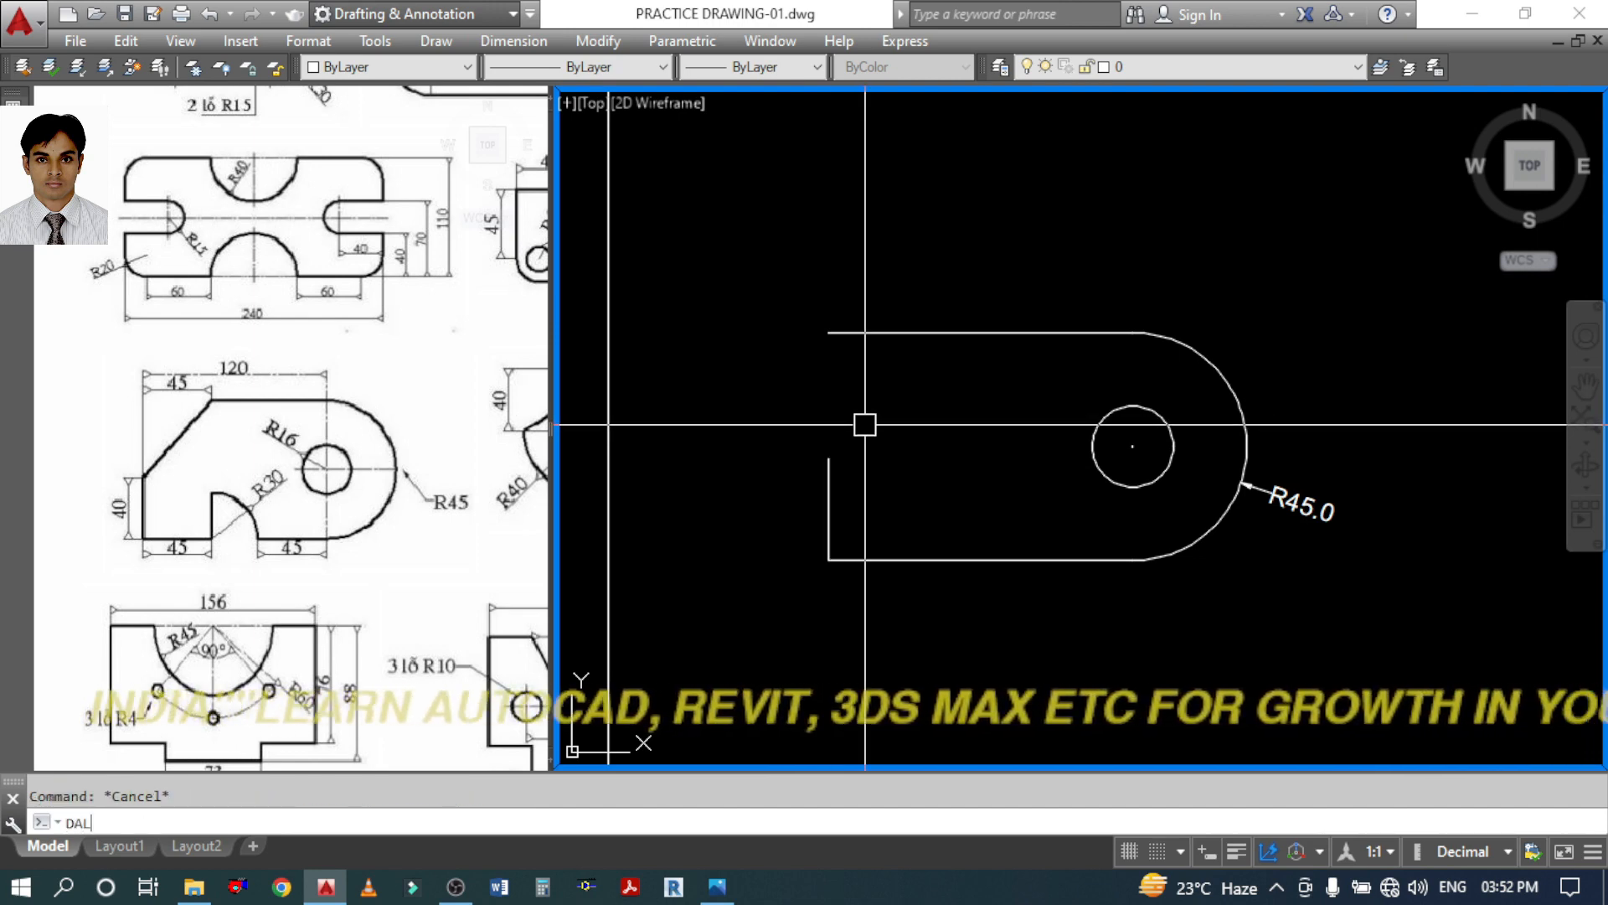
{"action": "type", "text": "L"}
{"action": "key", "text": "Return"}
{"action": "key", "text": "Return"}
{"action": "left_click", "coordinate": [827, 486]}
{"action": "left_click", "coordinate": [805, 503]}
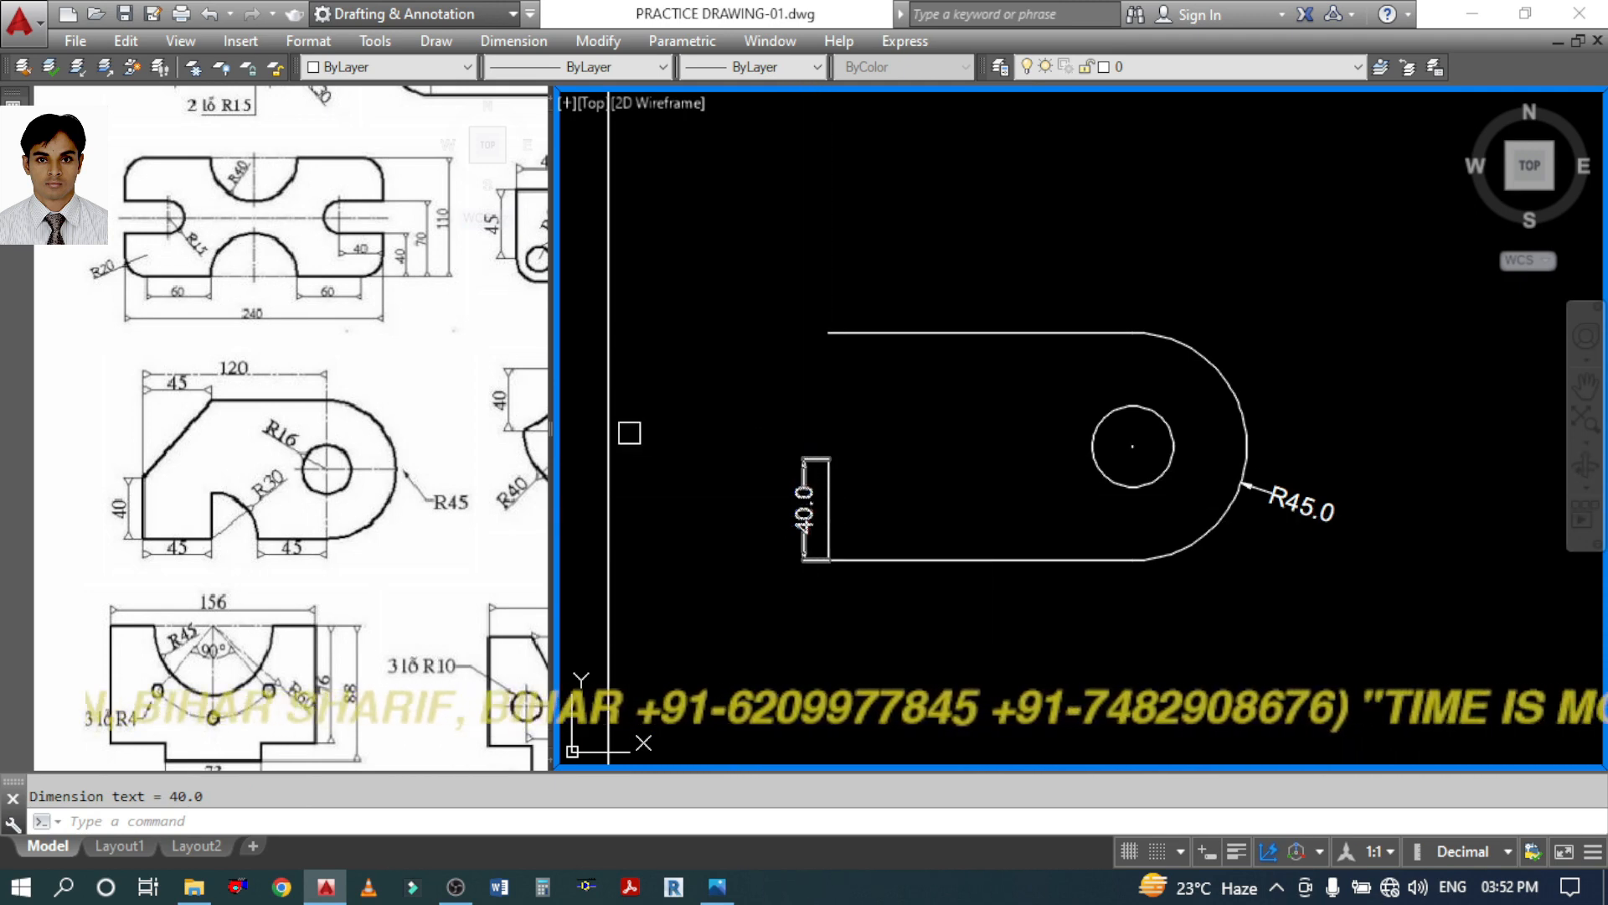
Shorten the plate's upper horizontal line by 45 from its left end
{"action": "left_click", "coordinate": [241, 409]}
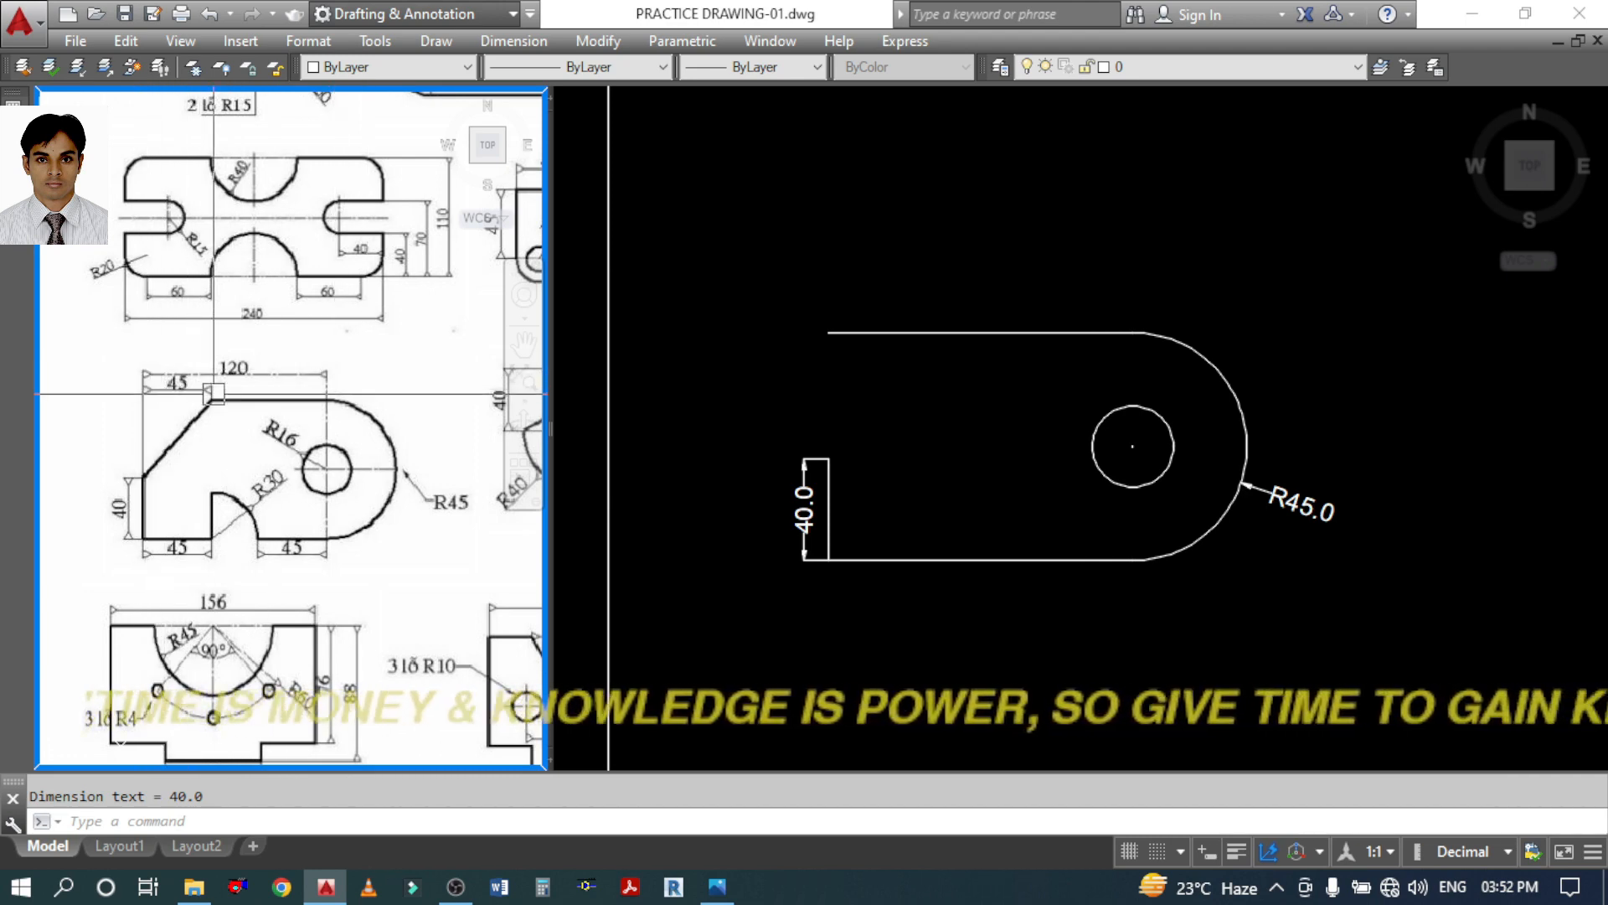
{"action": "left_click", "coordinate": [764, 355]}
{"action": "left_click", "coordinate": [834, 333]}
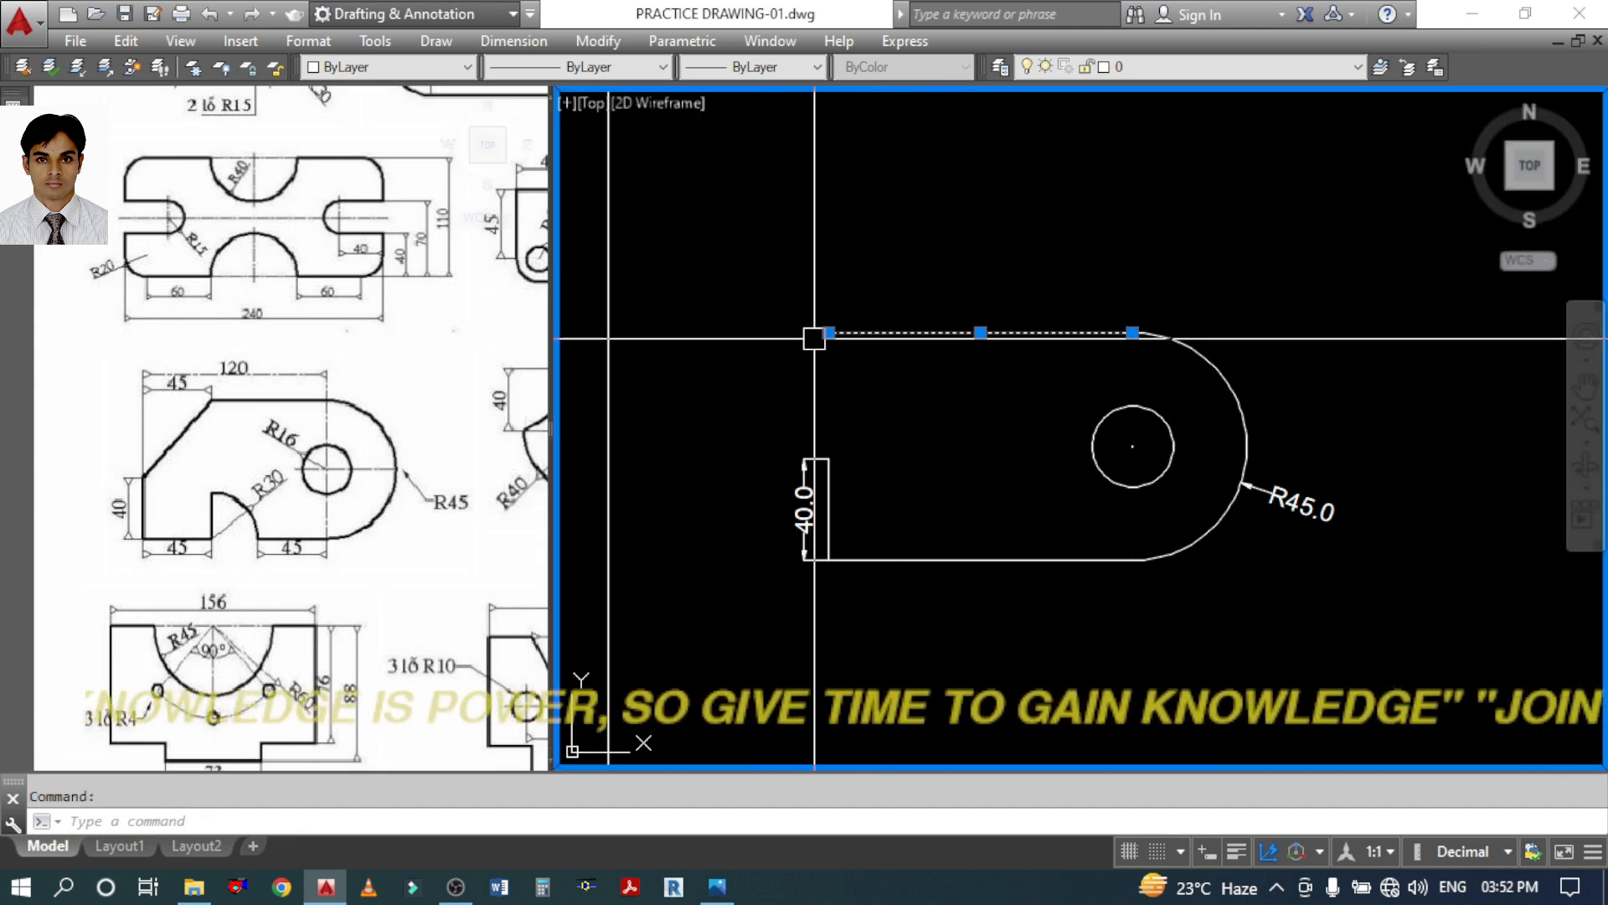
{"action": "left_click", "coordinate": [829, 332]}
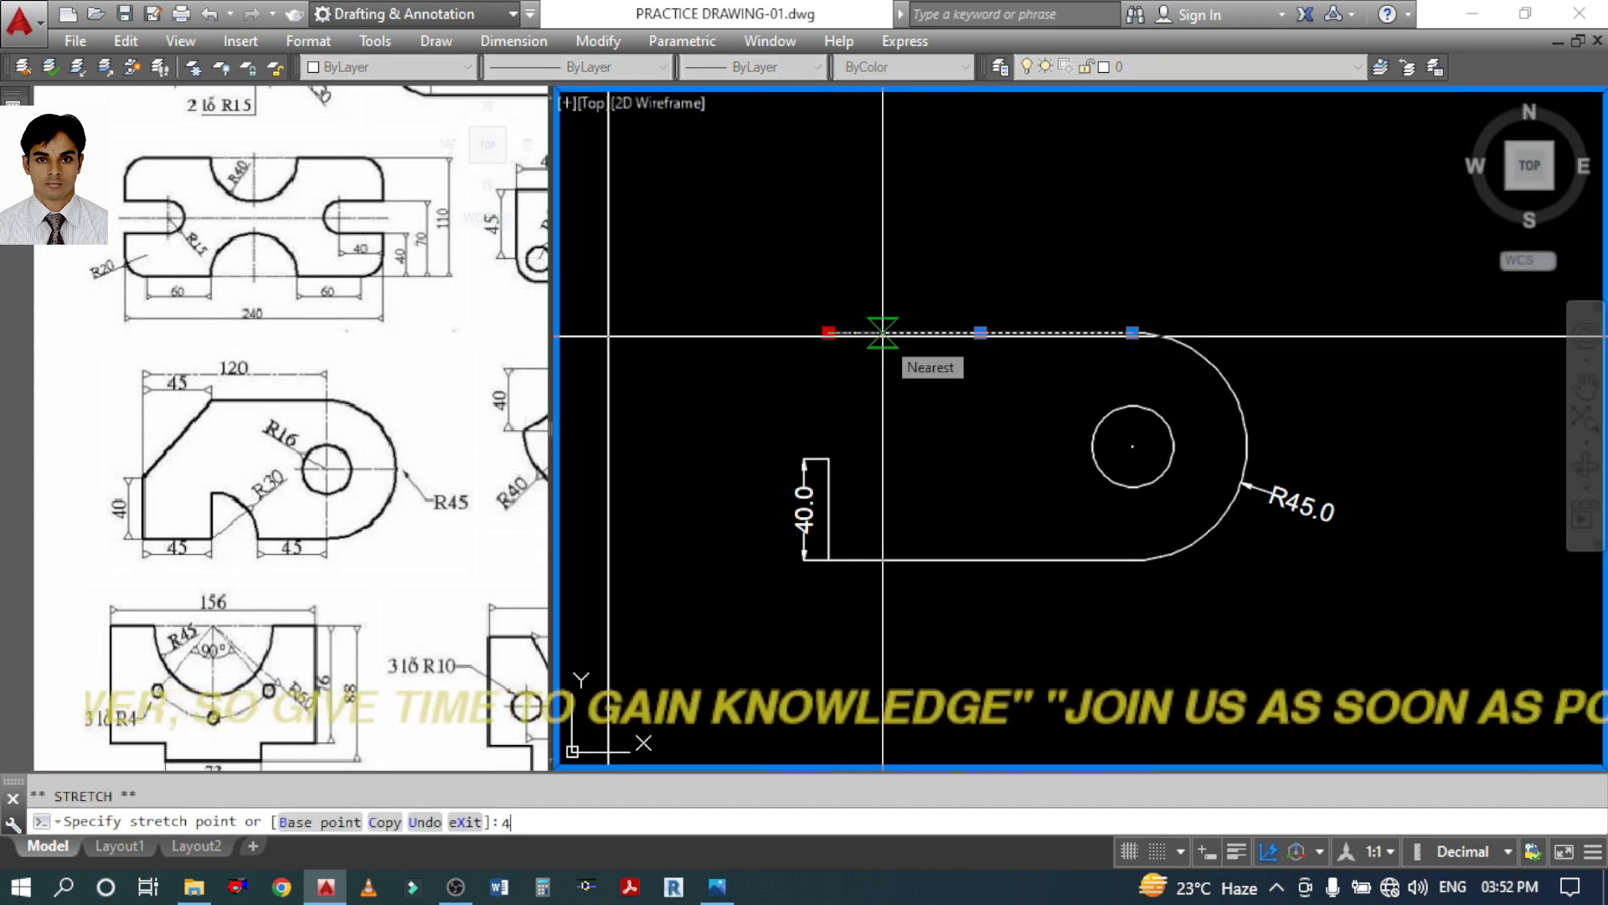
{"action": "type", "text": "5"}
{"action": "key", "text": "Return"}
{"action": "key", "text": "Escape"}
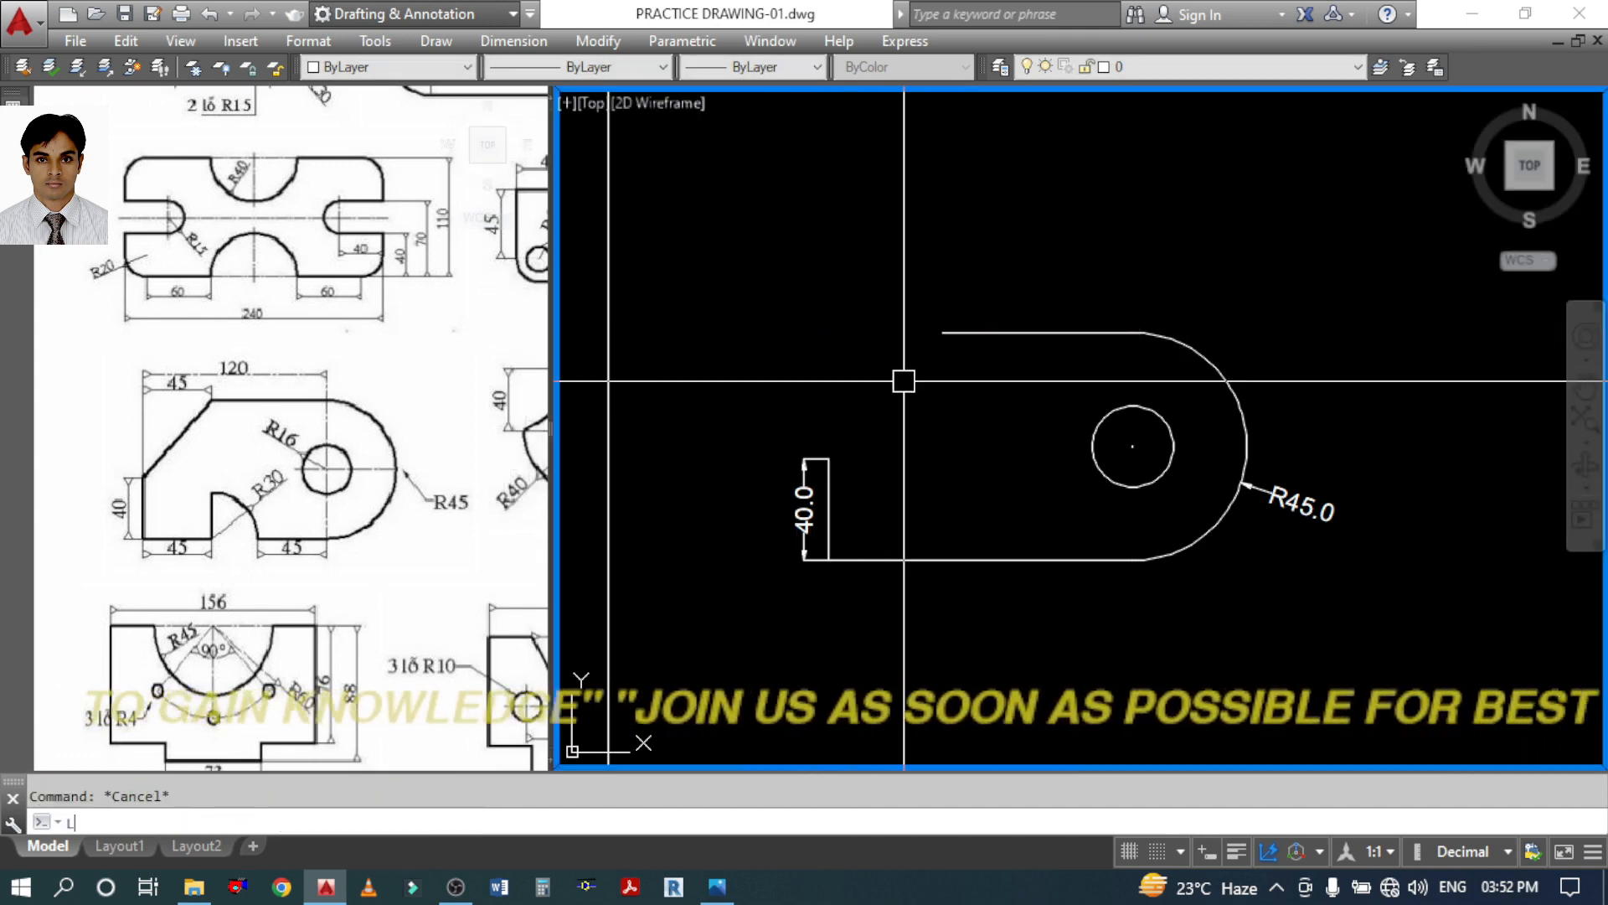
Draw a sloped line from the left edge's upper end to the upper horizontal line's left end
{"action": "key", "text": "Return"}
{"action": "left_click", "coordinate": [828, 458]}
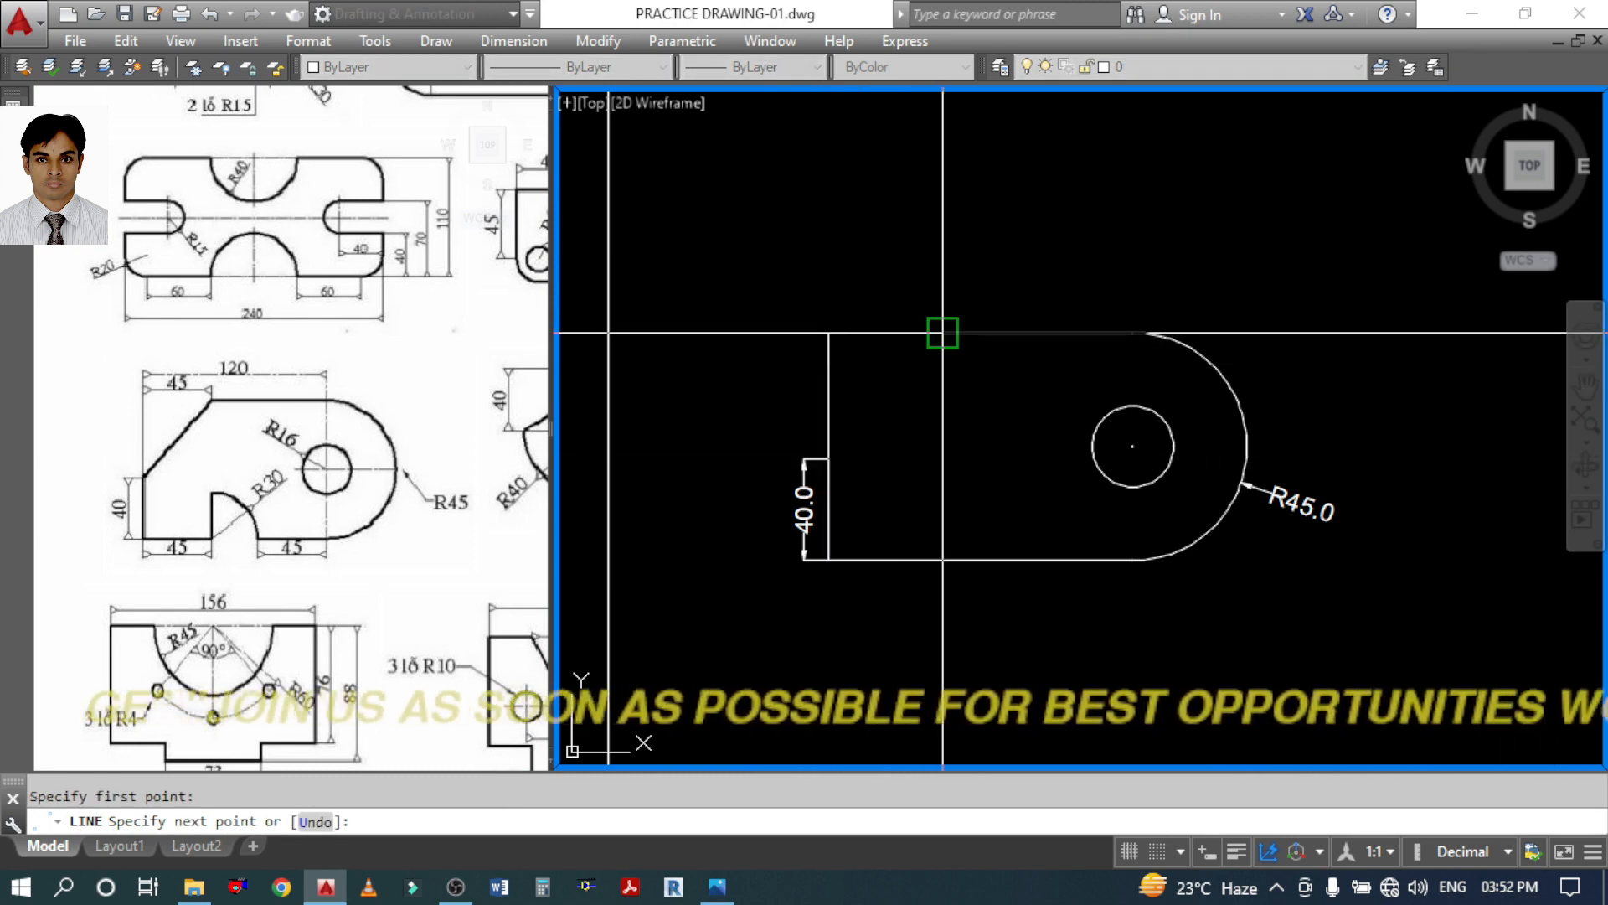
{"action": "left_click", "coordinate": [942, 333]}
{"action": "key", "text": "Return"}
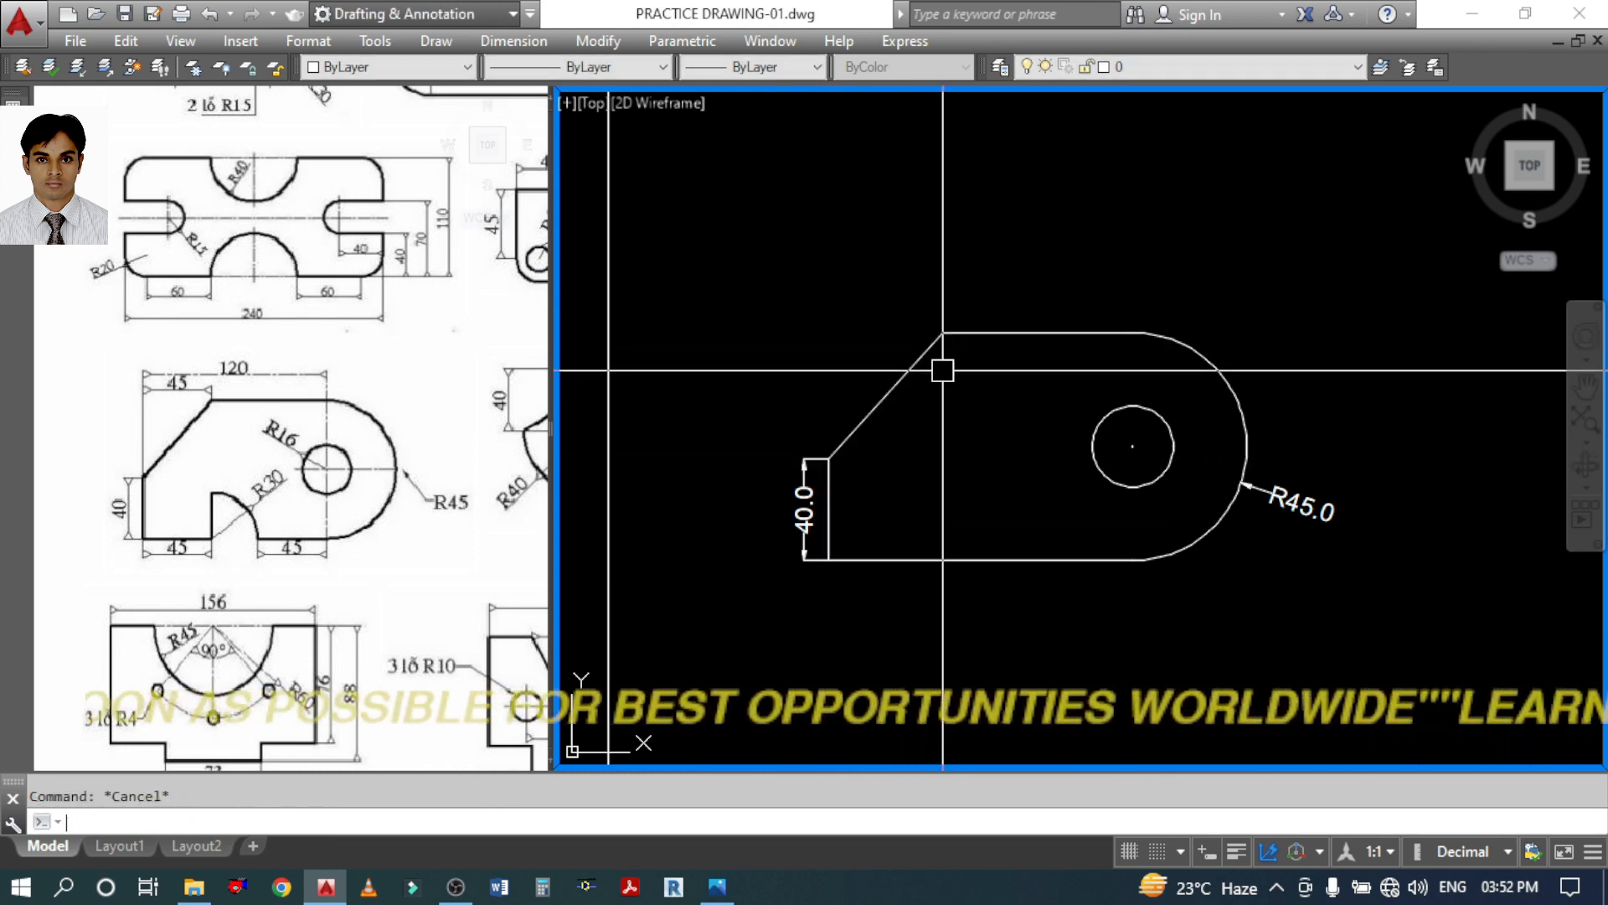
Add a horizontal linear dimension across the sloped corner line, placed above the plate
{"action": "type", "text": "DLI"}
{"action": "key", "text": "Return"}
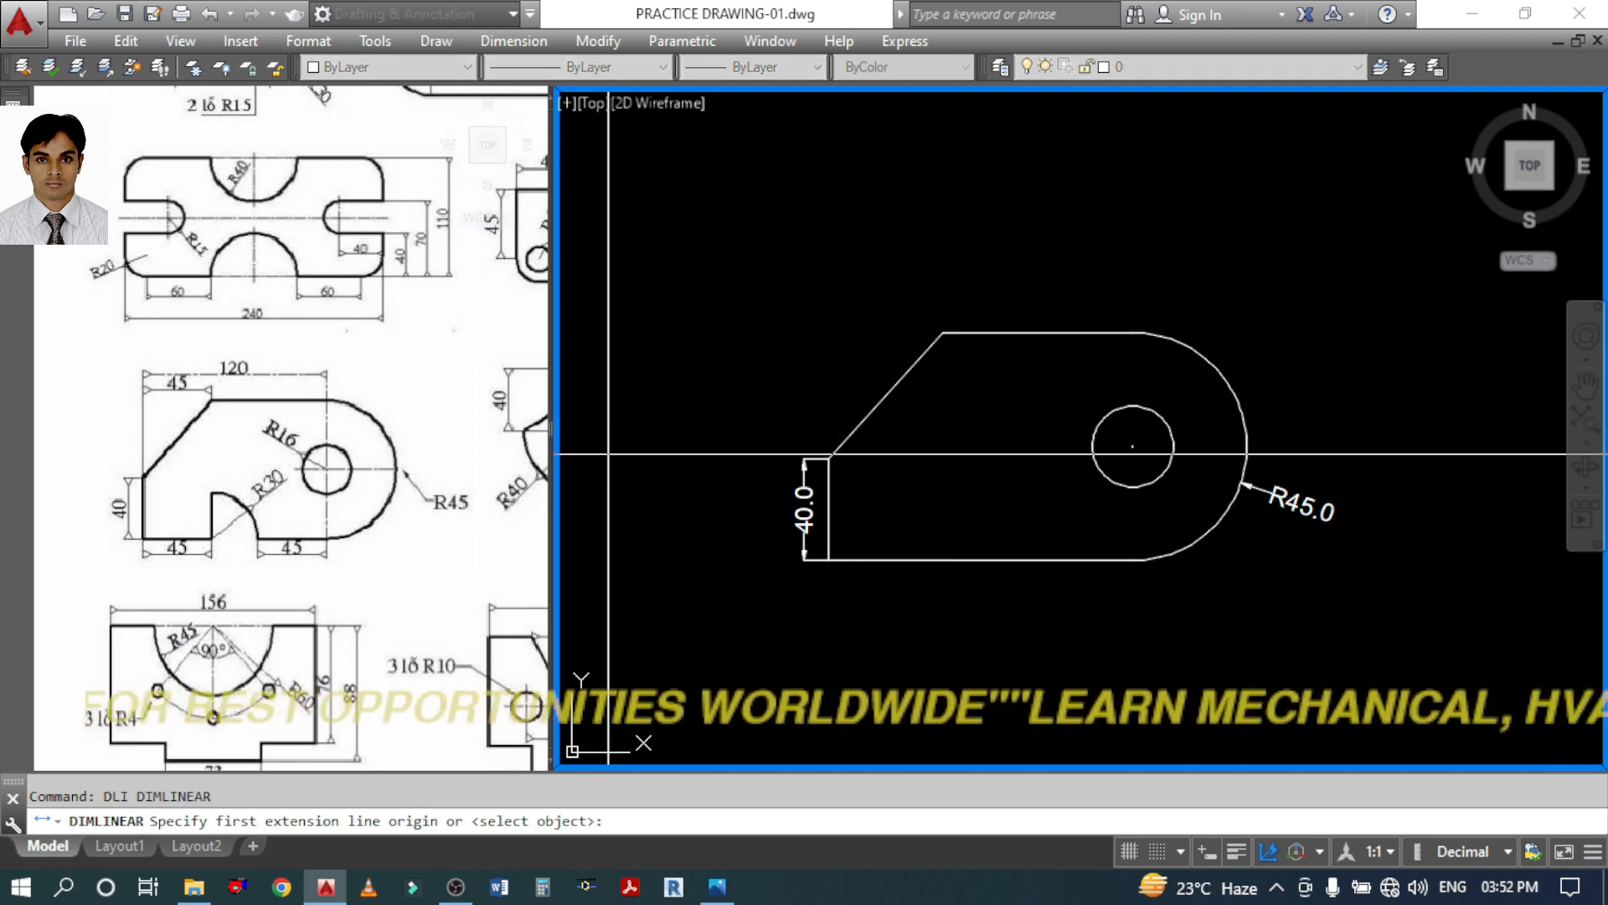
{"action": "left_click", "coordinate": [829, 459]}
{"action": "left_click", "coordinate": [942, 333]}
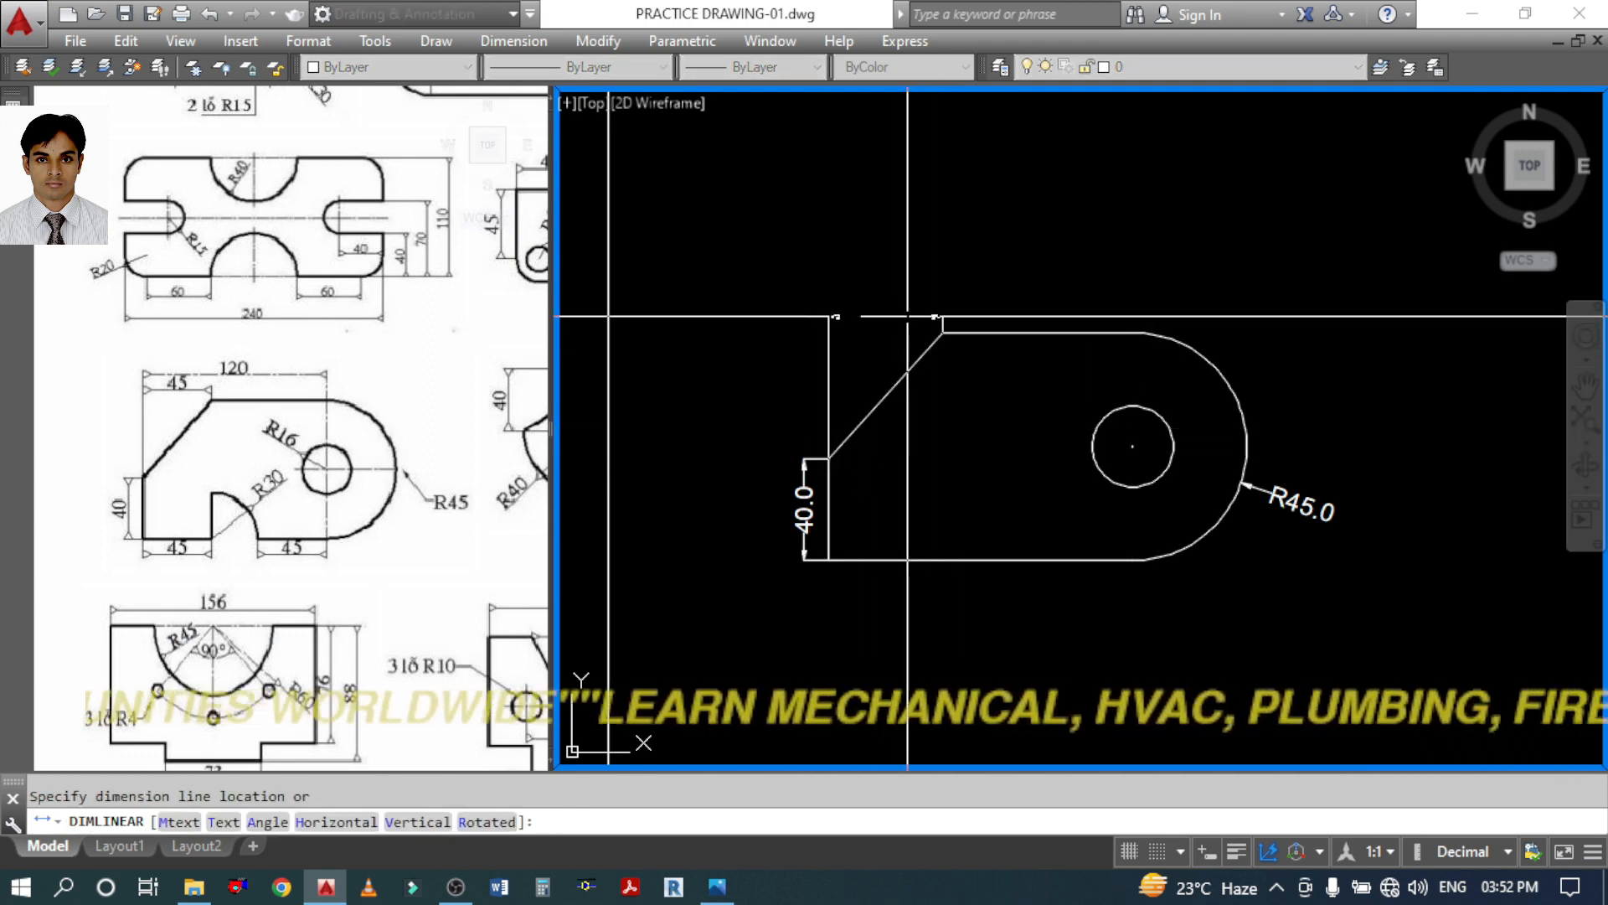
{"action": "left_click", "coordinate": [608, 304]}
Dimension the horizontal distance from the left edge to the start of the large arc, above the sloped line's dimension
{"action": "key", "text": "Return"}
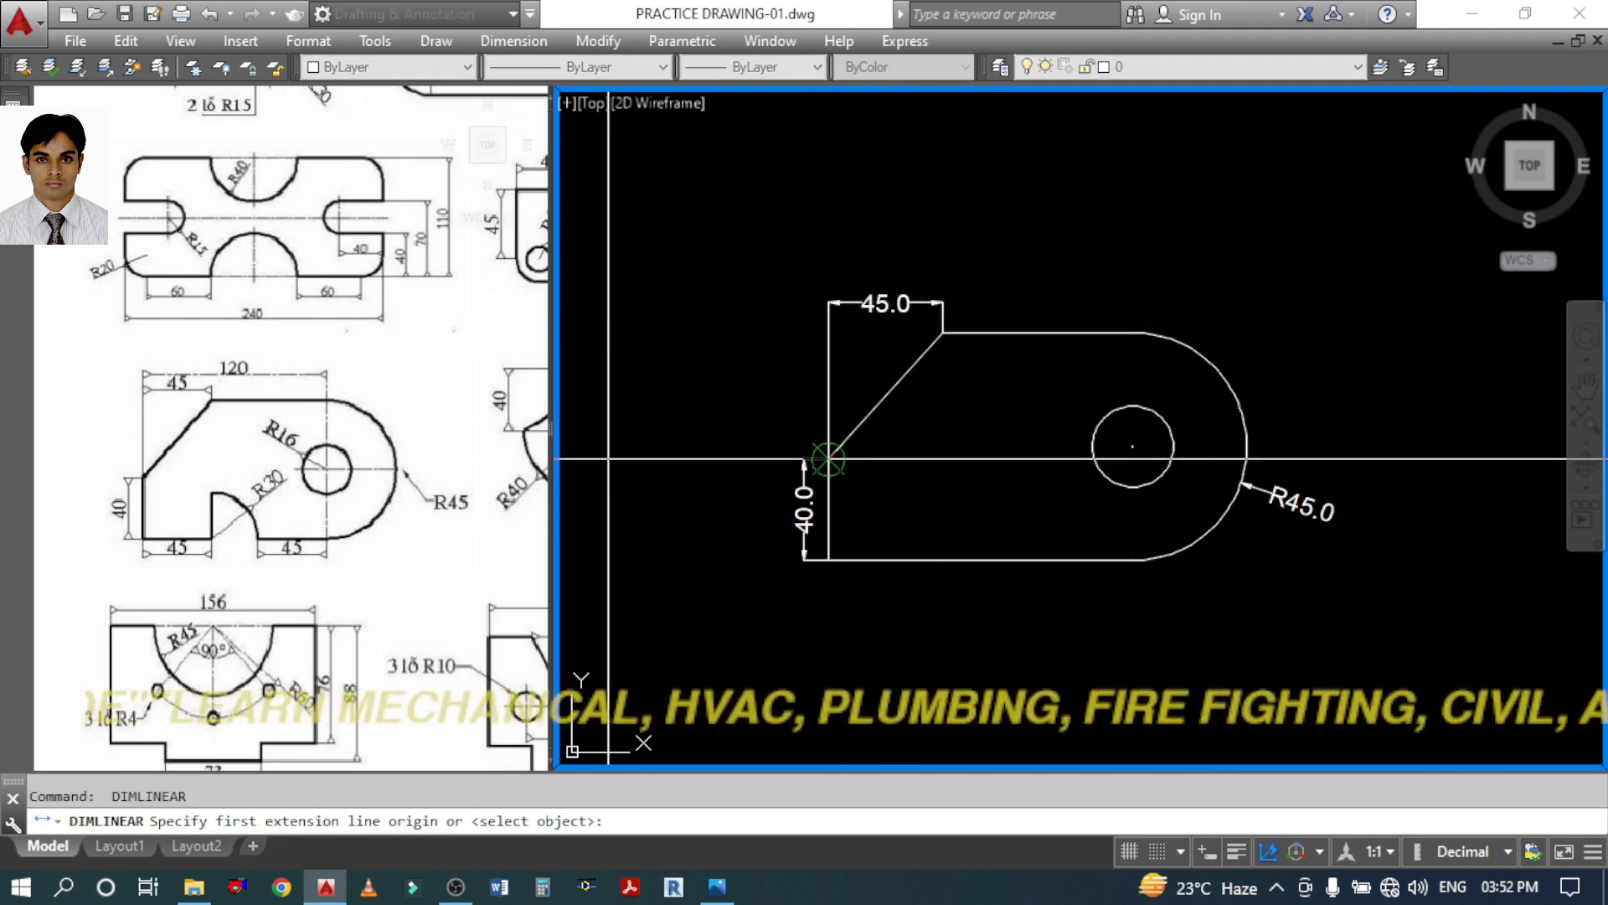
{"action": "left_click", "coordinate": [829, 458]}
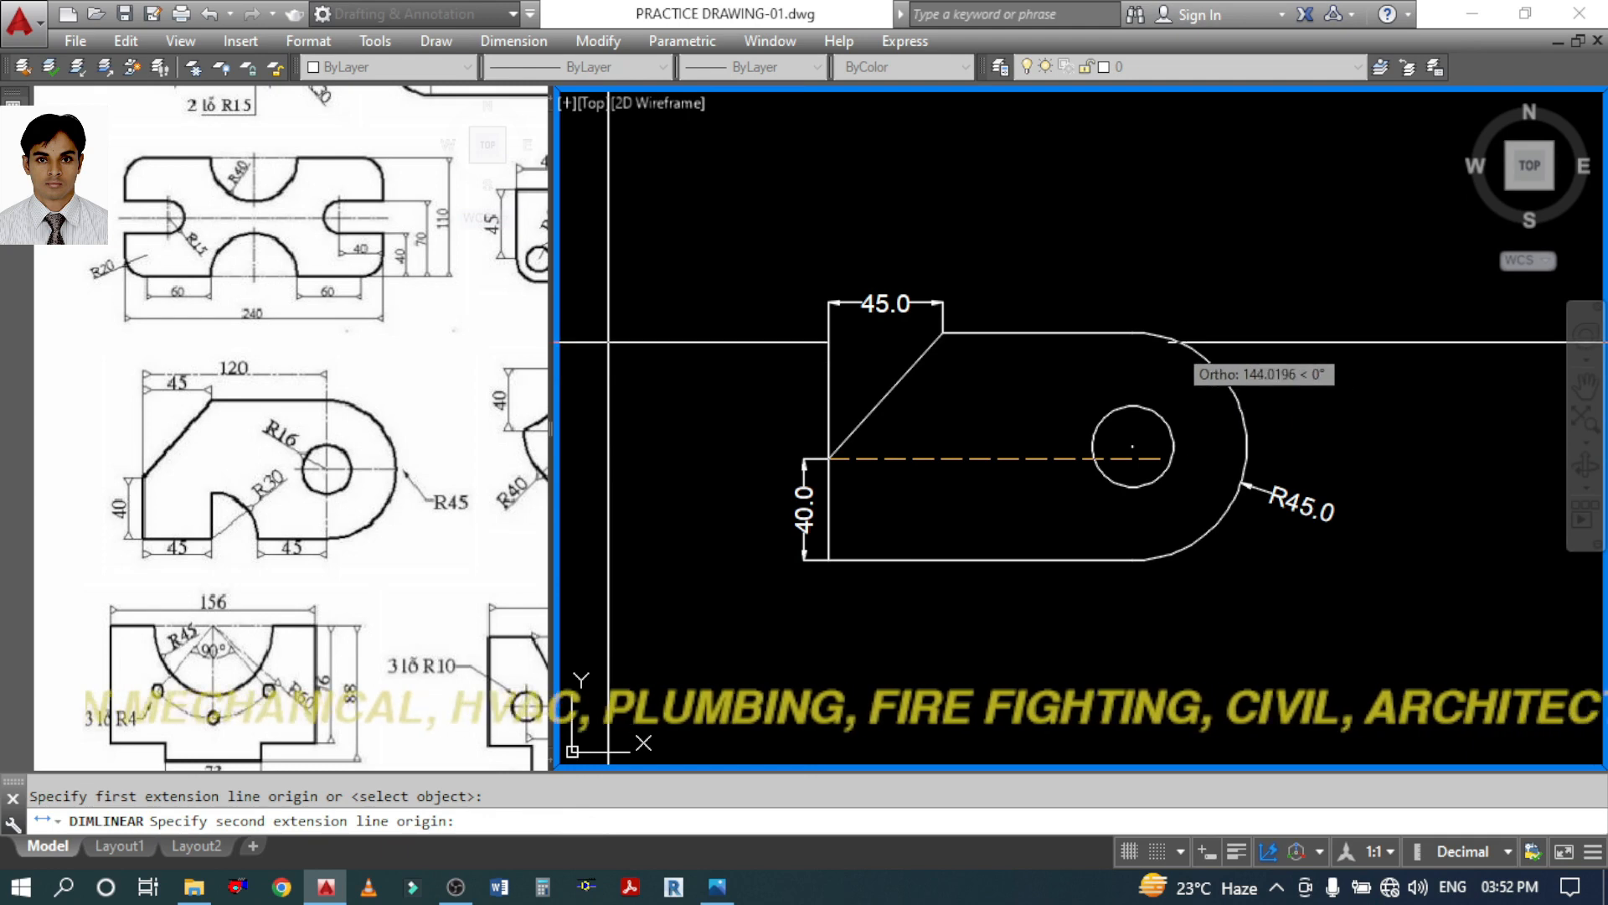
{"action": "left_click", "coordinate": [1132, 332]}
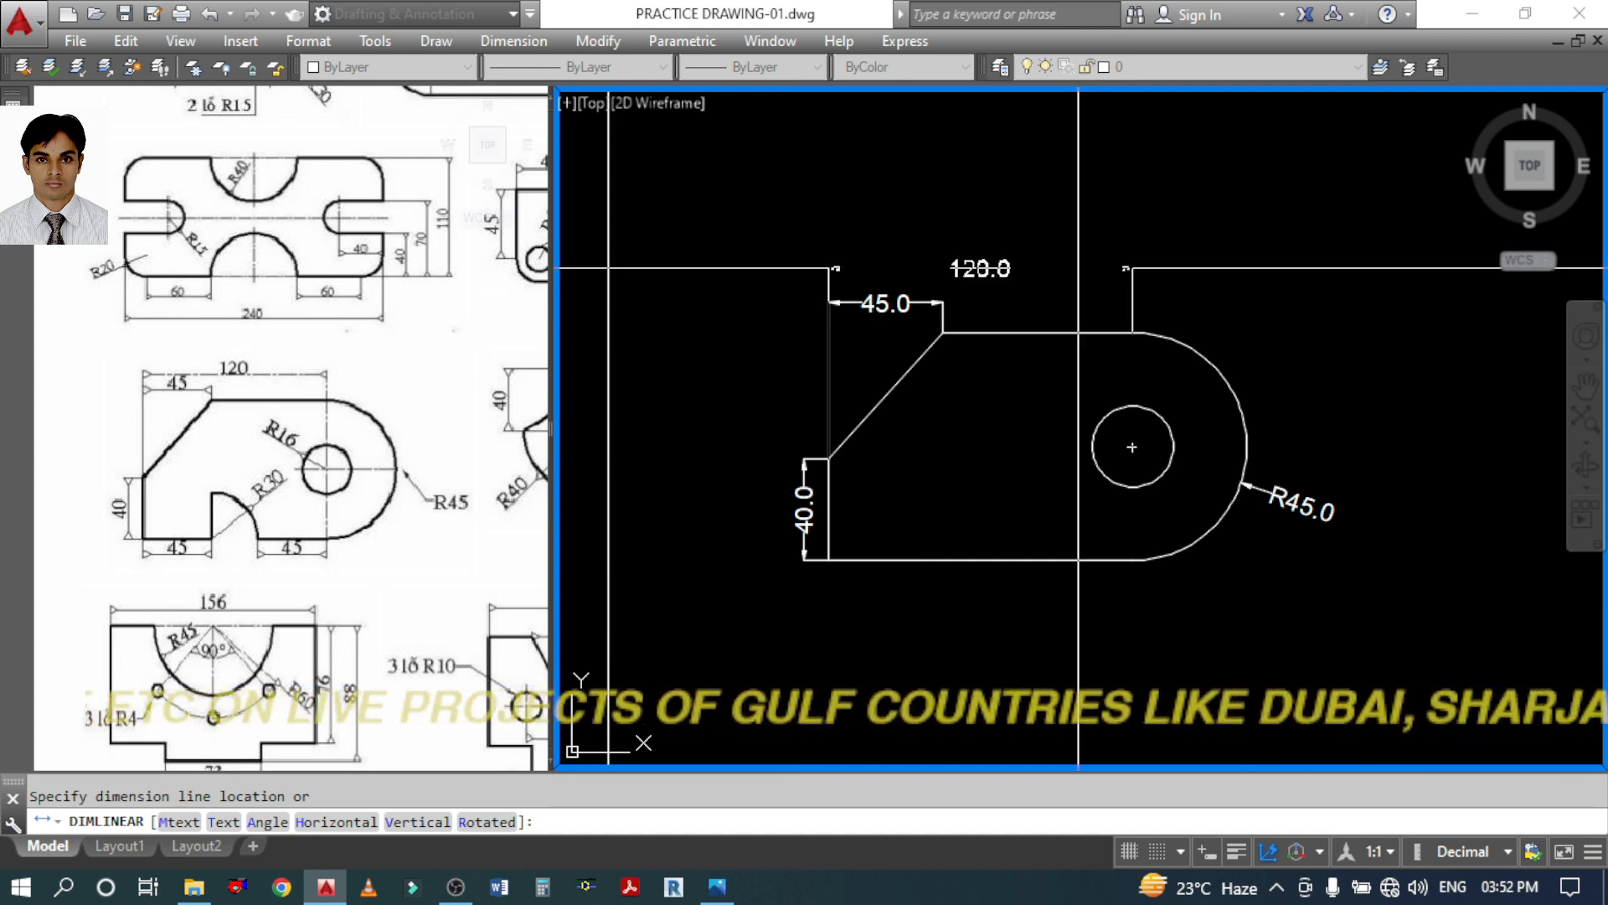
{"action": "left_click", "coordinate": [1079, 268]}
Add a vertical linear dimension to the sloped corner line, aligned with the left edge's dimension
{"action": "key", "text": "Return"}
{"action": "left_click", "coordinate": [942, 333]}
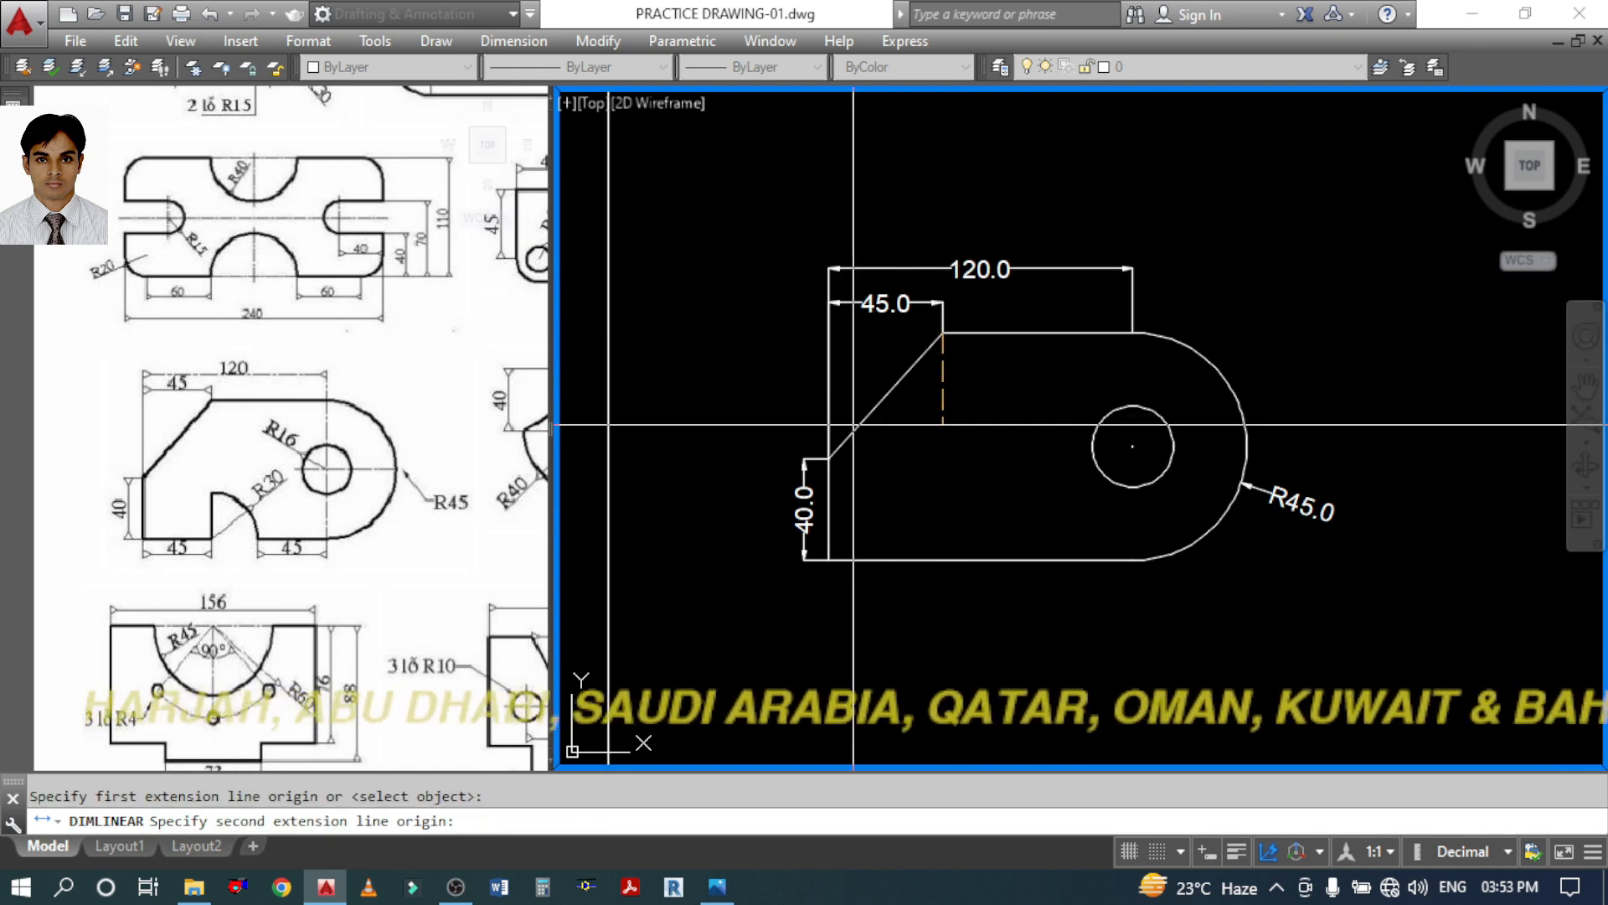
{"action": "left_click", "coordinate": [829, 459]}
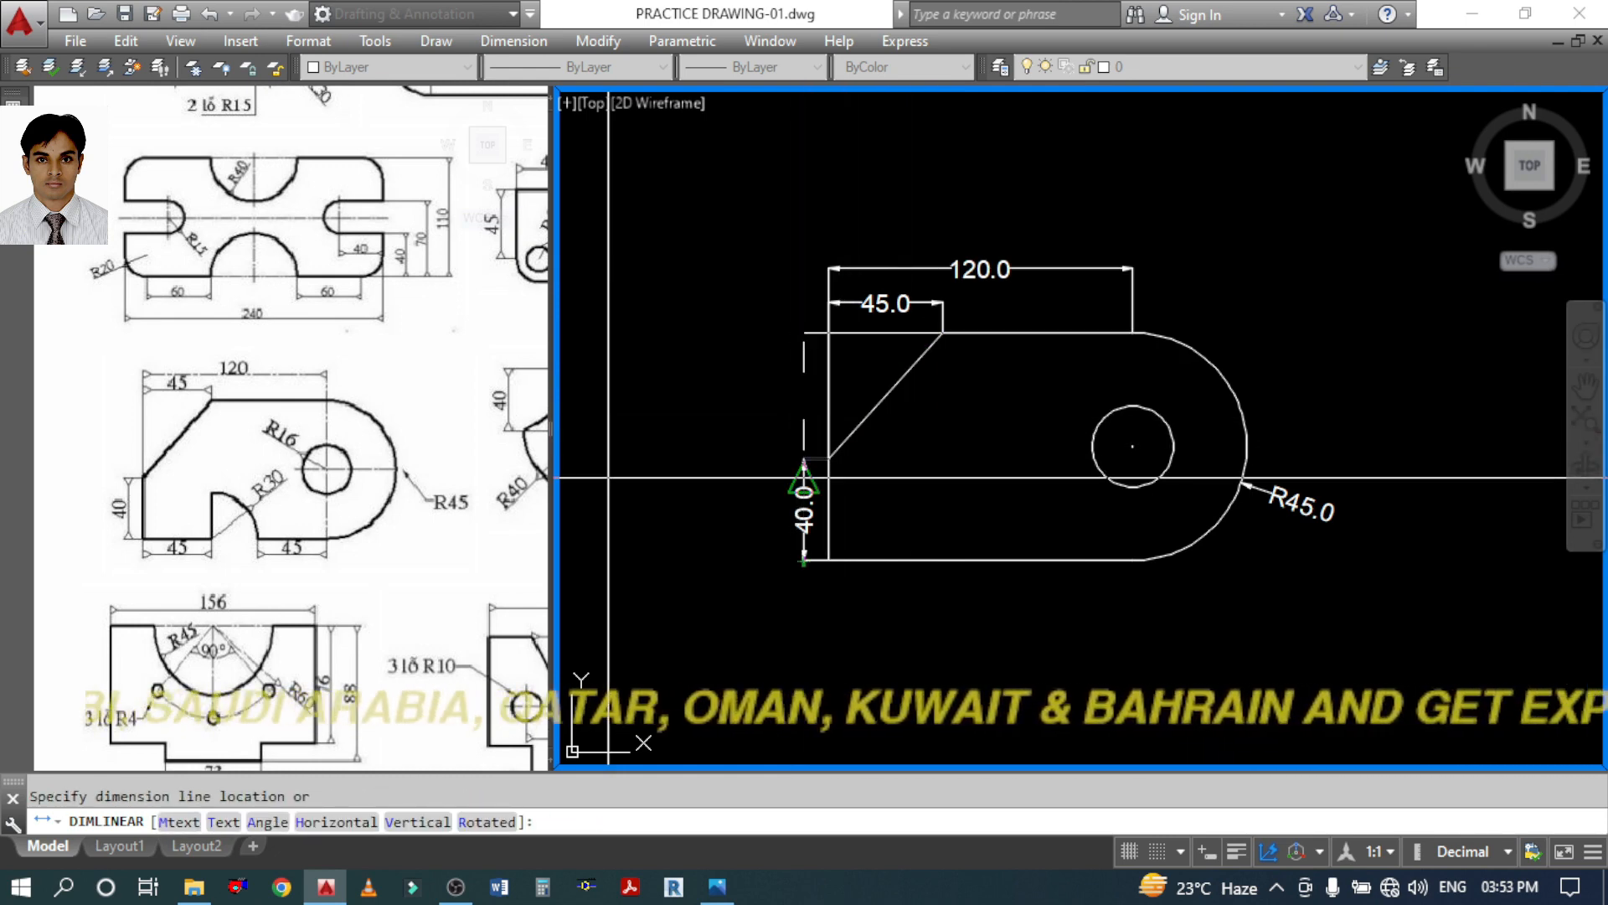
{"action": "left_click", "coordinate": [801, 459]}
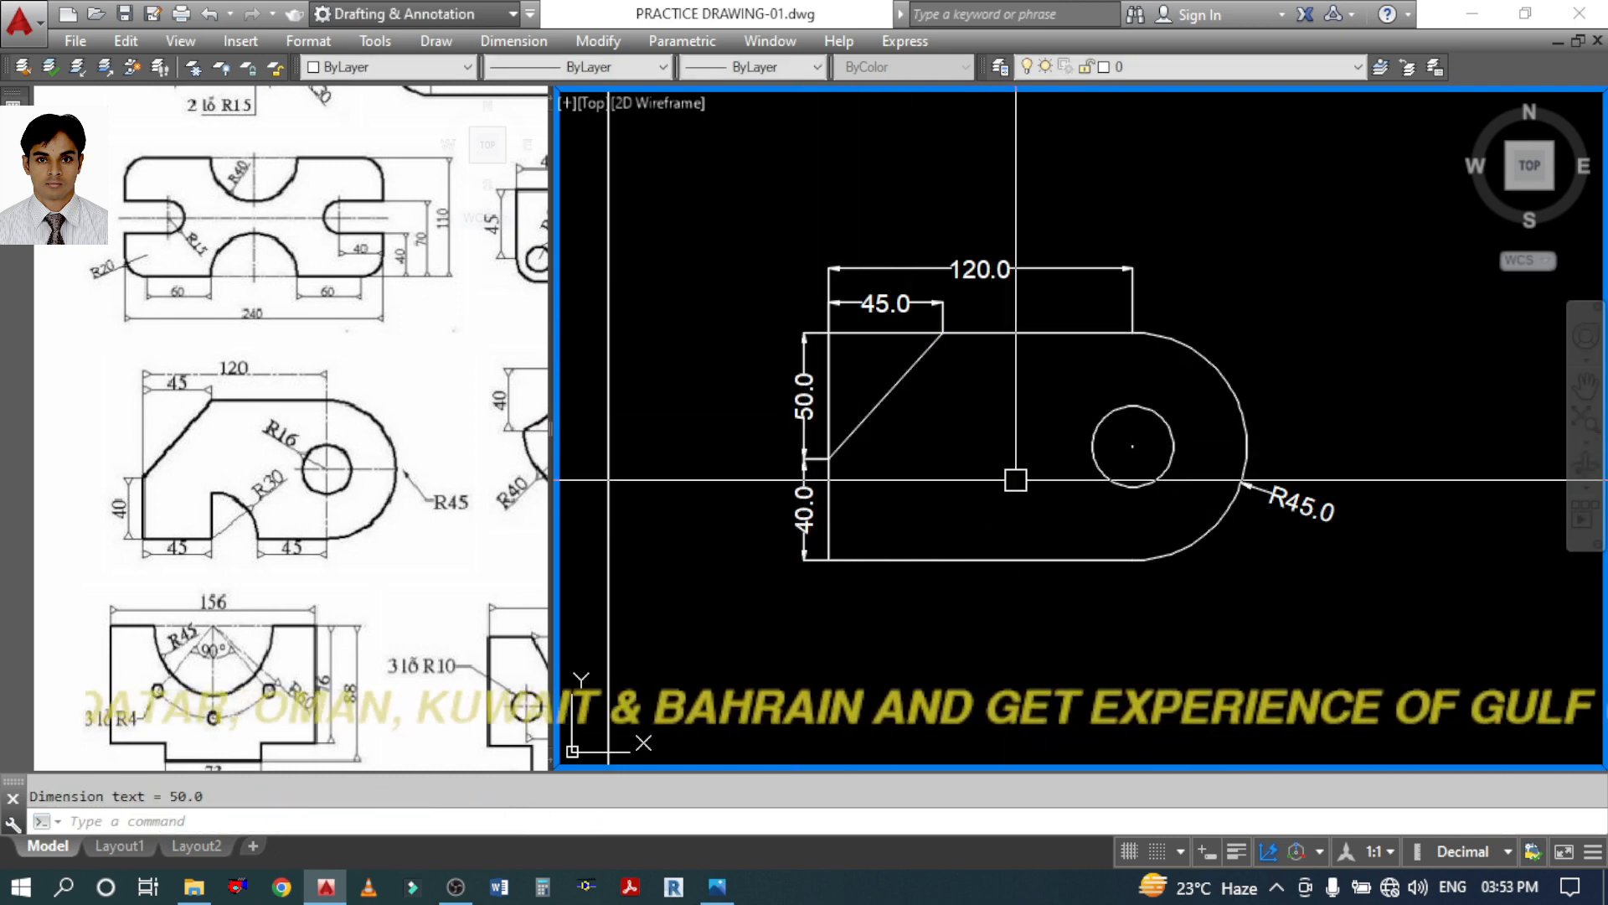
Undo the four linear dimensions, the sloped corner line and the shortening of both edges
{"action": "left_click", "coordinate": [877, 351]}
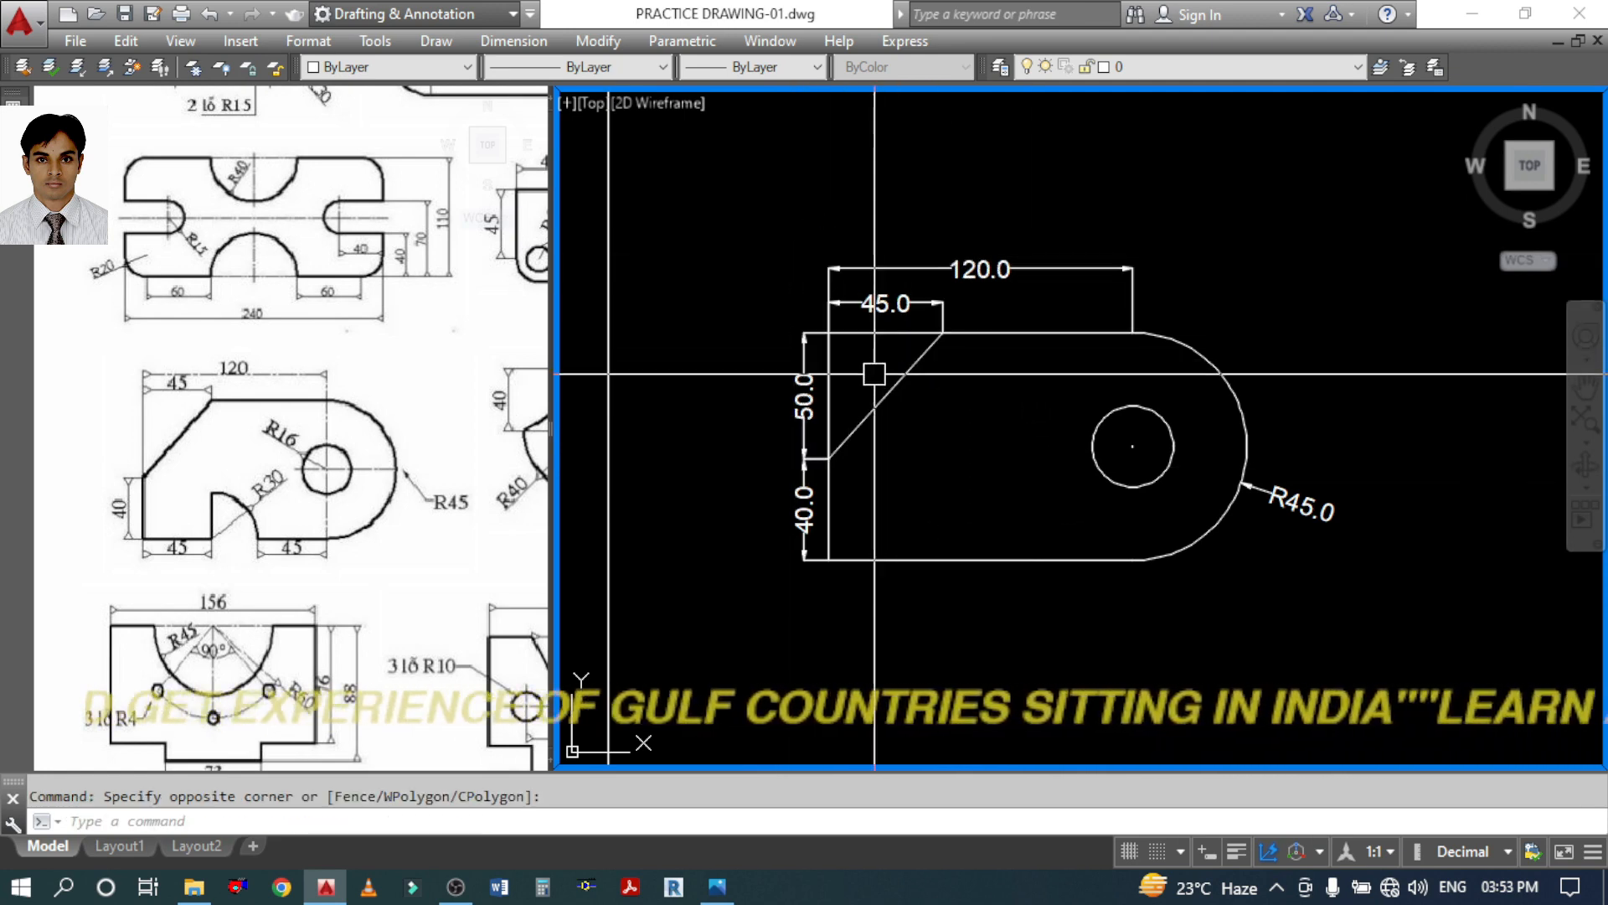
{"action": "left_click", "coordinate": [796, 259]}
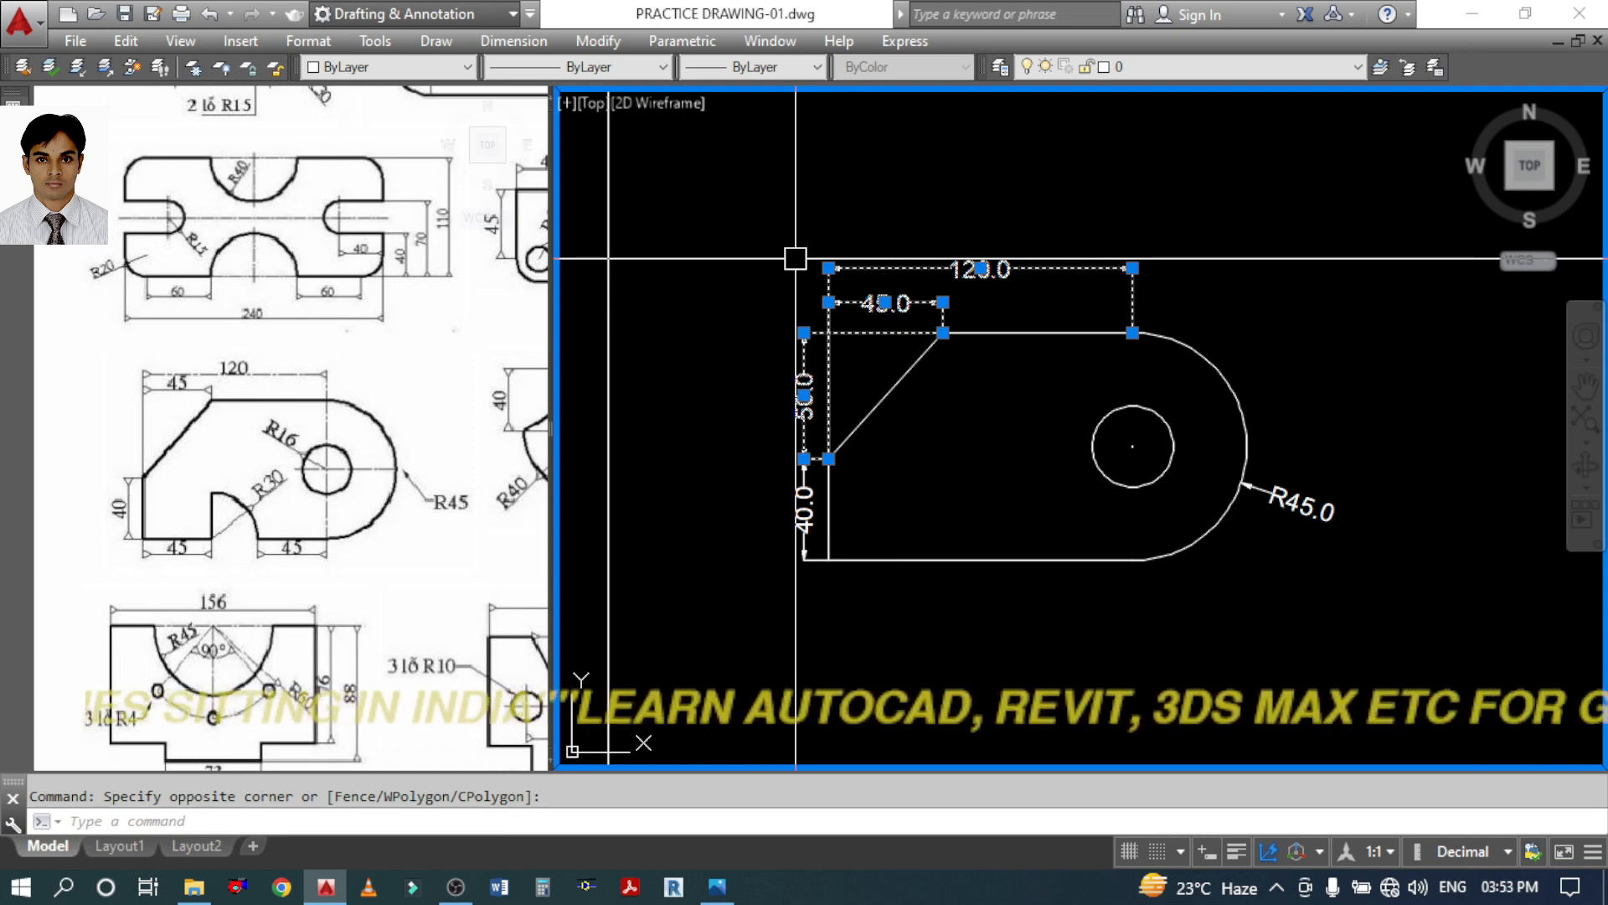
{"action": "key", "text": "Return"}
{"action": "key", "text": "Return"}
{"action": "key", "text": "Return"}
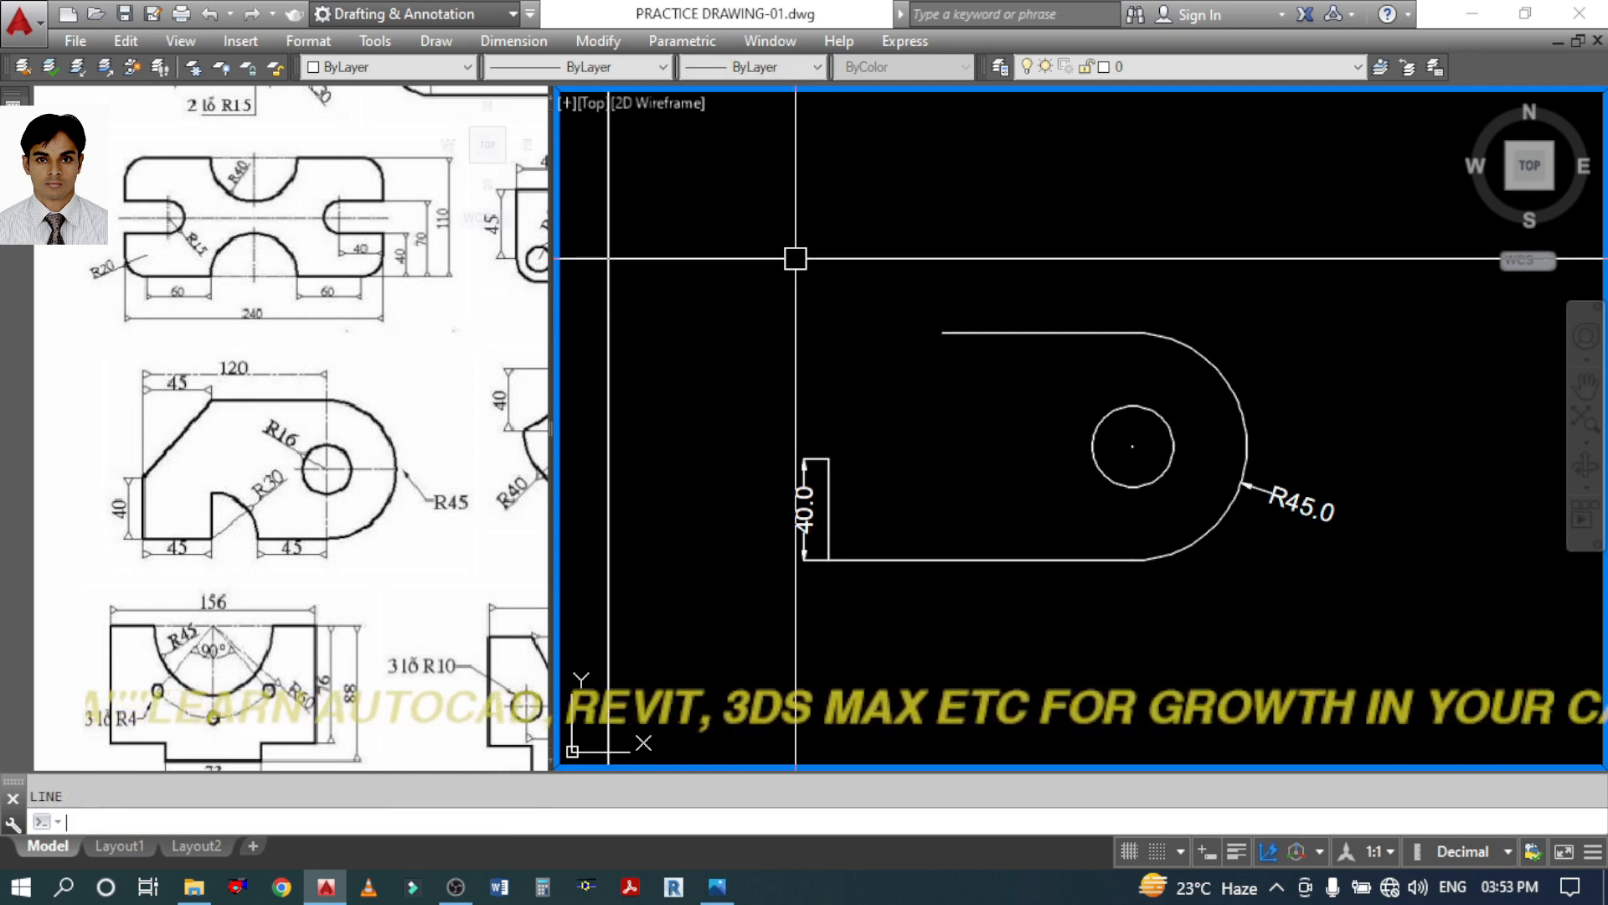
{"action": "key", "text": "Return"}
{"action": "key", "text": "Return"}
{"action": "key", "text": "Return"}
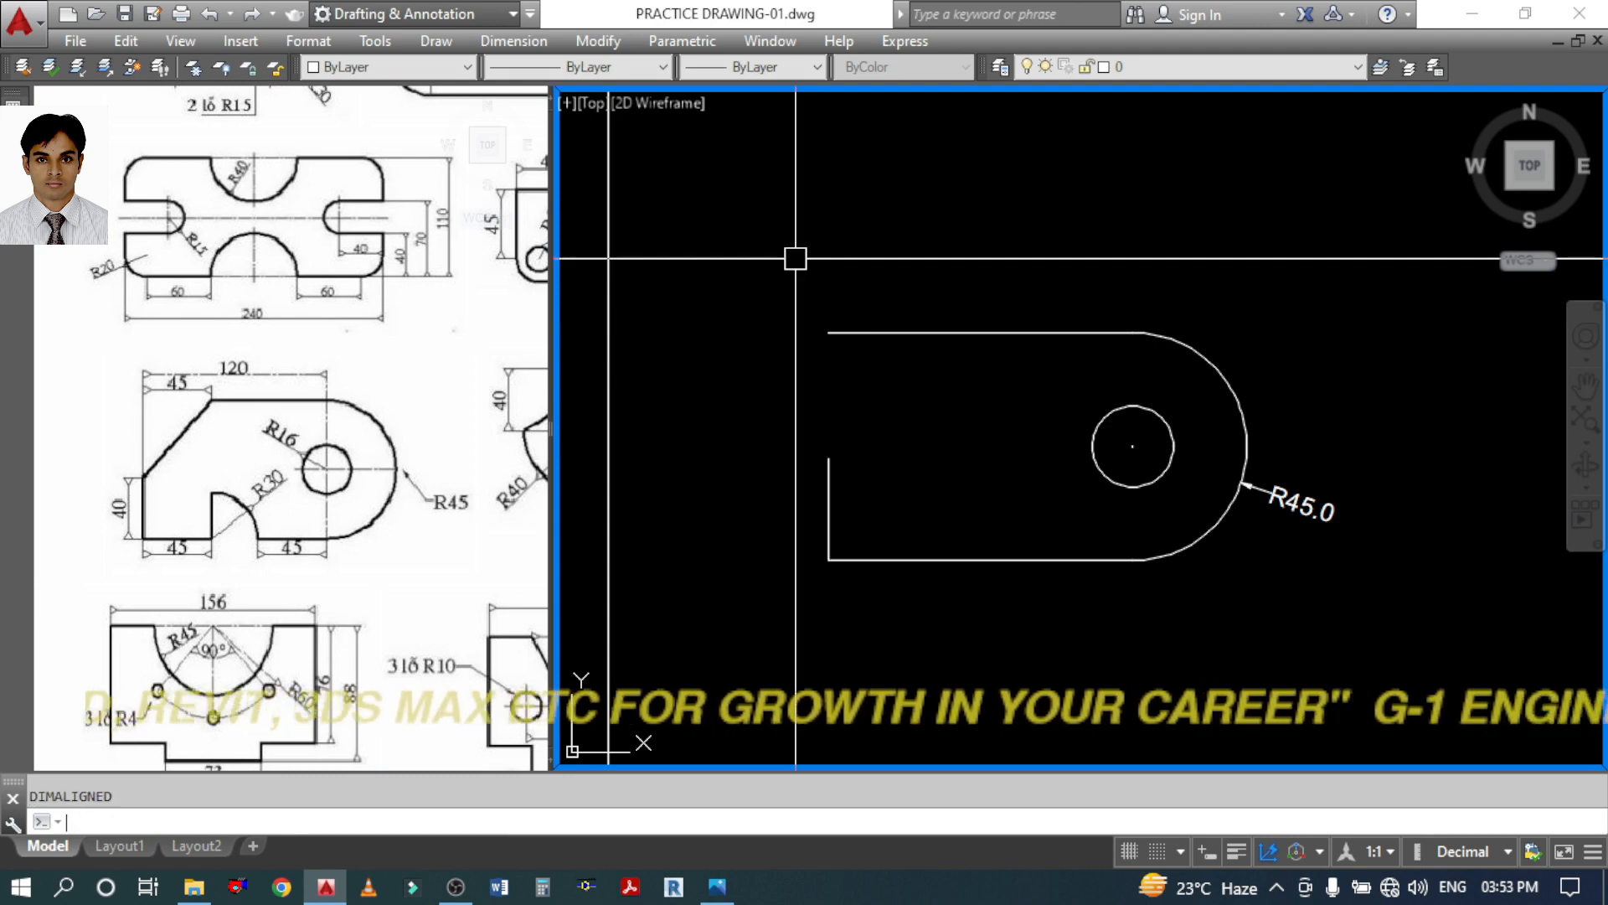
{"action": "key", "text": "Return"}
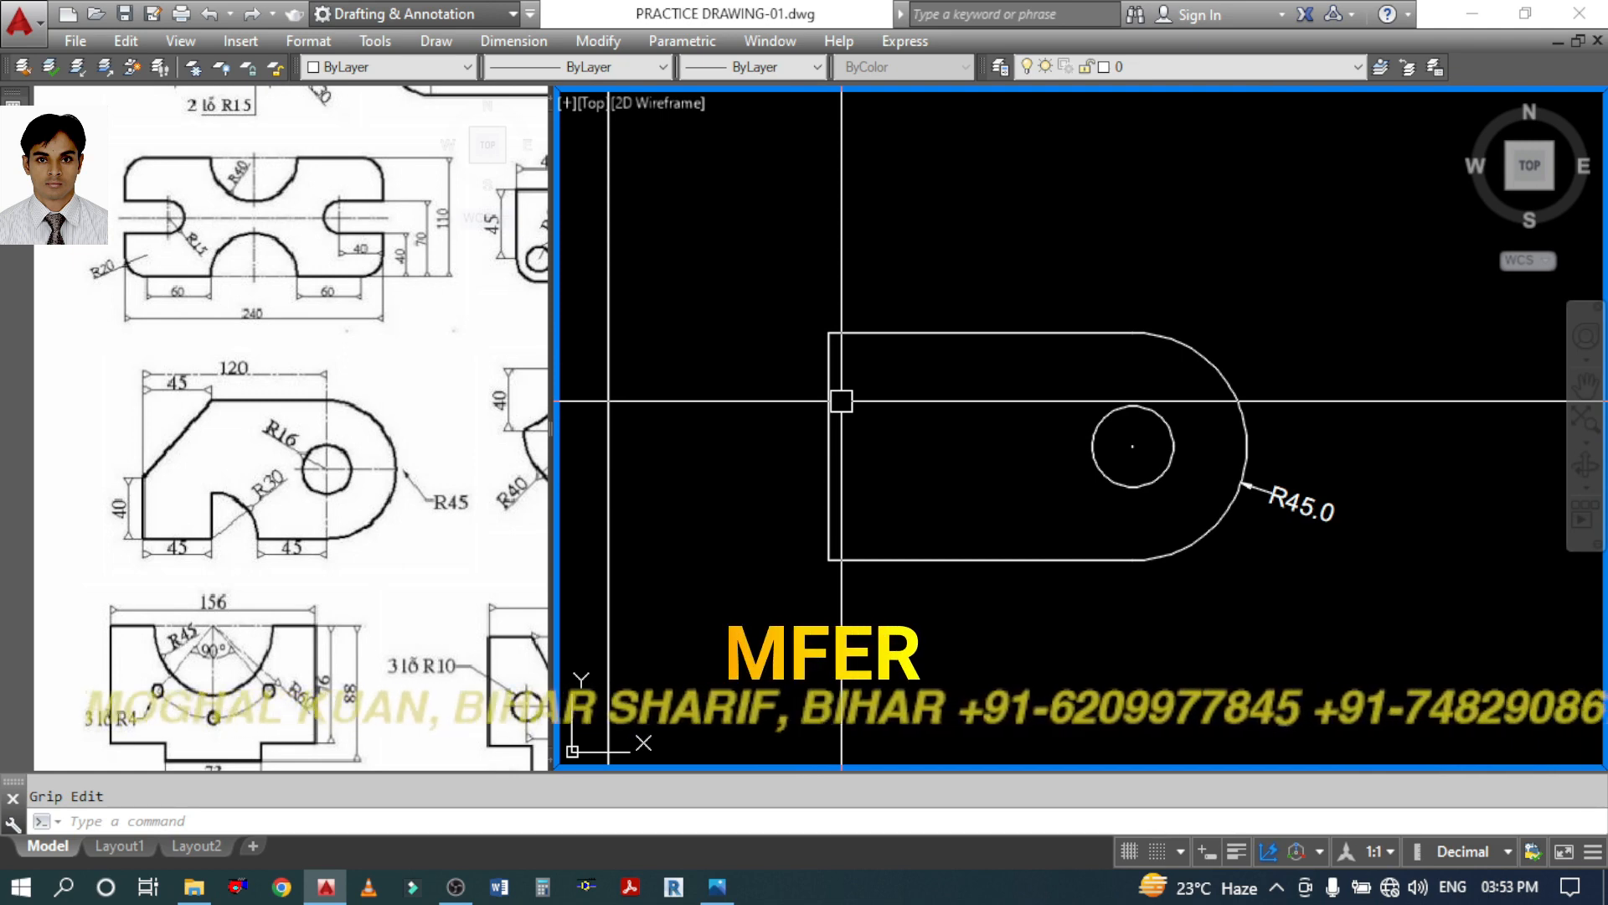
Chamfer the plate's upper-left corner with distances of 50 along the vertical edge and 45 along the horizontal edge
{"action": "type", "text": "ch"}
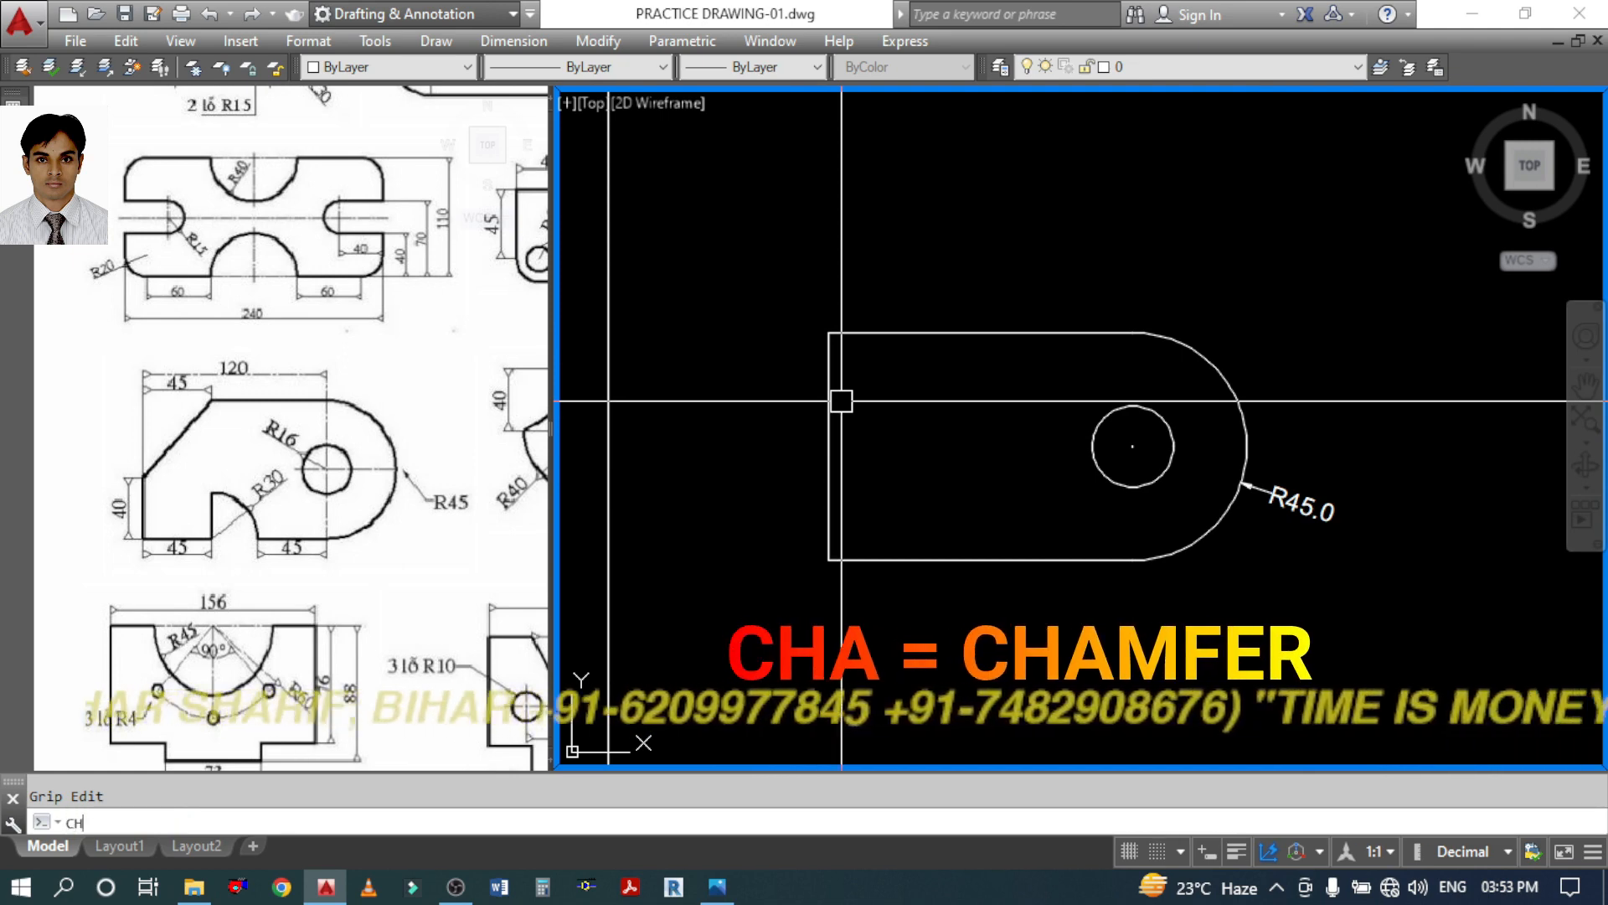
{"action": "type", "text": "a"}
{"action": "key", "text": "Return"}
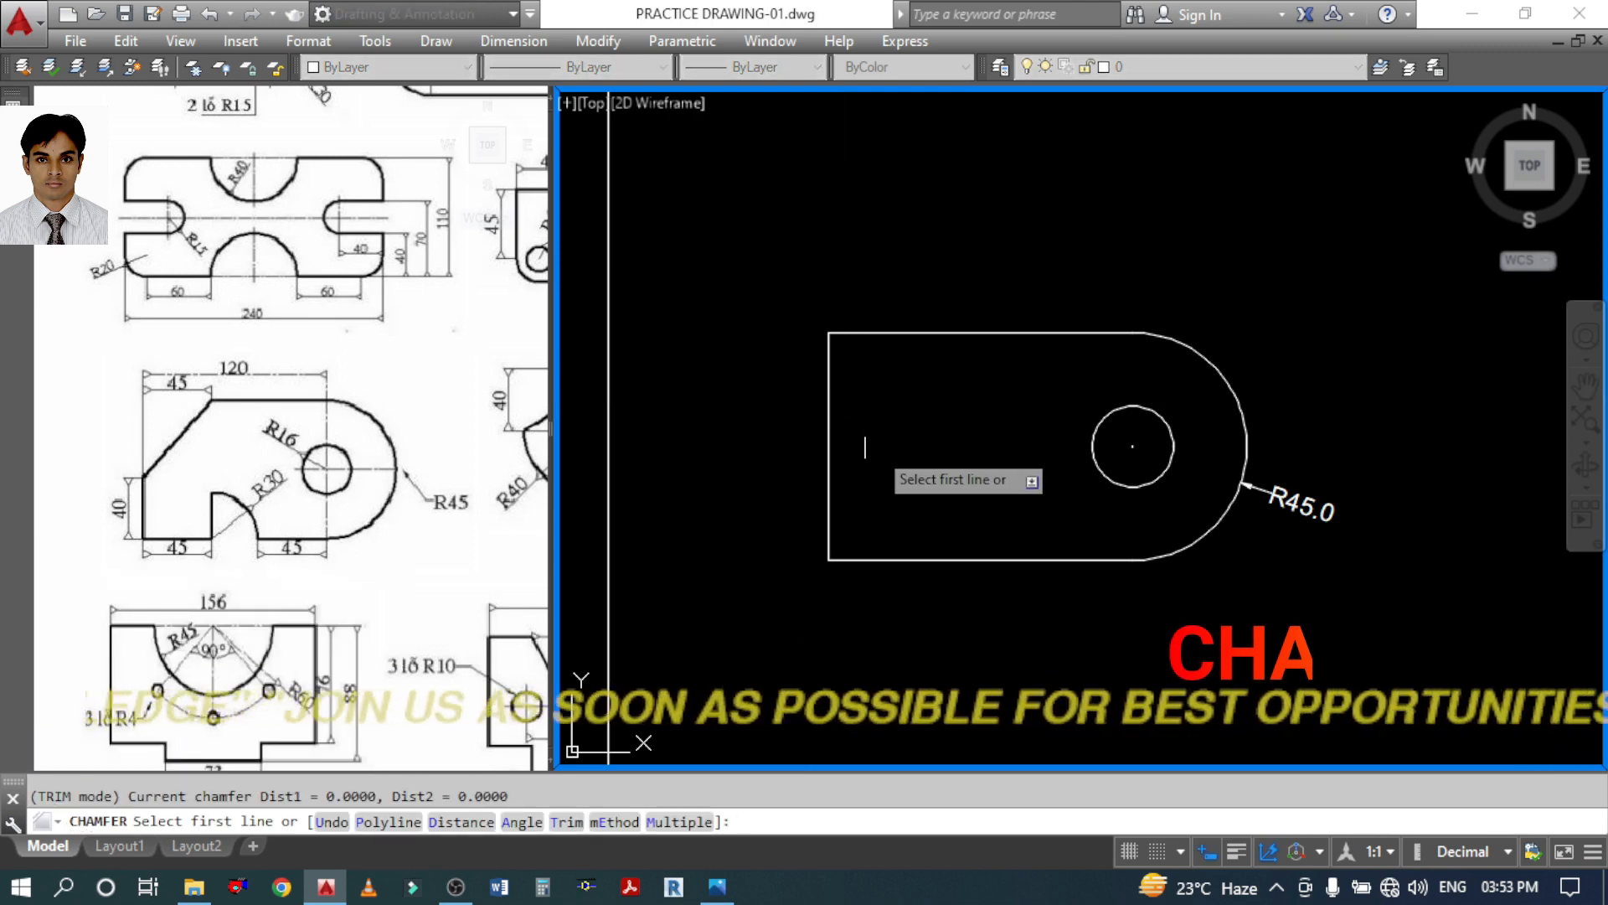
{"action": "left_click", "coordinate": [433, 828]}
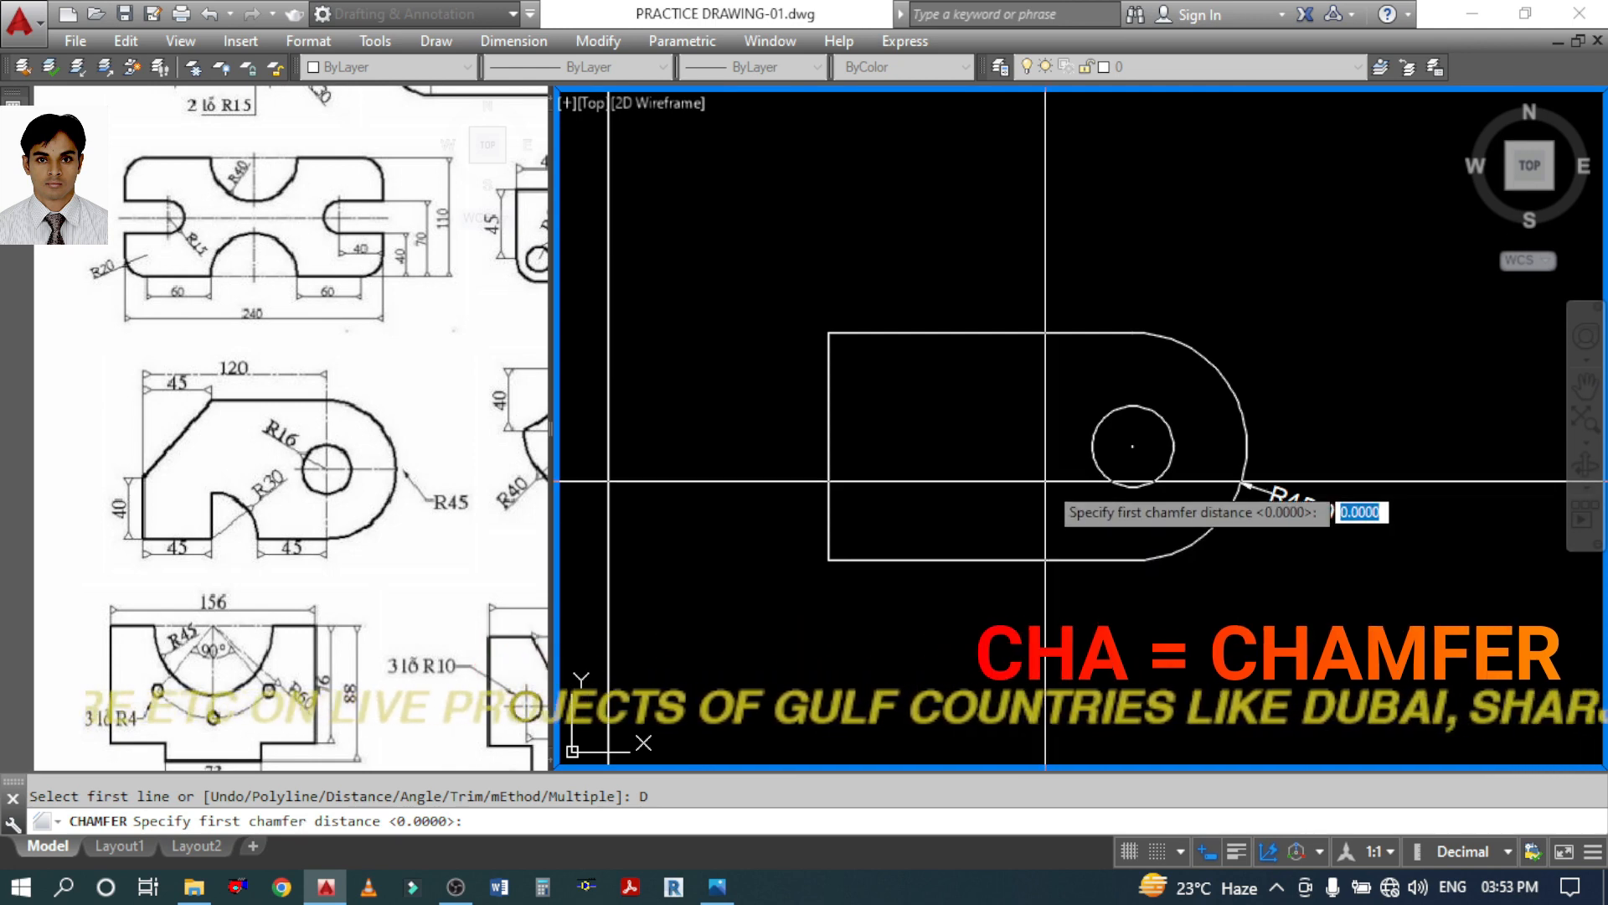
{"action": "type", "text": "50"}
{"action": "key", "text": "Return"}
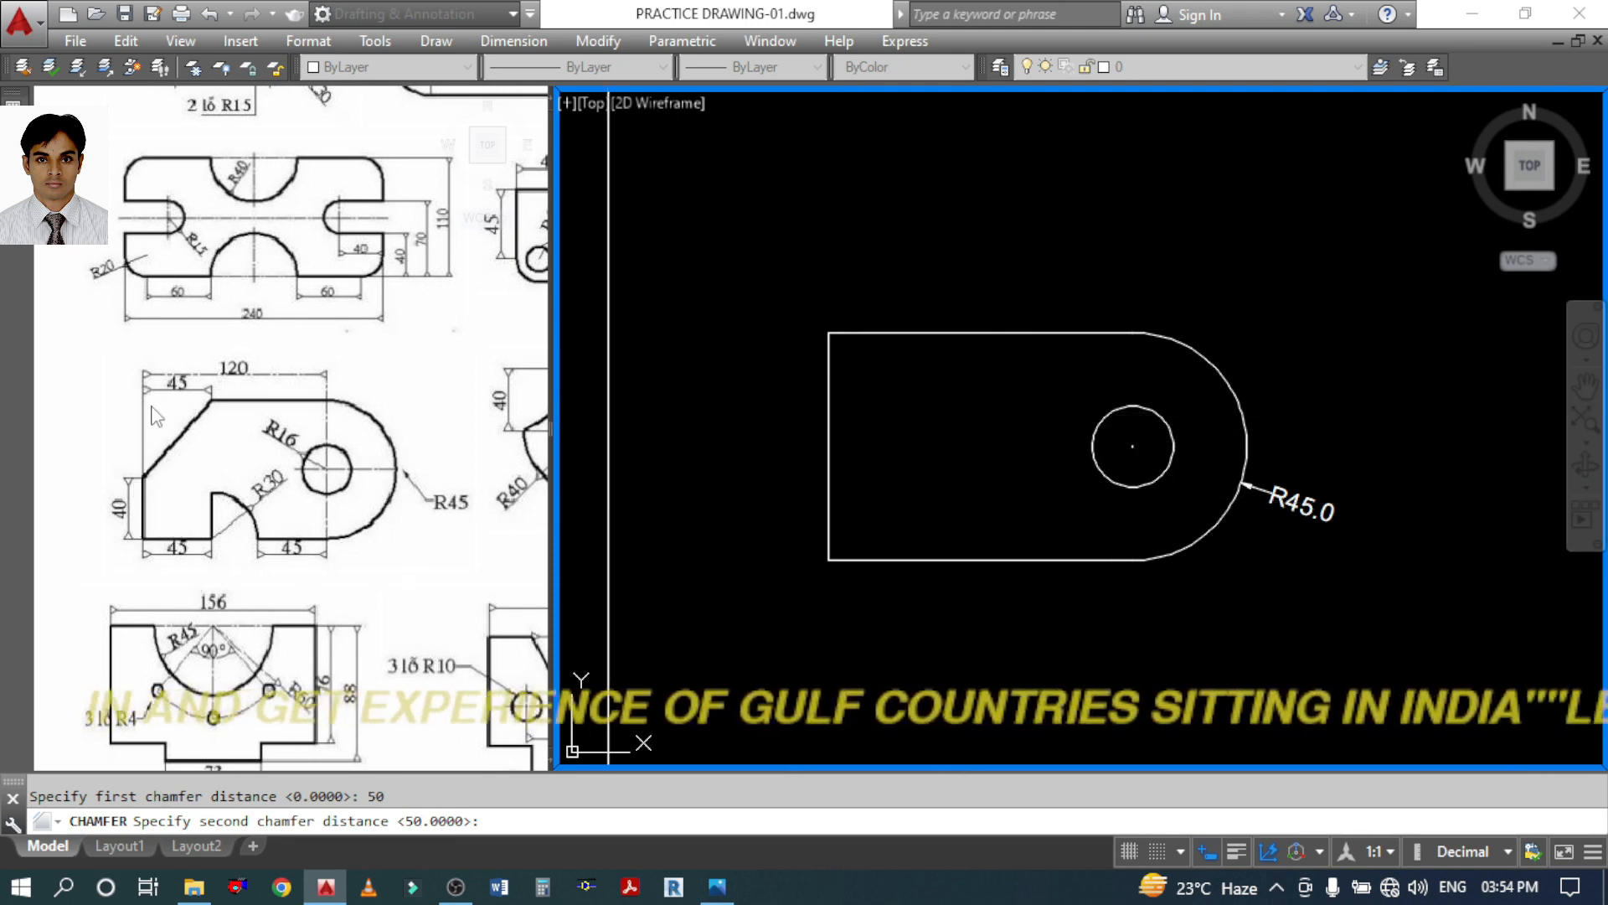
{"action": "type", "text": "45"}
{"action": "key", "text": "Return"}
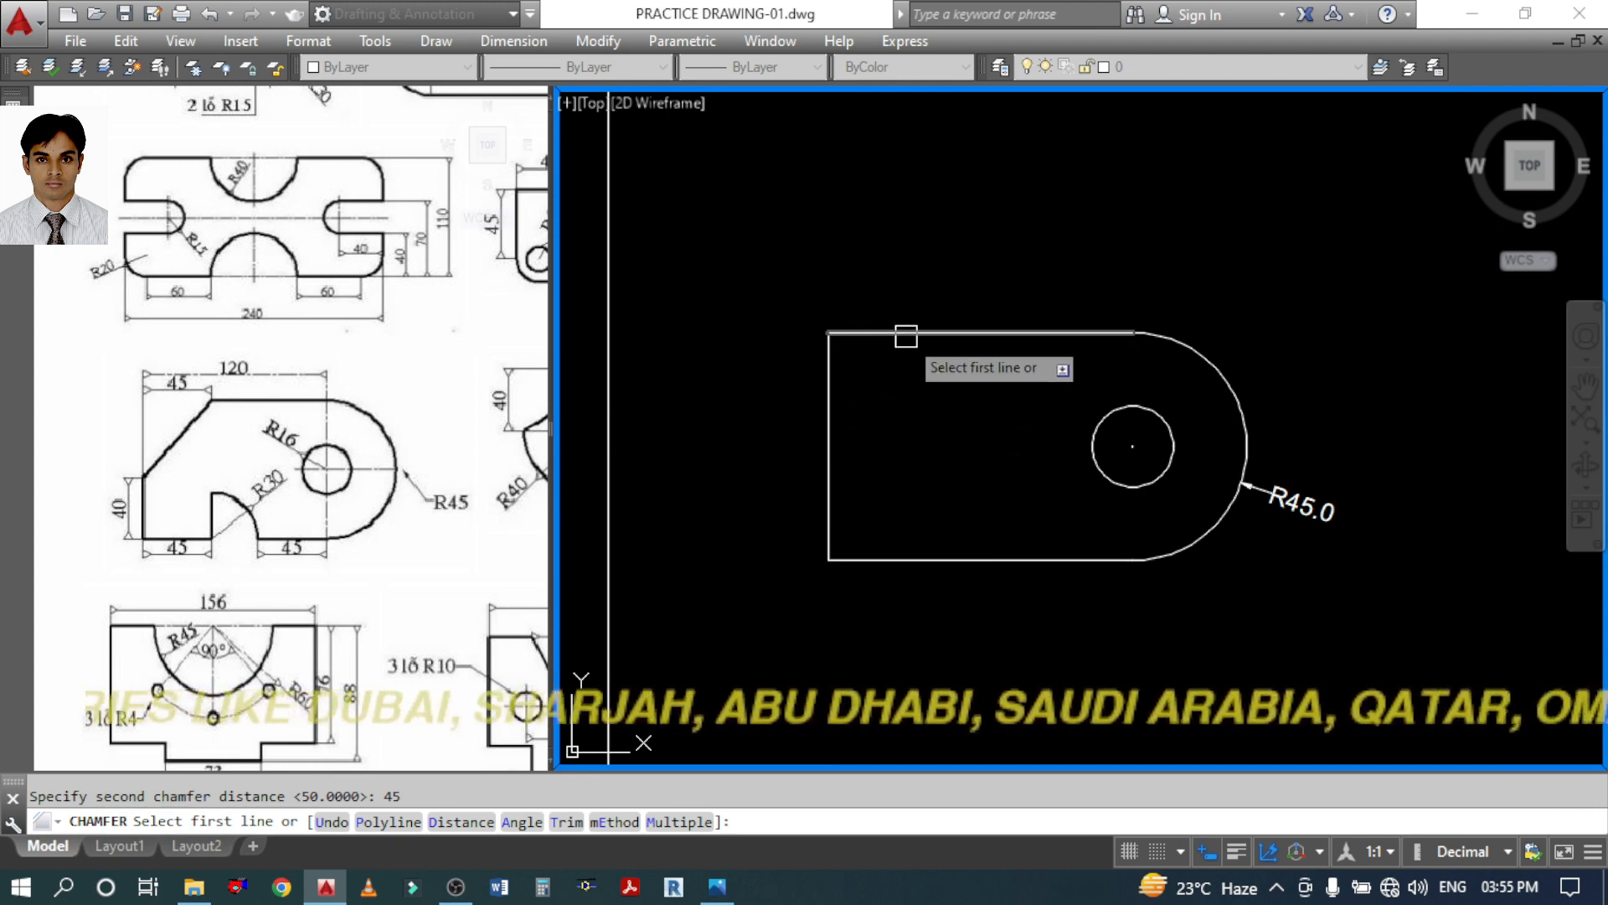
{"action": "left_click", "coordinate": [828, 380]}
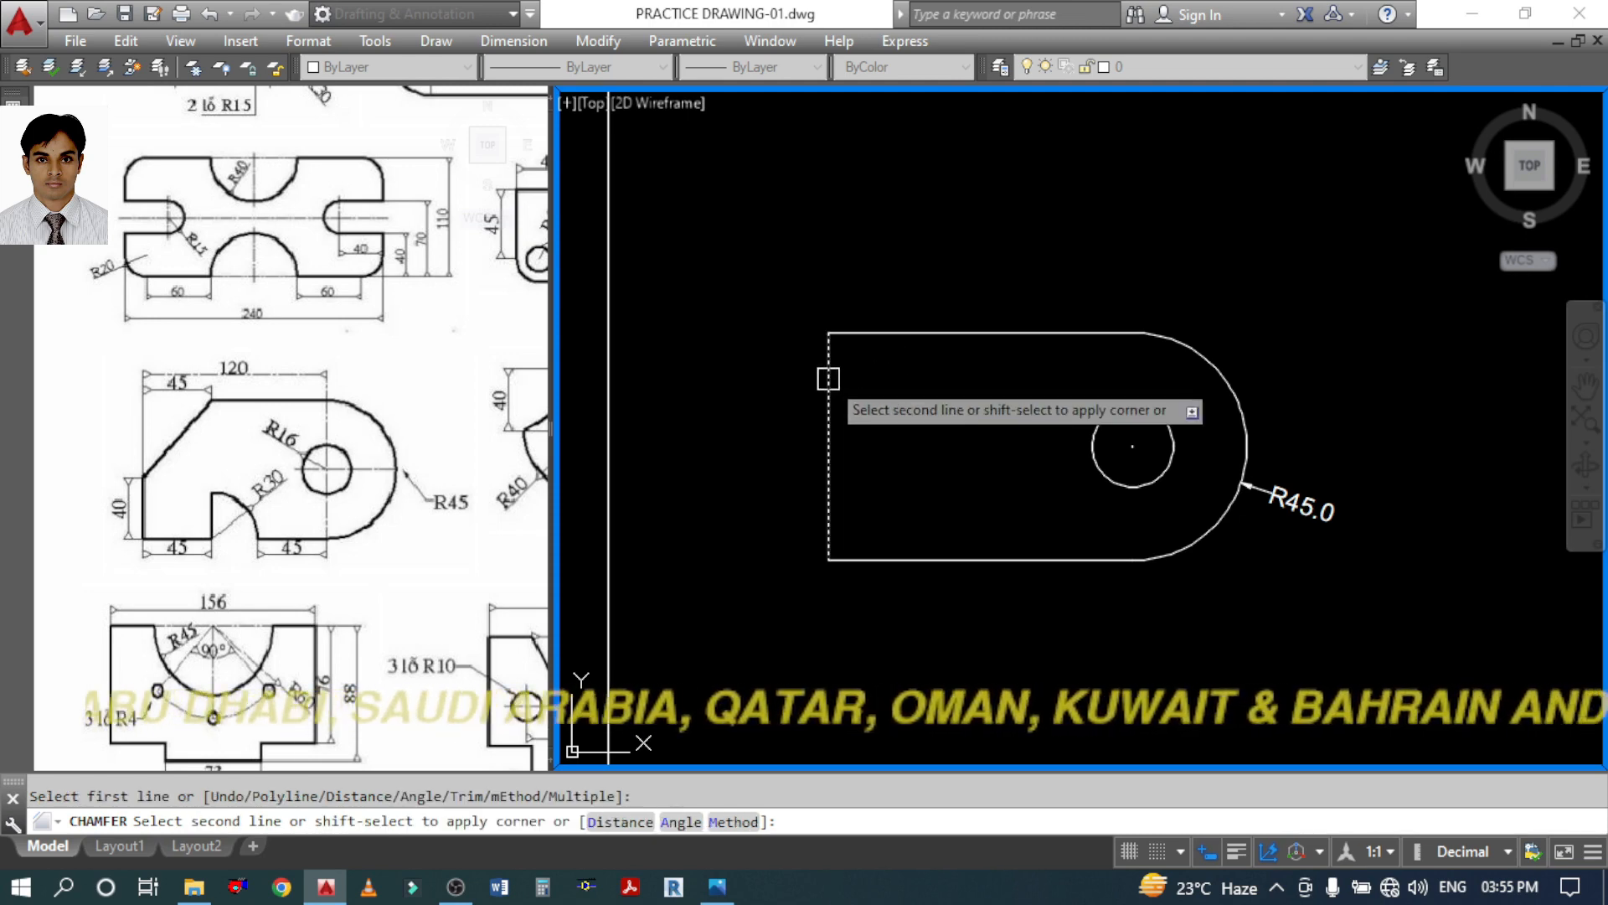
{"action": "left_click", "coordinate": [902, 332]}
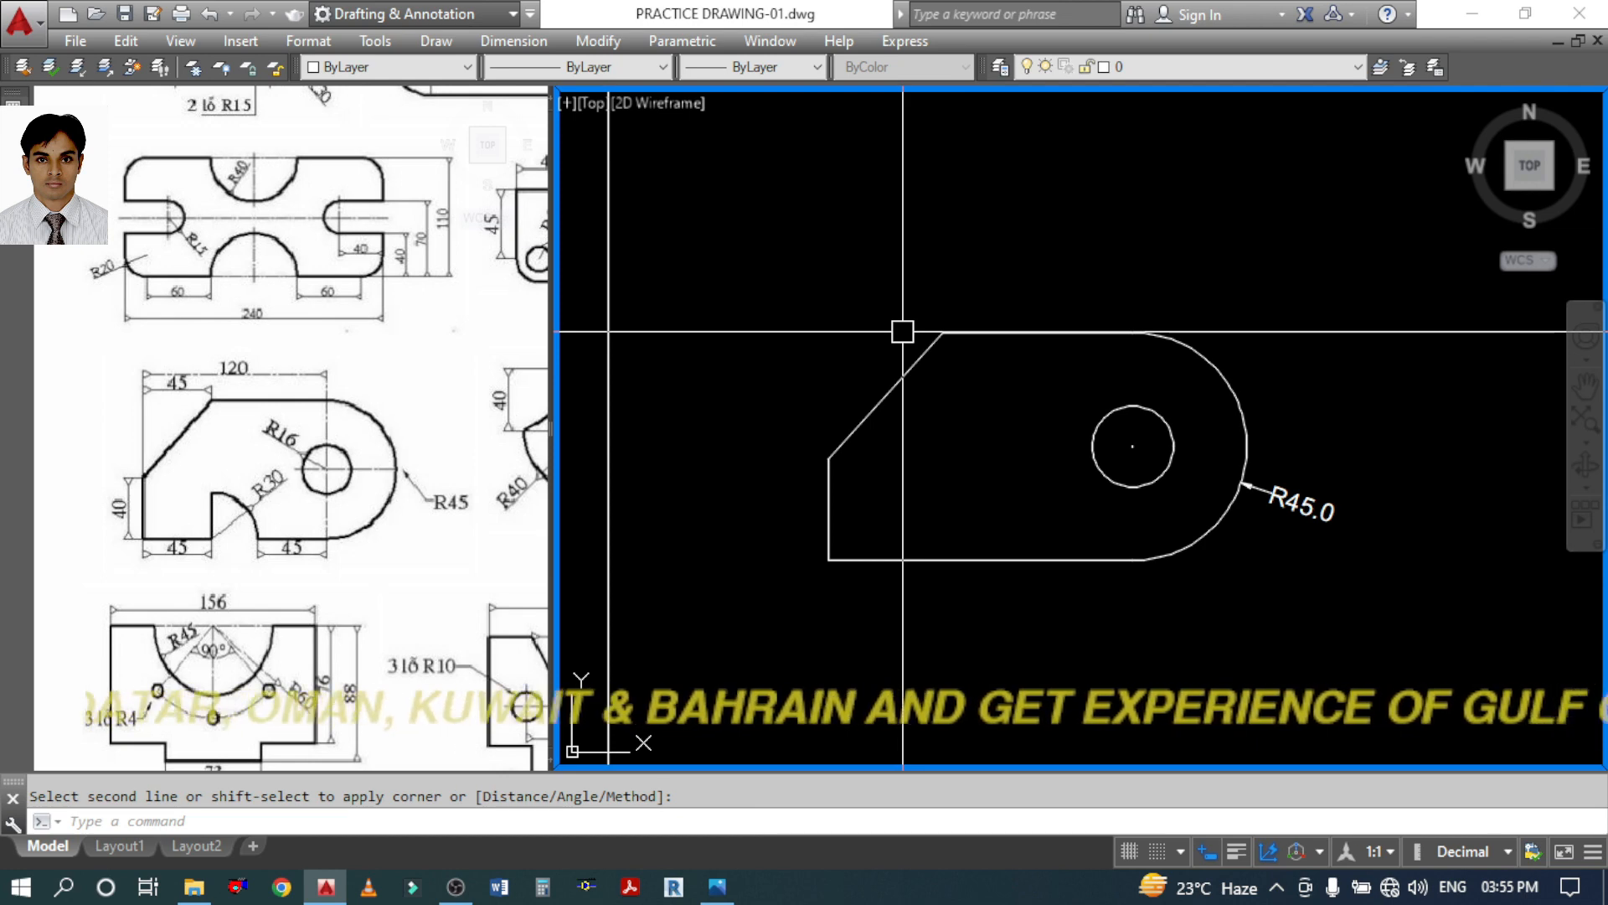
Start a linear dimension for the chamfered plate
{"action": "type", "text": "dli"}
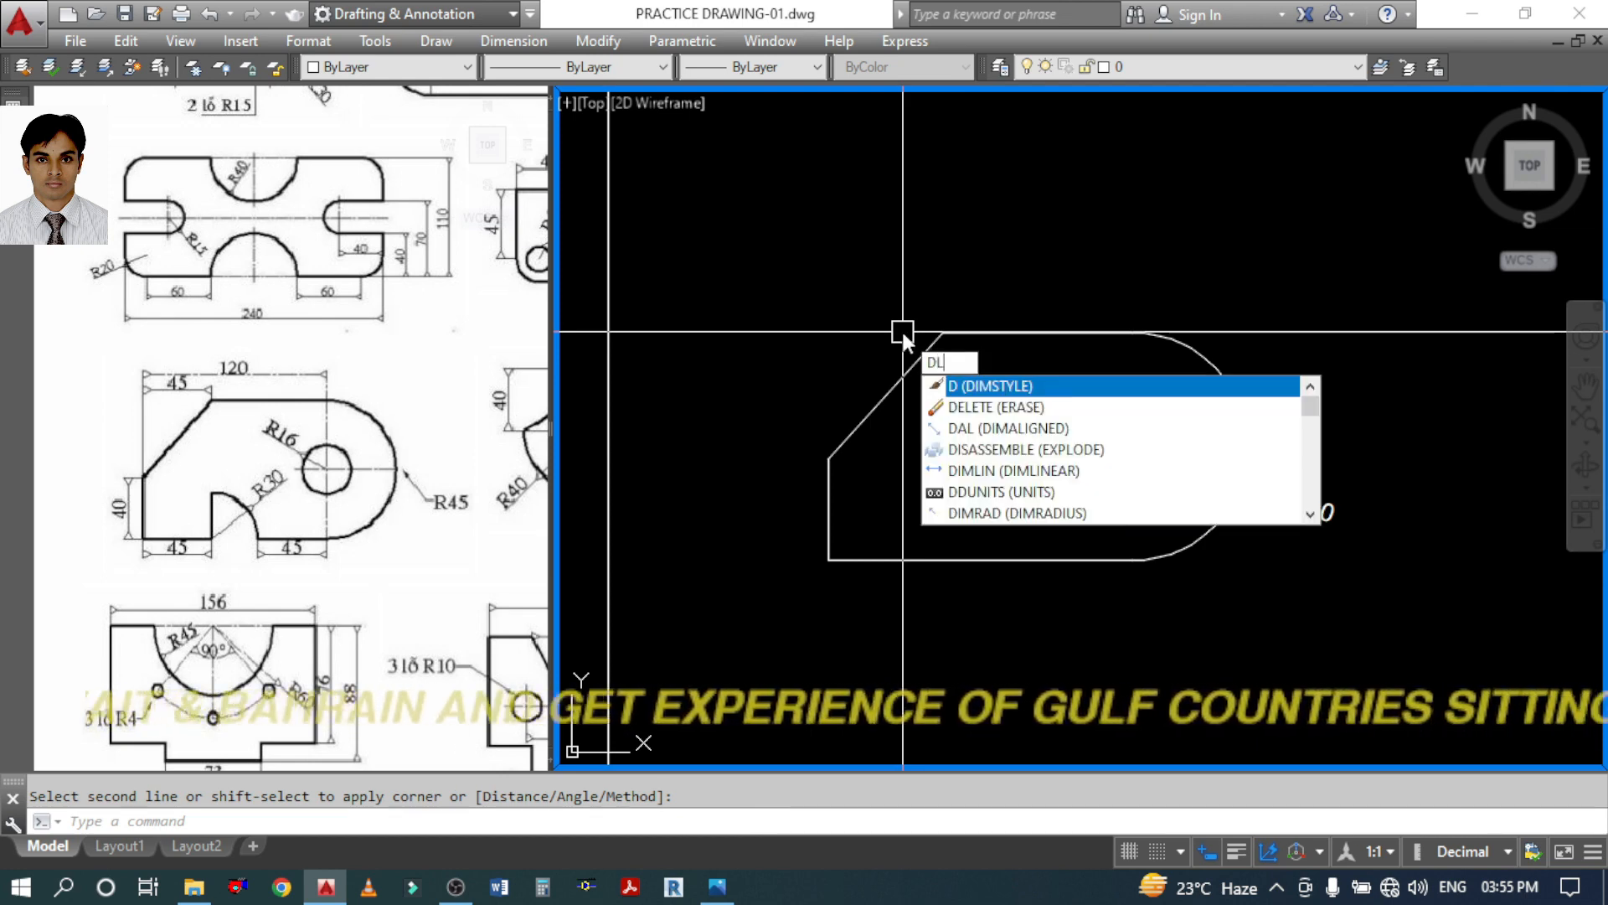
Add vertical linear dimensions to the plate's short left edge and to the rise of the slanted edge, placed in one line
{"action": "key", "text": "Return"}
{"action": "left_click", "coordinate": [829, 458]}
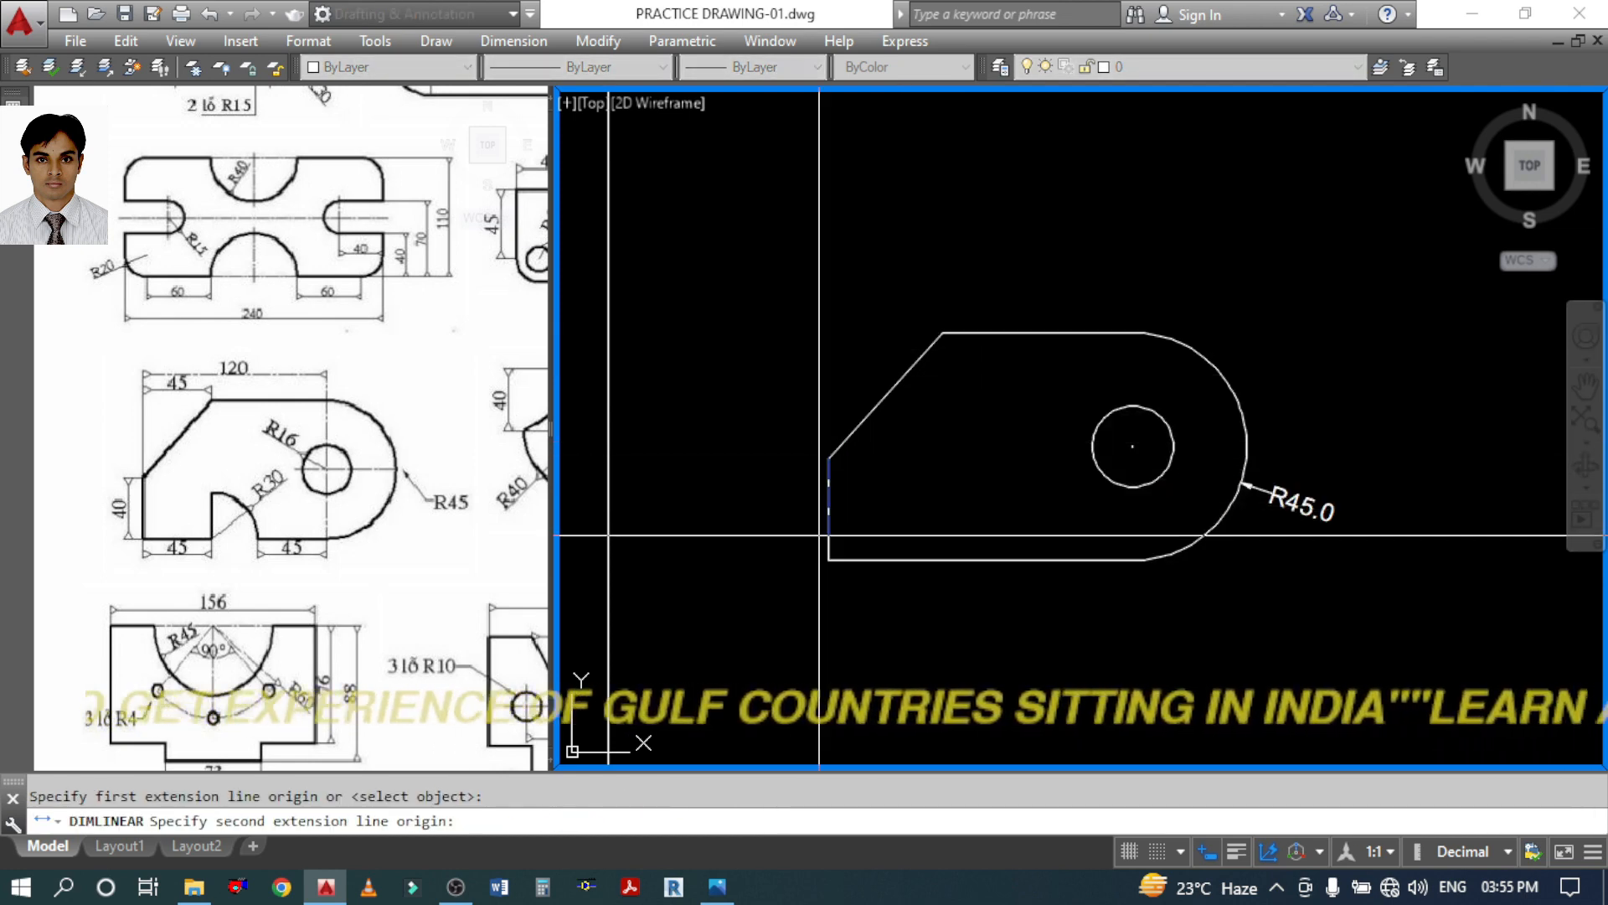
{"action": "left_click", "coordinate": [829, 560]}
{"action": "left_click", "coordinate": [790, 509]}
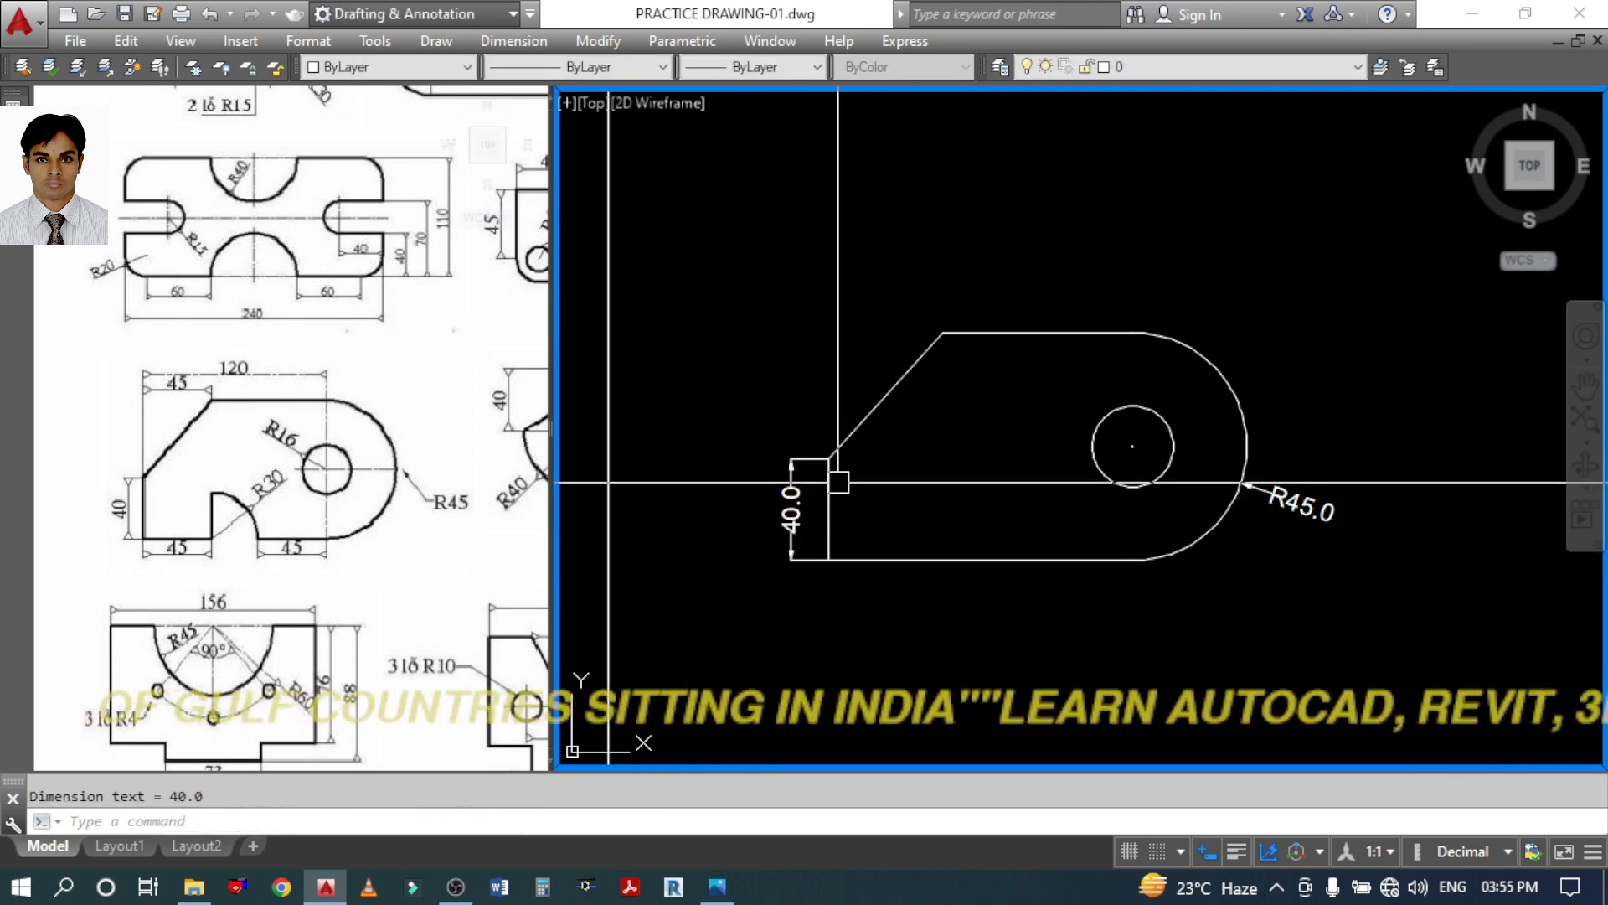
{"action": "key", "text": "Return"}
{"action": "left_click", "coordinate": [829, 458]}
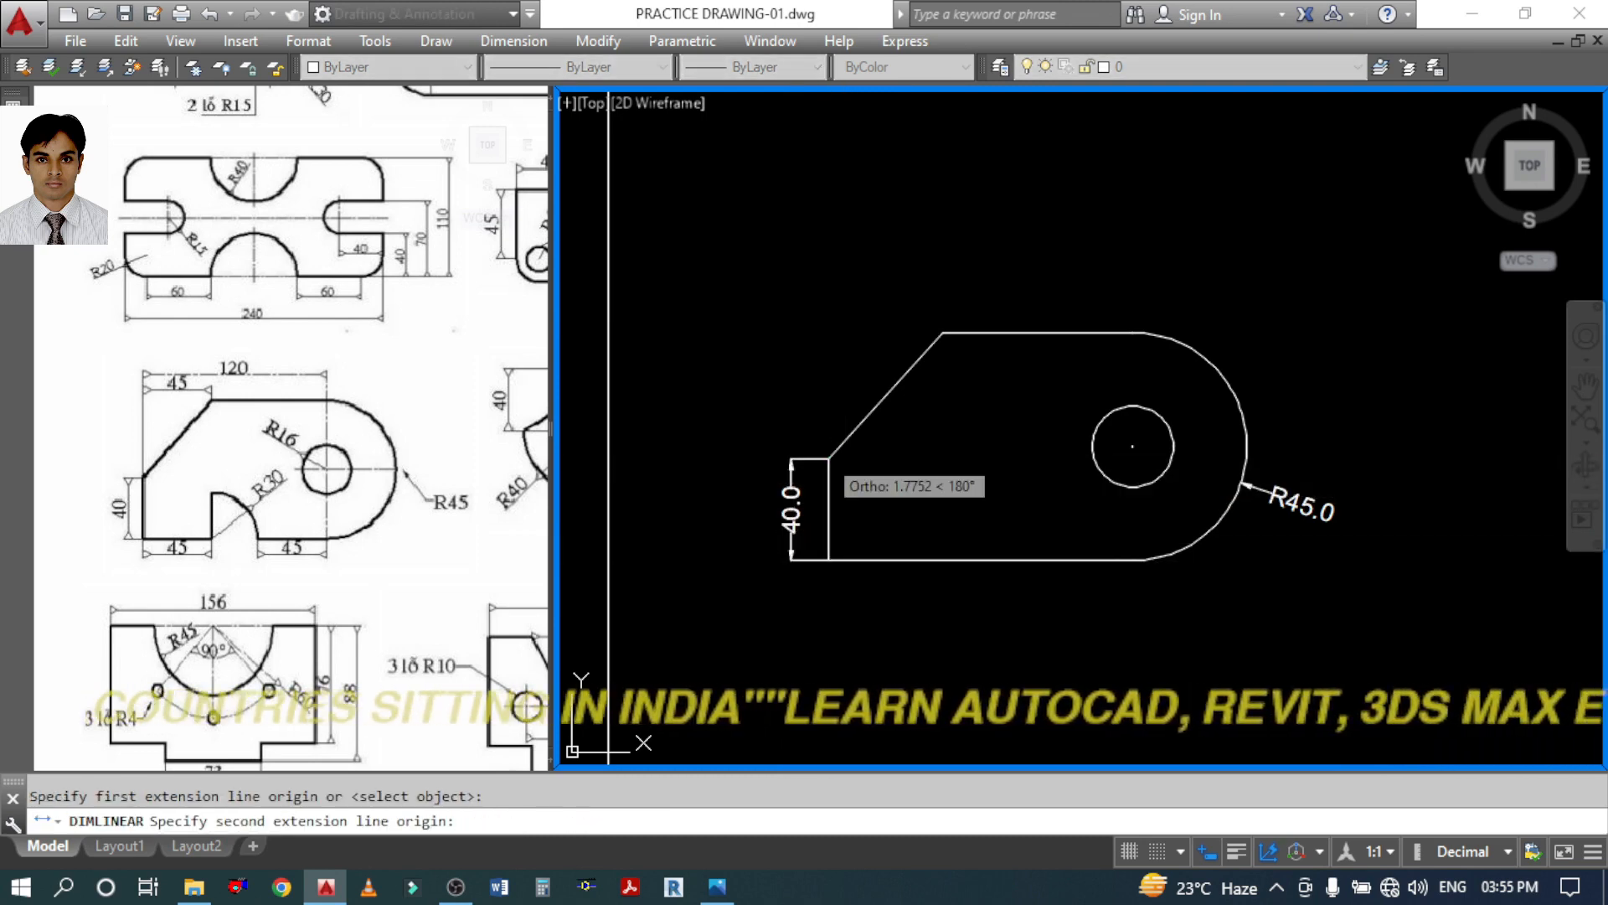
{"action": "left_click", "coordinate": [943, 333]}
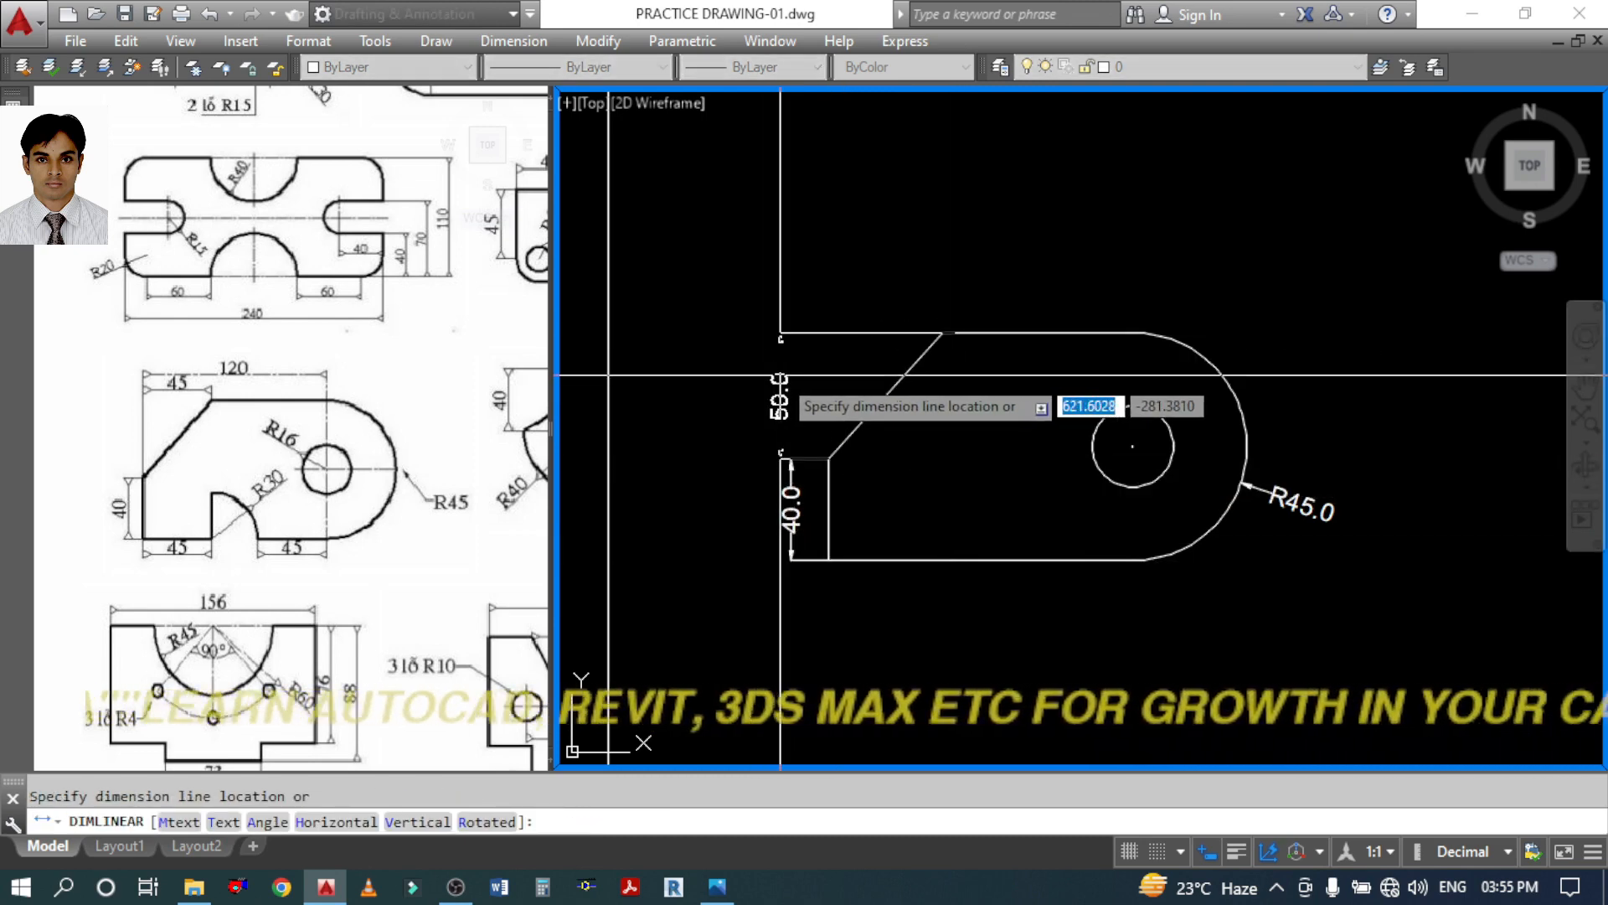
{"action": "left_click", "coordinate": [791, 486]}
Add horizontal linear dimensions above the plate for the slanted edge's run and from the left edge to the large arc's start
{"action": "key", "text": "Return"}
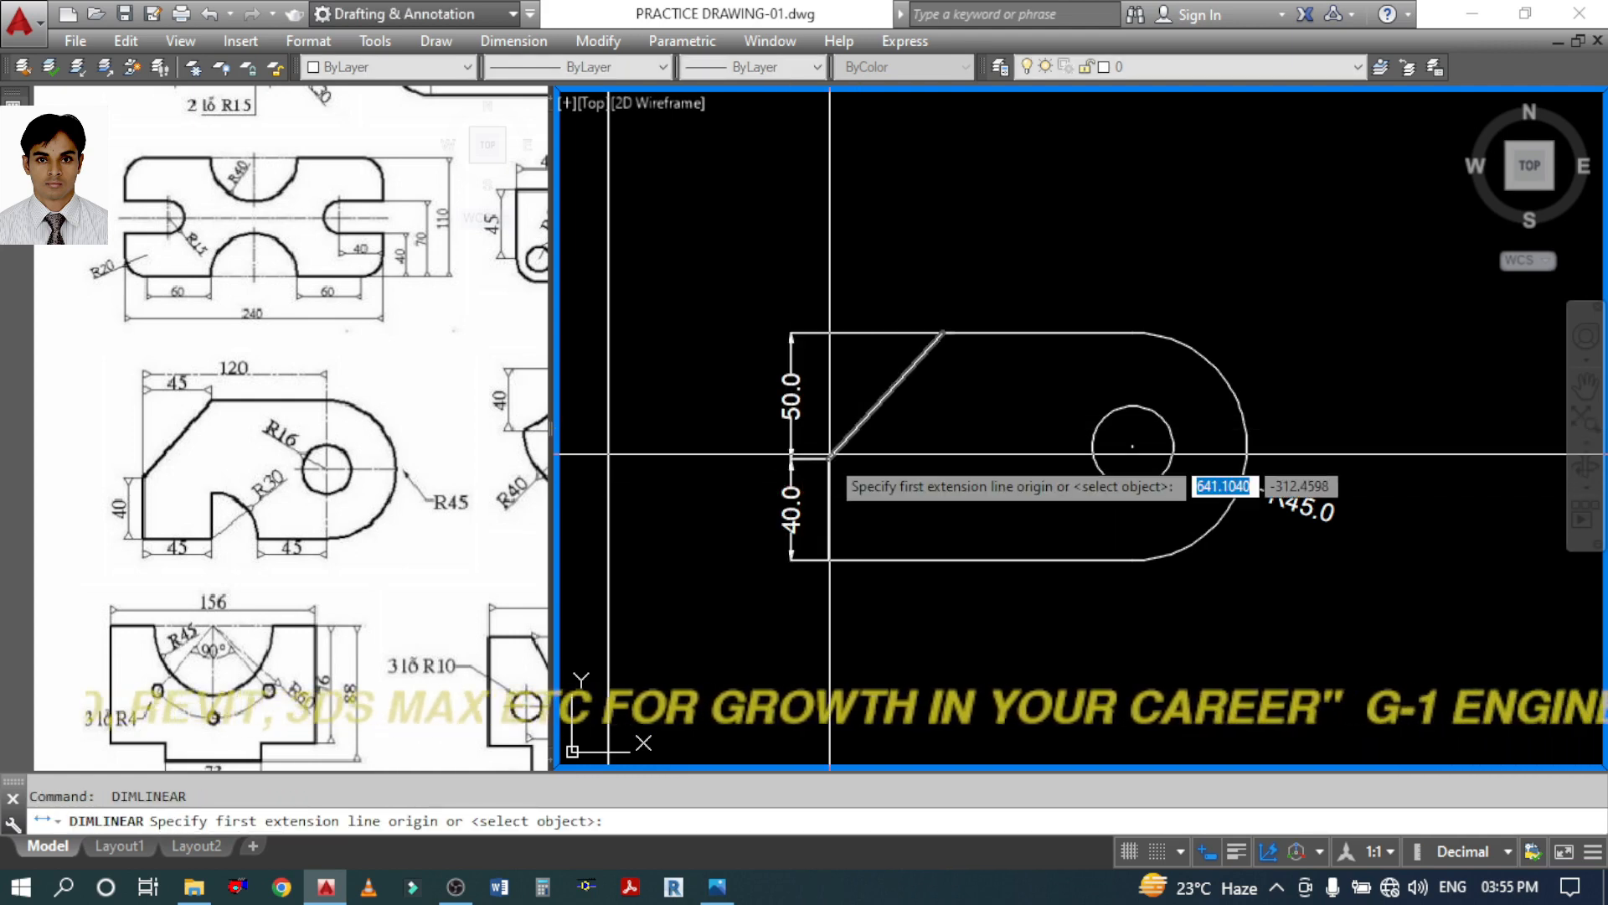
{"action": "left_click", "coordinate": [829, 458]}
{"action": "left_click", "coordinate": [942, 333]}
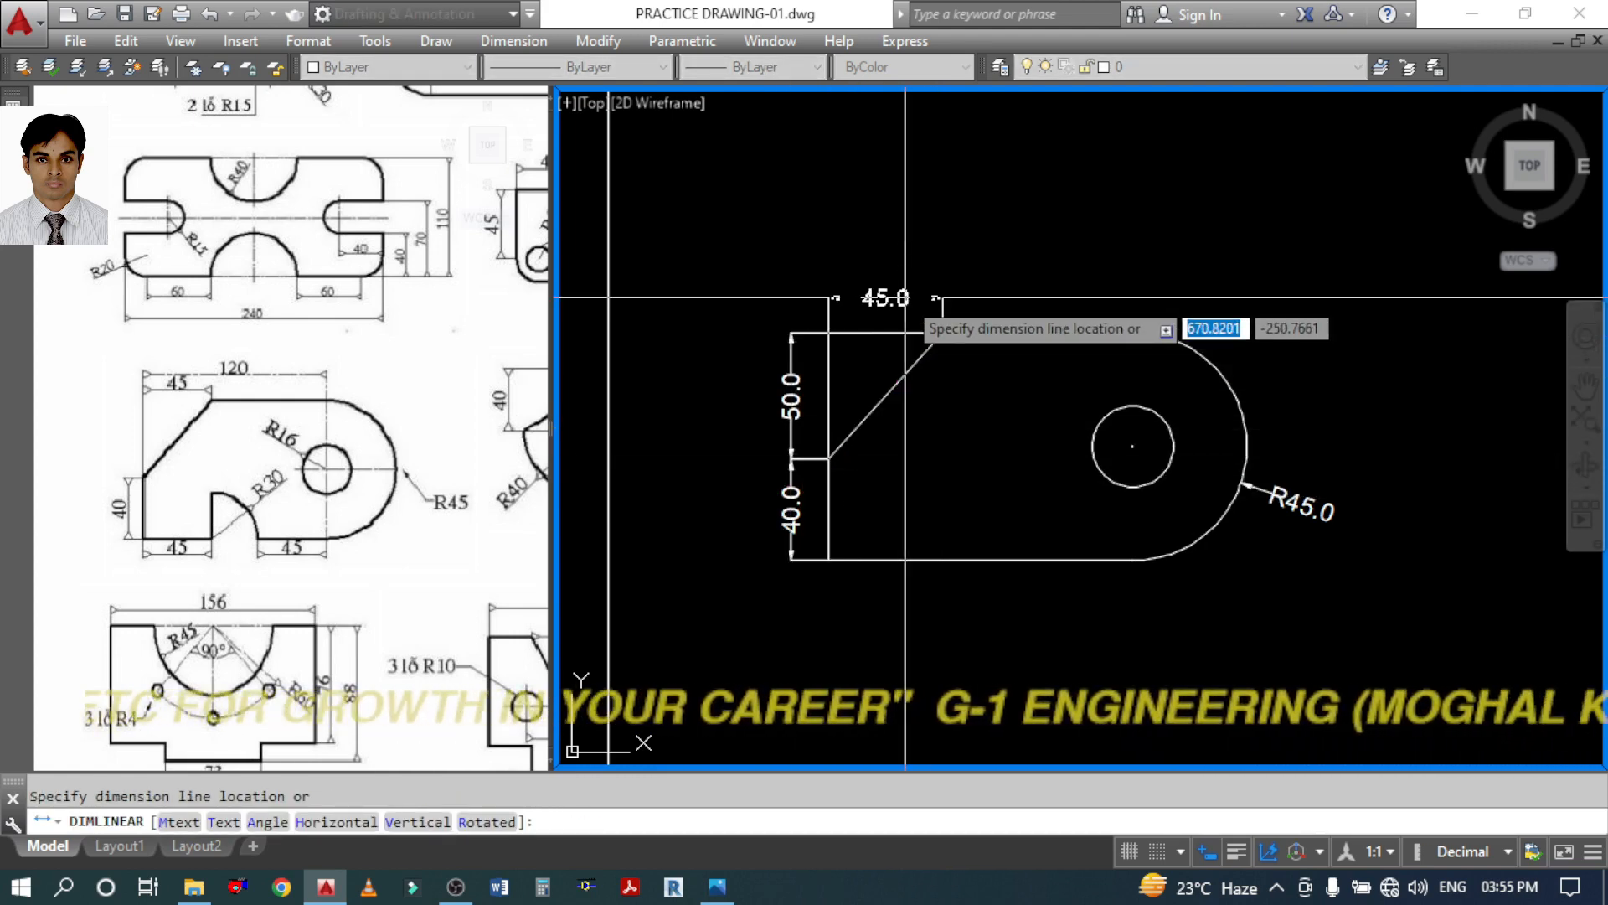
{"action": "left_click", "coordinate": [897, 299]}
{"action": "key", "text": "Return"}
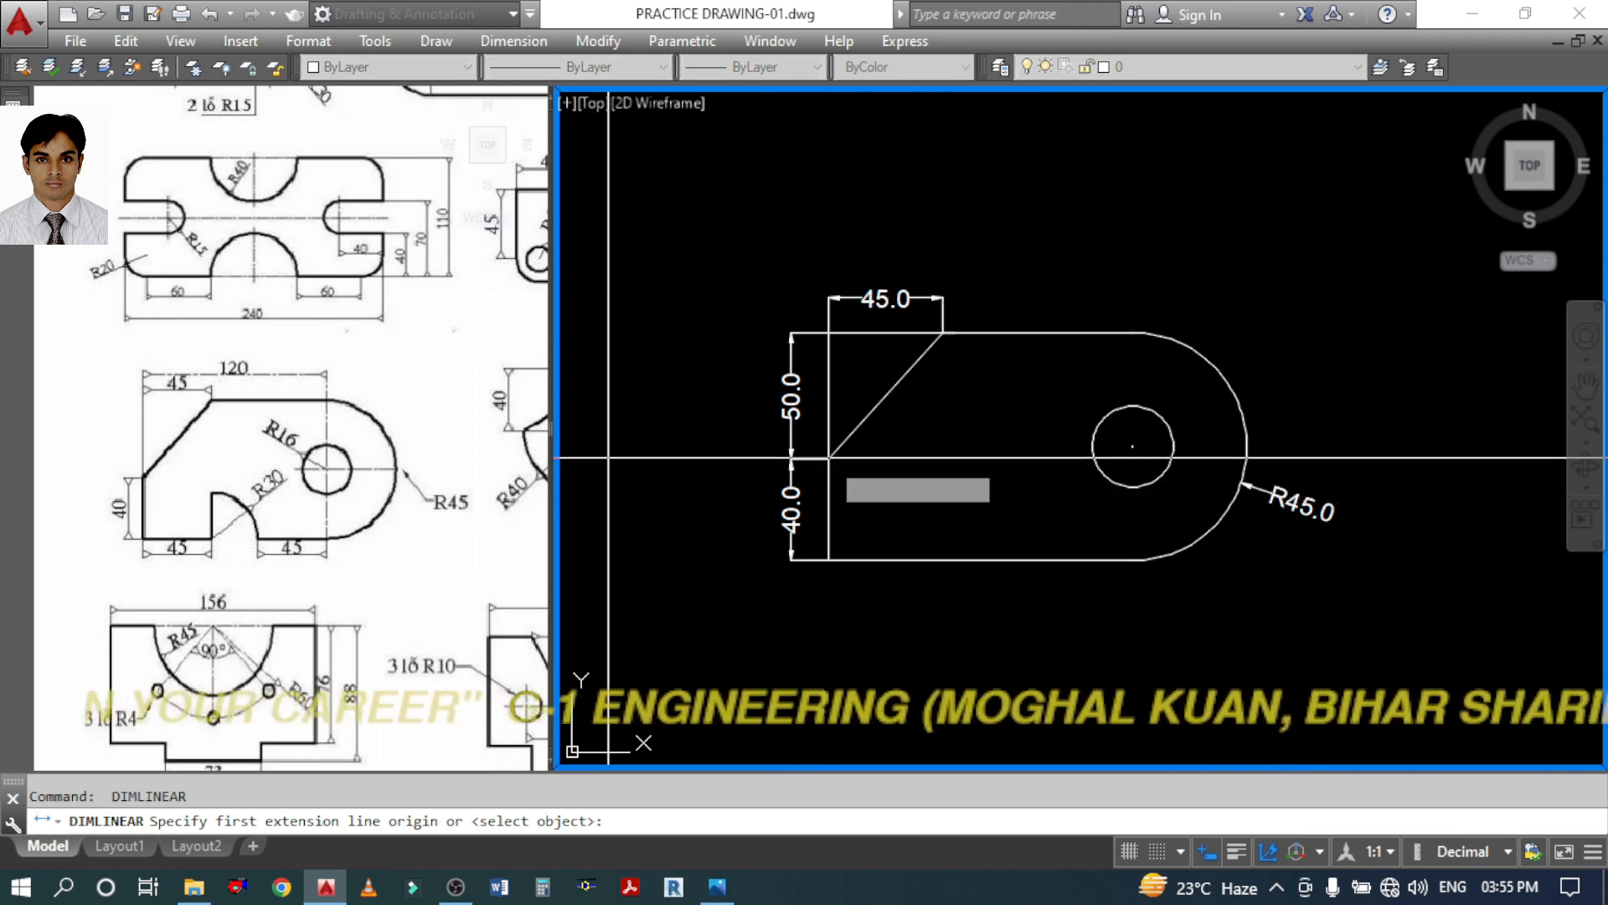
{"action": "left_click", "coordinate": [828, 458]}
{"action": "left_click", "coordinate": [1132, 334]}
{"action": "left_click", "coordinate": [1097, 255]}
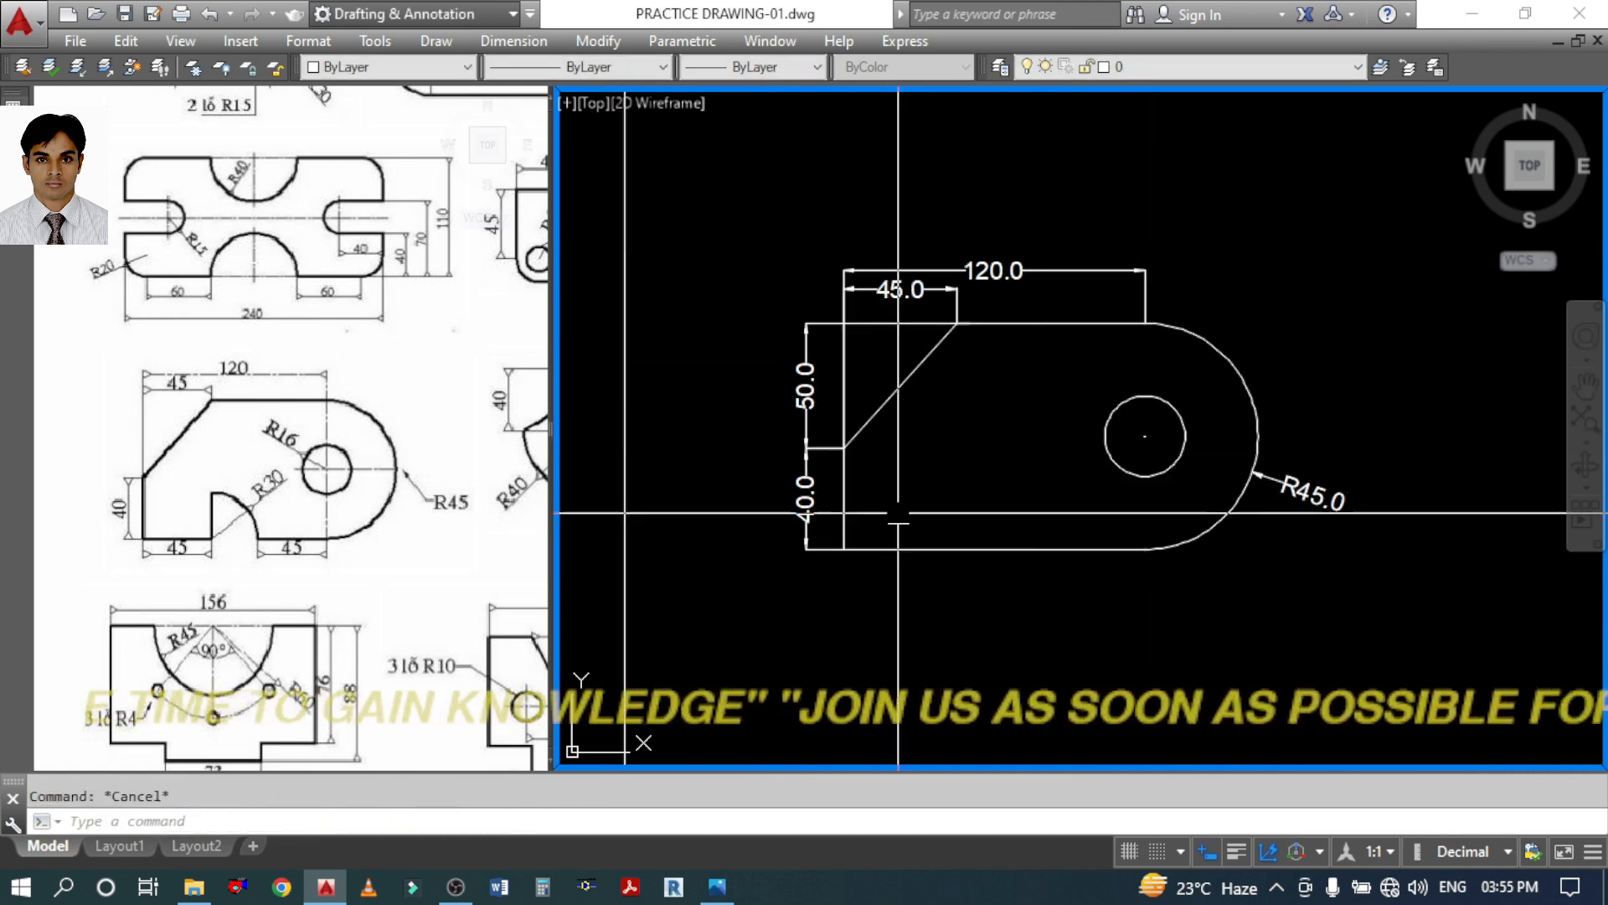
Stretch the upper ends of the two vertical notch lines down by 10
{"action": "left_click", "coordinate": [293, 502]}
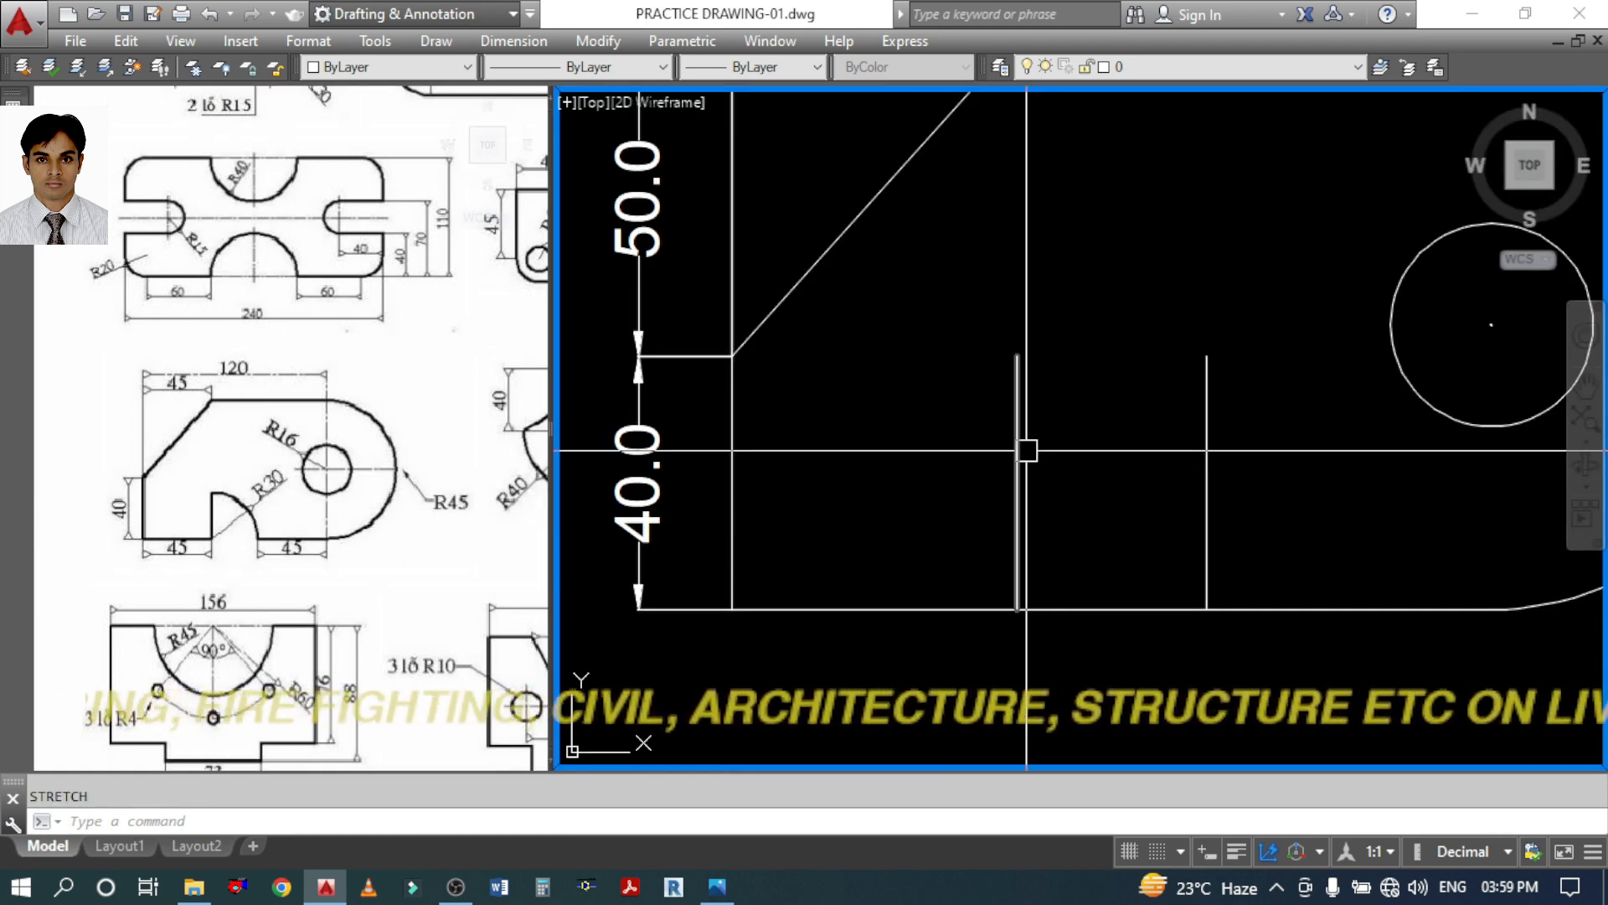
{"action": "type", "text": "s"}
{"action": "key", "text": "Return"}
{"action": "left_click", "coordinate": [1232, 309]}
{"action": "left_click", "coordinate": [976, 381]}
{"action": "key", "text": "Return"}
{"action": "left_click", "coordinate": [1079, 326]}
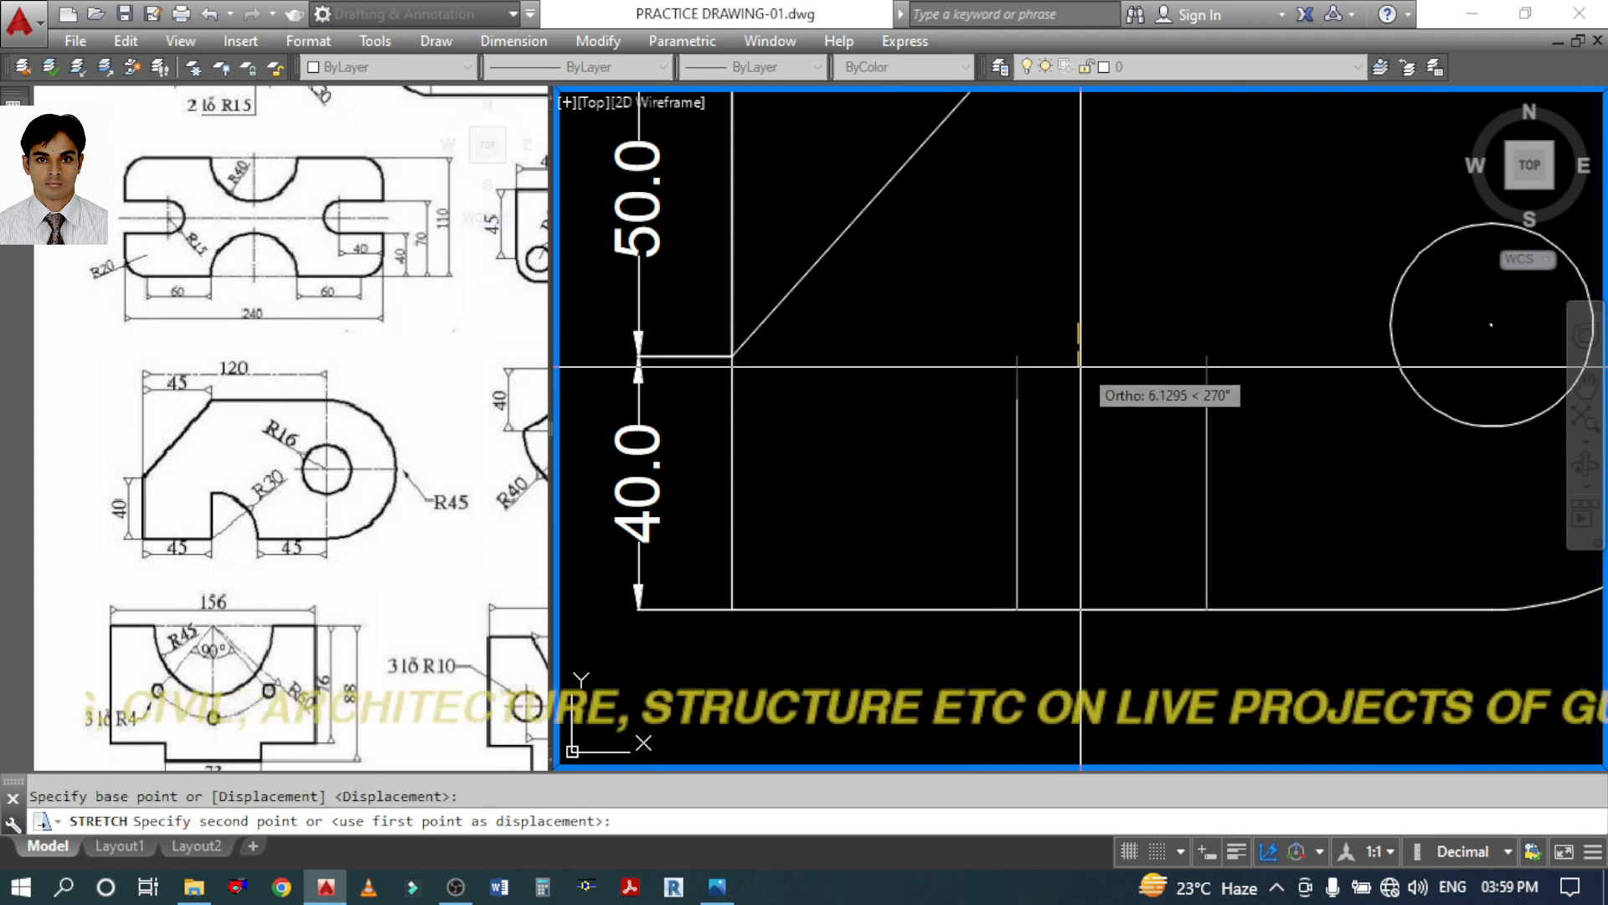
{"action": "key", "text": "Return"}
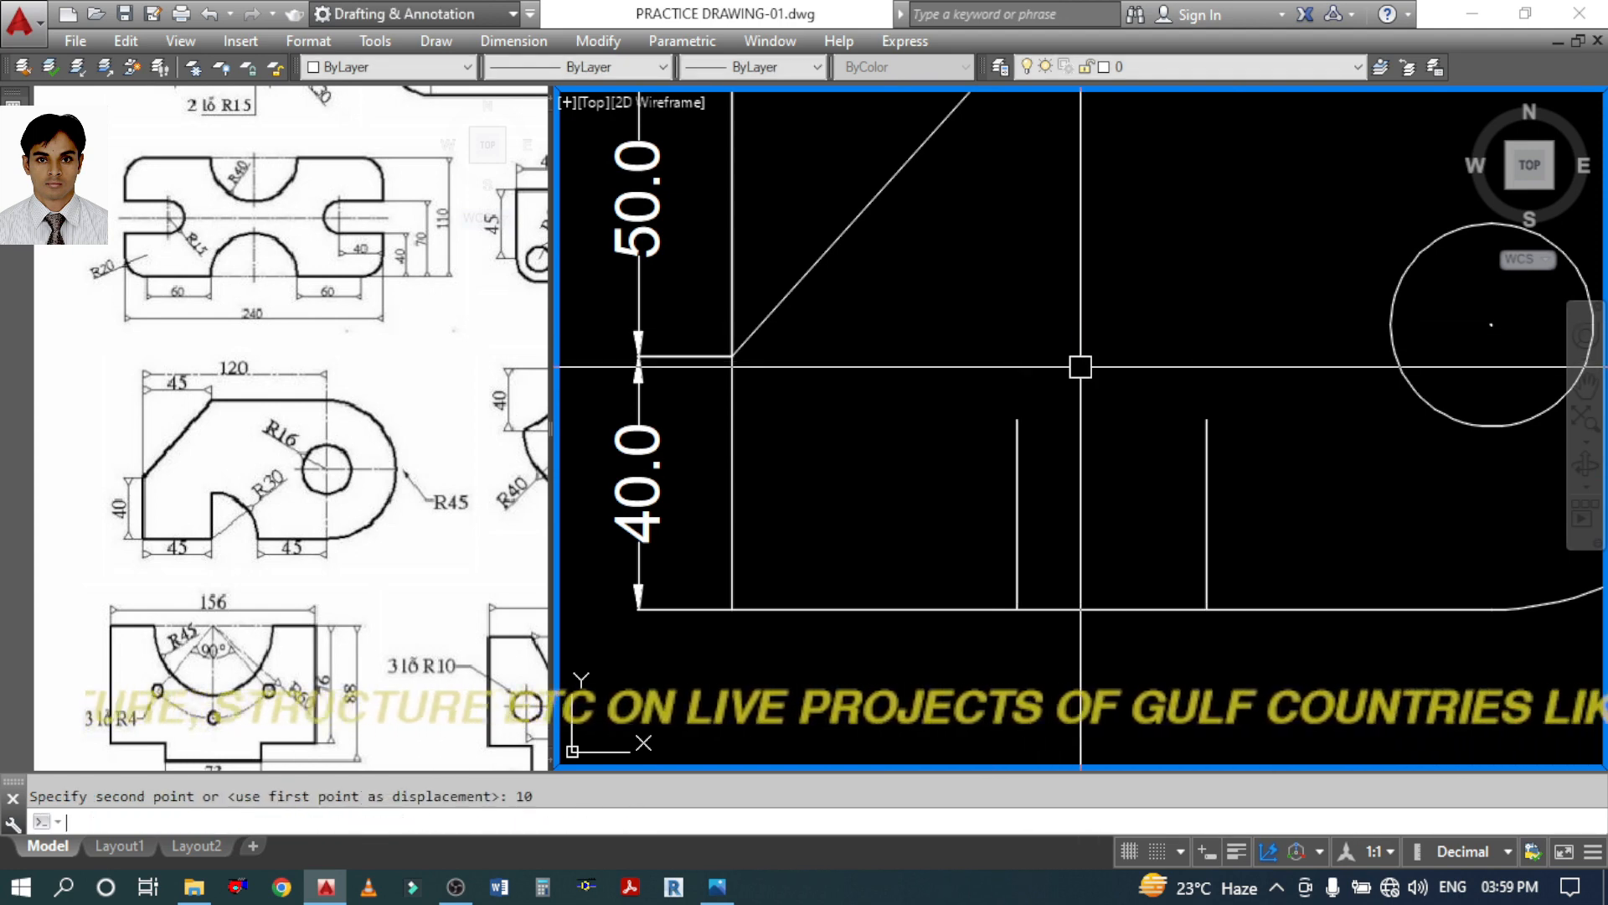
Draw a three-point arc from the left notch line's upper end to the right notch line's lower end
{"action": "type", "text": "a"}
{"action": "key", "text": "Return"}
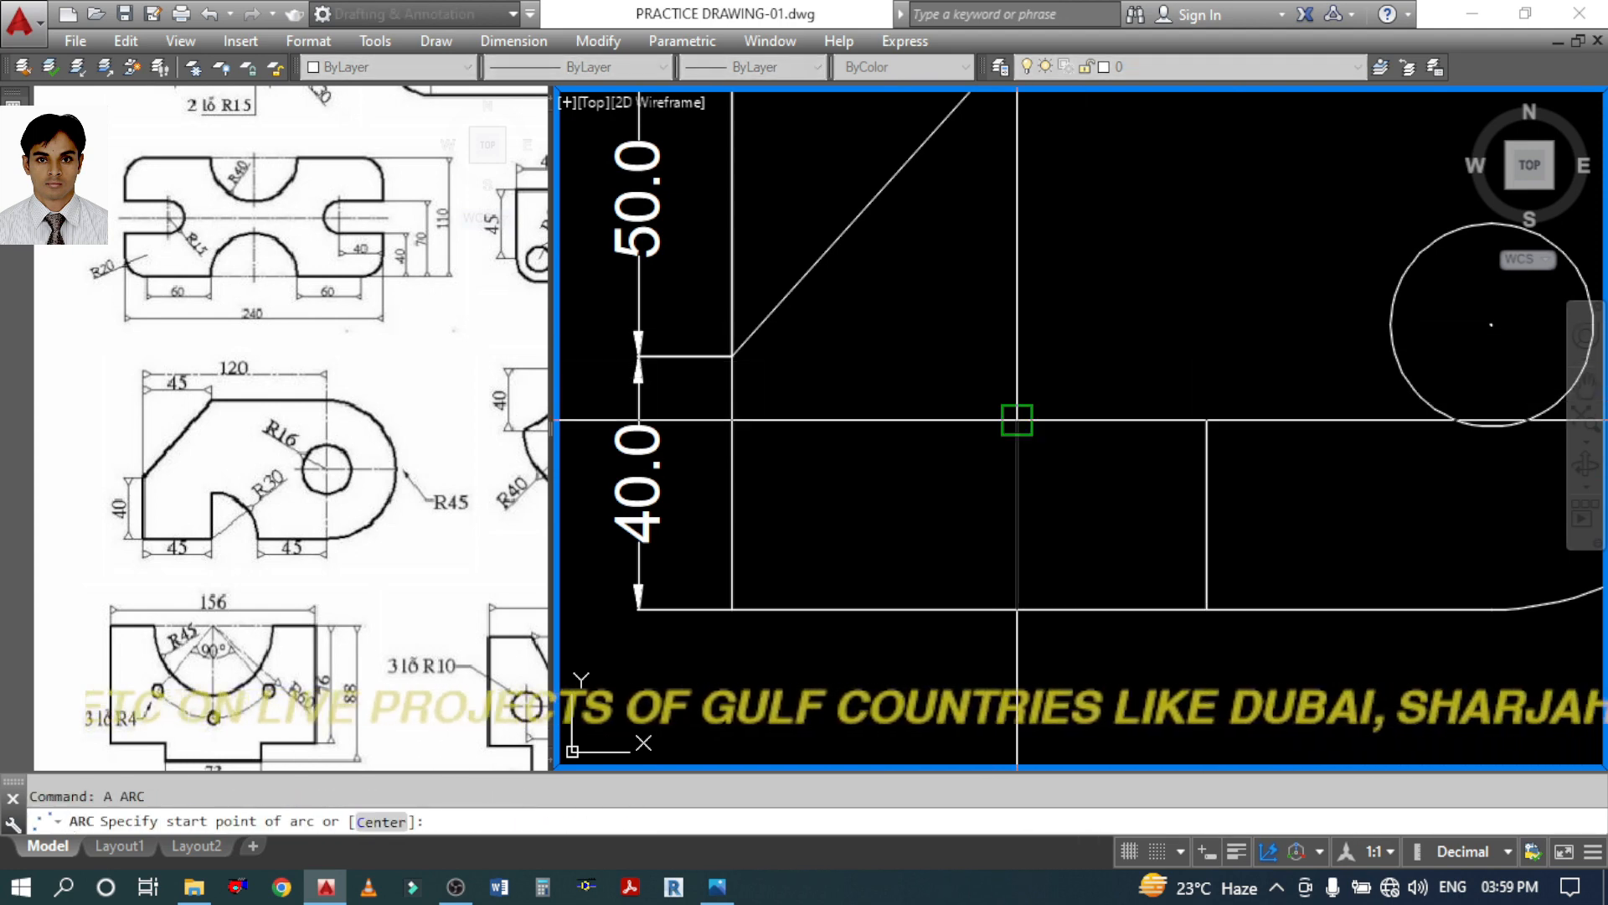
{"action": "left_click", "coordinate": [1017, 419]}
{"action": "left_click", "coordinate": [1113, 467]}
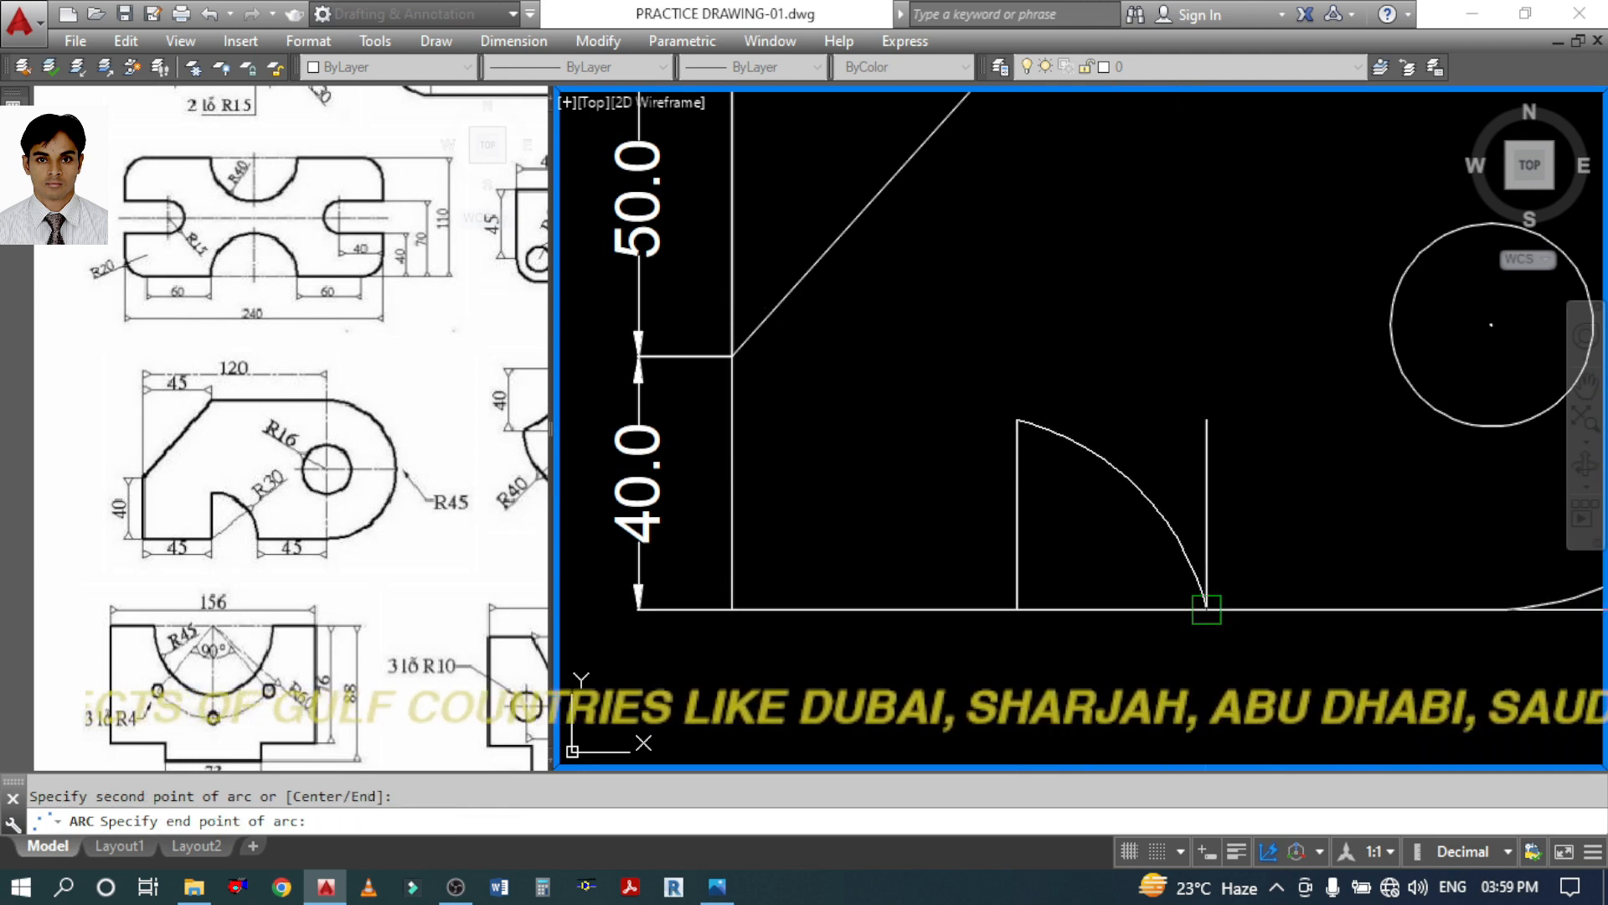
{"action": "left_click", "coordinate": [1206, 609]}
Erase the right vertical notch line
{"action": "left_click", "coordinate": [1206, 461]}
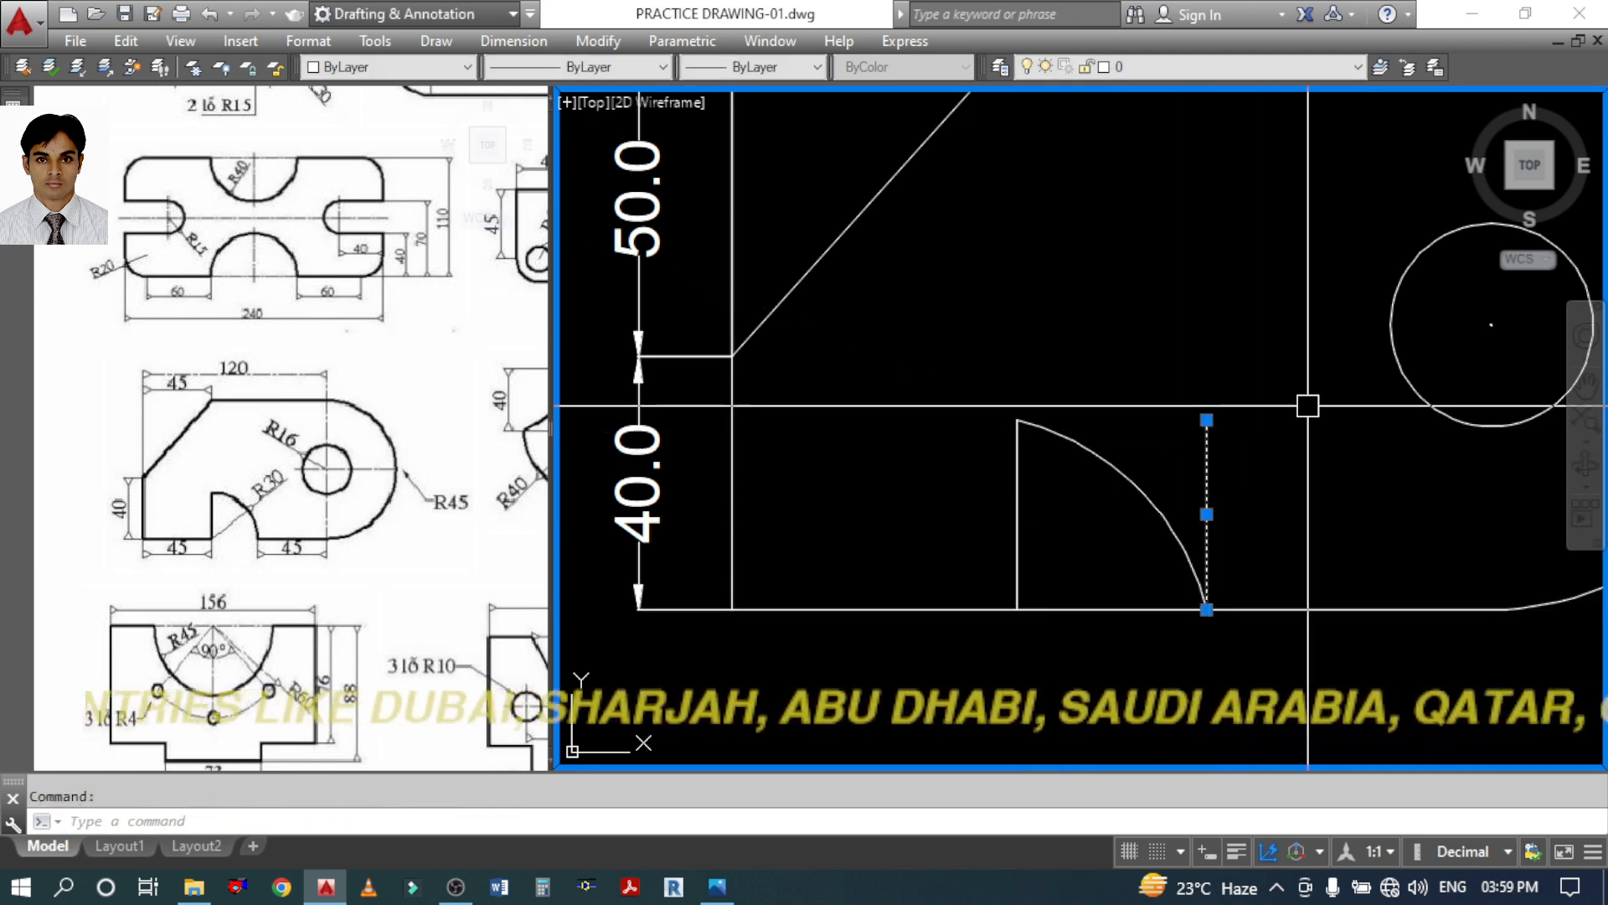
{"action": "type", "text": "e"}
{"action": "key", "text": "Return"}
Trim away the plate's bottom edge between the remaining vertical notch line and the arc
{"action": "type", "text": "tr"}
{"action": "key", "text": "Return"}
{"action": "left_click", "coordinate": [1204, 476]}
{"action": "left_click", "coordinate": [987, 545]}
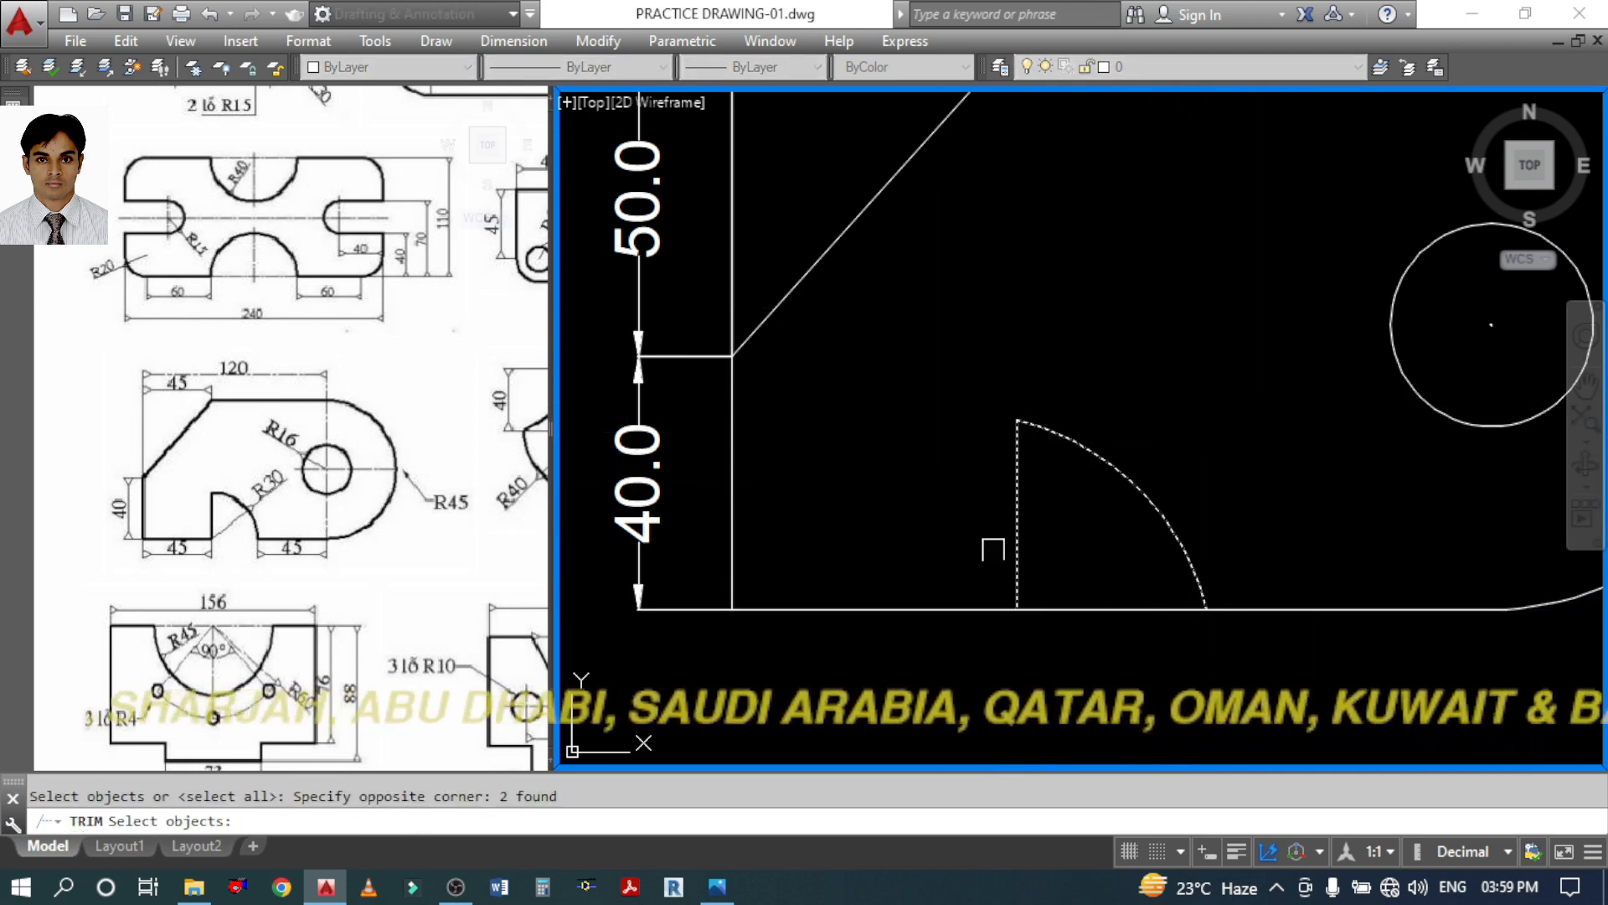
{"action": "key", "text": "Return"}
{"action": "key", "text": "Escape"}
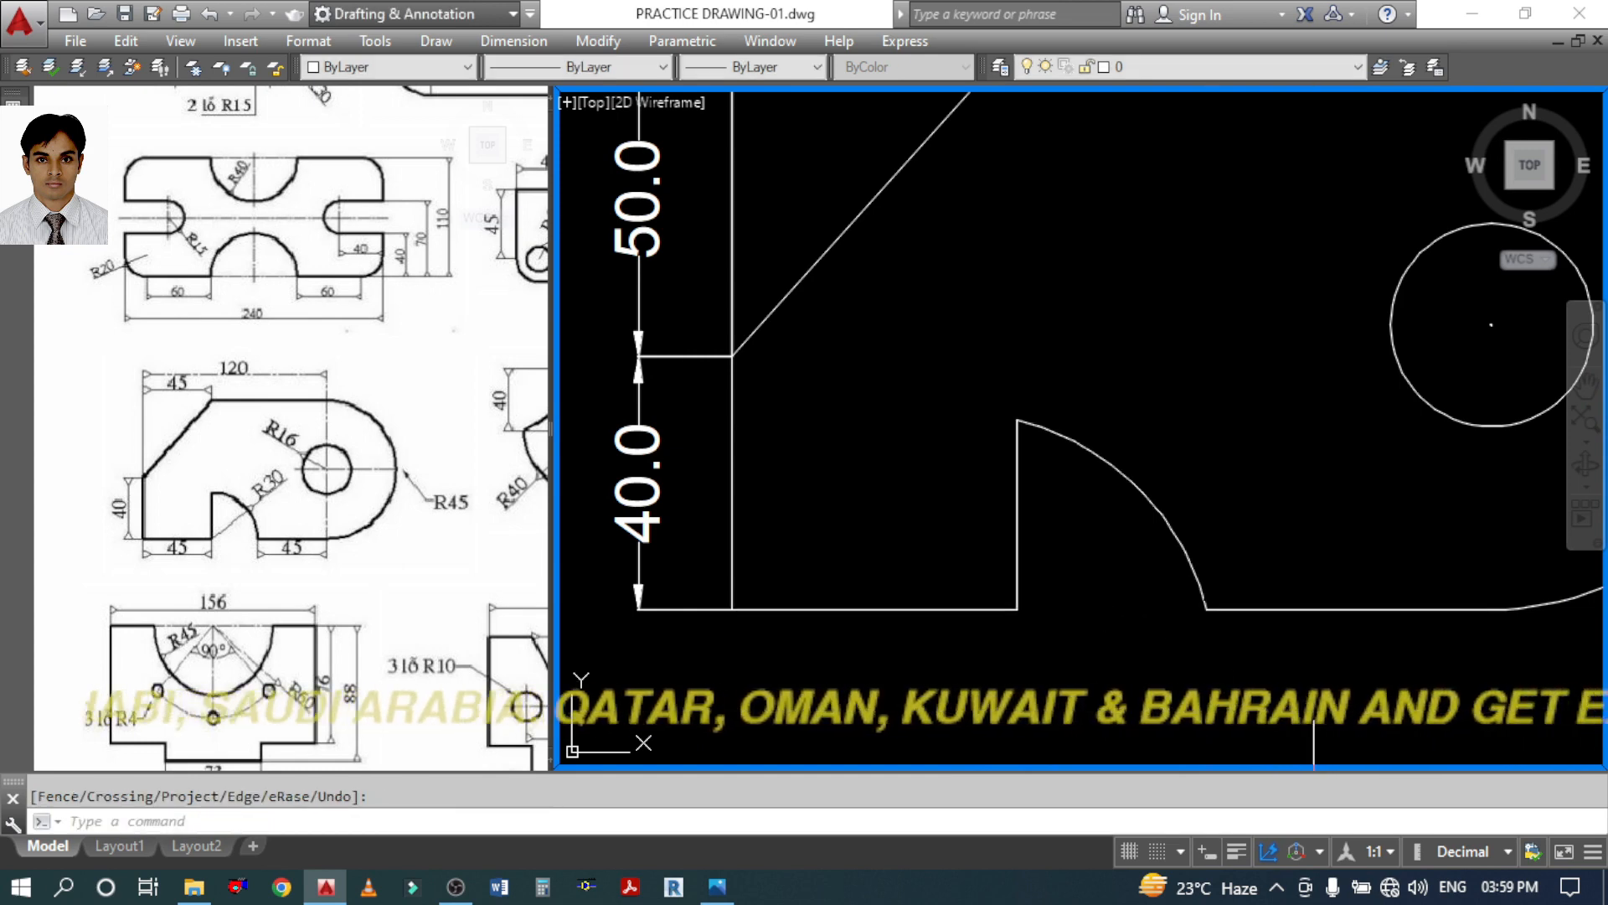
Add aligned dimensions below the two bottom edge segments on either side of the notch
{"action": "scroll", "coordinate": [1178, 610], "scroll_direction": "down", "scroll_amount": 3}
{"action": "scroll", "coordinate": [1233, 579], "scroll_direction": "up", "scroll_amount": 3}
{"action": "scroll", "coordinate": [1232, 580], "scroll_direction": "down", "scroll_amount": 2}
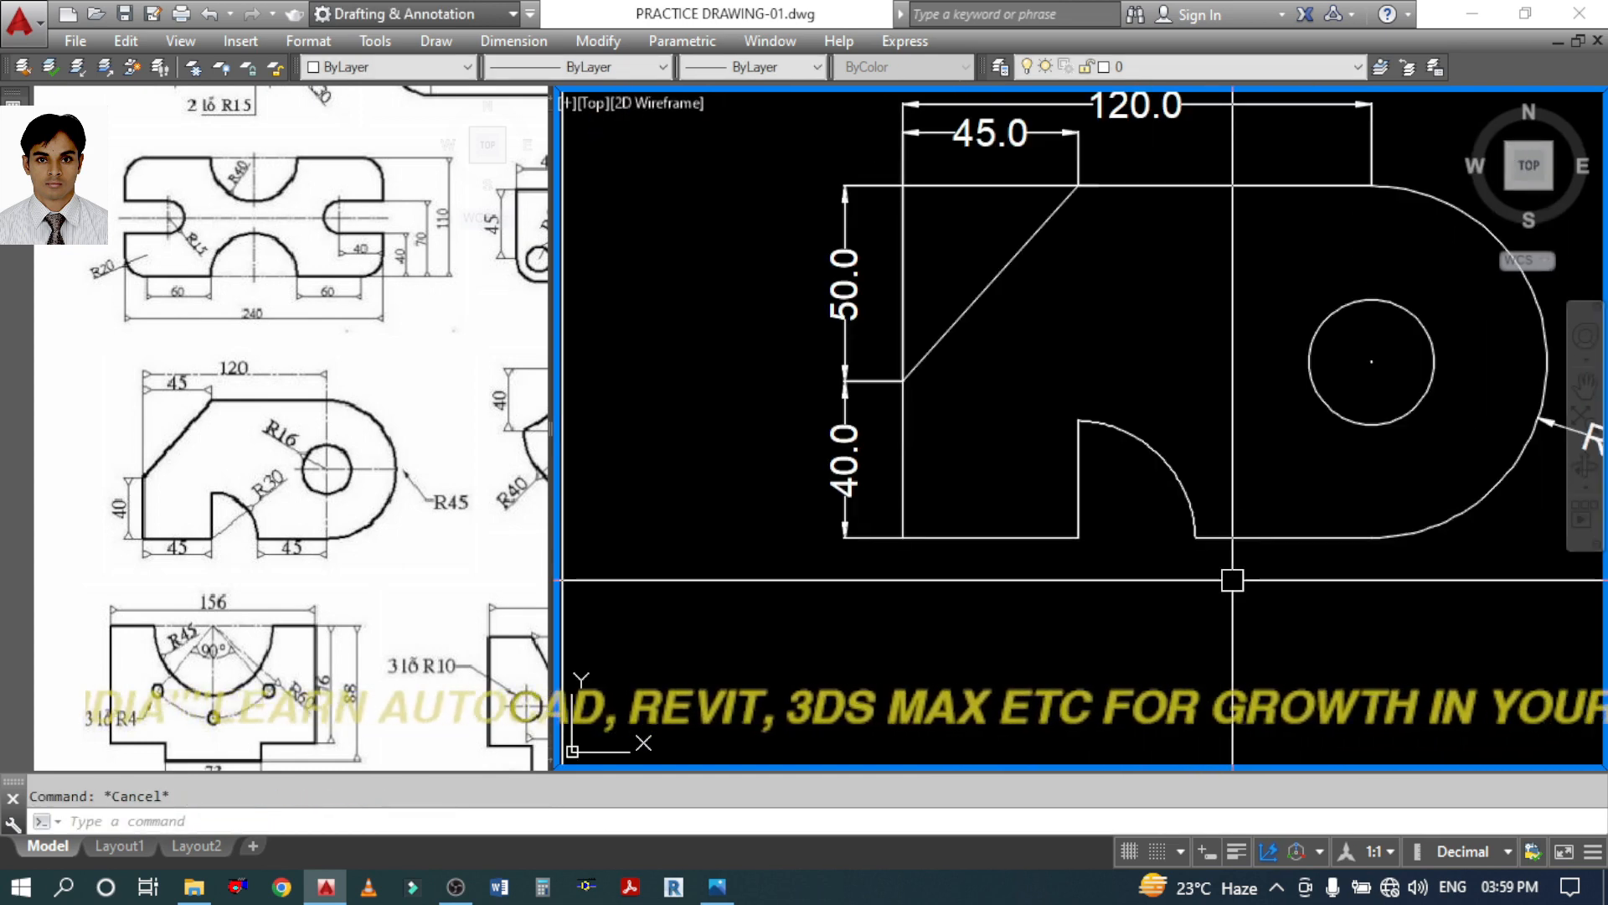
{"action": "type", "text": "DAL"}
{"action": "key", "text": "Return"}
{"action": "key", "text": "Return"}
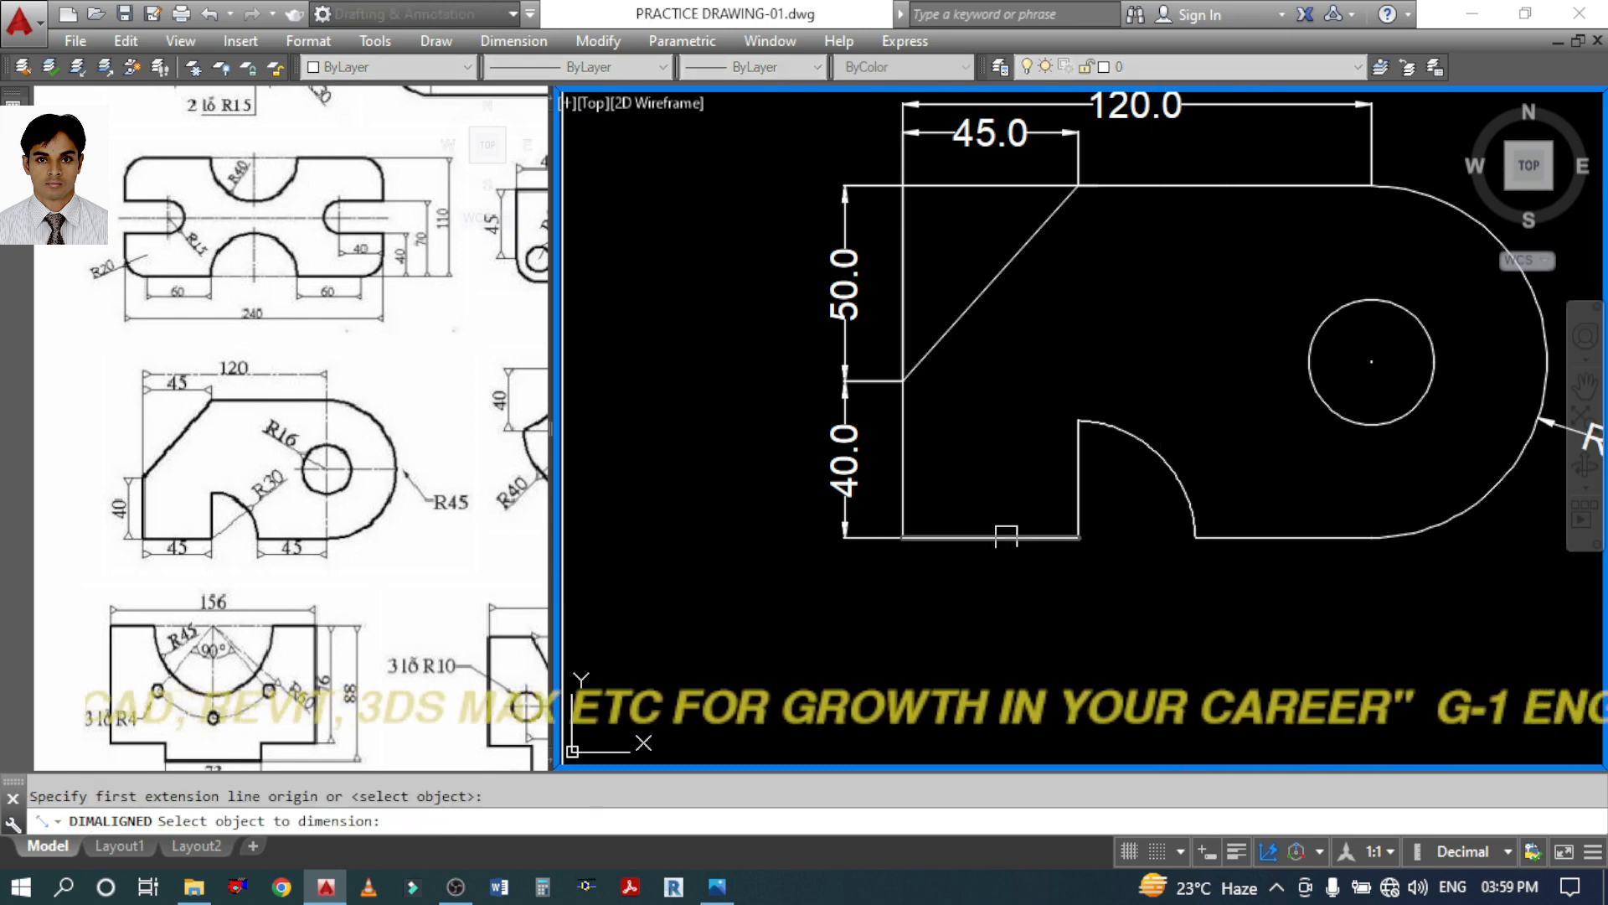
{"action": "left_click", "coordinate": [1013, 537]}
{"action": "left_click", "coordinate": [913, 580]}
{"action": "key", "text": "Return"}
{"action": "key", "text": "Return"}
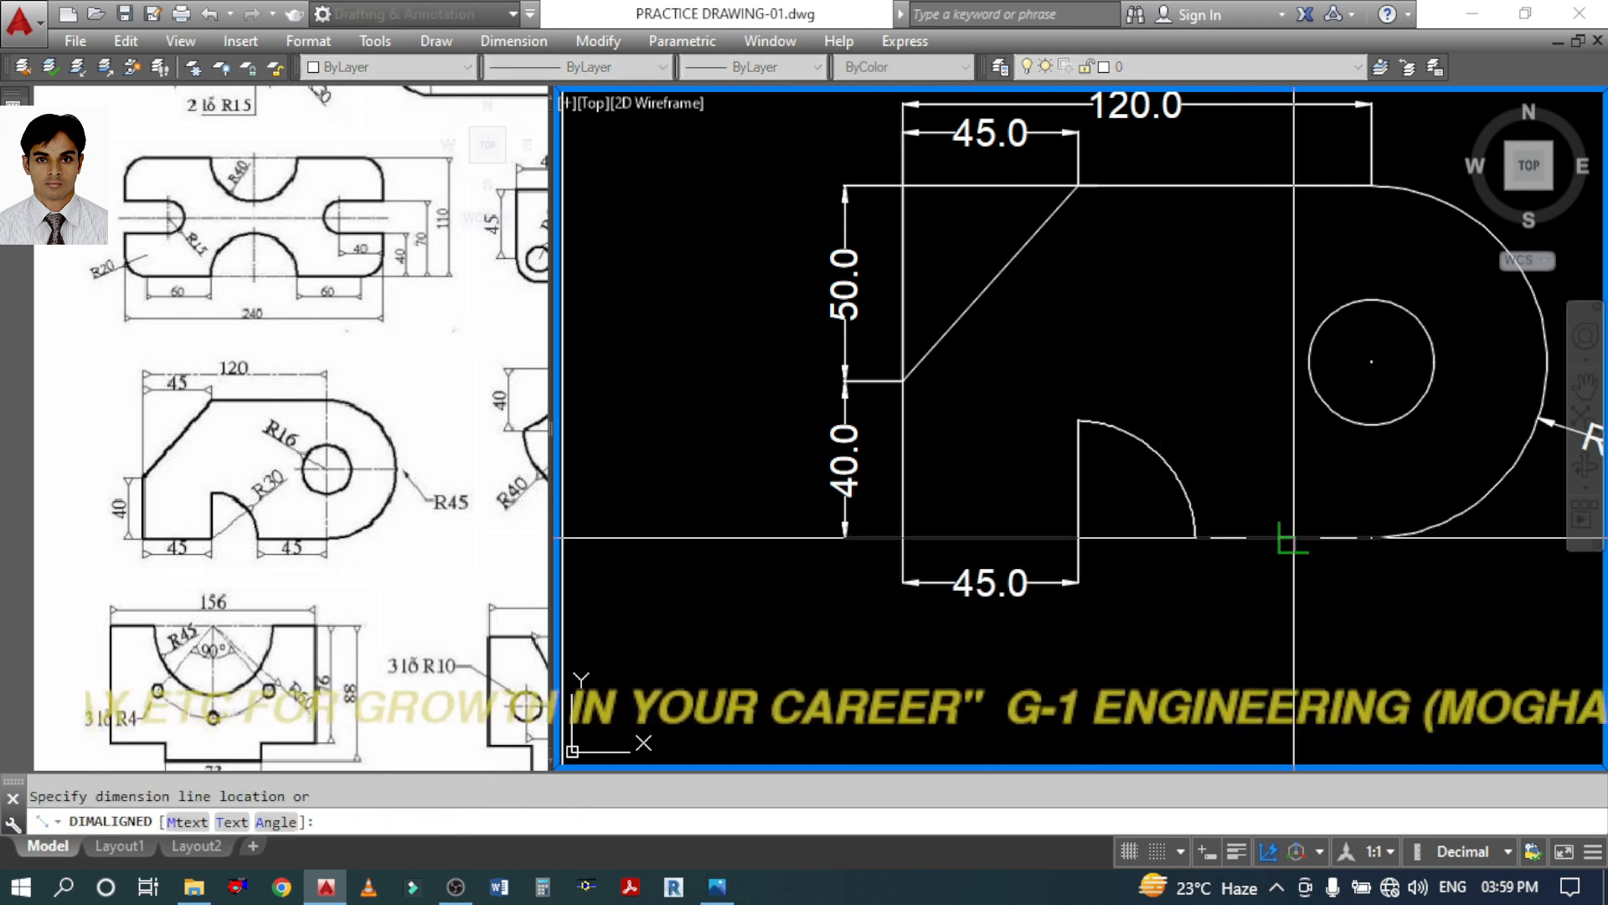
{"action": "left_click", "coordinate": [1282, 537]}
{"action": "left_click", "coordinate": [1063, 584]}
Erase the three-point arc of the notch
{"action": "type", "text": "e"}
{"action": "key", "text": "Return"}
{"action": "left_click", "coordinate": [1164, 482]}
{"action": "key", "text": "Return"}
Draw a circle of radius 30 centred on the lower end of the vertical notch line
{"action": "type", "text": "c"}
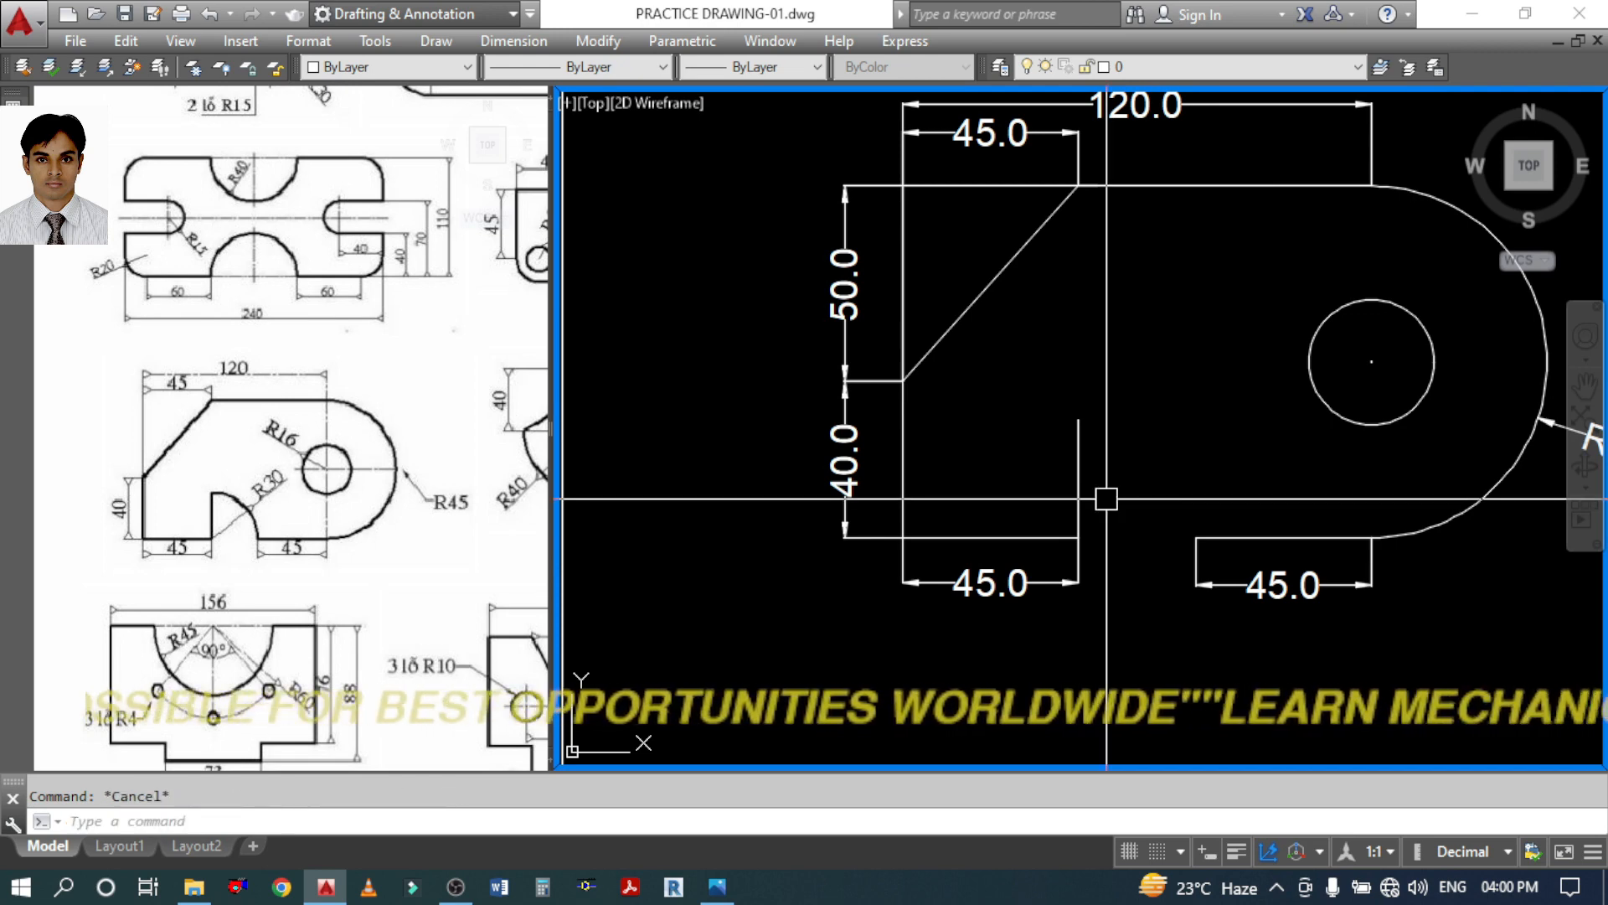
{"action": "key", "text": "Return"}
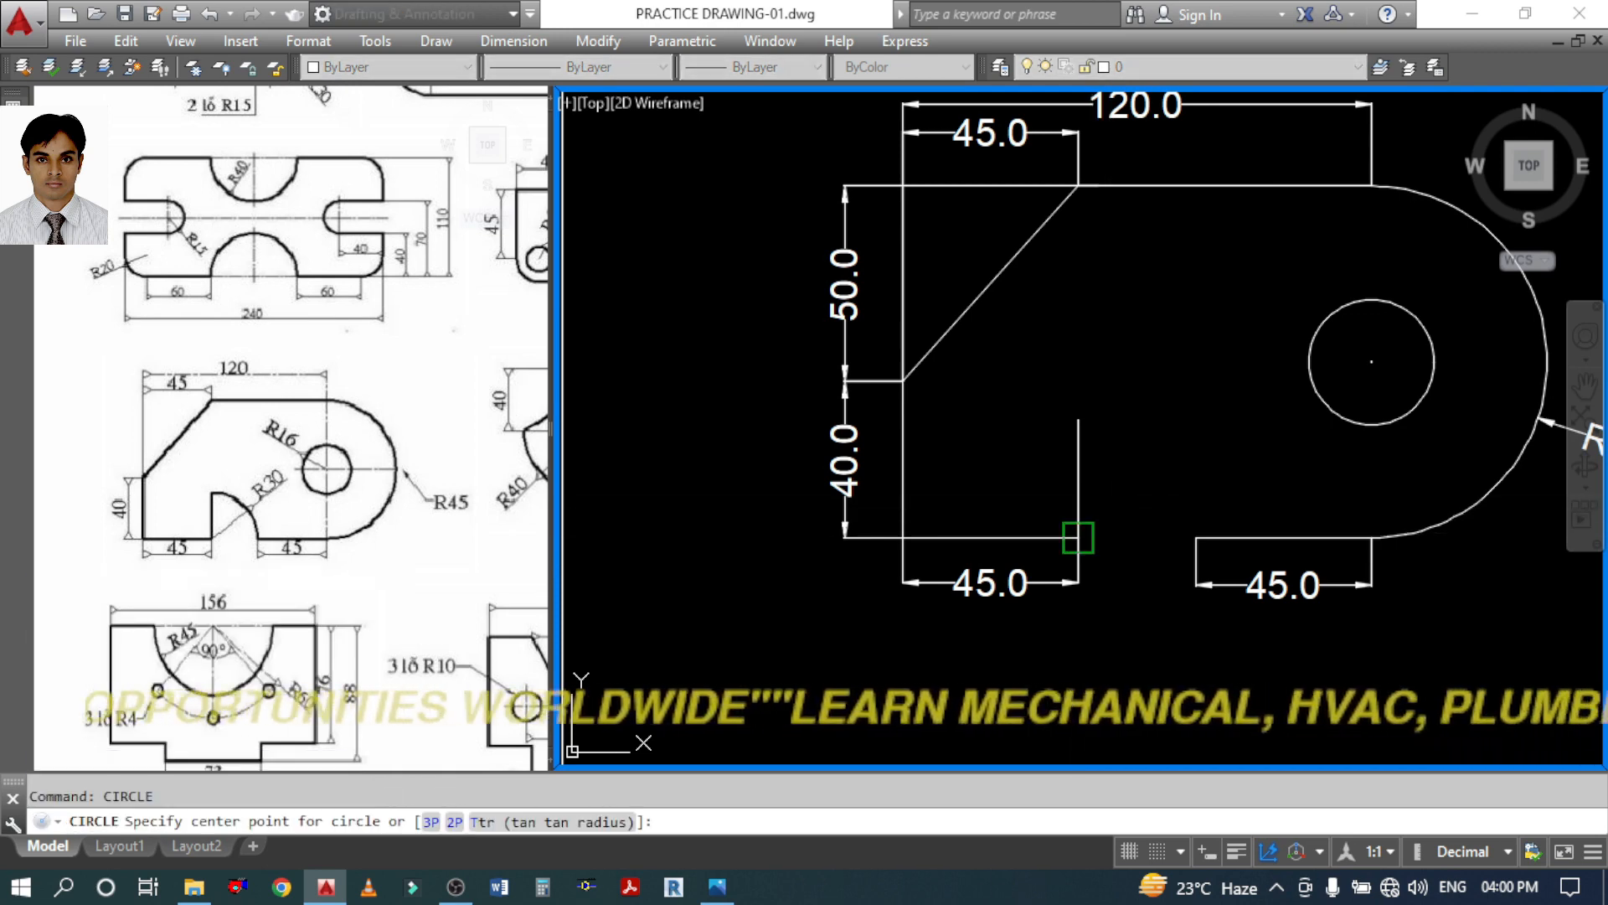
{"action": "left_click", "coordinate": [1078, 537]}
{"action": "type", "text": "30"}
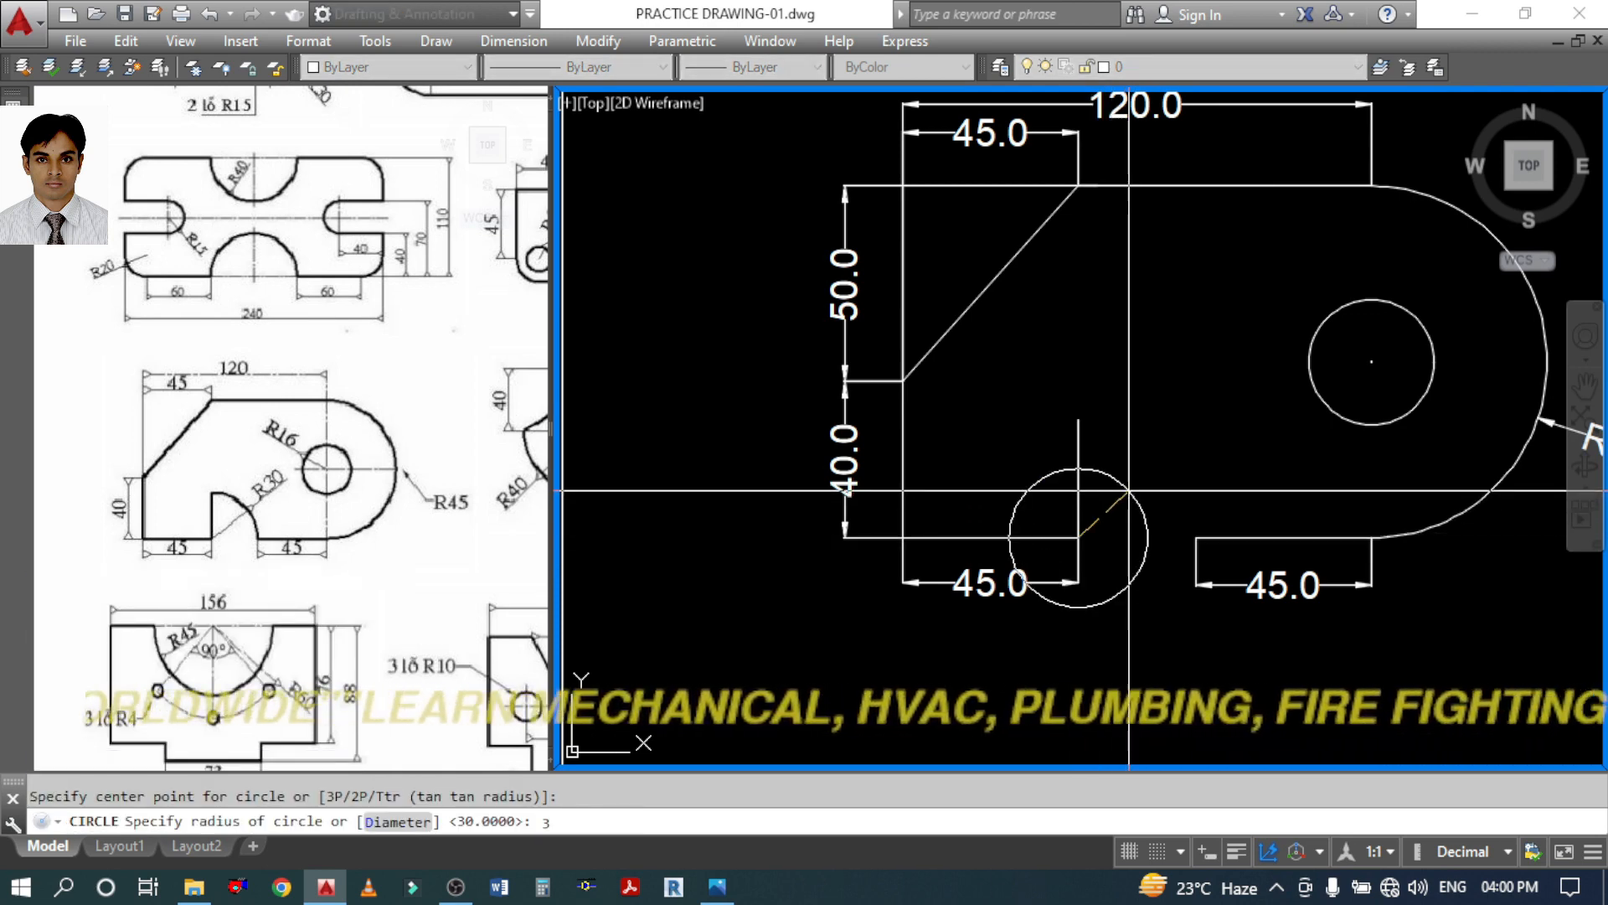
{"action": "key", "text": "Return"}
{"action": "key", "text": "Escape"}
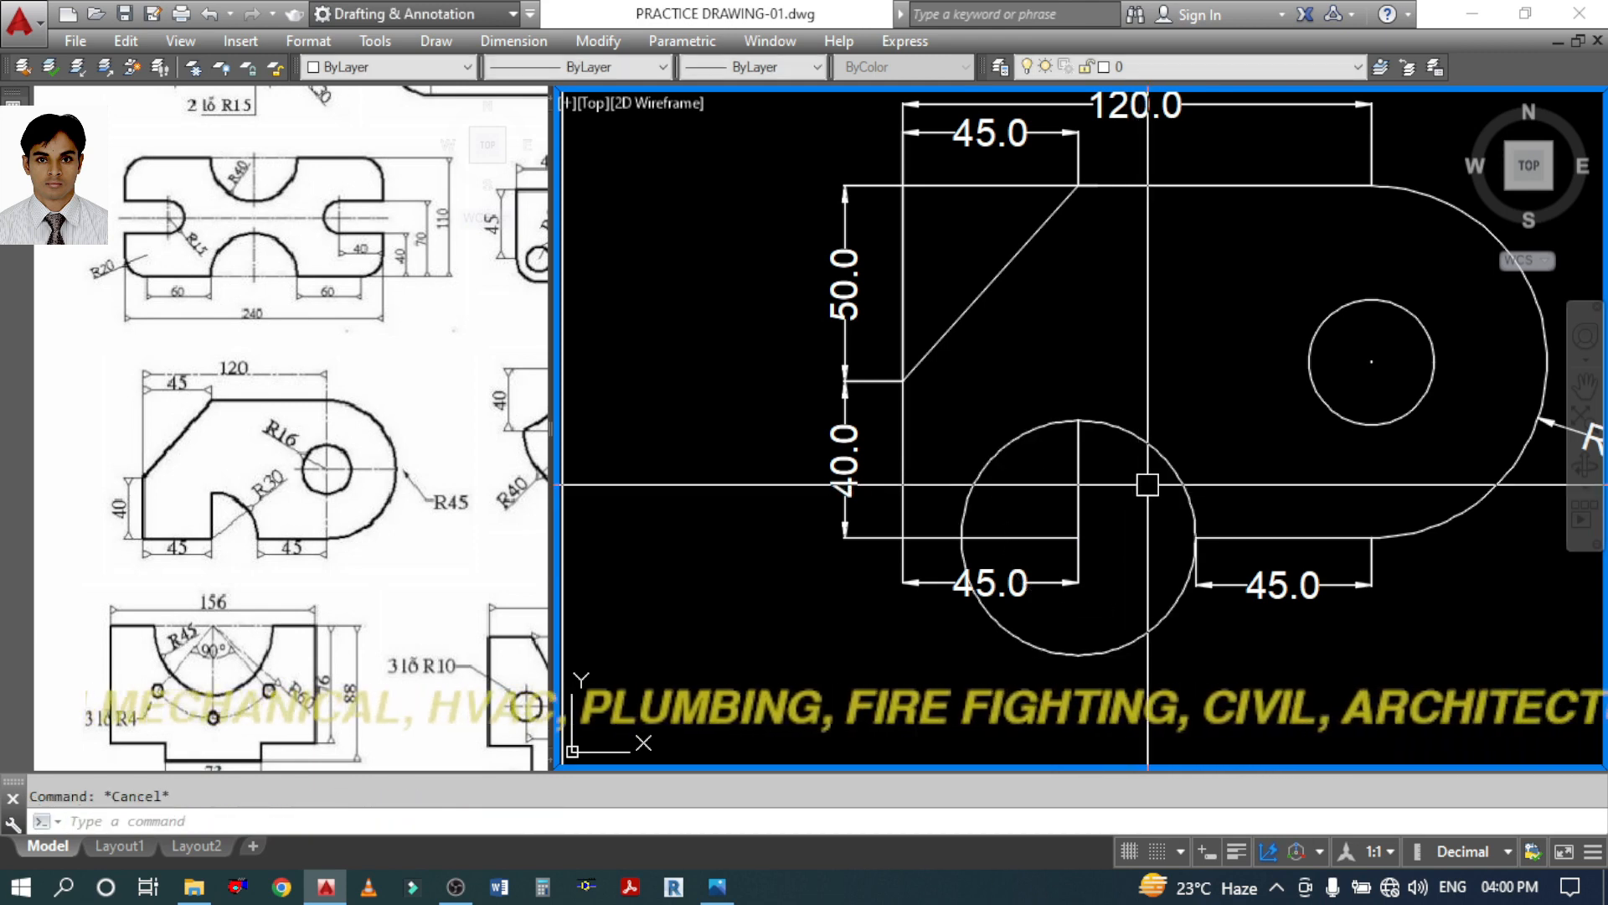
Trim the circle to the quarter arc between the vertical notch line and the right bottom edge segment
{"action": "type", "text": "tr"}
{"action": "key", "text": "Return"}
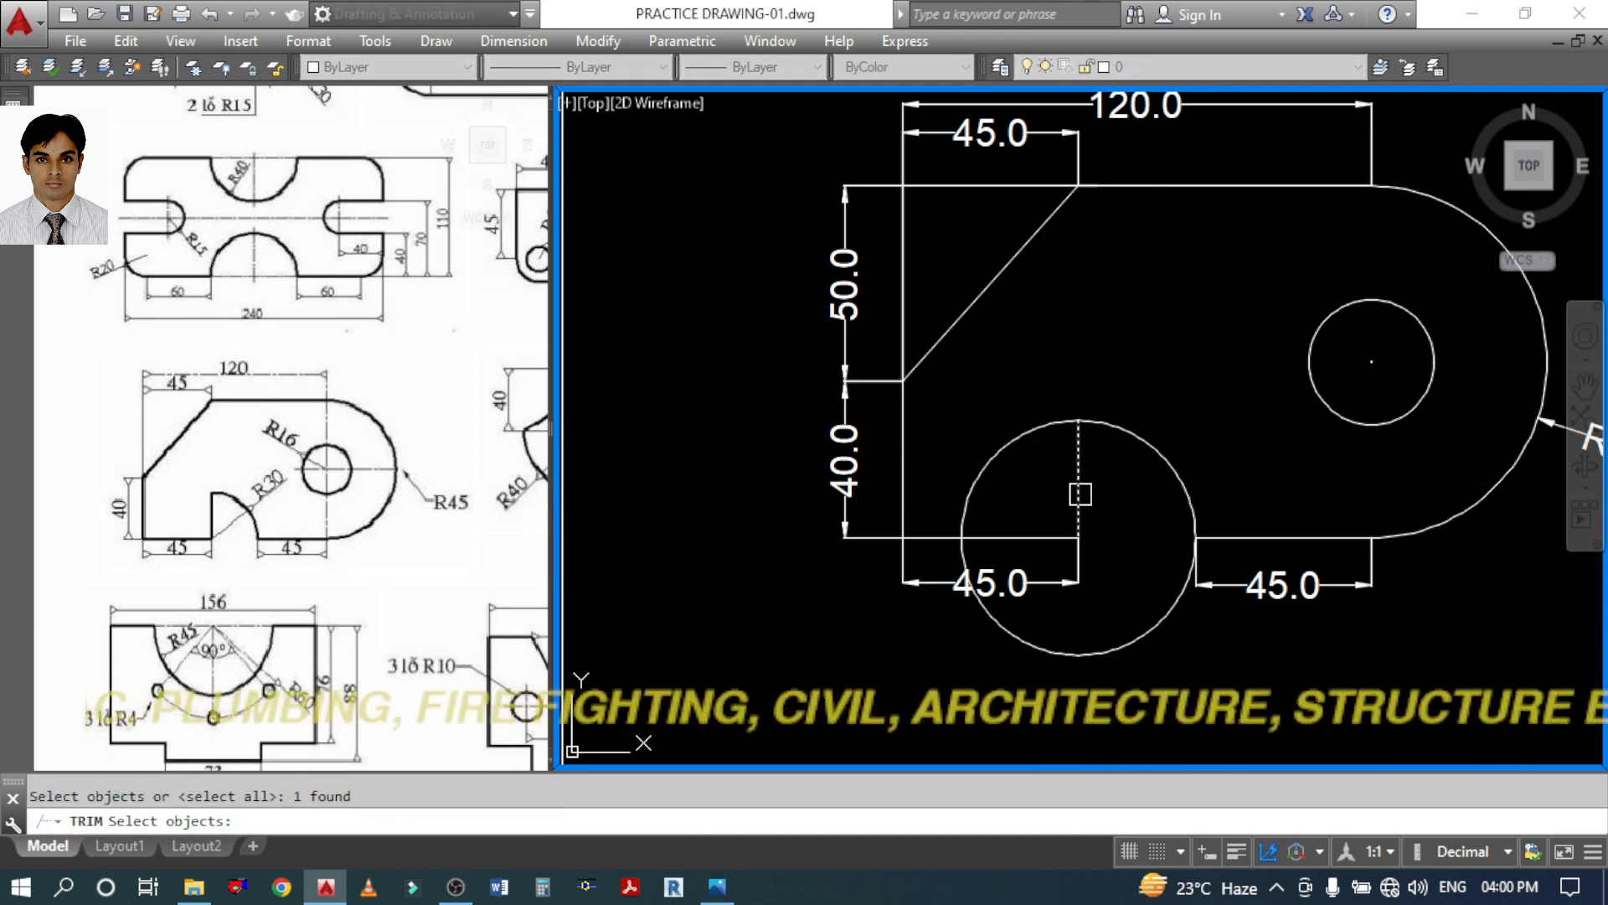
{"action": "left_click", "coordinate": [1257, 553]}
{"action": "key", "text": "Return"}
{"action": "left_click", "coordinate": [1184, 598]}
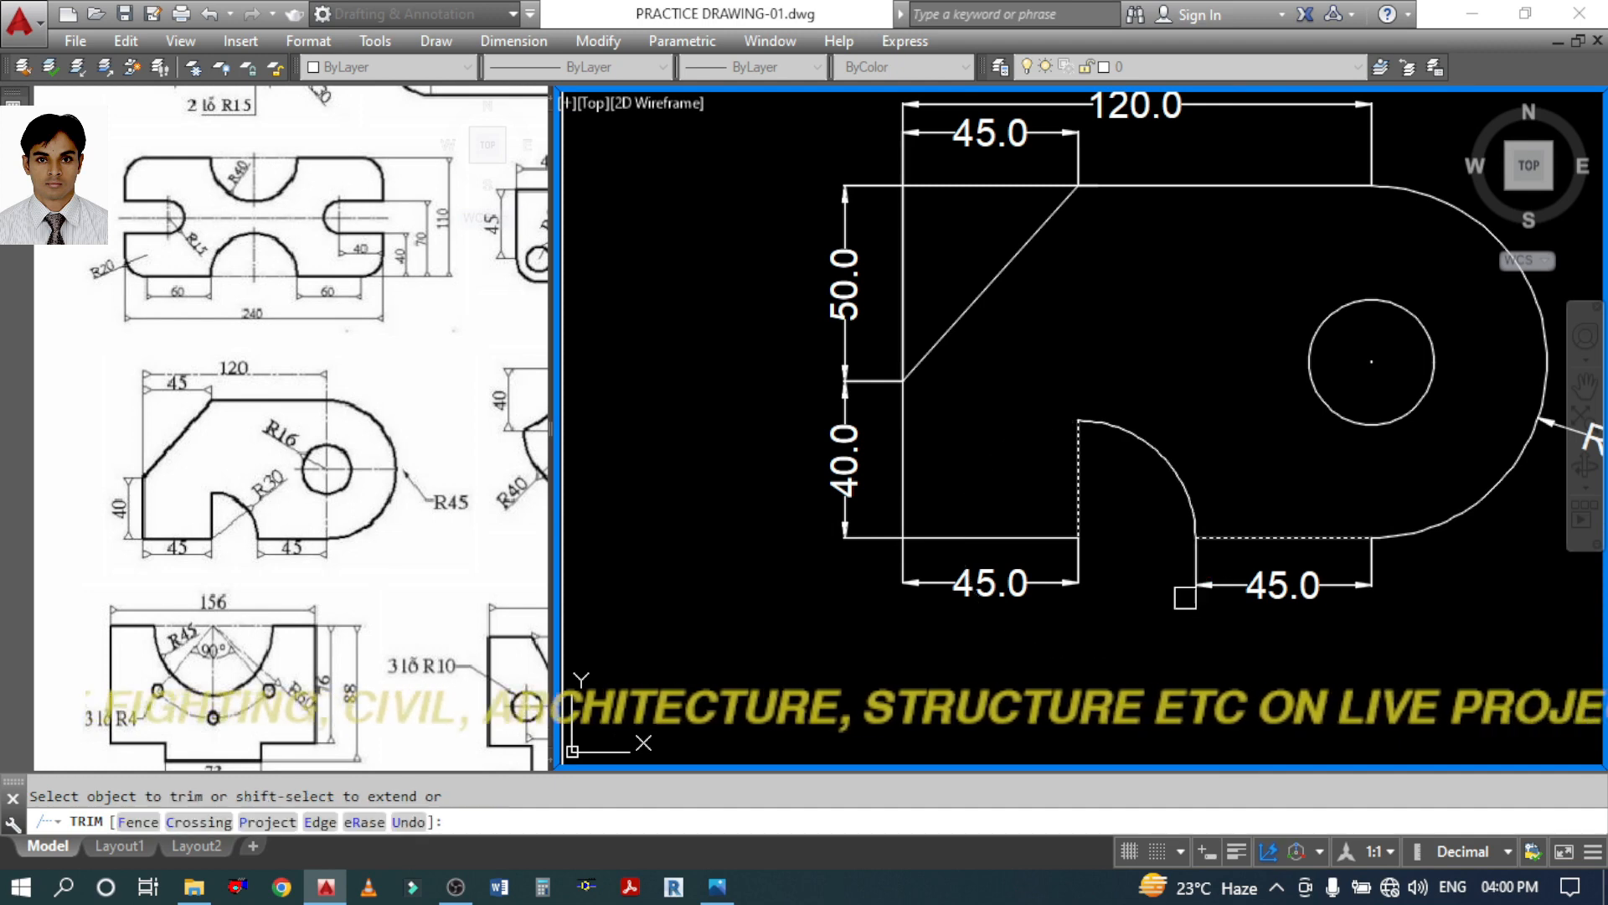
{"action": "key", "text": "Return"}
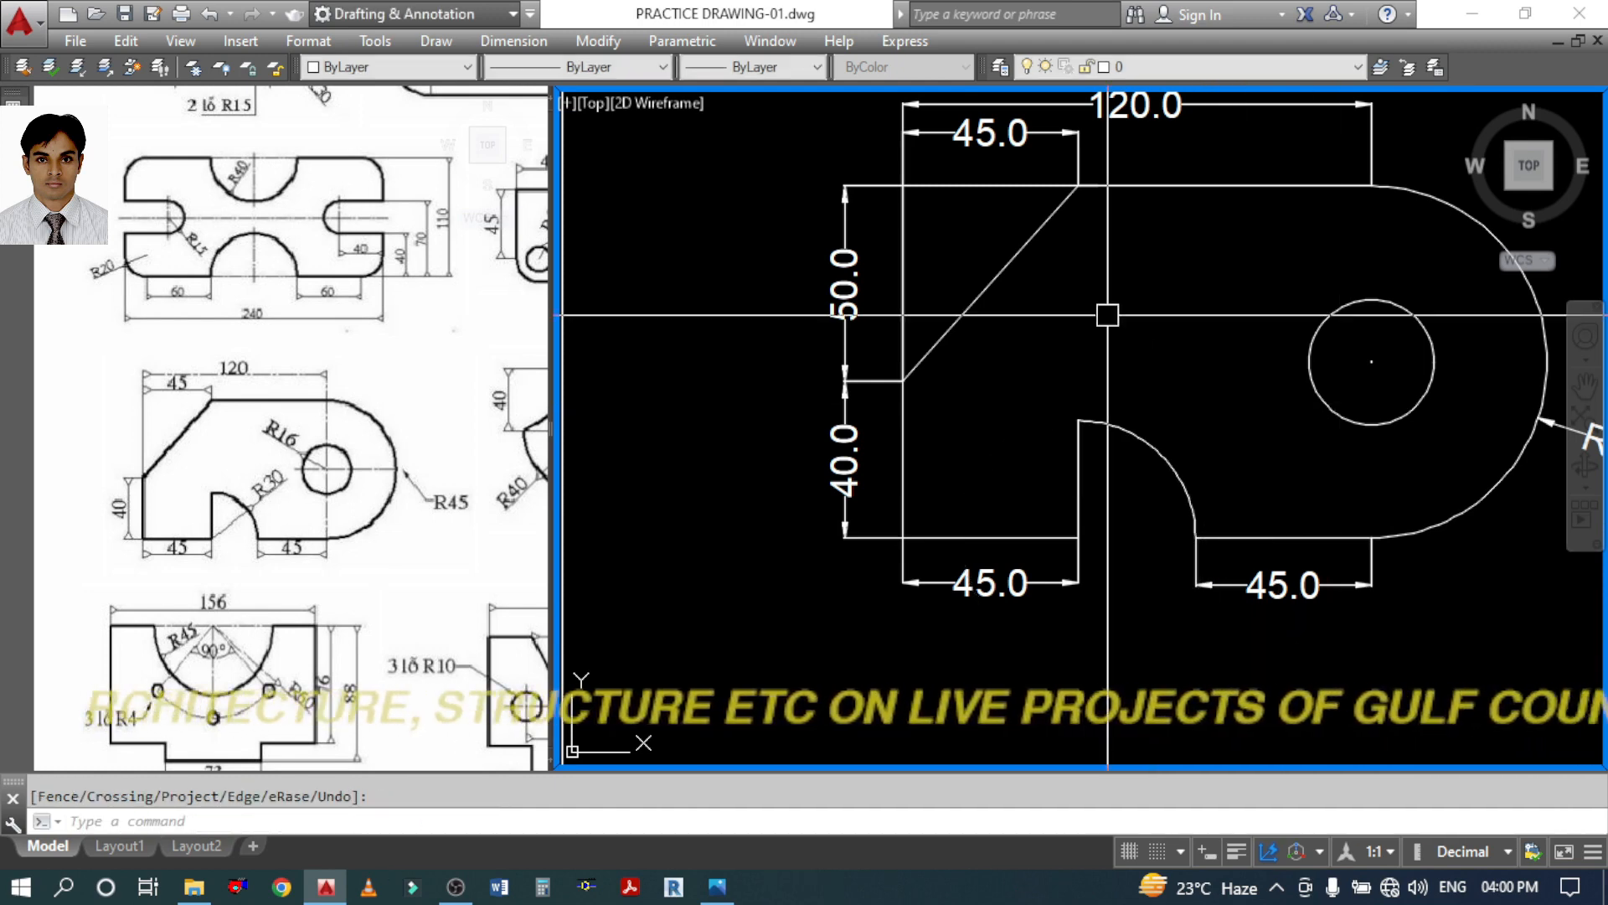
Add radius dimensions to the notch arc and to the round hole
{"action": "type", "text": "DIMRA"}
{"action": "key", "text": "Return"}
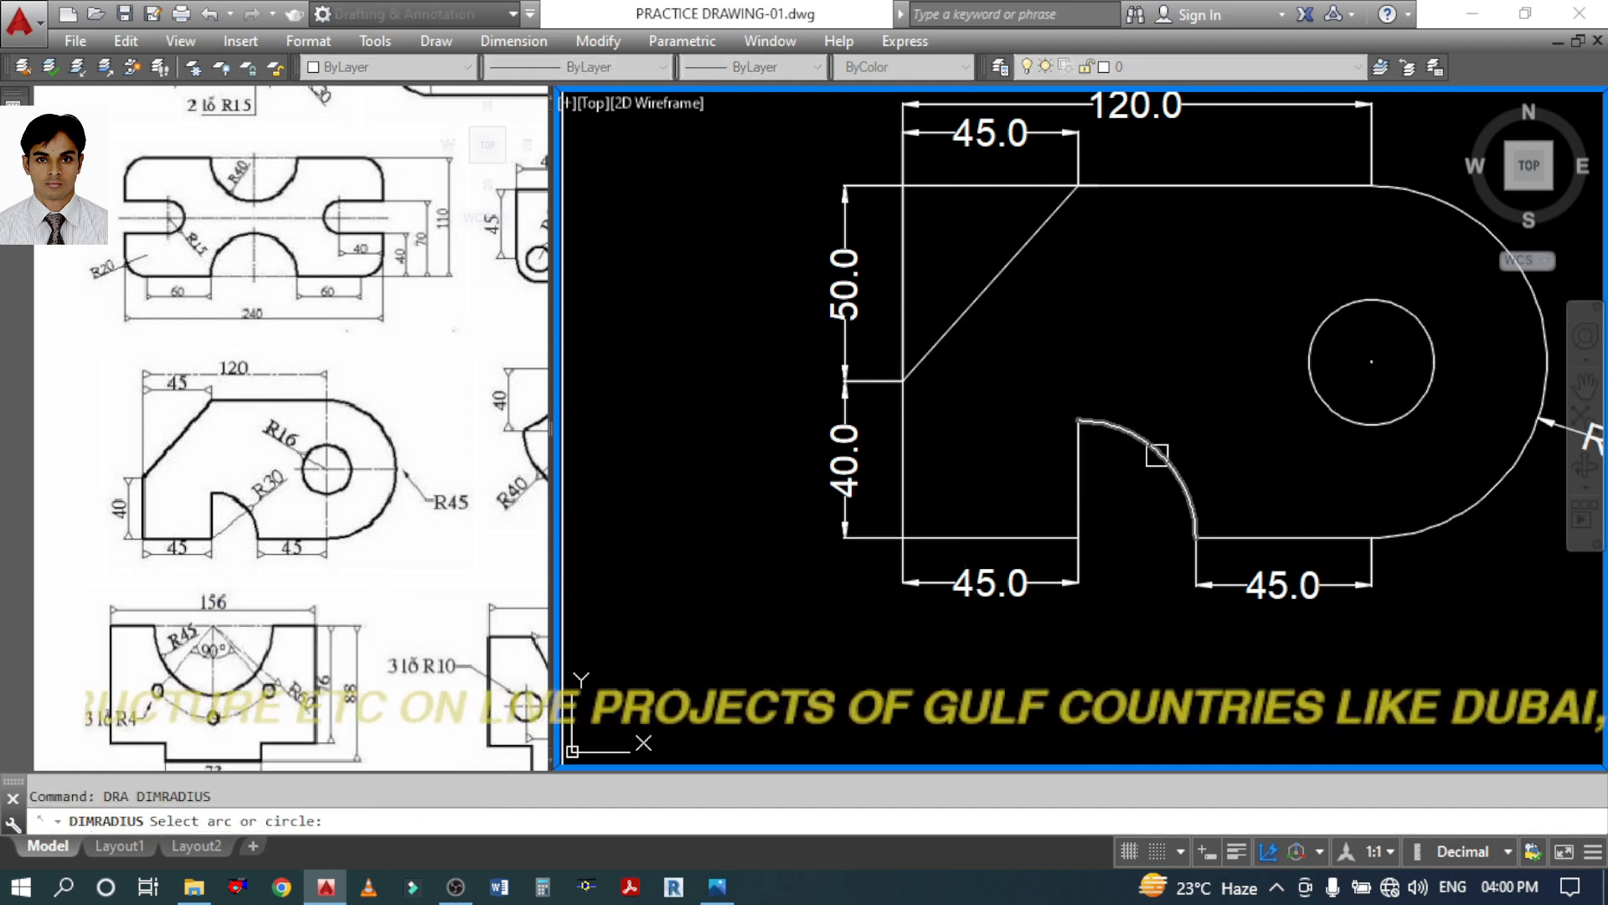
{"action": "left_click", "coordinate": [1156, 449]}
{"action": "left_click", "coordinate": [1188, 435]}
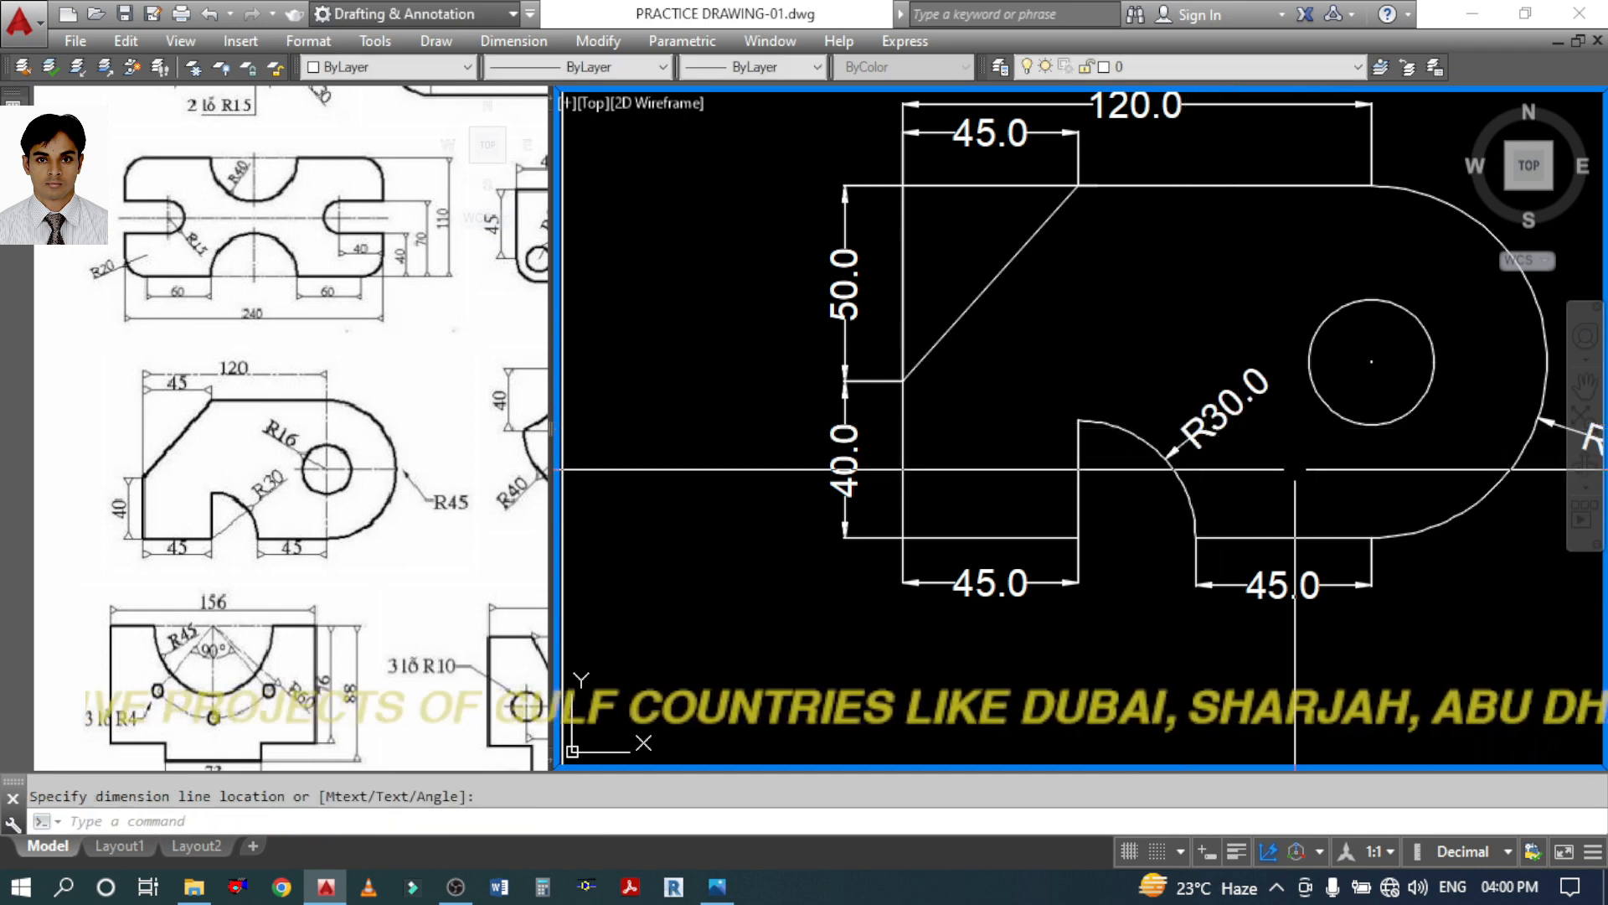
{"action": "middle_click_drag", "start_coordinate": [1282, 551], "coordinate": [1273, 567]}
{"action": "key", "text": "Return"}
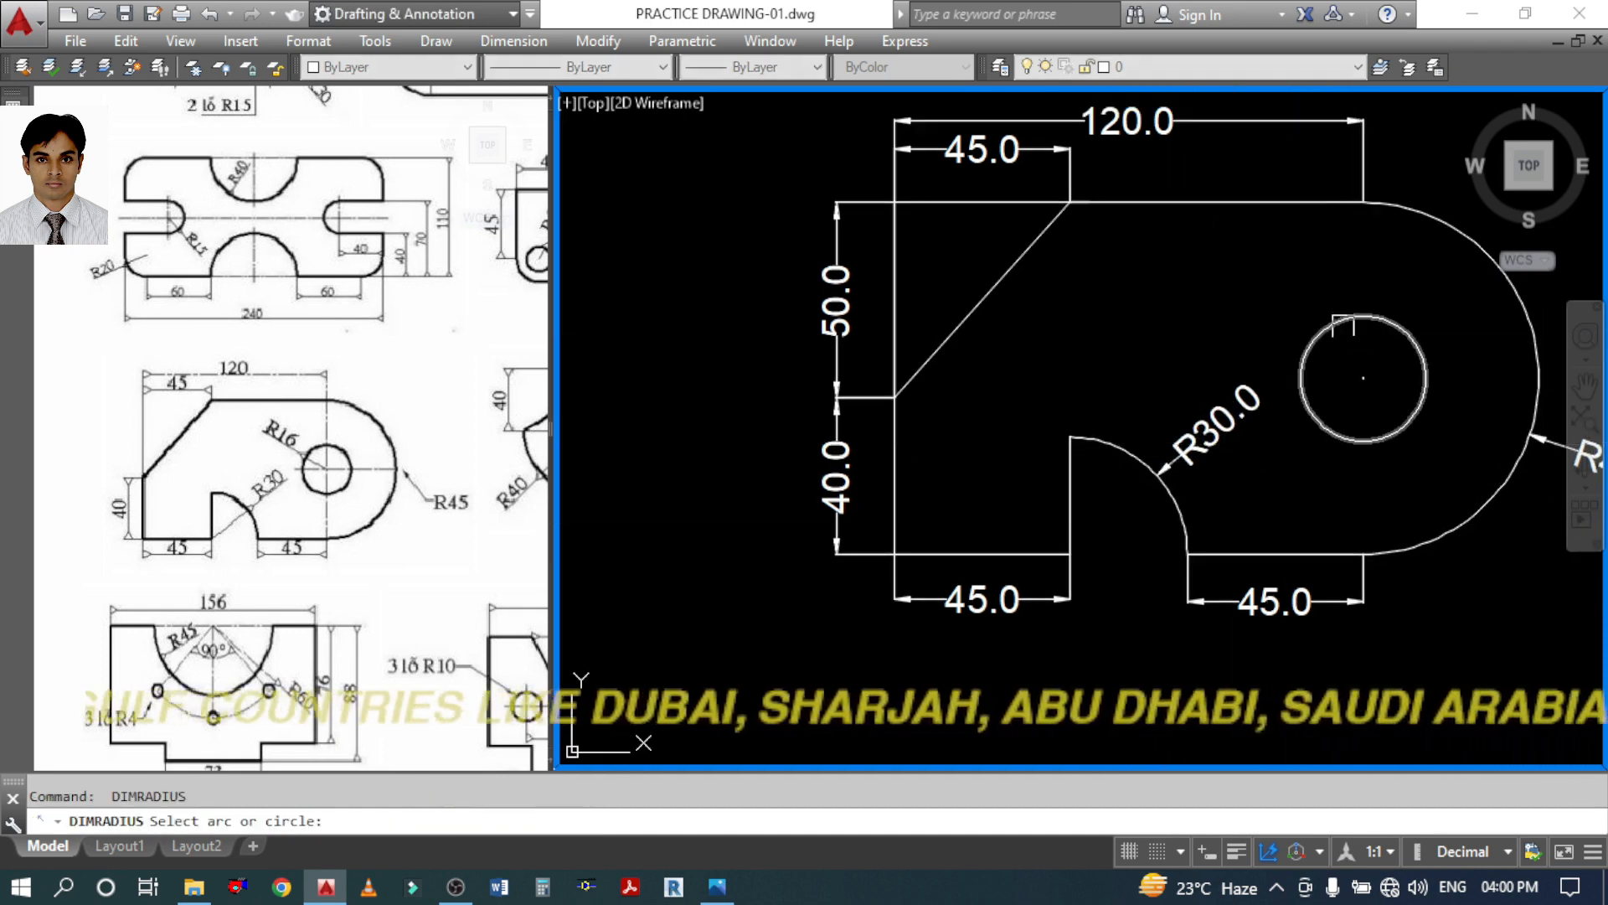
{"action": "left_click", "coordinate": [1342, 323]}
{"action": "left_click", "coordinate": [1272, 305]}
{"action": "middle_click_drag", "start_coordinate": [1240, 481], "coordinate": [1214, 530]}
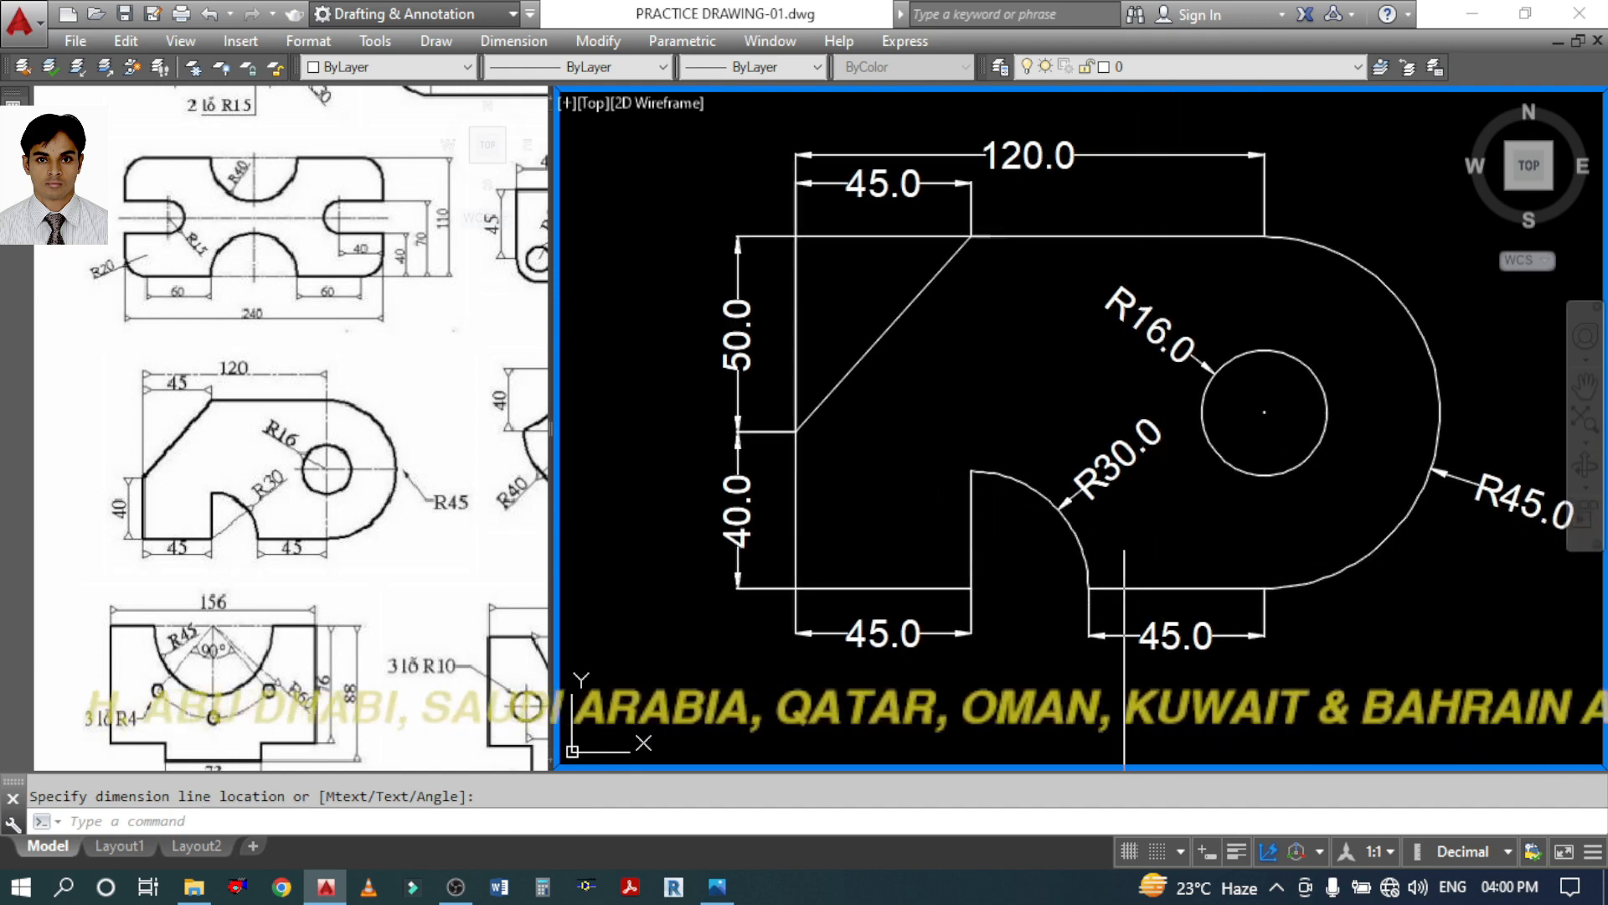
With Ortho on, draw a vertical line about 130 long from the overall top dimension's right end down past the bottom edge
{"action": "scroll", "coordinate": [1000, 512], "scroll_direction": "down", "scroll_amount": 2}
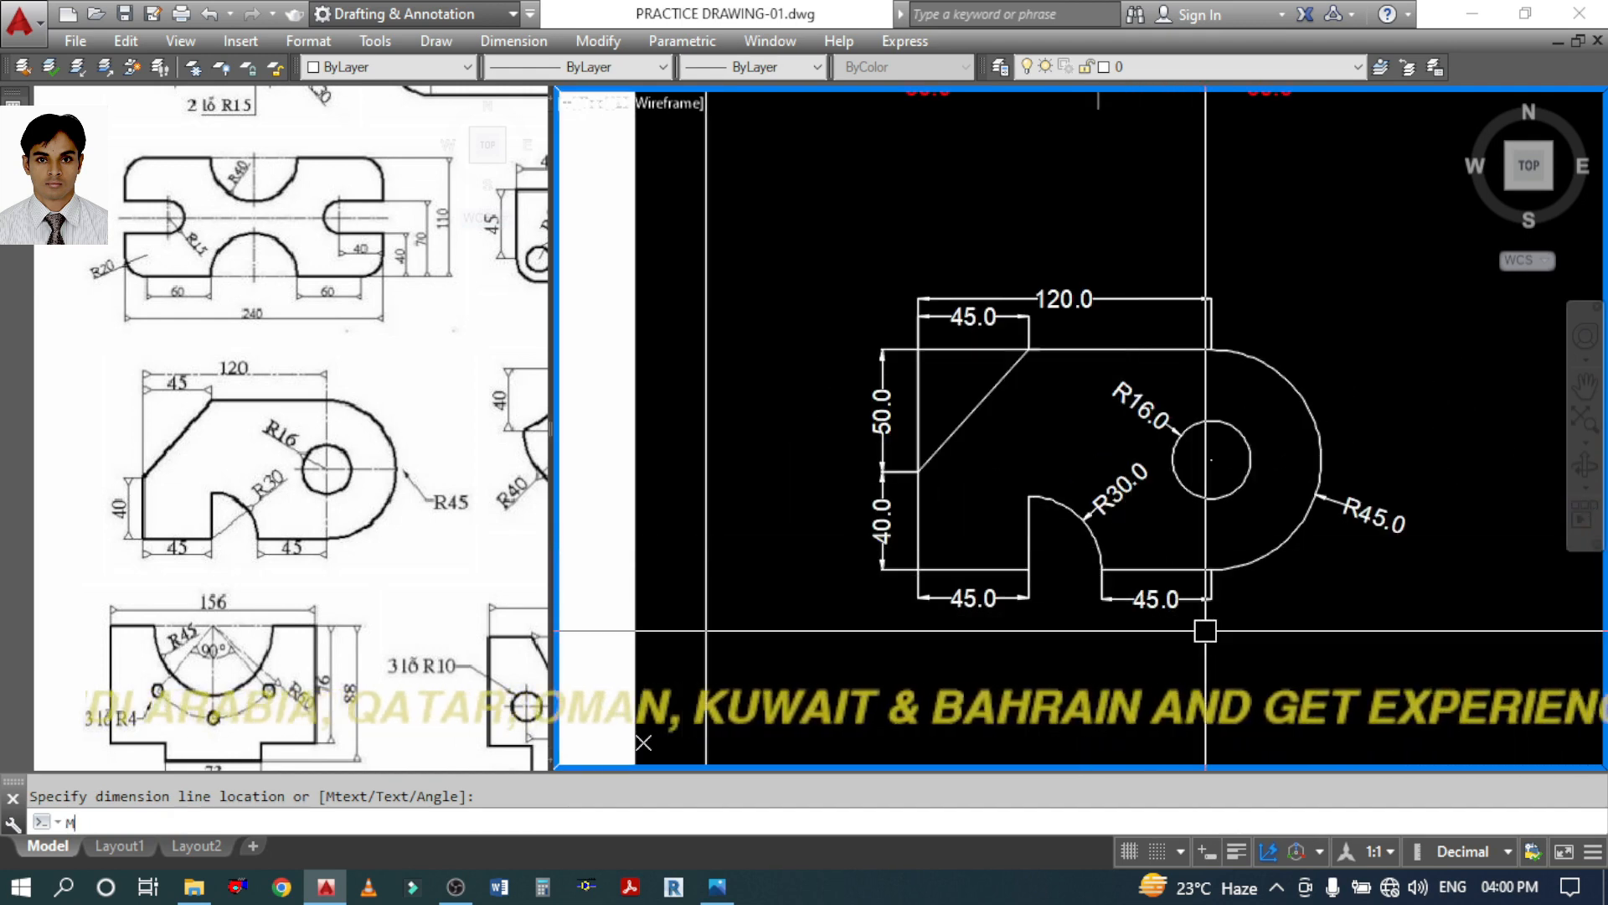
{"action": "key", "text": "Escape"}
{"action": "middle_click_drag", "start_coordinate": [1251, 582], "coordinate": [1165, 567]}
{"action": "type", "text": "L"}
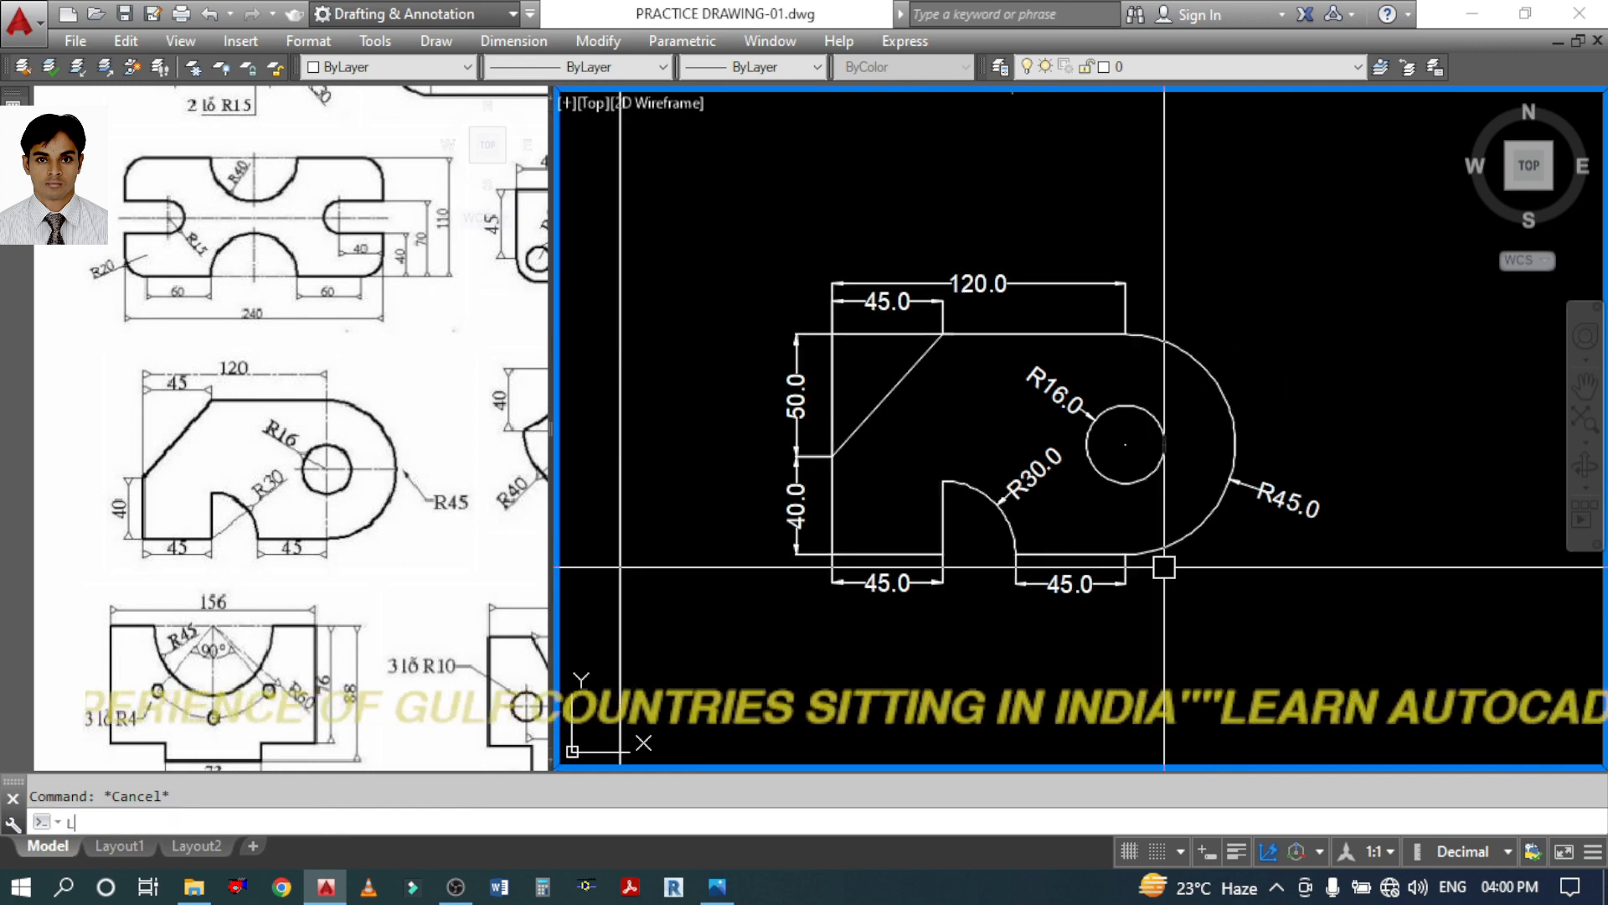
{"action": "key", "text": "Return"}
{"action": "left_click", "coordinate": [1125, 283]}
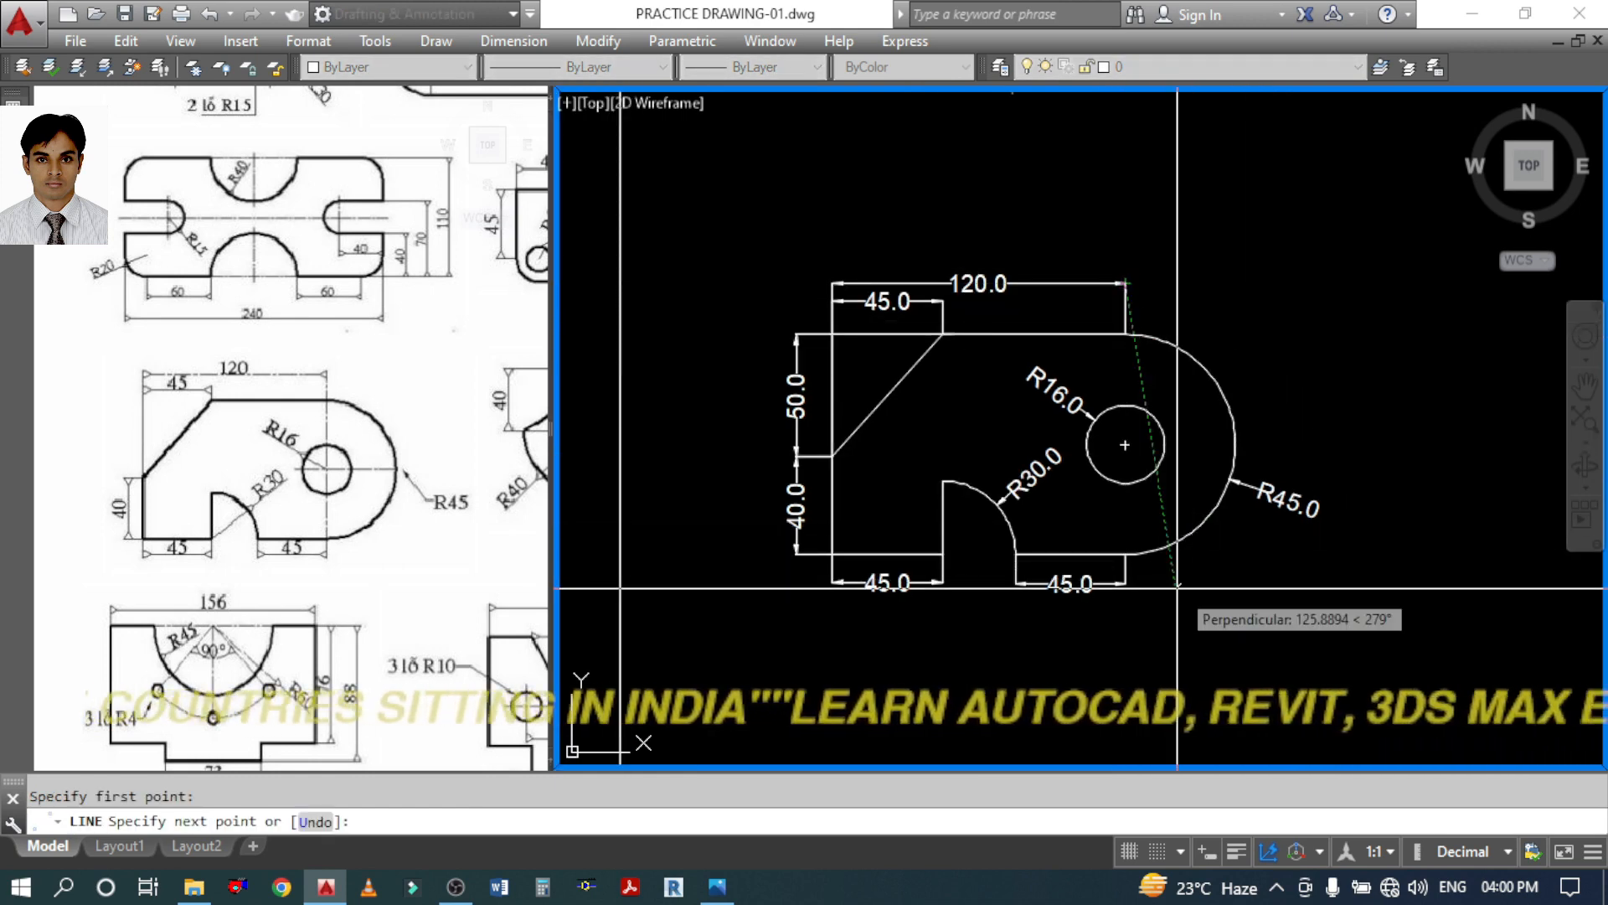
{"action": "key", "text": "F8"}
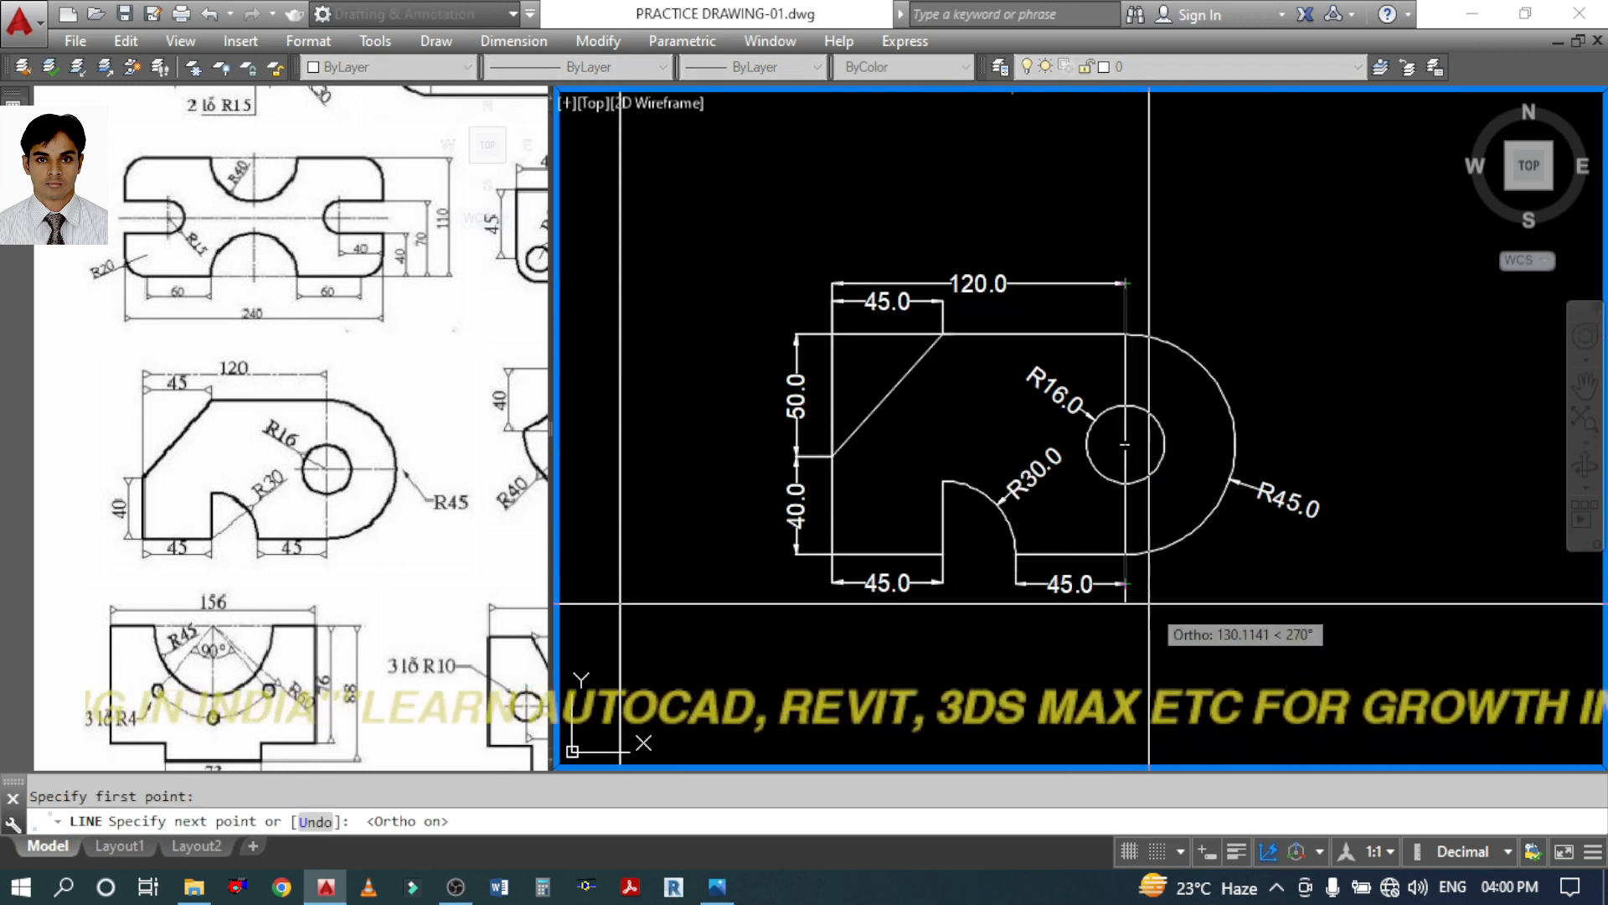
{"action": "left_click", "coordinate": [1148, 603]}
{"action": "key", "text": "Escape"}
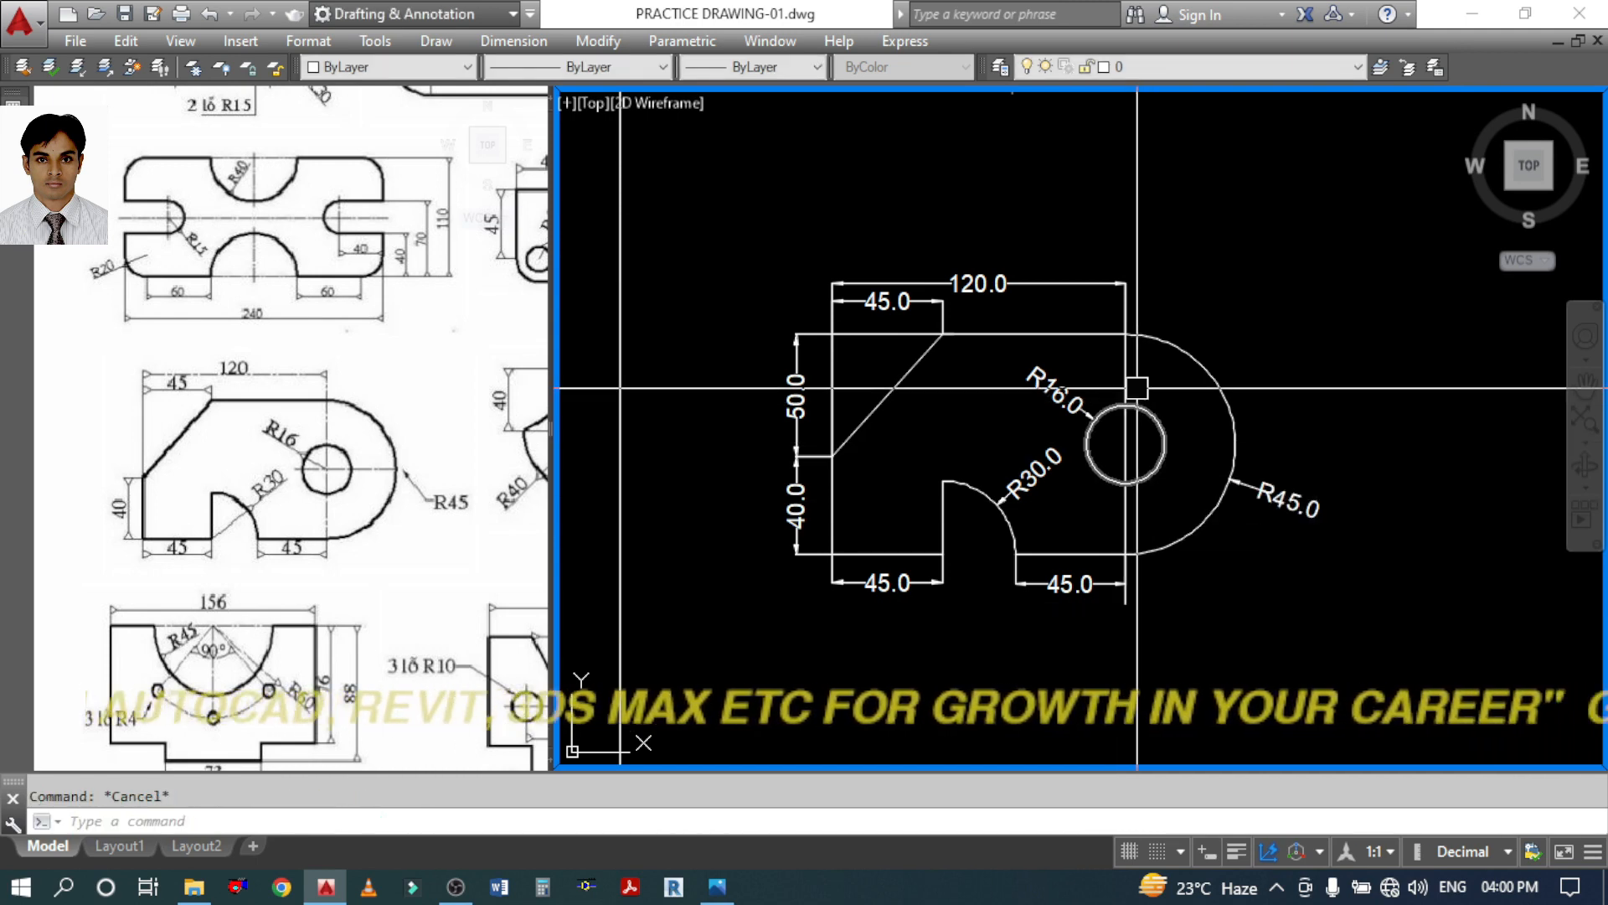
Stretch the upper end of the vertical line through the hole upward by about 8.5, past the overall top dimension
{"action": "left_click", "coordinate": [1137, 344]}
{"action": "left_click", "coordinate": [1125, 283]}
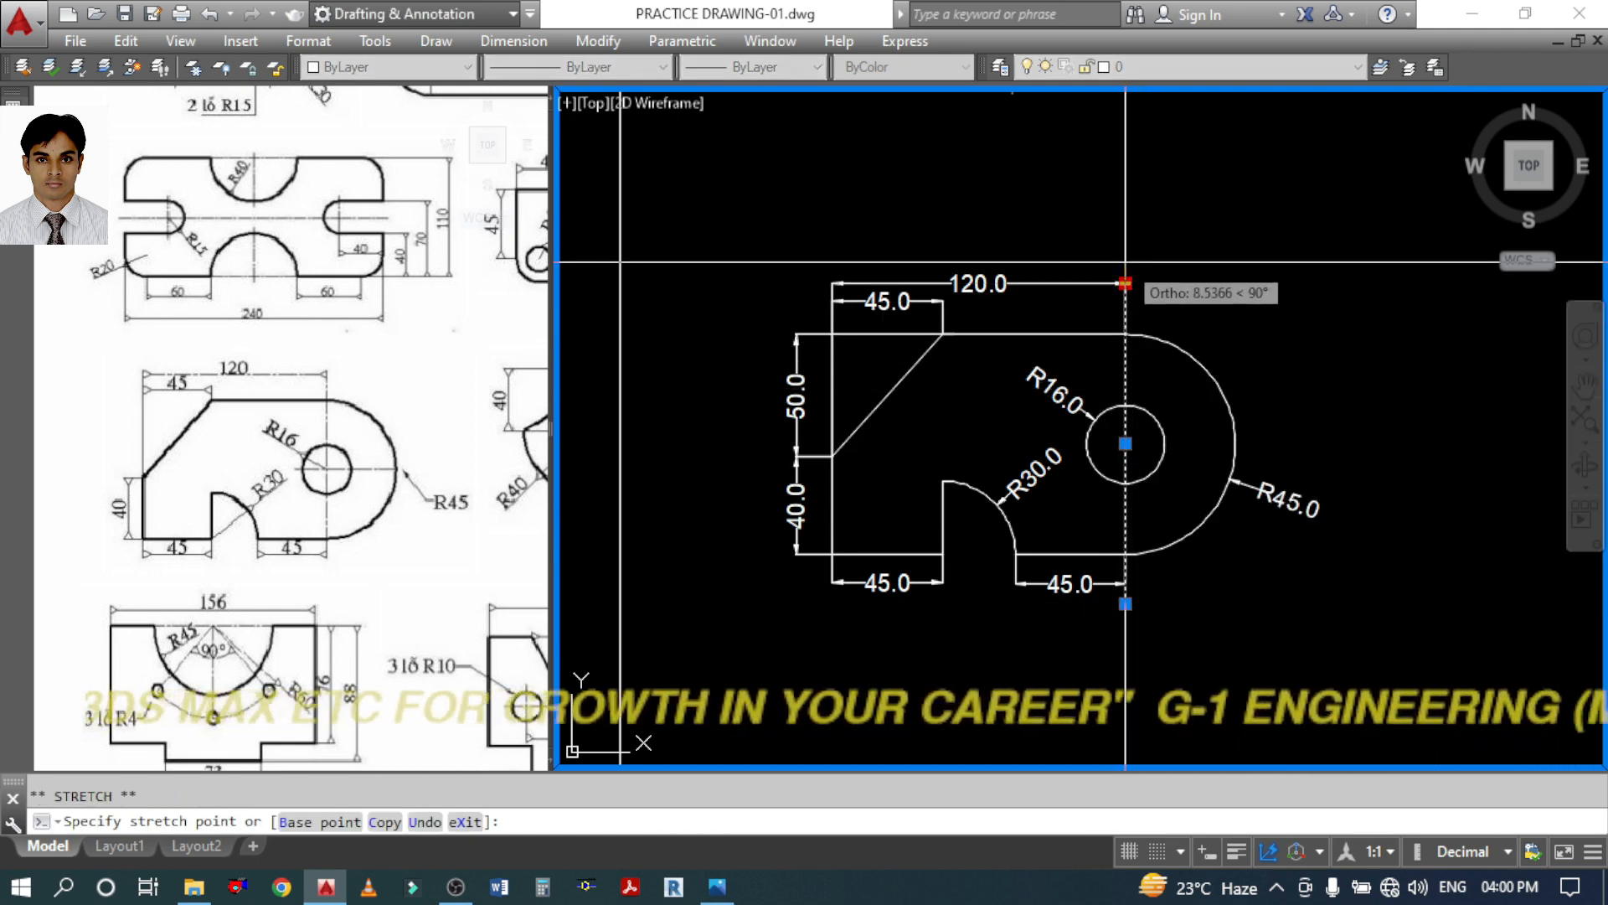
{"action": "left_click", "coordinate": [1125, 262]}
{"action": "key", "text": "Escape"}
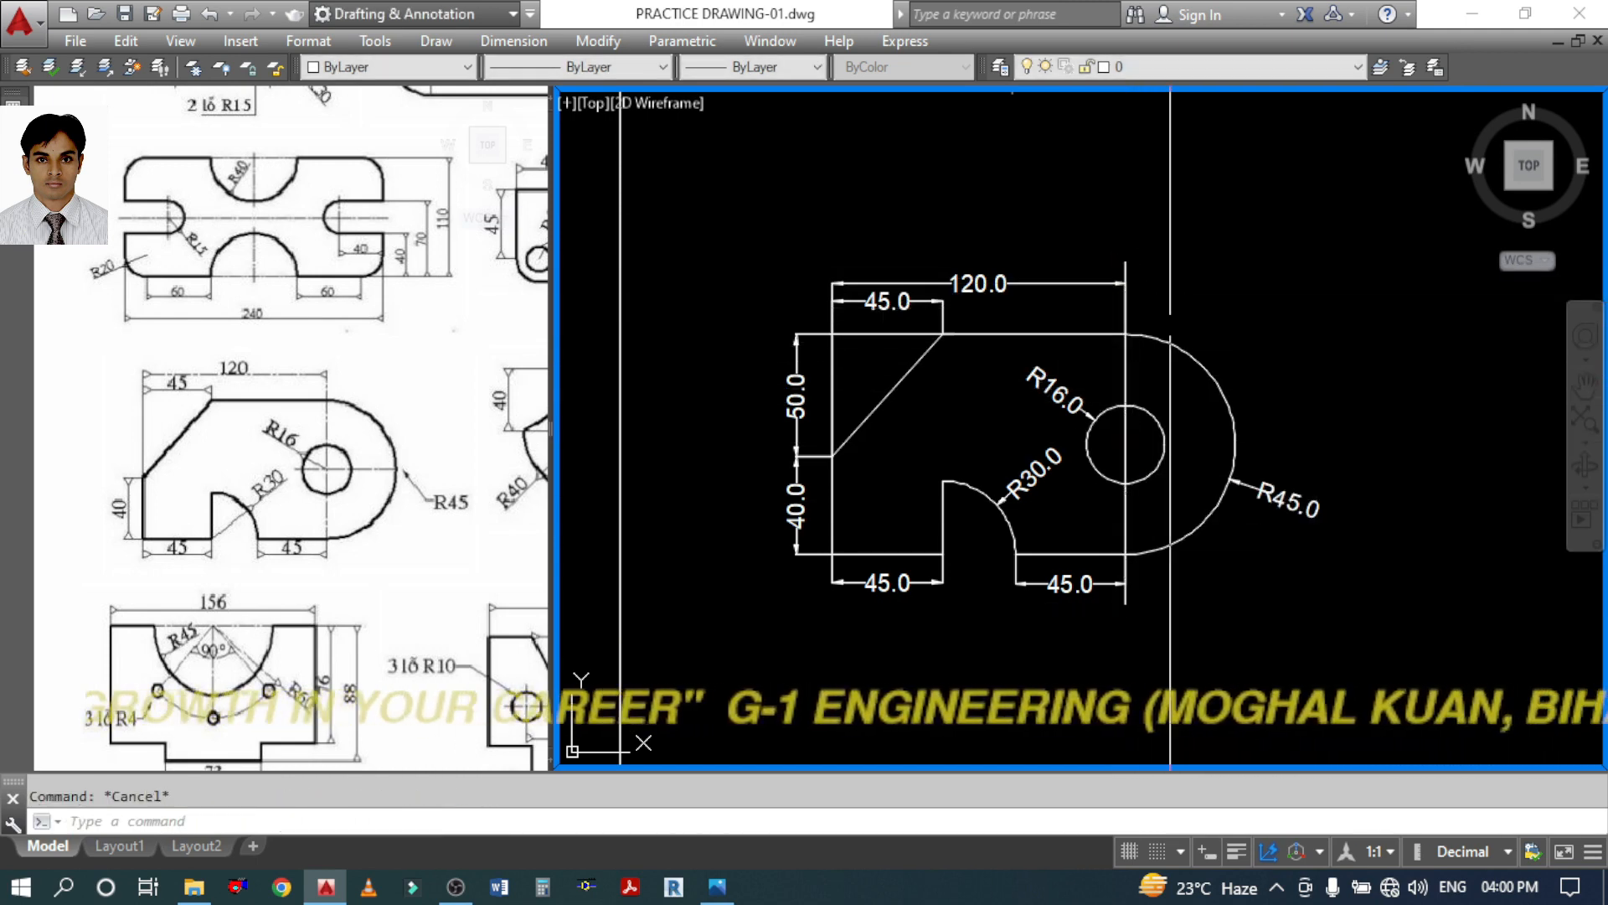
Draw a horizontal line from the hole's left quadrant across its centre to just short of the rounded end
{"action": "key", "text": "Return"}
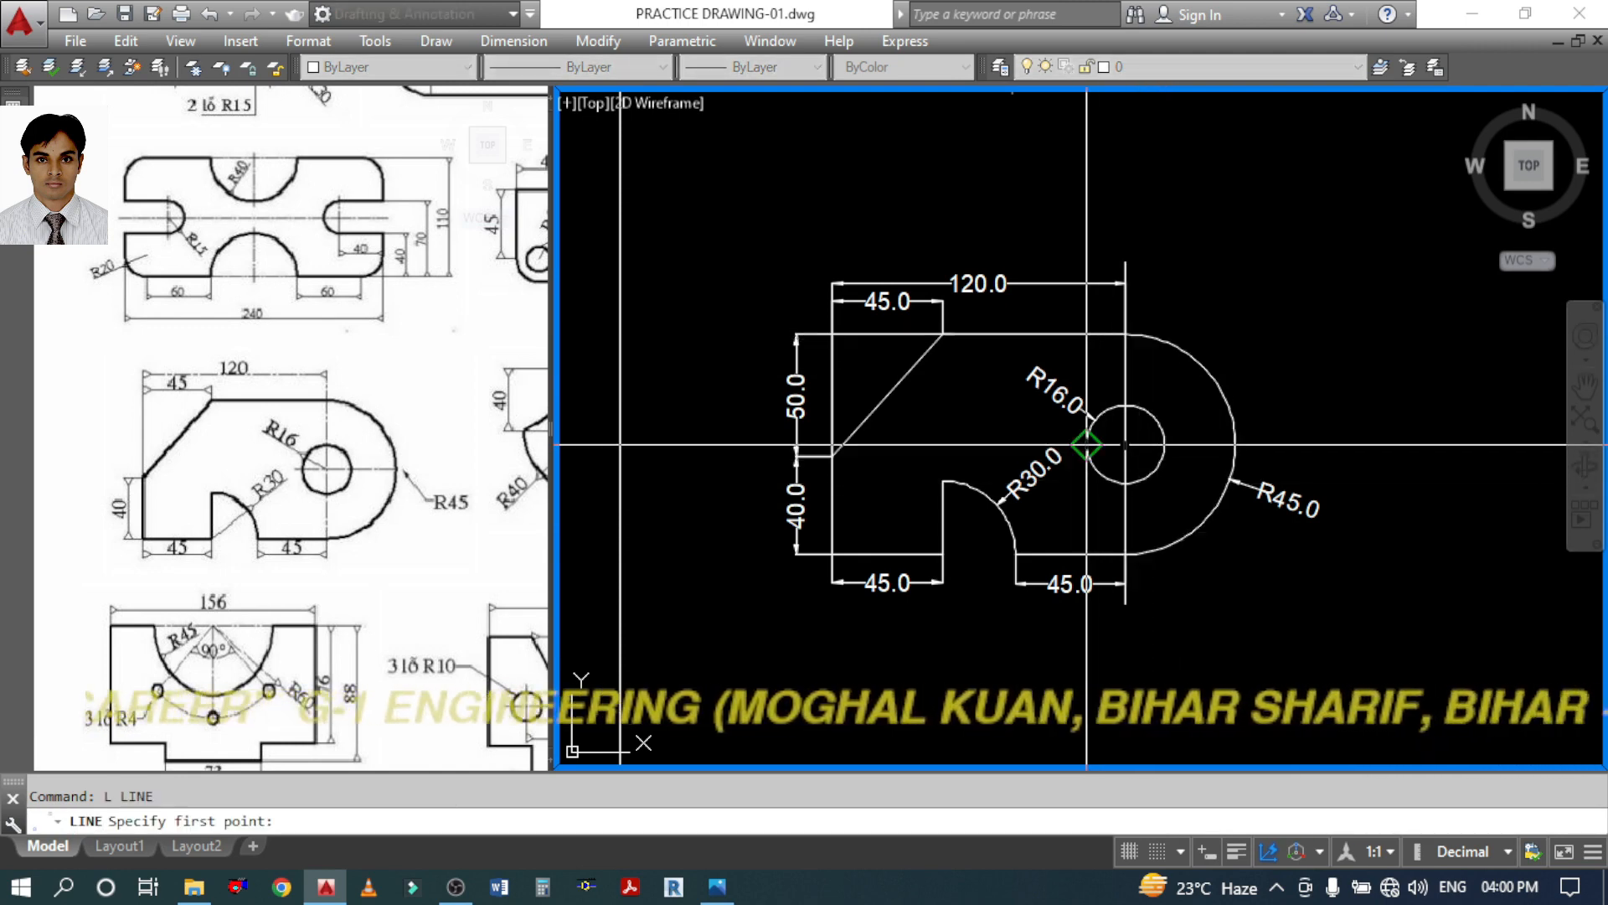
{"action": "left_click", "coordinate": [1125, 444]}
{"action": "left_click", "coordinate": [1213, 444]}
{"action": "key", "text": "Escape"}
Move the horizontal line by its midpoint onto the hole's centre so it extends equally on both sides
{"action": "left_click", "coordinate": [1195, 447]}
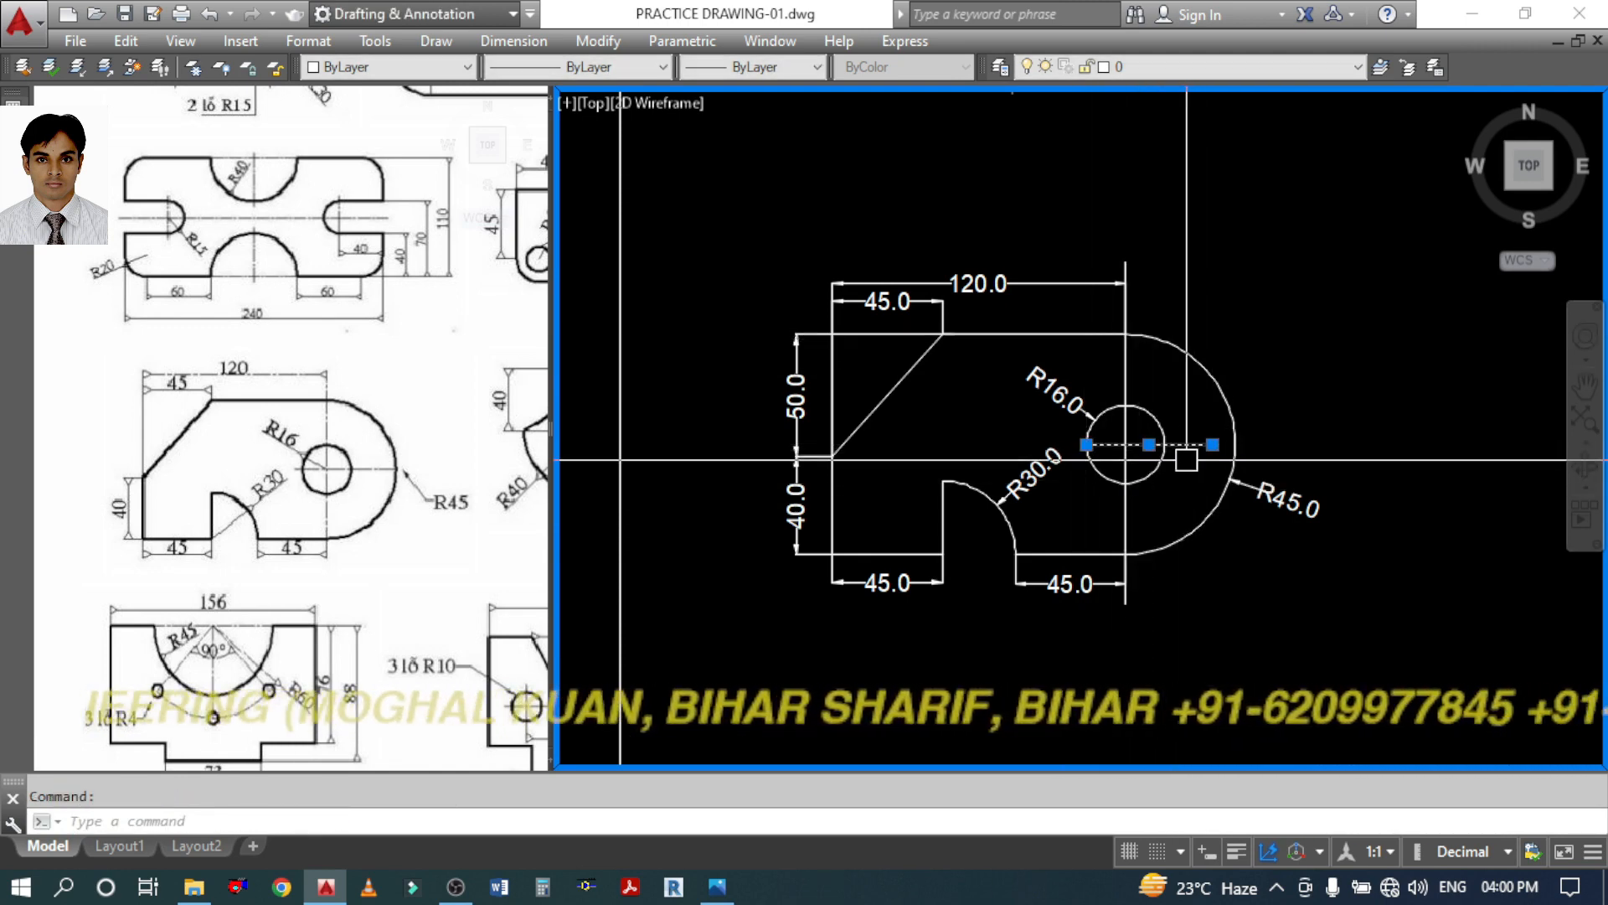
{"action": "scroll", "coordinate": [1186, 460], "scroll_direction": "up", "scroll_amount": 6}
{"action": "left_click", "coordinate": [948, 359]}
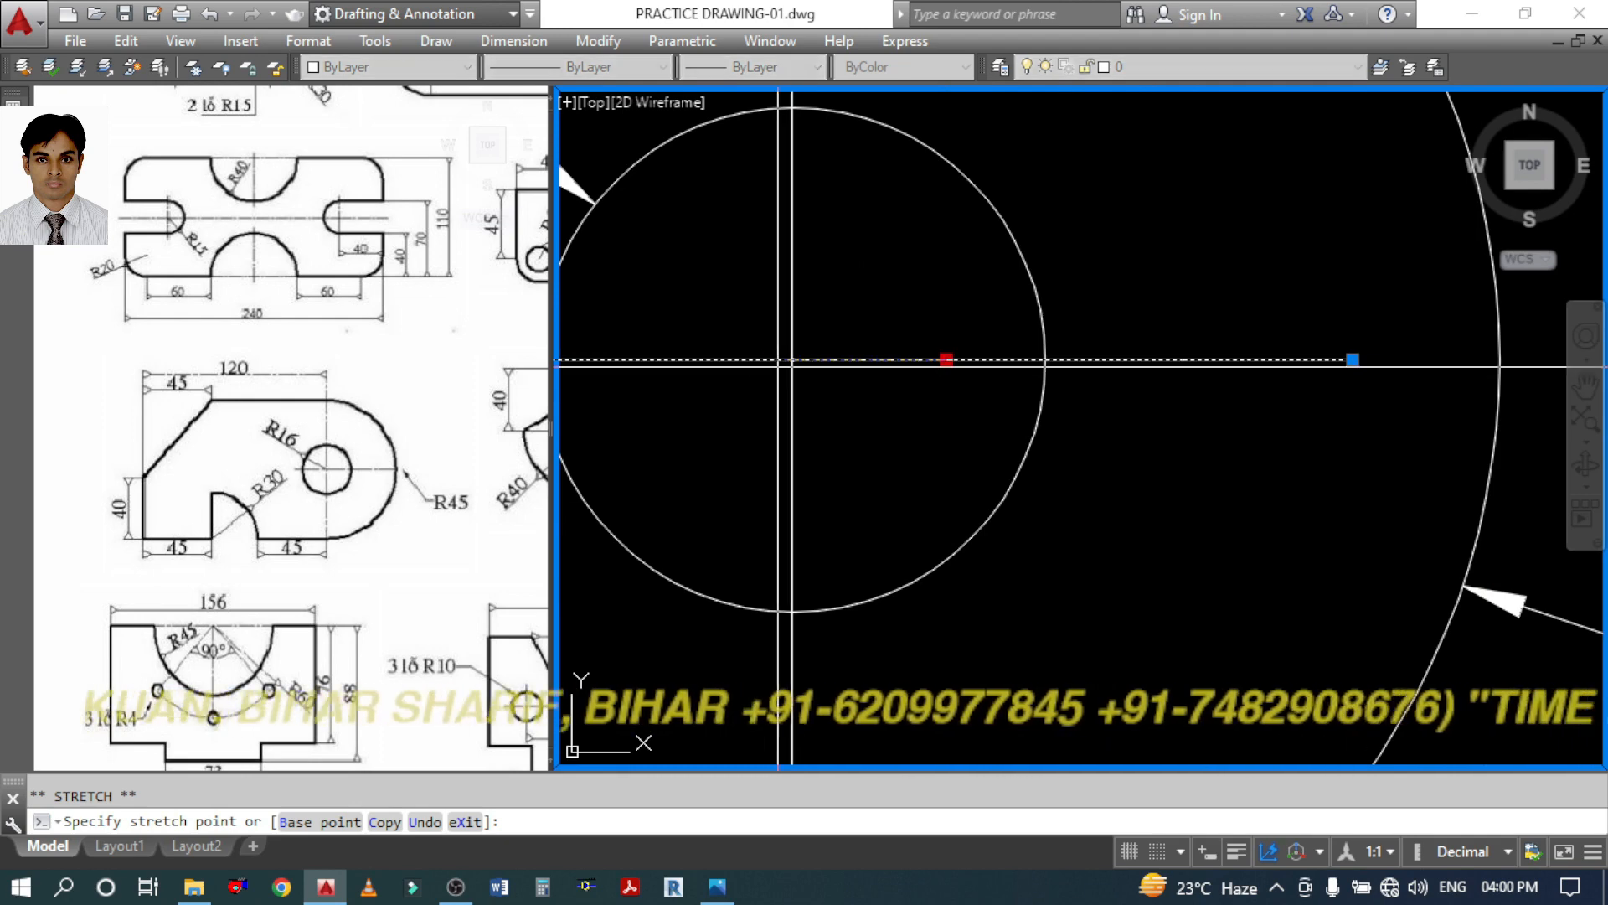
{"action": "left_click", "coordinate": [791, 352]}
{"action": "scroll", "coordinate": [1035, 534], "scroll_direction": "down", "scroll_amount": 6}
{"action": "key", "text": "Escape"}
Match the properties of the upper plate's dash-dot centreline onto the horizontal and vertical lines through the hole
{"action": "type", "text": "M"}
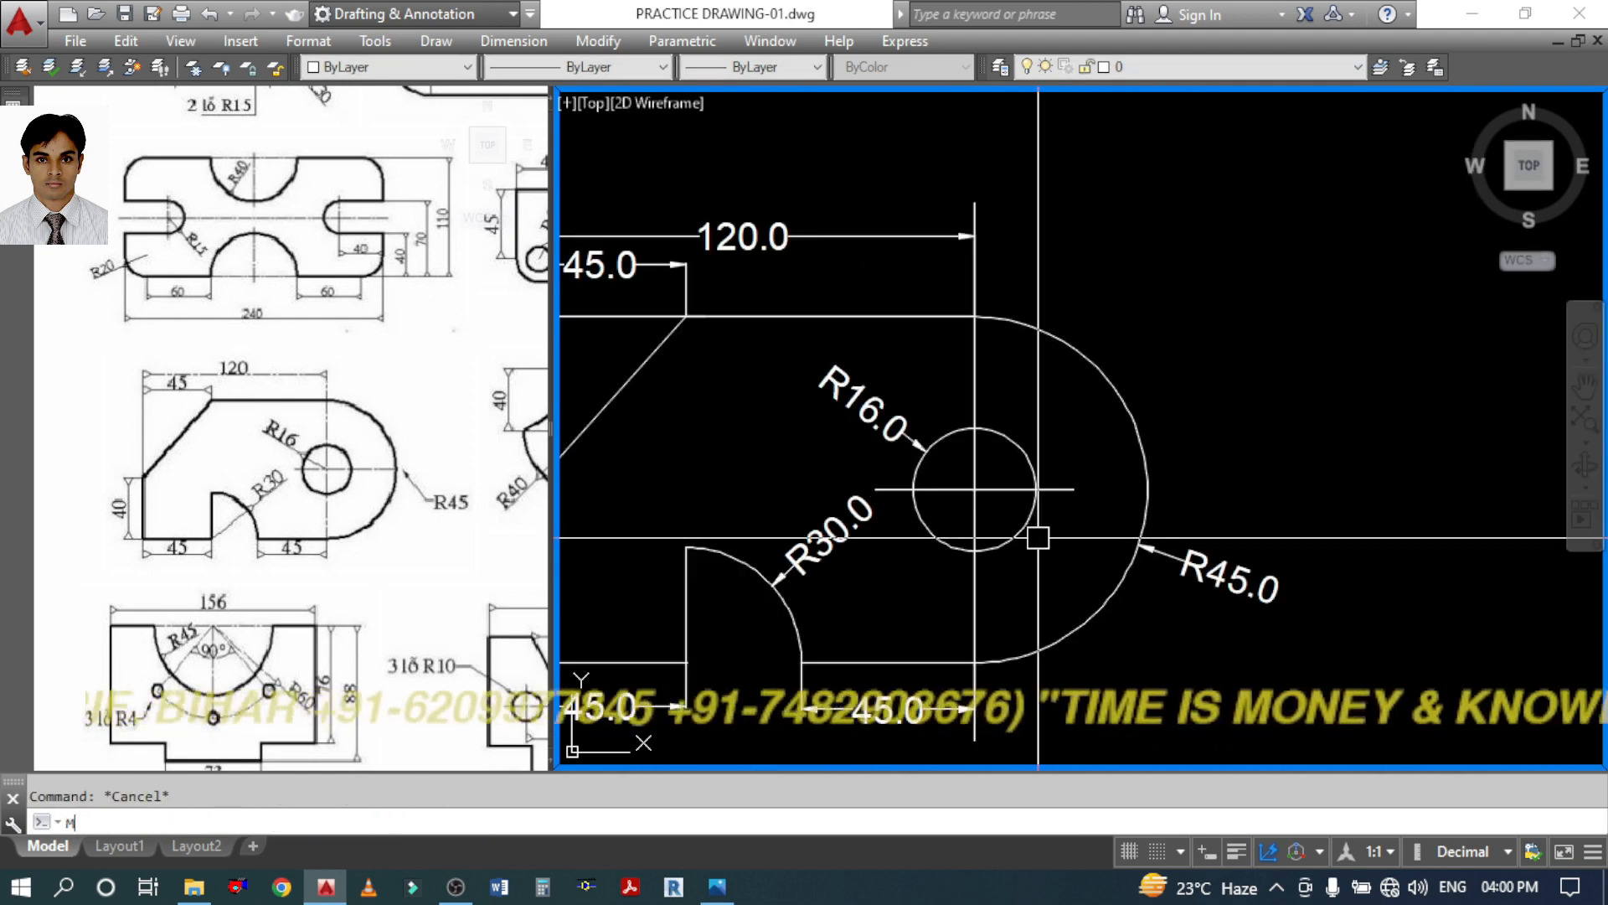
{"action": "type", "text": "A"}
{"action": "key", "text": "Return"}
{"action": "key", "text": "Escape"}
{"action": "type", "text": "MA"}
{"action": "key", "text": "Return"}
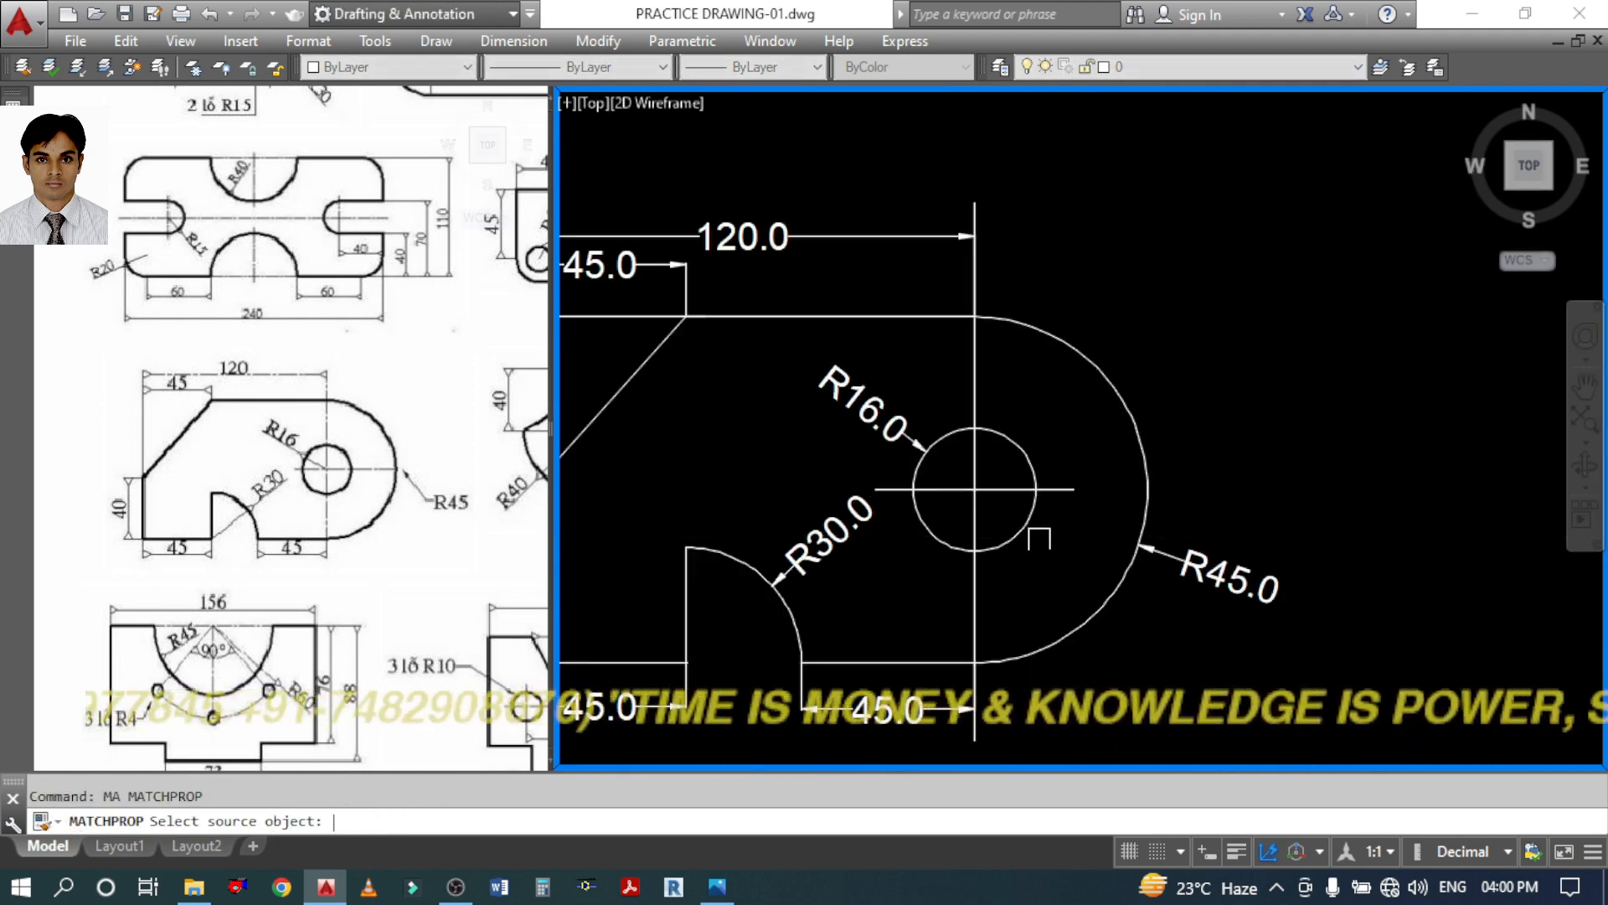
{"action": "scroll", "coordinate": [1038, 537], "scroll_direction": "down", "scroll_amount": 3}
{"action": "left_click", "coordinate": [964, 265]}
{"action": "scroll", "coordinate": [1077, 510], "scroll_direction": "up", "scroll_amount": 4}
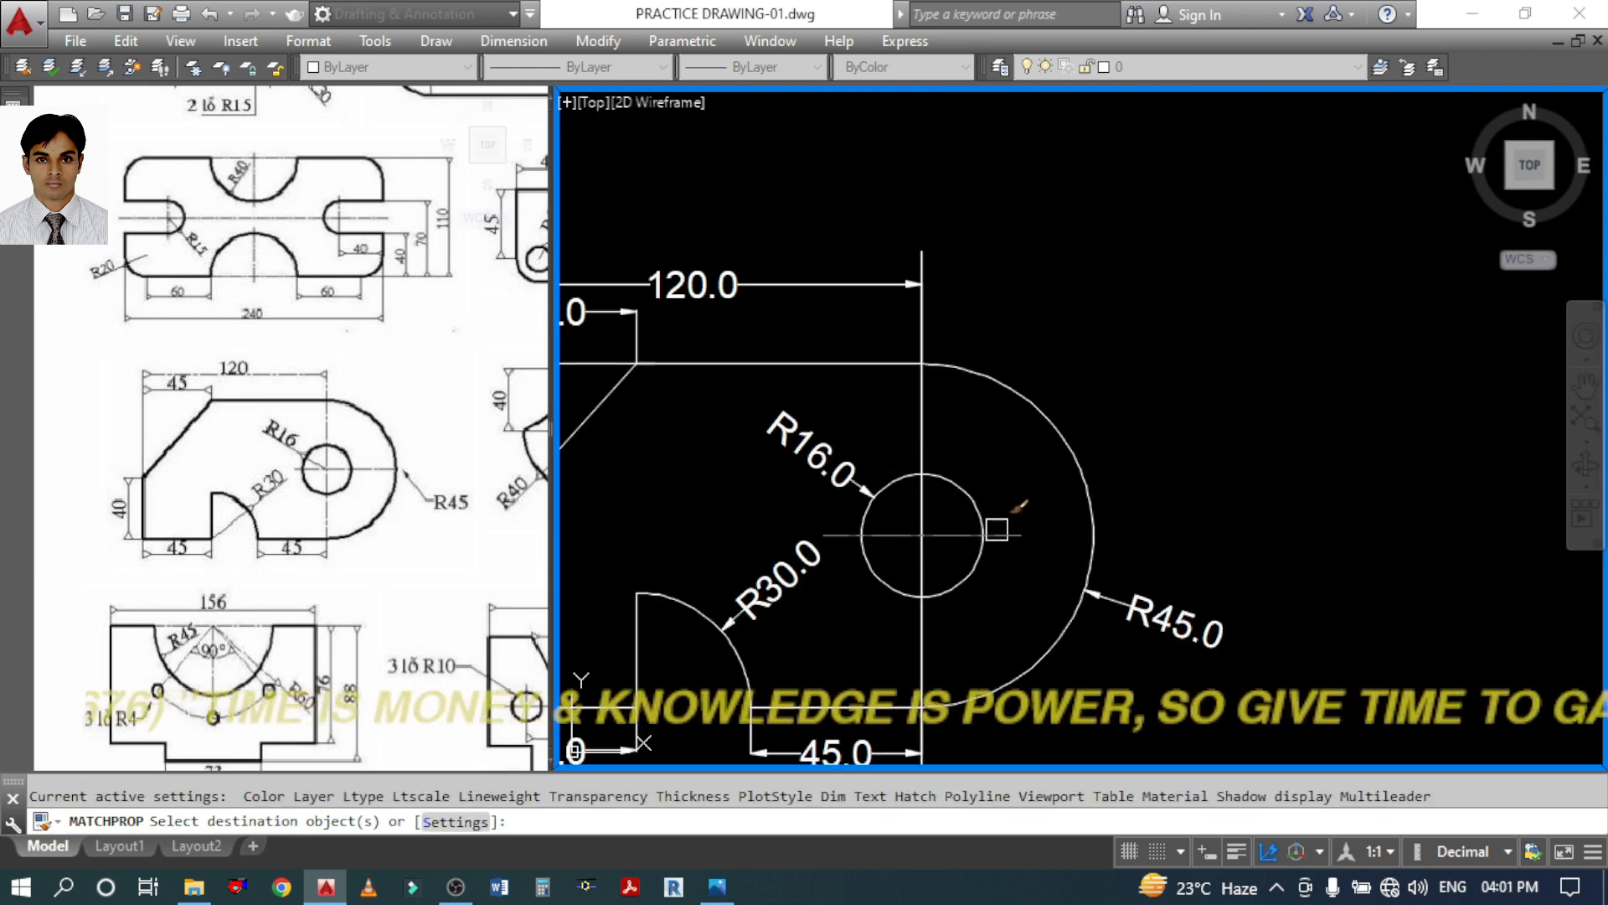
{"action": "left_click", "coordinate": [962, 536]}
{"action": "scroll", "coordinate": [984, 480], "scroll_direction": "down", "scroll_amount": 3}
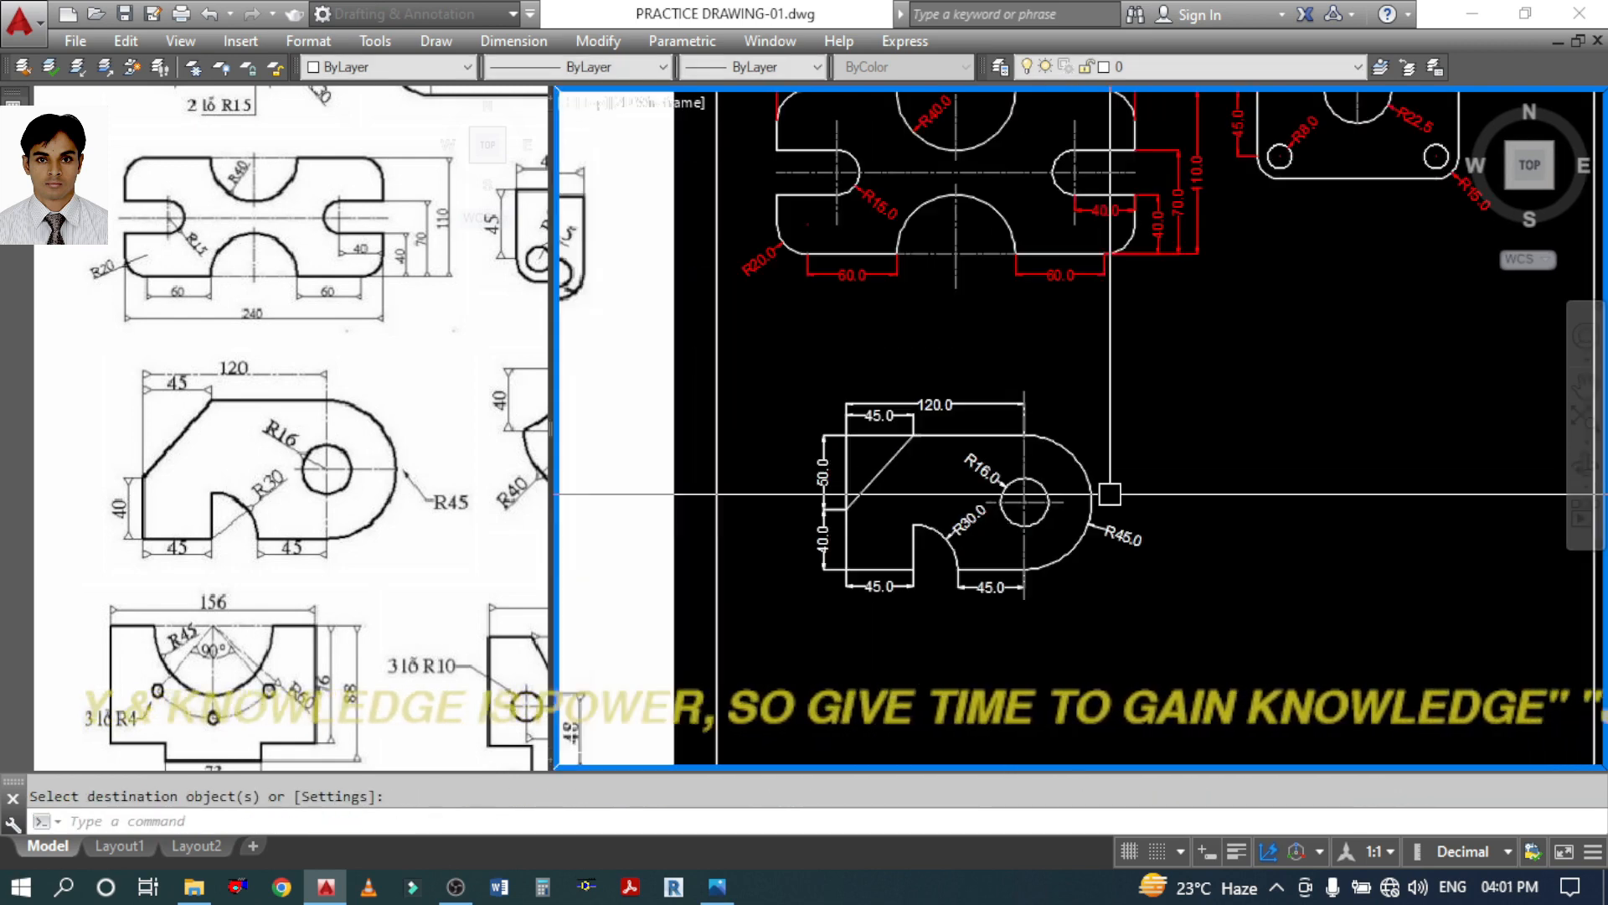
{"action": "key", "text": "Escape"}
Match the properties of the upper plate's red 60 dimension onto all linear and radius dimensions of the notched plate
{"action": "type", "text": "MA"}
{"action": "key", "text": "Return"}
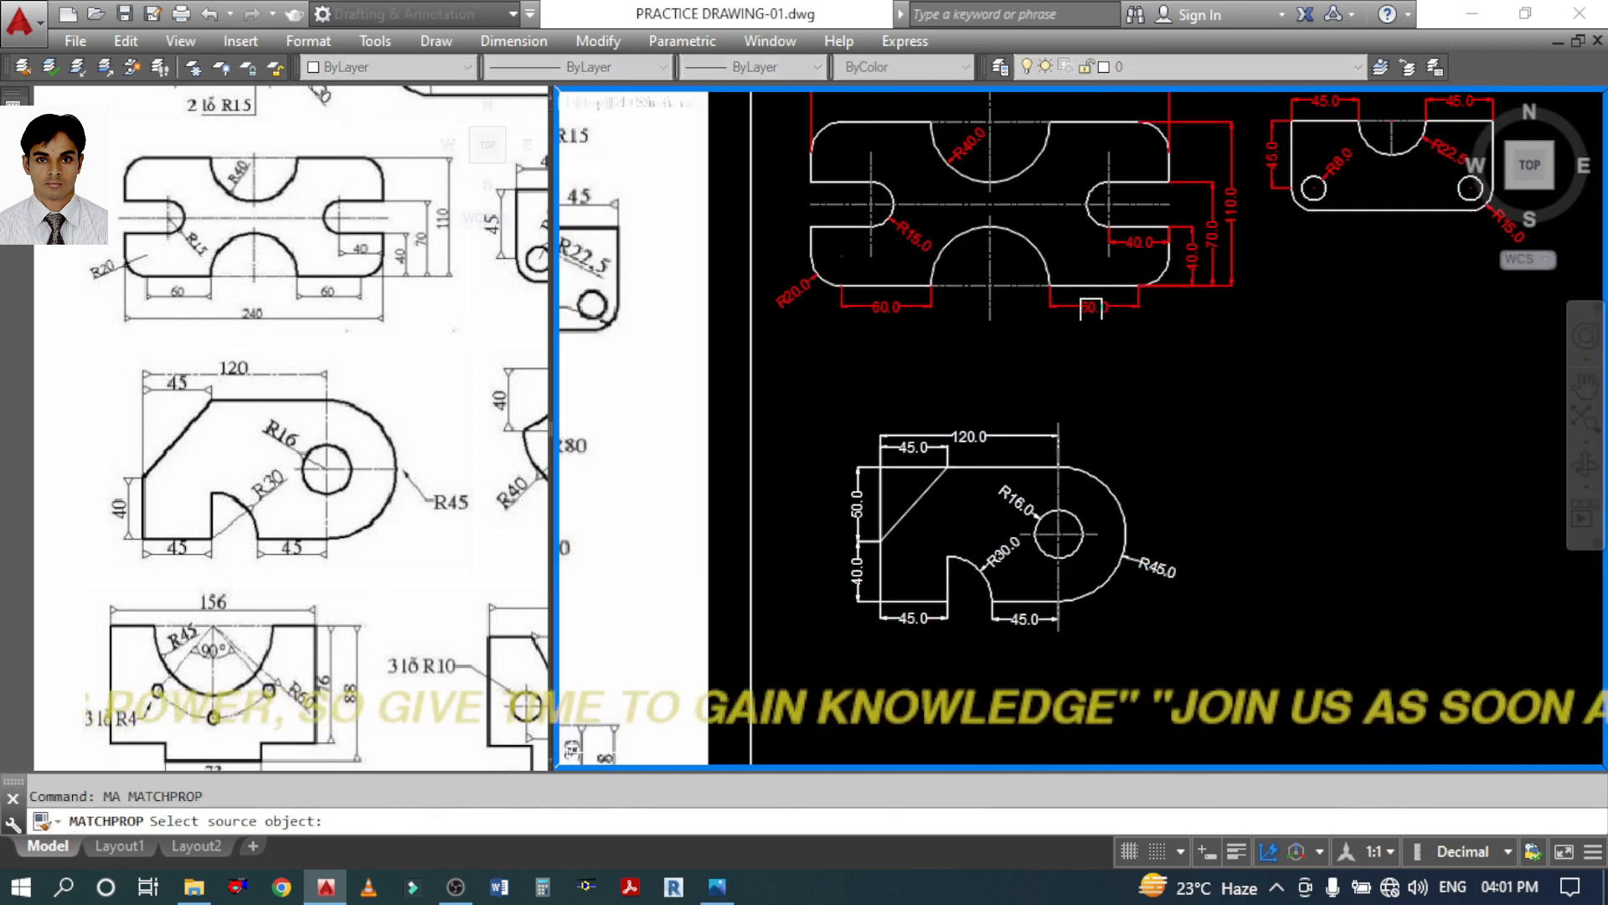
{"action": "left_click", "coordinate": [1089, 306]}
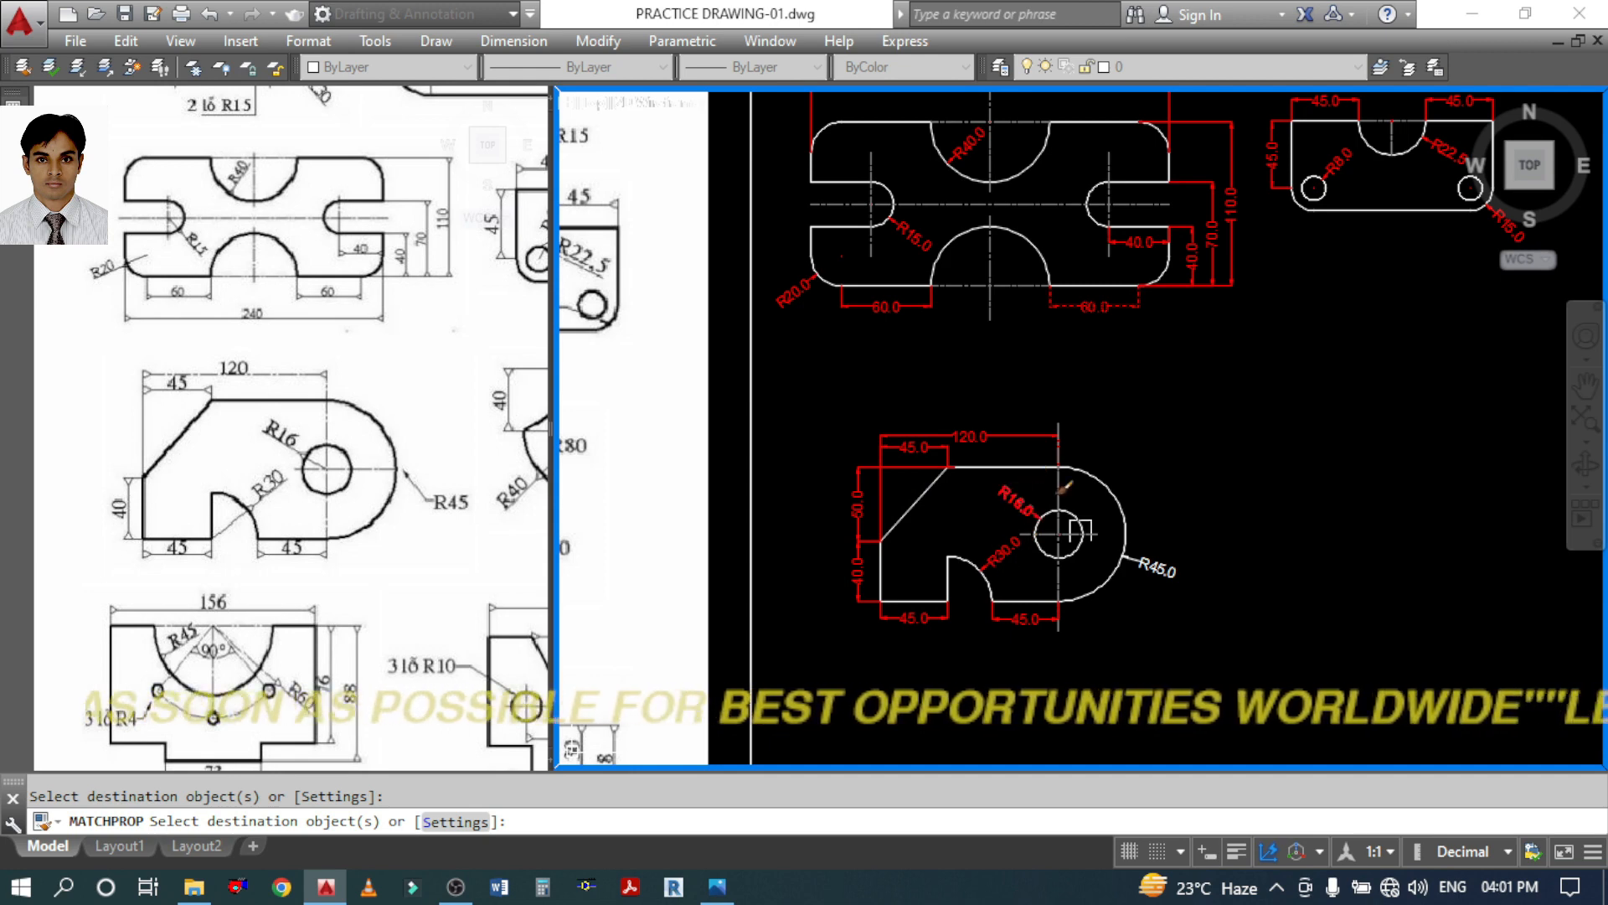
{"action": "key", "text": "Return"}
{"action": "middle_click_drag", "start_coordinate": [1220, 610], "coordinate": [1187, 589]}
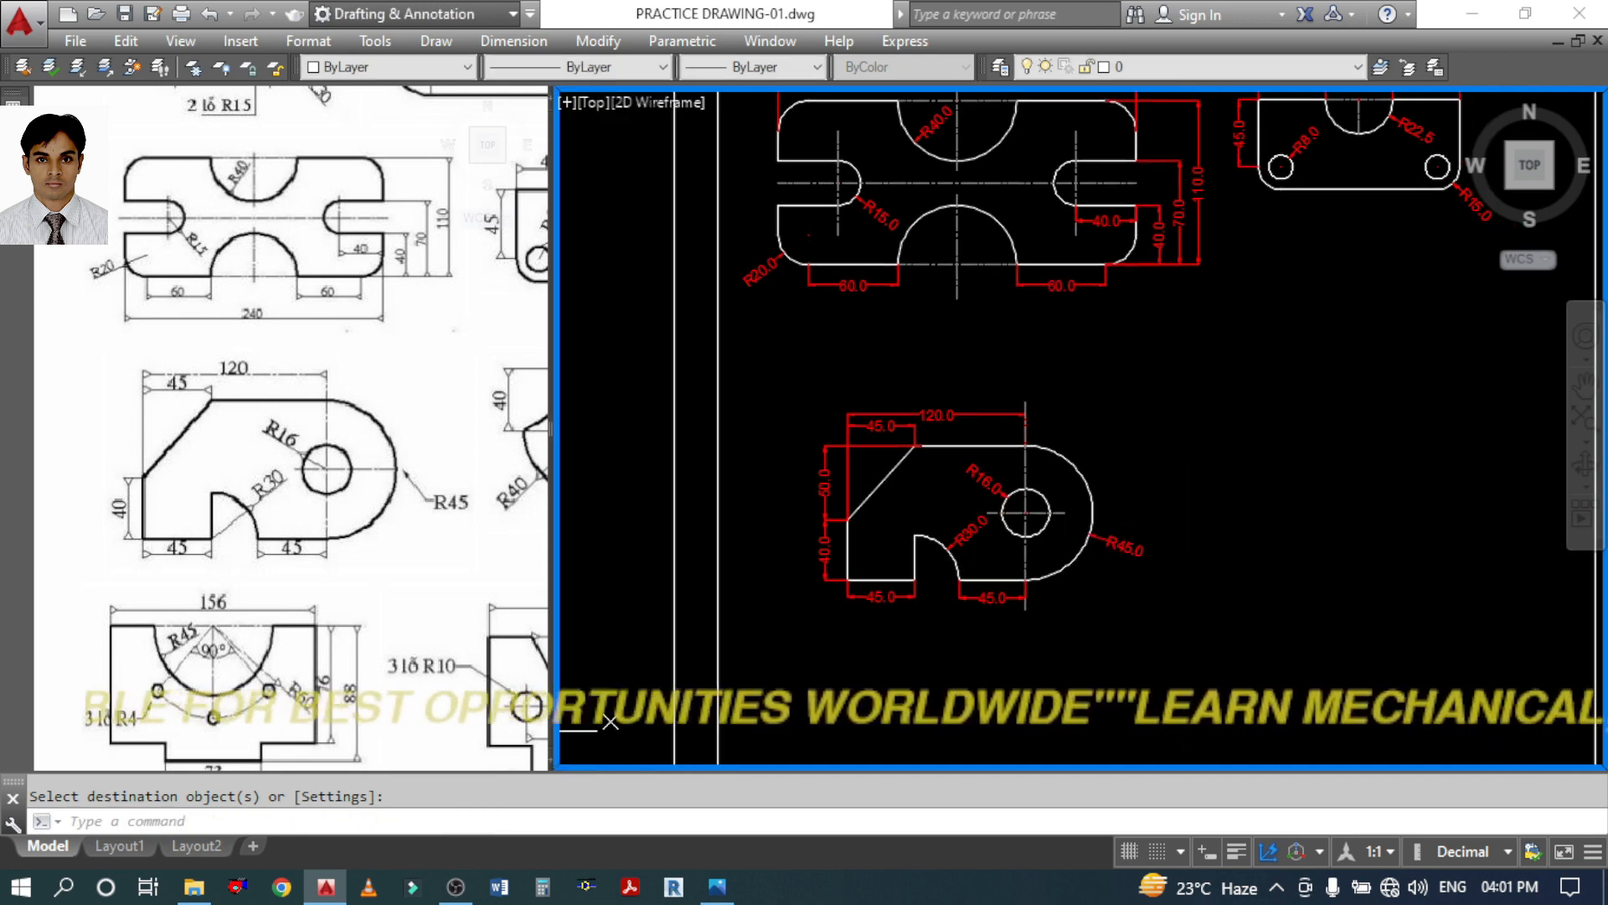
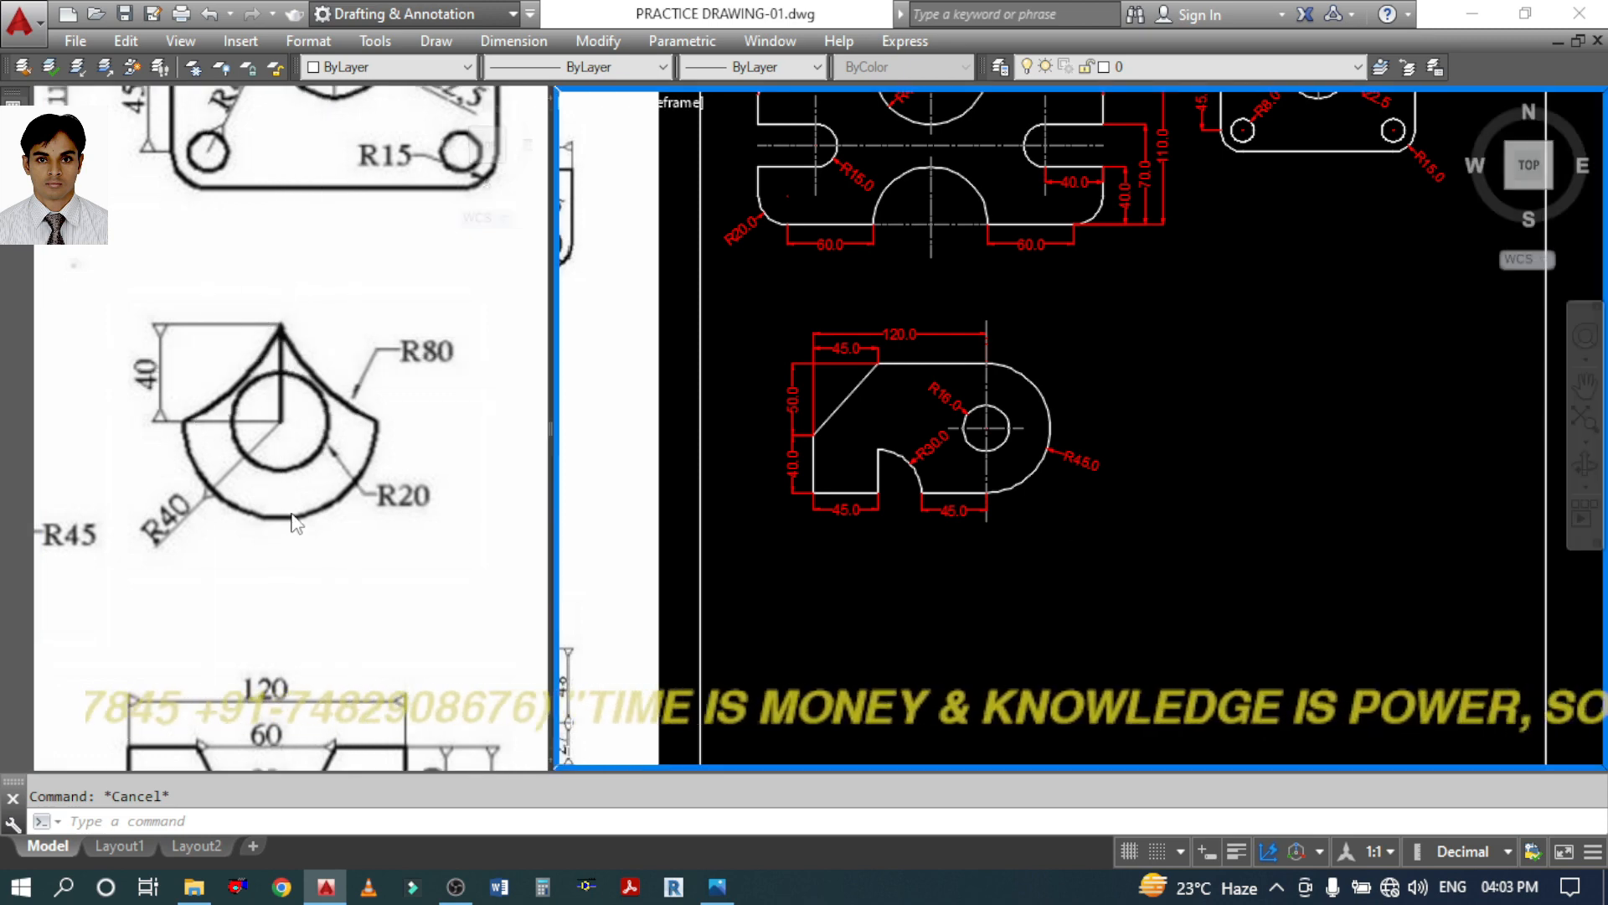
Draw two concentric circles of radius 40 and 20 in the empty area to the right of the notched plate
{"action": "left_click", "coordinate": [1240, 452]}
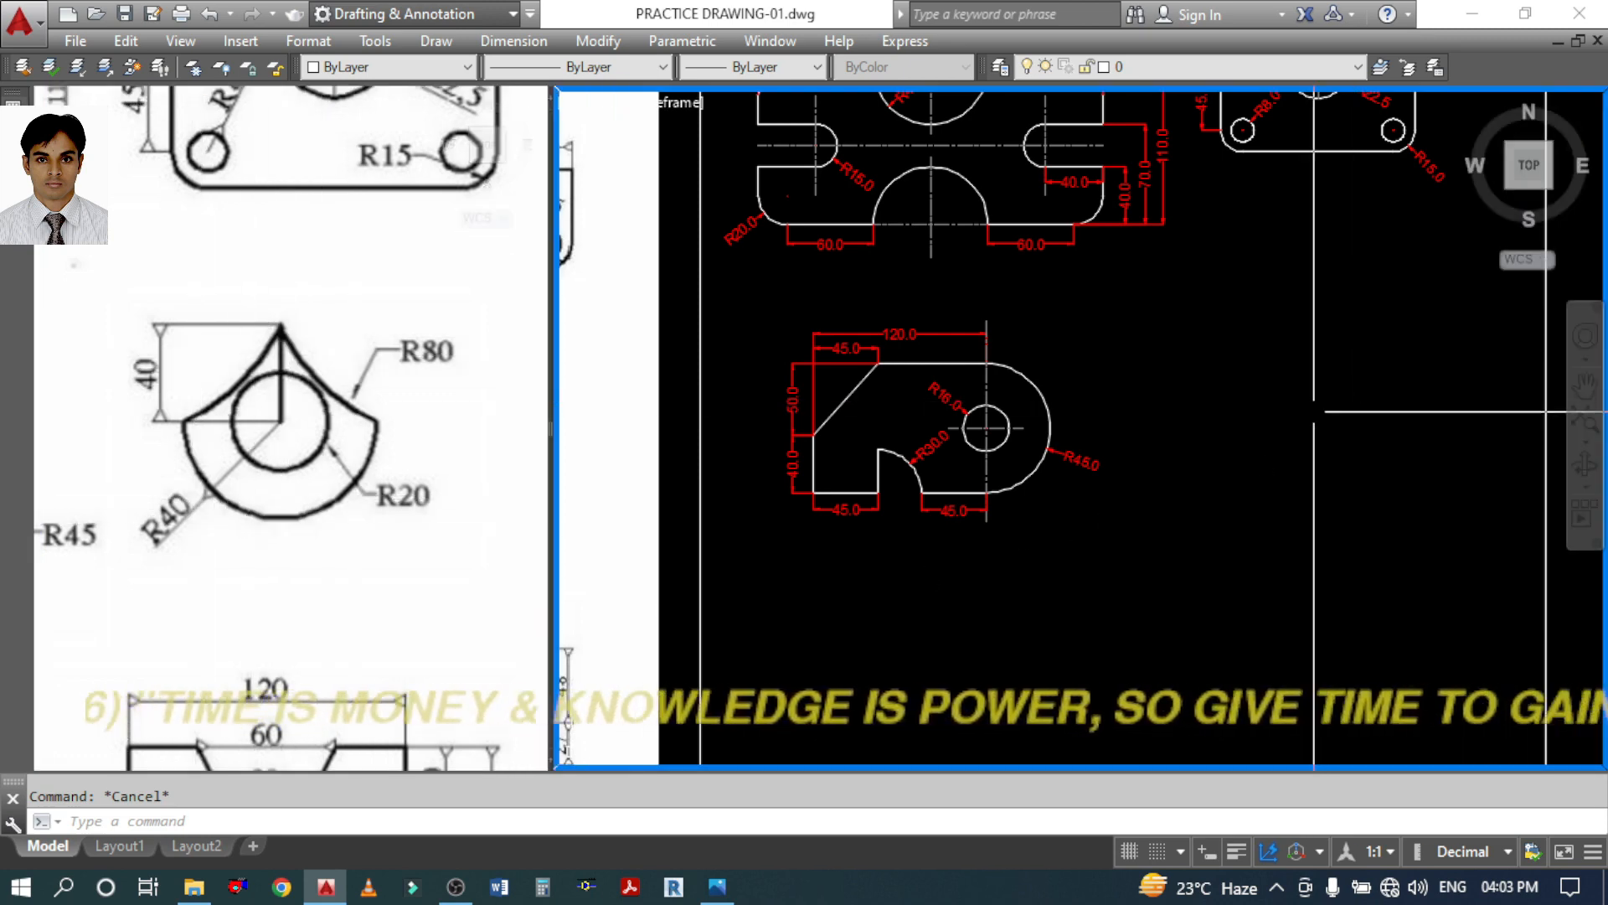
{"action": "type", "text": "CI"}
{"action": "key", "text": "Return"}
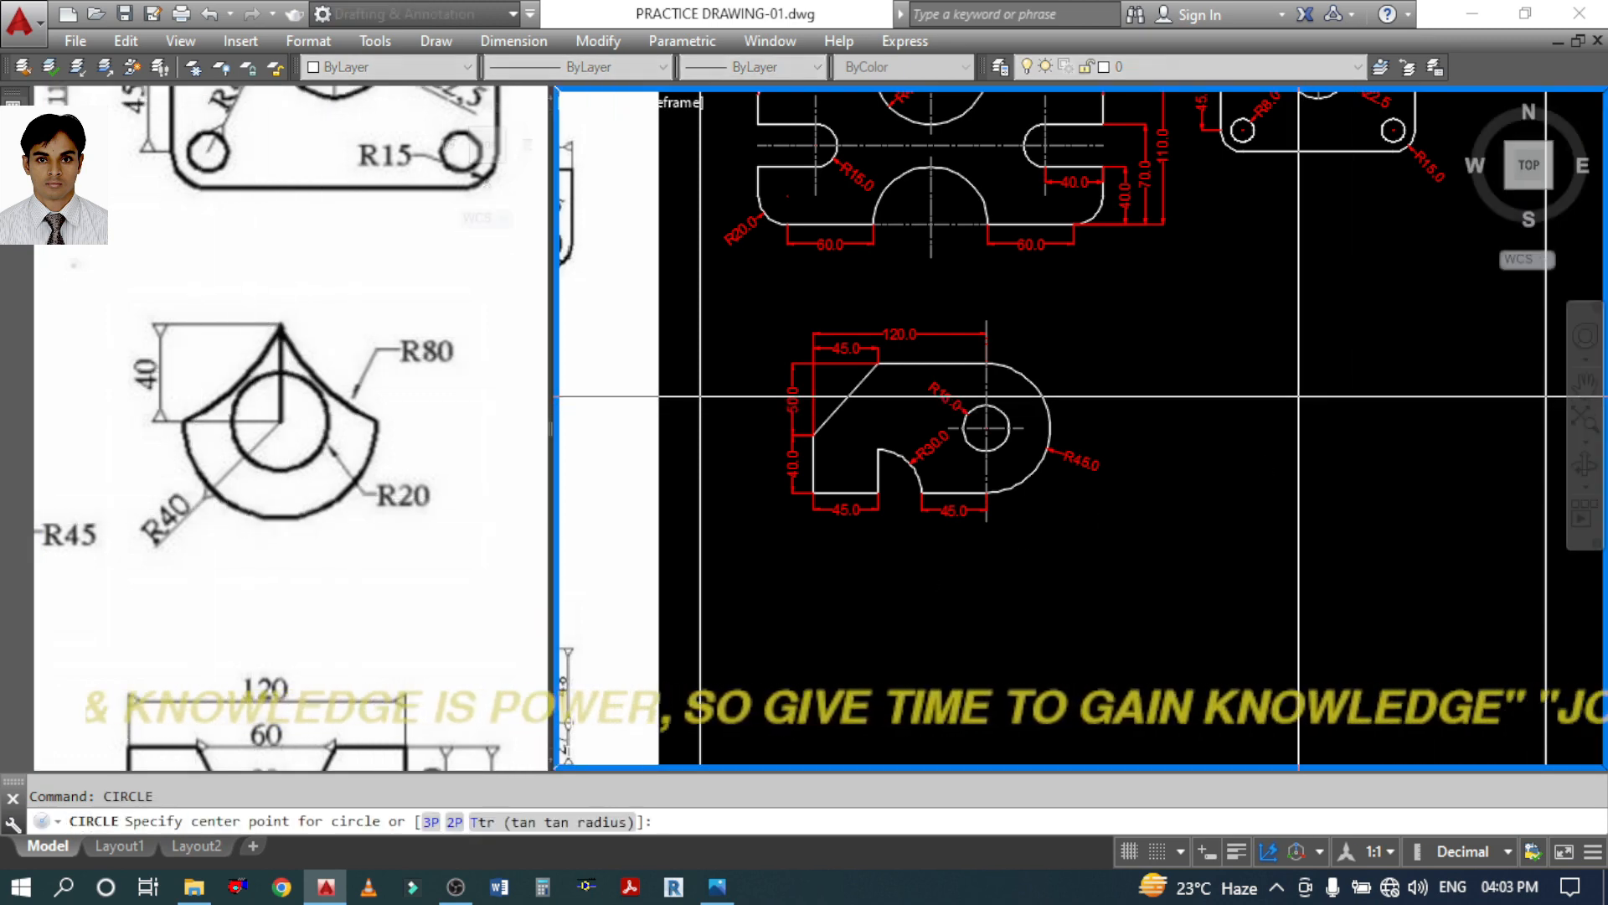
{"action": "left_click", "coordinate": [1298, 396]}
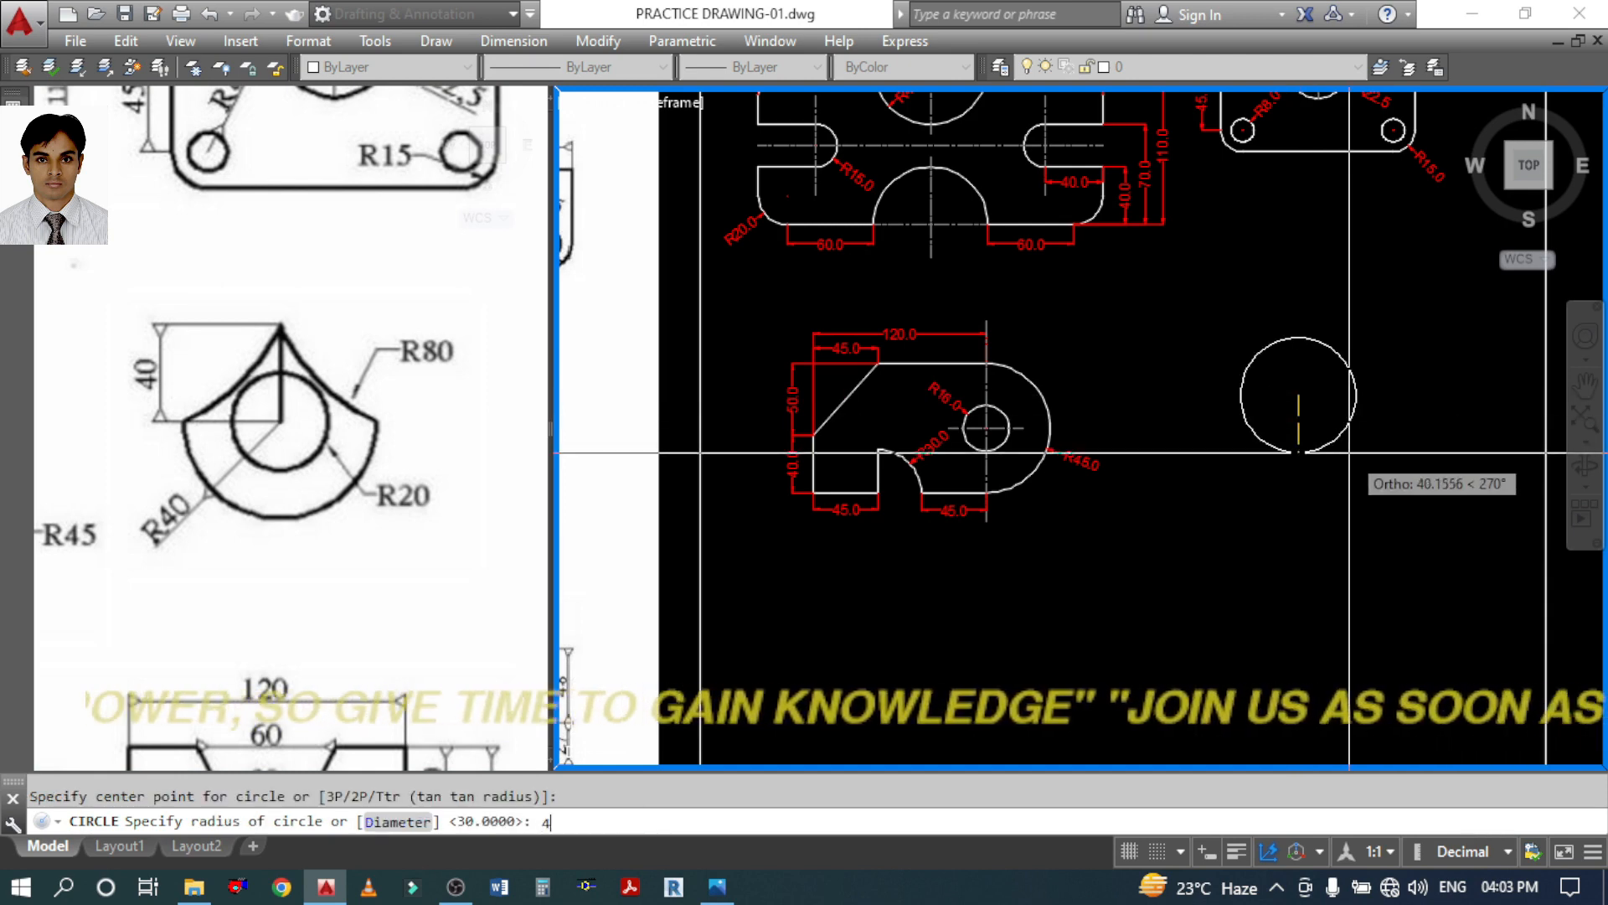
{"action": "type", "text": "40"}
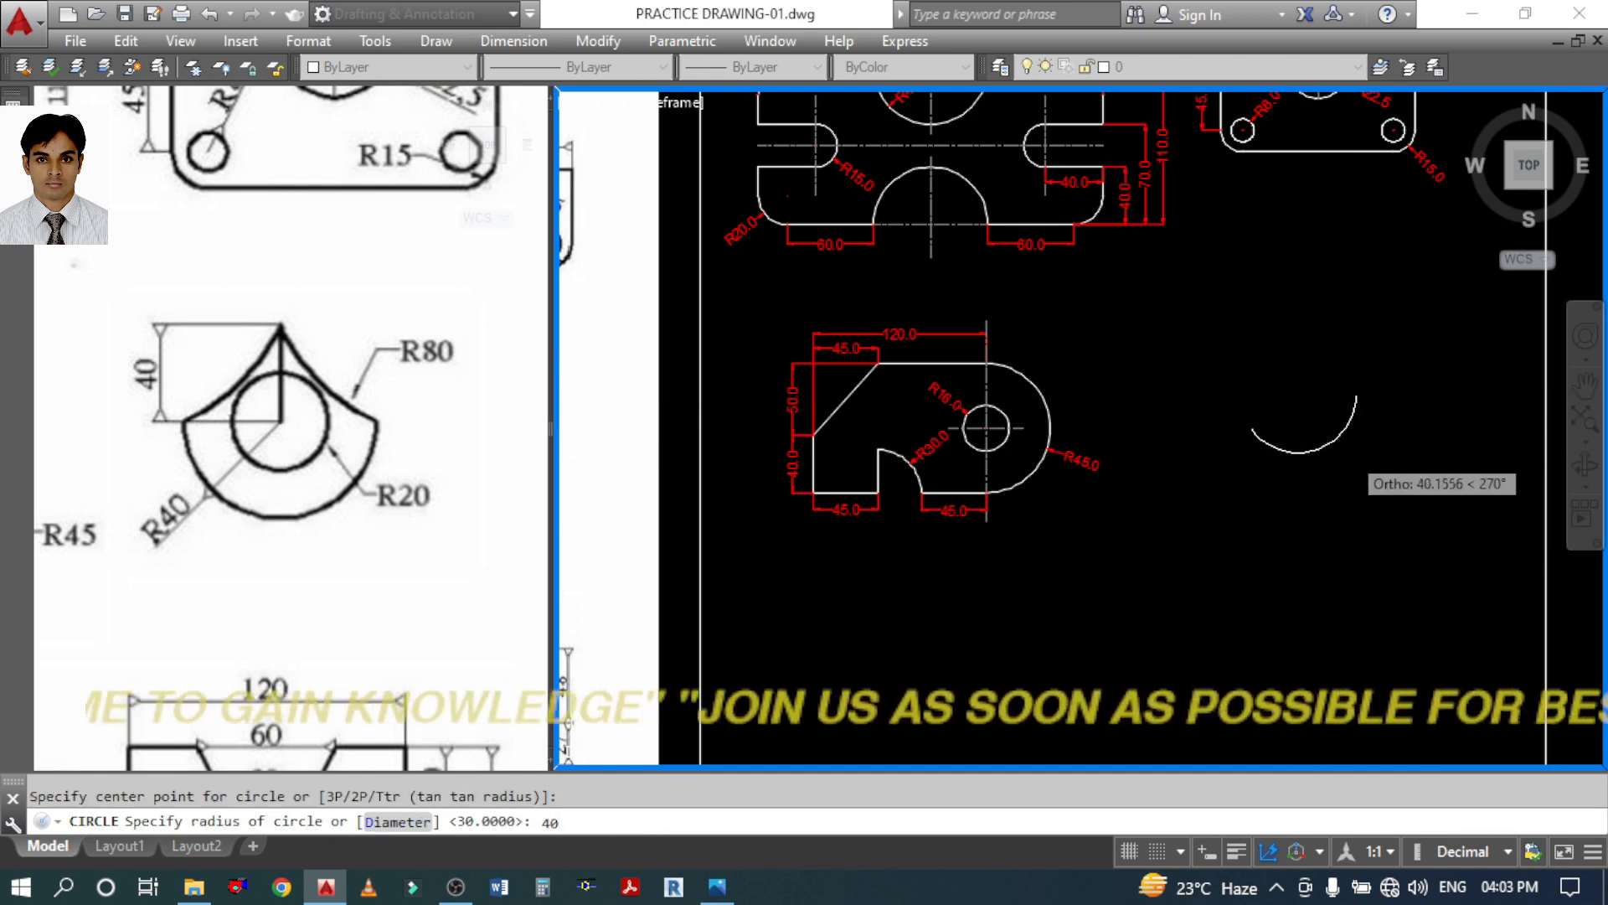
{"action": "key", "text": "Return"}
{"action": "key", "text": "Return"}
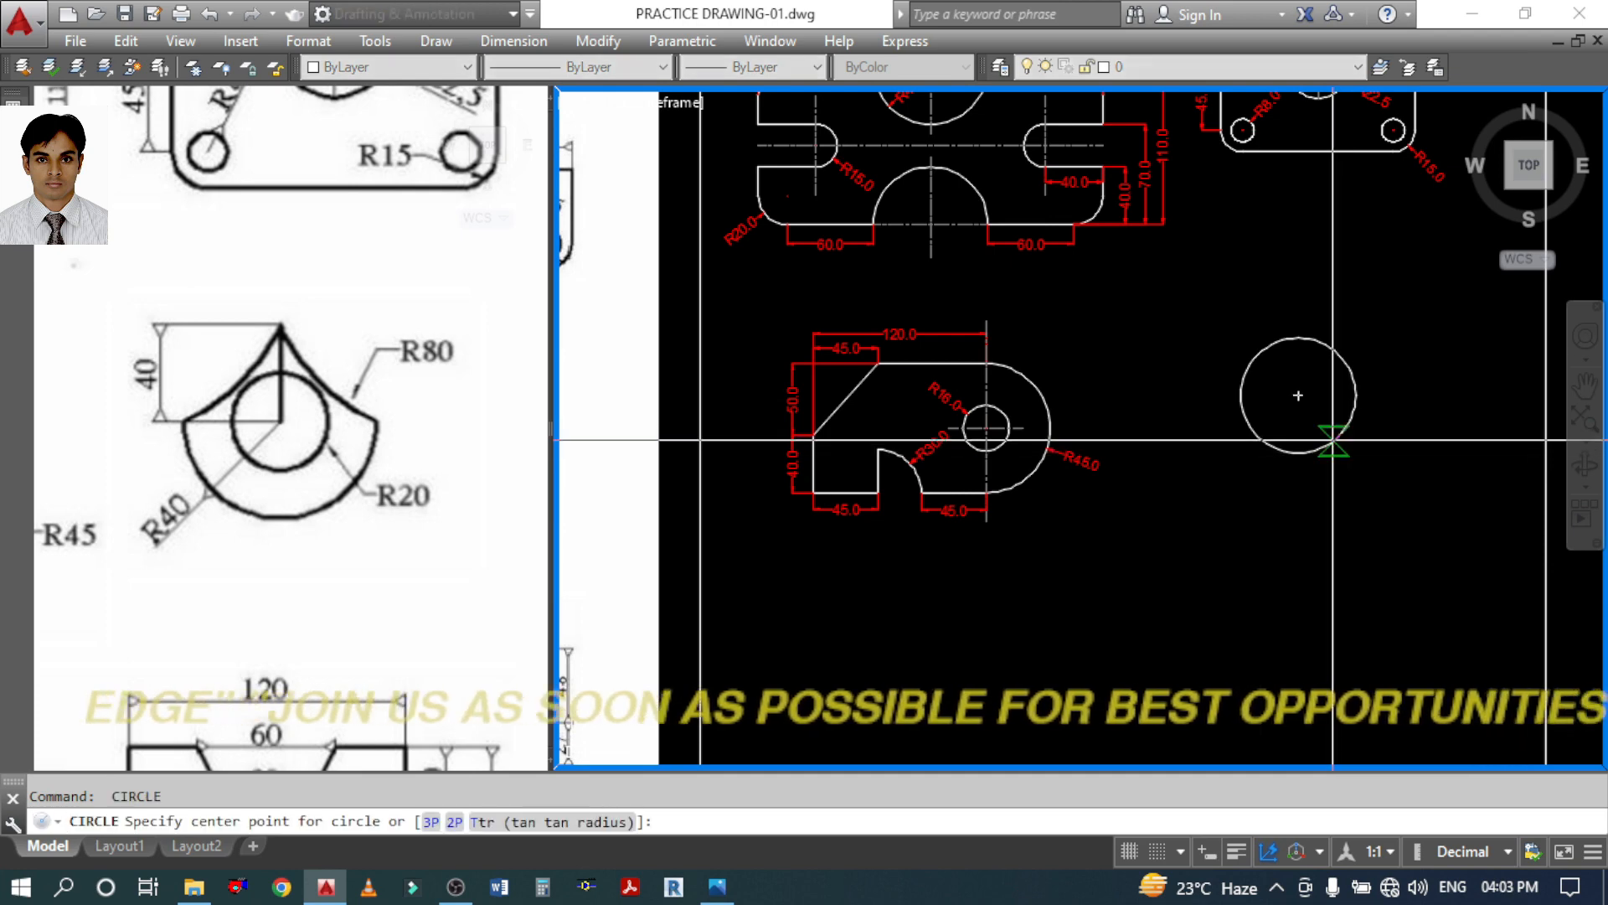
{"action": "left_click", "coordinate": [1298, 396]}
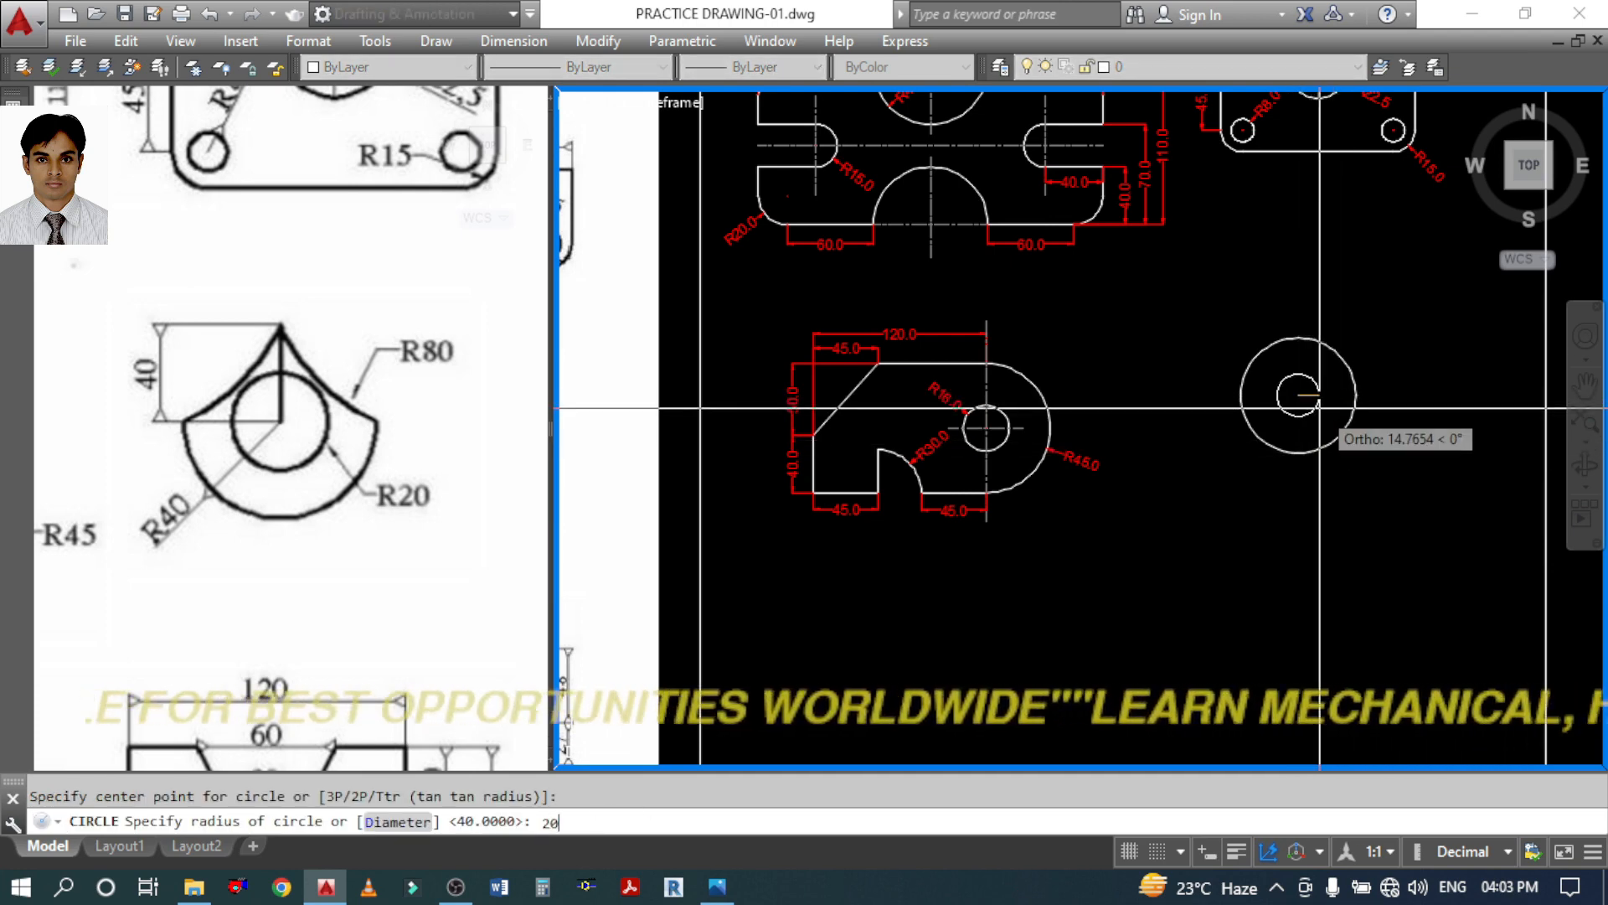
{"action": "key", "text": "Return"}
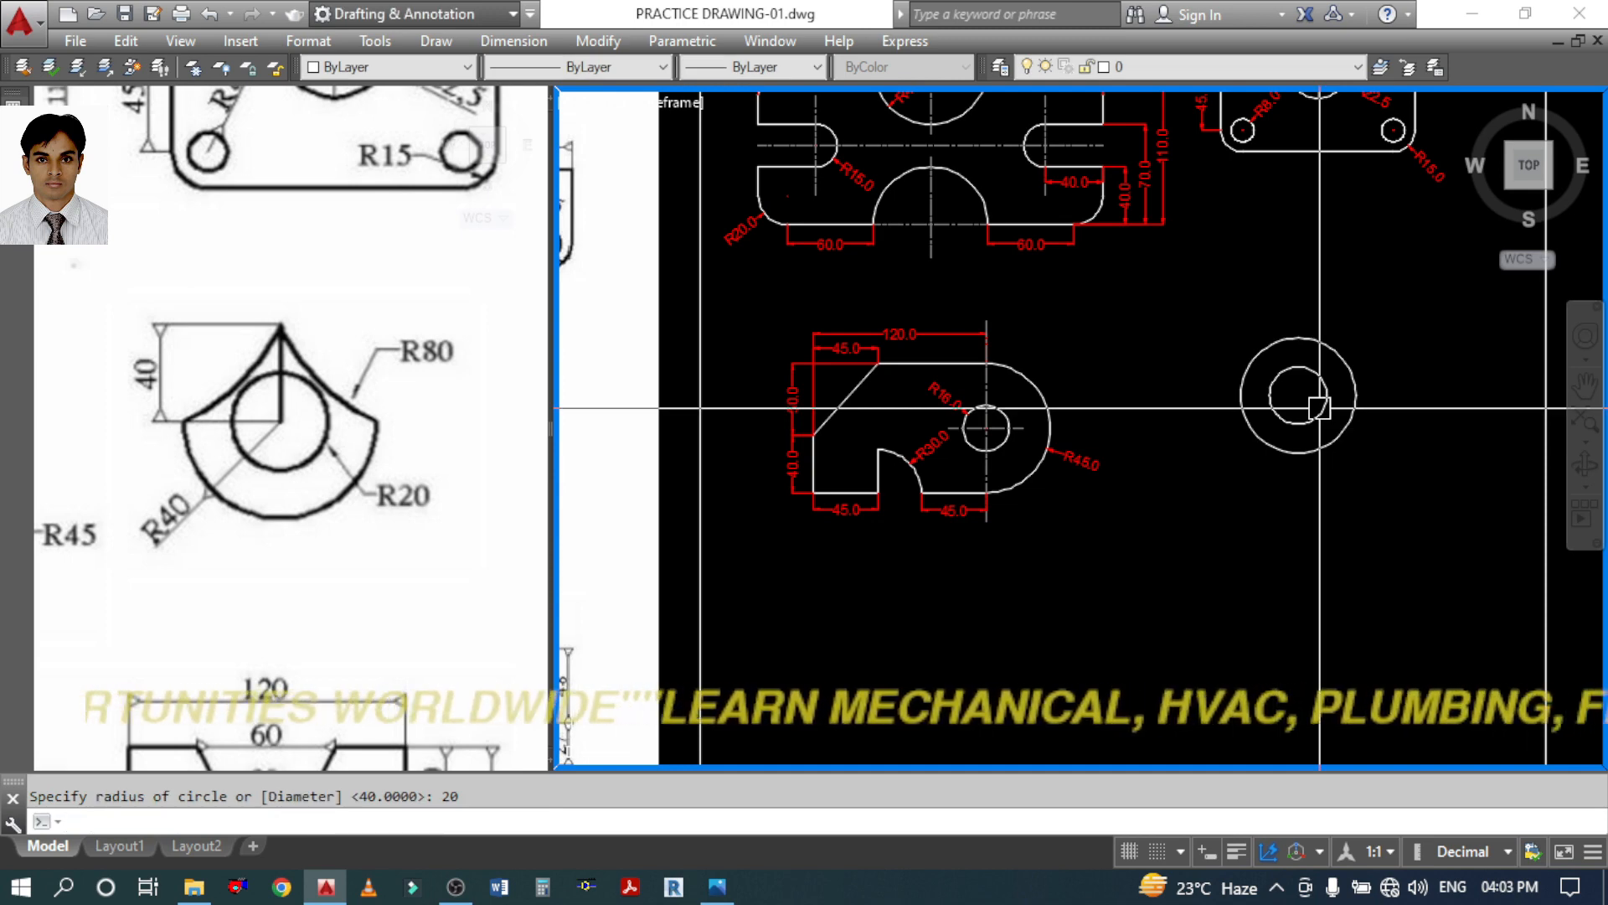
Draw a vertical line from the common centre of the circles up to the outer circle's top quadrant
{"action": "scroll", "coordinate": [1319, 408], "scroll_direction": "up", "scroll_amount": 3}
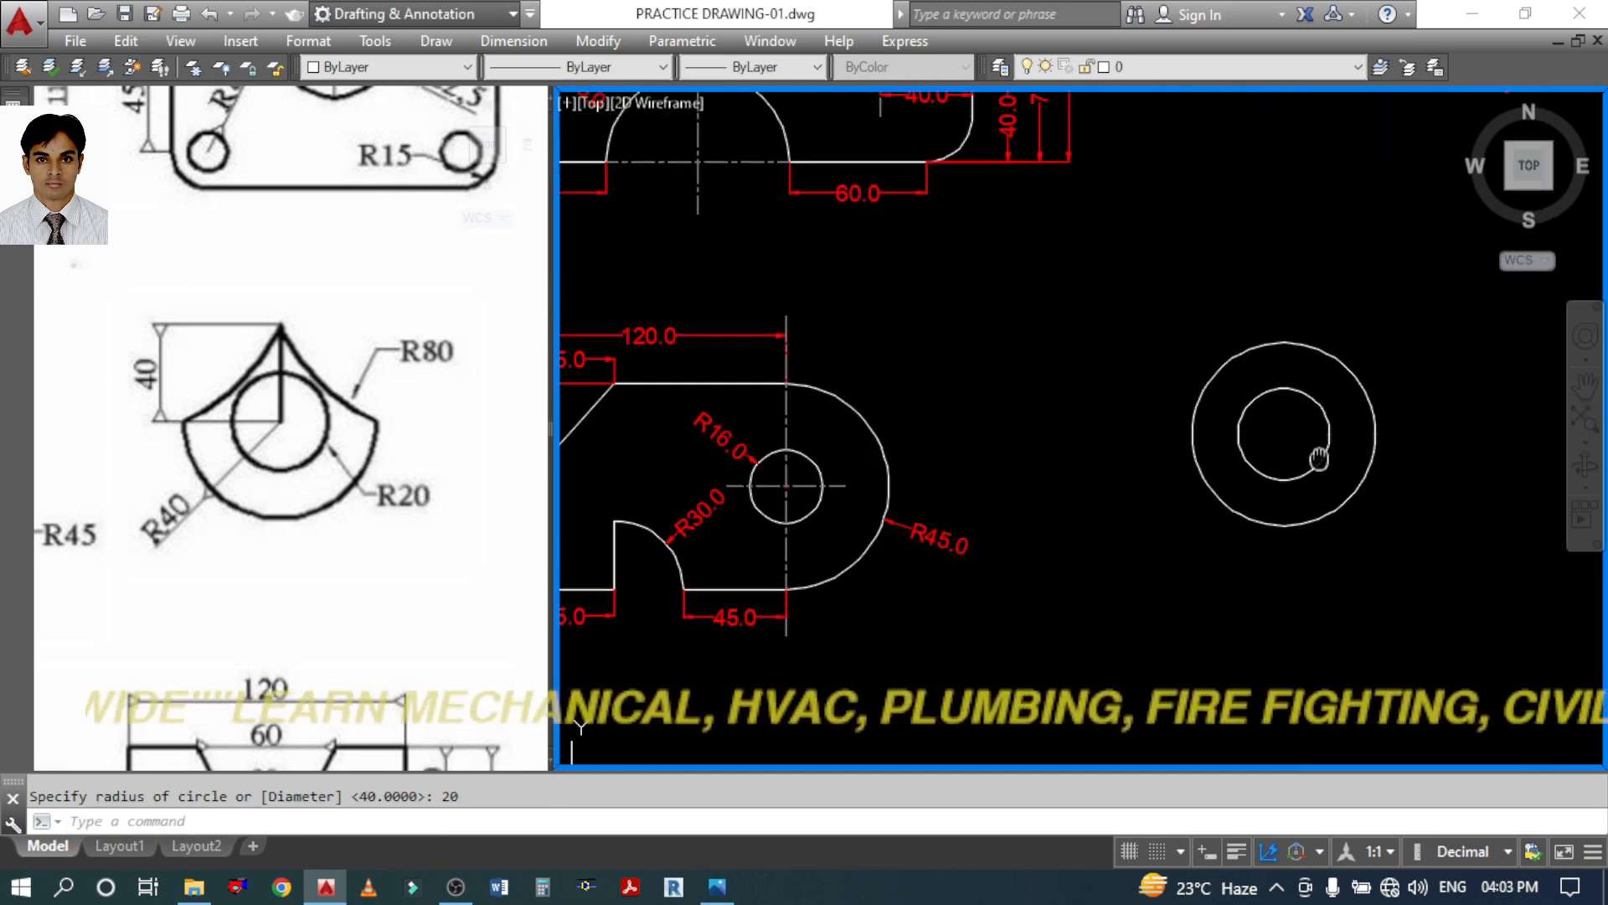
{"action": "type", "text": "l"}
{"action": "key", "text": "Return"}
{"action": "left_click", "coordinate": [1285, 438]}
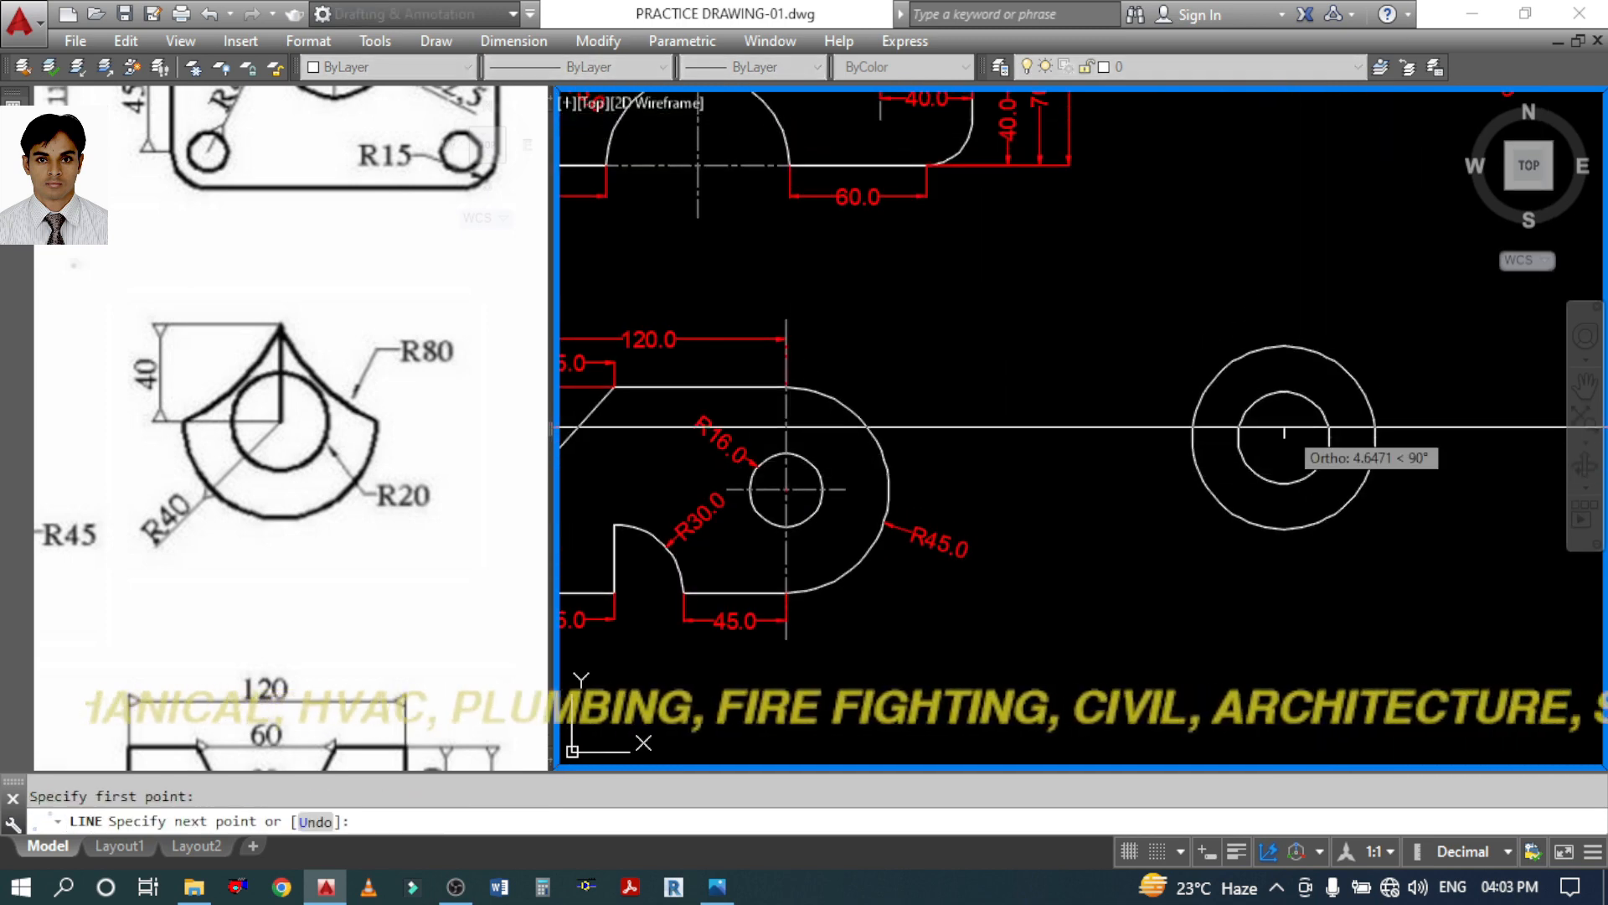
{"action": "left_click", "coordinate": [1284, 344]}
{"action": "key", "text": "Return"}
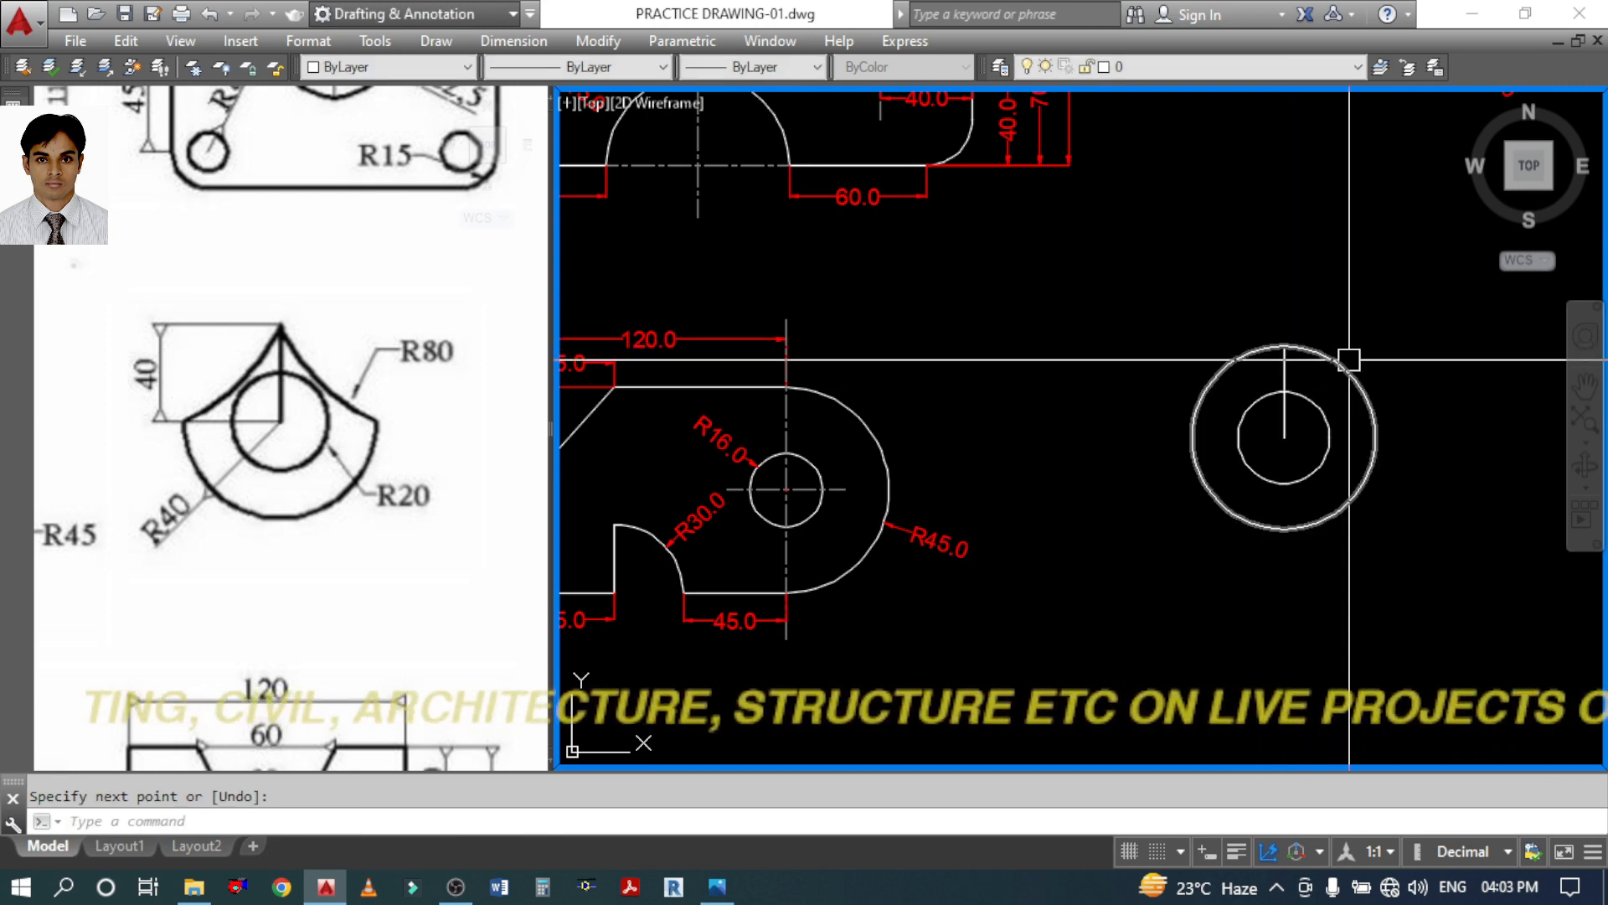
Draw a start-end-radius arc of radius 80 from the vertical line's top end to the outer circle's right quadrant
{"action": "left_click", "coordinate": [444, 44]}
{"action": "mouse_move", "coordinate": [486, 353]}
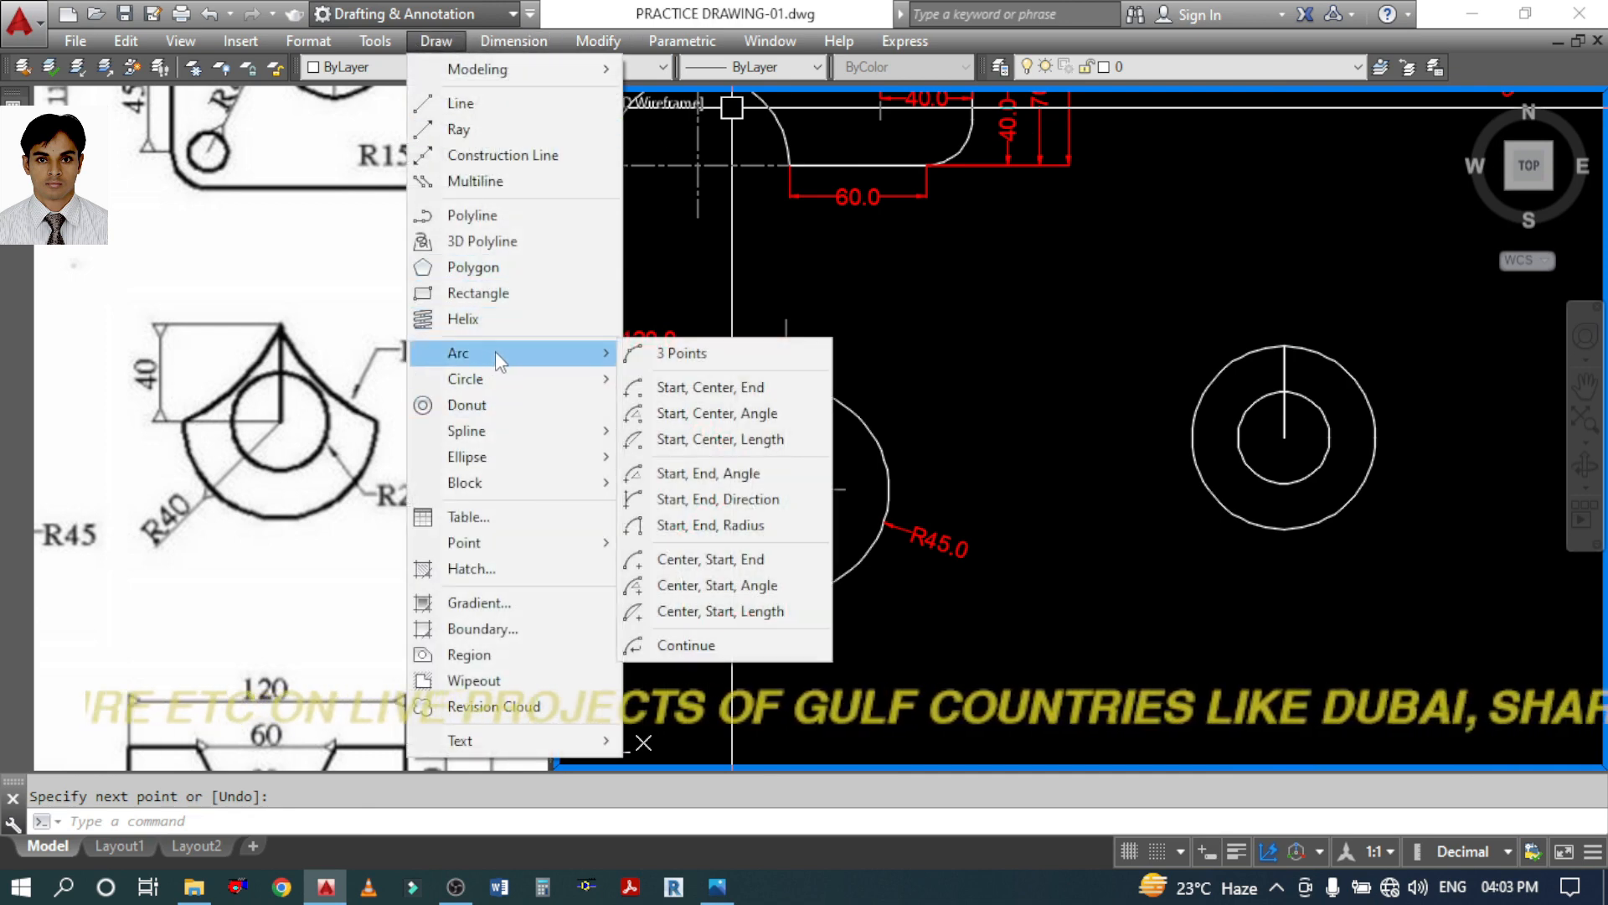
{"action": "left_click", "coordinate": [721, 525]}
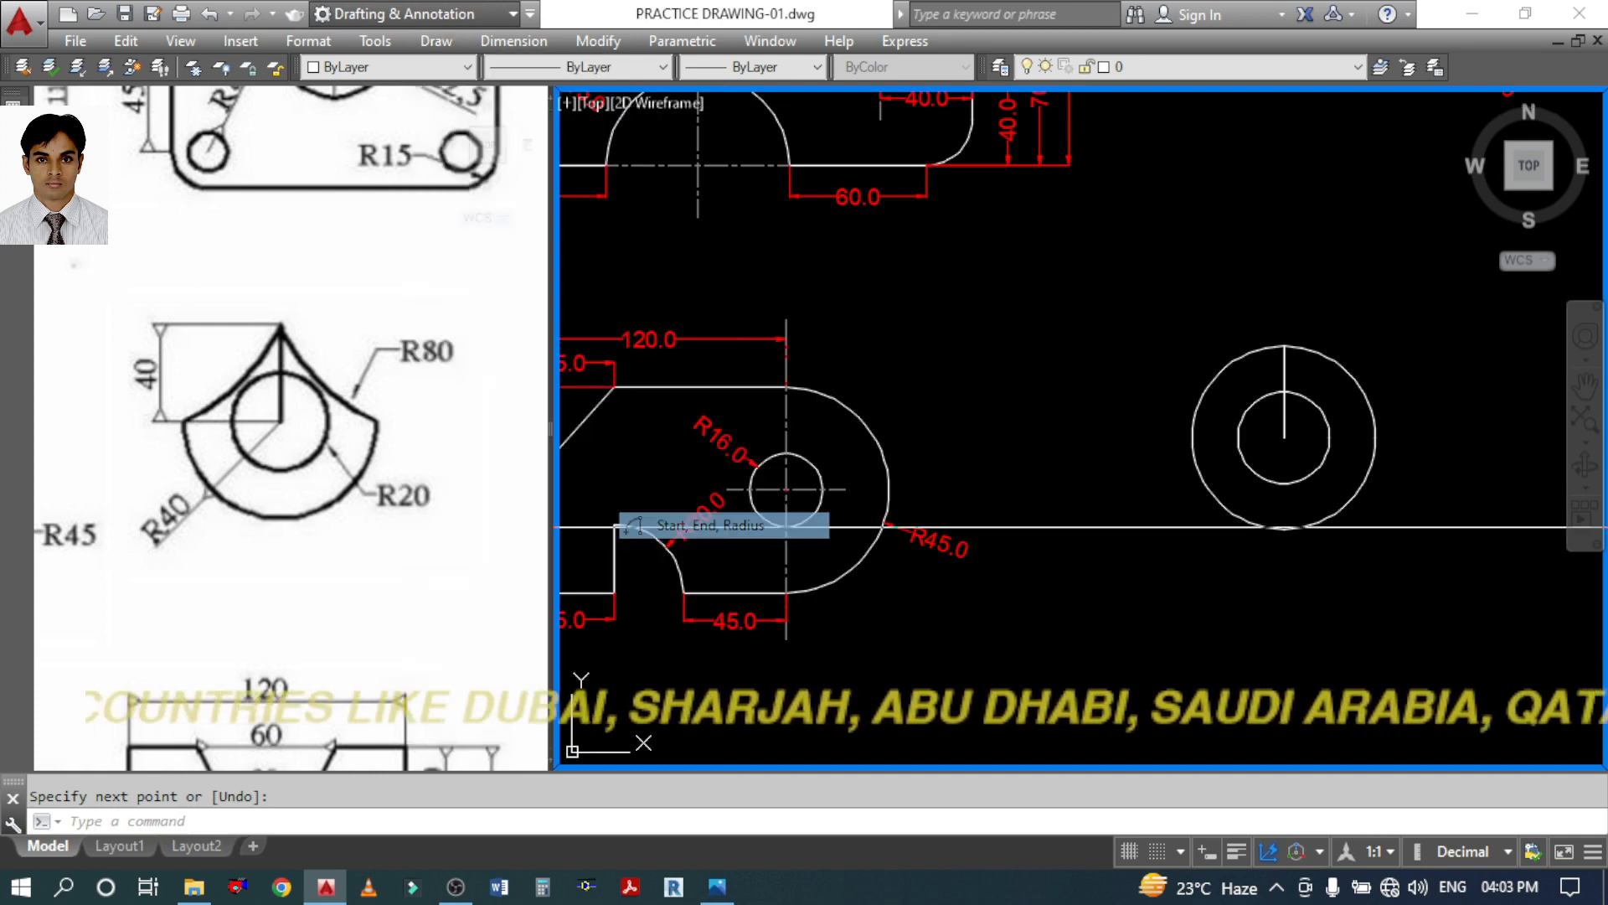
{"action": "left_click", "coordinate": [1284, 344]}
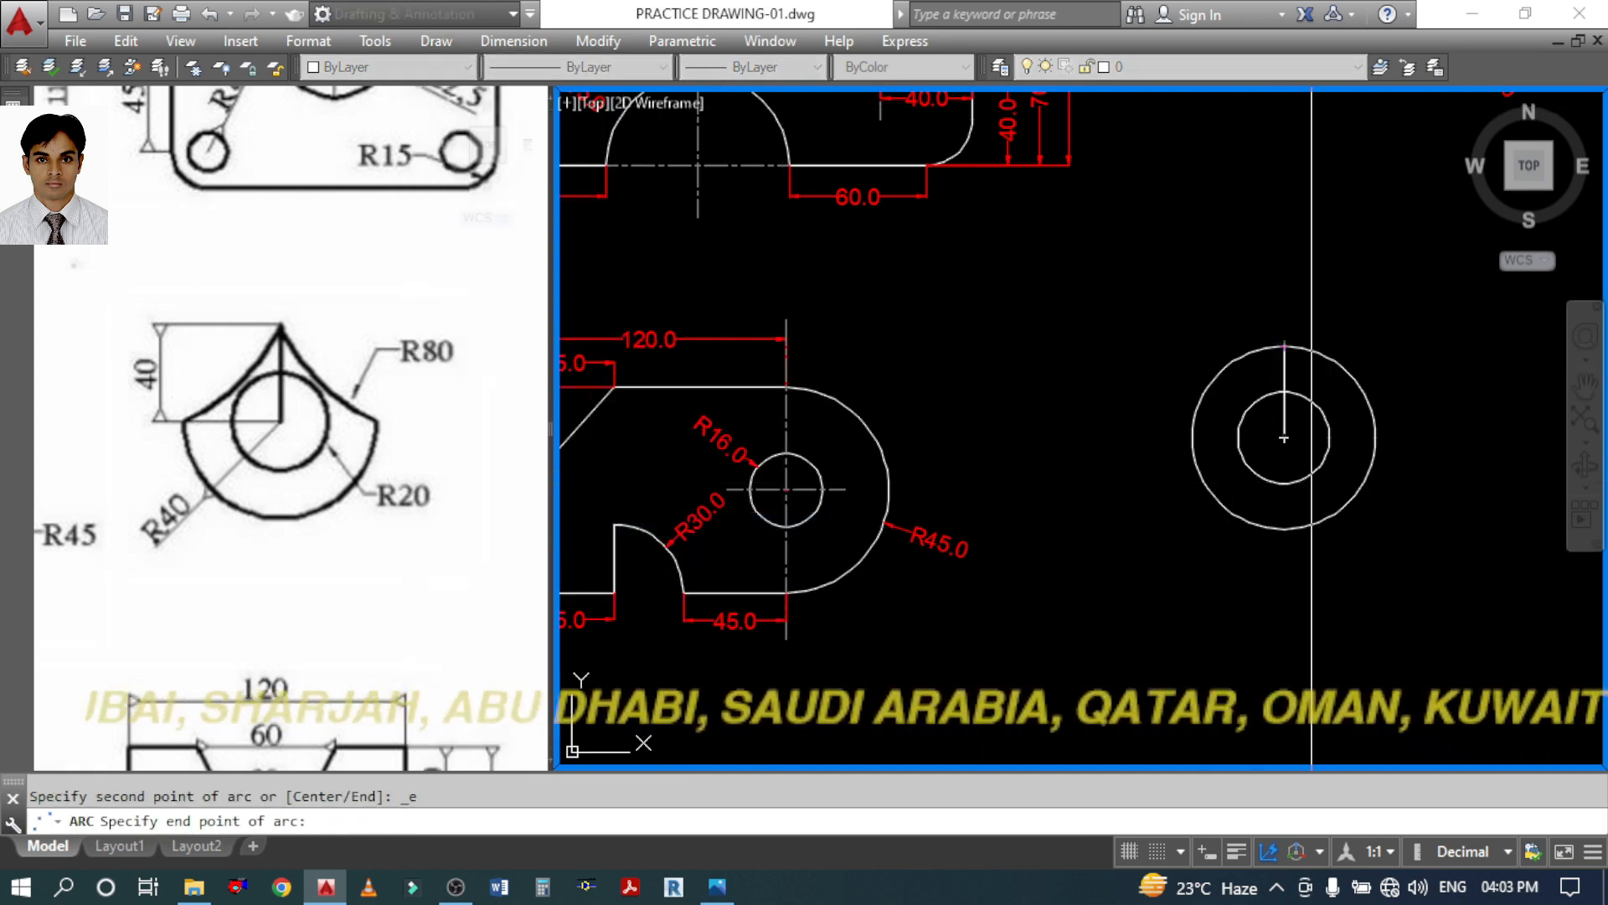
{"action": "left_click", "coordinate": [1375, 436]}
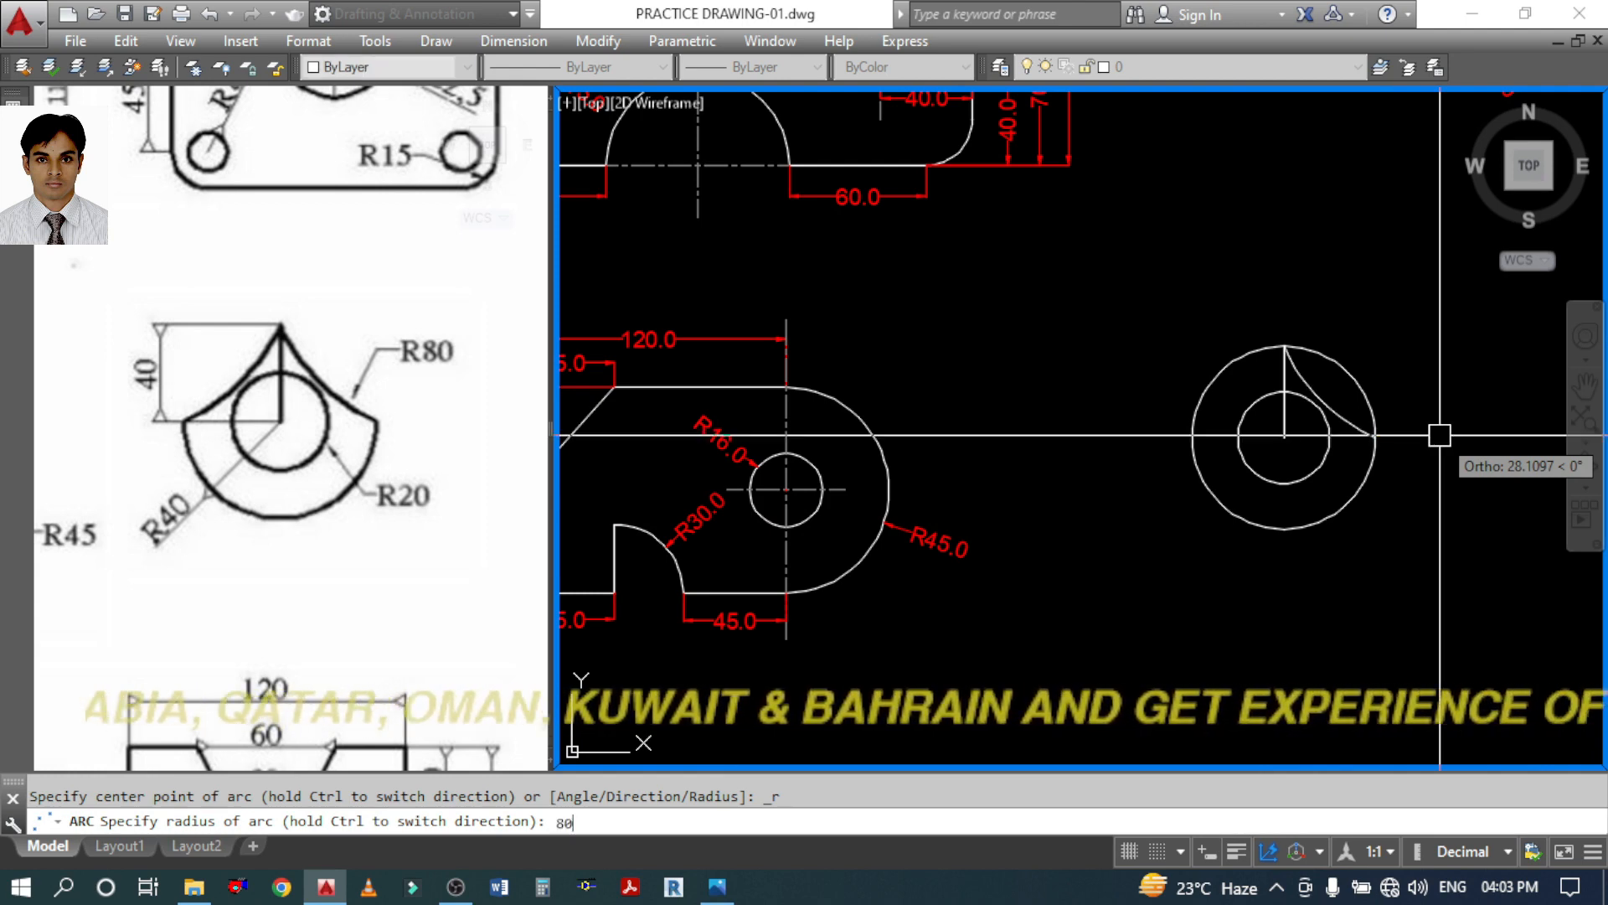
{"action": "type", "text": "80"}
{"action": "key", "text": "Return"}
{"action": "left_click", "coordinate": [389, 360]}
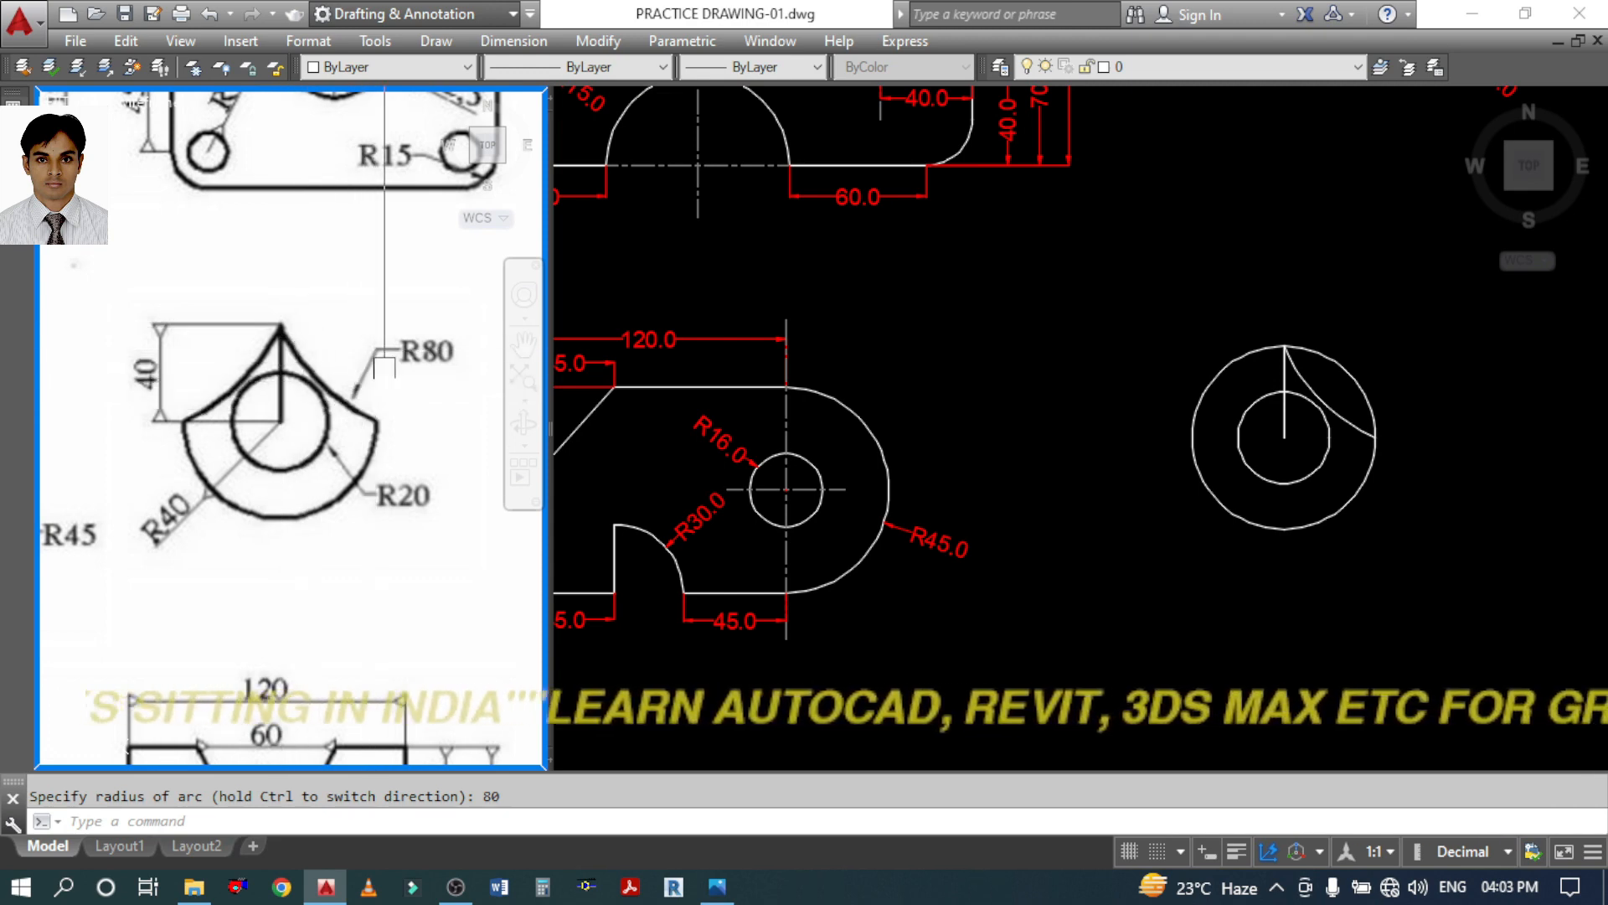
Mirror the radius 80 arc about the vertical line, keeping the source arc
{"action": "left_click", "coordinate": [1291, 376]}
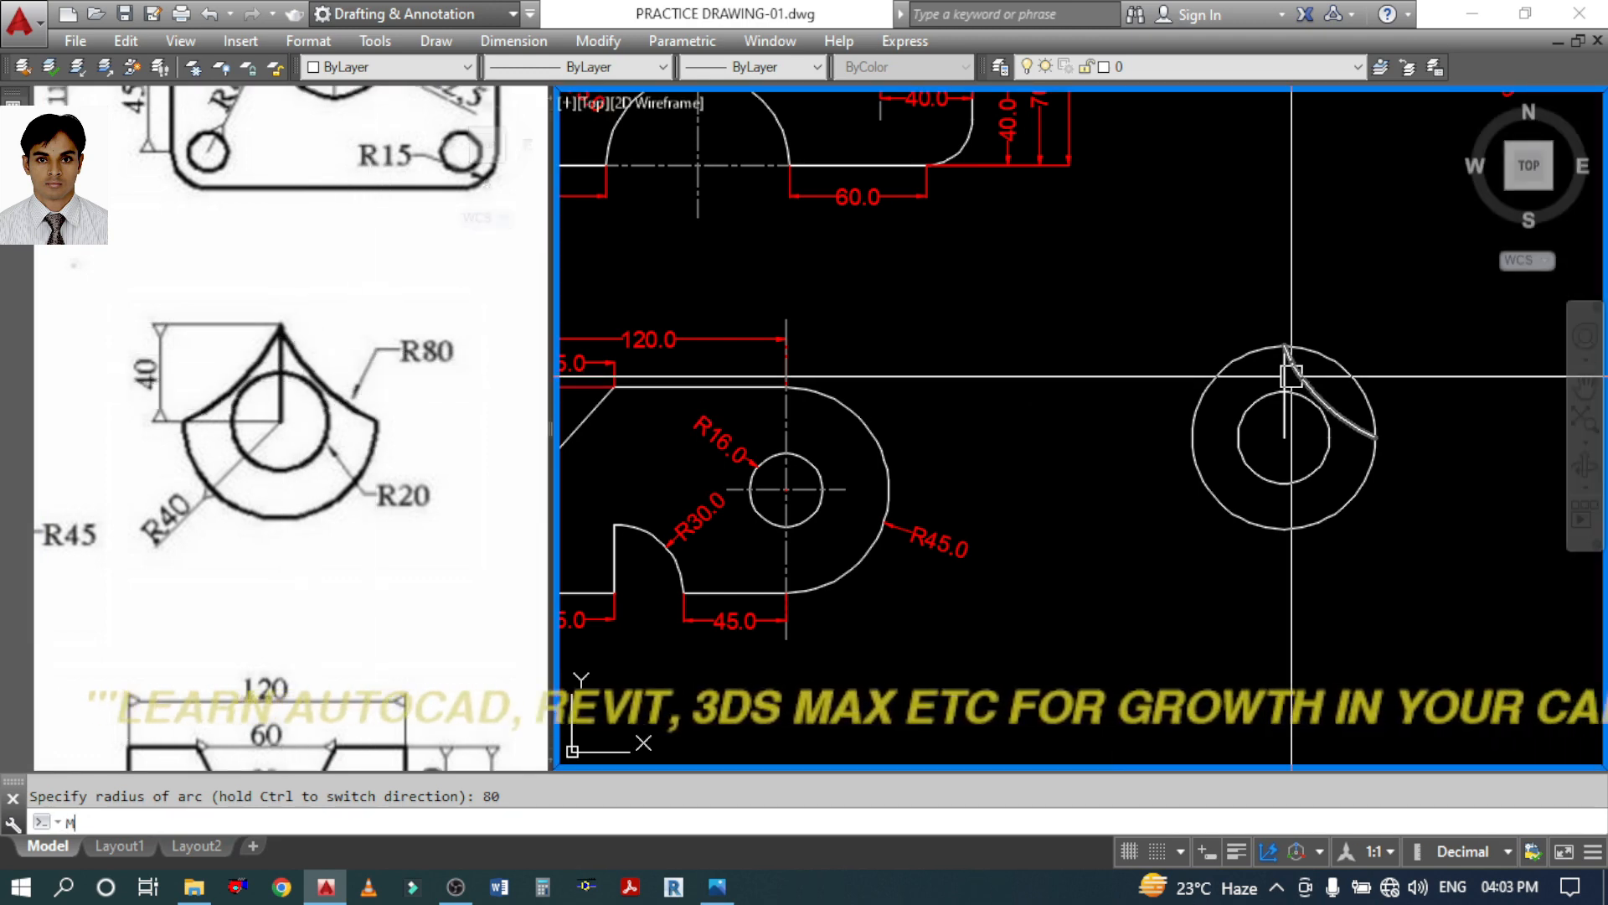
{"action": "type", "text": "mi"}
{"action": "key", "text": "Return"}
{"action": "key", "text": "Return"}
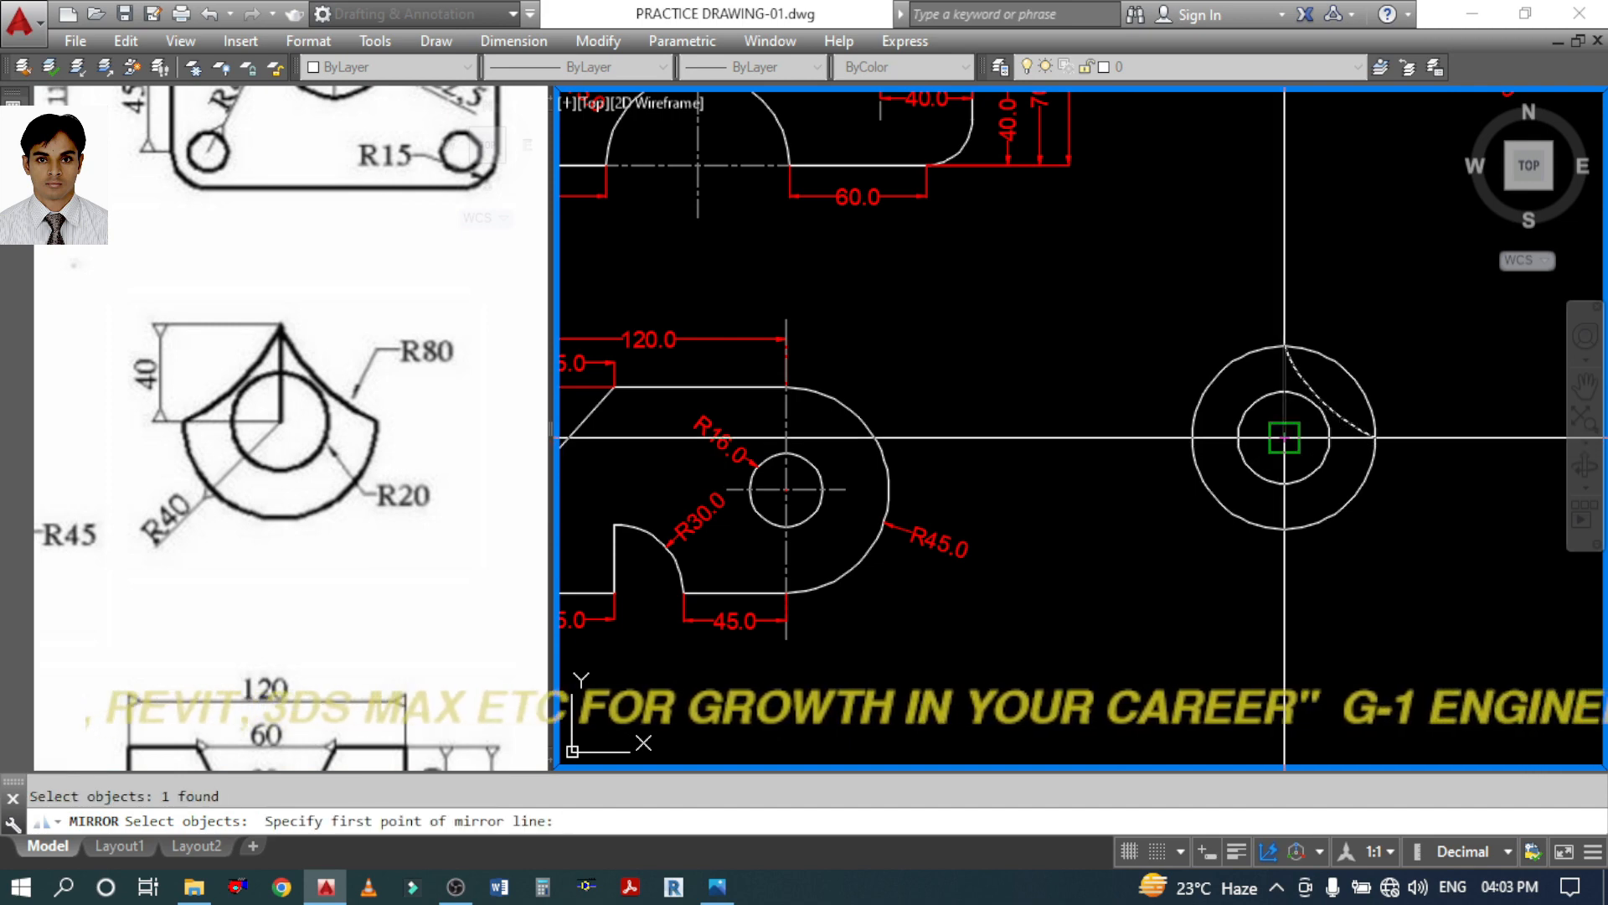
{"action": "left_click", "coordinate": [1284, 437]}
{"action": "left_click", "coordinate": [1285, 346]}
{"action": "right_click", "coordinate": [1289, 255]}
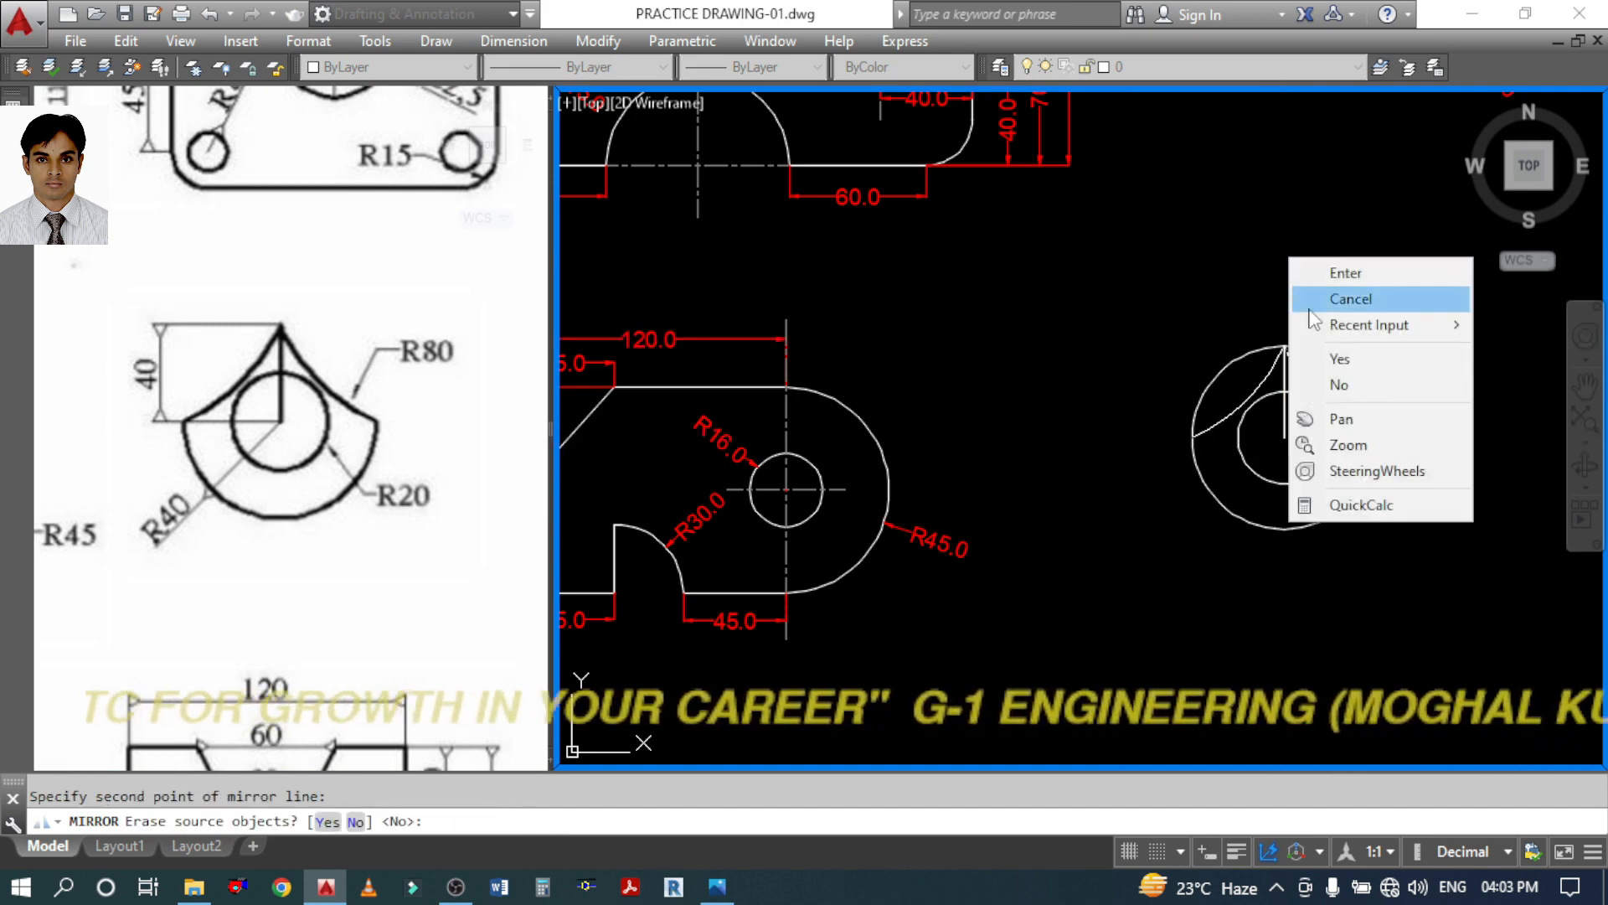
{"action": "left_click", "coordinate": [1334, 381]}
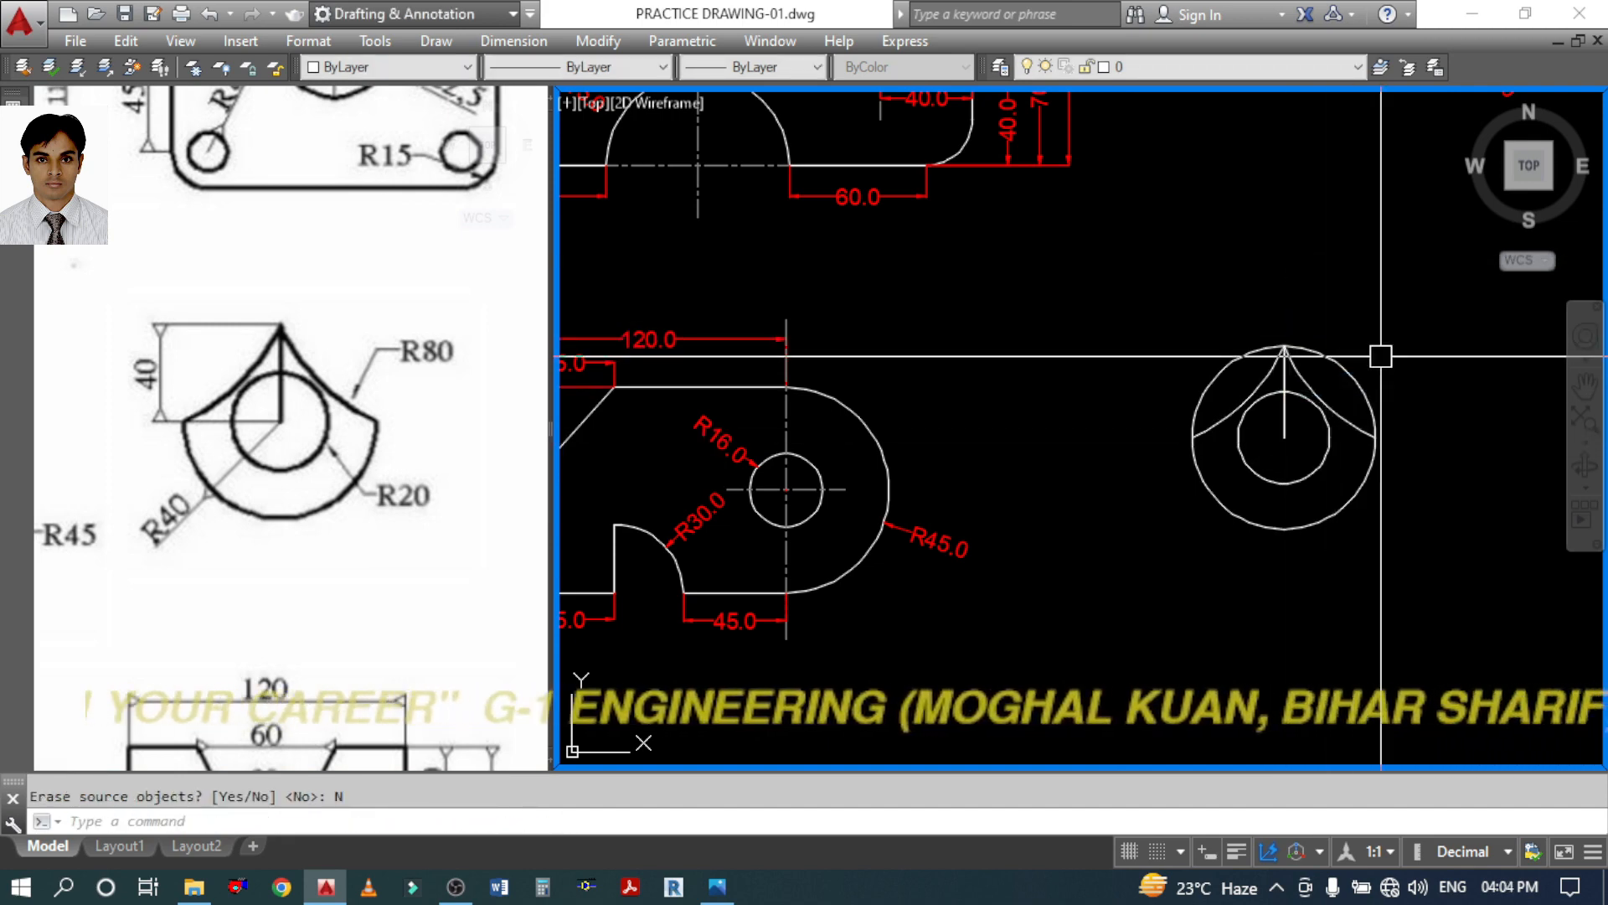
Trim away the upper half of the outer circle above the two radius 80 arcs
{"action": "type", "text": "tr"}
{"action": "key", "text": "Return"}
{"action": "key", "text": "Return"}
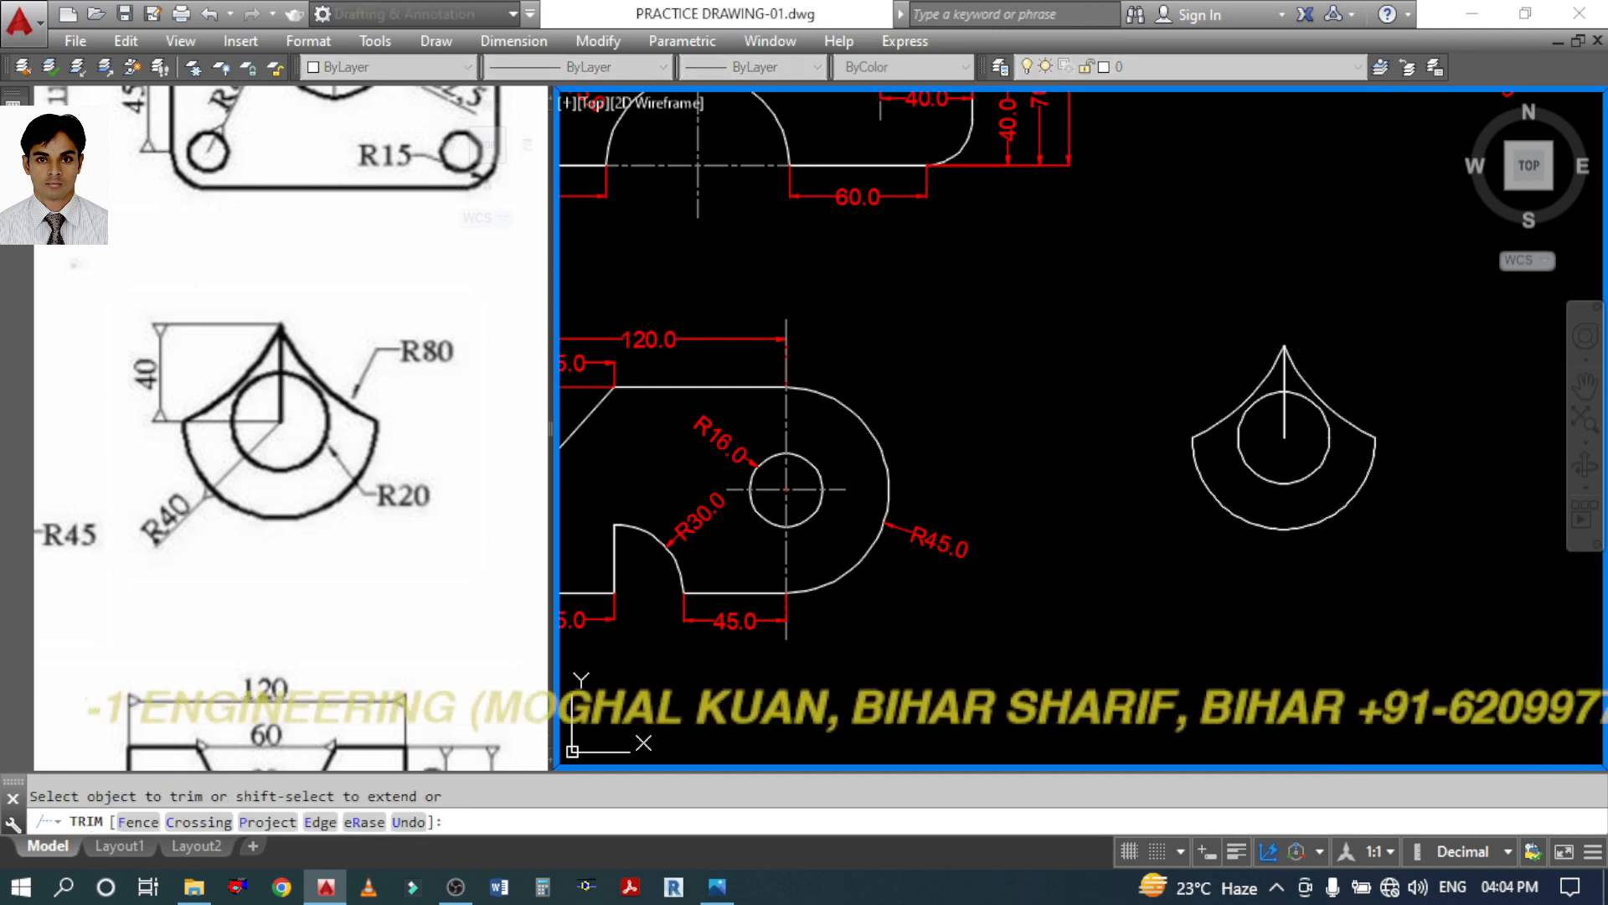
{"action": "key", "text": "Return"}
Add an aligned dimension to the vertical line of the pointed figure, placed on its left side
{"action": "middle_click_drag", "start_coordinate": [1357, 441], "coordinate": [1223, 494]}
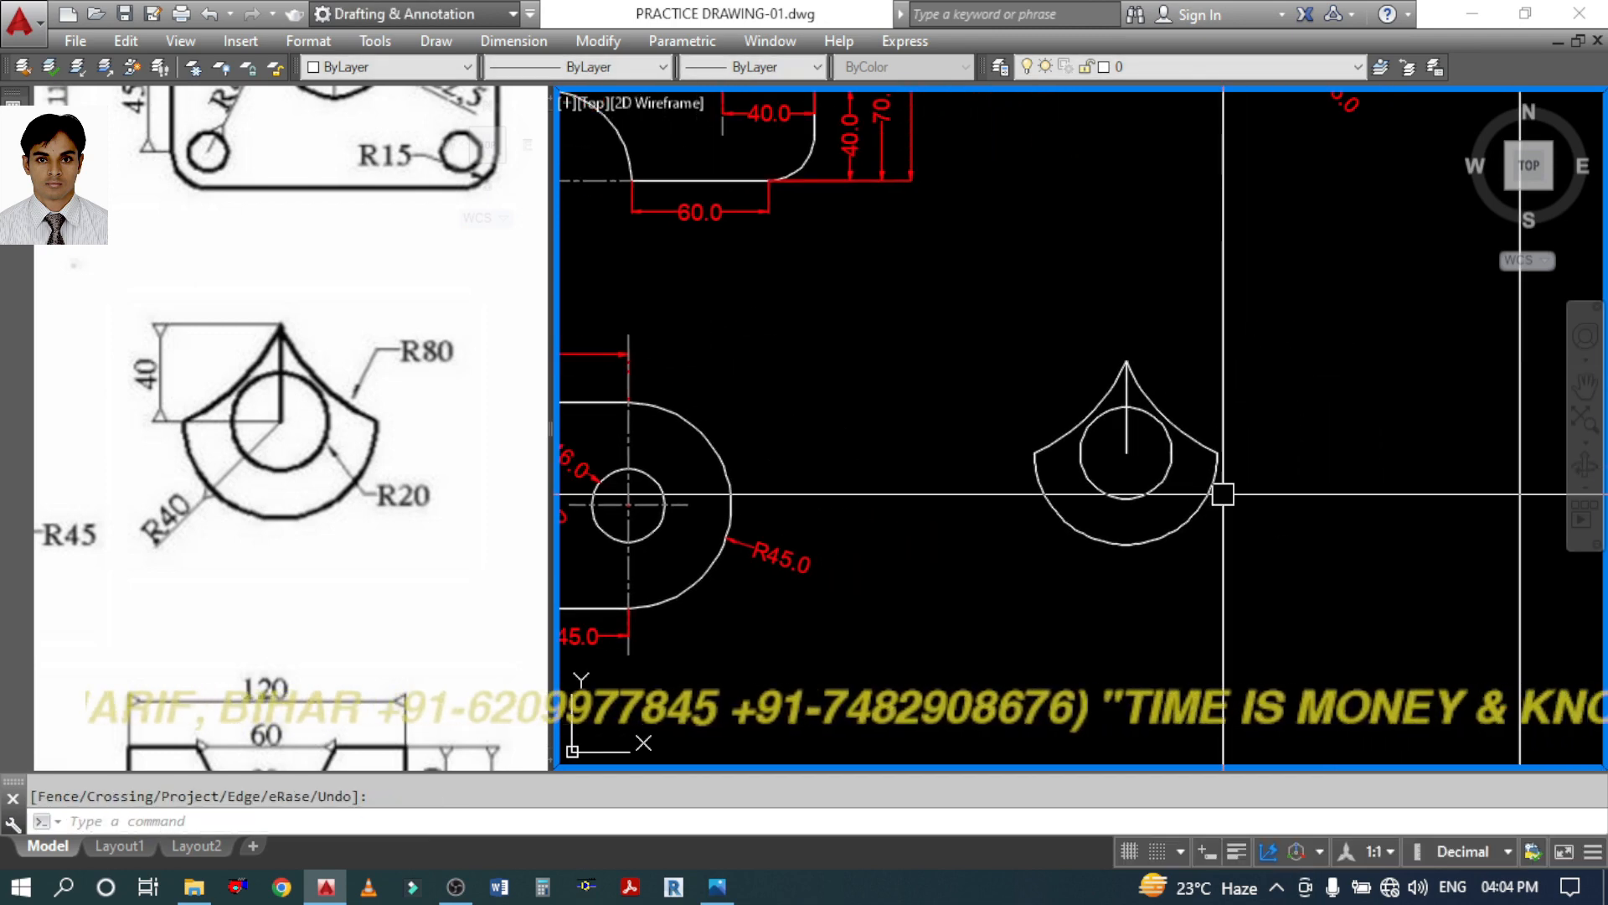
{"action": "type", "text": "DA"}
{"action": "key", "text": "Return"}
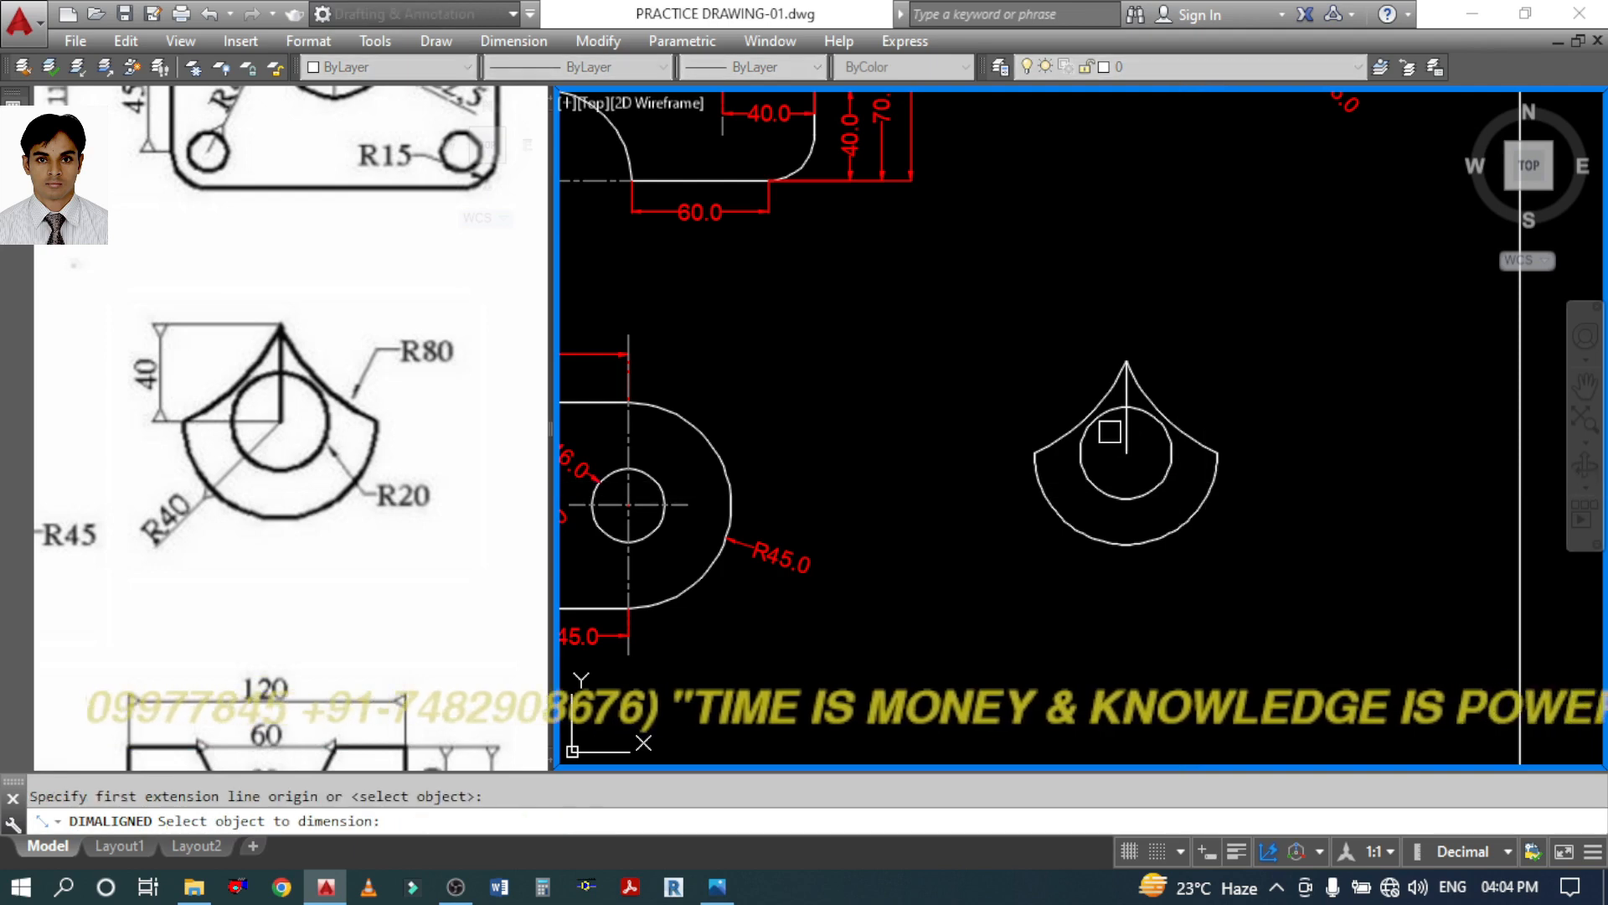
{"action": "left_click", "coordinate": [1122, 431]}
{"action": "left_click", "coordinate": [1003, 406]}
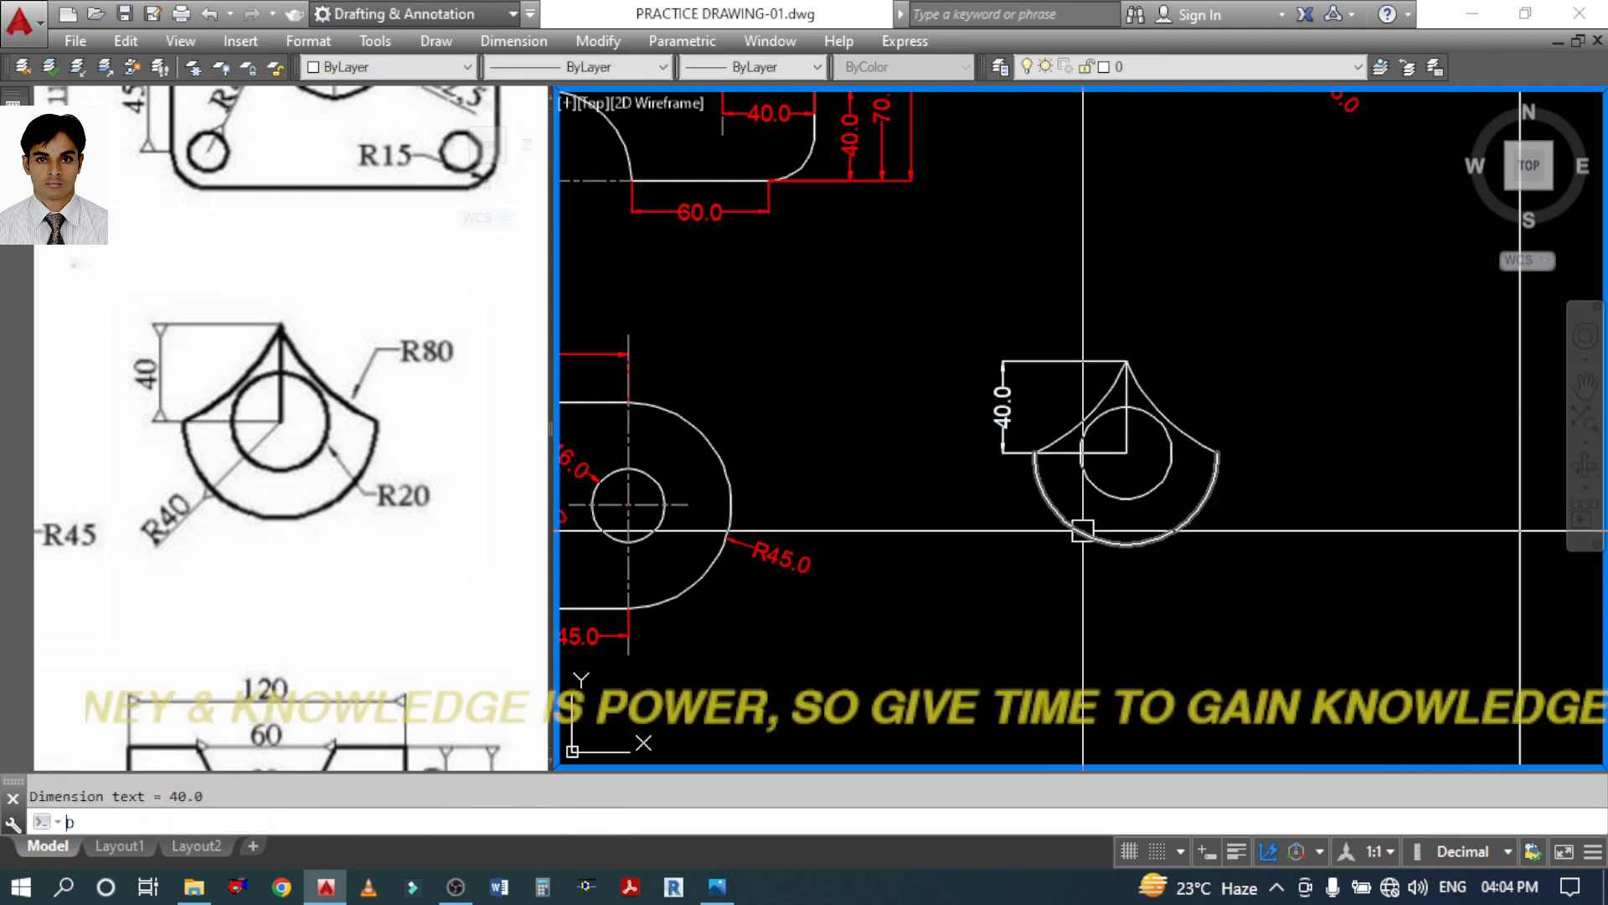
Add radius dimensions to the pointed figure's lower outer arc, the inner circle and the right concave arc
{"action": "type", "text": "dra"}
{"action": "key", "text": "Return"}
{"action": "left_click", "coordinate": [1060, 512]}
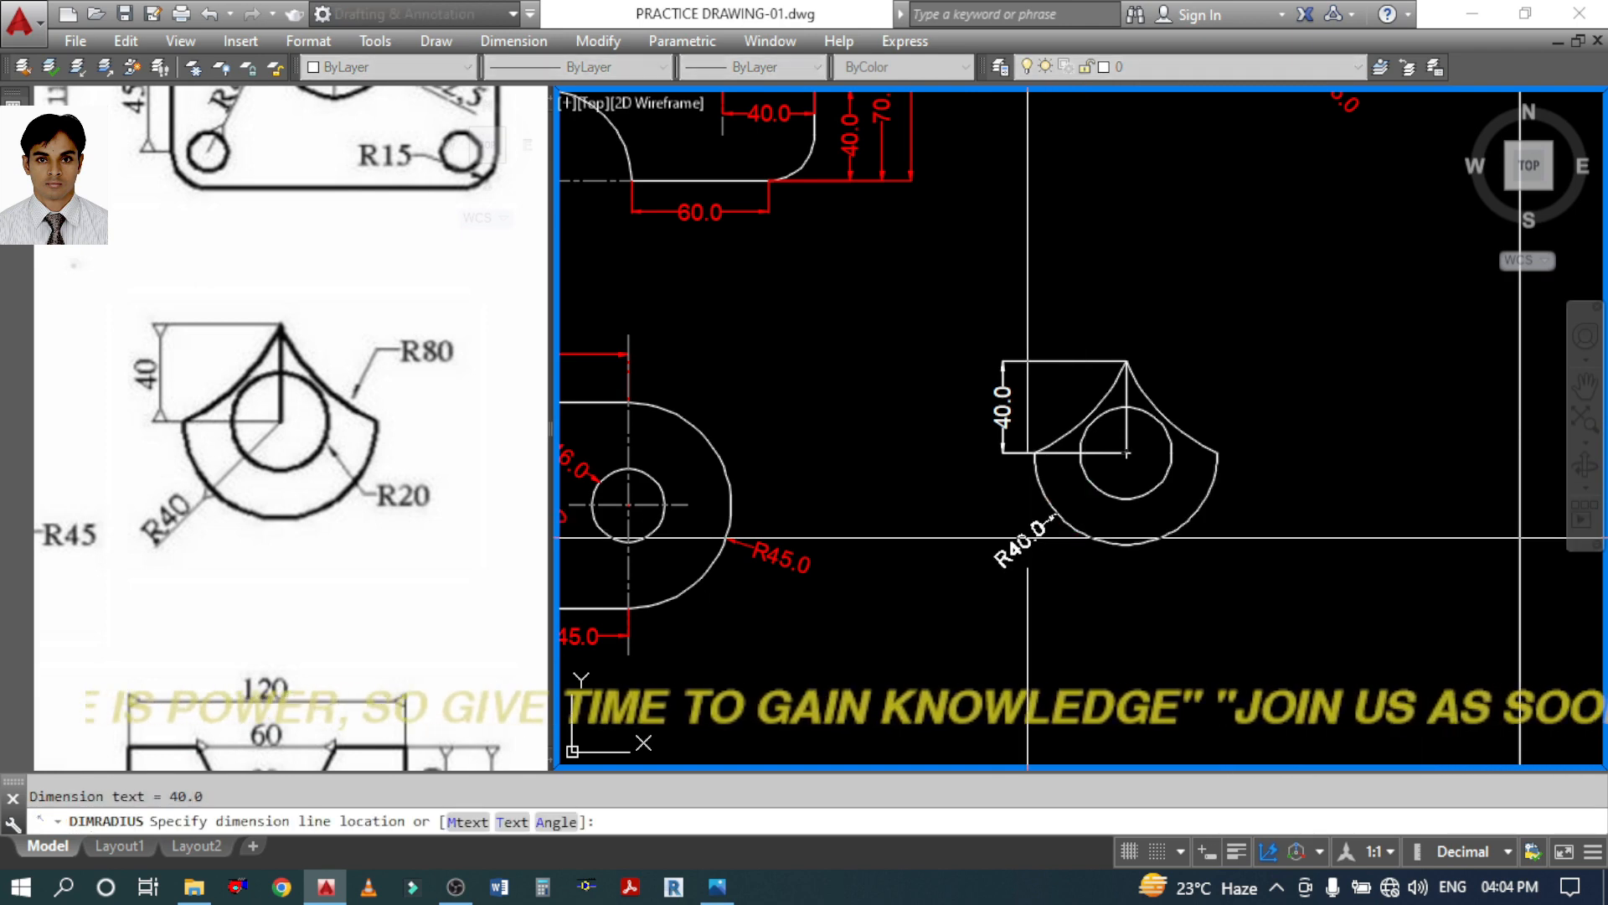
{"action": "left_click", "coordinate": [1009, 540]}
{"action": "key", "text": "Return"}
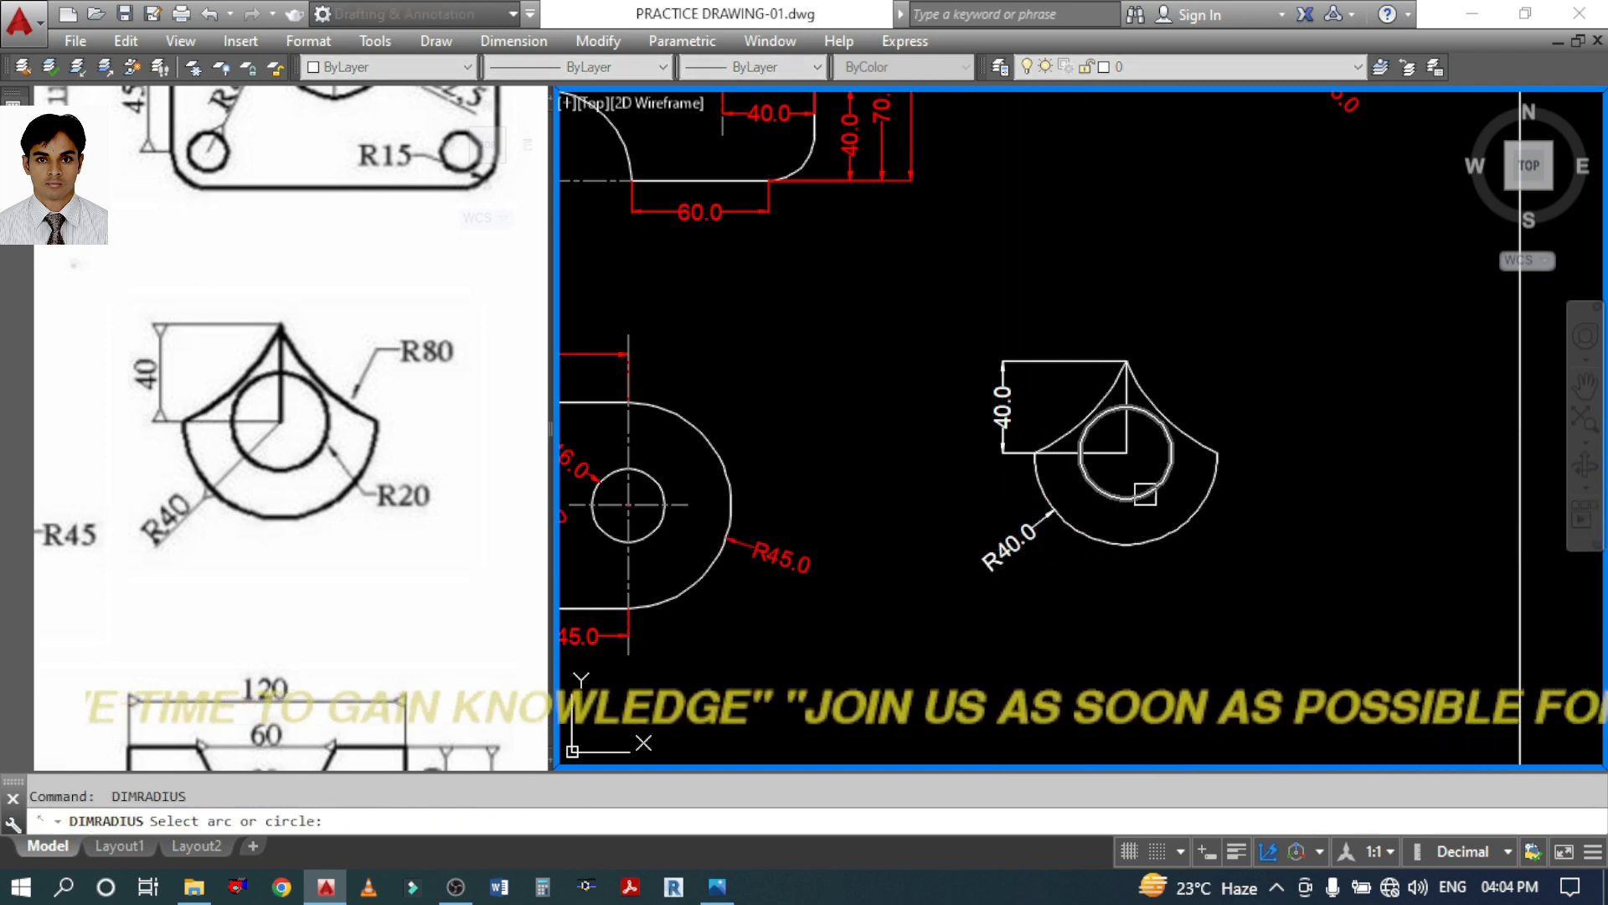
{"action": "left_click", "coordinate": [1170, 436]}
{"action": "left_click", "coordinate": [1249, 541]}
{"action": "key", "text": "Return"}
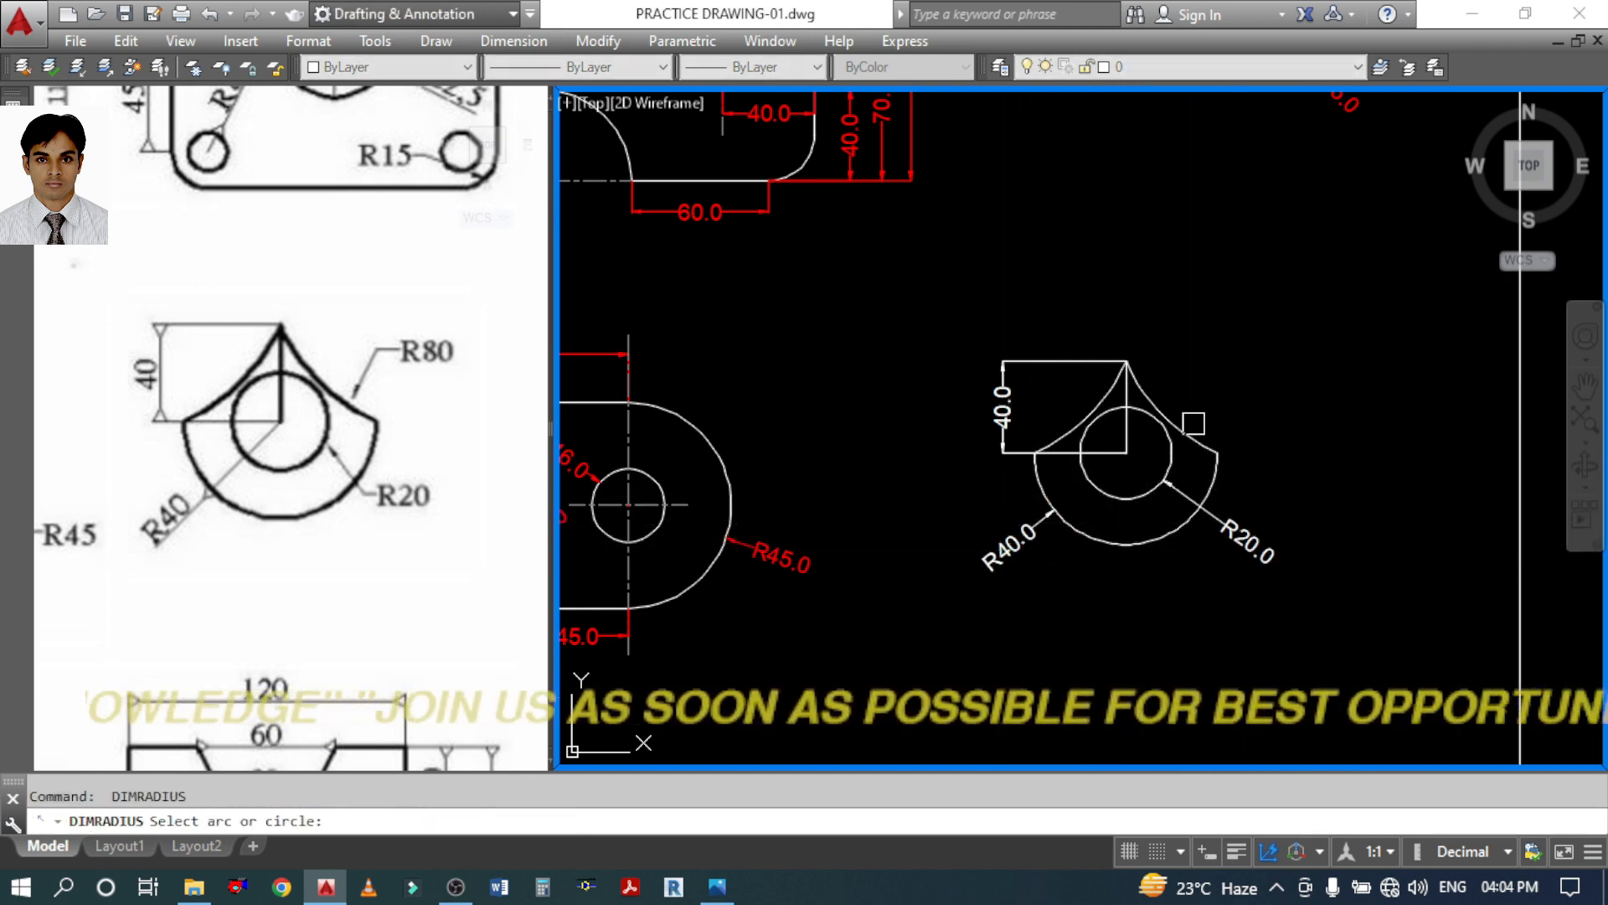
{"action": "left_click", "coordinate": [1184, 424]}
{"action": "left_click", "coordinate": [1231, 369]}
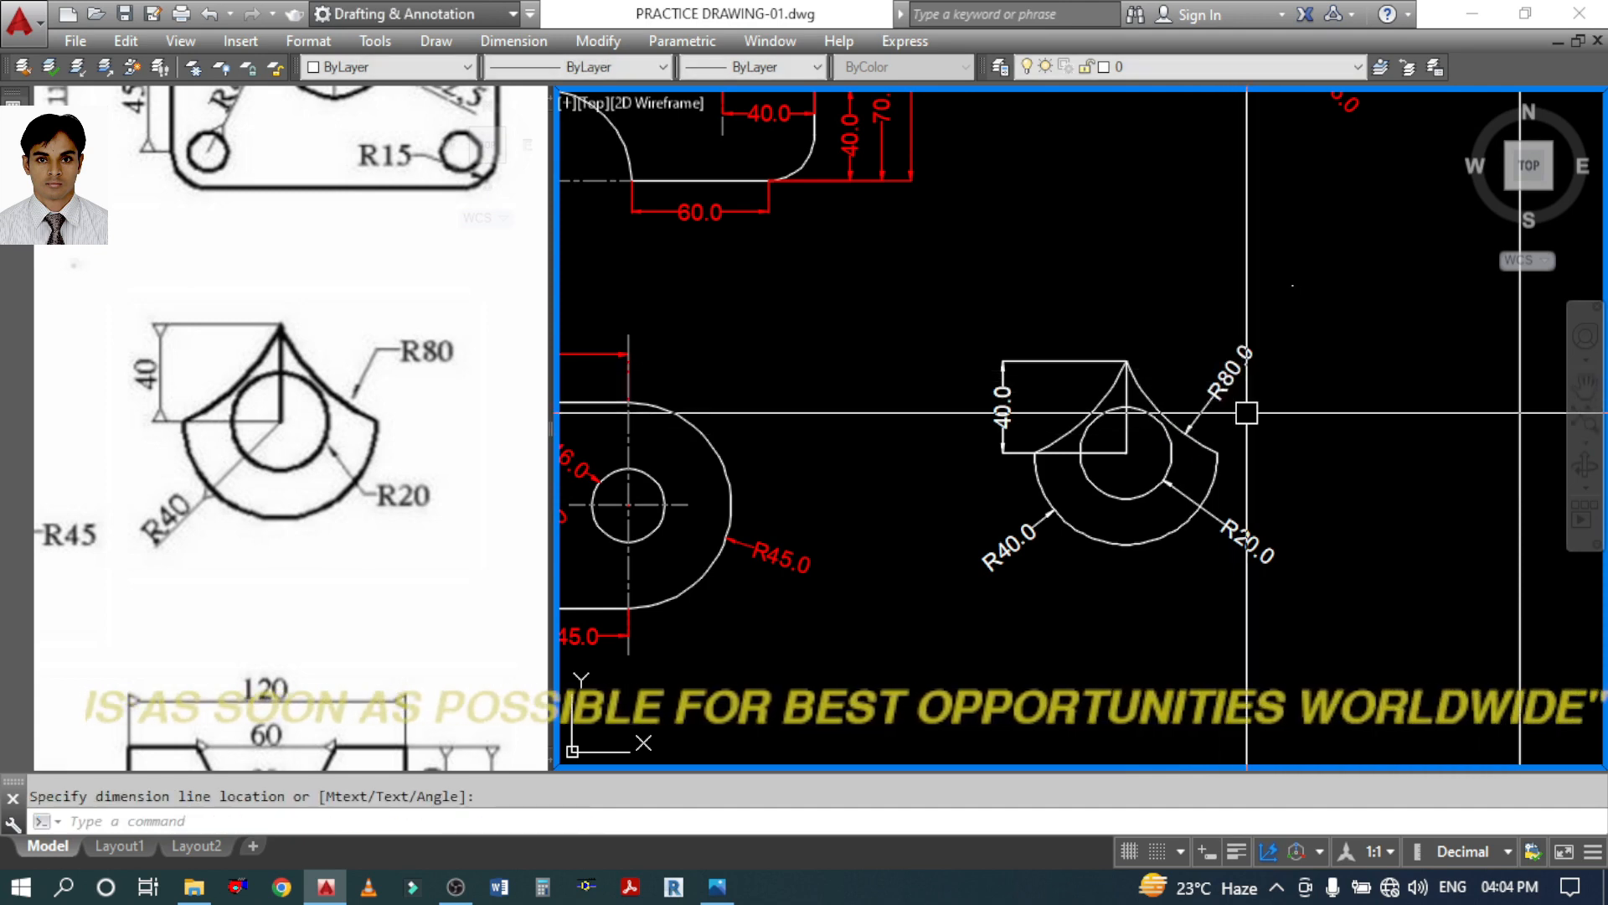
Match the properties of the notched plate's red R45 dimension onto the pointed figure's four dimensions
{"action": "type", "text": "MA"}
{"action": "key", "text": "Return"}
{"action": "left_click", "coordinate": [762, 546]}
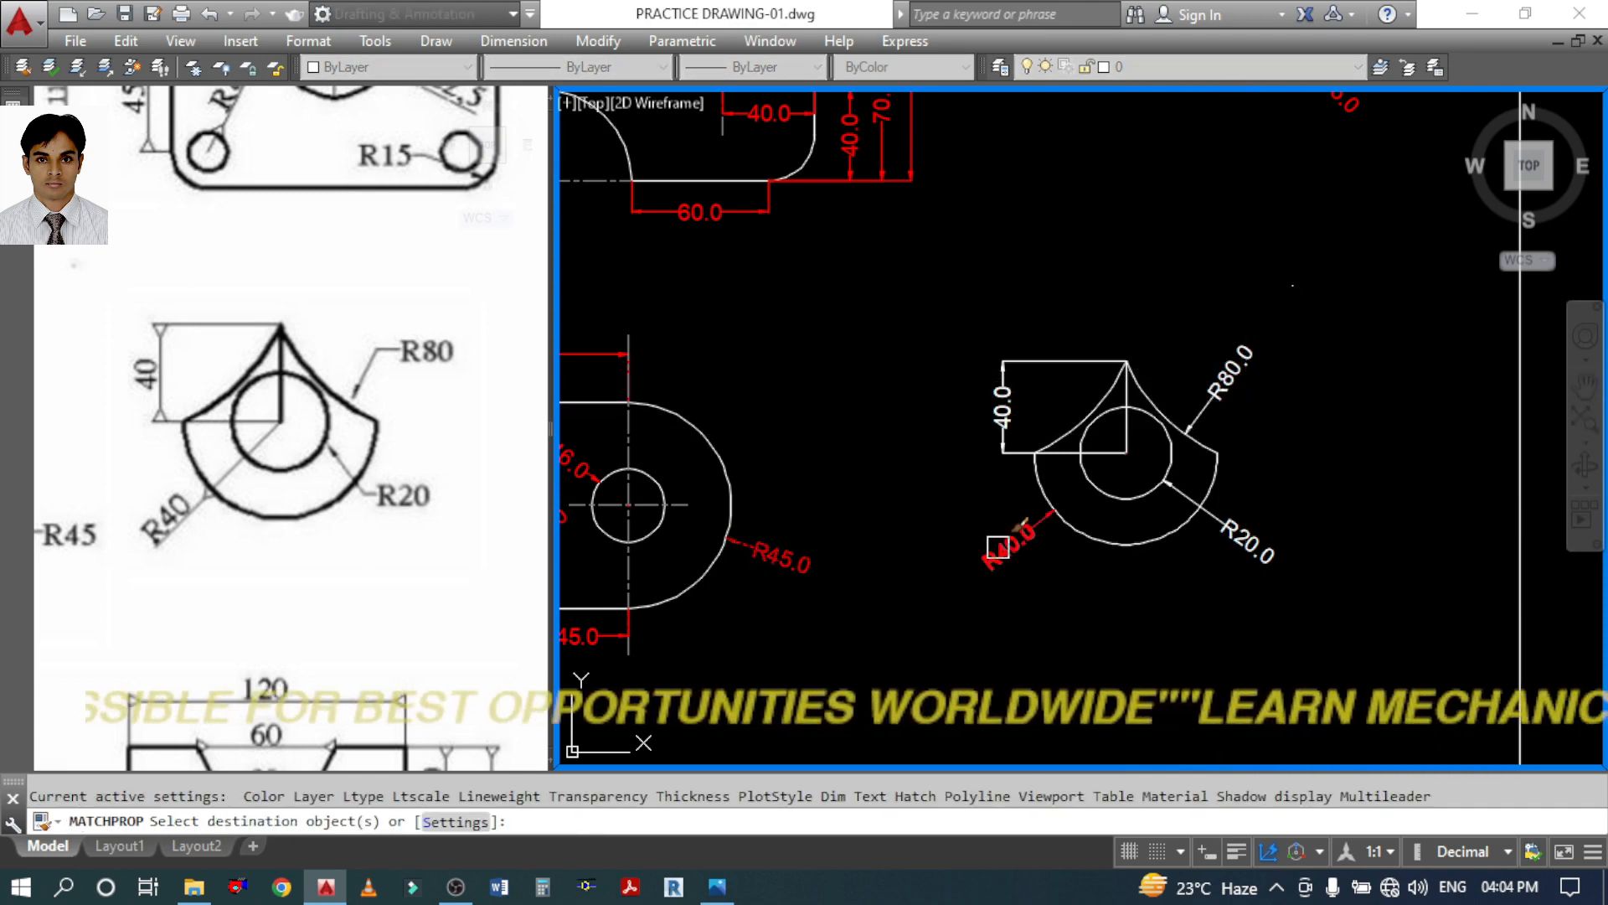
{"action": "left_click", "coordinate": [1016, 535]}
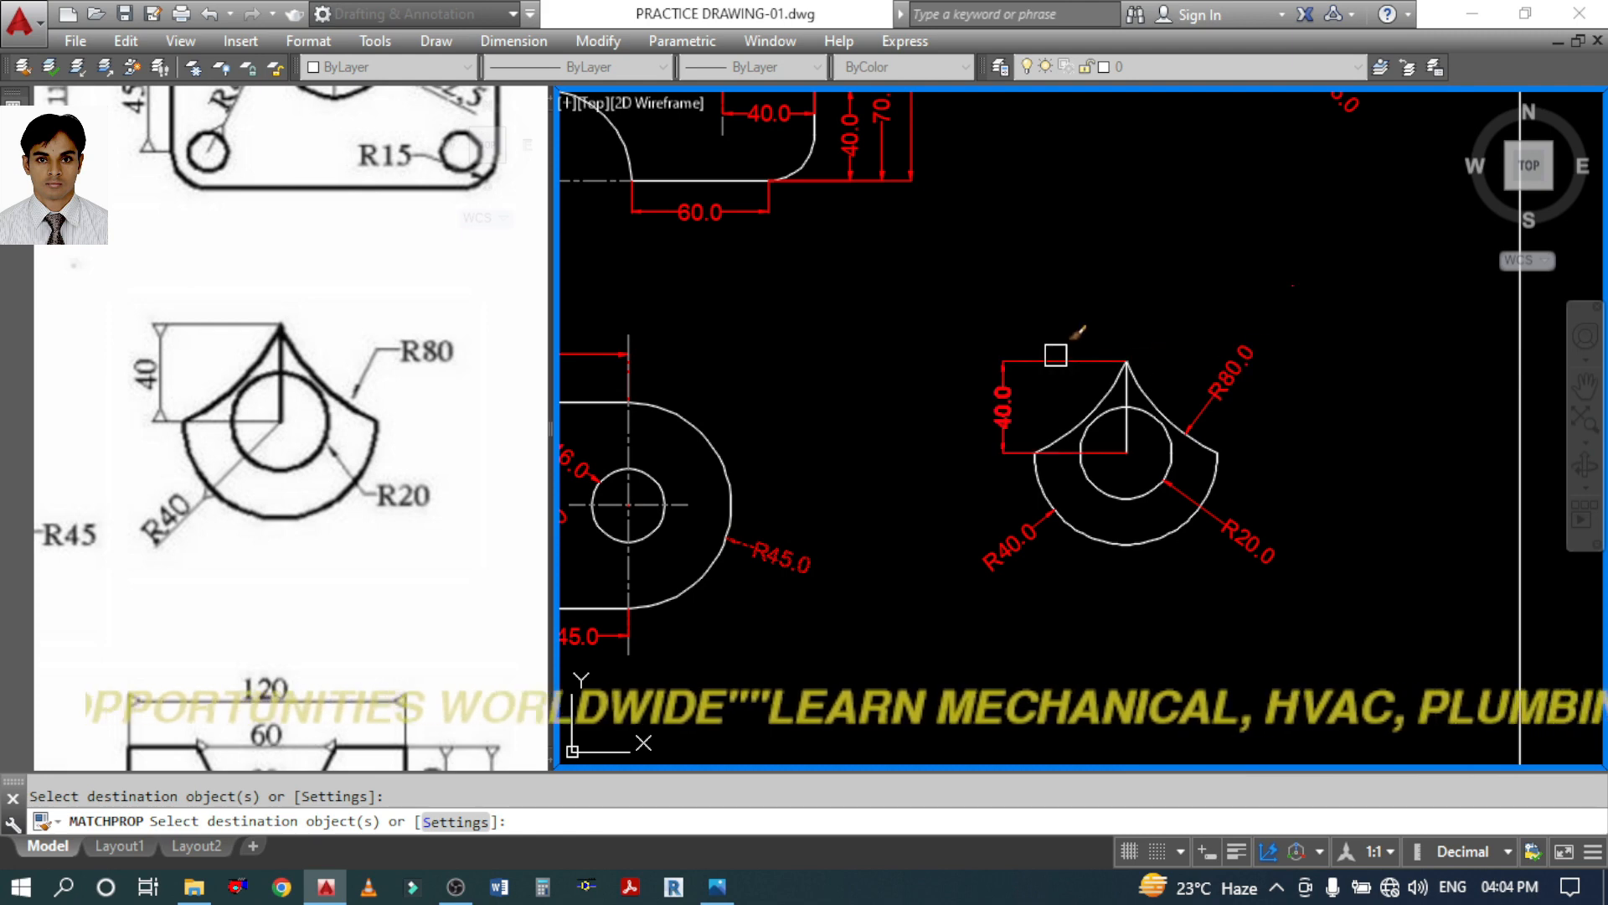
{"action": "key", "text": "Return"}
Draw a 156 by 76 rectangle below the notched plate as the outline of the next reference figure
{"action": "scroll", "coordinate": [1239, 353], "scroll_direction": "down", "scroll_amount": 5}
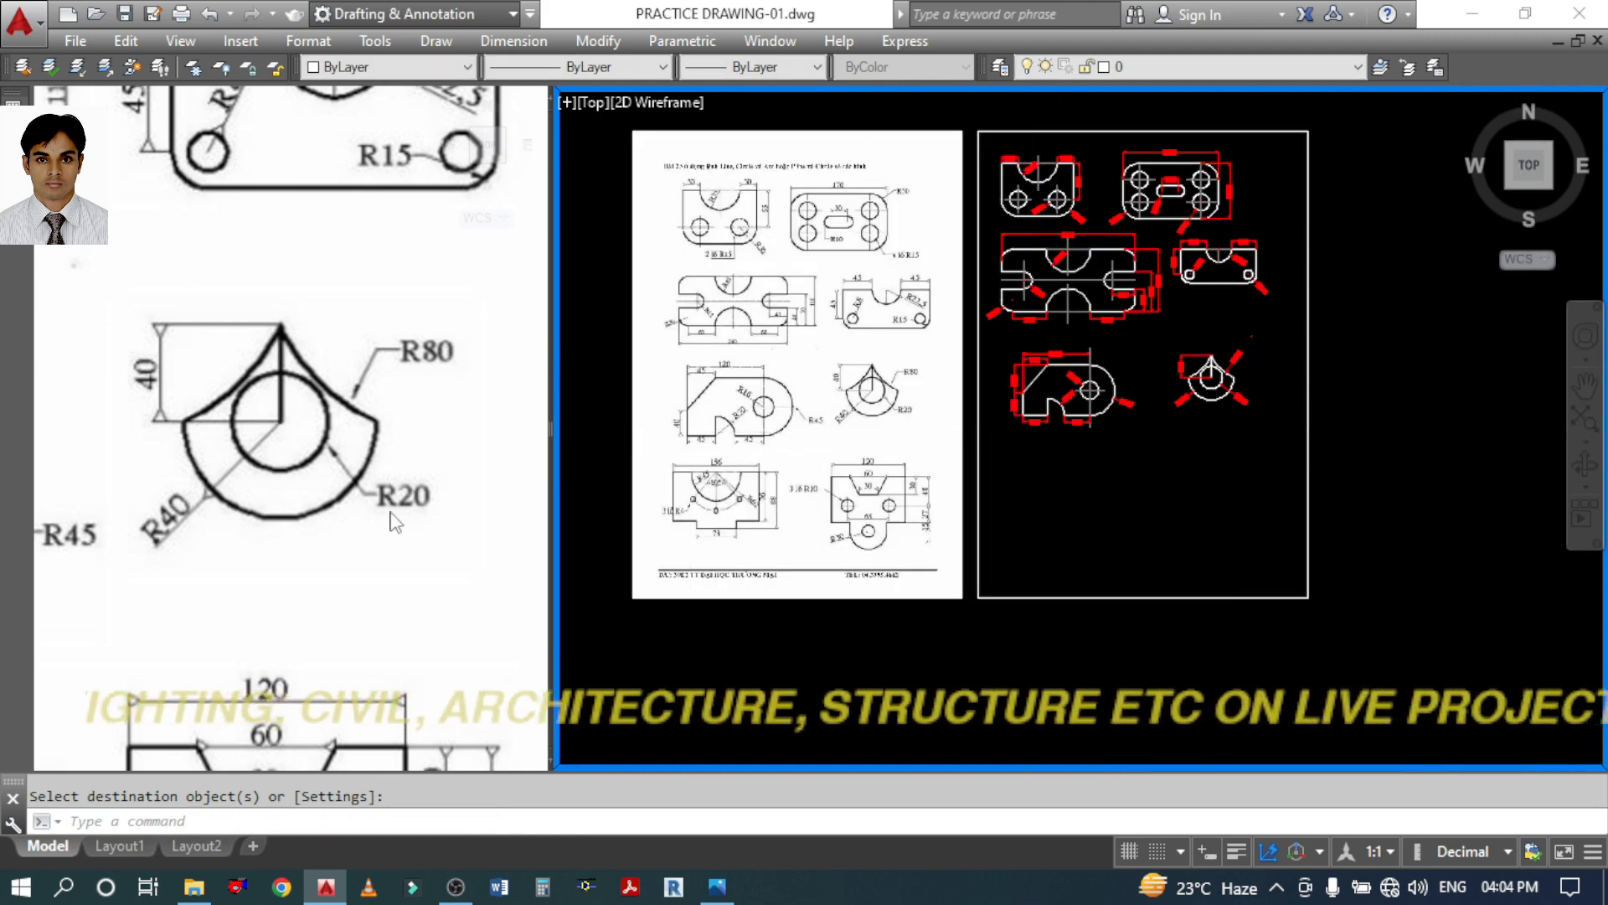
{"action": "left_click", "coordinate": [385, 514]}
{"action": "scroll", "coordinate": [367, 402], "scroll_direction": "down", "scroll_amount": 5}
{"action": "scroll", "coordinate": [196, 513], "scroll_direction": "up", "scroll_amount": 5}
{"action": "middle_click_drag", "start_coordinate": [216, 513], "coordinate": [254, 527]}
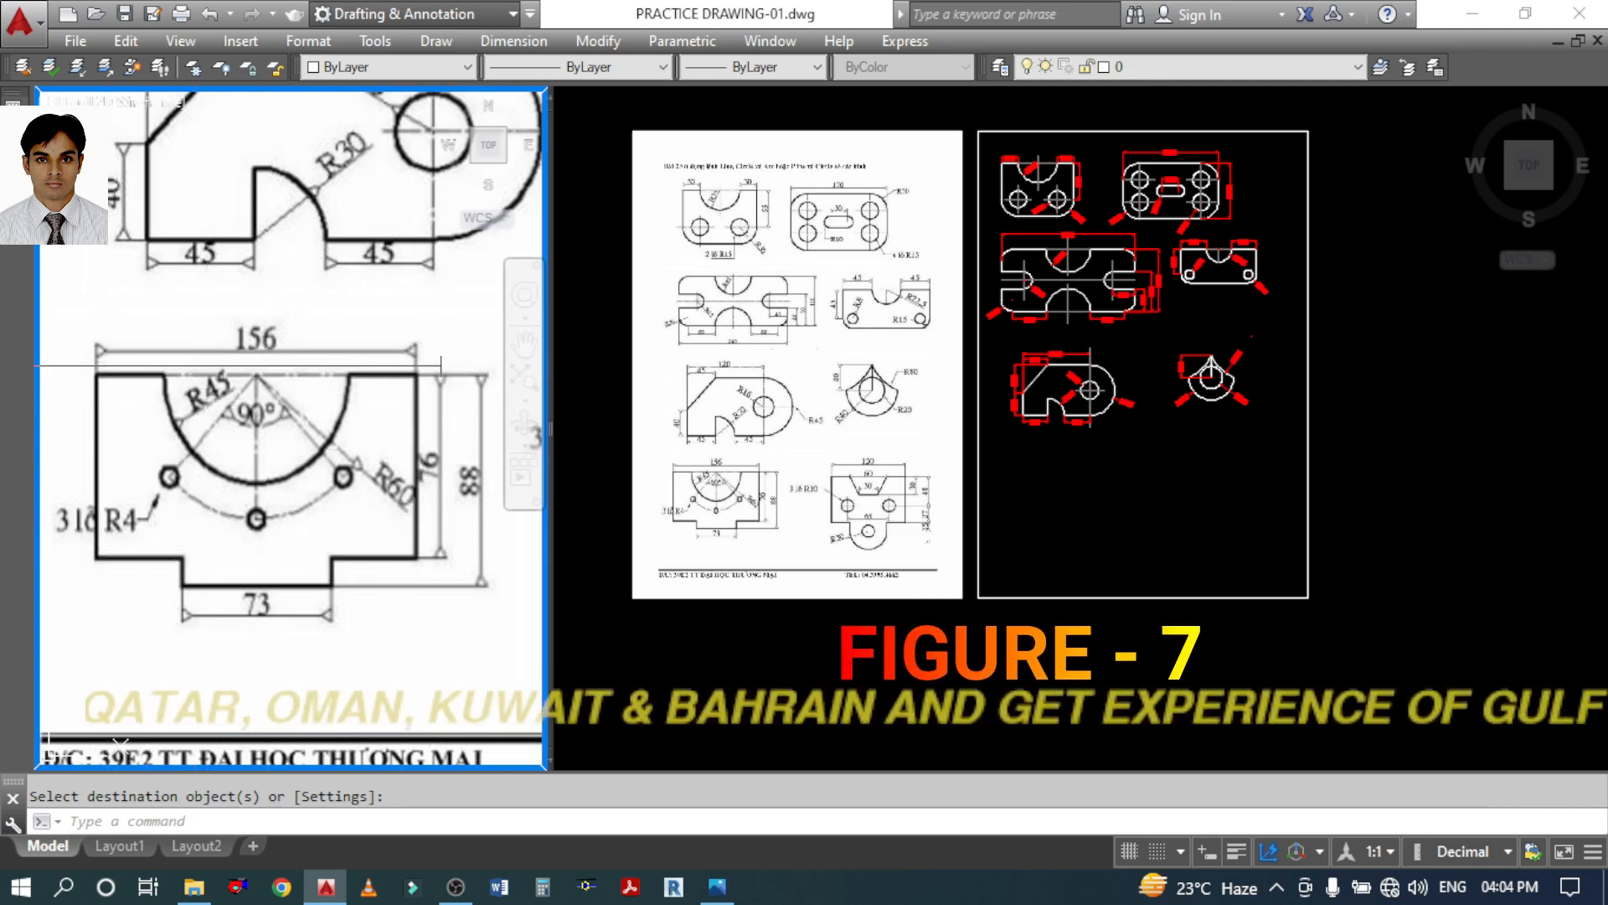
{"action": "left_click", "coordinate": [1065, 474]}
{"action": "scroll", "coordinate": [1066, 474], "scroll_direction": "up", "scroll_amount": 6}
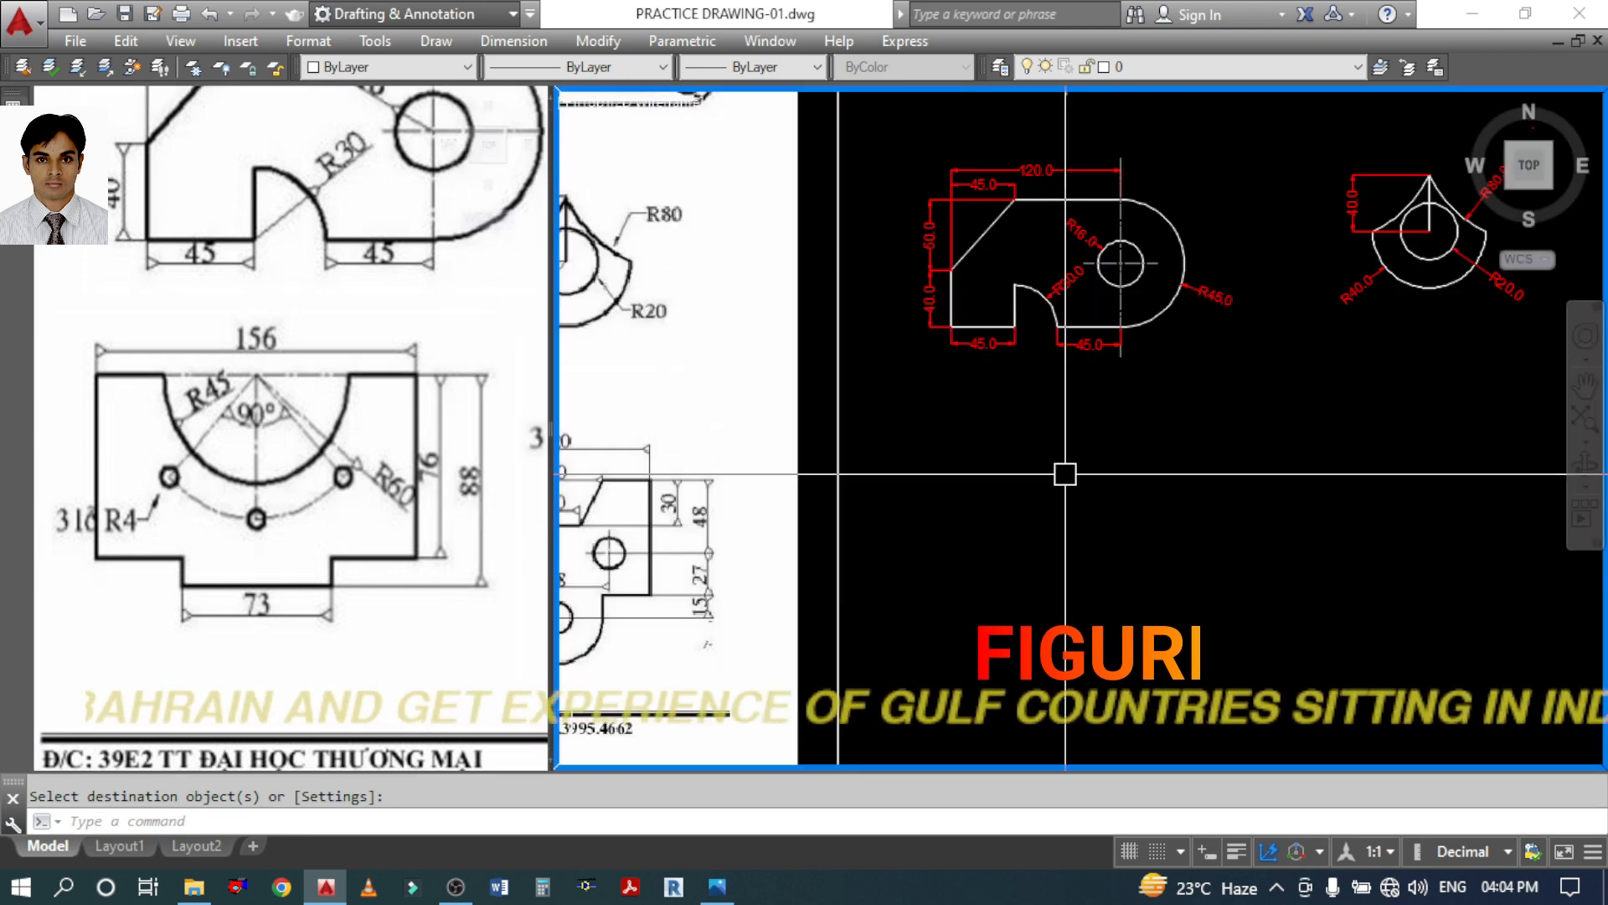
{"action": "type", "text": "rec"}
{"action": "mouse_move", "coordinate": [1072, 467]}
{"action": "middle_mouse_down"}
{"action": "mouse_move", "coordinate": [966, 585]}
{"action": "mouse_move", "coordinate": [1078, 396]}
{"action": "middle_mouse_up"}
{"action": "key", "text": "space"}
{"action": "left_click", "coordinate": [968, 586]}
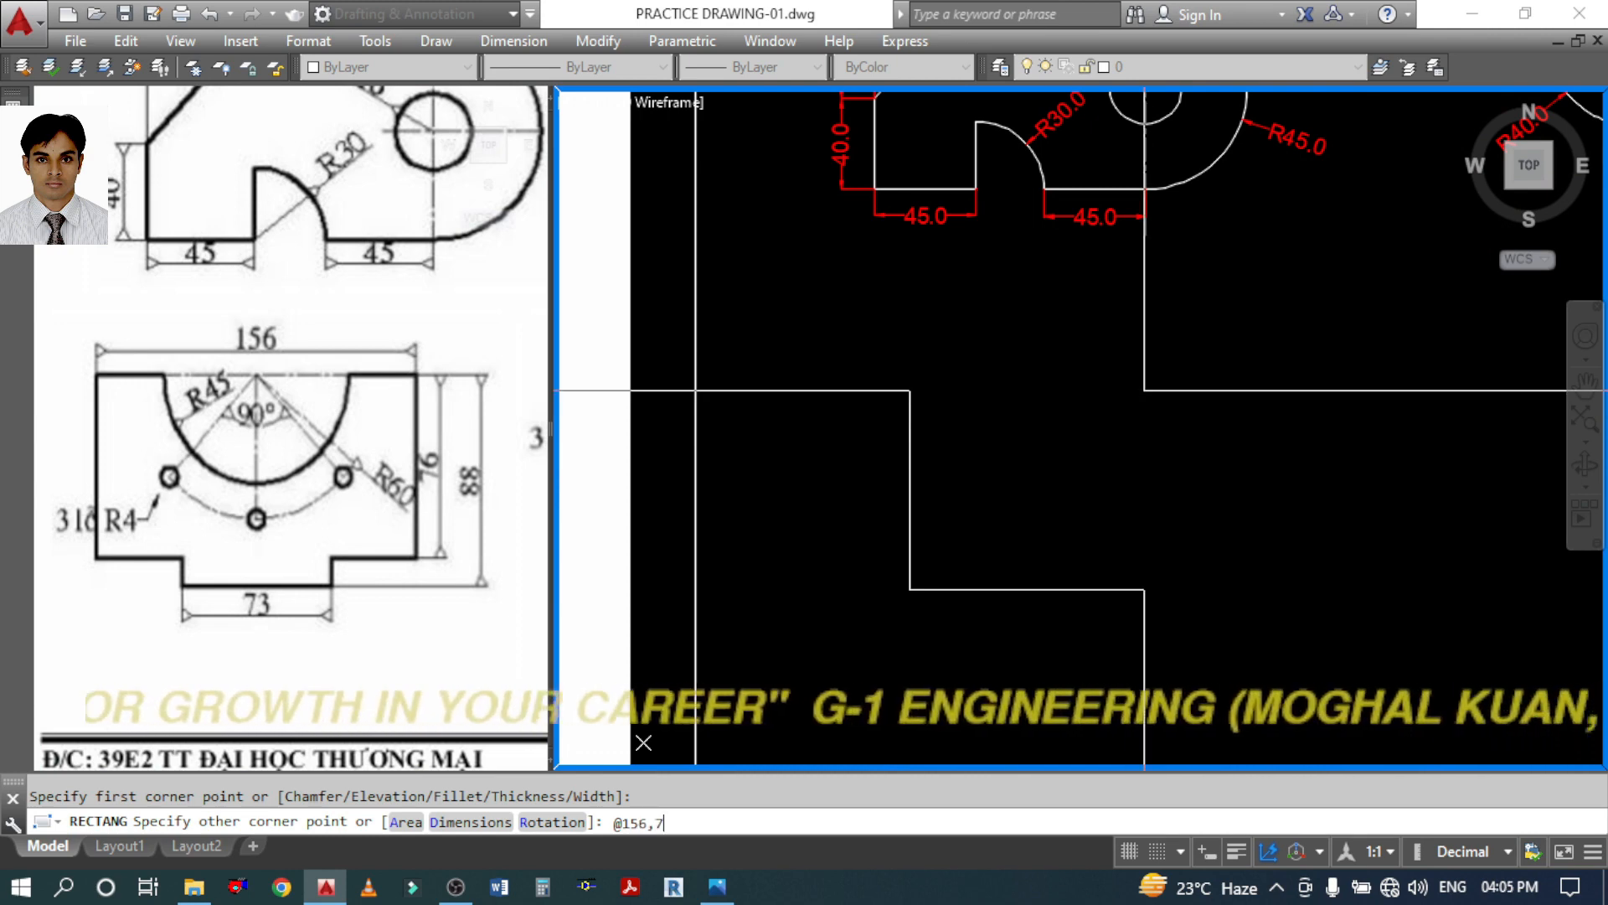
{"action": "key", "text": "Return"}
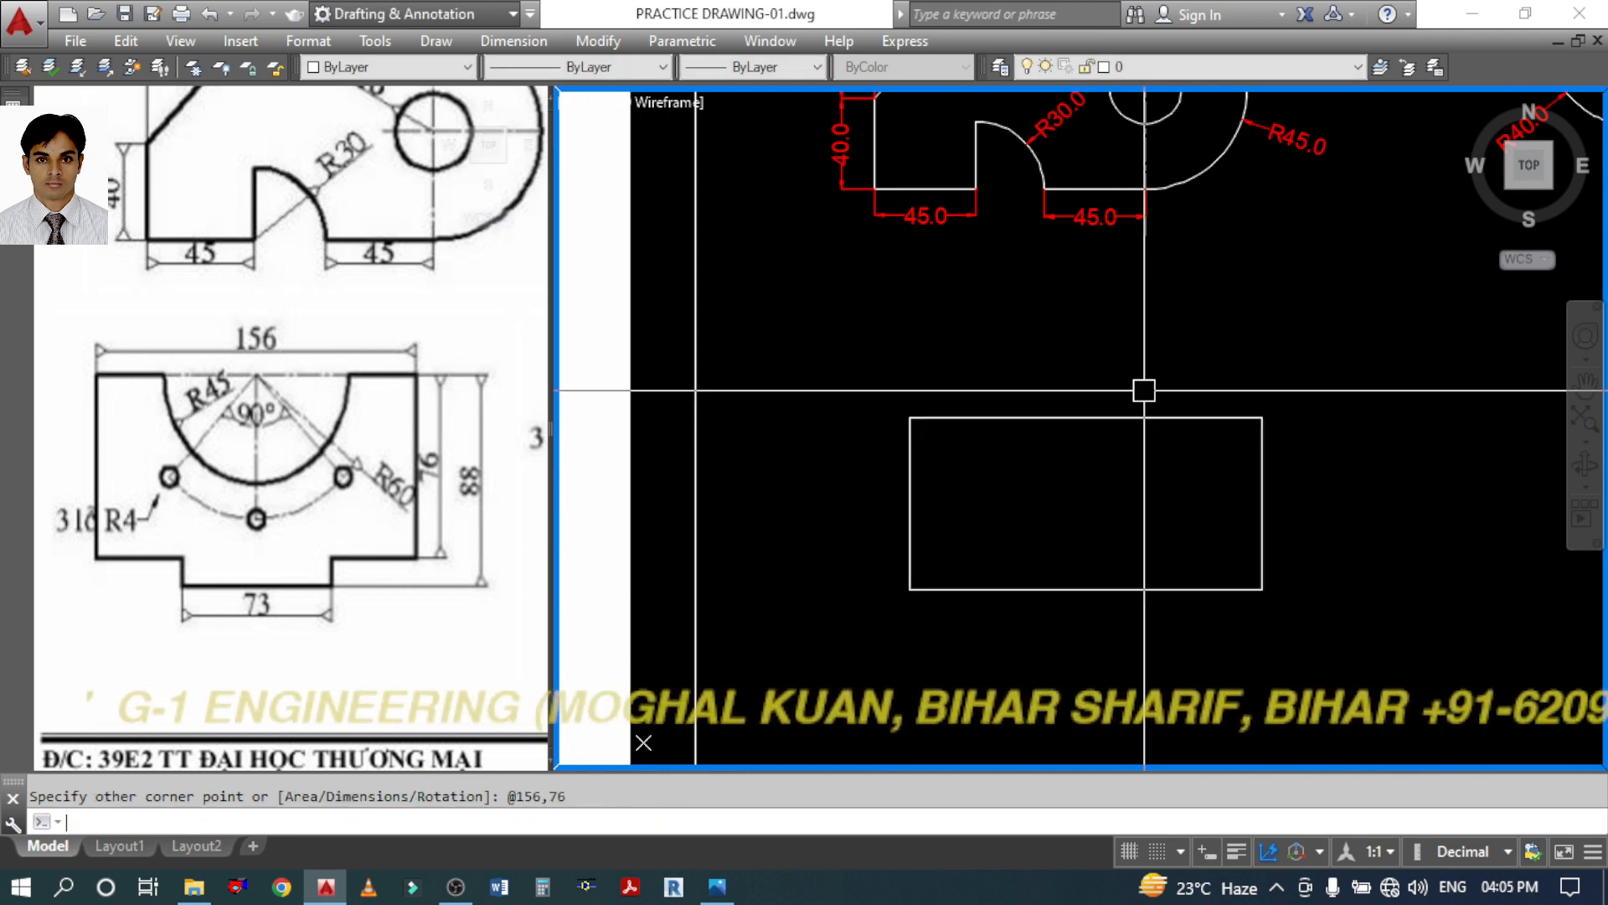
Add aligned dimensions to the rectangle's top edge and right edge, placed outside the outline
{"action": "type", "text": "dal"}
{"action": "key", "text": "space"}
{"action": "key", "text": "space"}
{"action": "left_click", "coordinate": [1128, 423]}
{"action": "left_click", "coordinate": [1138, 379]}
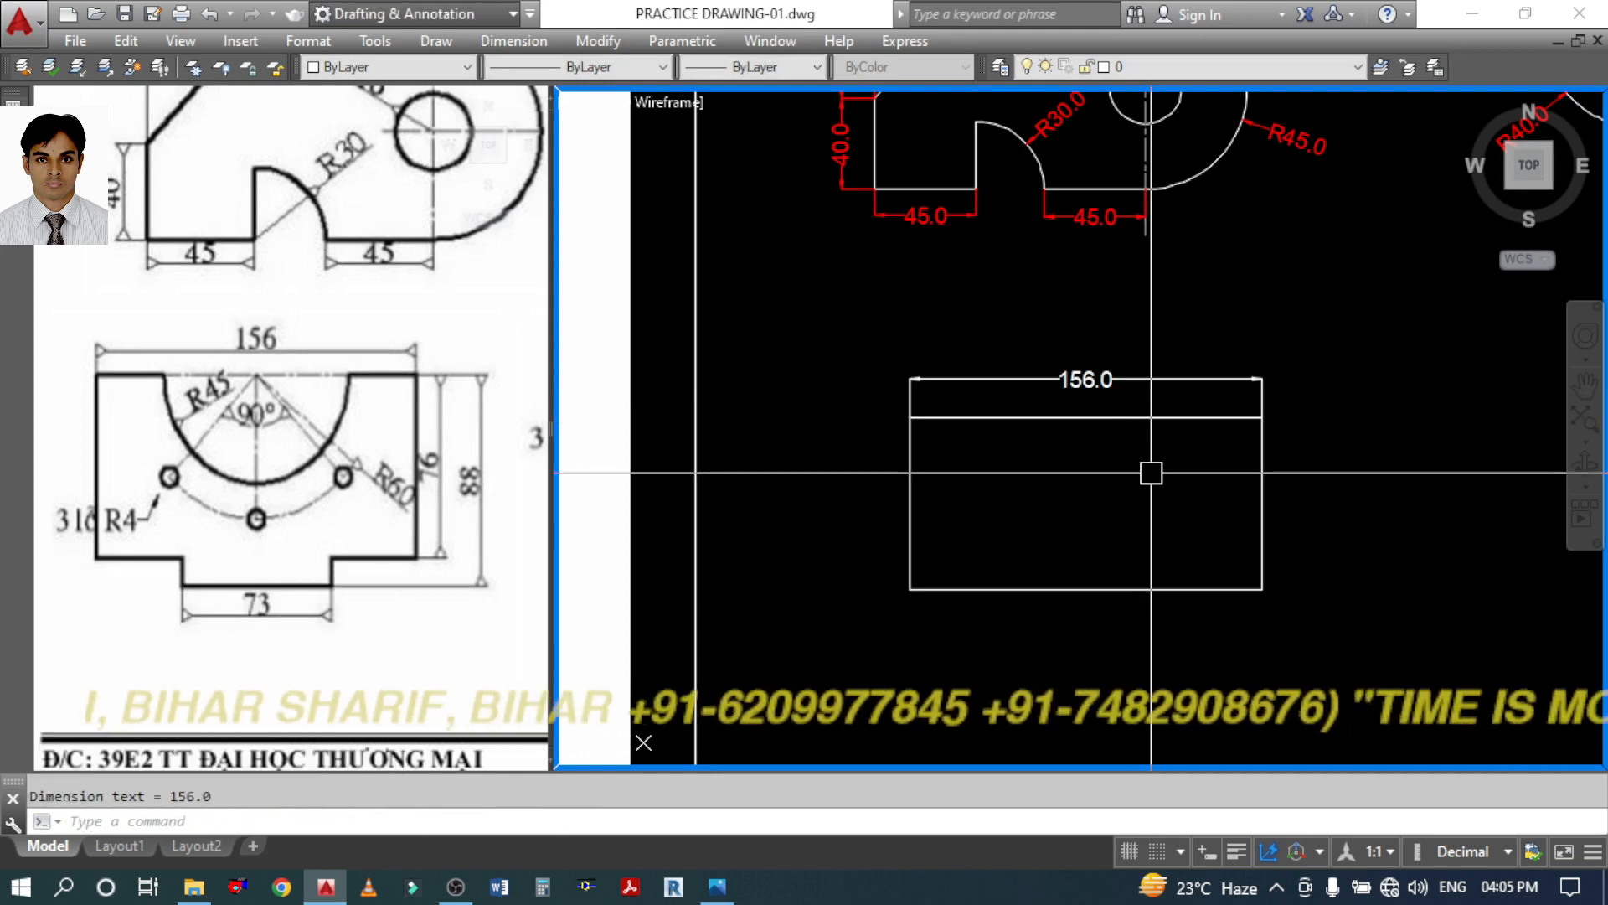
{"action": "key", "text": "space"}
{"action": "key", "text": "space"}
{"action": "left_click", "coordinate": [1263, 515]}
{"action": "left_click", "coordinate": [1307, 515]}
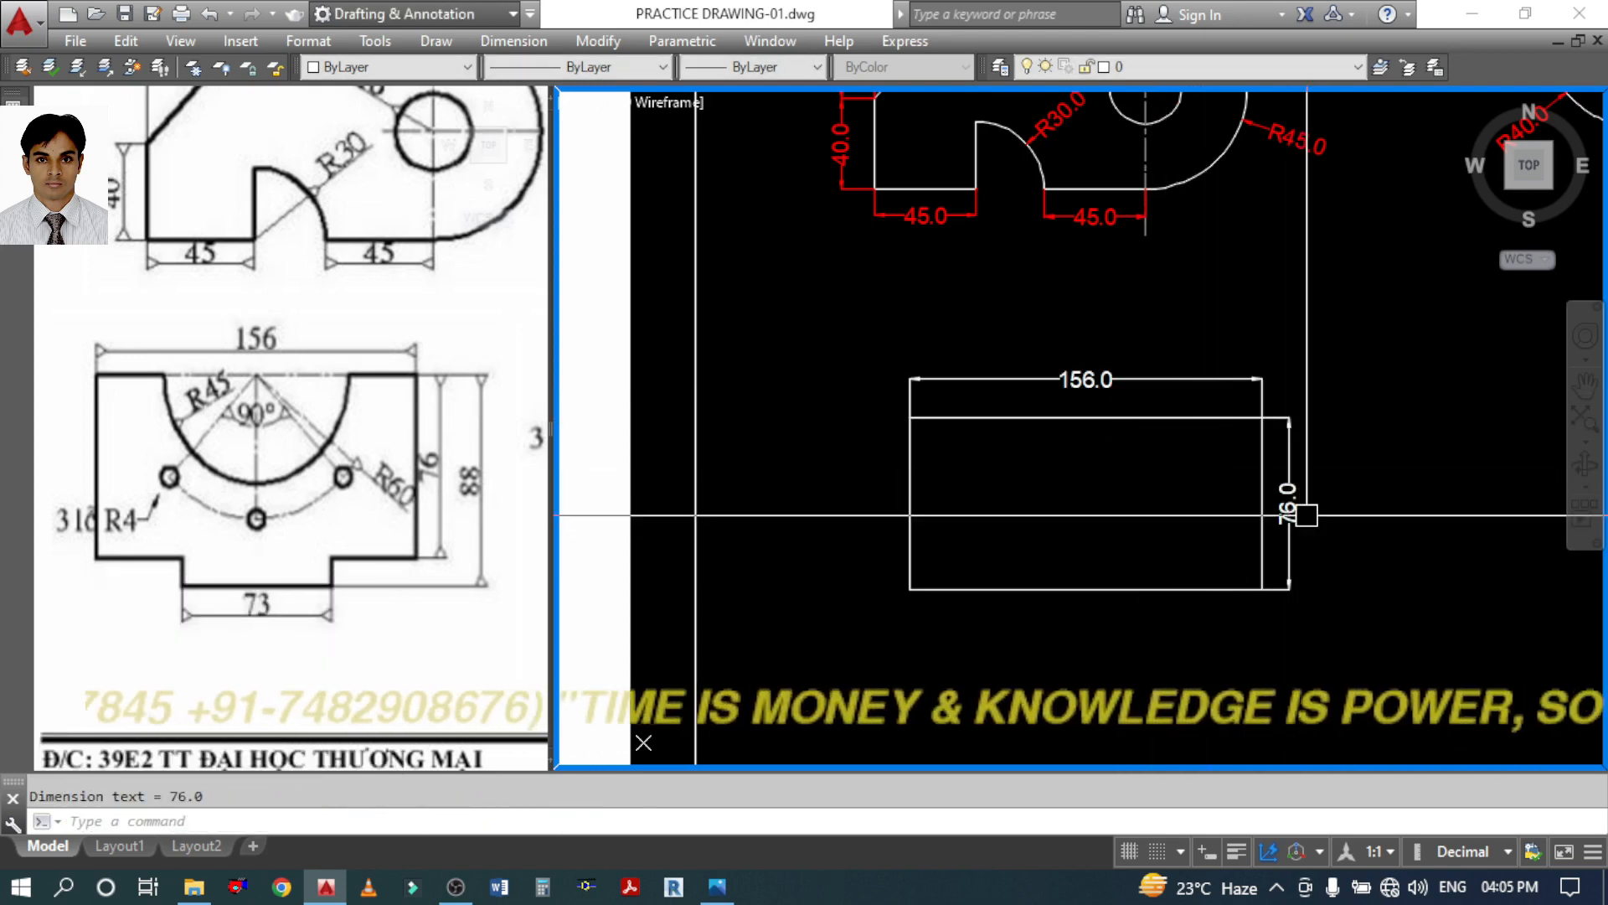
Explode the rectangle into separate lines
{"action": "left_click", "coordinate": [1098, 589]}
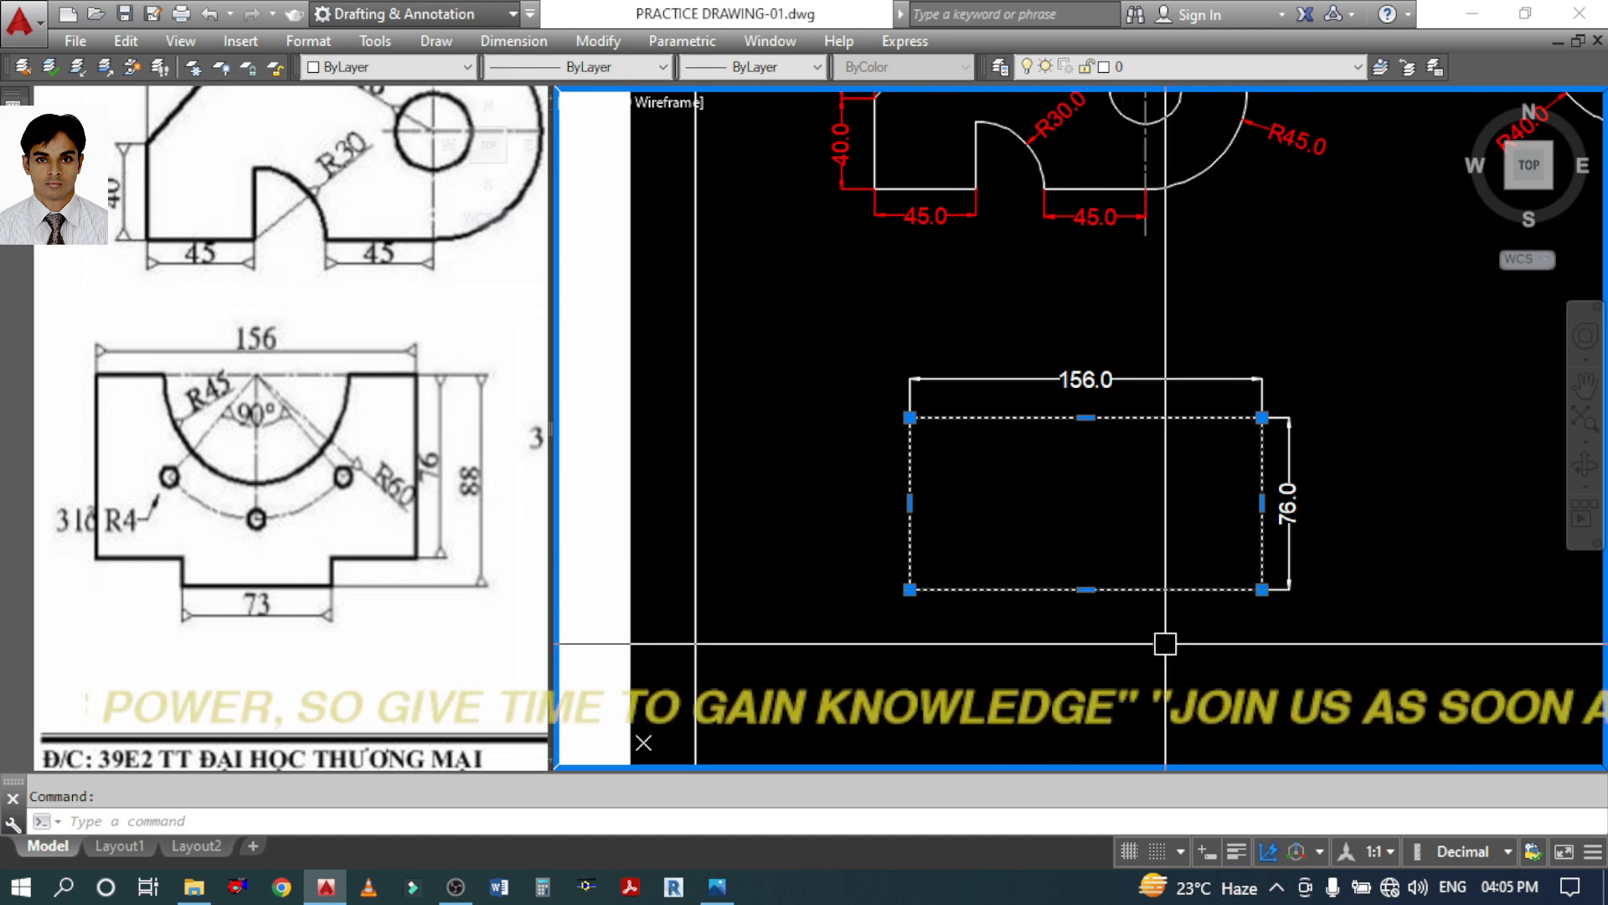
{"action": "key", "text": "Return"}
{"action": "type", "text": "o"}
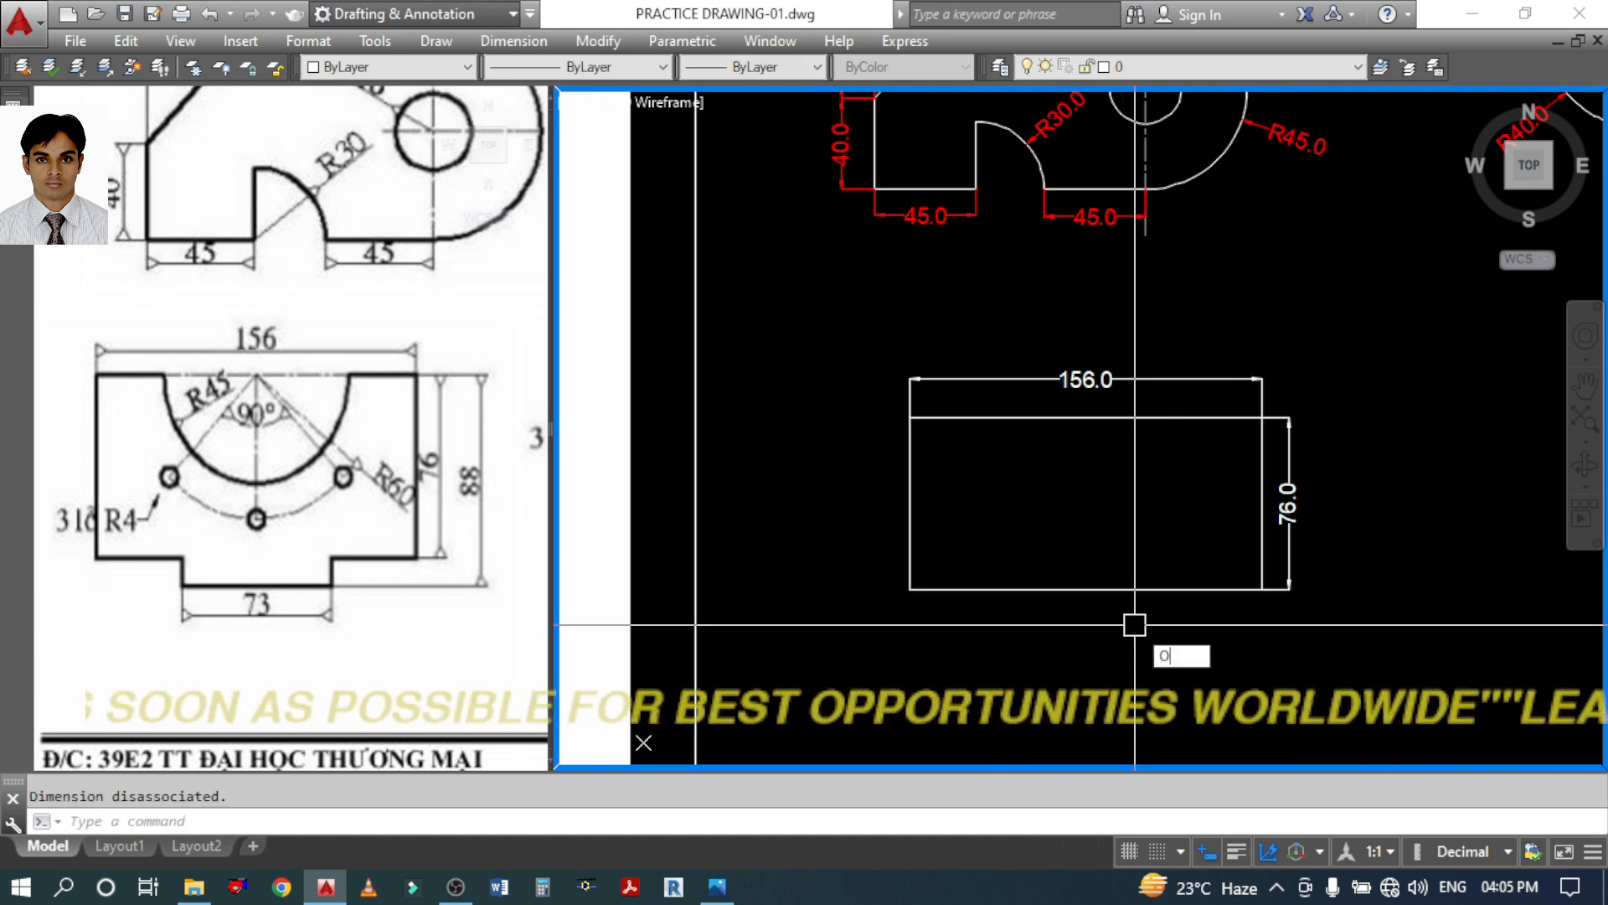
{"action": "key", "text": "Return"}
{"action": "key", "text": "Escape"}
{"action": "key", "text": "Escape"}
Offset the rectangle's bottom edge downward by 12
{"action": "left_click", "coordinate": [427, 389]}
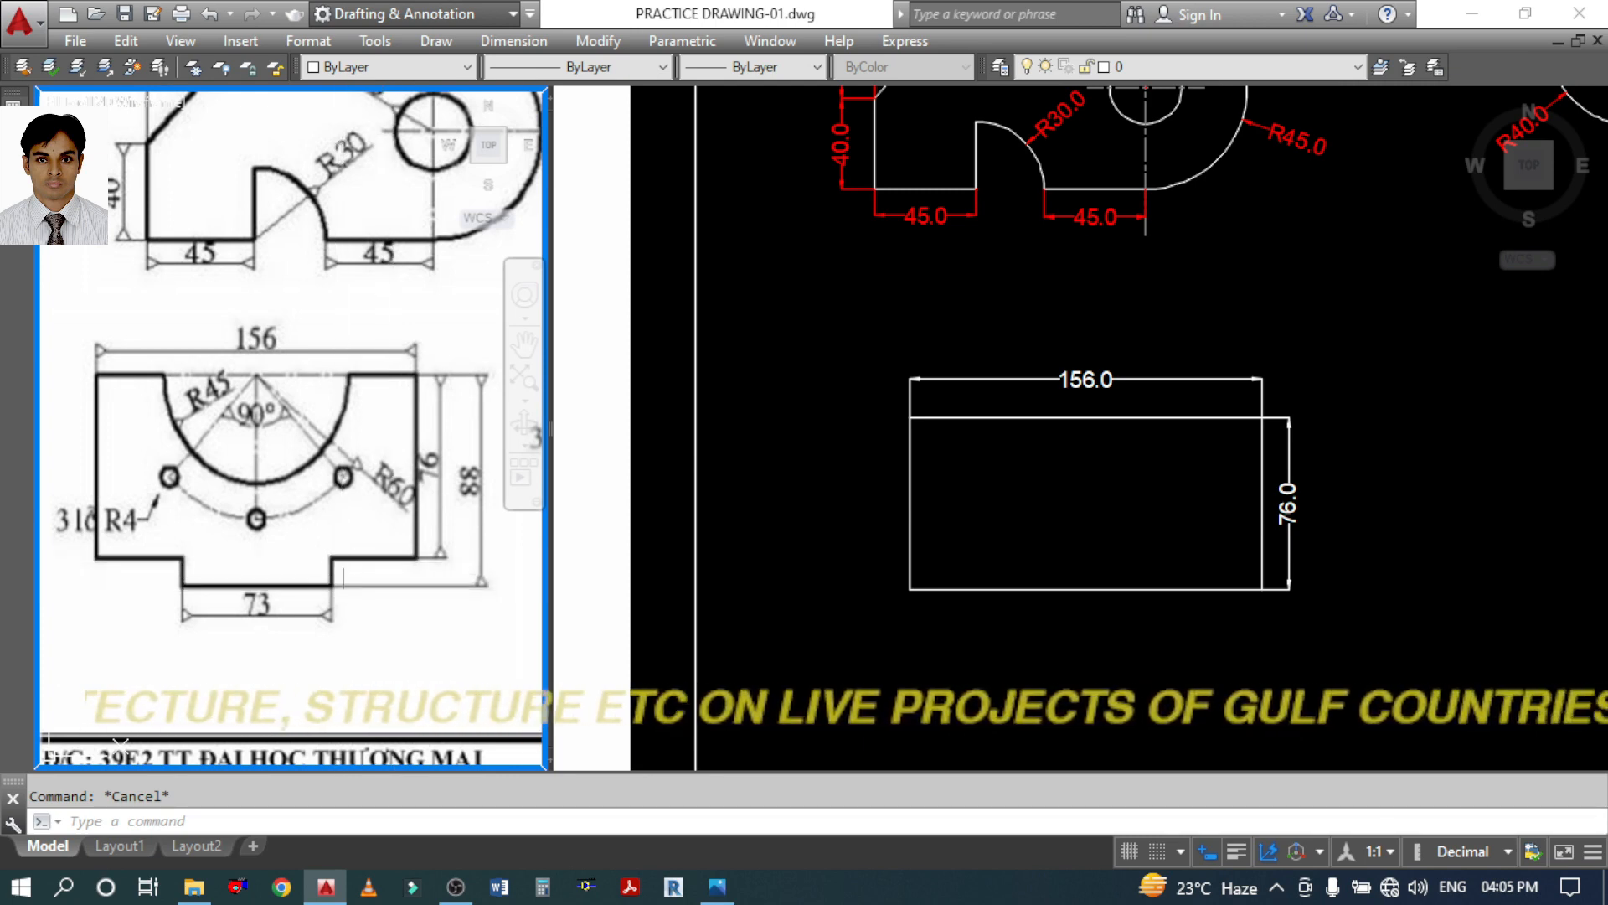
{"action": "left_click", "coordinate": [1076, 602]}
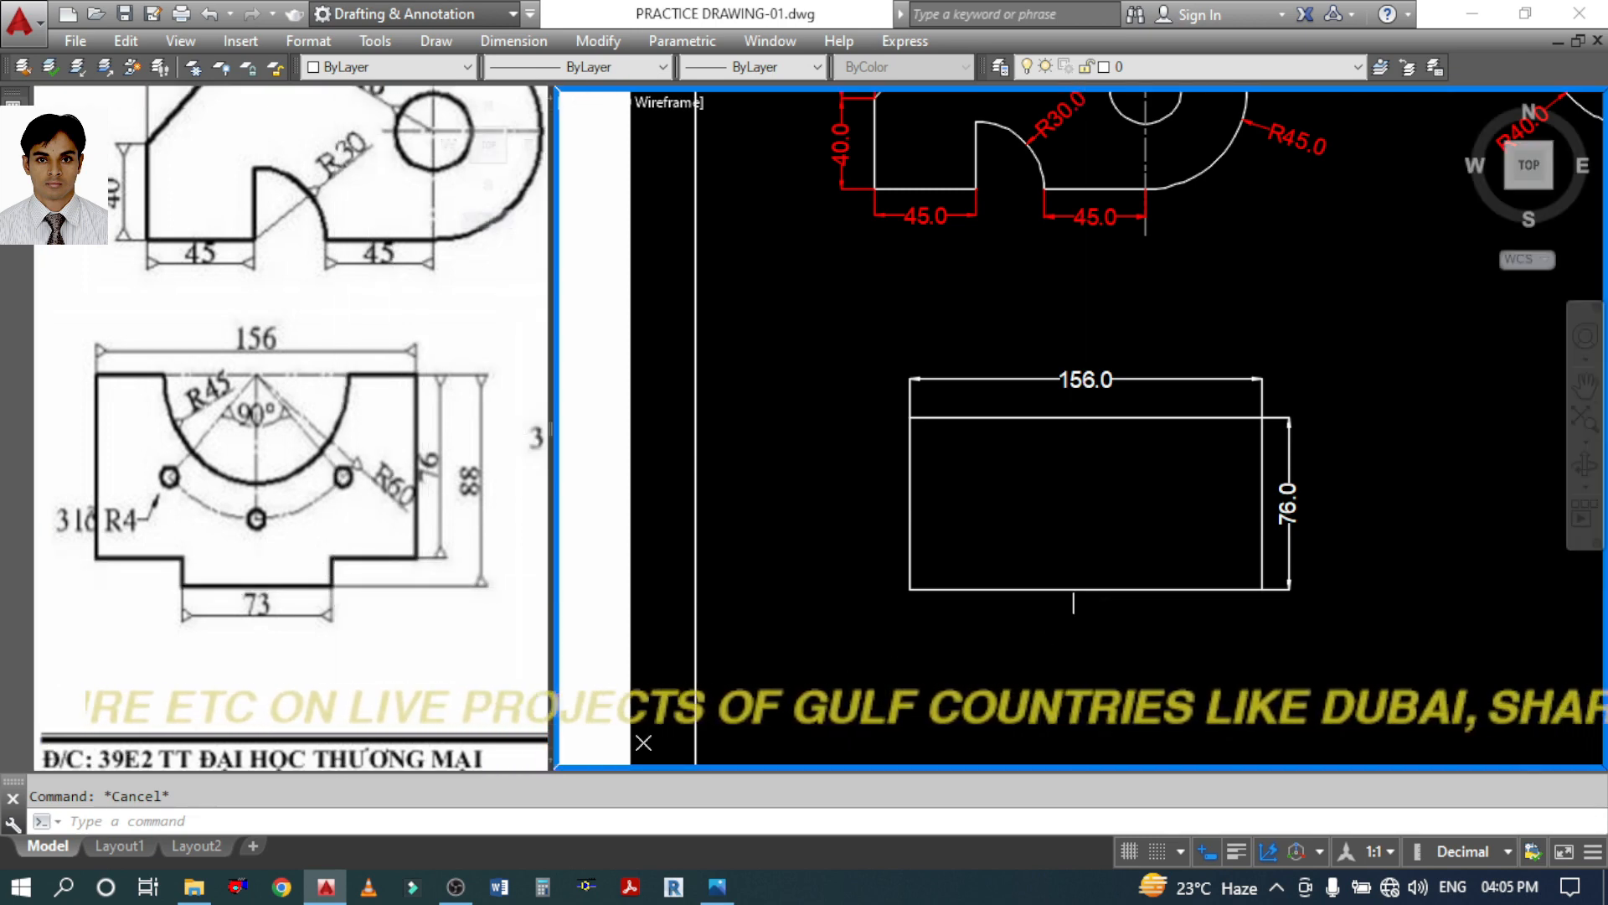
{"action": "type", "text": "o"}
{"action": "key", "text": "Return"}
{"action": "type", "text": "12"}
{"action": "key", "text": "Return"}
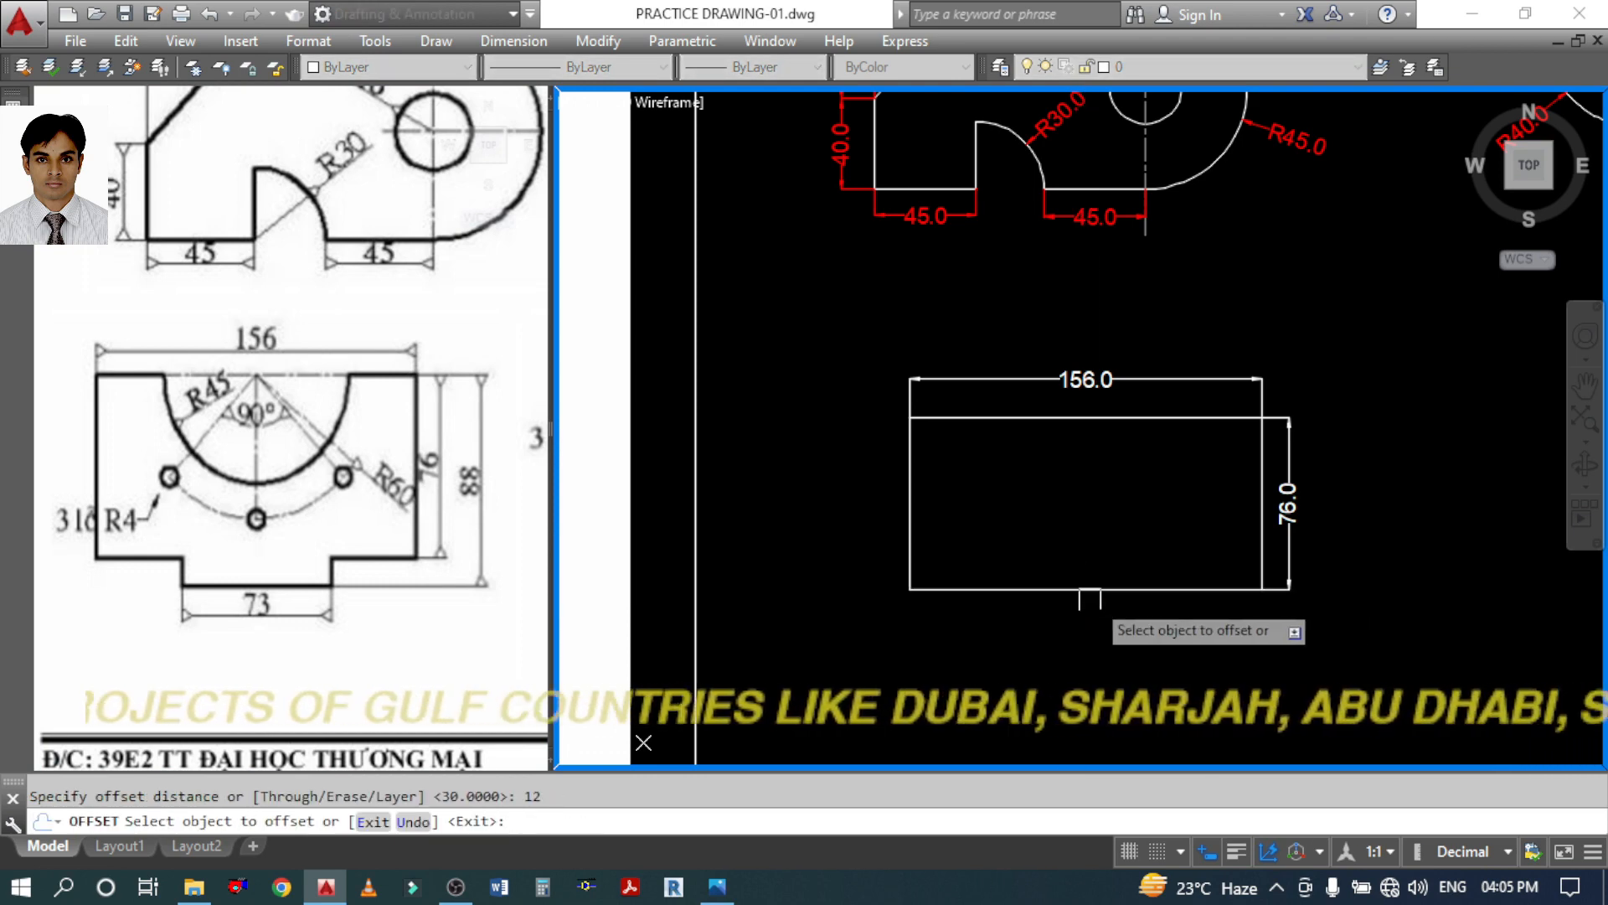
{"action": "left_click", "coordinate": [1090, 599]}
{"action": "left_click", "coordinate": [1118, 668]}
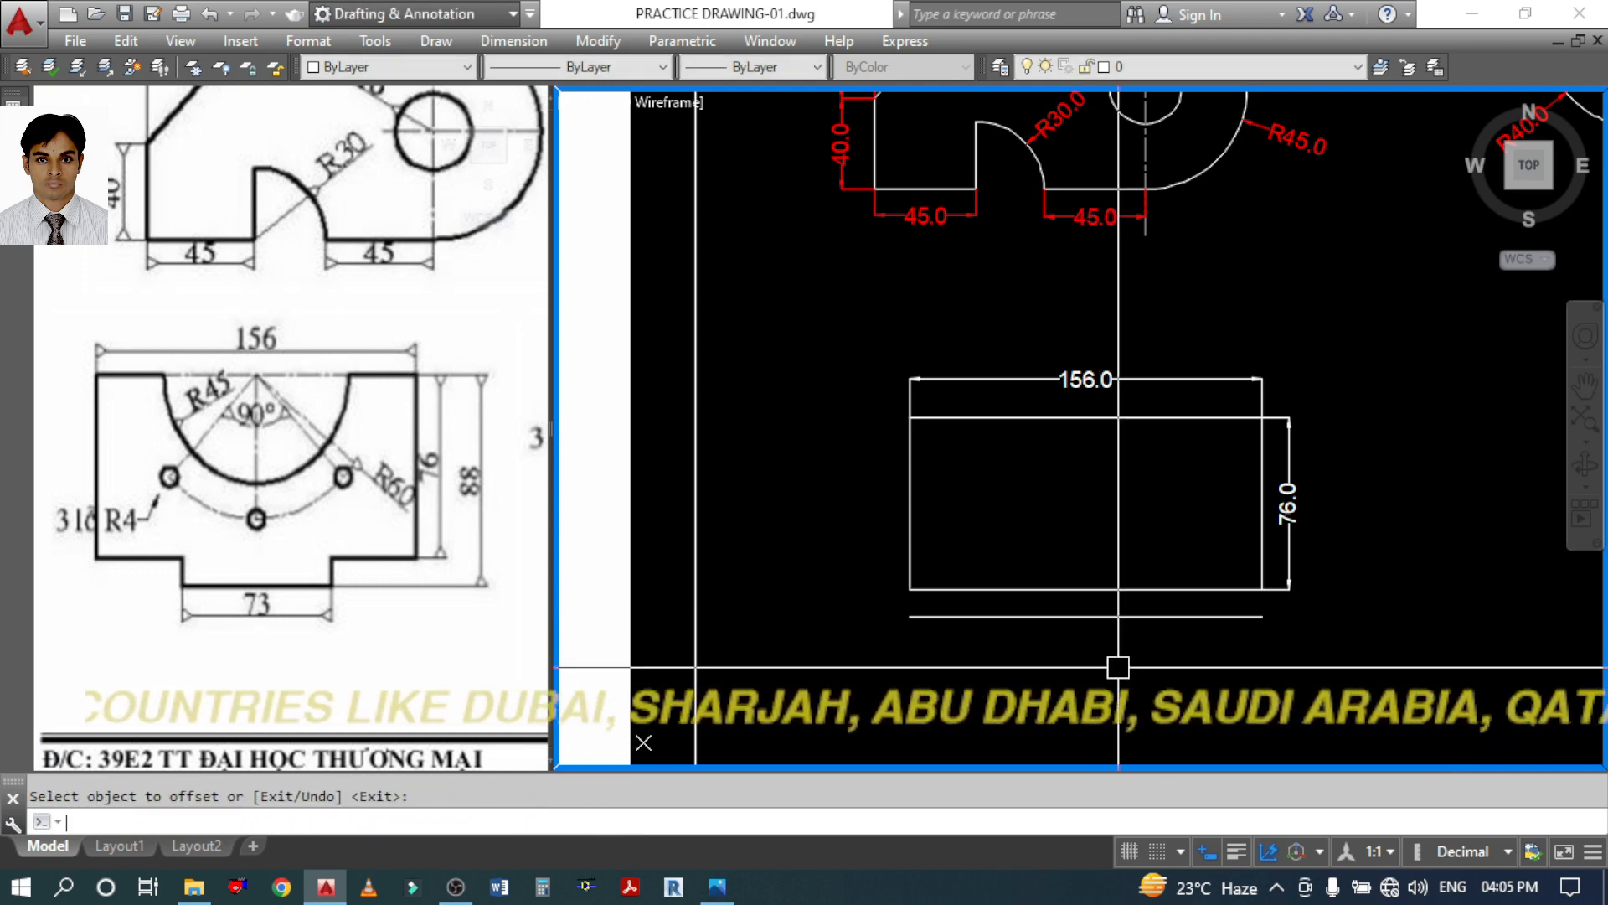
{"action": "key", "text": "Escape"}
Add a linear dimension from the rectangle's top-right corner to the offset line's right end, outside the existing height dimension
{"action": "type", "text": "dli"}
{"action": "key", "text": "Return"}
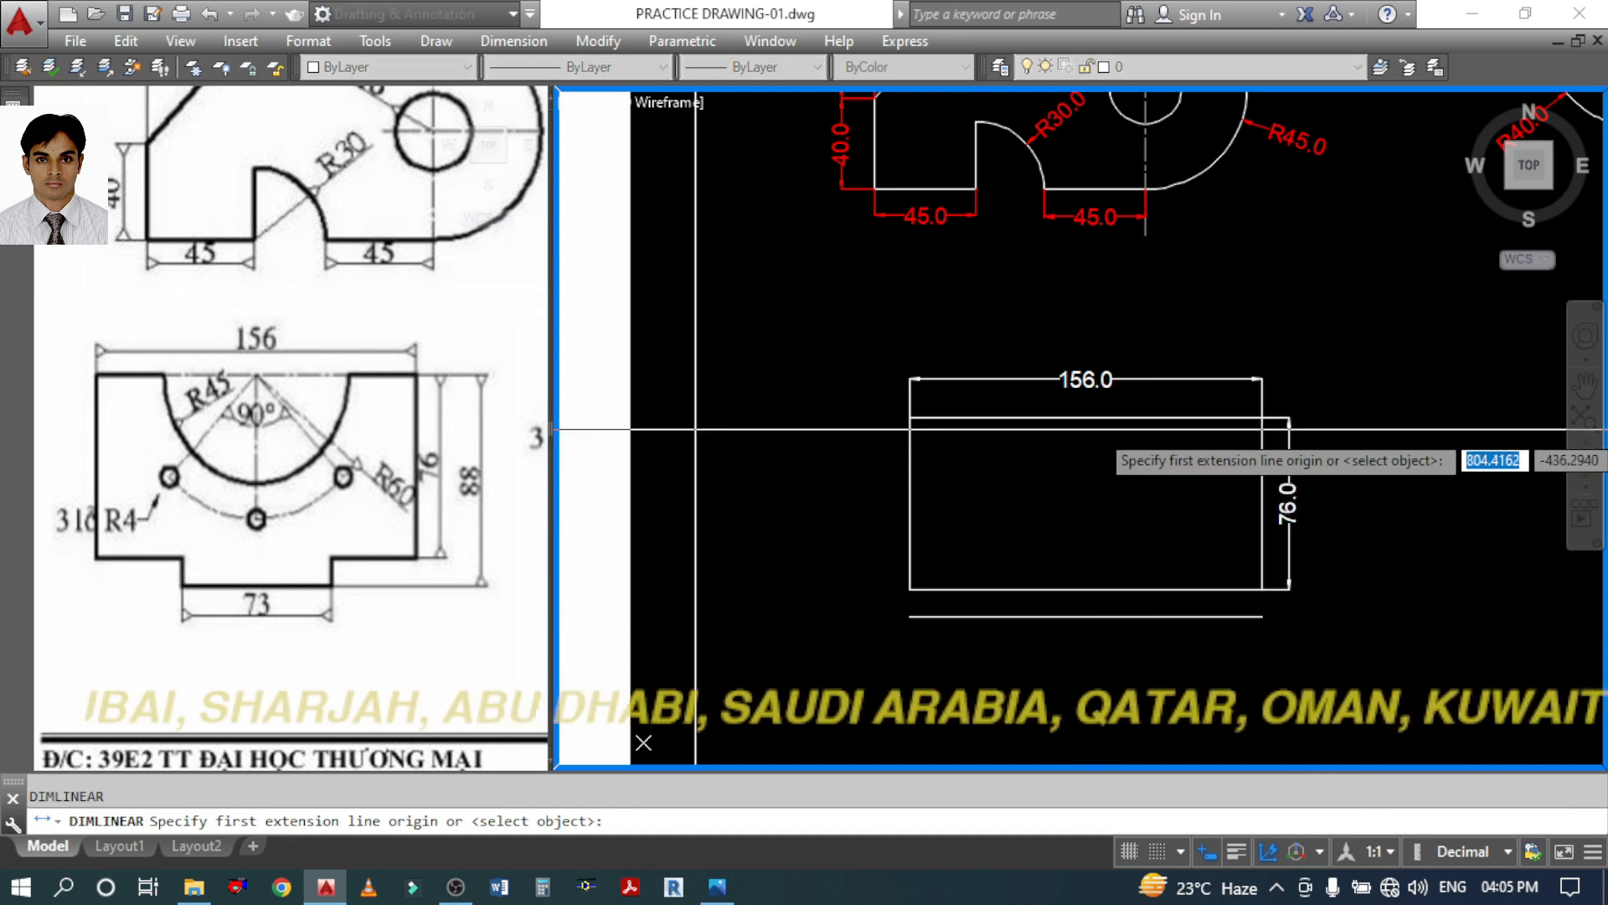
{"action": "left_click", "coordinate": [1262, 417]}
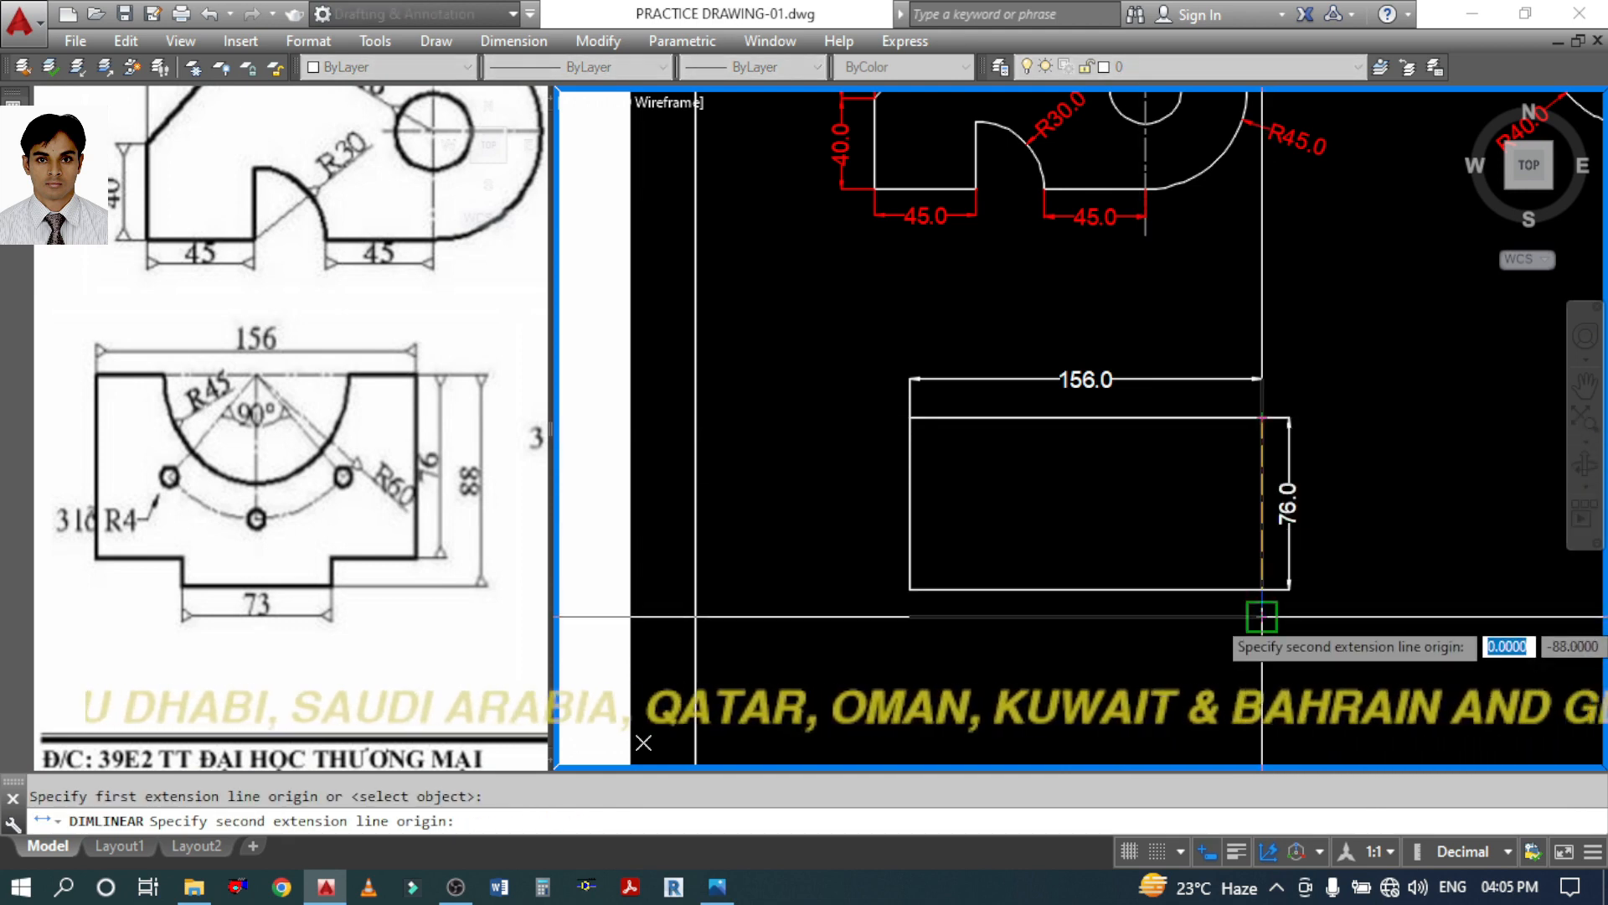
{"action": "left_click", "coordinate": [1262, 616]}
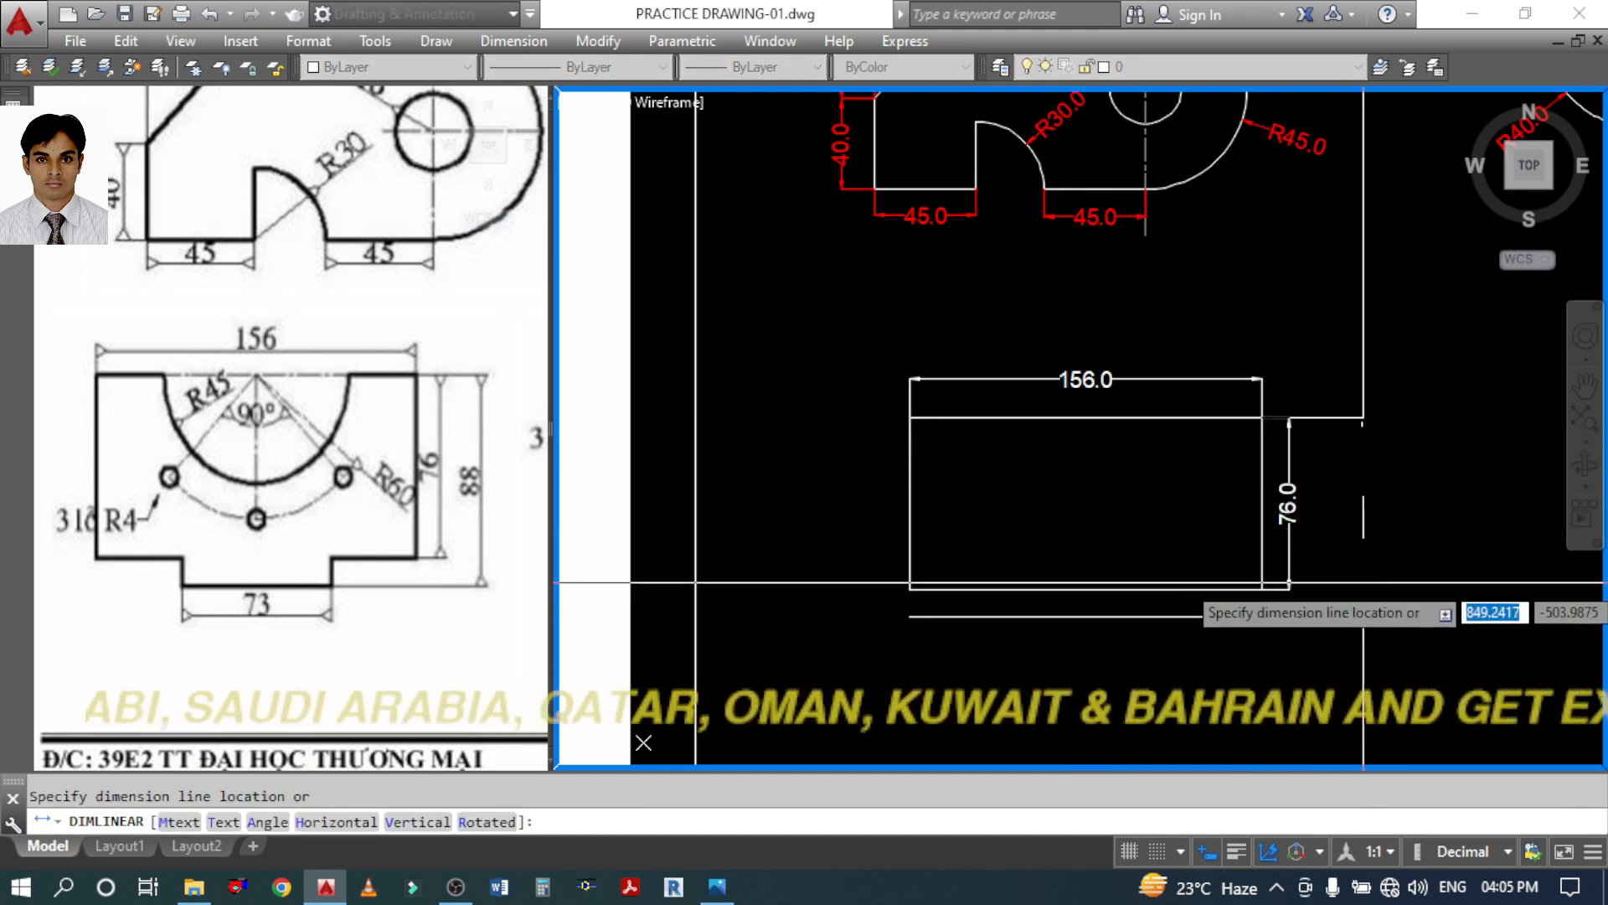
{"action": "left_click", "coordinate": [1312, 559]}
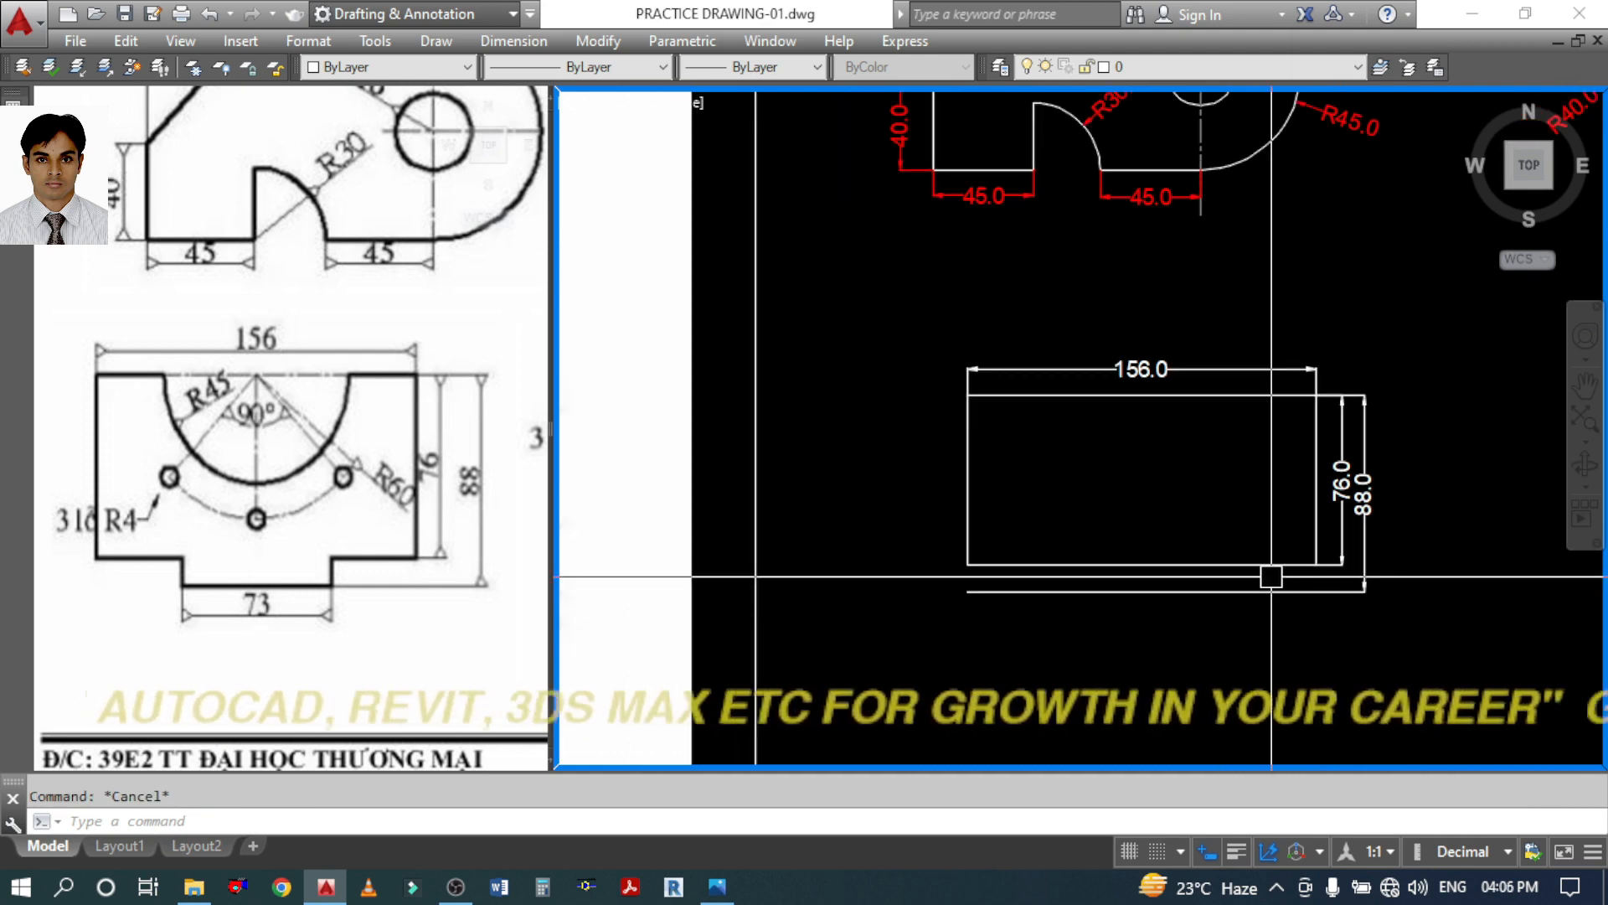
Draw a circle of radius 45 centred on the midpoint of the rectangle's top edge
{"action": "left_click", "coordinate": [254, 498]}
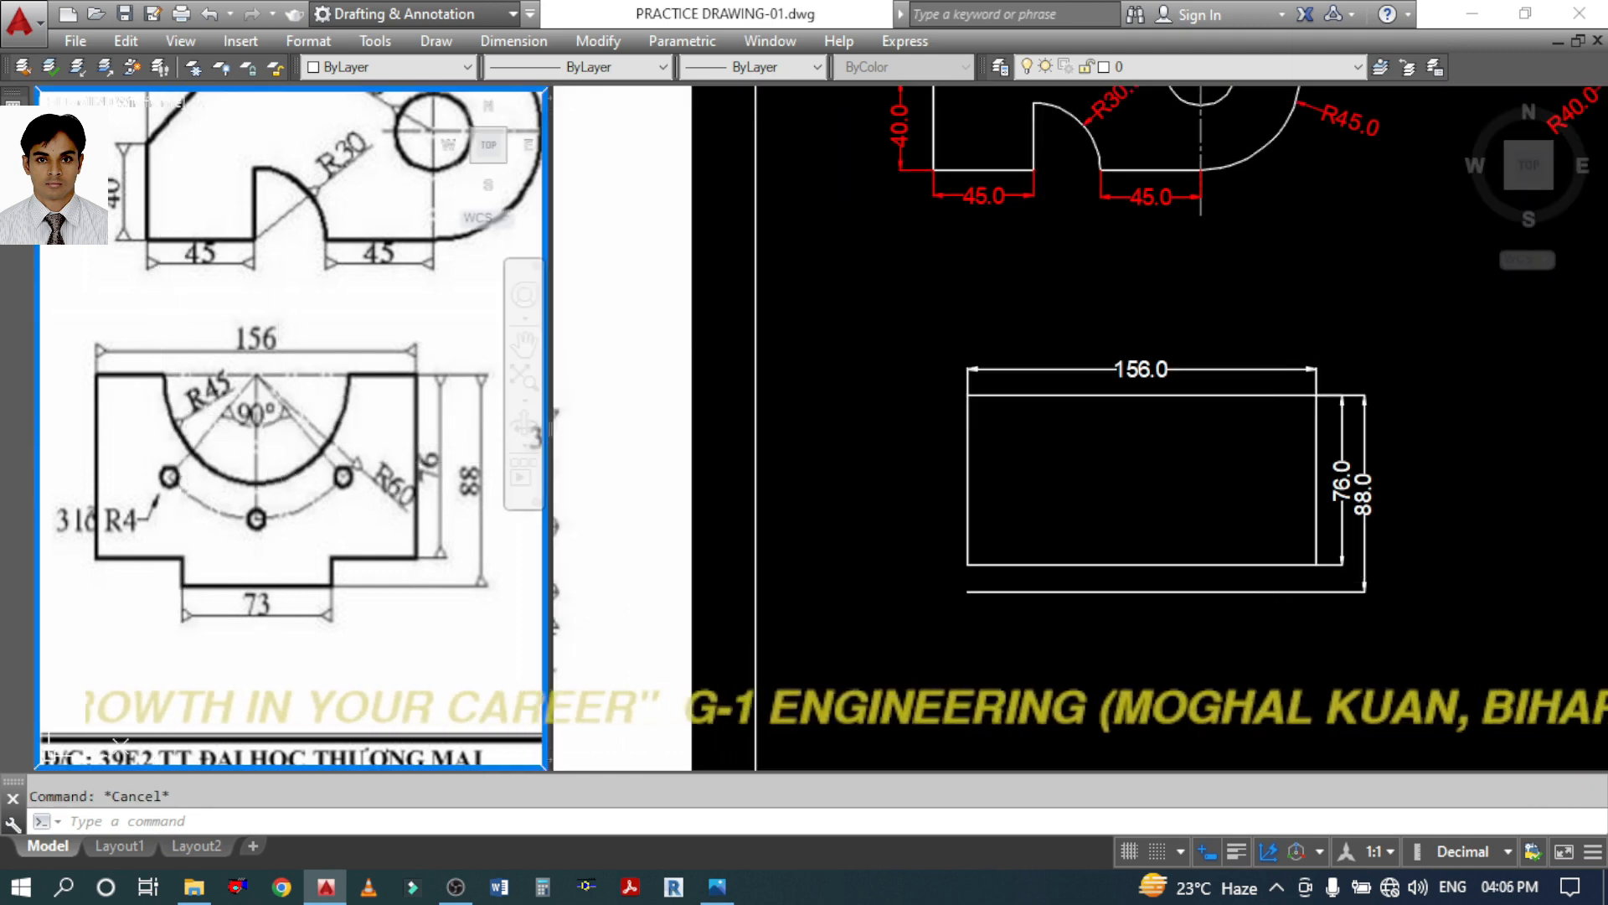
{"action": "left_click", "coordinate": [1148, 434]}
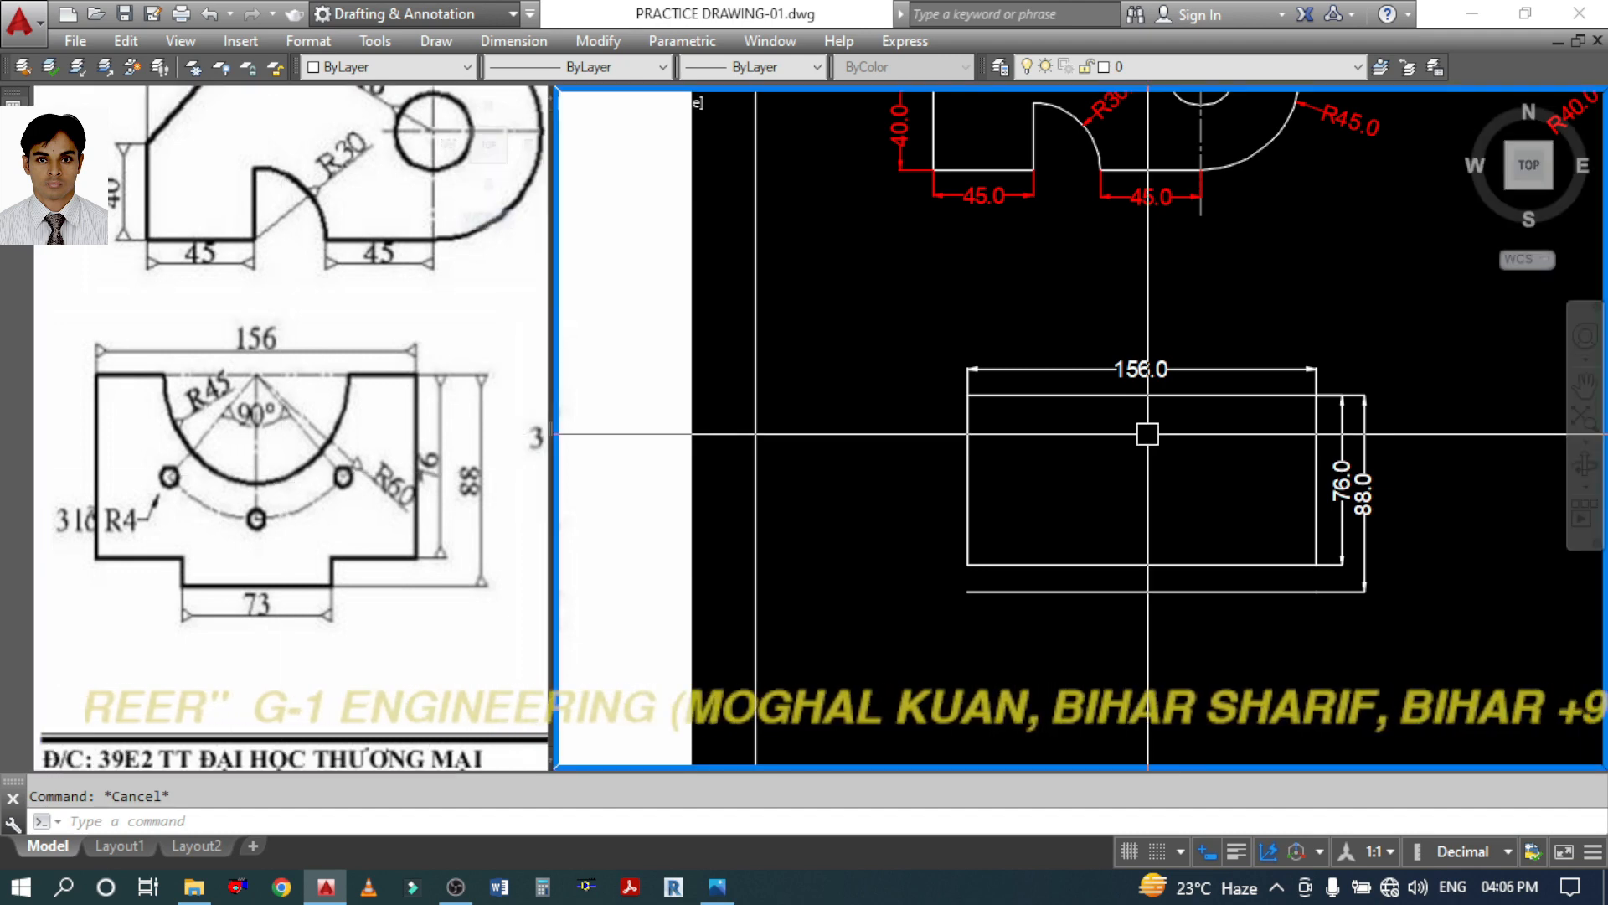
{"action": "type", "text": "c"}
{"action": "key", "text": "Return"}
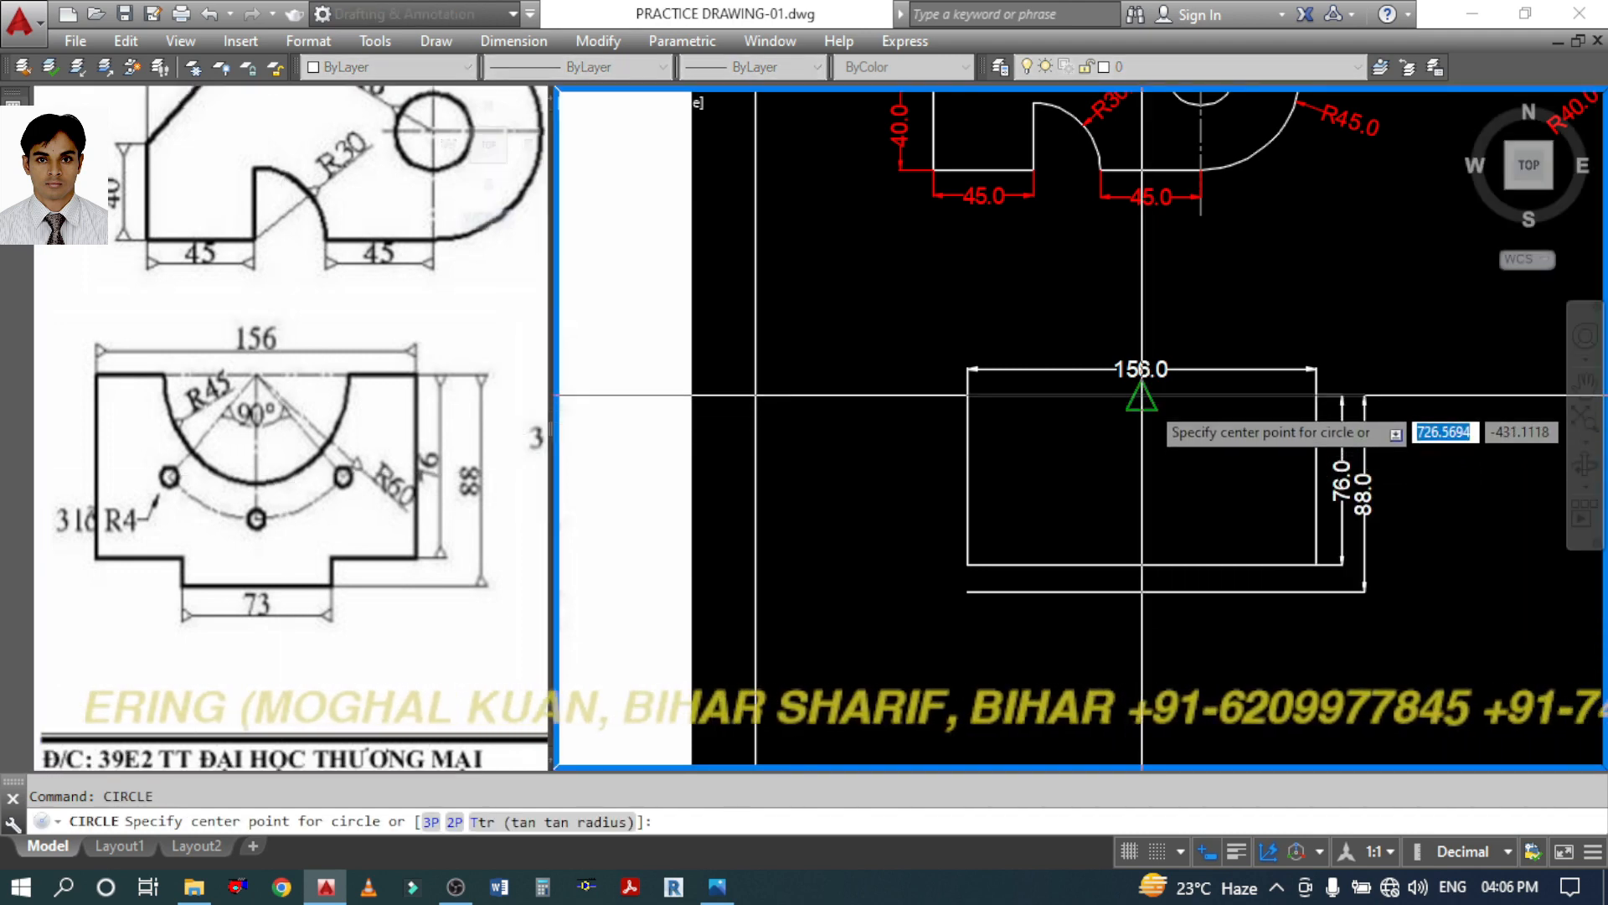
{"action": "left_click", "coordinate": [1141, 395]}
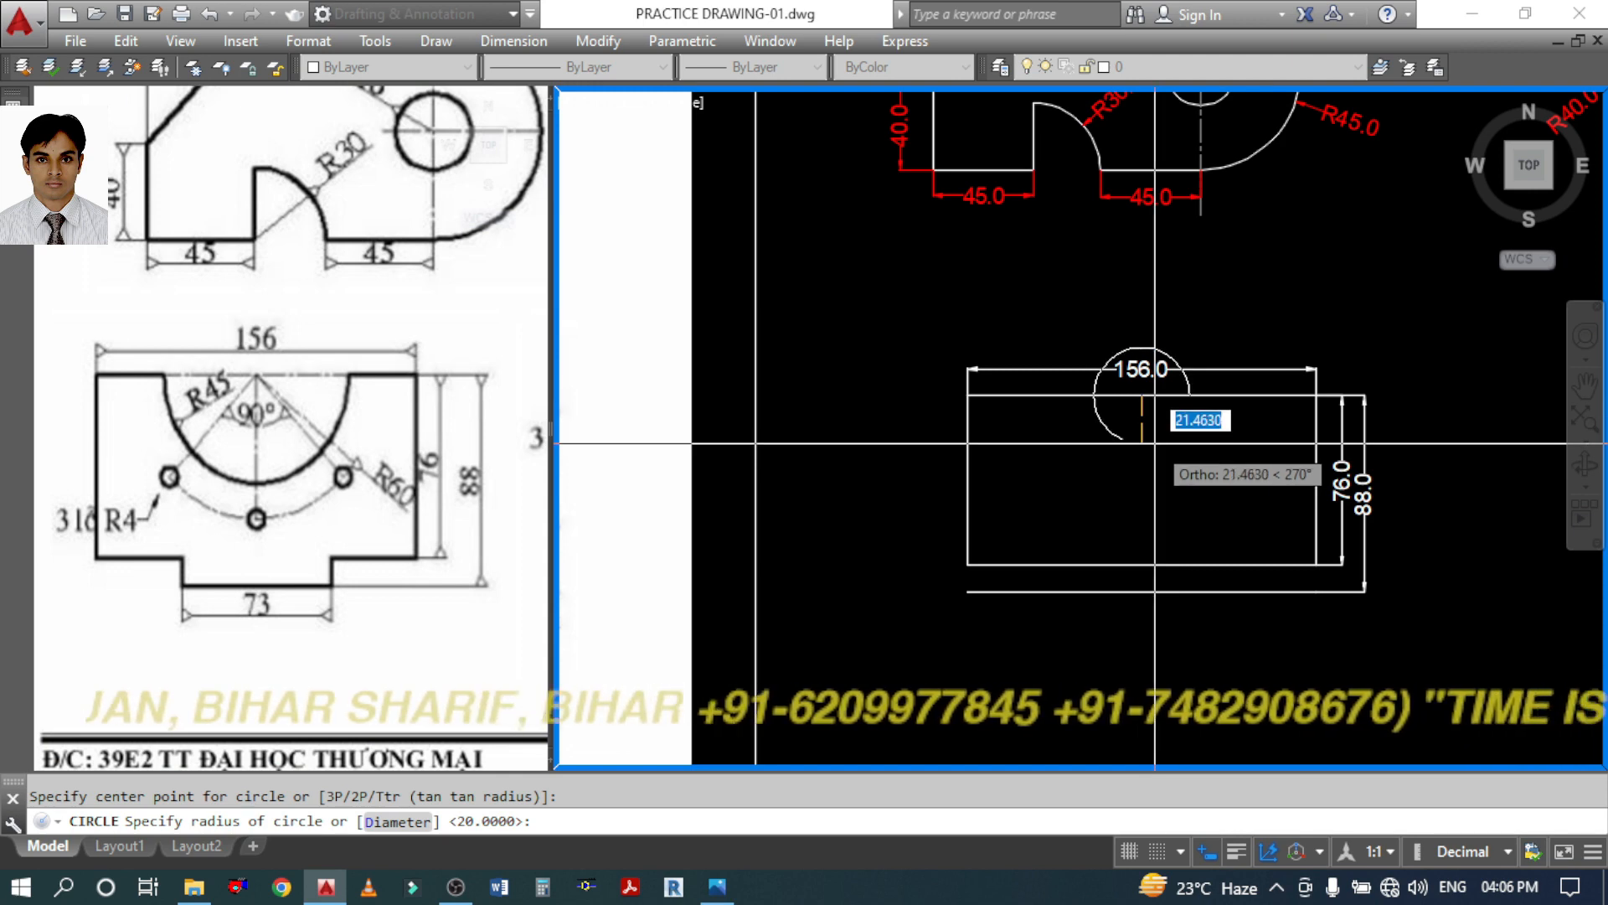
{"action": "key", "text": "Return"}
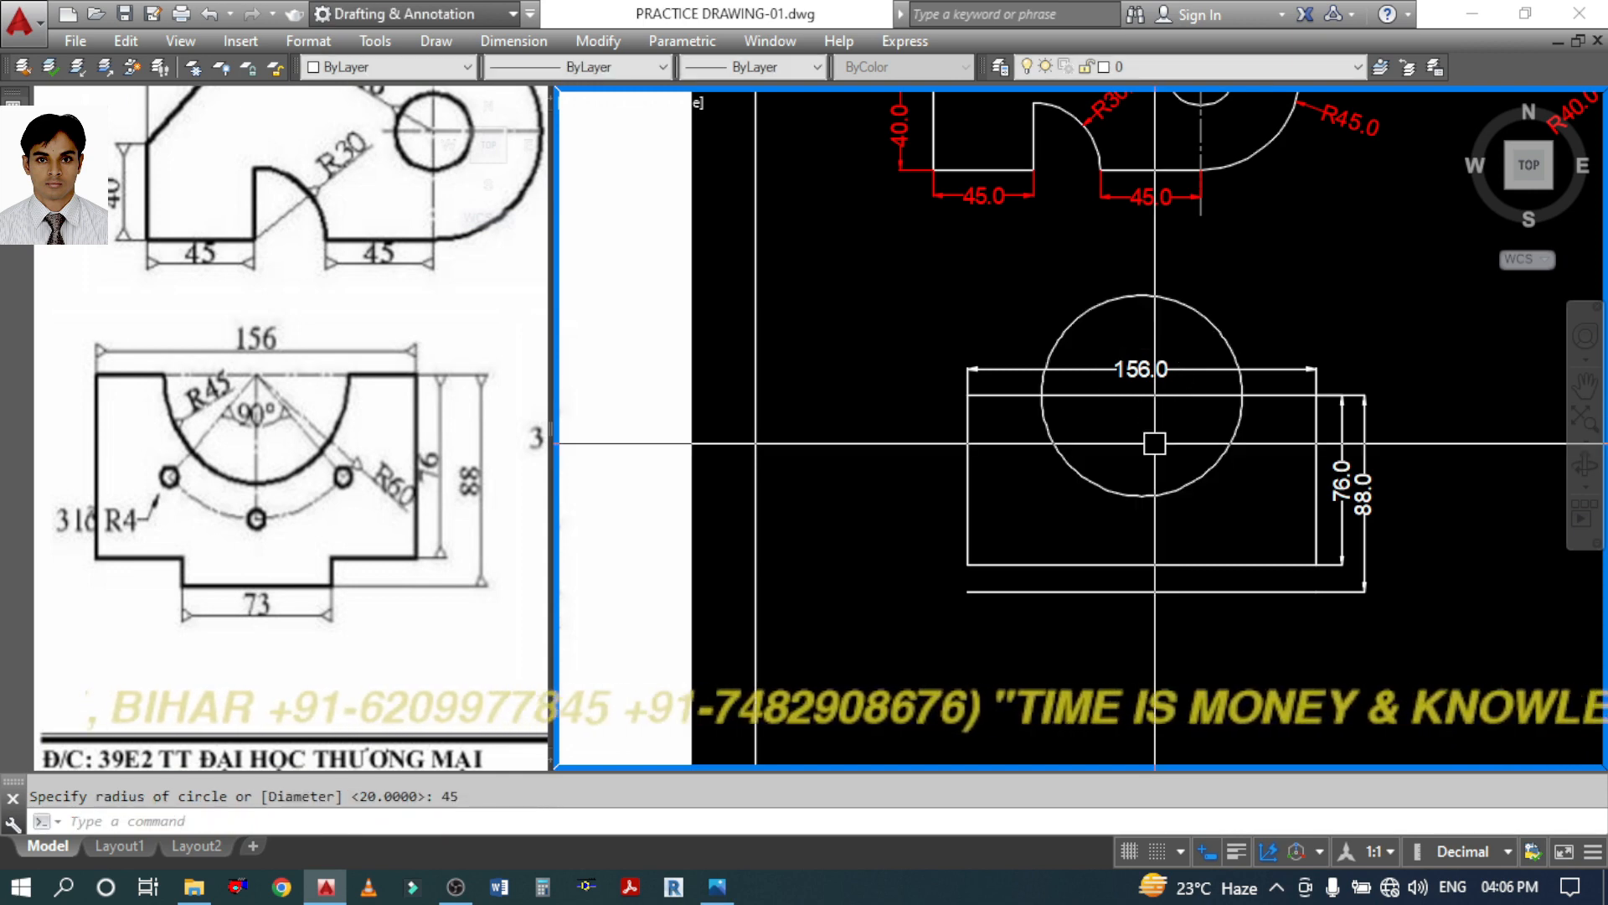
Trim away the circle's upper half and the part of the top edge between the remaining arc's ends
{"action": "type", "text": "tr"}
{"action": "key", "text": "Return"}
{"action": "key", "text": "Return"}
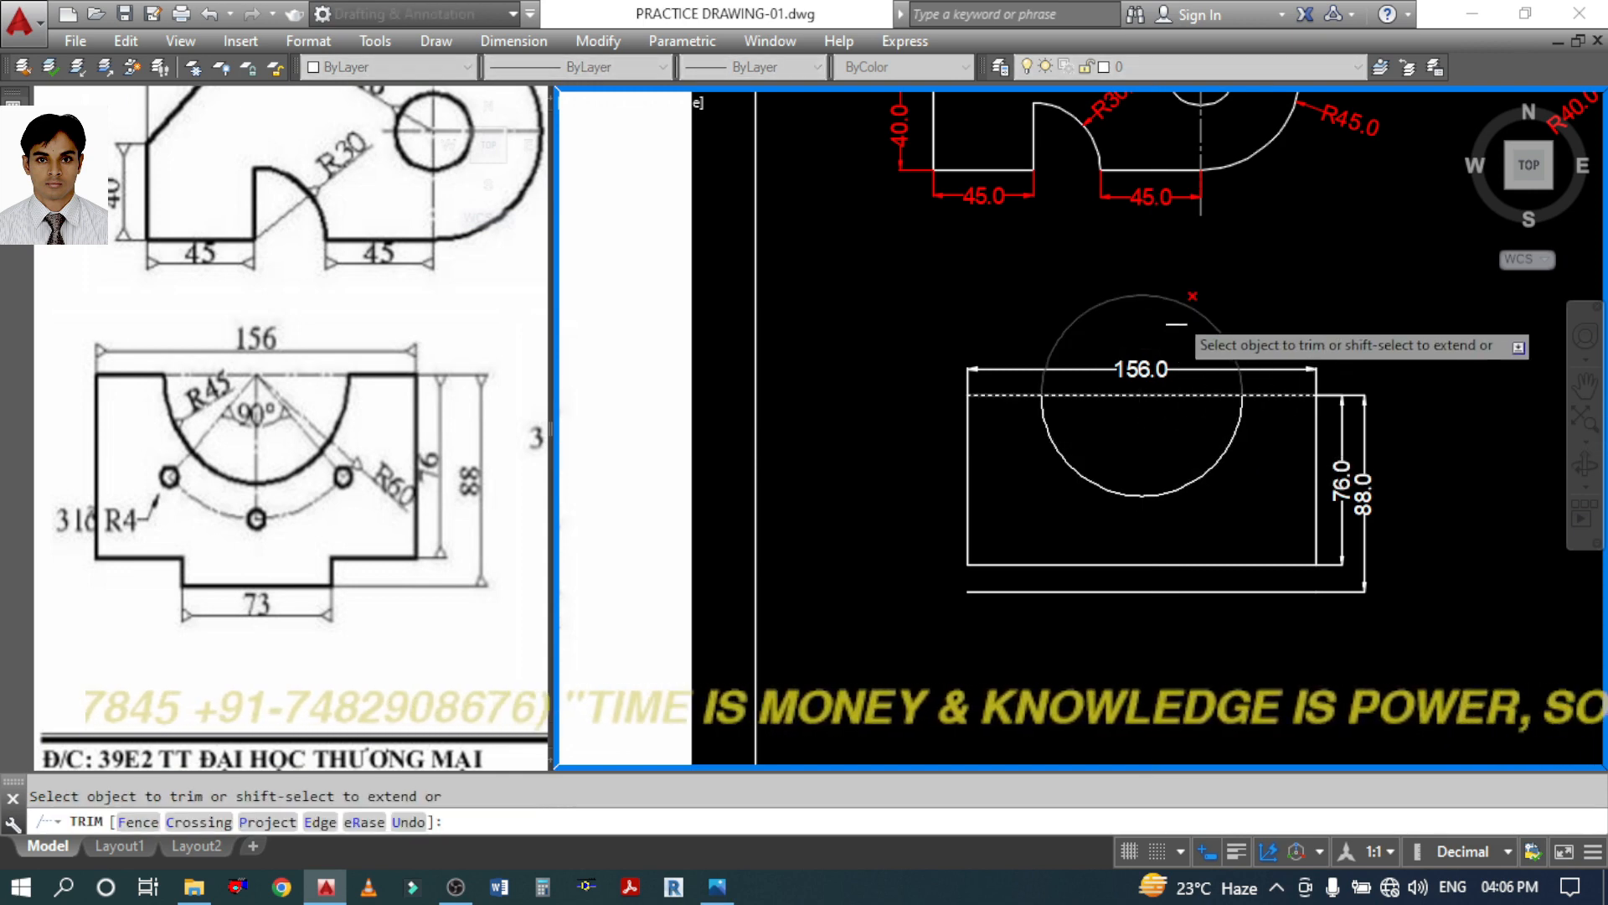
{"action": "left_click", "coordinate": [1174, 302]}
{"action": "key", "text": "Return"}
{"action": "key", "text": "Return"}
{"action": "left_click", "coordinate": [1202, 468]}
{"action": "key", "text": "Return"}
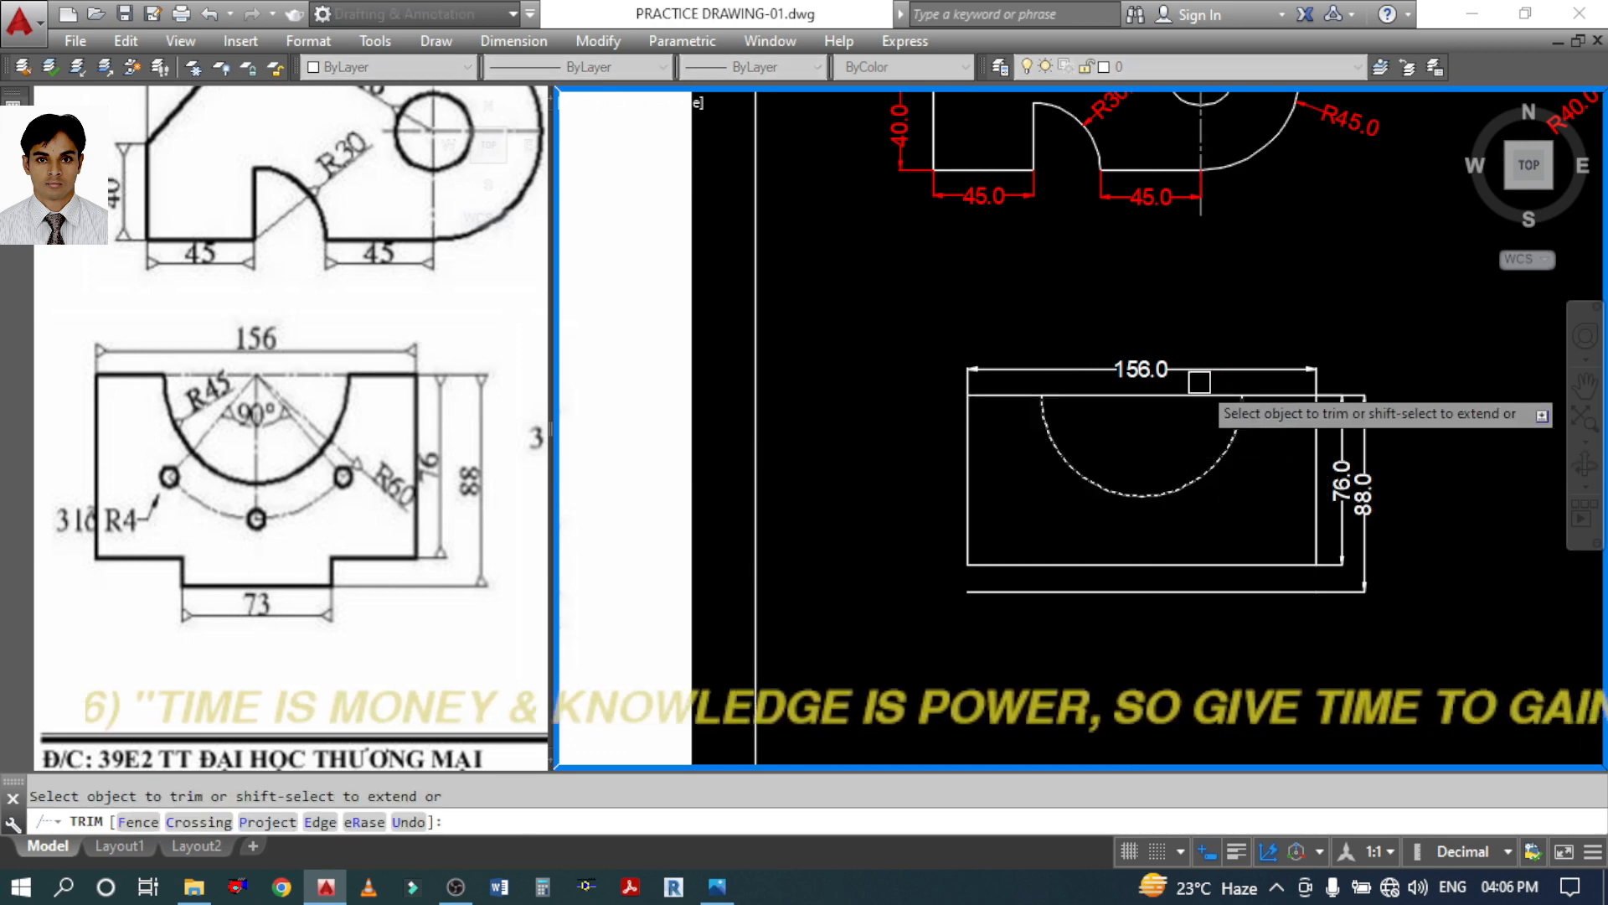
{"action": "left_click", "coordinate": [1199, 397]}
{"action": "key", "text": "Return"}
{"action": "middle_click_drag", "start_coordinate": [1201, 529], "coordinate": [1215, 498]}
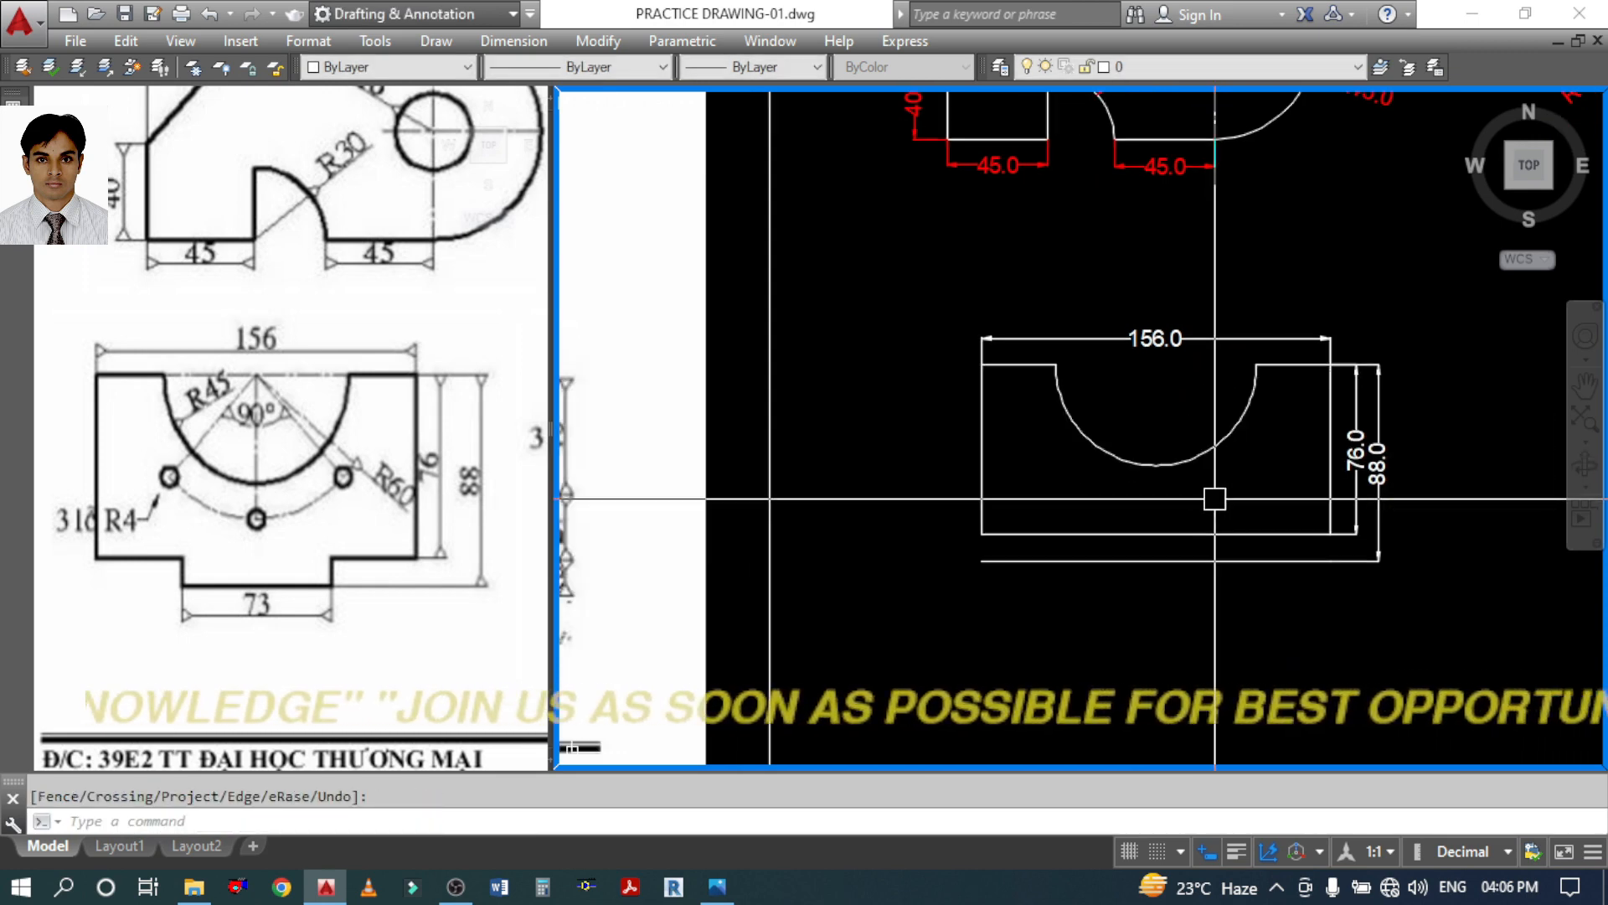
{"action": "left_click", "coordinate": [193, 568]}
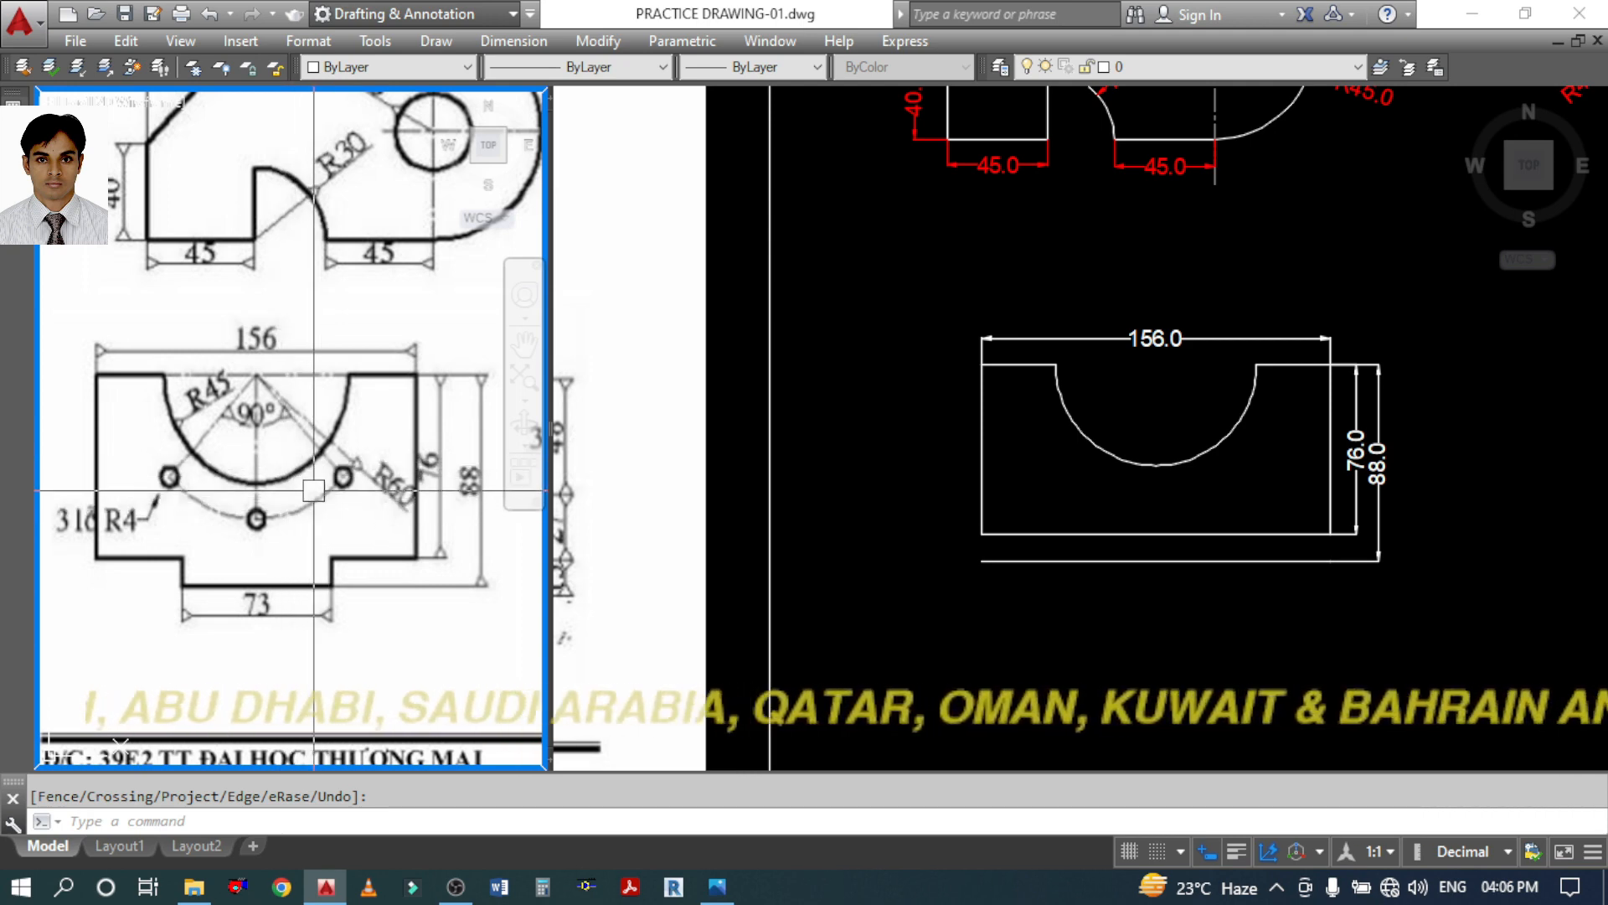
Offset the R45 cutout arc outward by 15
{"action": "left_click", "coordinate": [919, 528]}
{"action": "type", "text": "O"}
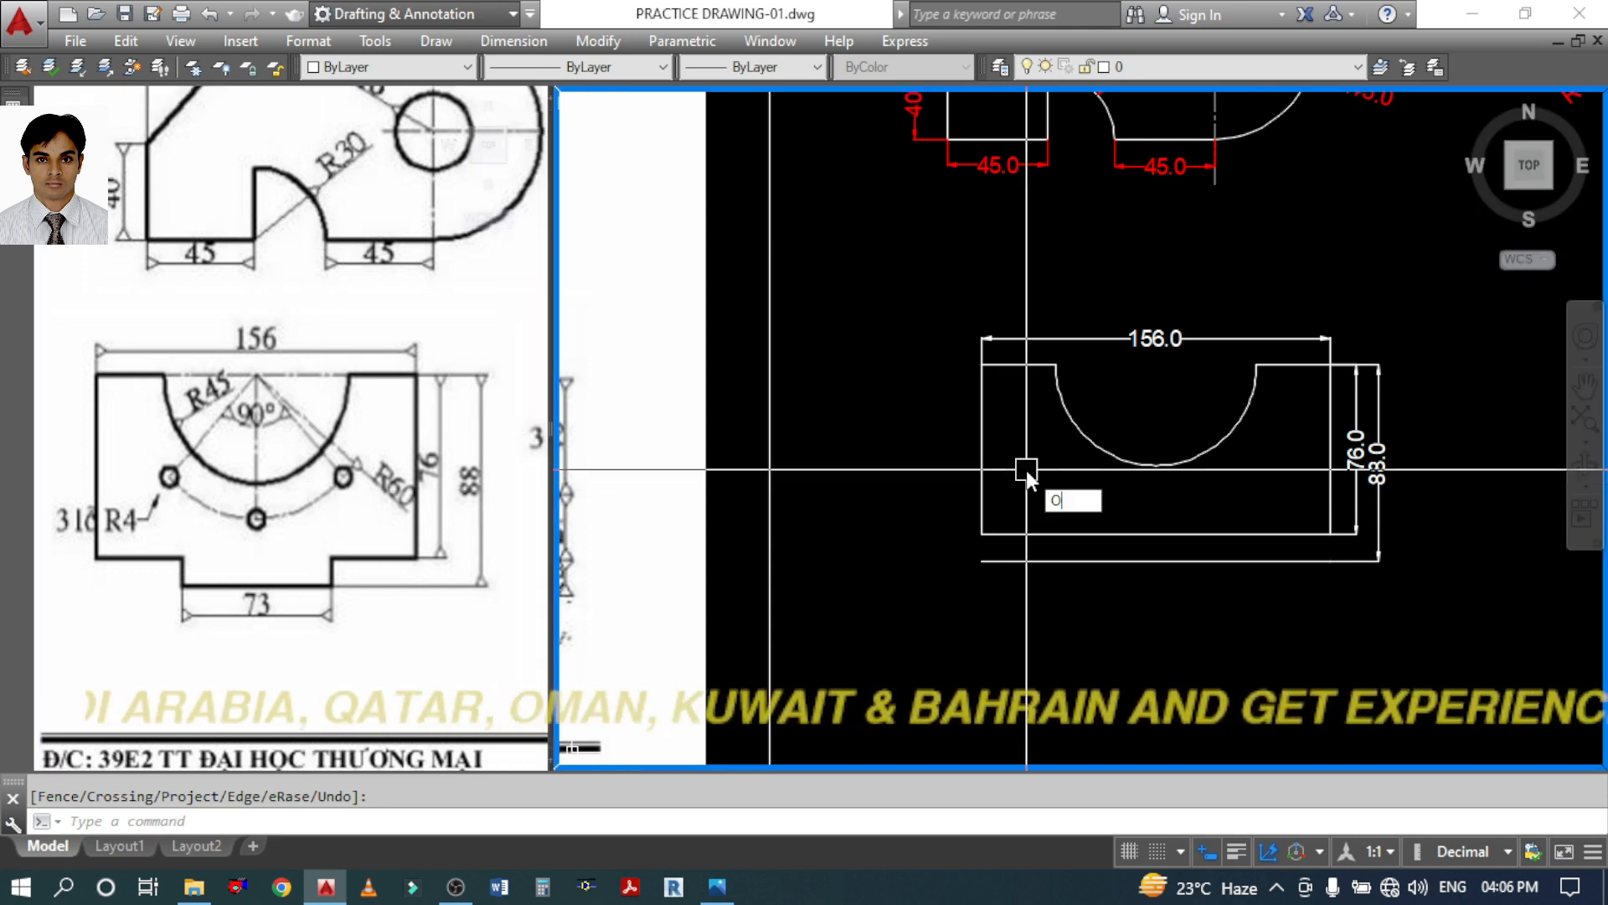
{"action": "key", "text": "Return"}
{"action": "type", "text": "15"}
{"action": "key", "text": "Return"}
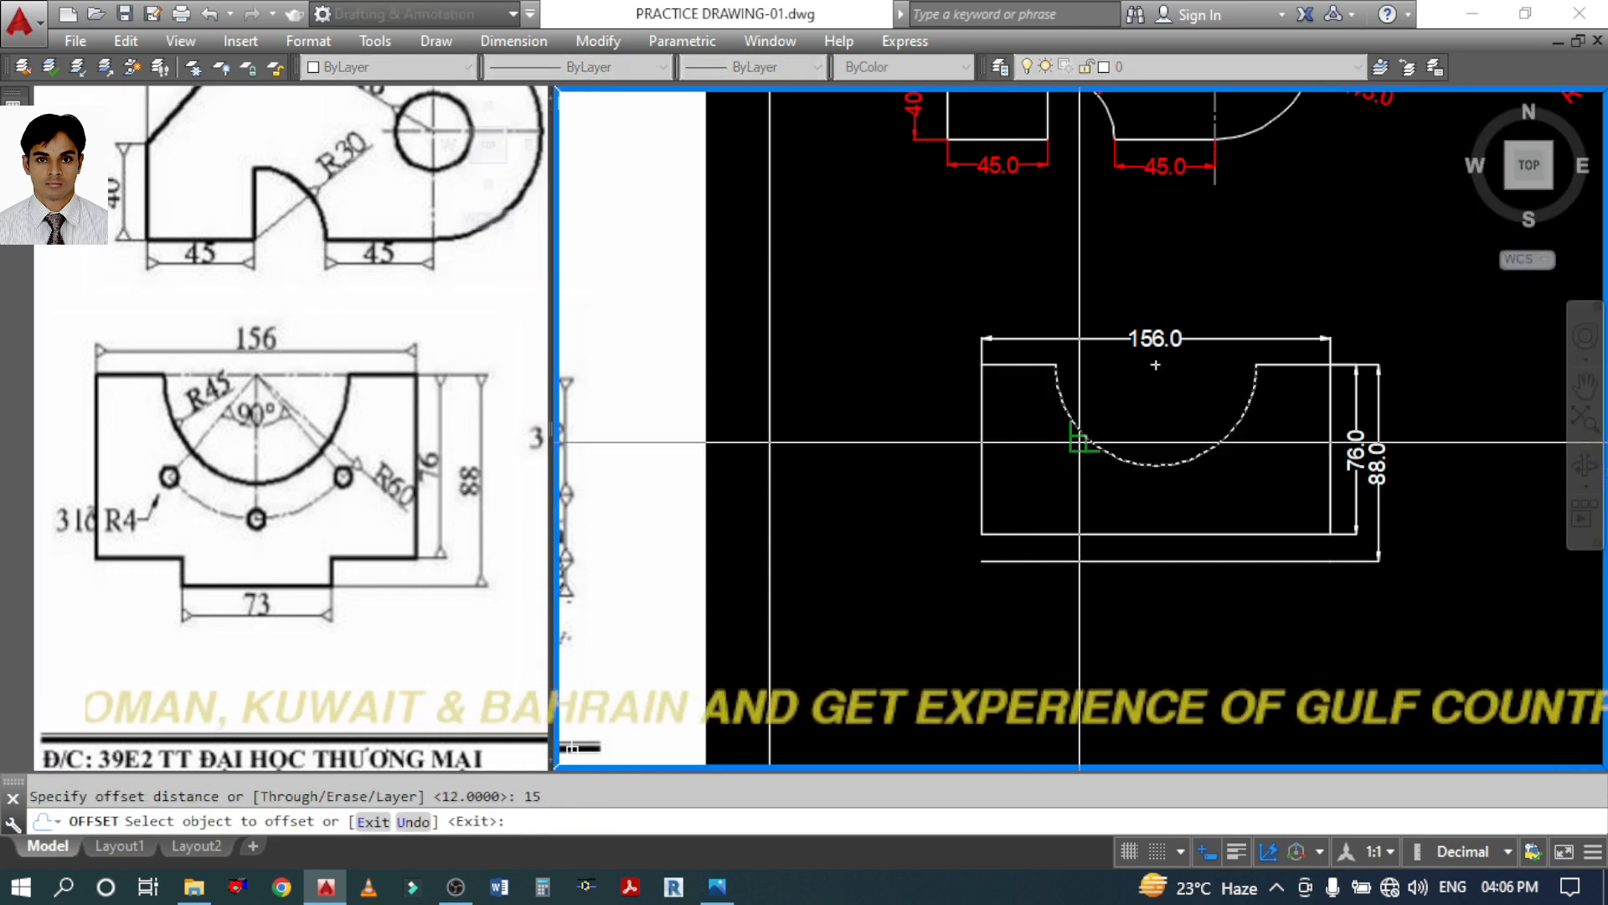
{"action": "left_click", "coordinate": [1079, 442]}
{"action": "left_click", "coordinate": [1042, 494]}
{"action": "key", "text": "Escape"}
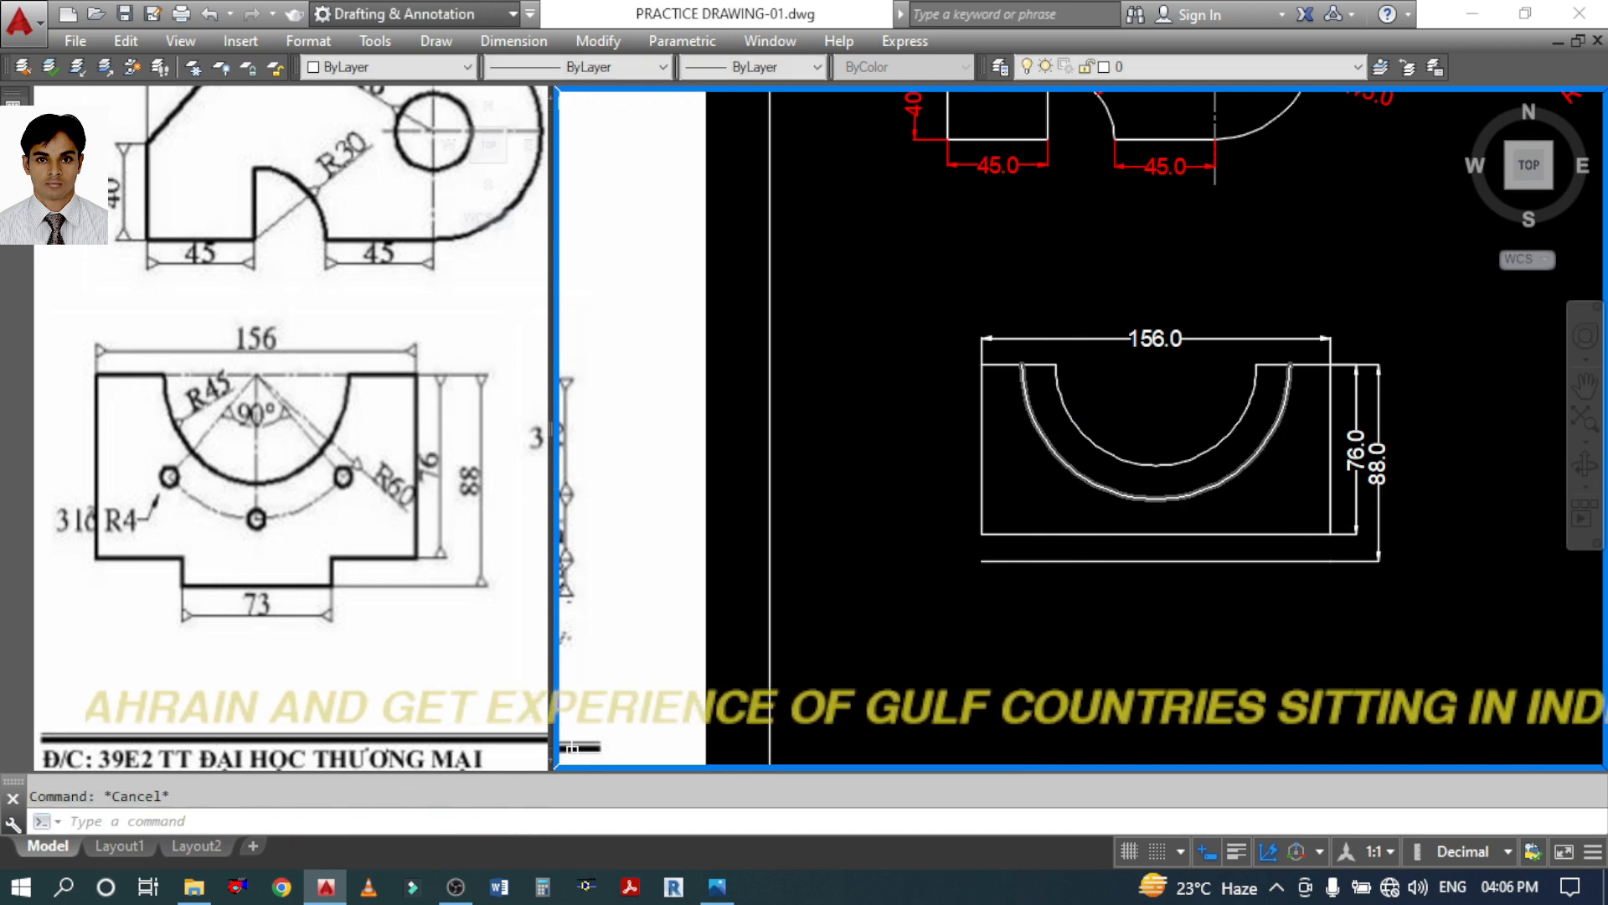
Add a radius dimension to the outer offset arc, placed outside it at its lower left
{"action": "type", "text": "DRA"}
{"action": "key", "text": "Return"}
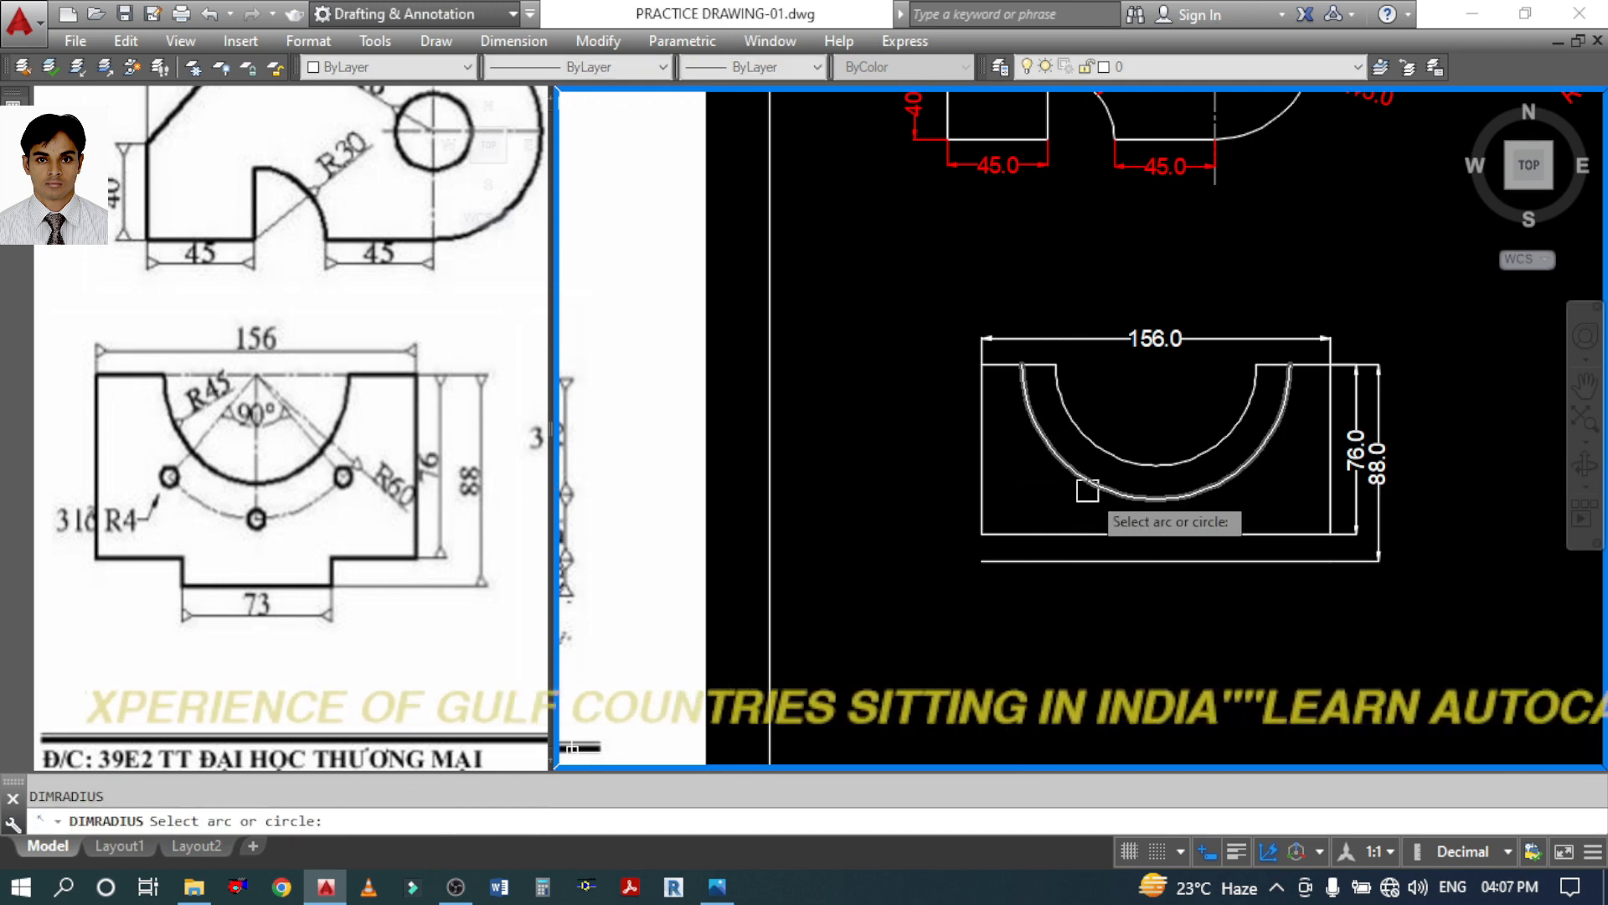
{"action": "left_click", "coordinate": [1097, 491]}
{"action": "type", "text": "DIMRA"}
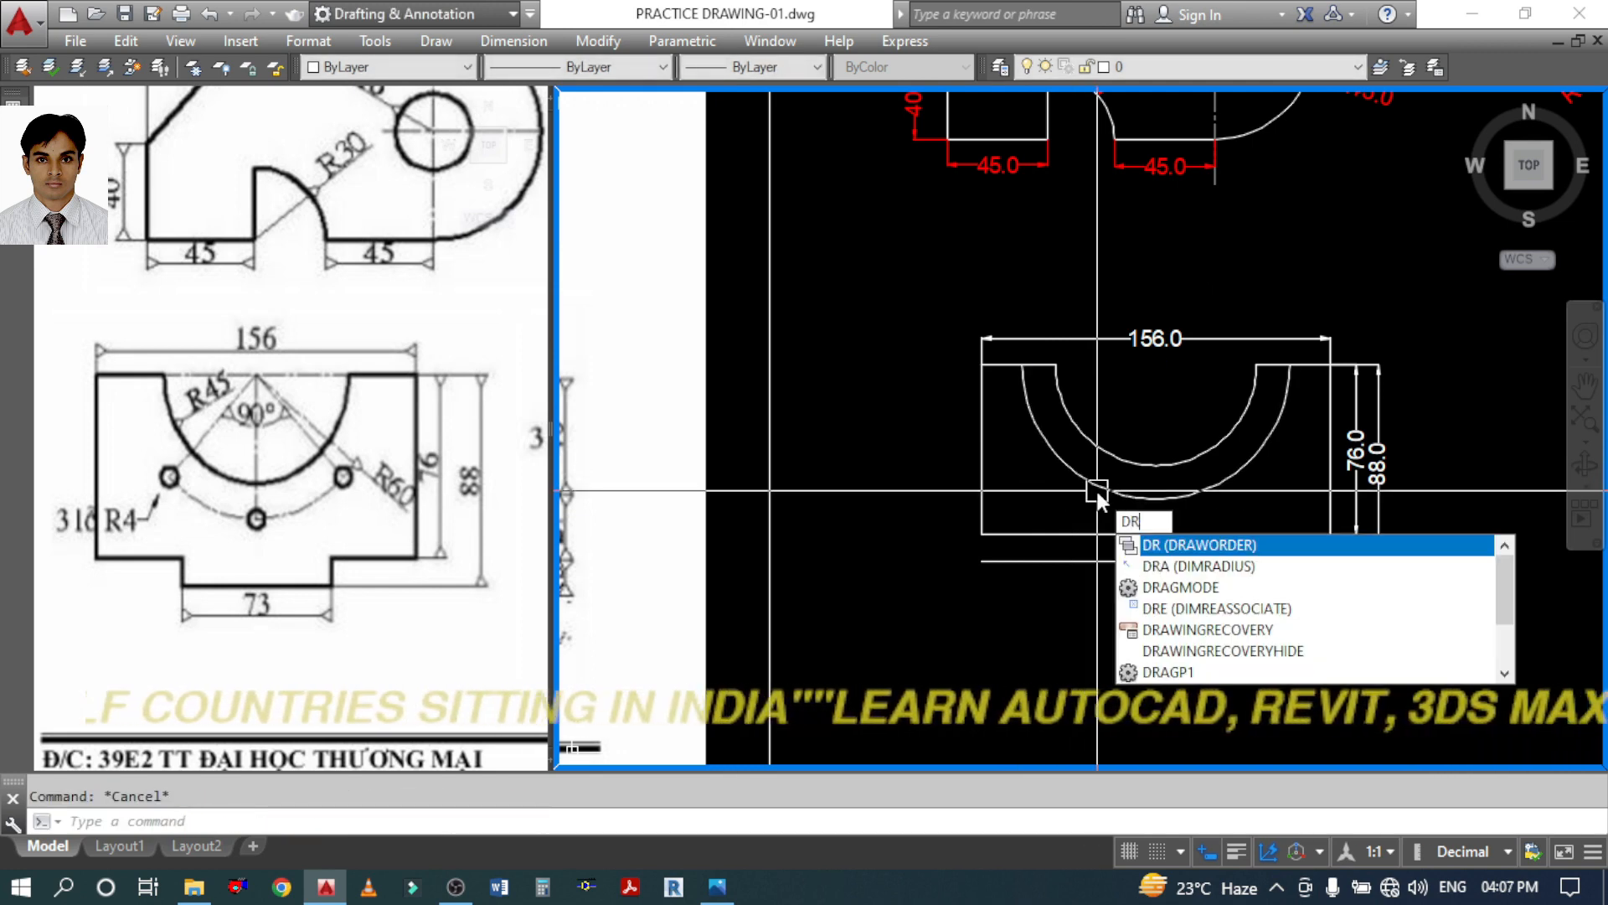
{"action": "key", "text": "Return"}
{"action": "left_click", "coordinate": [1096, 488]}
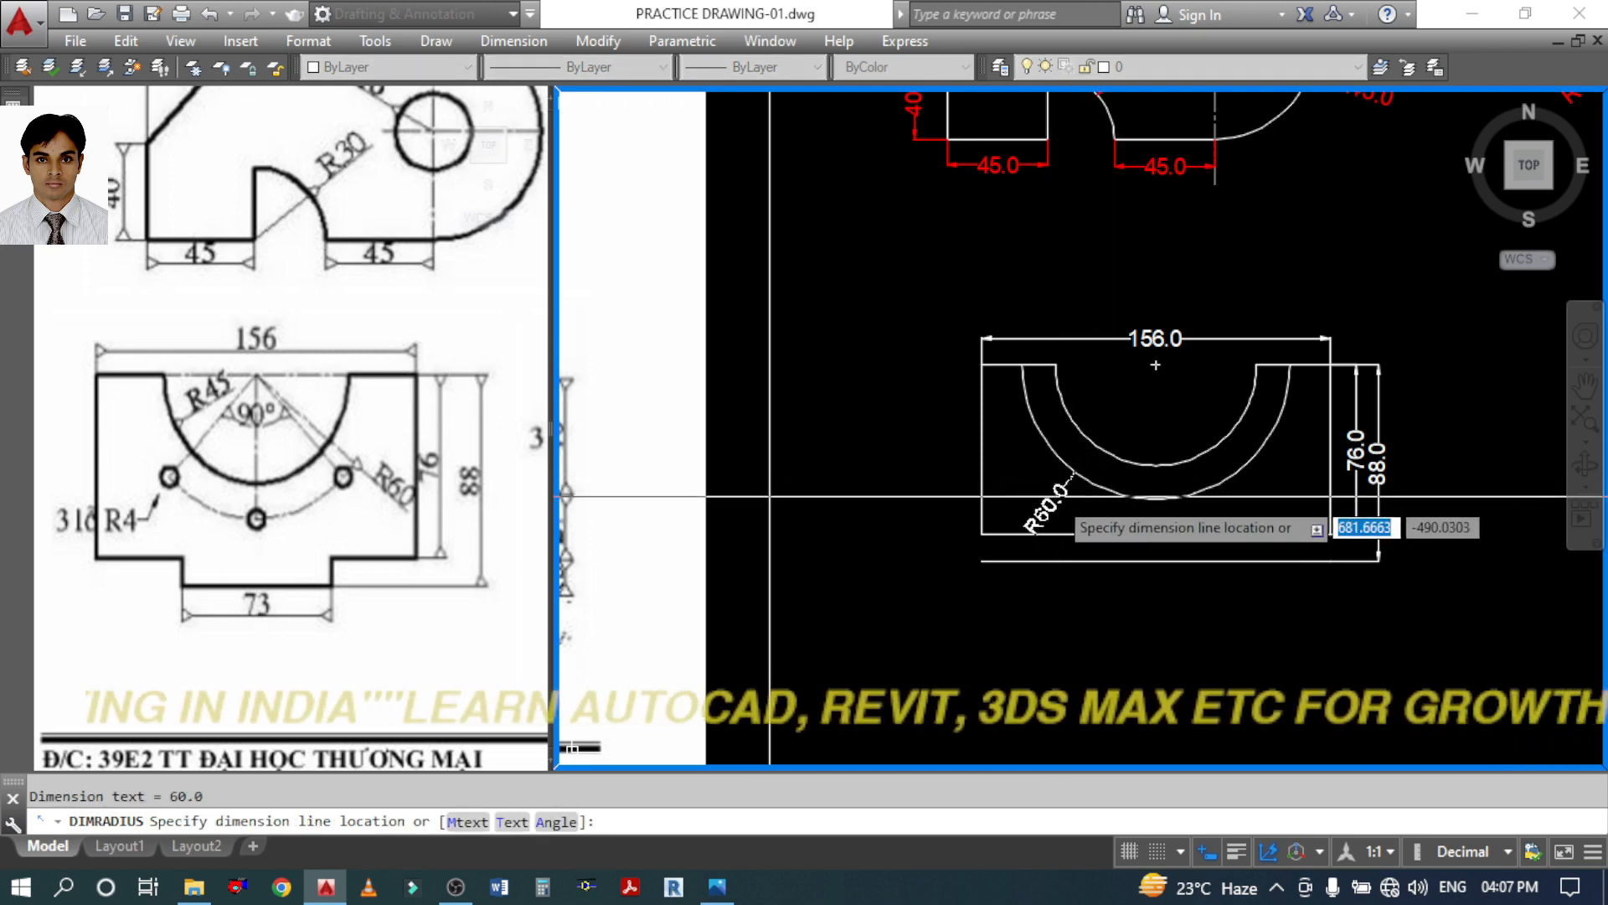
{"action": "left_click", "coordinate": [1048, 495]}
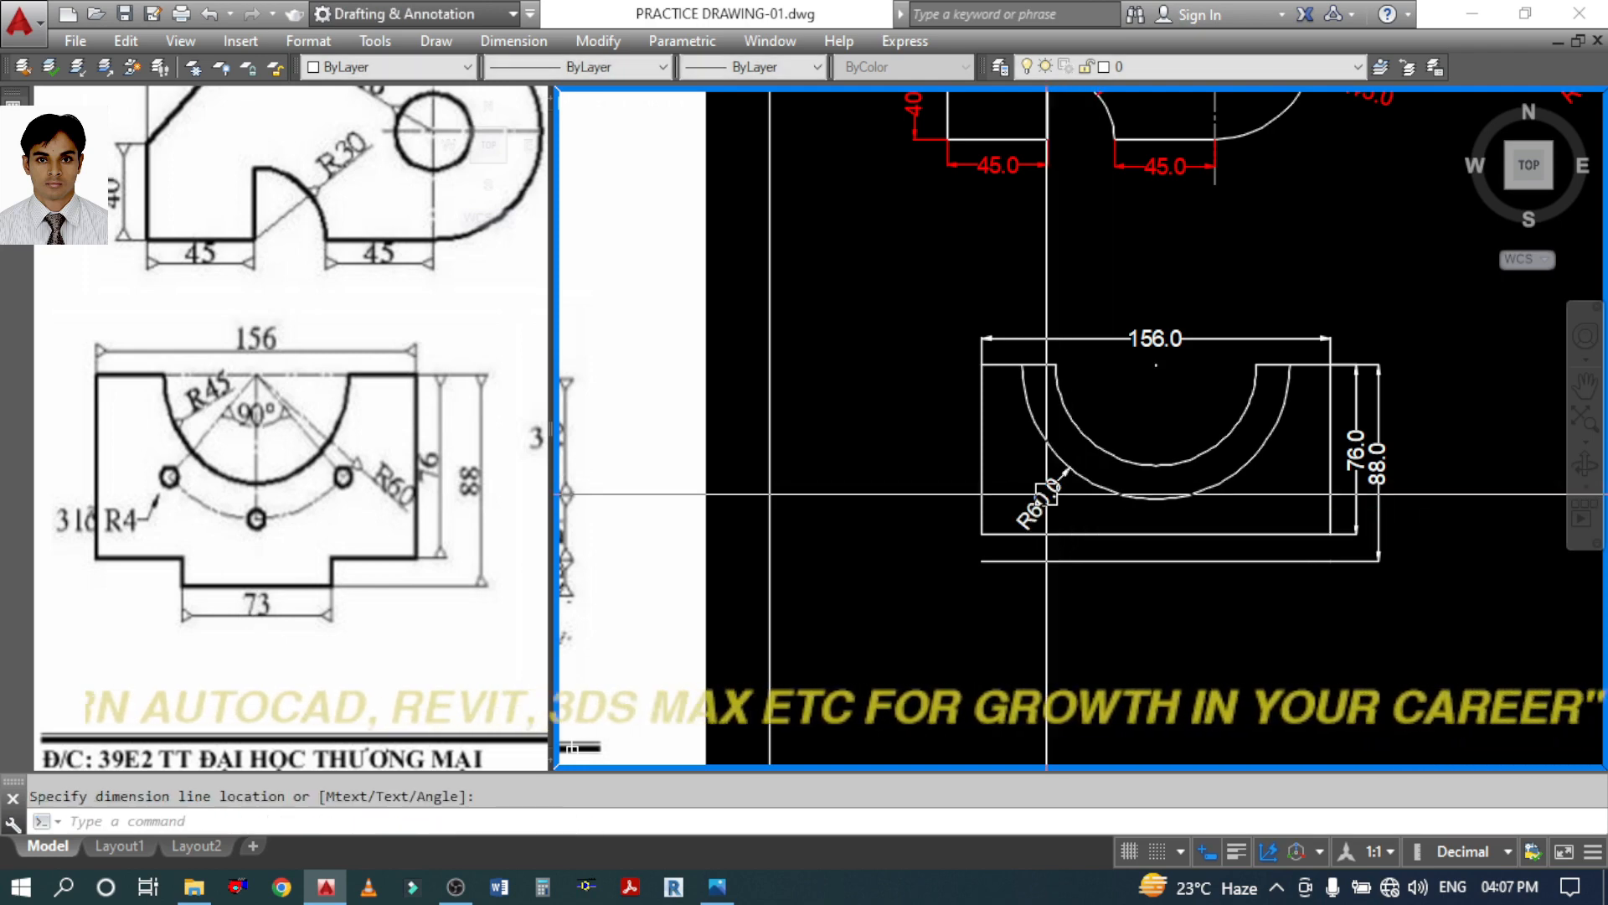
Add a radius dimension to the inner cutout arc, placed inside the arc near its centre
{"action": "key", "text": "Return"}
{"action": "left_click", "coordinate": [1077, 426]}
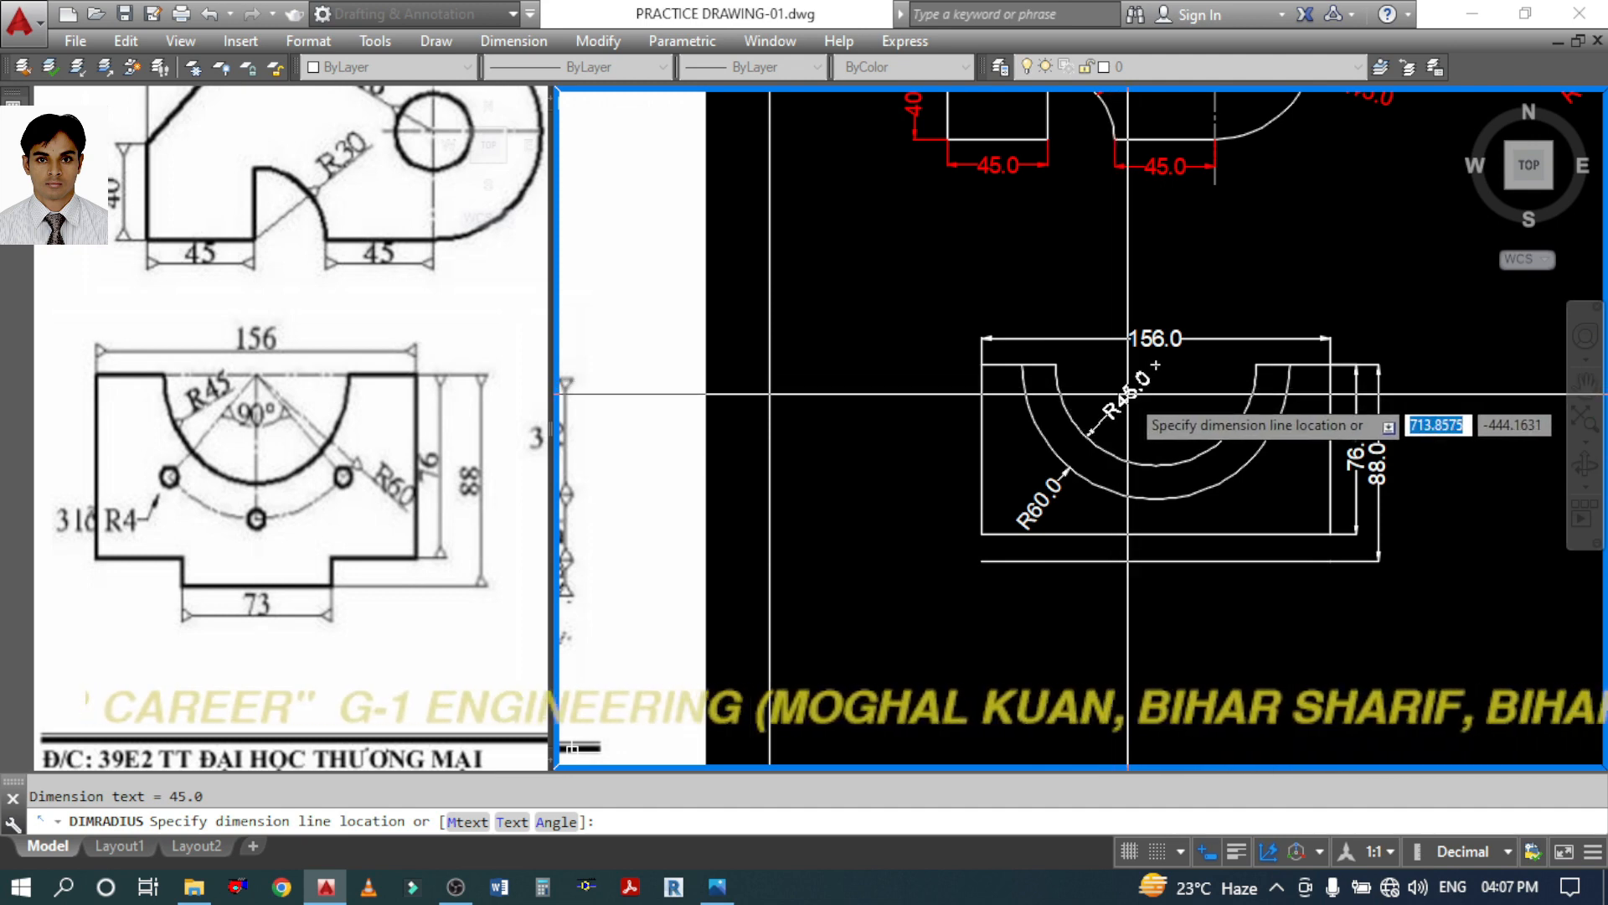
{"action": "left_click", "coordinate": [1129, 394]}
Draw a vertical line from the arcs' common centre down to the lowest point of the outer arc
{"action": "type", "text": "l"}
{"action": "key", "text": "Return"}
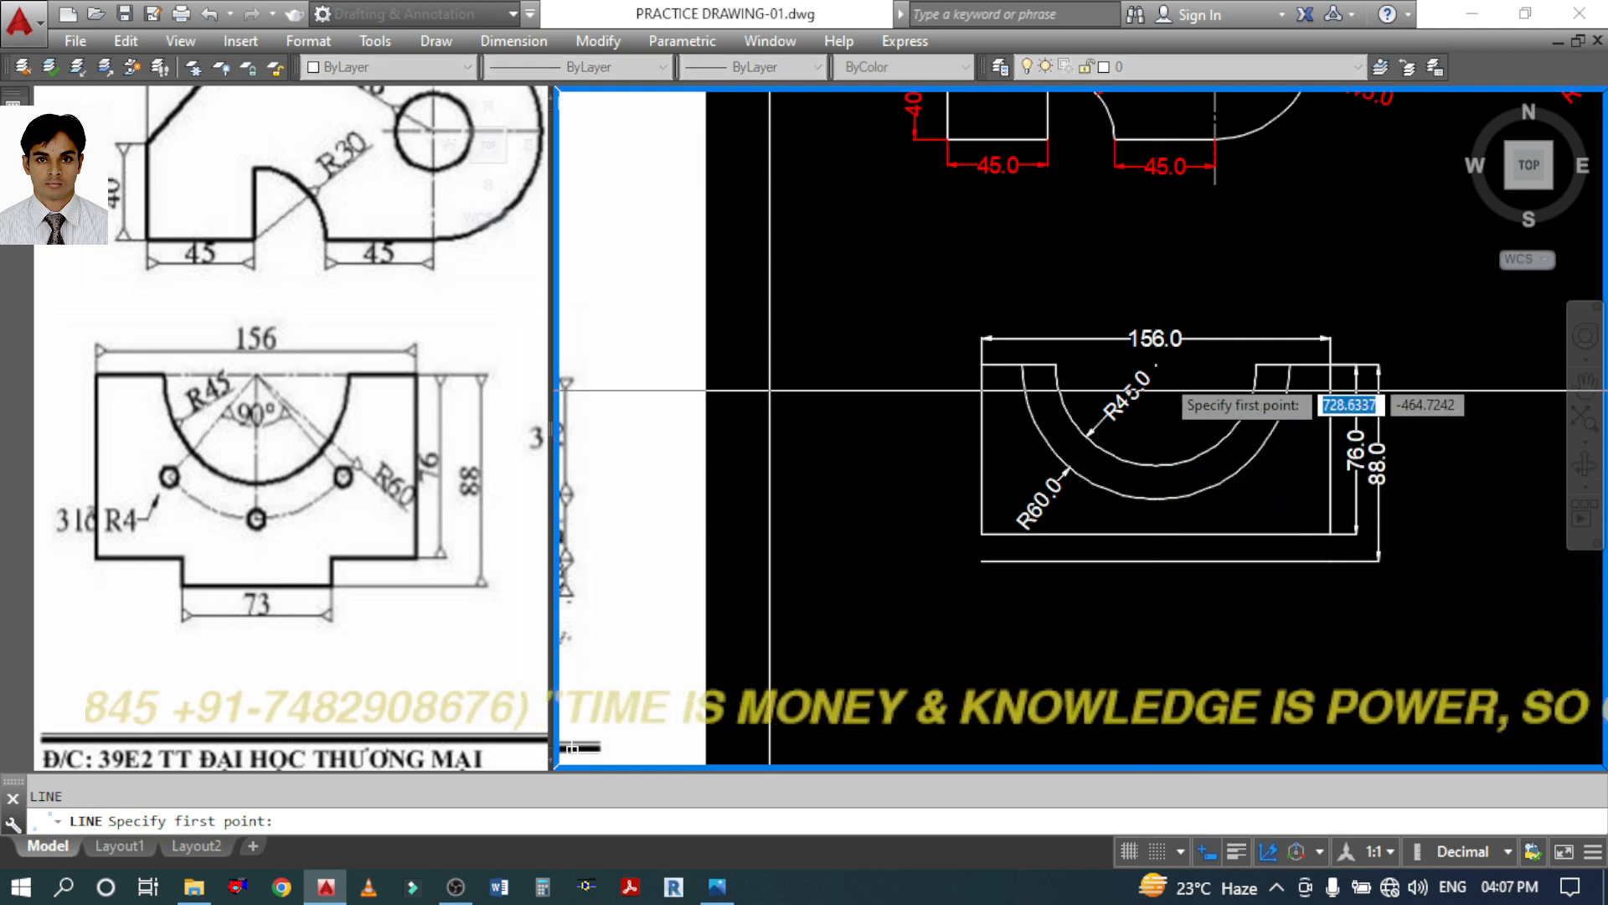
{"action": "left_click", "coordinate": [1156, 365]}
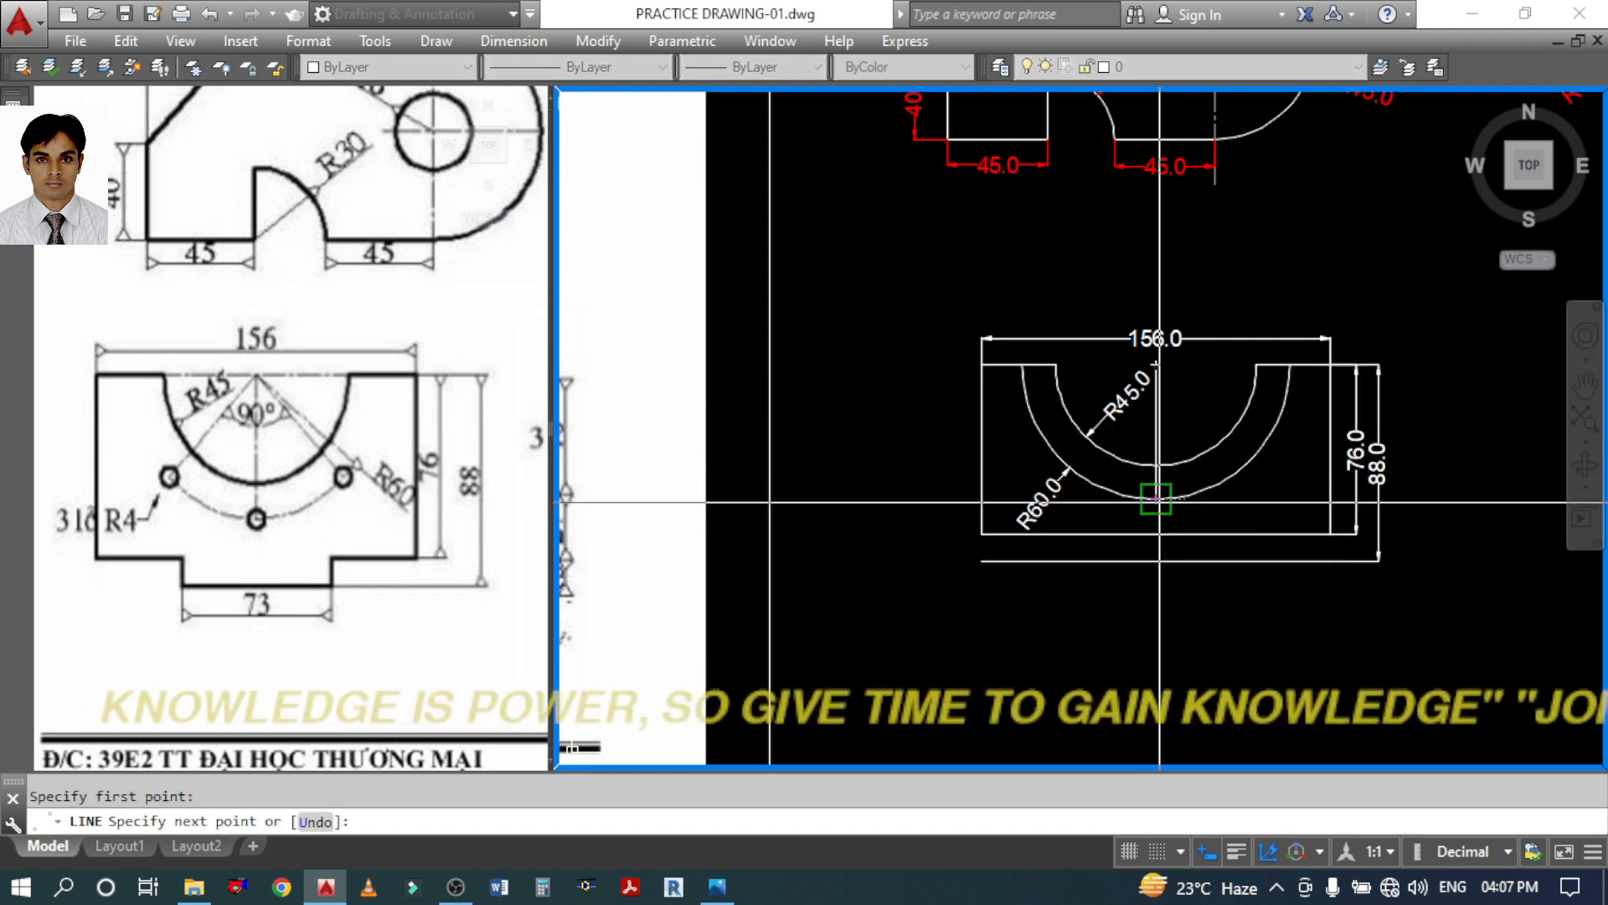
{"action": "left_click", "coordinate": [1156, 497]}
{"action": "key", "text": "Return"}
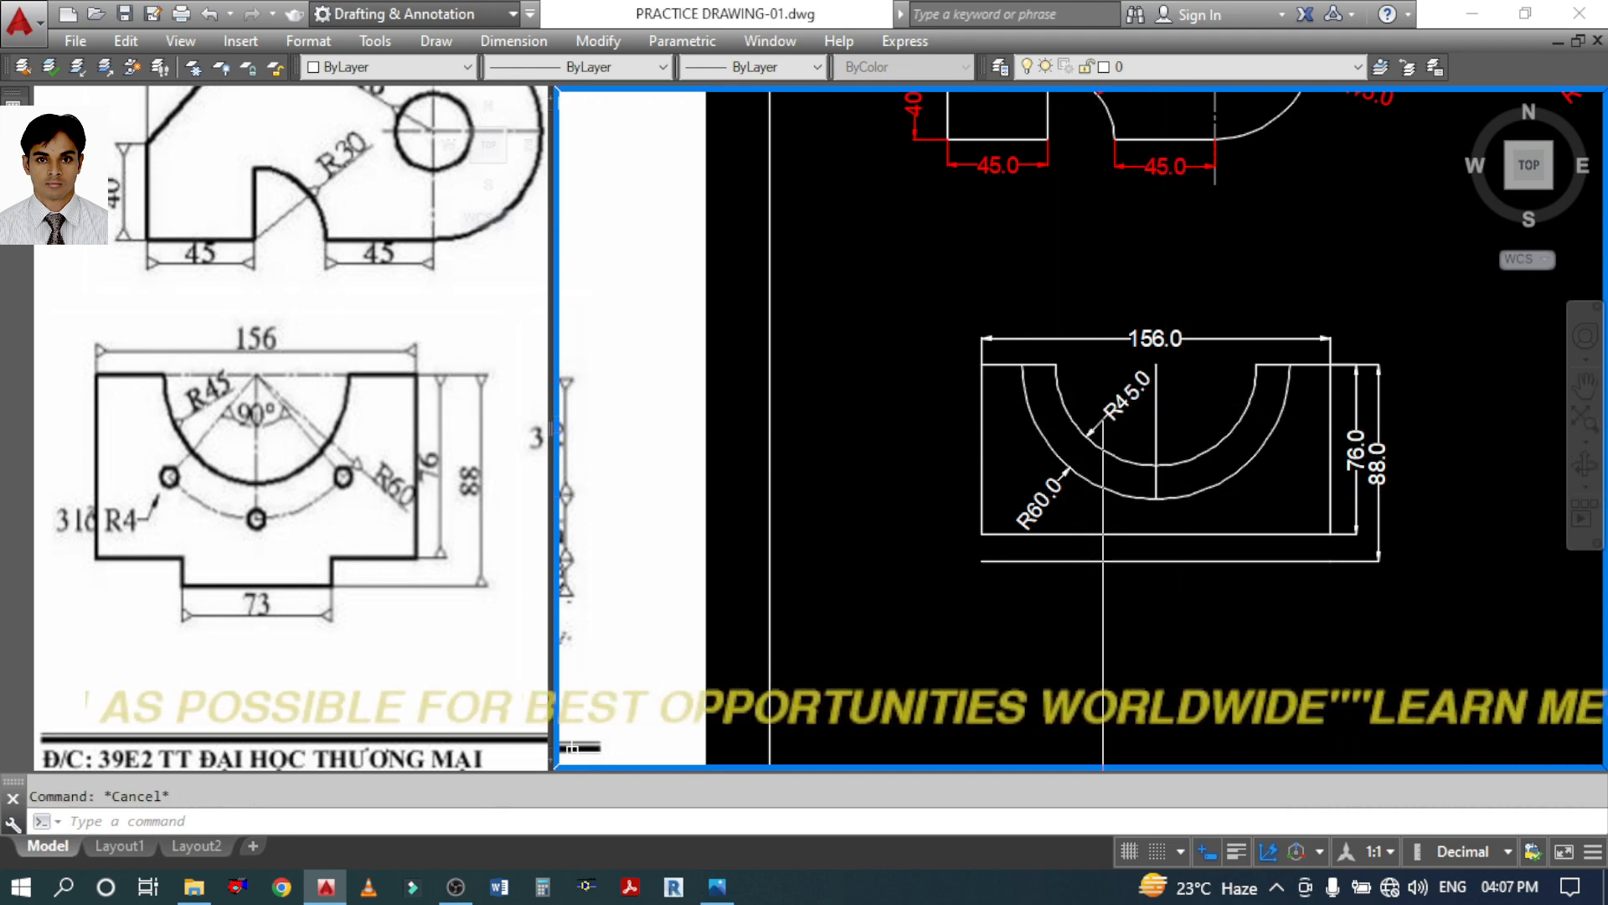
Rotate a copy of the vertical line by -45 degrees about its upper end at the arc centre
{"action": "type", "text": "o"}
{"action": "key", "text": "Return"}
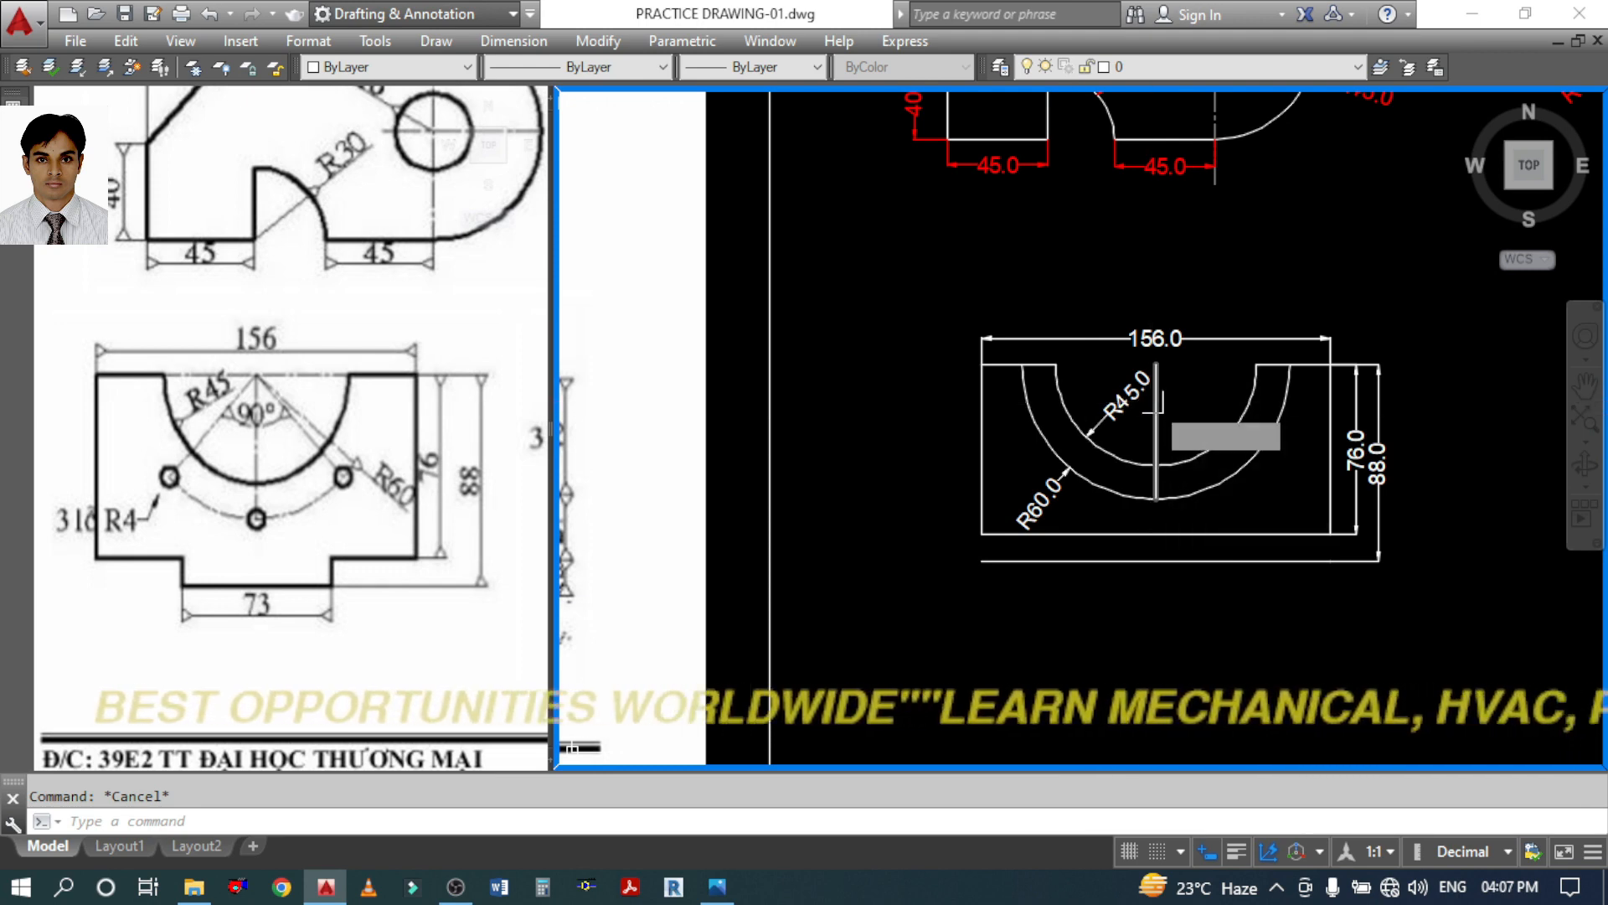
{"action": "scroll", "coordinate": [1174, 412], "scroll_direction": "up", "scroll_amount": 2}
{"action": "key", "text": "Return"}
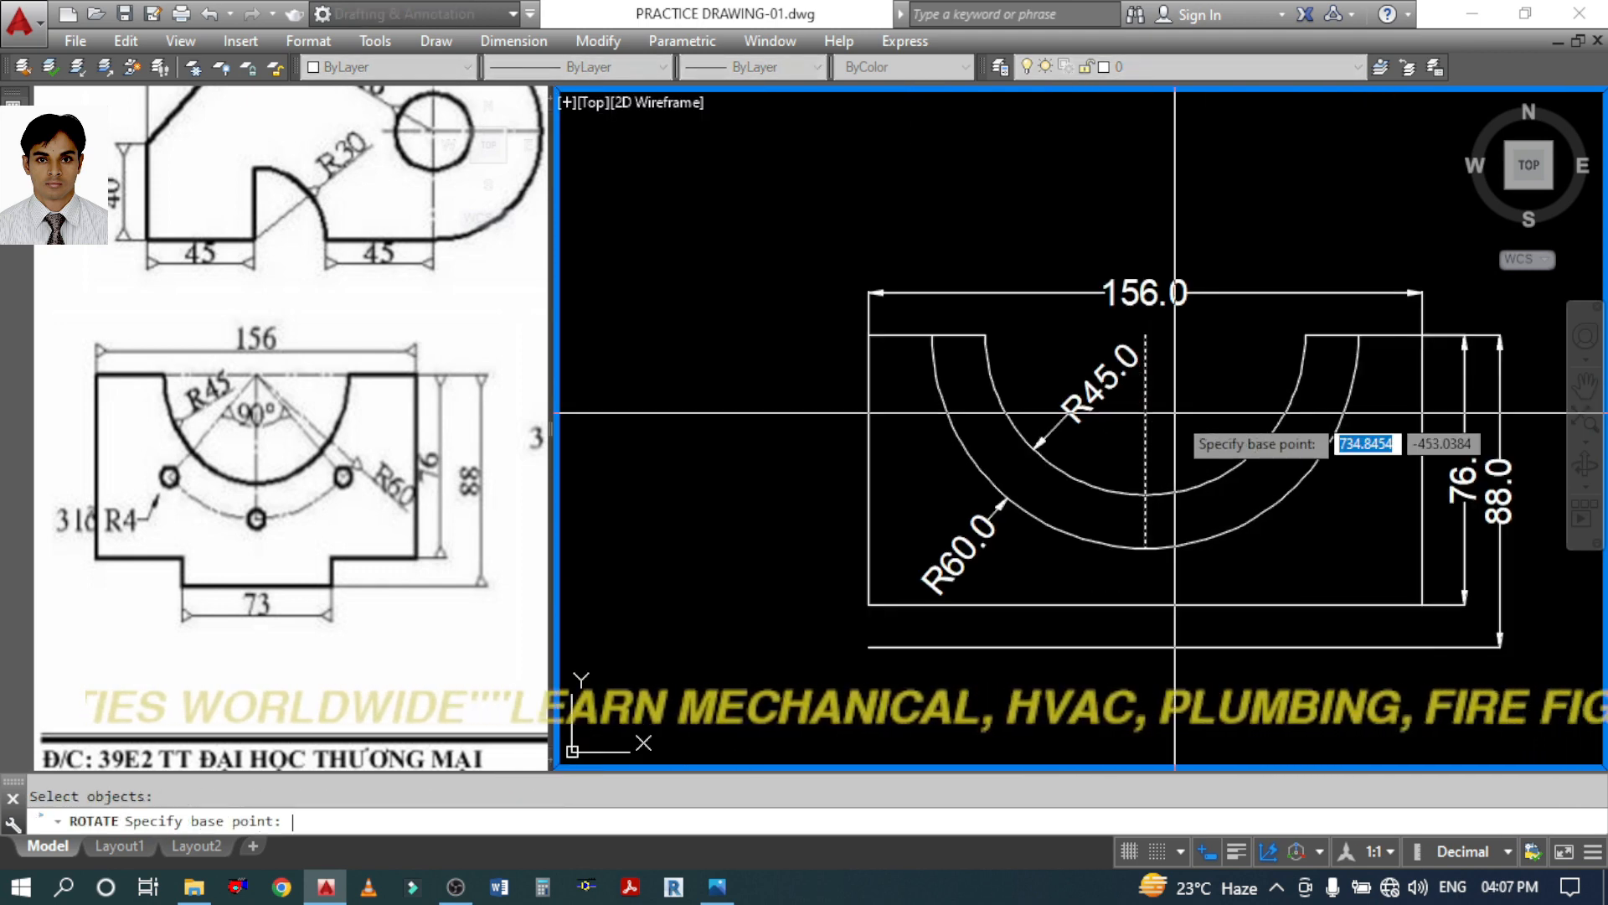
{"action": "left_click", "coordinate": [1146, 335]}
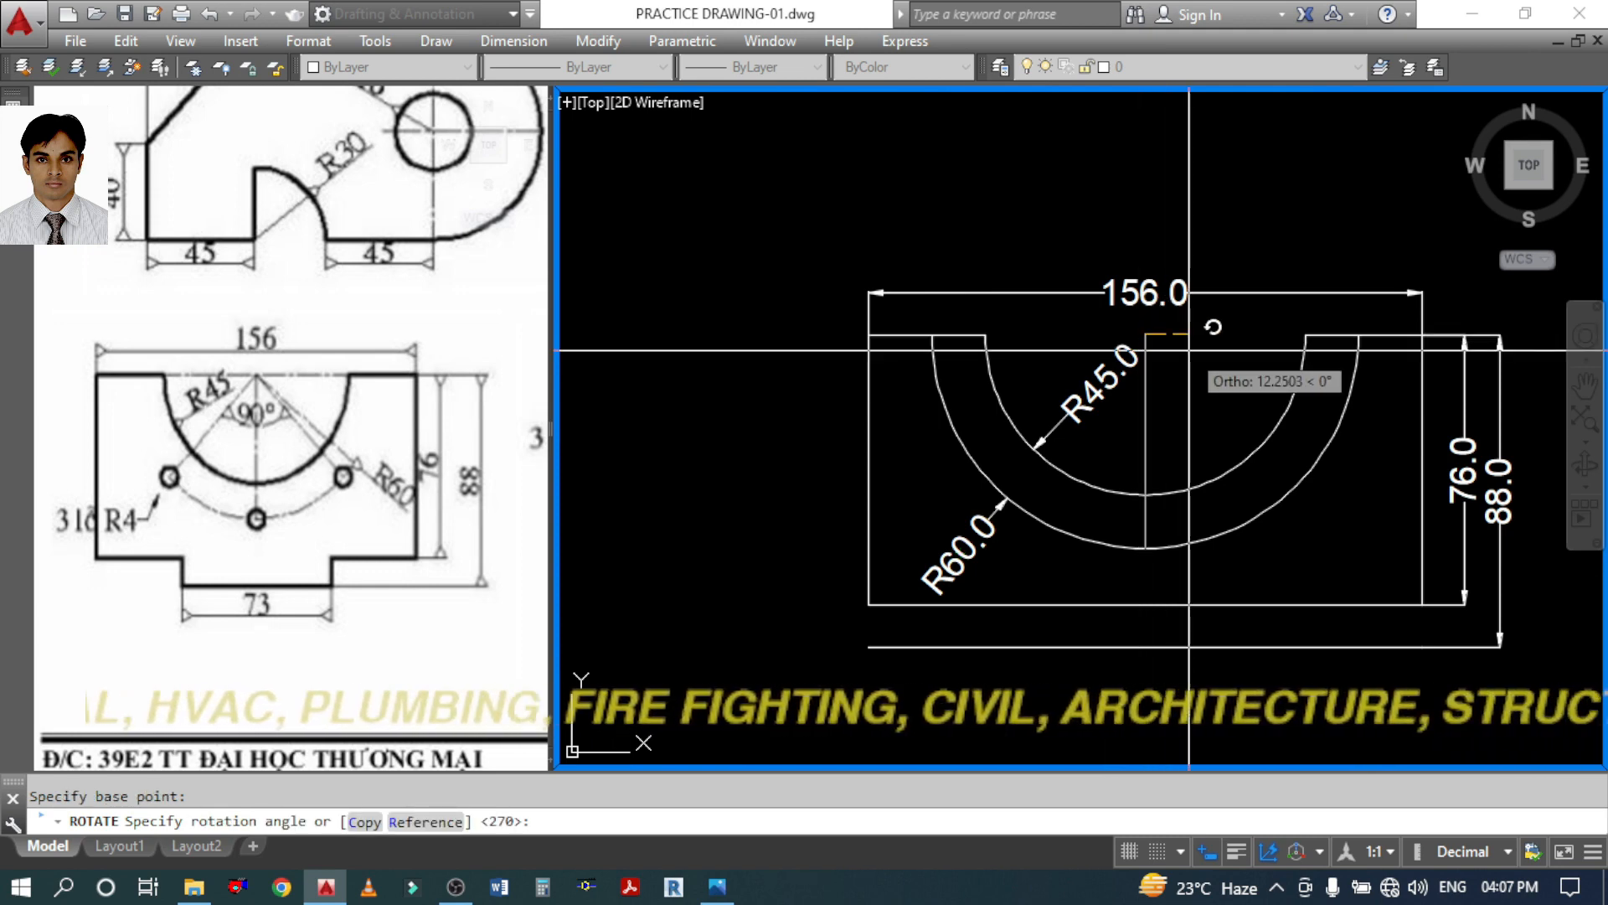
{"action": "left_click", "coordinate": [362, 822]}
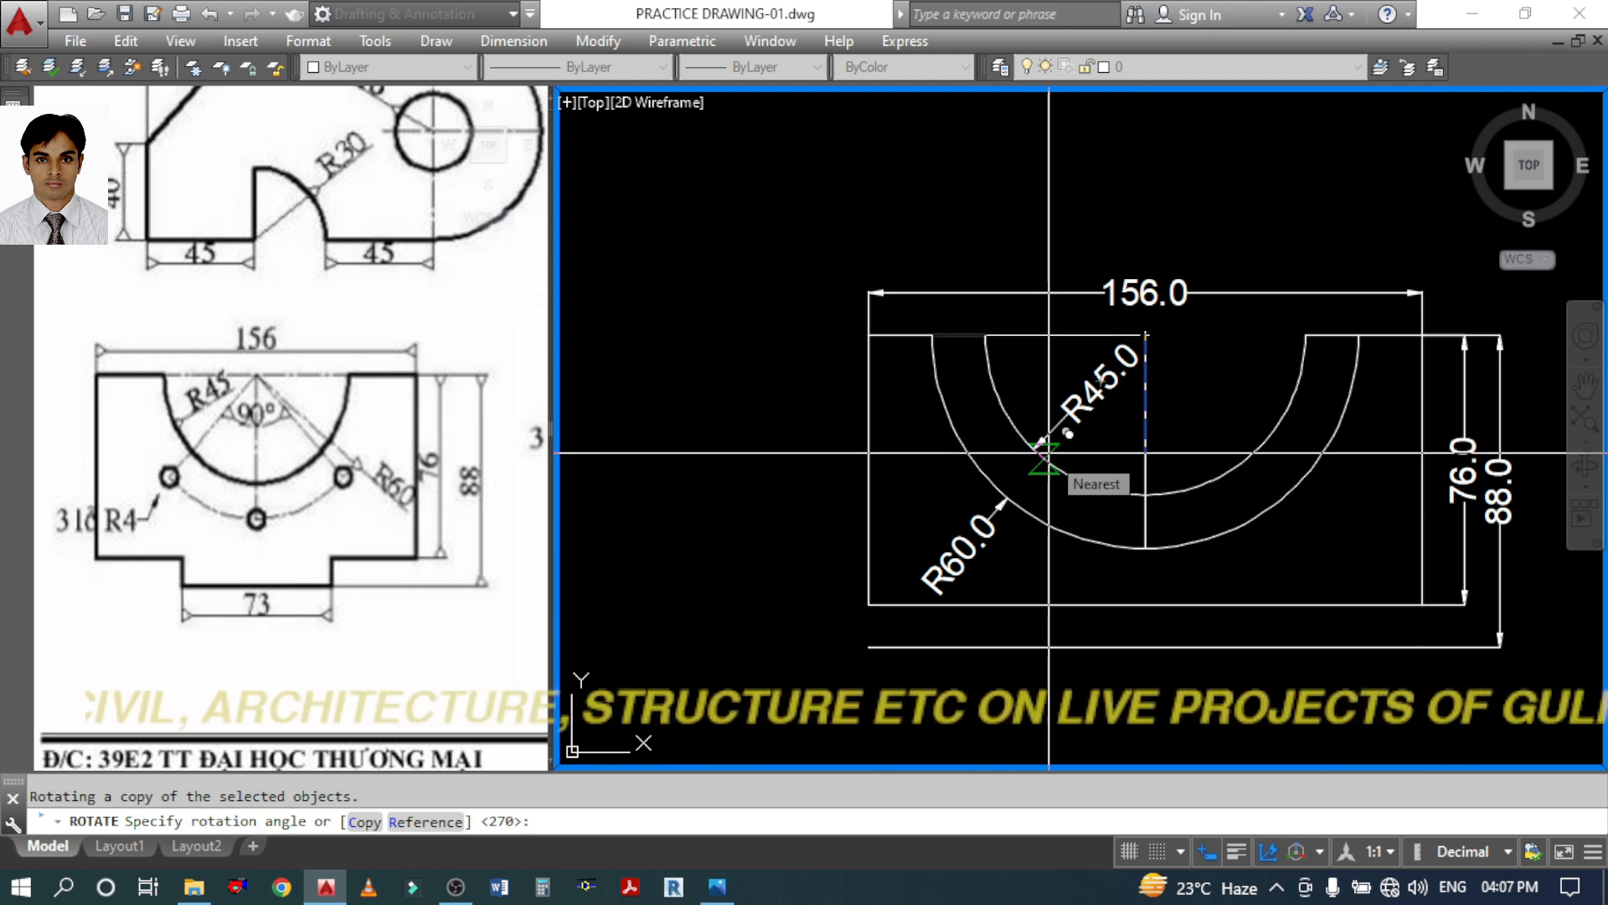
{"action": "type", "text": "-45"}
{"action": "key", "text": "Return"}
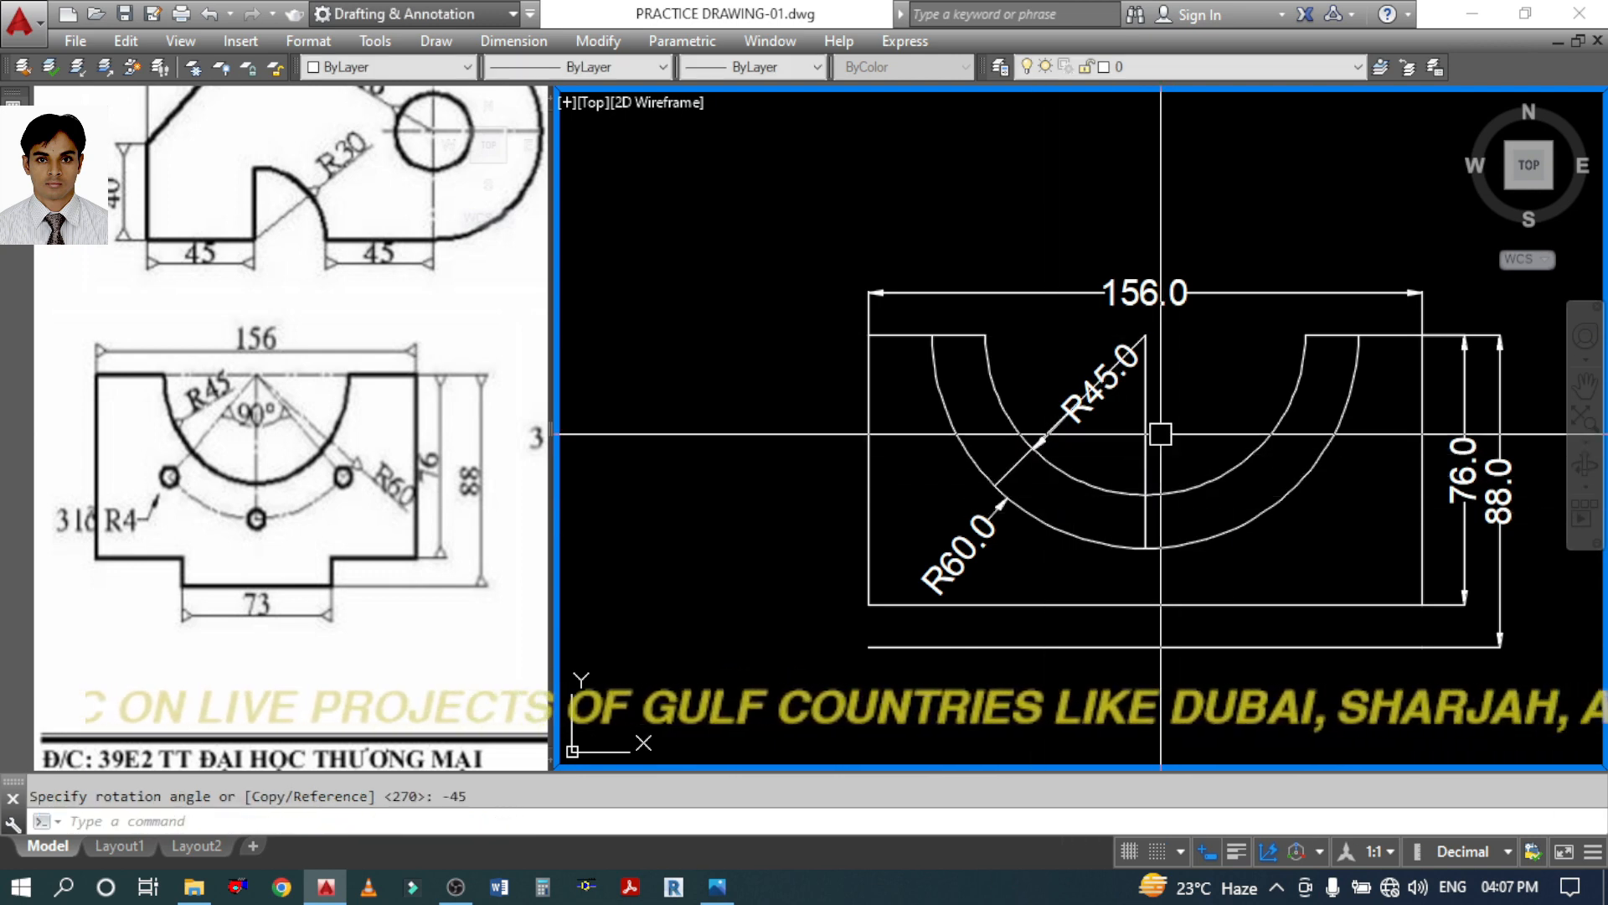
Rotate a second copy of the vertical line by 45 degrees about the arc centre
{"action": "type", "text": "RO"}
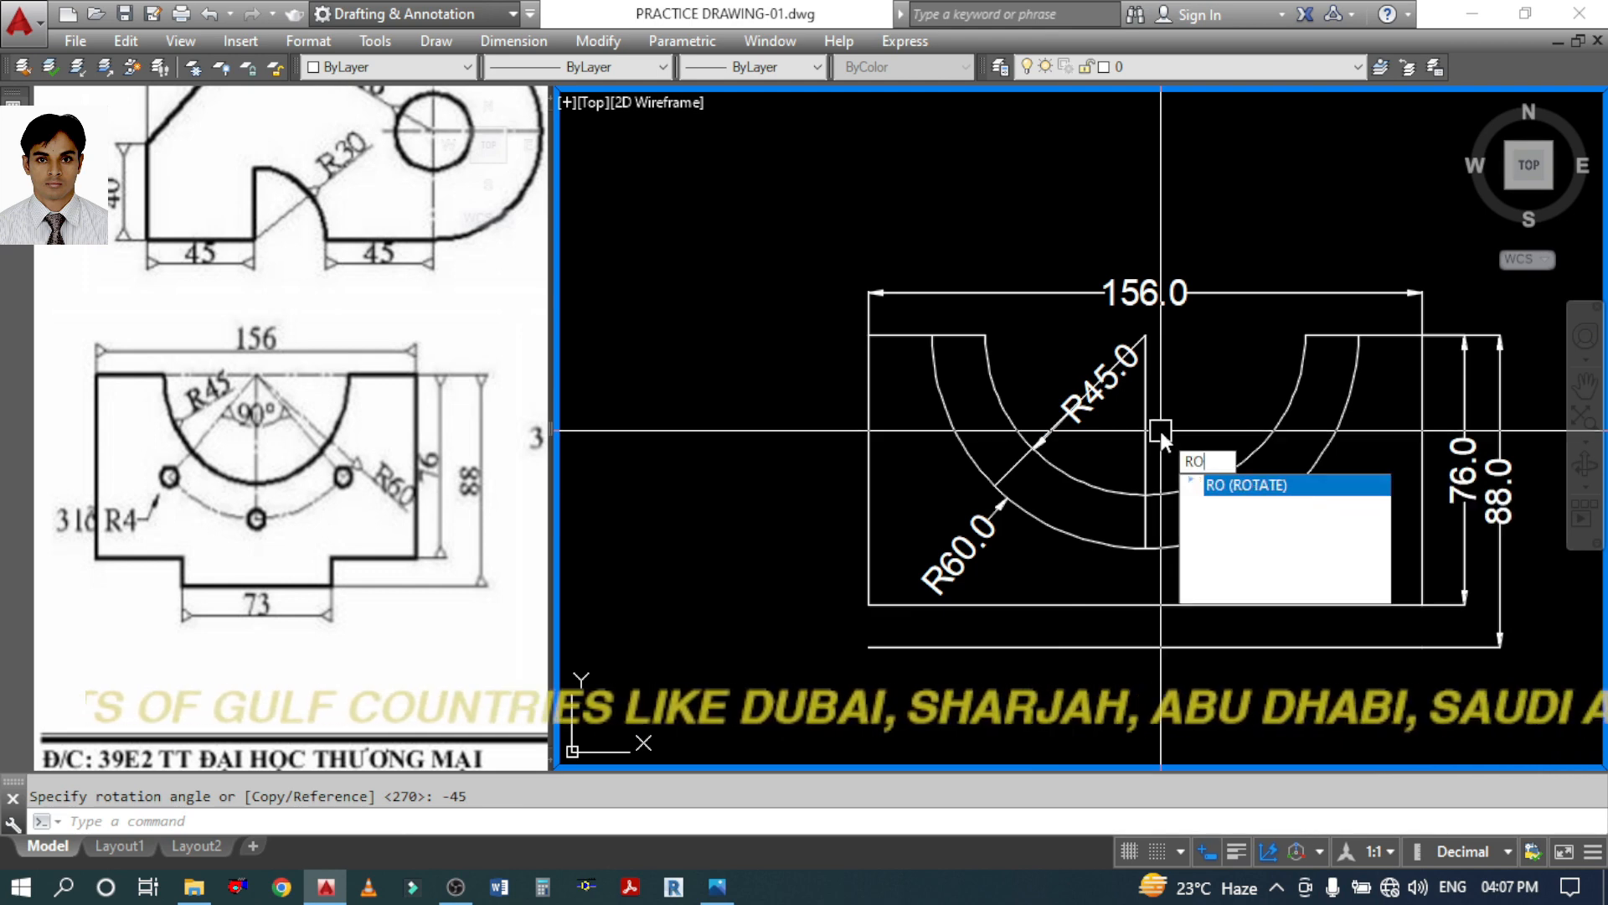
{"action": "key", "text": "Return"}
{"action": "left_click", "coordinate": [1145, 423]}
{"action": "key", "text": "Return"}
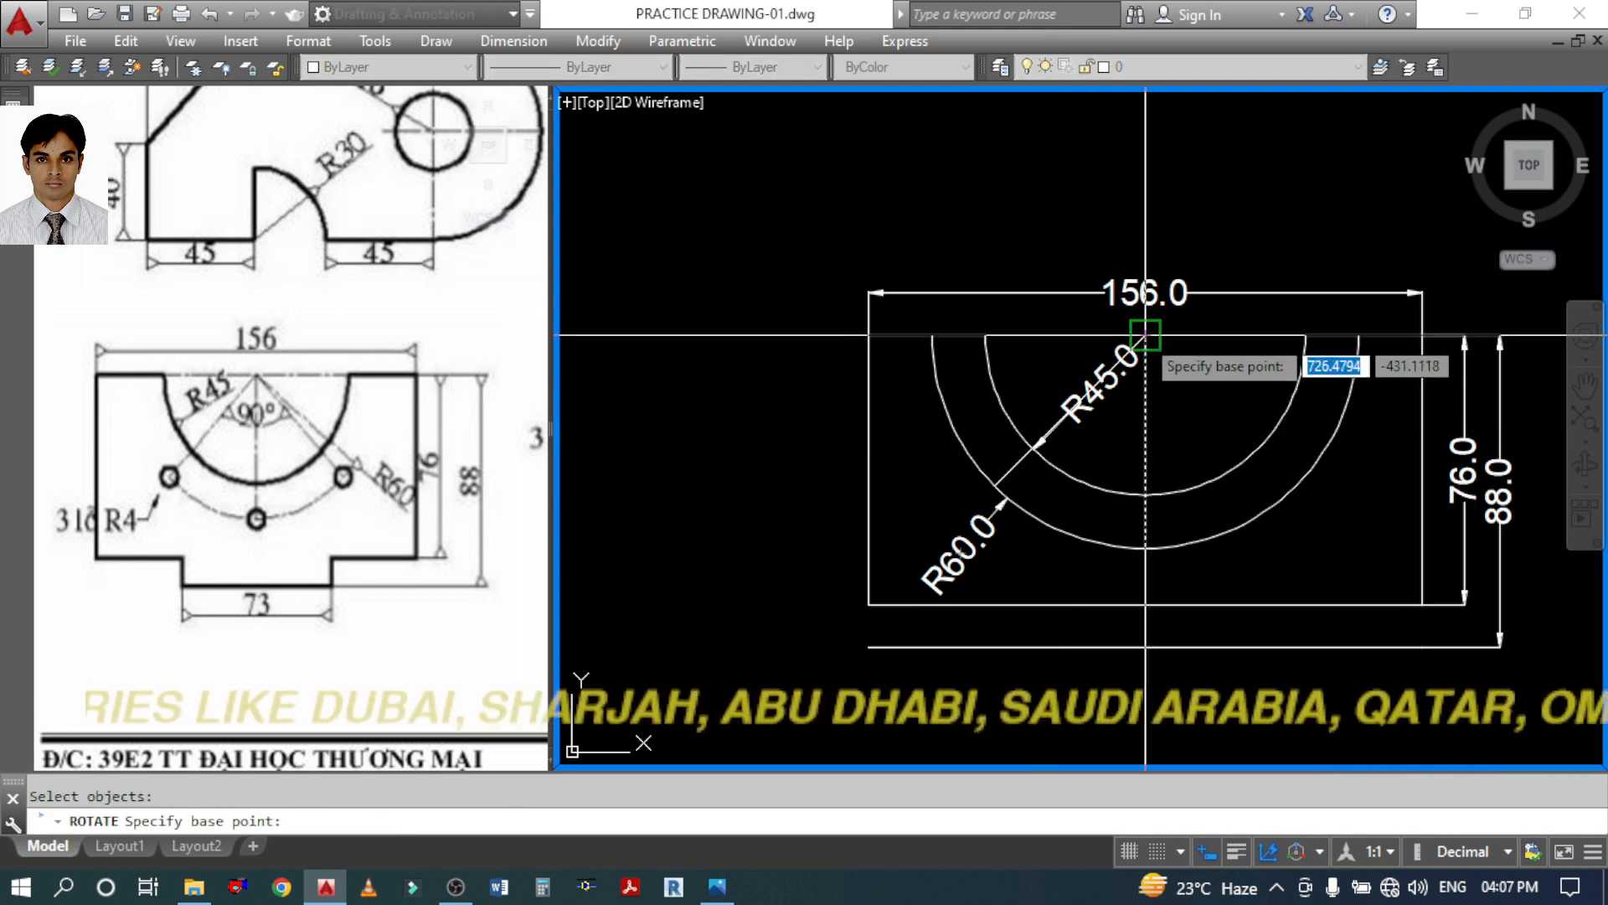
{"action": "left_click", "coordinate": [1145, 335]}
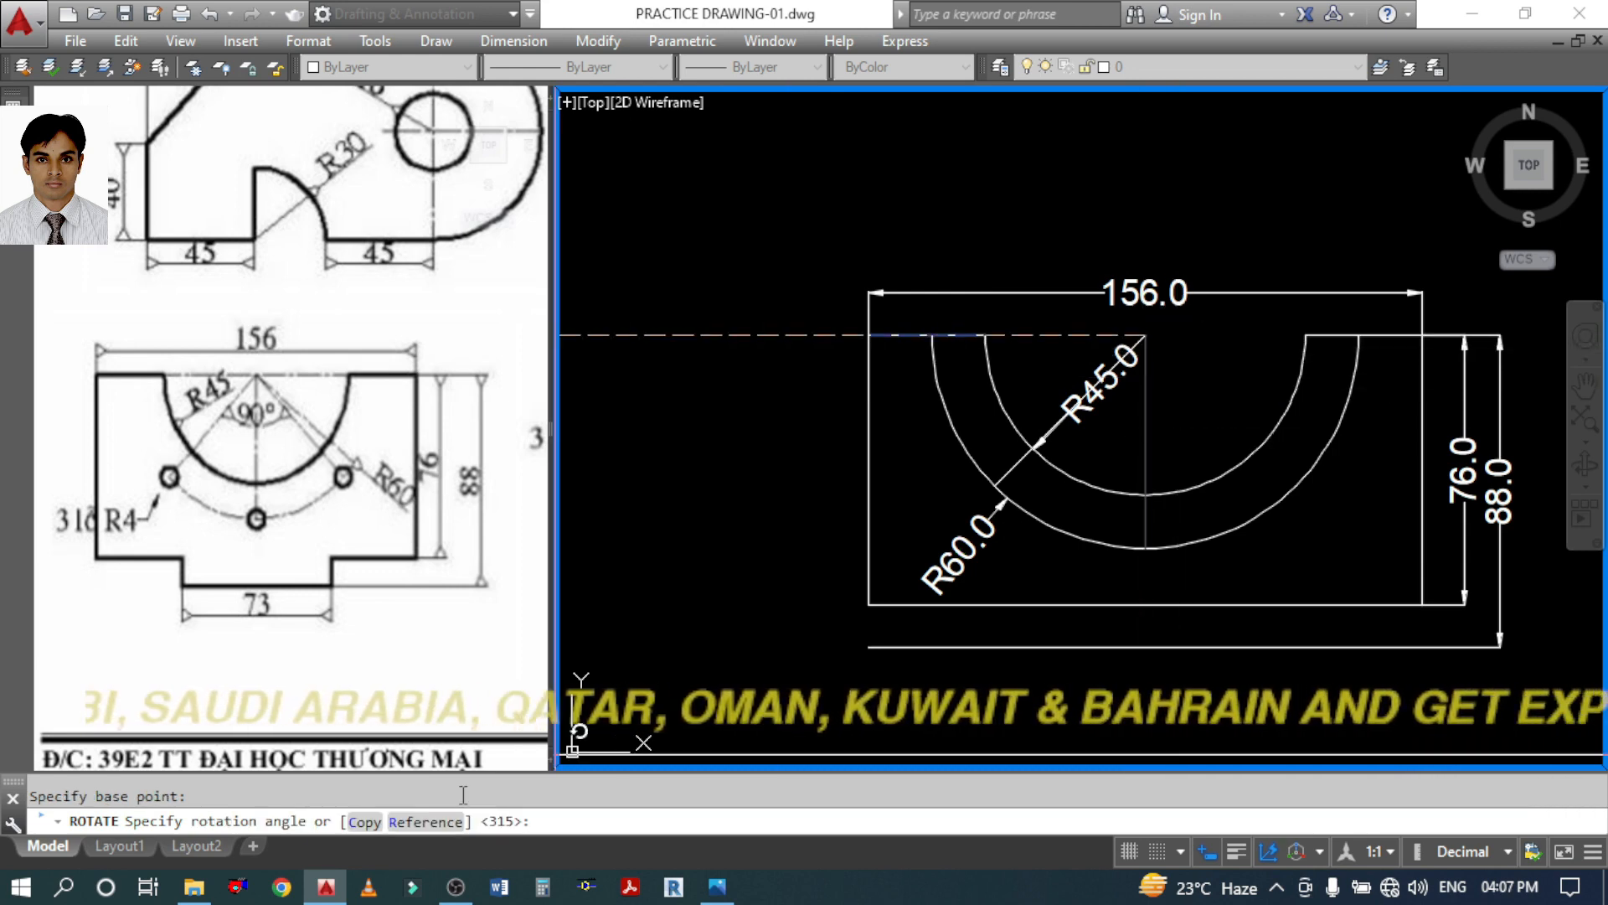
{"action": "left_click", "coordinate": [365, 821]}
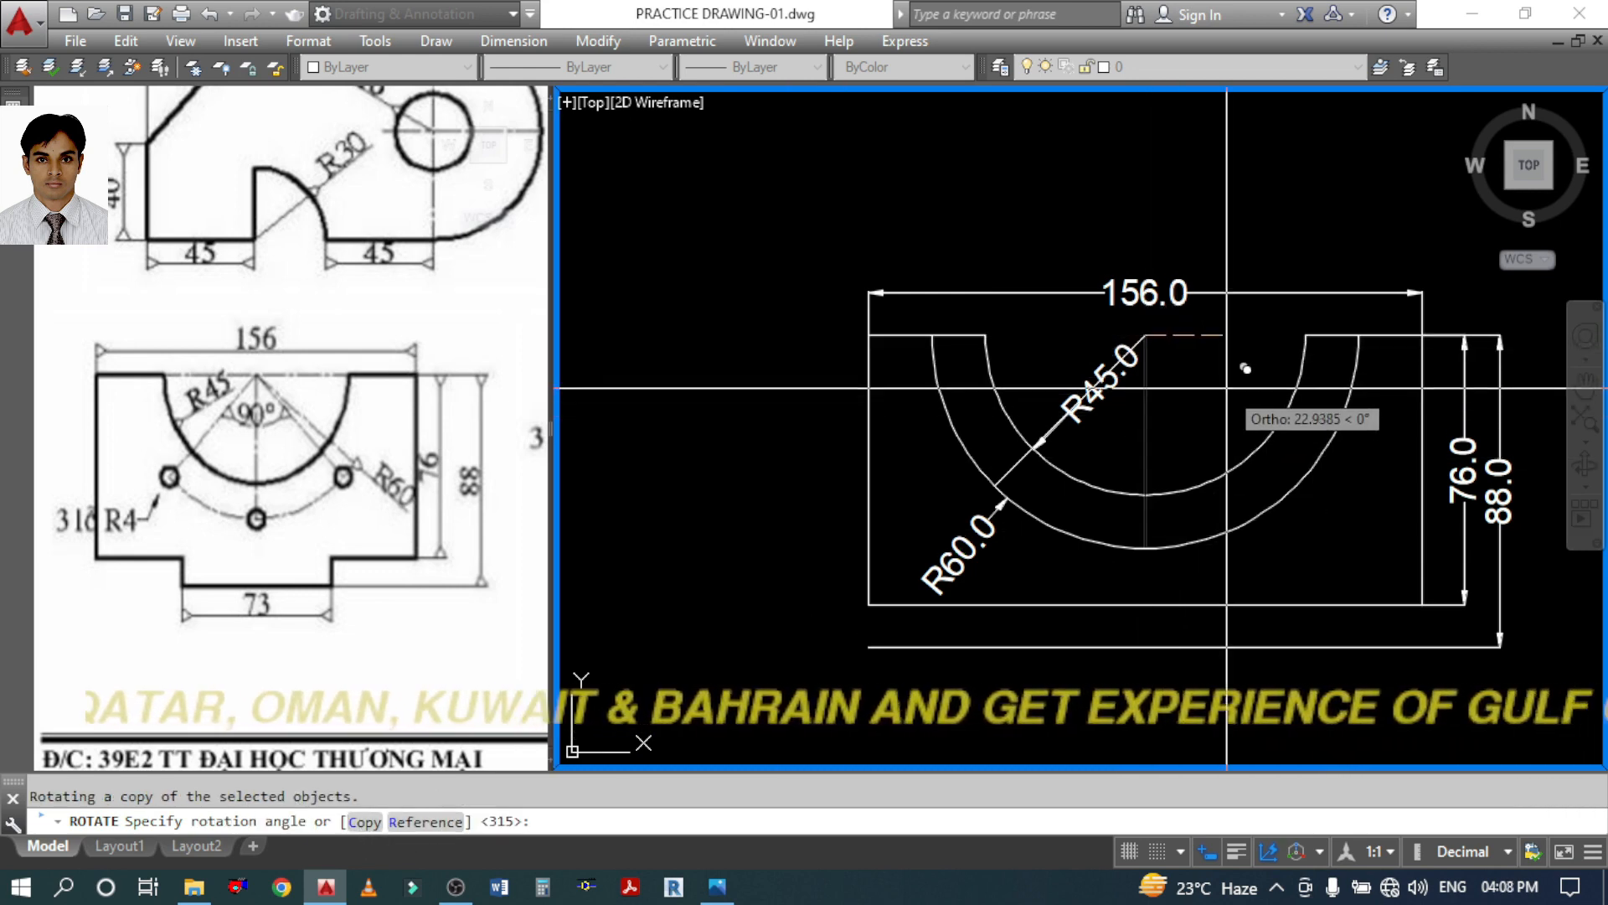
{"action": "type", "text": "45"}
{"action": "key", "text": "Return"}
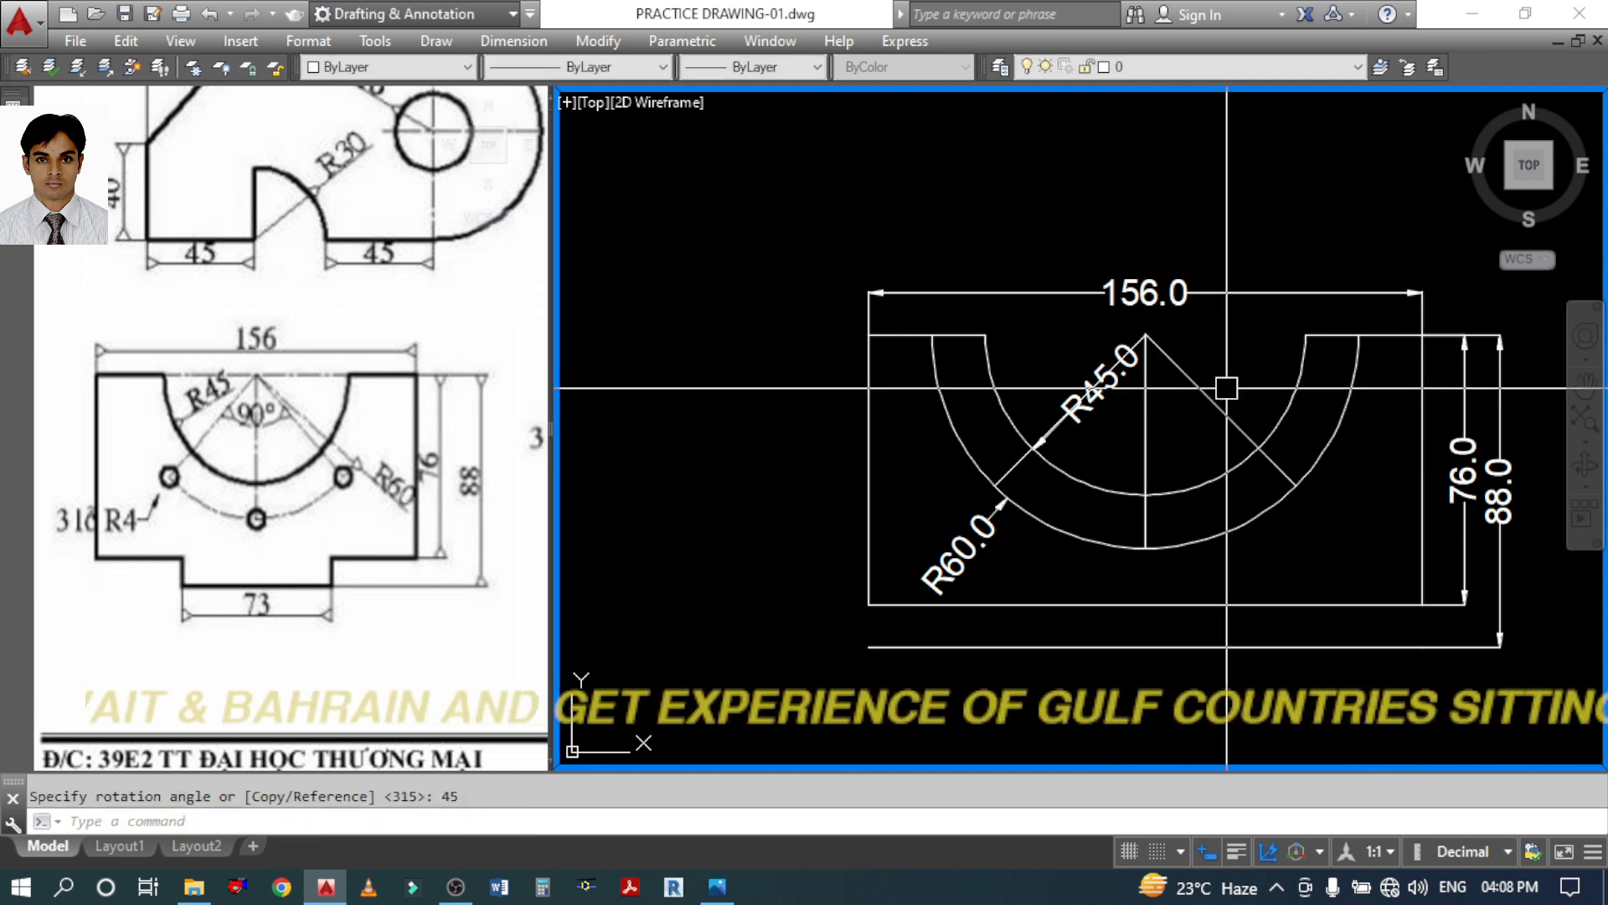
{"action": "key", "text": "Escape"}
Add an angular dimension between the left slanted line and the vertical line, inside the cutout arc
{"action": "scroll", "coordinate": [1113, 398], "scroll_direction": "up", "scroll_amount": 2}
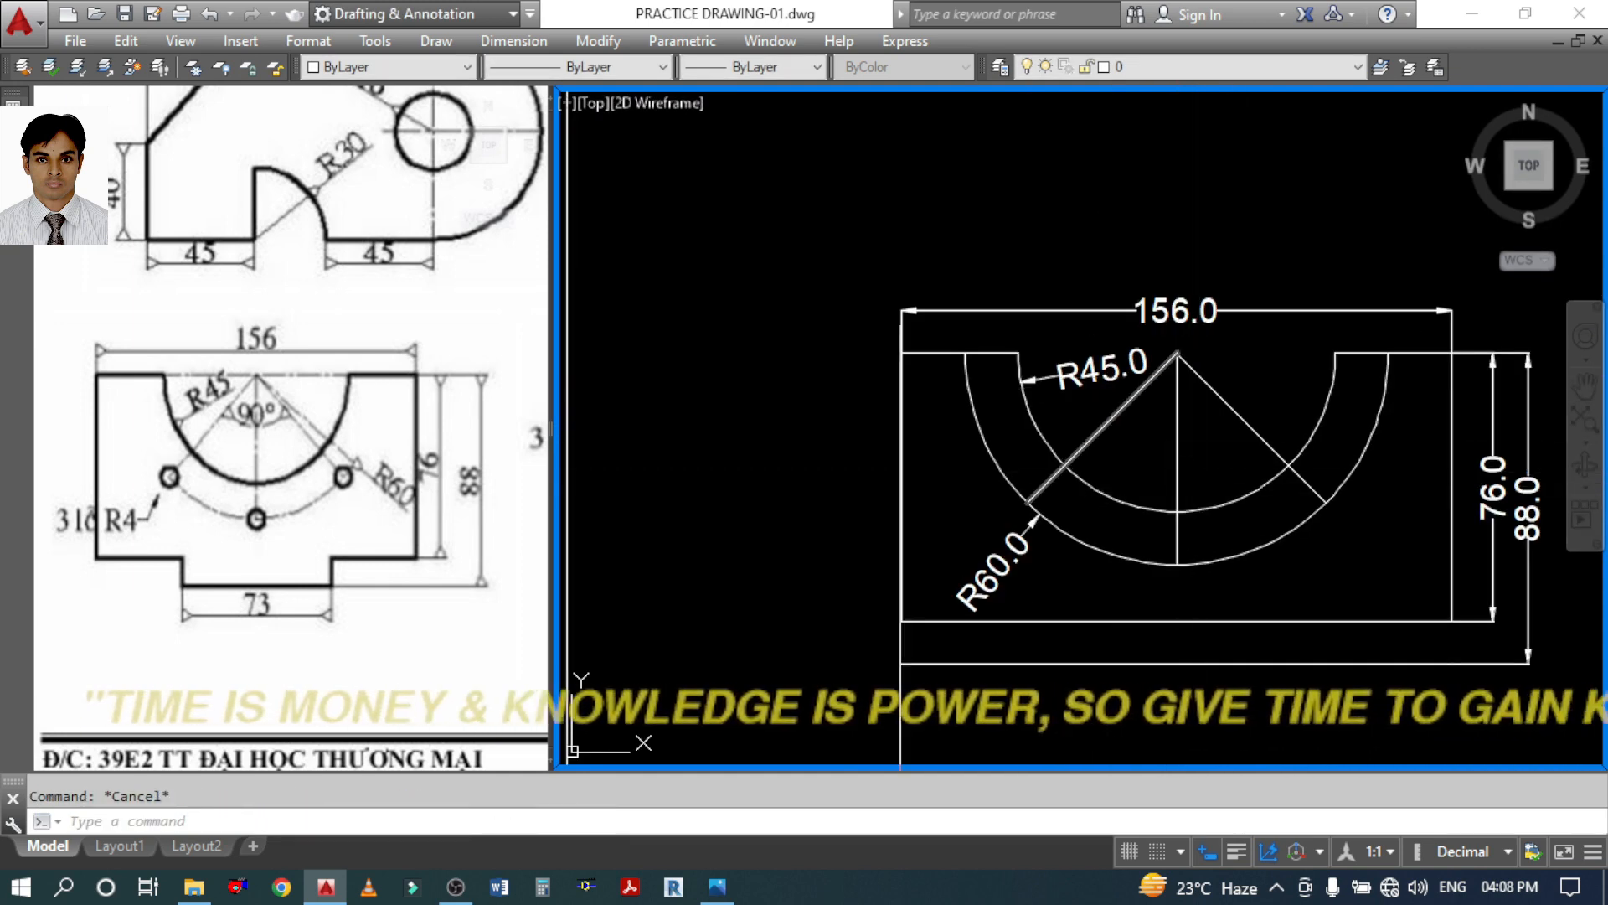
{"action": "left_click", "coordinate": [514, 41]}
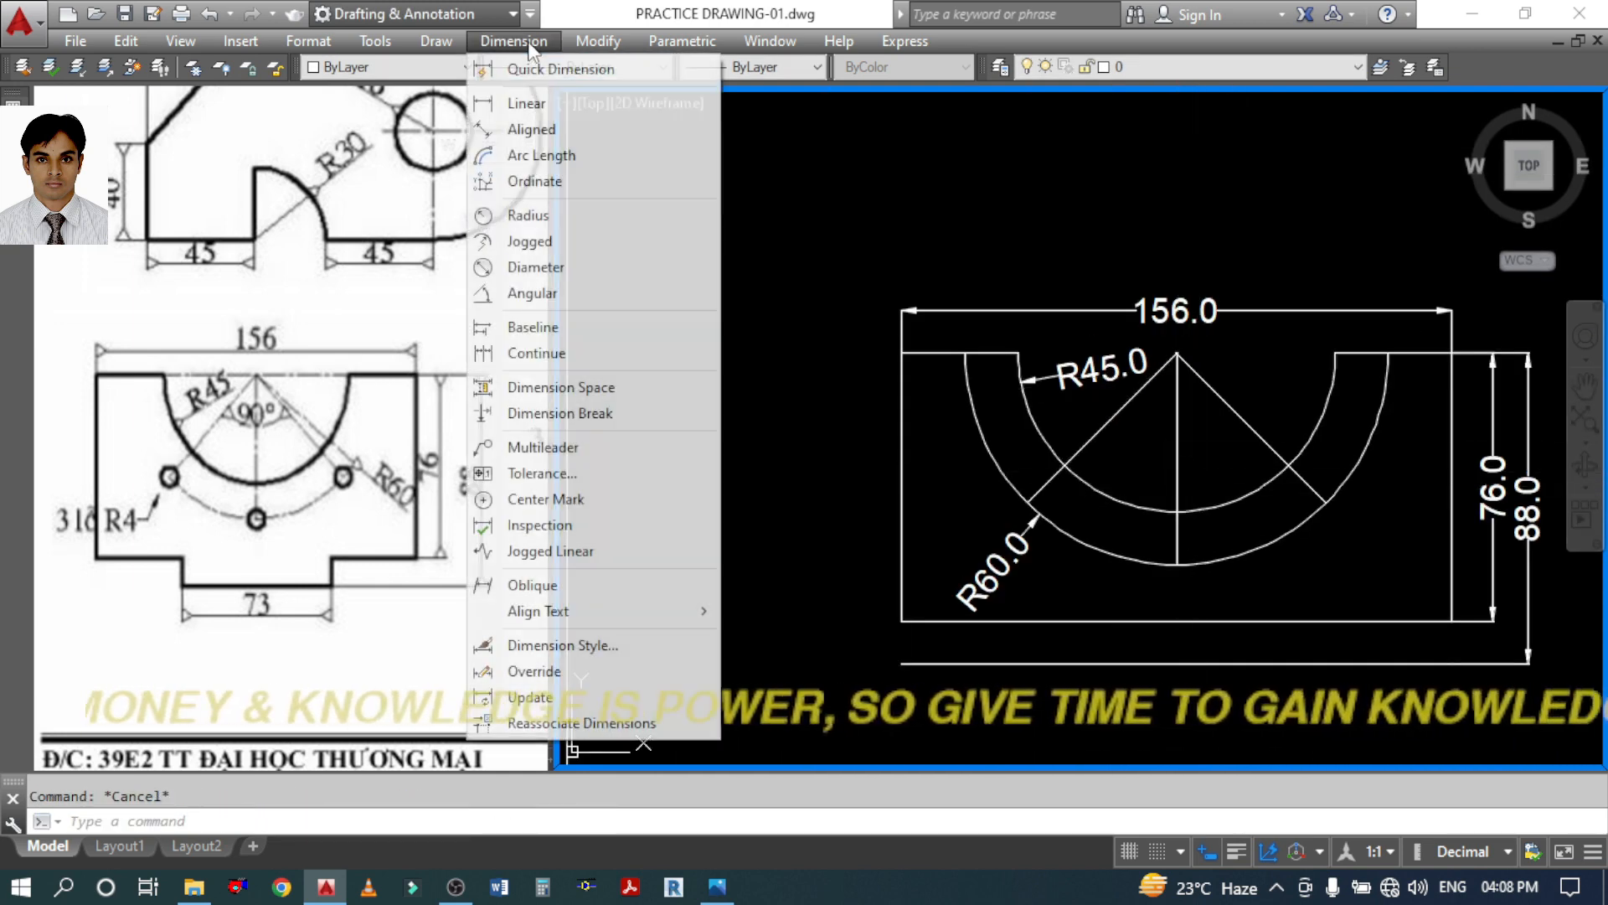
{"action": "left_click", "coordinate": [544, 293]}
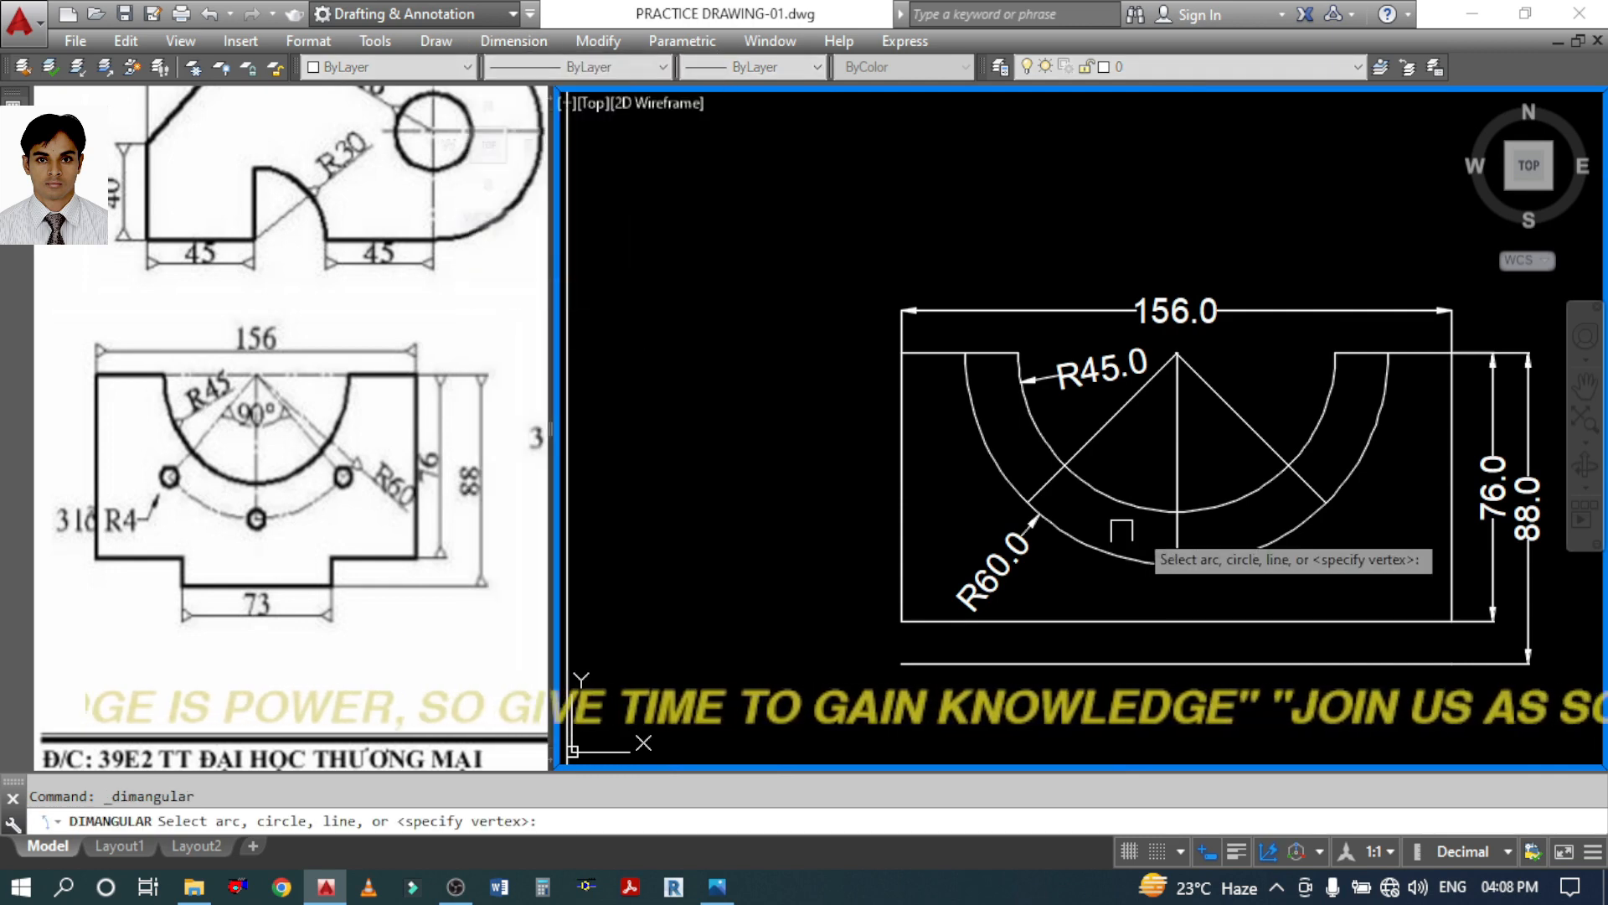
{"action": "left_click", "coordinate": [1130, 408]}
{"action": "left_click", "coordinate": [1177, 432]}
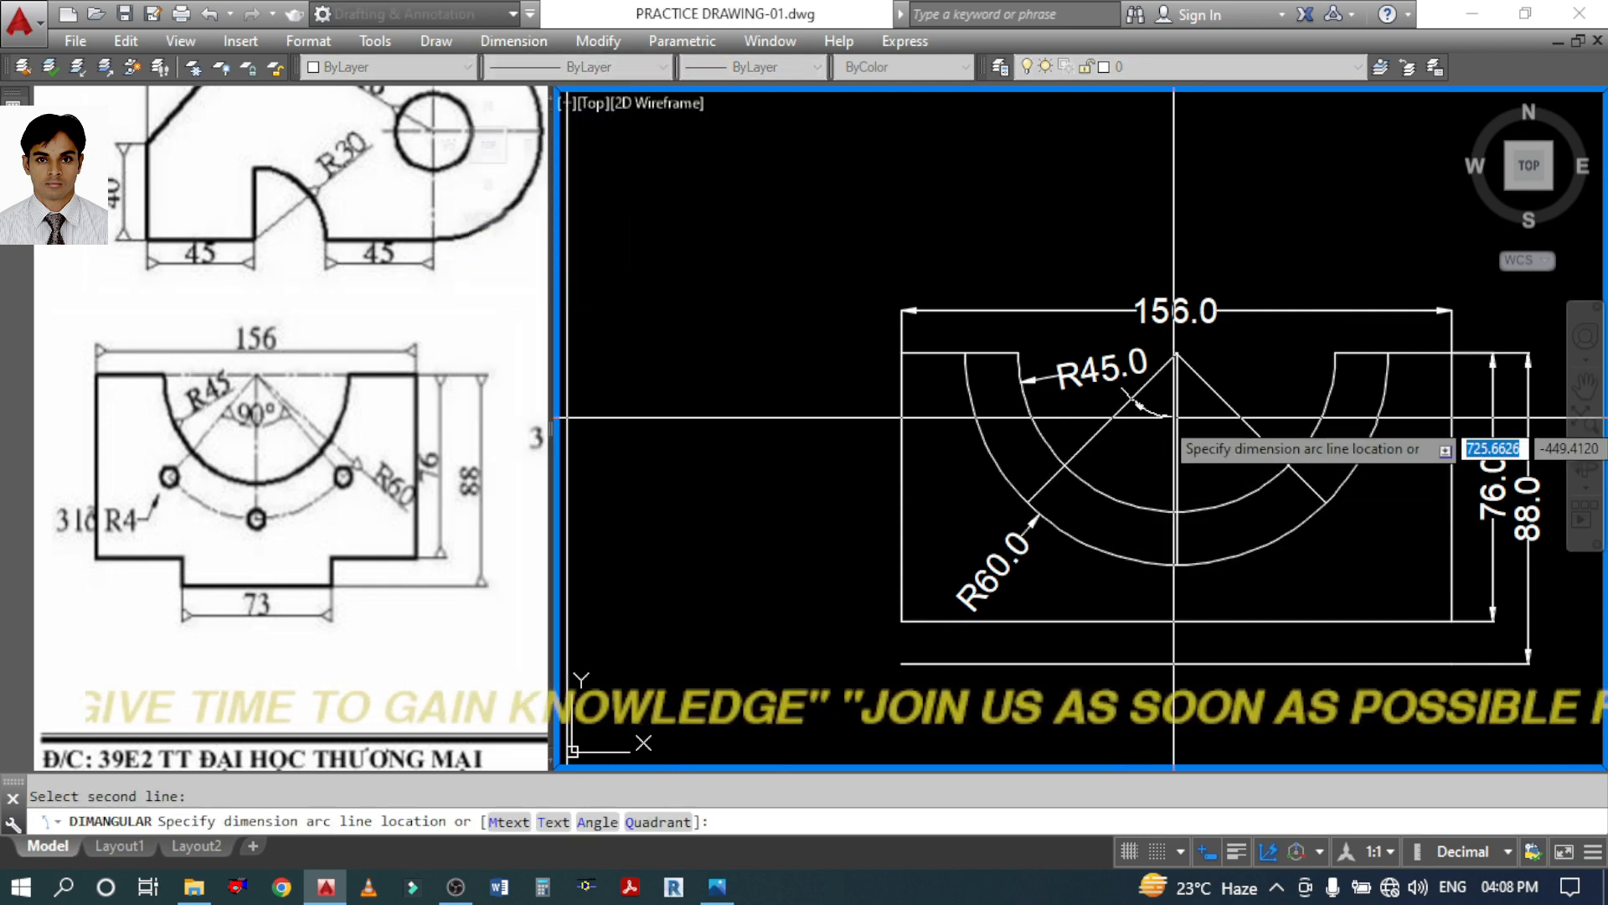
{"action": "scroll", "coordinate": [1161, 427], "scroll_direction": "up", "scroll_amount": 2}
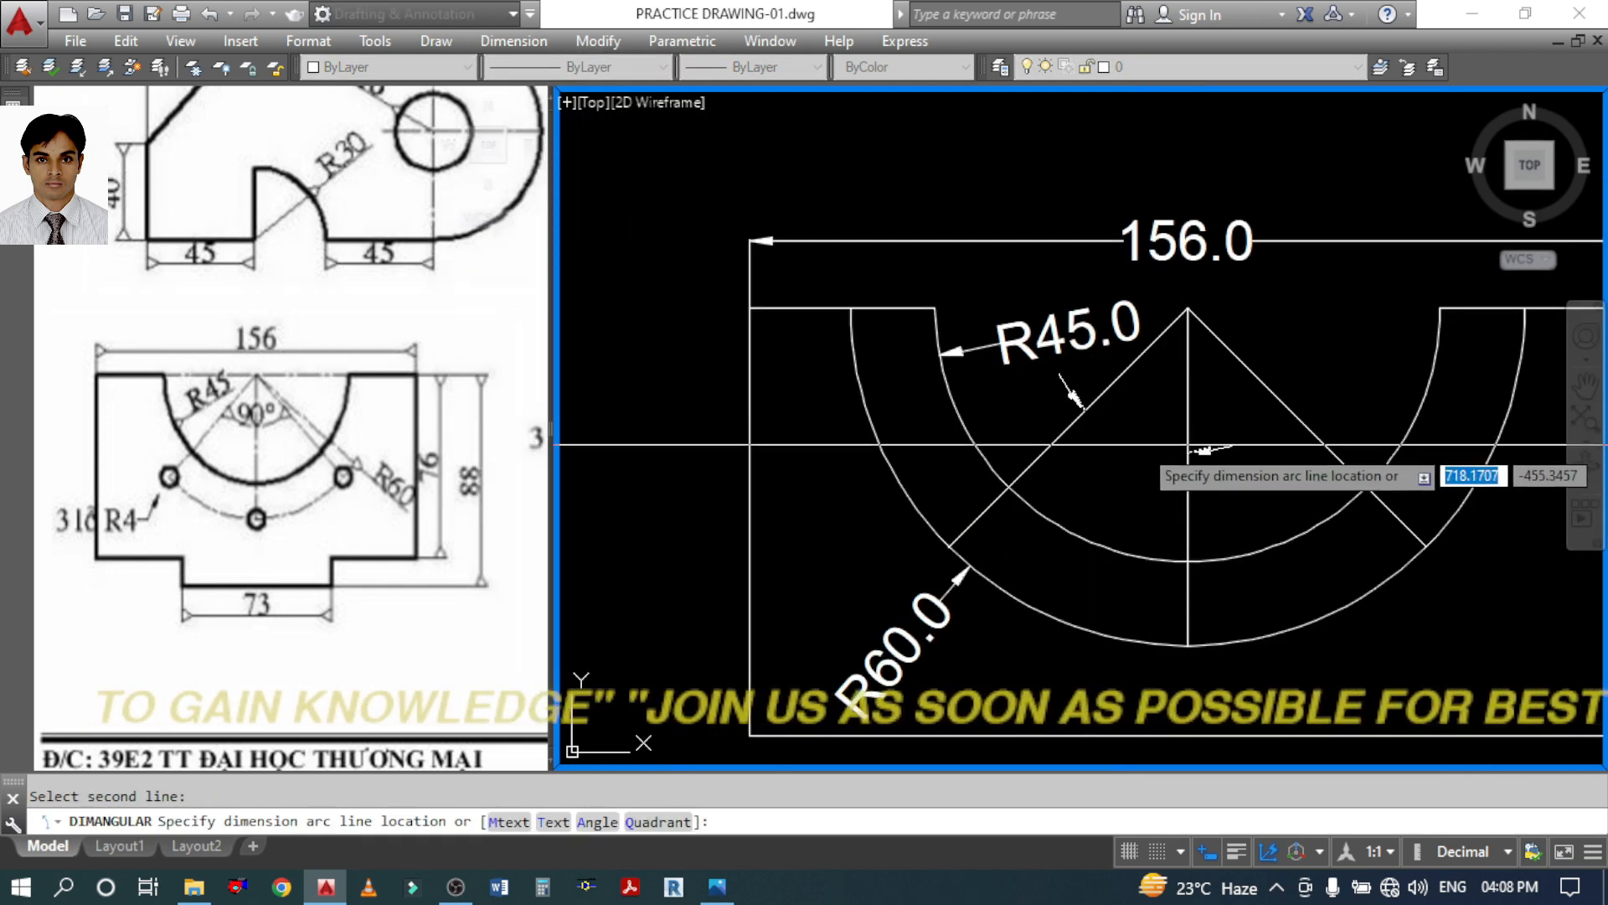
{"action": "left_click", "coordinate": [1141, 444]}
Add an angular dimension between the vertical line and the right slanted line, level with the neighbouring angle dimension
{"action": "key", "text": "Return"}
{"action": "left_click", "coordinate": [1188, 413]}
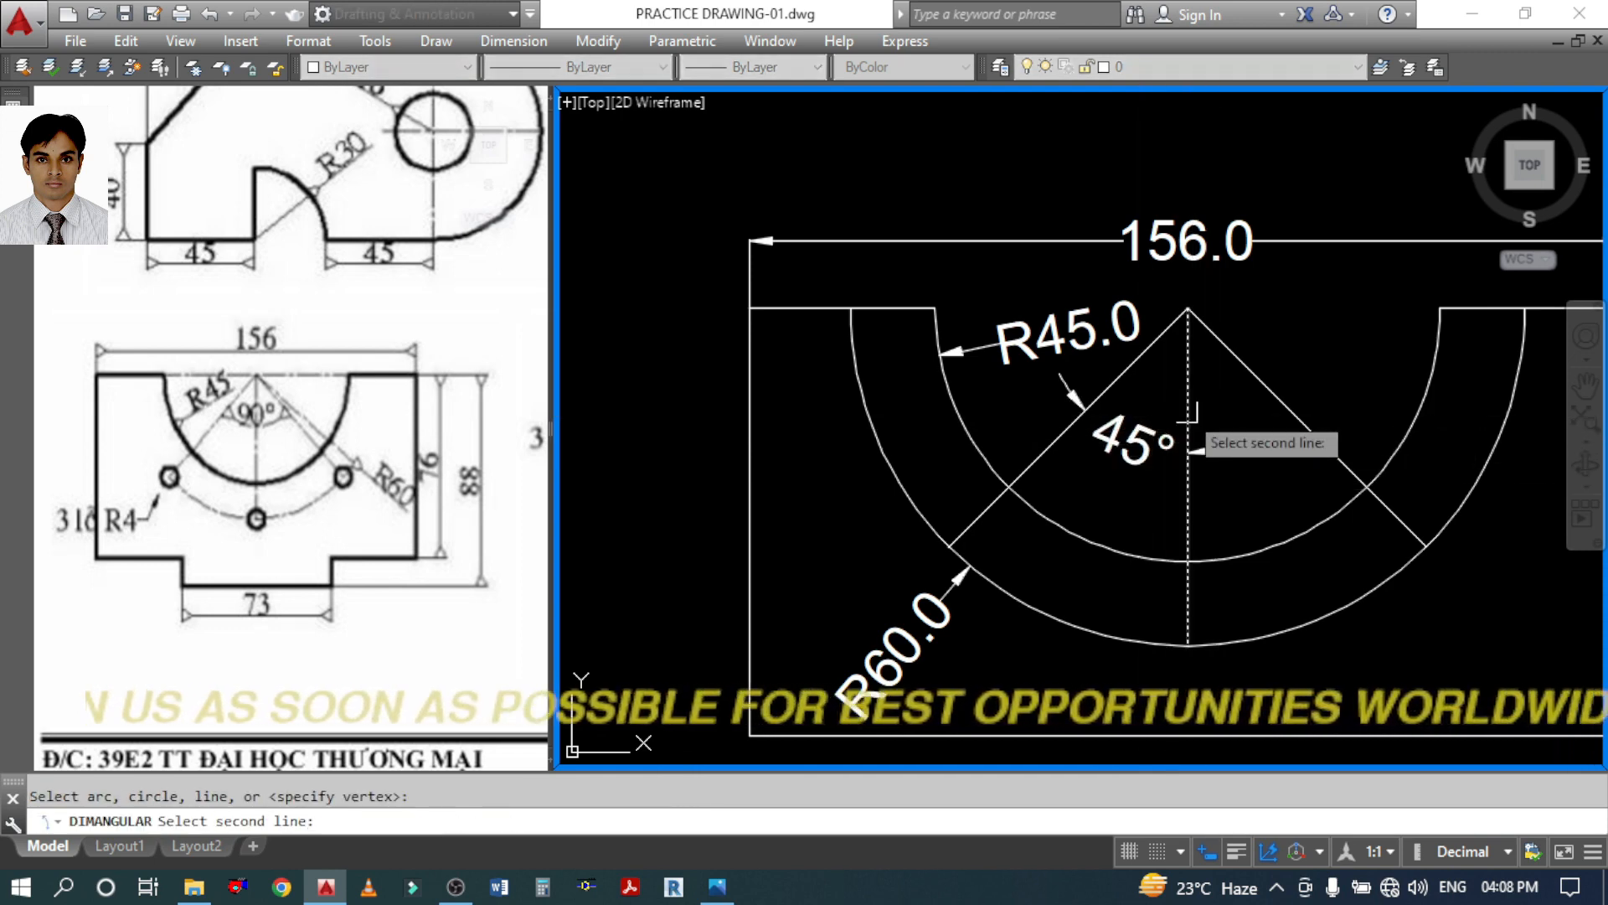
{"action": "left_click", "coordinate": [1280, 404]}
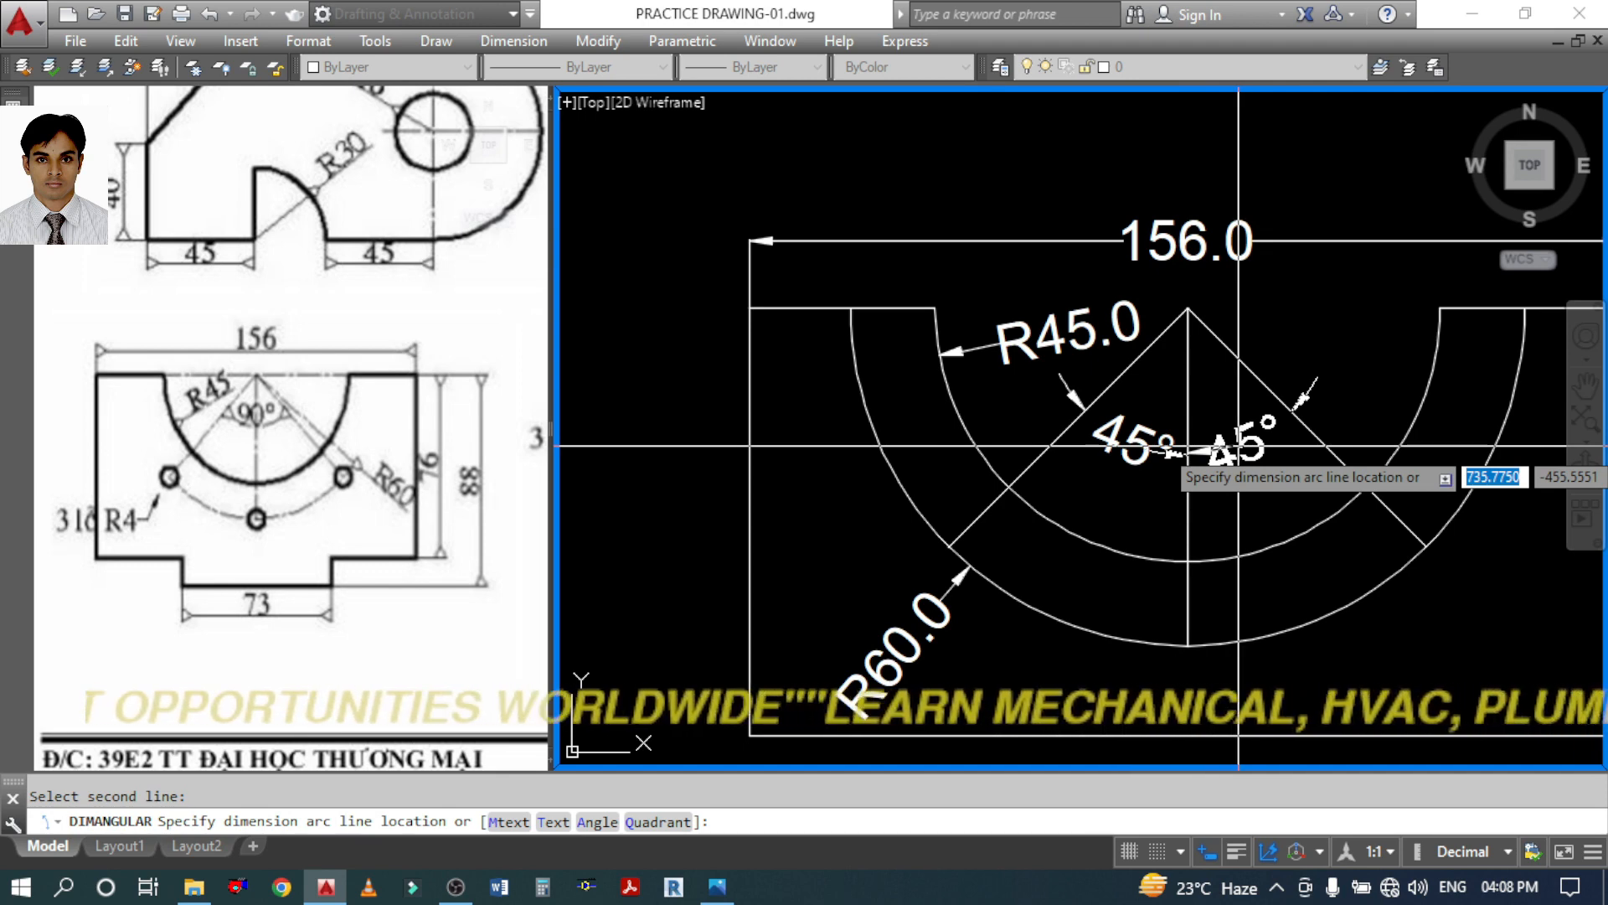
{"action": "left_click", "coordinate": [1244, 451]}
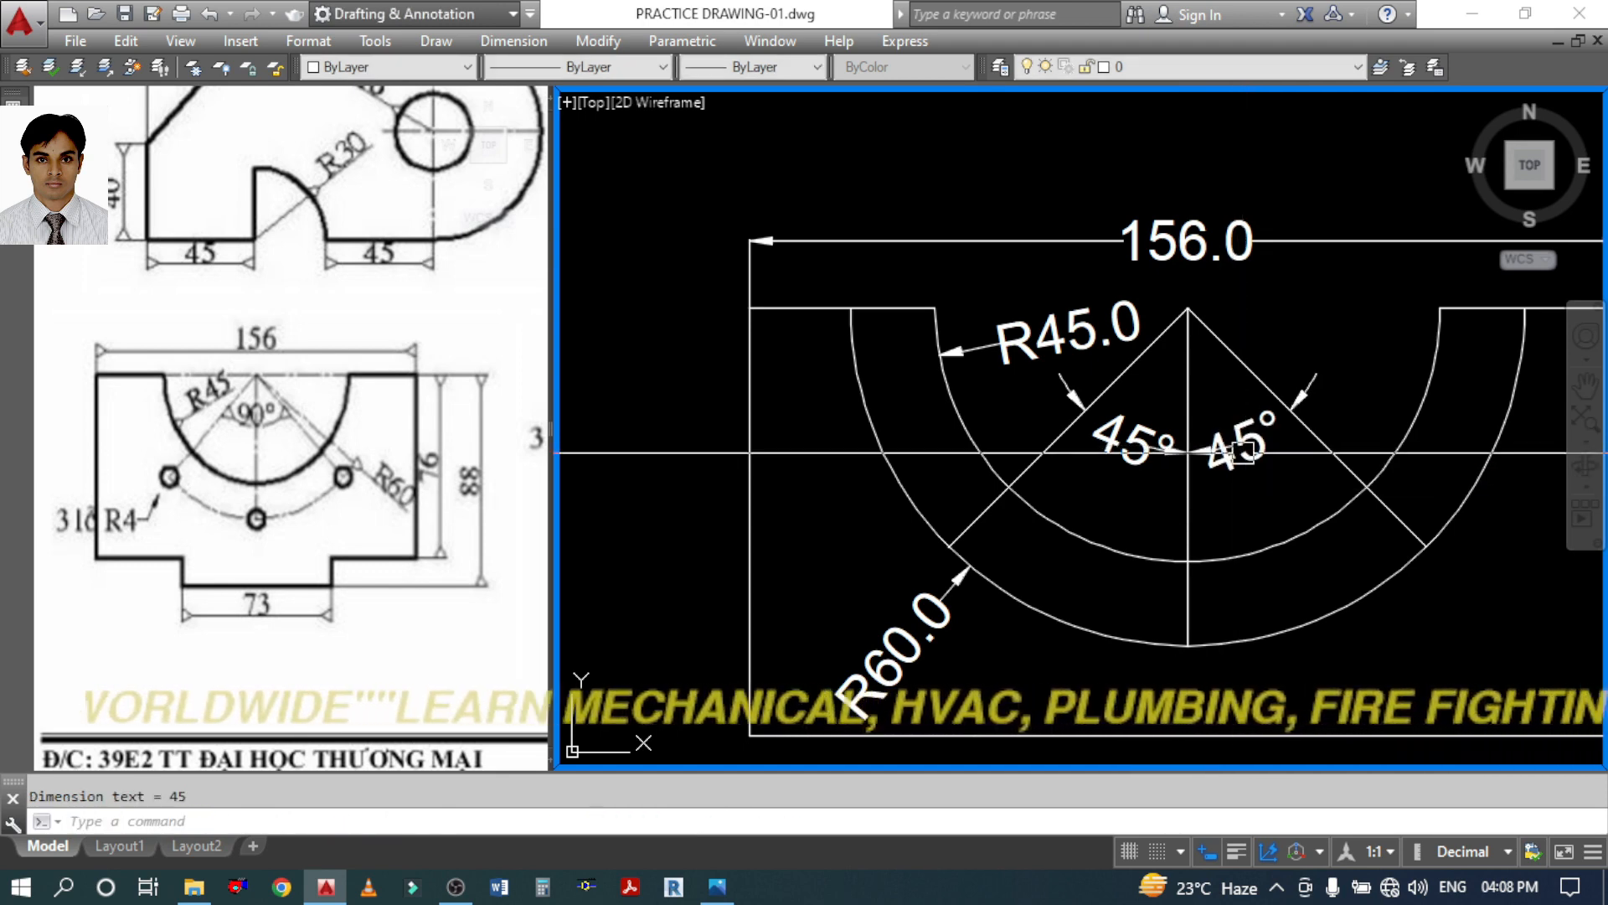
Add an angular dimension between the two slanted lines, placed below the two half-angle dimensions
{"action": "key", "text": "Return"}
{"action": "left_click", "coordinate": [1125, 369]}
{"action": "left_click", "coordinate": [1237, 361]}
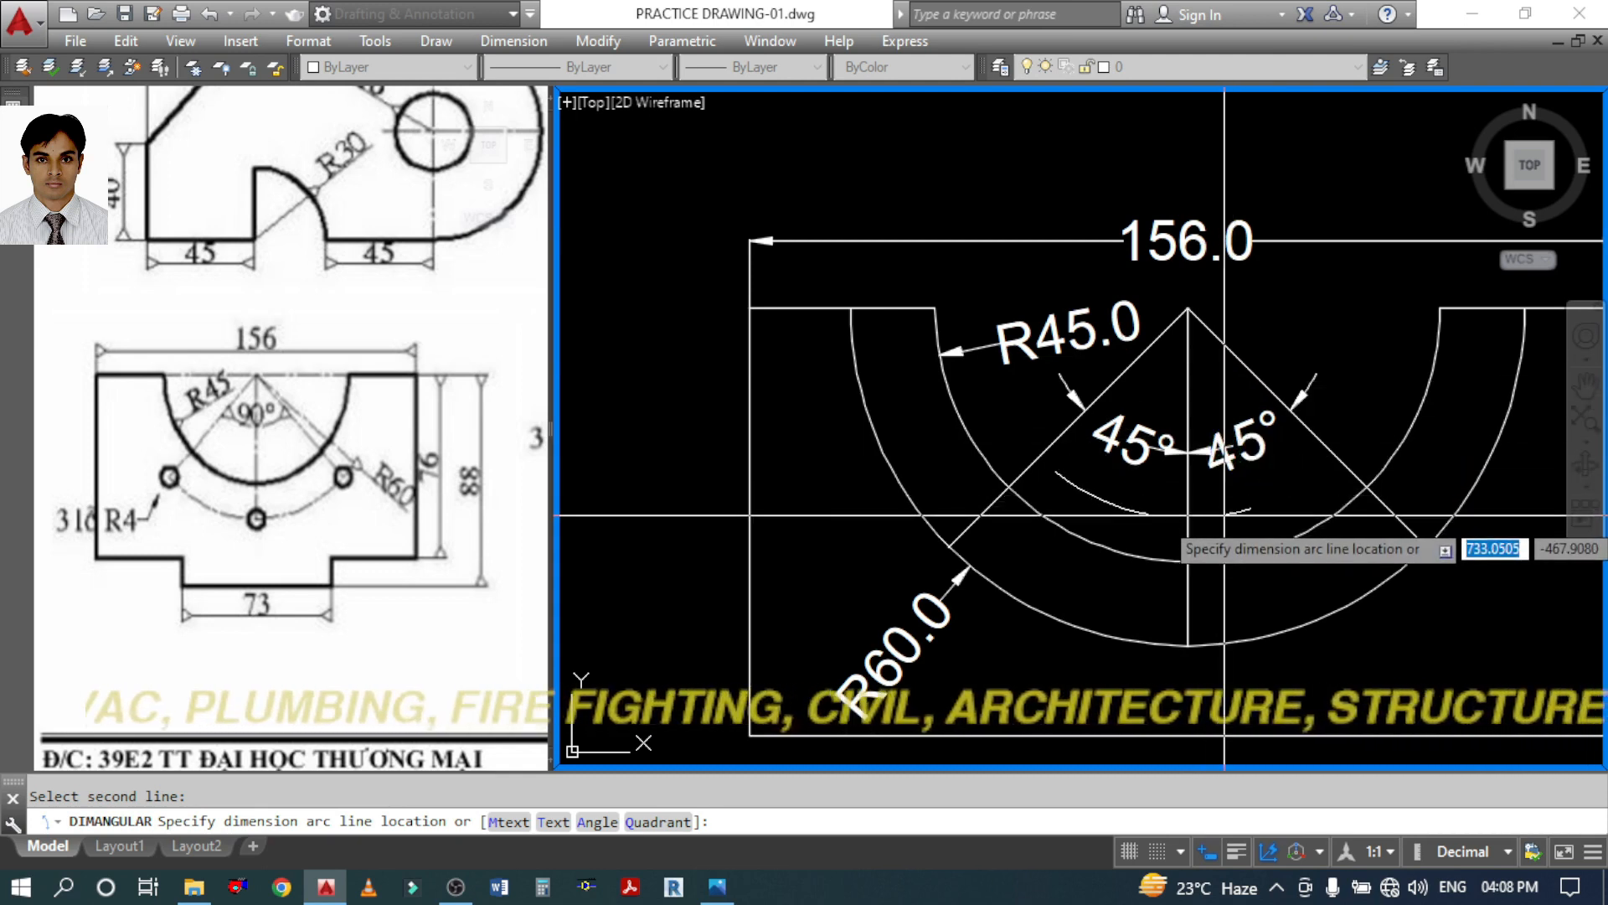
{"action": "left_click", "coordinate": [1224, 518]}
Replace the outer arc's lower-left radius dimension with one placed outside the arc on its right side
{"action": "scroll", "coordinate": [1380, 635], "scroll_direction": "down", "scroll_amount": 3}
{"action": "middle_click_drag", "start_coordinate": [1380, 635], "coordinate": [1275, 476]}
{"action": "type", "text": "dra"}
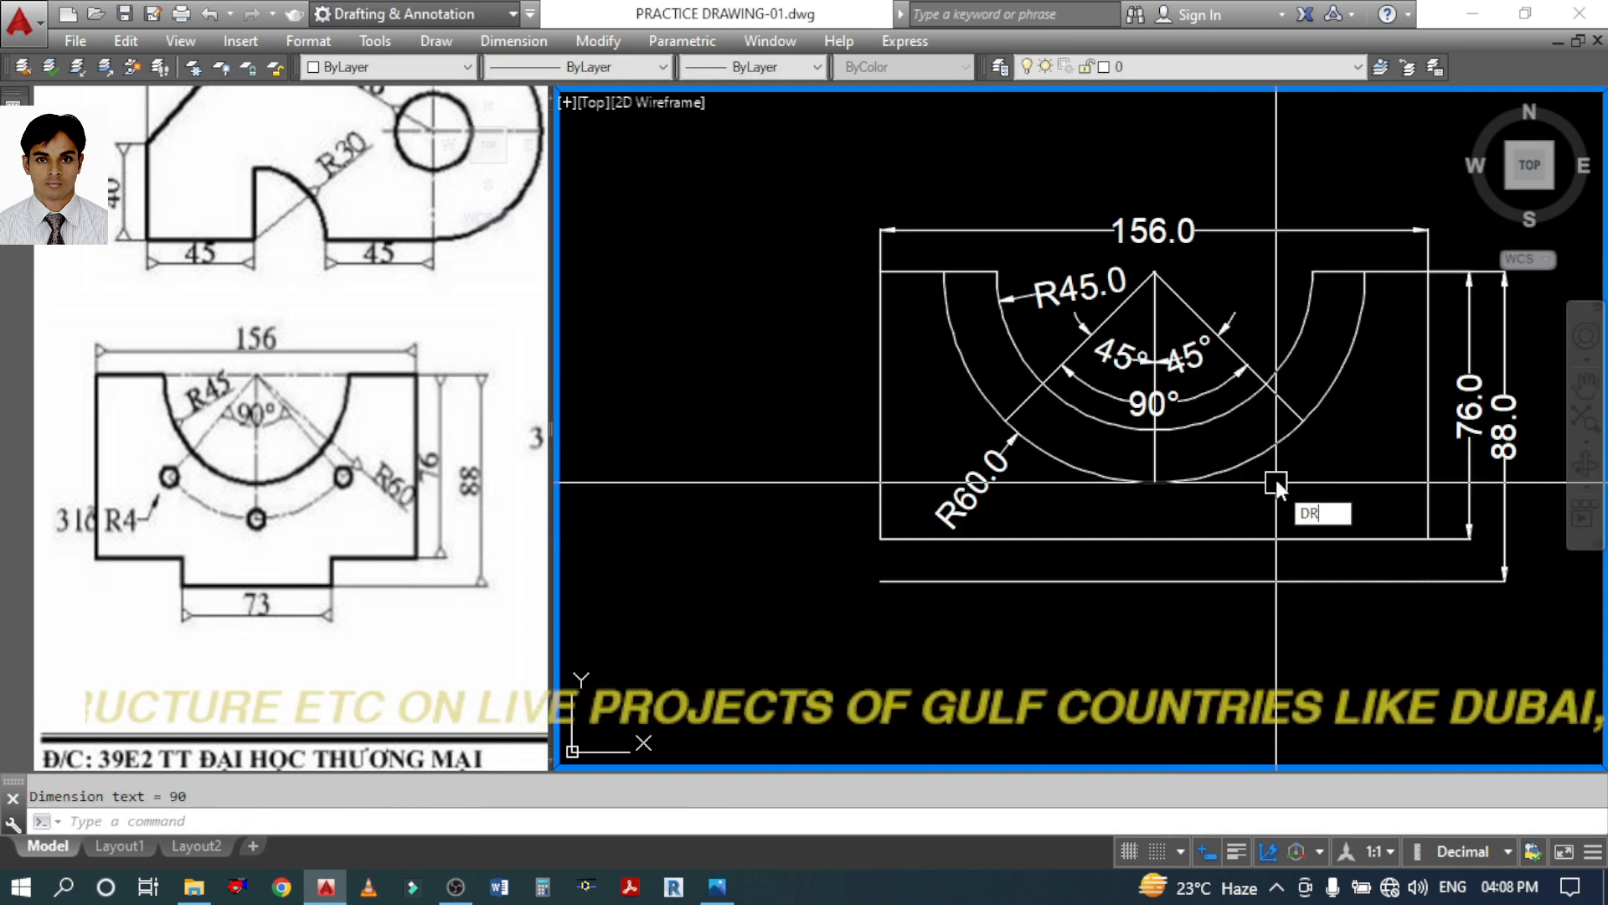
{"action": "key", "text": "Return"}
{"action": "left_click", "coordinate": [1301, 425]}
{"action": "left_click", "coordinate": [1384, 414]}
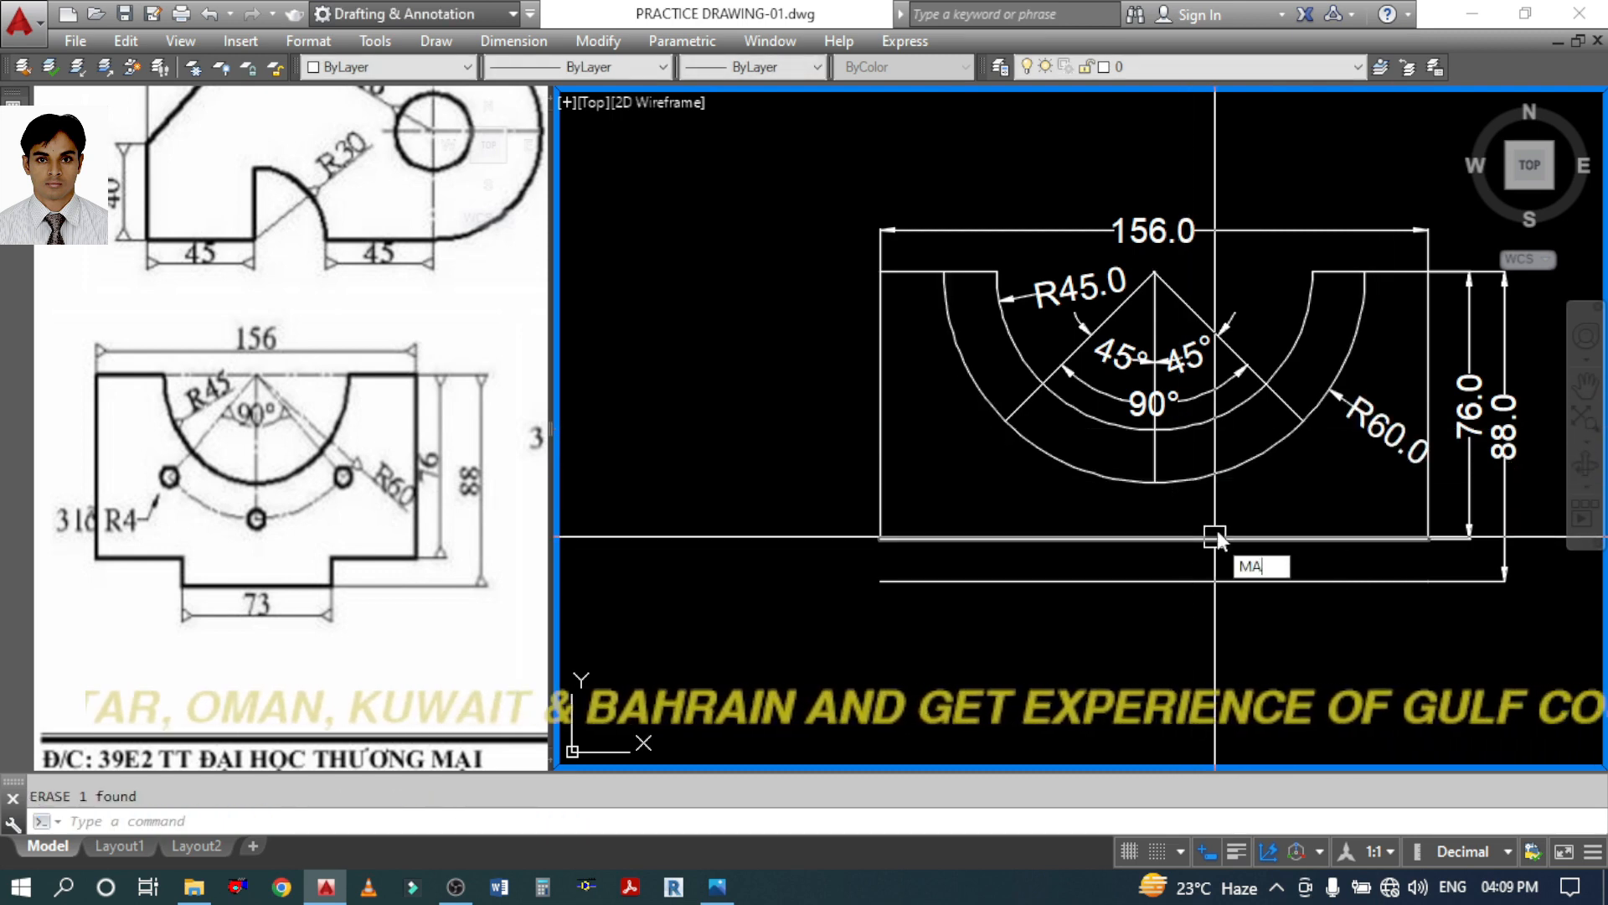
Match the properties of the upper figure's right-hand red 45.0 dimension onto all of the plate's linear, radius and angular dimensions
{"action": "key", "text": "Return"}
{"action": "scroll", "coordinate": [1196, 557], "scroll_direction": "down", "scroll_amount": 4}
{"action": "left_click", "coordinate": [1179, 332]}
{"action": "scroll", "coordinate": [1269, 429], "scroll_direction": "up", "scroll_amount": 2}
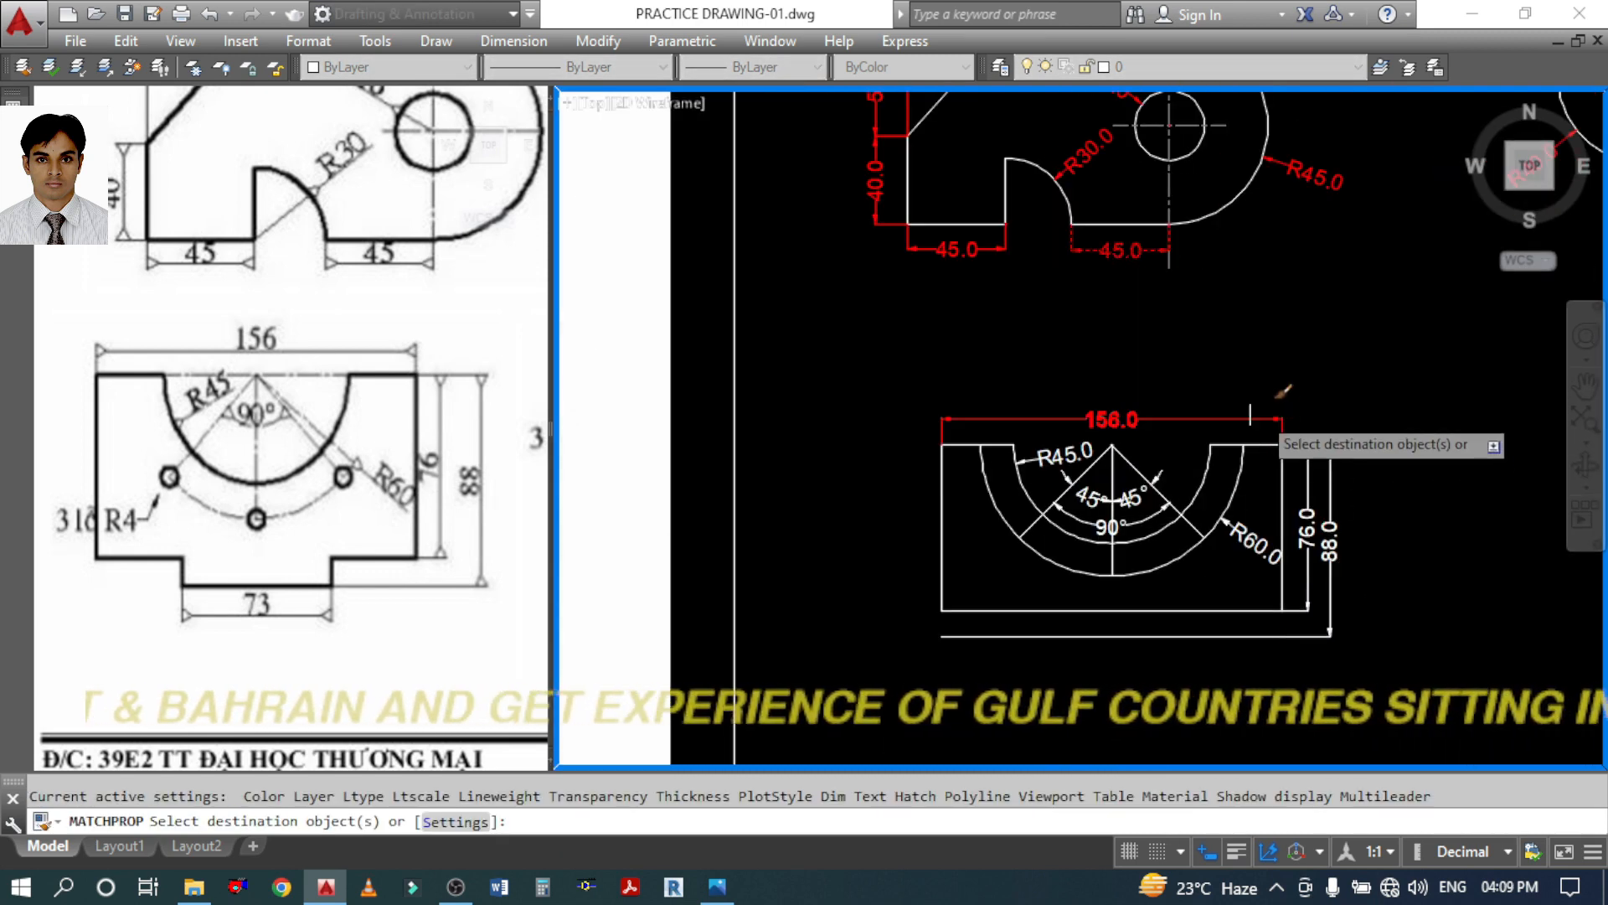
{"action": "left_click", "coordinate": [1257, 418]}
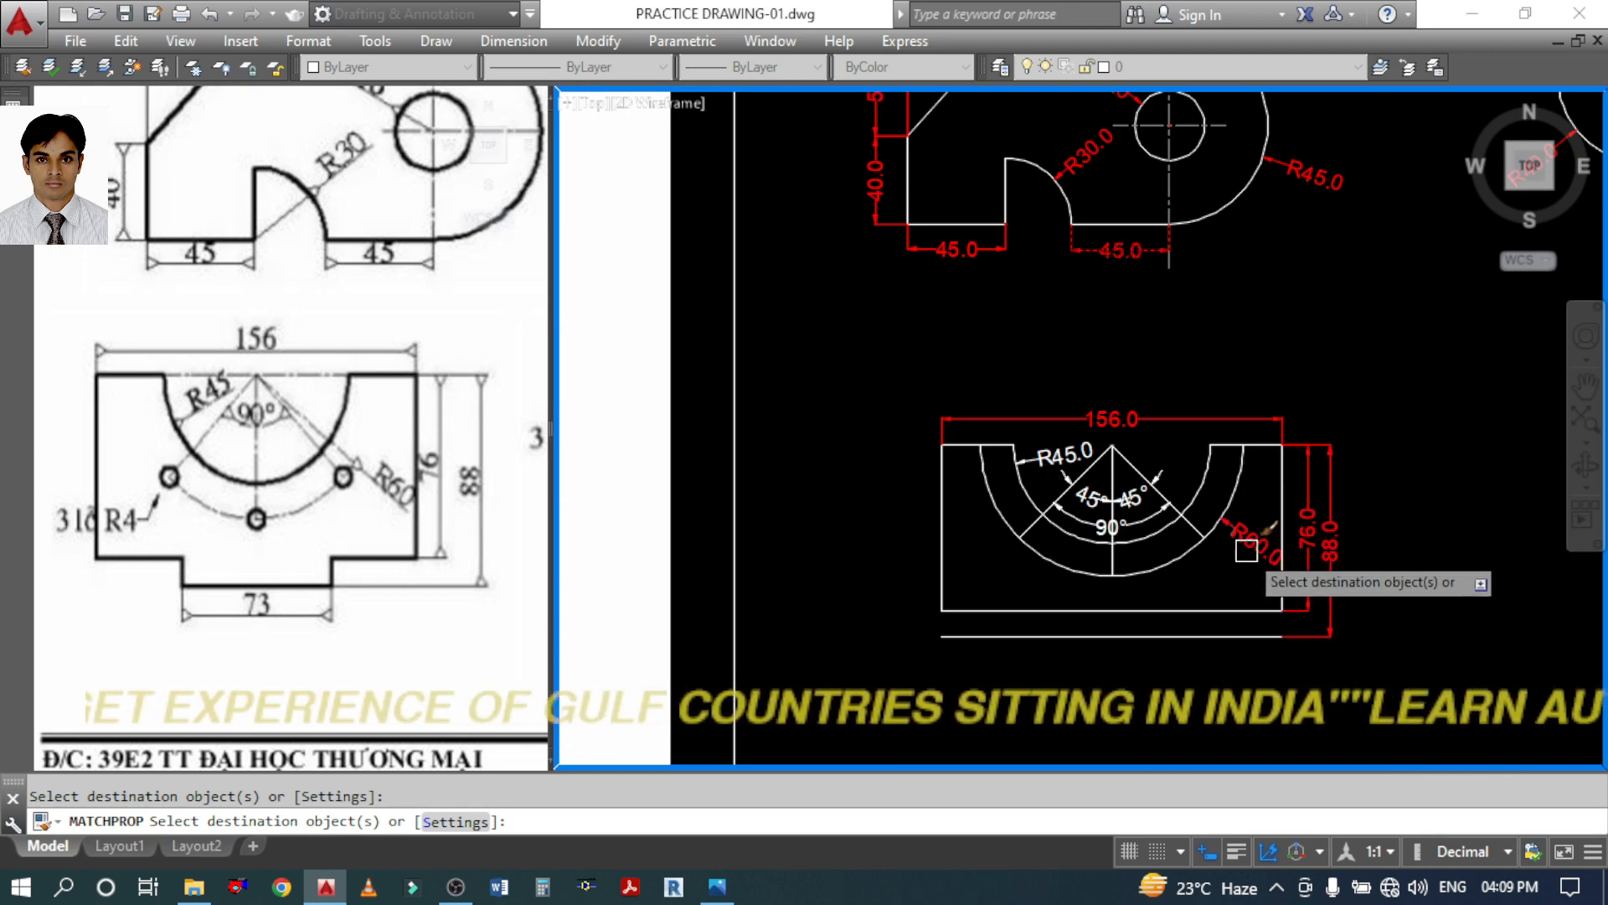
{"action": "scroll", "coordinate": [1133, 495], "scroll_direction": "up", "scroll_amount": 5}
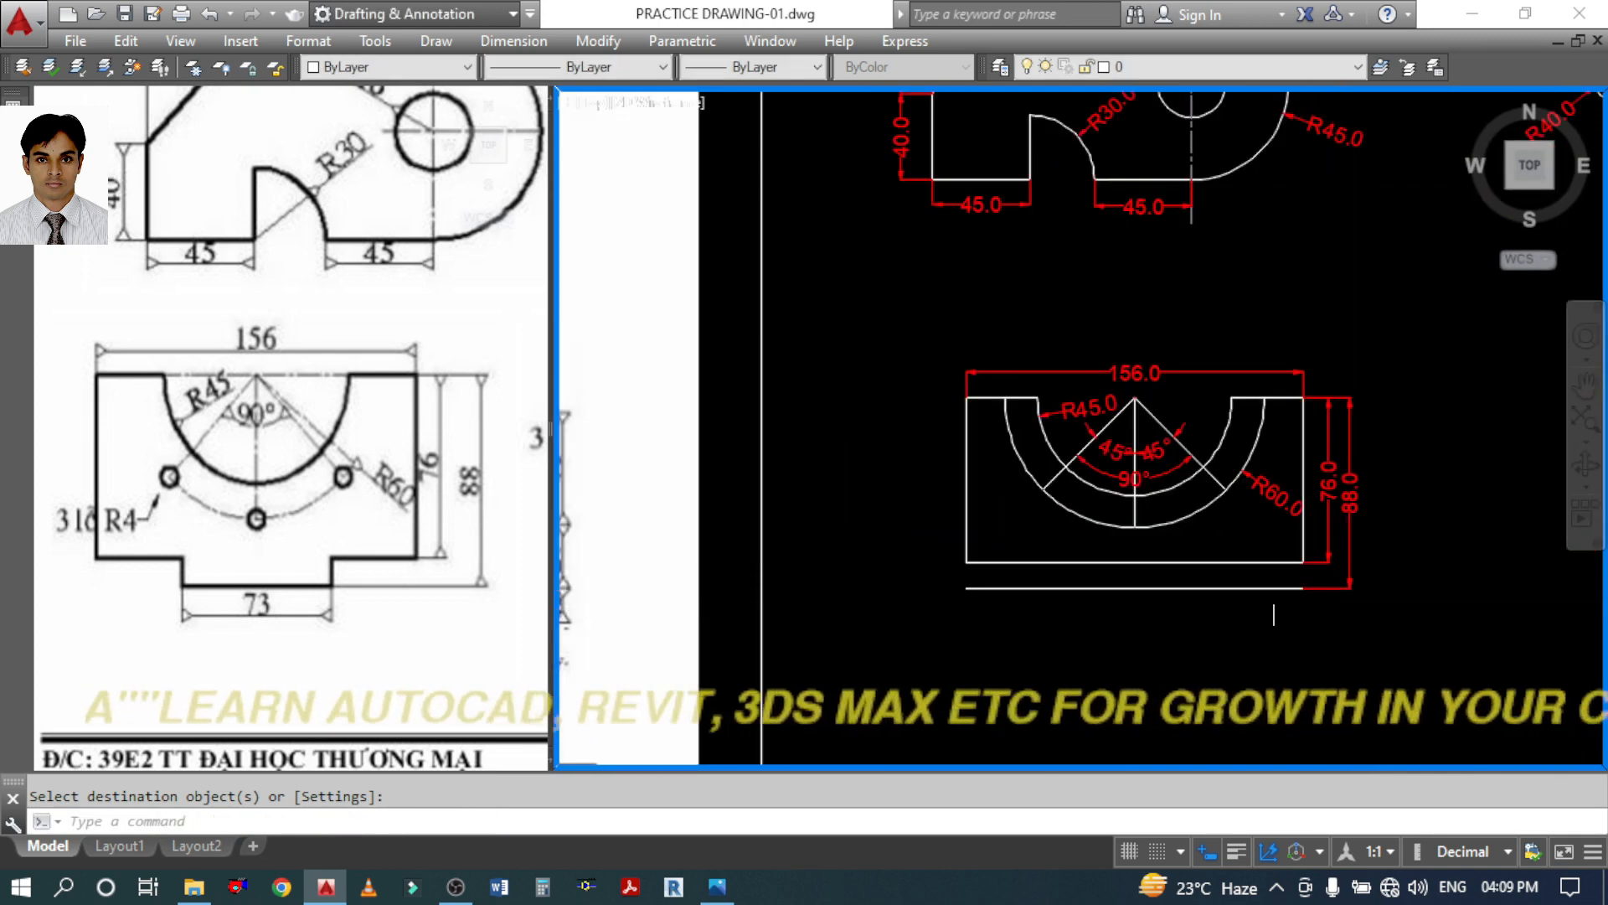
Match the properties of the upper figure's vertical dash-dot centreline onto the plate's vertical line and two slanted lines
{"action": "middle_click_drag", "start_coordinate": [1175, 540], "coordinate": [1156, 634]}
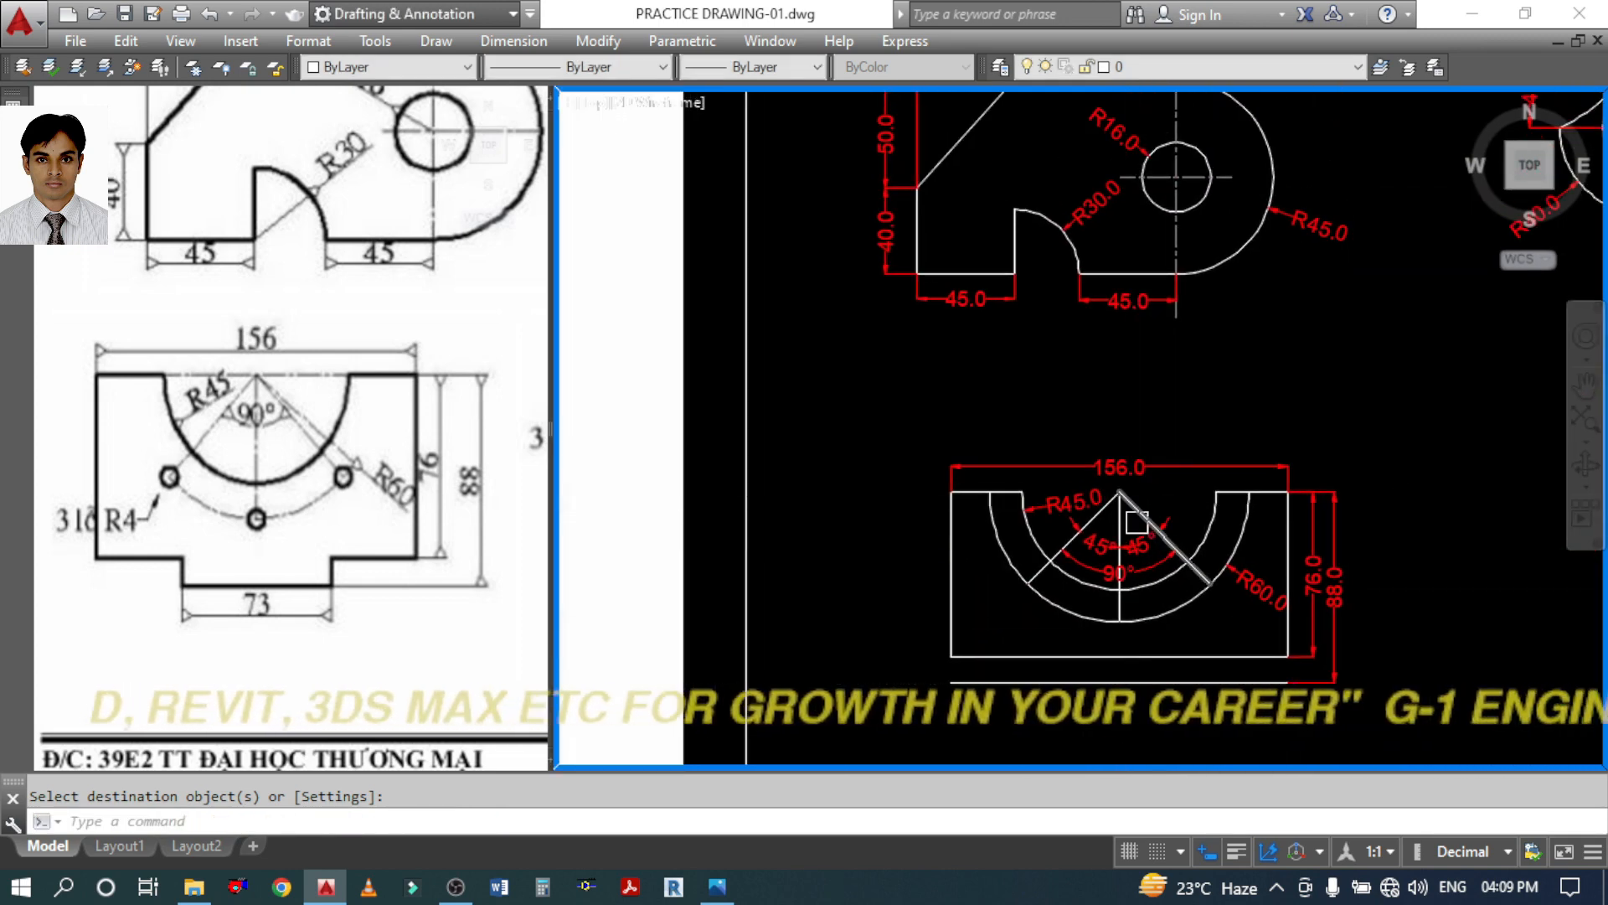
{"action": "type", "text": "A"}
{"action": "key", "text": "Return"}
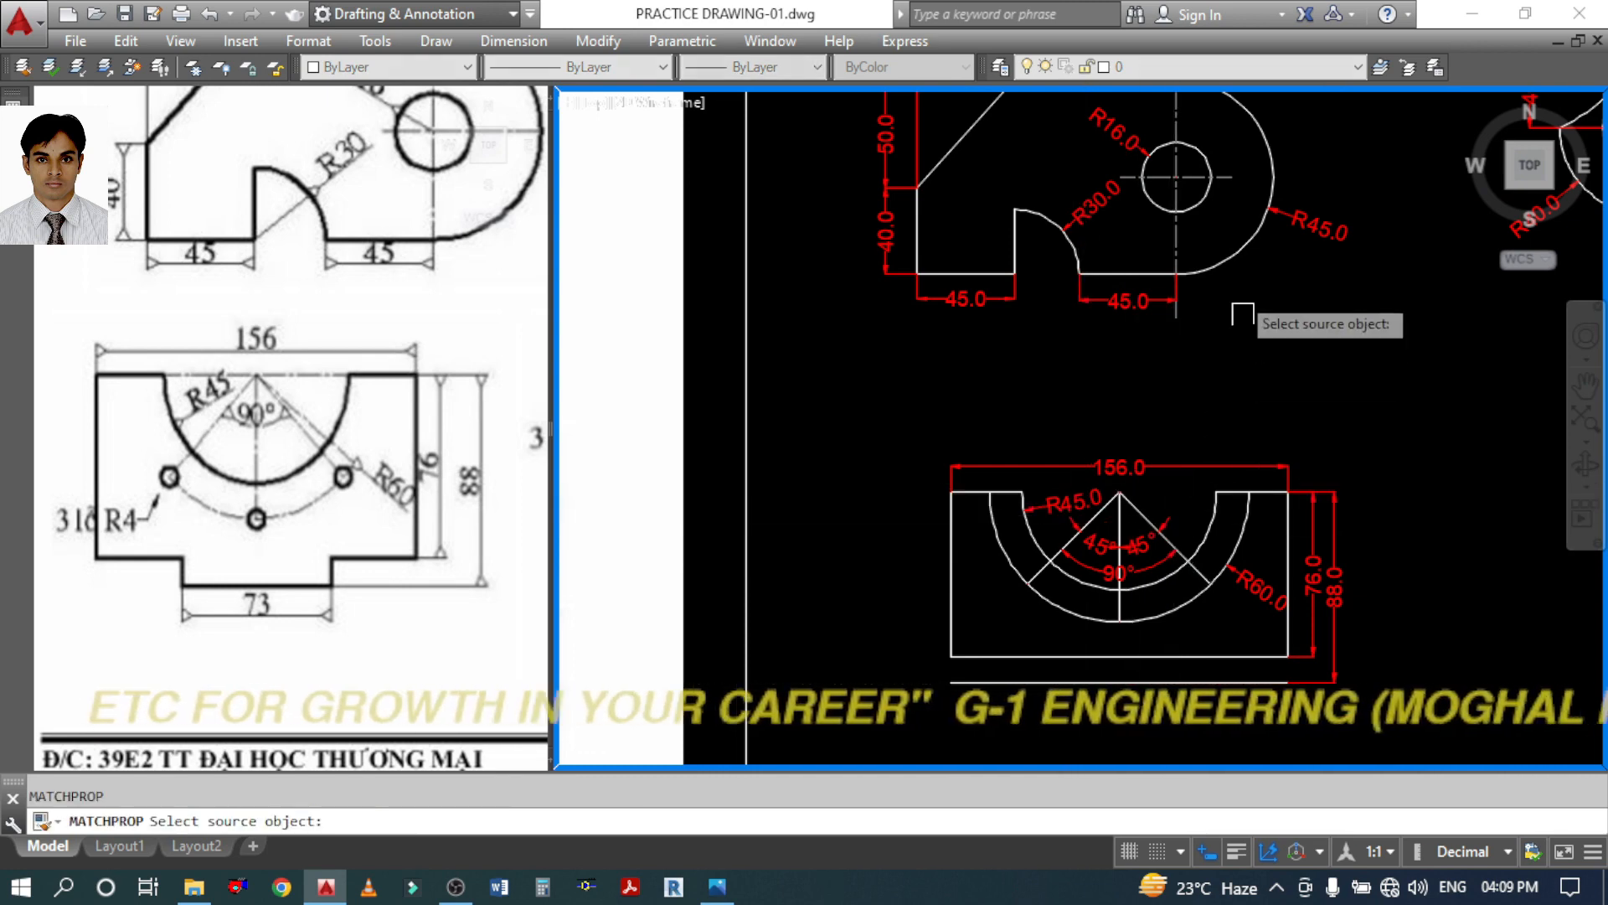
{"action": "left_click", "coordinate": [1176, 241]}
{"action": "scroll", "coordinate": [1193, 546], "scroll_direction": "up", "scroll_amount": 4}
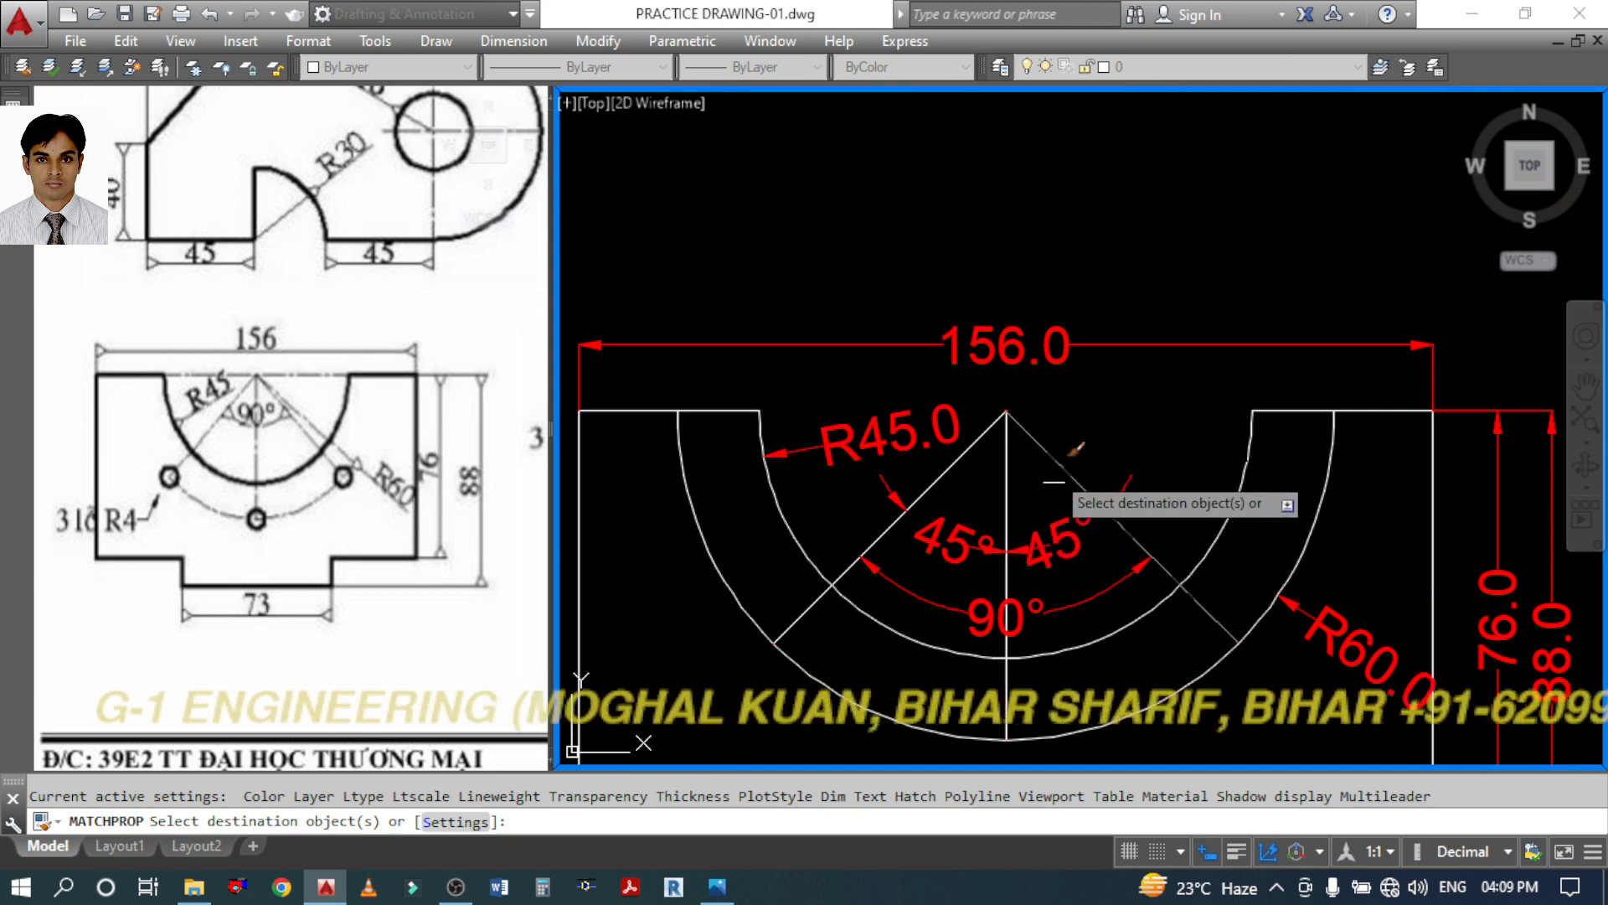
{"action": "left_click", "coordinate": [957, 463]}
{"action": "key", "text": "Return"}
{"action": "scroll", "coordinate": [1155, 421], "scroll_direction": "down", "scroll_amount": 2}
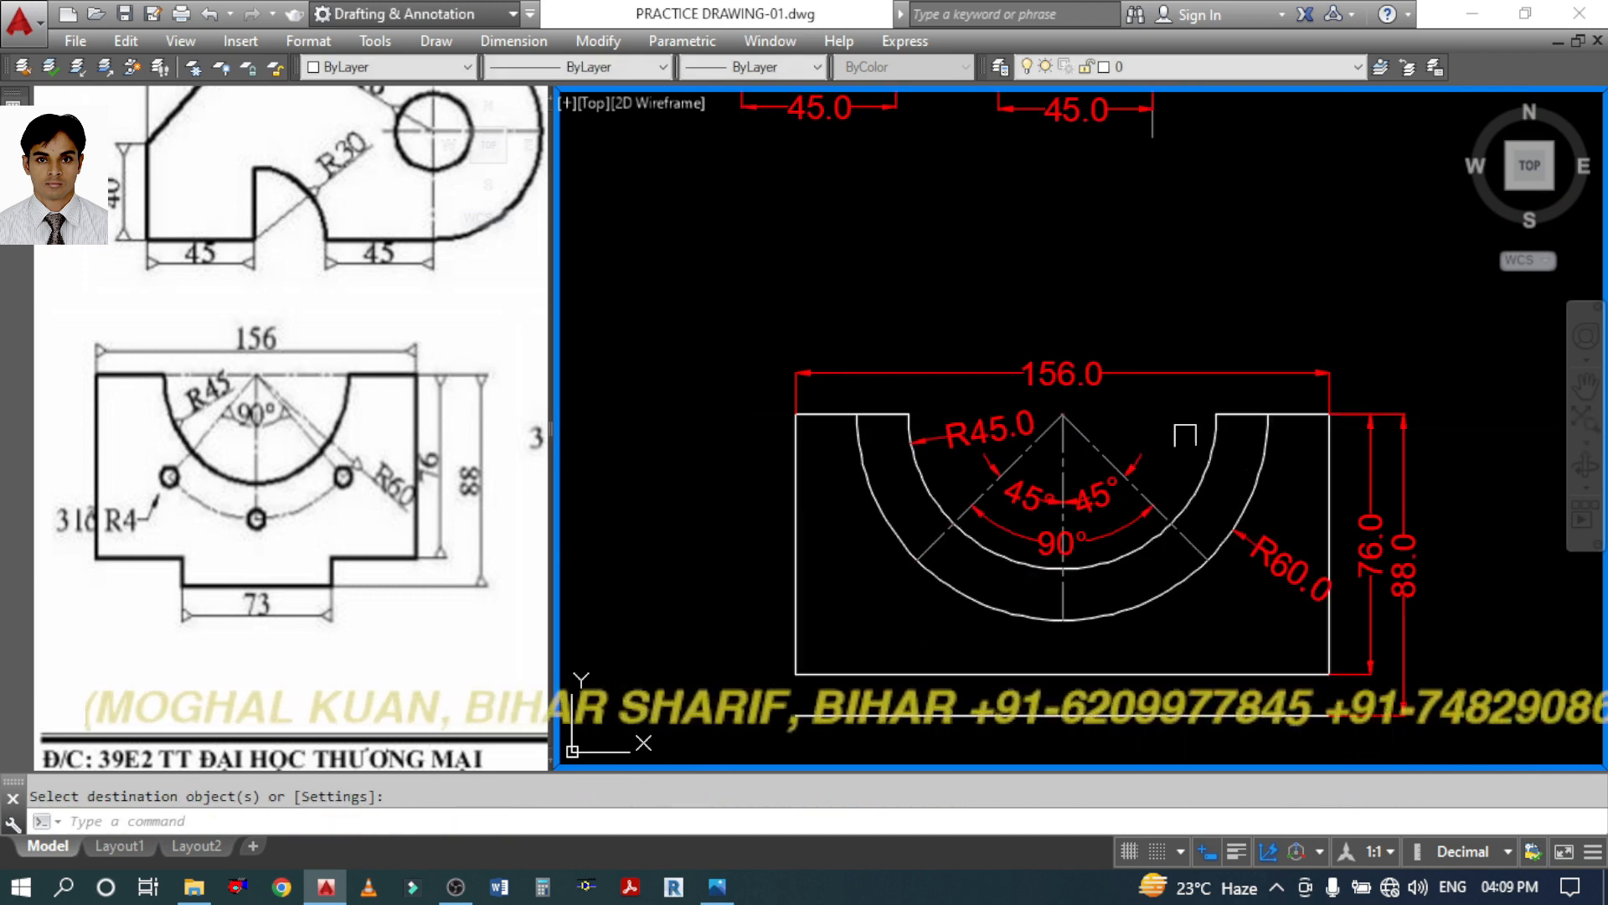
Match the properties of the right slanted centreline onto the R60 outer arc
{"action": "middle_click_drag", "start_coordinate": [1233, 658], "coordinate": [1248, 599]}
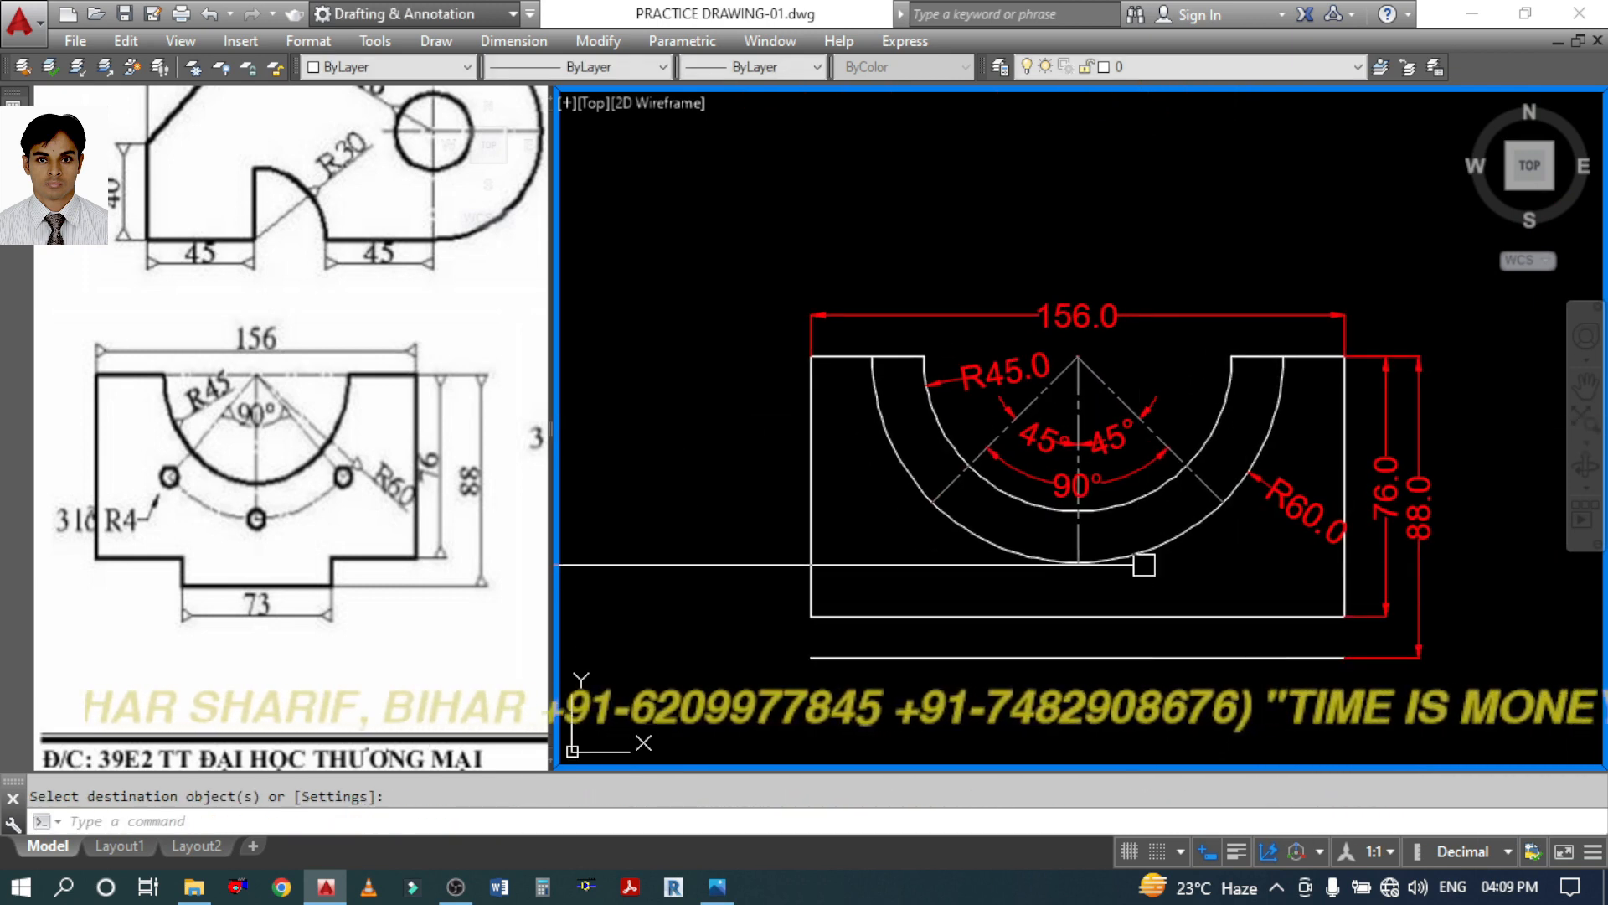
{"action": "key", "text": "Return"}
{"action": "left_click", "coordinate": [1121, 401]}
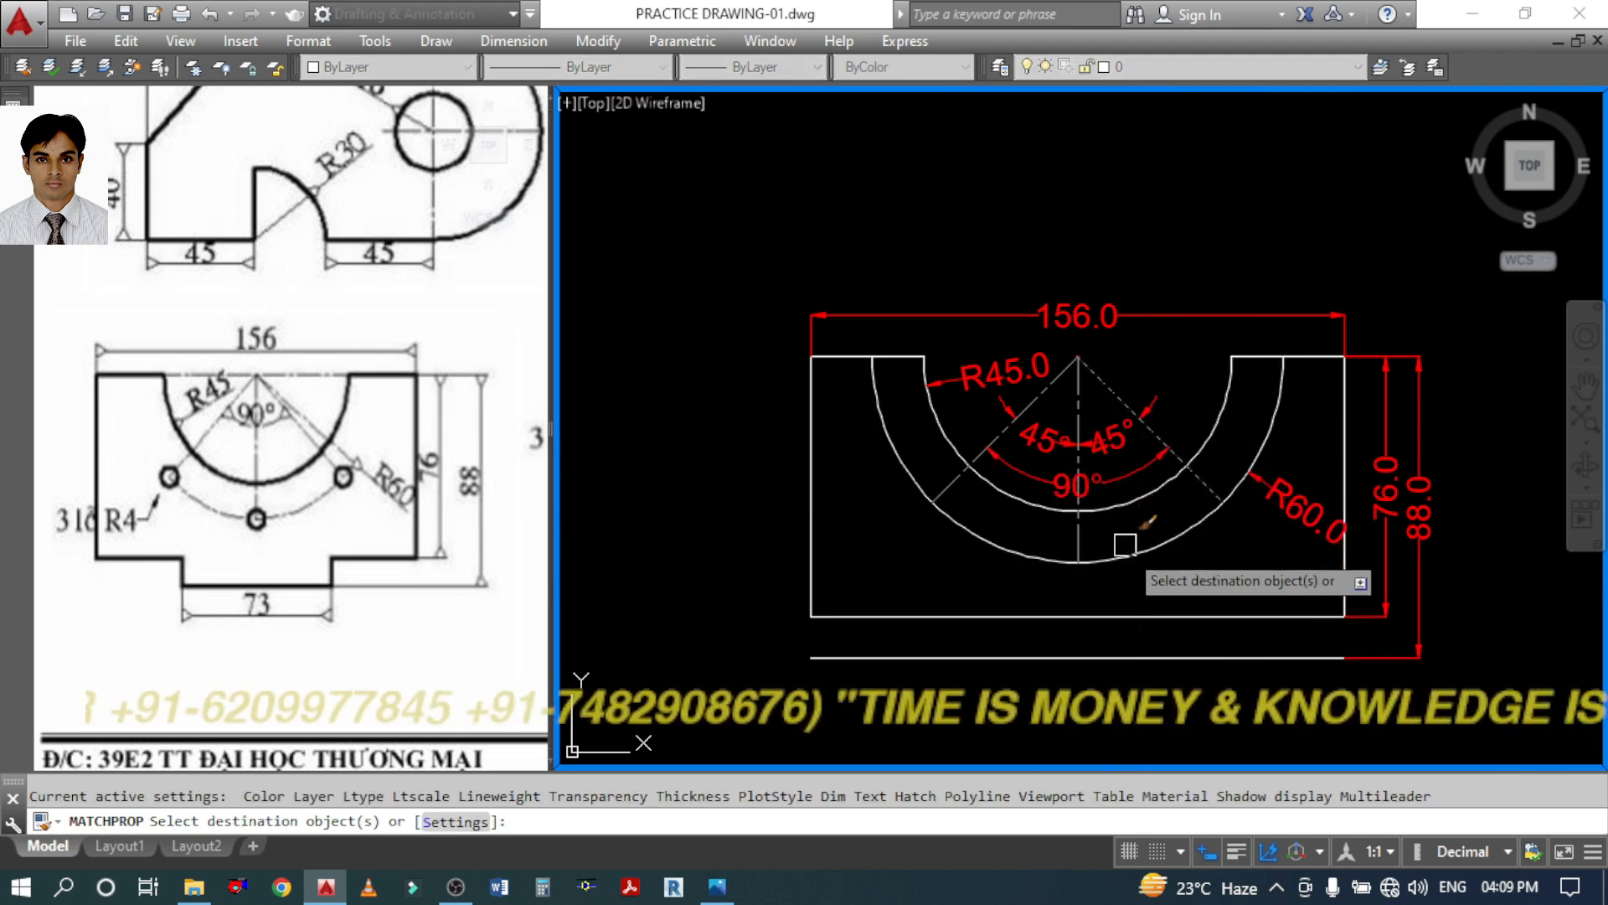
{"action": "left_click", "coordinate": [1136, 557]}
{"action": "key", "text": "Return"}
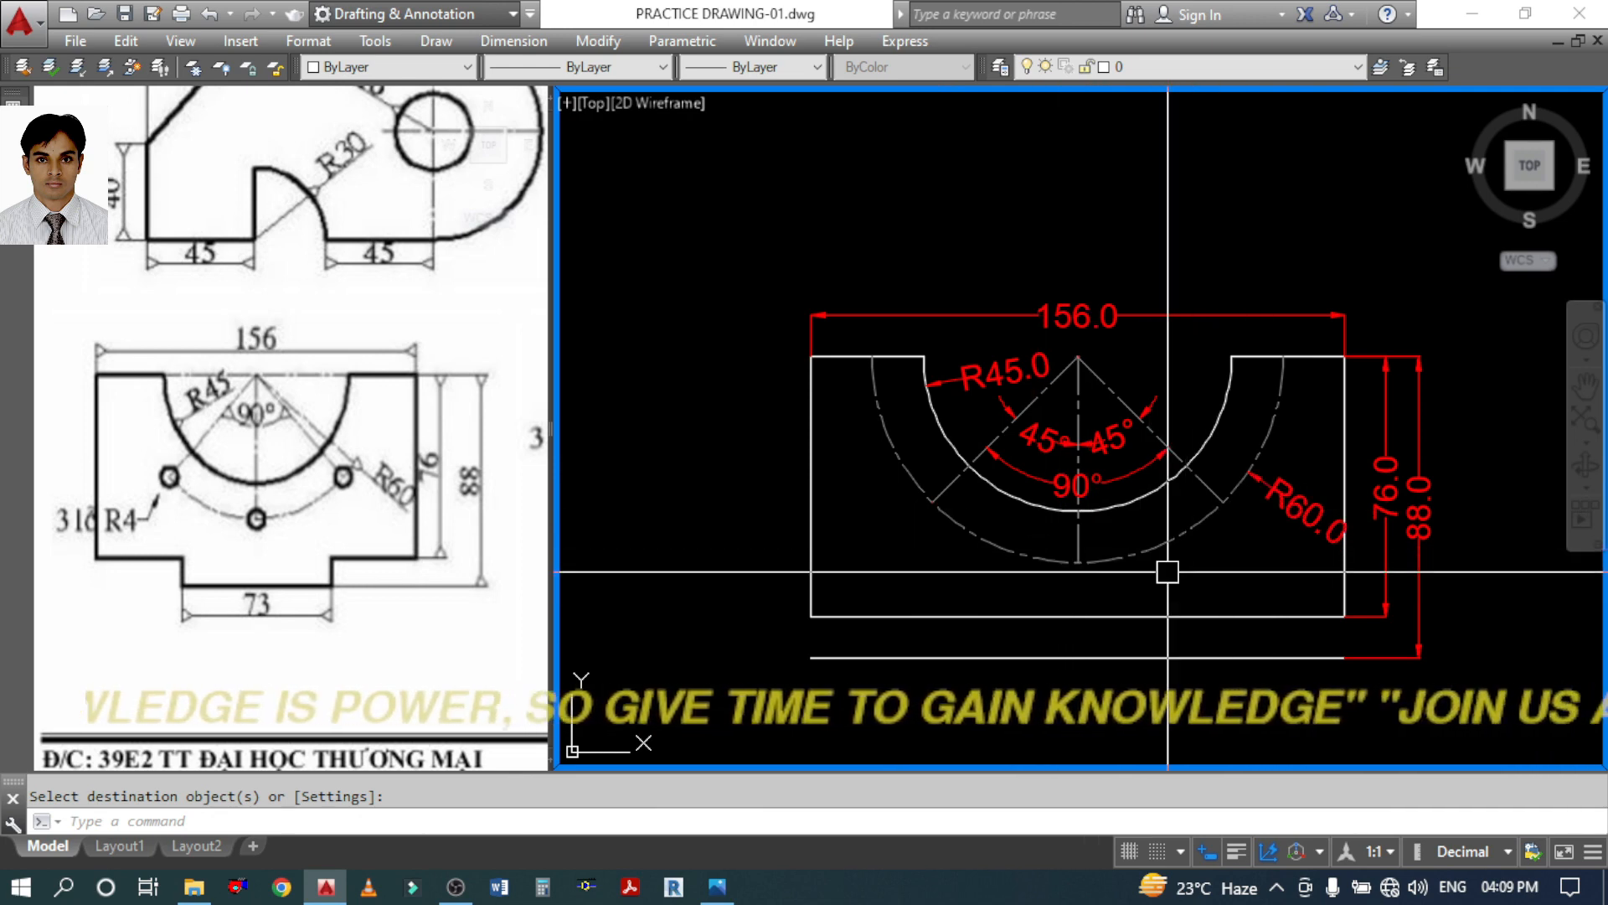
Draw three circles of radius 4 where the R60 arc meets the vertical and the two slanted centrelines
{"action": "key", "text": "Return"}
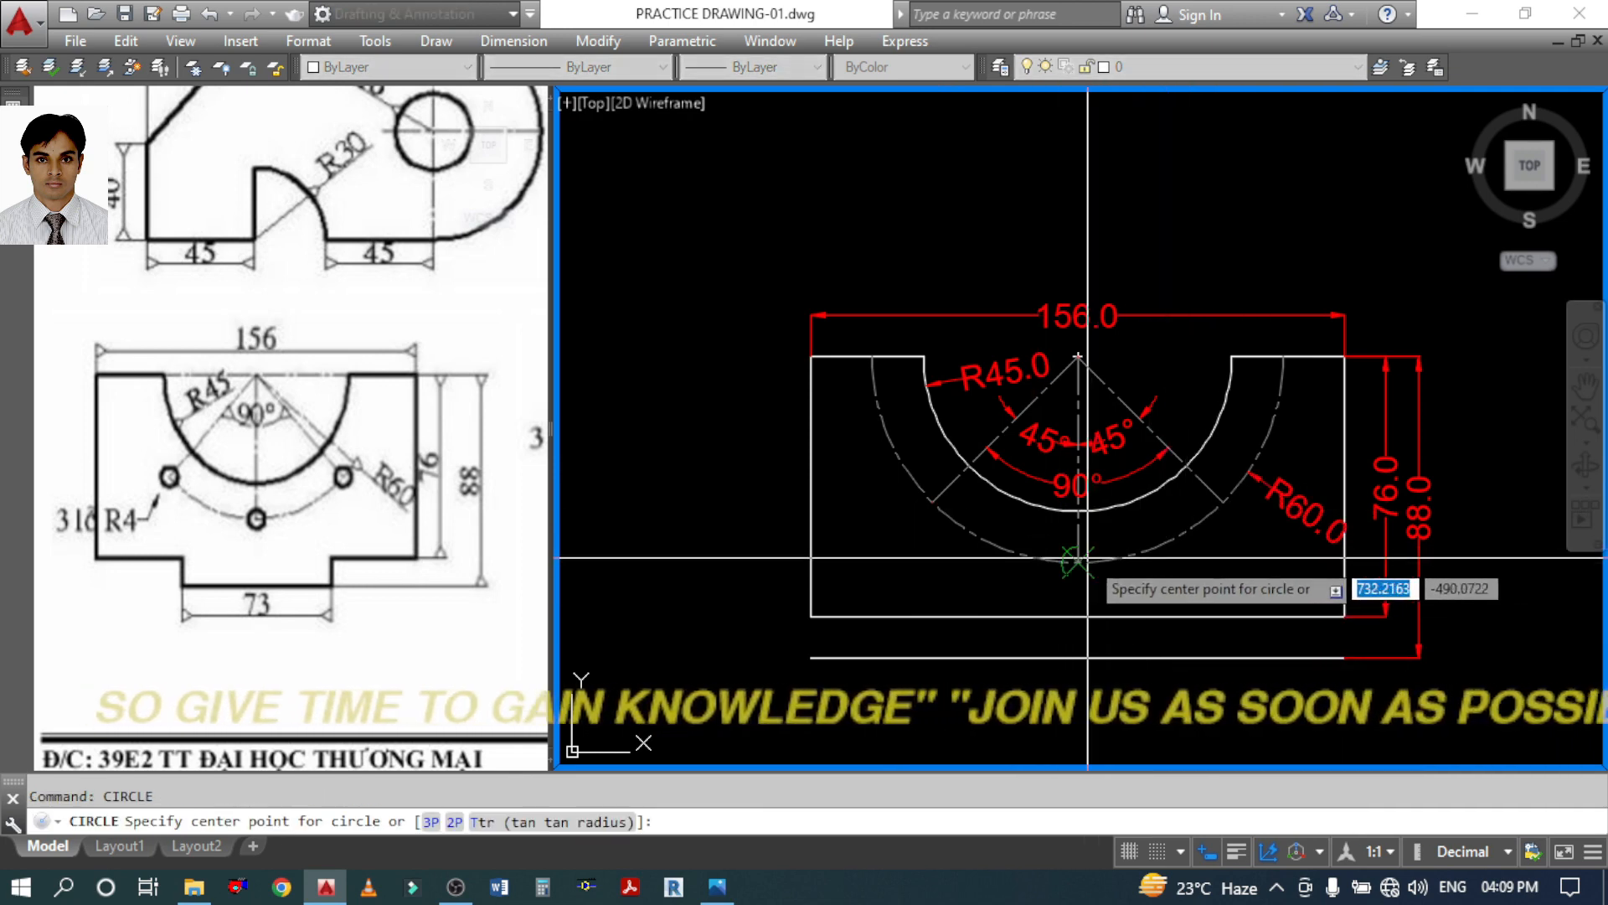
{"action": "left_click", "coordinate": [1078, 562]}
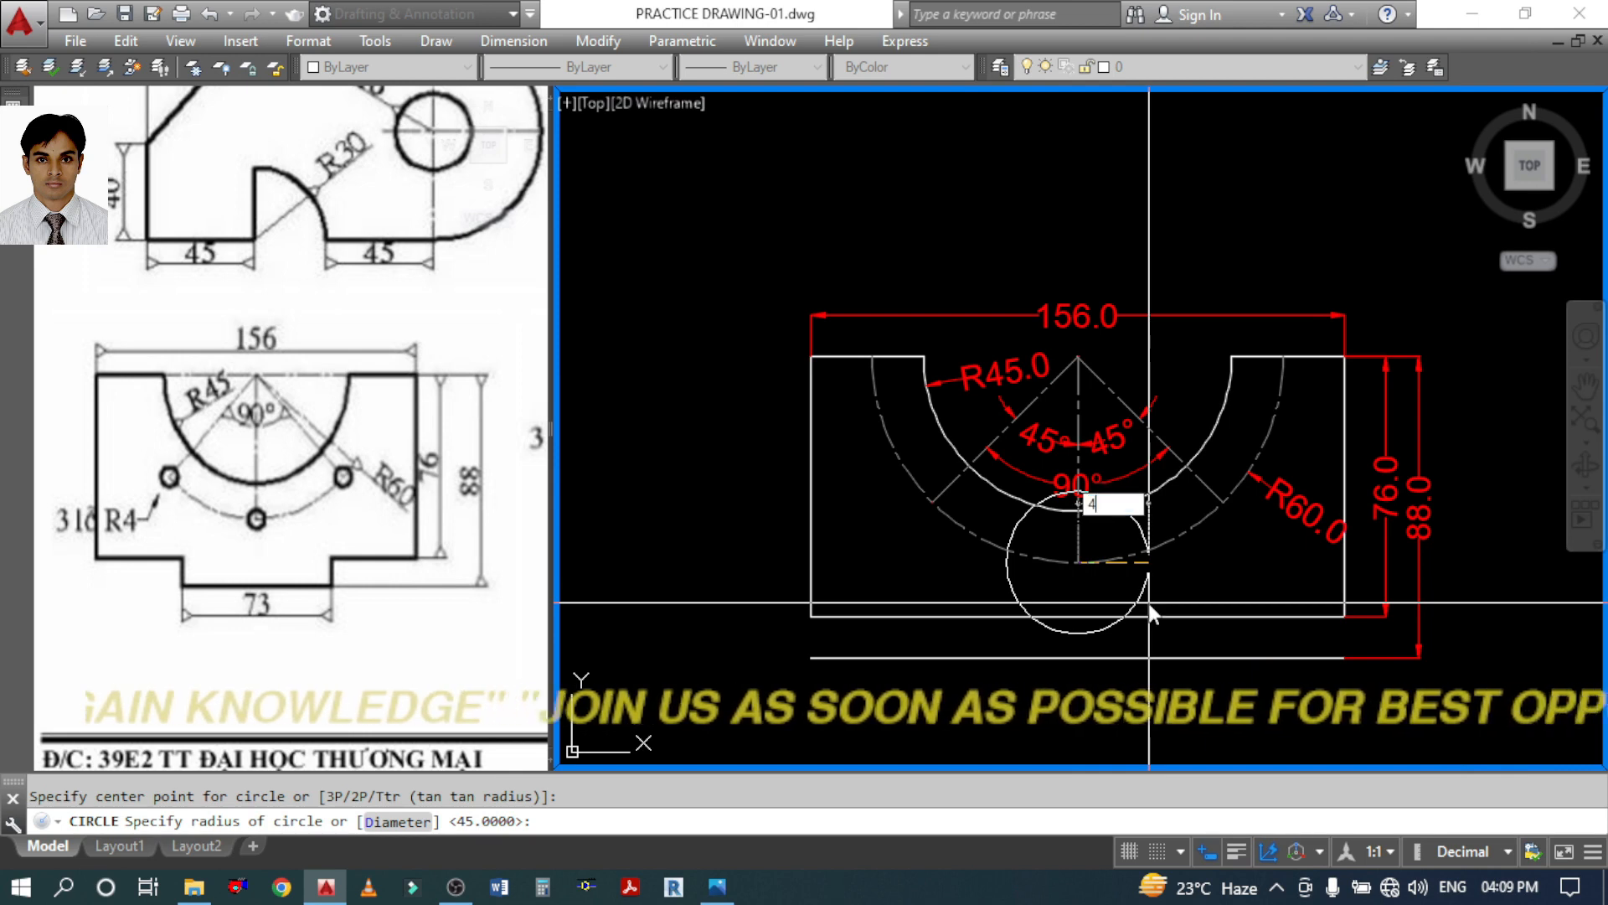
{"action": "type", "text": "4"}
{"action": "key", "text": "Return"}
{"action": "key", "text": "Return"}
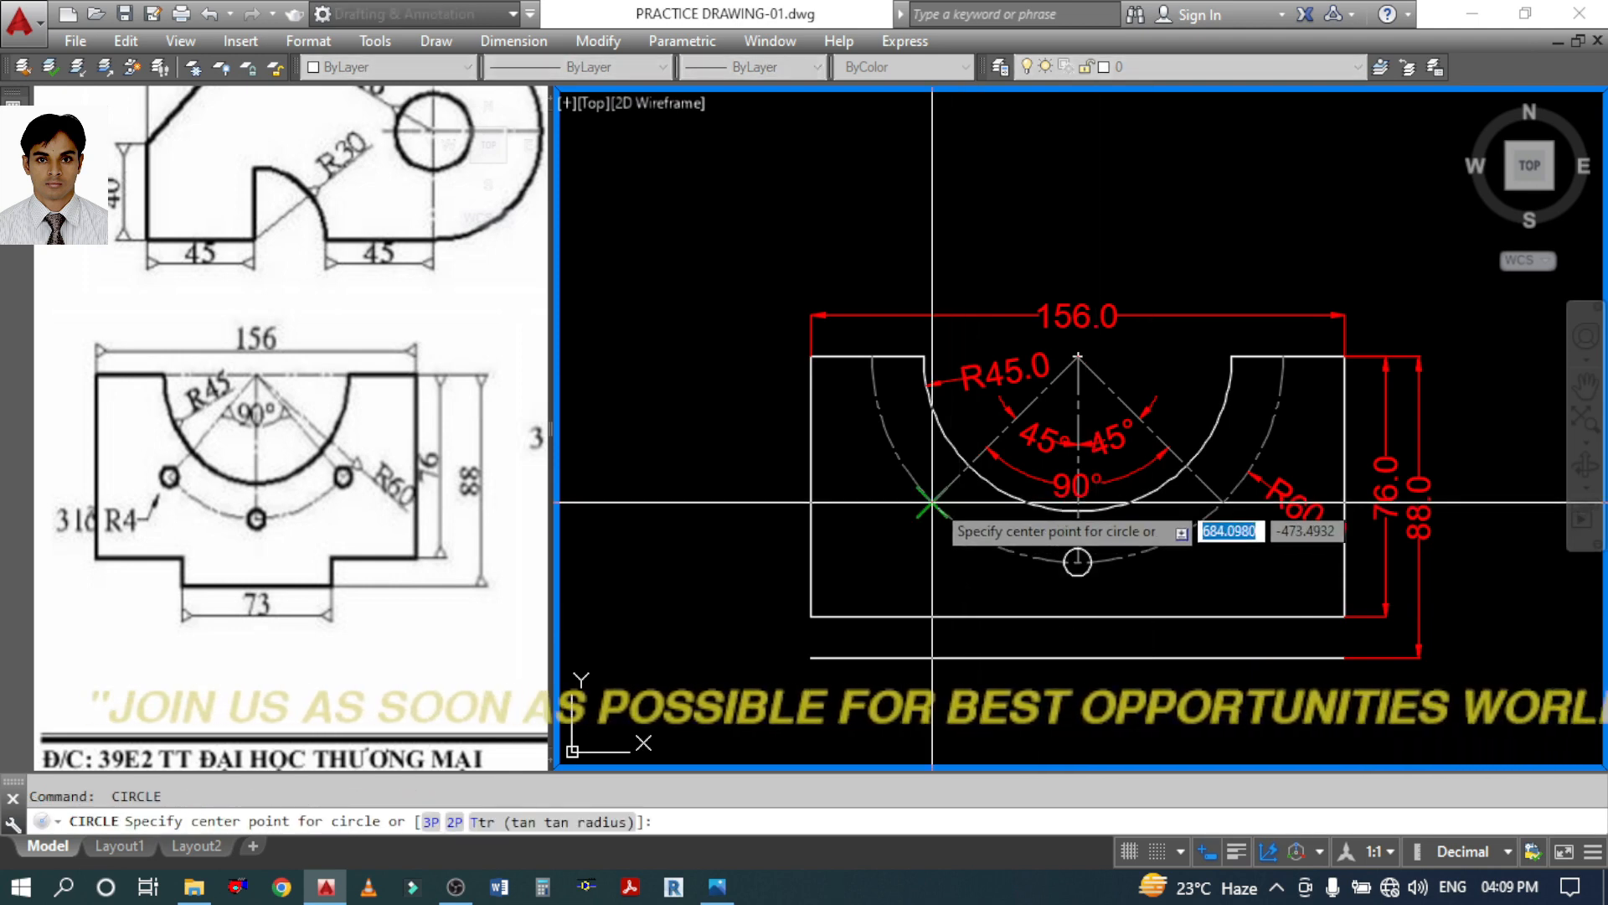
{"action": "left_click", "coordinate": [932, 502]}
{"action": "type", "text": "4"}
{"action": "key", "text": "Return"}
{"action": "key", "text": "Return"}
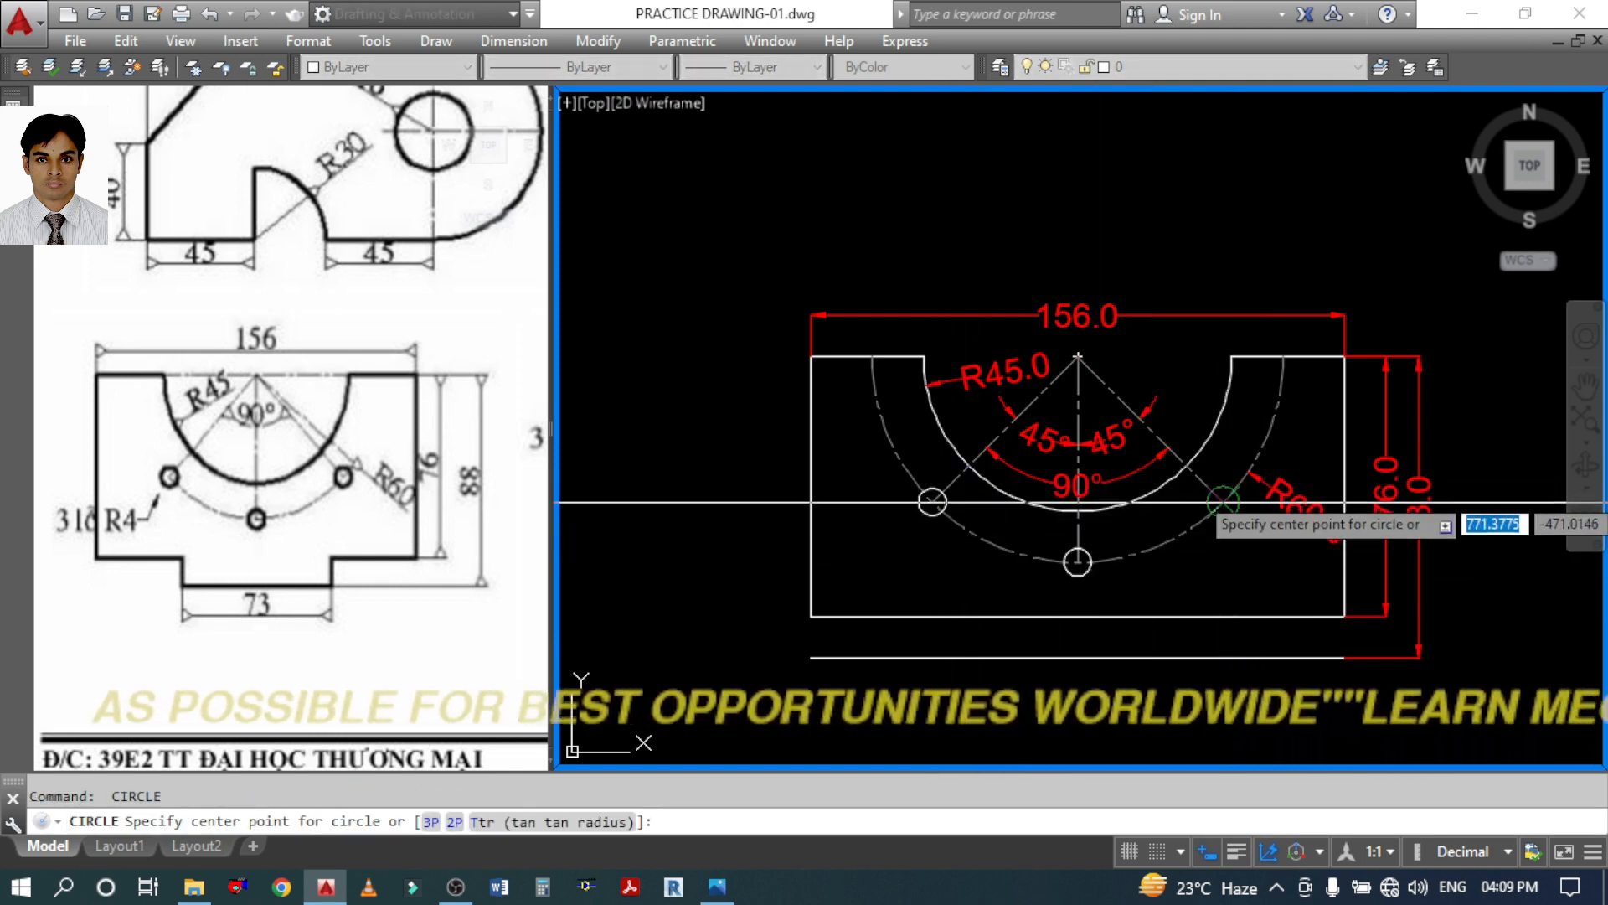
{"action": "left_click", "coordinate": [1223, 501]}
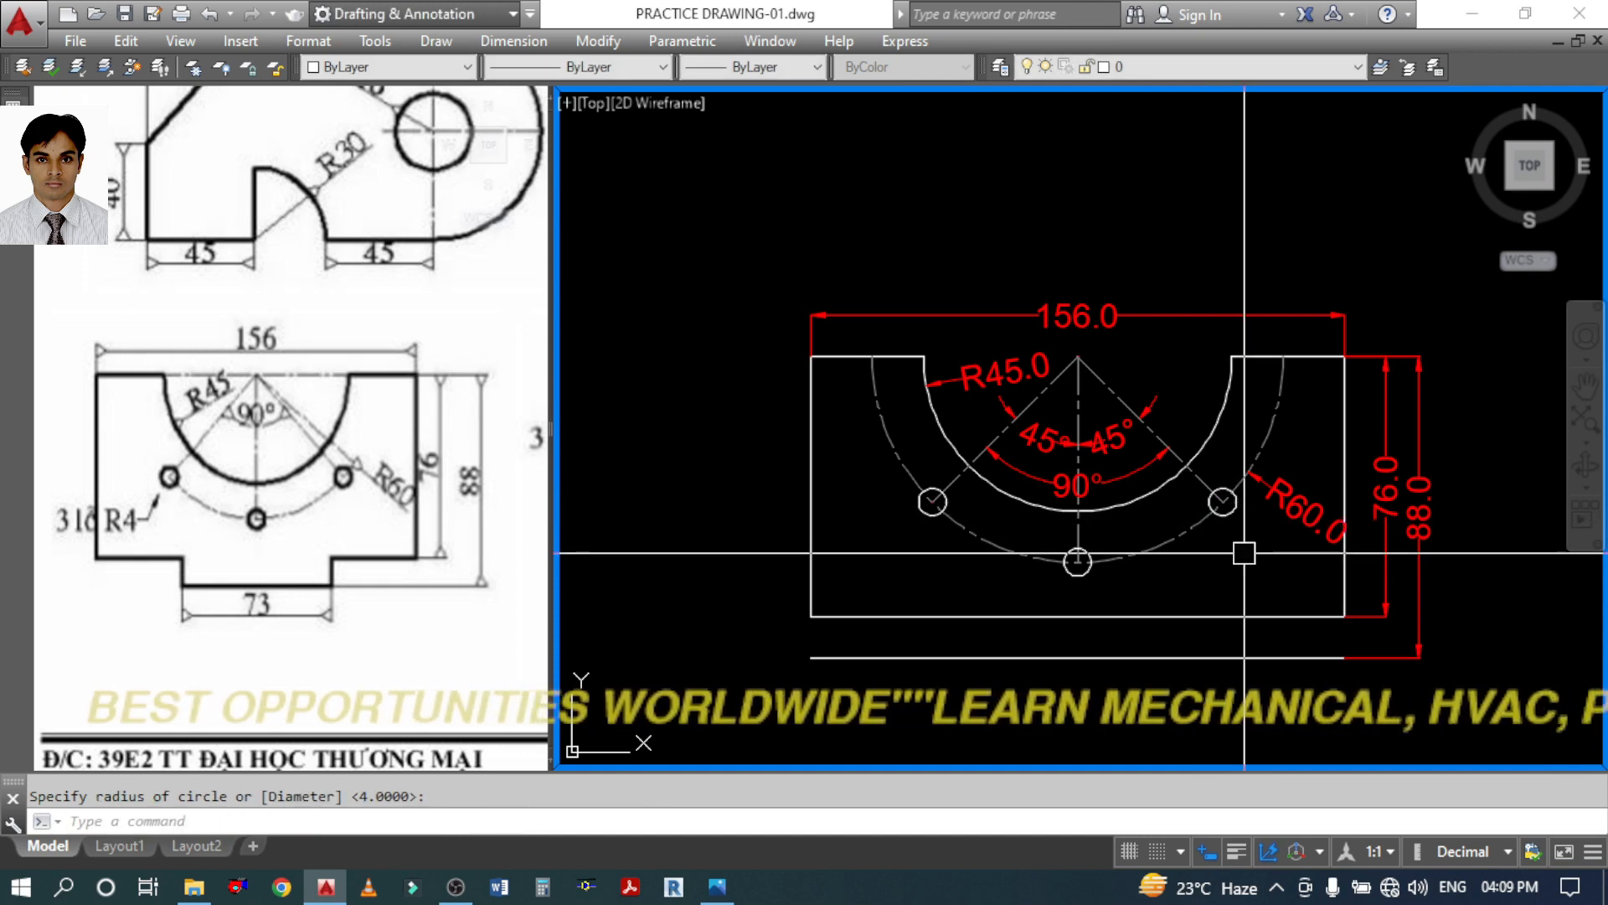
Trim off both upper ends of the R60 arc, using the two slanted centrelines as cutting edges
{"action": "type", "text": "tr"}
{"action": "key", "text": "Return"}
{"action": "left_click", "coordinate": [1199, 477]}
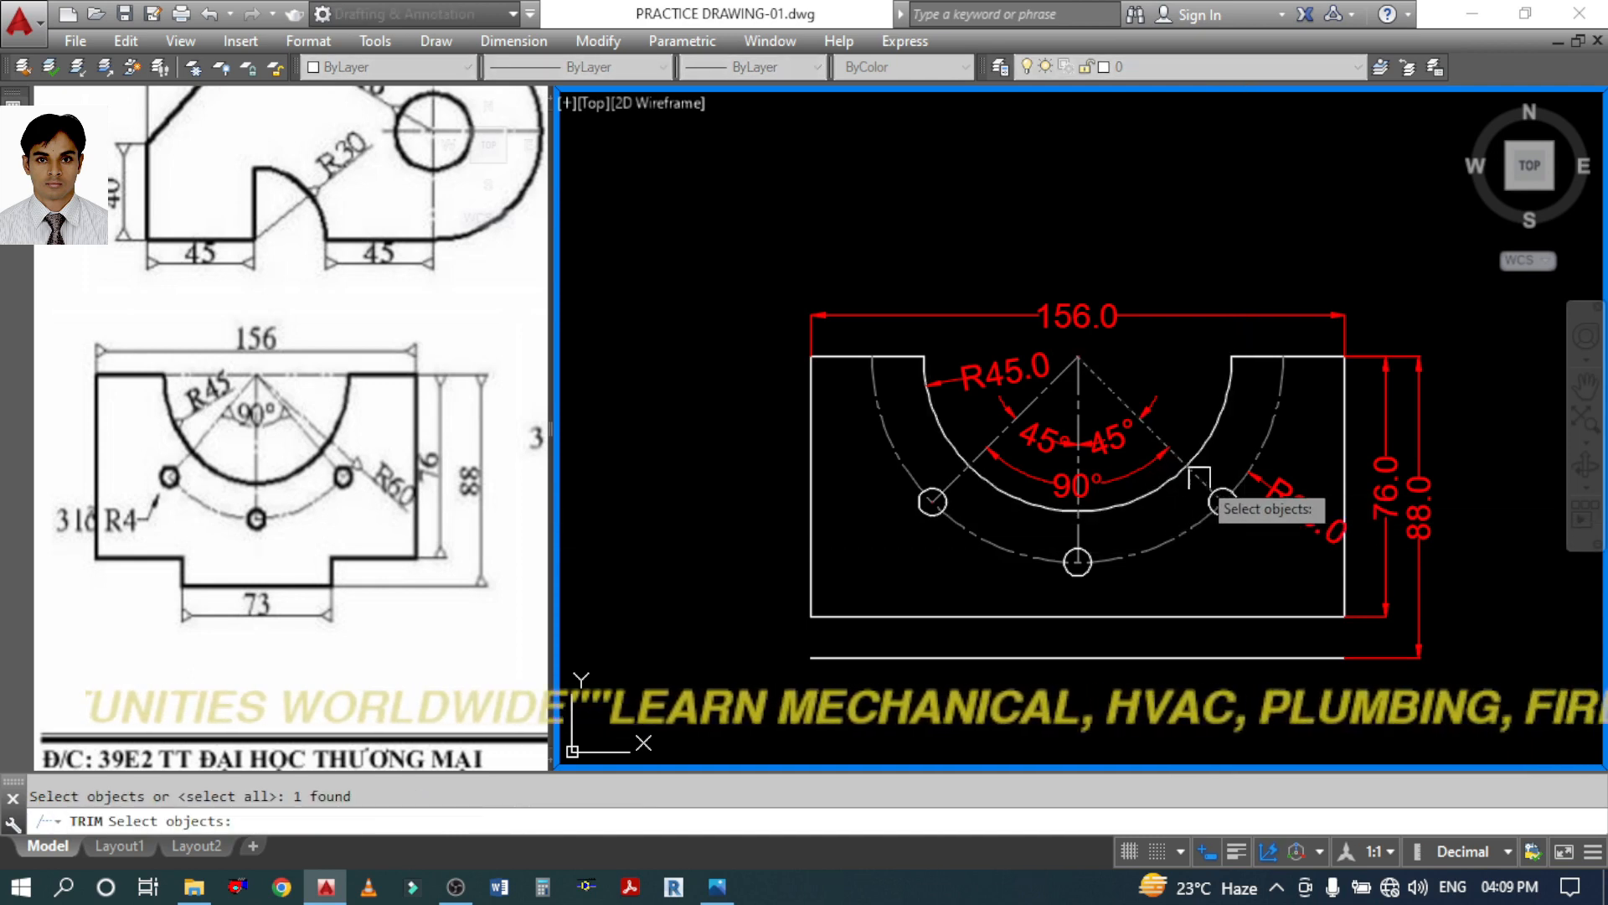
{"action": "left_click", "coordinate": [1018, 422]}
{"action": "key", "text": "Return"}
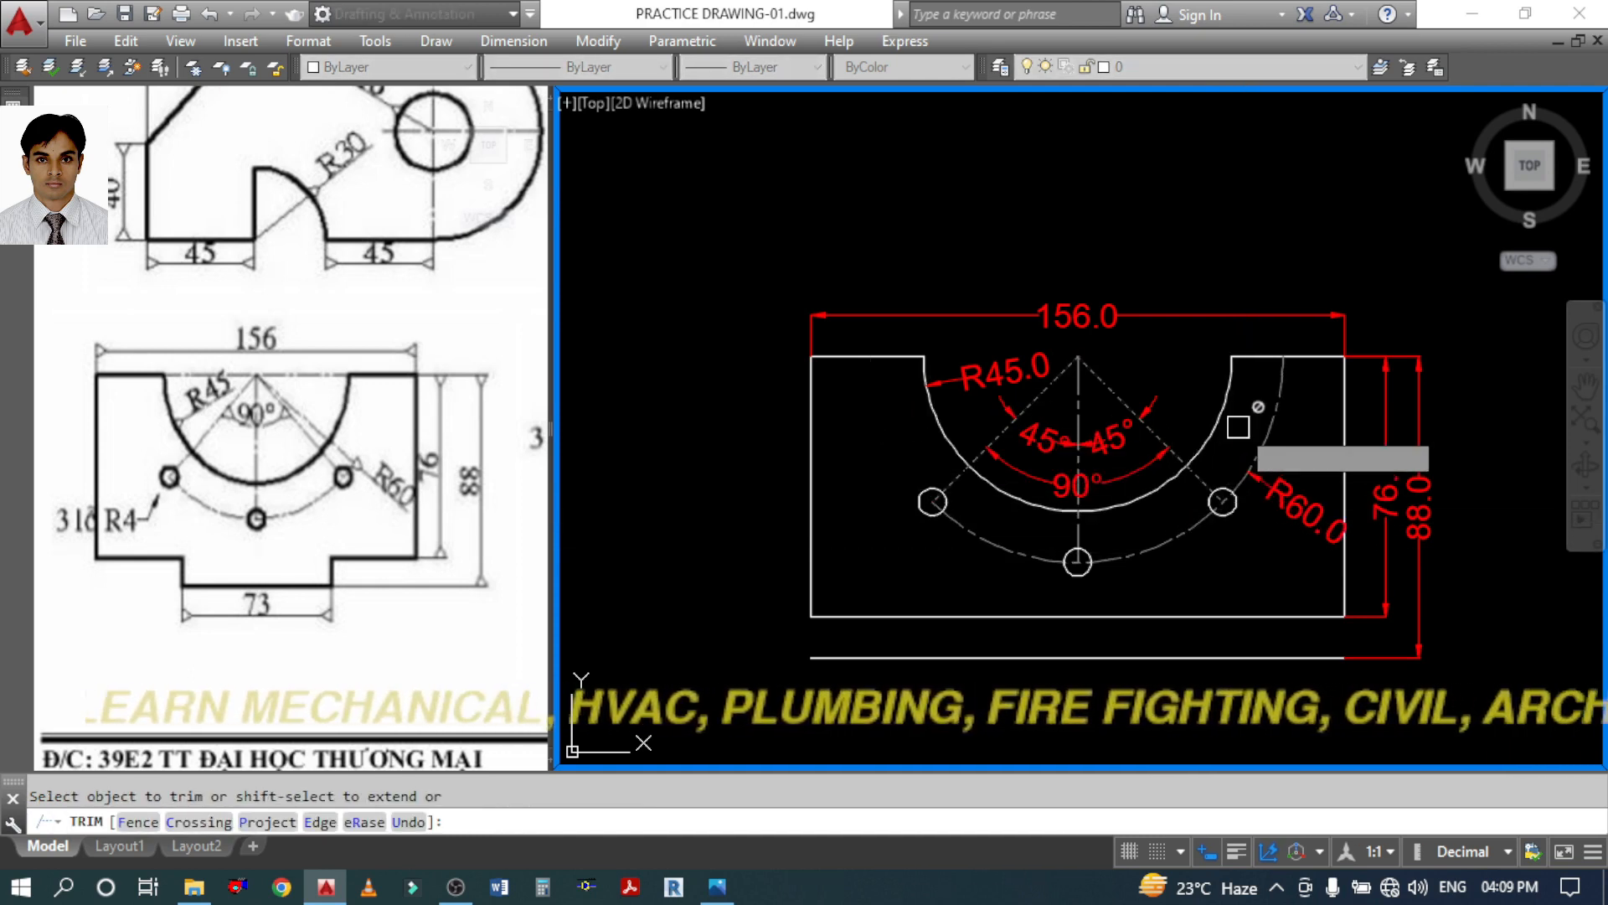
{"action": "scroll", "coordinate": [1228, 500], "scroll_direction": "up", "scroll_amount": 8}
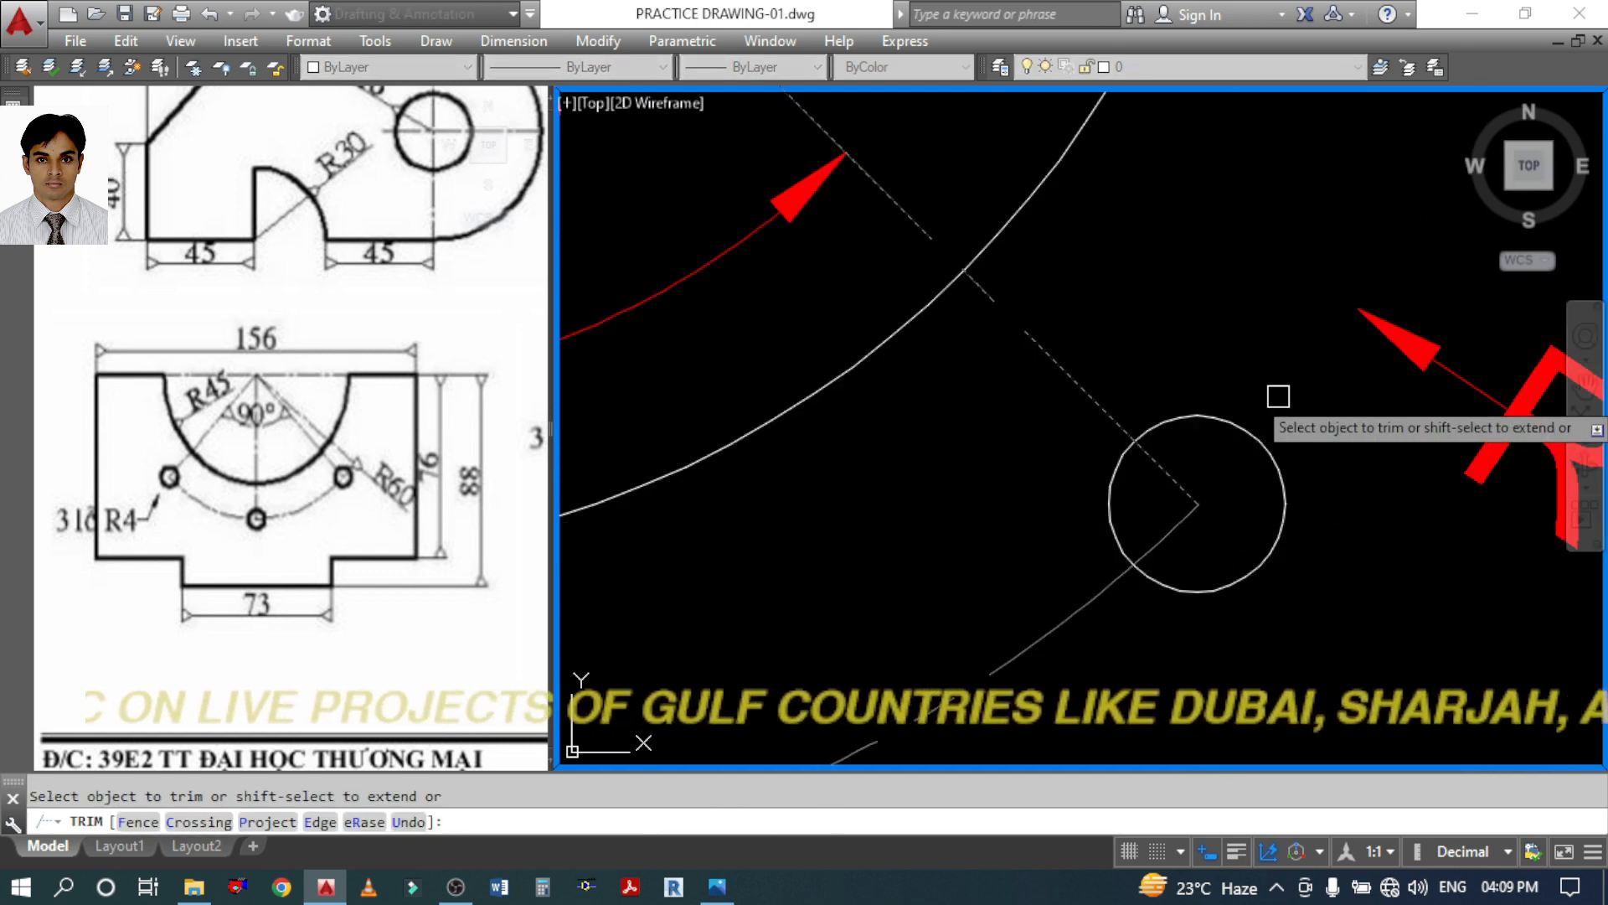
{"action": "scroll", "coordinate": [1278, 396], "scroll_direction": "down", "scroll_amount": 7}
{"action": "key", "text": "Escape"}
{"action": "scroll", "coordinate": [1264, 539], "scroll_direction": "down", "scroll_amount": 3}
Add a radius dimension to the left small hole, placed outside it to the lower left
{"action": "type", "text": "dr"}
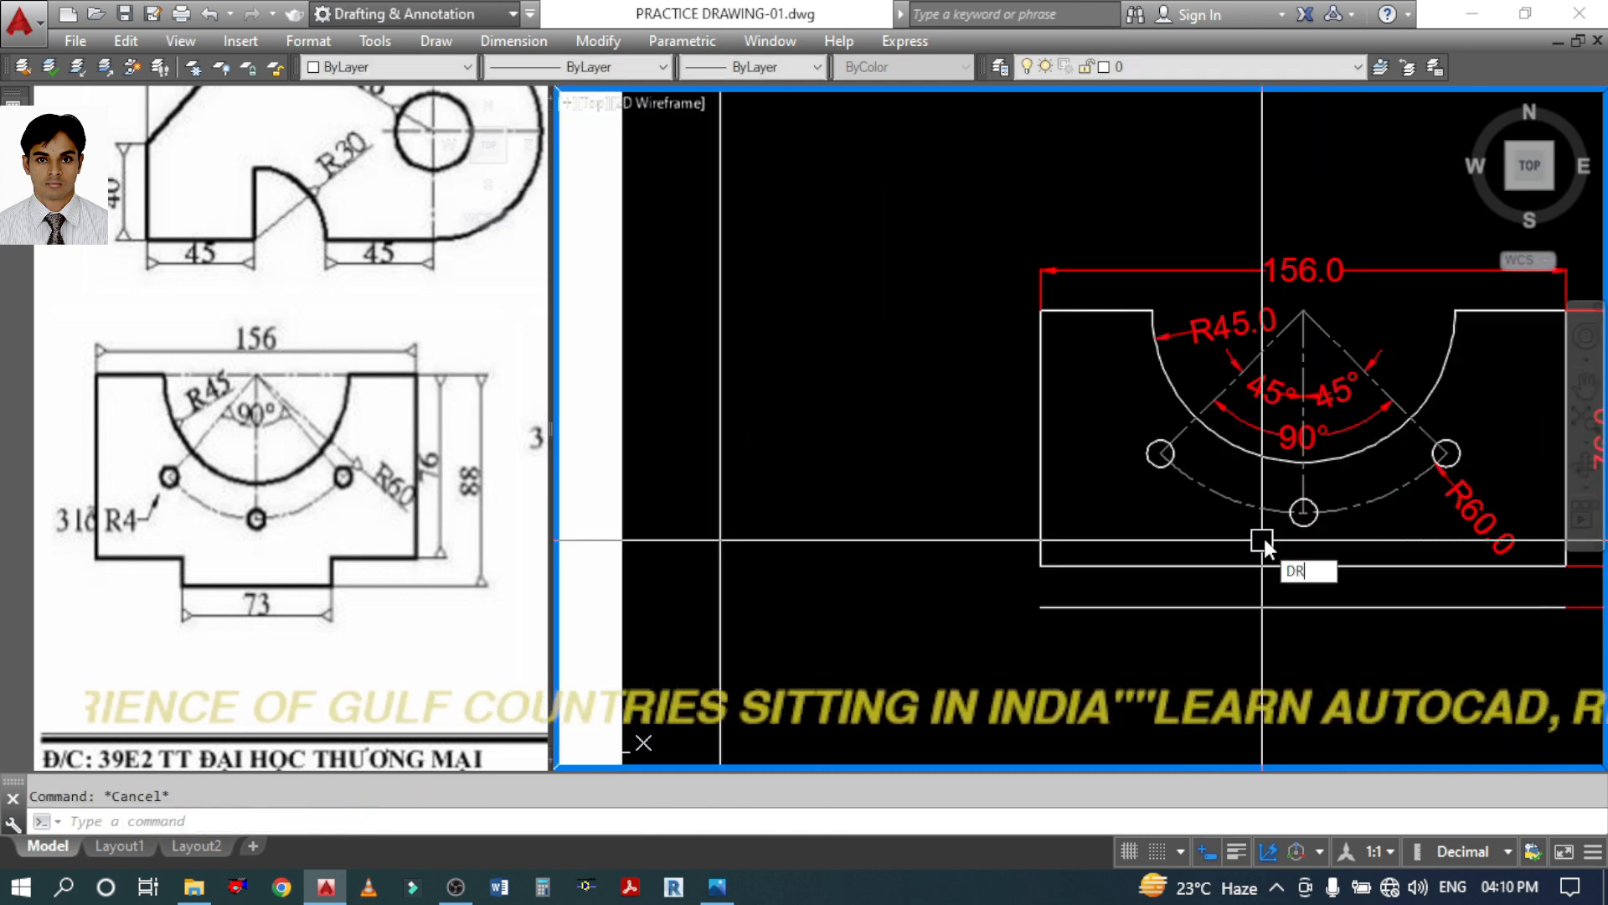
{"action": "type", "text": "a"}
{"action": "key", "text": "Return"}
{"action": "left_click", "coordinate": [1151, 463]}
{"action": "left_click", "coordinate": [1109, 488]}
{"action": "scroll", "coordinate": [1153, 419], "scroll_direction": "down", "scroll_amount": 2}
{"action": "scroll", "coordinate": [1251, 524], "scroll_direction": "up", "scroll_amount": 2}
{"action": "scroll", "coordinate": [1184, 553], "scroll_direction": "down", "scroll_amount": 2}
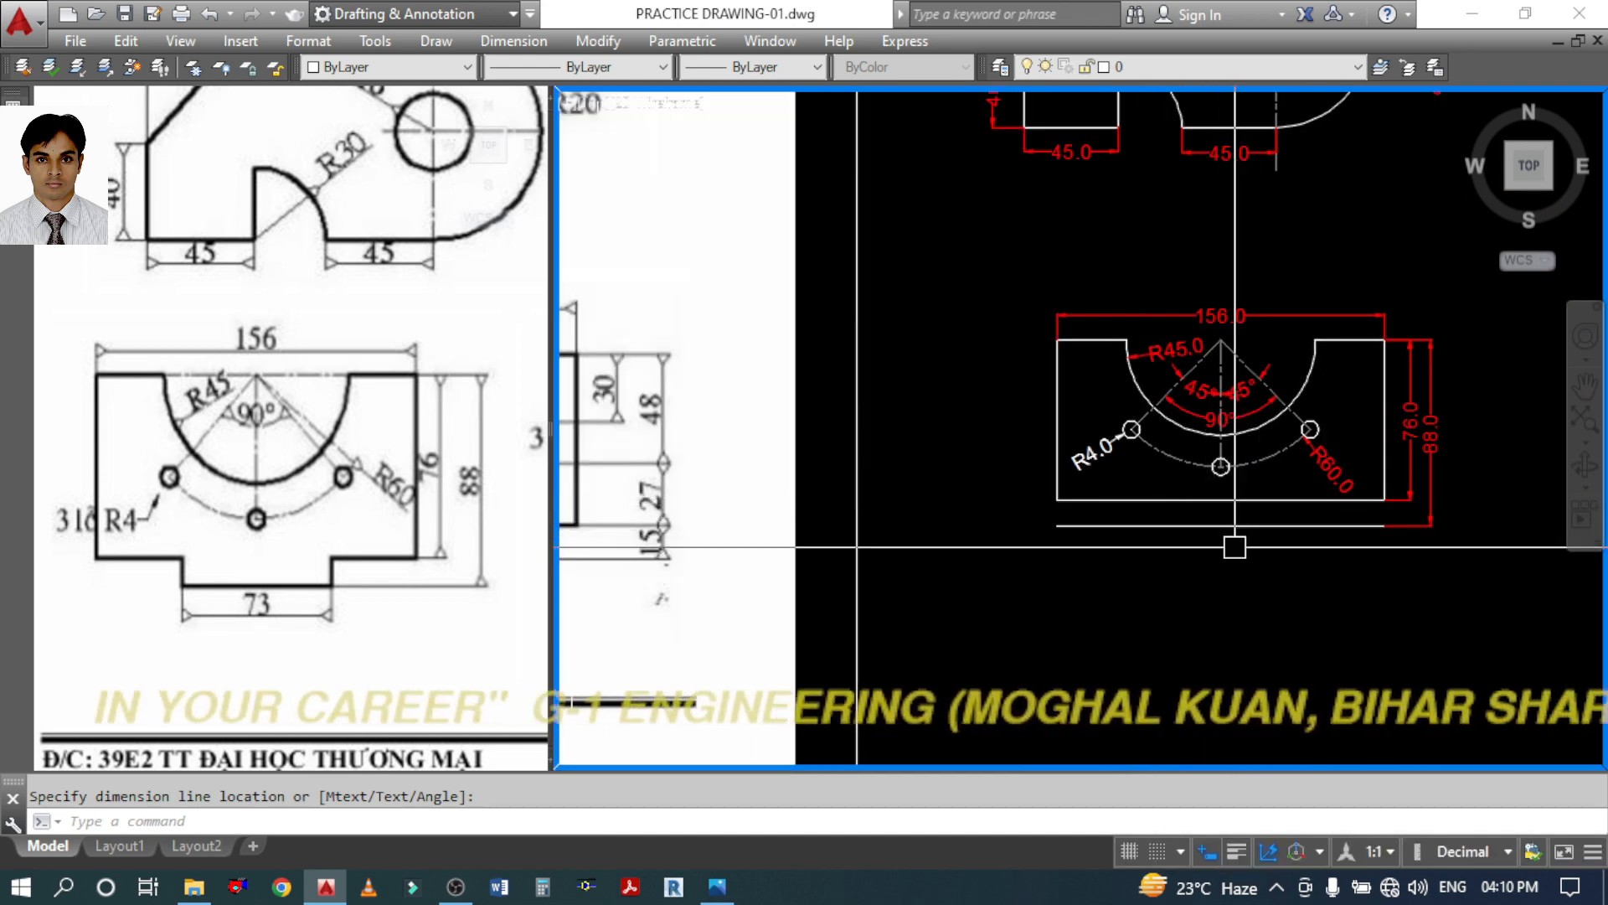
Draw a vertical construction line downward from the midpoint of the plate's 76-level lower edge, past the line below it
{"action": "middle_click_drag", "start_coordinate": [1249, 536], "coordinate": [1198, 527]}
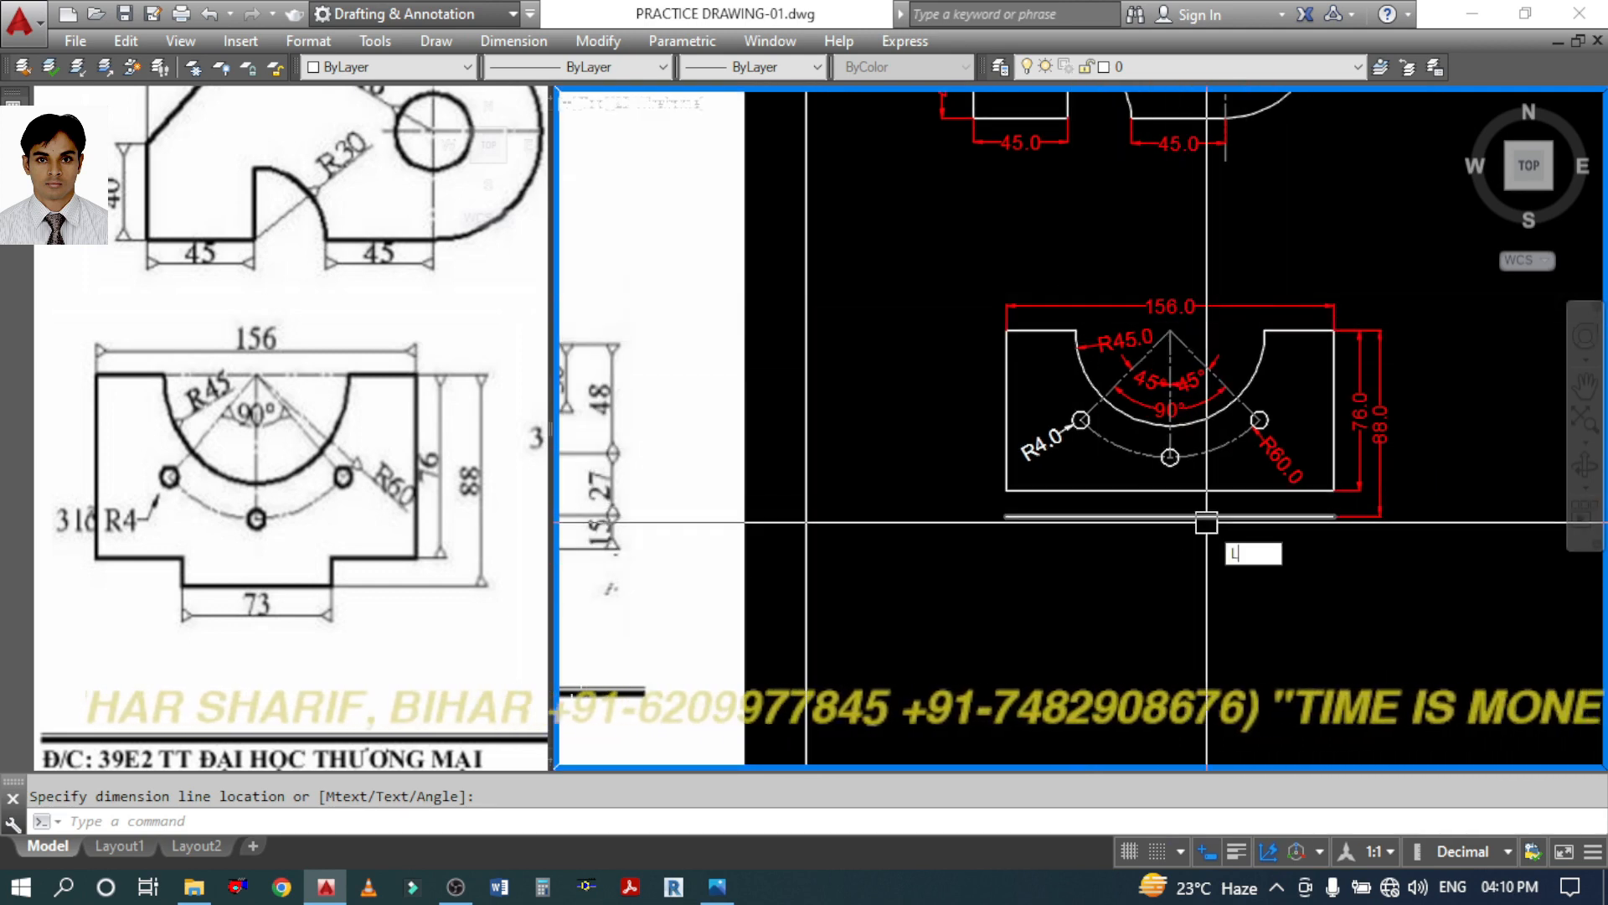
{"action": "key", "text": "Return"}
{"action": "left_click", "coordinate": [1170, 490]}
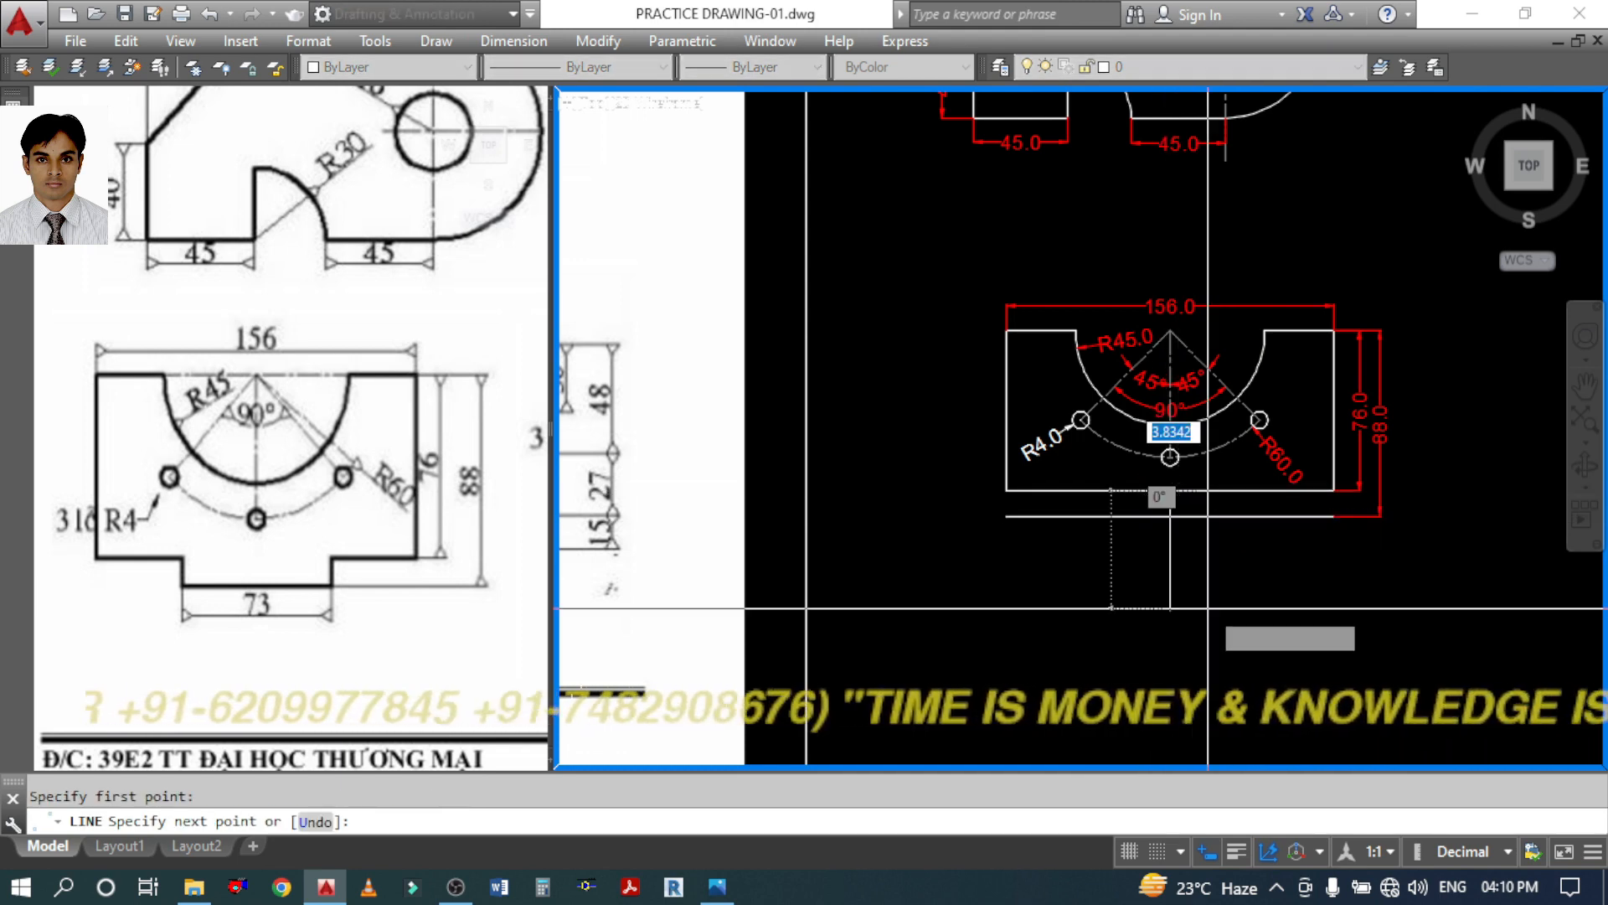
{"action": "left_click", "coordinate": [1210, 630]}
{"action": "key", "text": "Return"}
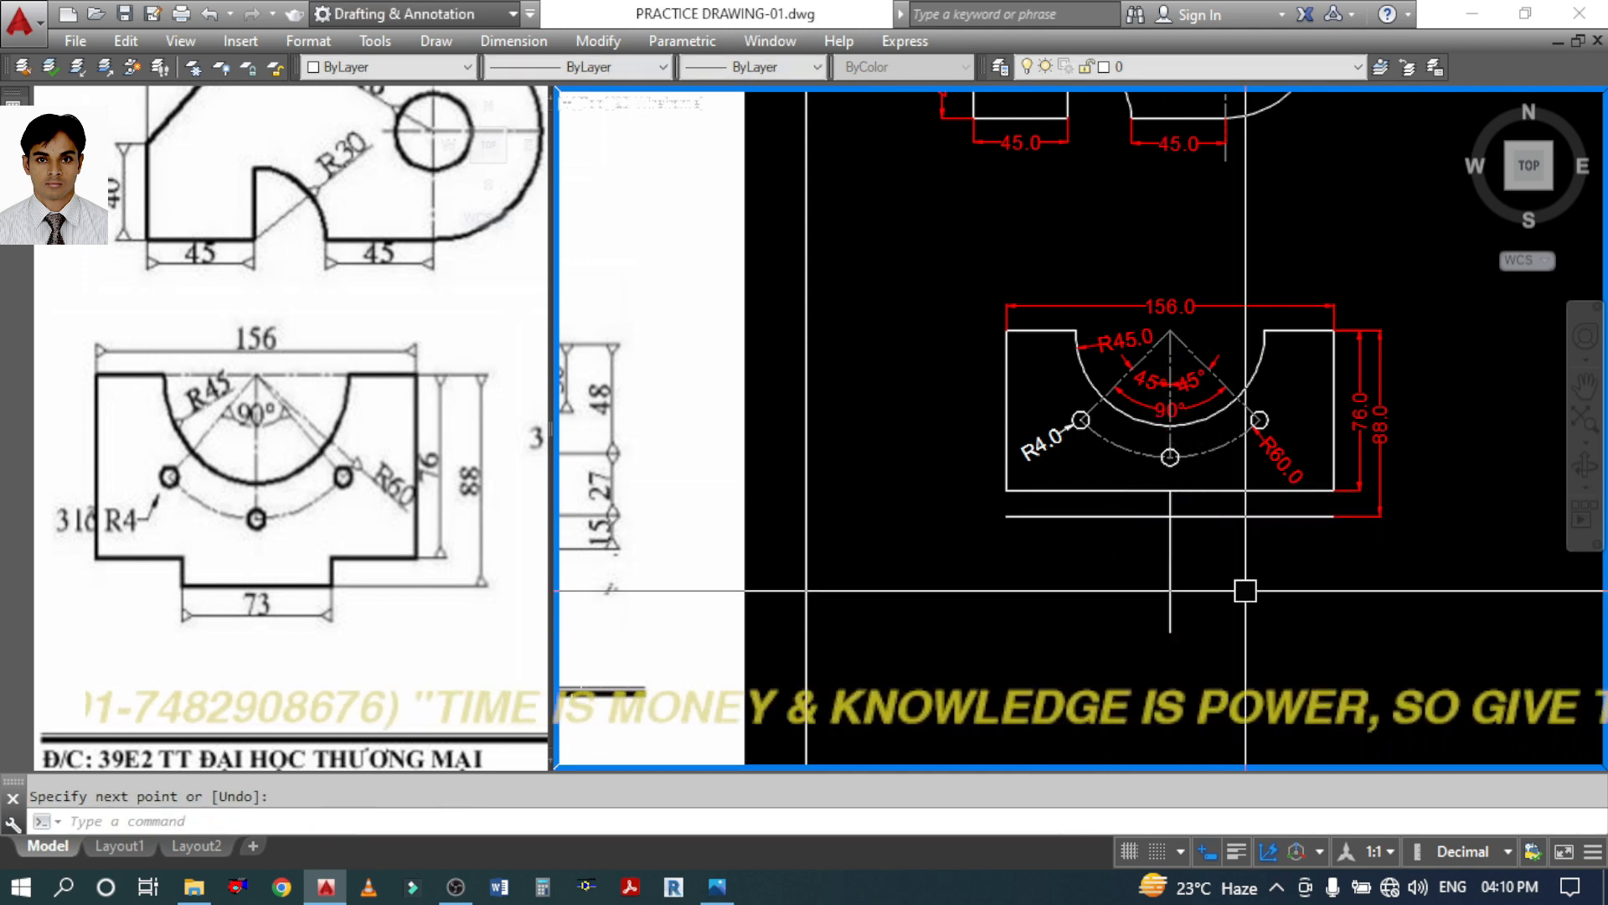
Offset the vertical construction line by 36.5 to both sides
{"action": "type", "text": "o"}
{"action": "key", "text": "Return"}
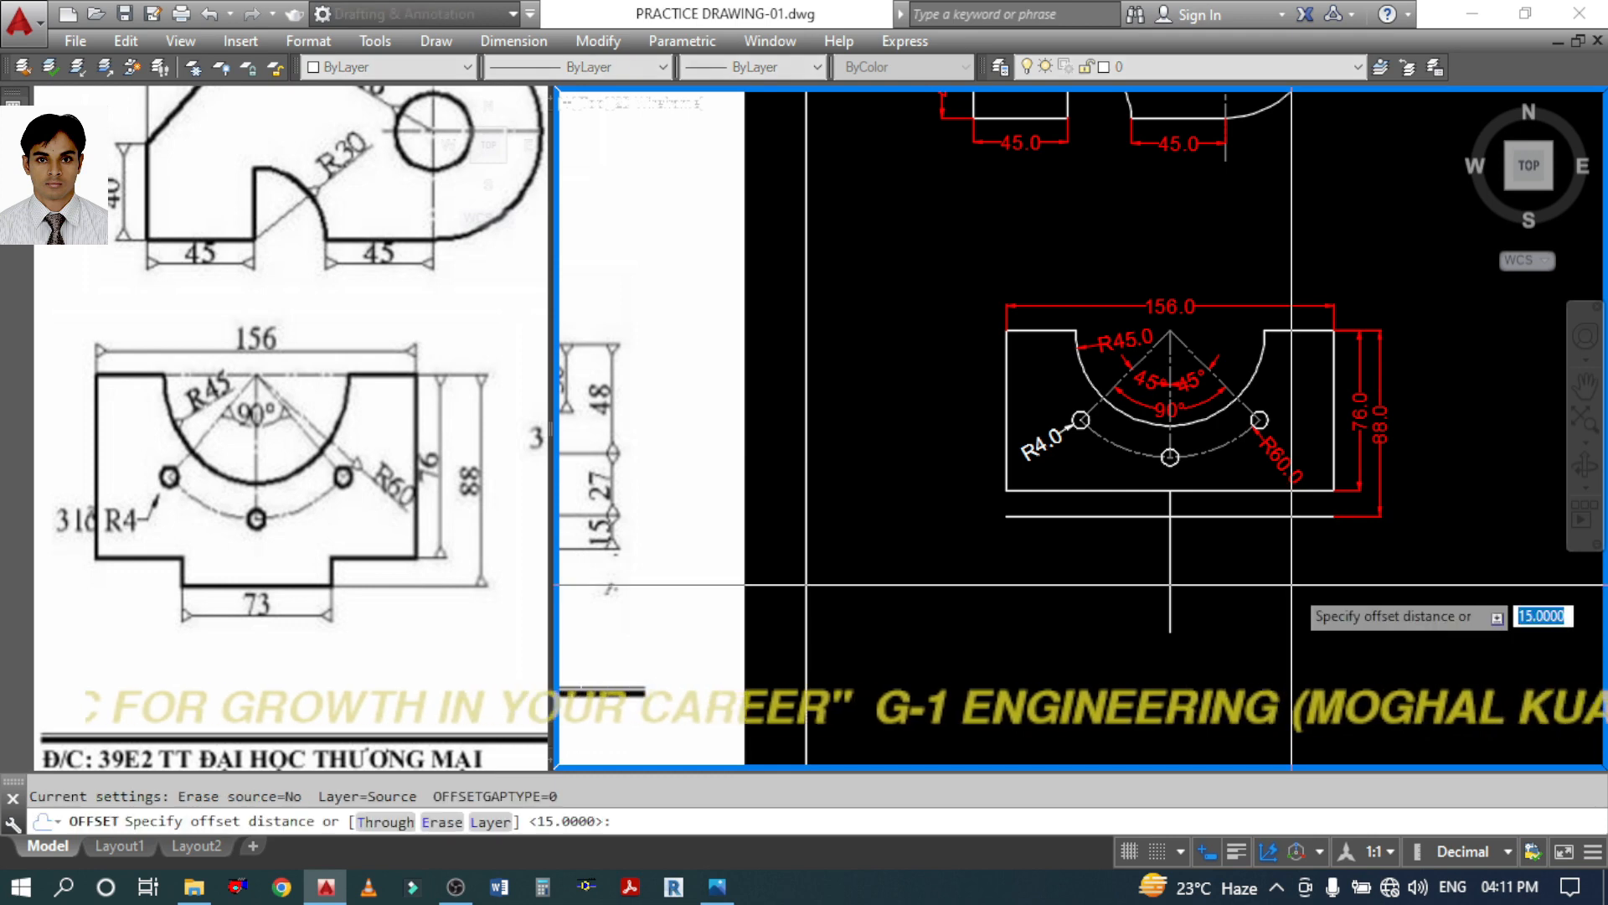
{"action": "type", "text": "36."}
{"action": "key", "text": "Return"}
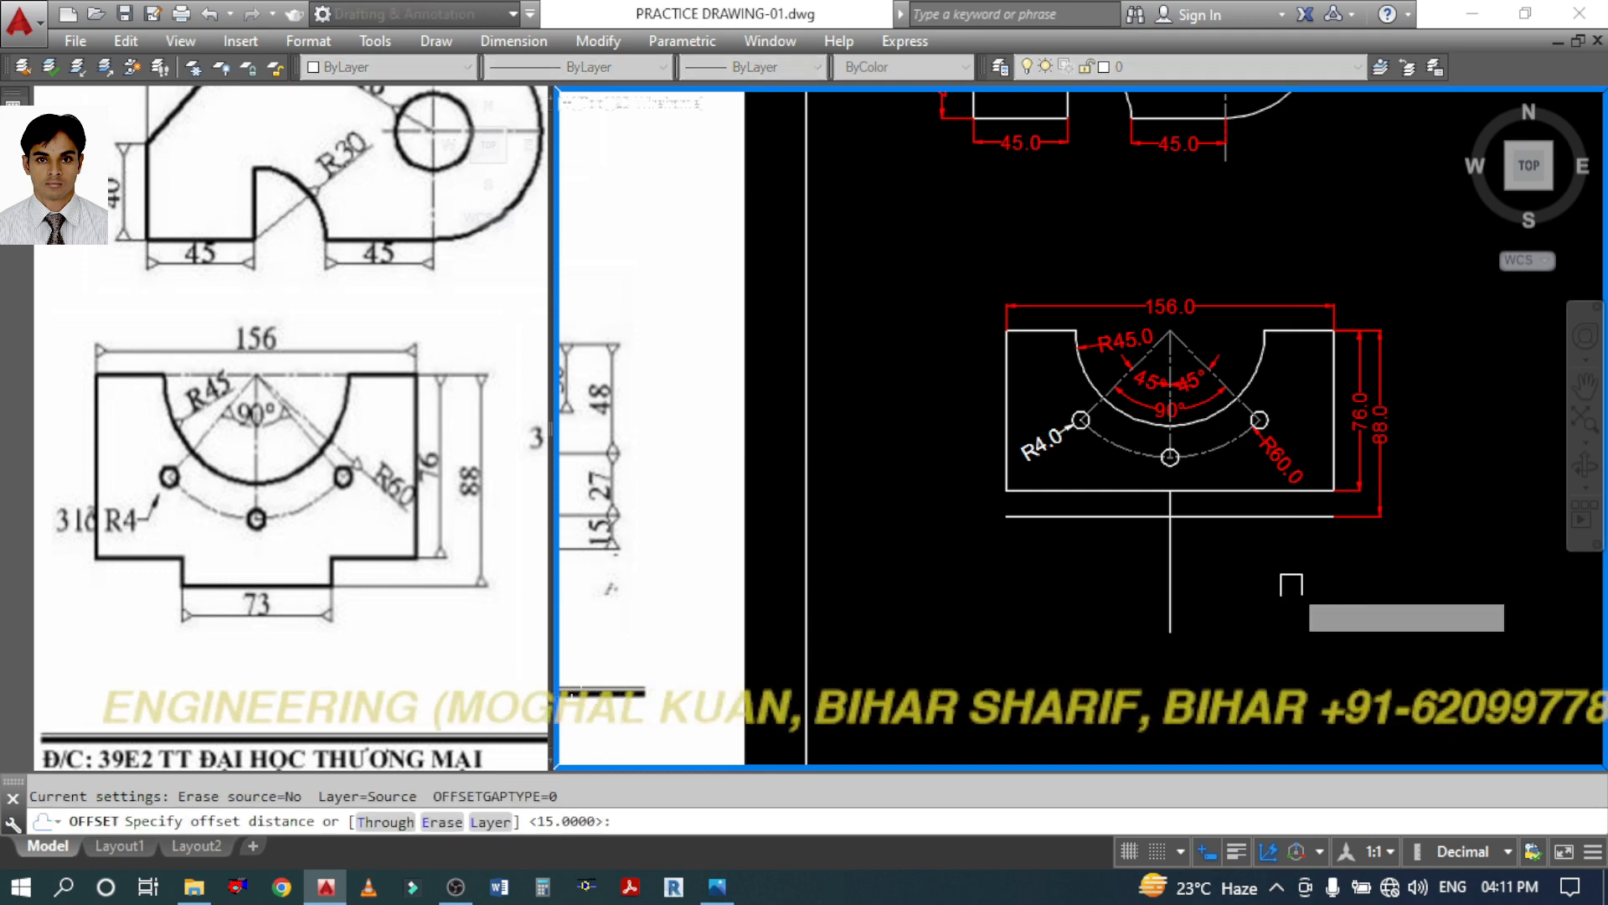
{"action": "left_click", "coordinate": [1170, 559]}
{"action": "left_click", "coordinate": [1141, 567]}
{"action": "left_click", "coordinate": [1171, 578]}
{"action": "left_click", "coordinate": [1252, 577]}
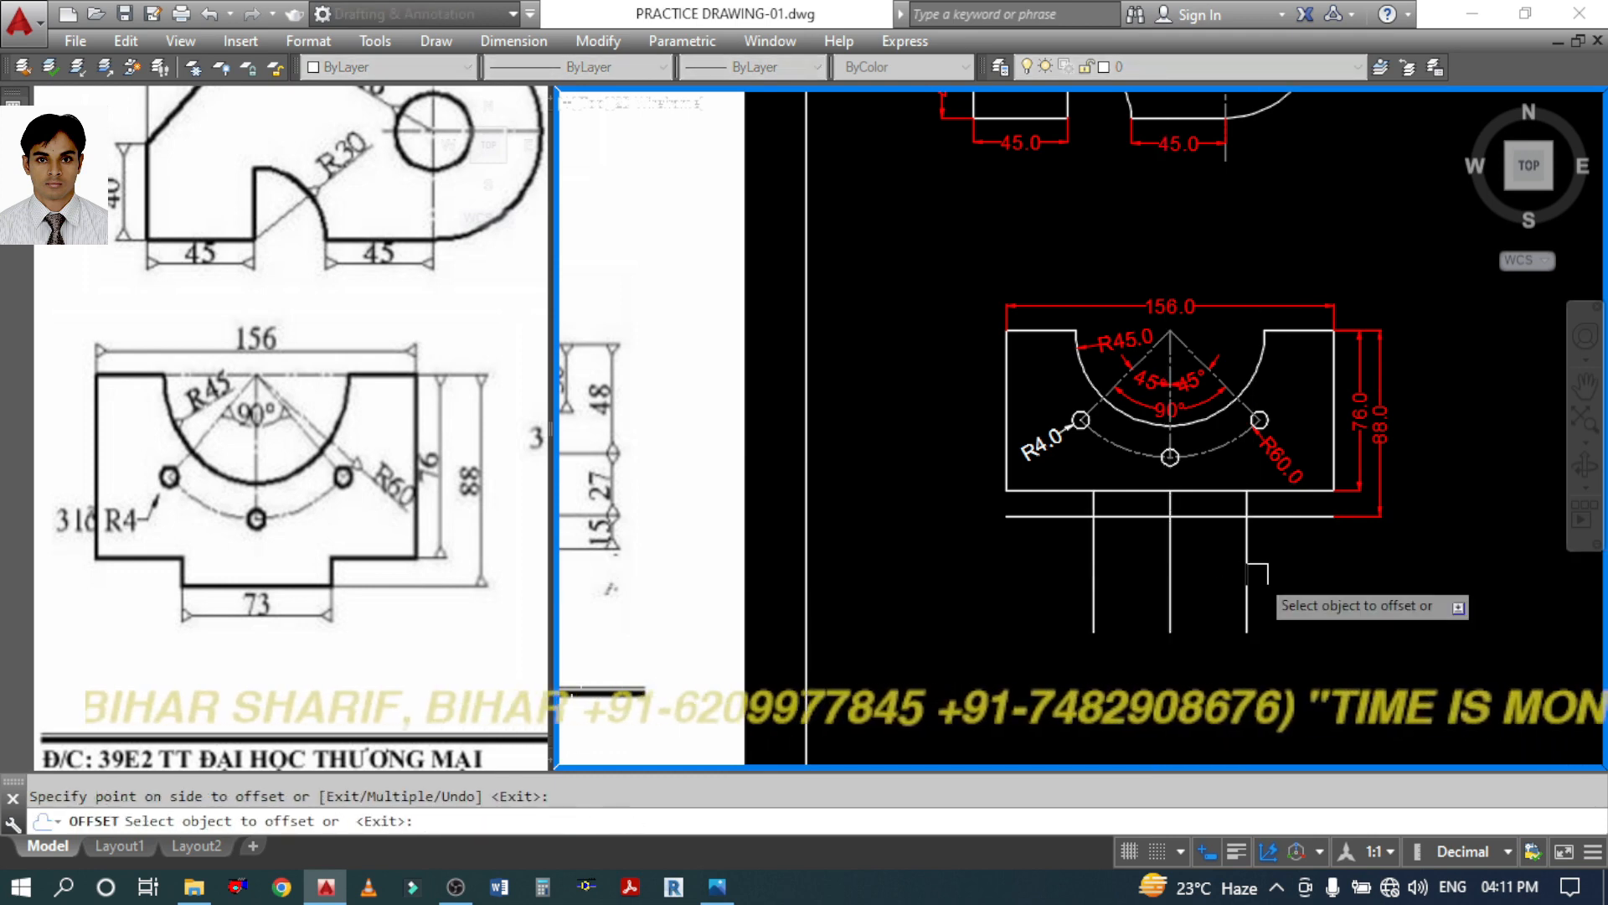
Trim the offset lines, the lowest line and the plate edge between them into a stepped tab, and delete the middle construction line
{"action": "key", "text": "Return"}
{"action": "key", "text": "Return"}
{"action": "key", "text": "Return"}
{"action": "left_click", "coordinate": [1275, 525]}
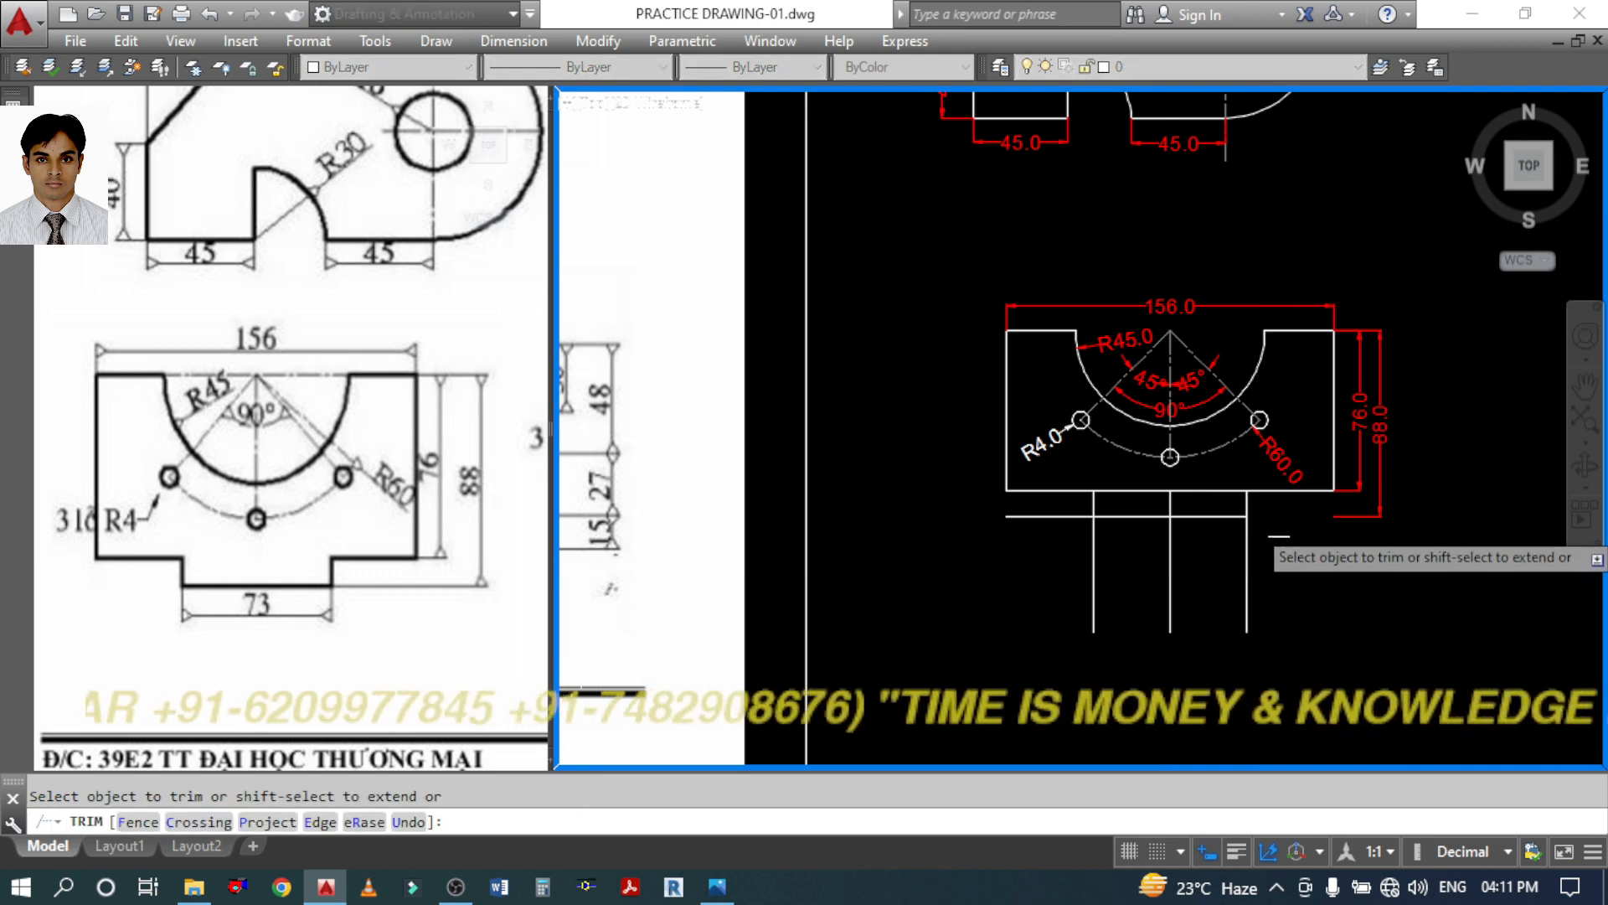
{"action": "left_click", "coordinate": [1242, 559]}
{"action": "left_click", "coordinate": [1100, 559]}
{"action": "left_click", "coordinate": [1050, 515]}
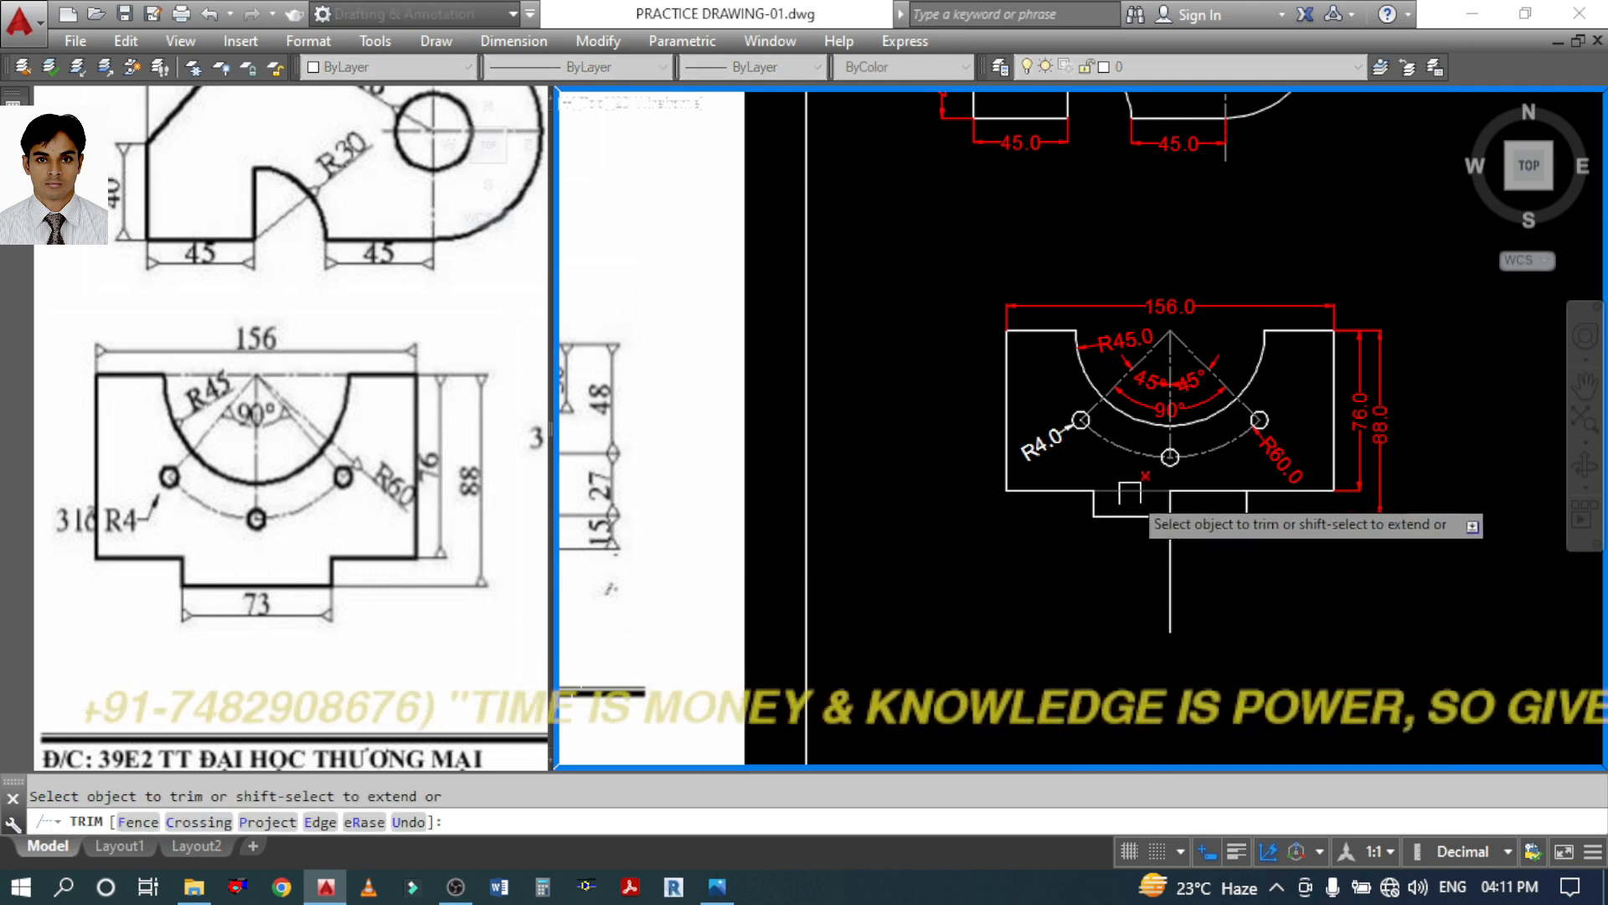
{"action": "left_click", "coordinate": [1131, 493]}
{"action": "left_click", "coordinate": [1219, 485]}
{"action": "key", "text": "Escape"}
{"action": "left_click", "coordinate": [1170, 578]}
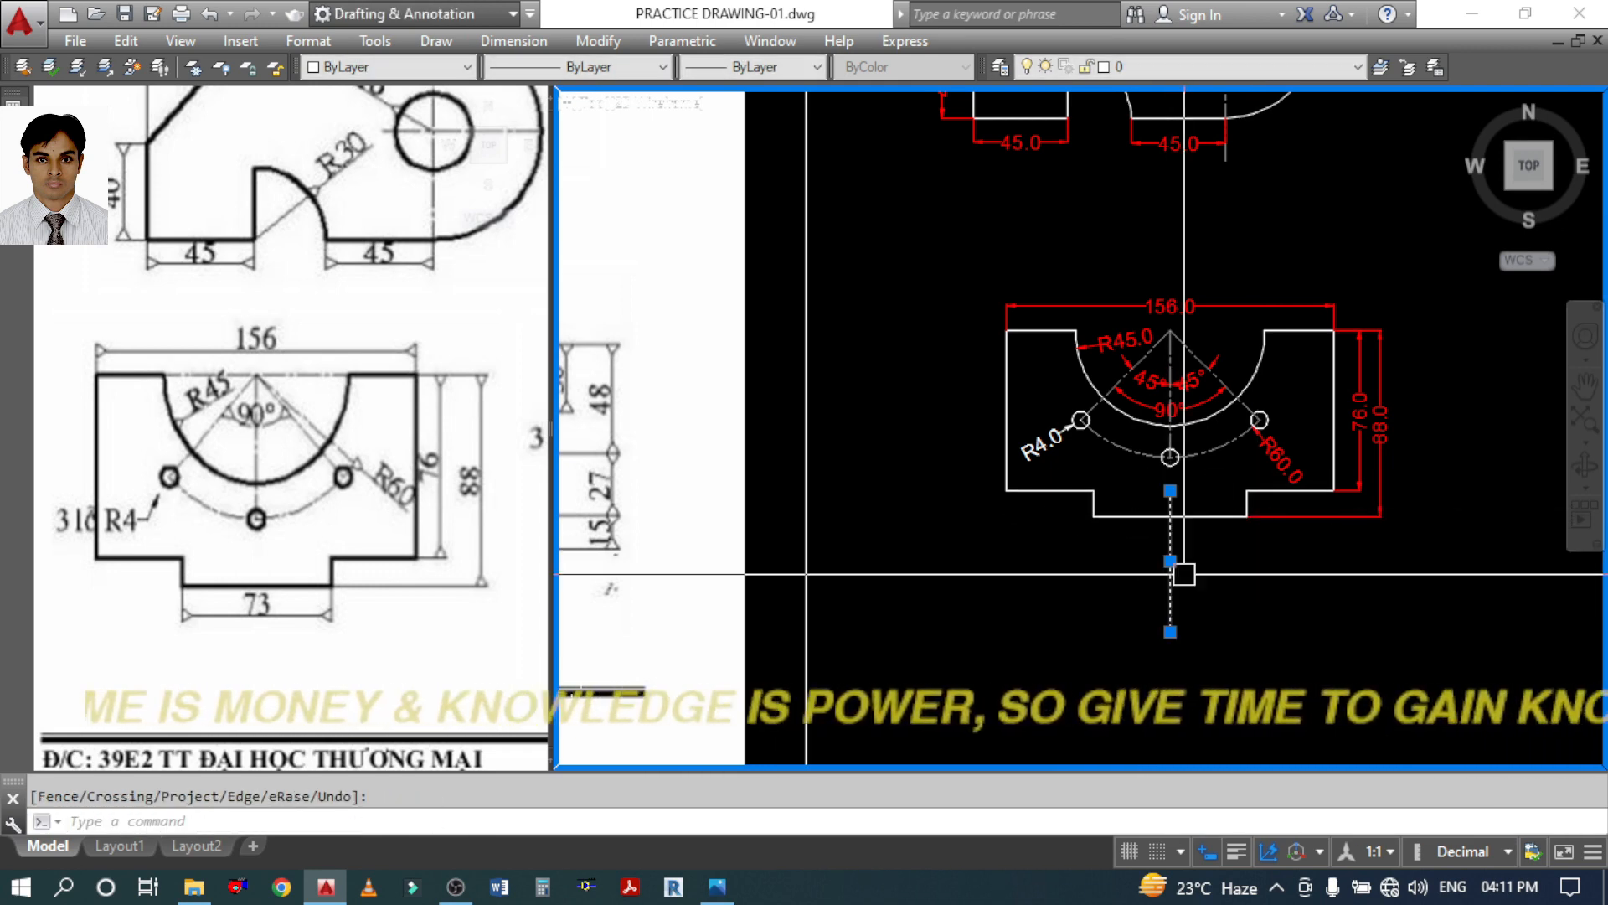
{"action": "key", "text": "Delete"}
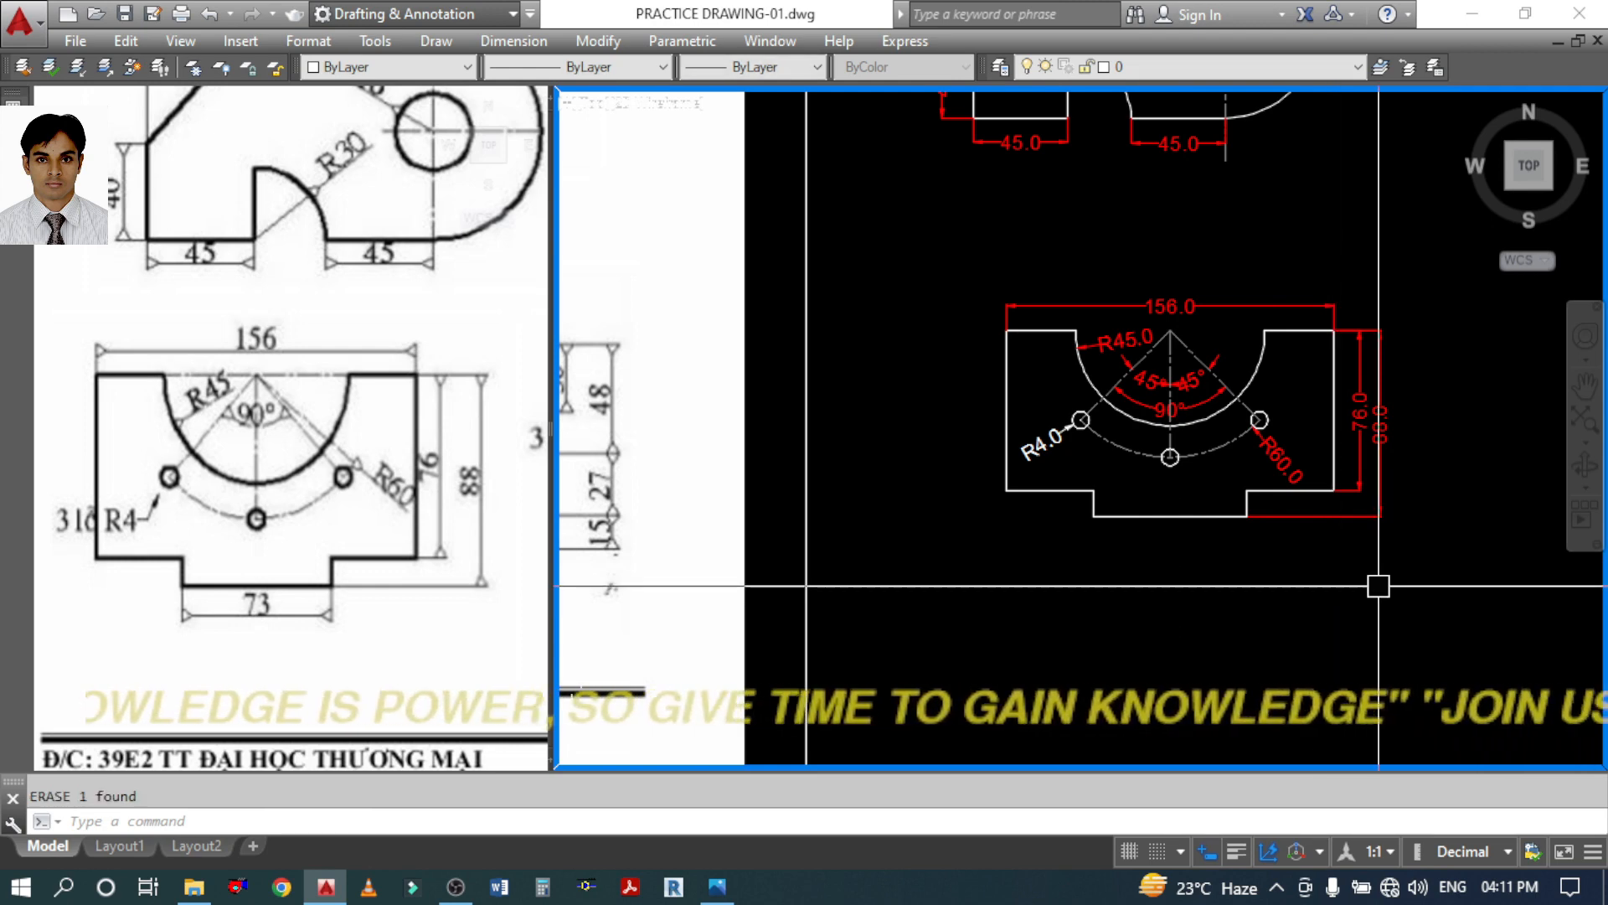
Add an aligned dimension to the tab's bottom edge, placed below it
{"action": "type", "text": "DIMAL"}
{"action": "key", "text": "Return"}
{"action": "key", "text": "Return"}
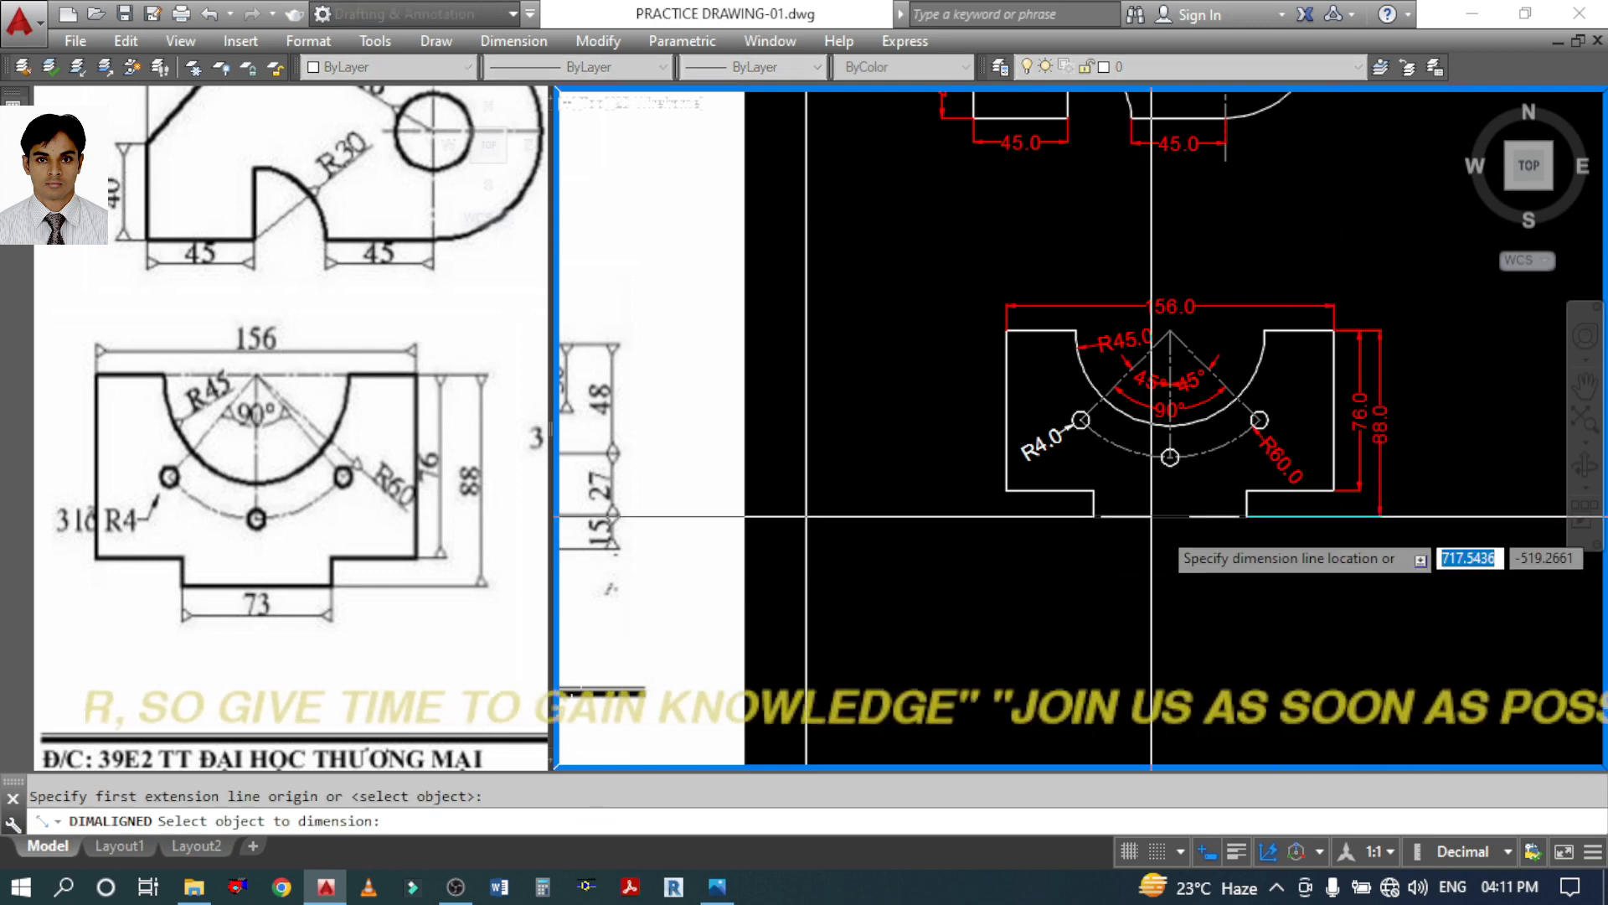
{"action": "left_click", "coordinate": [1171, 516]}
{"action": "left_click", "coordinate": [1170, 551]}
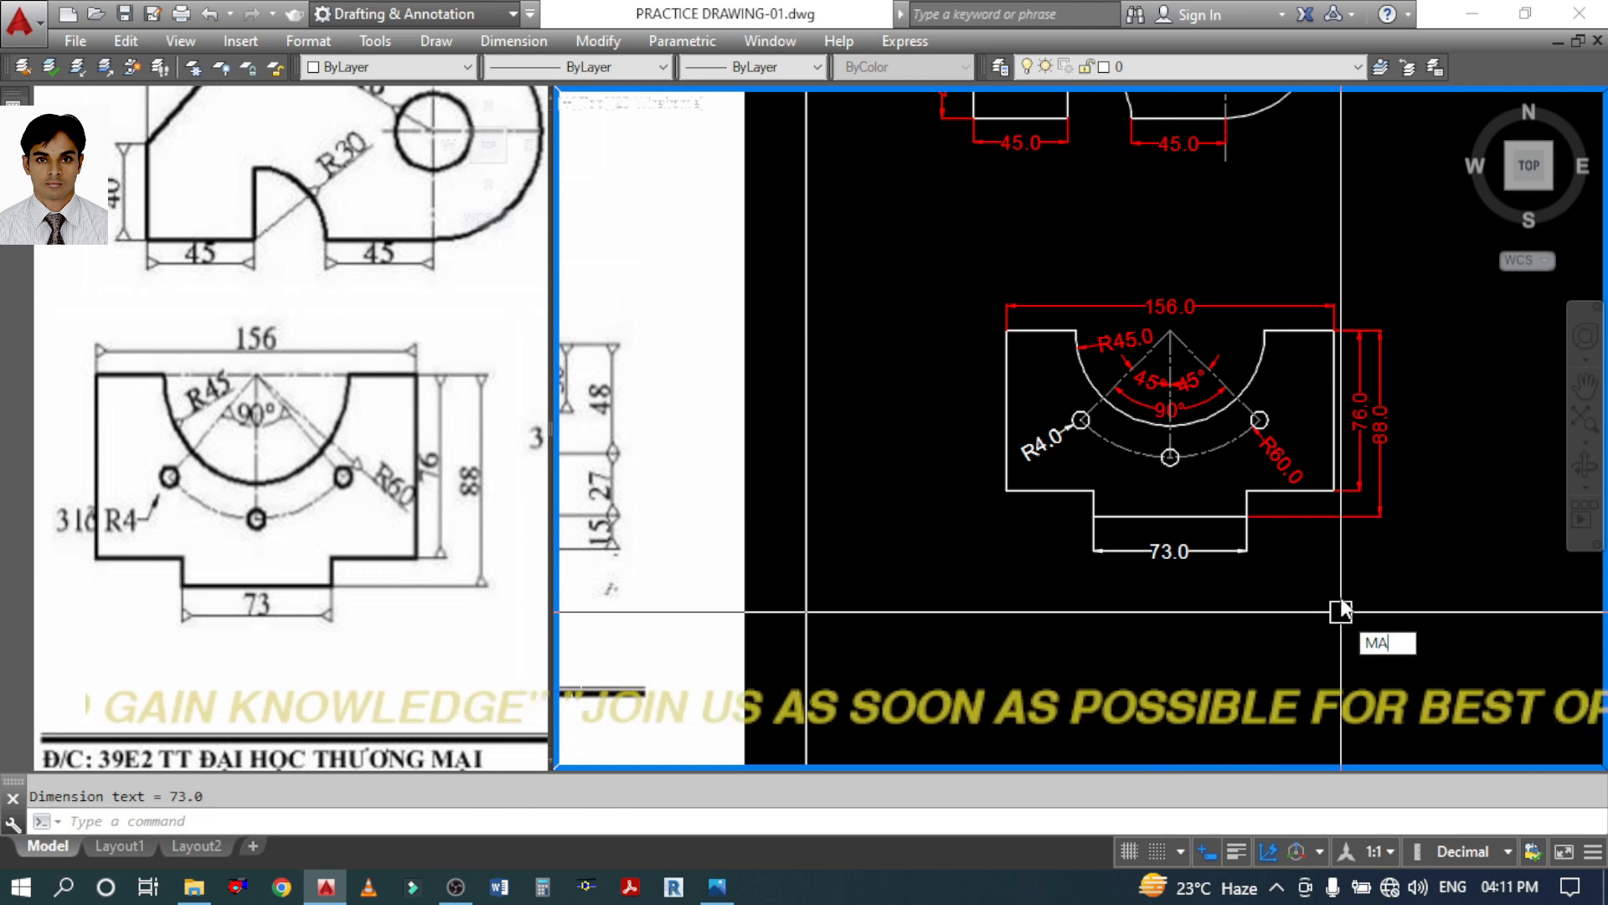
Match the properties of the red 88.0 dimension onto the tab's width dimension and the small hole's radius dimension
{"action": "key", "text": "Return"}
{"action": "left_click", "coordinate": [1332, 516]}
{"action": "left_click", "coordinate": [1166, 550]}
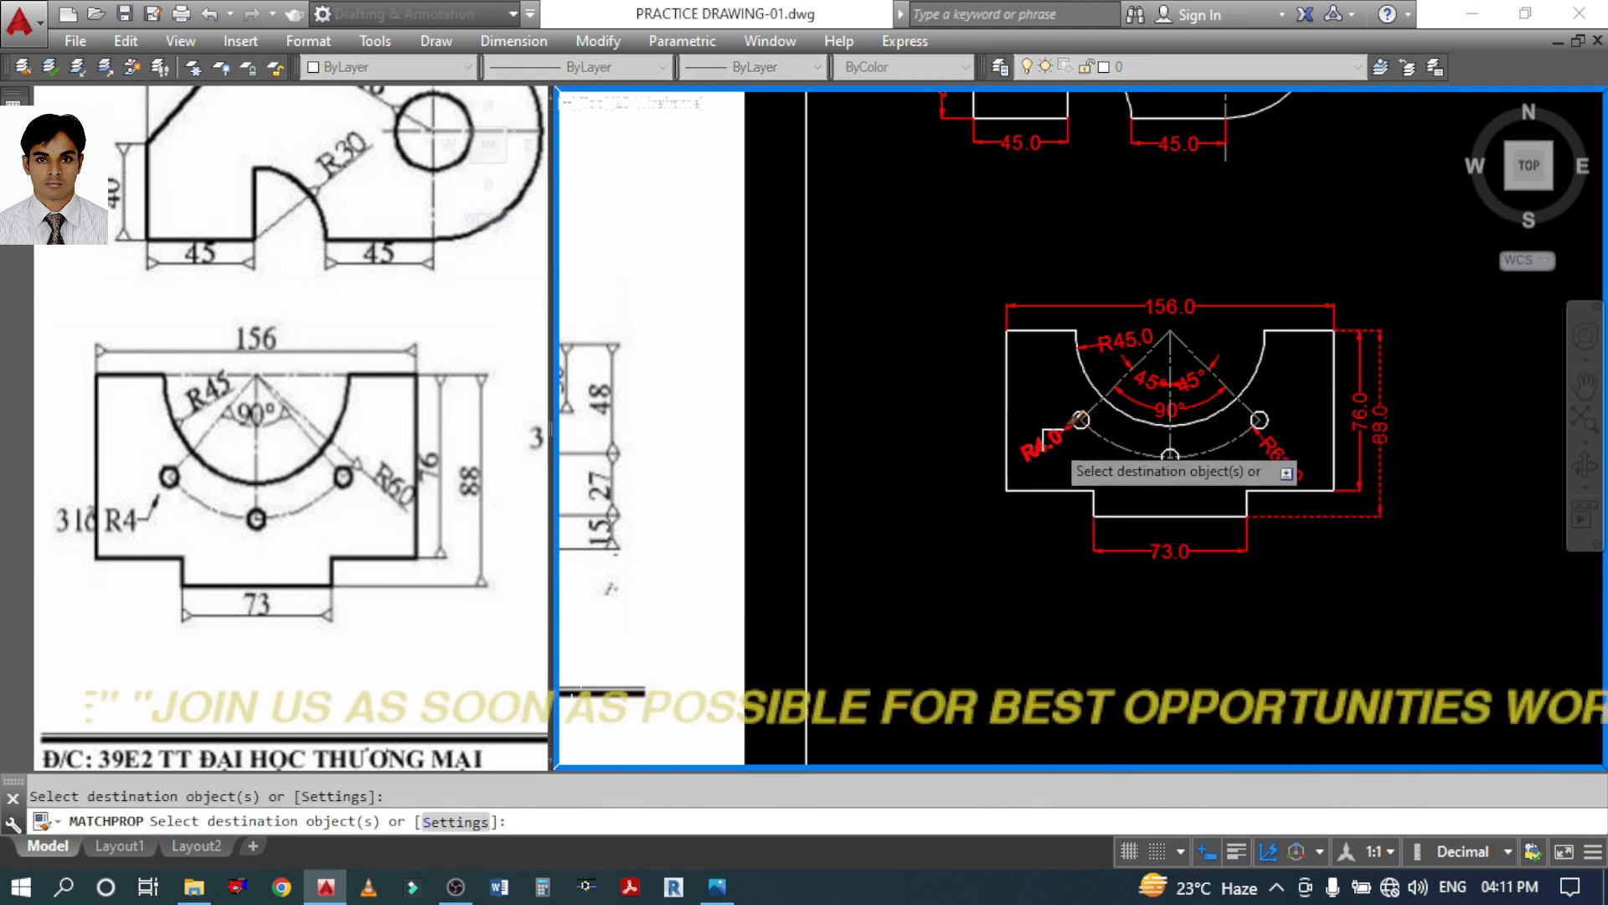
{"action": "left_click", "coordinate": [1053, 441]}
{"action": "key", "text": "Return"}
{"action": "middle_click_drag", "start_coordinate": [1388, 592], "coordinate": [1318, 570]}
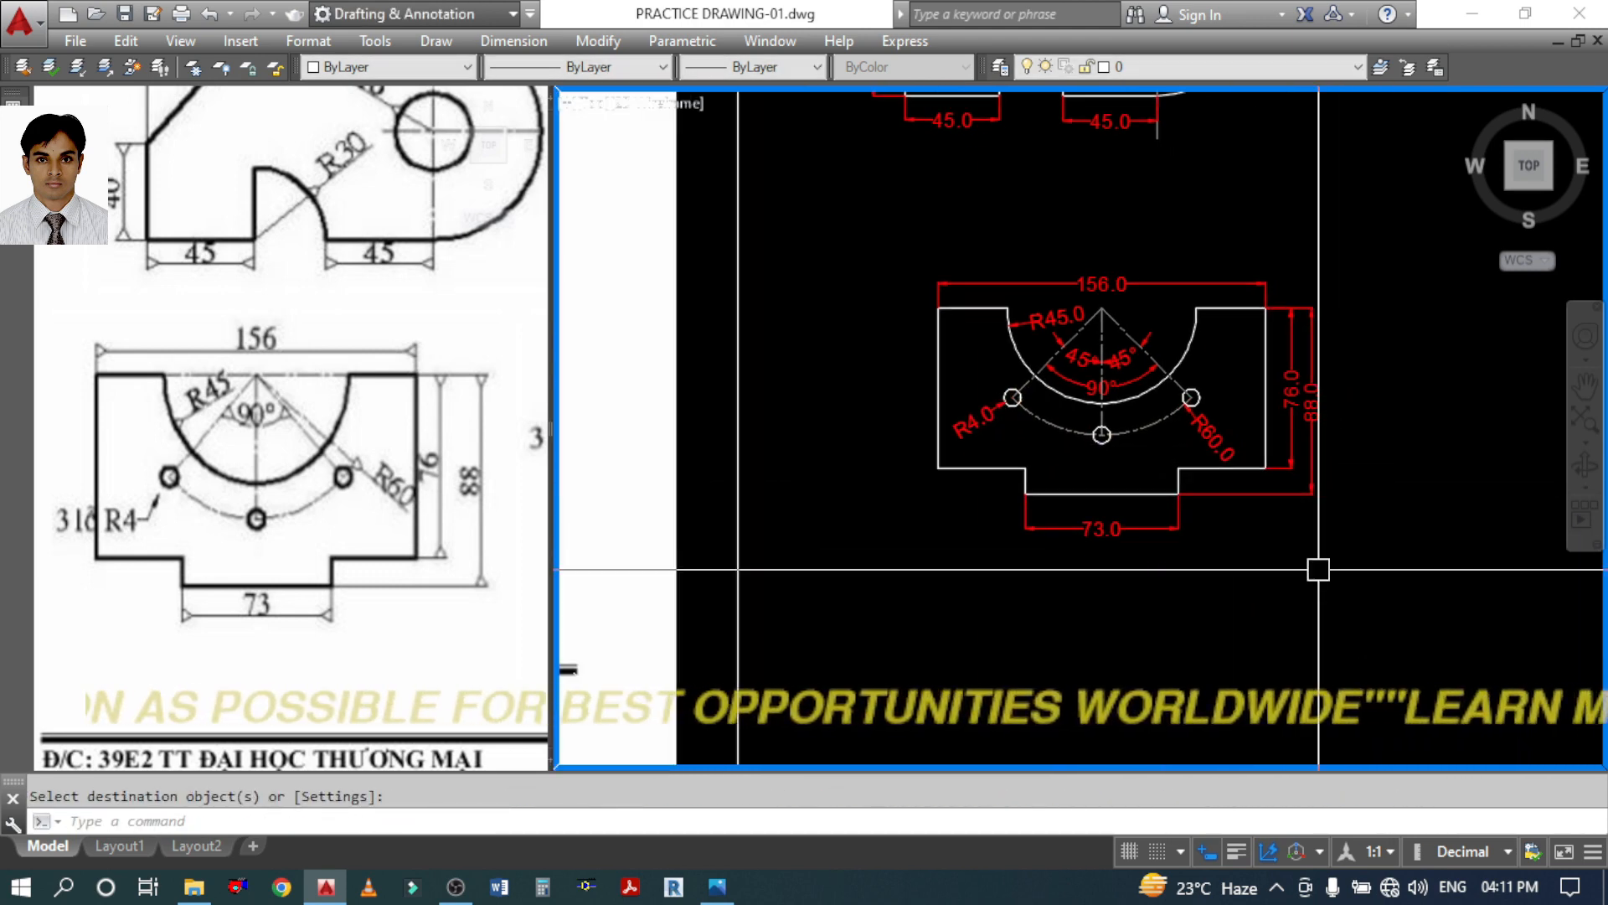
Examine the last reference figure, the 120-wide bracket with a tapered notch, three R10 holes and an R30 rounded tab
{"action": "scroll", "coordinate": [1037, 458], "scroll_direction": "down", "scroll_amount": 2}
{"action": "left_click", "coordinate": [335, 479]}
{"action": "scroll", "coordinate": [245, 484], "scroll_direction": "down", "scroll_amount": 7}
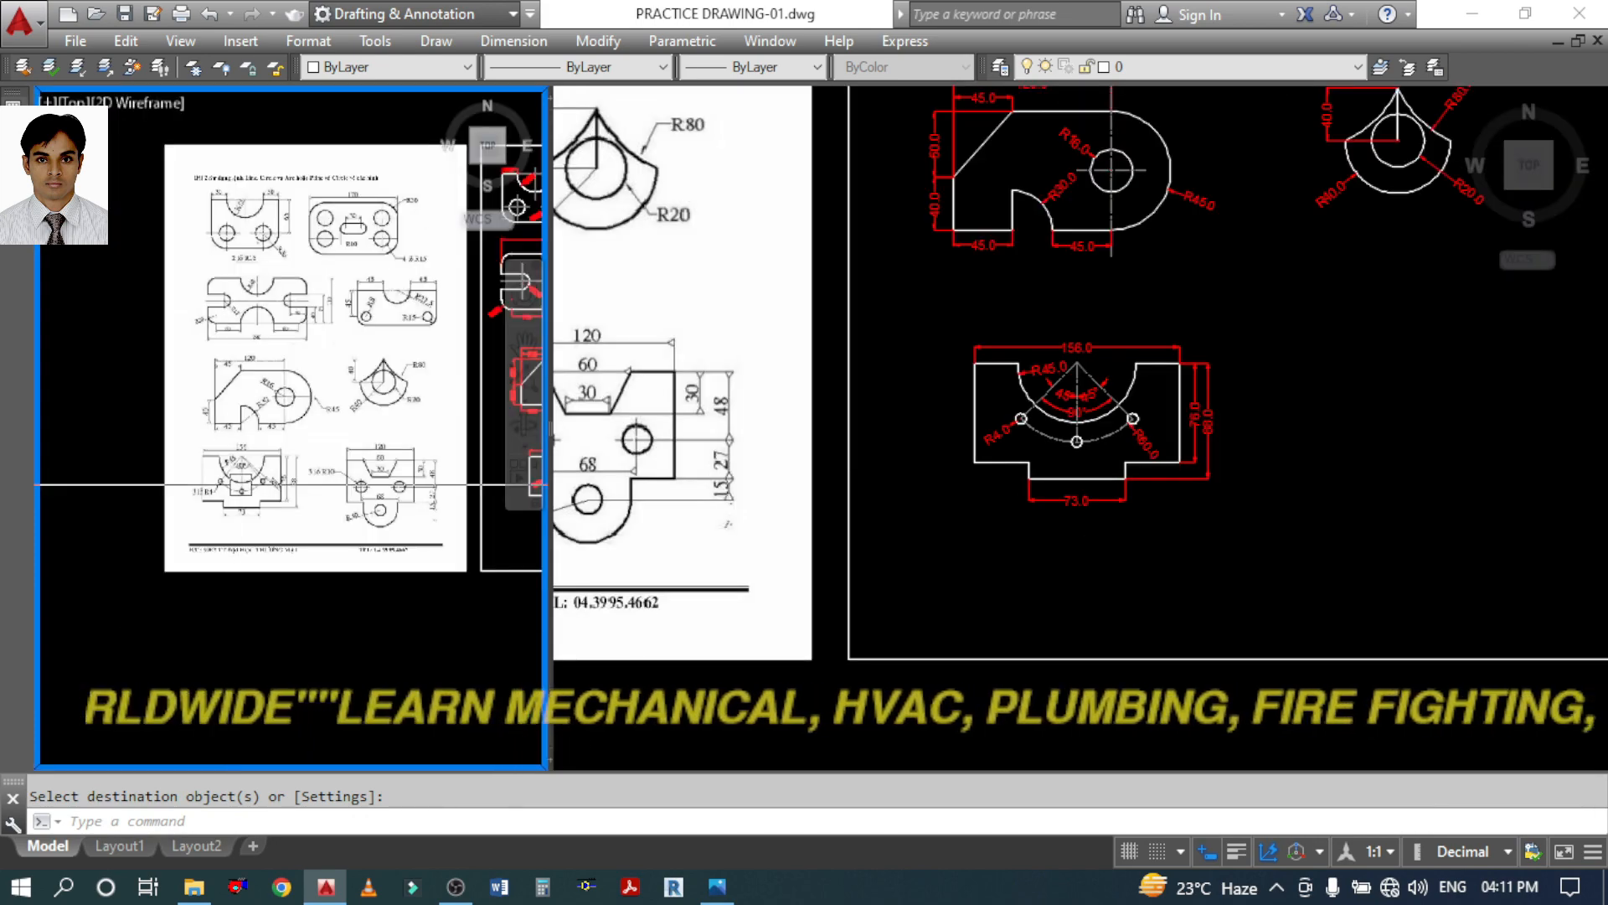
{"action": "scroll", "coordinate": [393, 487], "scroll_direction": "up", "scroll_amount": 7}
{"action": "scroll", "coordinate": [275, 476], "scroll_direction": "down", "scroll_amount": 2}
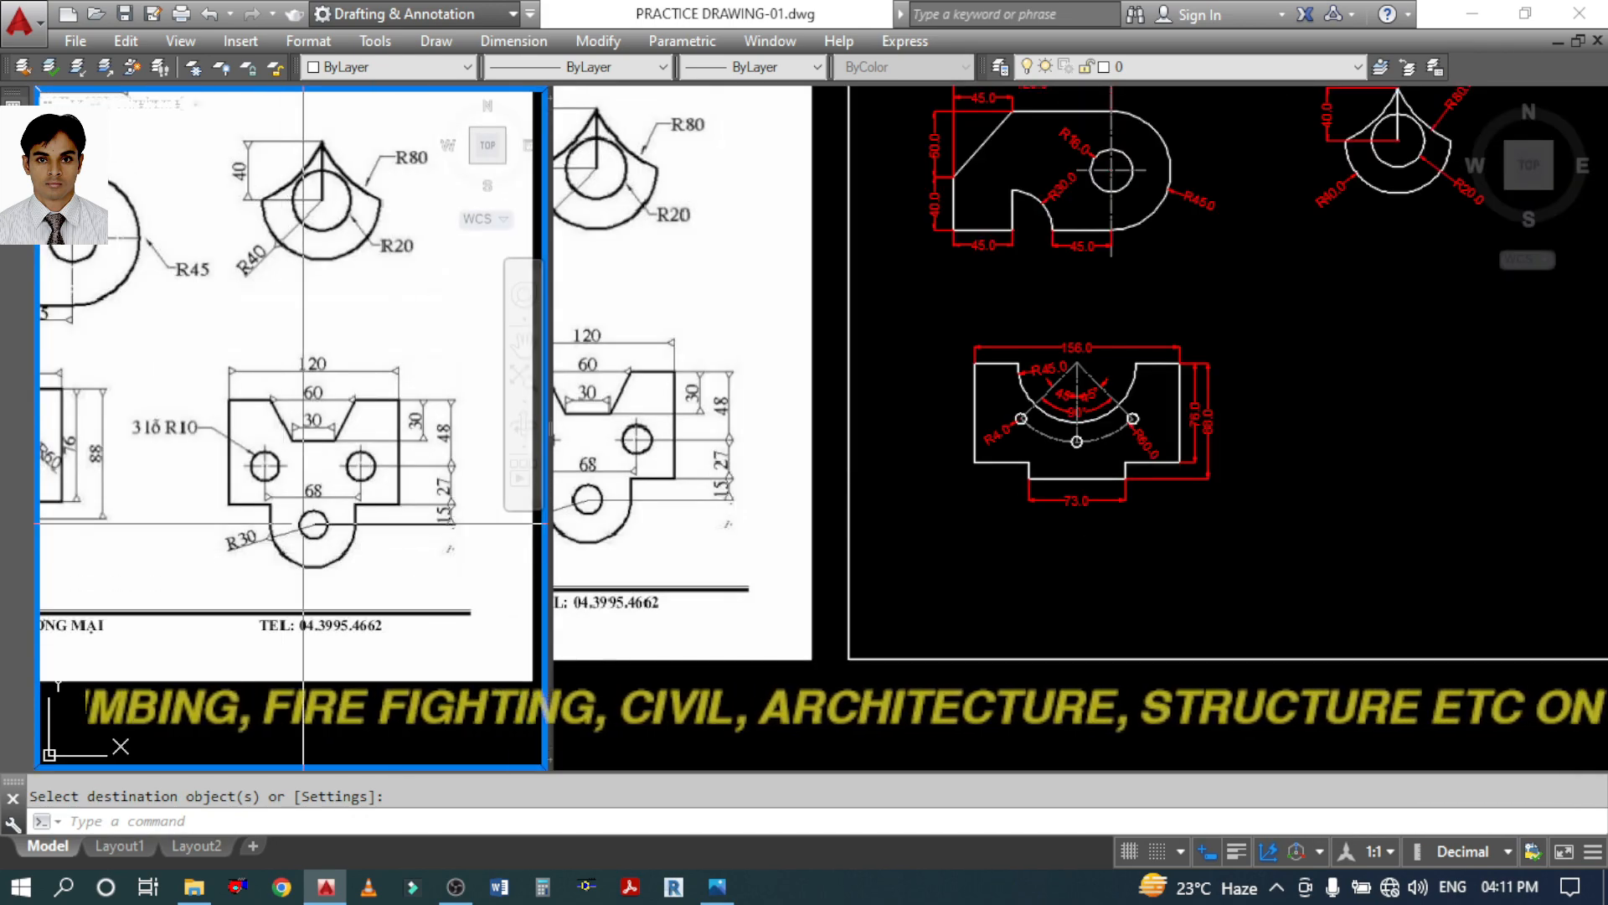
{"action": "scroll", "coordinate": [333, 527], "scroll_direction": "up", "scroll_amount": 2}
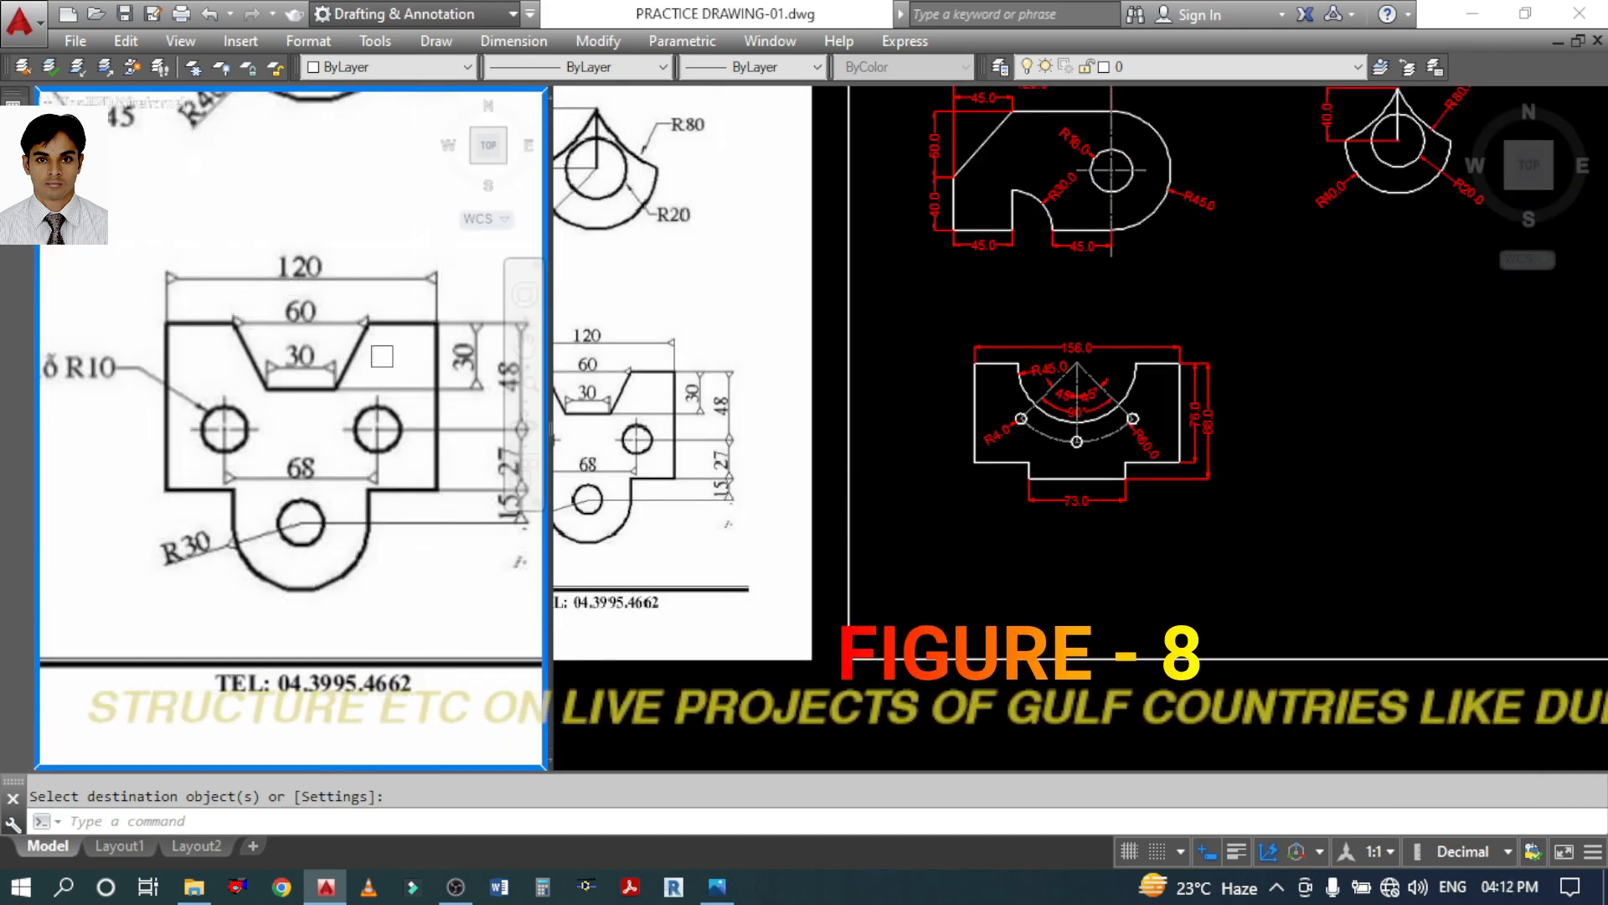
{"action": "scroll", "coordinate": [318, 327], "scroll_direction": "down", "scroll_amount": 2}
{"action": "scroll", "coordinate": [437, 326], "scroll_direction": "up", "scroll_amount": 2}
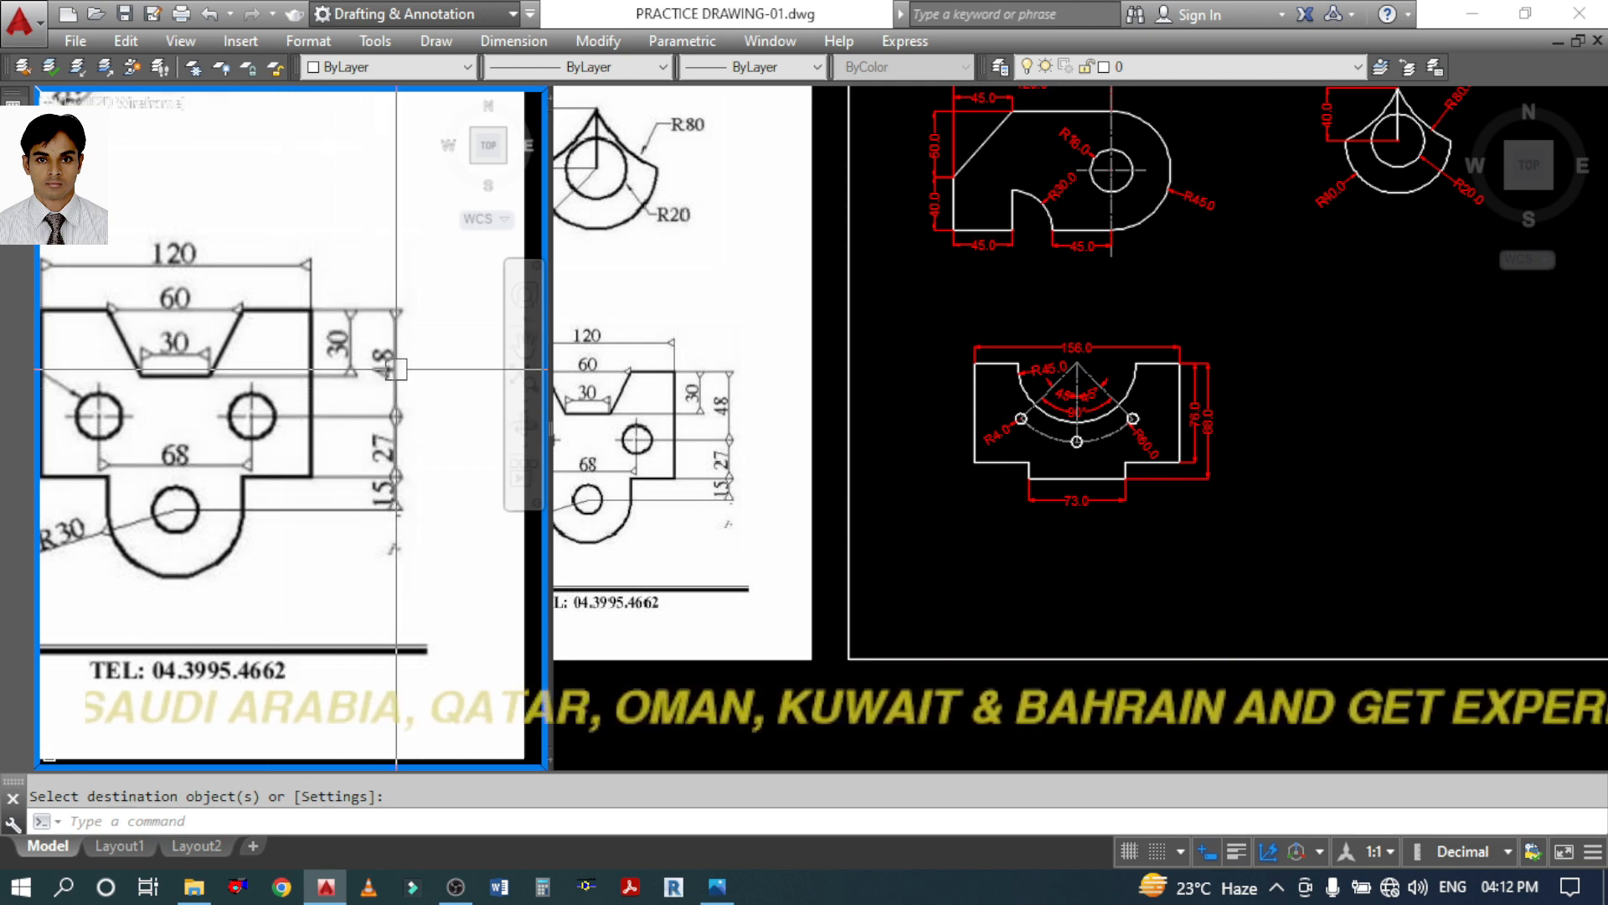
Add 27 and 48 in the Calculator, and return to the drawing's 120-wide bracket reference figure
{"action": "left_click", "coordinate": [543, 886]}
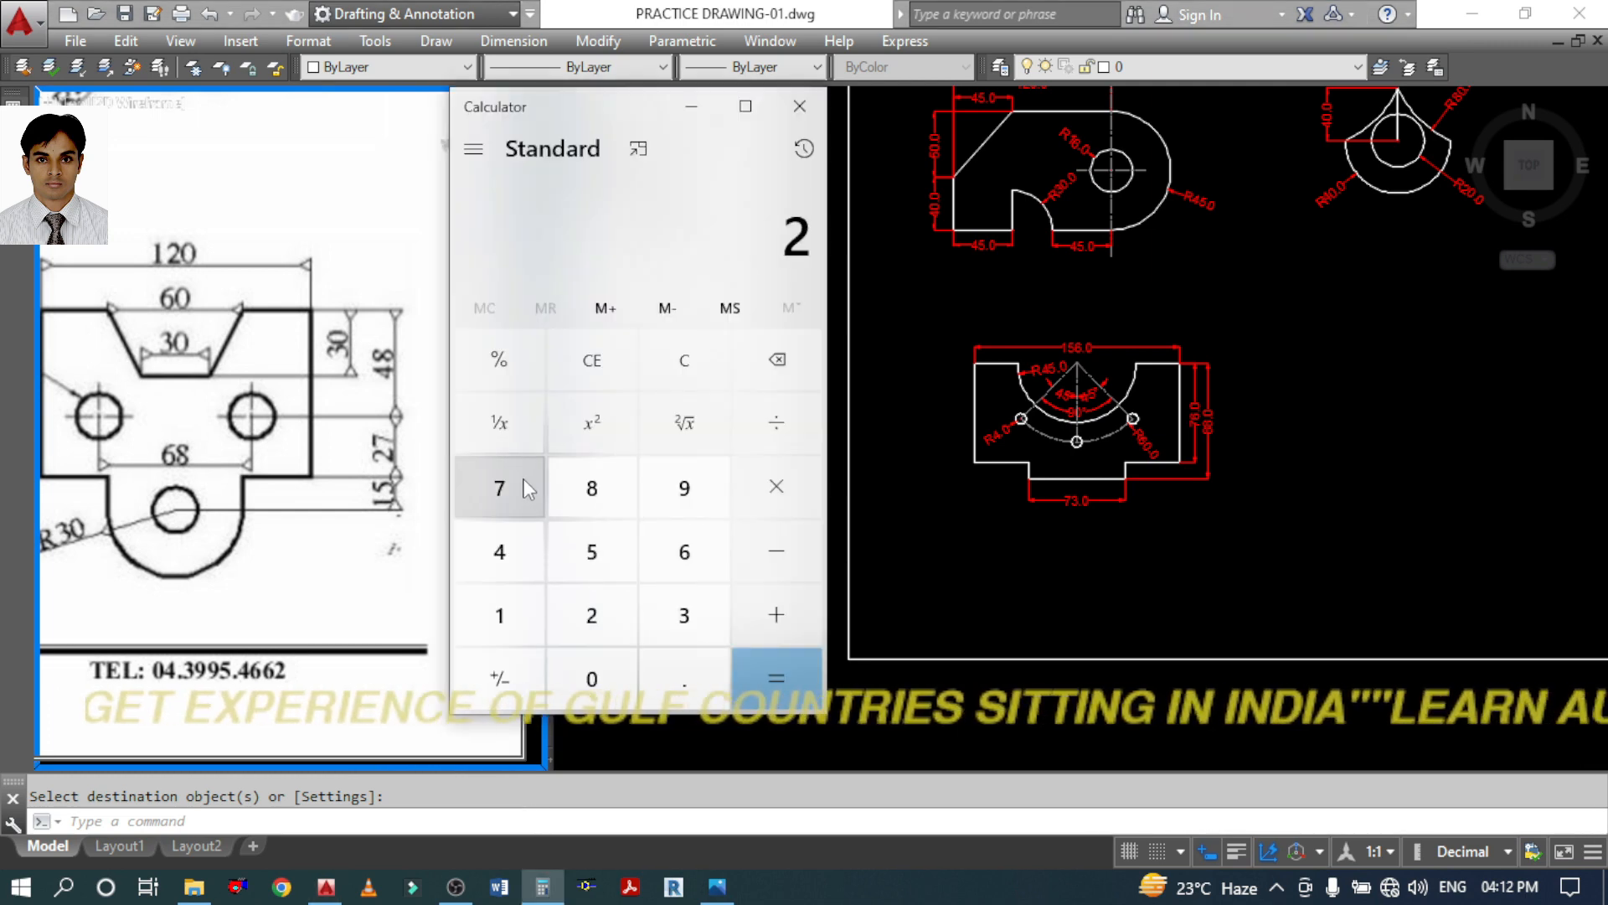
{"action": "left_click", "coordinate": [500, 488]}
{"action": "left_click", "coordinate": [776, 615]}
{"action": "left_click", "coordinate": [500, 551]}
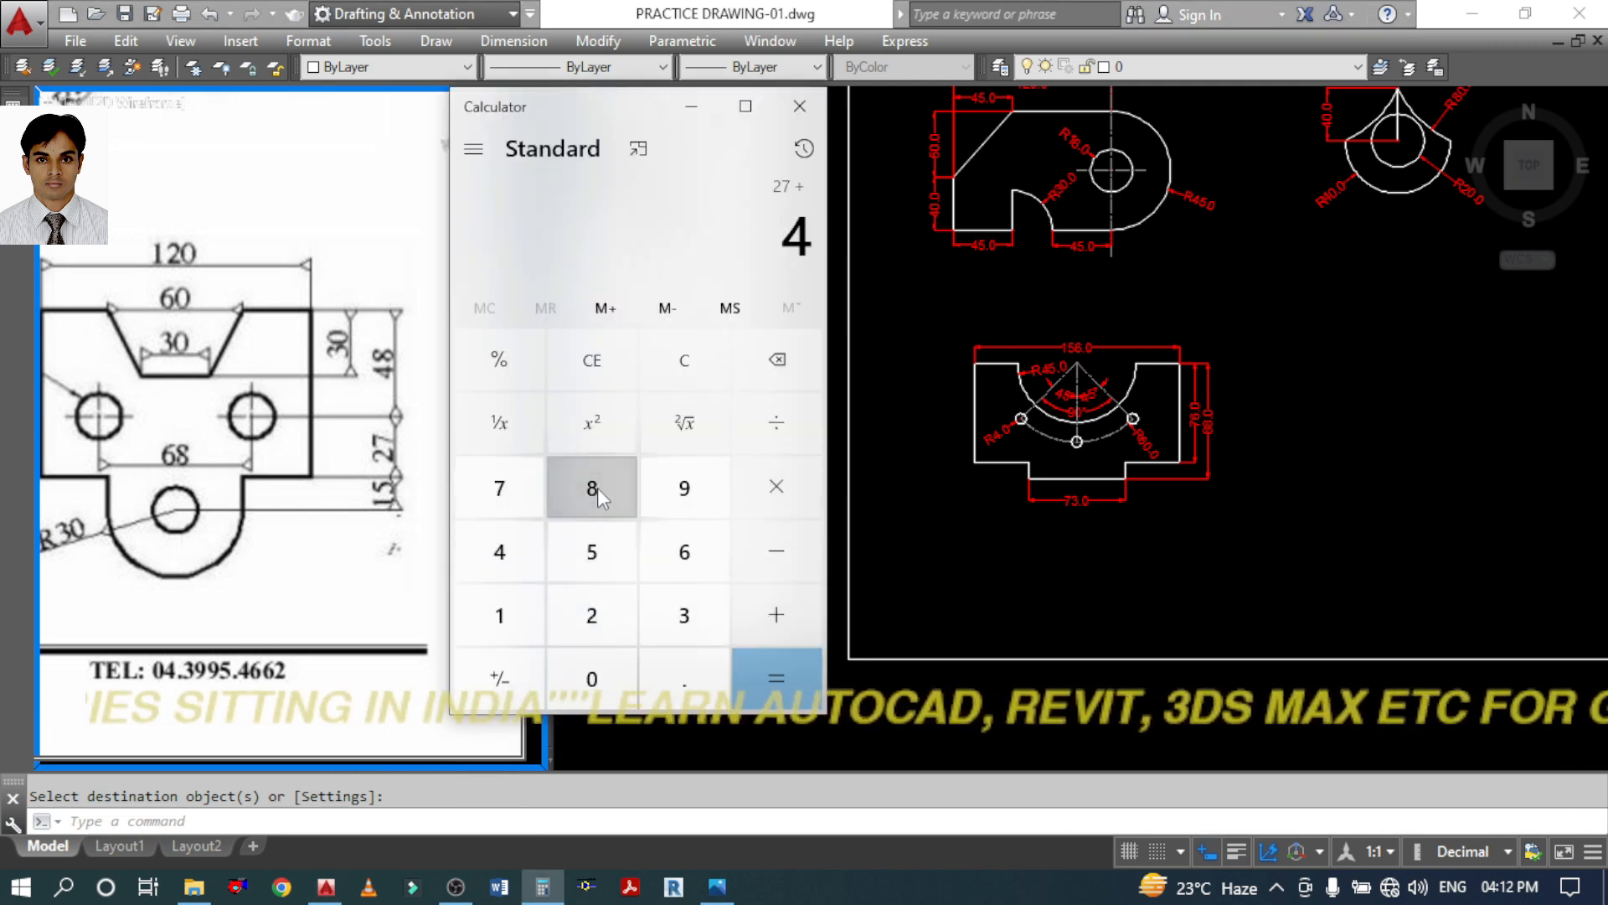
{"action": "left_click", "coordinate": [592, 488]}
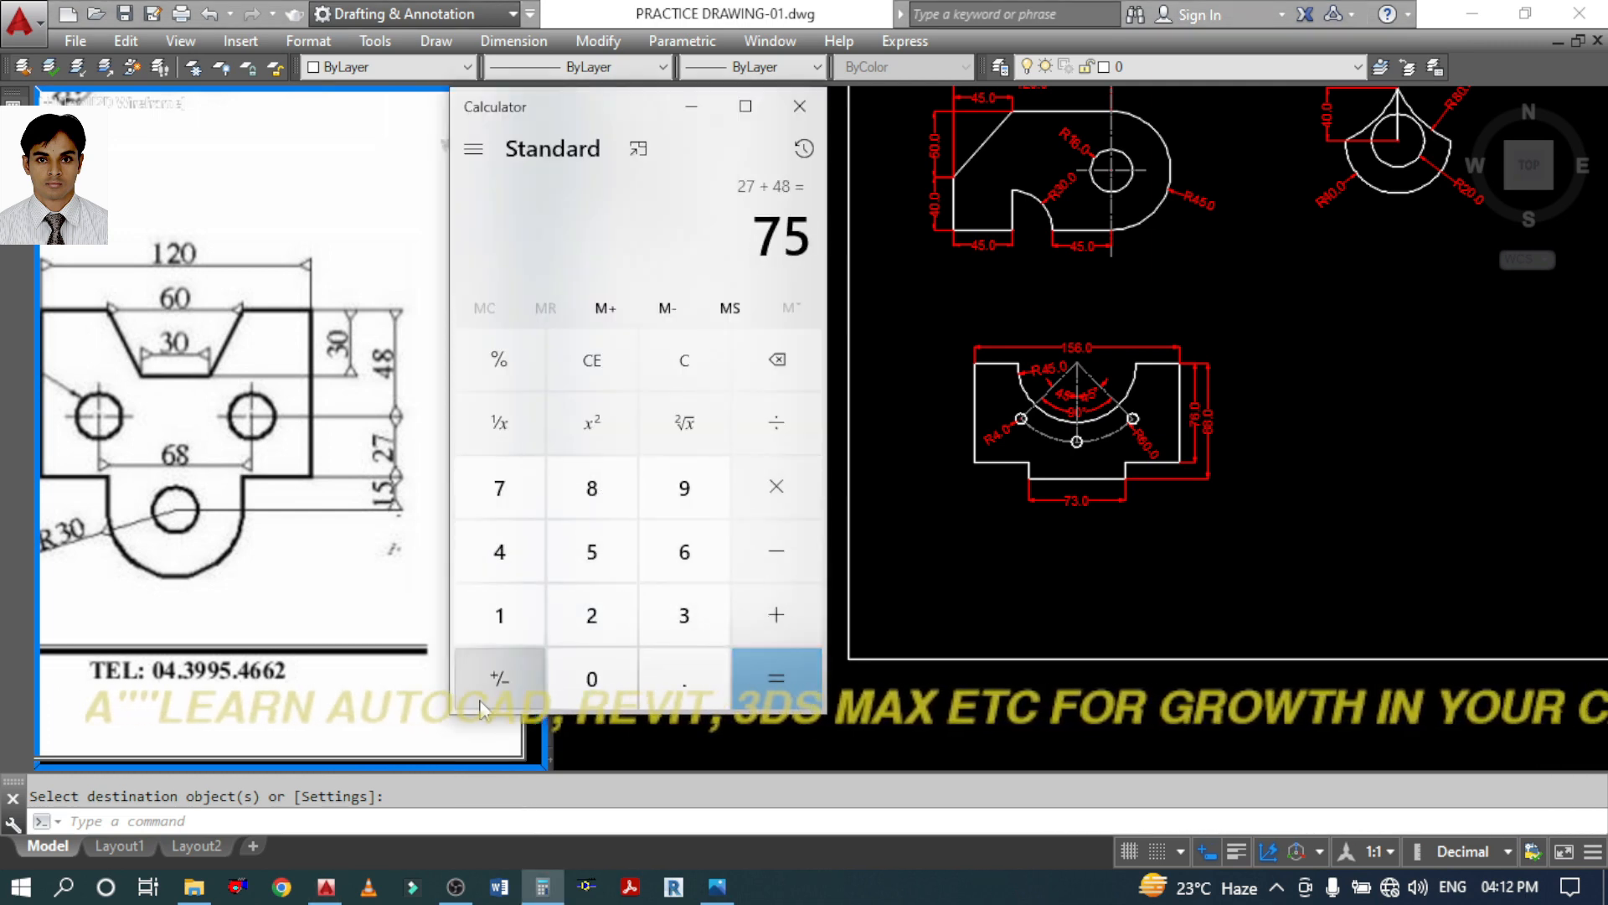
{"action": "left_click", "coordinate": [419, 743]}
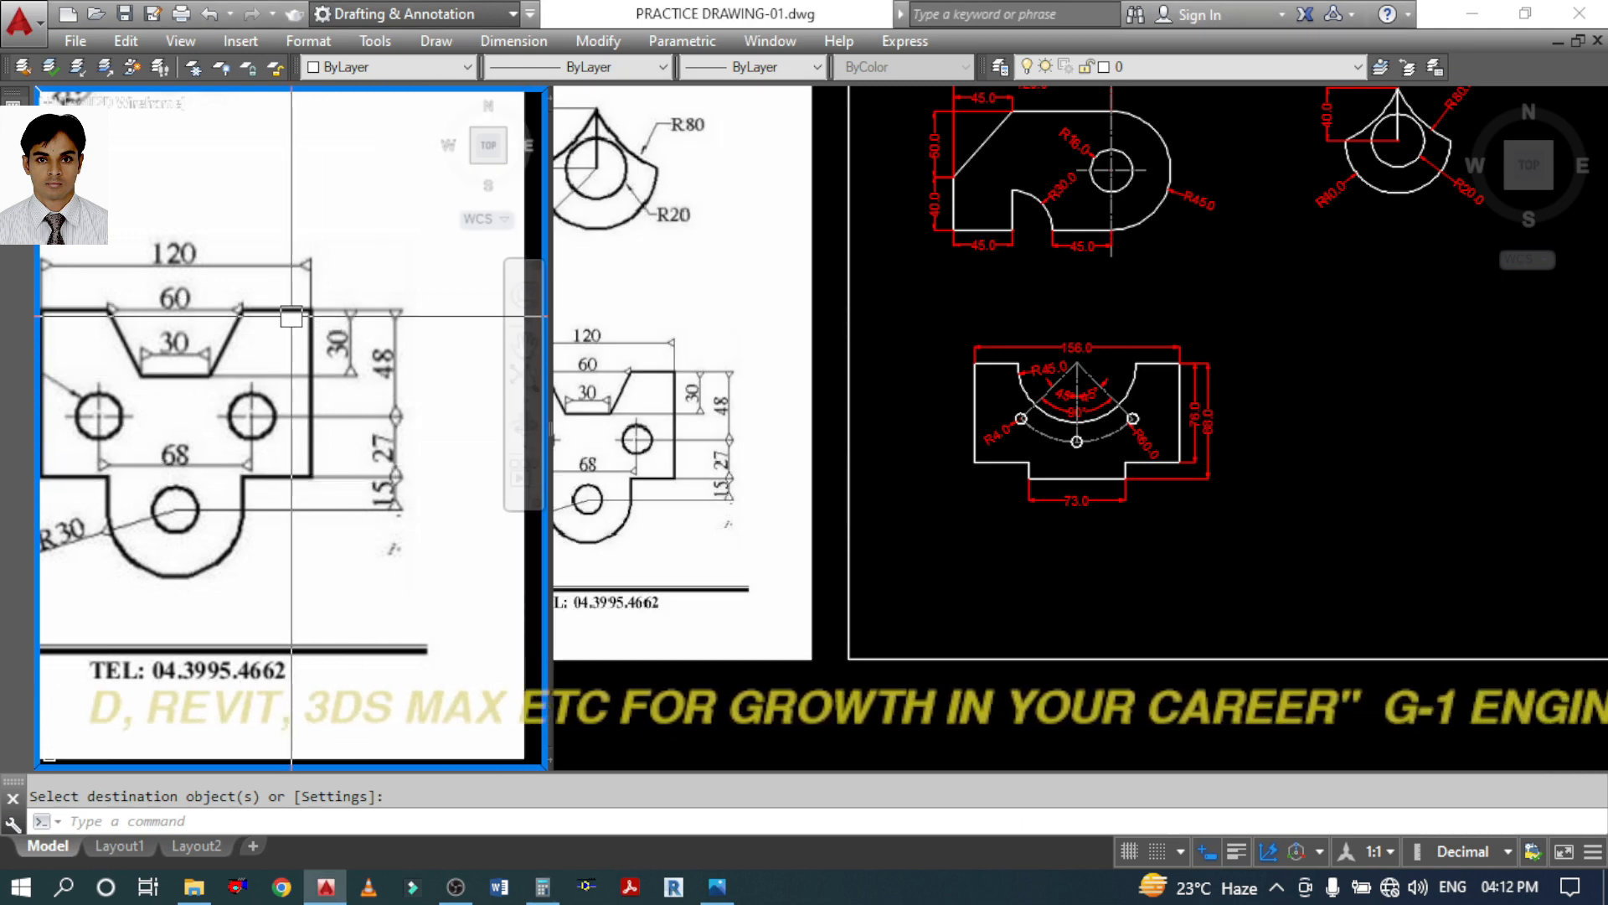
{"action": "mouse_move", "coordinate": [320, 488]}
{"action": "middle_mouse_down"}
{"action": "mouse_move", "coordinate": [431, 488]}
{"action": "mouse_move", "coordinate": [382, 481]}
{"action": "middle_mouse_up"}
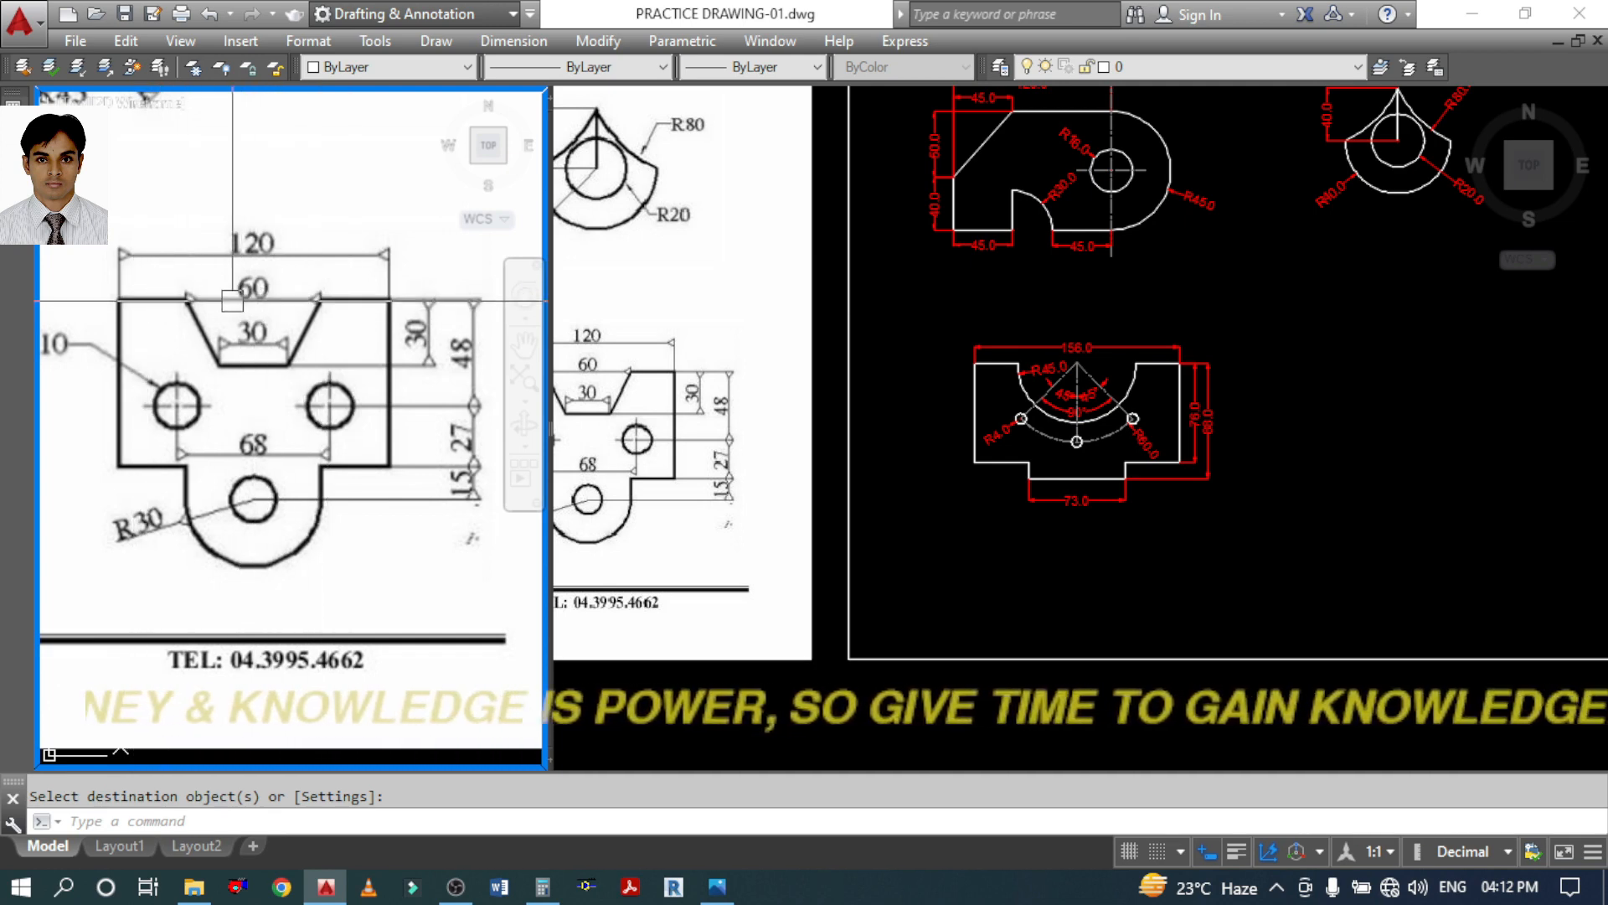
Draw the bracket's top edge beside the stepped plate as three consecutive horizontal lines 30, 60 and 30 long
{"action": "type", "text": "l"}
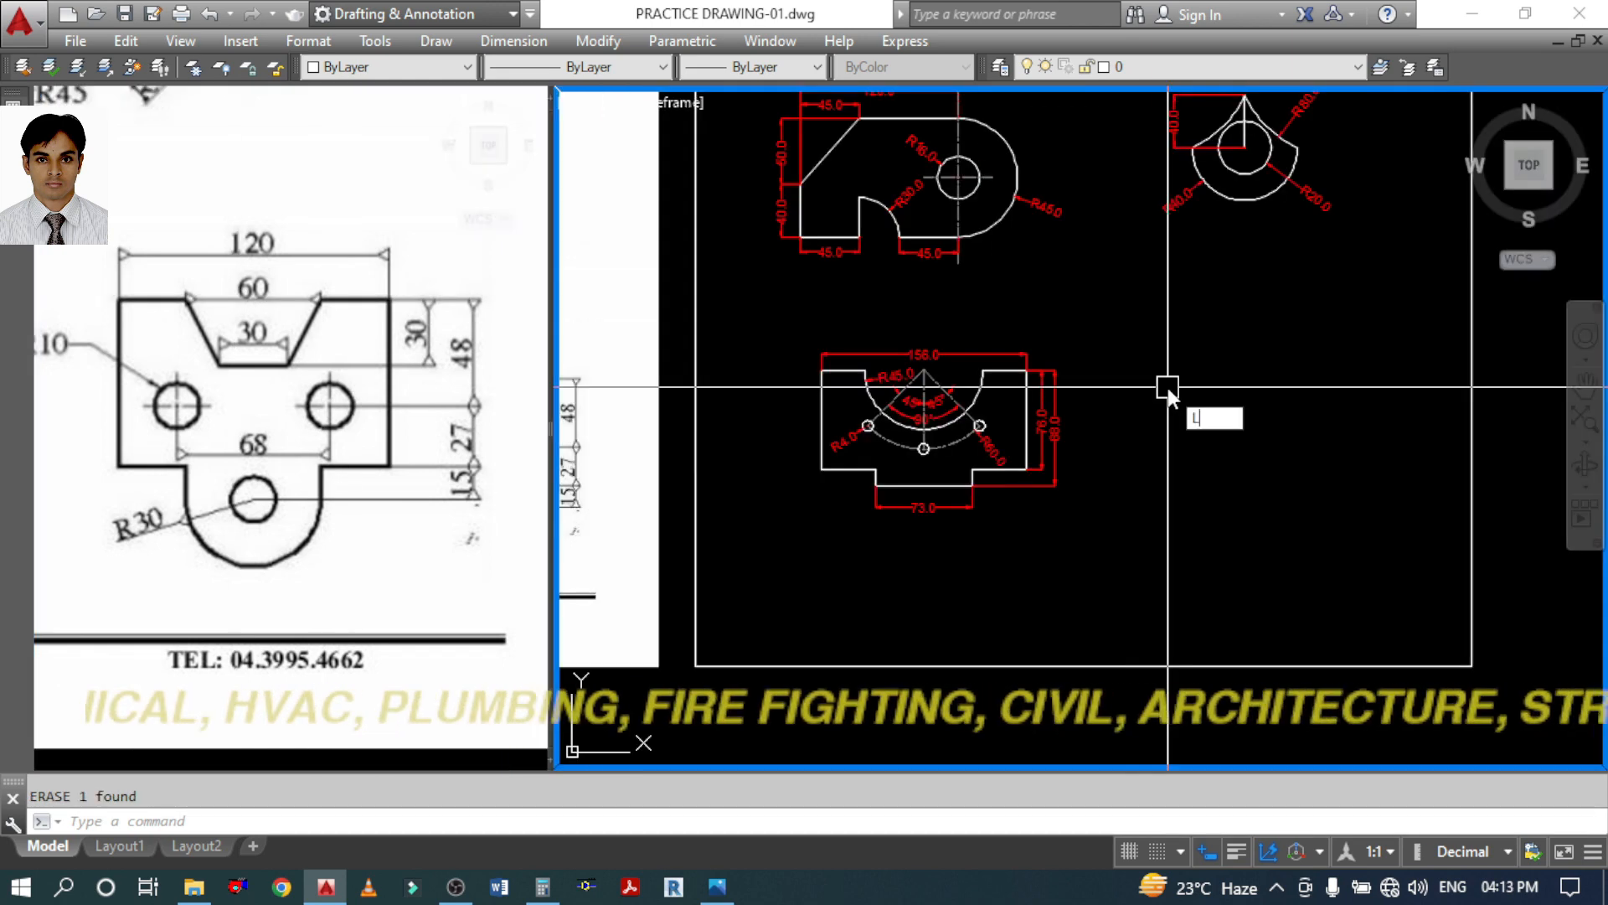
{"action": "key", "text": "Return"}
{"action": "left_click", "coordinate": [1134, 367]}
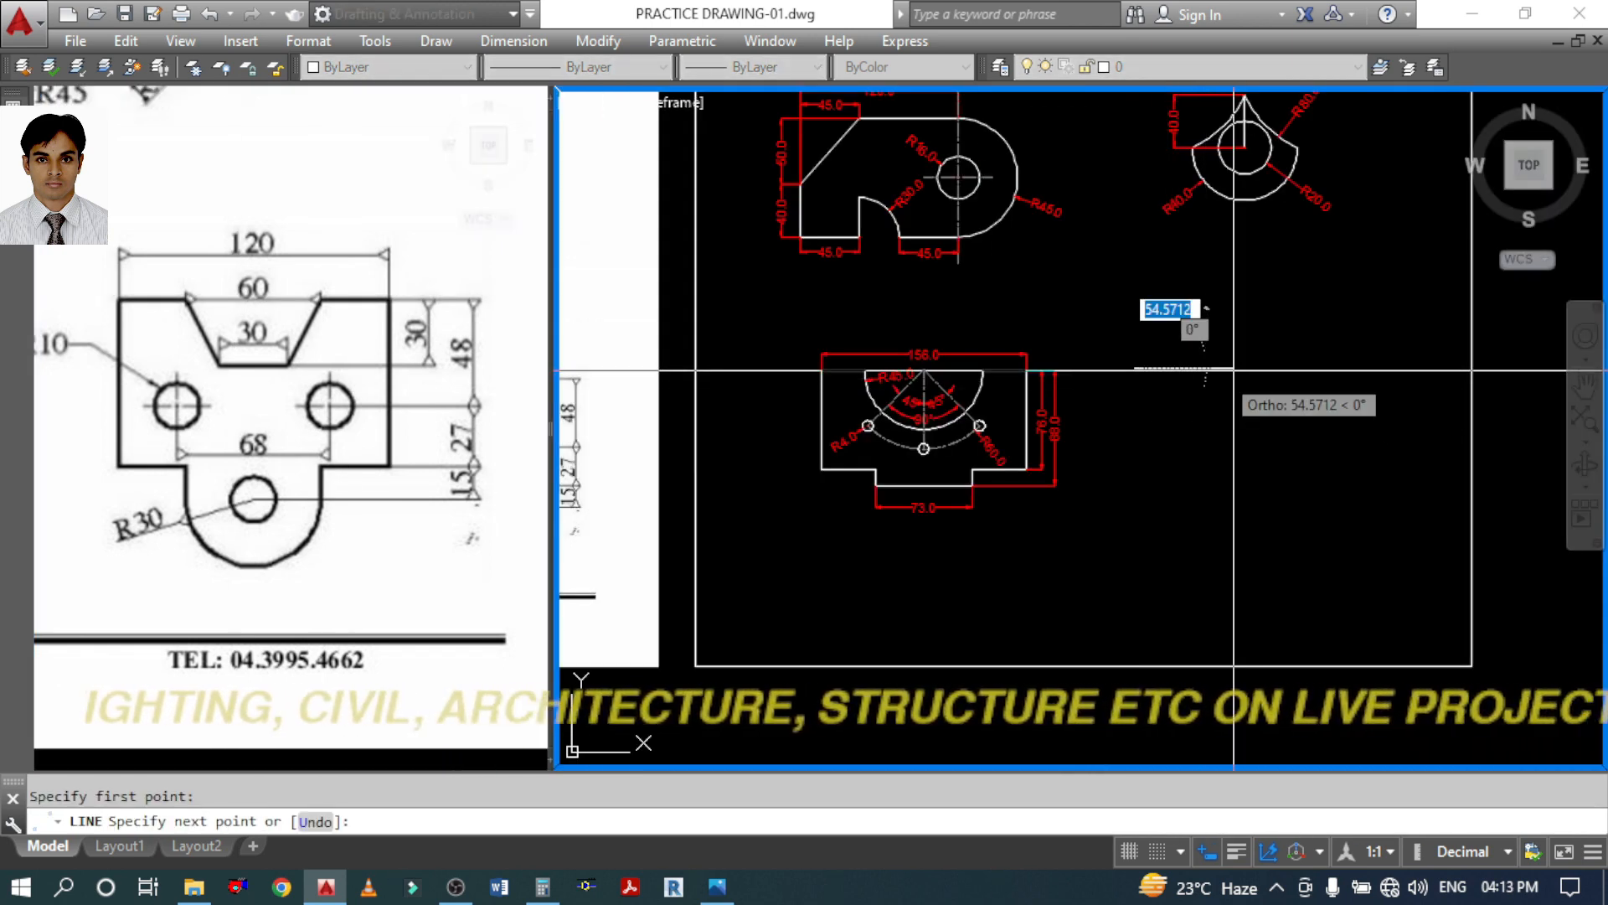
{"action": "type", "text": "30"}
{"action": "key", "text": "Return"}
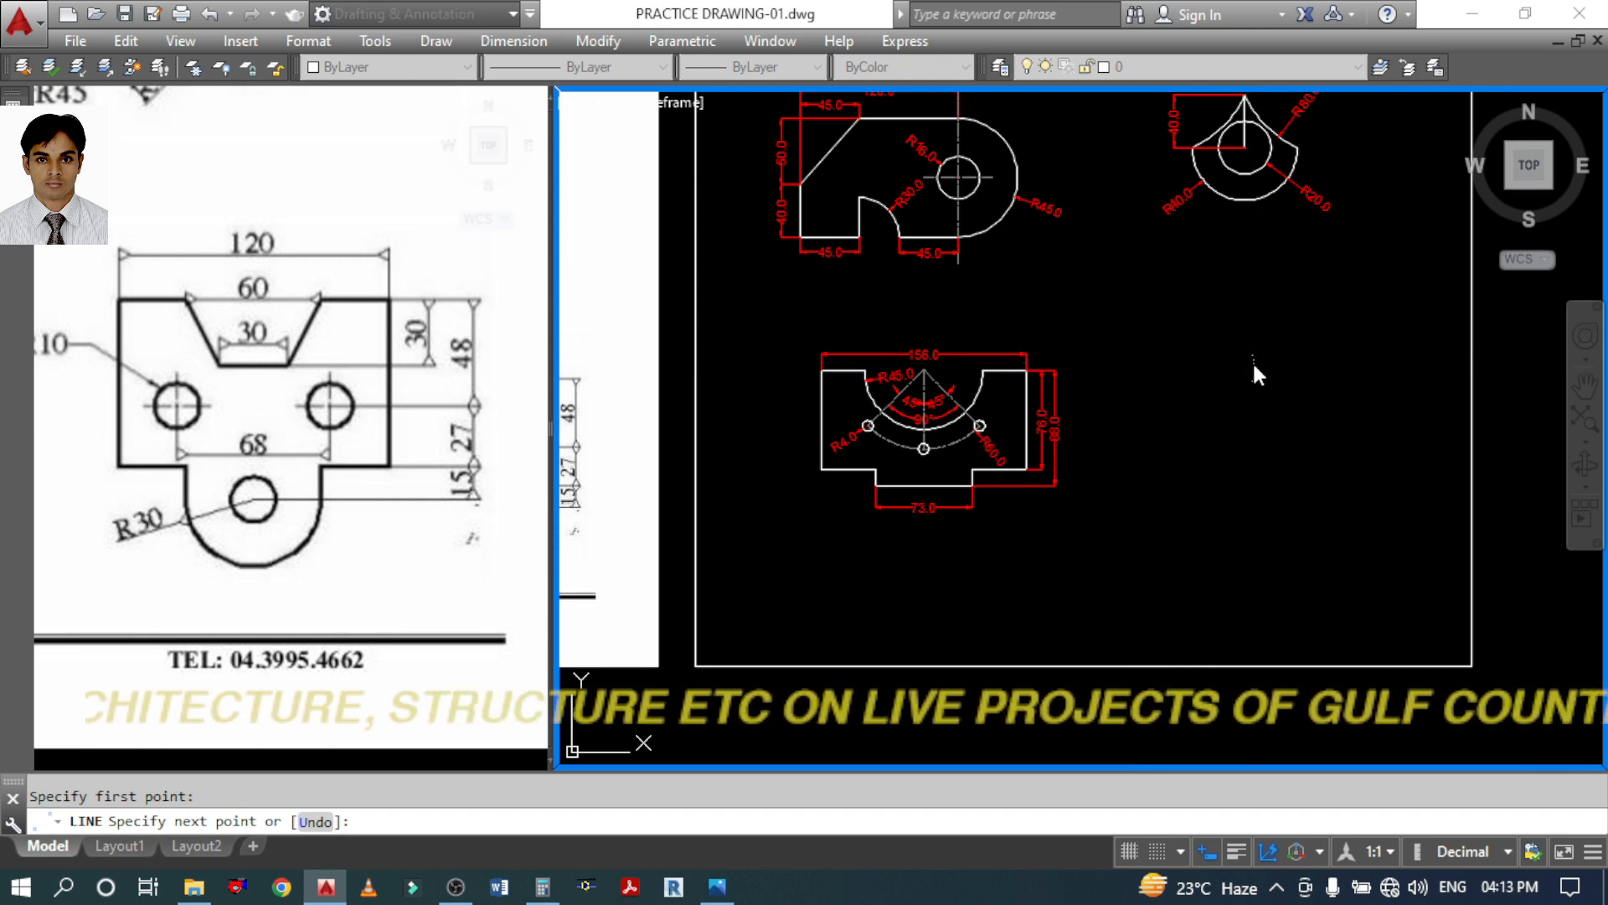
{"action": "scroll", "coordinate": [1253, 366], "scroll_direction": "up", "scroll_amount": 4}
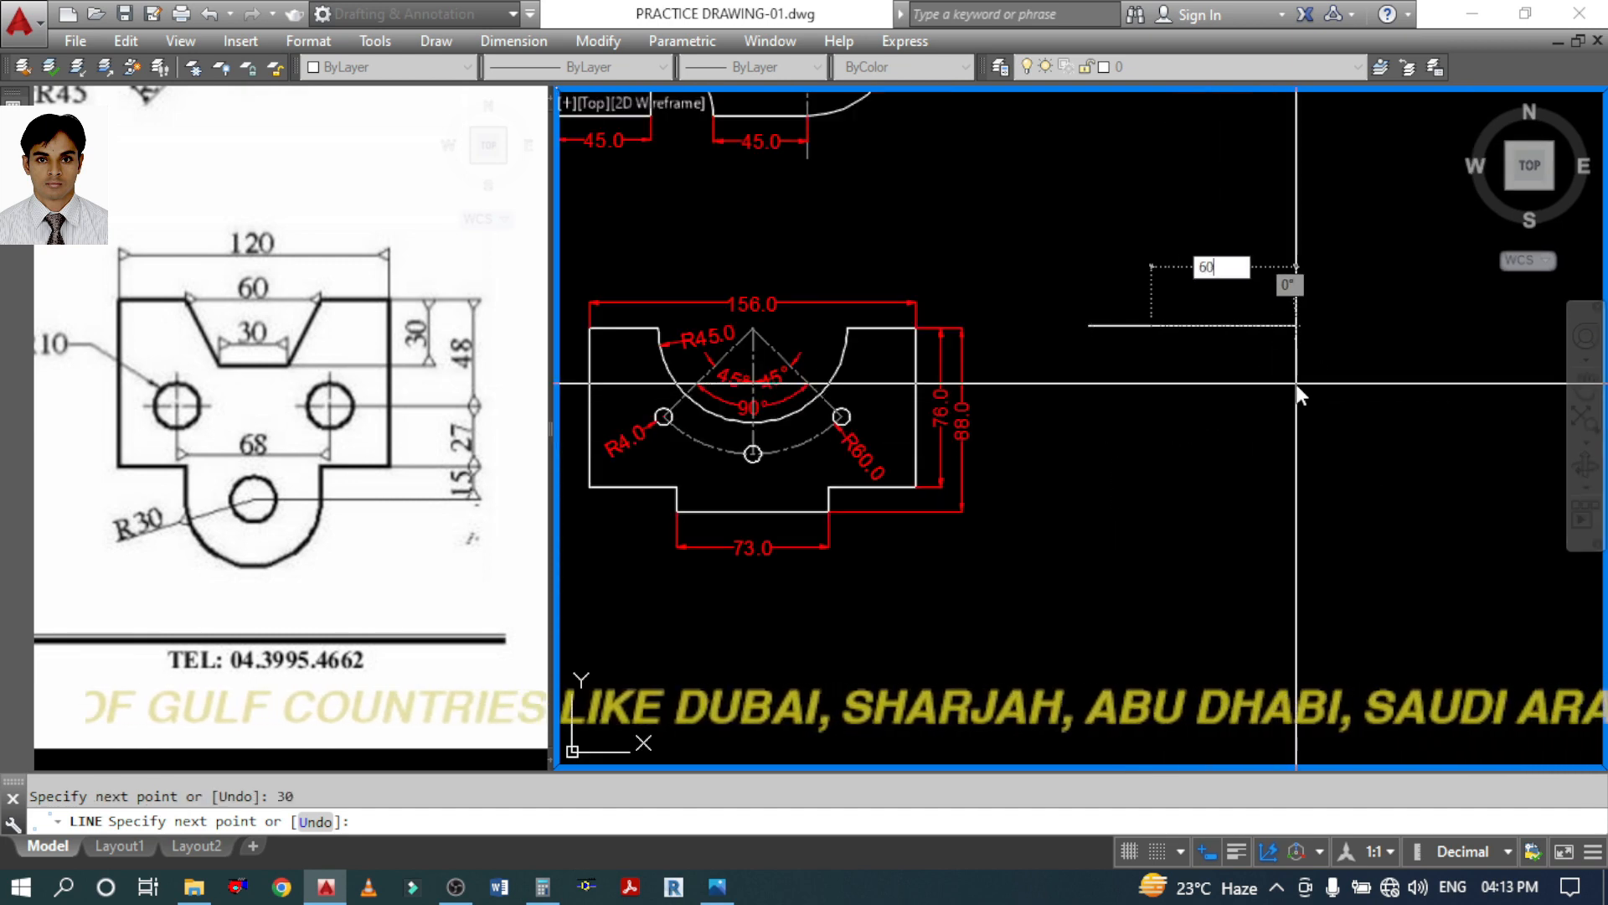
{"action": "key", "text": "Return"}
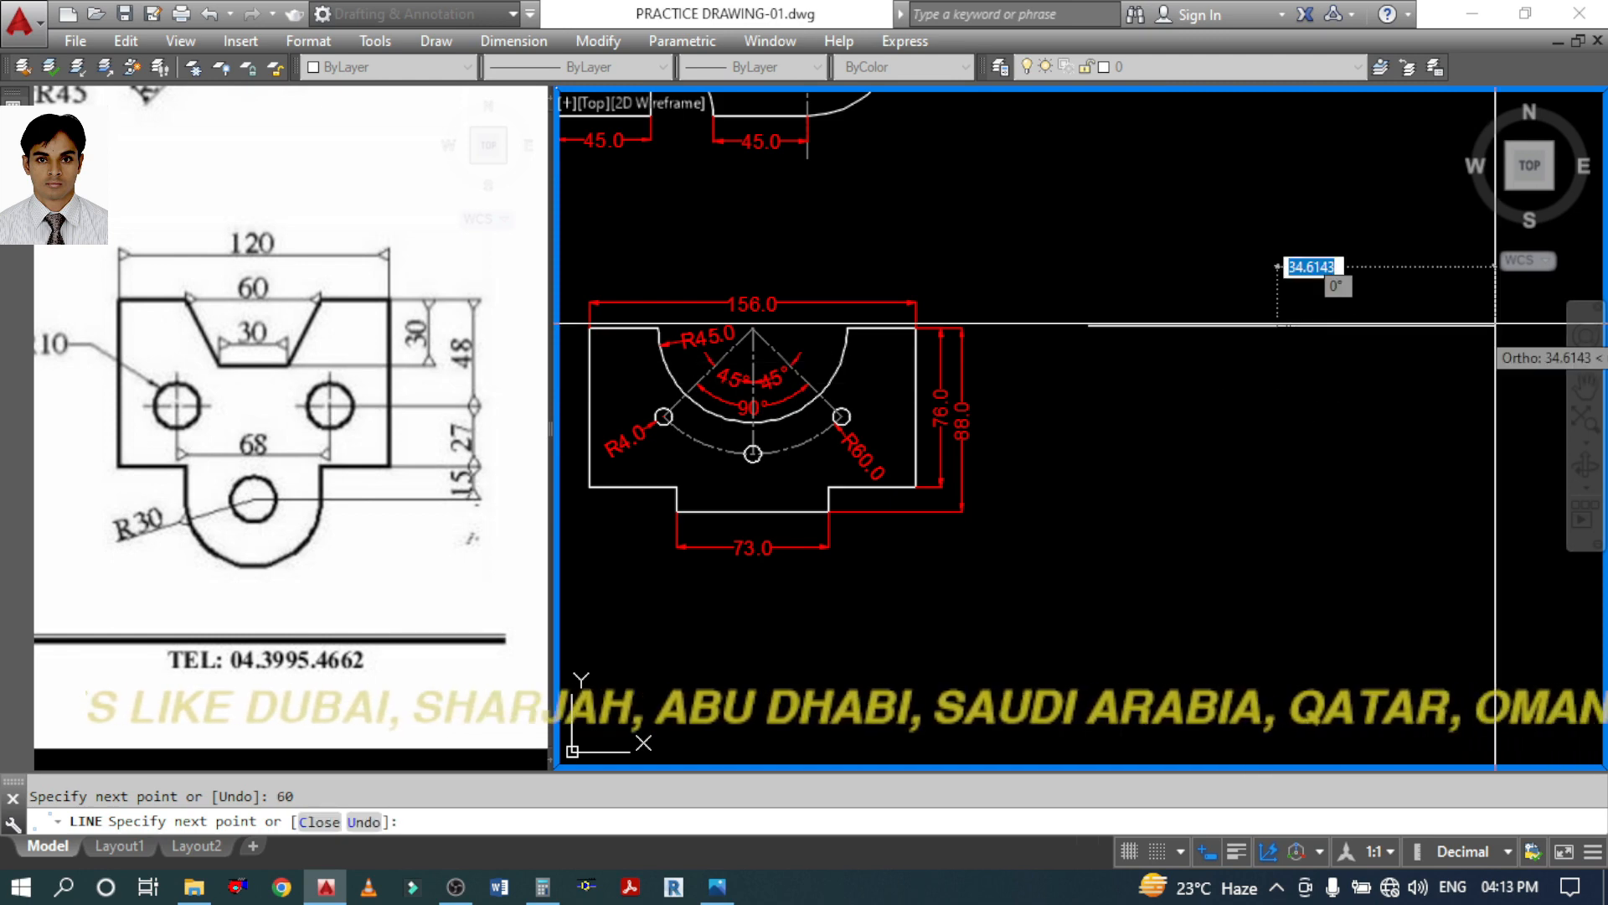
{"action": "type", "text": "30"}
{"action": "key", "text": "Return"}
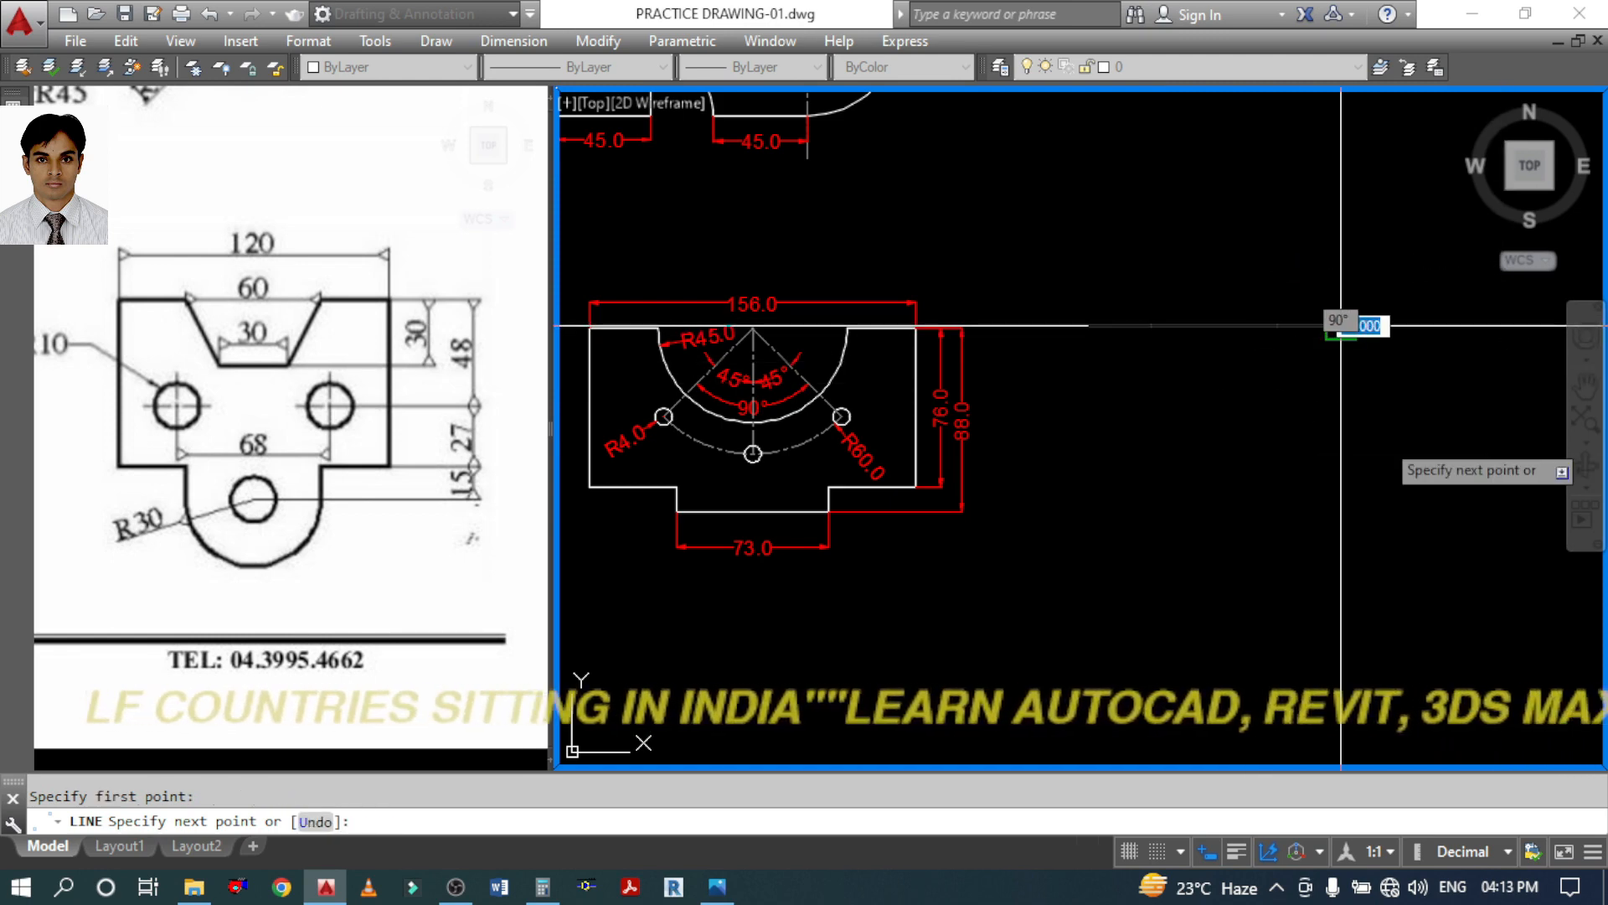
Draw a 75-long vertical line down from the right end of the bracket's top edge
{"action": "type", "text": "75"}
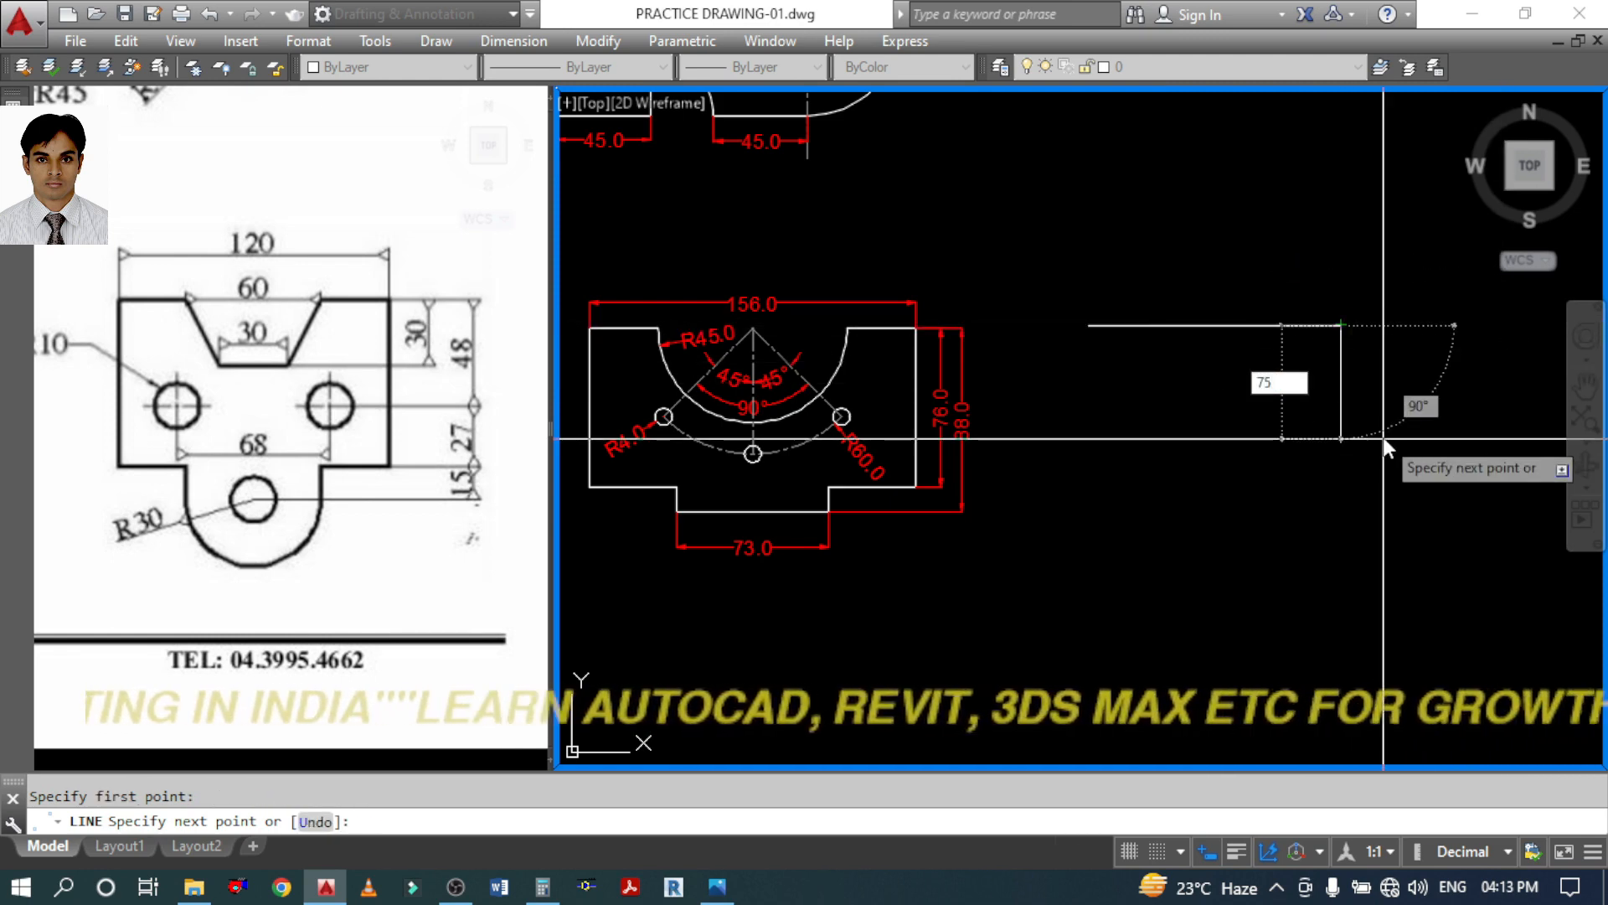
{"action": "key", "text": "Return"}
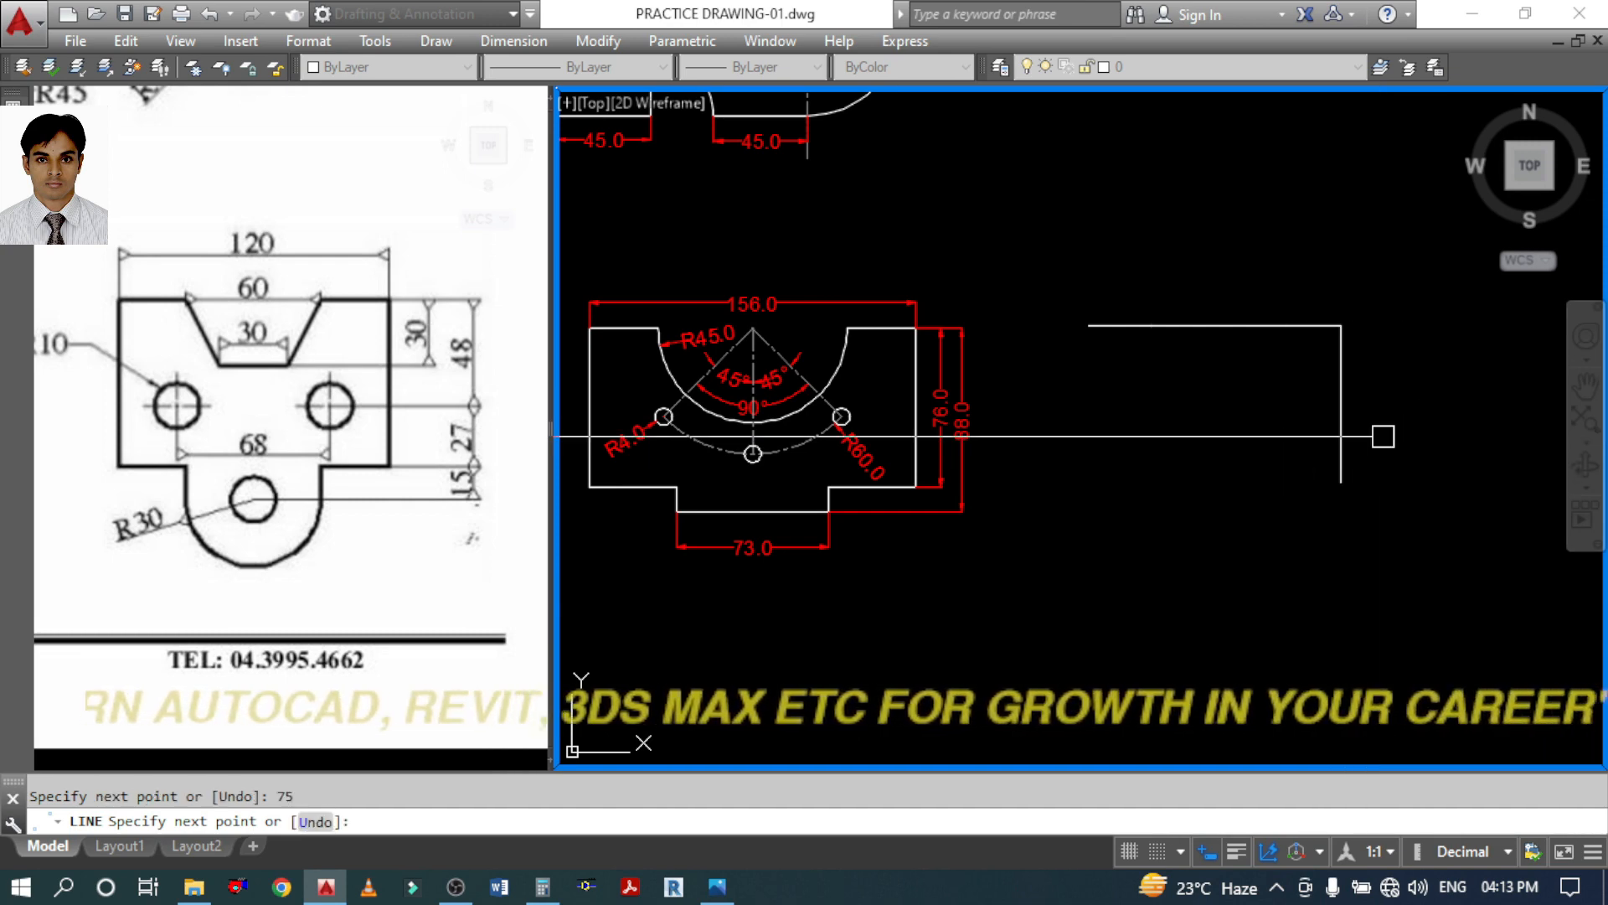
{"action": "key", "text": "Return"}
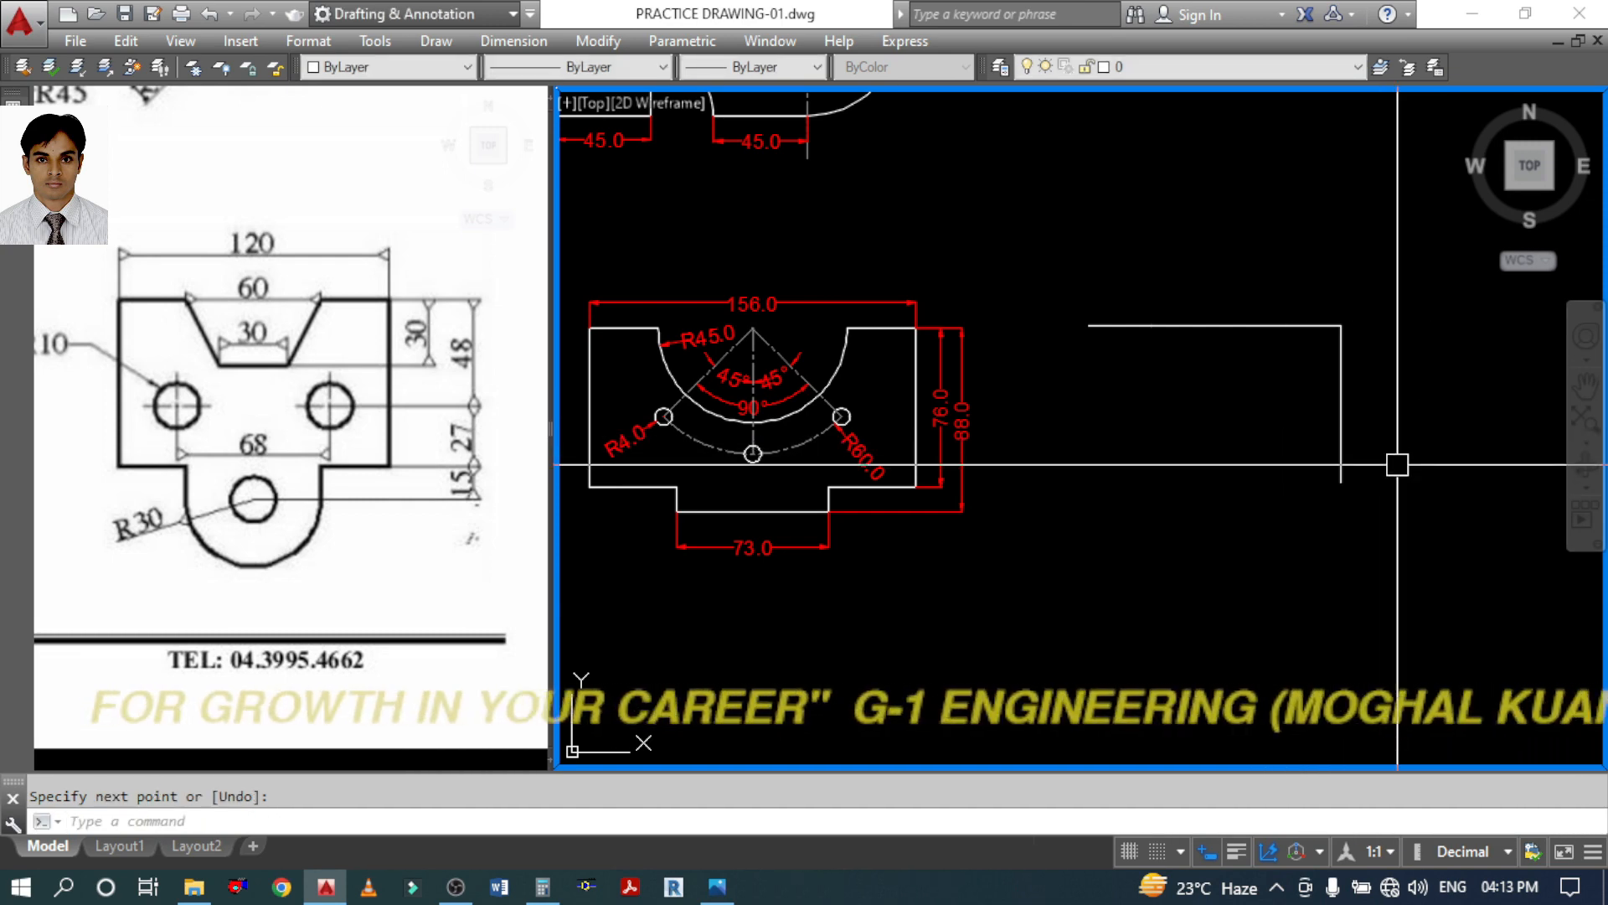
Offset the side edge through the top edge's left end and both outer top segments through the side edge's lower end
{"action": "type", "text": "o"}
{"action": "key", "text": "Return"}
{"action": "key", "text": "Return"}
{"action": "left_click", "coordinate": [1340, 419]}
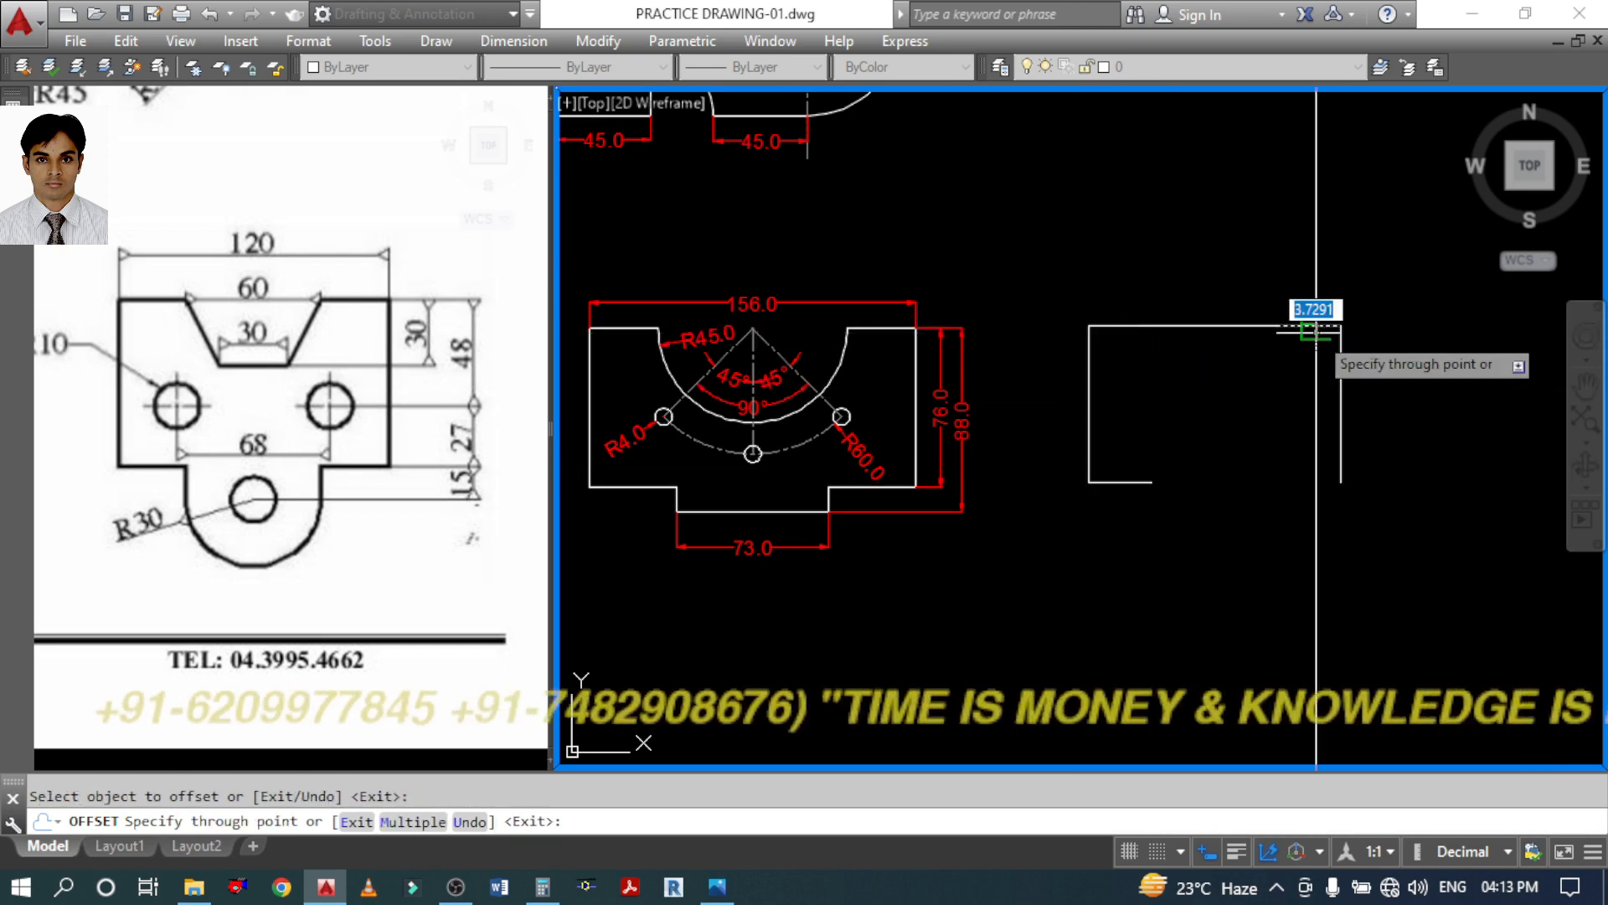
{"action": "left_click", "coordinate": [347, 477]}
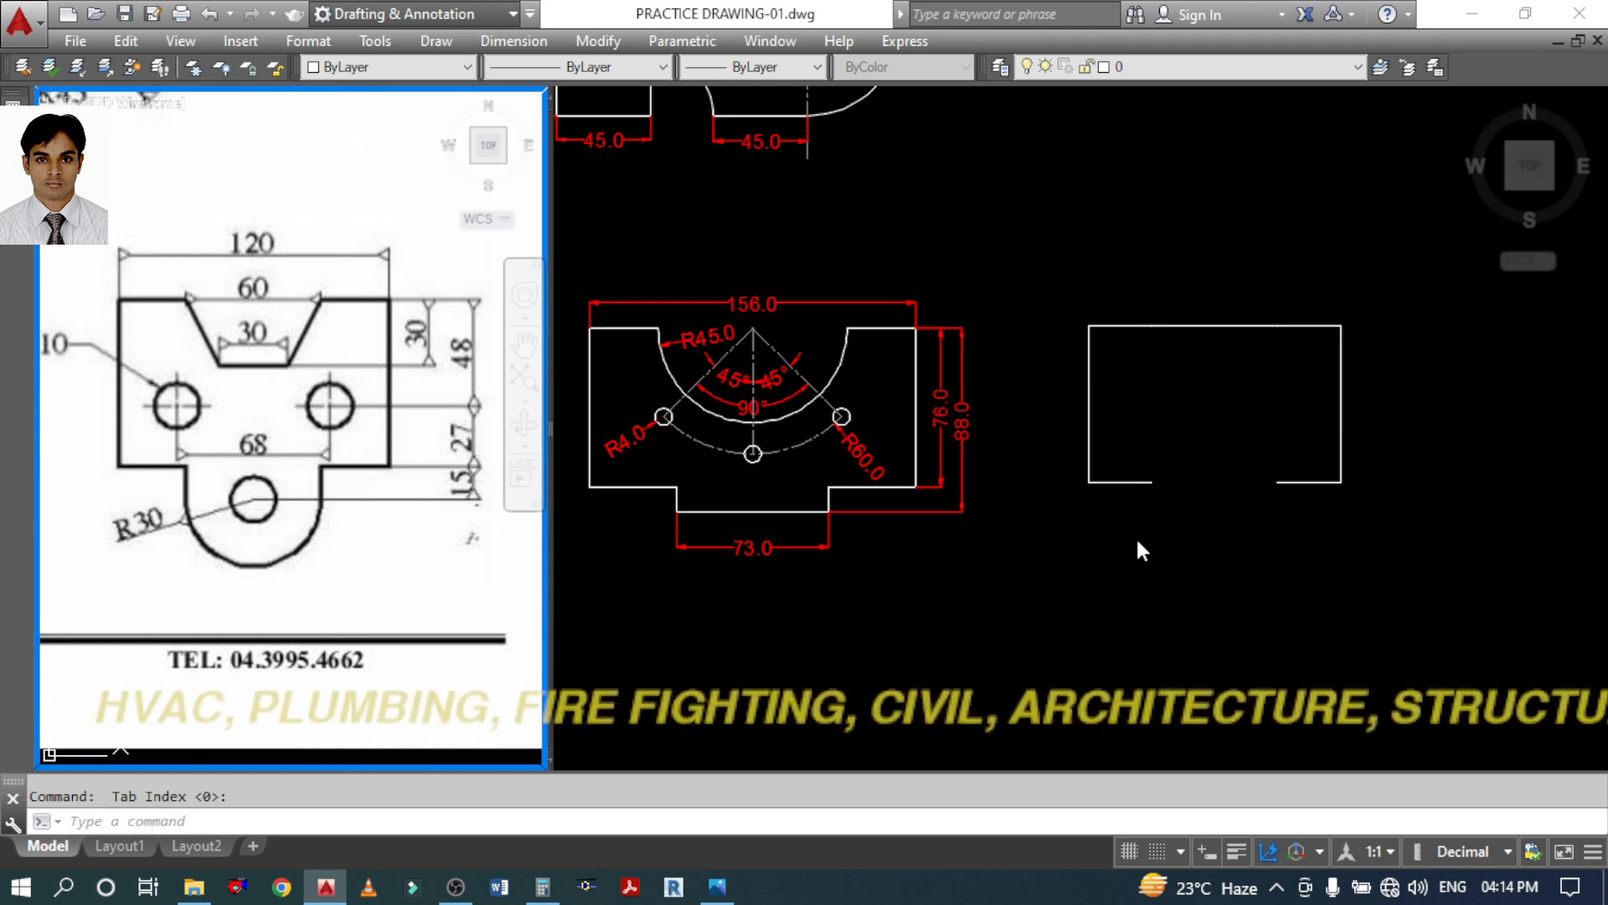
Draw two 15-long vertical lines downward from the inner ends of the bracket's lower edge segments
{"action": "left_click", "coordinate": [1174, 514]}
{"action": "type", "text": "L"}
{"action": "key", "text": "Return"}
{"action": "left_click", "coordinate": [1152, 482]}
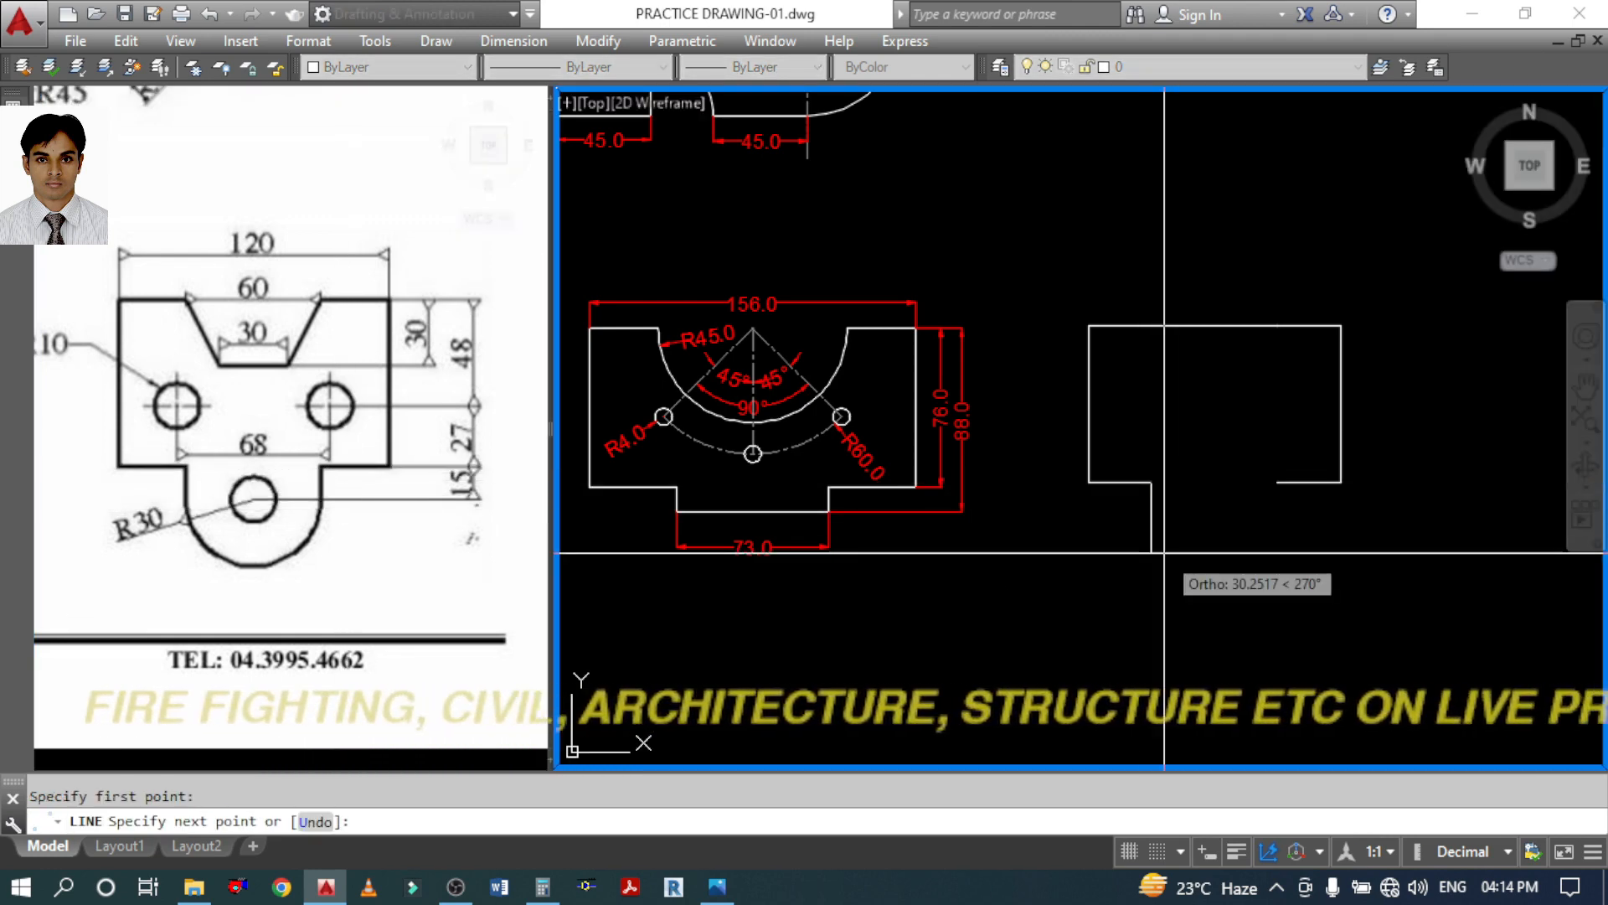
{"action": "type", "text": "15"}
{"action": "key", "text": "Return"}
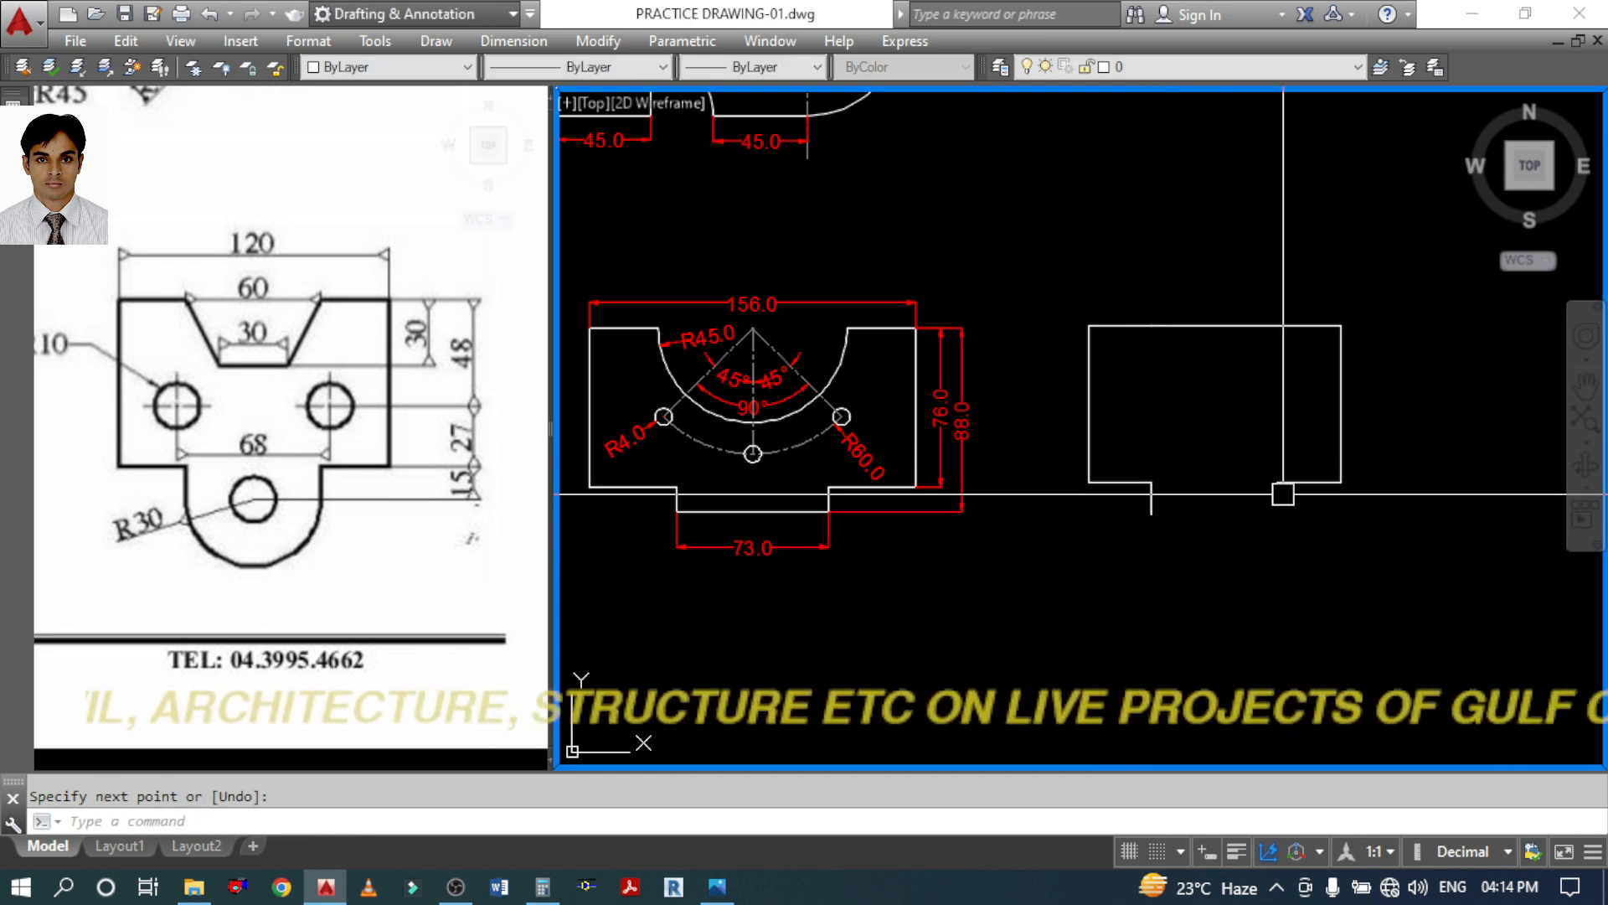
{"action": "left_click", "coordinate": [1279, 482]}
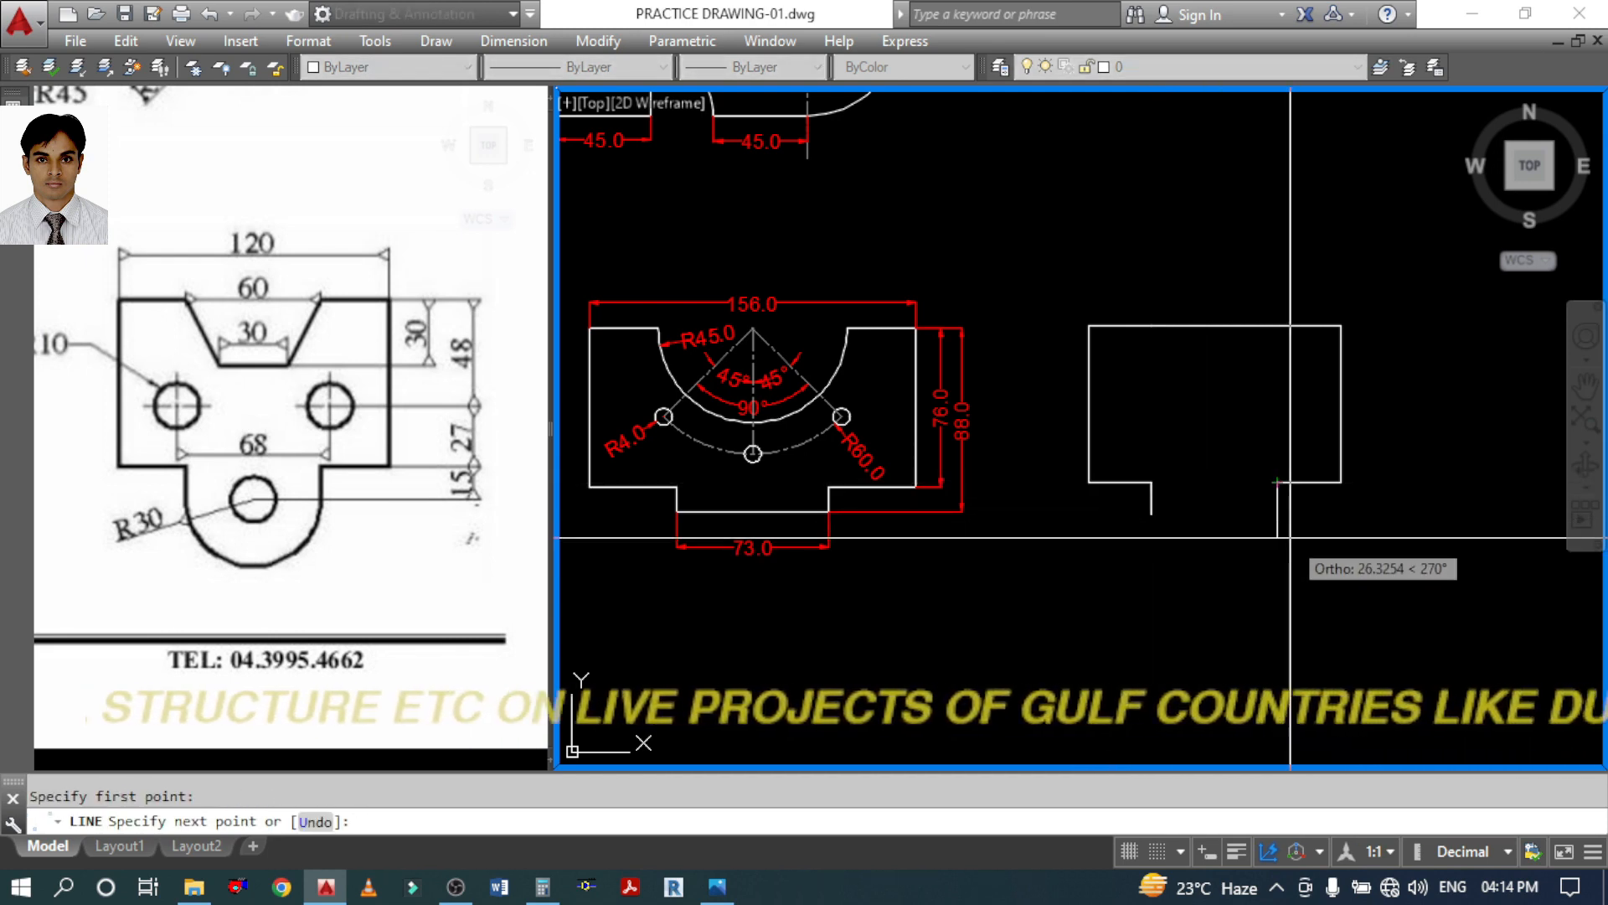
{"action": "type", "text": "15"}
{"action": "key", "text": "Return"}
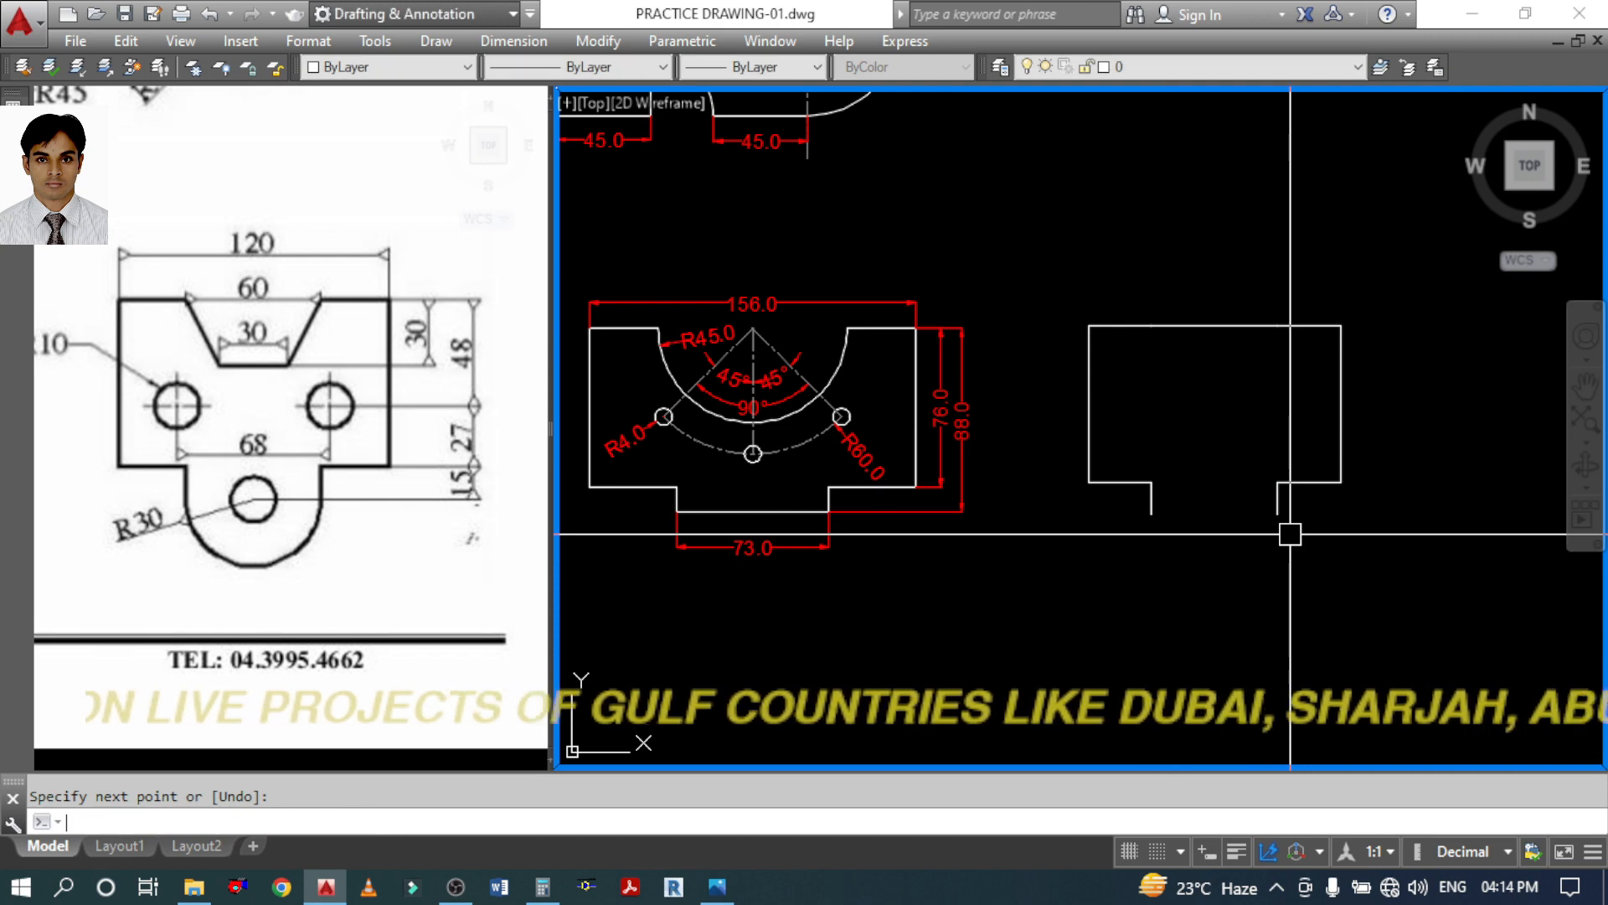
{"action": "key", "text": "Return"}
Fillet the two parallel tab lines to close the tab with a semicircular end
{"action": "type", "text": "f"}
{"action": "key", "text": "Return"}
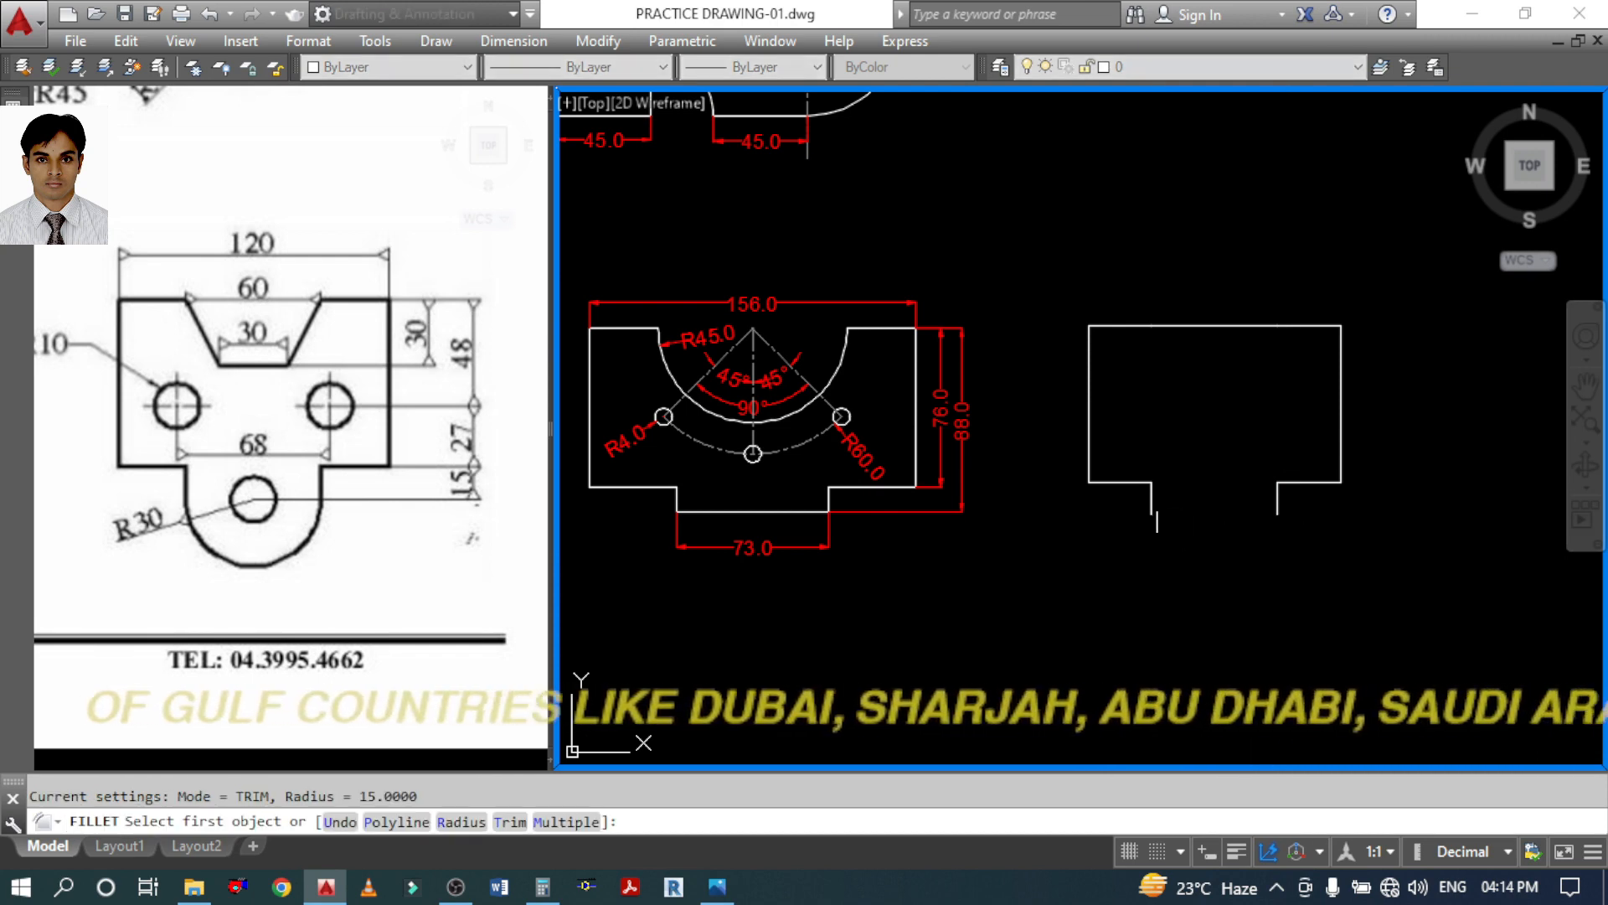
{"action": "left_click", "coordinate": [1151, 509]}
{"action": "left_click", "coordinate": [1273, 509]}
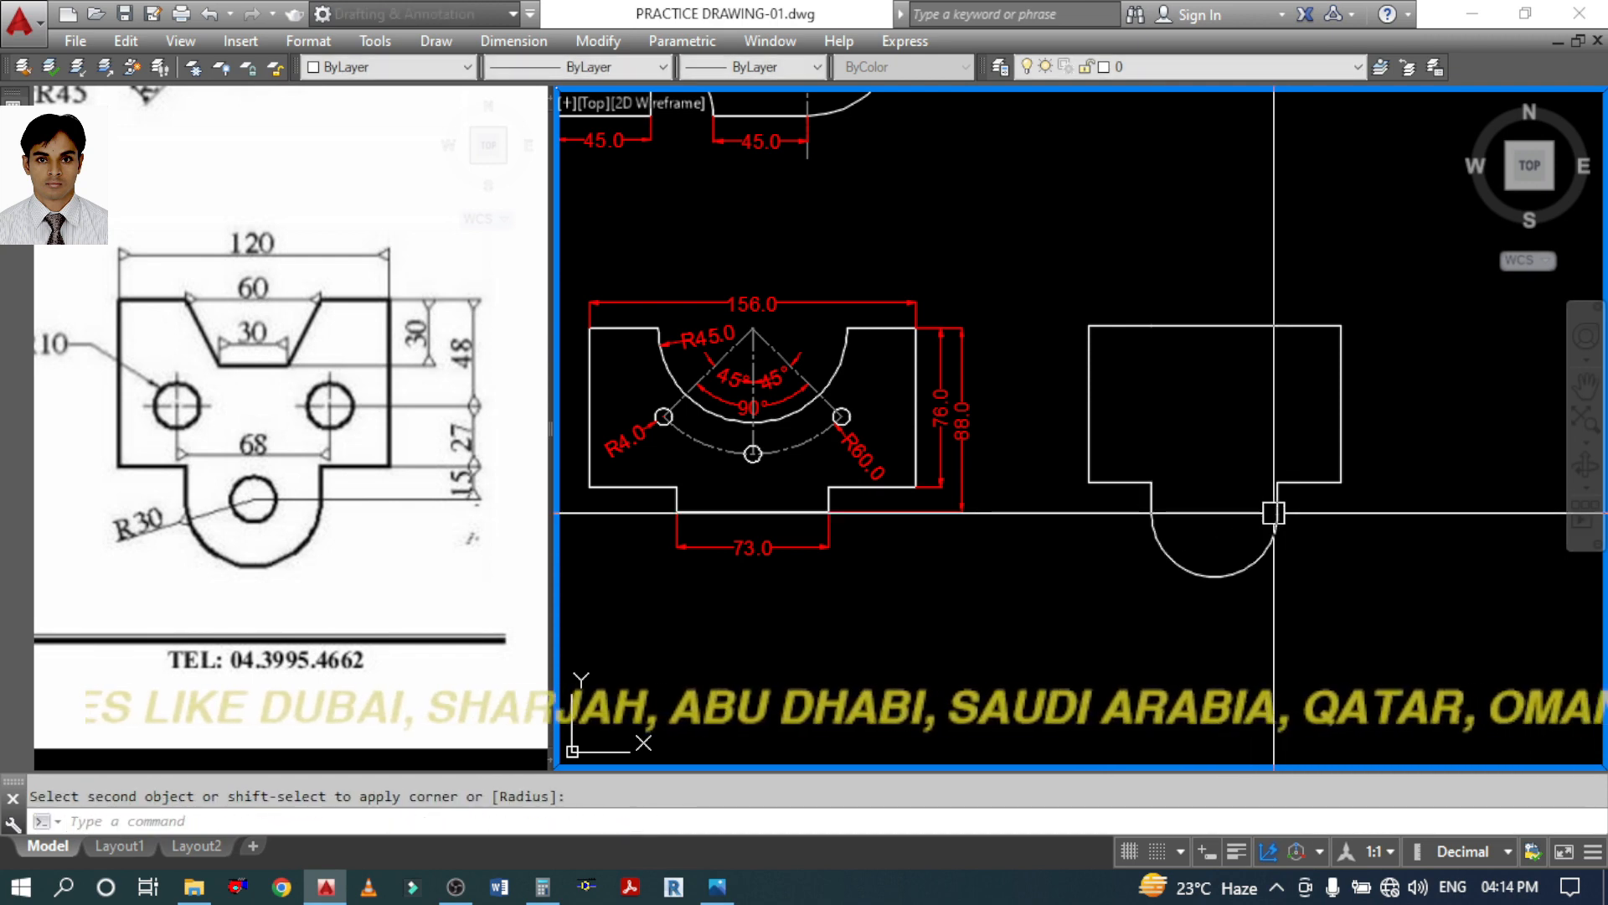
Add a radius dimension to the tab's arc, placed outside at its lower left
{"action": "type", "text": "Dra"}
{"action": "key", "text": "Return"}
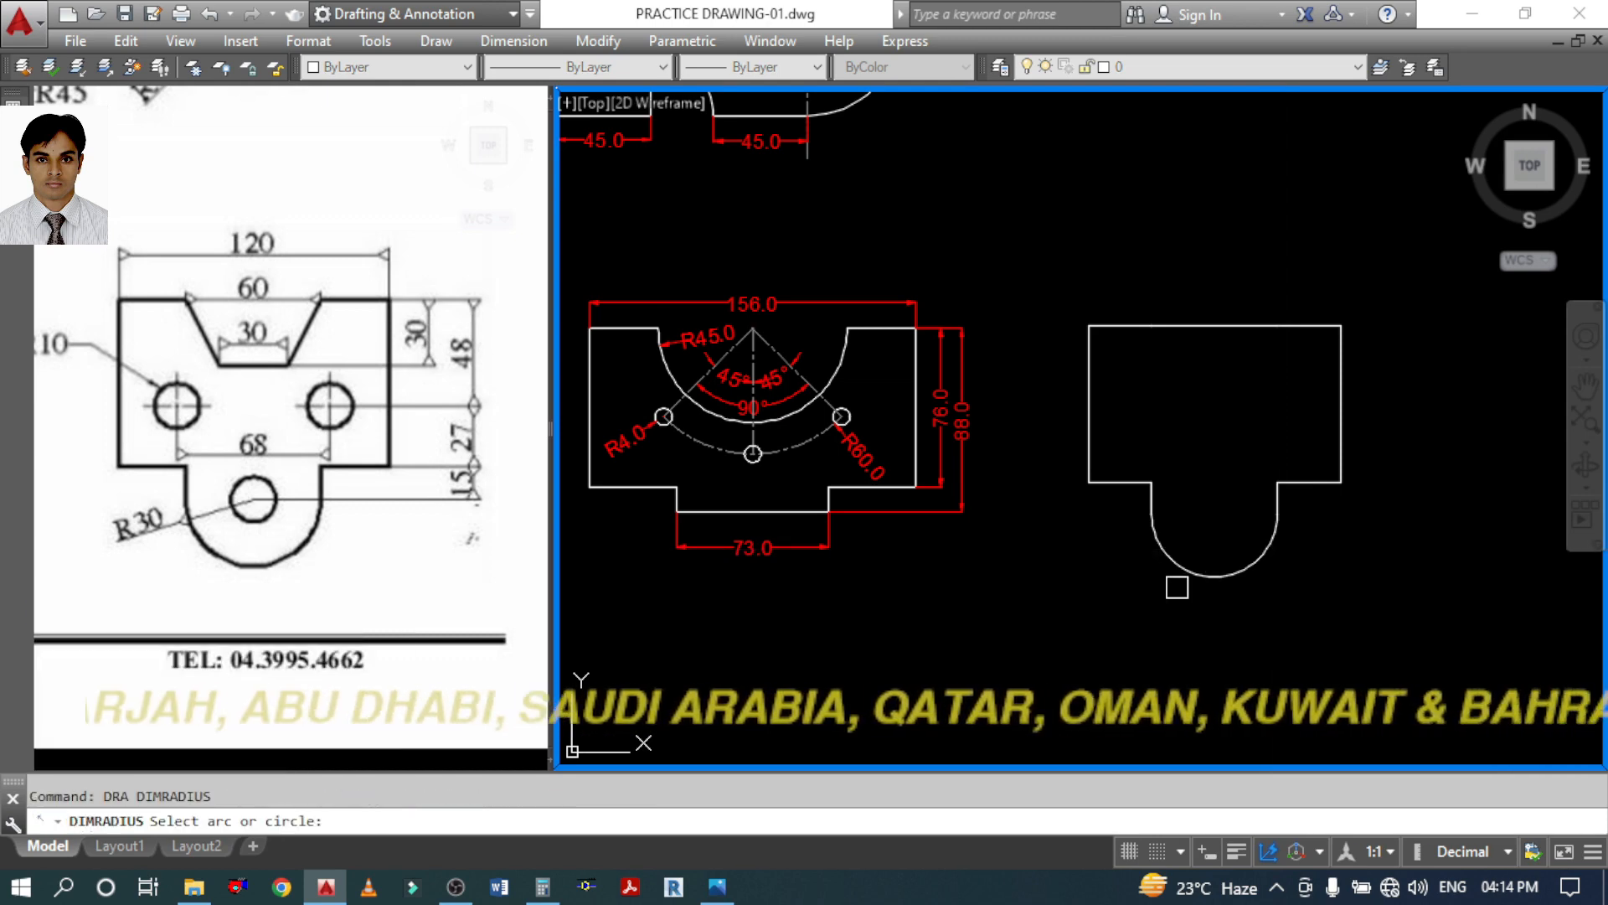
{"action": "left_click", "coordinate": [1167, 561]}
{"action": "left_click", "coordinate": [1126, 575]}
{"action": "middle_click_drag", "start_coordinate": [1250, 614], "coordinate": [1163, 605]}
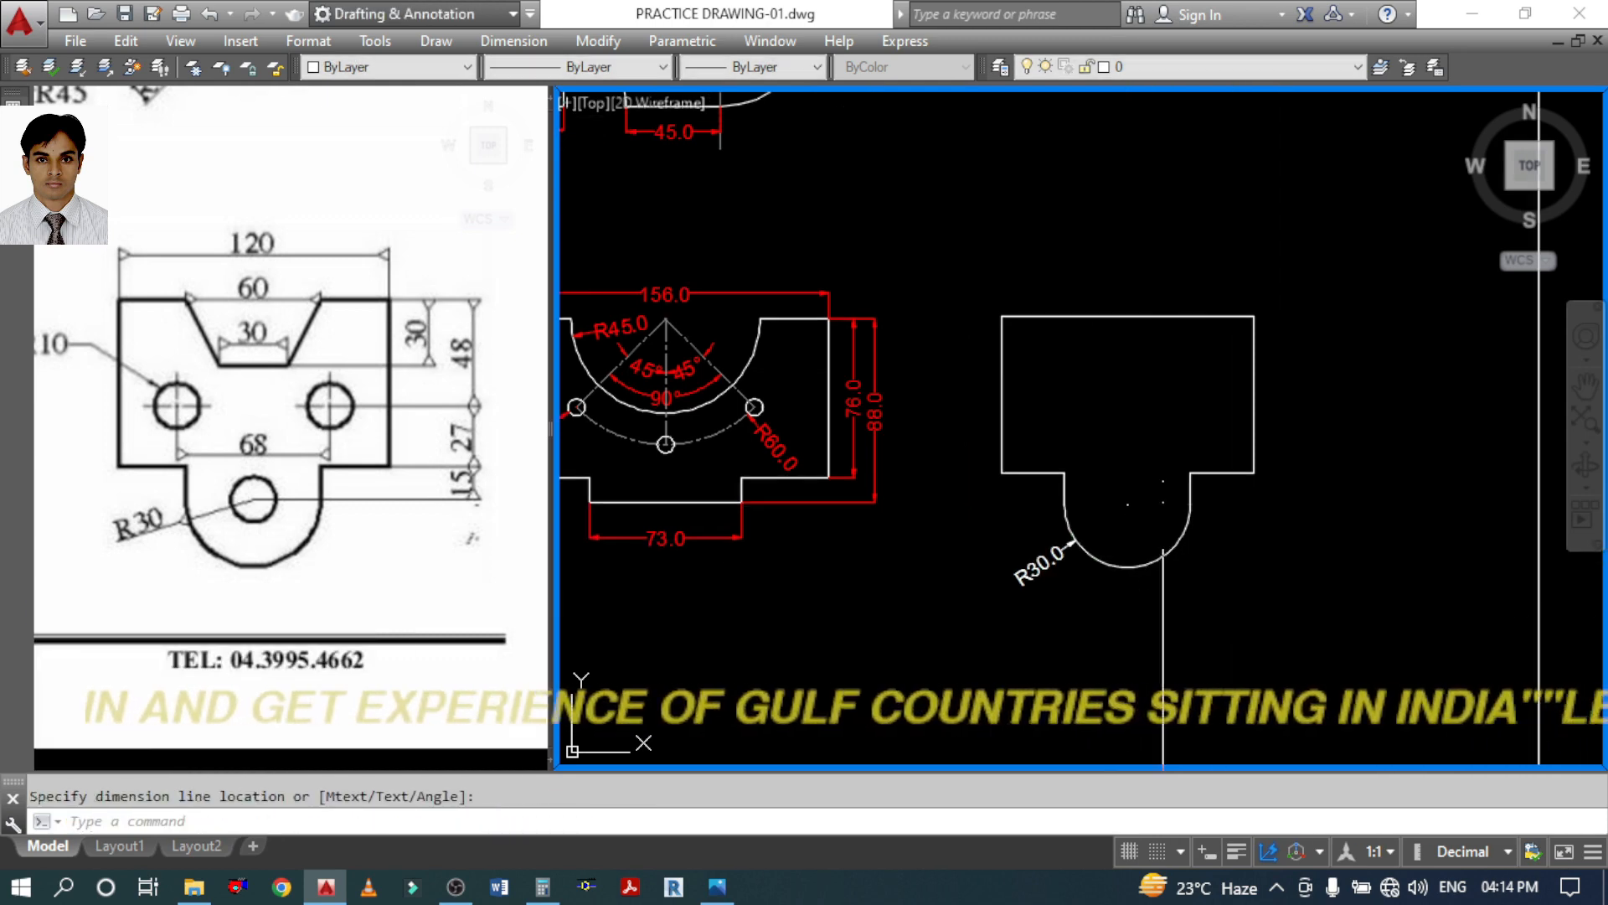
Offset the middle segment of the bracket's top edge 30 downward
{"action": "left_click", "coordinate": [1098, 310]}
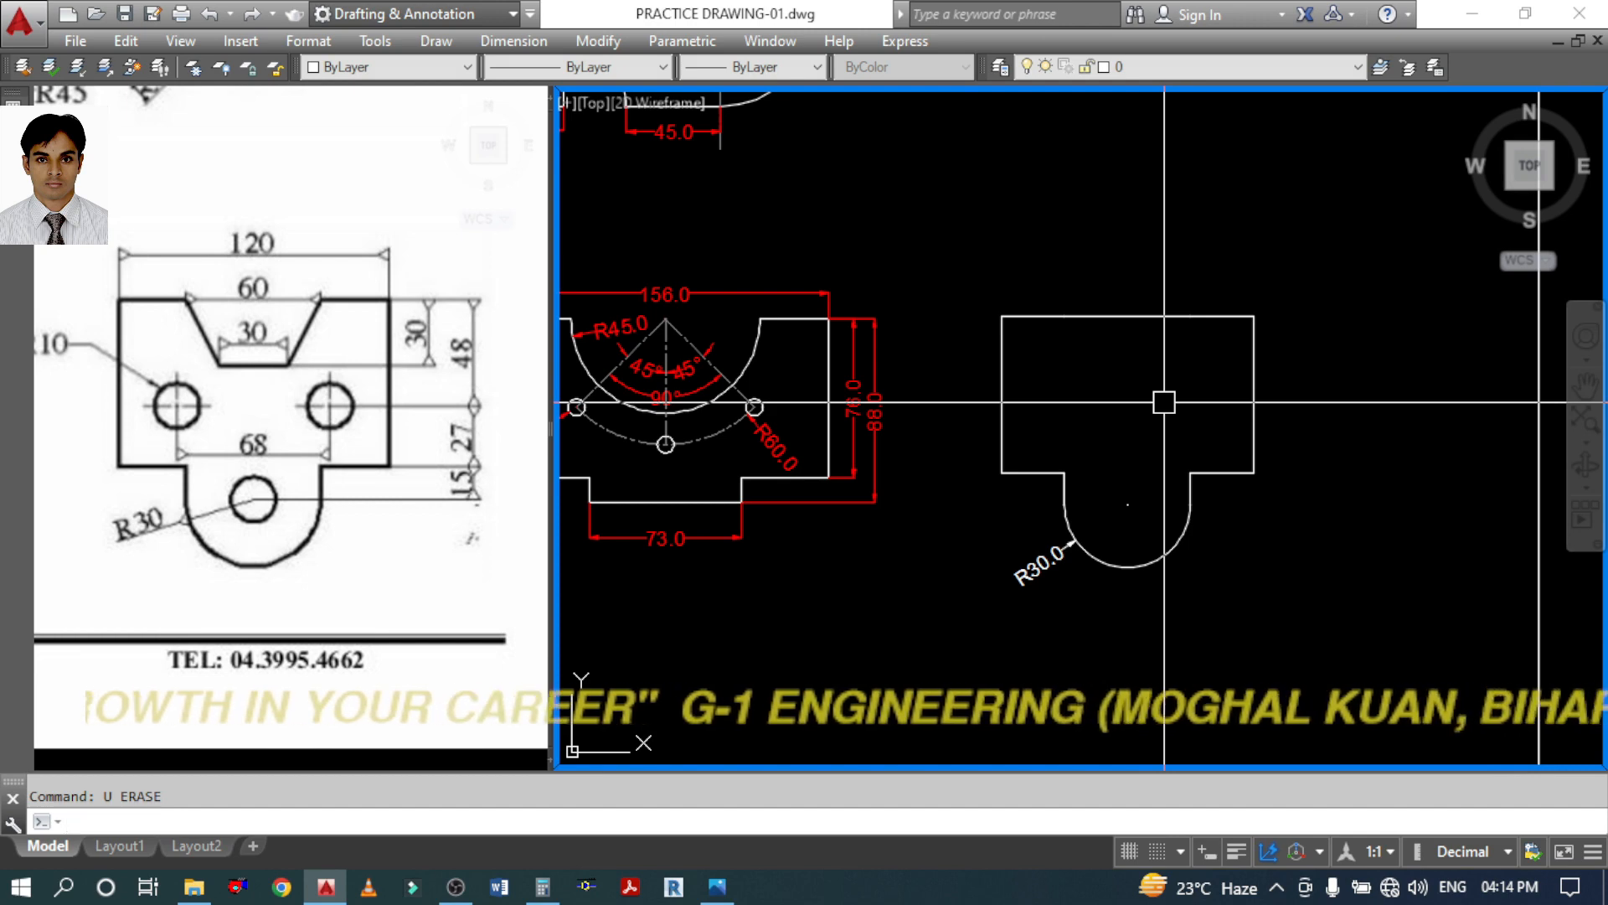
{"action": "key", "text": "Return"}
{"action": "type", "text": "3"}
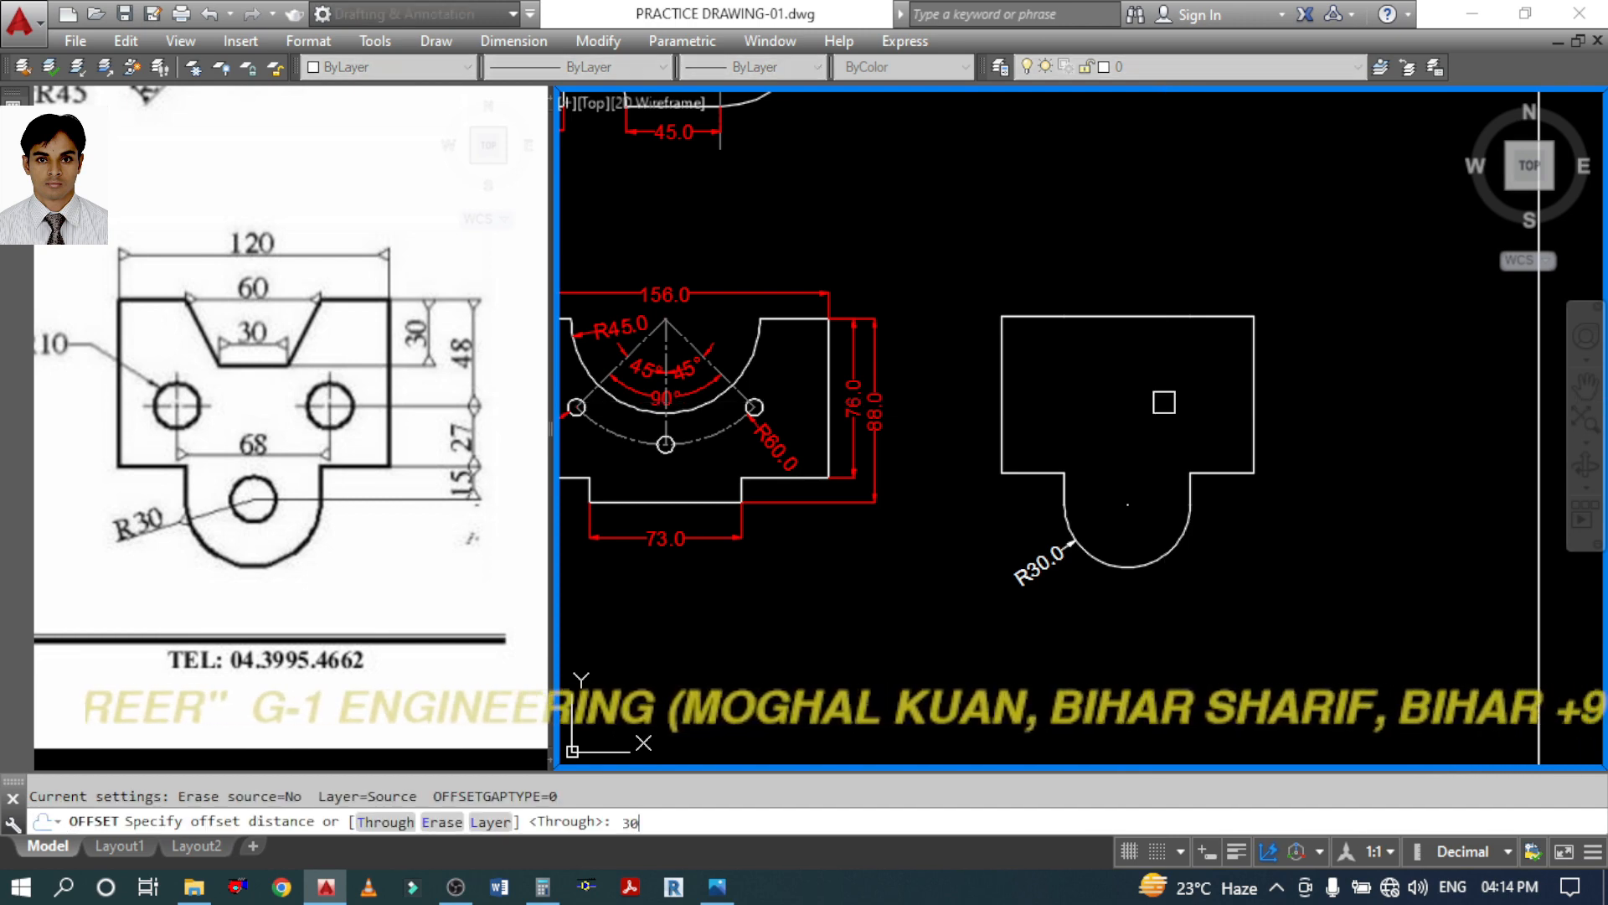
{"action": "type", "text": "0"}
{"action": "key", "text": "Return"}
{"action": "left_click", "coordinate": [1137, 317]}
{"action": "left_click", "coordinate": [1146, 402]}
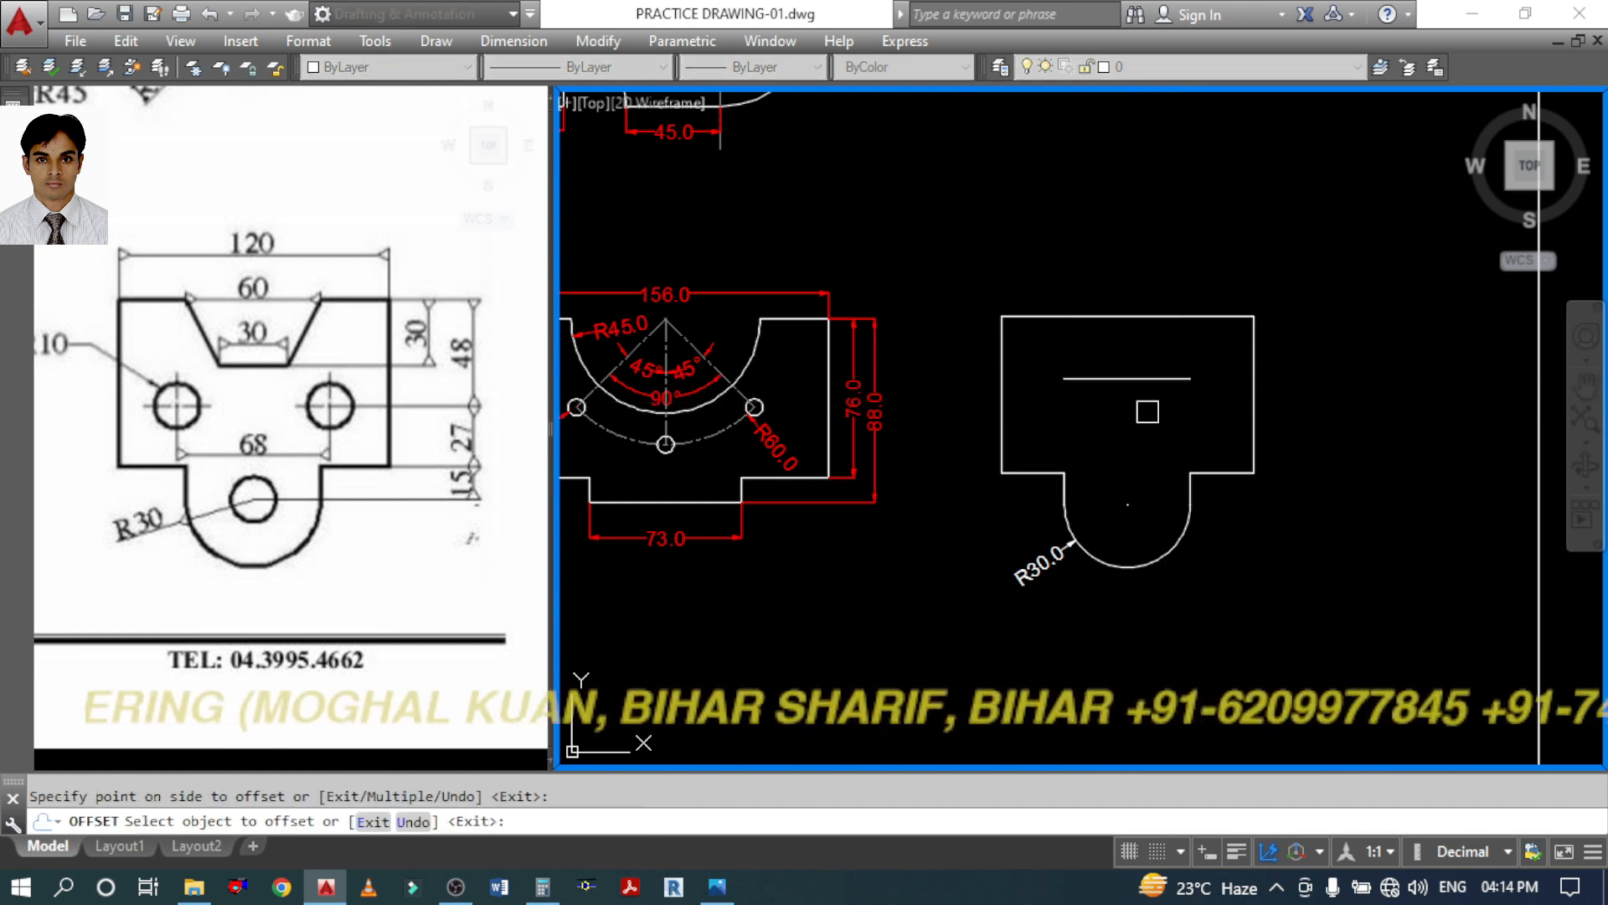
{"action": "key", "text": "Return"}
Check the tapered notch in the reference figure and erase the middle segment of the bracket's top edge
{"action": "left_click", "coordinate": [301, 316]}
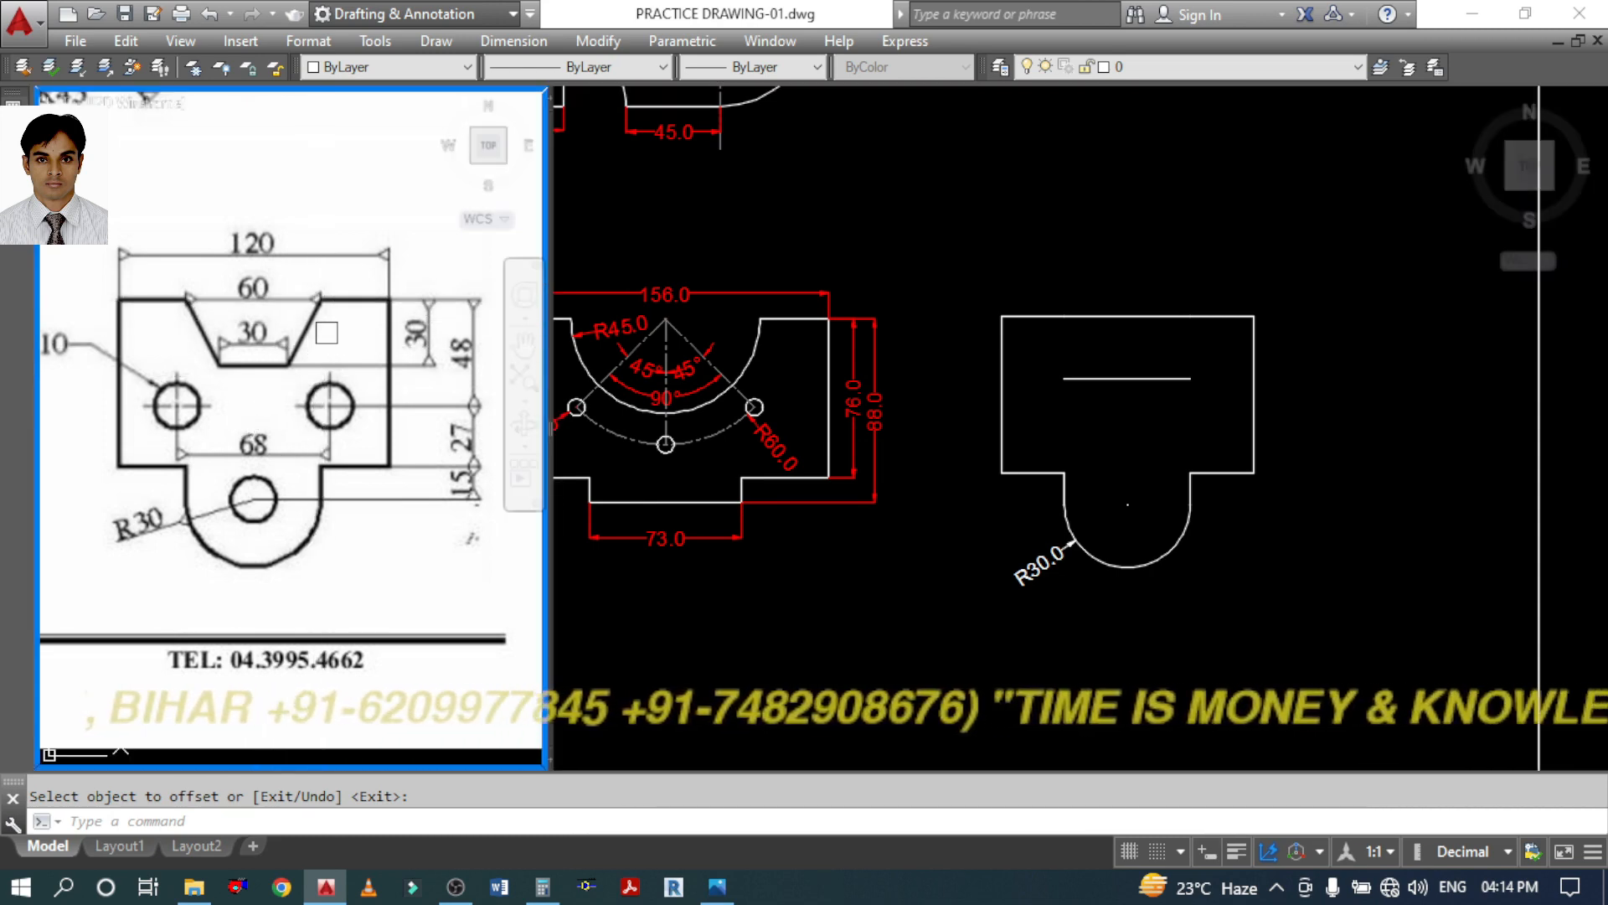
{"action": "left_click", "coordinate": [1002, 459]}
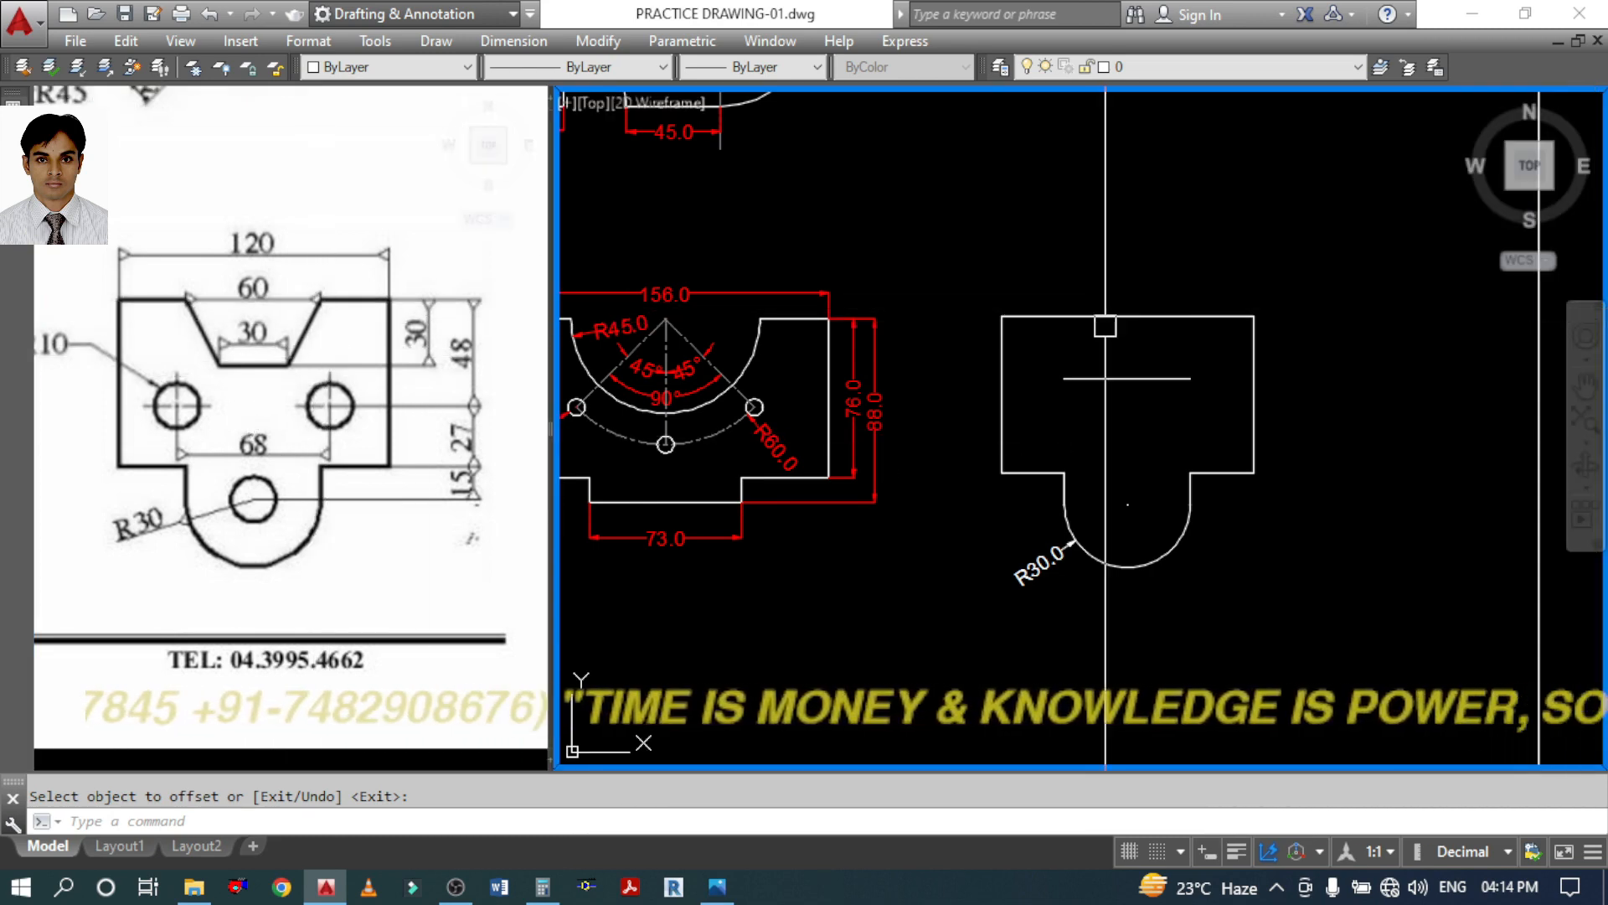
{"action": "type", "text": "e"}
{"action": "key", "text": "Return"}
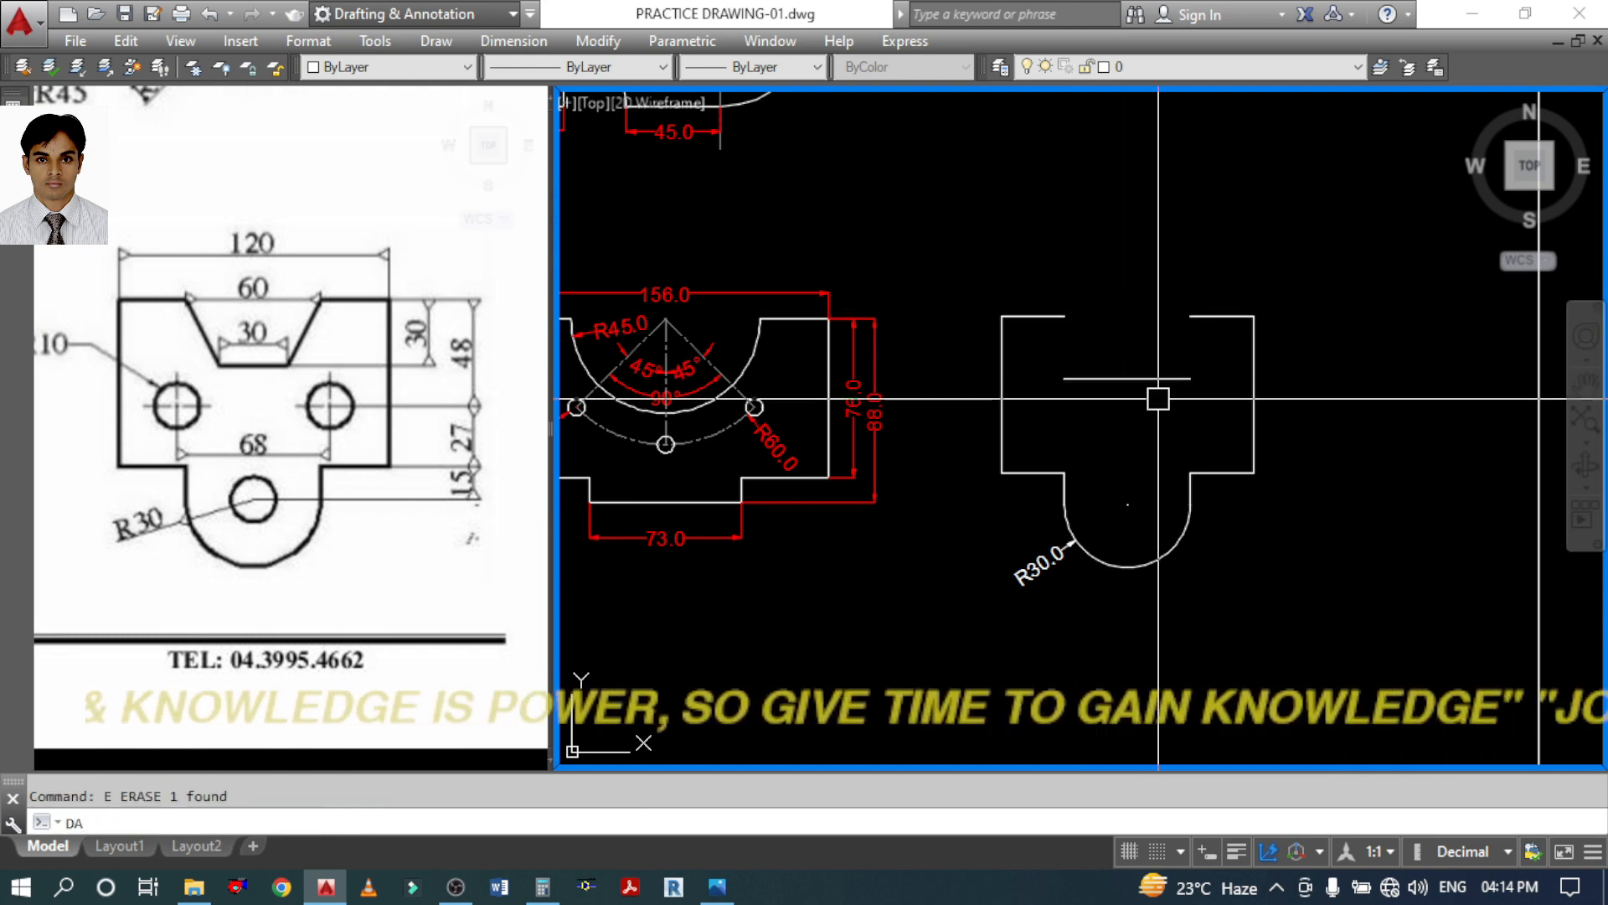
Add an aligned dimension to the notch's offset bottom line, placed just above it
{"action": "type", "text": "DA"}
{"action": "key", "text": "Return"}
{"action": "key", "text": "Return"}
{"action": "left_click", "coordinate": [1127, 379]}
{"action": "left_click", "coordinate": [1126, 362]}
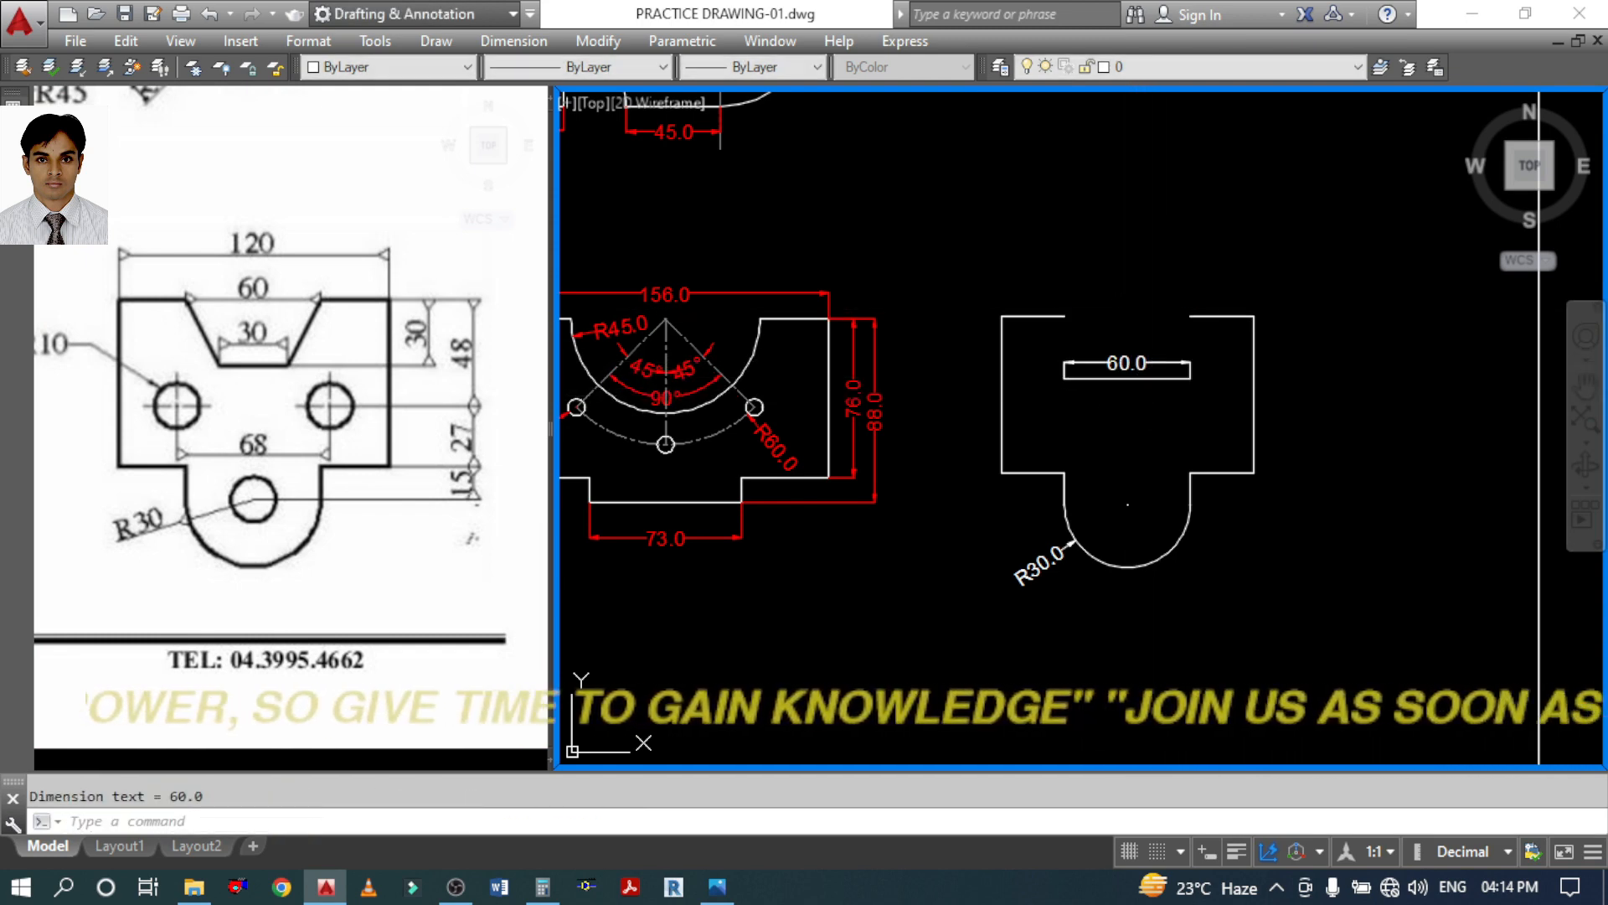
Shorten the notch's bottom line by 15 at its right end by stretching the endpoint inward
{"action": "left_click", "coordinate": [292, 394]}
{"action": "left_click", "coordinate": [984, 400]}
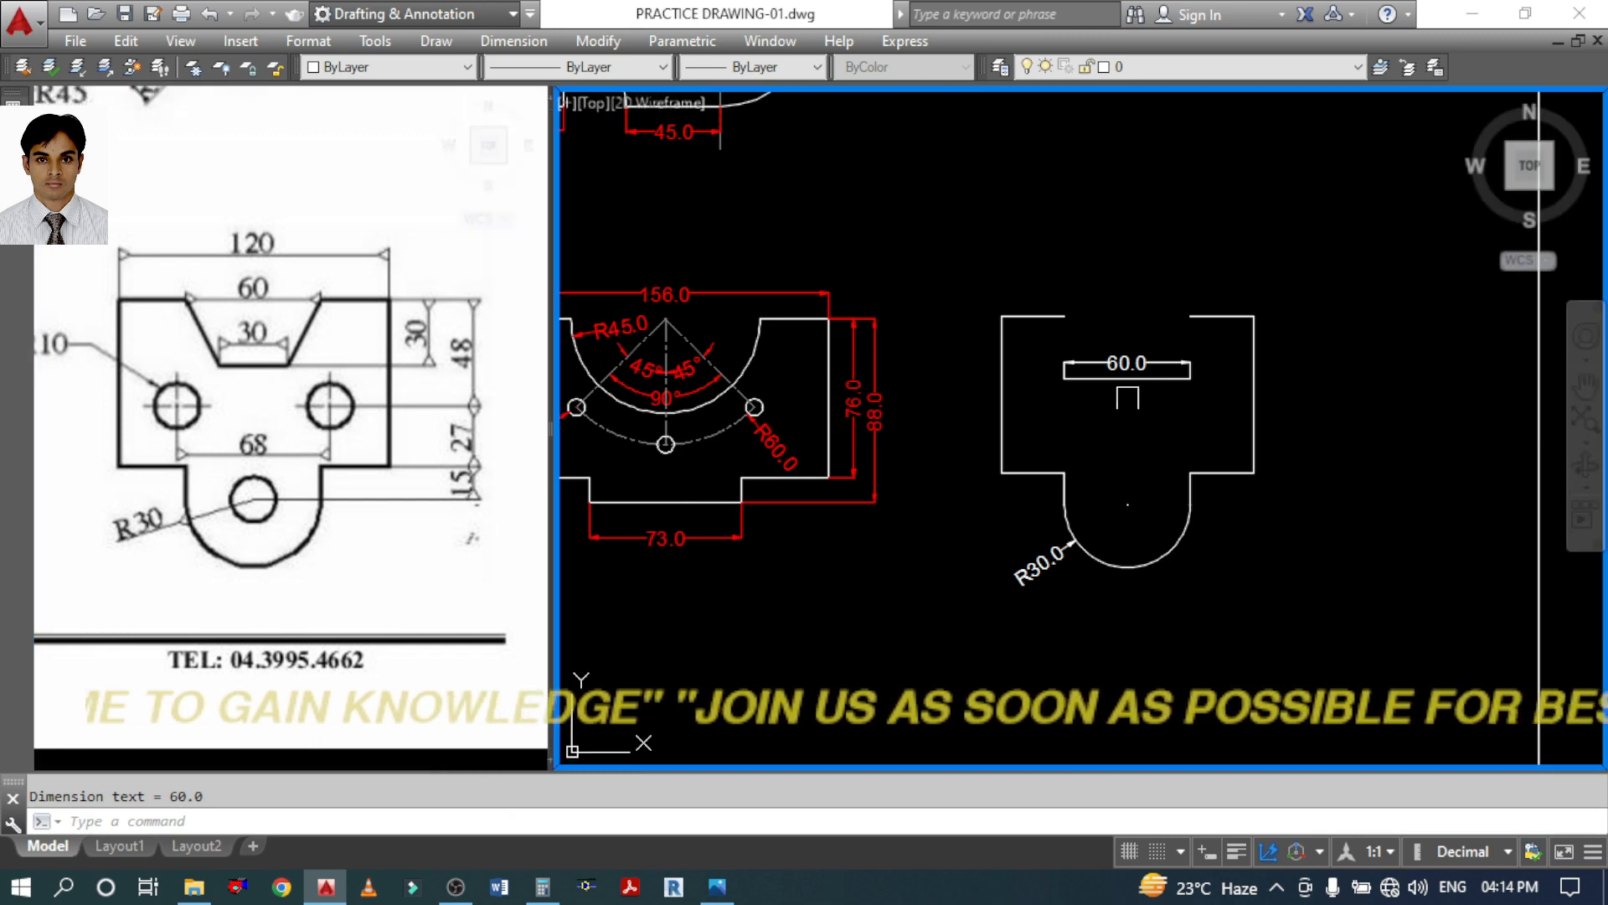
{"action": "scroll", "coordinate": [1161, 388], "scroll_direction": "up", "scroll_amount": 4}
{"action": "left_click", "coordinate": [1237, 375]}
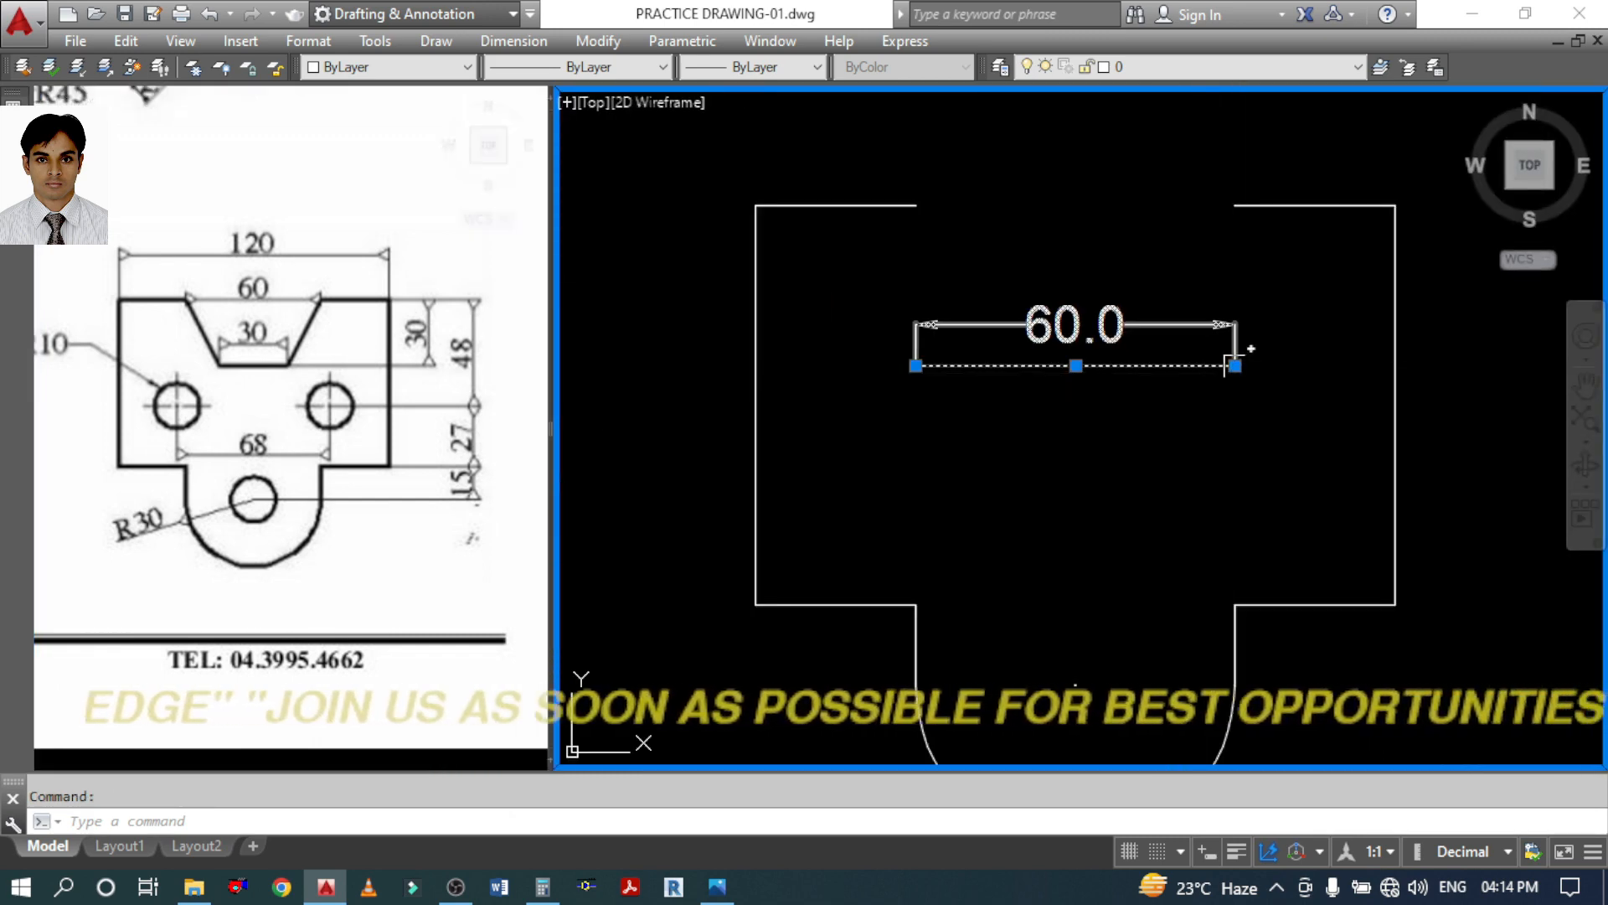
{"action": "left_click", "coordinate": [1236, 365]}
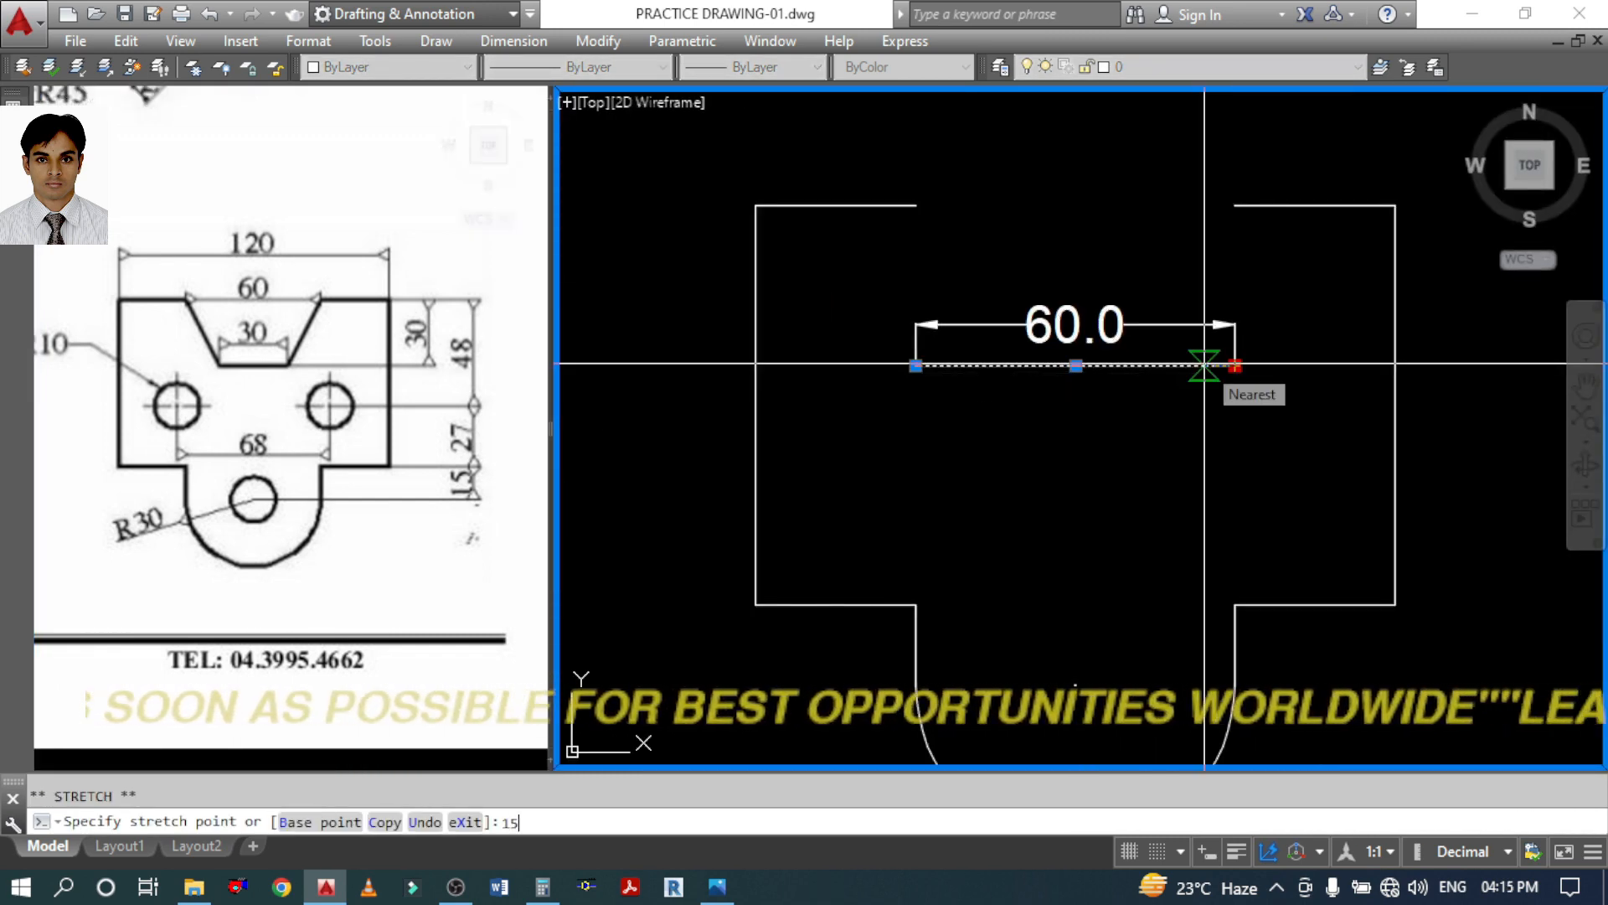
{"action": "key", "text": "Return"}
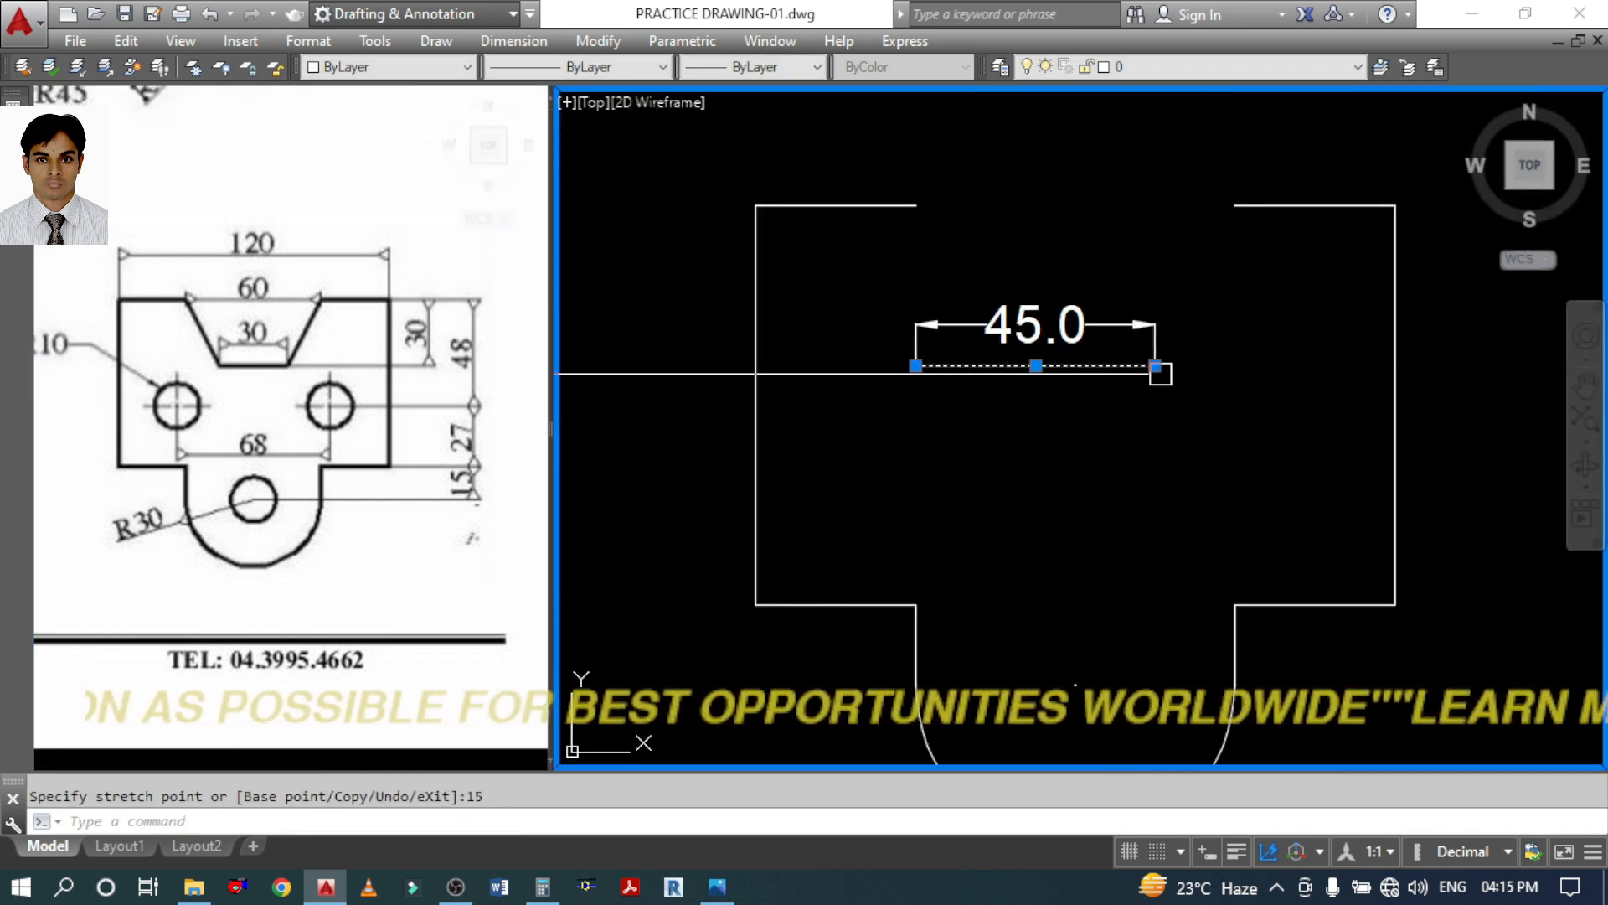
Shorten the notch's bottom line by 15 at its left end by stretching the endpoint inward
{"action": "left_click", "coordinate": [915, 365]}
{"action": "type", "text": "15"}
{"action": "key", "text": "Return"}
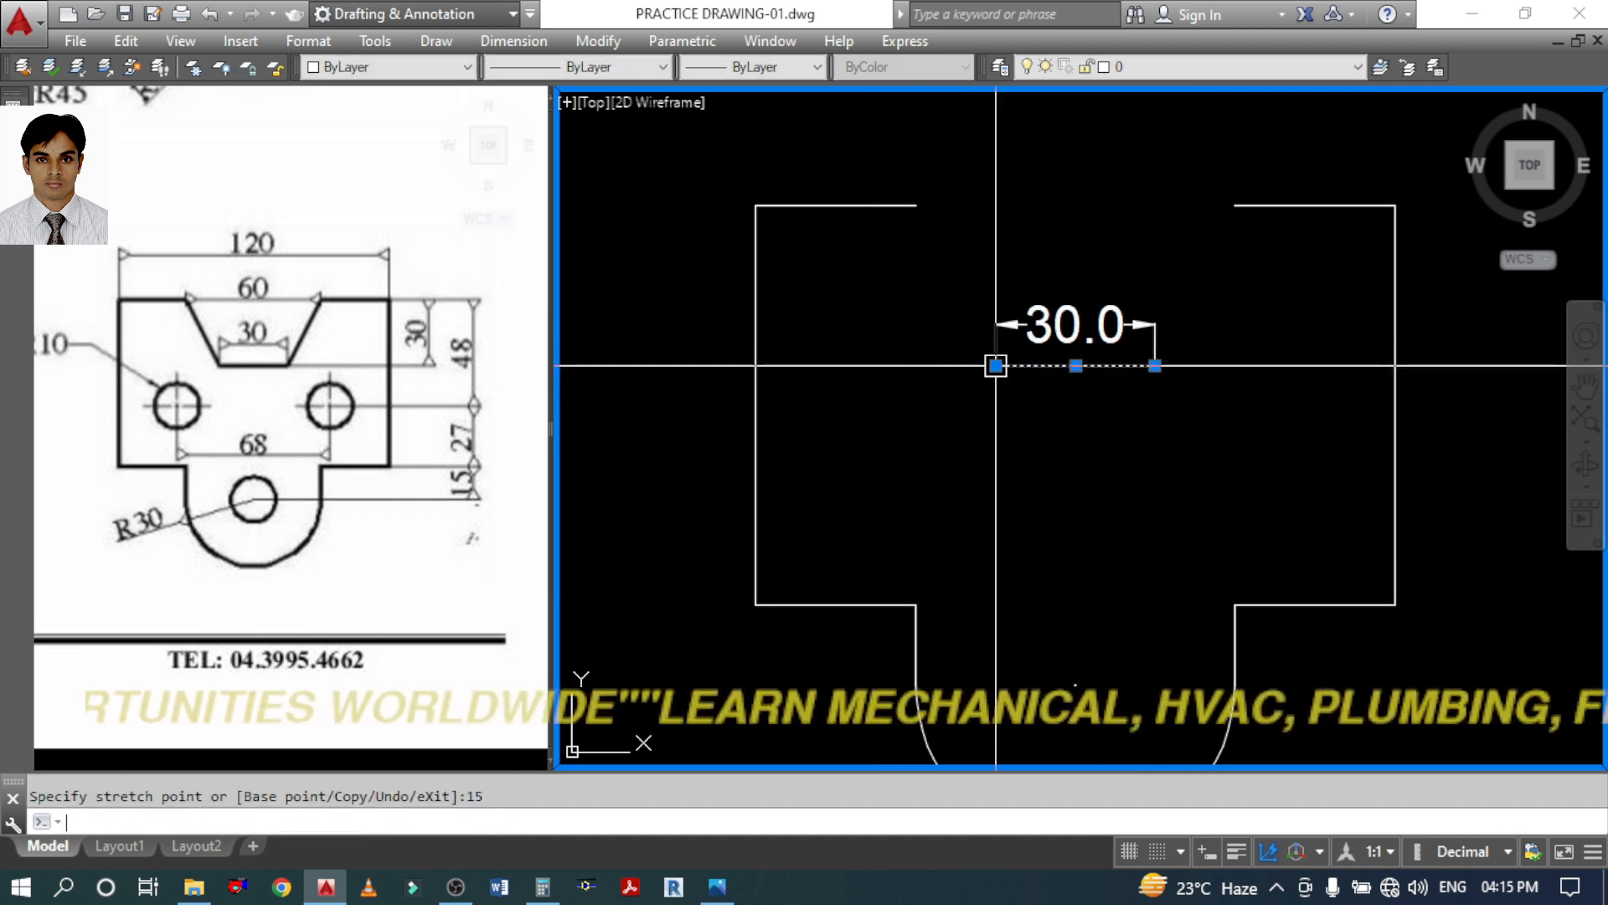
{"action": "key", "text": "Escape"}
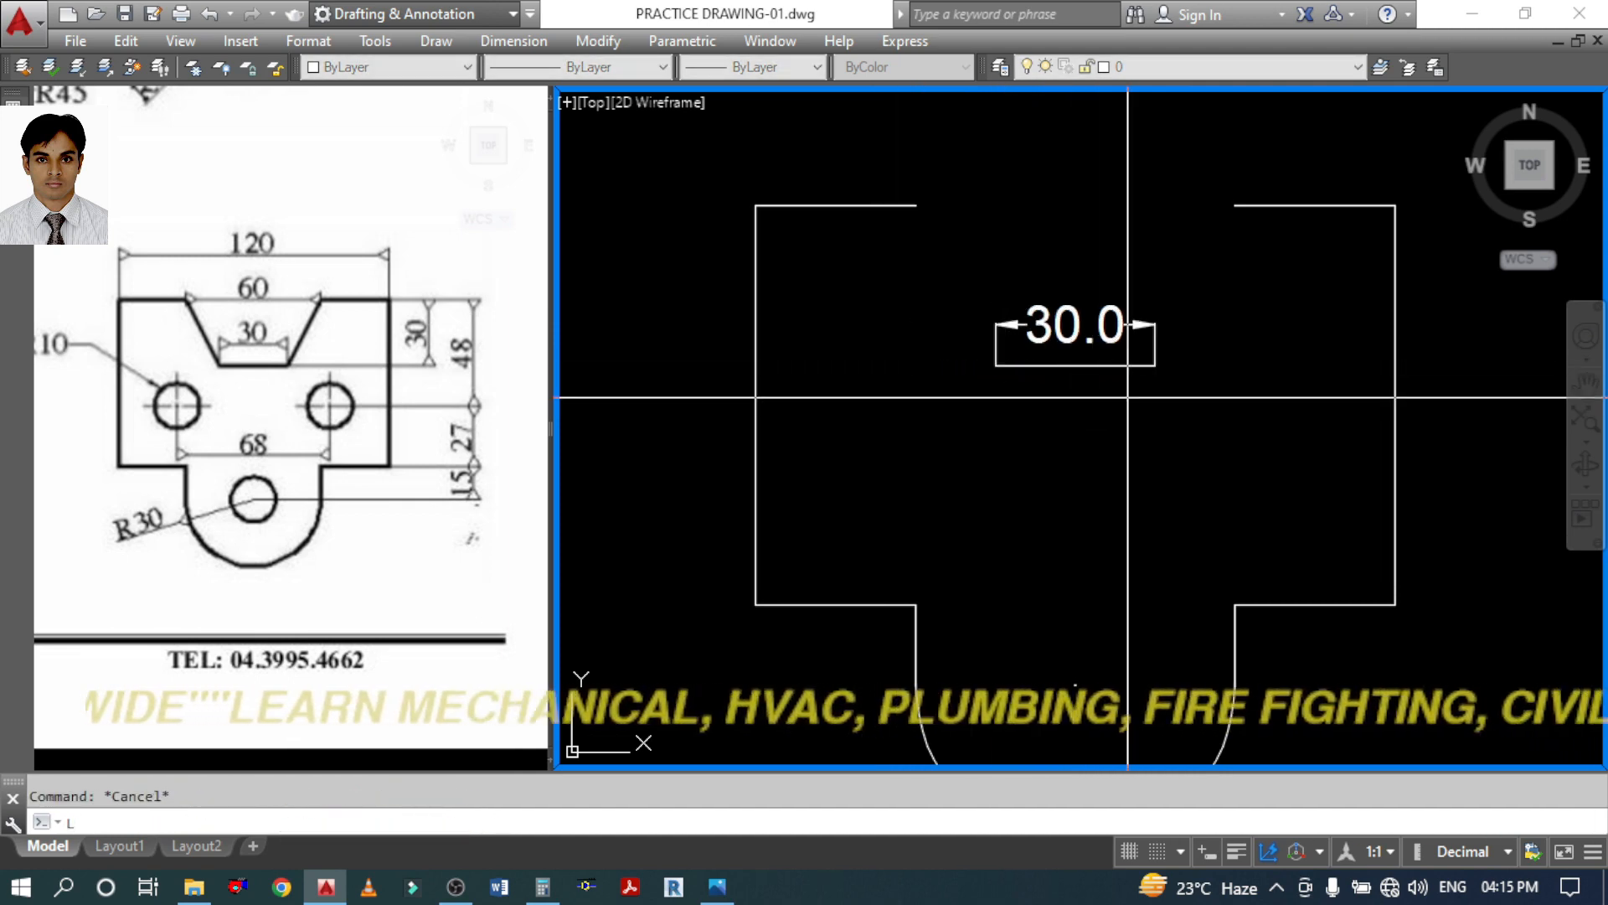
Draw the notch's two sloped sides, joining the bottom line's ends to the inner ends of the top edge segments
{"action": "type", "text": "l"}
{"action": "key", "text": "Return"}
{"action": "left_click", "coordinate": [1156, 366]}
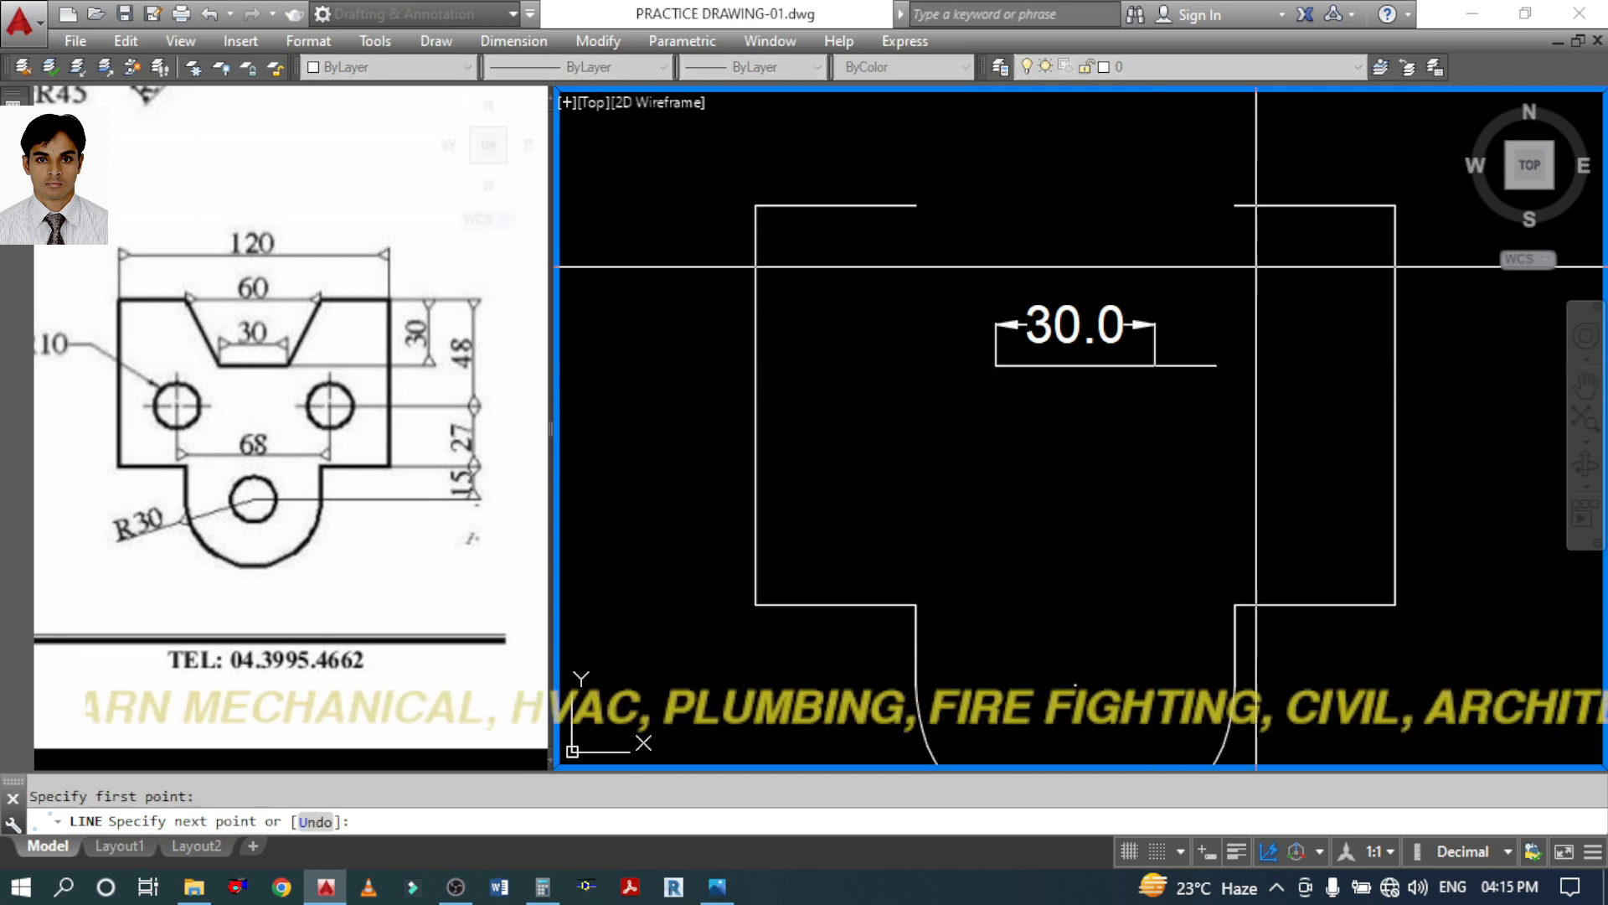
{"action": "left_click", "coordinate": [1235, 205]}
{"action": "key", "text": "Return"}
{"action": "key", "text": "Return"}
{"action": "left_click", "coordinate": [996, 365]}
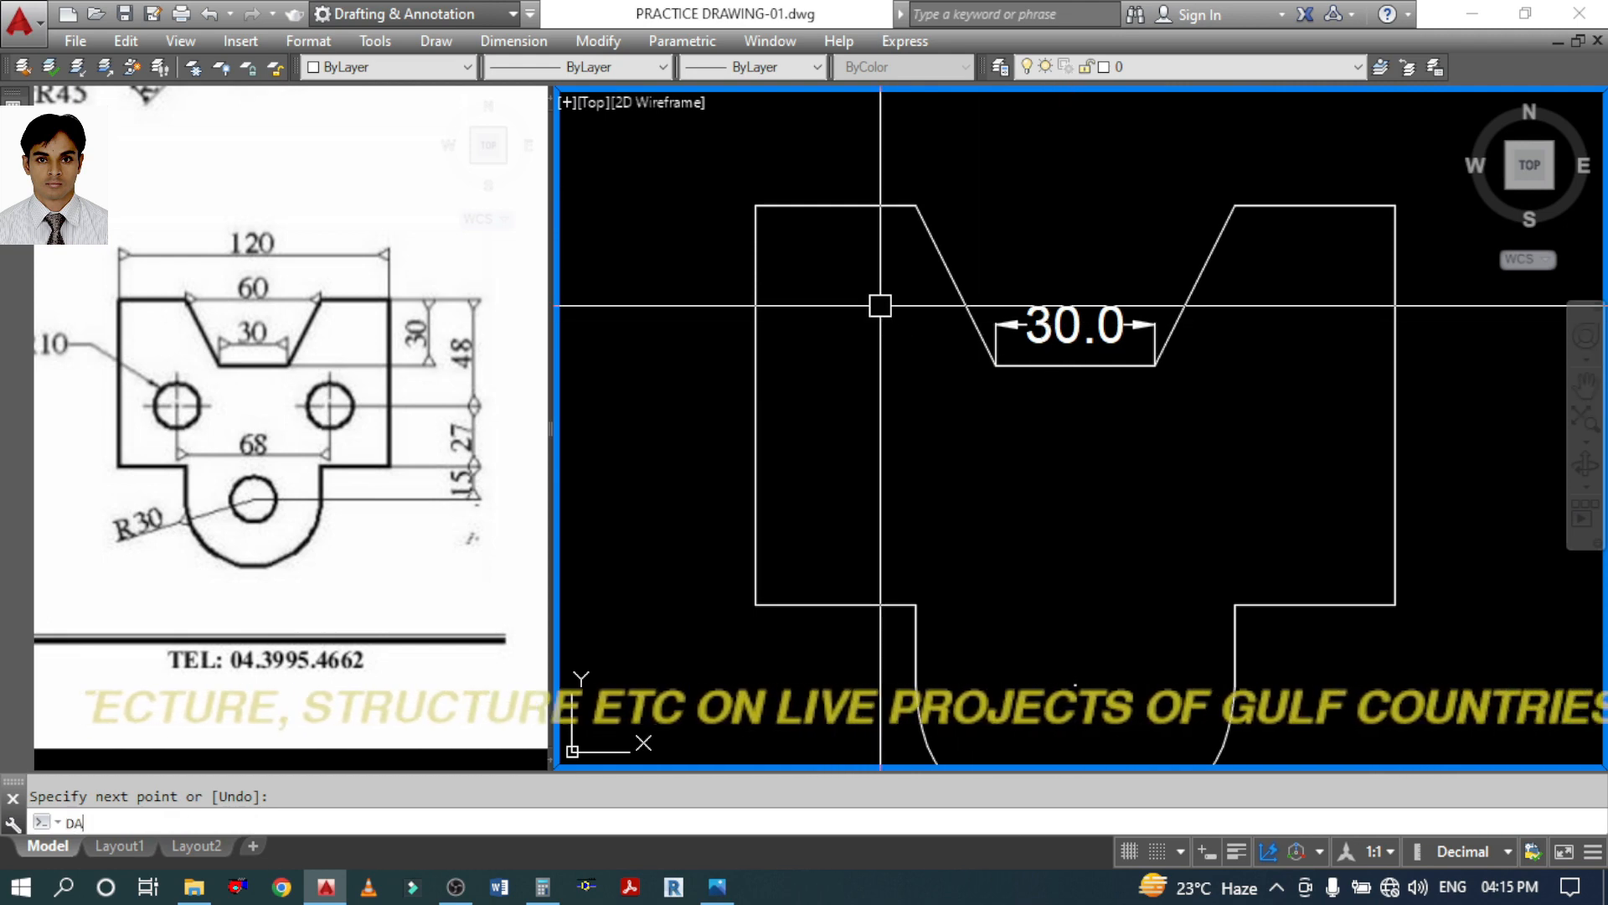
Add aligned dimensions to the left and right top edge segments, lined up with each other above the bracket
{"action": "key", "text": "Return"}
{"action": "key", "text": "Return"}
{"action": "left_click", "coordinate": [832, 206]}
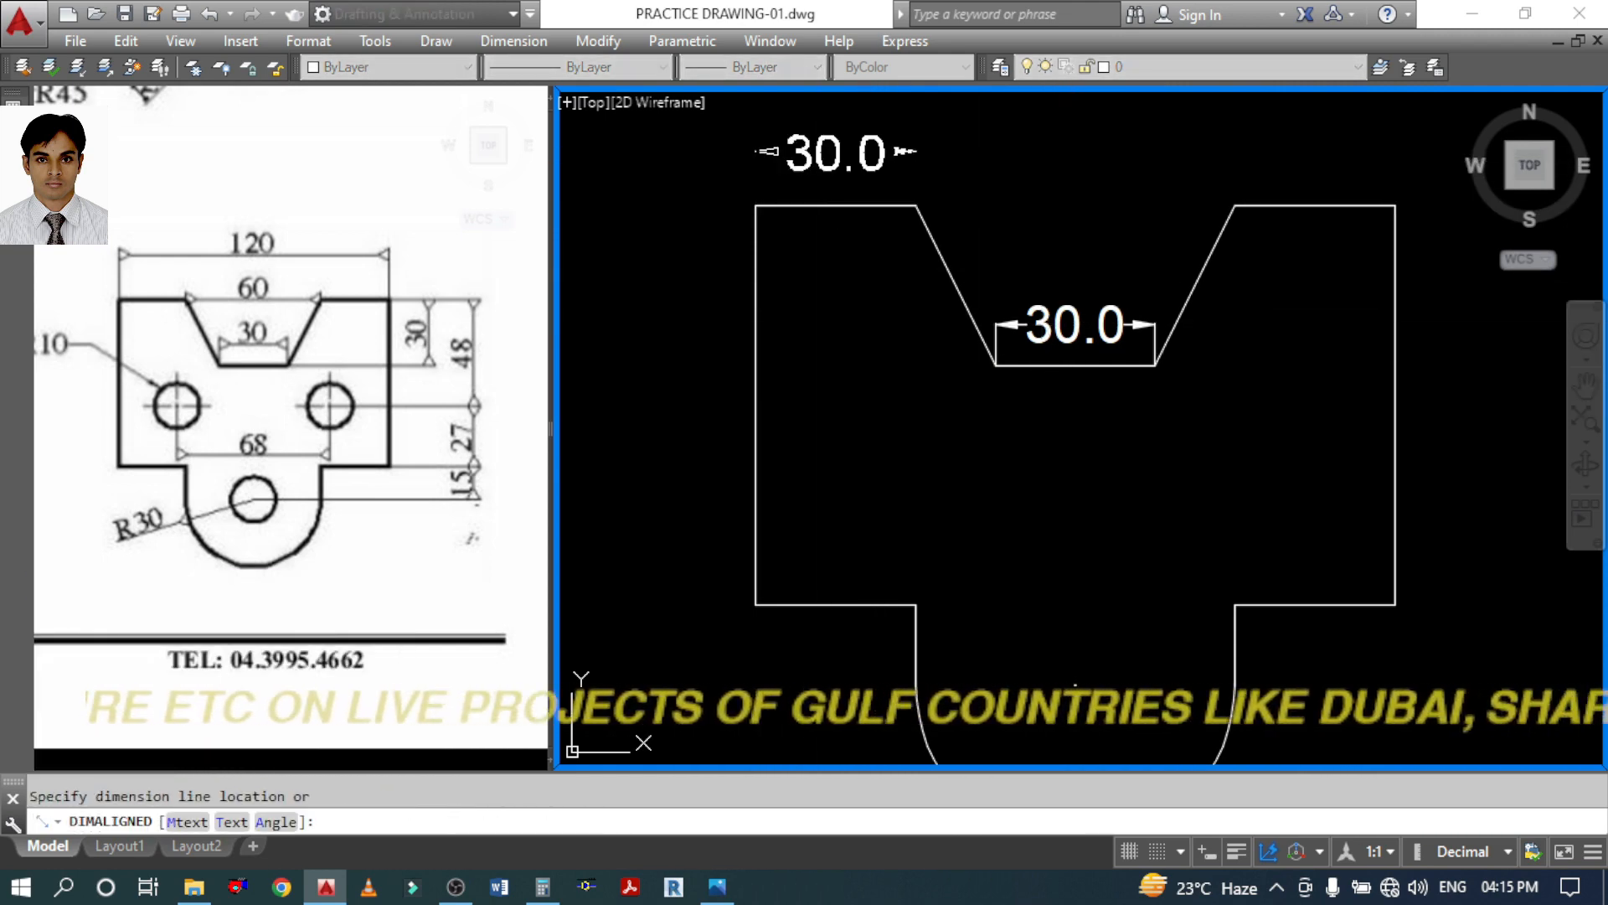
{"action": "left_click", "coordinate": [842, 152]}
{"action": "middle_click_drag", "start_coordinate": [991, 223], "coordinate": [948, 313]}
{"action": "key", "text": "Return"}
{"action": "key", "text": "Return"}
{"action": "left_click", "coordinate": [1260, 295]}
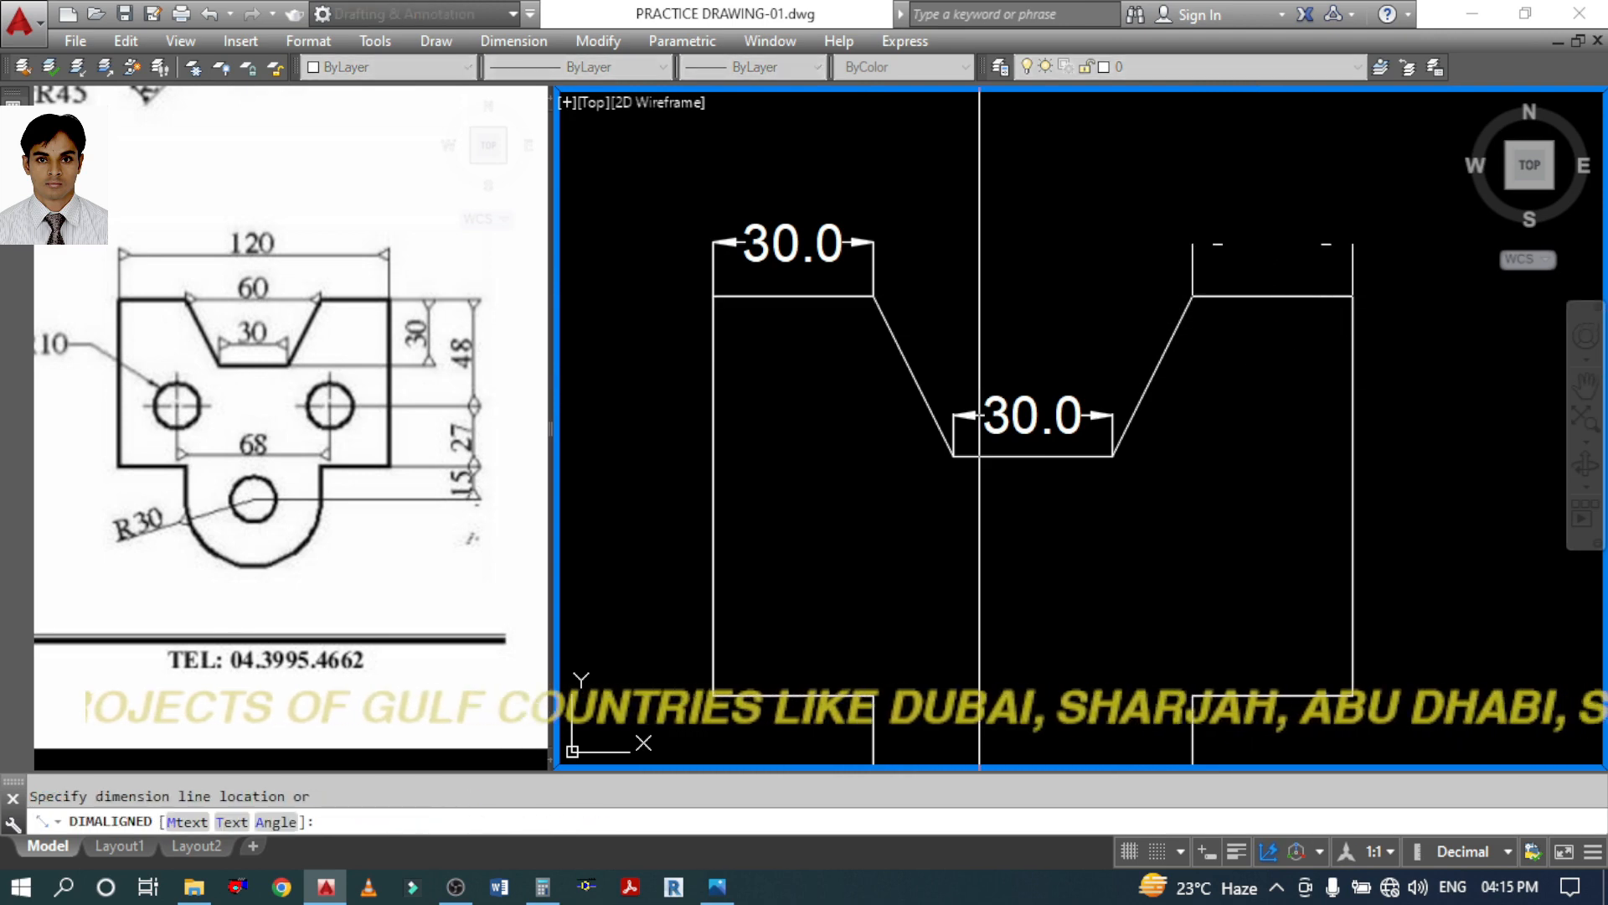
{"action": "left_click", "coordinate": [874, 242]}
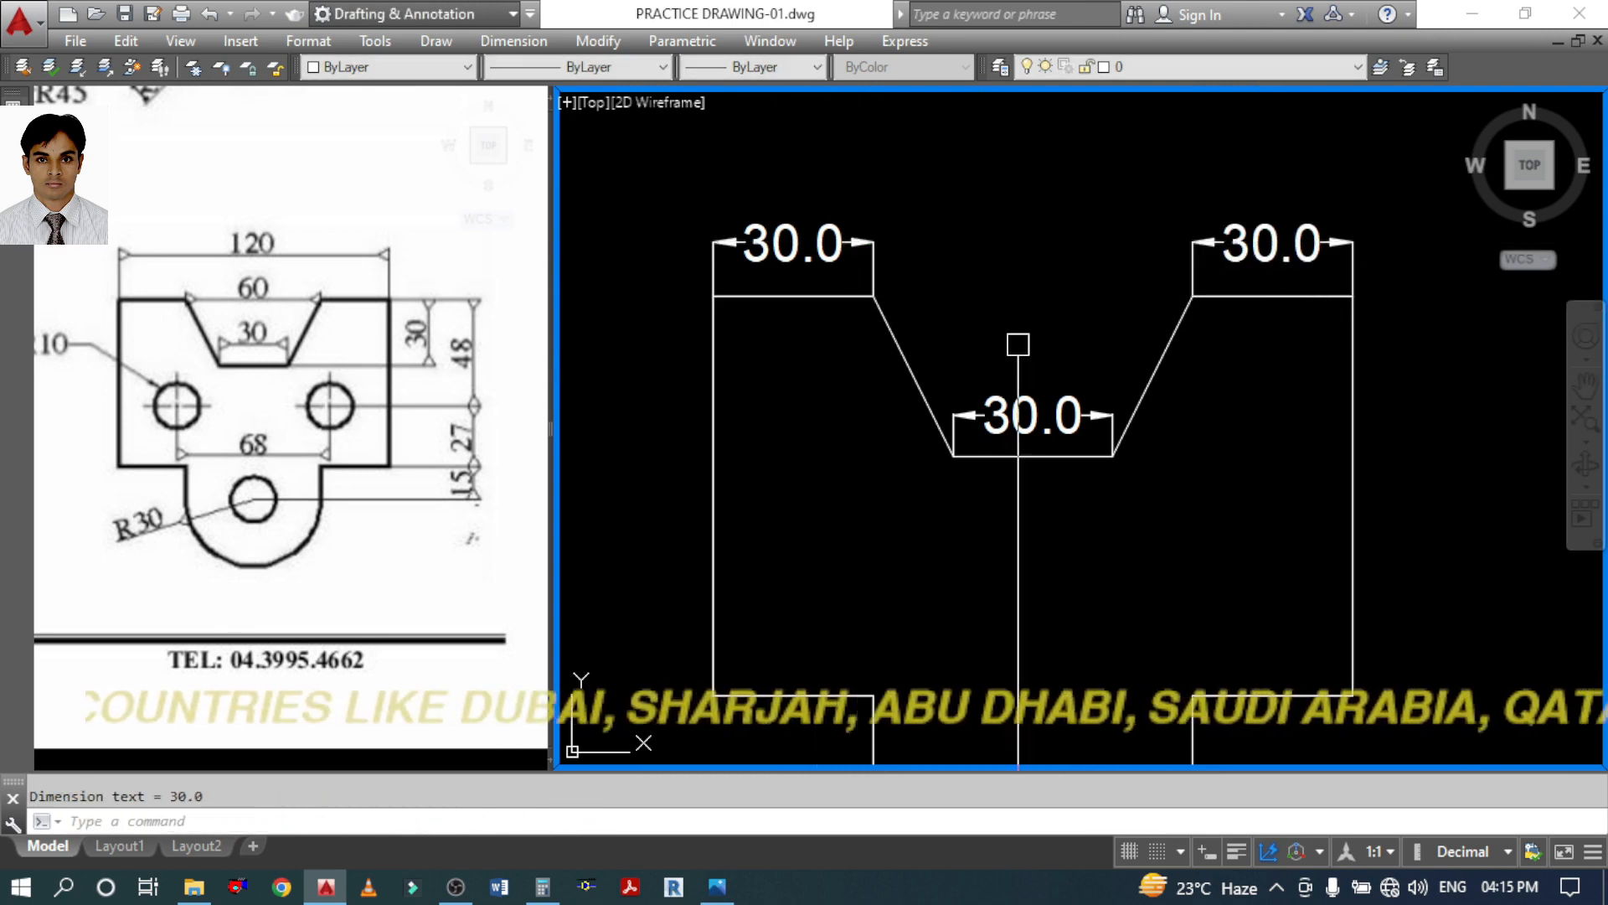
Add an aligned dimension across the notch's opening, in line with the two segment dimensions
{"action": "key", "text": "Return"}
{"action": "left_click", "coordinate": [874, 295]}
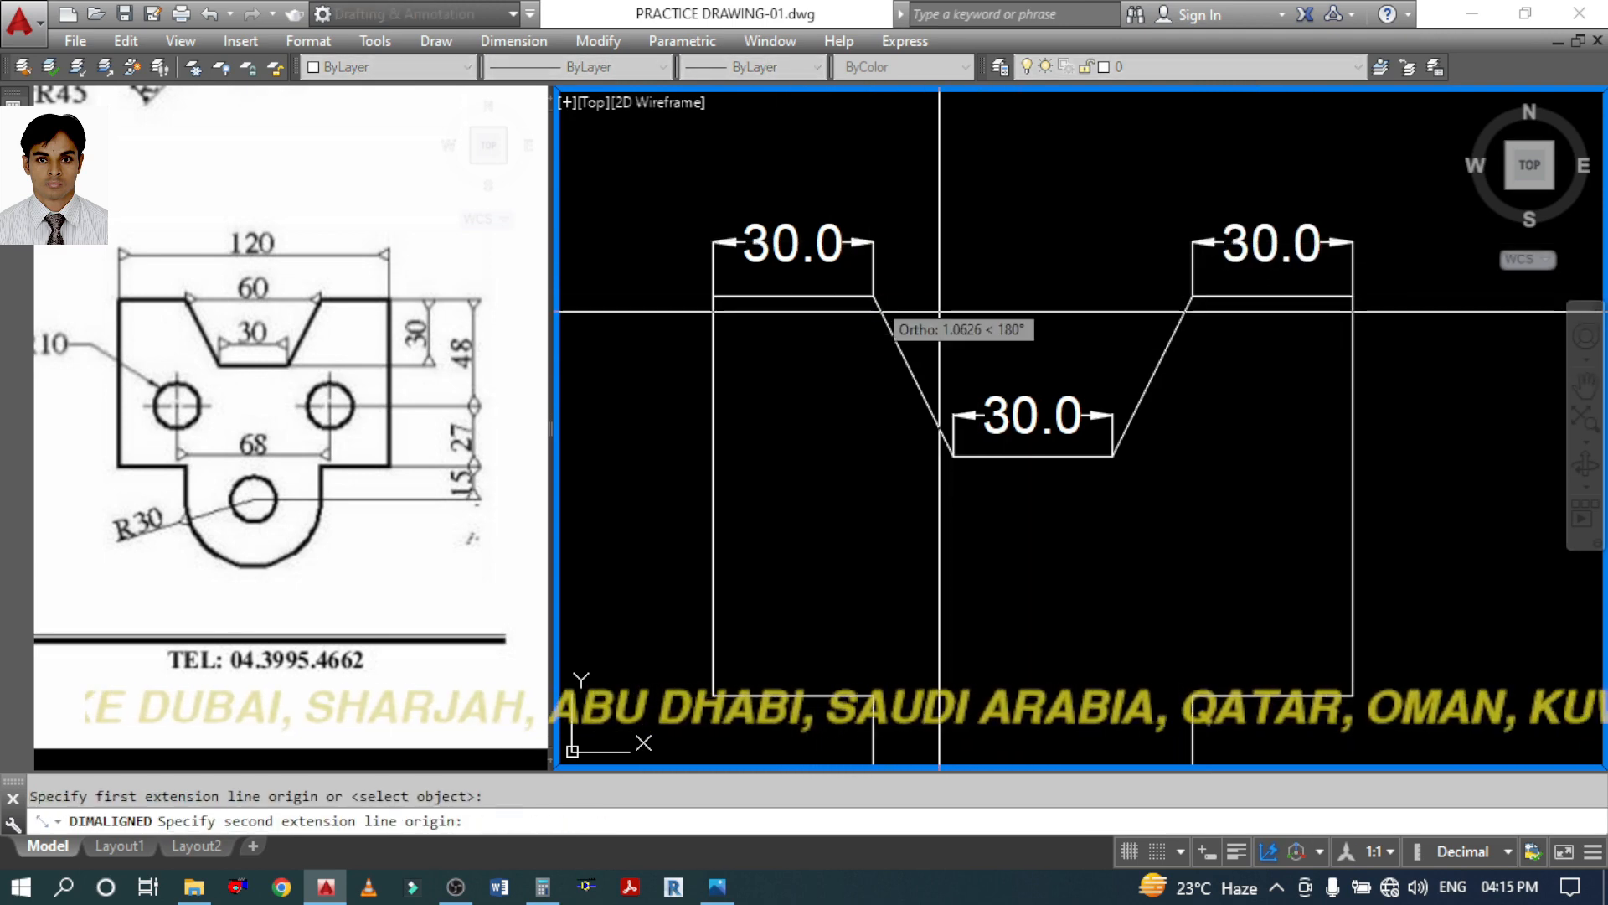
{"action": "left_click", "coordinate": [1192, 295]}
{"action": "left_click", "coordinate": [1189, 242]}
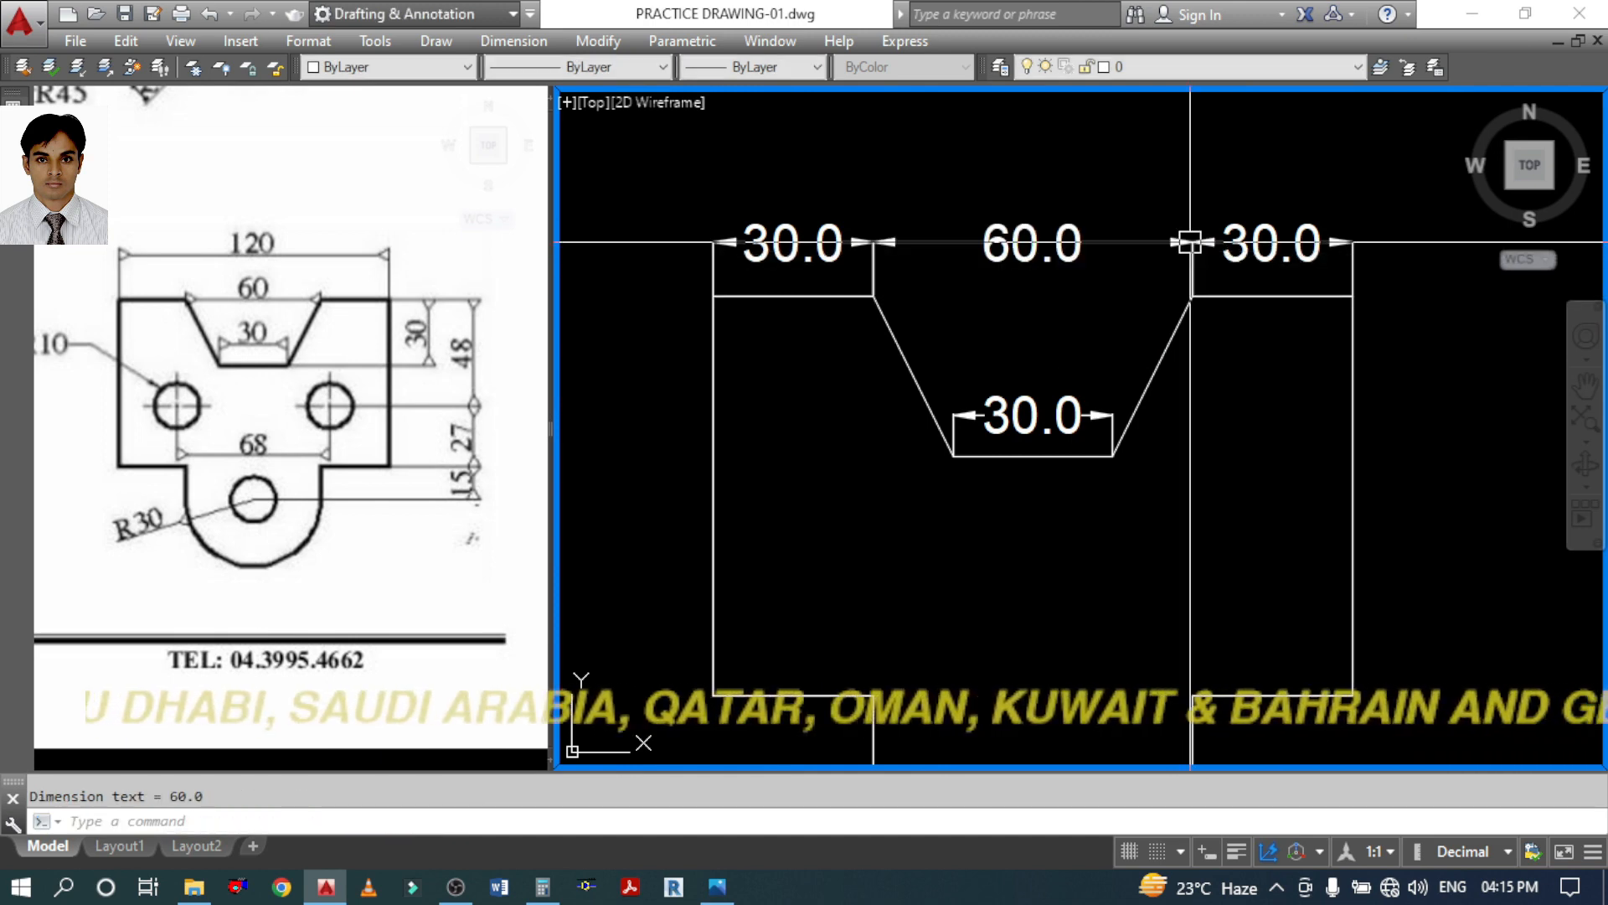
Add aligned dimensions for the bracket's overall width, above the segment dimensions, and for the notch's depth, beside the right edge
{"action": "middle_click_drag", "start_coordinate": [720, 307], "coordinate": [706, 313]}
{"action": "key", "text": "Return"}
{"action": "left_click", "coordinate": [698, 300]}
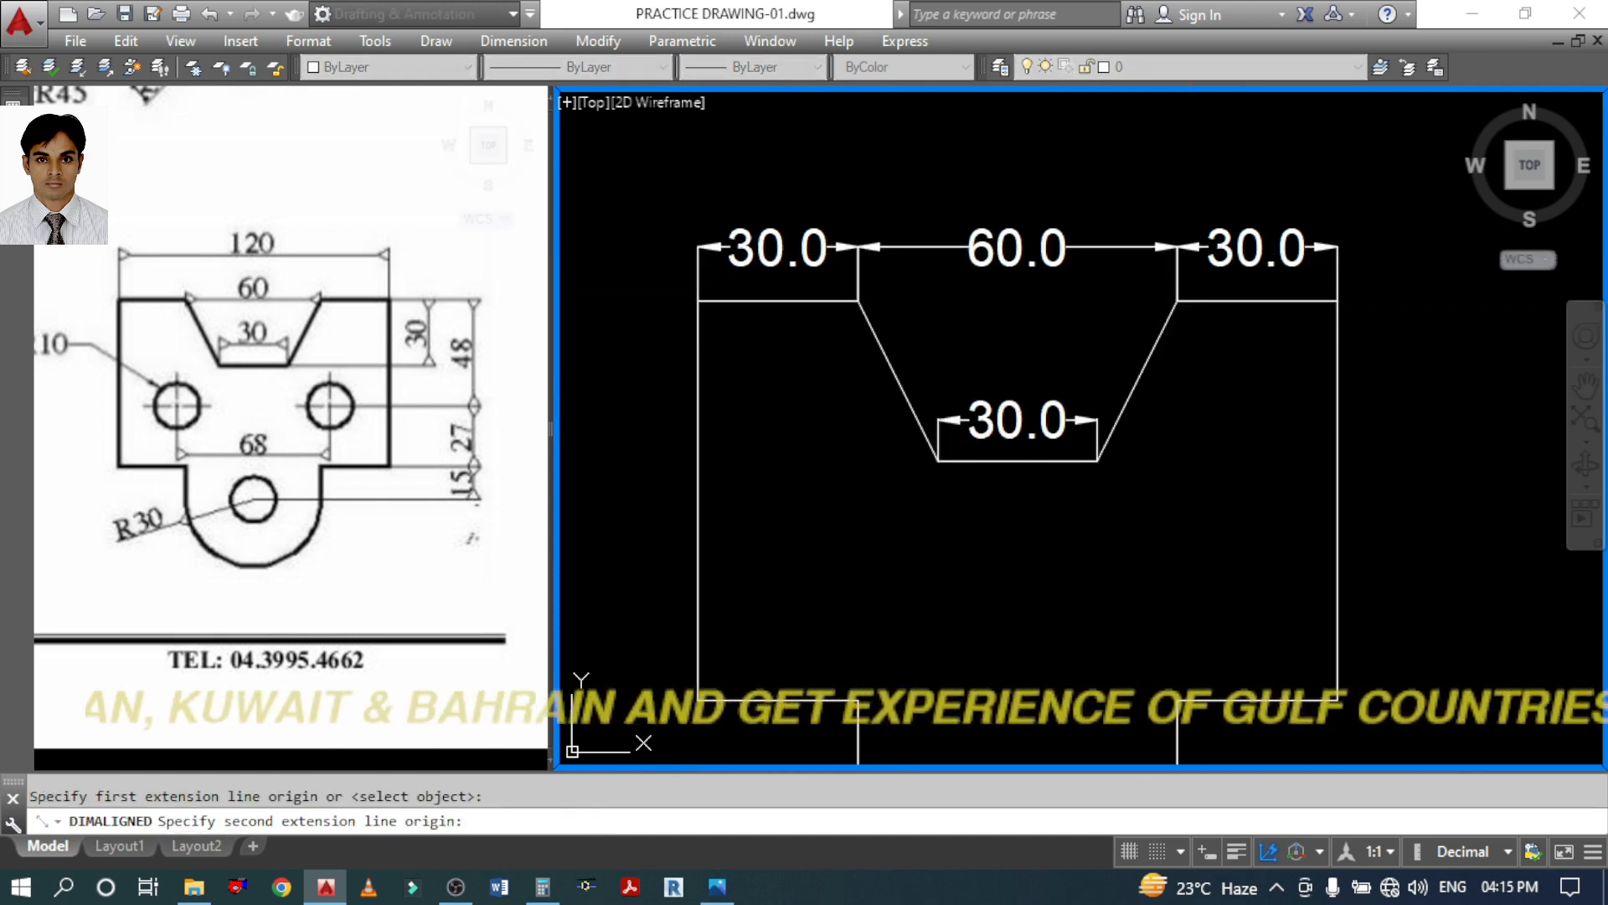
{"action": "left_click", "coordinate": [1337, 300]}
{"action": "left_click", "coordinate": [1331, 188]}
{"action": "middle_click_drag", "start_coordinate": [1307, 417], "coordinate": [1239, 377]}
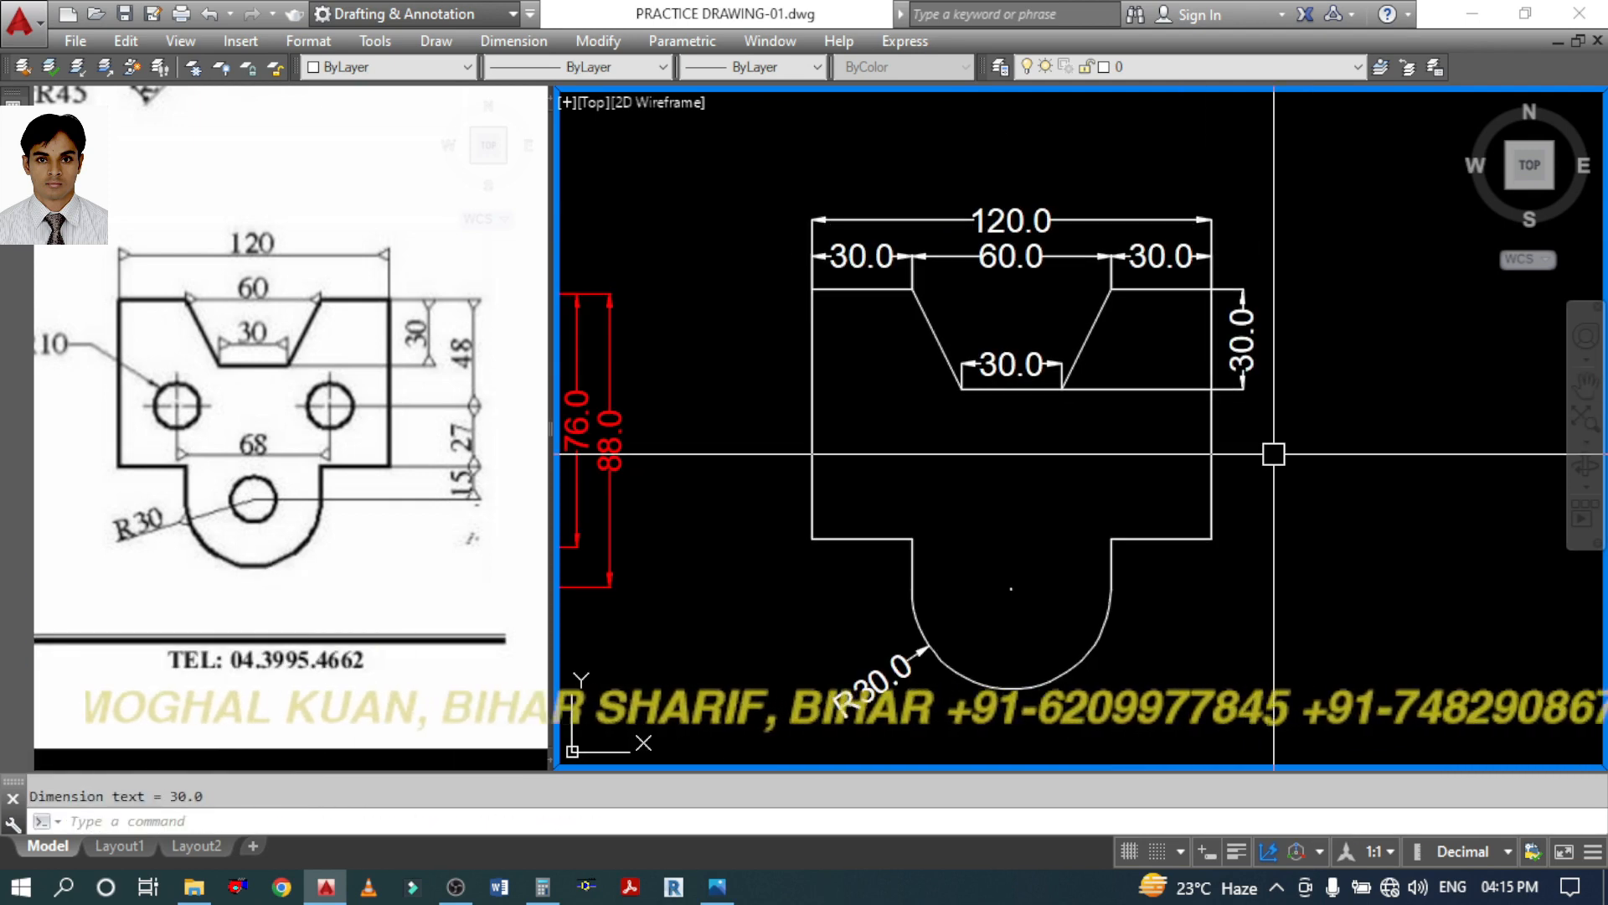
{"action": "key", "text": "Escape"}
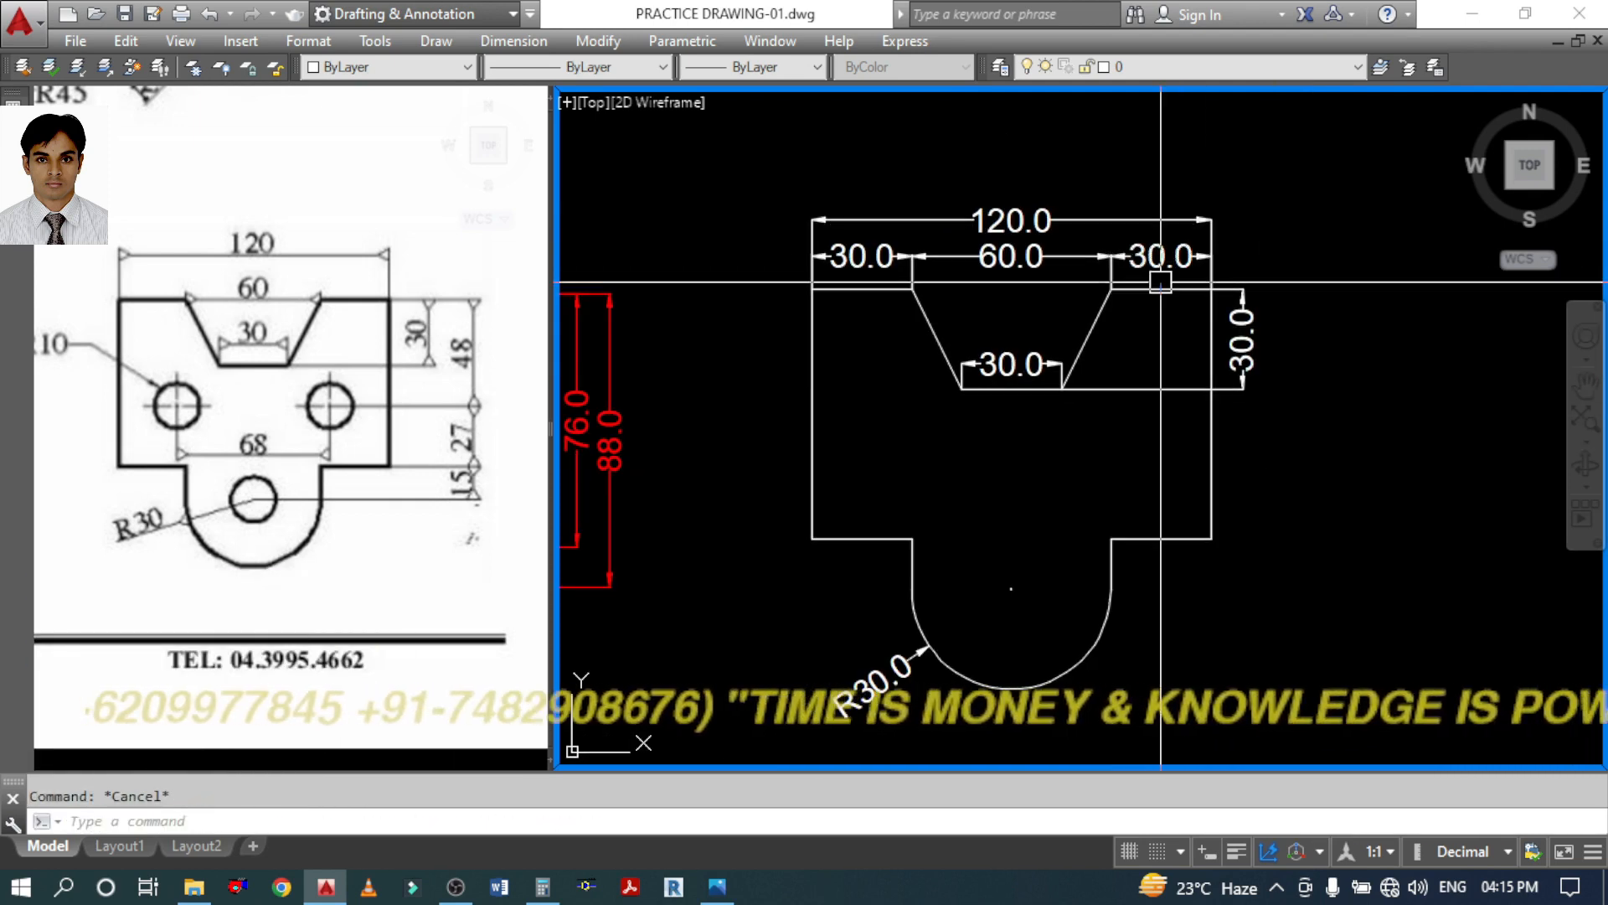
{"action": "left_click", "coordinate": [1161, 289]}
{"action": "left_click", "coordinate": [1153, 453]}
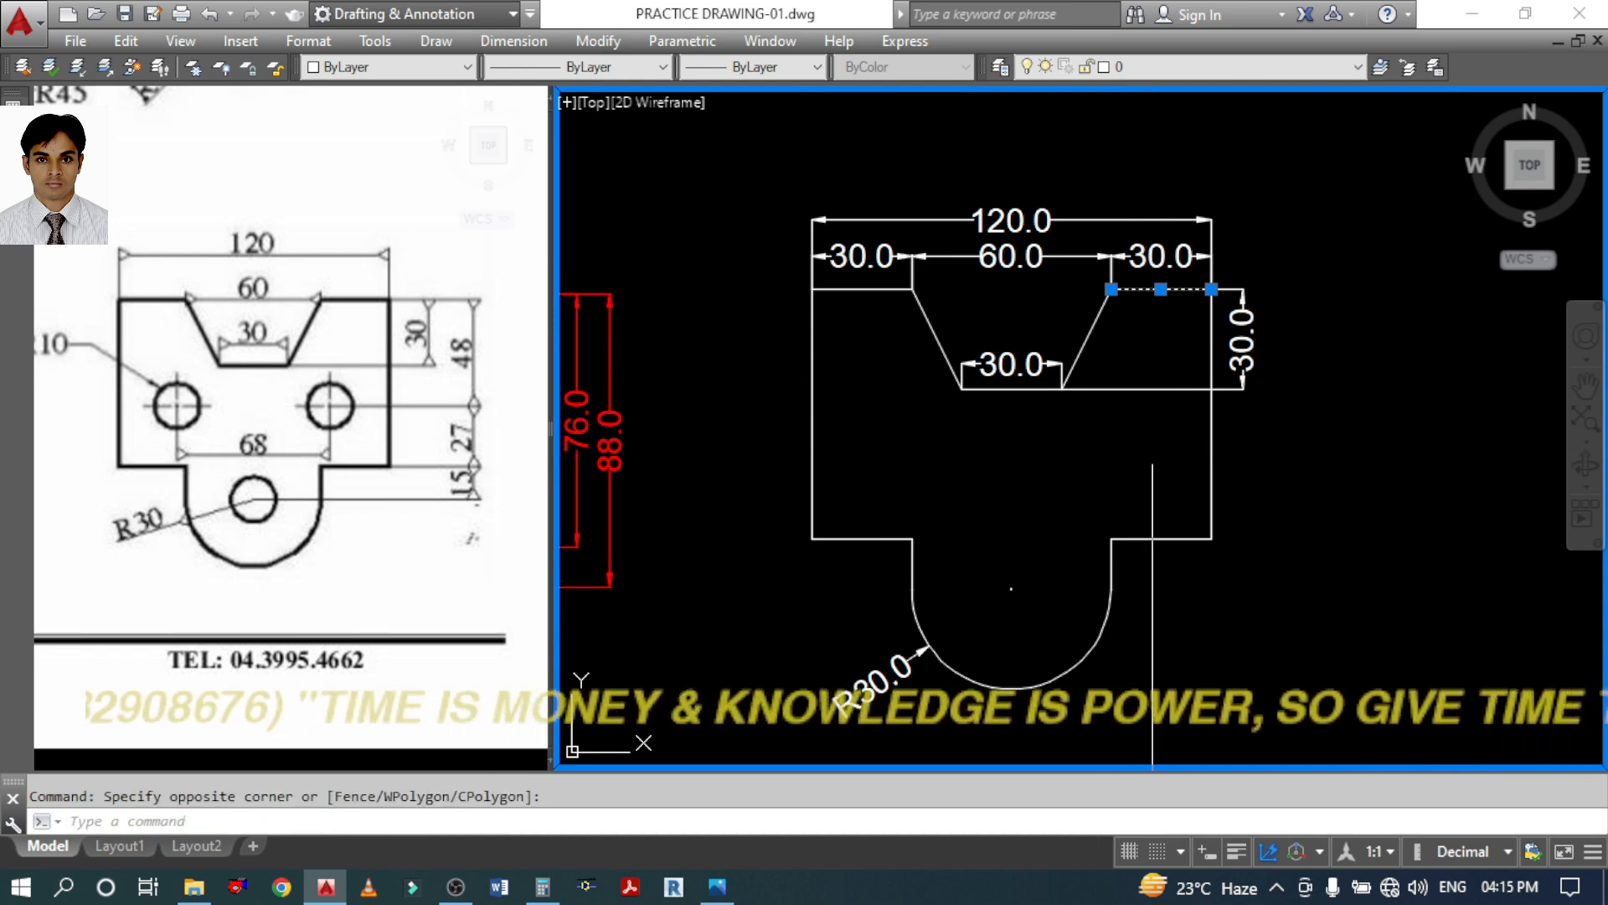
{"action": "key", "text": "Escape"}
{"action": "left_click", "coordinate": [1147, 537]}
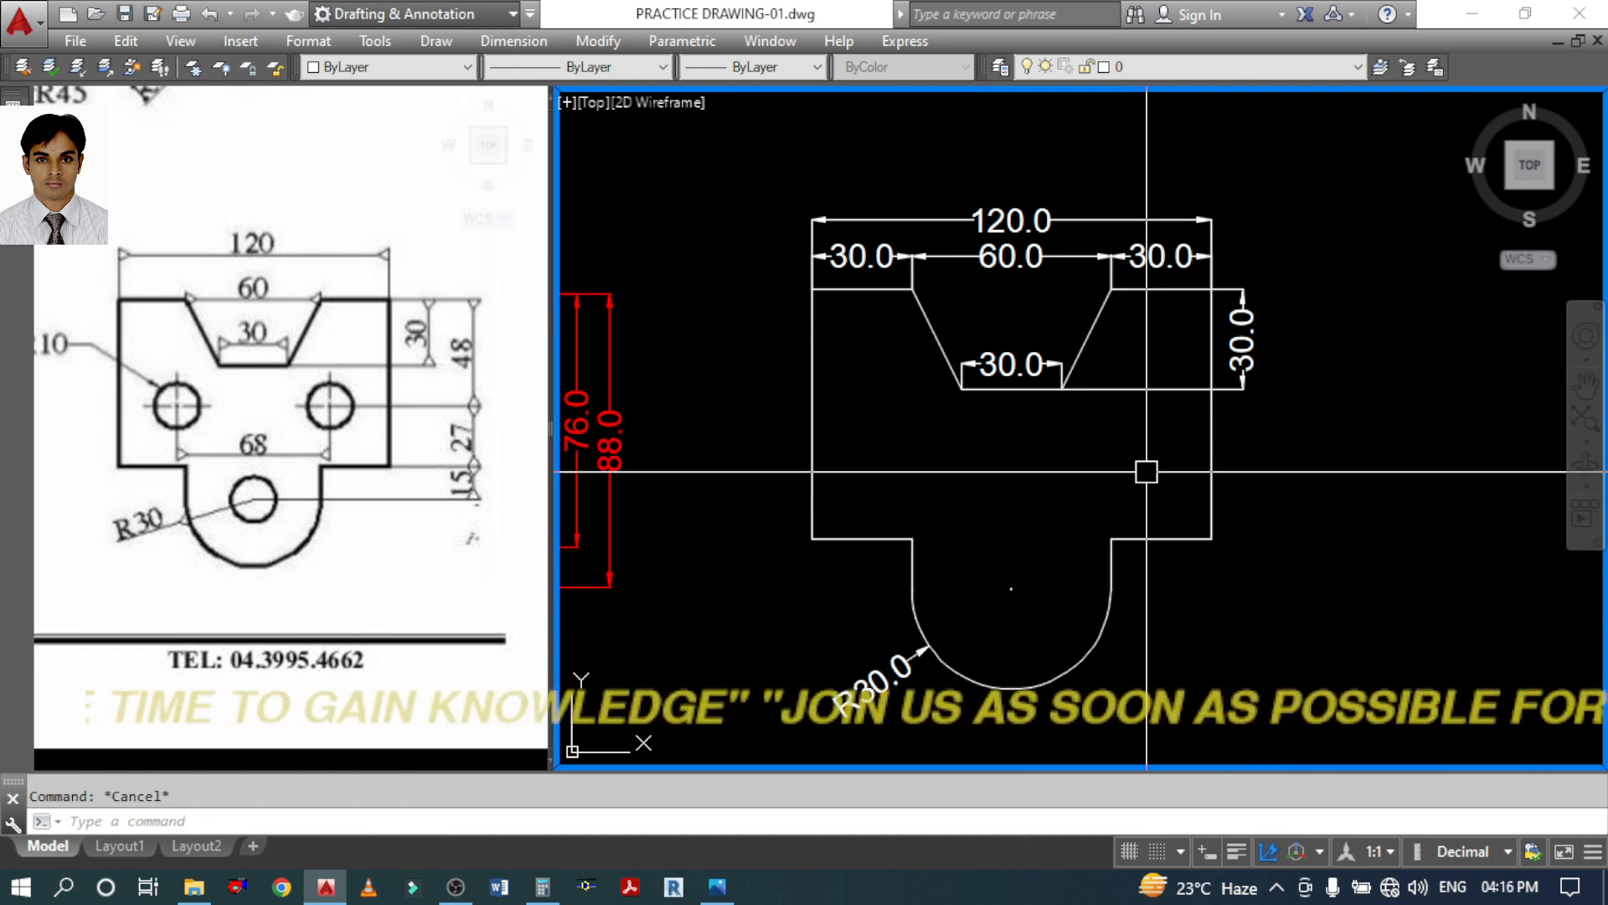
Offset the bracket's right lower shoulder line 27 upward to locate the hole centres
{"action": "key", "text": "Return"}
{"action": "type", "text": "27"}
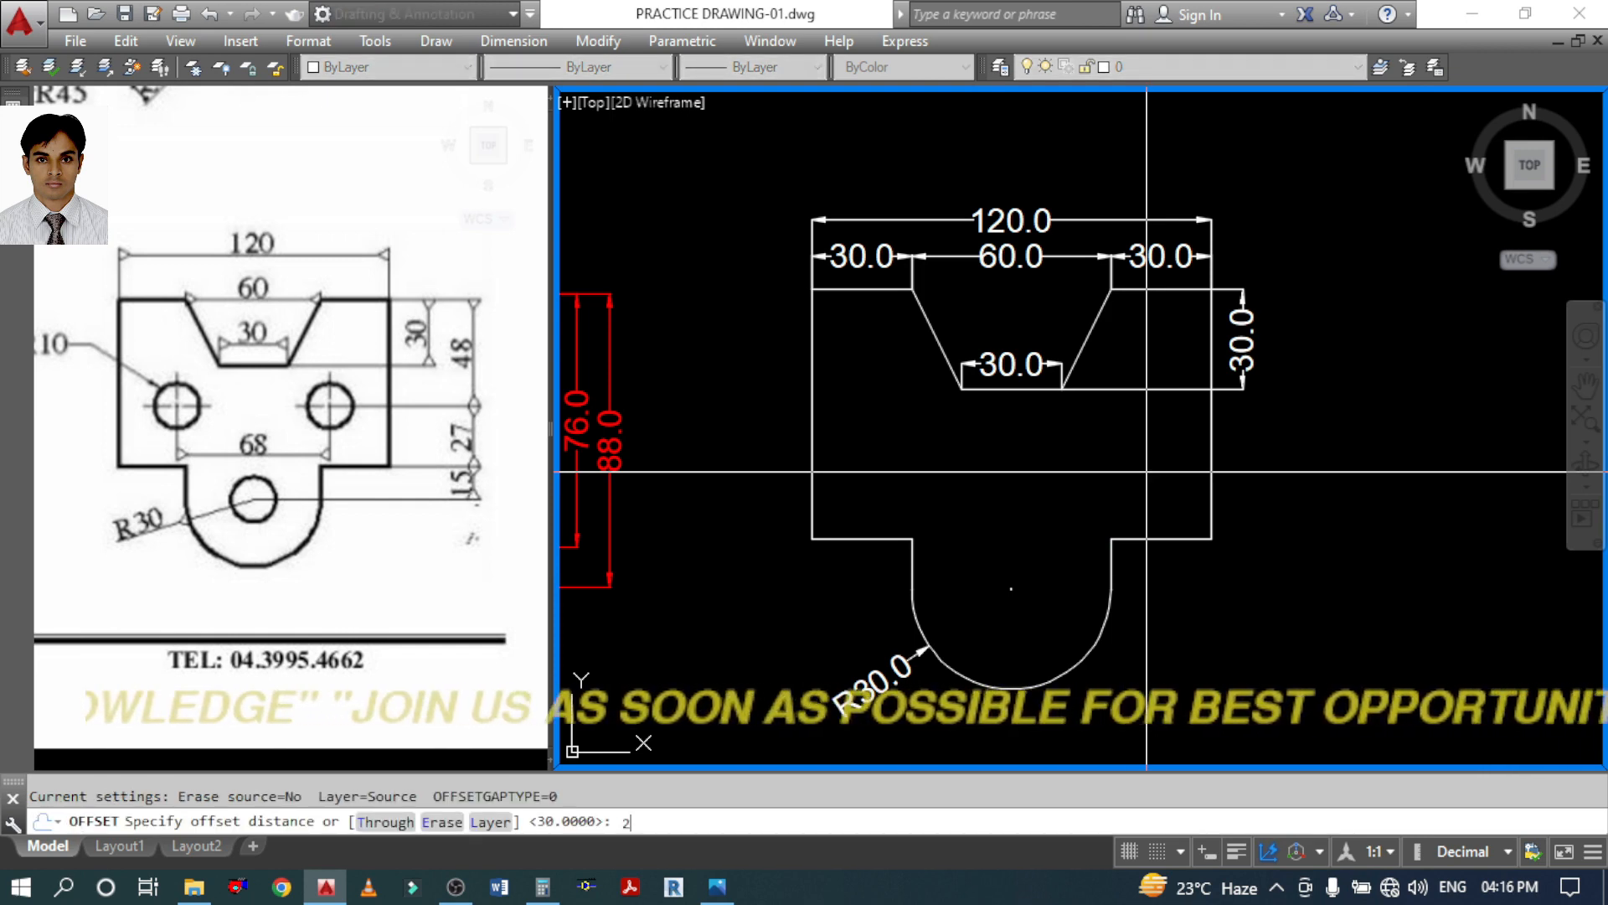
{"action": "key", "text": "Return"}
{"action": "left_click", "coordinate": [1173, 538]}
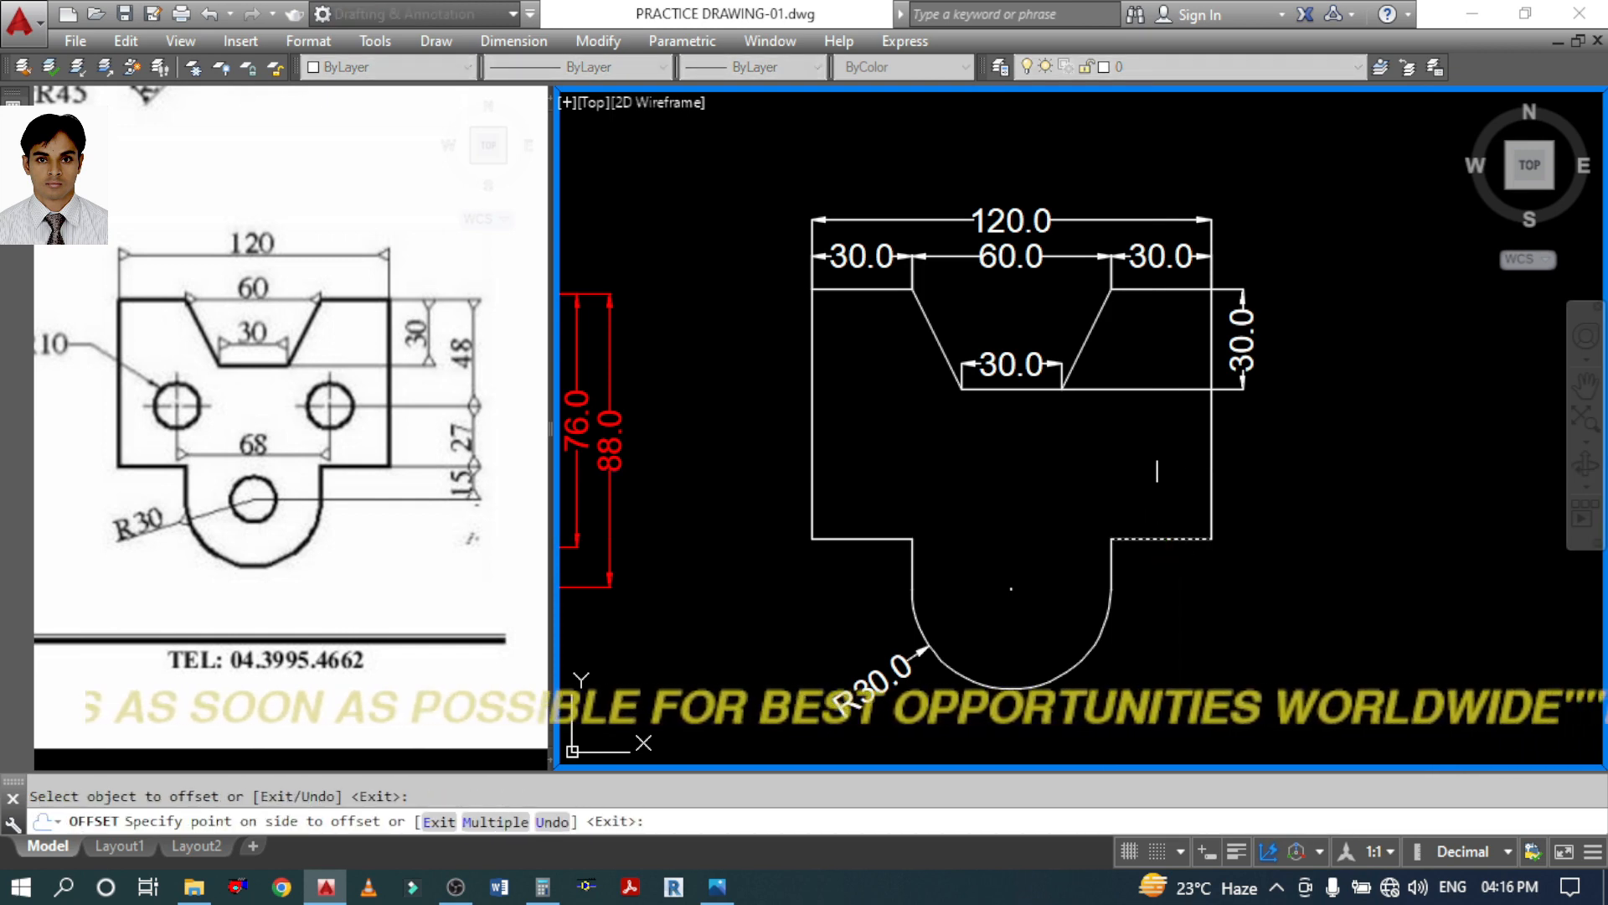
{"action": "left_click", "coordinate": [1160, 466]}
{"action": "key", "text": "Return"}
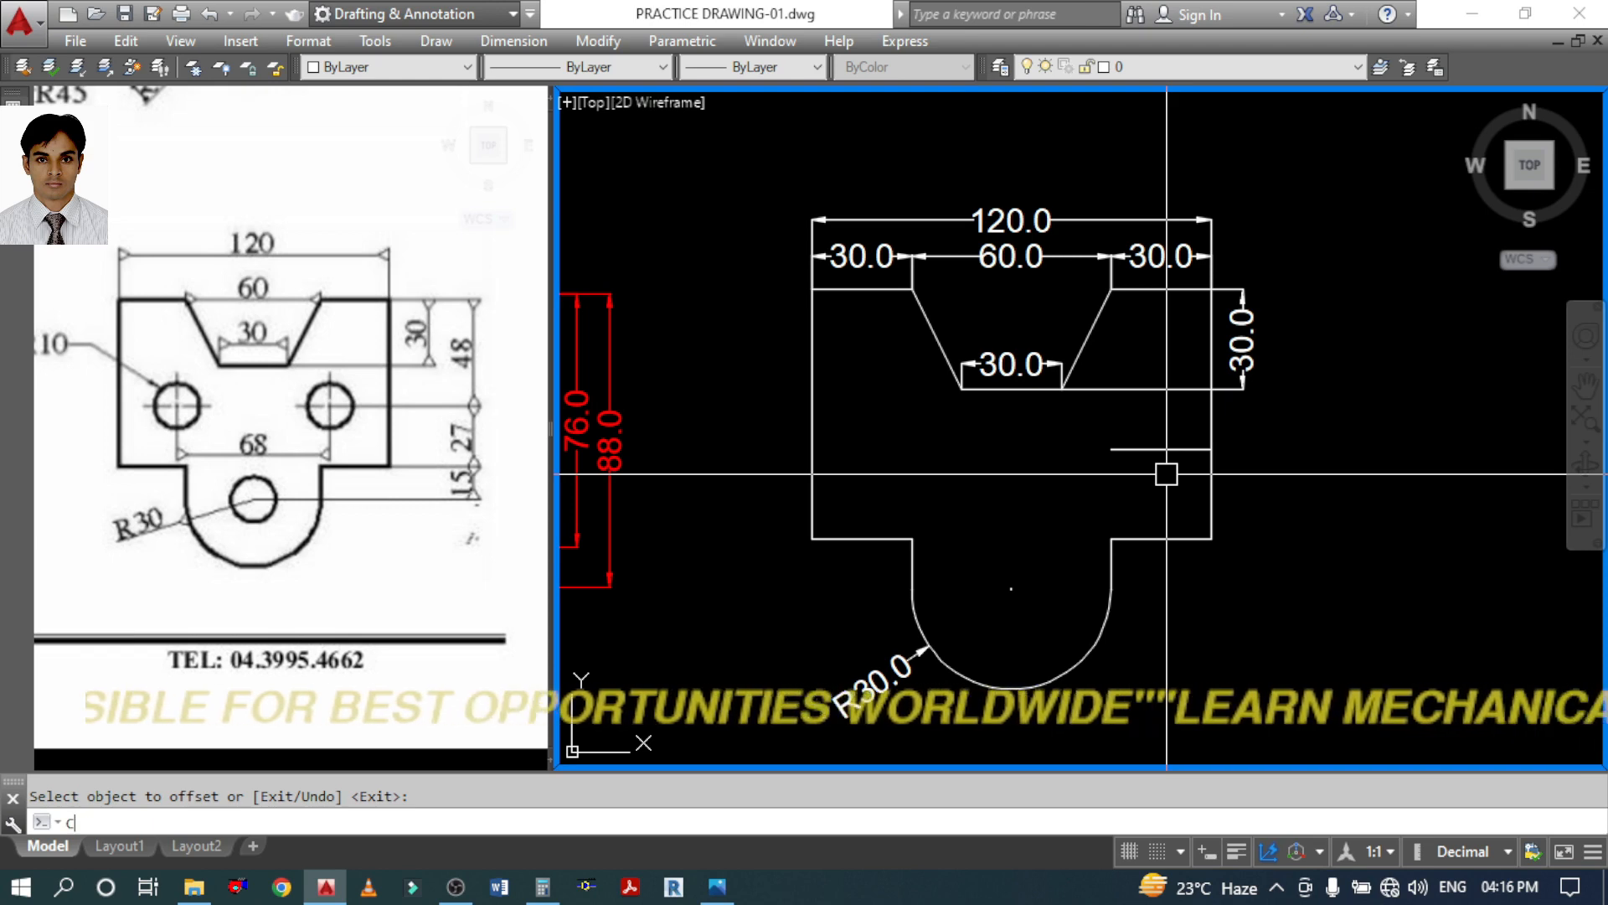
{"action": "key", "text": "Return"}
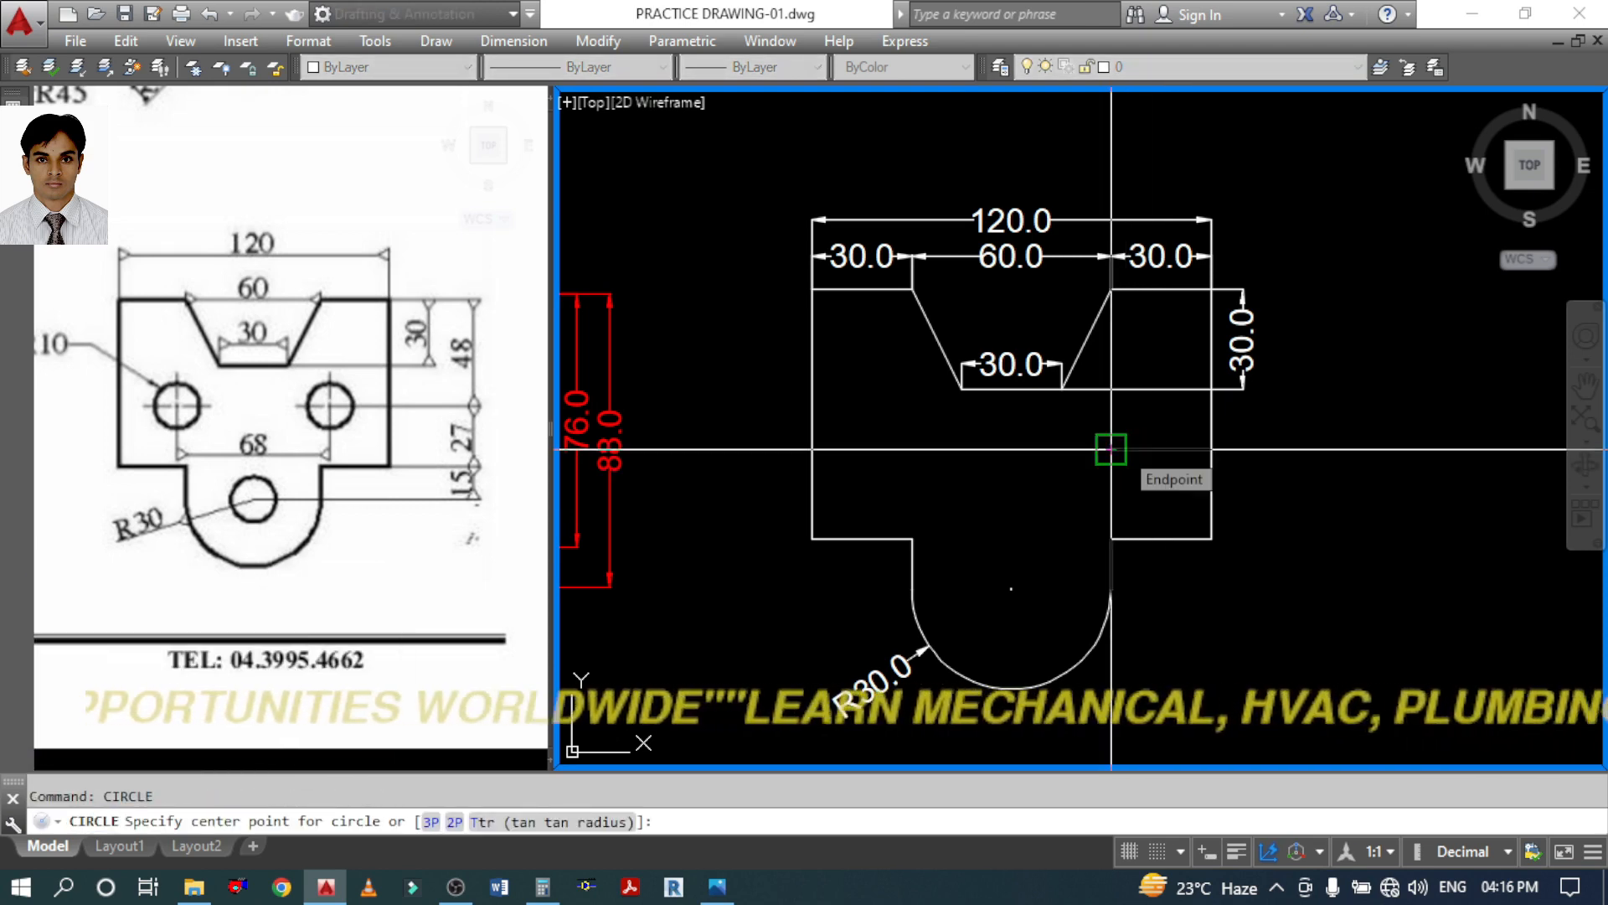
{"action": "key", "text": "Escape"}
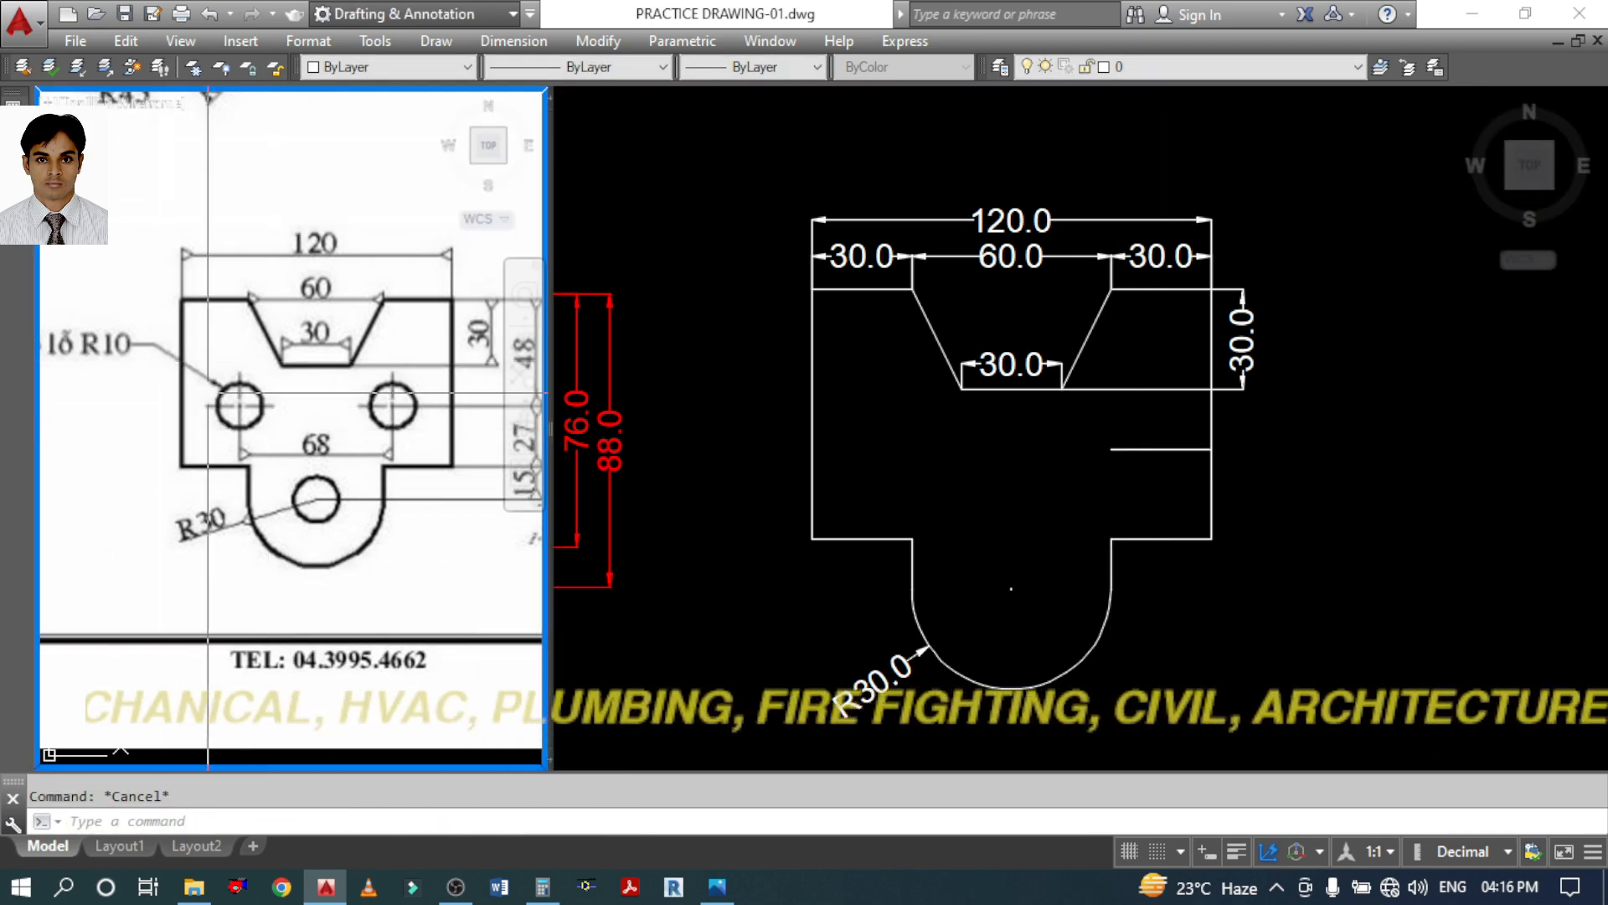
{"action": "type", "text": "ci"}
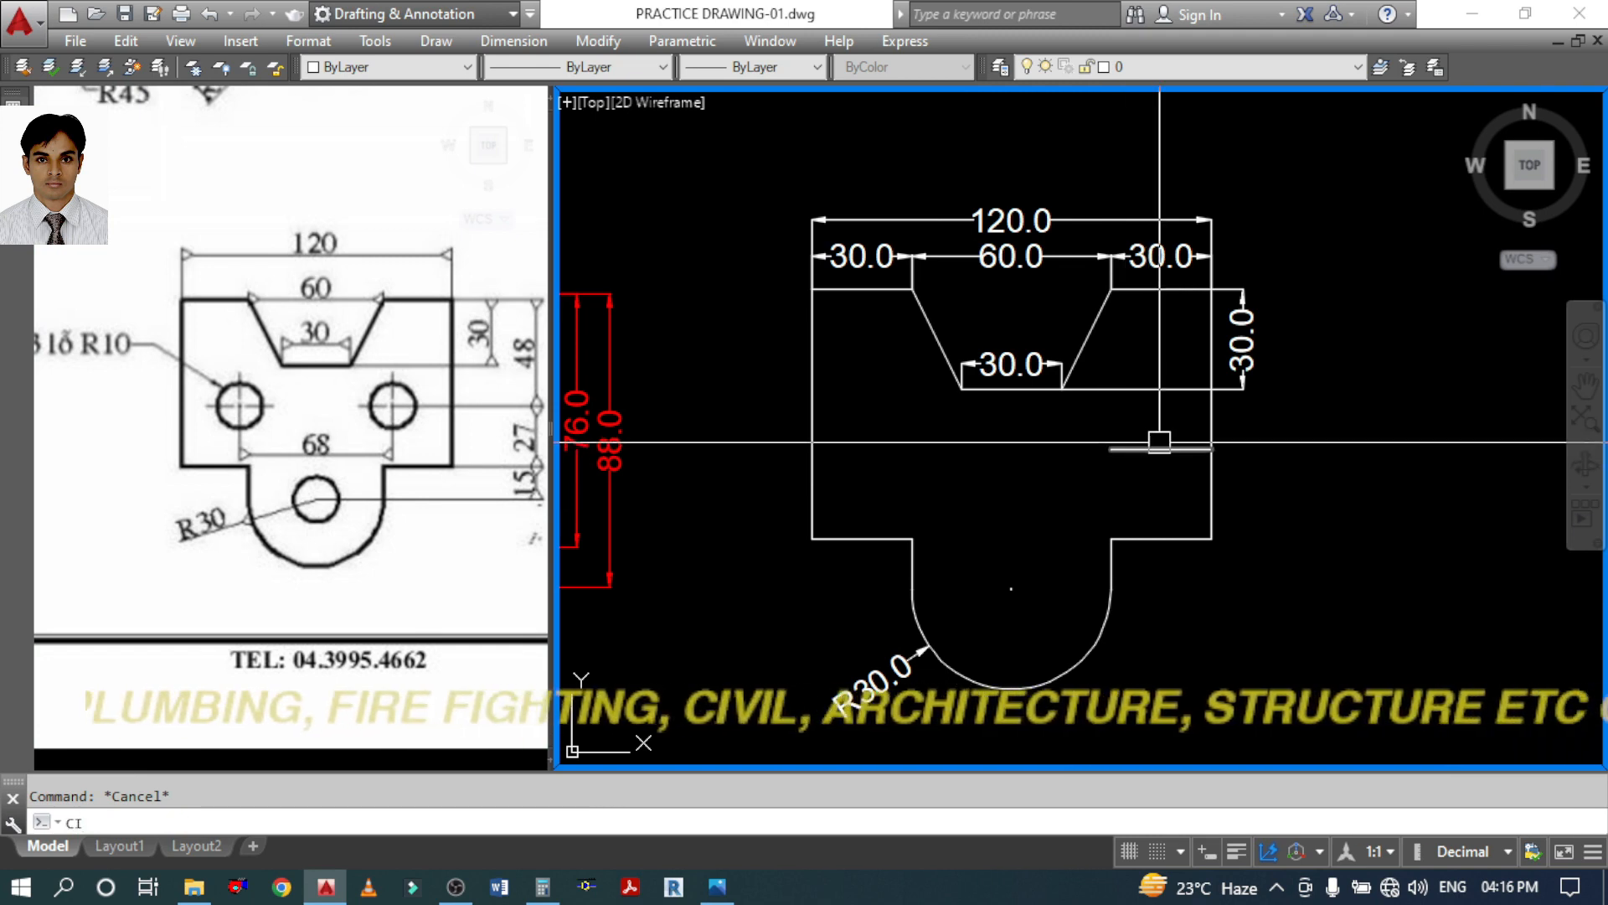
{"action": "key", "text": "Return"}
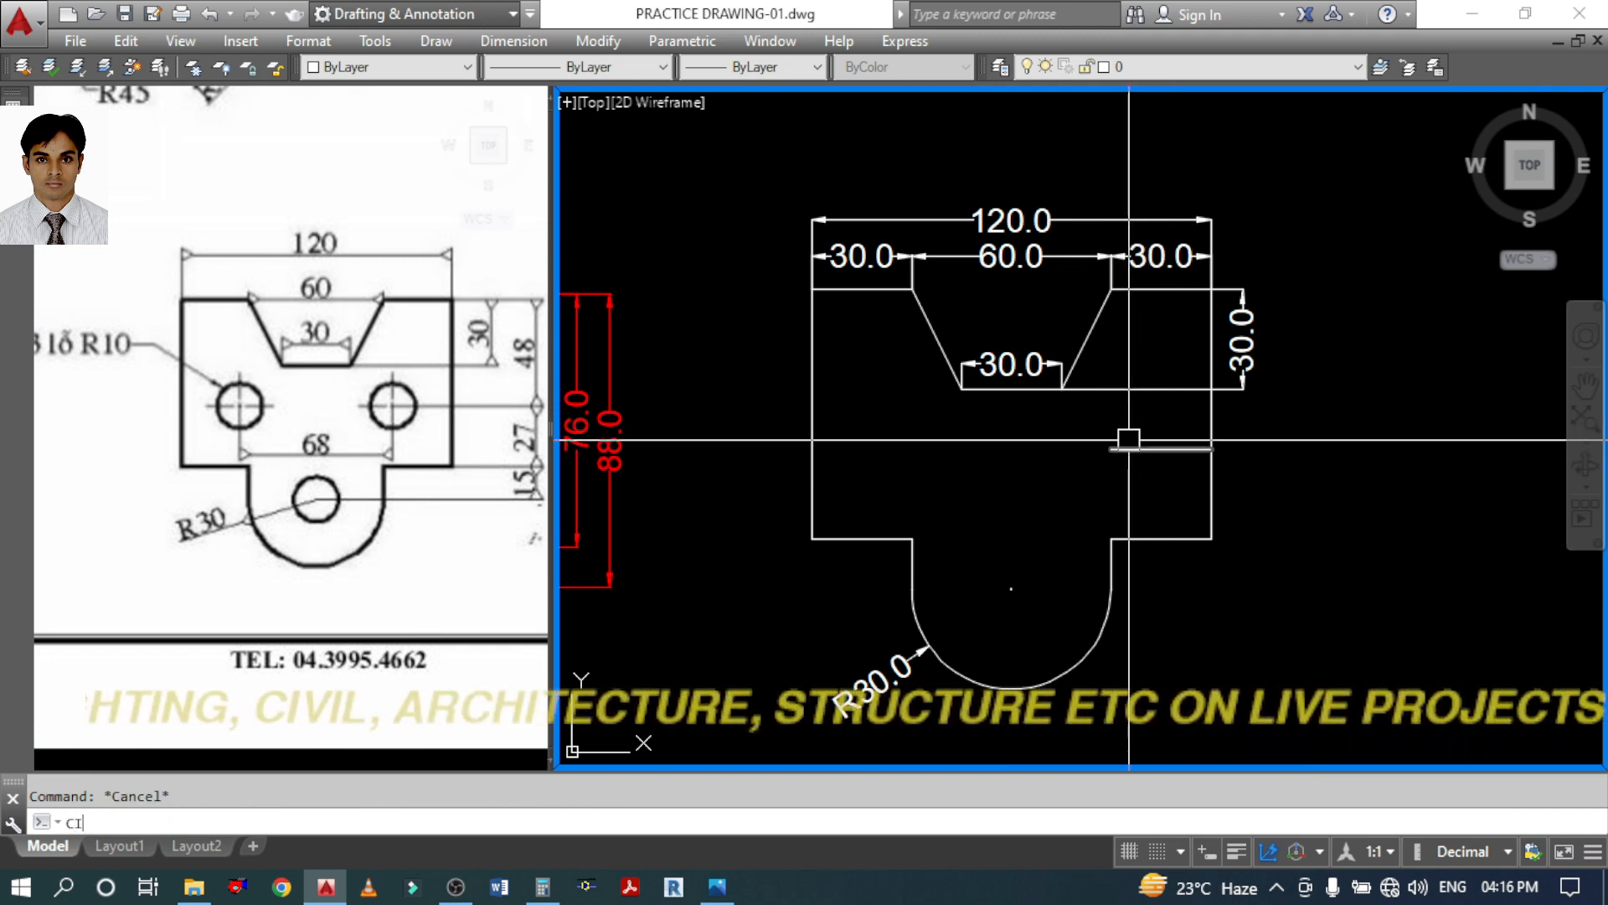
Draw a circle of radius 10 centred on the left end of the offset line
{"action": "type", "text": "c"}
{"action": "key", "text": "Return"}
{"action": "left_click", "coordinate": [1112, 449]}
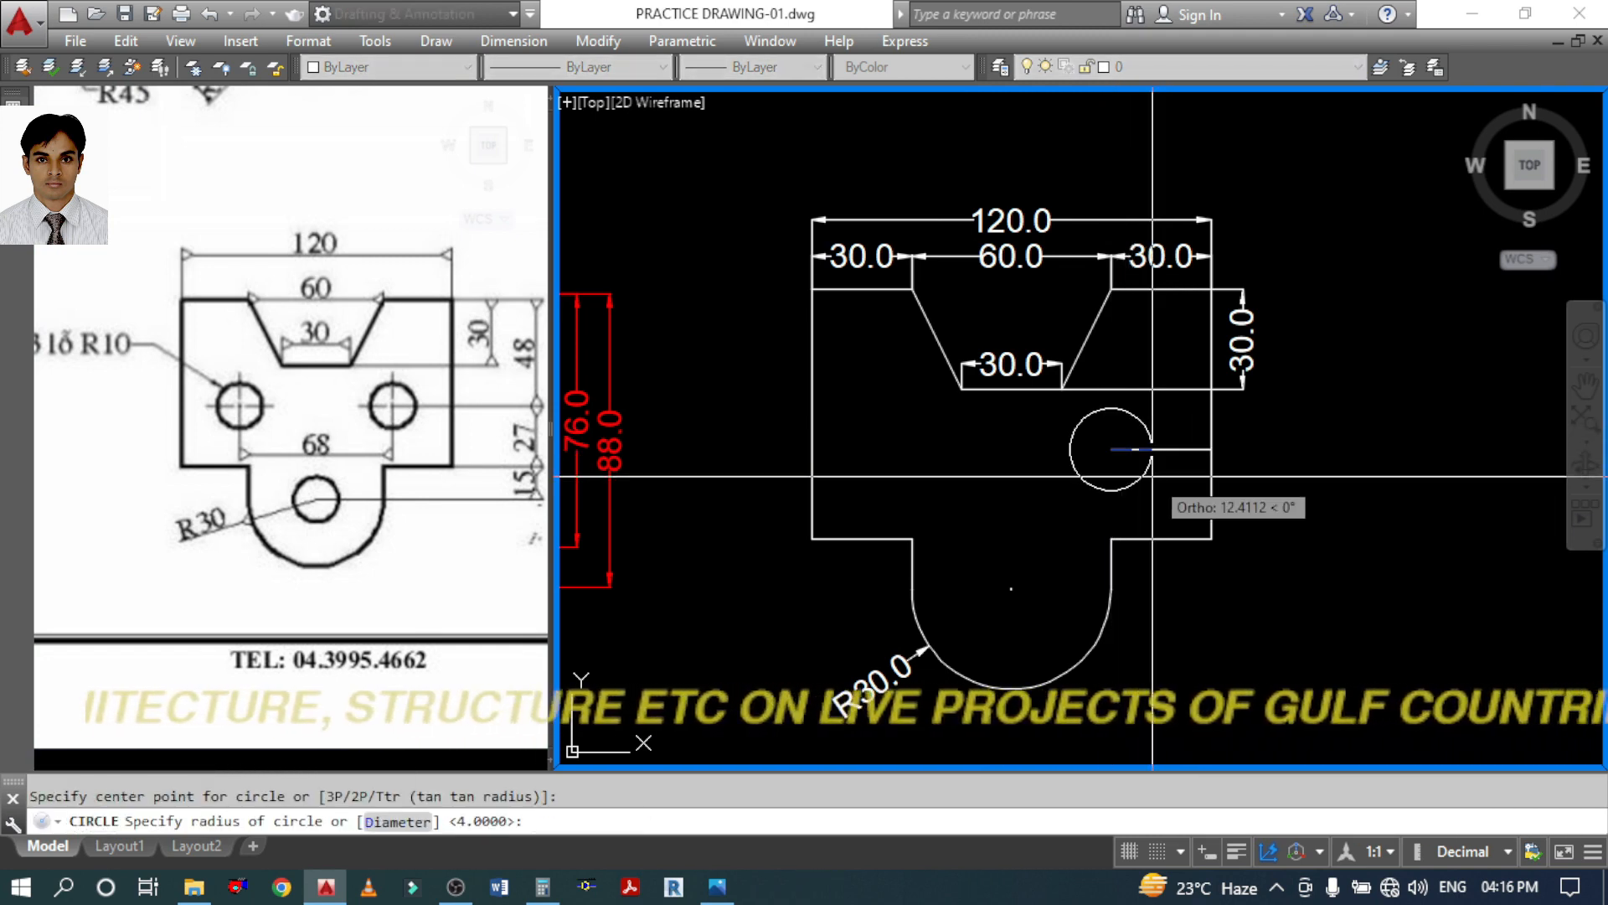
{"action": "type", "text": "10"}
{"action": "key", "text": "Return"}
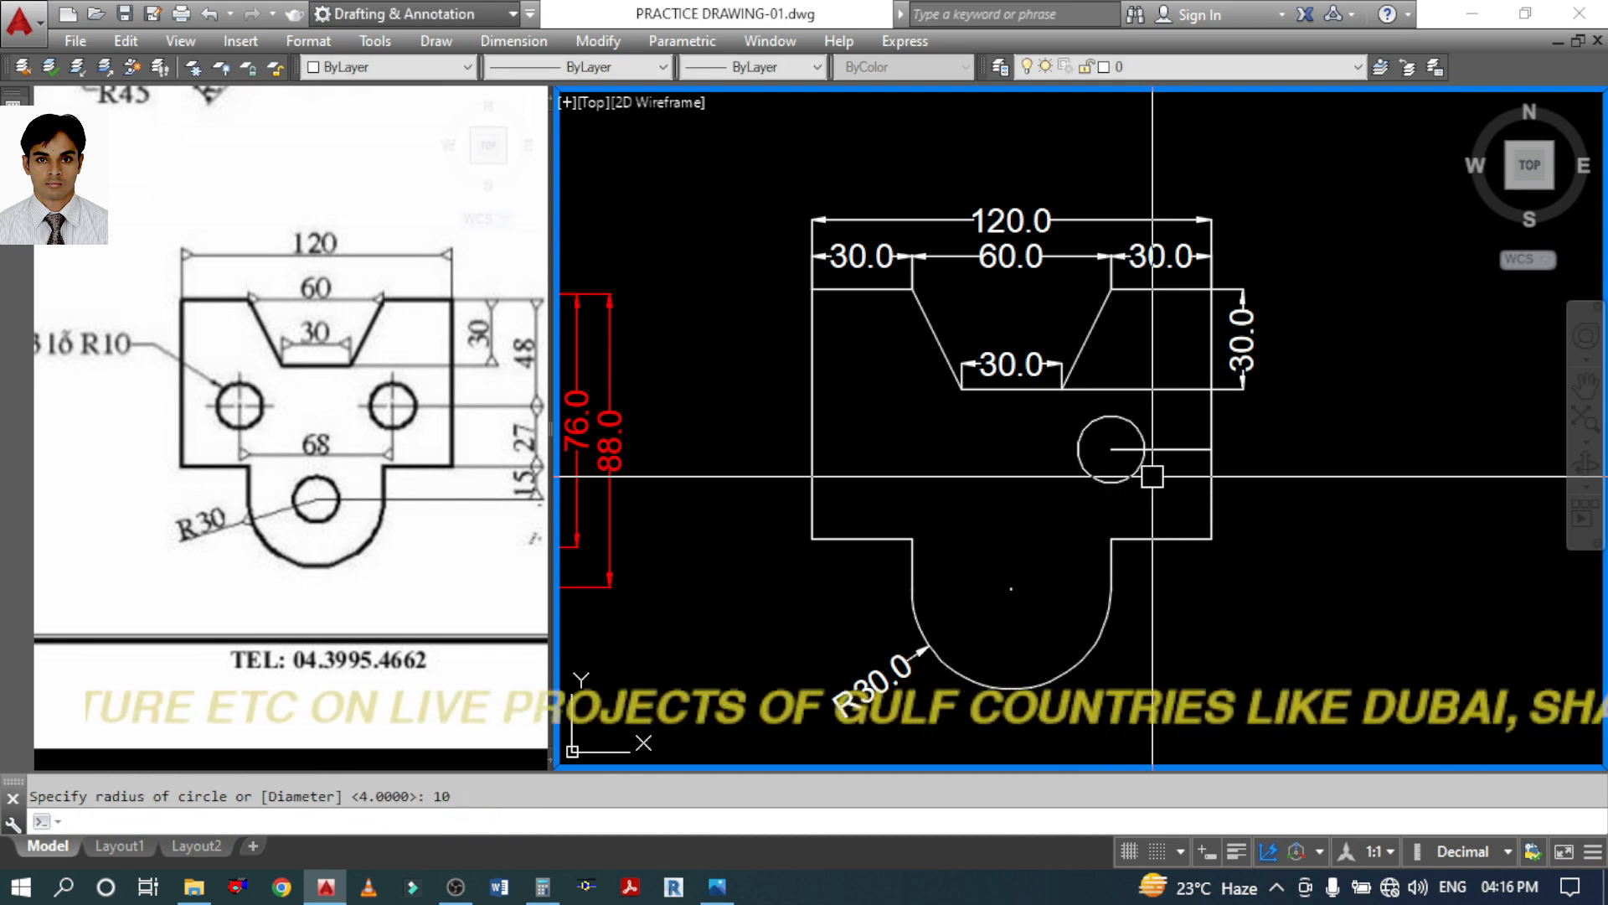
Copy the radius 10 circle 68 to the left and erase the offset helper line
{"action": "left_click", "coordinate": [336, 460]}
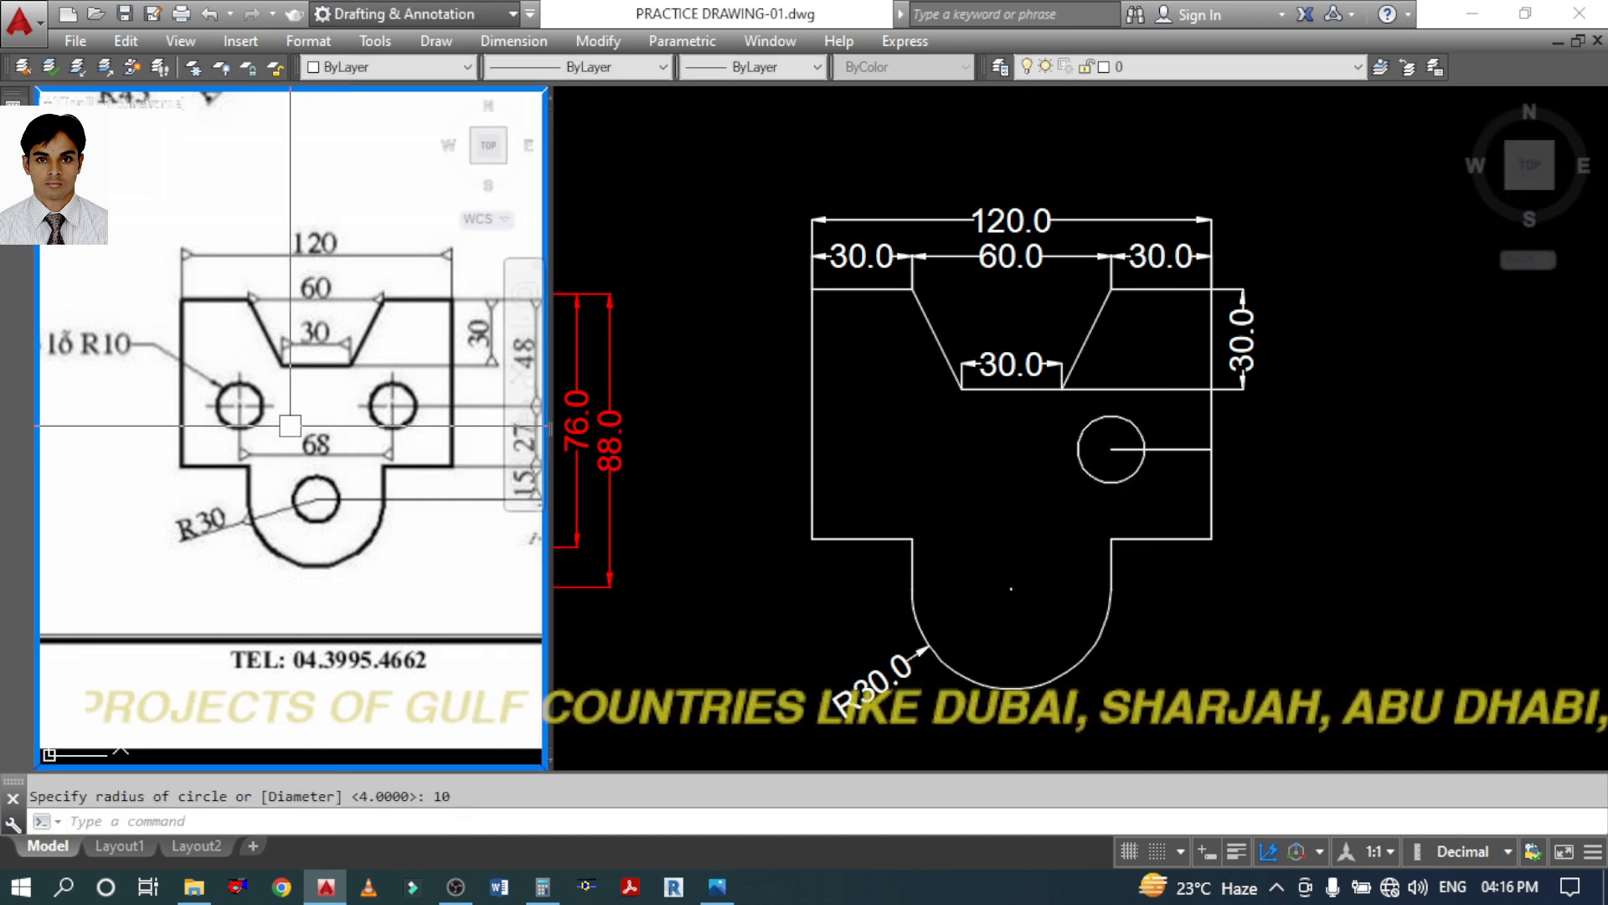
{"action": "left_click", "coordinate": [1000, 483]}
{"action": "type", "text": "co"}
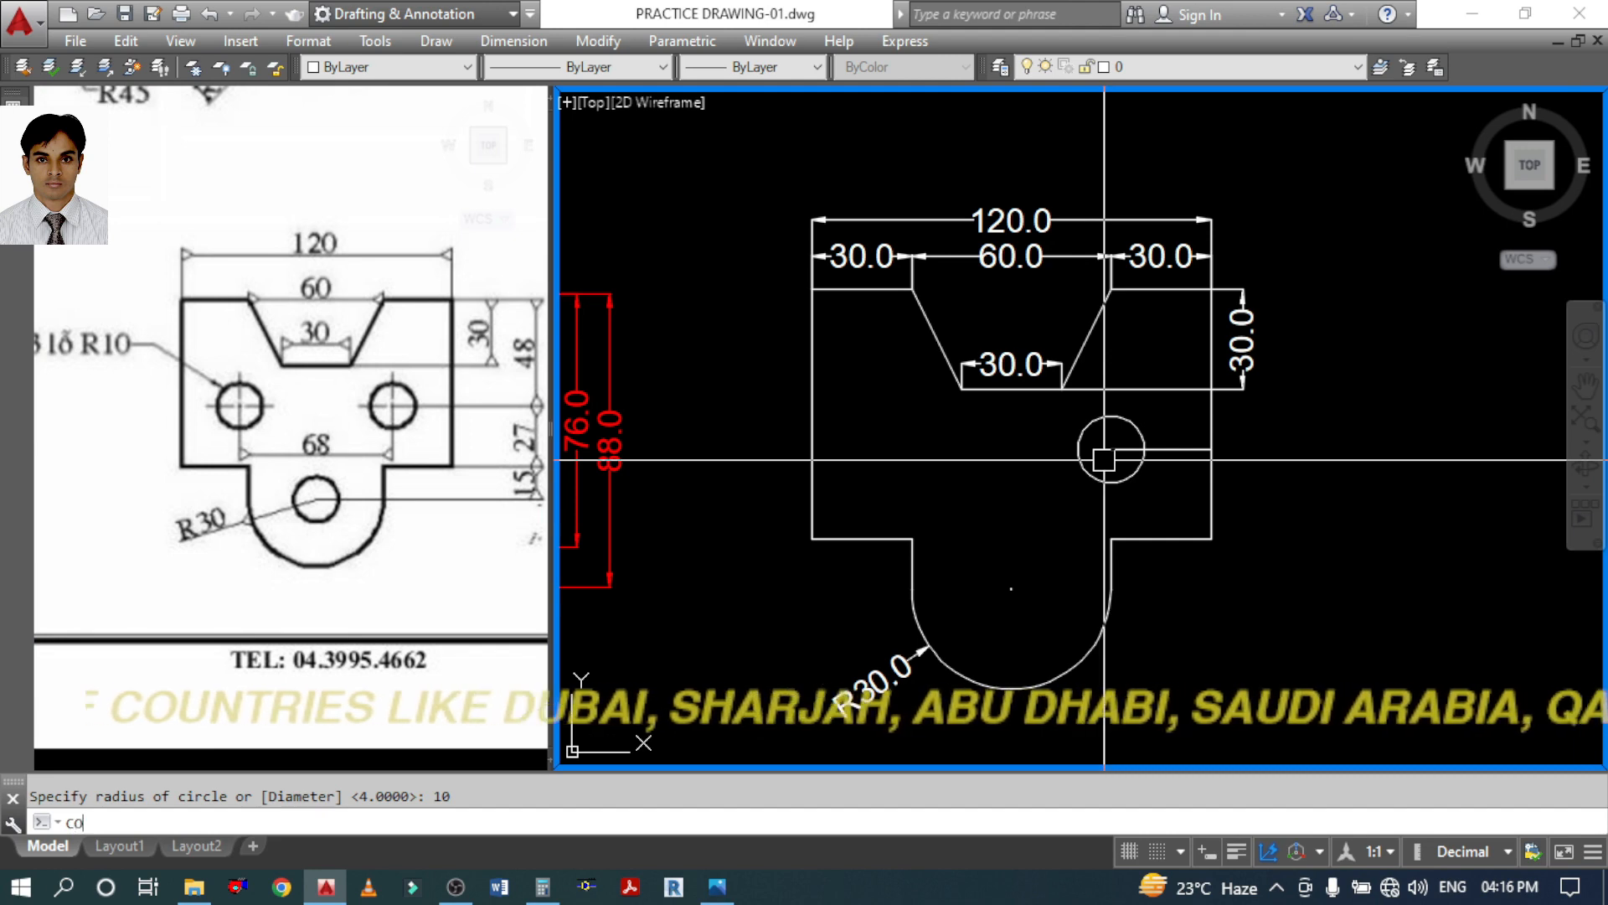
{"action": "key", "text": "Return"}
{"action": "left_click", "coordinate": [1079, 452]}
{"action": "key", "text": "Return"}
{"action": "left_click", "coordinate": [1111, 449]}
{"action": "type", "text": "68"}
{"action": "key", "text": "Return"}
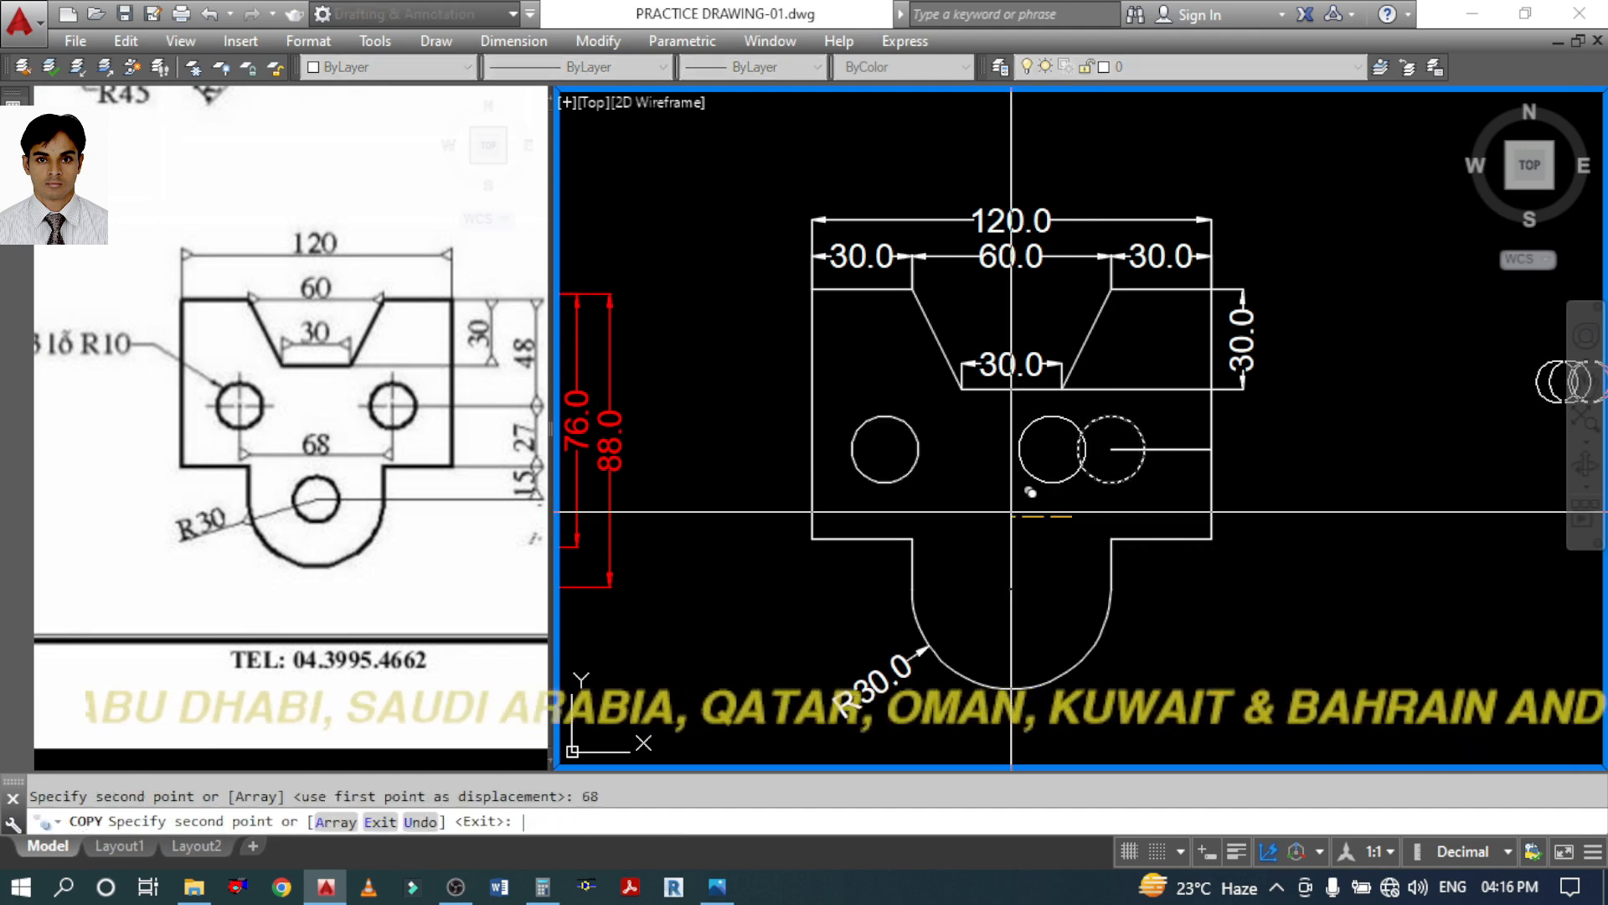
{"action": "key", "text": "Escape"}
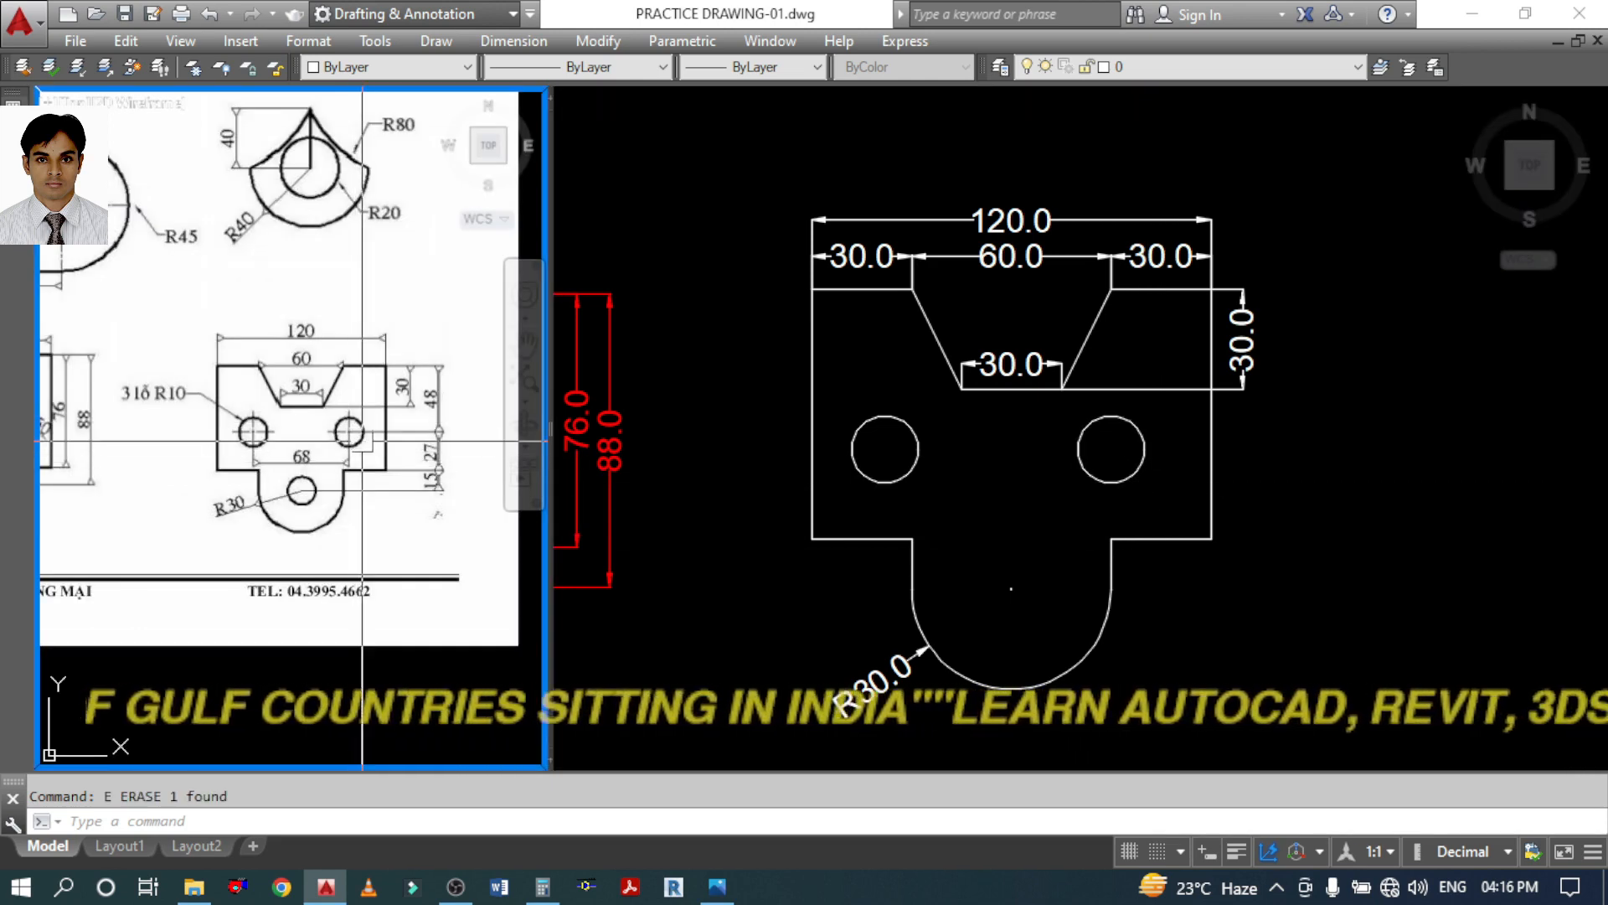
Check the holes in the reference figure and draw a circle of radius 10 at the rounded tab's centre point
{"action": "left_click", "coordinate": [1016, 478]}
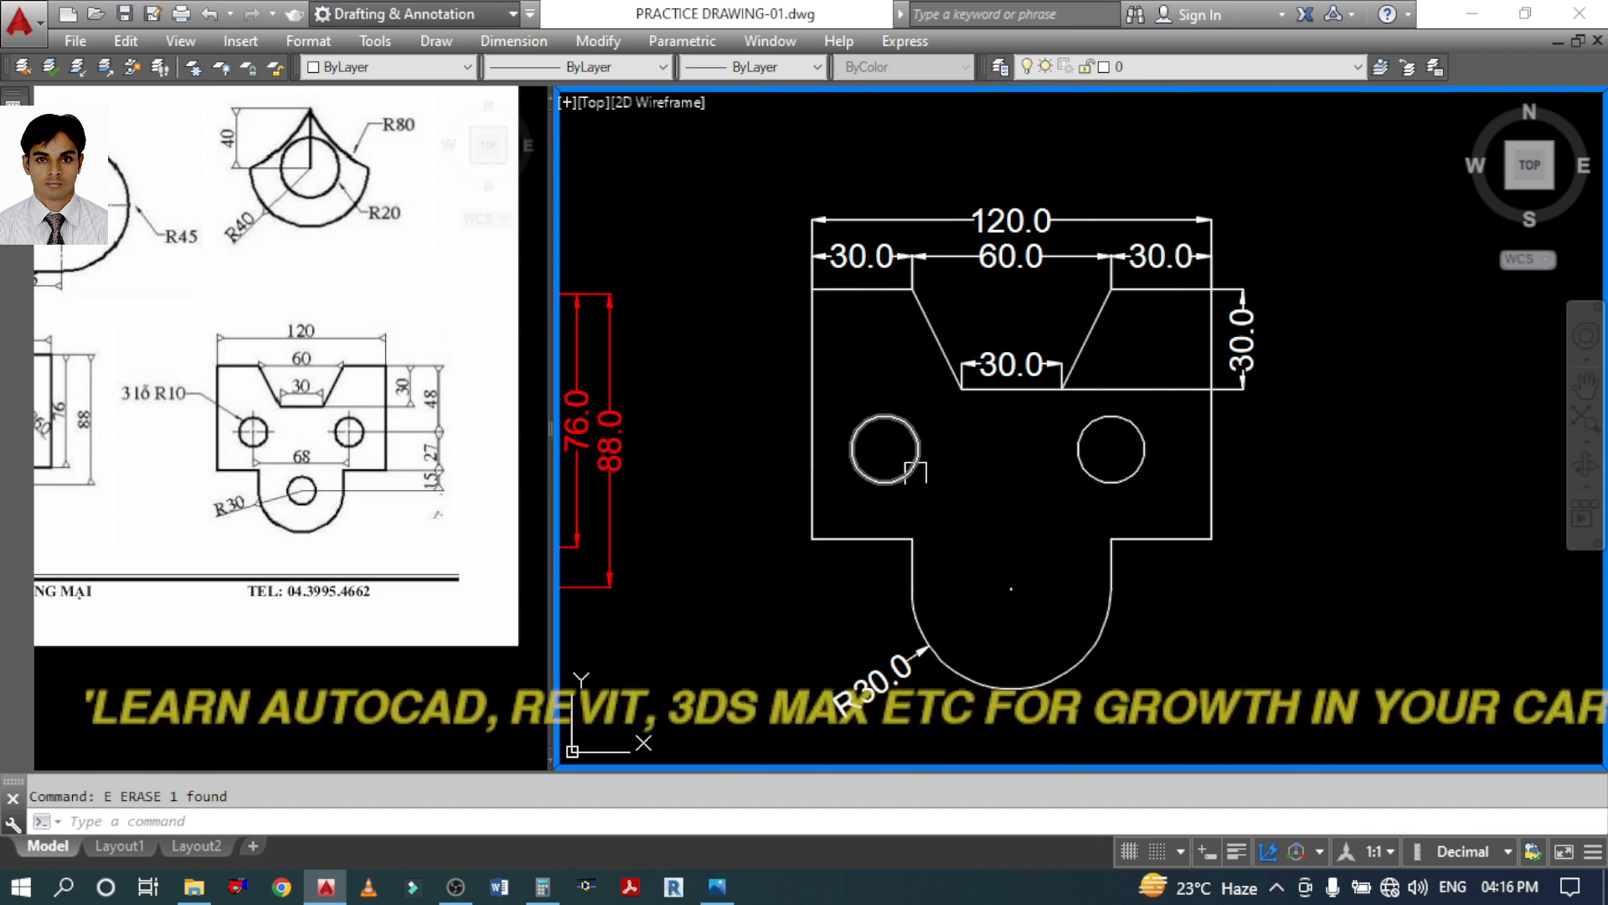
{"action": "left_click", "coordinate": [309, 441]}
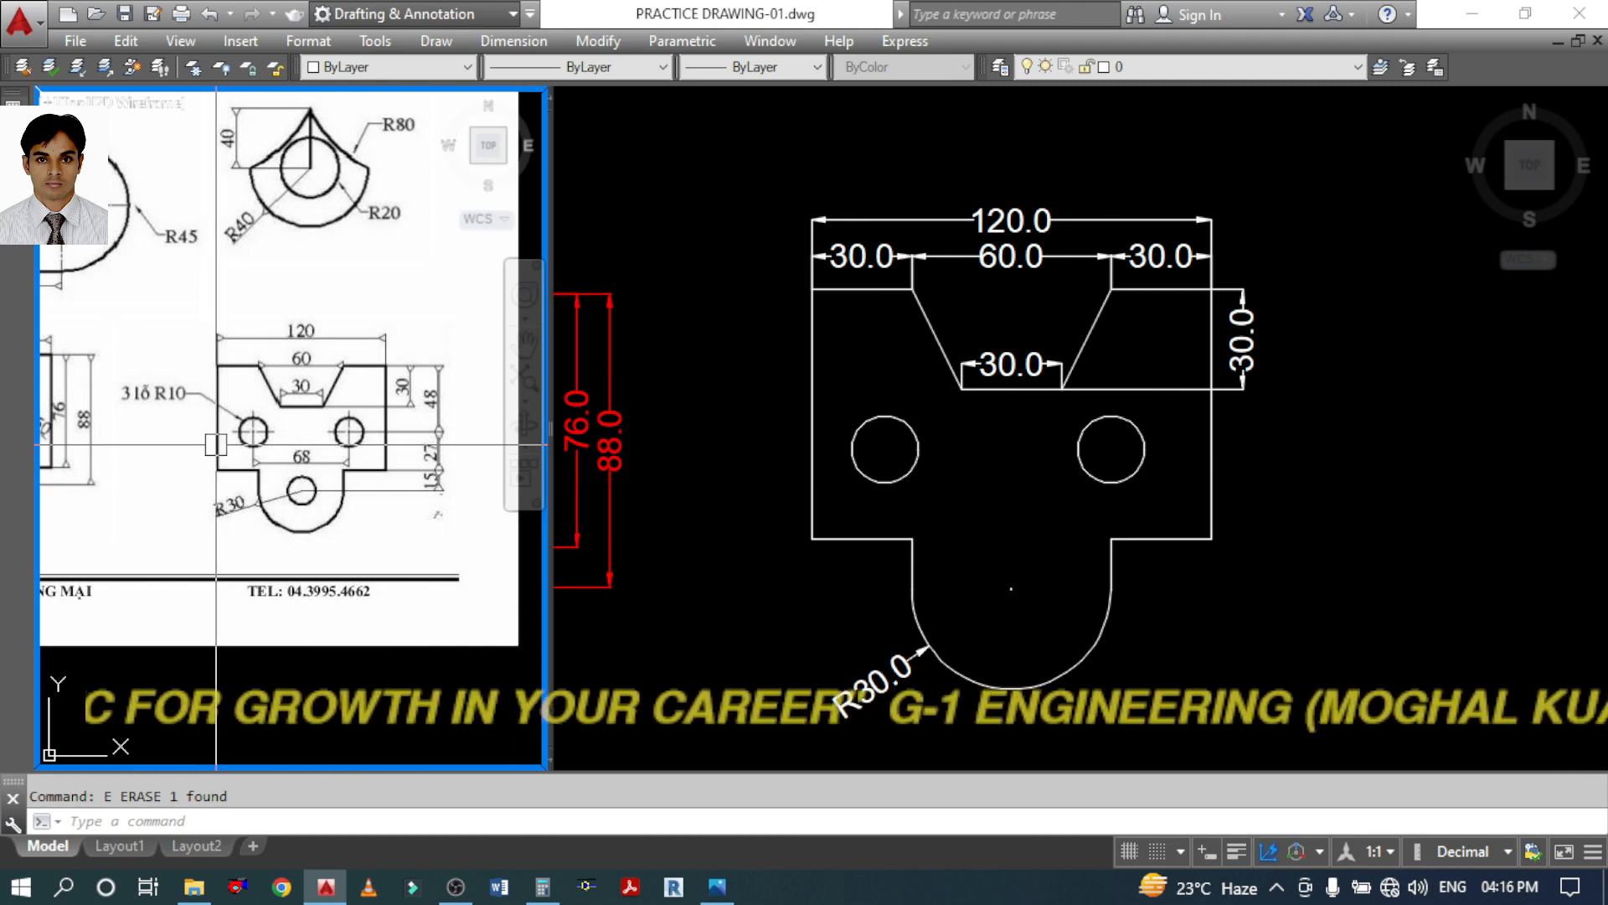
{"action": "left_click", "coordinate": [1138, 516]}
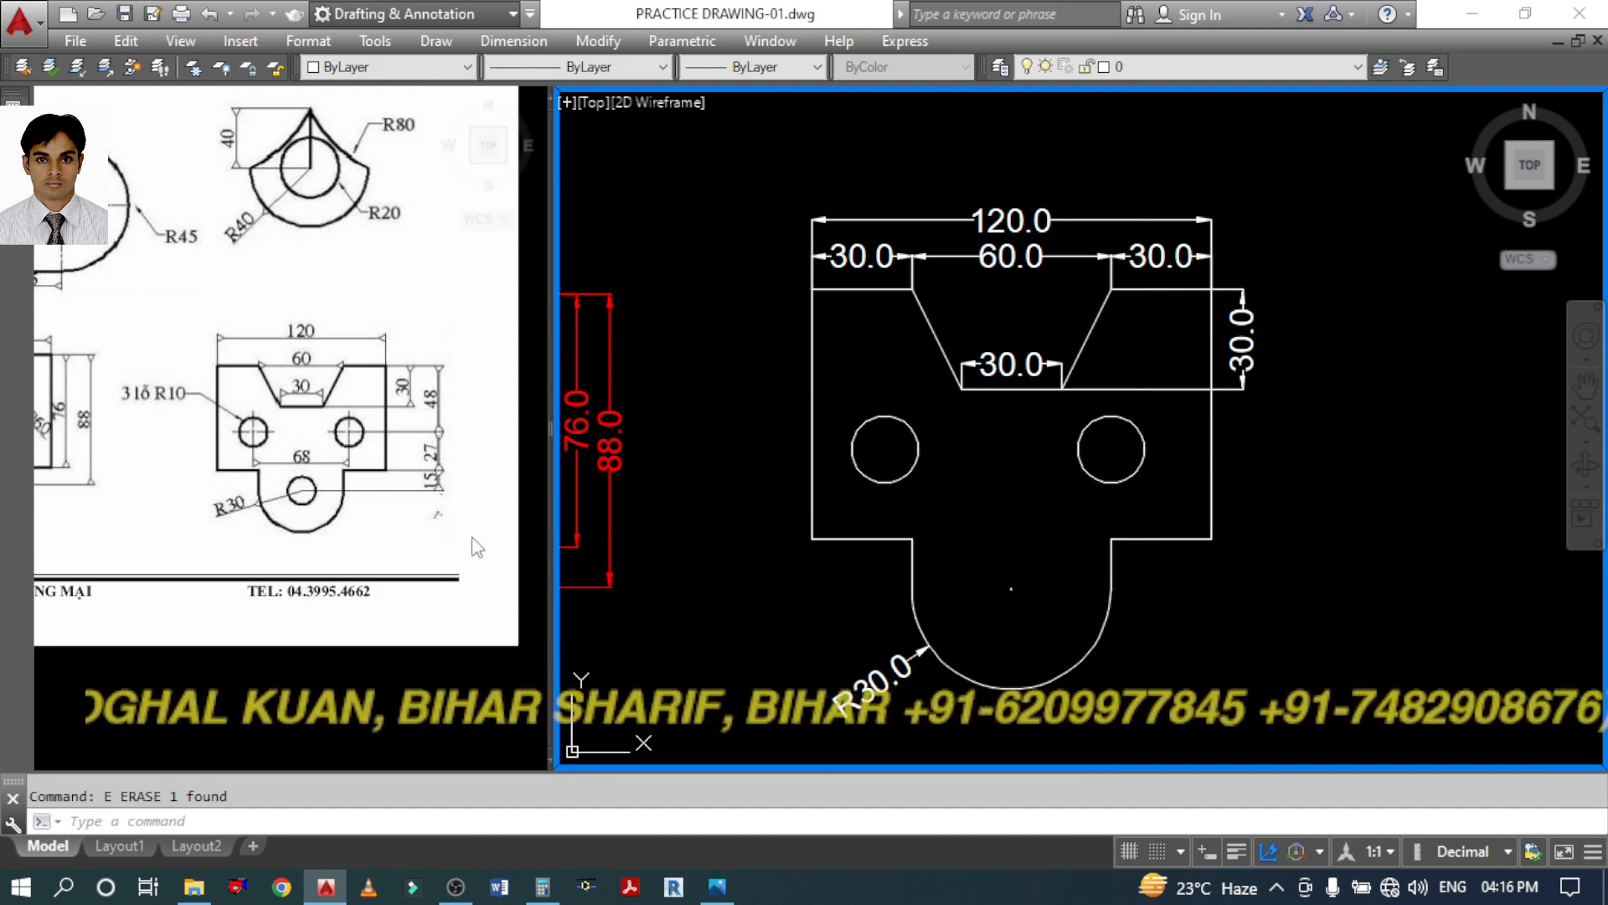
{"action": "left_click", "coordinate": [349, 504]}
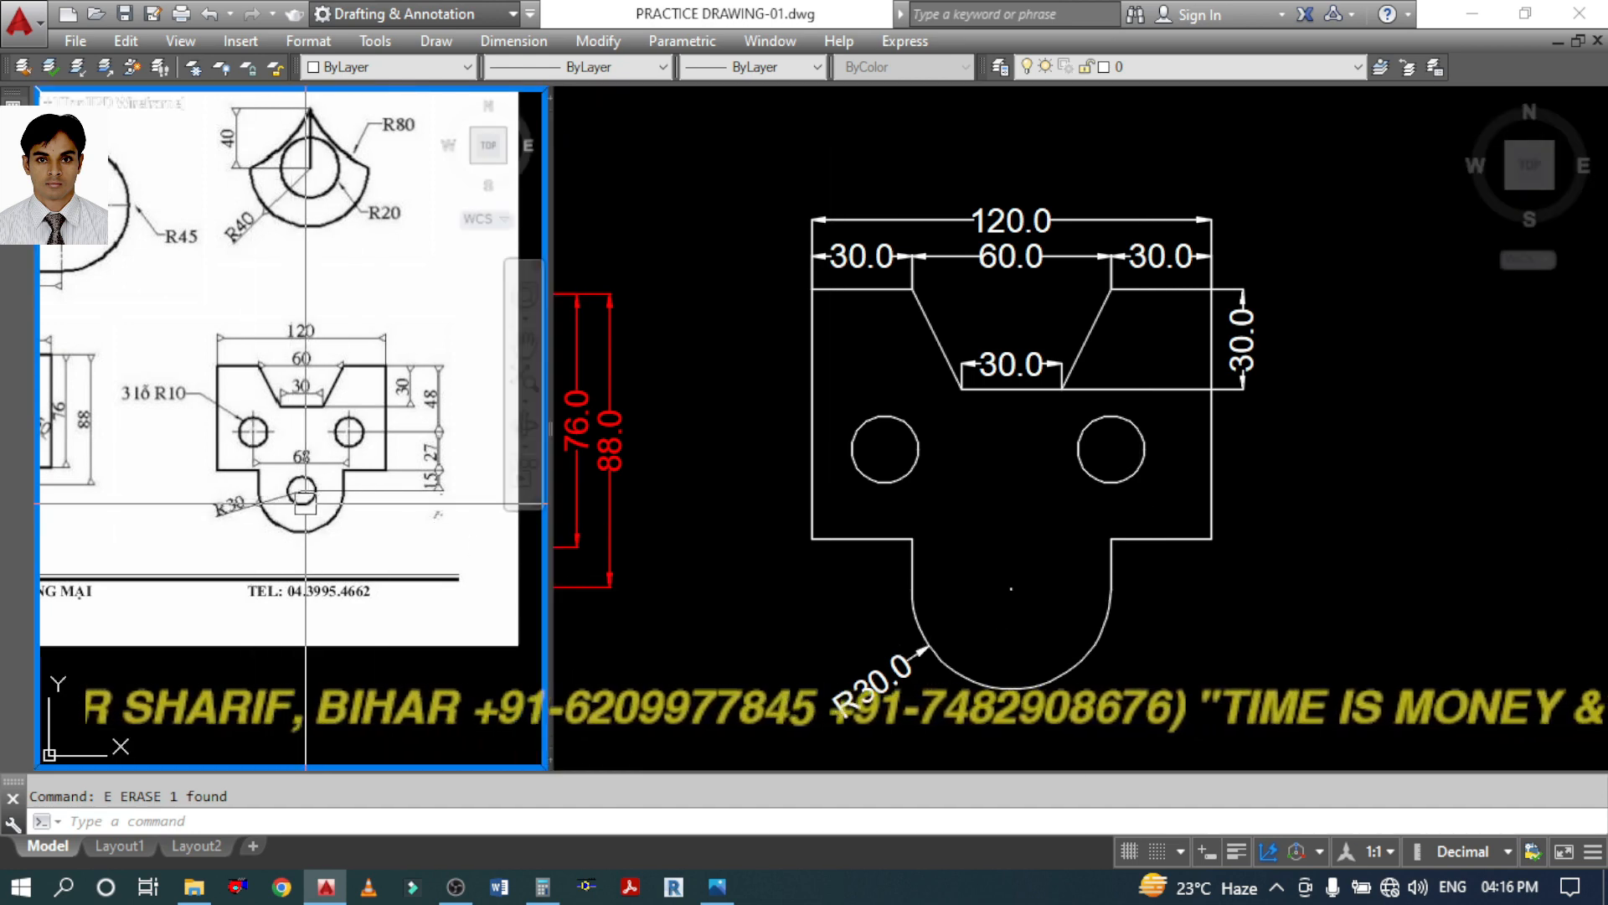
{"action": "left_click", "coordinate": [980, 618]}
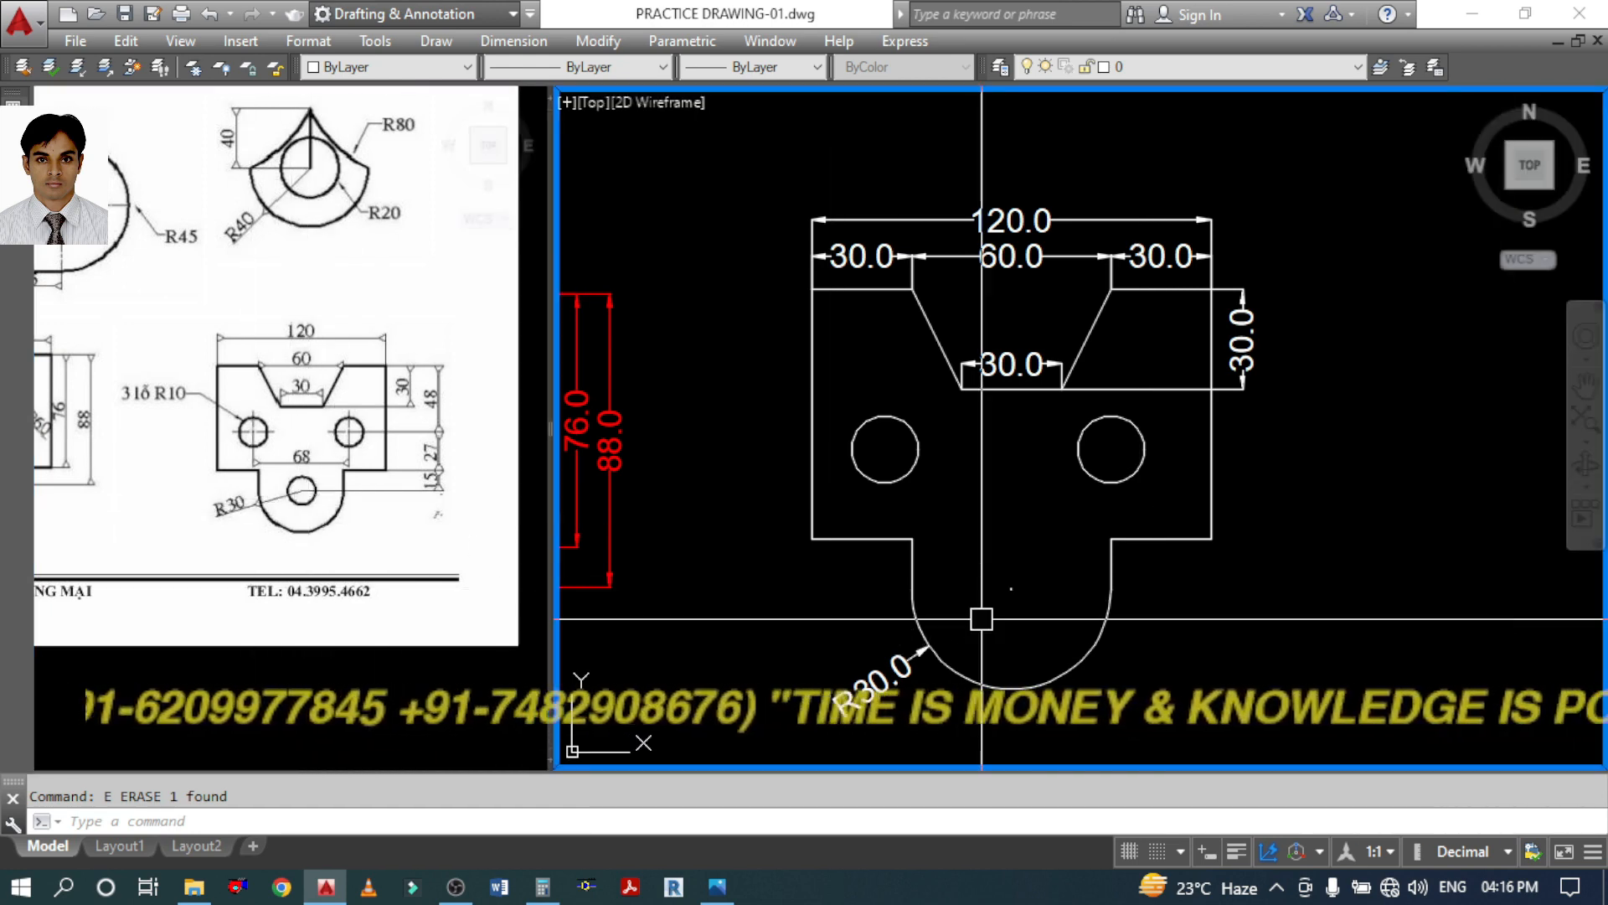
{"action": "type", "text": "c"}
{"action": "key", "text": "Return"}
{"action": "left_click", "coordinate": [1011, 589]}
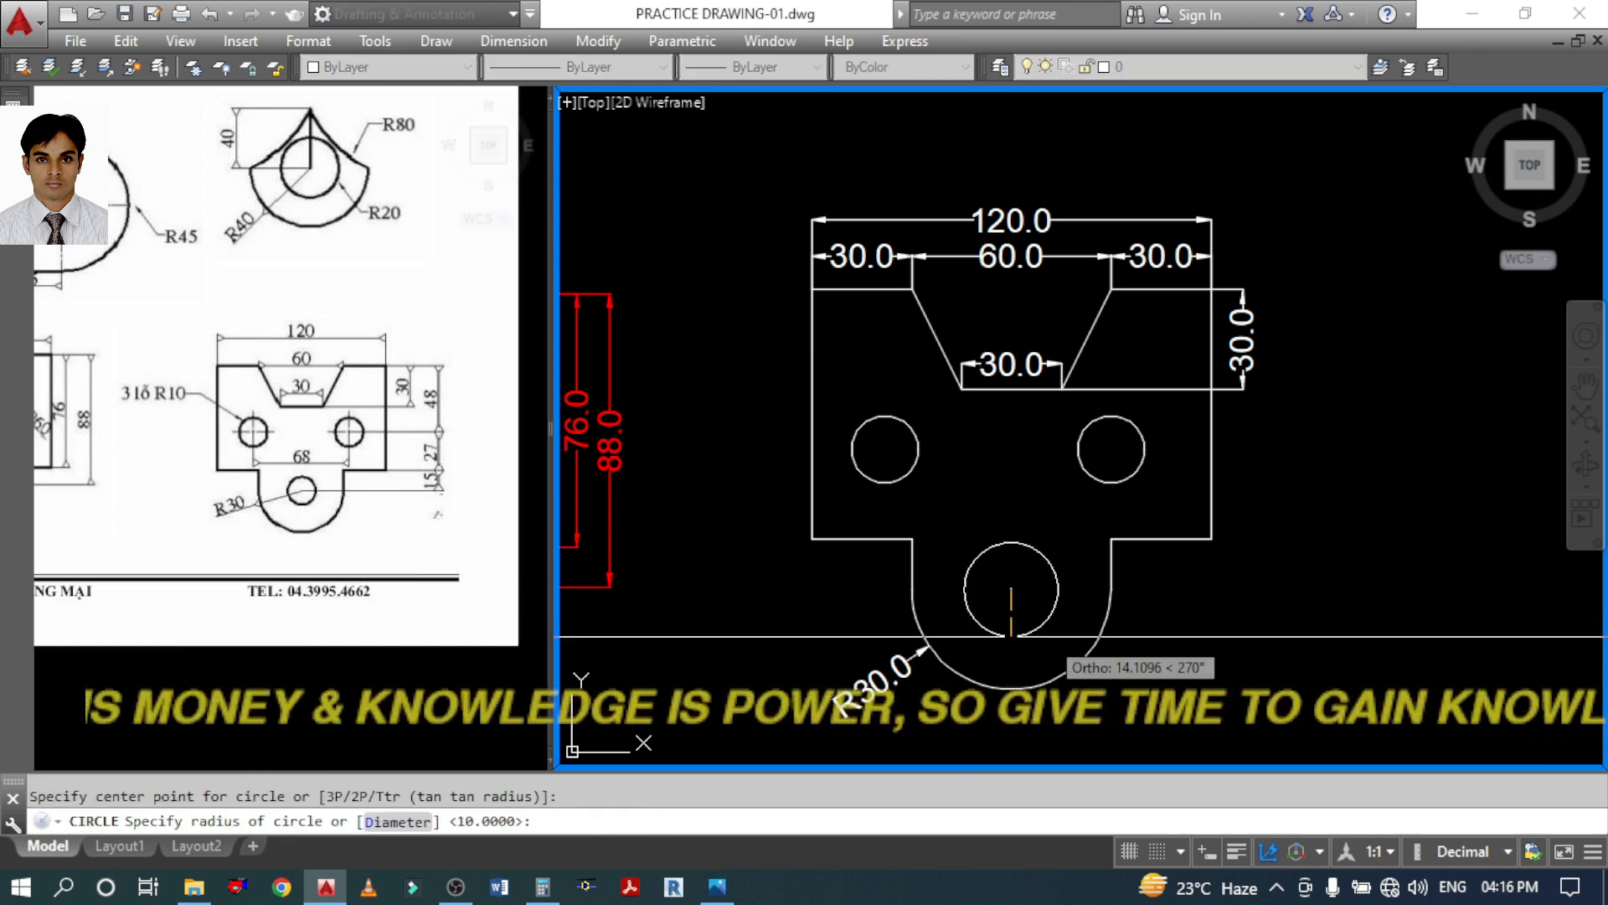
{"action": "key", "text": "Return"}
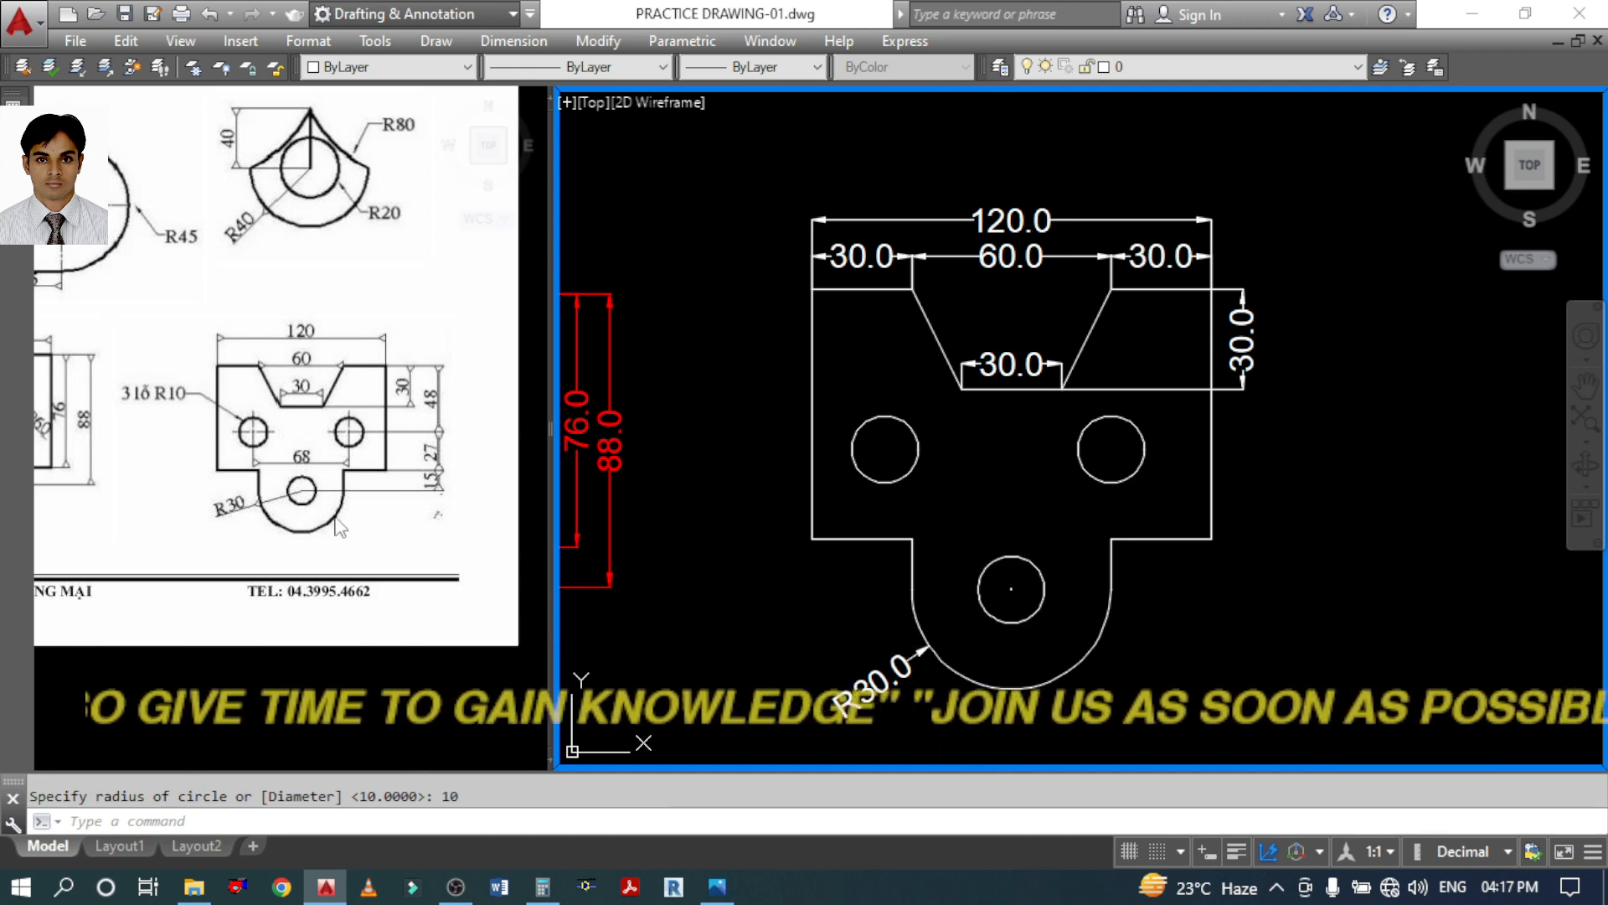
Compare the hole positions in the reference figure with the drawn bracket
{"action": "left_click", "coordinate": [301, 504]}
{"action": "scroll", "coordinate": [300, 504], "scroll_direction": "up", "scroll_amount": 5}
{"action": "scroll", "coordinate": [297, 509], "scroll_direction": "down", "scroll_amount": 2}
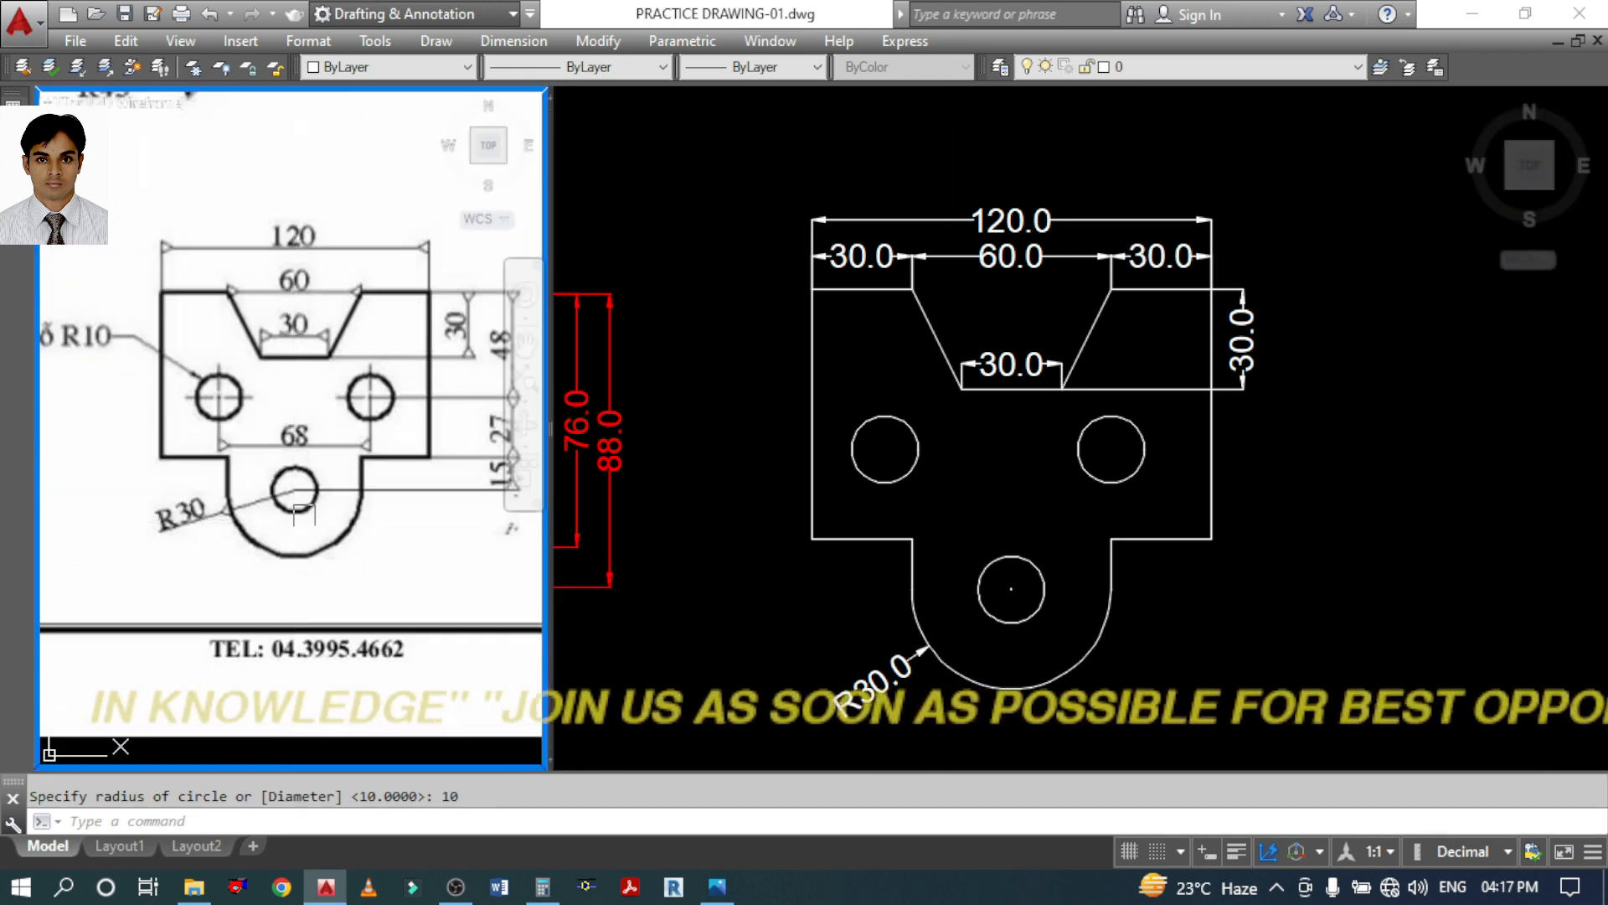
{"action": "scroll", "coordinate": [203, 436], "scroll_direction": "down", "scroll_amount": 2}
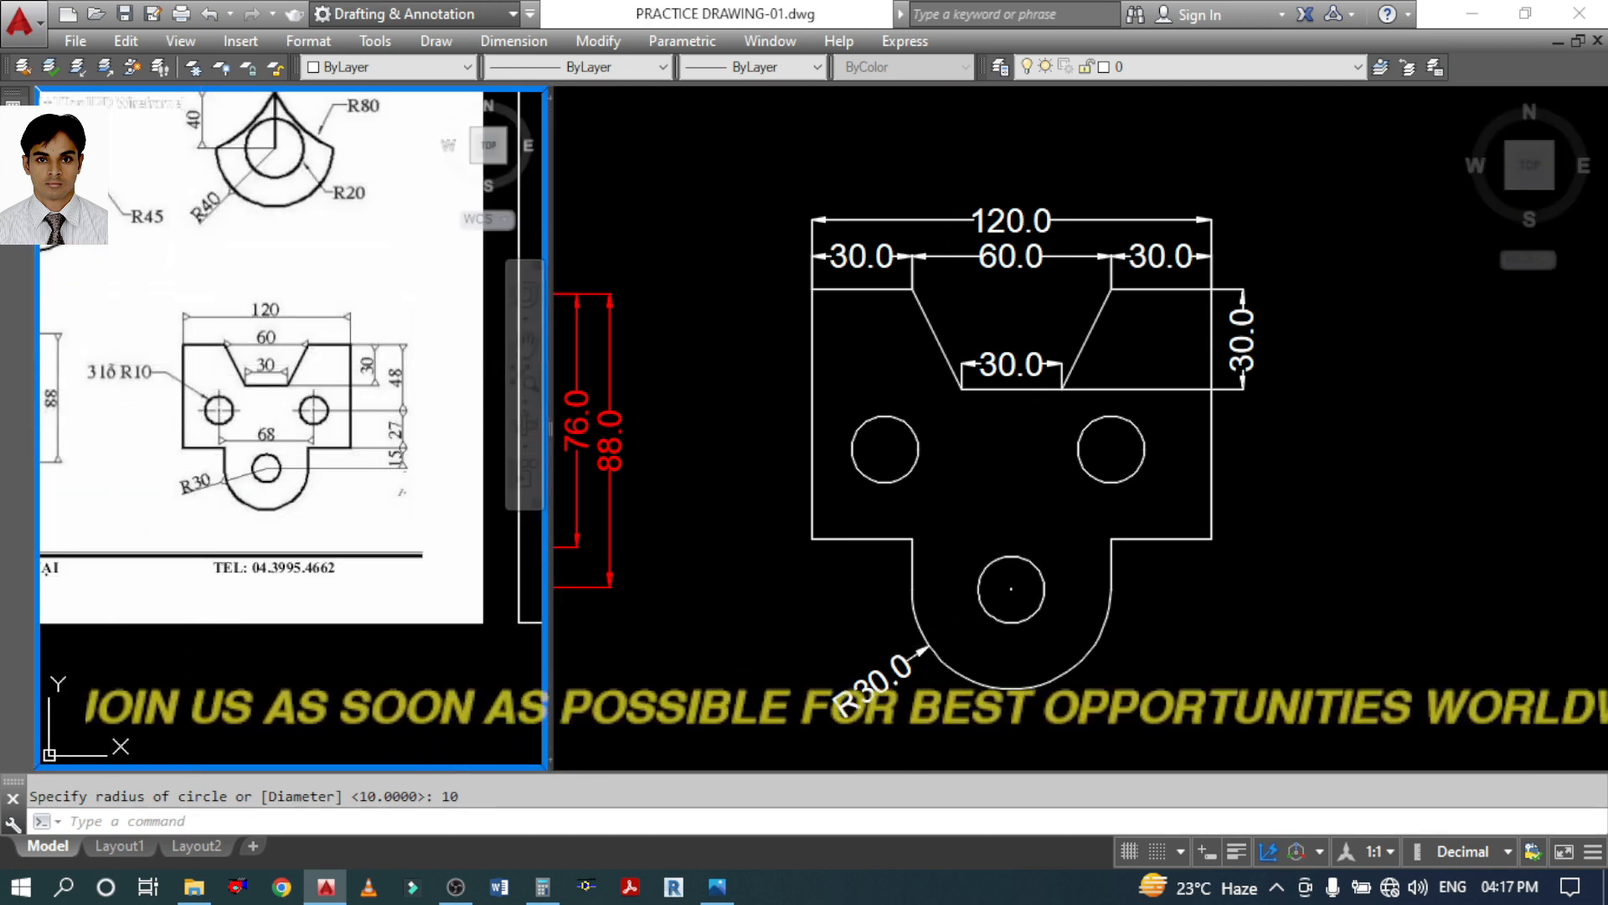
{"action": "scroll", "coordinate": [61, 376], "scroll_direction": "up", "scroll_amount": 2}
{"action": "scroll", "coordinate": [123, 424], "scroll_direction": "down", "scroll_amount": 2}
{"action": "left_click", "coordinate": [1028, 596]}
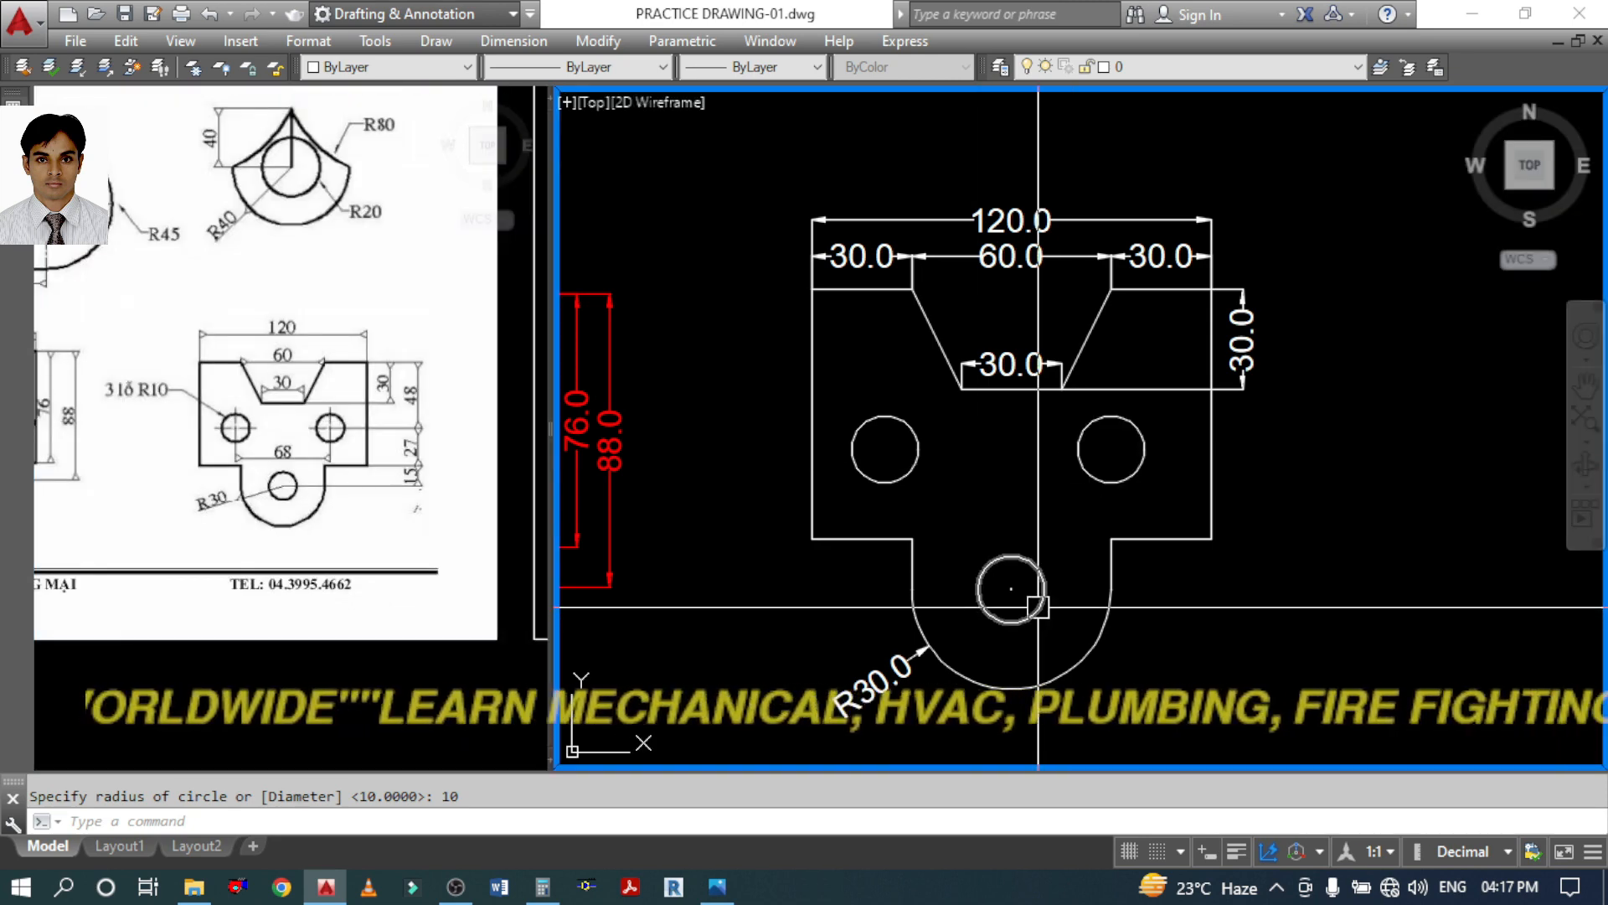
{"action": "scroll", "coordinate": [1104, 592], "scroll_direction": "up", "scroll_amount": 2}
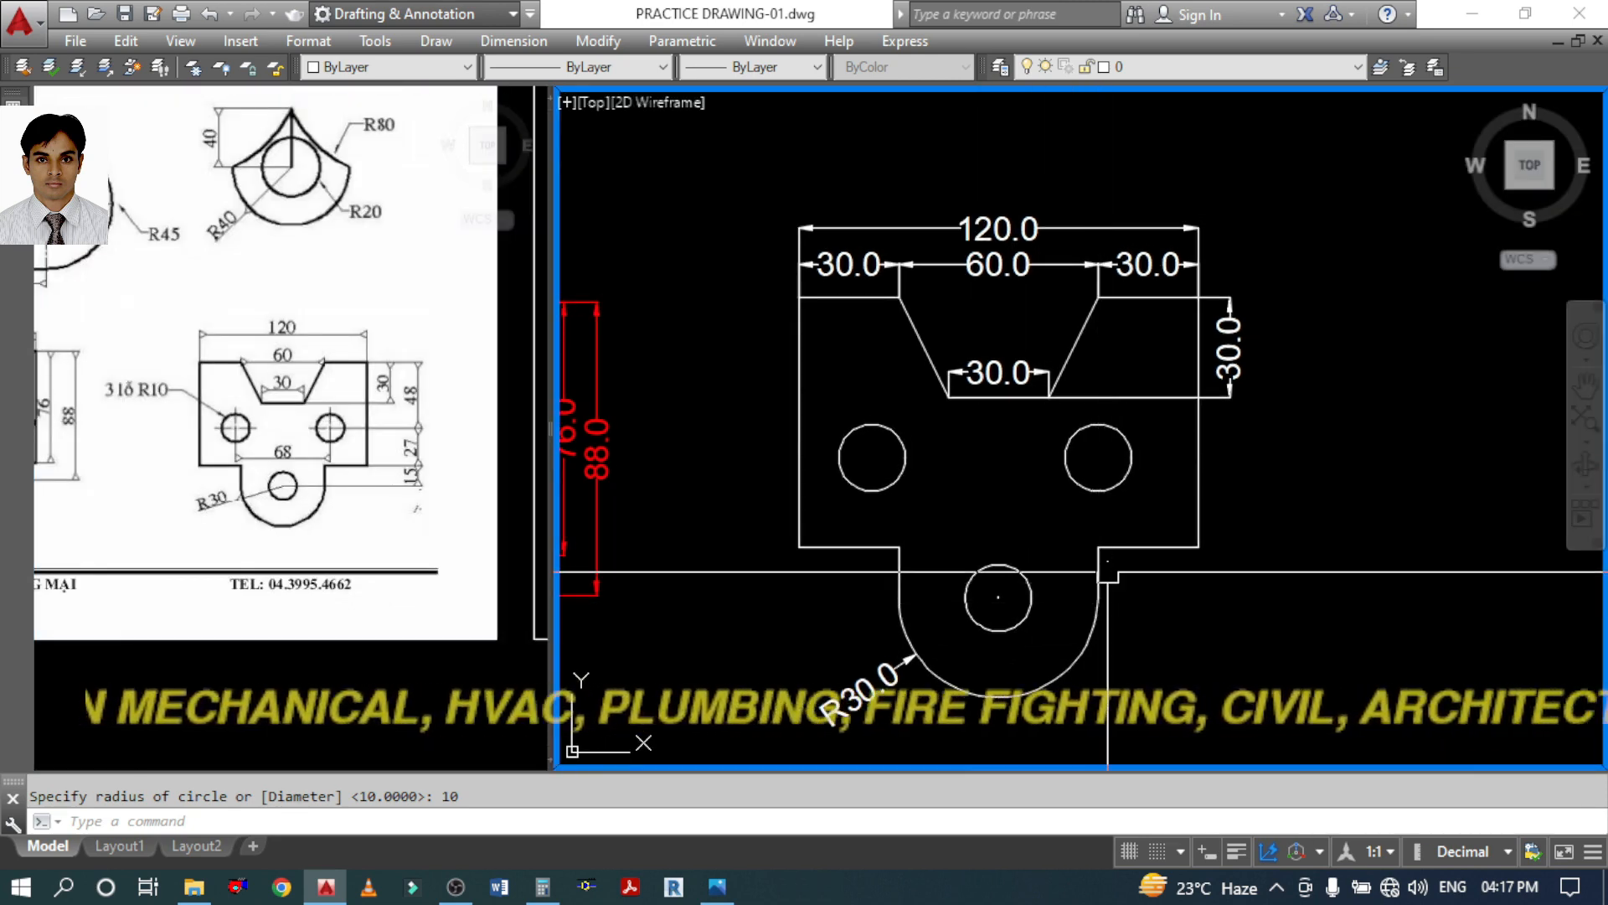
{"action": "scroll", "coordinate": [1115, 570], "scroll_direction": "down", "scroll_amount": 2}
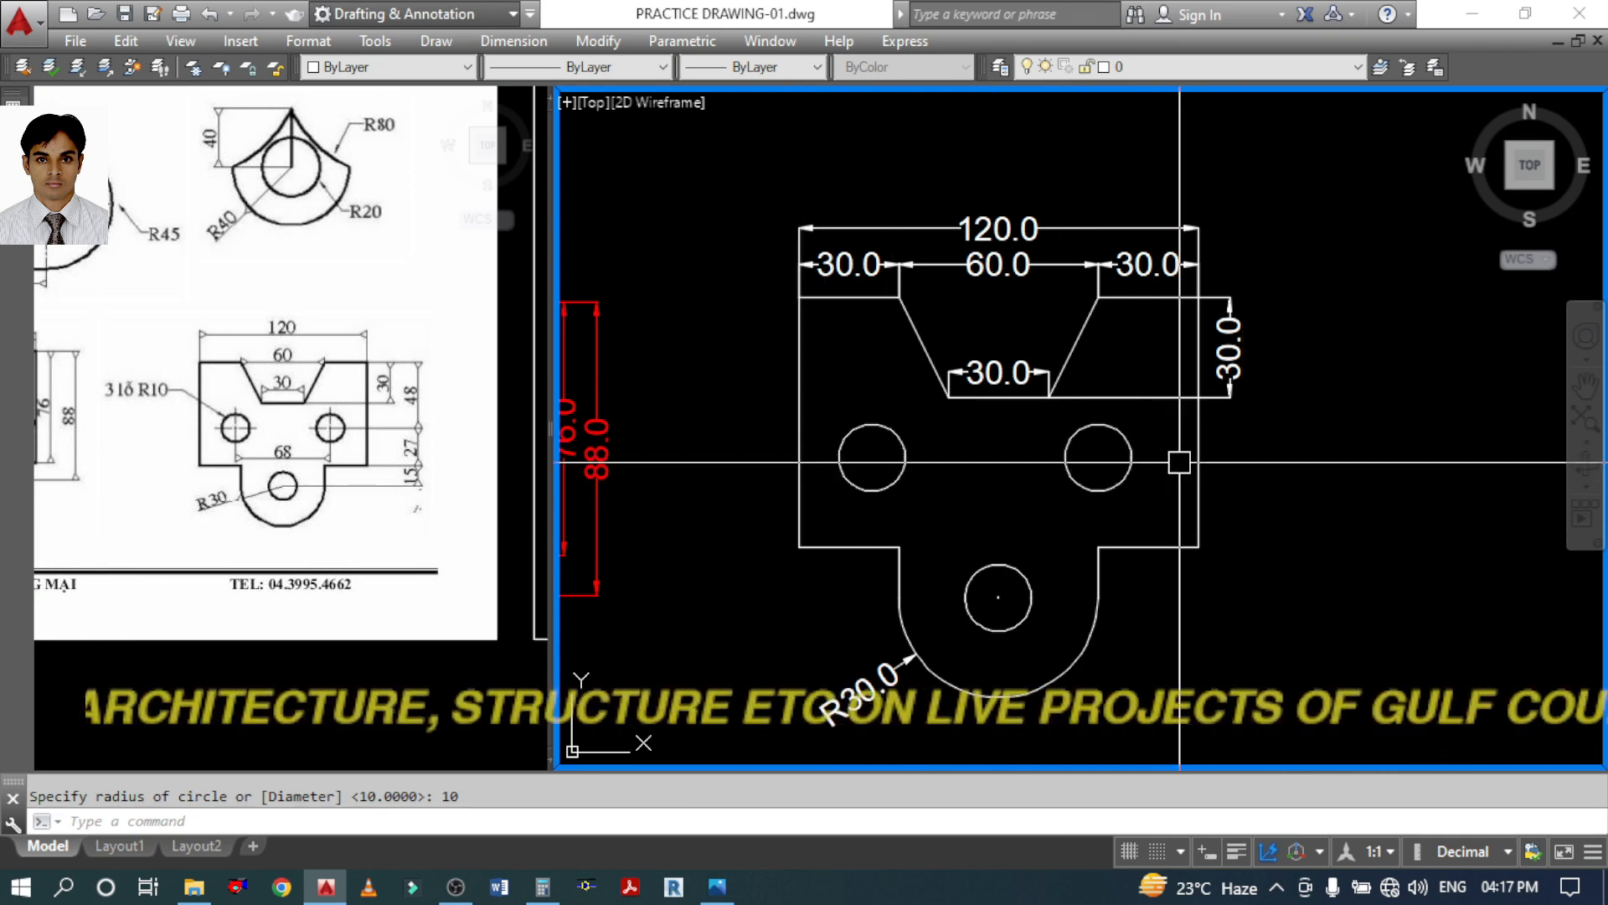
Move the two upper circles from the midpoint between their centres to the midpoint between the bracket's left and right edges
{"action": "key", "text": "Return"}
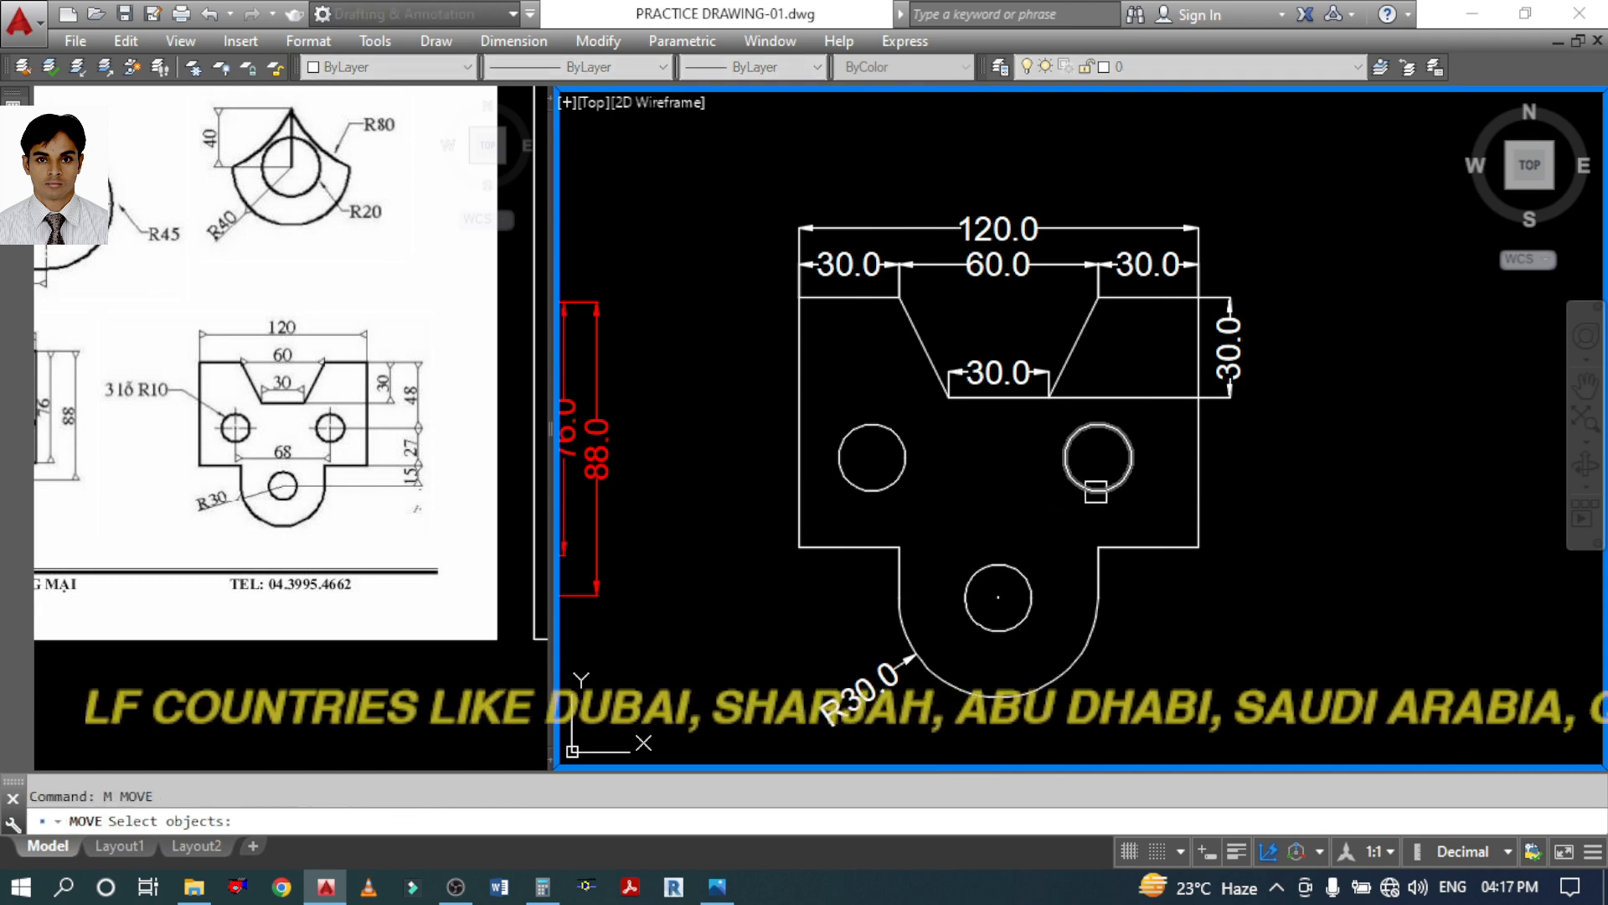
{"action": "key", "text": "Return"}
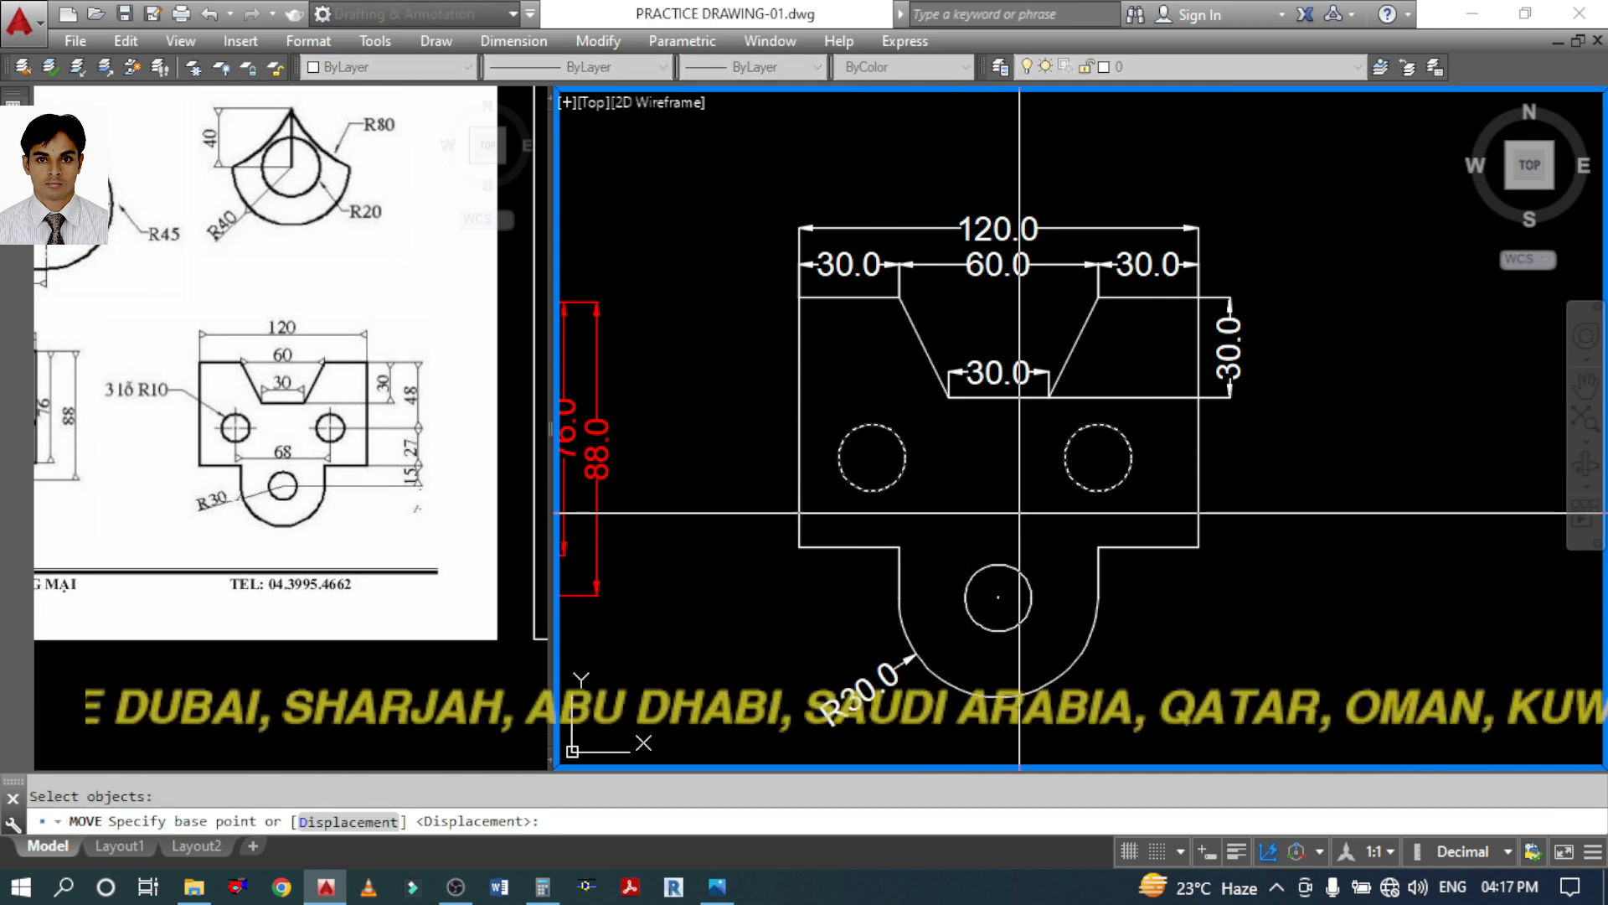
{"action": "right_click", "coordinate": [999, 450], "text": "shift"}
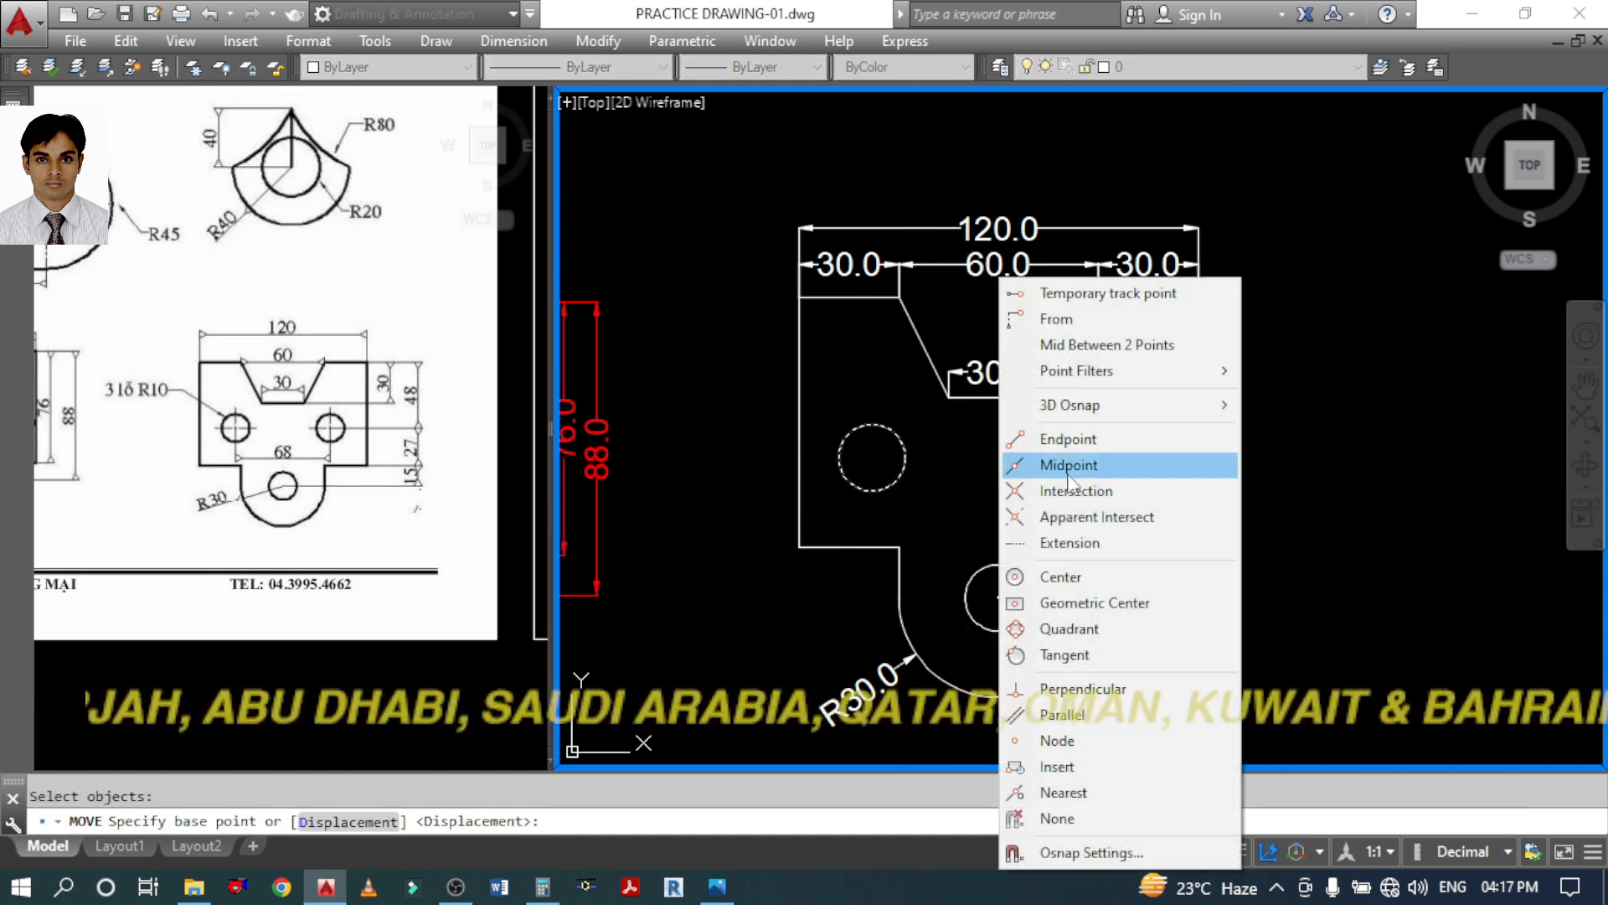
{"action": "left_click", "coordinate": [1107, 347]}
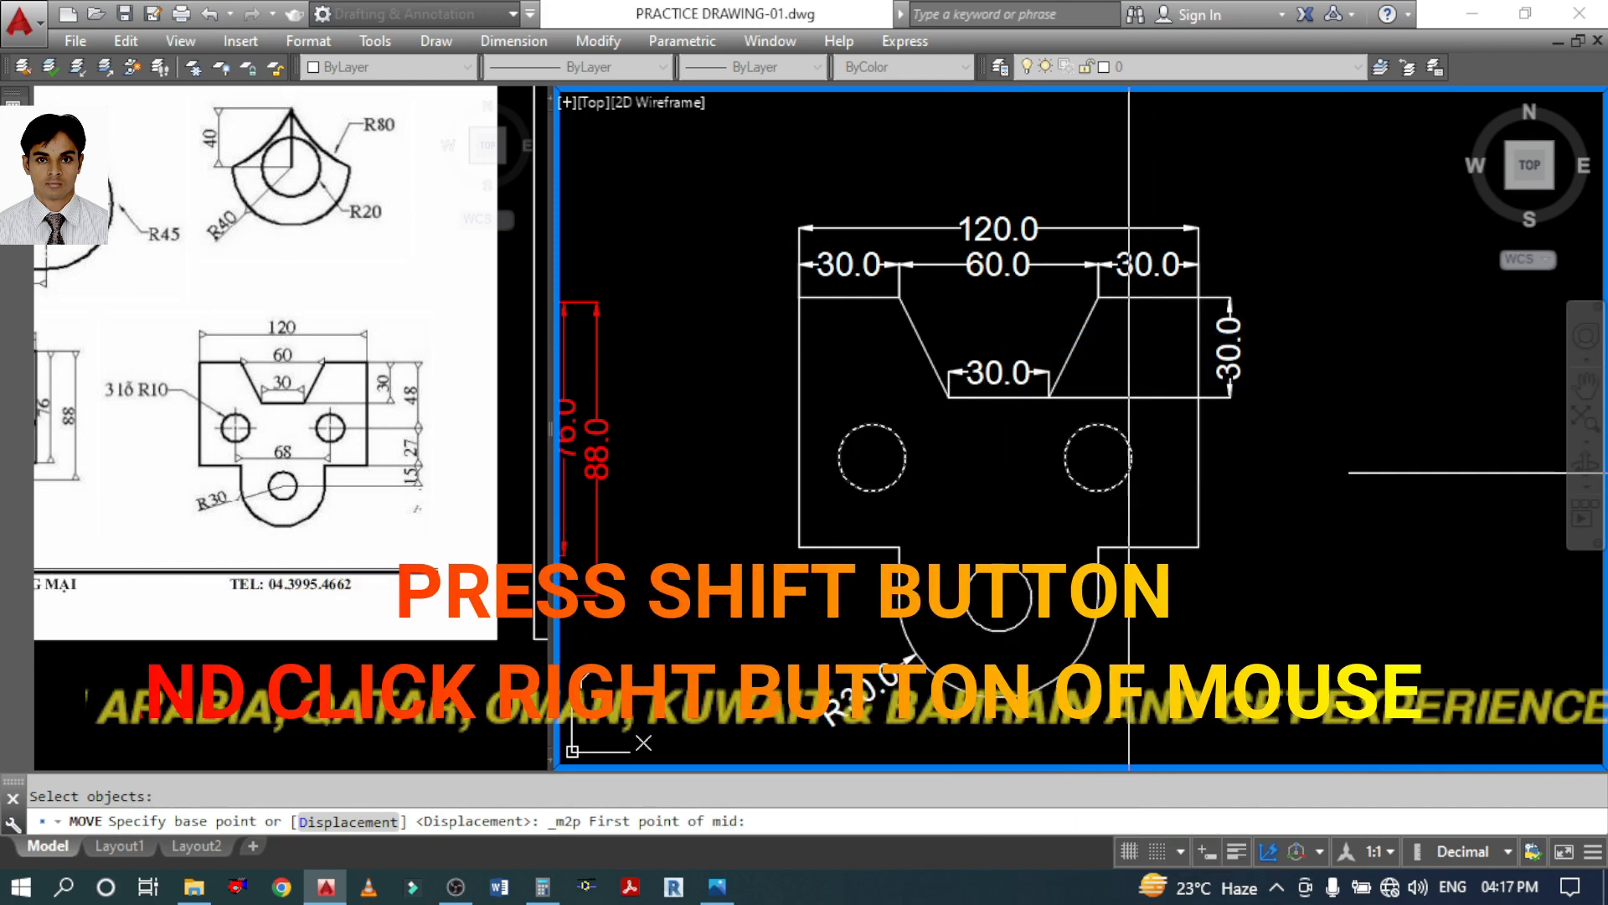
{"action": "left_click", "coordinate": [1098, 458]}
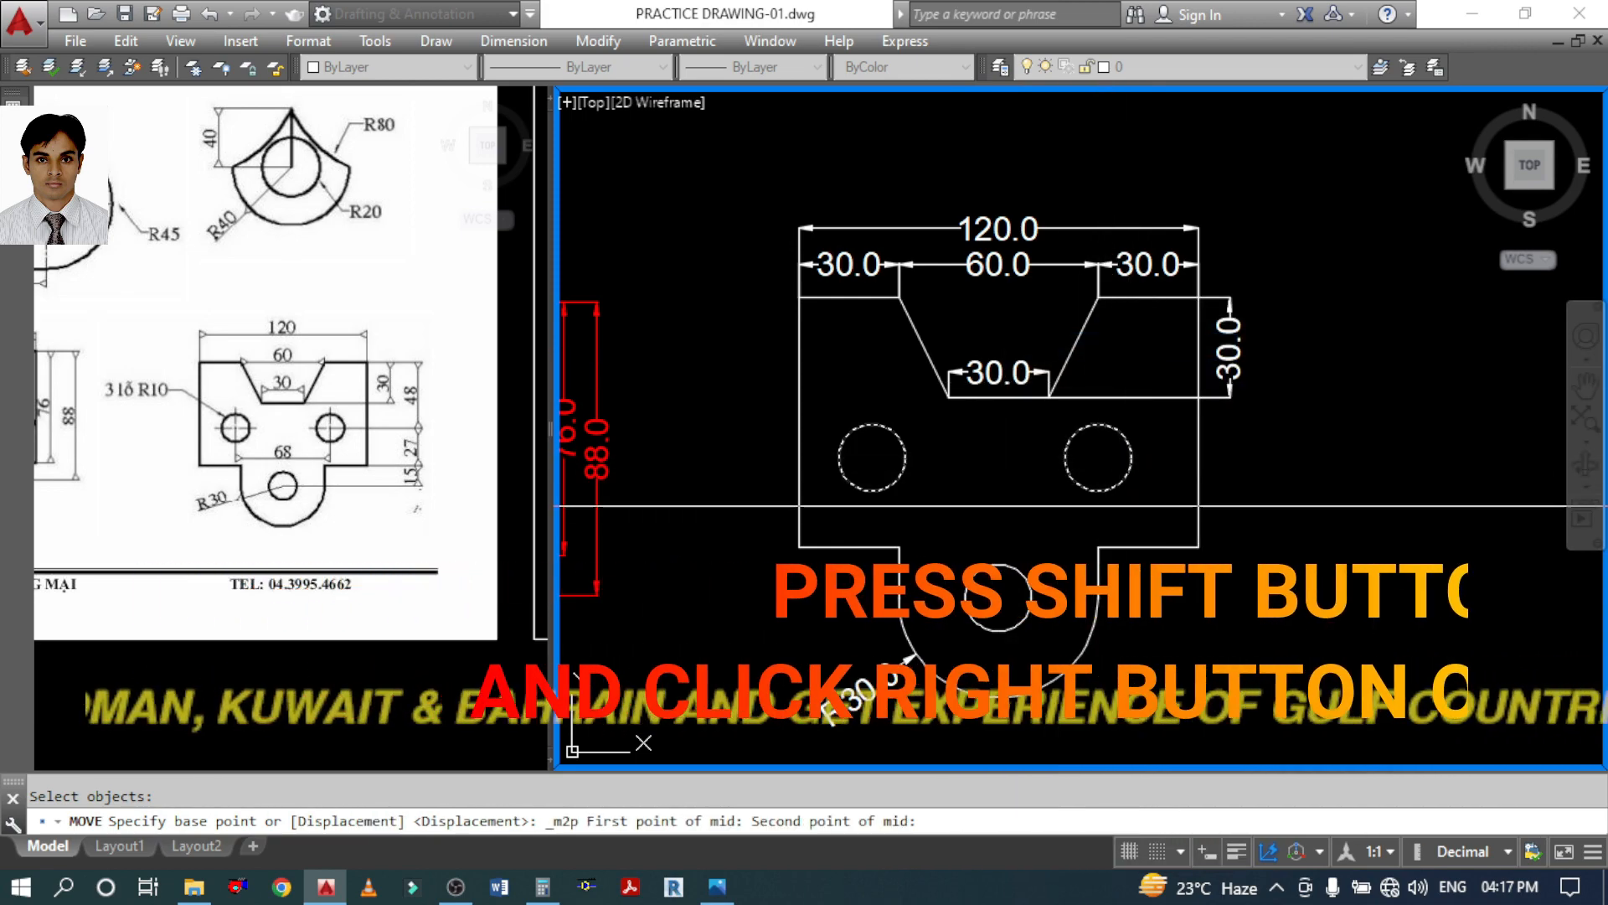
{"action": "left_click", "coordinate": [872, 457]}
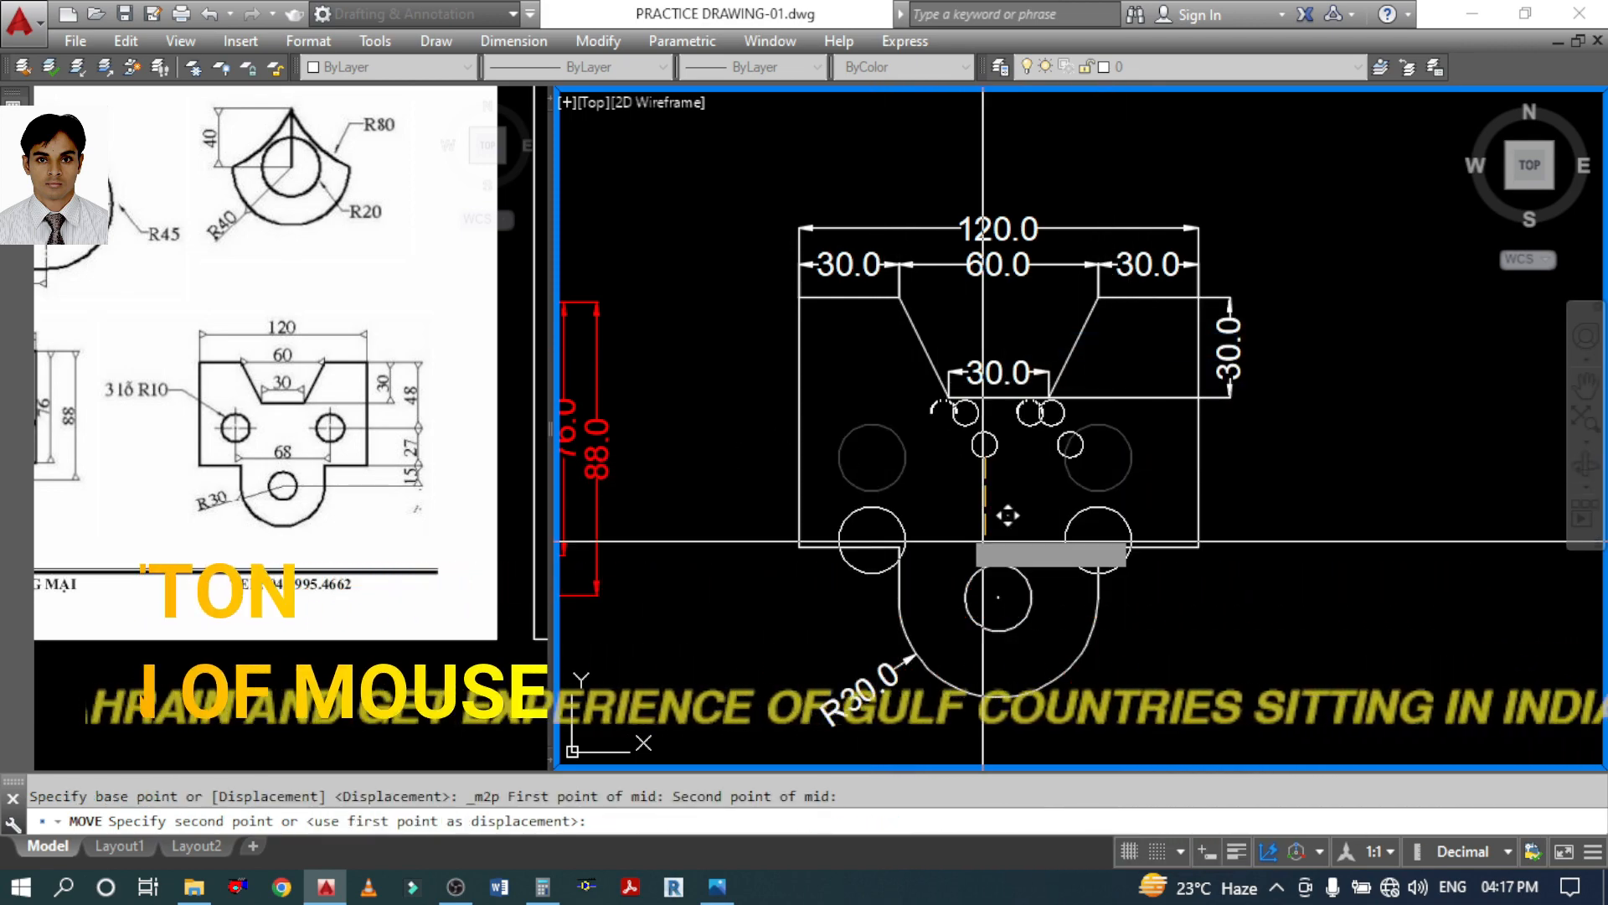
{"action": "scroll", "coordinate": [1173, 545], "scroll_direction": "down", "scroll_amount": 3}
{"action": "key", "text": "F8"}
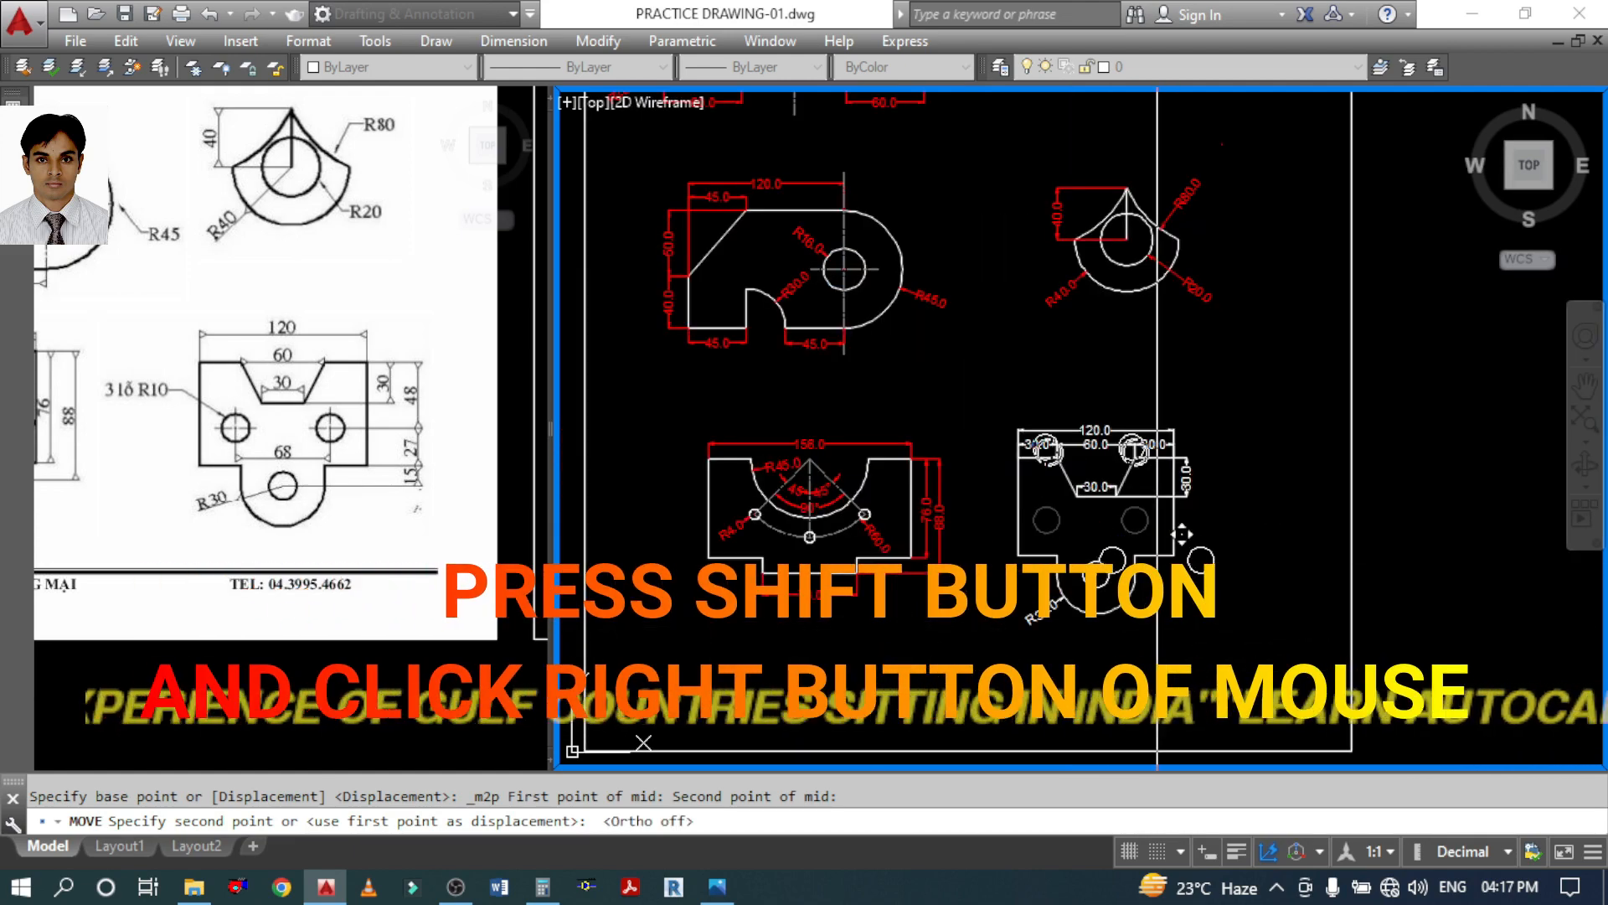
{"action": "scroll", "coordinate": [1082, 480], "scroll_direction": "up", "scroll_amount": 8}
{"action": "scroll", "coordinate": [1083, 480], "scroll_direction": "down", "scroll_amount": 2}
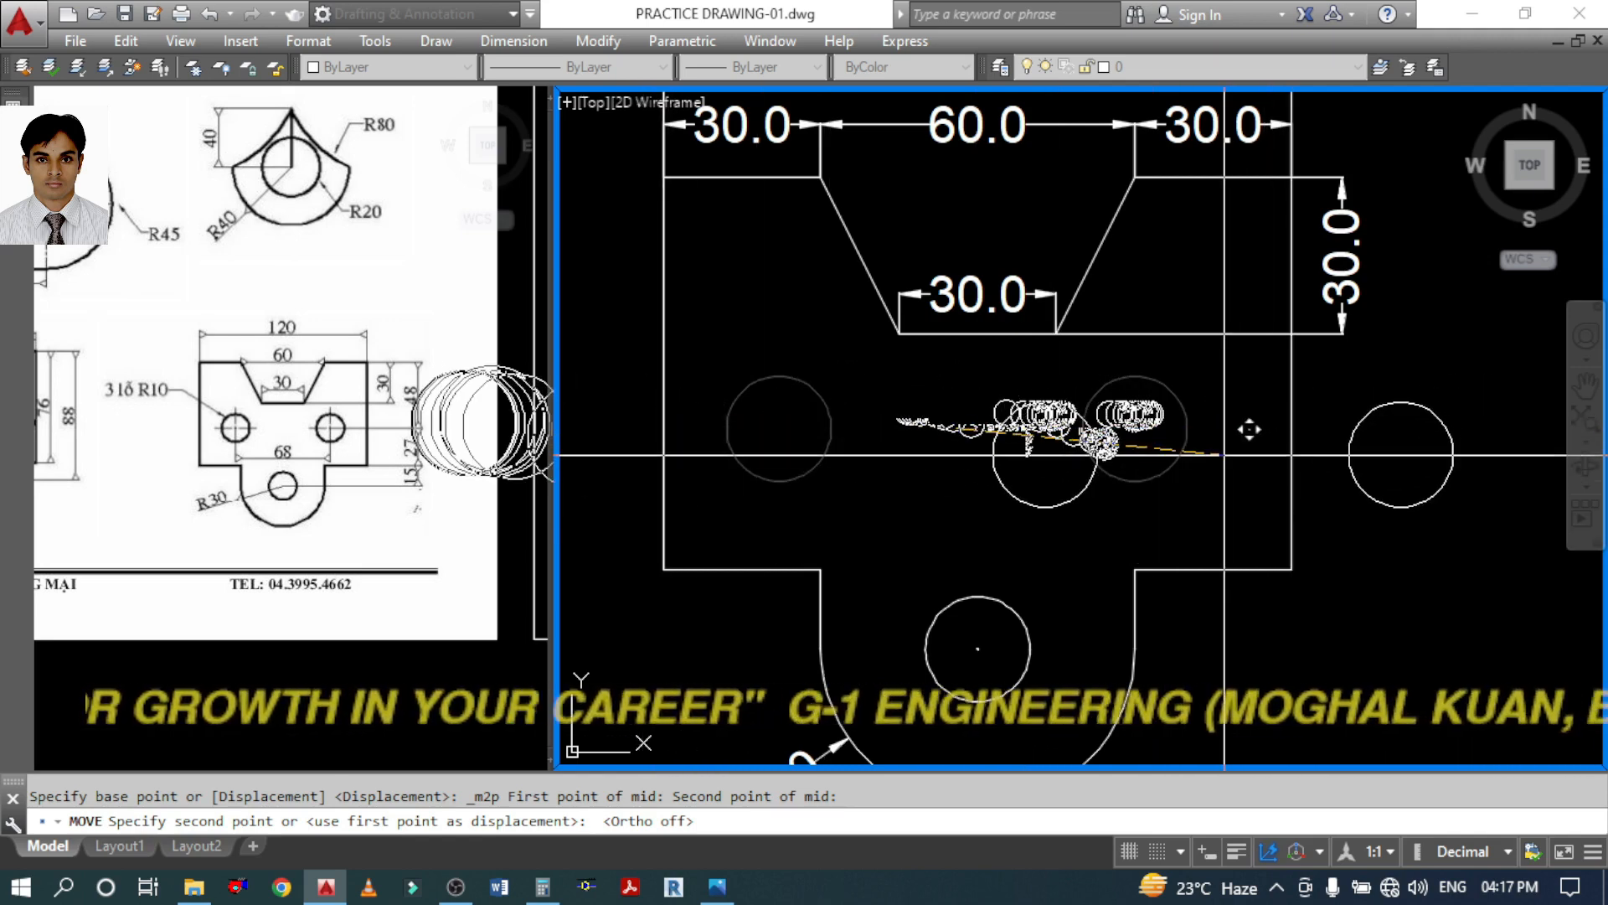
{"action": "key", "text": "F8"}
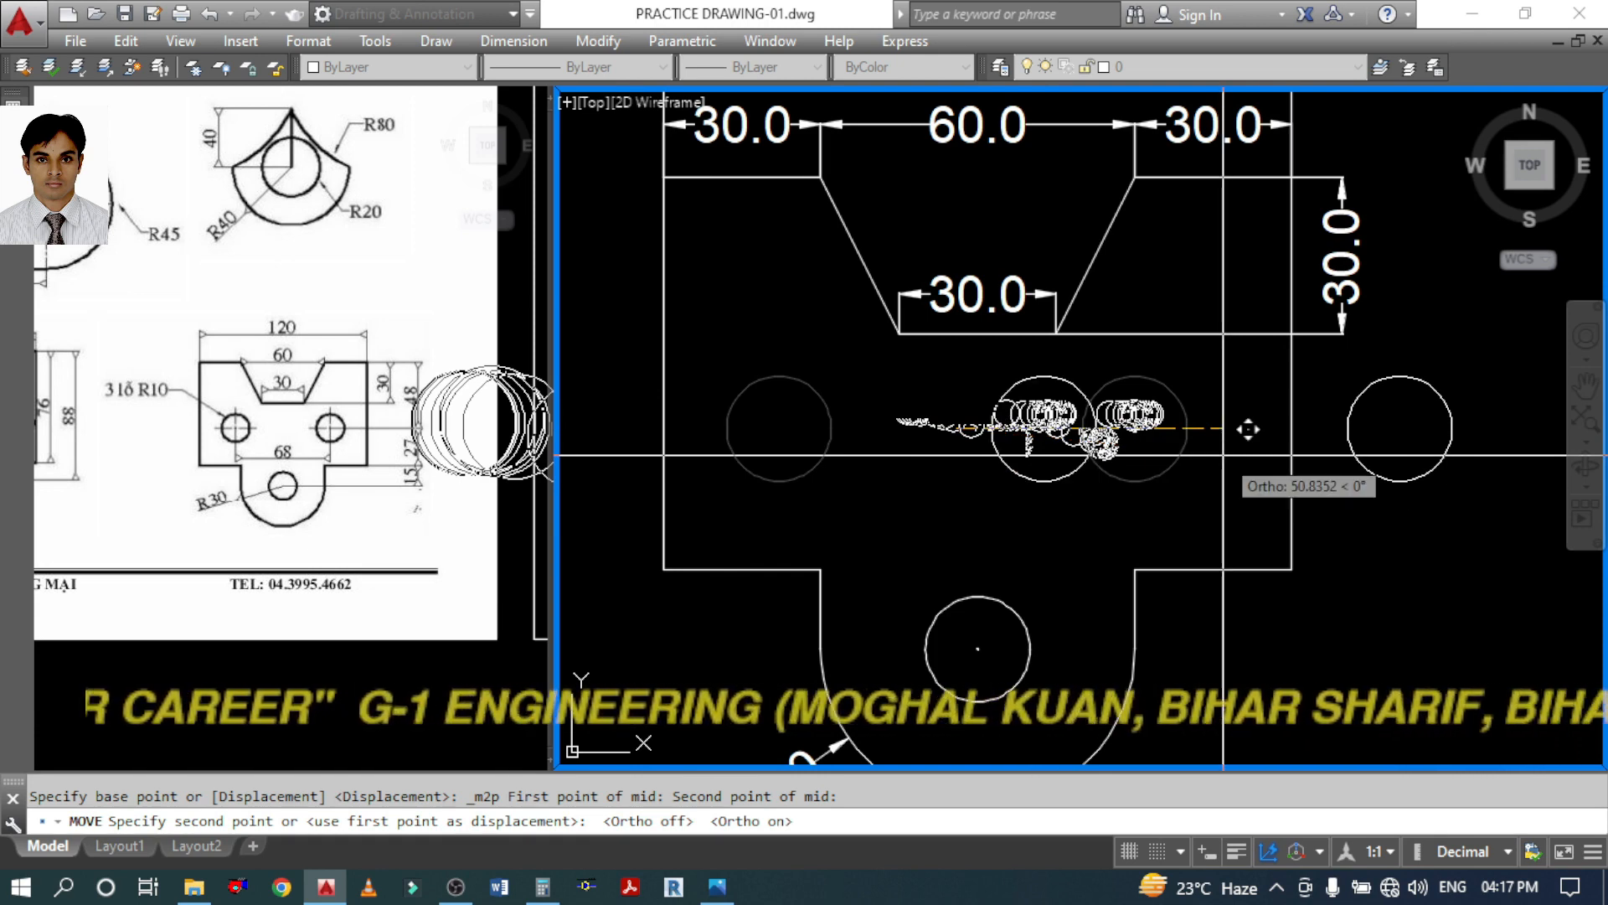
{"action": "right_click", "coordinate": [1228, 461], "text": "shift"}
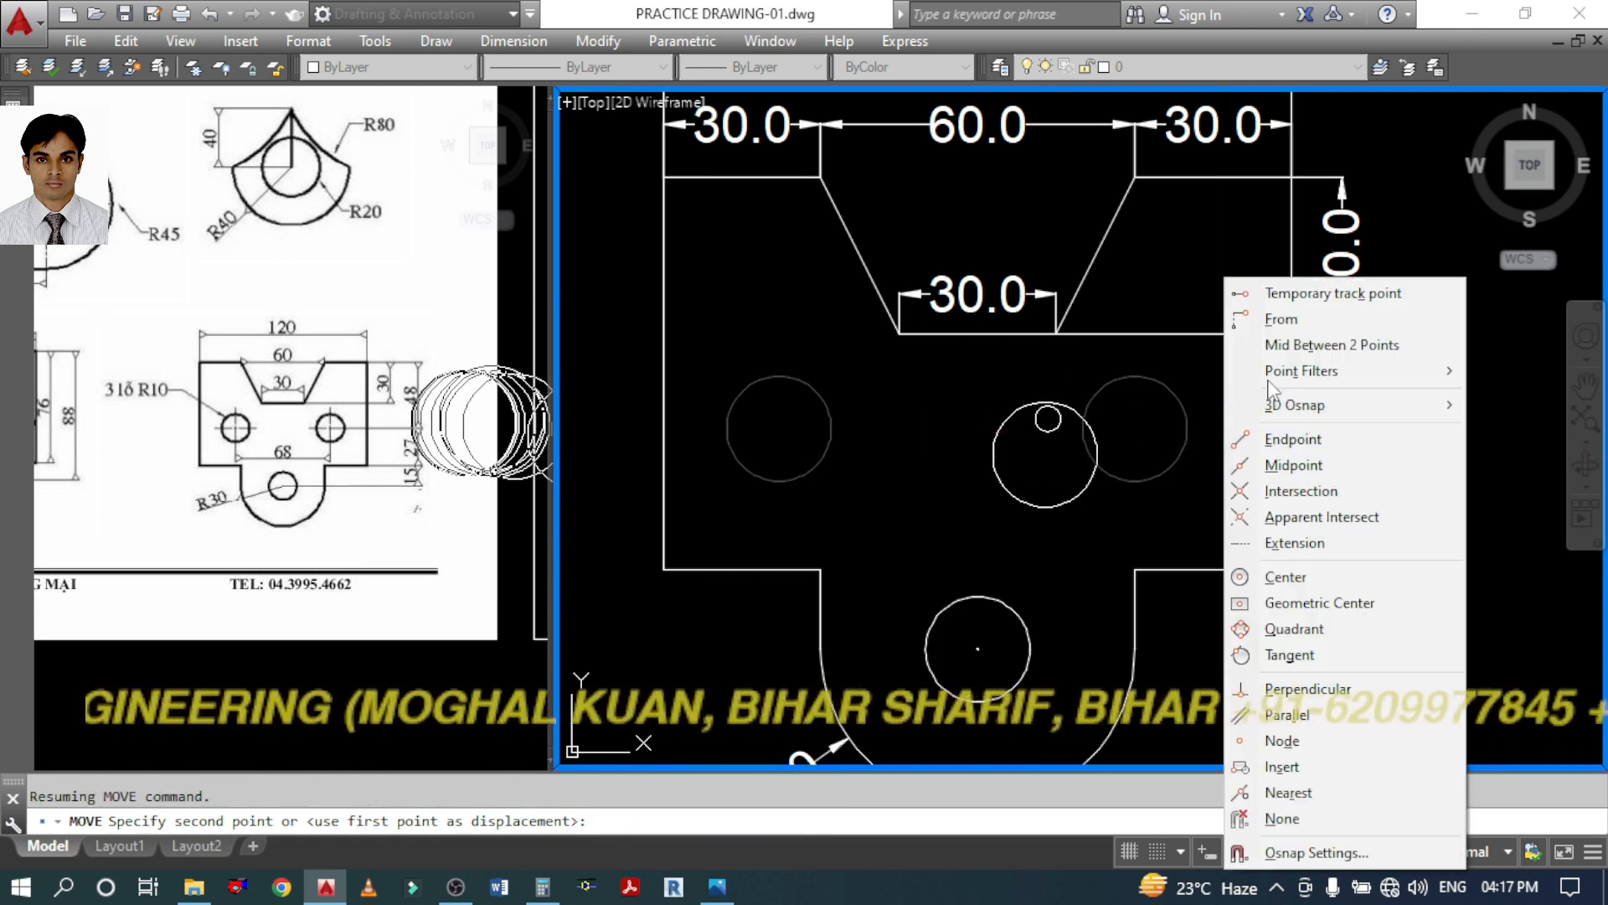
{"action": "left_click", "coordinate": [1280, 345]}
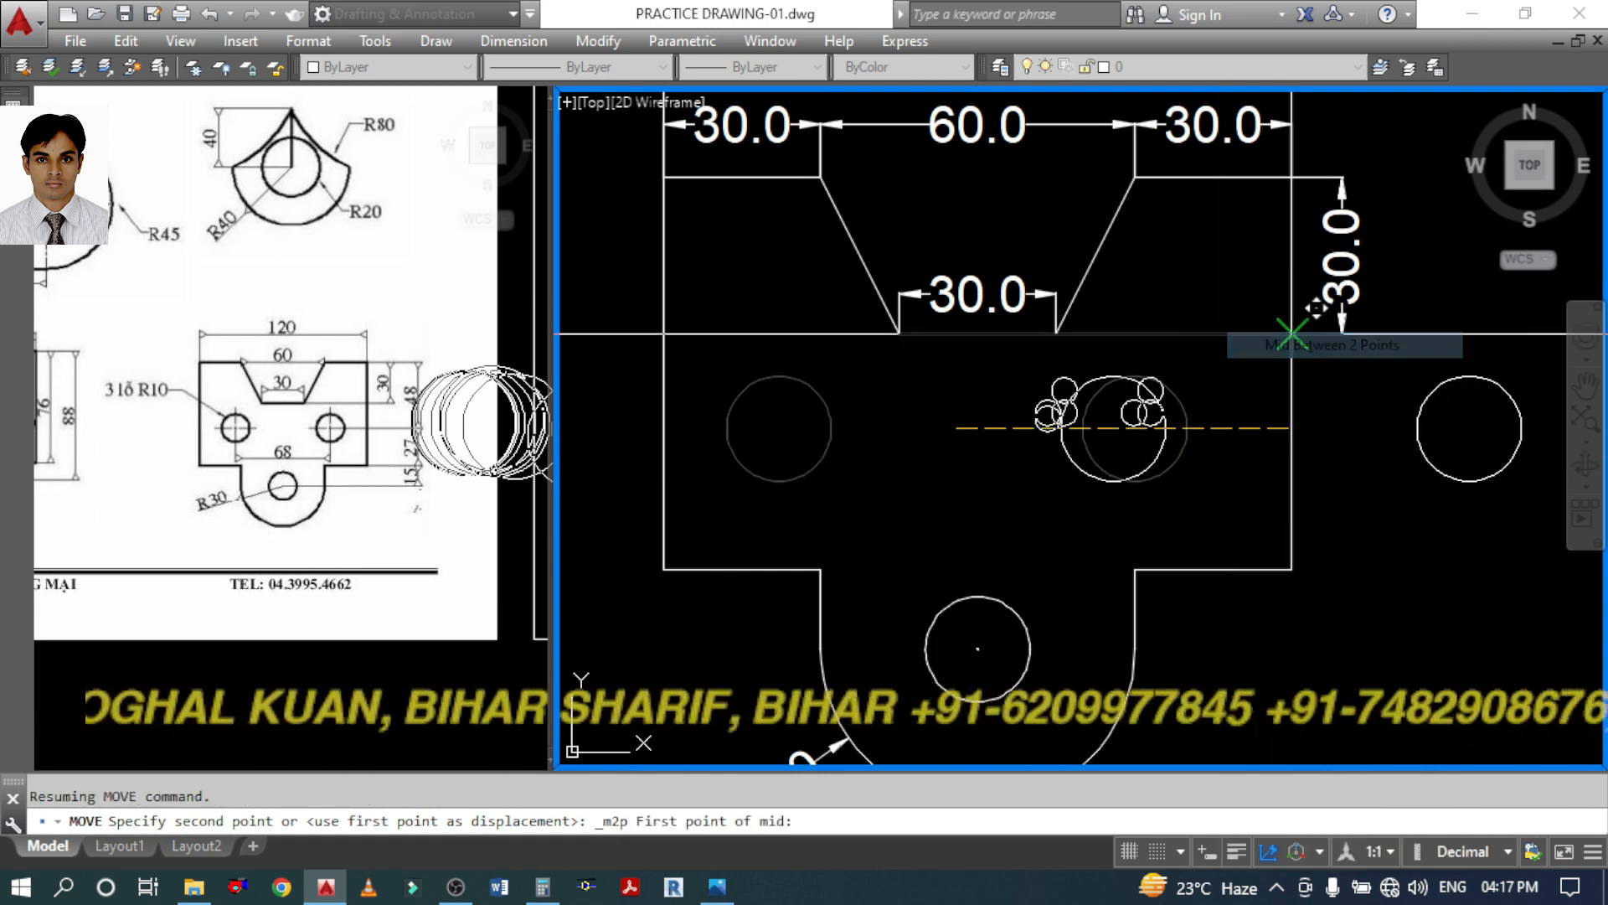
{"action": "left_click", "coordinate": [1316, 403]}
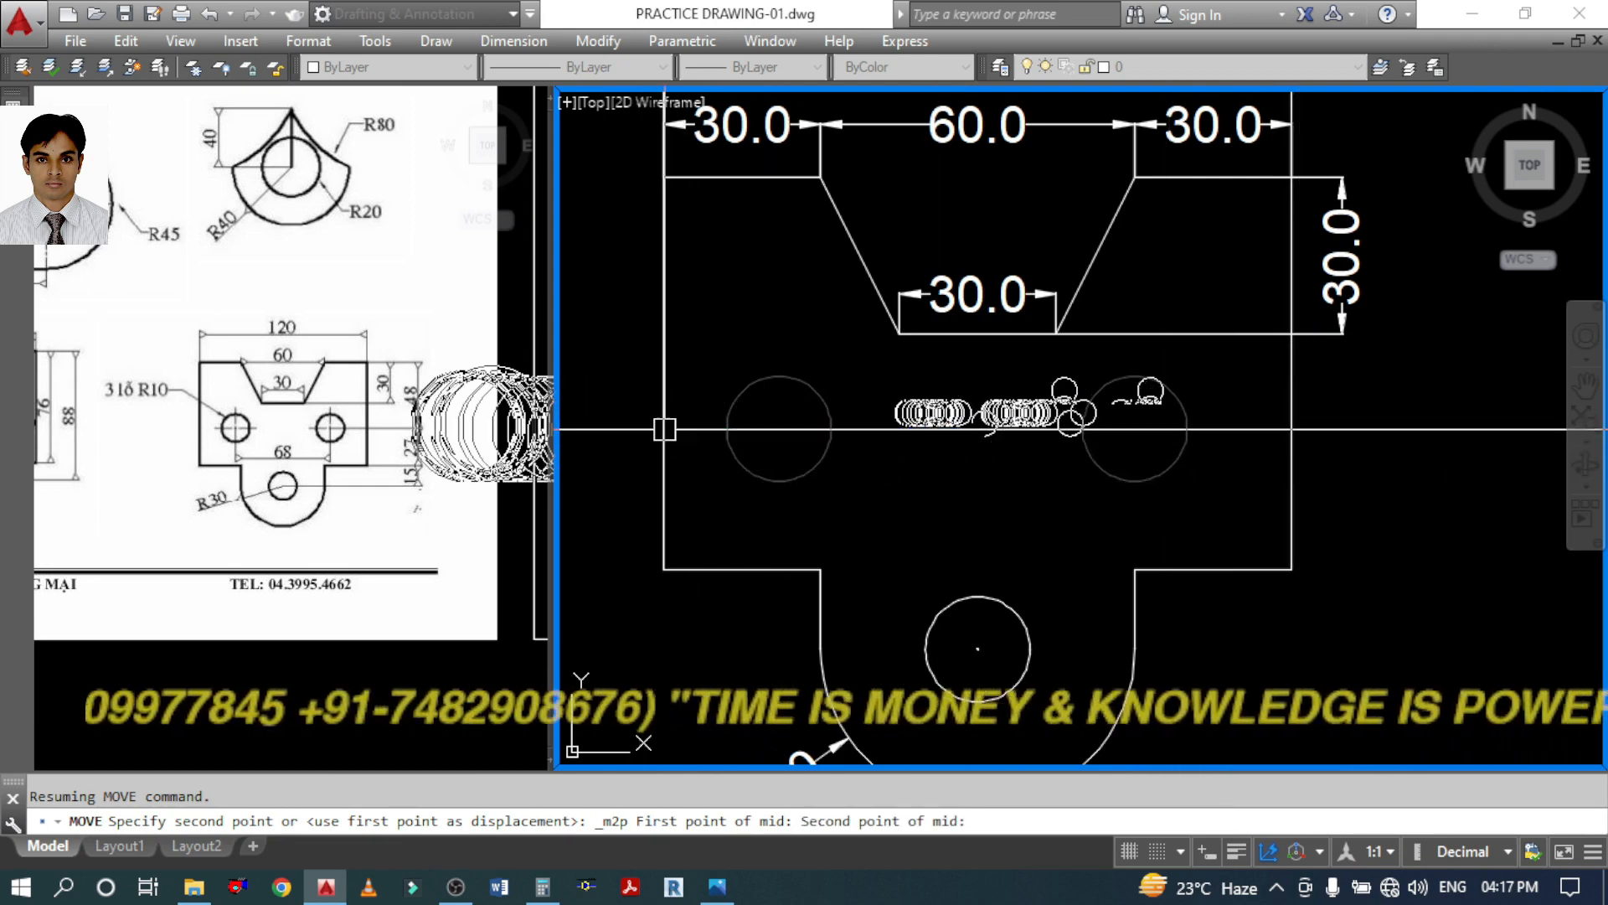
{"action": "left_click", "coordinate": [664, 427]}
{"action": "scroll", "coordinate": [1115, 511], "scroll_direction": "down", "scroll_amount": 2}
{"action": "scroll", "coordinate": [1163, 537], "scroll_direction": "down", "scroll_amount": 2}
Add a vertical linear dimension from the bracket's top right corner to the right hole's centre, outside the notch depth dimension
{"action": "type", "text": "D"}
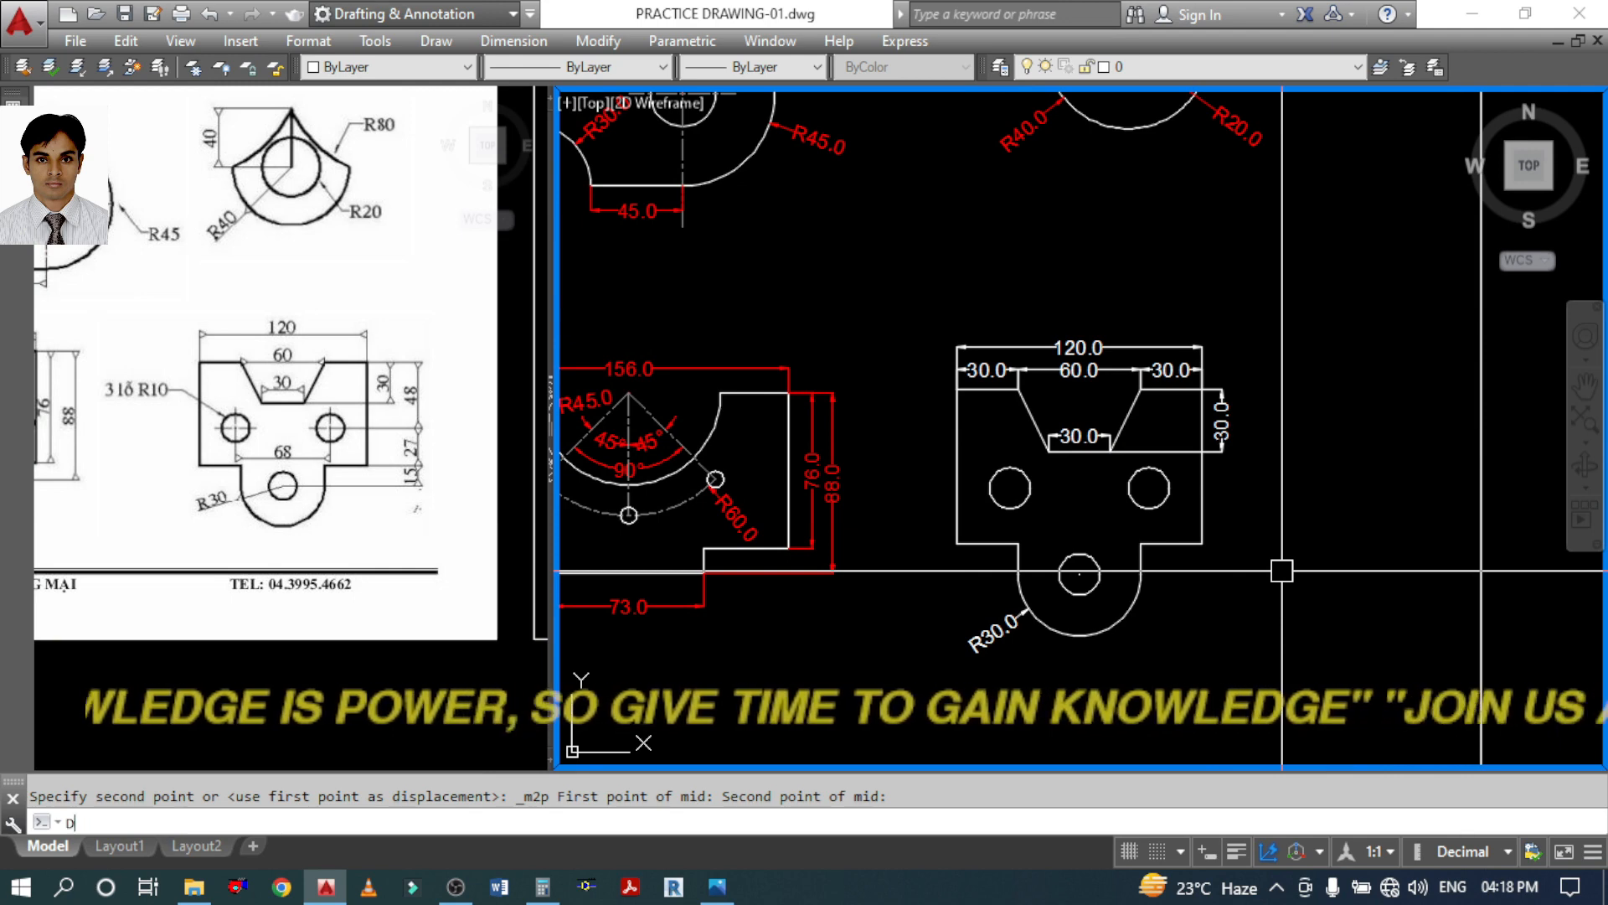
{"action": "type", "text": "IMLI"}
{"action": "key", "text": "Return"}
{"action": "left_click", "coordinate": [1202, 389]}
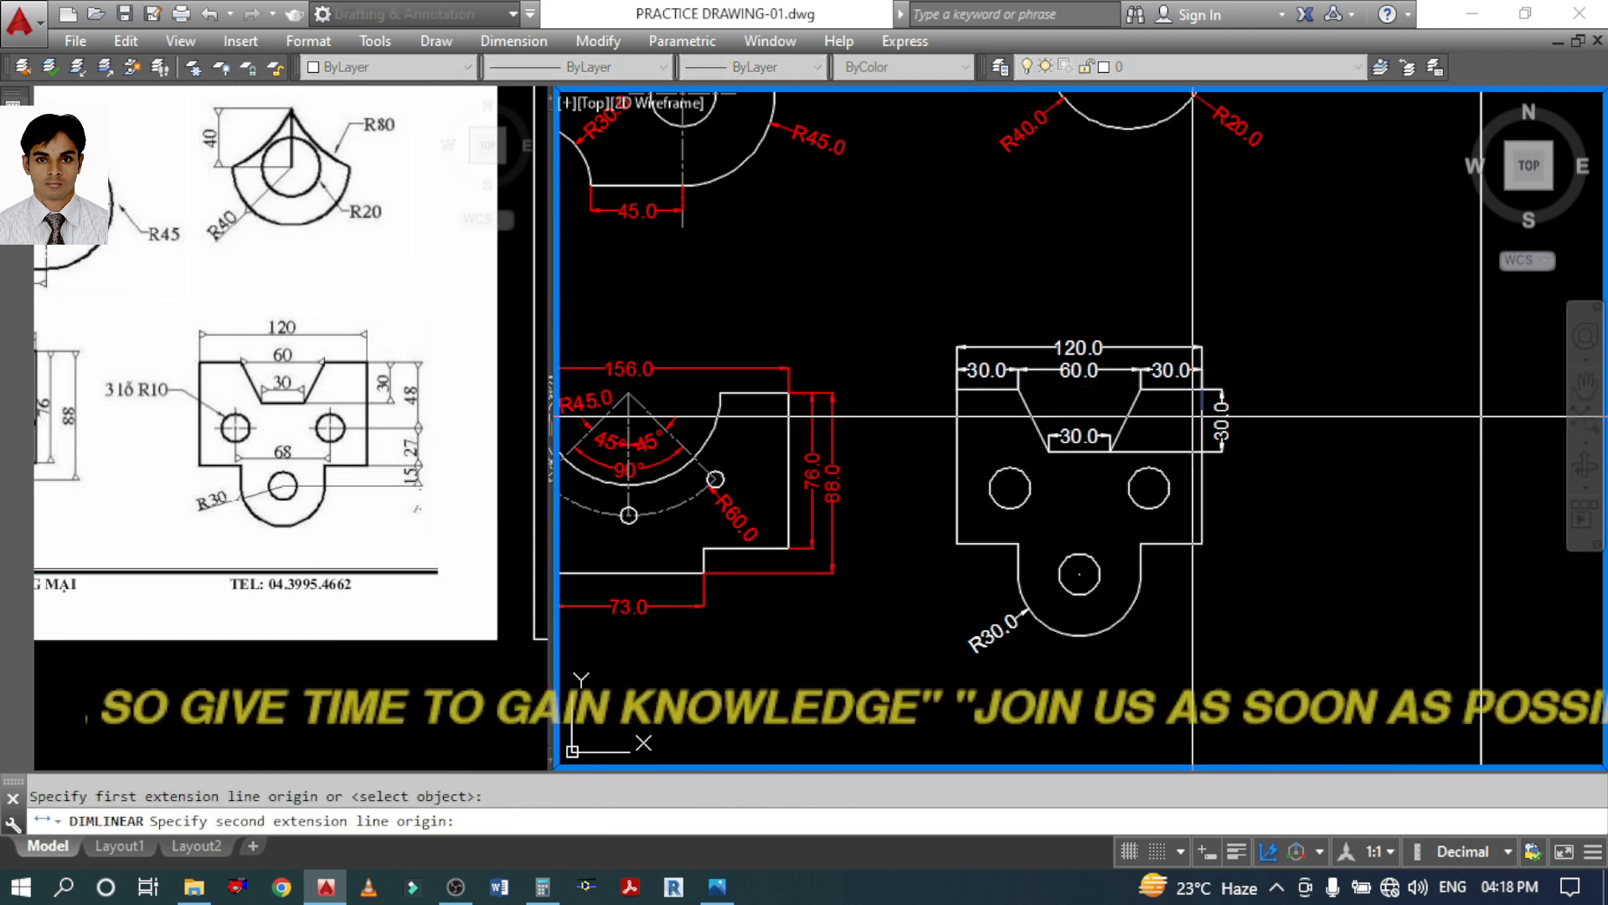
{"action": "left_click", "coordinate": [1149, 489]}
{"action": "left_click", "coordinate": [1248, 482]}
{"action": "scroll", "coordinate": [1265, 483], "scroll_direction": "up", "scroll_amount": 2}
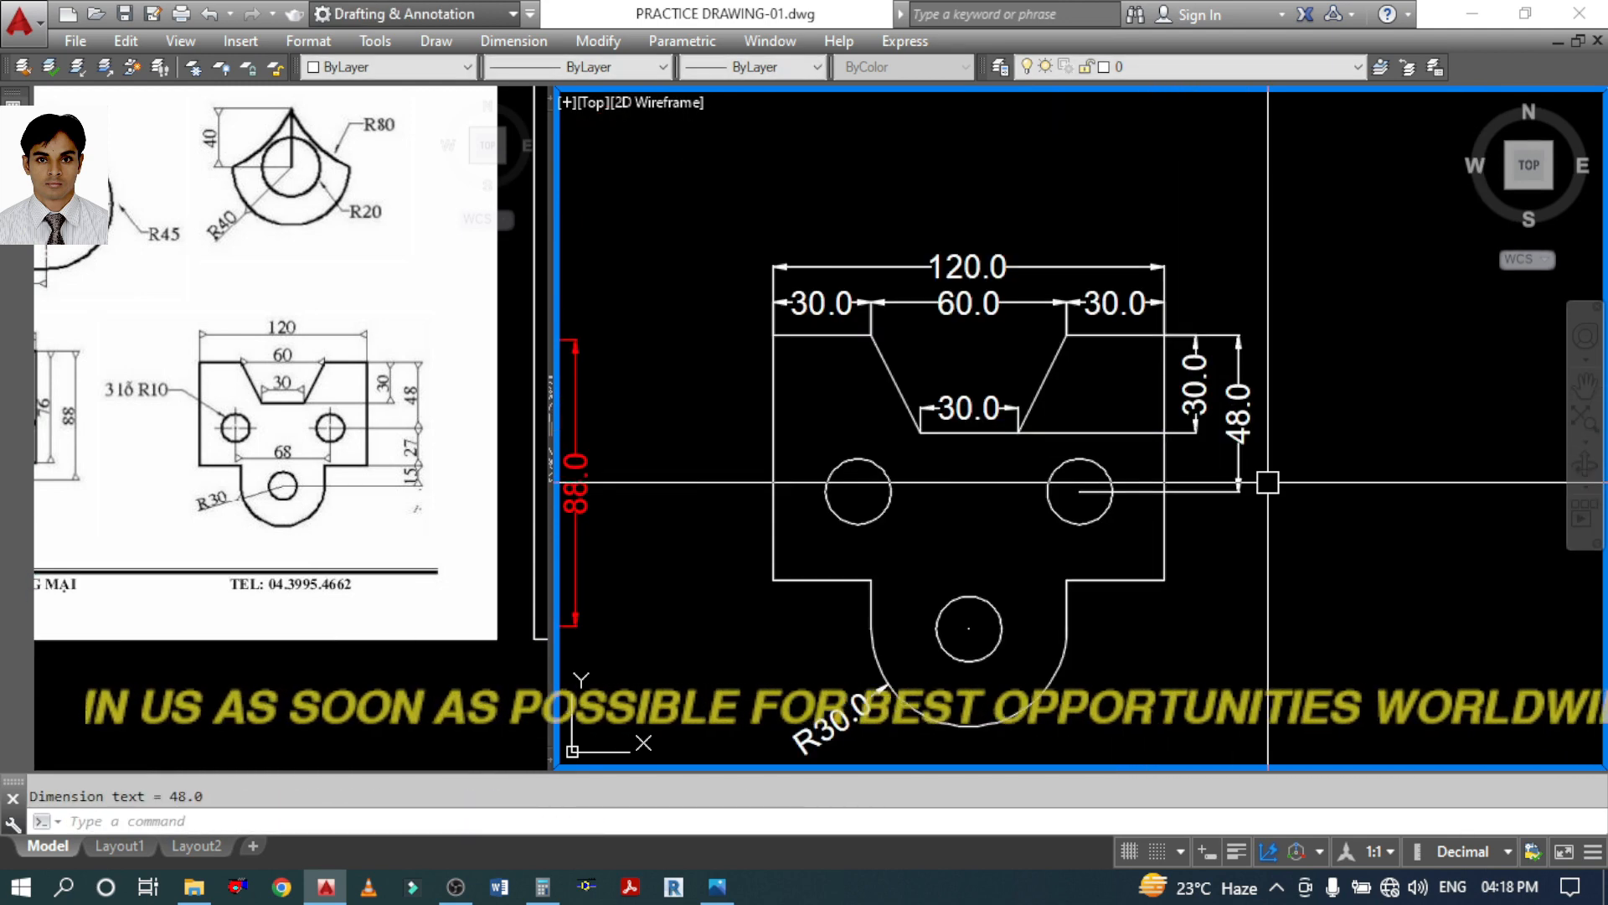
Dimension the vertical distance from the right hole's centre to the right lower shoulder, aligned below the previous dimension
{"action": "key", "text": "Return"}
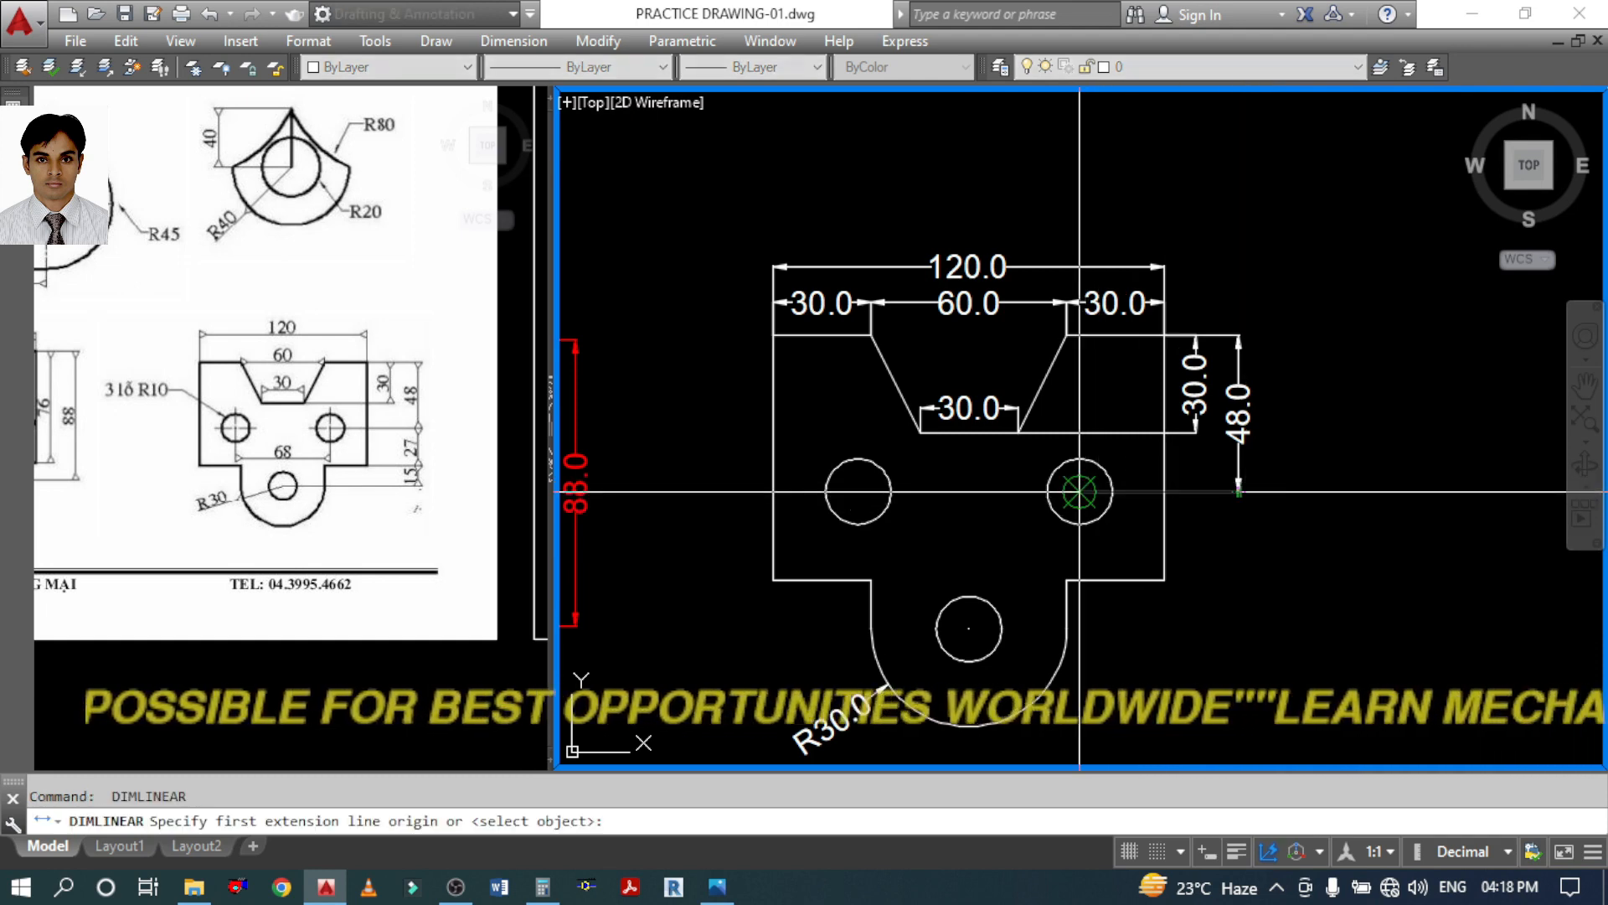
{"action": "left_click", "coordinate": [1080, 491]}
{"action": "left_click", "coordinate": [1164, 580]}
{"action": "left_click", "coordinate": [1239, 493]}
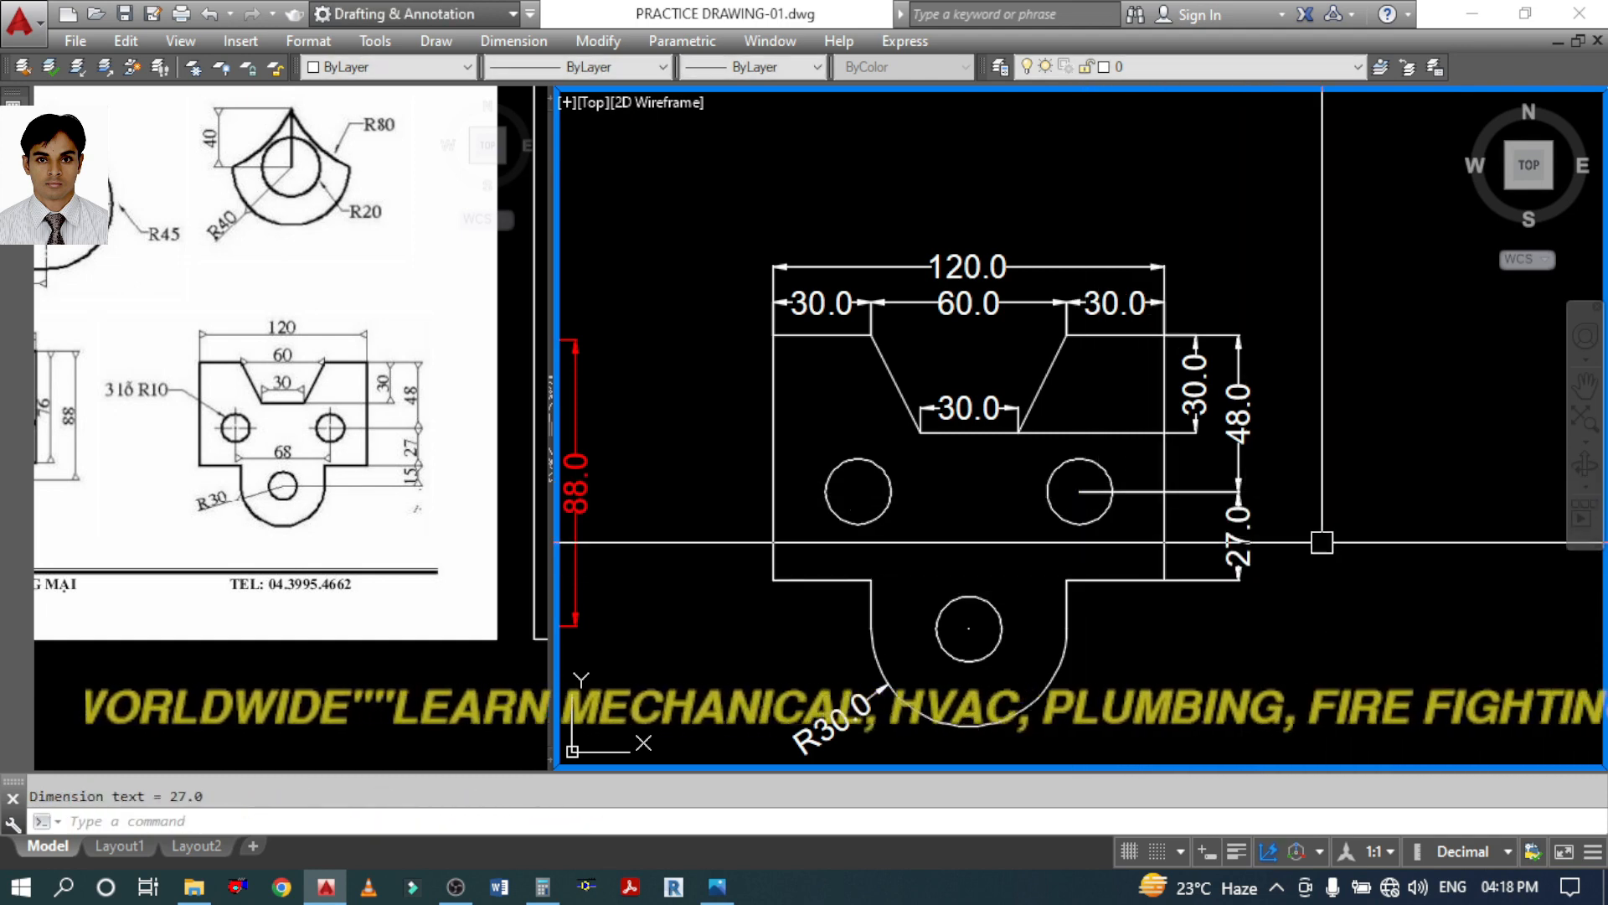
Dimension the height of the tab's straight right edge, from the shoulder down to the start of the arc
{"action": "middle_click_drag", "start_coordinate": [1321, 543], "coordinate": [1317, 497]}
{"action": "key", "text": "Return"}
{"action": "left_click", "coordinate": [1062, 534]}
{"action": "left_click", "coordinate": [1062, 582]}
{"action": "left_click", "coordinate": [1235, 534]}
Dimension the horizontal distance between the centres of the two upper holes, placed just below them
{"action": "middle_click_drag", "start_coordinate": [1234, 533], "coordinate": [1292, 516]}
{"action": "key", "text": "Return"}
{"action": "left_click", "coordinate": [912, 428]}
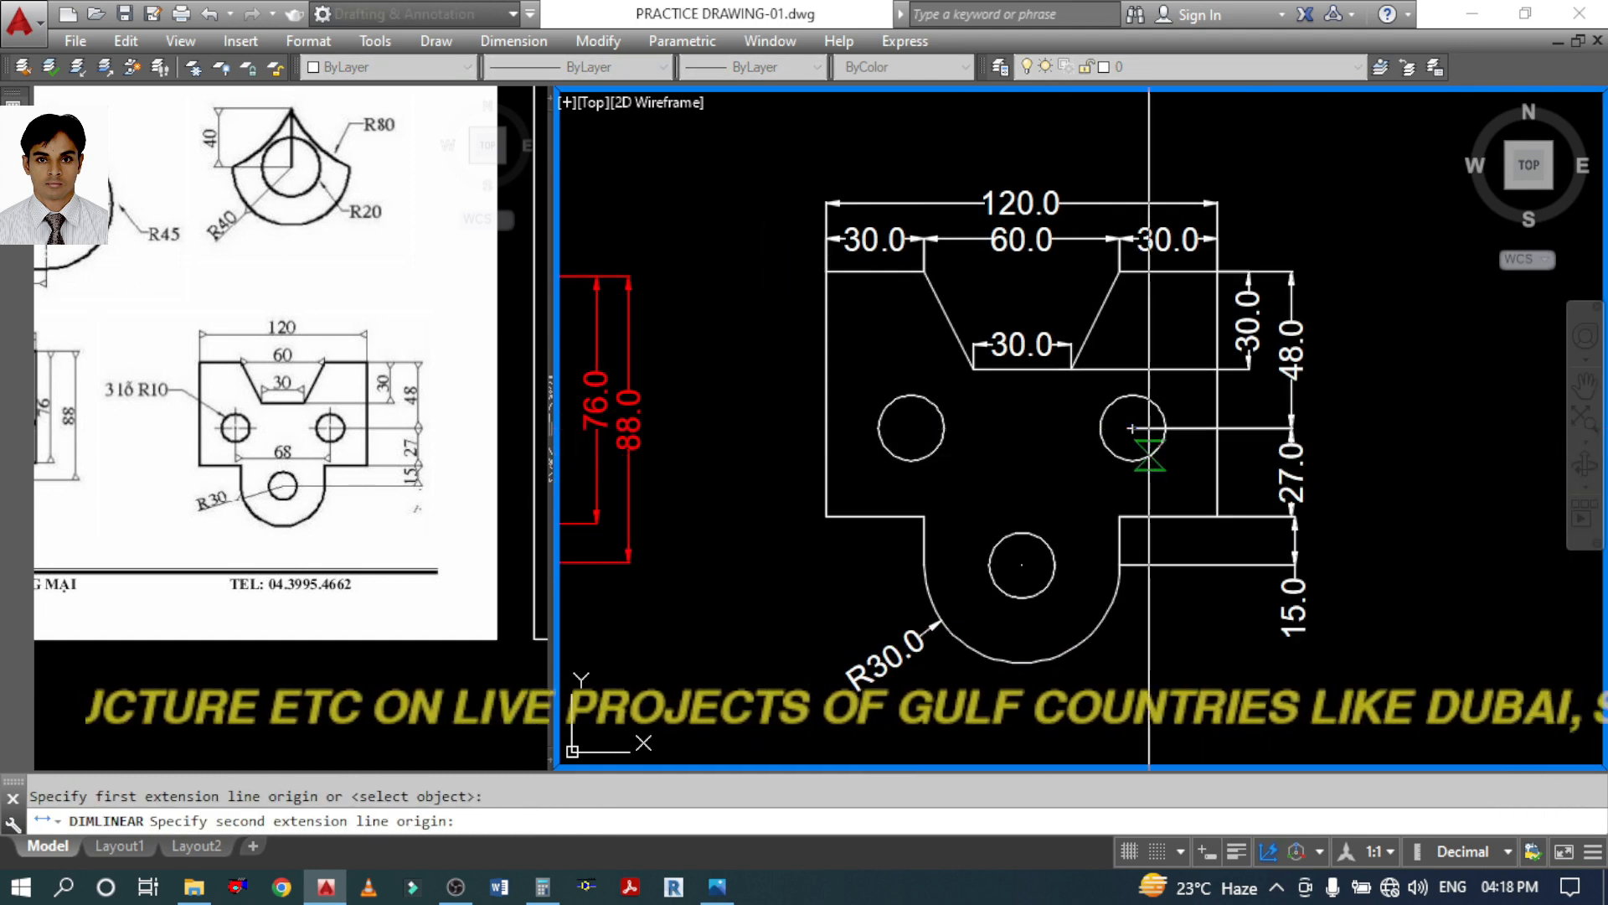
{"action": "left_click", "coordinate": [1132, 428]}
{"action": "left_click", "coordinate": [1062, 476]}
{"action": "middle_click_drag", "start_coordinate": [1070, 531], "coordinate": [1107, 529]}
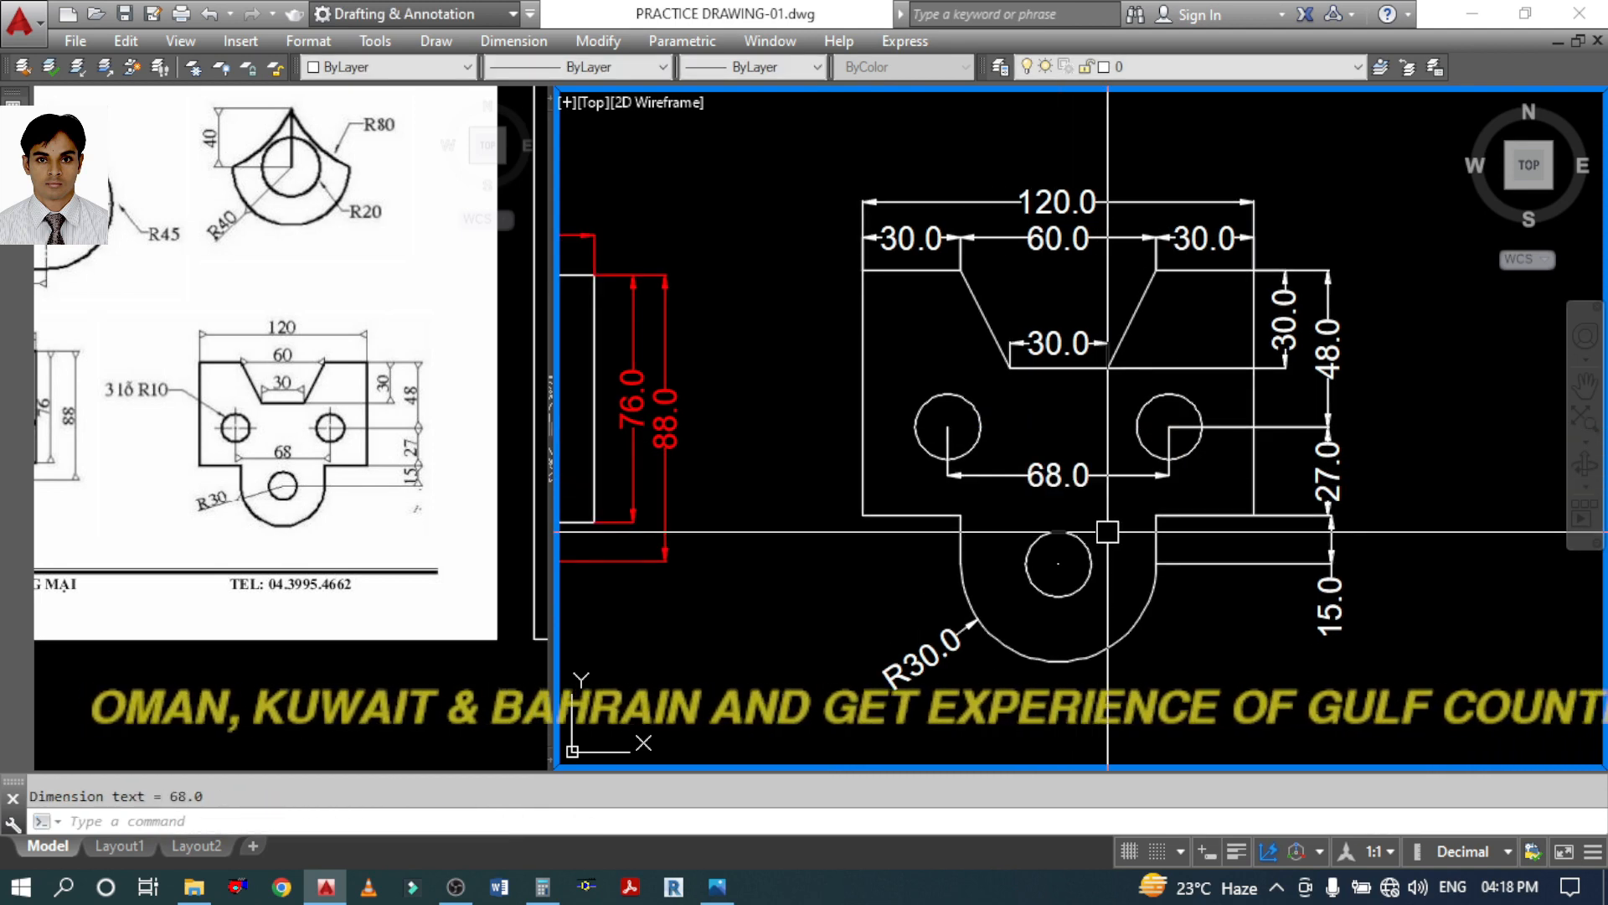
Add a radius dimension to the upper left hole, with its text outside the bracket's left edge
{"action": "type", "text": "DRA"}
{"action": "key", "text": "Return"}
{"action": "left_click", "coordinate": [945, 396]}
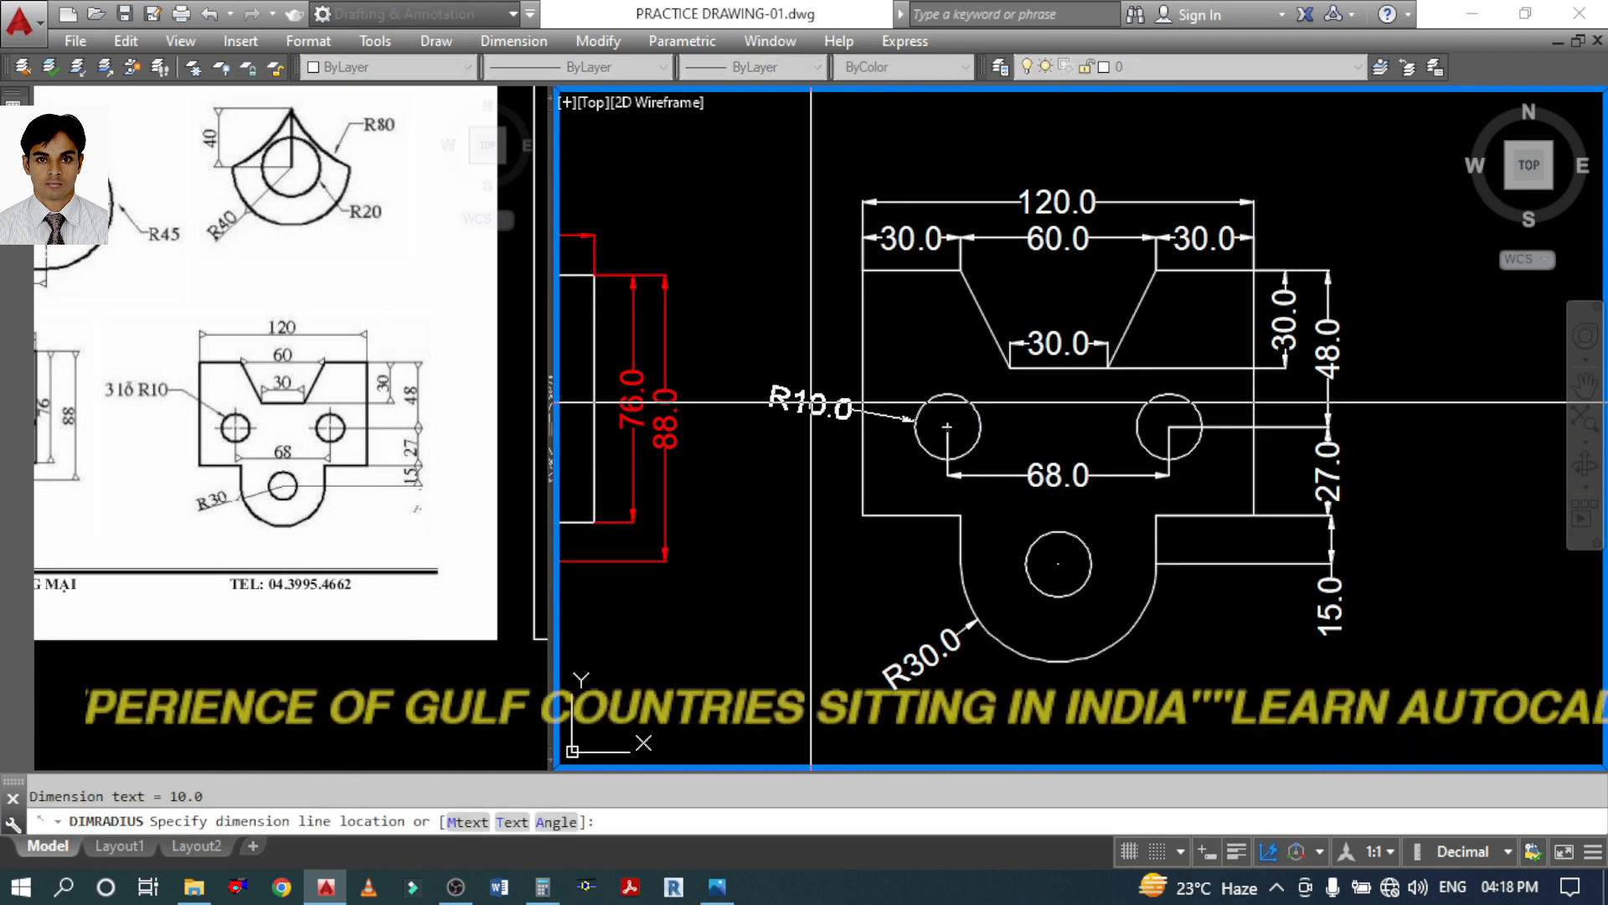
{"action": "left_click", "coordinate": [837, 406]}
{"action": "type", "text": "M"}
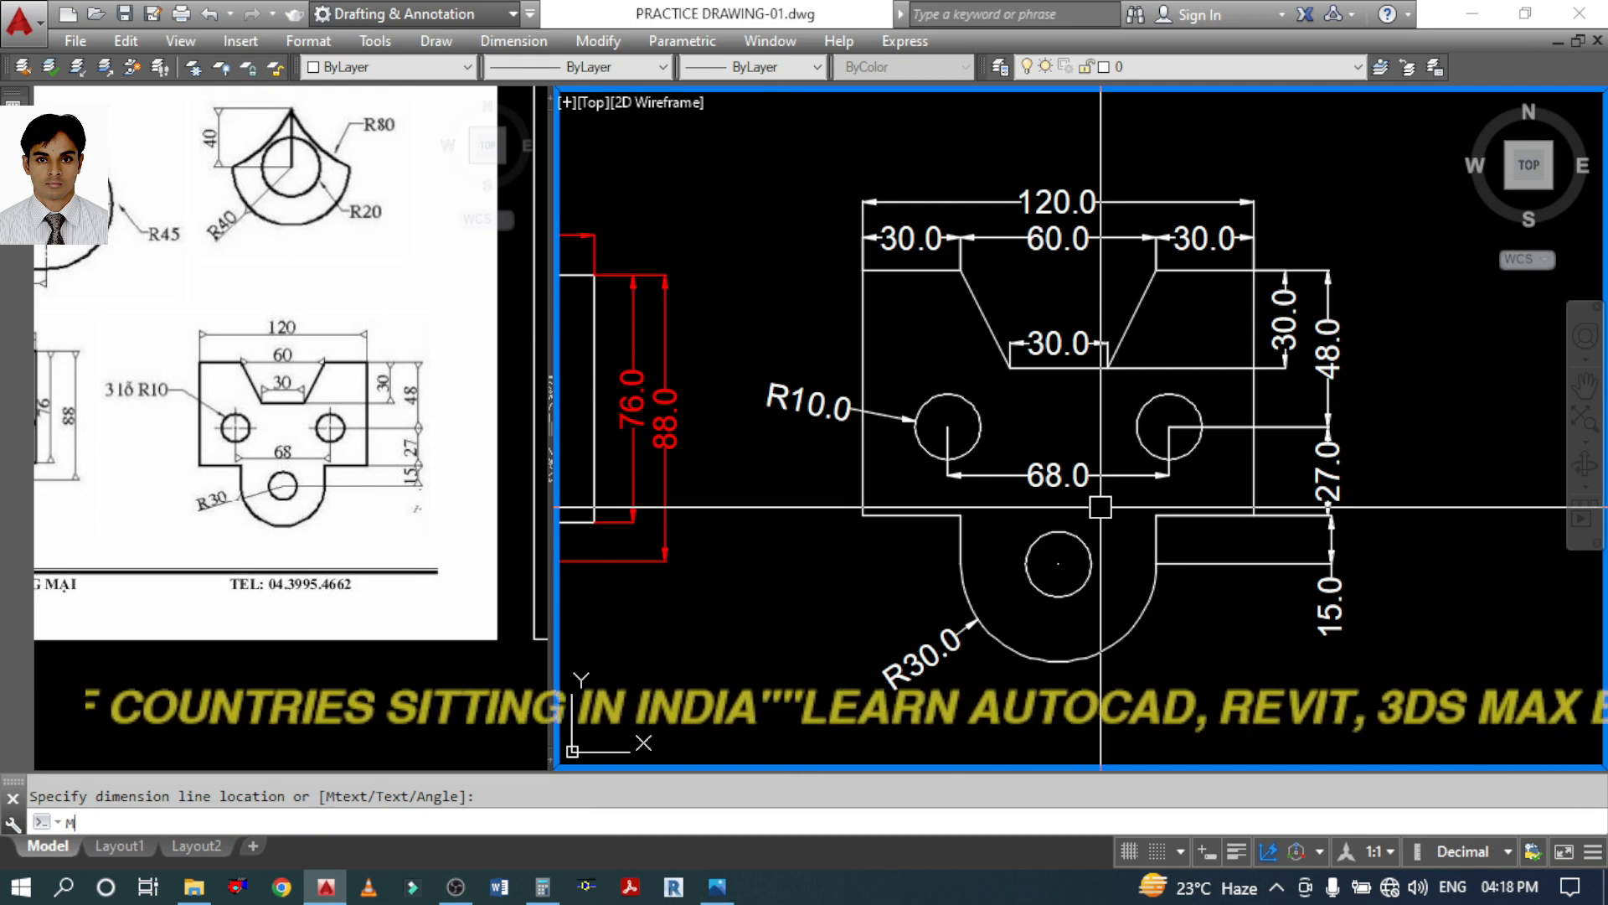
{"action": "type", "text": "A"}
{"action": "key", "text": "Return"}
{"action": "key", "text": "Escape"}
{"action": "key", "text": "Escape"}
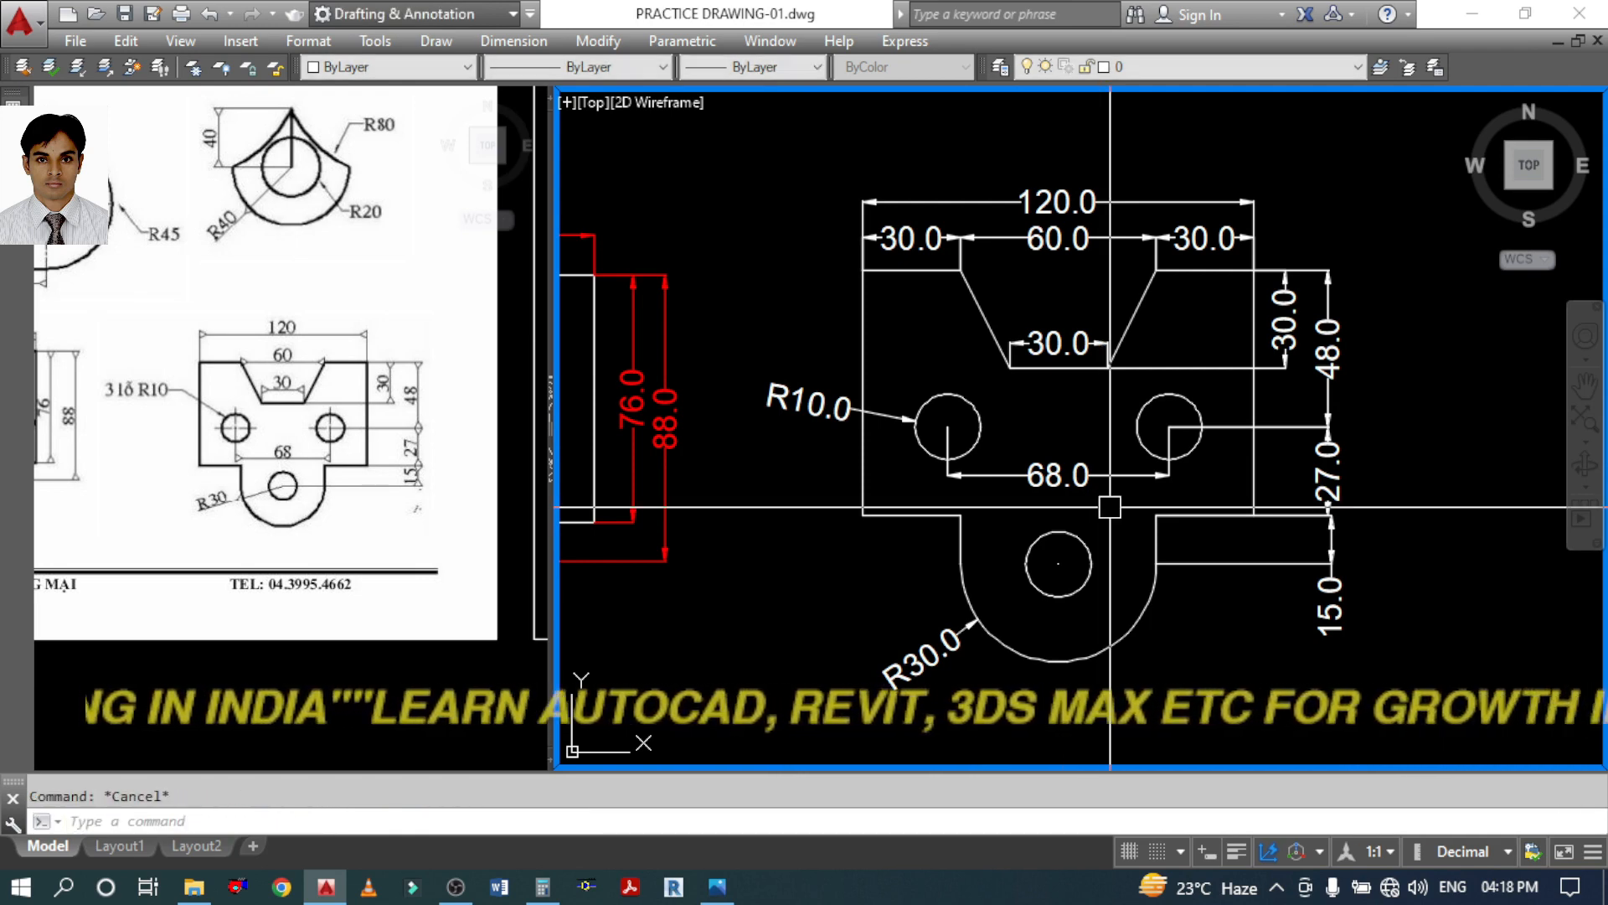
Draw a short horizontal line in the space between the two upper holes
{"action": "scroll", "coordinate": [1130, 492], "scroll_direction": "up", "scroll_amount": 2}
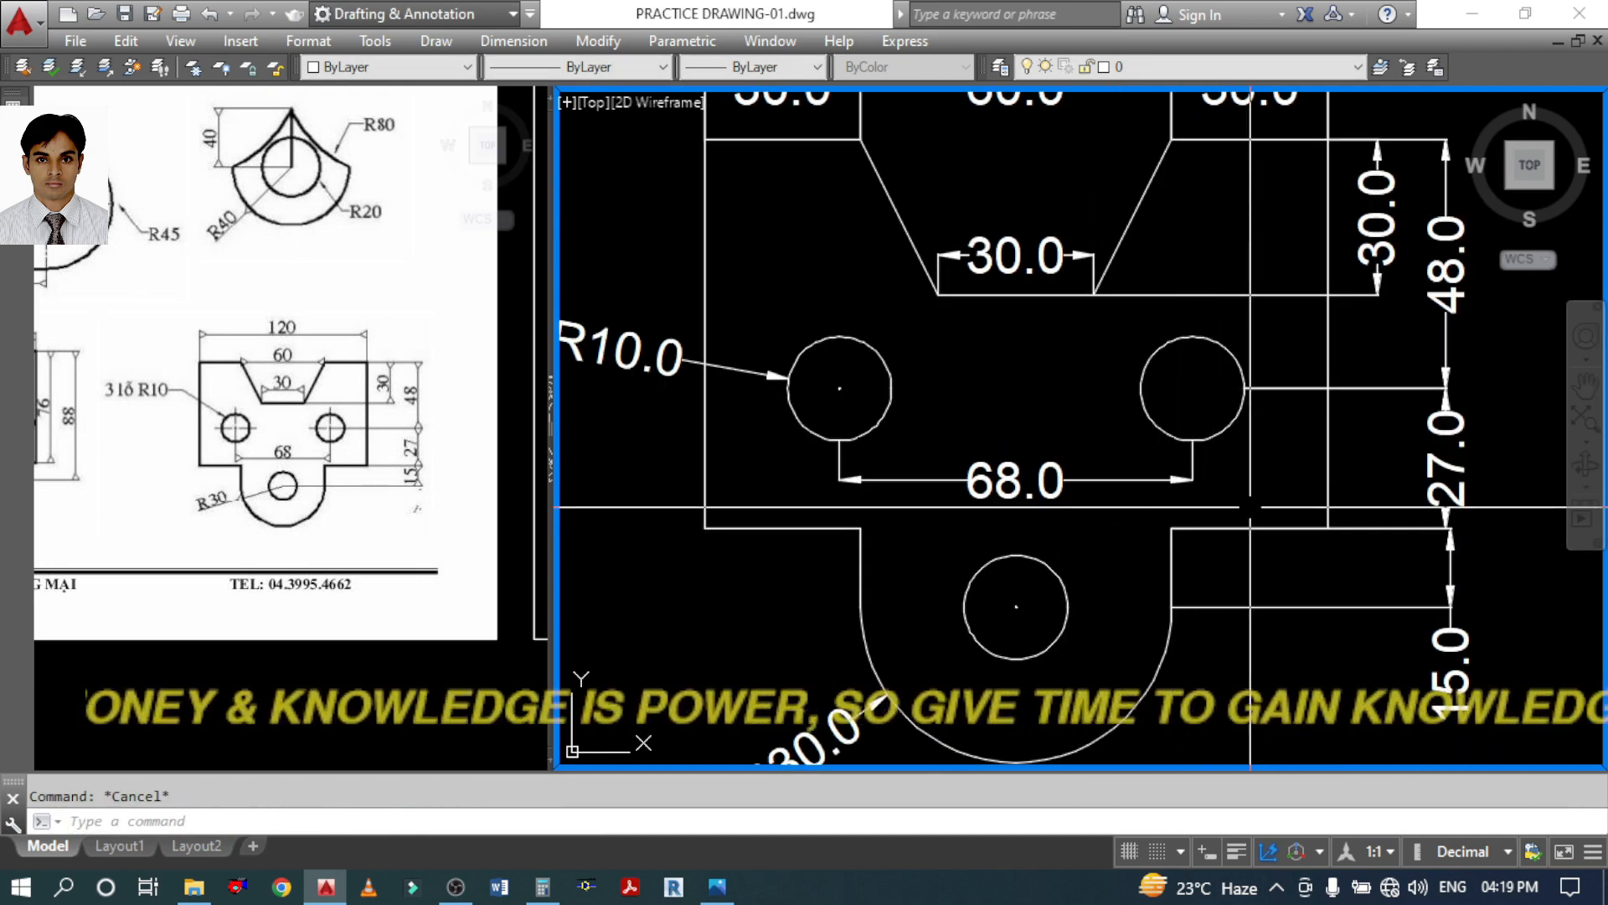
{"action": "type", "text": "L"}
{"action": "key", "text": "Return"}
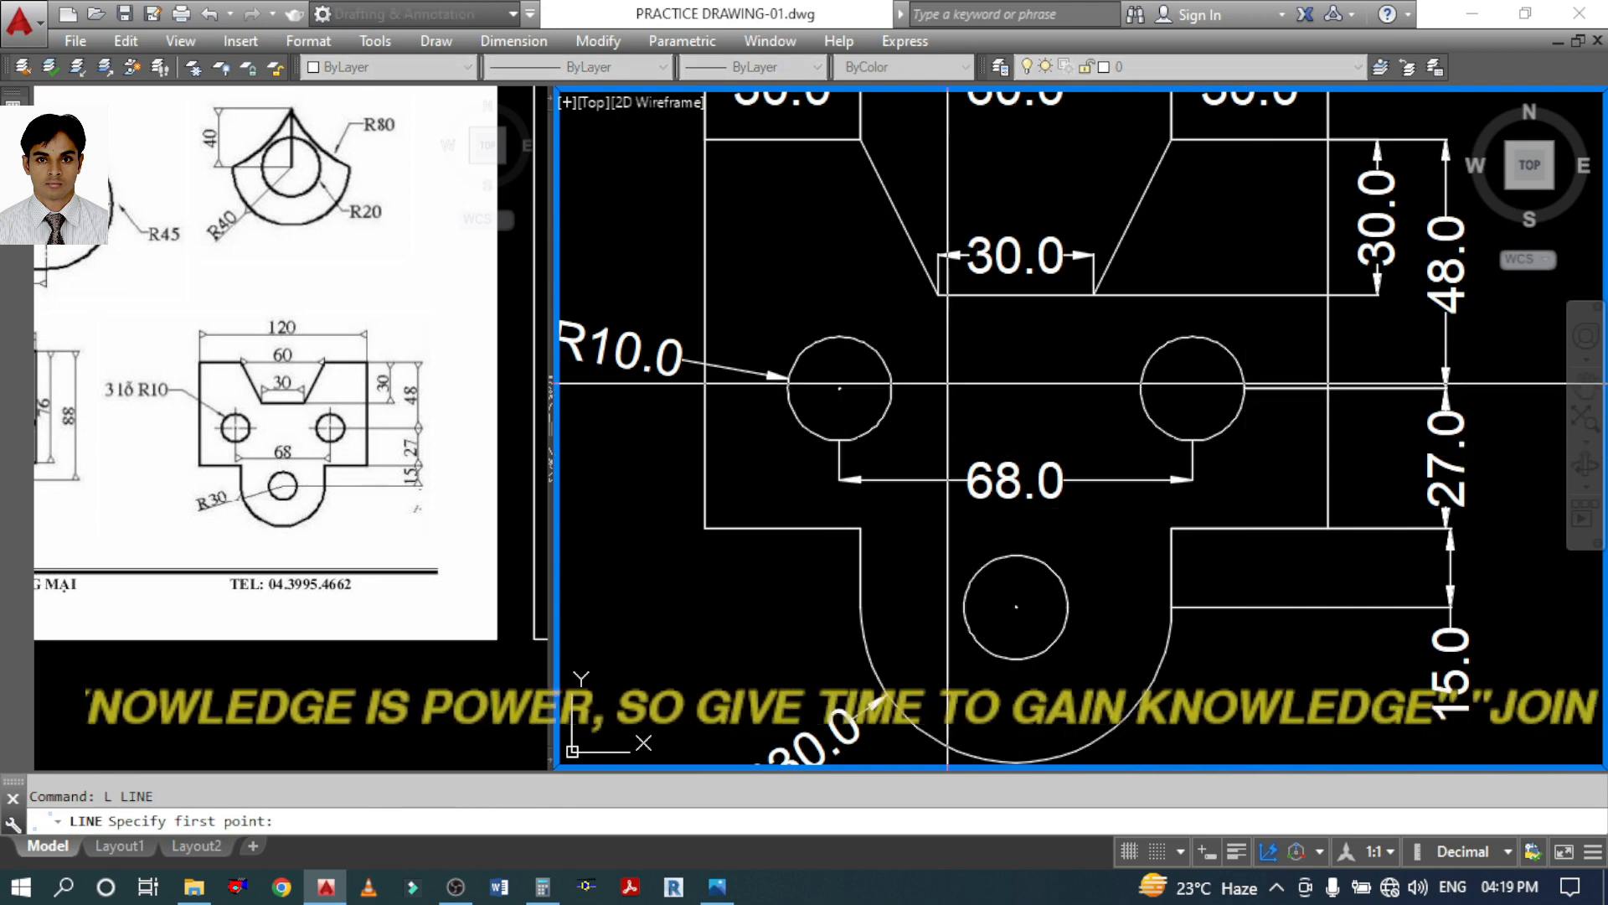
{"action": "left_click", "coordinate": [893, 388]}
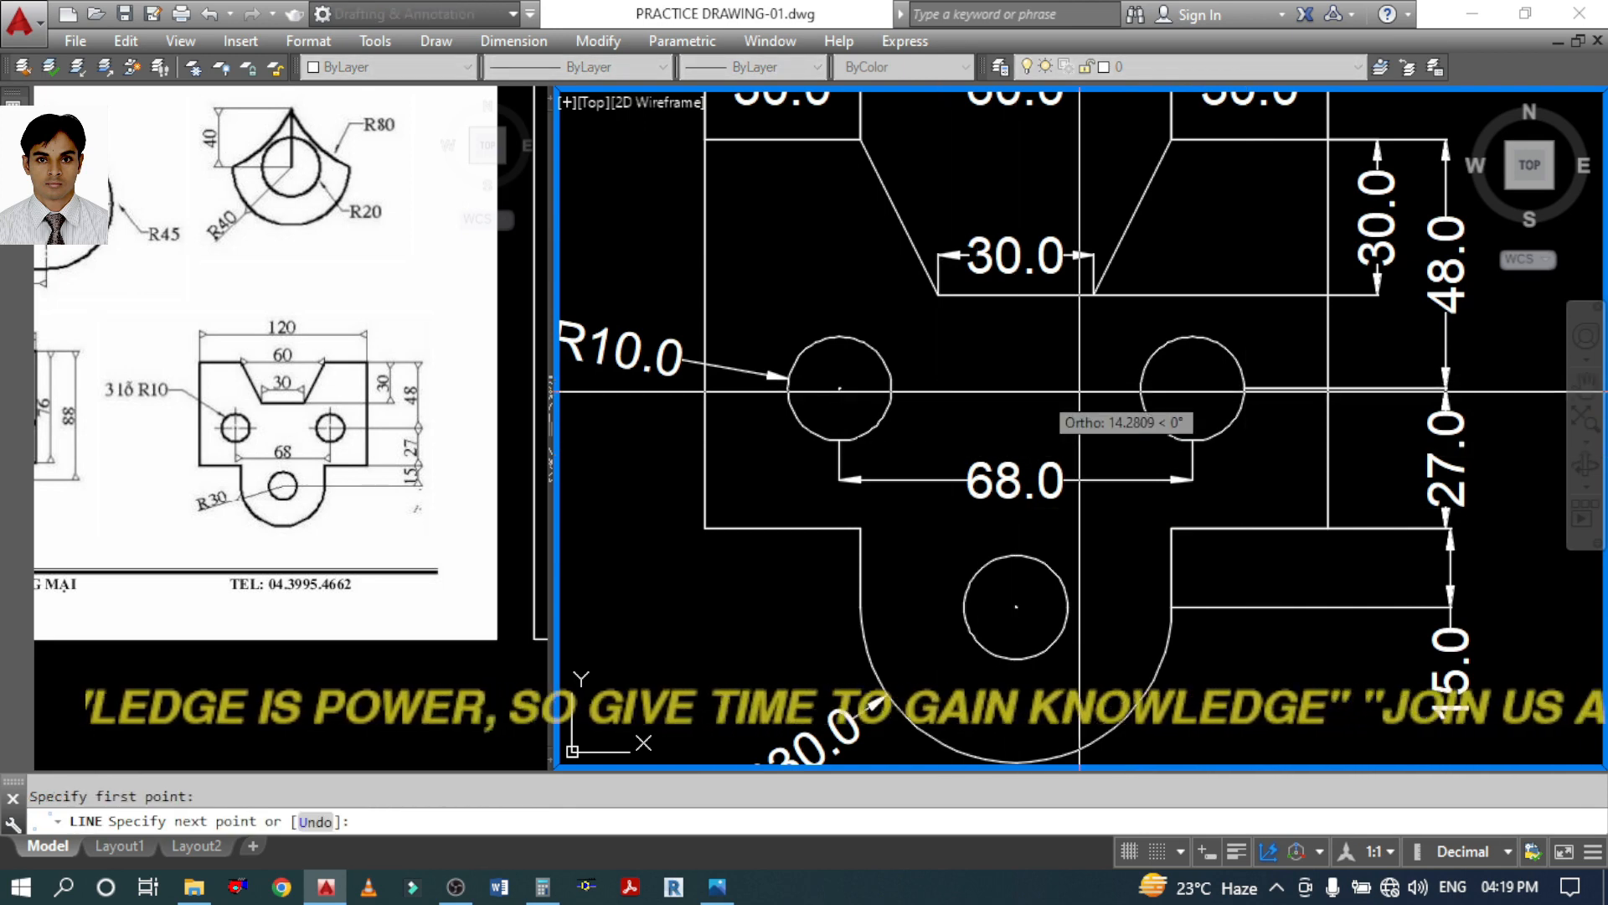
{"action": "left_click", "coordinate": [1118, 380]}
{"action": "key", "text": "Escape"}
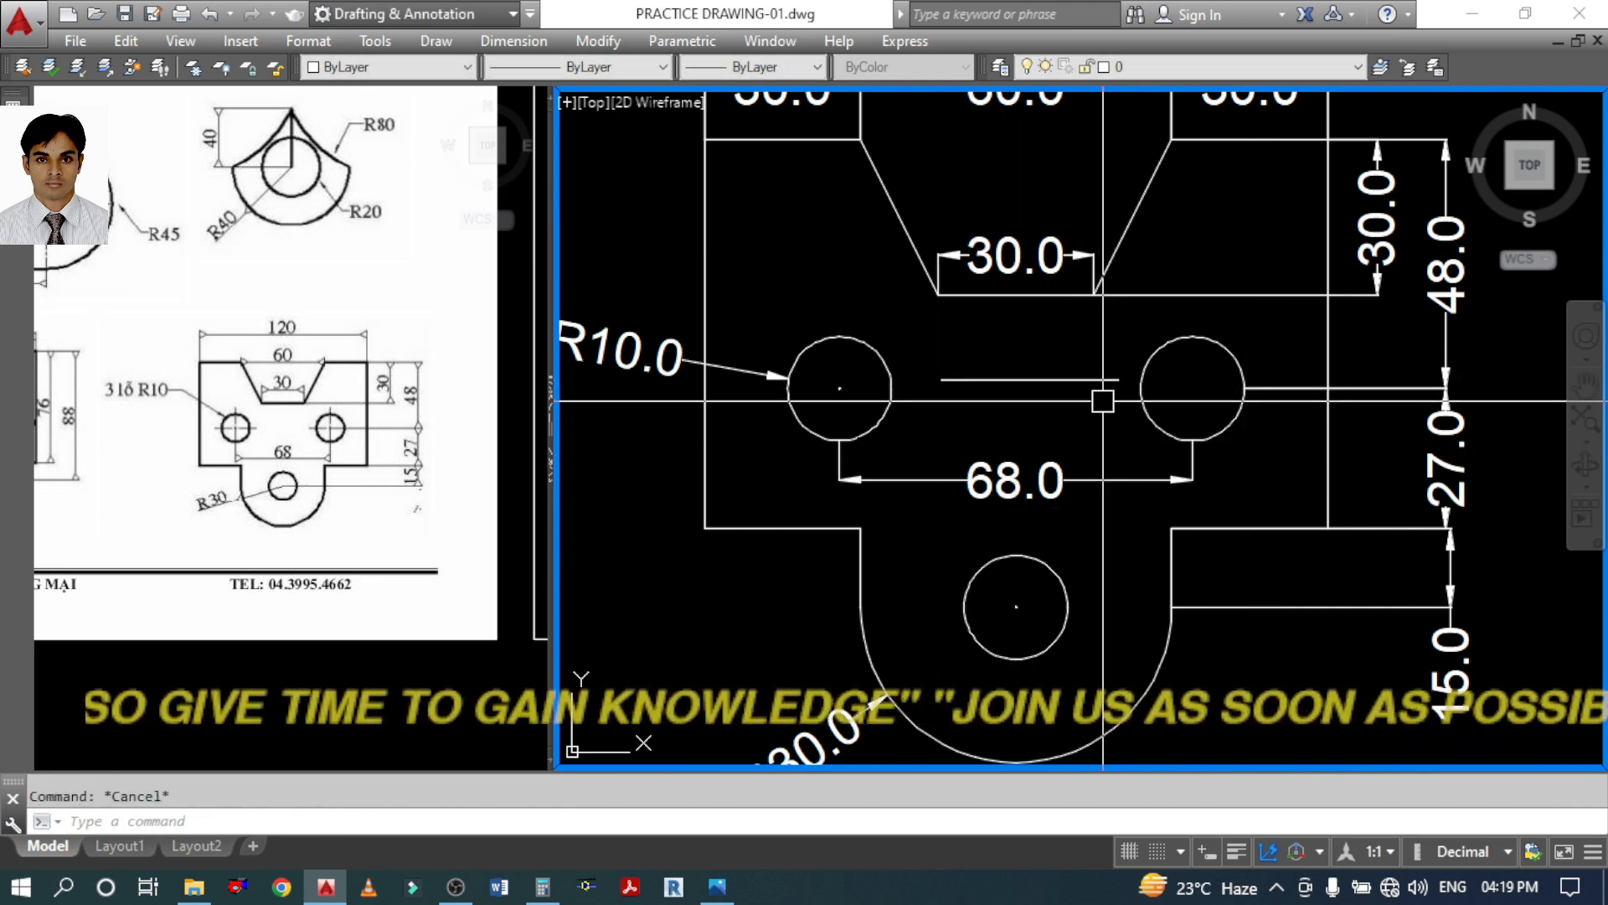
{"action": "type", "text": "RO"}
{"action": "key", "text": "Return"}
{"action": "left_click", "coordinate": [1034, 379]}
{"action": "key", "text": "Return"}
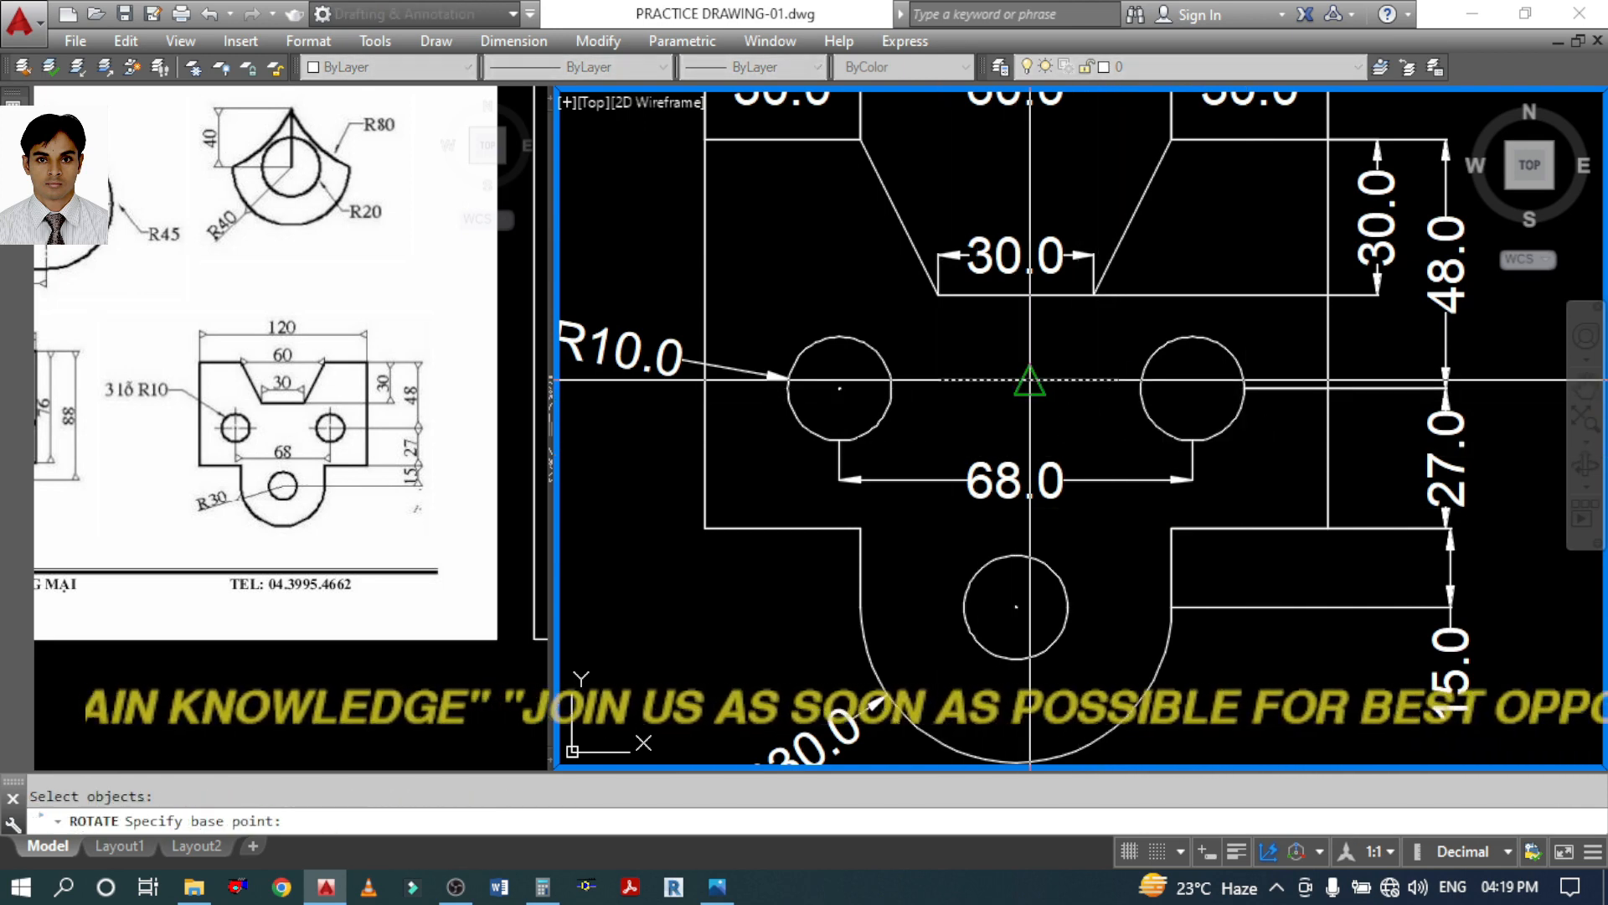
{"action": "left_click", "coordinate": [1030, 379]}
{"action": "key", "text": "Escape"}
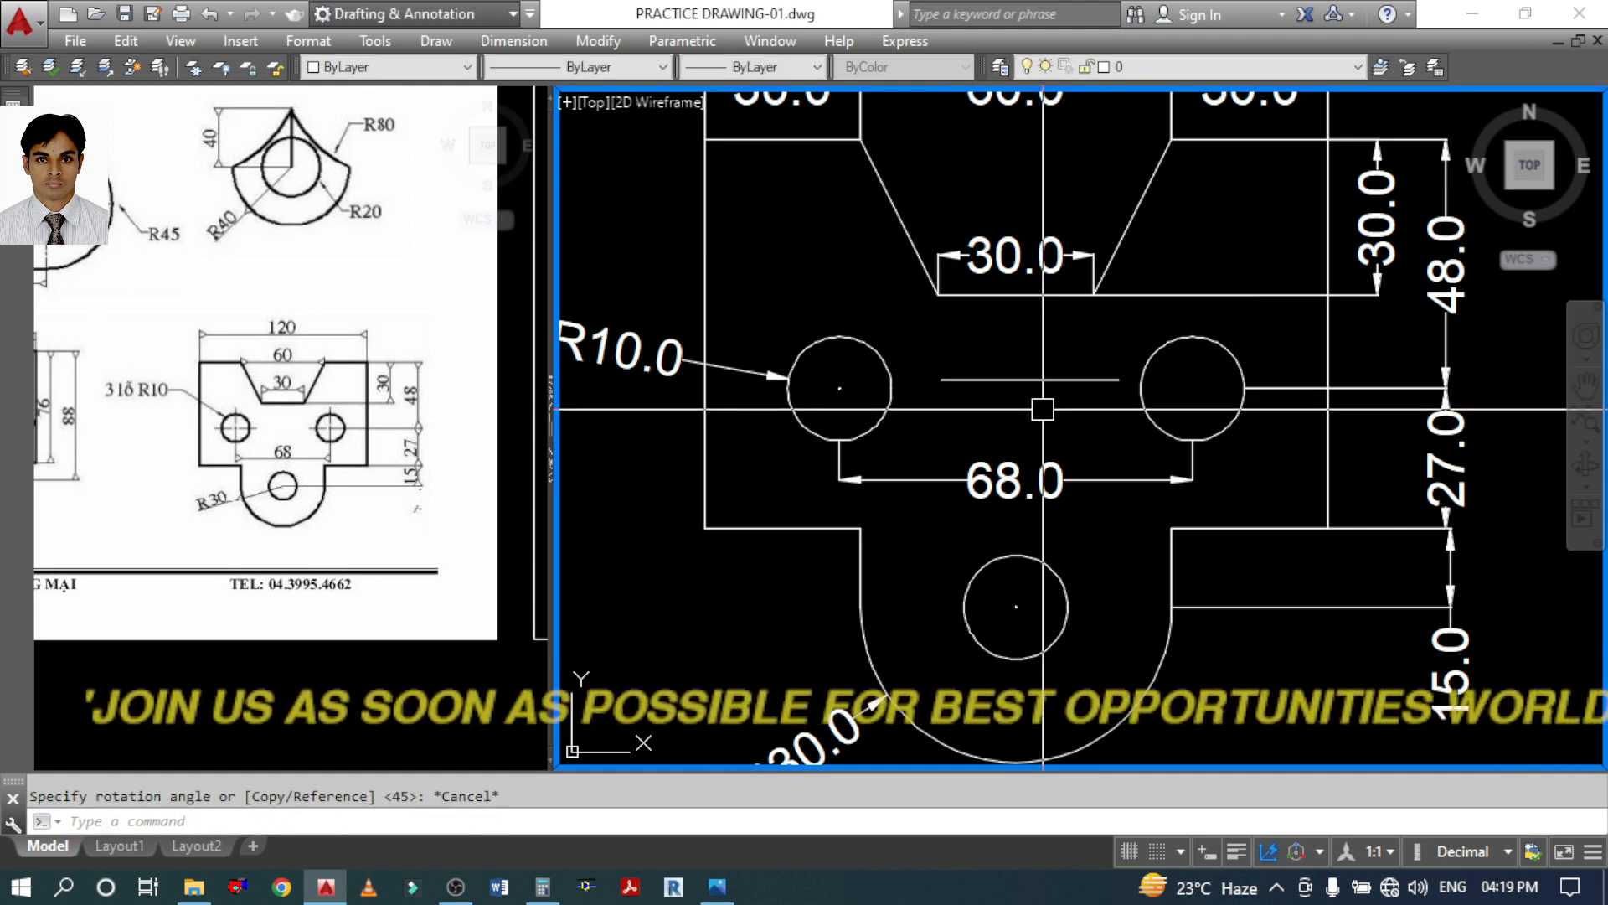
Make a perpendicular copy of the short horizontal line between the upper holes by rotating it about its midpoint
{"action": "type", "text": "RO"}
{"action": "key", "text": "Return"}
{"action": "left_click", "coordinate": [1033, 386]}
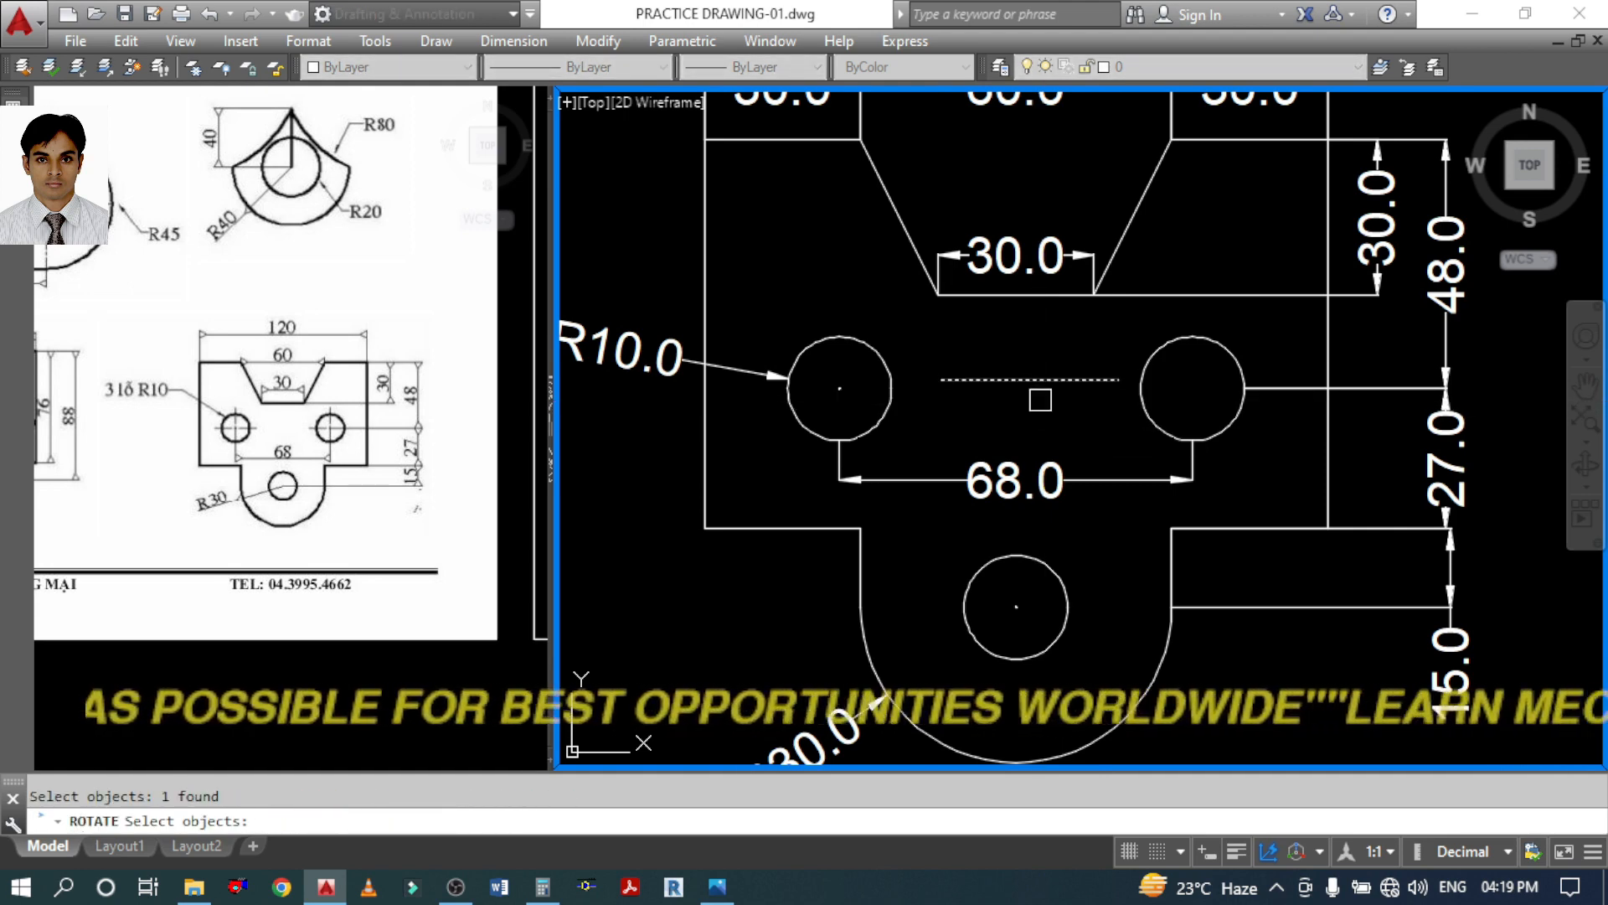
{"action": "key", "text": "Return"}
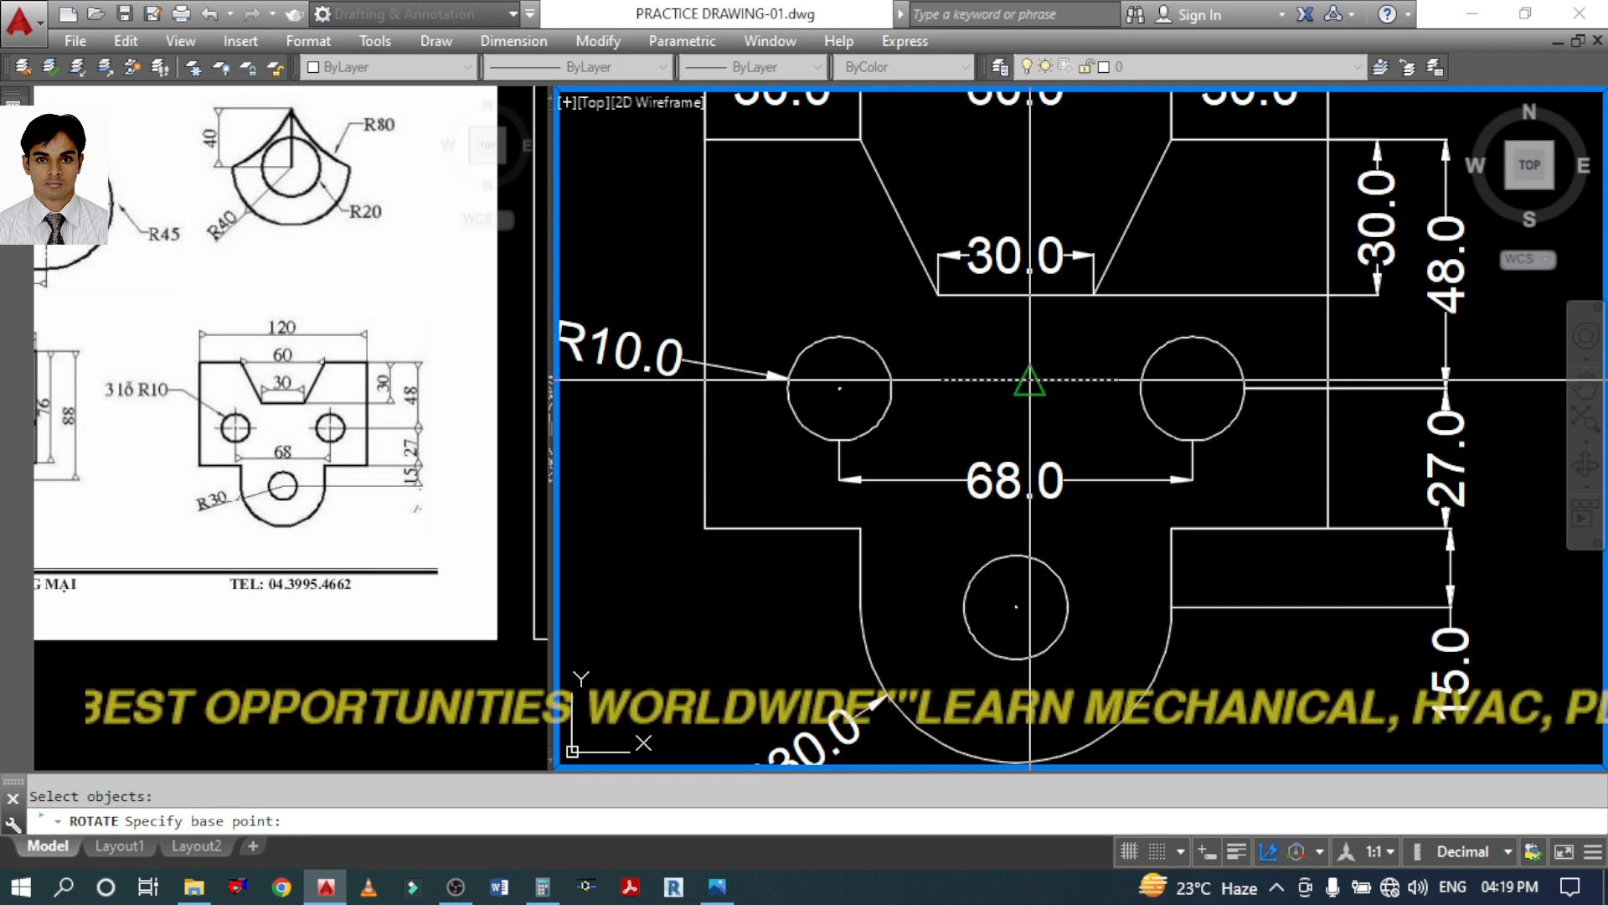
{"action": "left_click", "coordinate": [1030, 382]}
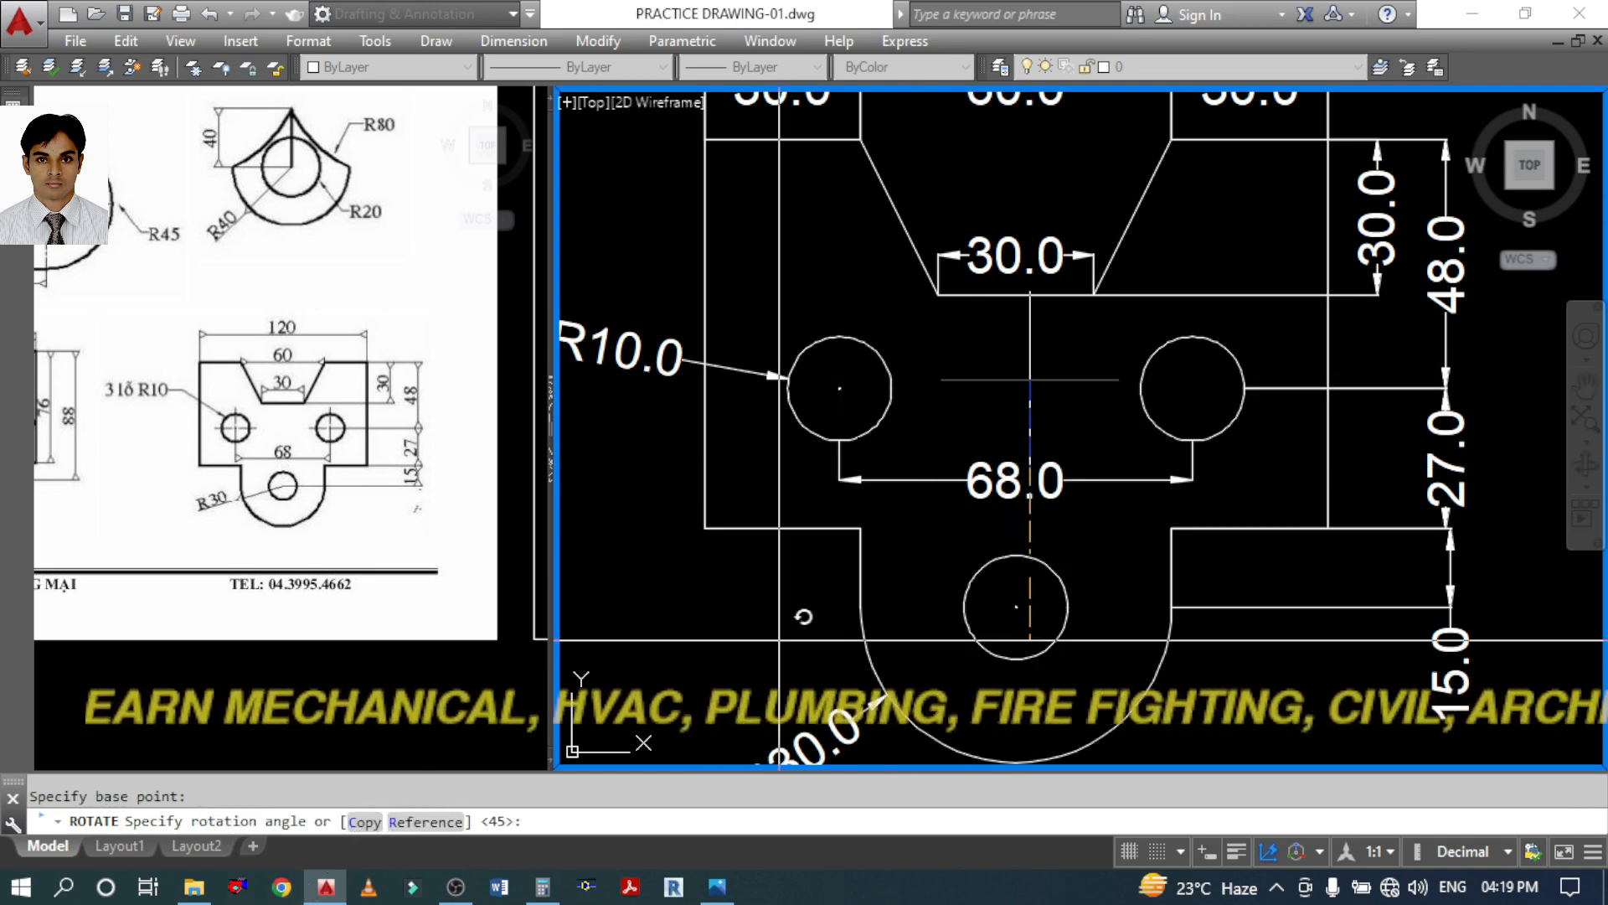
{"action": "left_click", "coordinate": [365, 842]}
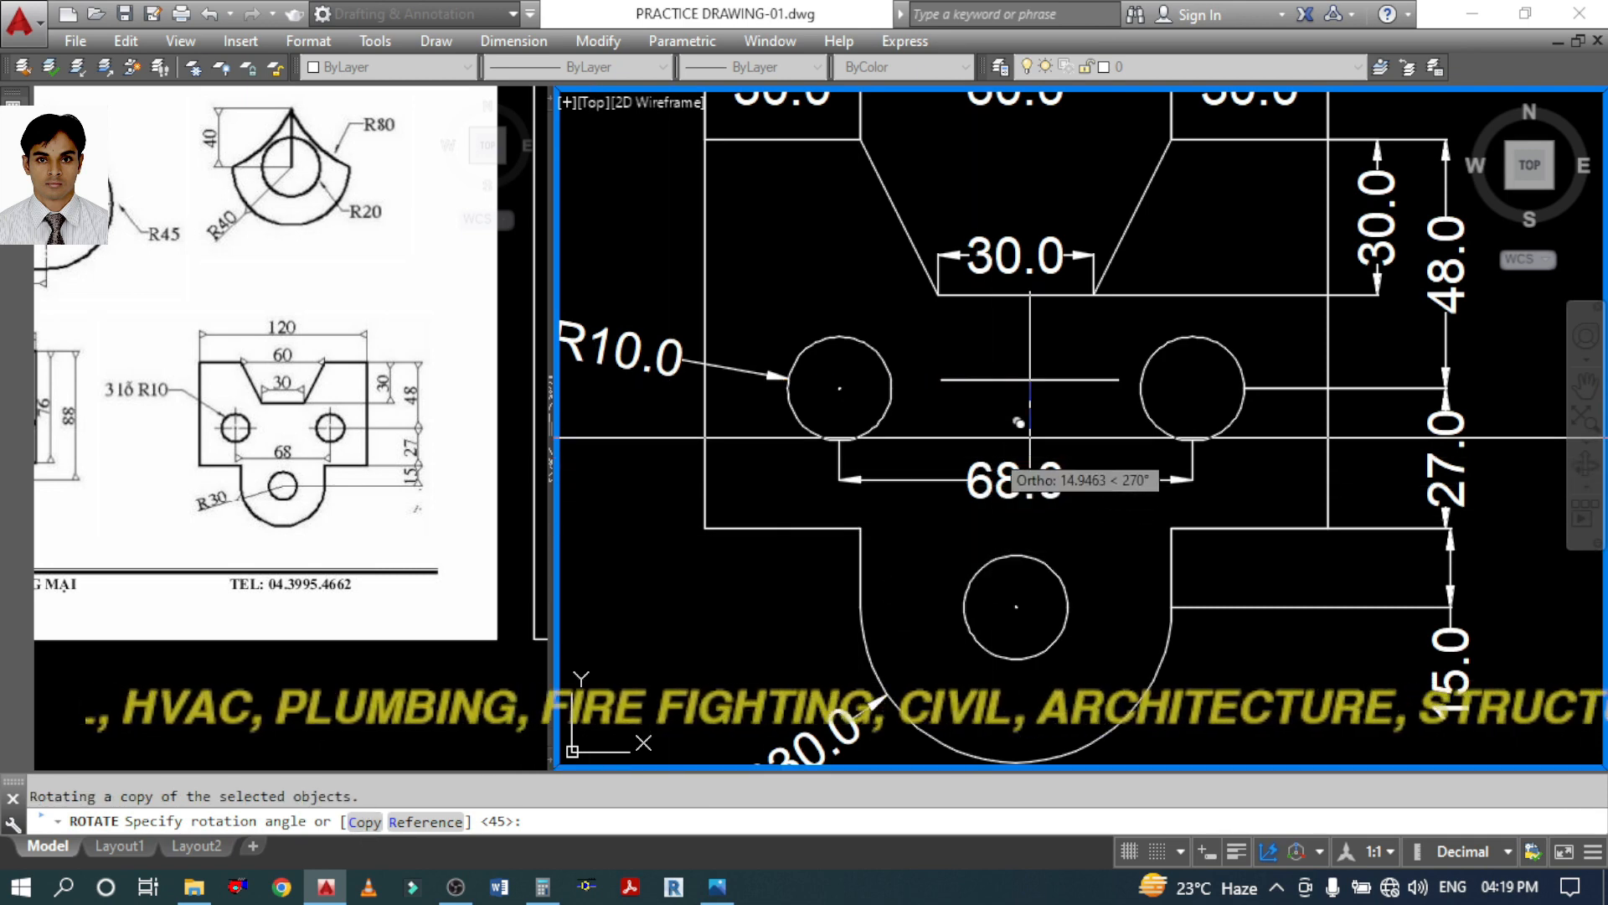
{"action": "left_click", "coordinate": [1052, 417]}
{"action": "type", "text": "M"}
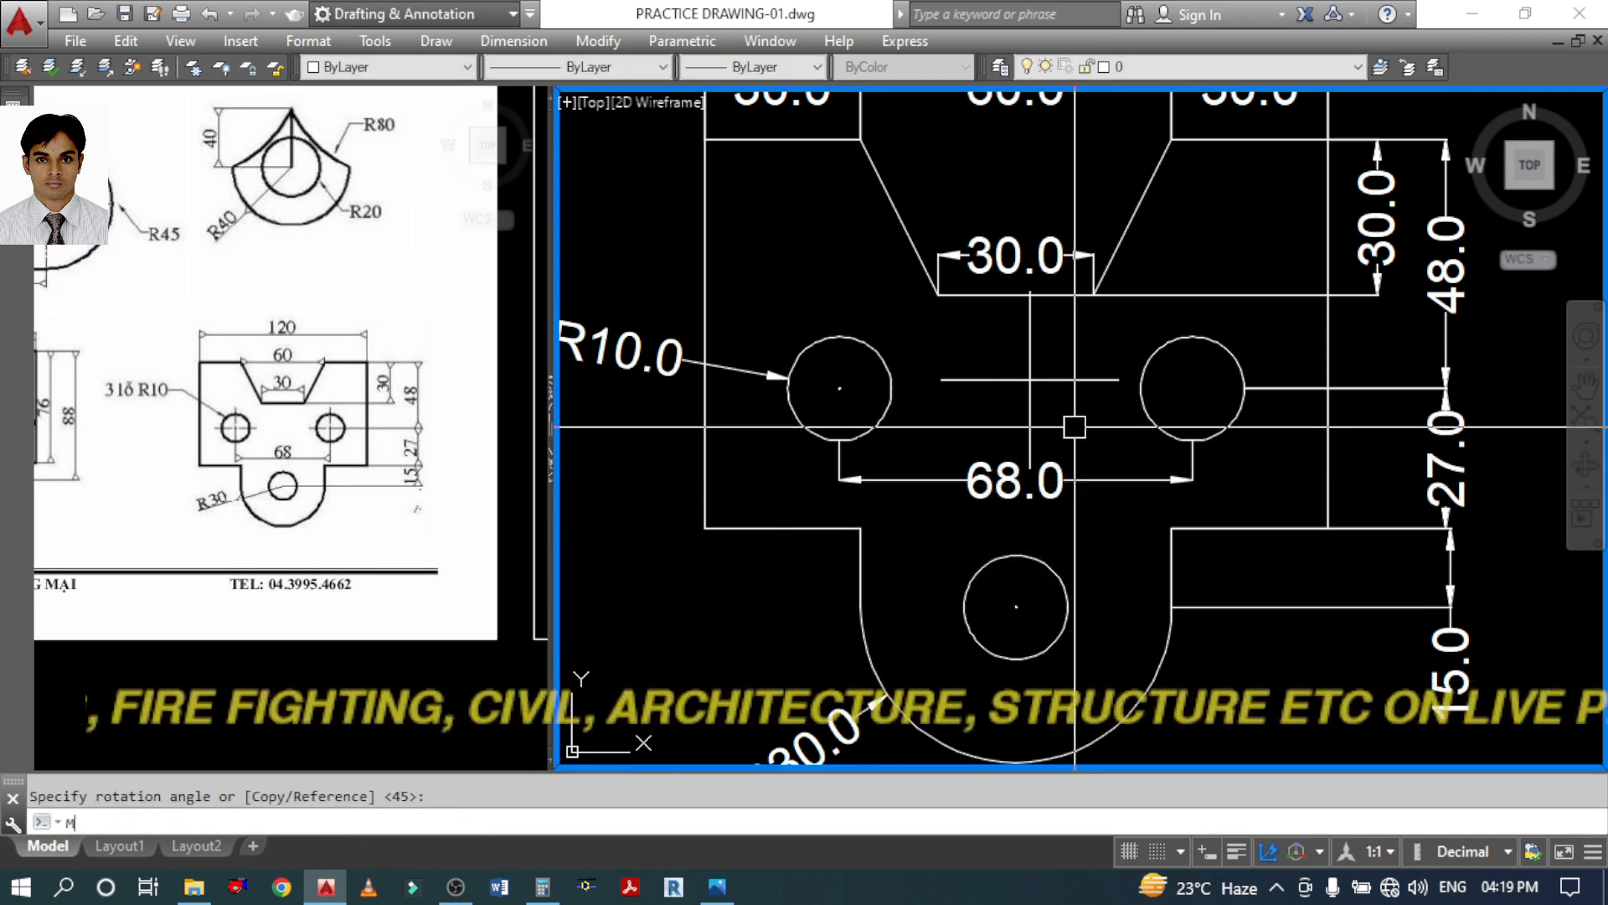
{"action": "type", "text": "A"}
{"action": "key", "text": "Return"}
{"action": "scroll", "coordinate": [1075, 427], "scroll_direction": "down", "scroll_amount": 2}
{"action": "key", "text": "Escape"}
Match the properties of the slanted centre line in the neighbouring figure onto both lines of the cross
{"action": "type", "text": "M"}
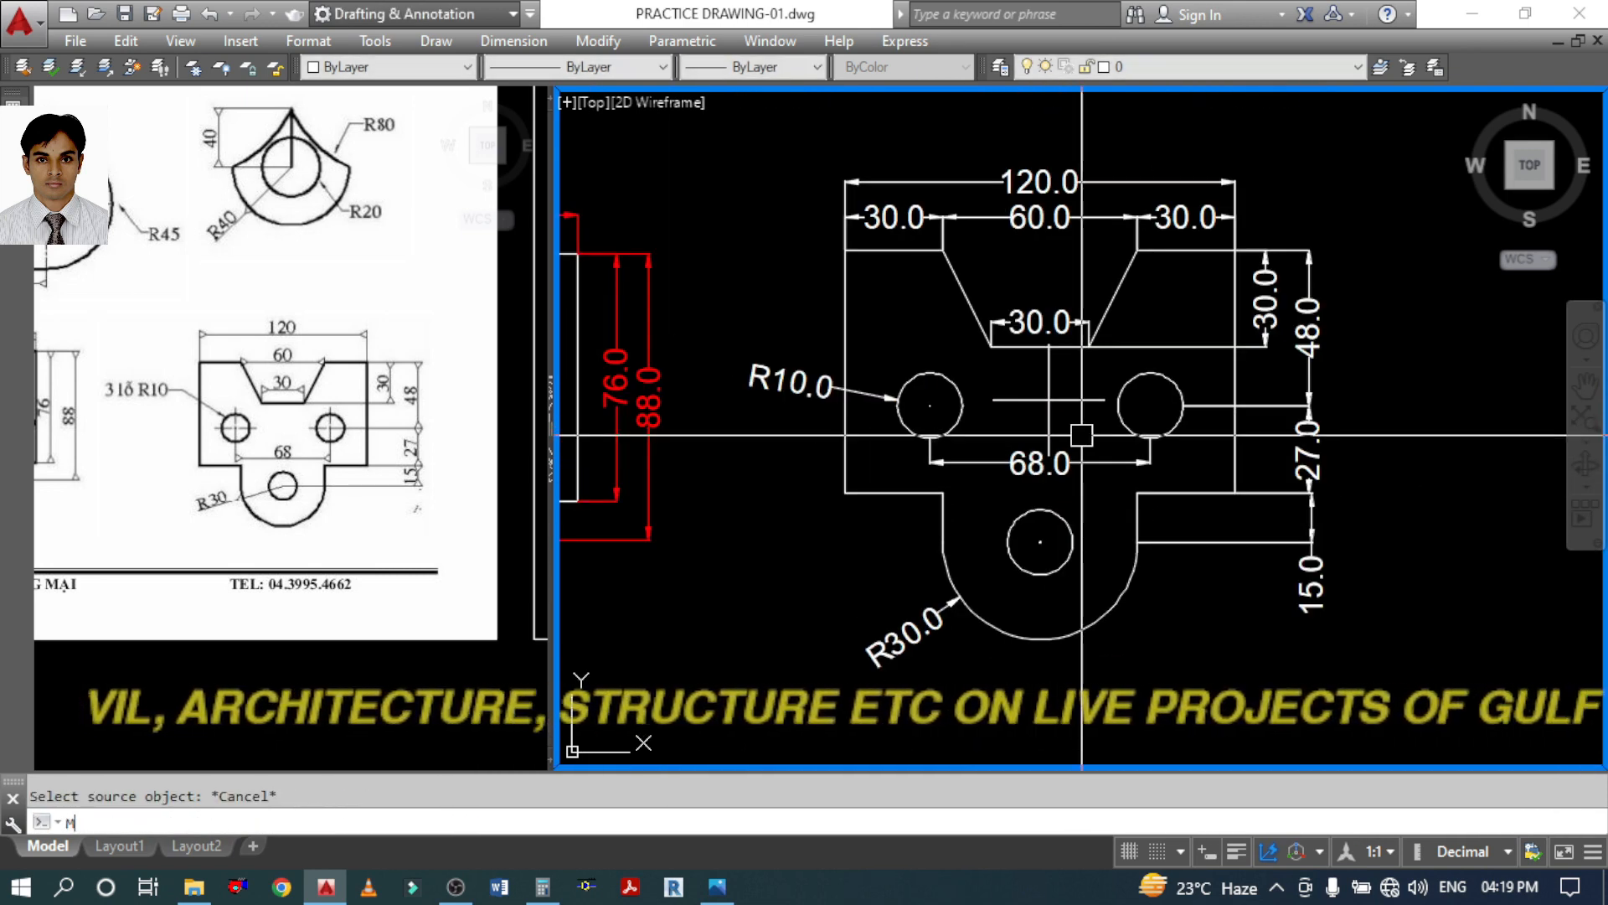
{"action": "type", "text": "A"}
{"action": "key", "text": "Return"}
{"action": "scroll", "coordinate": [1082, 435], "scroll_direction": "down", "scroll_amount": 2}
{"action": "scroll", "coordinate": [672, 384], "scroll_direction": "up", "scroll_amount": 3}
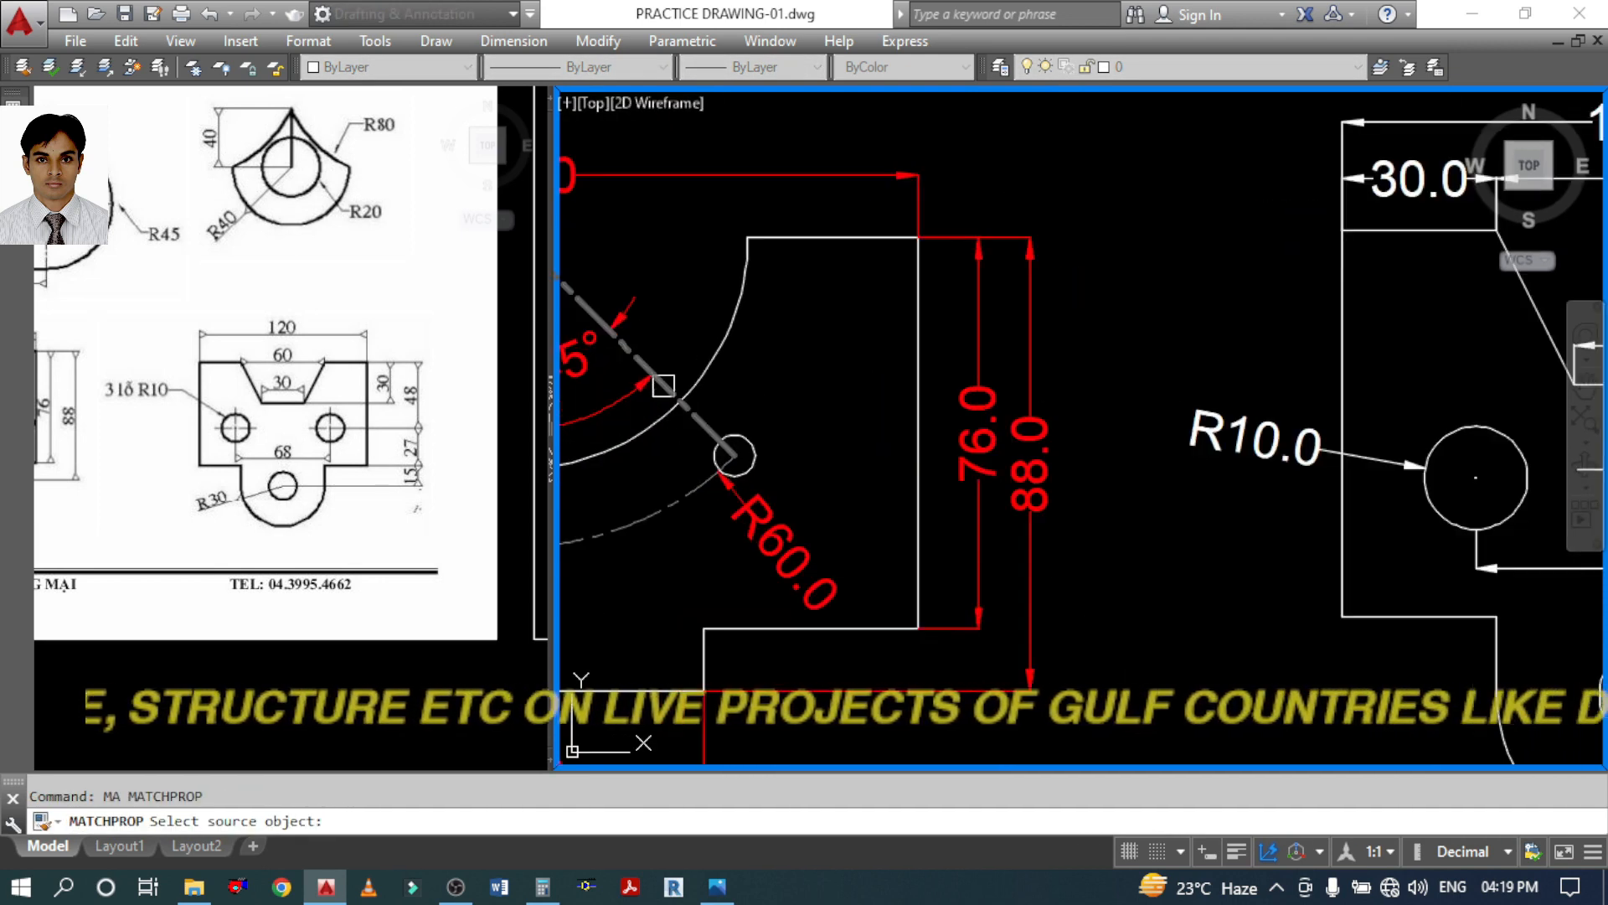
{"action": "left_click", "coordinate": [669, 393]}
{"action": "scroll", "coordinate": [1092, 457], "scroll_direction": "down", "scroll_amount": 3}
{"action": "scroll", "coordinate": [1092, 457], "scroll_direction": "up", "scroll_amount": 4}
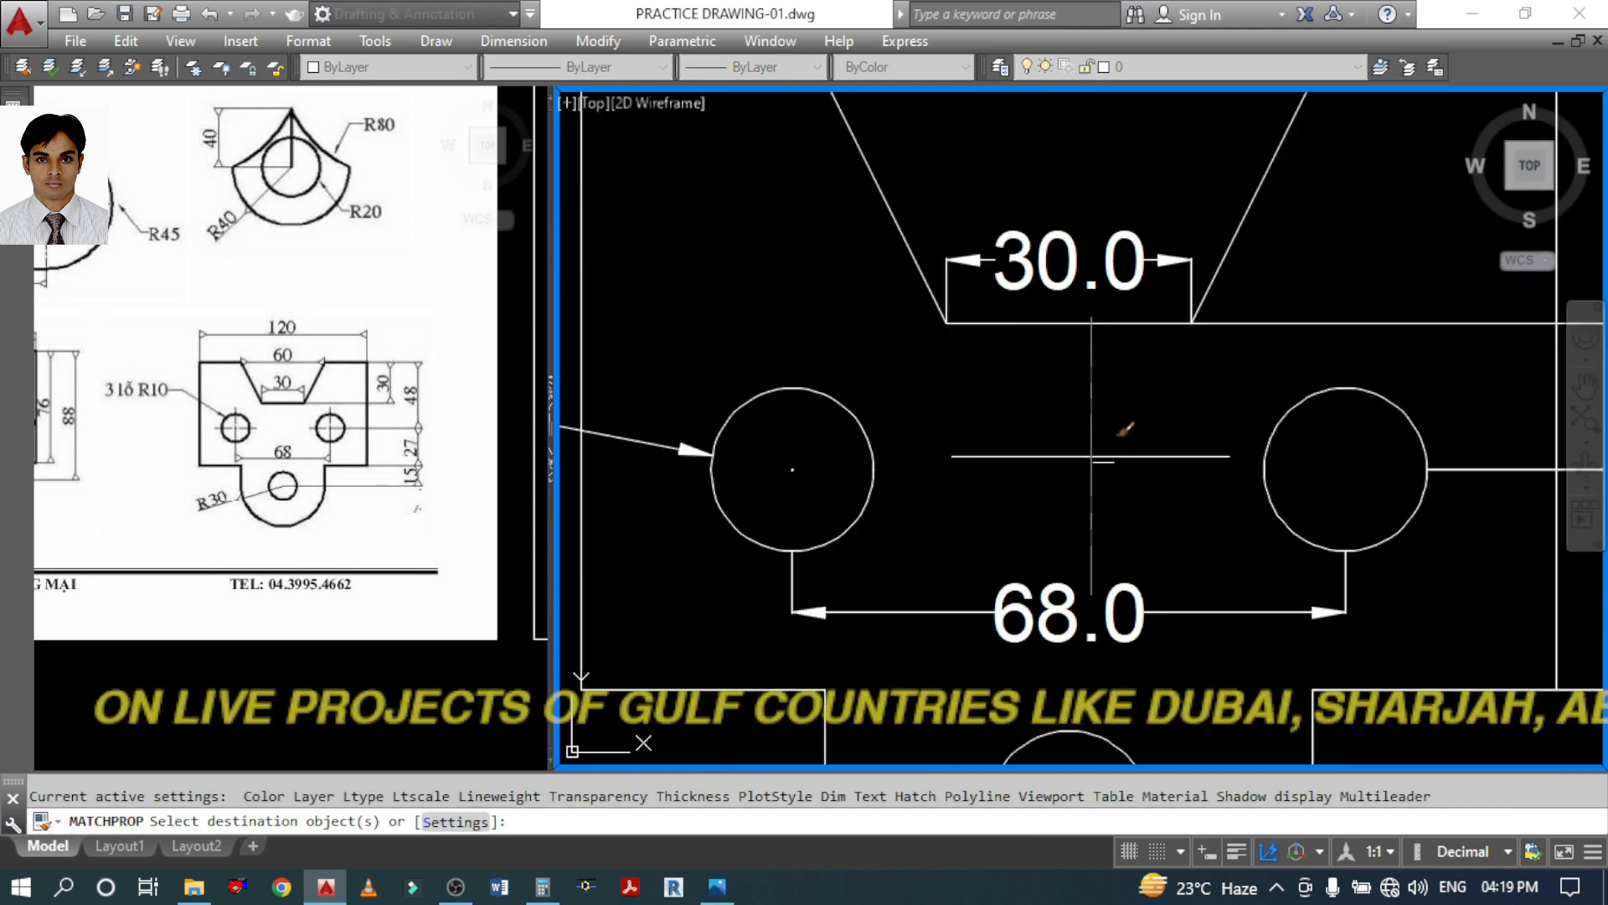
{"action": "left_click", "coordinate": [1040, 491]}
{"action": "key", "text": "Return"}
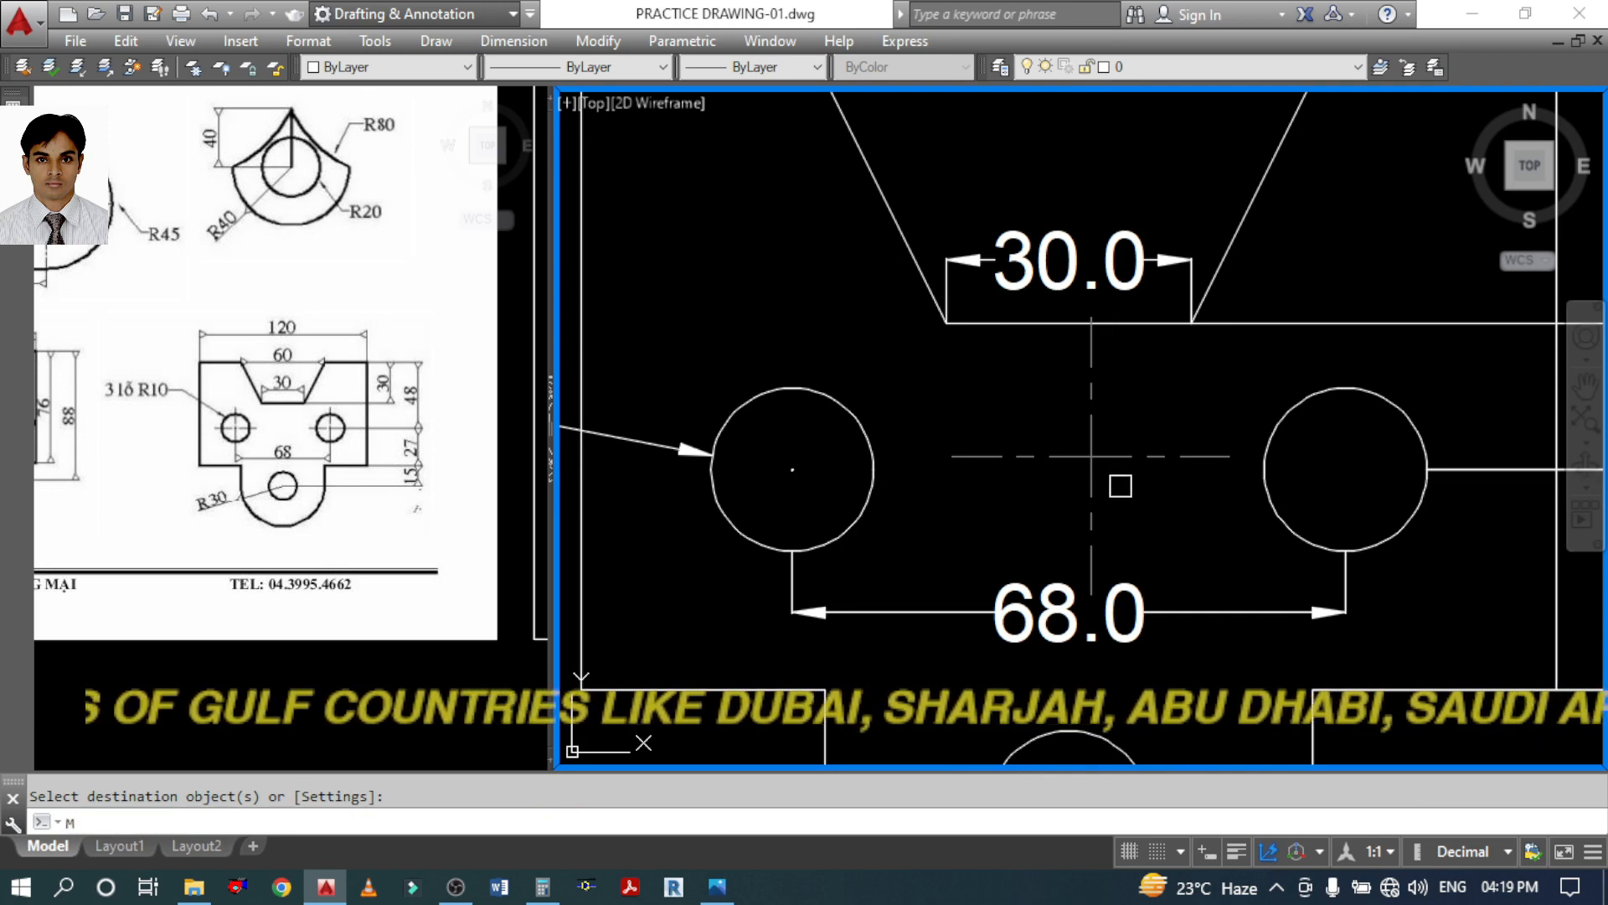
Move the centre-line cross from its intersection to the centre of the upper right hole
{"action": "type", "text": "M"}
{"action": "key", "text": "Return"}
{"action": "left_click", "coordinate": [1121, 486]}
{"action": "left_click", "coordinate": [1057, 442]}
{"action": "key", "text": "Return"}
{"action": "left_click", "coordinate": [1091, 457]}
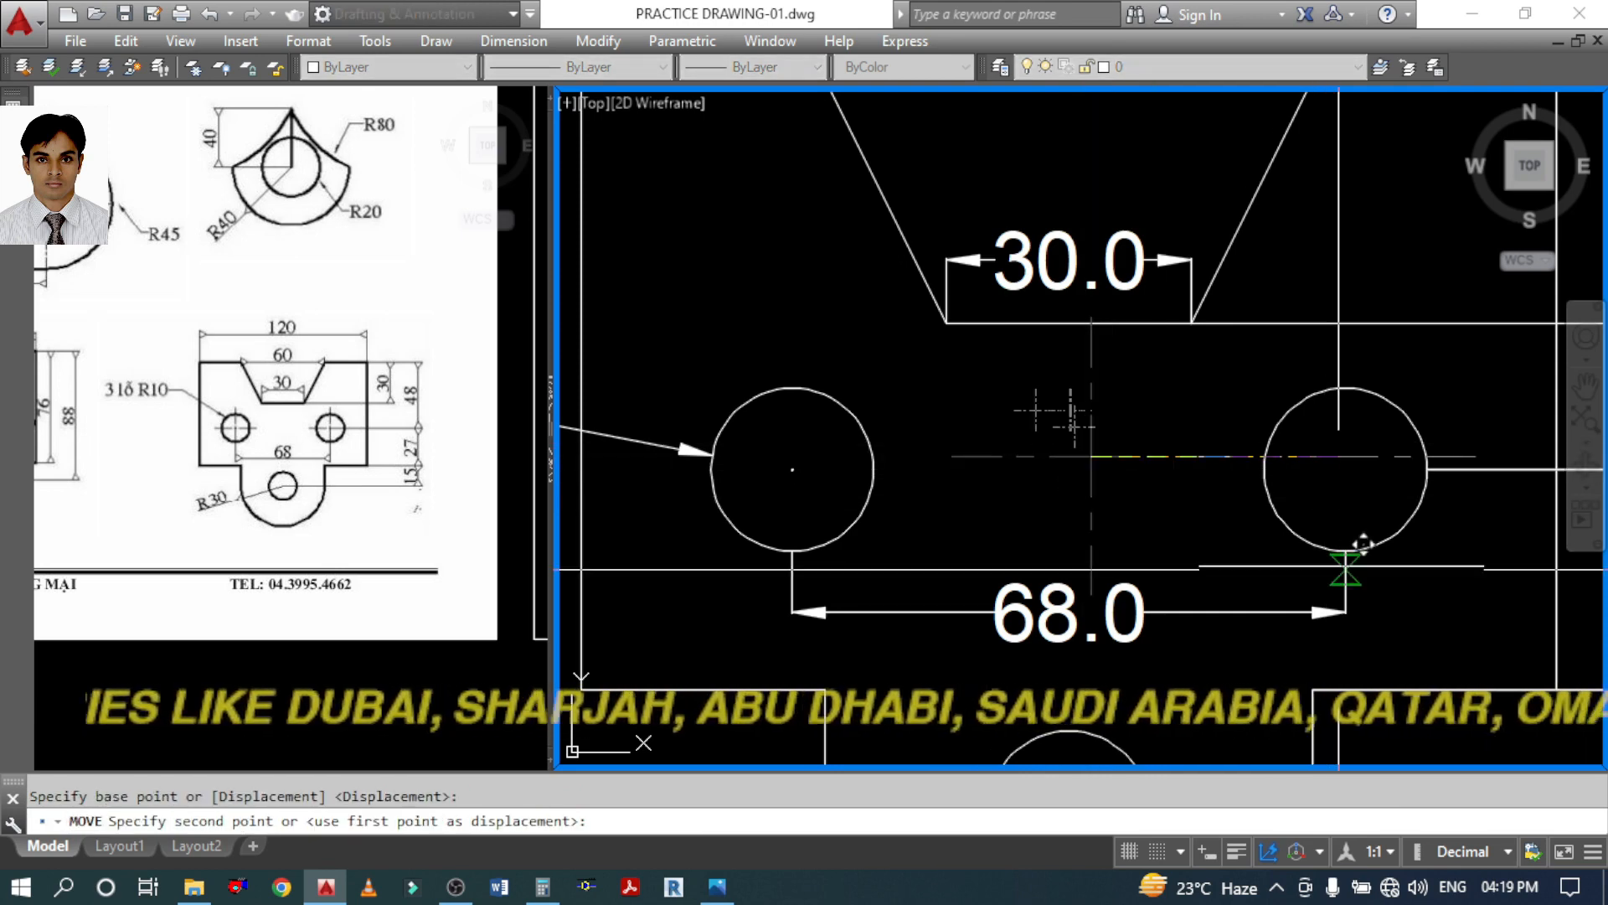
{"action": "left_click", "coordinate": [1350, 467]}
{"action": "key", "text": "Escape"}
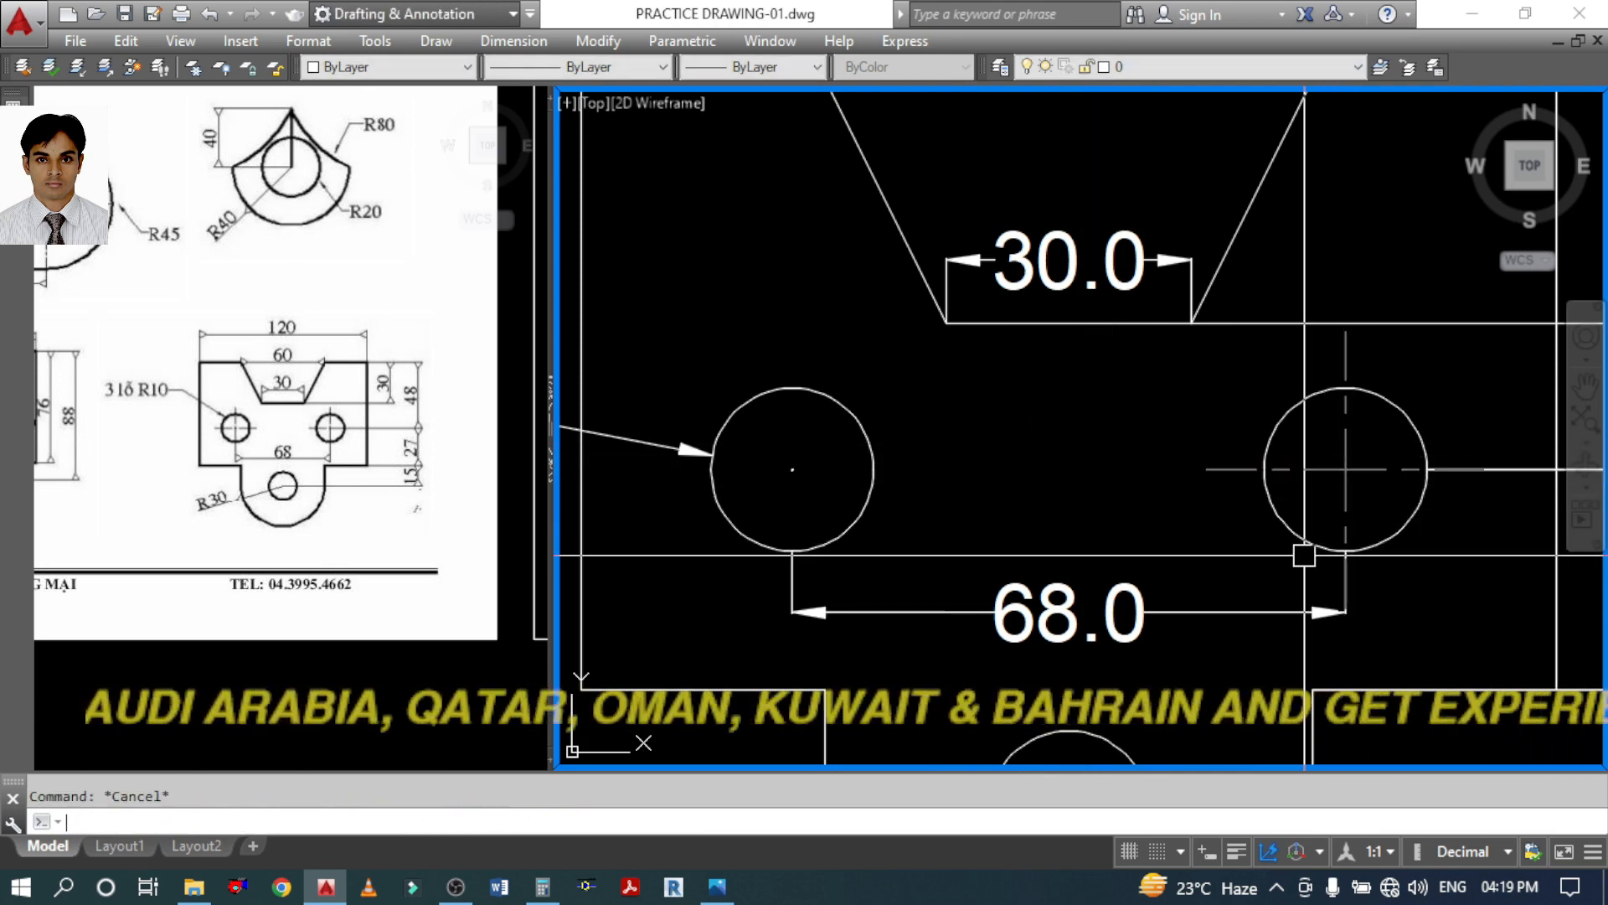
Copy the centre-line cross from the upper right hole's centre to the upper left hole's centre
{"action": "type", "text": "co"}
{"action": "key", "text": "Return"}
{"action": "type", "text": "p"}
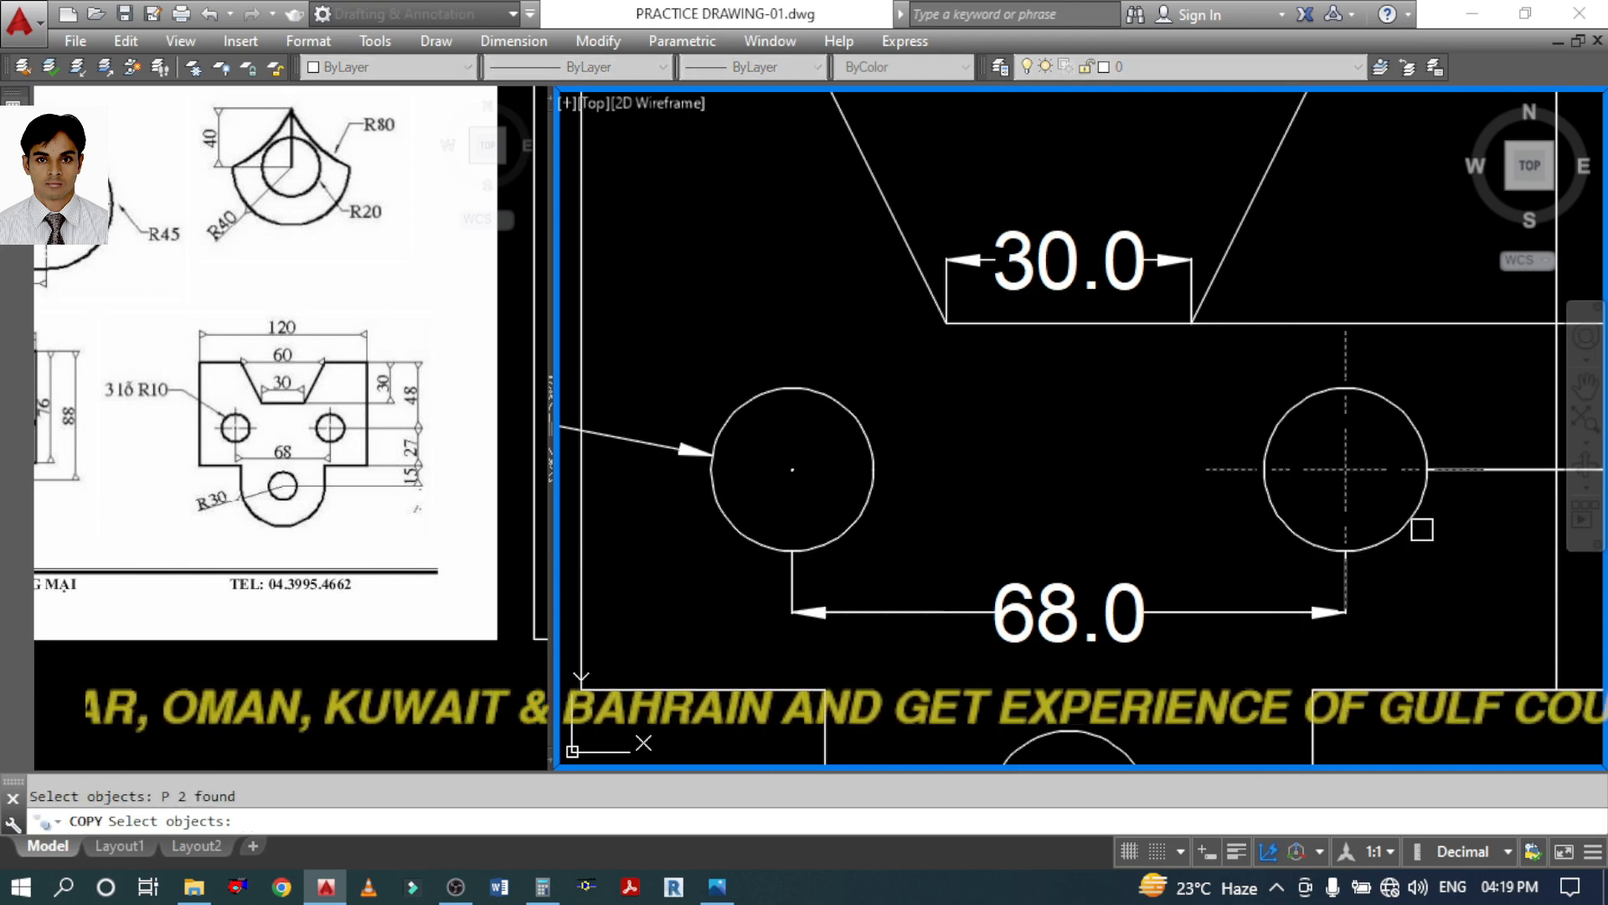
{"action": "key", "text": "Return"}
{"action": "left_click", "coordinate": [1345, 469]}
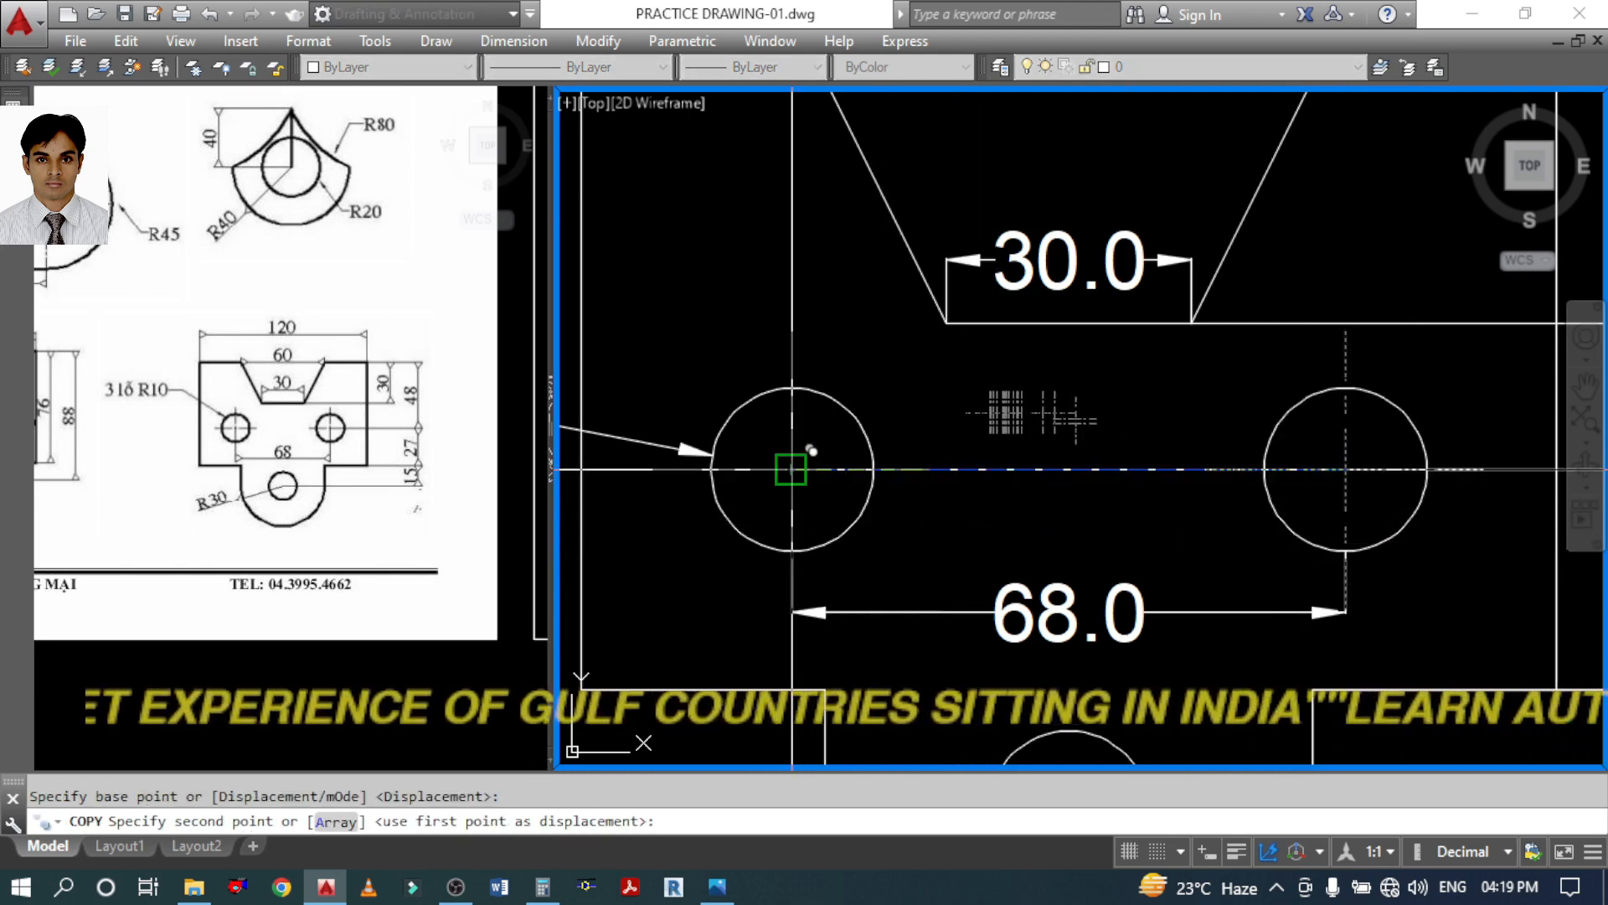
{"action": "left_click", "coordinate": [792, 469]}
{"action": "key", "text": "Escape"}
Copy the centre-line cross from the upper right hole's centre to the centre of the hole in the lower tab
{"action": "scroll", "coordinate": [887, 518], "scroll_direction": "down", "scroll_amount": 4}
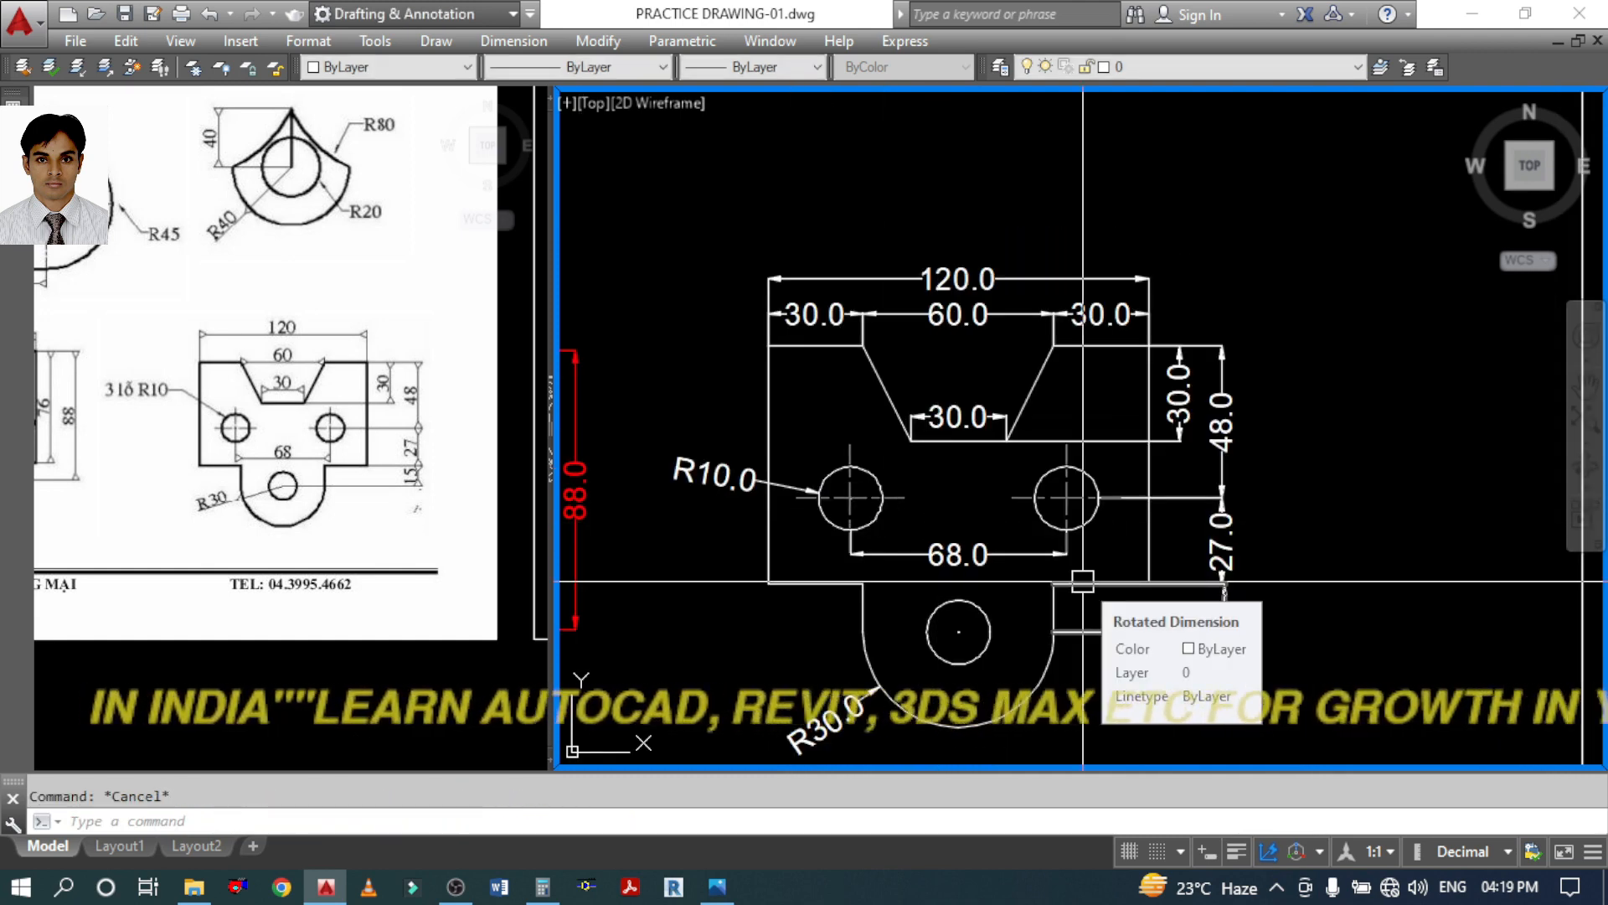
{"action": "type", "text": "CO"}
{"action": "key", "text": "Return"}
{"action": "type", "text": "p"}
{"action": "key", "text": "Return"}
{"action": "key", "text": "Return"}
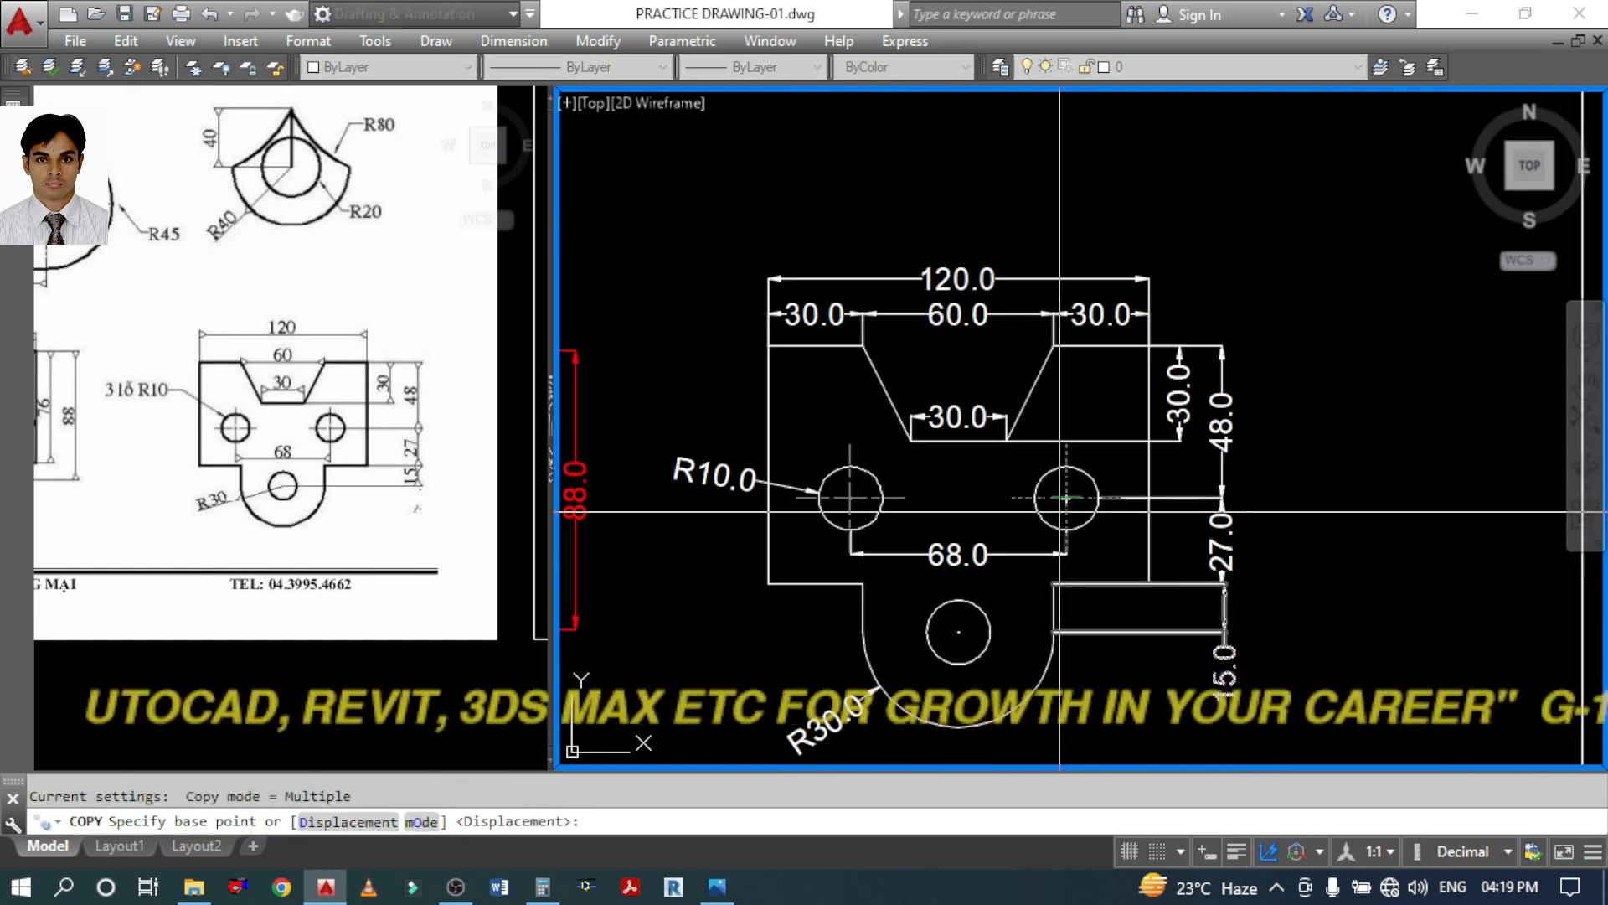
{"action": "scroll", "coordinate": [1064, 499], "scroll_direction": "up", "scroll_amount": 4}
{"action": "left_click", "coordinate": [1071, 495]}
{"action": "scroll", "coordinate": [1106, 444], "scroll_direction": "down", "scroll_amount": 4}
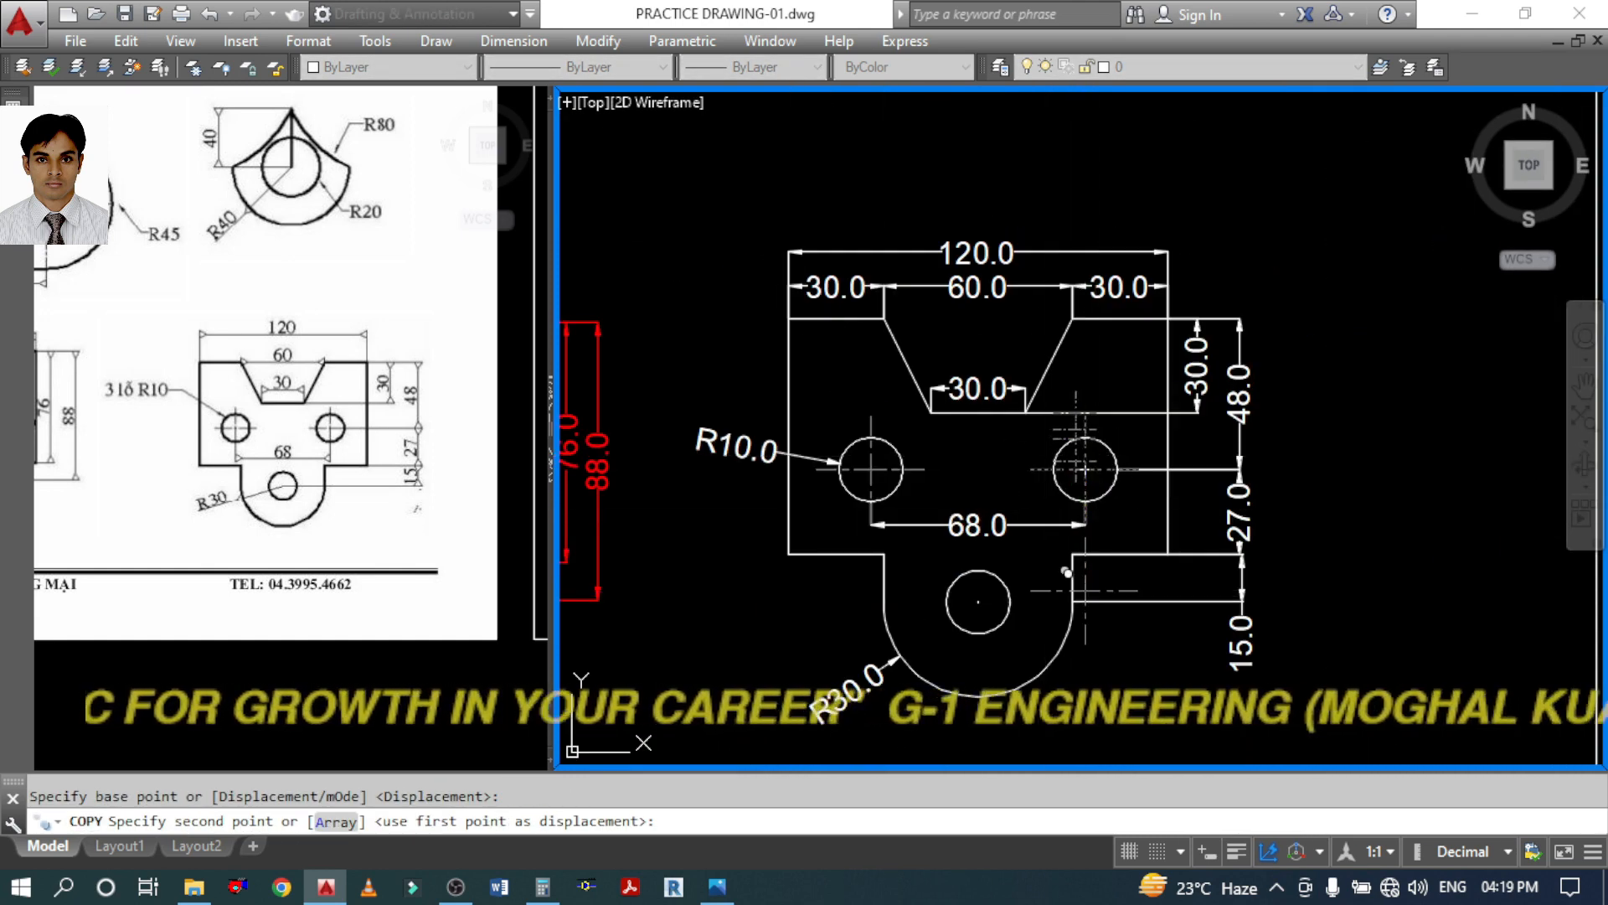
{"action": "left_click", "coordinate": [978, 602]}
{"action": "key", "text": "Escape"}
{"action": "key", "text": "Escape"}
Match the properties of a red dimension in a neighbouring figure onto all of the 120-wide bracket's dimensions
{"action": "middle_click_drag", "start_coordinate": [1200, 683], "coordinate": [1226, 613]}
{"action": "type", "text": "M"}
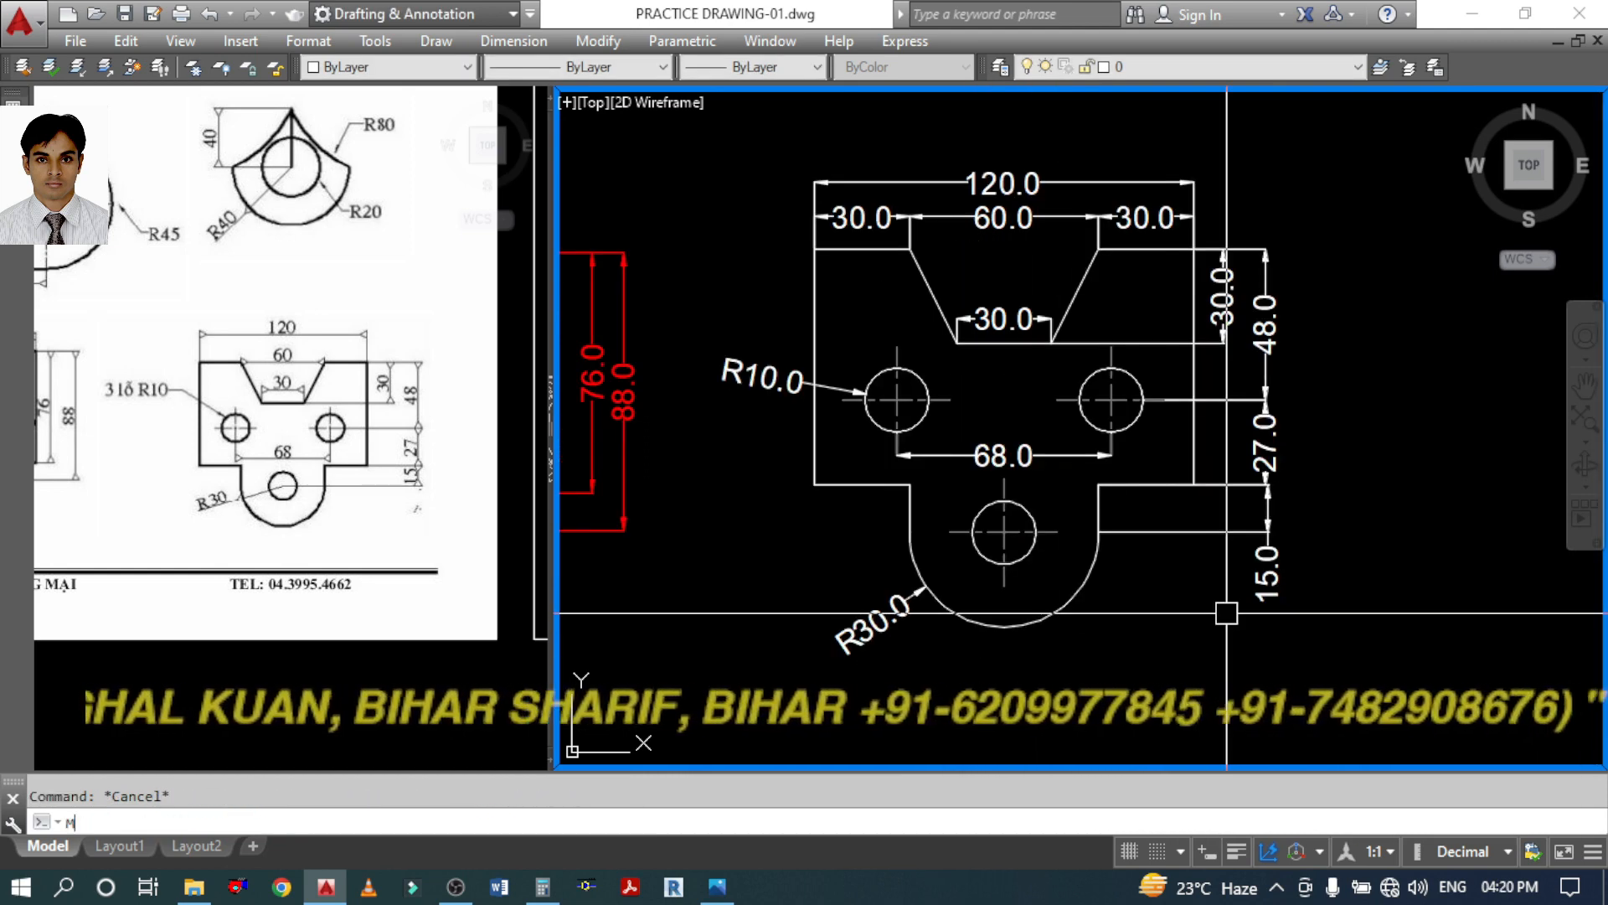
{"action": "type", "text": "A"}
{"action": "key", "text": "Return"}
{"action": "scroll", "coordinate": [1226, 613], "scroll_direction": "down", "scroll_amount": 4}
{"action": "left_click", "coordinate": [904, 455]}
{"action": "scroll", "coordinate": [1244, 452], "scroll_direction": "up", "scroll_amount": 4}
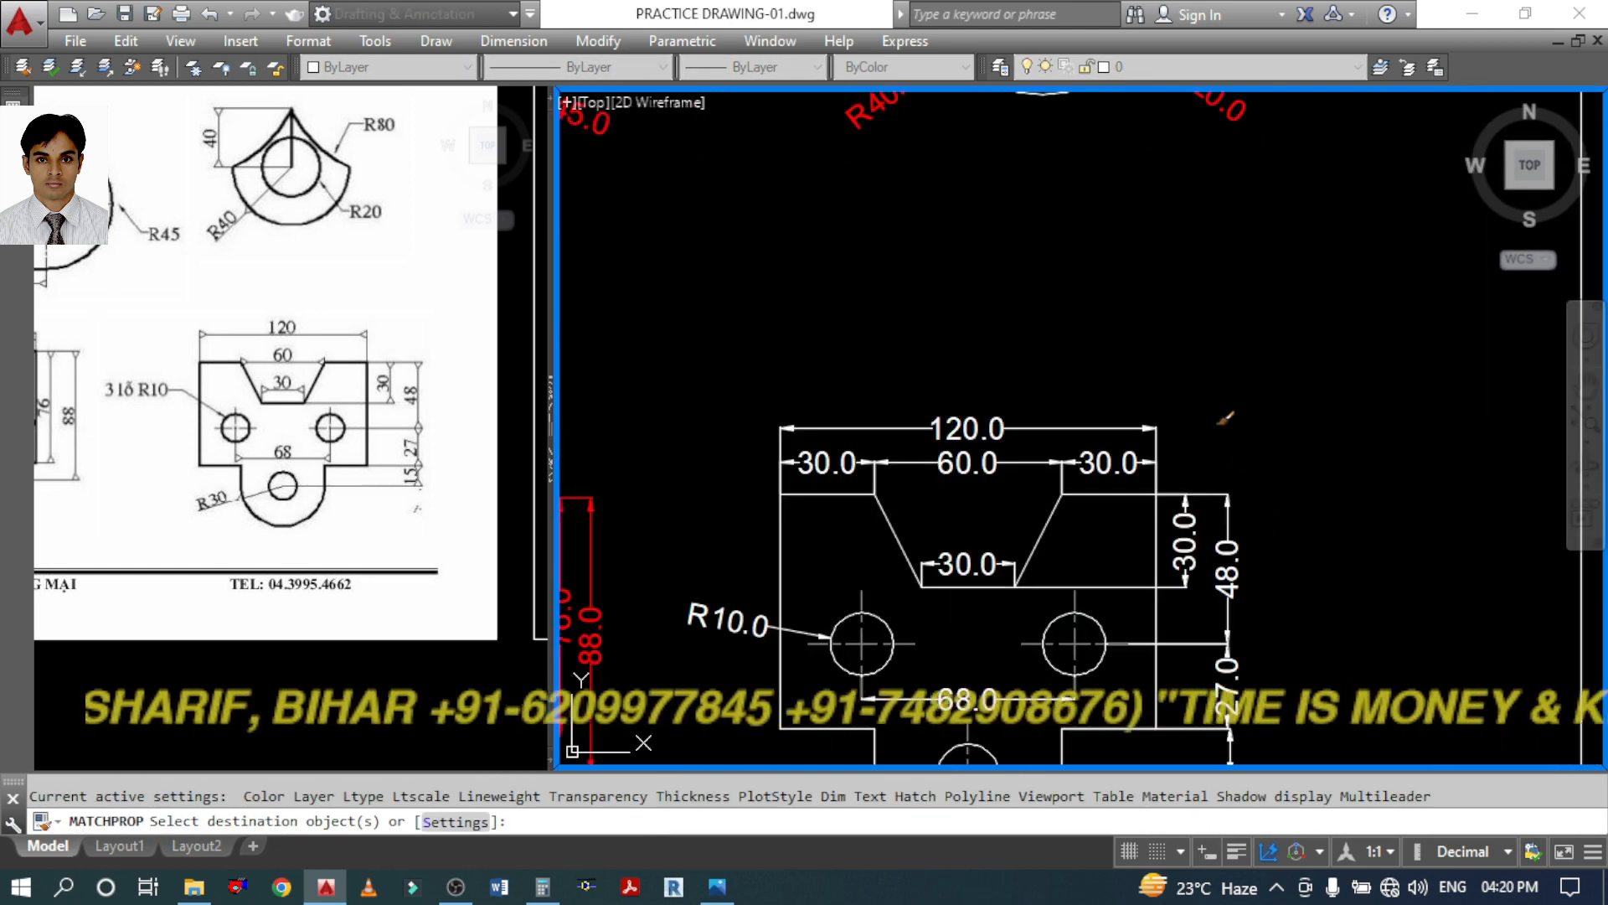
{"action": "left_click", "coordinate": [1146, 428]}
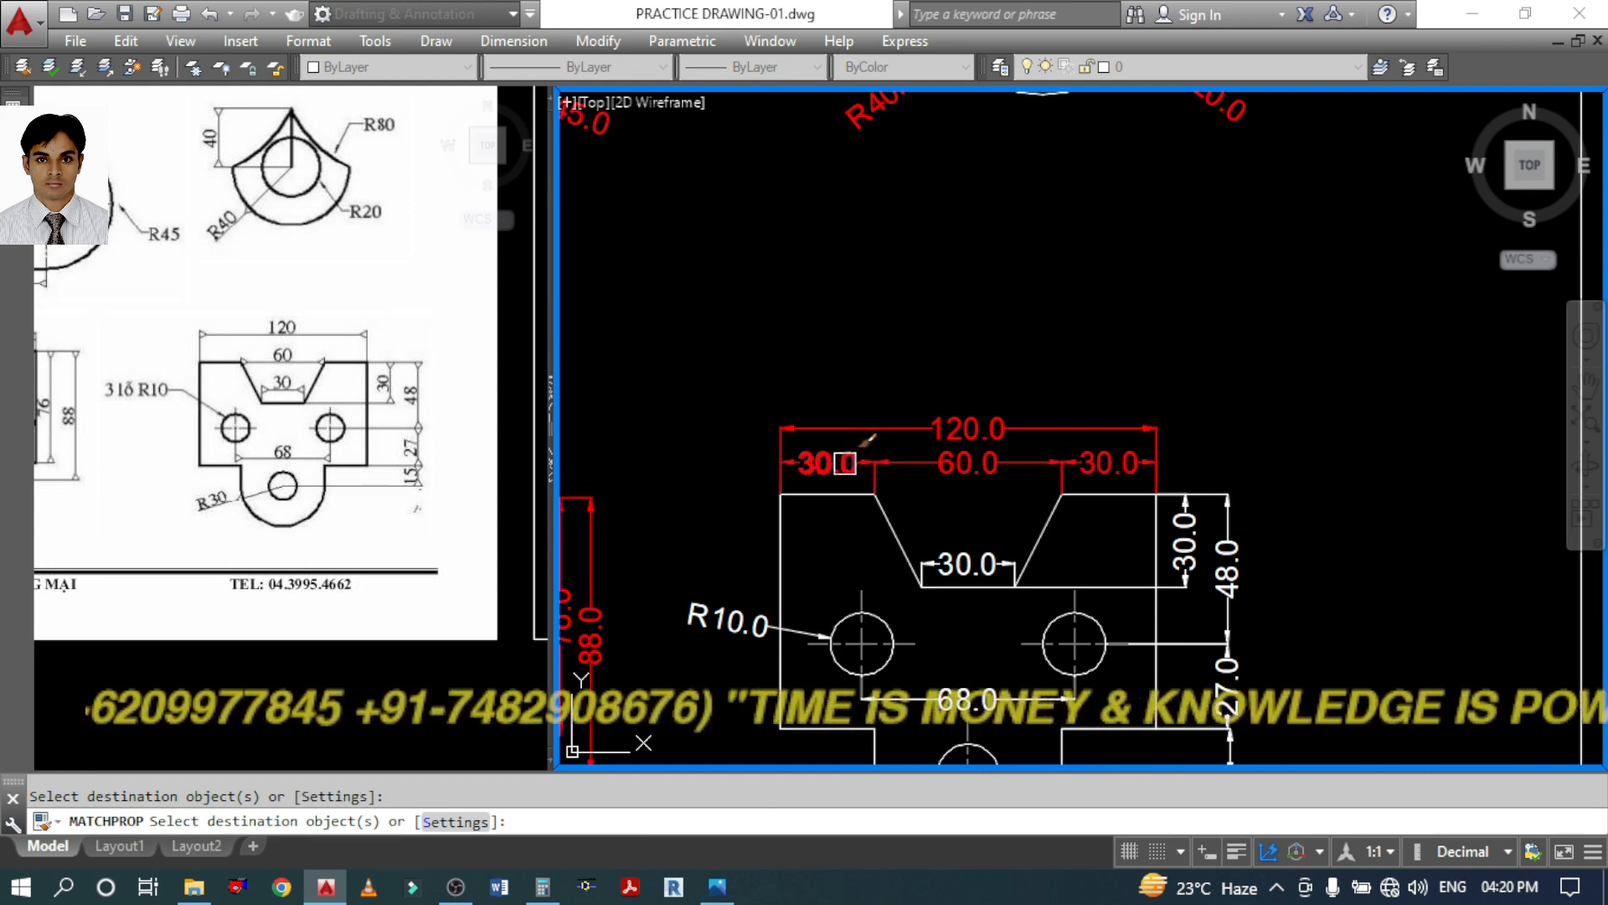
{"action": "key", "text": "Return"}
Replace the two side-by-side viewports with a single viewport and frame the sheet of finished figures in it
{"action": "scroll", "coordinate": [845, 463], "scroll_direction": "down", "scroll_amount": 5}
{"action": "scroll", "coordinate": [355, 418], "scroll_direction": "down", "scroll_amount": 5}
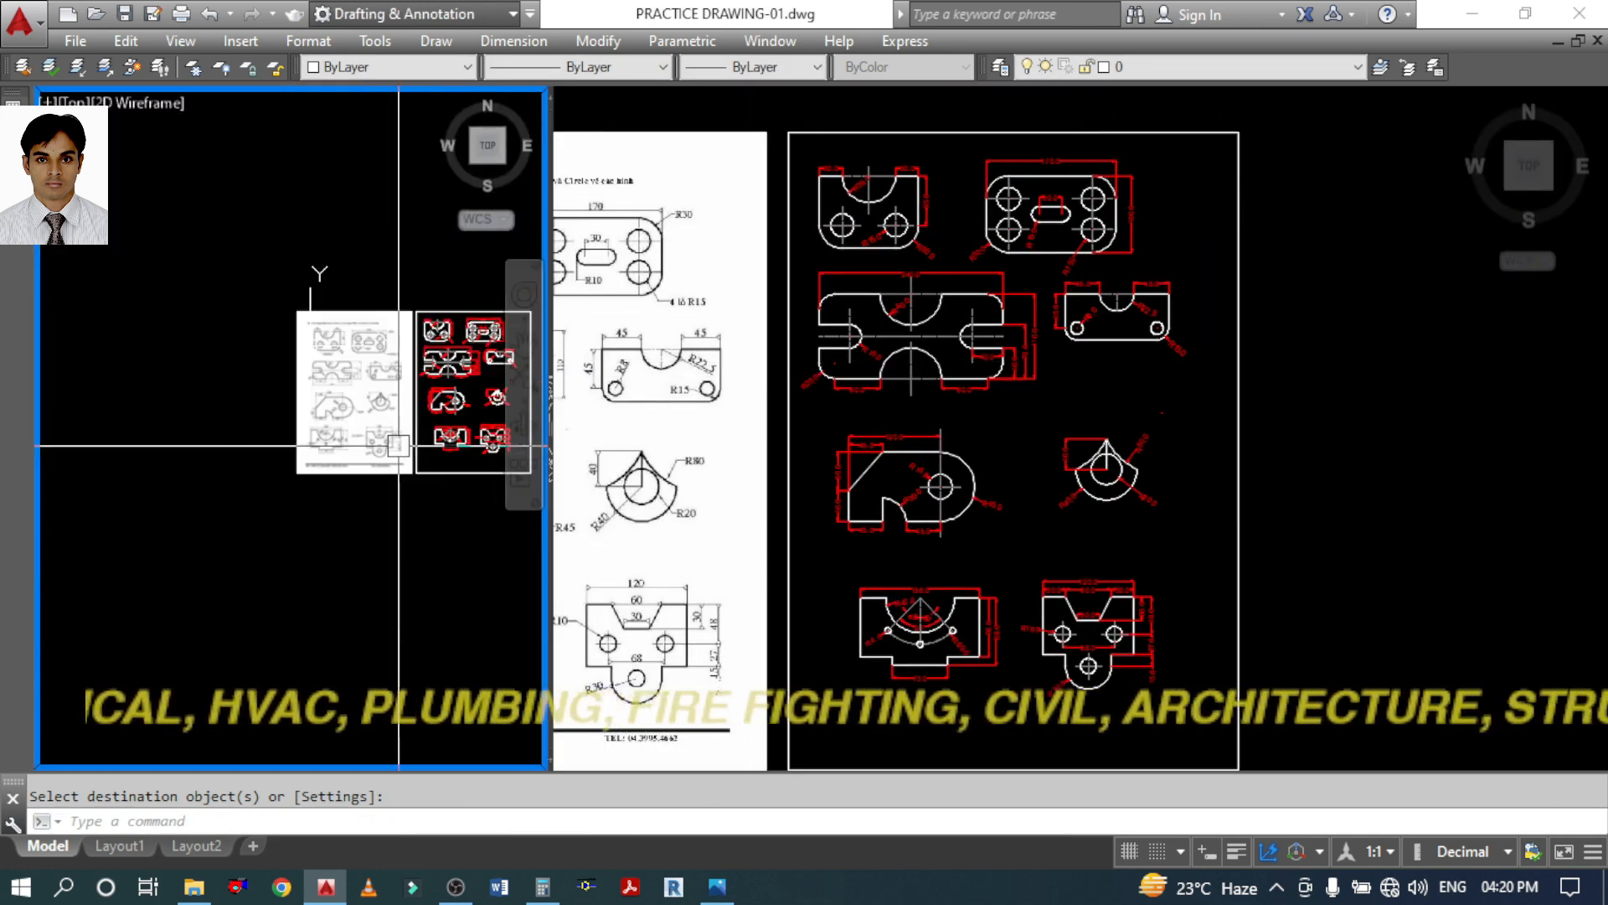
{"action": "scroll", "coordinate": [296, 450], "scroll_direction": "down", "scroll_amount": 2}
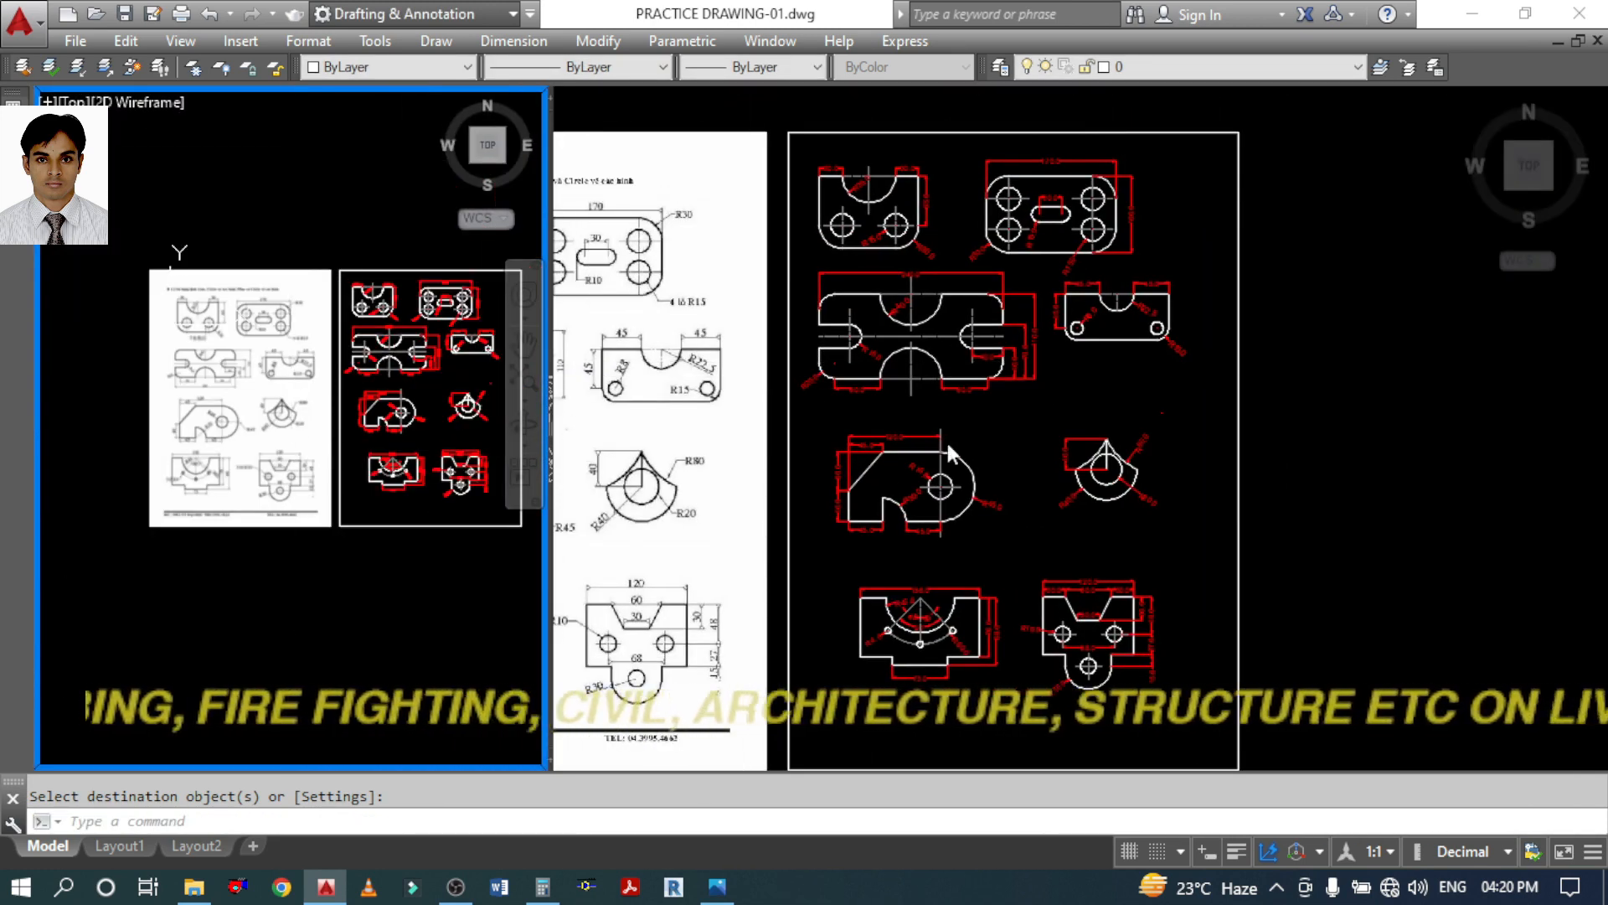
{"action": "left_click", "coordinate": [1070, 411]}
{"action": "scroll", "coordinate": [1148, 427], "scroll_direction": "down", "scroll_amount": 5}
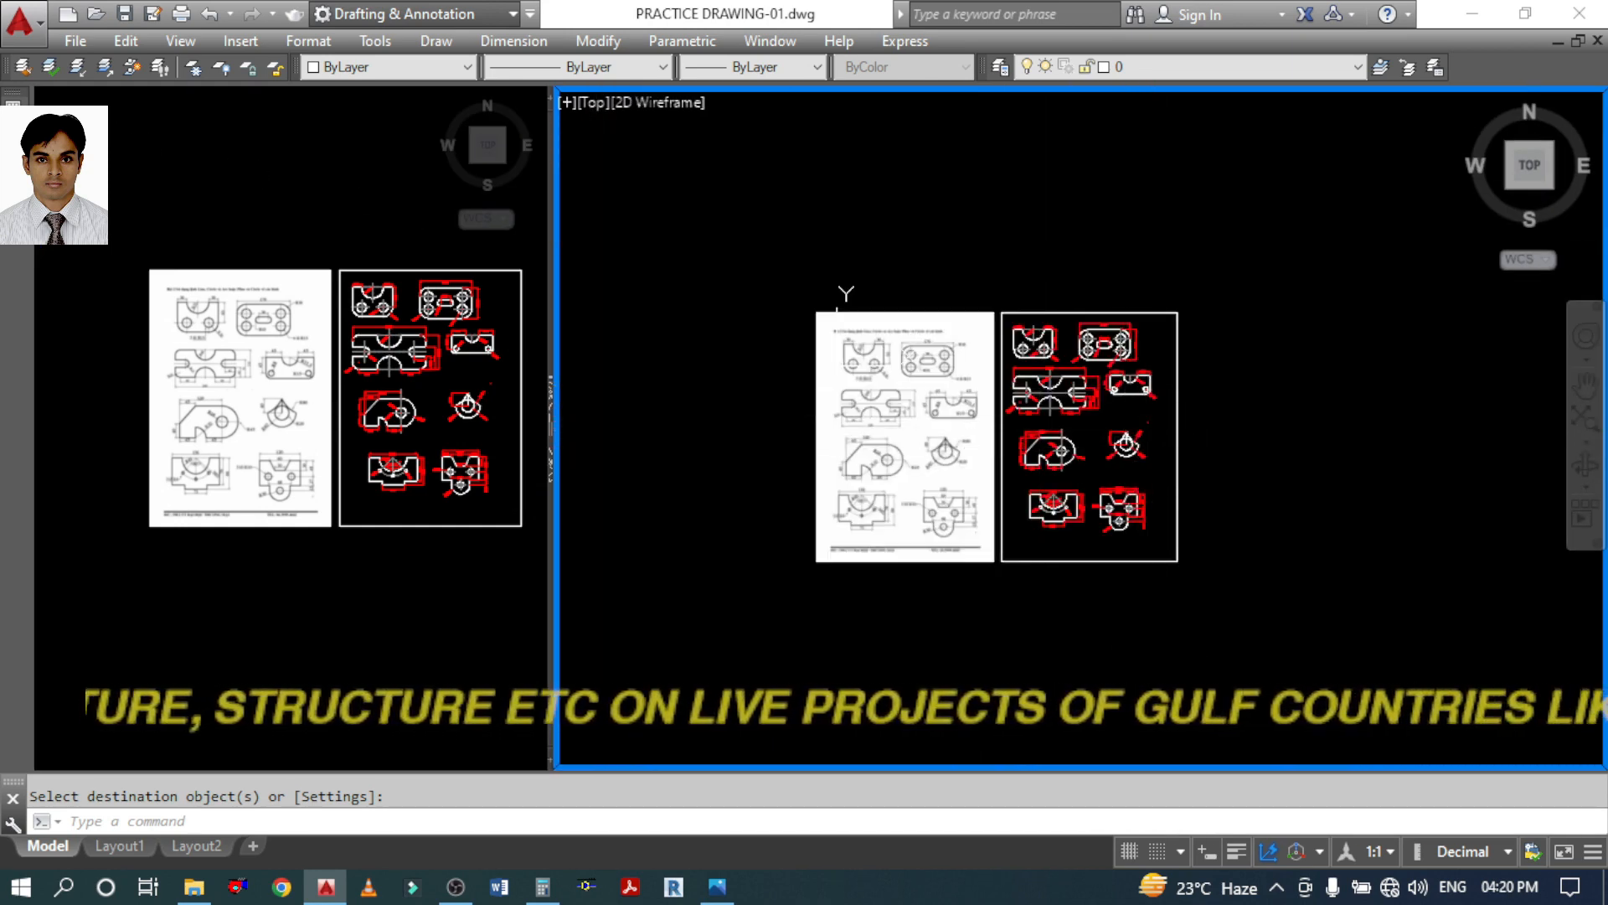
{"action": "left_click", "coordinate": [13, 134]}
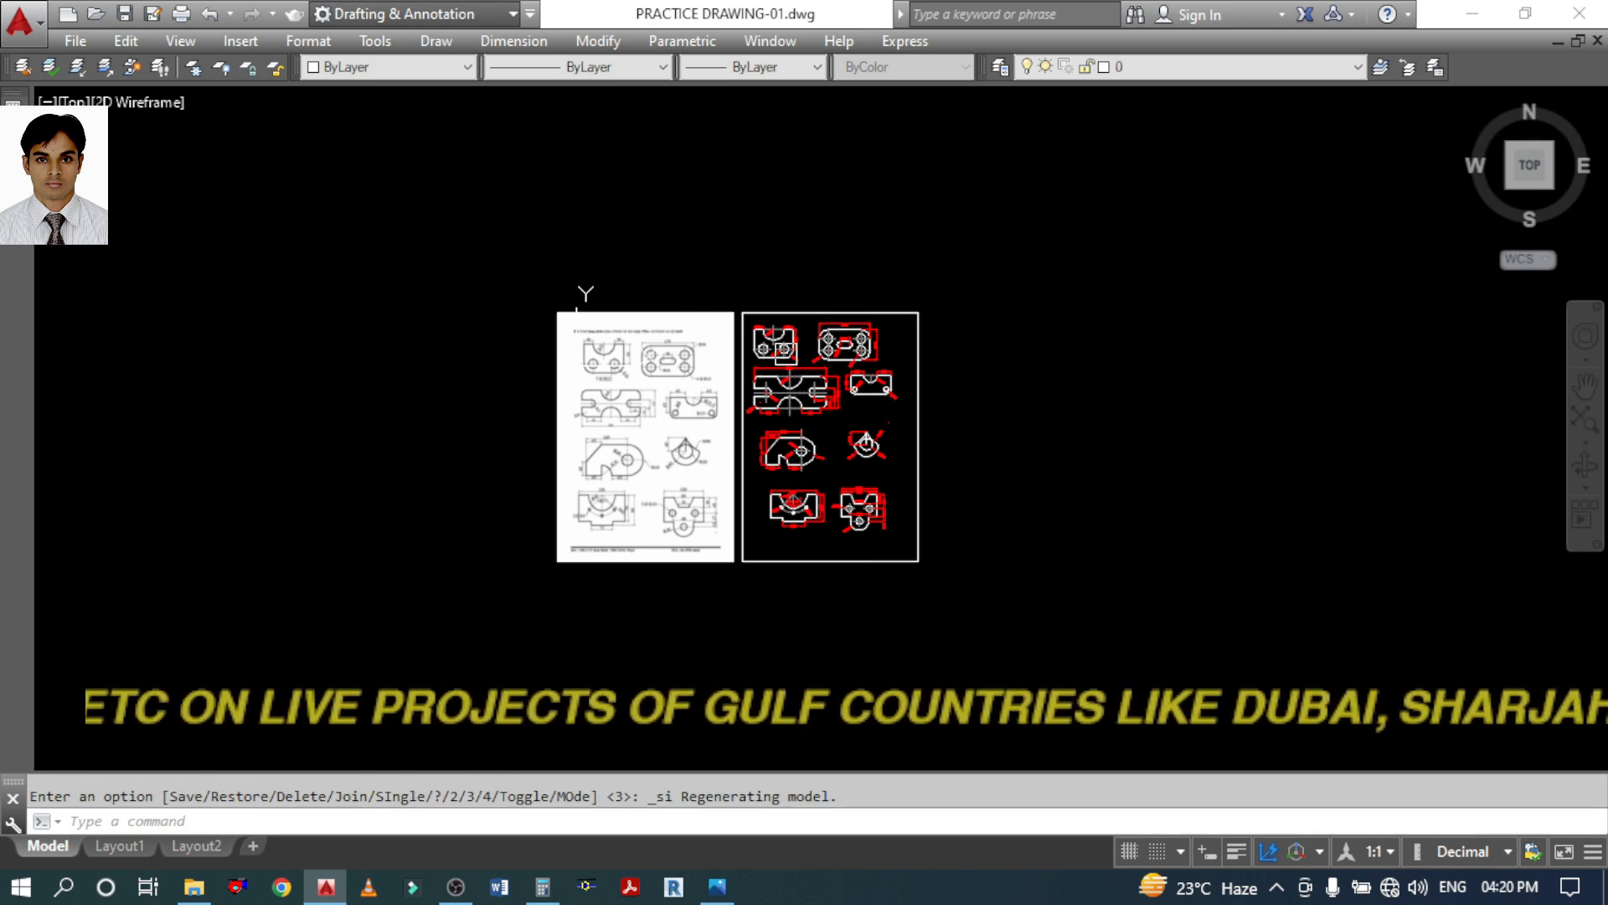
{"action": "scroll", "coordinate": [928, 412], "scroll_direction": "up", "scroll_amount": 4}
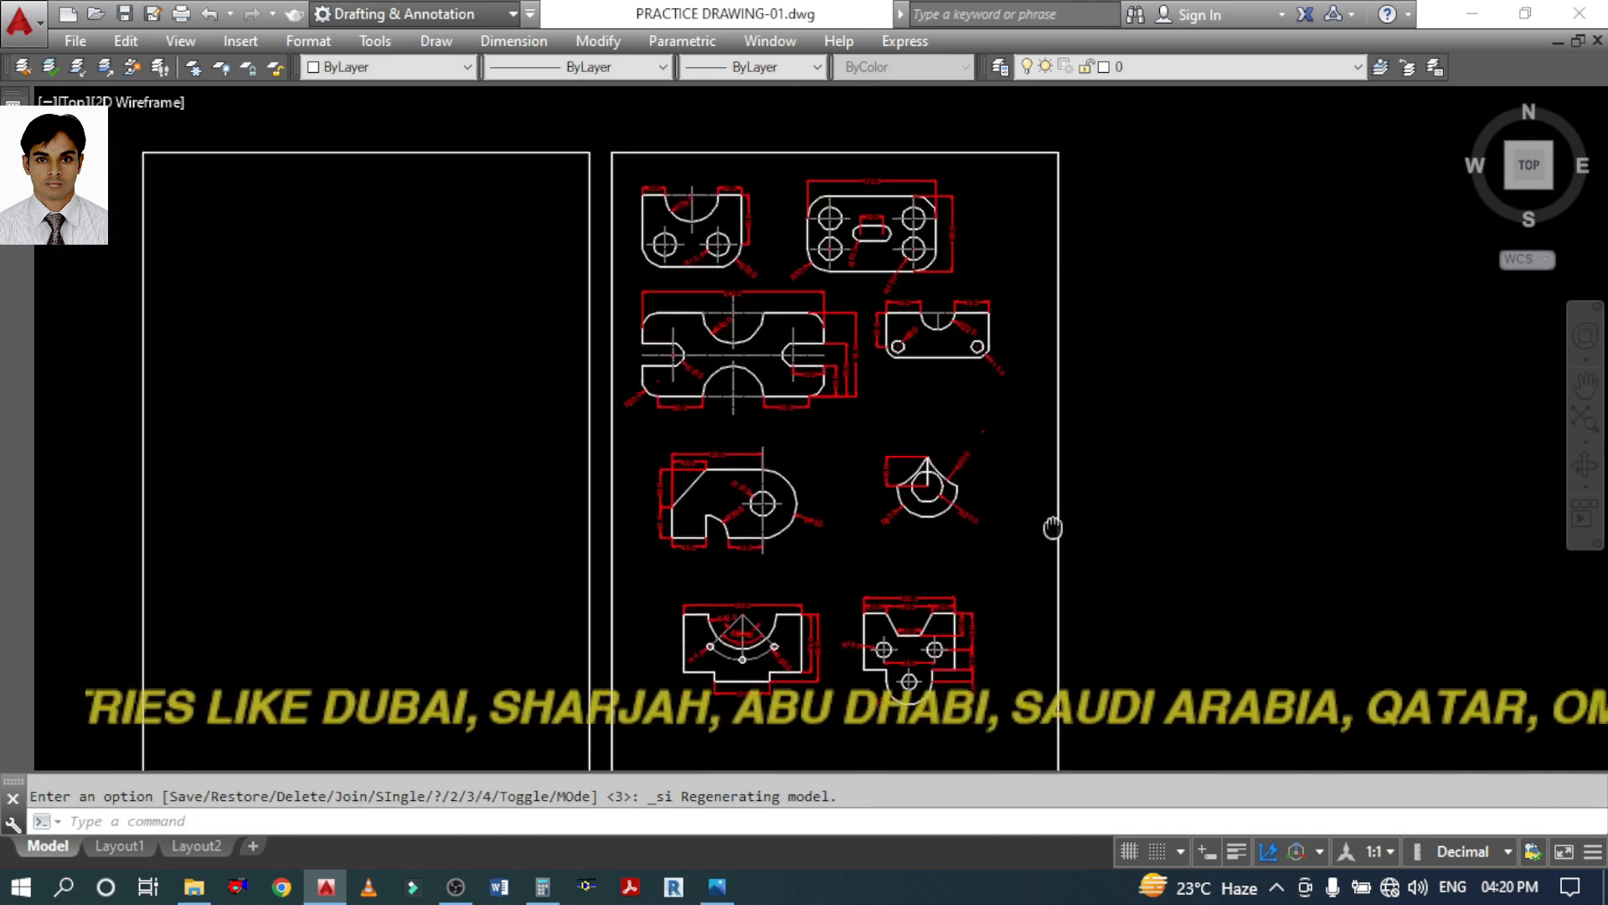